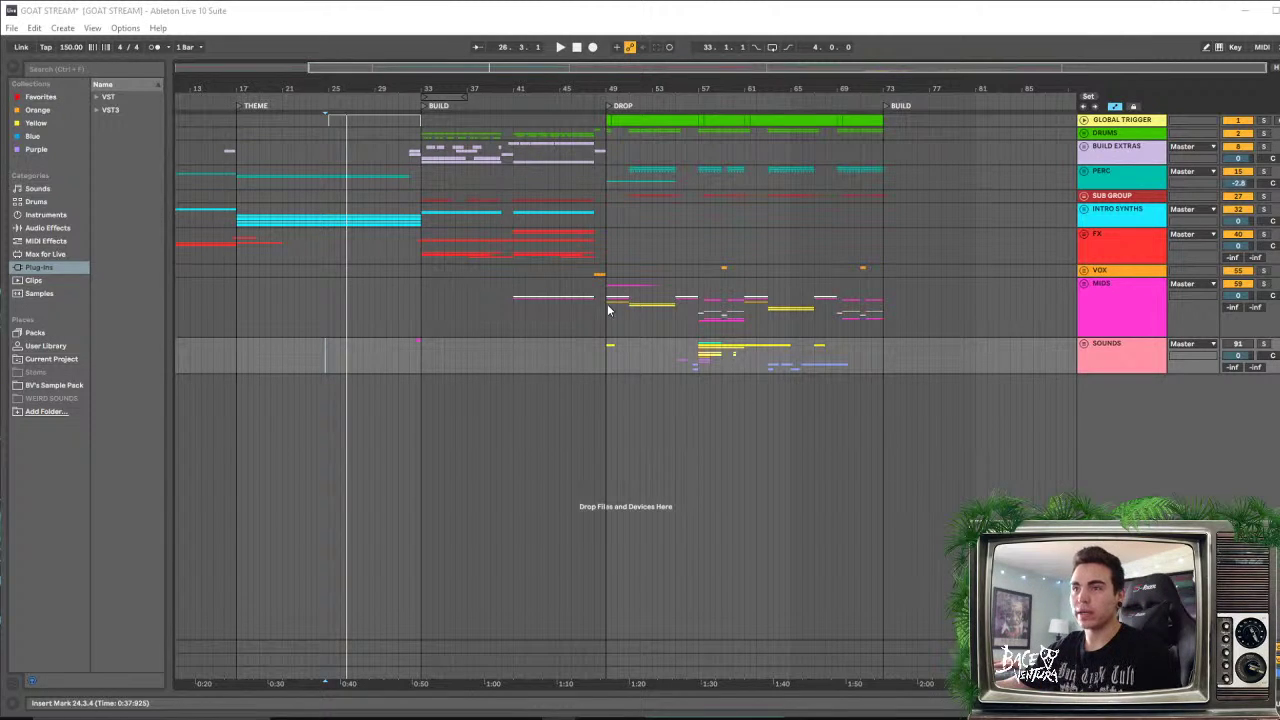
Highlight successive sections of the MIDS group within the drop to point out where its parts change
left_click_drag(608, 302, 627, 313)
left_click(700, 318)
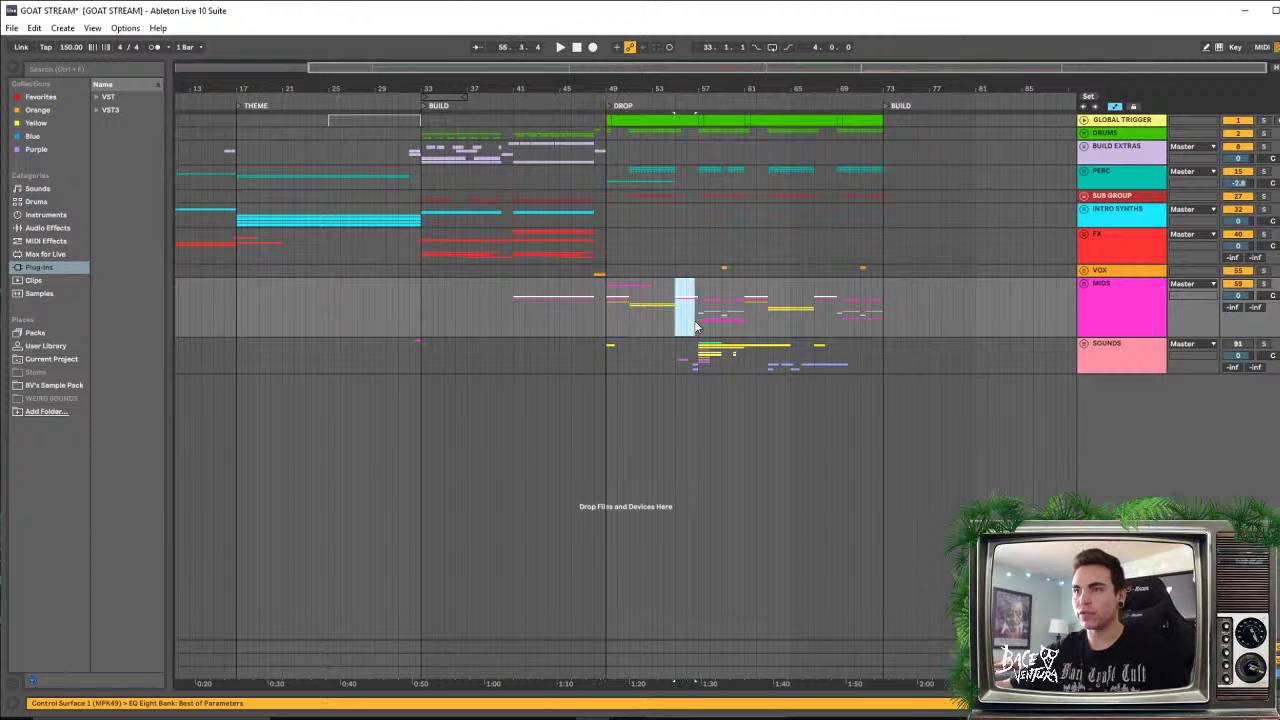
left_click(746, 333)
left_click_drag(746, 333, 842, 330)
left_click(770, 334)
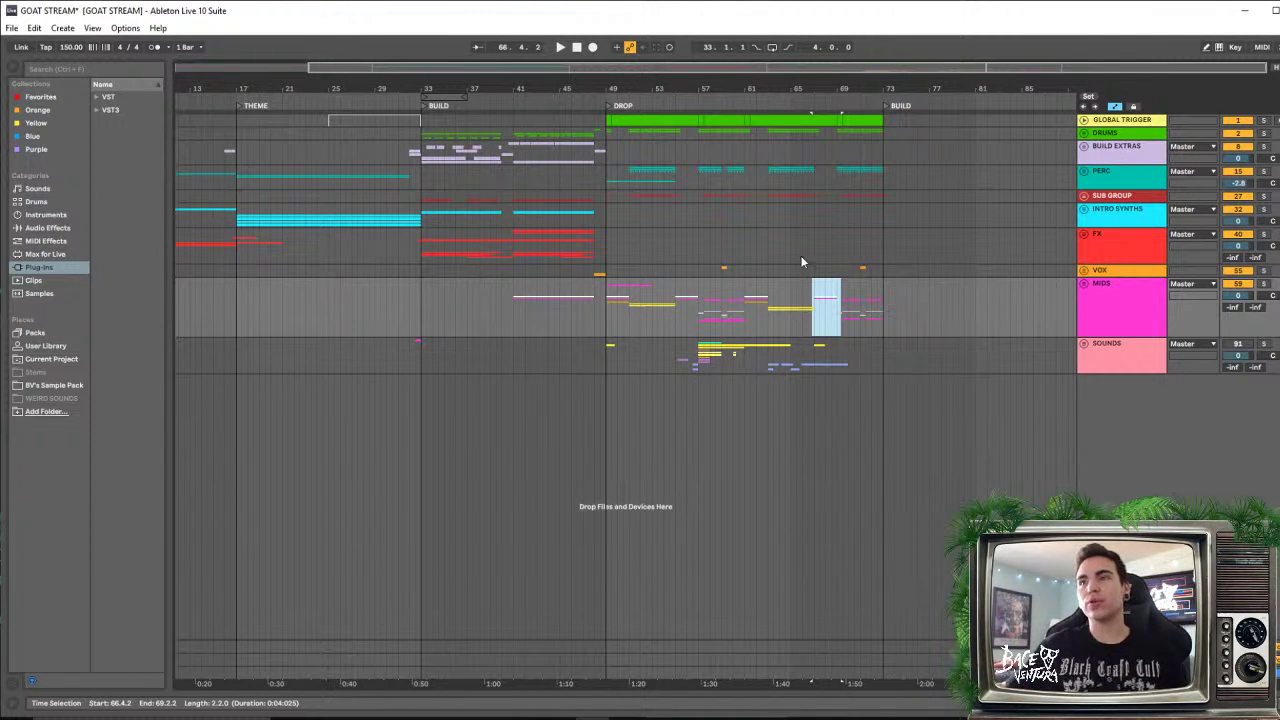
Highlight the FX group's stretch across the whole drop, from about bar 49 to past bar 73
left_click_drag(606, 241, 843, 264)
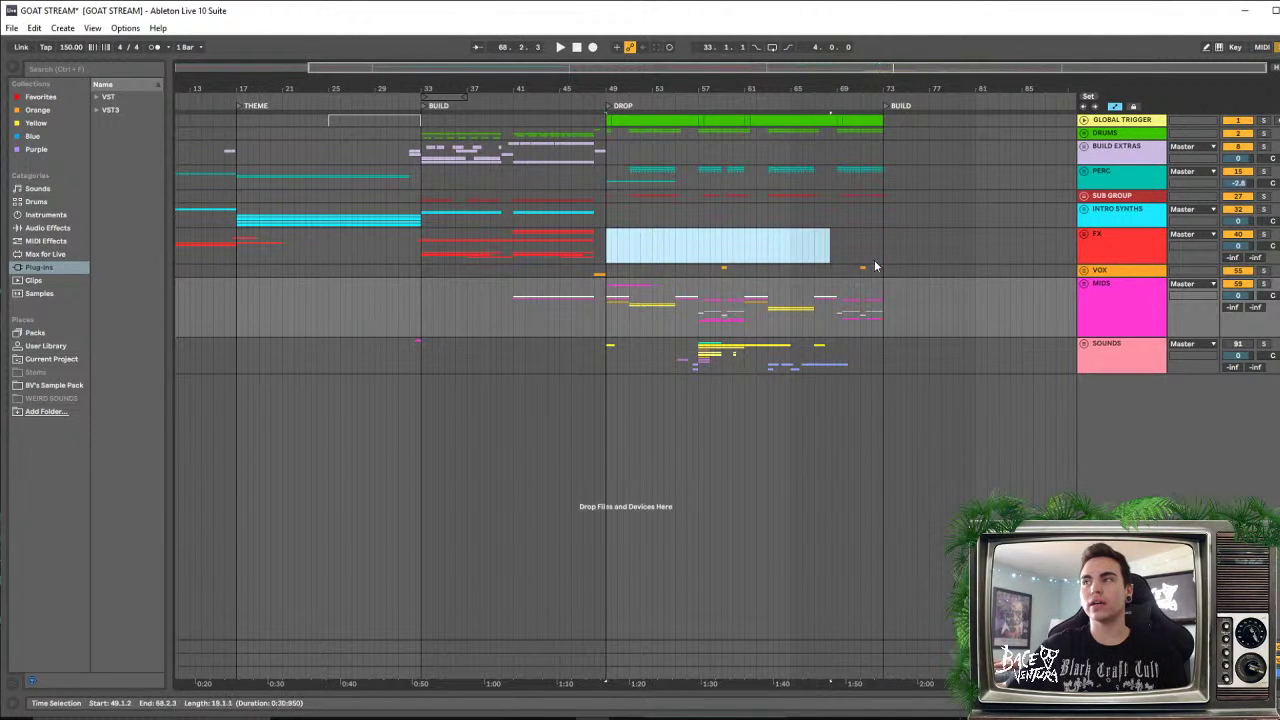
left_click_drag(924, 252, 629, 254)
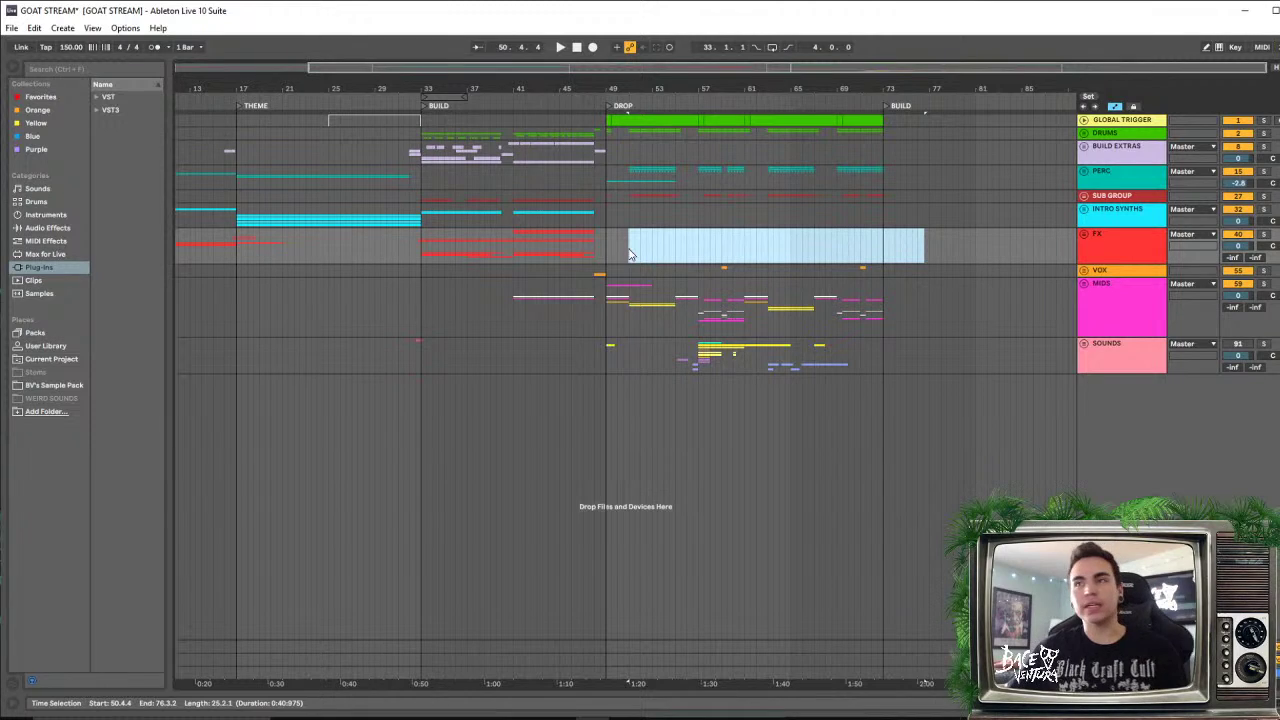
left_click_drag(611, 255, 921, 257)
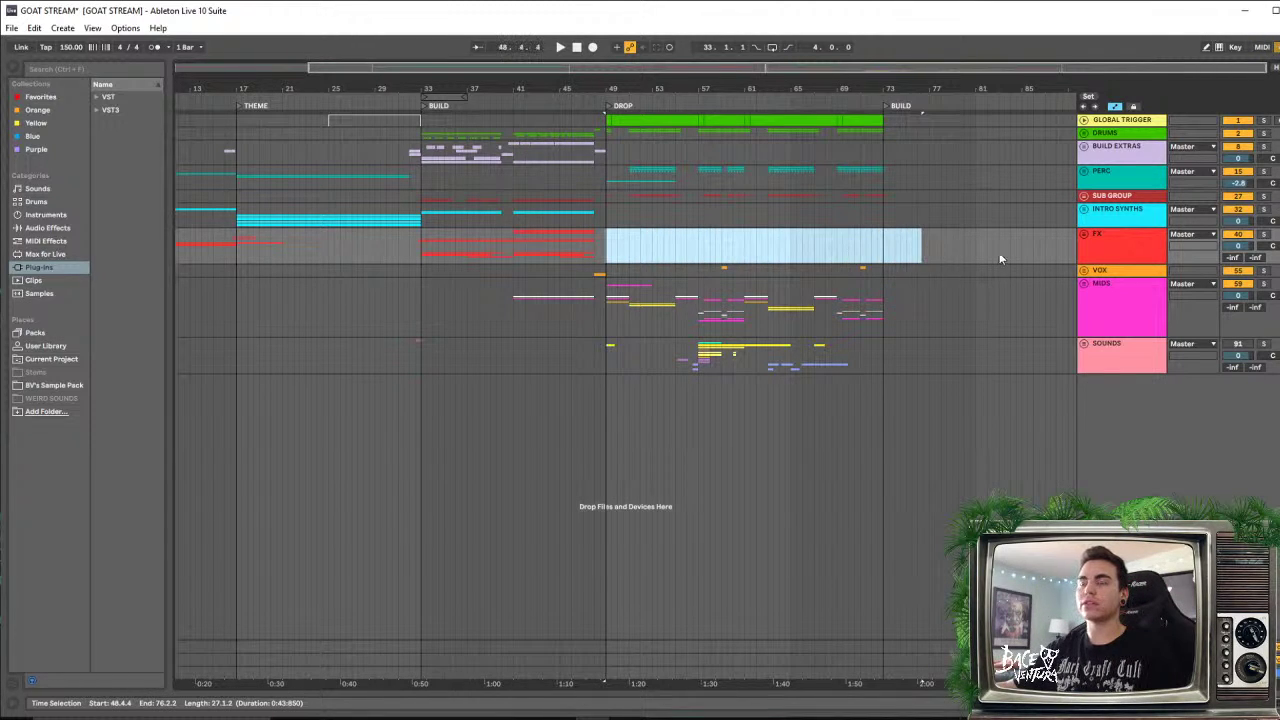
left_click_drag(1000, 256, 550, 246)
left_click(758, 260)
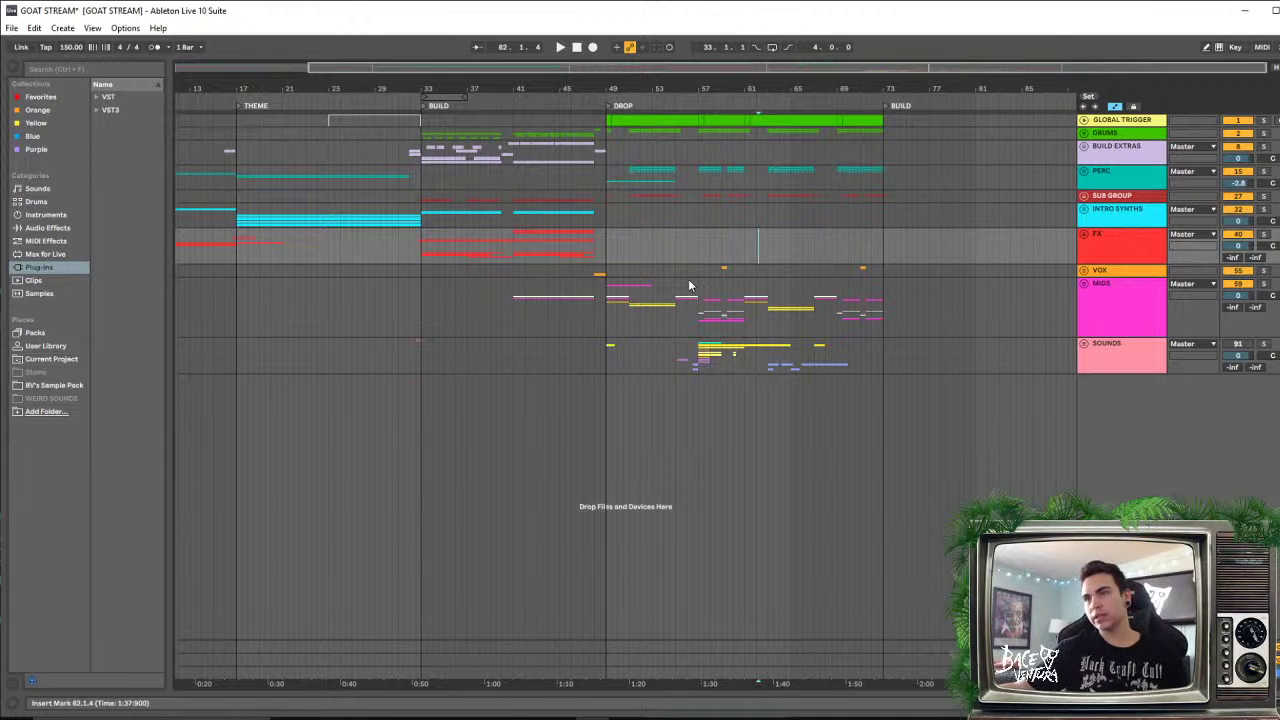
left_click_drag(700, 310, 833, 320)
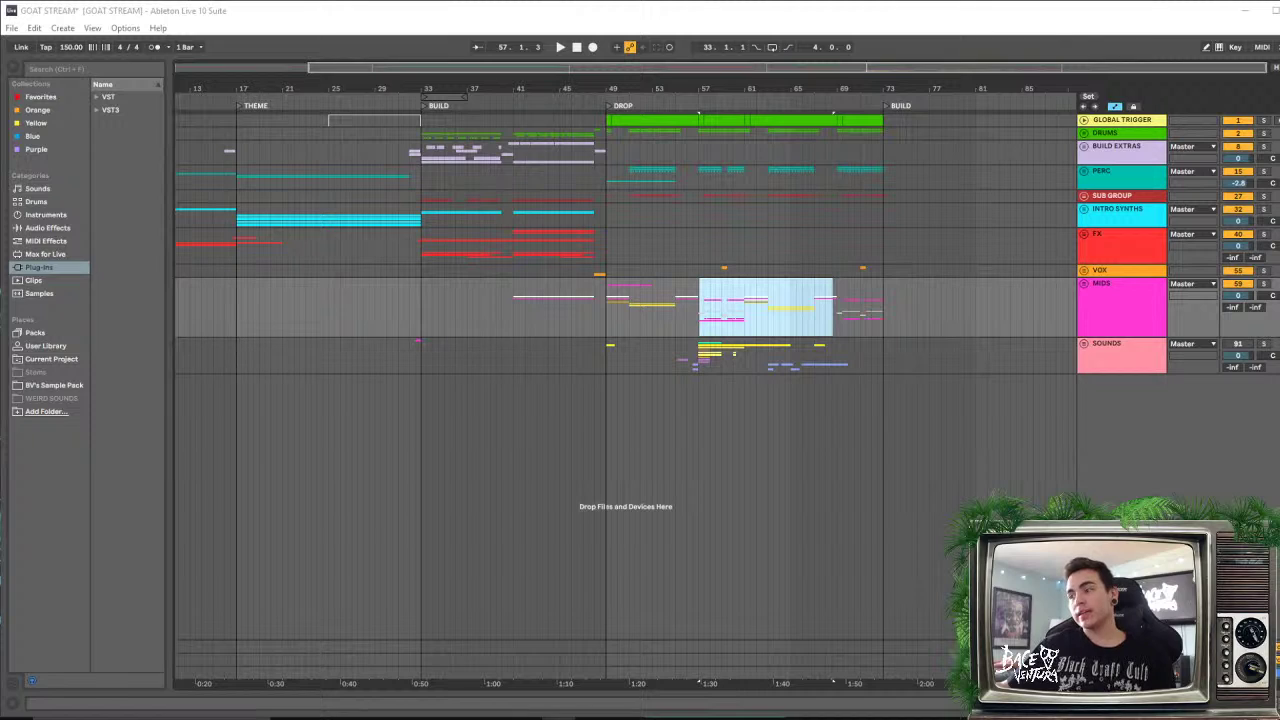
left_click(1275, 718)
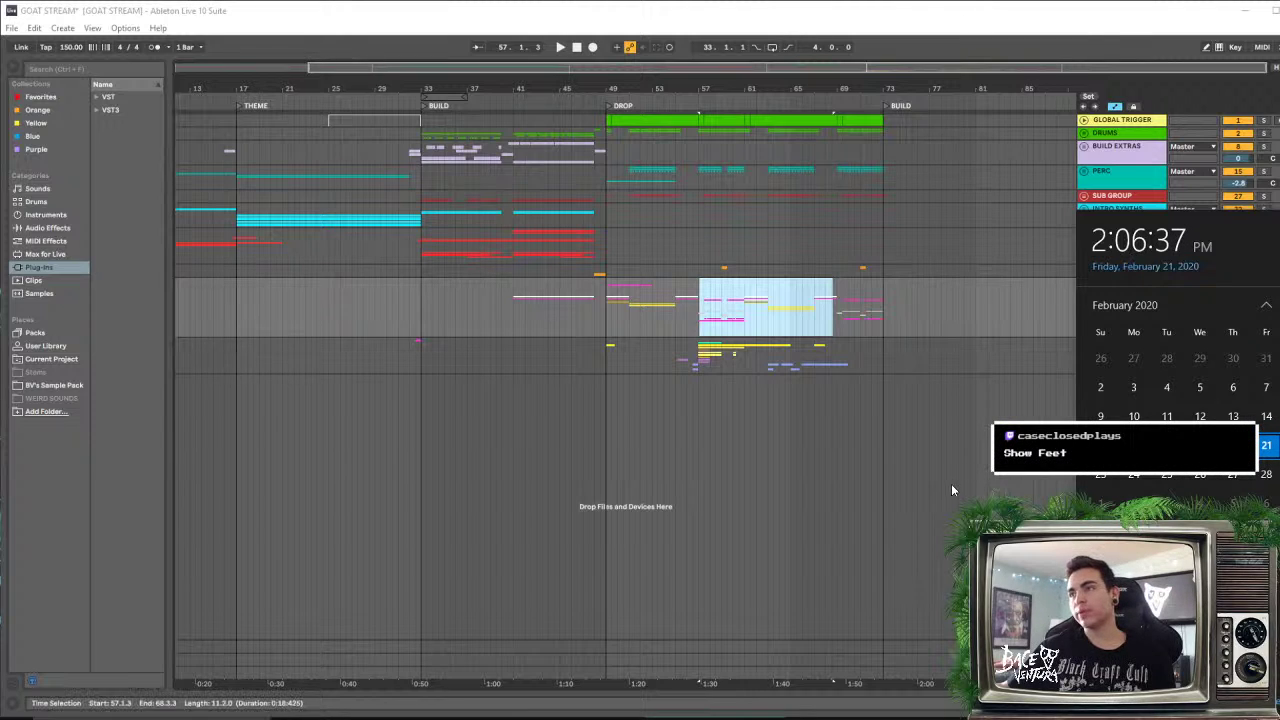
left_click(935, 447)
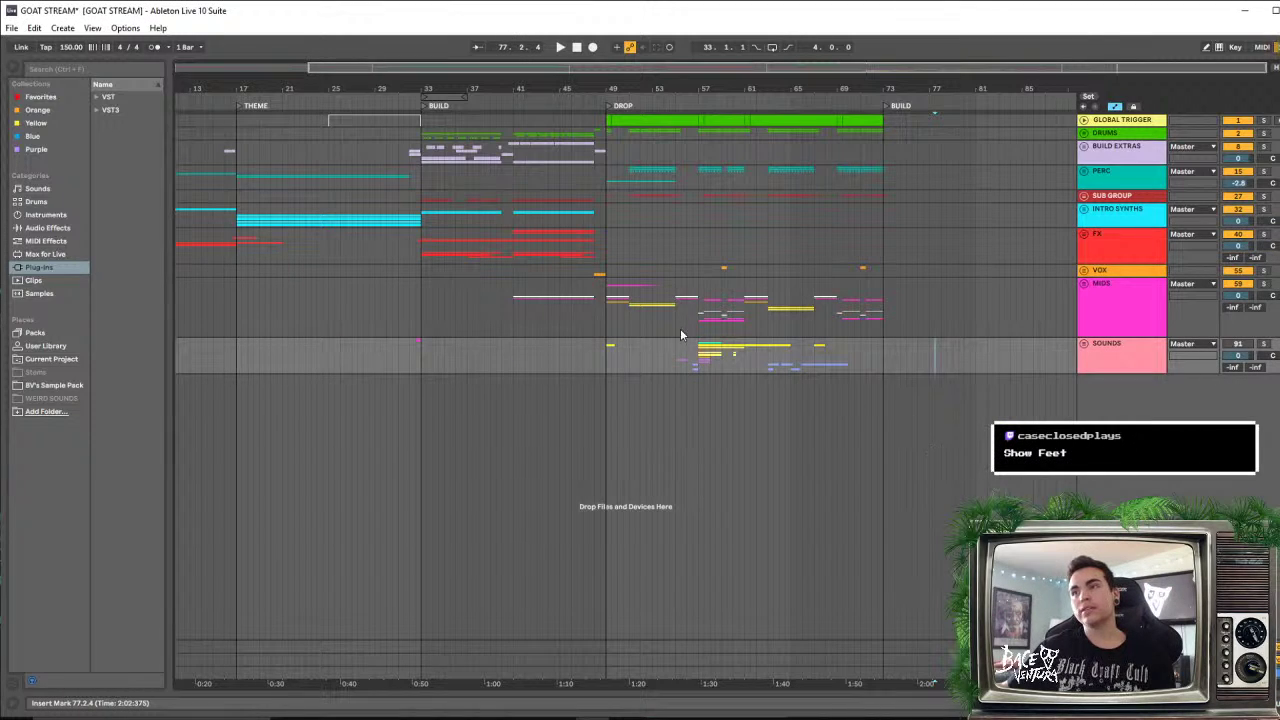
left_click(698, 310)
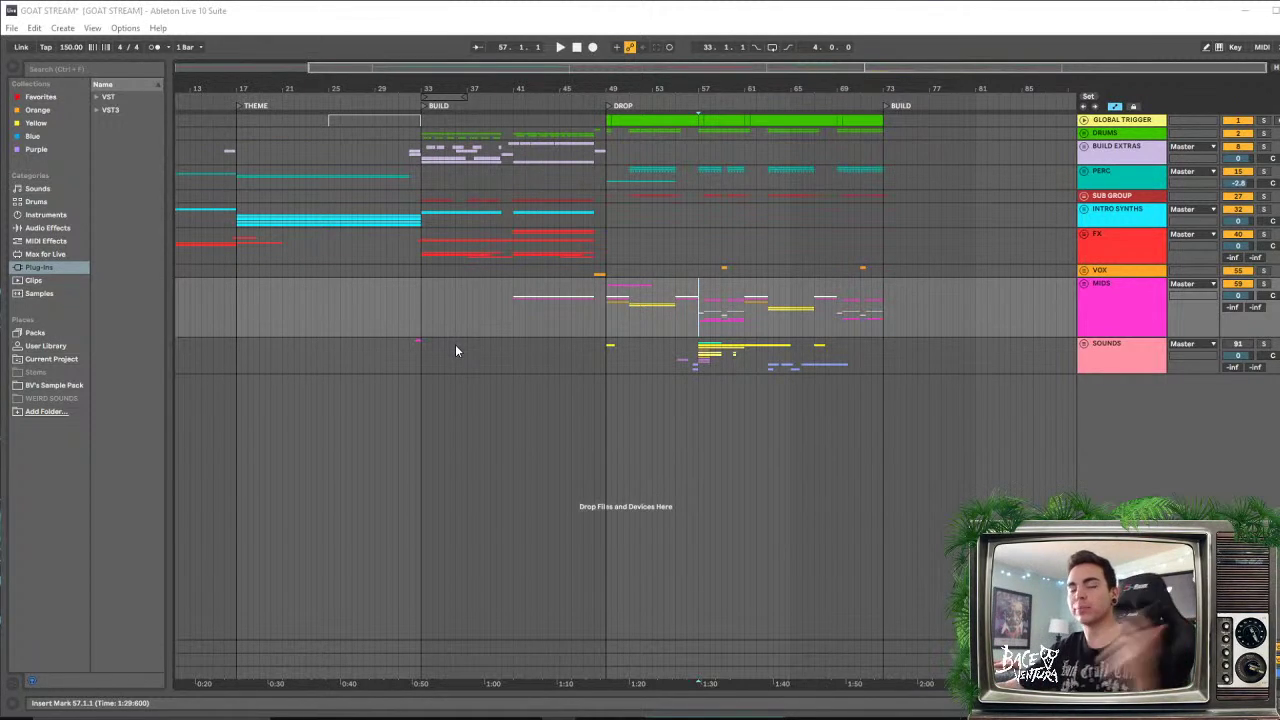
left_click(601, 305)
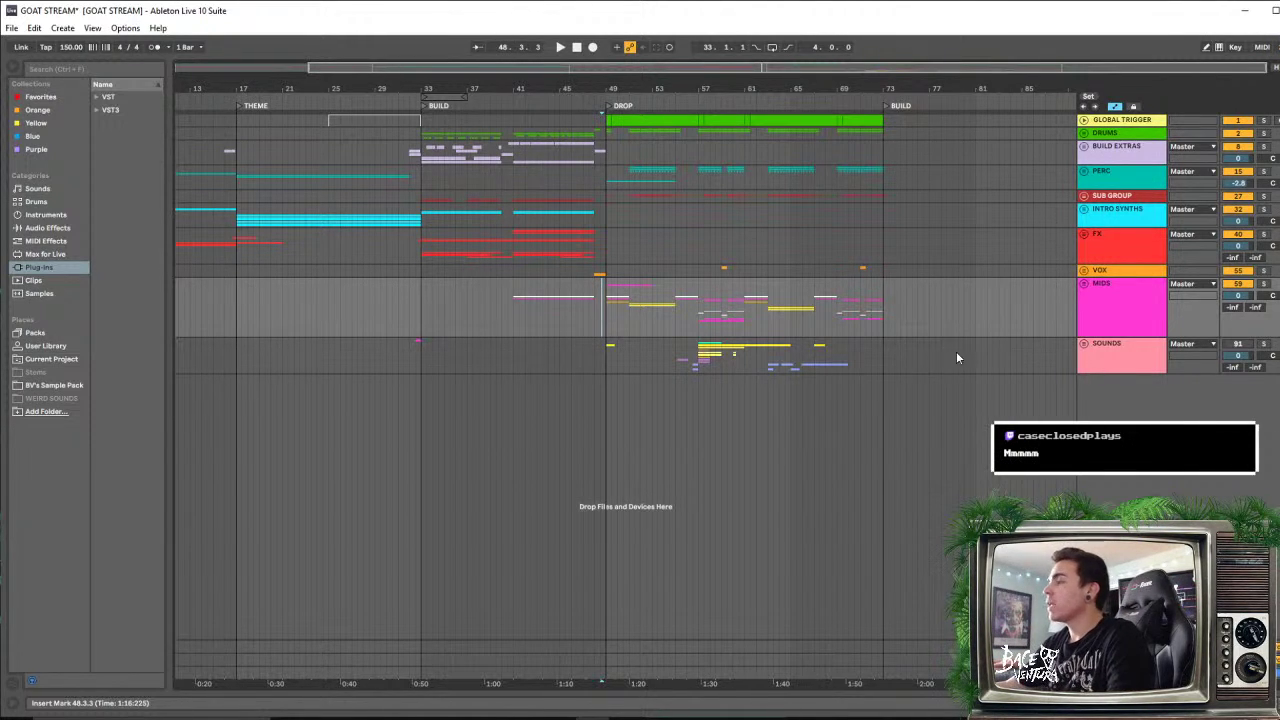
Unfold the MIDS group and select the clip at the start of the drop on the BV PP - RIDDUM track
left_click(1084, 284)
scroll(760, 352, "down", 2)
scroll(740, 356, "up", 2)
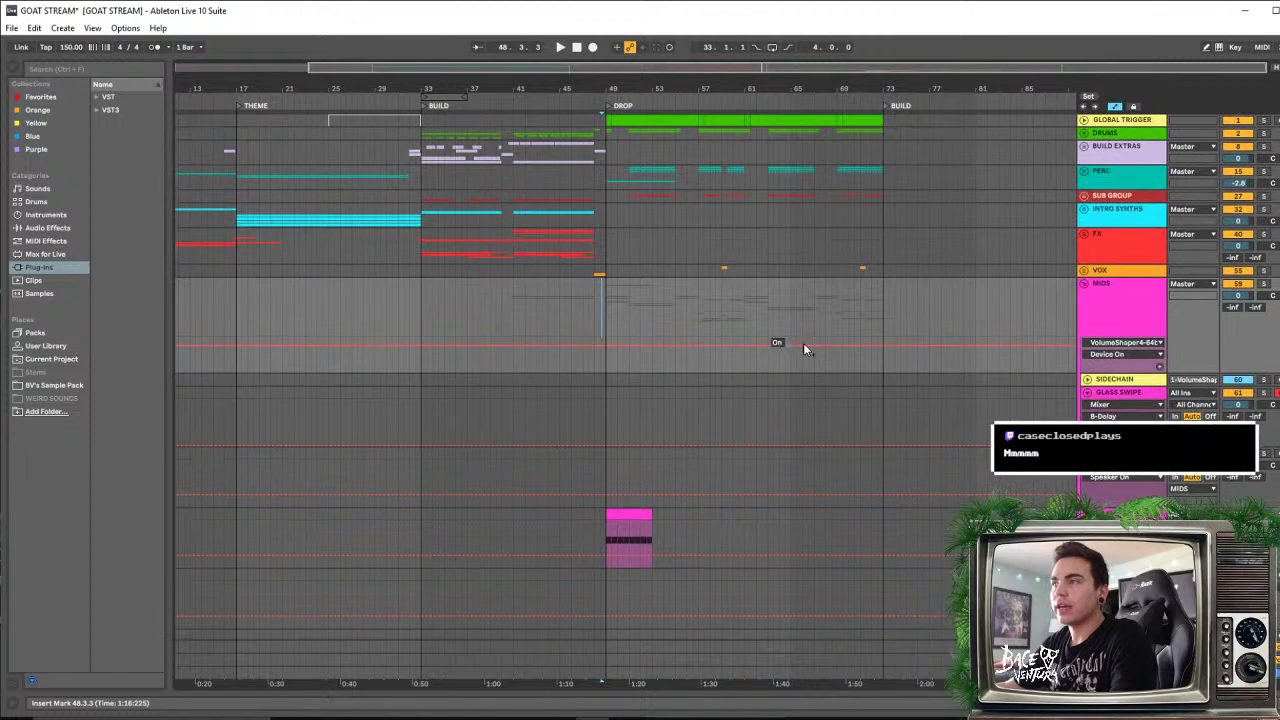
scroll(803, 343, "down", 3)
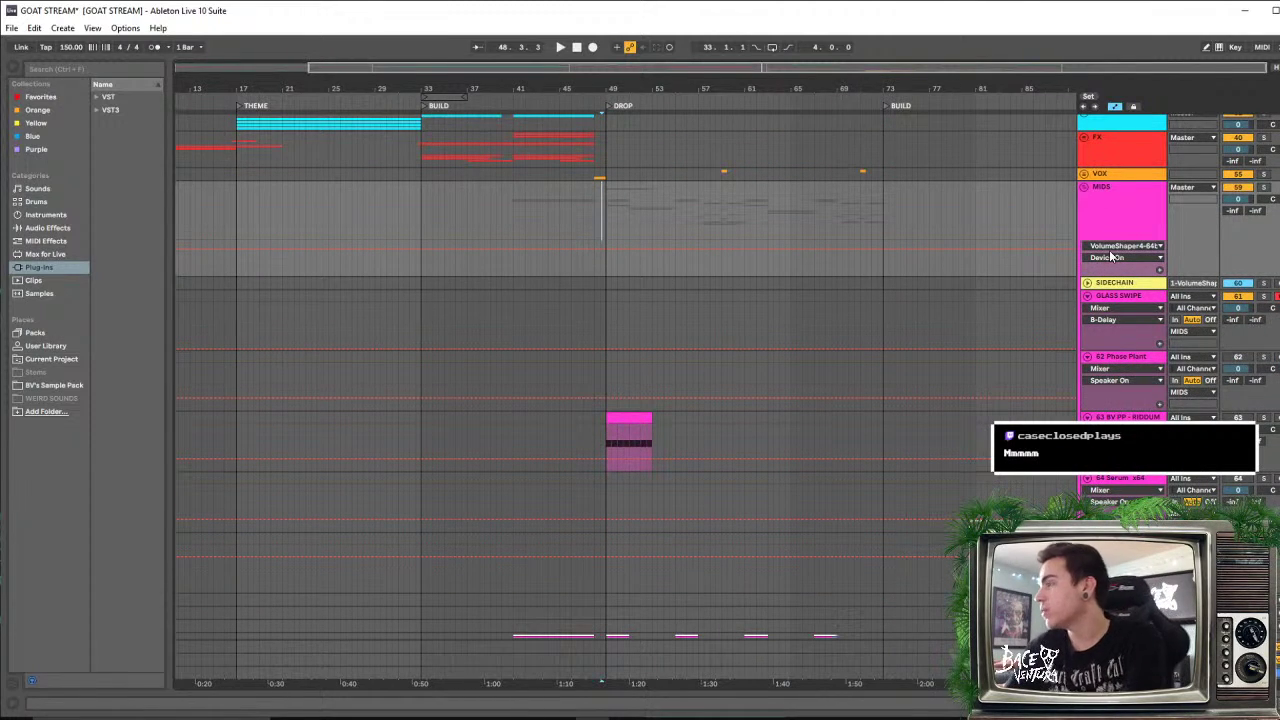
left_click(630, 433)
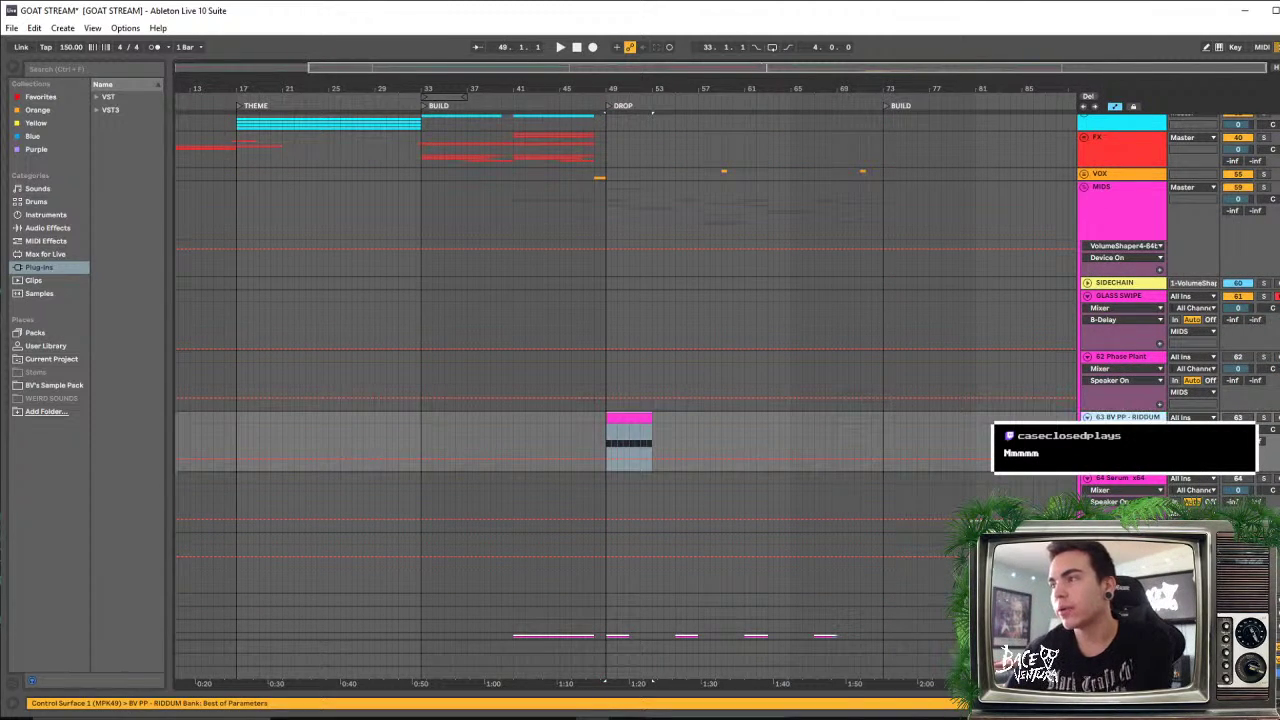
scroll(636, 405, "down", 3)
scroll(623, 421, "up", 3)
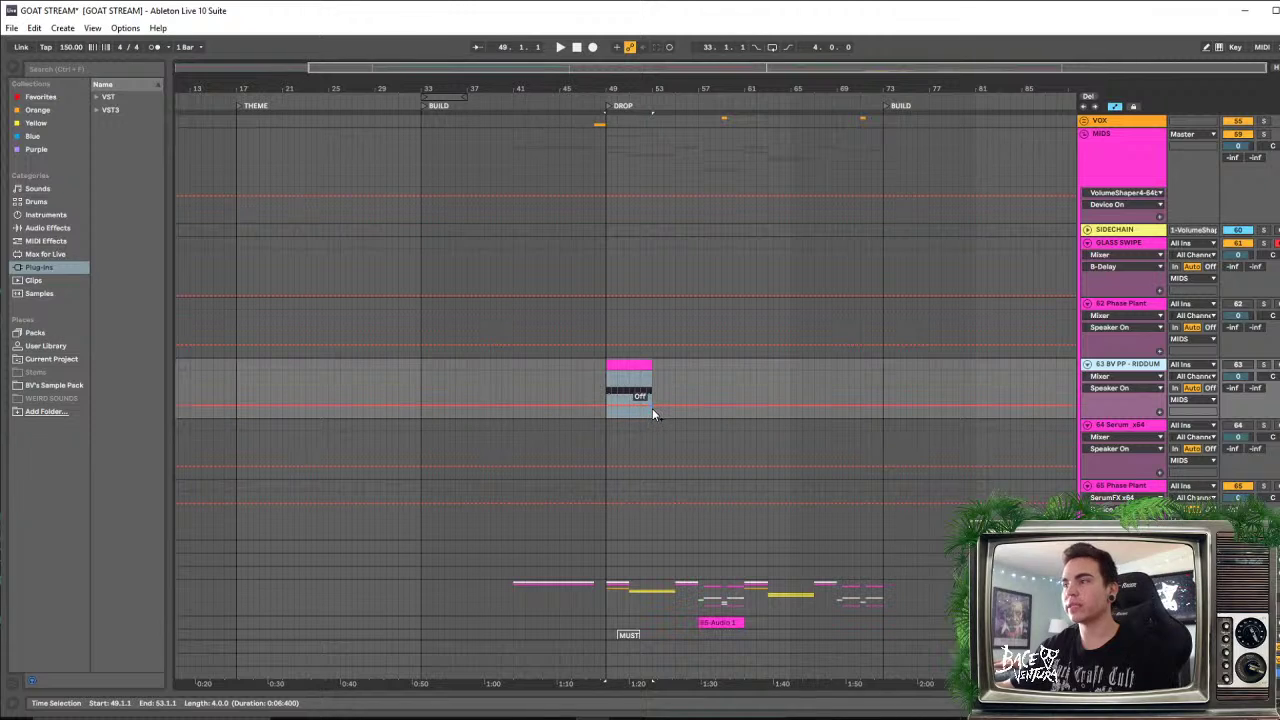
scroll(555, 370, "down", 2)
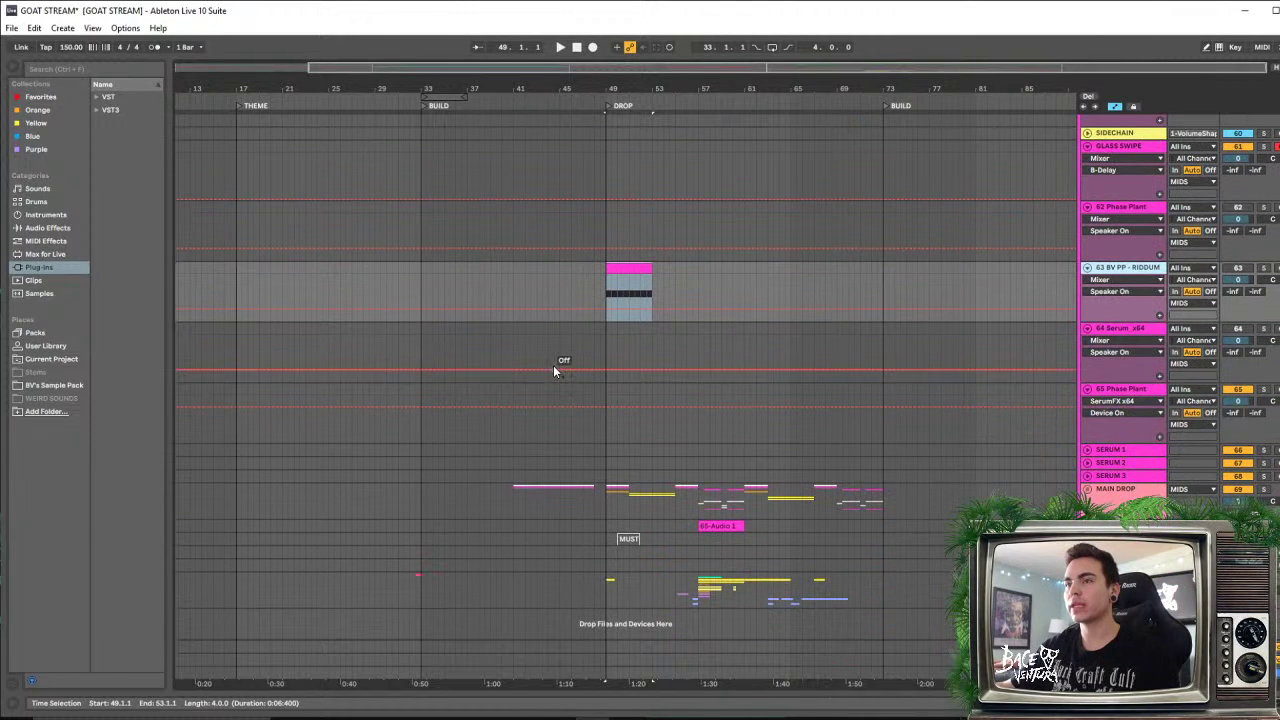
scroll(565, 345, "up", 5)
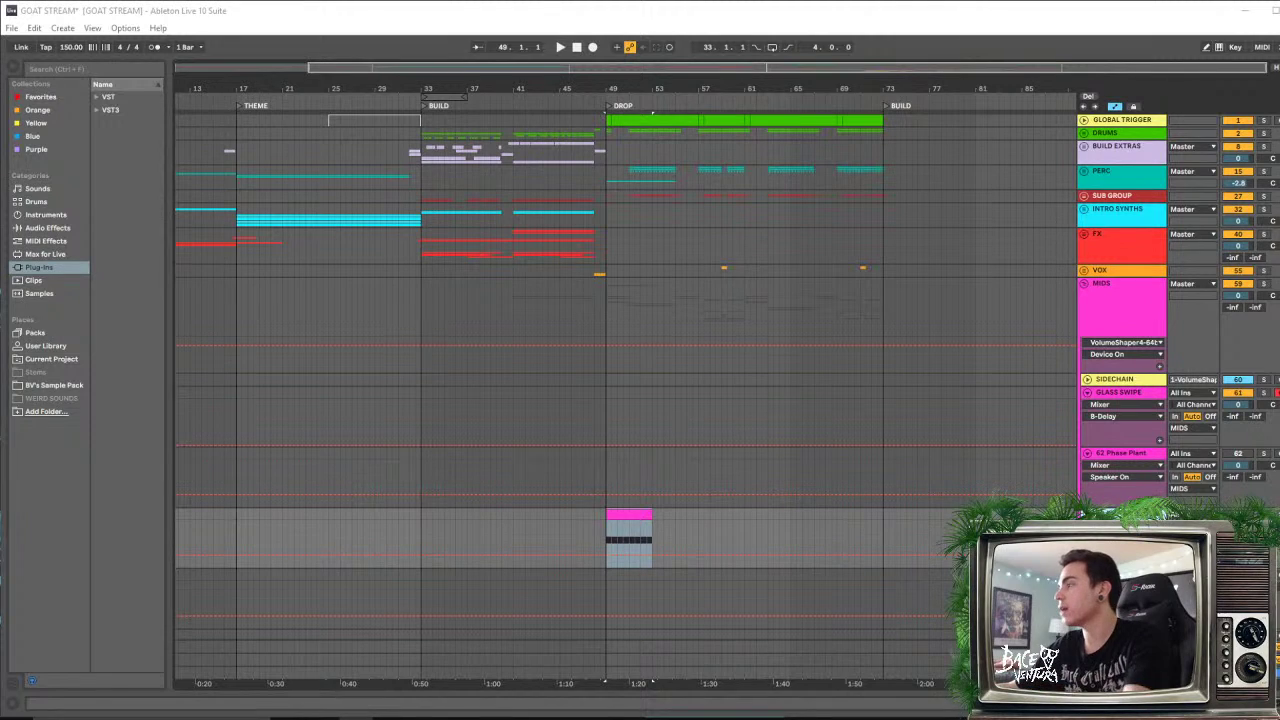
Activate the BV PP - RIDDUM track, keep it unfolded and show its device chain
scroll(640, 514, "down", 2)
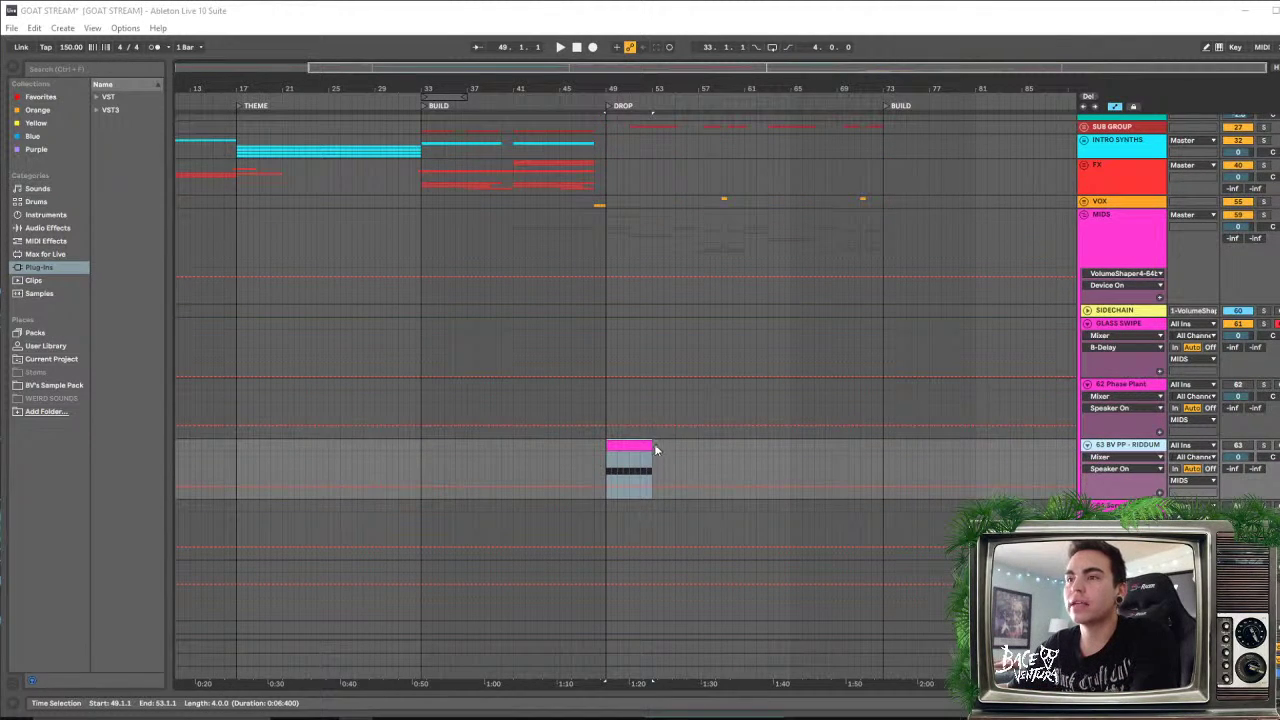
scroll(786, 449, "down", 3)
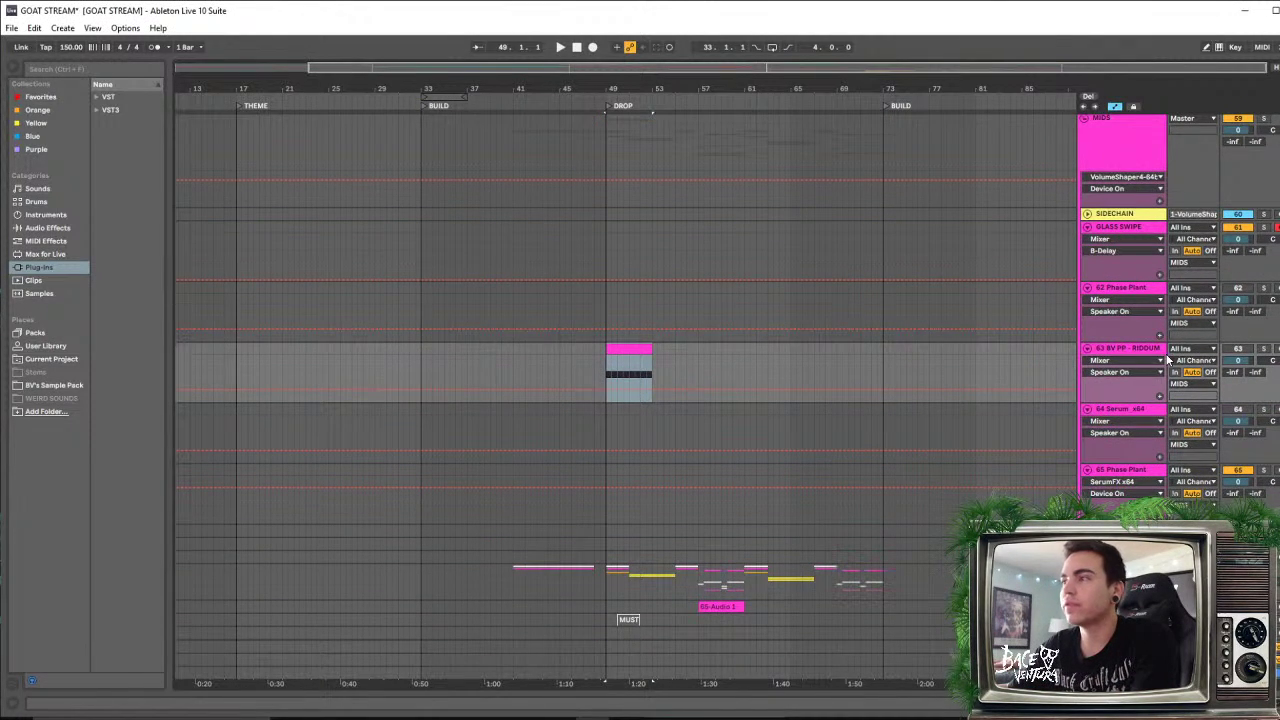
left_click(1088, 349)
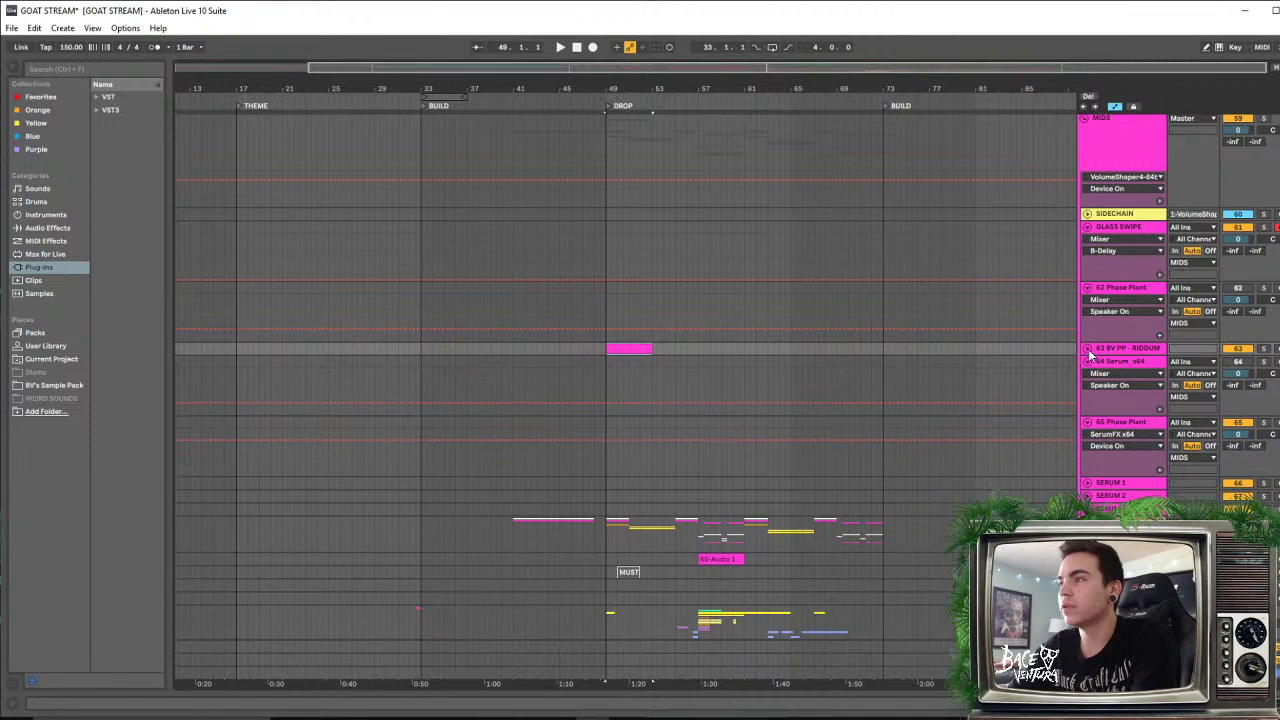
scroll(1090, 355, "down", 1)
left_click(1088, 316)
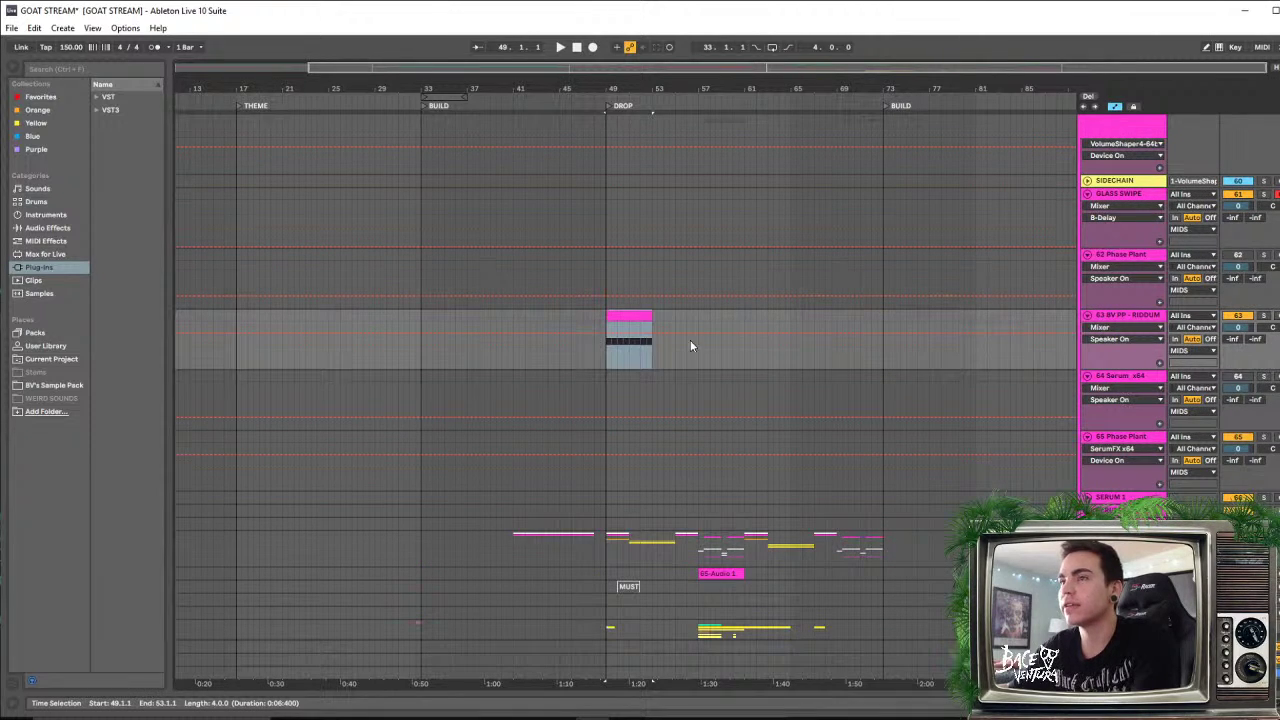
double_click(1125, 316)
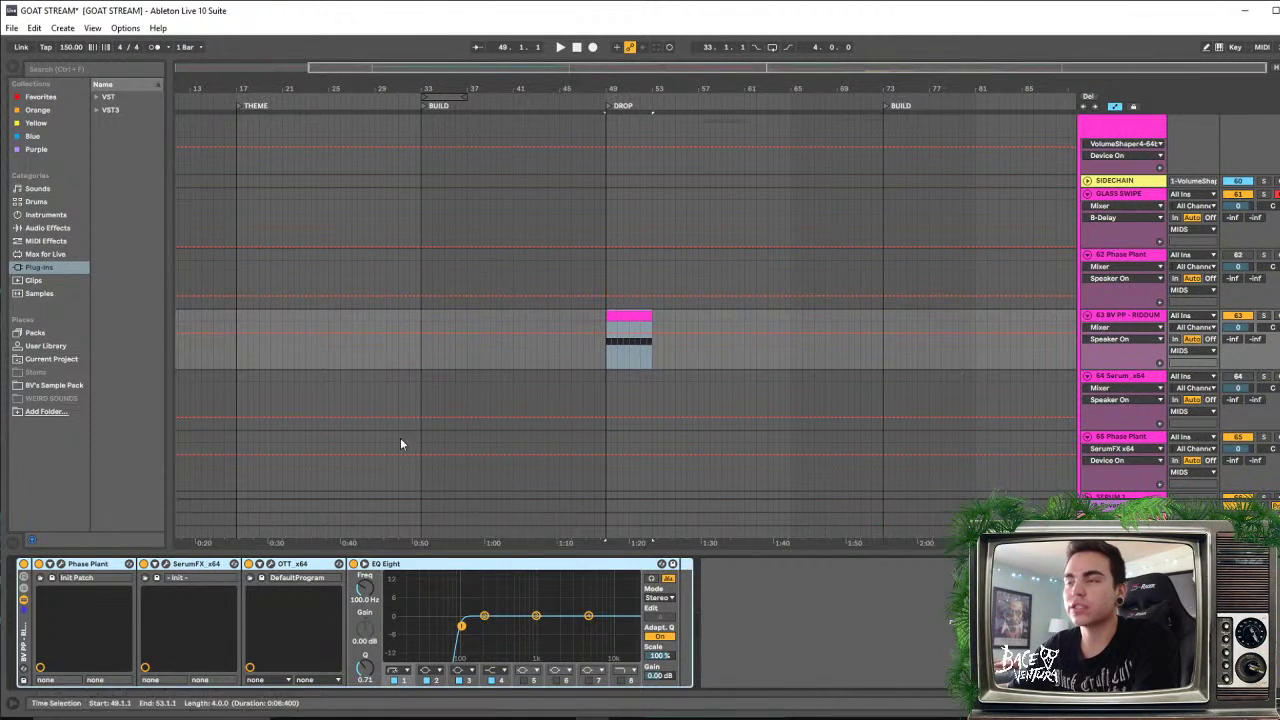
Solo the BV PP - RIDDUM track and listen to its clip at the start of the drop
scroll(700, 350, "down", 2)
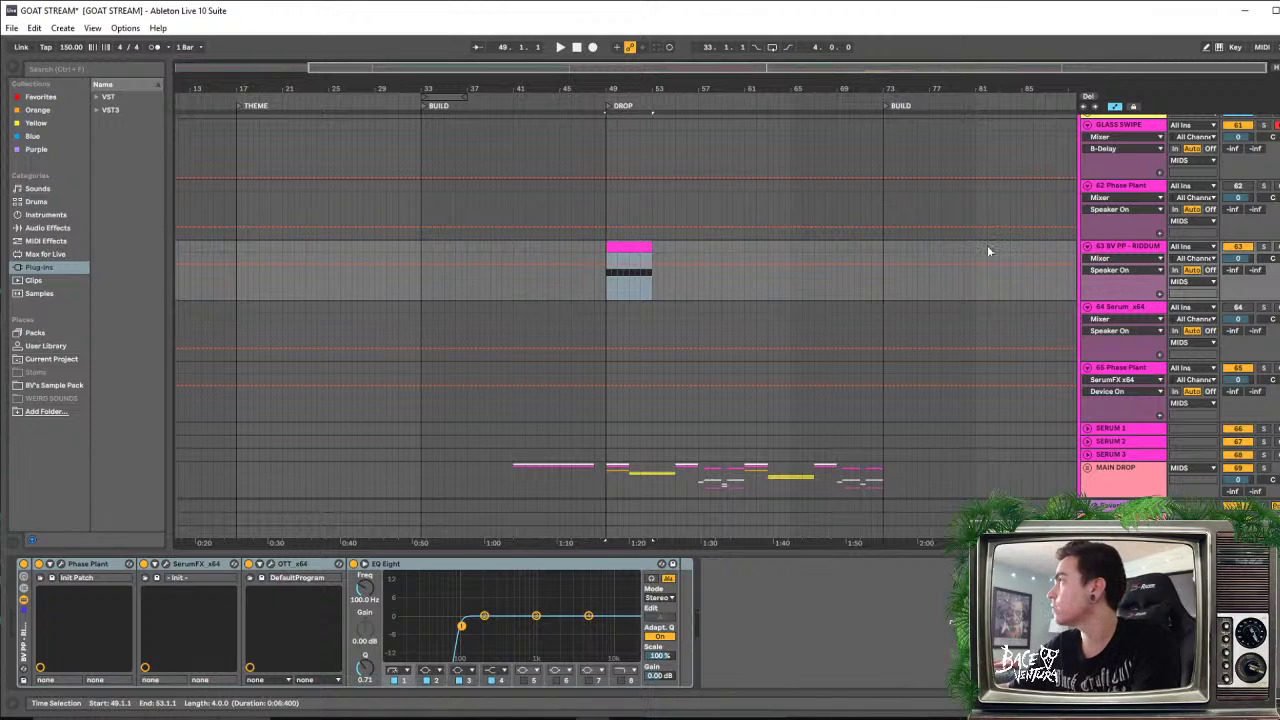
left_click(1263, 246)
key("space")
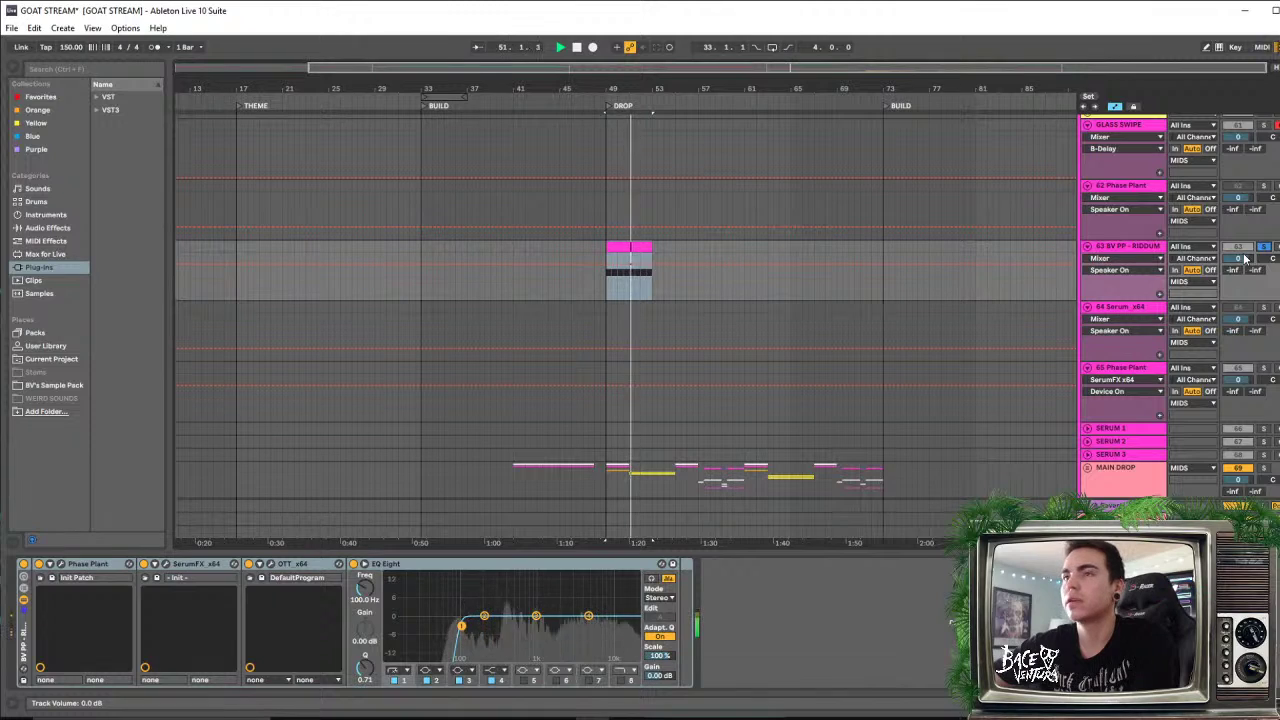
key("space")
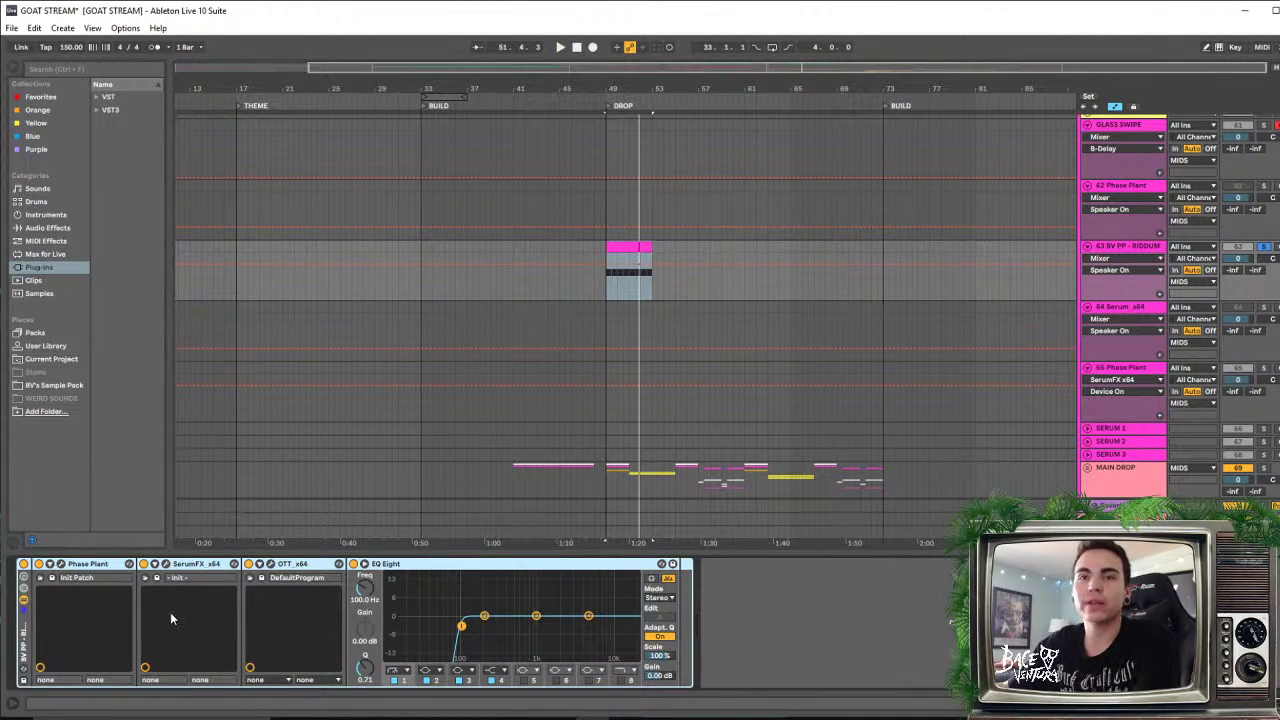
Compare the sound of the RIDDUM clip with the SerumFX device bypassed and with it turned back on
left_click(204, 564)
left_click(107, 565)
left_click(192, 565)
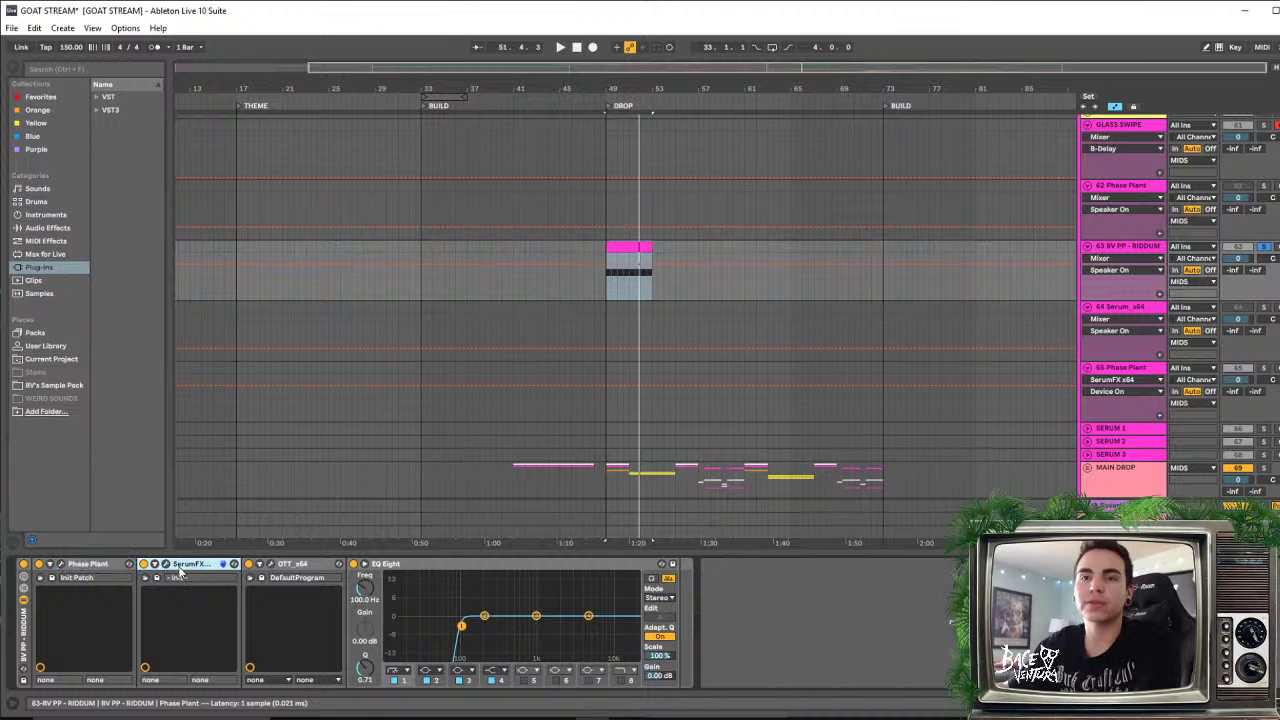
key("space")
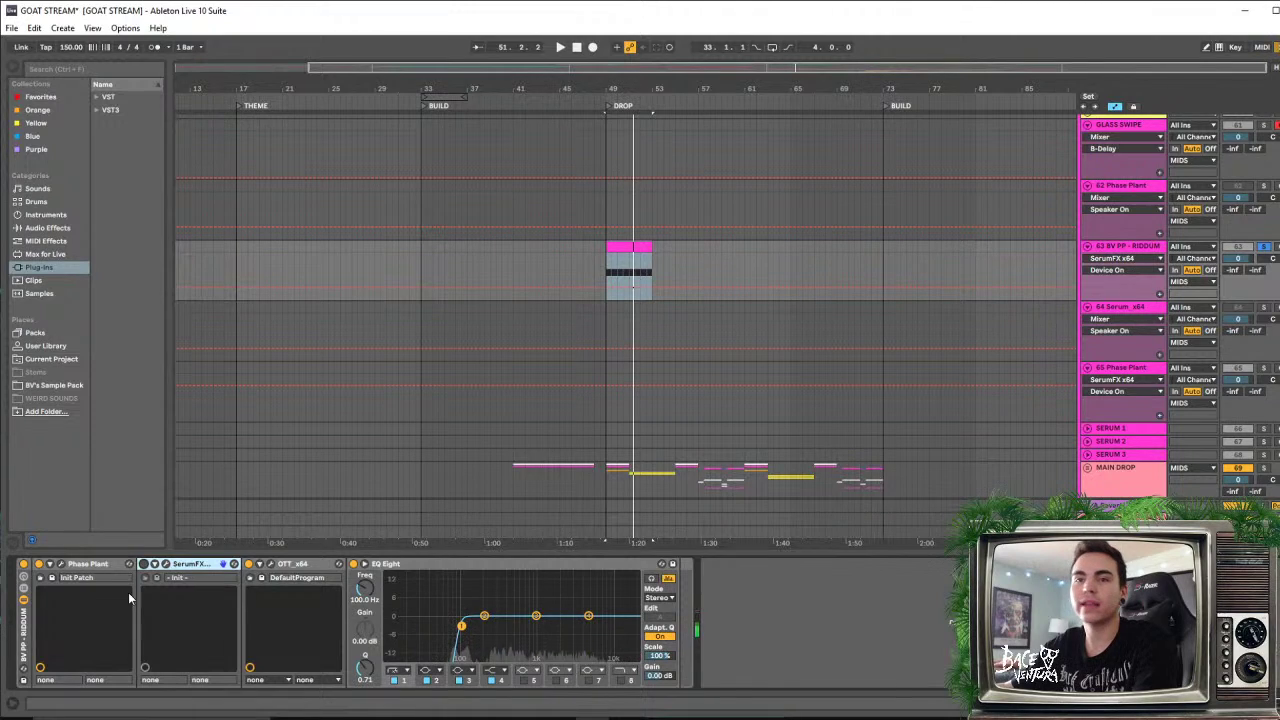
left_click(144, 563)
key("space")
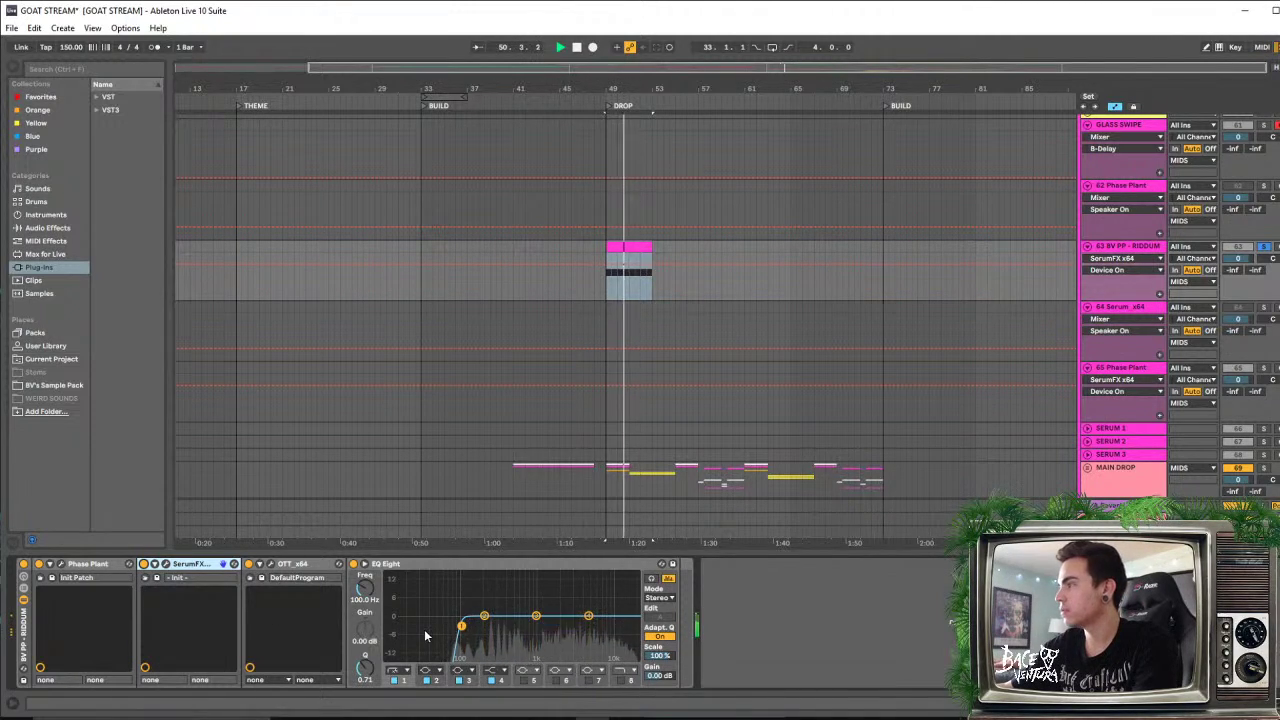
key("space")
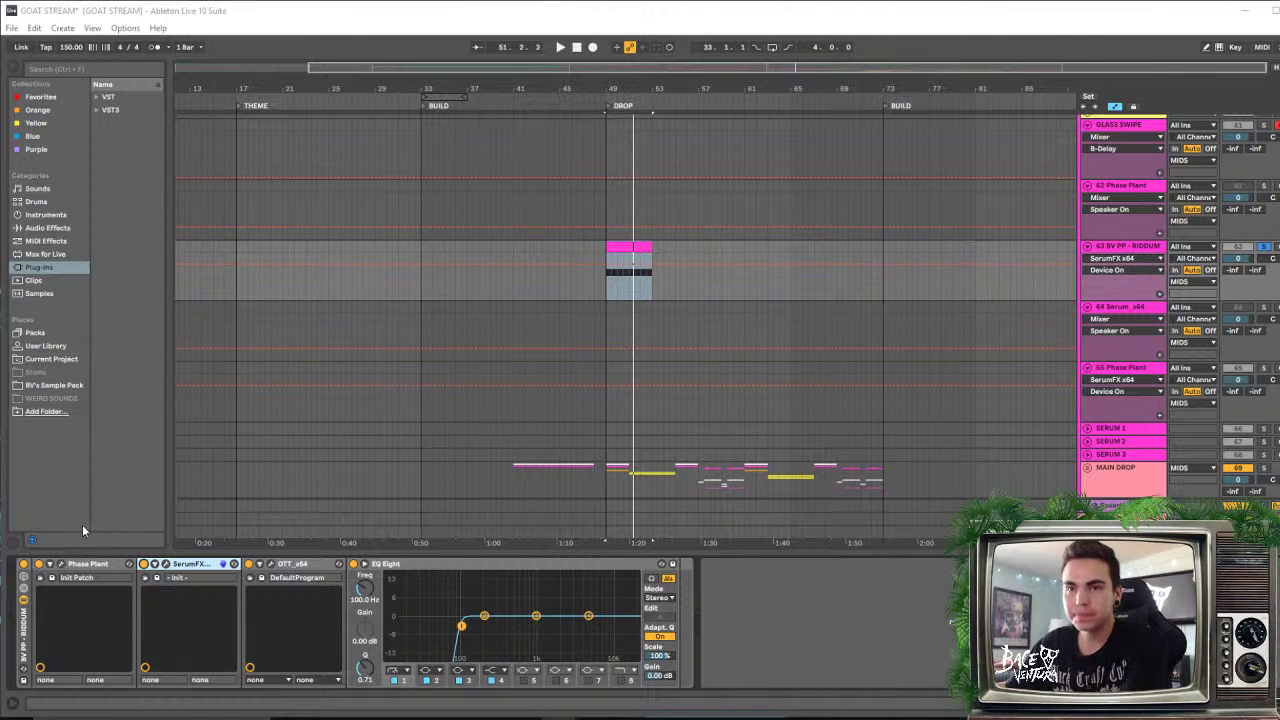
Open the SerumFX plug-in on the RIDDUM track and examine its oscillator/filter page and its effects page
left_click(166, 563)
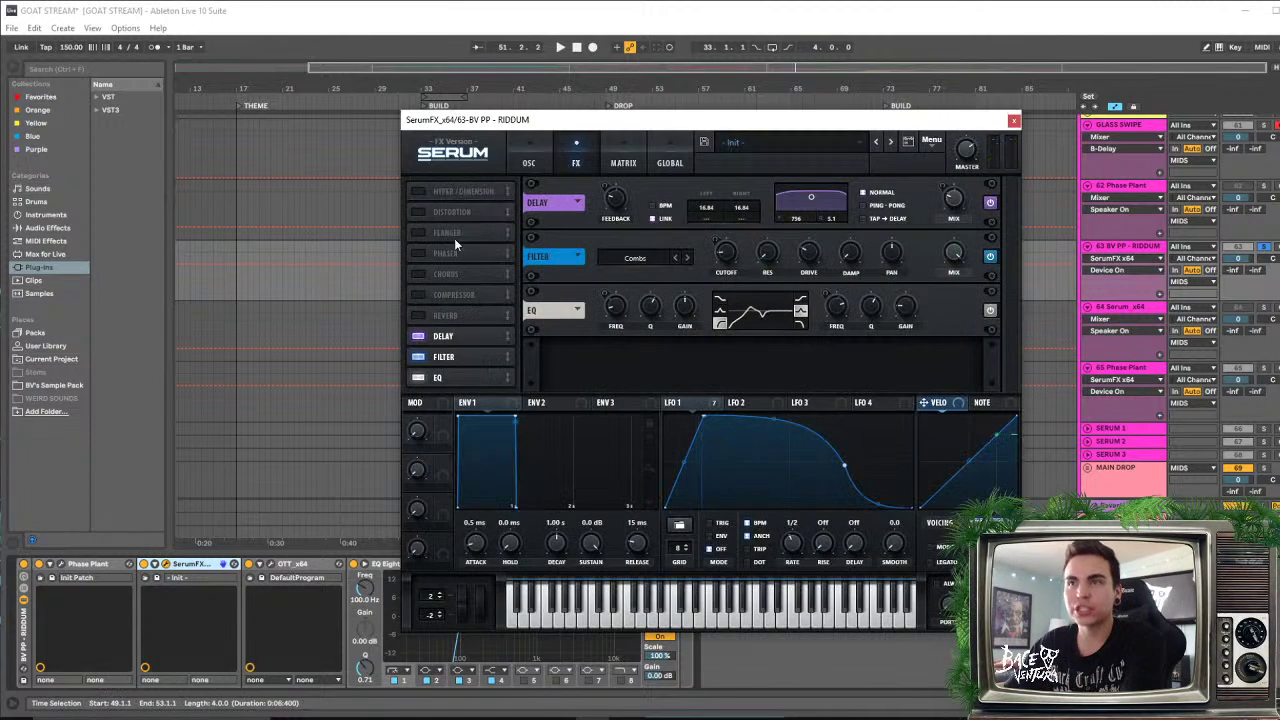
mouse_move(548, 122)
left_mouse_down()
mouse_move(474, 99)
mouse_move(553, 109)
left_mouse_up()
left_click(596, 147)
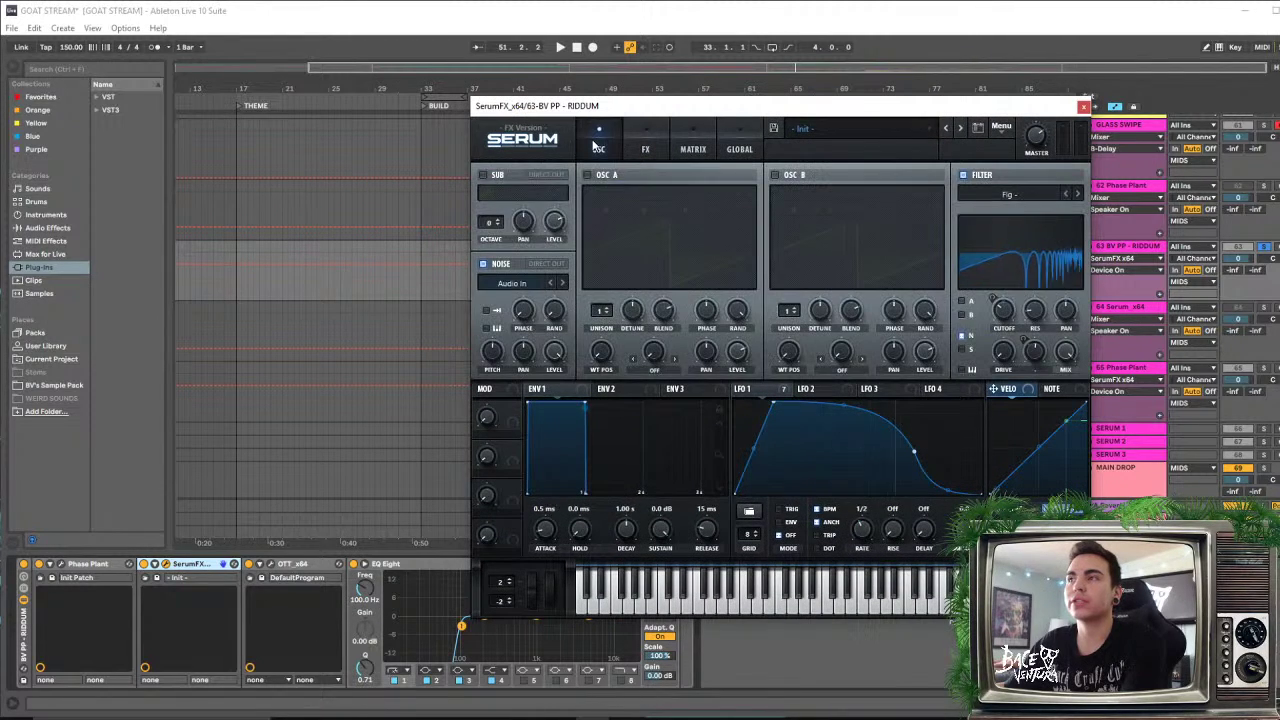
left_click(645, 148)
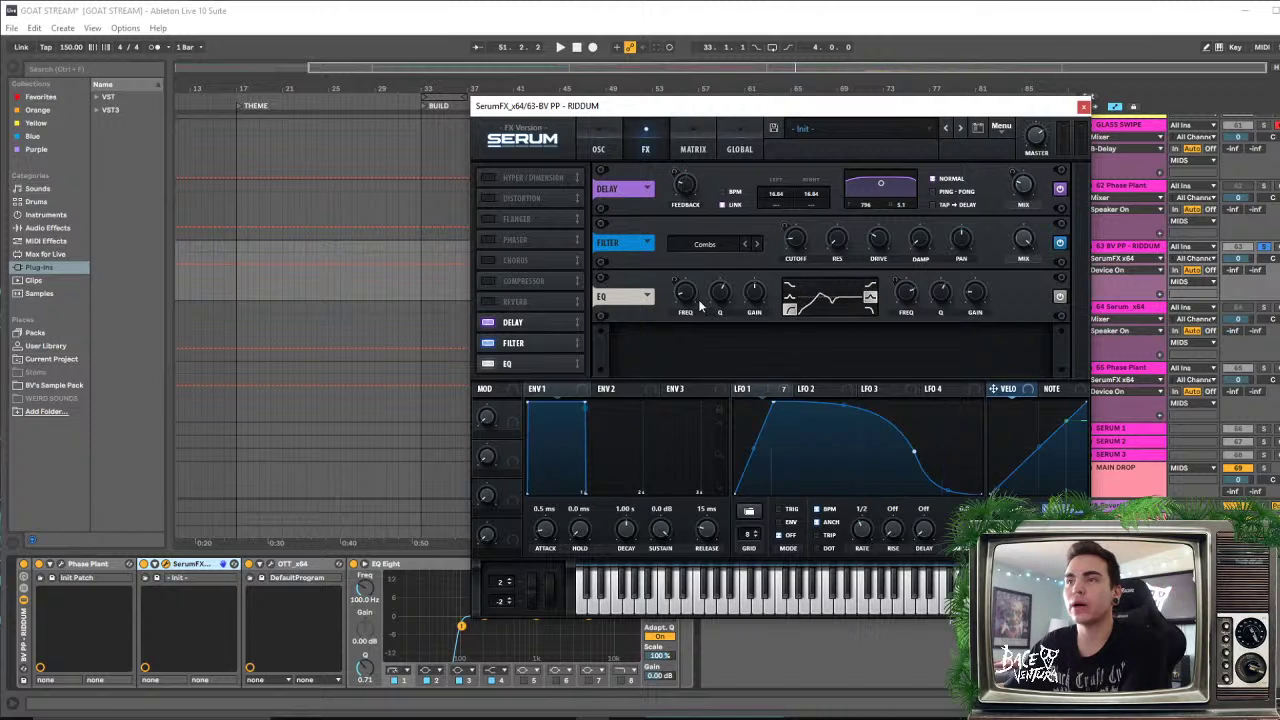
left_click(597, 147)
Play the RIDDUM clip while watching SerumFX, and bring up its effects page with the delay, filter and EQ
left_click_drag(947, 114, 823, 112)
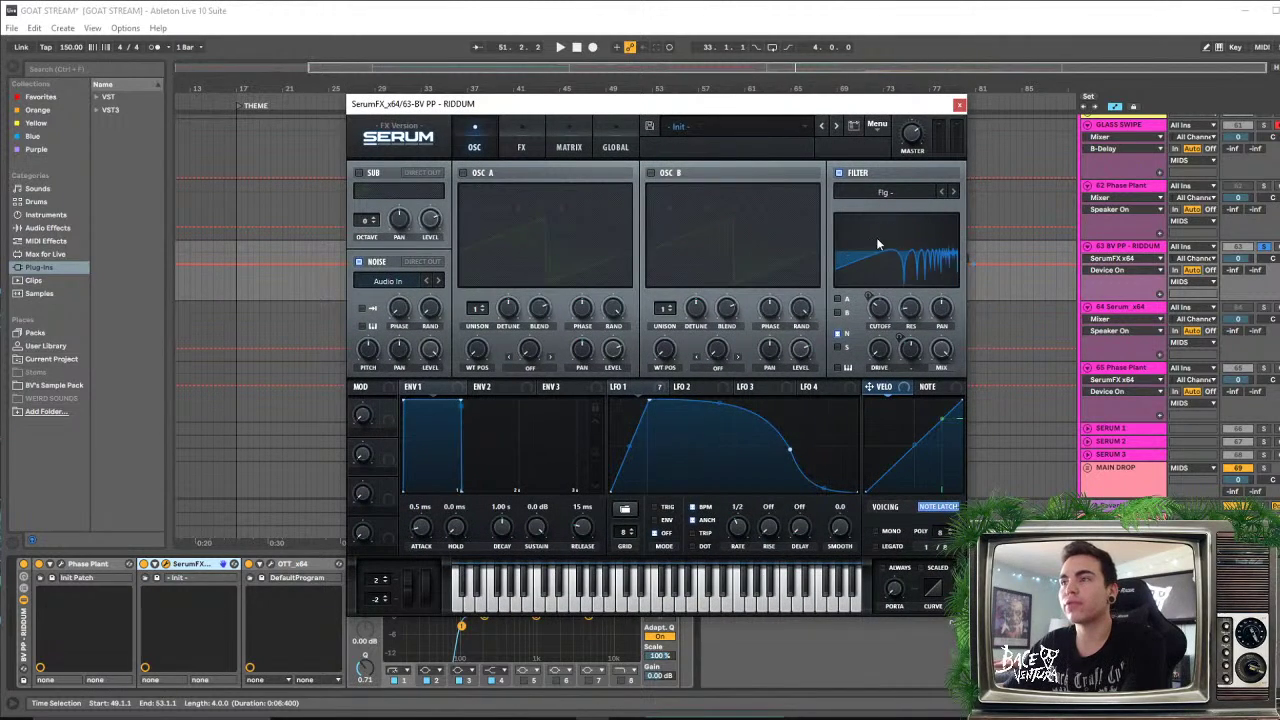
left_click_drag(614, 104, 738, 112)
key("space")
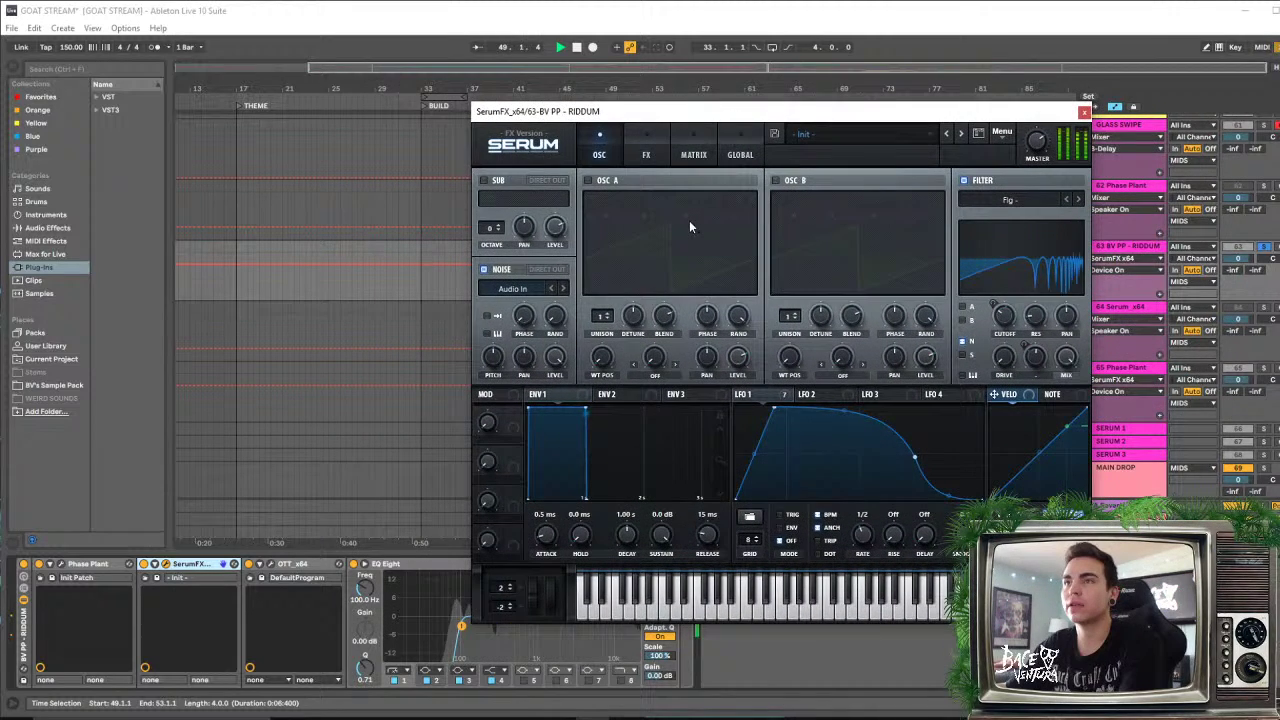
left_click(646, 154)
key("space")
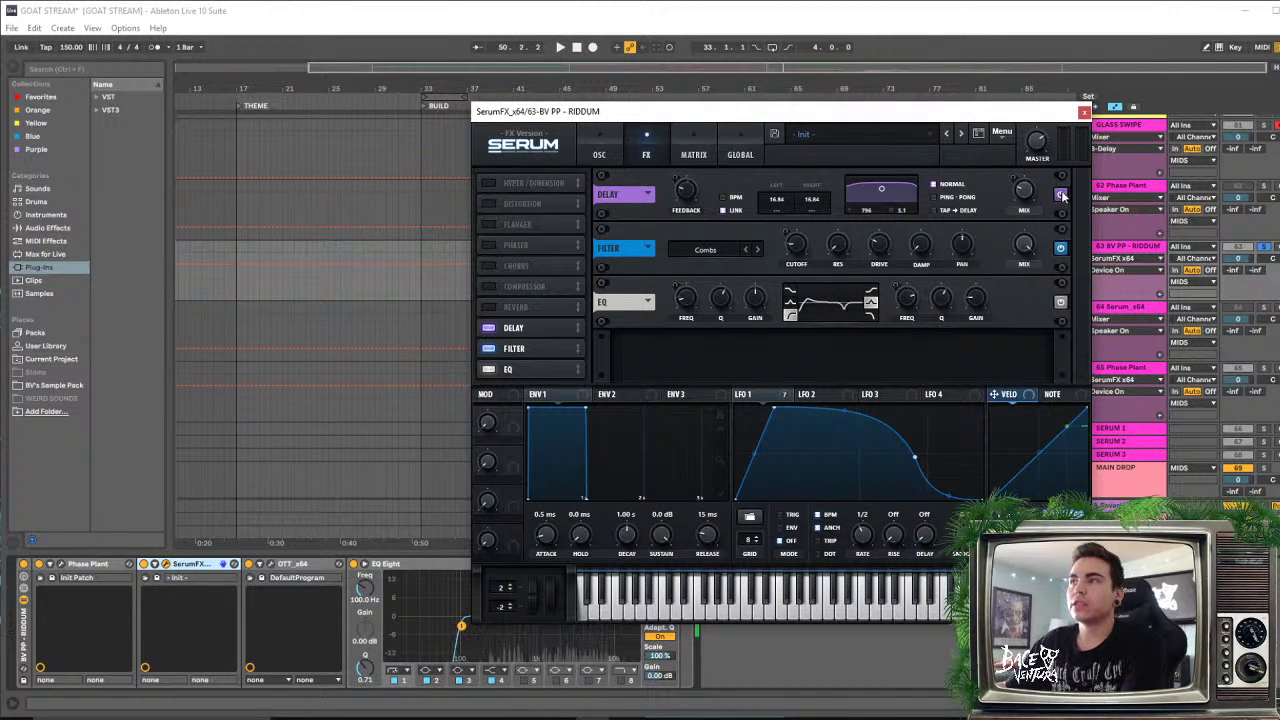
Switch off SerumFX's filter and all its effects, and play the RIDDUM clip with only the delay re-enabled
left_click(599, 154)
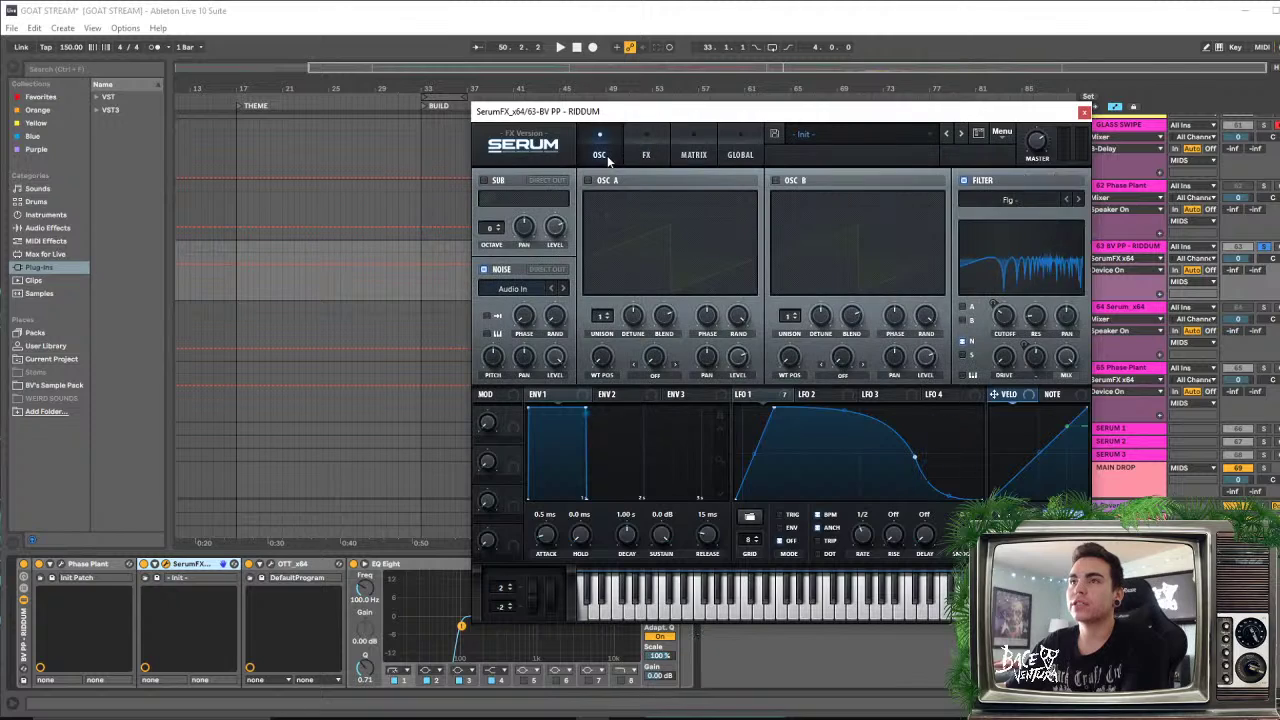
left_click(964, 181)
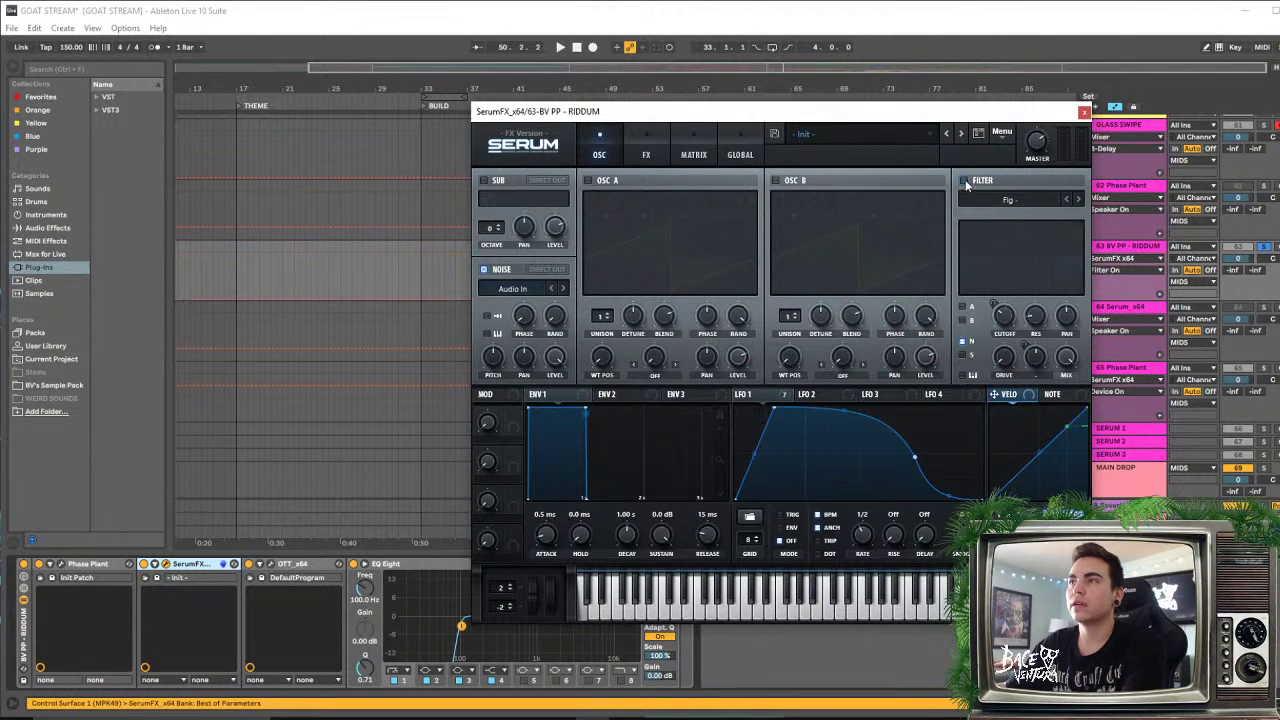
left_click(646, 154)
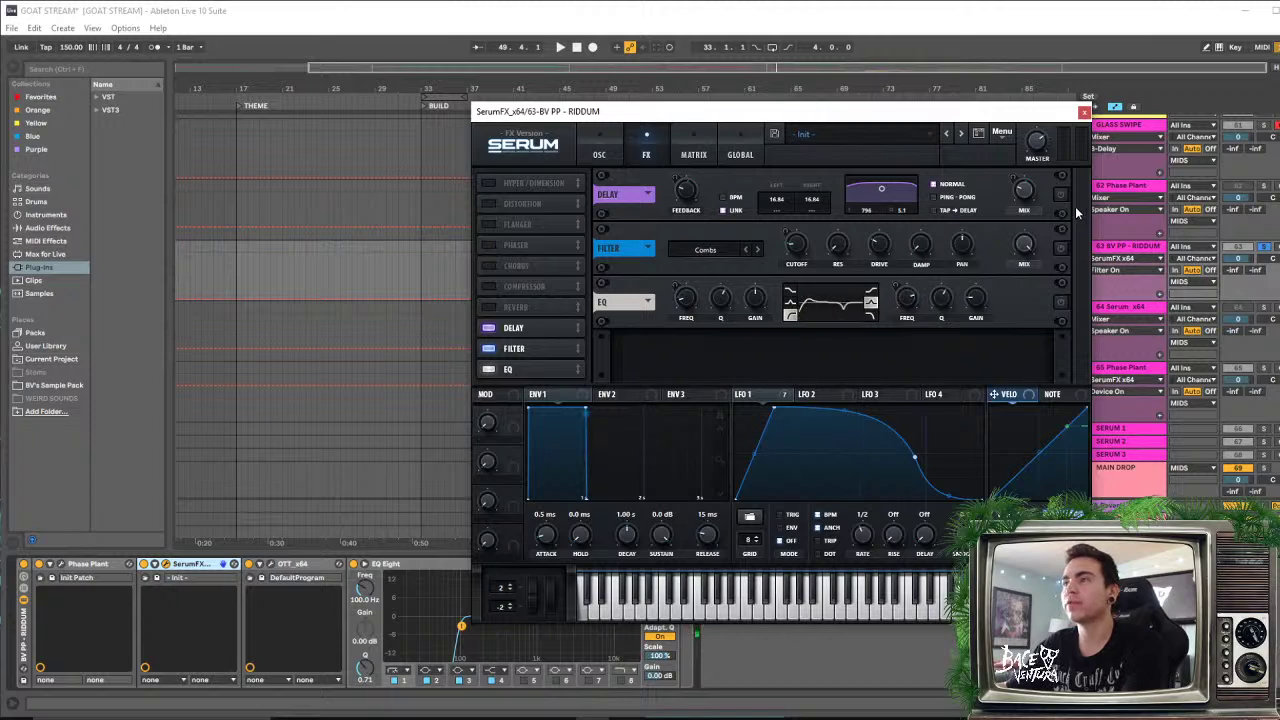
key("space")
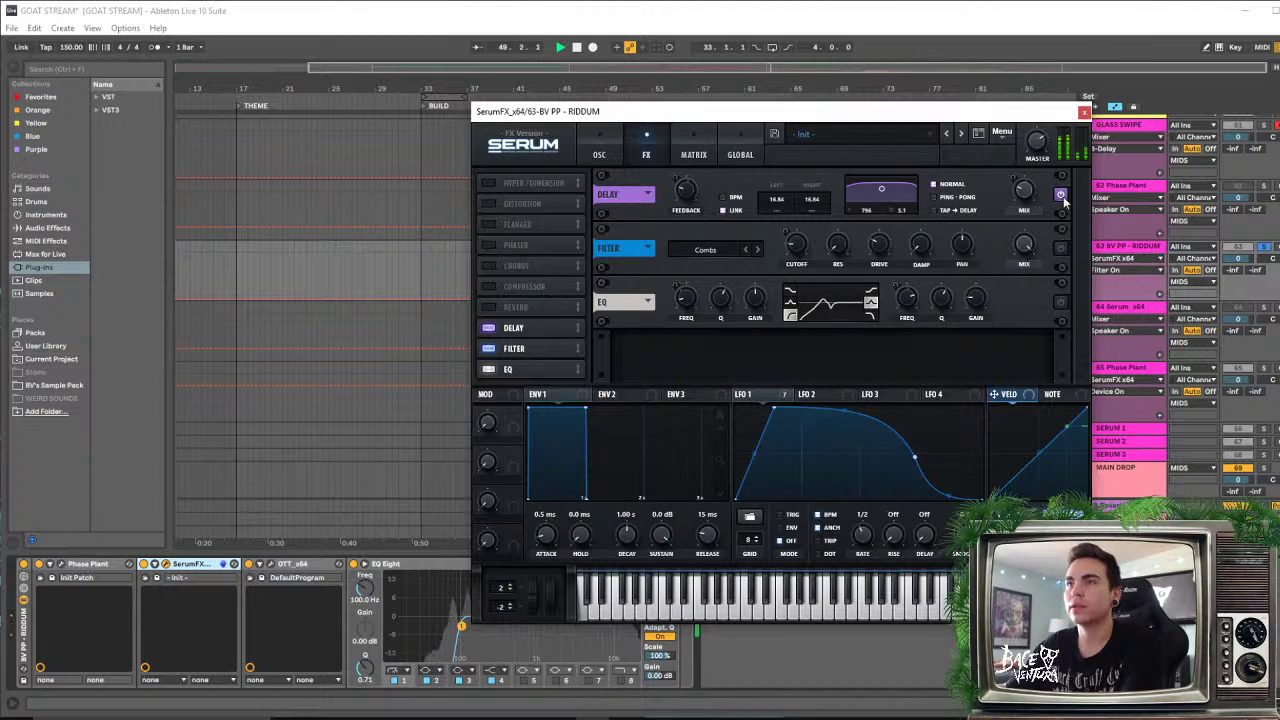
key("space")
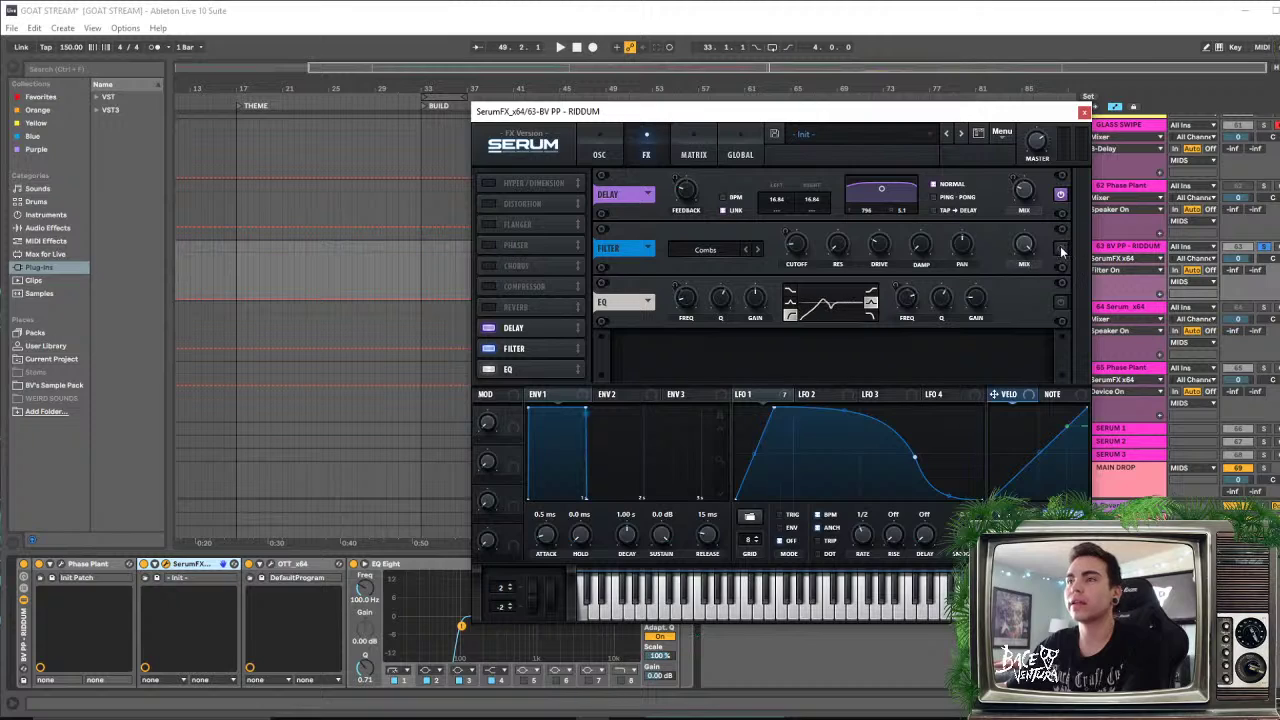
Re-enable the Comb filter and the EQ one after the other, listening to the clip with each added and comparing the EQ off and on
key("space")
key("space")
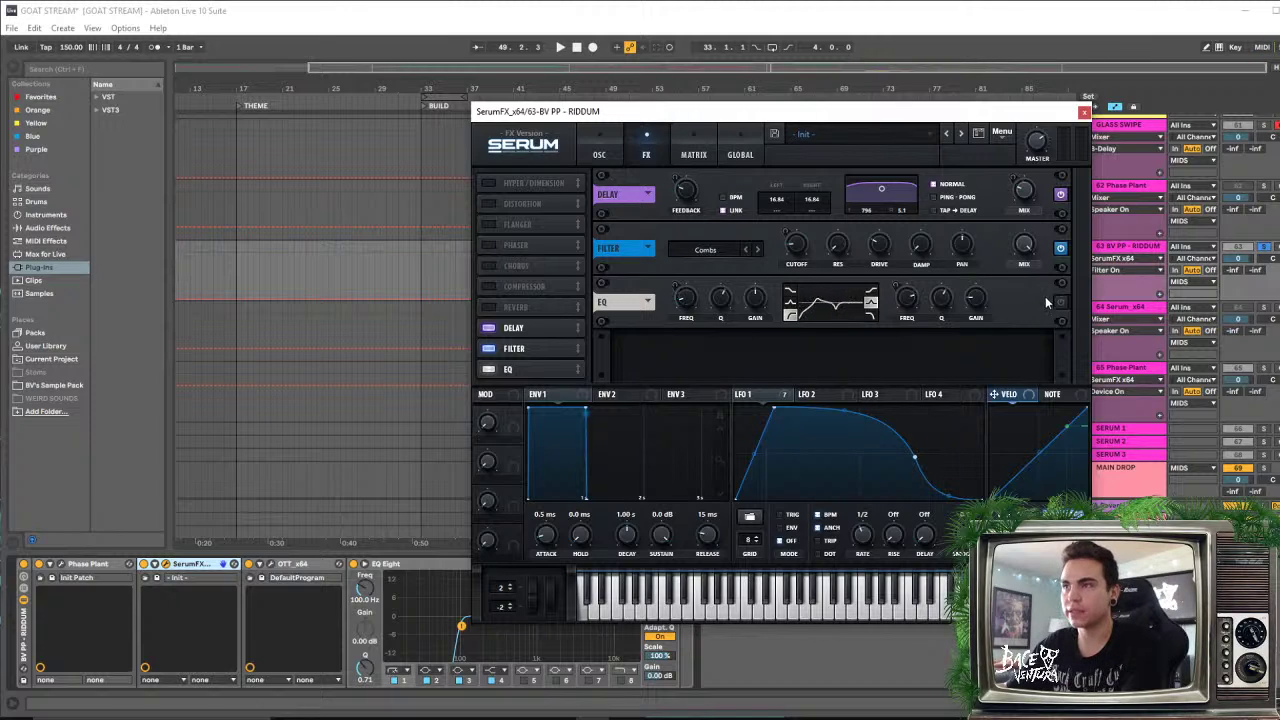
key("space")
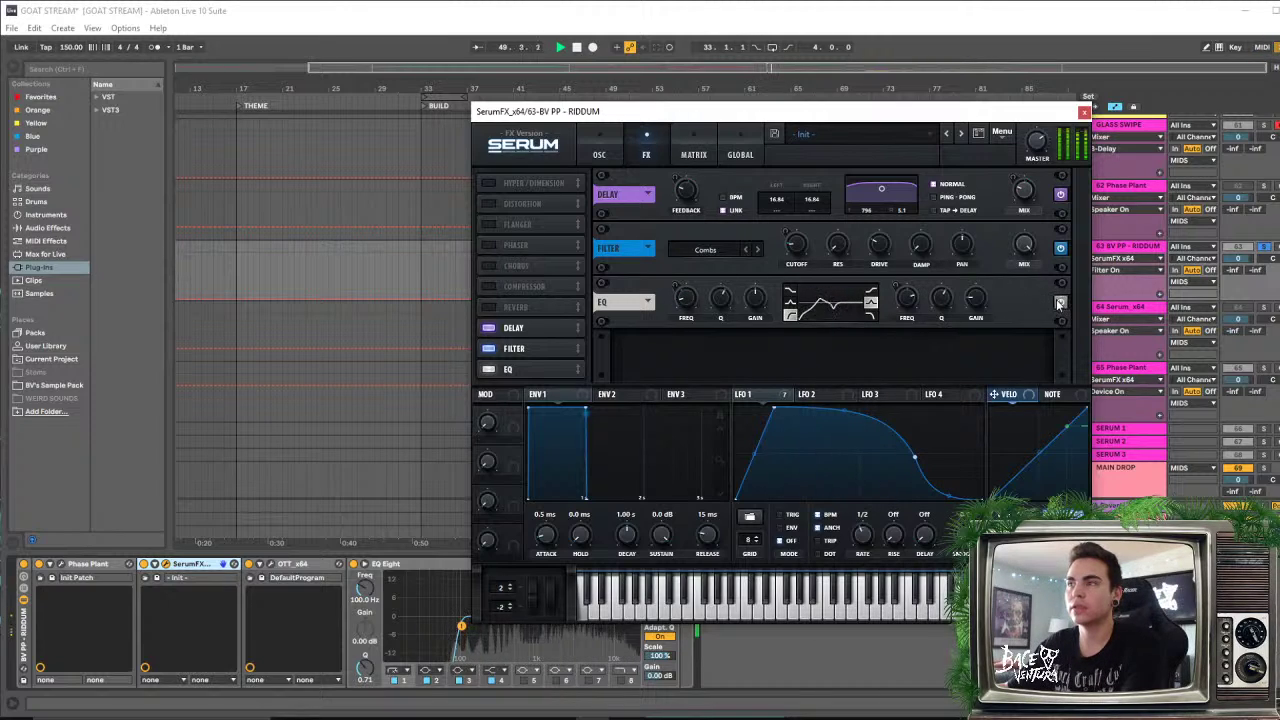
key("space")
left_click(1060, 303)
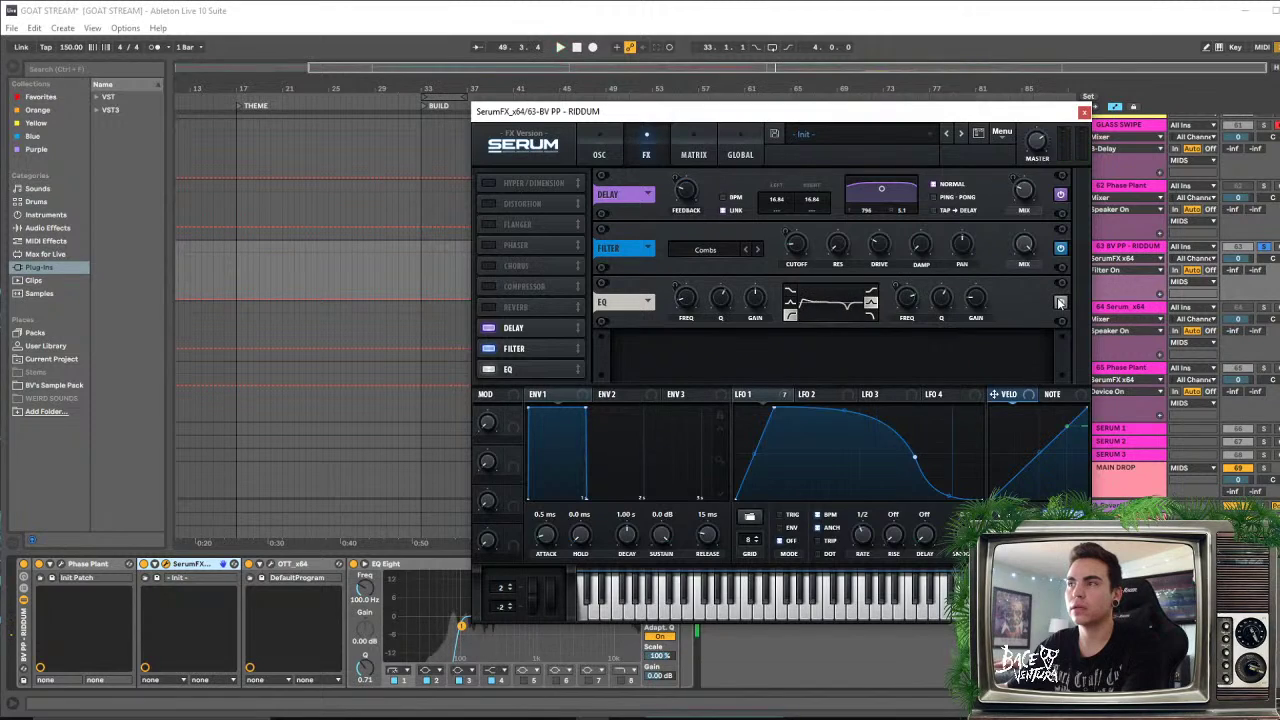
key("space")
key("space")
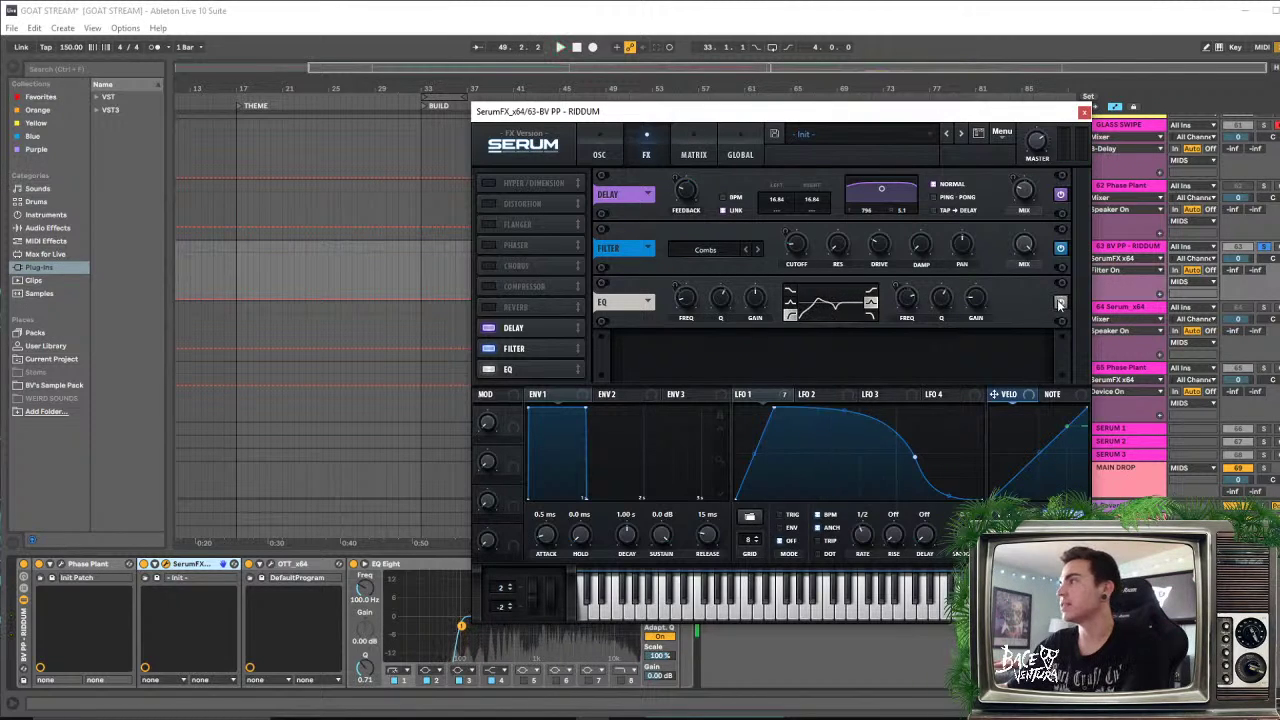
Turn the Flg filter on SerumFX's oscillator page back on and compare the clip's sound with that filter on and off
left_click(601, 158)
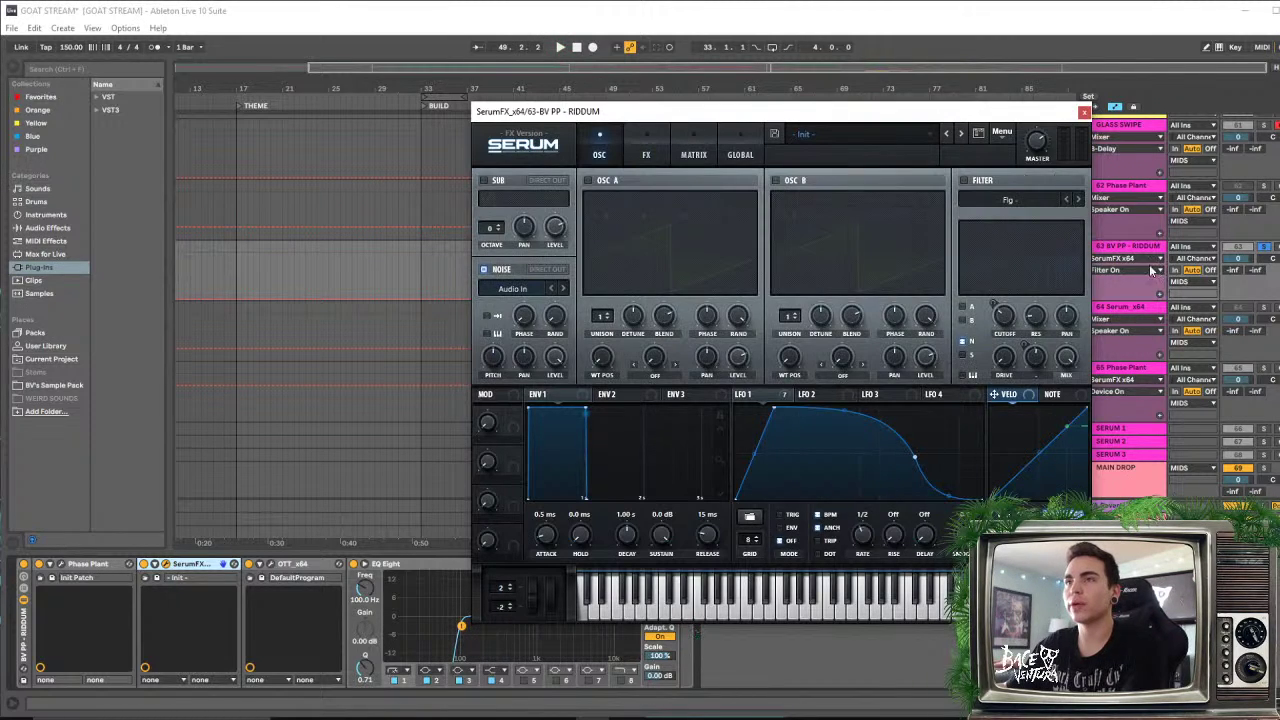
left_click_drag(905, 111, 794, 91)
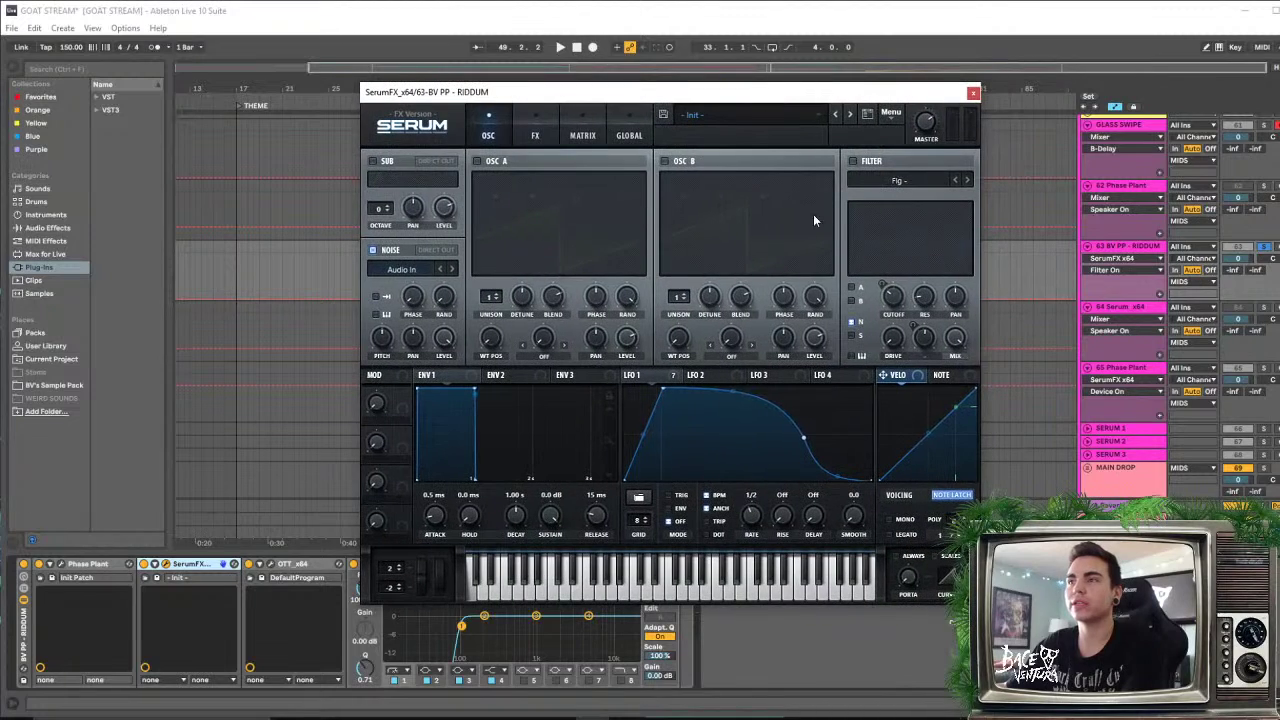
left_click(858, 162)
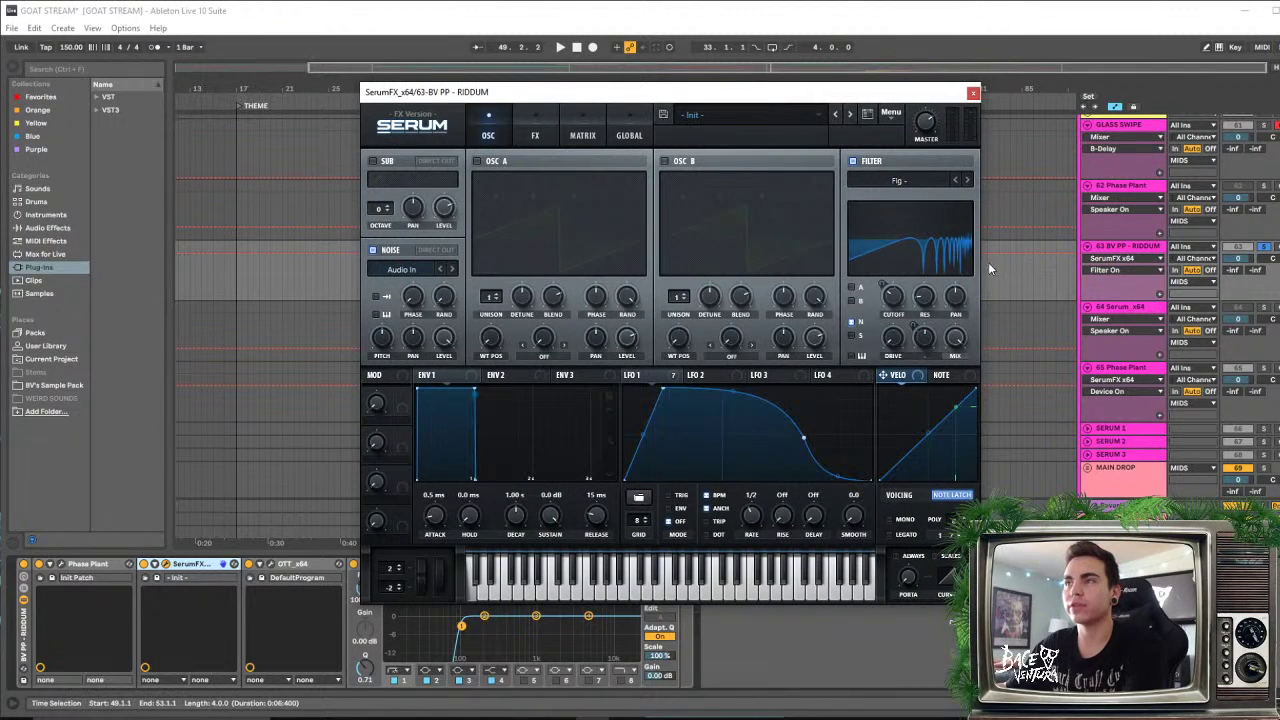
key("space")
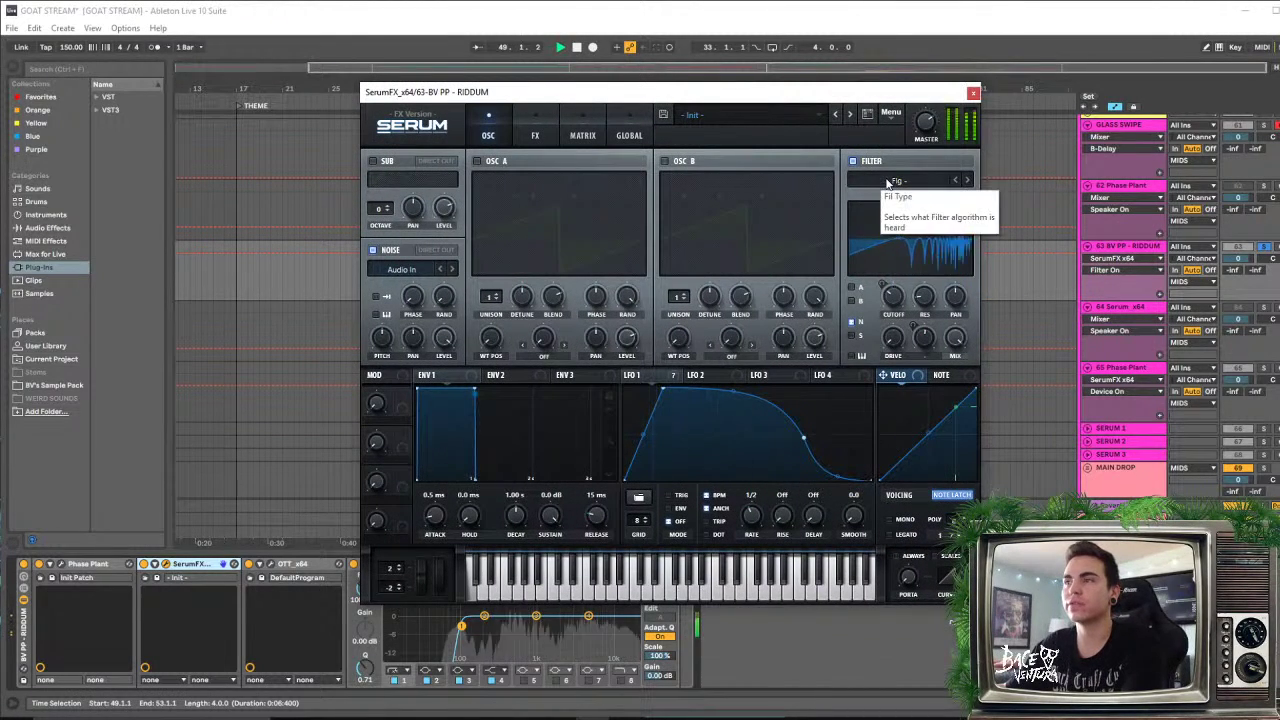
left_click(851, 161)
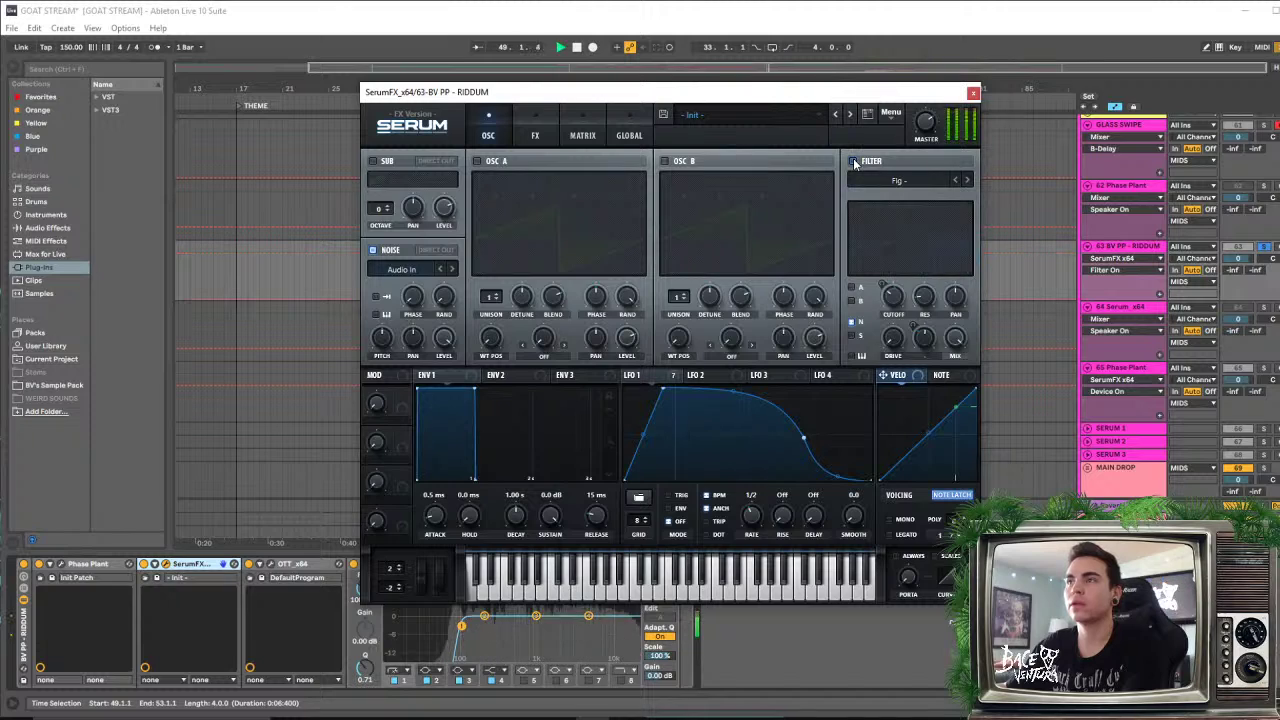
key("space")
left_click(851, 161)
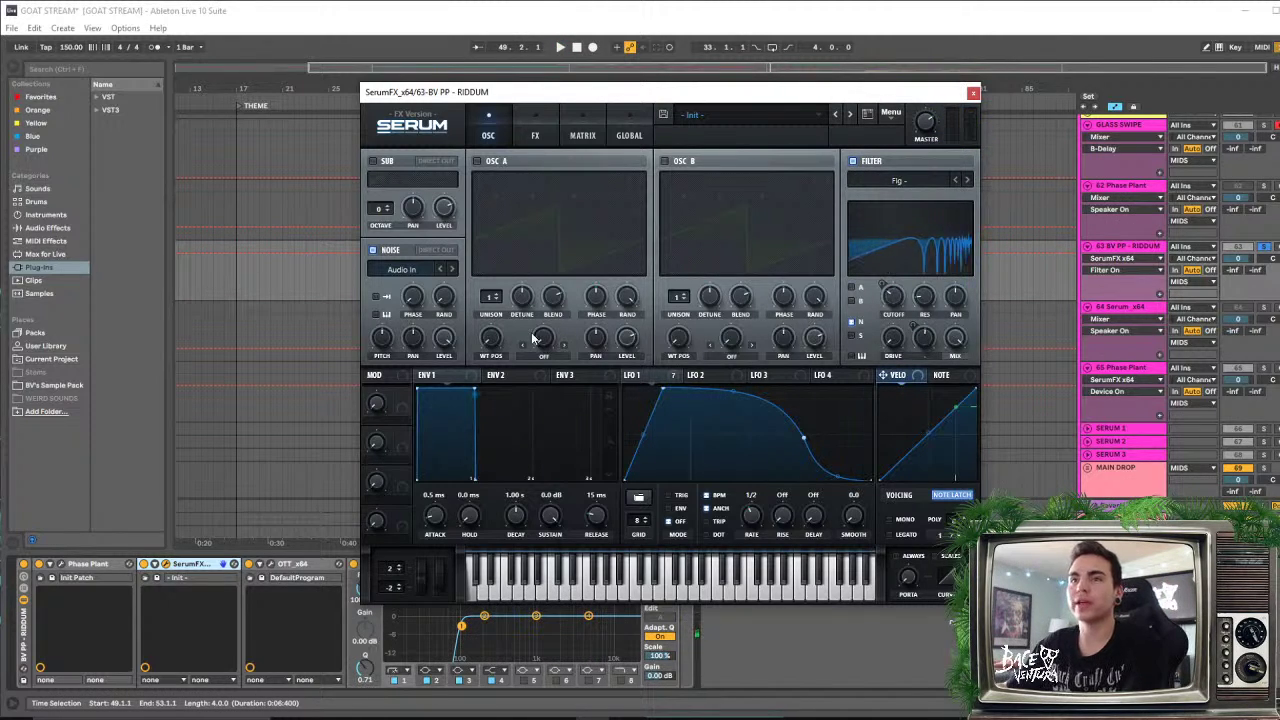
Close SerumFX and examine the OTT plug-in's settings on the RIDDUM track
left_click_drag(749, 98, 658, 103)
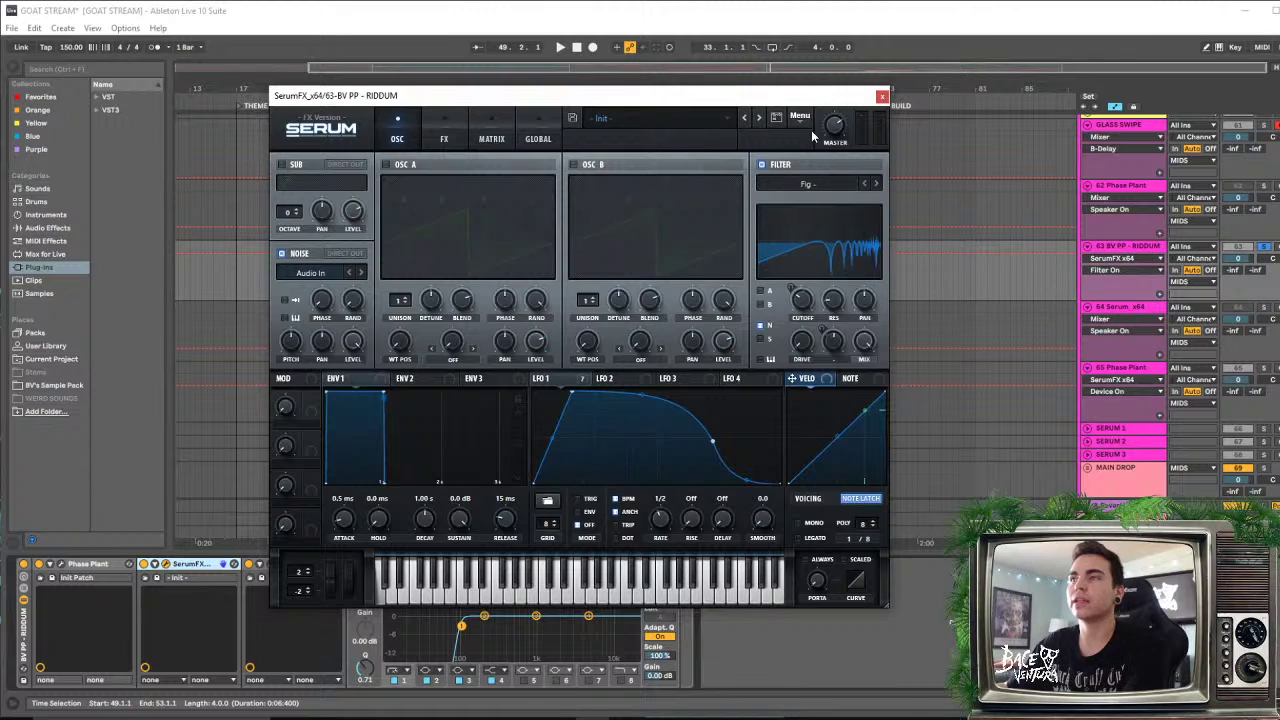
left_click(882, 97)
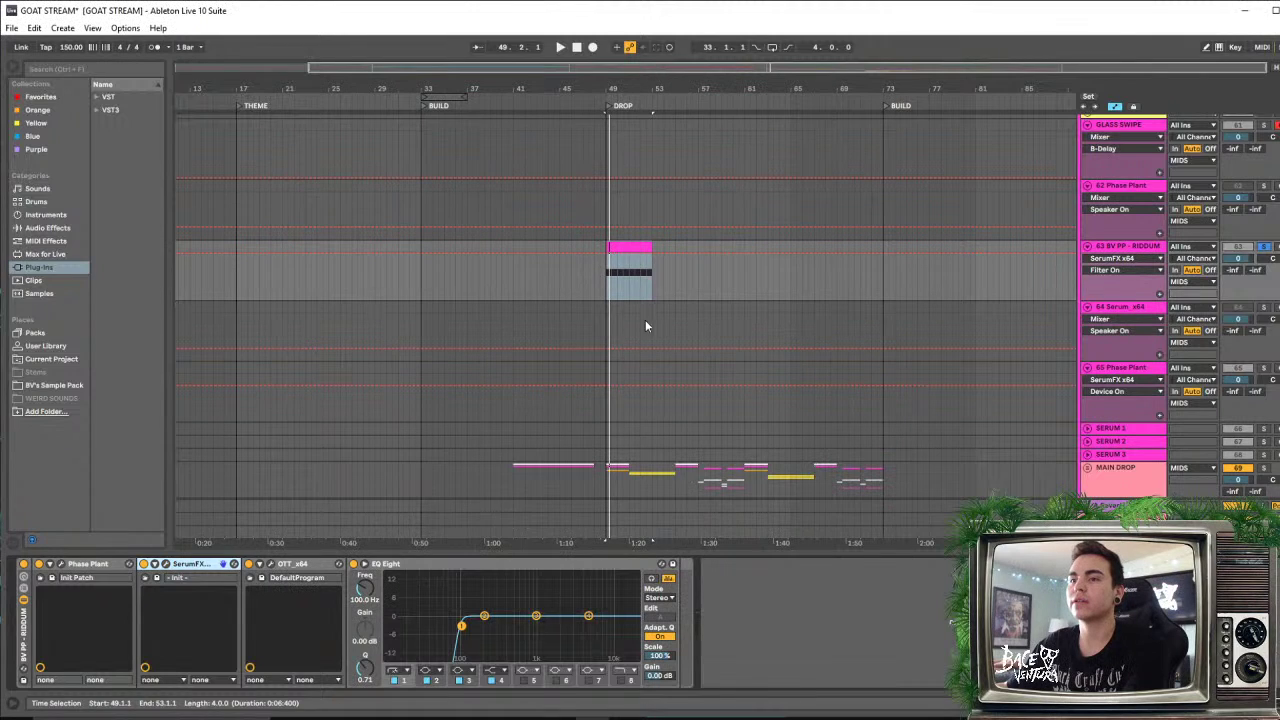
left_click(506, 603)
left_click(271, 564)
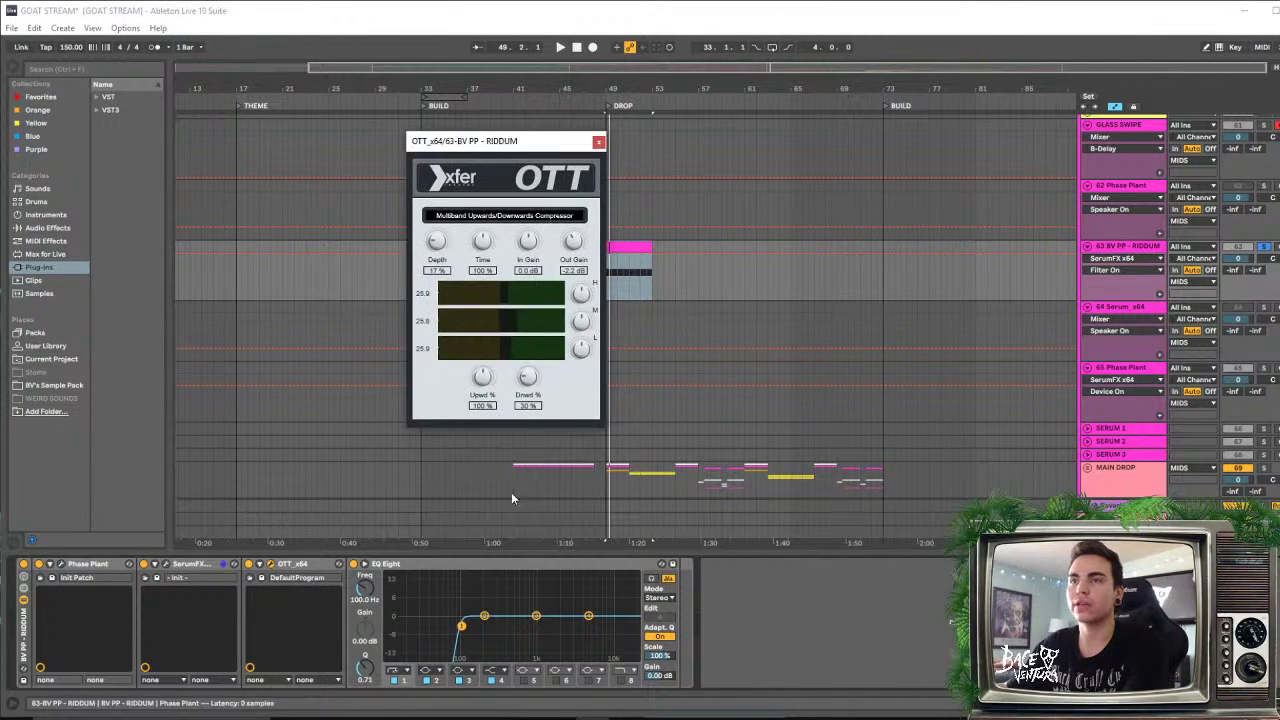
left_click(598, 142)
Hide the device view and move the BV PP - RIDDUM track below the second Phase Plant track, just above SERUM 1
scroll(946, 418, "down", 4)
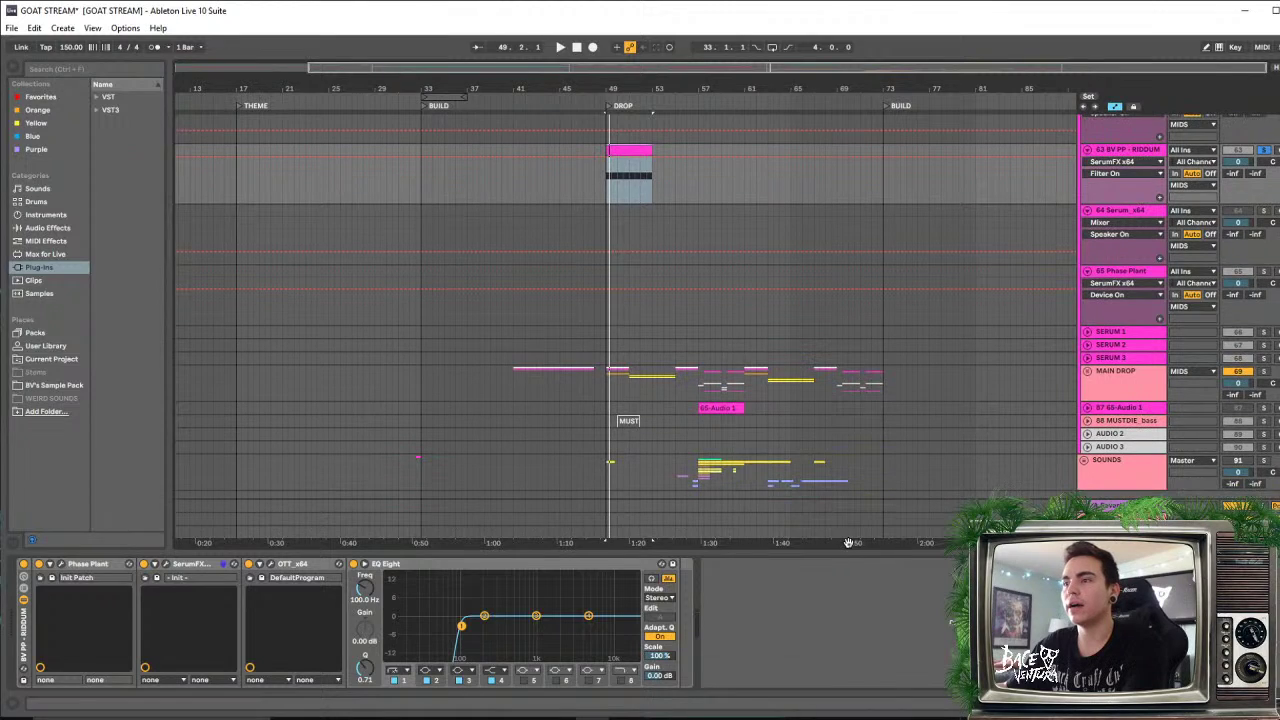
left_click_drag(848, 552, 846, 650)
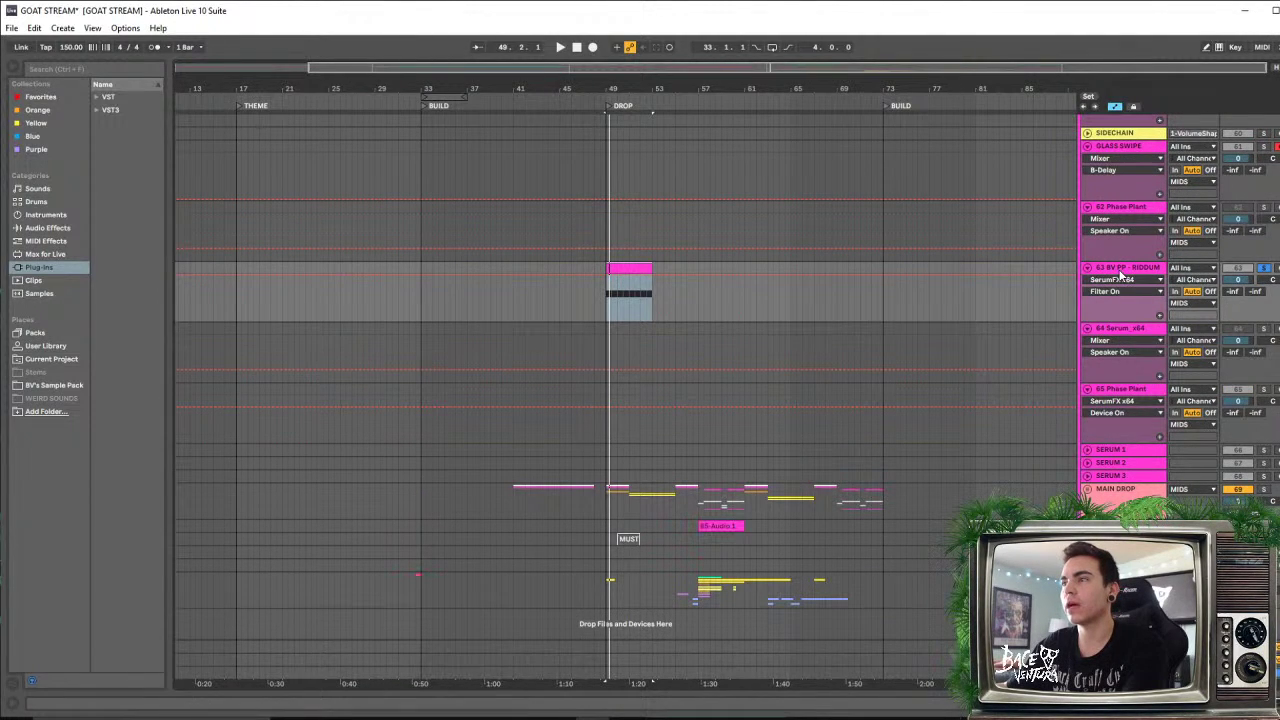
left_click_drag(1121, 277, 1118, 437)
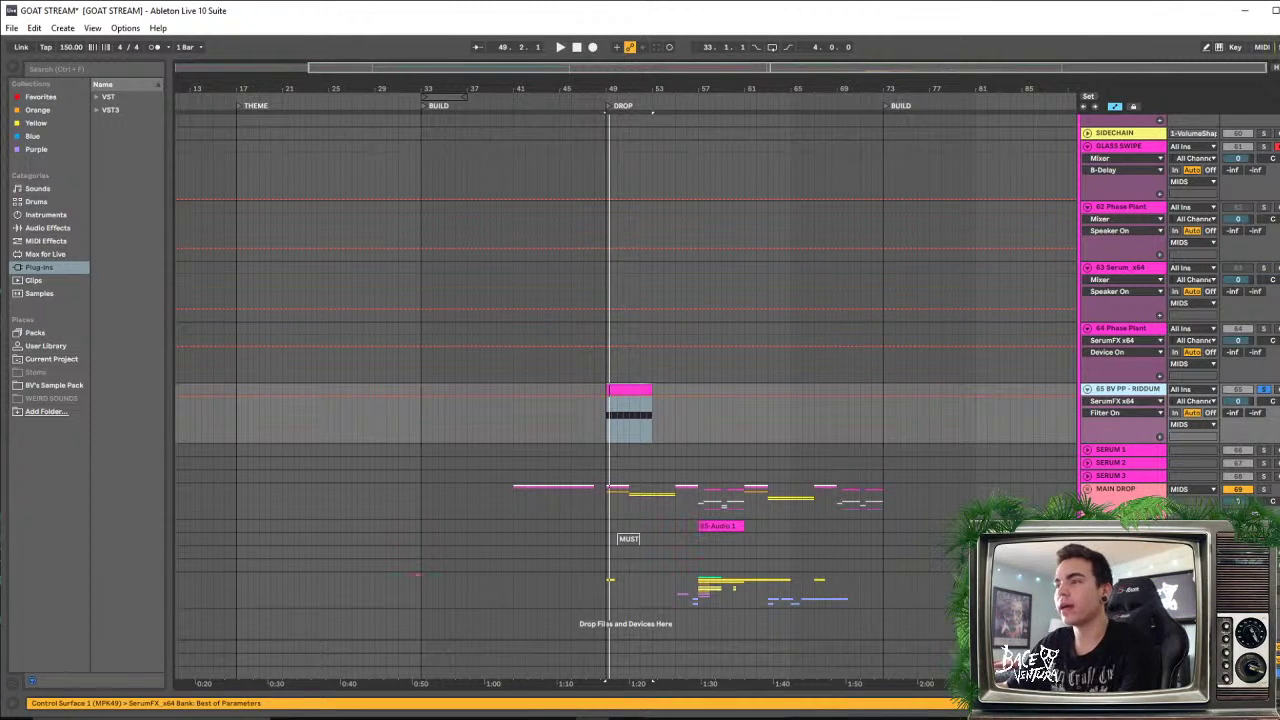
Unfold the MAIN DROP group and move the BV PP - RIDDUM track below SERUM 3, directly above that group
left_click(1087, 490)
scroll(930, 415, "down", 4)
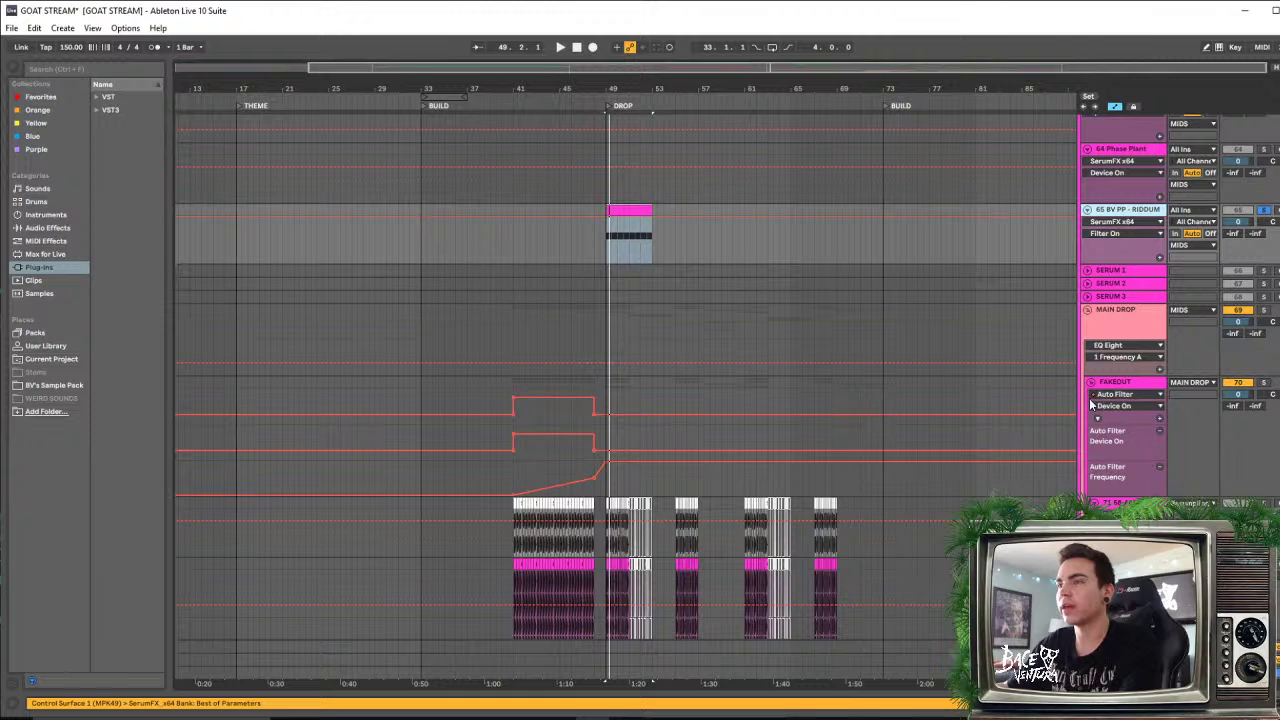
scroll(1092, 392, "down", 3)
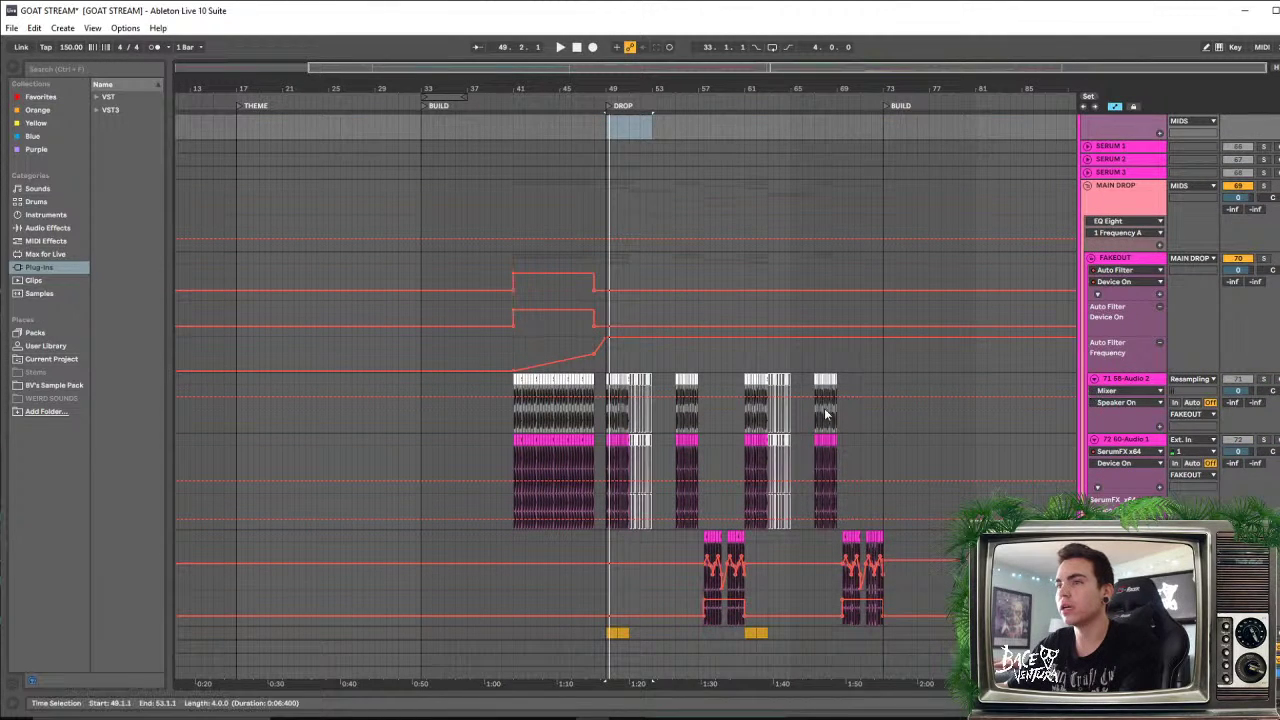
left_click_drag(681, 88, 682, 115)
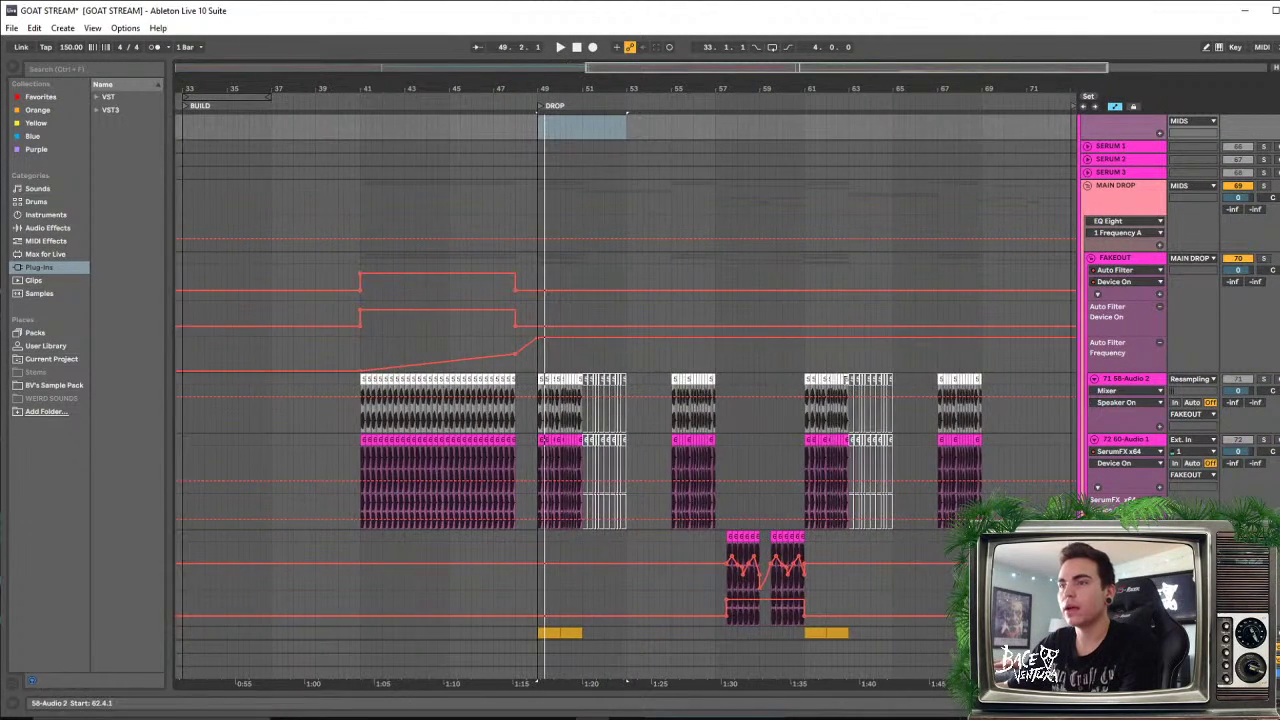
scroll(844, 379, "up", 4)
left_click_drag(1122, 254, 1122, 346)
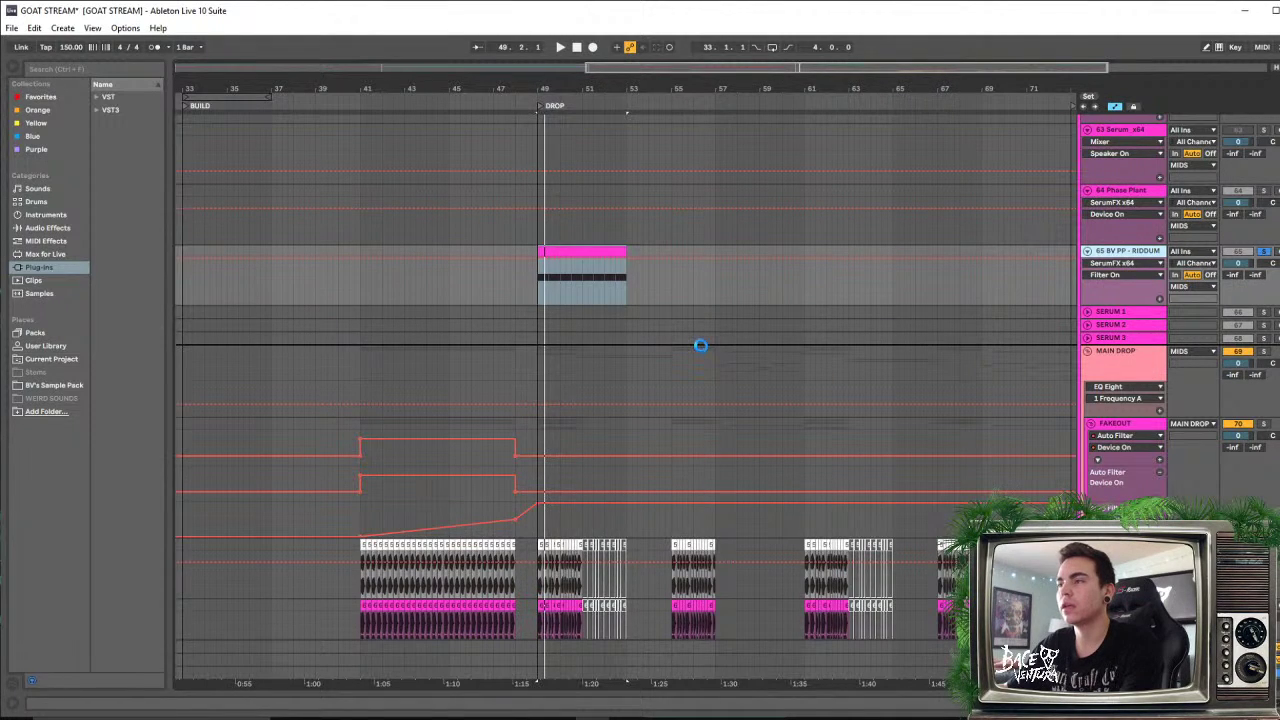
Solo the 58-Audio 2 and first 60-Audio 1 tracks in the FAKEOUT group and listen to them together from bar 49
scroll(706, 346, "down", 7)
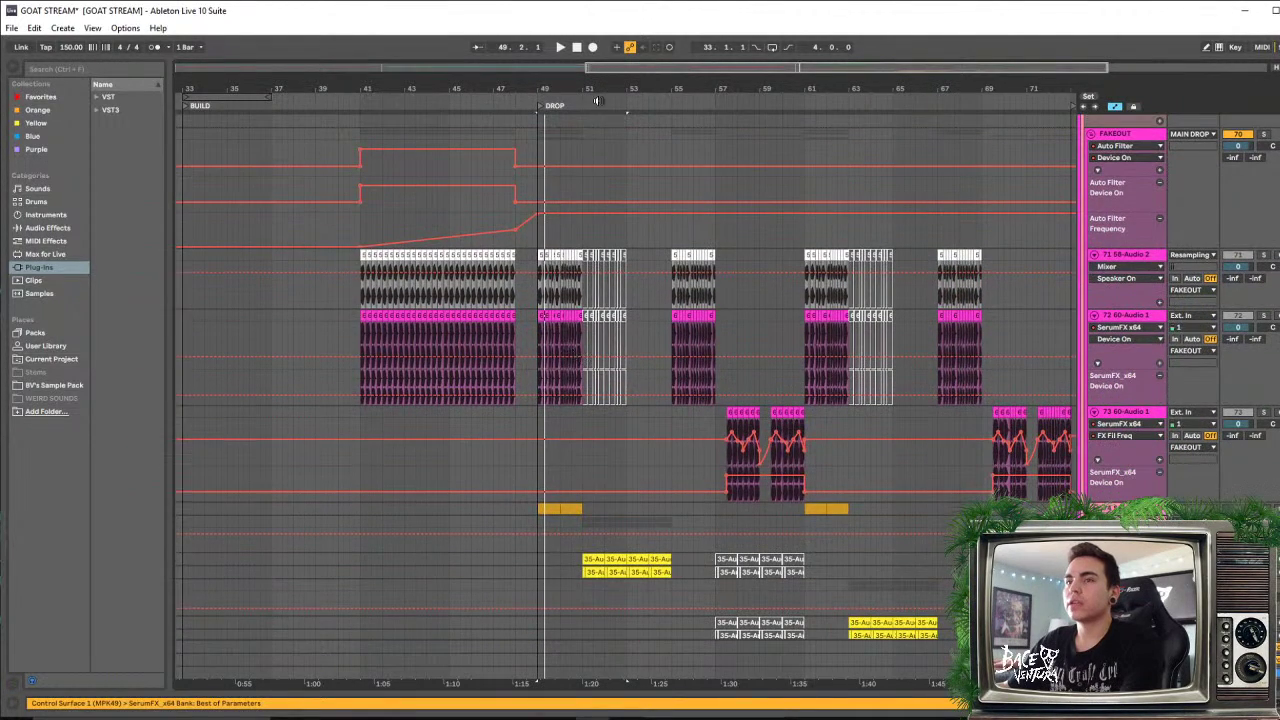
left_click_drag(569, 88, 523, 229)
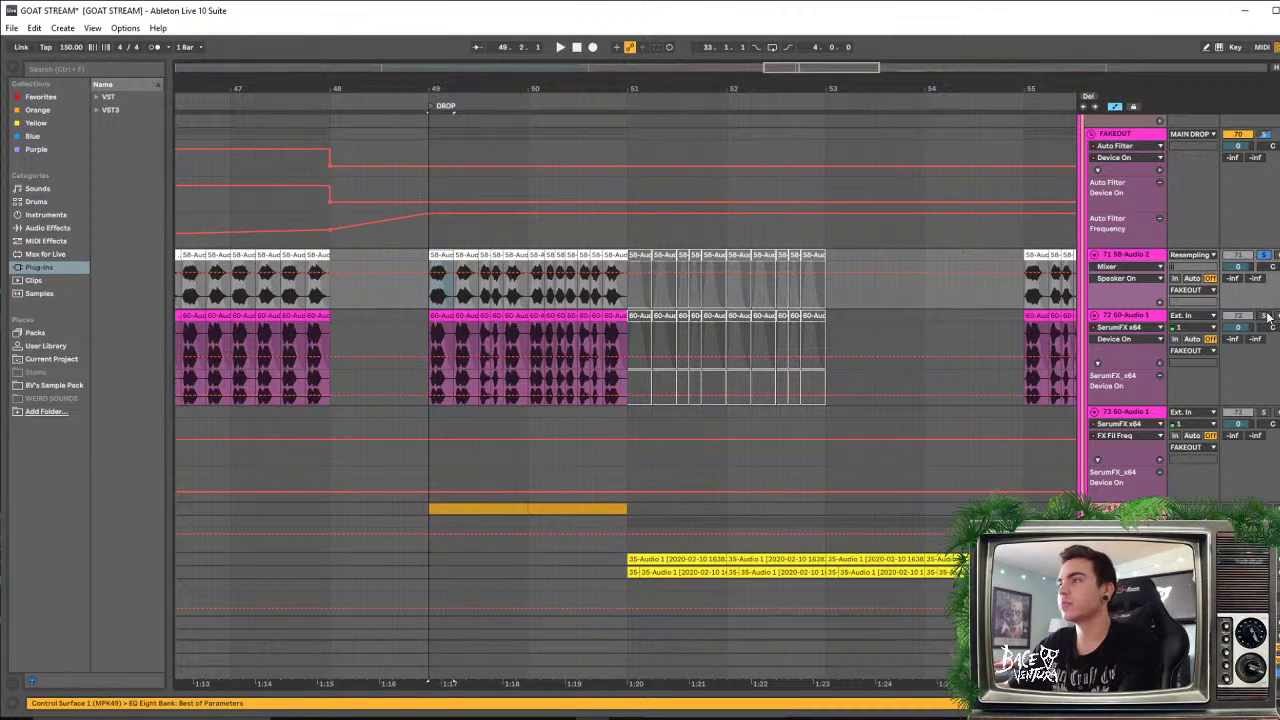
key("space")
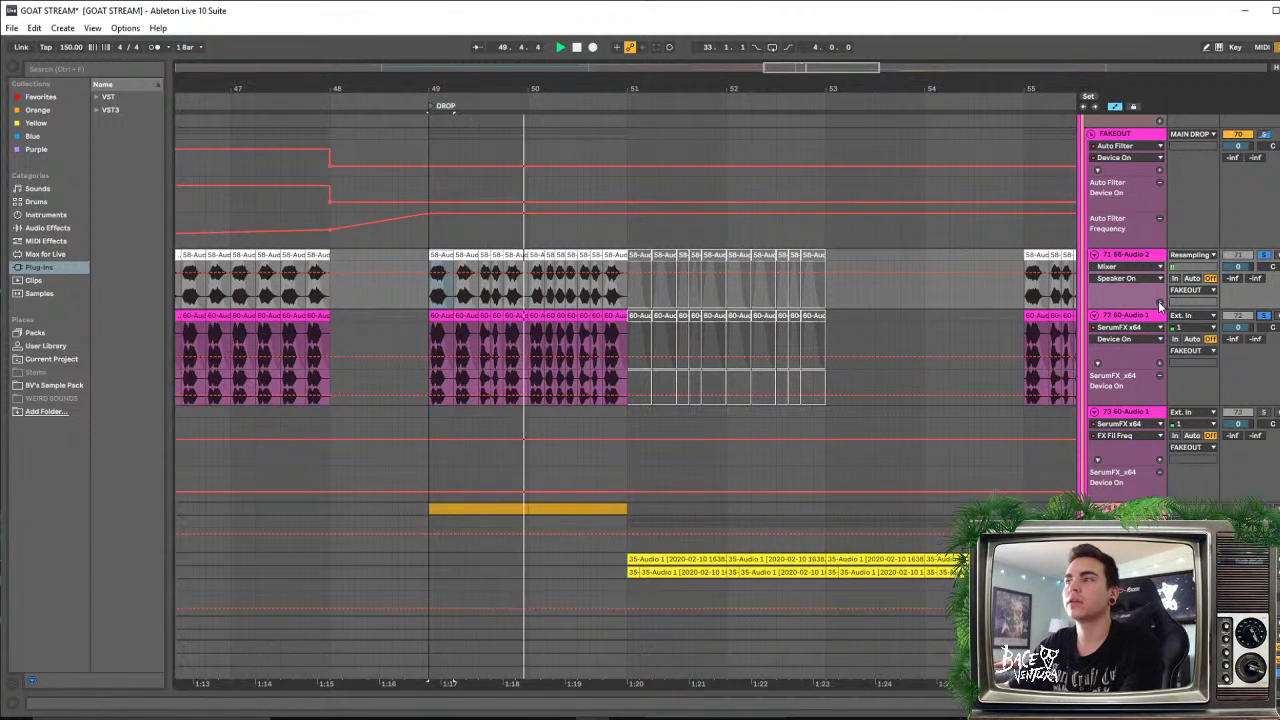
key("space")
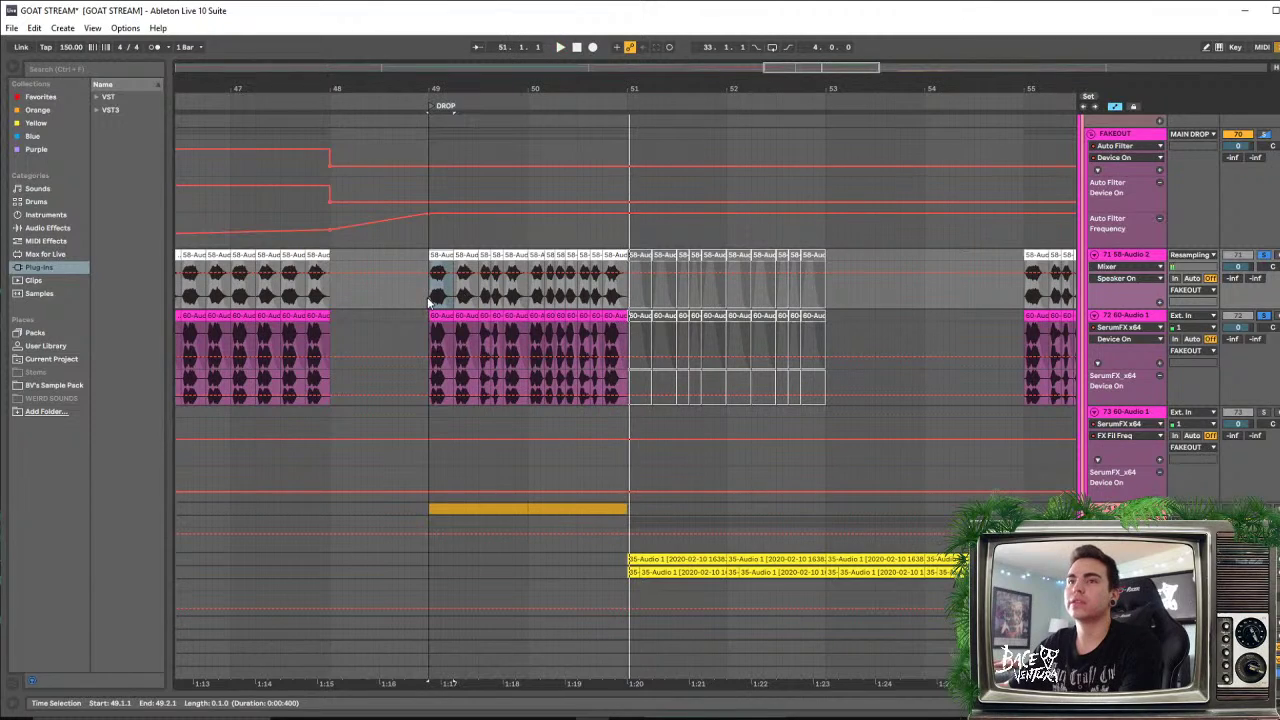
Listen to the start of the drop with only the first 60-Audio 1 track soloed, and clear the solos
left_click(428, 302)
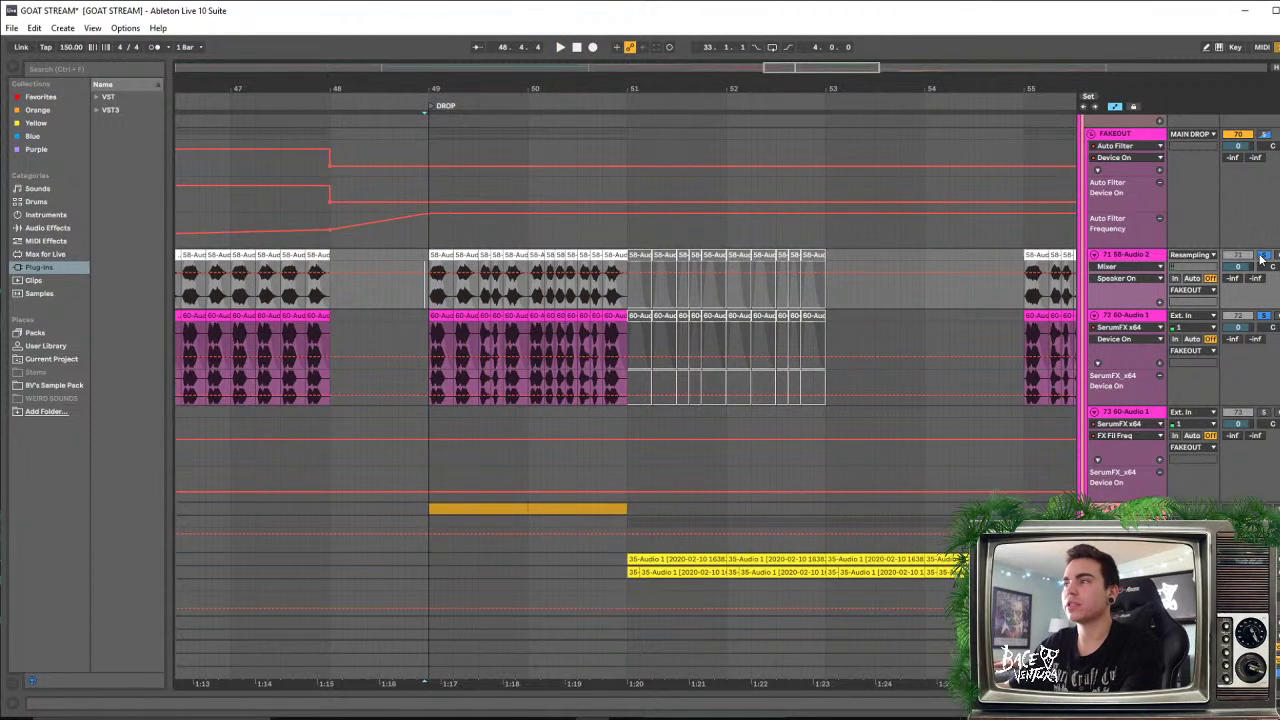
key("space")
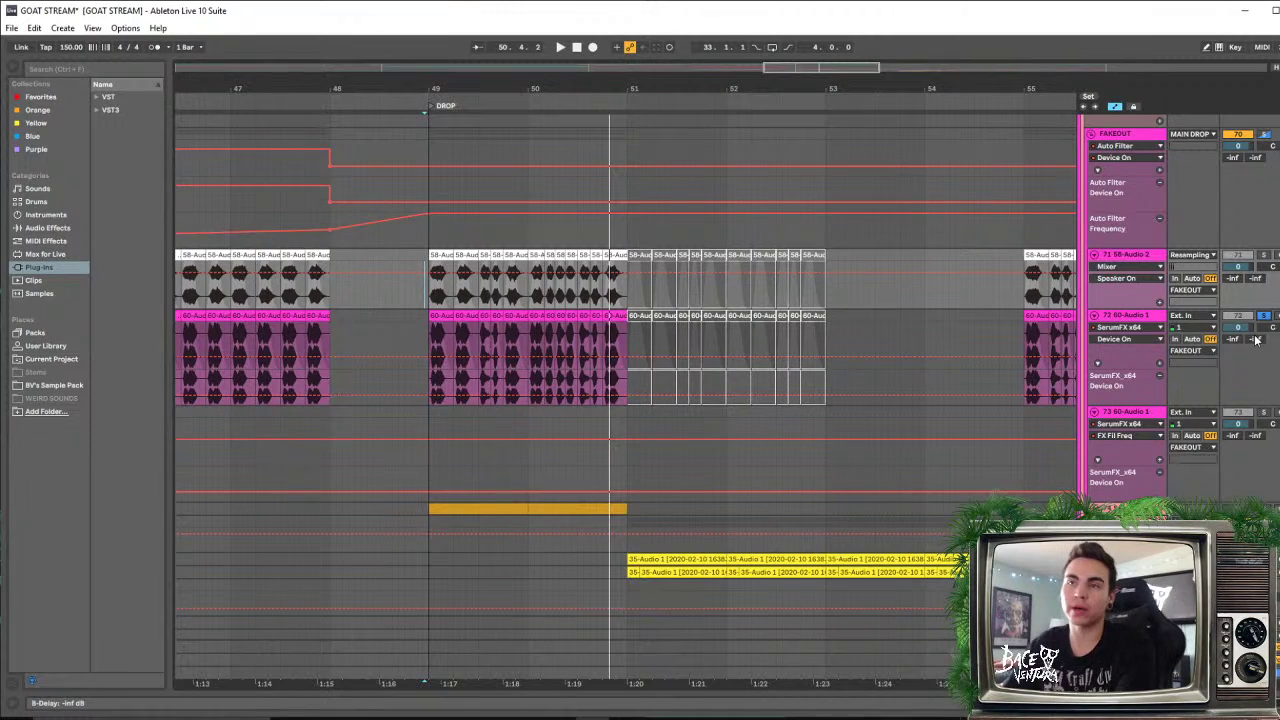
key("space")
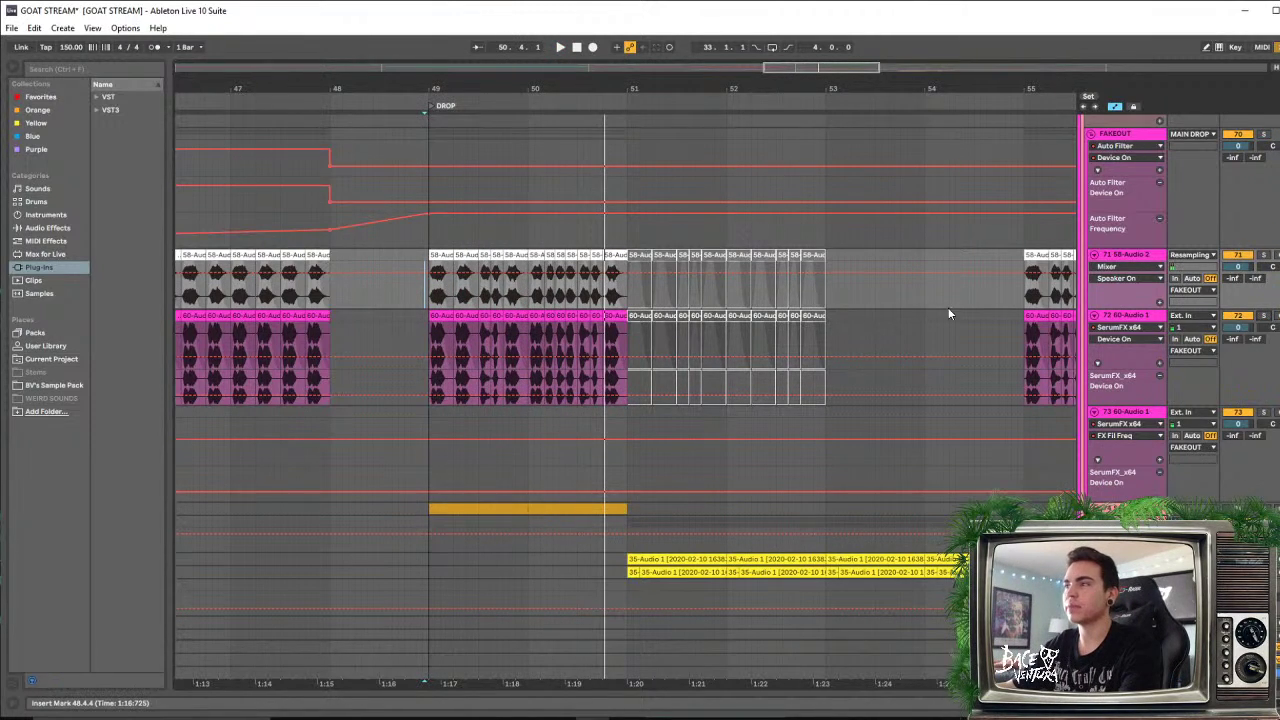
Solo the RIDDIM group in MAIN DROP and listen to its yellow audio clips from bar 51
scroll(1132, 310, "down", 3)
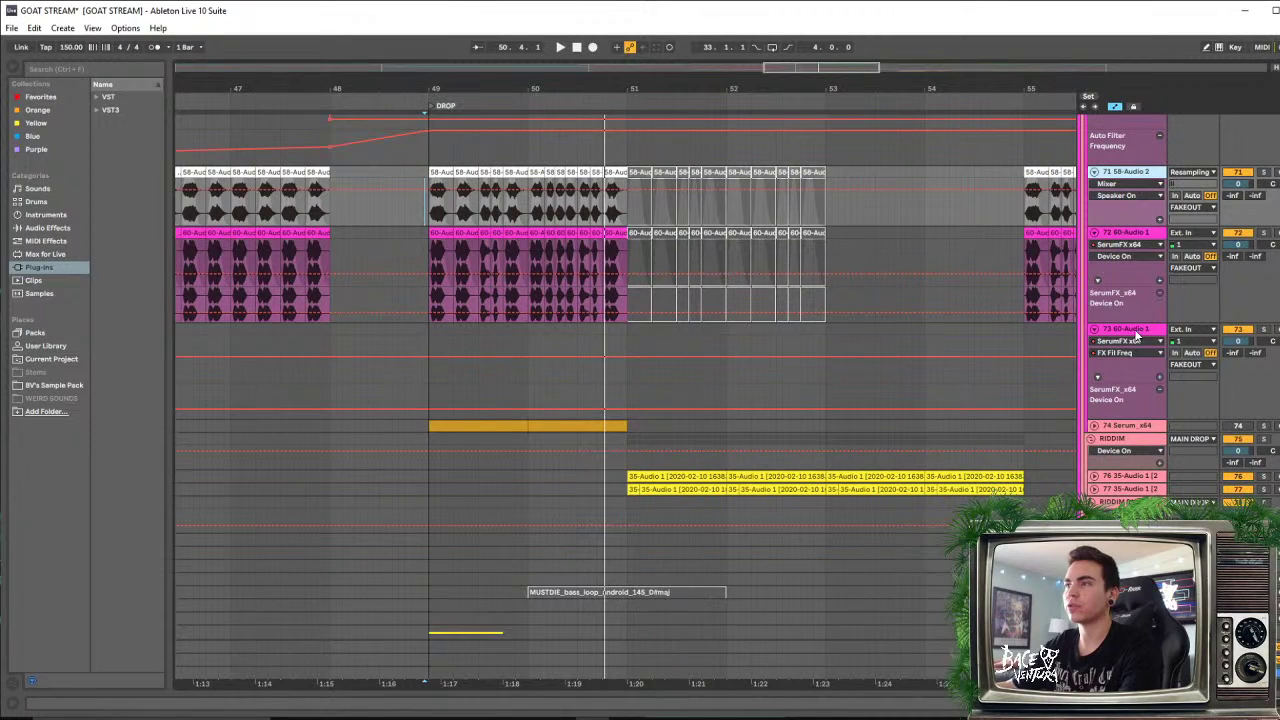
scroll(1016, 269, "down", 2)
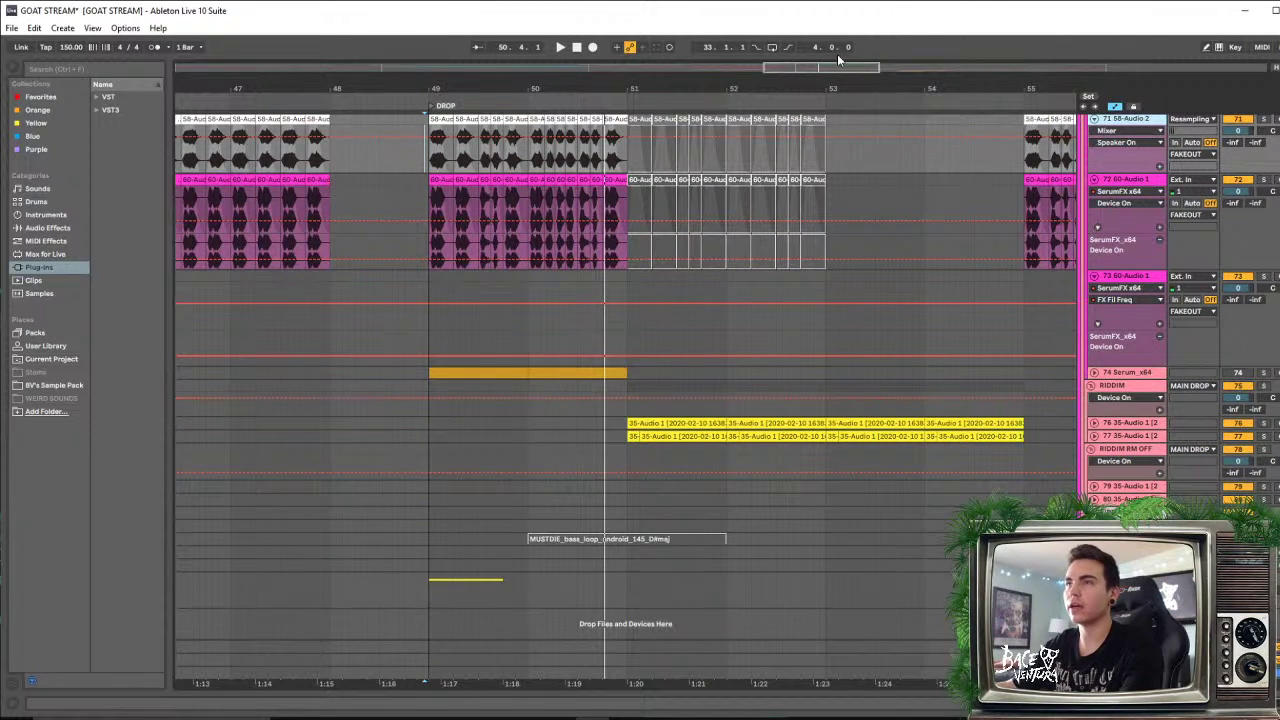
mouse_move(820, 85)
left_mouse_down()
mouse_move(820, 45)
mouse_move(820, 70)
left_mouse_up()
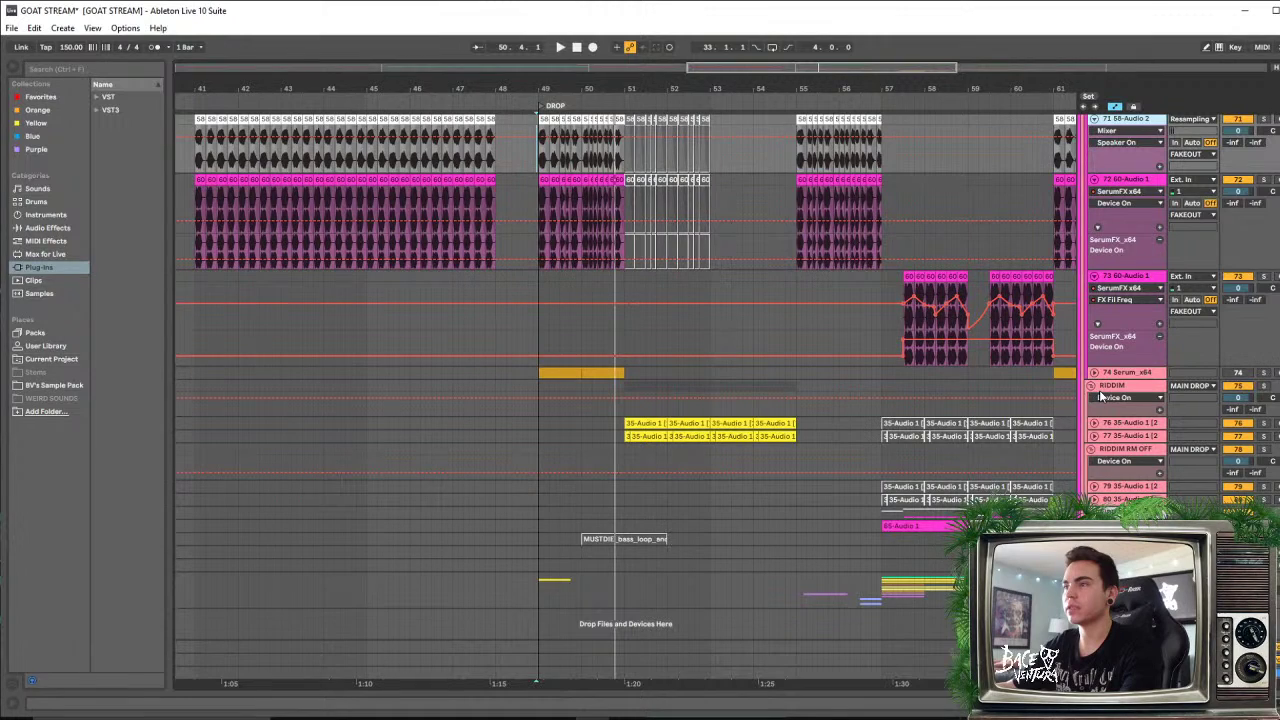
left_click(638, 420)
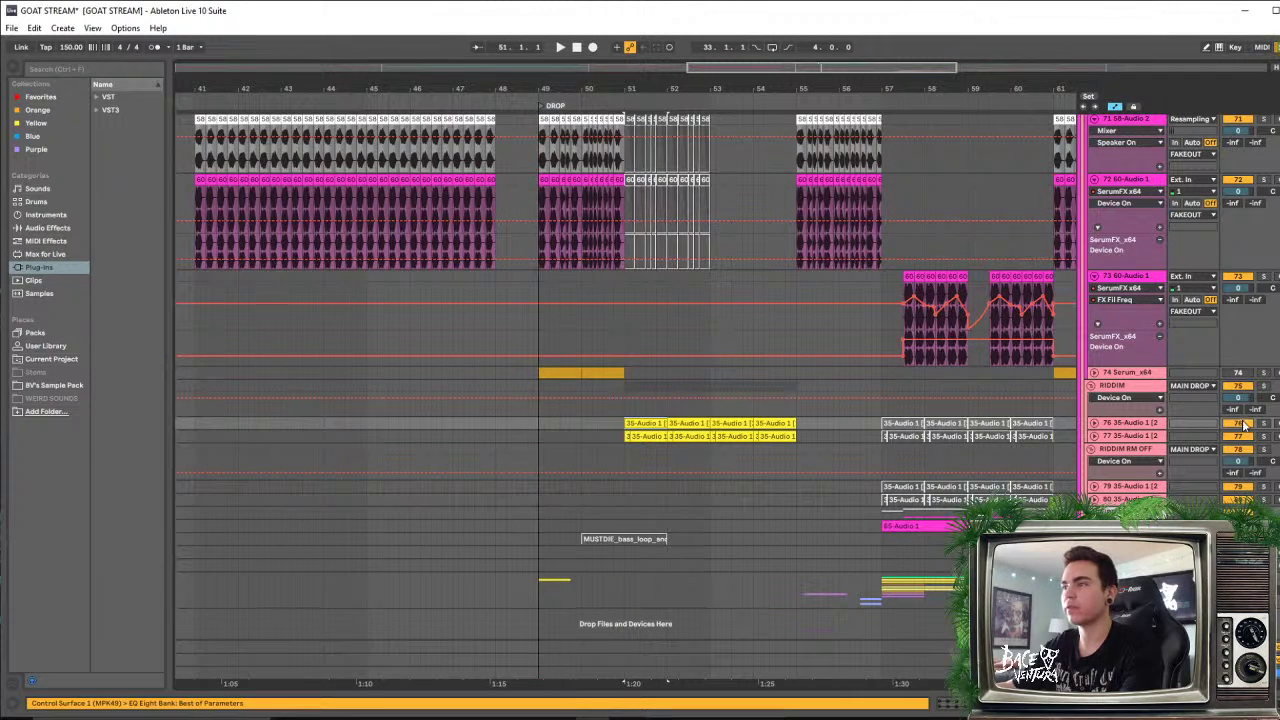
left_click(1263, 386)
key("space")
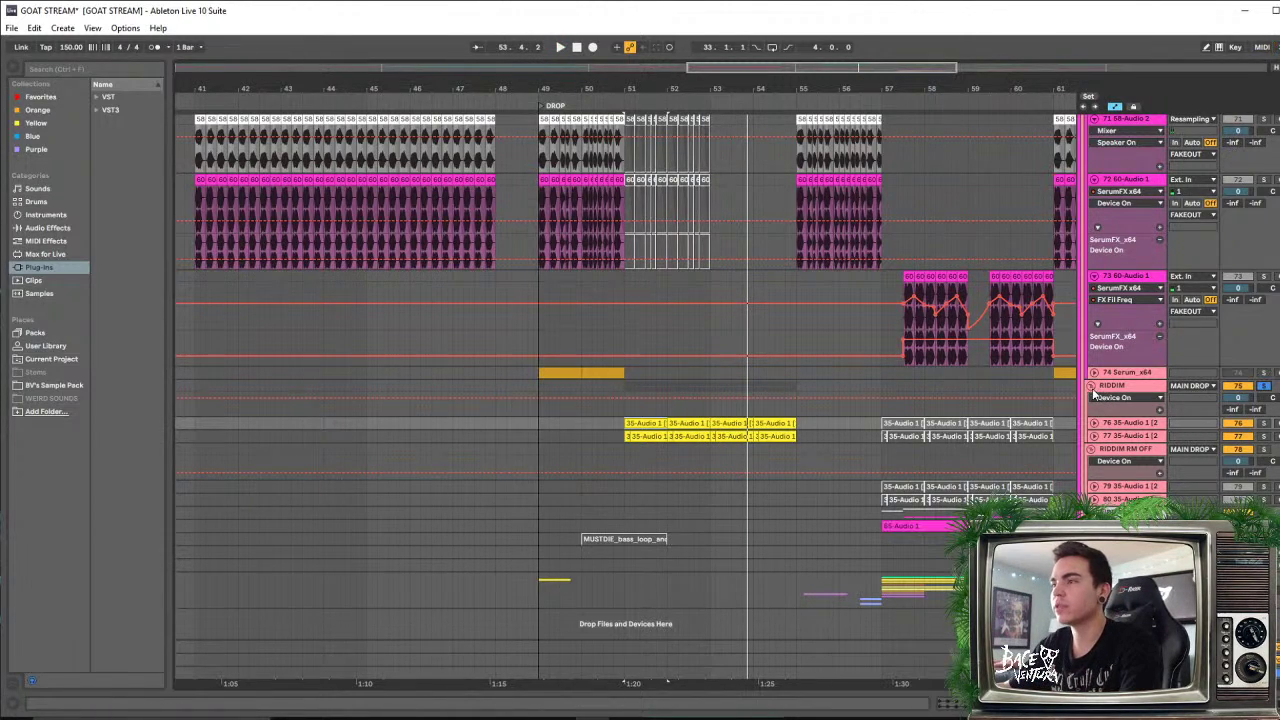
Unfold the two 35-Audio 1 tracks in the RIDDIM group to inspect their waveforms, and fold them again
left_click(1095, 424)
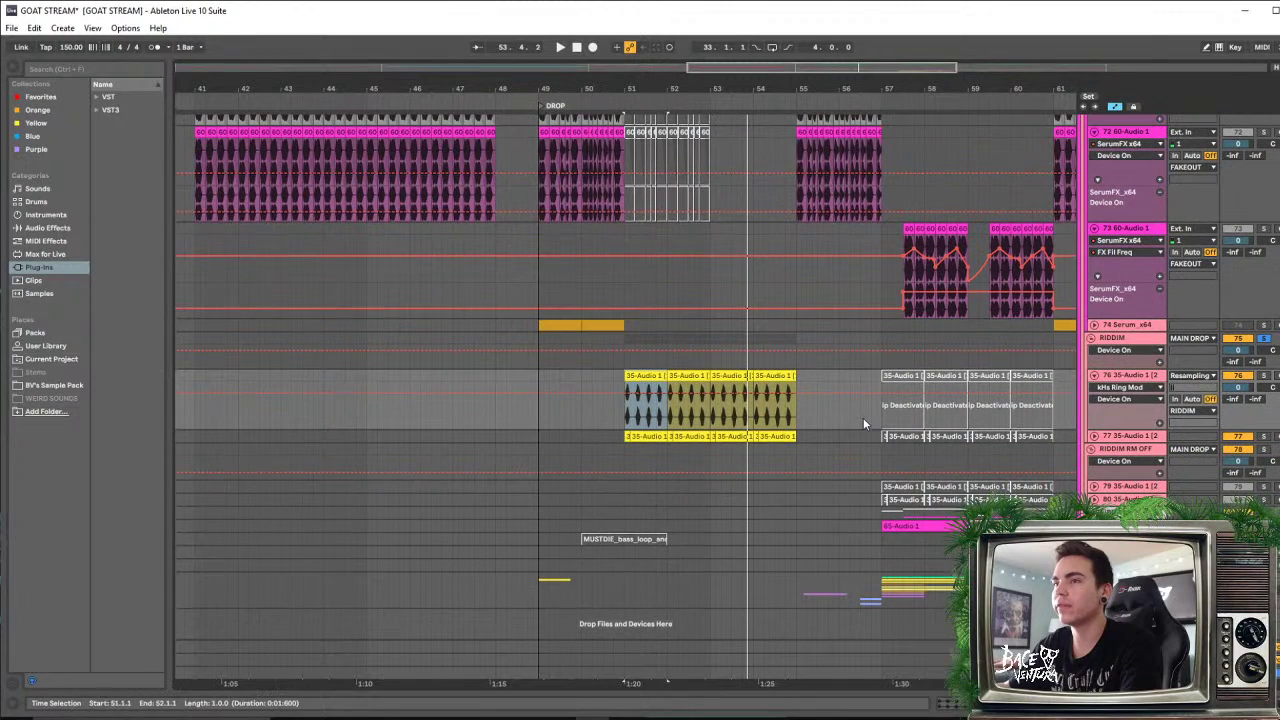
left_click(1094, 440)
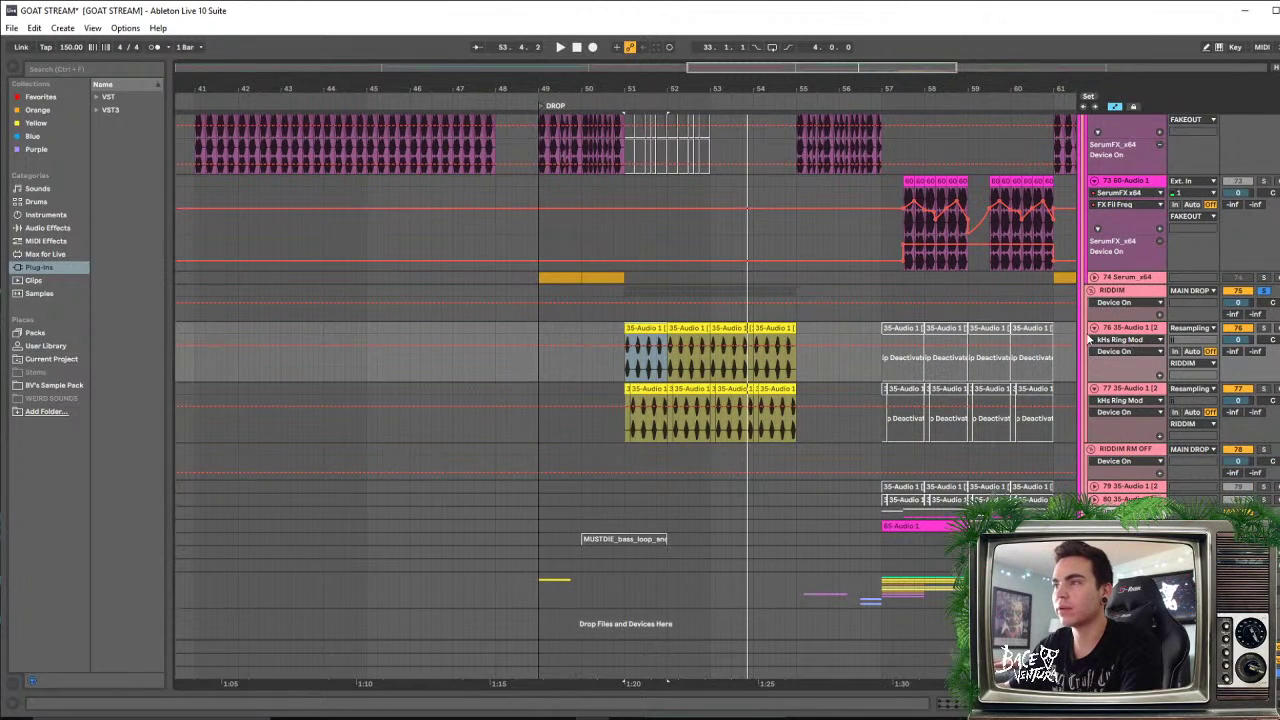
left_click(1094, 328)
left_click(1094, 341)
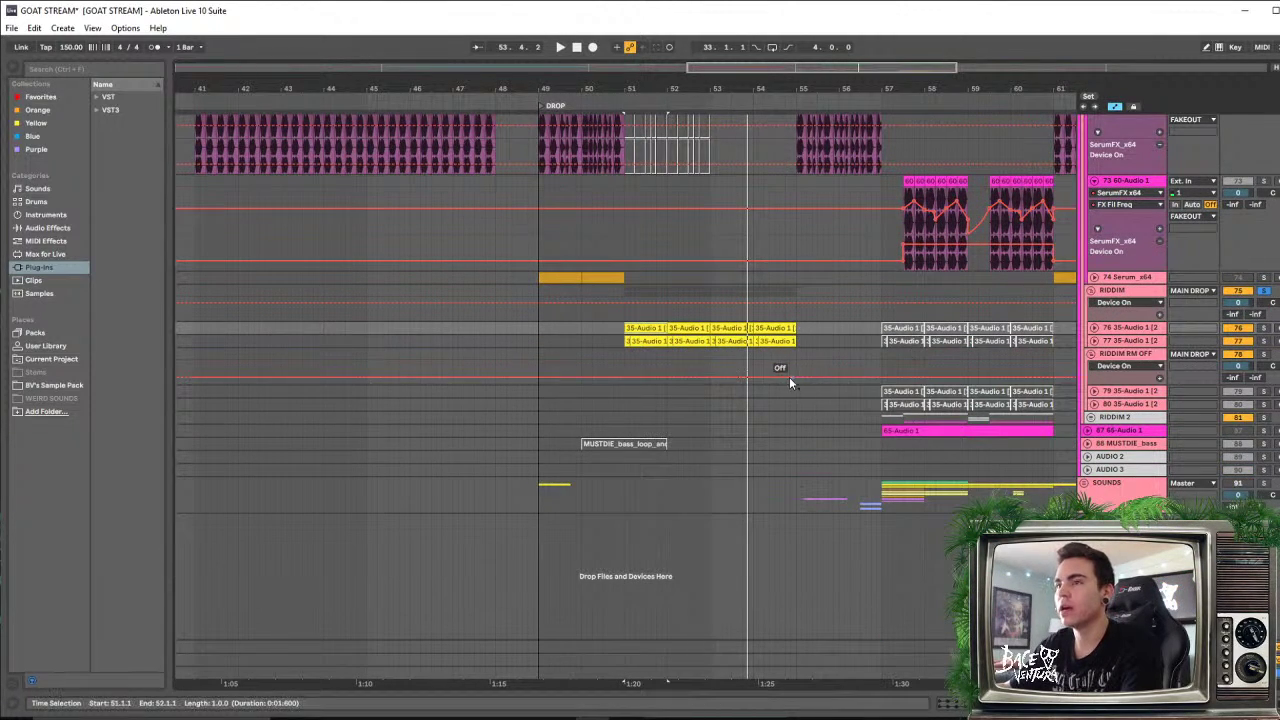
Solo the second 60-Audio 1 track in the FAKEOUT group and listen to it from its first clip in bar 57
left_click_drag(895, 89, 731, 62)
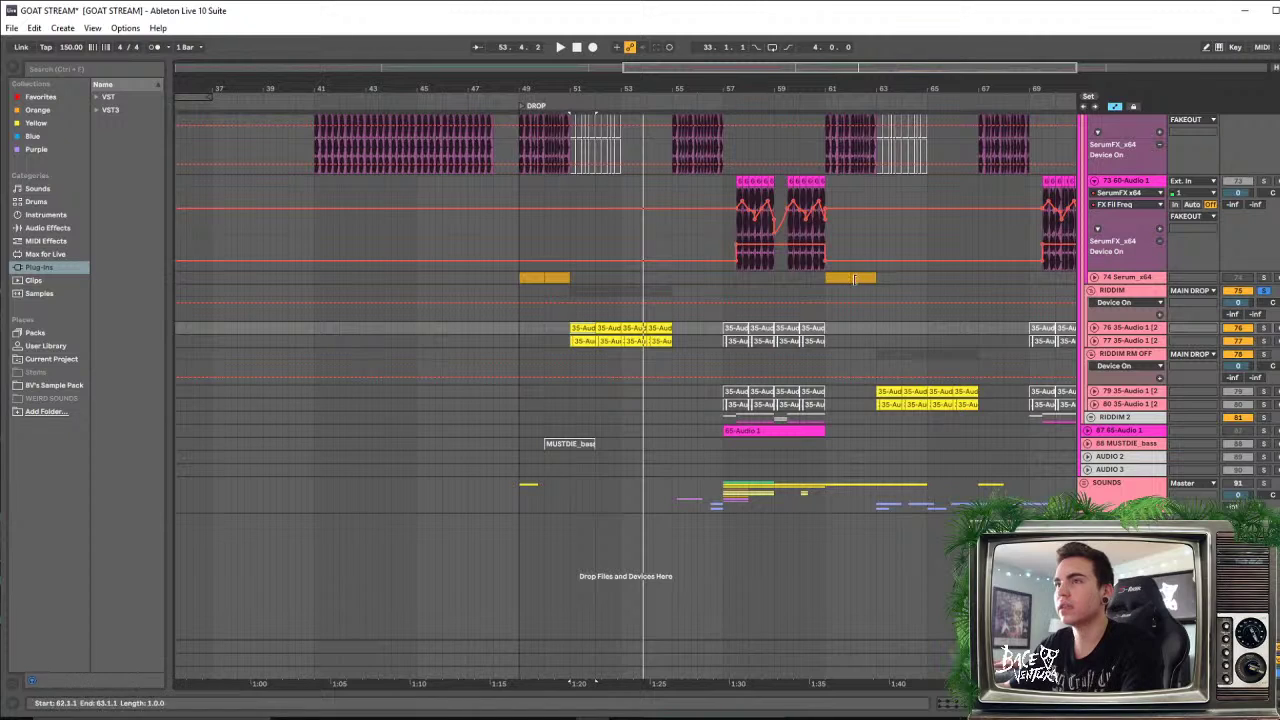
scroll(820, 284, "up", 1)
left_click(738, 265)
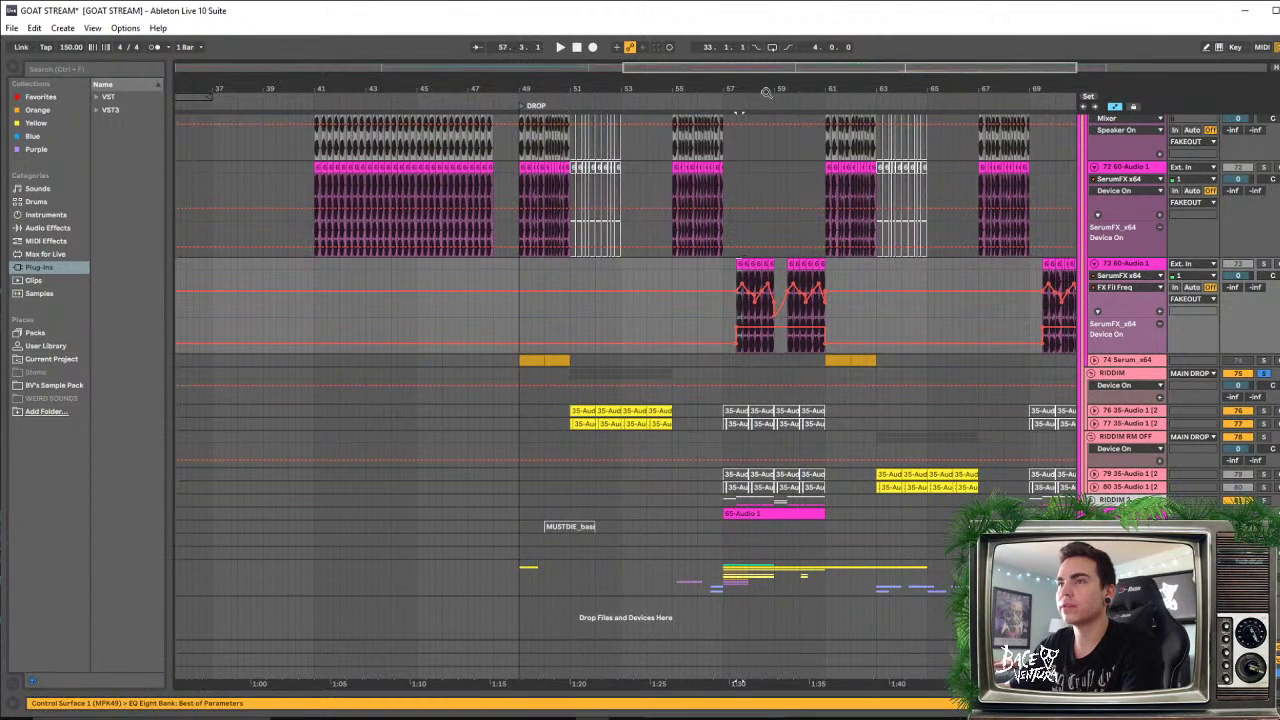
left_click_drag(758, 86, 737, 171)
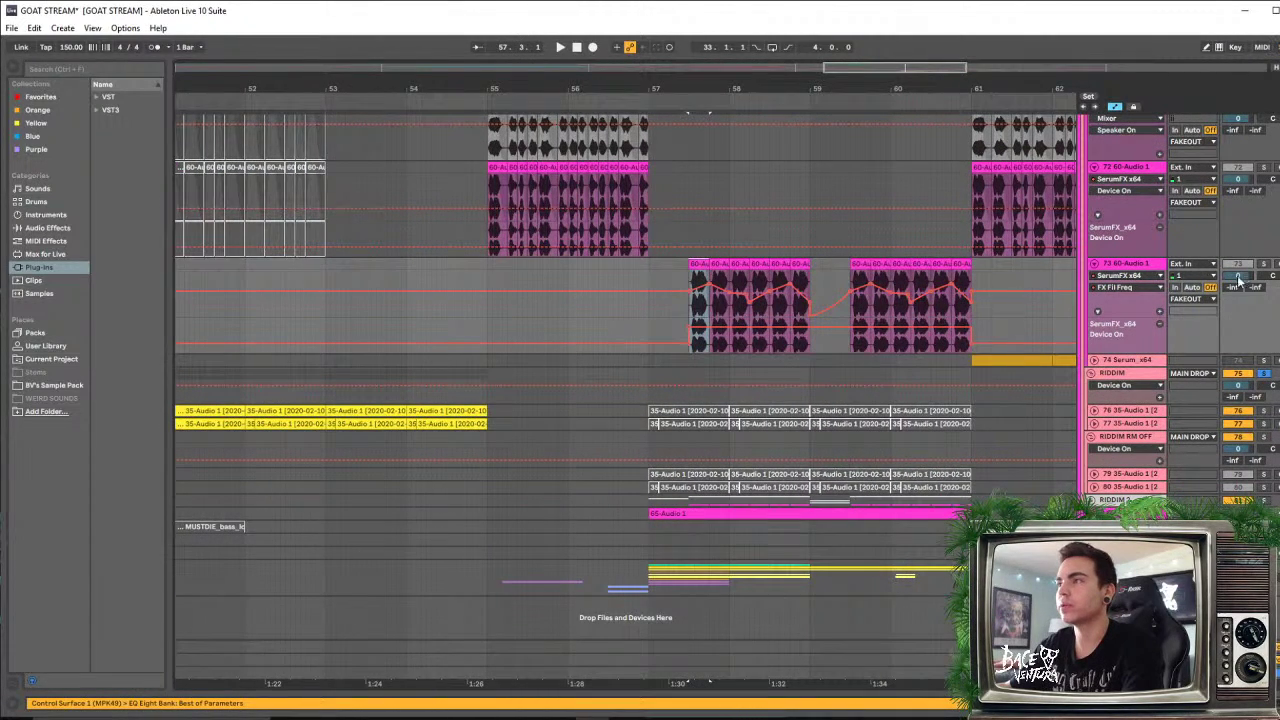
left_click(1265, 266)
key("space")
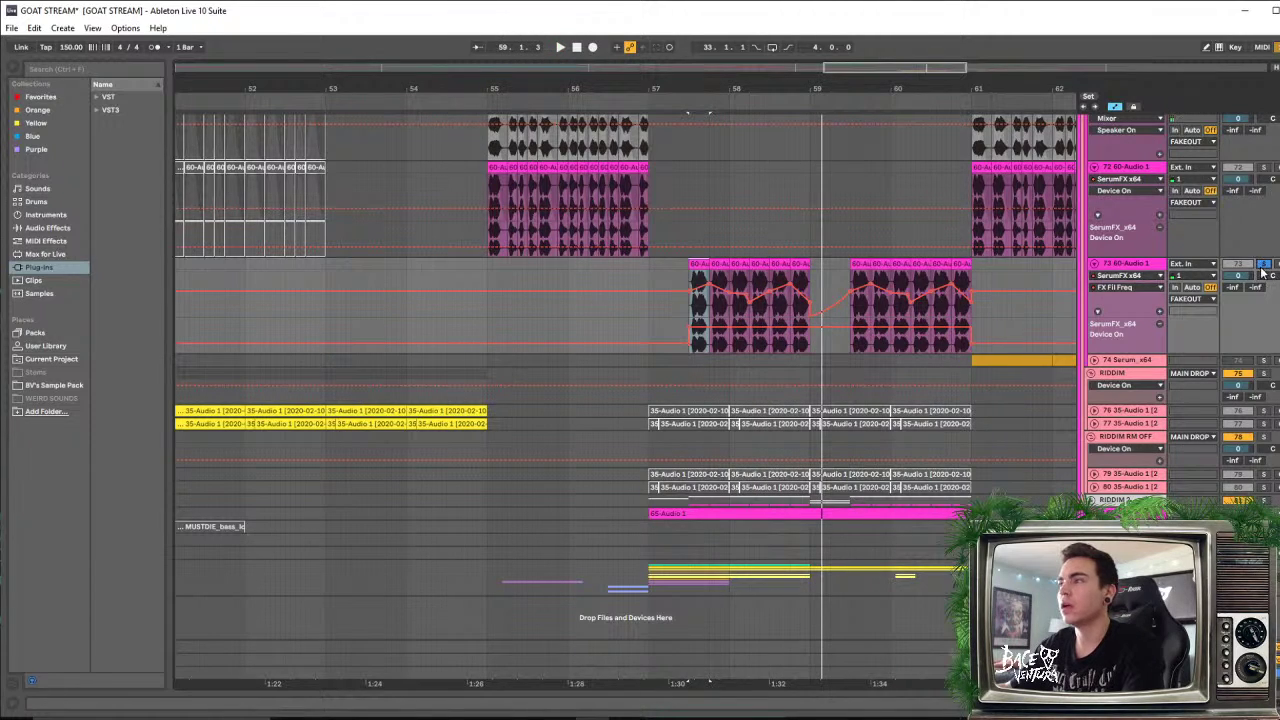
Clear the solo and play all the layers together from just before bar 57
left_click(647, 270)
key("space")
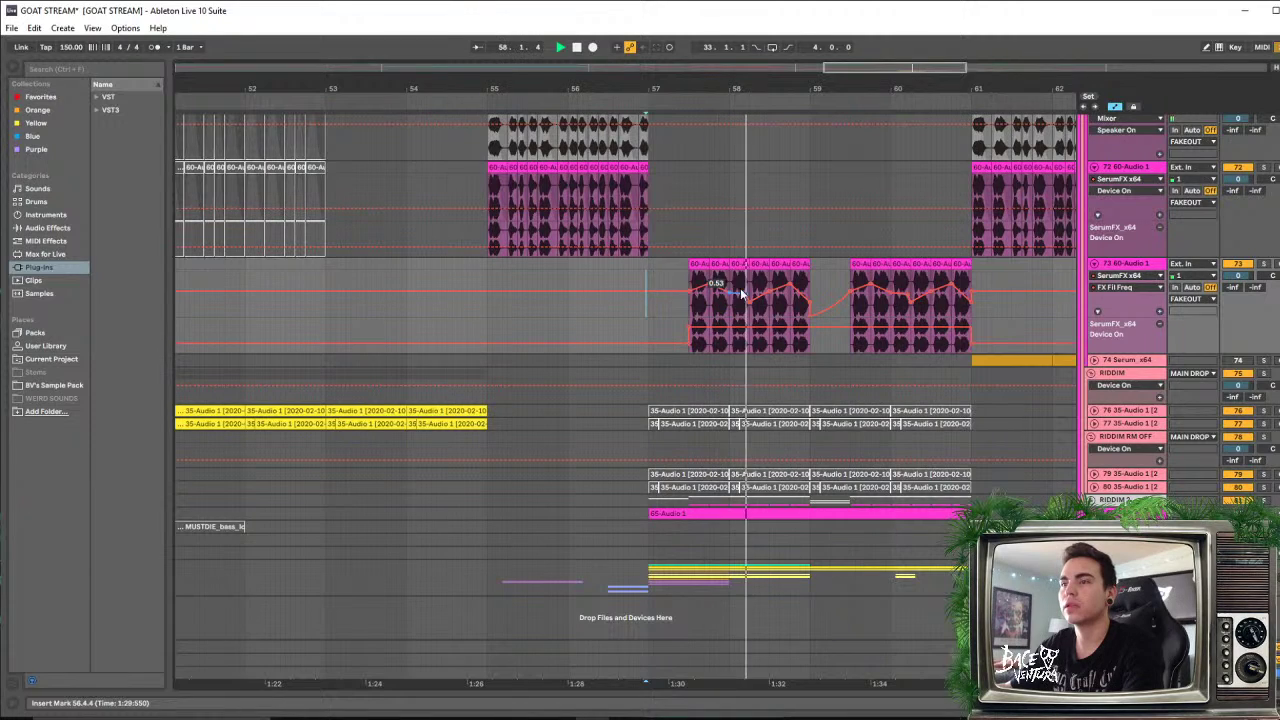
scroll(916, 321, "up", 5)
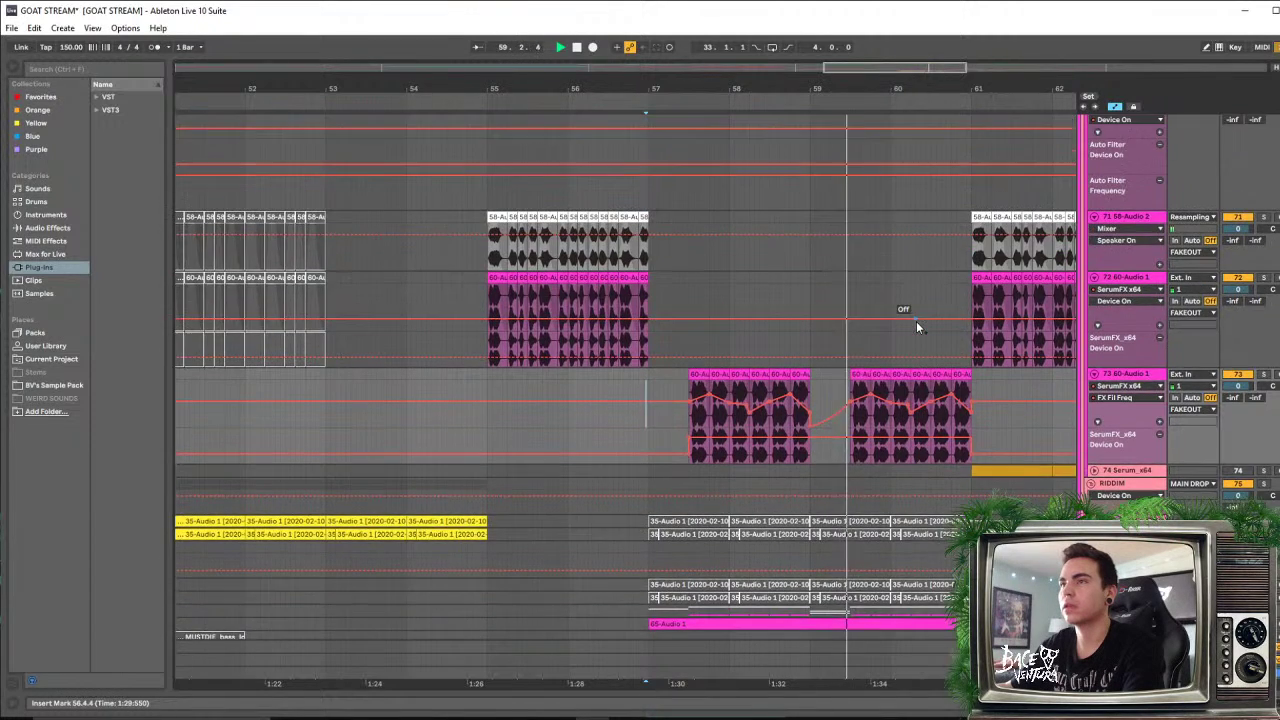
scroll(912, 321, "down", 4)
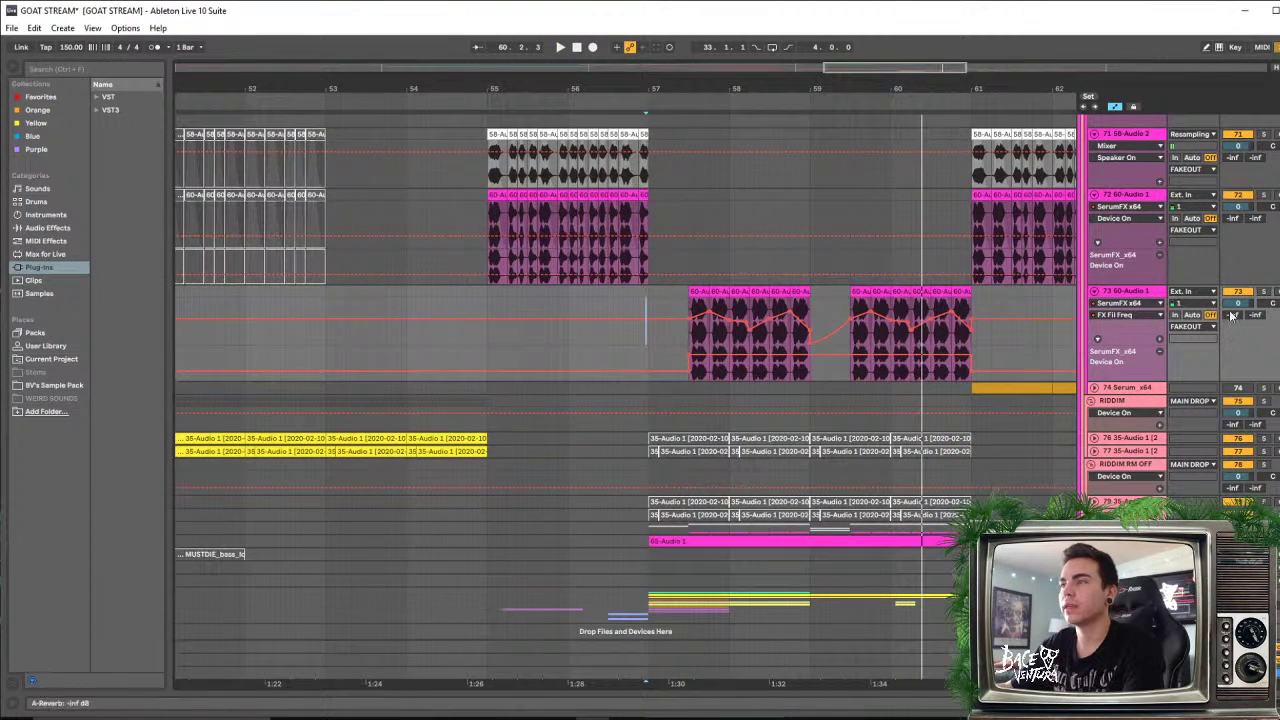
Mute the second 60-Audio 1 track, listen to the bar 57 section without it, and reactivate the track
left_click(1238, 292)
key("space")
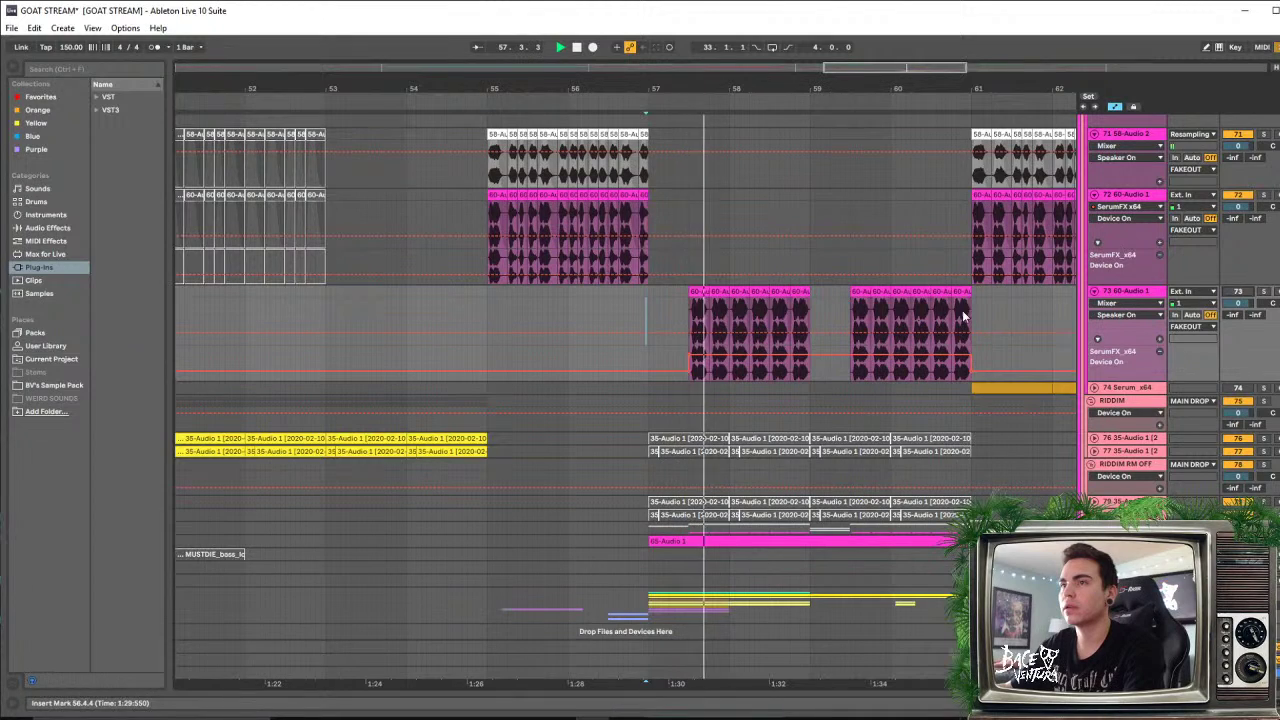
scroll(886, 320, "down", 1)
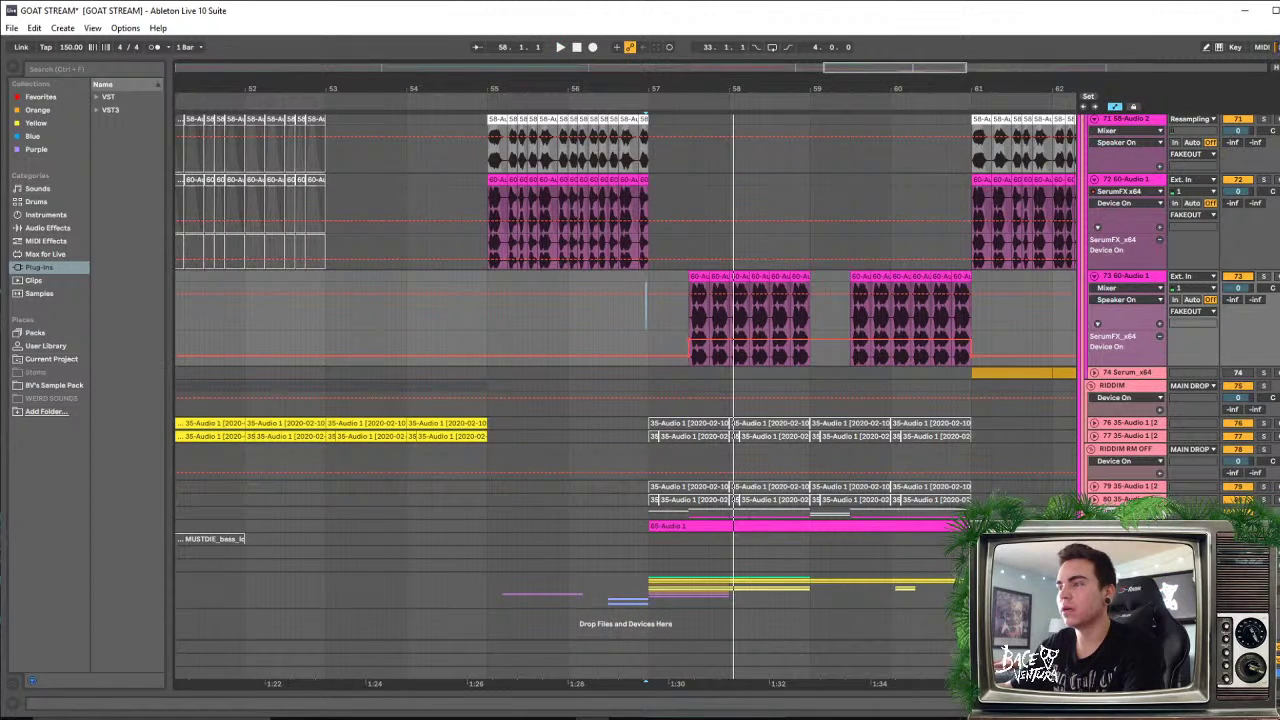
Unfold the RIDDIM 2 group, solo its first AUDIO 1 track and listen to it from its first clip in bar 57
left_click(1091, 512)
scroll(894, 494, "down", 4)
left_click(776, 452)
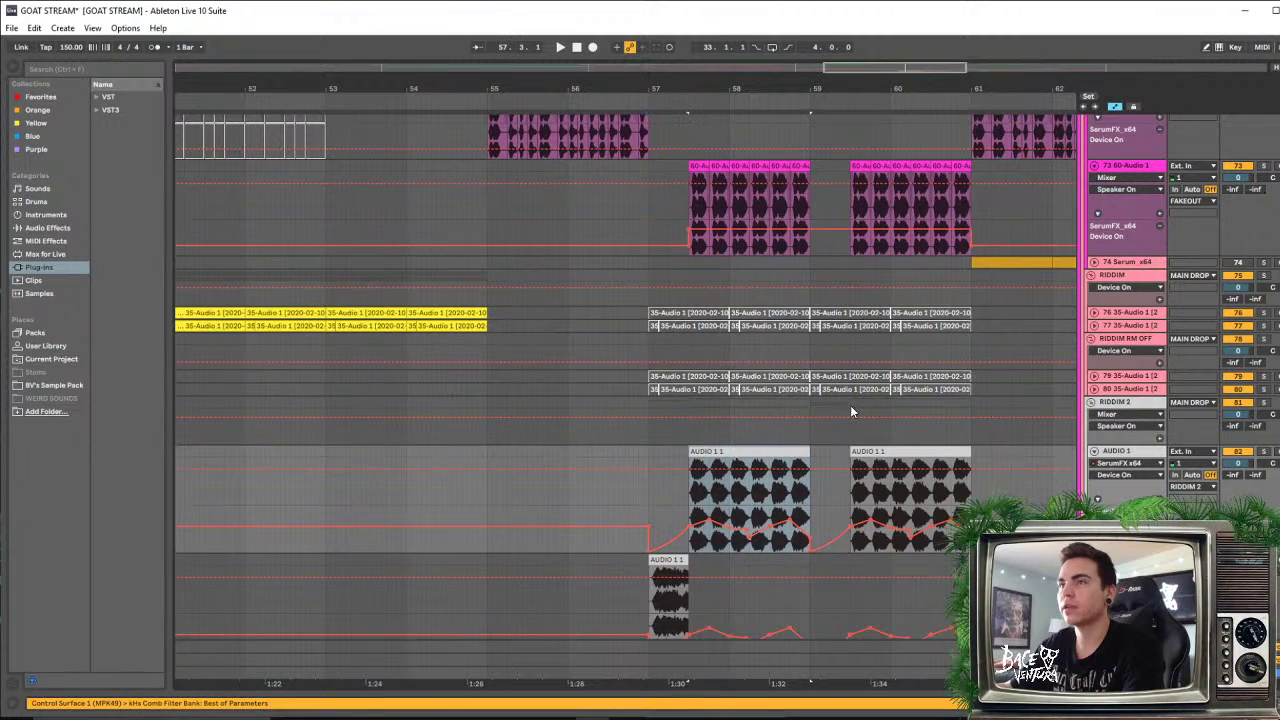
scroll(1255, 207, "down", 1)
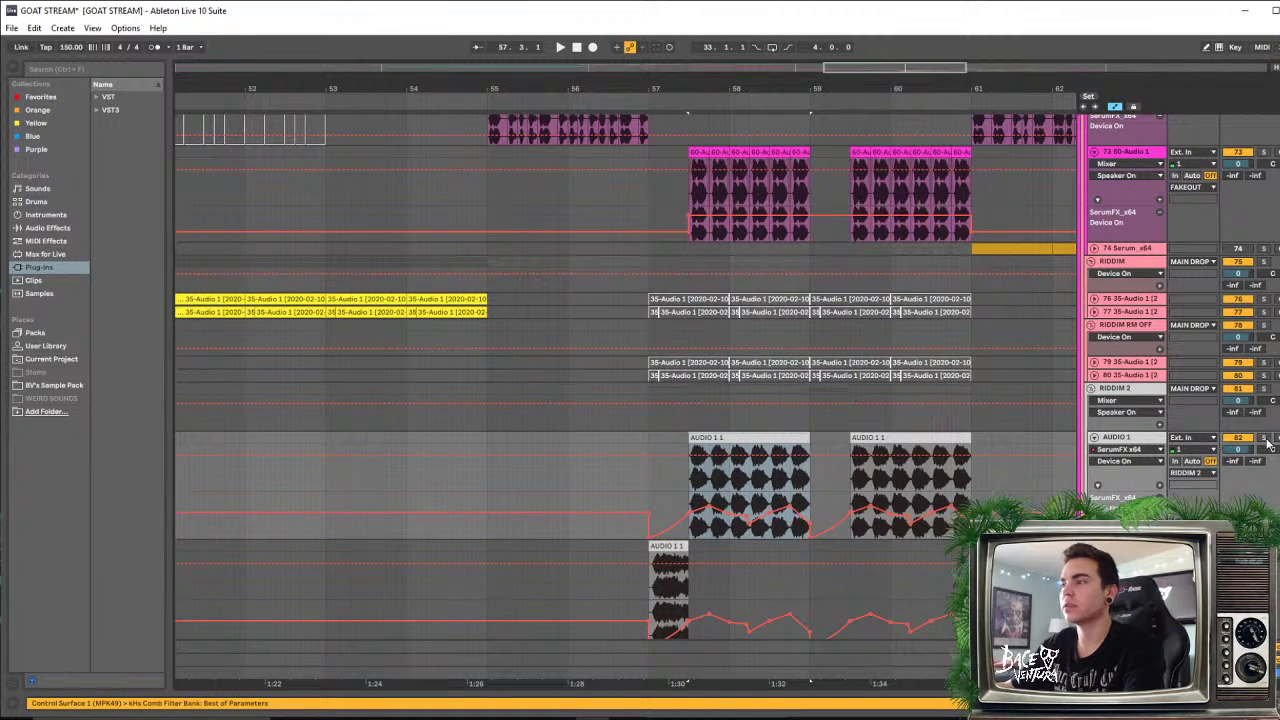
key("space")
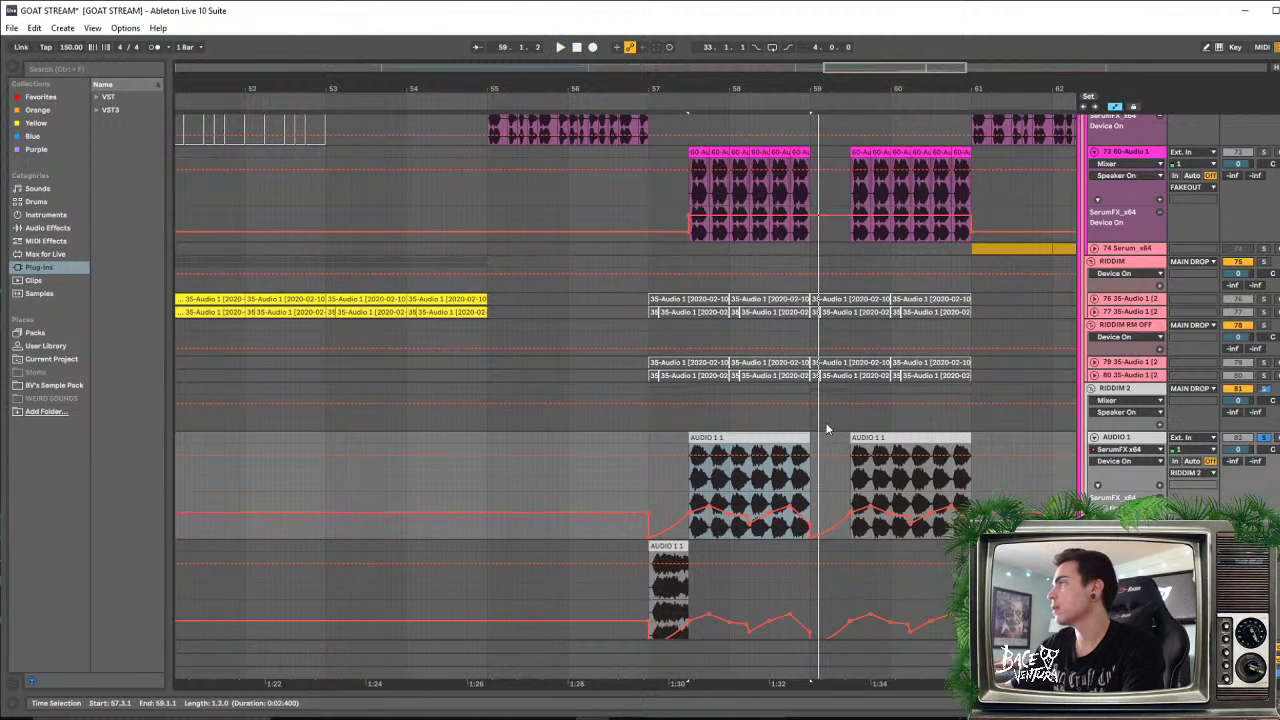
Examine how the FAKEOUT, RIDDIM, RIDDIM RM OFF and RIDDIM 2 clips alternate between bars 51 and 66
scroll(800, 380, "up", 3)
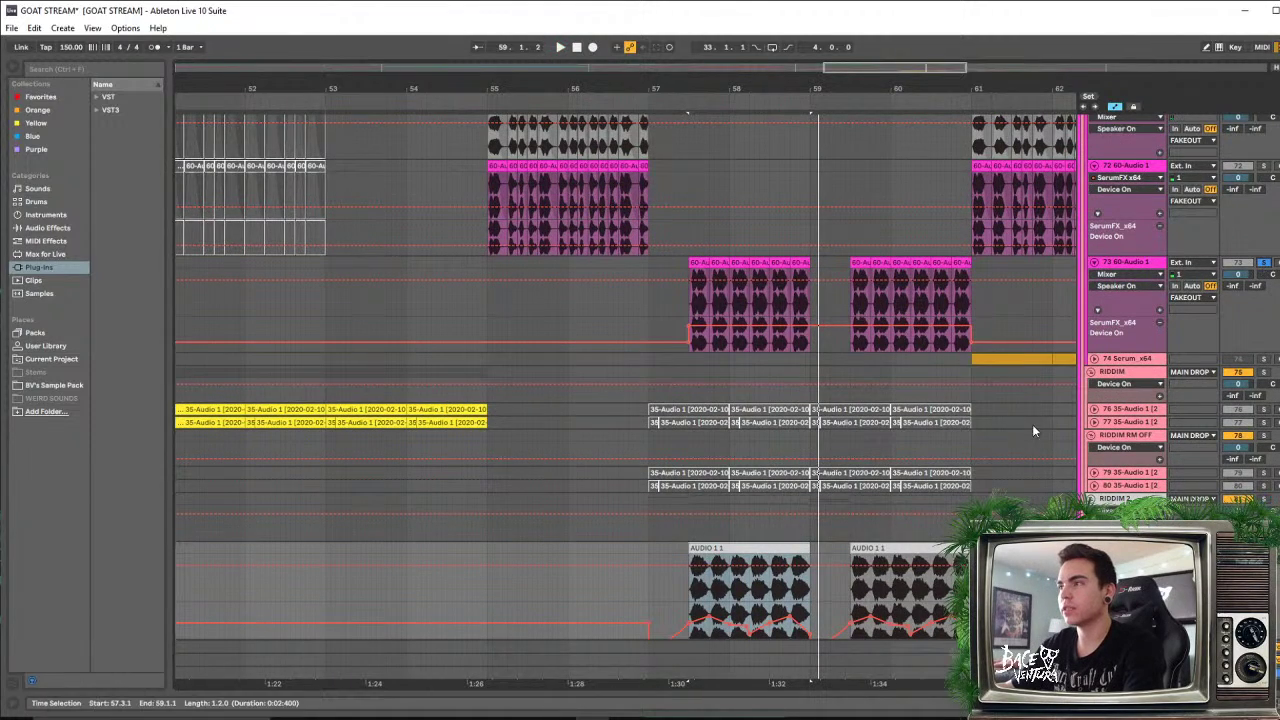
scroll(799, 350, "up", 6)
scroll(879, 312, "down", 8)
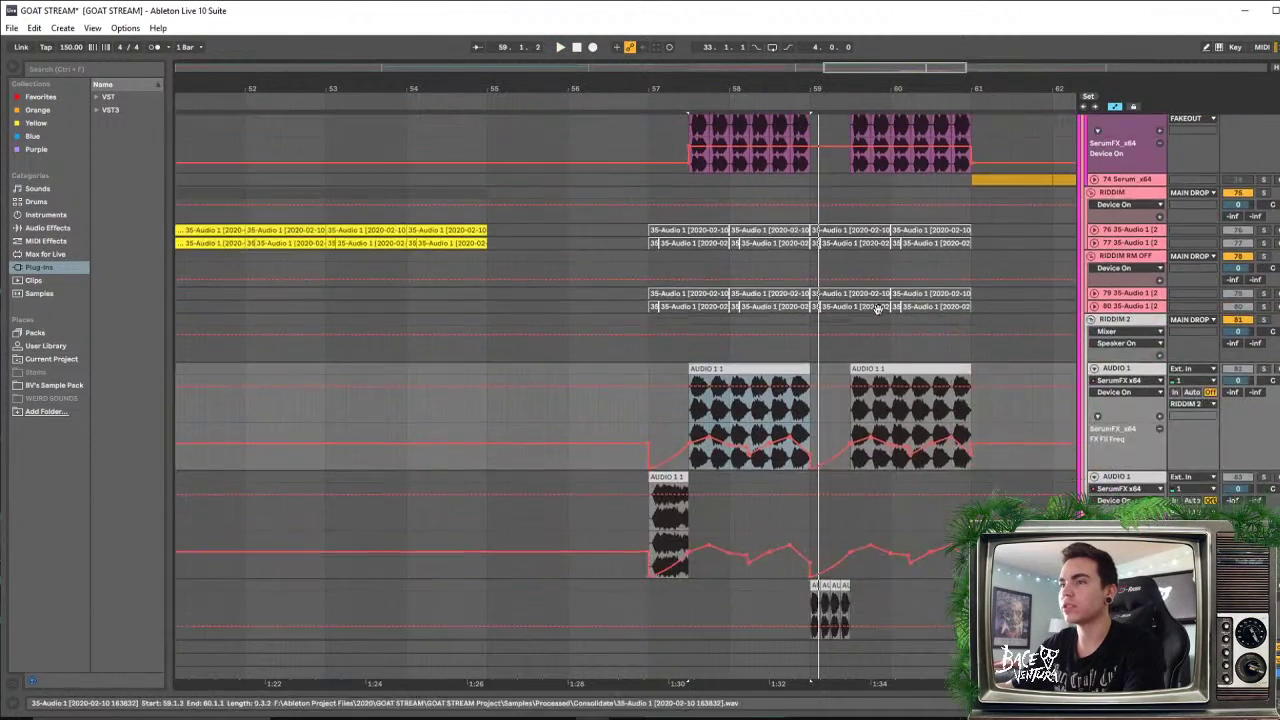
scroll(872, 290, "up", 5)
left_click_drag(898, 89, 686, 76)
scroll(826, 390, "down", 5)
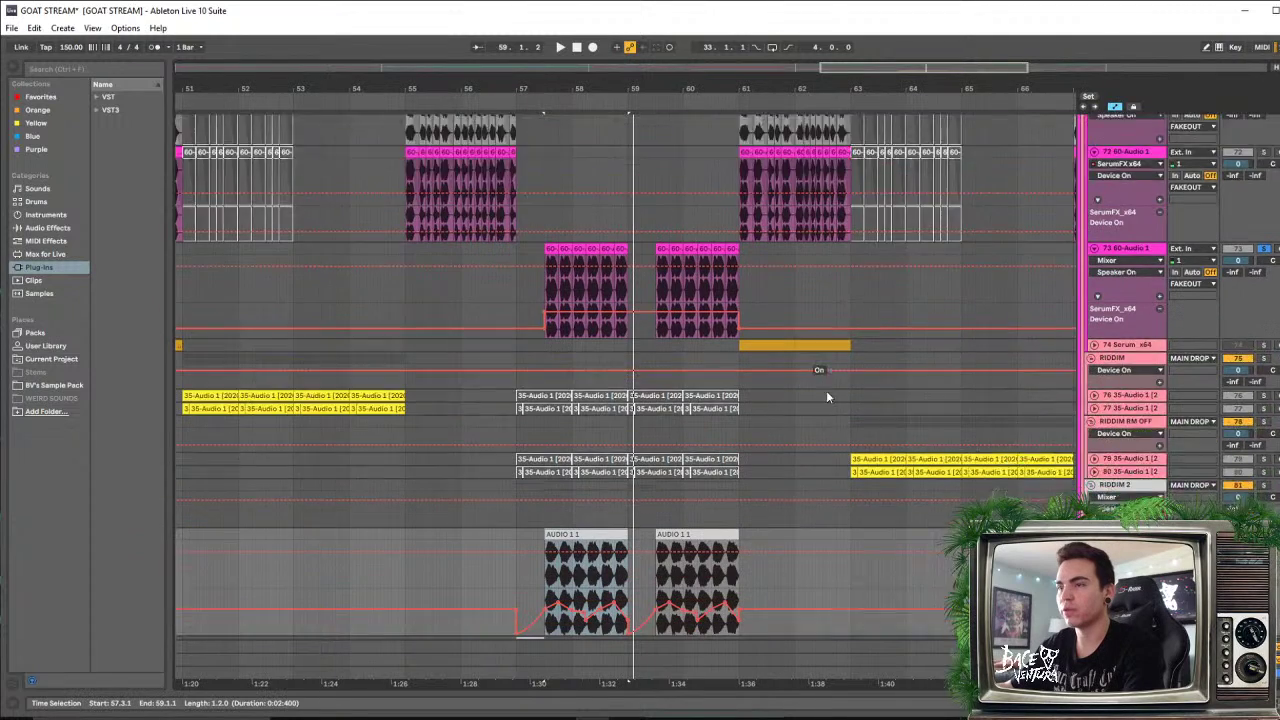
scroll(822, 460, "down", 3)
scroll(700, 400, "up", 5)
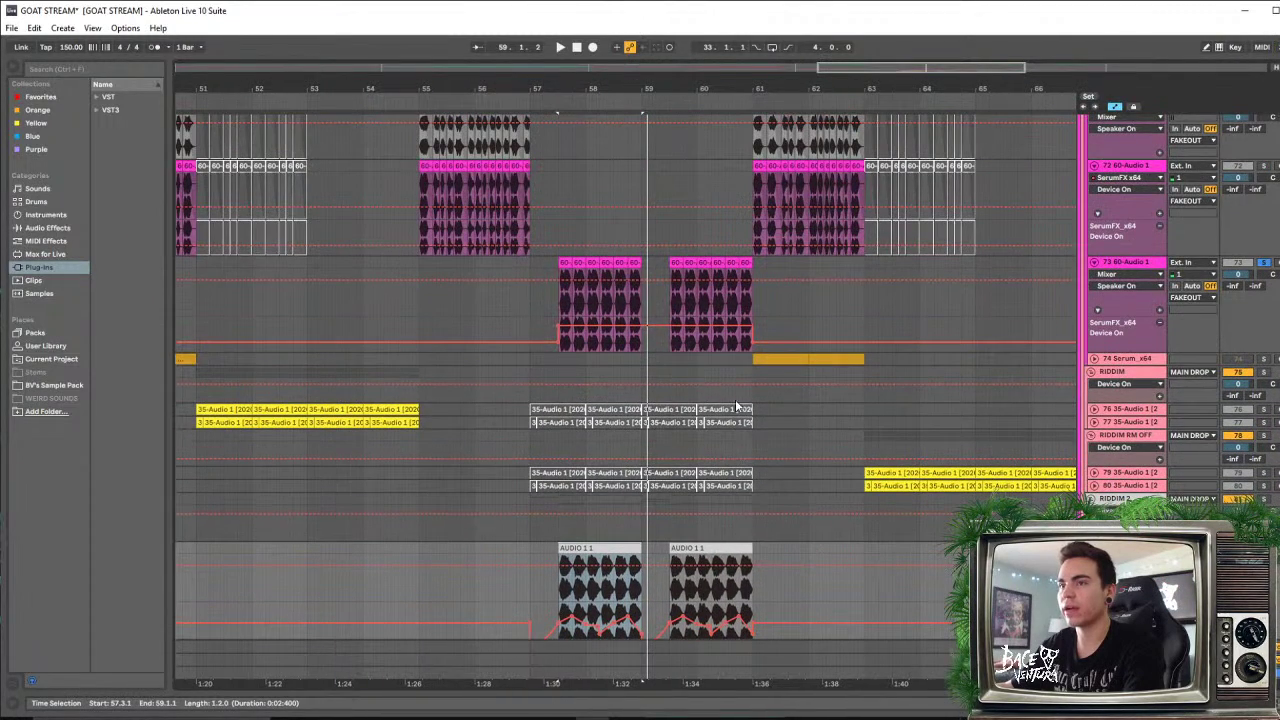
scroll(634, 322, "down", 7)
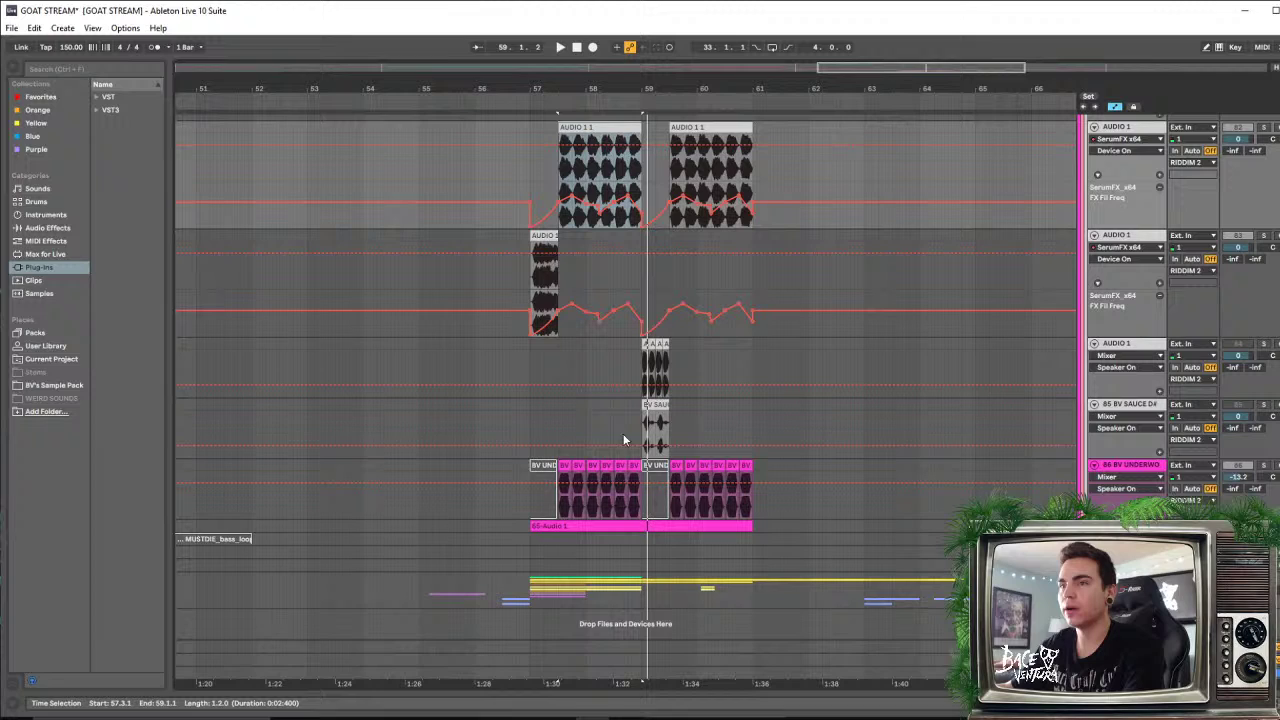
Listen to the BV UNDERWO track from its first active clip in bar 57, first soloed and again with all layers playing
left_click(564, 464)
left_click(1268, 466)
key("space")
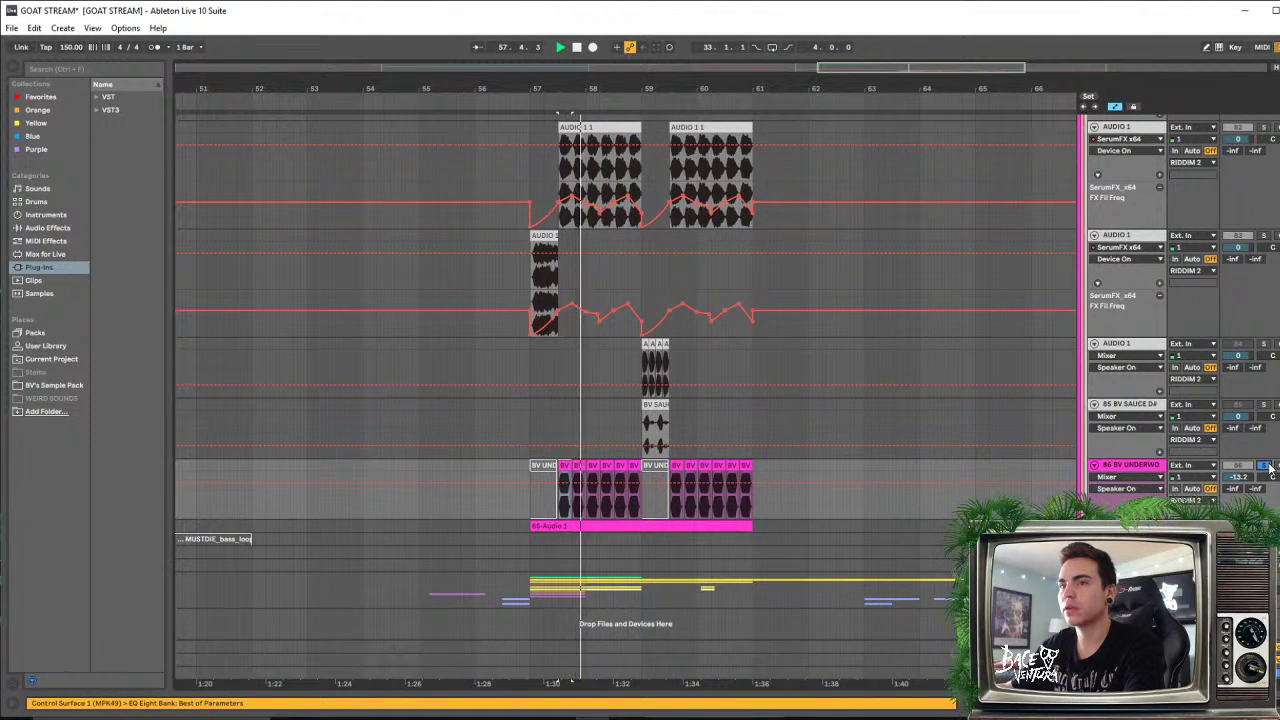
left_click(1268, 466)
key("space")
key("space")
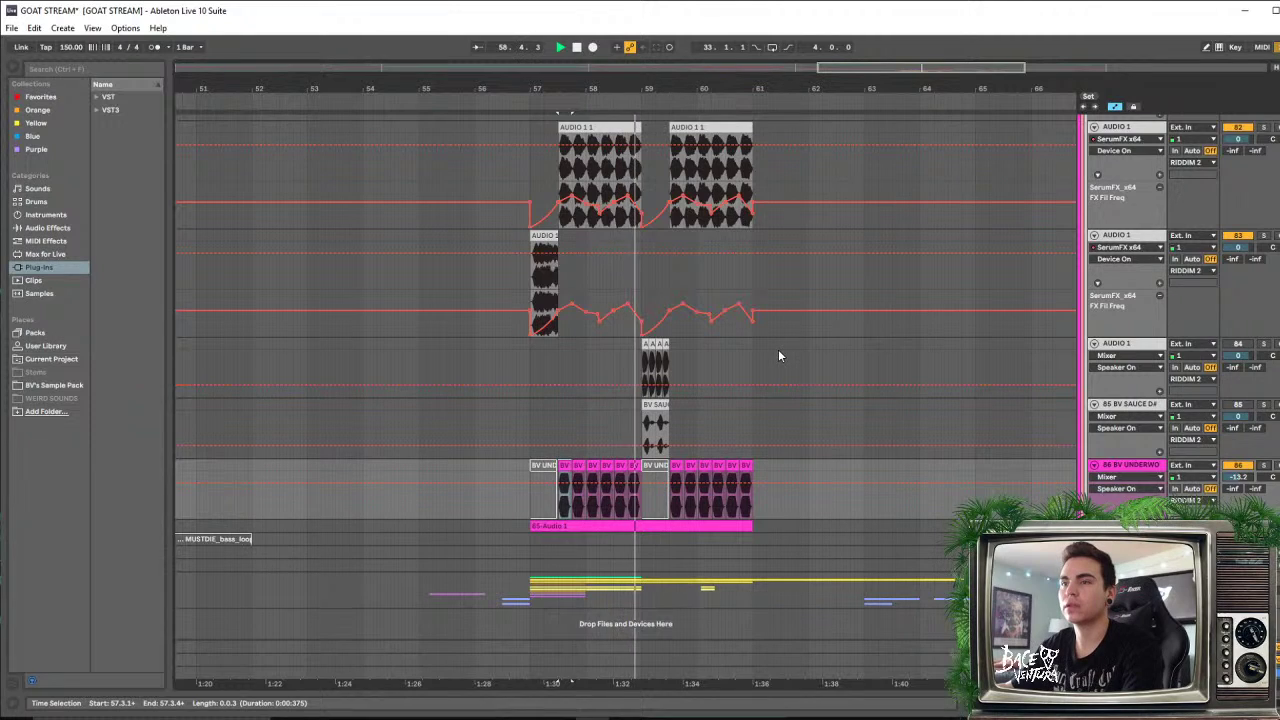
key("space")
Review the whole drop's clip layout from the synth tracks down to the RIDDIM 2 group, across bars 33 to 73
scroll(766, 359, "up", 5)
scroll(761, 366, "up", 10)
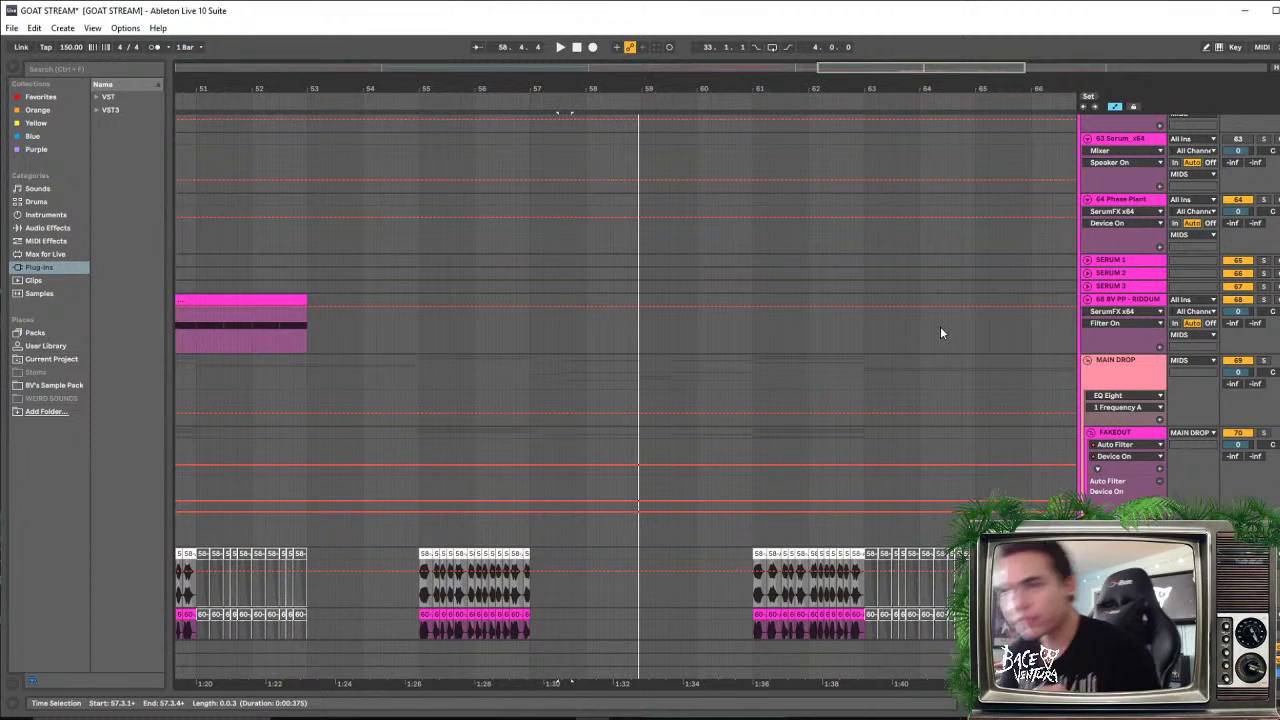
scroll(527, 396, "down", 3)
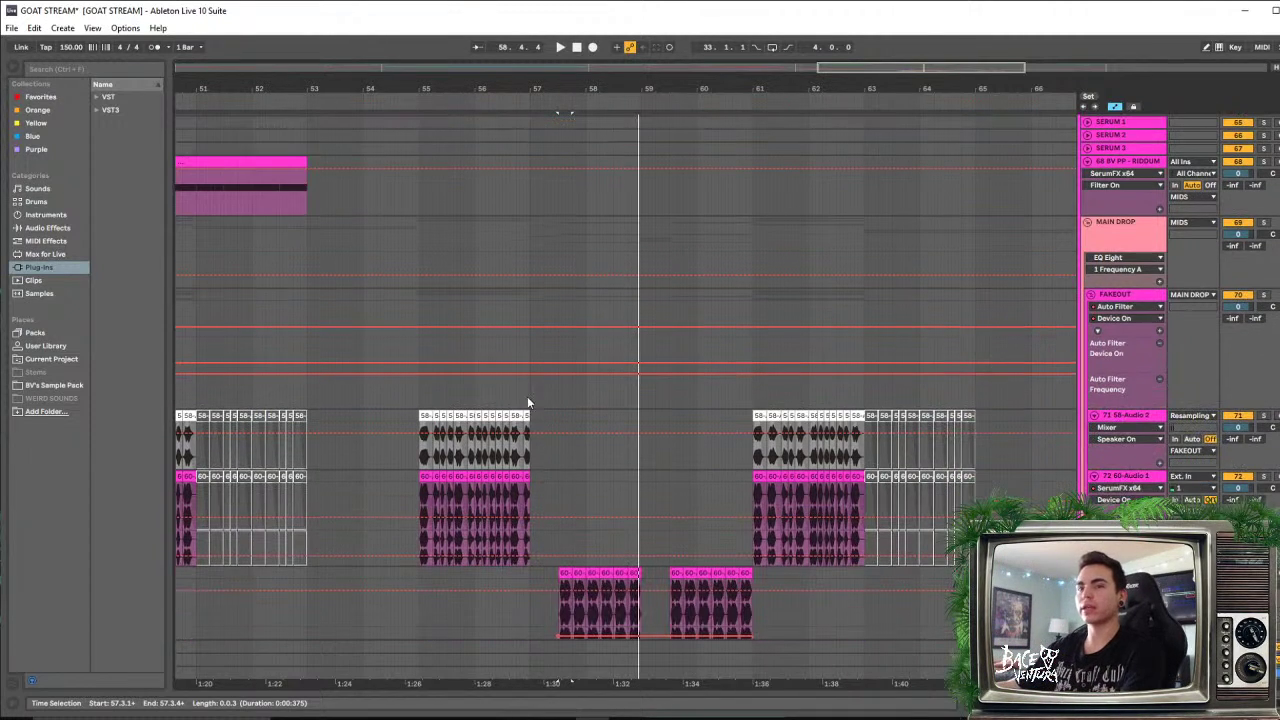
left_click_drag(553, 90, 703, 17)
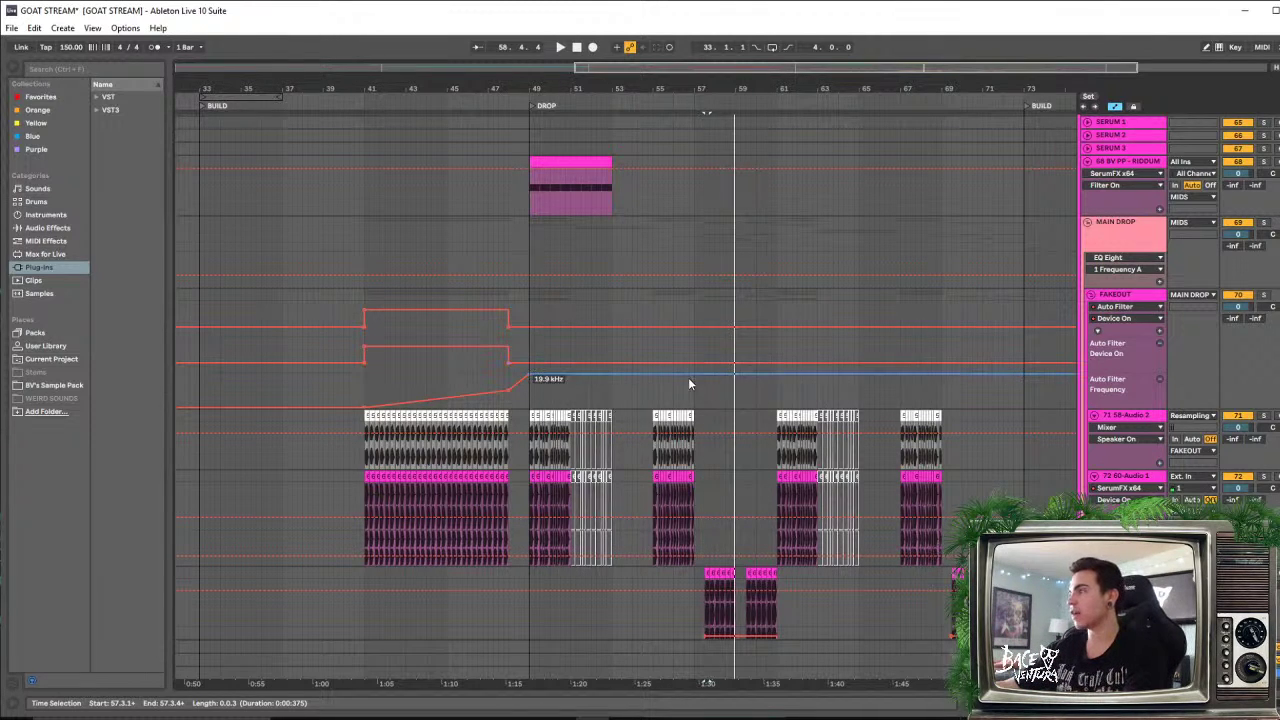
scroll(856, 378, "up", 2)
scroll(840, 400, "down", 8)
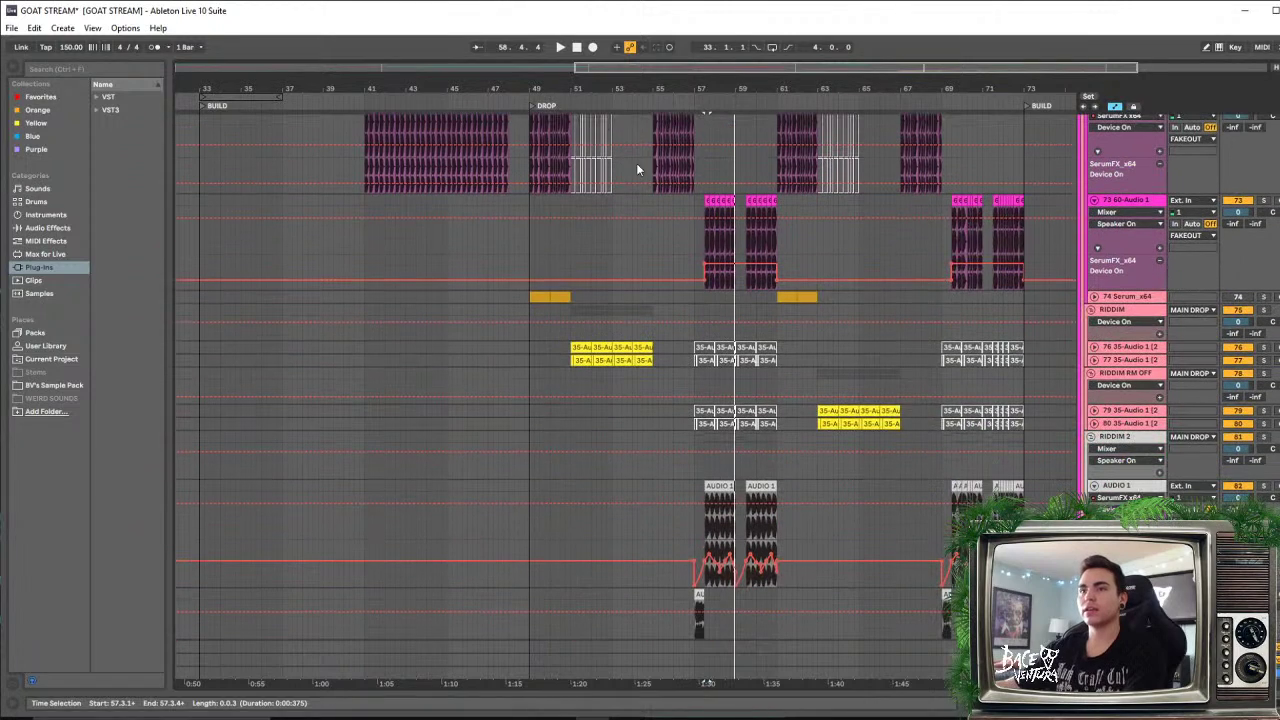
left_click_drag(602, 93, 593, 374)
scroll(589, 403, "up", 4)
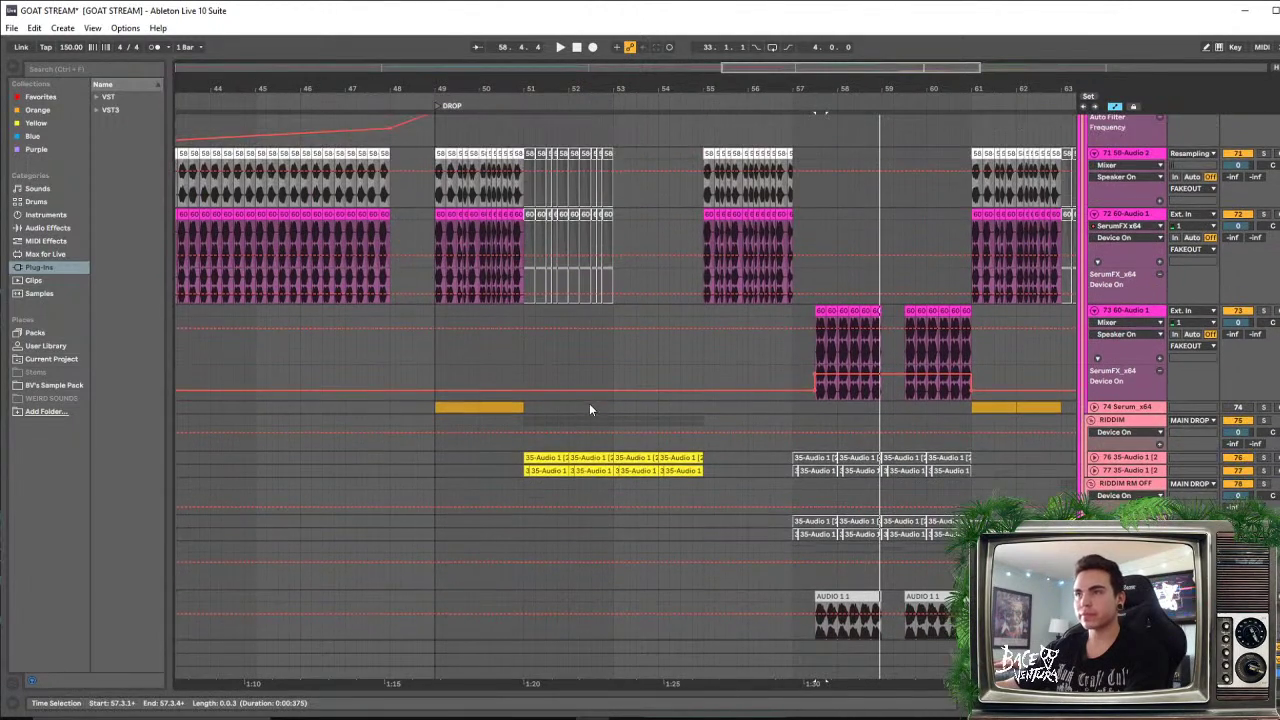
Fold the three audio tracks in the FAKEOUT group and collapse the RIDDIM, RIDDIM RM OFF and RIDDIM 2 groups
scroll(982, 312, "up", 2)
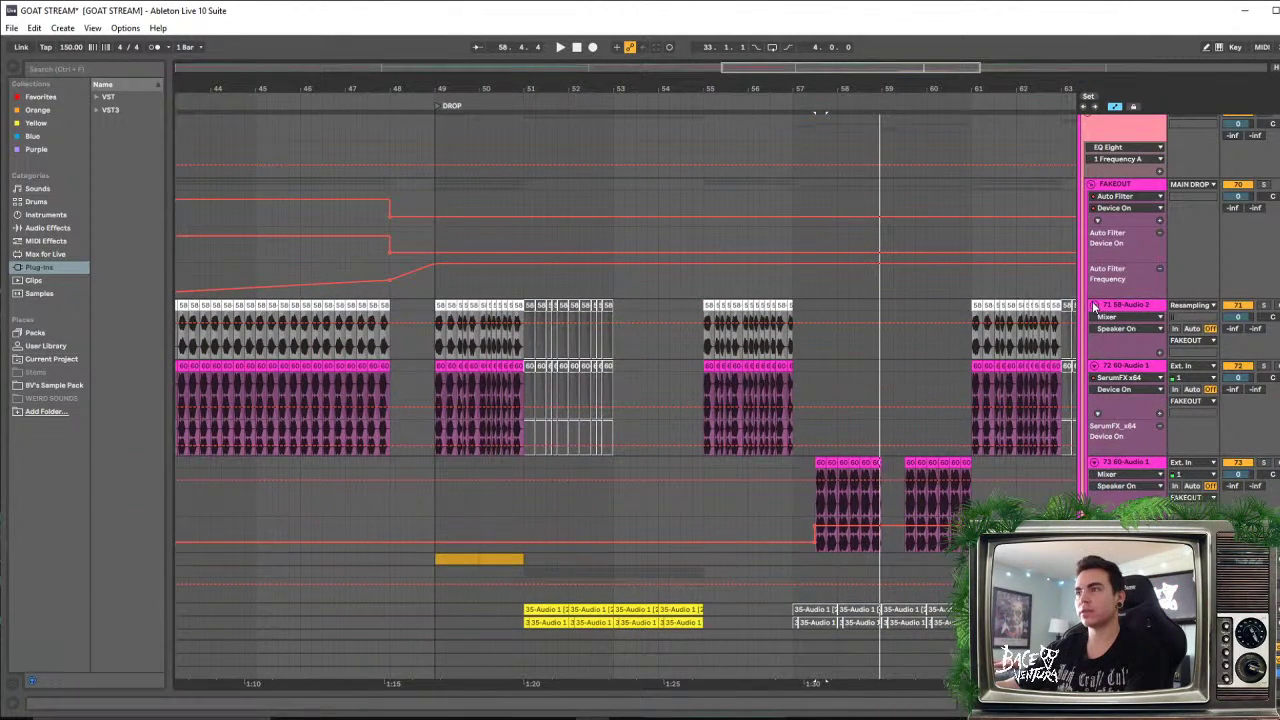
left_click(1094, 318)
left_click(1094, 331)
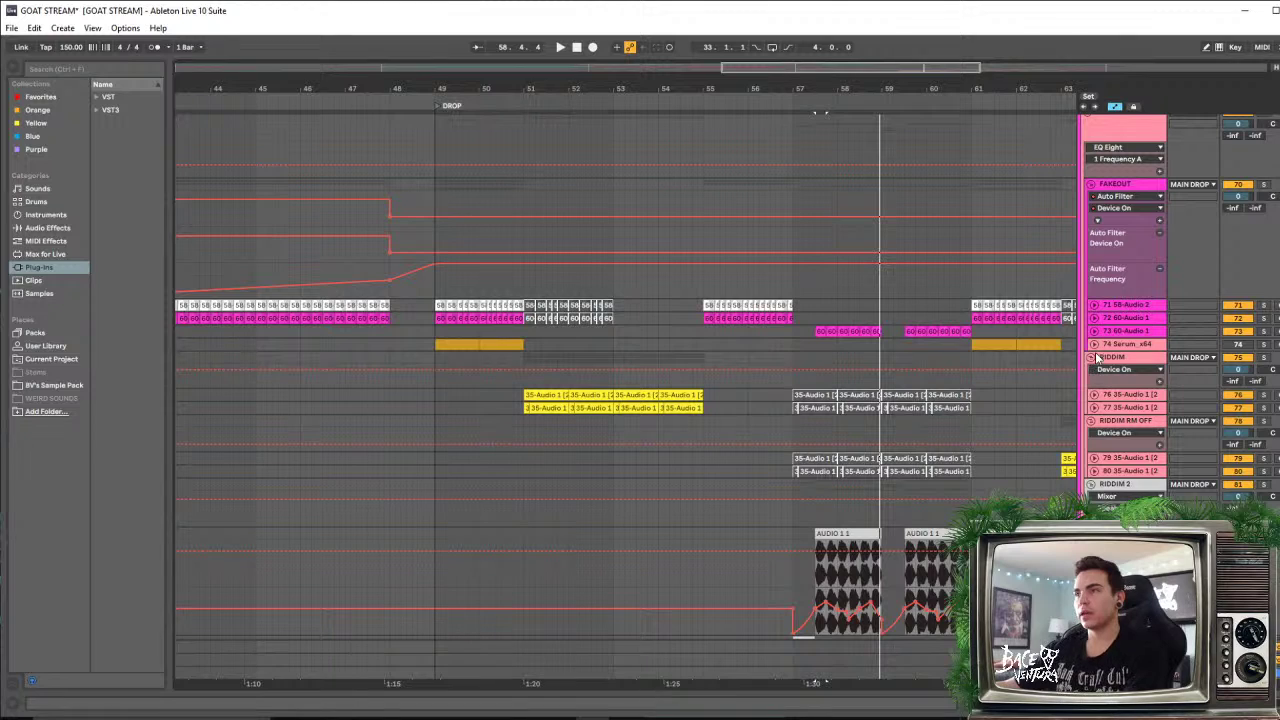
left_click(1093, 371)
left_click(1092, 371)
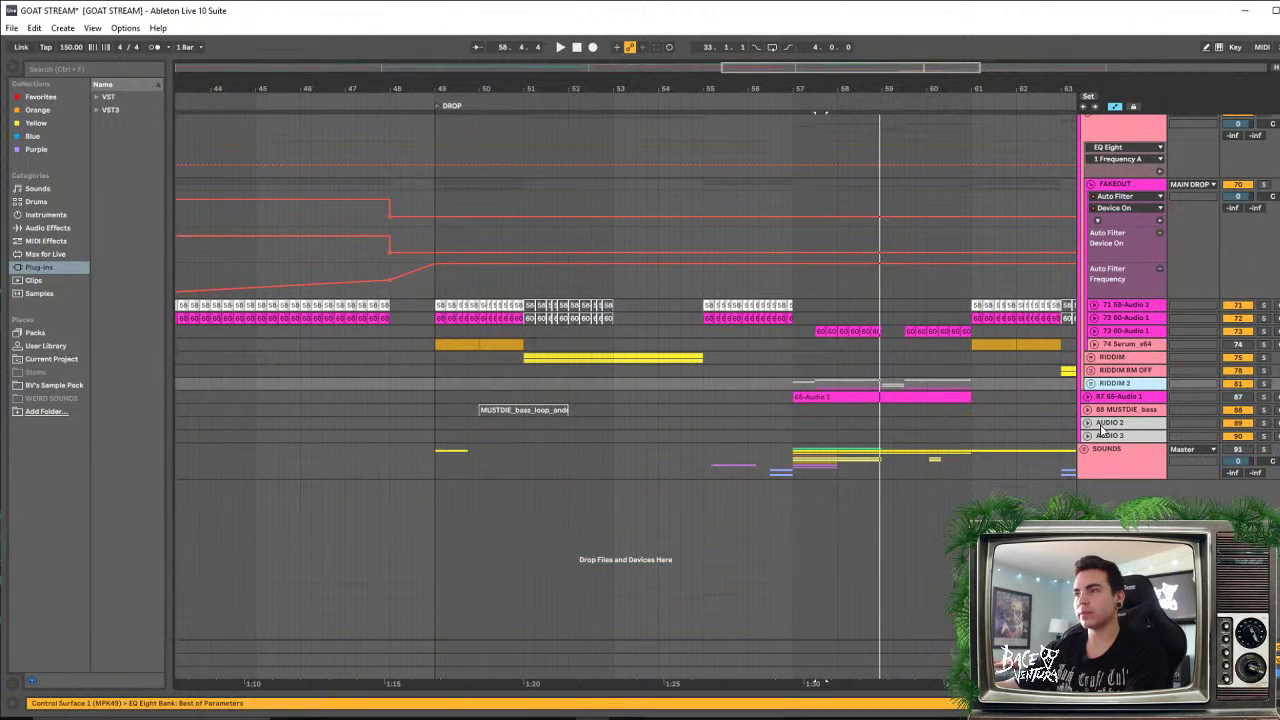
Move the BV PP - RIDDUM clip away from the start of the drop to about bar 58
left_click(1092, 384)
scroll(903, 405, "up", 5)
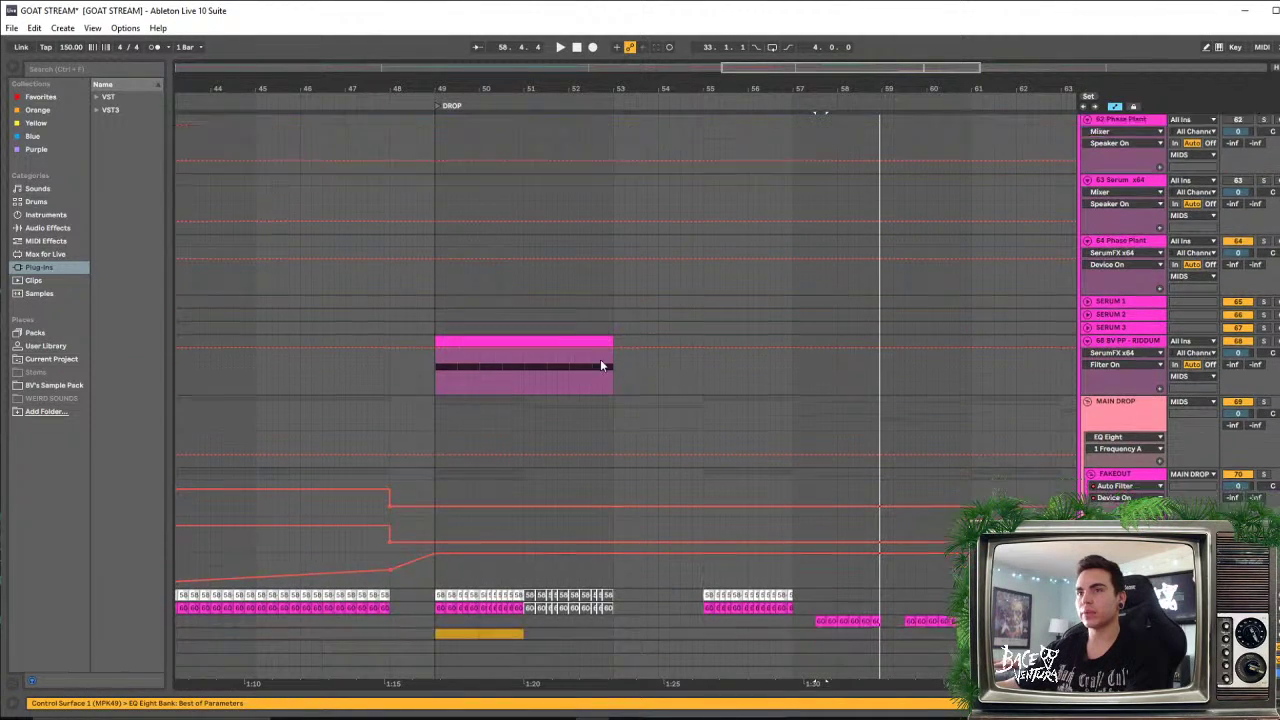
left_click_drag(474, 300, 874, 306)
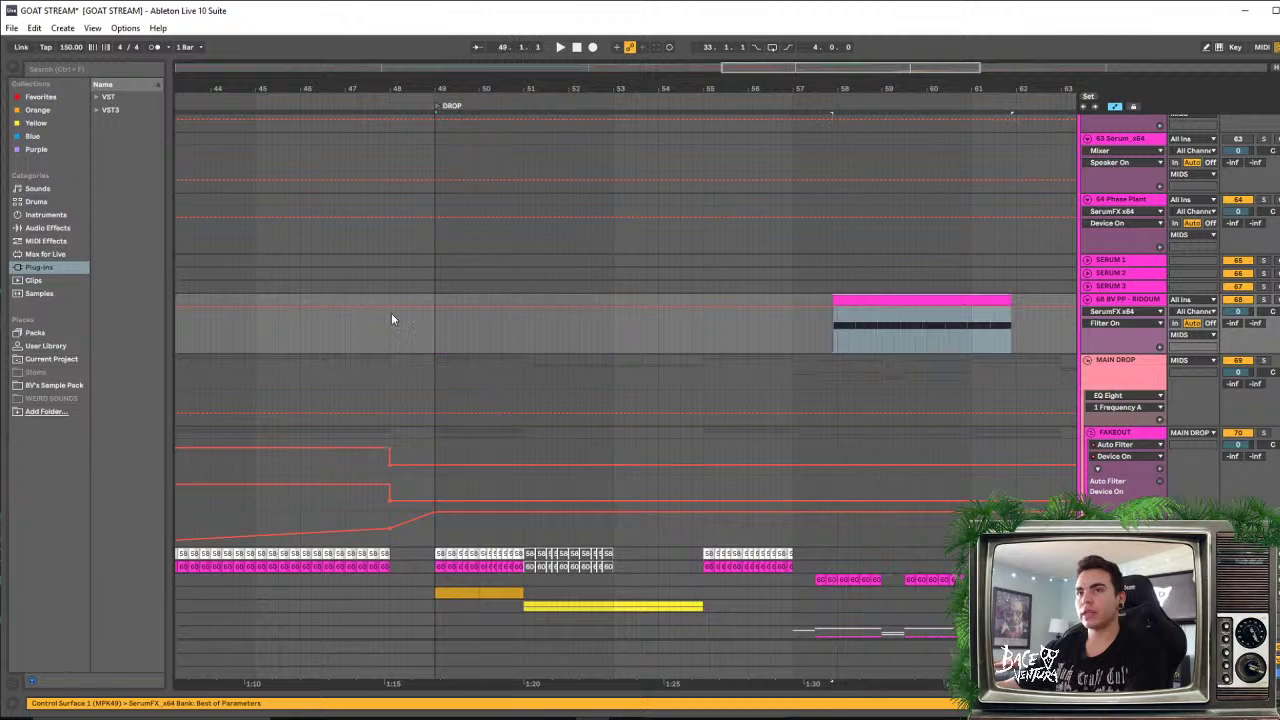
Listen to the opening of the drop from bar 49 into bar 51
left_click(438, 347)
key("space")
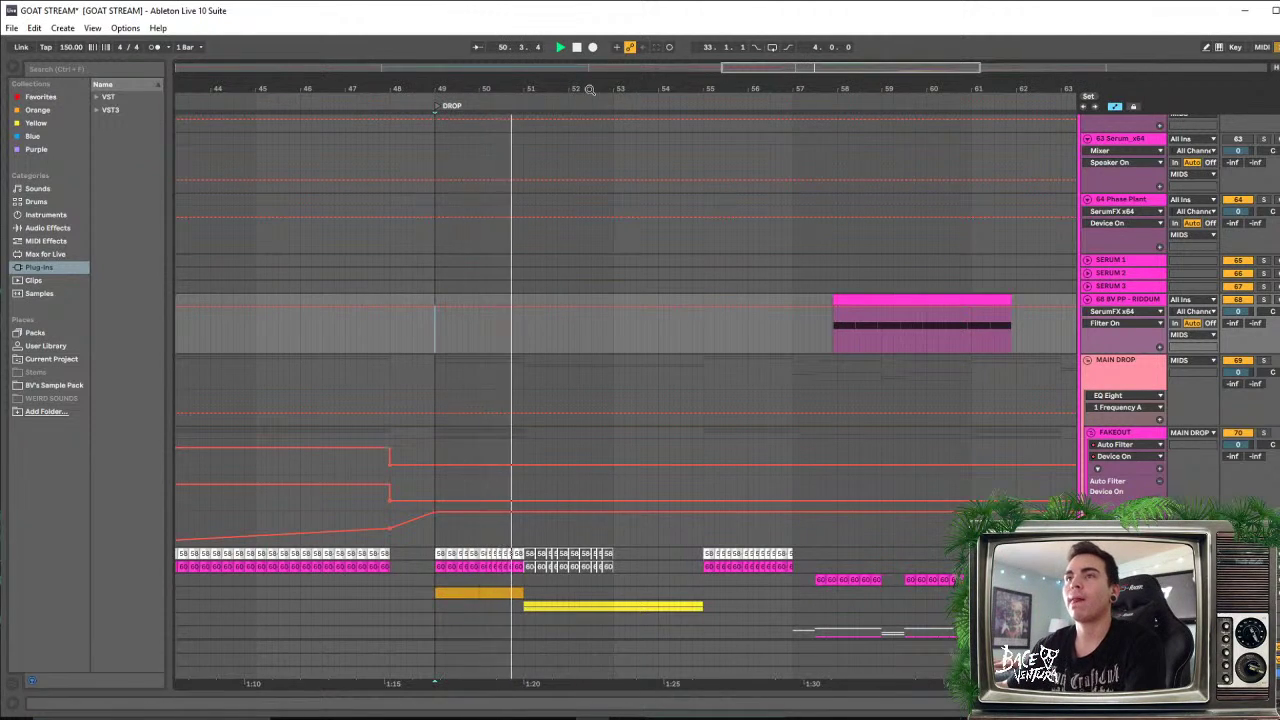
mouse_move(572, 89)
left_mouse_down()
mouse_move(572, 145)
mouse_move(614, 148)
left_mouse_up()
key("space")
scroll(562, 242, "down", 4)
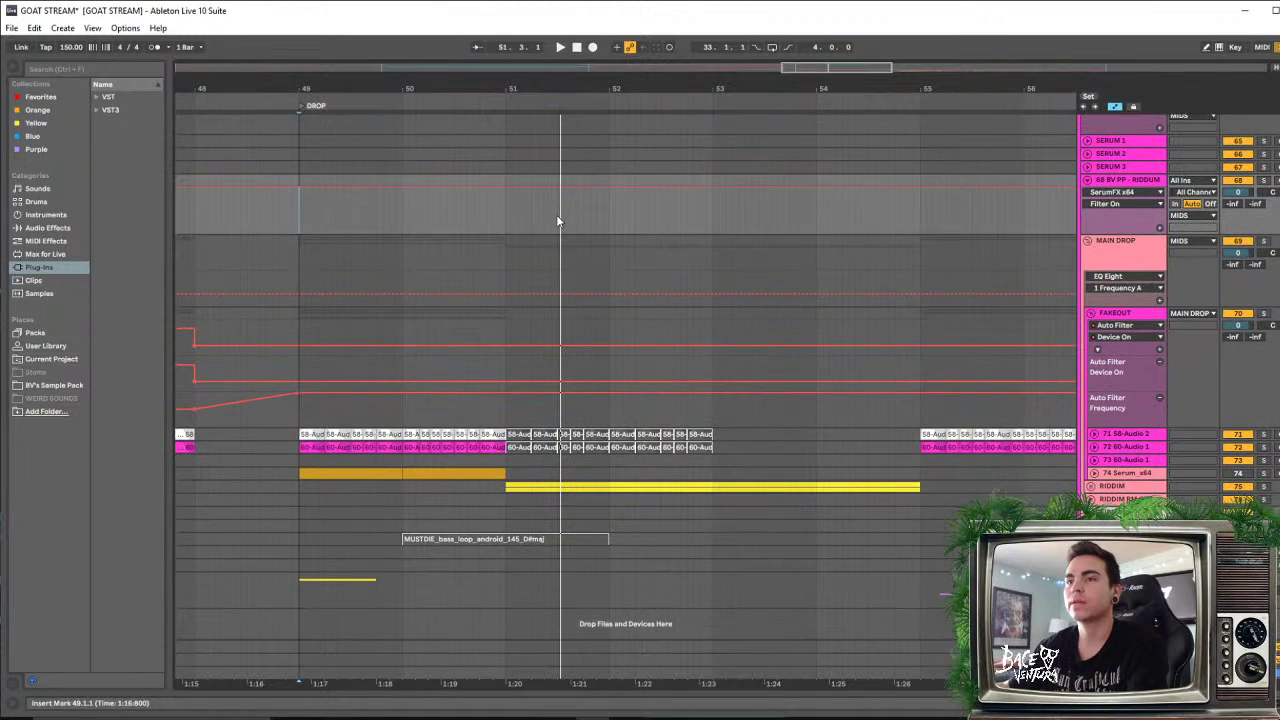
Highlight the drop's sections one after another on the FAKEOUT lane: bars 49 to 51, 51 to 55, 55 to 57 and 57 to 61
left_click_drag(570, 100, 566, 89)
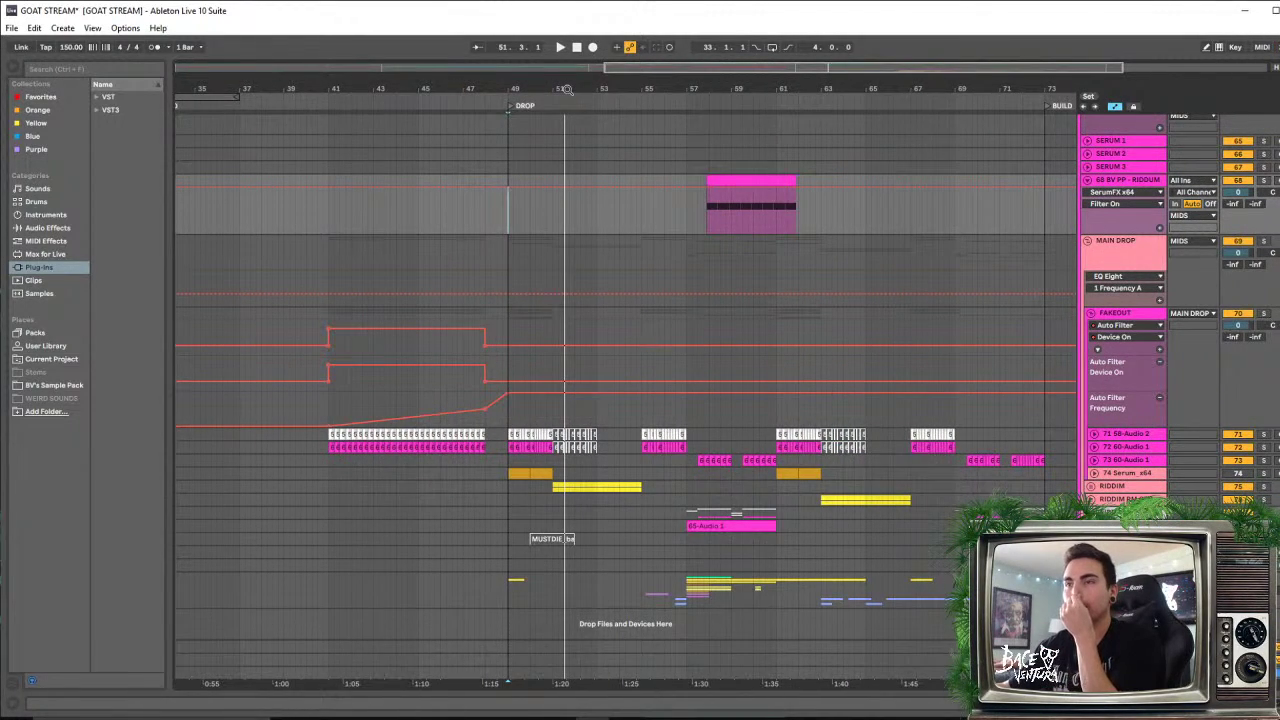
scroll(615, 282, "up", 5)
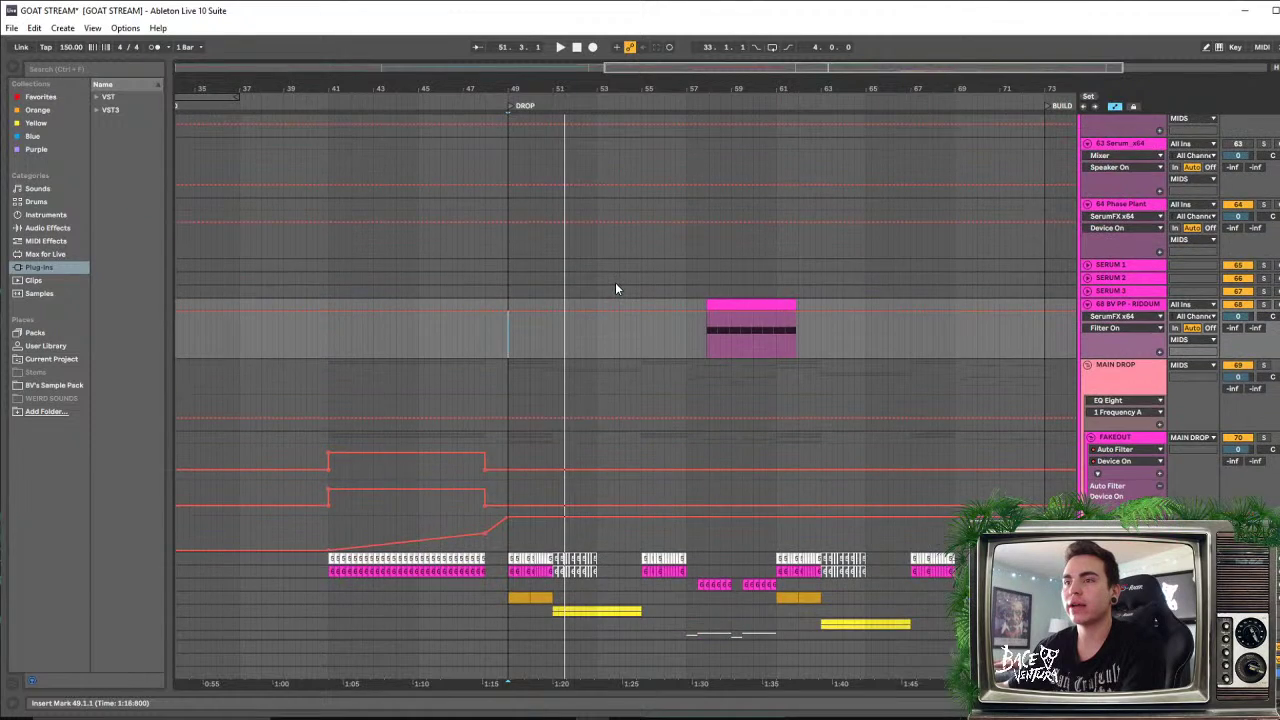
scroll(615, 282, "down", 5)
left_click_drag(509, 336, 536, 342)
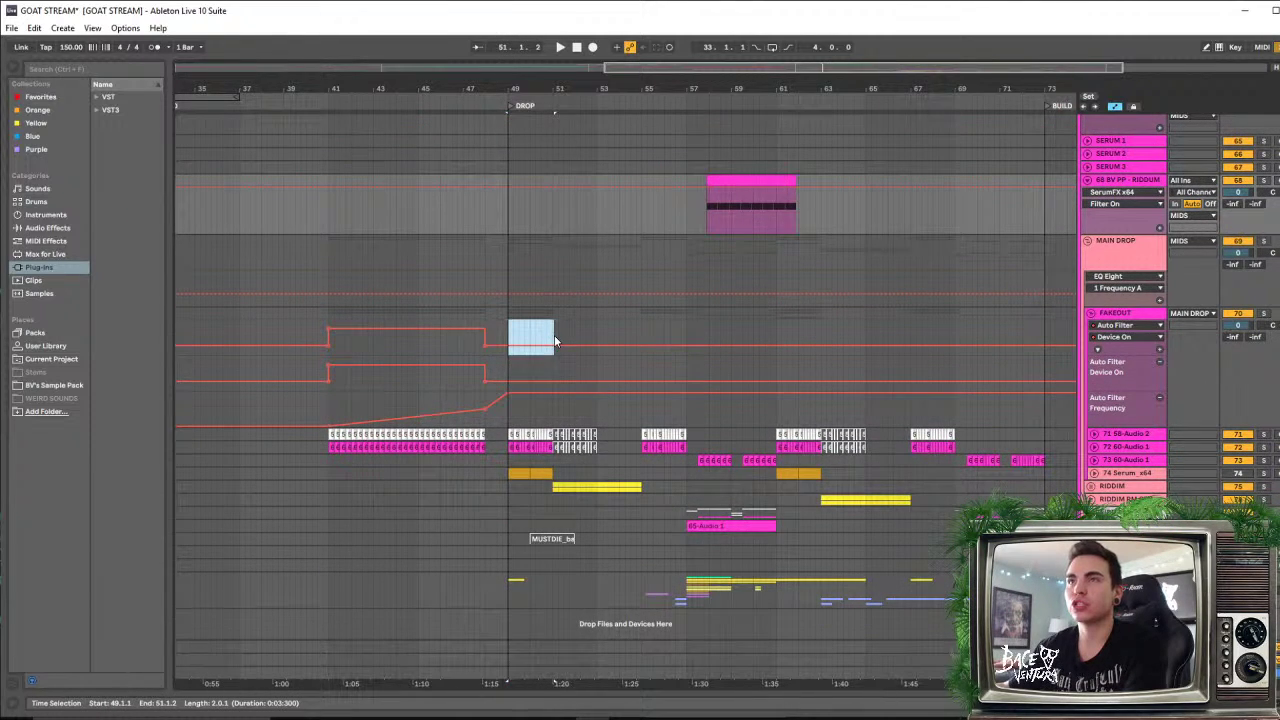
left_click(553, 336)
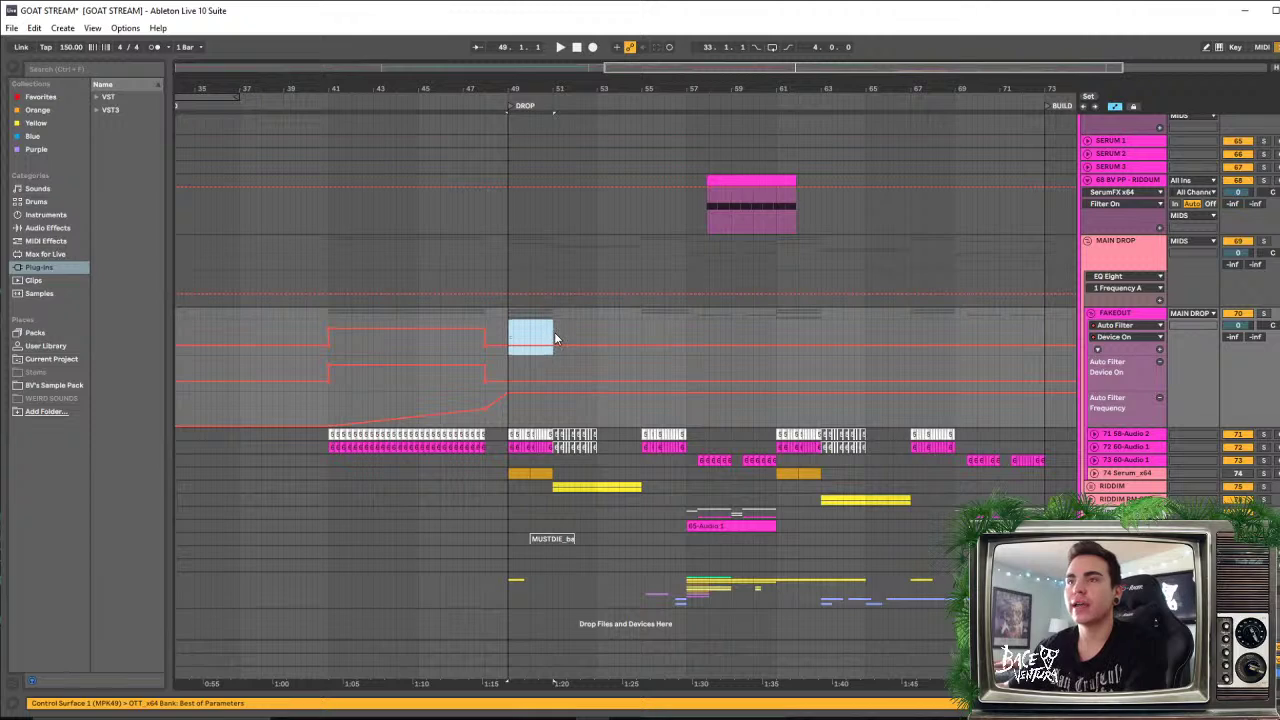
left_click_drag(557, 339, 642, 336)
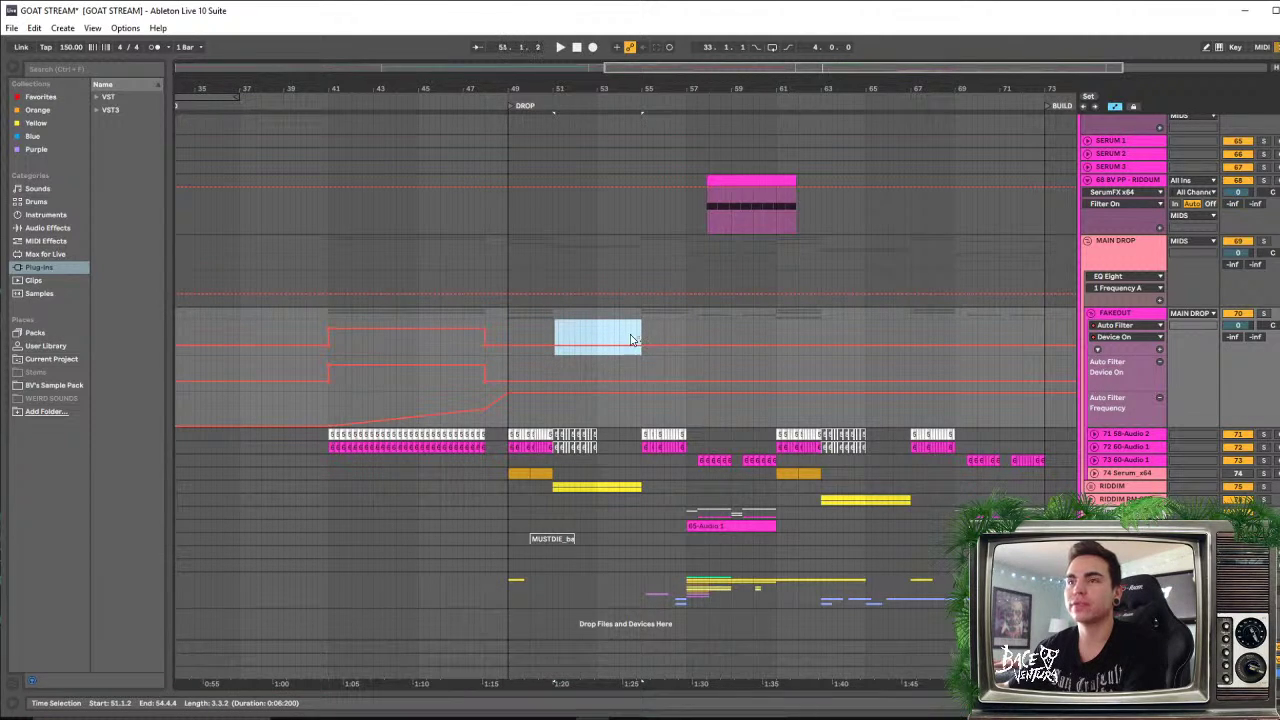
left_click(553, 331)
left_click_drag(553, 331, 688, 337)
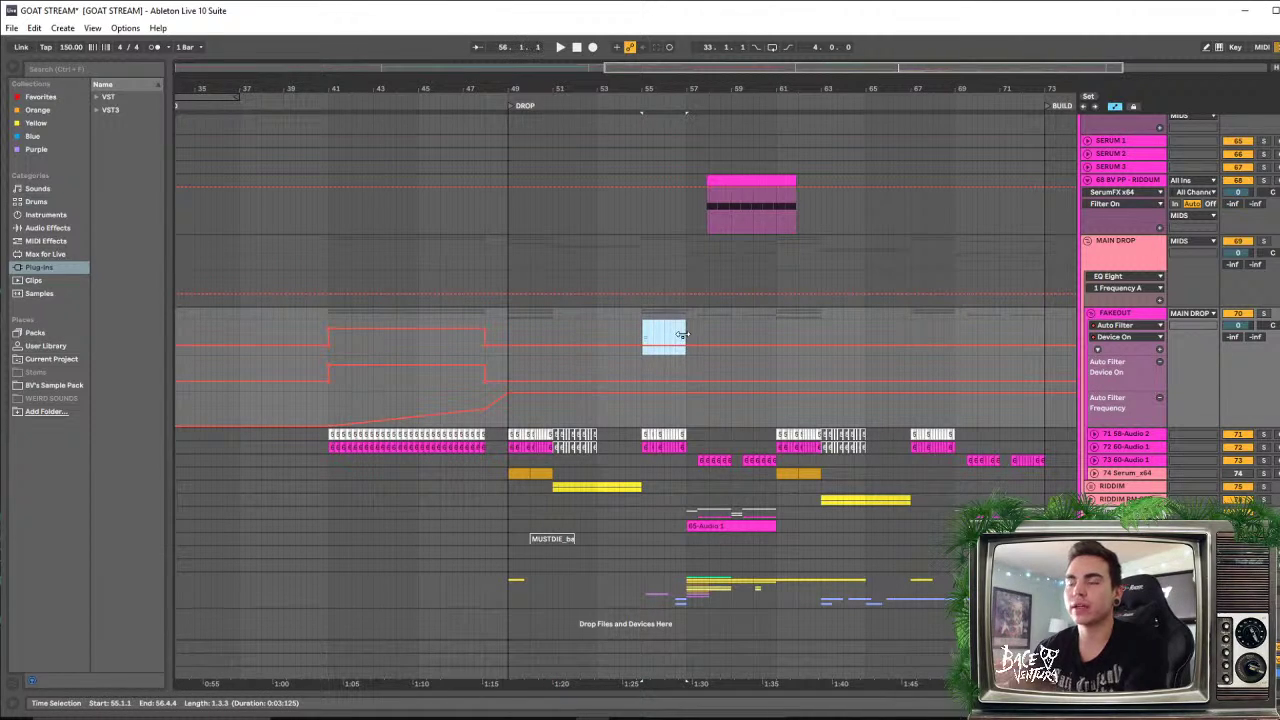
left_click(687, 338)
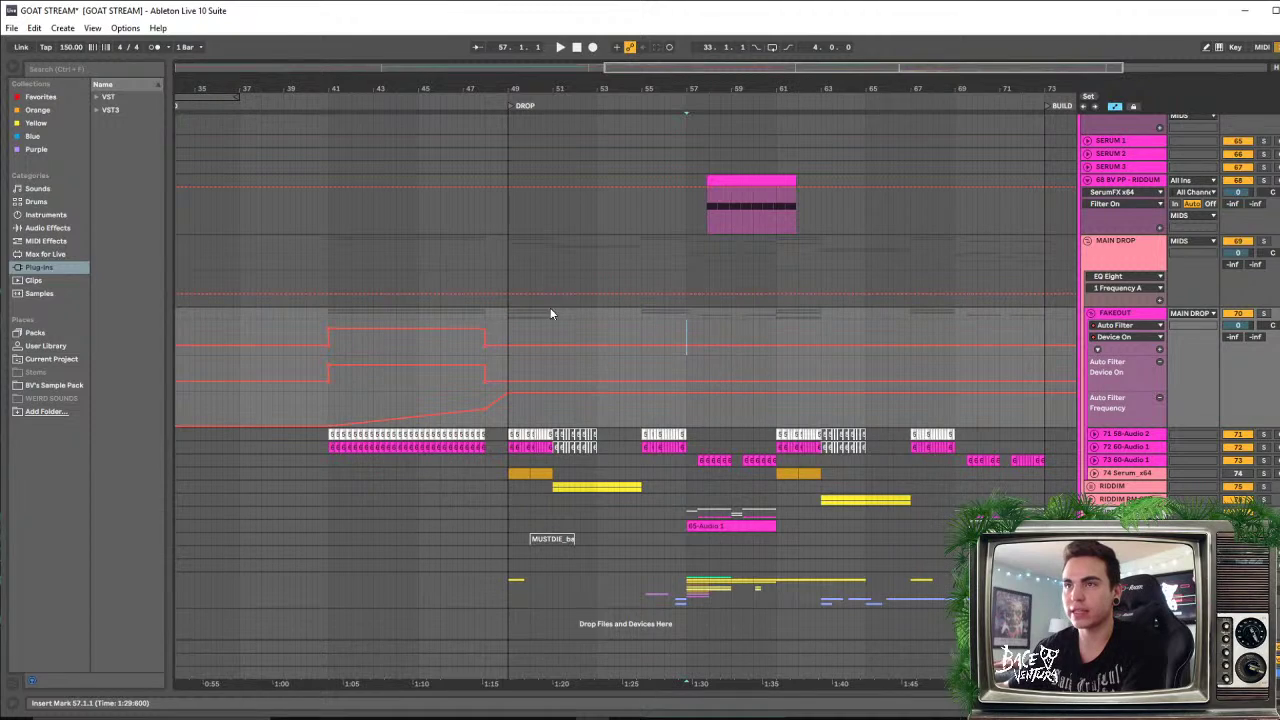
left_click_drag(684, 337, 780, 327)
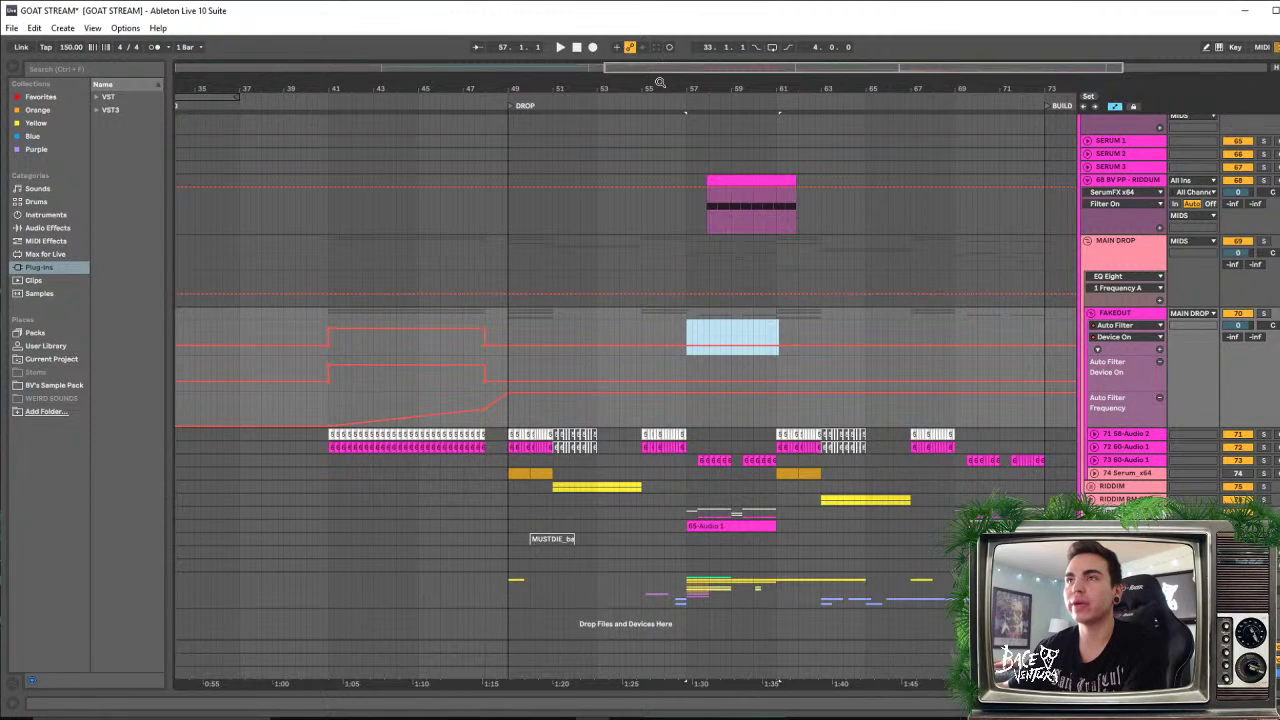
Highlight the MAIN DROP group from about bar 48 to 76 and review all of its layers
left_click_drag(660, 83, 586, 81)
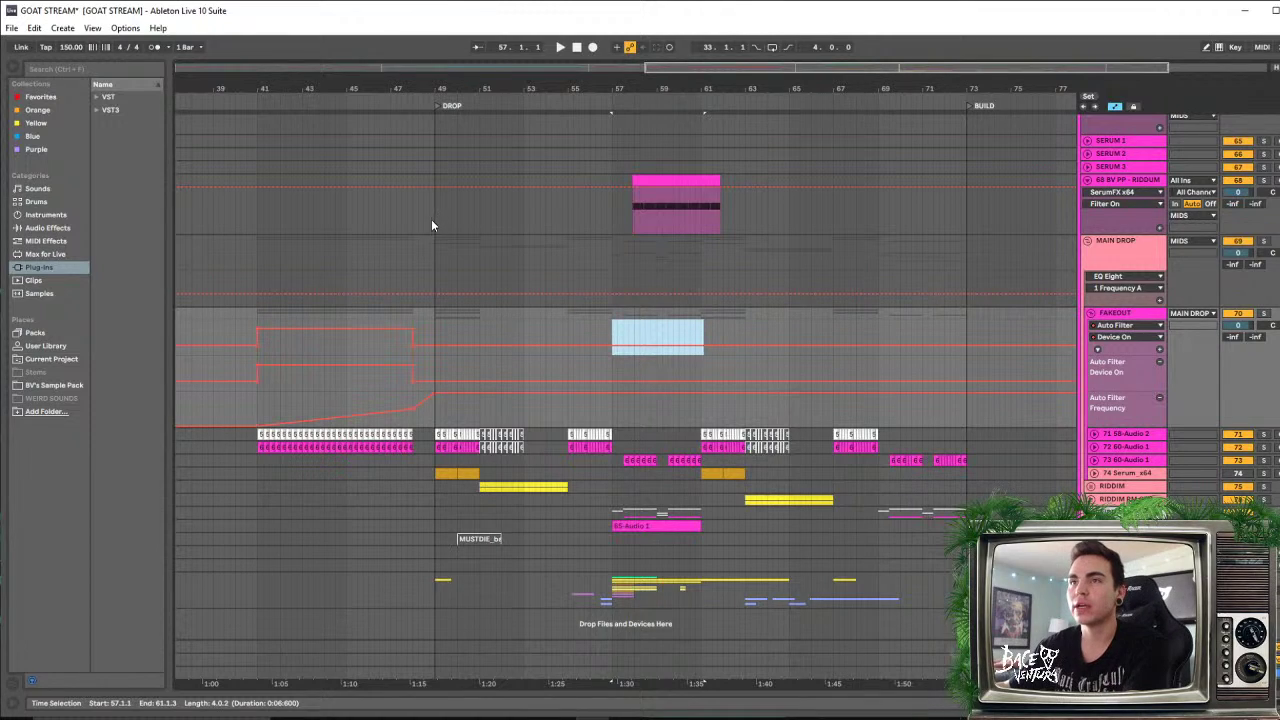
left_click_drag(429, 240, 1041, 253)
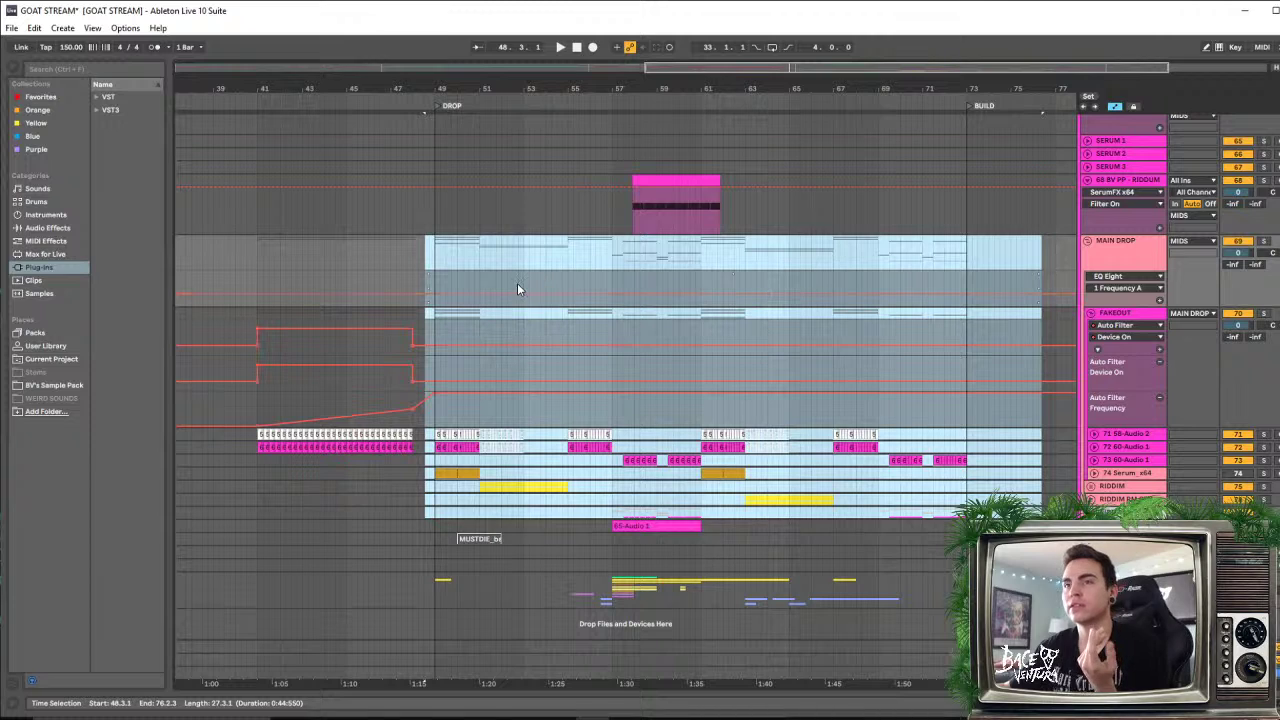
scroll(517, 284, "up", 2)
scroll(517, 284, "down", 2)
scroll(517, 286, "up", 2)
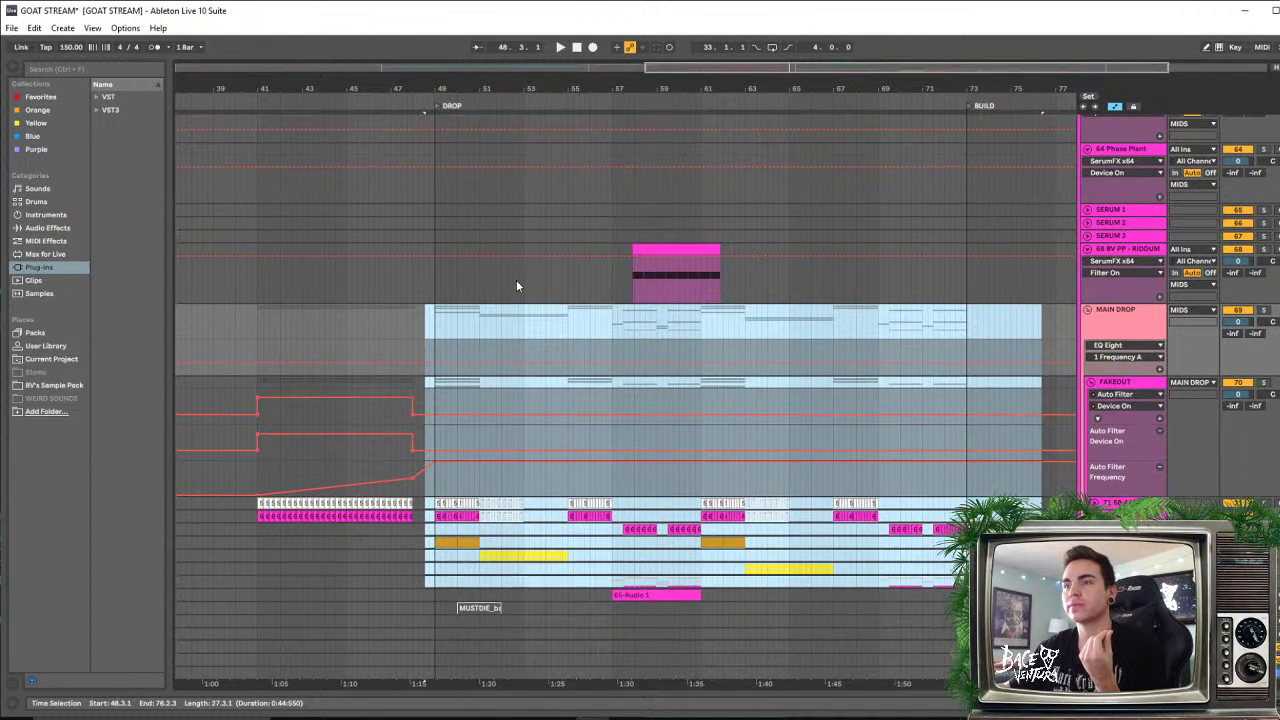
scroll(517, 286, "down", 2)
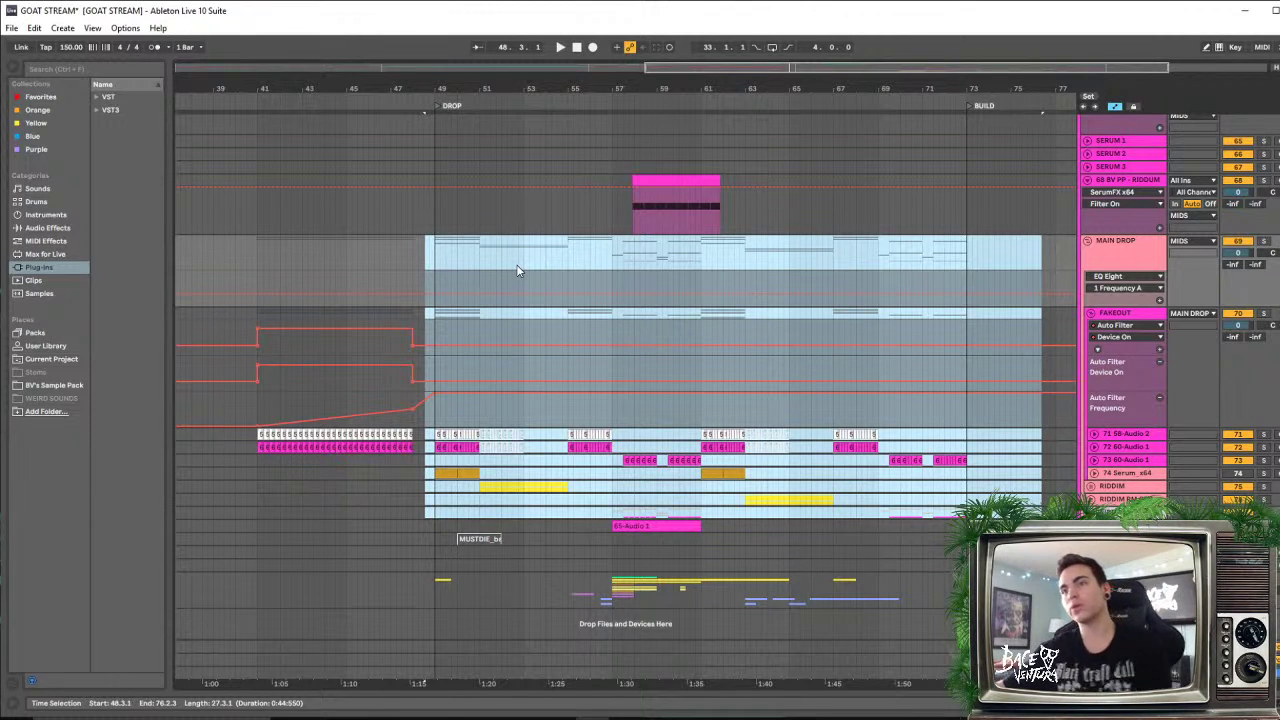
left_click(456, 428)
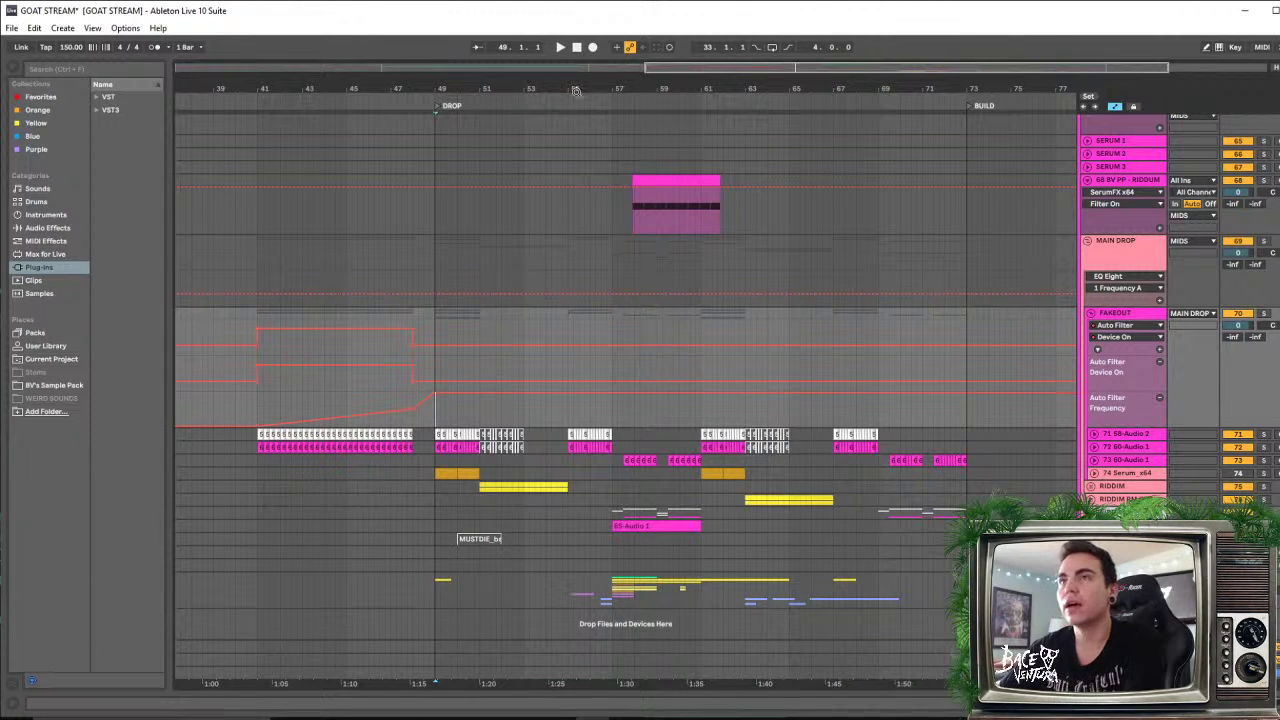
Adjust the arrangement's fixed grid spacing around bars 51 and 52 of the drop
left_click_drag(576, 91, 578, 208)
left_click_drag(535, 93, 580, 34)
left_click(524, 373)
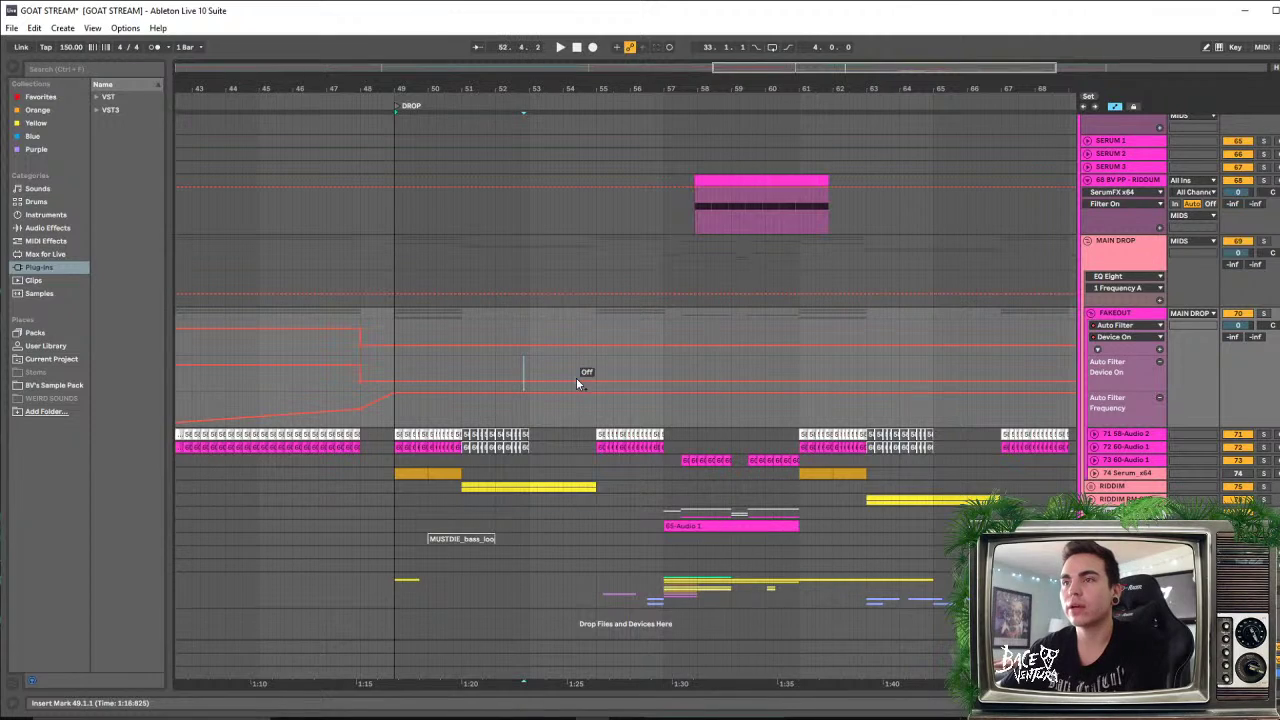
right_click(505, 336)
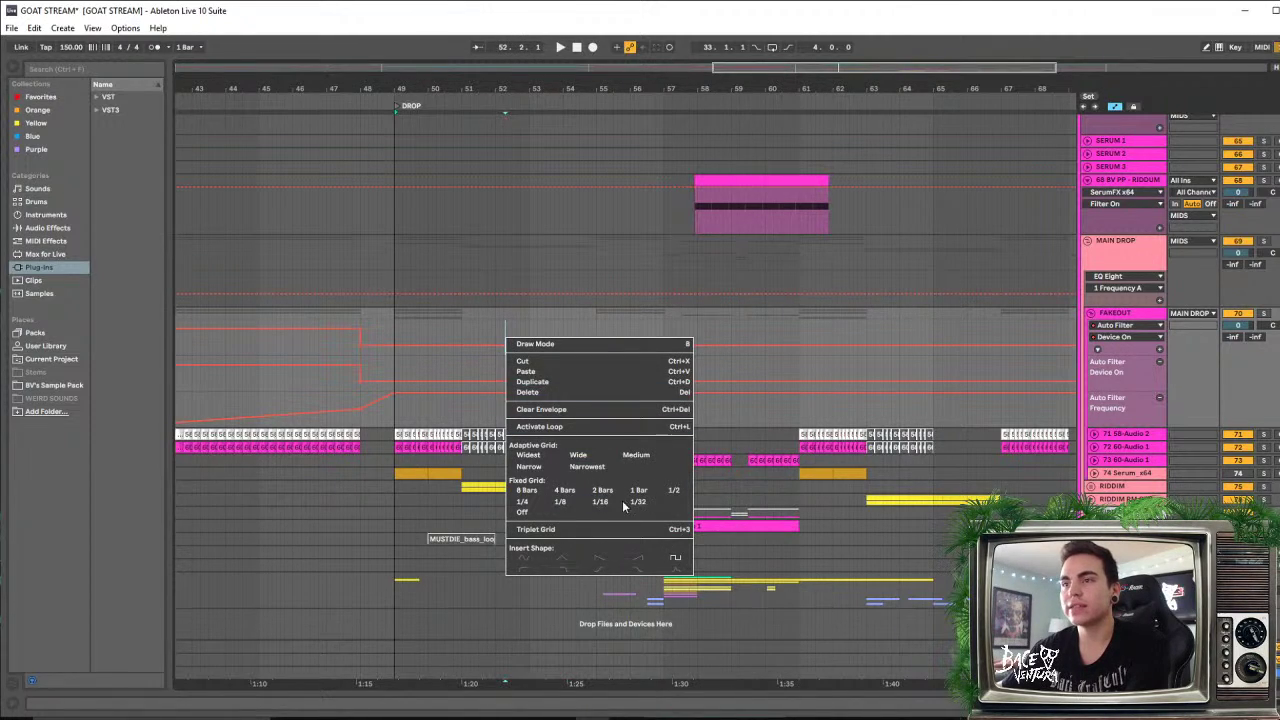
left_click(575, 506)
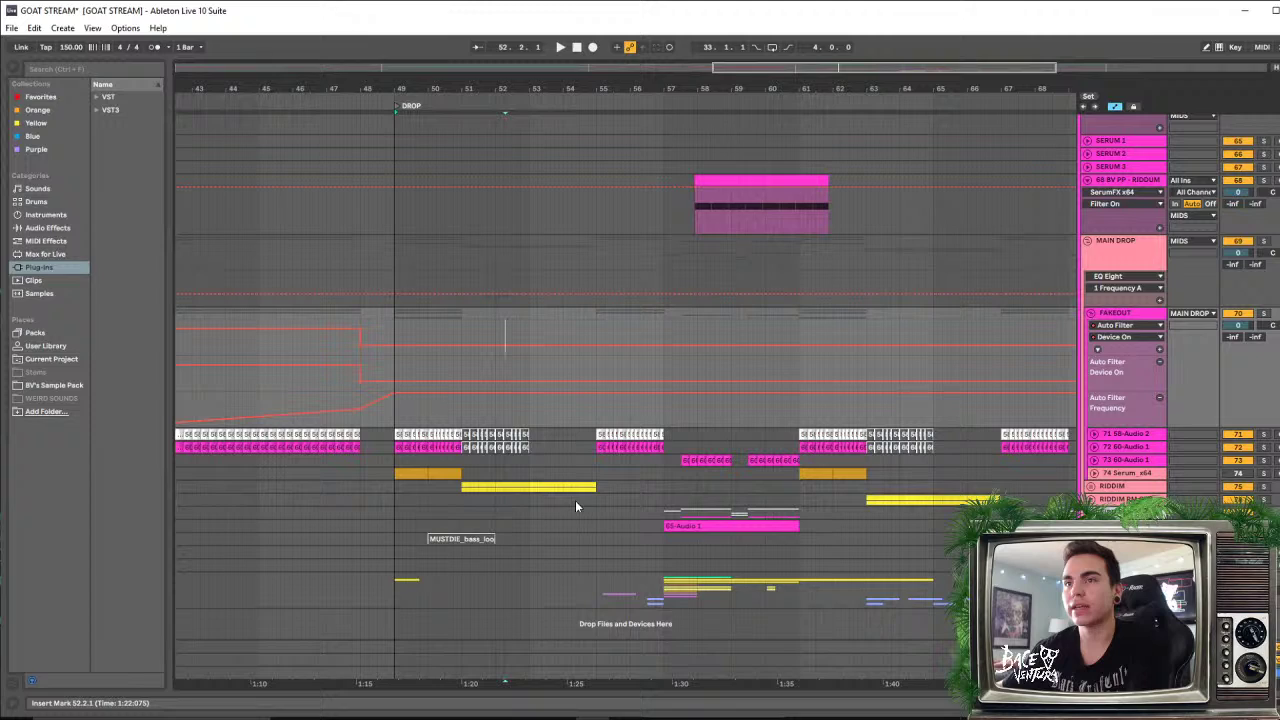
right_click(476, 404)
left_click(473, 410)
left_click(473, 411)
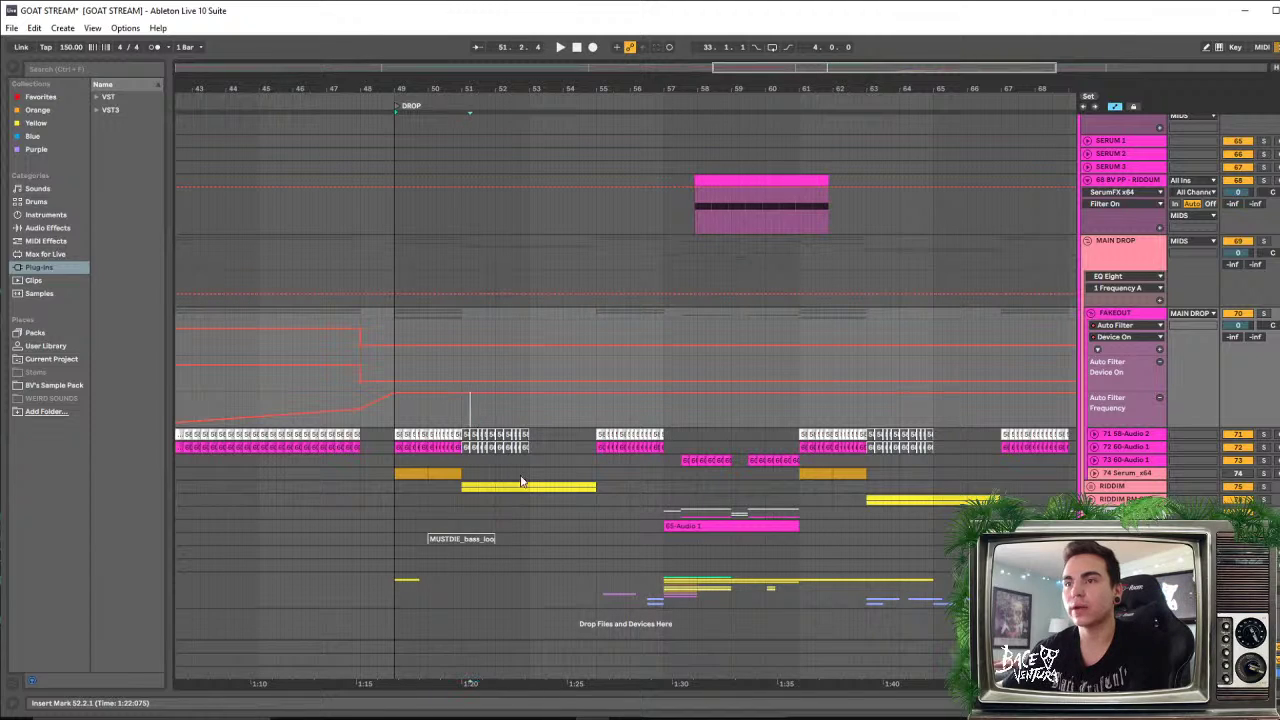
right_click(505, 416)
left_click(534, 587)
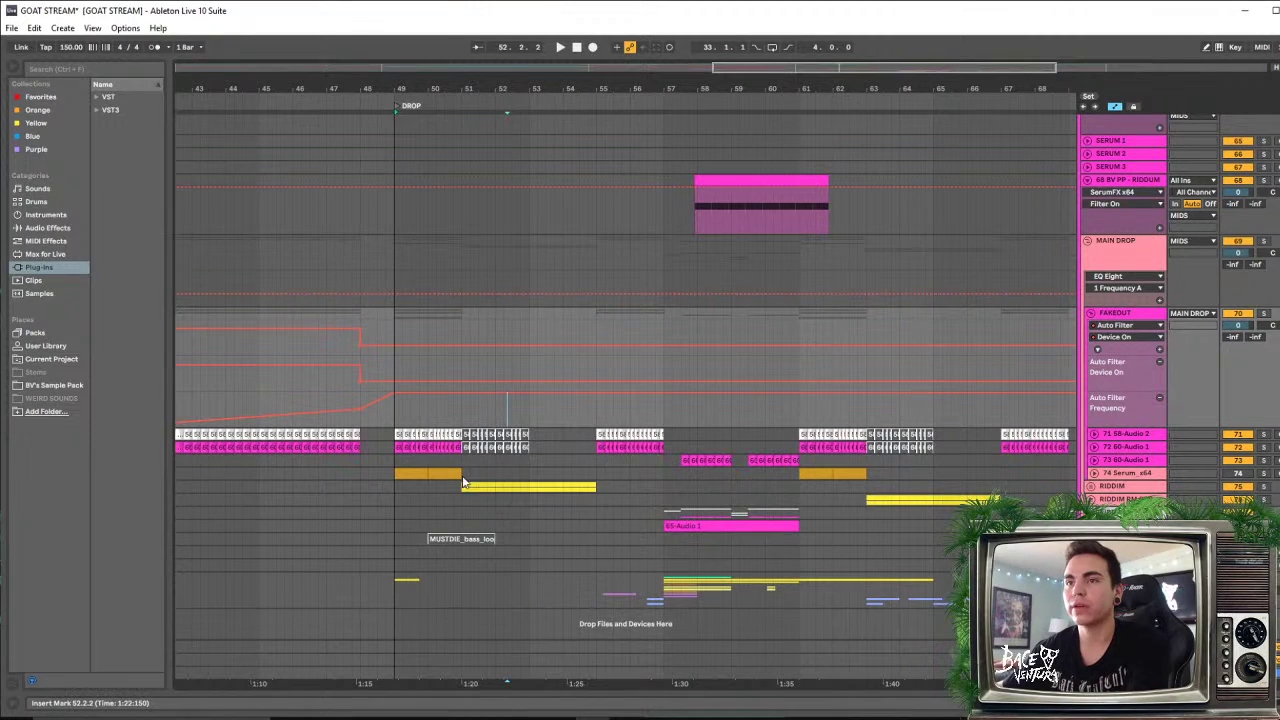
Listen to the drop from bar 49, highlighting bars 56 to 57 on track 73 and bars 51 to 55 on the FAKEOUT lane
left_click(400, 422)
key("space")
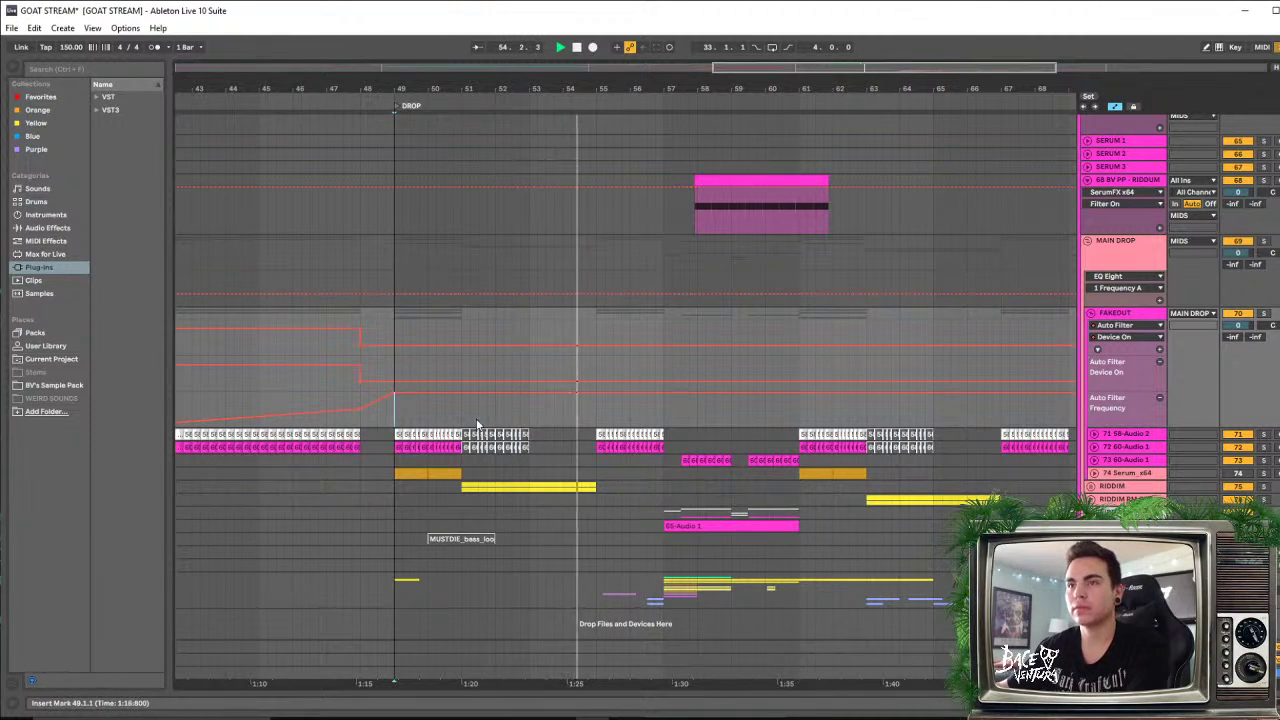
left_click_drag(462, 410, 630, 406)
left_click_drag(630, 462, 664, 462)
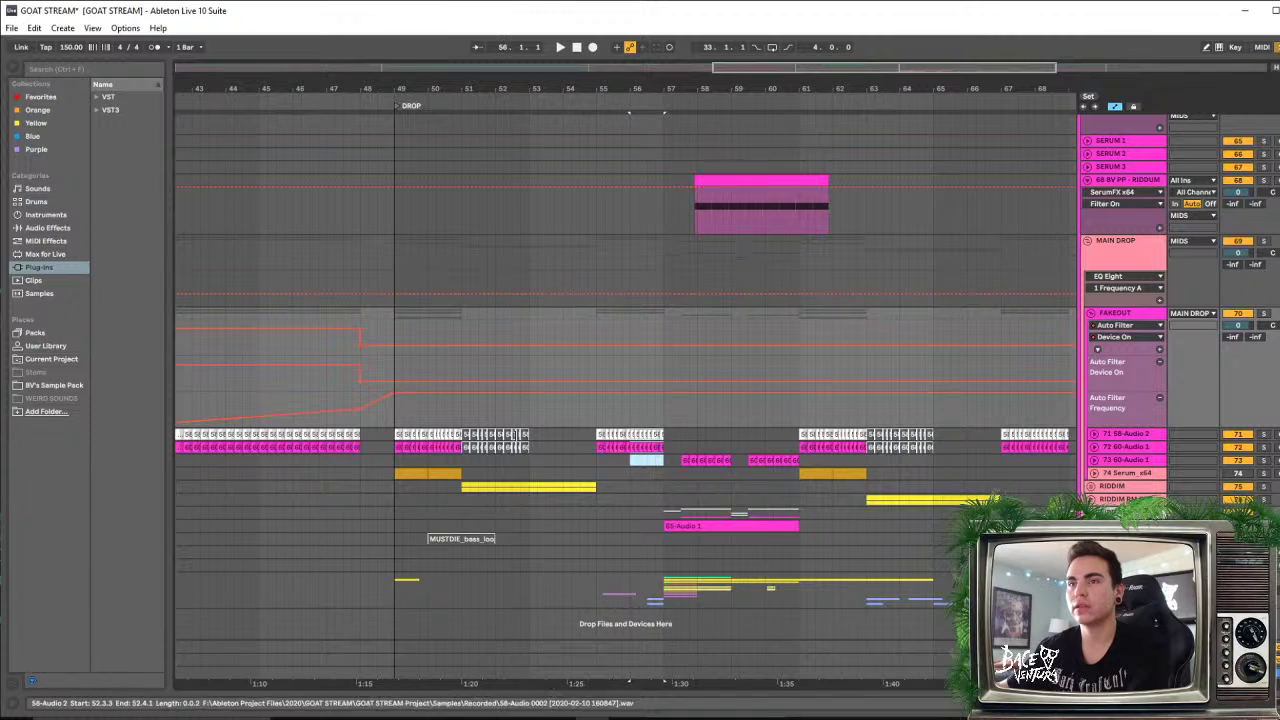
left_click_drag(395, 410, 596, 410)
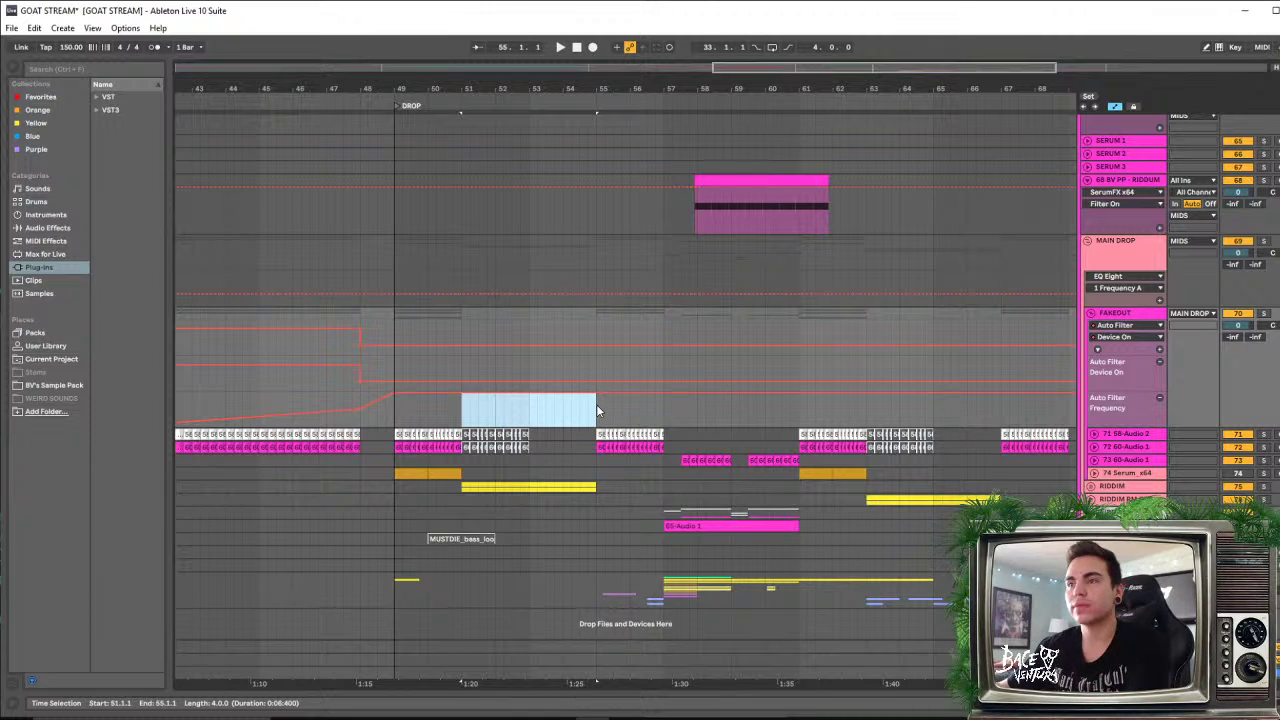
Listen to the drop's second phrase from bar 57 through bar 60
left_click(665, 417)
key("space")
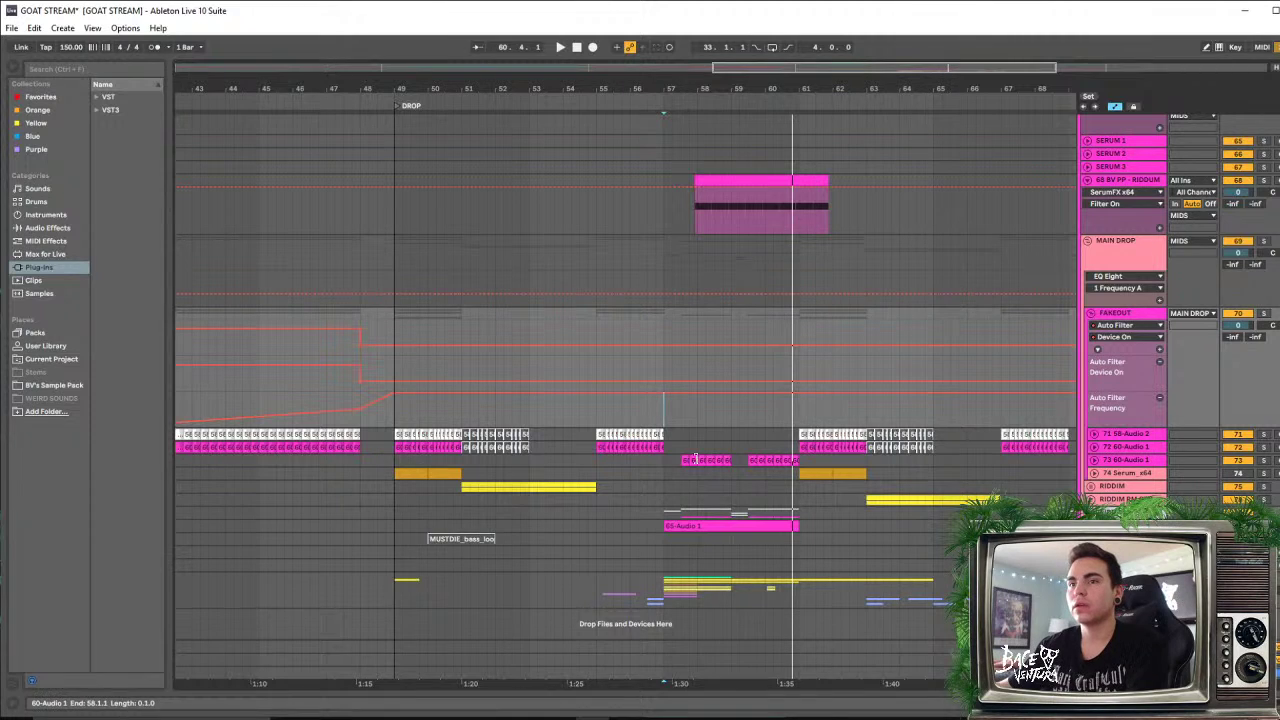
scroll(689, 457, "up", 2)
scroll(689, 457, "down", 2)
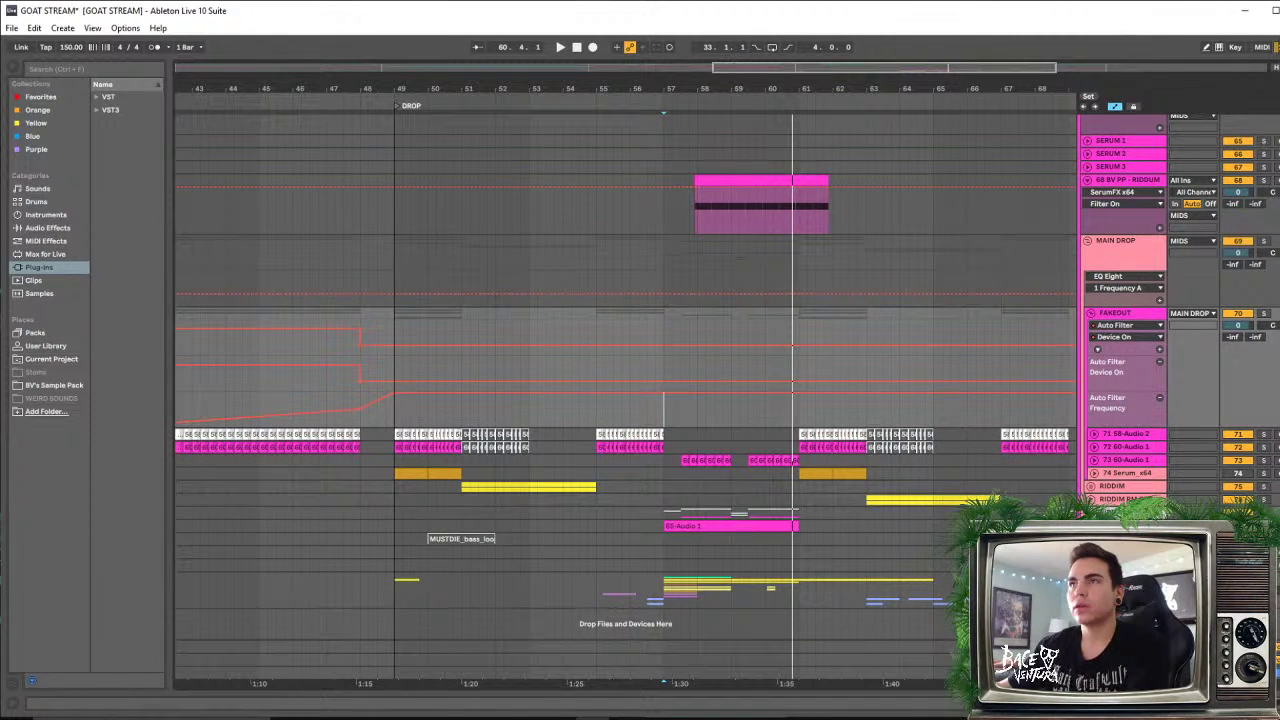
Shift the BV PP - RIDDUM clip further along to about bar 59 and place the insert marker at bar 55
left_click_drag(731, 89, 764, 86)
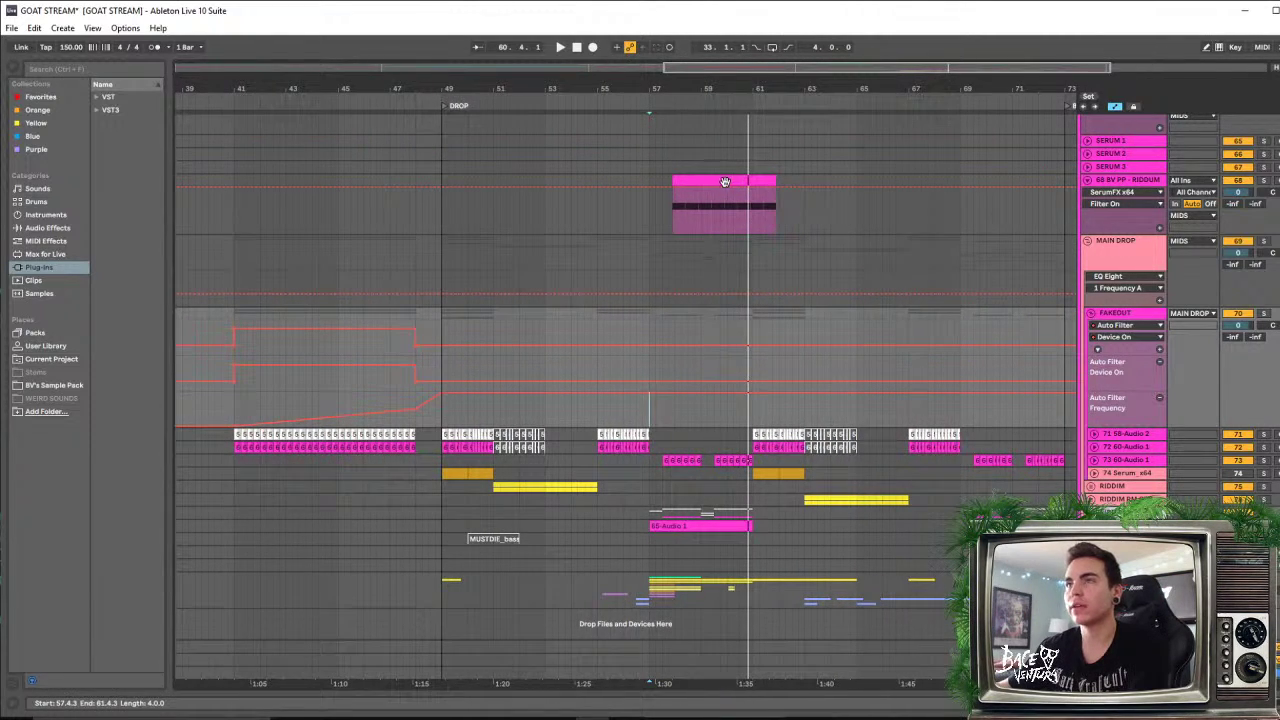
left_click_drag(656, 89, 657, 106)
left_click_drag(770, 183, 868, 190)
left_click(508, 214)
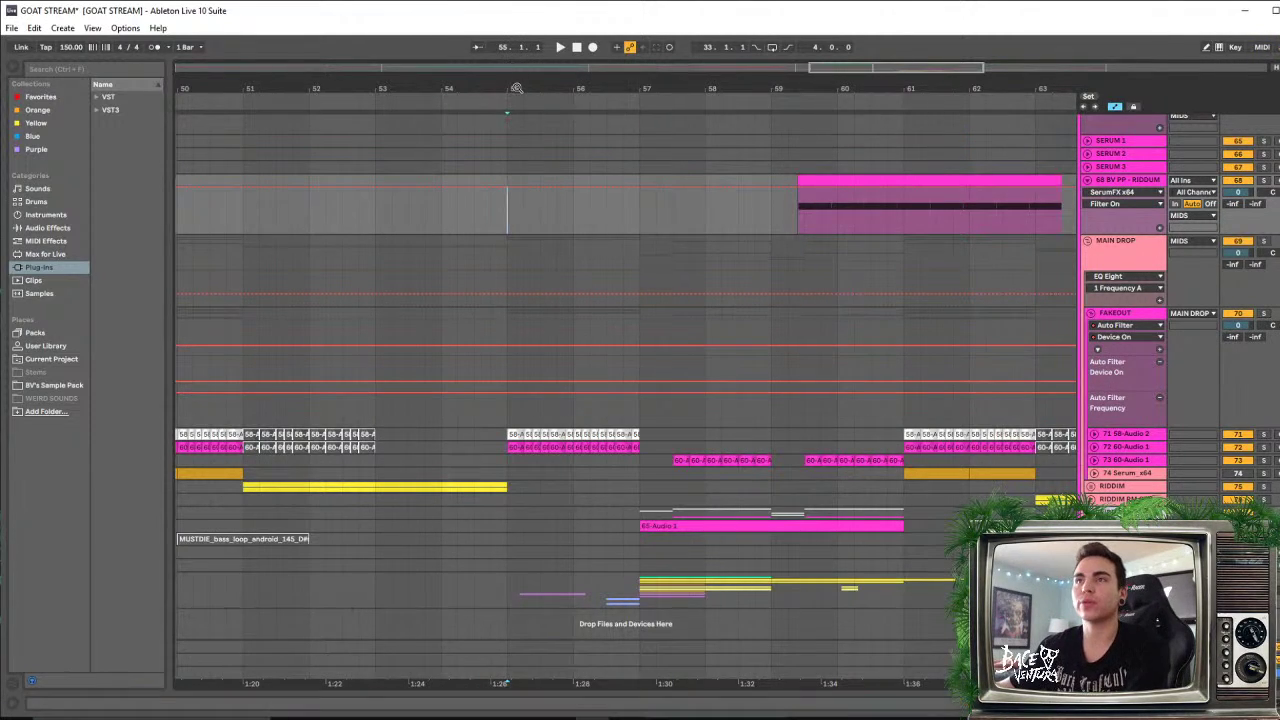
Compare the sound at bar 55 with the drop's opening by playing from bar 55 and from bar 49
left_click_drag(512, 88, 597, 80)
left_click(587, 418)
key("space")
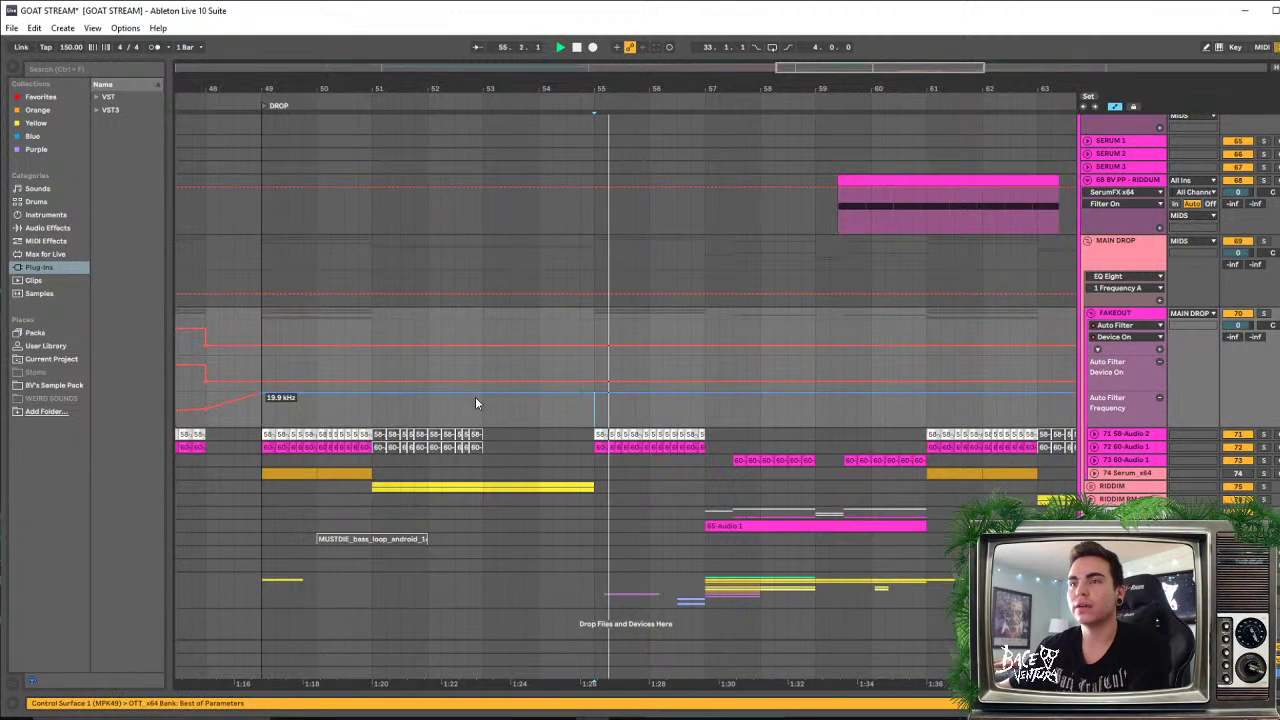
left_click(266, 419)
key("space")
key("space")
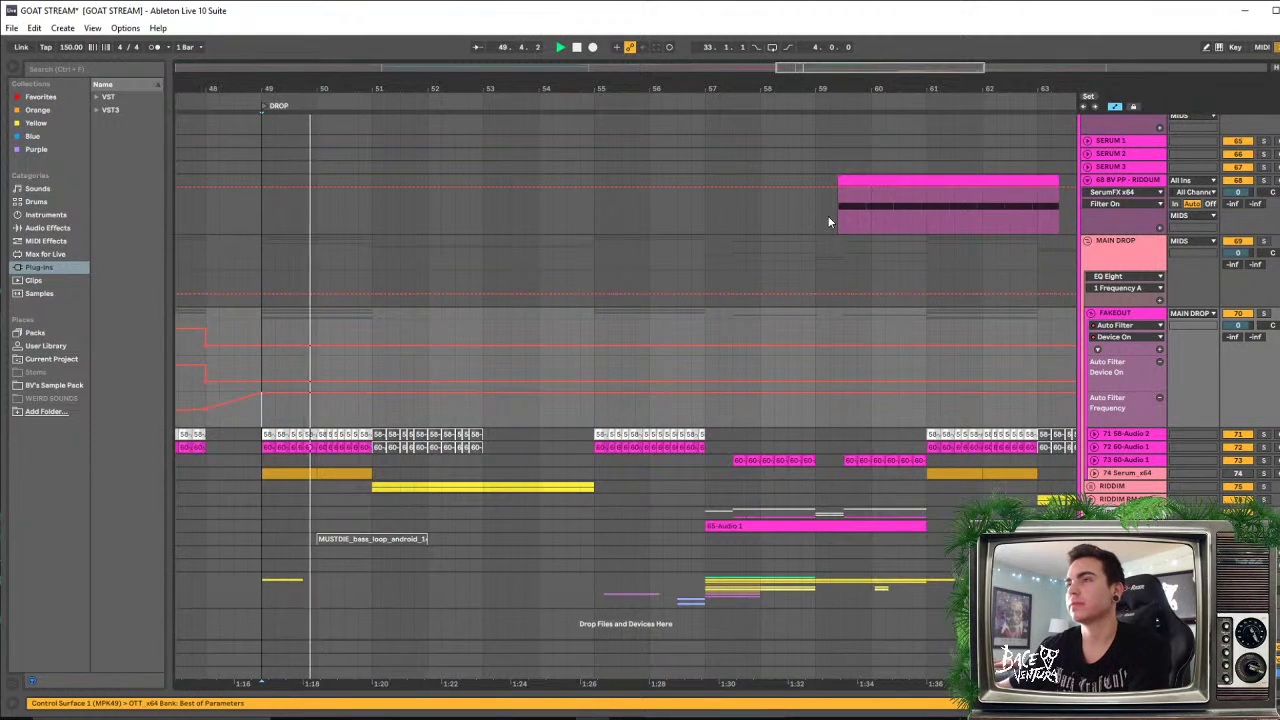
Move the BV PP - RIDDUM clip back into the drop so it spans bars 51 to 55
left_click(868, 183)
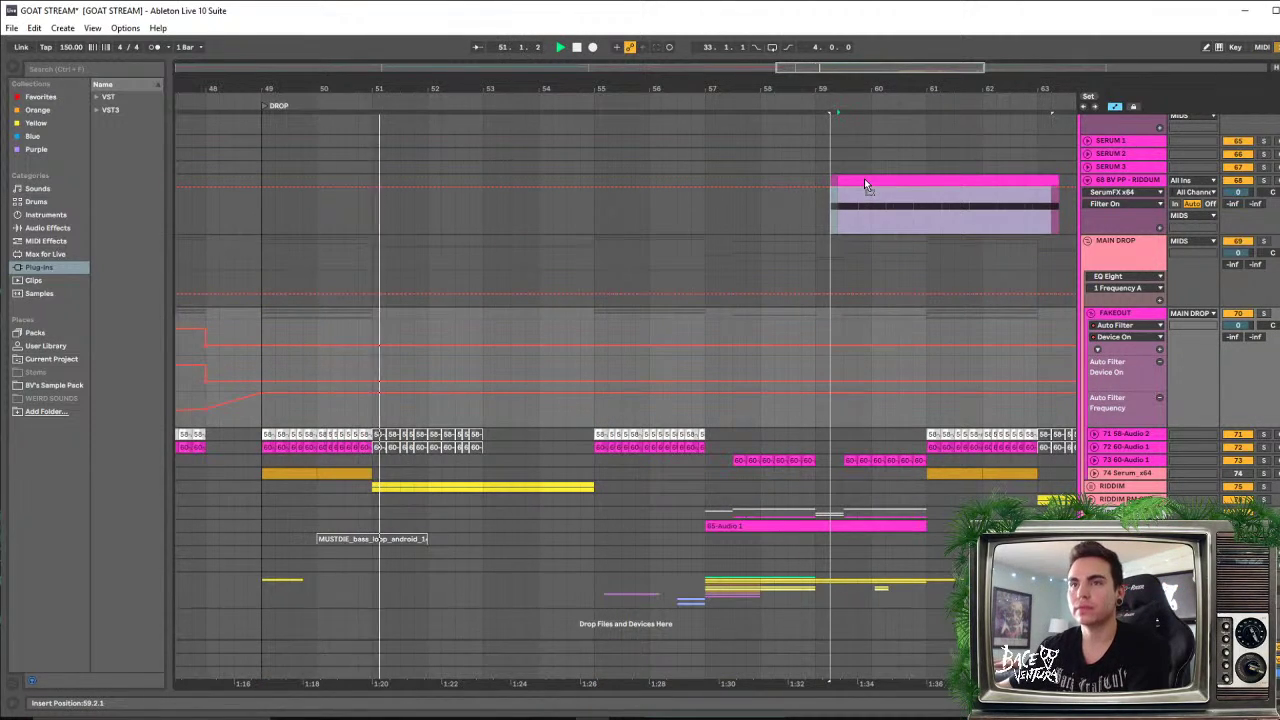
left_click_drag(866, 185, 443, 190)
key("space")
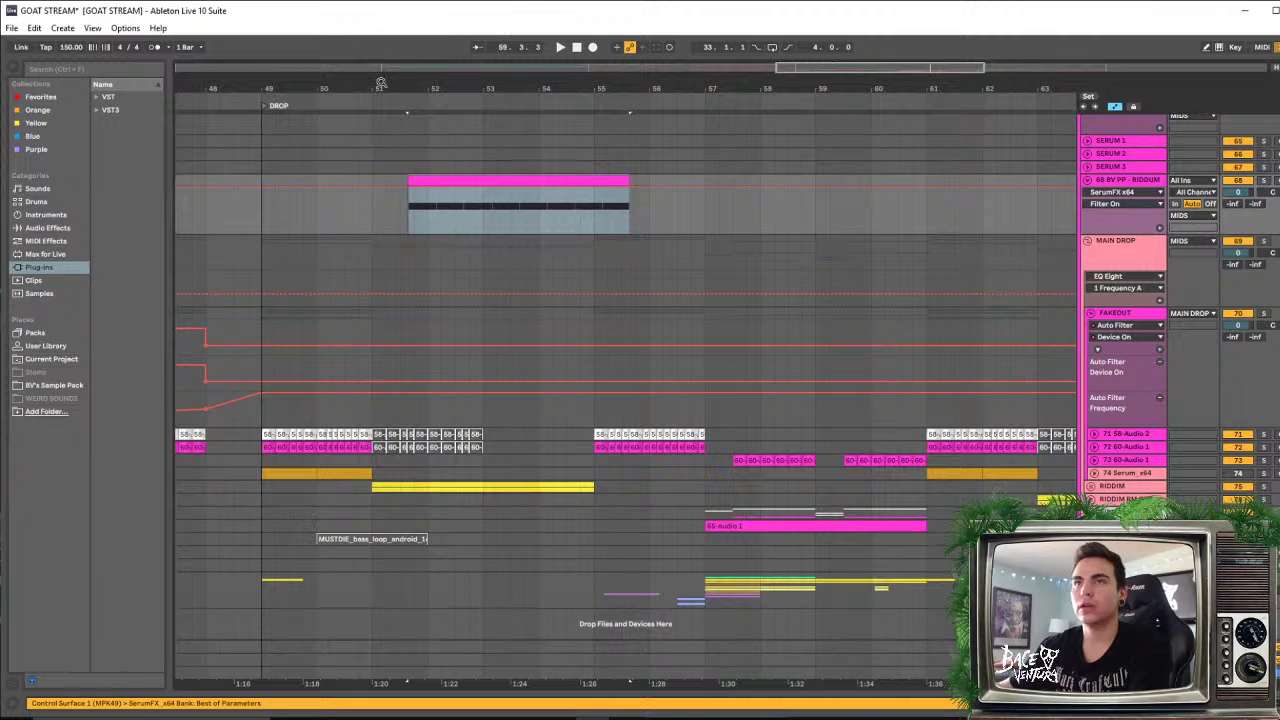
left_click_drag(381, 83, 475, 110)
left_click_drag(628, 184, 567, 184)
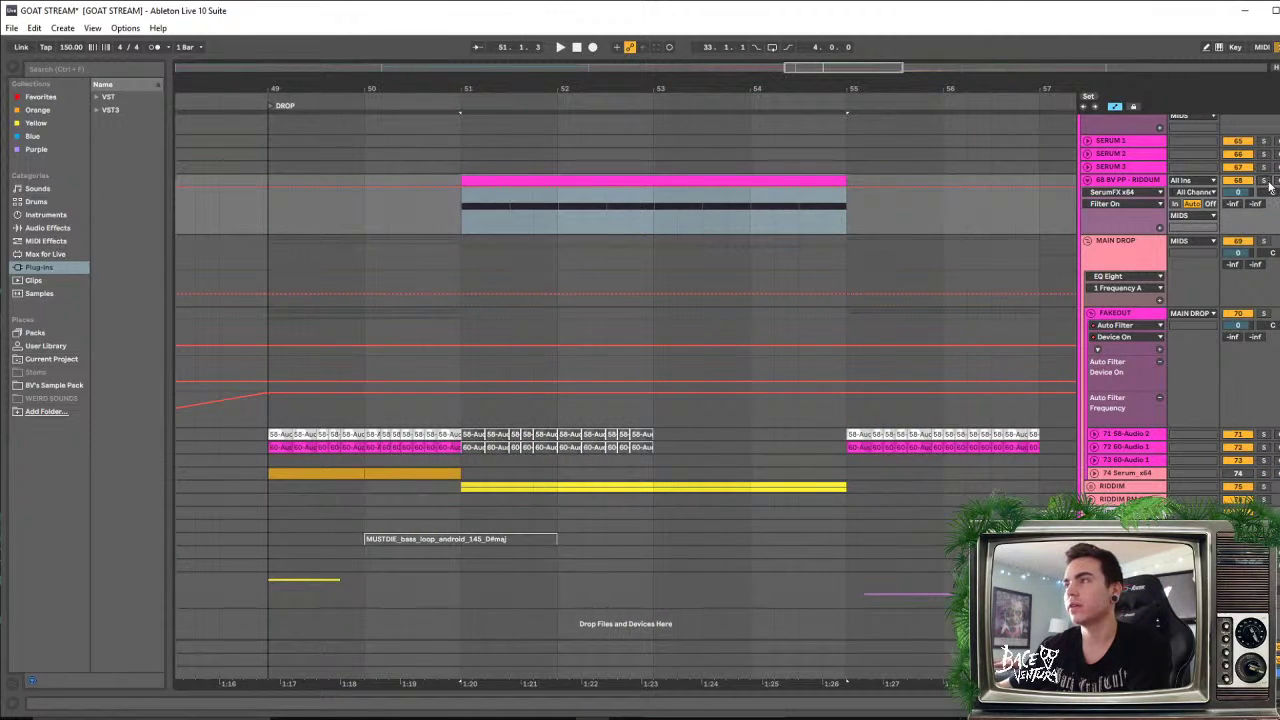
Solo the BV PP - RIDDUM track, play its clip from bar 51 and show the track's device chain
left_click(1264, 181)
key("space")
double_click(1119, 181)
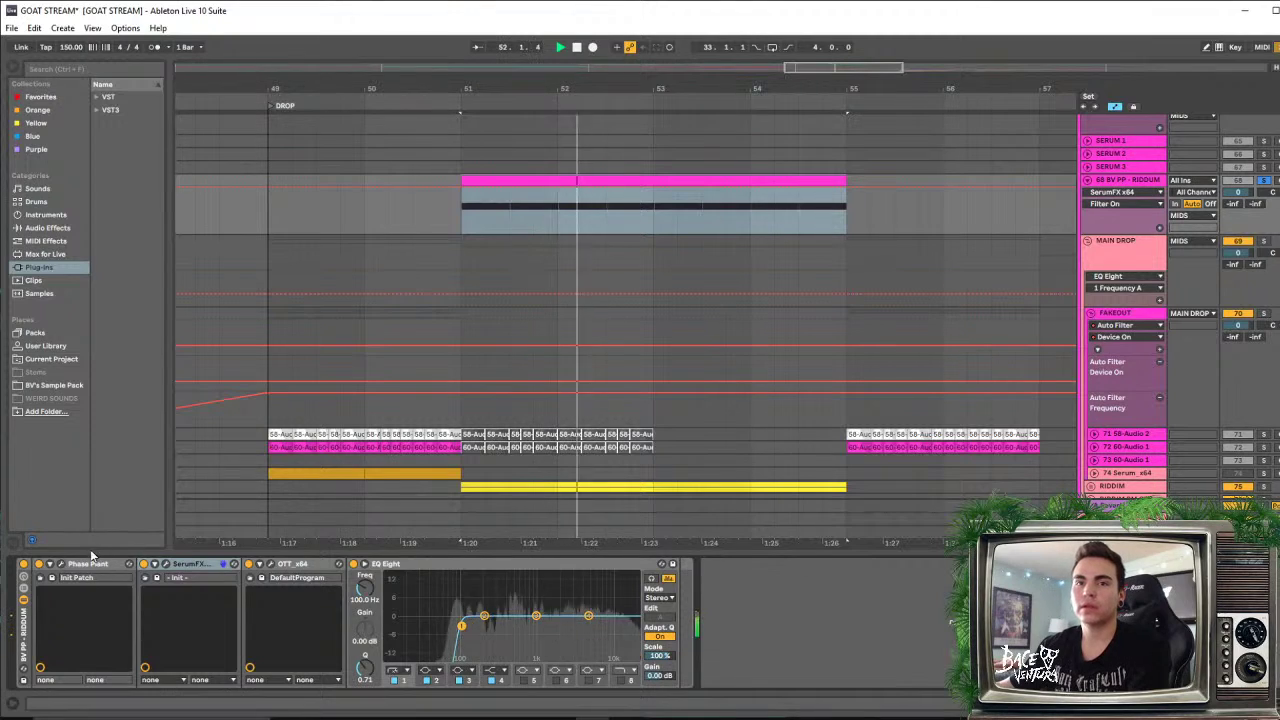
Try the SerumFX LFO 1 rate at 1/8 and 1/2 on the BV PP - RIDDUM track while listening to the clip
left_click(166, 564)
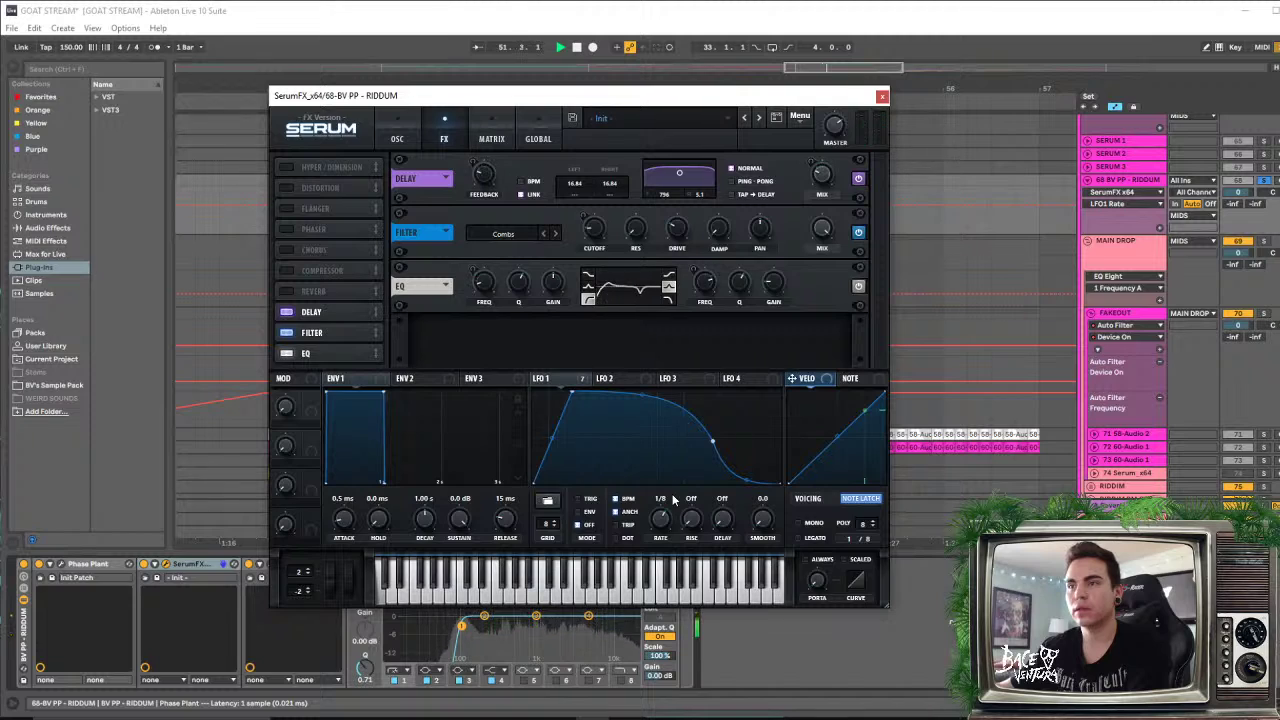
mouse_move(673, 496)
left_mouse_down()
mouse_move(676, 480)
mouse_move(678, 496)
left_mouse_up()
key("space")
key("space")
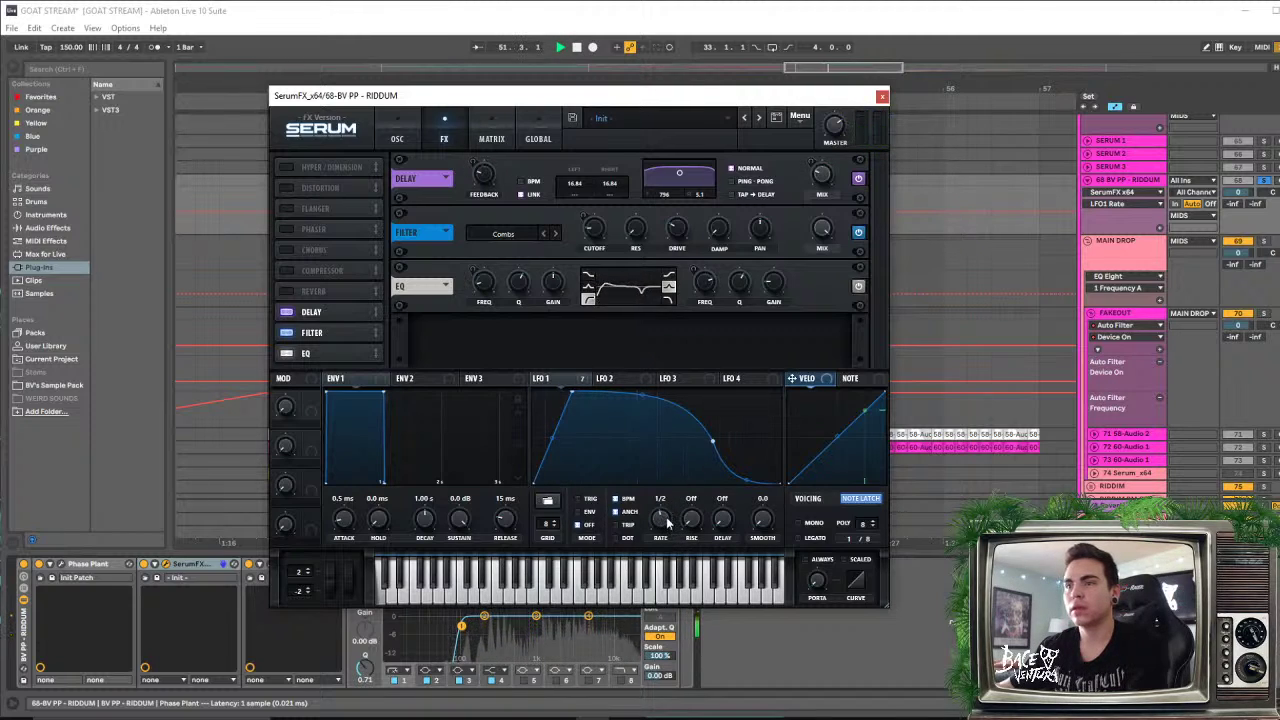
left_click(881, 97)
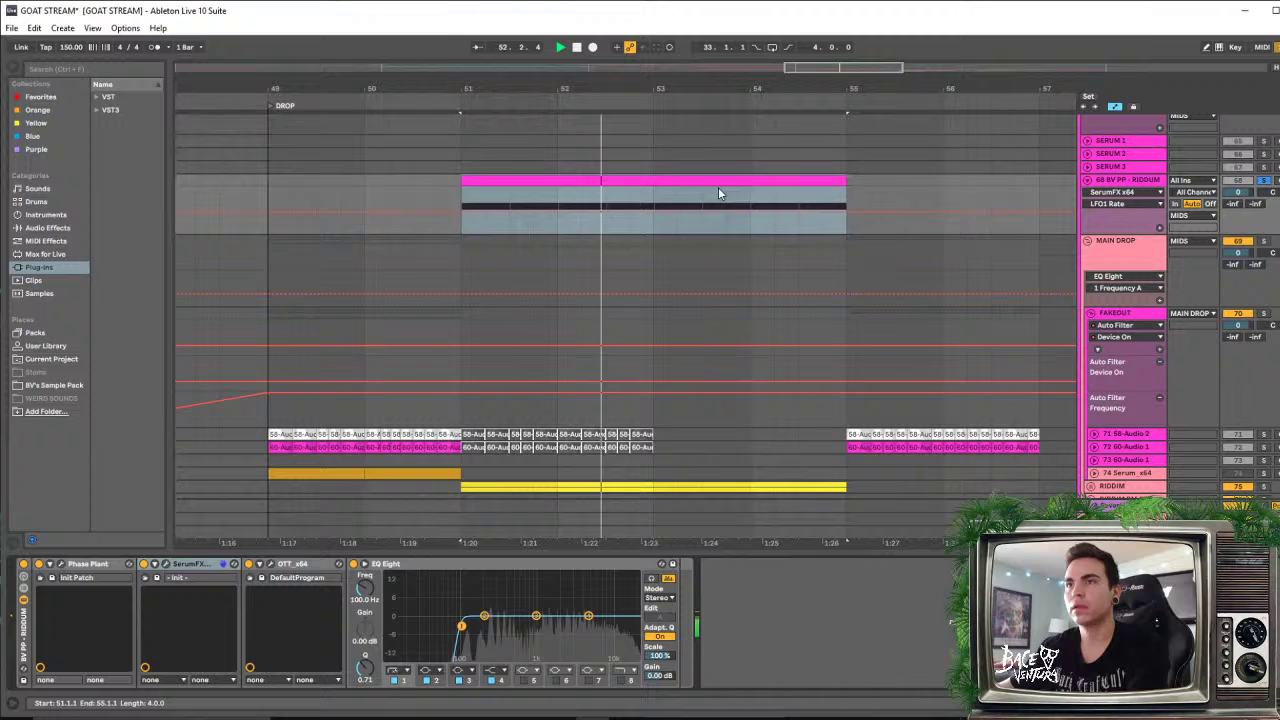
Check the Phase Plant patch during playback and set the LFO 1 rate in SerumFX to bar
left_click(551, 191)
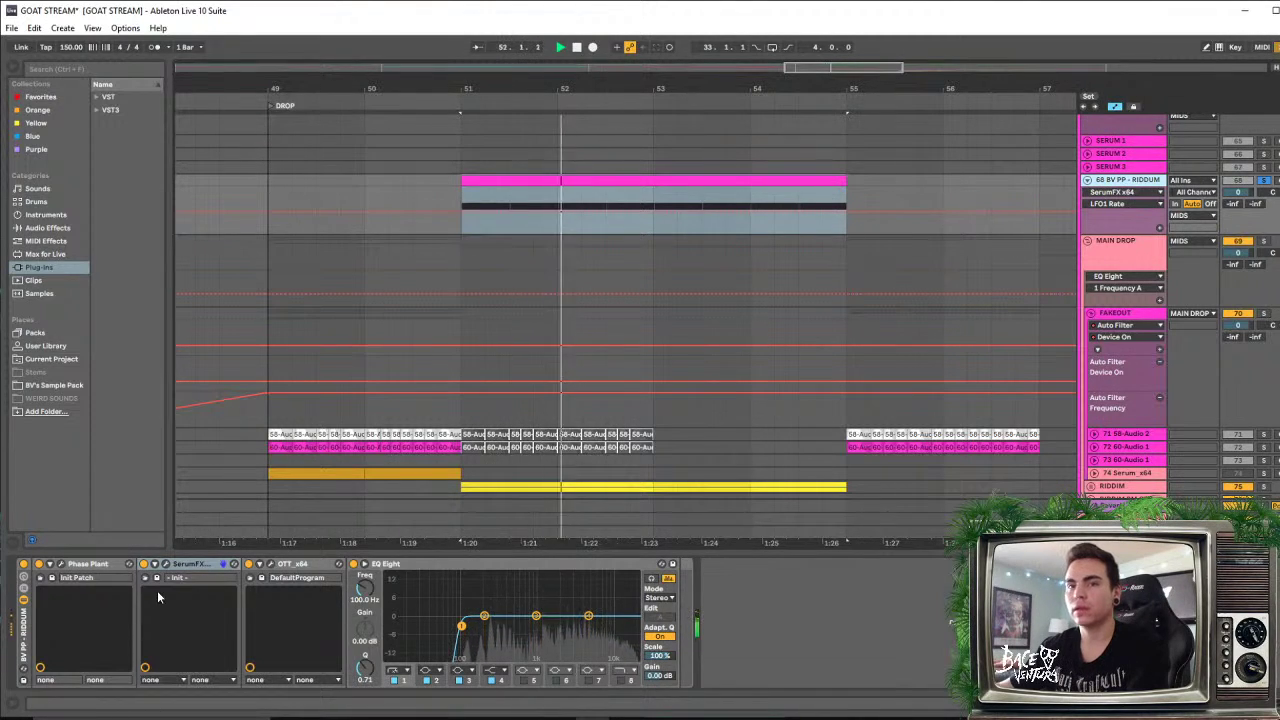
left_click(62, 566)
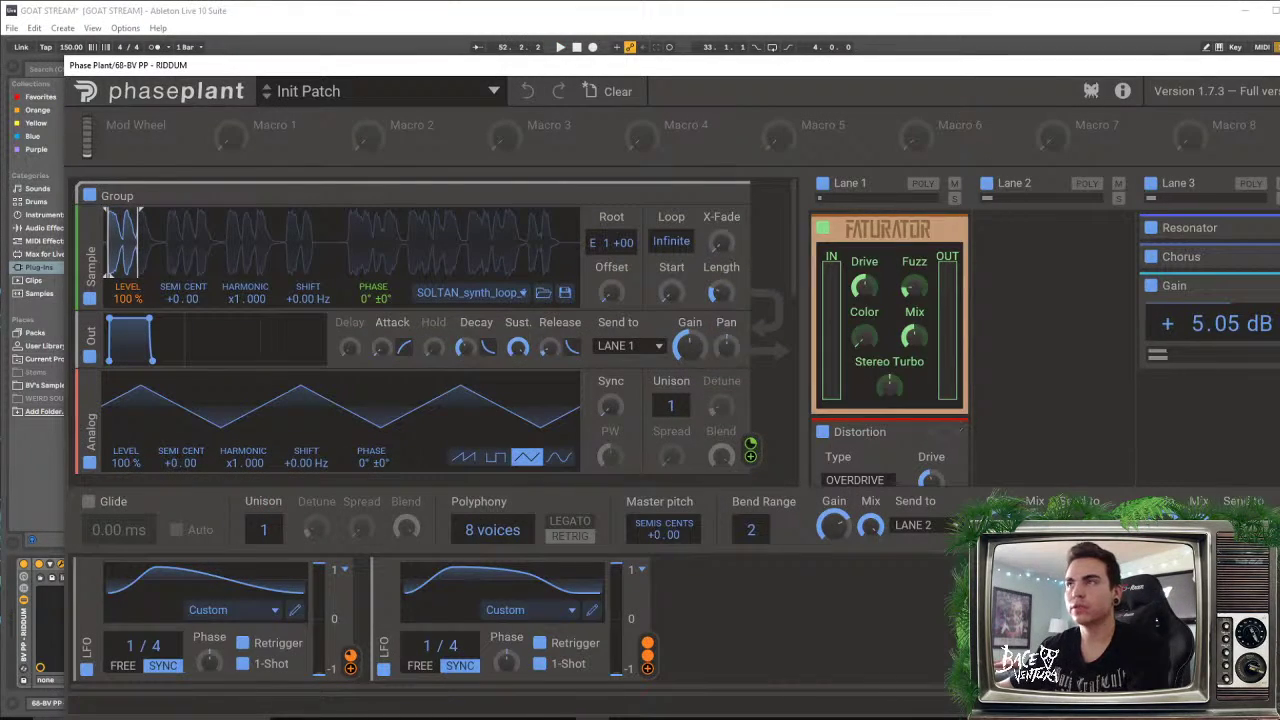
left_click(1276, 65)
left_click(168, 565)
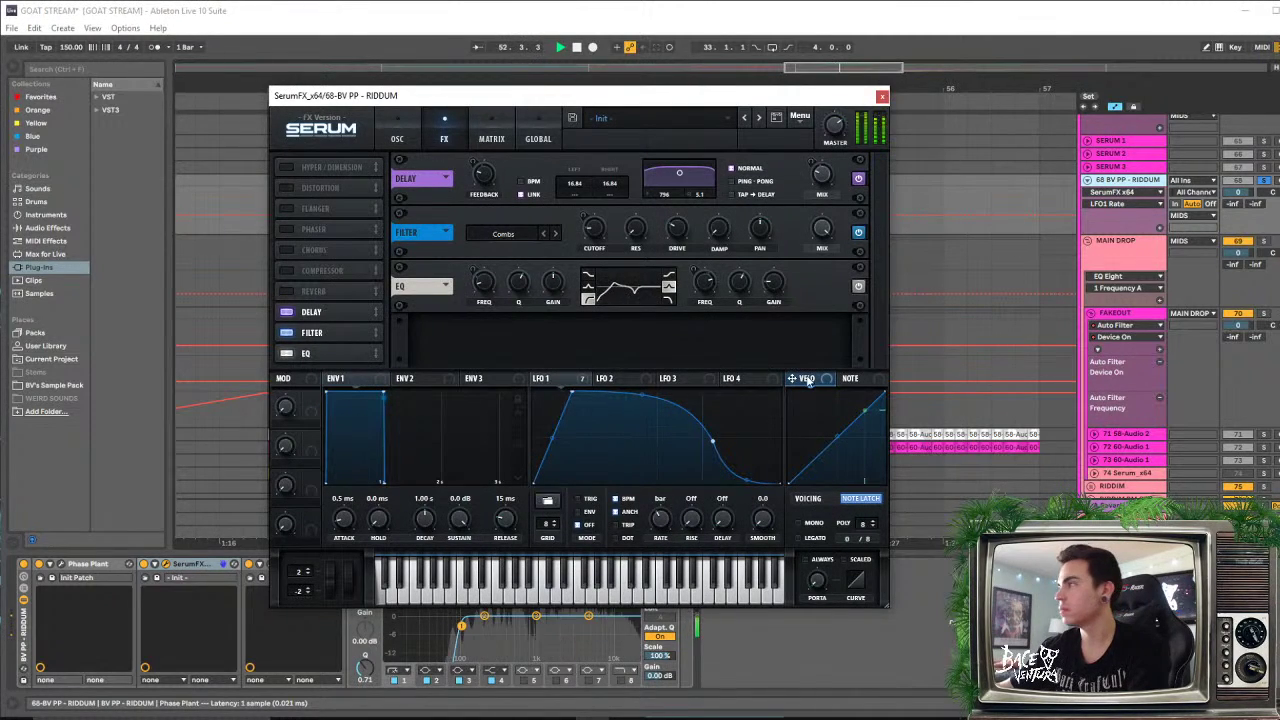
left_click(882, 97)
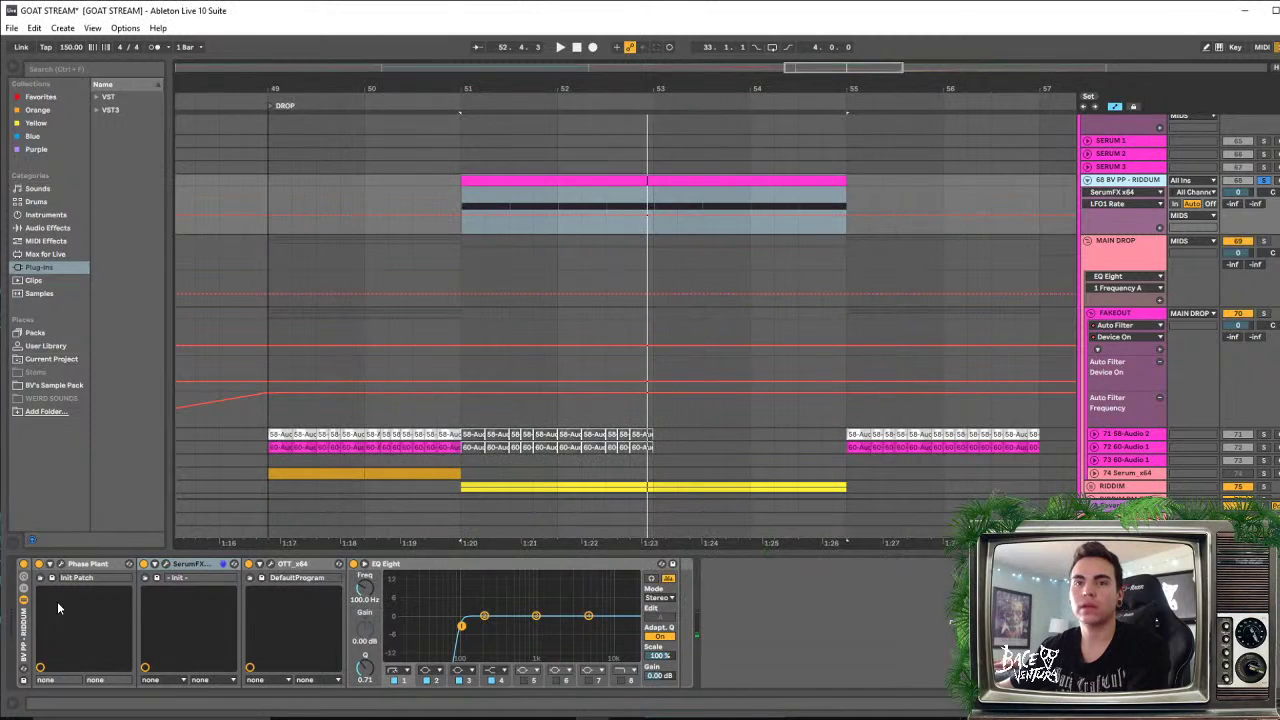
Audition Phase Plant's two LFOs at slower rates such as 4/4 and 2/4, and return both to 1/4
left_click(61, 565)
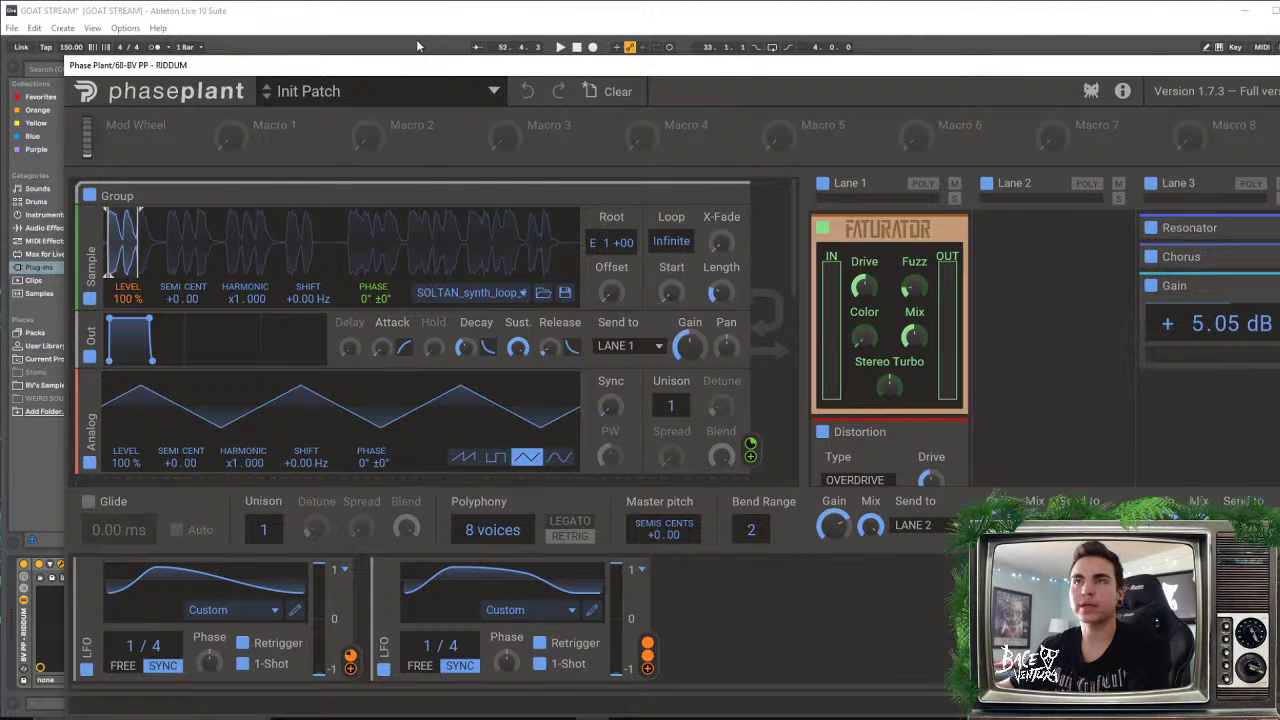
left_click_drag(439, 64, 414, 49)
left_click_drag(401, 629, 401, 598)
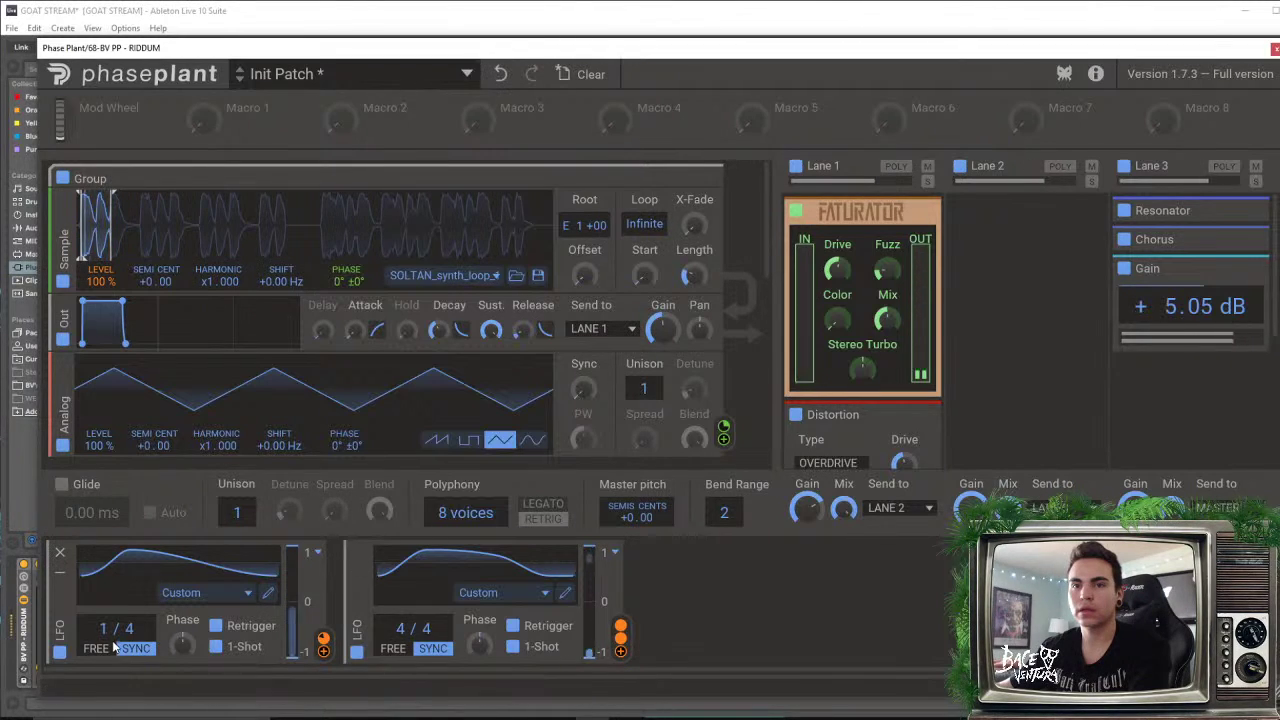
left_click_drag(104, 629, 104, 608)
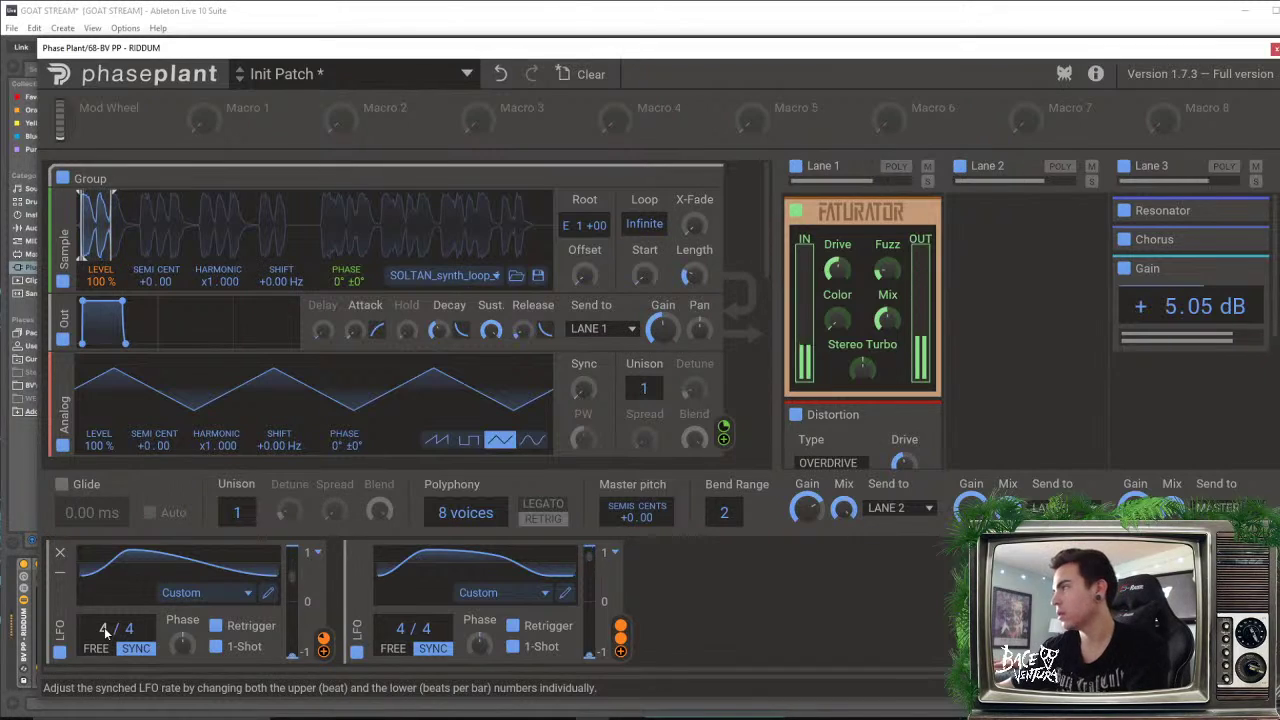
left_click_drag(103, 628, 103, 642)
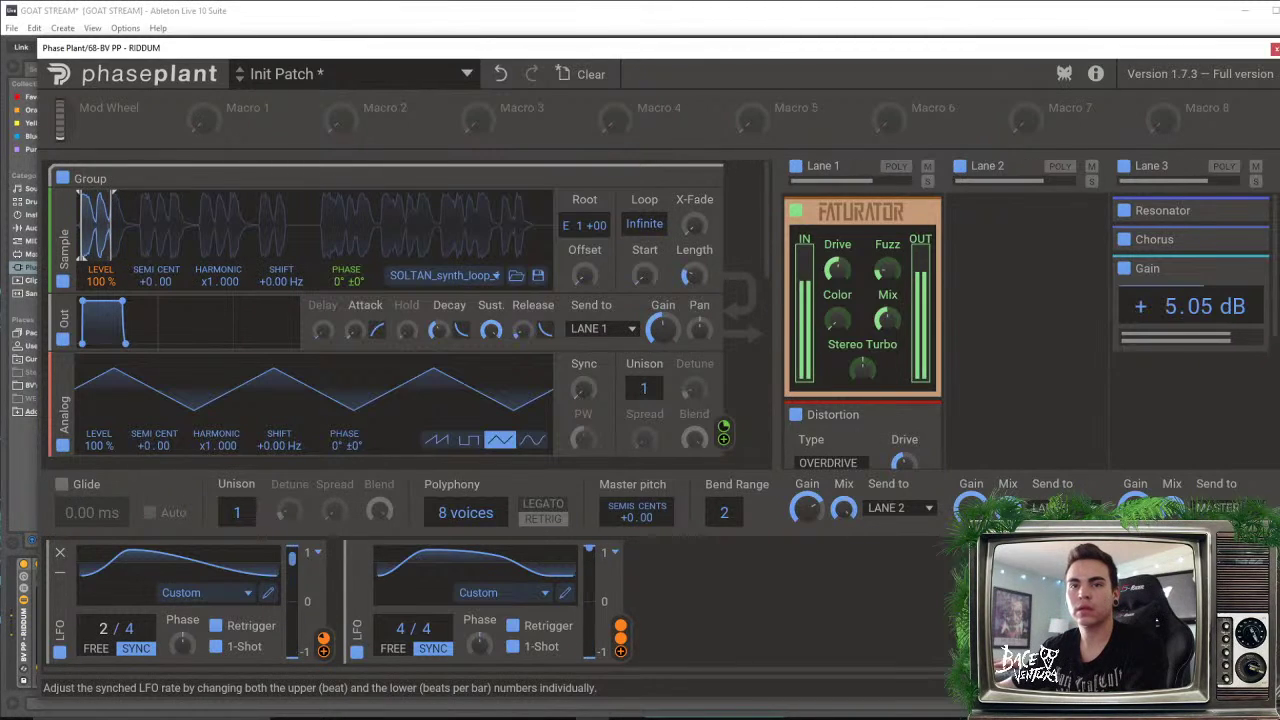
left_click_drag(402, 632, 402, 642)
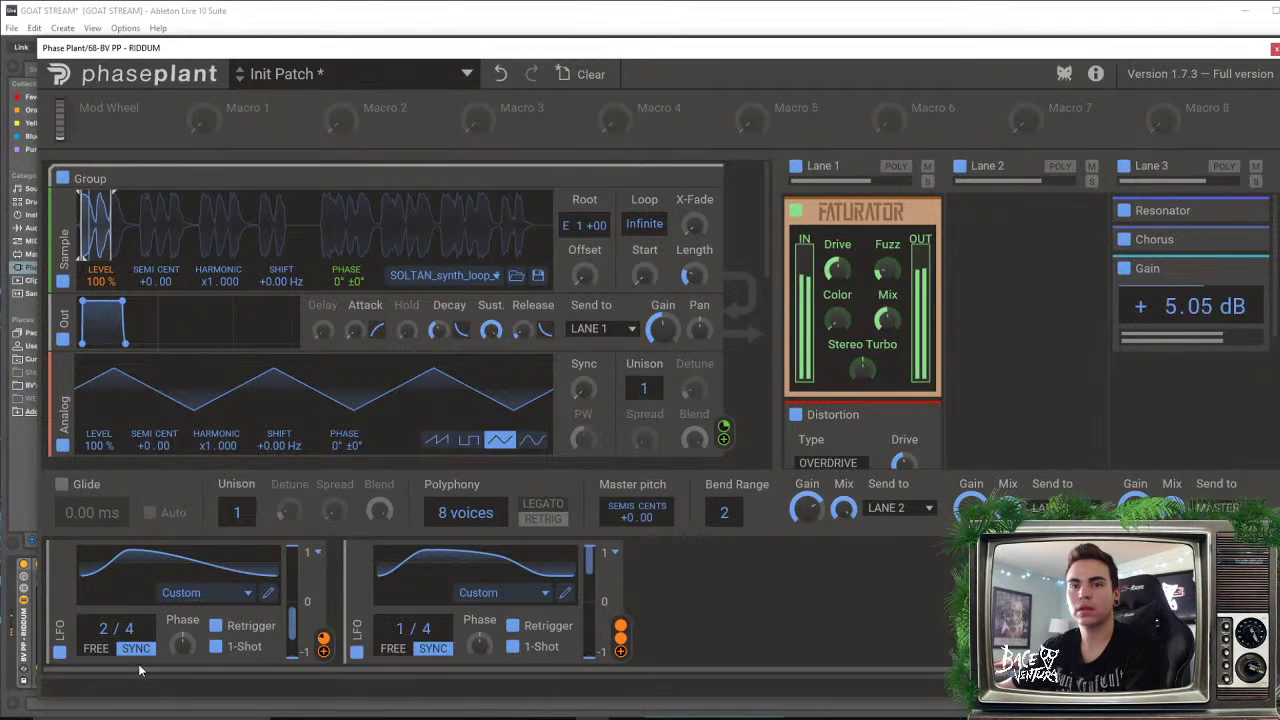
left_click_drag(104, 630, 104, 641)
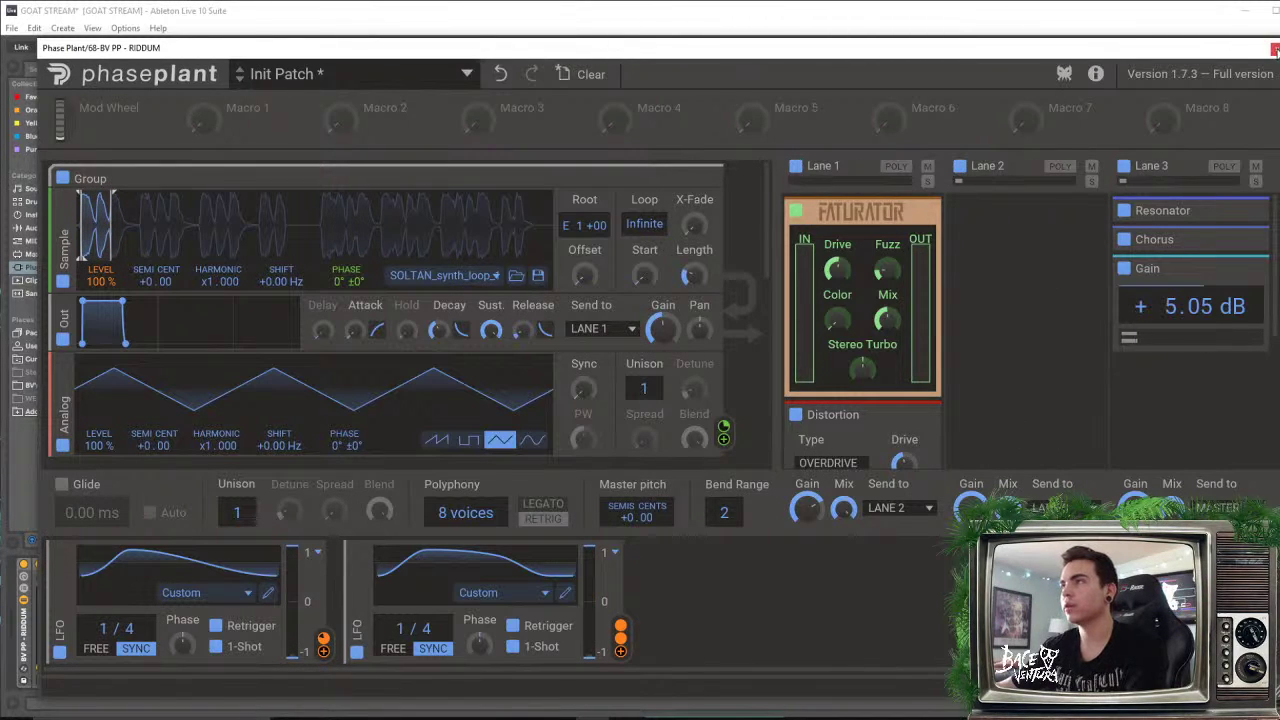
left_click(1274, 50)
Split the BV PP - RIDDUM clip at 51.3 and move the deactivated remainder ahead of the drop to start at 43.3
left_click_drag(558, 99, 590, 315)
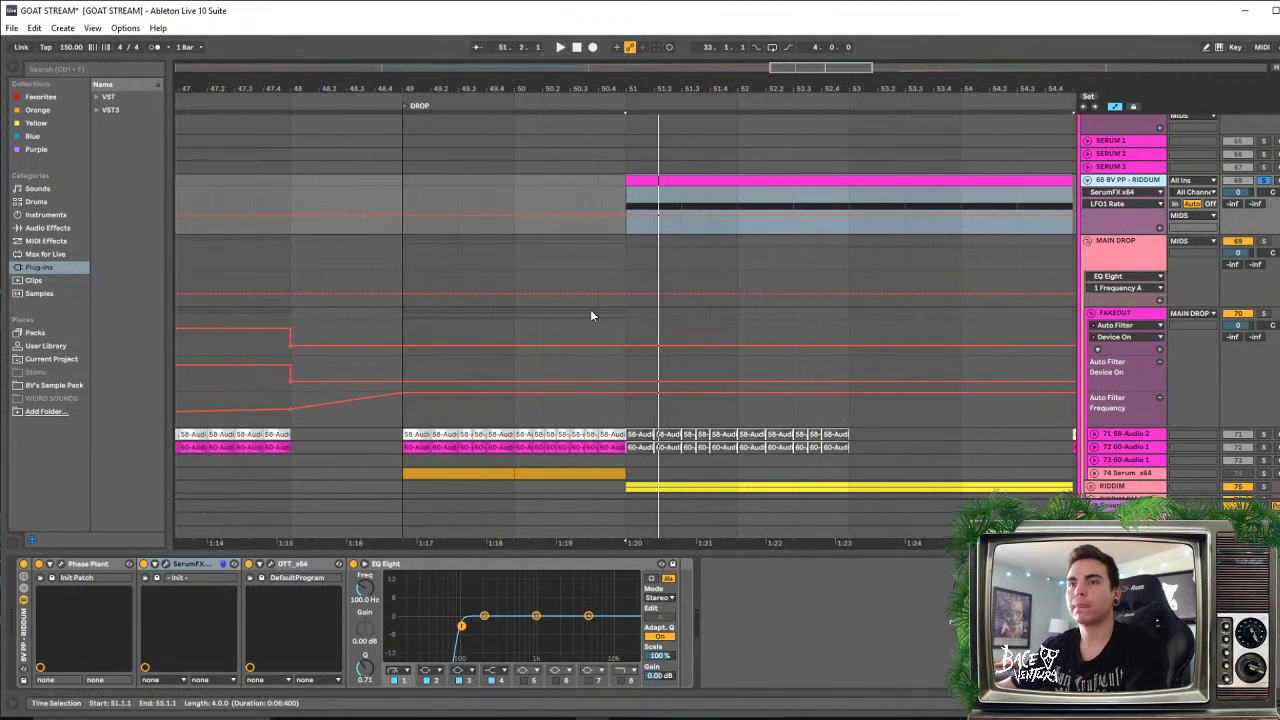
left_click(656, 199)
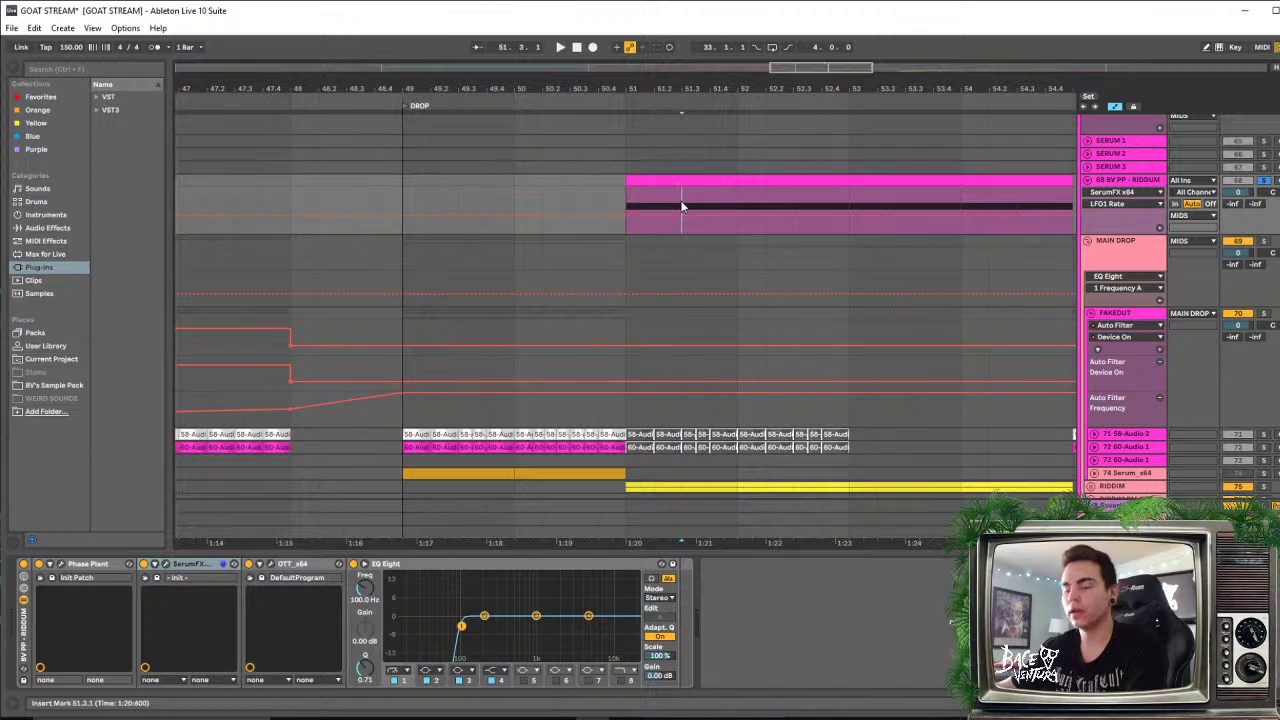
key("ctrl+e")
key("0")
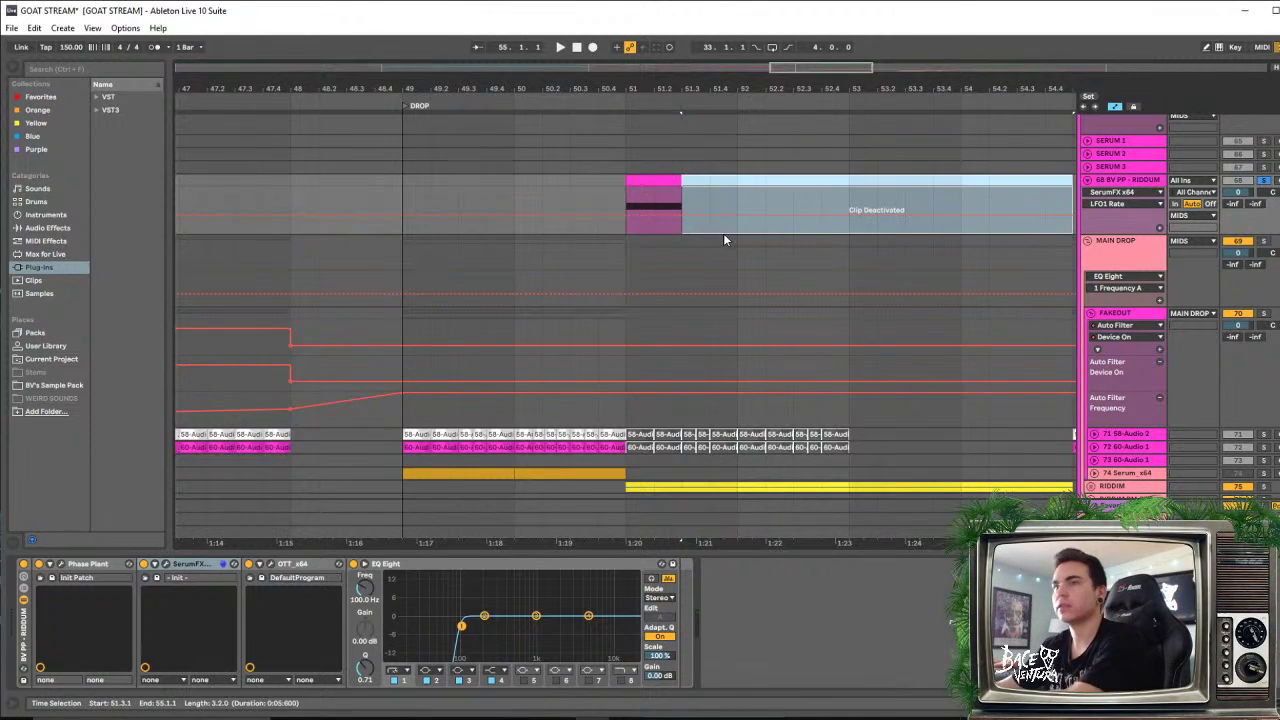
left_click_drag(890, 182, 351, 200)
Move the RIDDIM group up to the first position inside MAIN DROP, above FAKEOUT
left_click_drag(725, 92, 725, 148)
scroll(770, 472, "down", 3)
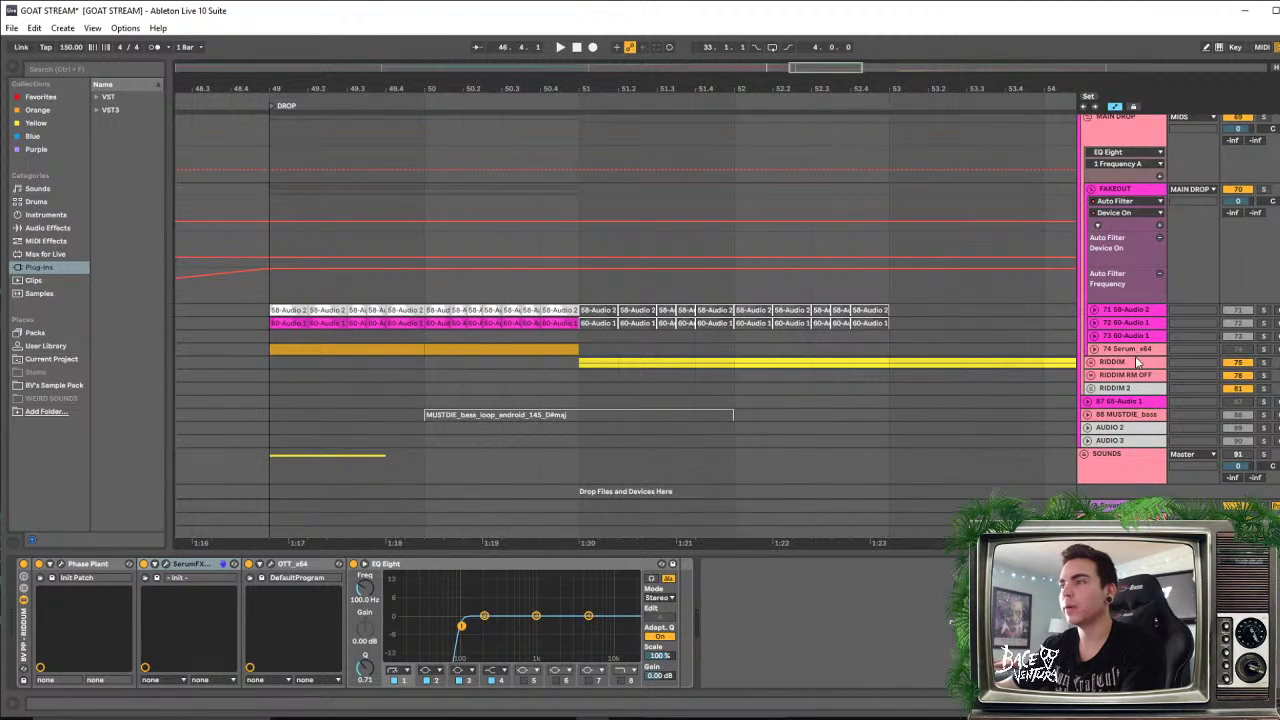
left_click(1110, 363)
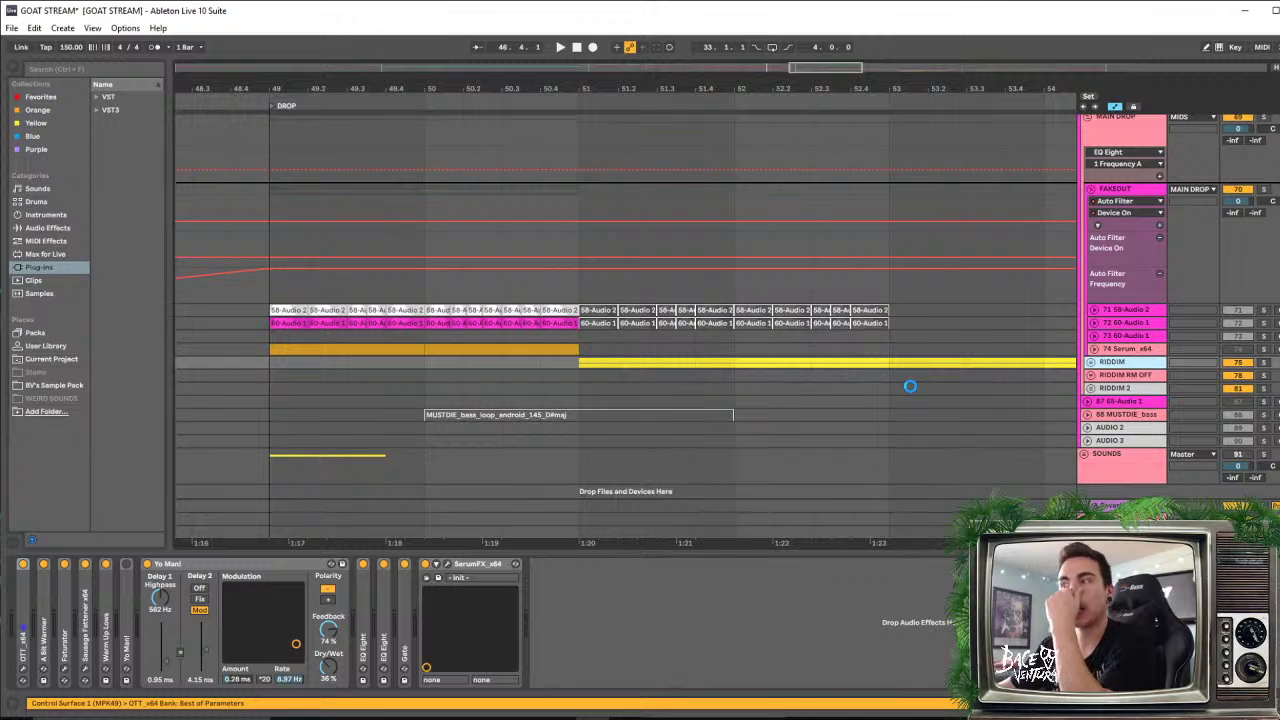
scroll(911, 314, "up", 5)
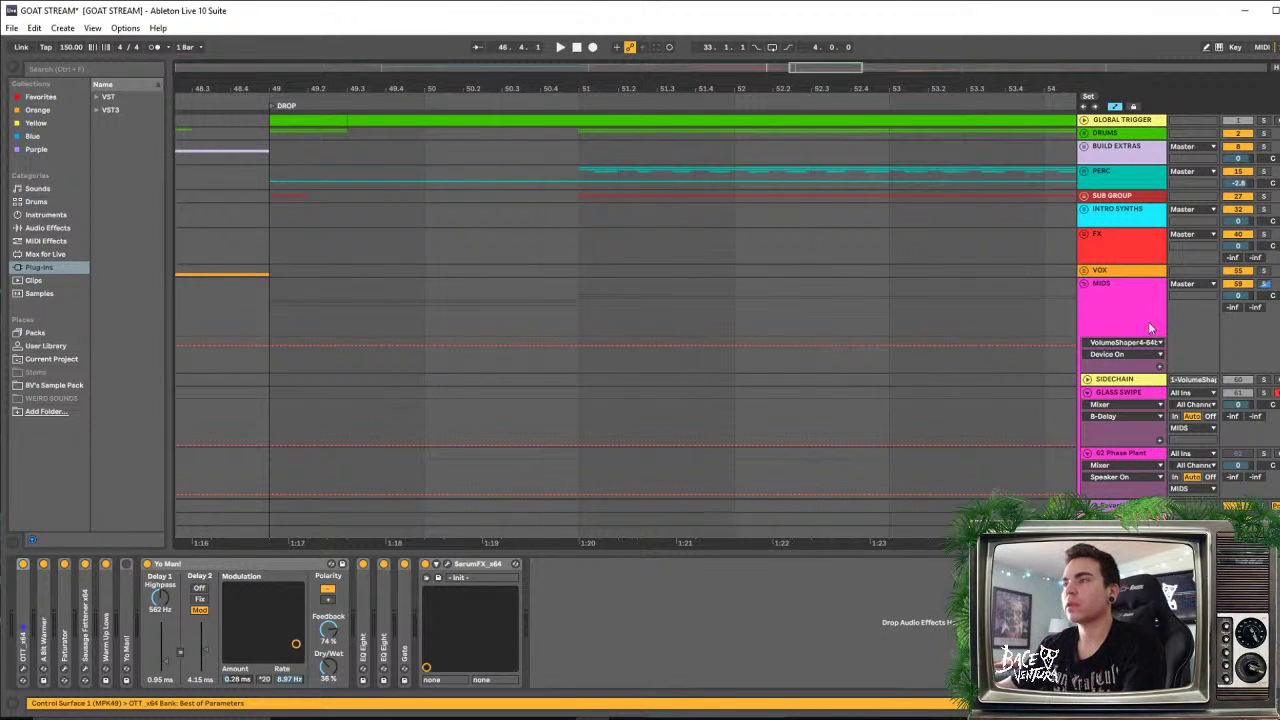
scroll(992, 375, "down", 5)
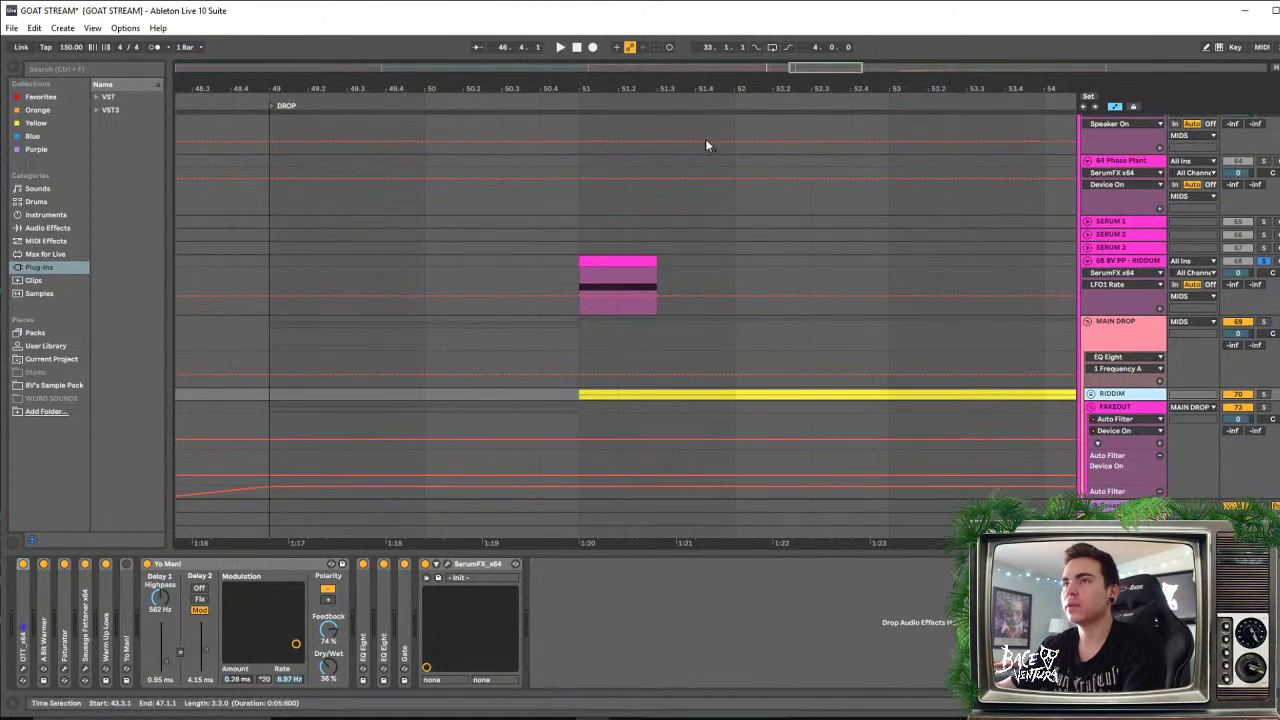
Unfold the RIDDIM group and expand its first audio track to show the waveforms
left_click(1091, 393)
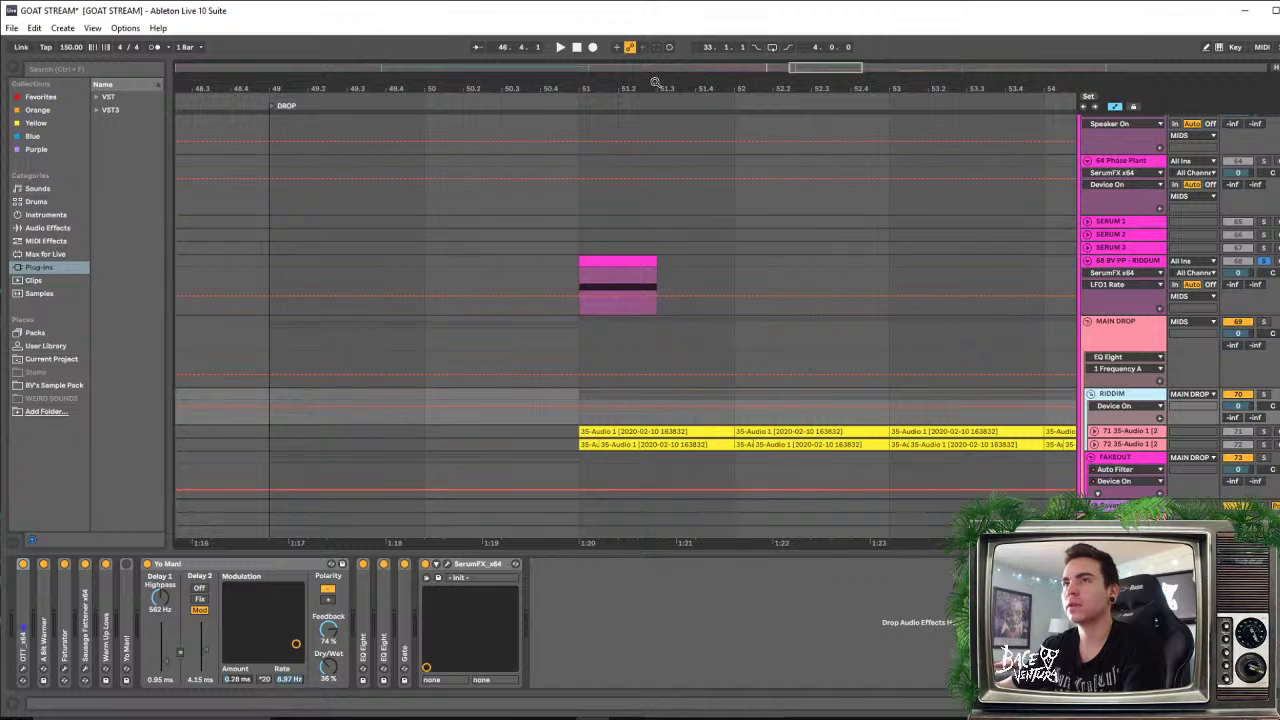
left_click_drag(655, 82, 602, 78)
scroll(1122, 408, "down", 2)
left_click(1093, 349)
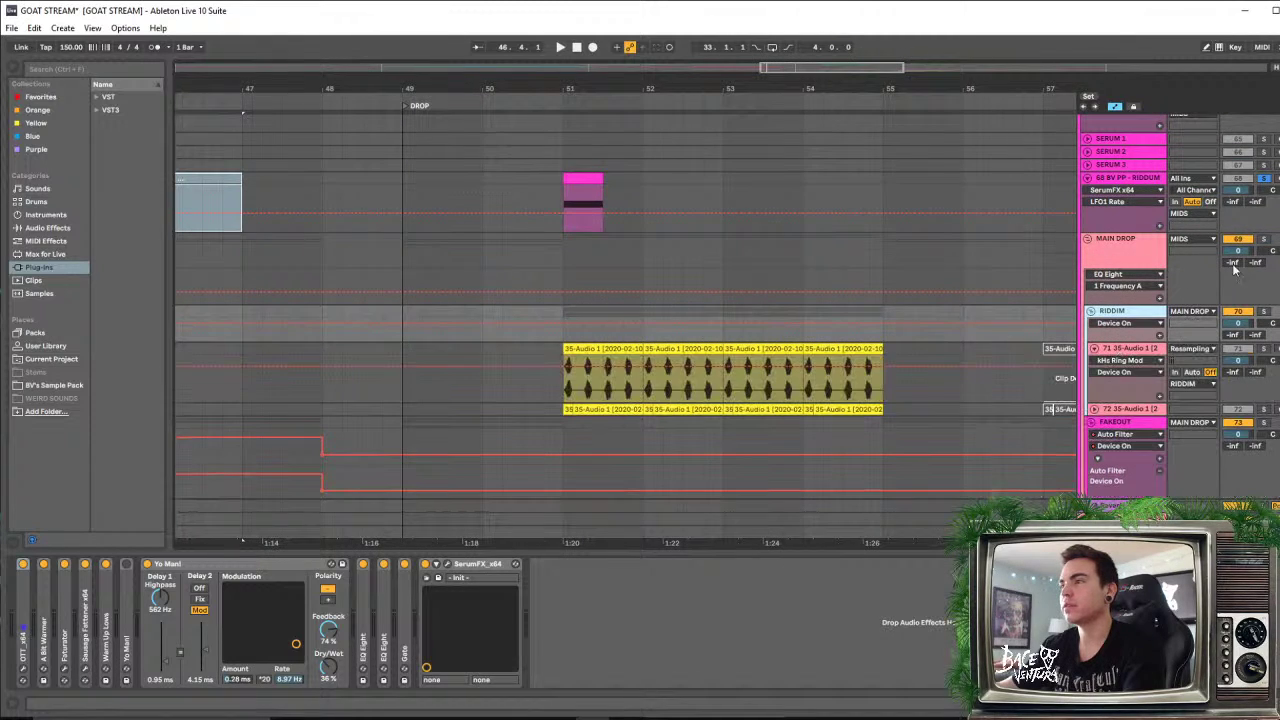
Solo the MAIN DROP group, play the RIDDIM audio from bar 51 and expand the second RIDDIM audio track
left_click(1263, 240)
left_click(590, 349)
key("space")
scroll(752, 333, "down", 4)
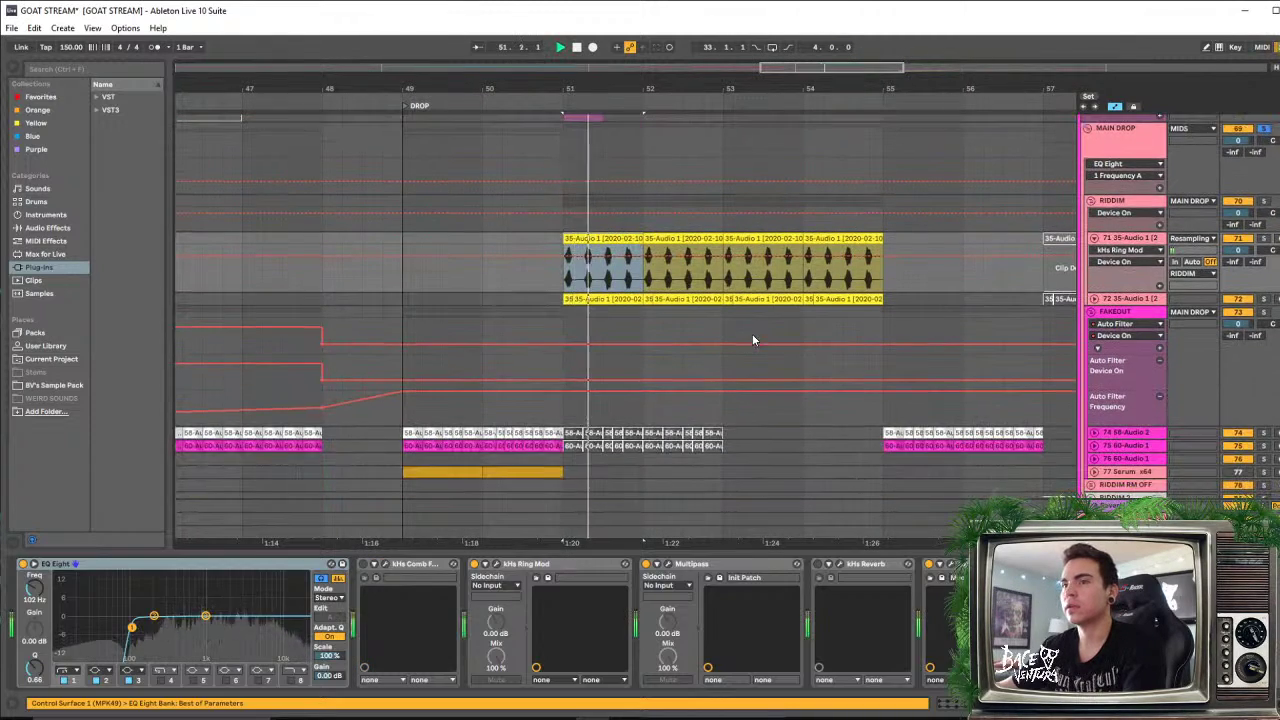
left_click(1094, 258)
scroll(617, 333, "up", 3)
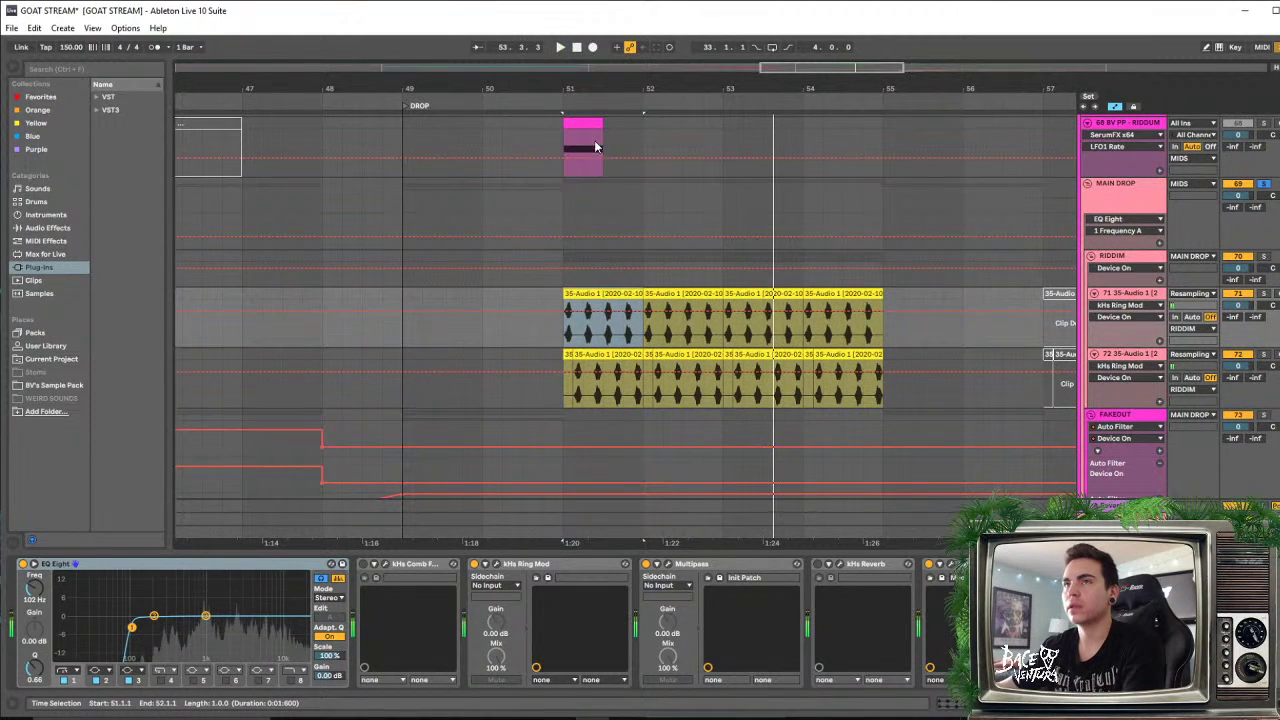
key("space")
Deactivate the audio on both RIDDIM tracks from bar 51 to 51.3, beneath the BV PP - RIDDUM clip
left_click_drag(621, 89, 492, 108)
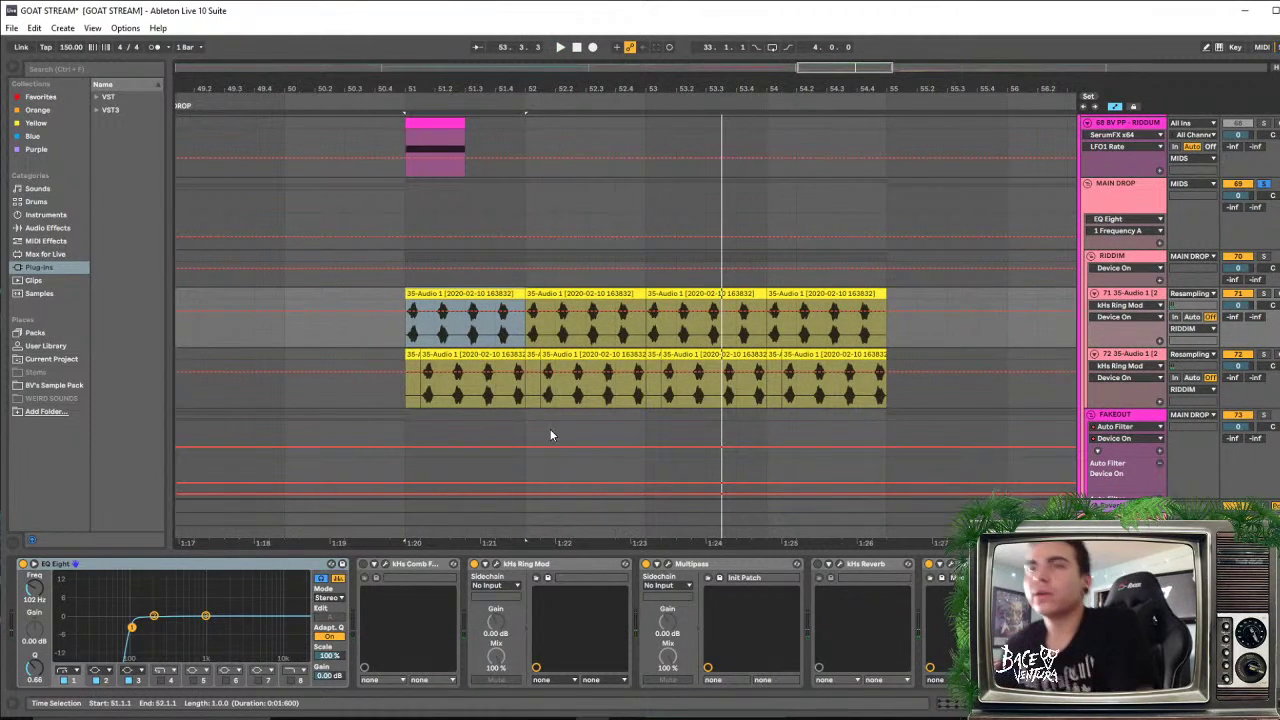
scroll(450, 208, "up", 2)
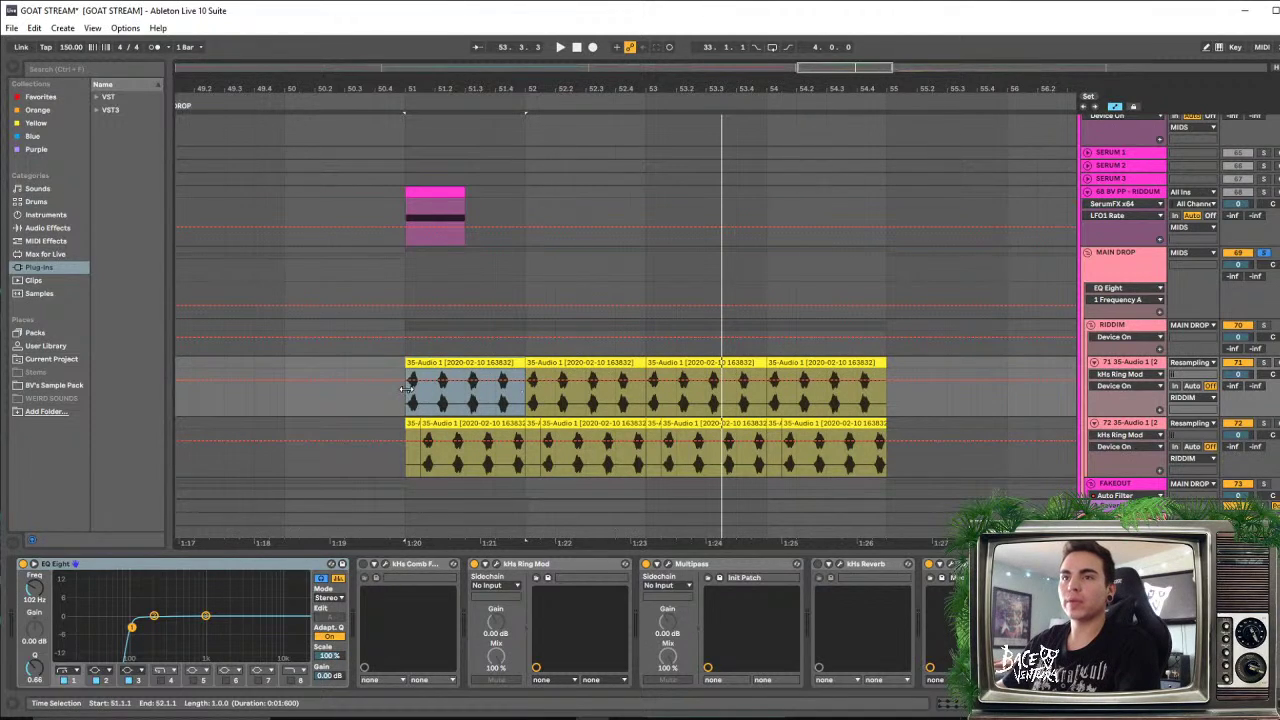
left_click_drag(409, 389, 465, 455)
key("ctrl+z")
key("0")
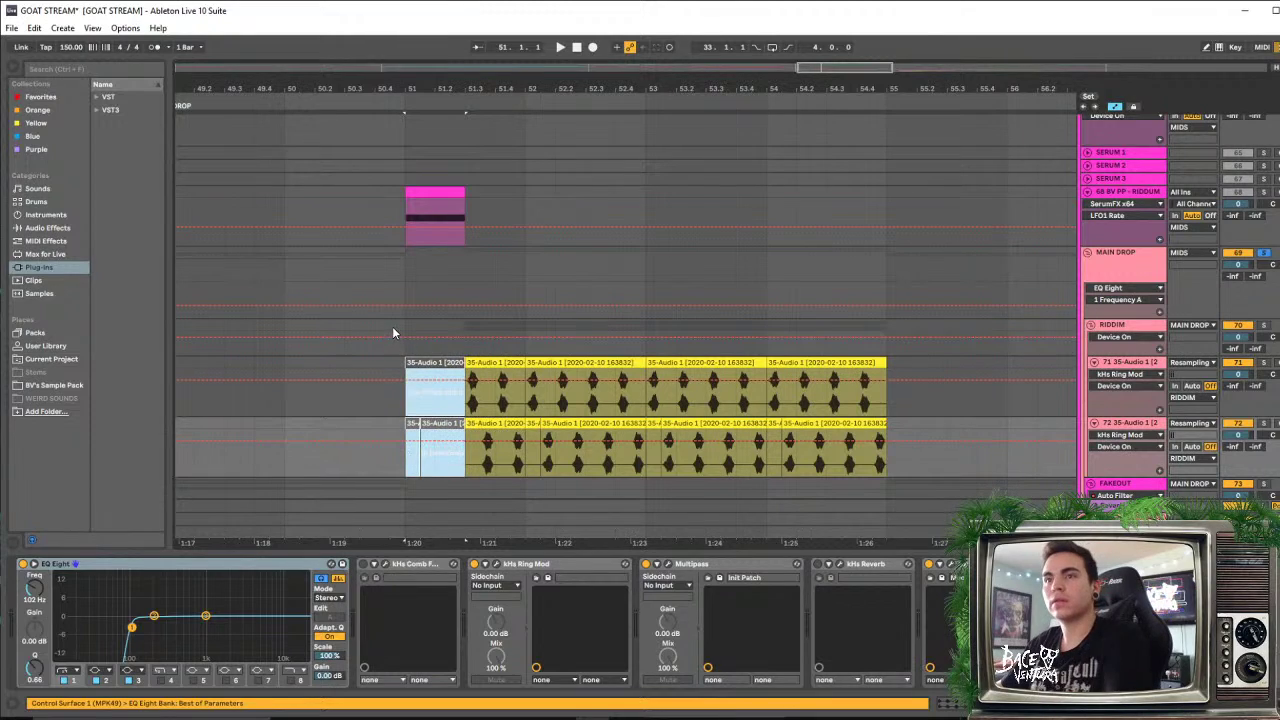
key("0")
Solo BV PP - RIDDUM together with MAIN DROP and play the transition from 50.4
left_click(377, 262)
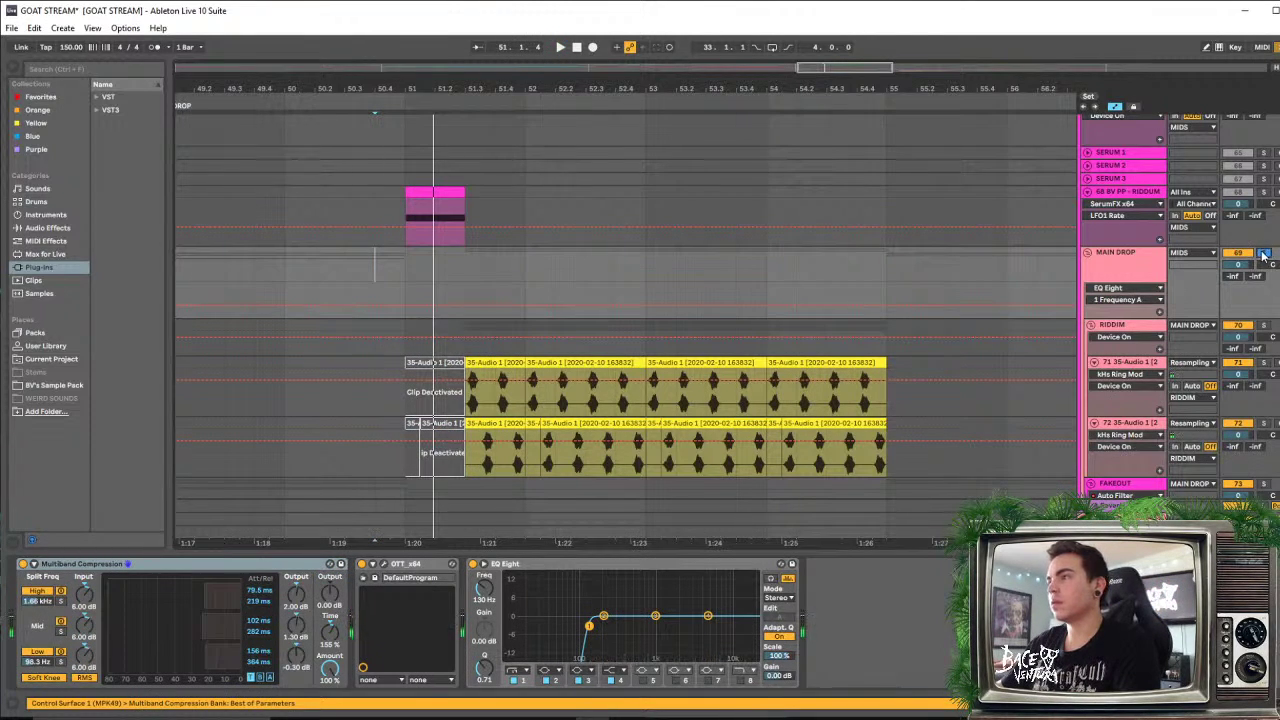
key("space")
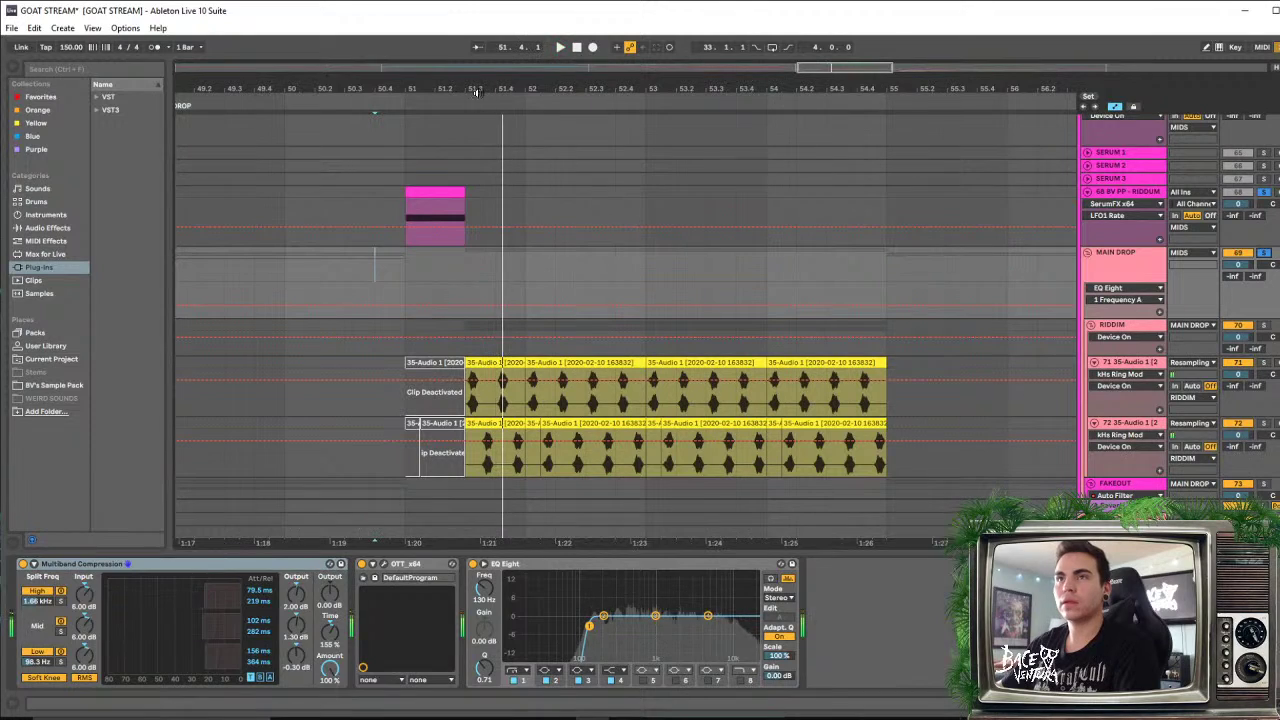
key("space")
Reactivate both RIDDIM audio tracks from 51.2 to 51.3 and shorten the BV PP - RIDDUM clip to end at 51.2
left_click_drag(465, 455, 446, 396)
left_click(445, 392)
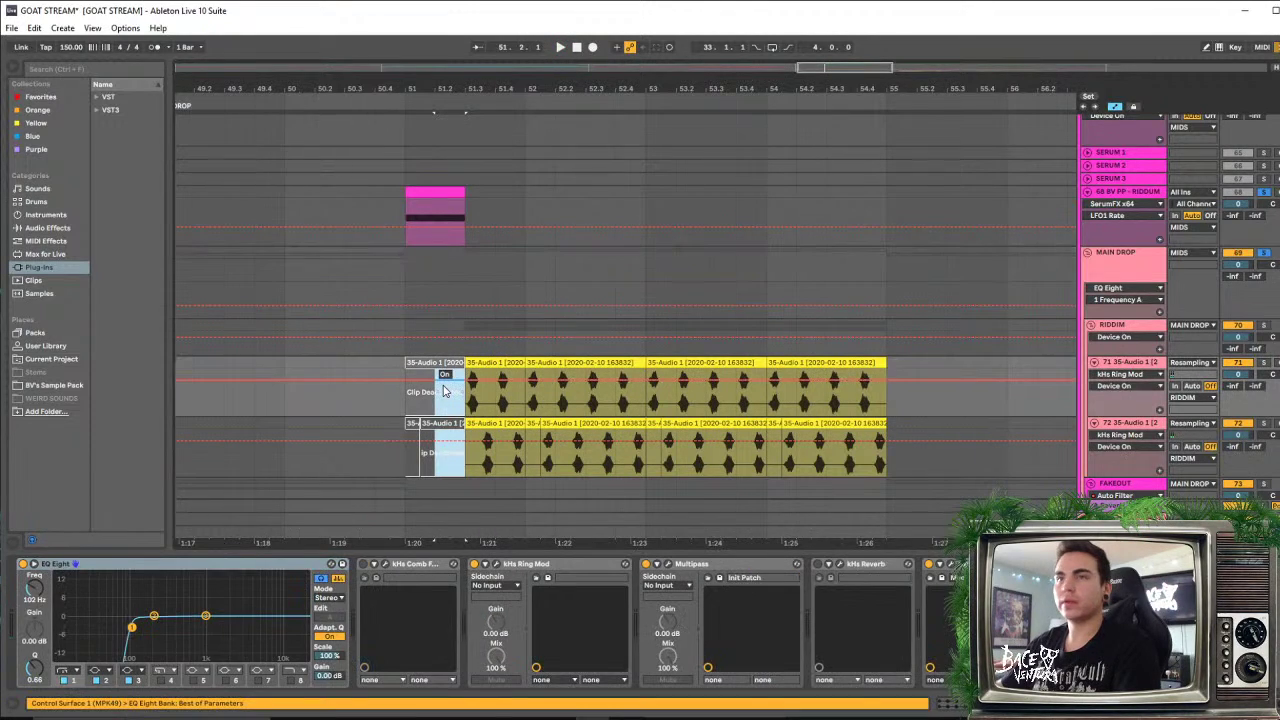
left_click_drag(465, 195, 433, 197)
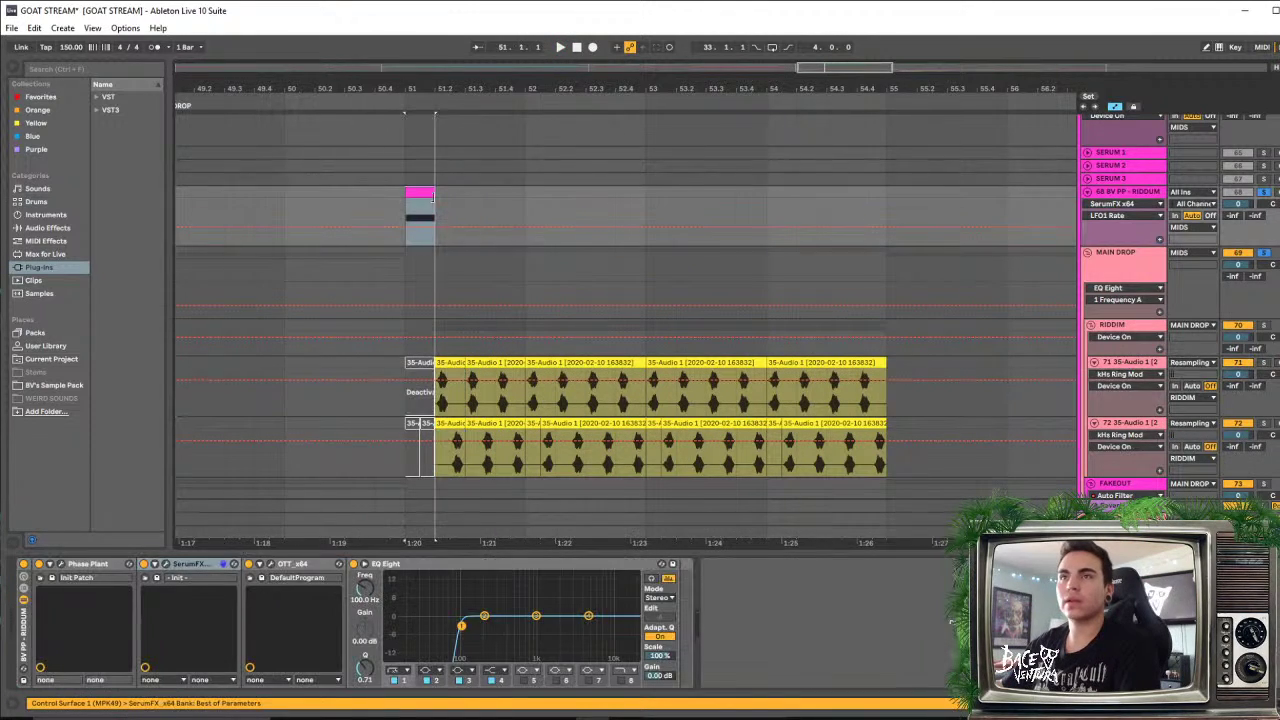
Play the soloed BV PP - RIDDUM and MAIN DROP parts from bar 51 to hear the shortened synth hit
key("space")
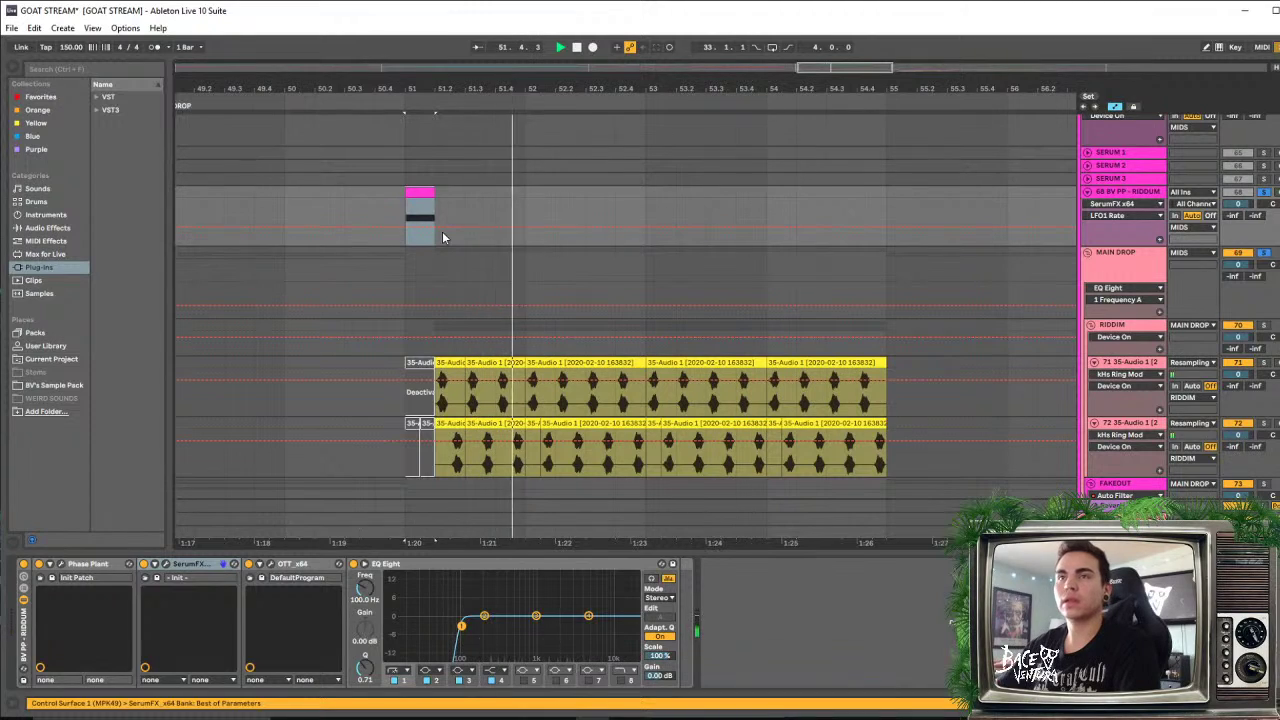
key("space")
key("space")
left_click_drag(457, 89, 608, 188)
key("space")
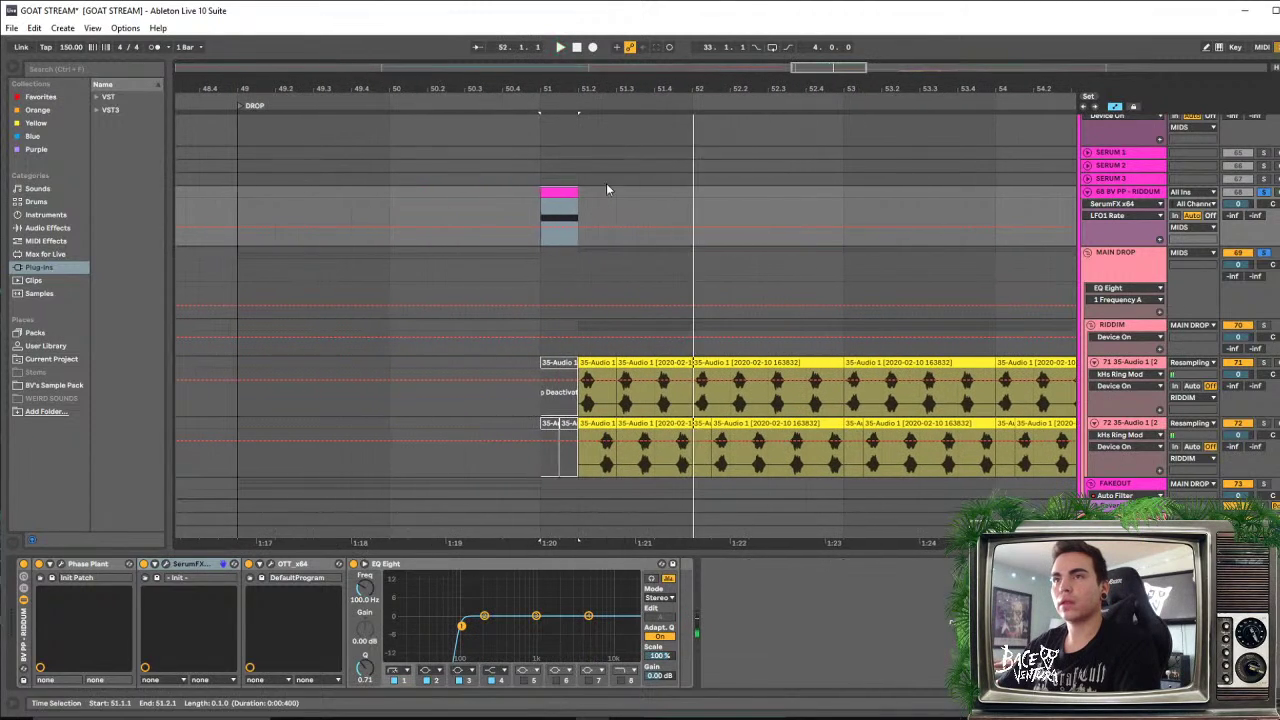
Clear the track solos and play the transition in the full mix from bar 51 and from 50.3
key("space")
key("space")
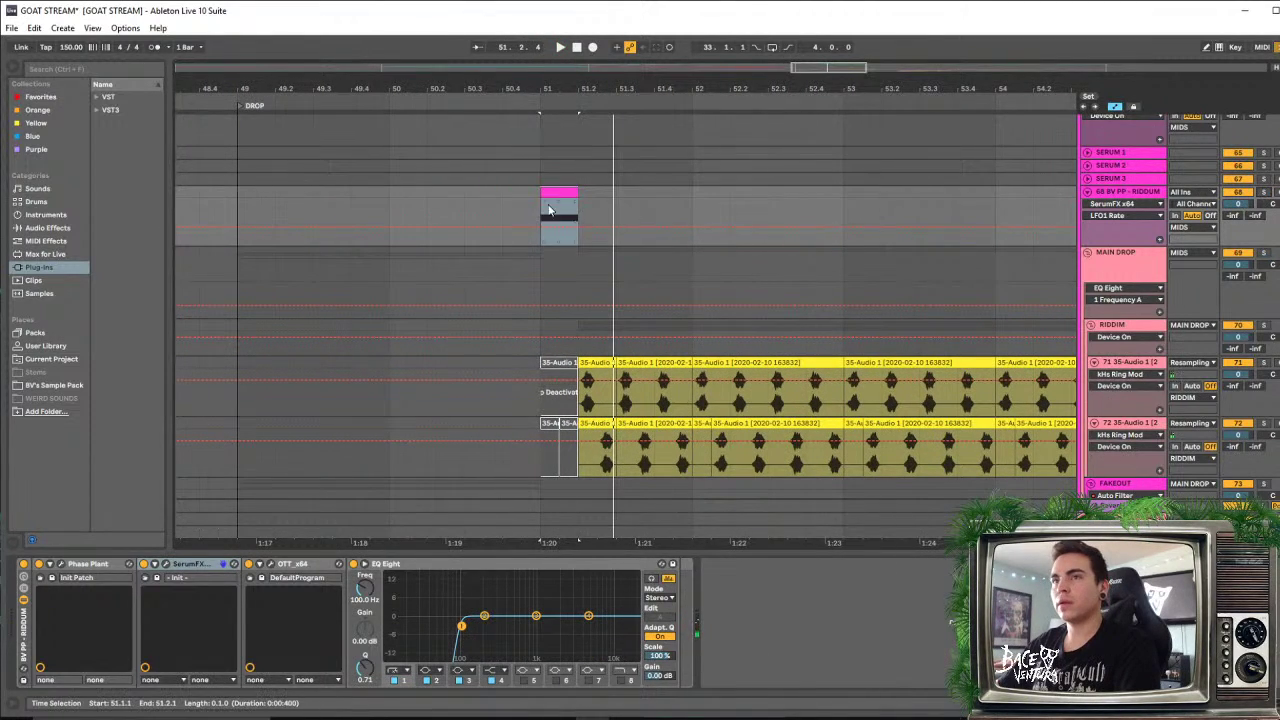
left_click(464, 195)
key("space")
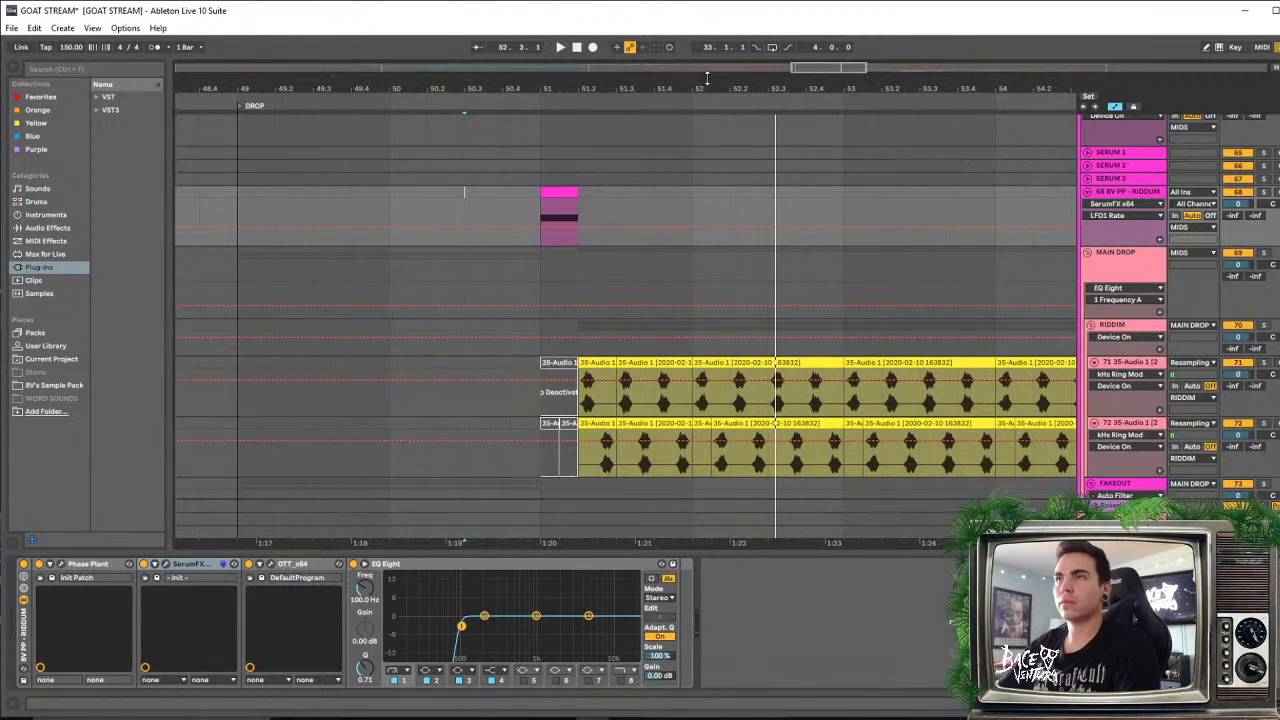
Replay the transition from 50.3 and select the short BV PP - RIDDUM hit at bar 51
key("space")
left_click_drag(707, 86, 607, 118)
key("space")
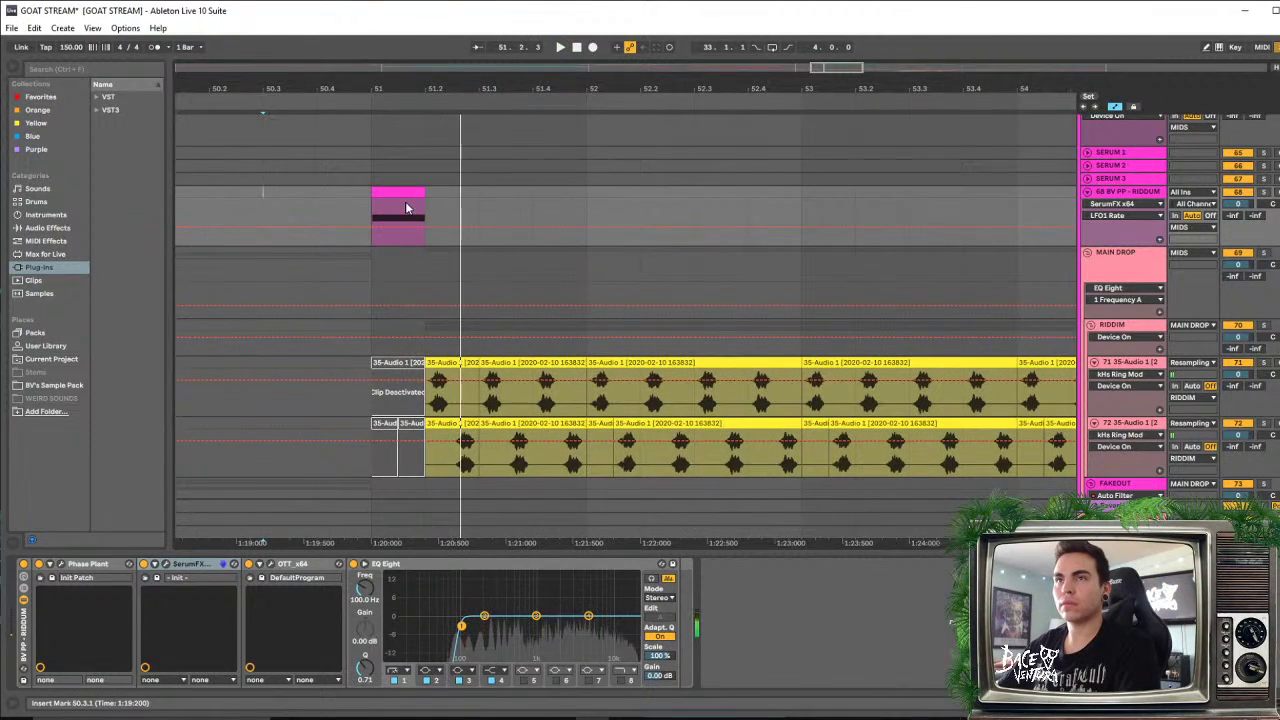
left_click(406, 208)
key("space")
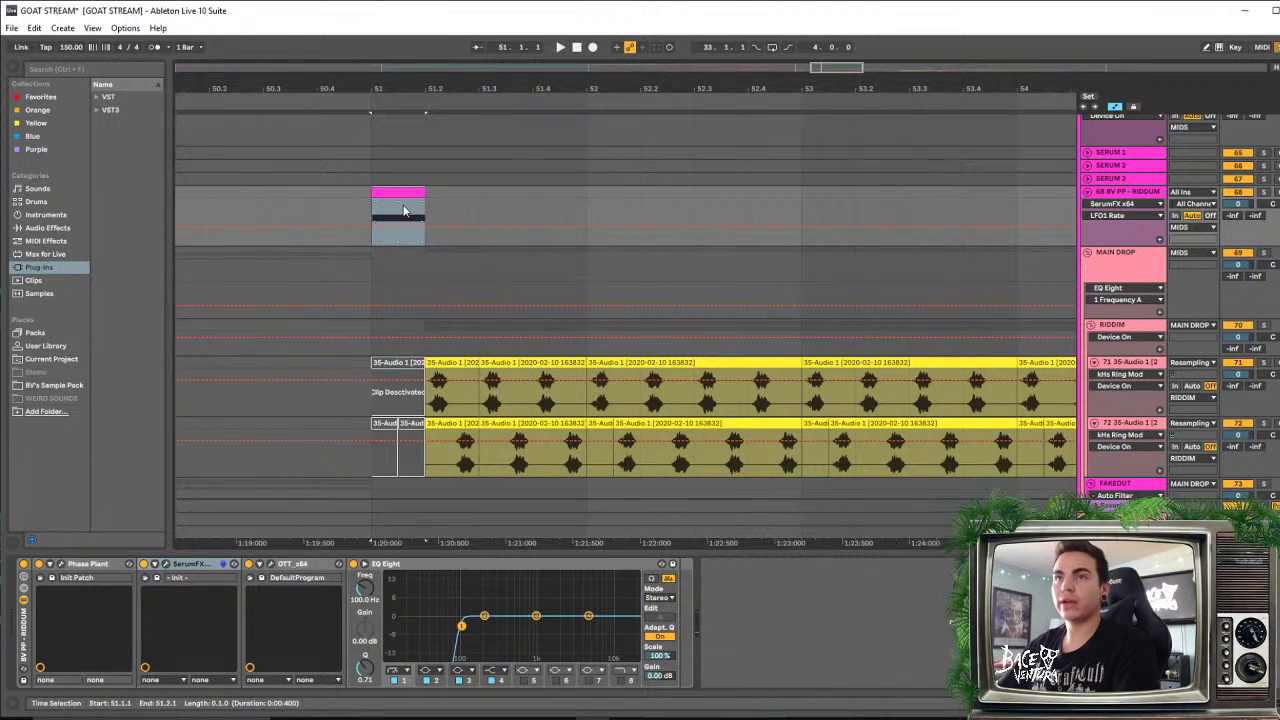
Copy the BV PP - RIDDUM hit to 51.3 and reactivate the clips on both RIDDIM audio tracks from 51 to 51.2
left_click_drag(393, 193, 500, 193)
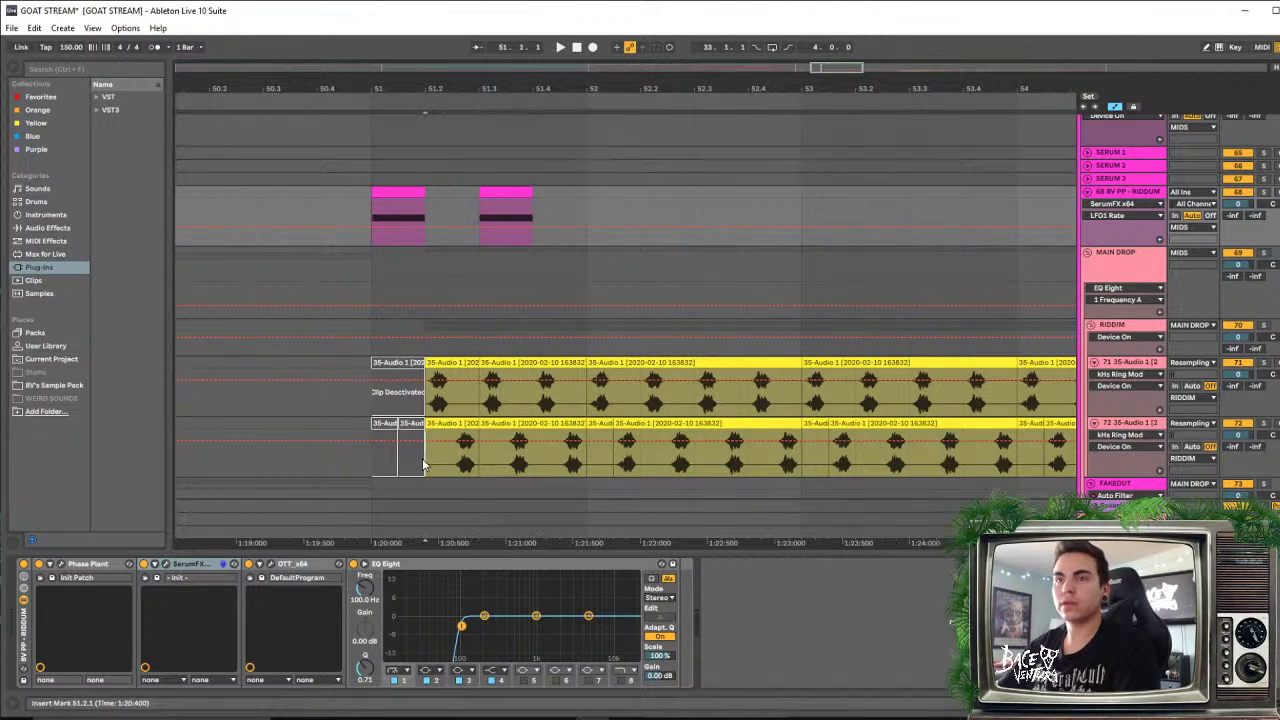
left_click(390, 366)
left_click_drag(390, 366, 378, 365)
key("0")
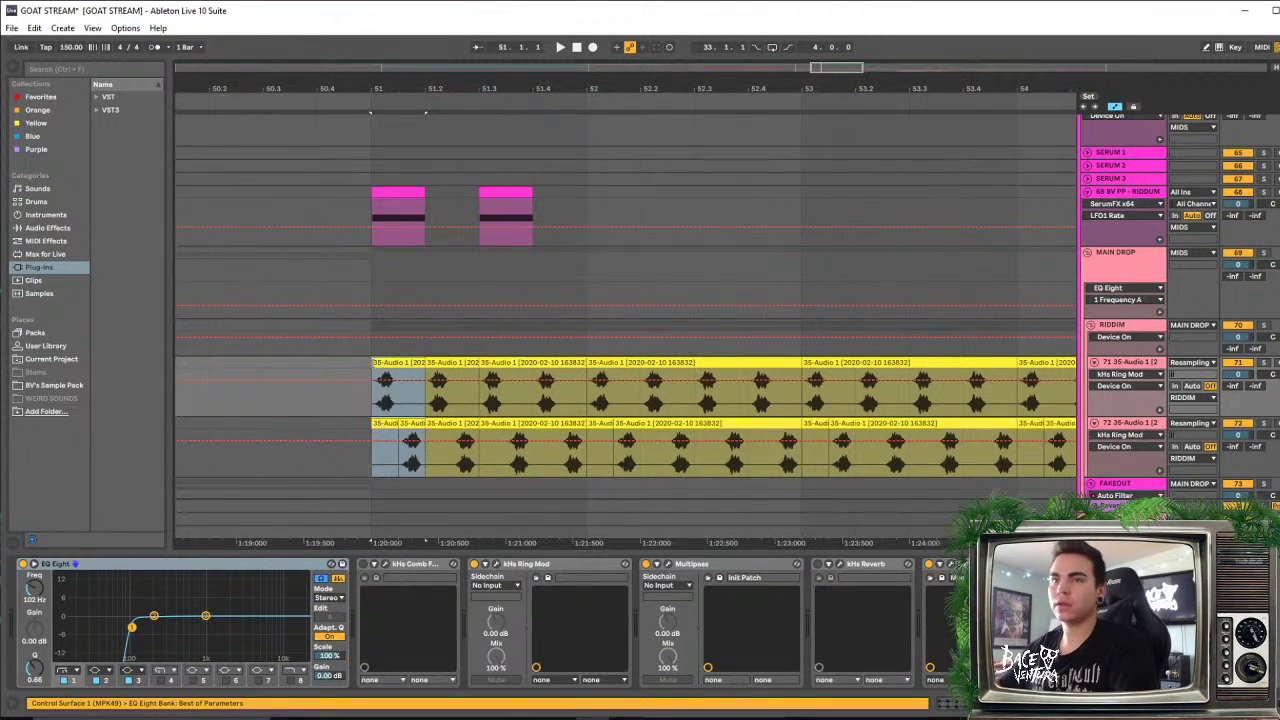
Play the layered pattern from bar 51 and duplicate the second BV PP - RIDDUM hit to bar 52
left_click(361, 200)
key("space")
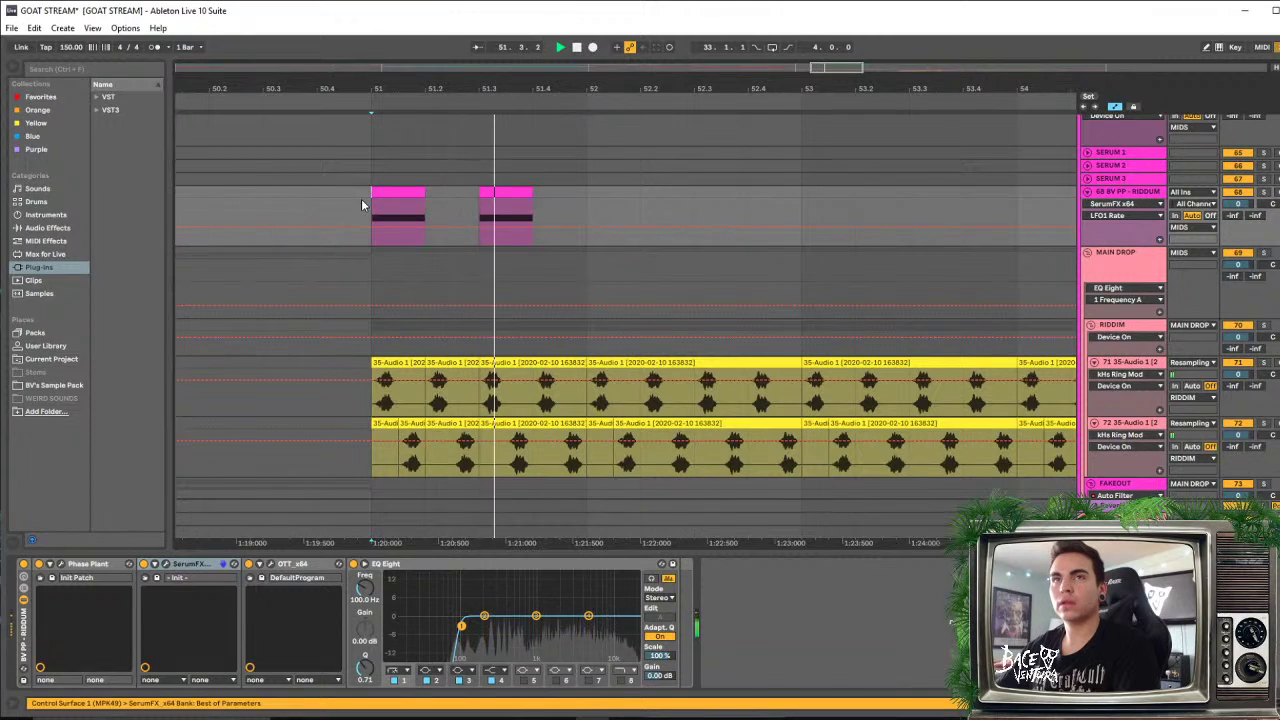
left_click(504, 193)
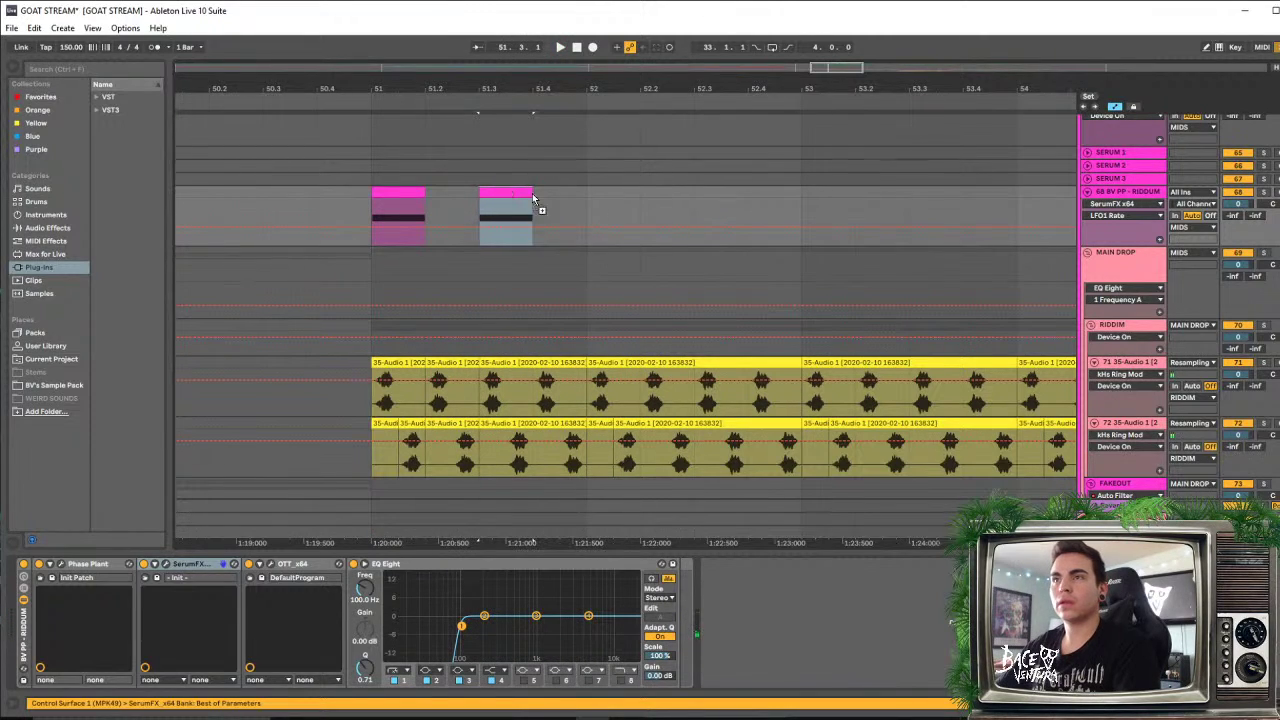
key("ctrl+d")
left_click(317, 215)
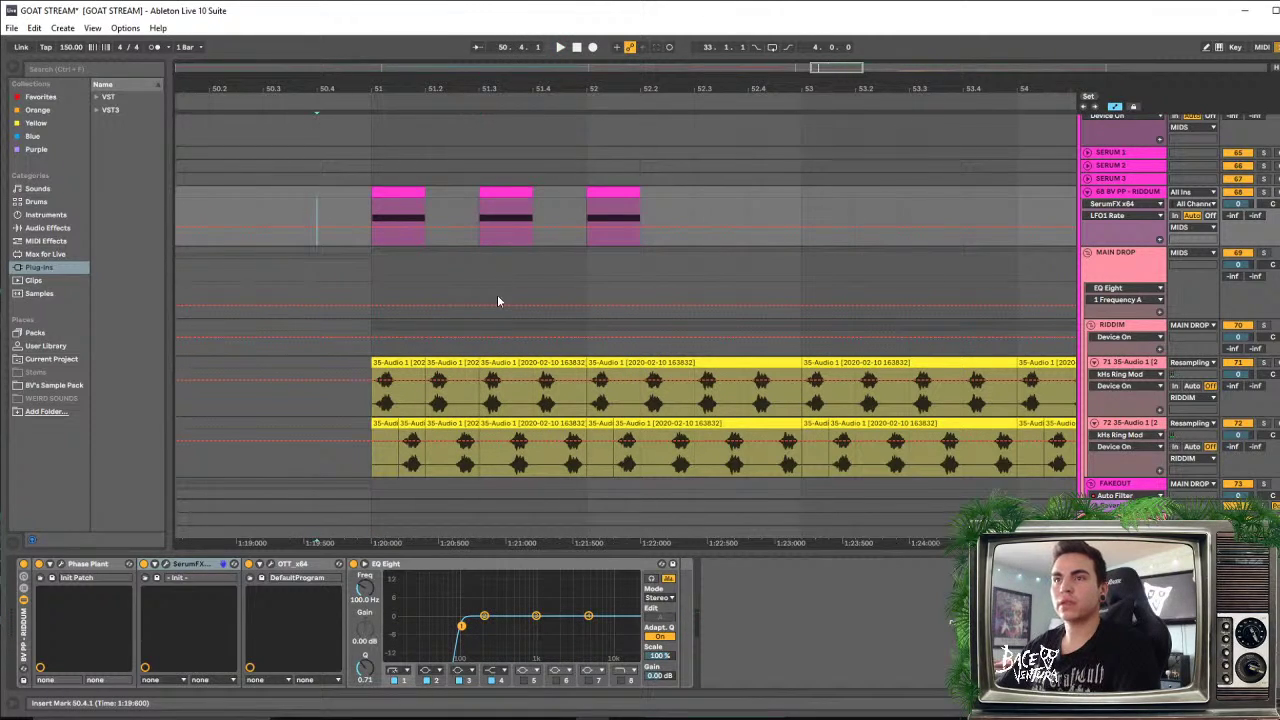
Deactivate RIDDIM audio track 71 for one beat each at 51 and 51.3, and play the call-and-response from bar 51
left_click(392, 367)
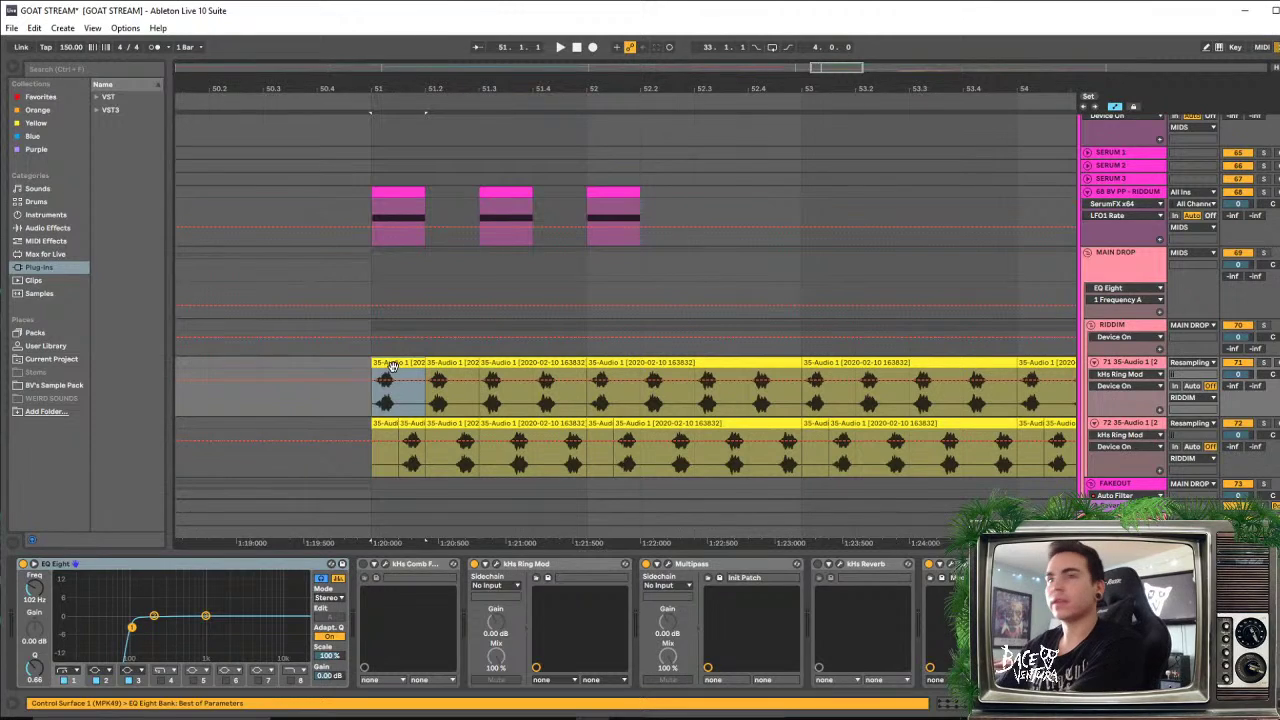
mouse_move(482, 388)
left_mouse_down()
mouse_move(588, 392)
mouse_move(480, 390)
left_mouse_up()
key("0")
key("0")
key("0")
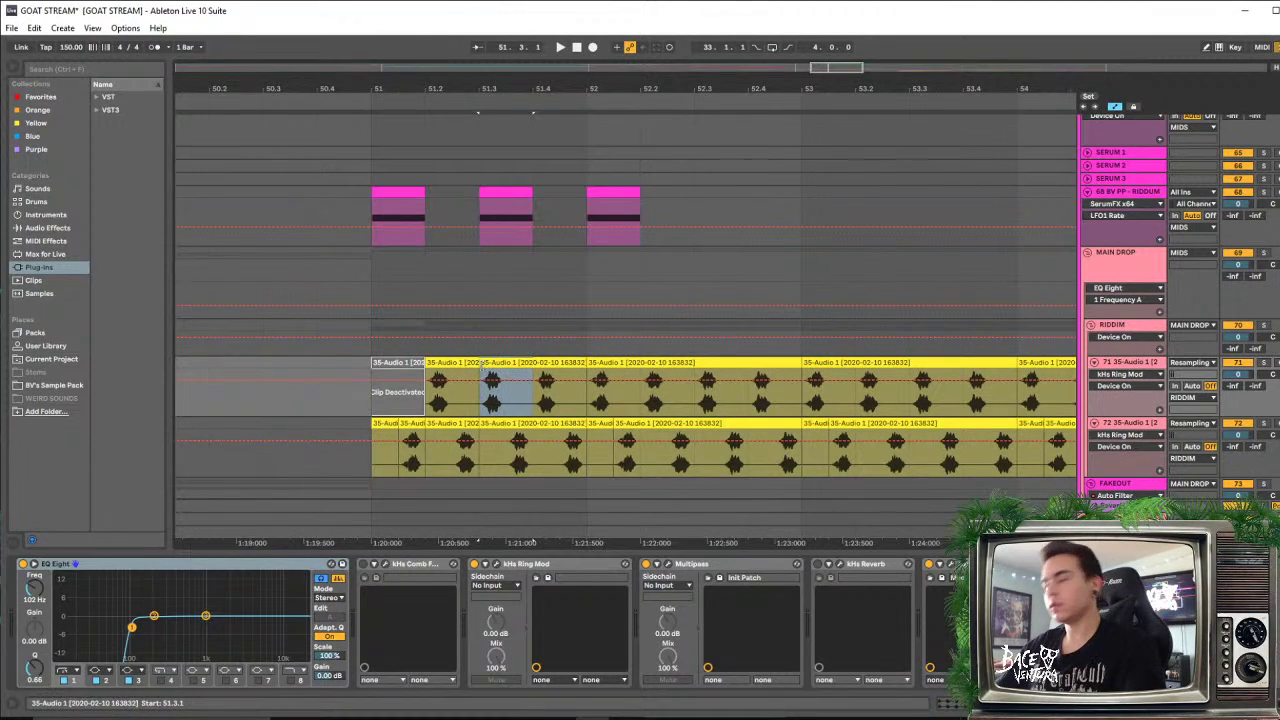
left_click(365, 228)
key("space")
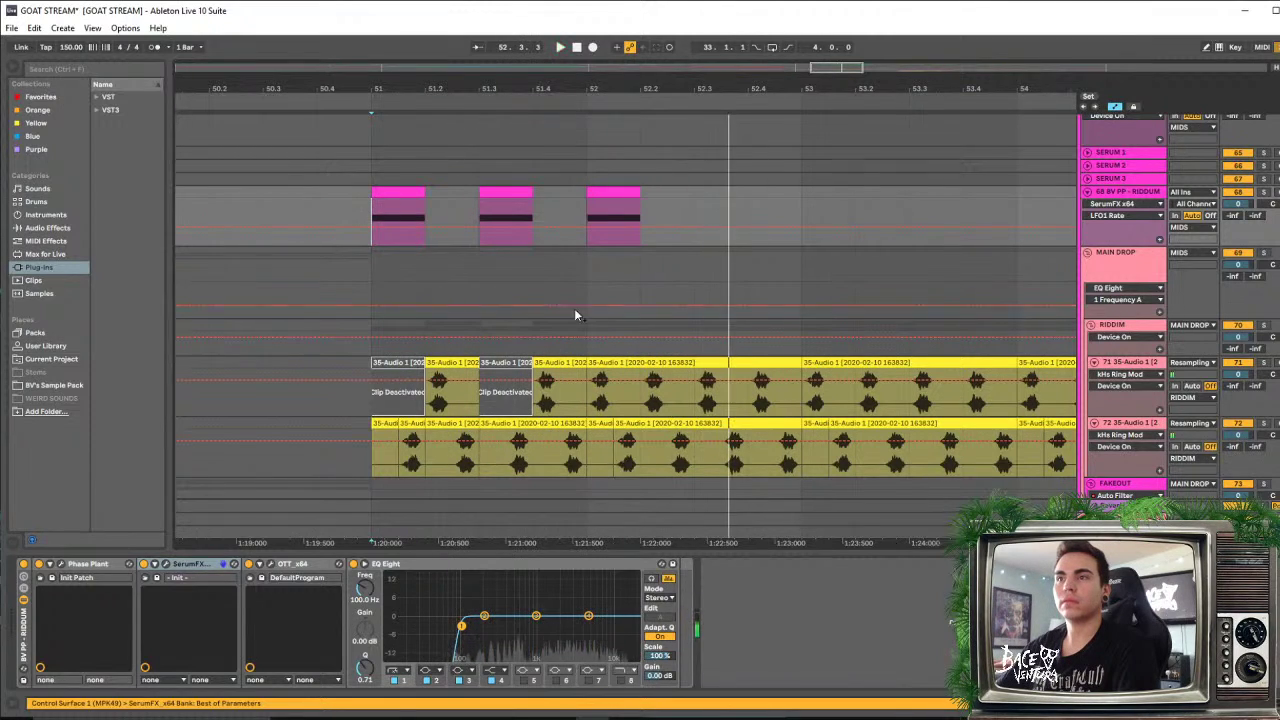
Copy a BV PP - RIDDUM hit to 52.3 and deactivate RIDDIM audio track 71 from 52.3 to 52.4
key("space")
left_click(621, 191)
left_click_drag(621, 191, 732, 208)
left_click_drag(703, 400, 730, 367)
left_click(728, 362)
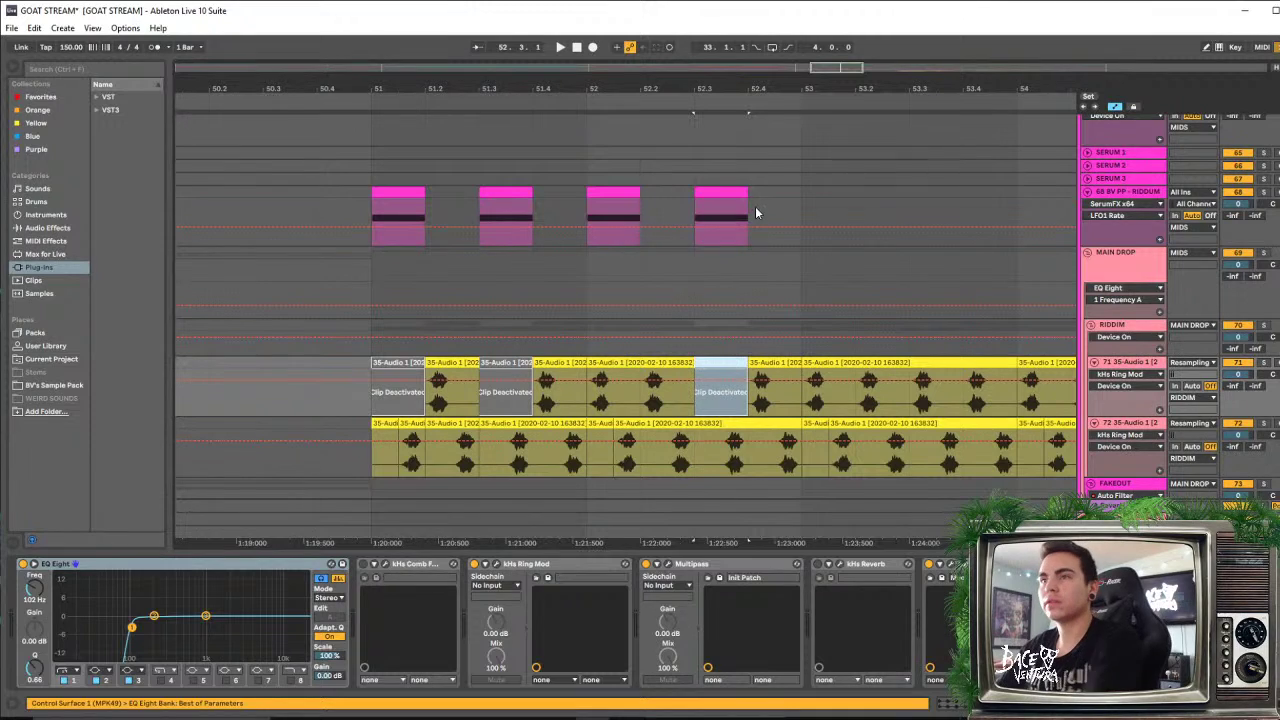
Copy the BV PP - RIDDUM hit to bar 53 and deactivate RIDDIM audio track 71 from 53 to 53.2
left_click(712, 193)
left_click_drag(719, 193, 827, 200)
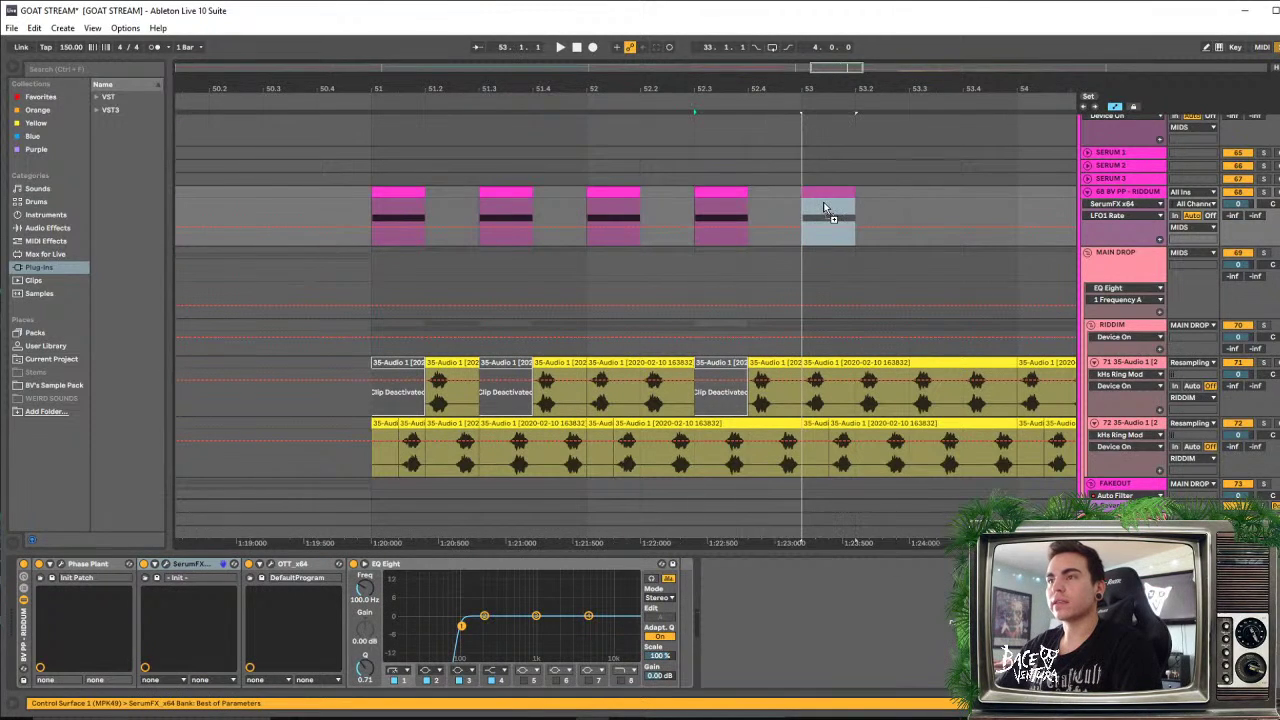
left_click_drag(814, 410, 850, 366)
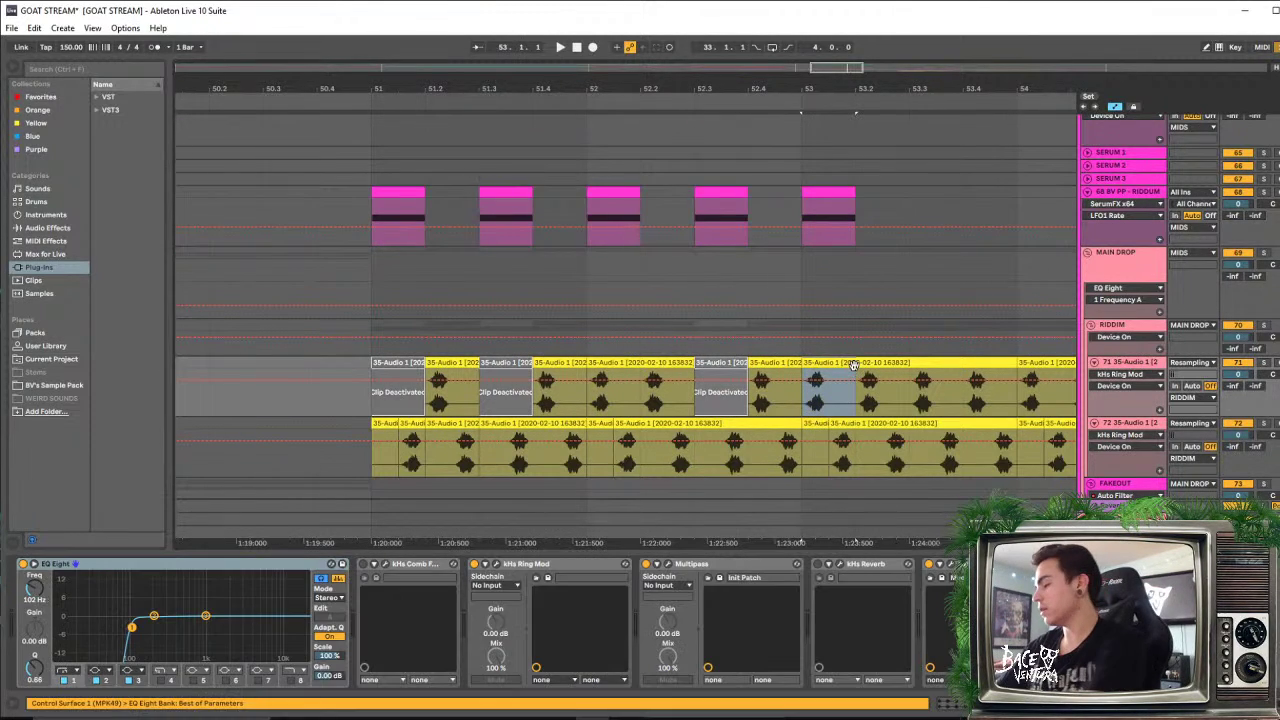
key("0")
left_click_drag(915, 94, 894, 89)
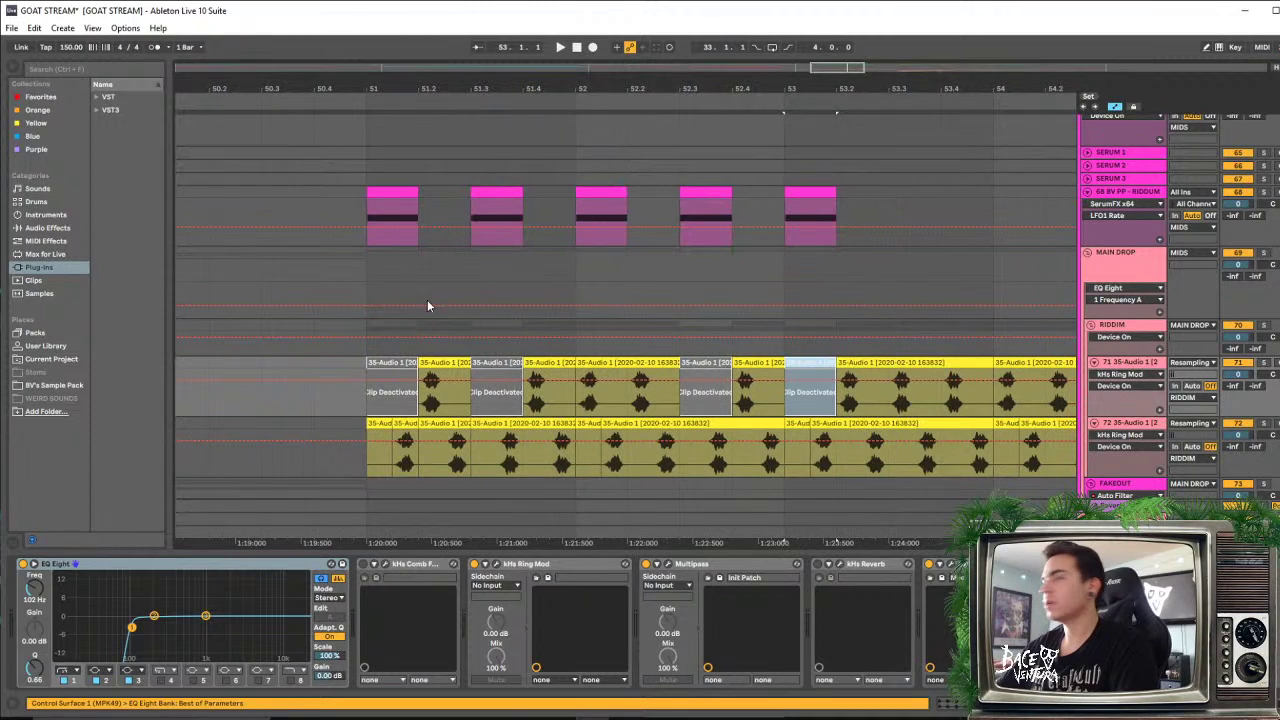
Play the alternating synth and RIDDIM pattern from bar 51 and again from bar 50
left_click(361, 275)
key("space")
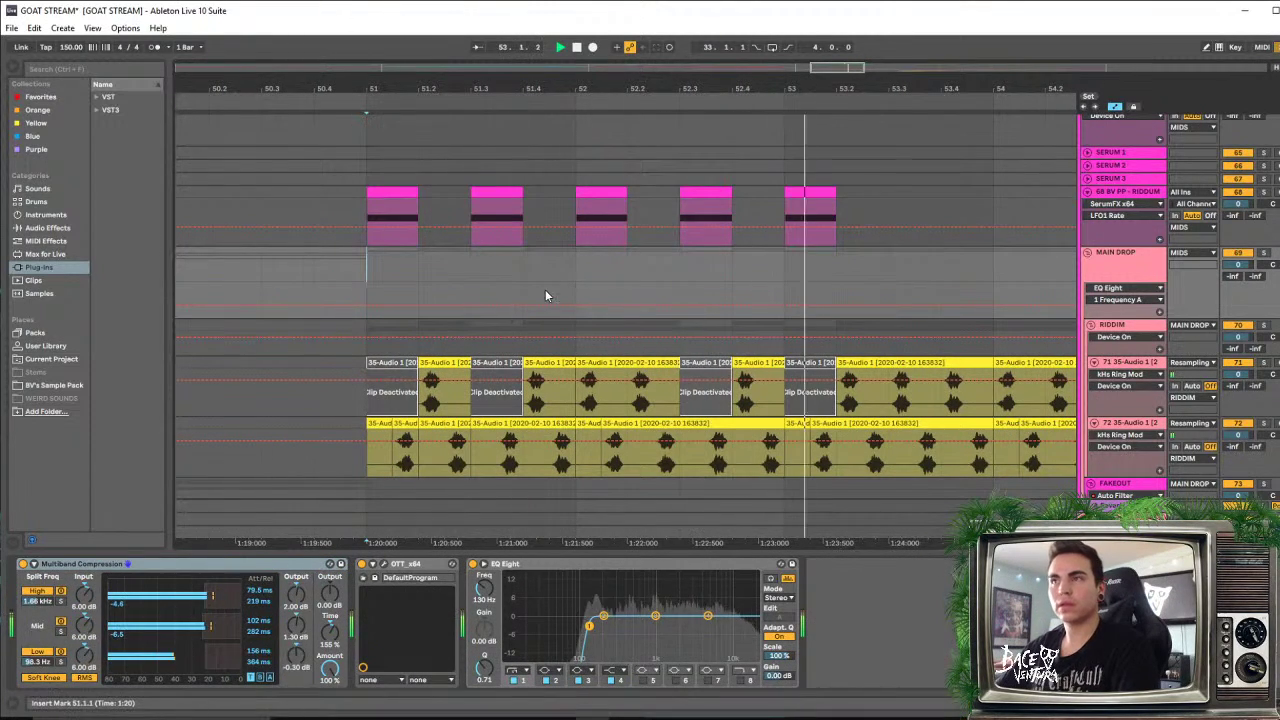
left_click_drag(478, 84, 561, 78)
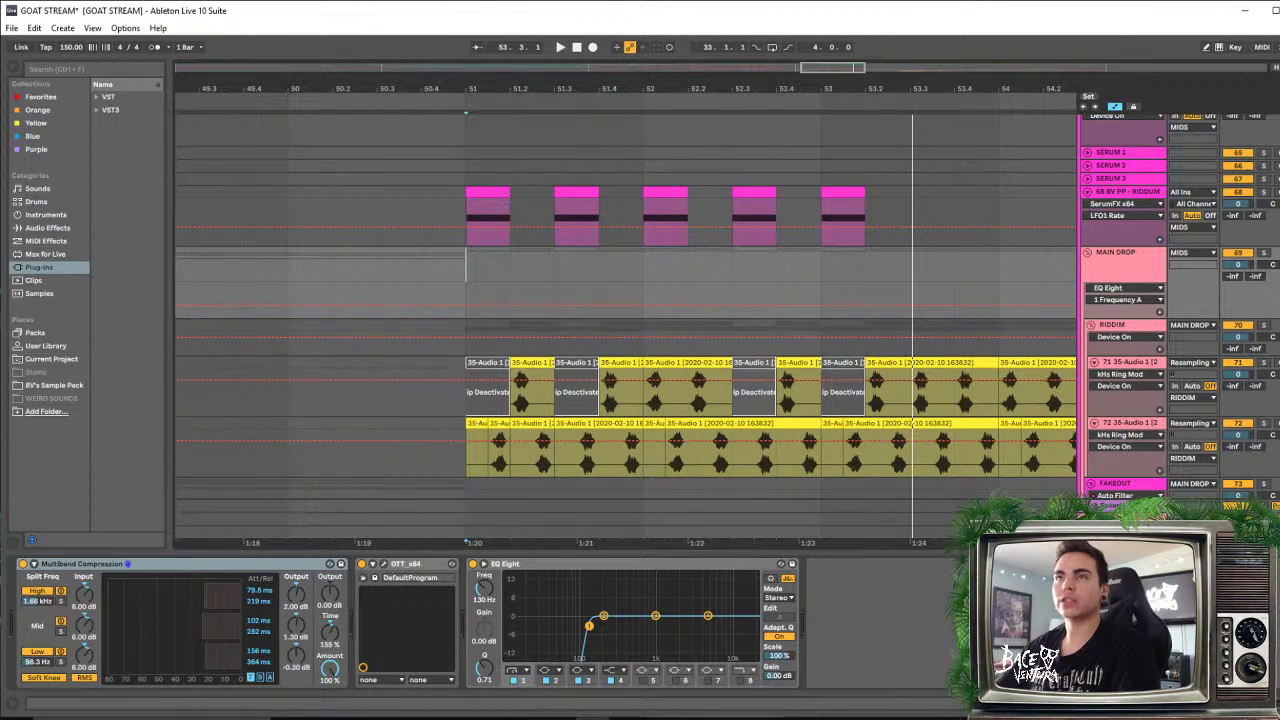
scroll(349, 278, "down", 2)
left_click(372, 198)
key("space")
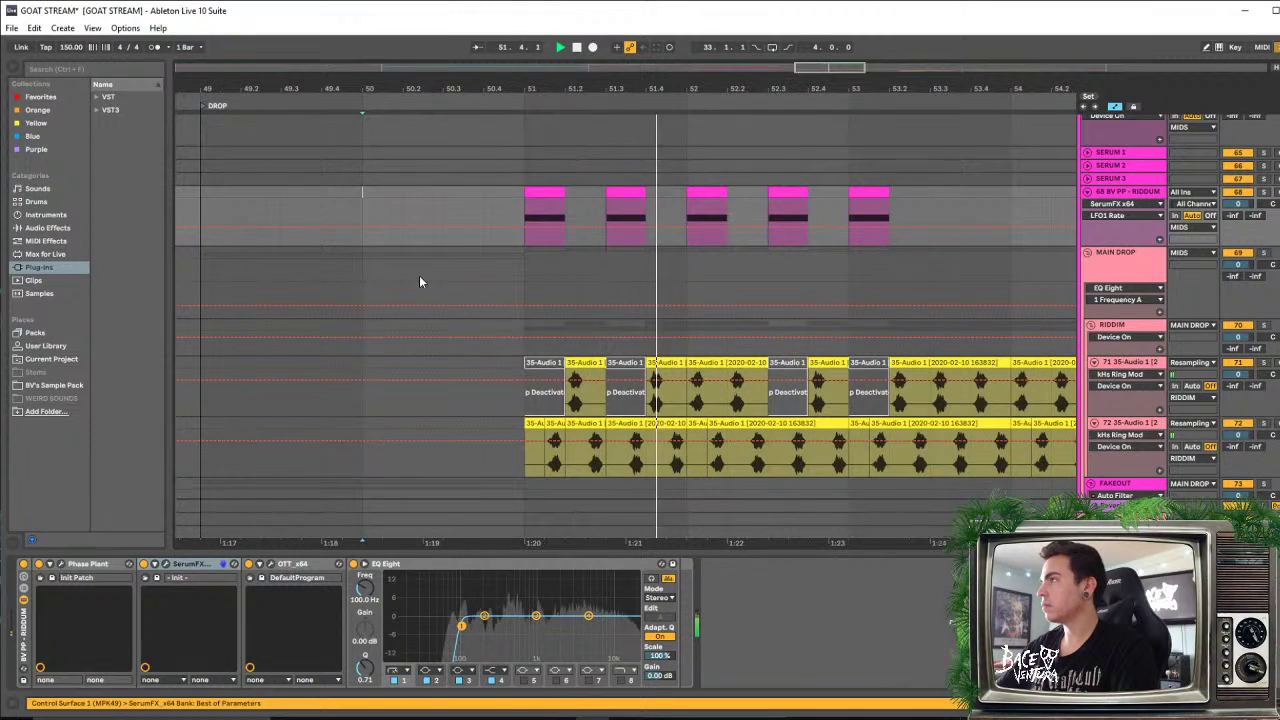
Duplicate the bar 51 BV PP - RIDDUM hit beat by beat to fill the gaps up to 52.4, and play from bar 51
left_click(535, 212)
key("space")
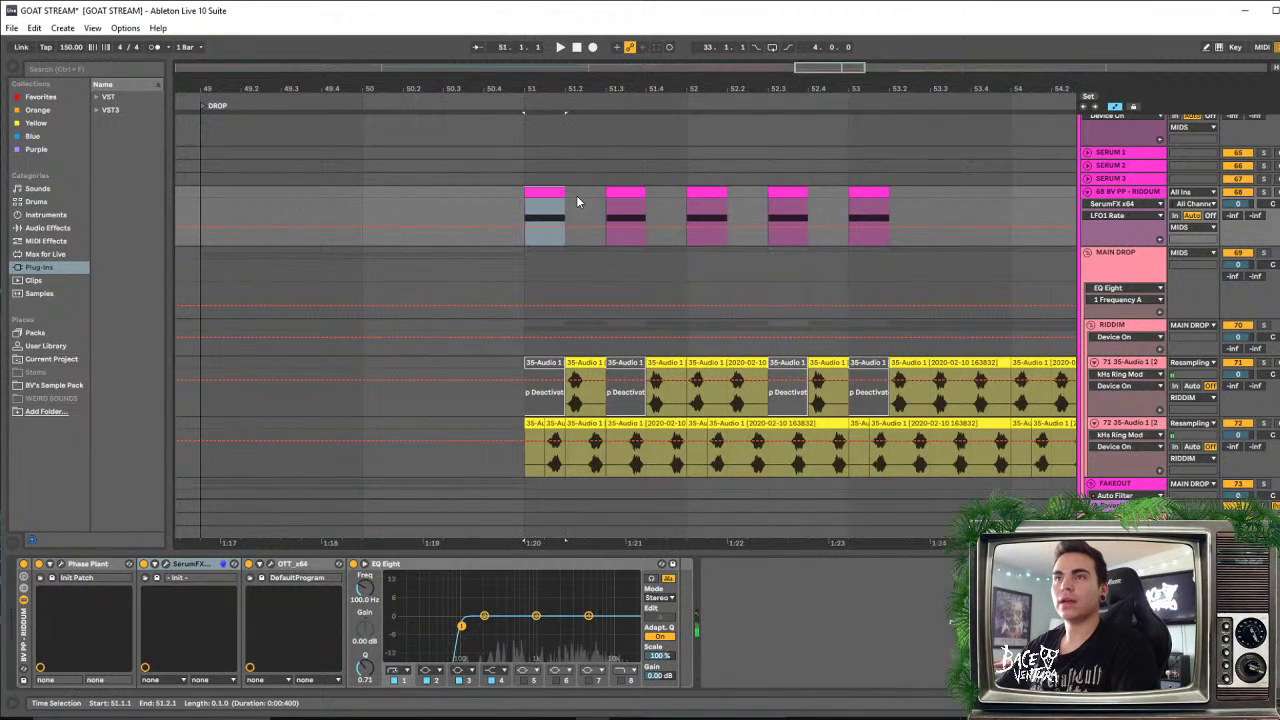
key("ctrl+d")
key("ctrl+d")
key("ctrl+d")
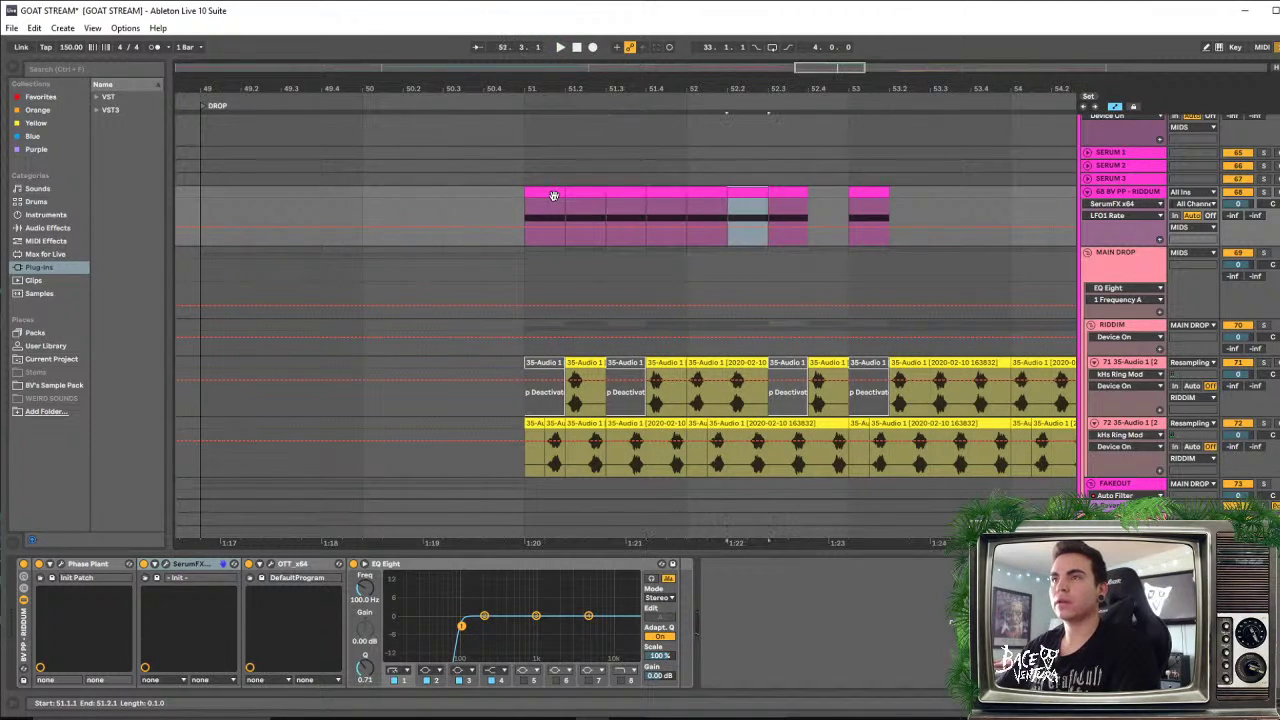
key("ctrl+d")
left_click(555, 200)
key("space")
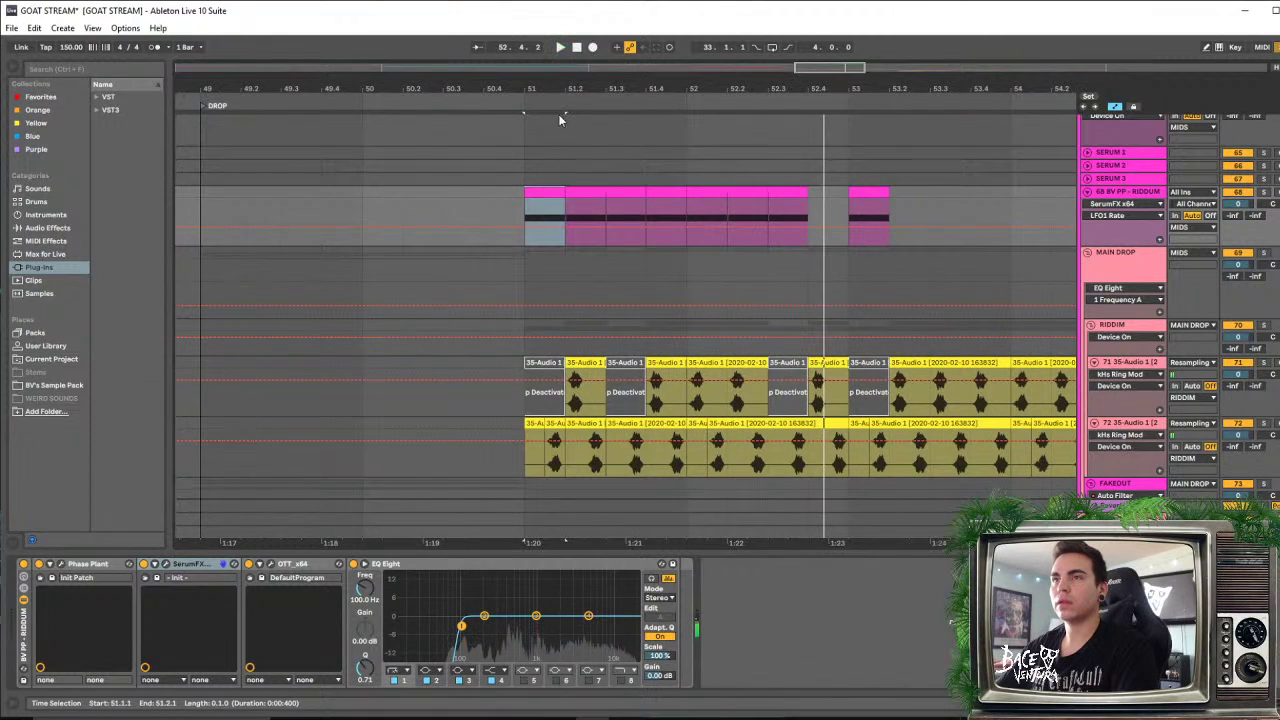
Extend the first BV PP - RIDDUM clip from bar 51 to 52.4 and open its MIDI notes for editing
left_click_drag(558, 114, 547, 241)
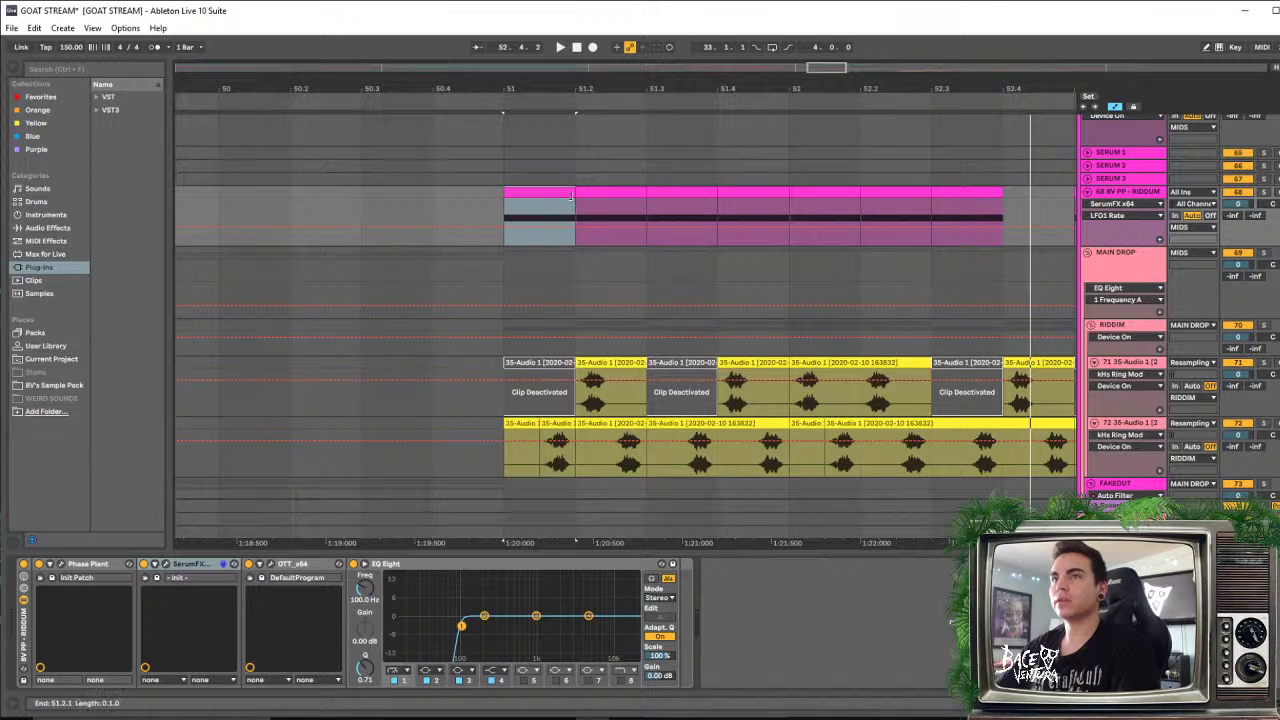
left_click_drag(571, 196, 1001, 196)
double_click(966, 194)
double_click(1121, 193)
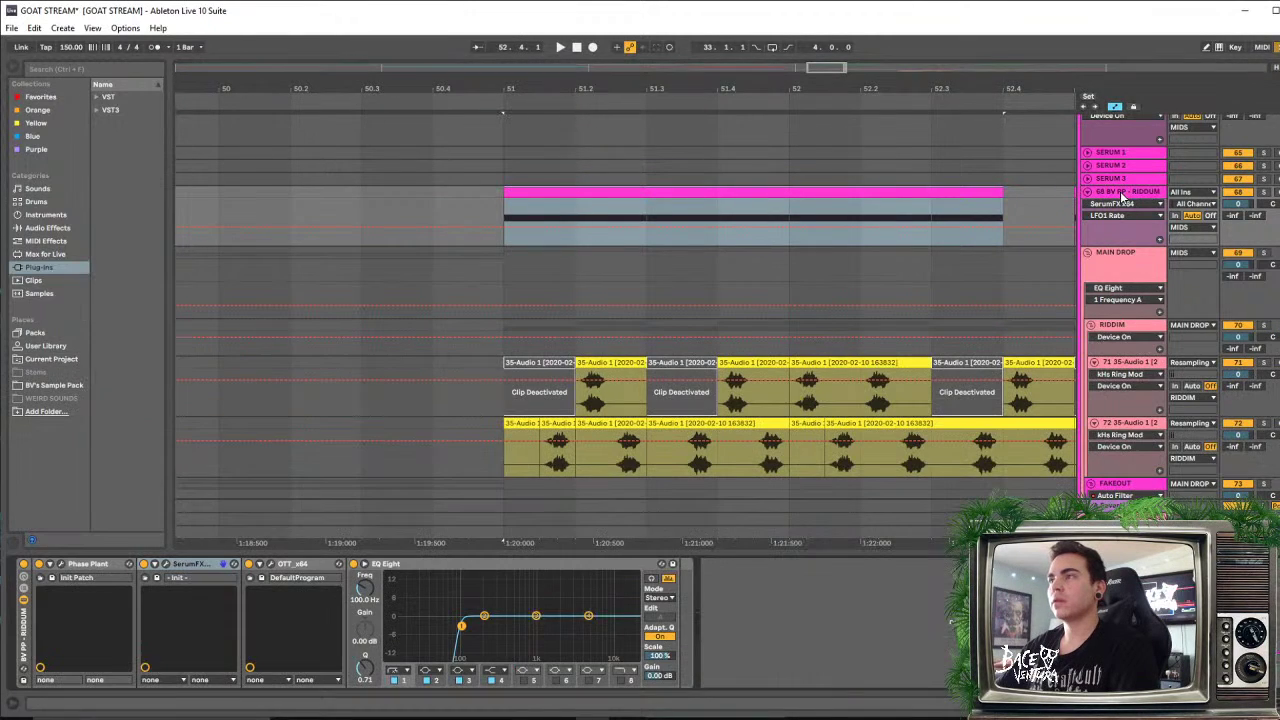
double_click(623, 192)
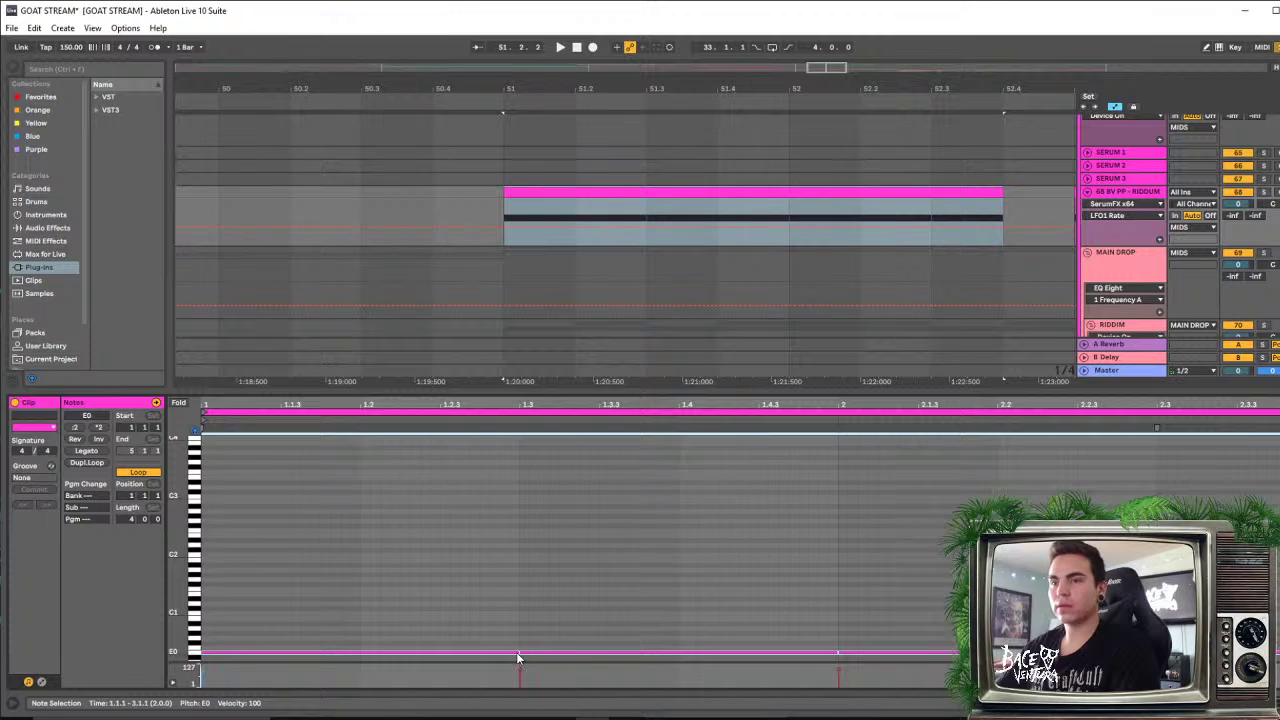
Shorten the E0 notes to one beat, duplicate the first note on every beat through the clip, and play it from bar 51
left_click_drag(519, 652, 367, 651)
left_click(287, 653)
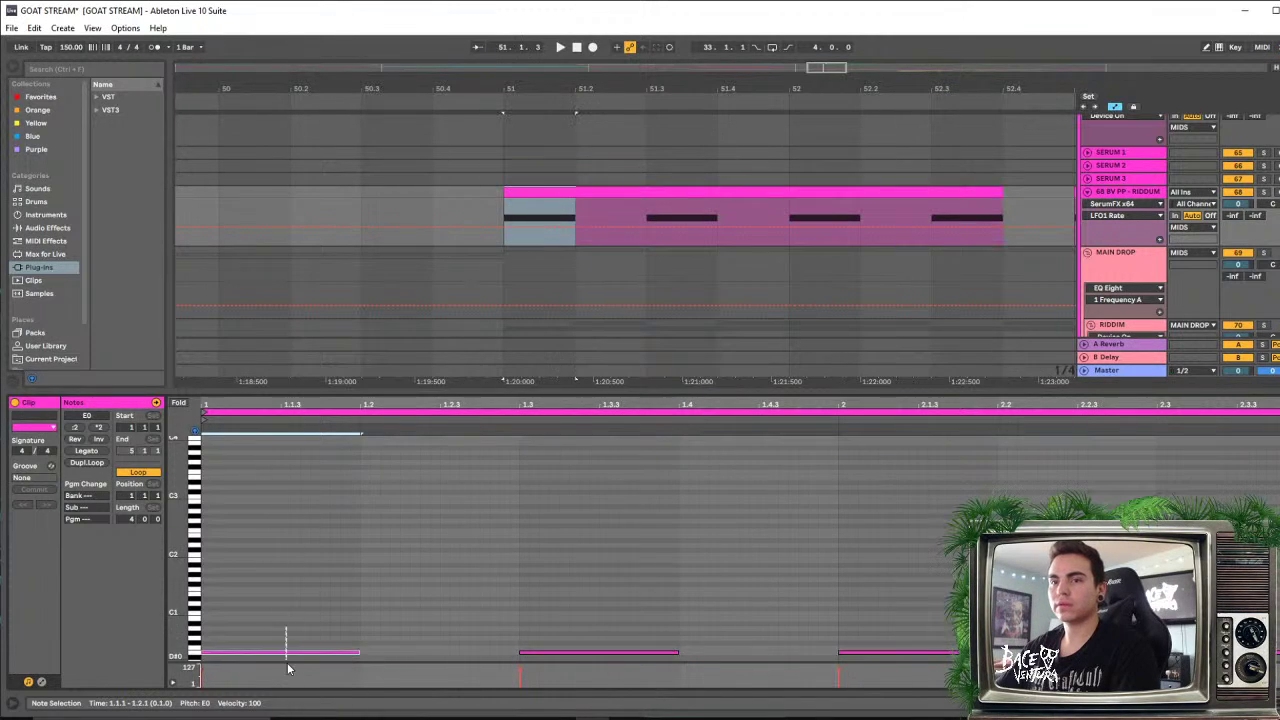
key("ctrl+d")
key("ctrl+d")
key("ctrl+d")
key("ctrl+d")
key("ctrl+d")
key("ctrl+d")
key("space")
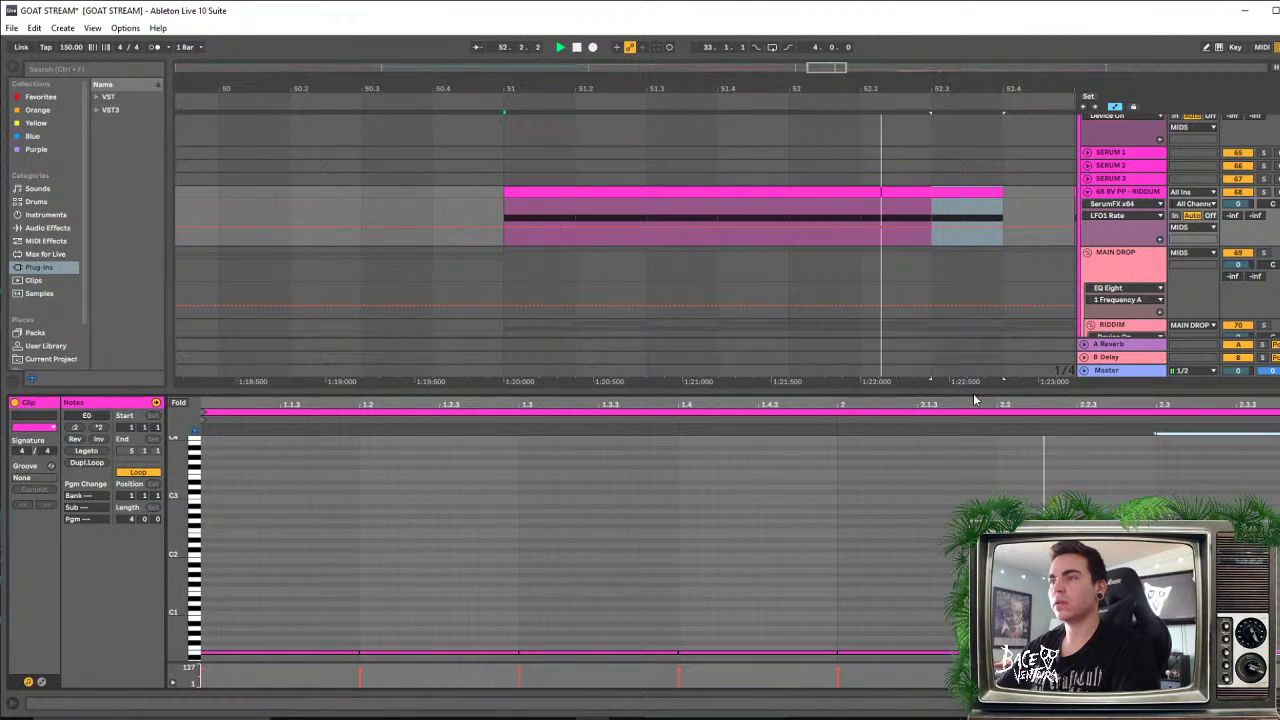
Mute RIDDIM audio track 72 and play the section from bar 51 and from 50.2
key("ctrl+alt+l")
scroll(729, 243, "down", 3)
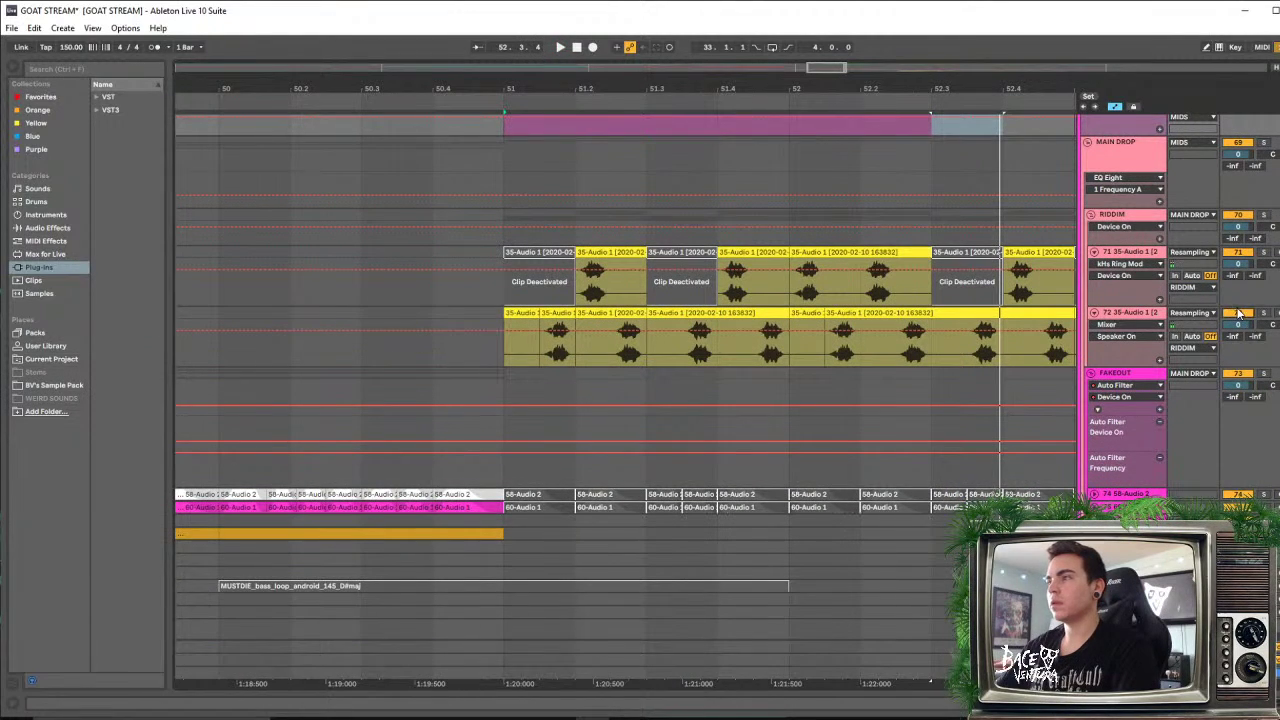
key("space")
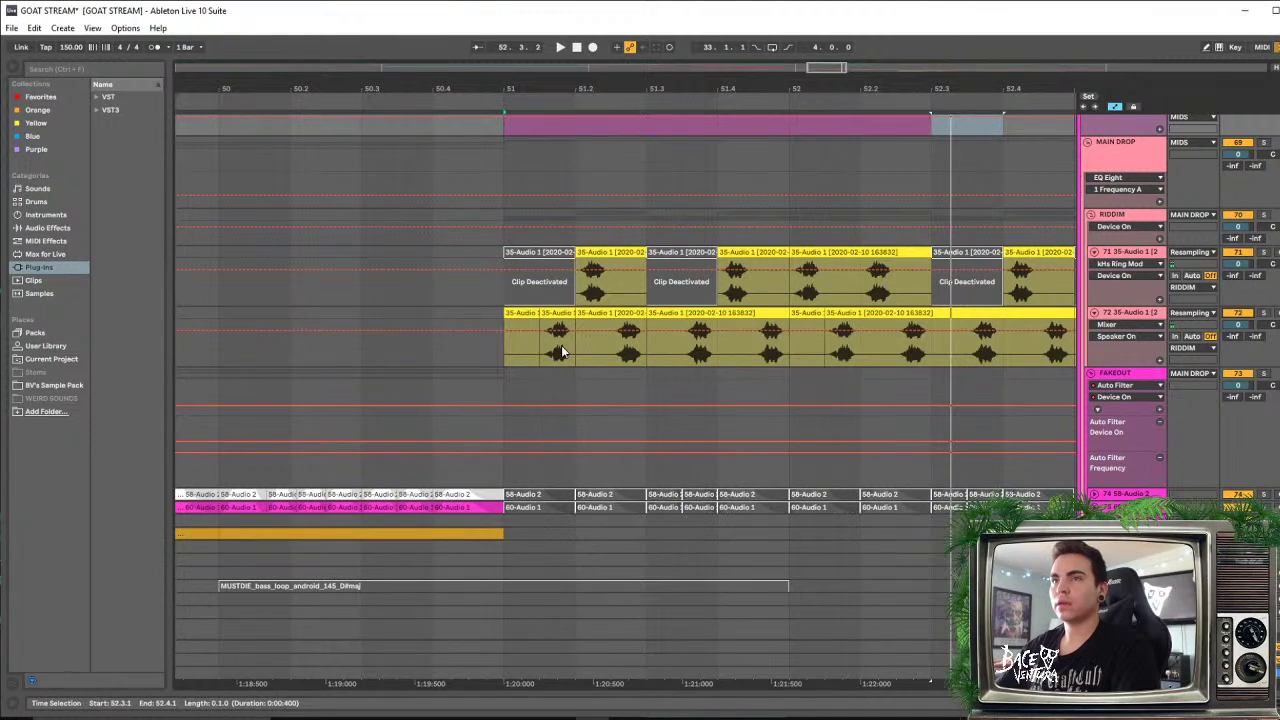
key("space")
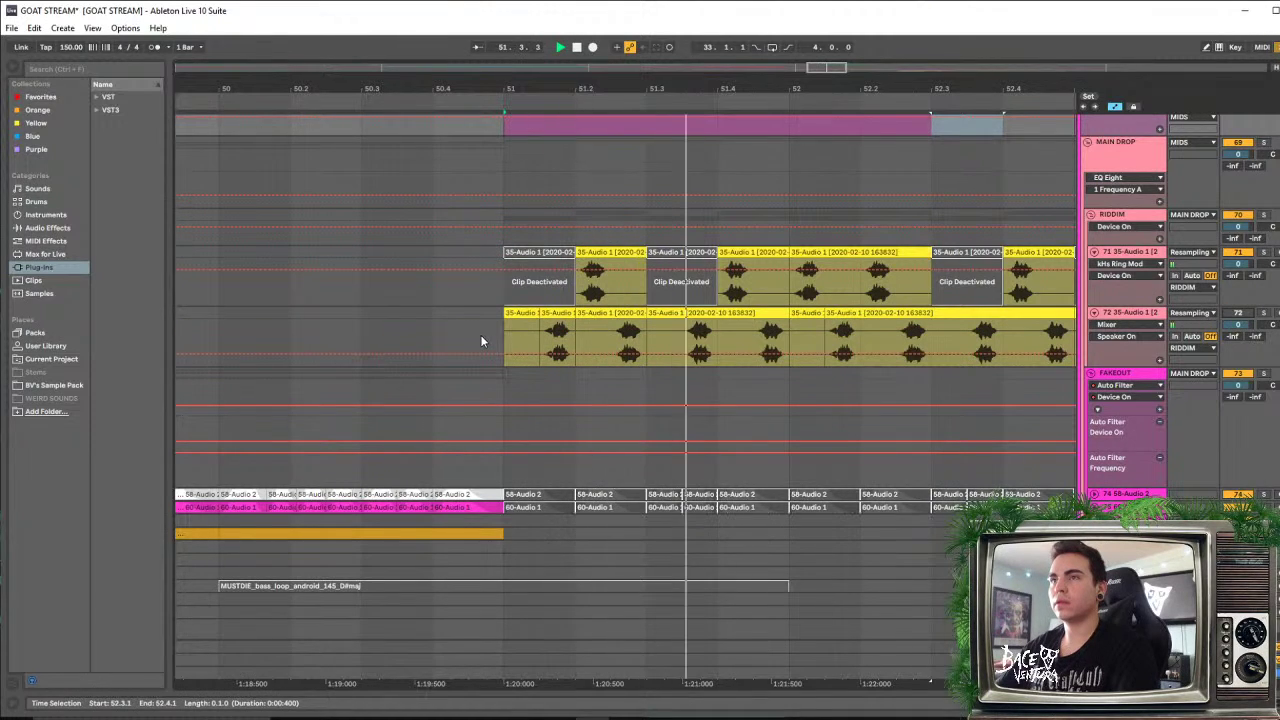
left_click(313, 232)
key("space")
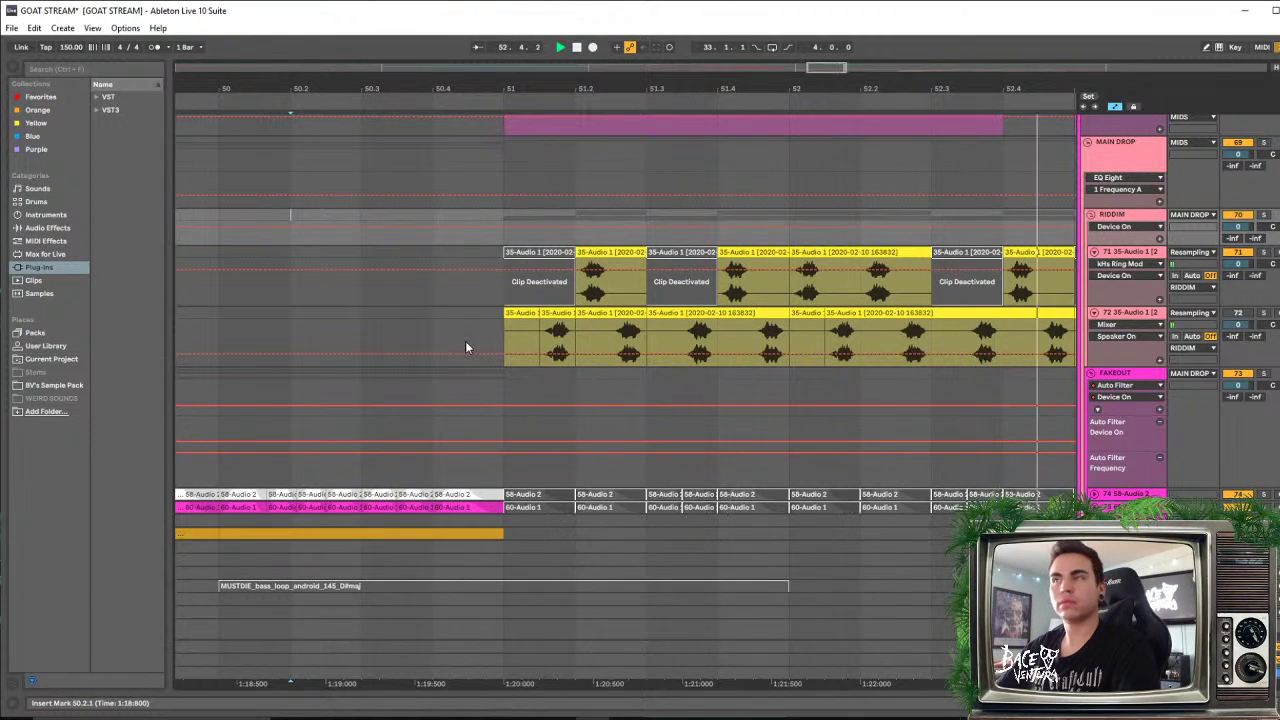
Reactivate the deactivated clips on RIDDIM audio track 71 at 51, 51.3, 52.3 and 53
left_click_drag(787, 89, 707, 70)
scroll(738, 362, "up", 1)
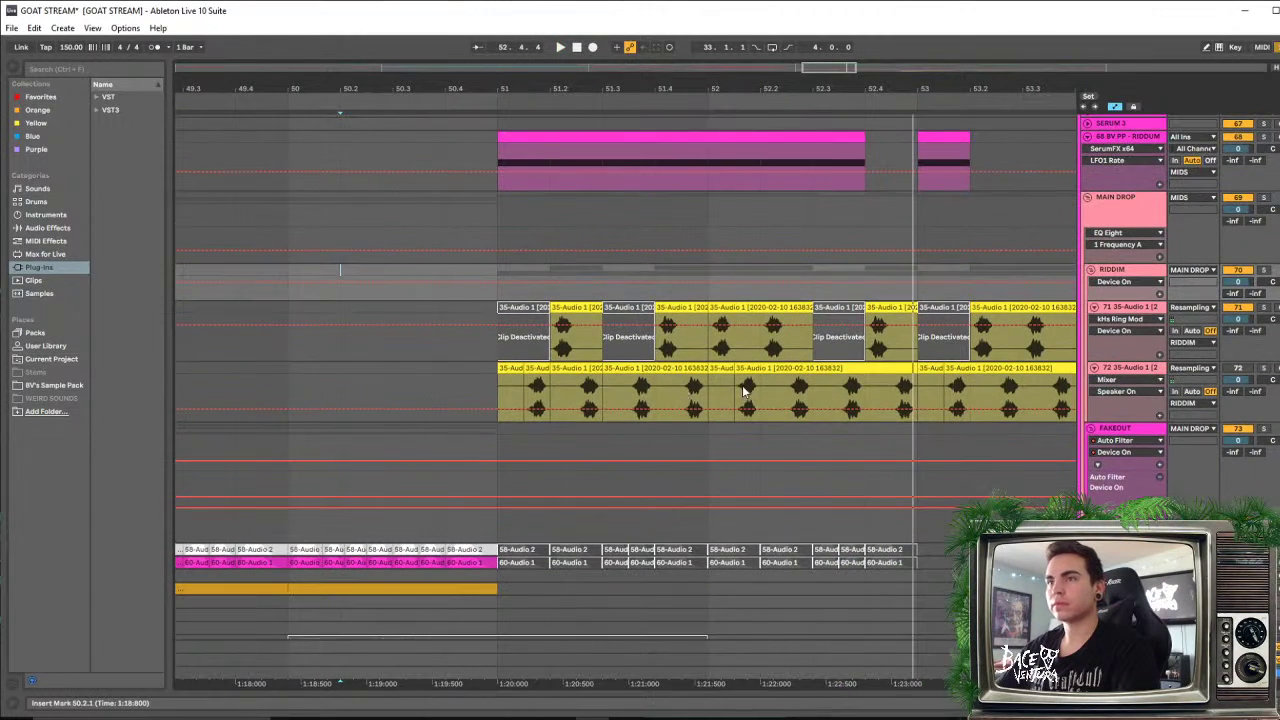
left_click(530, 310)
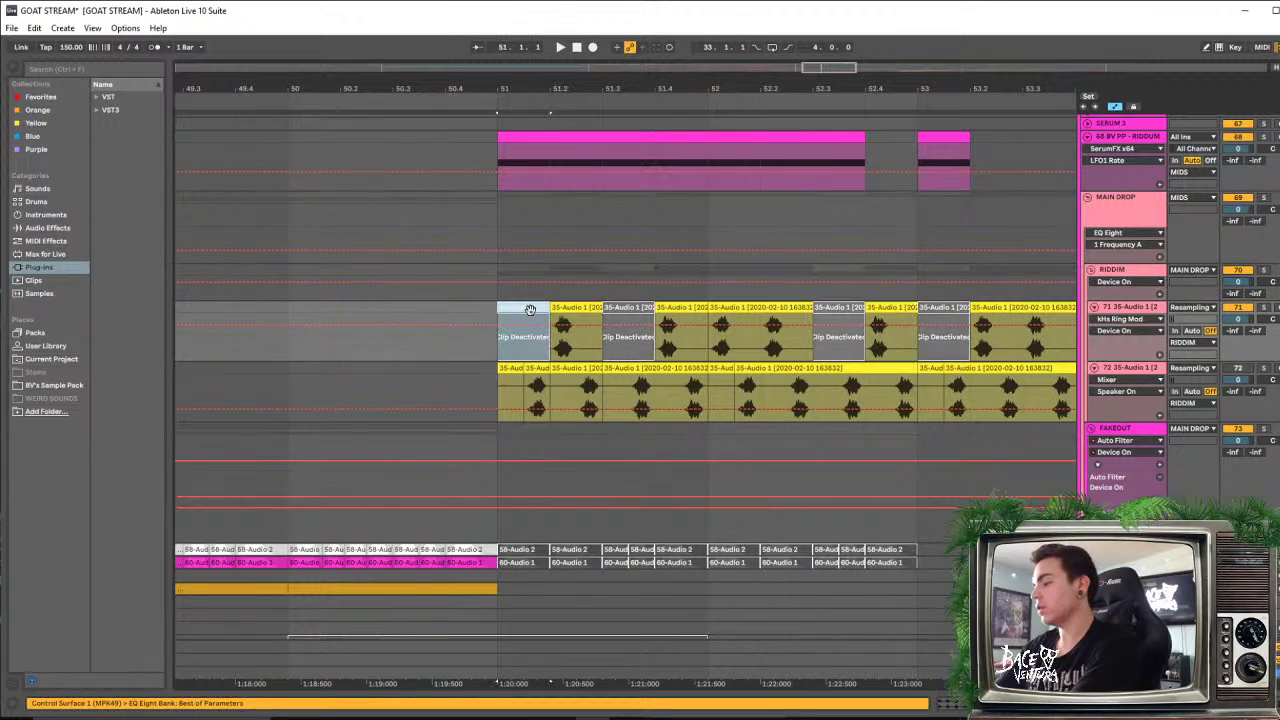
left_click(640, 308)
key("0")
left_click(845, 309)
key("0")
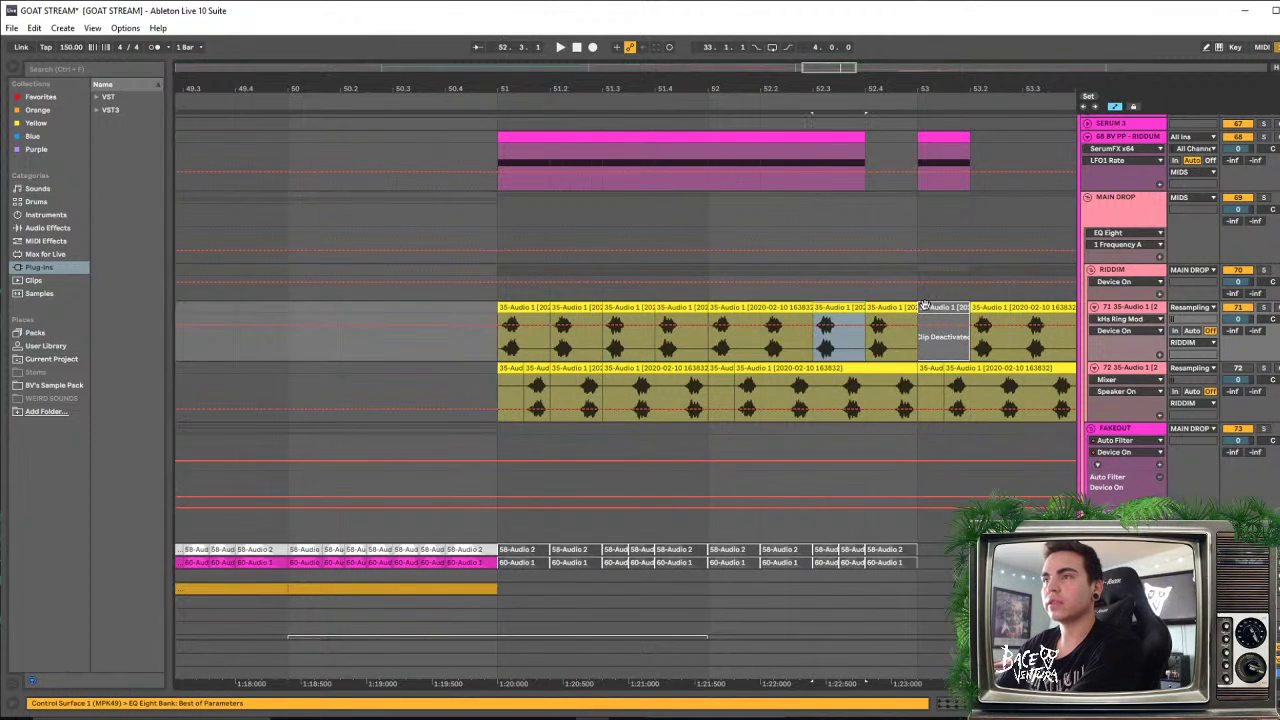
left_click(942, 309)
key("0")
Inspect the notes of the extended BV PP - RIDDUM clip and display that track's device chain
scroll(700, 285, "up", 2)
double_click(623, 223)
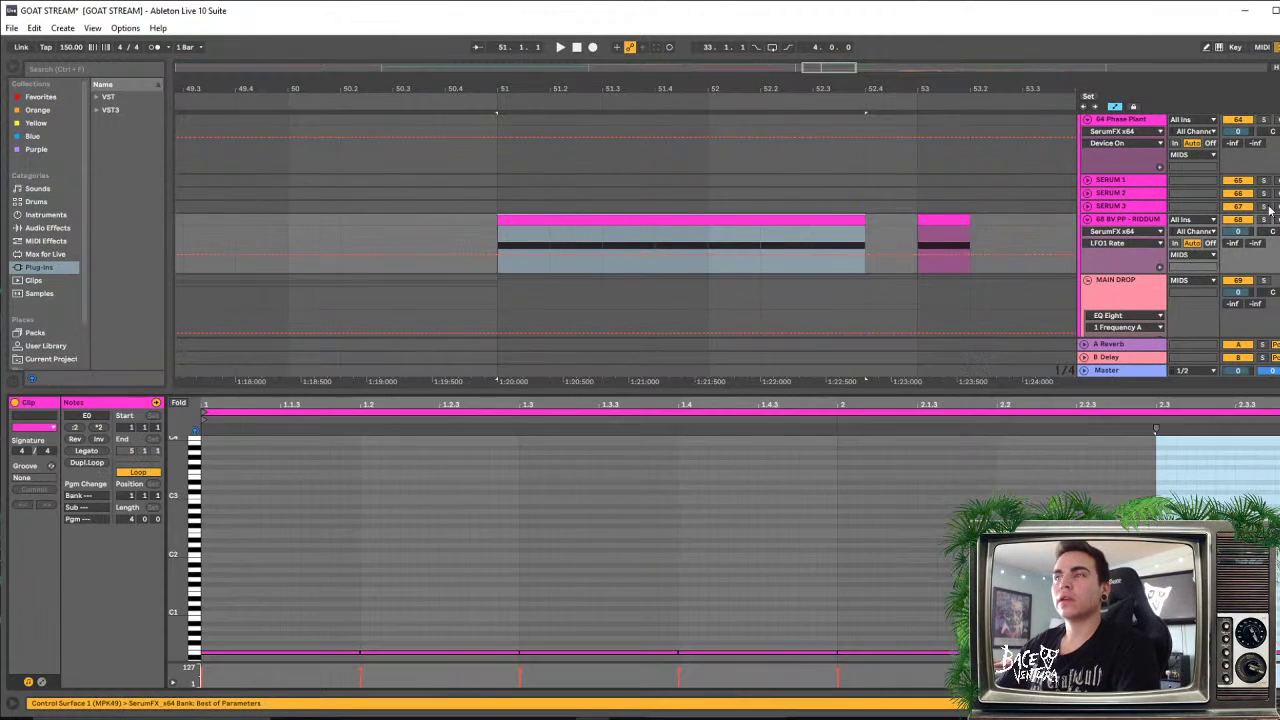
left_click_drag(1061, 393, 1063, 481)
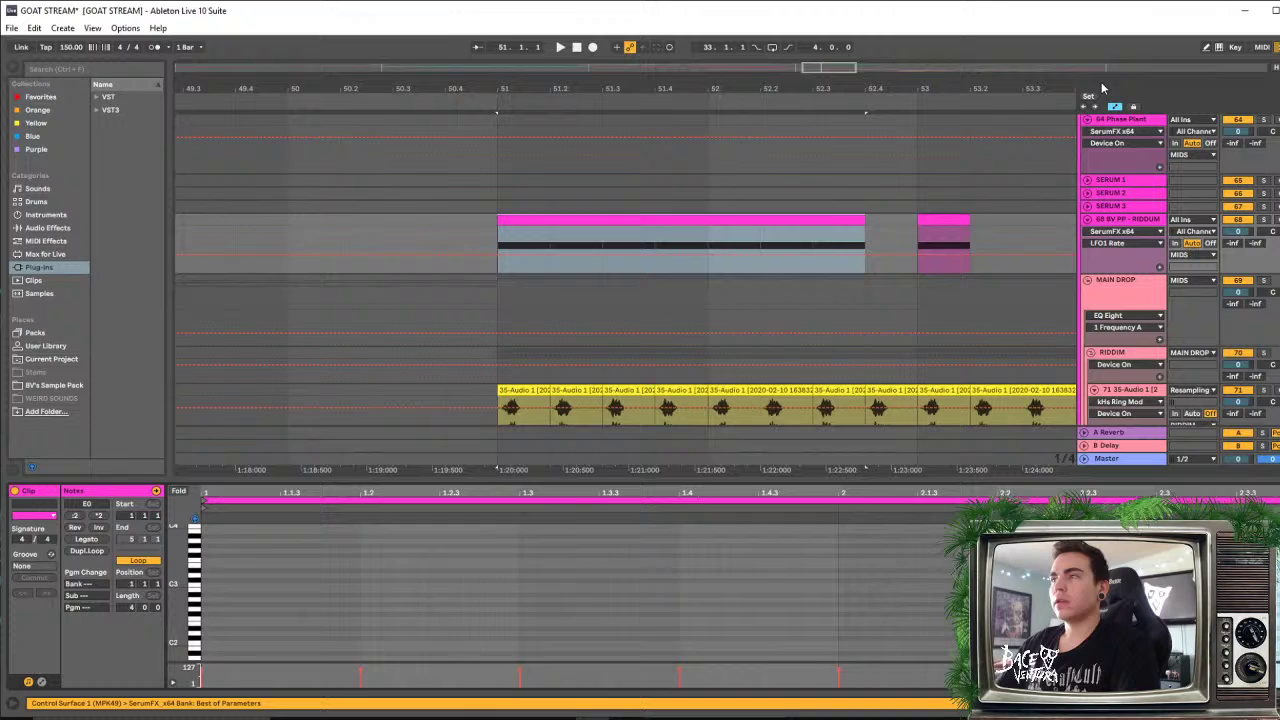
left_click(1150, 220)
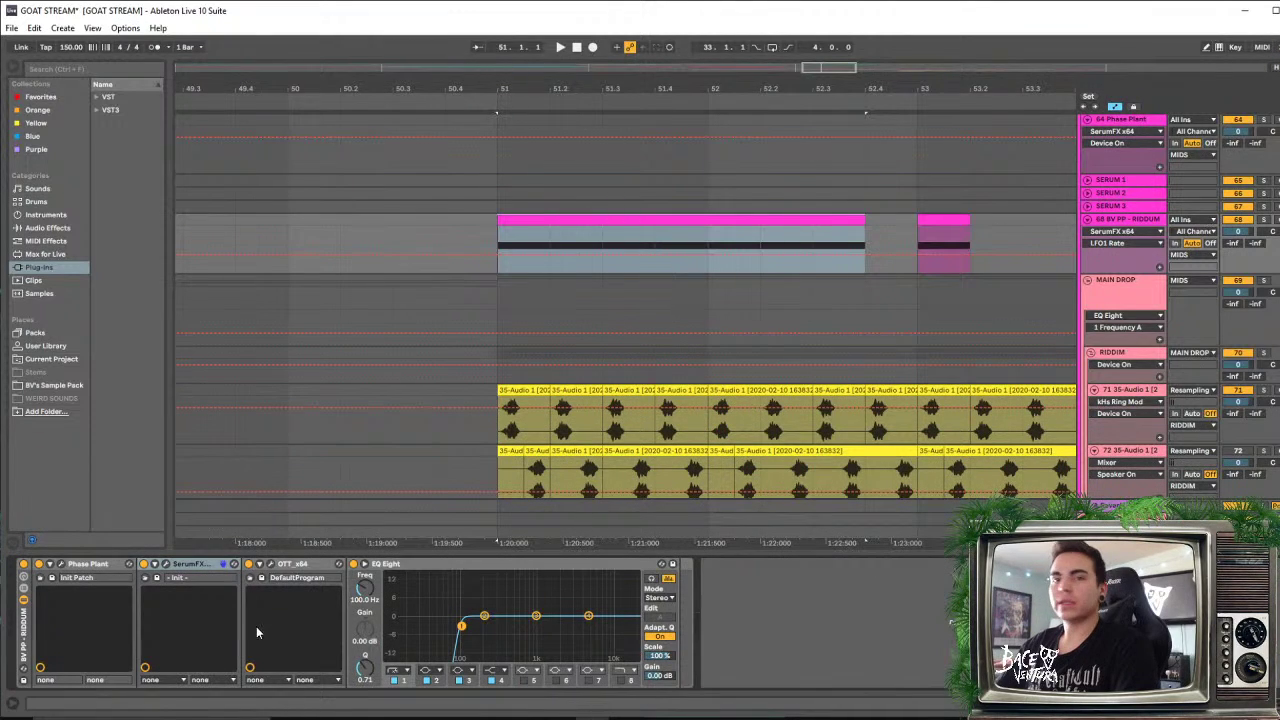
Examine the Phase Plant patch on the BV PP - RIDDUM track
left_click(61, 566)
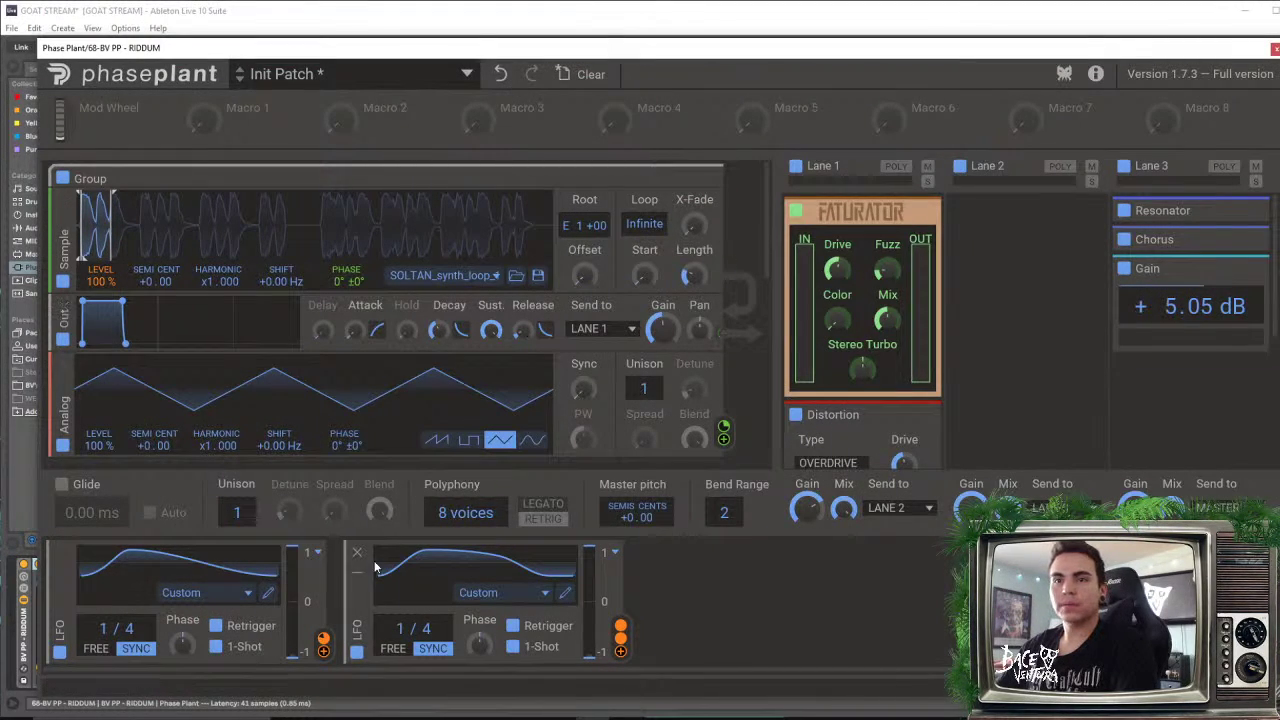
left_click_drag(1062, 48, 1073, 94)
left_click(1279, 89)
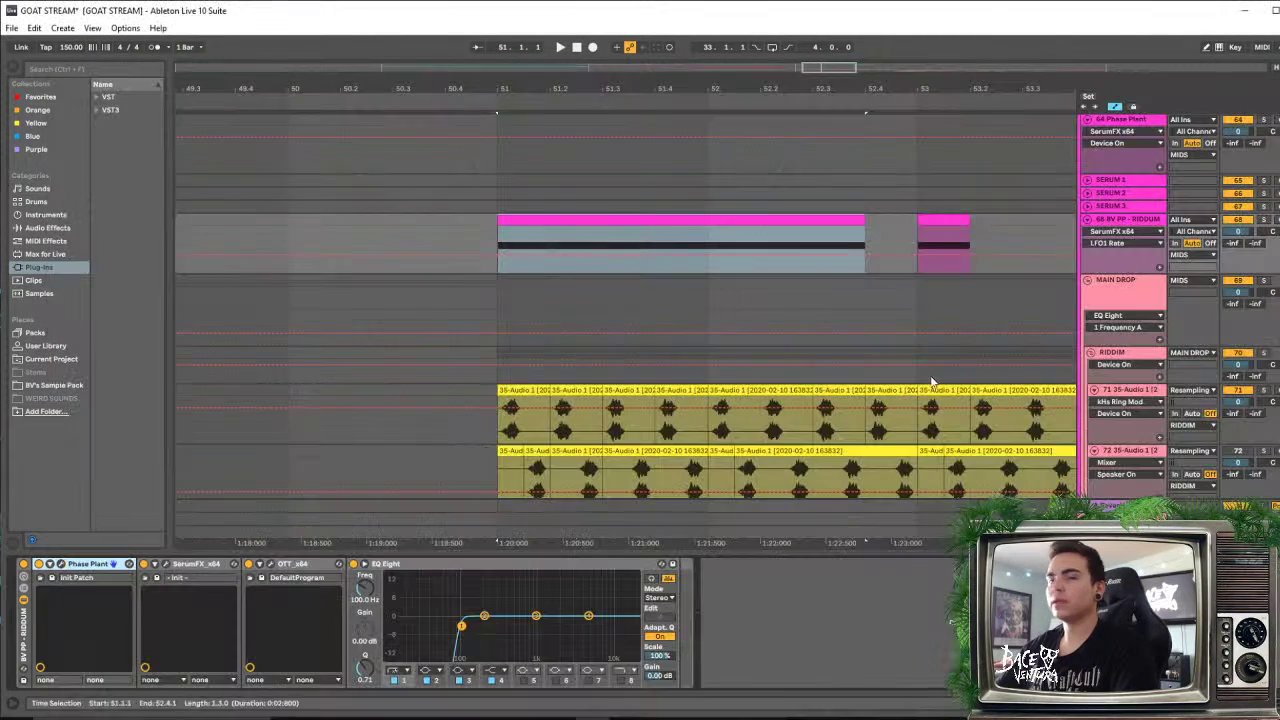
Solo BV PP - RIDDUM and reshape SerumFX LFO 1 during playback, delaying the curve's peak and its falling section
left_click(165, 564)
key("space")
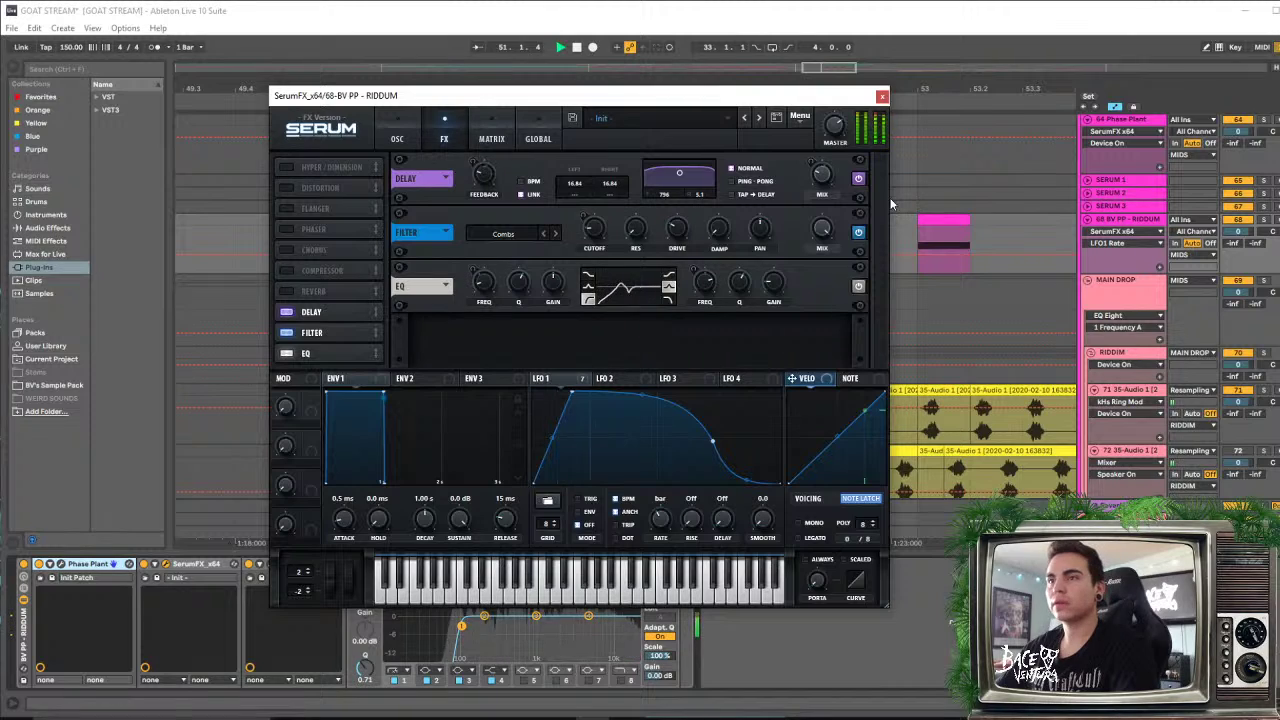
left_click(1265, 220)
key("space")
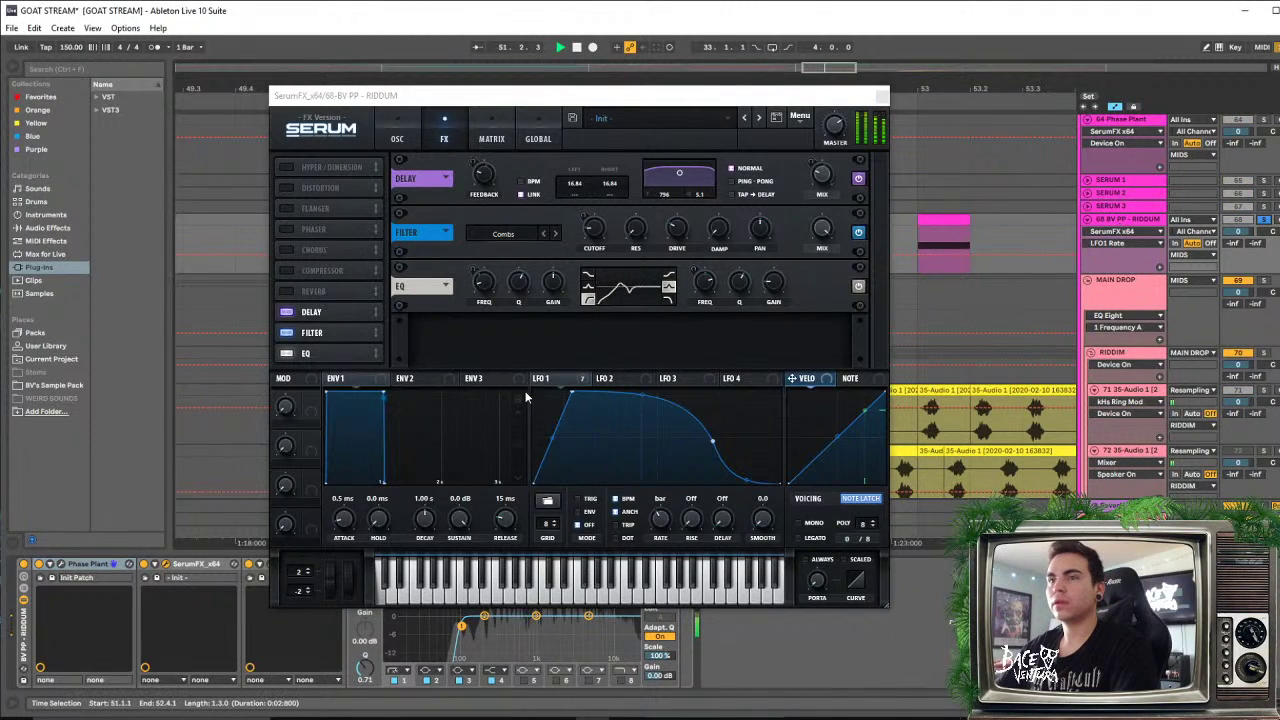
left_click_drag(571, 396, 654, 391)
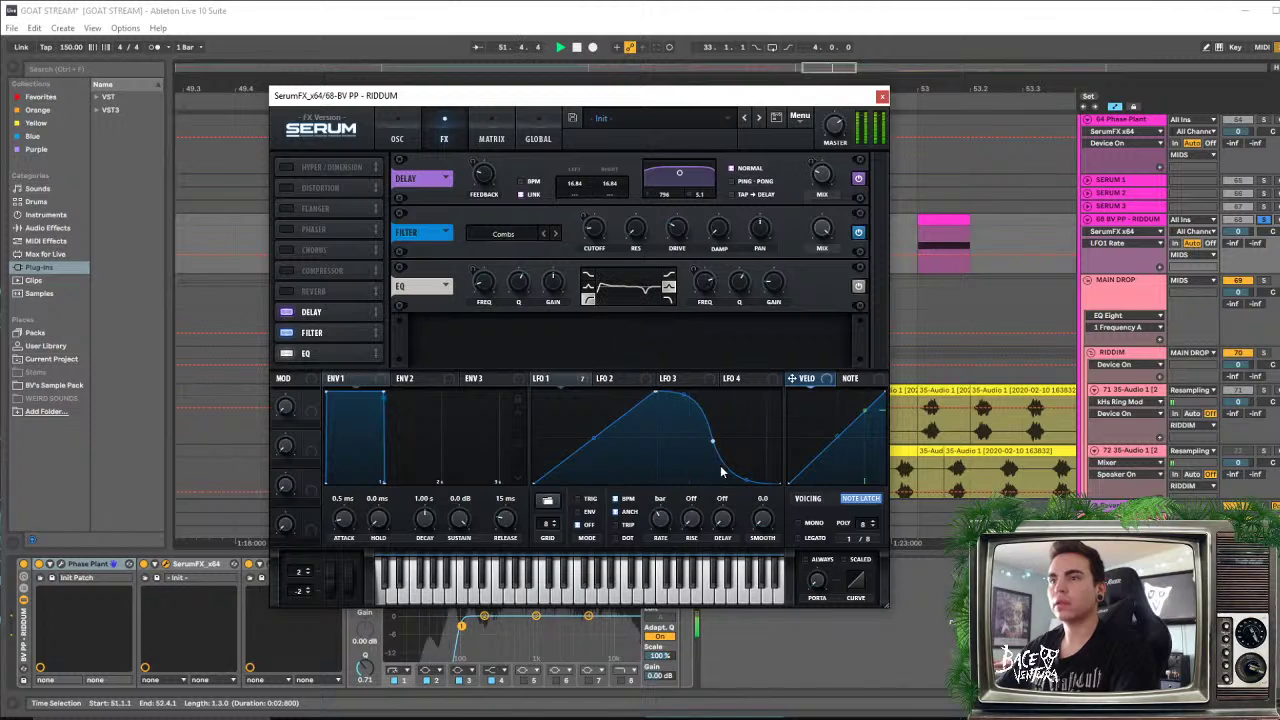
left_click_drag(716, 446, 749, 443)
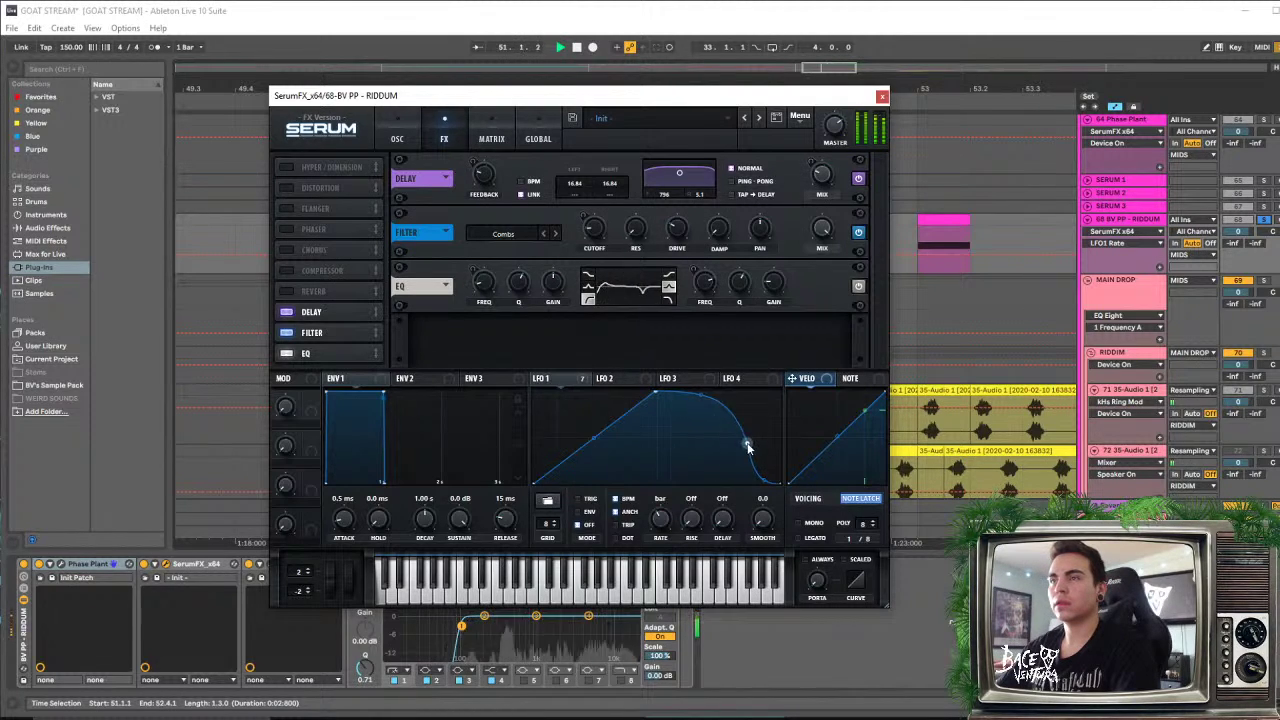
left_click(882, 96)
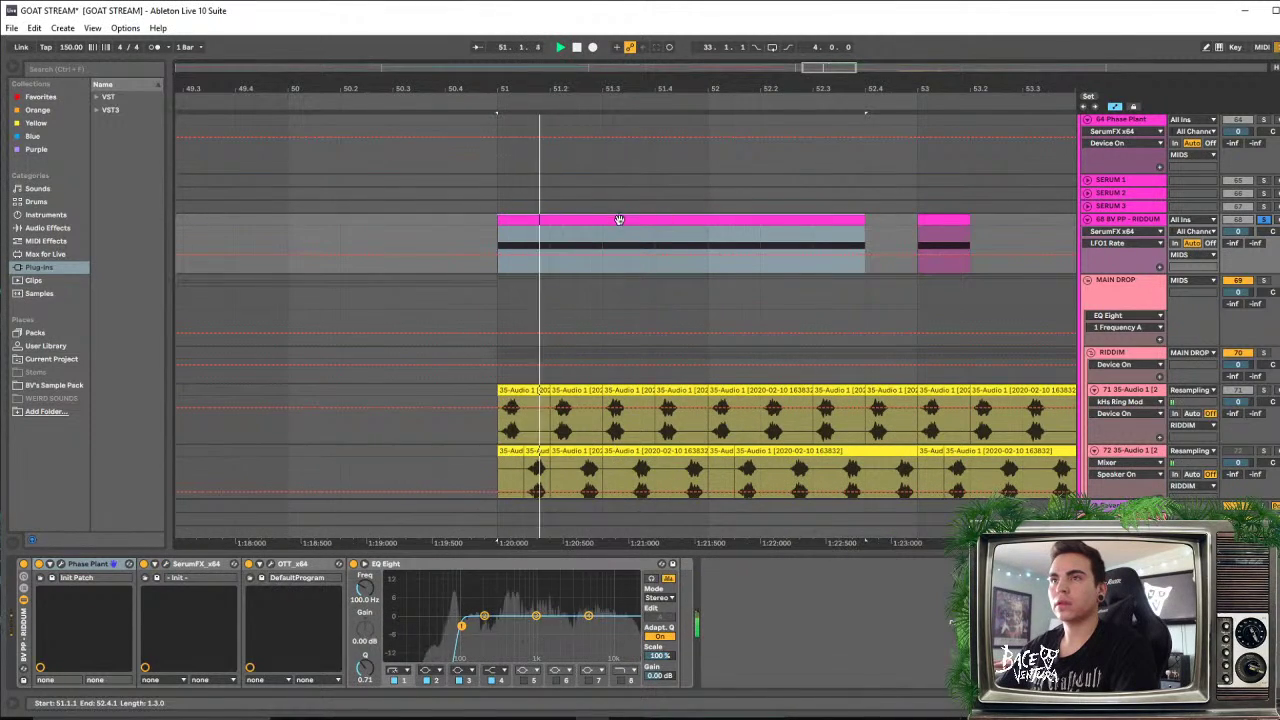
Play the soloed BV PP - RIDDUM track from bar 51 and review its Phase Plant and SerumFX settings
left_click_drag(602, 238, 512, 224)
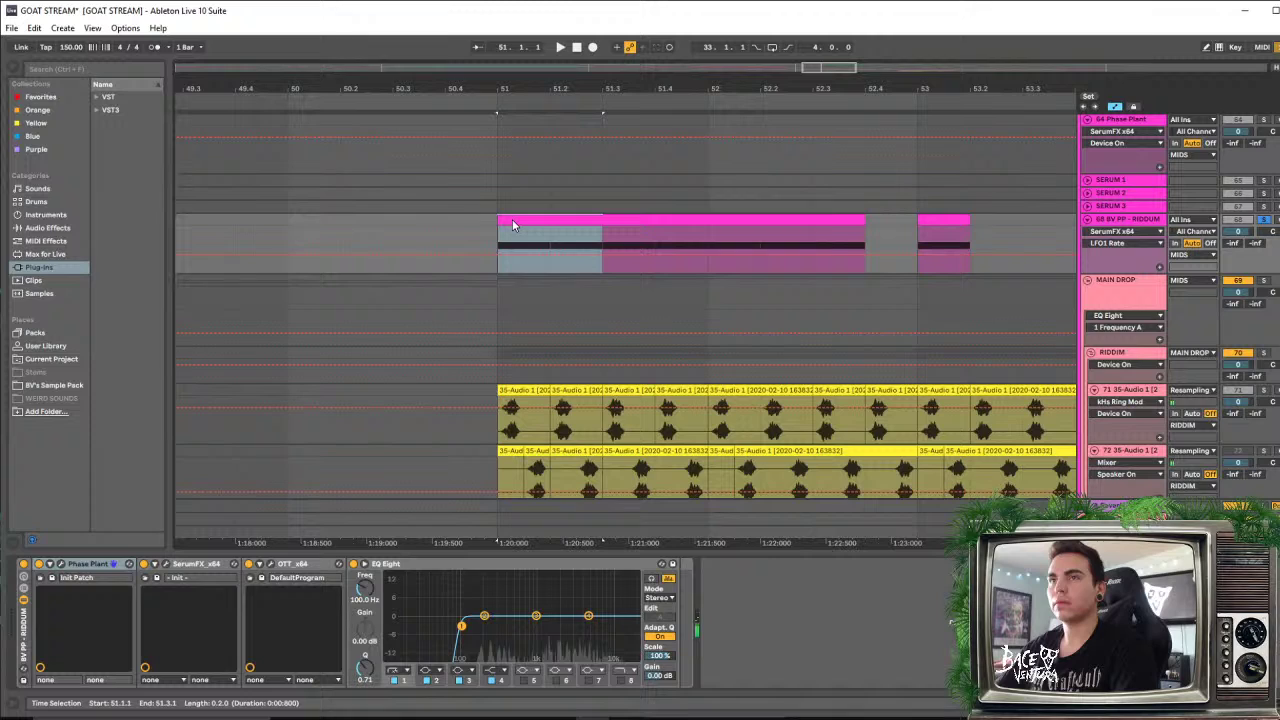
left_click(573, 238)
key("space")
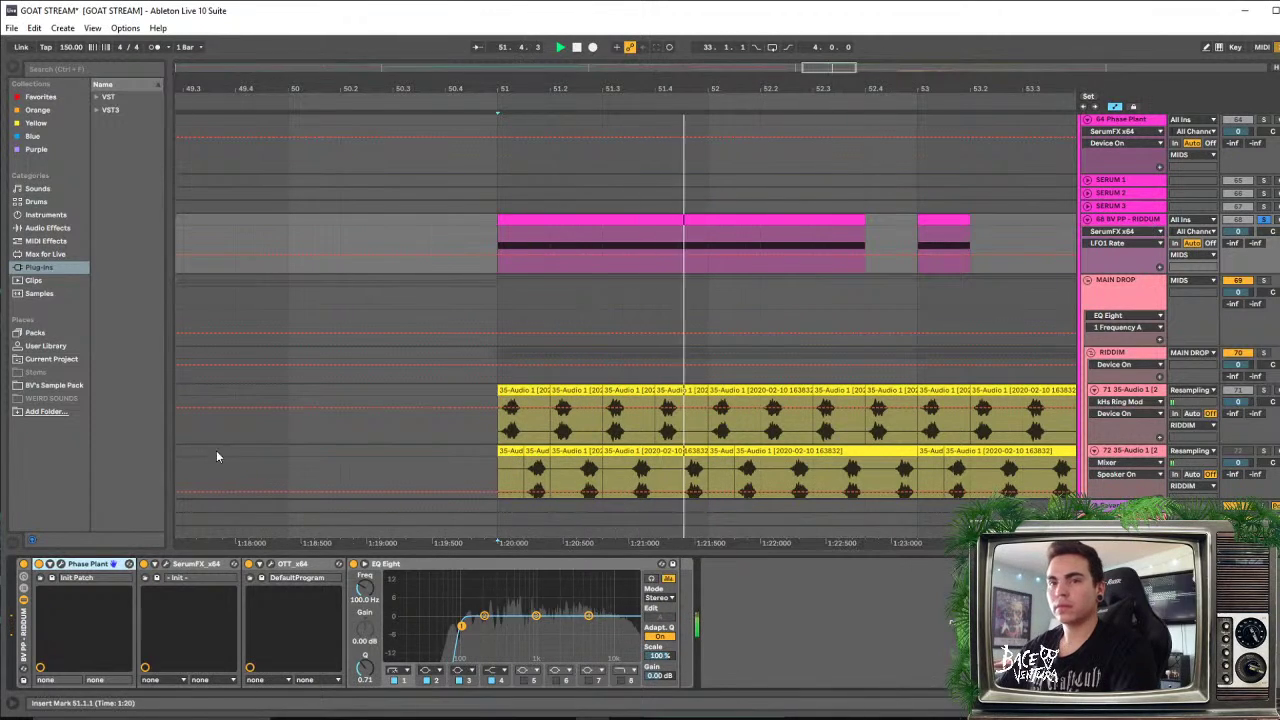
left_click(62, 565)
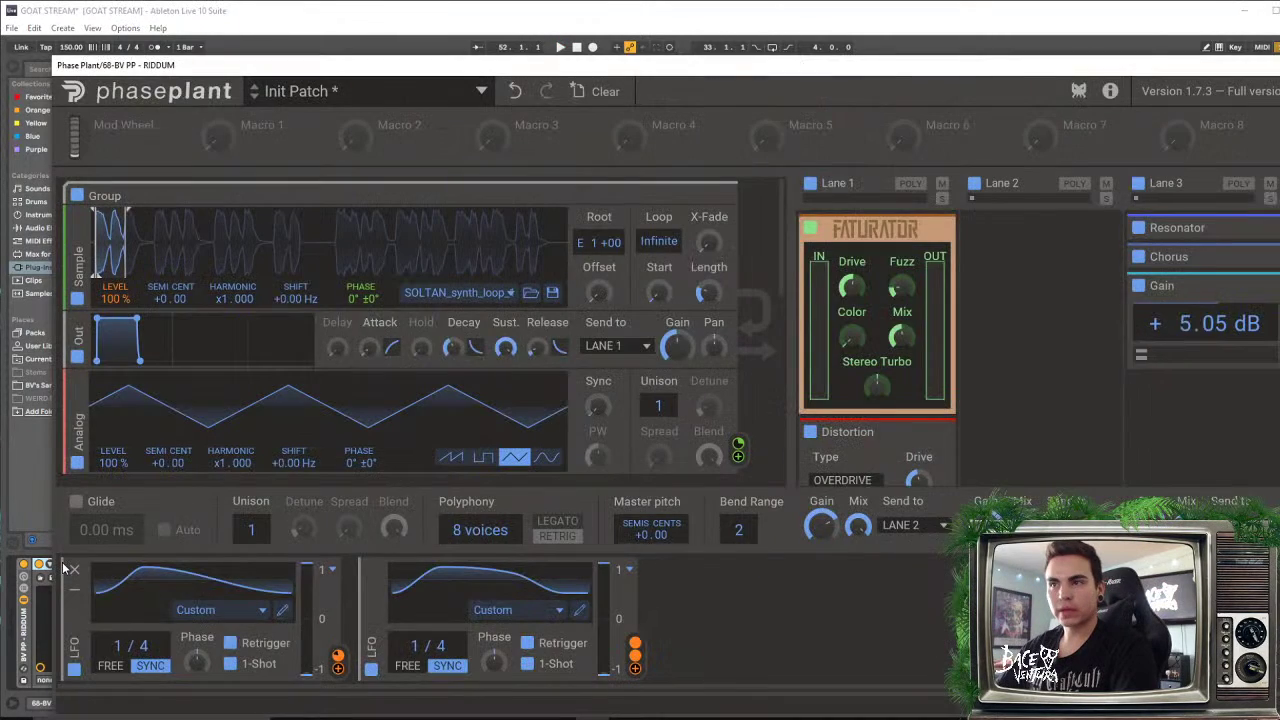
left_click(1279, 65)
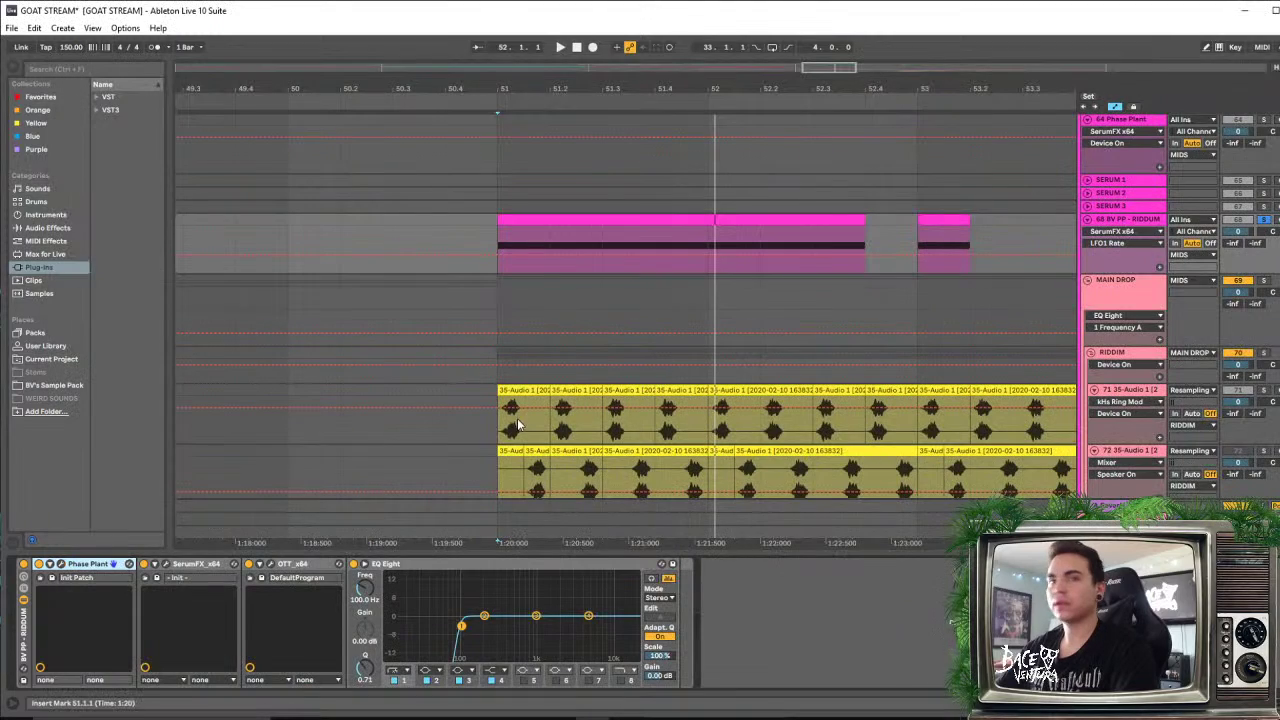
left_click(167, 564)
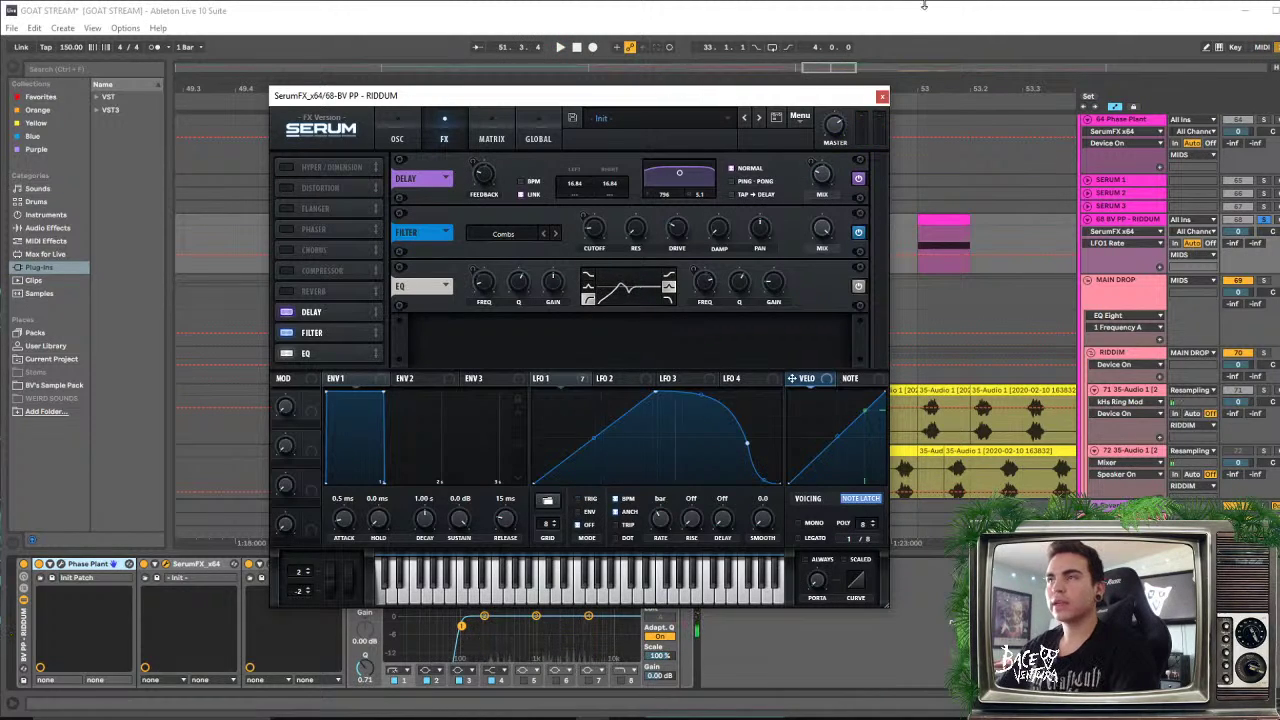
left_click(882, 97)
Duplicate the BV PP - RIDDUM section from 51 to 51.3 twice in succession and play the result from bar 51
left_click_drag(493, 256, 603, 232)
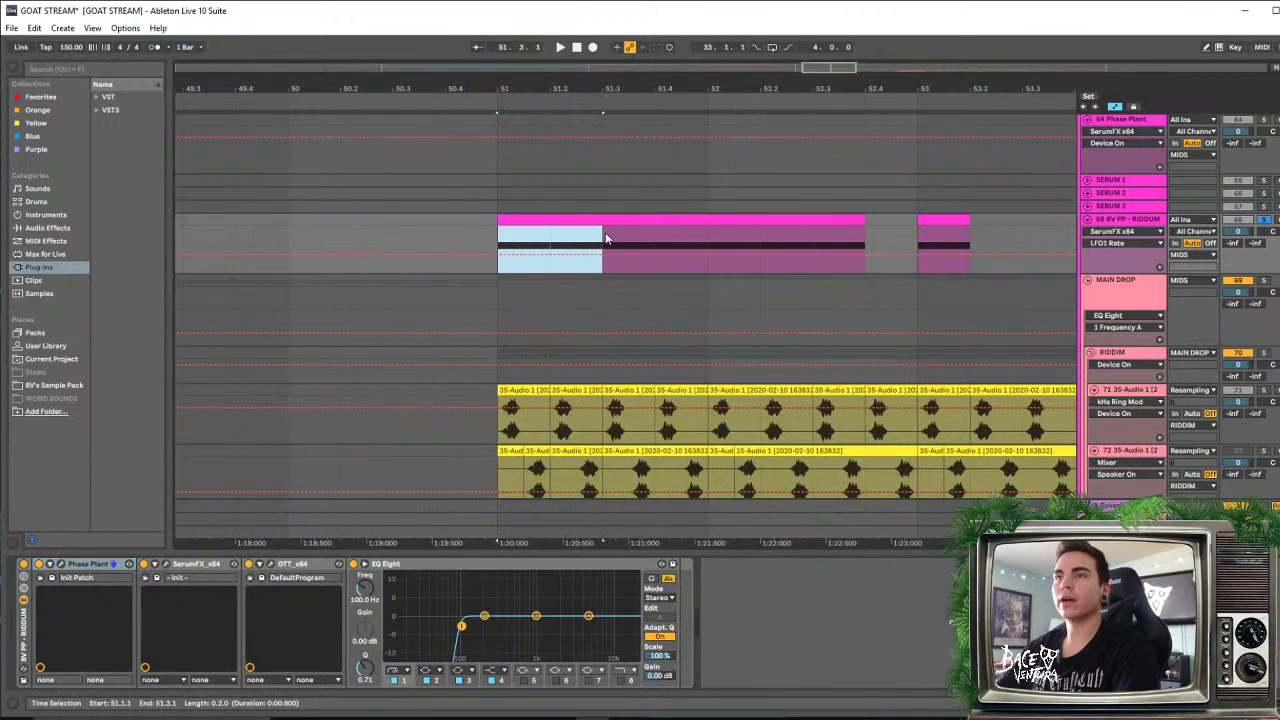
key("ctrl+d")
key("ctrl+d")
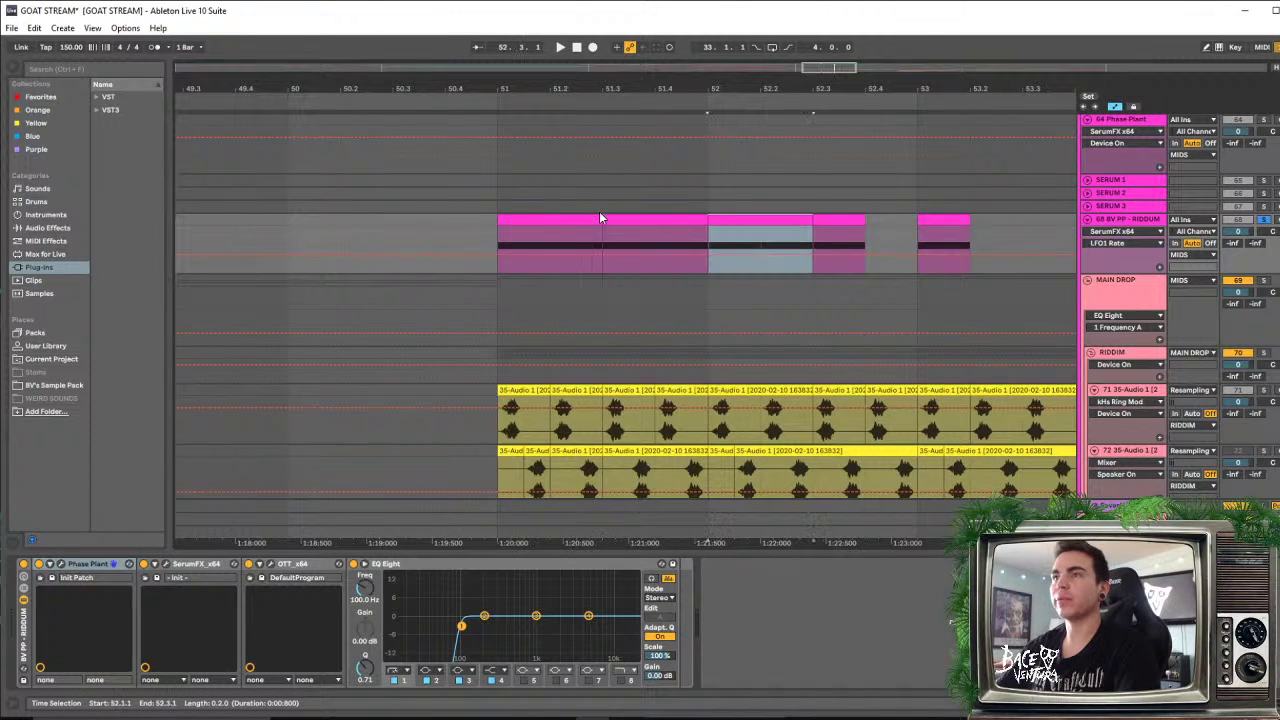
left_click(534, 218)
key("space")
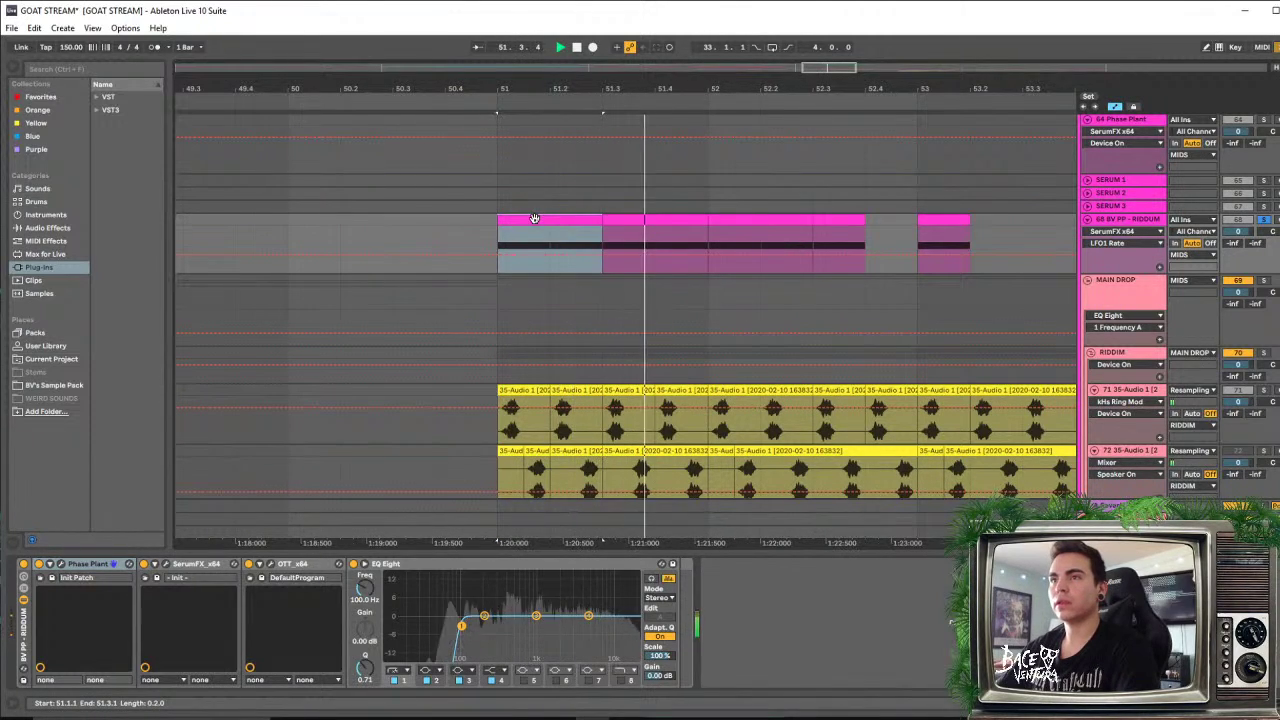
key("space")
key("space")
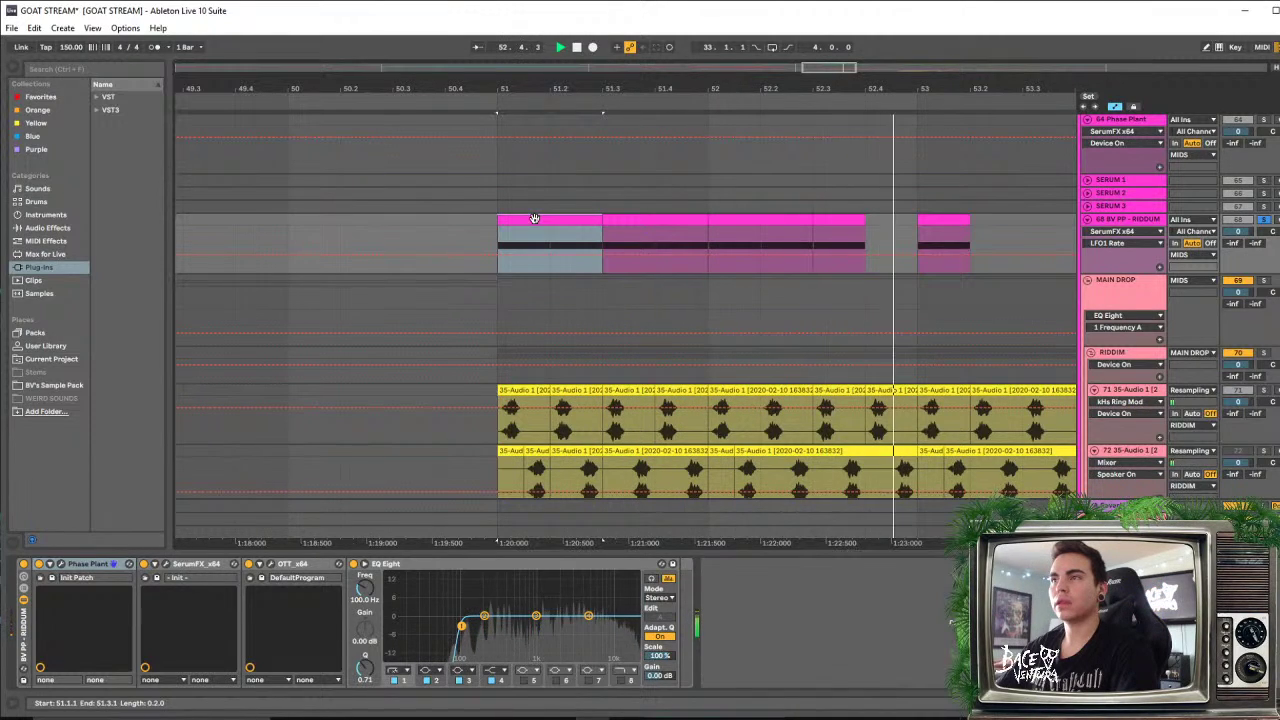
key("space")
key("space")
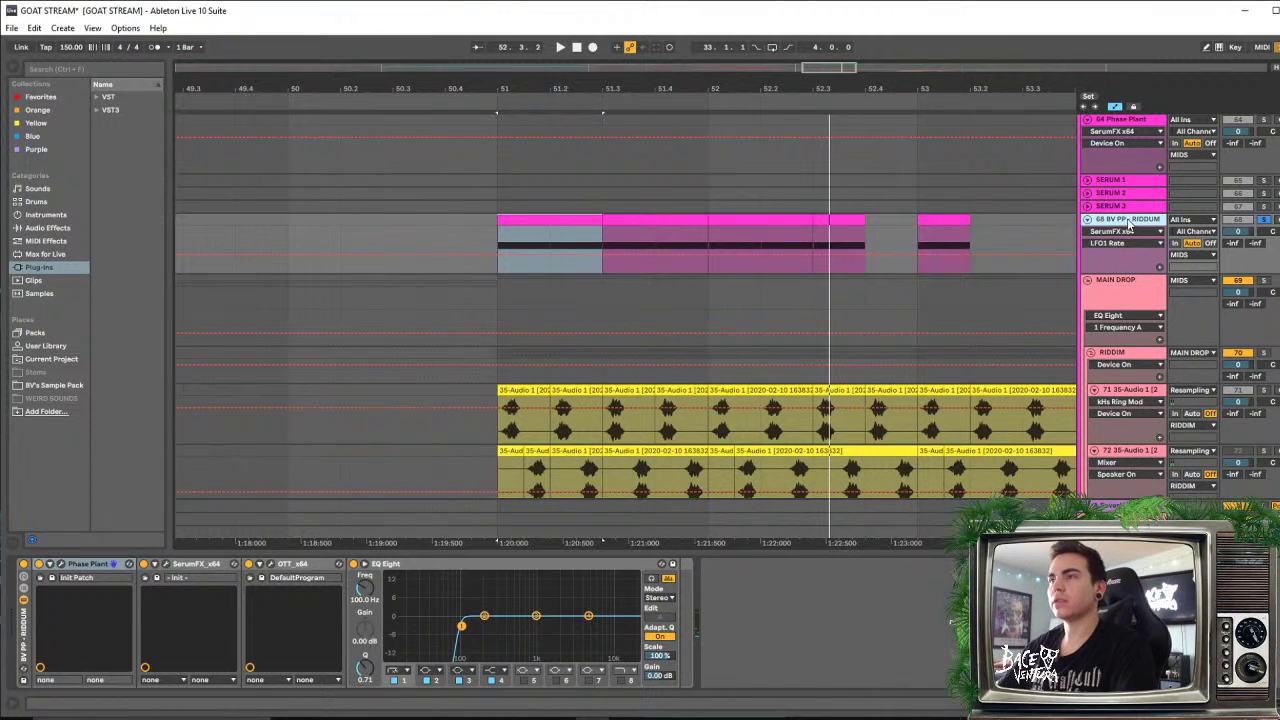
Insert a new audio track directly below BV PP - RIDDUM and show the BV PP - RIDDUM device chain
key("ctrl+t")
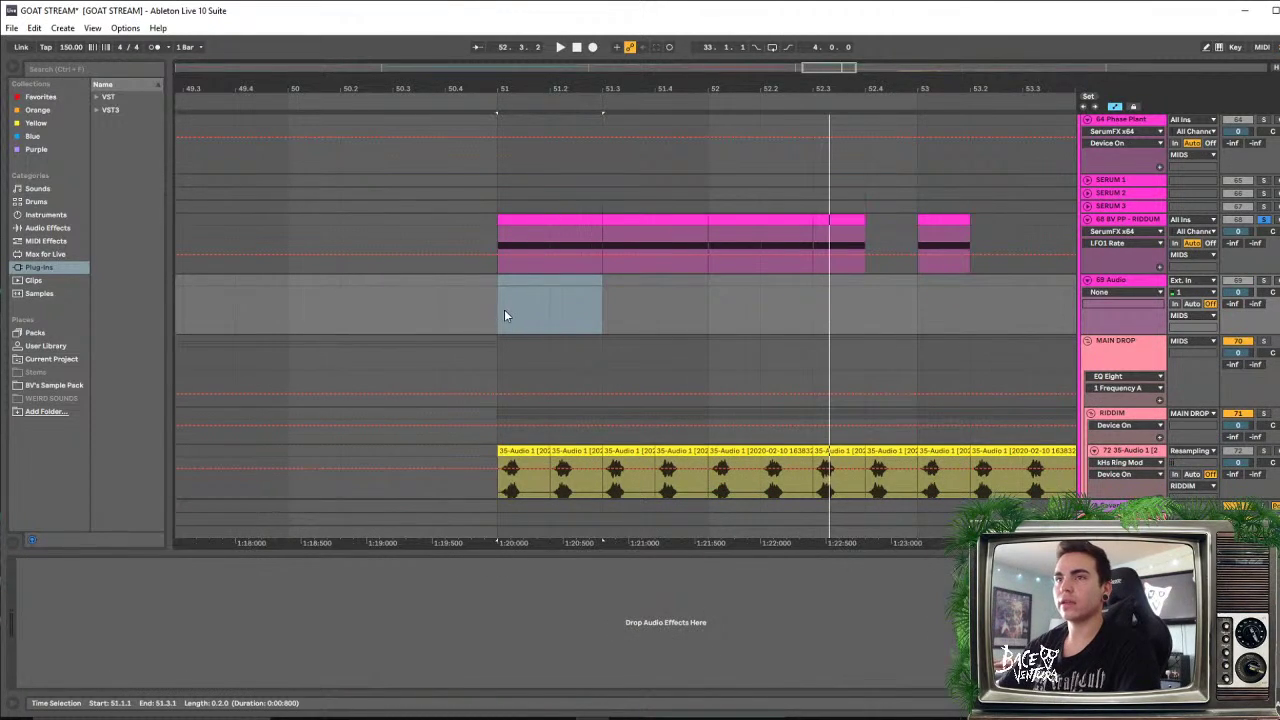
left_click(1157, 286)
left_click(1124, 216)
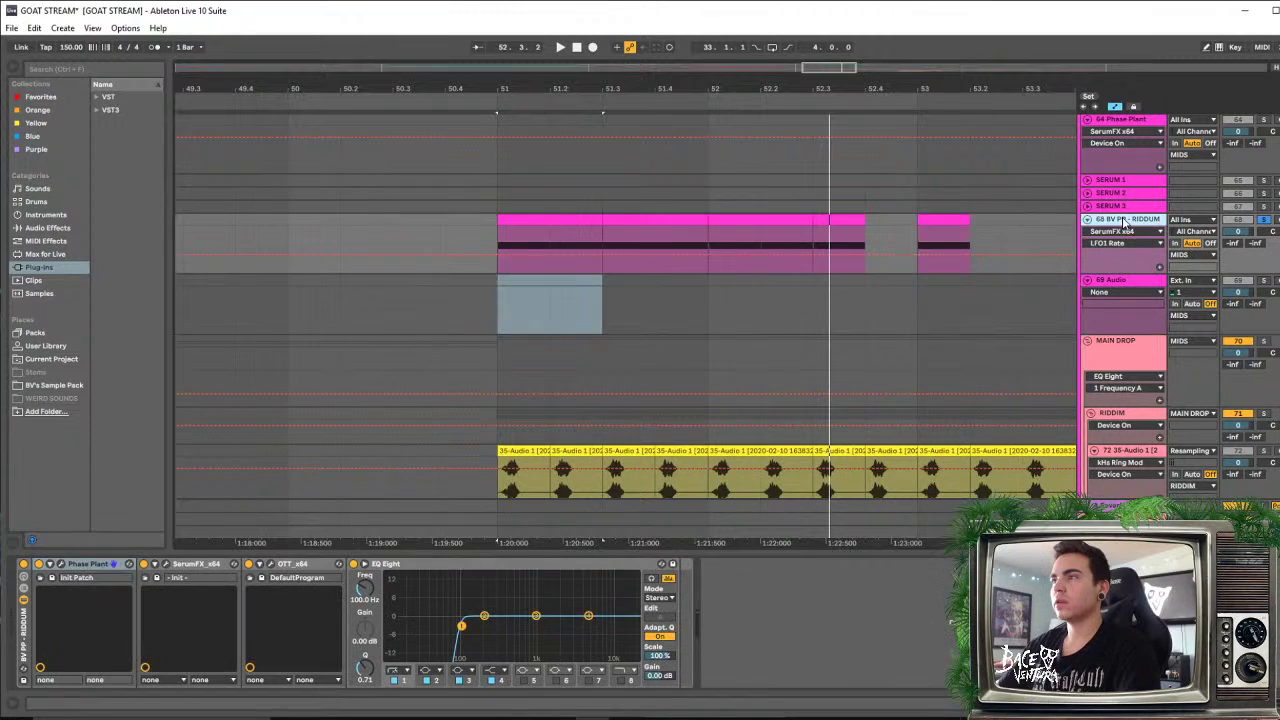
left_click(1141, 283)
left_click(1133, 224)
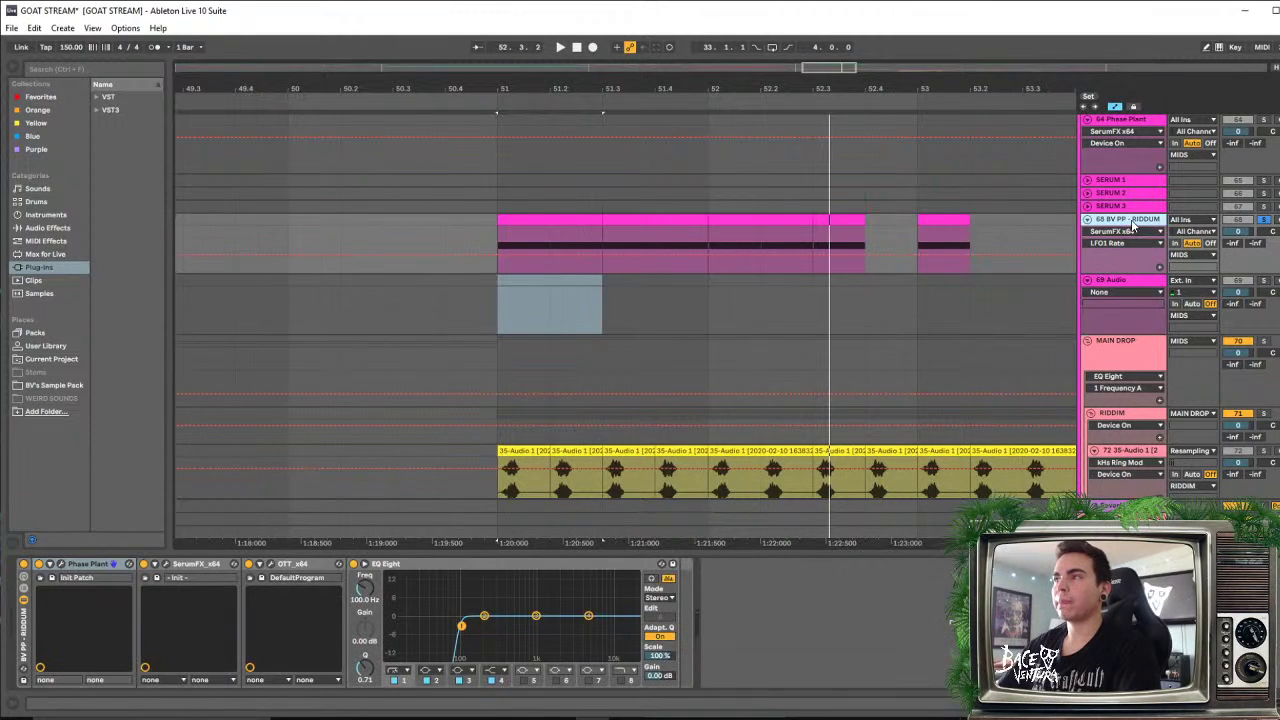
Compare BV PP - RIDDUM from bar 51 with OTT off and on, and leave OTT switched off
left_click(249, 564)
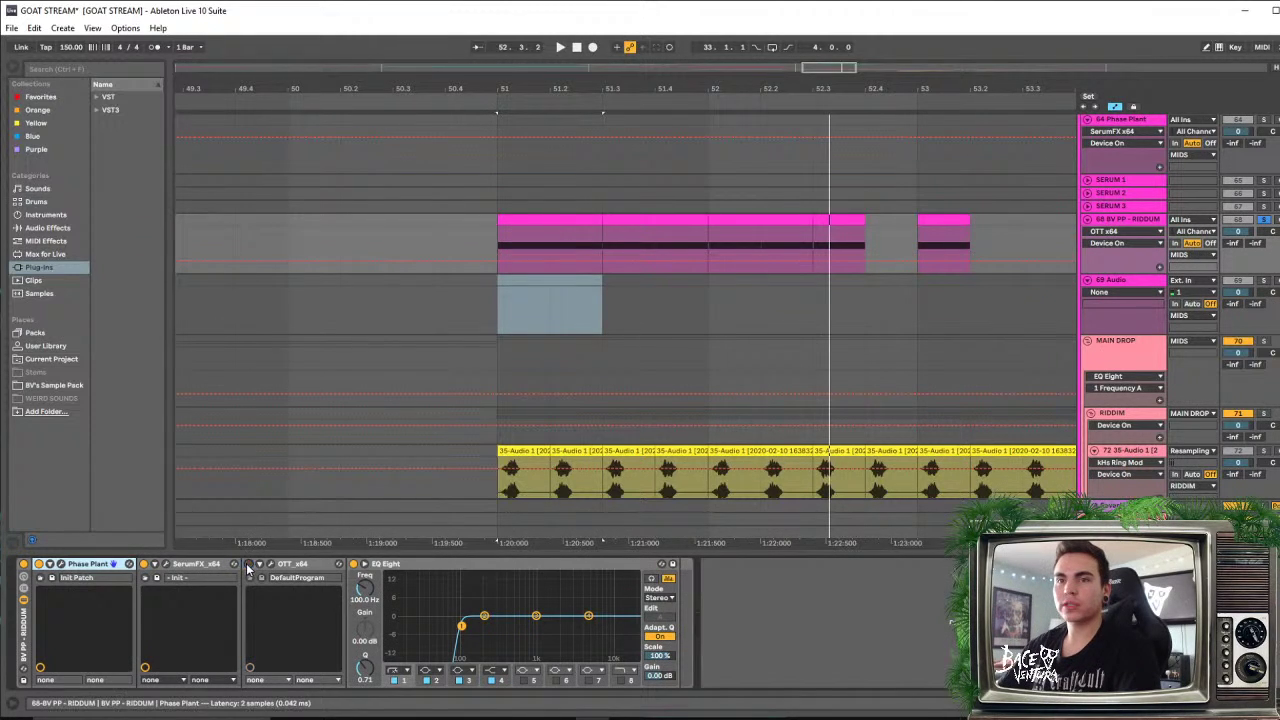
left_click(553, 244)
key("space")
left_click(551, 221)
key("space")
key("space")
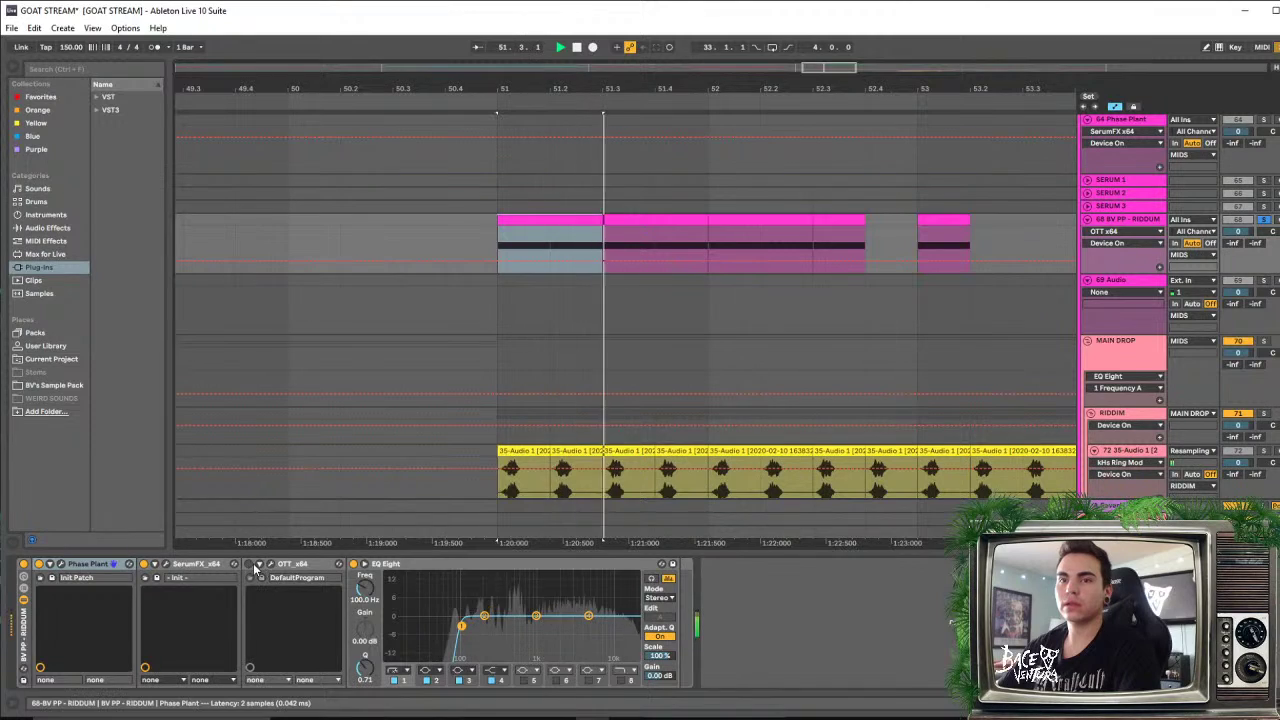
left_click(249, 564)
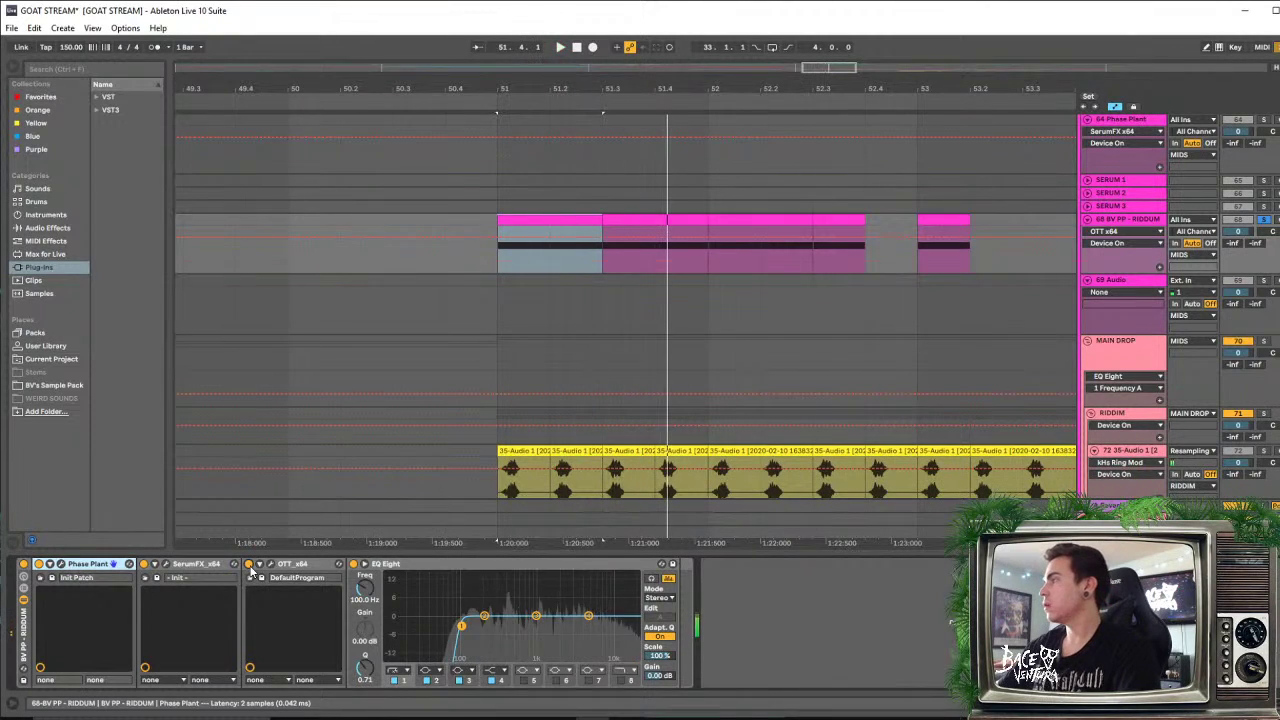
left_click(249, 565)
Set audio track 69's input to Resampling and record the soloed BV PP - RIDDUM sound onto it from bar 51
left_click(480, 302)
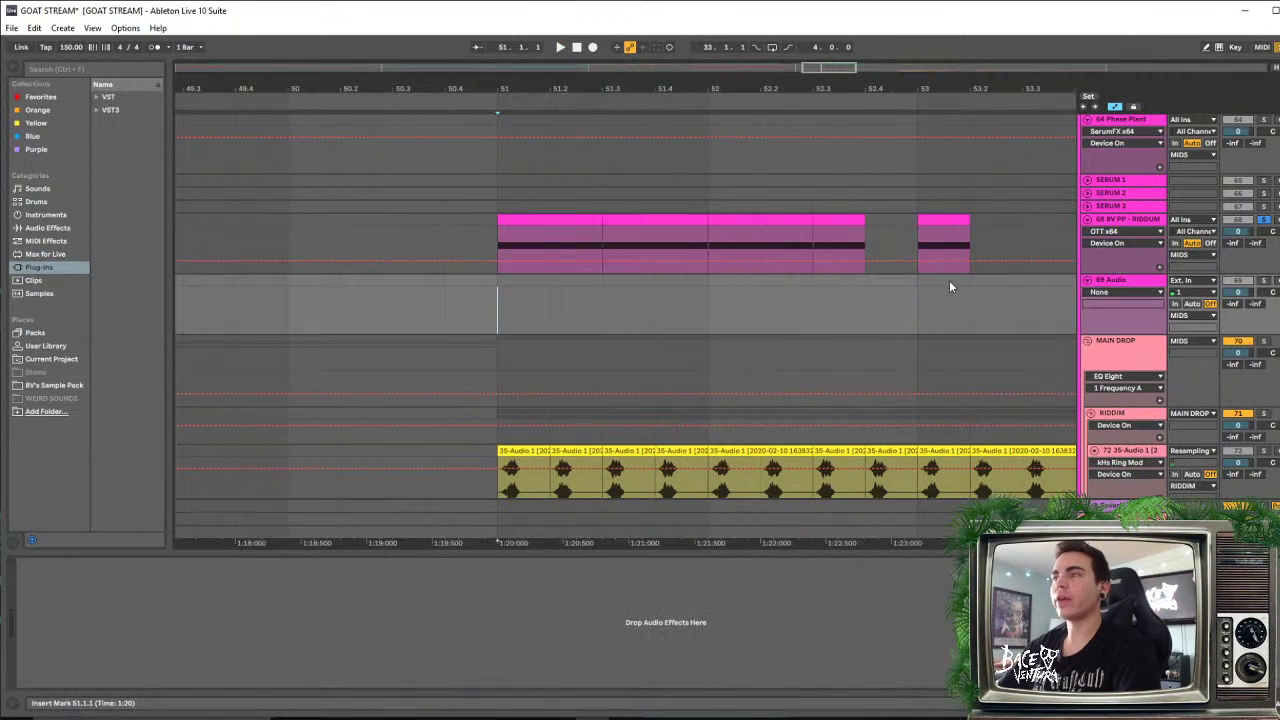
scroll(818, 298, "down", 2)
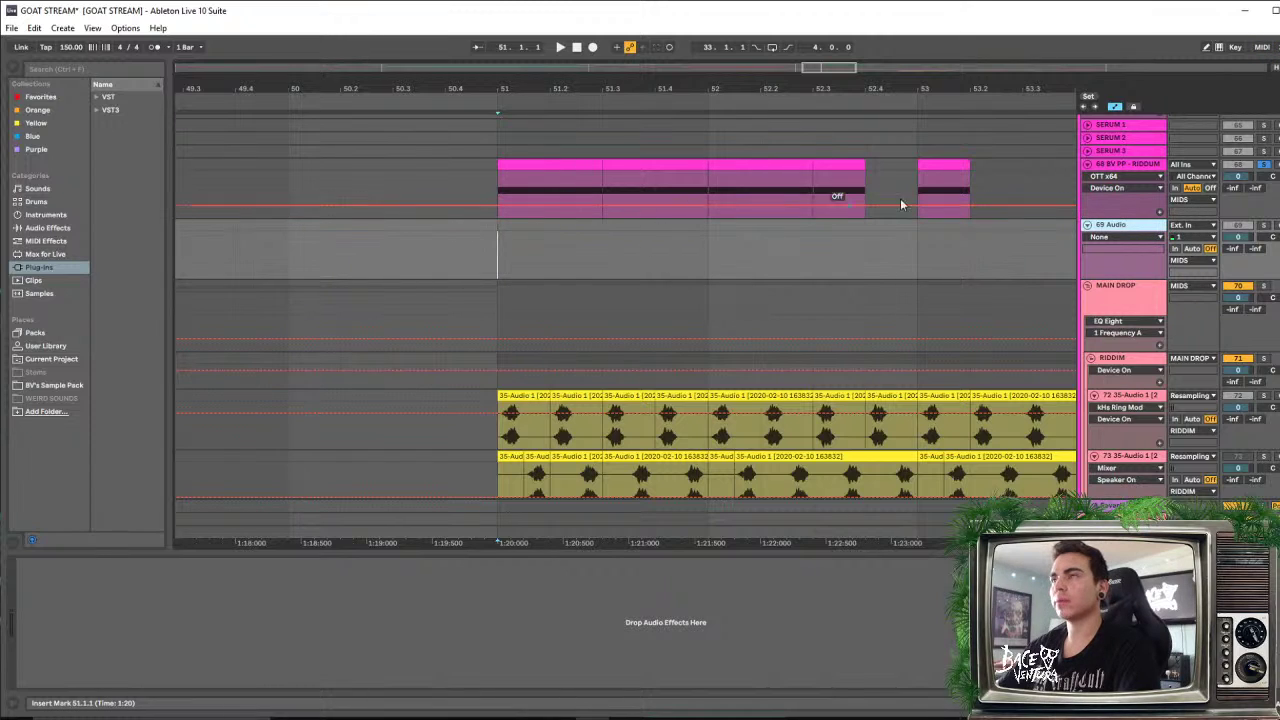
left_click(1110, 165)
left_click(1110, 228)
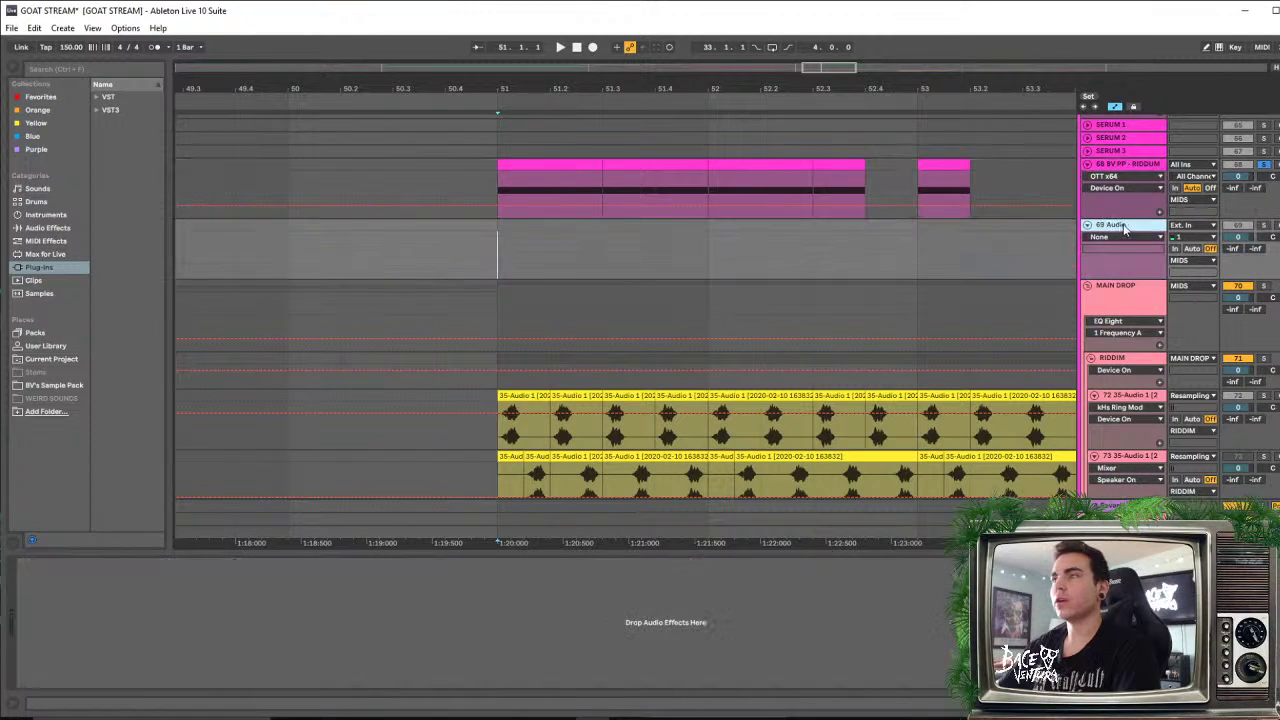
left_click(1192, 226)
left_click(962, 255)
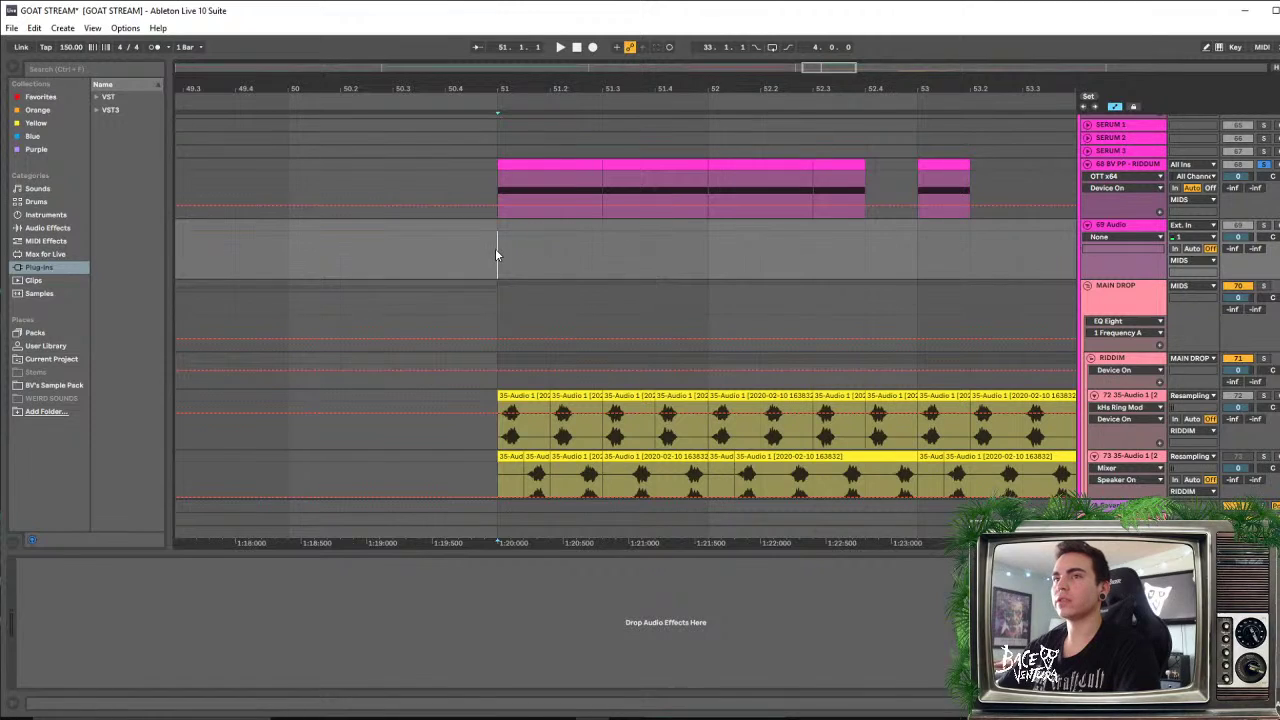
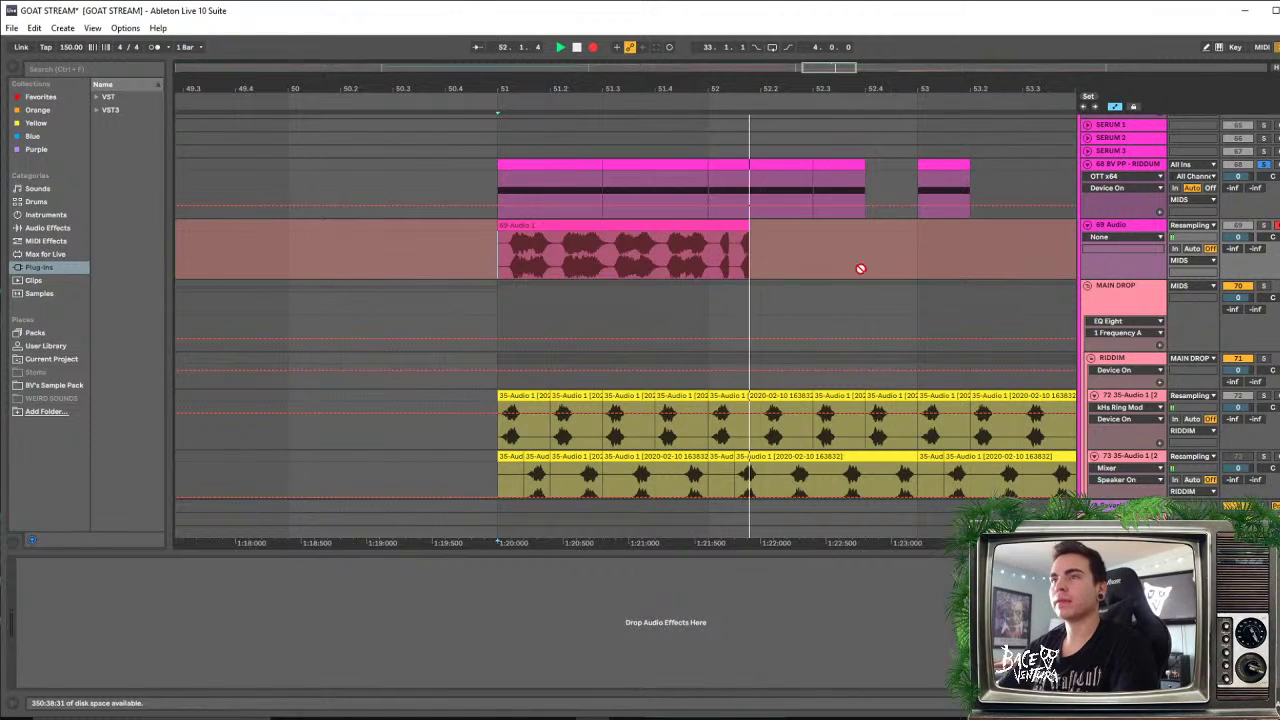
key("space")
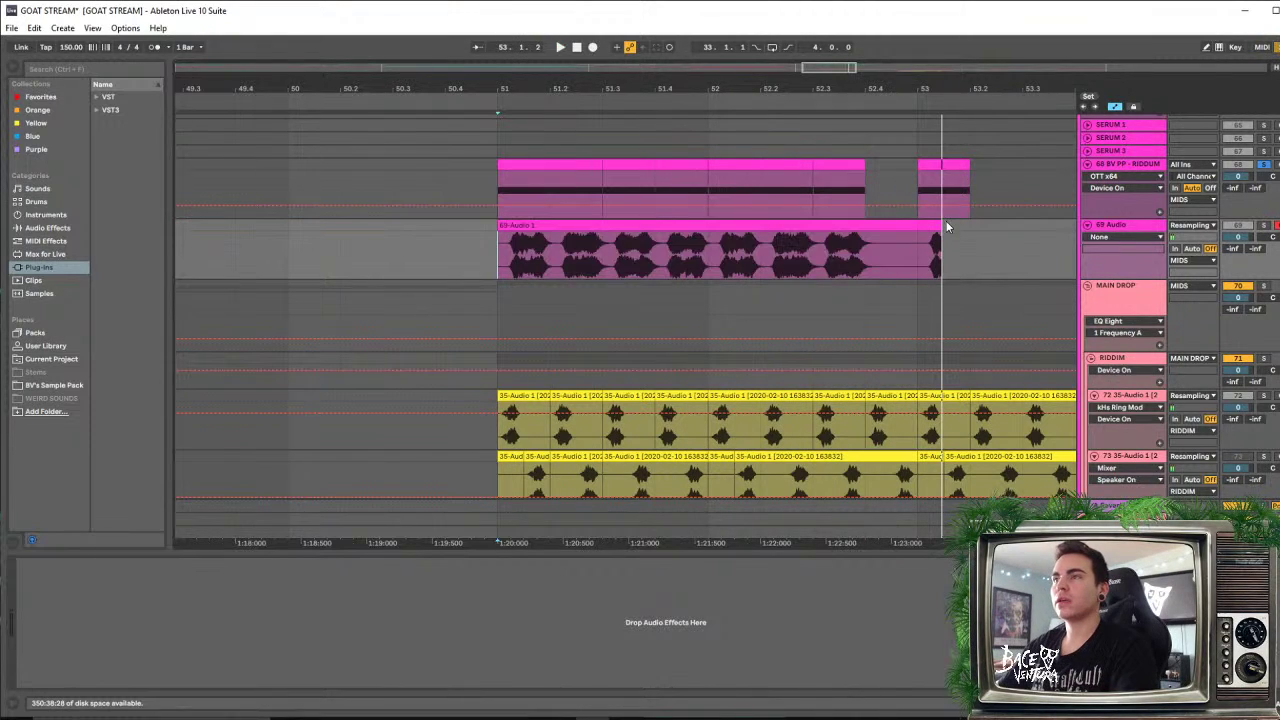
Trim the recorded audio clip to end at 52.4, then unsolo and mute the BV PP - RIDDUM track
left_click_drag(942, 228, 865, 228)
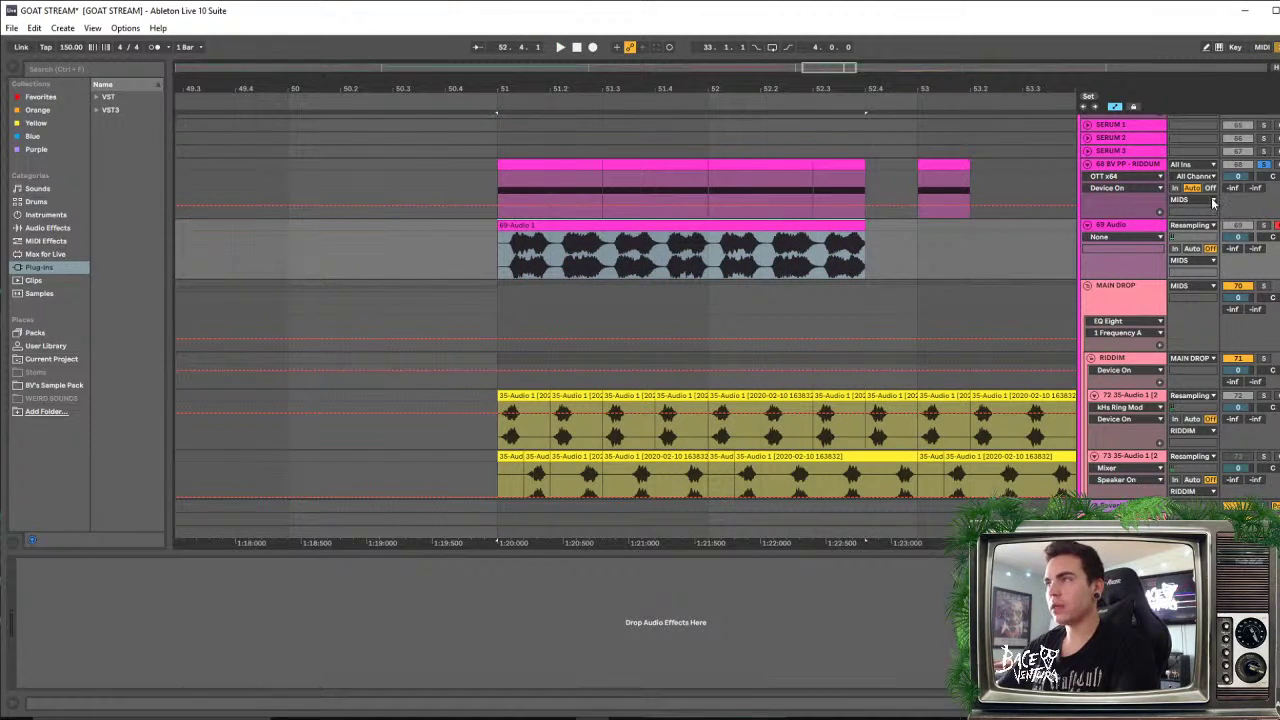
left_click(1262, 165)
left_click(1240, 165)
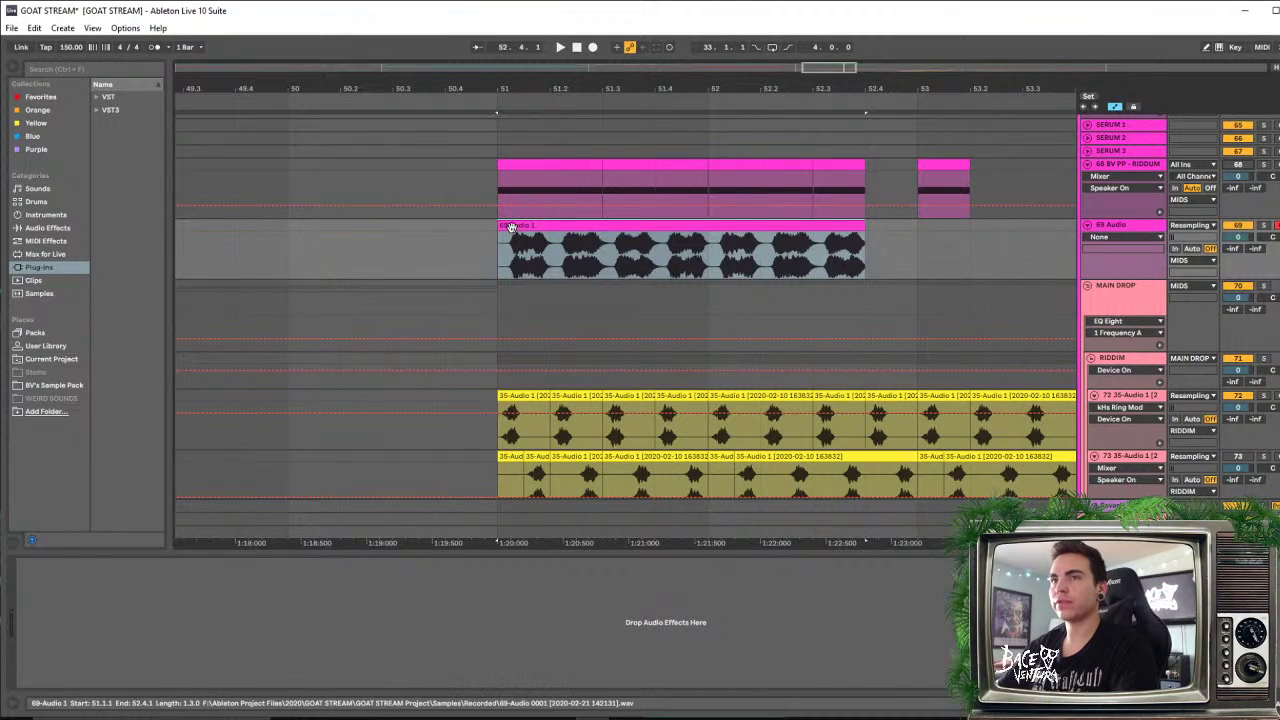
Solo audio track 69, play its recorded clip from 51.2, and set the start position to bar 51
left_click_drag(615, 92, 560, 115)
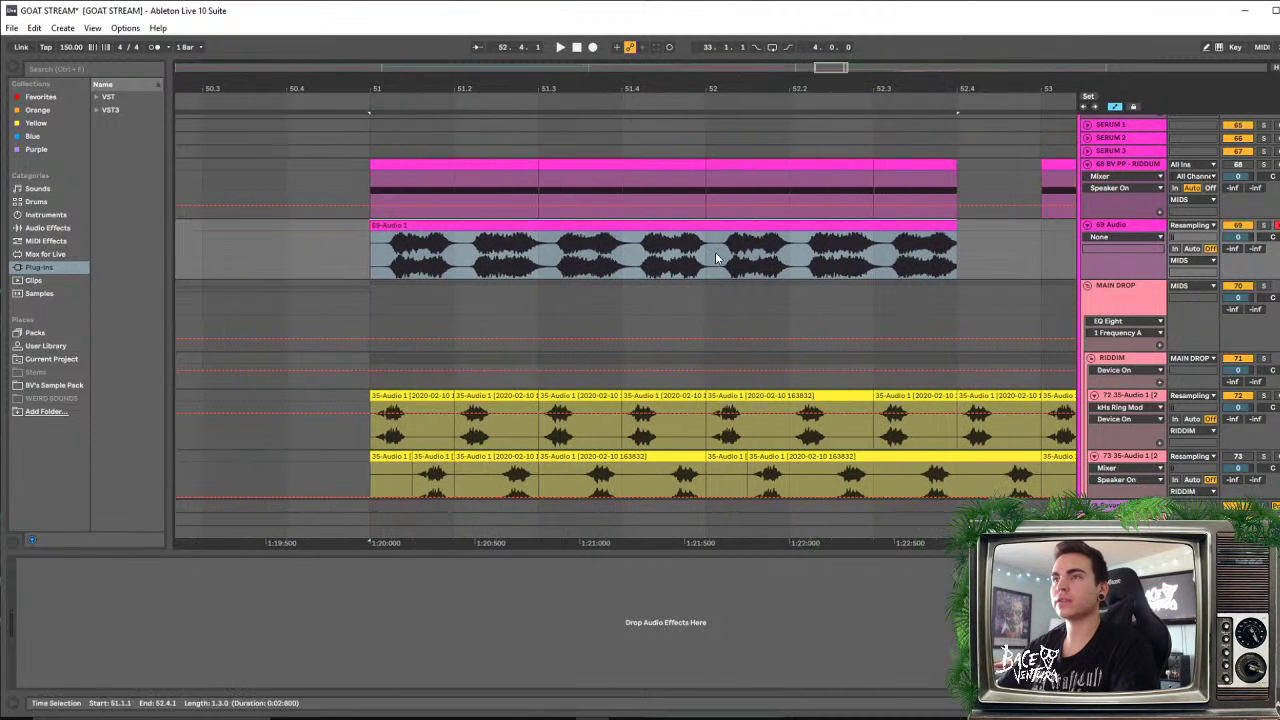
left_click(454, 252)
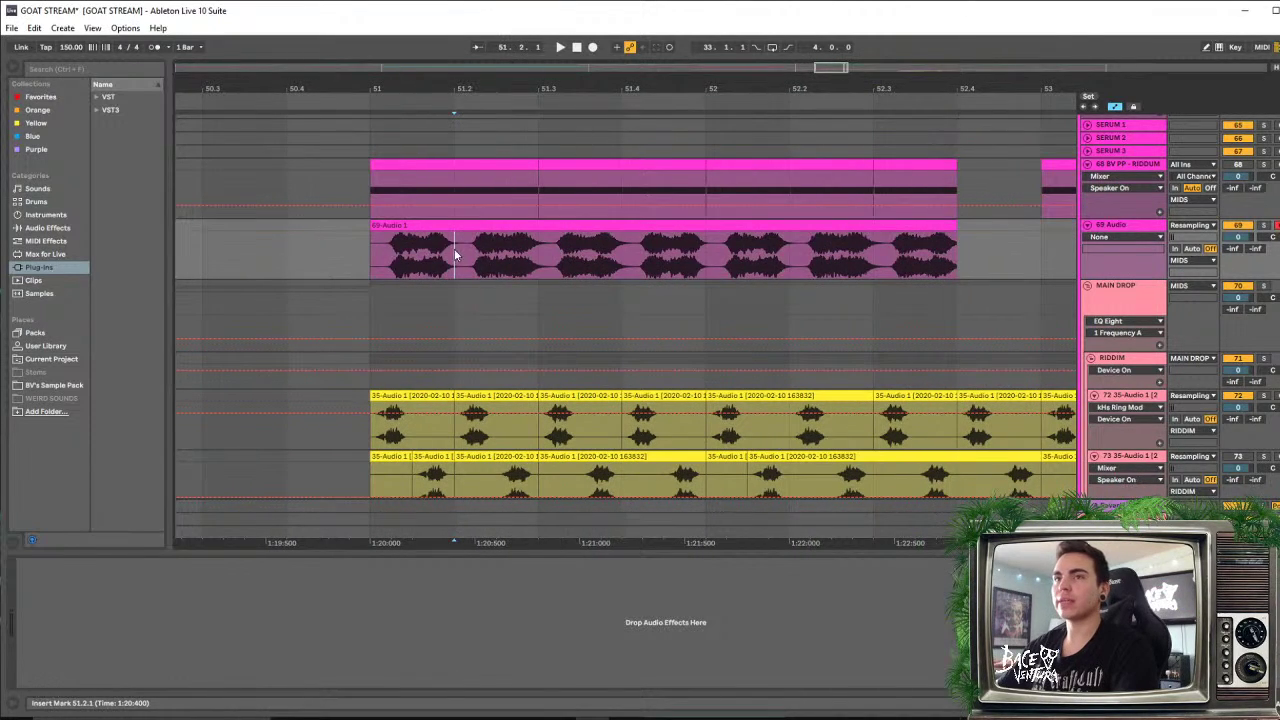
left_click(1263, 225)
key("space")
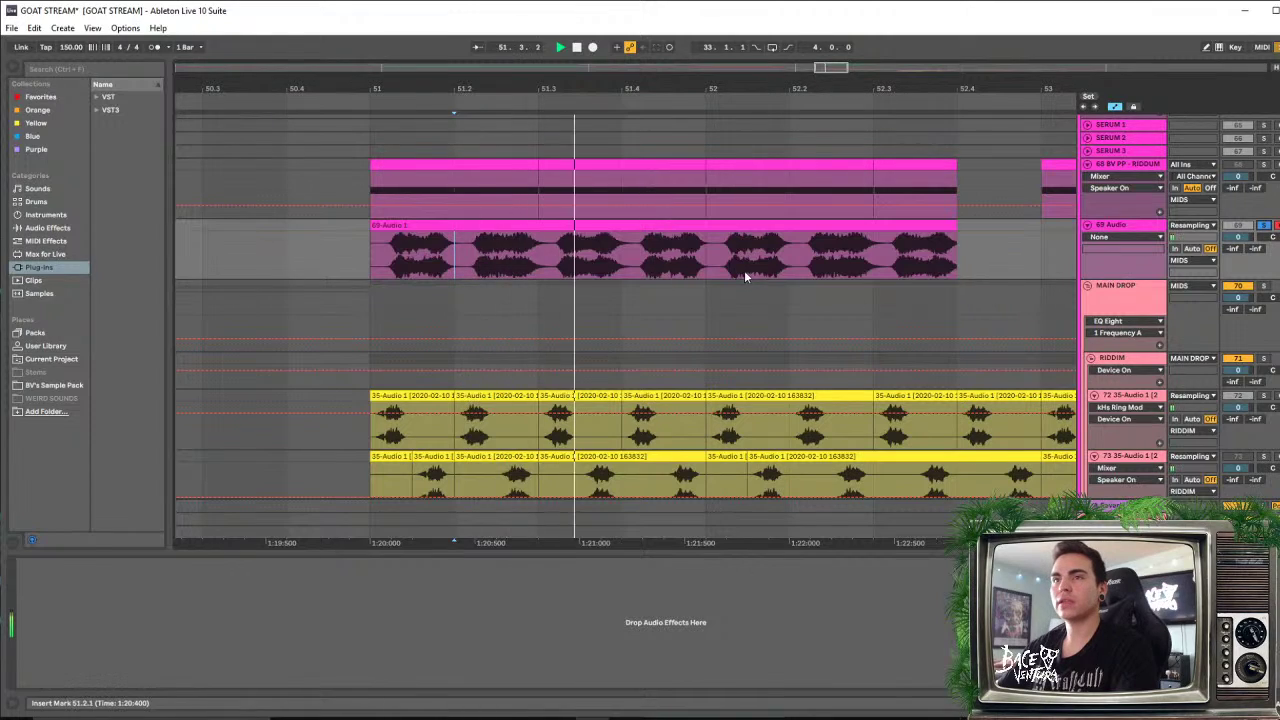
left_click(380, 263)
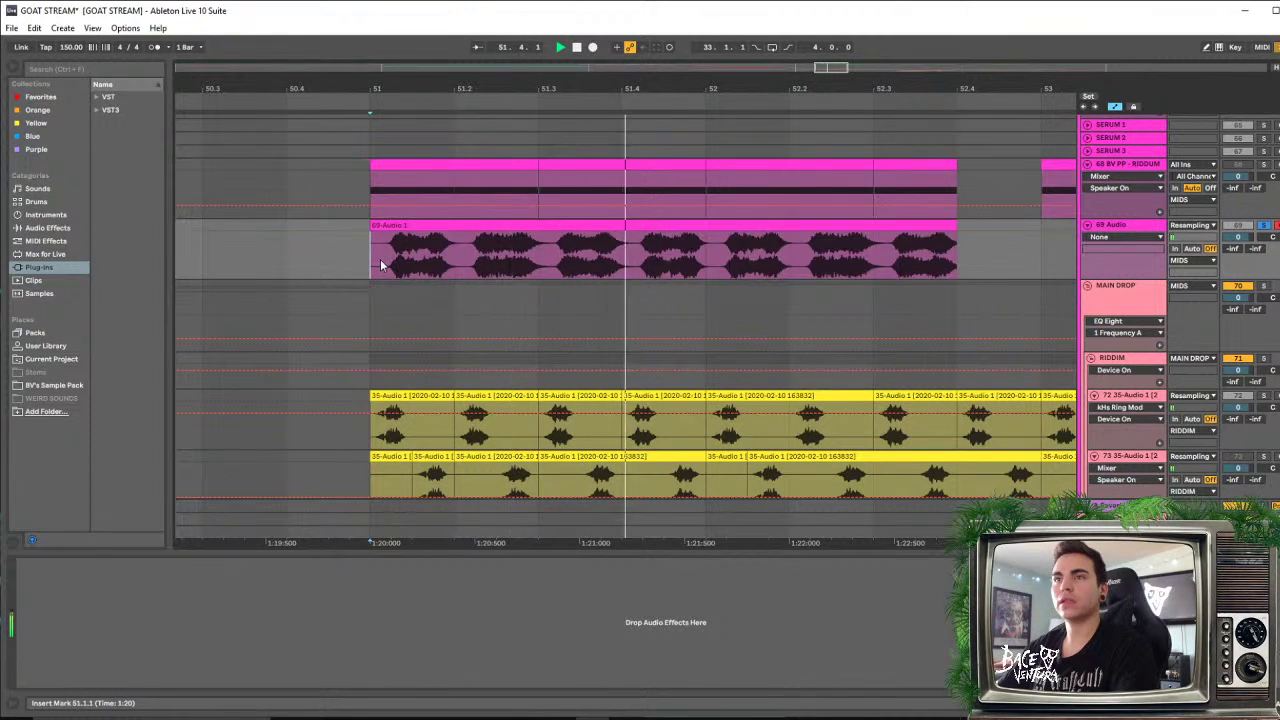
Delete the part of audio track 69's recorded clip between bar 52 and 52.4
left_click(571, 256)
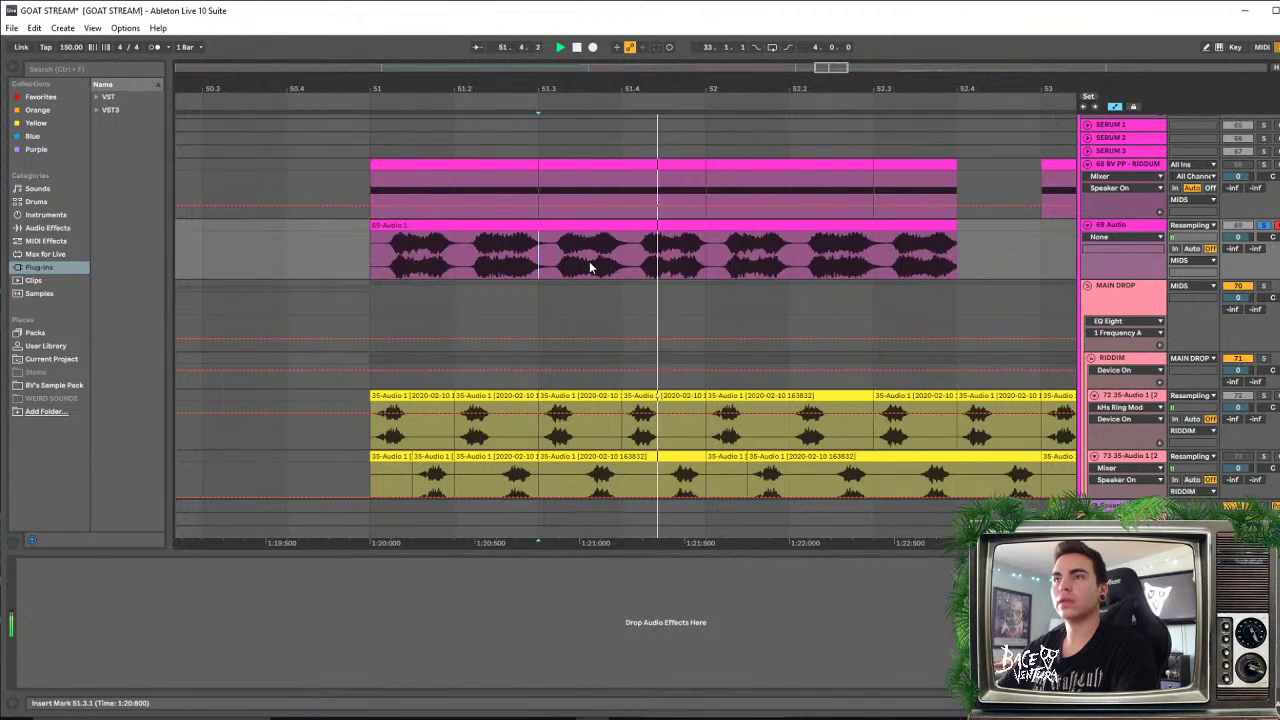
left_click_drag(710, 252, 972, 221)
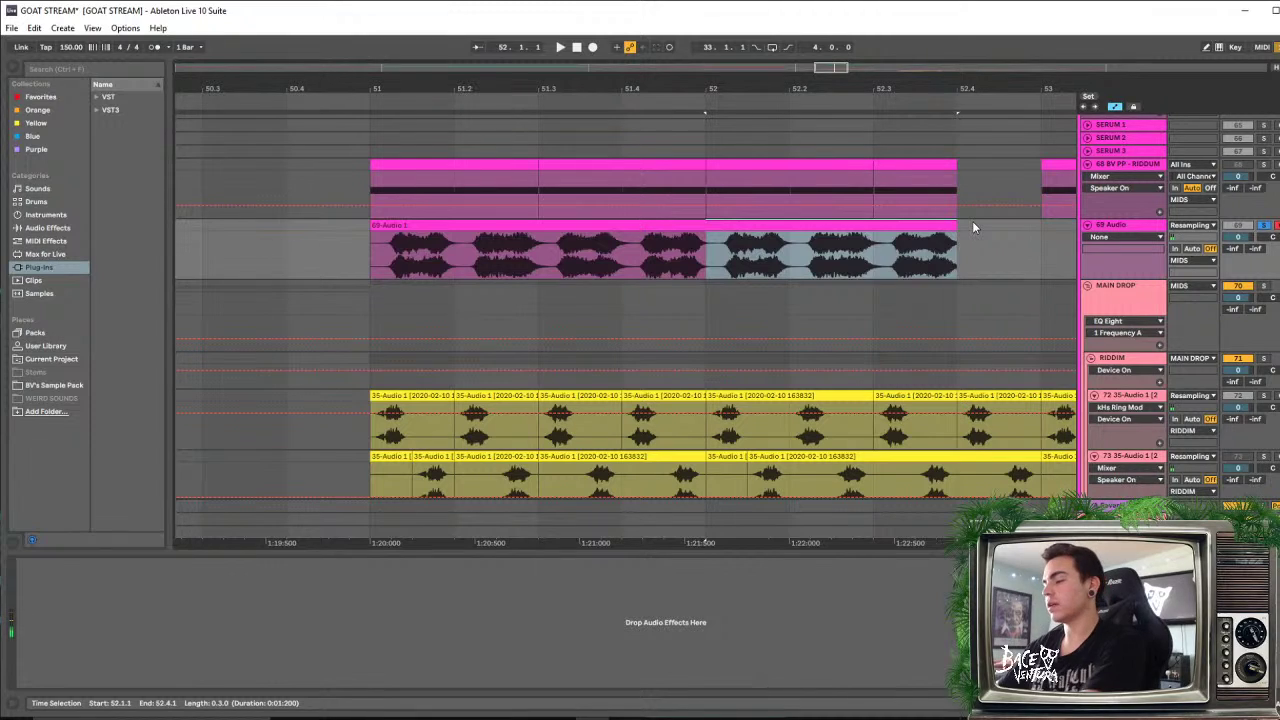
key("Delete")
Audition the shortened clip on audio track 69 repeatedly from bar 51 to examine its individual hits
left_click(527, 240)
key("space")
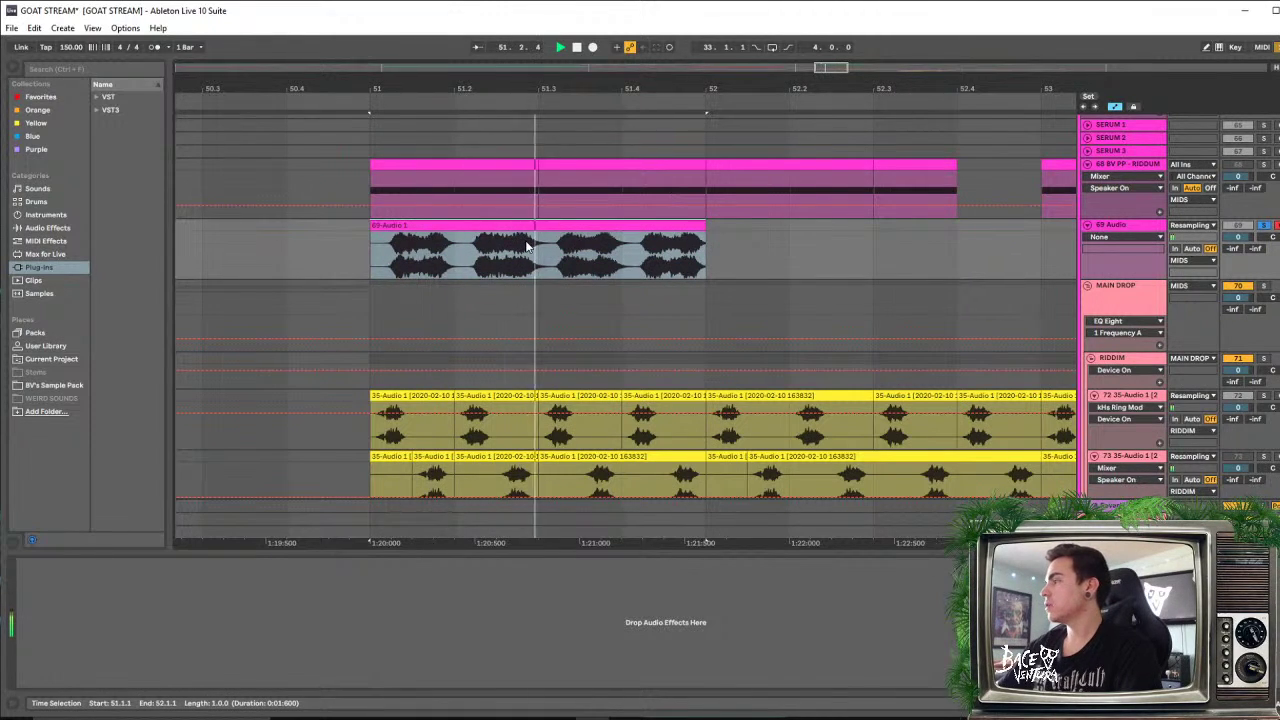
key("space")
key("space")
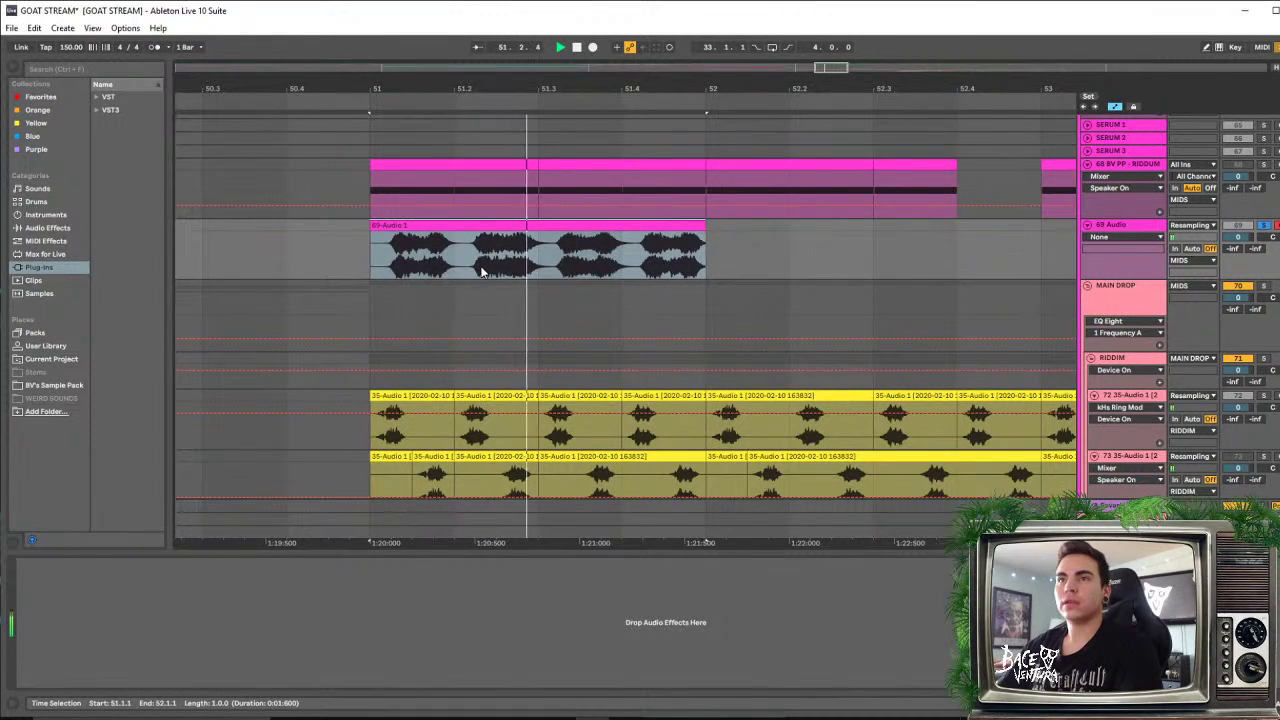
key("space")
left_click(373, 255)
key("space")
key("space")
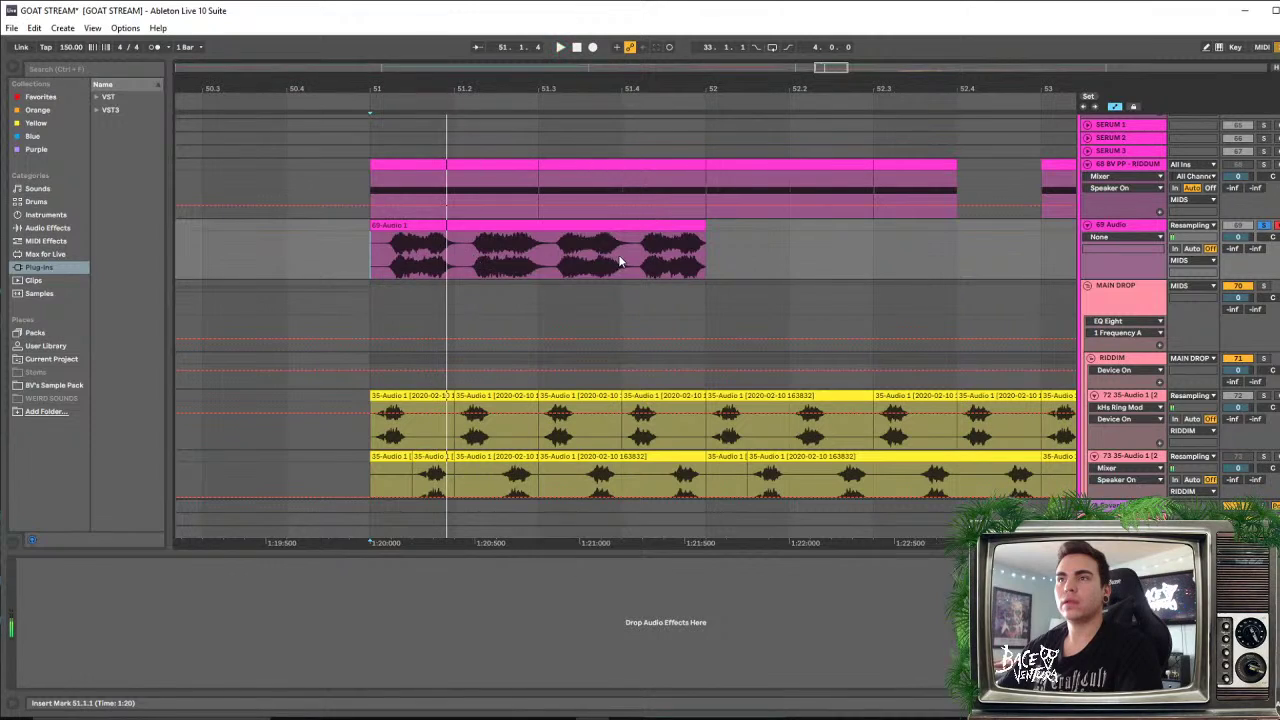
left_click(621, 257)
key("space")
key("space")
key("space")
left_click(373, 259)
key("space")
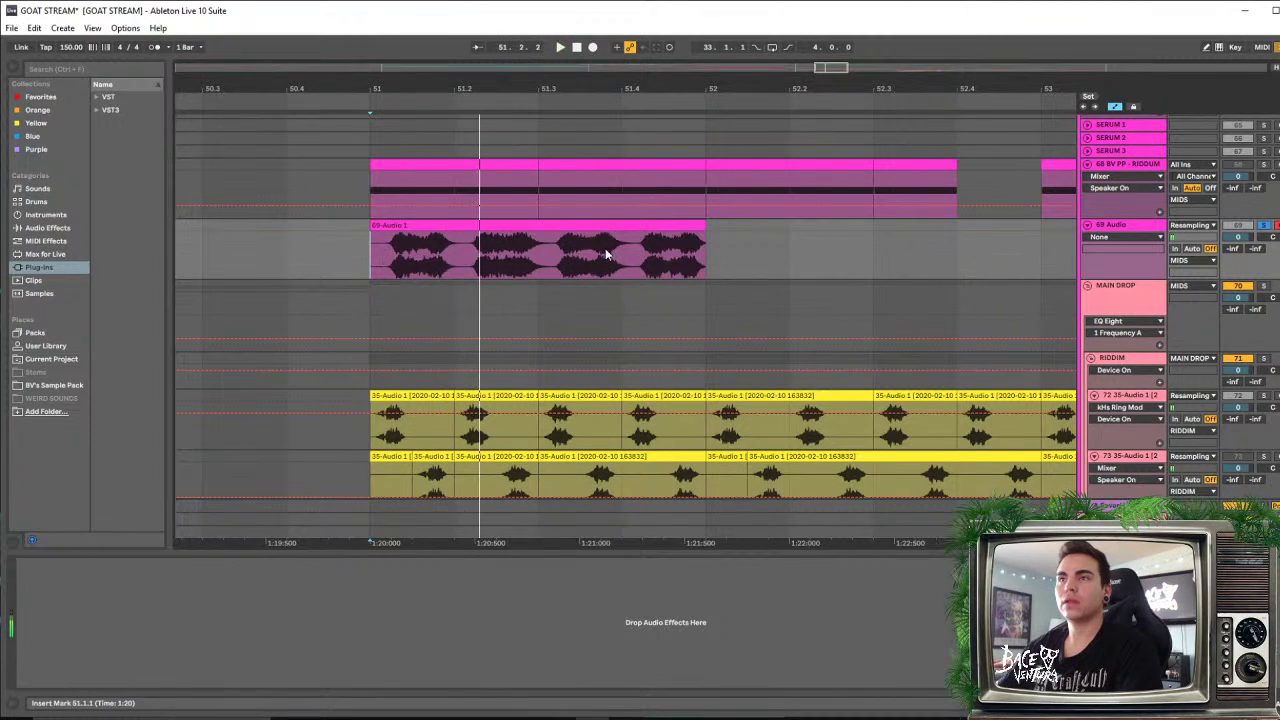
key("space")
Split off and deactivate the section of audio track 69's clip from 51.2 to 52, and move it back to bar 50
left_click_drag(453, 256, 716, 227)
key("0")
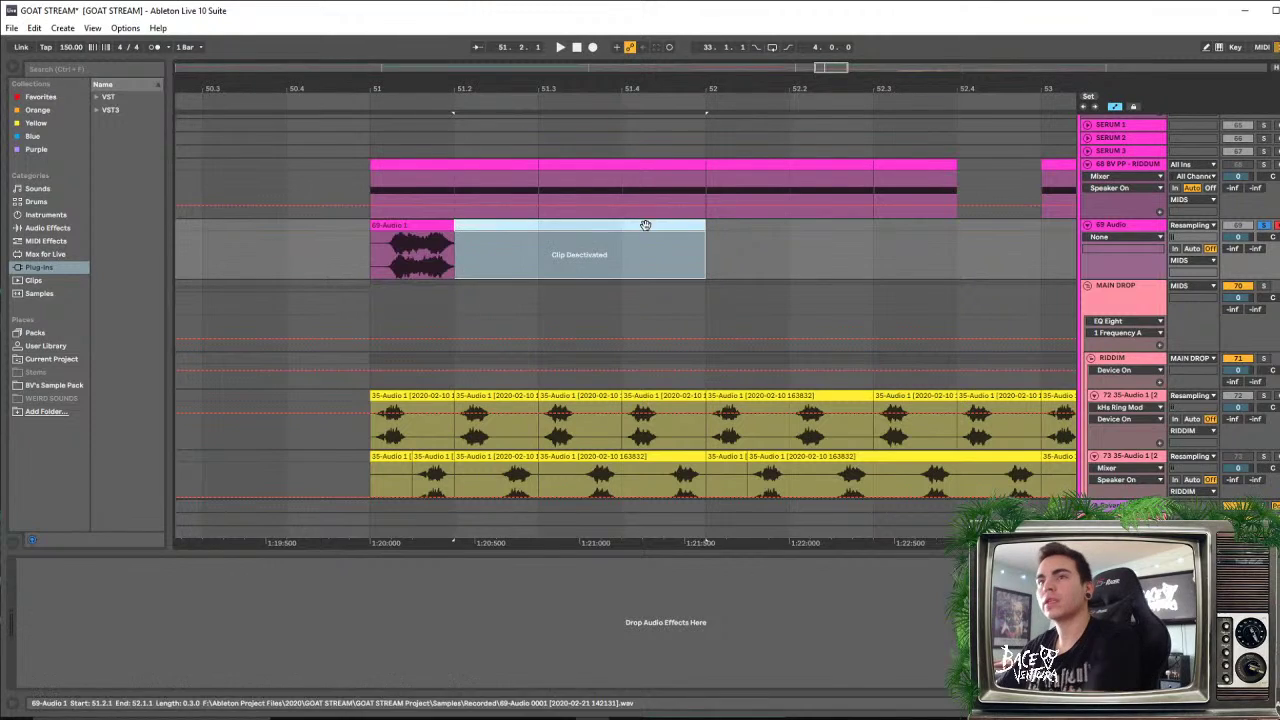
left_click_drag(661, 91, 846, 70)
left_click_drag(762, 225, 469, 231)
Audition the remaining one-beat clip at bar 51 and duplicate it twice on audio track 69, up to 51.4
left_click(666, 225)
key("space")
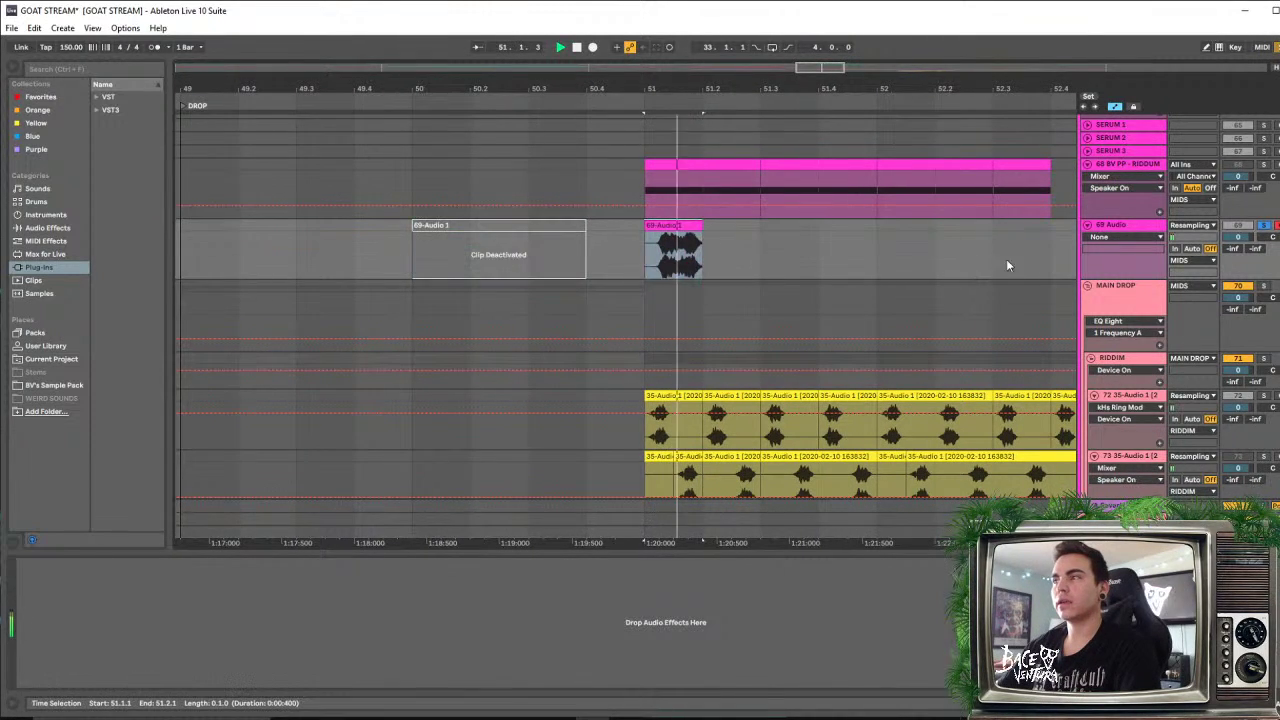
key("space")
key("space")
key("space")
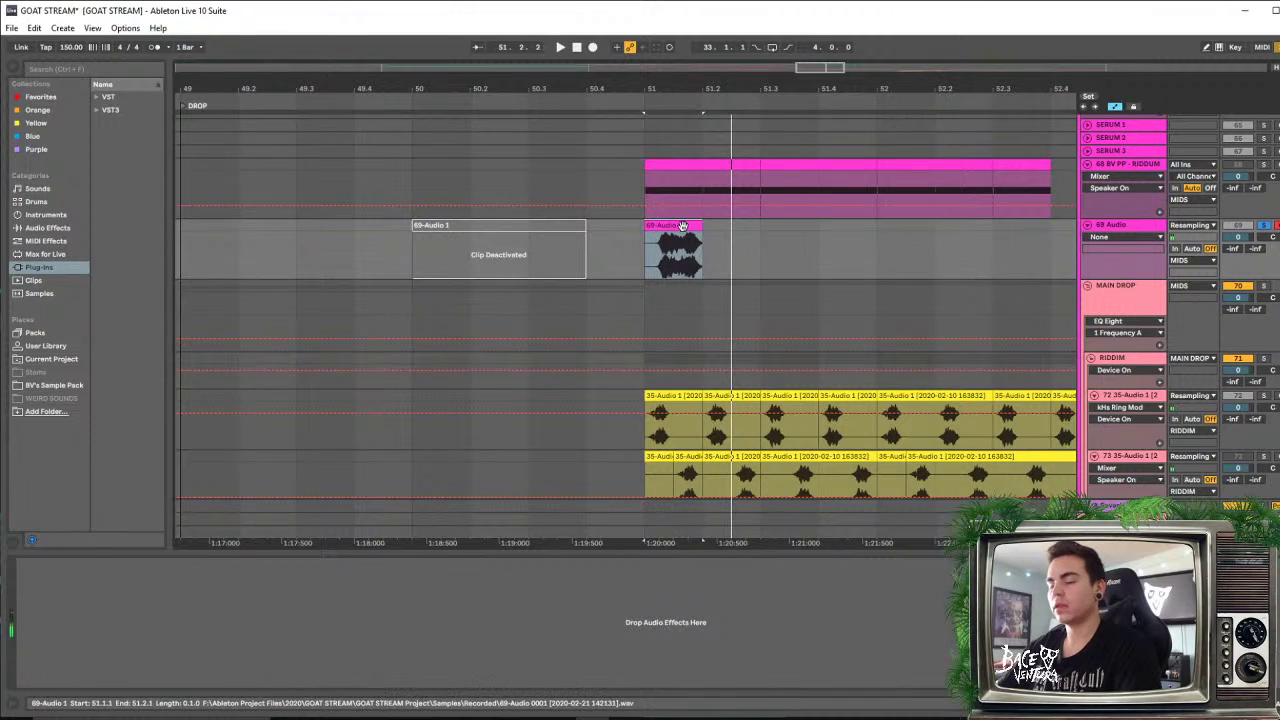
key("ctrl+d")
key("ctrl+d")
Play the repeated hits with the MAIN DROP group also soloed, and lower audio track 69's volume to -8.1 dB
key("space")
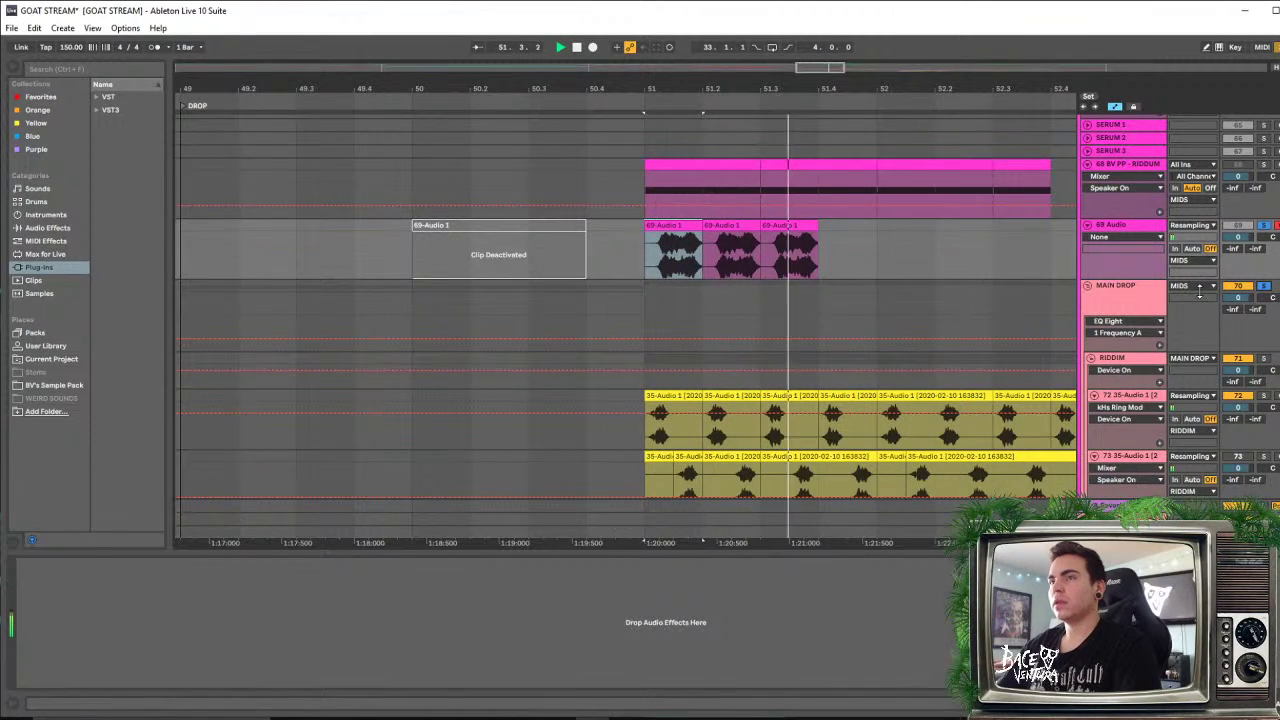
scroll(800, 307, "down", 3)
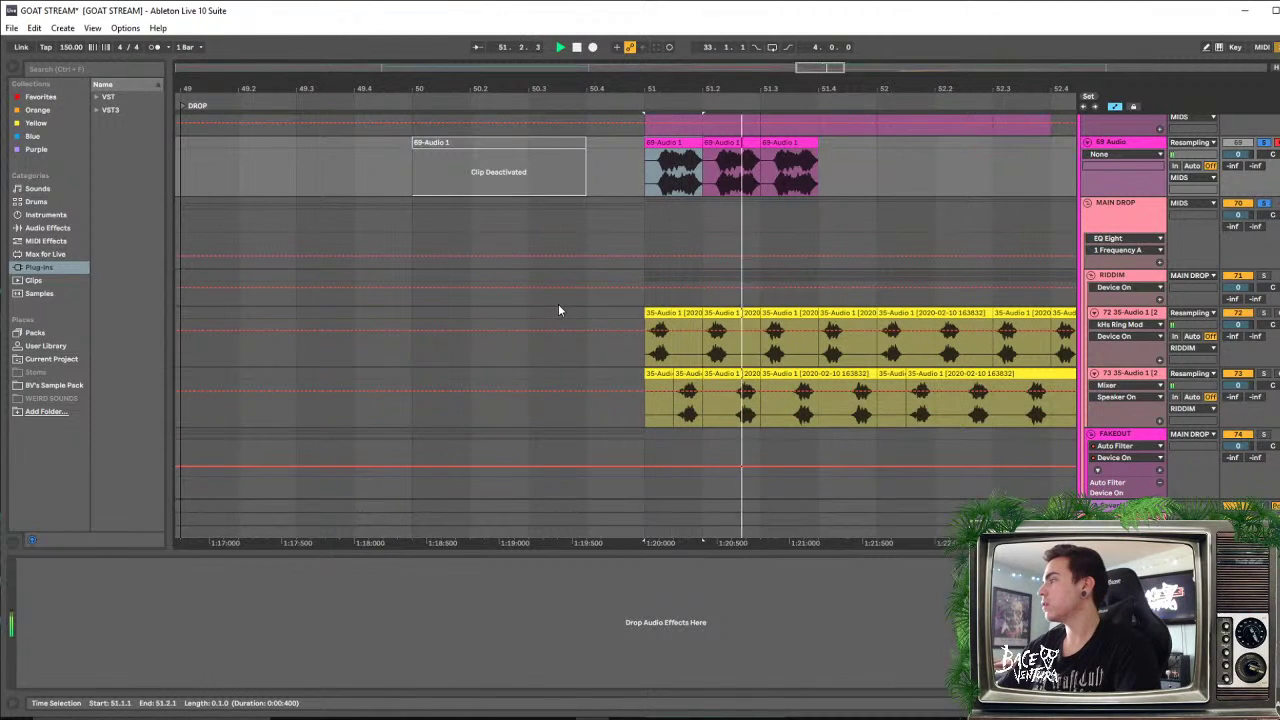
left_click_drag(719, 88, 636, 108)
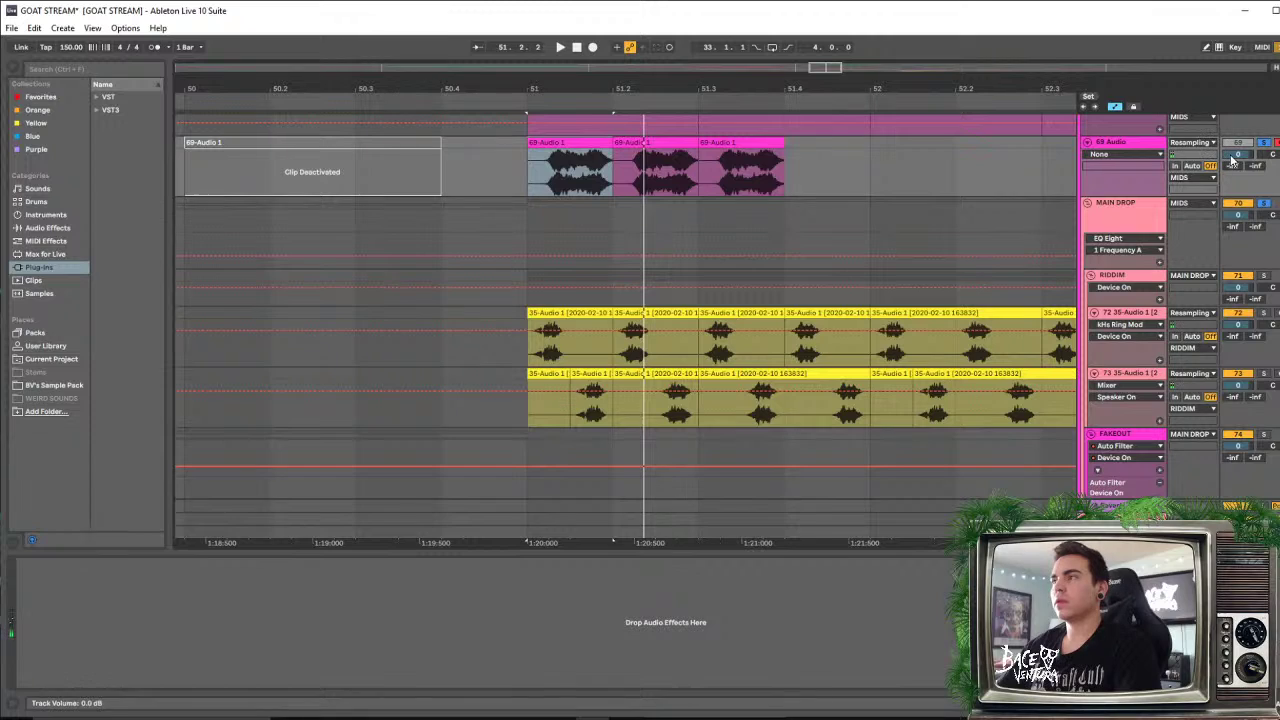
left_click_drag(1232, 160, 1232, 187)
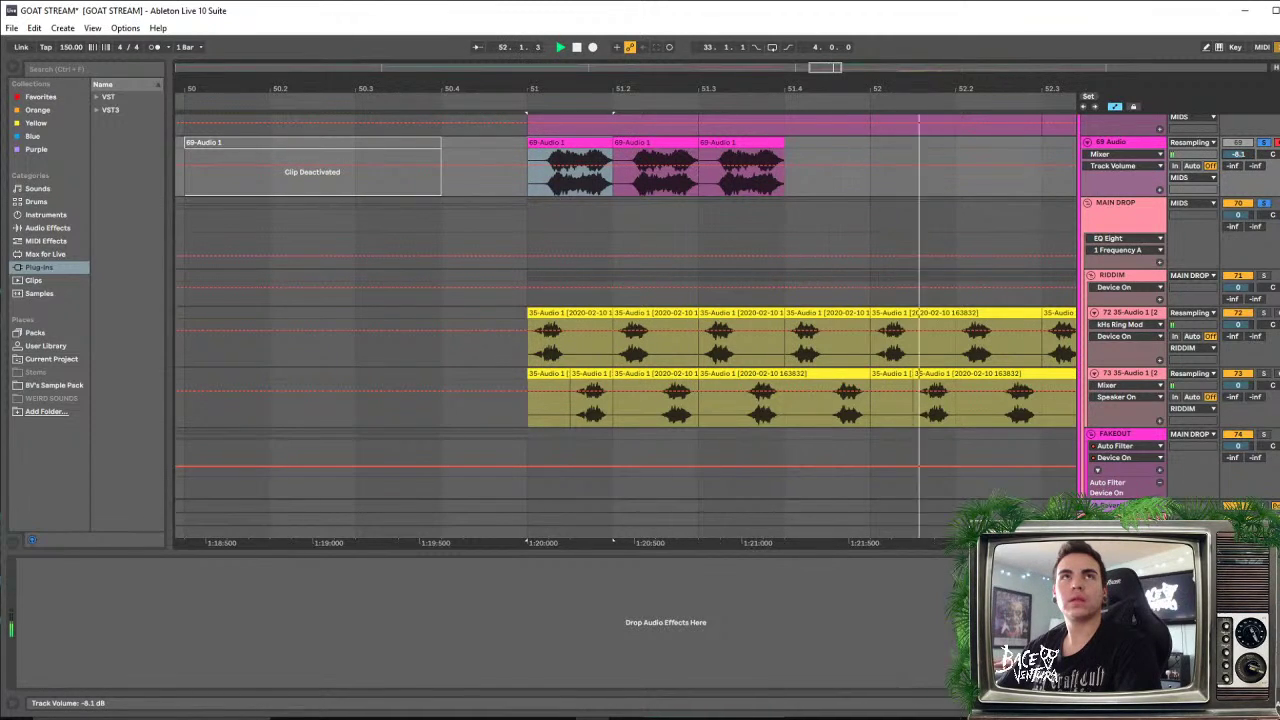
Duplicate the last one-beat clip on audio track 69 twice so the hits continue to 52.2
left_click(743, 146)
key("ctrl+d")
key("ctrl+d")
Deactivate the one-beat clips at bar 51 and bar 52 on audio track 69
left_click(600, 146)
key("space")
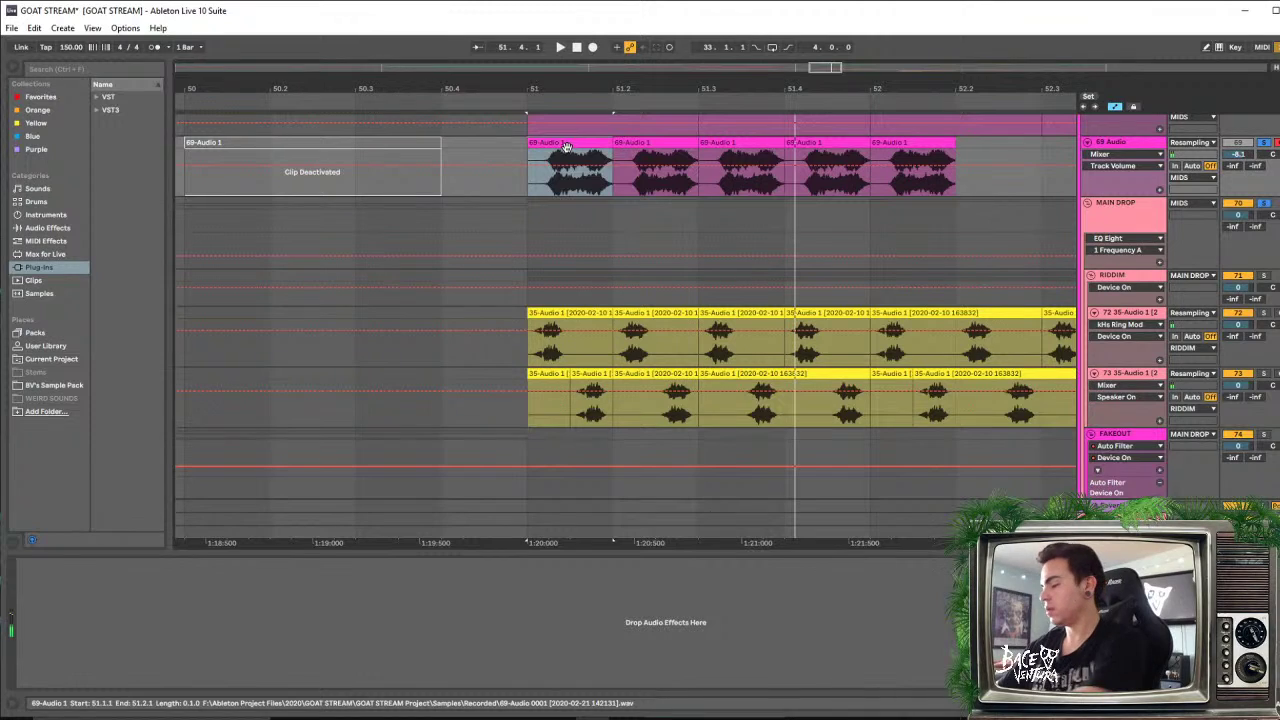
key("0")
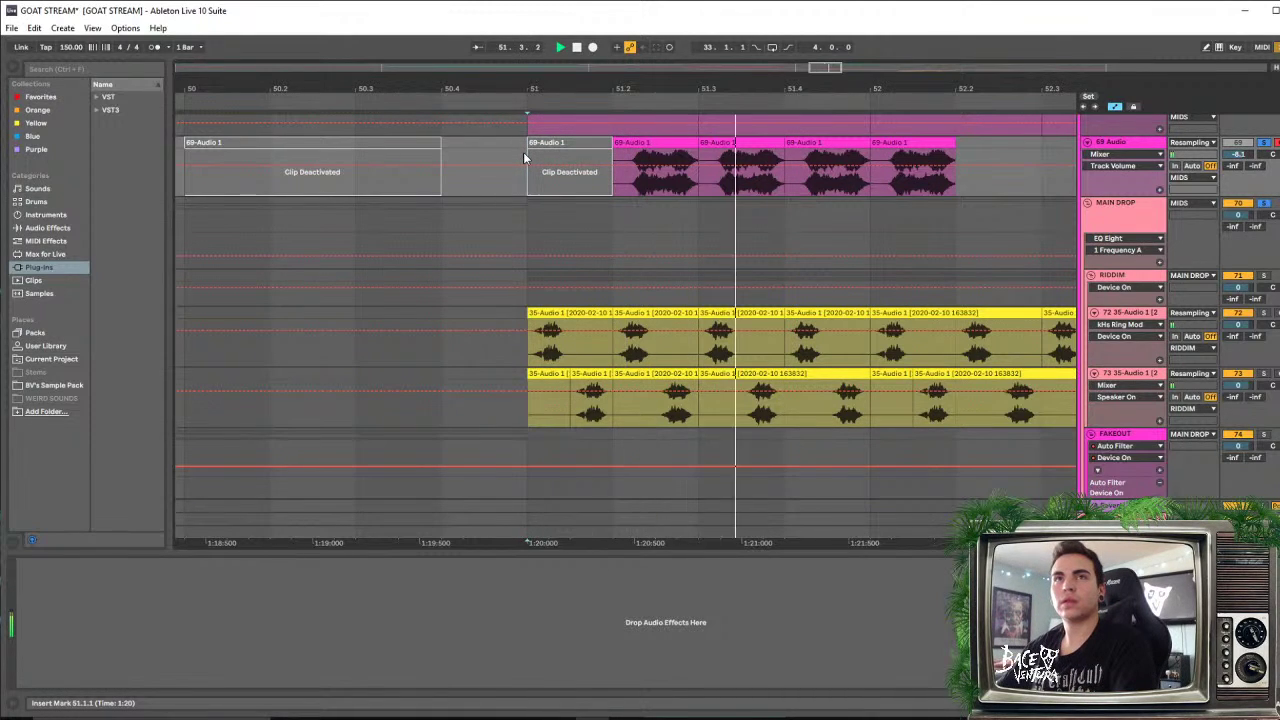
left_click(912, 145)
key("0")
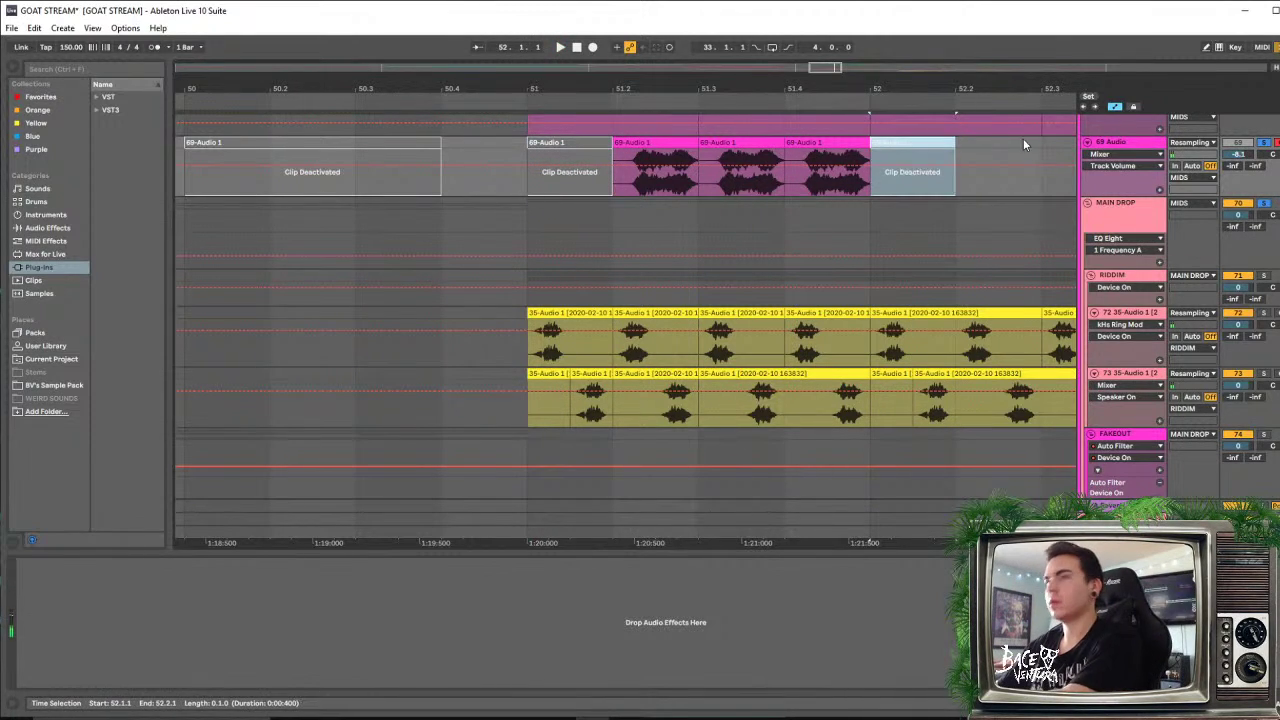
Copy the three active clips spanning 51.2 to 52 on audio track 69 to 52.2
left_click_drag(853, 84, 610, 48)
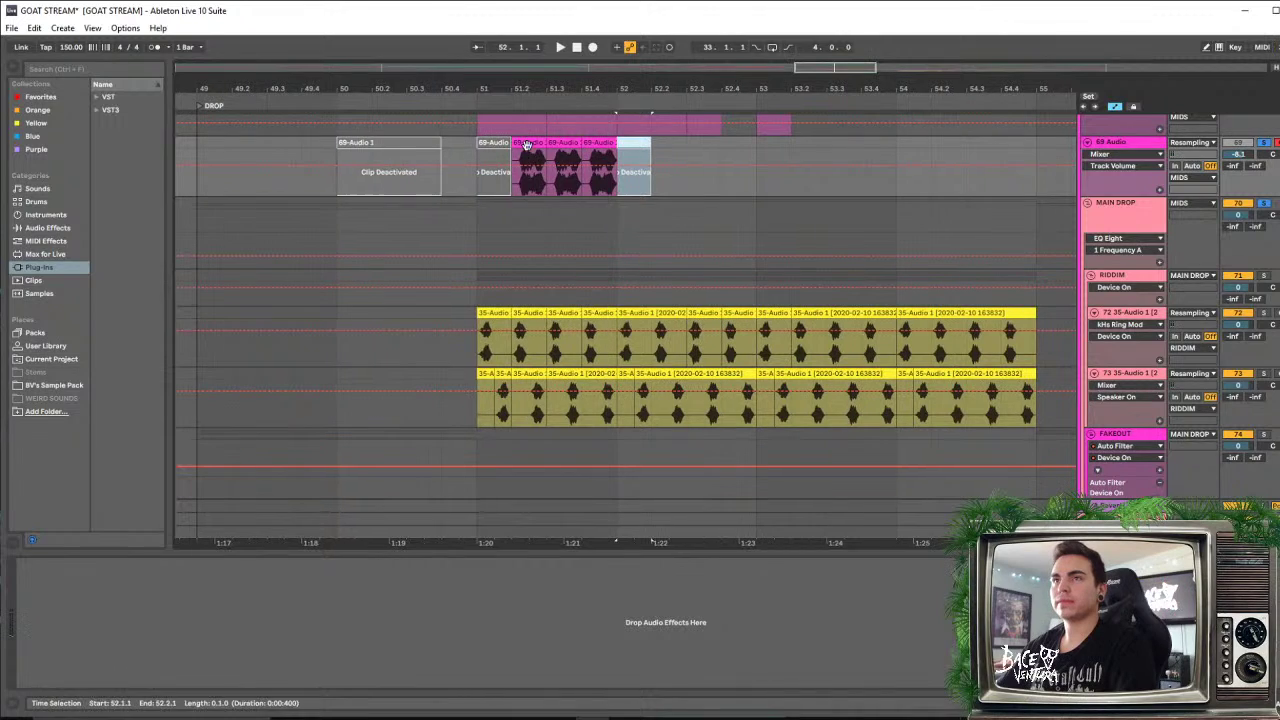
left_click(529, 145)
left_click(600, 145, "shift")
left_click_drag(535, 146, 675, 146)
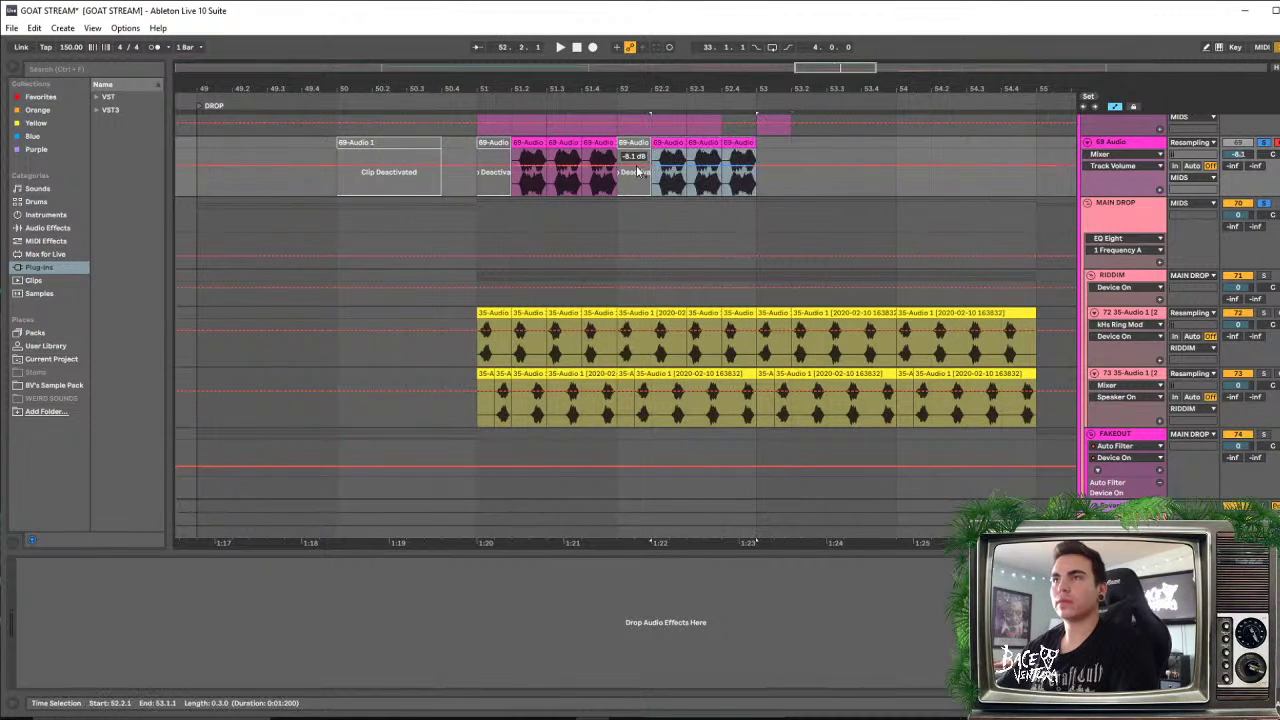
Play the pattern from bar 51 against the MAIN DROP sounds, and raise audio track 69's volume to -2.8 dB
key("space")
left_click(473, 178)
key("space")
key("space")
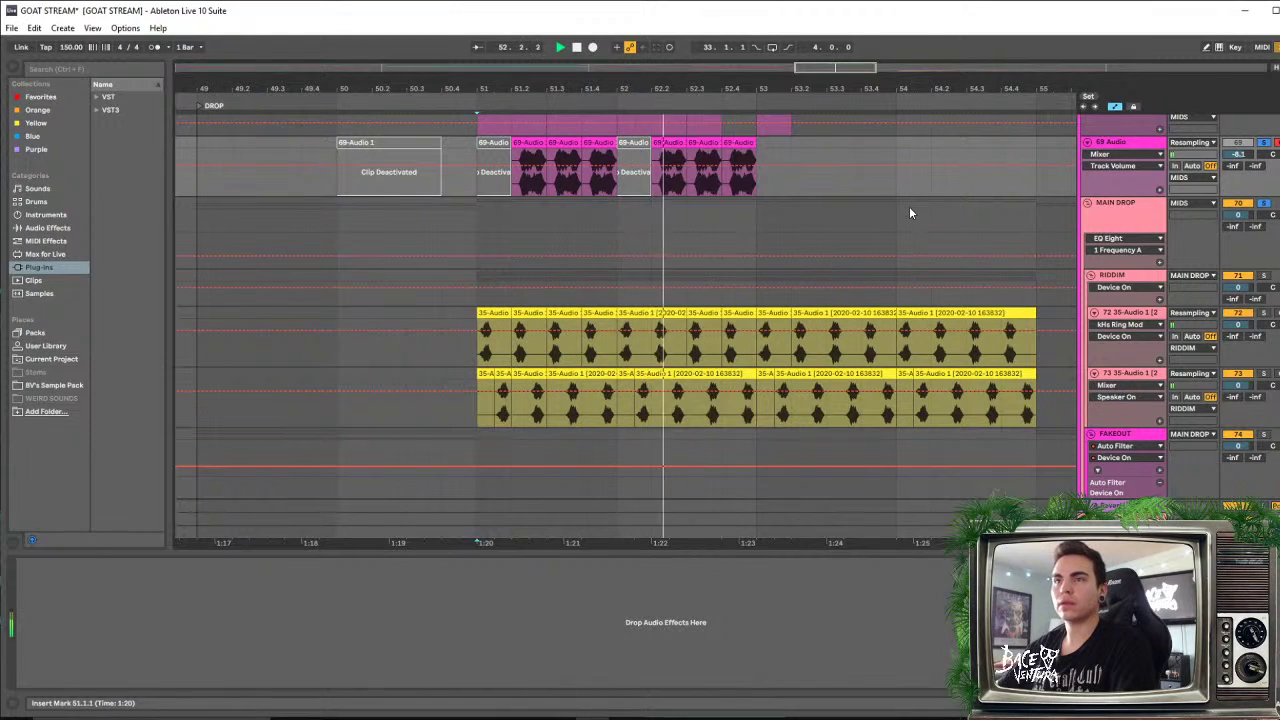
left_click_drag(632, 96, 632, 140)
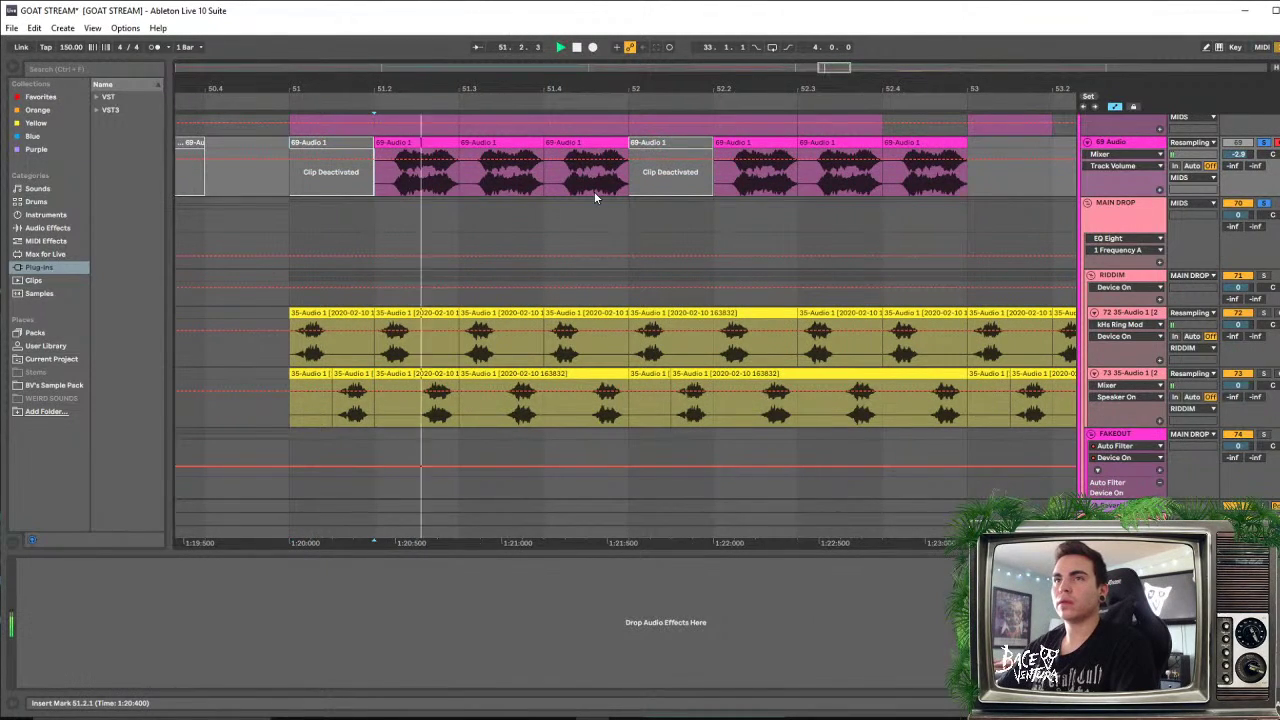
scroll(1165, 280, "down", 3)
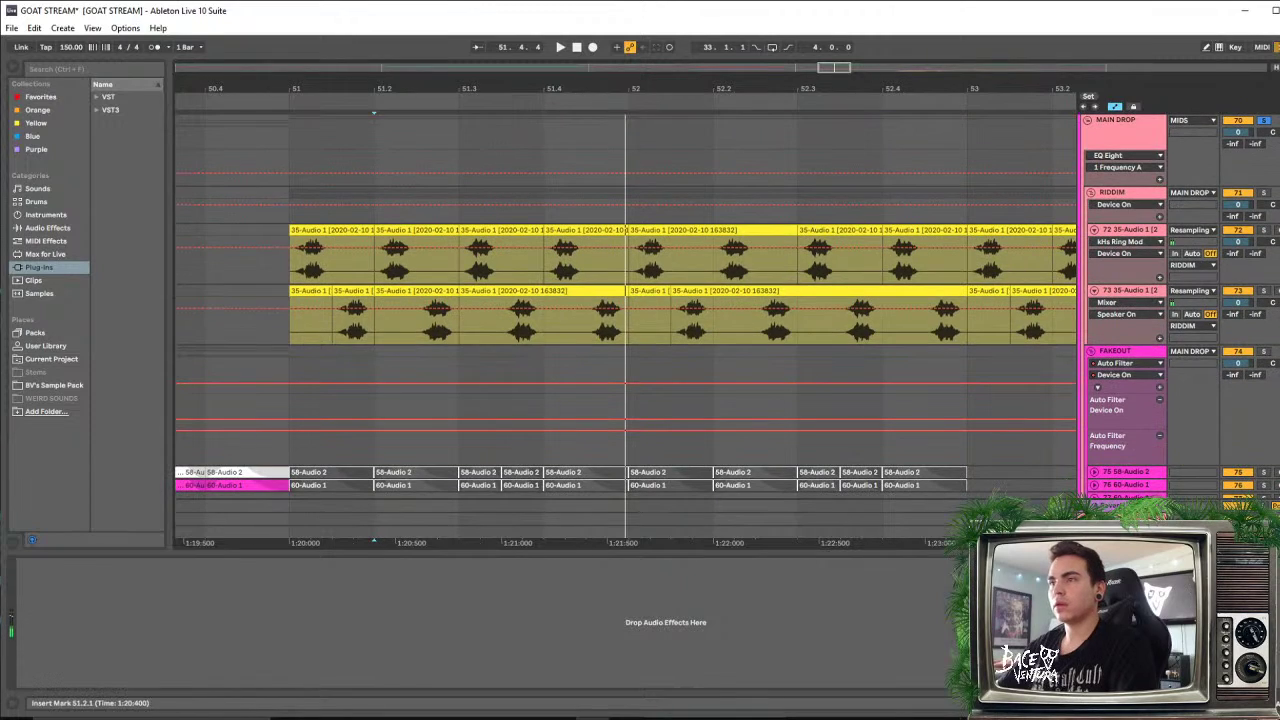
Unsolo audio track 69 and the MAIN DROP group, and play the full mix from bar 51
key("ctrl+alt+l")
scroll(608, 359, "up", 4)
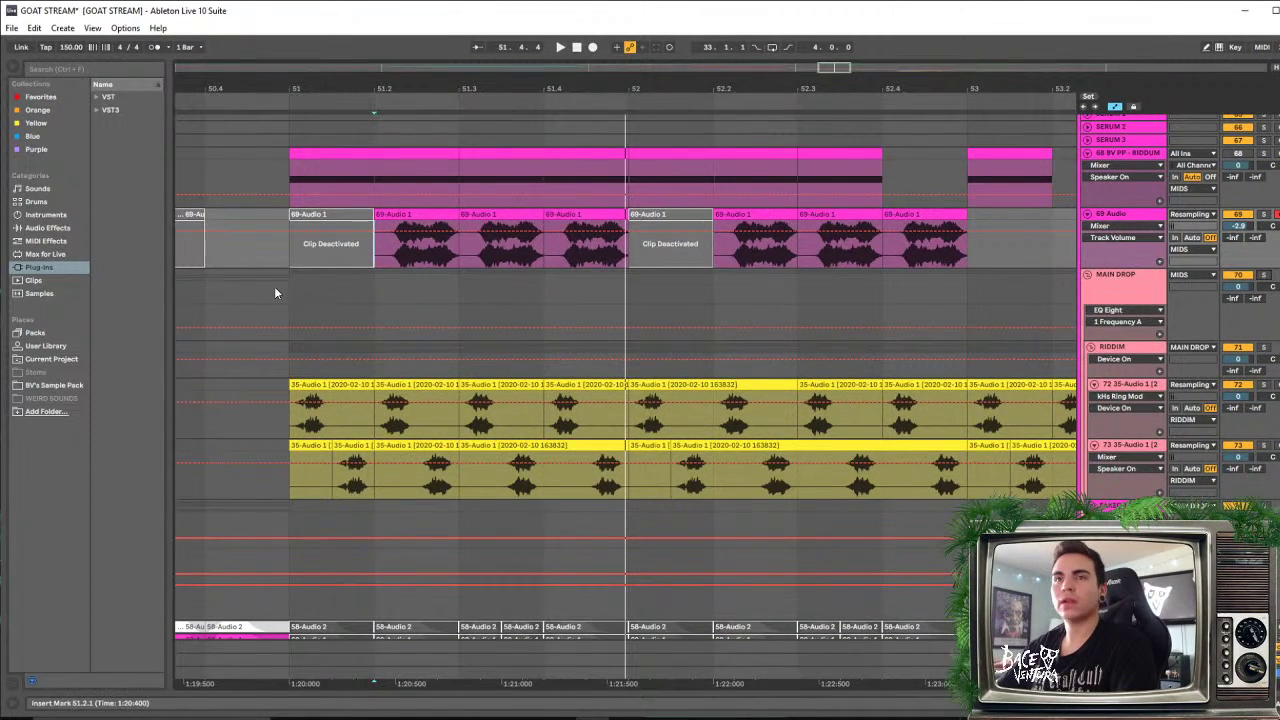
left_click(274, 286)
key("space")
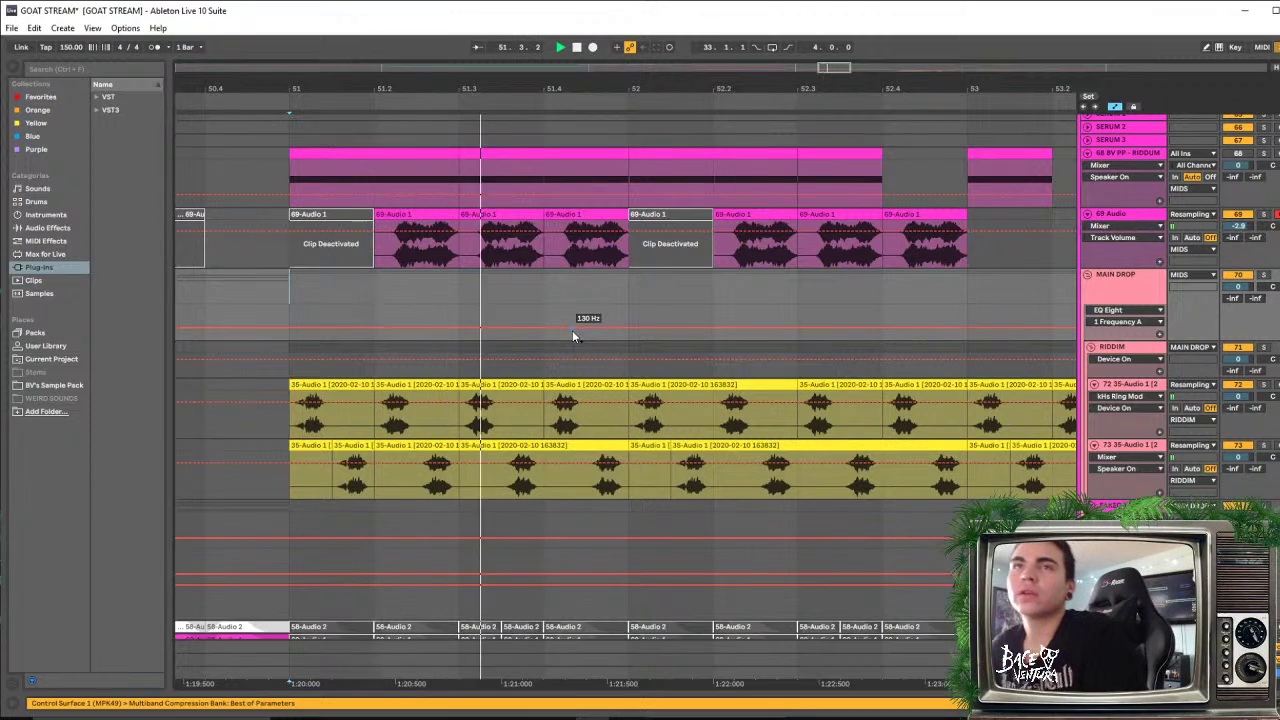
key("space")
Shift the three clips after 51.2 slightly earlier, trim the first to start at 51.2, and place the other two at 51.3 and 51.4
double_click(417, 214)
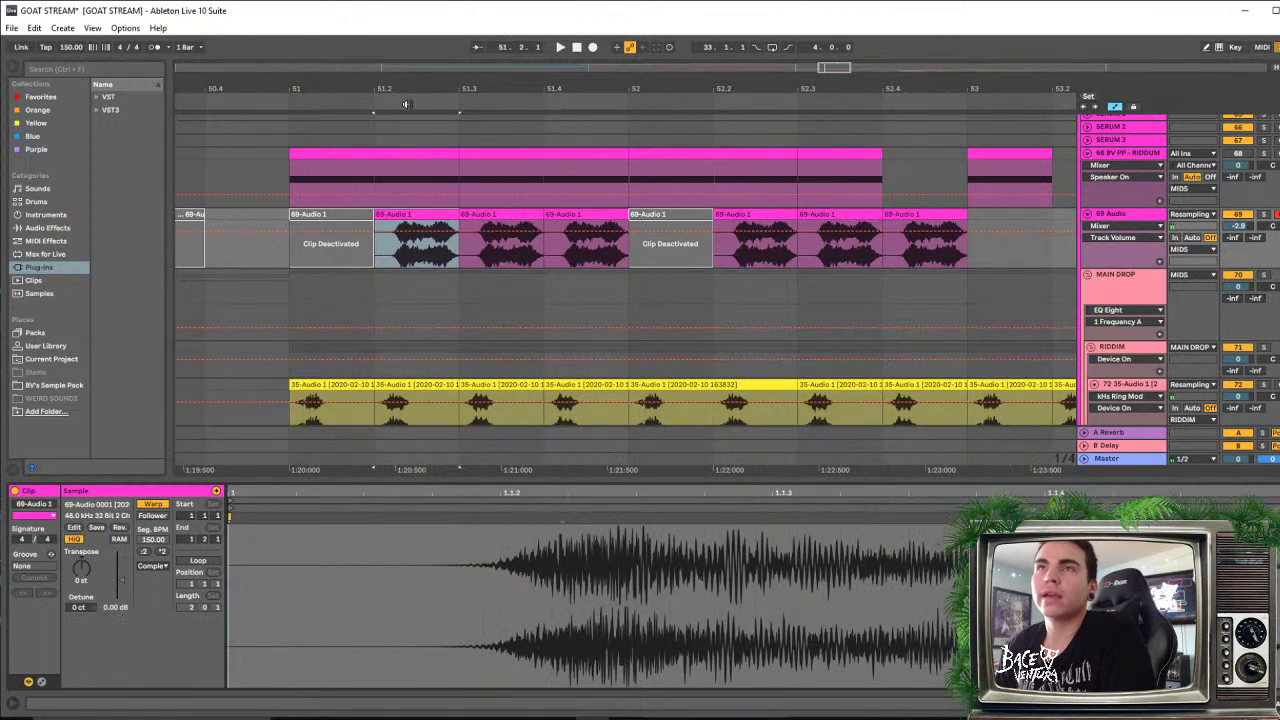
left_click_drag(405, 103, 530, 165)
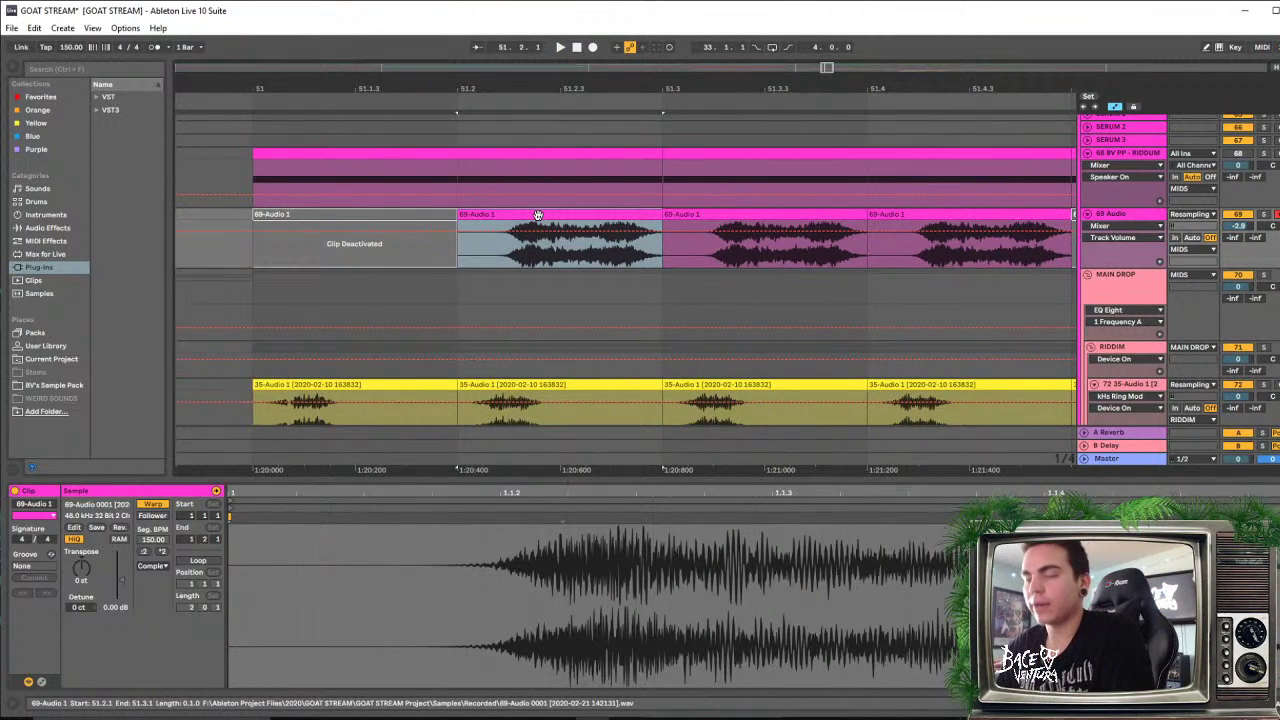
left_click_drag(611, 98, 497, 62)
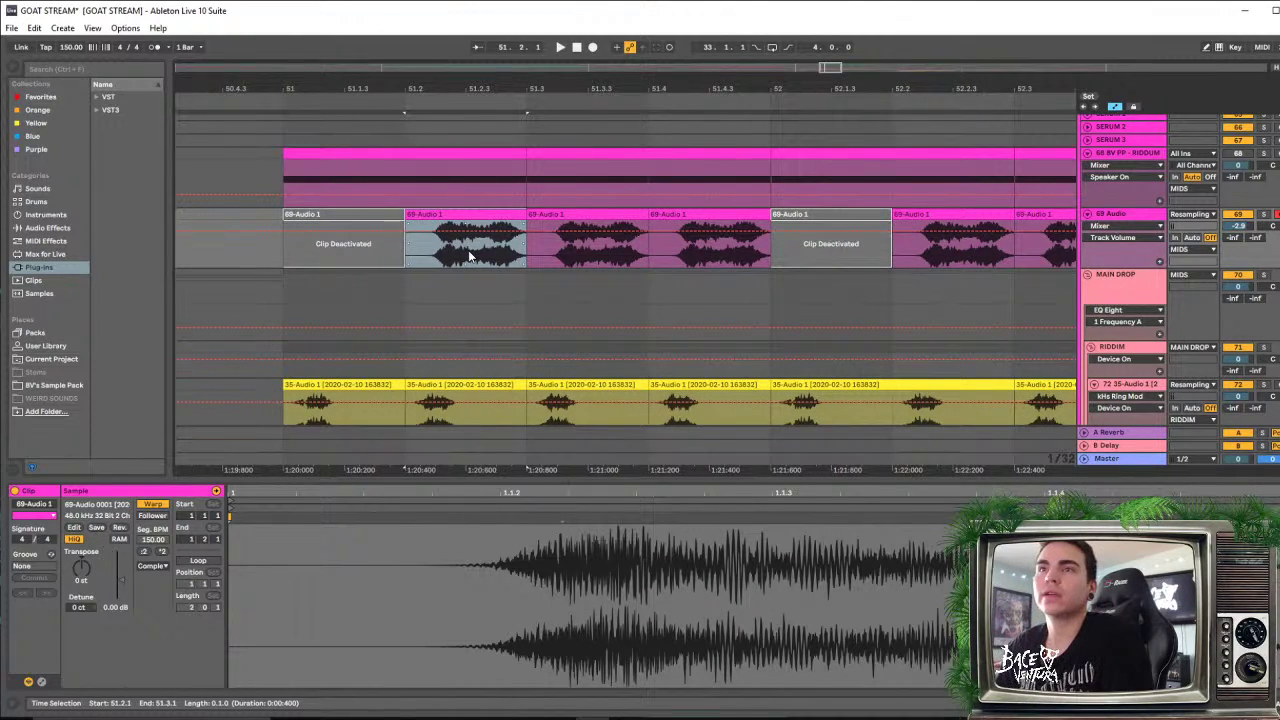
left_click(715, 213, "shift")
mouse_move(478, 215)
left_mouse_down()
mouse_move(447, 227)
mouse_move(406, 216)
left_mouse_up()
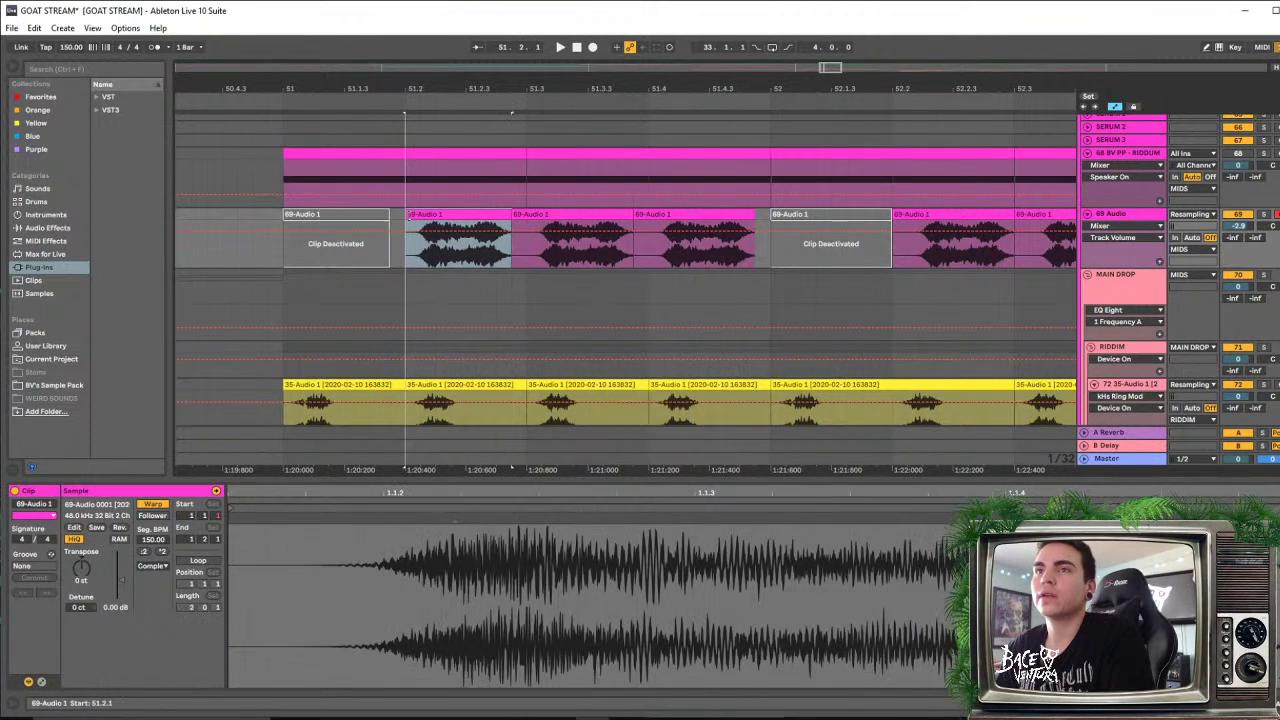
left_click_drag(527, 214, 529, 214)
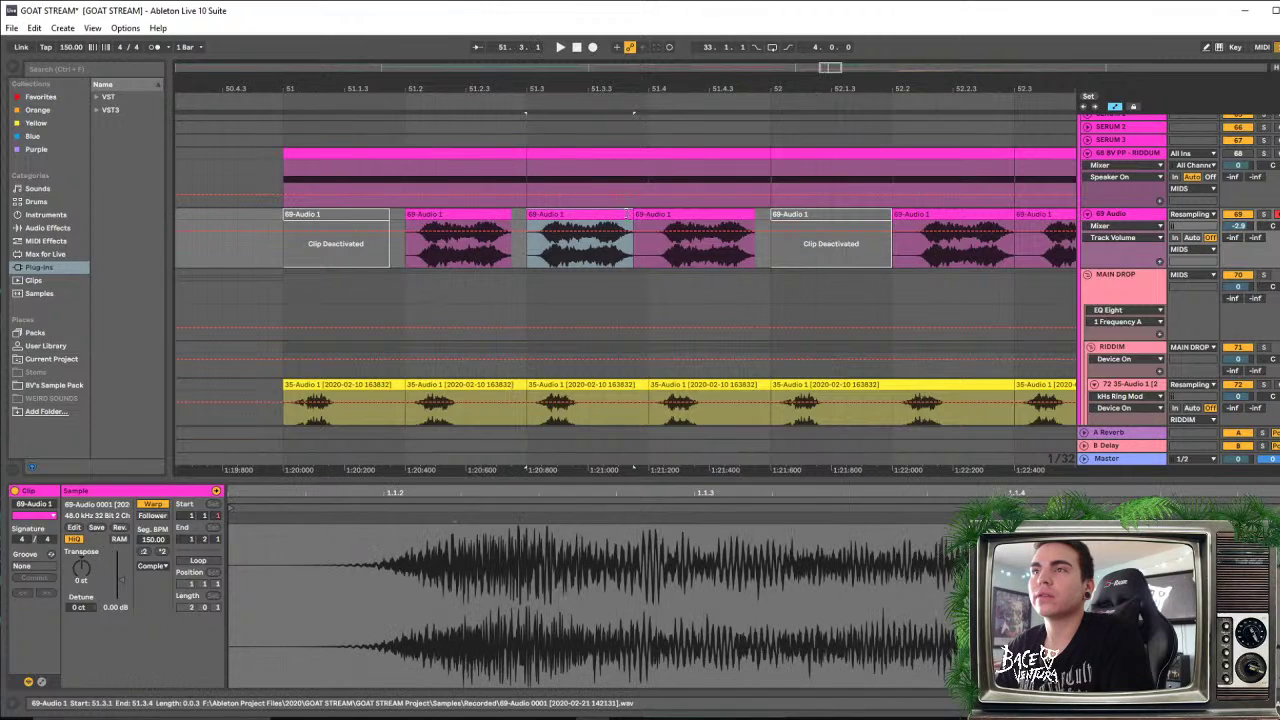
left_click_drag(635, 214, 649, 216)
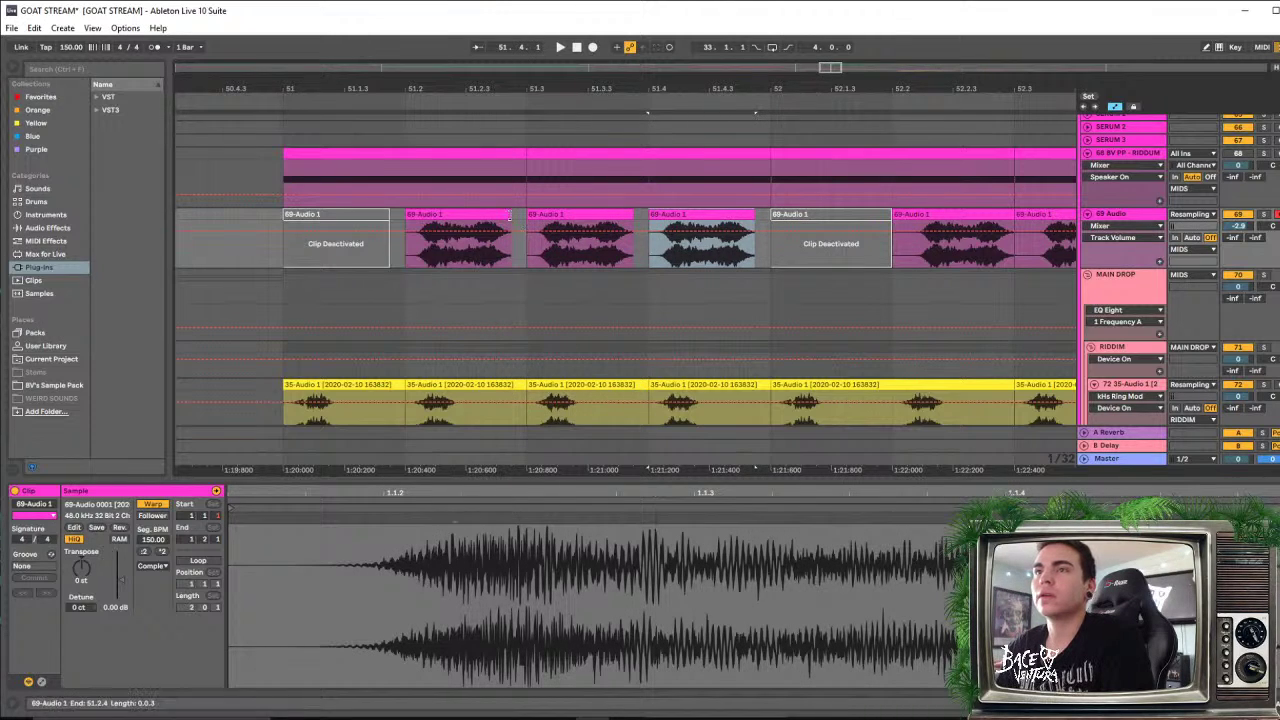
Extend the ends of the three shifted clips to 51.3, 51.4 and 52, and play from bar 51
left_click_drag(512, 214, 527, 214)
left_click_drag(633, 214, 648, 215)
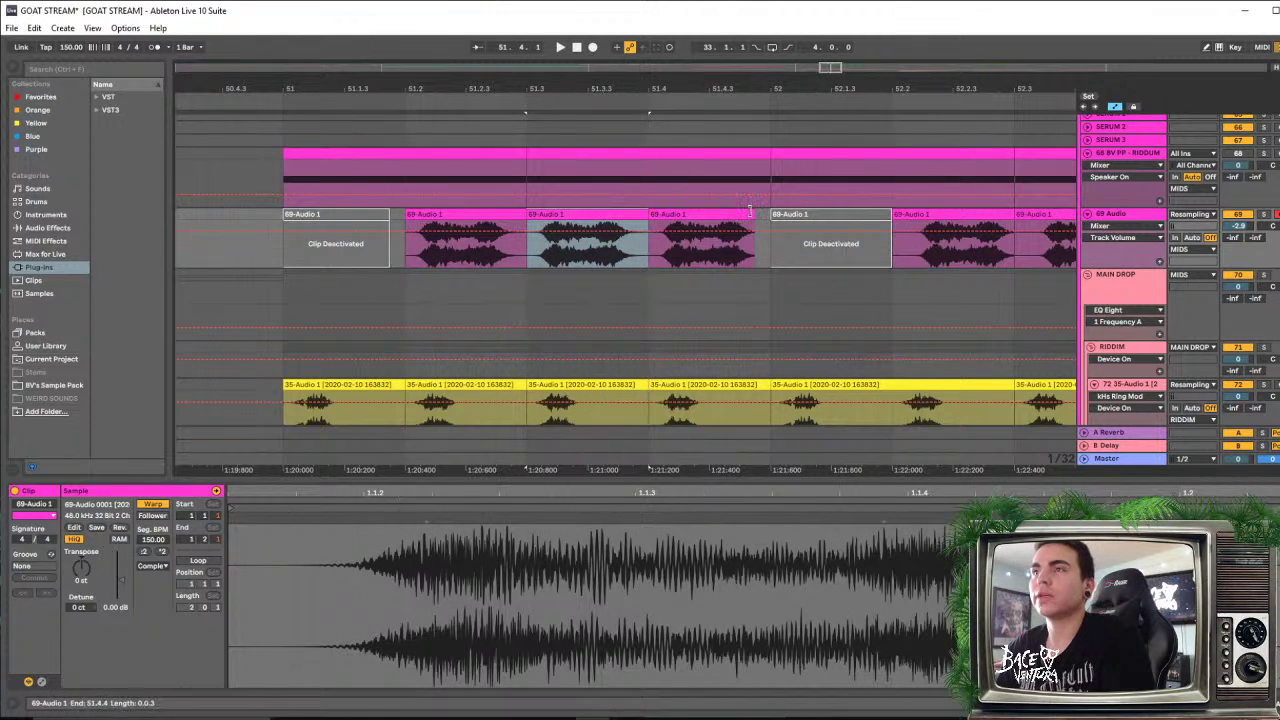
key("Right")
left_click(287, 244)
key("space")
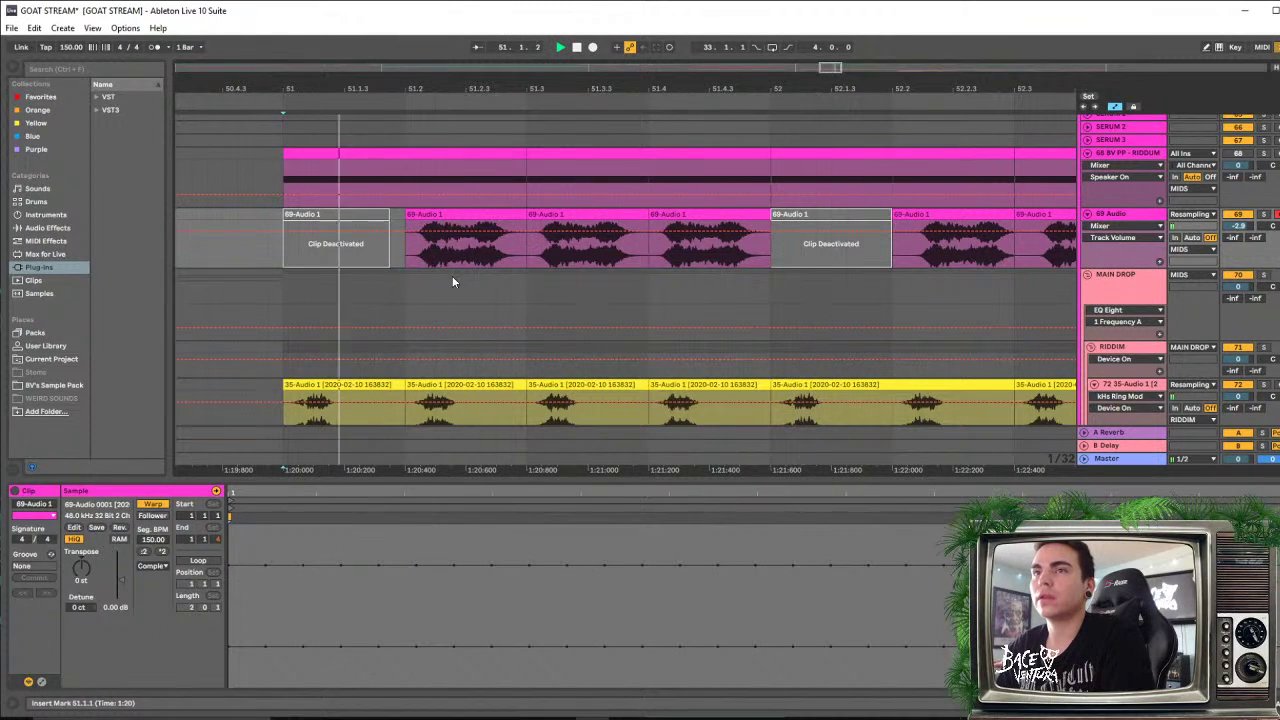
Deactivate track 72's three one-beat clips between 51.2 and 52, and play the arrangement from bar 51
scroll(333, 275, "down", 2)
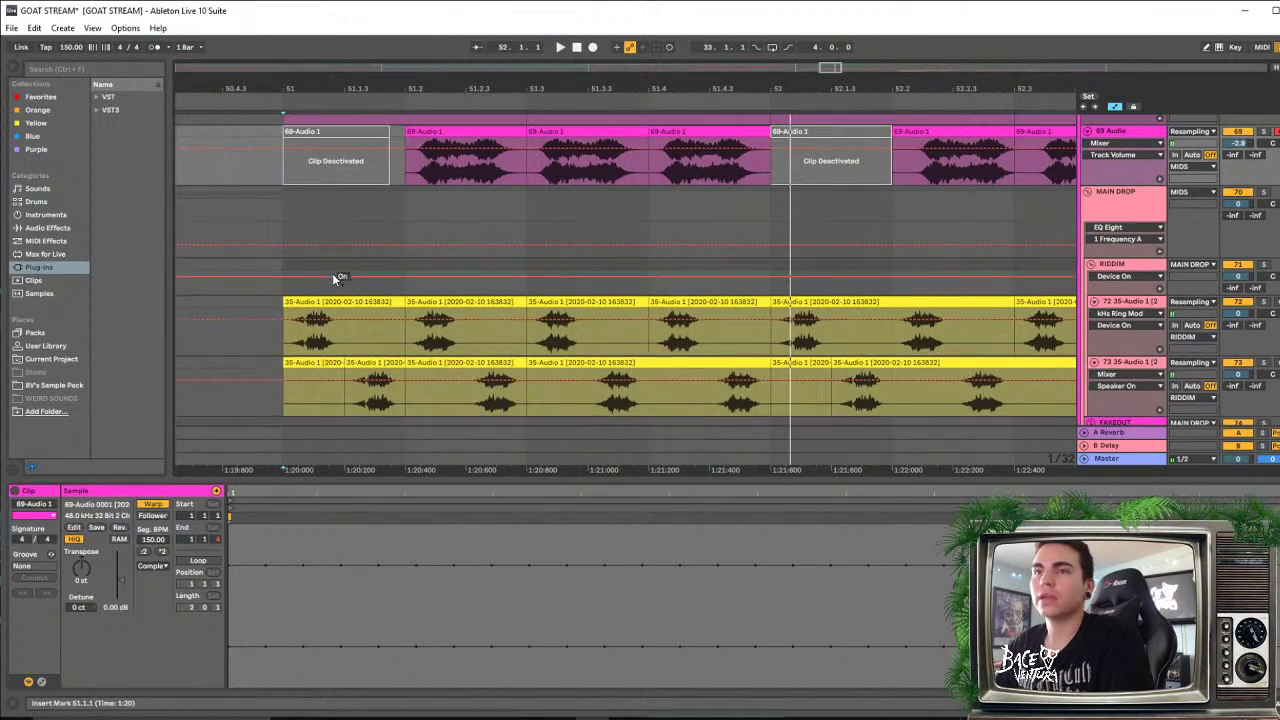
left_click(460, 302)
key("0")
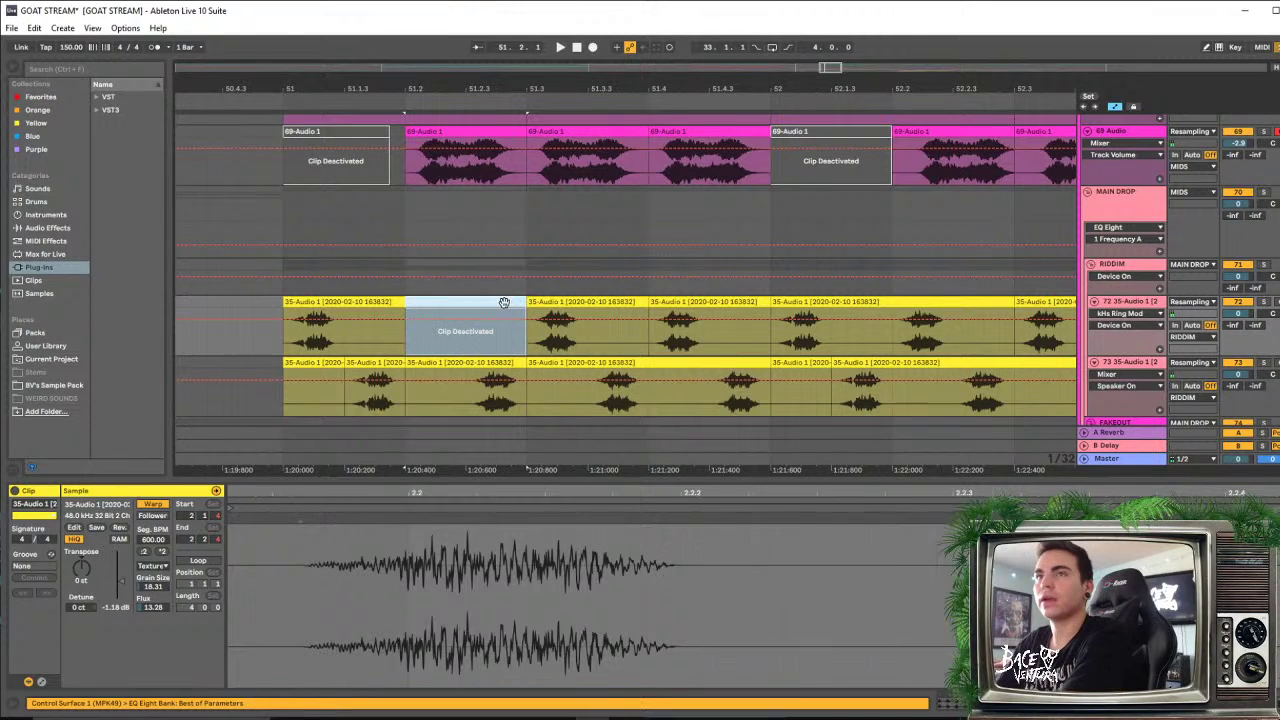
left_click(563, 302)
key("0")
key("Right")
key("0")
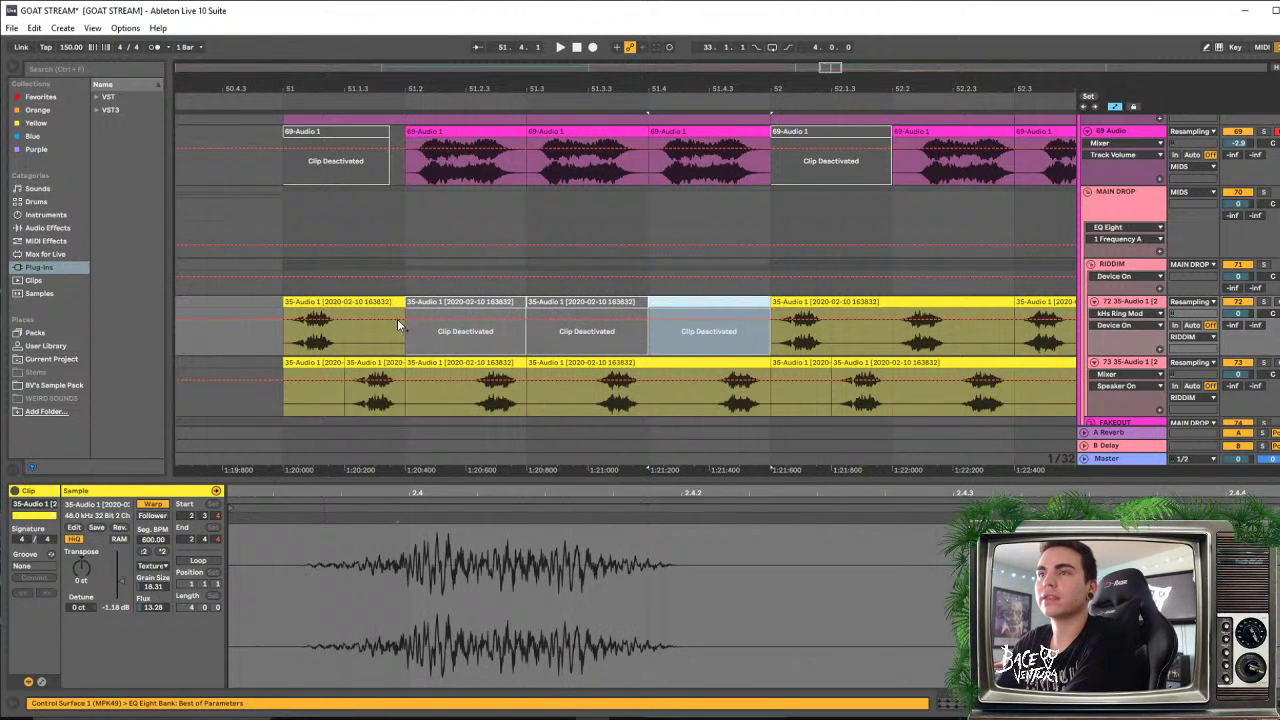
left_click(310, 317)
key("space")
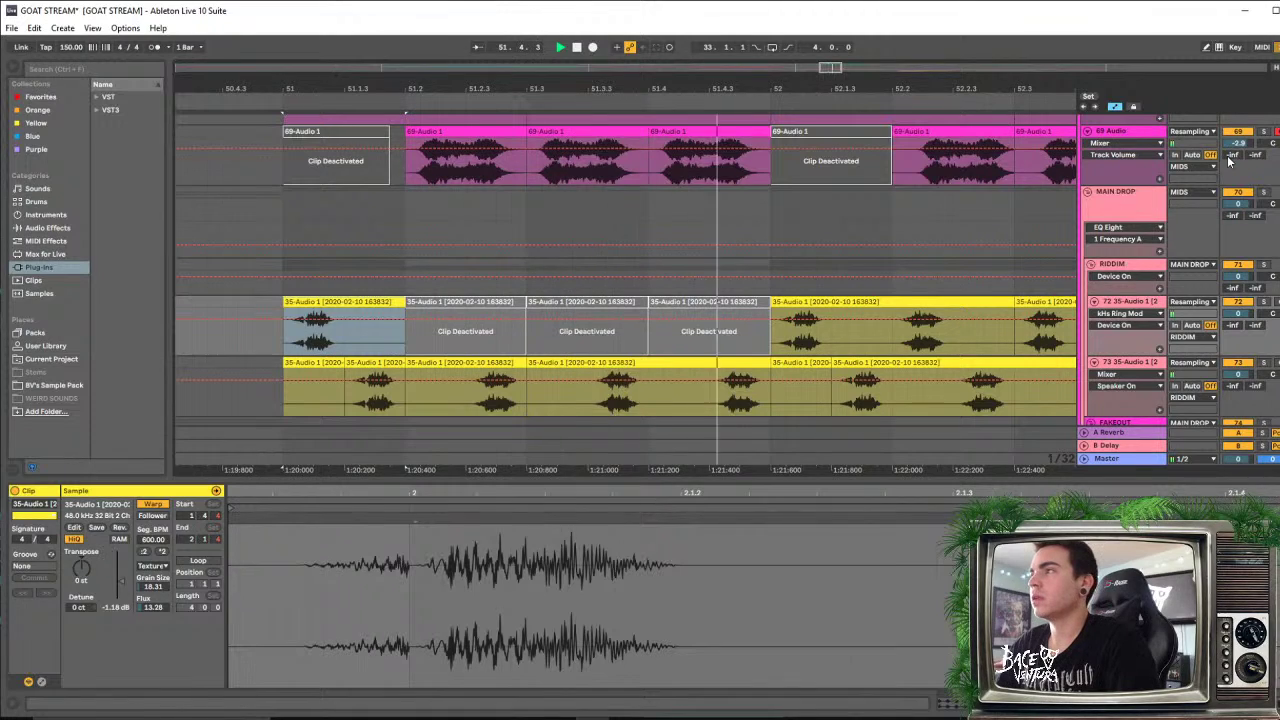
Set audio track 69's volume to 0 dB and play the arrangement
mouse_move(1243, 145)
left_mouse_down()
mouse_move(1243, 128)
mouse_move(1244, 142)
left_mouse_up()
key("space")
key("space")
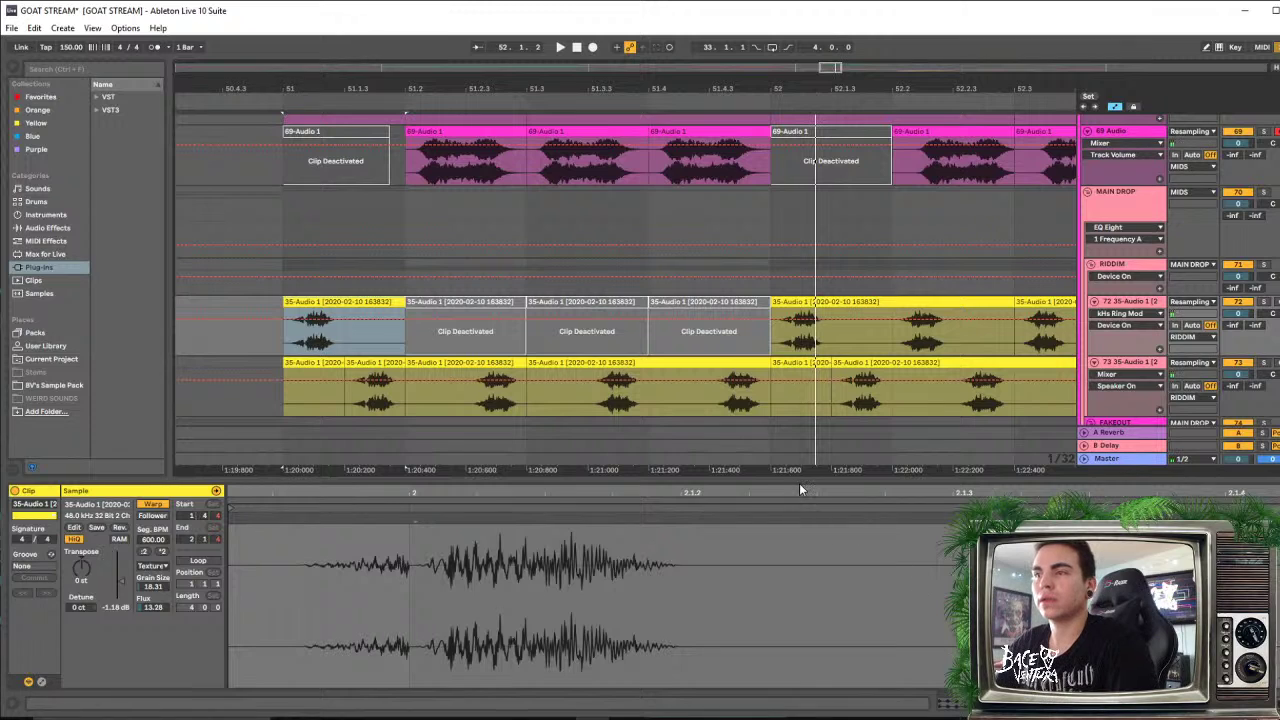
Hide the clip details and collapse the GLASS SWIPE, 62 Phase Plant, 63 Serum and 64 Phase Plant tracks
key("ctrl+alt+l")
scroll(677, 381, "down", 2)
scroll(1011, 376, "up", 9)
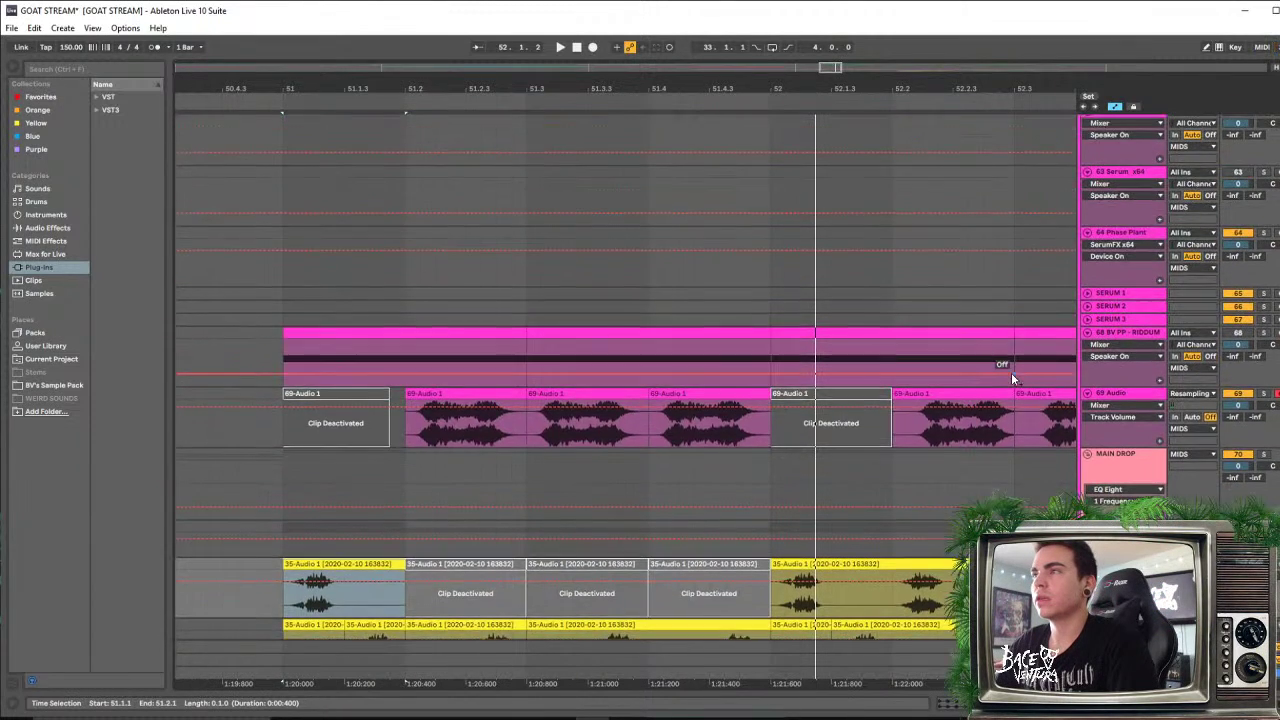
scroll(1011, 376, "up", 5)
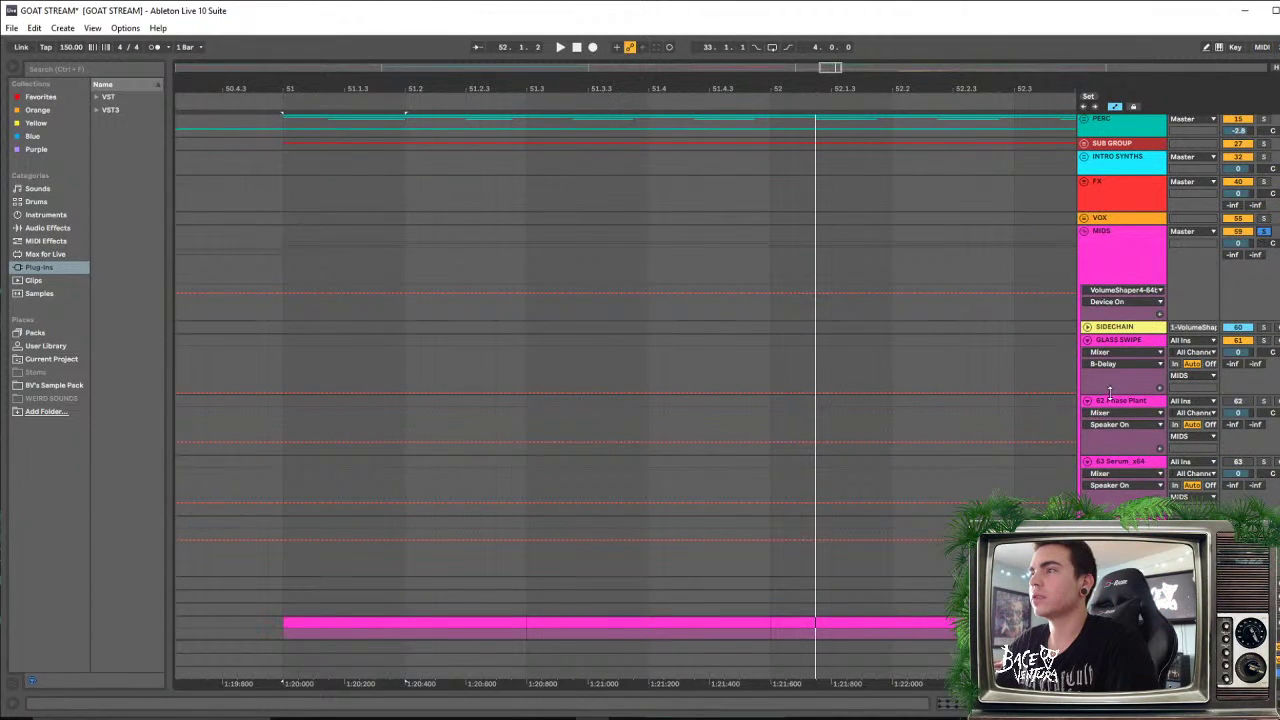
left_click(1088, 341)
left_click(1088, 353)
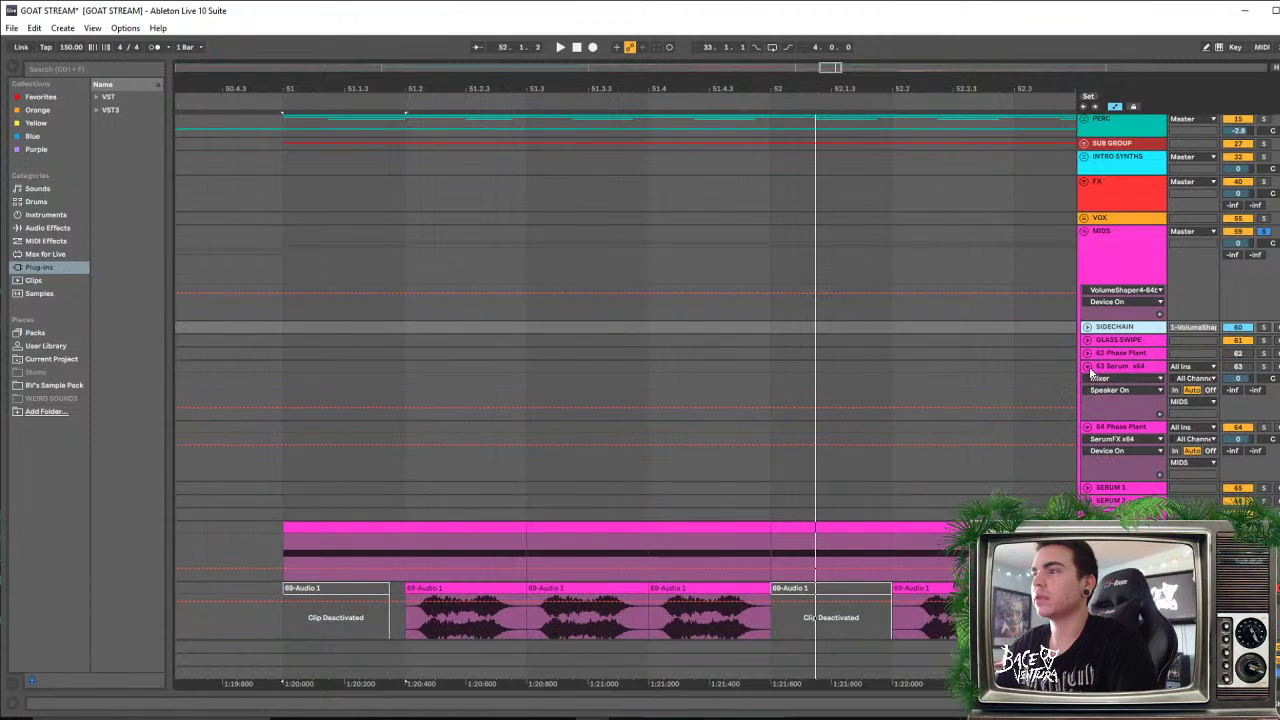
left_click(1088, 366)
left_click(1088, 379)
scroll(700, 450, "down", 3)
Play the arrangement from bar 51 and collapse the BV PP - RIDDUM track
left_click(331, 585)
scroll(331, 362, "down", 2)
key("space")
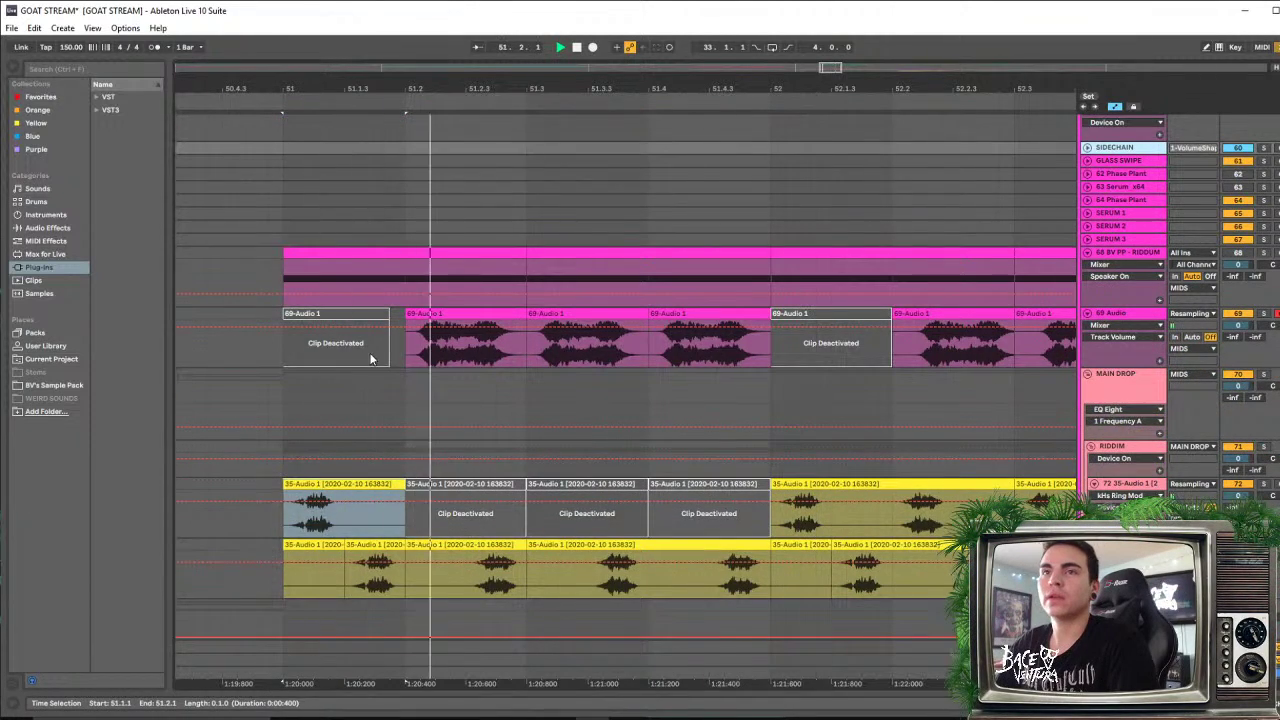
left_click(1088, 252)
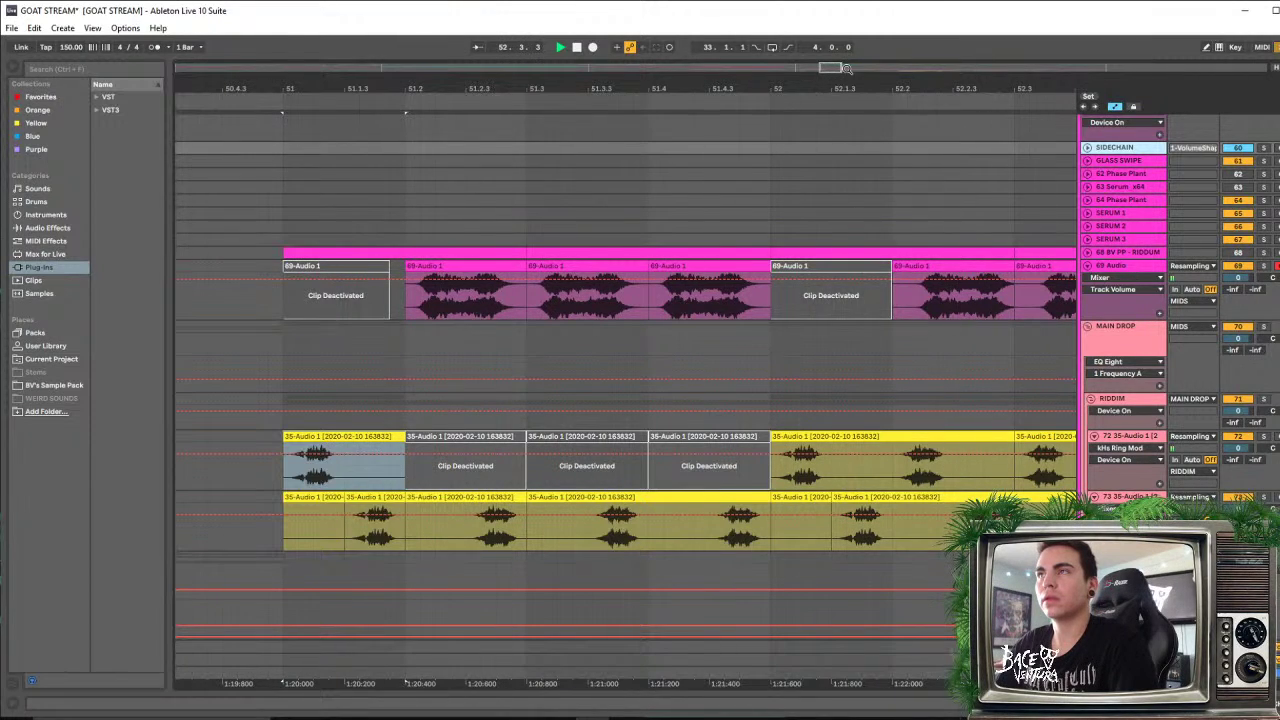
key("space")
Deactivate track 72's three one-beat clips between 52.2 and 53, and play the arrangement from bar 51
left_click_drag(842, 85, 750, 62)
left_click_drag(777, 476, 860, 439)
key("0")
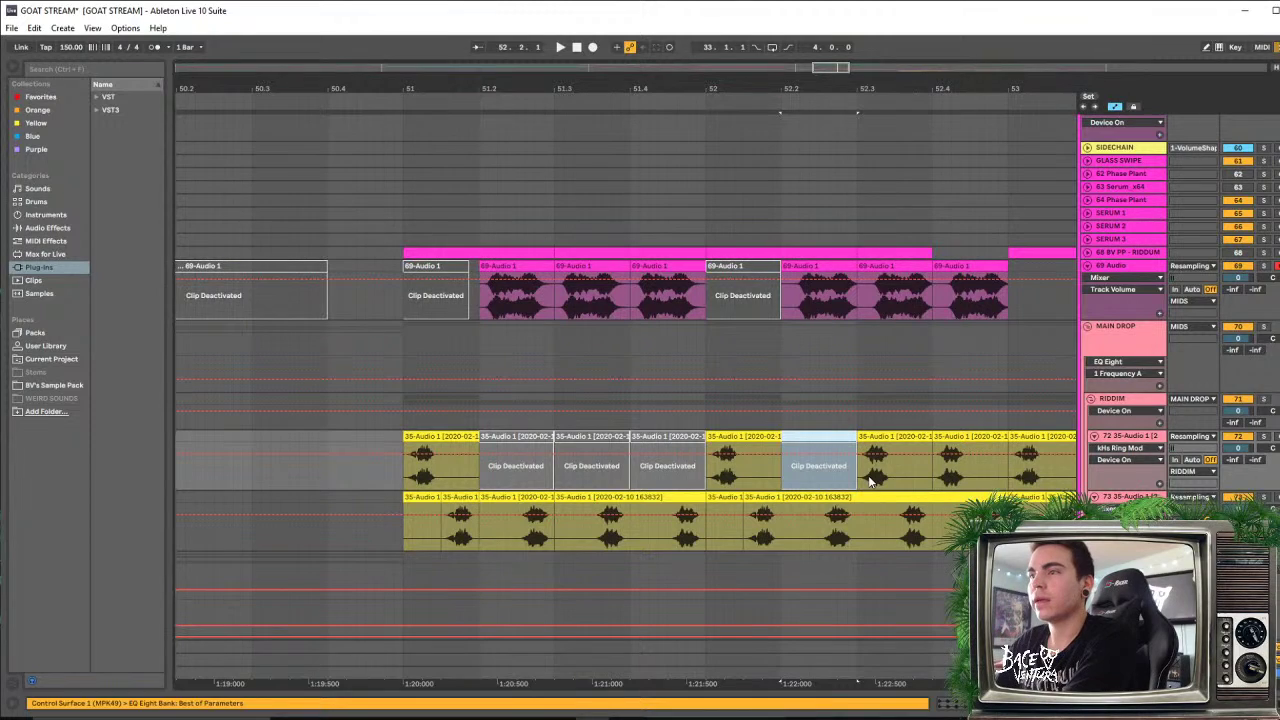
left_click(891, 435)
key("0")
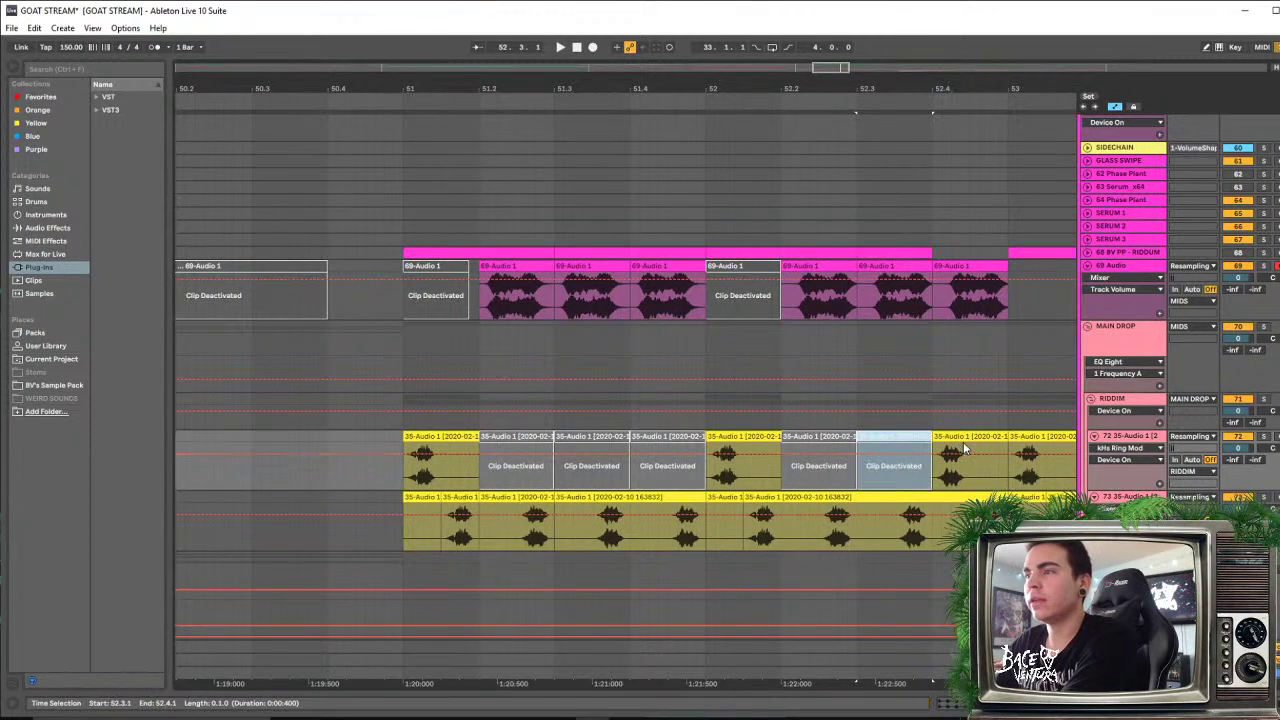
left_click(962, 437)
key("0")
left_click(433, 440)
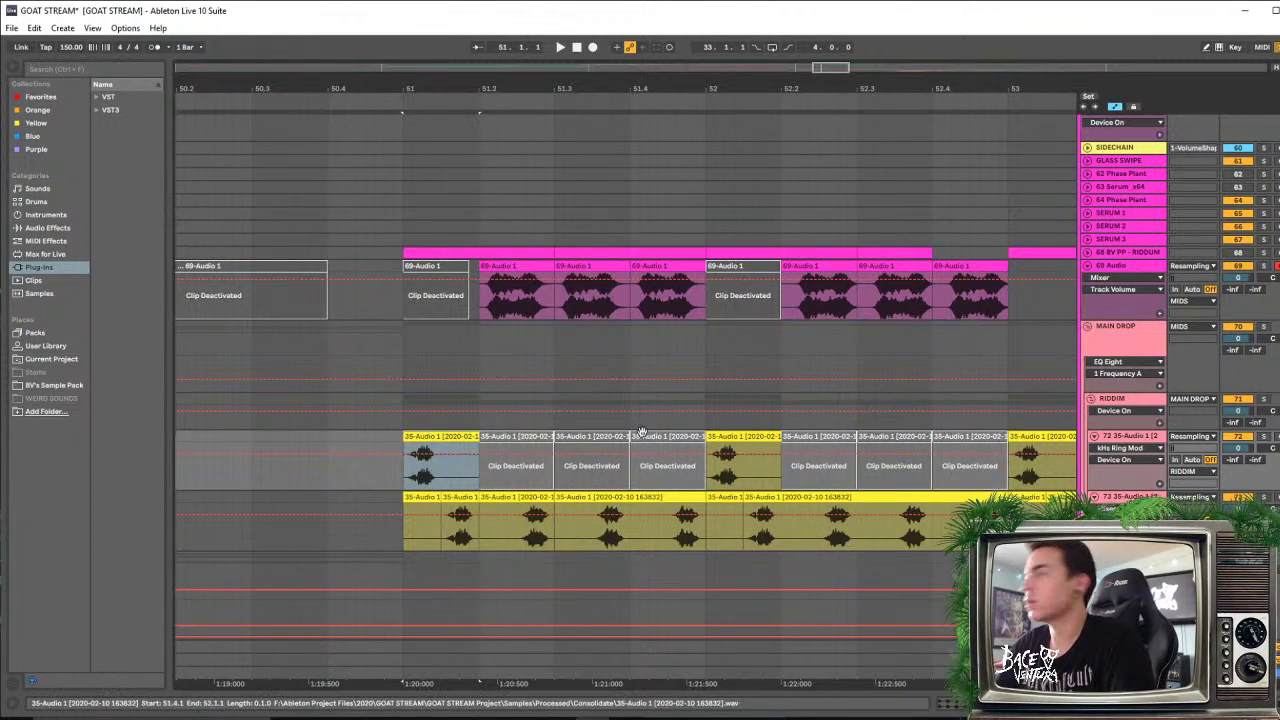
key("space")
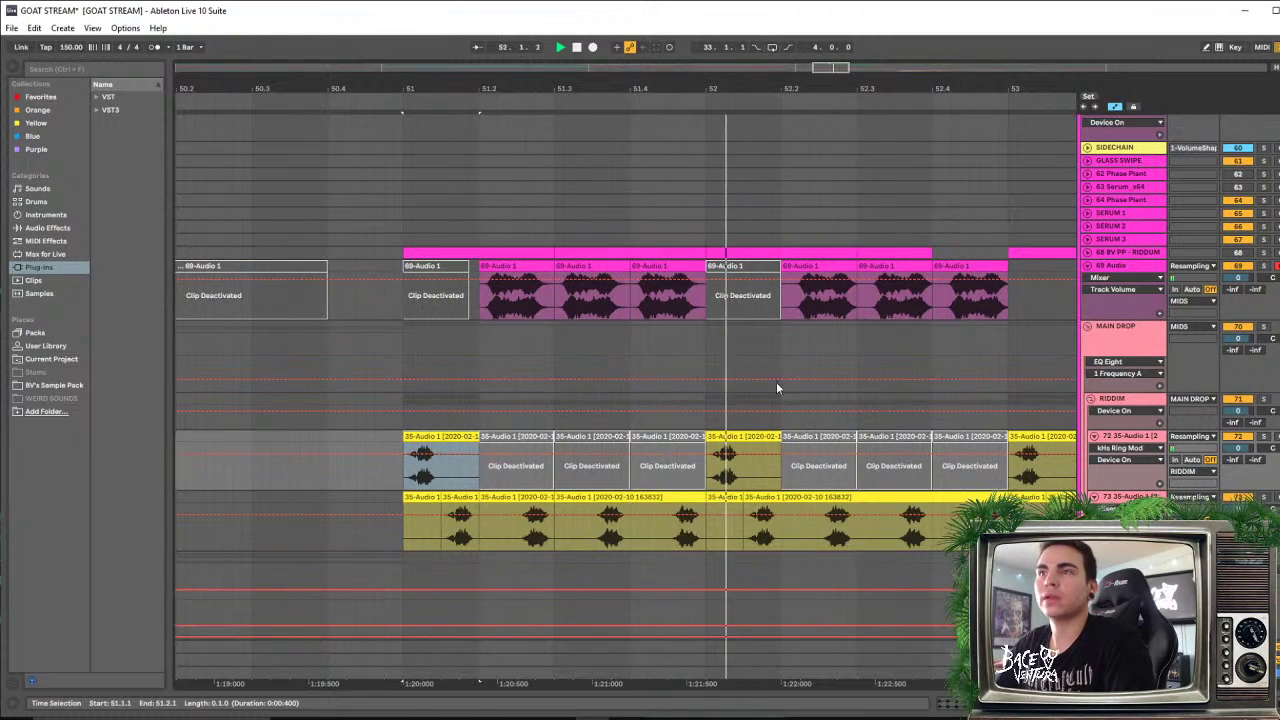
Solo audio track 69 and copy the OTT_x64 effect onto it from the BV PP - RIDDUM device chain
left_click(1150, 267)
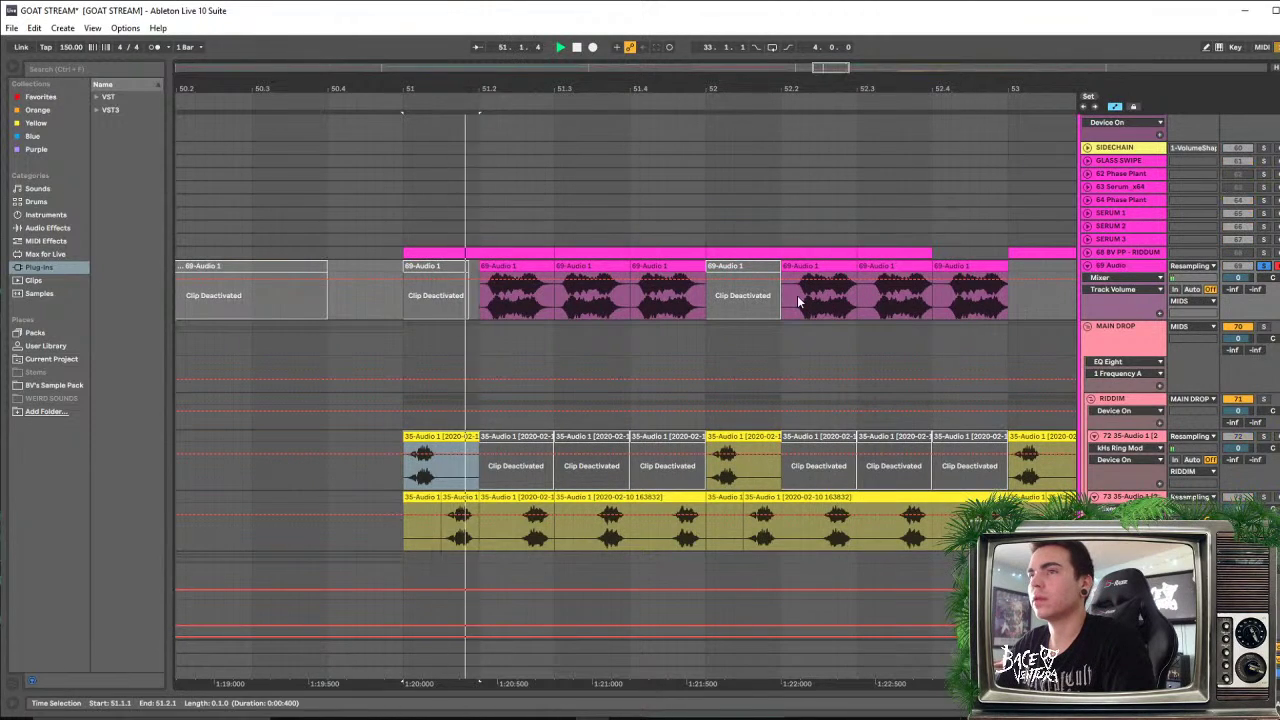
left_click(1142, 254)
double_click(1142, 254)
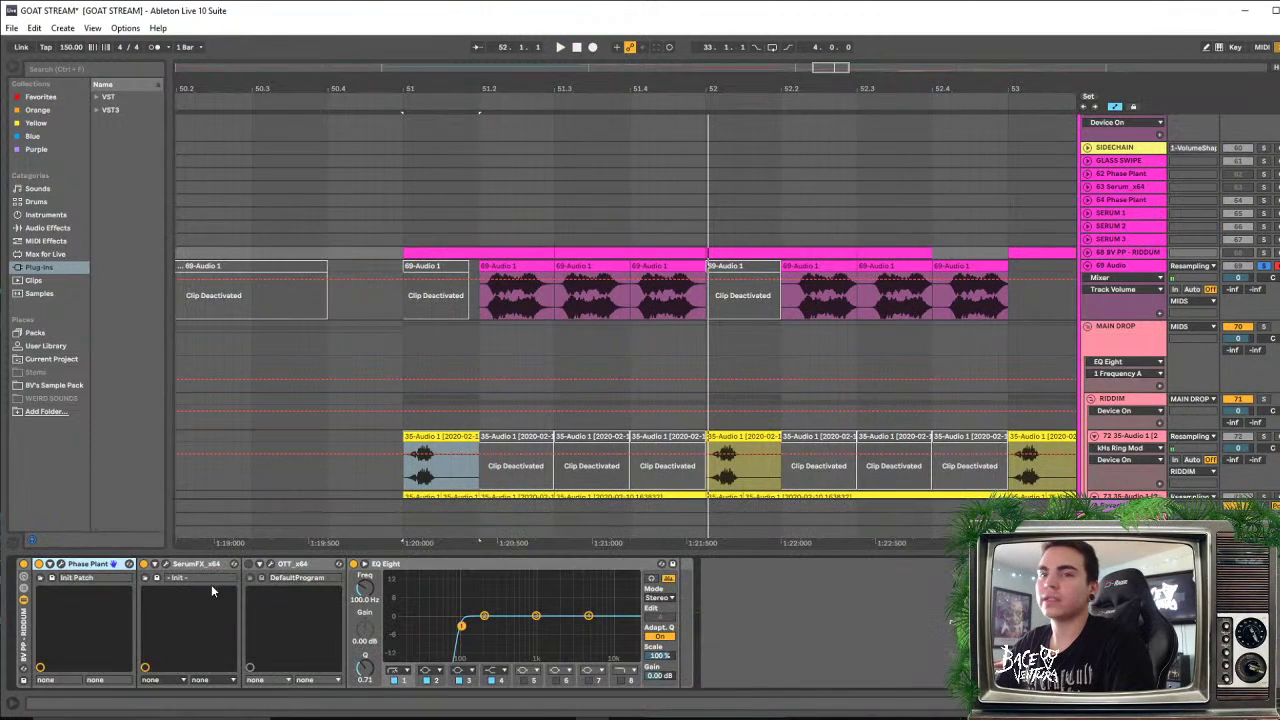
left_click(305, 566)
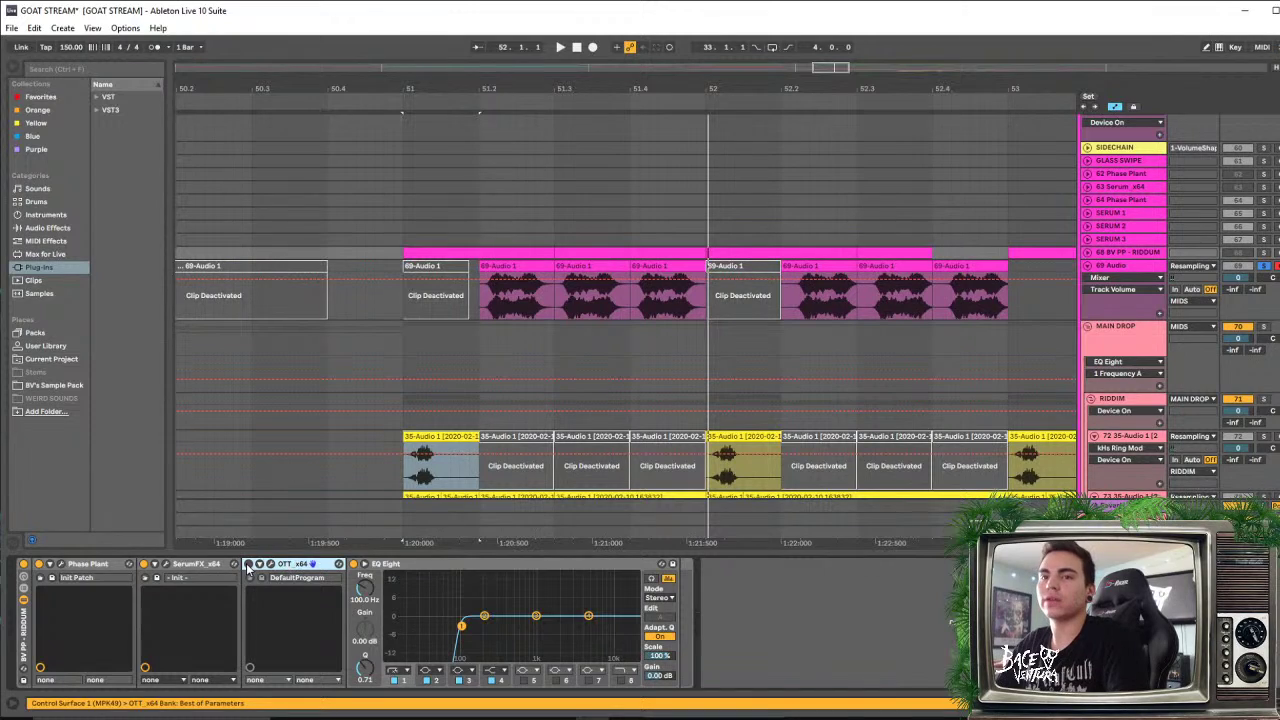
left_click(1130, 268)
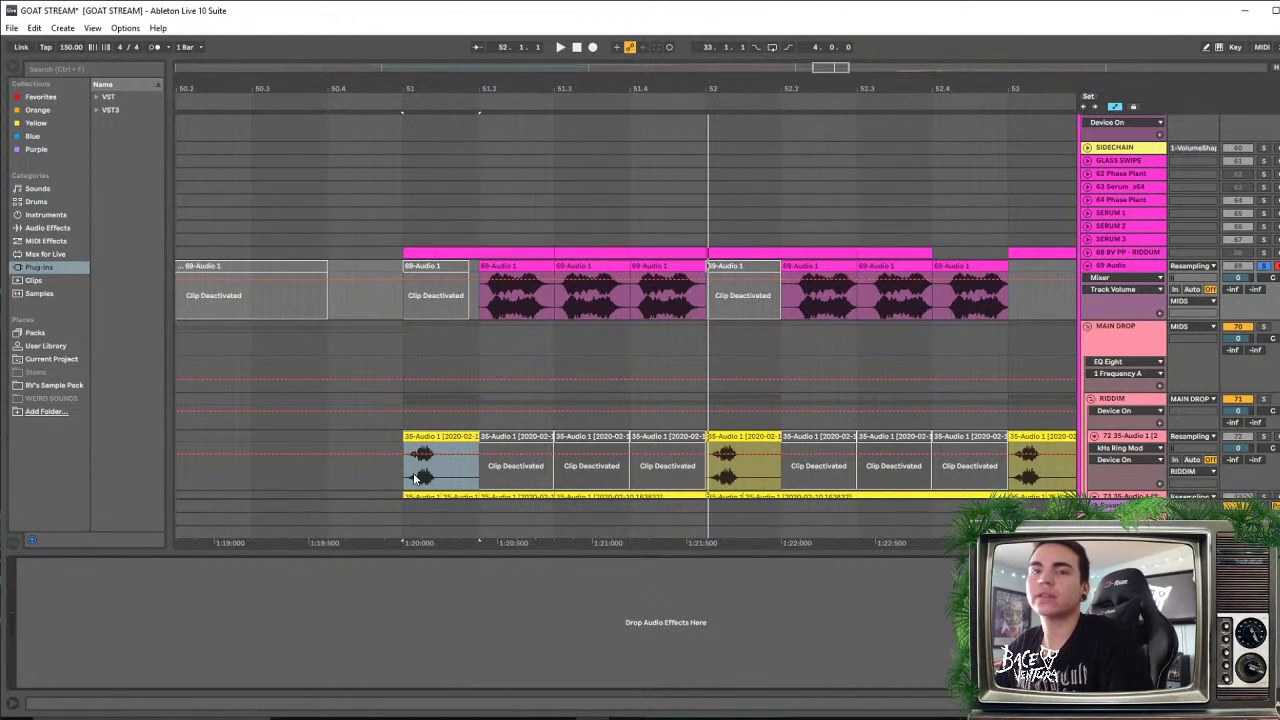
left_click(494, 370)
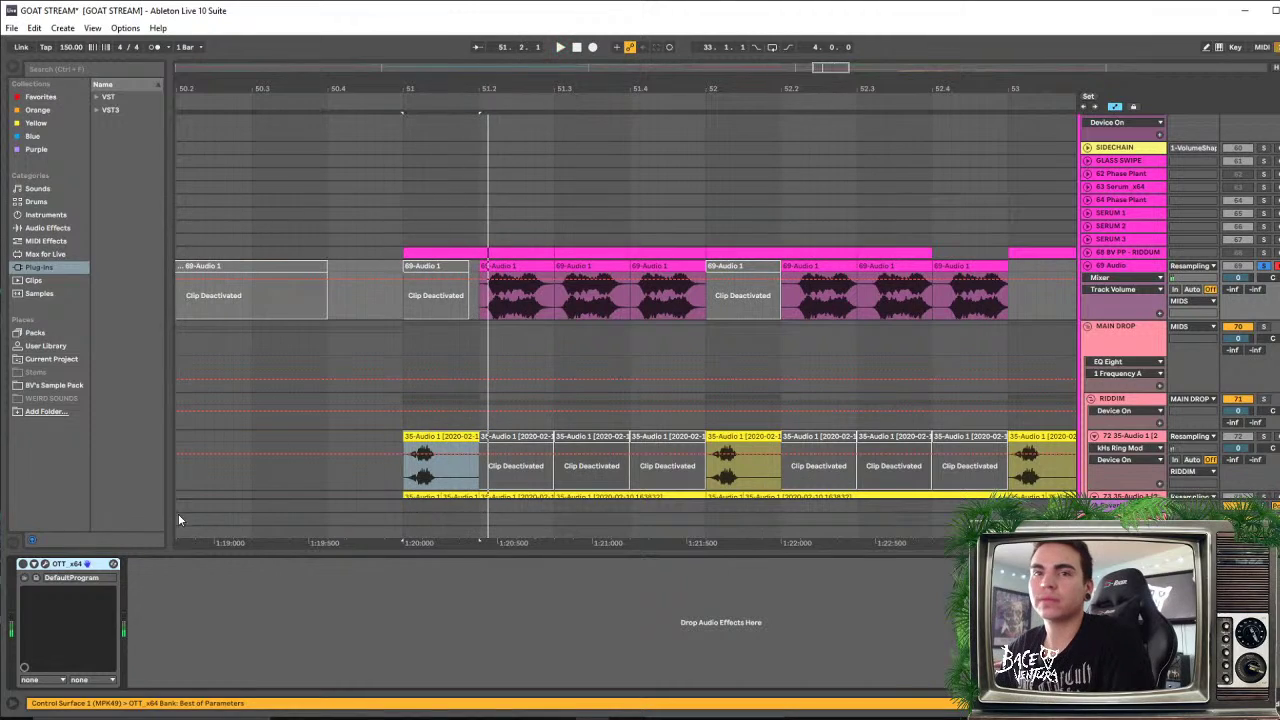
Turn on OTT_x64 on track 69 and compare the soloed clips with the effect bypassed and active
left_click(23, 564)
key("space")
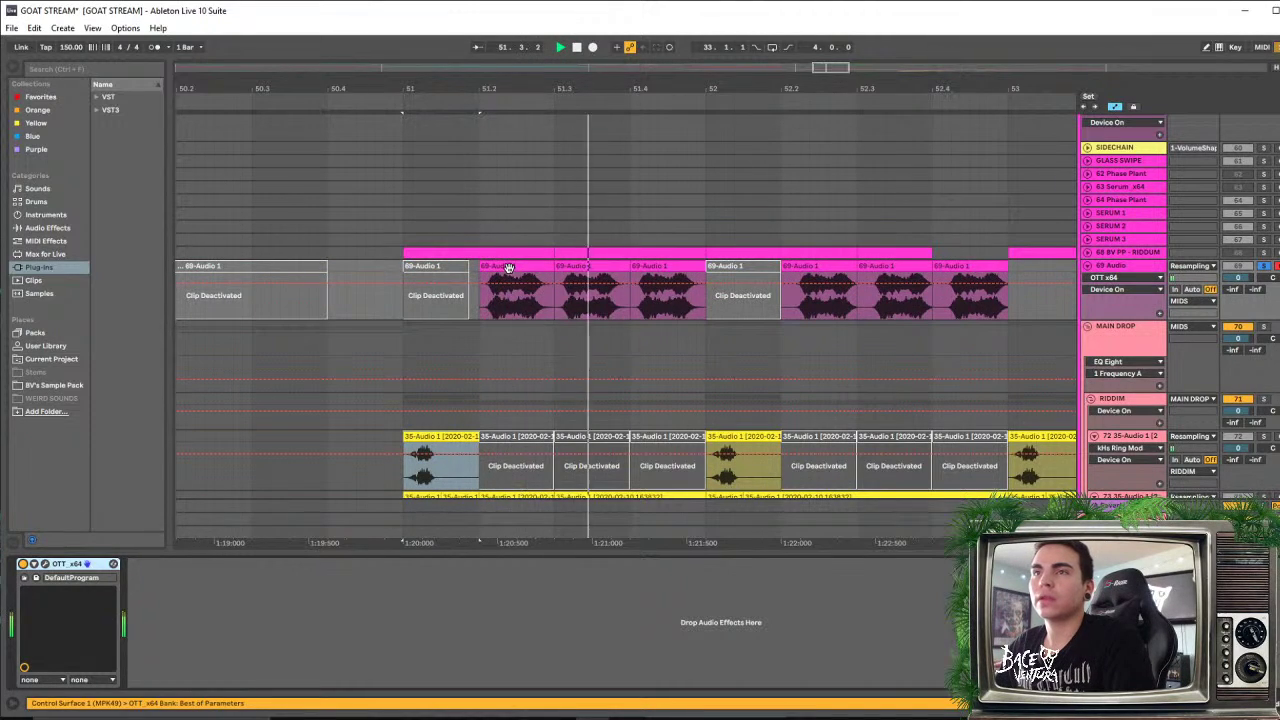
left_click(23, 564)
left_click(23, 564)
key("space")
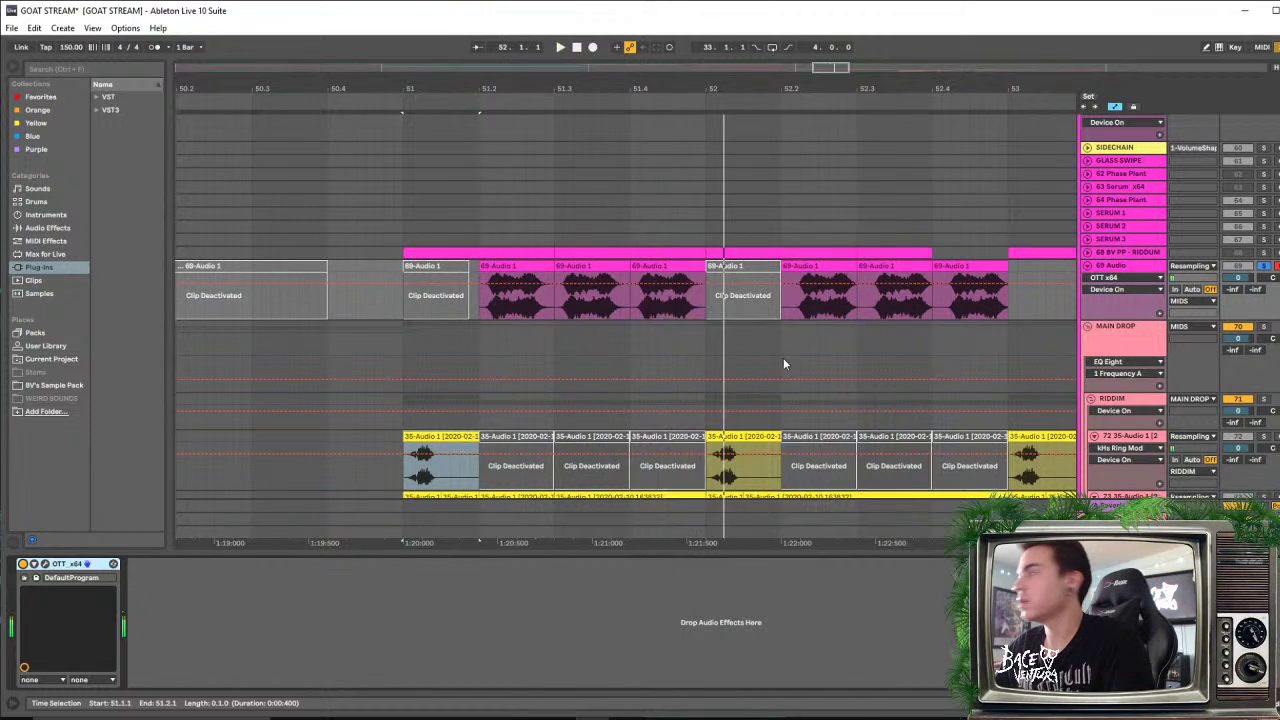
Unsolo audio track 69, hide the device chain, and play the full mix from bar 51
key("space")
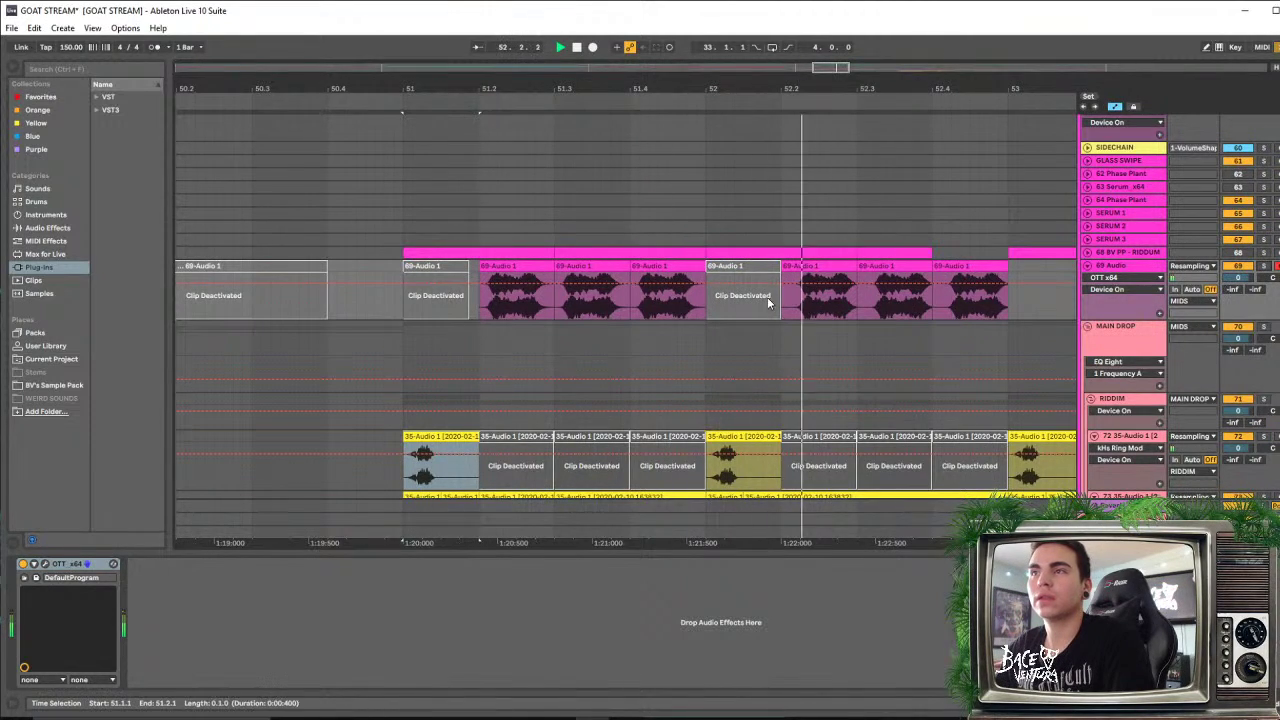
left_click_drag(651, 552, 655, 645)
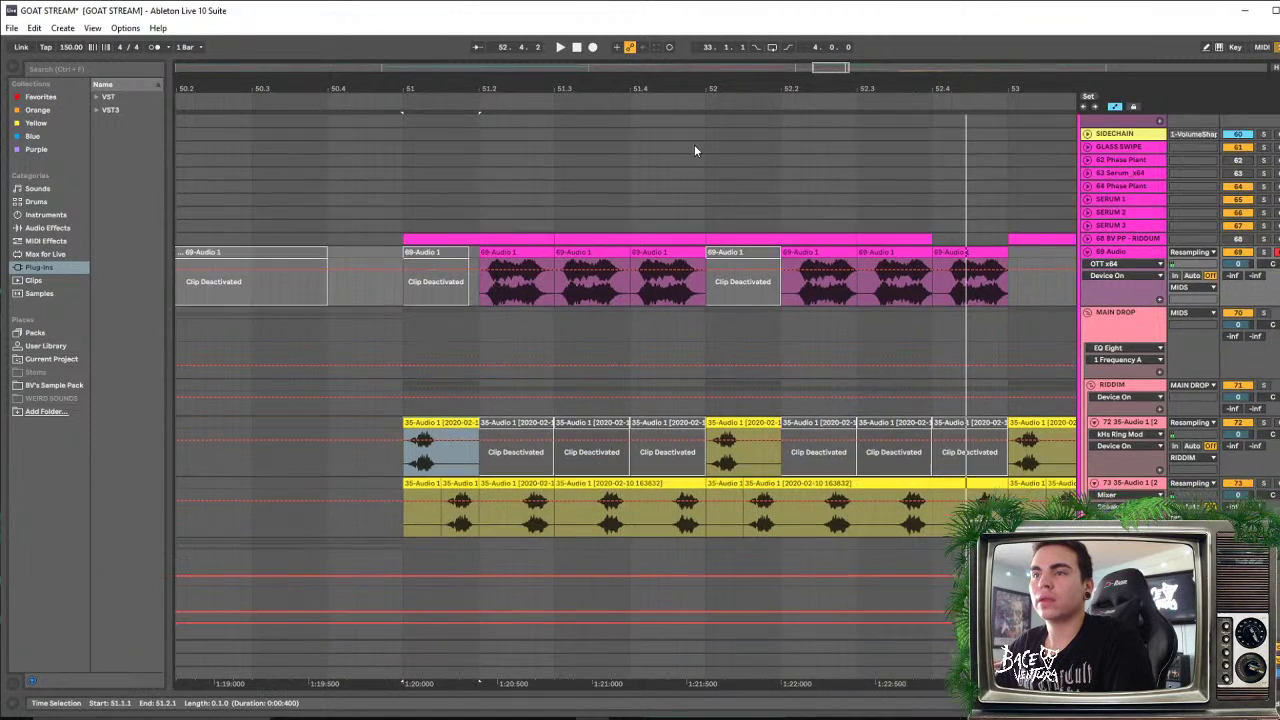
scroll(1066, 289, "down", 3)
scroll(1200, 285, "up", 3)
scroll(1205, 158, "up", 2)
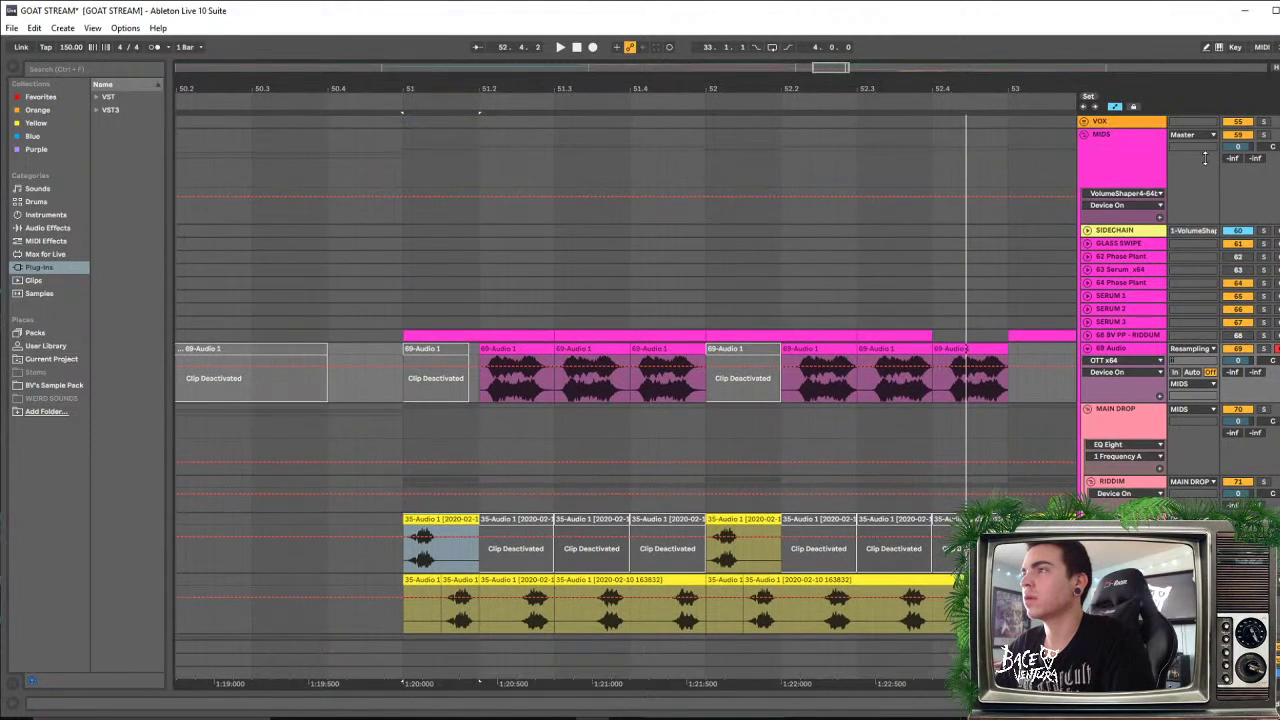
scroll(518, 300, "down", 3)
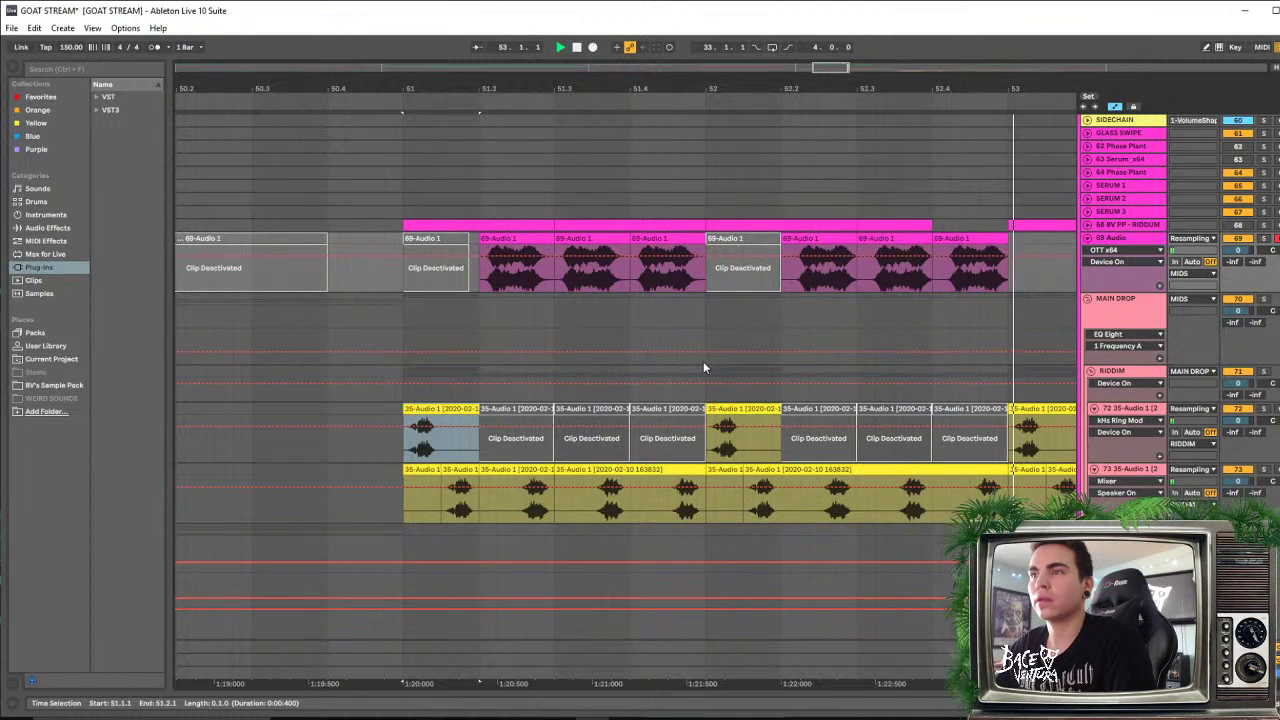
Lower track 73's volume to -6.2 dB while replaying the mix from bar 51
left_click_drag(670, 89, 865, 323)
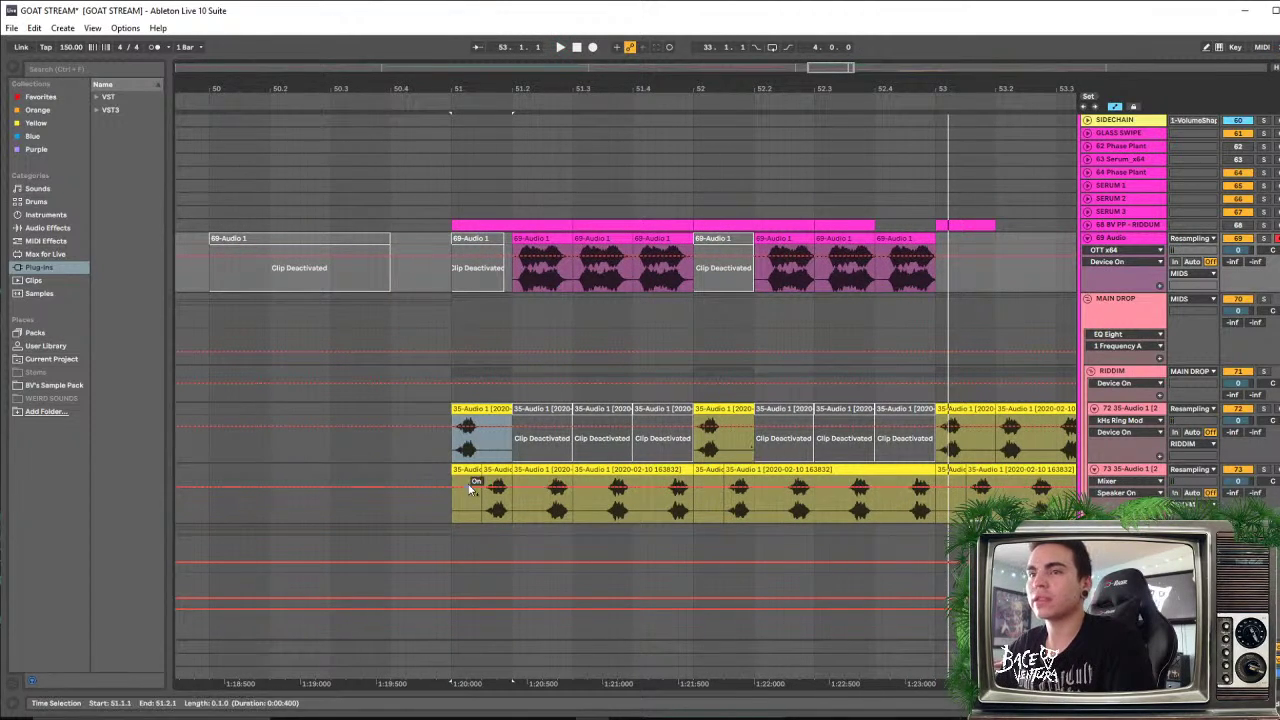
left_click_drag(1238, 481, 1238, 505)
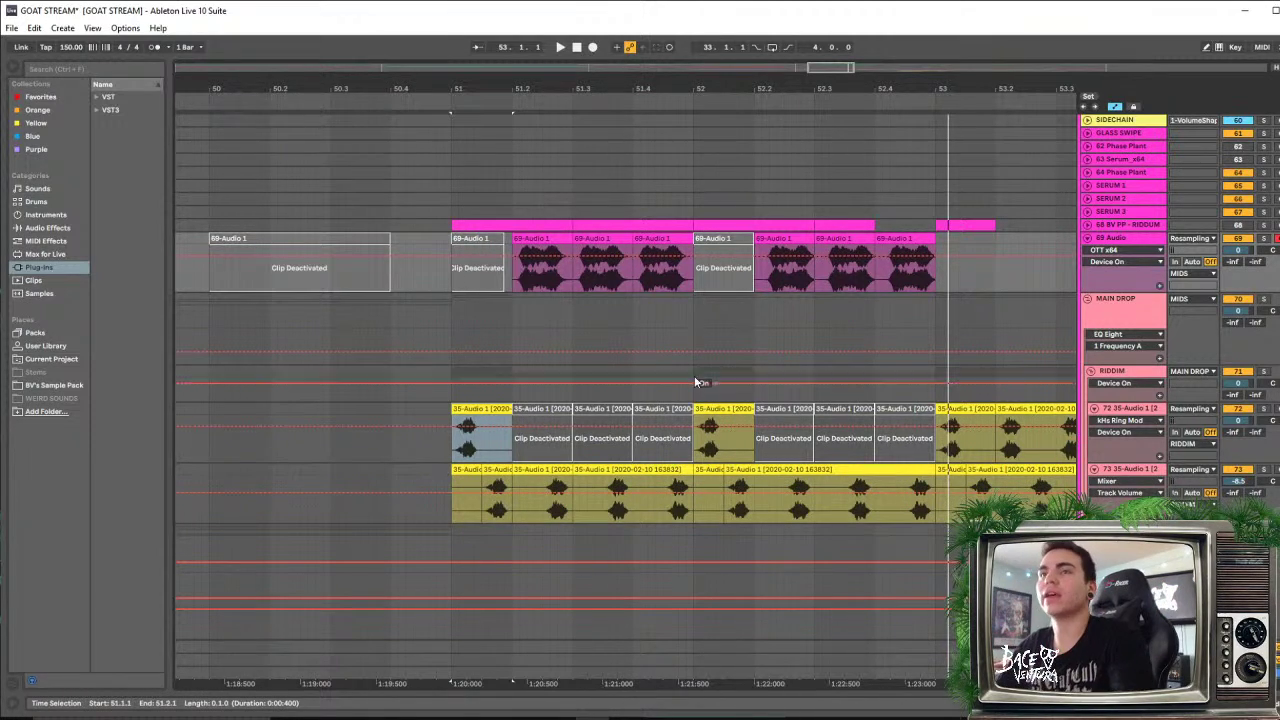
left_click(449, 279)
key("space")
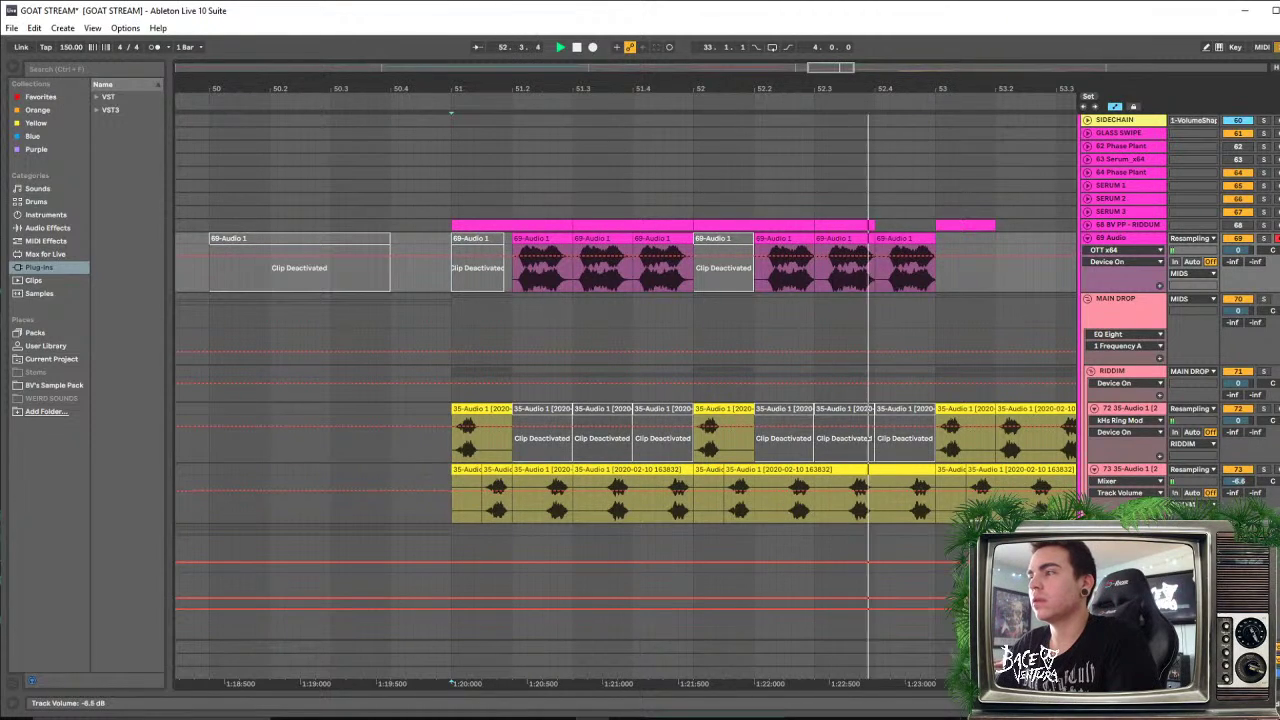
key("space")
key("space")
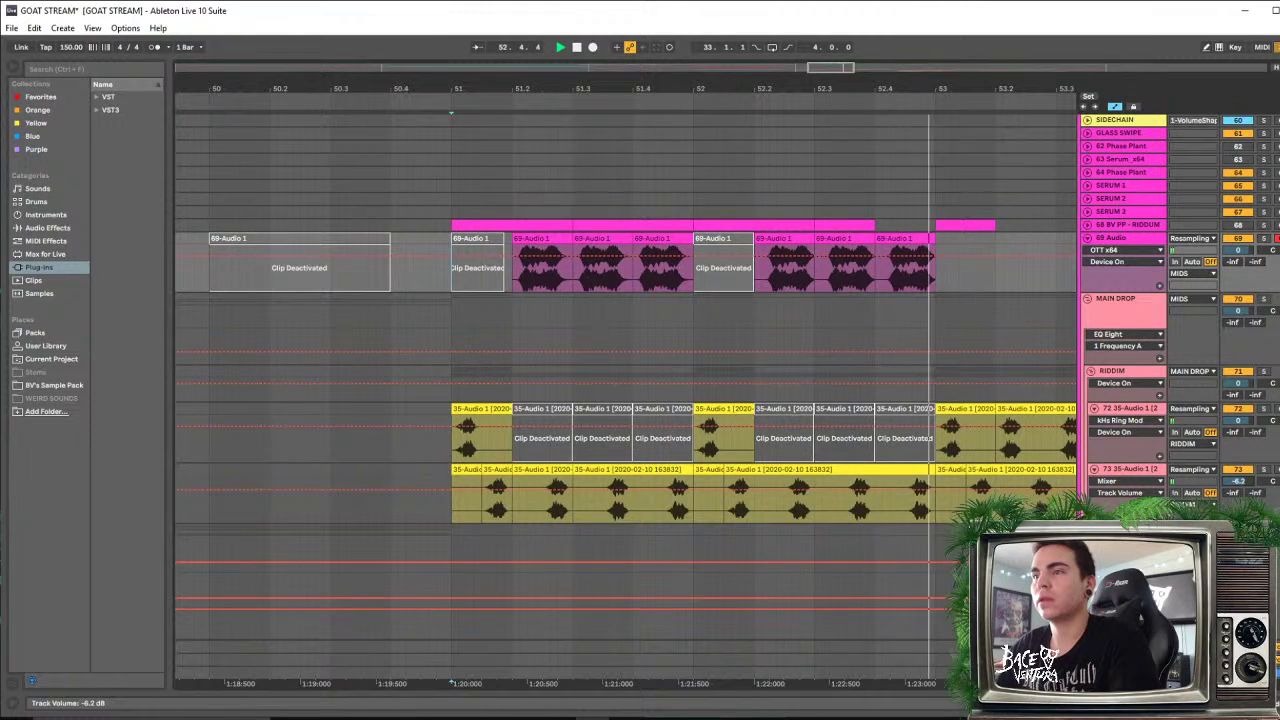
key("space")
key("space")
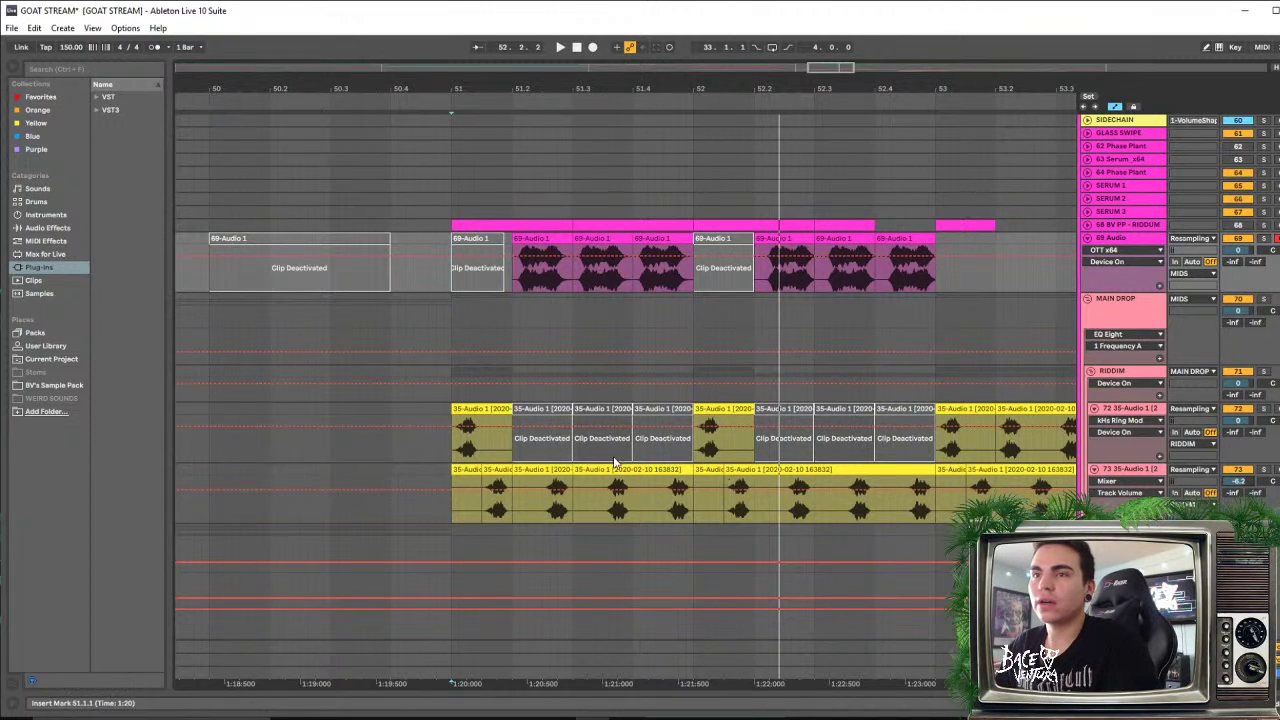
Compare the device chains of RIDDIM tracks 72 and 73
double_click(1130, 414)
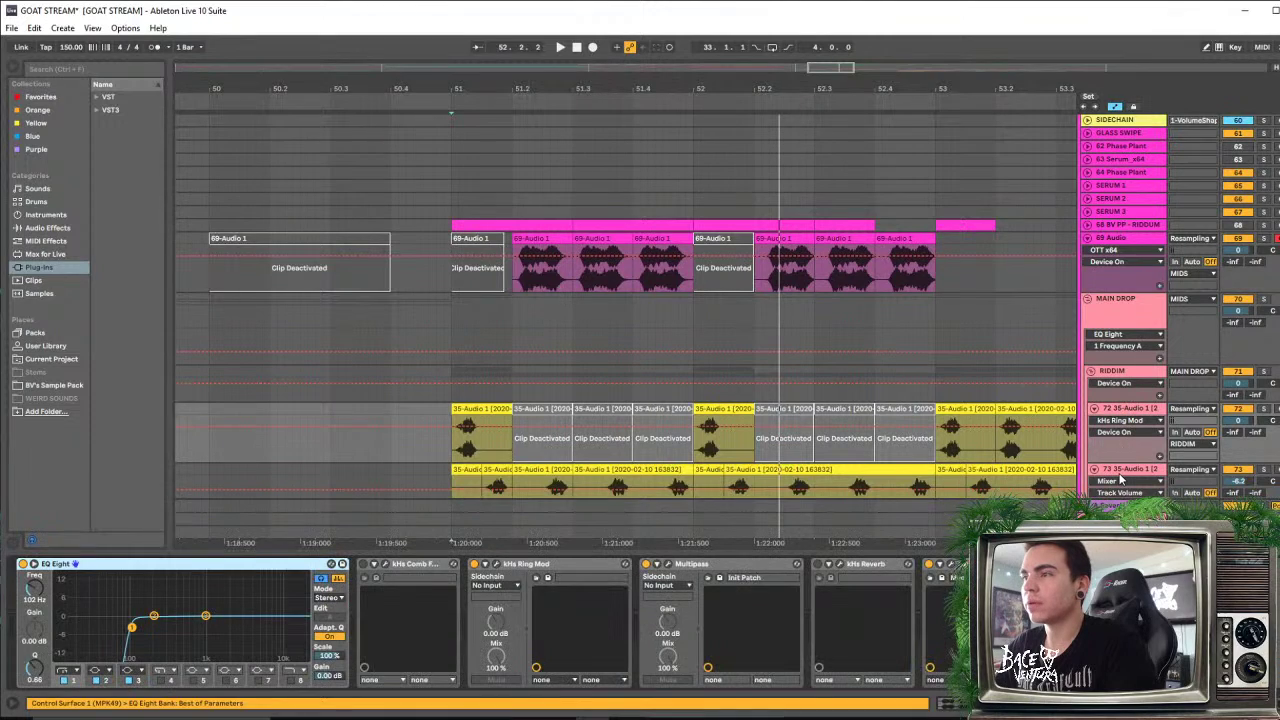
left_click(1121, 472)
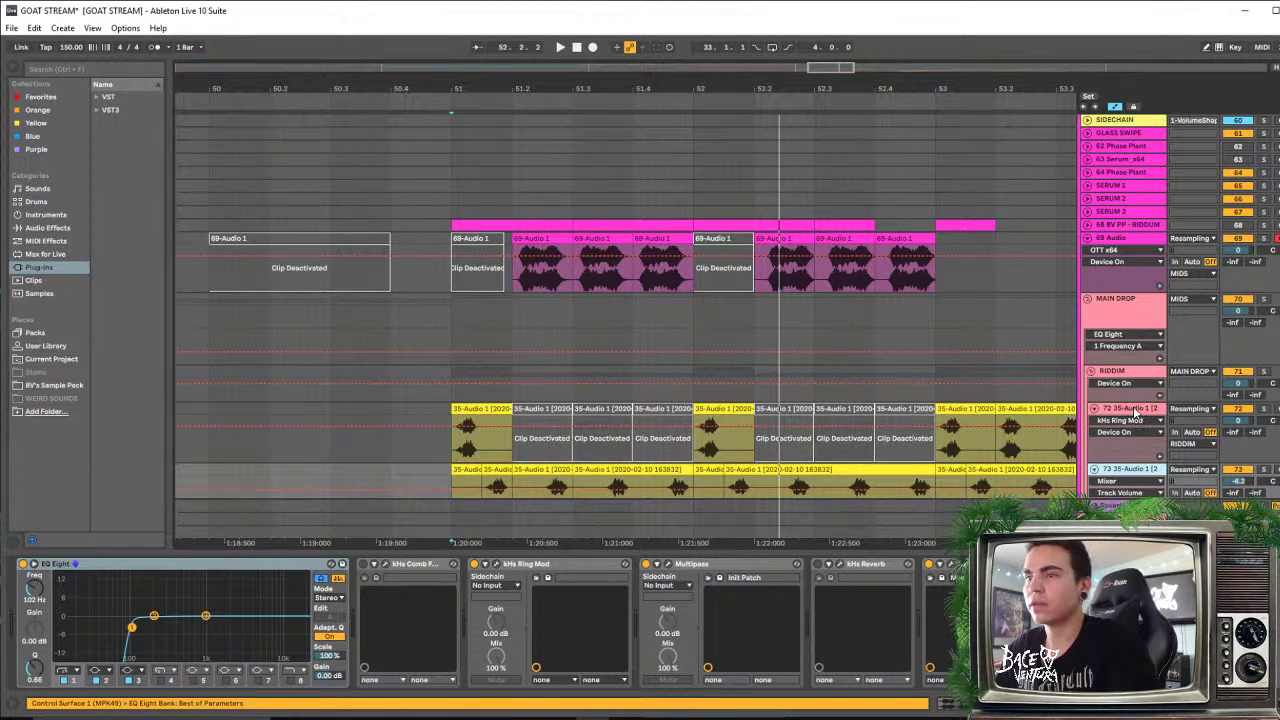
left_click(1135, 412)
left_click(1129, 471)
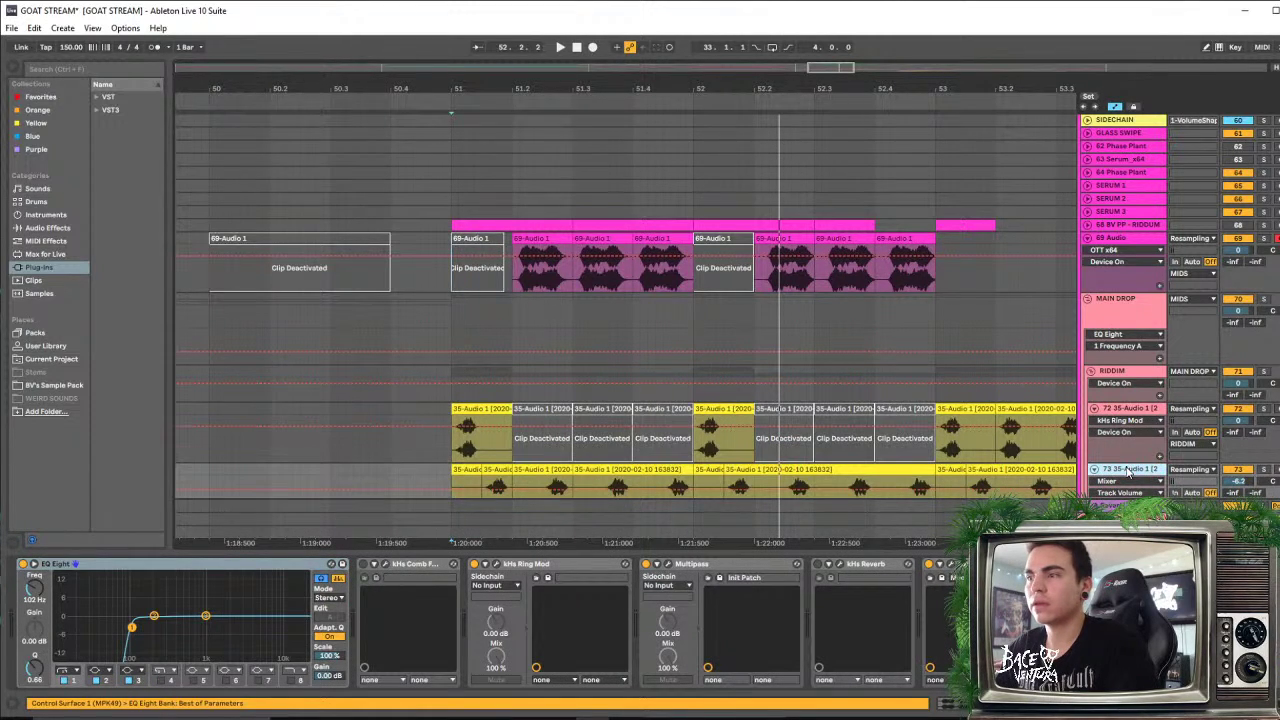
Move track 73's half-beat segments just before 51.2 and 52.2 onto track 72, and play from just before bar 51
scroll(462, 404, "down", 2)
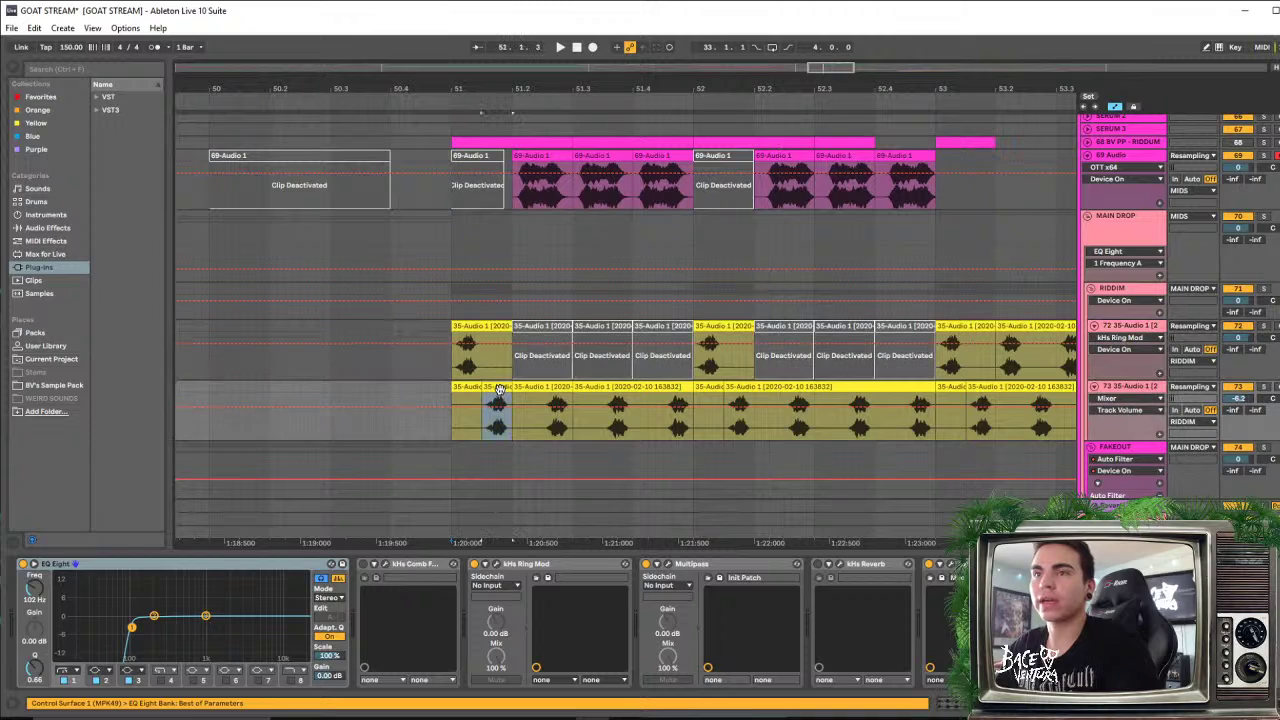
left_click_drag(502, 388, 500, 350)
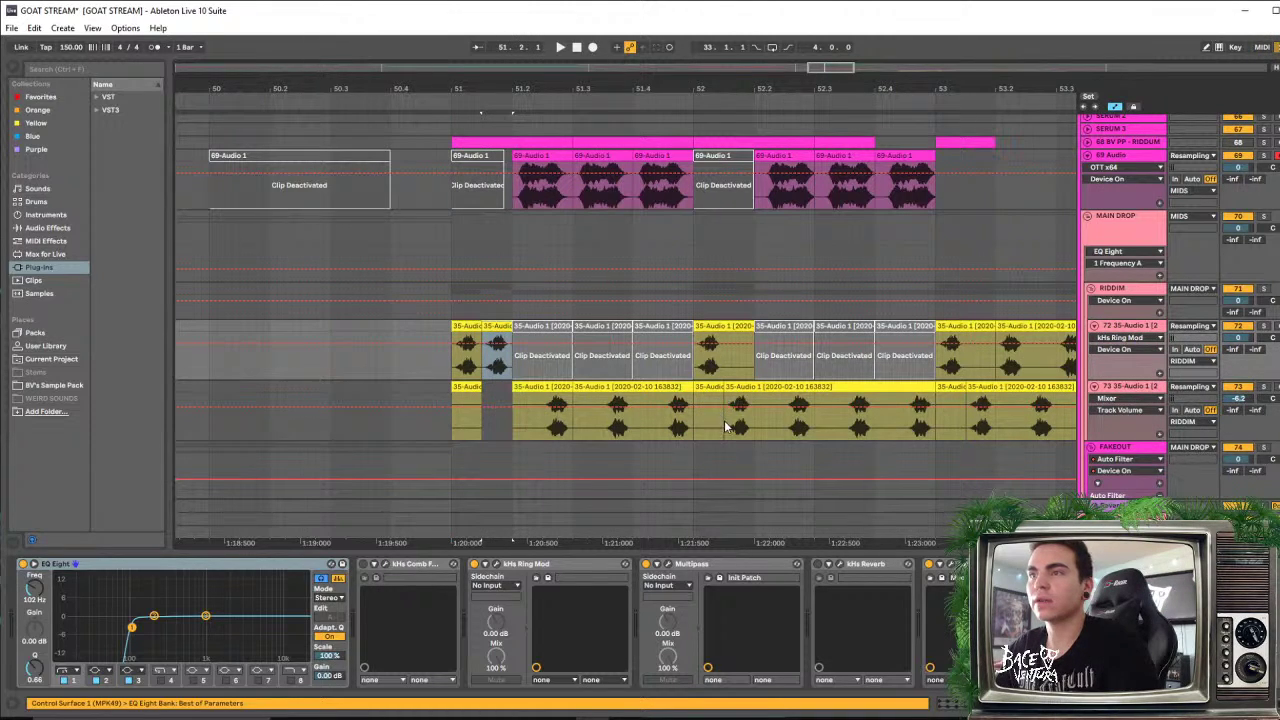
left_click_drag(755, 415, 755, 352)
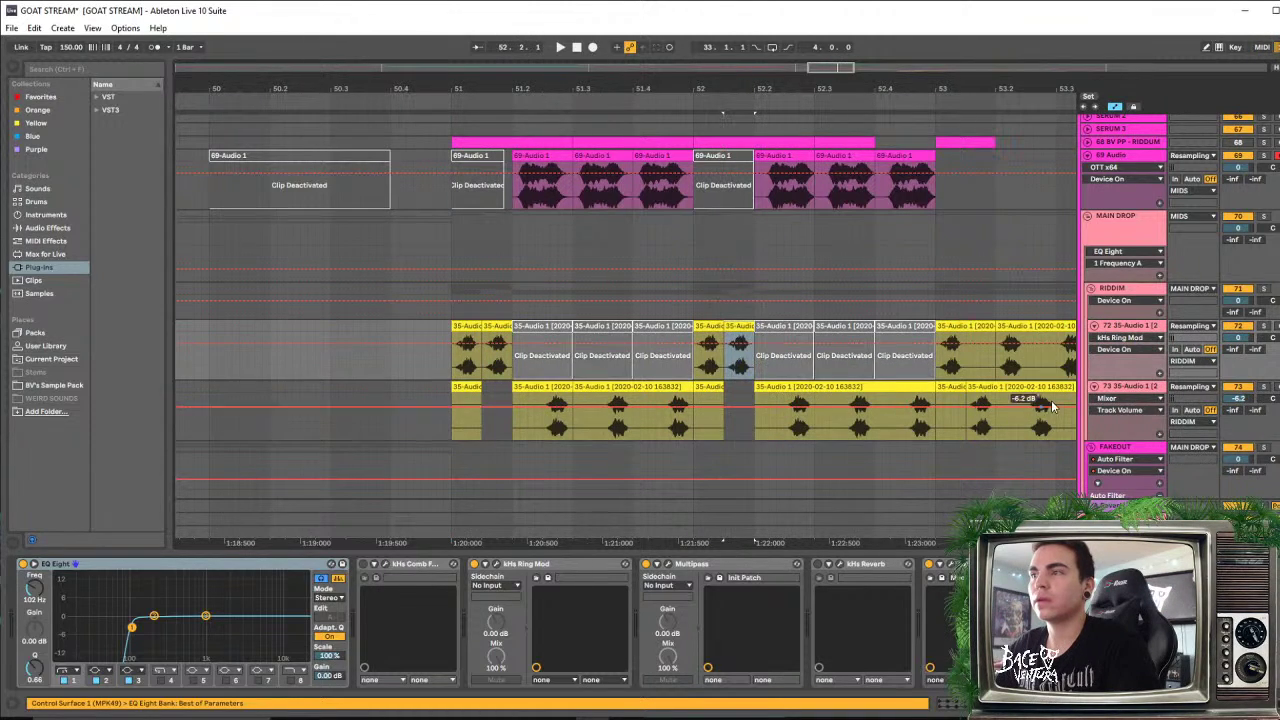
key("space")
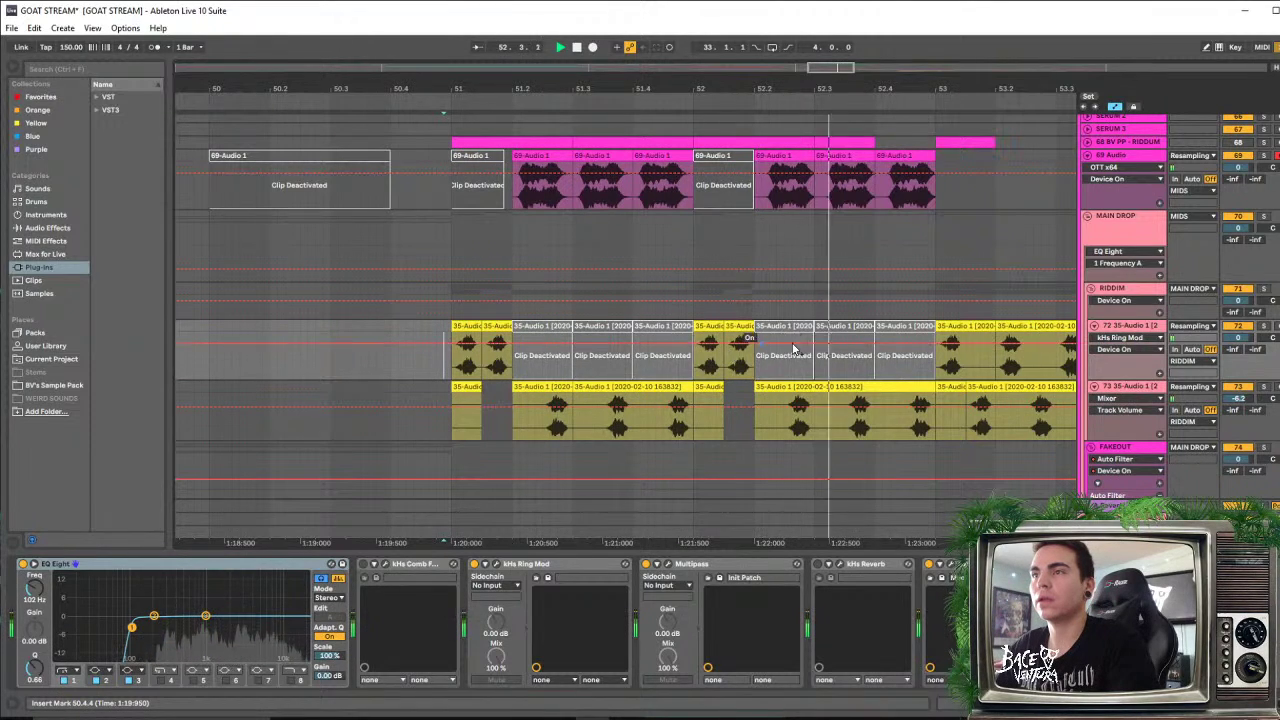
key("space")
key("space")
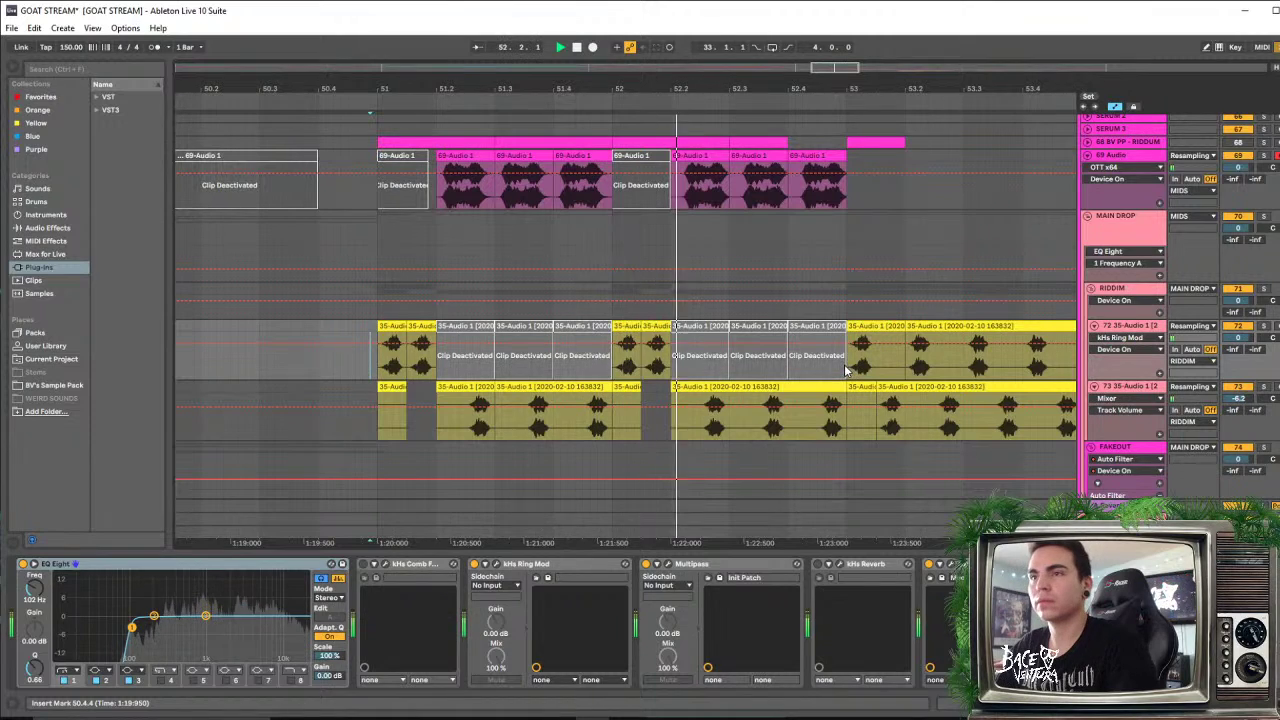
key("space")
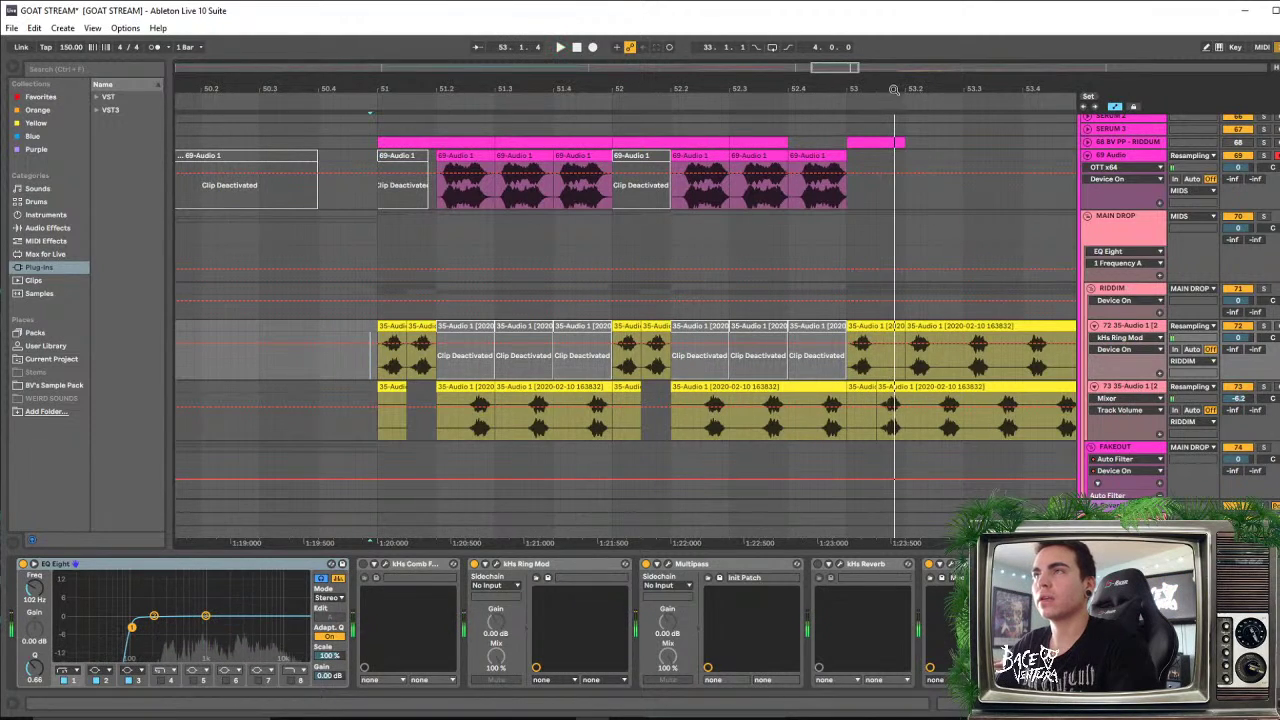
Replay the full call-and-response section from 50.4.4
left_click_drag(888, 89, 797, 78)
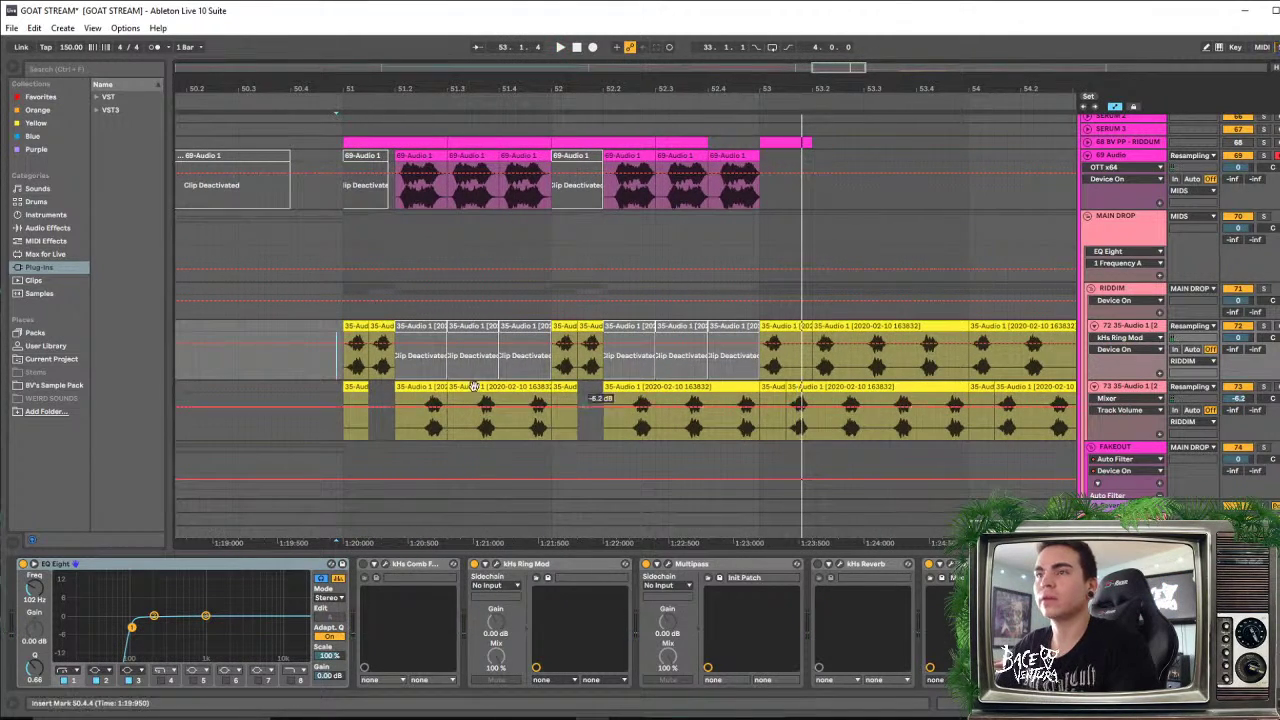
key("space")
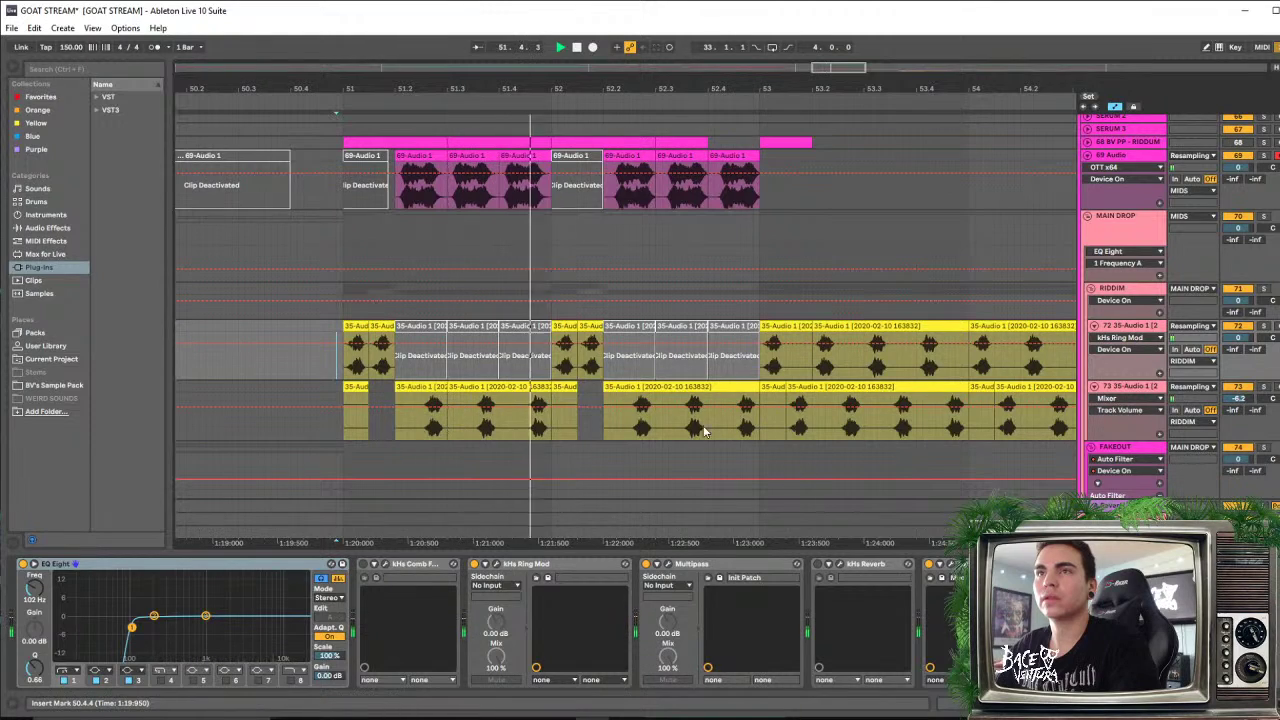
key("space")
Solo audio track 69 and play its resampled hits from 51.2
left_click_drag(455, 89, 554, 98)
left_click(514, 157)
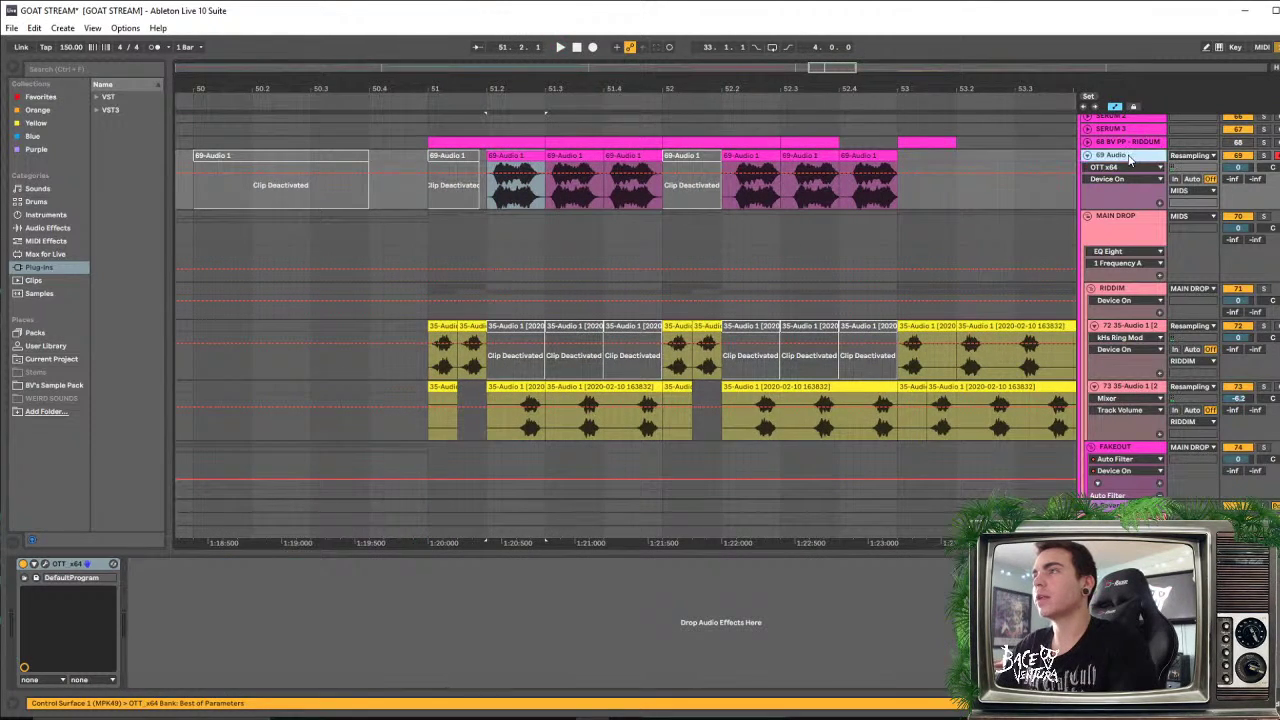
key("space")
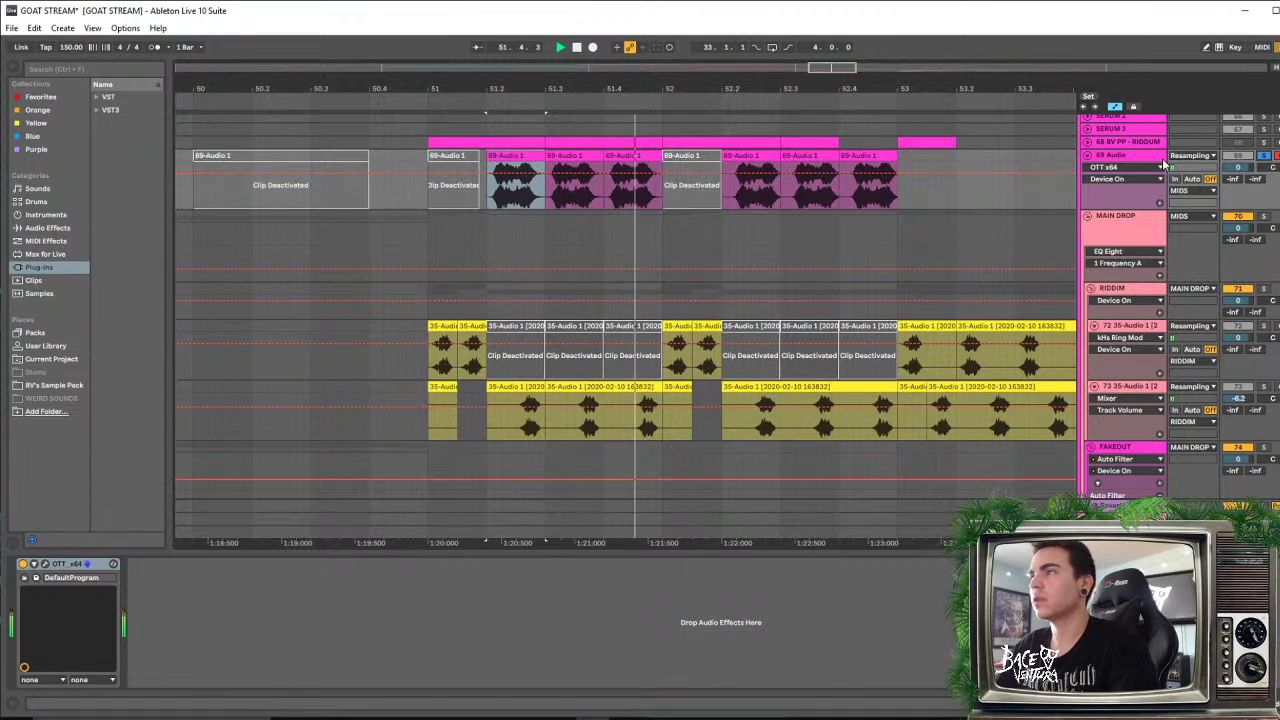
key("space")
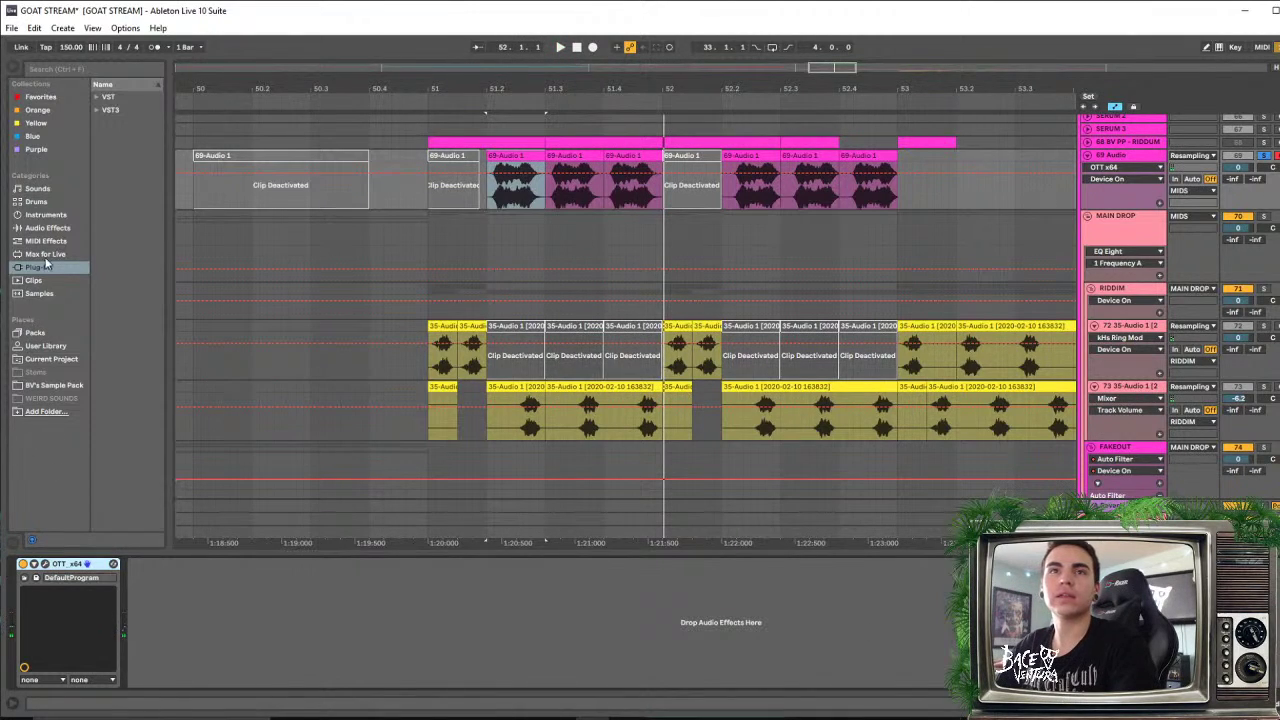
Add an EQ Eight after the OTT on audio track 69
left_click(48, 228)
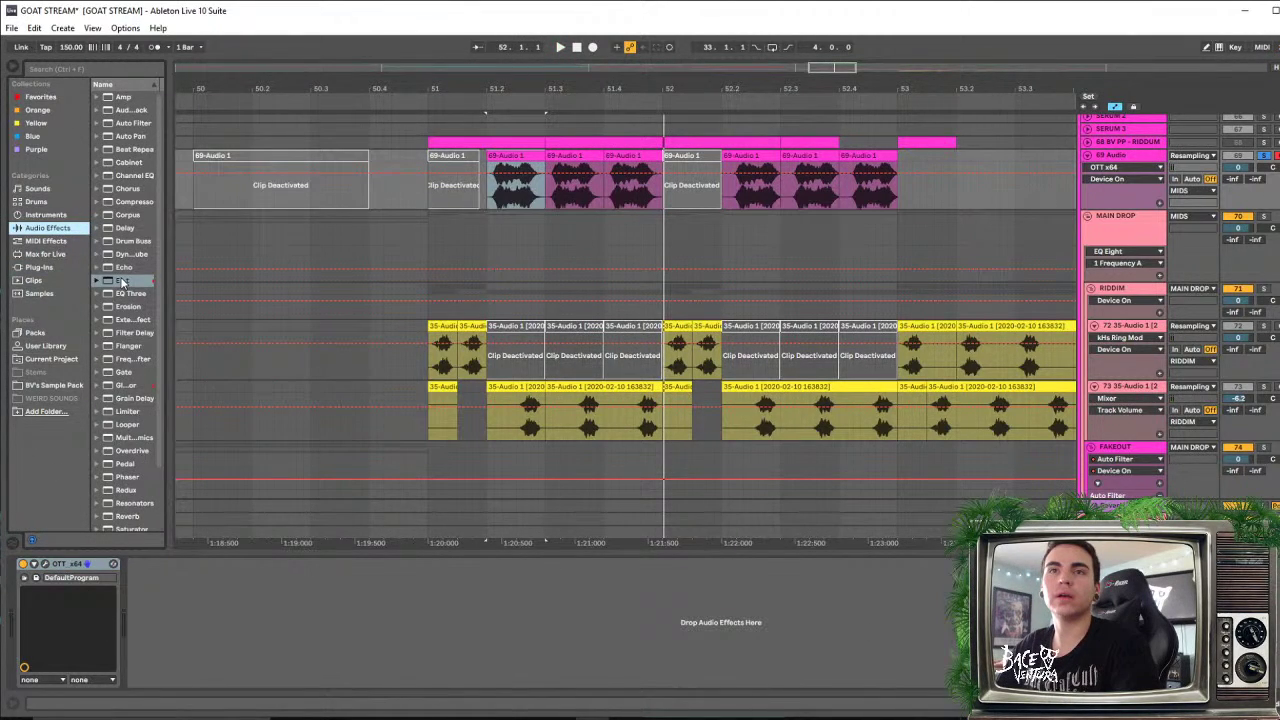
left_click_drag(122, 281, 216, 679)
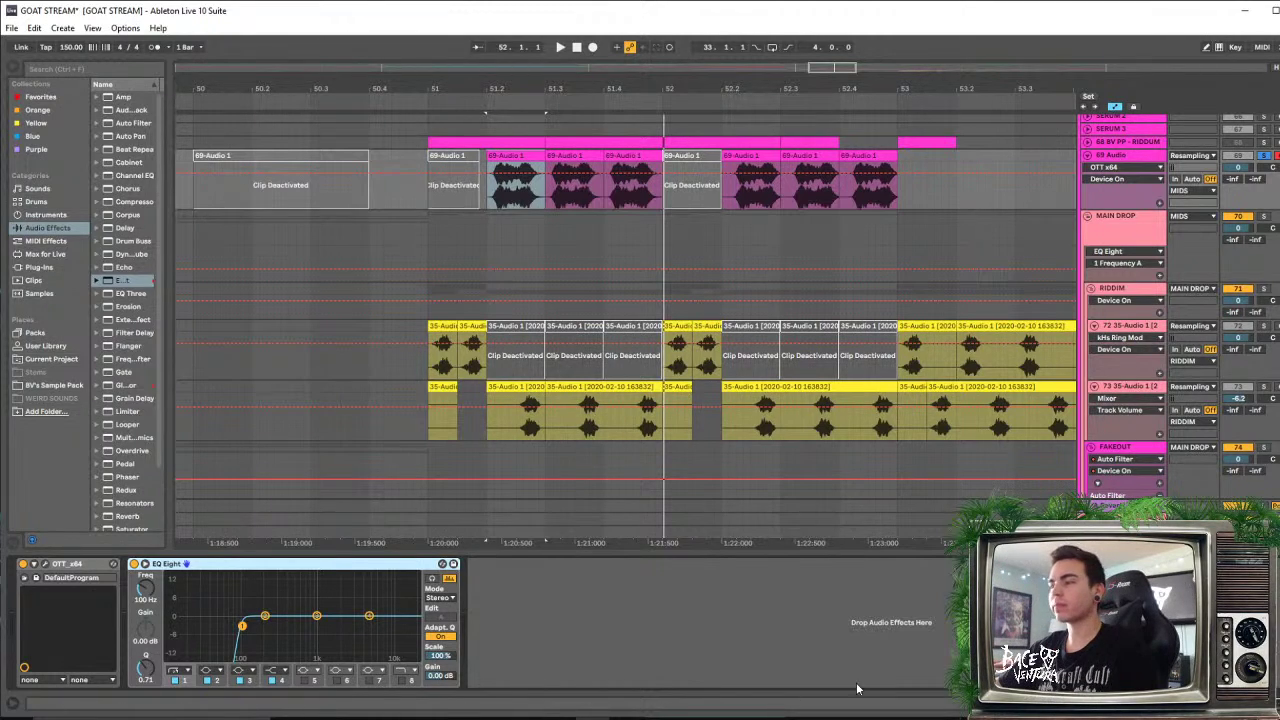
left_click(1277, 718)
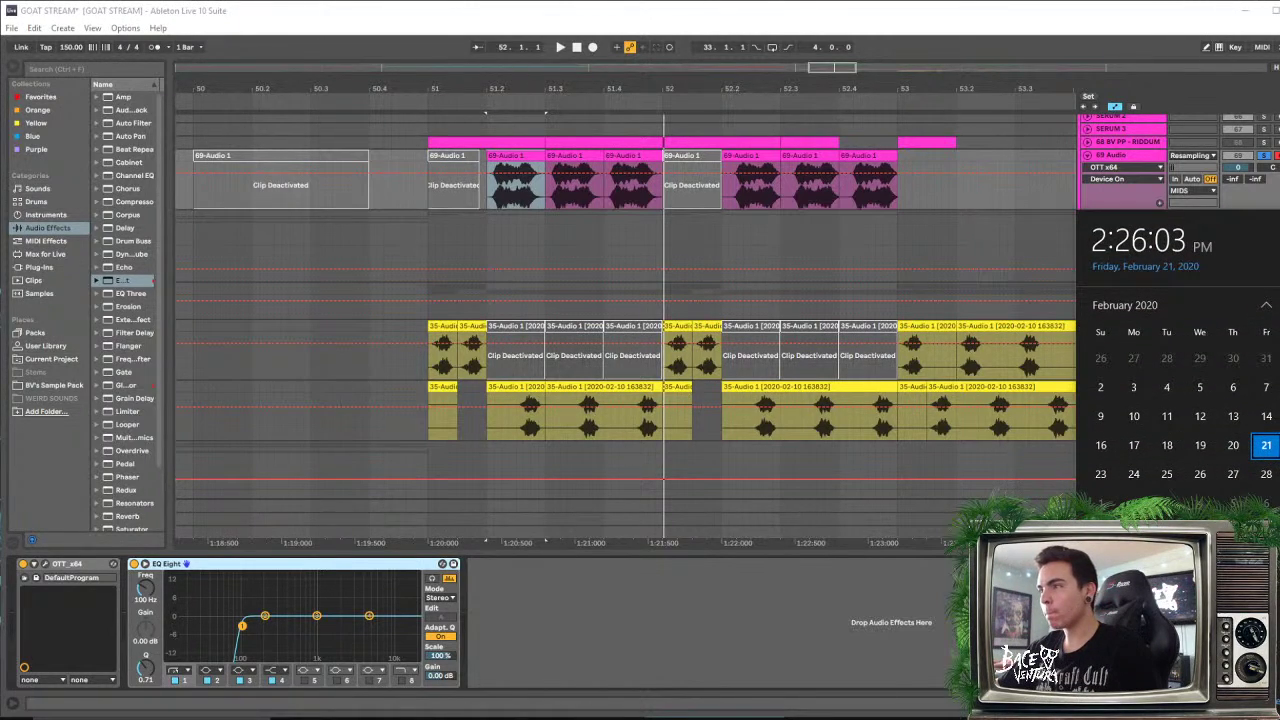
left_click(1277, 718)
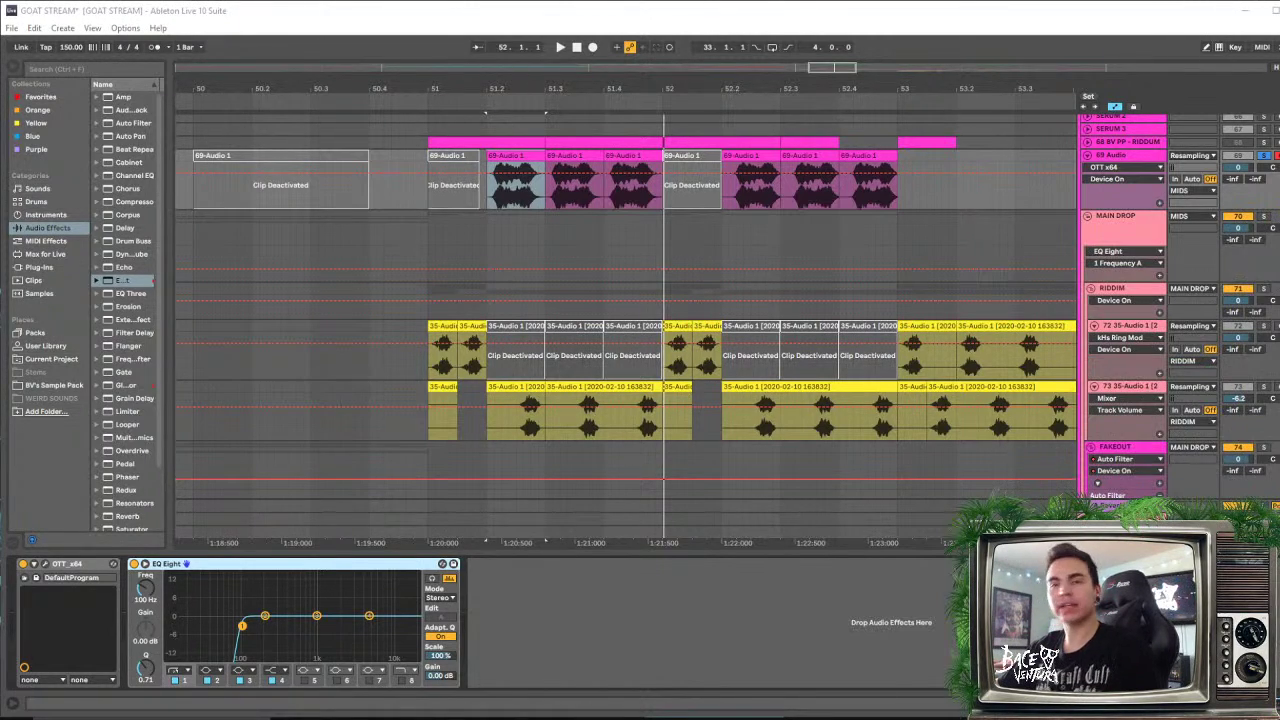
Expand EQ Eight's display with audition mode enabled, and sweep band 2 to a 2.95 dB cut at 473 Hz with Q 9.41
left_click(425, 191)
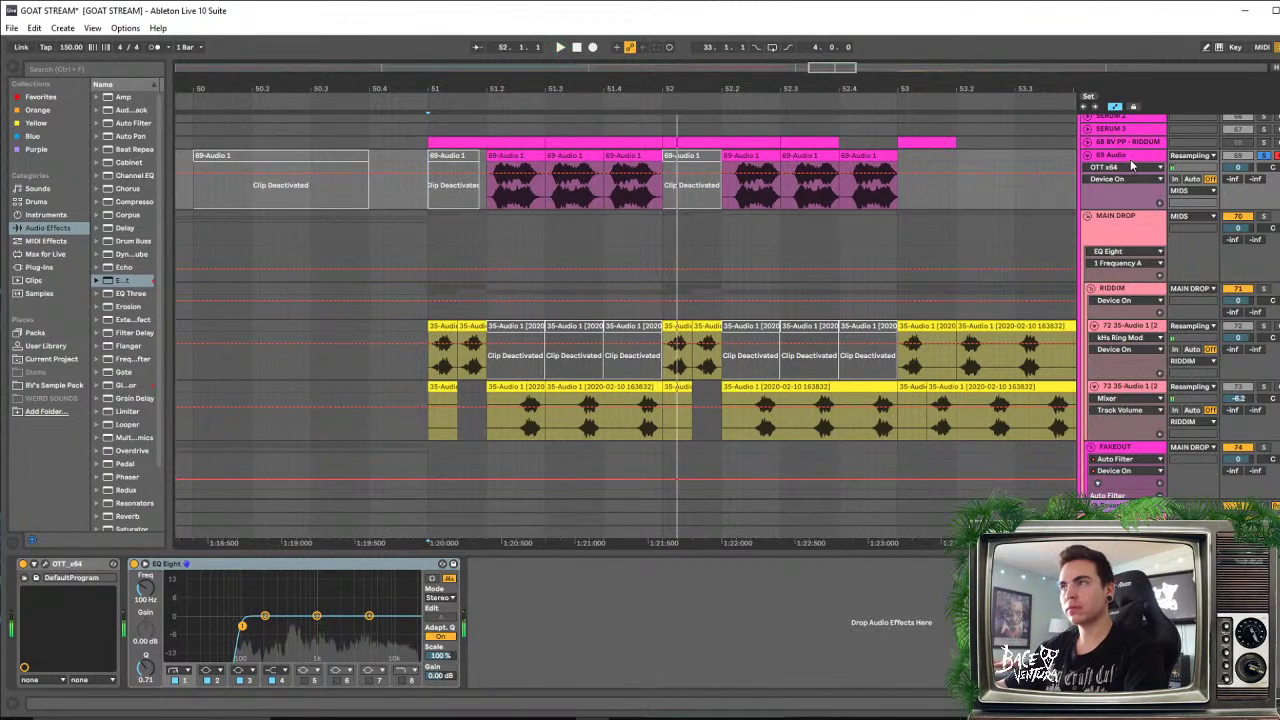
double_click(322, 586)
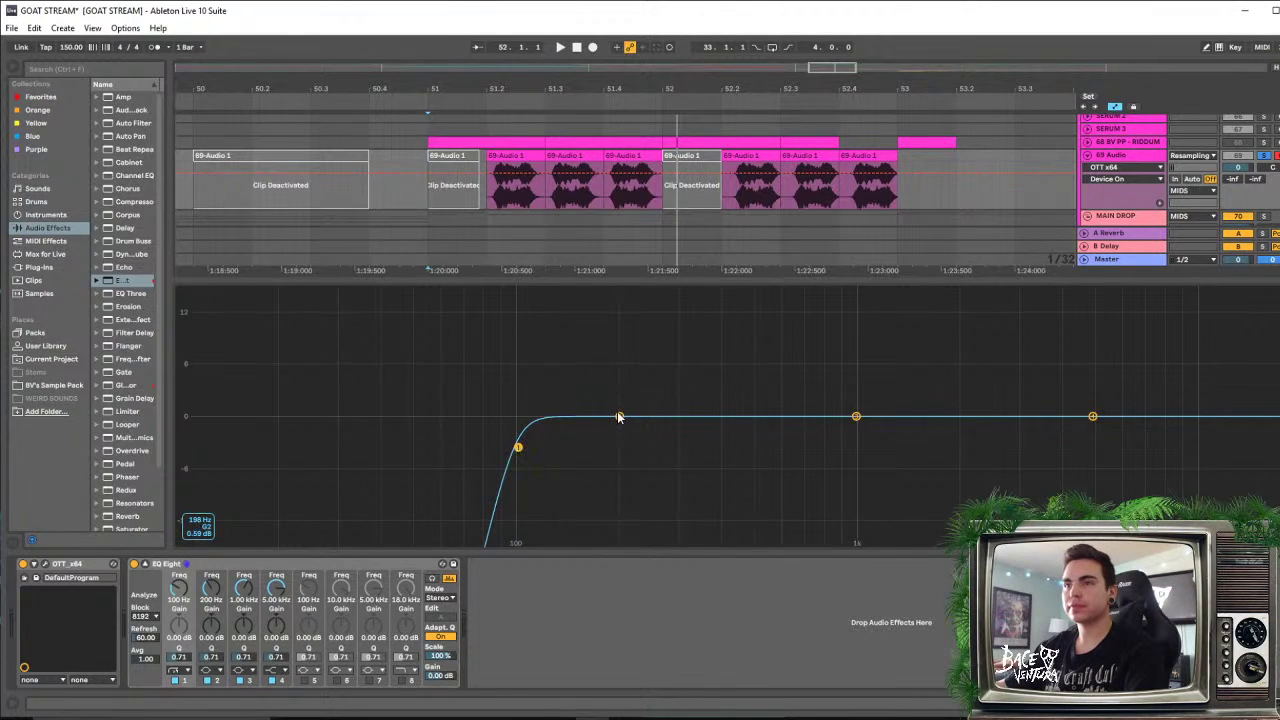
left_click_drag(618, 417, 590, 326)
key("space")
left_click(432, 578)
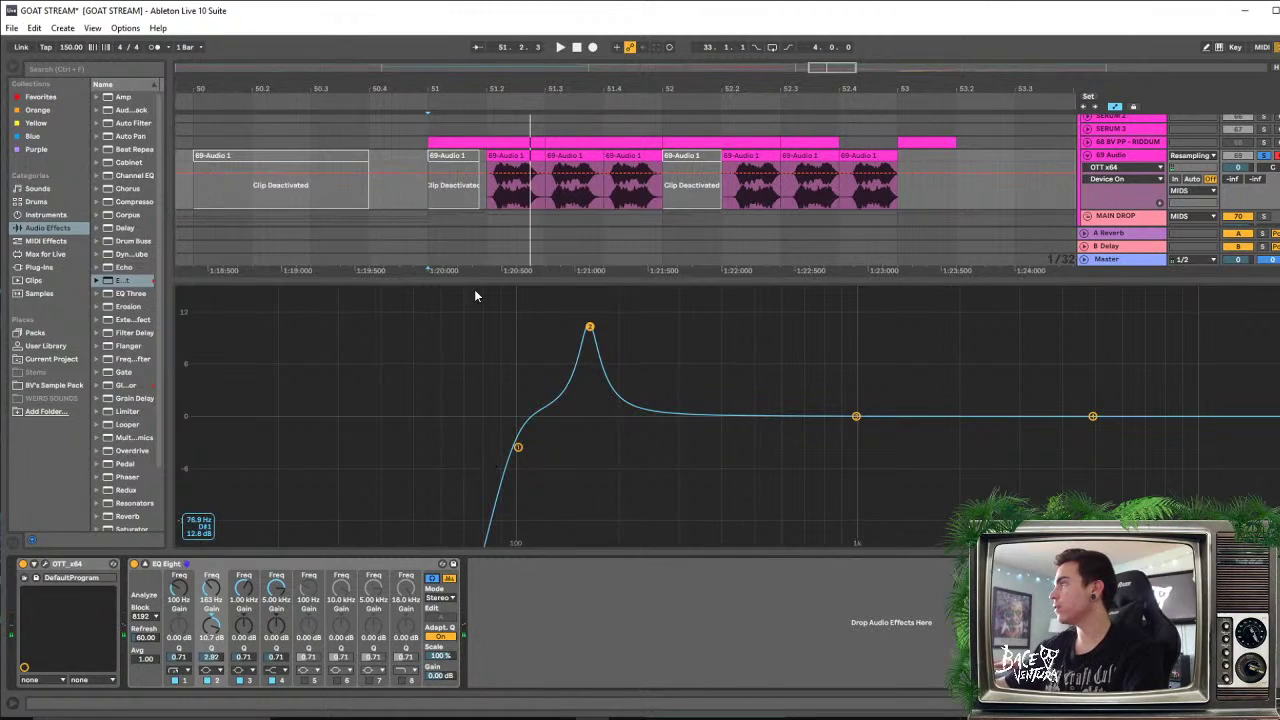
key("space")
left_click_drag(590, 328, 746, 450)
key("space")
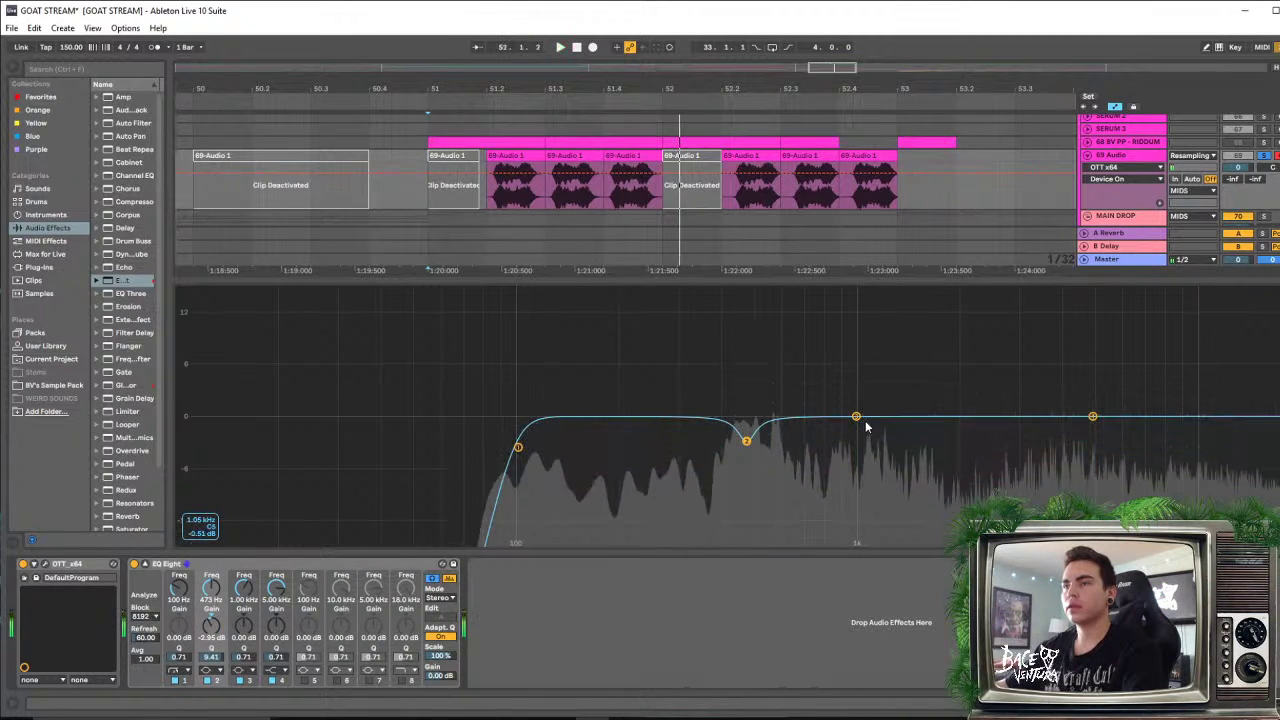
Try band 3 as a low-mid boost, return it to 0 dB at 257 Hz, and play track 69 from bar 51
left_click_drag(860, 419, 705, 347)
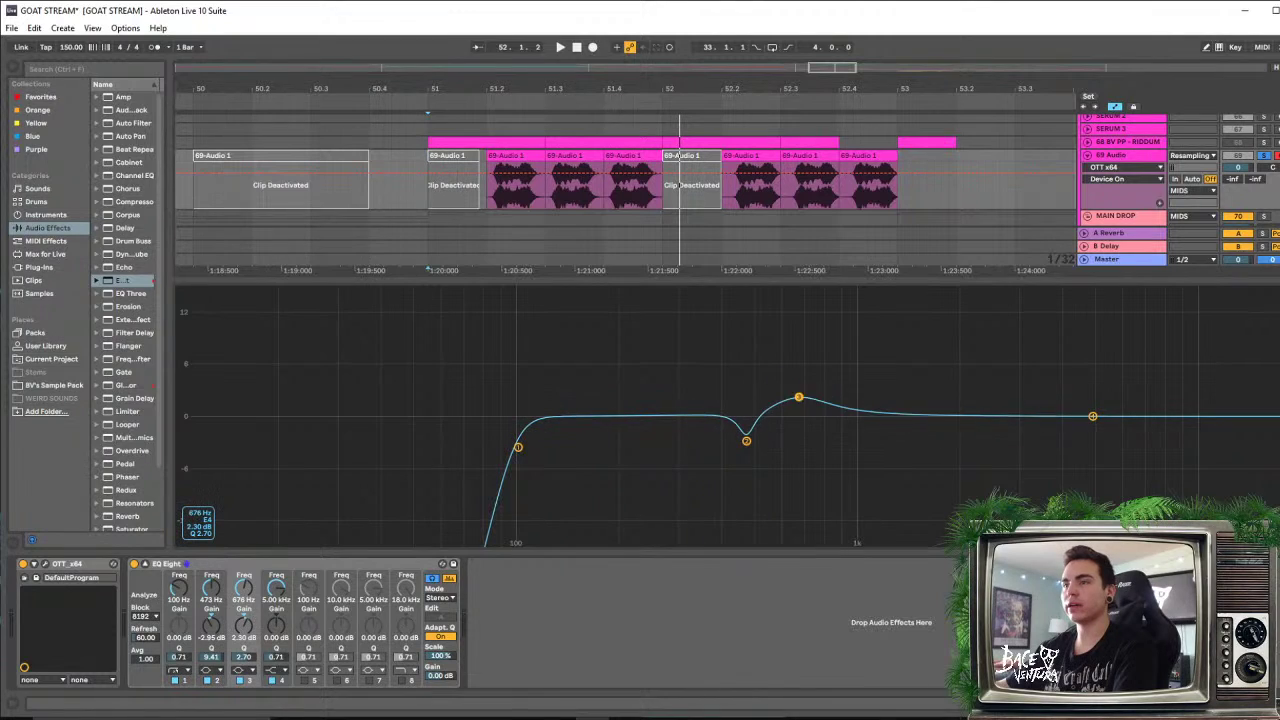
left_click_drag(627, 384, 655, 415)
key("space")
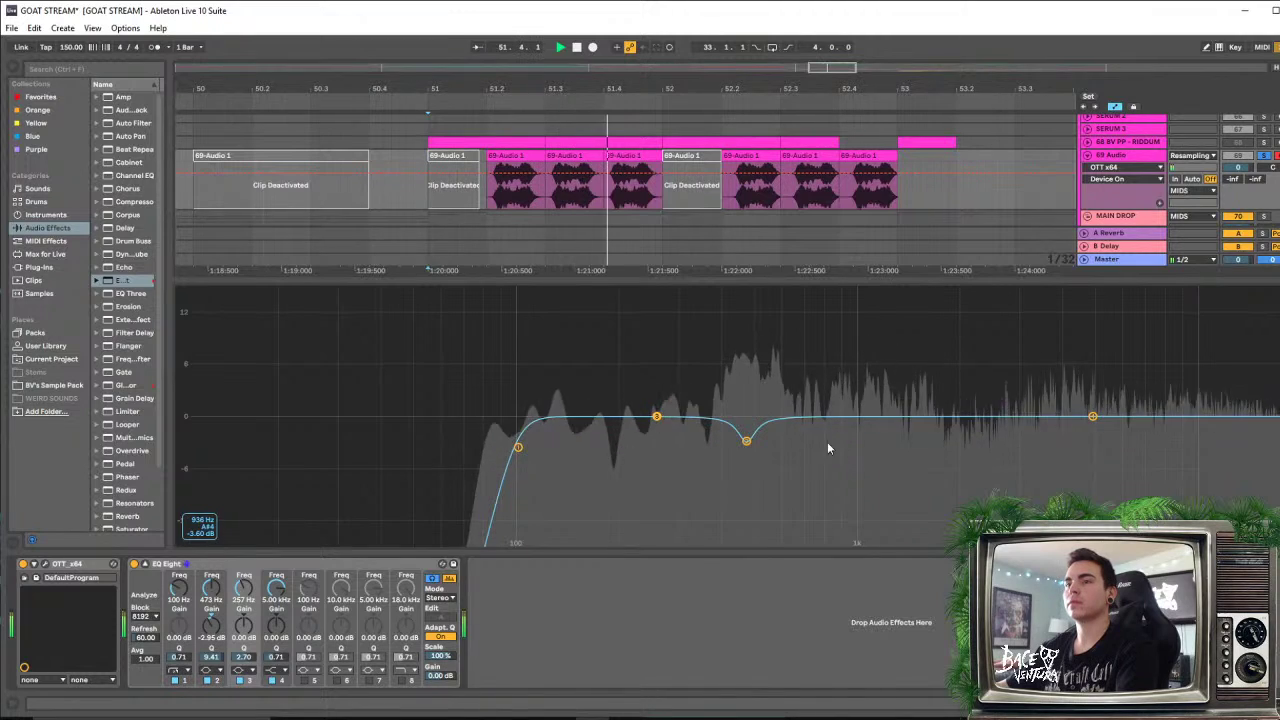
key("space")
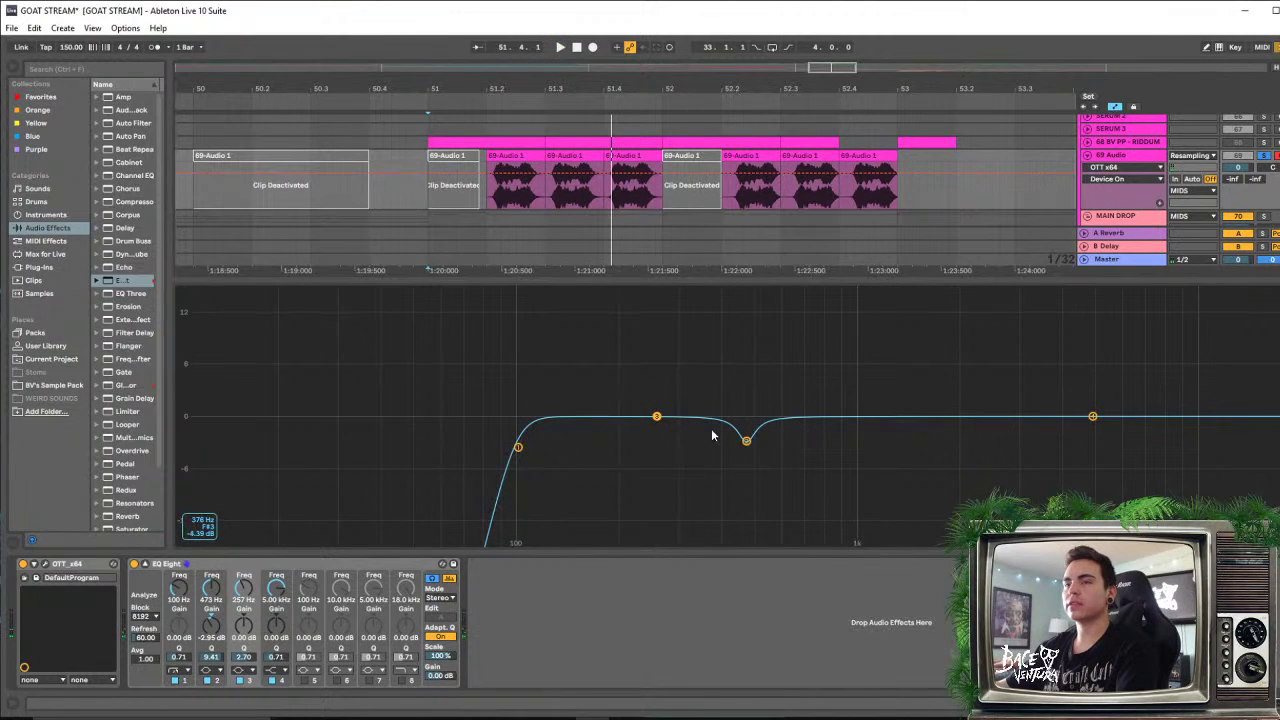
key("space")
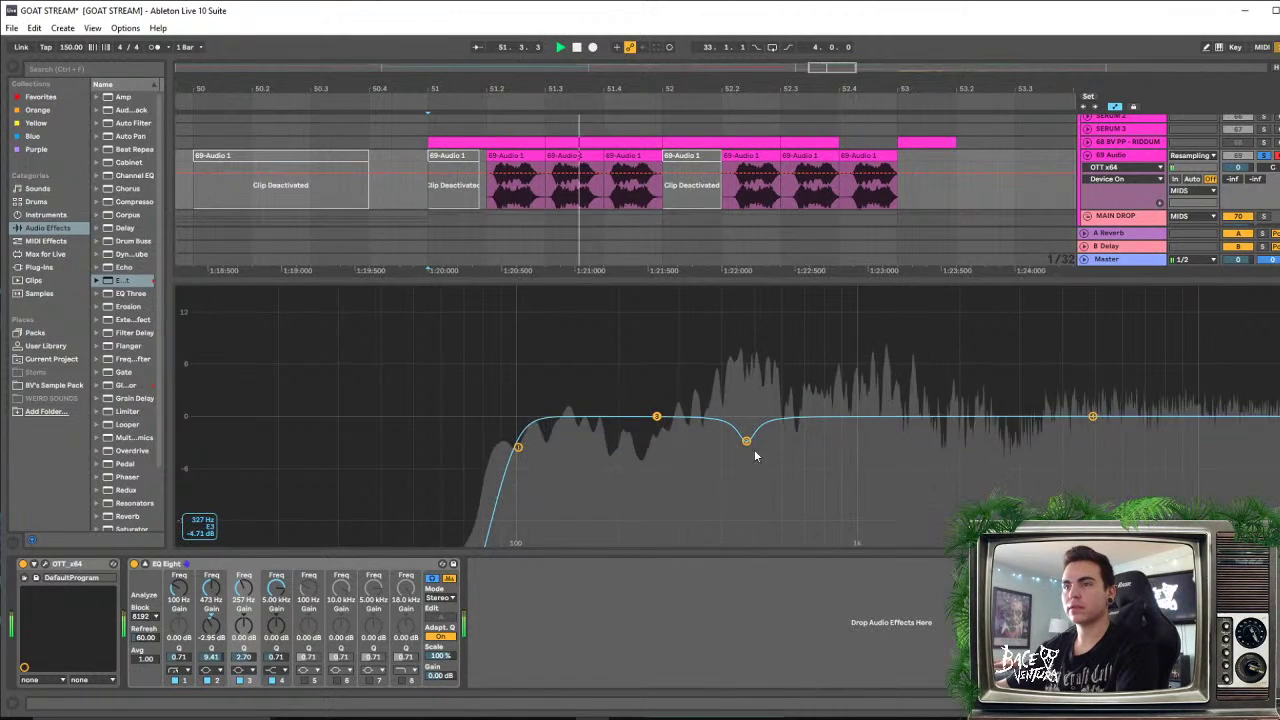
key("space")
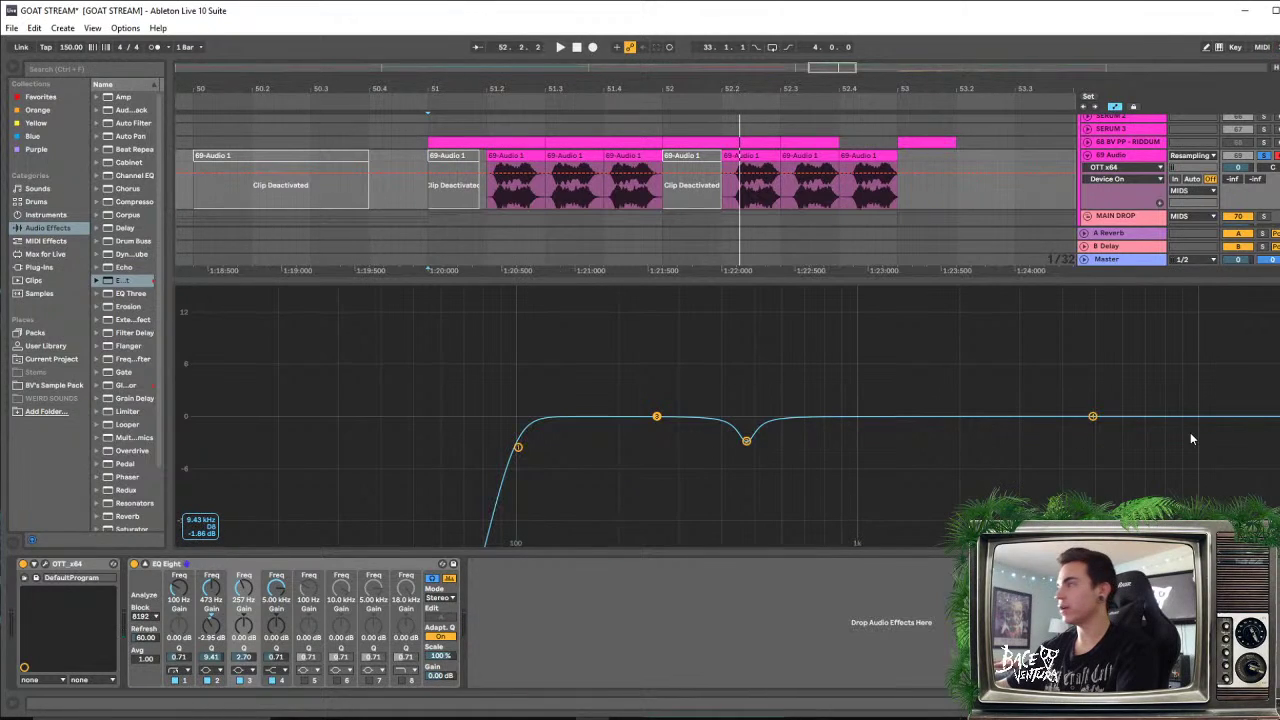
Boost band 3 by 2.21 dB at 266 Hz with Q 4.72, and set band 2's Q to 9.03
mouse_move(662, 420)
left_mouse_down()
mouse_move(673, 401)
mouse_move(671, 421)
mouse_move(649, 357)
mouse_move(669, 371)
mouse_move(651, 363)
mouse_move(681, 362)
mouse_move(651, 366)
mouse_move(666, 401)
left_mouse_up()
key("space")
key("space")
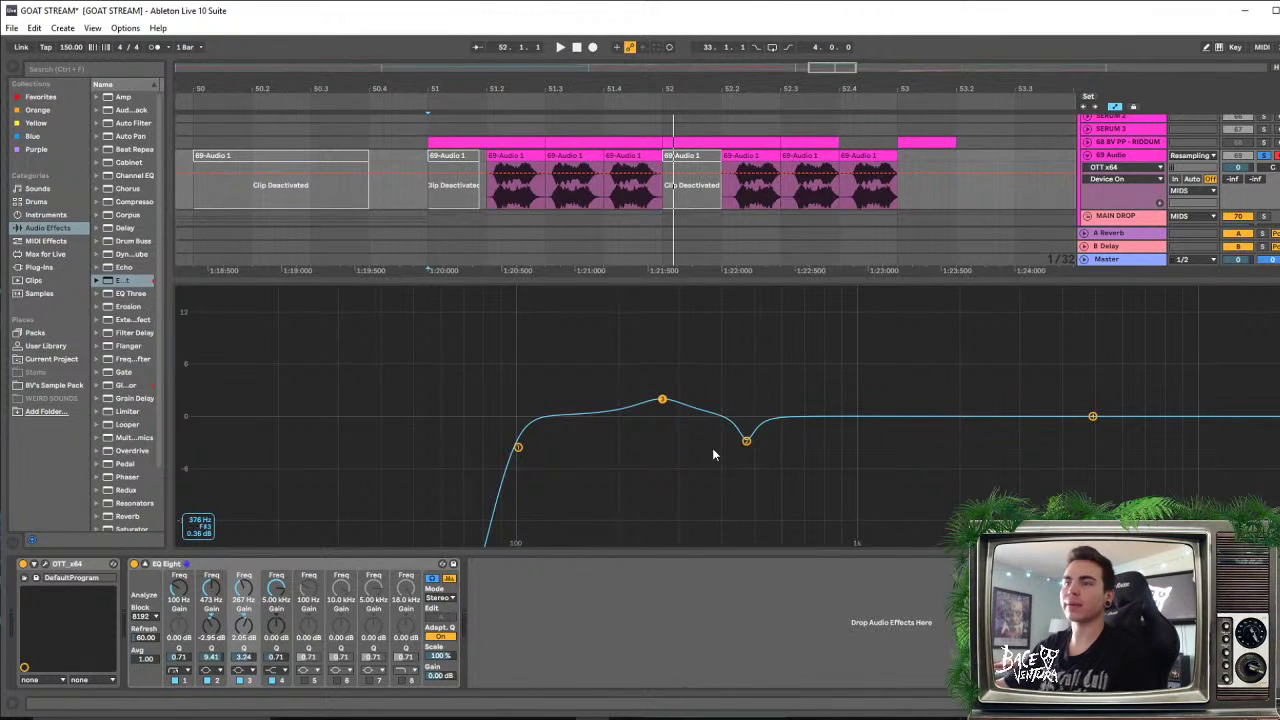
left_click_drag(660, 400, 661, 397)
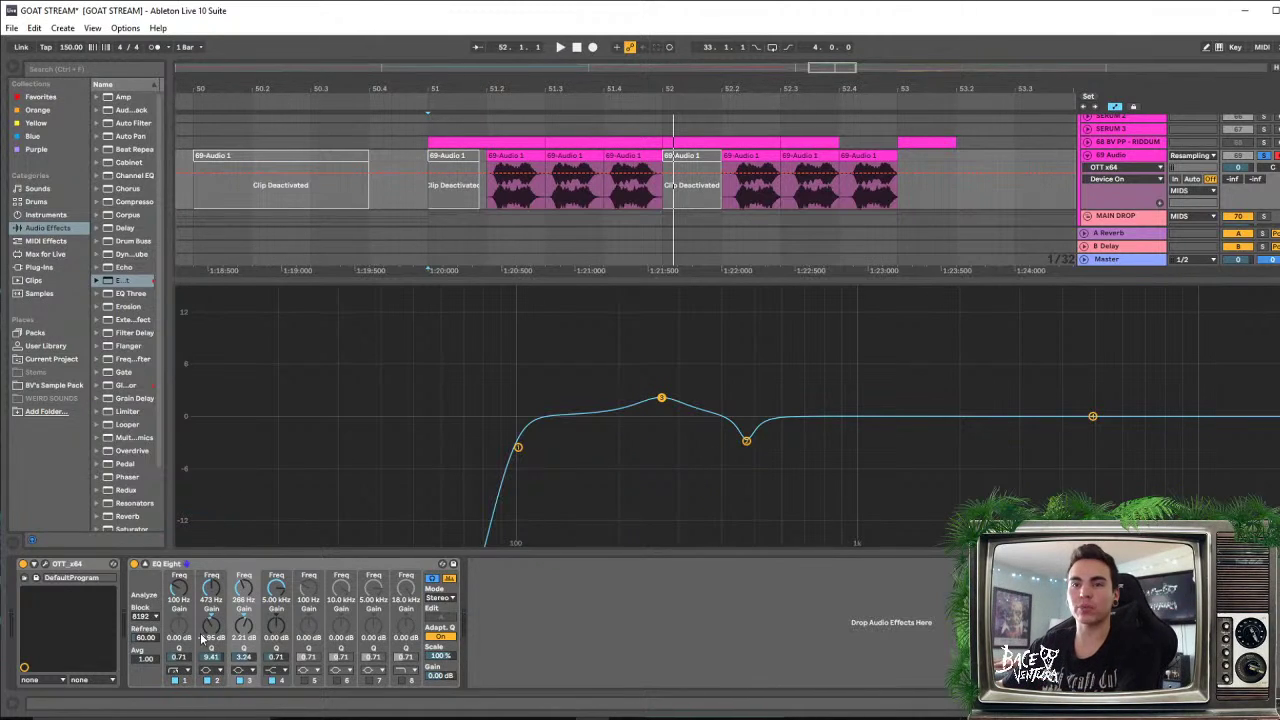
left_click_drag(210, 657, 243, 640)
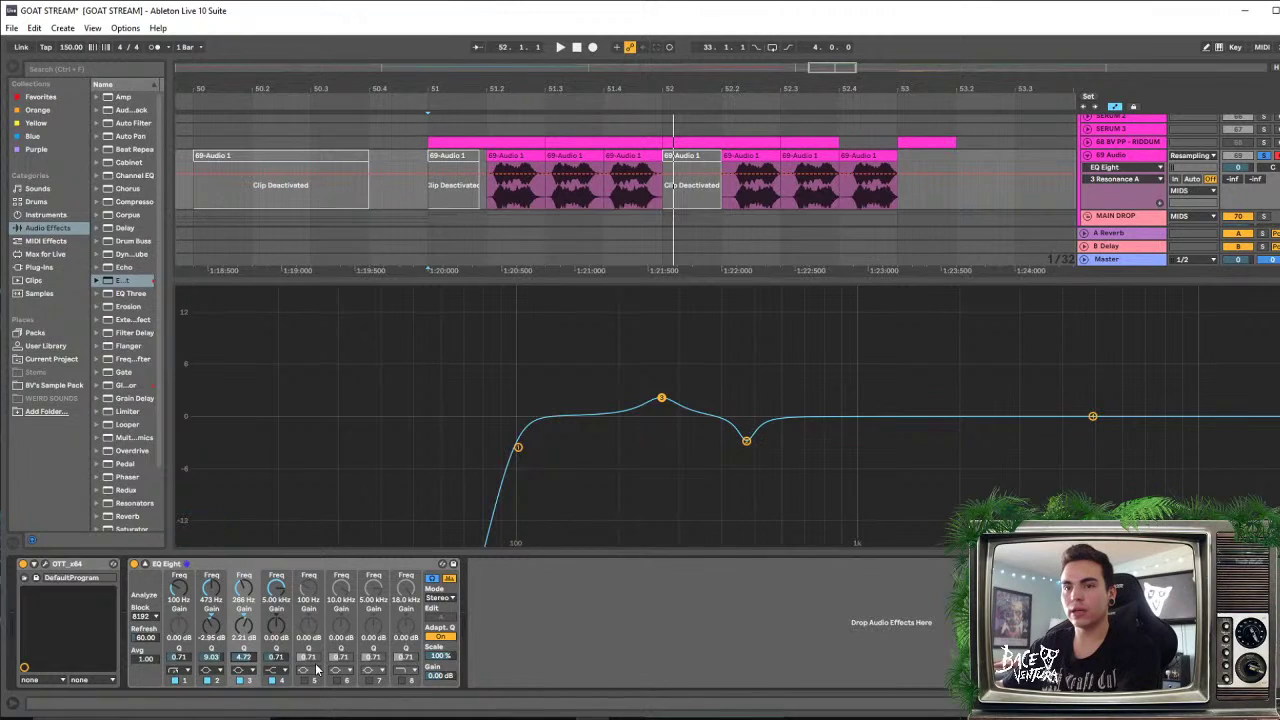
Enable EQ Eight's band 5 and sweep it to a 2.05 dB cut at 1.18 kHz with Q 8.48
left_click(304, 680)
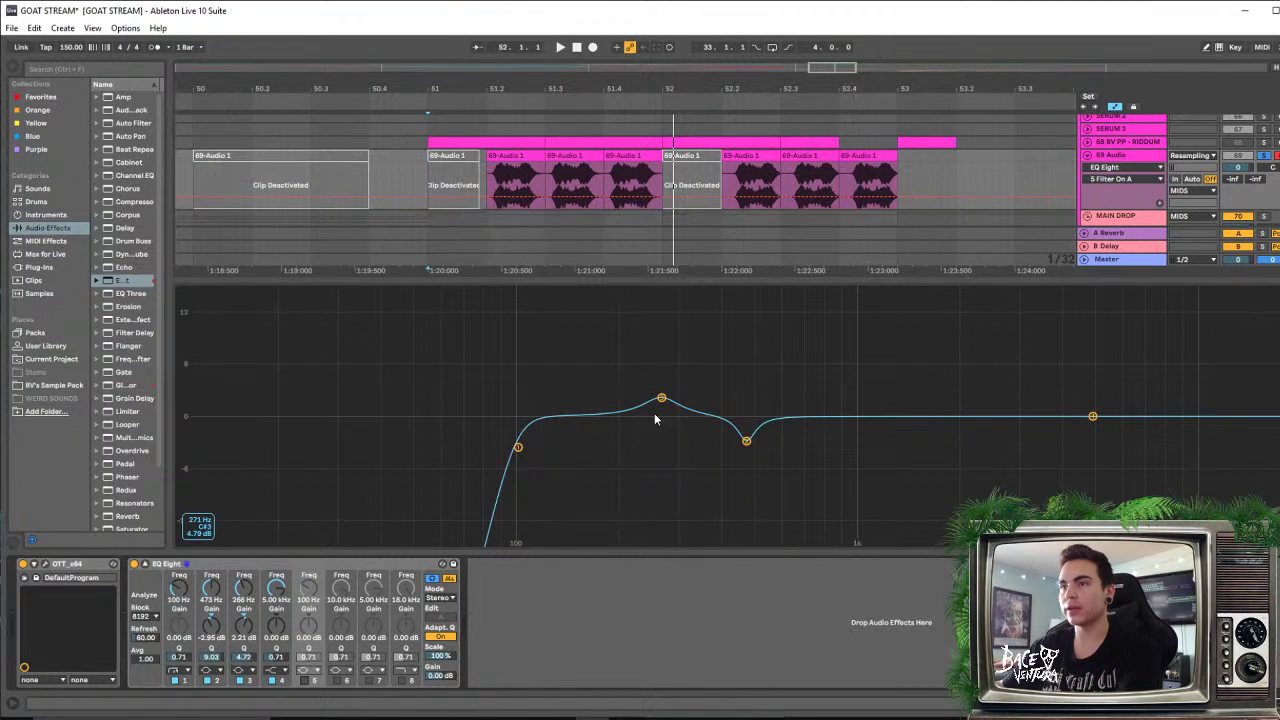
left_click(305, 680)
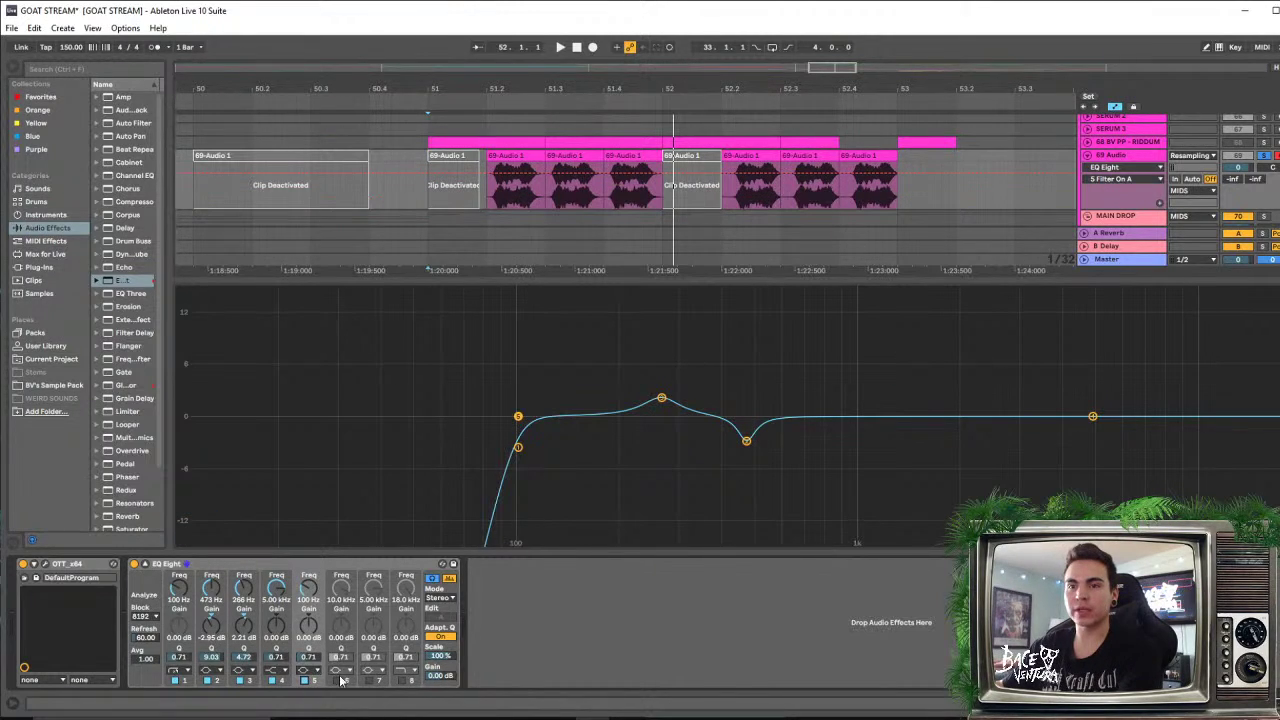
left_click_drag(518, 417, 803, 320)
key("space")
key("space")
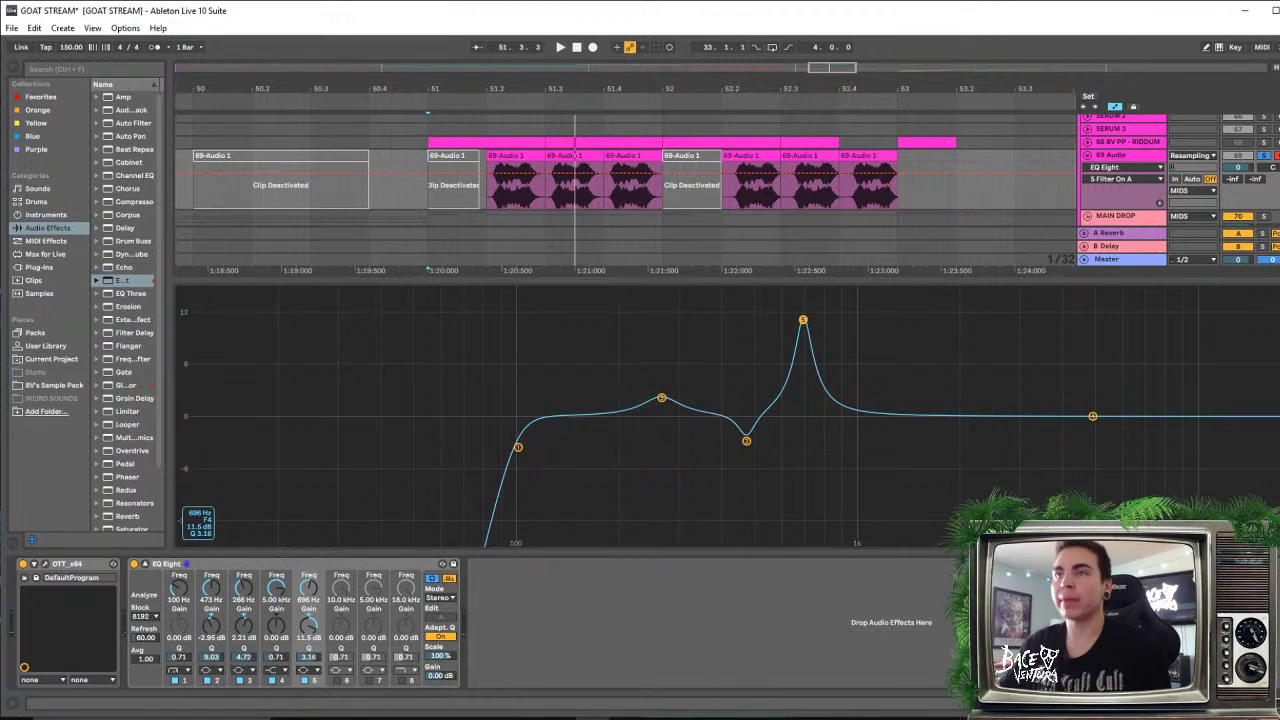
left_click_drag(803, 320, 882, 436)
key("space")
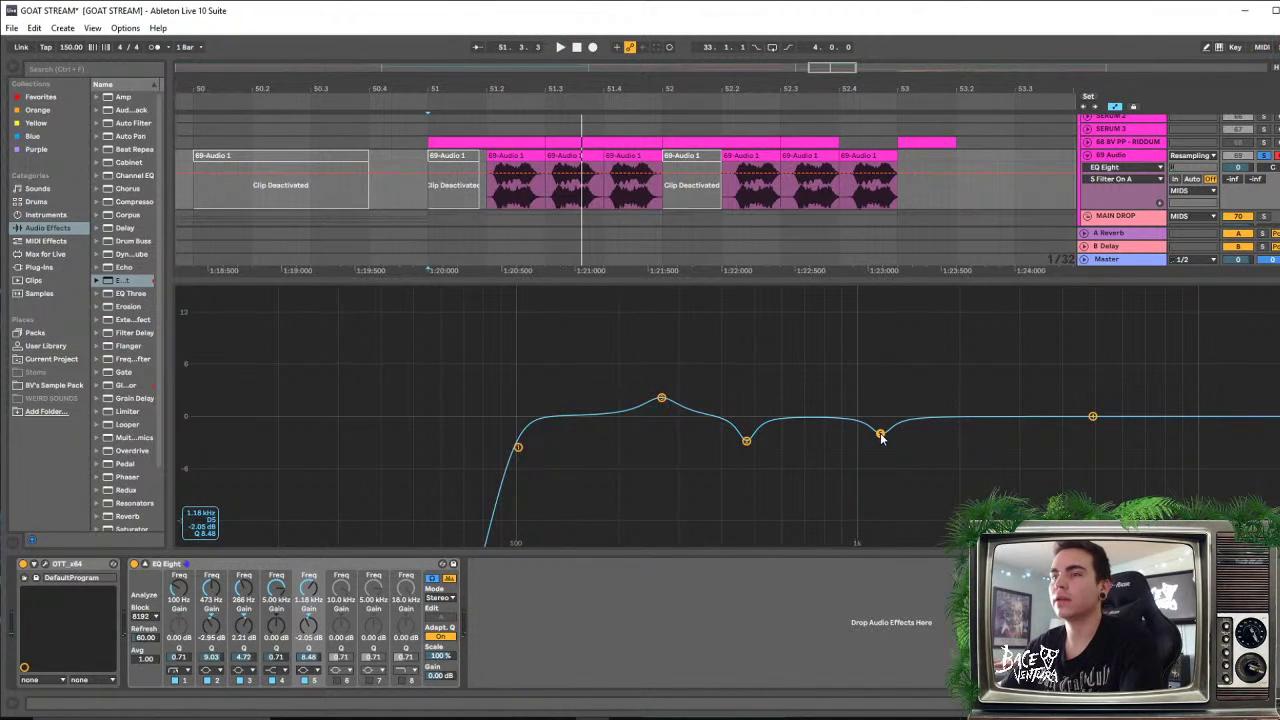
Enable band 6 and cut 2.30 dB at 3.88 kHz with Q 9.91 while playing track 69
left_click(339, 680)
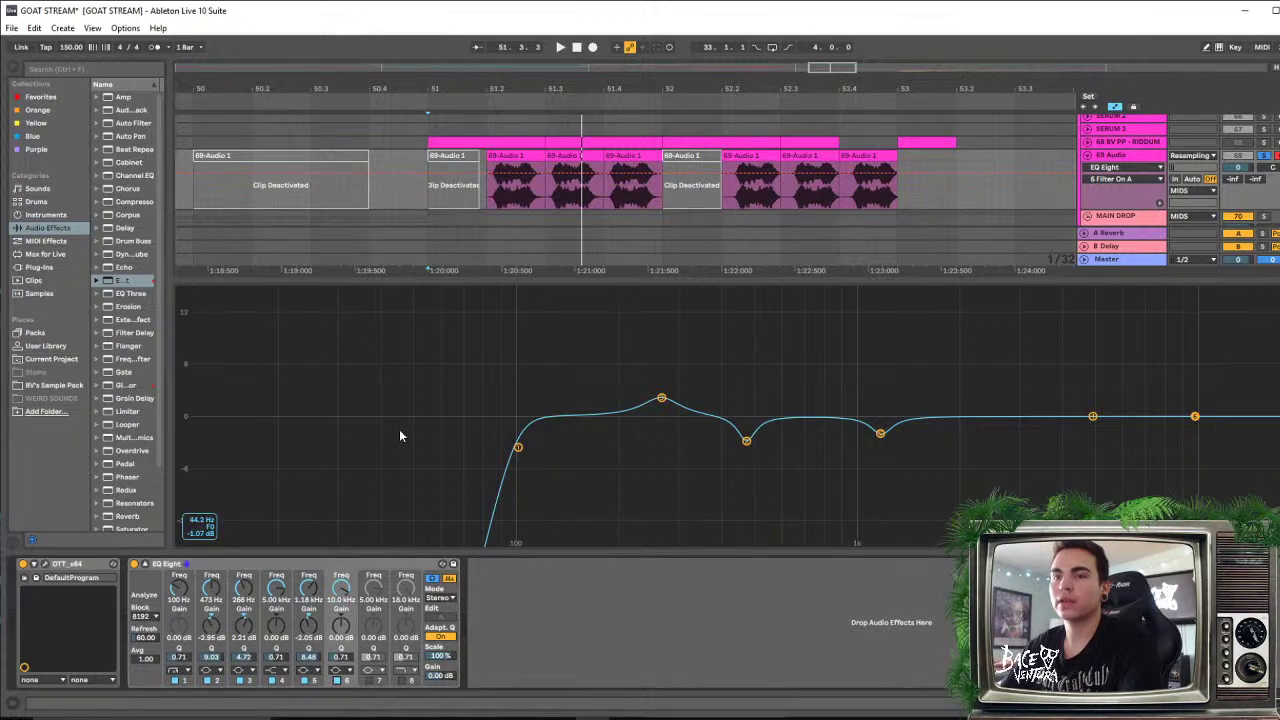
left_click_drag(1194, 416, 1055, 433)
key("space")
key("space")
key("space")
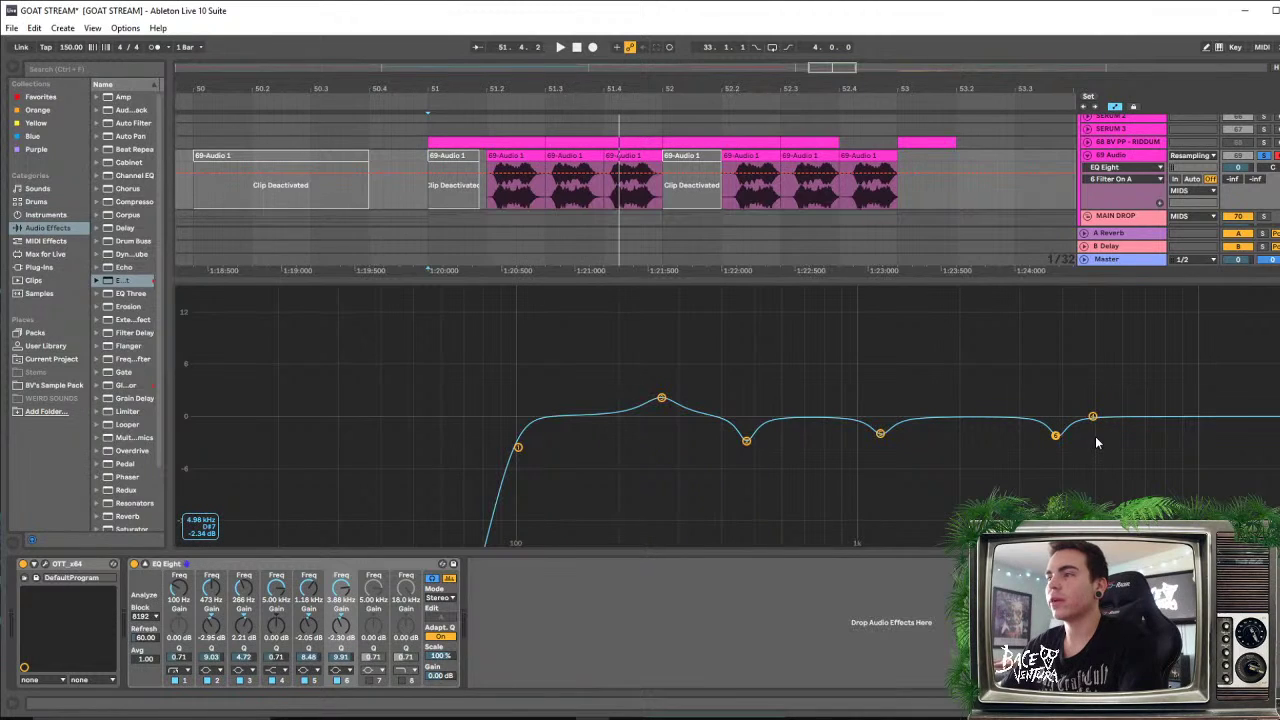
Change band 4 to a bell filter cutting 1.39 dB at 14.3 kHz with Q 4.21, and play from bar 51
left_click_drag(1093, 418, 1146, 416)
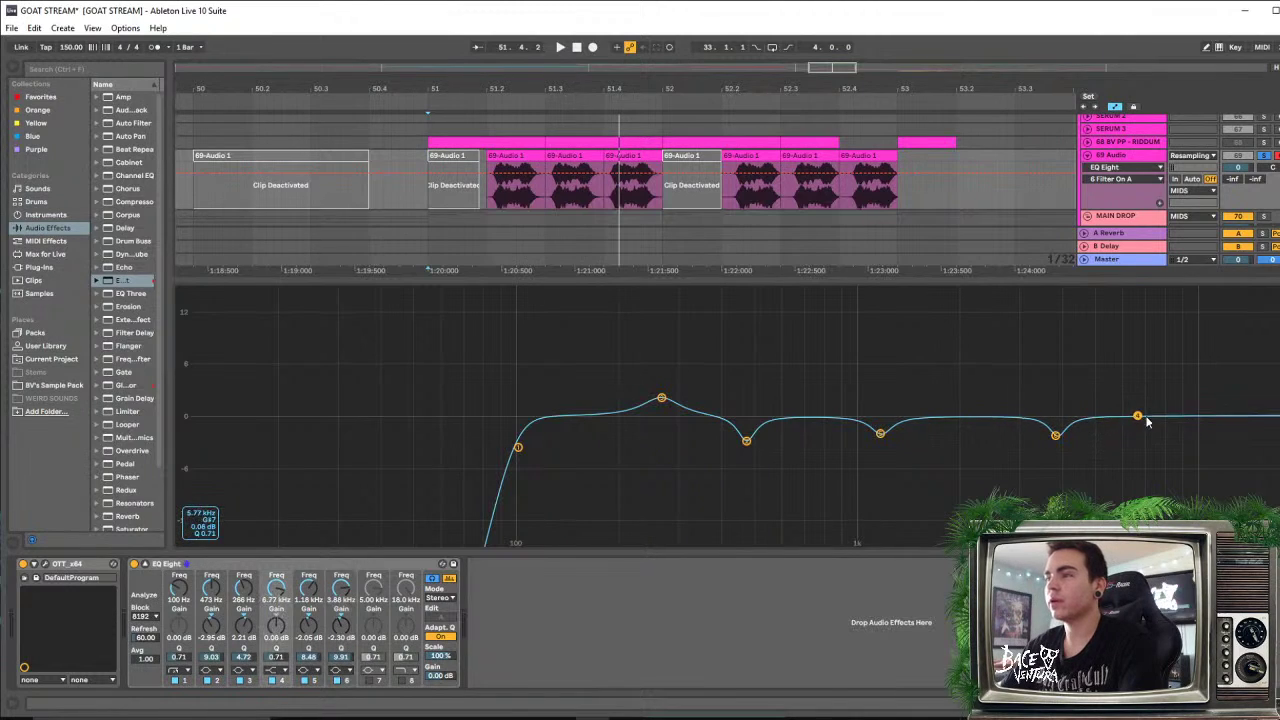
left_click(277, 670)
left_click(277, 620)
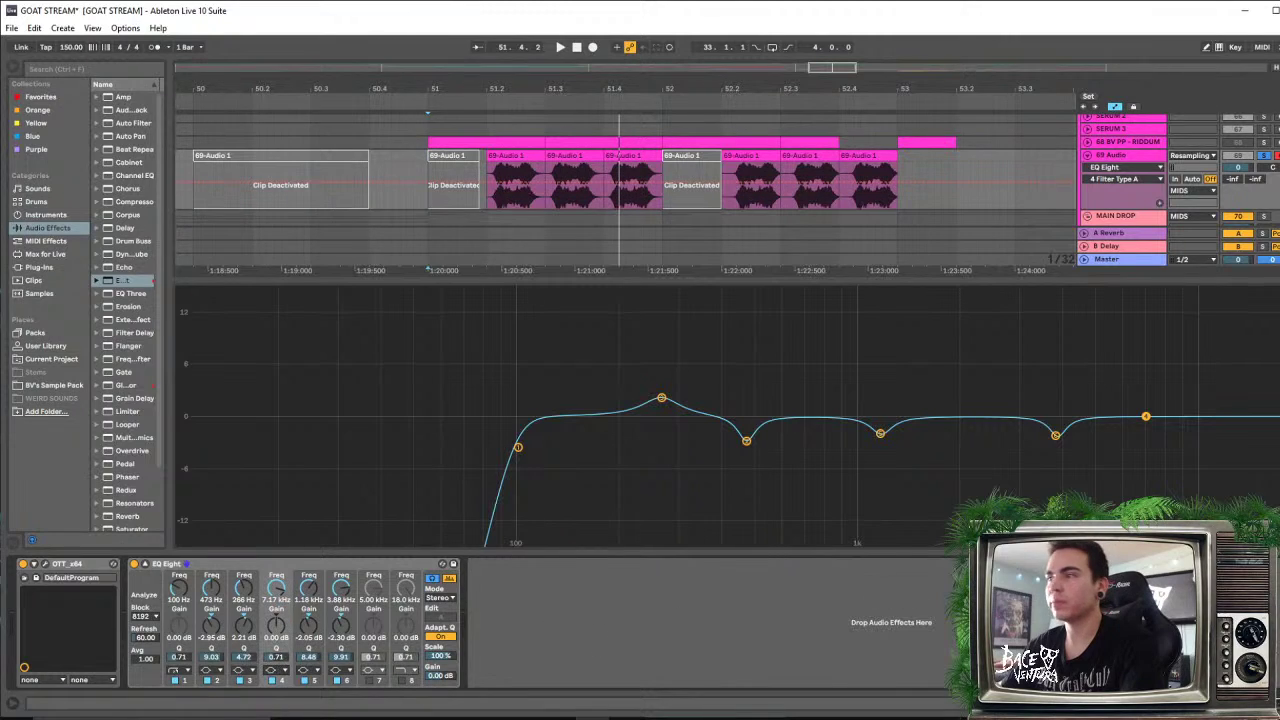
left_click_drag(1146, 418, 1247, 428)
key("space")
key("space")
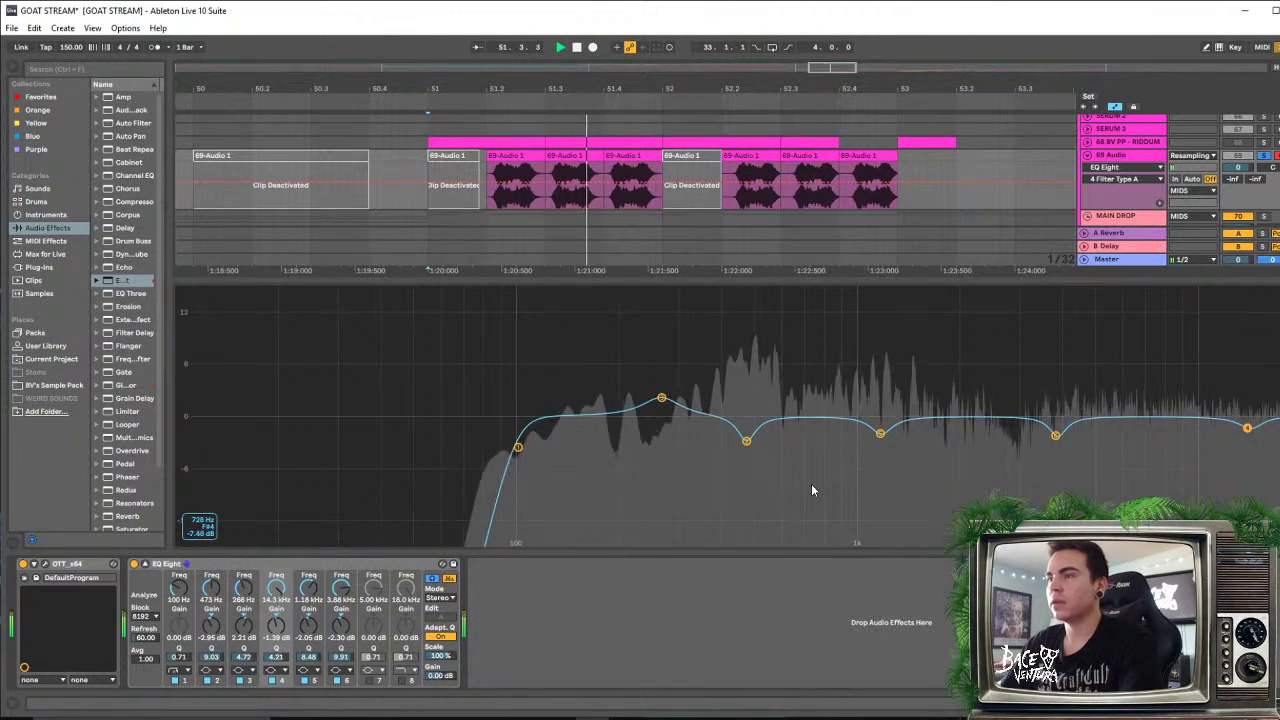
key("space")
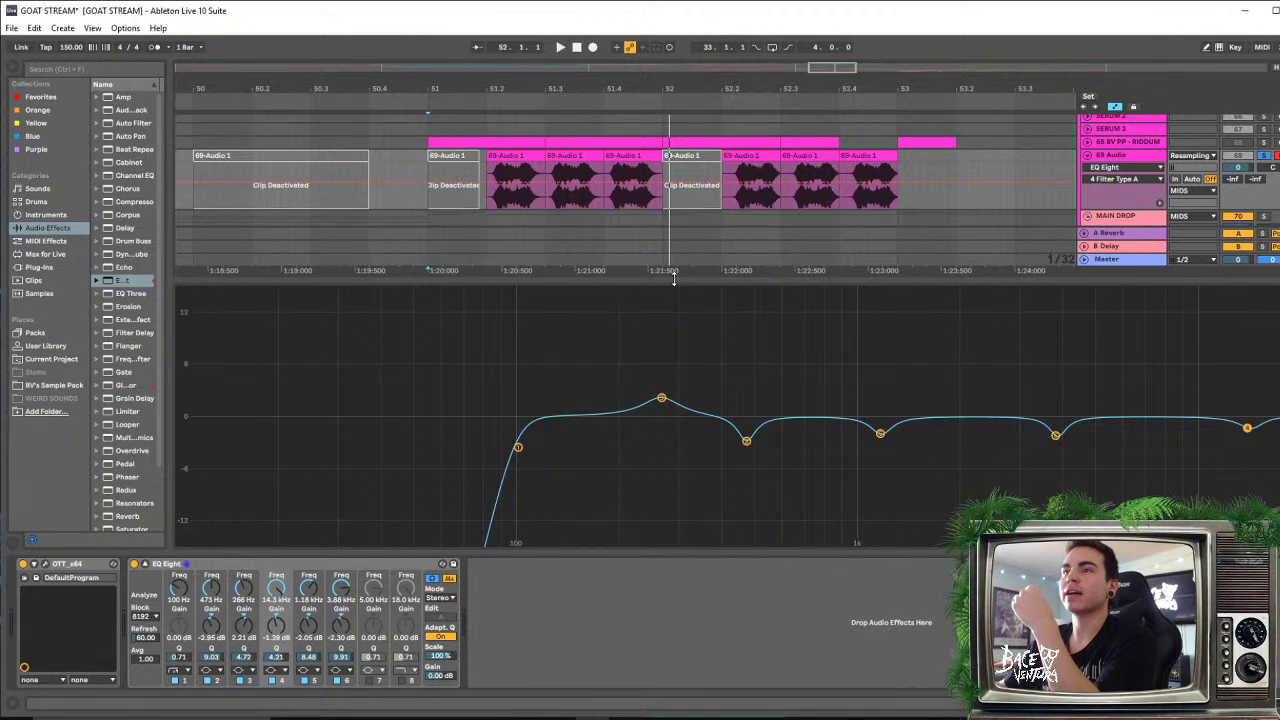
Play the equalized track 69 hits from 51.2 with EQ Eight's display collapsed, and reopen the expanded display with band 2 selected
left_click_drag(675, 280, 1009, 490)
left_click(532, 156)
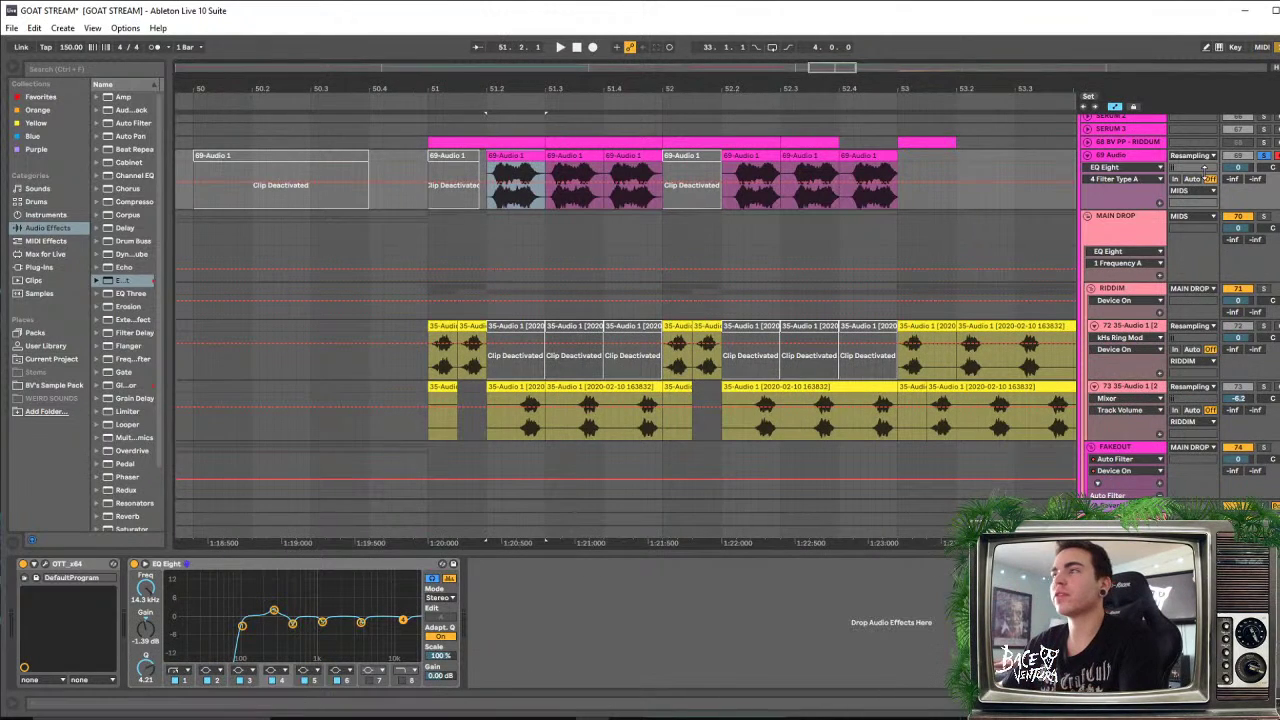
left_click(1148, 158)
key("space")
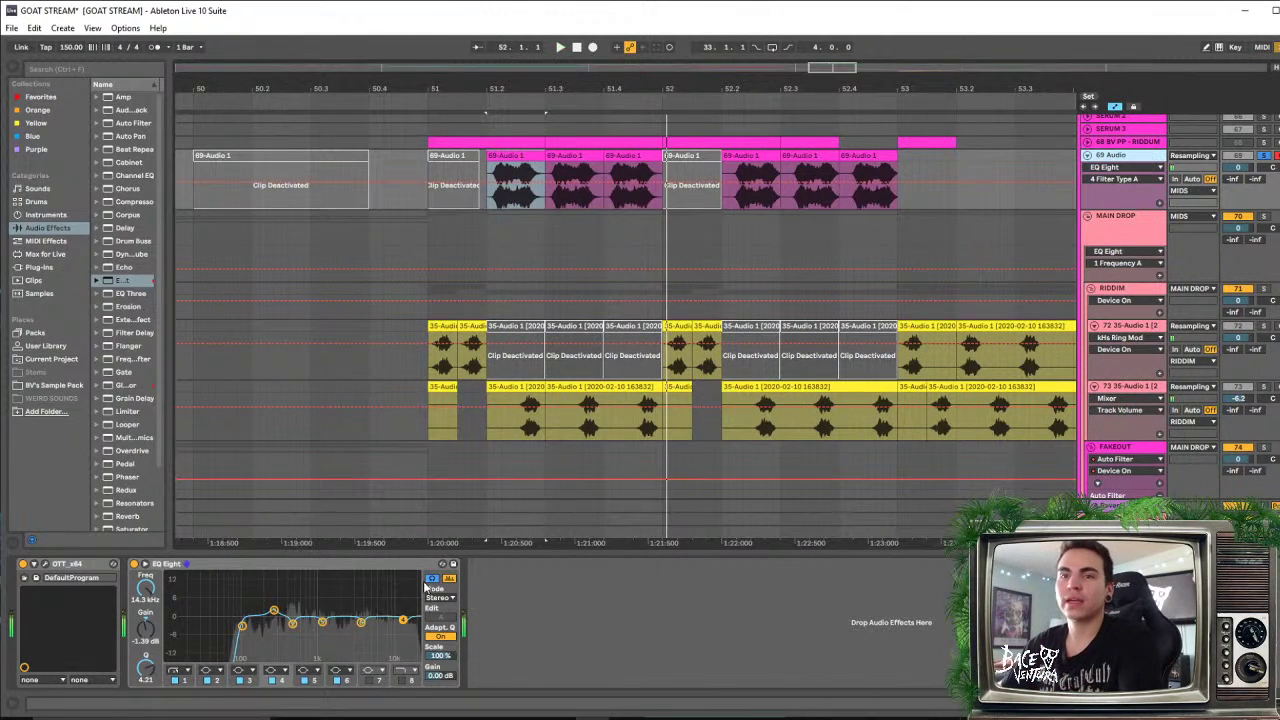
left_click(291, 625)
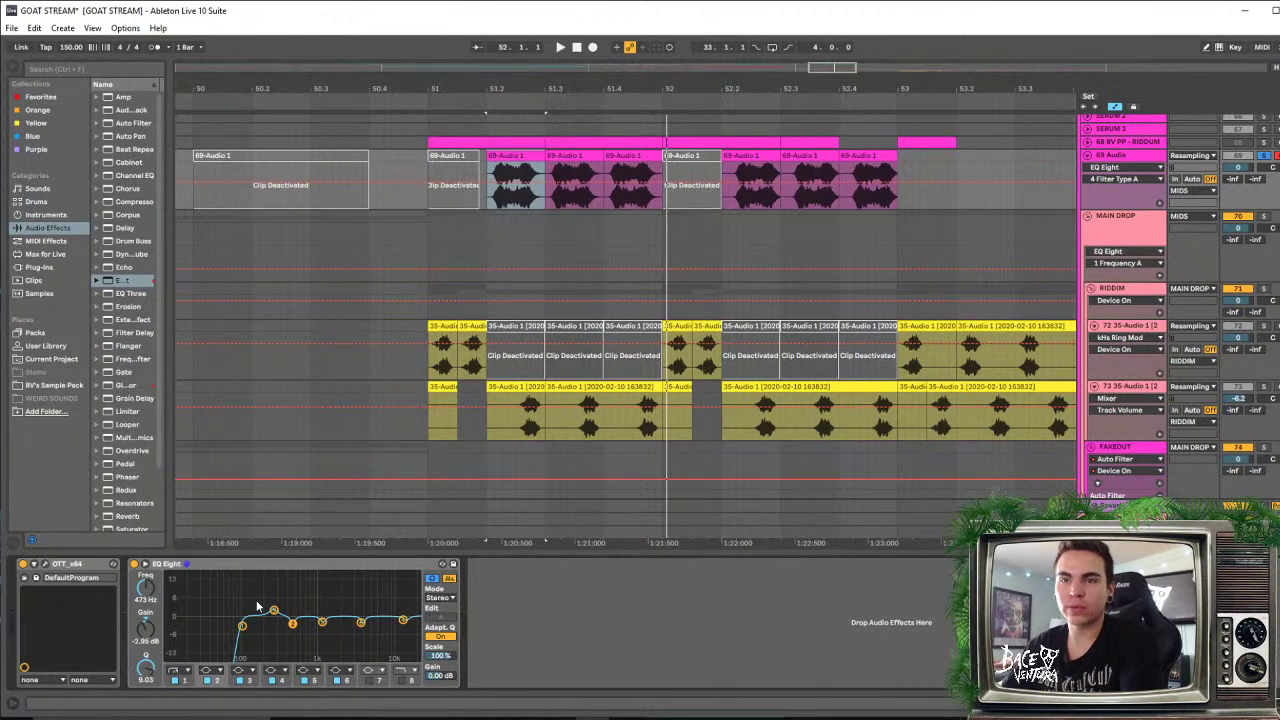
left_click(145, 564)
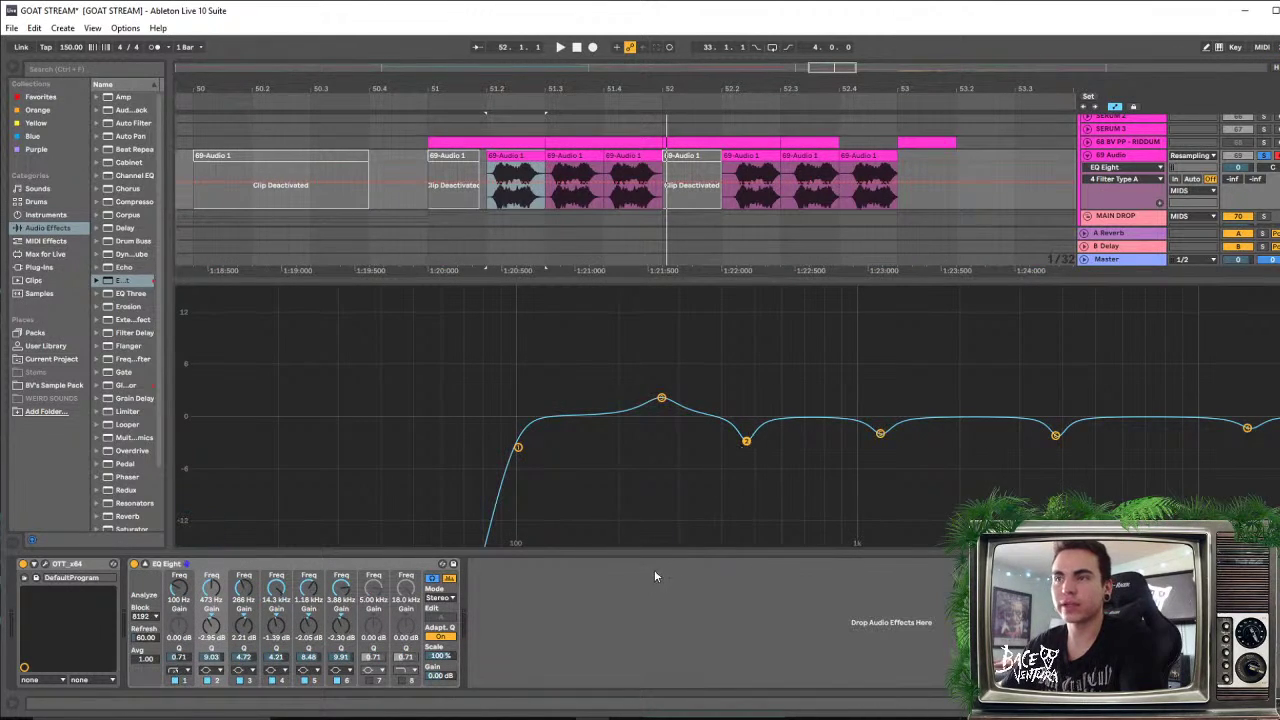
Set EQ Eight band 2's Q to 6.21 and play the hits with the arrangement view enlarged
left_click_drag(746, 443, 746, 457)
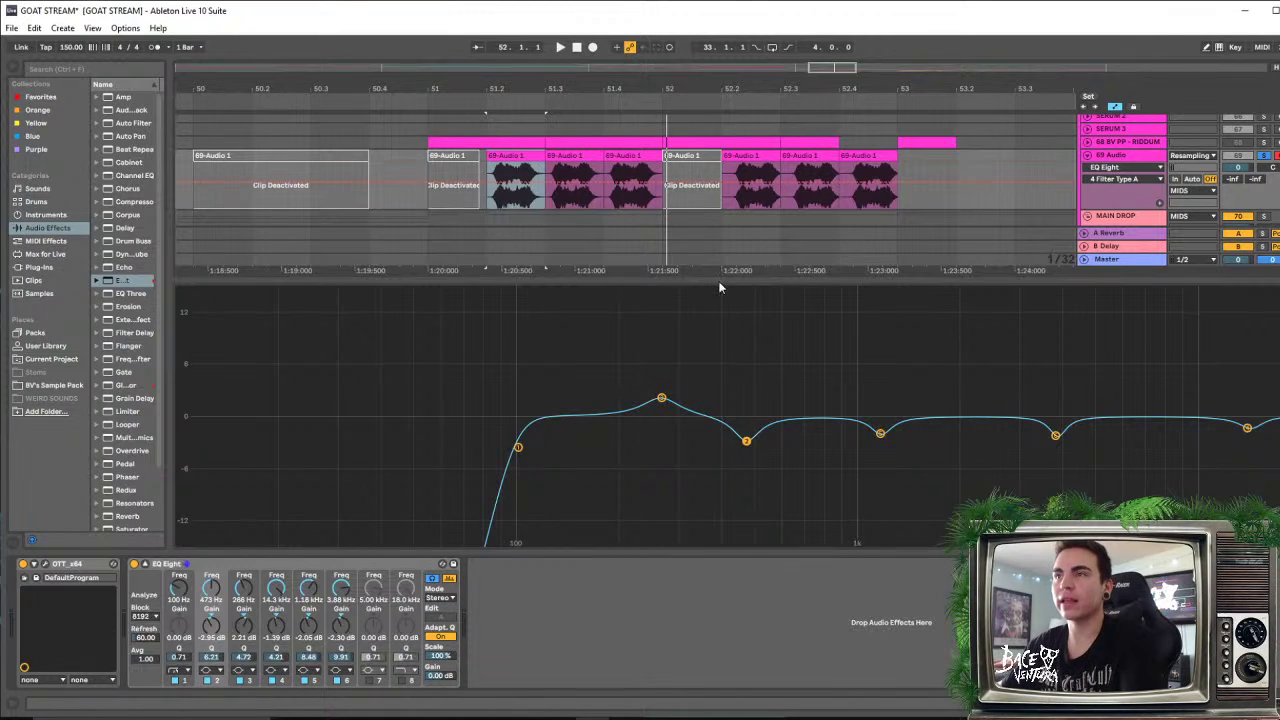
left_click_drag(720, 282, 648, 474)
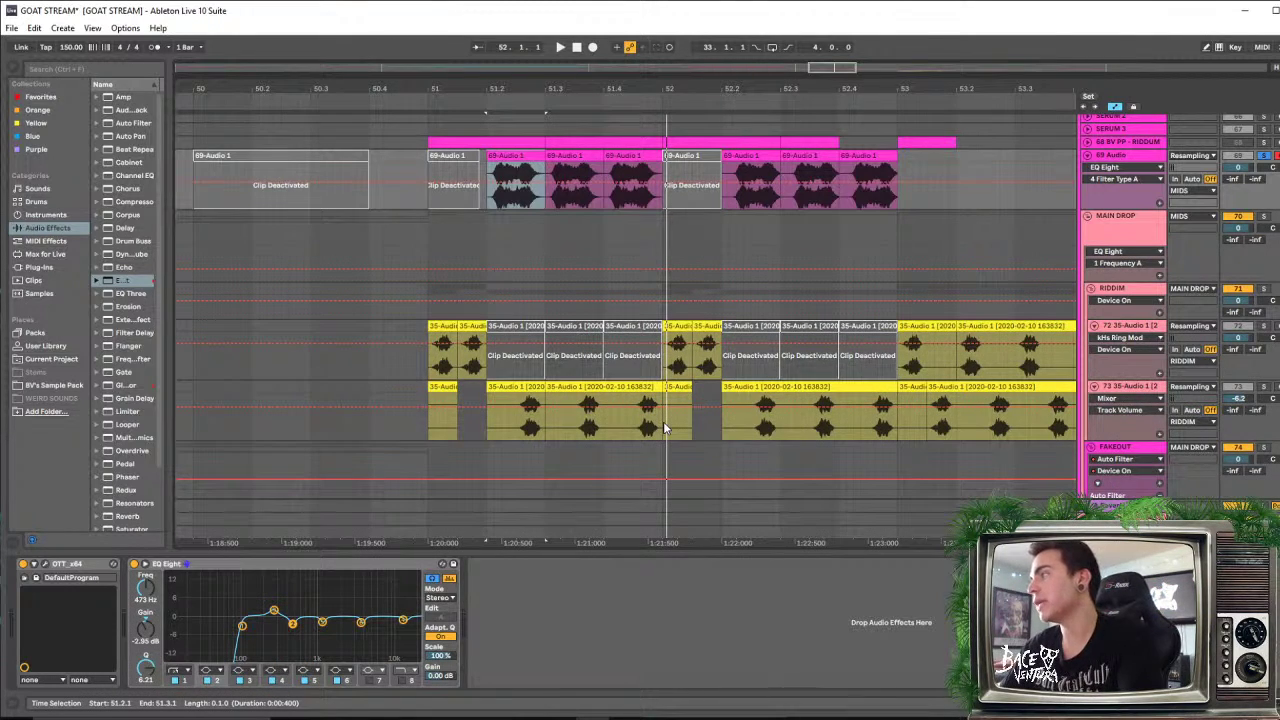
key("space")
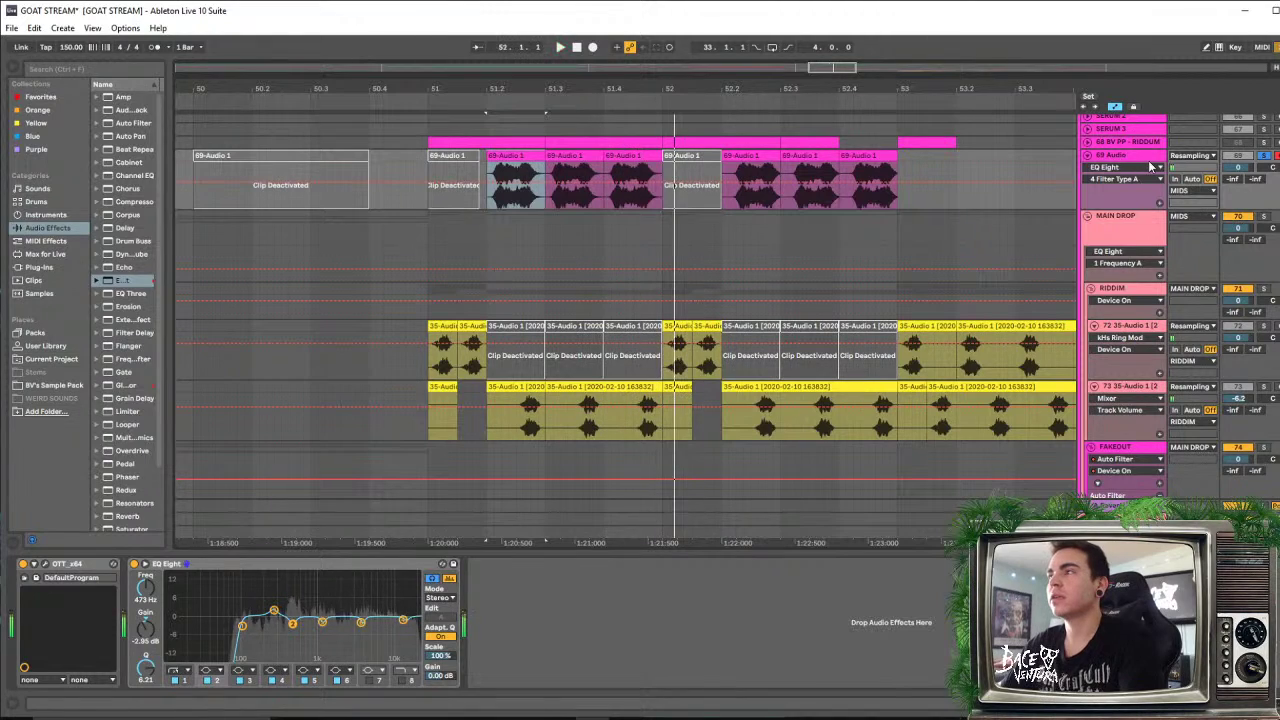
key("space")
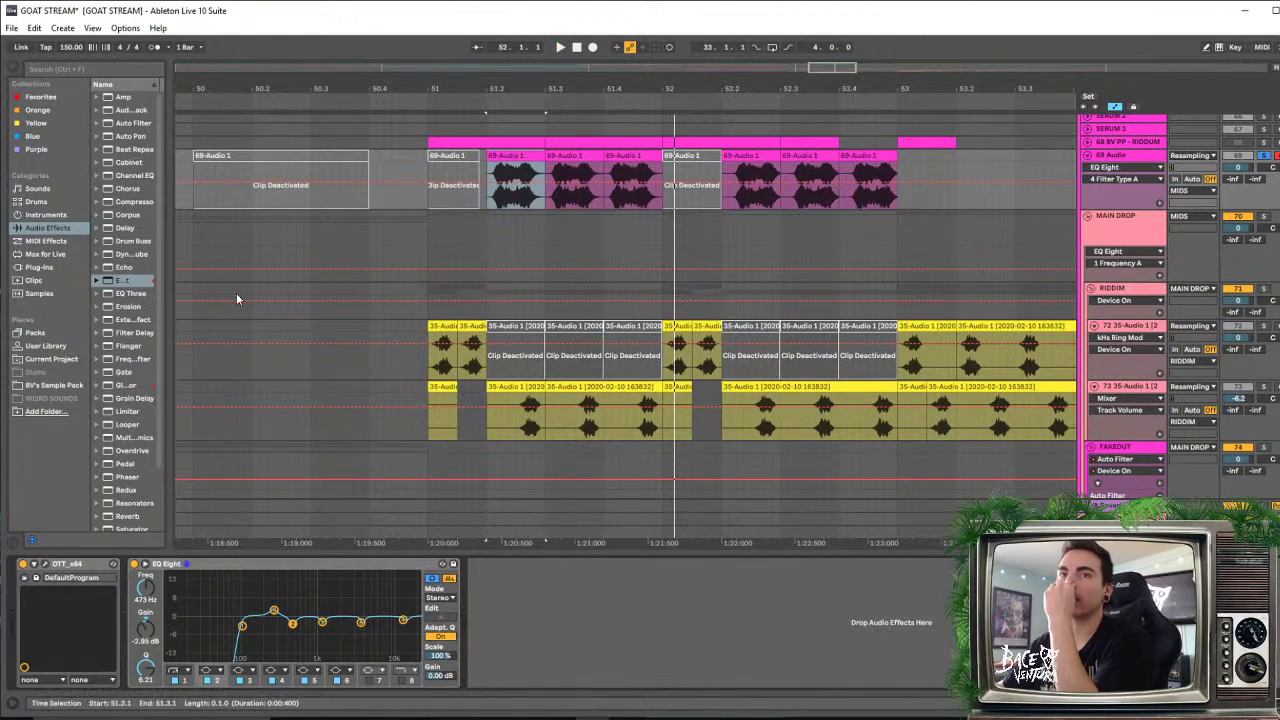
Widen the browser and look through the Saturator presets among the audio effects
left_click_drag(165, 311, 265, 313)
scroll(137, 411, "down", 3)
left_click(99, 459)
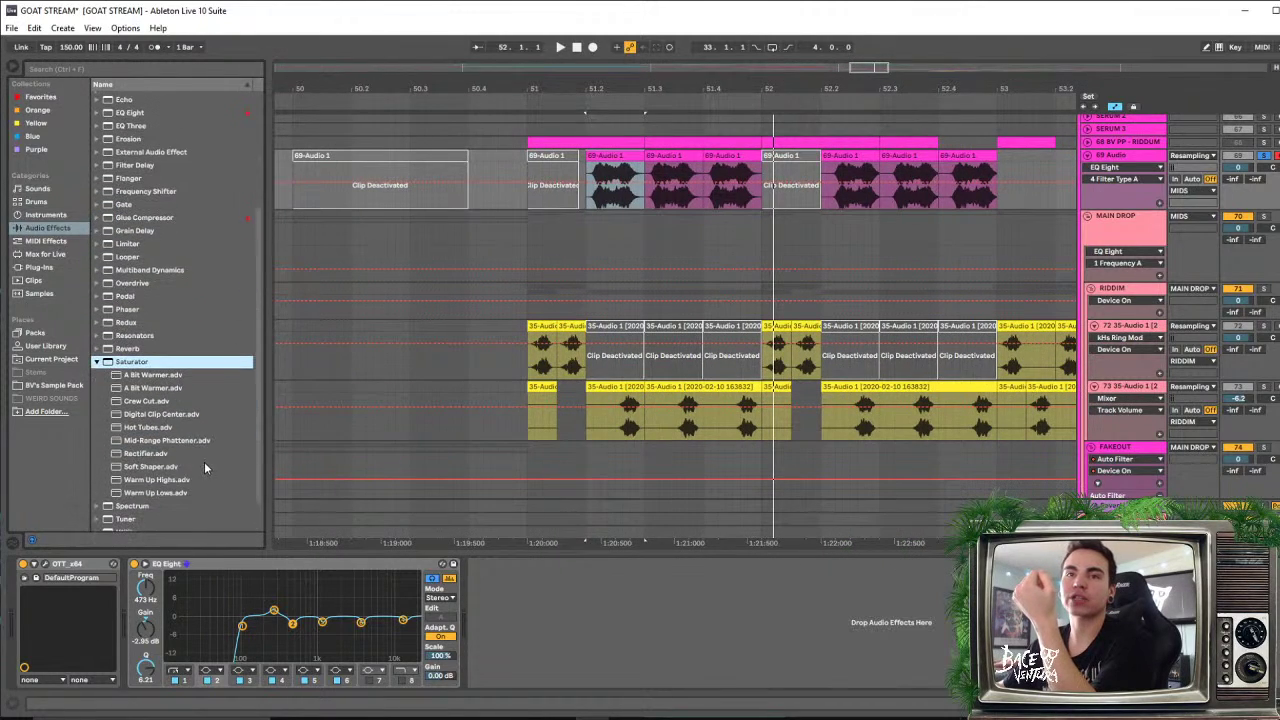
left_click(153, 493)
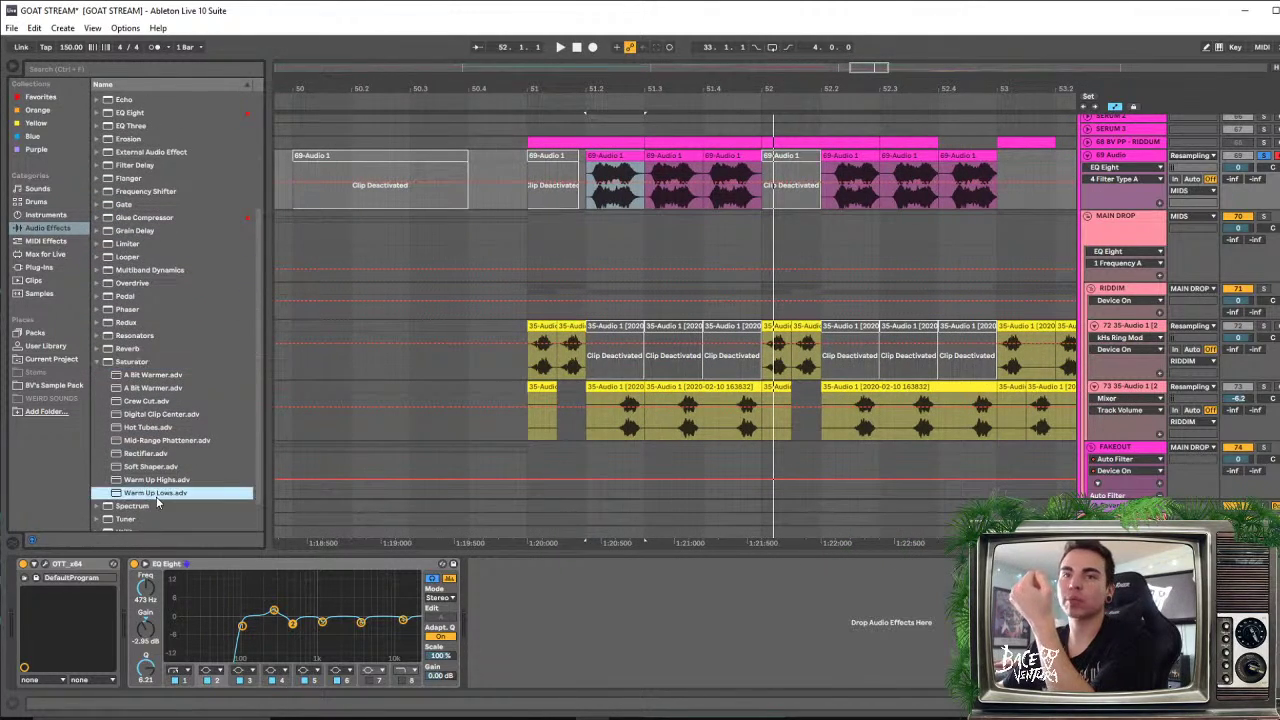
left_click(97, 361)
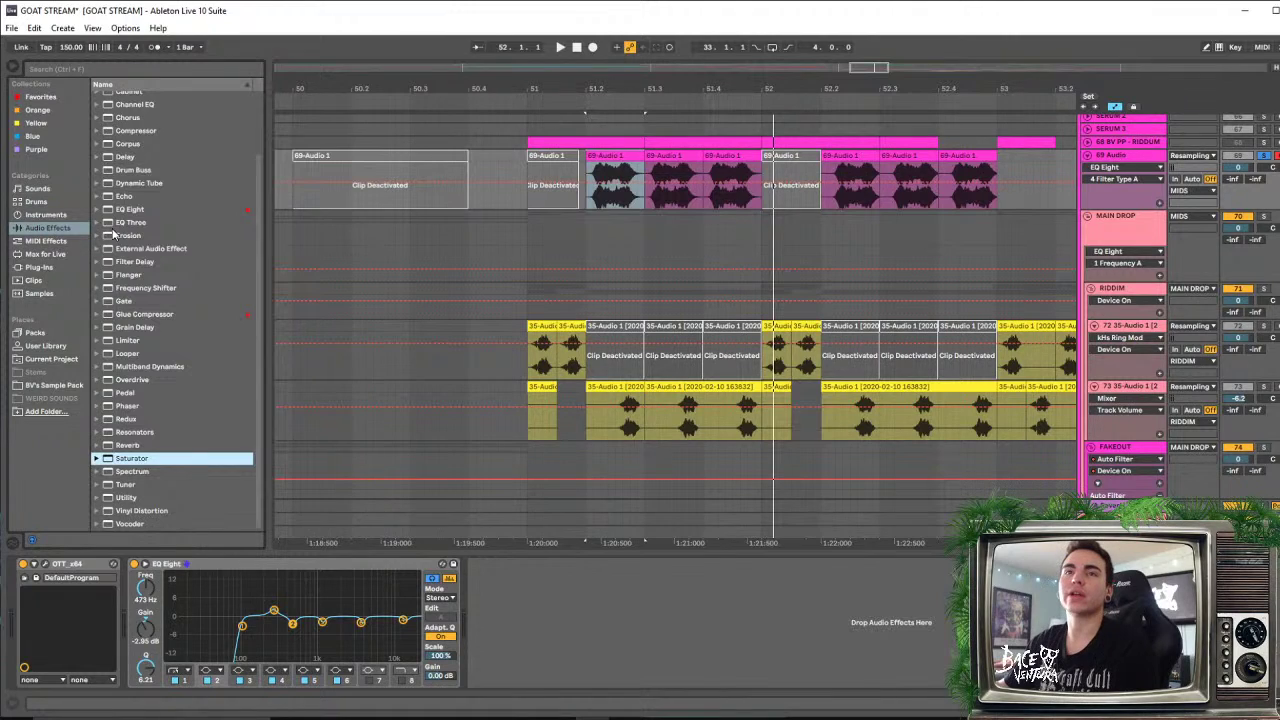
Try Erosion after EQ Eight on track 69, switching it to Wide Noise while playing the hits
left_click_drag(118, 235, 550, 587)
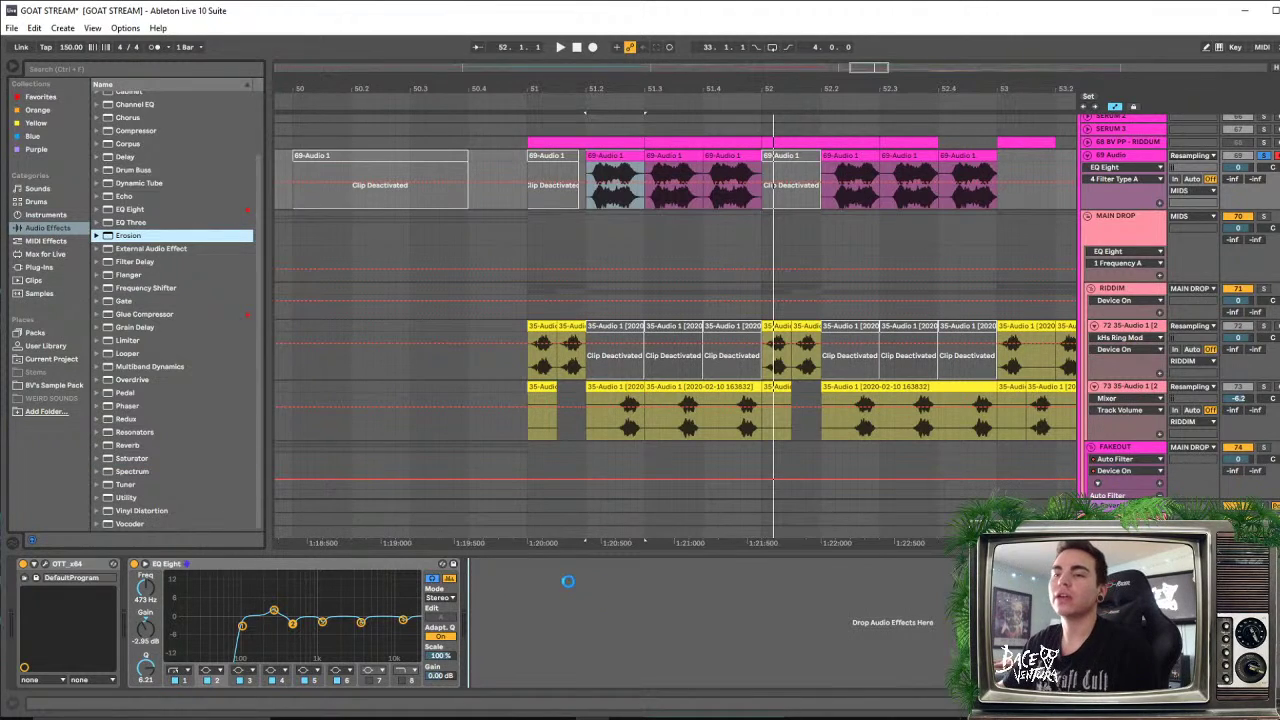
key("space")
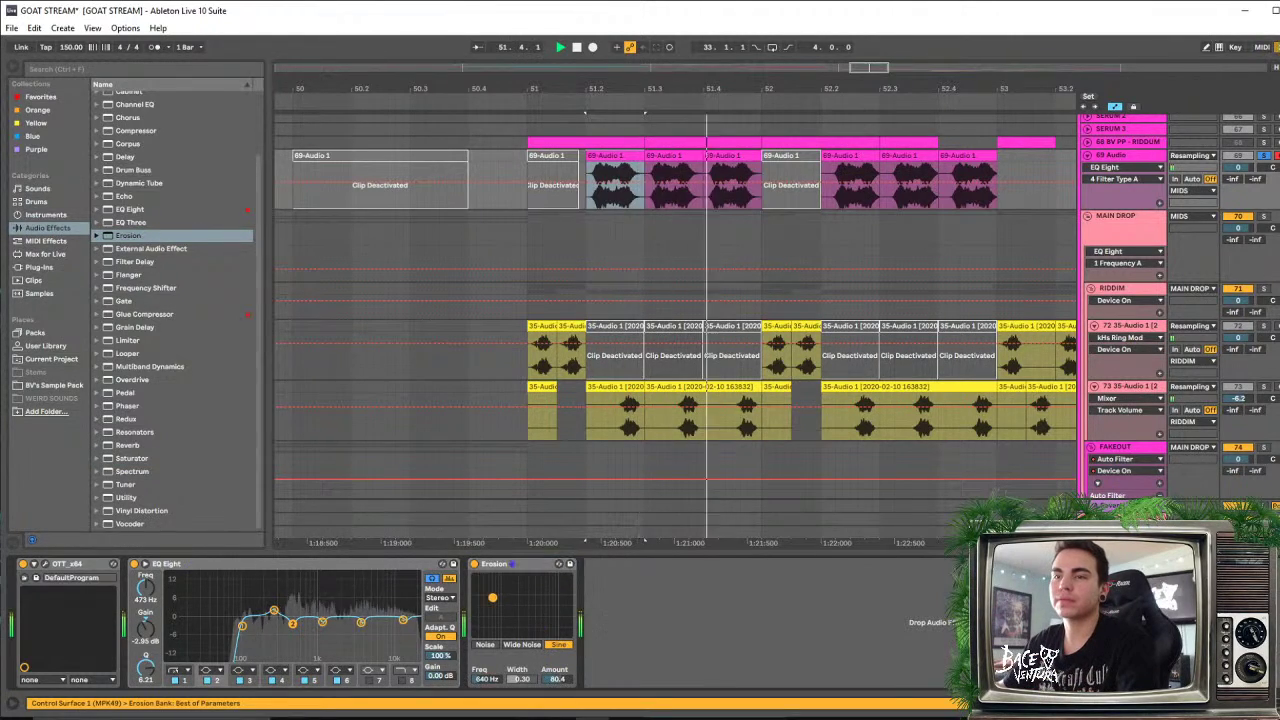
left_click(521, 645)
key("space")
key("space")
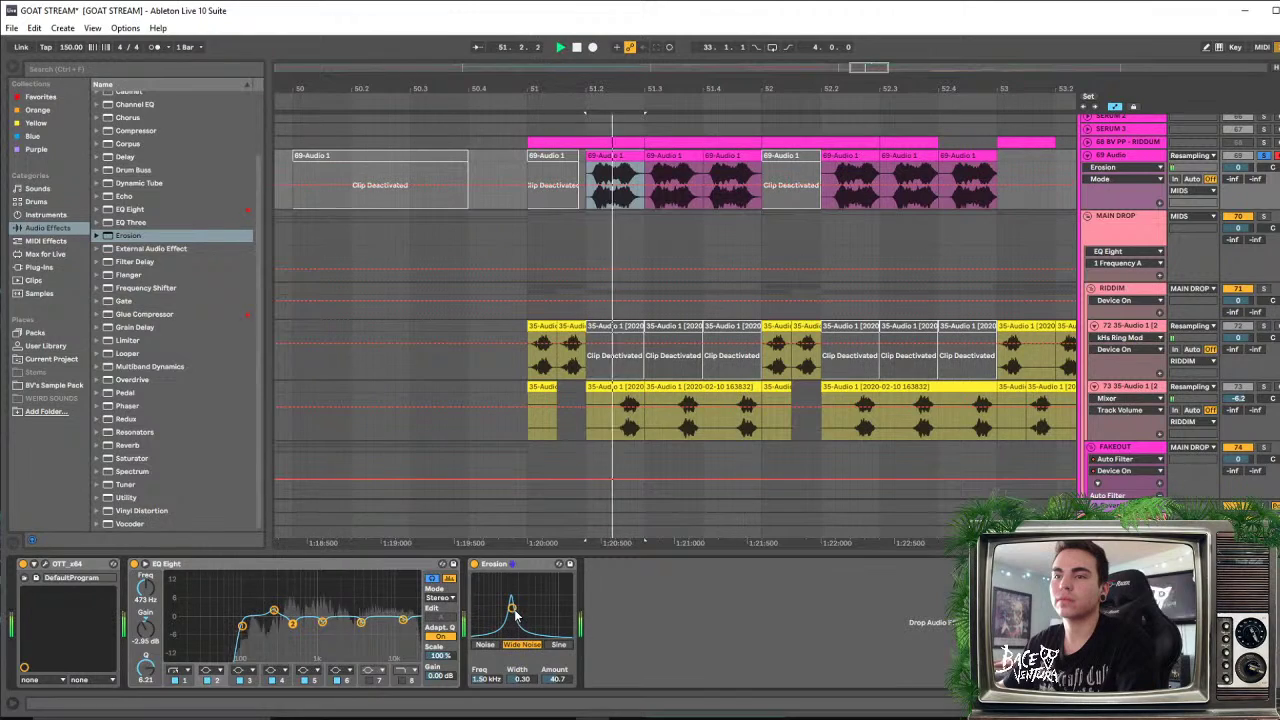
Set Erosion to 1.64 kHz with an amount of 104, audition the hits, and delete the device
left_click_drag(511, 598, 514, 593)
key("space")
key("space")
key("space")
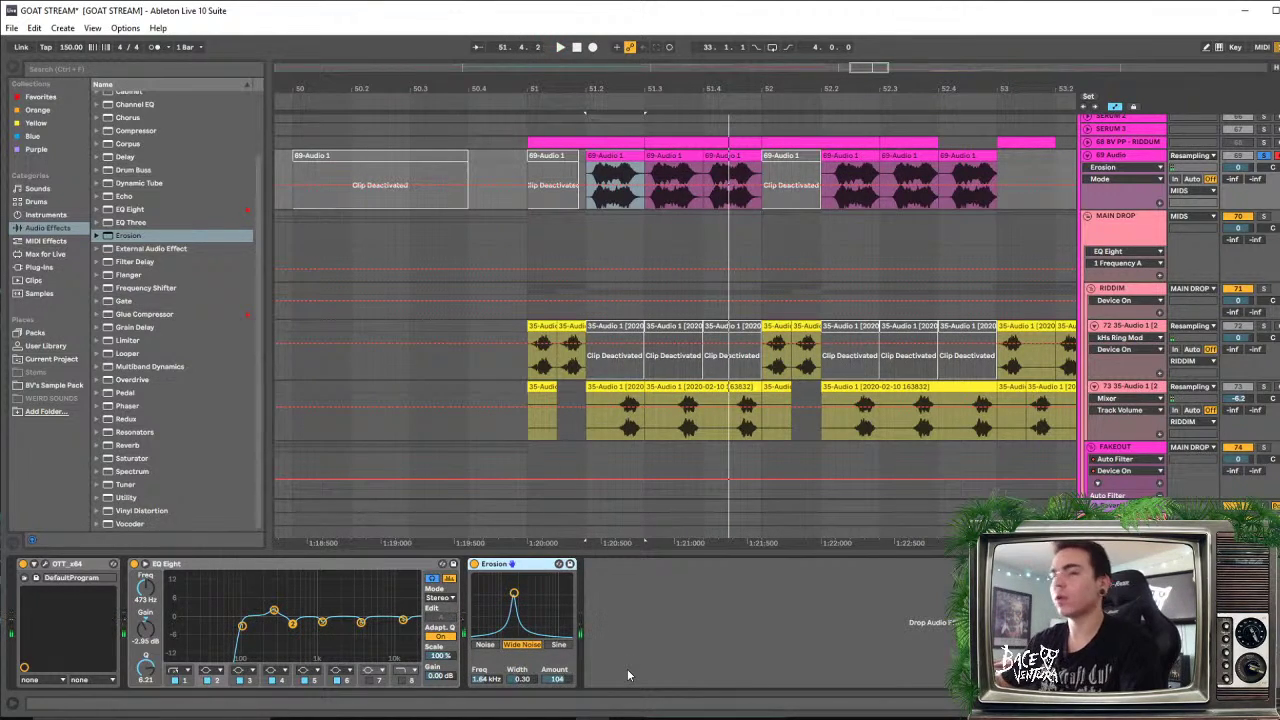
key("Delete")
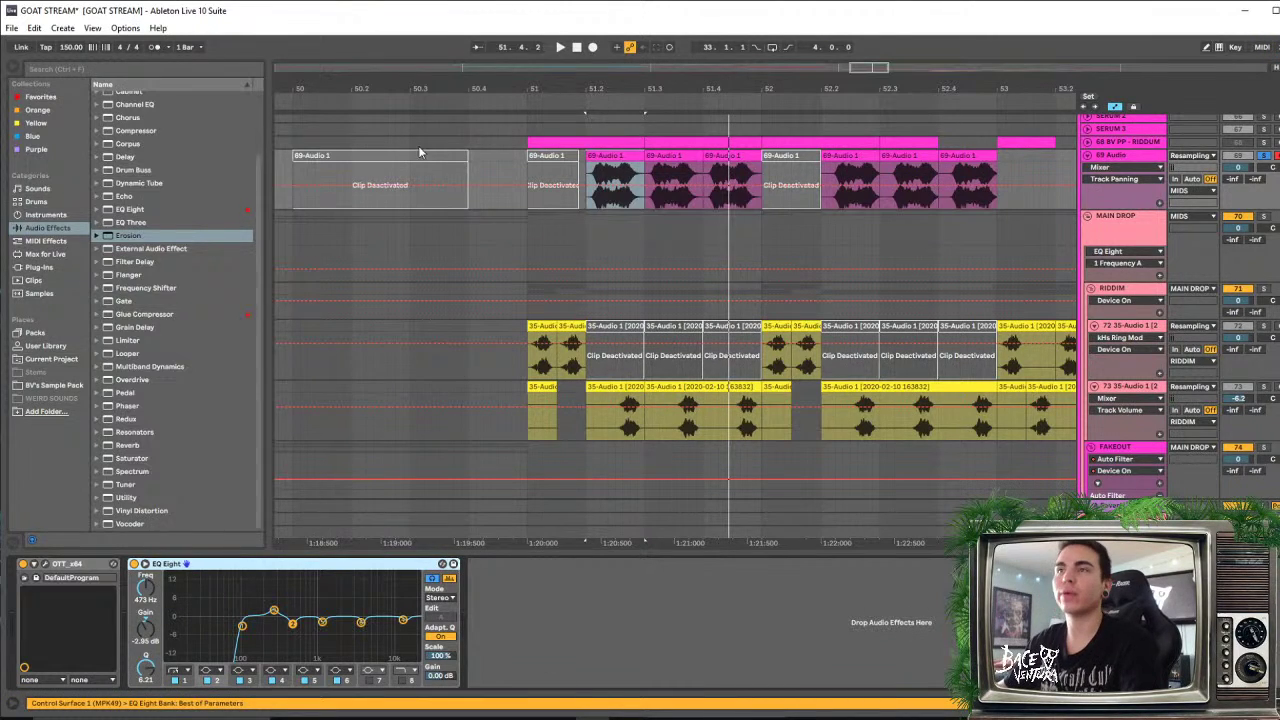
Browse the kiloHearts VST plug-ins for another effect for track 69
left_click(38, 267)
left_click(97, 99)
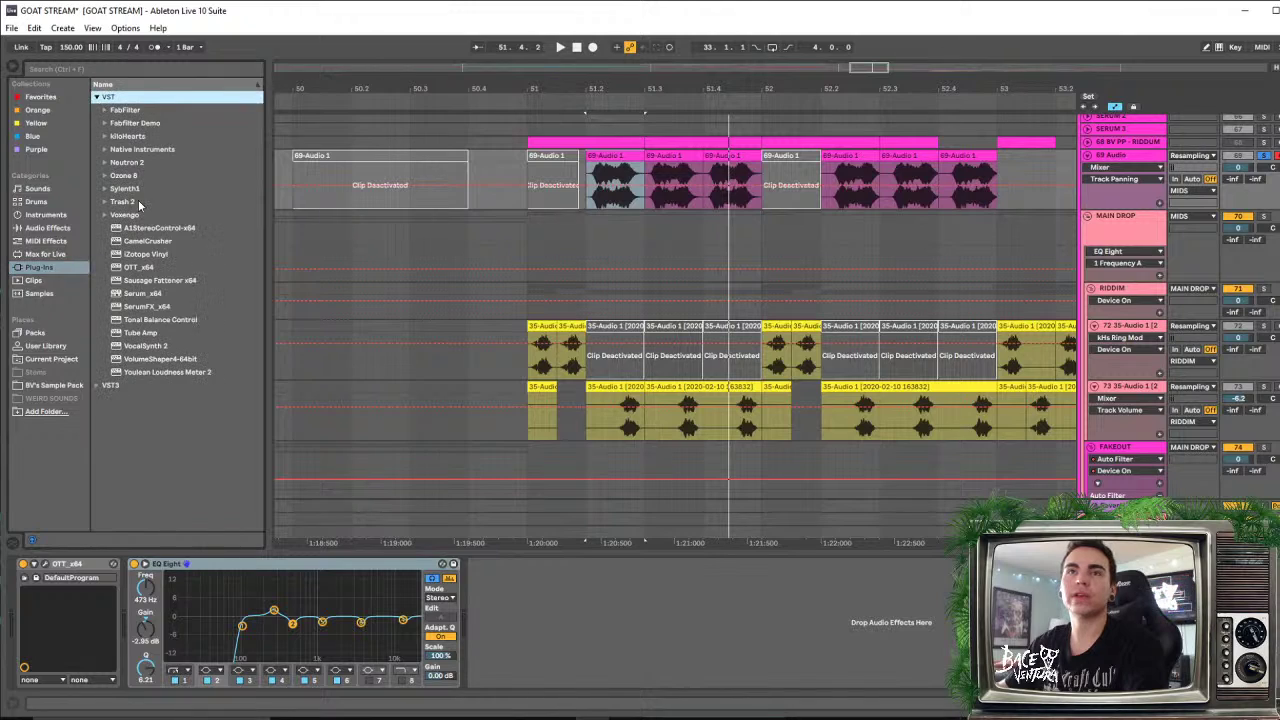
left_click(104, 136)
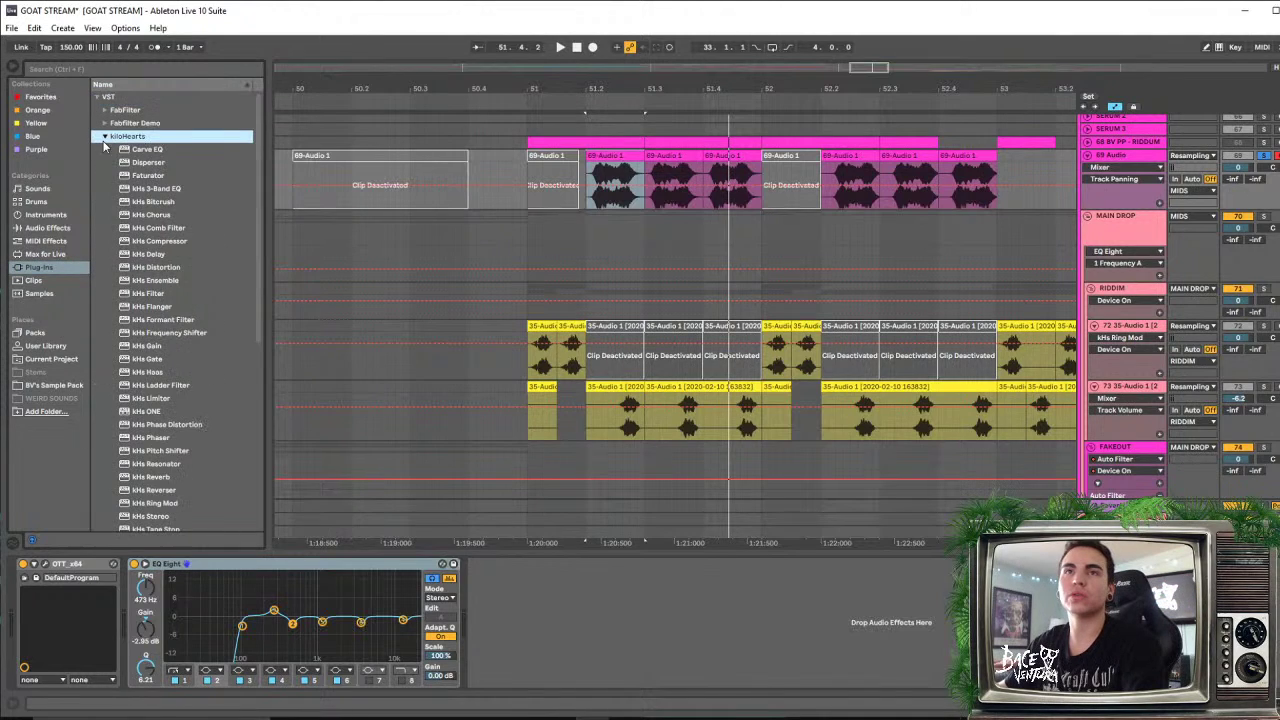
scroll(125, 495, "down", 3)
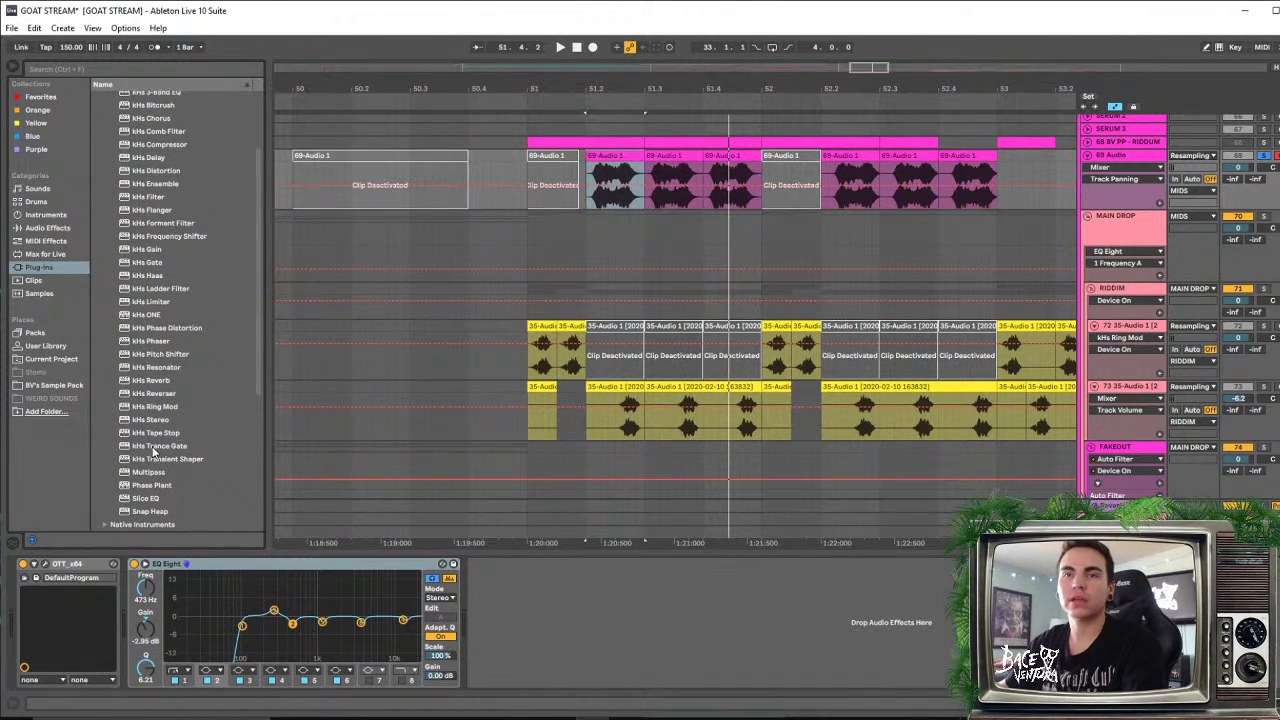
Add a kHs Pitch Shifter after the EQ Eight on the 69 Audio track and set its pitch to -12 semitones
left_click_drag(152, 356, 622, 643)
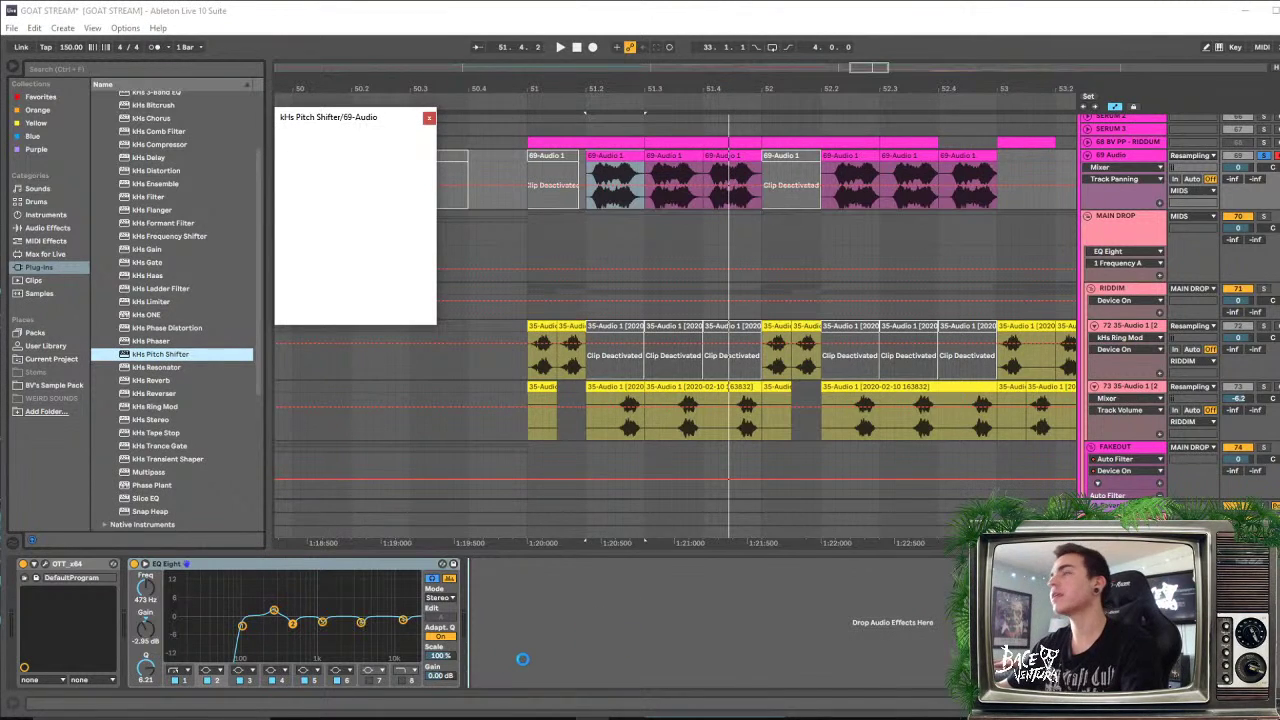
left_click_drag(407, 131, 450, 155)
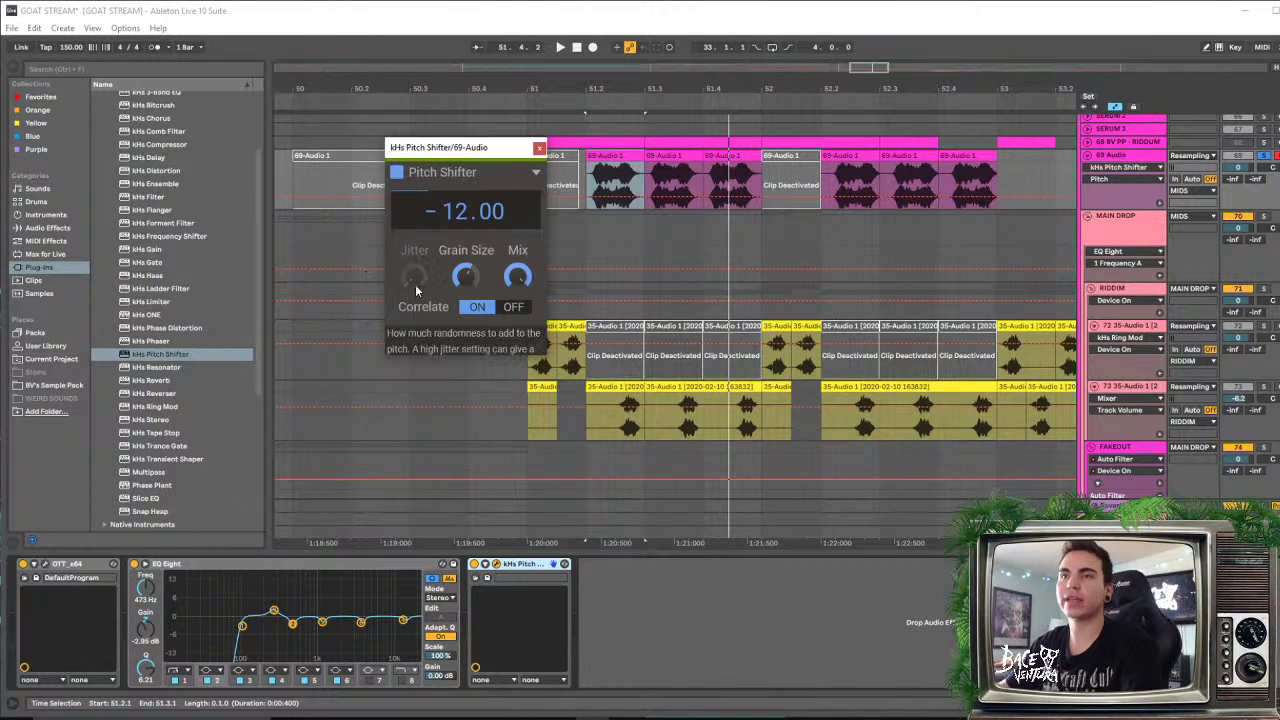
key("space")
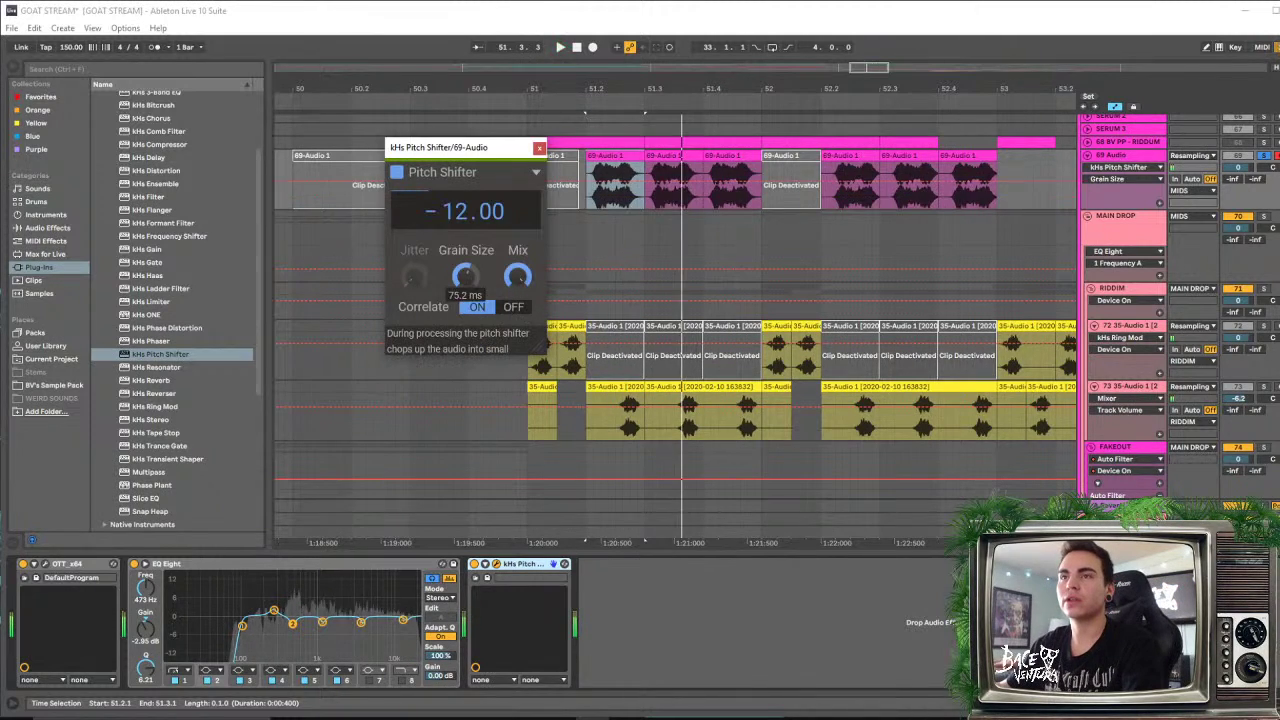
Turn off Correlate, add some jitter and set the Pitch Shifter's grain size to about 57 ms while auditioning the loop
left_click(510, 307)
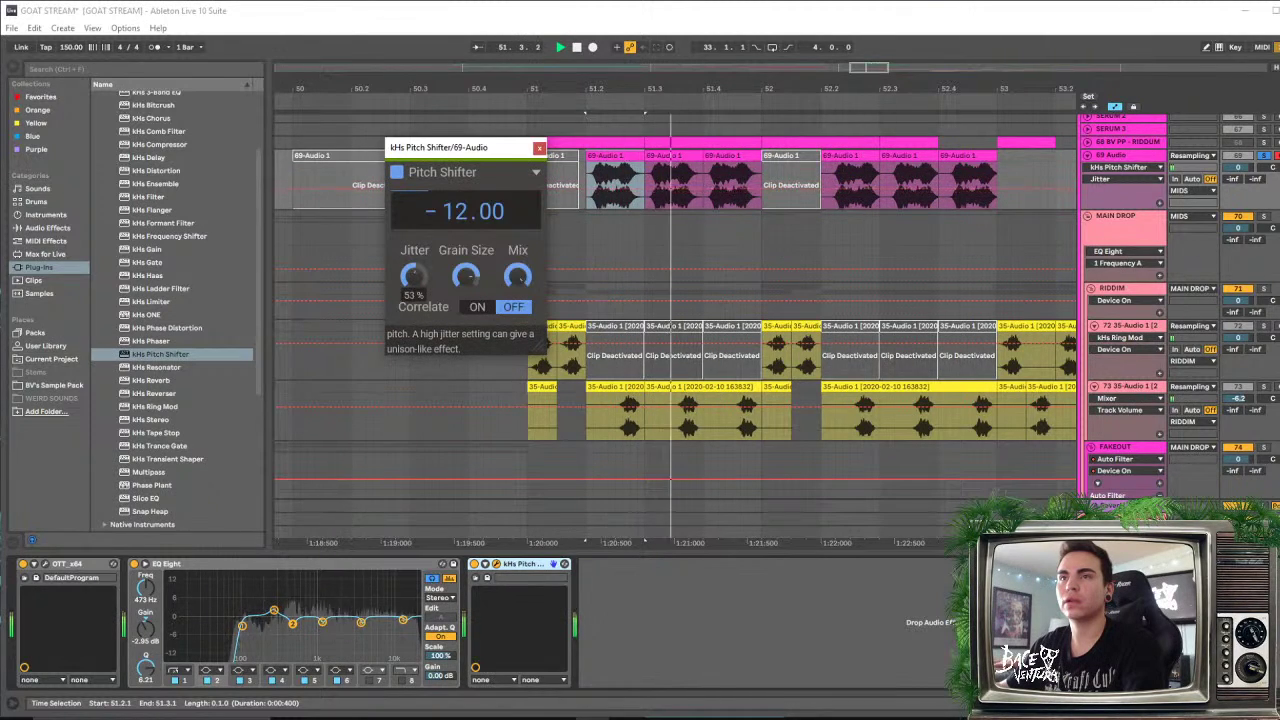
key("space")
key("space")
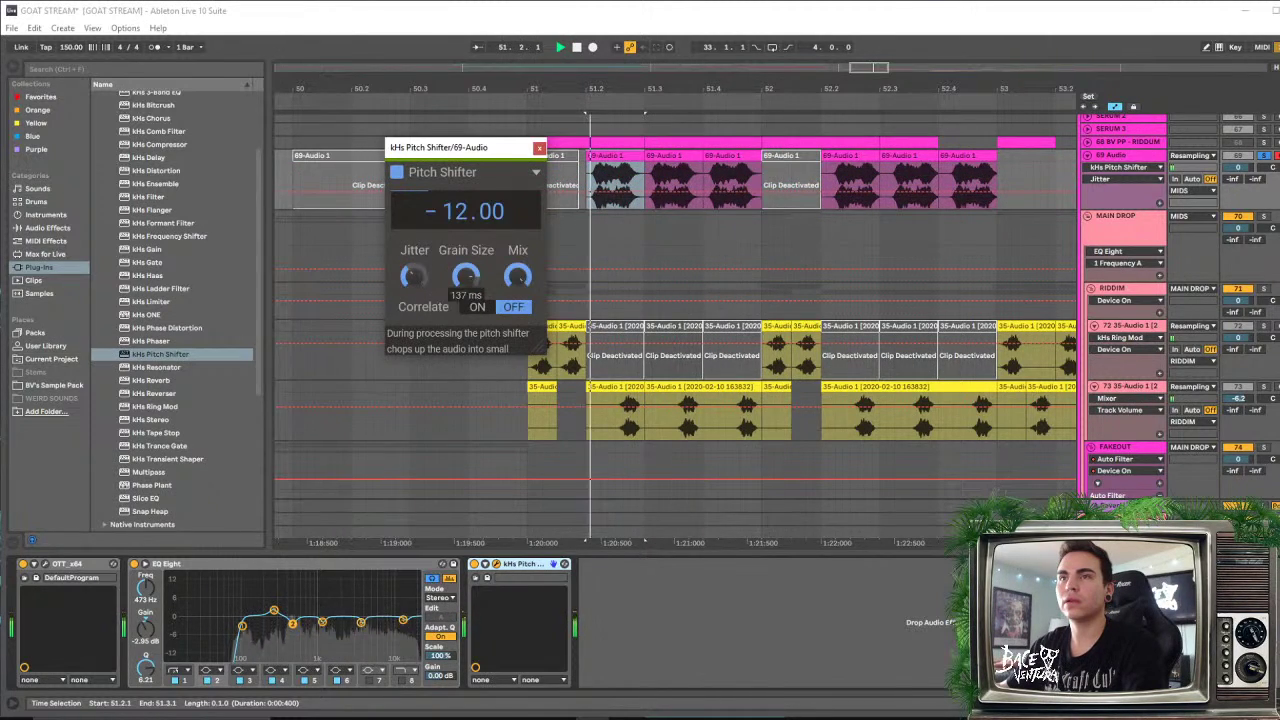
mouse_move(466, 277)
left_mouse_down()
mouse_move(466, 325)
mouse_move(466, 300)
left_mouse_up()
key("space")
key("space")
key("space")
key("space")
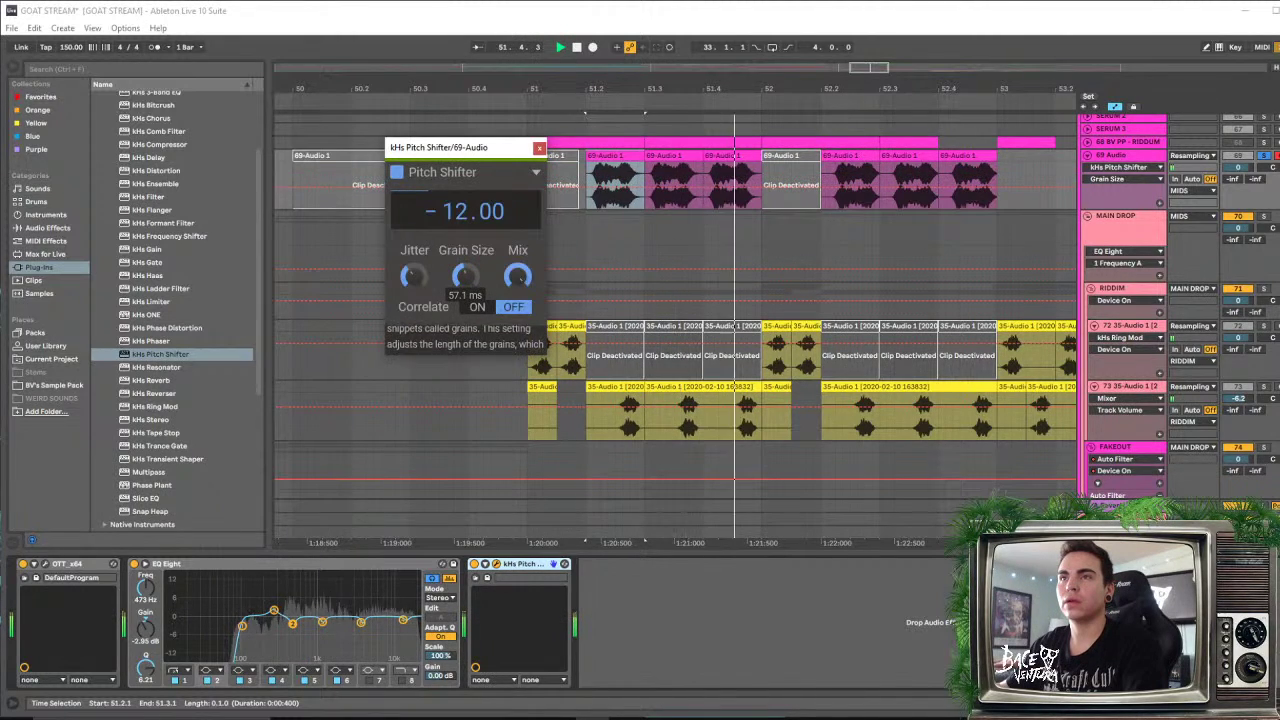
key("space")
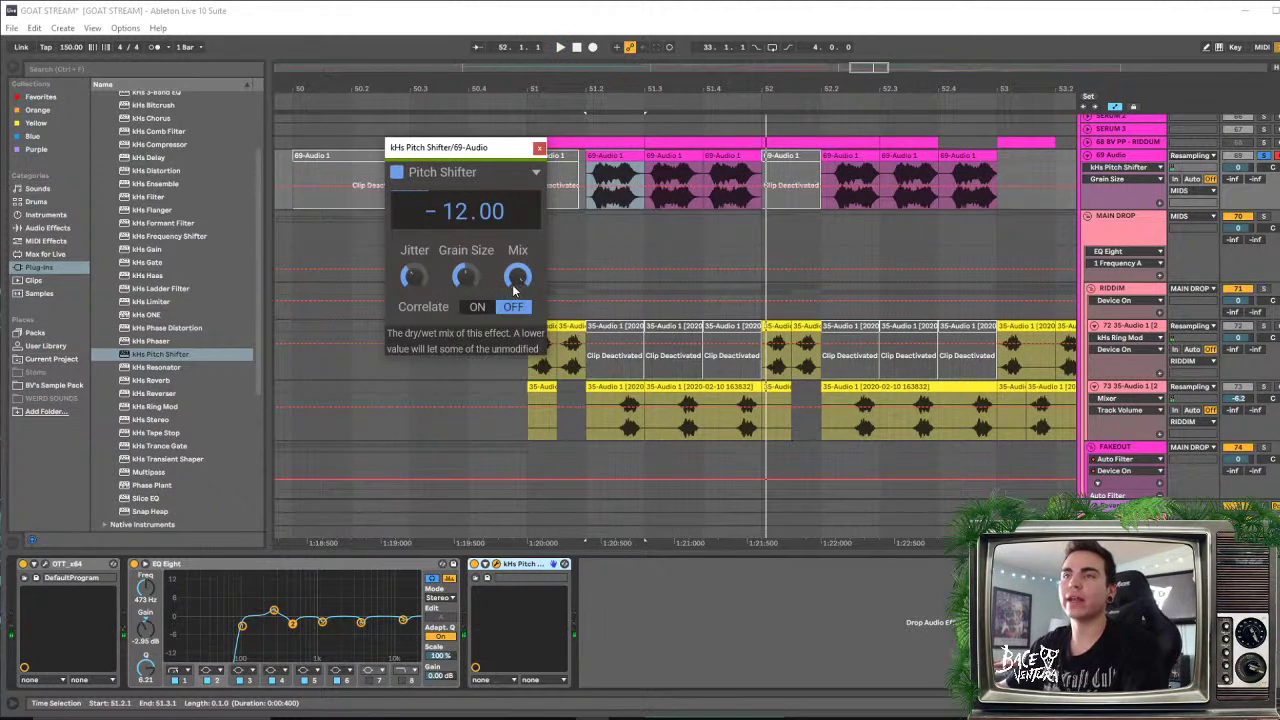
Lower the Pitch Shifter's mix to about 32% while auditioning, and close its window
key("space")
left_click_drag(517, 285, 517, 370)
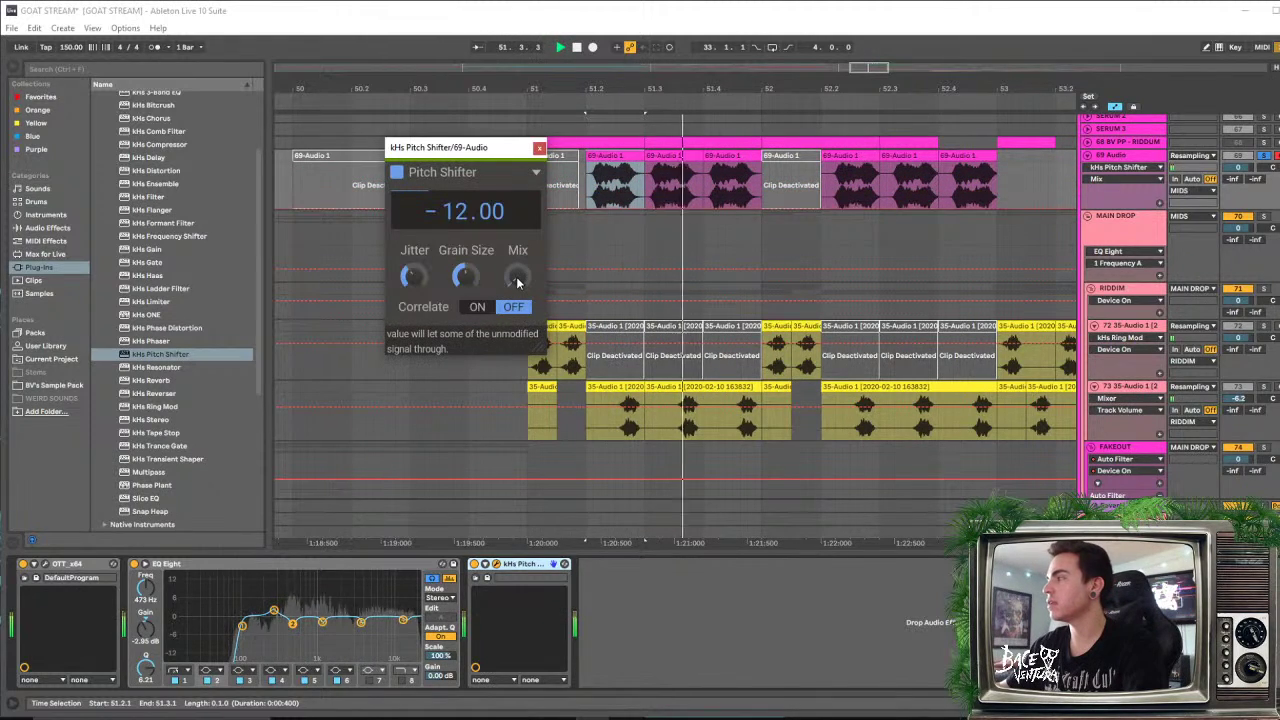
left_click_drag(516, 277, 516, 241)
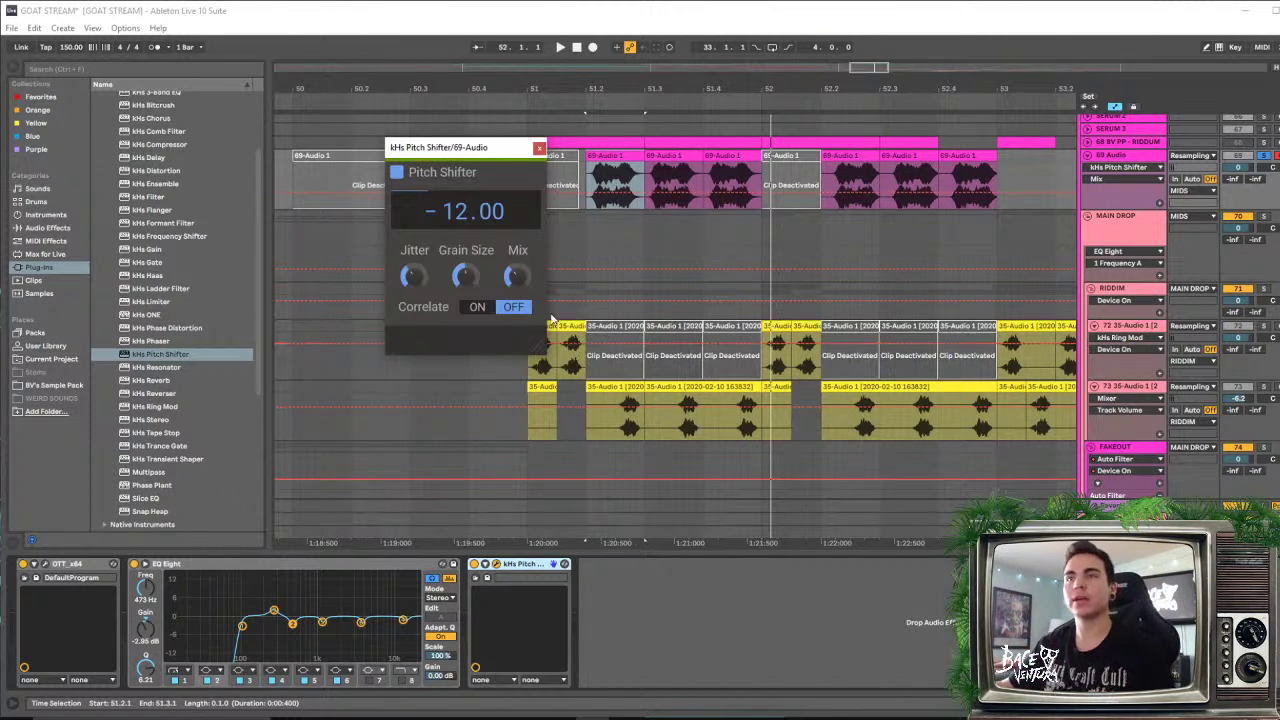
key("space")
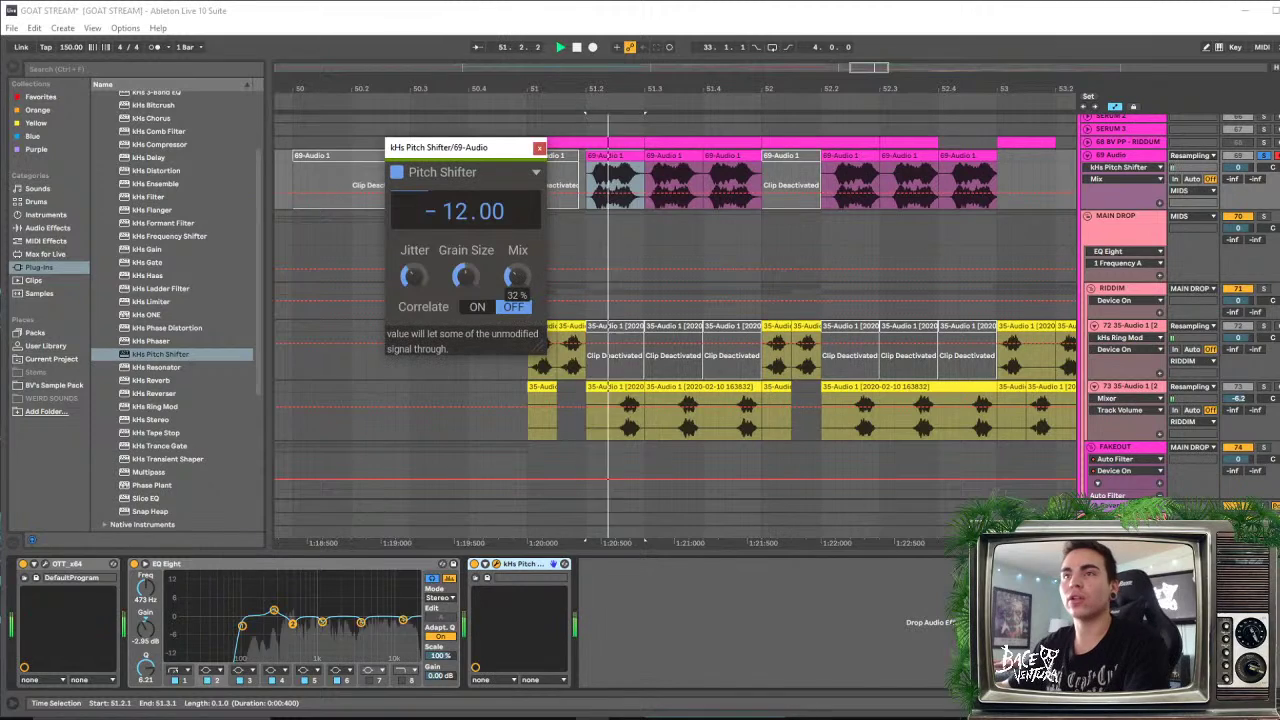
key("space")
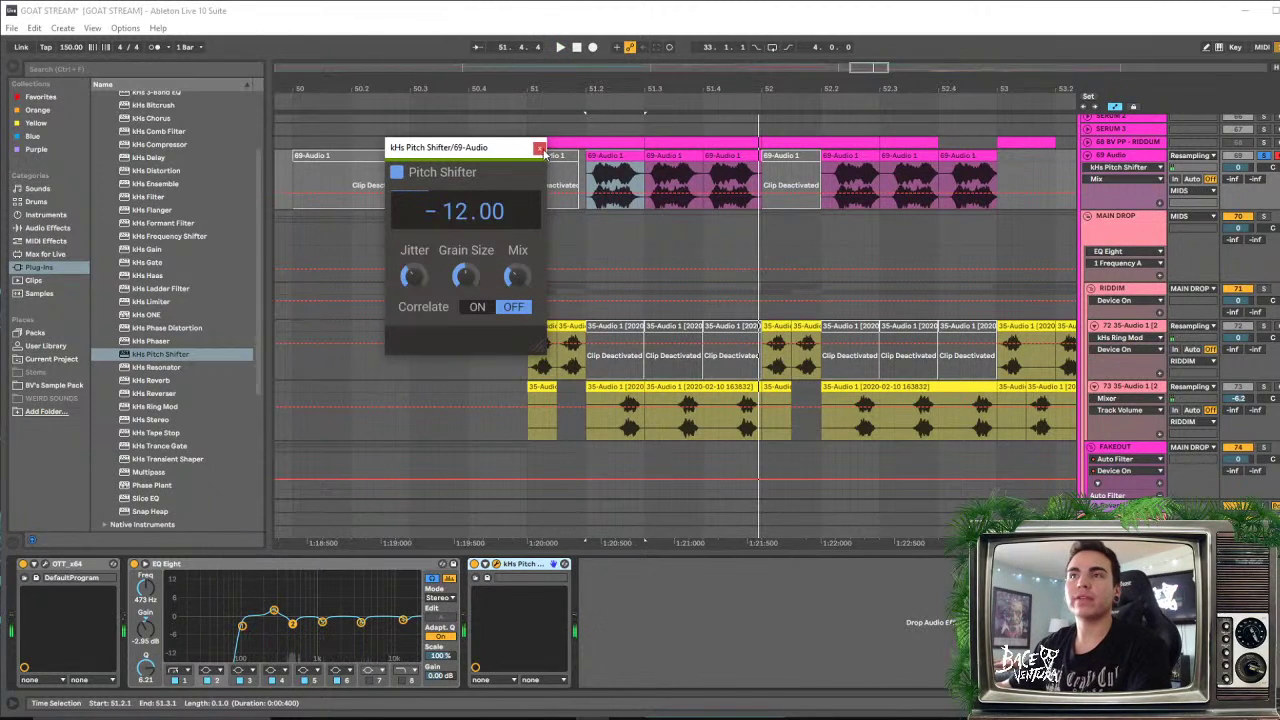
left_click(539, 148)
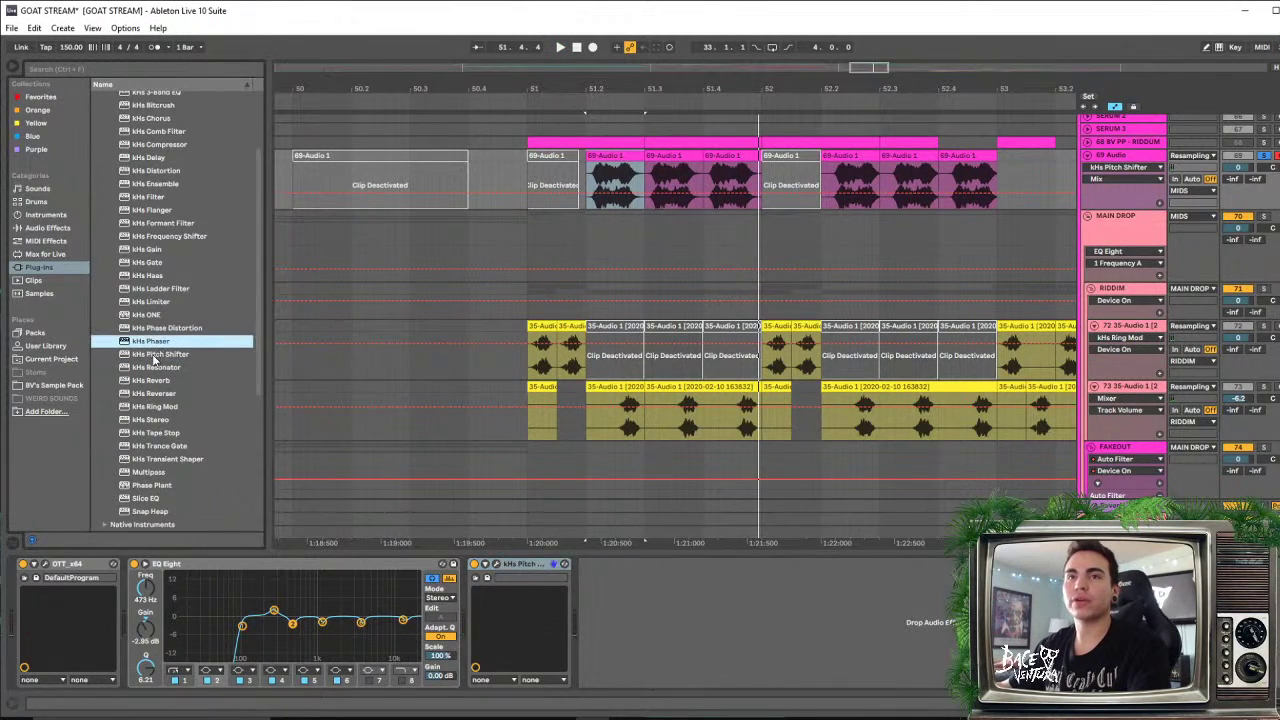
Try a second kHs Pitch Shifter on the 69 Audio track, pitched up 12 semitones
left_click(141, 357)
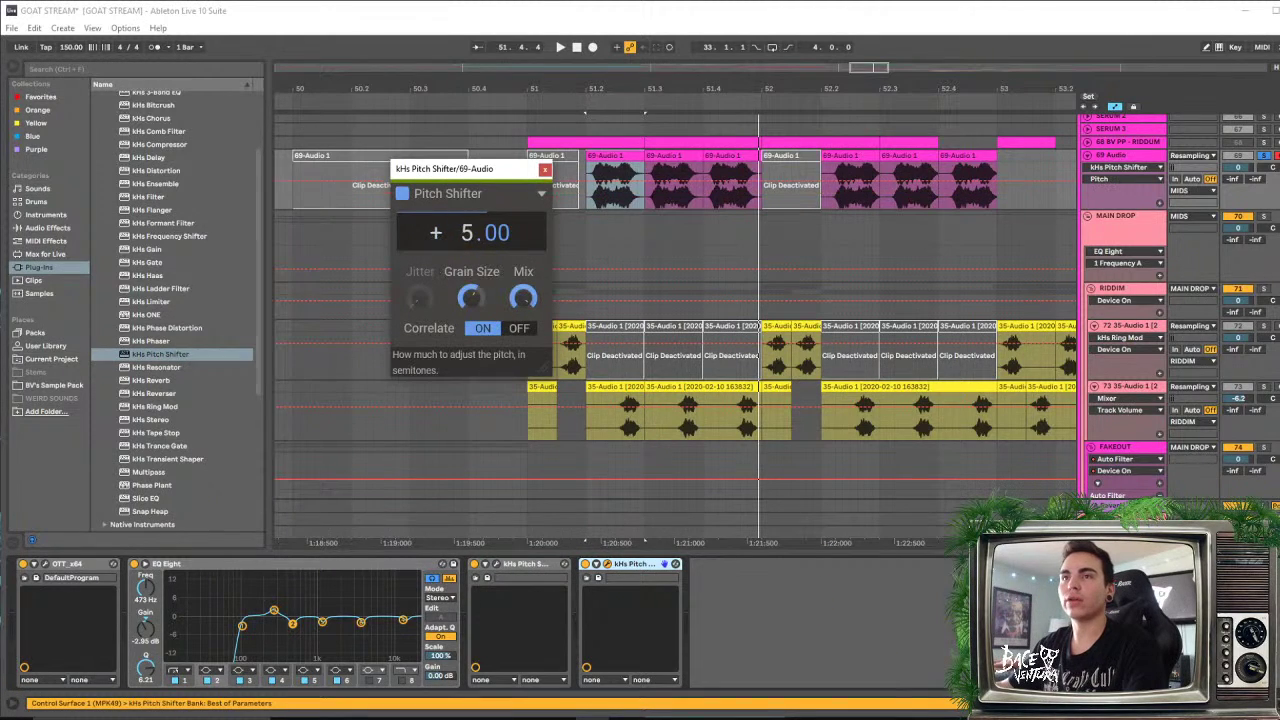
left_click_drag(467, 233, 467, 193)
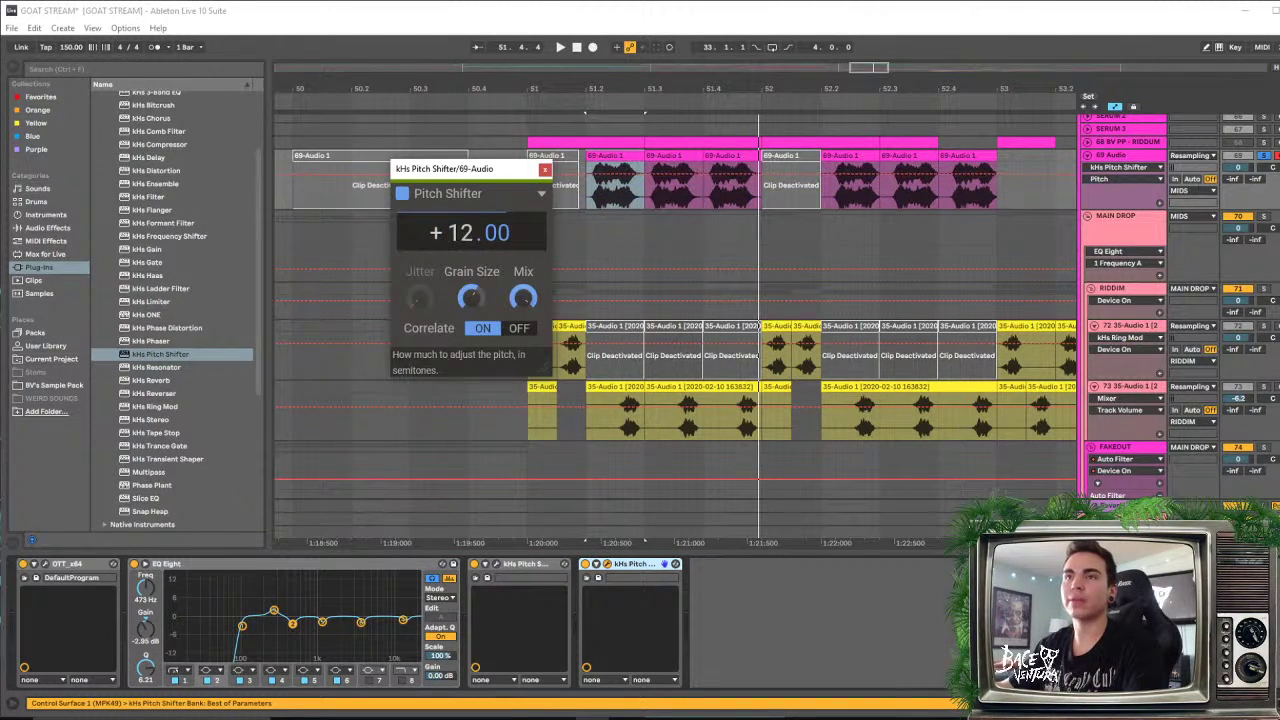
key("space")
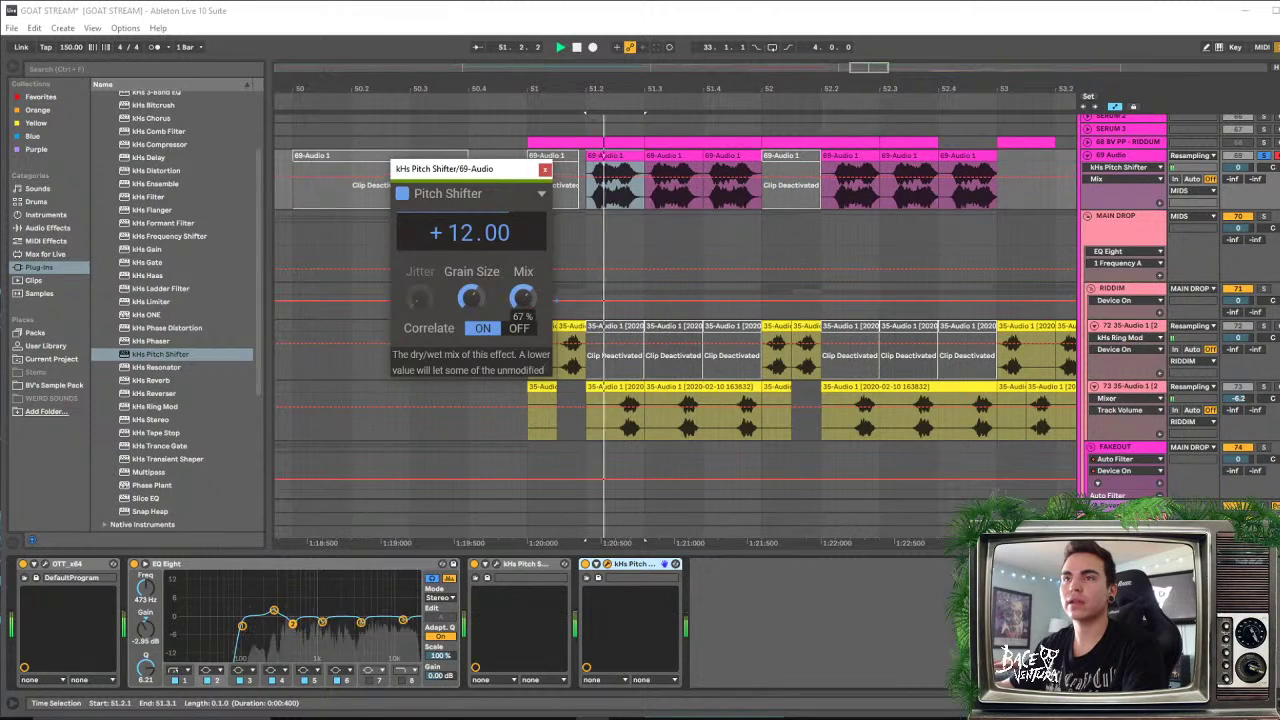
Try the second Pitch Shifter with Correlate off, some jitter, a grain size of about 103 ms and a reduced mix
left_click(519, 328)
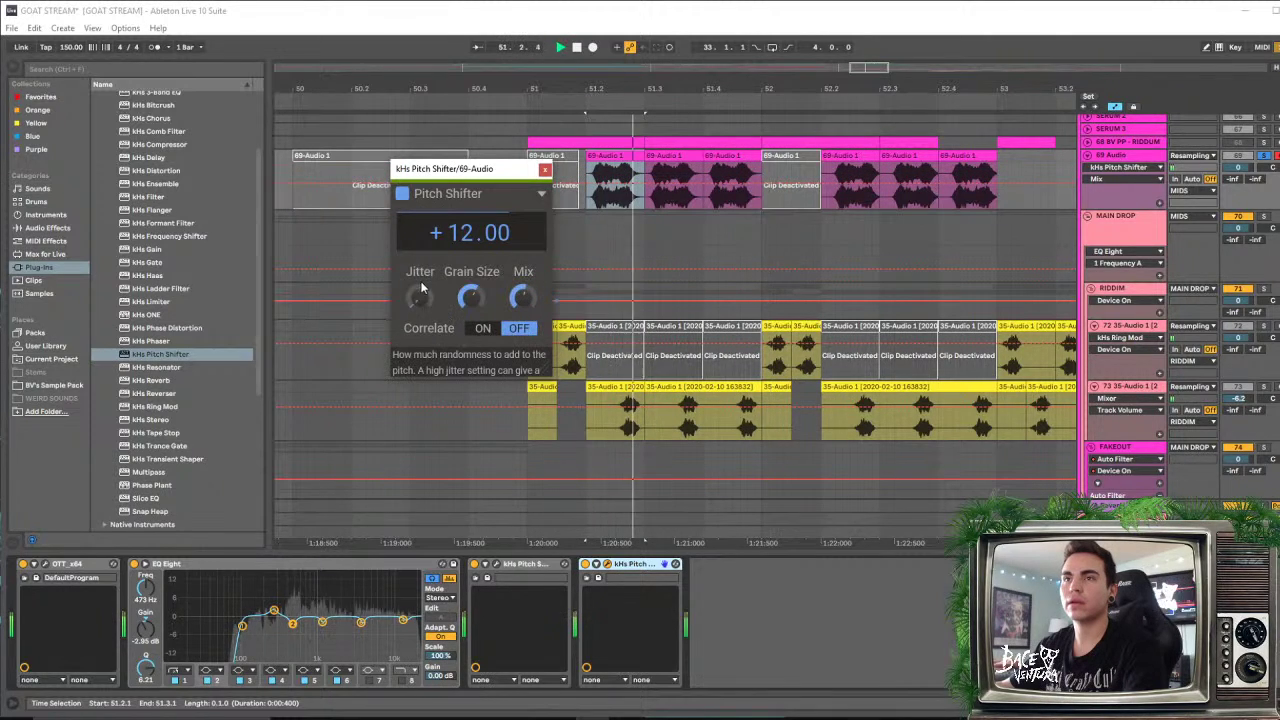
left_click_drag(421, 290, 421, 218)
left_click_drag(528, 306, 528, 346)
key("space")
key("space")
left_click_drag(471, 306, 471, 278)
key("space")
key("space")
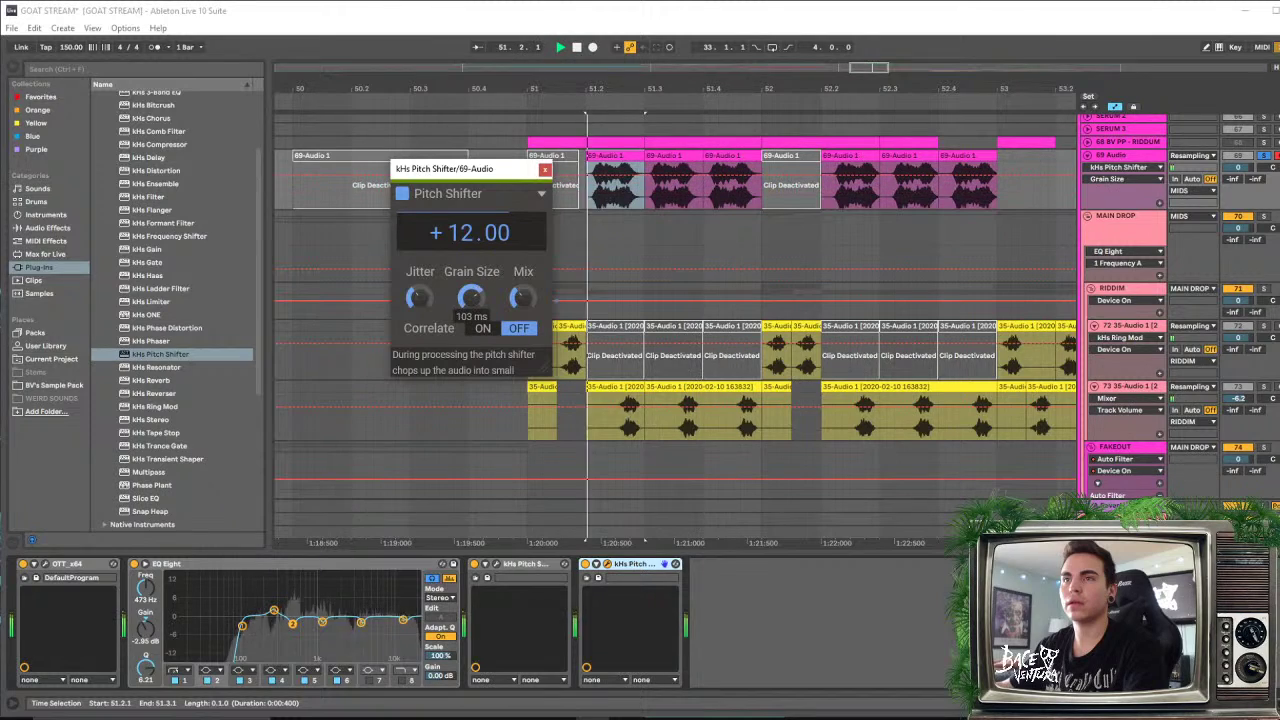
left_click(527, 304)
key("space")
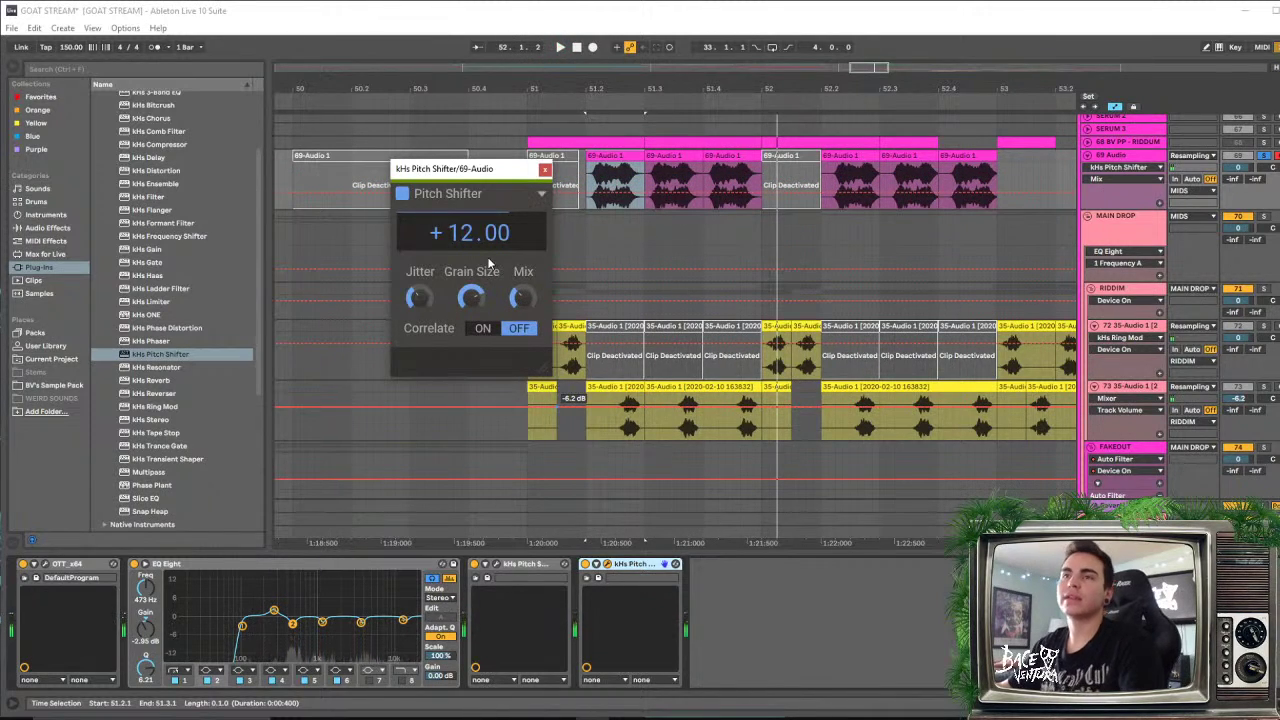
Close and remove the second kHs Pitch Shifter from the 69 Audio track
left_click(545, 170)
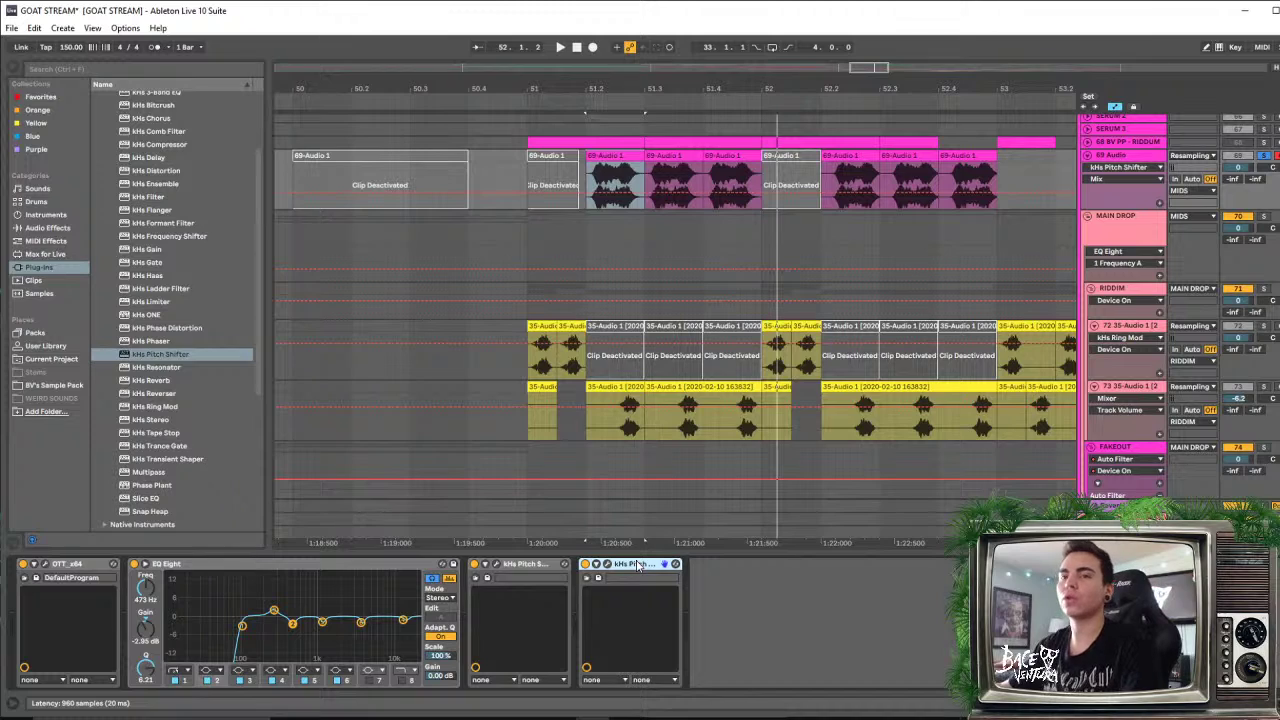
key("Delete")
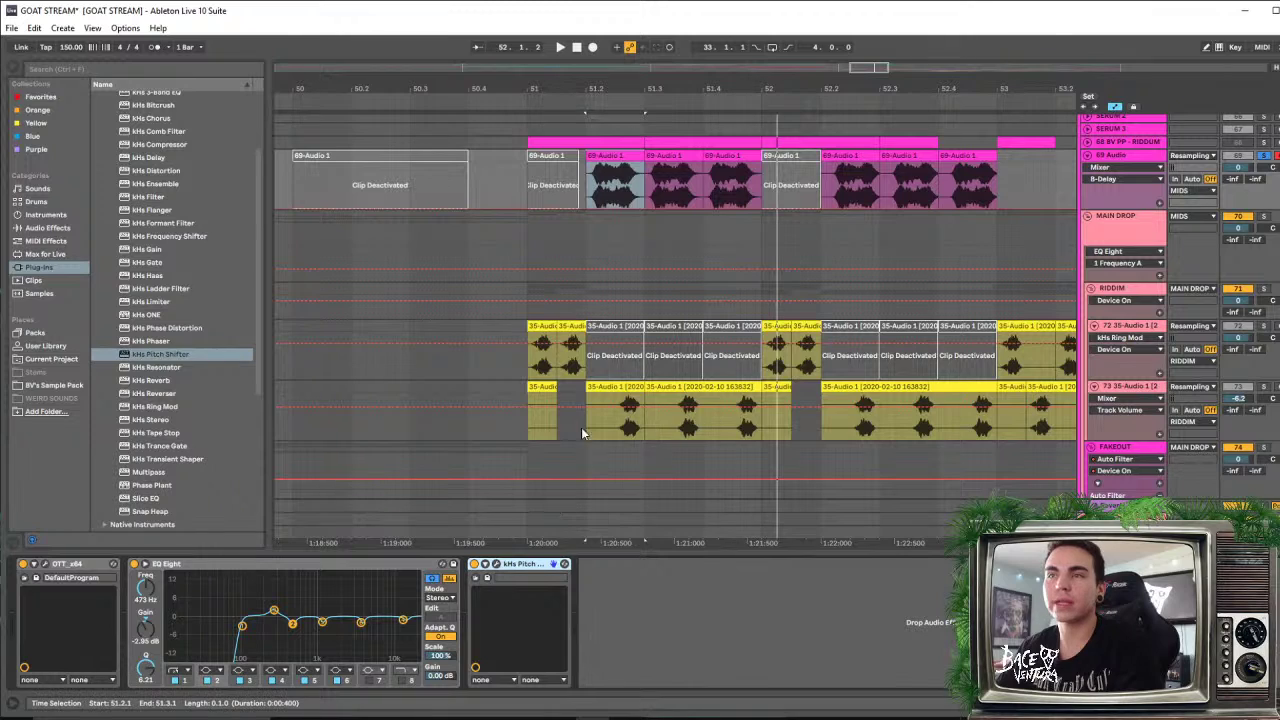
Compare the 69 Audio clips with the remaining kHs Pitch Shifter bypassed and enabled during playback
key("space")
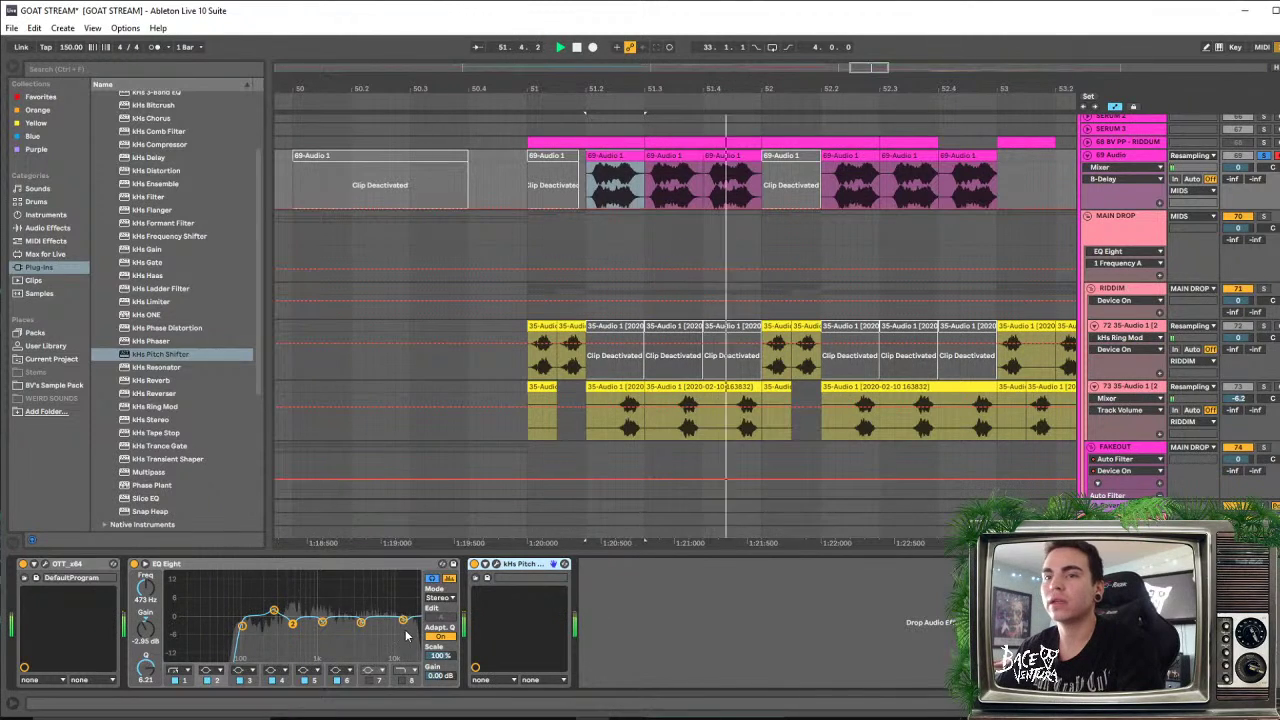
left_click(474, 566)
key("space")
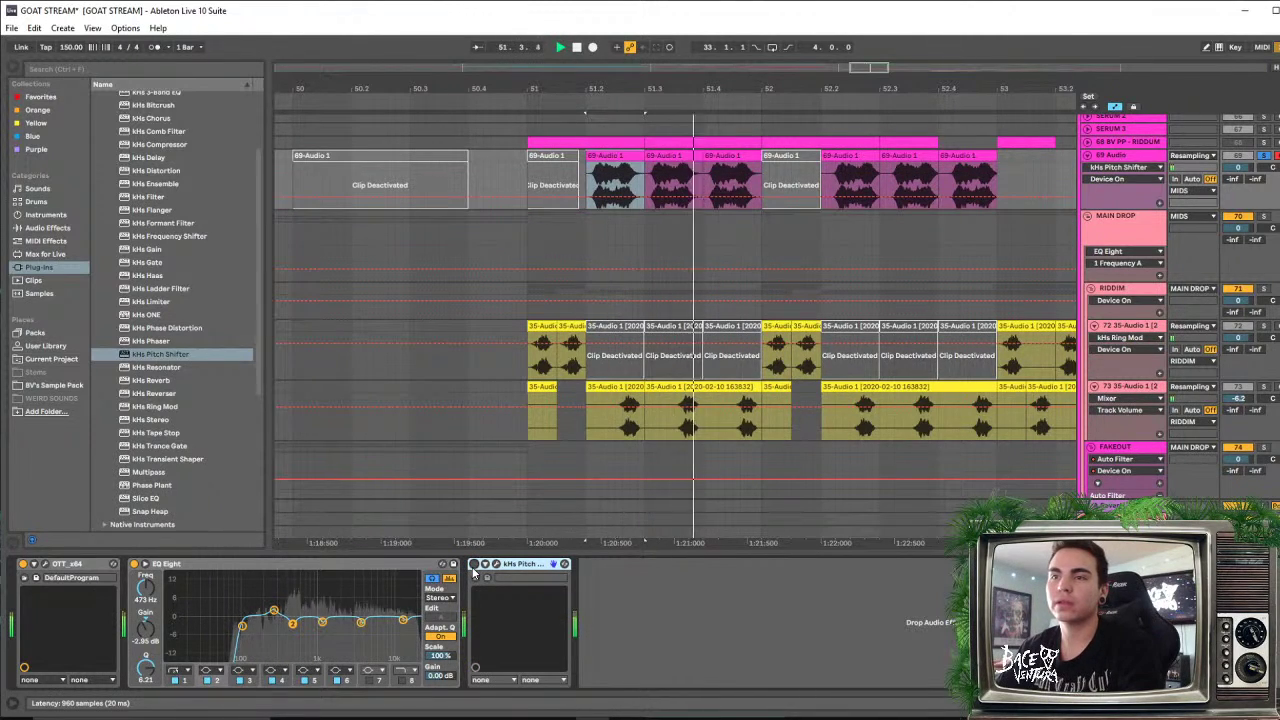
left_click(474, 566)
key("space")
key("space")
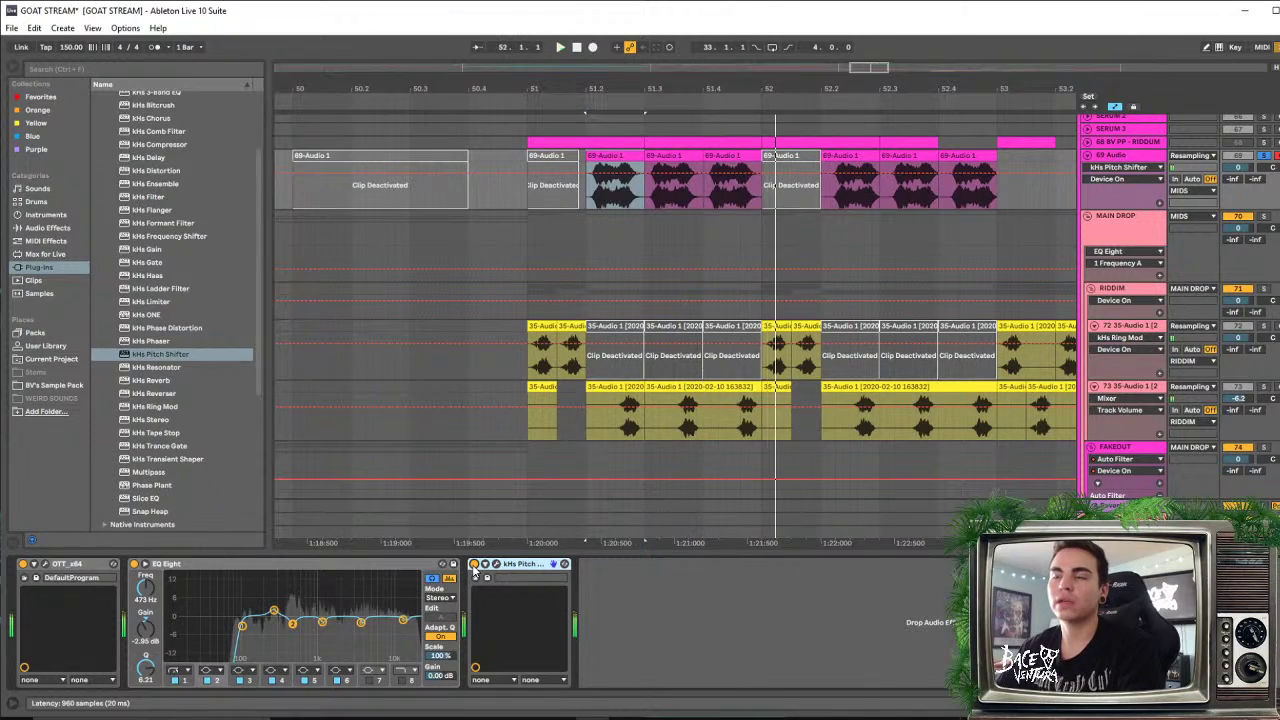
Add an EQ Eight after the kHs Pitch Shifter and check the sound's spectrum in its expanded display
left_click(62, 229)
left_click(130, 209)
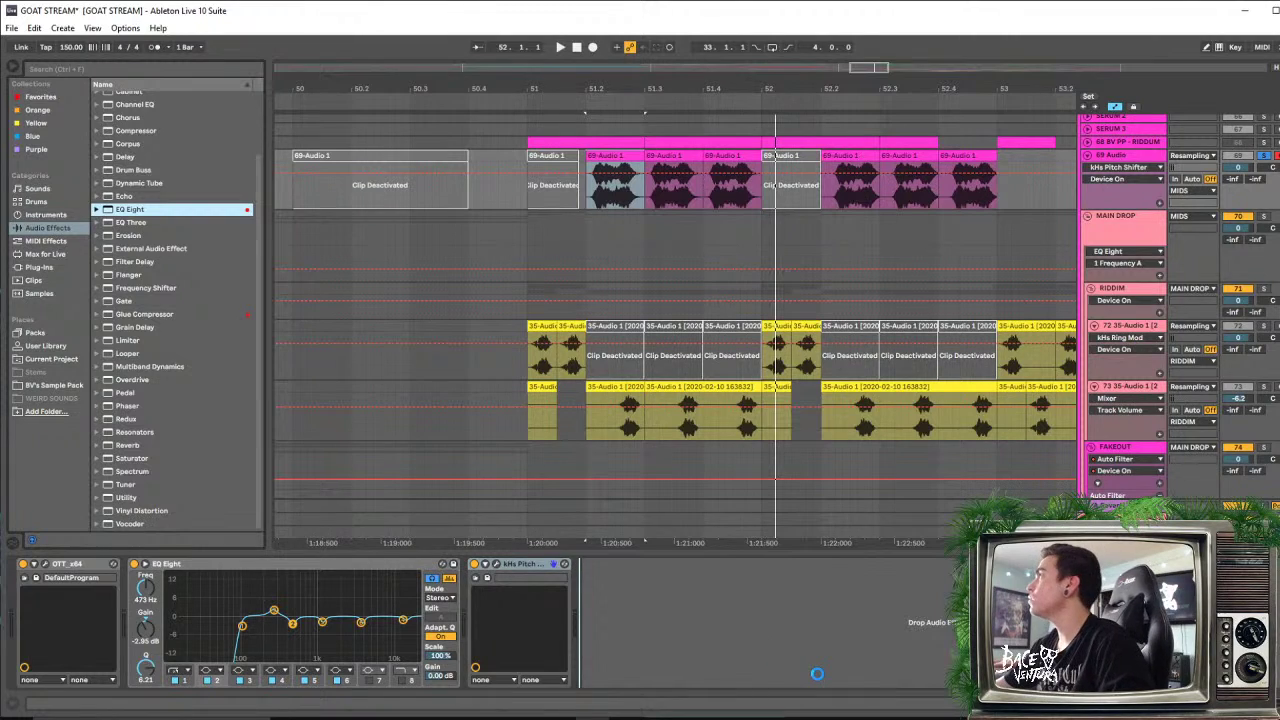
double_click(766, 586)
key("space")
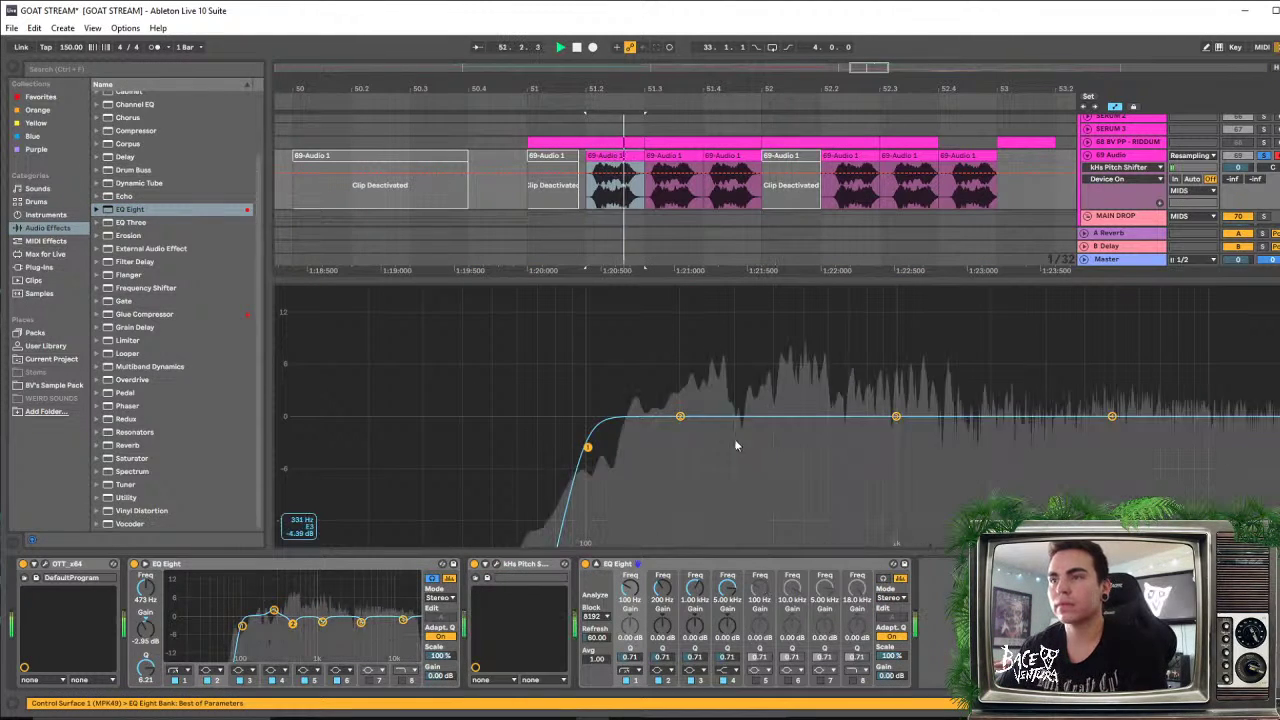
key("space")
key("space")
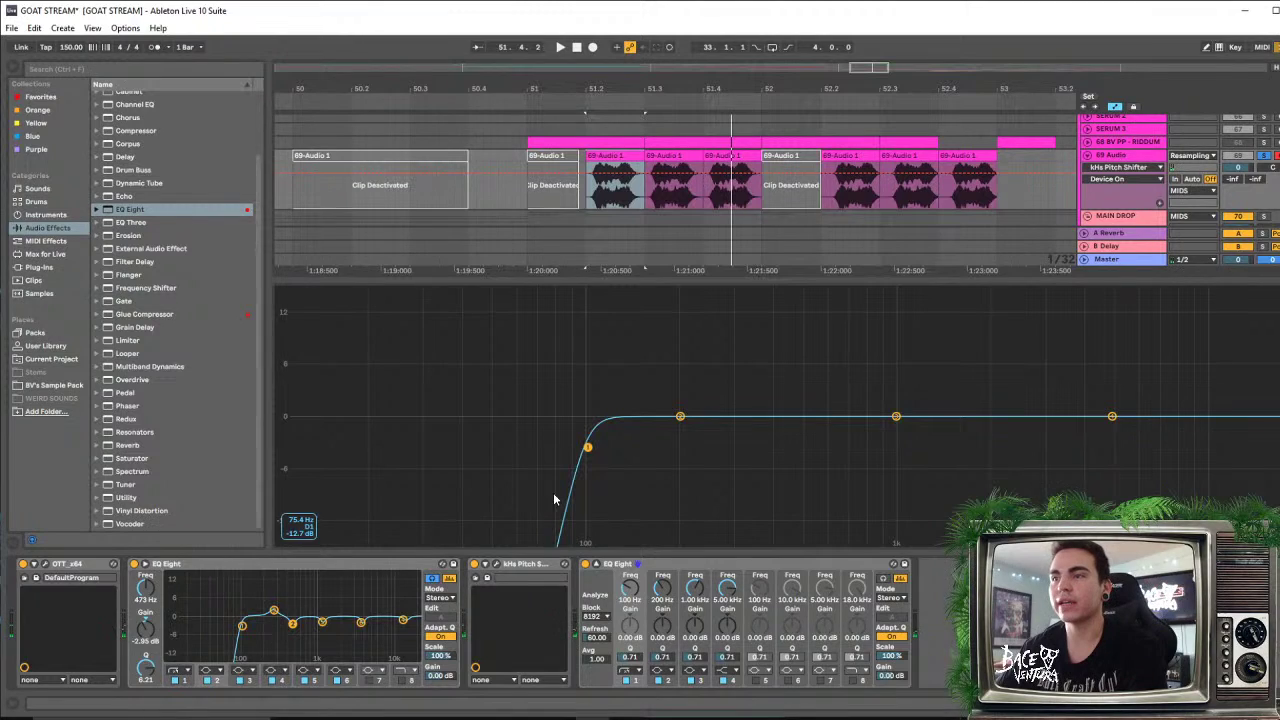
key("space")
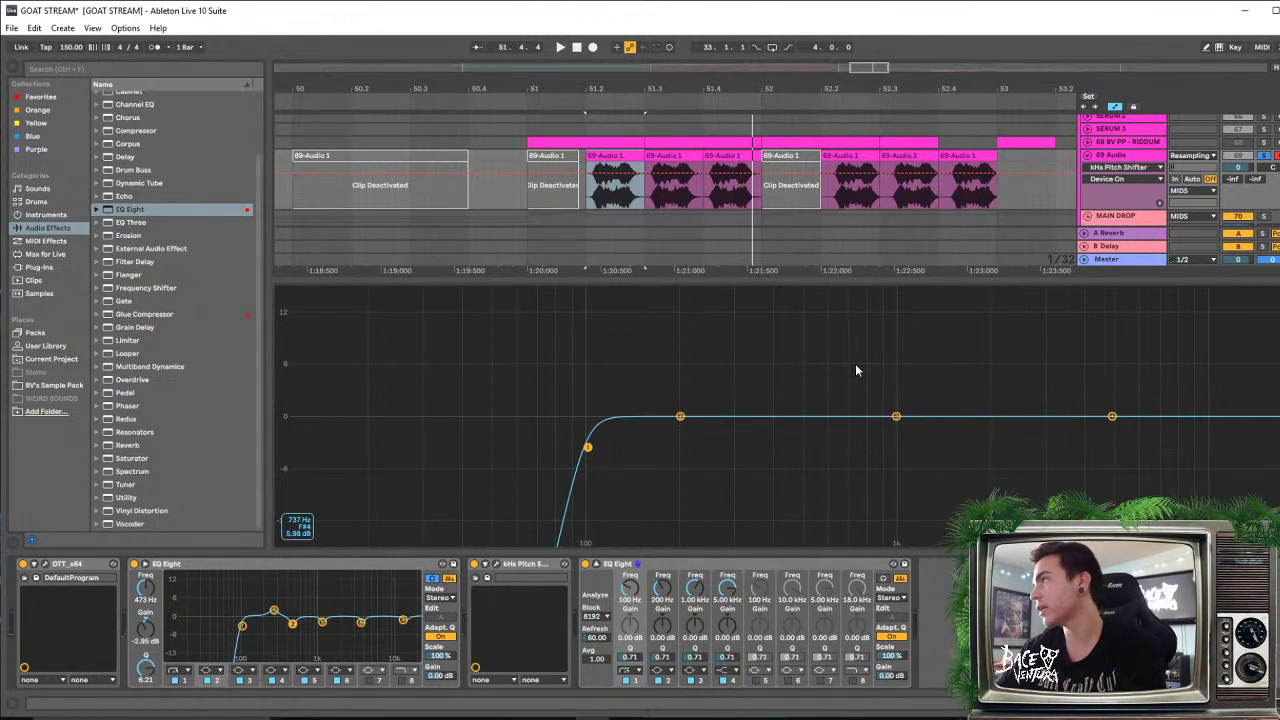
left_click(865, 282)
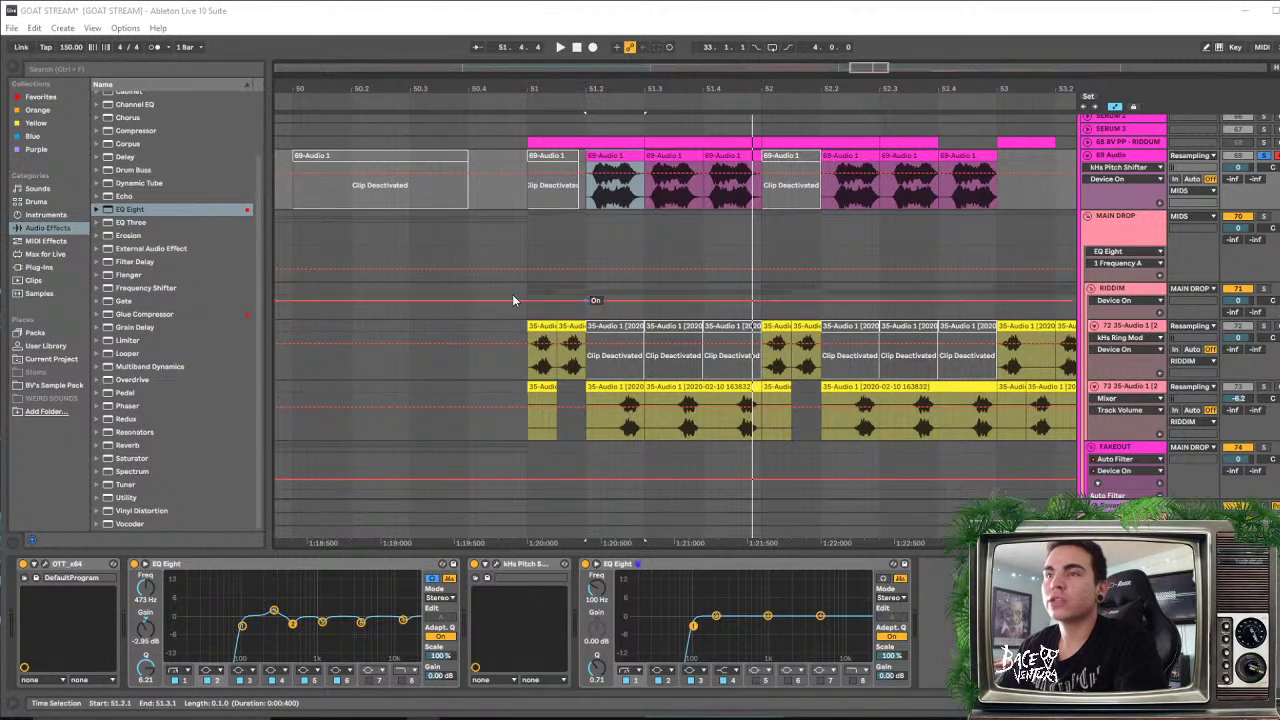
Turn off solo on the 69 Audio track and audition the section around bar 51 in the full mix
scroll(617, 240, "down", 1)
left_click(590, 190)
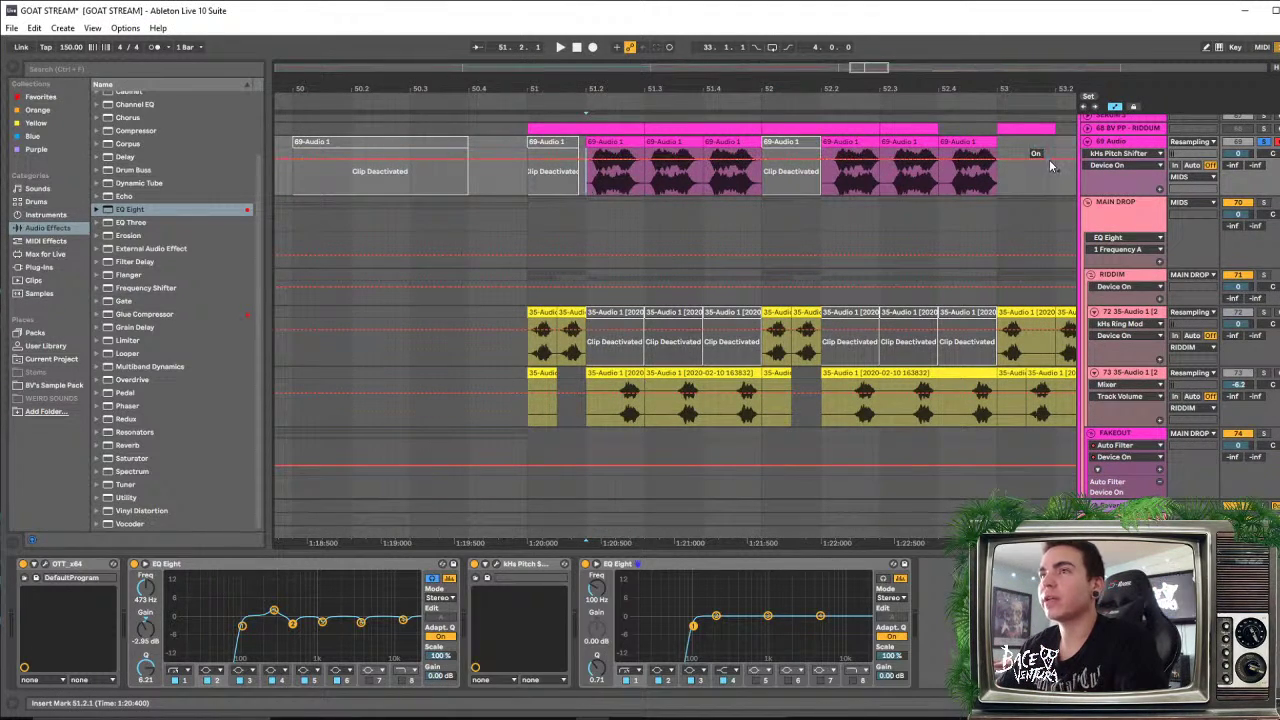
left_click(1265, 145)
key("space")
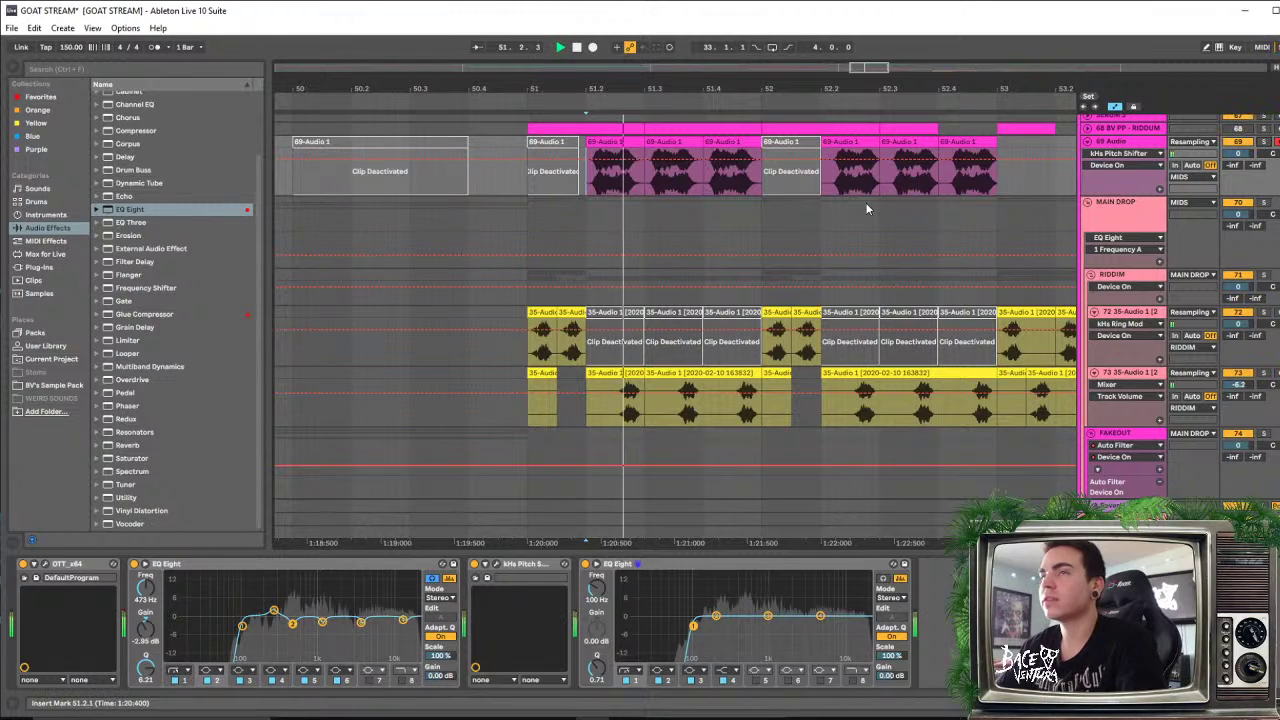
key("space")
key("space")
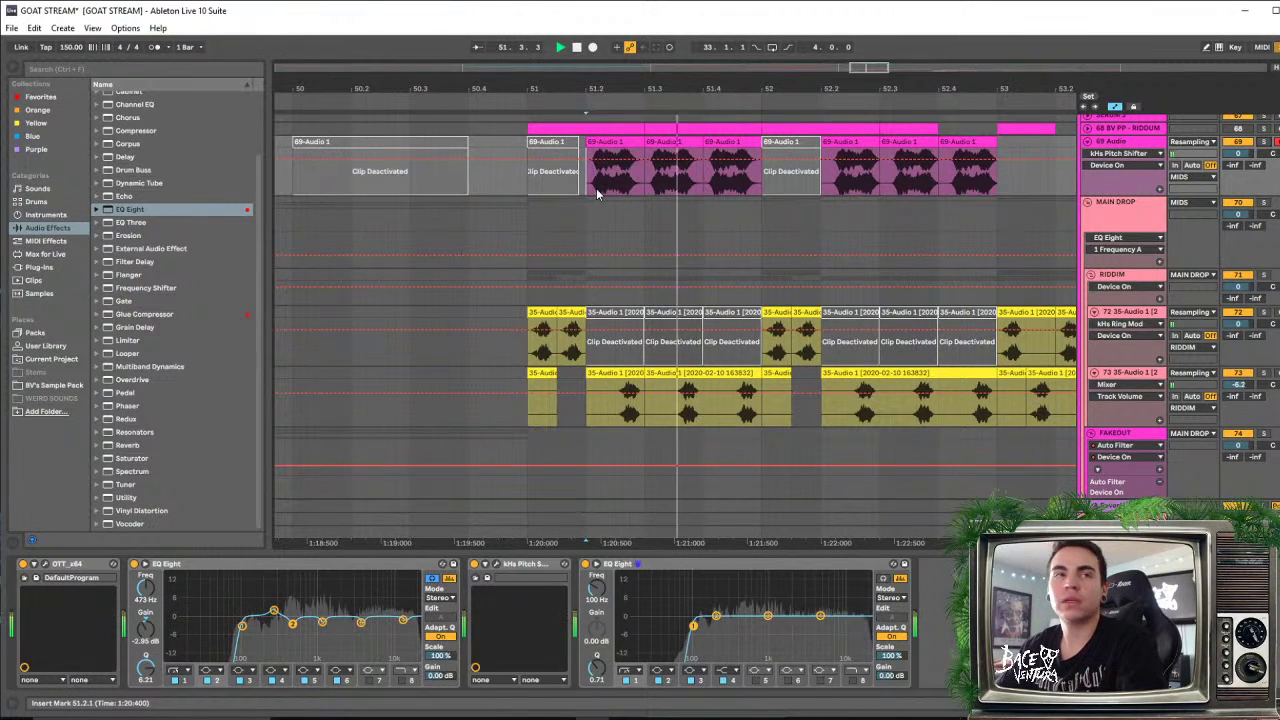
left_click(517, 203)
key("space")
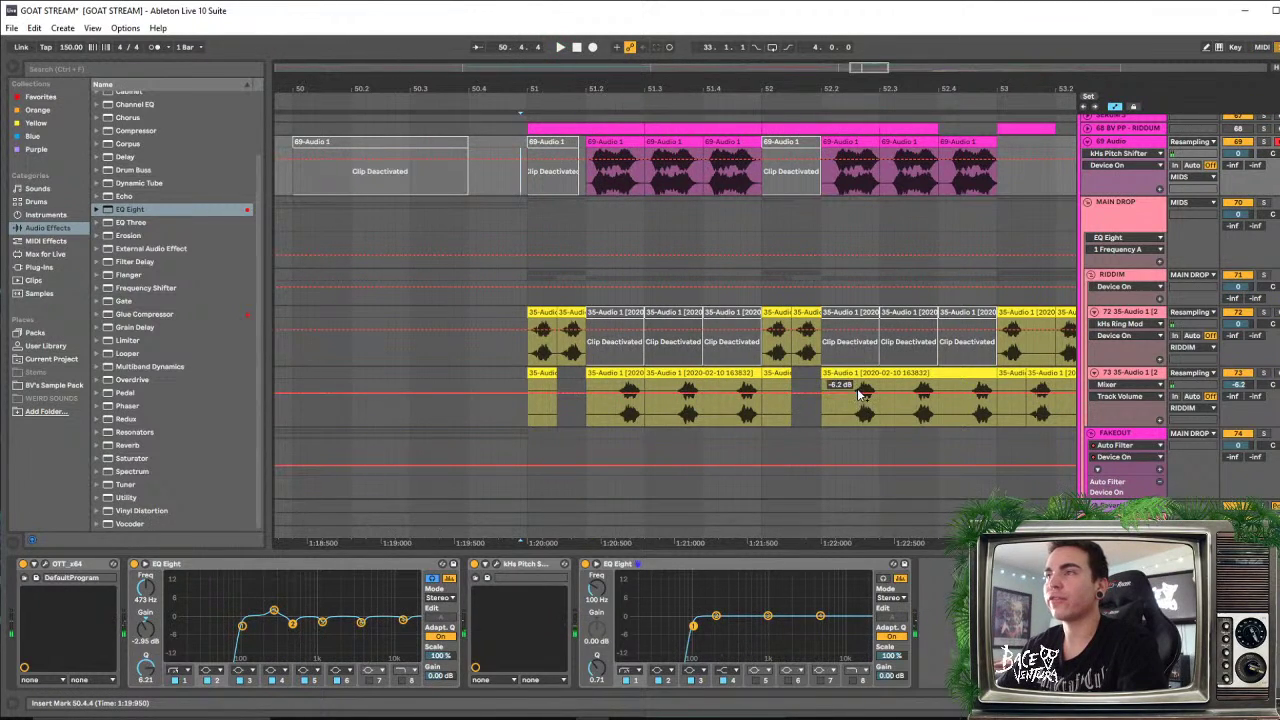
Unfold the SUB GROUP, audition the soloed 011_Bass_Loop track from bar 51 and show its device chain
left_click(1275, 703)
scroll(858, 282, "down", 3)
scroll(851, 312, "up", 8)
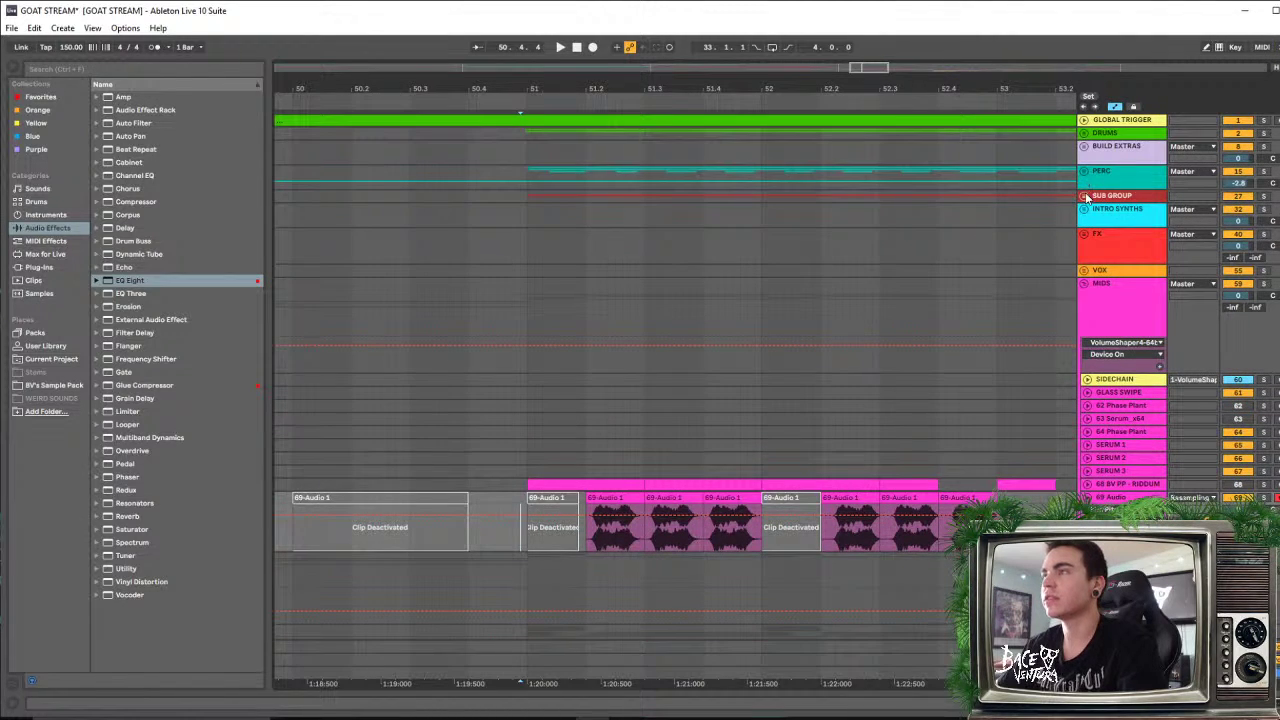
left_click(1086, 196)
left_click(566, 302)
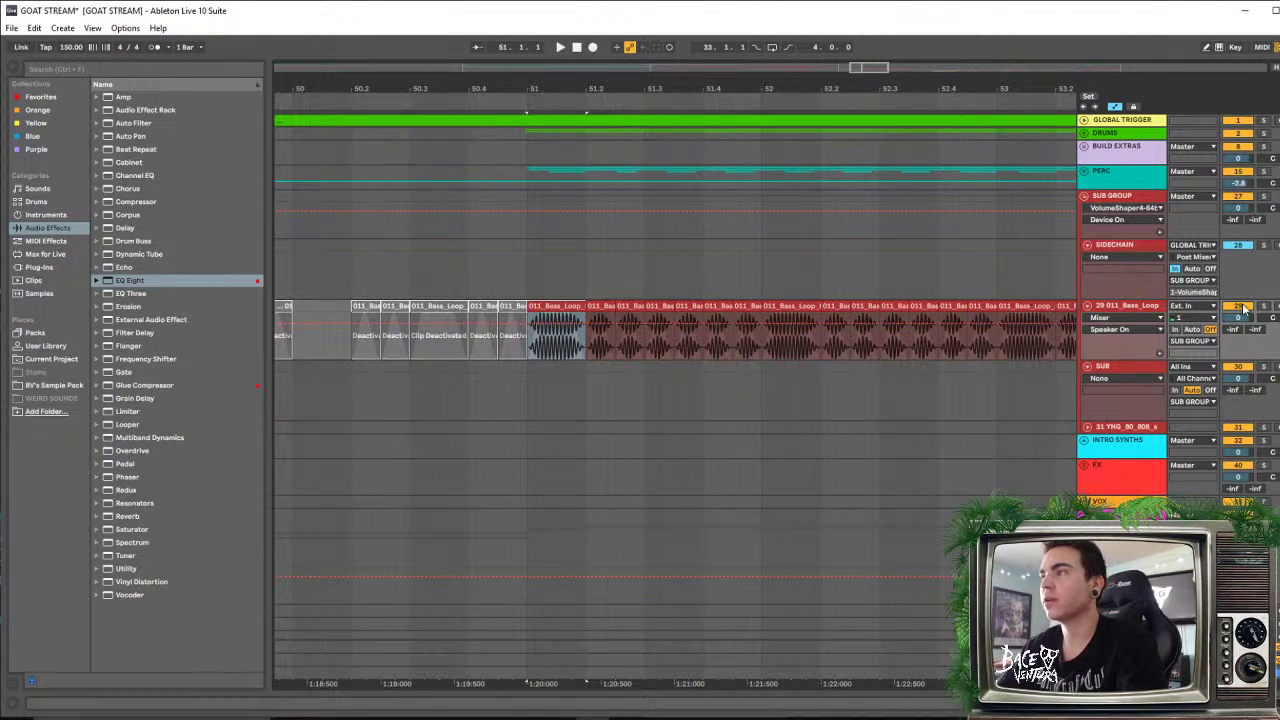
key("space")
double_click(1138, 306)
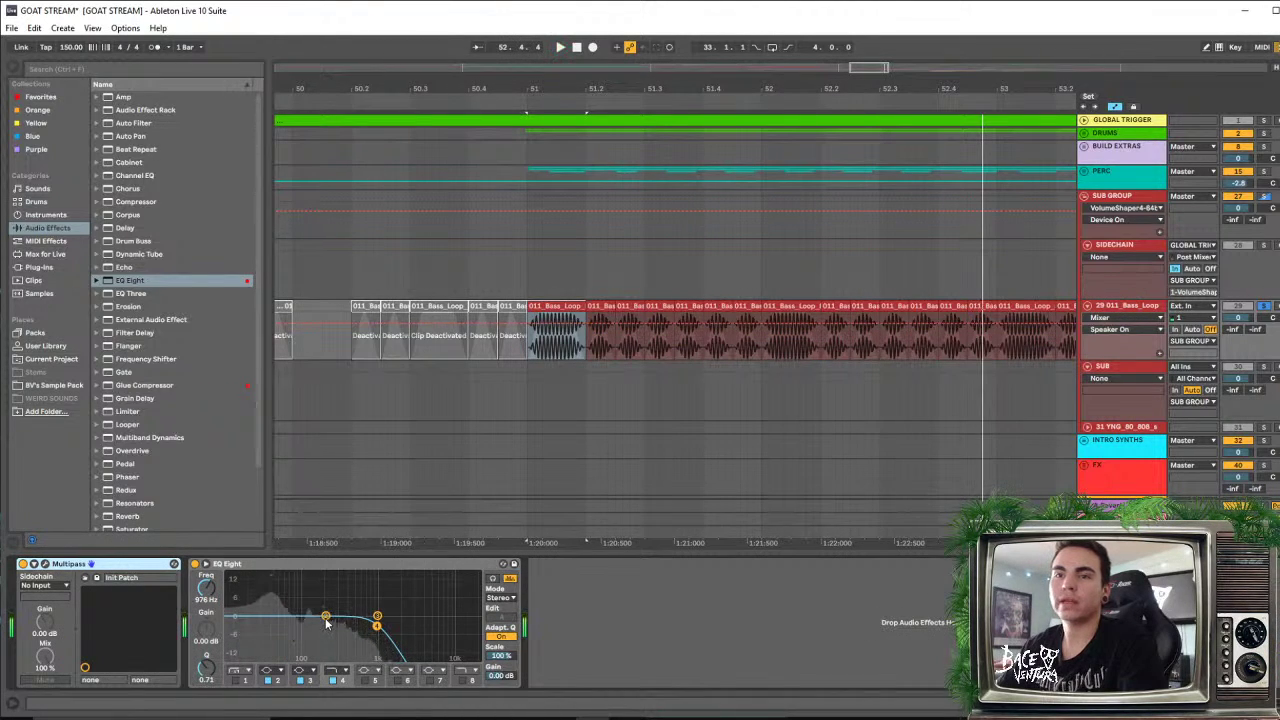
Cut EQ Eight band 2 on the 011_Bass_Loop track by 4.43 dB at 118 Hz with a Q of 3.99 during playback
key("space")
key("space")
left_click(206, 564)
key("space")
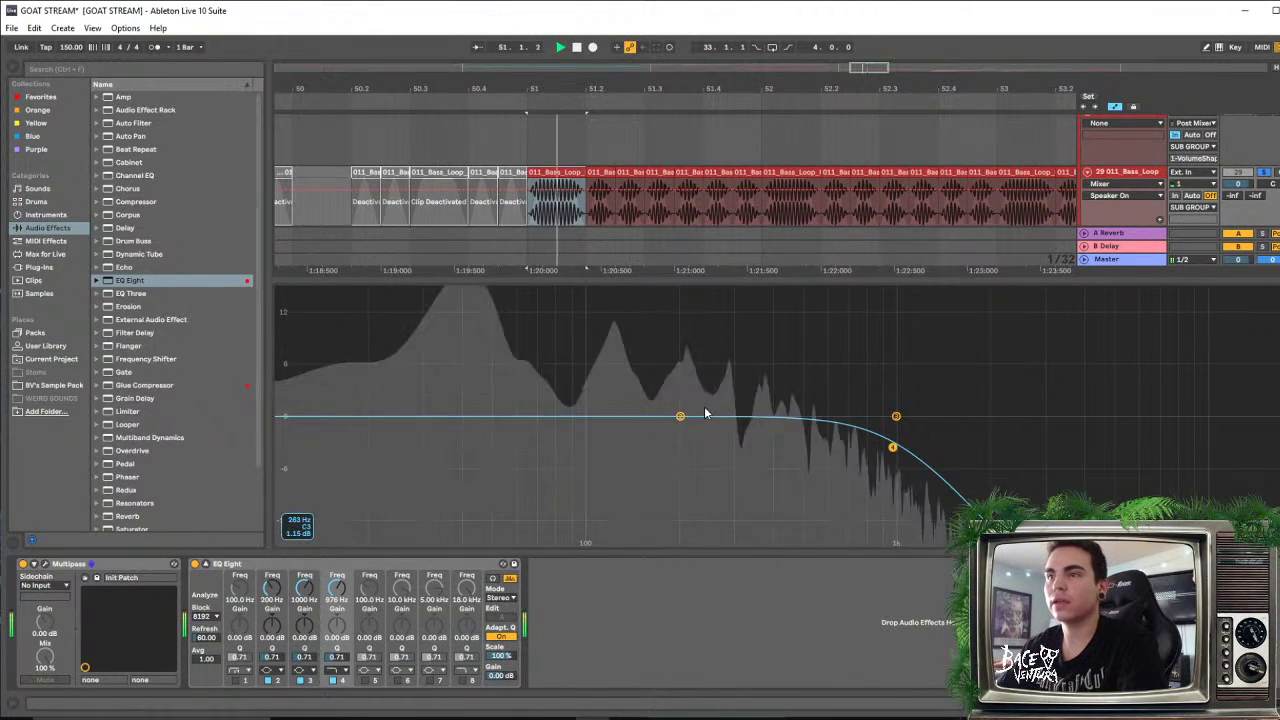
left_click_drag(680, 416, 609, 453)
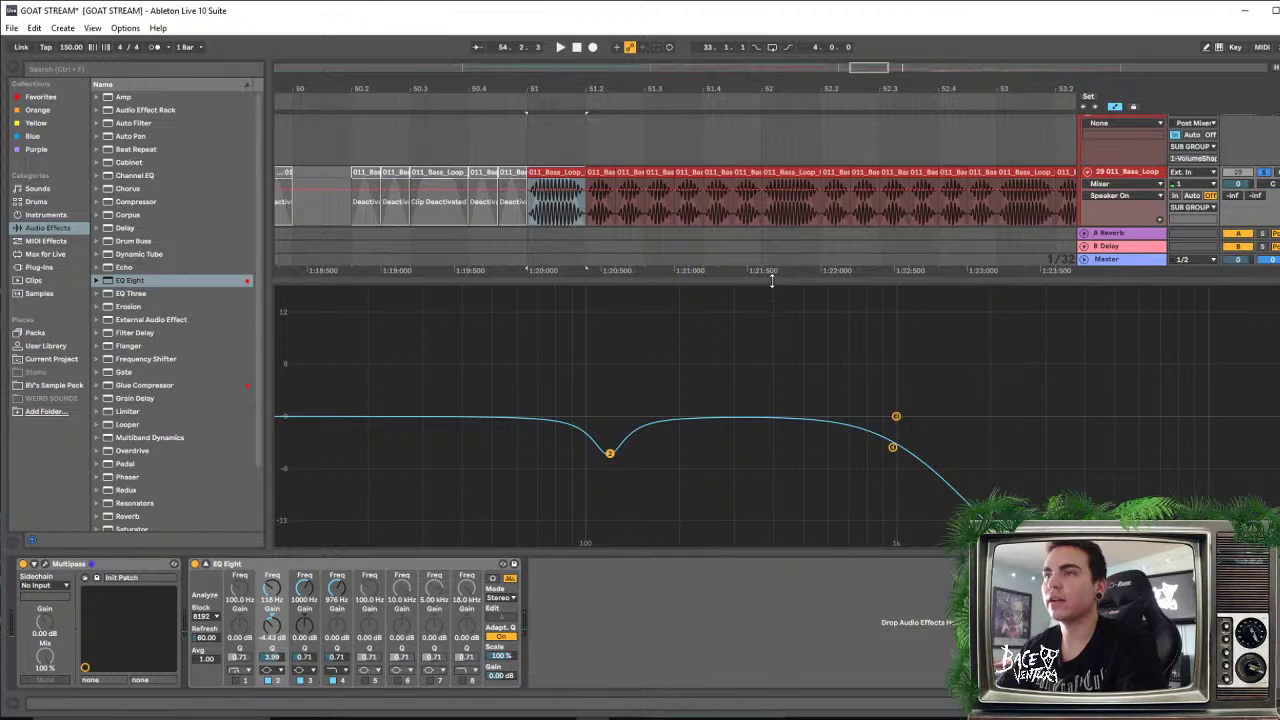
key("space")
Lower the bass loop EQ Eight's high-cut to 419 Hz with a Q of 0.80 and collapse the expanded display
left_click_drag(771, 280, 776, 340)
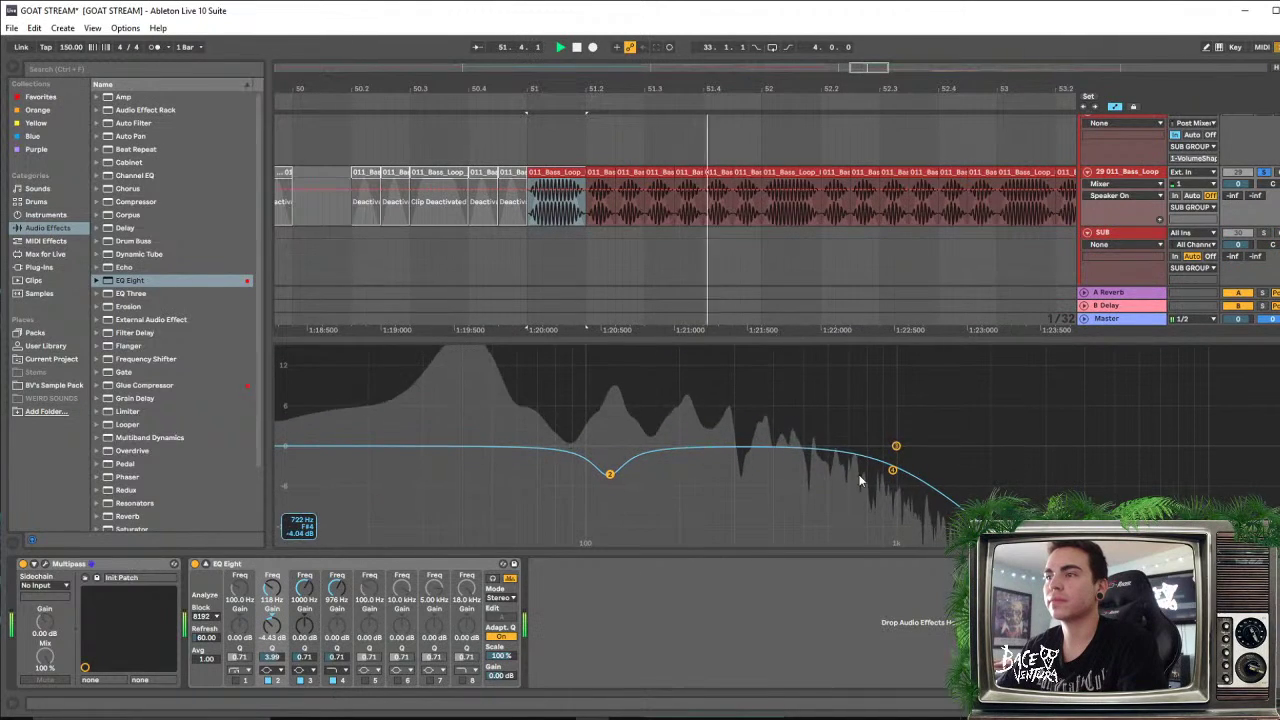
left_click_drag(893, 470, 779, 465)
key("space")
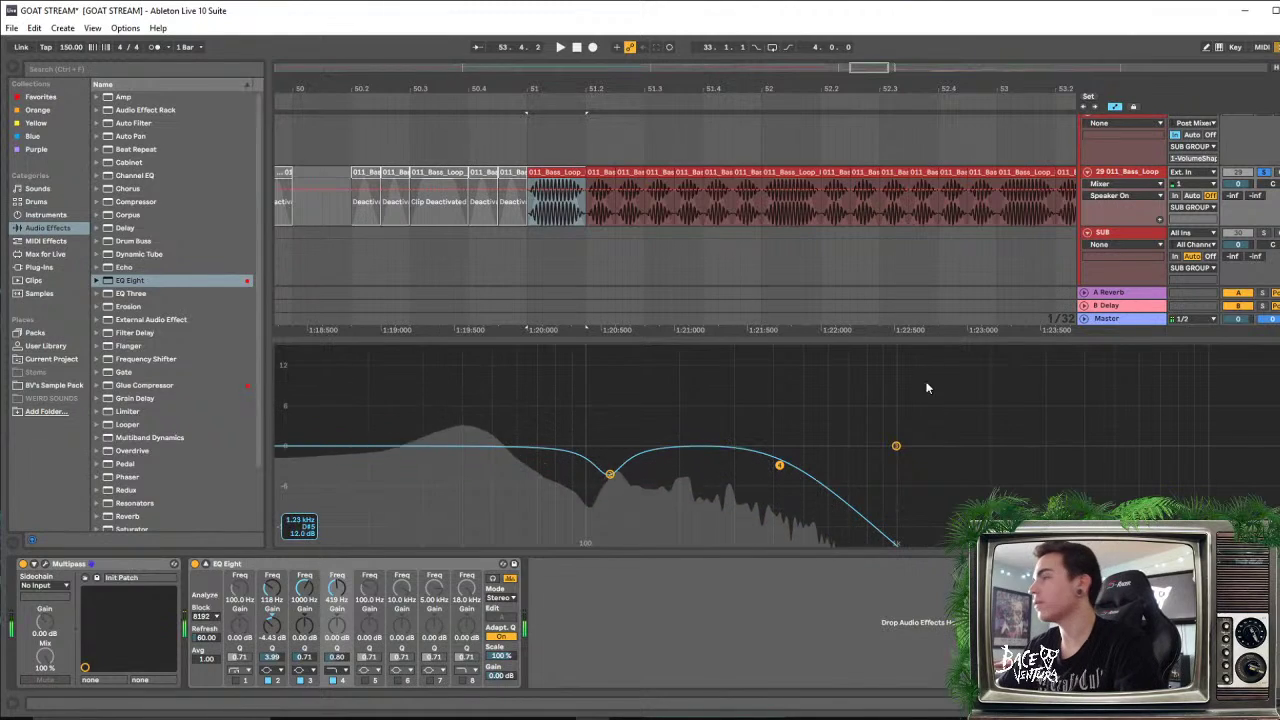
left_click(946, 341)
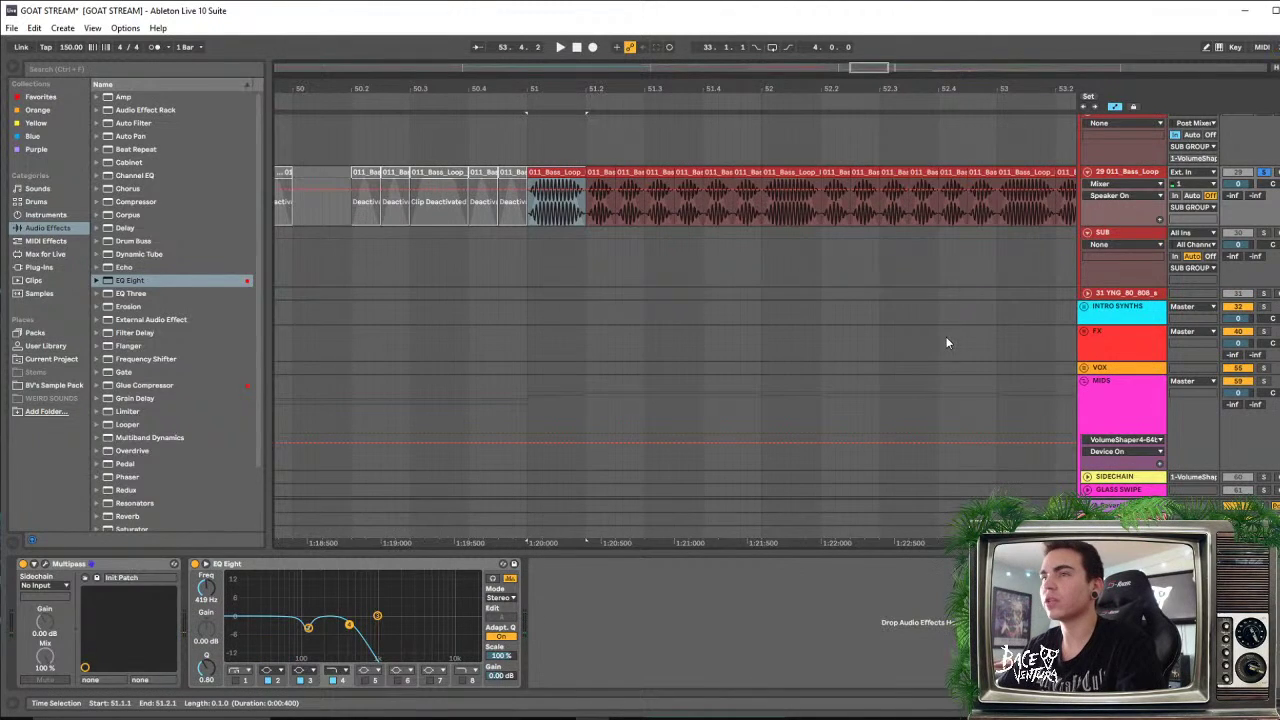
Select the 69-Audio clip at 51.2 in the drop and audition it
left_click_drag(782, 87, 782, 16)
scroll(727, 353, "down", 4)
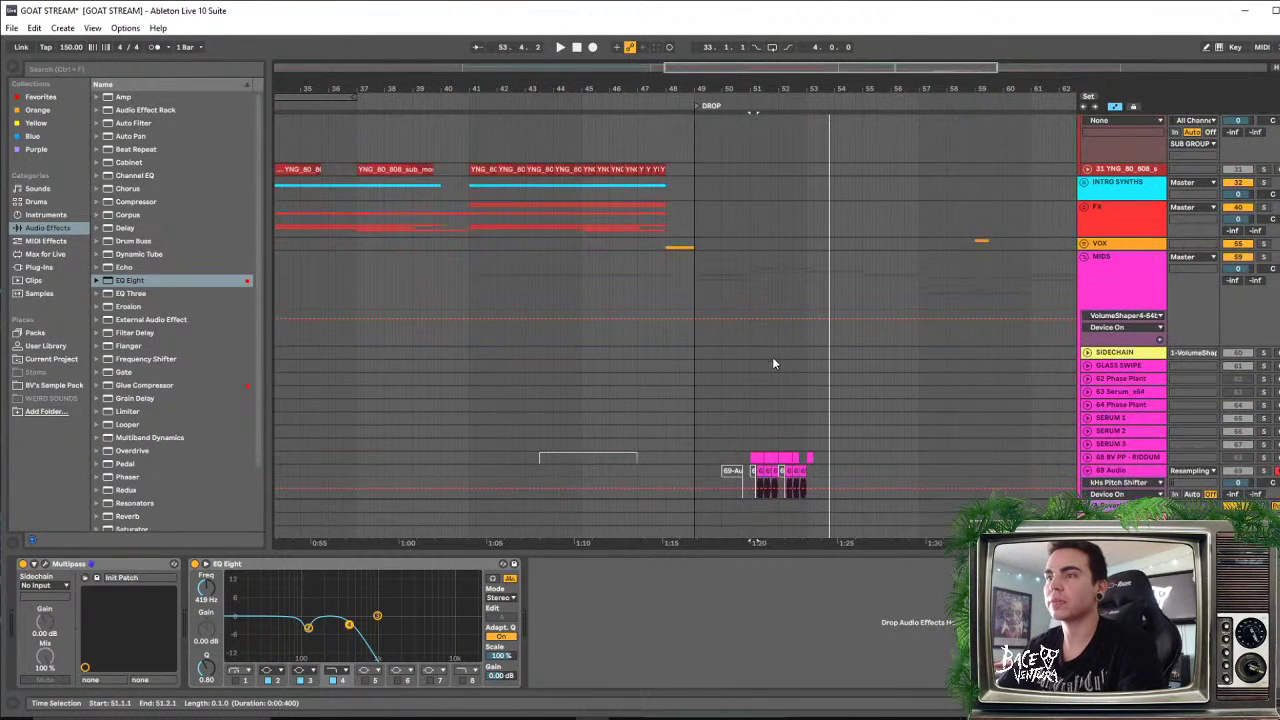
scroll(772, 330, "down", 9)
left_click_drag(784, 90, 784, 150)
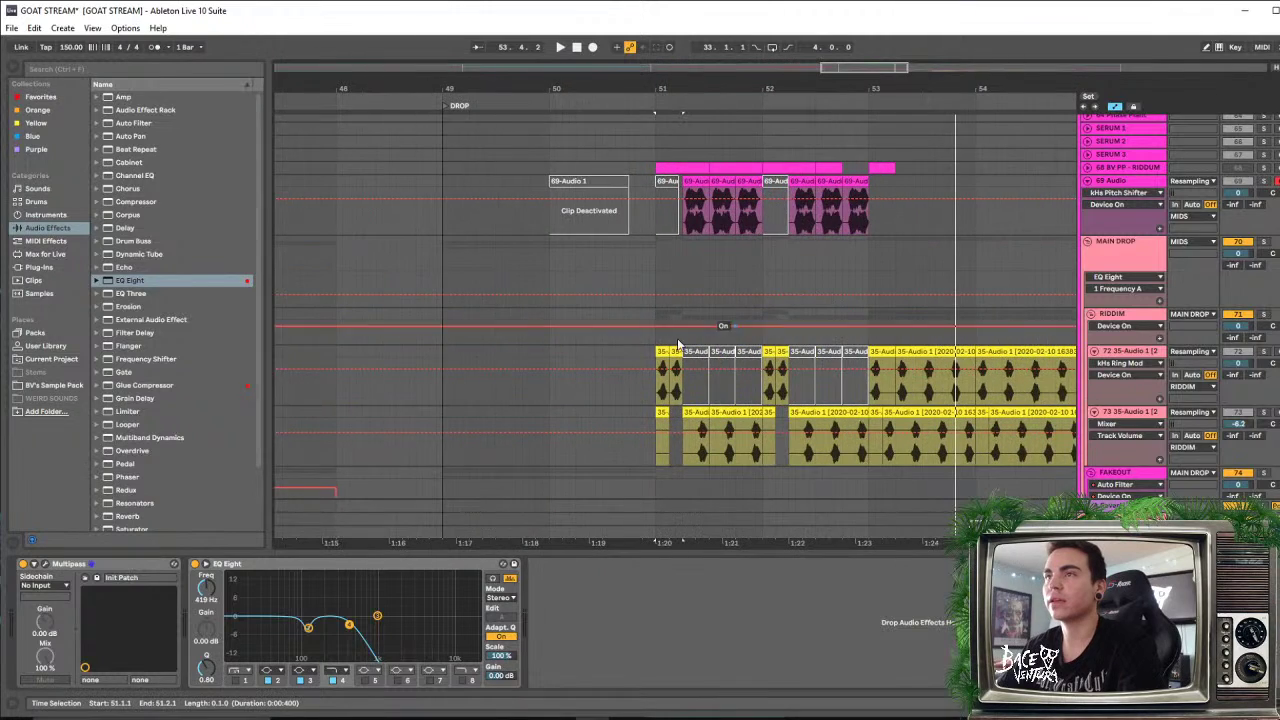
scroll(720, 323, "down", 5)
scroll(641, 306, "up", 6)
scroll(640, 305, "up", 2)
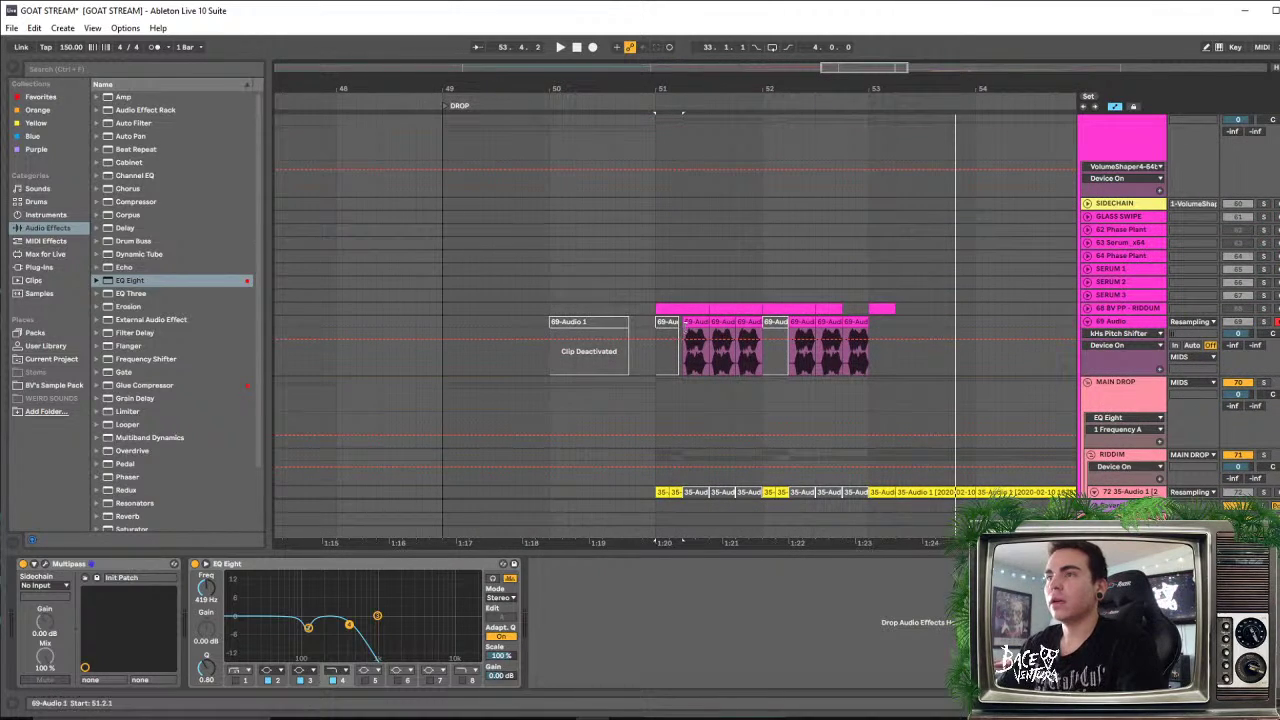
left_click(689, 323)
key("space")
key("space")
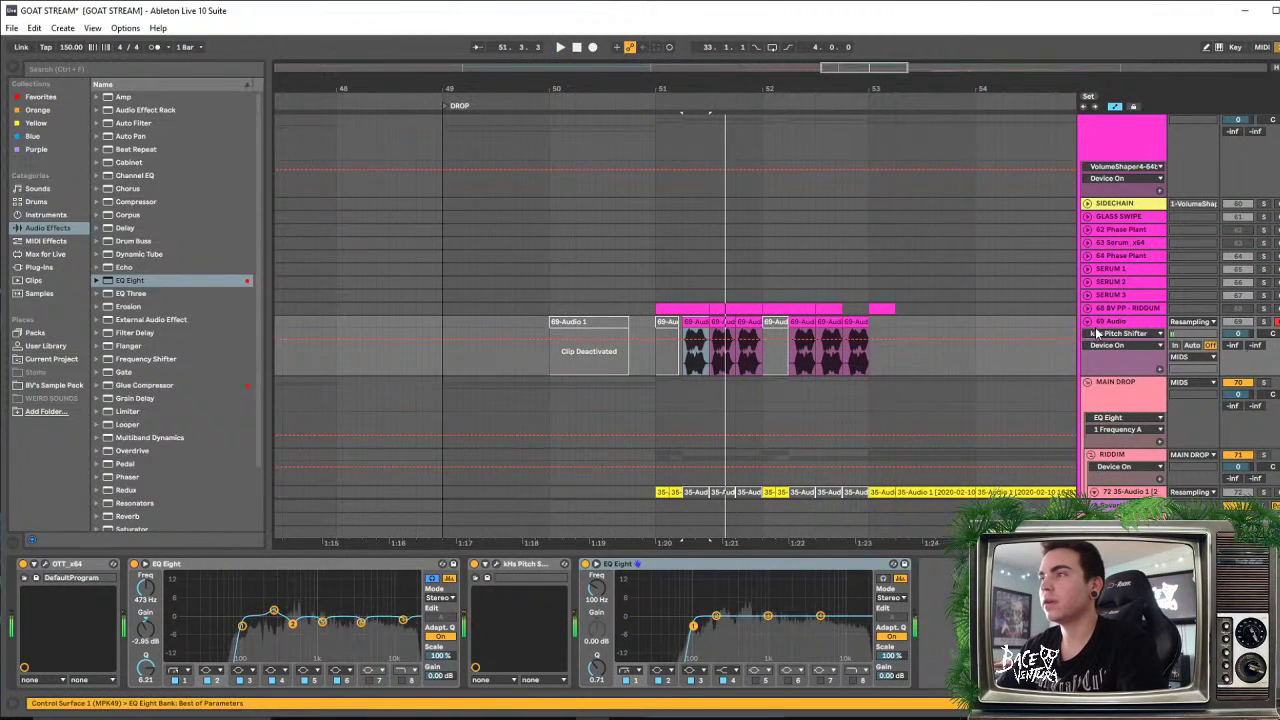
Solo the 69 Audio track and audition its clips from 51.2
left_click(1265, 322)
key("space")
left_click_drag(746, 88, 744, 174)
key("space")
key("space")
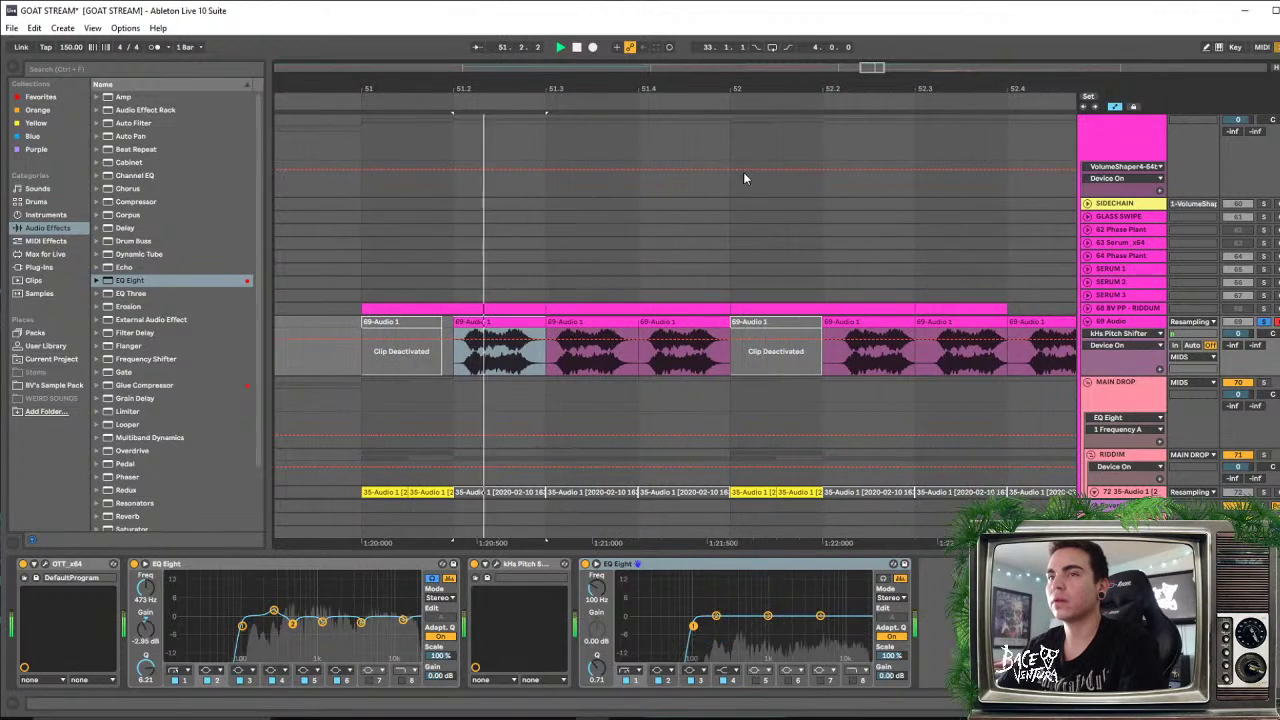
key("space")
Add an Ozone 8 Imager after the last EQ Eight on the 69 Audio track
left_click(1130, 309)
left_click(1128, 322)
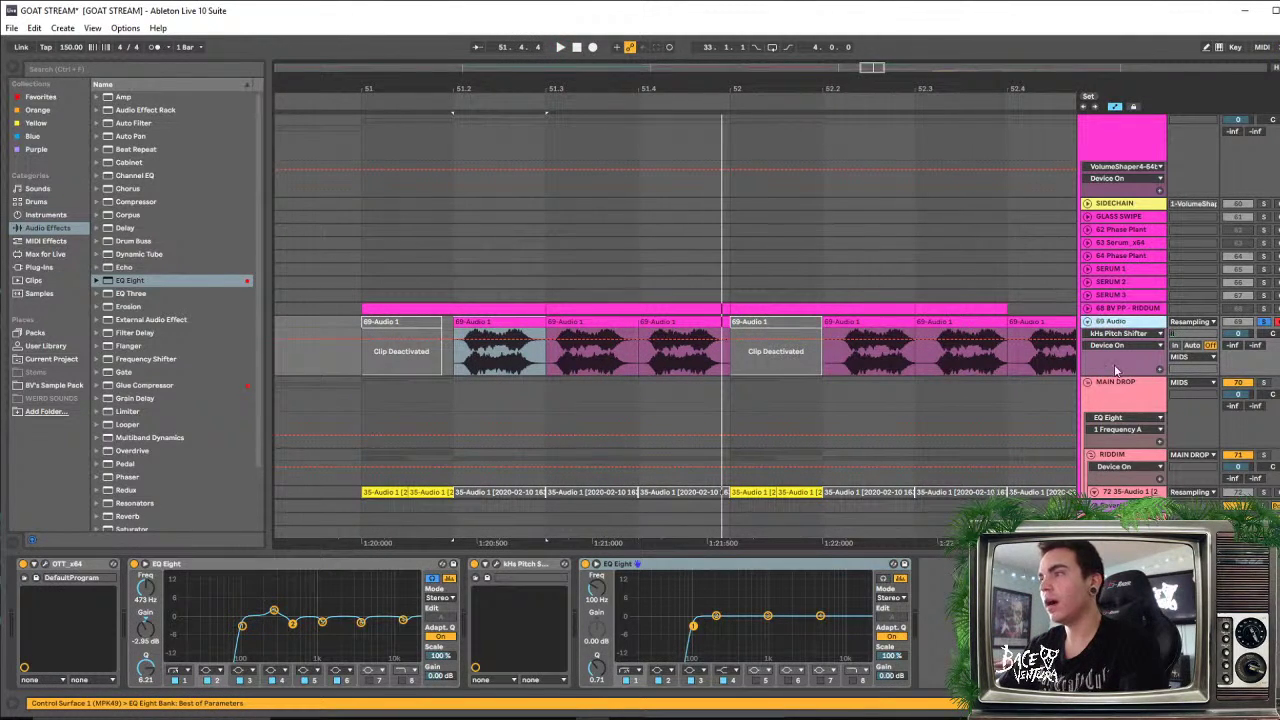
left_click(40, 267)
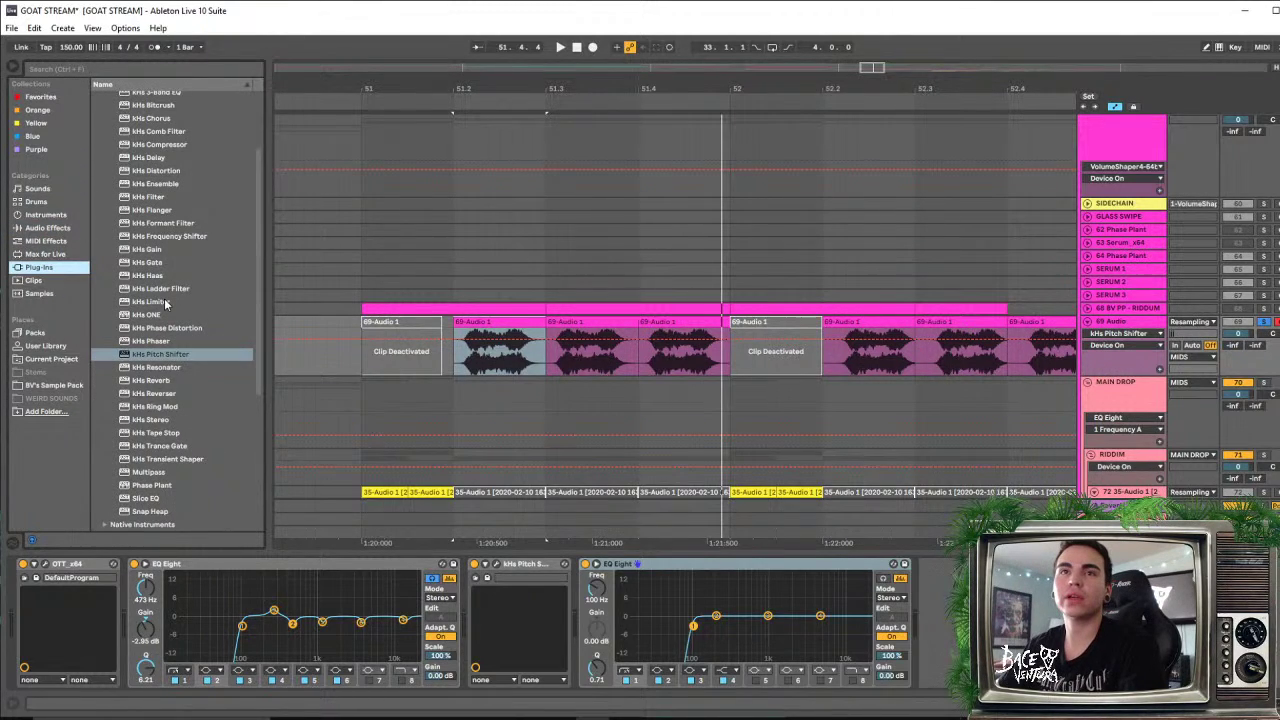
scroll(165, 340, "up", 3)
left_click(104, 137)
left_click(103, 176)
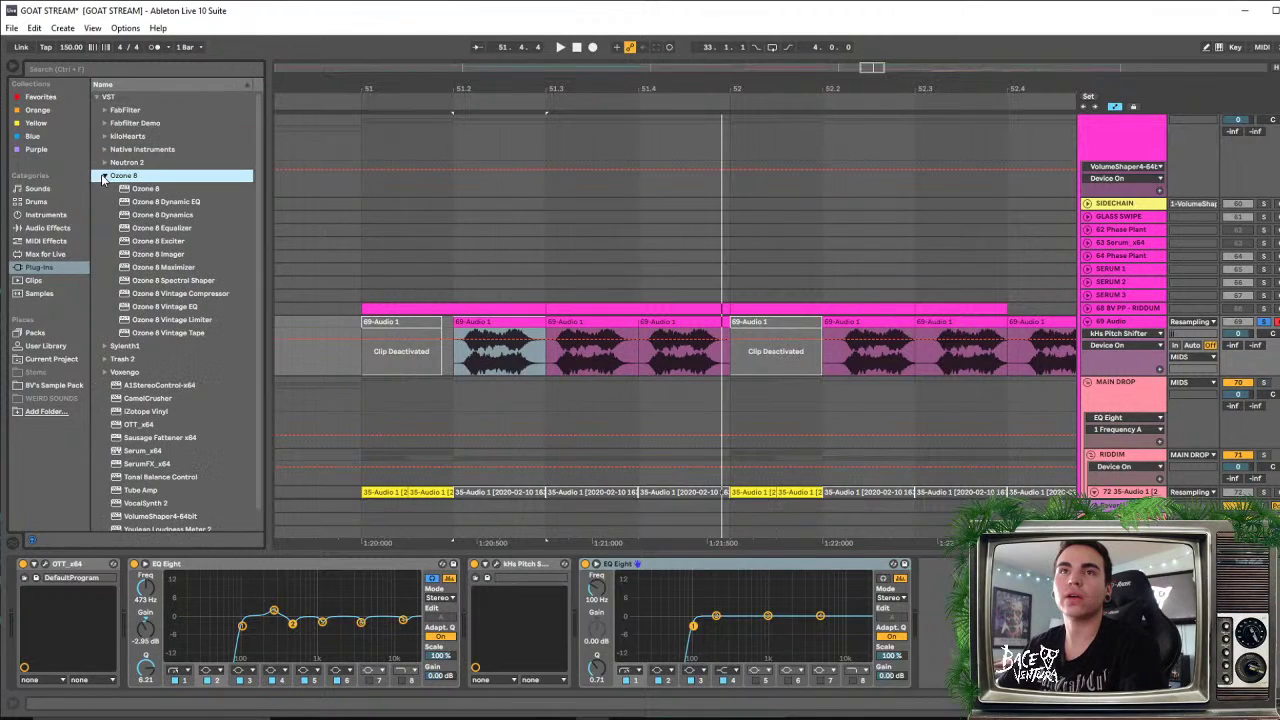
left_click(148, 254)
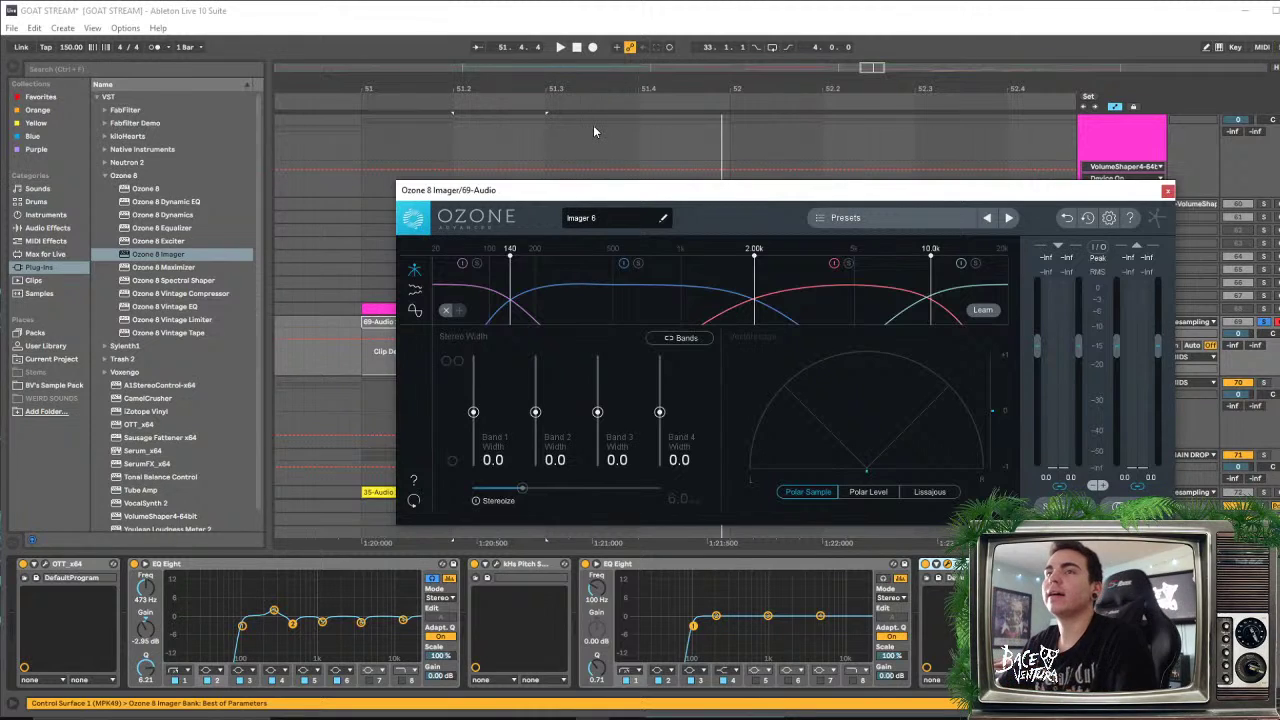
left_click_drag(575, 195, 539, 181)
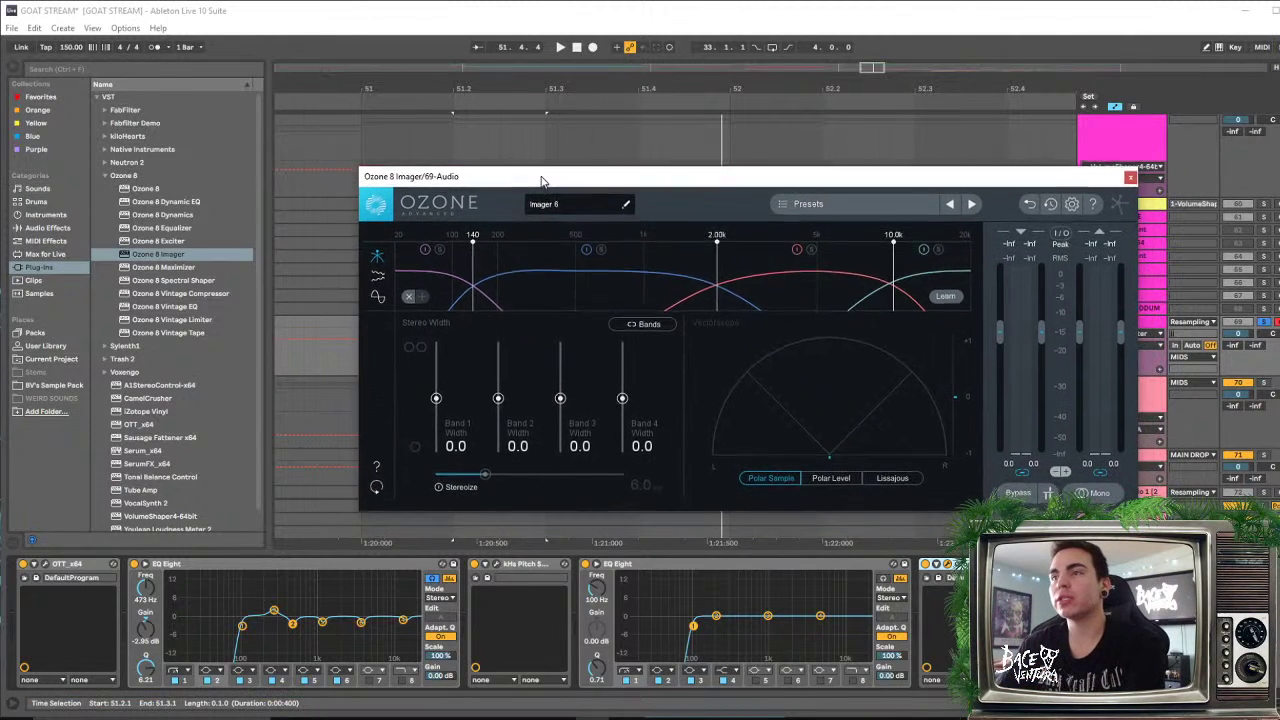
Play the soloed 69 Audio clips repeatedly and examine their stereo image in the Imager's vectorscope
key("space")
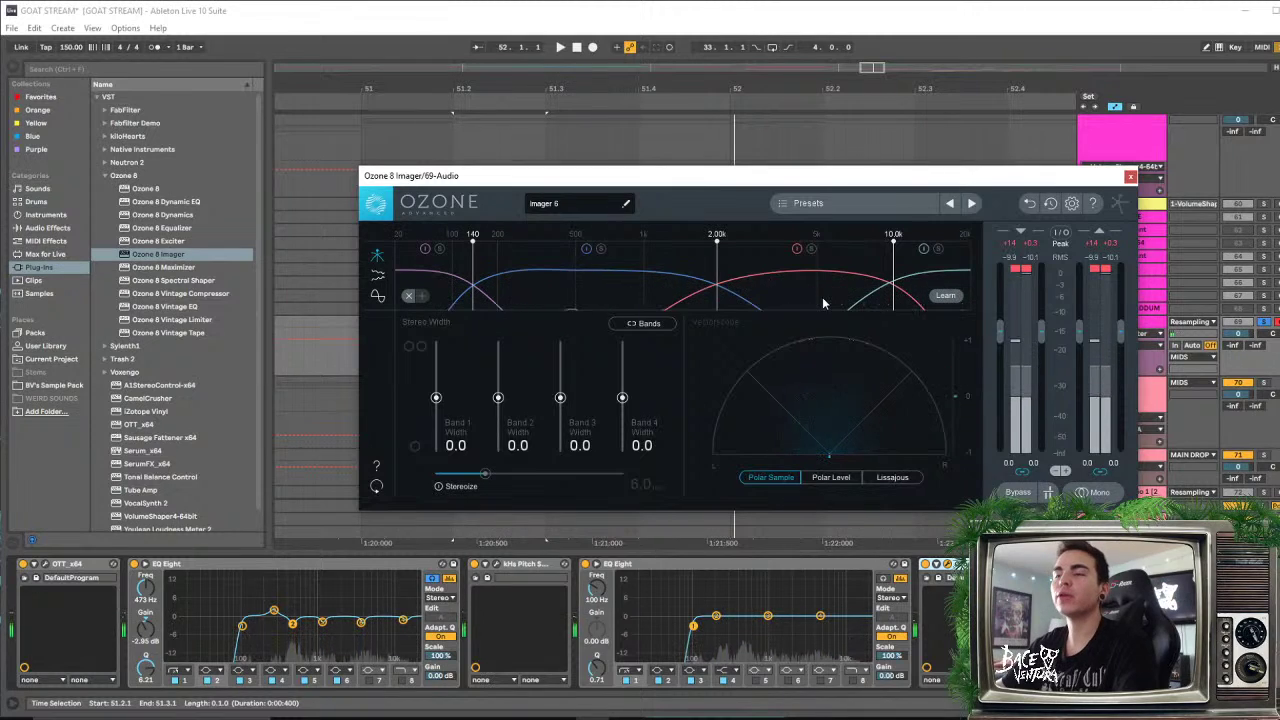
key("space")
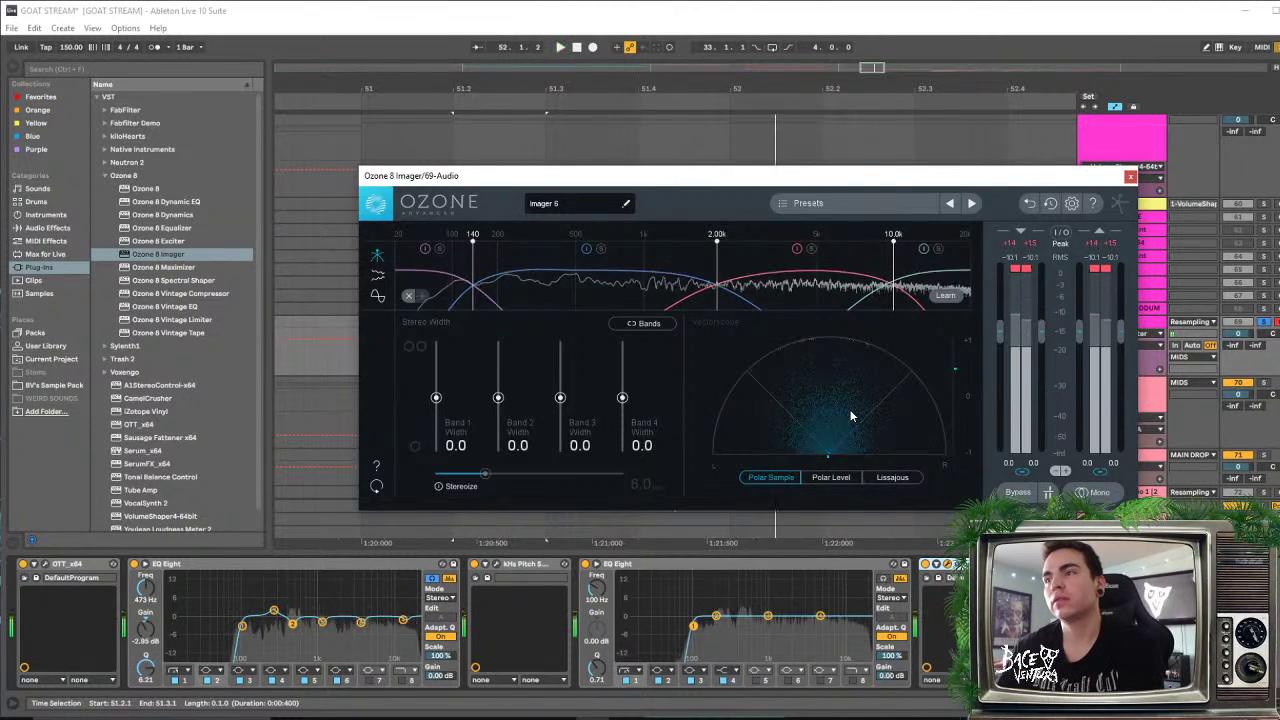
key("space")
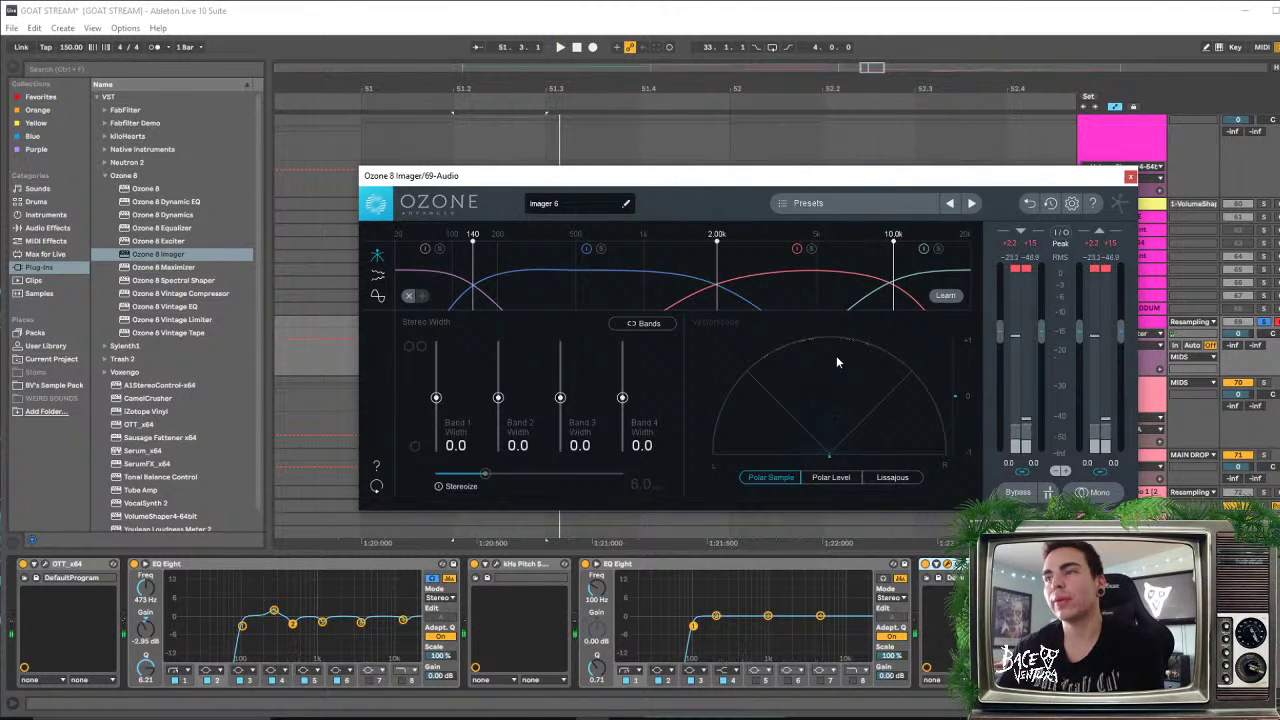
key("space")
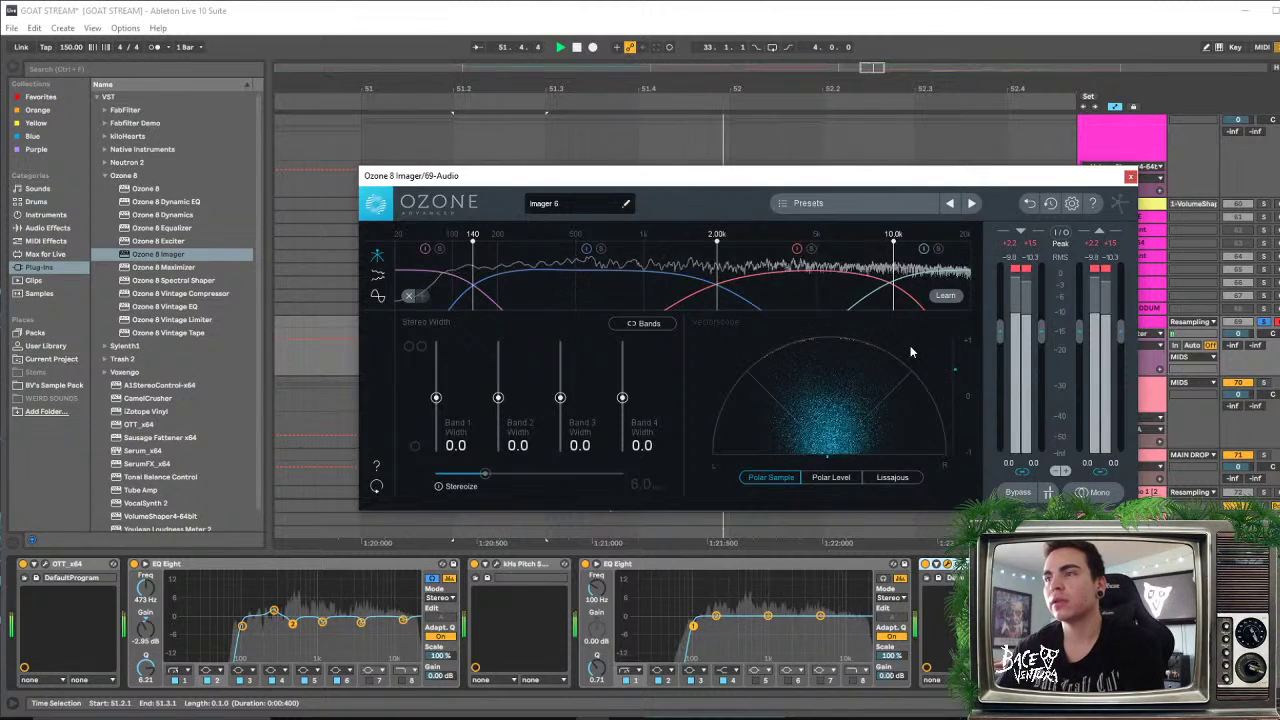
key("space")
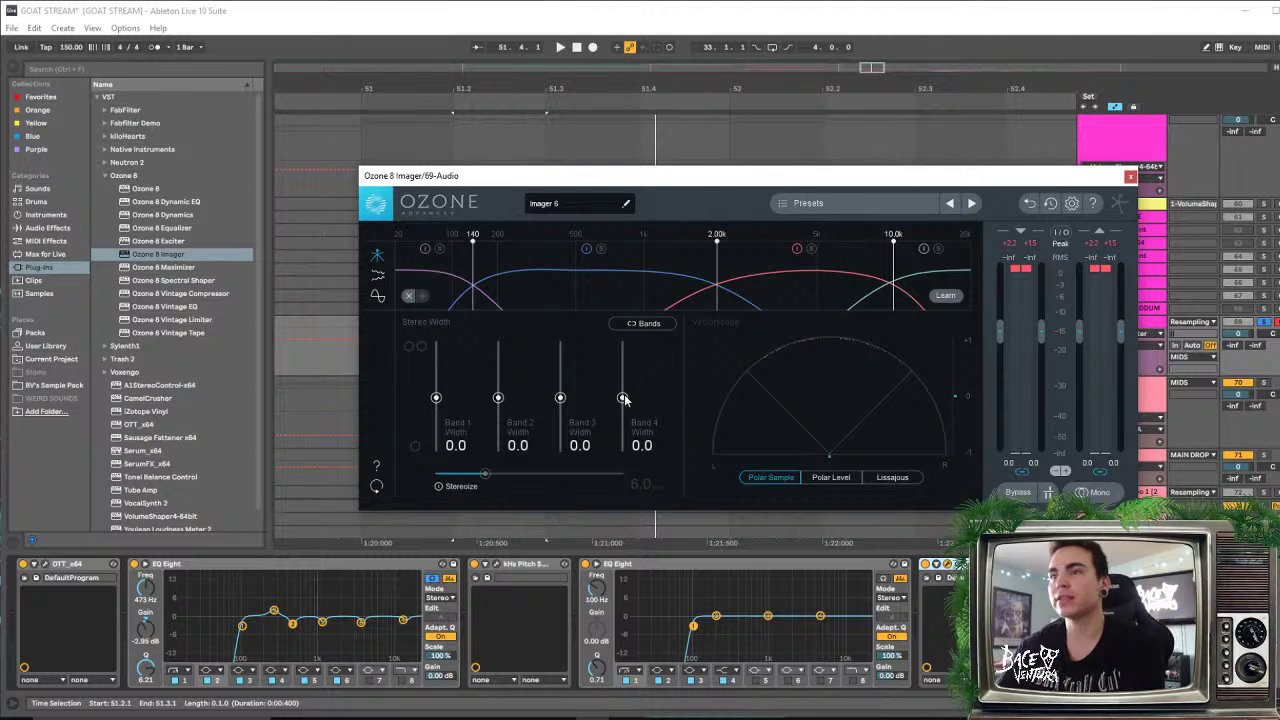
Widen the Imager's Band 4 to 59.5, Band 3 to 49.4 and Band 2 to 31.6 while auditioning, and close its window
key("space")
left_click_drag(622, 399, 498, 380)
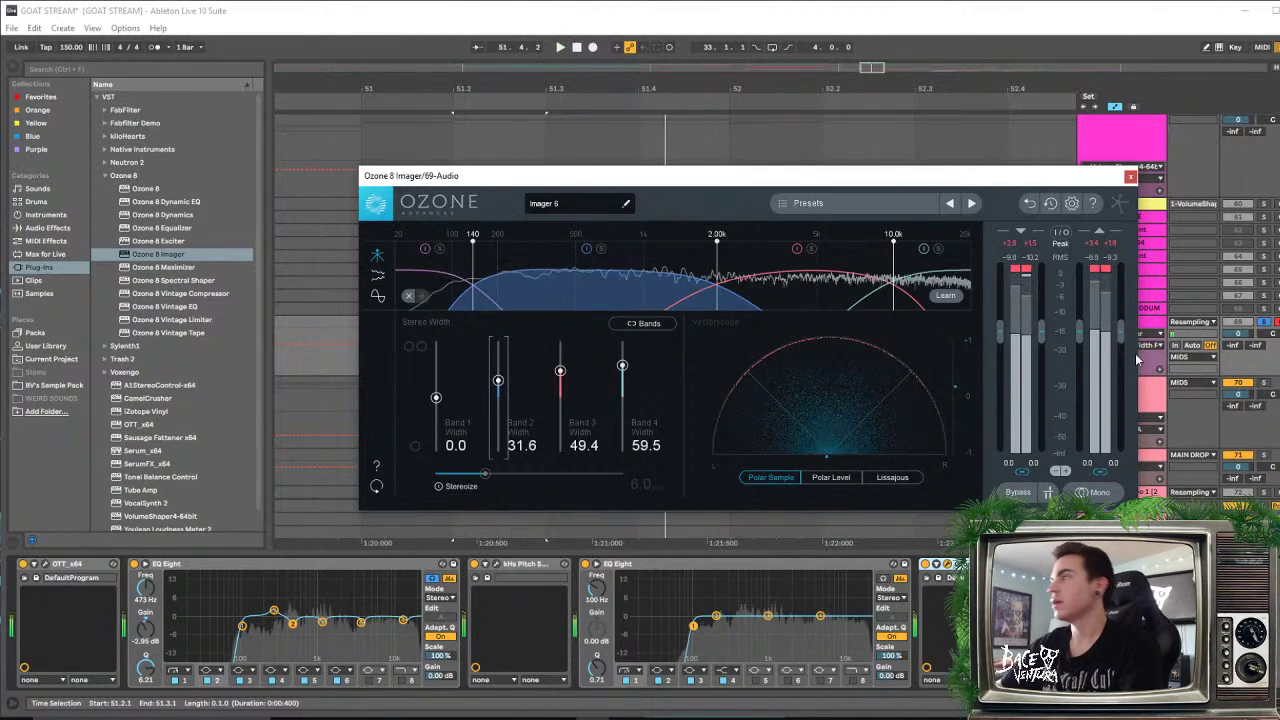
key("space")
key("space")
key("space")
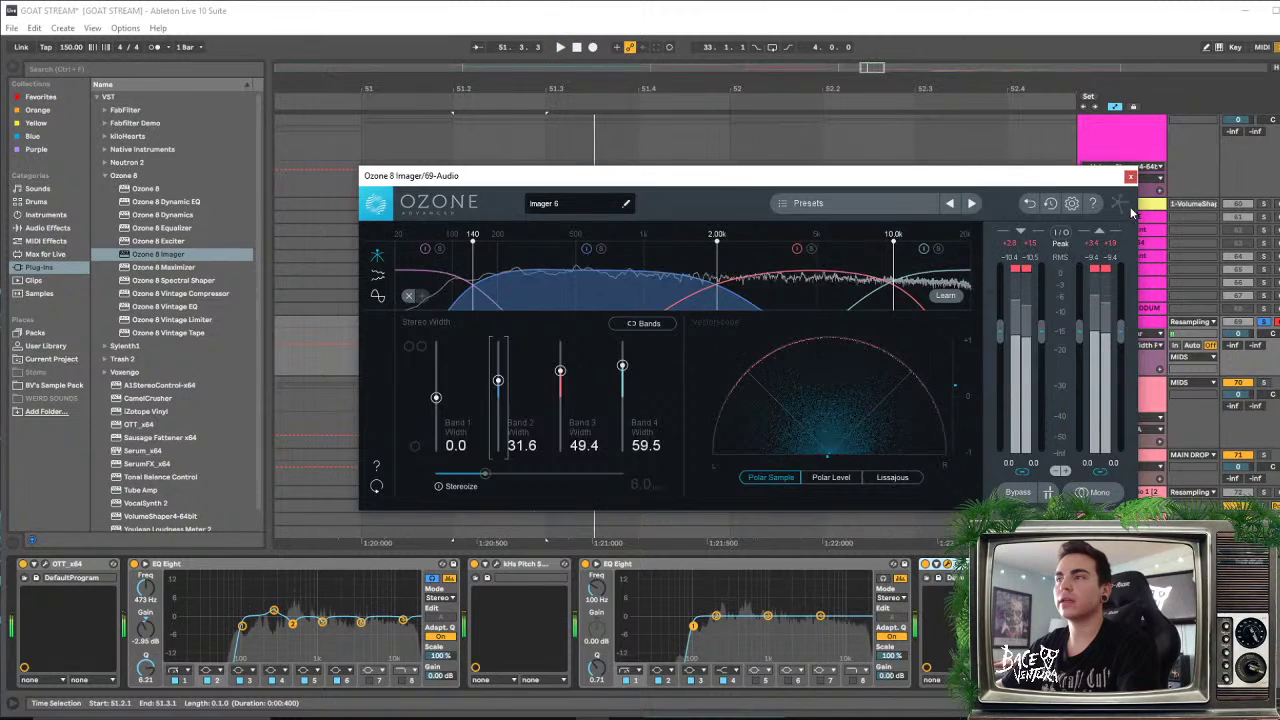
left_click(1131, 177)
Duplicate the 69 Audio track and set the audio input of both the original and the copy to Ext. In
left_click(1133, 328)
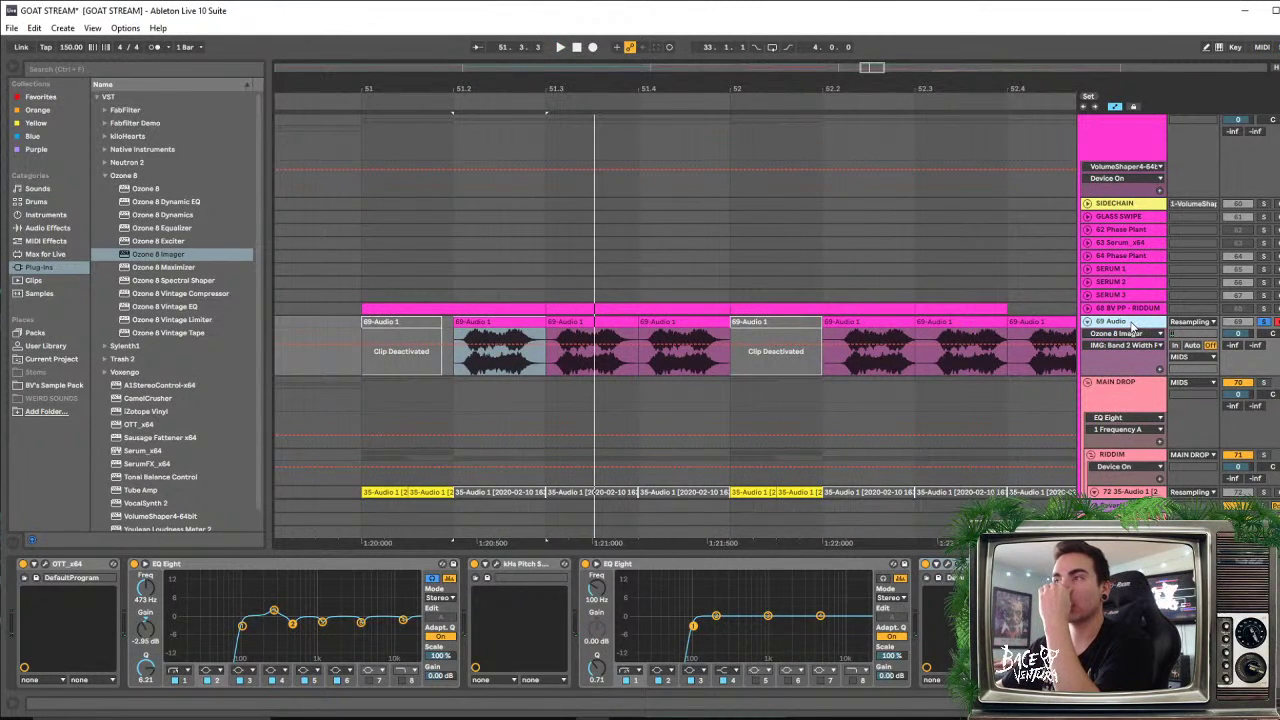
key("ctrl+d")
left_click(1199, 322)
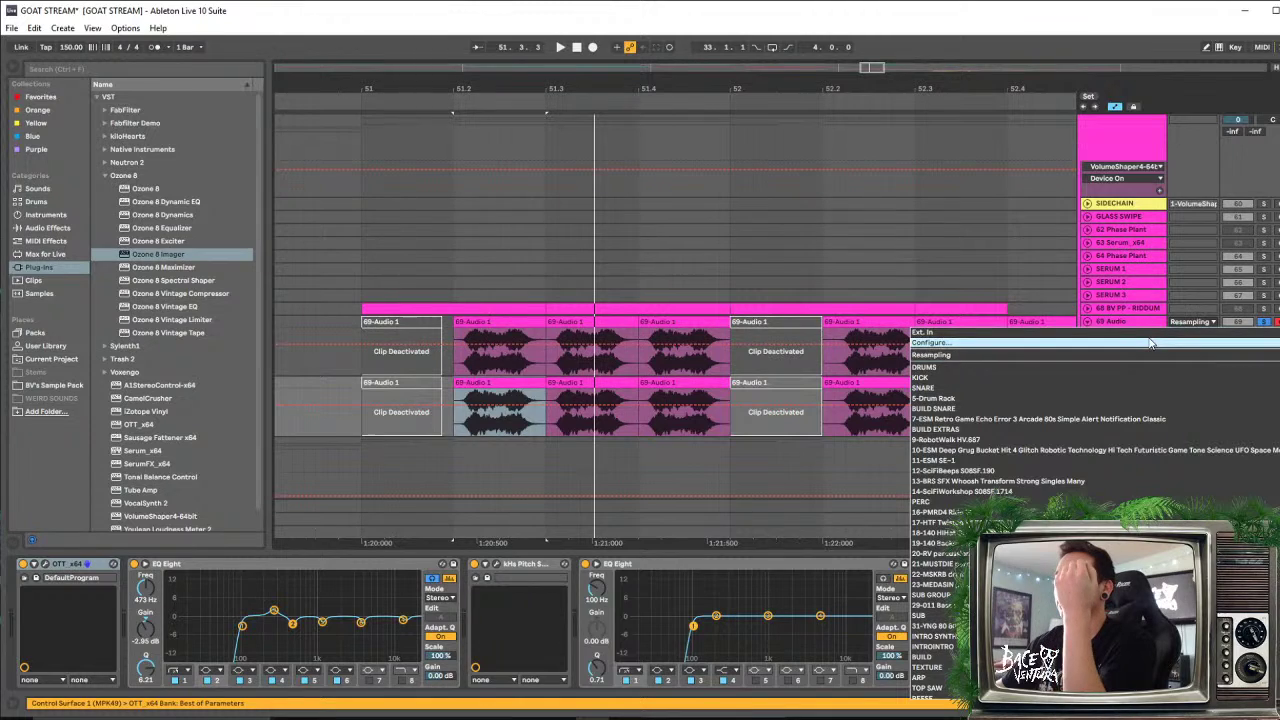
left_click(1000, 368)
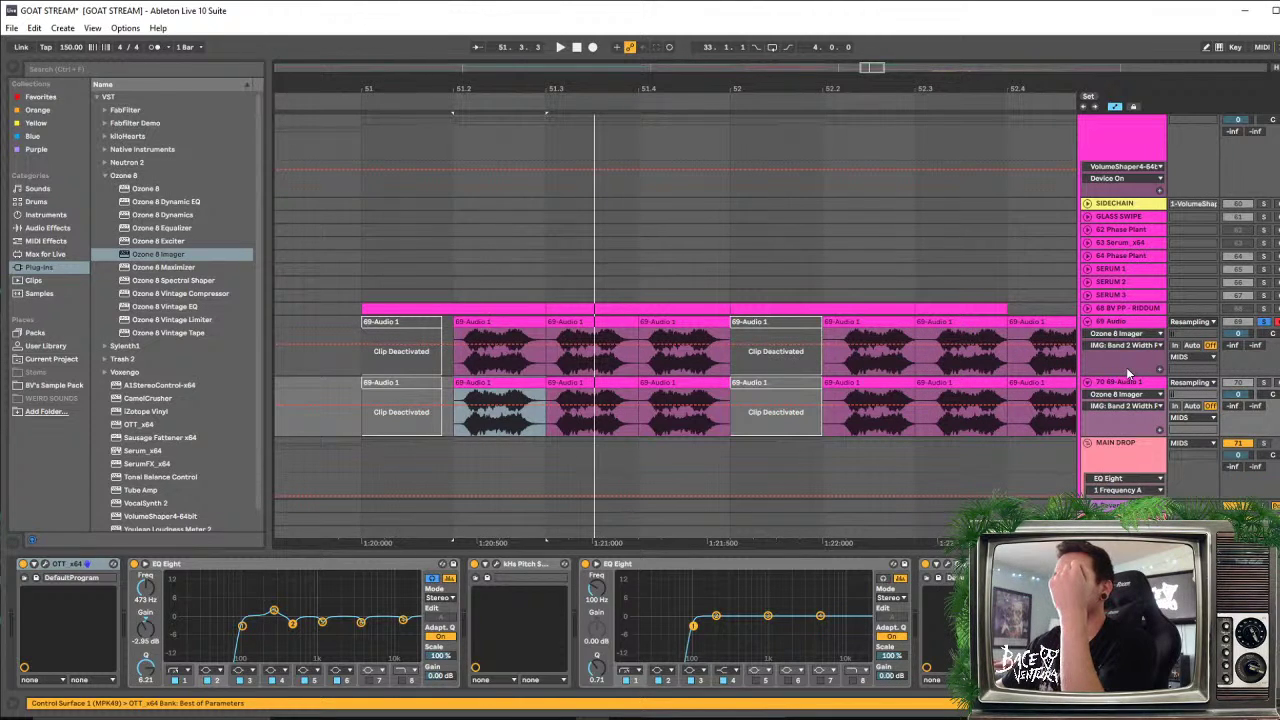
left_click(1190, 383)
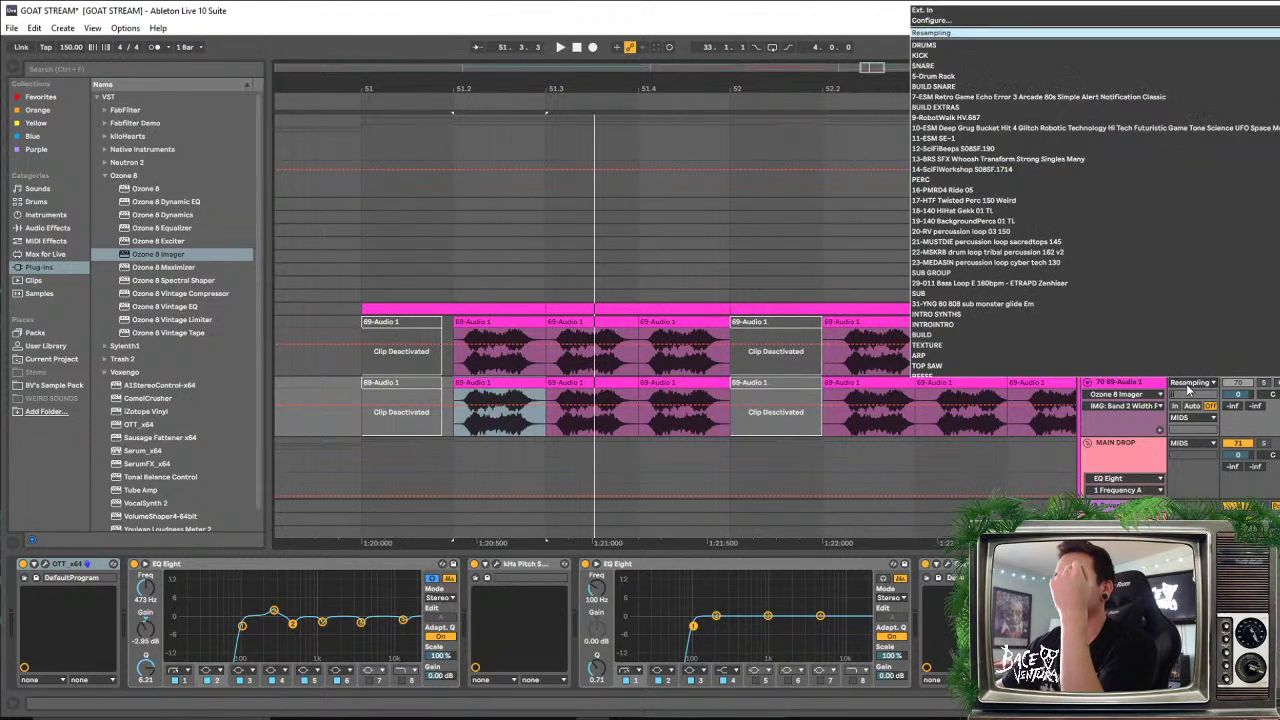
left_click(968, 340)
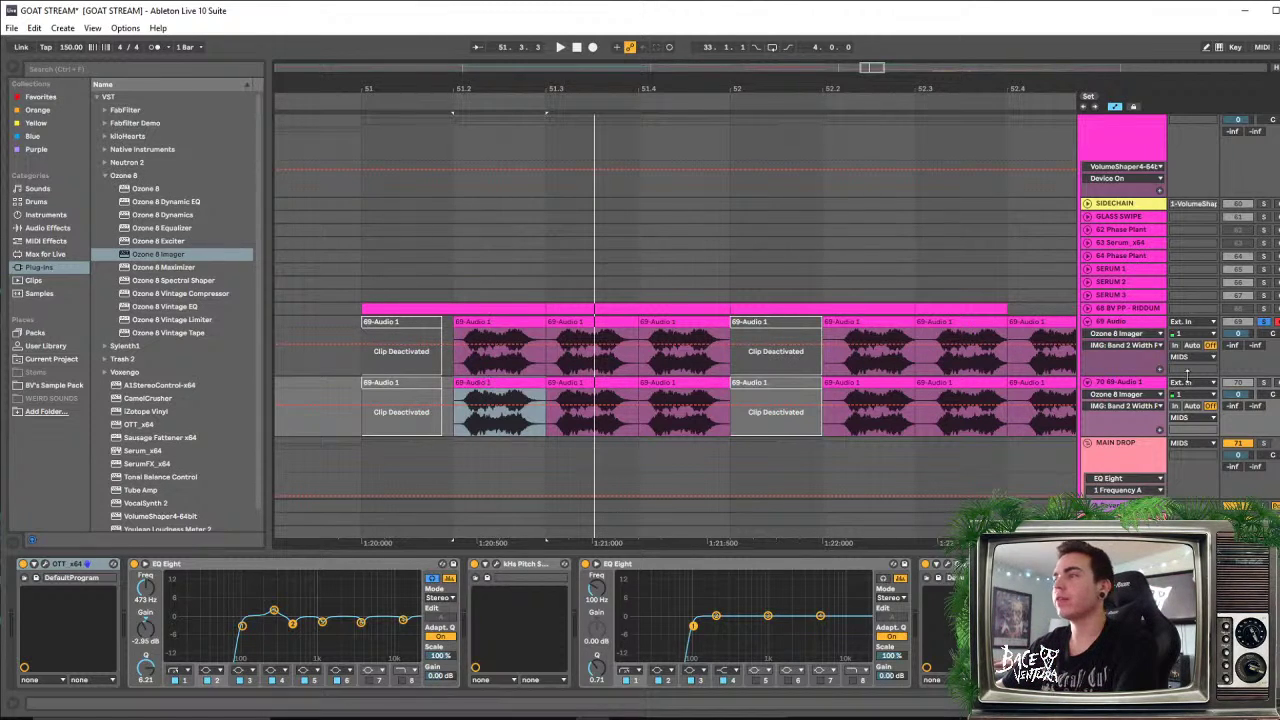
Solo the duplicated 70 69-Audio 1 track and open its Ozone 8 Imager
left_click(1131, 384)
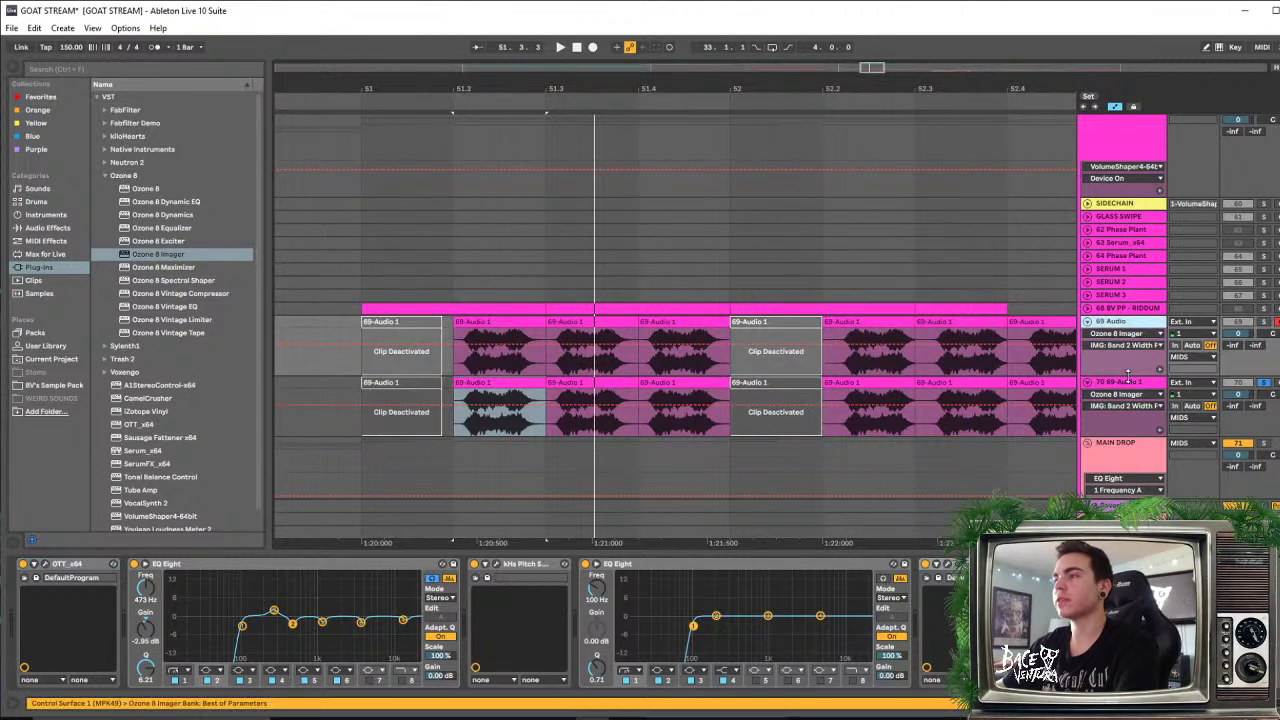
double_click(1131, 384)
left_click(950, 565)
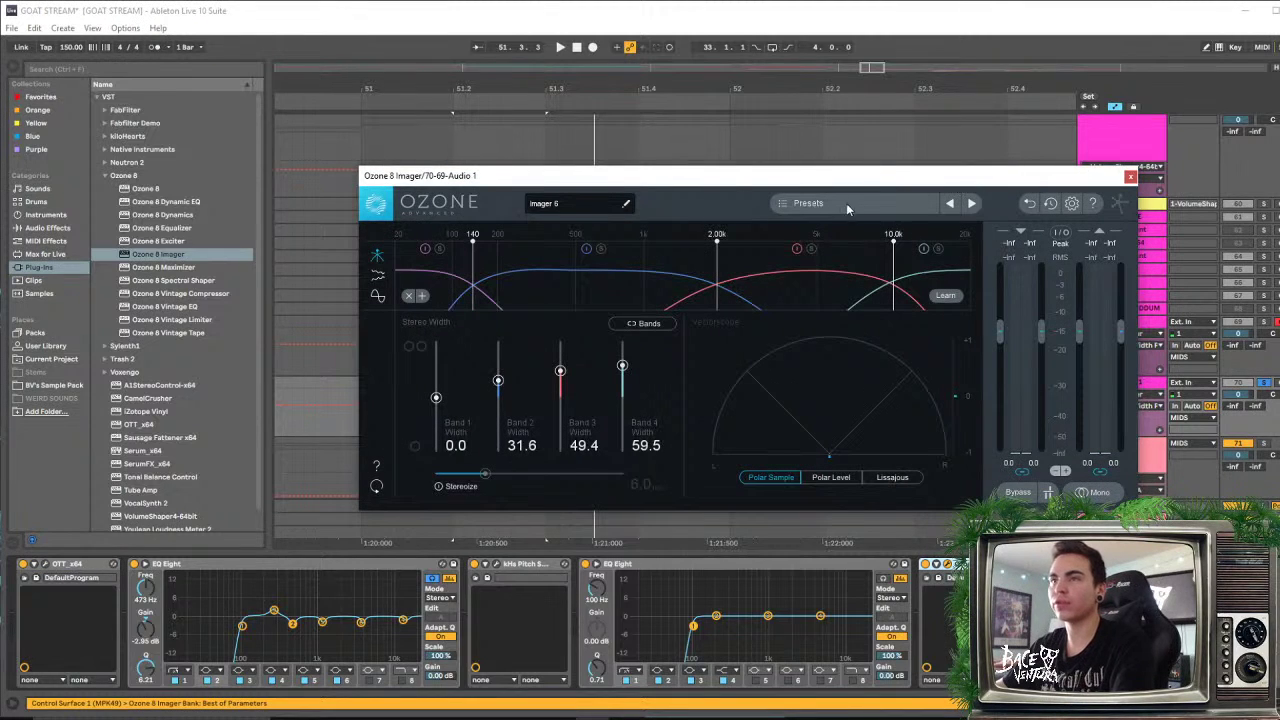
left_click_drag(718, 178, 658, 138)
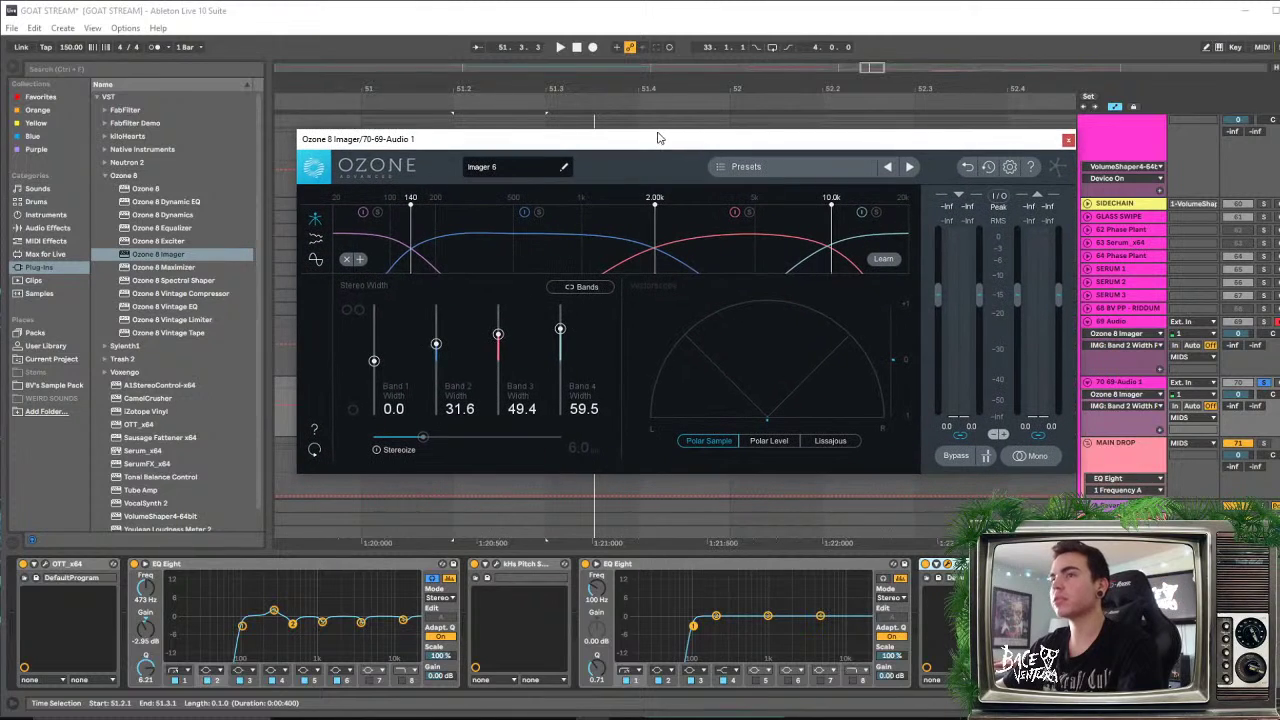
Narrow the duplicate's Imager widths to -75.9 for Band 1, -72.2 for Band 2 and -65.8 for Bands 3 and 4, and audition the result
key("space")
left_click_drag(562, 334, 497, 370)
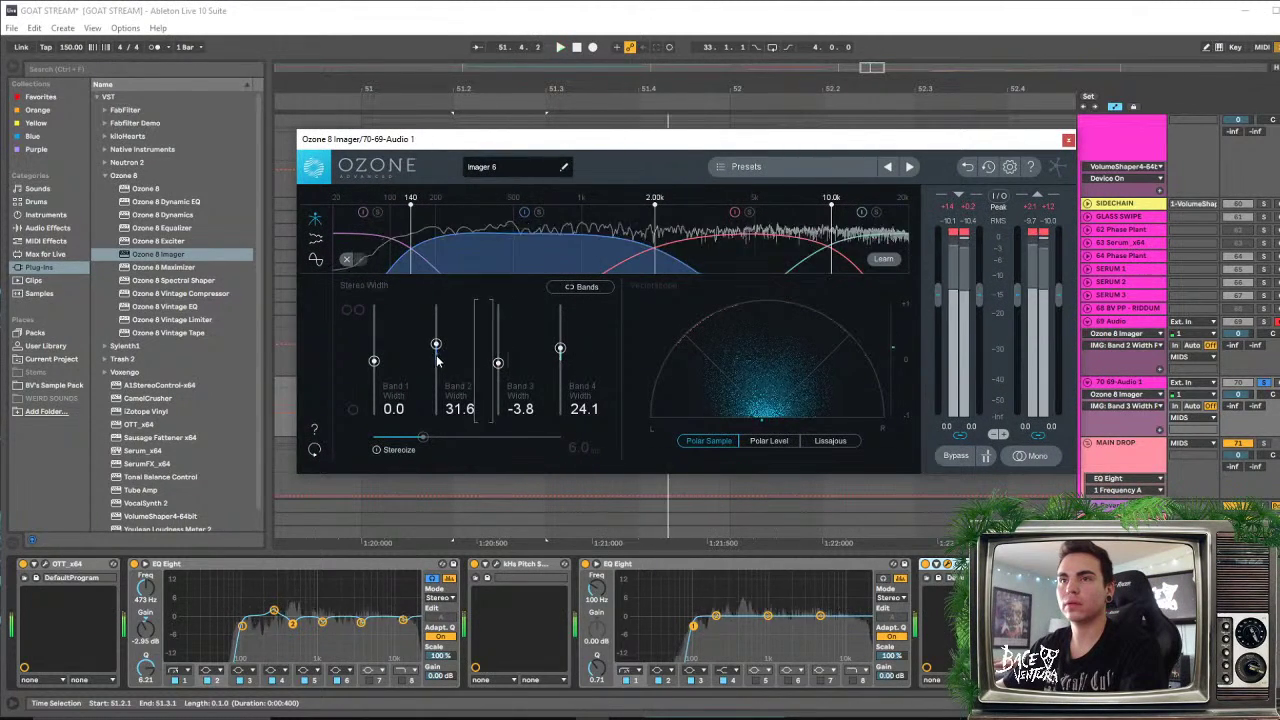
left_click_drag(435, 344, 373, 403)
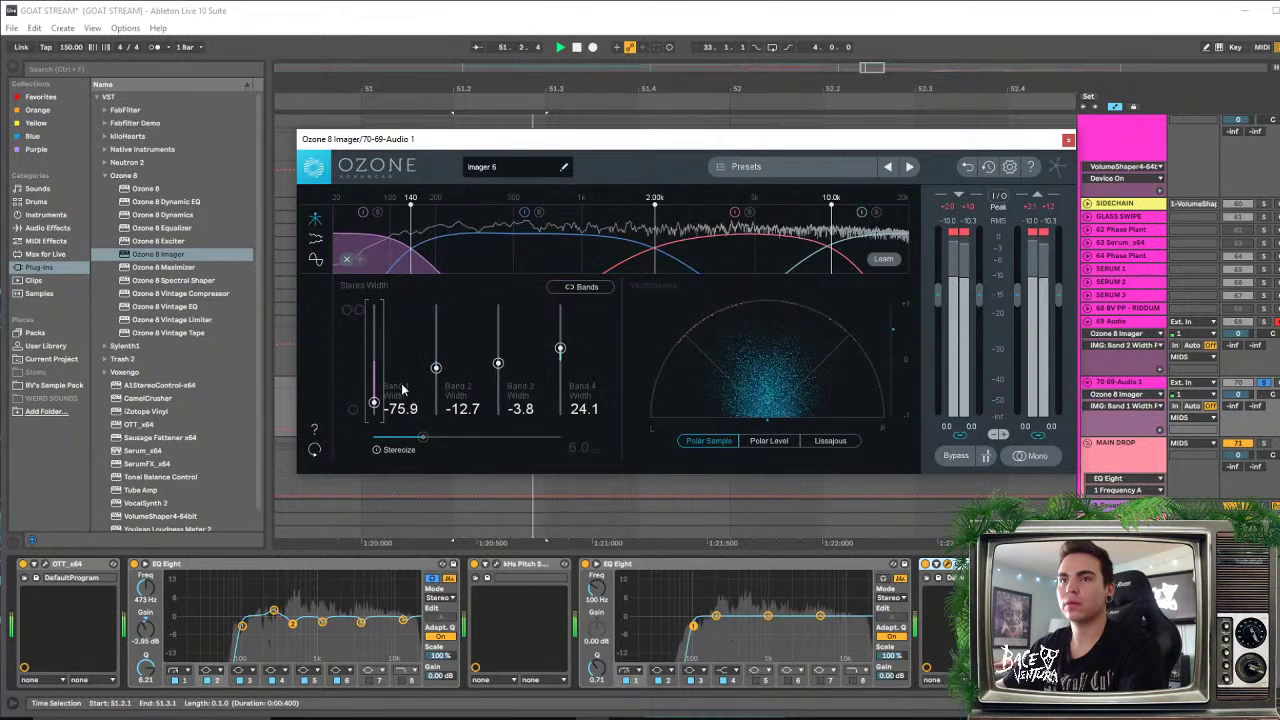
left_click_drag(435, 368, 435, 392)
left_click_drag(498, 363, 498, 387)
left_click_drag(560, 348, 435, 400)
left_click_drag(499, 402, 435, 400)
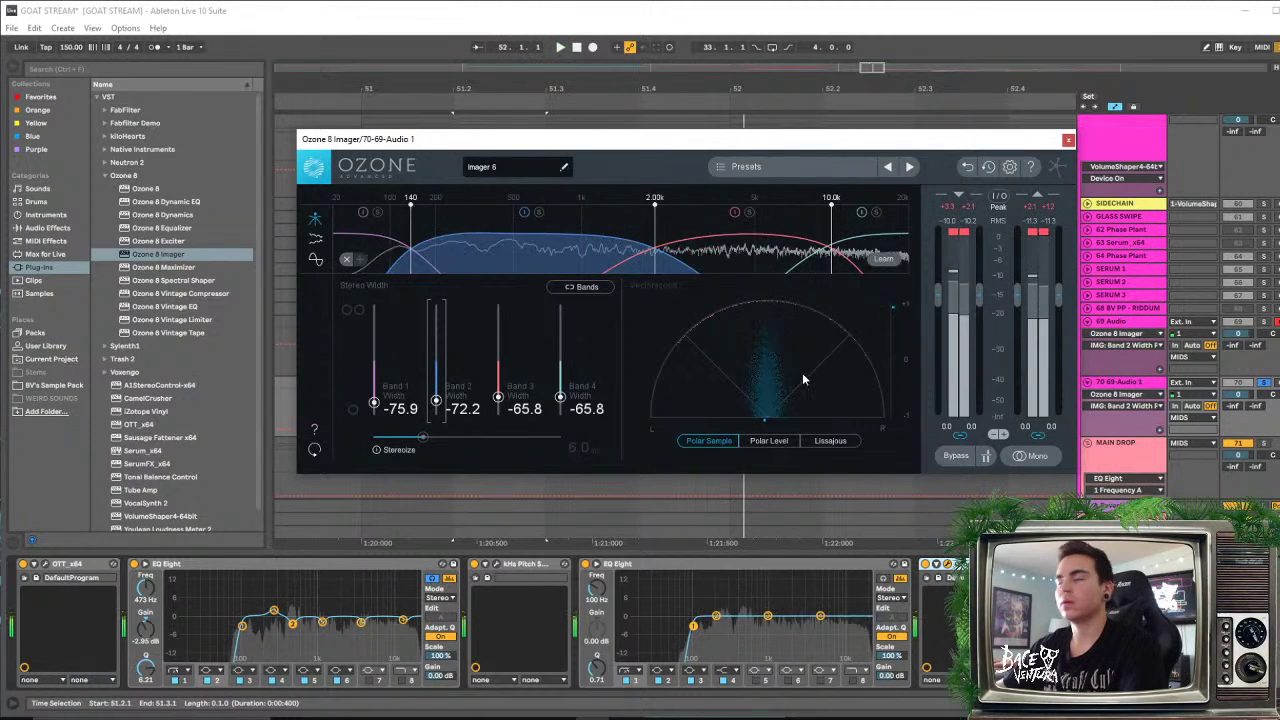
key("space")
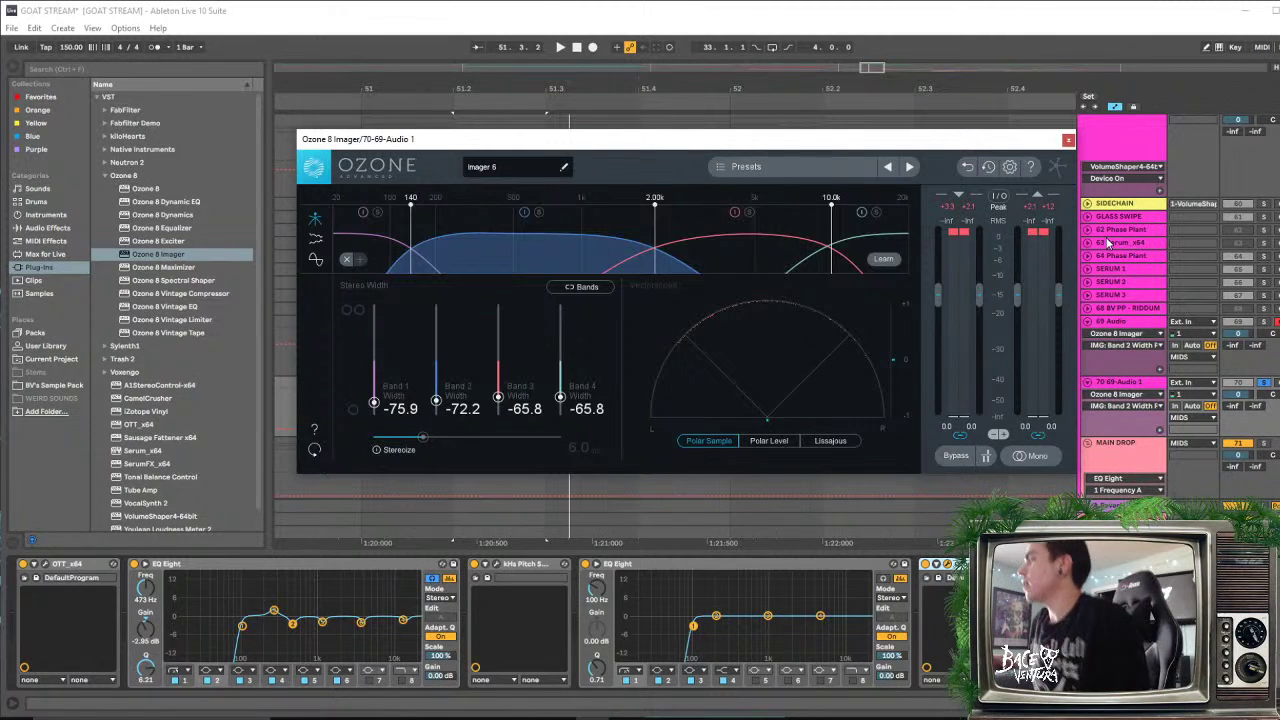
key("space")
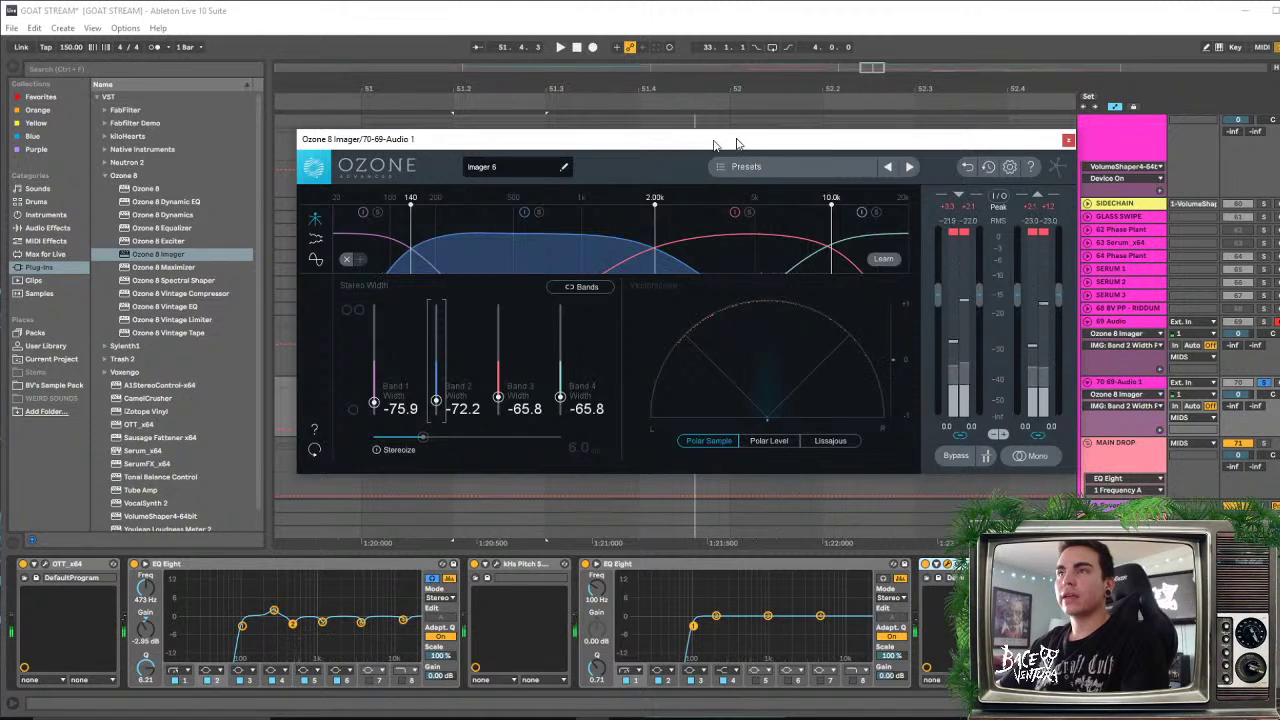
Compare the device chains of the 69 Audio and 70 69-Audio 1 tracks and review the duplicate's narrow Ozone 8 Imager widths
left_click_drag(872, 143, 776, 133)
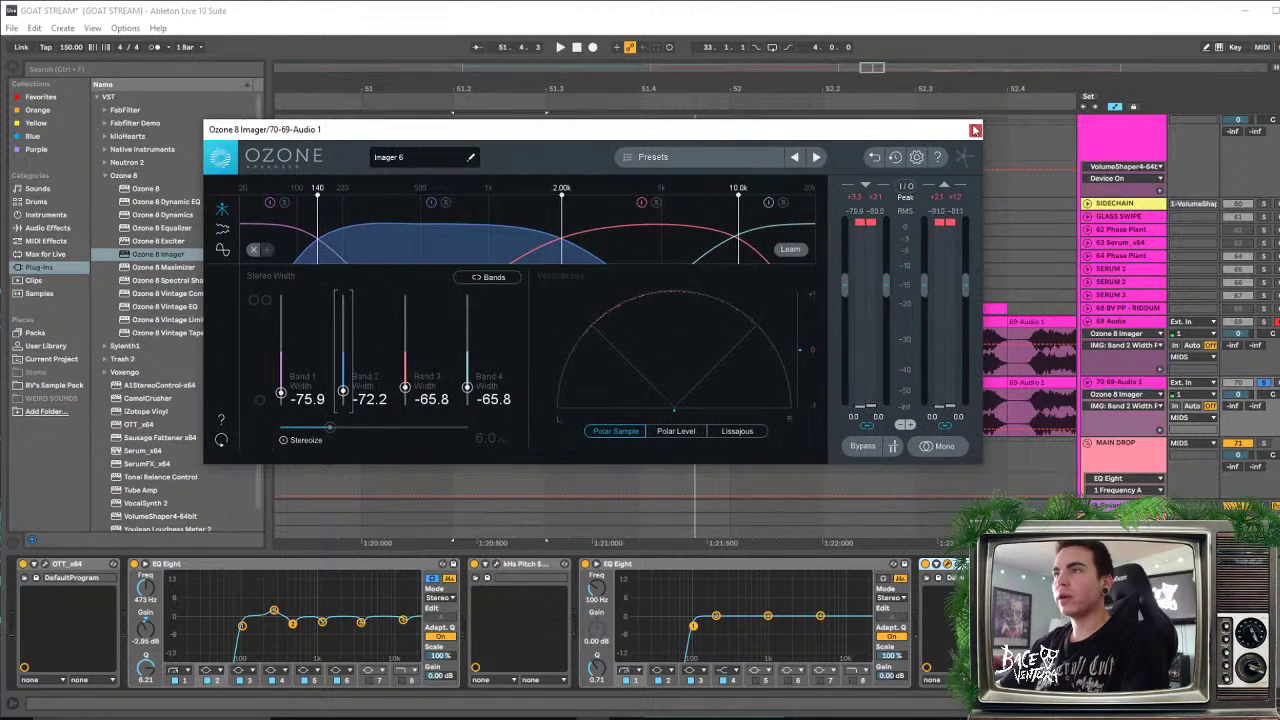
left_click(975, 131)
left_click(1131, 384)
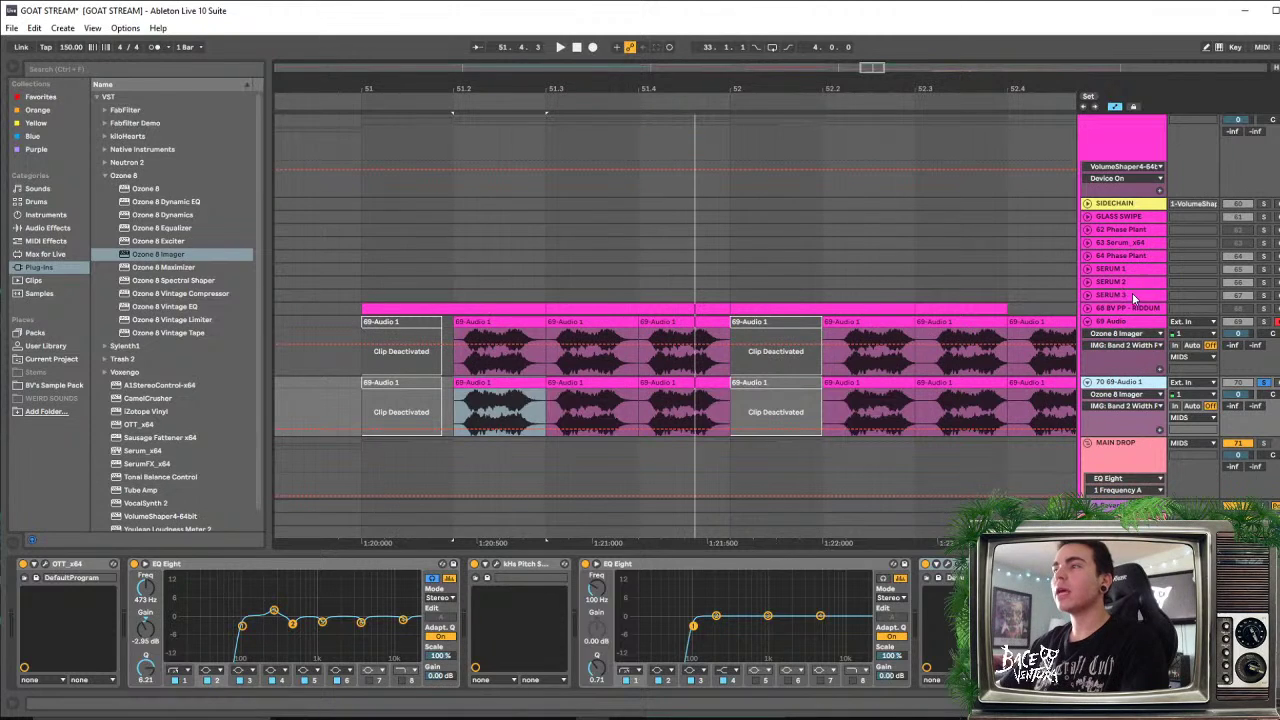
left_click(1133, 325, "shift")
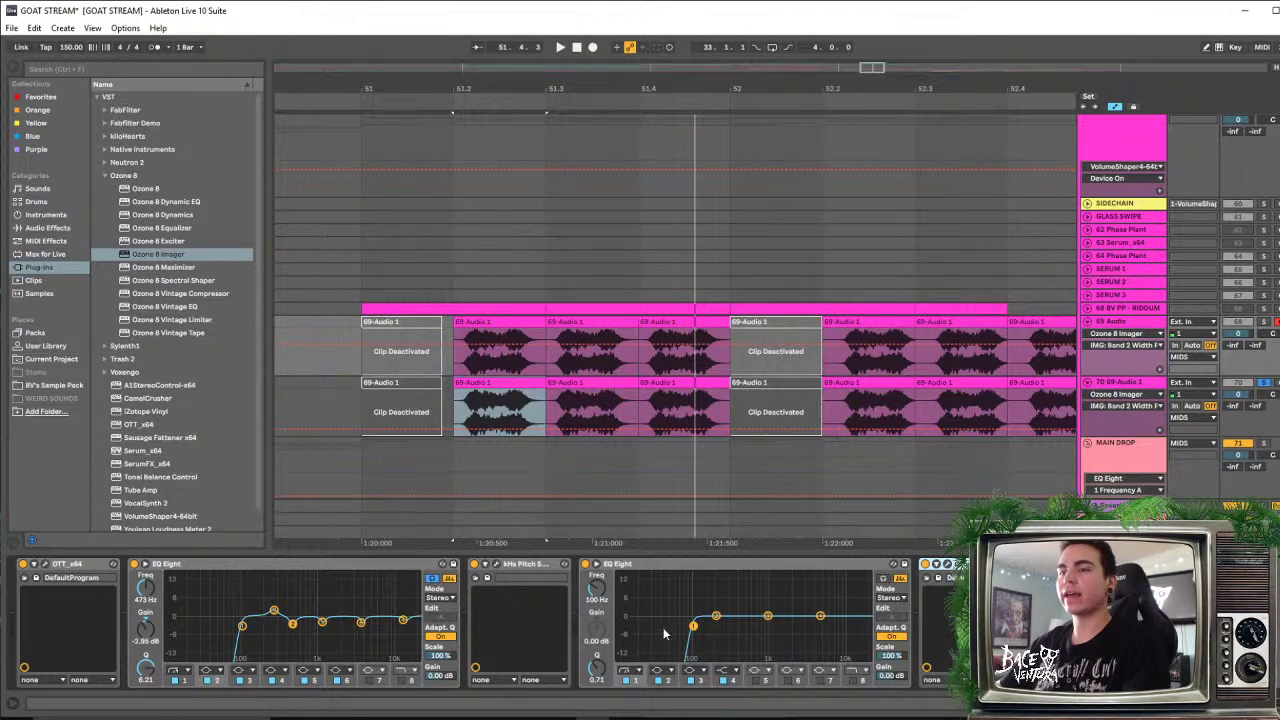
left_click(1148, 390)
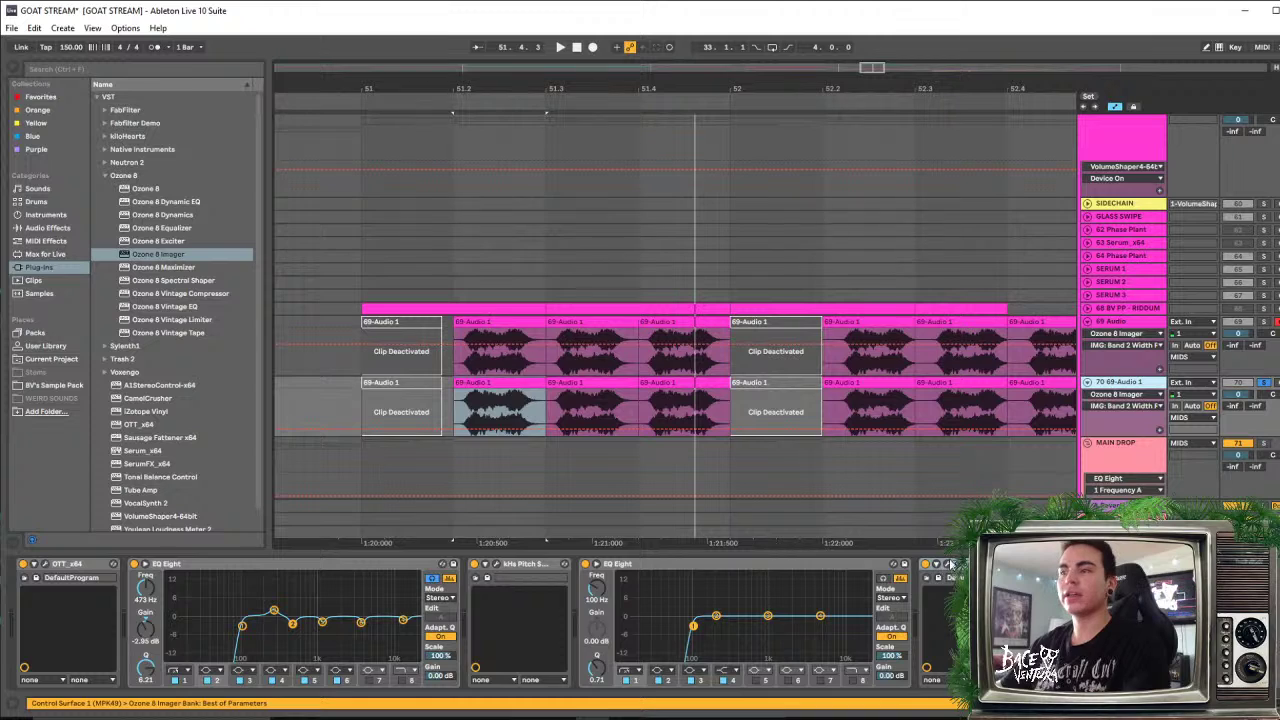
left_click(950, 564)
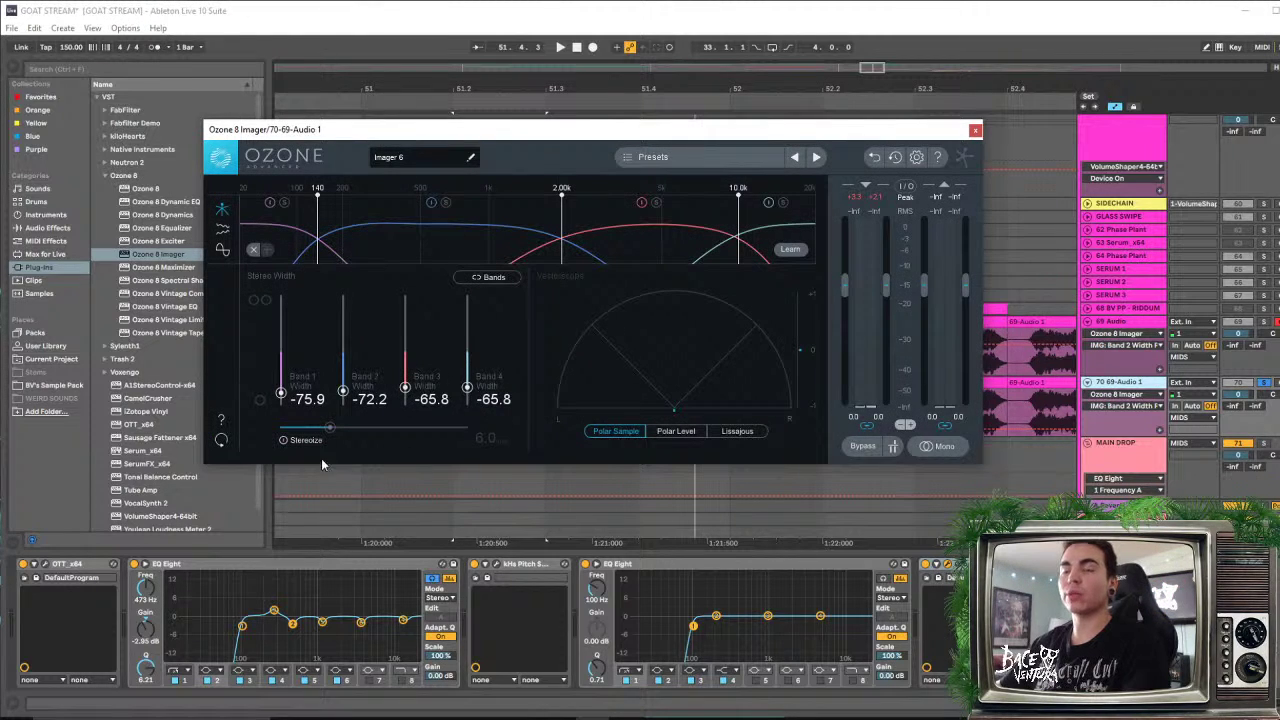
left_click(975, 129)
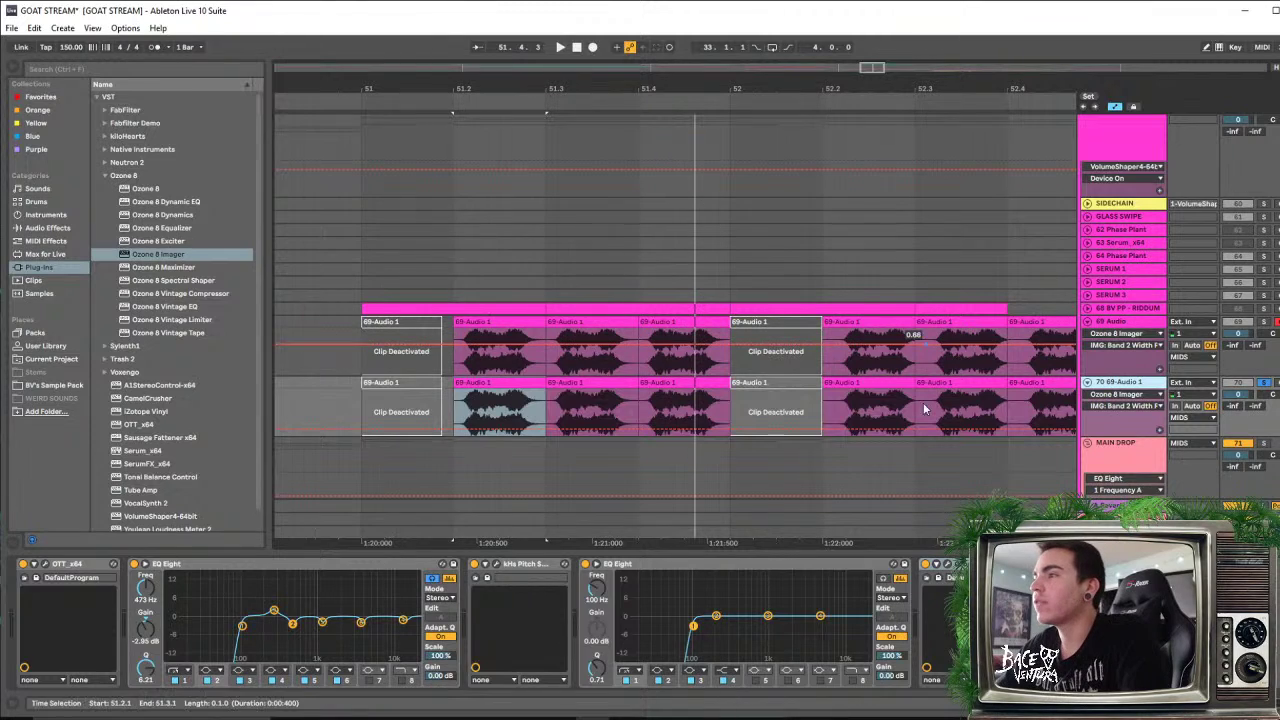
Unsolo the duplicate and move the kHs Pitch Shifter from the 69 Audio track to the end of the 70 69-Audio 1 chain
left_click(1263, 383)
left_click(1134, 392)
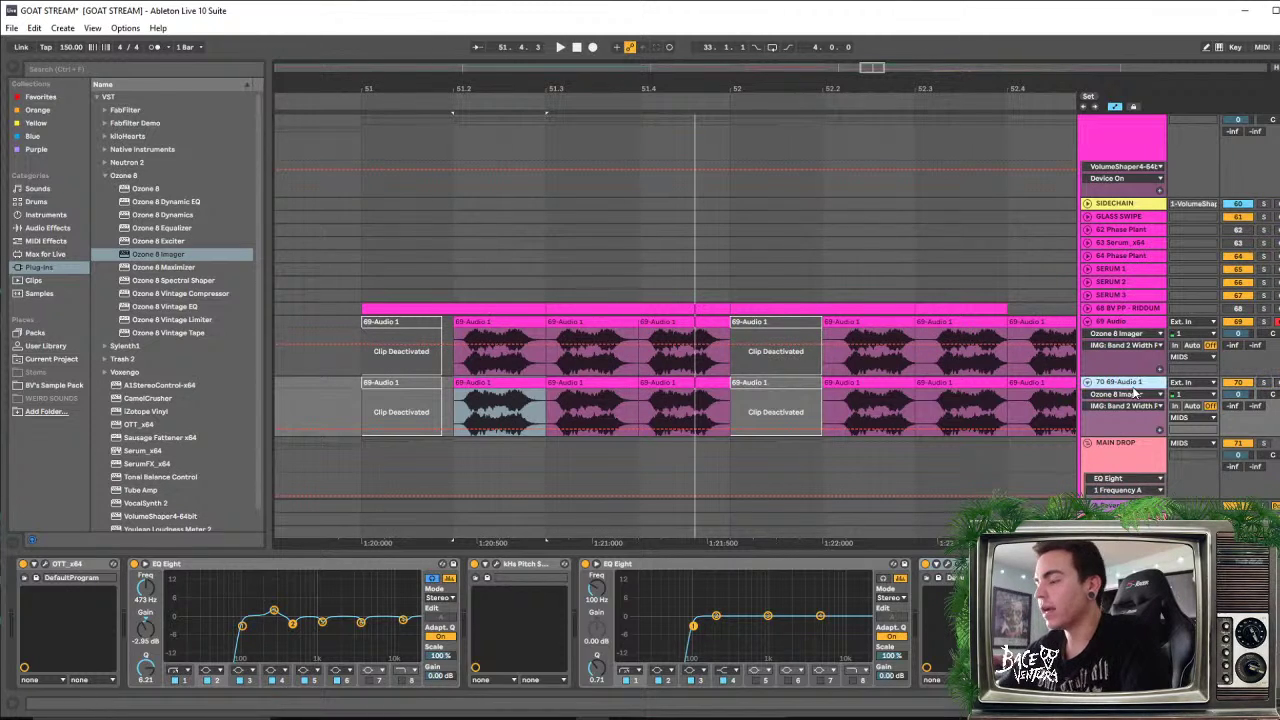
left_click(1134, 332)
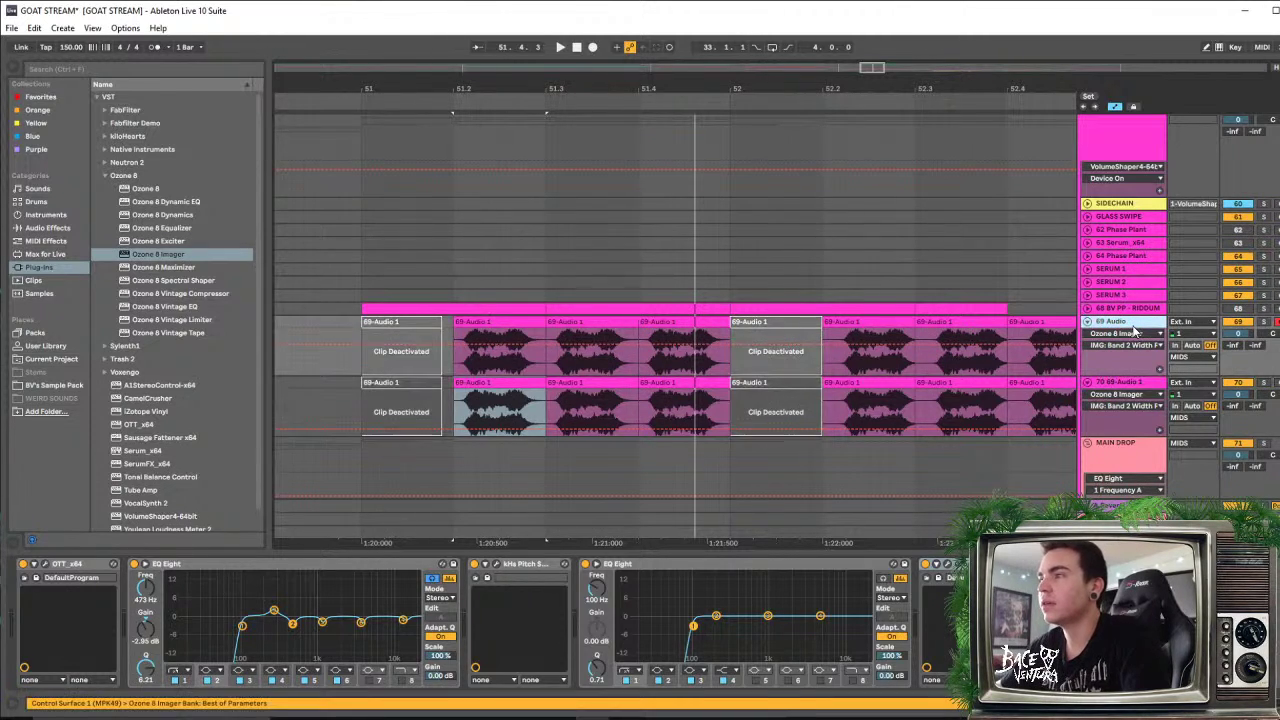
left_click(538, 566)
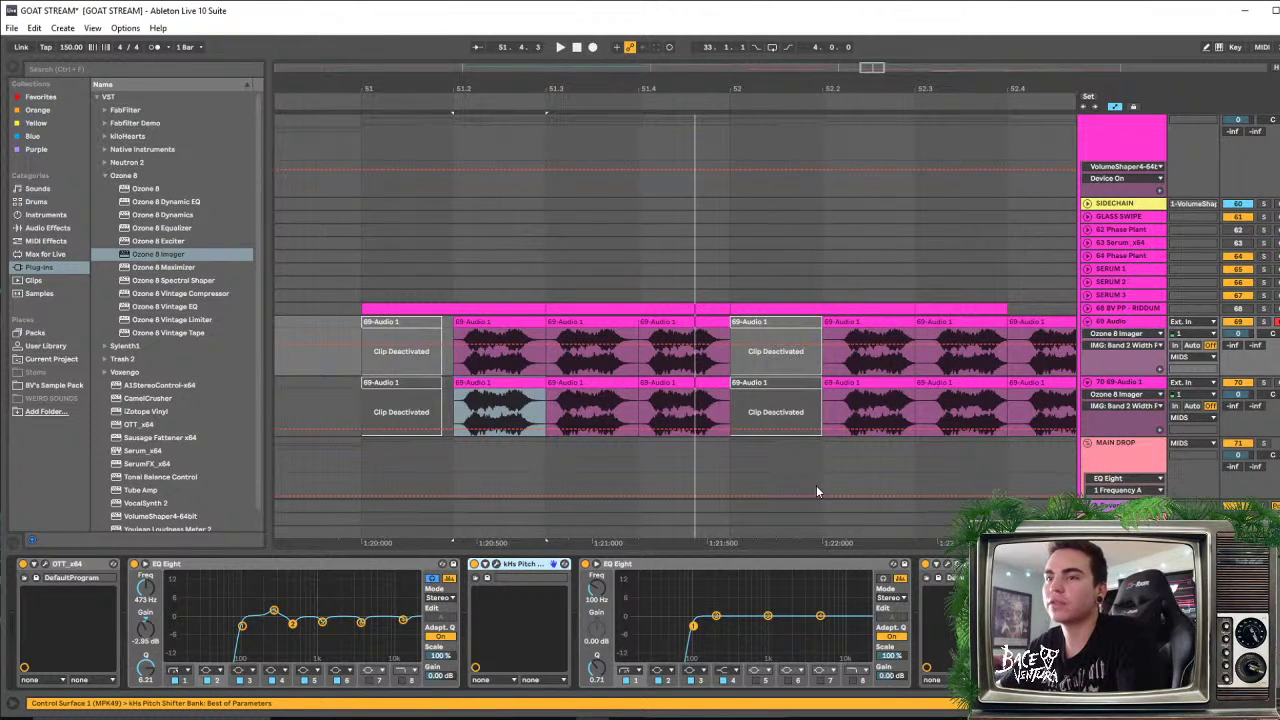
key("Delete")
key("ctrl+z")
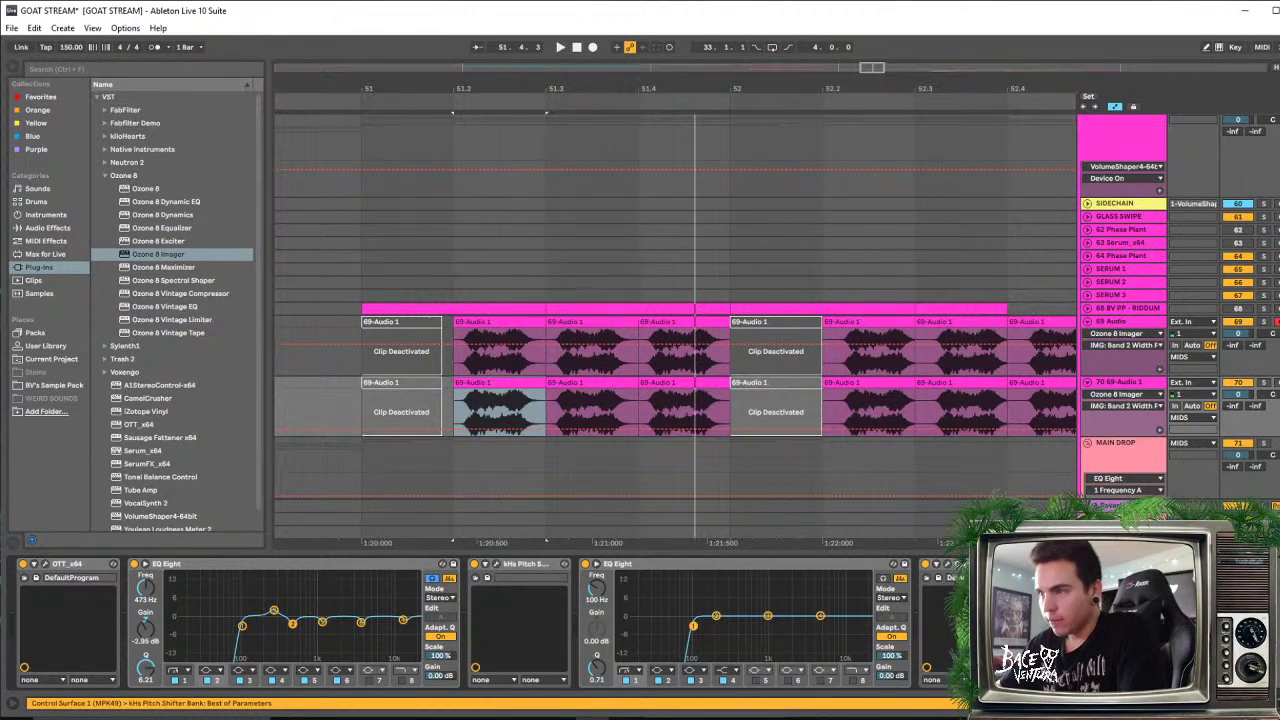
Audition the 70 69-Audio 1 and 69 Audio tracks soloed in turn
key("space")
left_click(1263, 382)
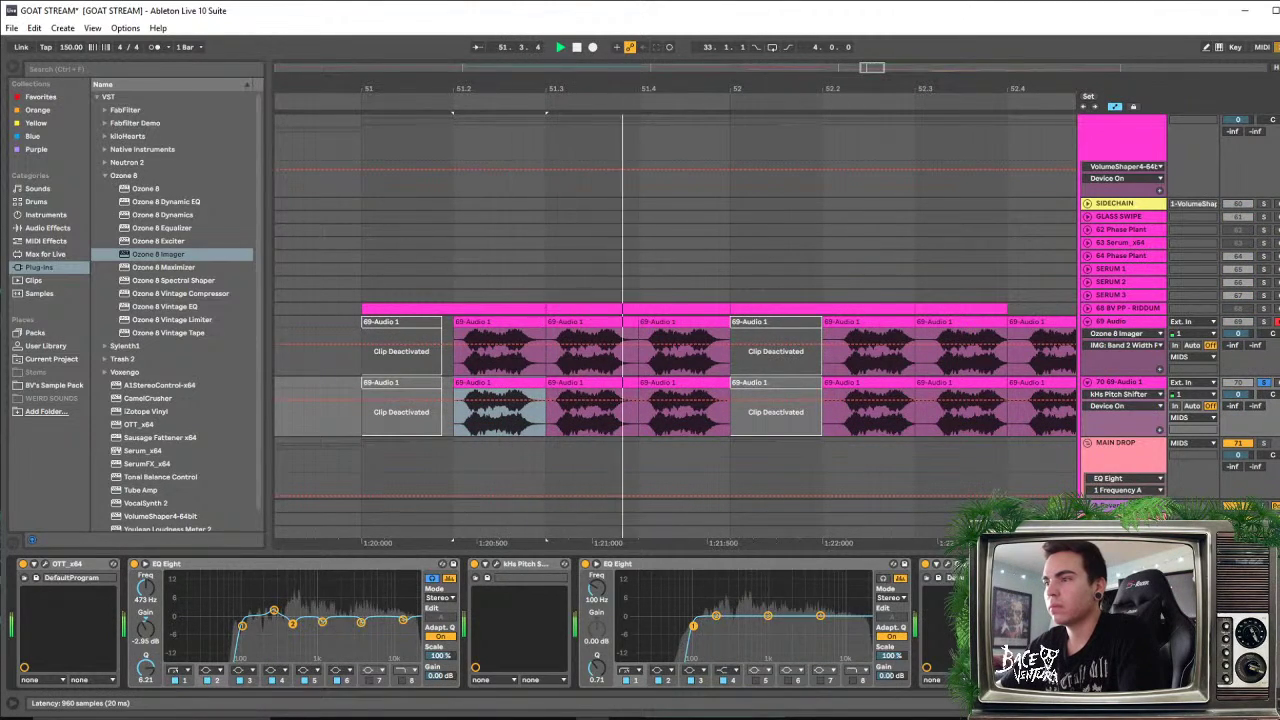
left_click(1263, 322)
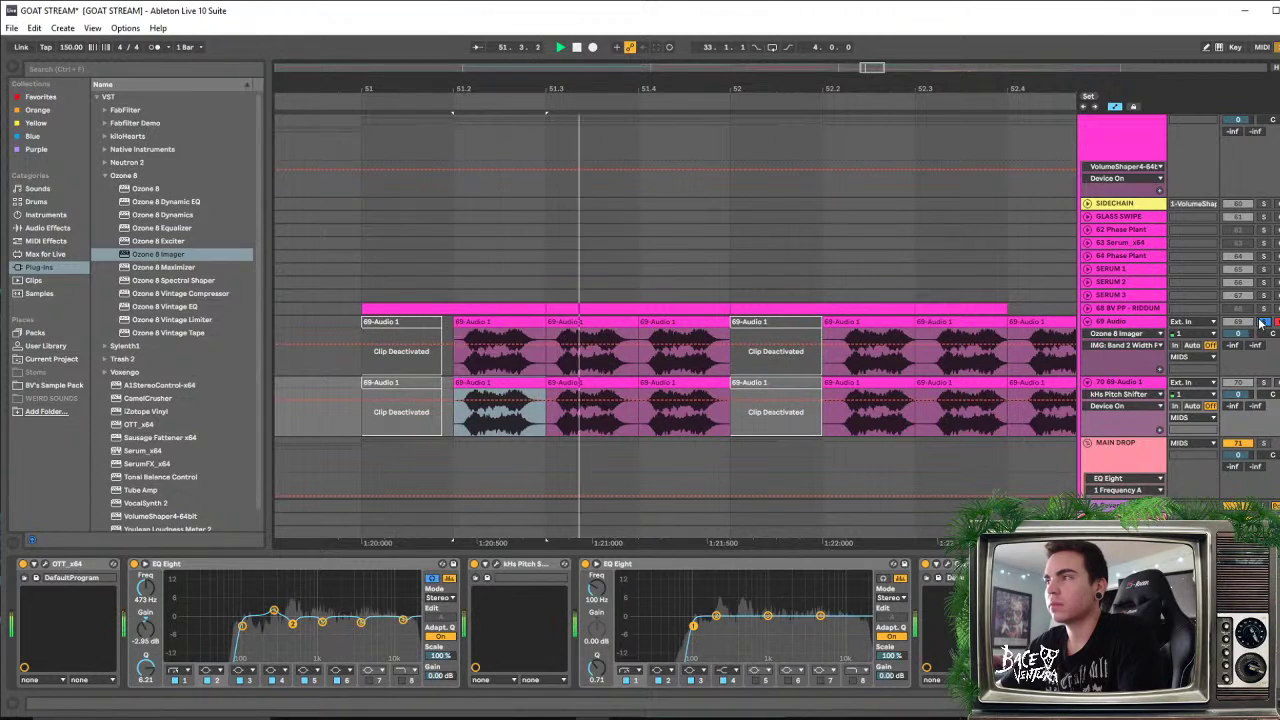
key("space")
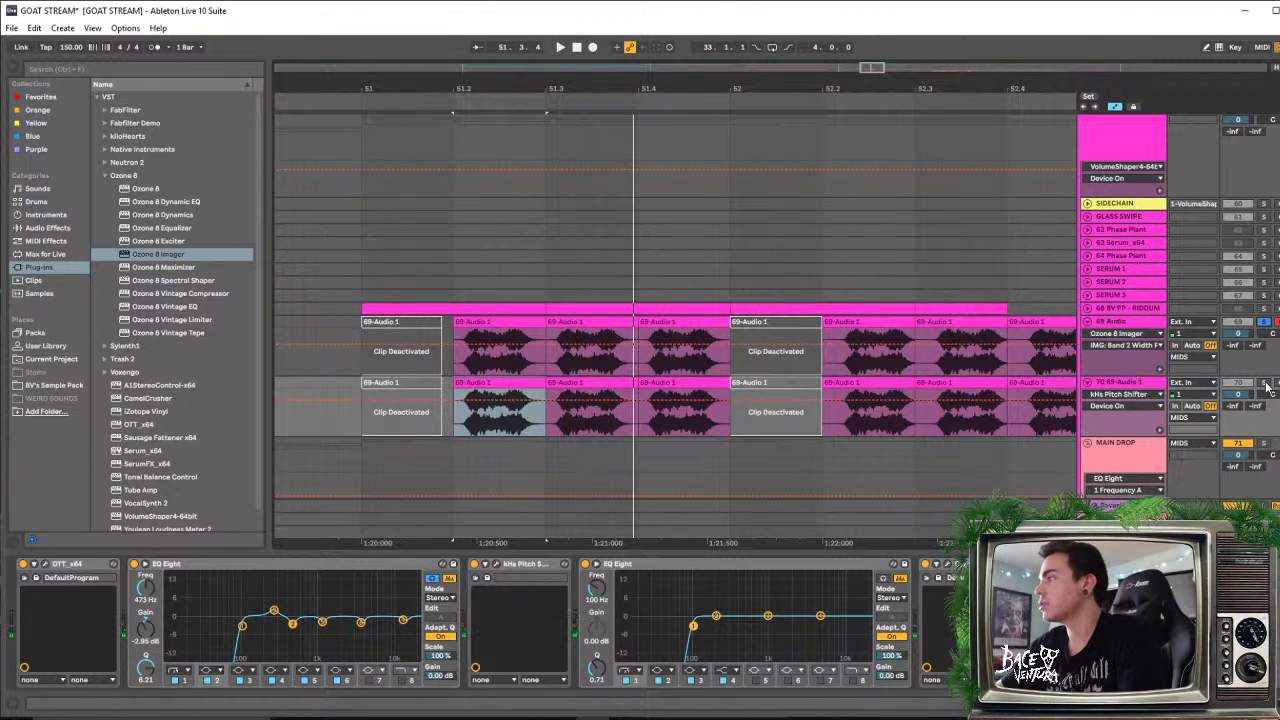
Solo the 70 69-Audio 1 track and set band 4 of its second EQ Eight to 2.67 kHz and -3.10 dB while auditioning
left_click(1263, 382)
key("space")
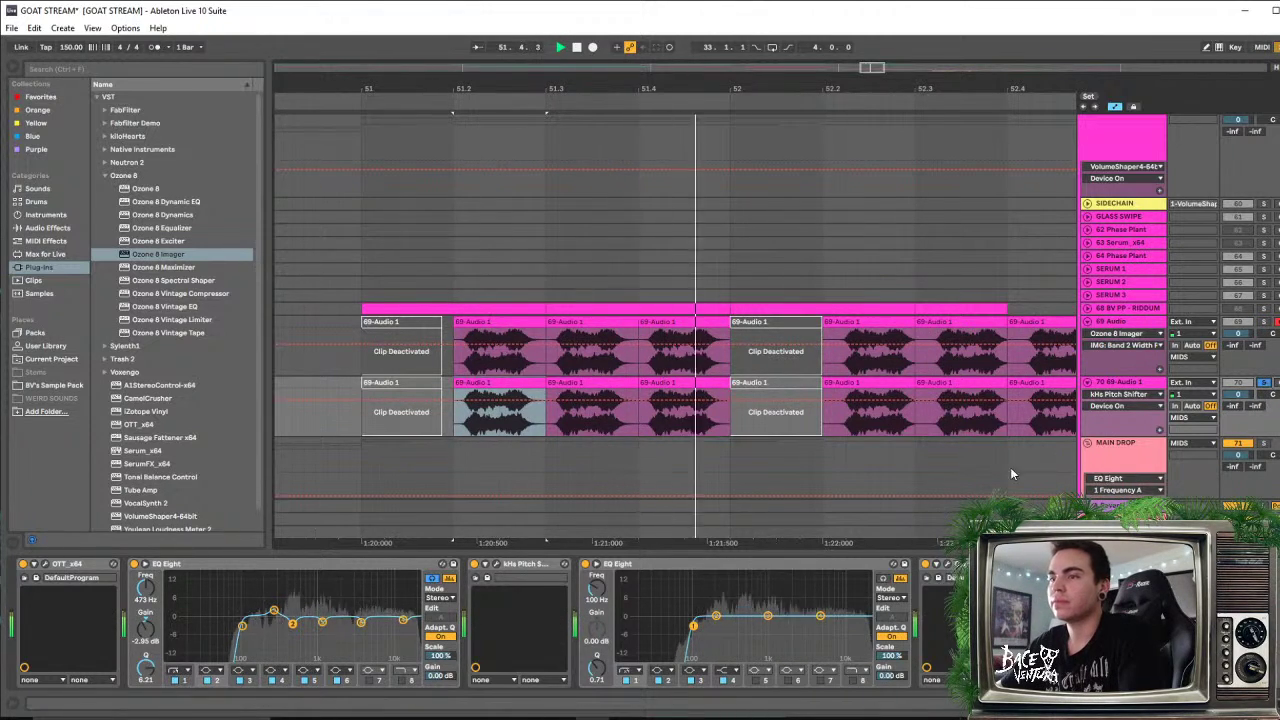
left_click(743, 321)
key("space")
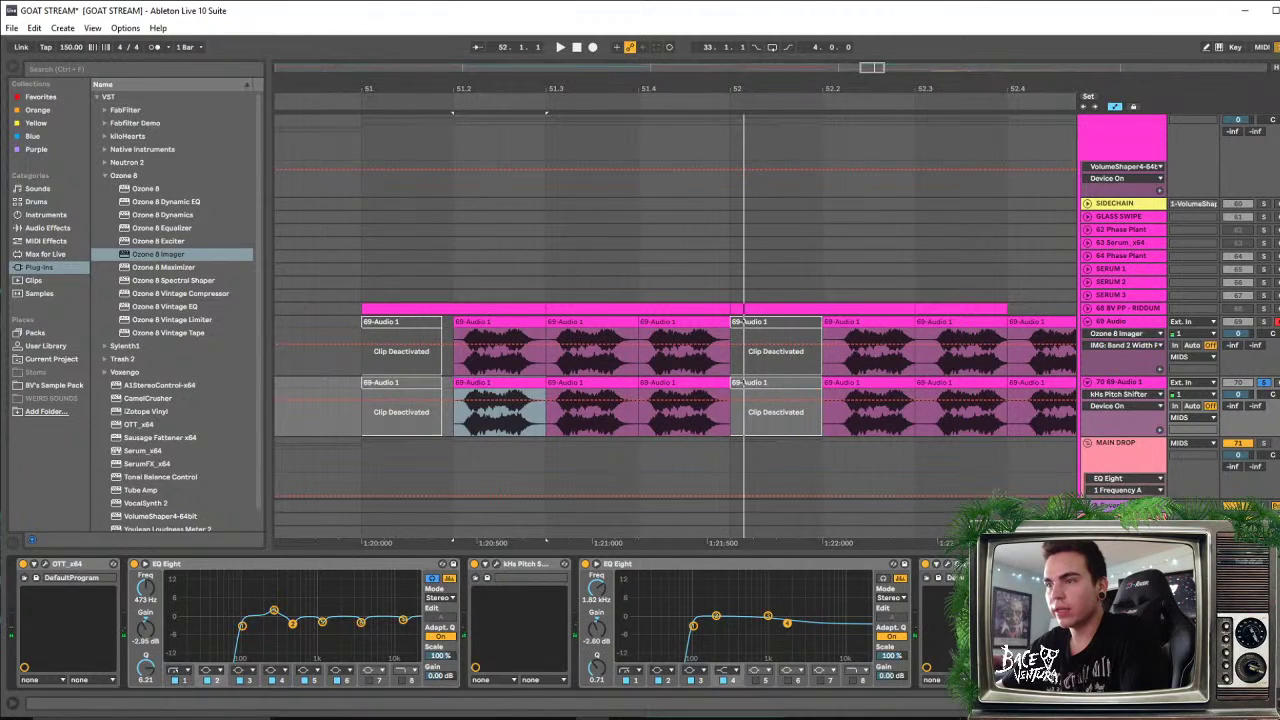
left_click_drag(783, 624, 800, 626)
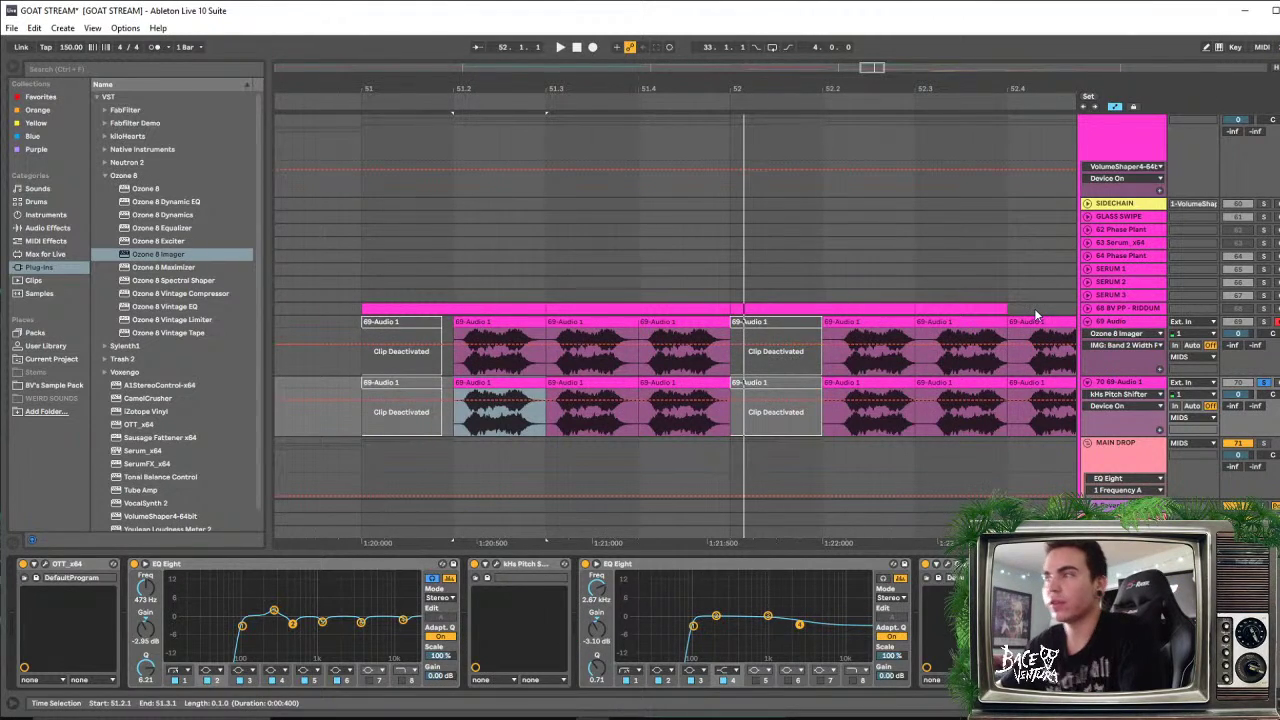
key("space")
key("space")
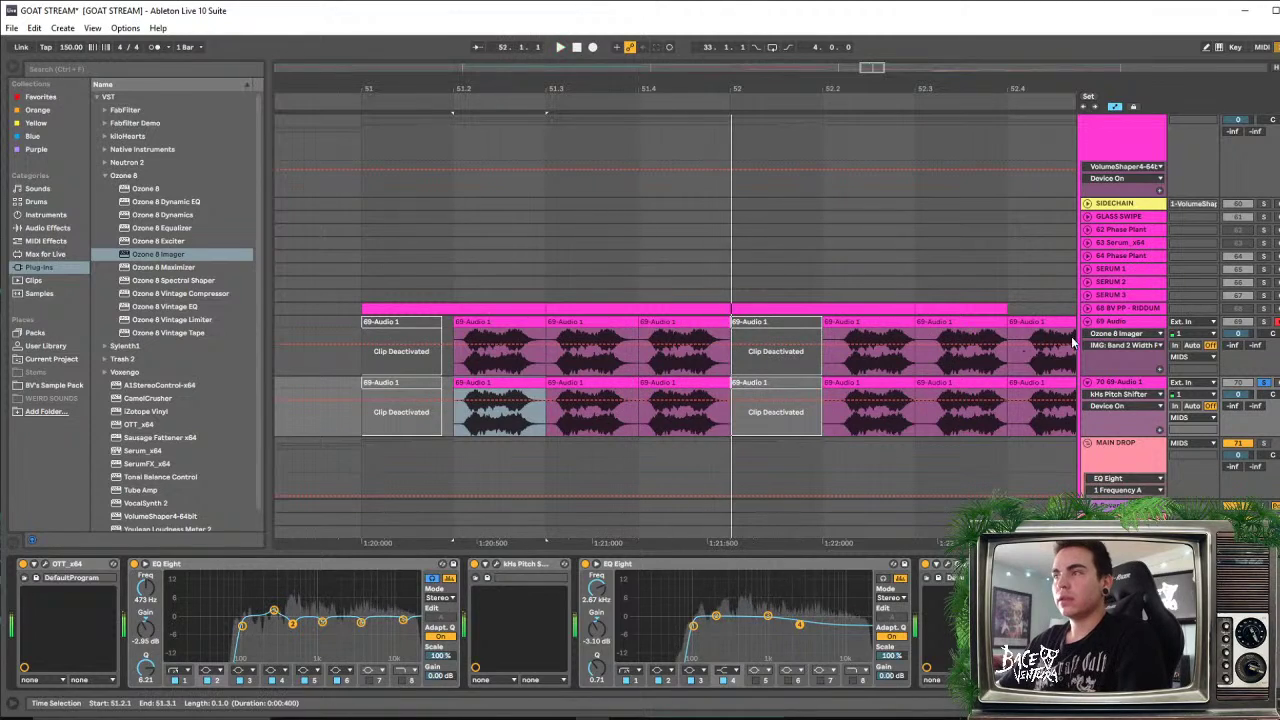
Cut band 2 of the 69 Audio track's second EQ Eight to -3.84 dB at 310 Hz with a Q of 0.25
left_click(1127, 323)
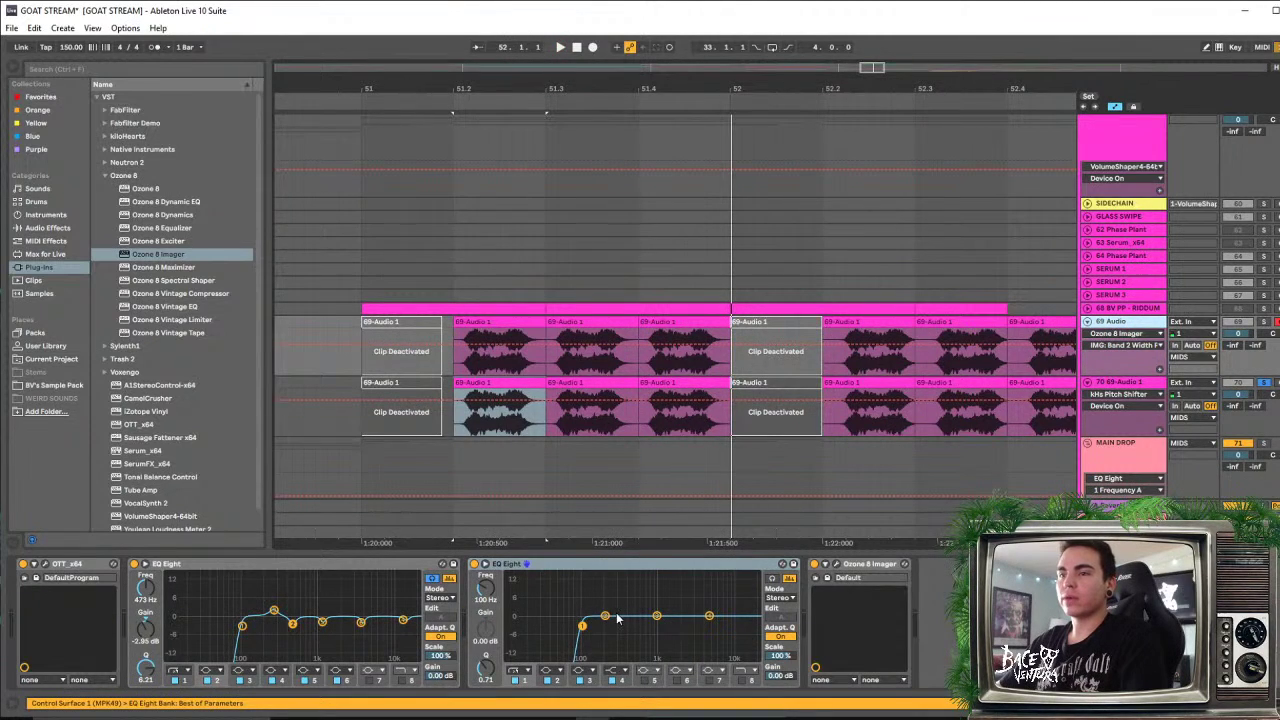
mouse_move(606, 618)
left_mouse_down()
mouse_move(646, 610)
mouse_move(610, 616)
mouse_move(622, 629)
left_mouse_up()
key("space")
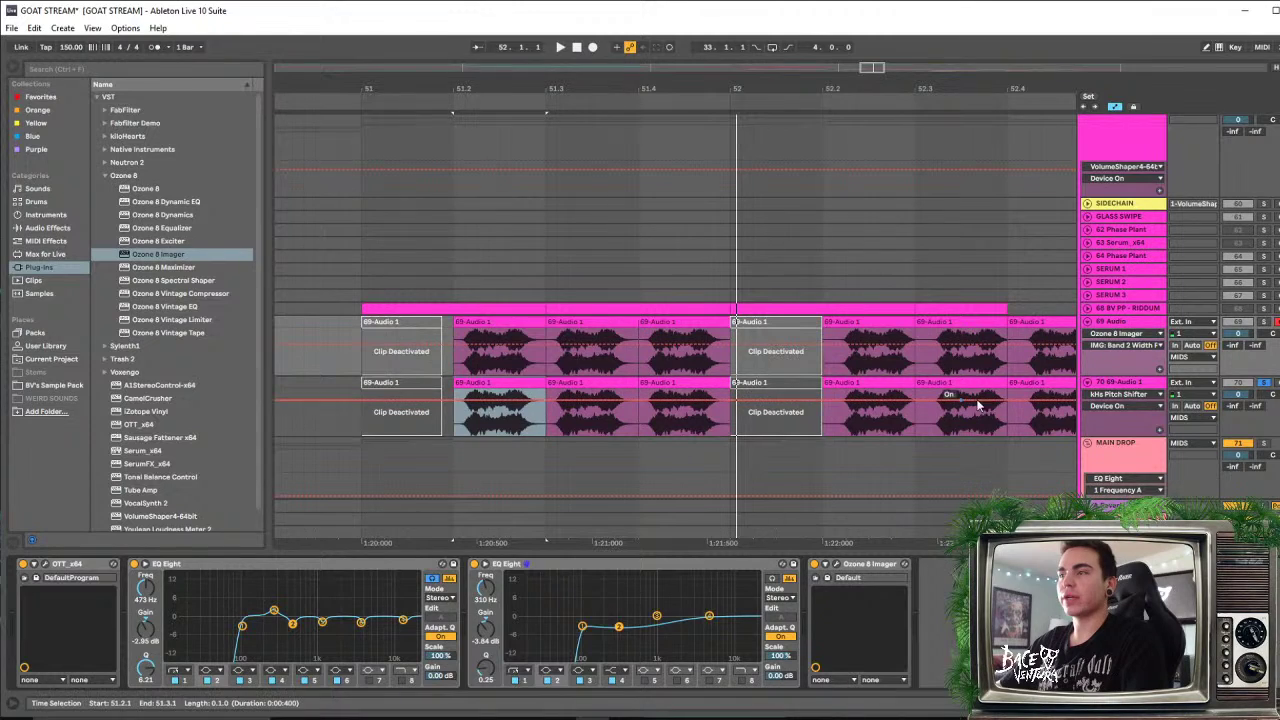
Audition the 70 69-Audio 1 track, including together with the 69 Audio layer soloed alongside it
left_click(1143, 384)
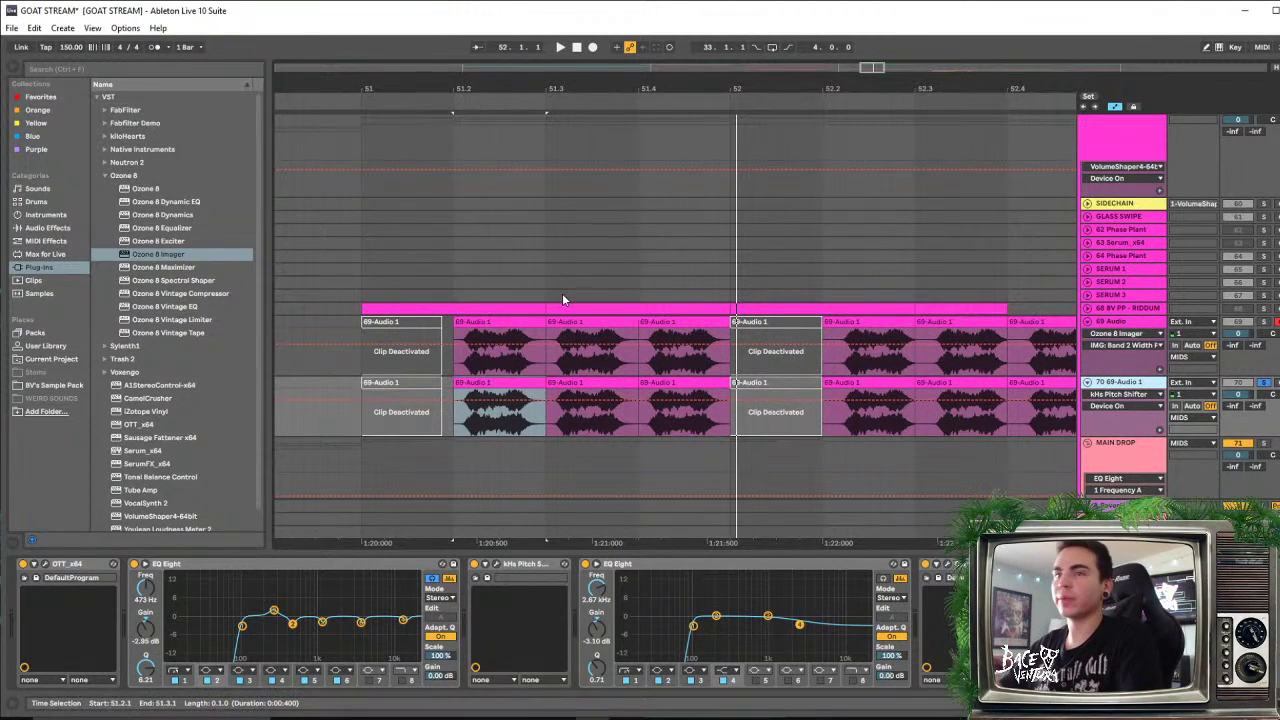
key("space")
key("space")
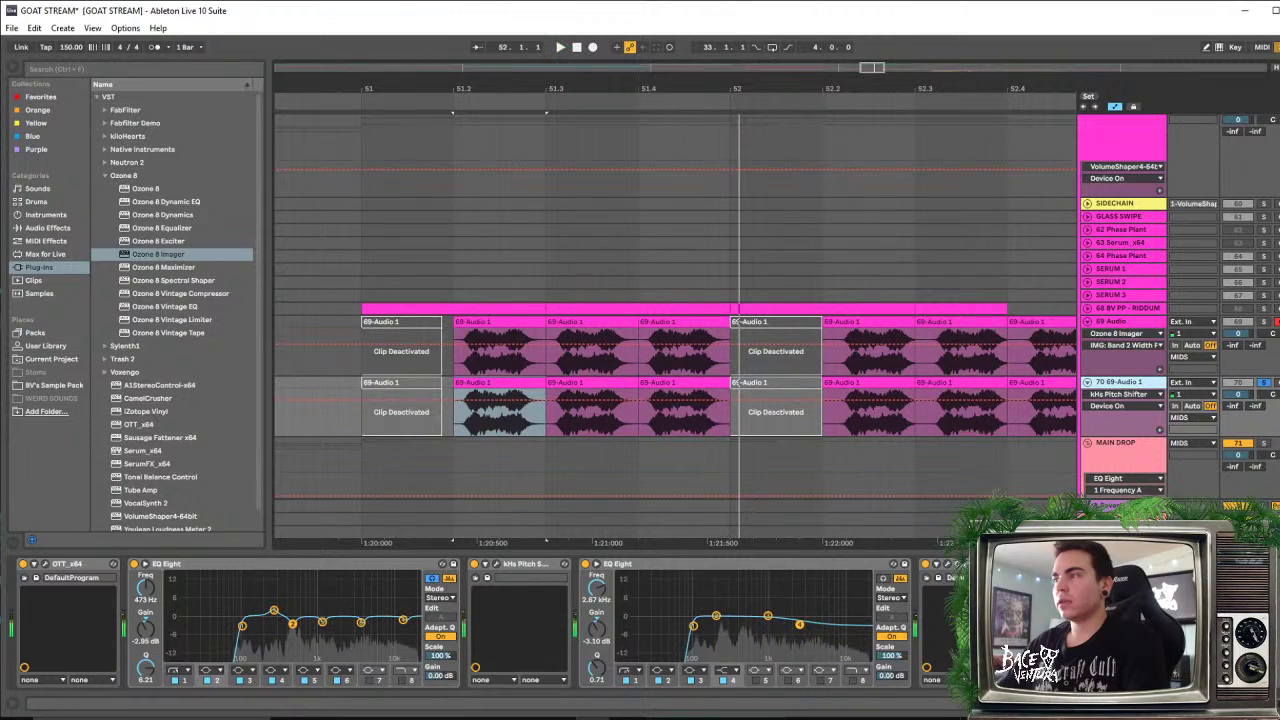
key("space")
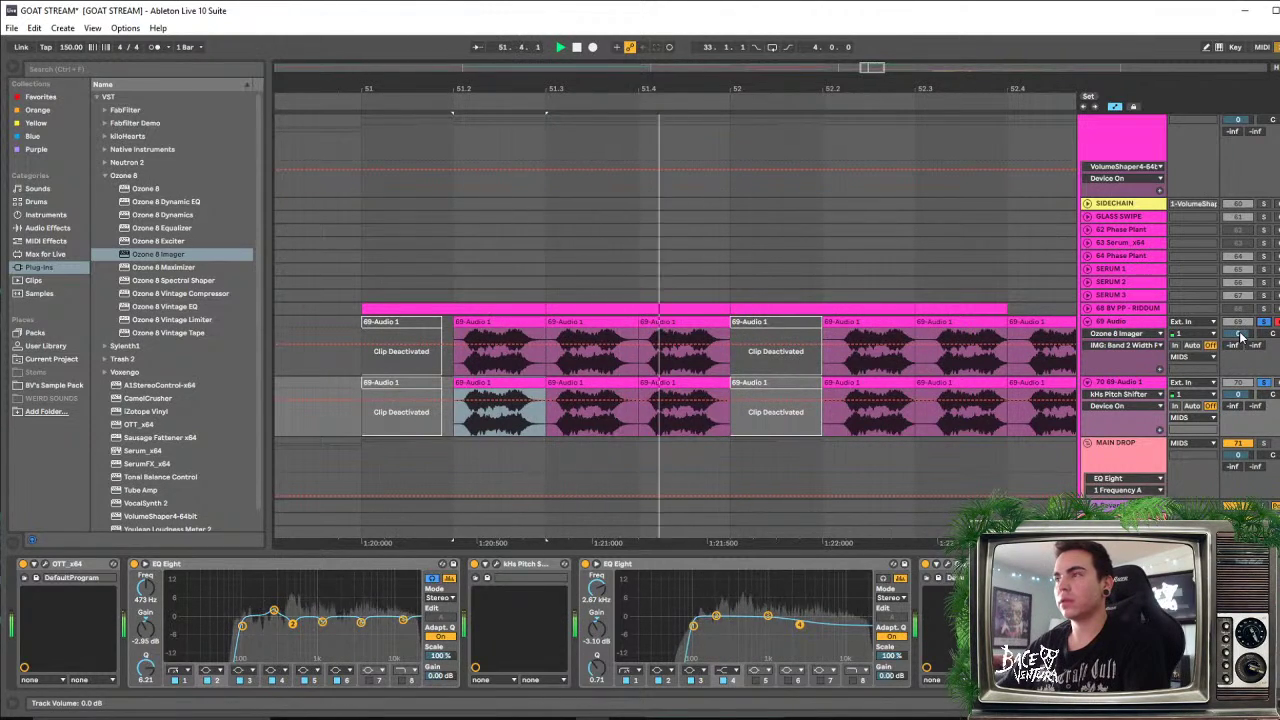
key("space")
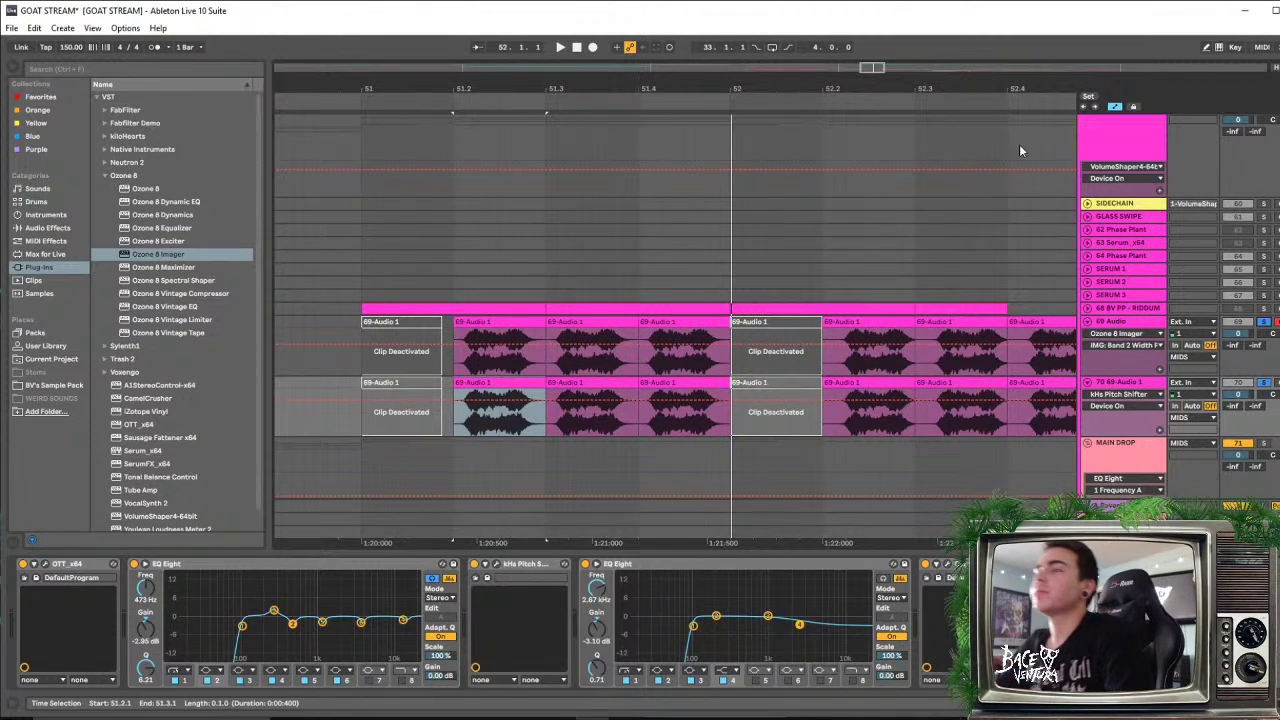
Add the SerumFX_x64 plug-in to the end of the 70 69-Audio 1 track's device chain and close its window
scroll(1036, 397, "down", 1)
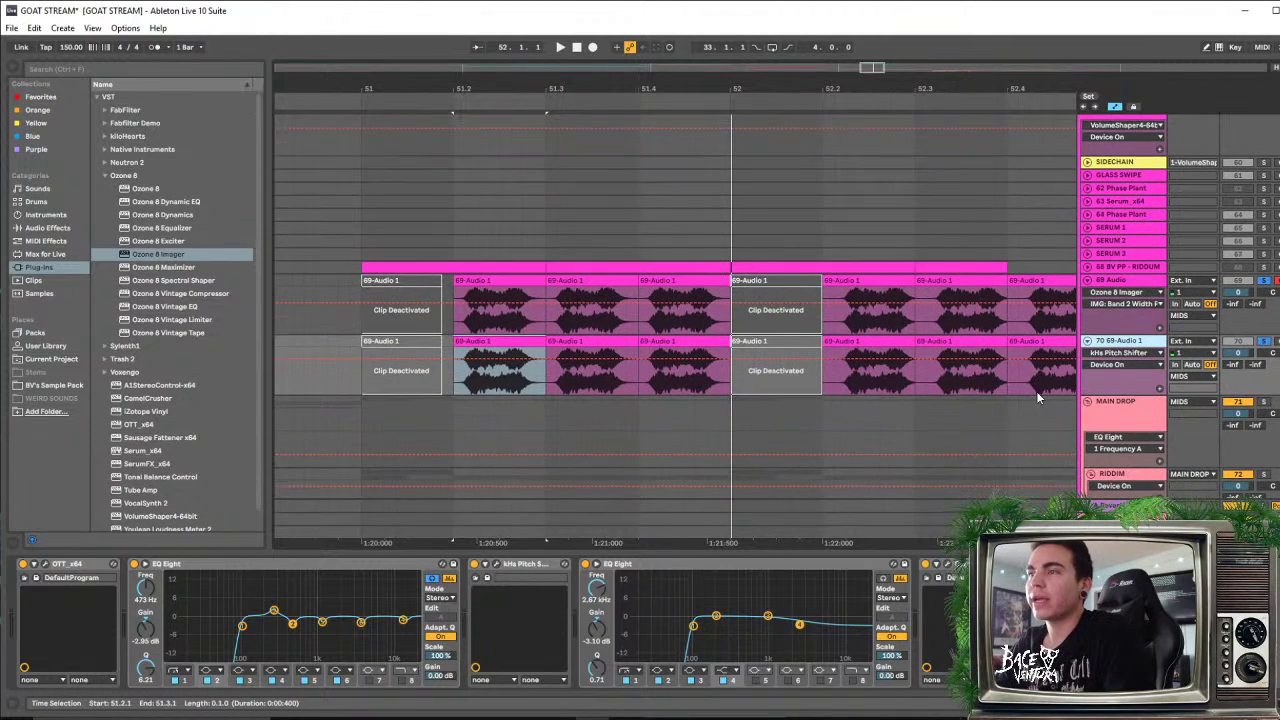
scroll(1050, 400, "down", 2)
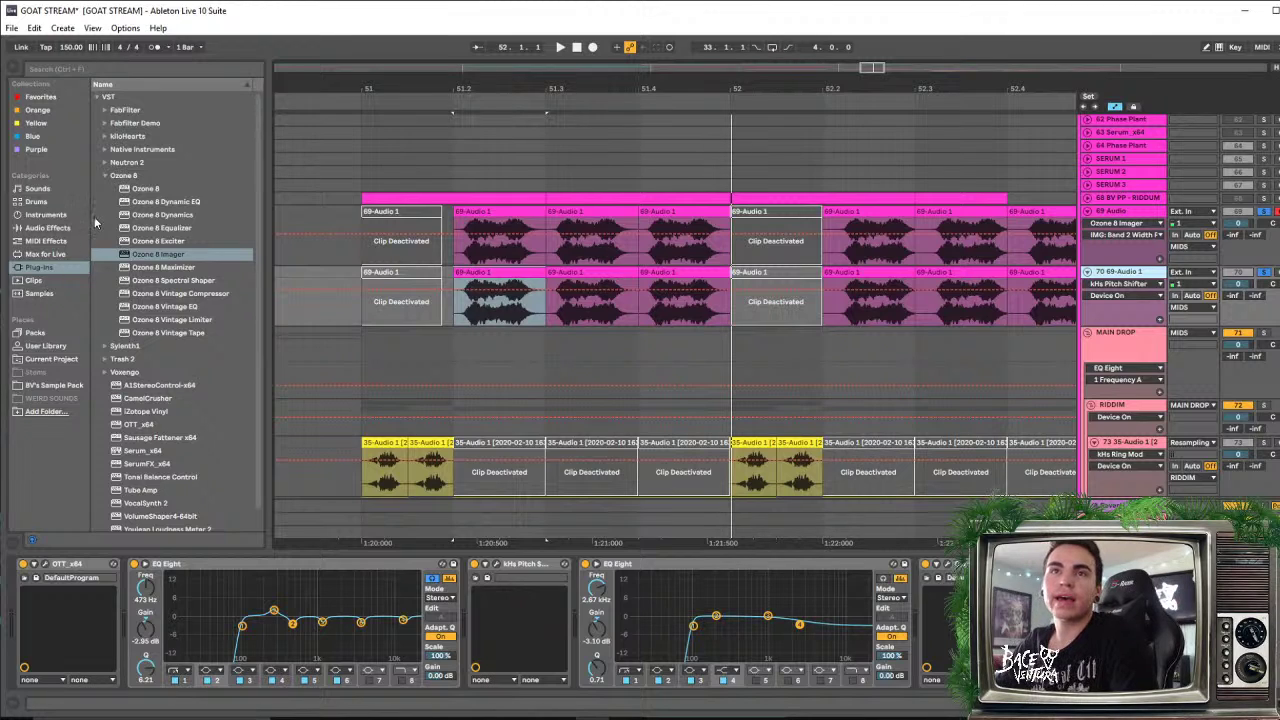
left_click(55, 228)
scroll(174, 436, "down", 3)
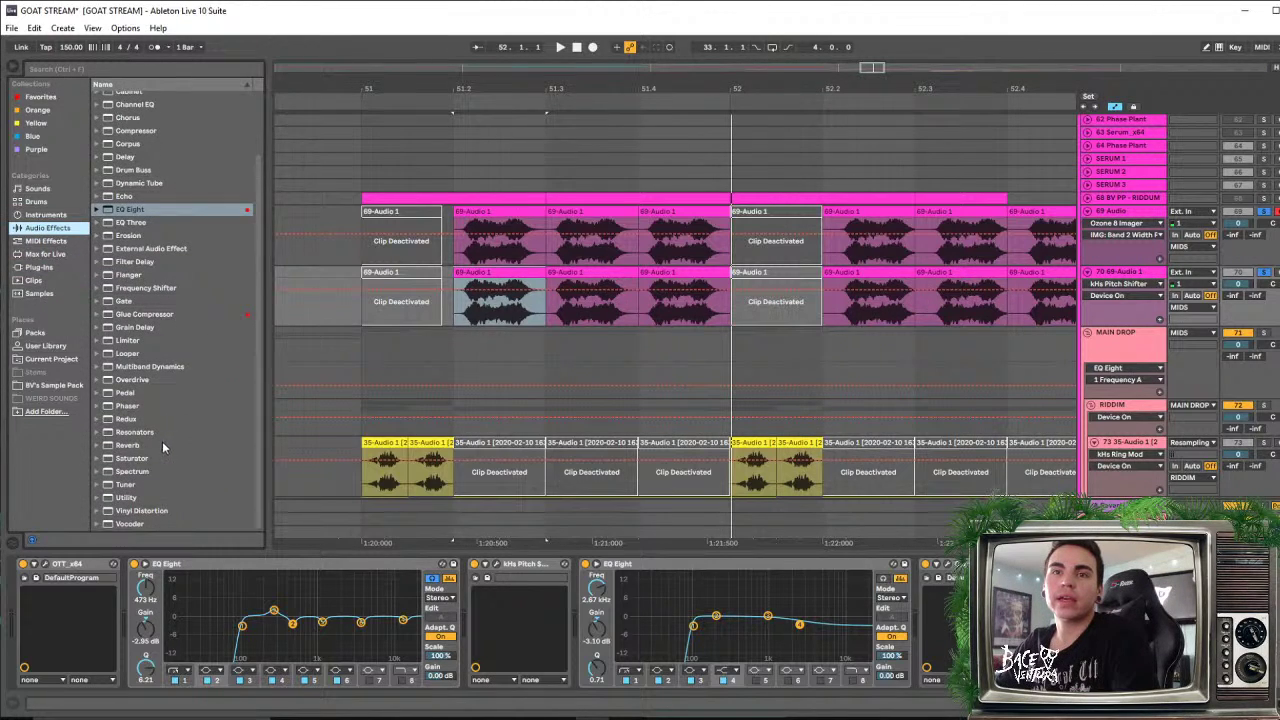
left_click(40, 267)
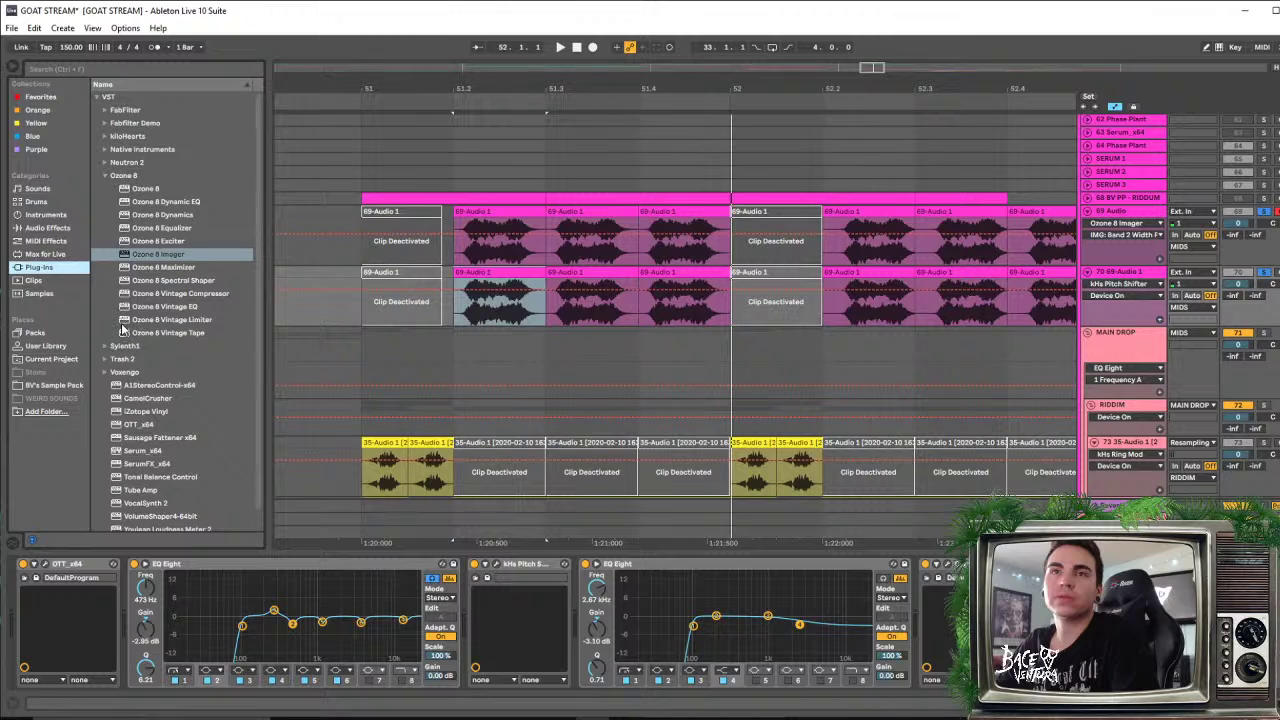
scroll(122, 380, "down", 1)
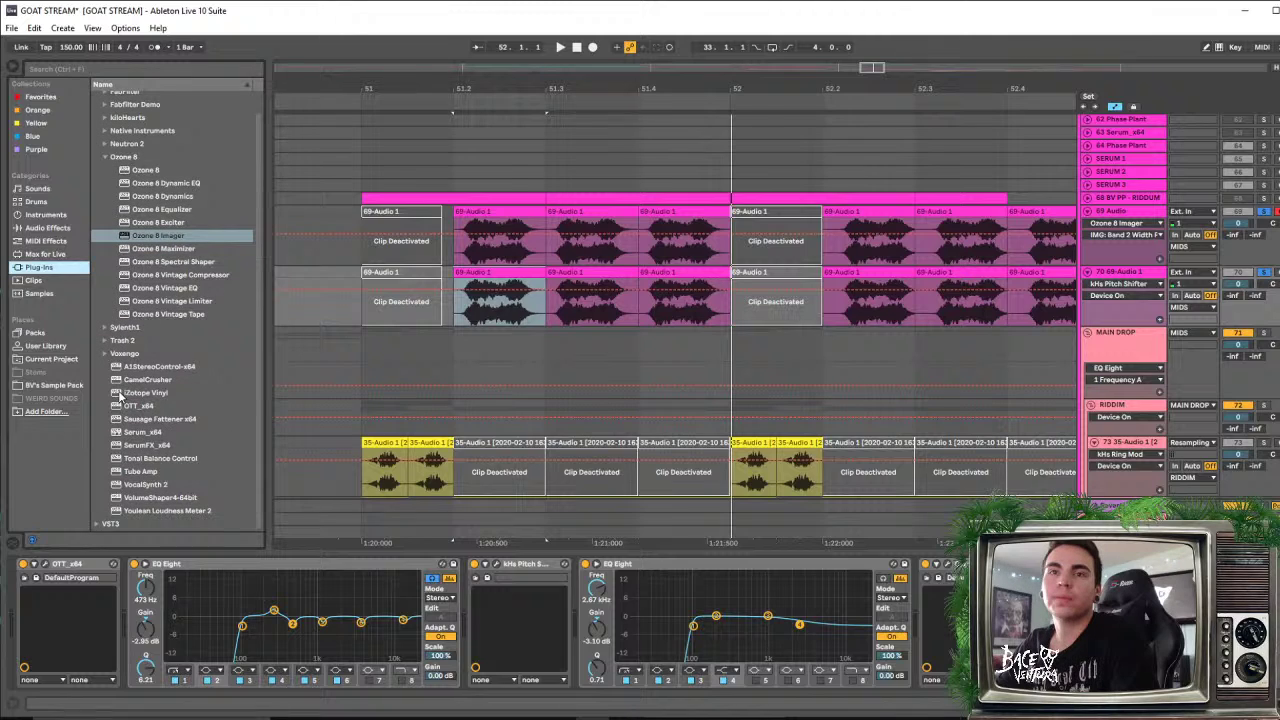
left_click(142, 448)
key("Return")
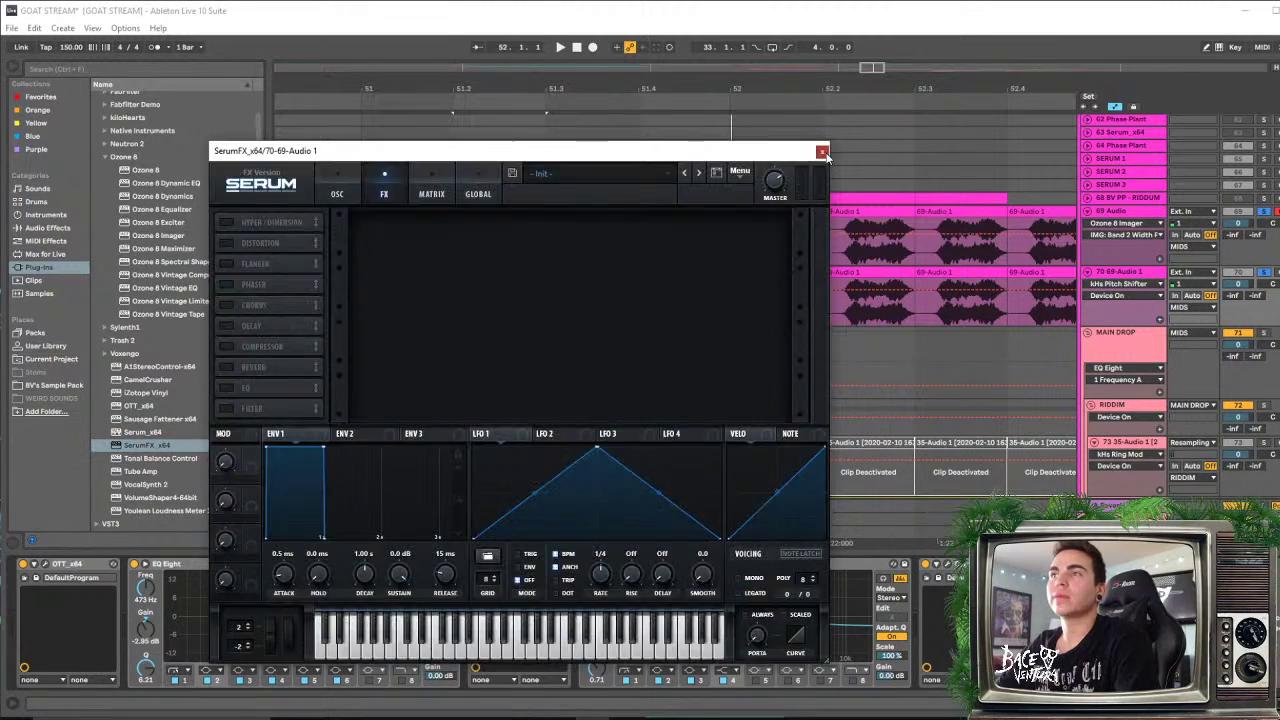
left_click(822, 152)
Collapse both EQ Eights, the first Pitch Shifter and the Imager on 70 69-Audio 1, and add an EQ Eight after SerumFX
left_click(47, 228)
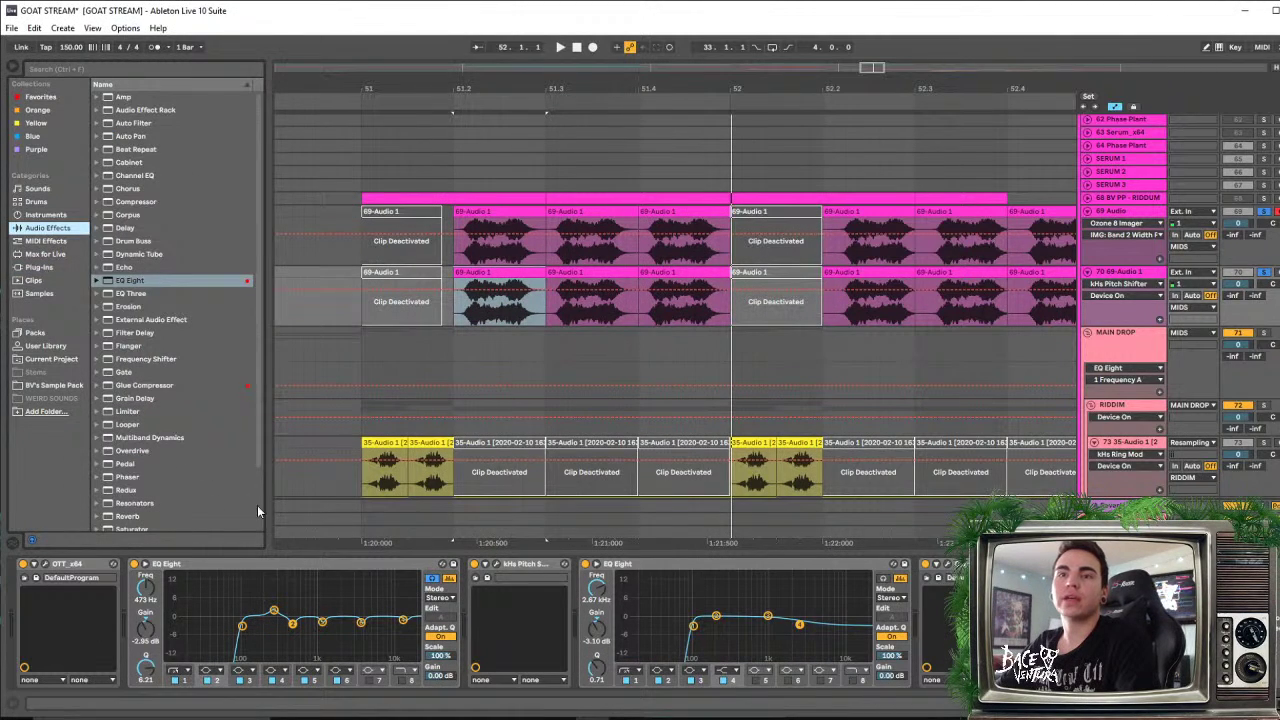
double_click(284, 564)
double_click(214, 563)
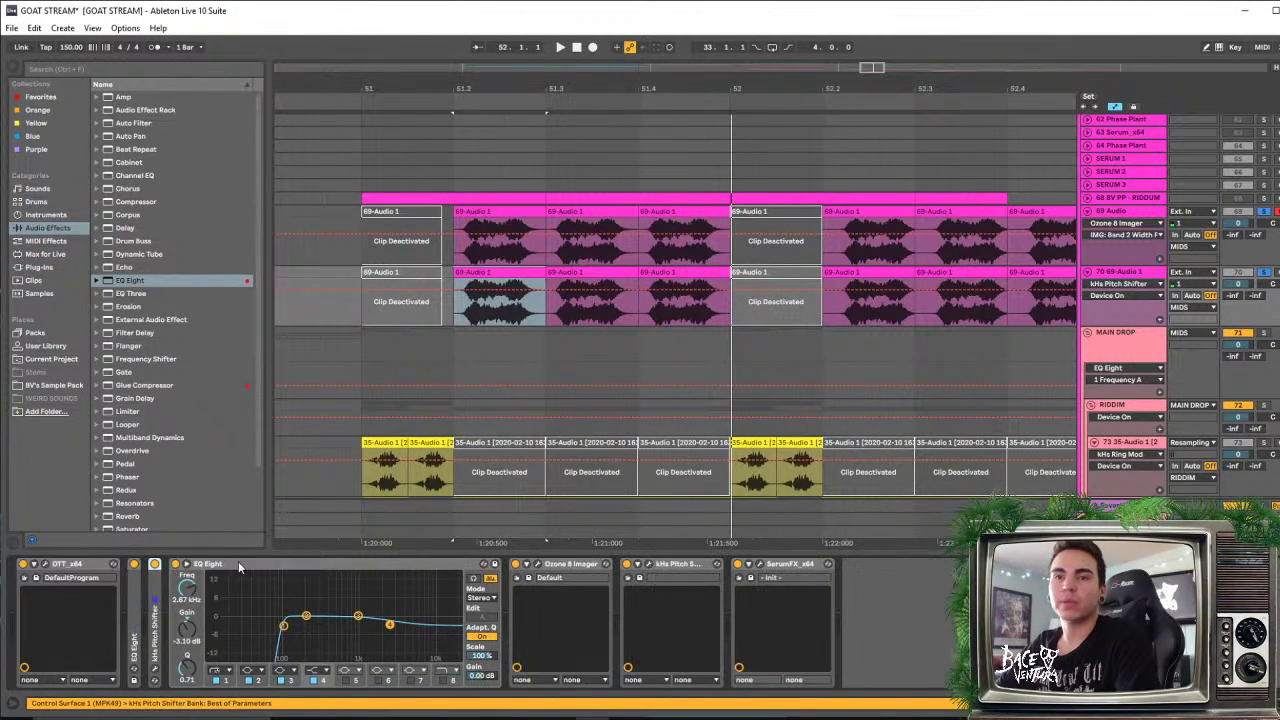
double_click(238, 561)
double_click(255, 564)
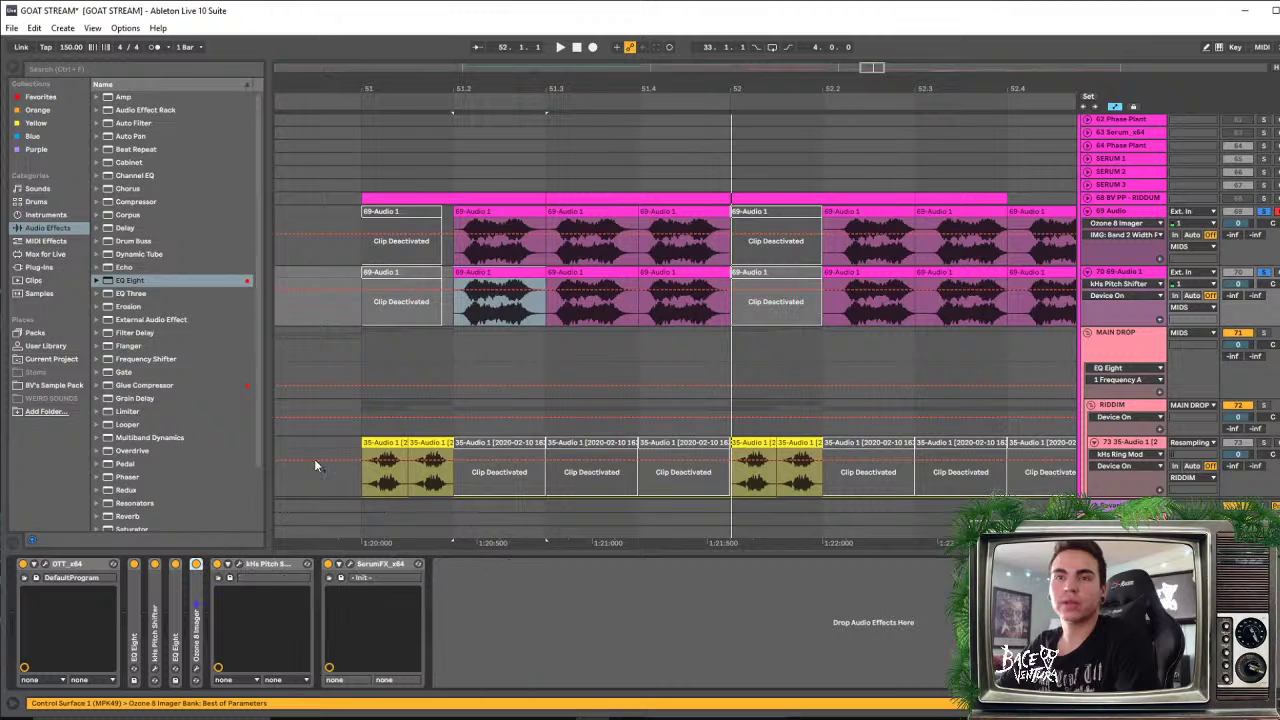
left_click_drag(139, 279, 649, 617)
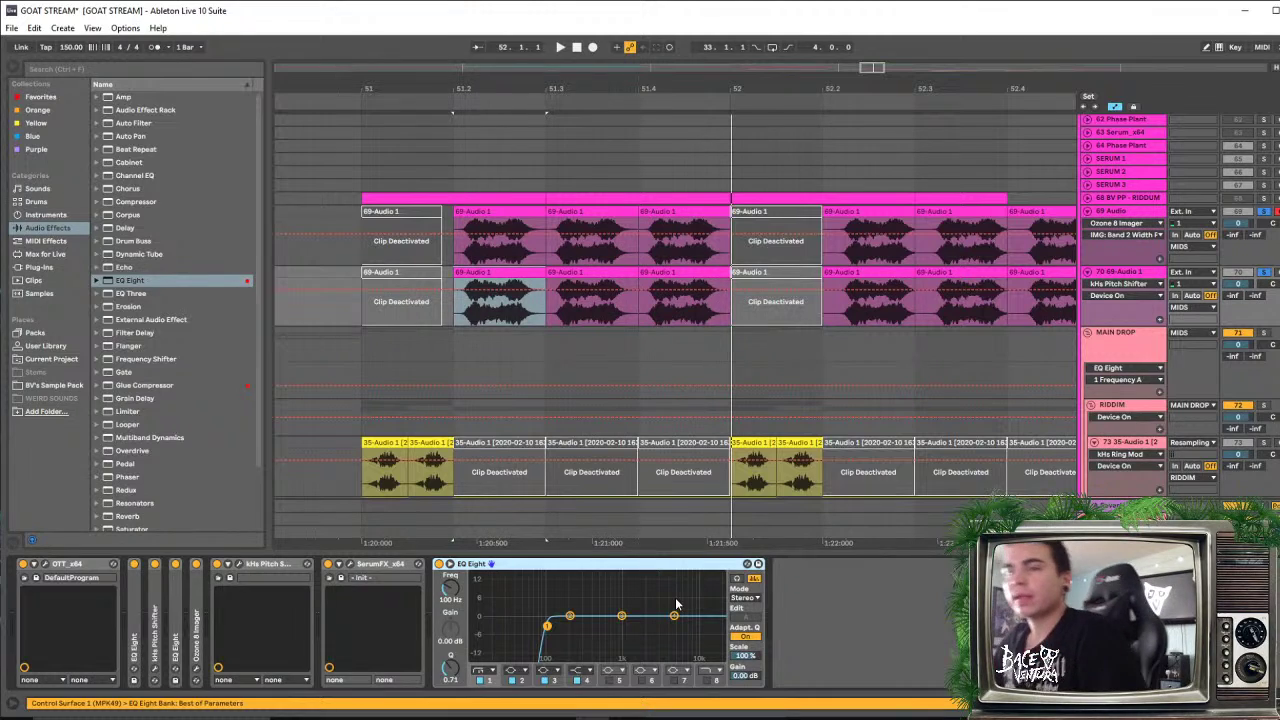
Enable the Filter effect in SerumFX on the 70 69-Audio 1 track and set its type to Reverb
left_click(348, 565)
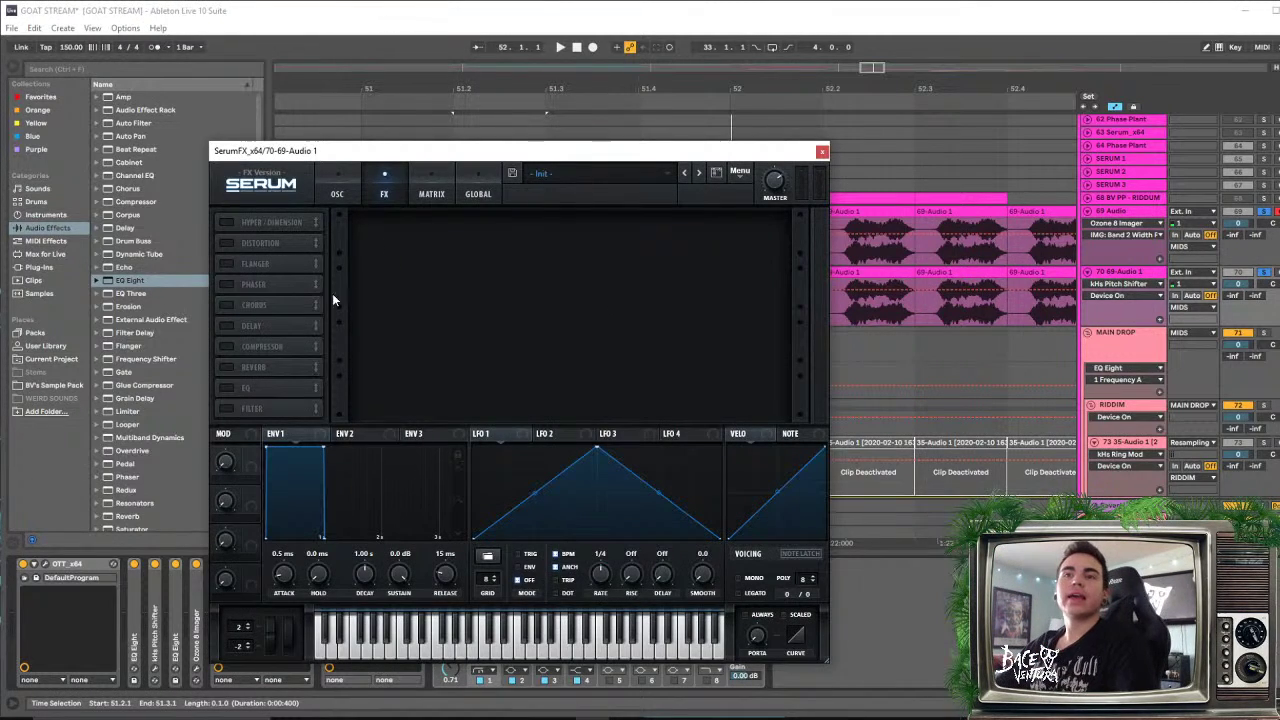
left_click(234, 408)
left_click(443, 235)
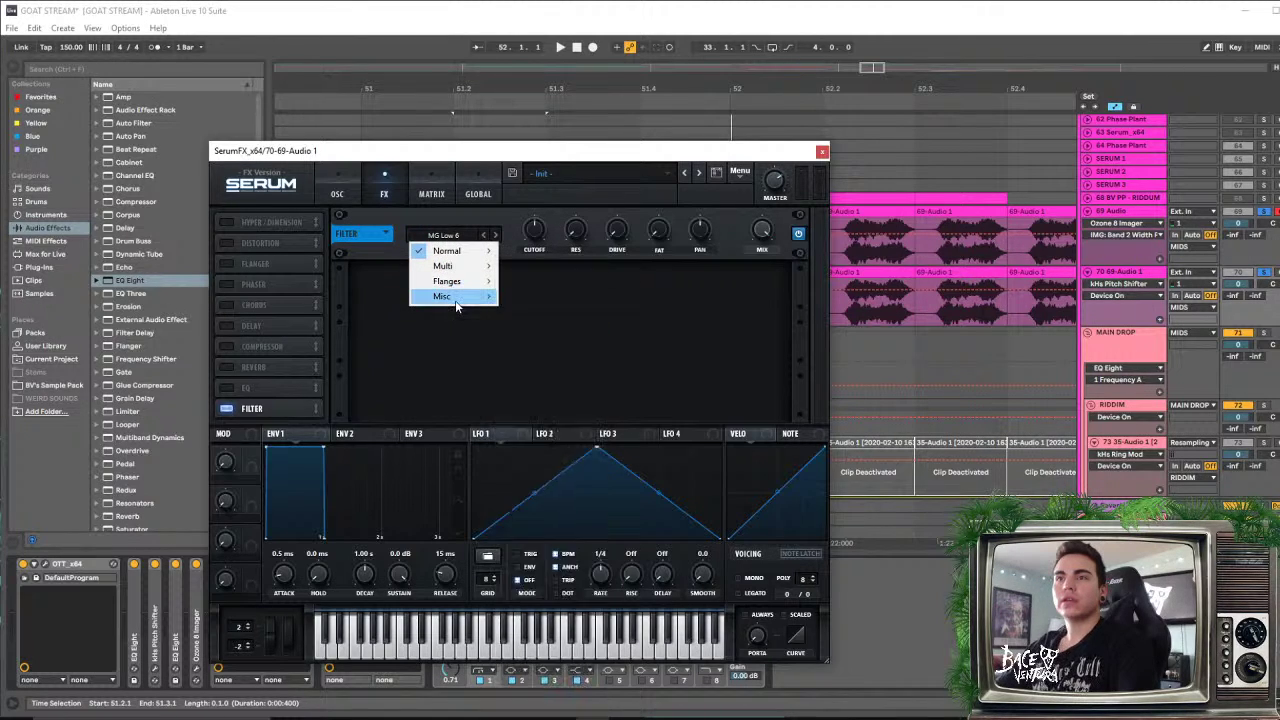
mouse_move(455, 297)
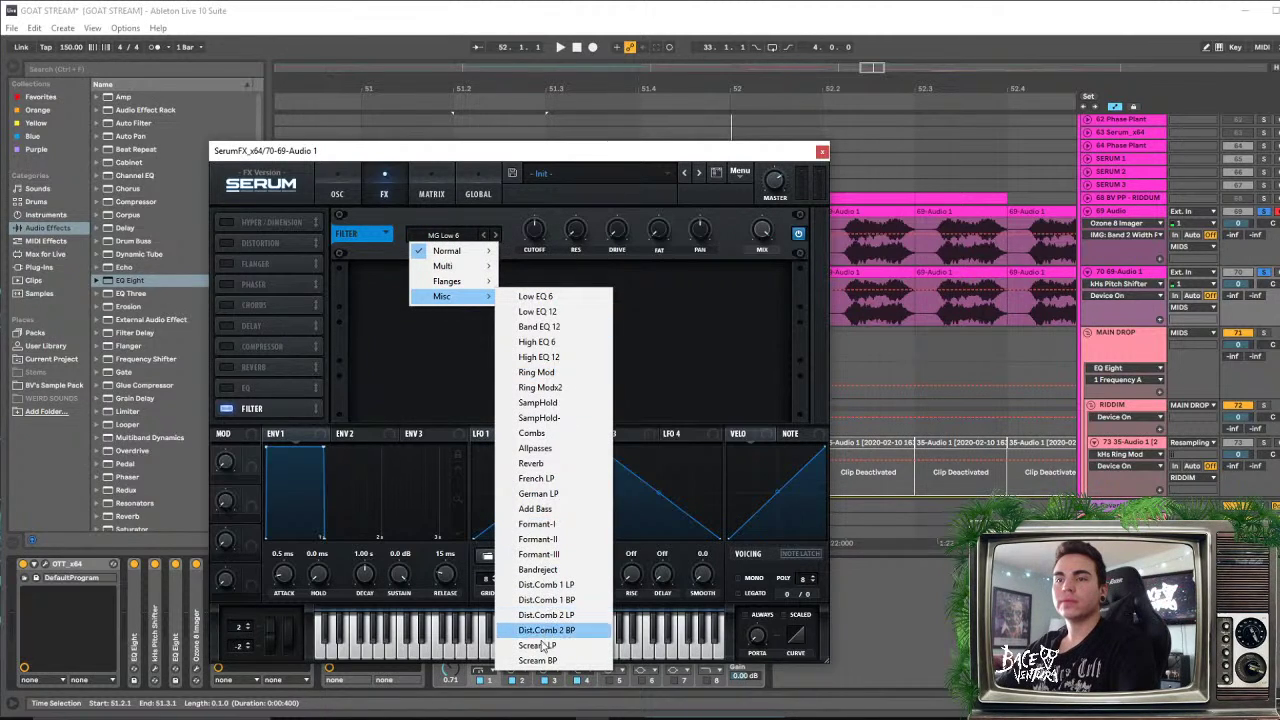
left_click(540, 463)
Assign LFO 1 to the Reverb filter's cutoff and turn on Note Latch
left_click(535, 229)
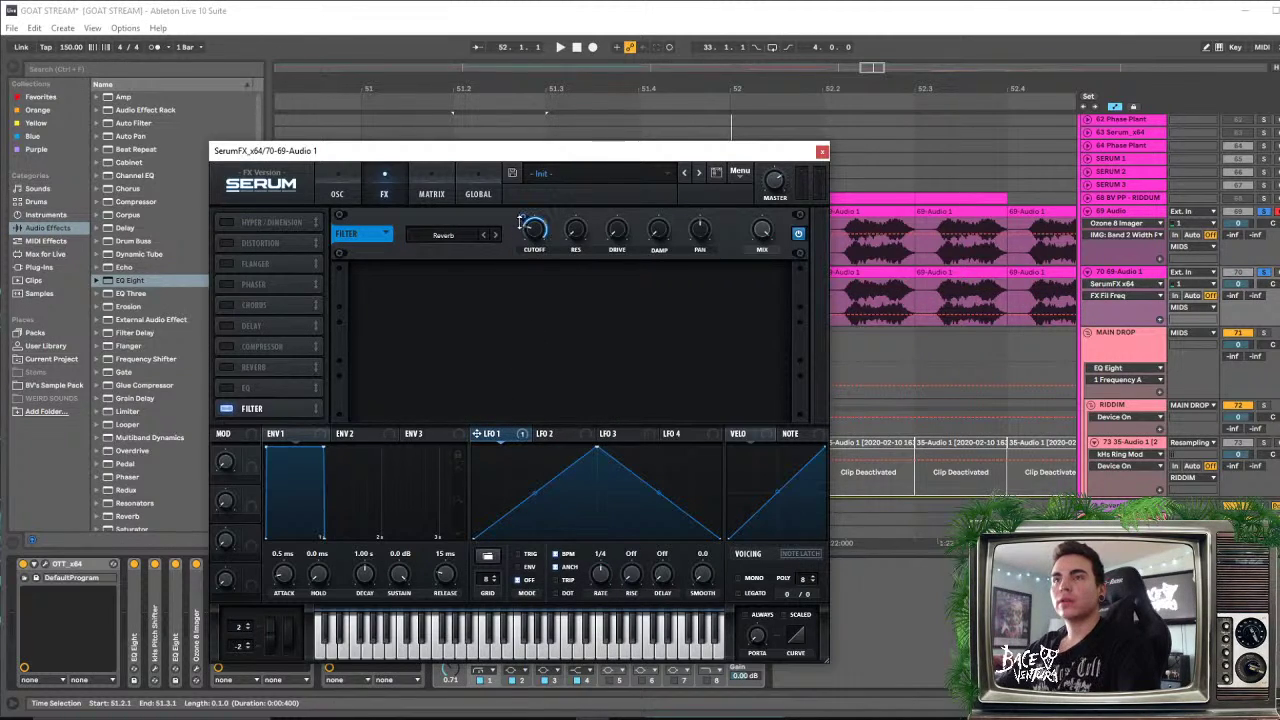
left_click_drag(518, 222, 522, 280)
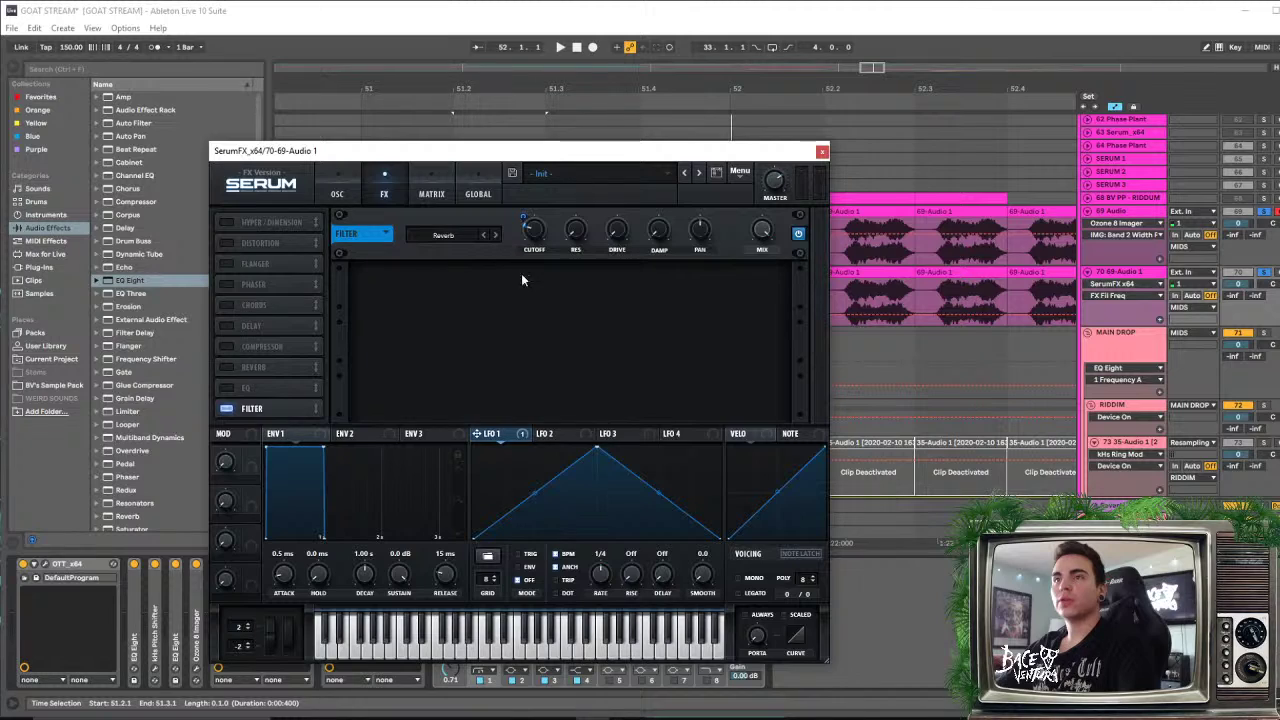
left_click(801, 553)
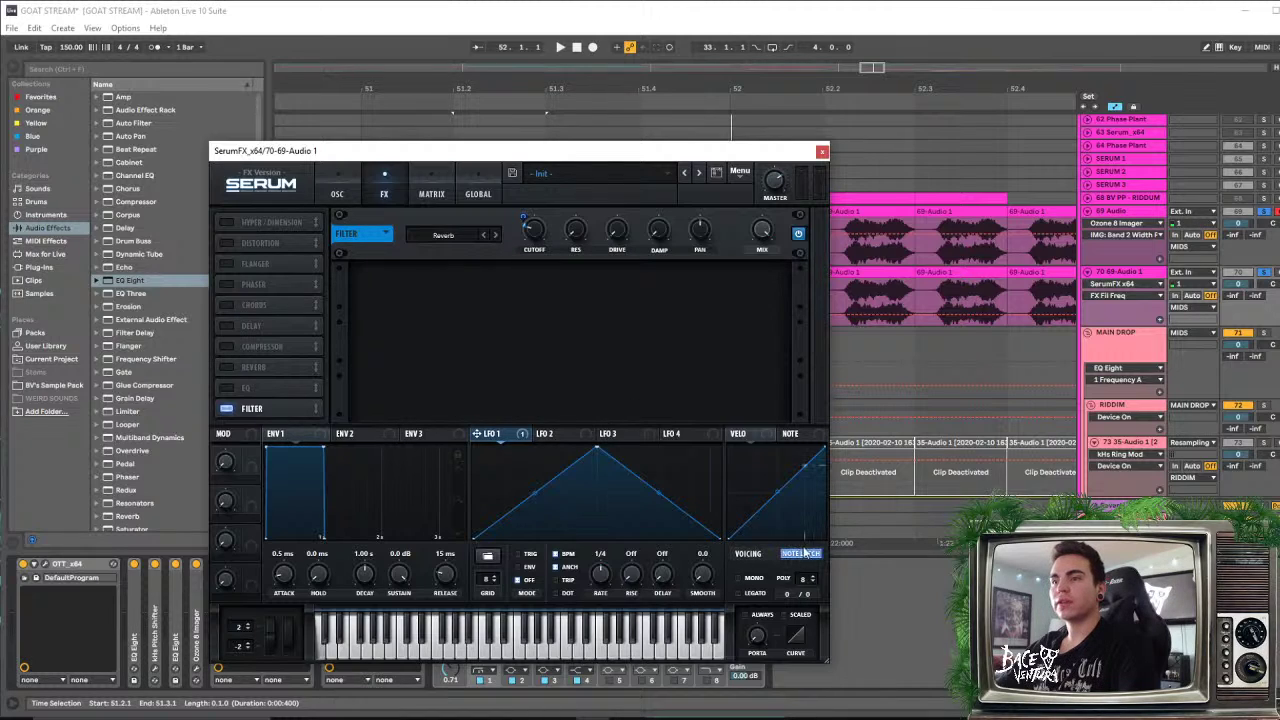
Tune the Reverb filter's base cutoff and reduce its LFO 1 modulation depth to about 6 while auditioning the track
mouse_move(543, 233)
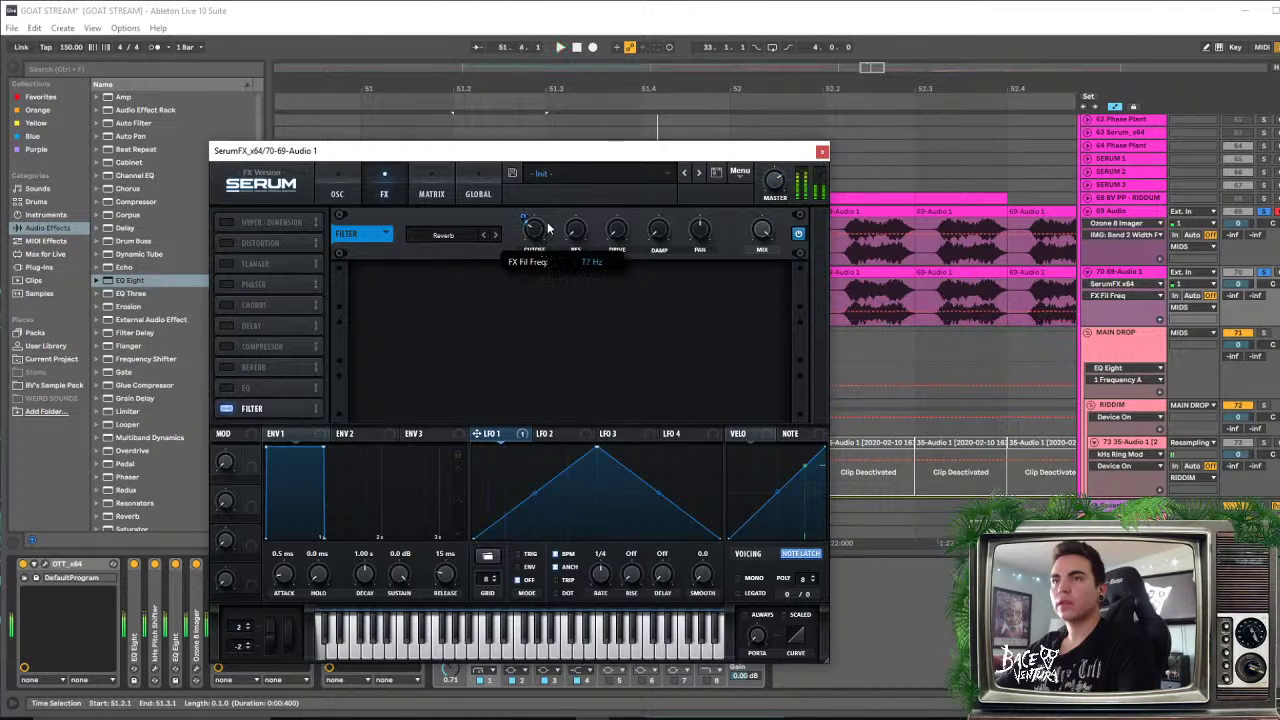
key("space")
left_click_drag(535, 229, 574, 285)
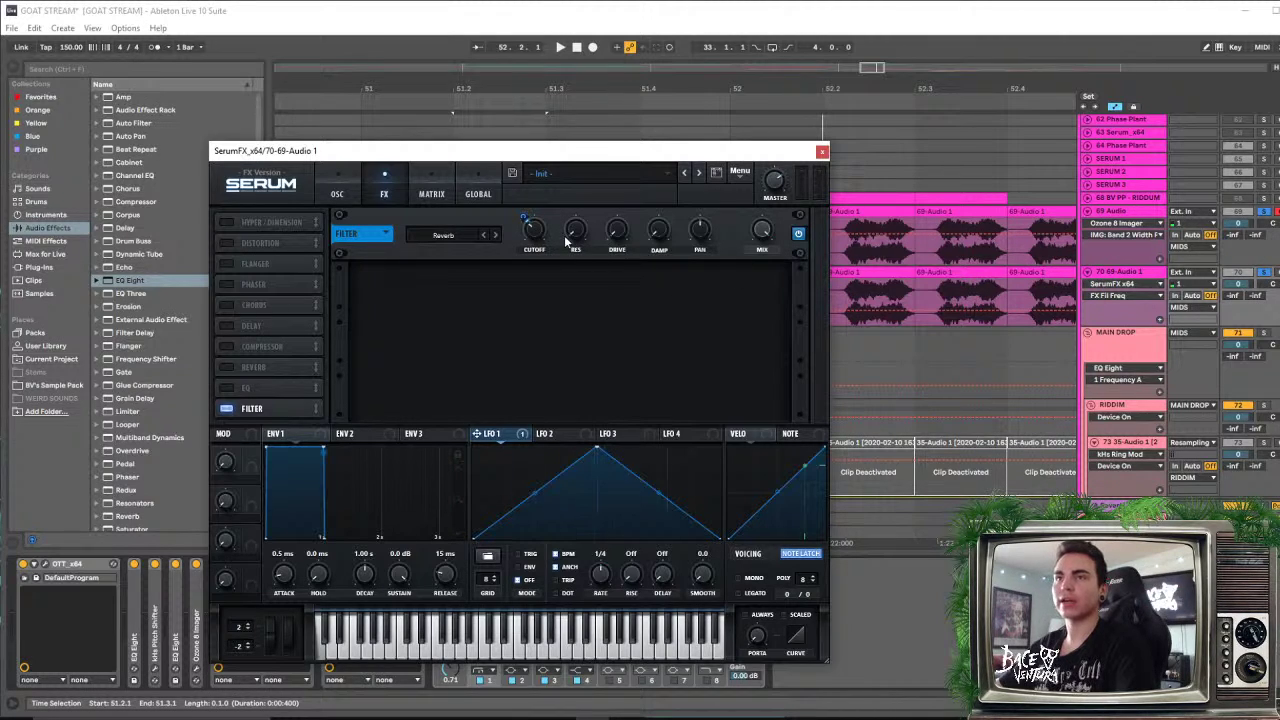
mouse_move(533, 237)
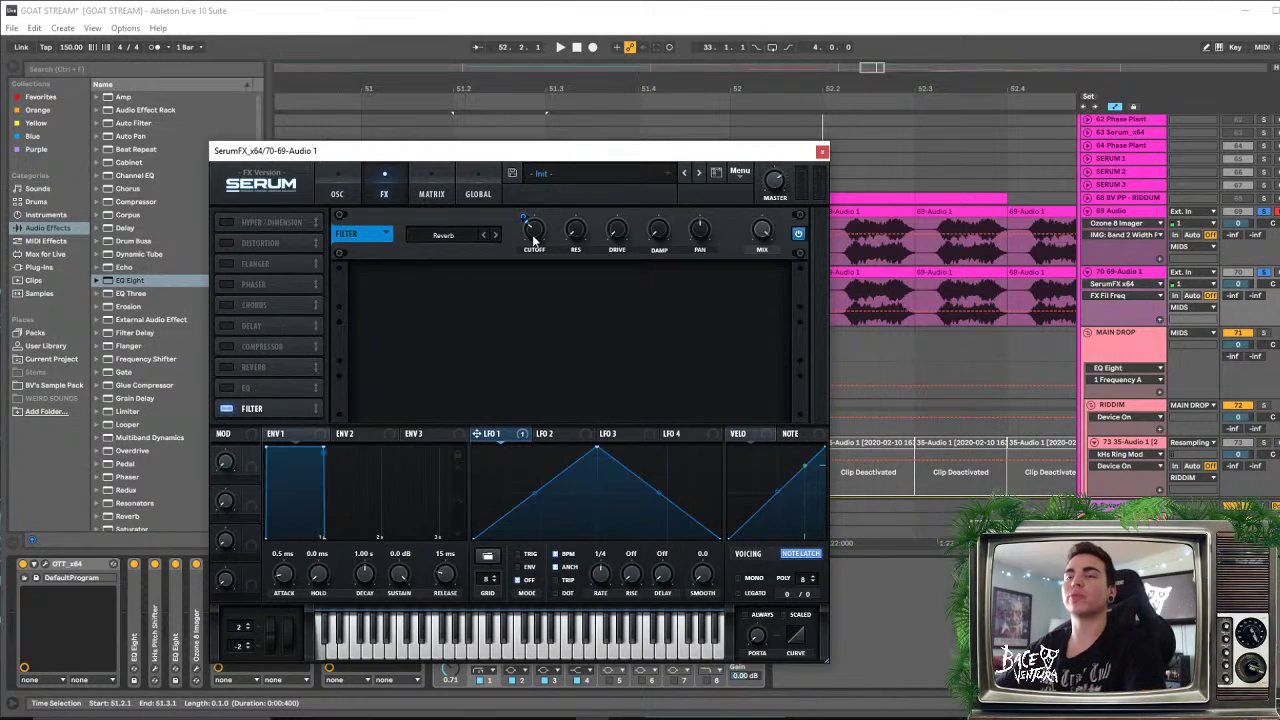
key("space")
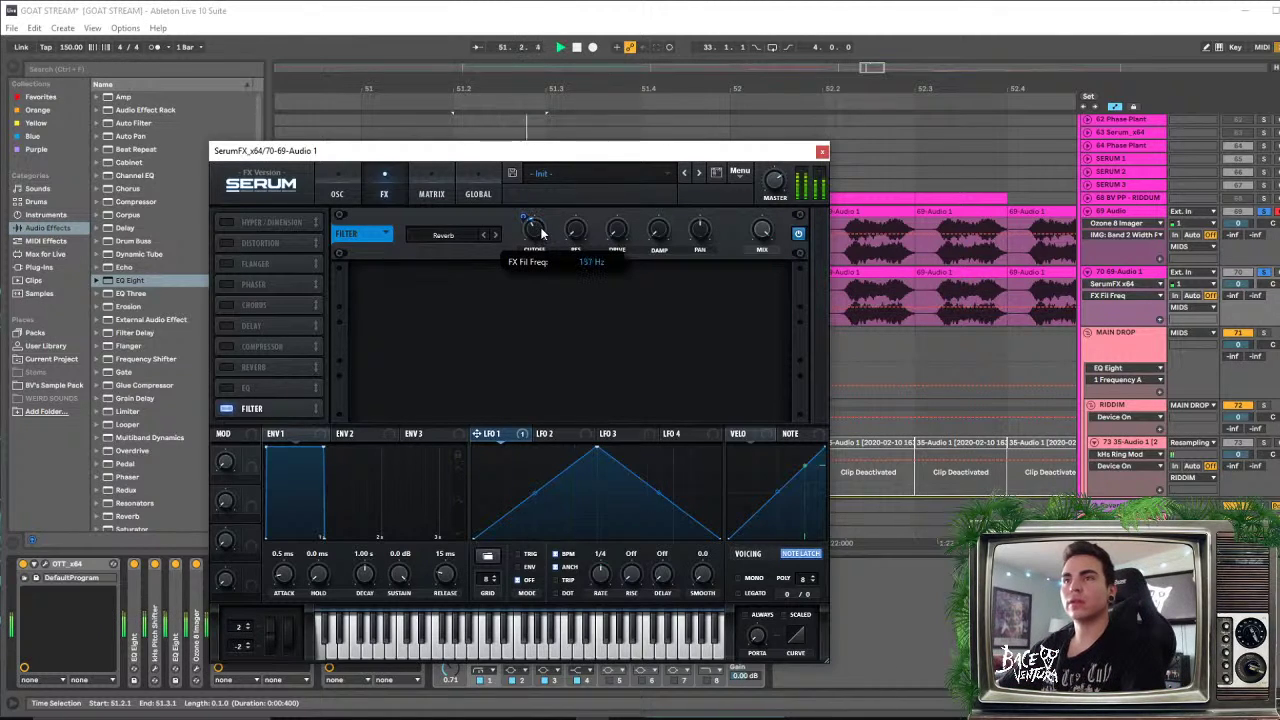
mouse_move(541, 233)
left_mouse_down()
mouse_move(547, 257)
mouse_move(550, 243)
left_mouse_up()
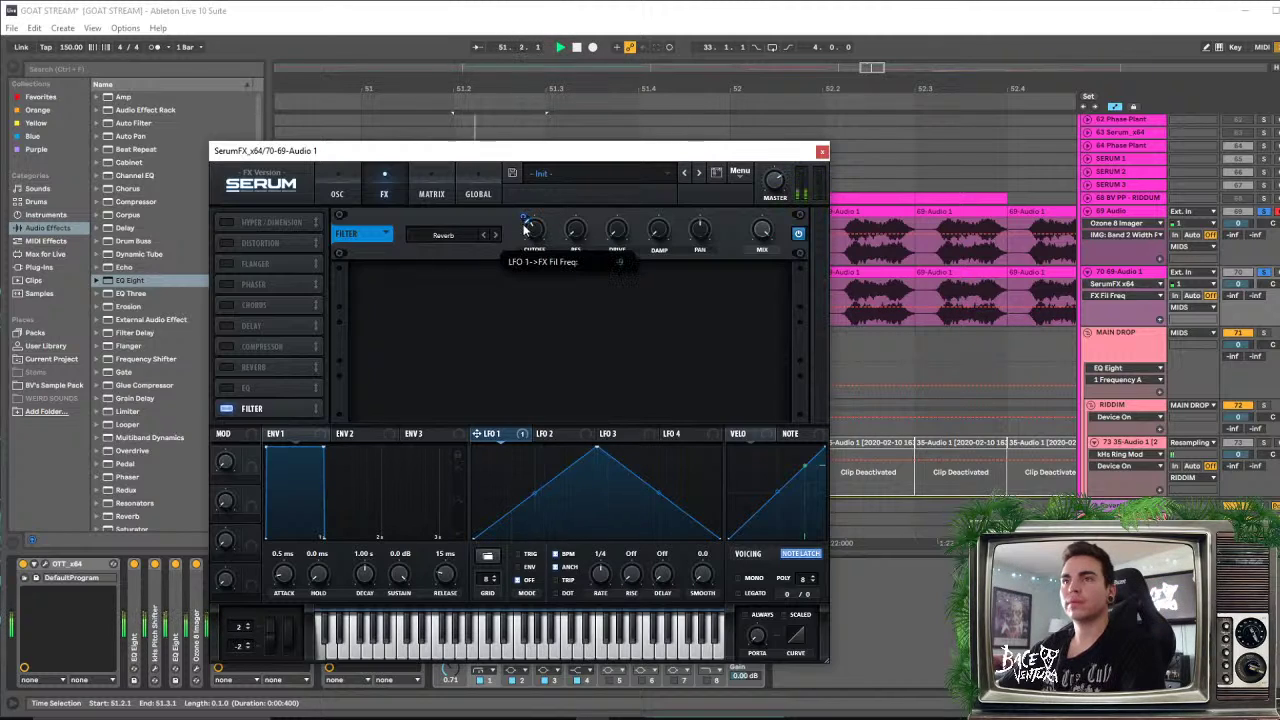
left_click_drag(523, 217, 528, 222)
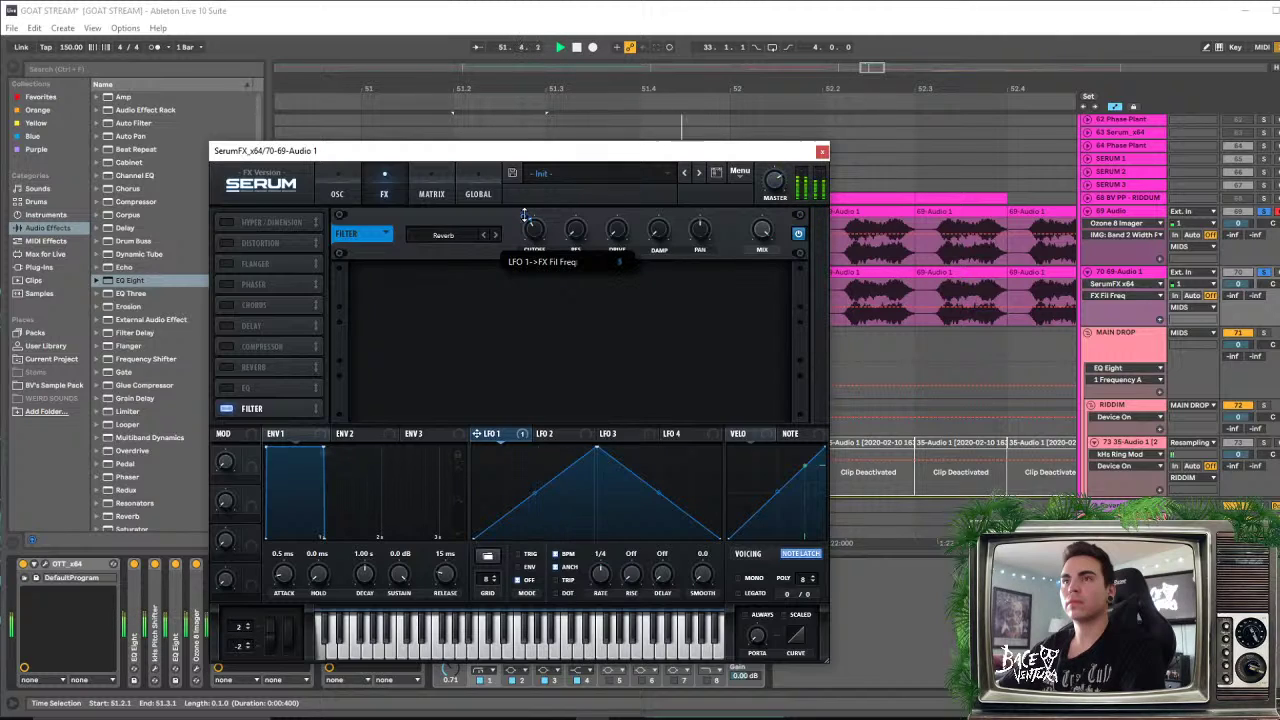
key("space")
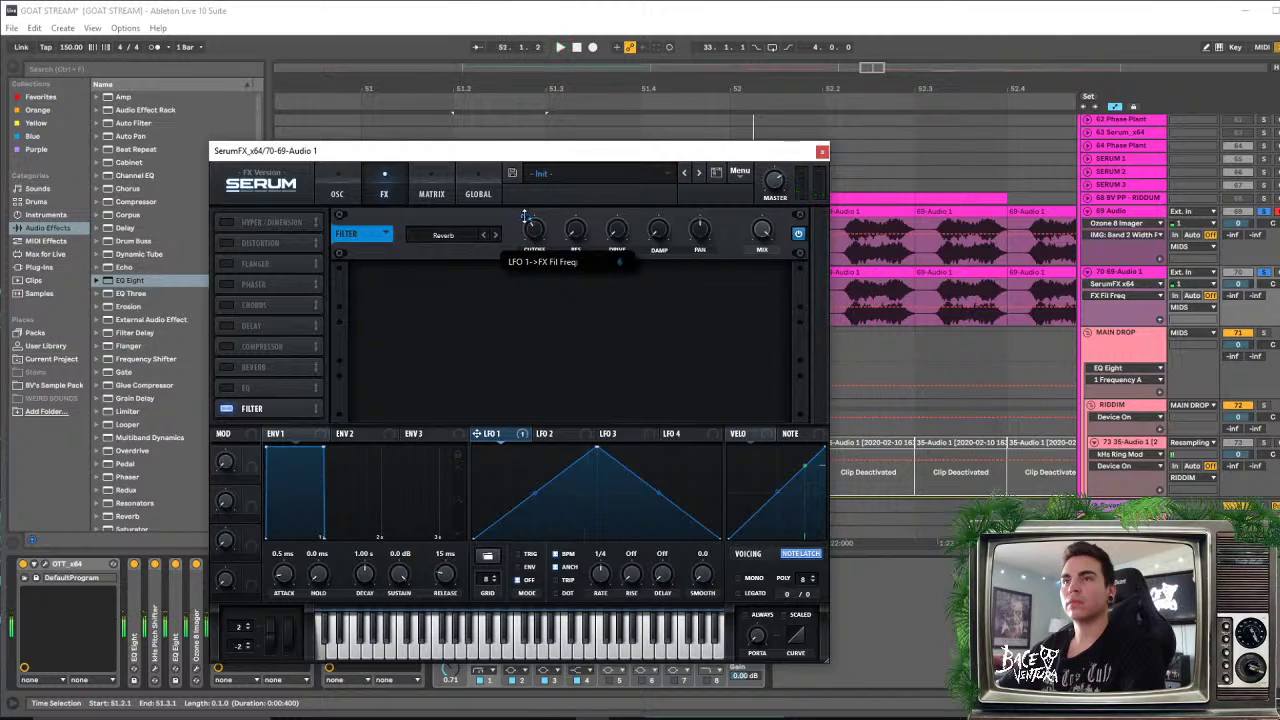
key("space")
key("space")
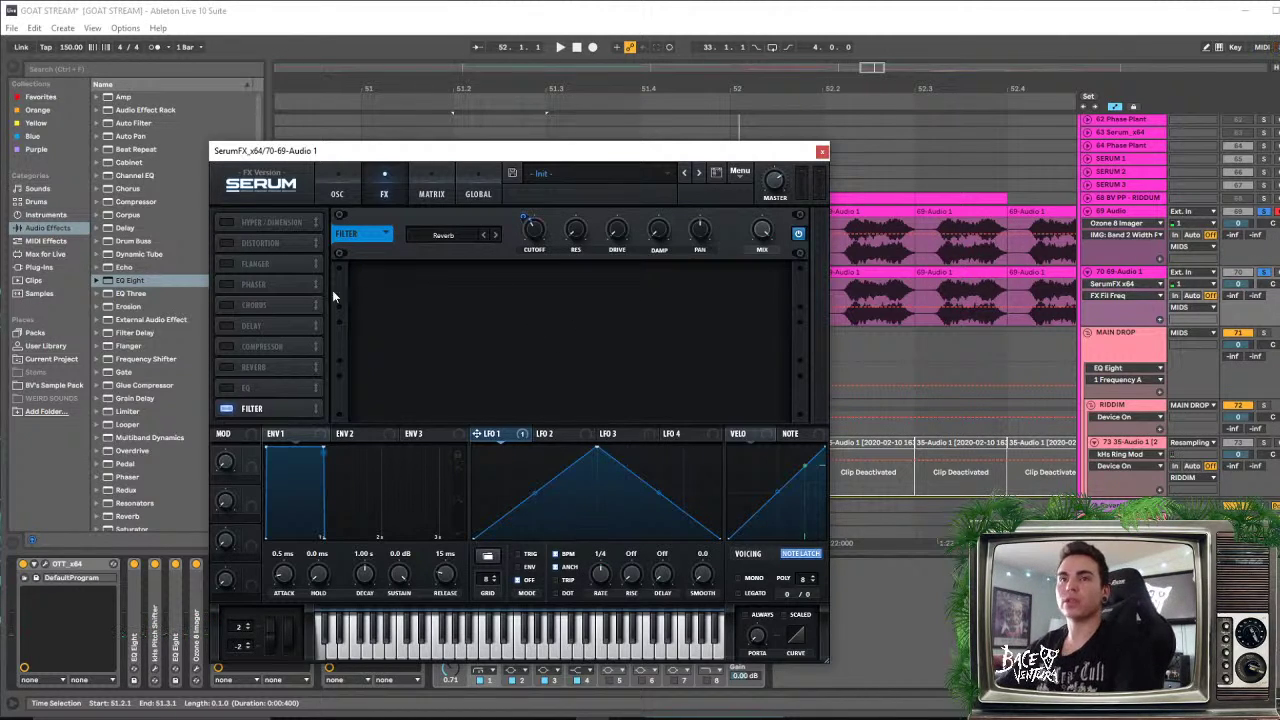
Move Filter to the start of the SerumFX effects chain, then enable EQ and place it directly after Filter
left_click_drag(254, 410, 278, 208)
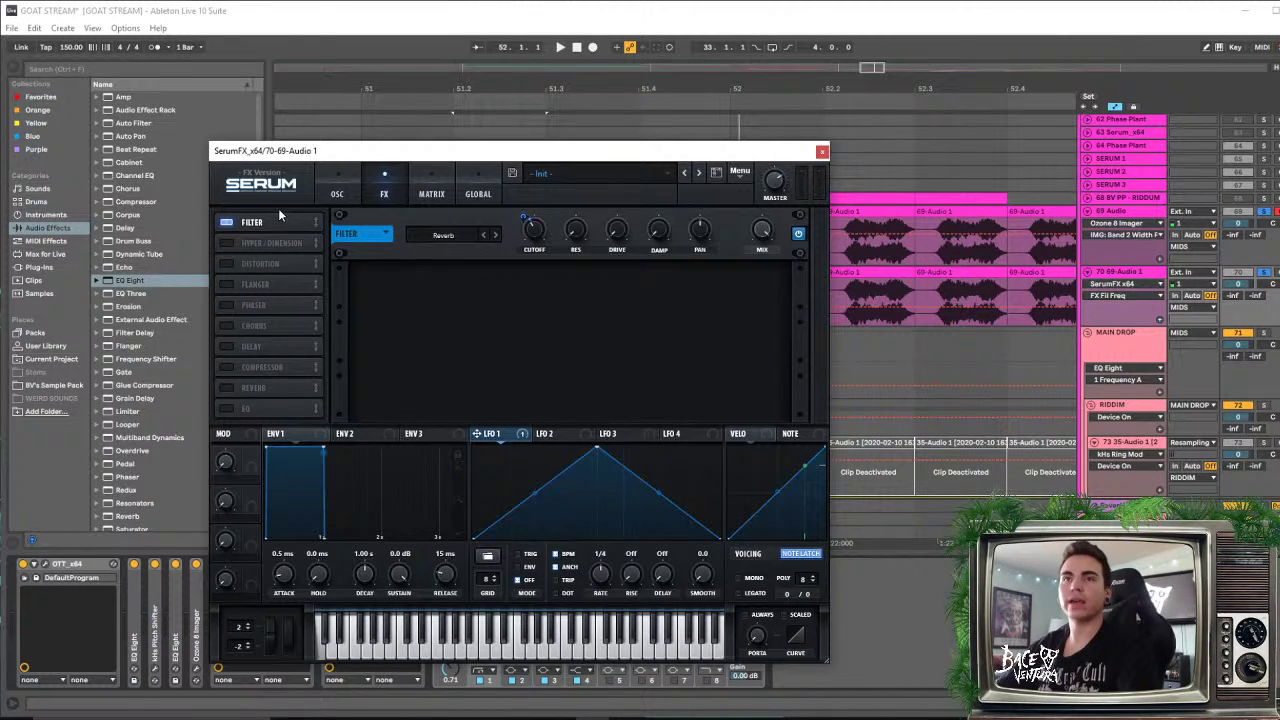
left_click(240, 411)
left_click_drag(240, 411, 274, 239)
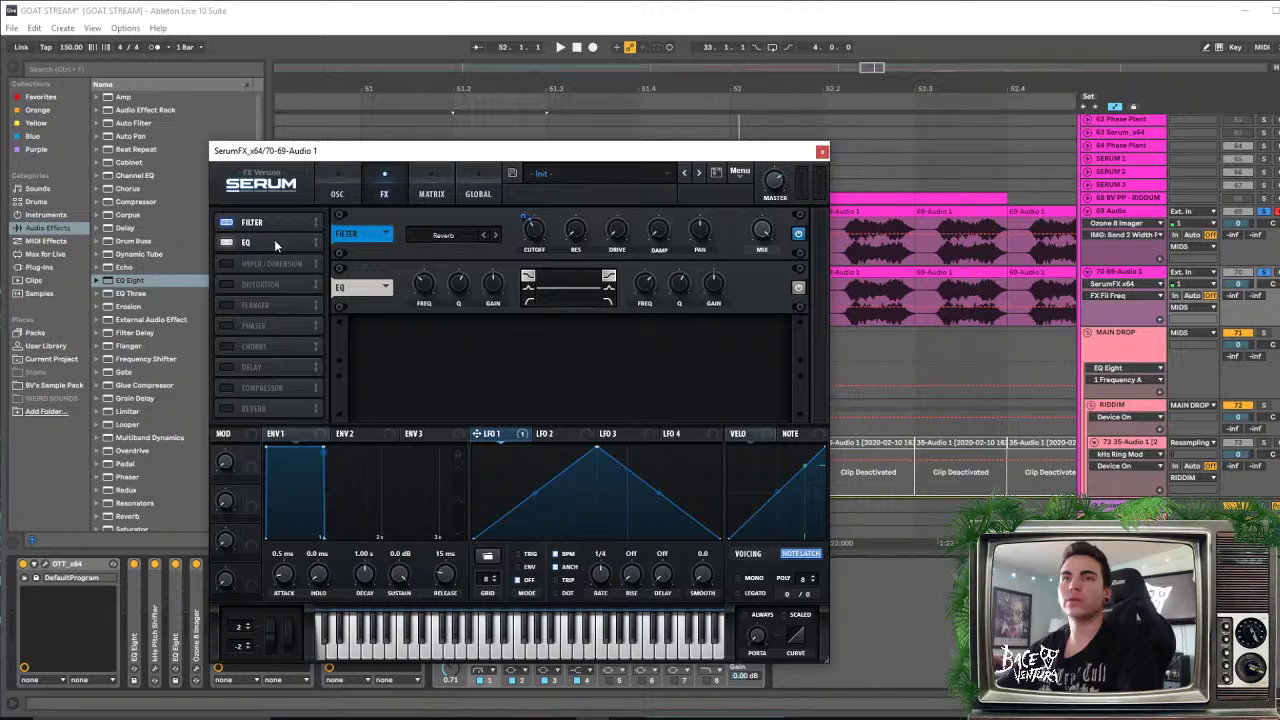
Set the SerumFX EQ's low band to a low cut and modulate its frequency with LFO 1, auditioning the sweep
left_click(530, 302)
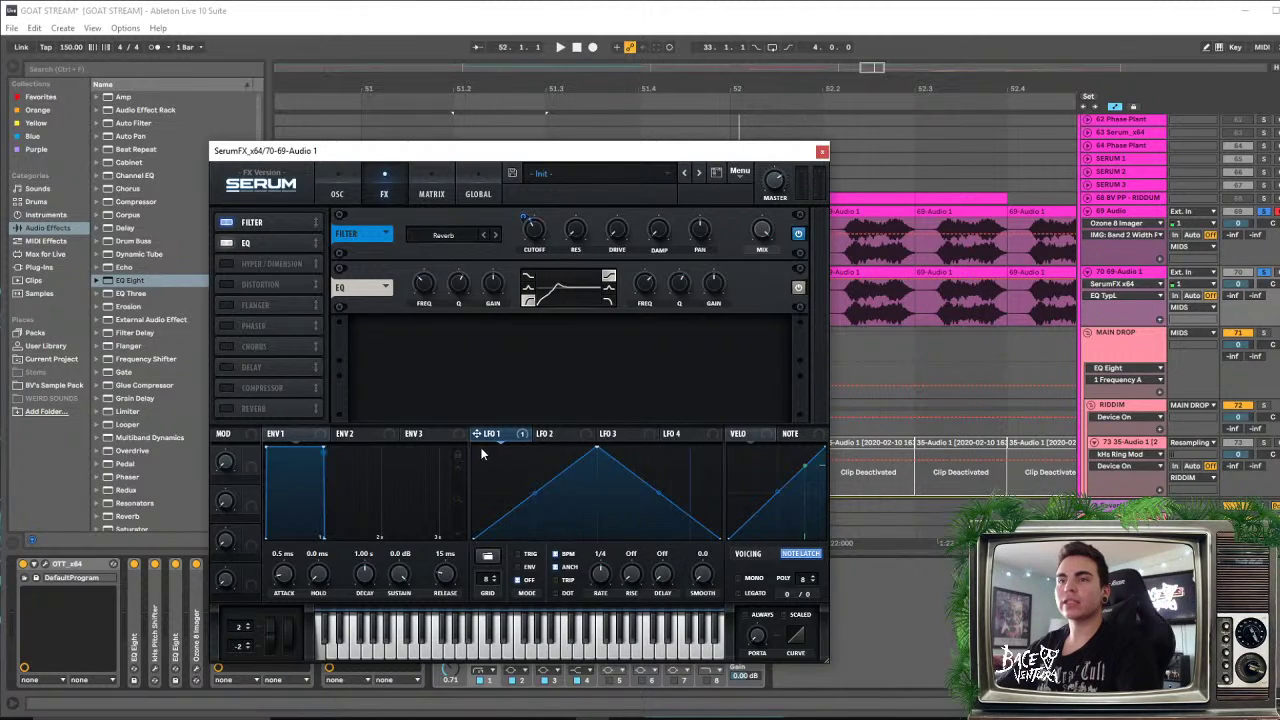
left_click_drag(424, 284, 426, 327)
key("space")
key("space")
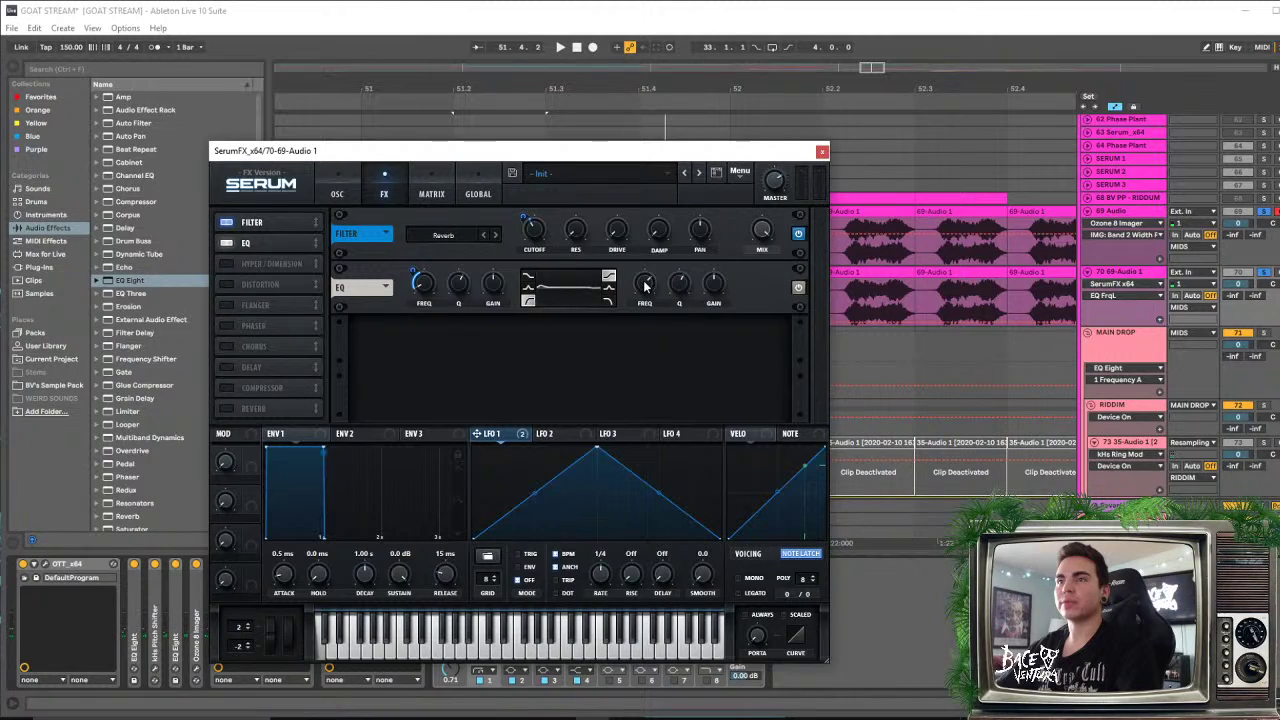
Switch the SerumFX EQ's high band to a peak shape and modulate its frequency with LFO 1
left_click_drag(645, 284, 647, 277)
left_click(608, 288)
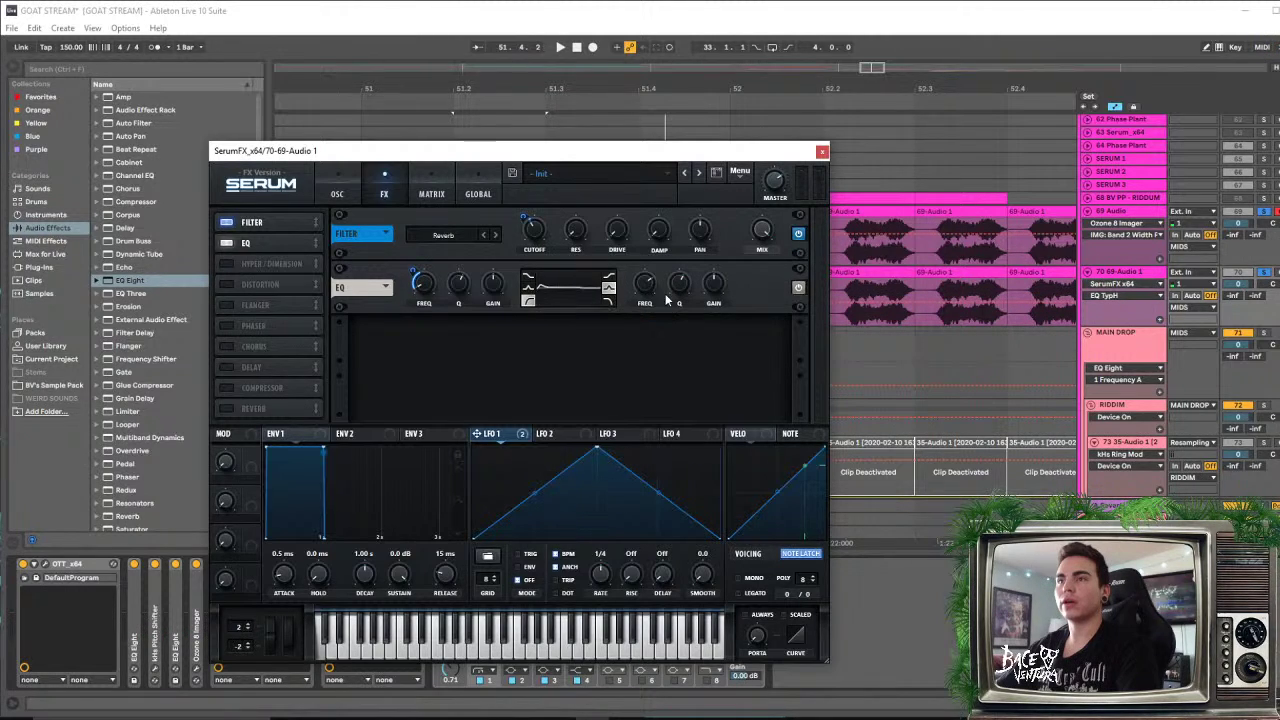
left_click_drag(674, 350, 729, 266)
key("space")
mouse_move(646, 289)
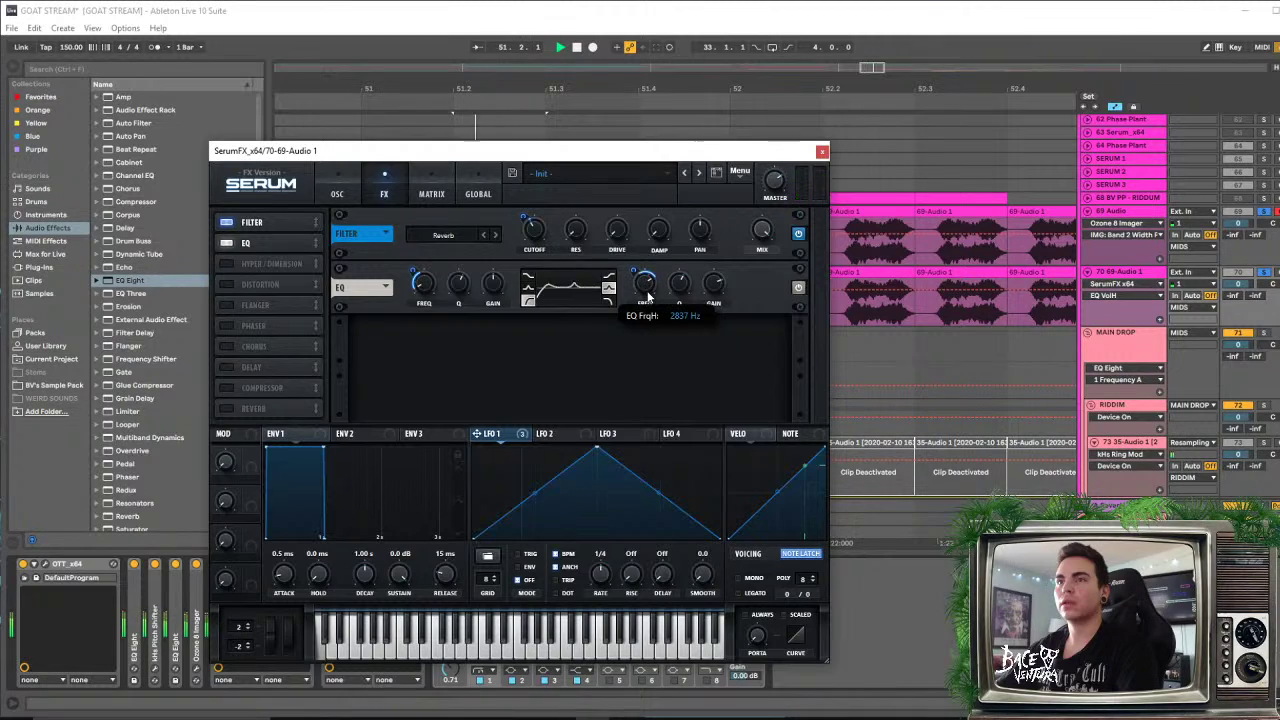
Adjust the gain of the EQ's high peak band while auditioning the moving sweep
mouse_move(713, 290)
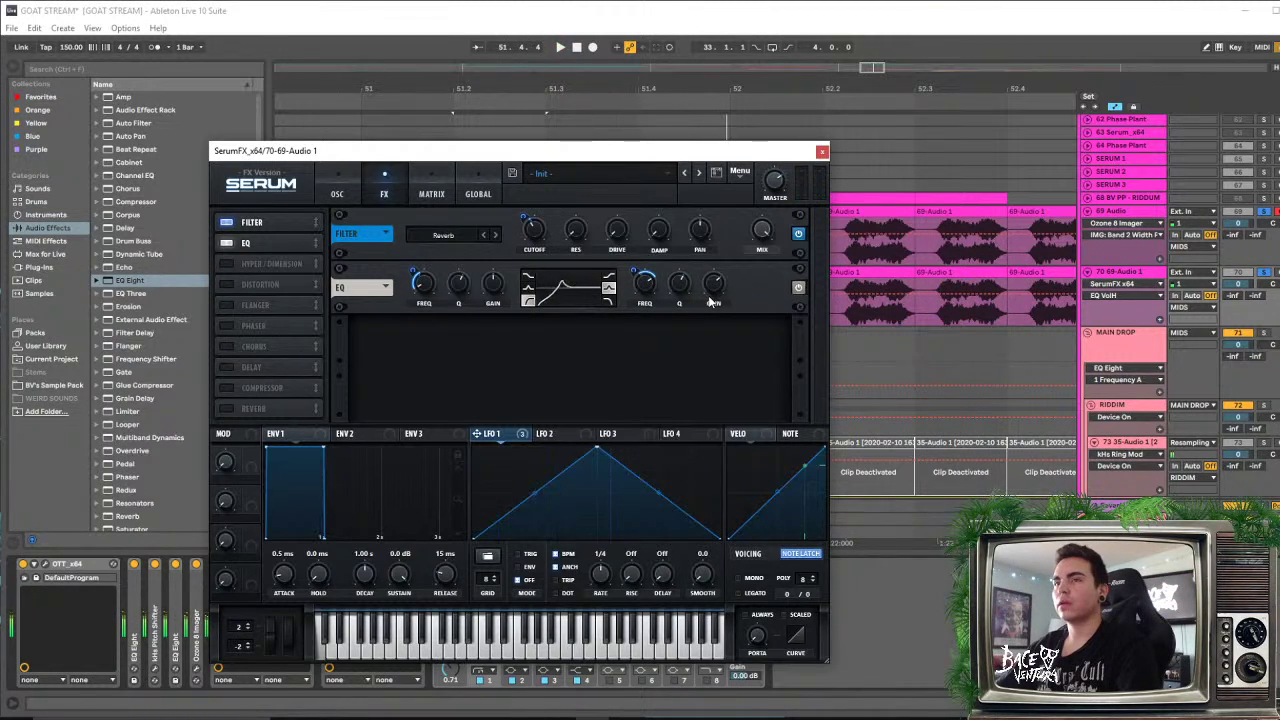
left_click_drag(713, 287, 647, 307)
key("space")
key("space")
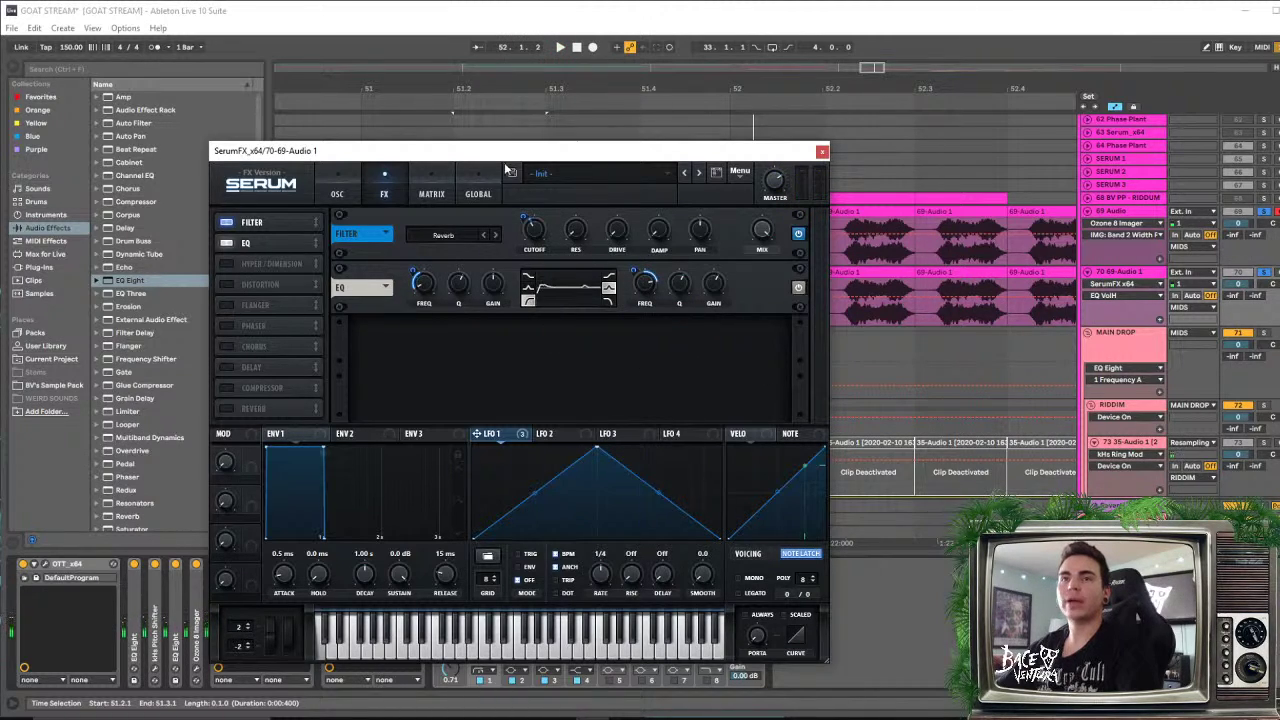
Enable SerumFX's main filter and noise oscillator, and set the noise source to Audio In
left_click(340, 194)
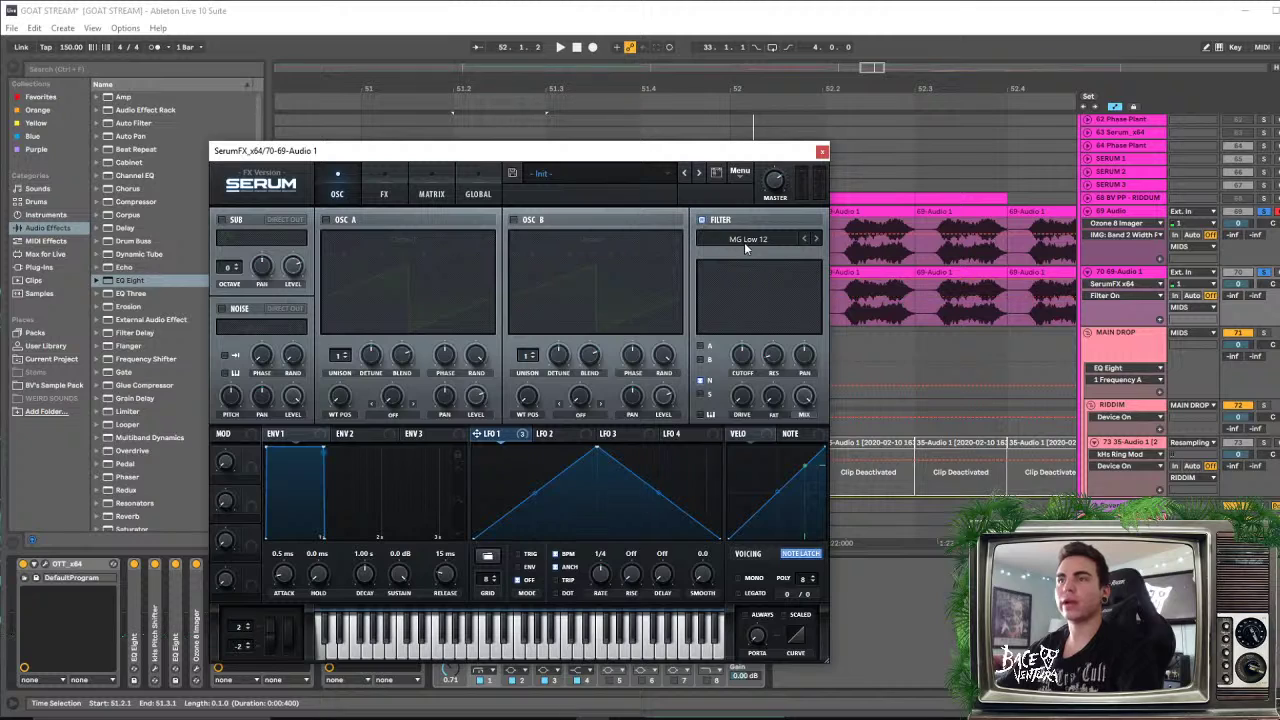
left_click(222, 309)
left_click(292, 328)
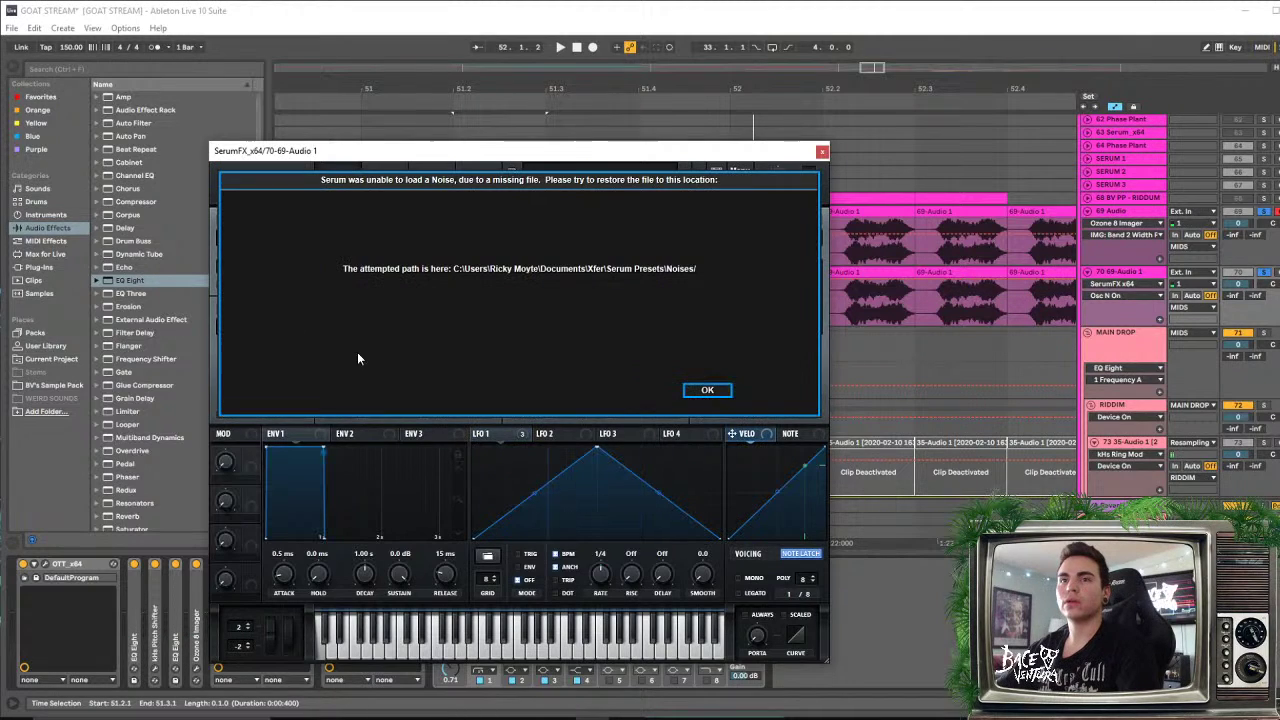
left_click(708, 390)
left_click(263, 336)
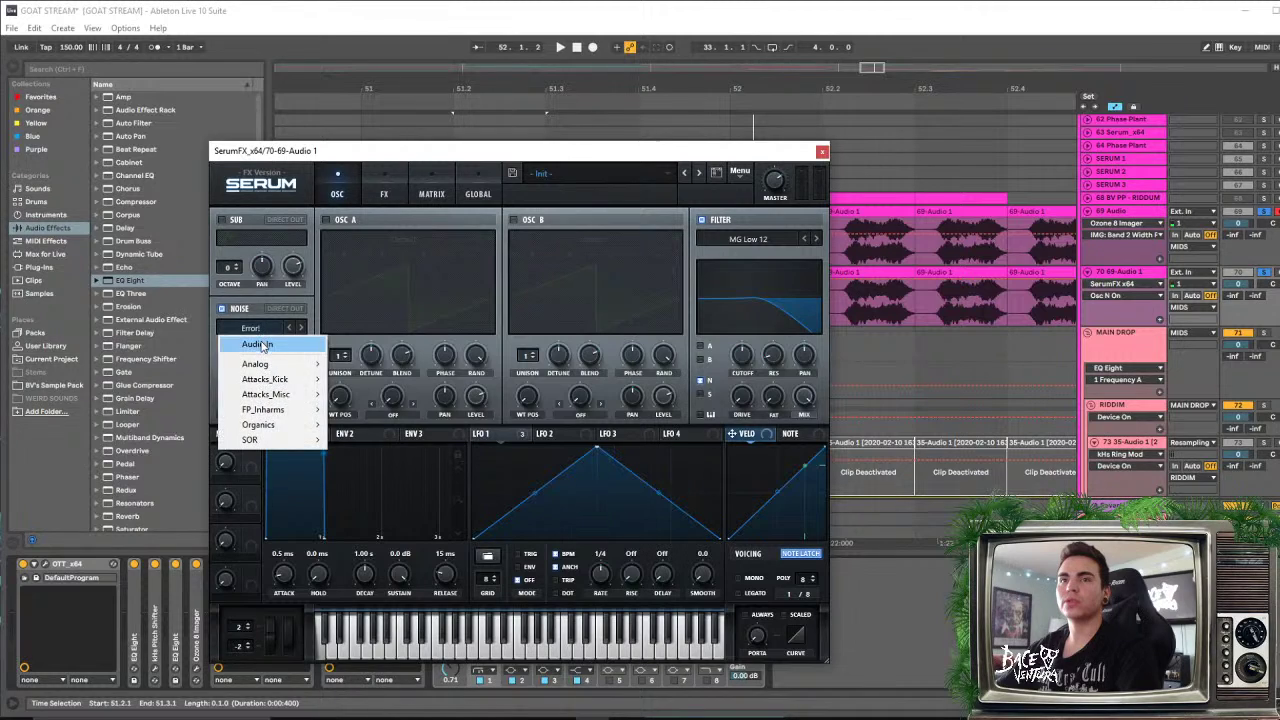
left_click(268, 341)
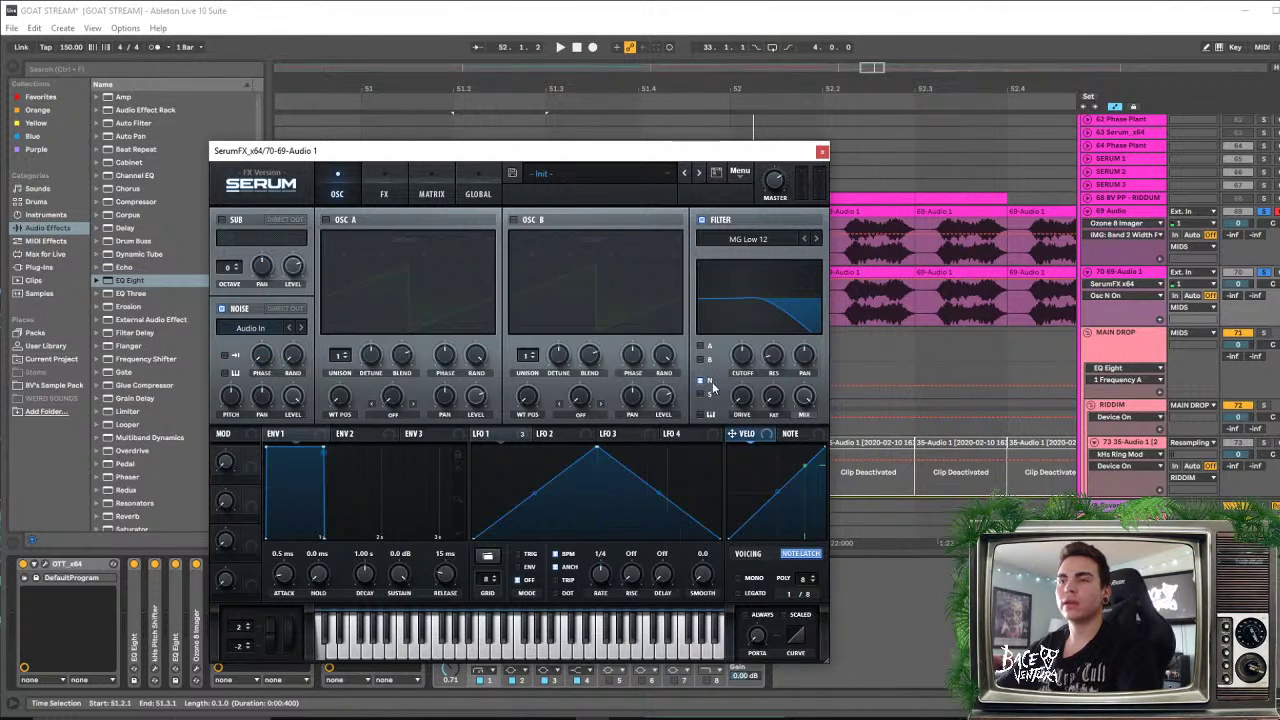
Set the main filter's type to the Flg - flanger and adjust its cutoff during playback
left_click(745, 239)
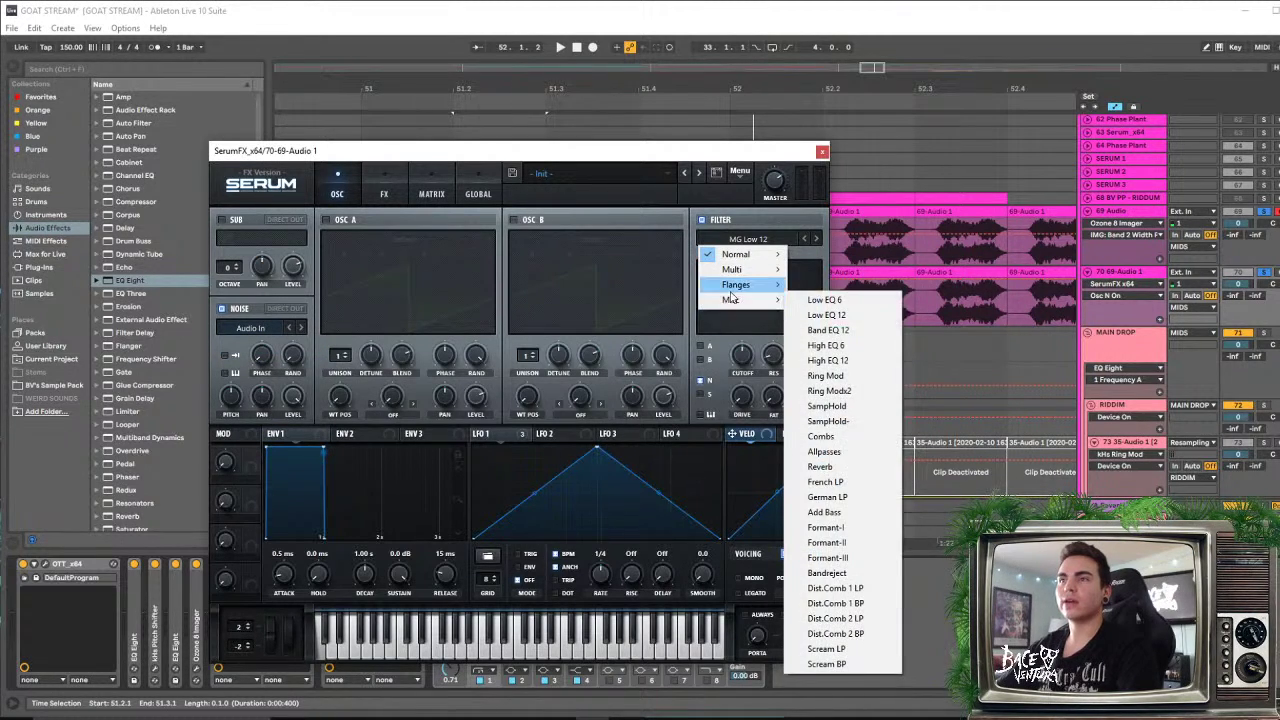
mouse_move(733, 288)
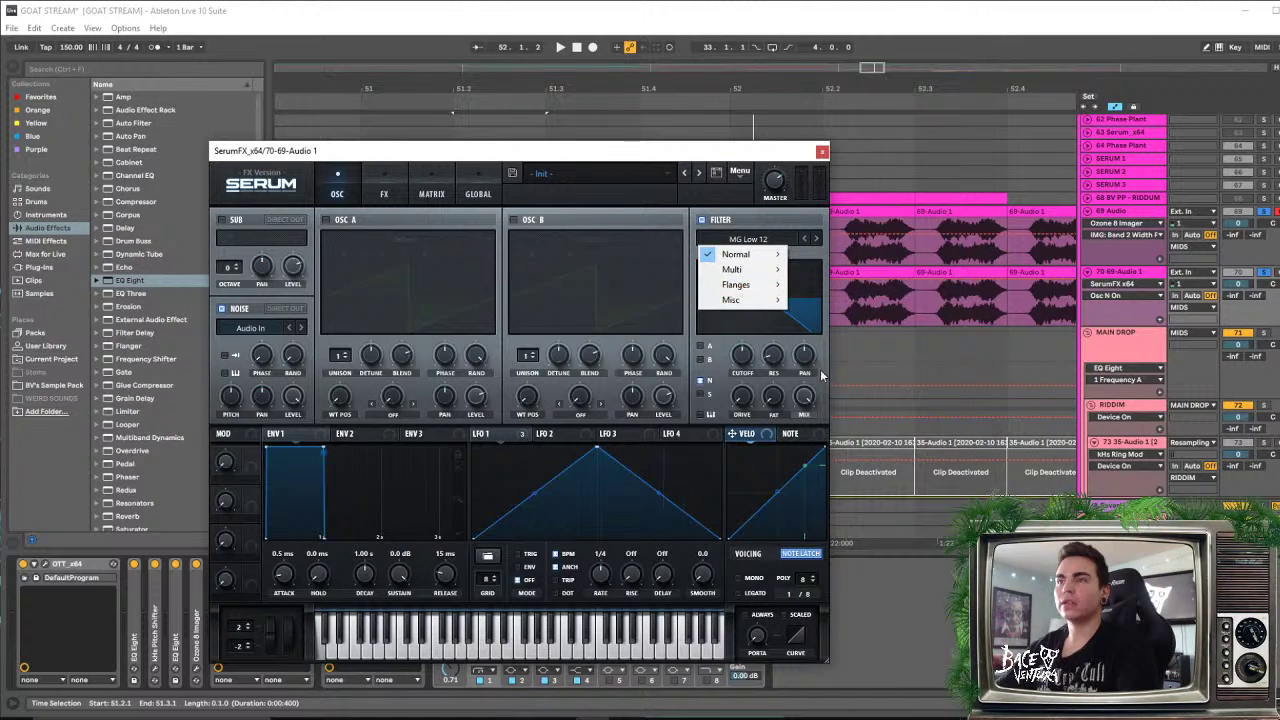
left_click(821, 403)
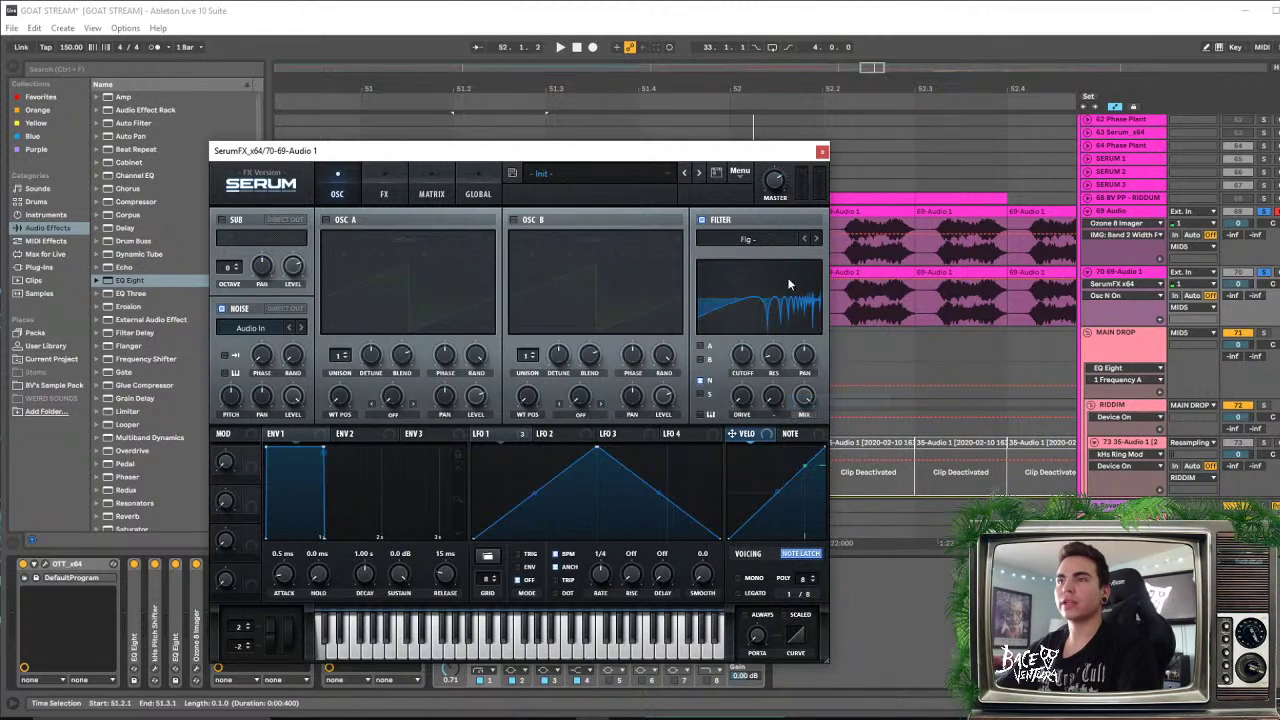
left_click_drag(763, 313, 757, 407)
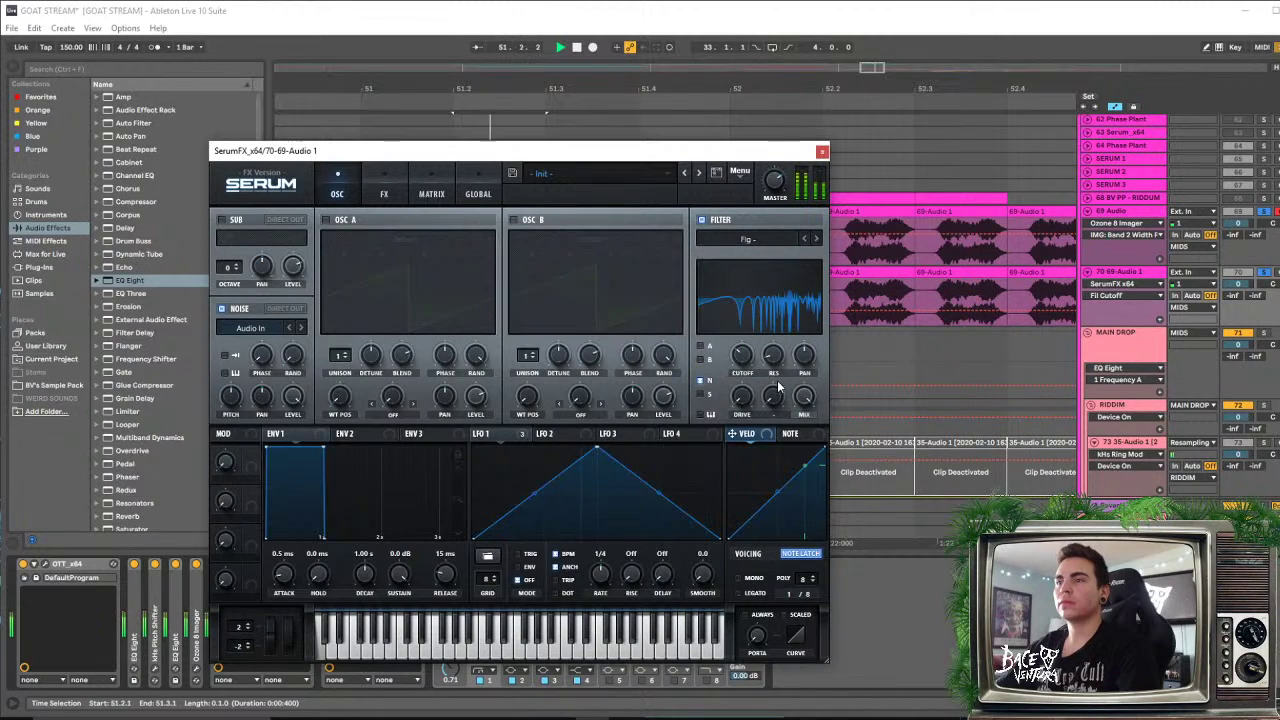
left_click_drag(744, 356, 714, 434)
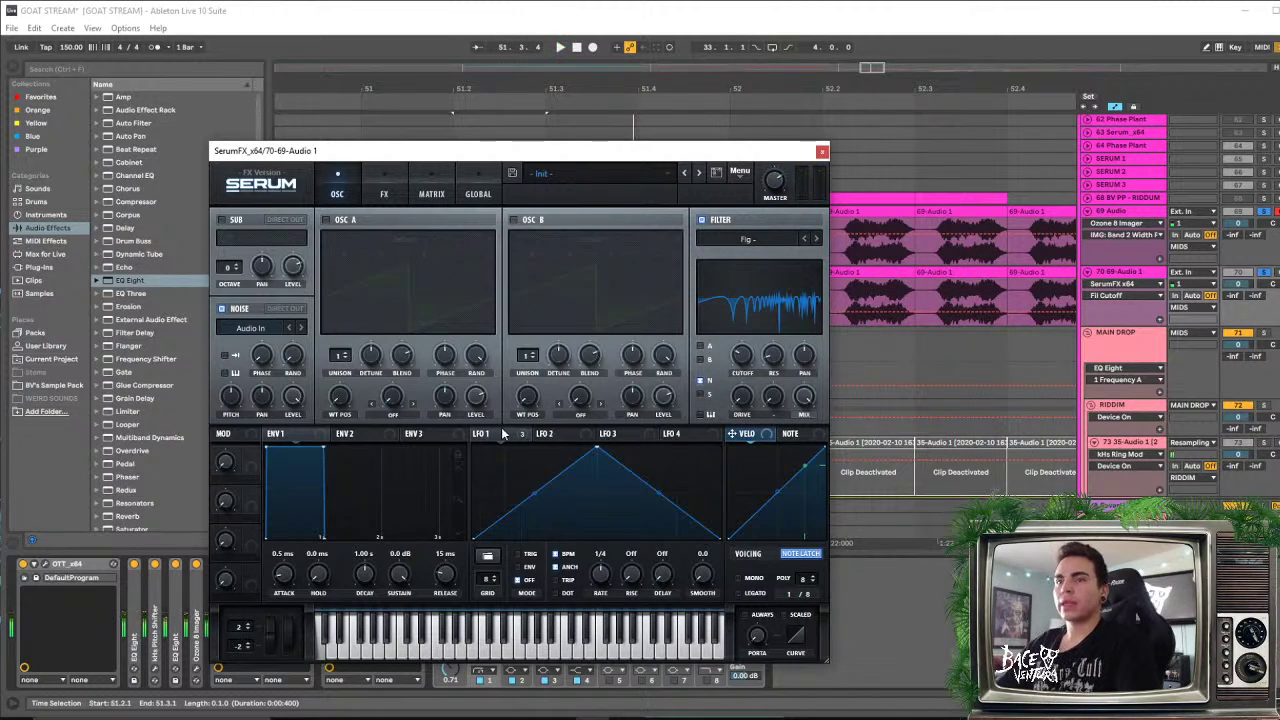
Modulate the flanger filter's cutoff with LFO 1 and compare the sound with the filter off and on
left_click_drag(477, 433, 738, 370)
mouse_move(726, 355)
key("space")
key("space")
key("space")
key("space")
key("space")
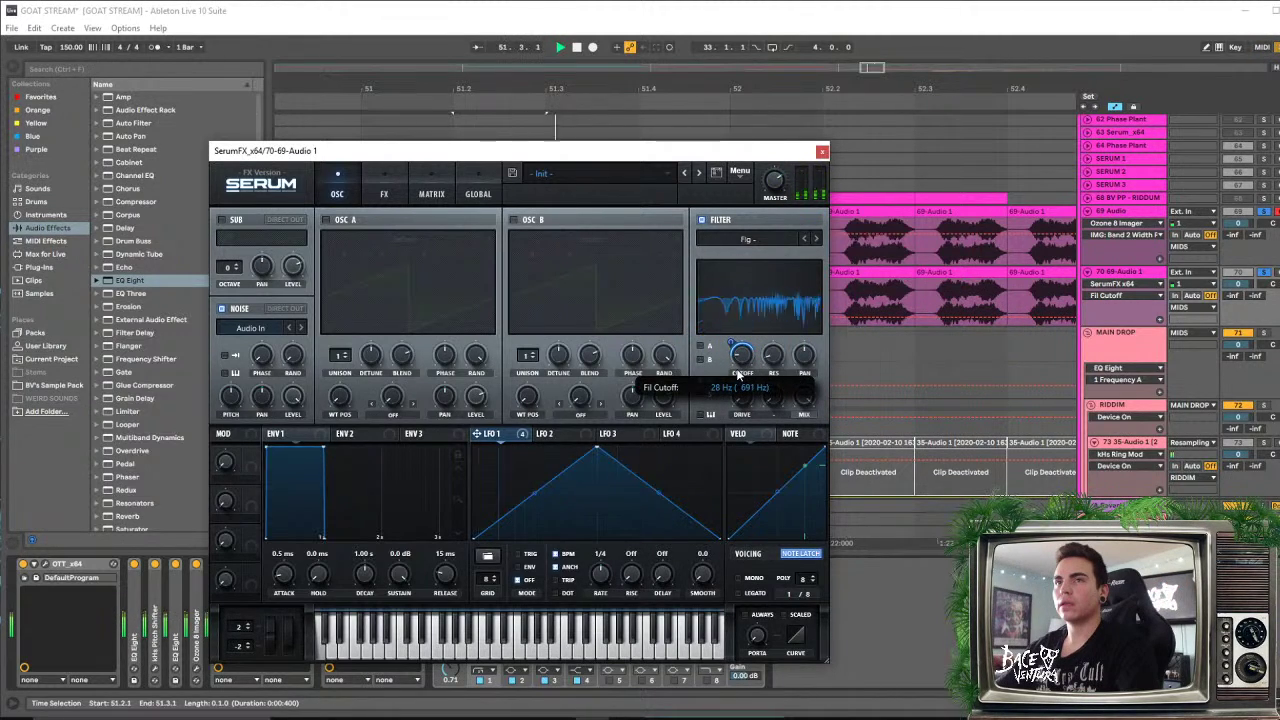
left_click(703, 221)
left_click(703, 221)
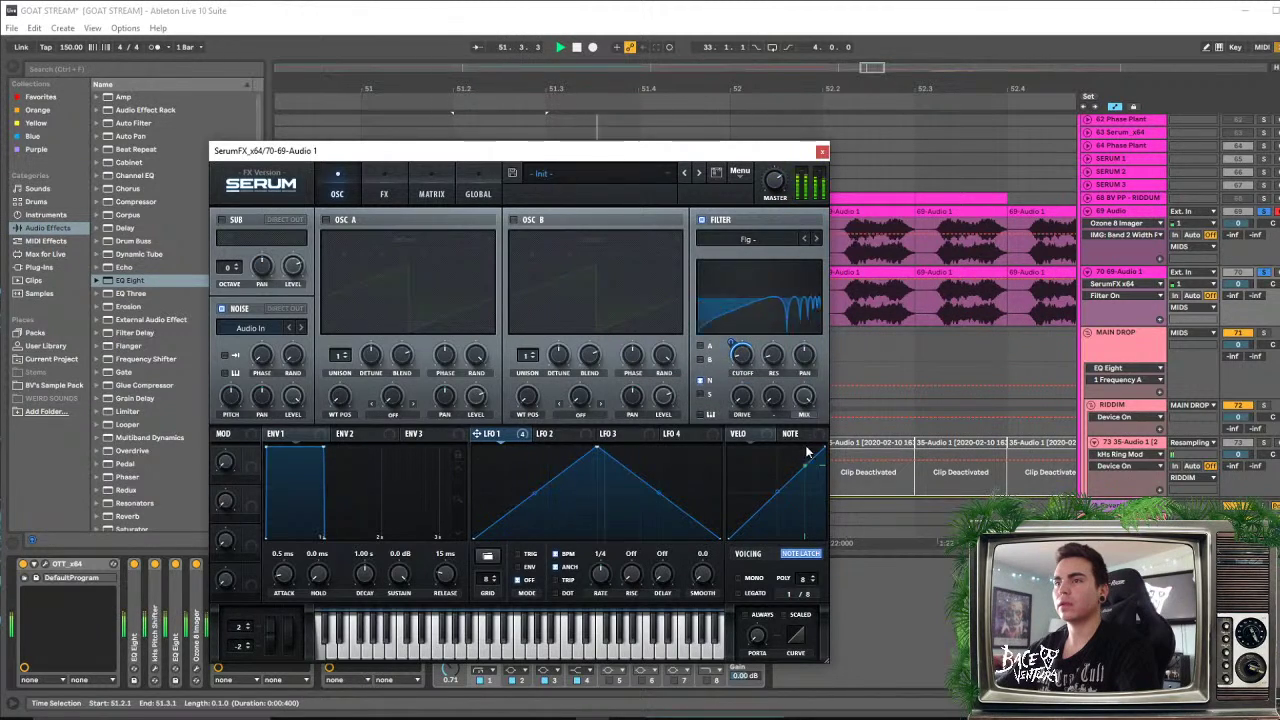
Modulate the flanger filter's resonance with LFO 1 at a depth of about 29 and audition it
left_click(776, 359)
key("space")
key("space")
left_click_drag(490, 440, 755, 366)
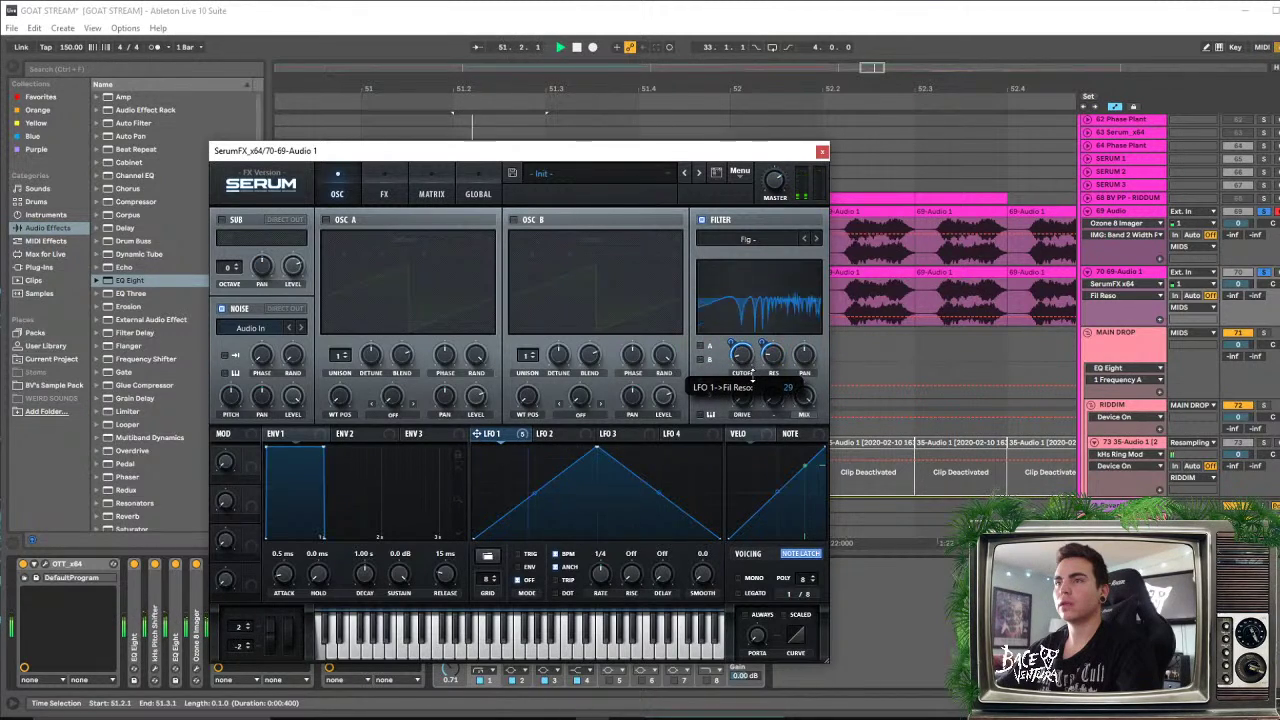
key("space")
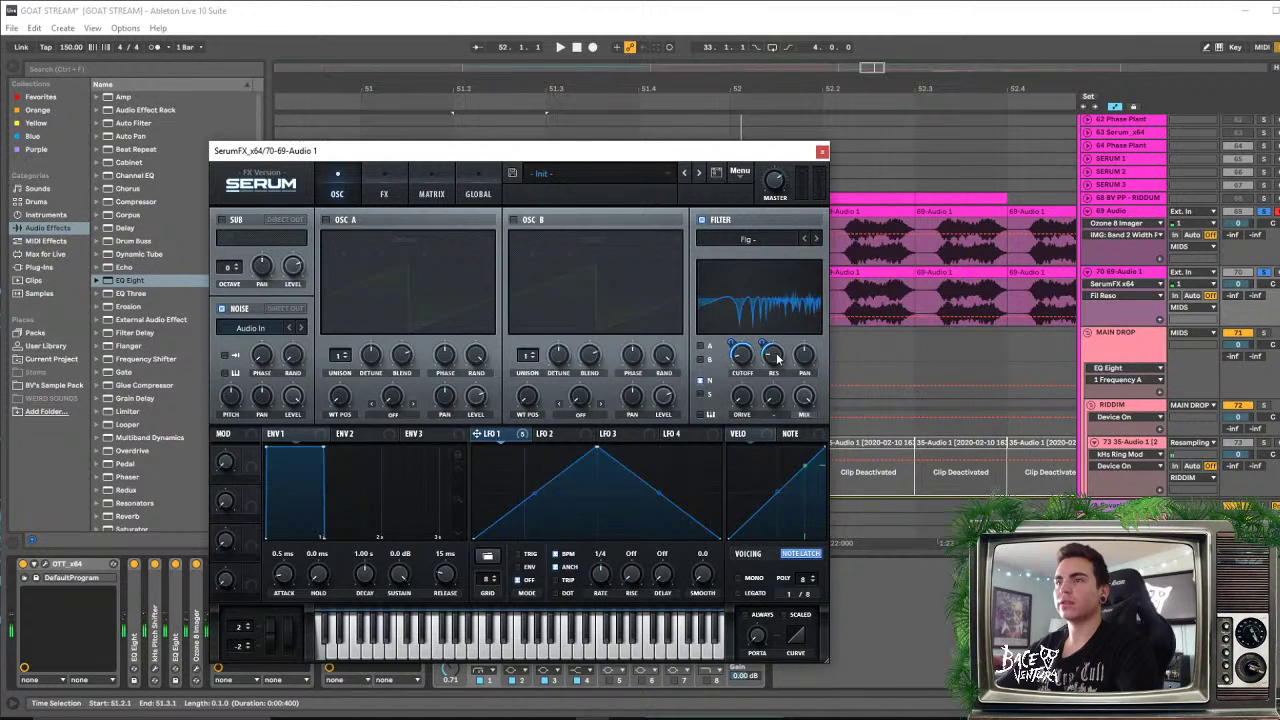
Remove the LFO 1 modulation from the flanger filter's resonance and try adjusting the filter's drive during playback
right_click(777, 358)
left_click(822, 396)
key("space")
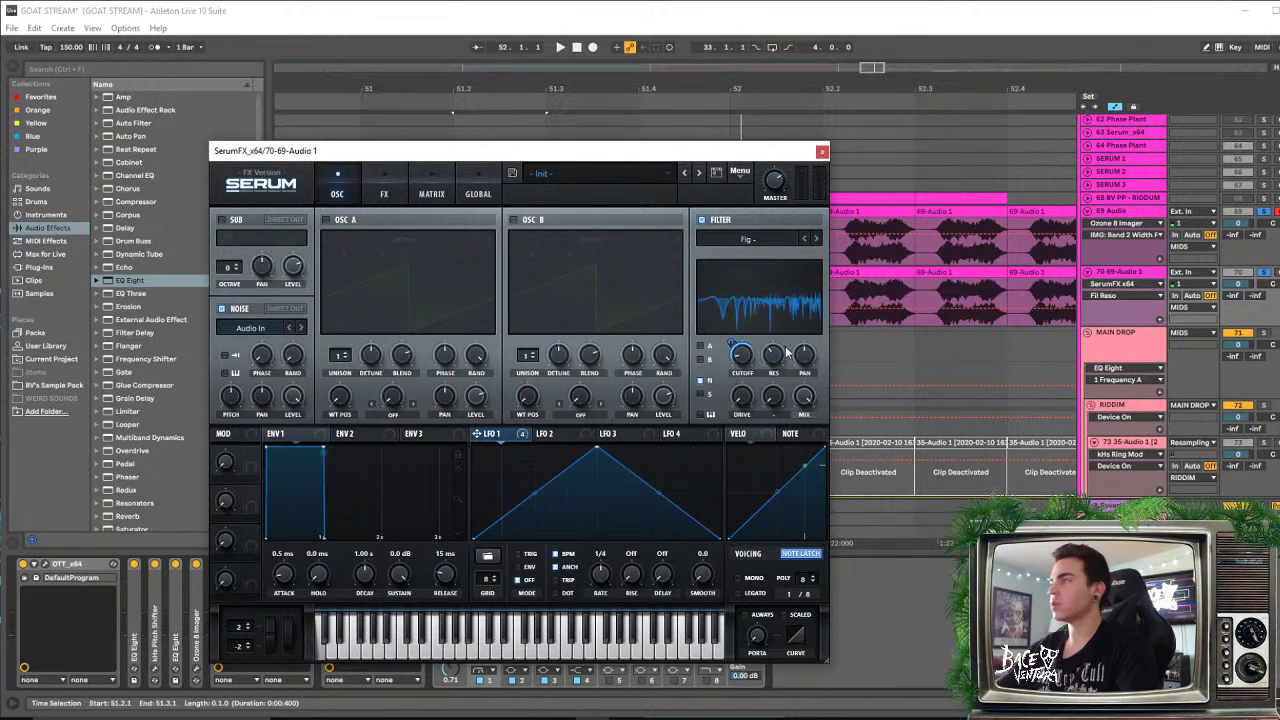
key("space")
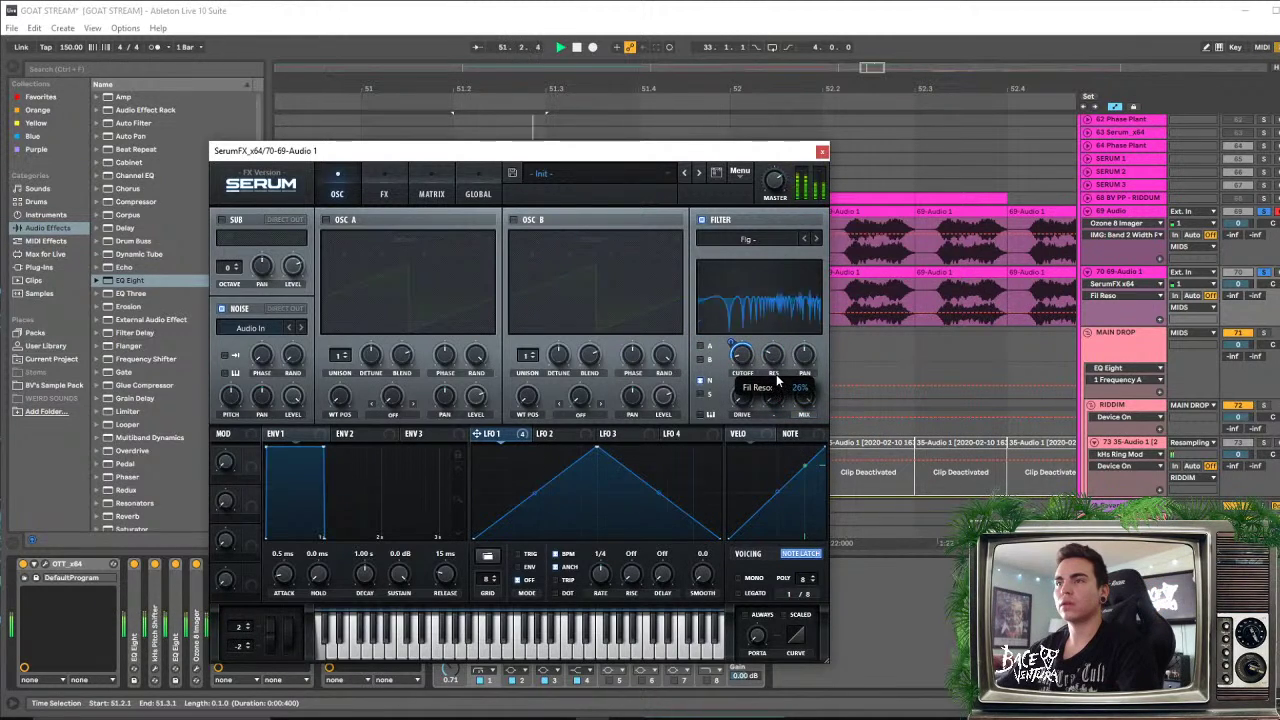
left_click_drag(750, 364, 766, 395)
key("space")
key("space")
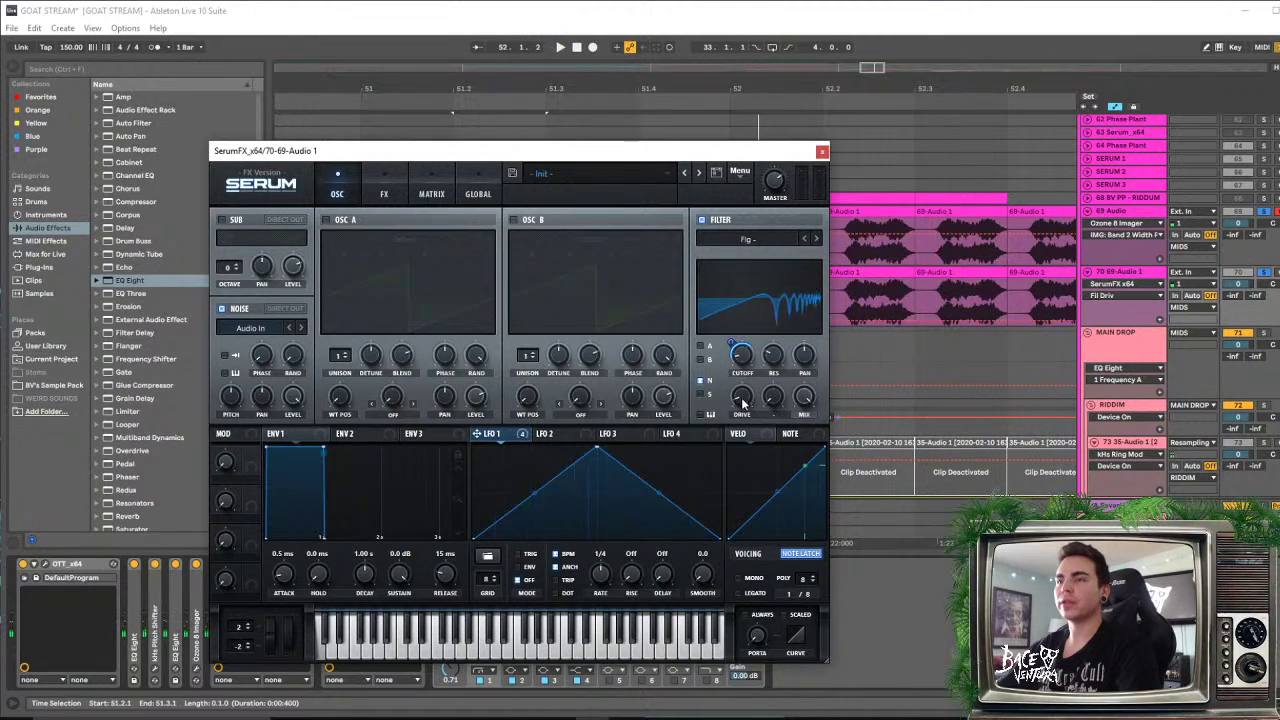
Modulate the flanger filter's drive with LFO 1 and audition it
left_click_drag(478, 434, 708, 422)
key("space")
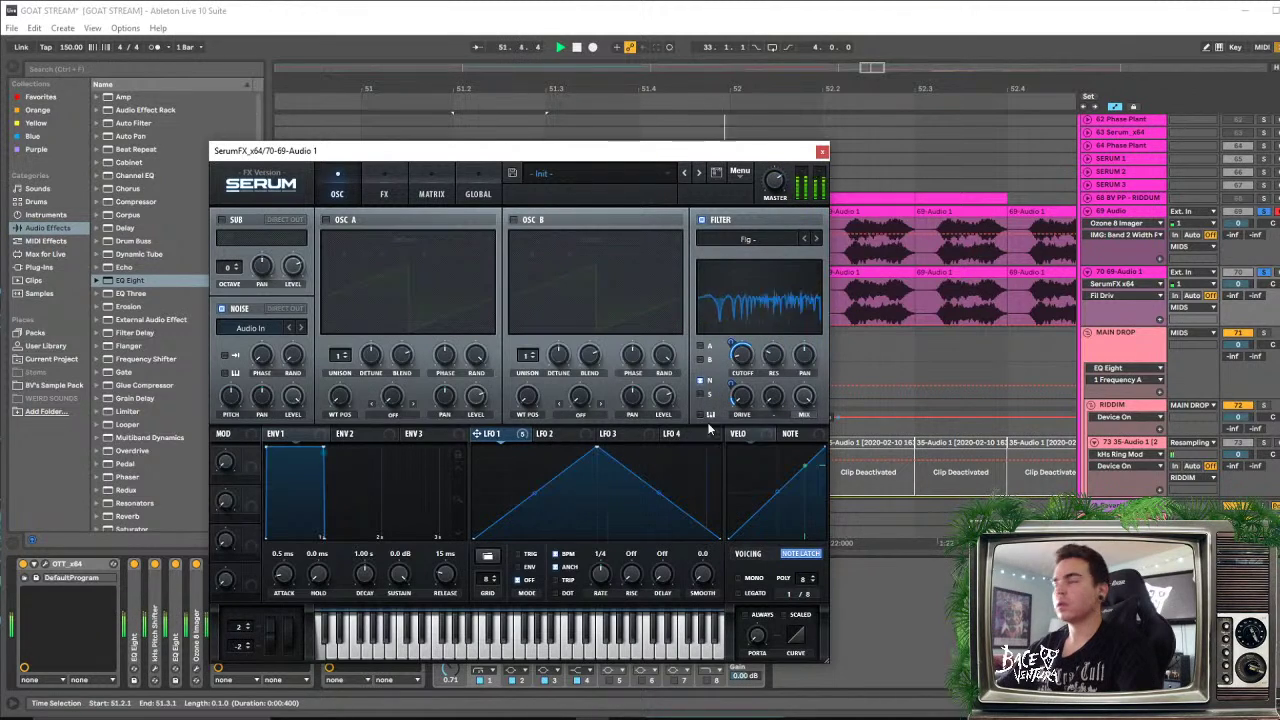
key("space")
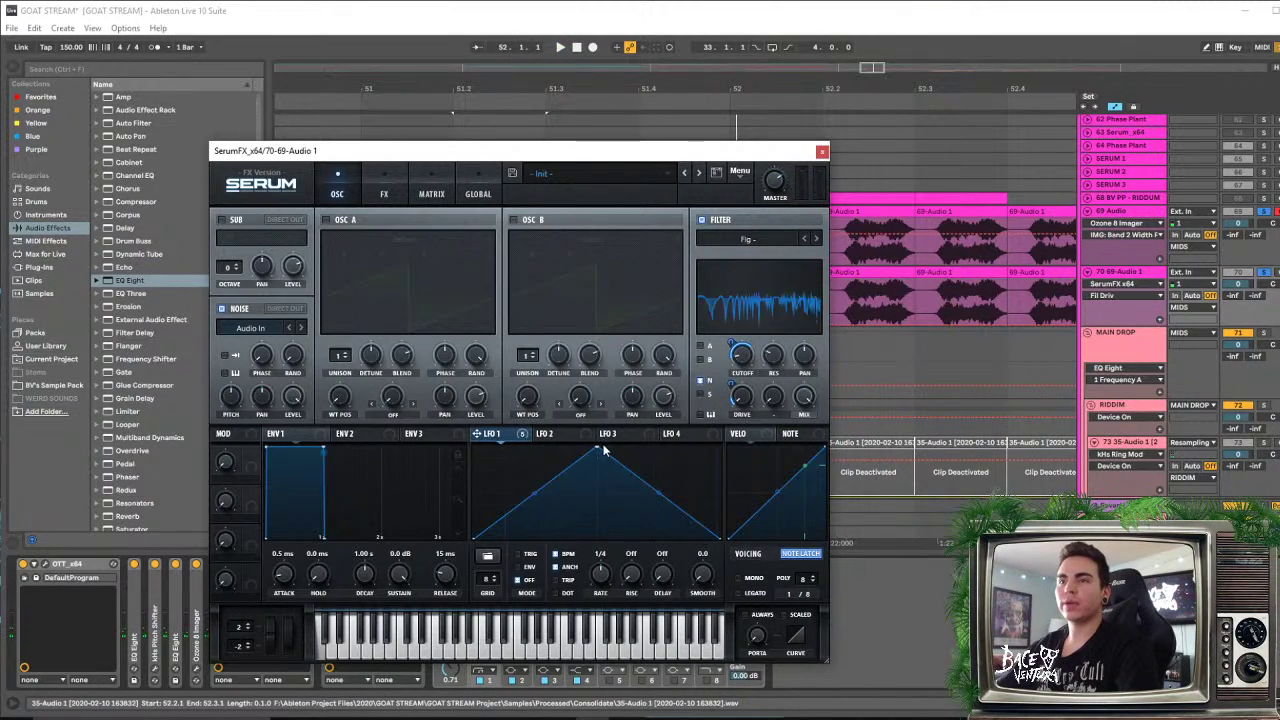
Reshape LFO 1 with an earlier peak, a slow-starting curved rise and a bulging, rounded fall
left_click_drag(548, 492, 490, 449)
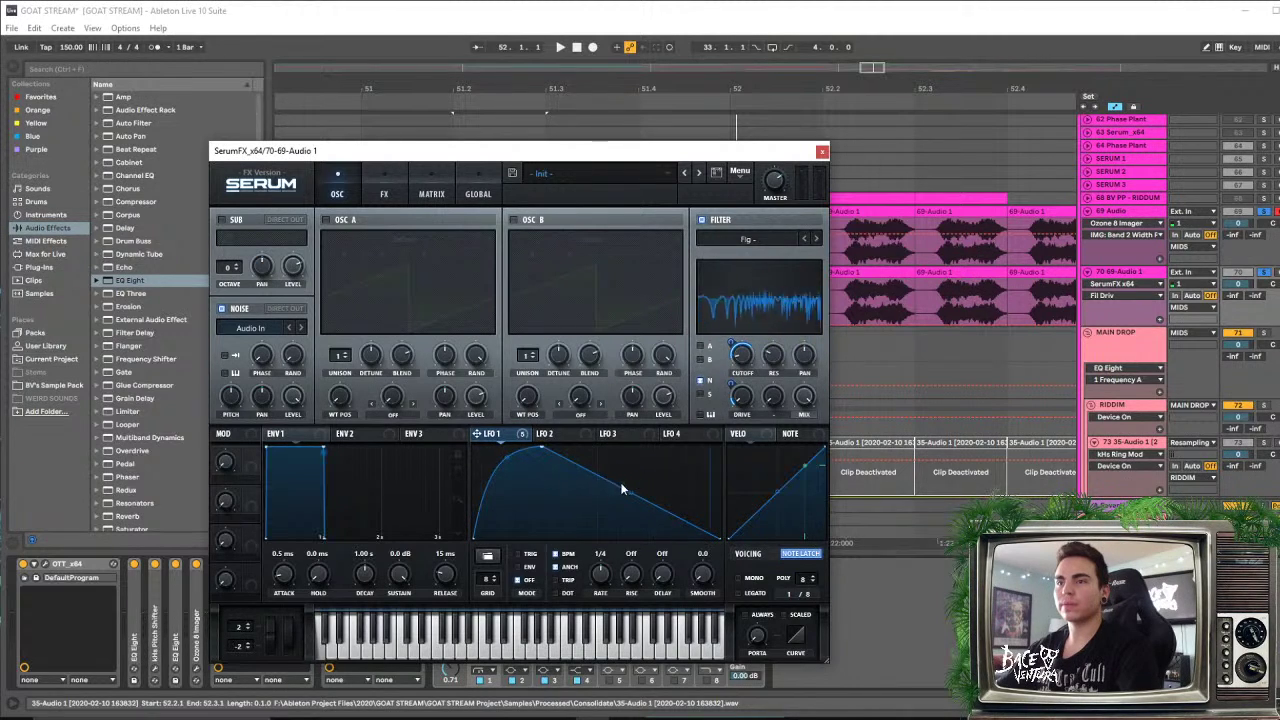
left_click_drag(636, 510, 622, 452)
left_click_drag(502, 455, 512, 494)
key("space")
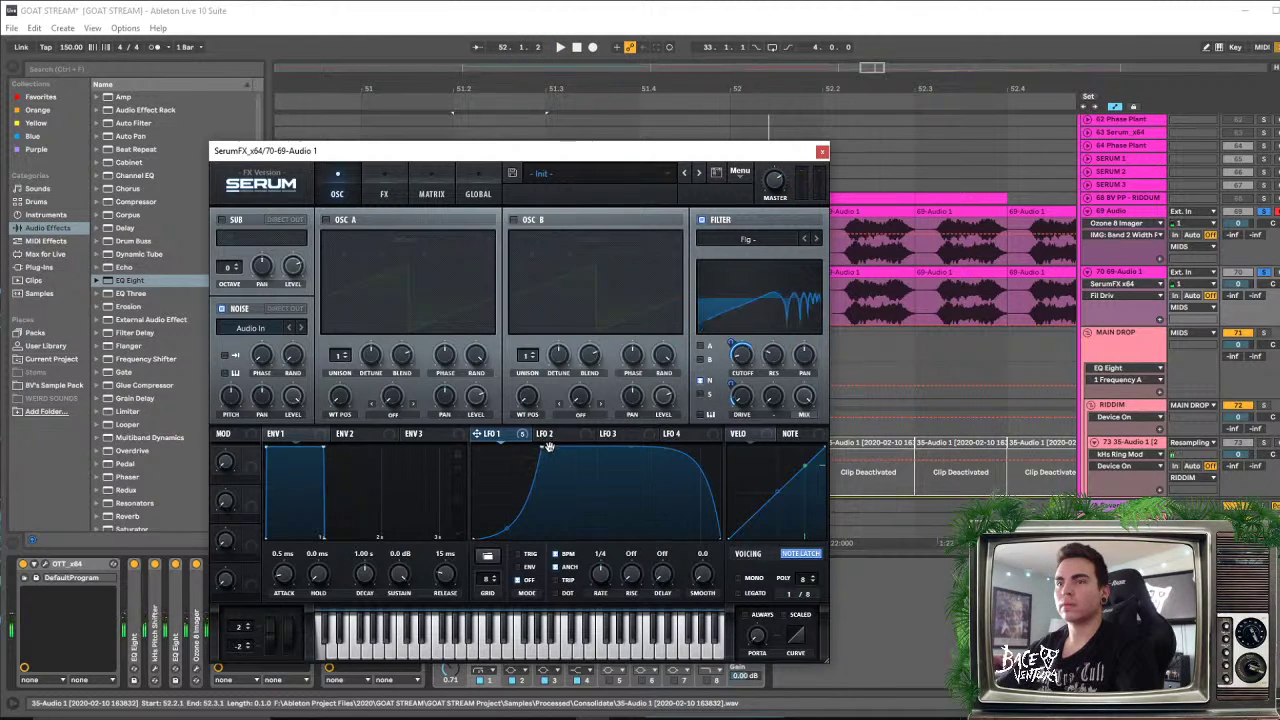
Try an even earlier LFO 1 peak with a steep decay during playback, then bend the fall back to a rounded shape
left_click_drag(543, 443, 512, 447)
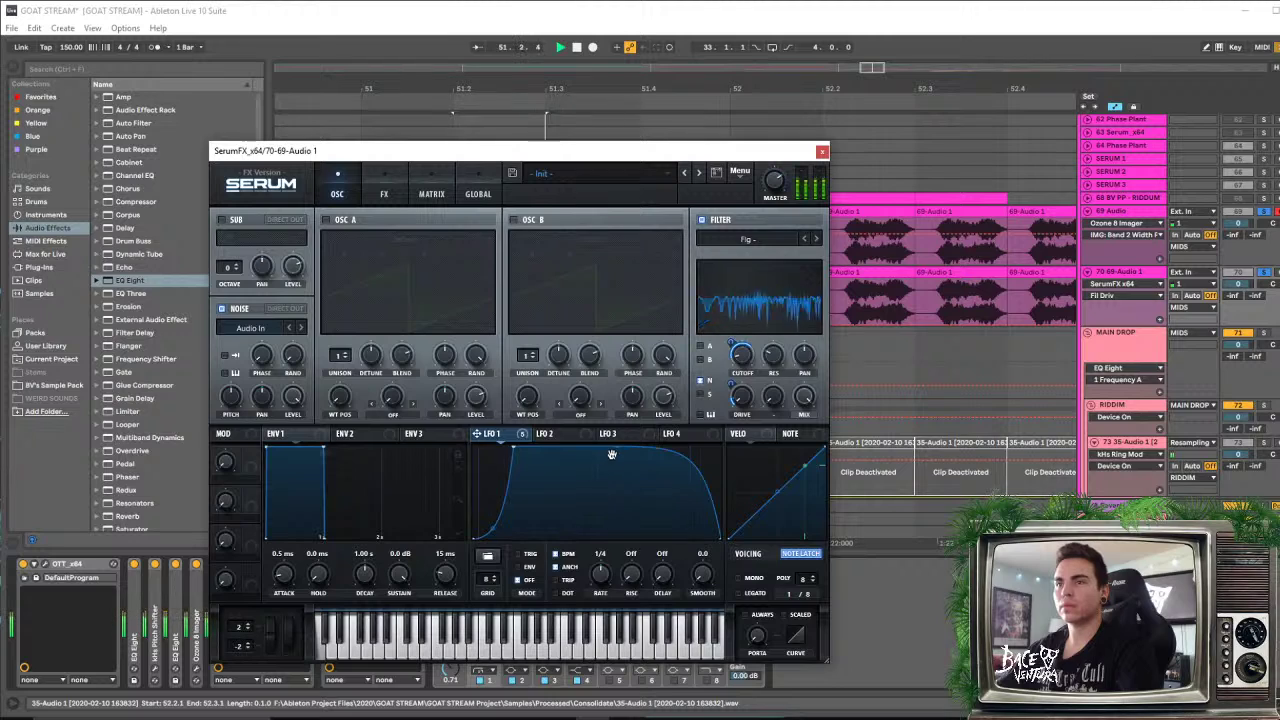
left_click_drag(615, 448, 617, 530)
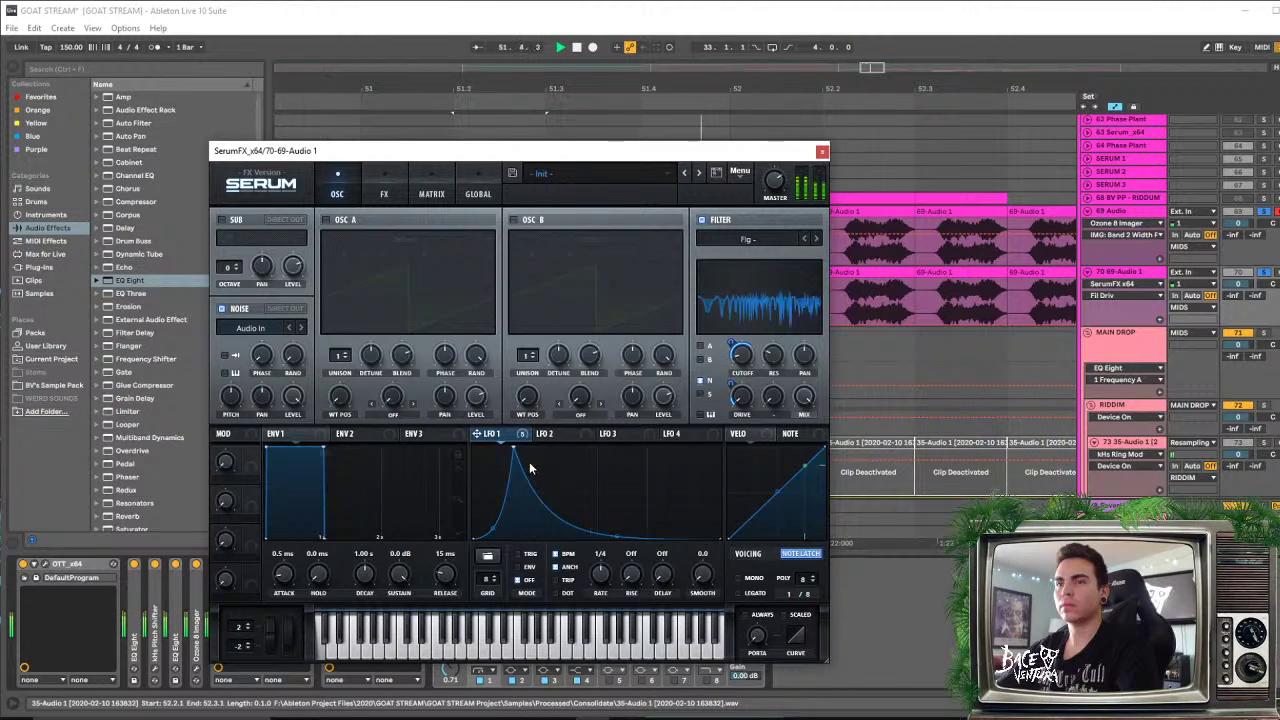
mouse_move(516, 450)
left_mouse_down()
mouse_move(554, 436)
mouse_move(598, 443)
mouse_move(506, 448)
left_mouse_up()
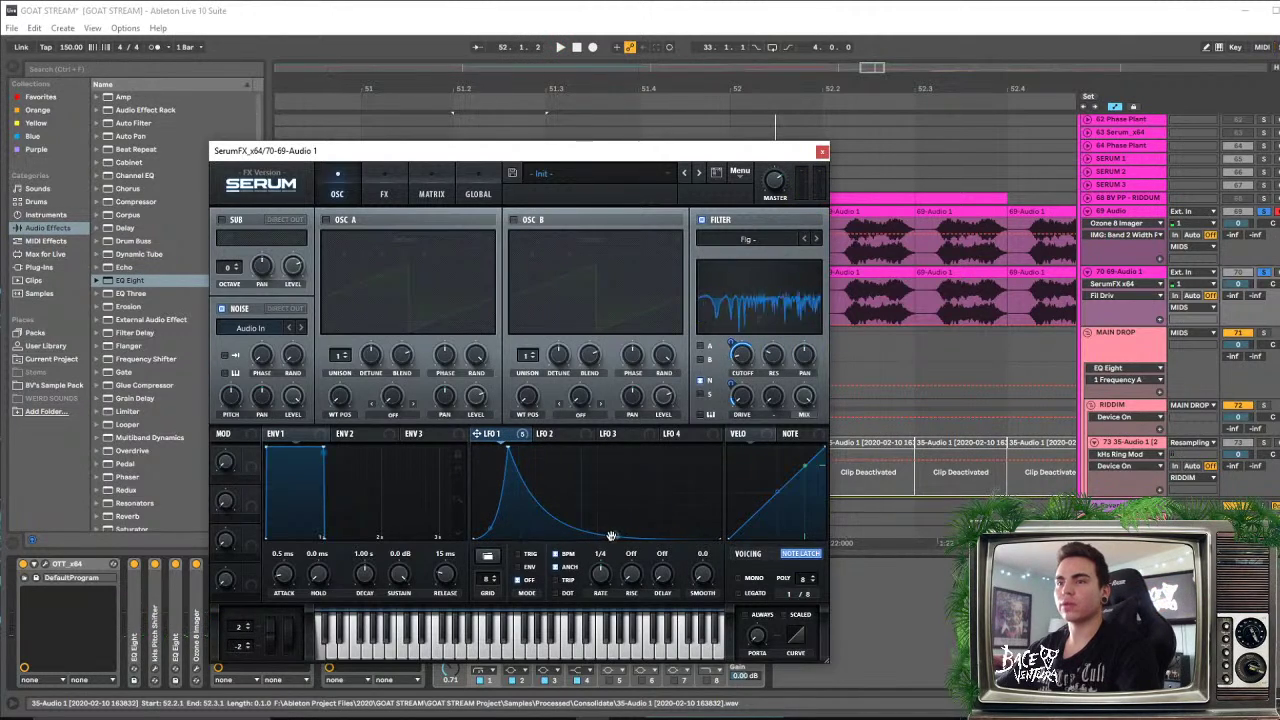
left_click_drag(618, 535, 648, 476)
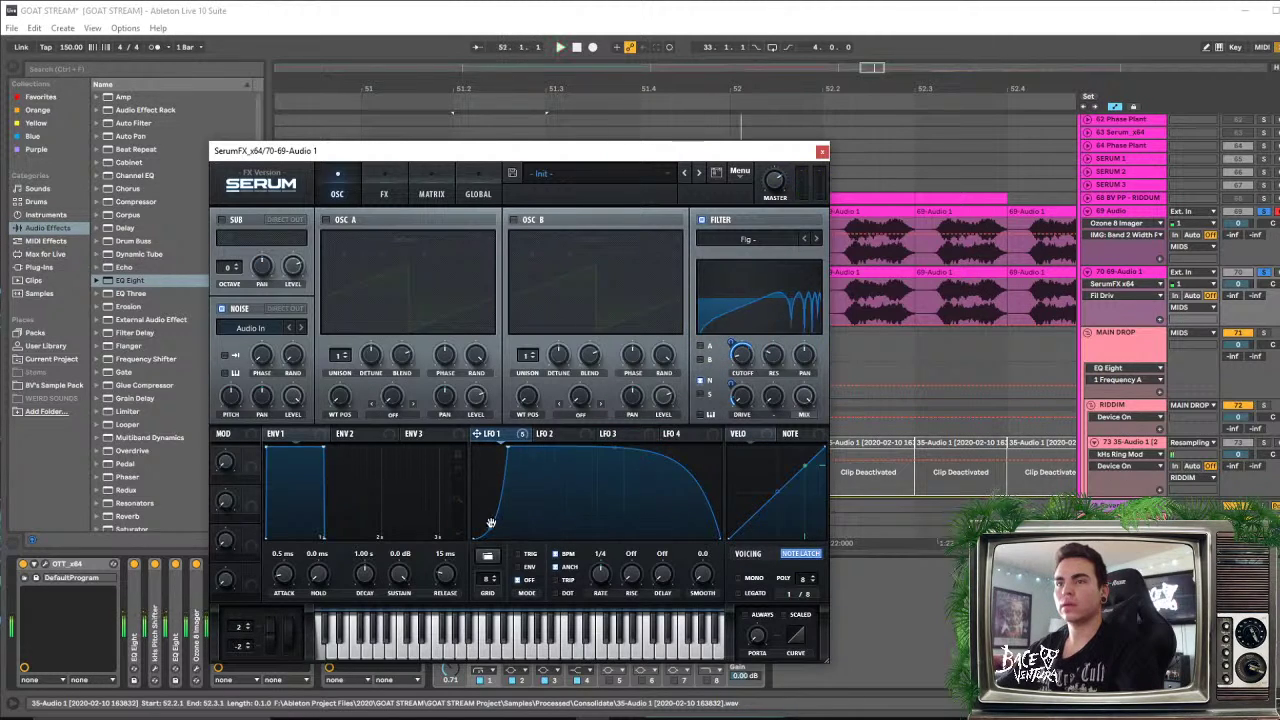
Rework LFO 1 with a later peak and add a node low on the falling slope at about three quarters of the cycle
left_click_drag(514, 452, 656, 545)
double_click(615, 449)
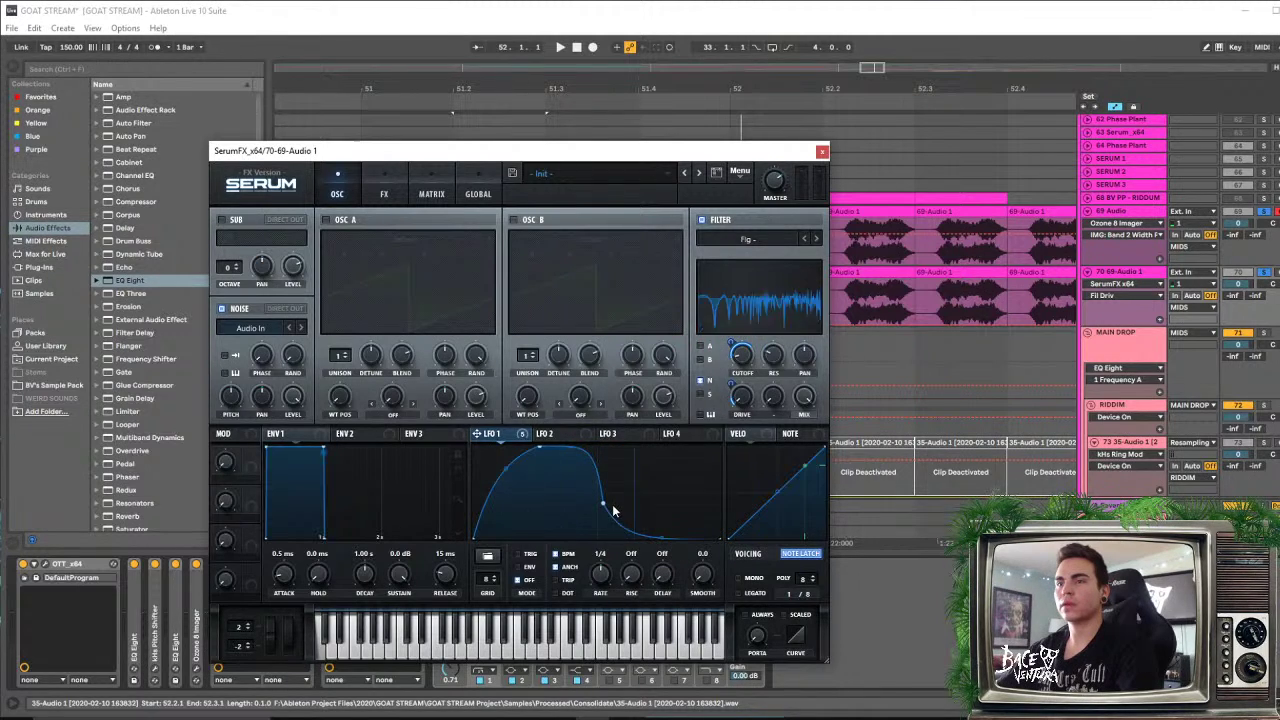
left_click_drag(604, 503, 660, 506)
key("space")
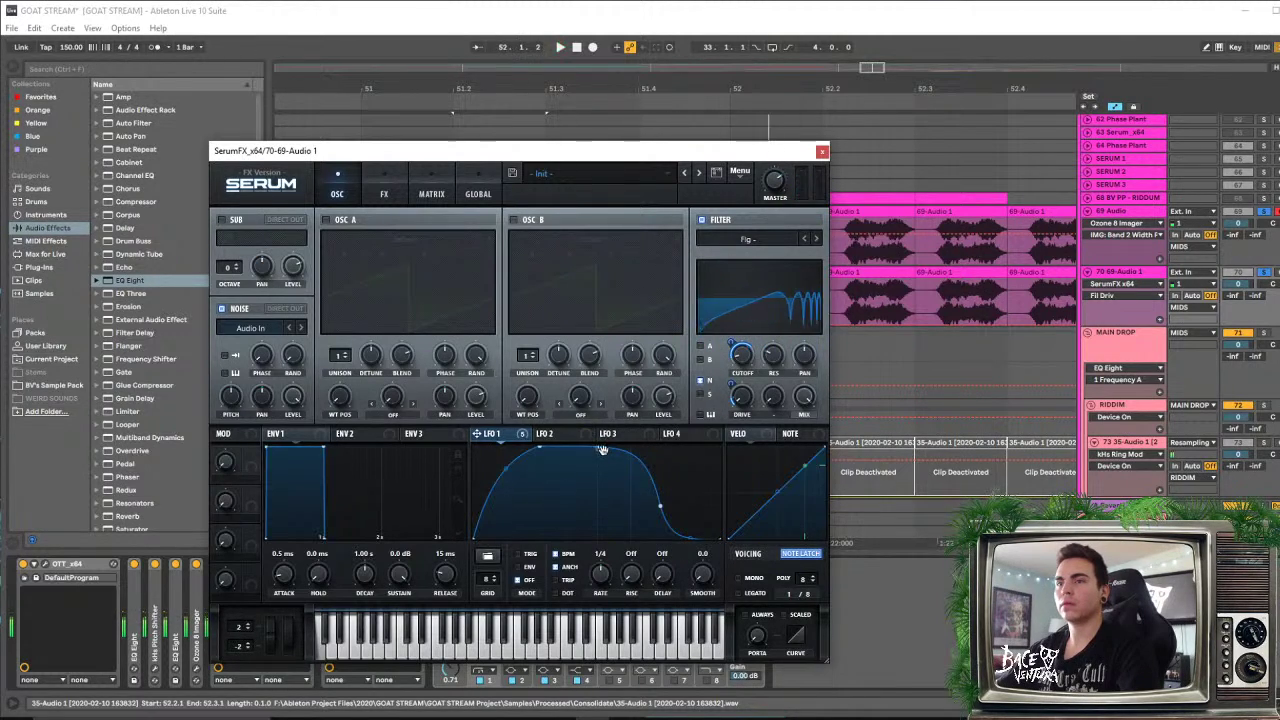
Flatten LFO 1's rising and falling curves, move its peak earlier and audition the flanger movement
left_click_drag(600, 448, 598, 466)
left_click_drag(507, 468, 508, 490)
left_click_drag(545, 443, 516, 442)
key("space")
key("space")
key("space")
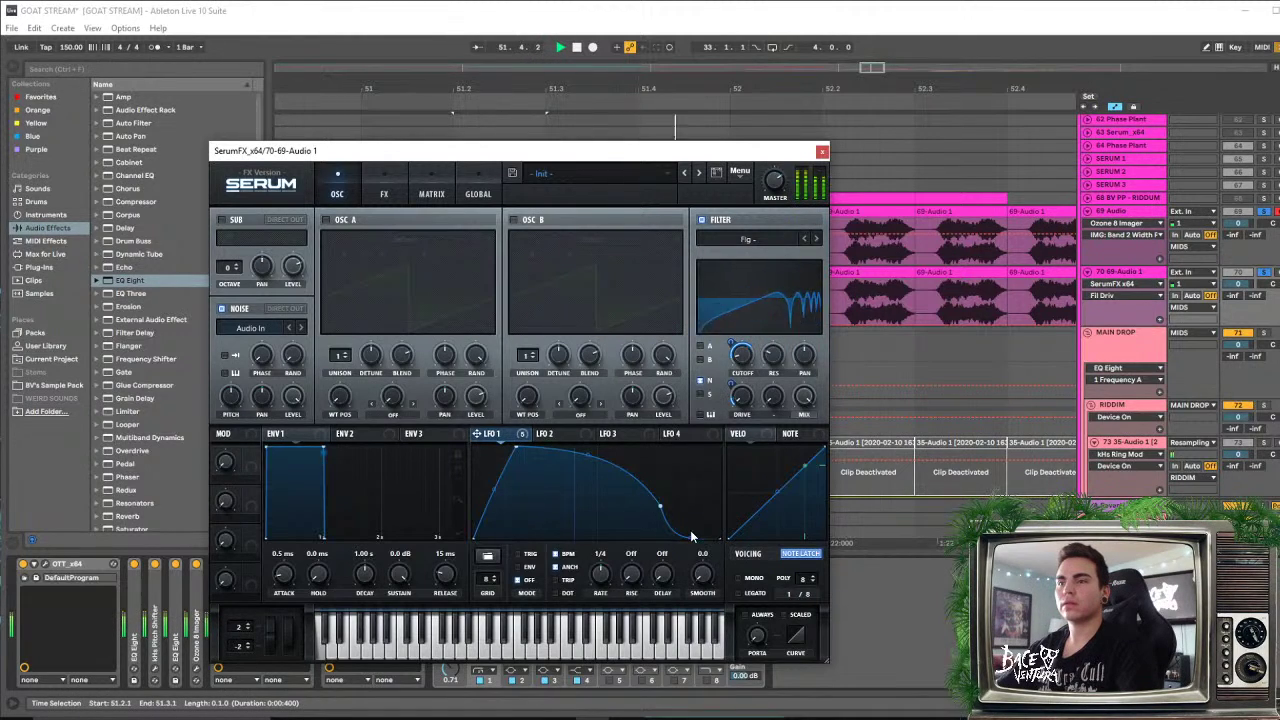
Close the SerumFX window and audition the bass layers with the other tracks unsoloed, starting just before bar 51
left_click(820, 154)
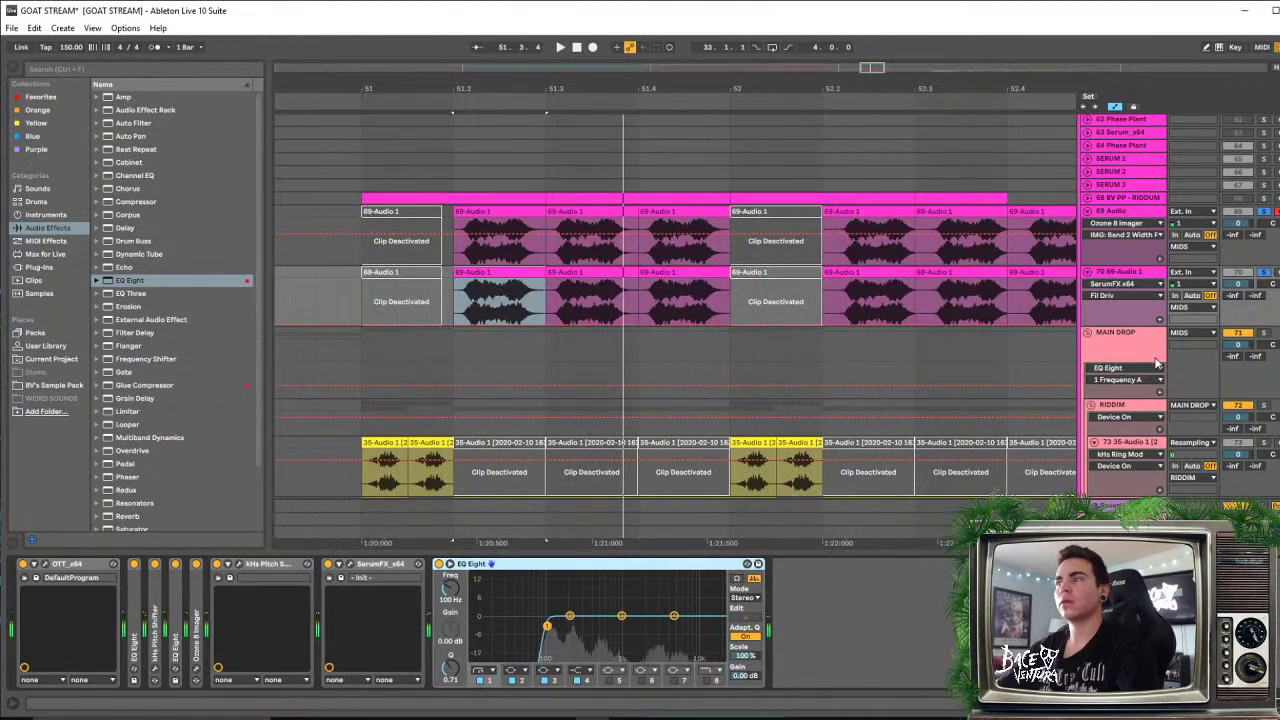
key("space")
key("space")
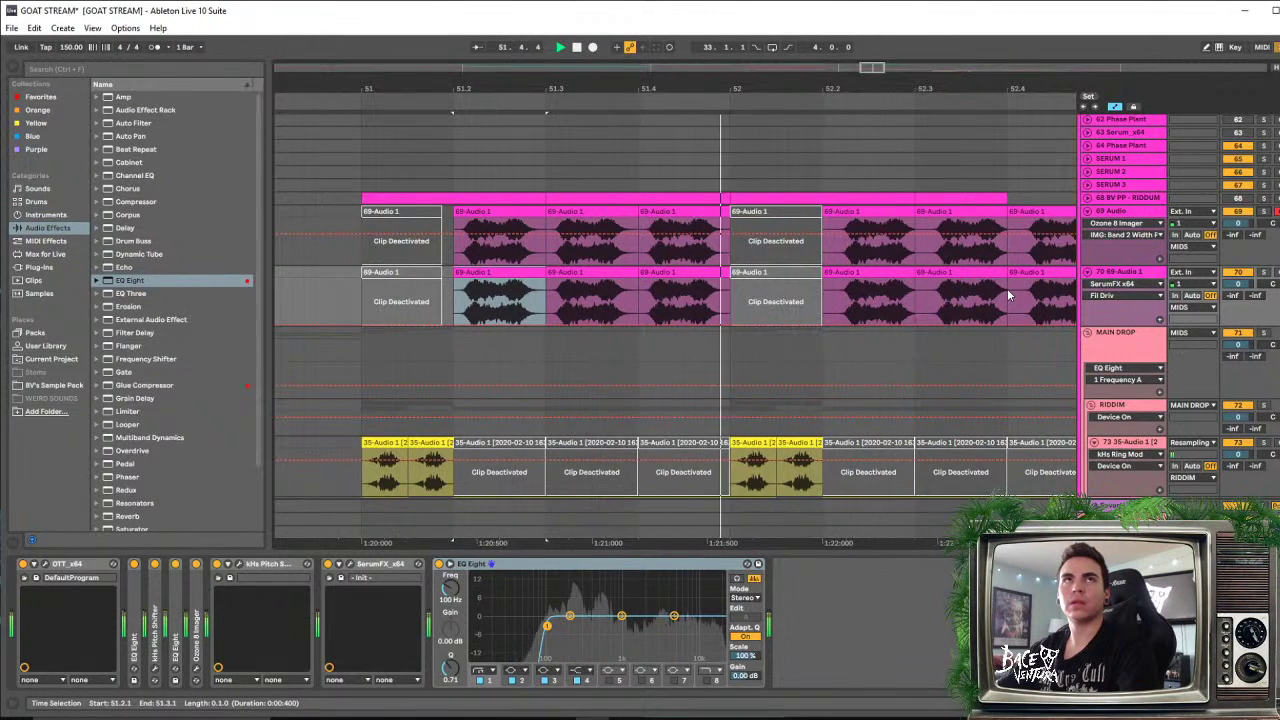
key("space")
left_click(292, 243)
key("space")
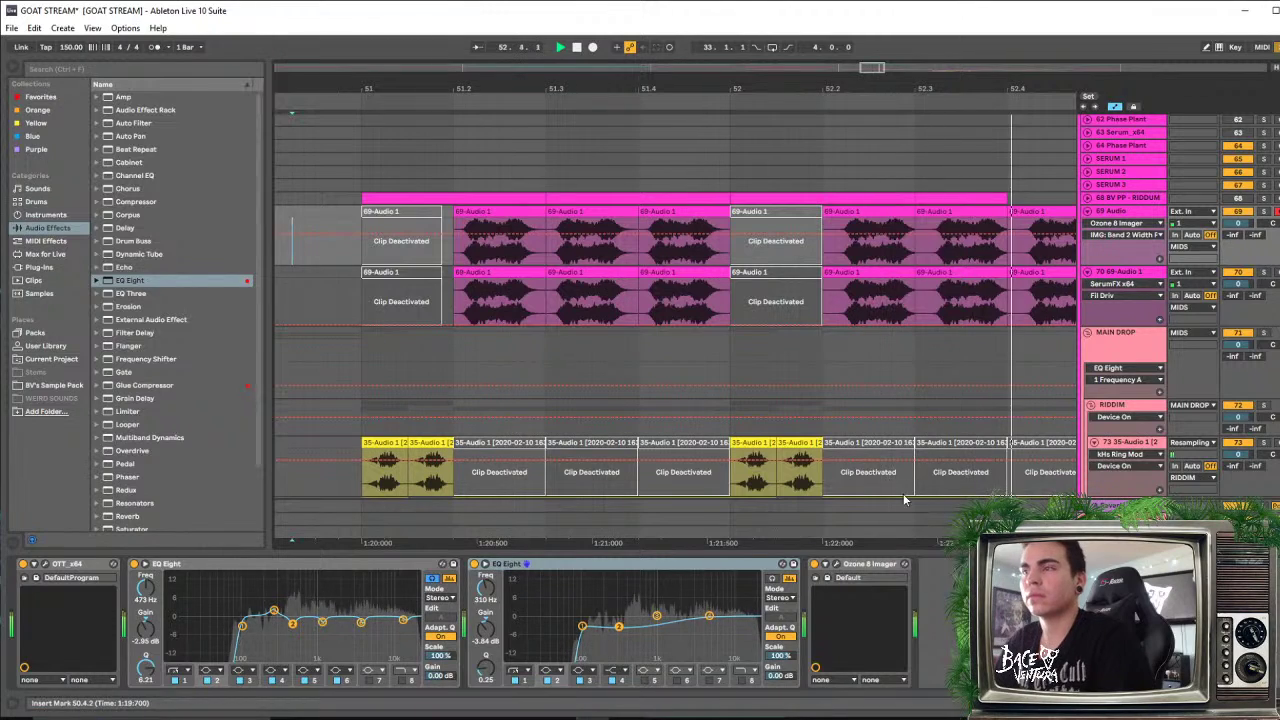
key("space")
Hide the device view, solo the MIDS group and audition the drop from bar 51
left_click(1274, 703)
scroll(730, 290, "up", 2)
scroll(678, 252, "up", 5)
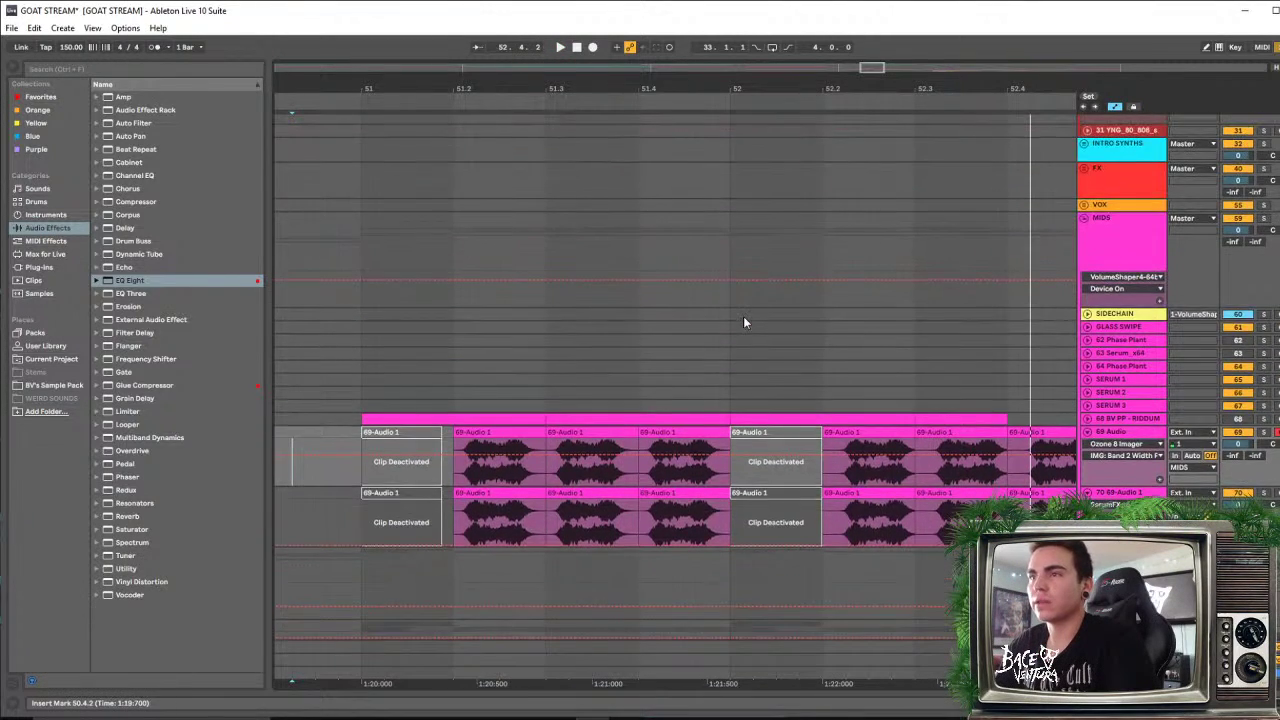
scroll(754, 396, "down", 3)
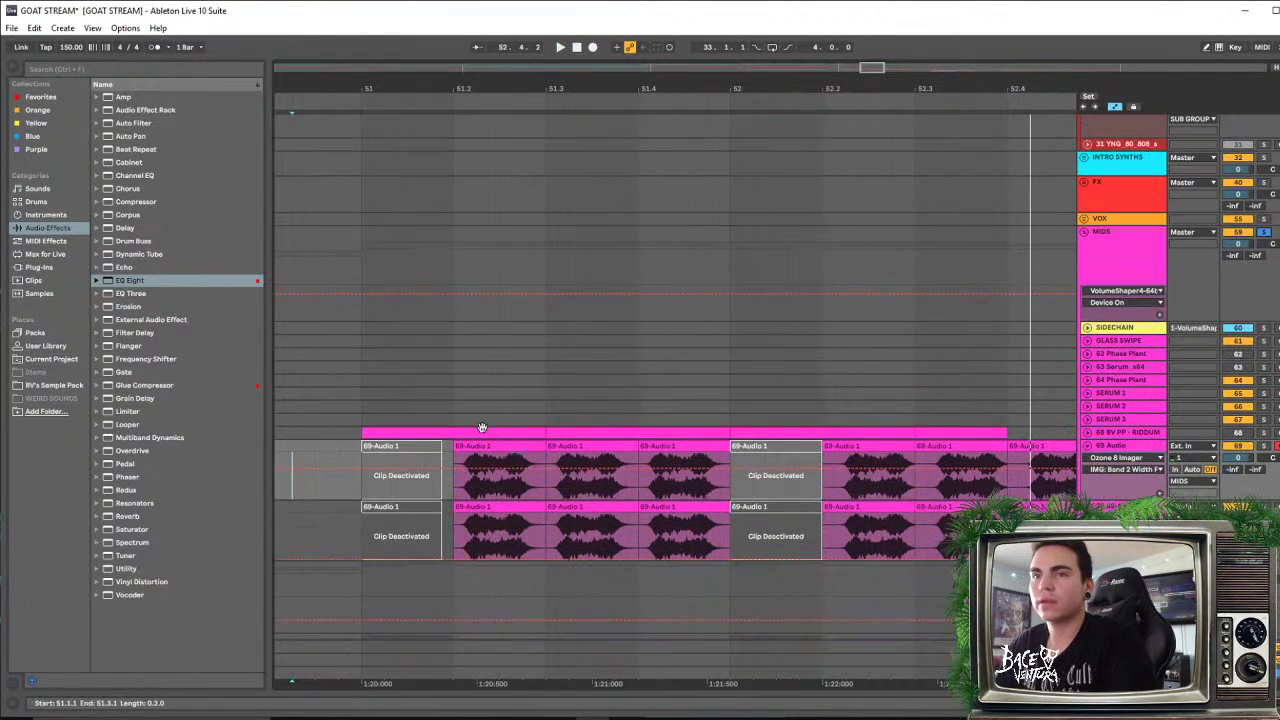
left_click(358, 481)
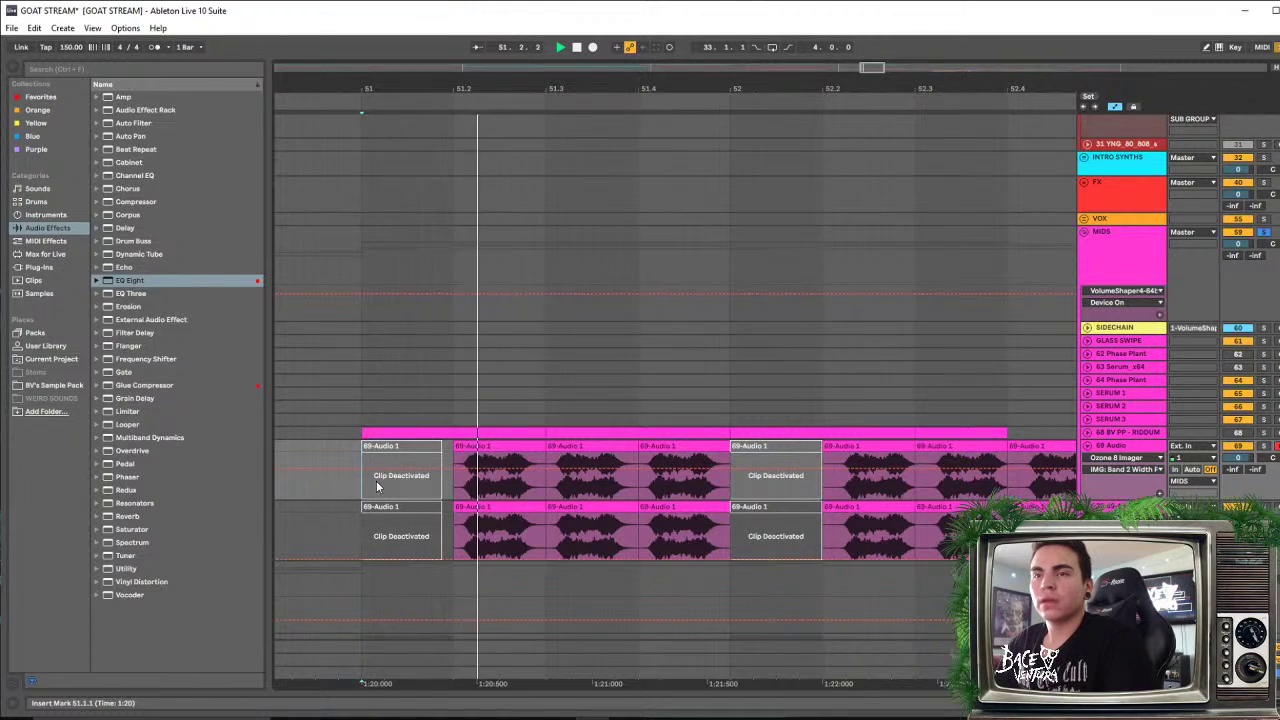
scroll(530, 320, "down", 2)
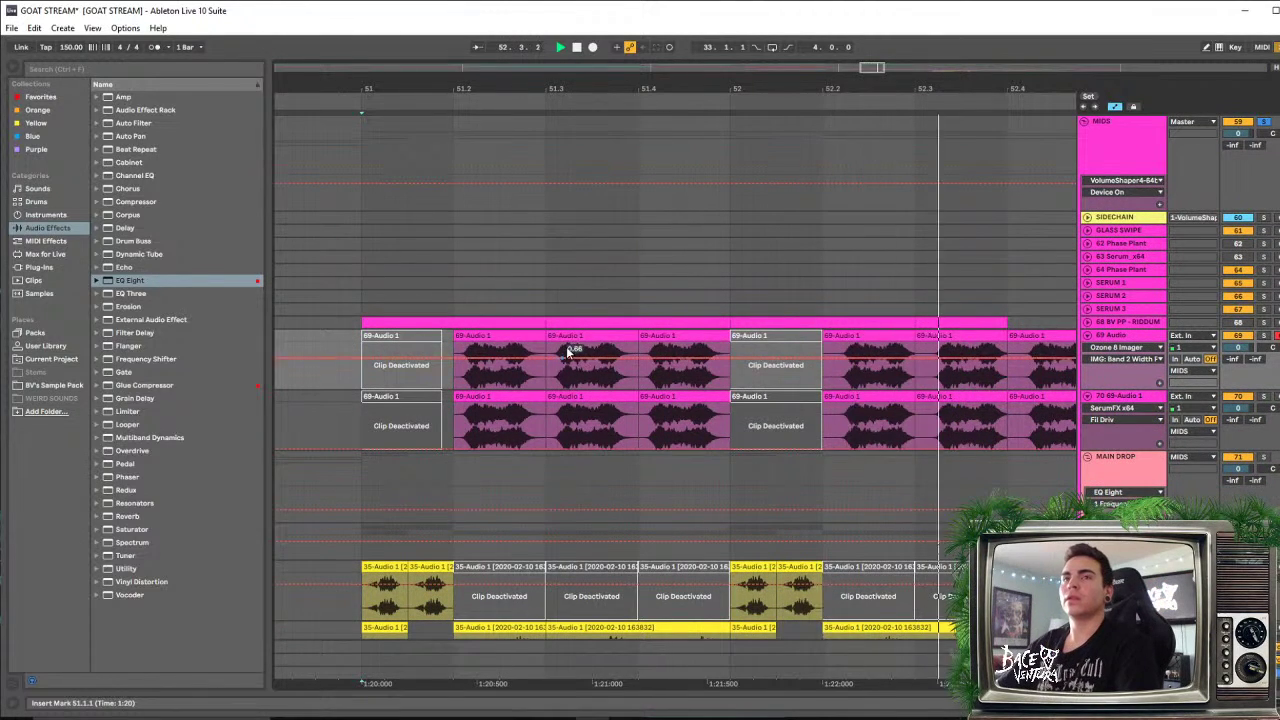
key("space")
scroll(567, 334, "down", 2)
key("space")
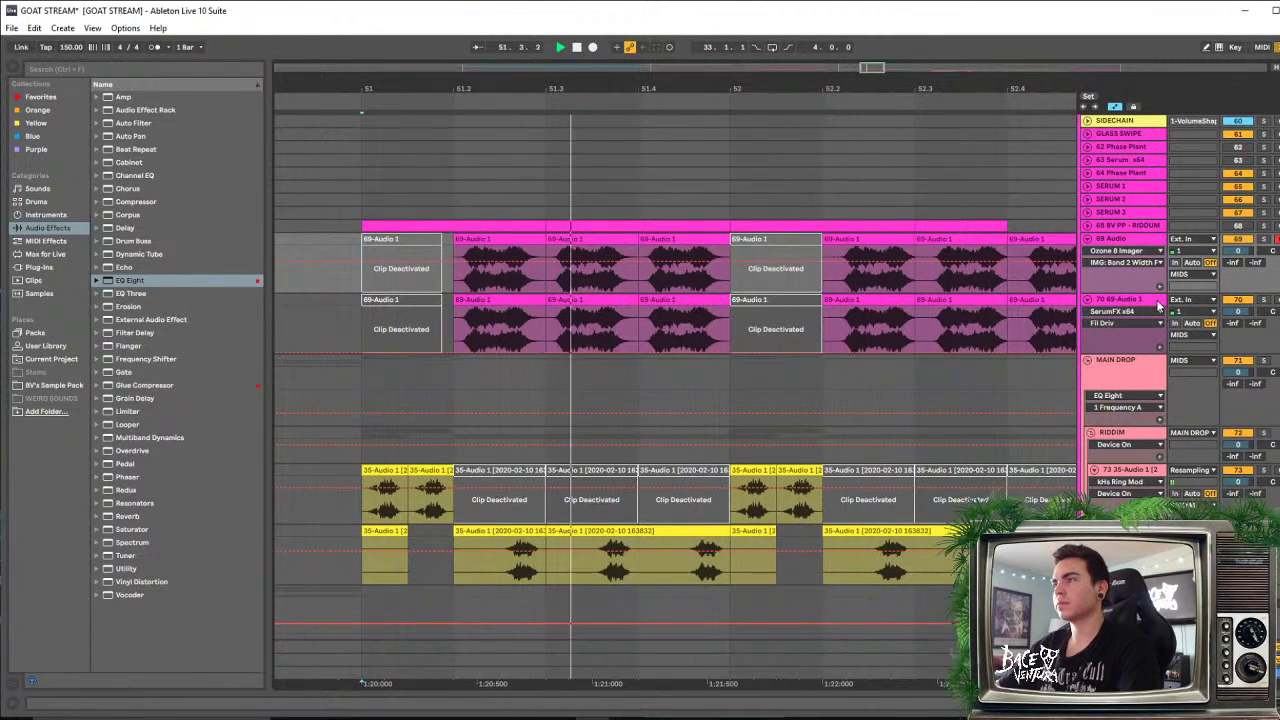
key("space")
Set the output gain of the EQ Eight on the 70 69-Audio 1 track to 3 dB and audition the layers
double_click(1125, 301)
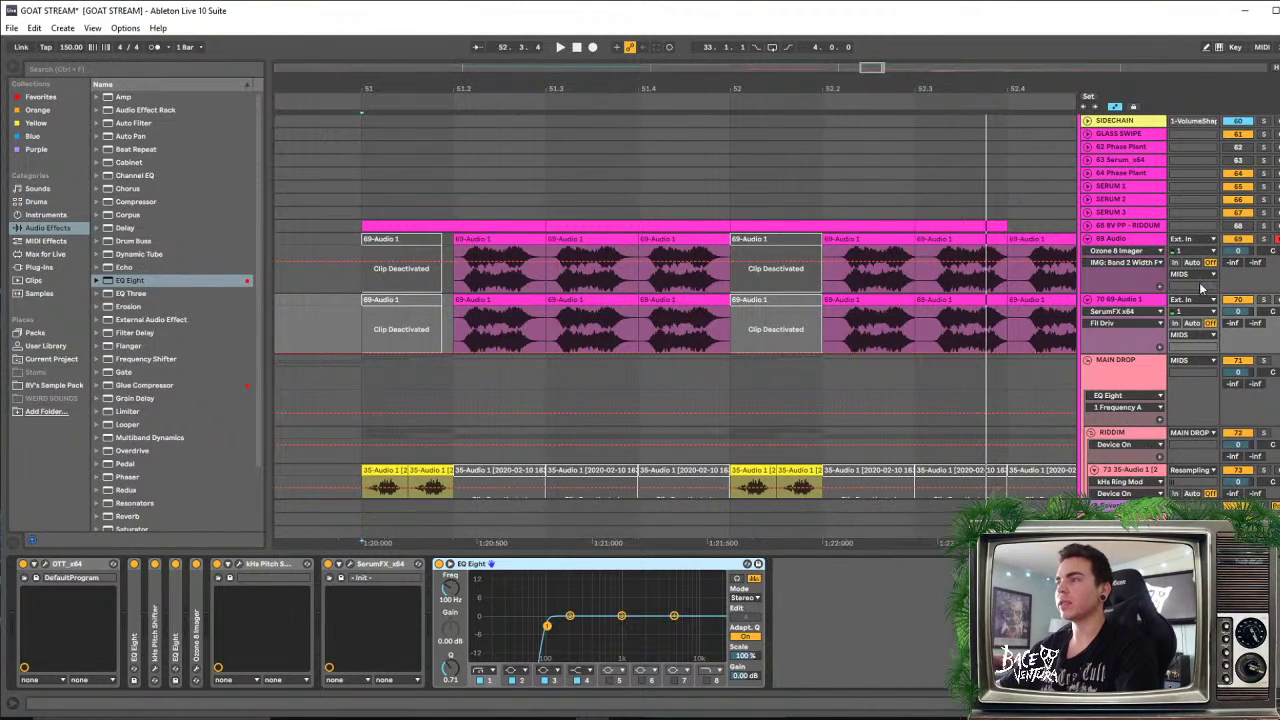
key("space")
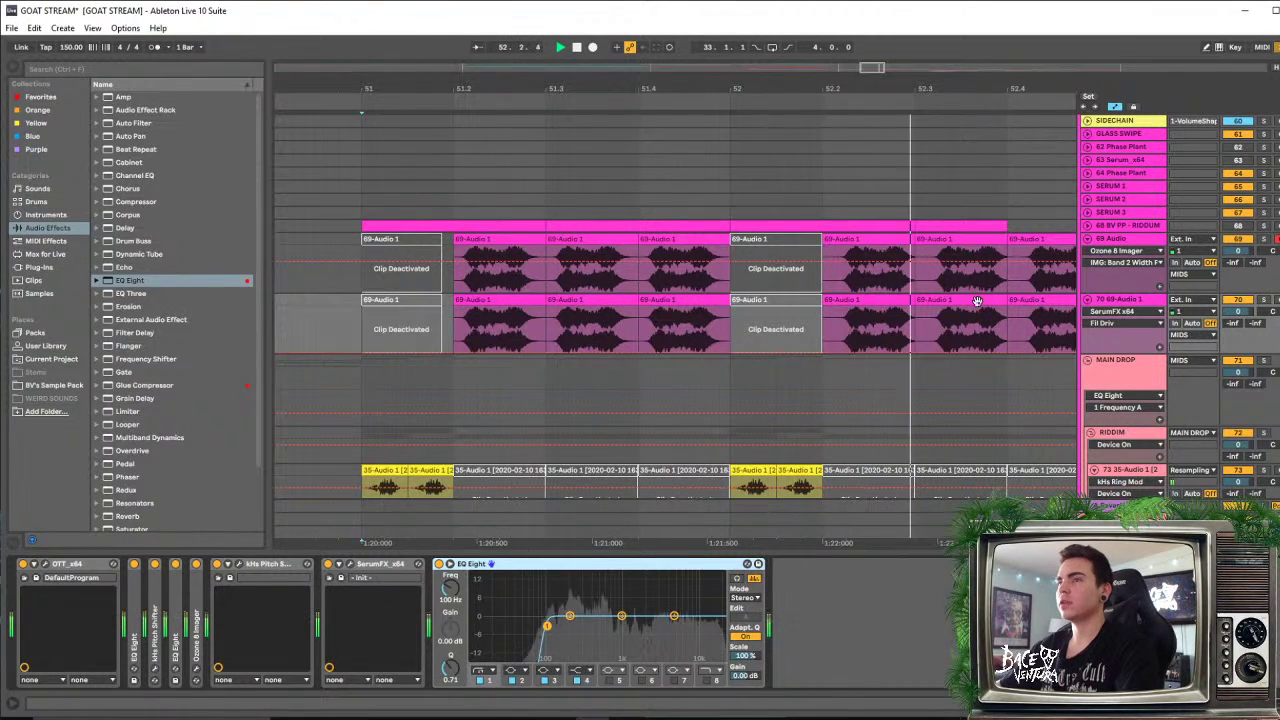
key("space")
left_click(501, 241)
left_click(522, 320)
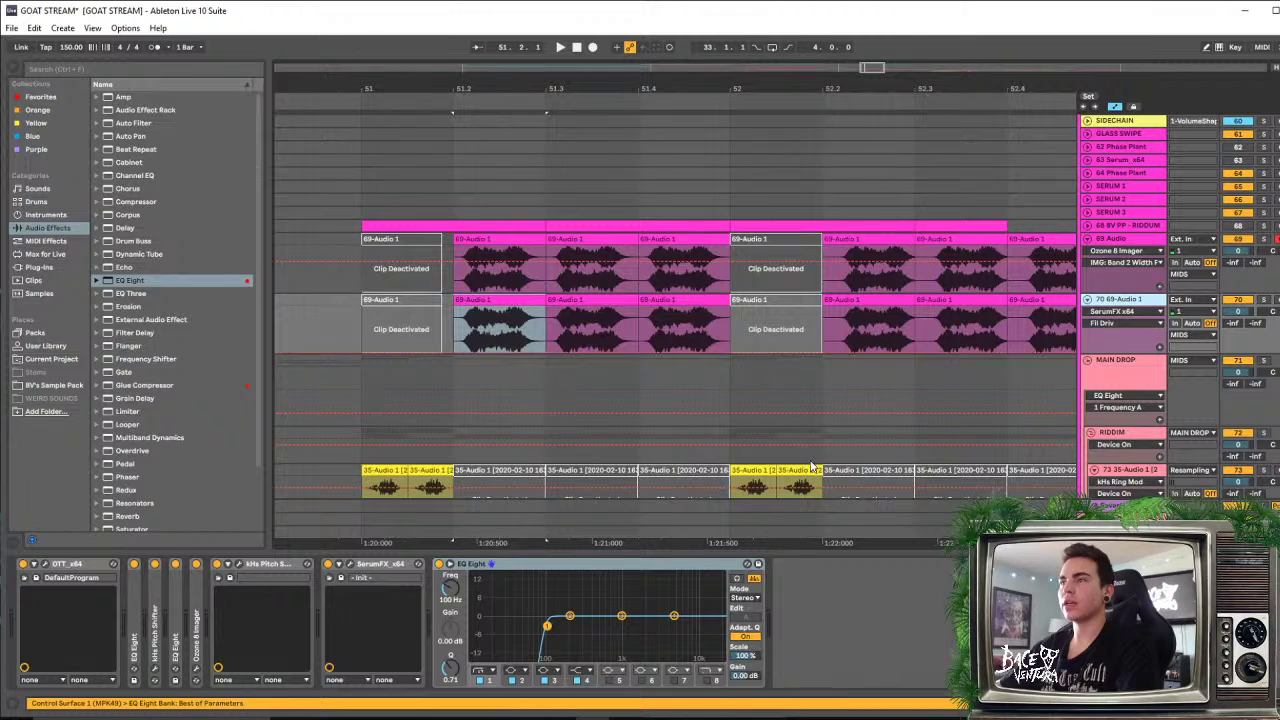
left_click(748, 676)
type("3")
key("Return")
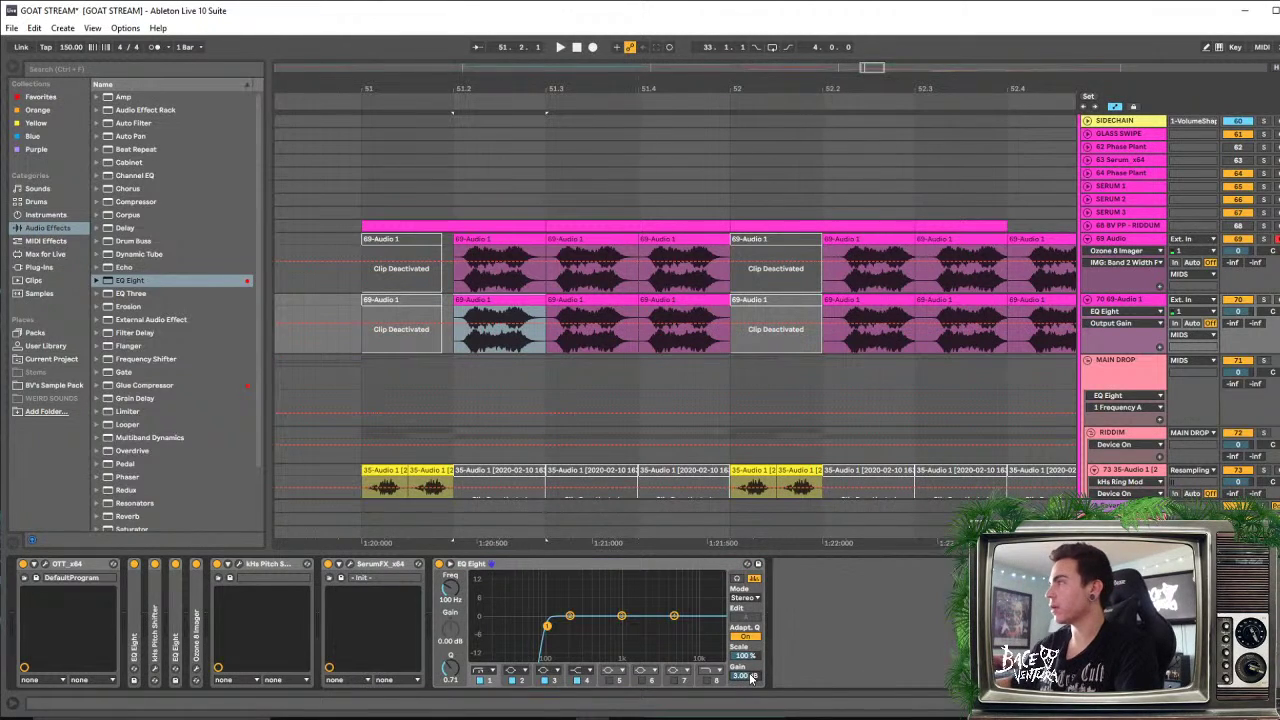
key("space")
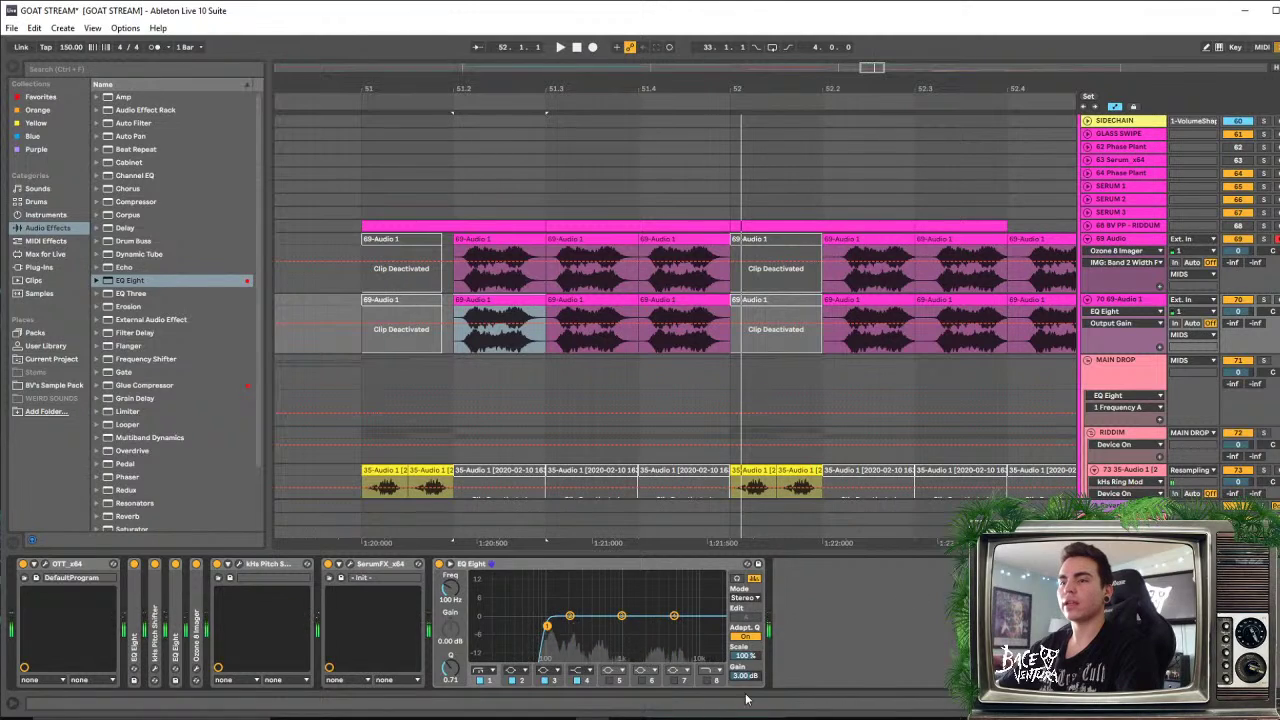
key("space")
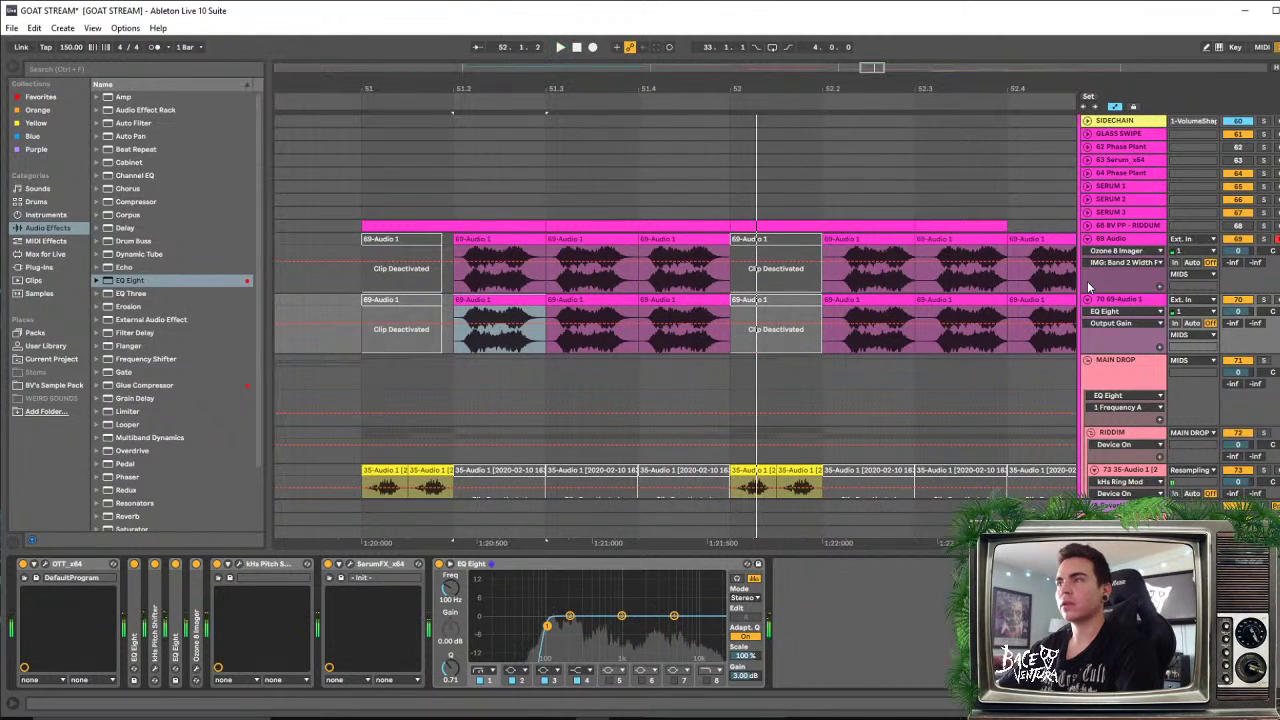
Group the 69 Audio and 70 69-Audio 1 tracks and name the group FATTY
left_click(1130, 240)
left_click(1147, 300, "shift")
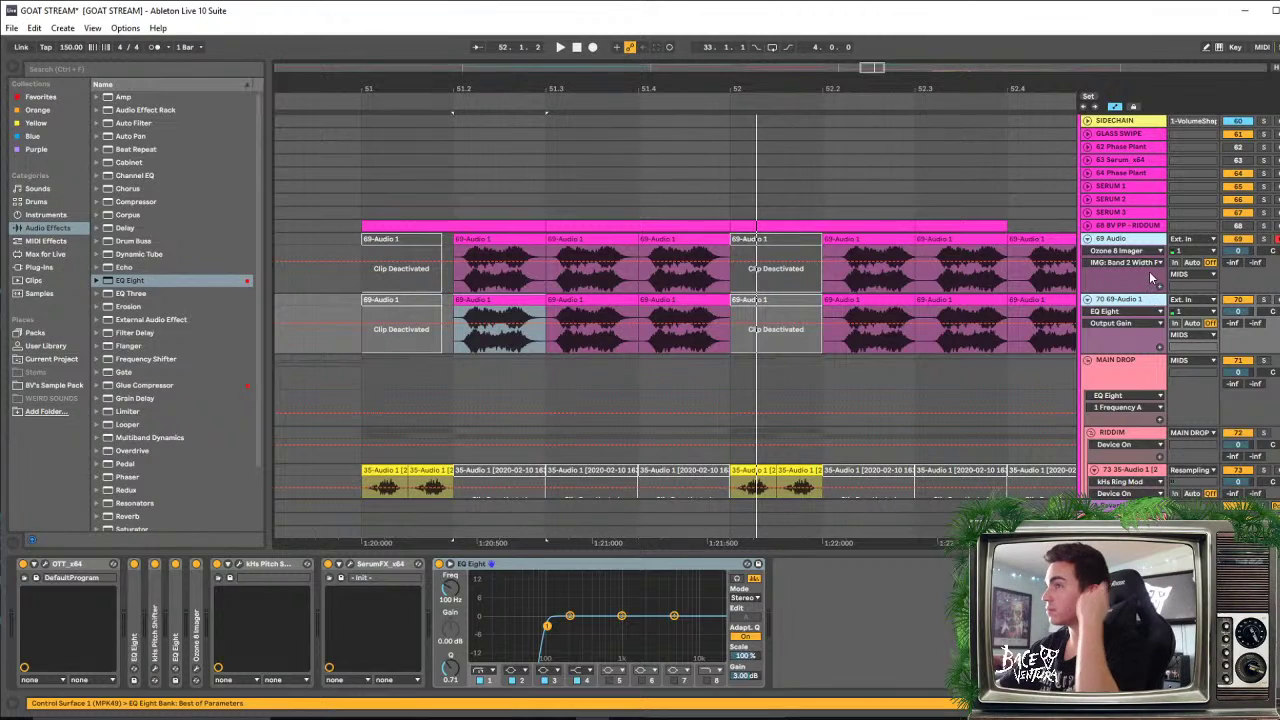
key("ctrl+g")
key("ctrl+r")
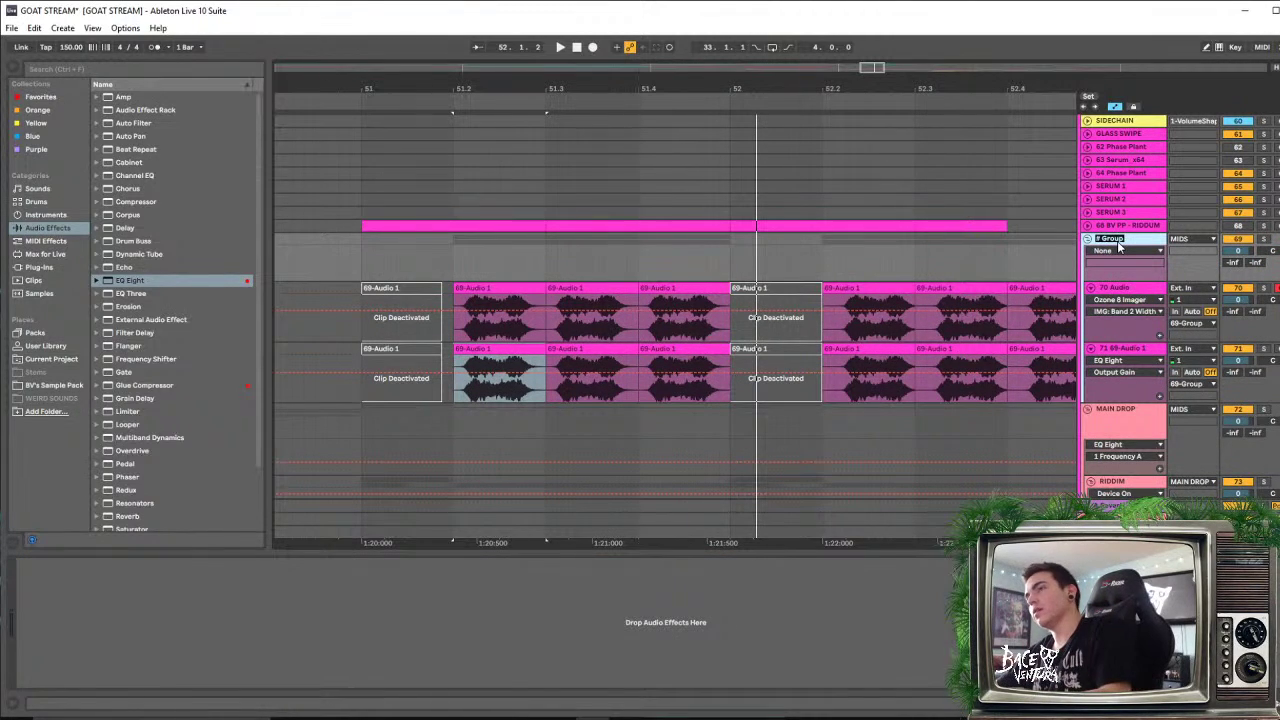
type("FATTY")
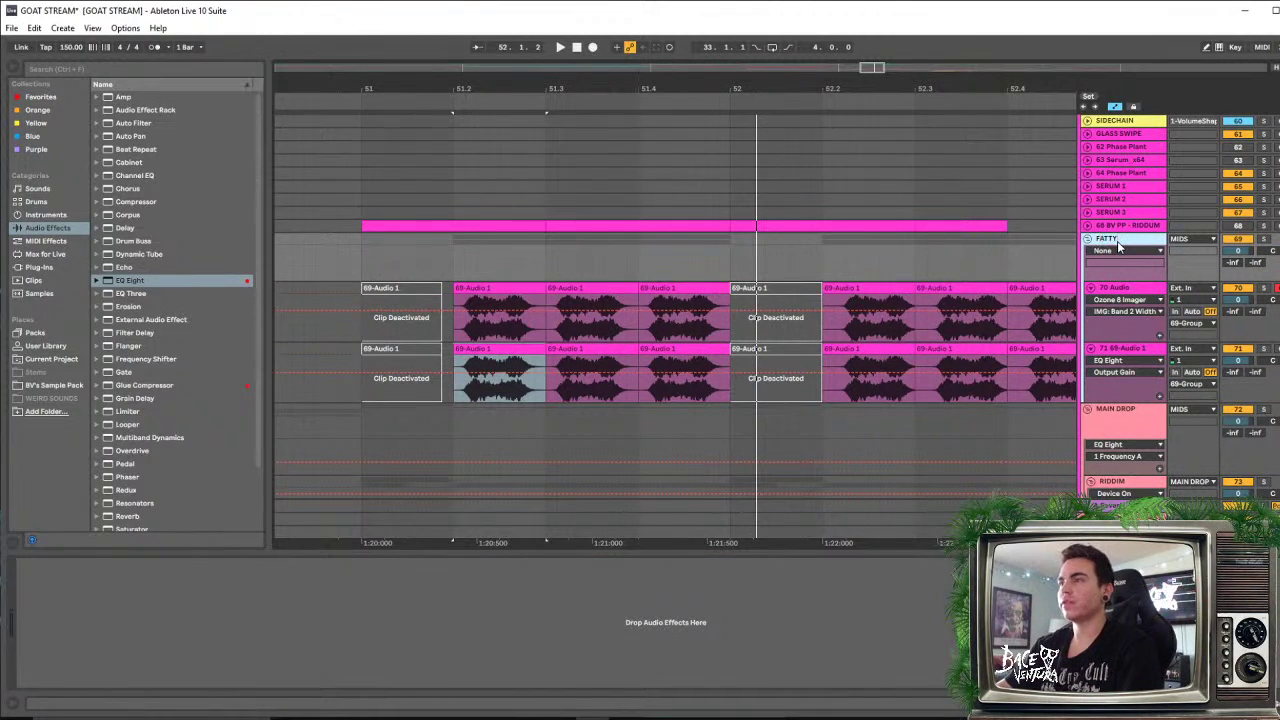
key("Return")
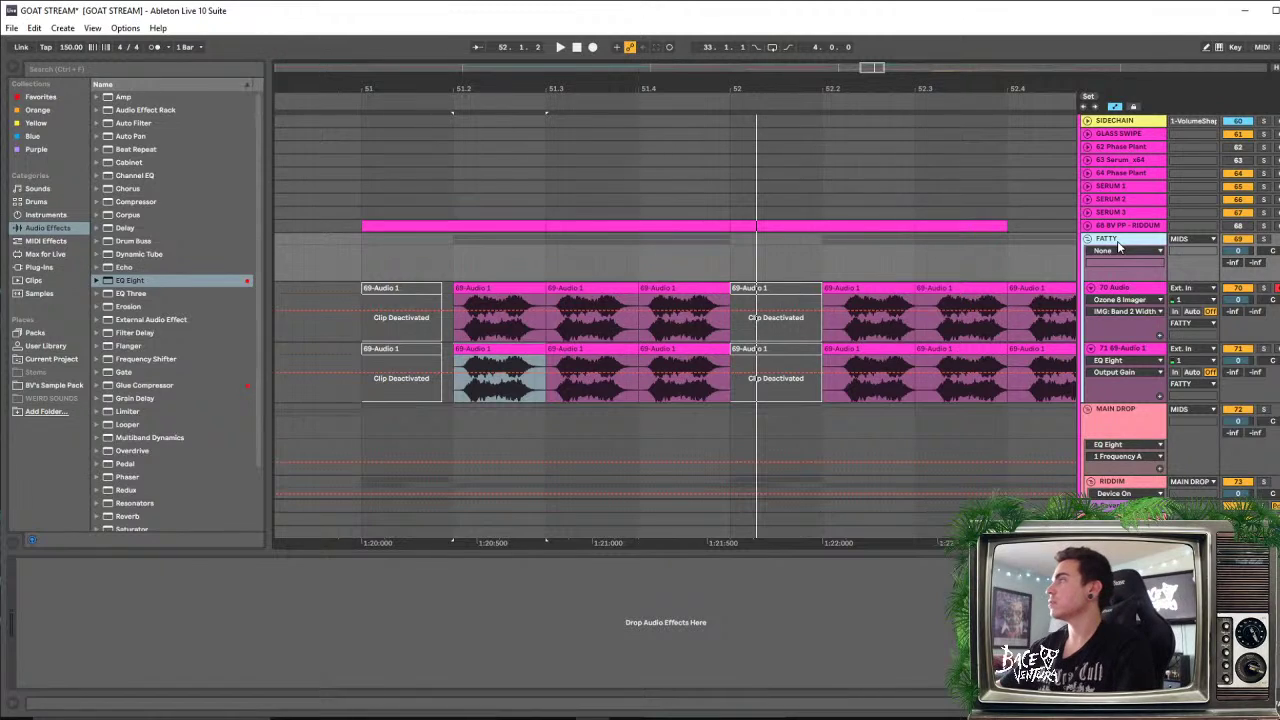
Add an EQ Eight to the FATTY group
left_click(1117, 250)
left_click(1117, 246)
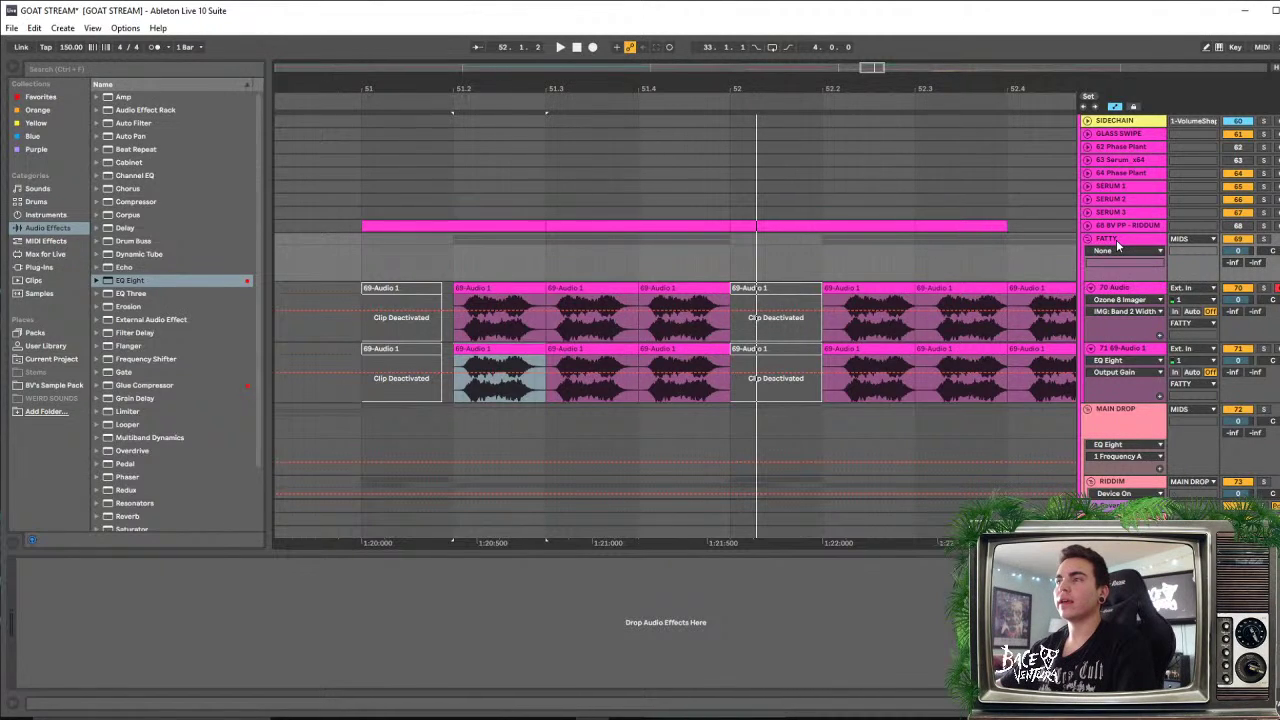
left_click(1117, 241)
left_click_drag(117, 280, 349, 616)
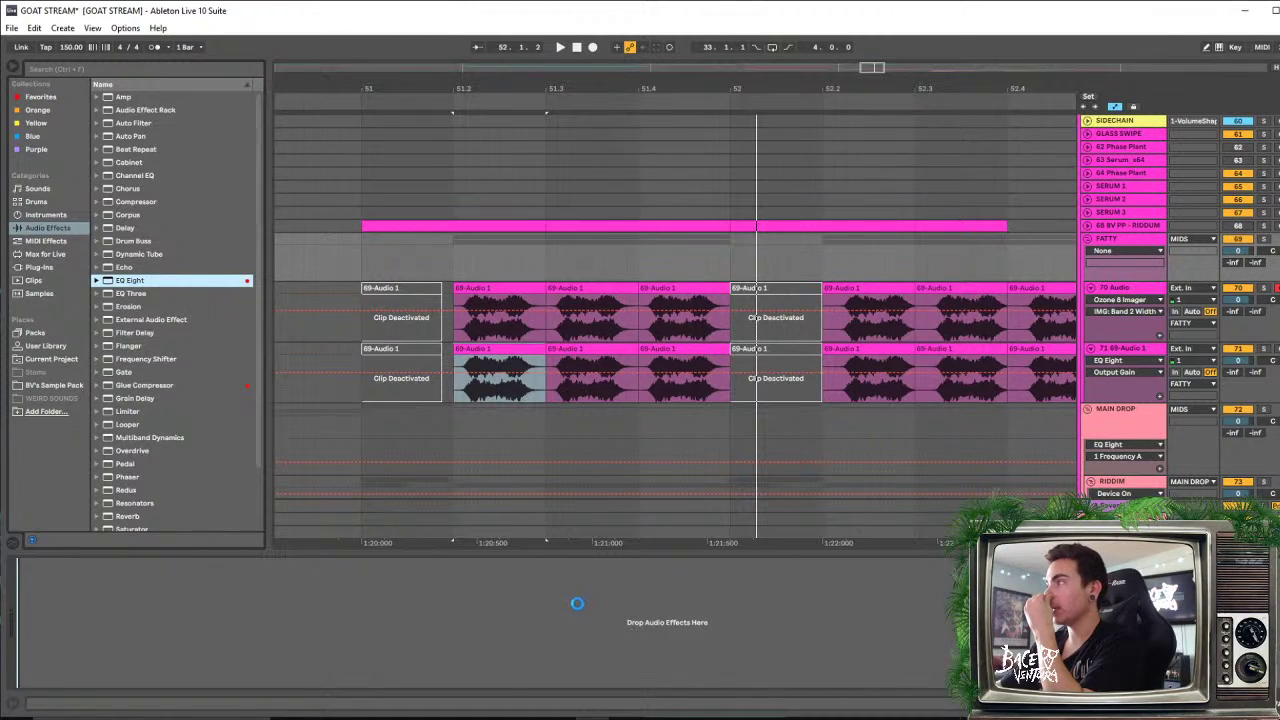
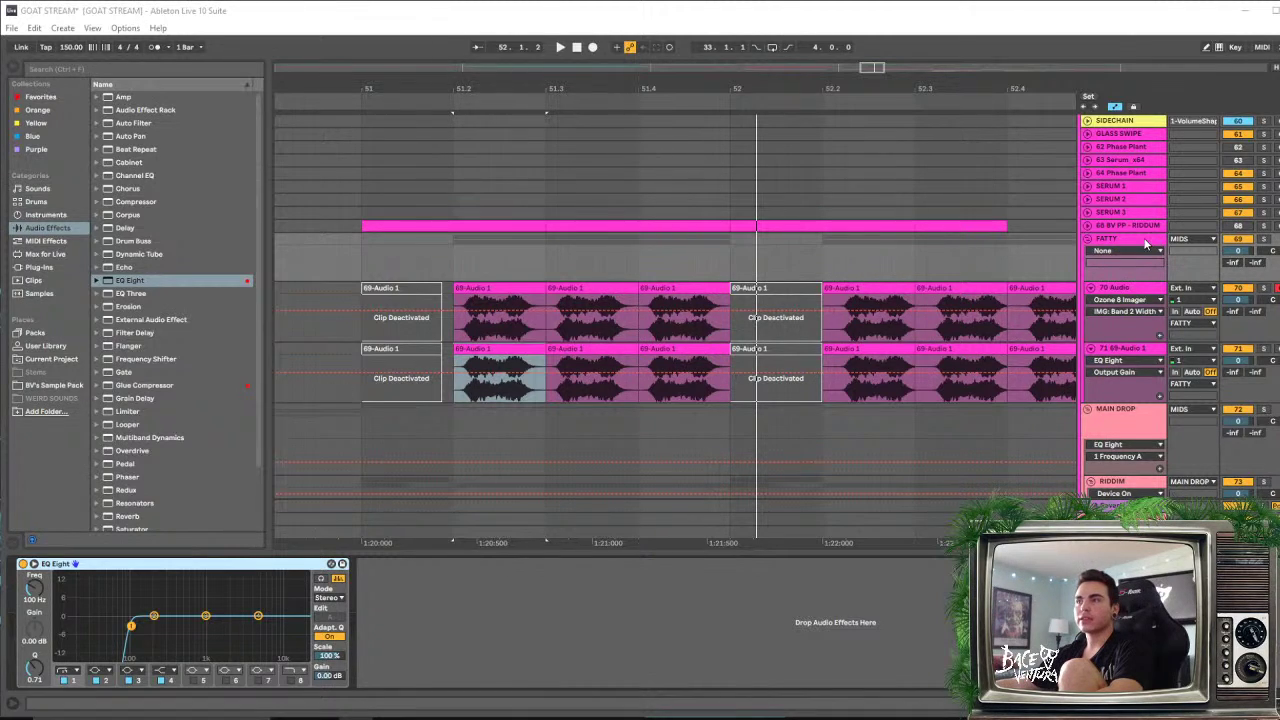
Solo the FATTY group and audition it from 51.2
left_click(1265, 241)
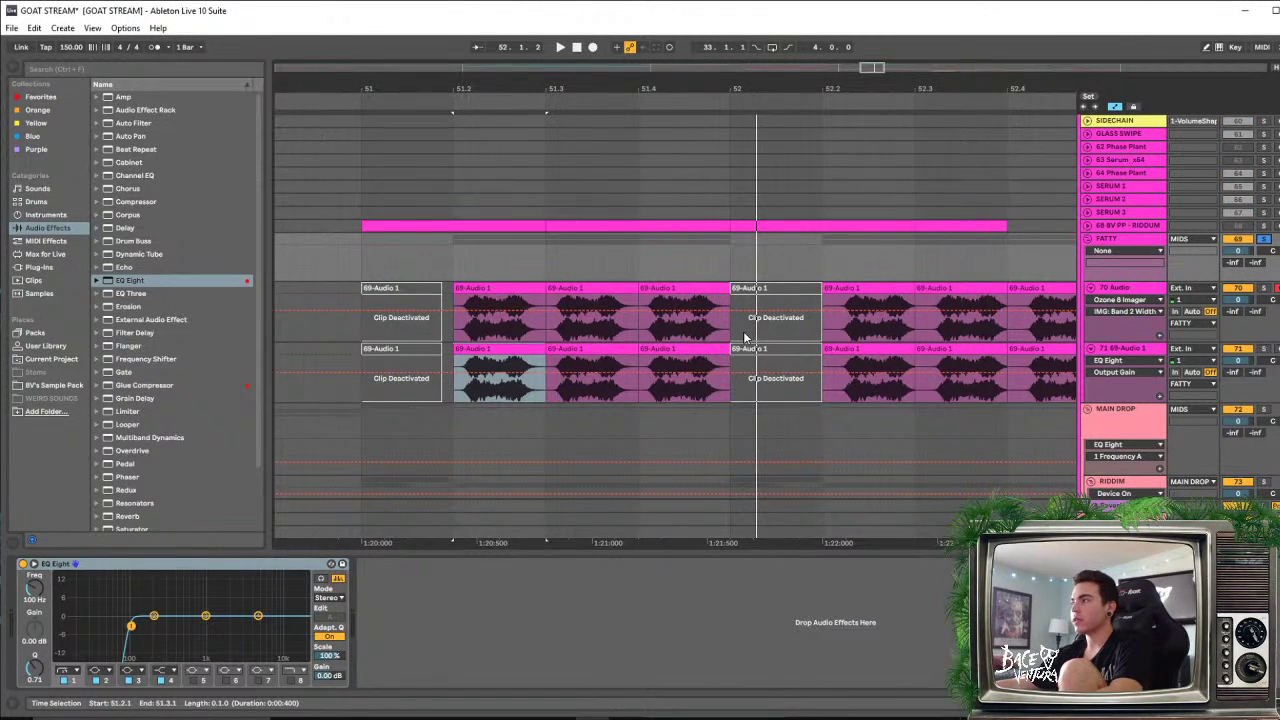
left_click(455, 250)
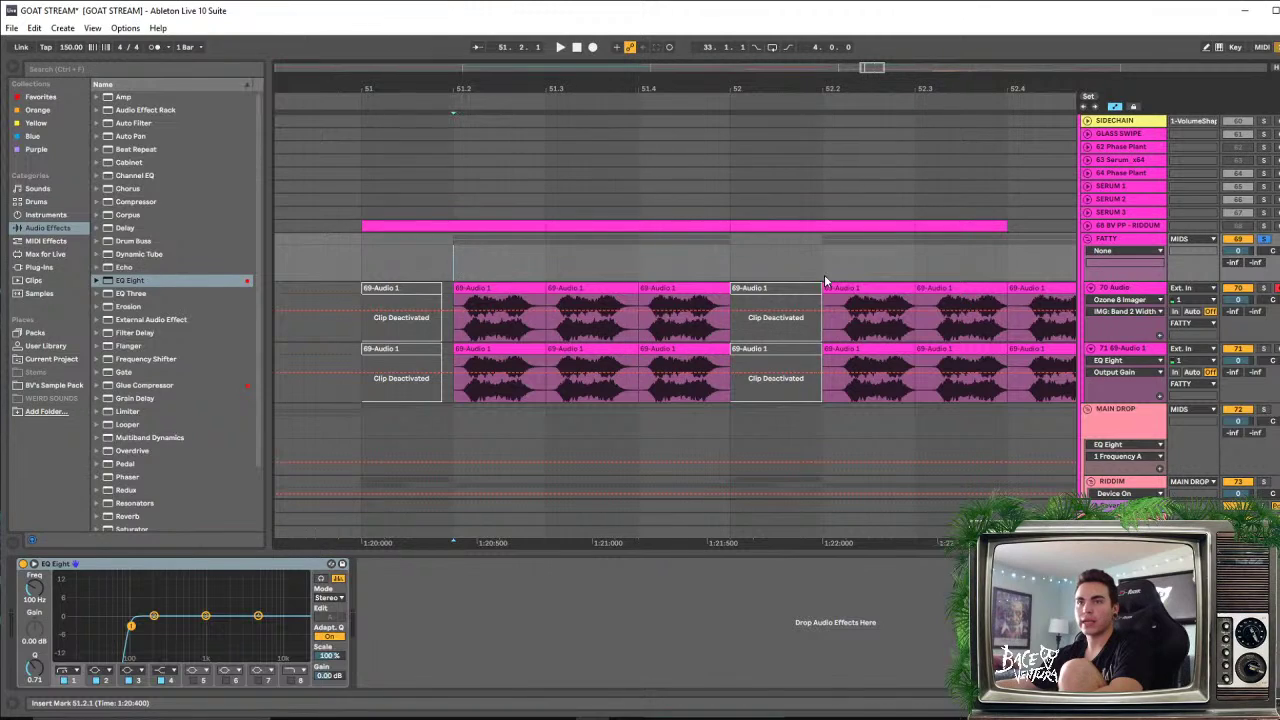
key("space")
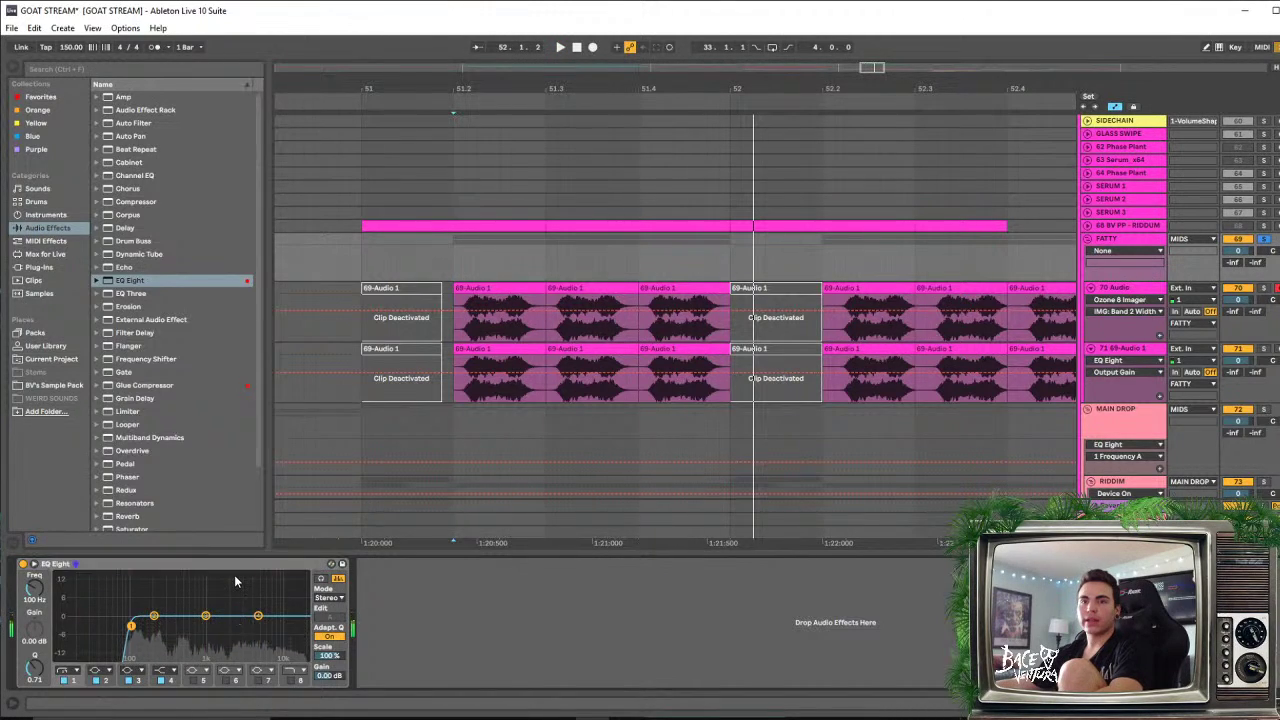
Expand the FATTY group's EQ Eight display, sweep band 2, and set it to cut 4.07 dB at 258 Hz with Q 8.05
double_click(235, 577)
mouse_move(682, 446)
left_mouse_down()
mouse_move(682, 367)
mouse_move(626, 368)
mouse_move(654, 366)
mouse_move(686, 391)
mouse_move(674, 377)
mouse_move(591, 377)
mouse_move(706, 387)
mouse_move(609, 423)
mouse_move(666, 371)
mouse_move(609, 377)
mouse_move(708, 370)
mouse_move(606, 360)
mouse_move(703, 359)
left_mouse_up()
key("space")
key("space")
key("space")
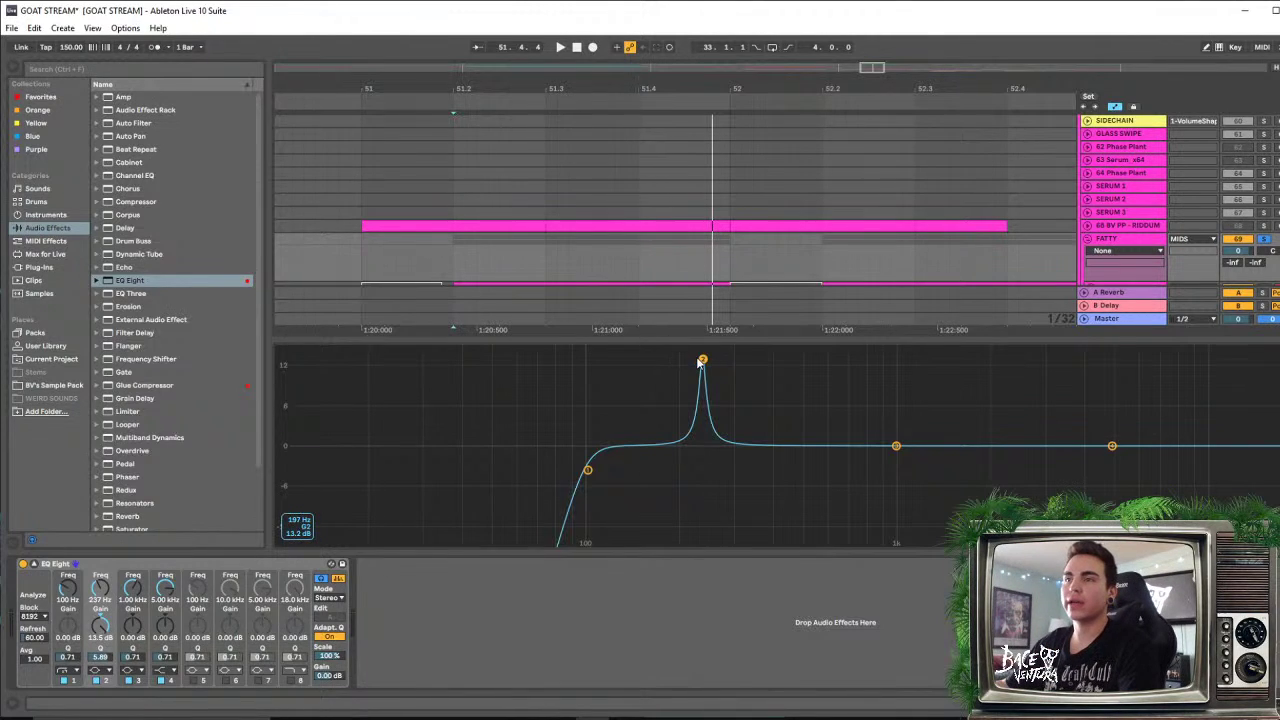
left_click_drag(703, 359, 723, 522)
key("space")
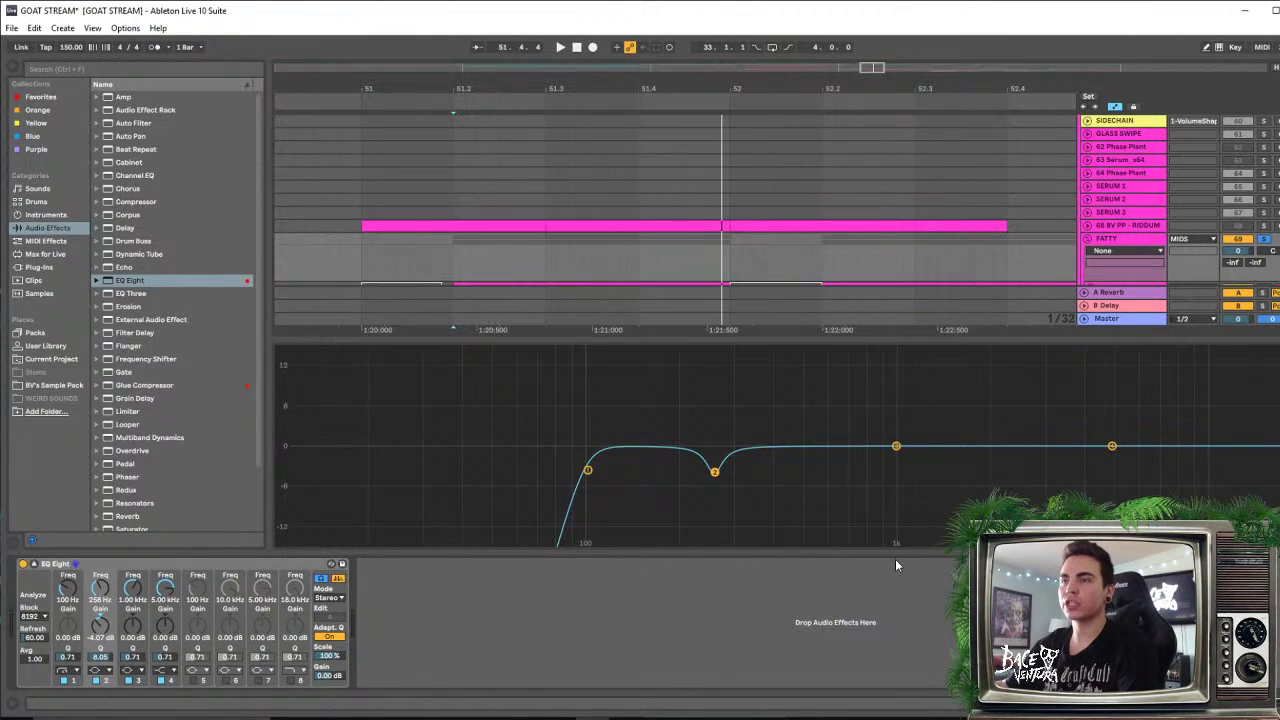
Set EQ band 3 to cut 1.93 dB at 520 Hz with Q 8.70, narrow band 2 to Q 8.93, and audition
left_click_drag(896, 446, 965, 446)
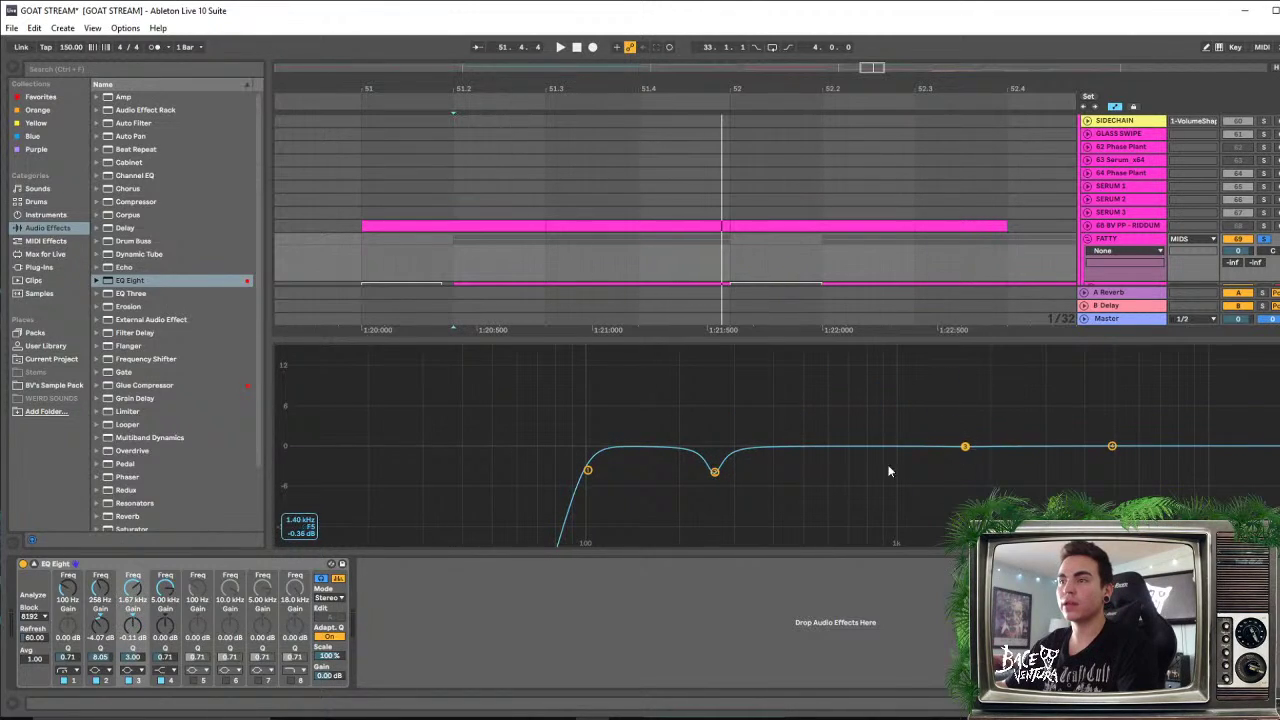
left_click(715, 473)
mouse_move(711, 476)
left_mouse_down()
mouse_move(711, 436)
mouse_move(714, 466)
left_mouse_up()
mouse_move(965, 446)
left_mouse_down()
mouse_move(802, 366)
mouse_move(786, 403)
mouse_move(763, 368)
mouse_move(837, 363)
mouse_move(808, 360)
mouse_move(808, 453)
left_mouse_up()
key("space")
key("space")
key("space")
key("space")
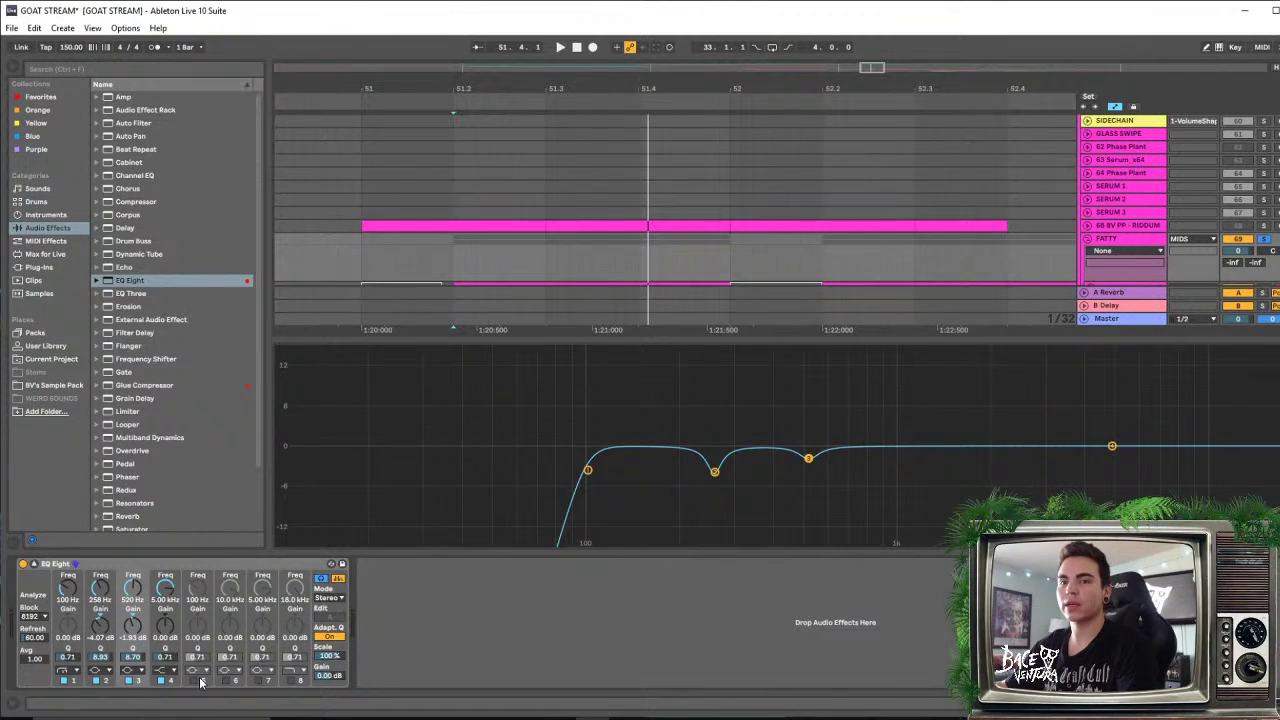
Enable EQ band 5, boost 1.93 dB at 686 Hz with Q 3.79, and audition the result
left_click(202, 680)
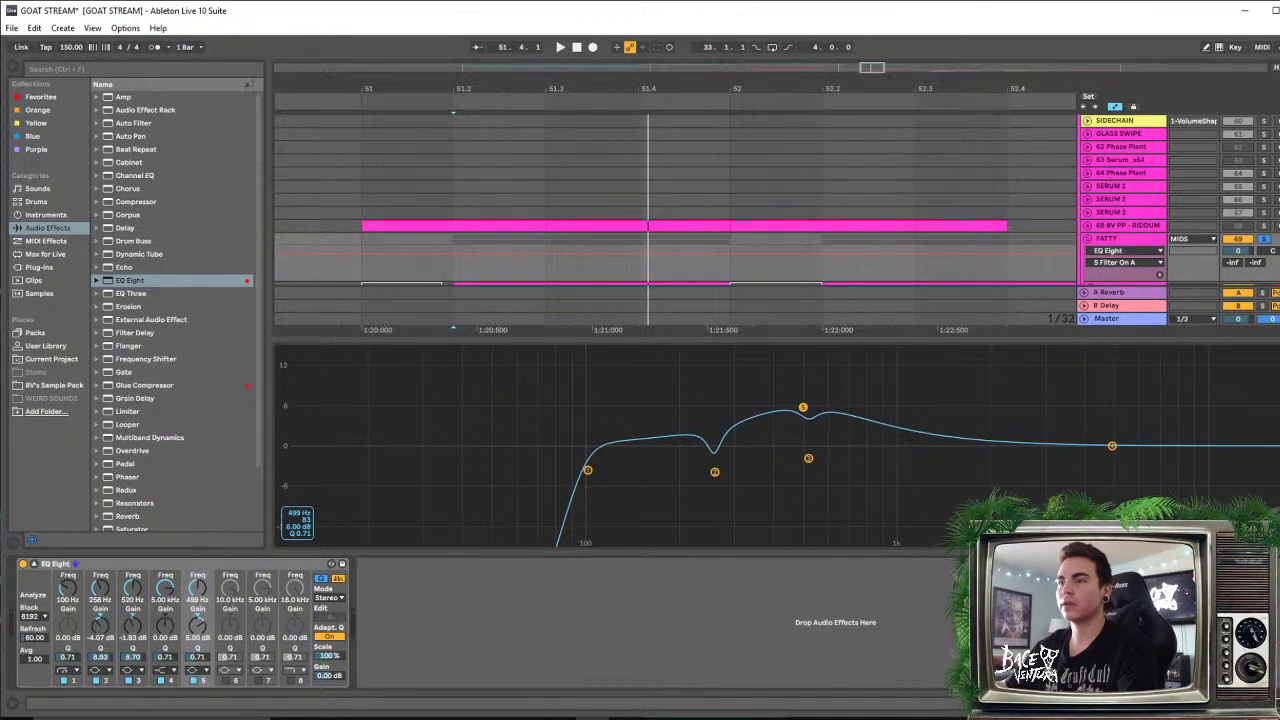
left_click_drag(803, 407, 846, 437)
key("space")
key("space")
key("space")
key("space")
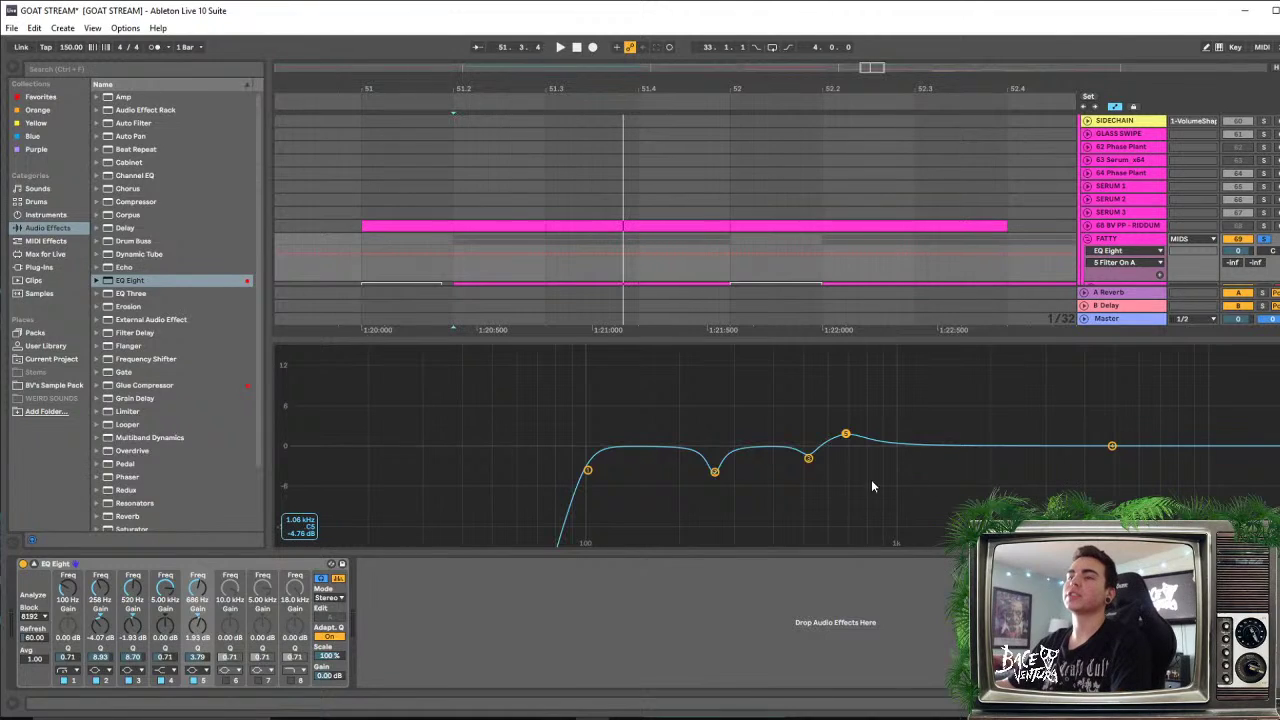
Enable EQ band 6 and cut 3.86 dB at 4.24 kHz with Q 5.89 while auditioning
left_click(225, 681)
left_click_drag(1205, 446, 1089, 469)
key("space")
key("space")
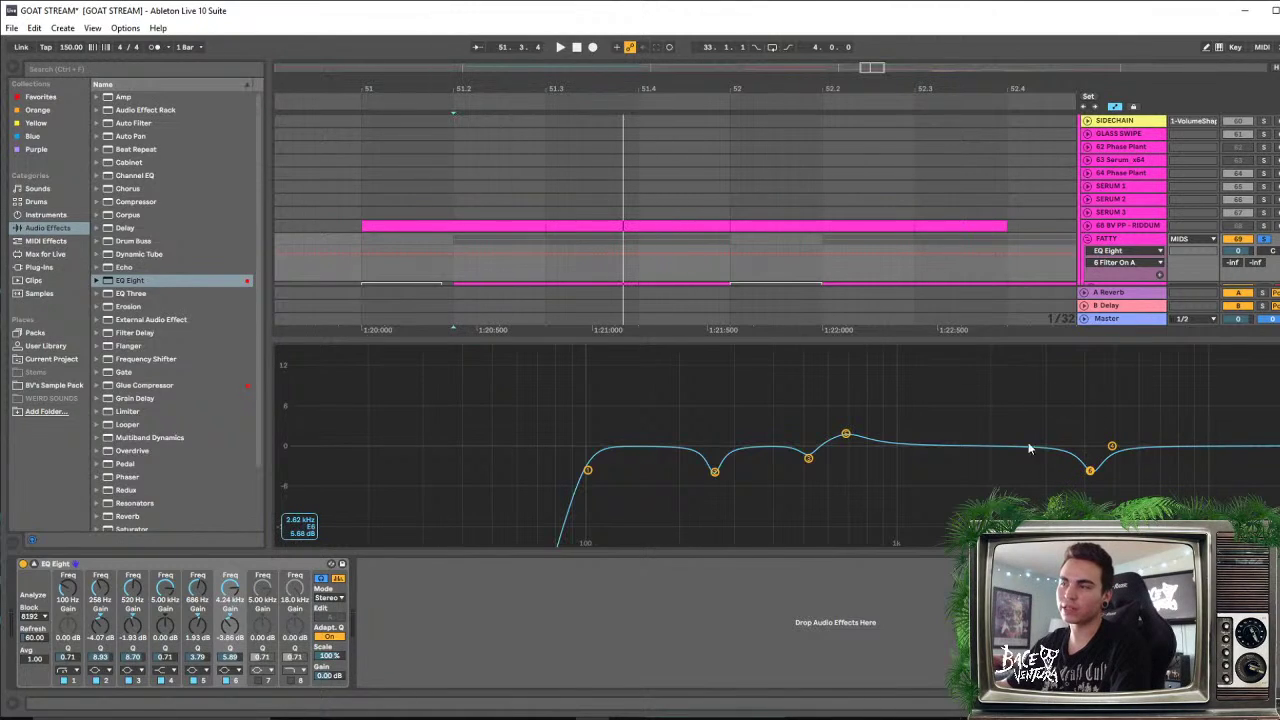
Enable EQ band 7, move band 4 to about 13.8 kHz, and change band 4's filter type to bell
left_click(257, 681)
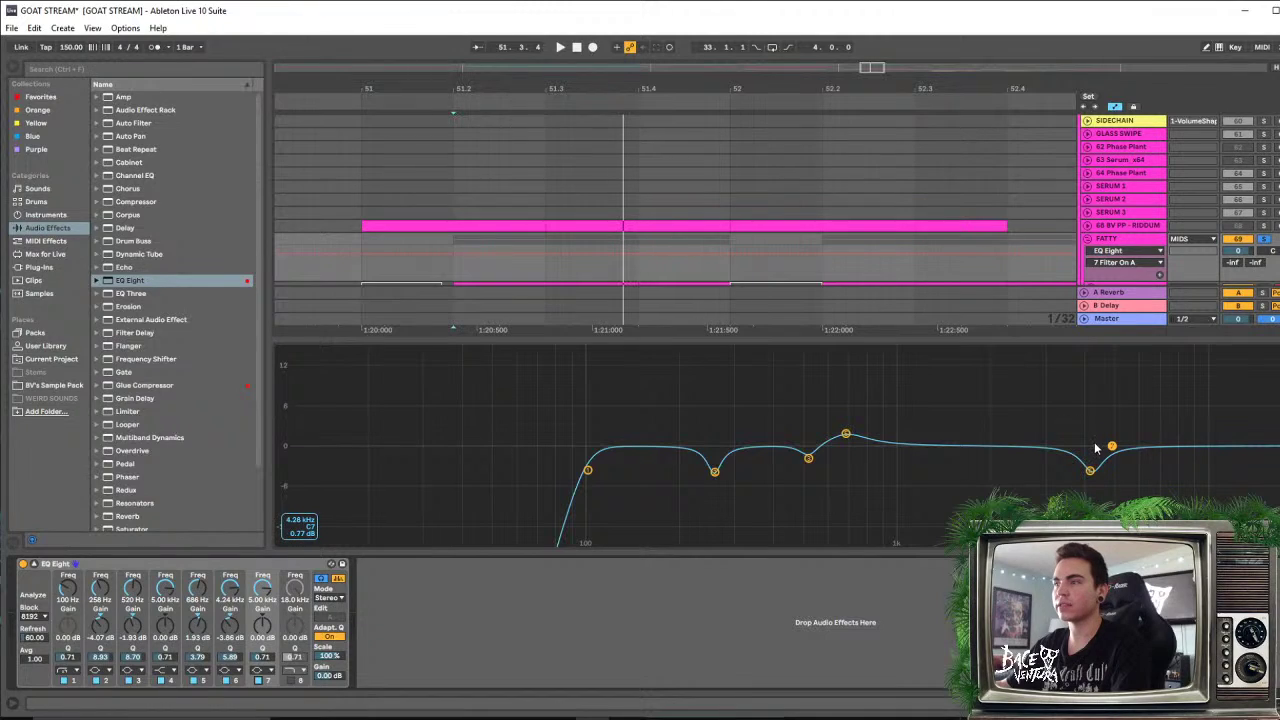
left_click_drag(1108, 447, 1246, 452)
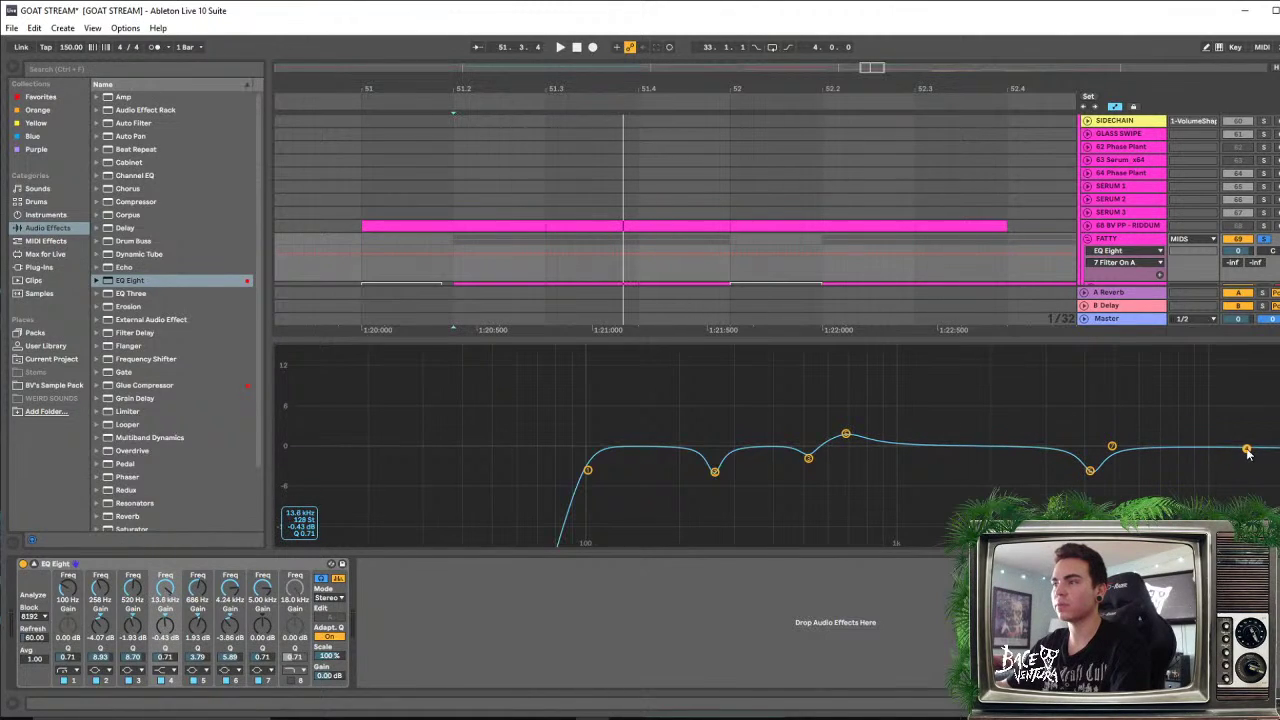
left_click(164, 670)
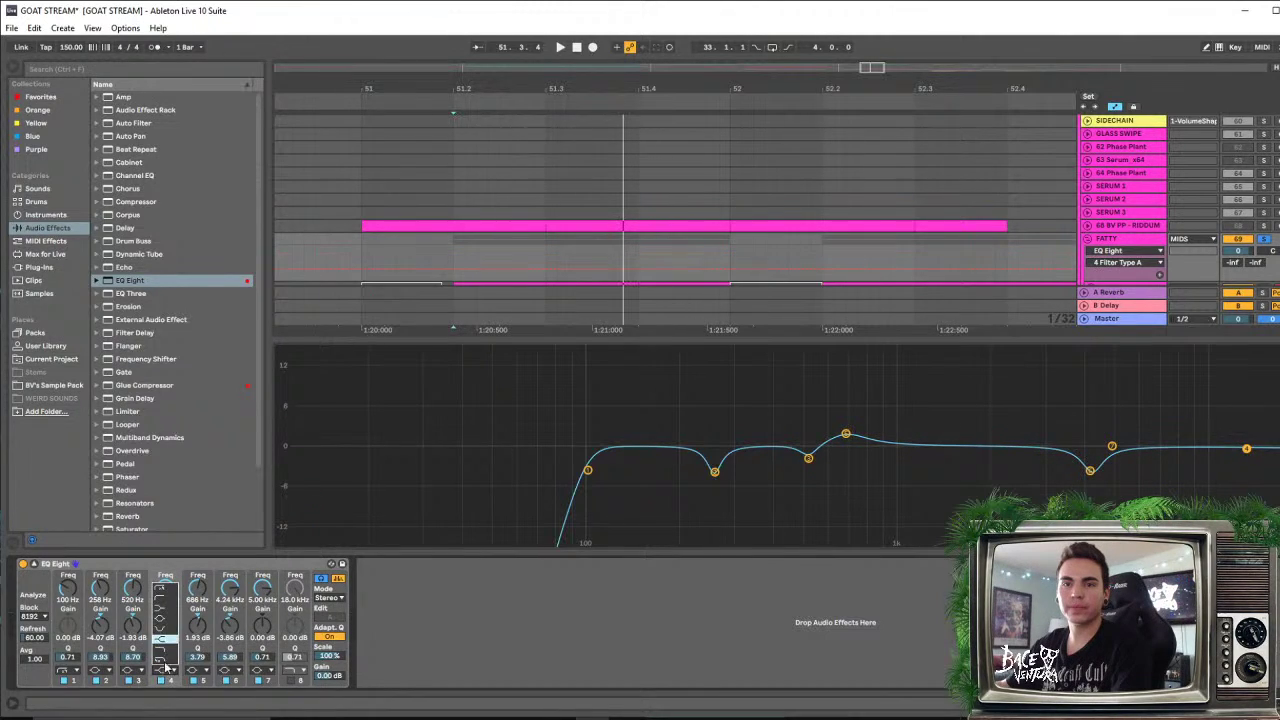
left_click(166, 630)
left_click(161, 670)
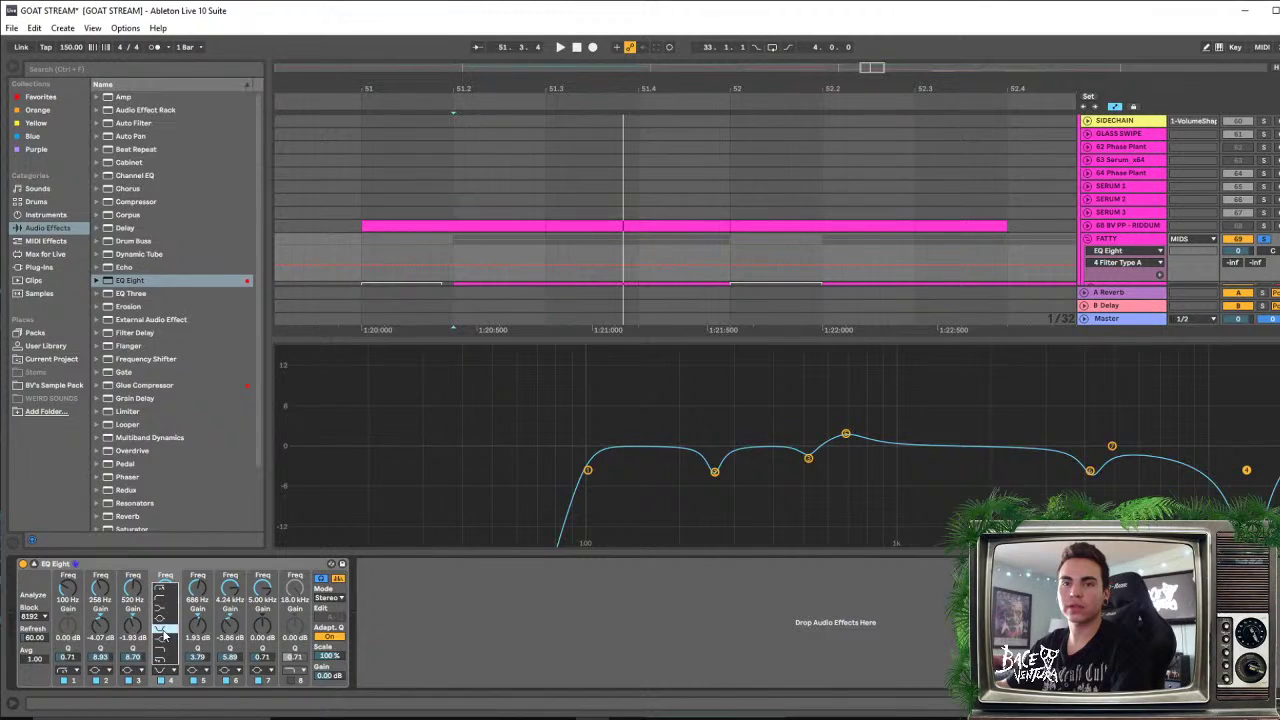
left_click(165, 625)
Audition band 4 with a strong narrow boost, and set it to cut 3 dB at 13.7 kHz with Q 4.67
left_click_drag(1243, 453, 1262, 374)
key("space")
key("space")
key("space")
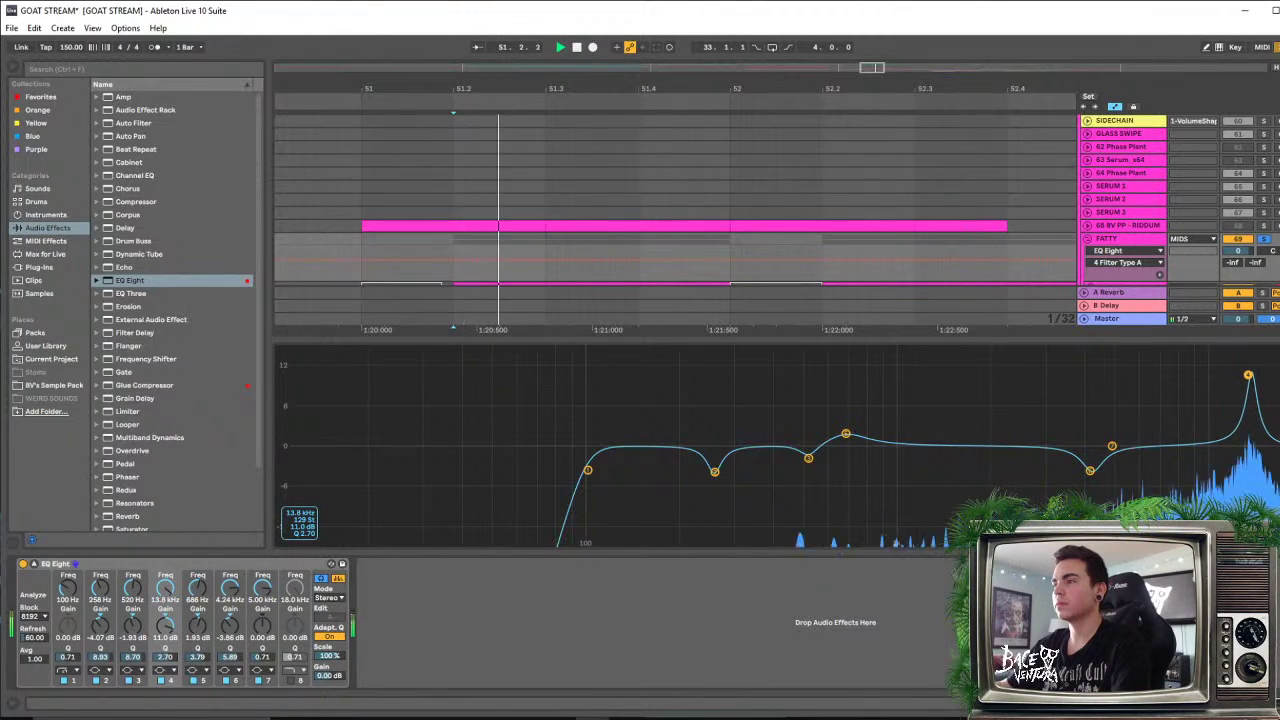
key("space")
left_click_drag(1250, 375, 1246, 456)
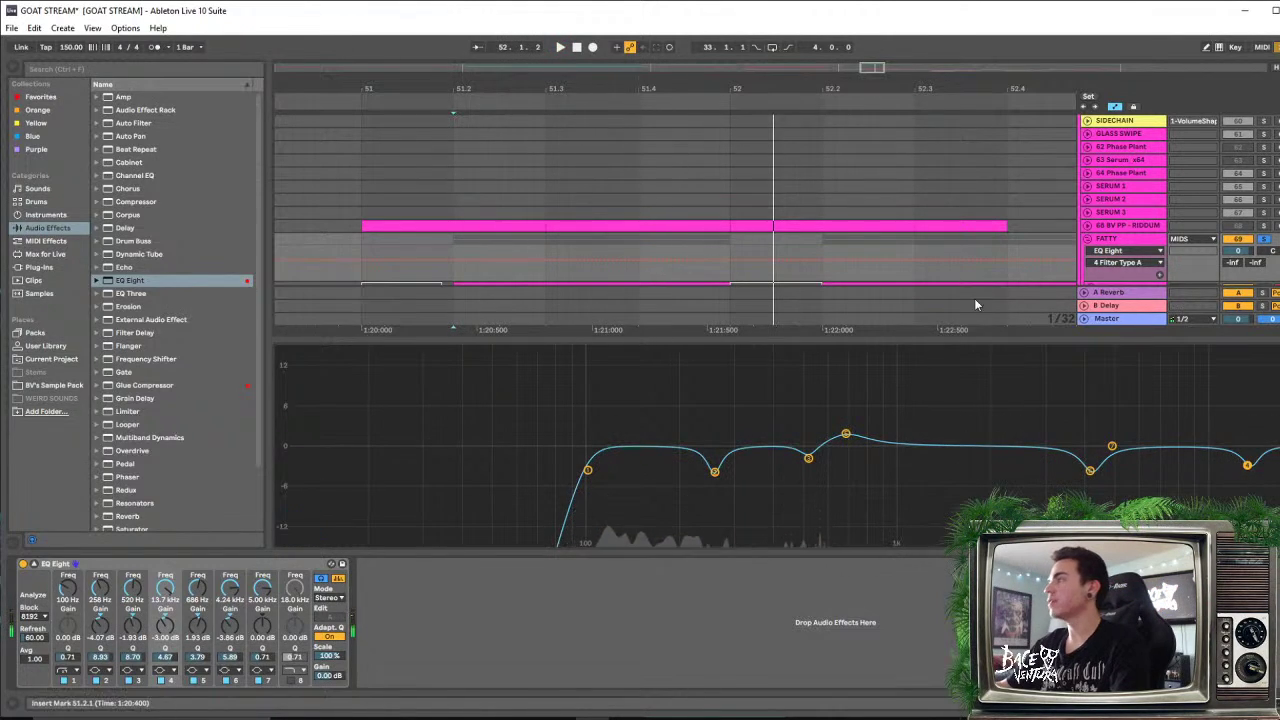
Collapse the large EQ display, audition the FATTY group, and hide the device view
left_click_drag(878, 338, 999, 444)
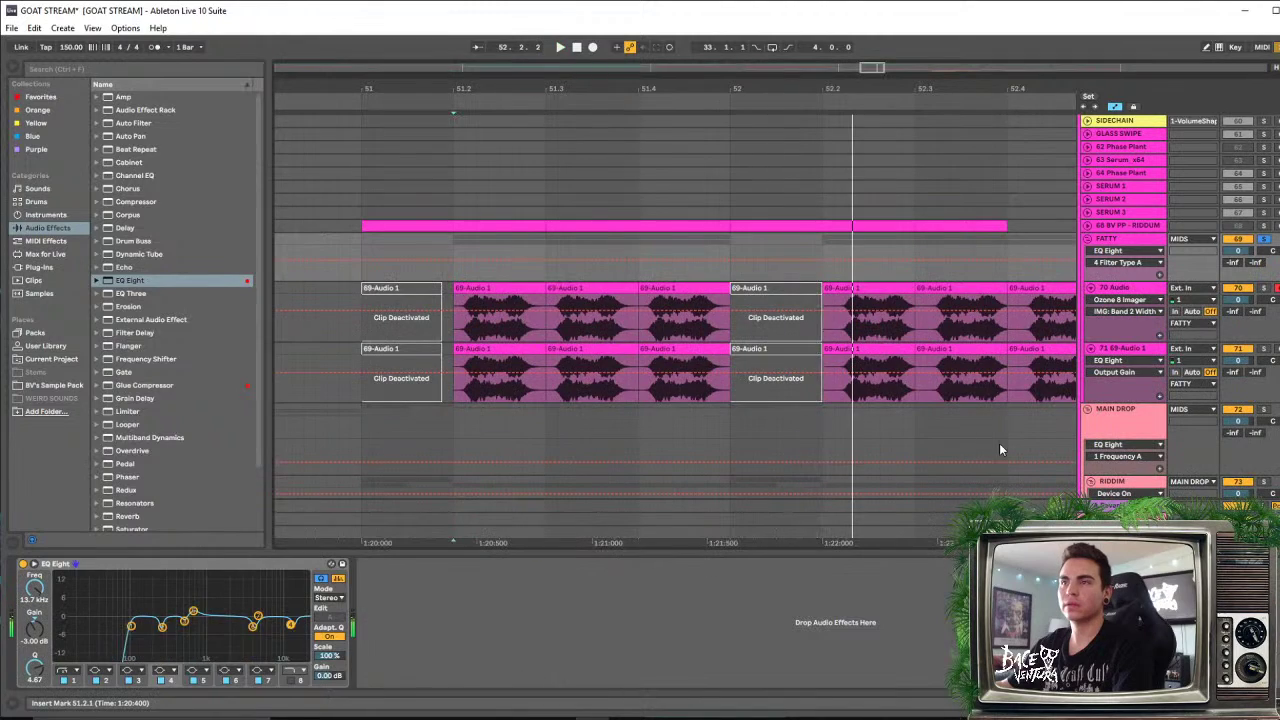
key("space")
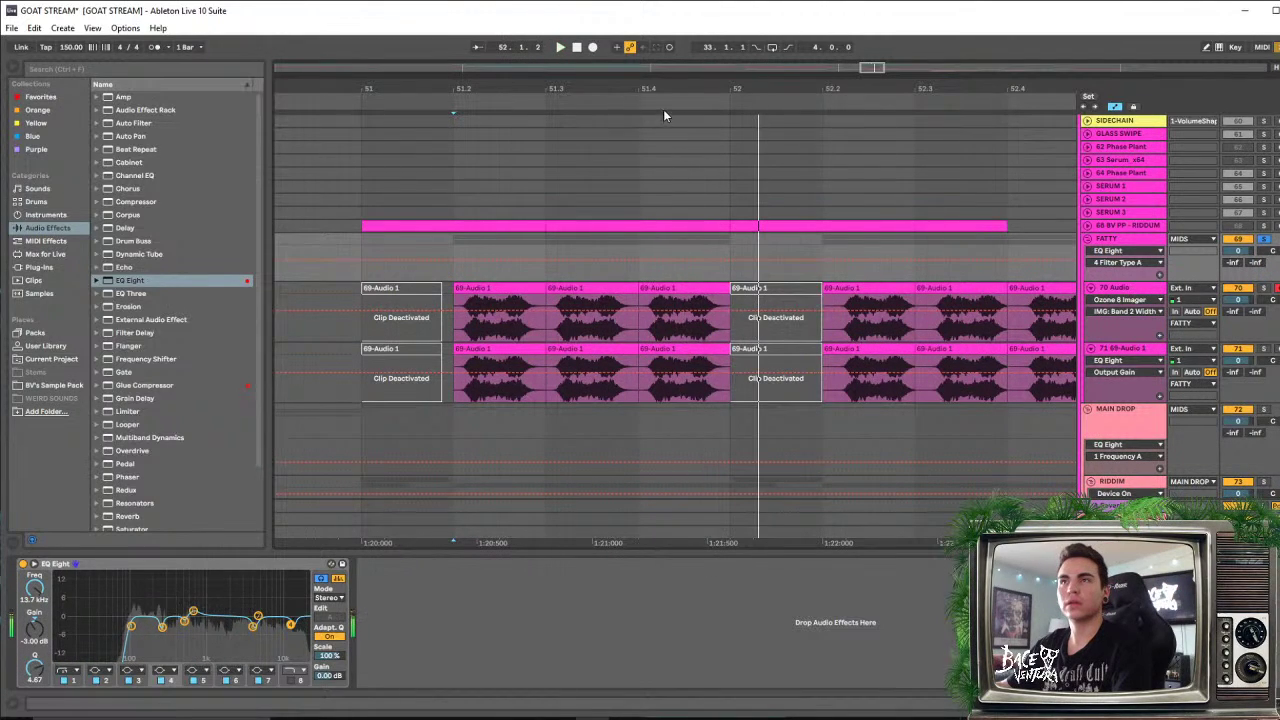
left_click_drag(664, 93, 652, 86)
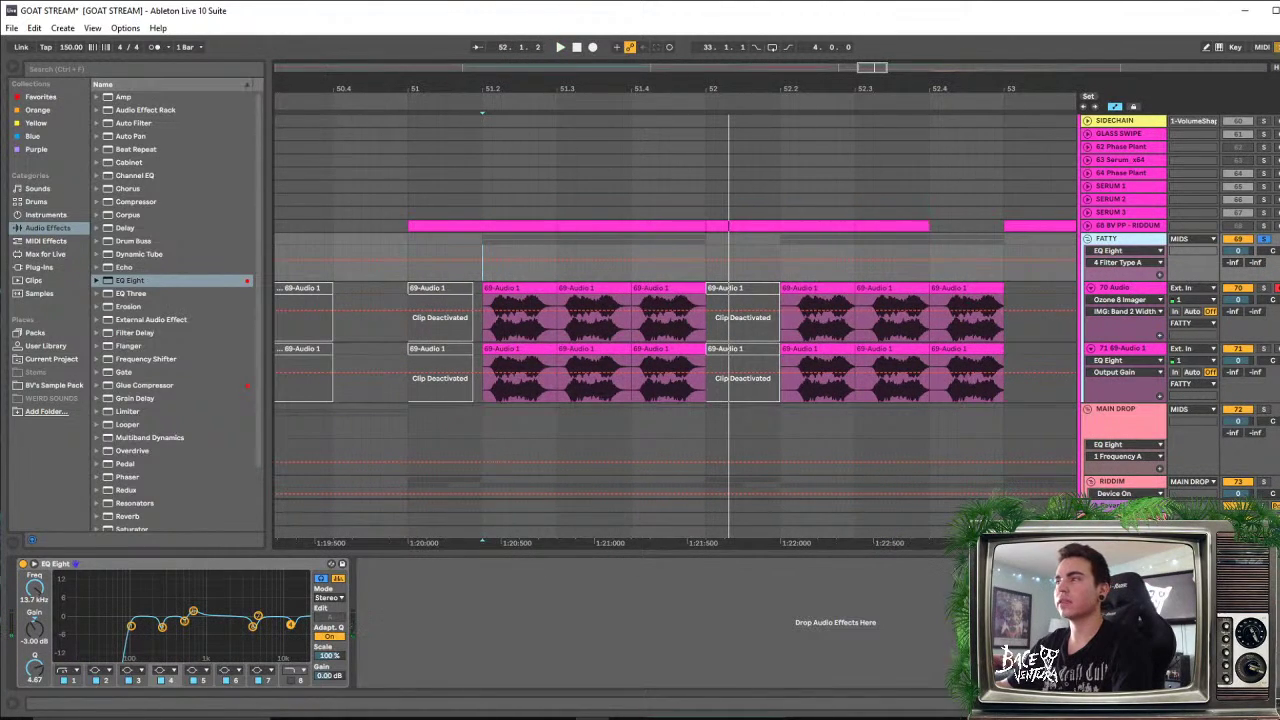
left_click_drag(919, 553, 921, 640)
scroll(894, 371, "down", 1)
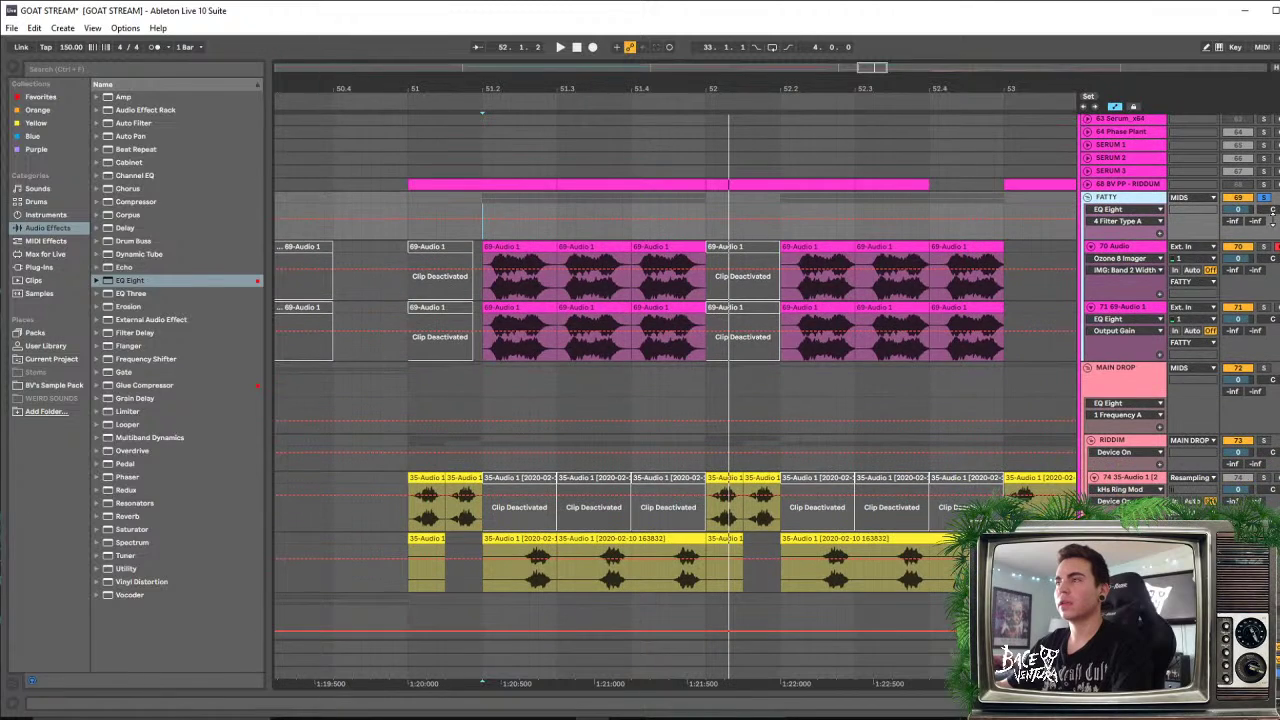
Solo the MAIN DROP group together with FATTY and audition both from 51.2
left_click(1264, 200)
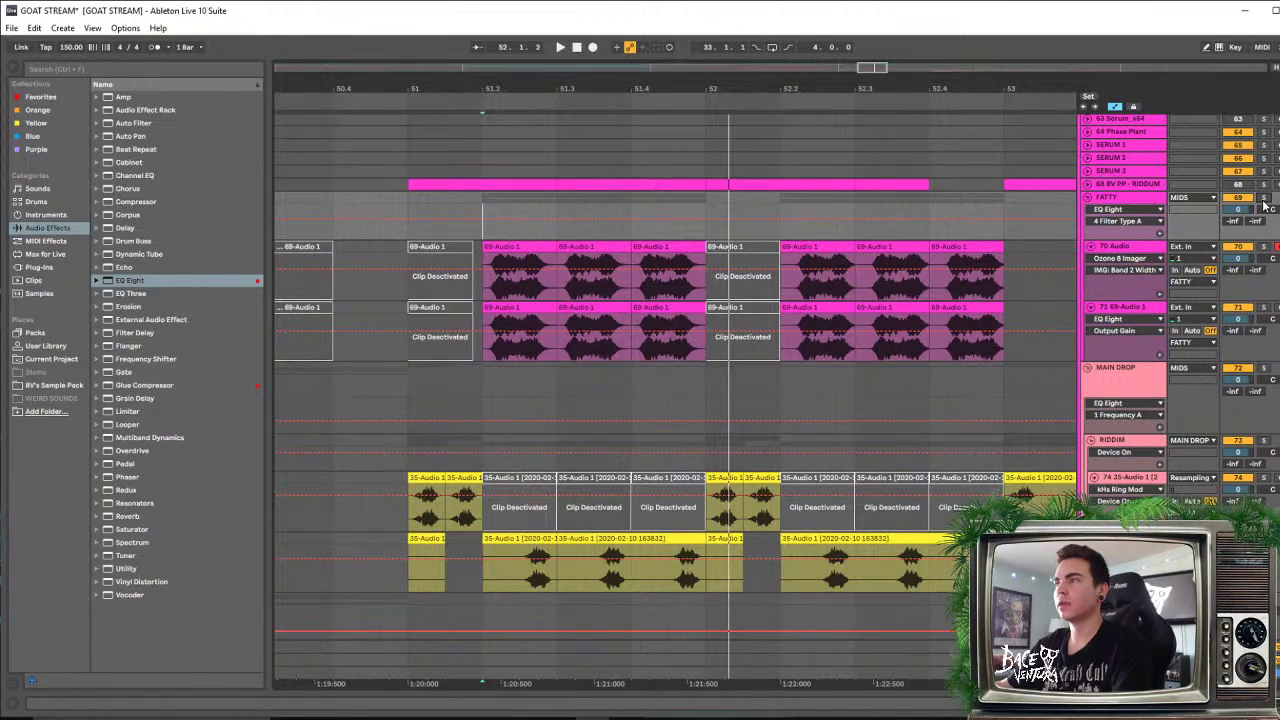
left_click(1264, 200)
scroll(1255, 300, "down", 1)
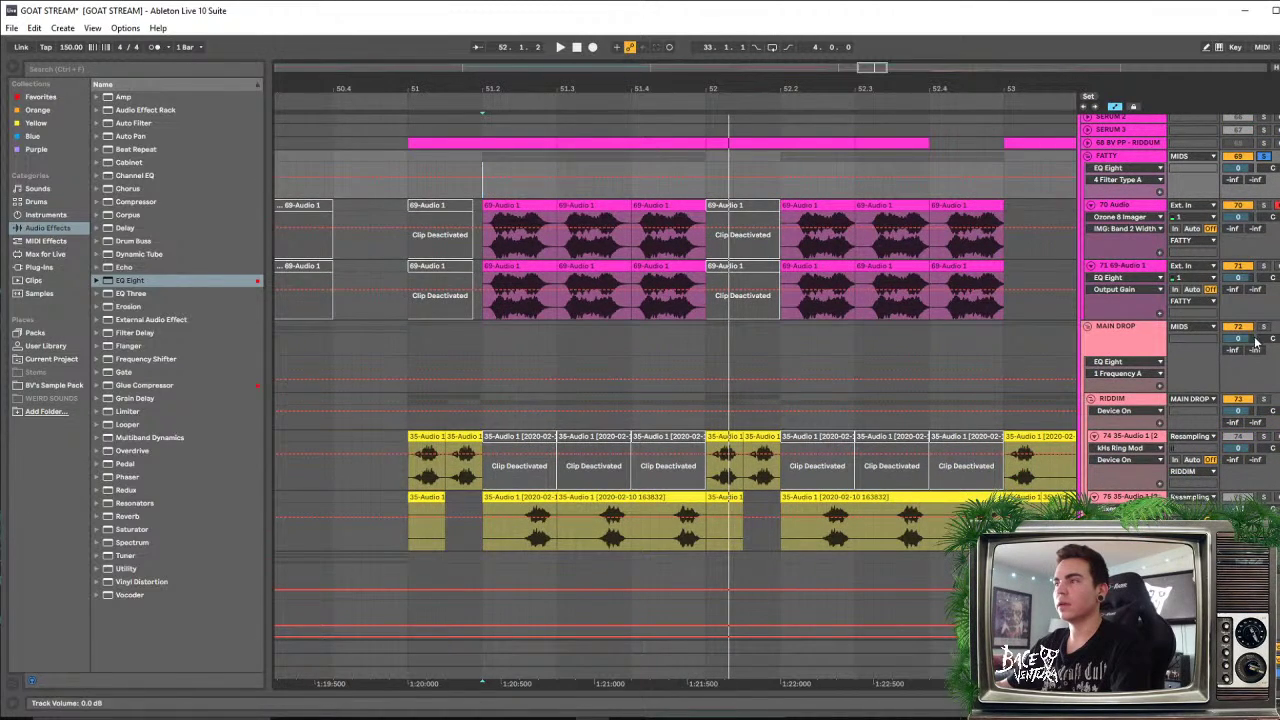
key("space")
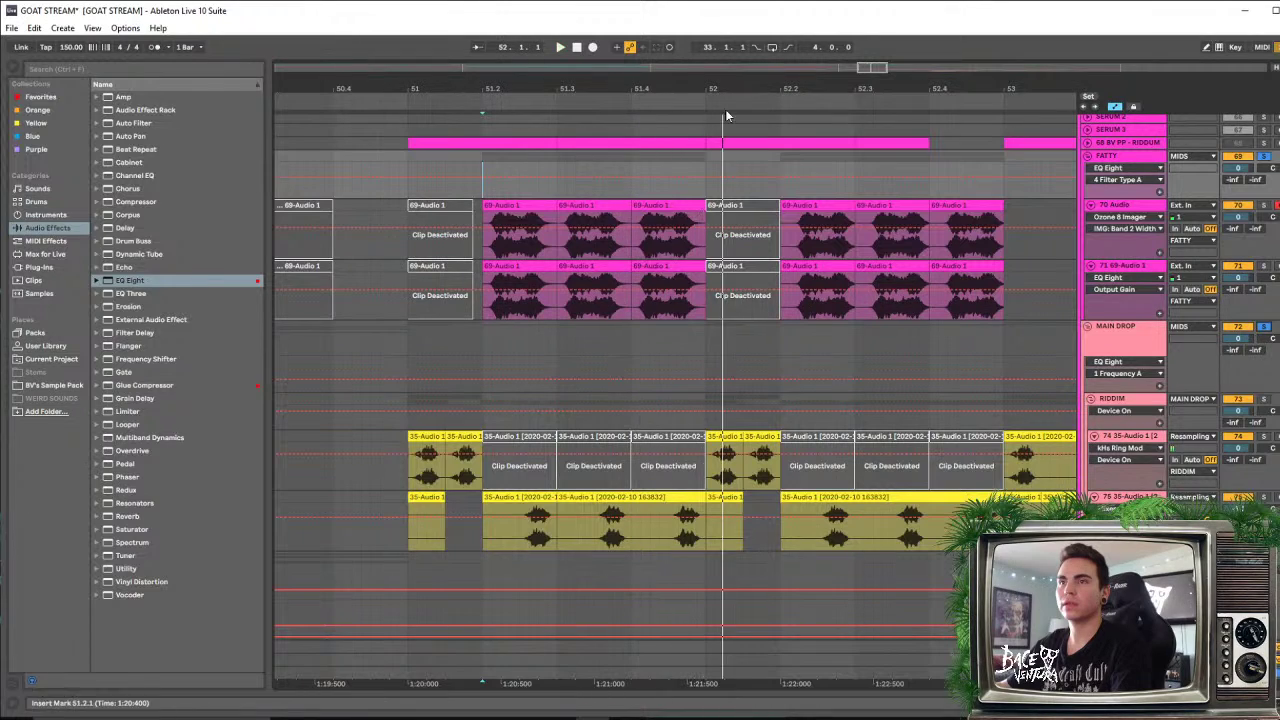
left_click_drag(612, 79, 607, 123)
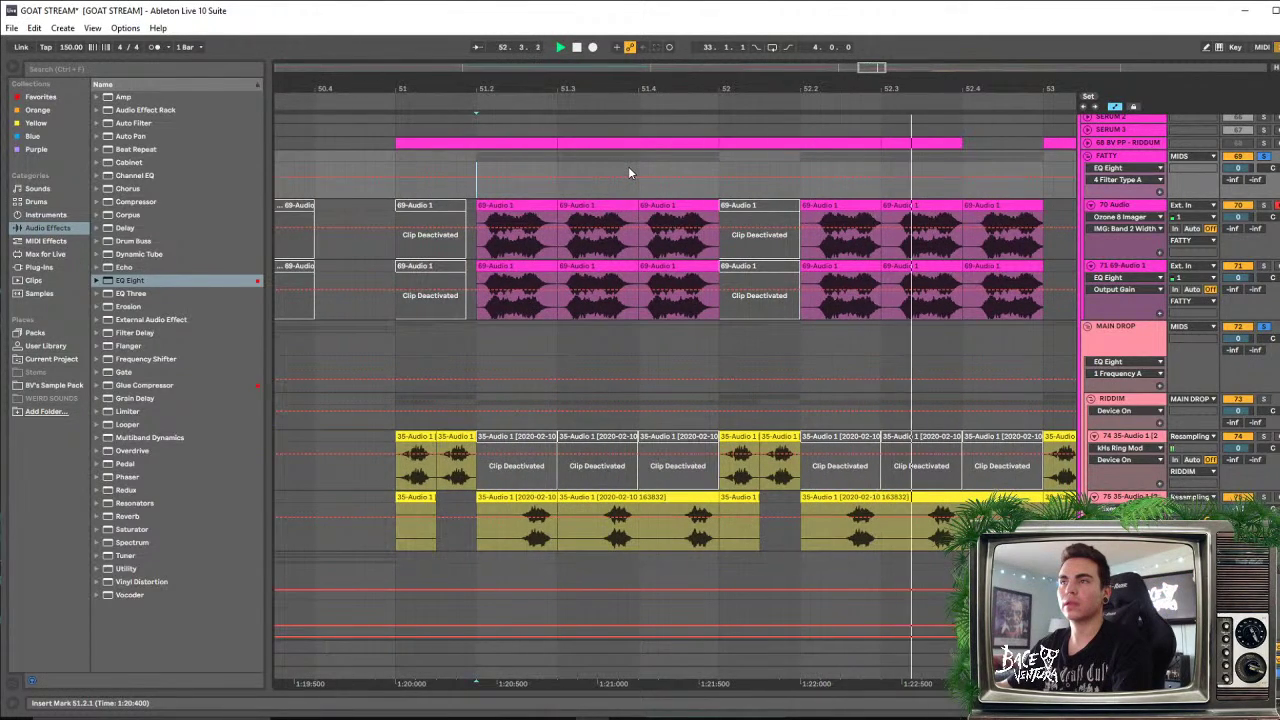
Place the insert marker at bar 51, unsolo the MAIN DROP group, and play the drop from there
left_click(394, 345)
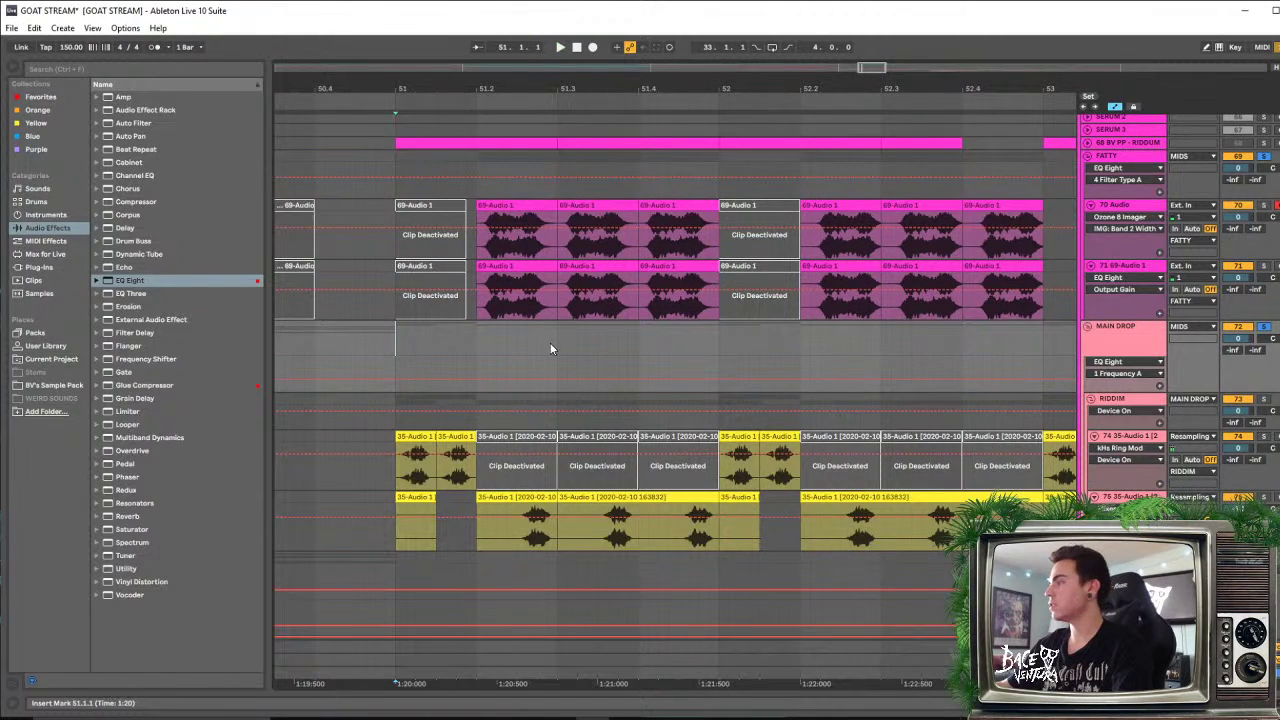
scroll(444, 385, "down", 3)
scroll(577, 283, "up", 3)
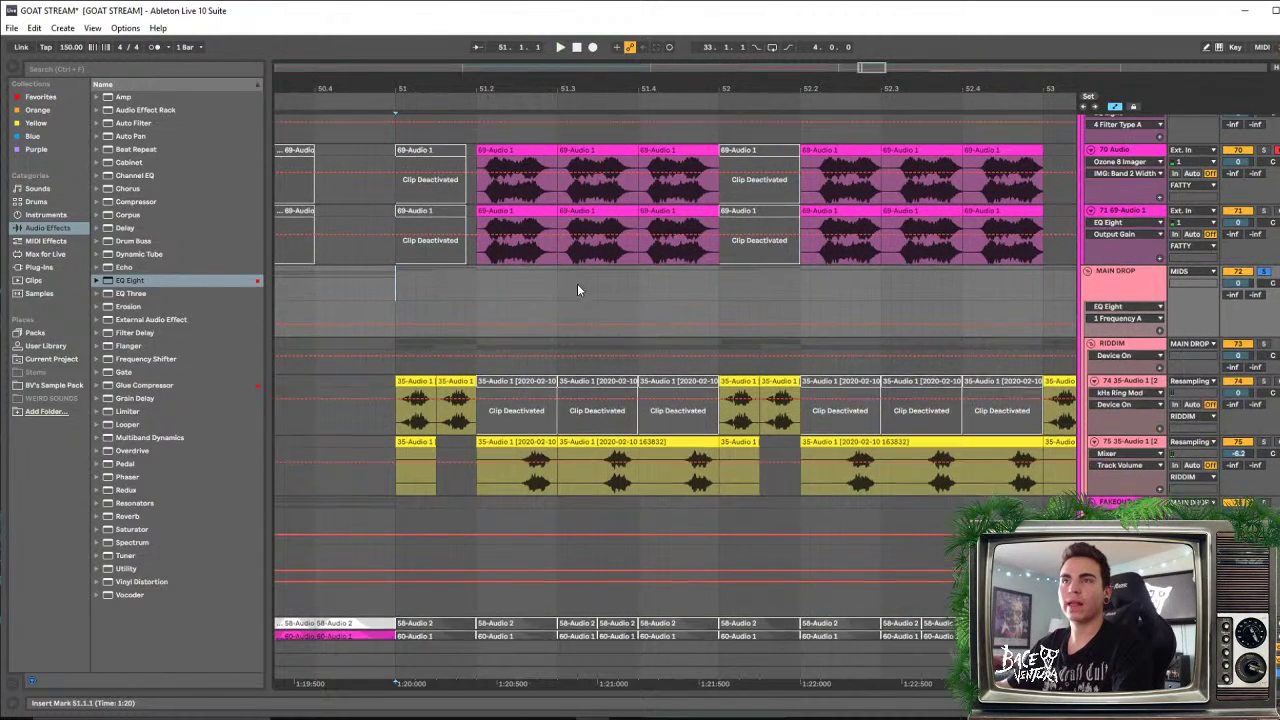
left_click_drag(833, 83, 784, 60)
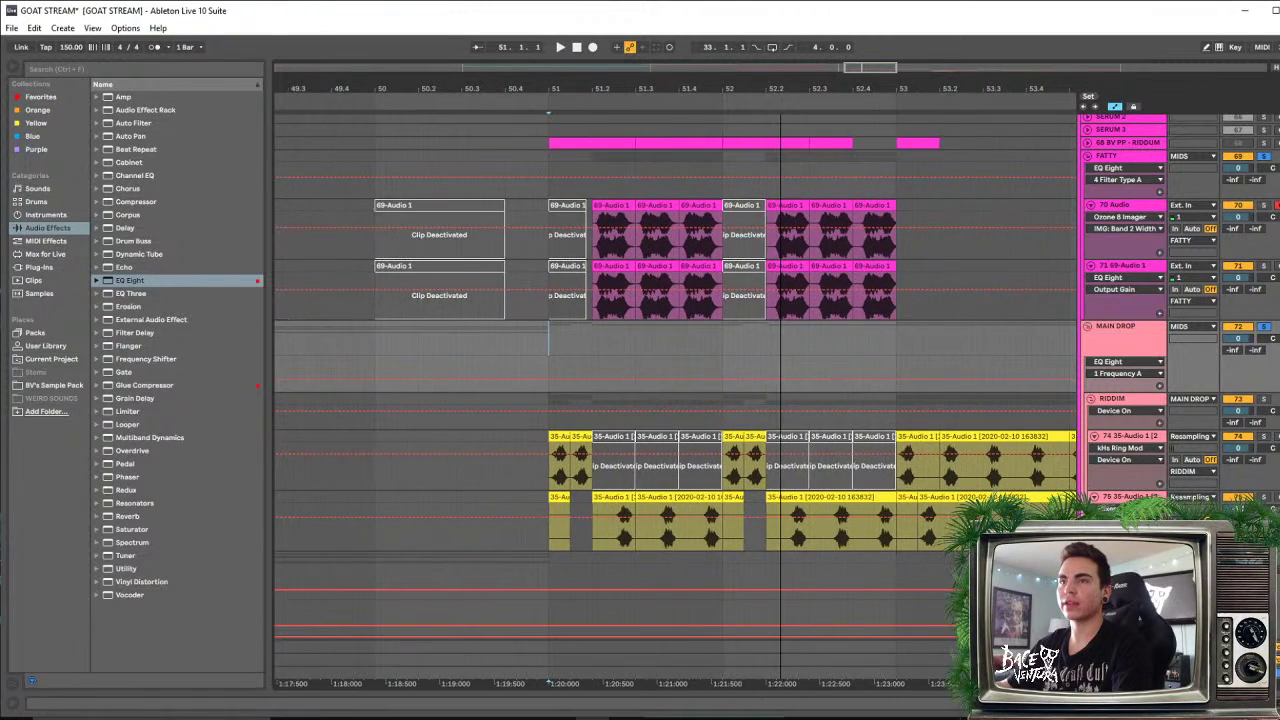
scroll(686, 431, "down", 5)
left_click(567, 339)
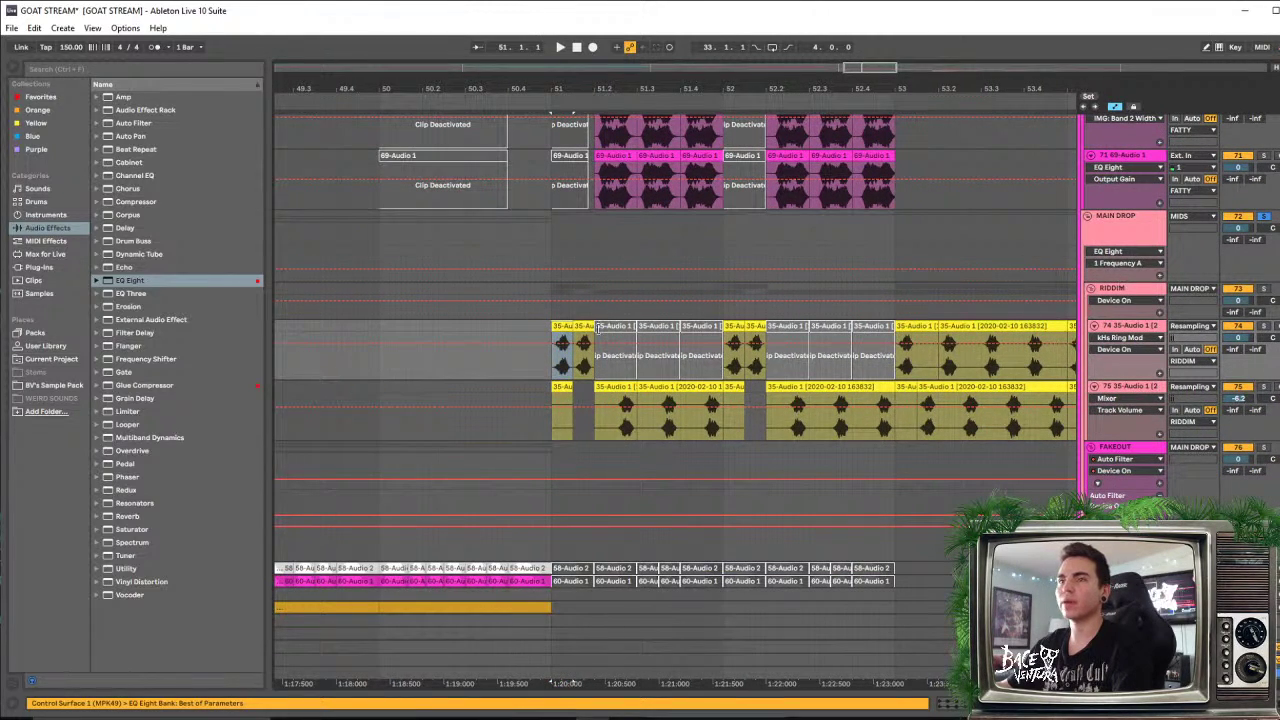
left_click(563, 390)
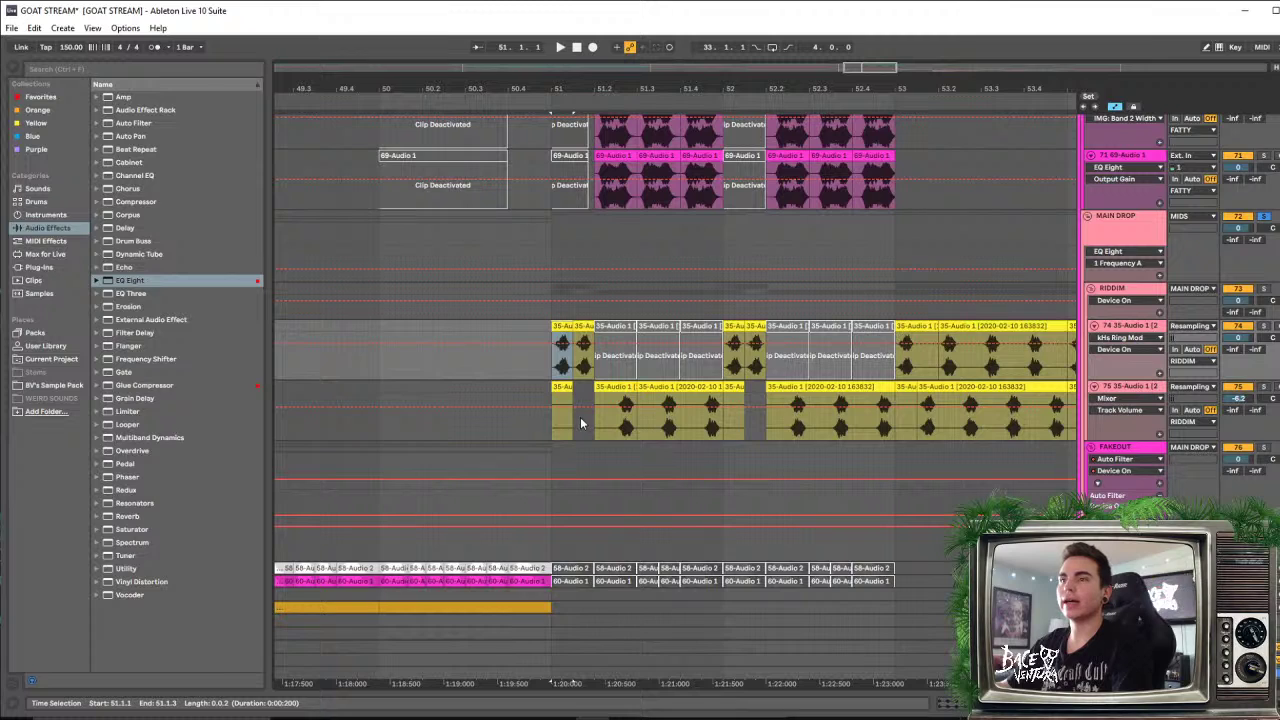
left_click(551, 365)
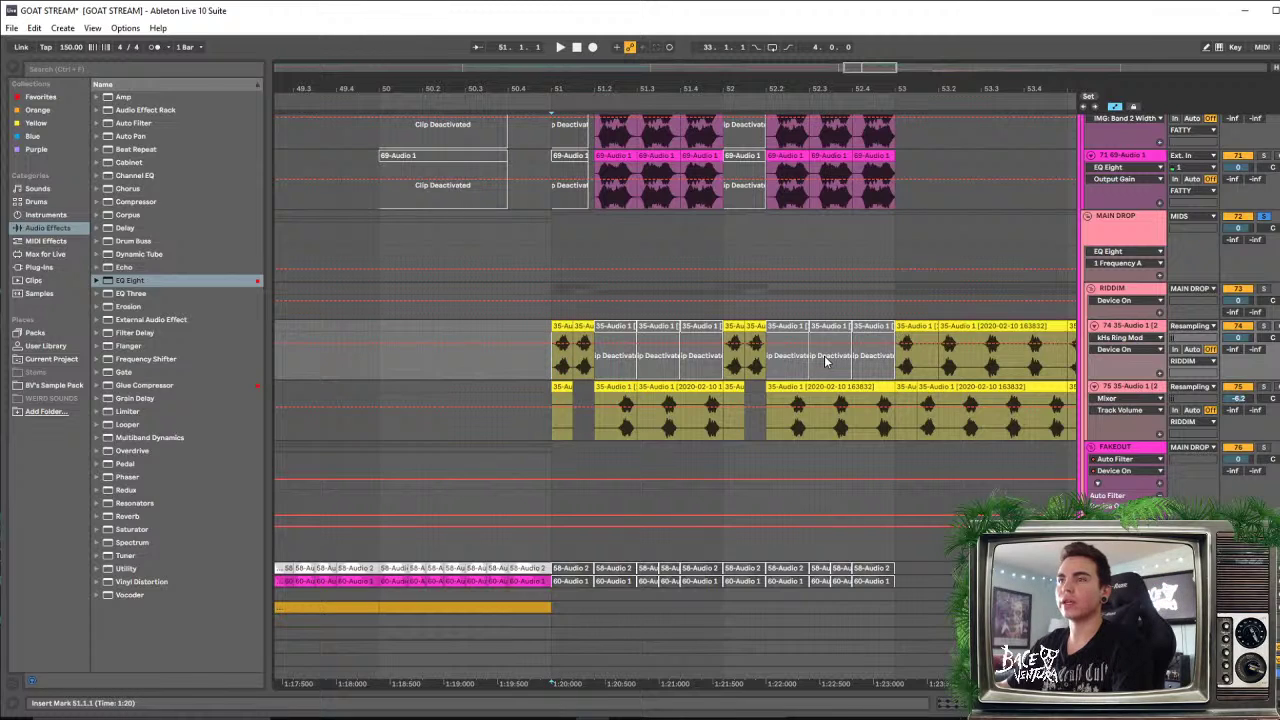
left_click_drag(673, 88, 661, 256)
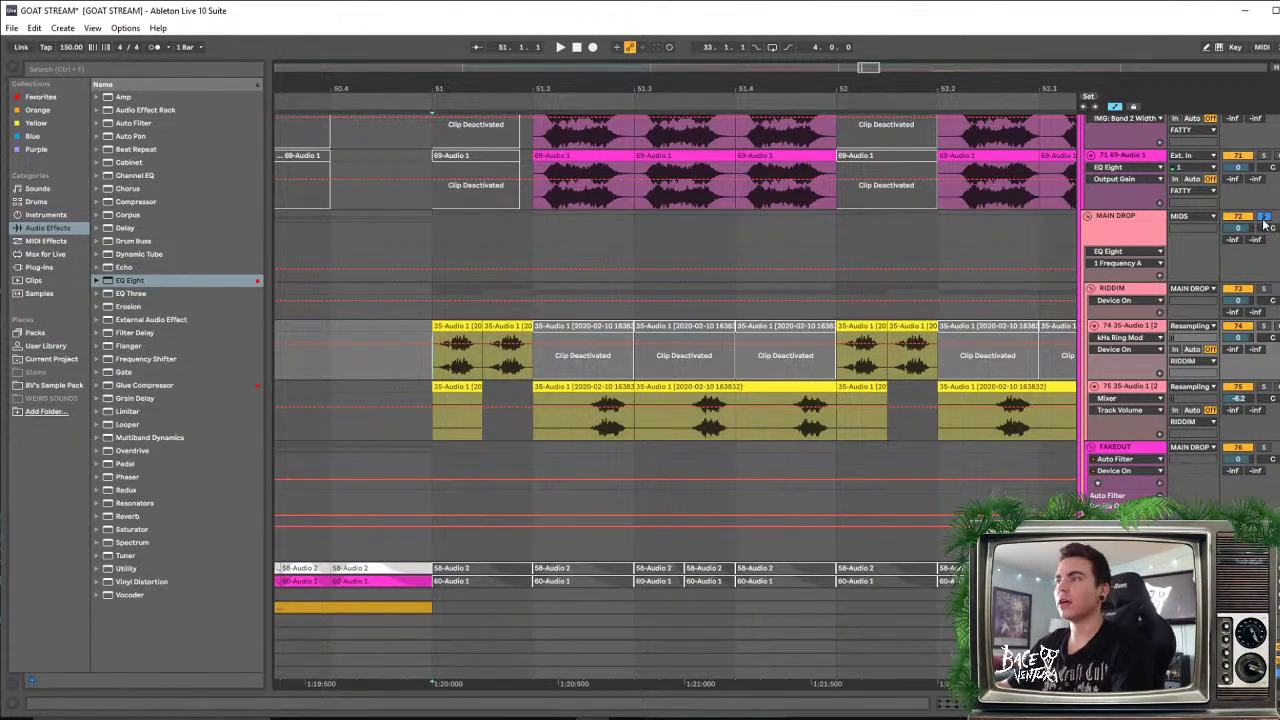
key("space")
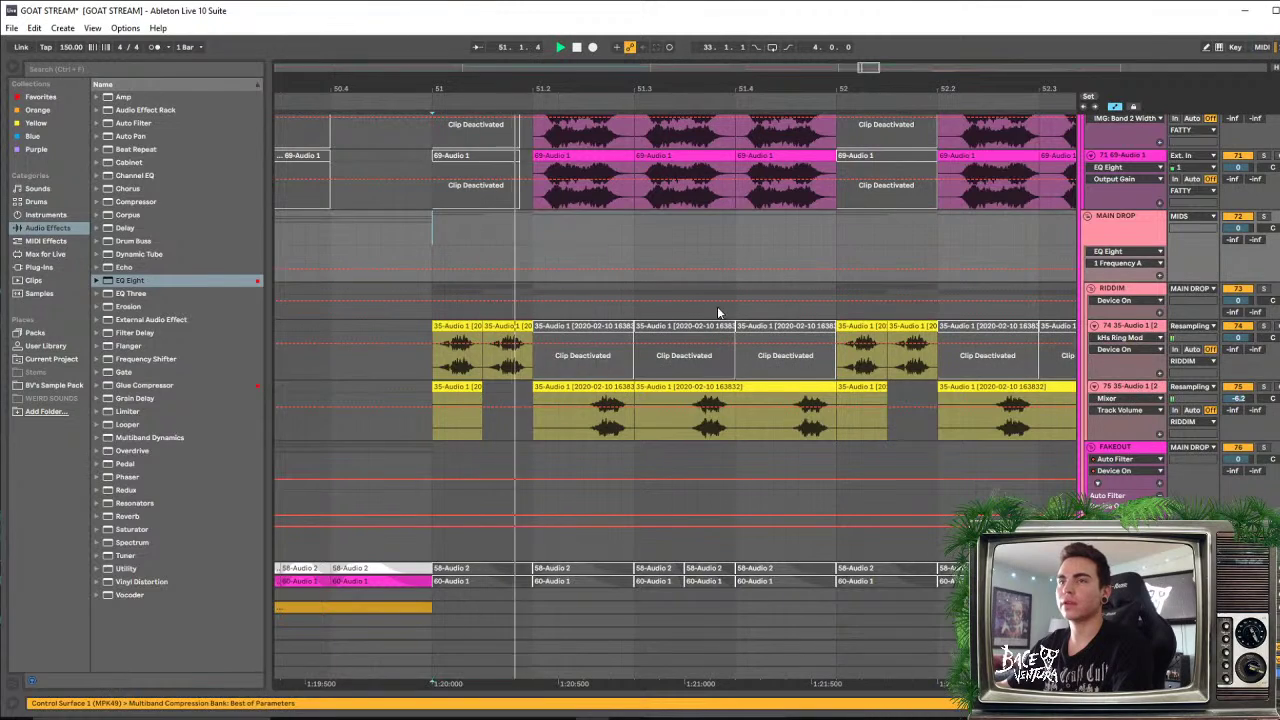
Compare the drop with the second 35-Audio 1 track (75) off and on, and set its volume to 0.3 dB
left_click(1238, 387)
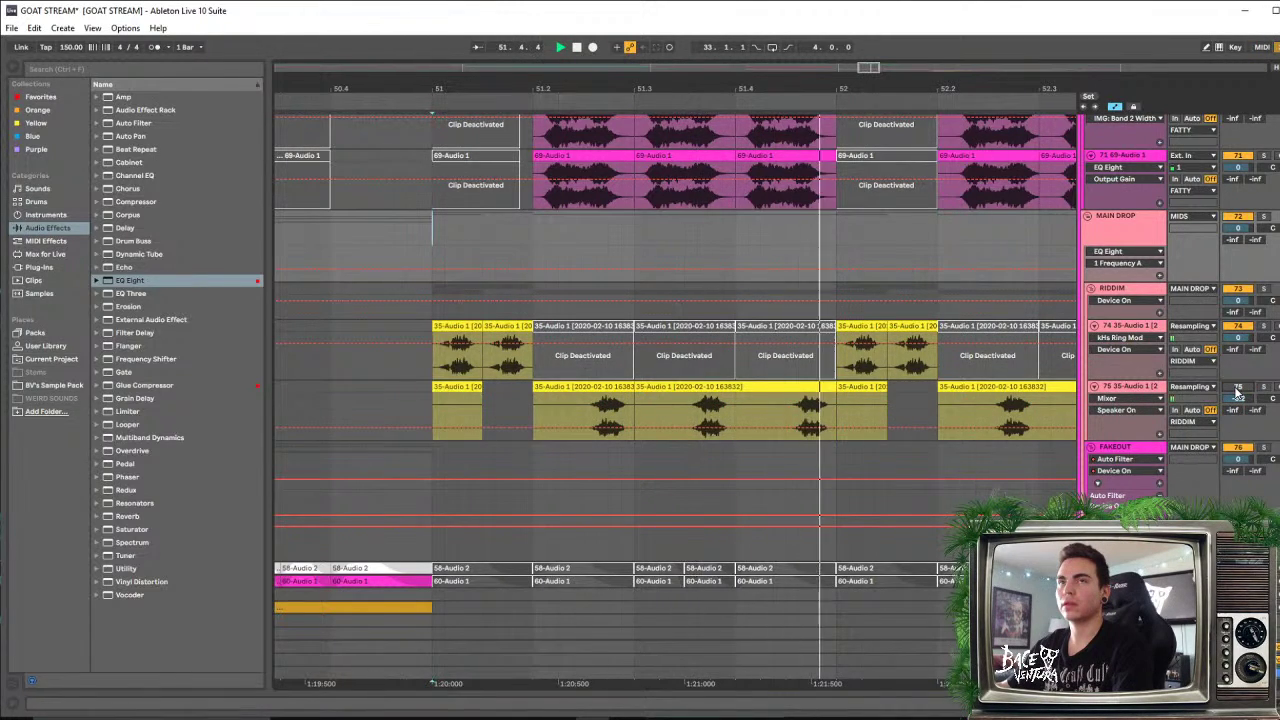
left_click(1237, 389)
mouse_move(1241, 401)
left_mouse_down()
mouse_move(1241, 388)
mouse_move(1241, 400)
left_mouse_up()
left_click(1239, 387)
key("space")
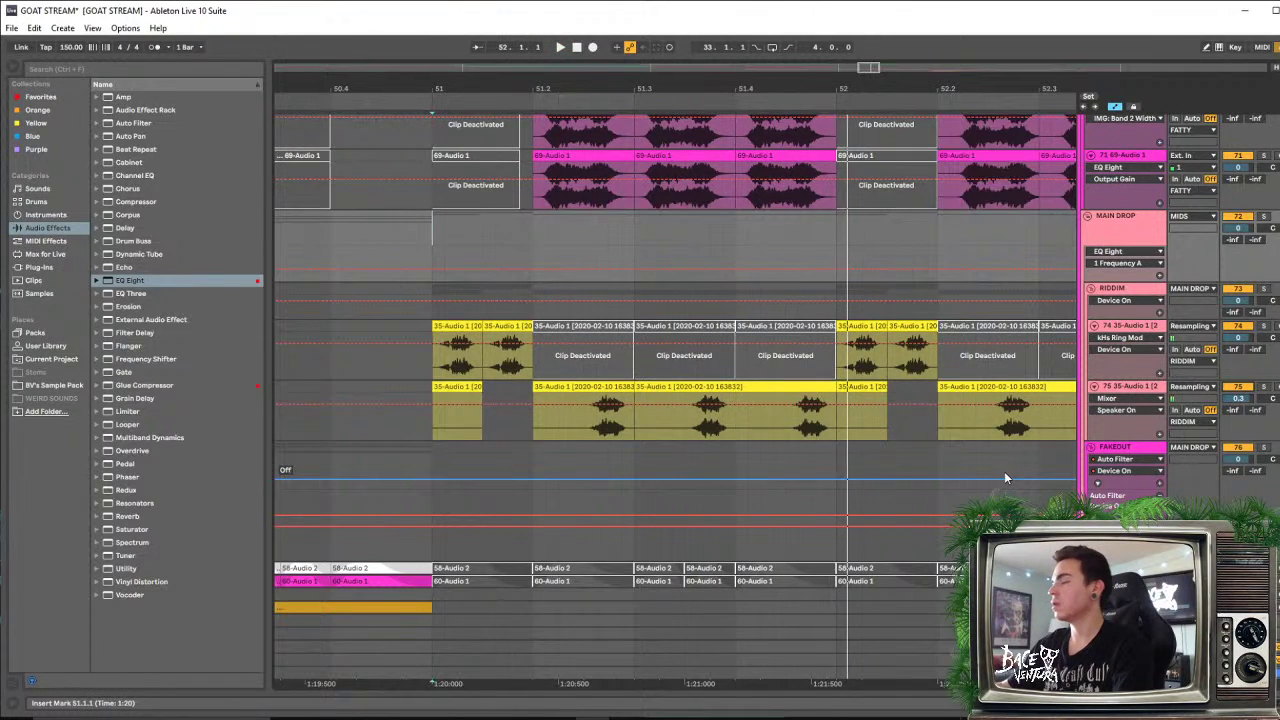
left_click(1238, 399)
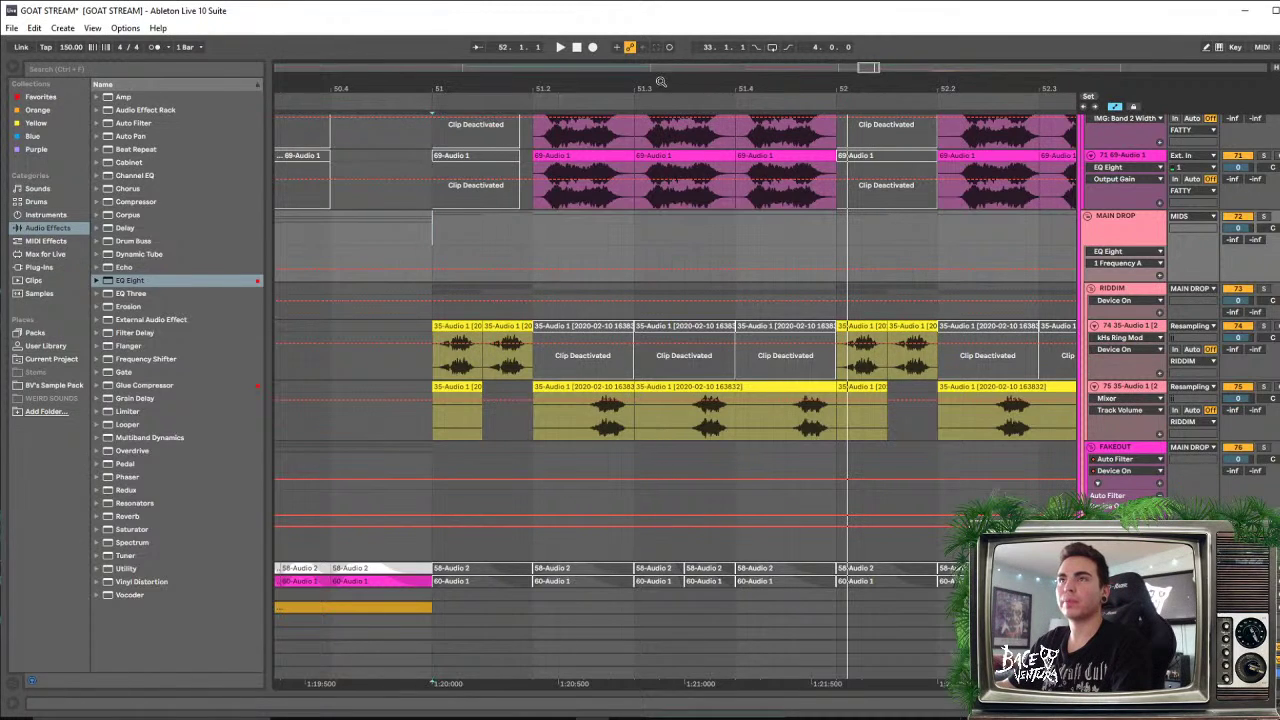
Try to duplicate the clips of both FATTY tracks from 51.1.1–53.1.1 onto the two bars starting at bar 53
left_click_drag(661, 82, 536, 22)
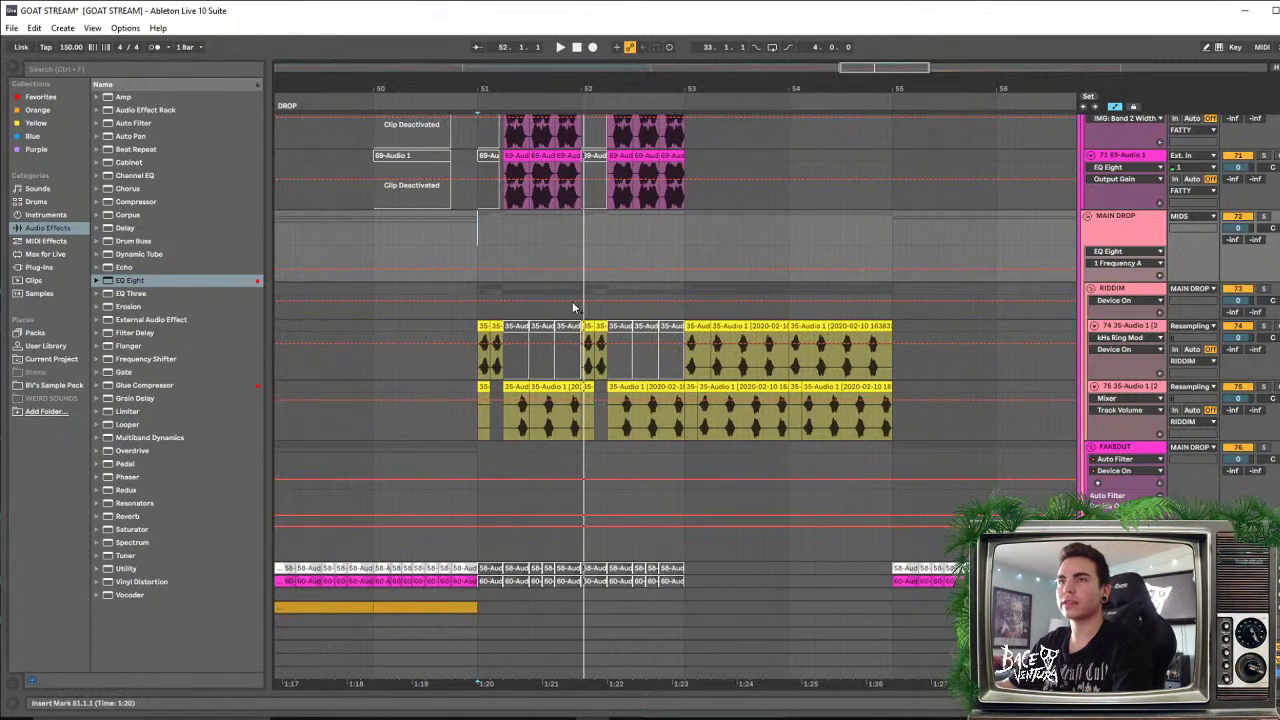
scroll(574, 307, "up", 3)
left_click_drag(684, 288, 664, 290)
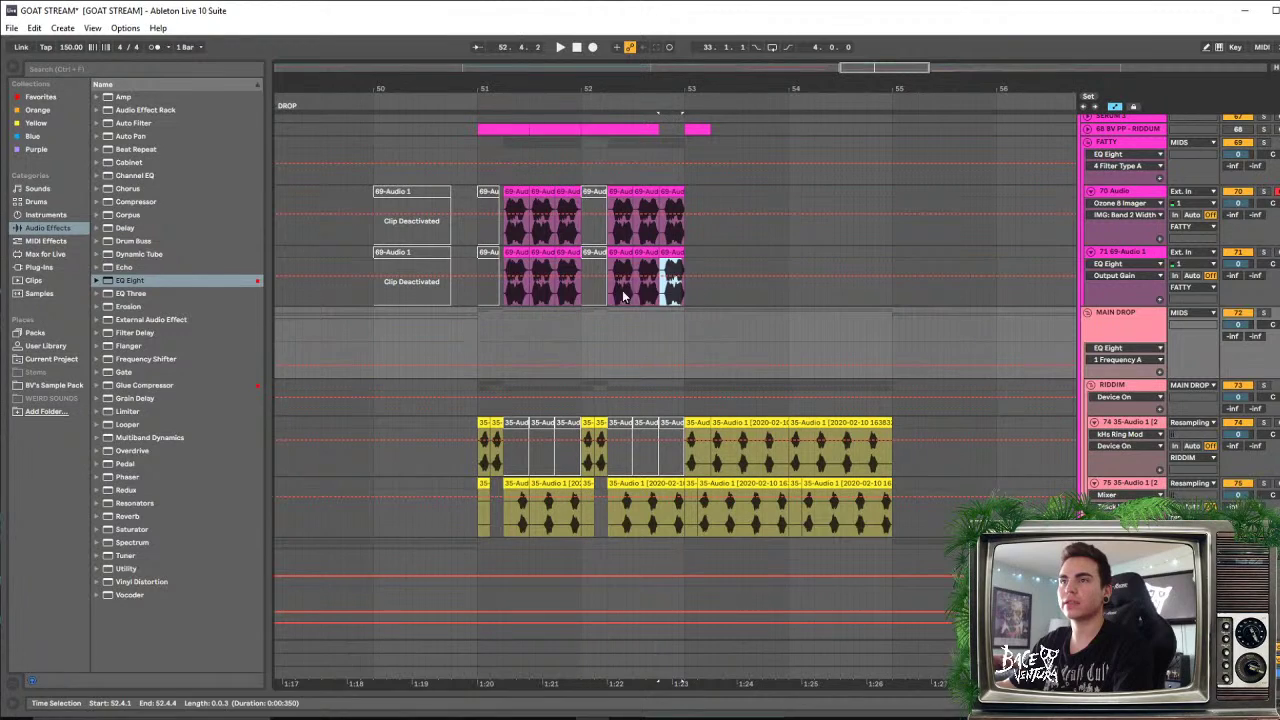
left_click(766, 299)
right_click(766, 299)
key("Escape")
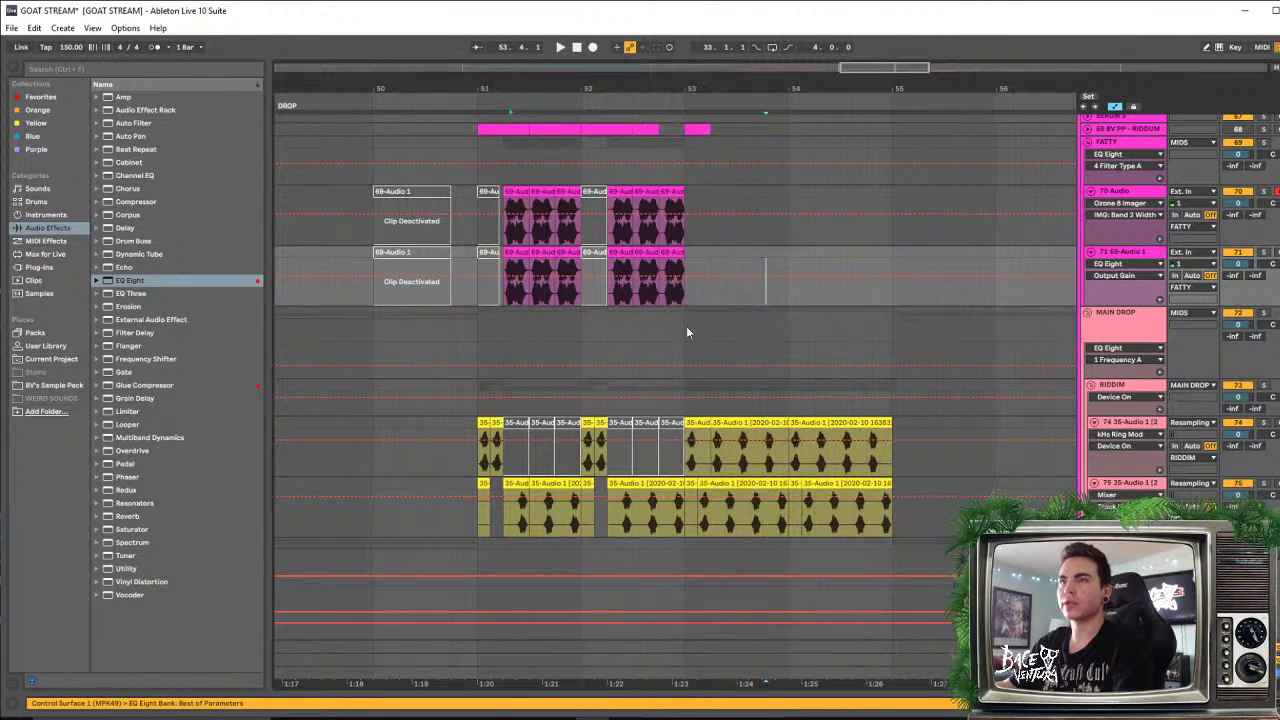
left_click_drag(686, 332, 468, 195)
key("ctrl+d")
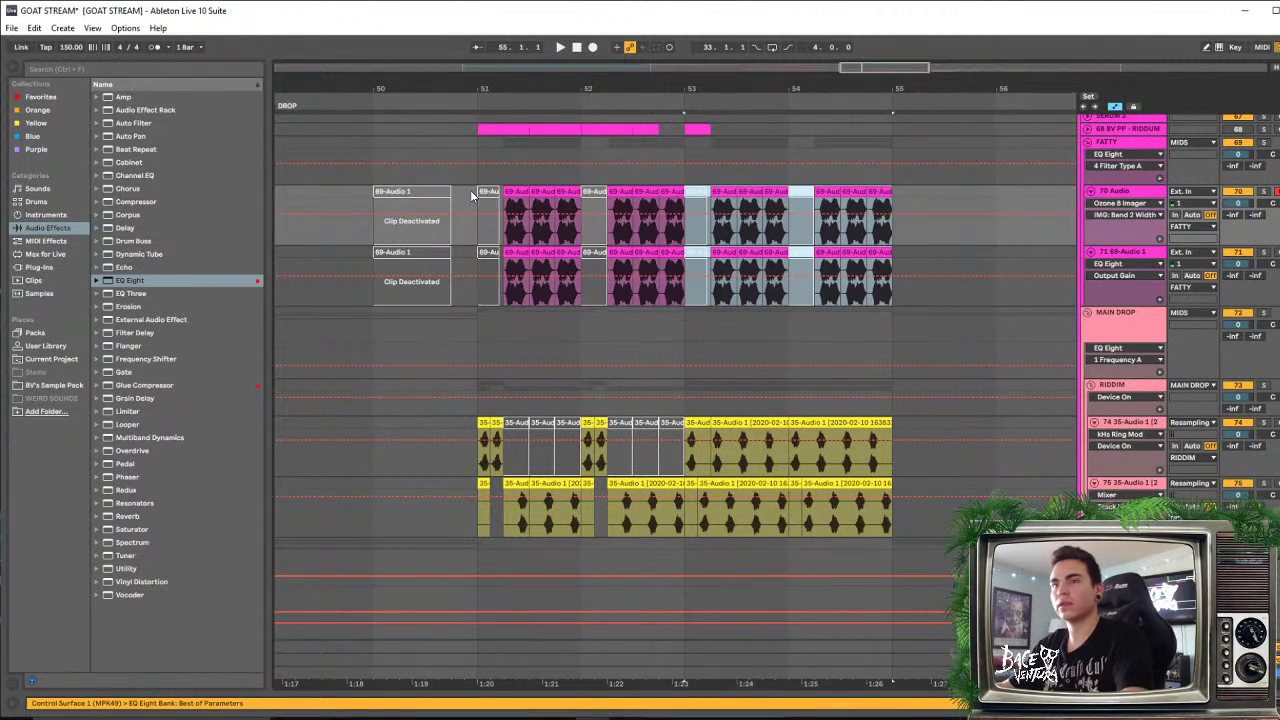
scroll(480, 200, "down", 1)
left_click_drag(690, 487, 884, 424)
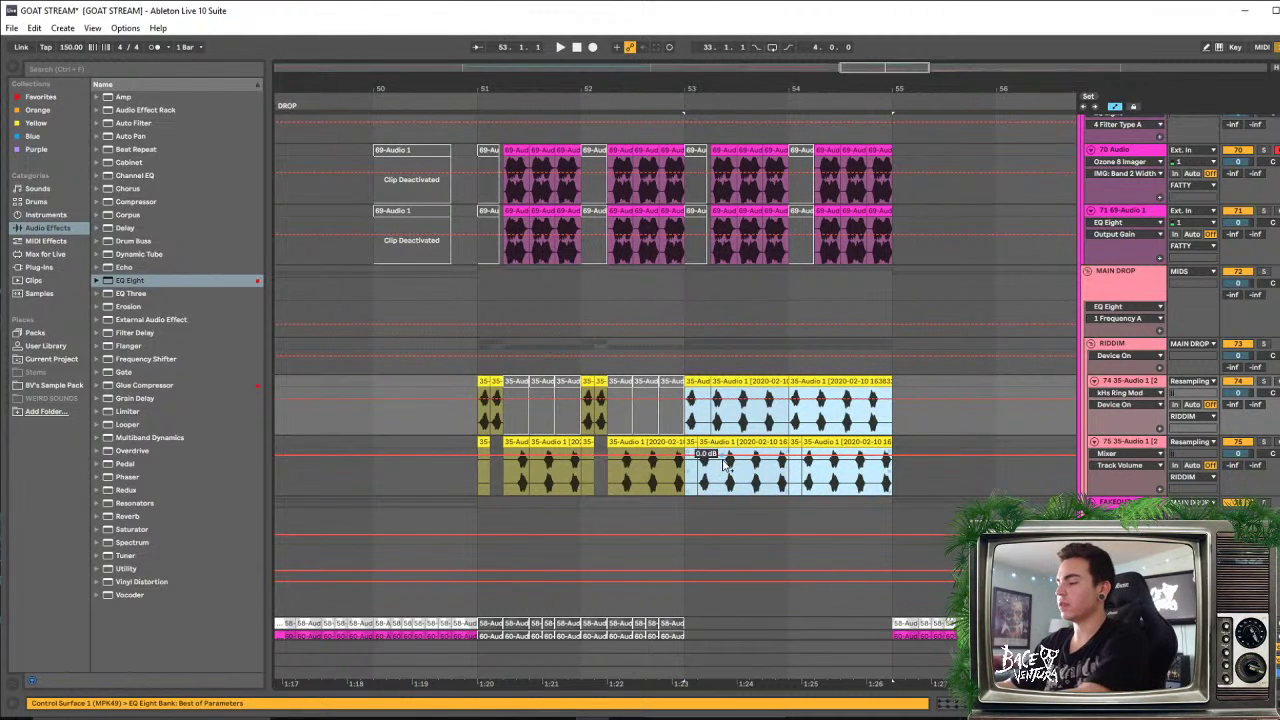
key("End")
scroll(790, 480, "up", 10)
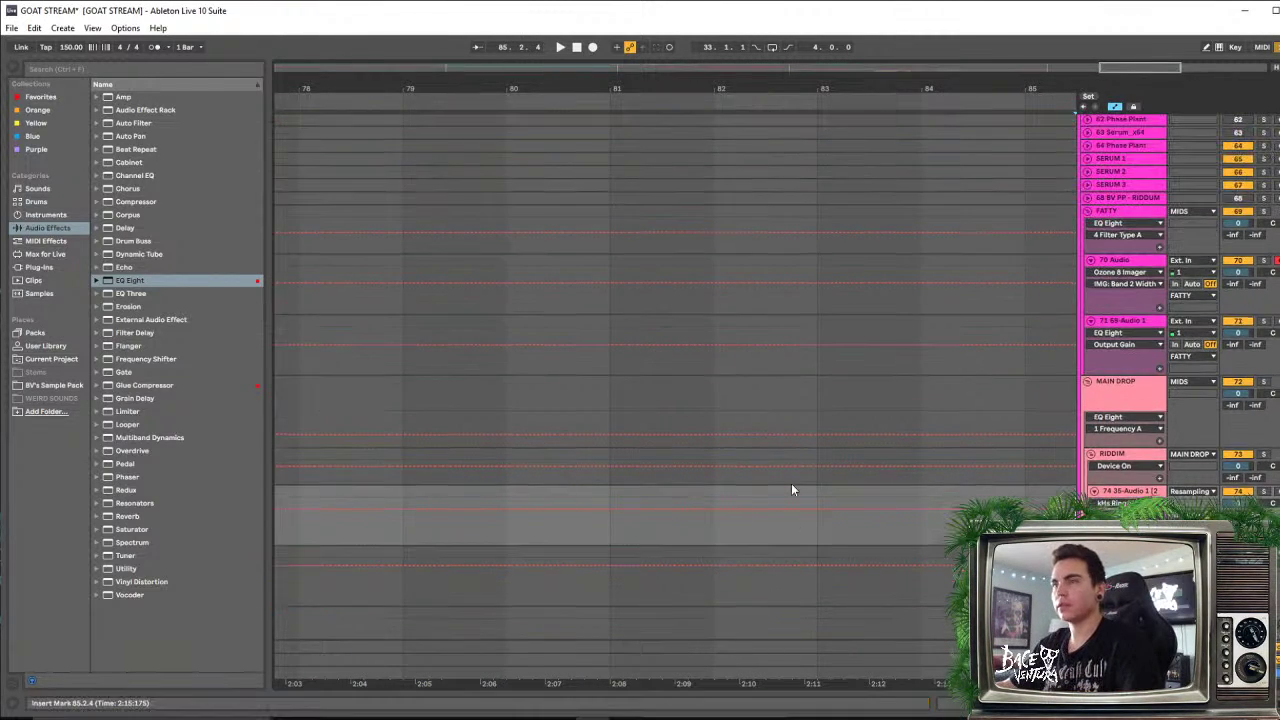
scroll(780, 464, "down", 10)
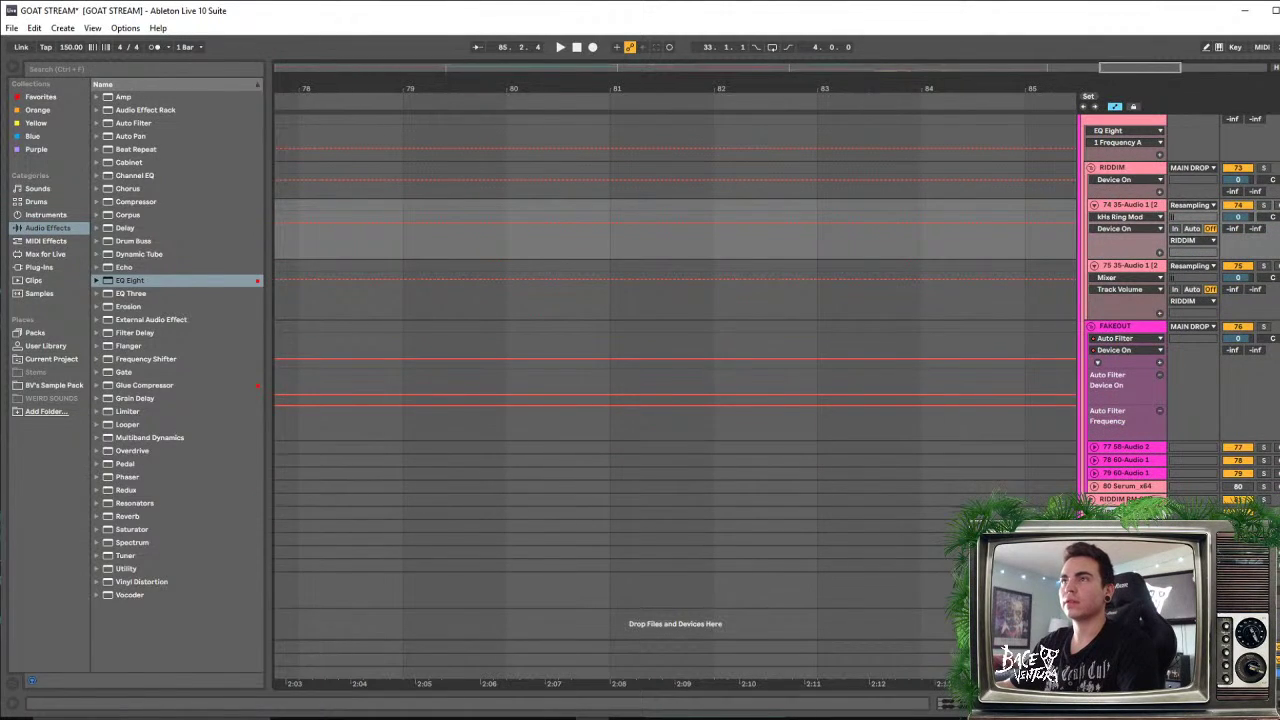
left_click_drag(780, 88, 1070, 28)
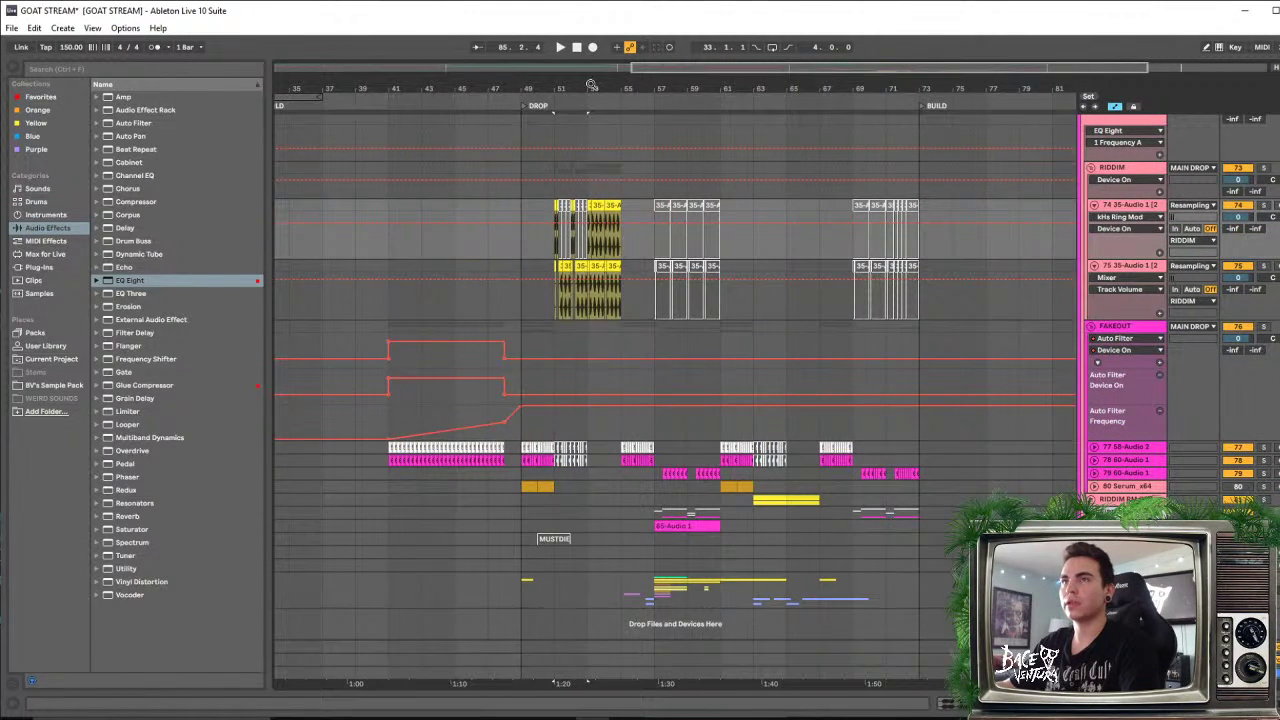
Duplicate the two-bar section from 51.1.1 to 53.1.1 on both FATTY tracks so the copy fills bars 53 and 54
left_click_drag(591, 85, 598, 138)
scroll(612, 270, "up", 2)
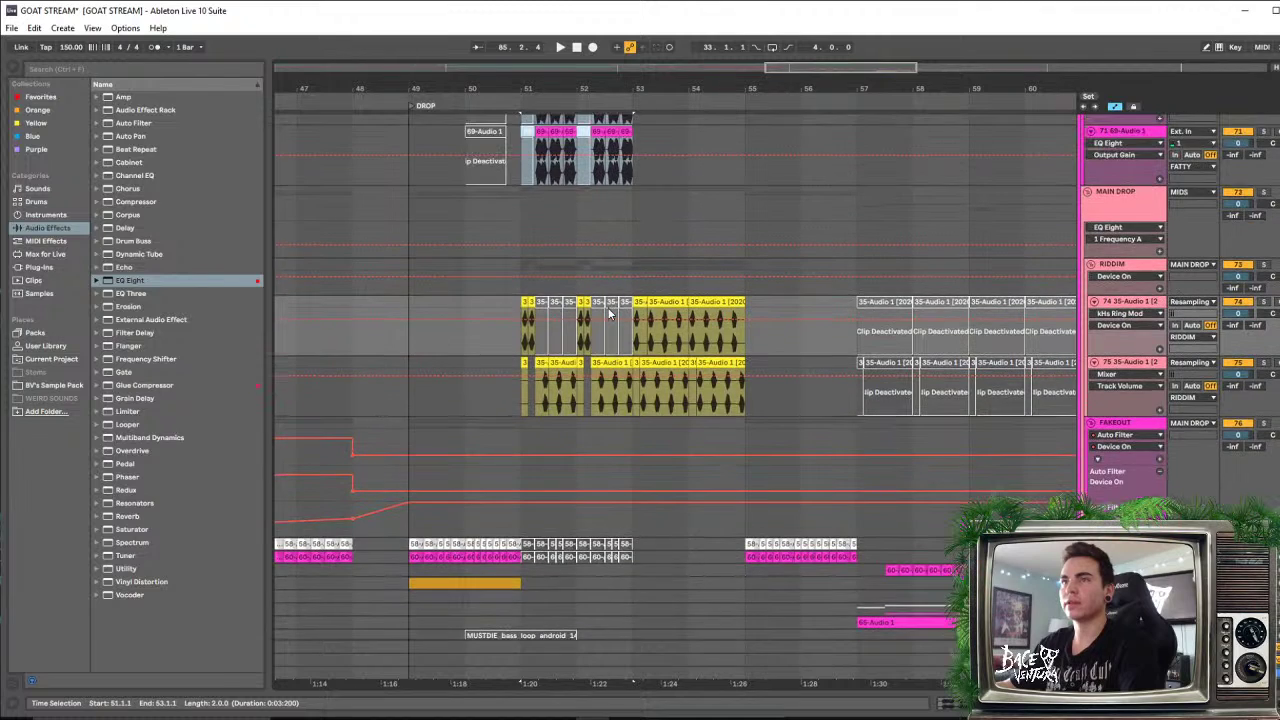
scroll(610, 313, "up", 2)
left_click_drag(630, 255, 523, 154)
key("ctrl+d")
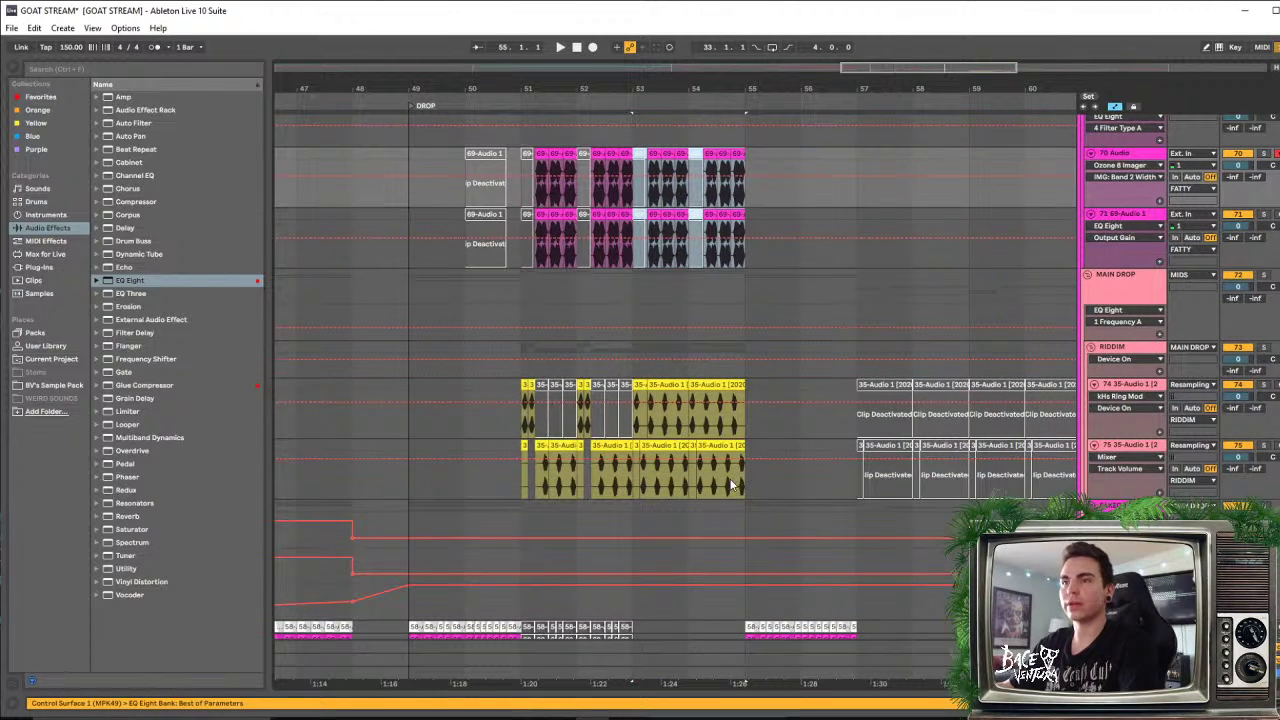
Delete the clips from 53.1.1 to 55.1.1 on both 35-Audio 1 riddim tracks, with the automation lanes hidden
left_click_drag(743, 491, 650, 398)
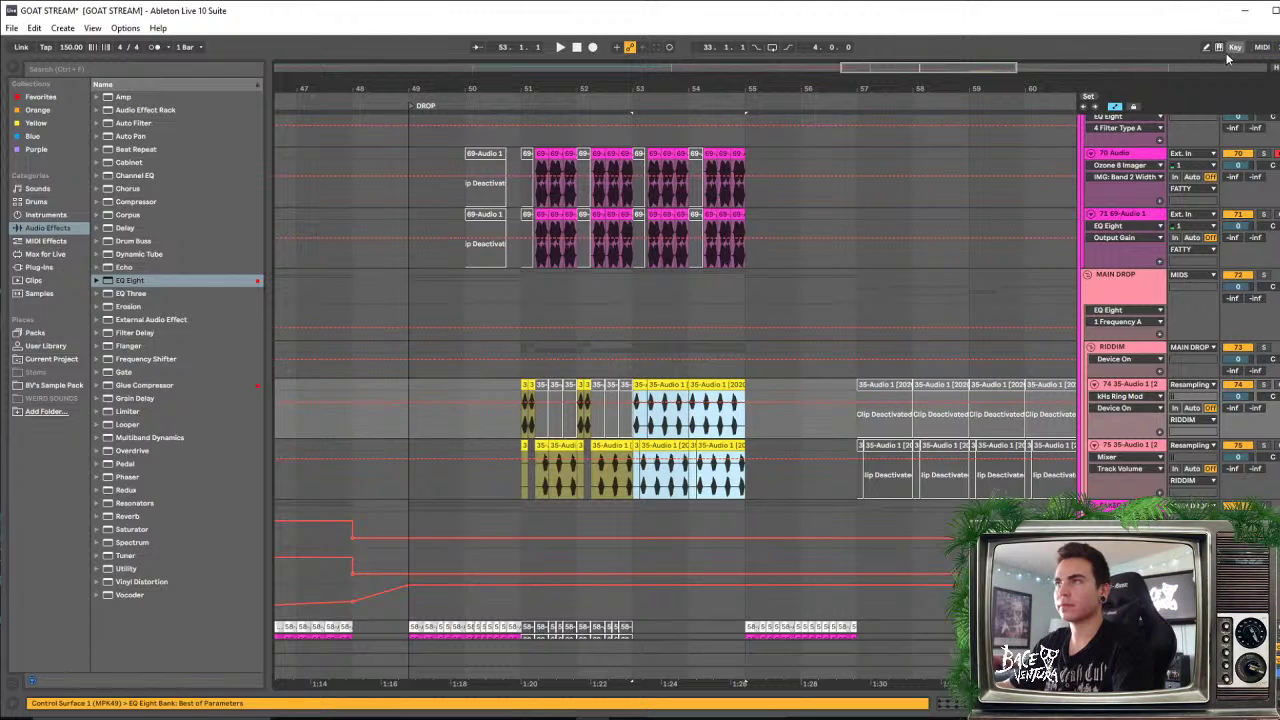
key("a")
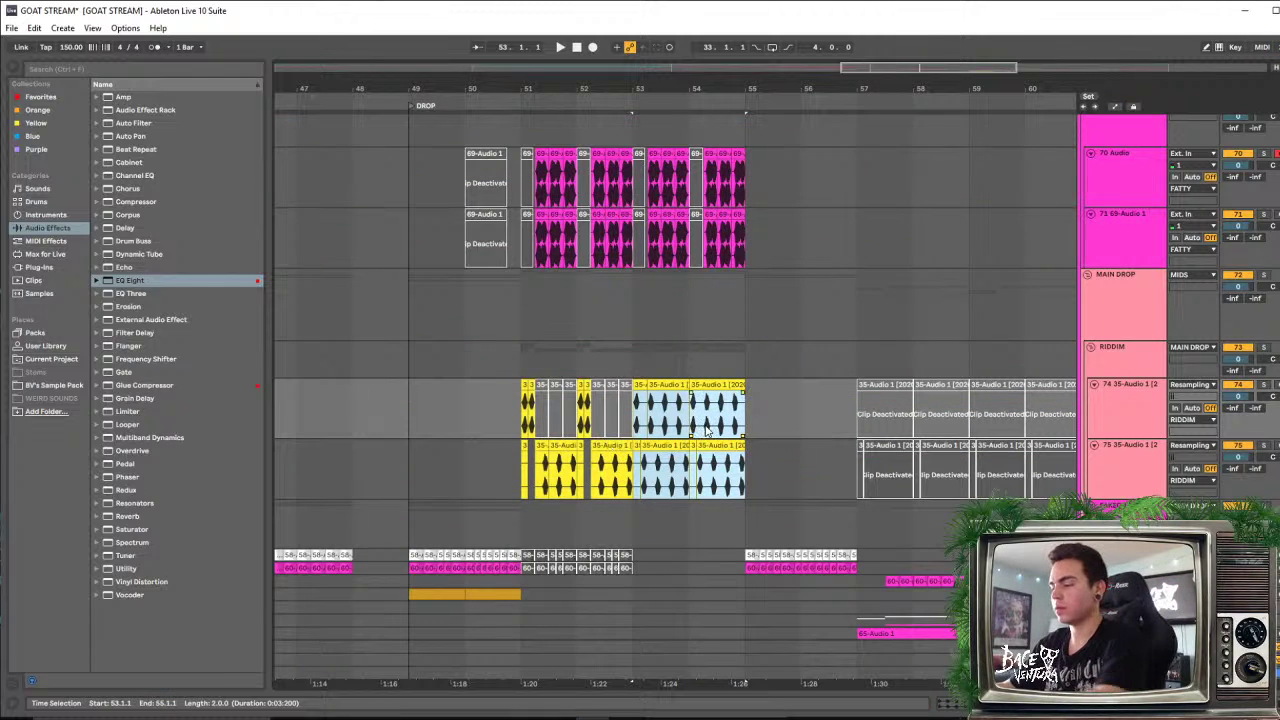
key("Delete")
Duplicate both riddim tracks' clips from bars 51 and 52 into bars 53 and 54, and play the copy from bar 53
left_click_drag(632, 481, 522, 385)
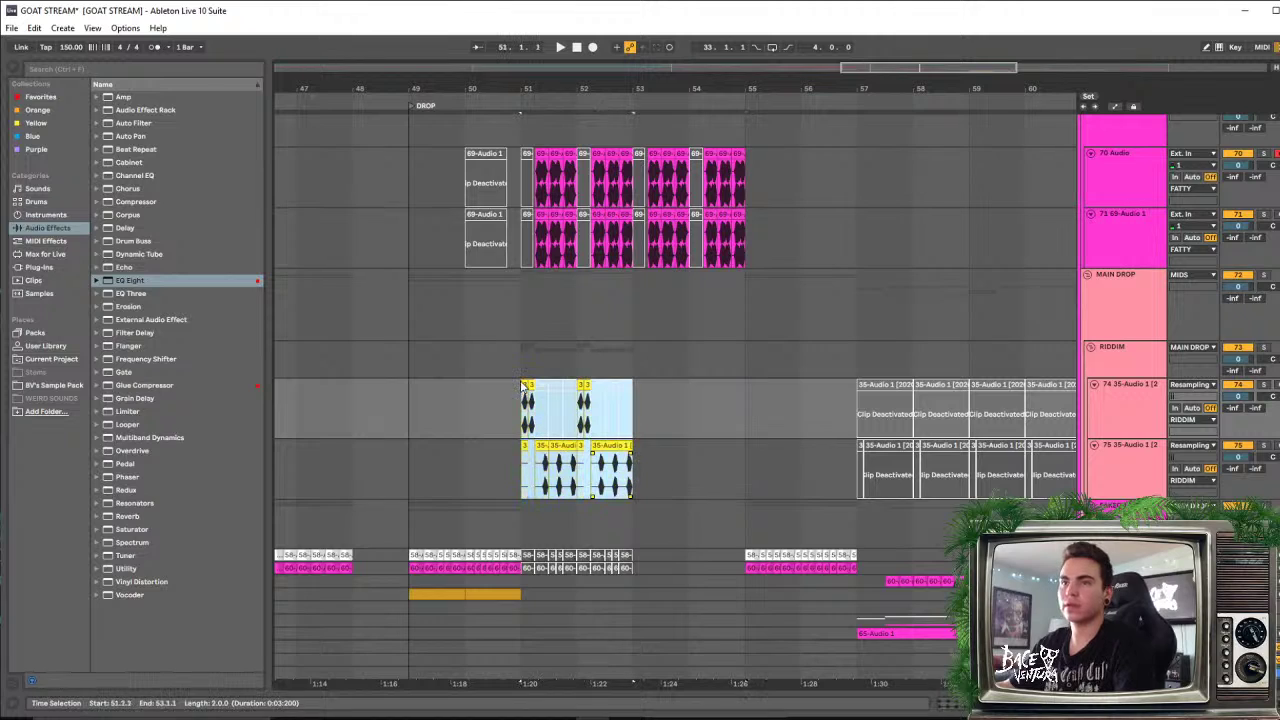
key("ctrl+d")
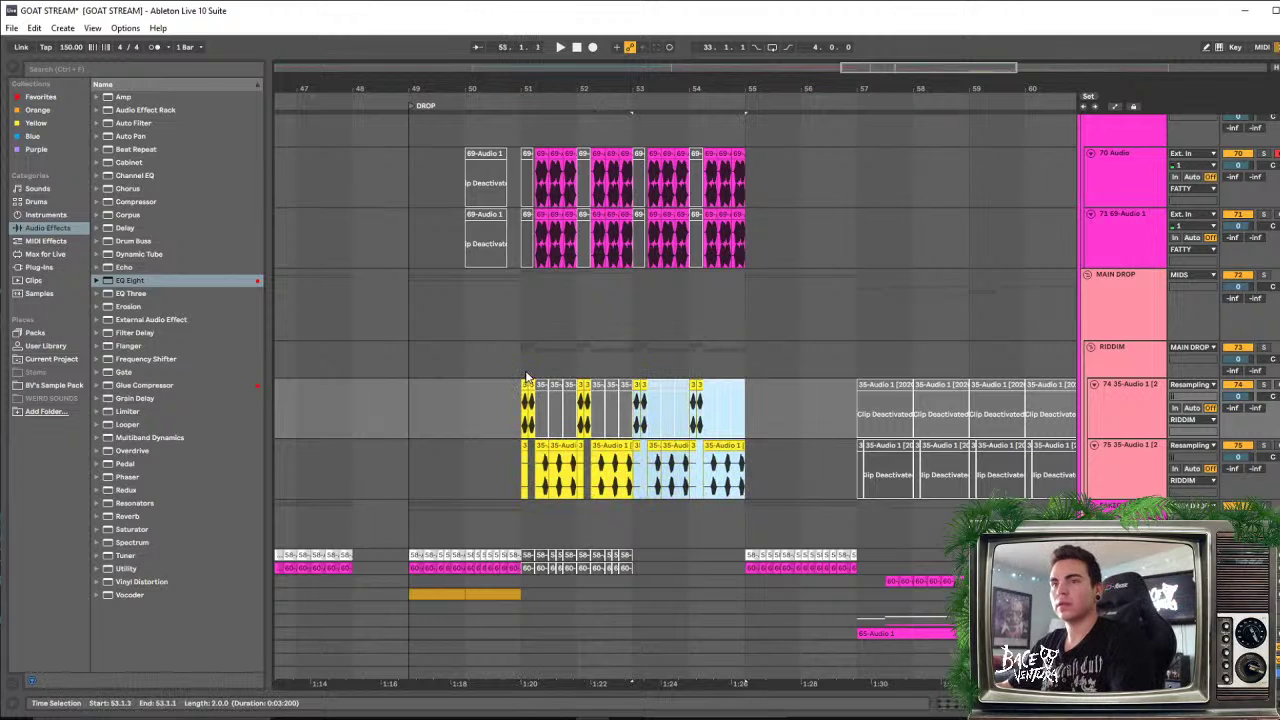
left_click(629, 302)
key("space")
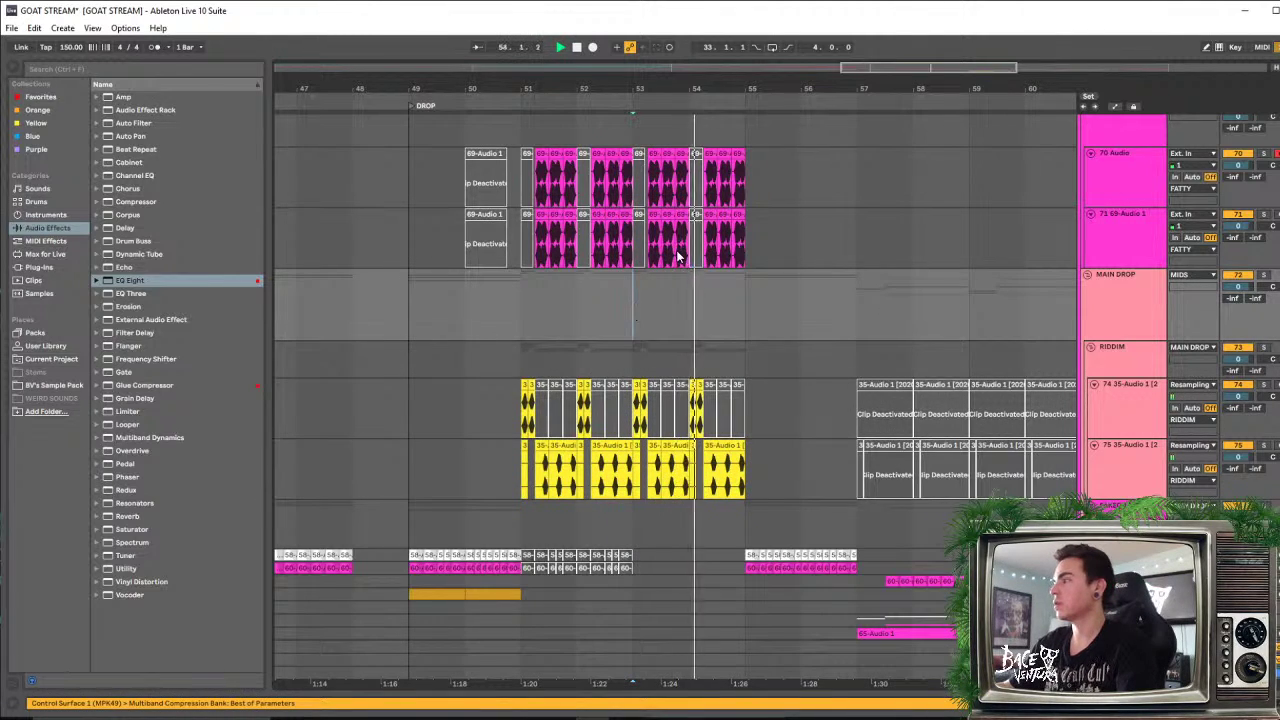
key("space")
Delete the short clips at the start of bars 51, 52, 53 and 54 on the second 35-Audio 1 track (75)
left_click_drag(573, 87, 631, 125)
scroll(664, 222, "down", 2)
left_click(527, 398)
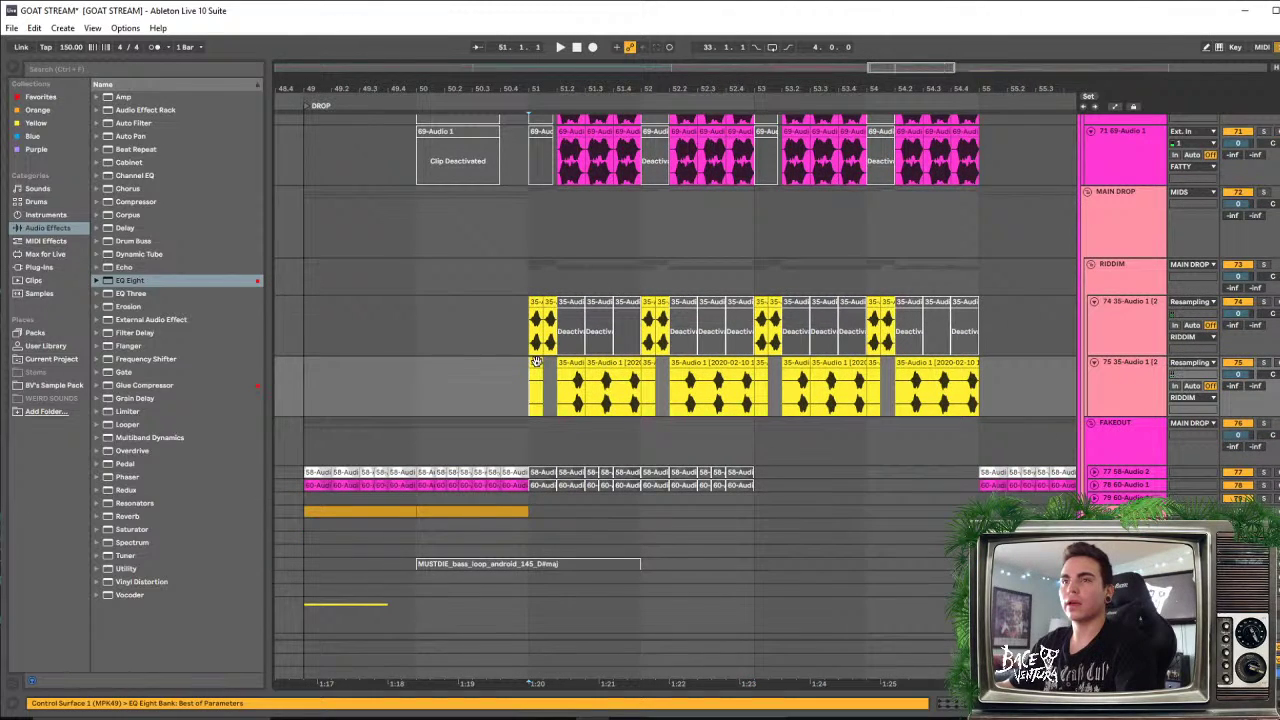
left_click(649, 360)
key("Delete")
left_click(761, 363)
key("Delete")
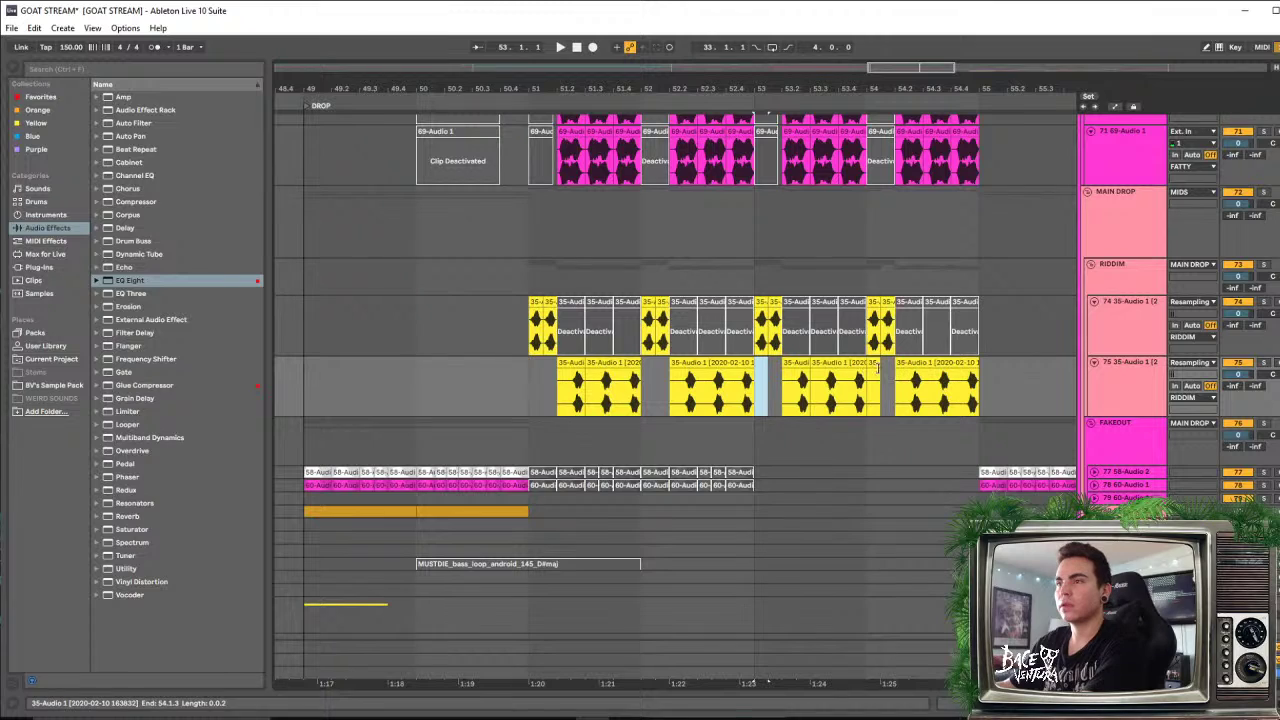
left_click(876, 378)
scroll(848, 318, "down", 1)
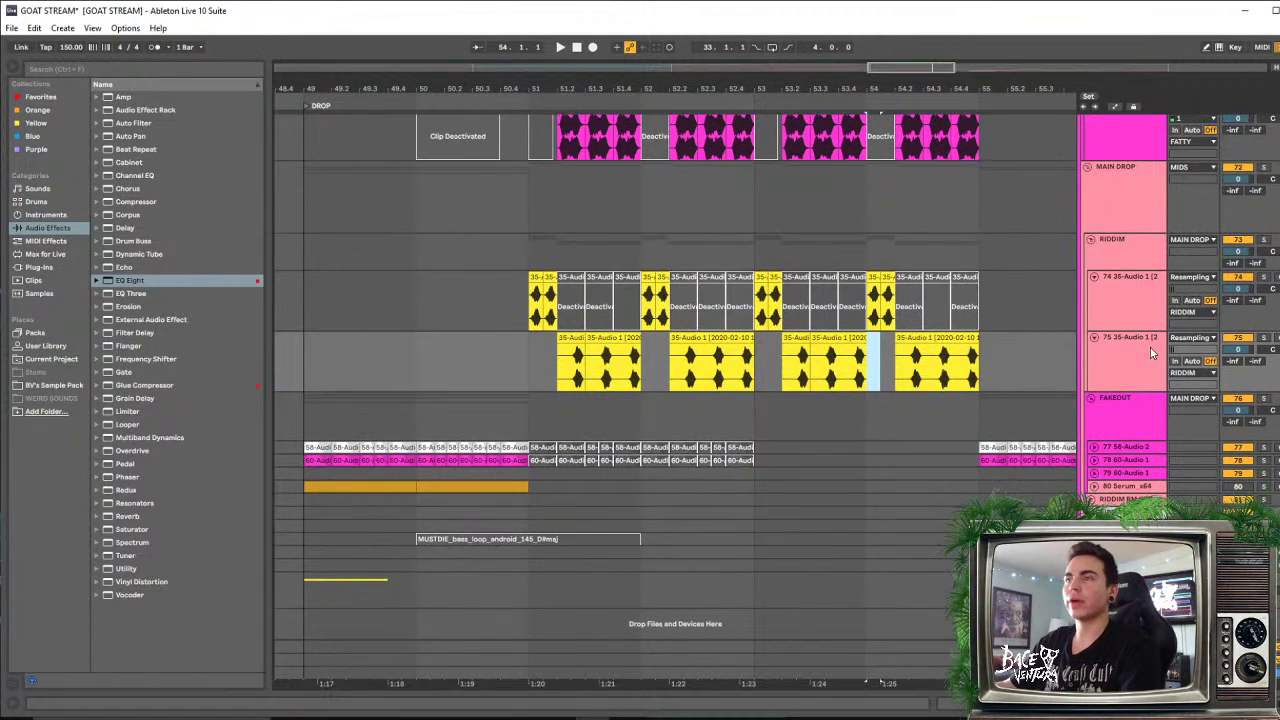
Audition the edited drop from bar 54 and from the first 35-Audio 1 clip at bar 51
left_click(1137, 305)
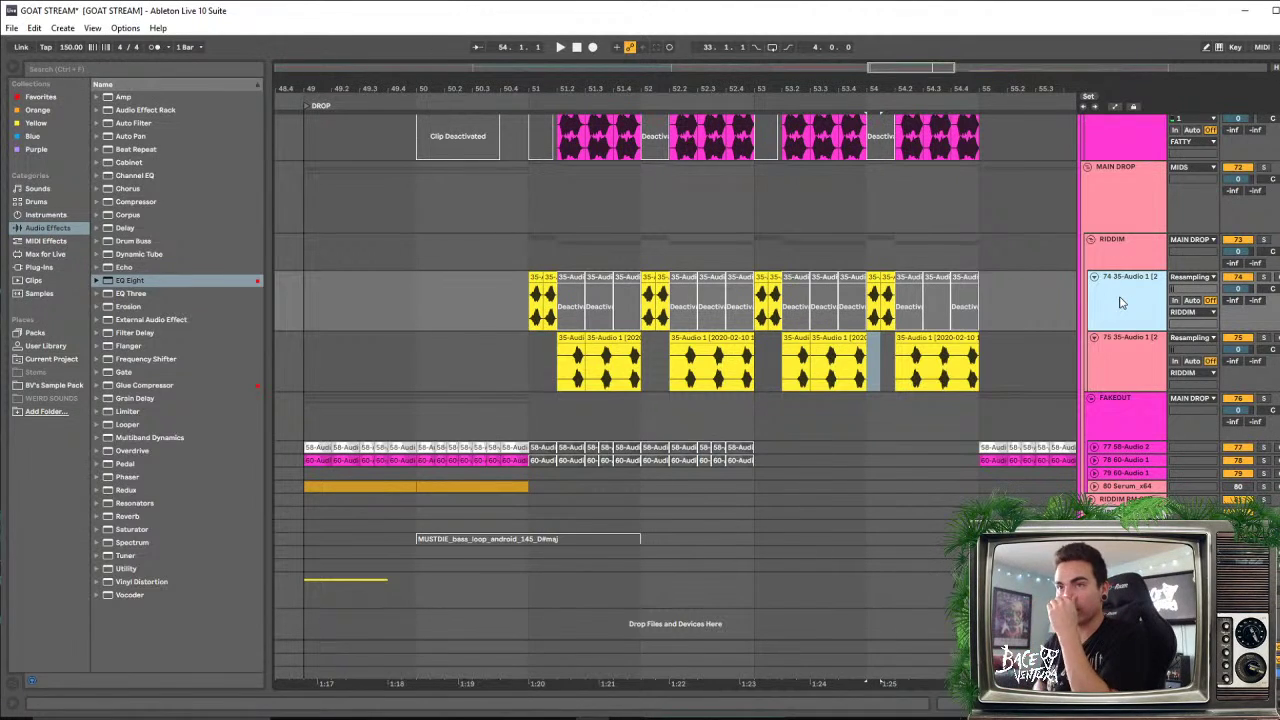
key("space")
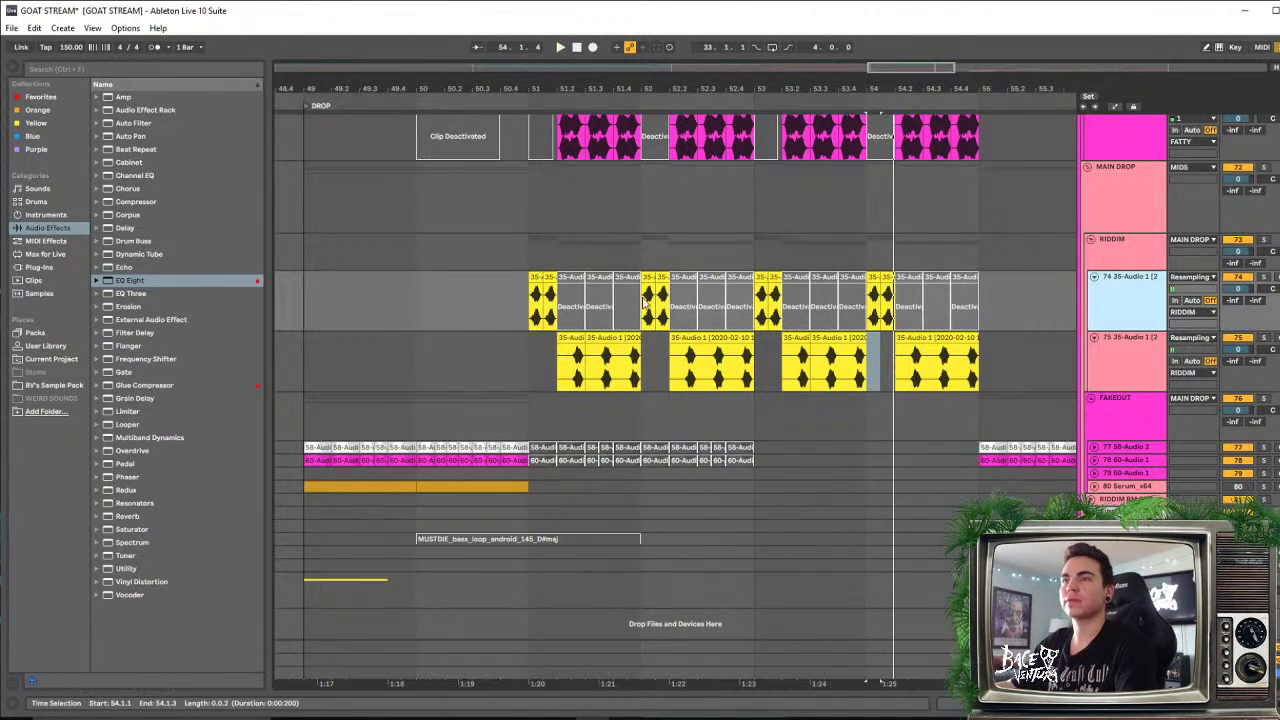
left_click(536, 278)
key("space")
key("space")
Solo the first 35-Audio 1 track (74) and audition its opening clips at bar 51
left_click(1156, 296)
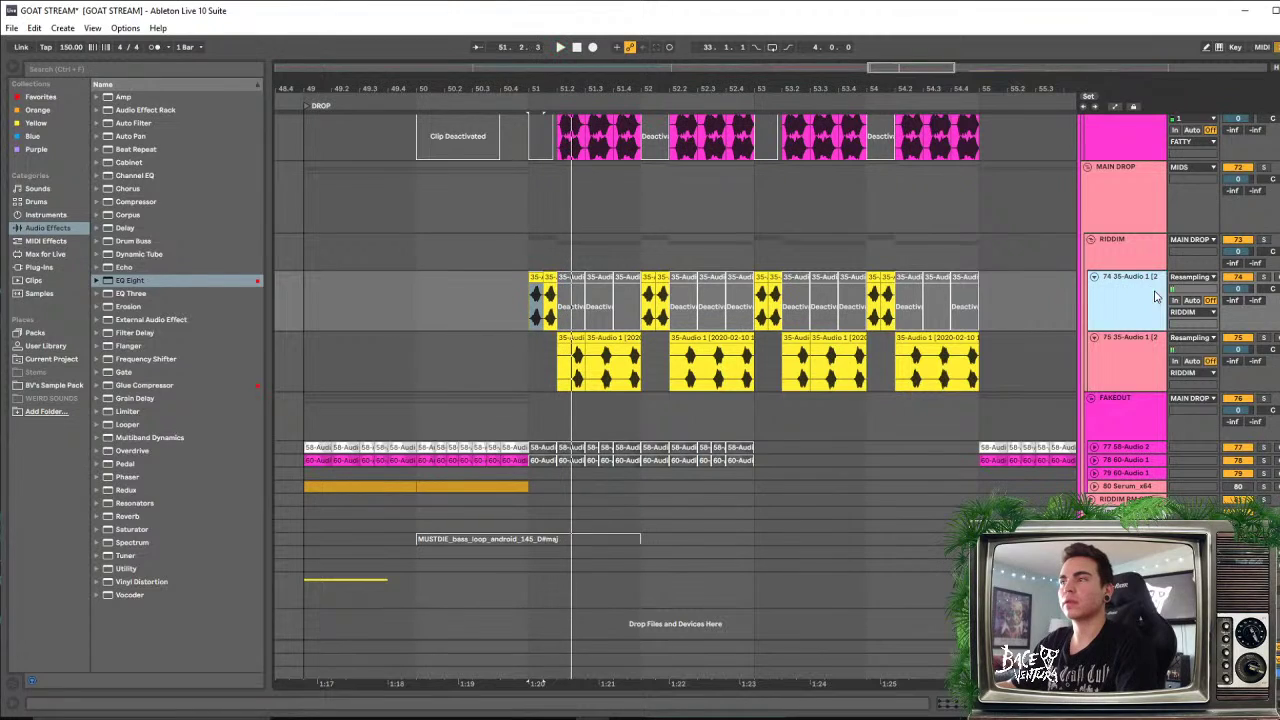
left_click(1265, 279)
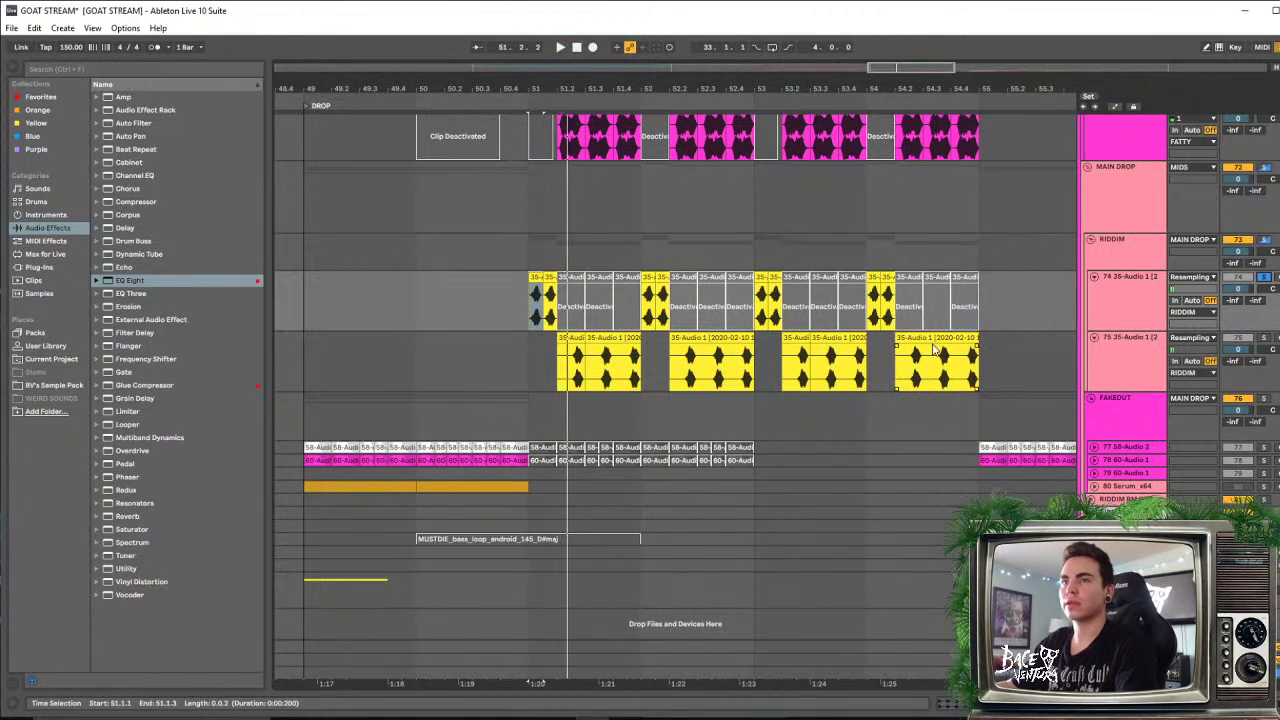
left_click_drag(586, 86, 586, 130)
key("space")
key("space")
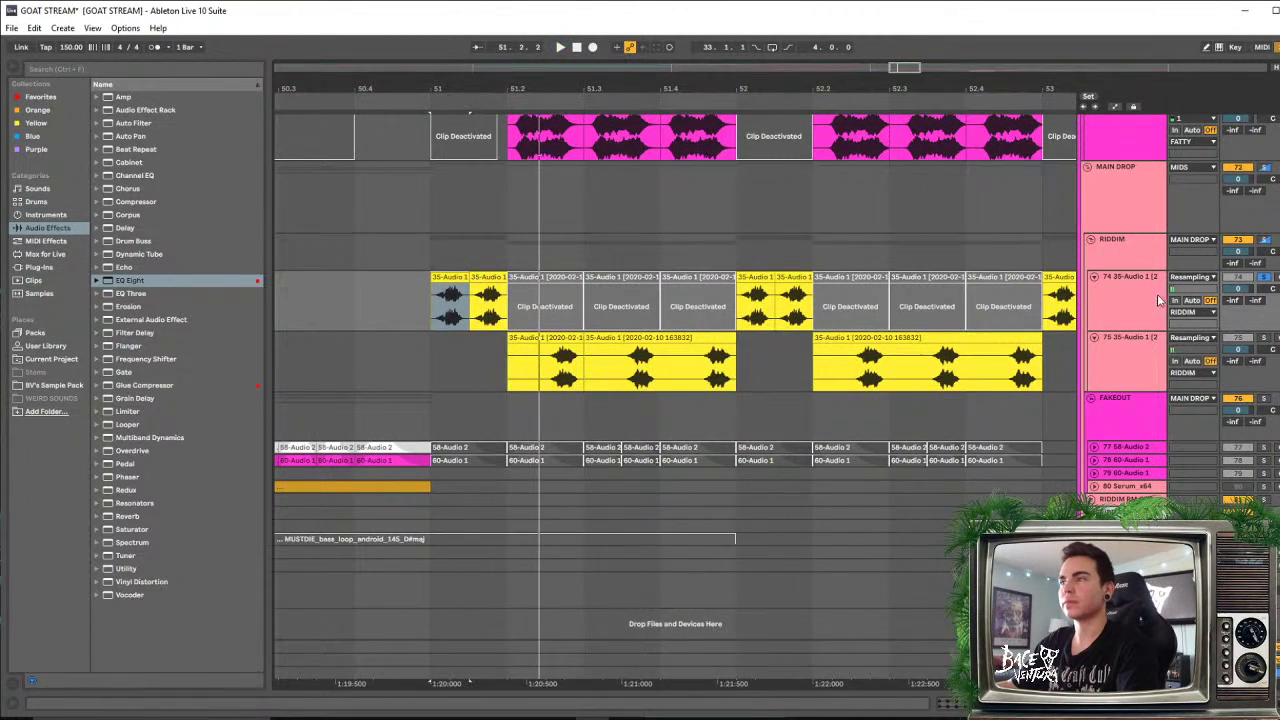
Show the device chain of the first 35-Audio 1 track (74) and audition the soloed track through it
left_click(1145, 311)
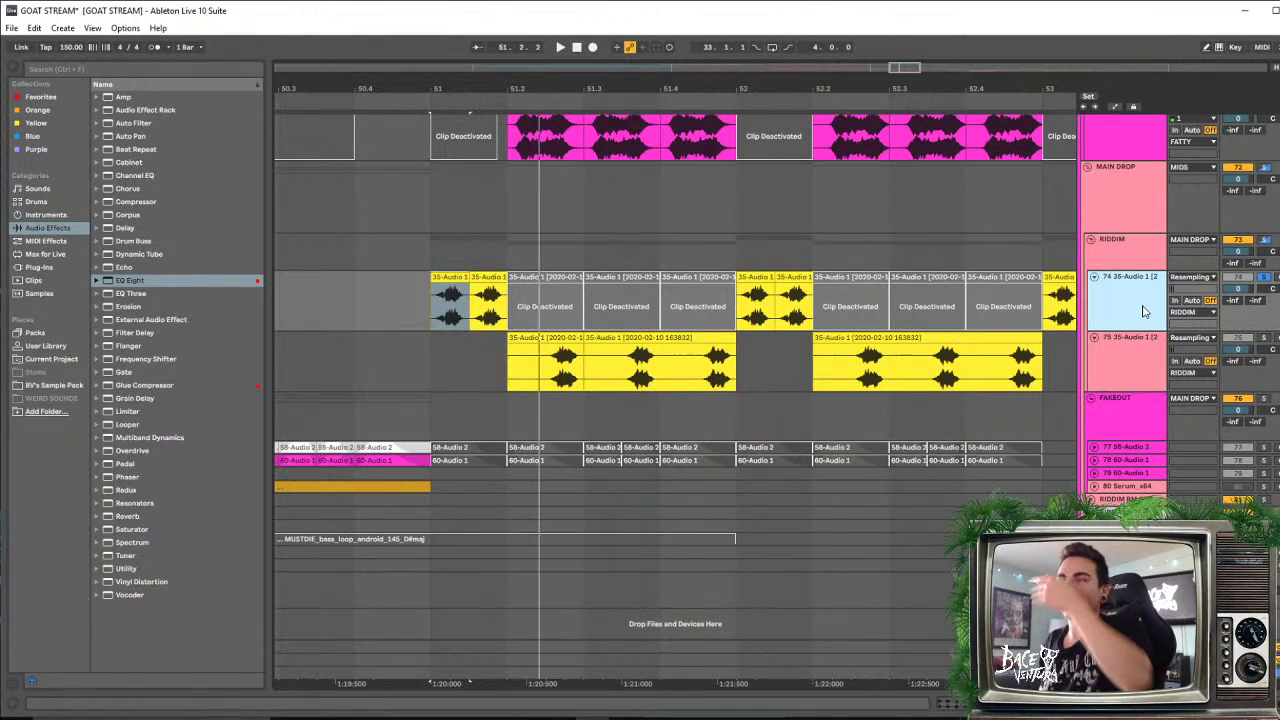
double_click(1144, 312)
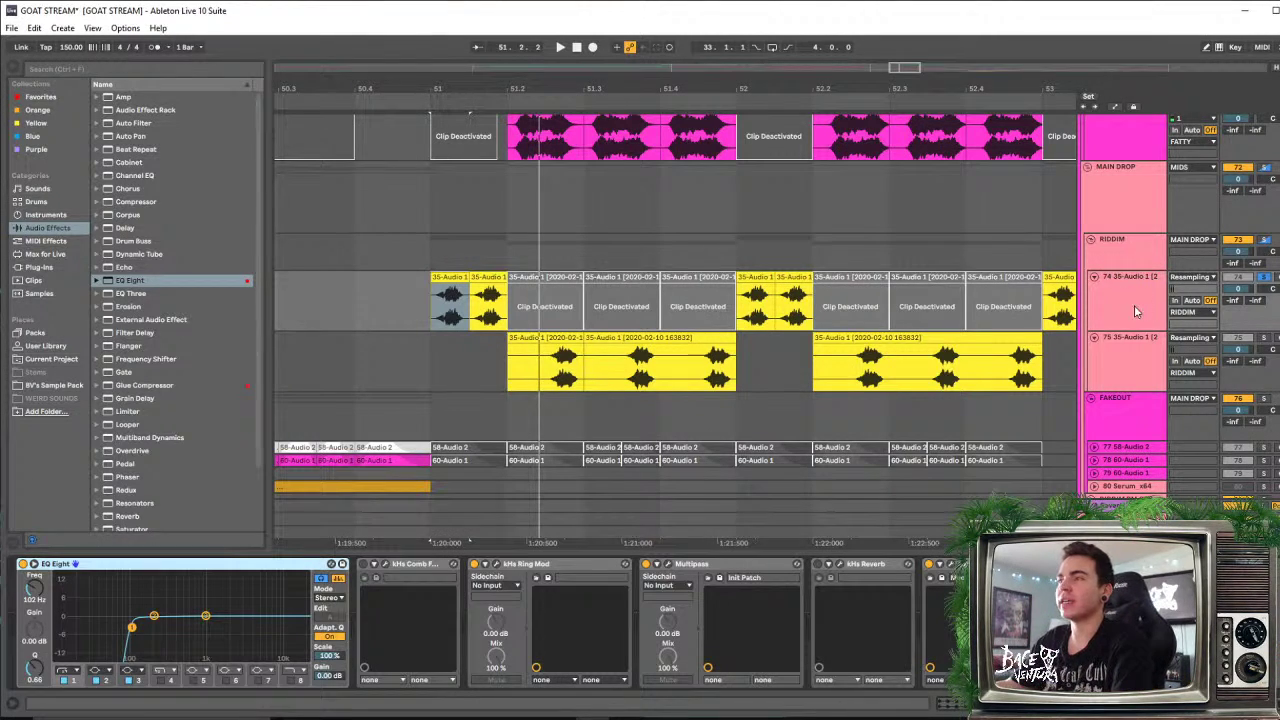
left_click(1117, 304)
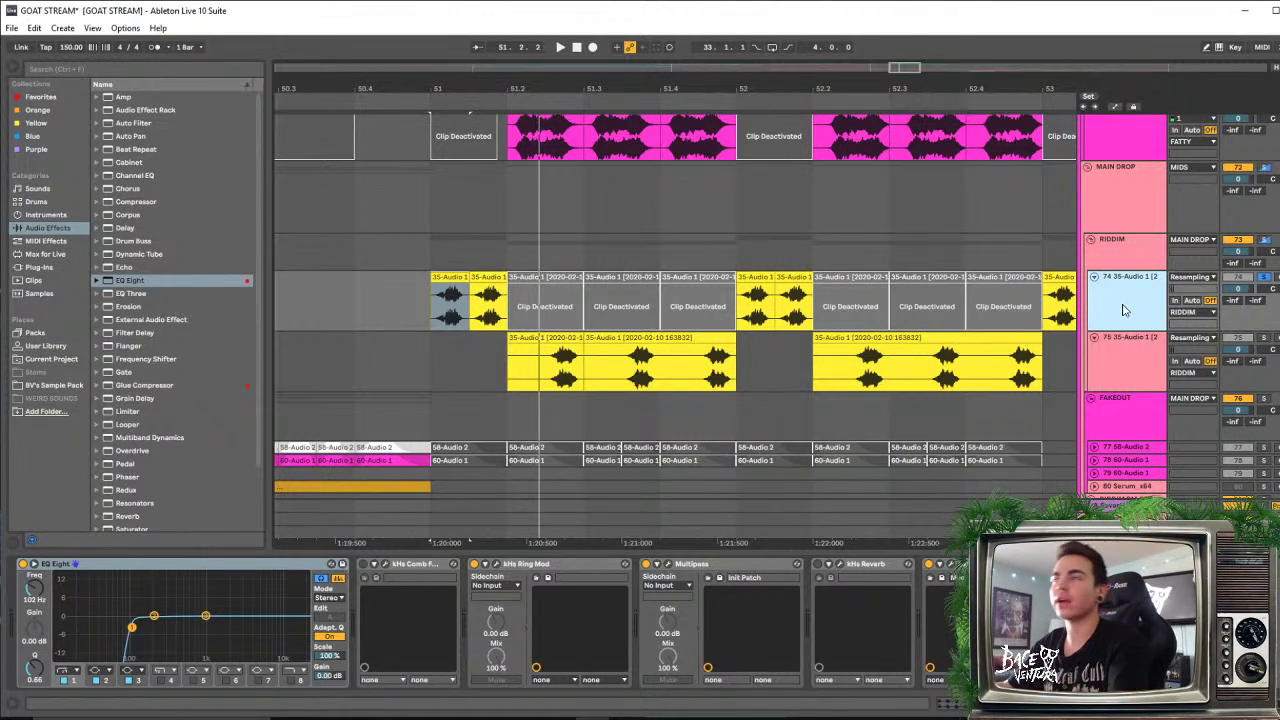
double_click(1143, 310)
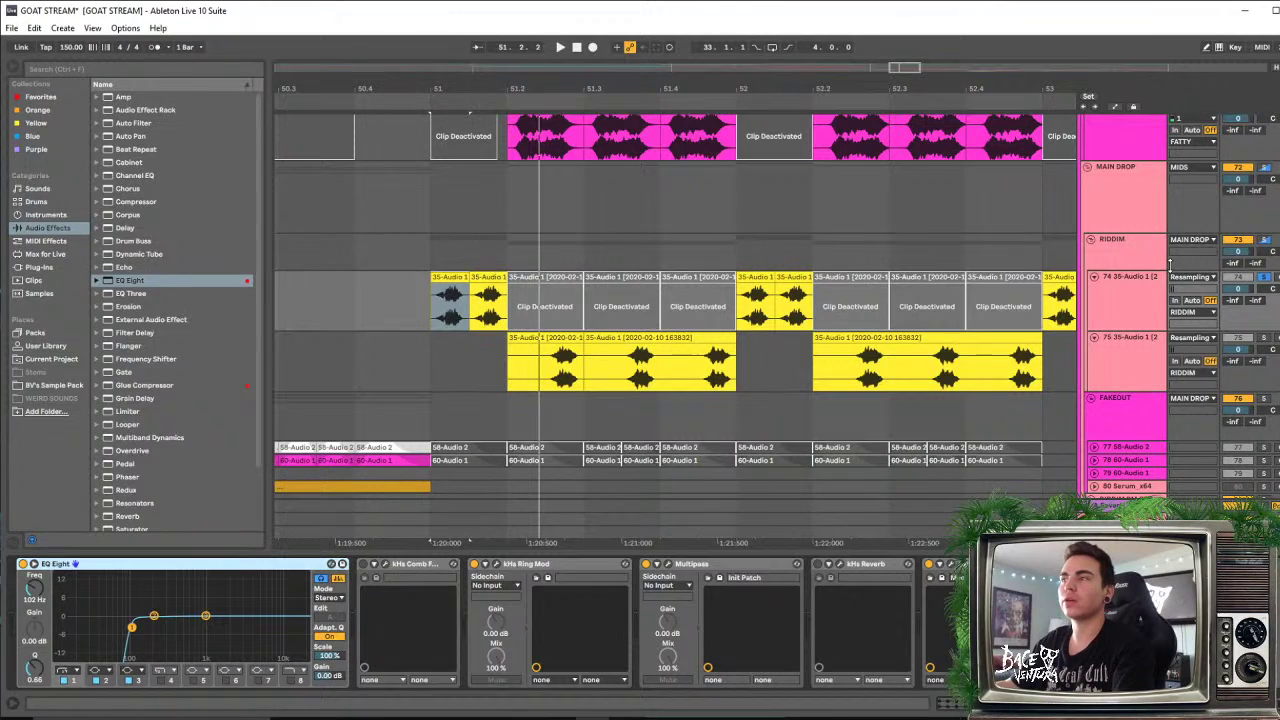
left_click(1129, 320)
key("space")
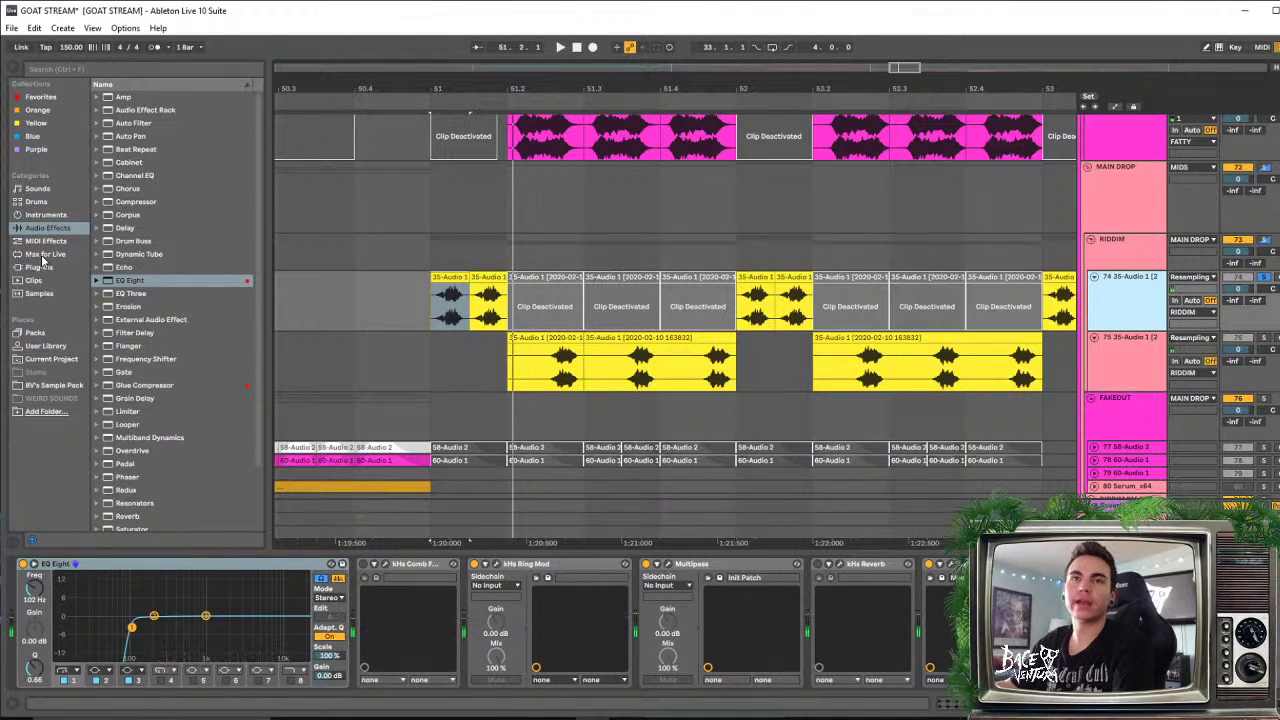
Add the Ozone 8 Imager plug-in to the end of the first 35-Audio 1 track's (74) device chain
left_click(40, 267)
left_click(160, 236)
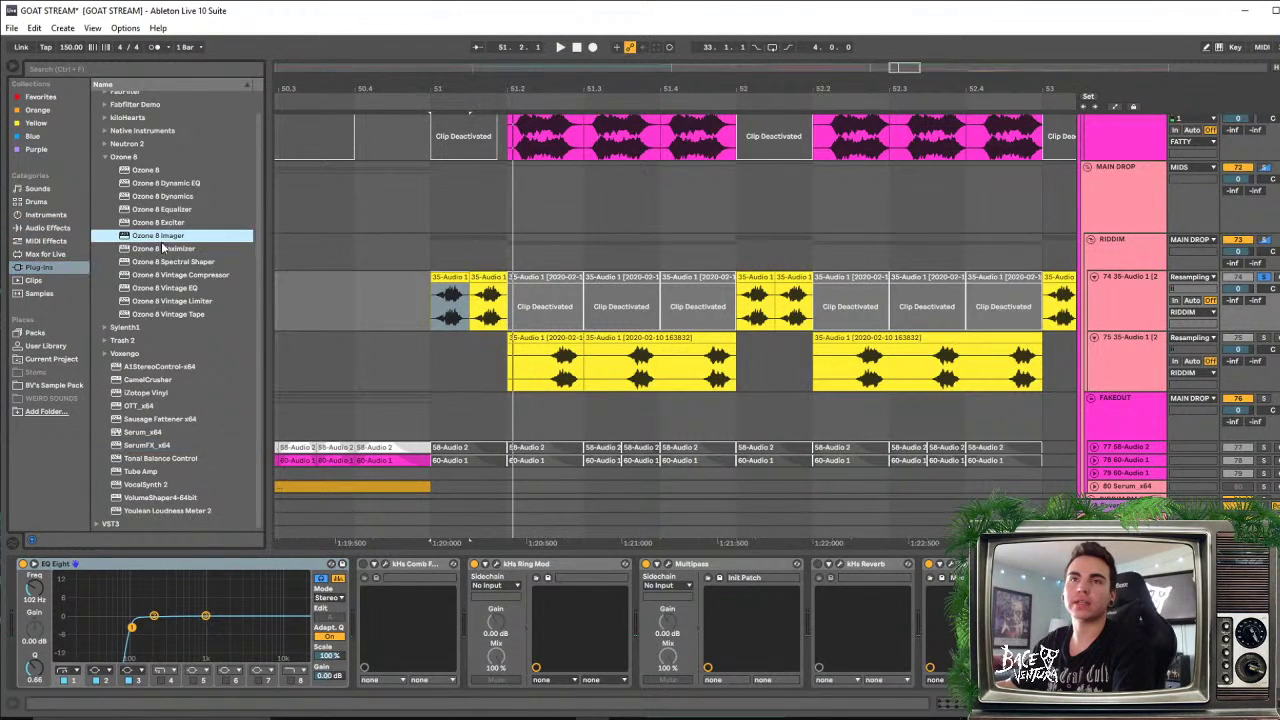
key("Return")
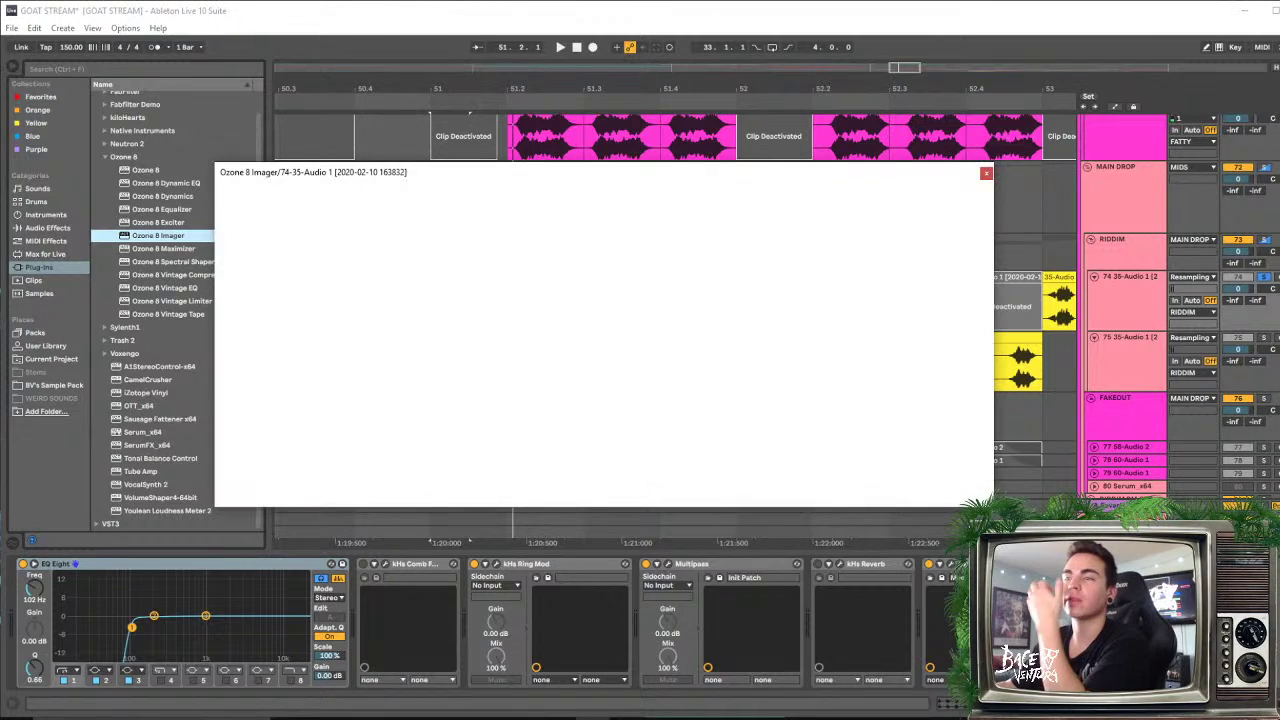
Collapse the EQ Eight, kHs Comb Filter, kHs Ring Mod, Multipass, kHs Reverb and Disperser devices ahead of the Imager
double_click(259, 564)
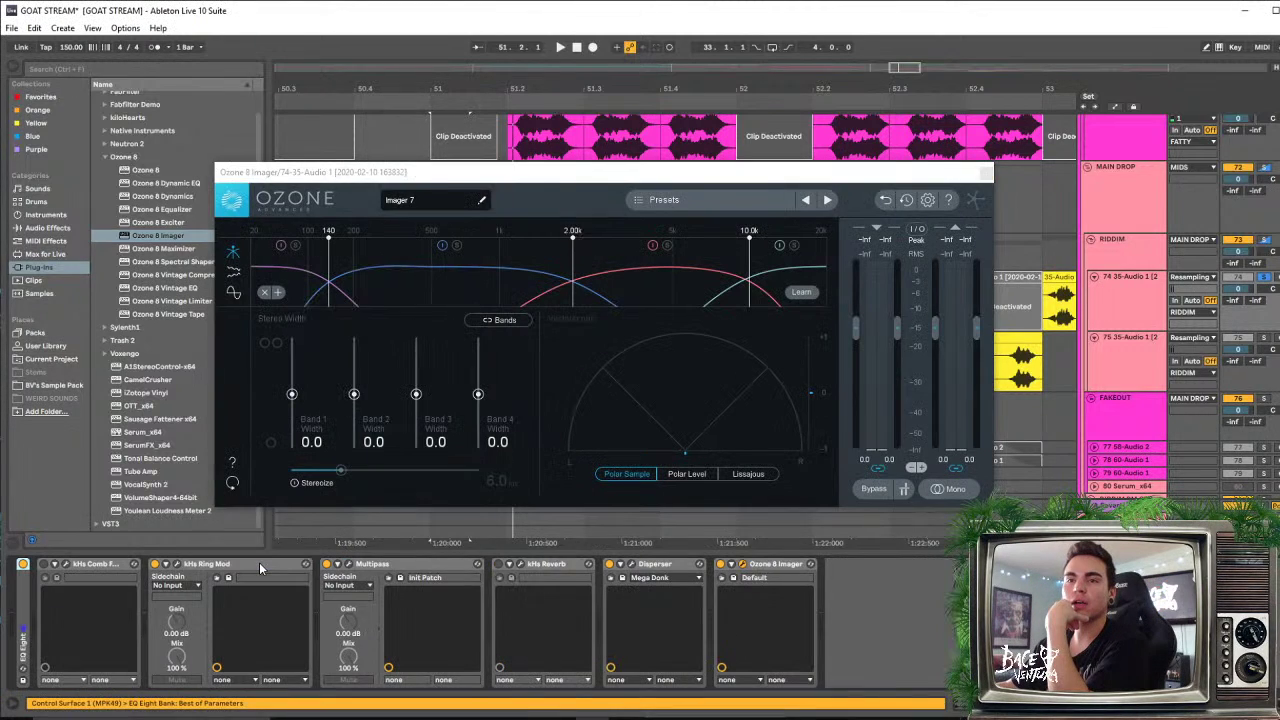
double_click(259, 564)
double_click(261, 565)
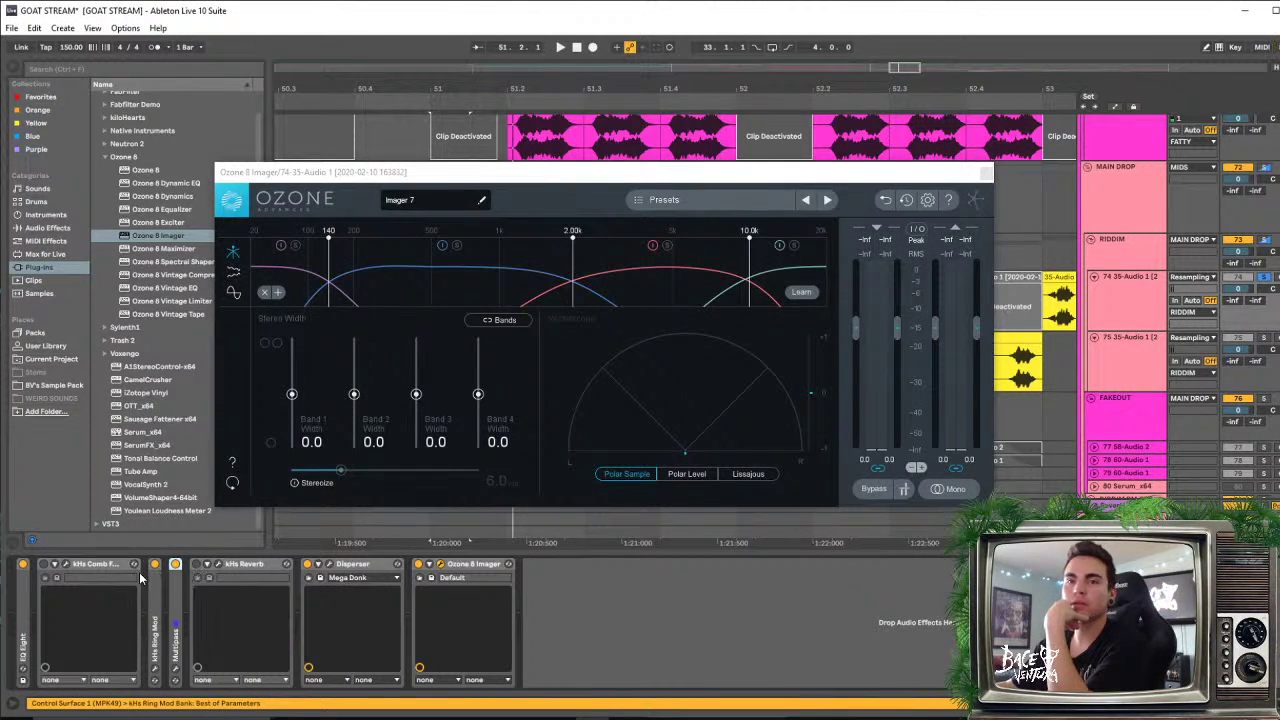
double_click(88, 566)
double_click(145, 566)
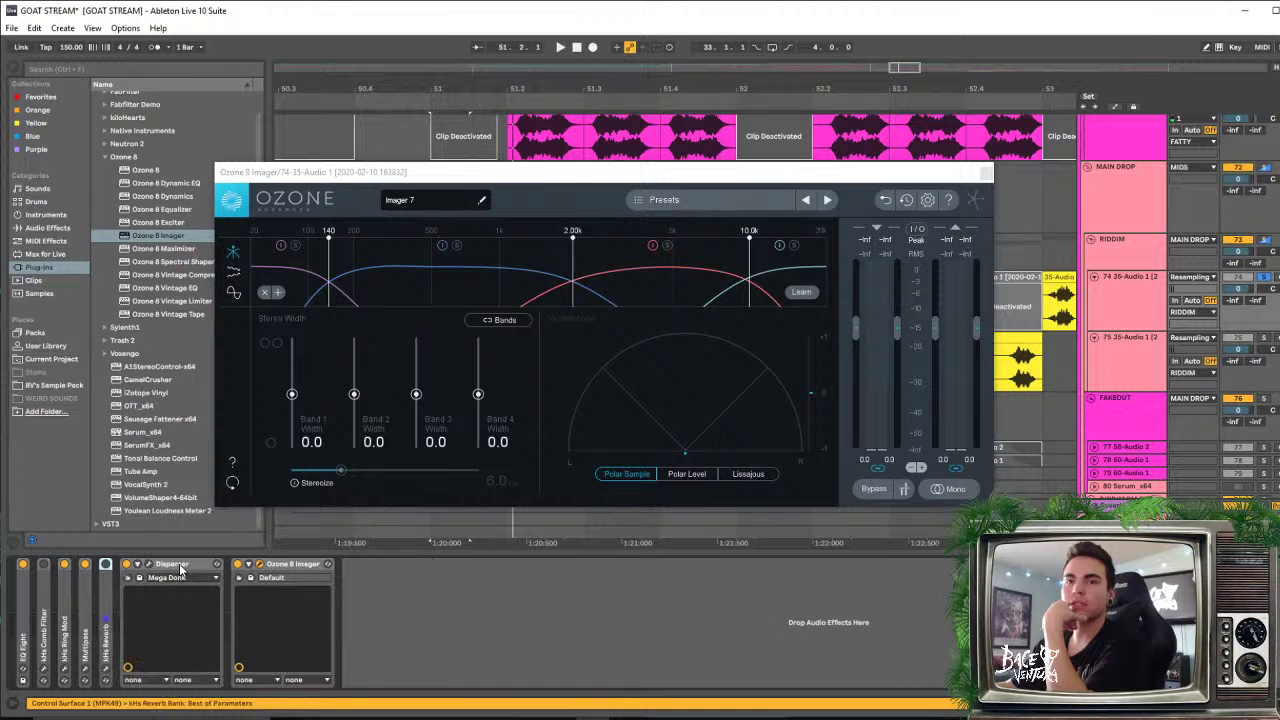
double_click(190, 566)
Move the Ozone 8 Imager window clear of the timeline and play the soloed 35-Audio 1 track through it
key("space")
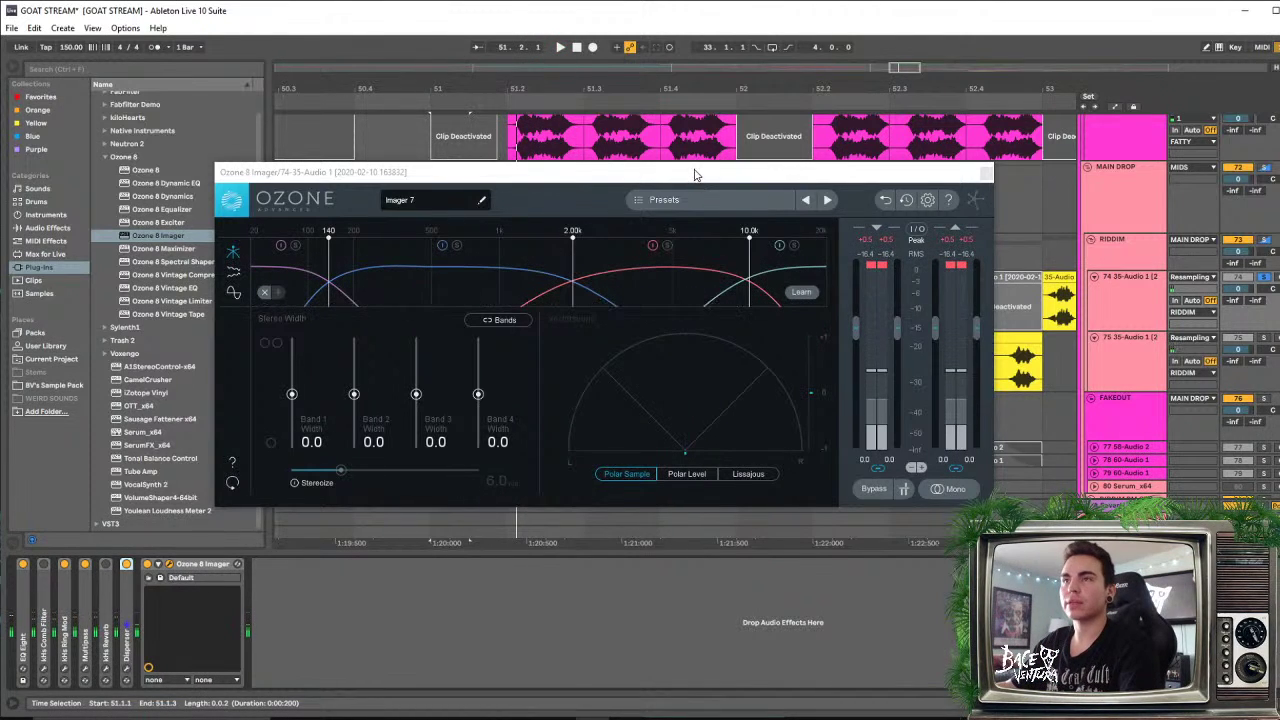
left_click_drag(694, 178, 783, 293)
key("space")
key("space")
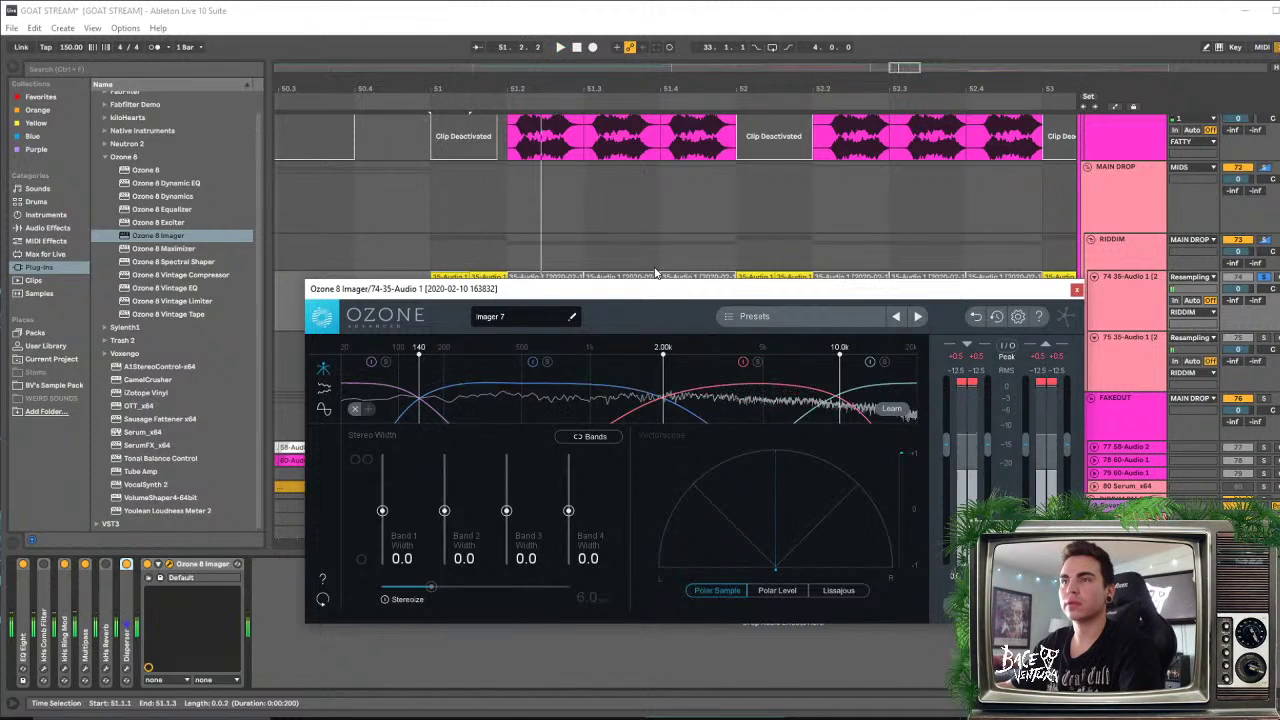
Widen Imager bands 4, 3, 2 and 1 to 69.6, 75.9, 100 and 100, and enable Stereoize at 6.2 ms
mouse_move(652, 292)
left_mouse_down()
mouse_move(668, 263)
mouse_move(642, 551)
mouse_move(673, 258)
mouse_move(674, 284)
left_mouse_up()
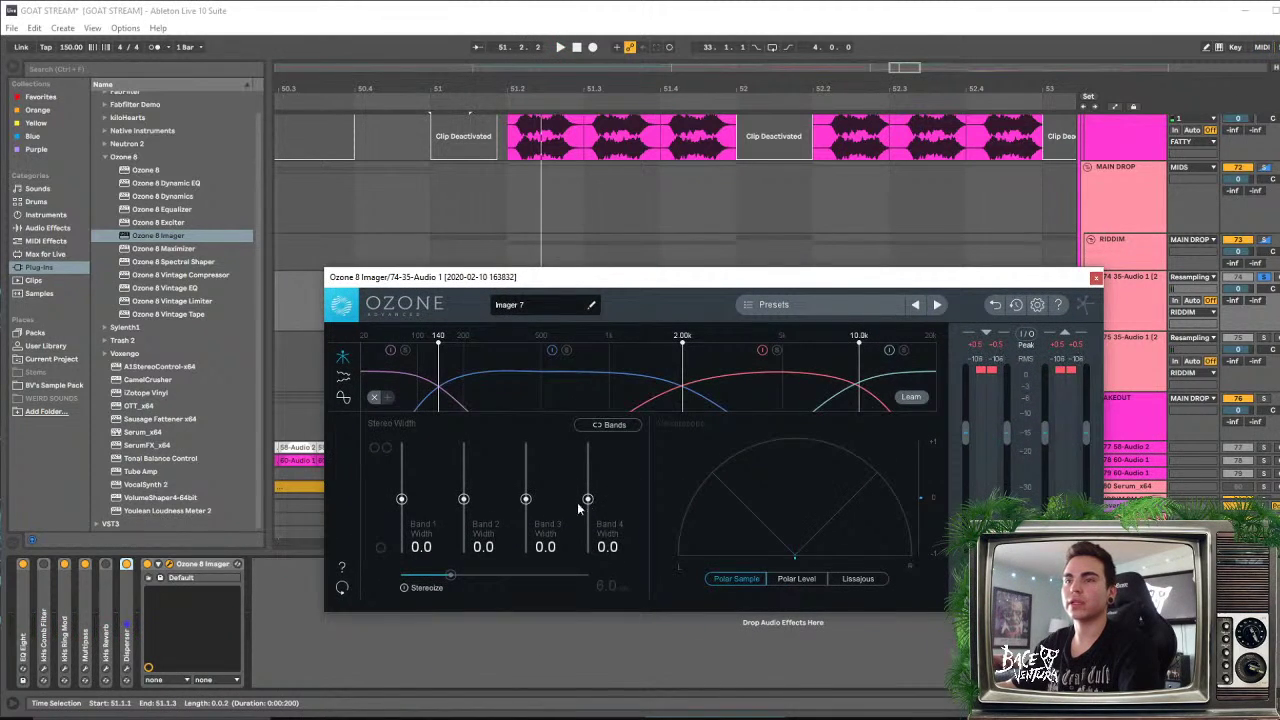
key("space")
left_click_drag(587, 499, 587, 461)
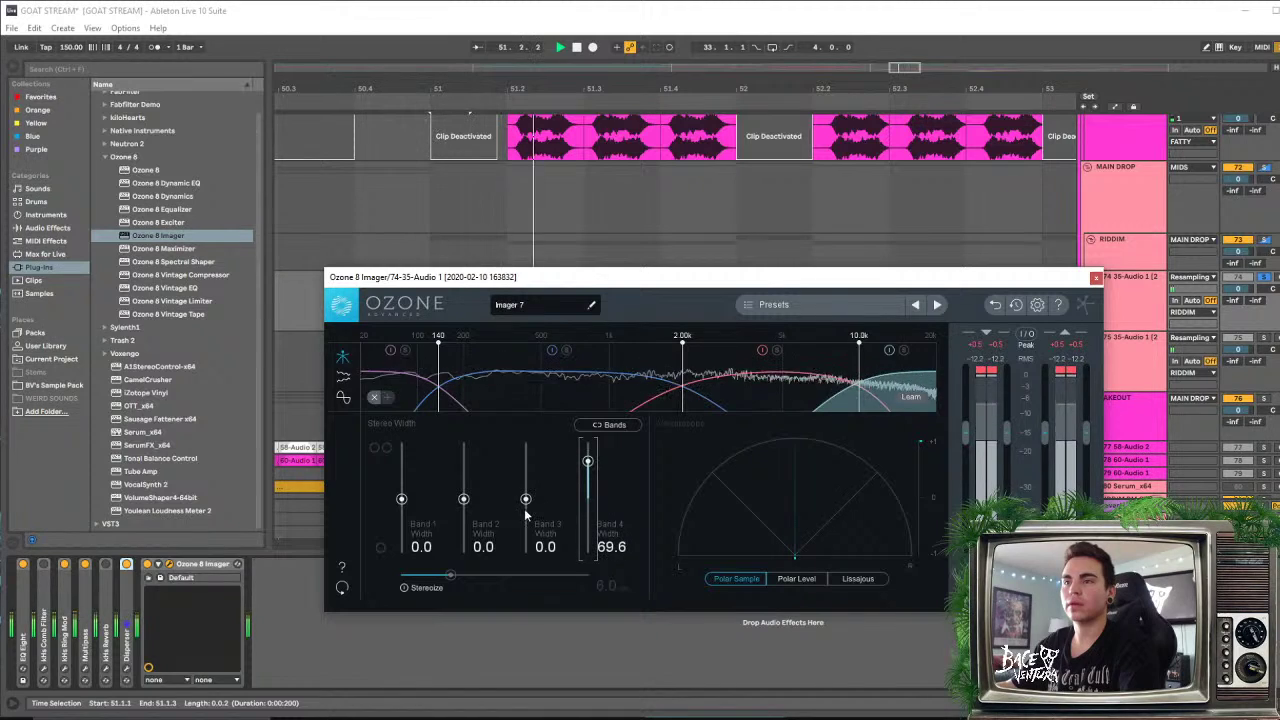
left_click_drag(525, 499, 526, 455)
left_click_drag(463, 499, 463, 442)
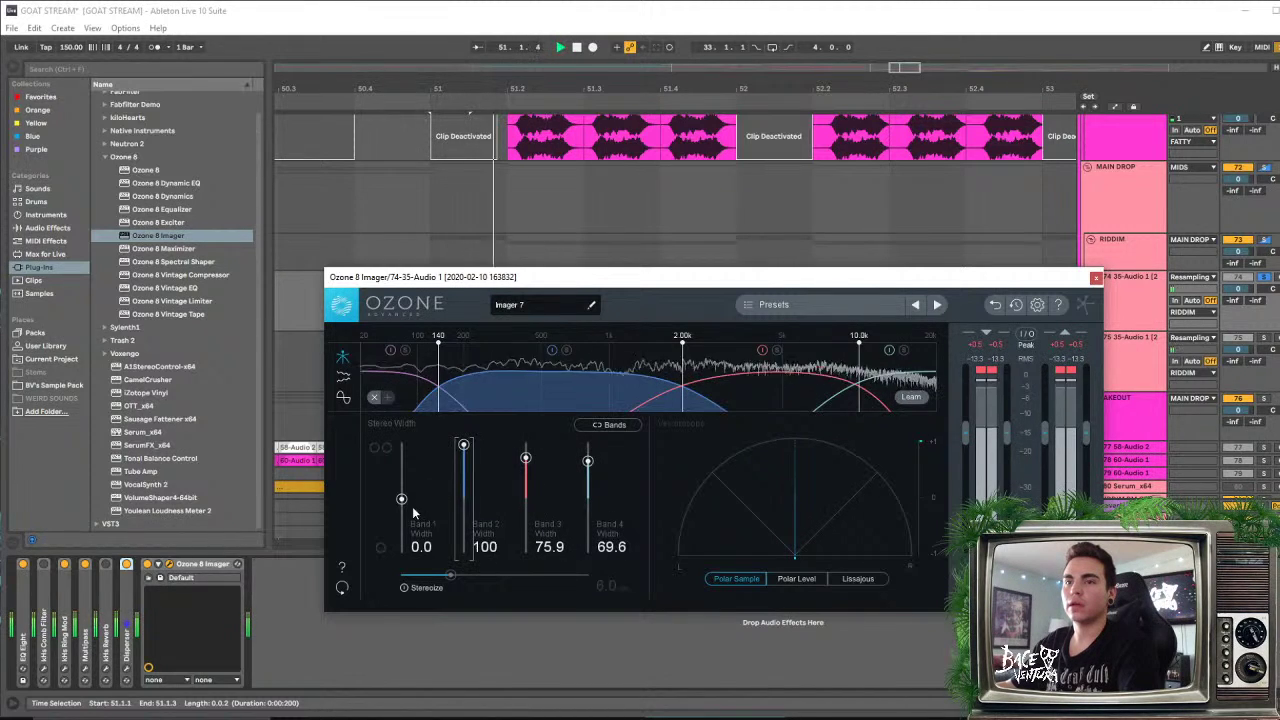
left_click_drag(401, 499, 401, 442)
left_click(408, 588)
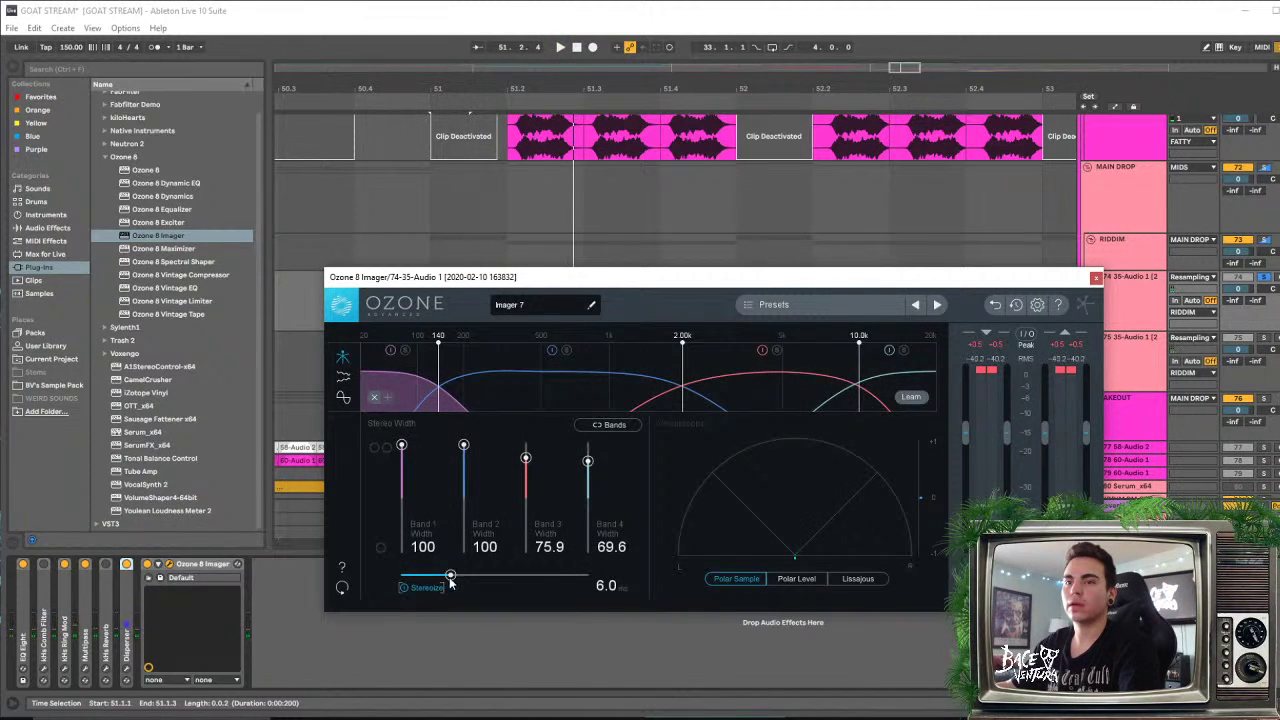
mouse_move(450, 577)
left_mouse_down()
mouse_move(497, 578)
mouse_move(452, 577)
left_mouse_up()
Set the Imager widths to 10.1 for band 1, 44.3 for band 2, 51.9 for band 3 and 74.7 for band 4 during playback
left_click_drag(403, 448, 402, 480)
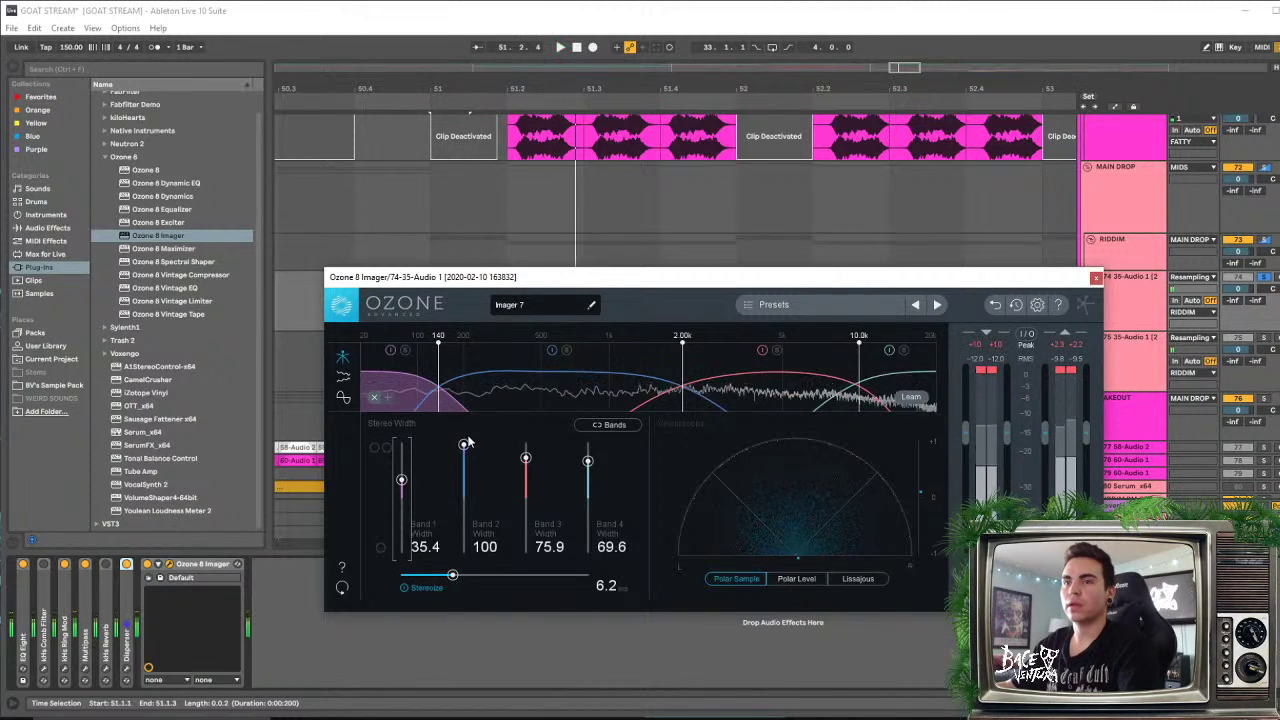
left_click_drag(463, 446, 399, 505)
key("space")
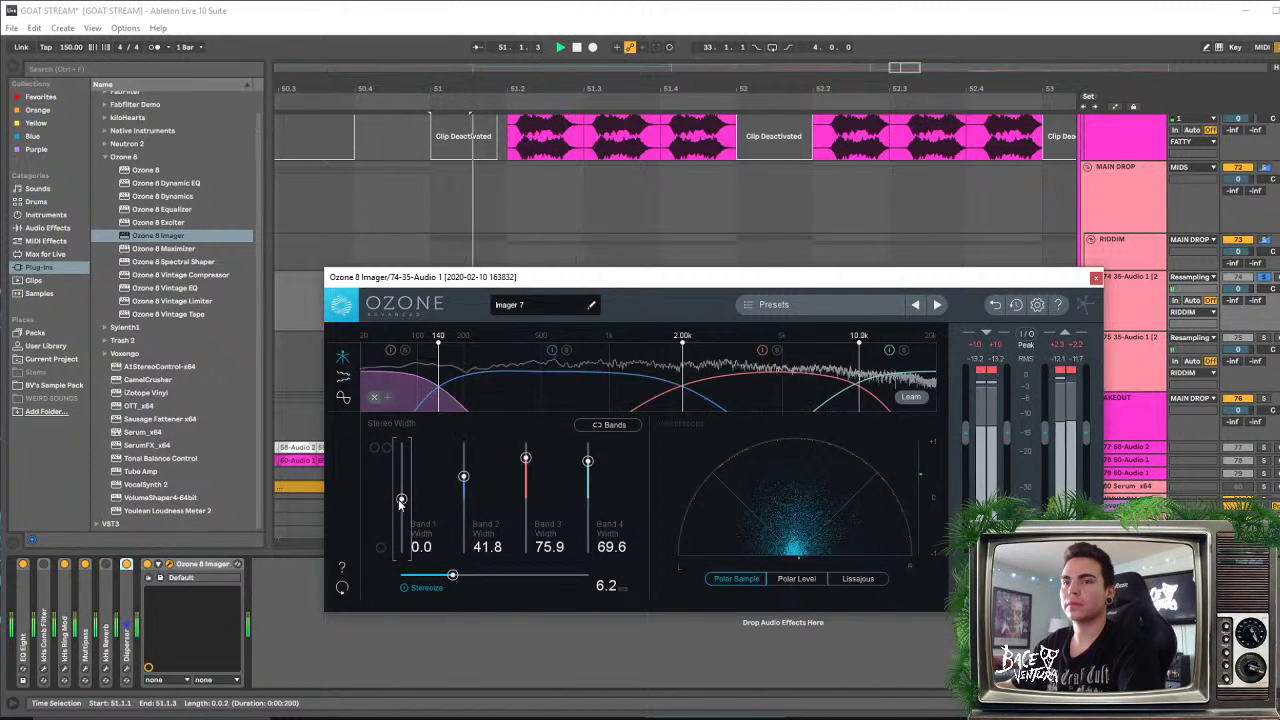
left_click_drag(473, 481, 464, 486)
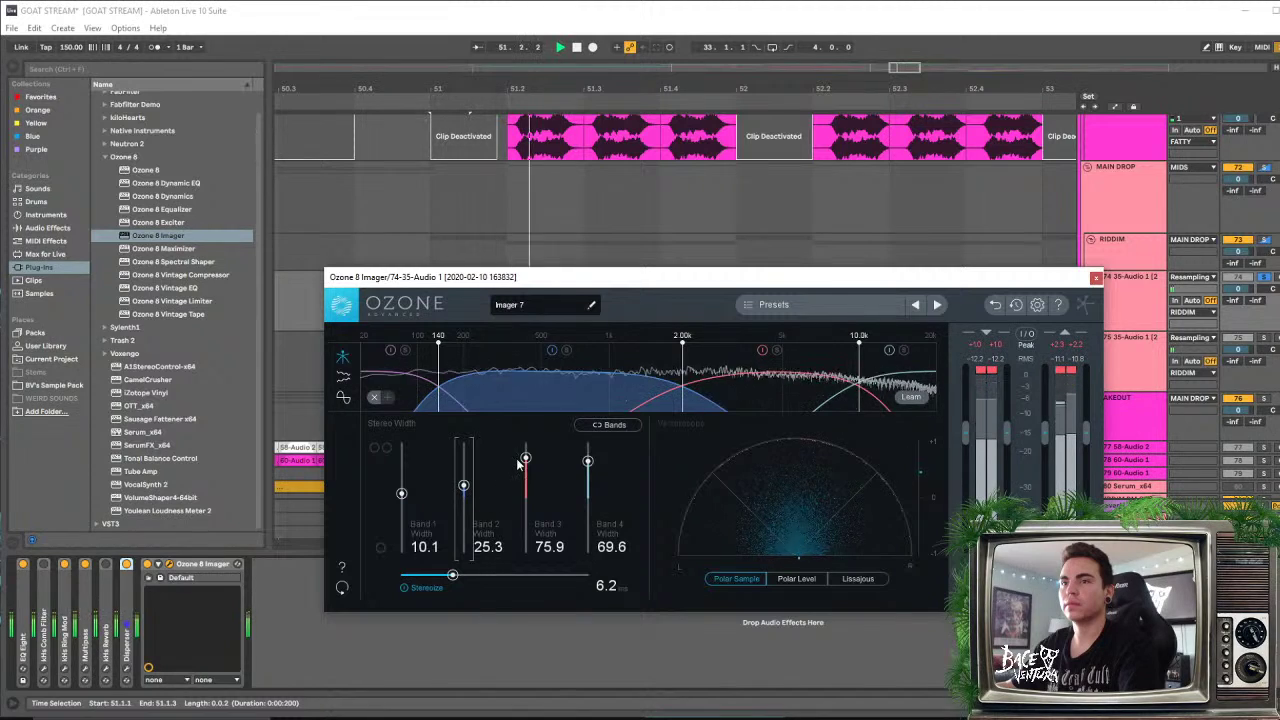
mouse_move(525, 459)
left_mouse_down()
mouse_move(527, 477)
mouse_move(588, 466)
mouse_move(530, 477)
left_mouse_up()
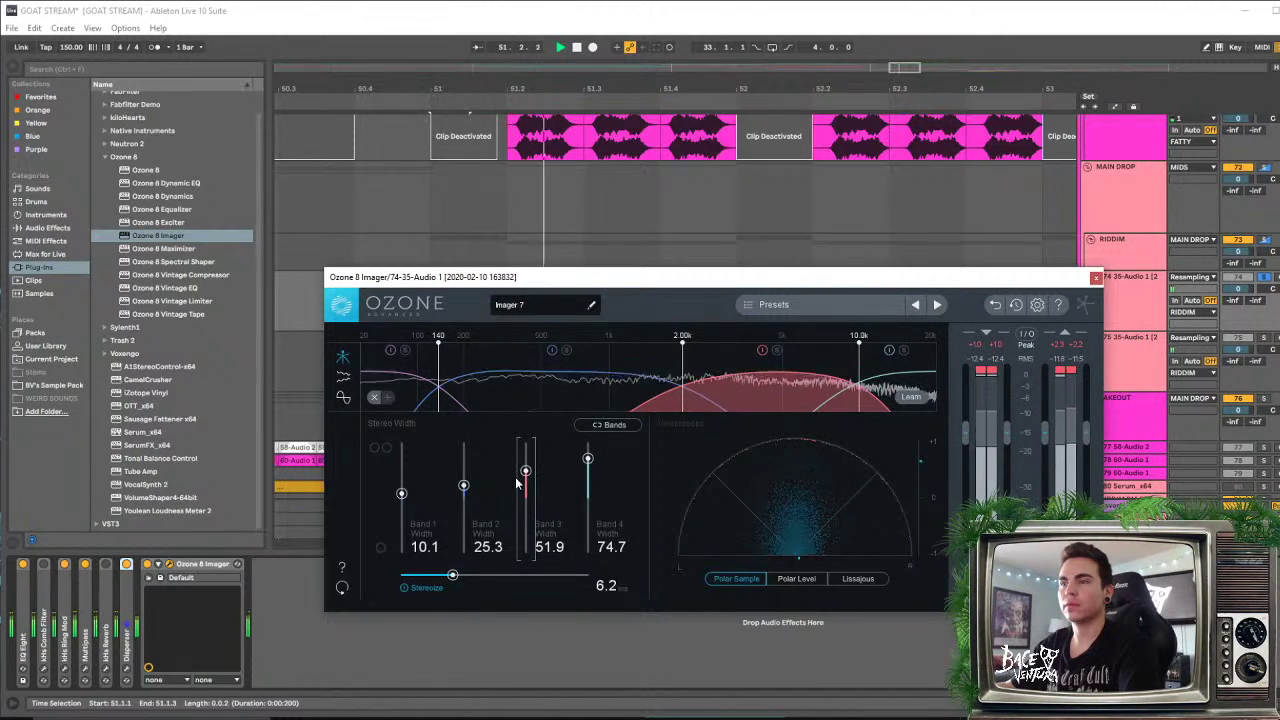
left_click_drag(463, 486, 464, 474)
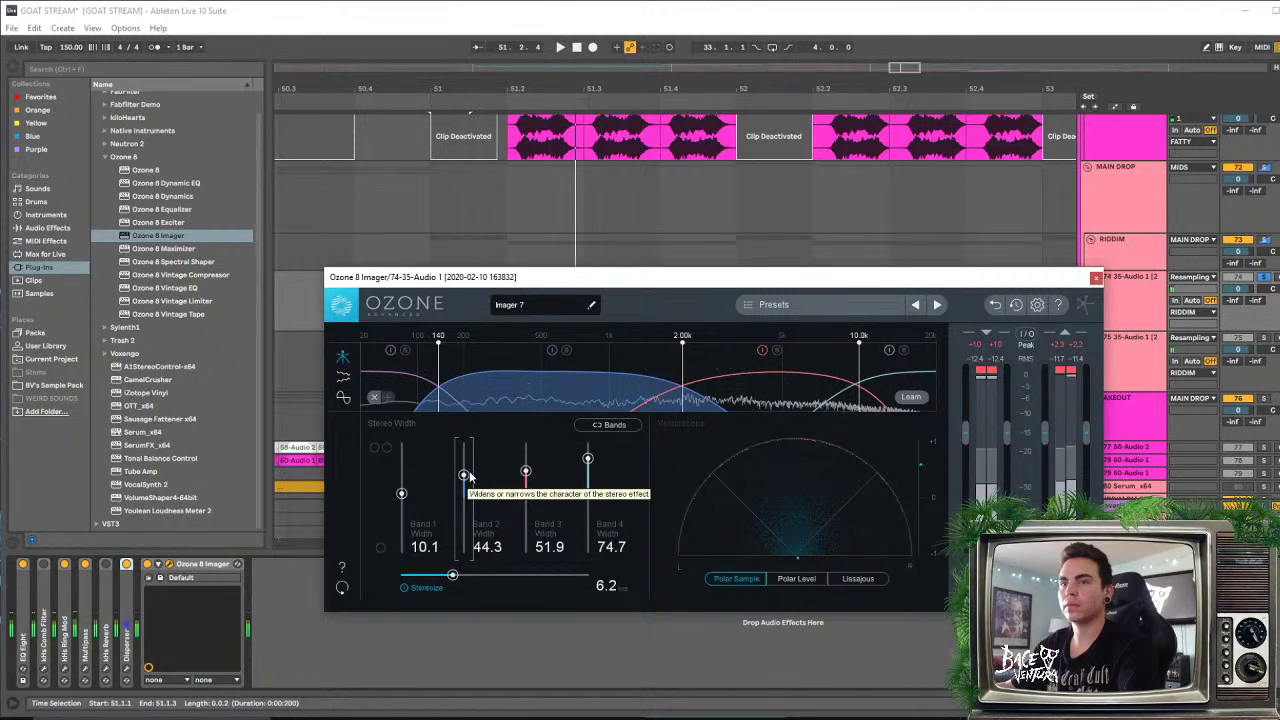
key("space")
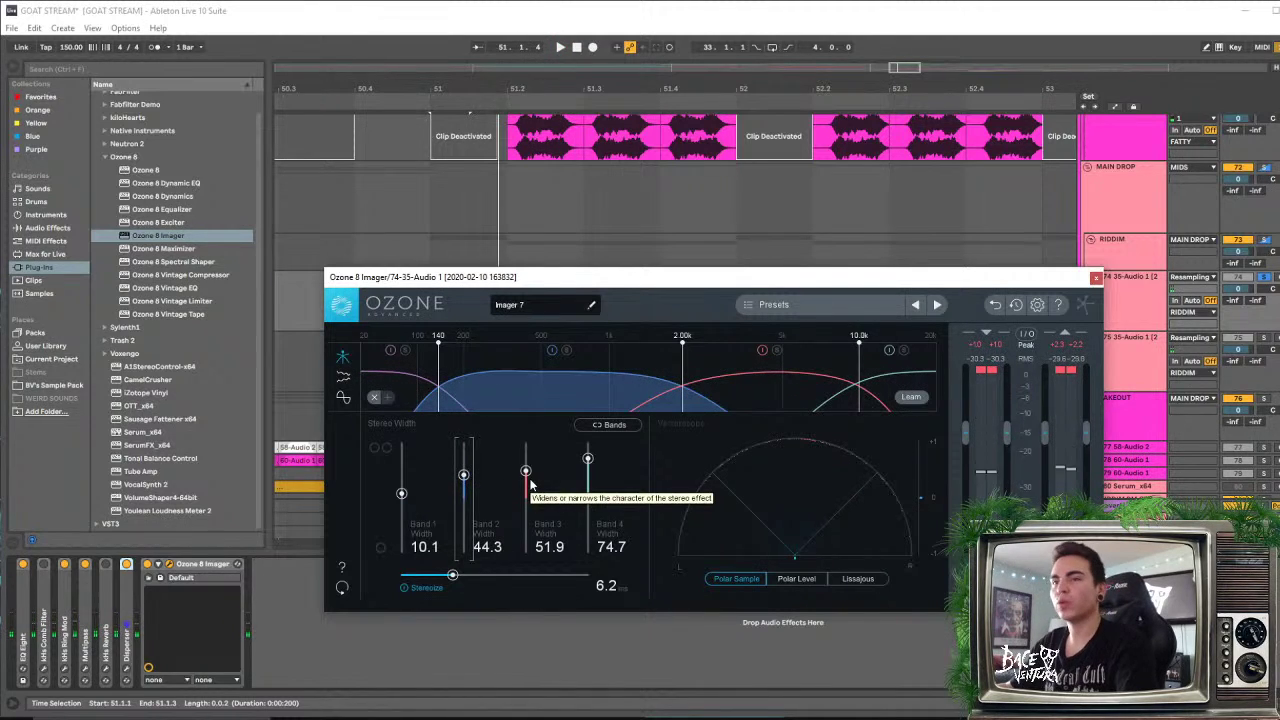
Narrow Imager bands 2, 3 and 4 to 17.7, 22.8 and 32.9 while auditioning, and close the plug-in window
left_click_drag(526, 471, 526, 465)
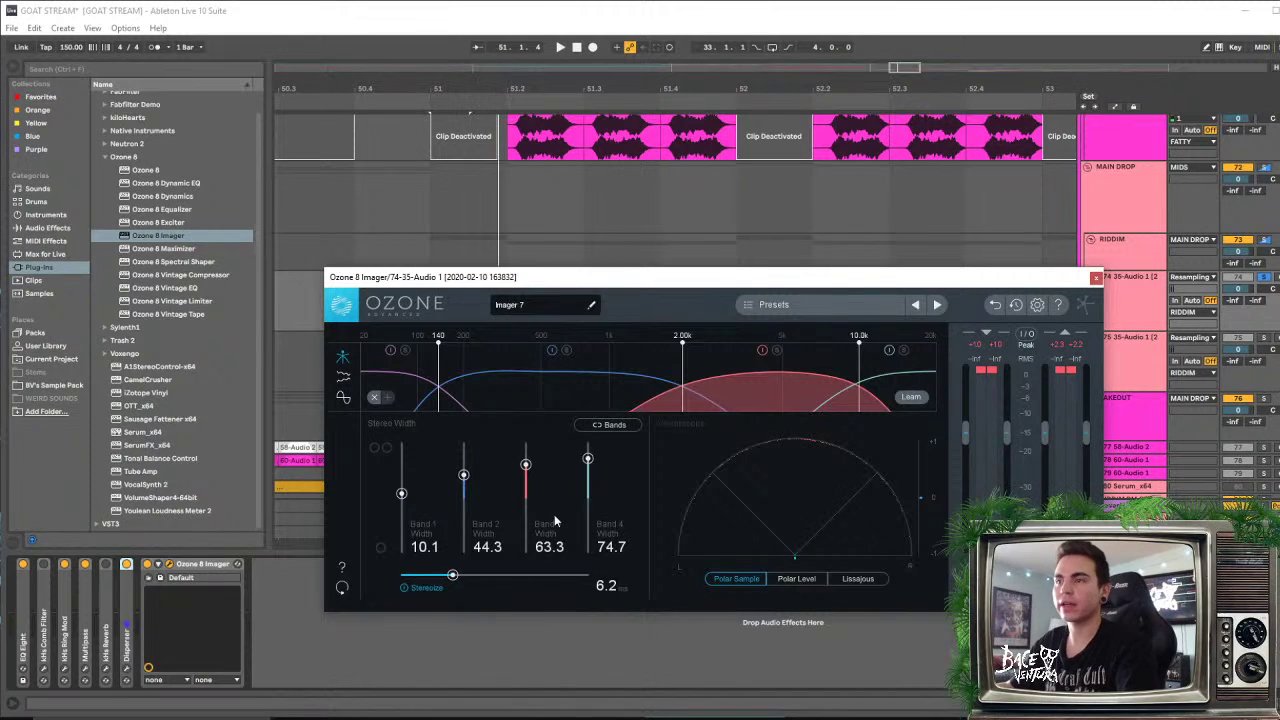
key("space")
key("space")
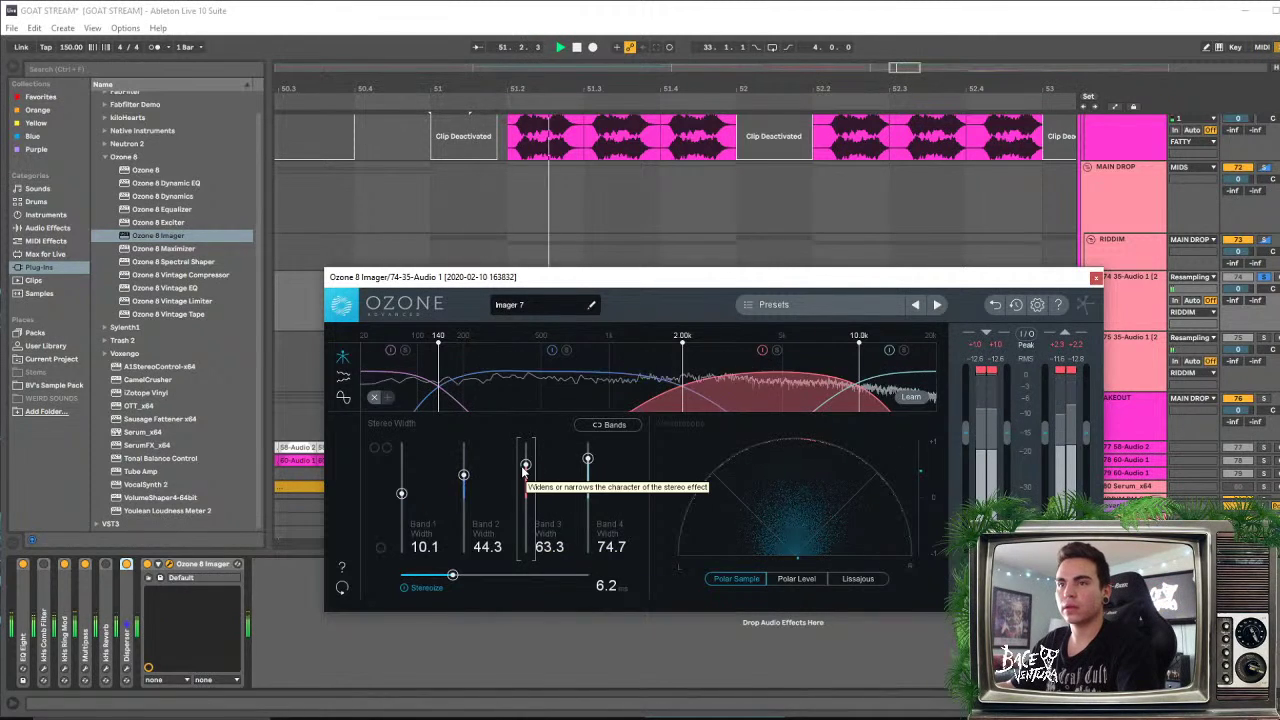
mouse_move(526, 465)
left_mouse_down()
mouse_move(465, 479)
mouse_move(524, 489)
left_mouse_up()
key("space")
key("space")
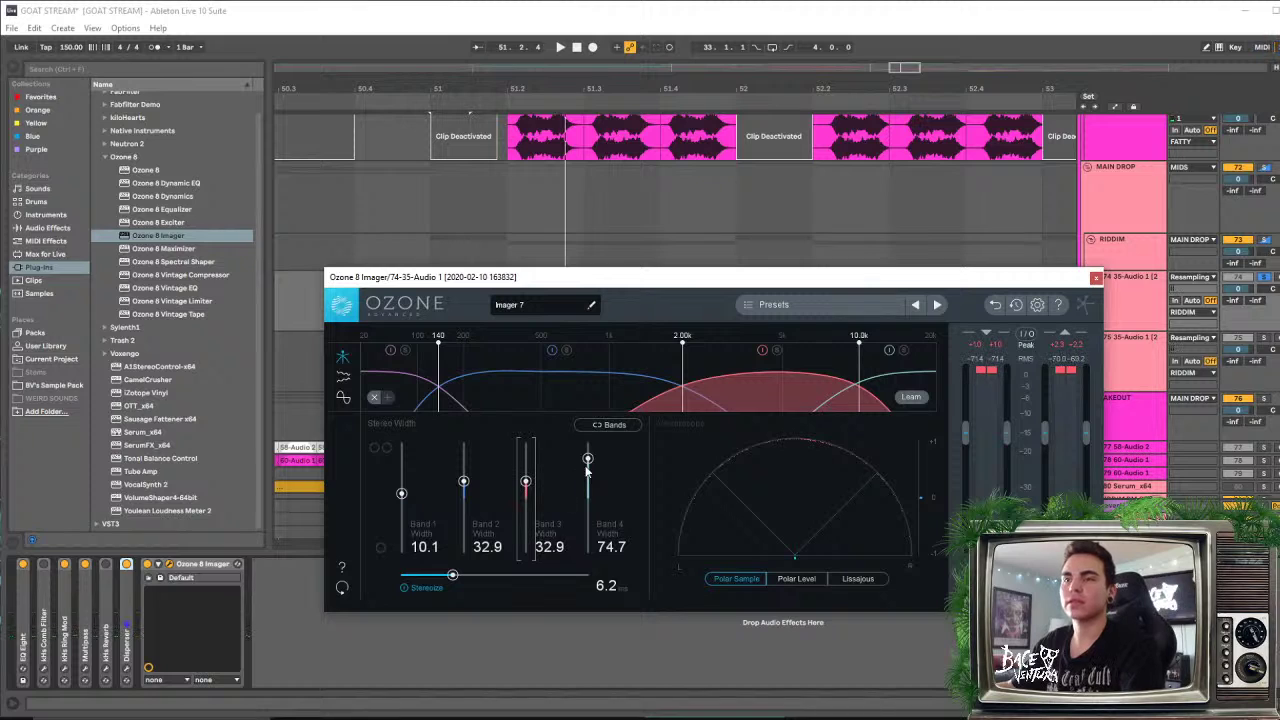
mouse_move(587, 460)
left_mouse_down()
mouse_move(587, 478)
mouse_move(472, 491)
mouse_move(588, 494)
mouse_move(590, 483)
left_mouse_up()
key("space")
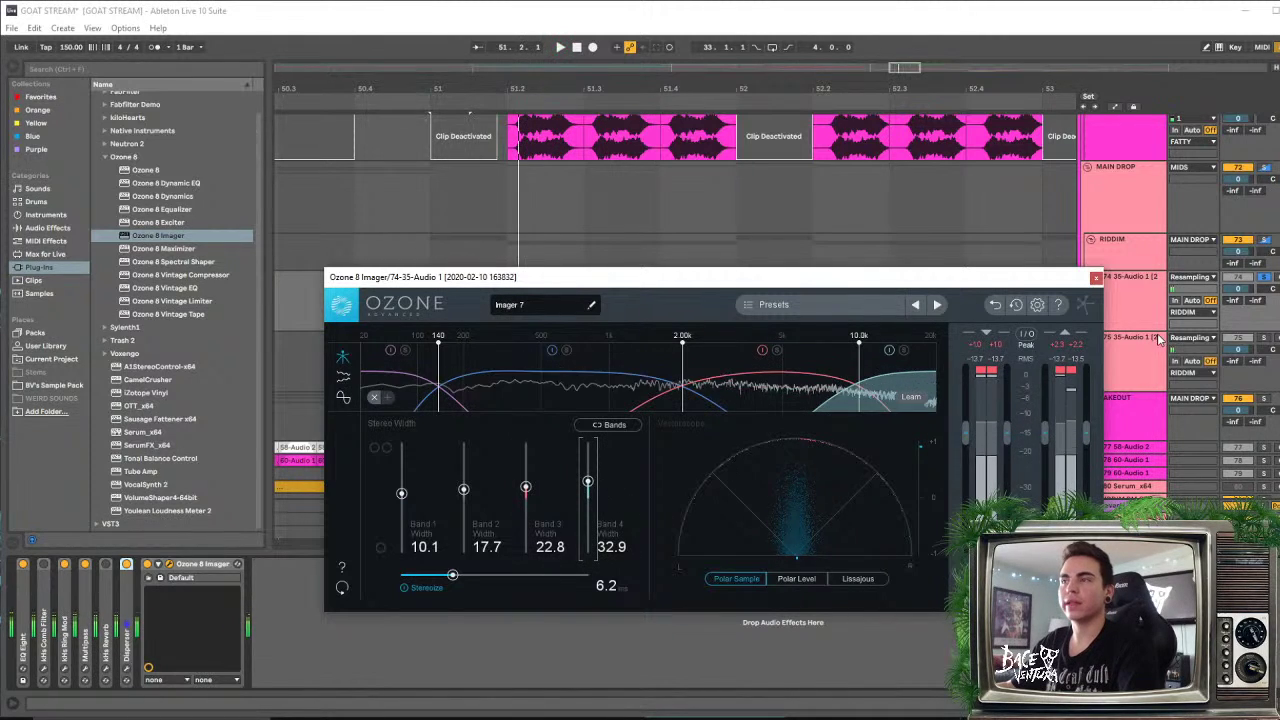
key("space")
left_click(1096, 277)
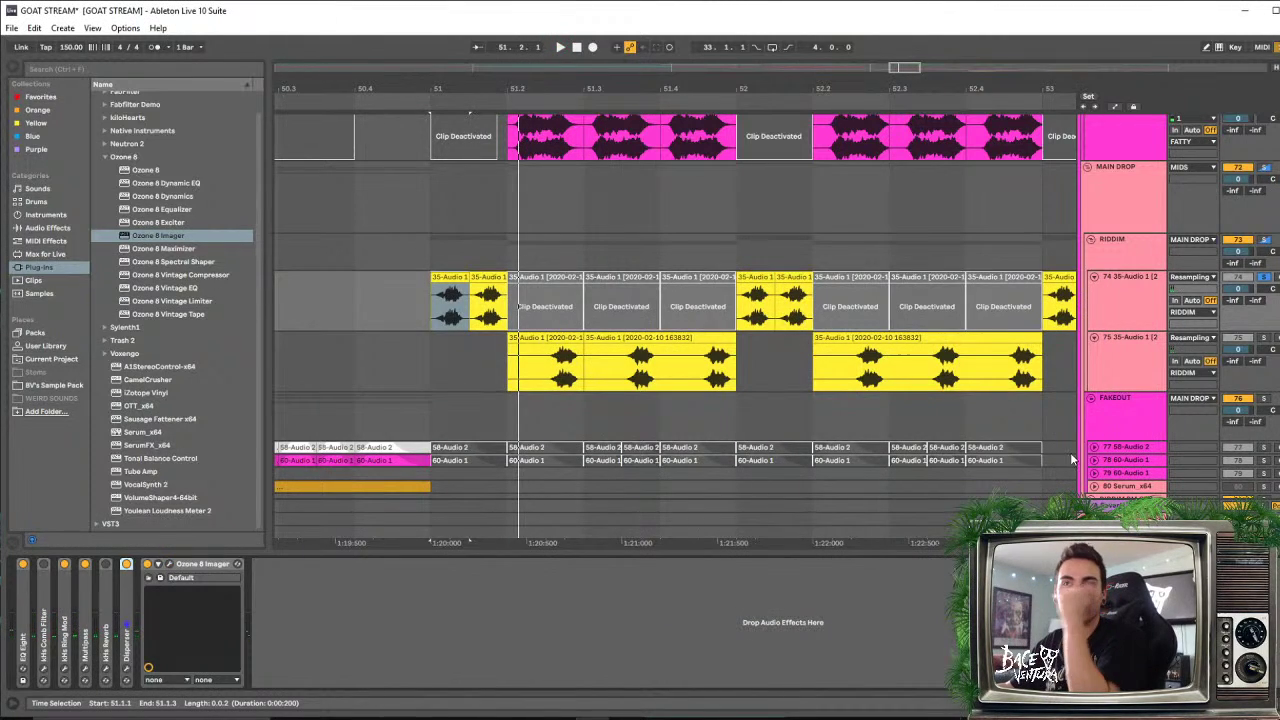
Duplicate the first 35-Audio 1 track (74) in the RIDDIM group and rename the upper copy MID LAYER
left_click(1122, 298)
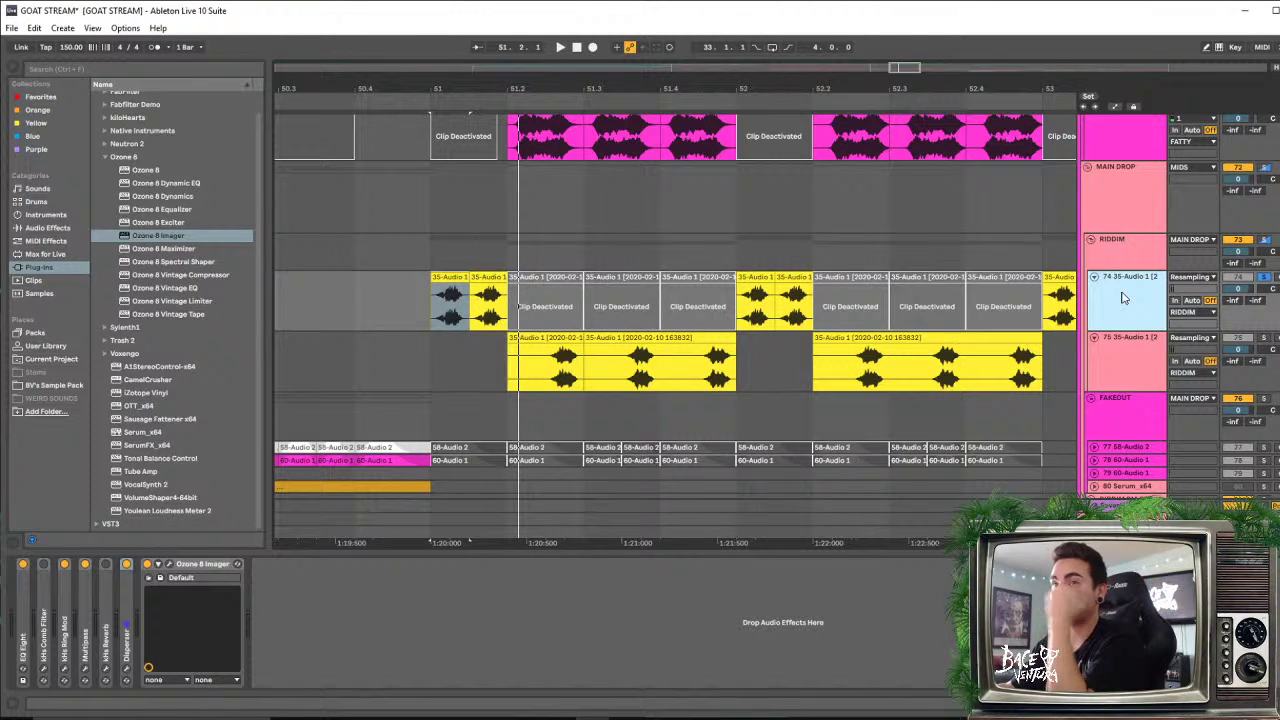
key("ctrl+d")
left_click(1122, 308)
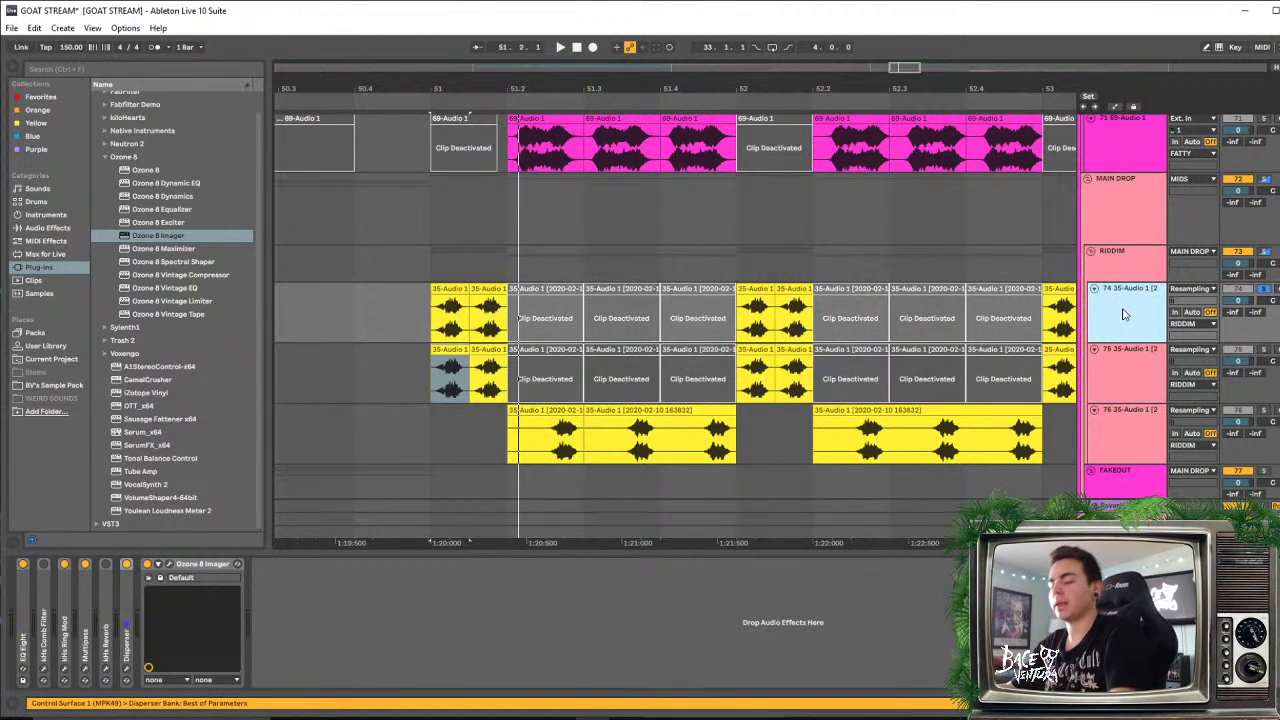
key("ctrl+r")
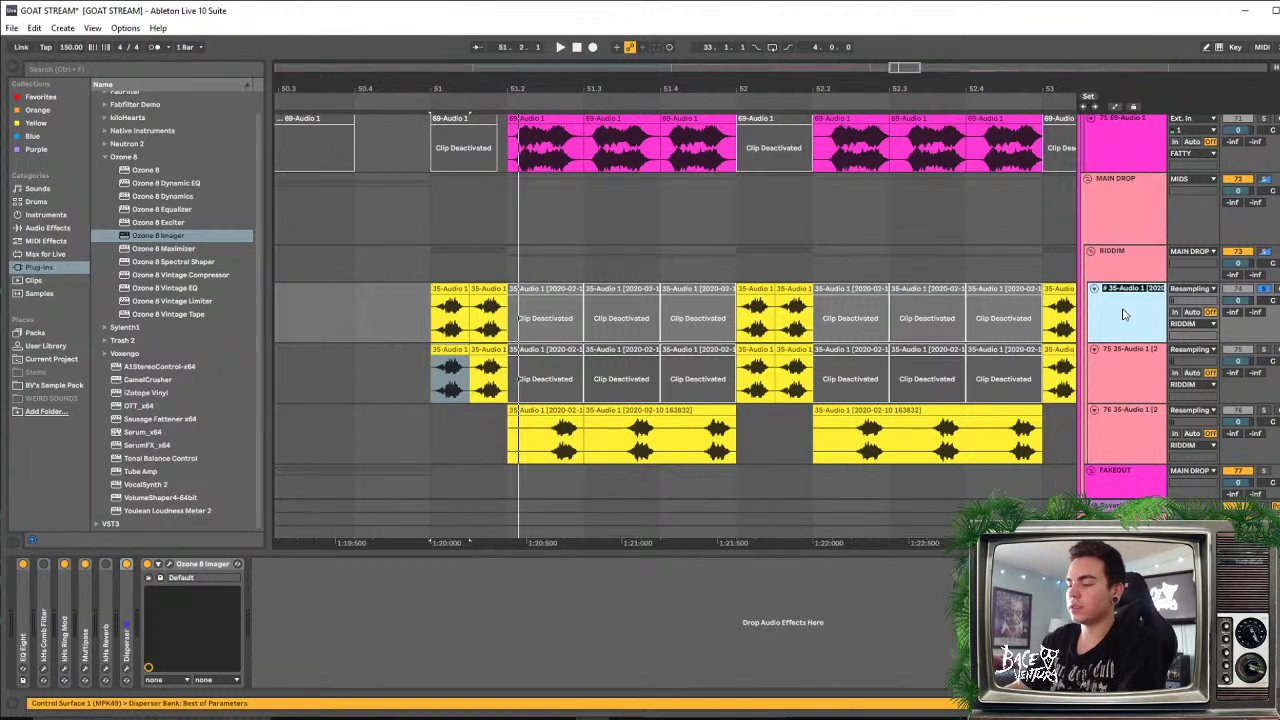
type("MID LATY")
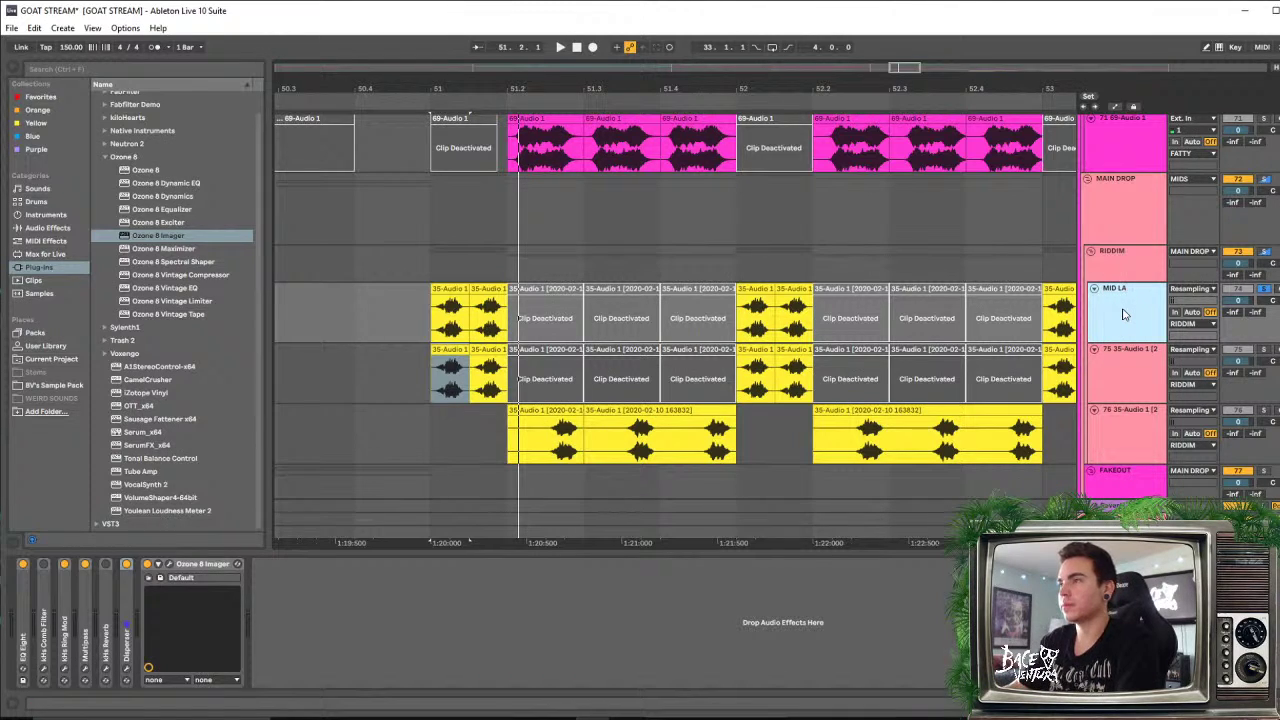
type("YER")
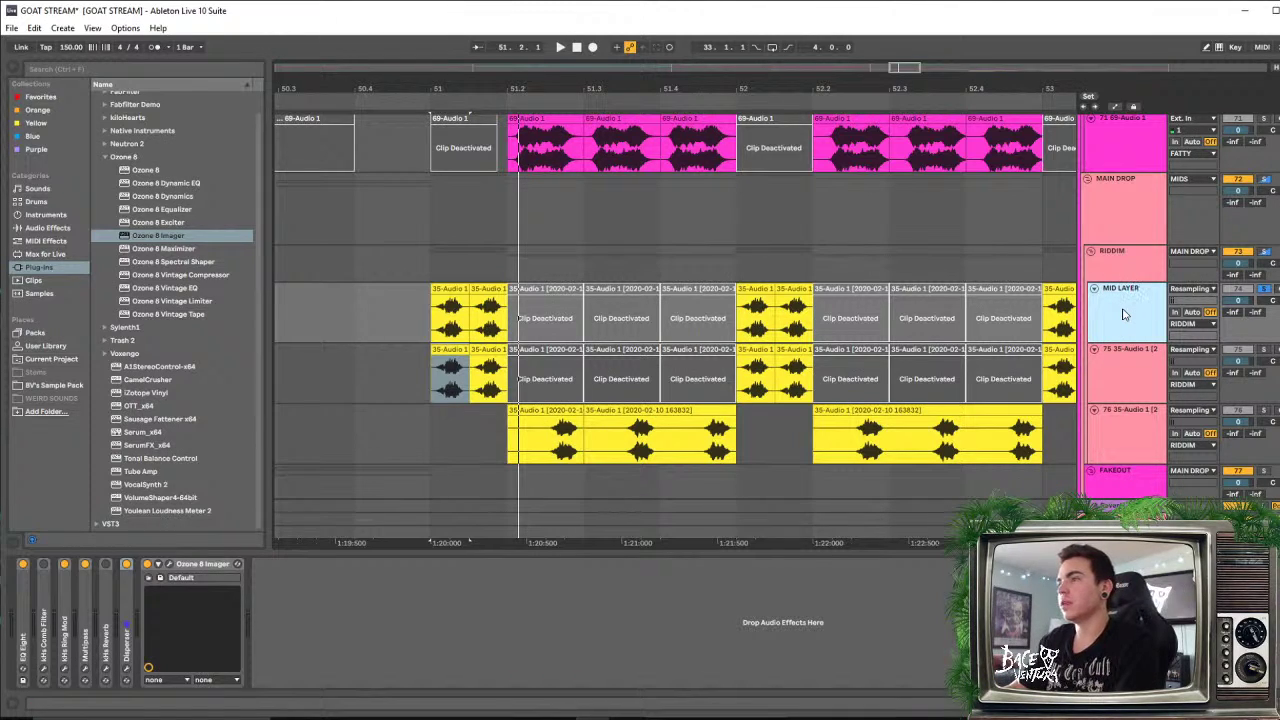
Rename the second 35-Audio 1 track (75) in the RIDDIM group WIDE LAYER
left_click(1126, 378)
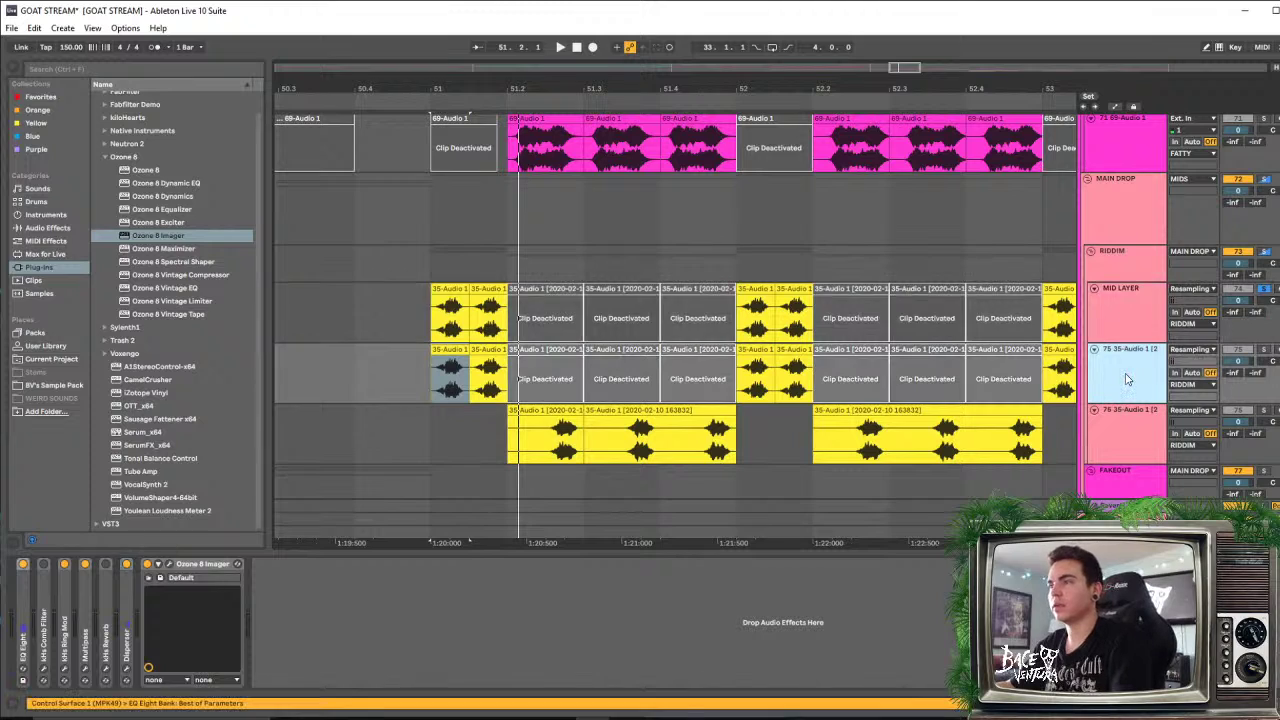
key("ctrl+r")
type("W")
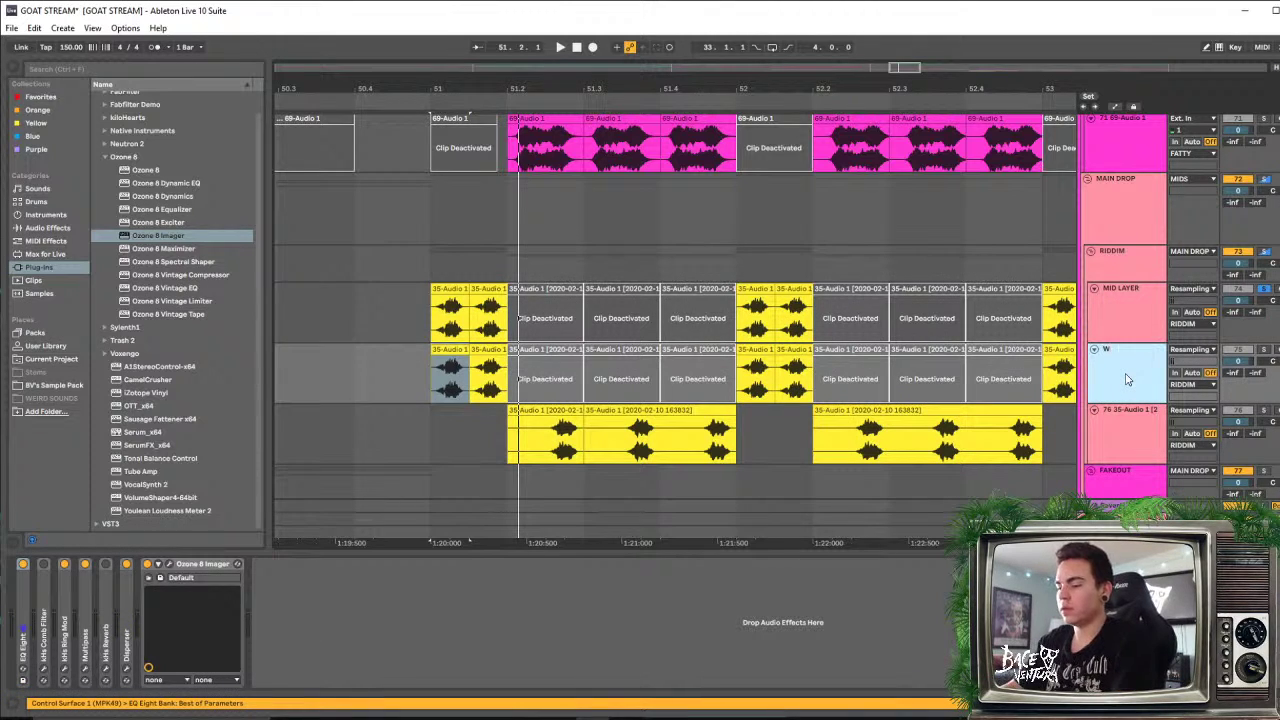
type("IDE LAYER")
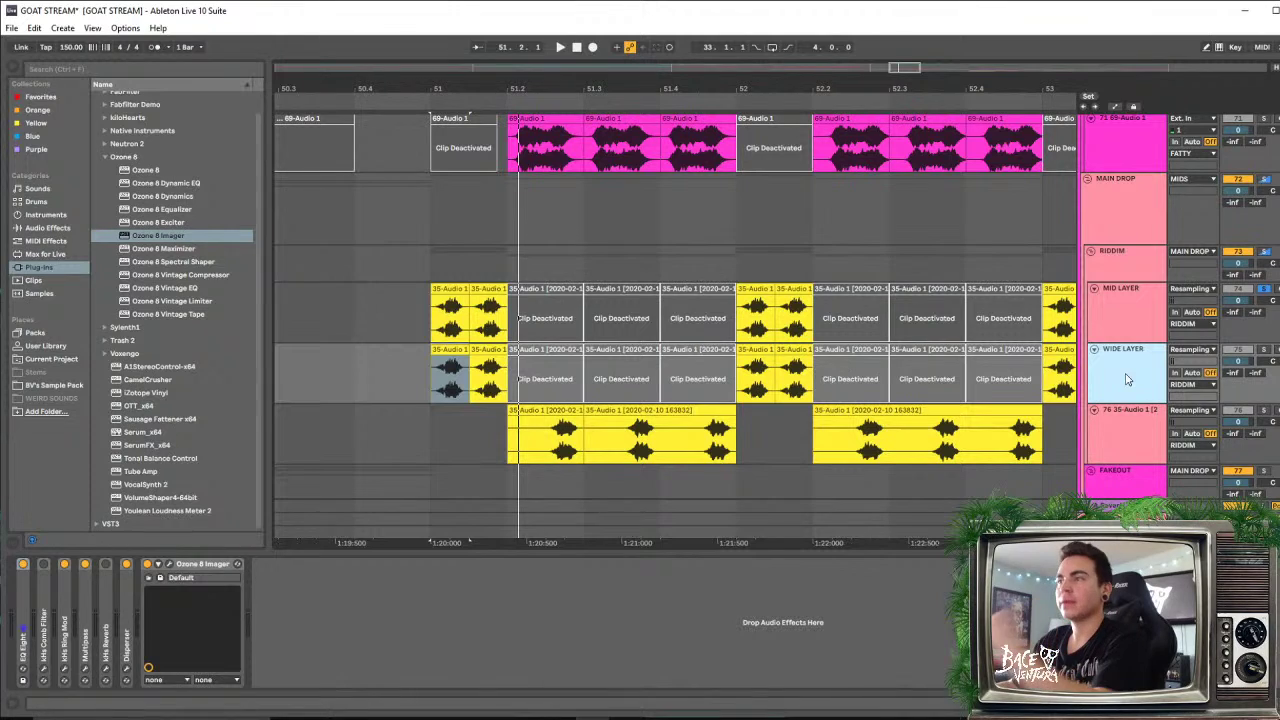
Solo the WIDE LAYER track instead of MID LAYER and play it
left_click(453, 350)
left_click(1140, 360)
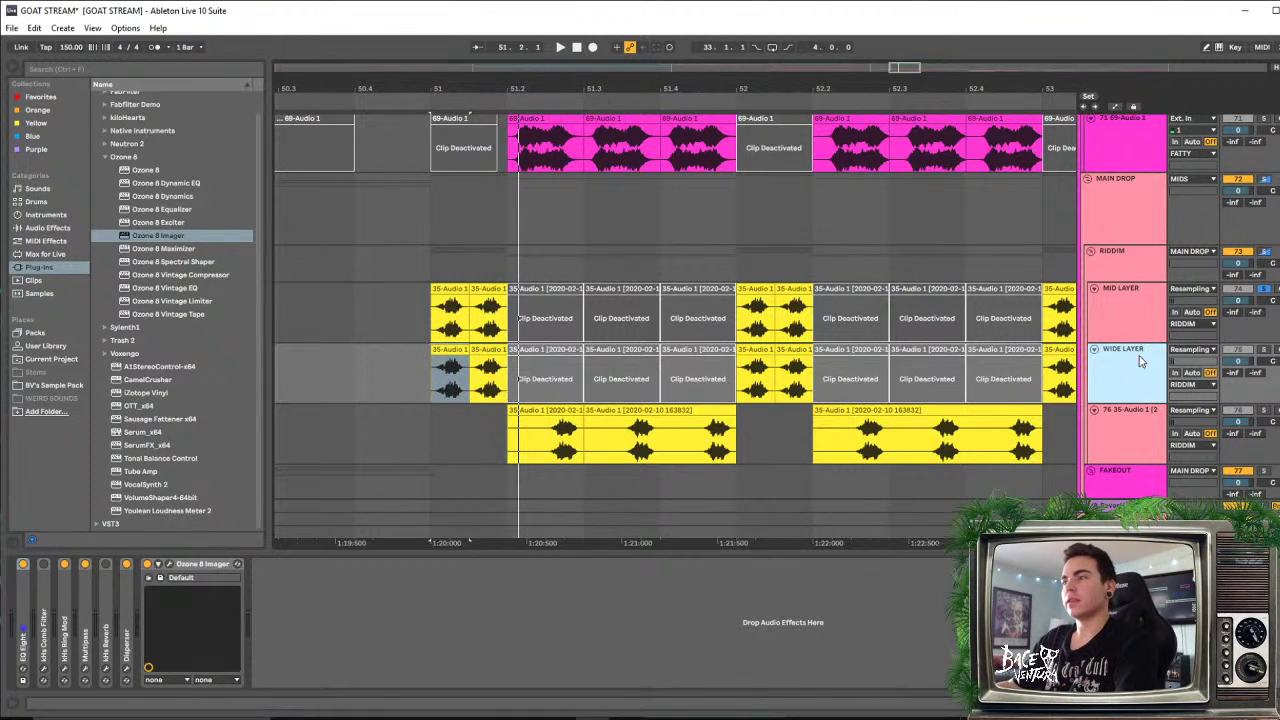
left_click(1265, 350)
left_click(1158, 375)
key("space")
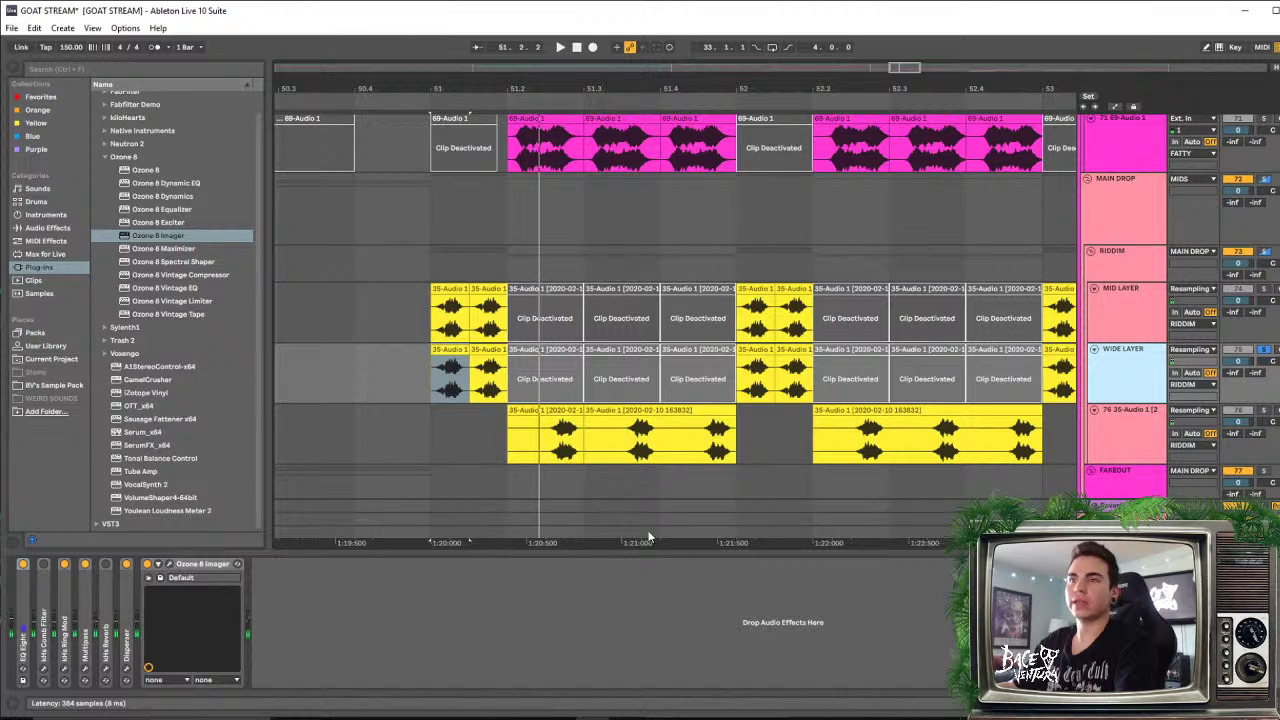
Set the WIDE LAYER Imager's band 2, 3 and 4 widths to 21.5, 30.4 and 36.7 while auditioning
key("ctrl+alt+p")
left_click_drag(588, 482, 591, 464)
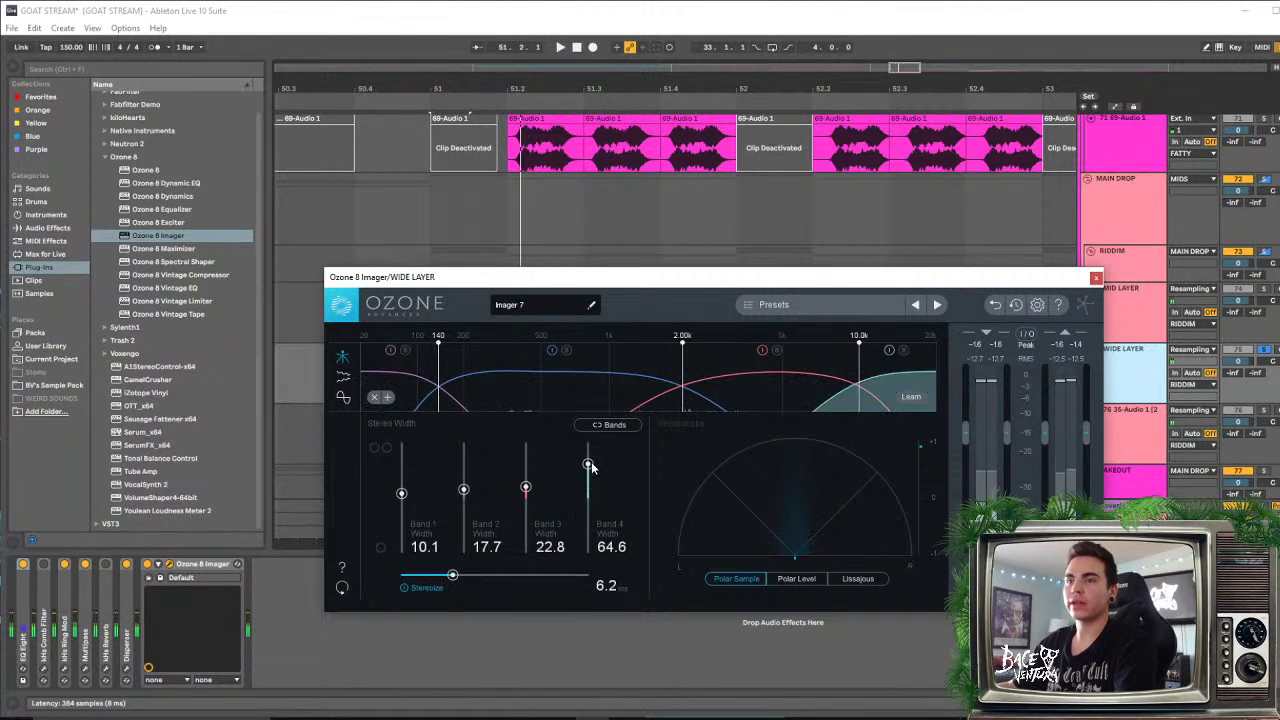
left_click_drag(525, 487, 588, 481)
key("space")
key("space")
key("space")
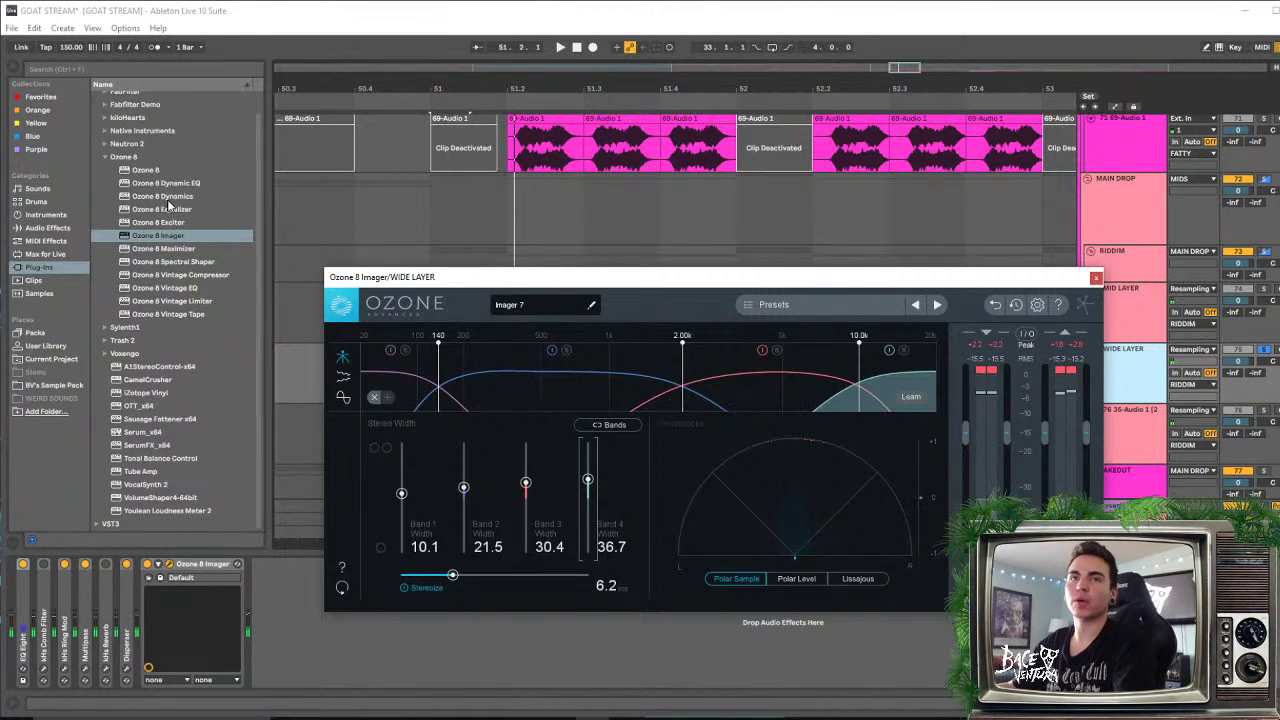
Insert the kHs Haas plug-in between Disperser and Ozone 8 Imager on the WIDE LAYER track
left_click(44, 230)
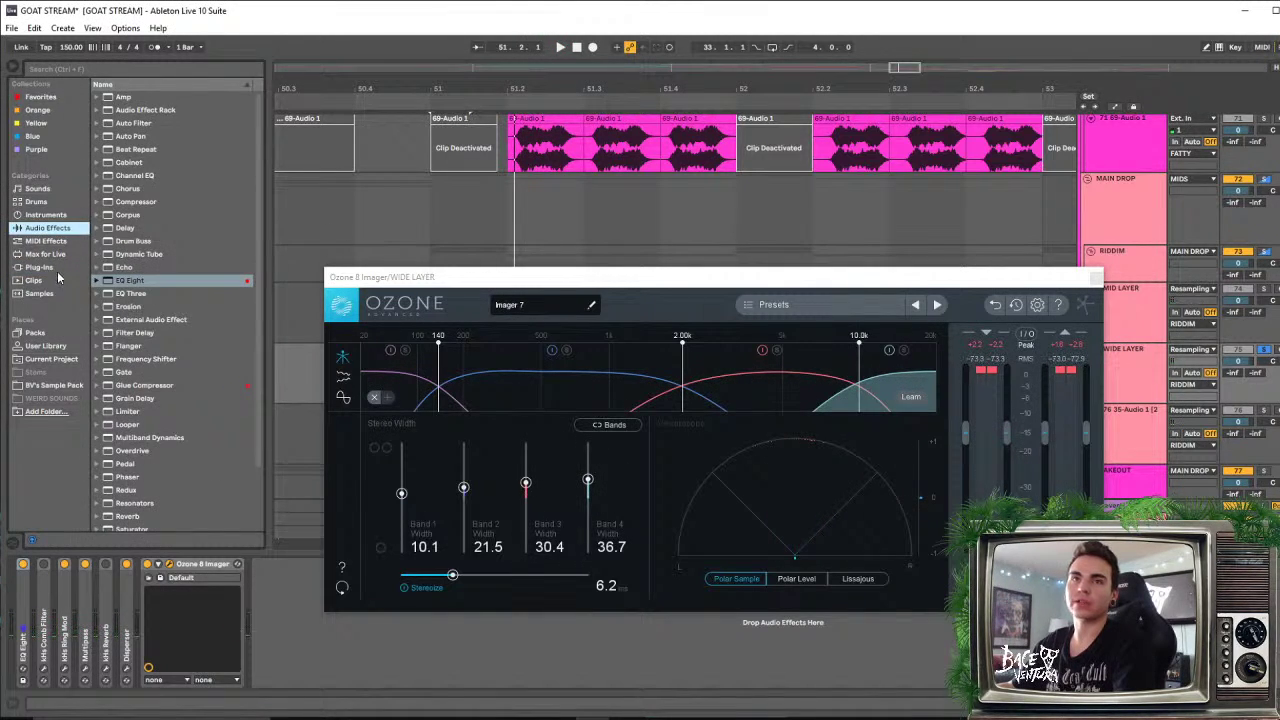
left_click(57, 268)
left_click(105, 137)
scroll(148, 218, "down", 2)
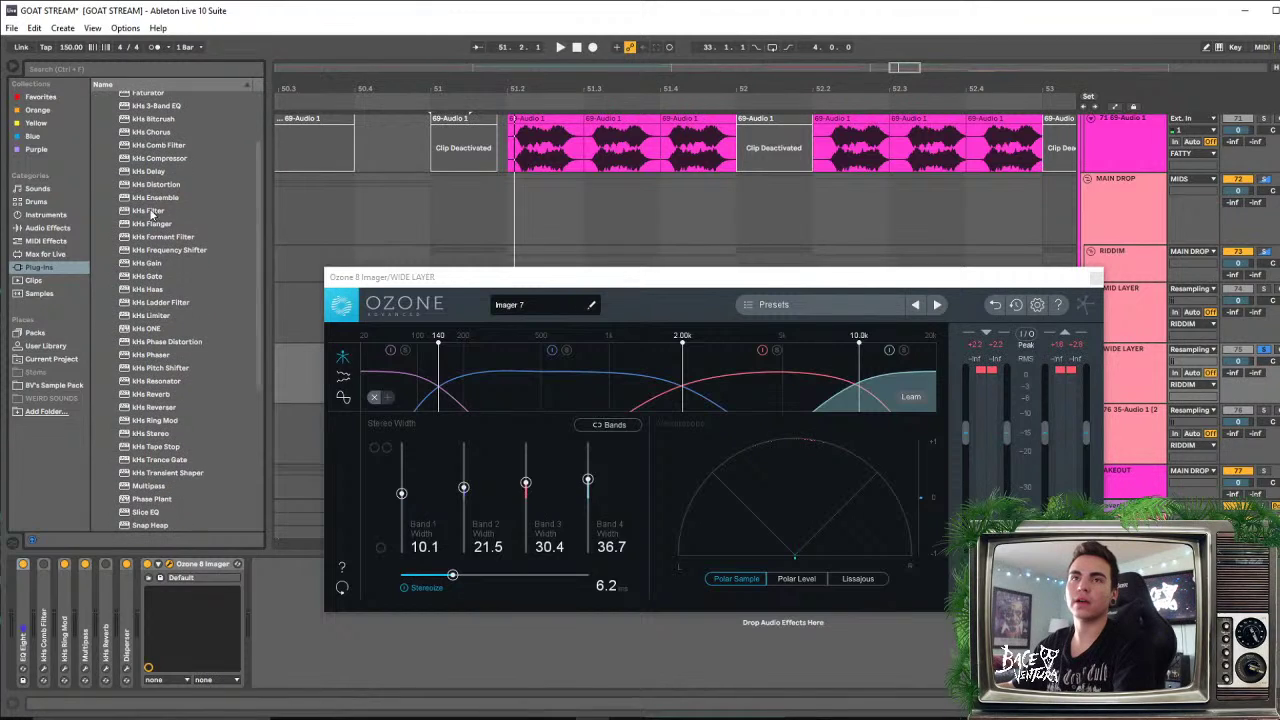
left_click_drag(148, 289, 142, 551)
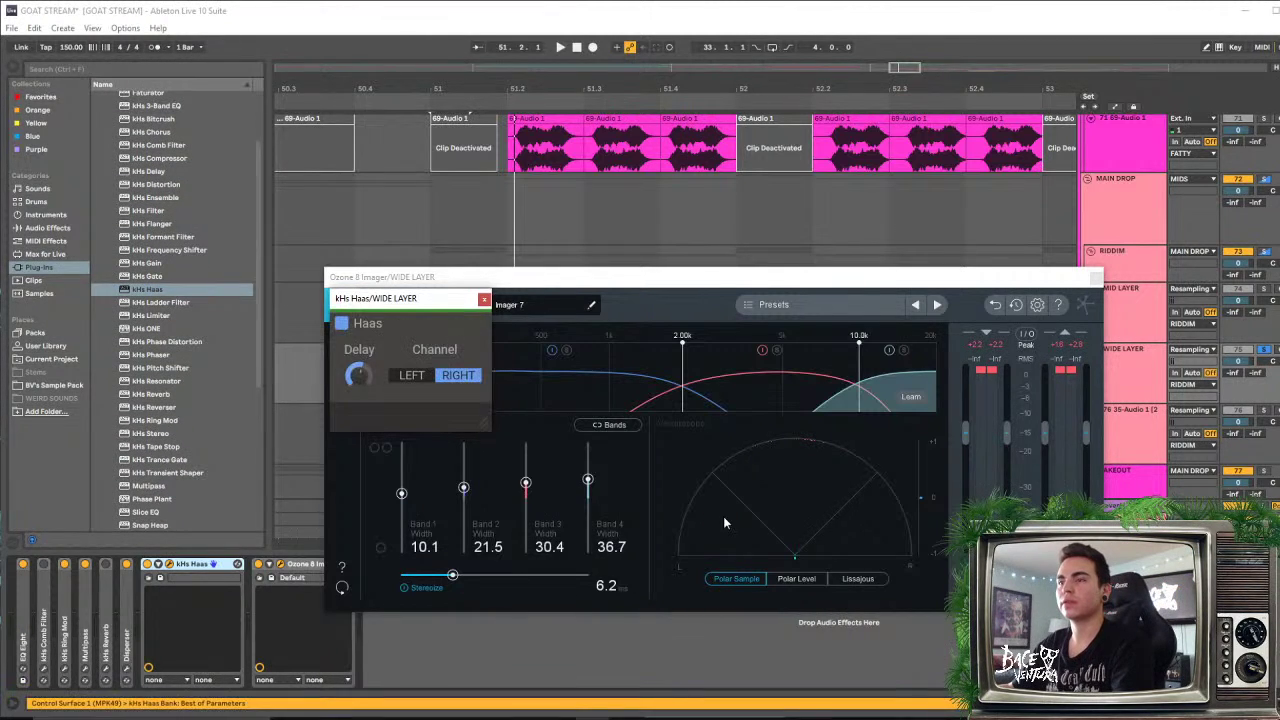
Audition the WIDE LAYER track through kHs Haas and close the Haas and Imager windows
key("space")
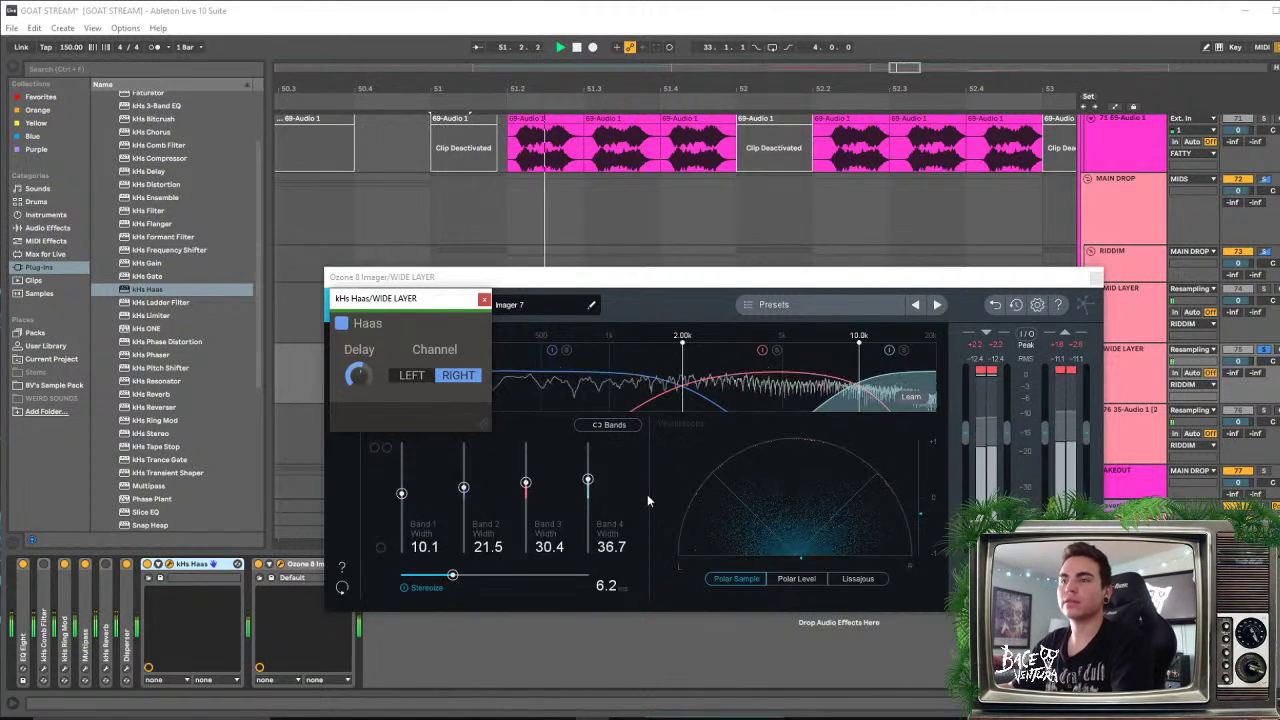
key("space")
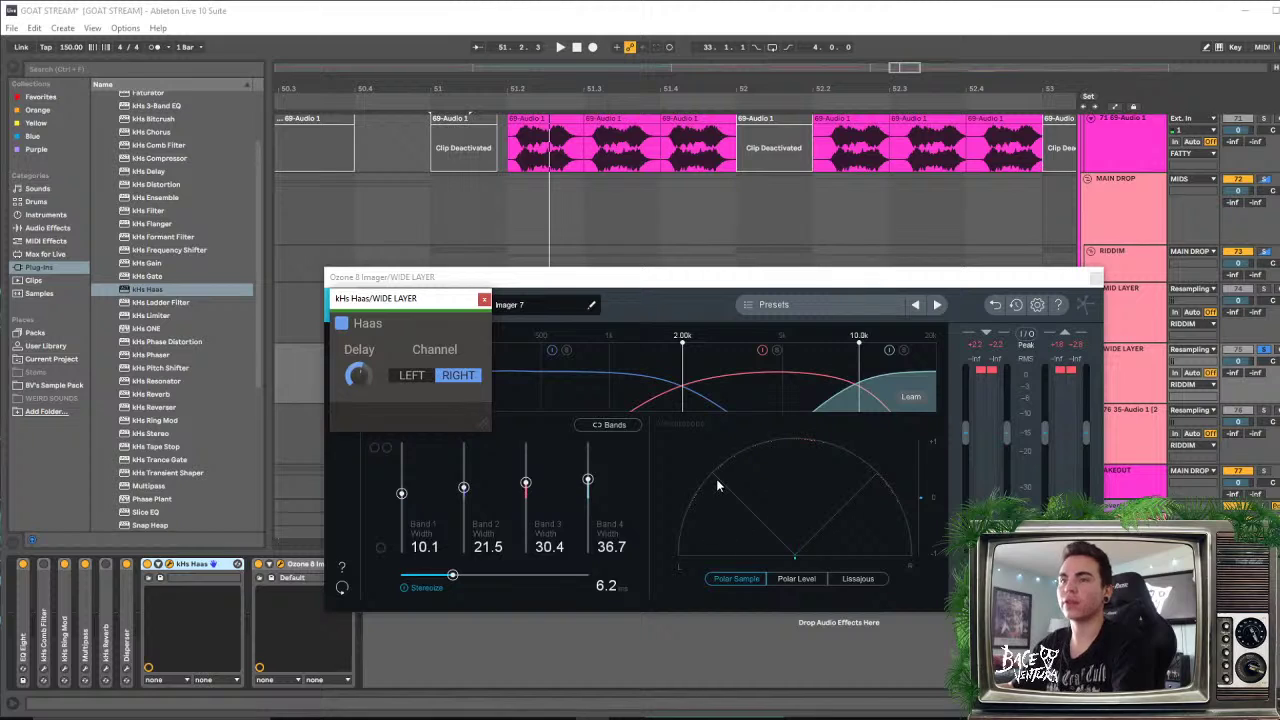
key("space")
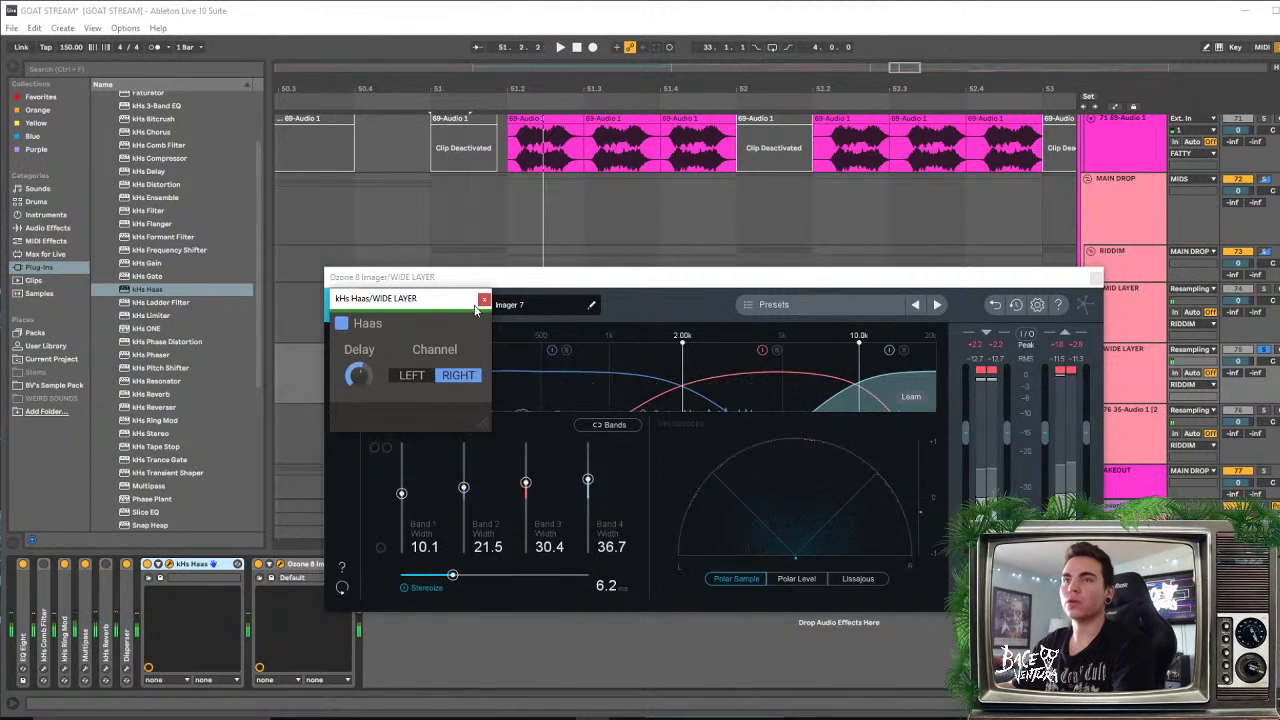
left_click(484, 299)
left_click(1095, 277)
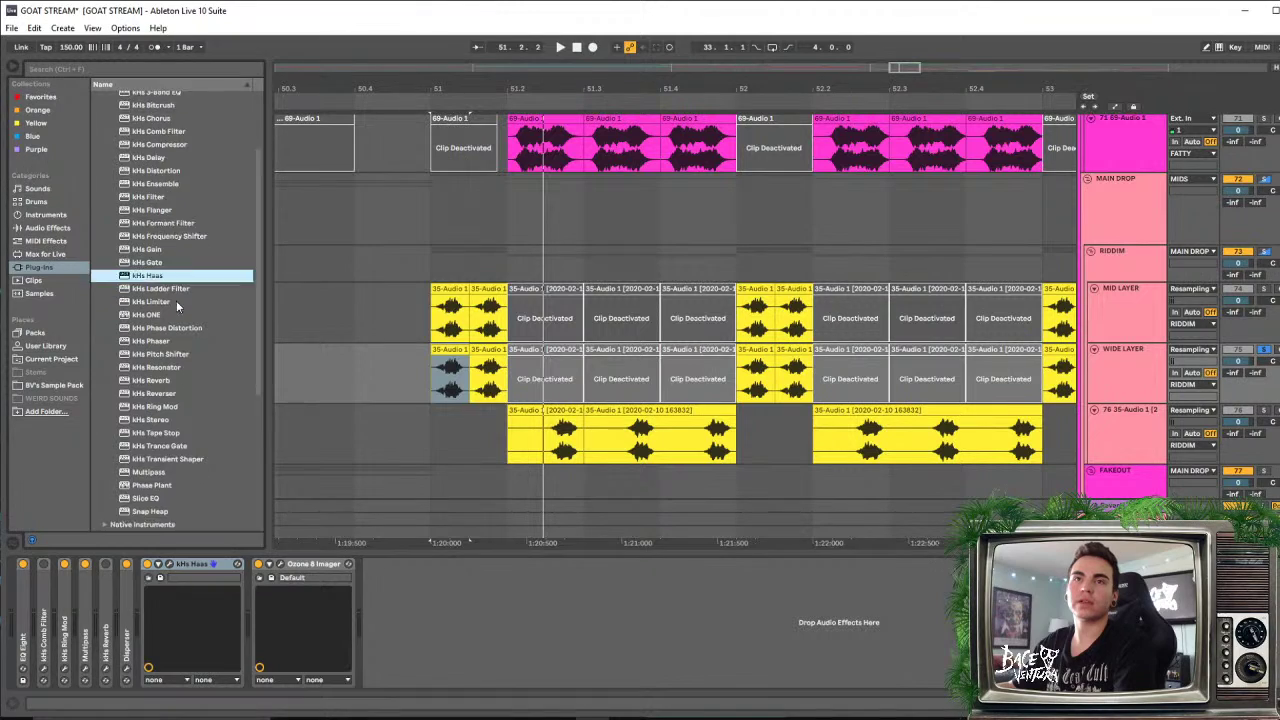
Add SerumFX_x64 to the WIDE LAYER track's device chain and place kHs Haas after it, before Ozone 8 Imager
scroll(173, 447, "down", 5)
mouse_move(160, 444)
left_mouse_down()
mouse_move(256, 524)
mouse_move(241, 640)
left_mouse_up()
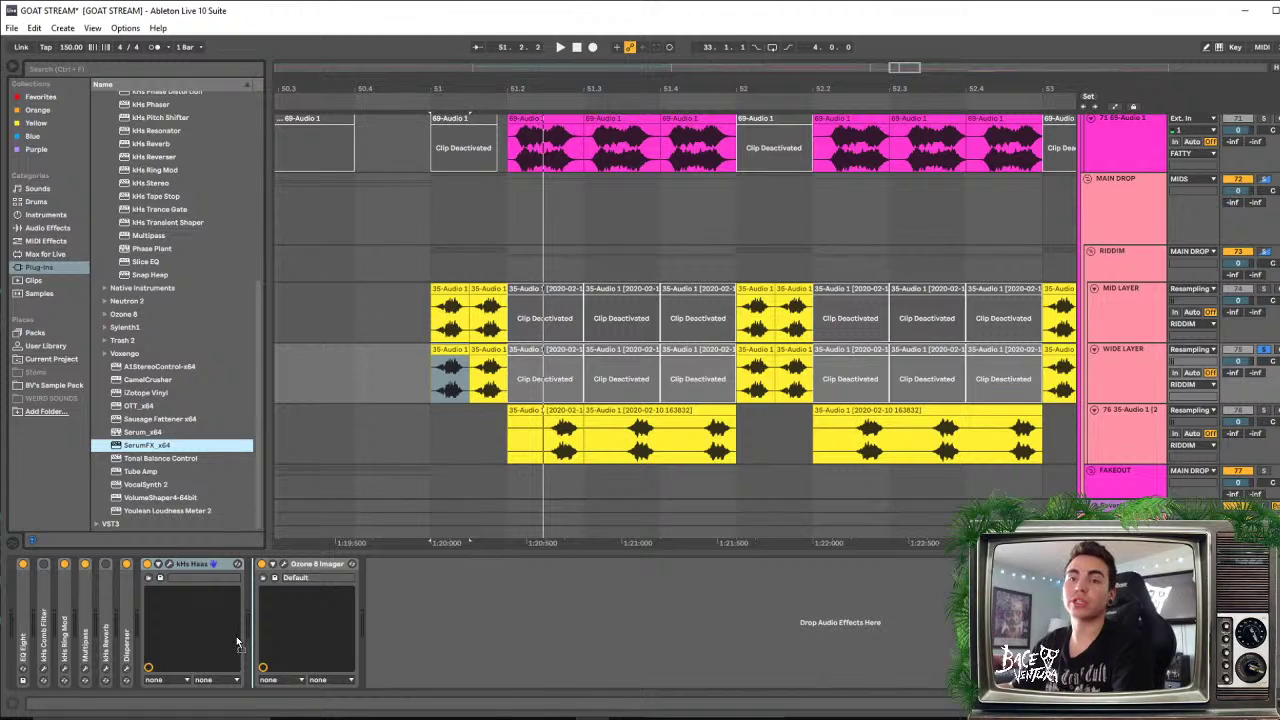
mouse_move(233, 638)
left_mouse_down()
mouse_move(383, 624)
mouse_move(268, 625)
left_mouse_up()
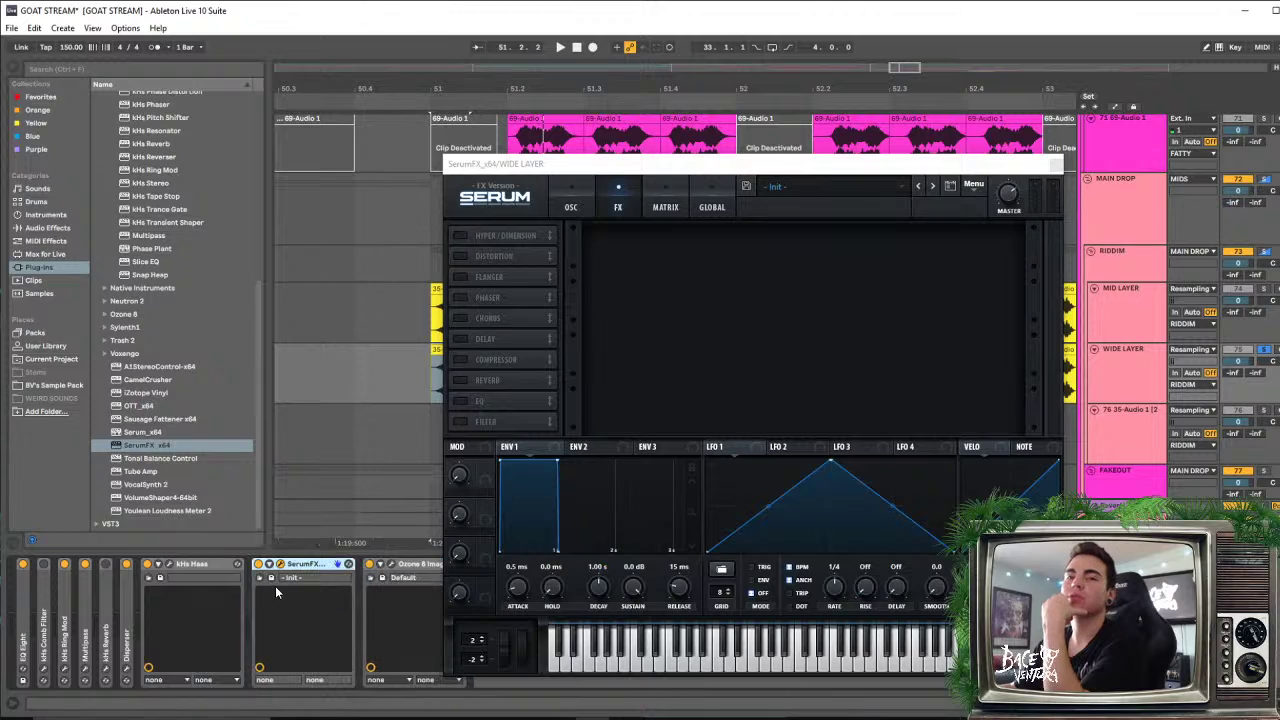
left_click_drag(191, 566, 352, 590)
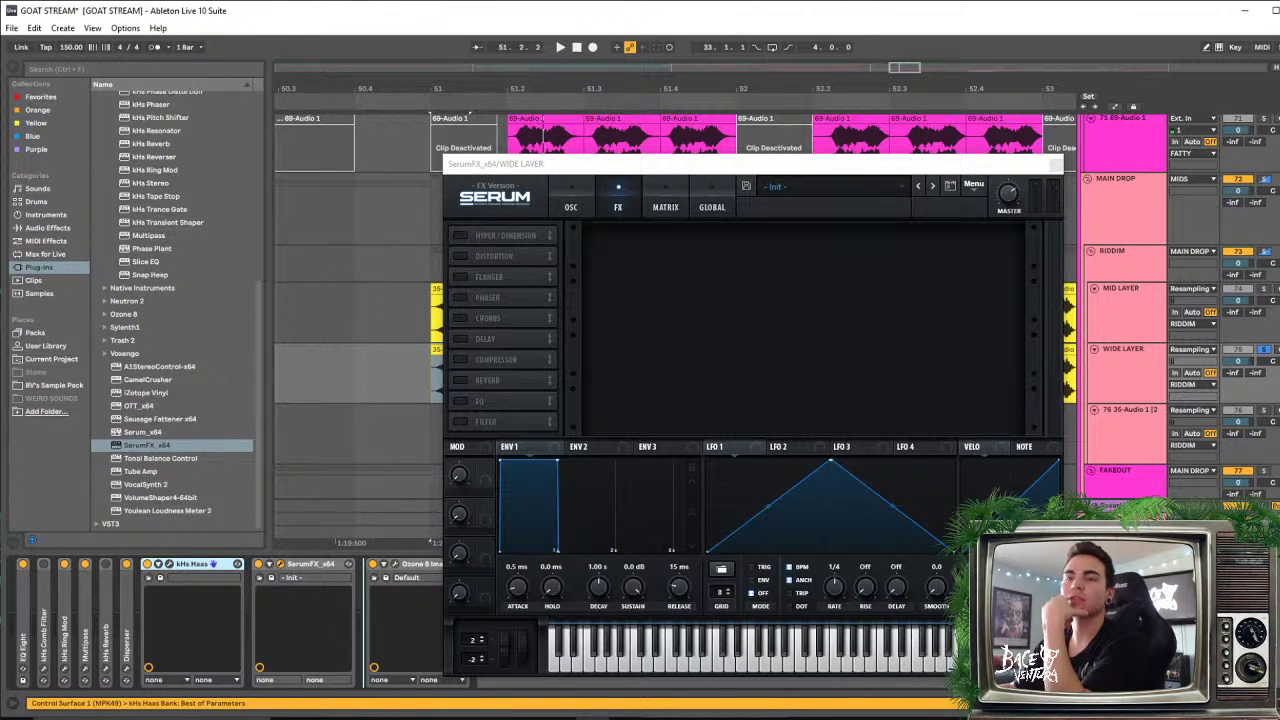
Insert an EQ Eight after Ozone 8 Imager on the WIDE LAYER track and hide the plug-in windows
left_click(50, 229)
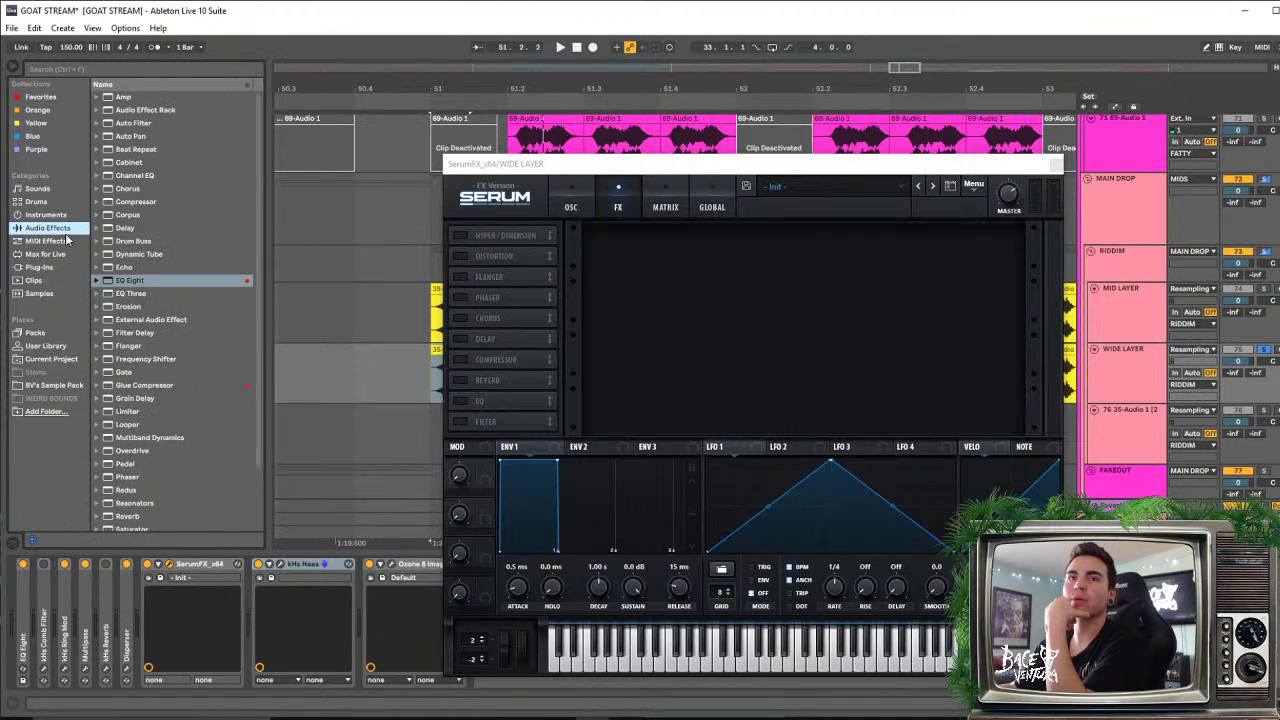
left_click_drag(137, 281, 156, 286)
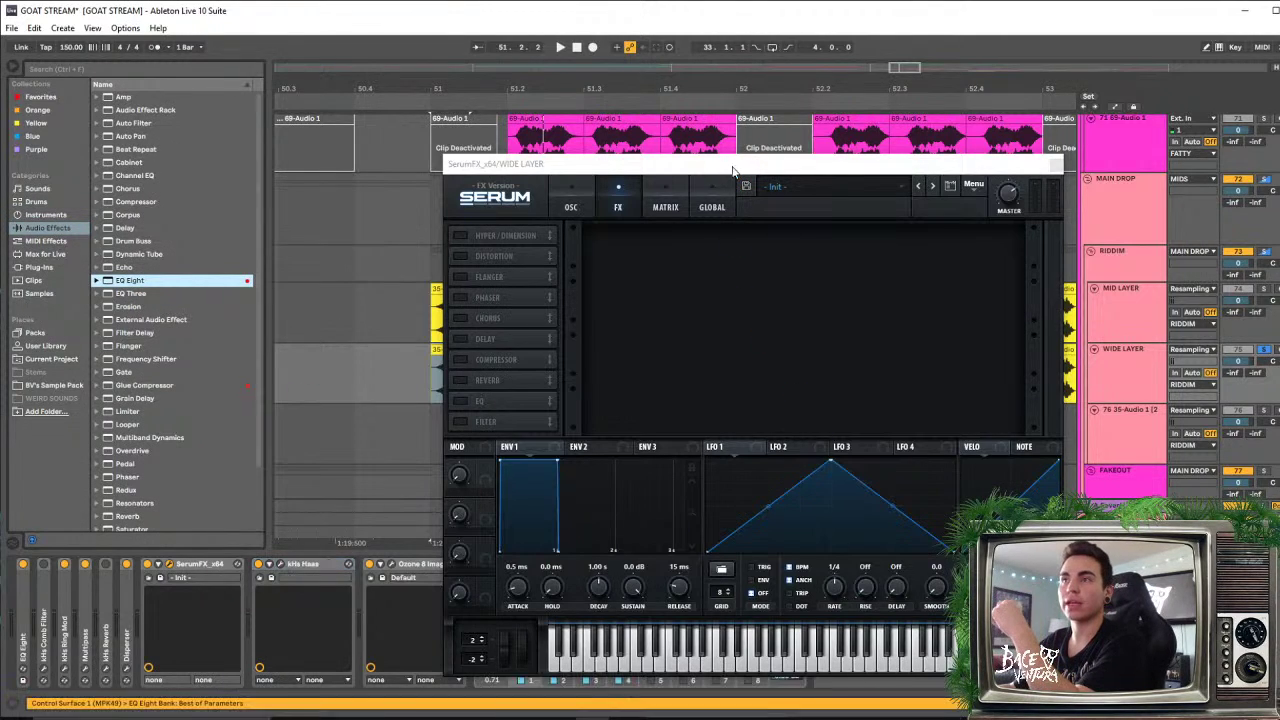
left_click_drag(737, 168, 982, 77)
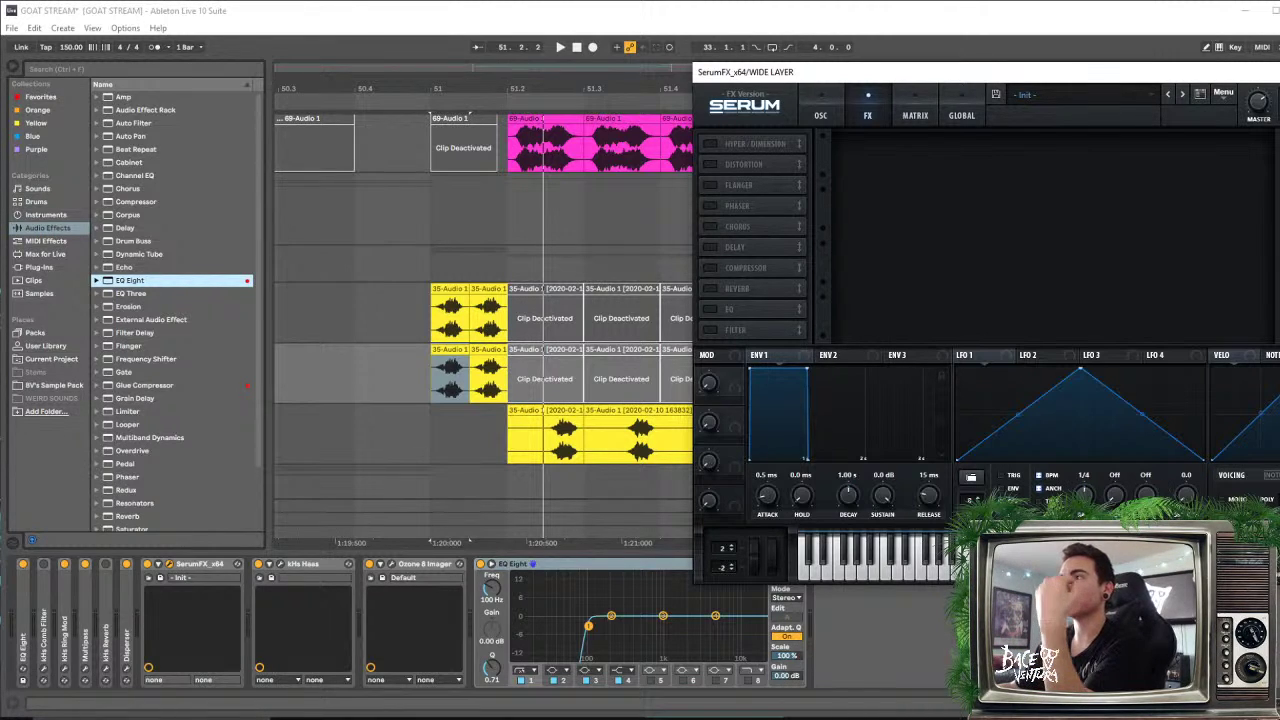
key("ctrl+alt+p")
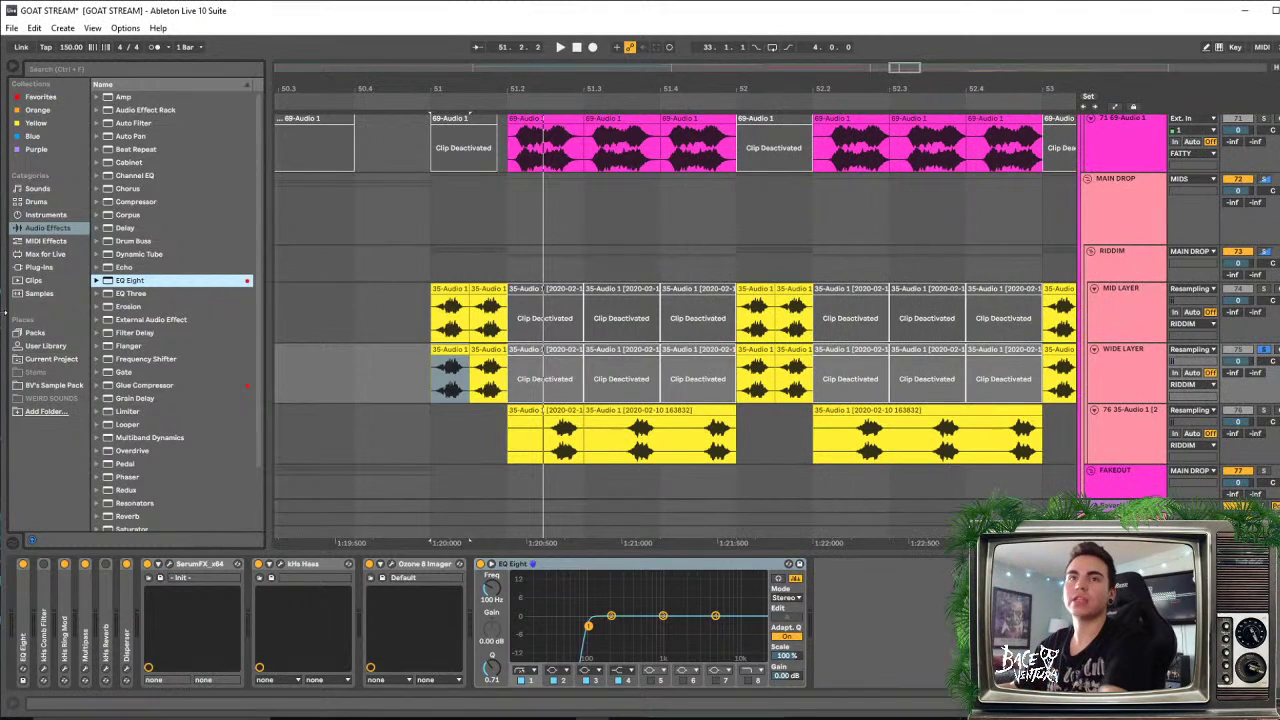
Insert the kHs Pitch Shifter plug-in between SerumFX and kHs Haas on the WIDE LAYER track
left_click(60, 268)
scroll(164, 474, "up", 5)
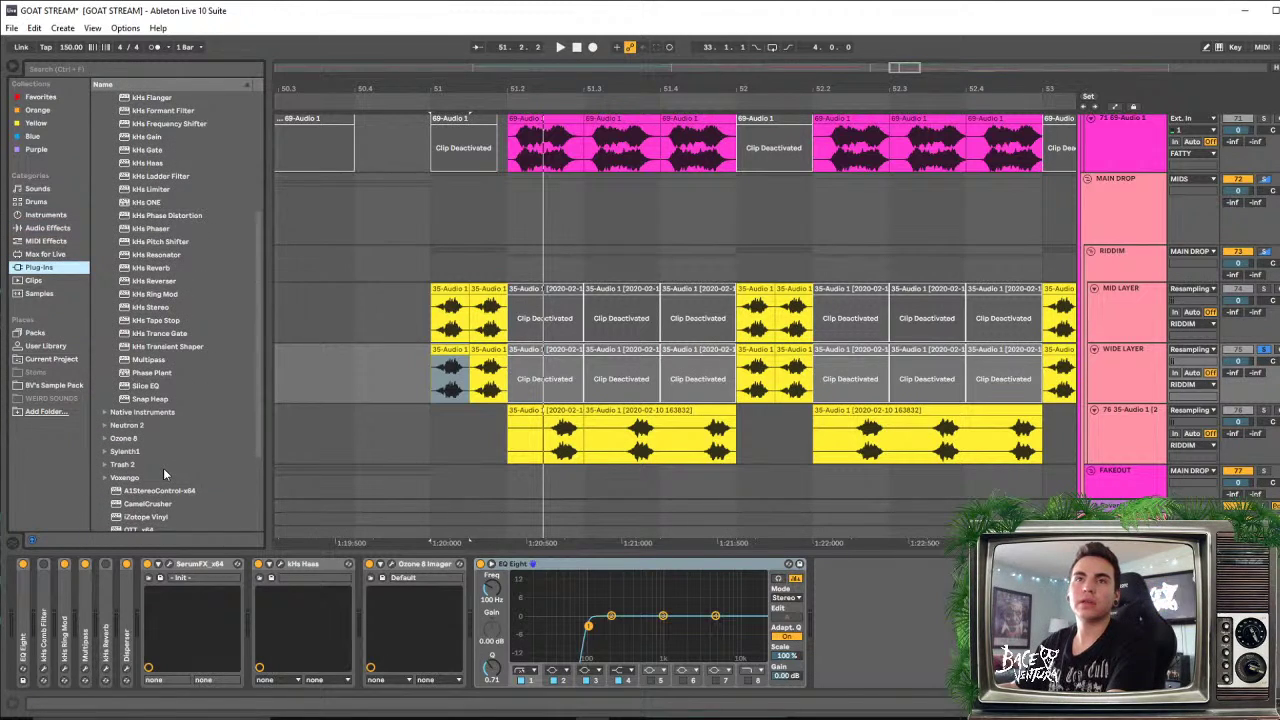
scroll(182, 395, "down", 3)
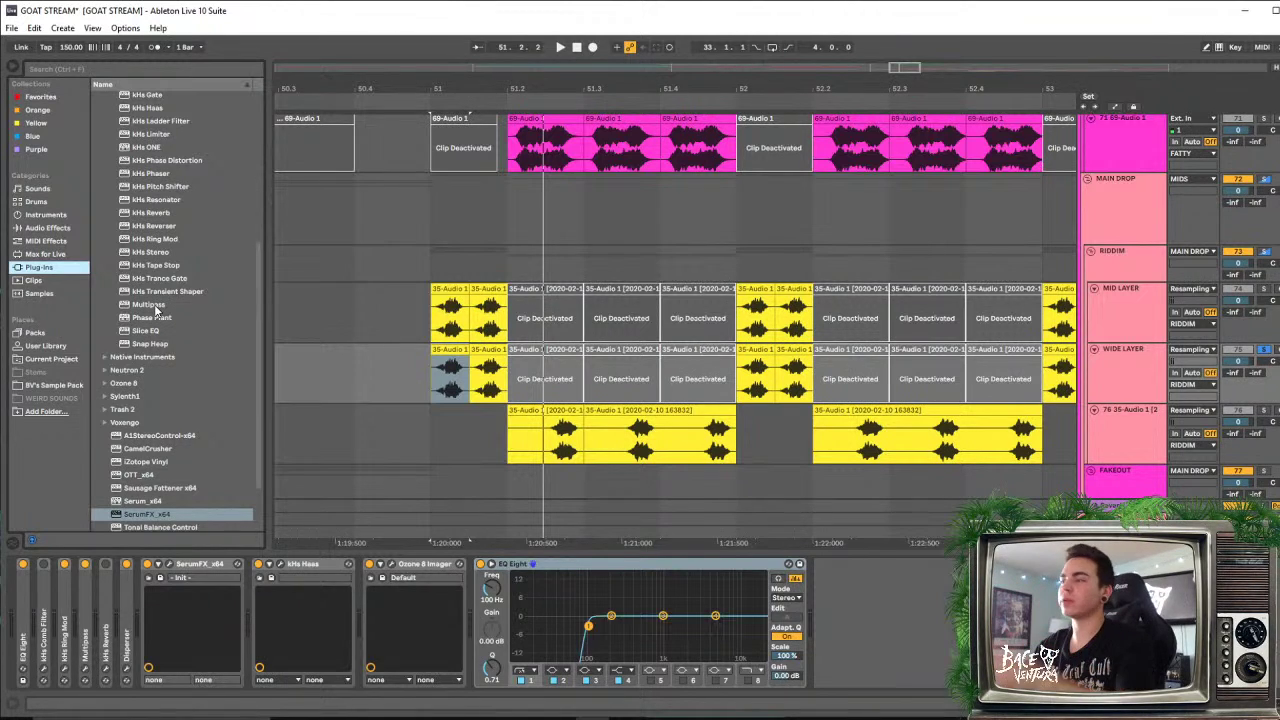
scroll(193, 363, "up", 3)
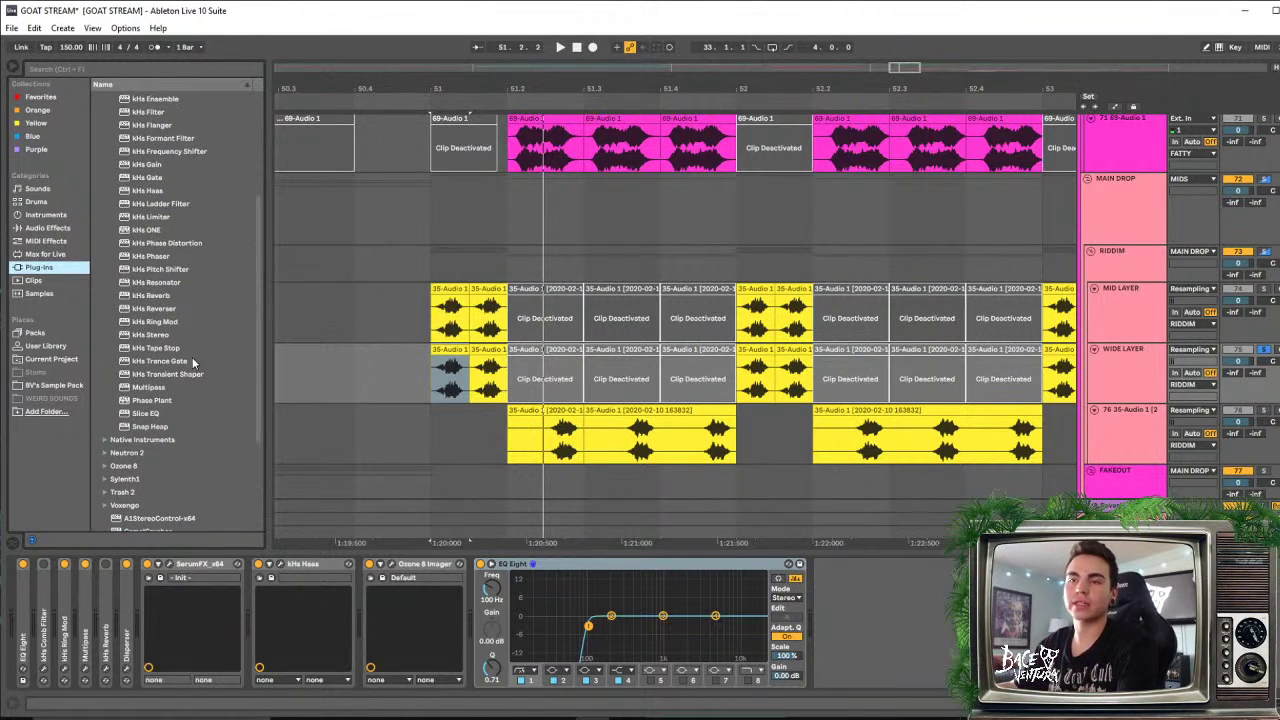
scroll(175, 228, "down", 3)
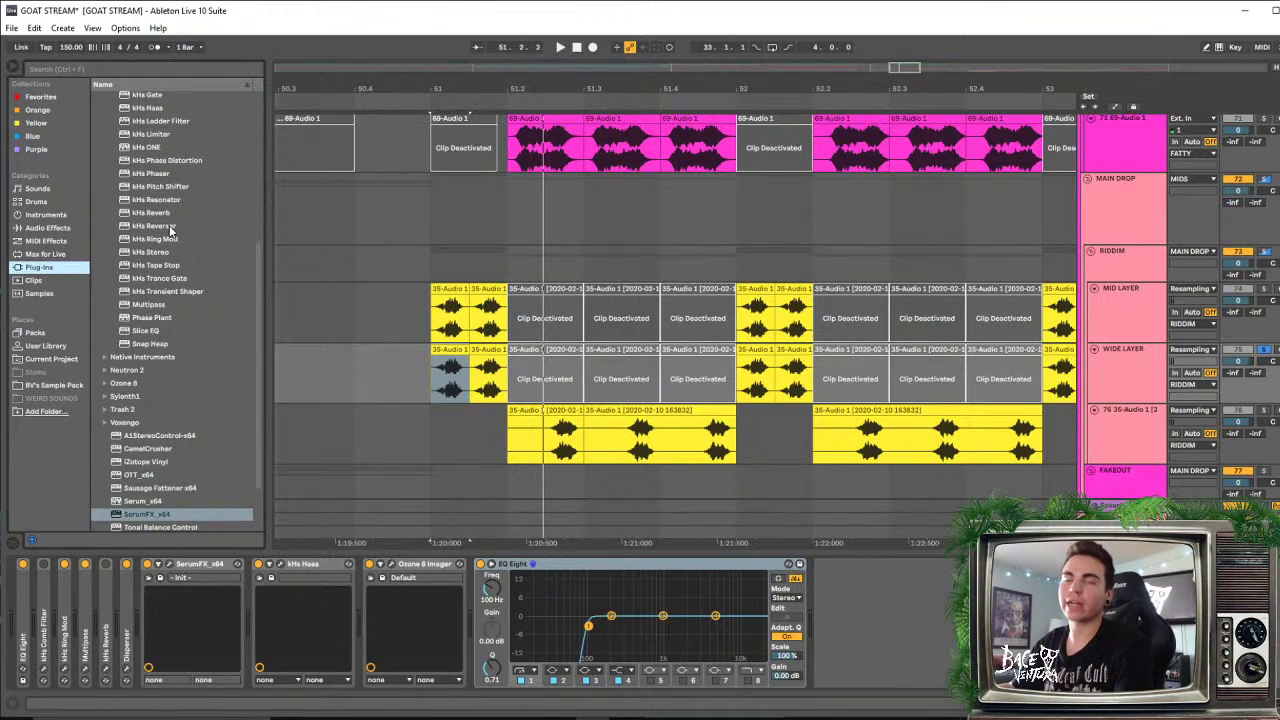
scroll(168, 335, "up", 1)
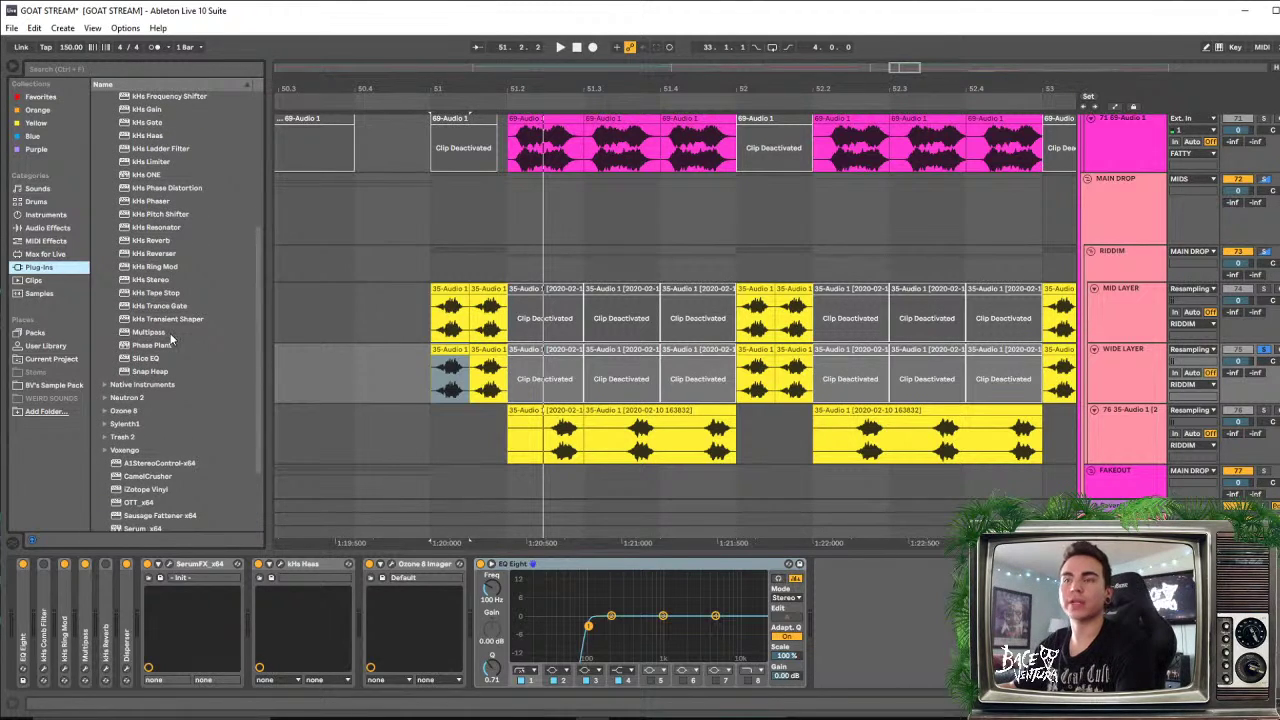
scroll(170, 342, "up", 3)
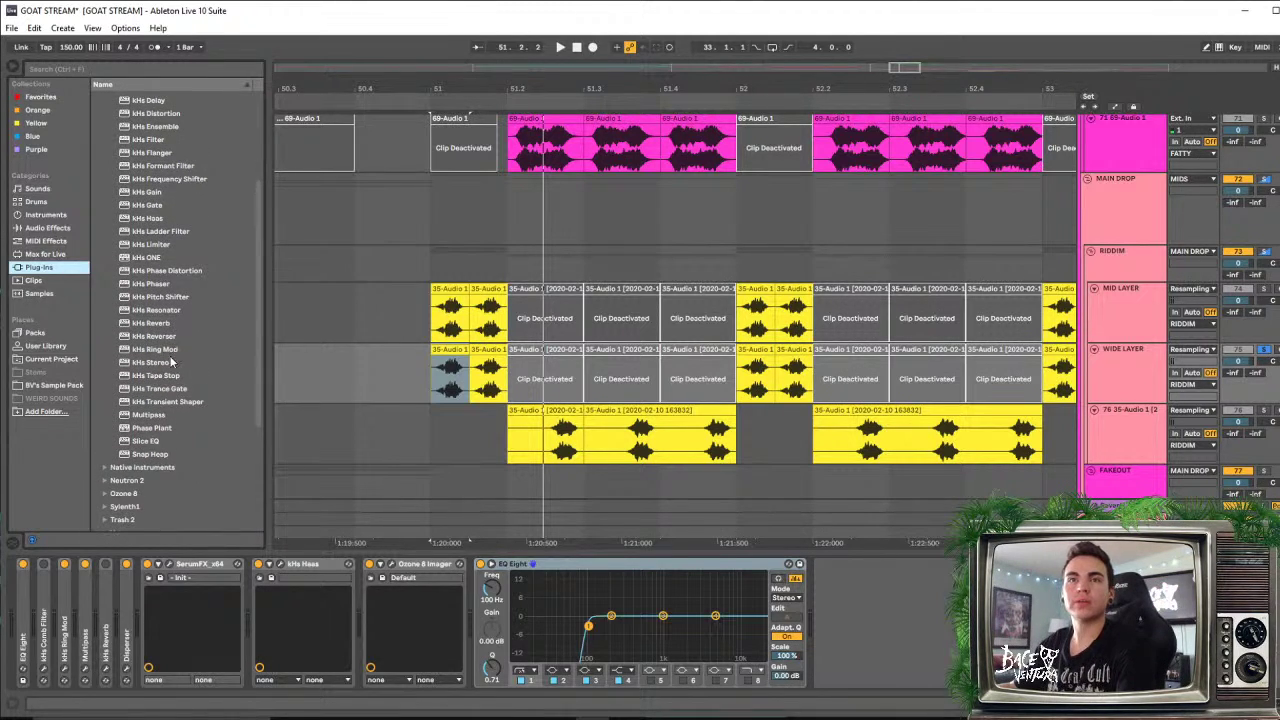
double_click(155, 297)
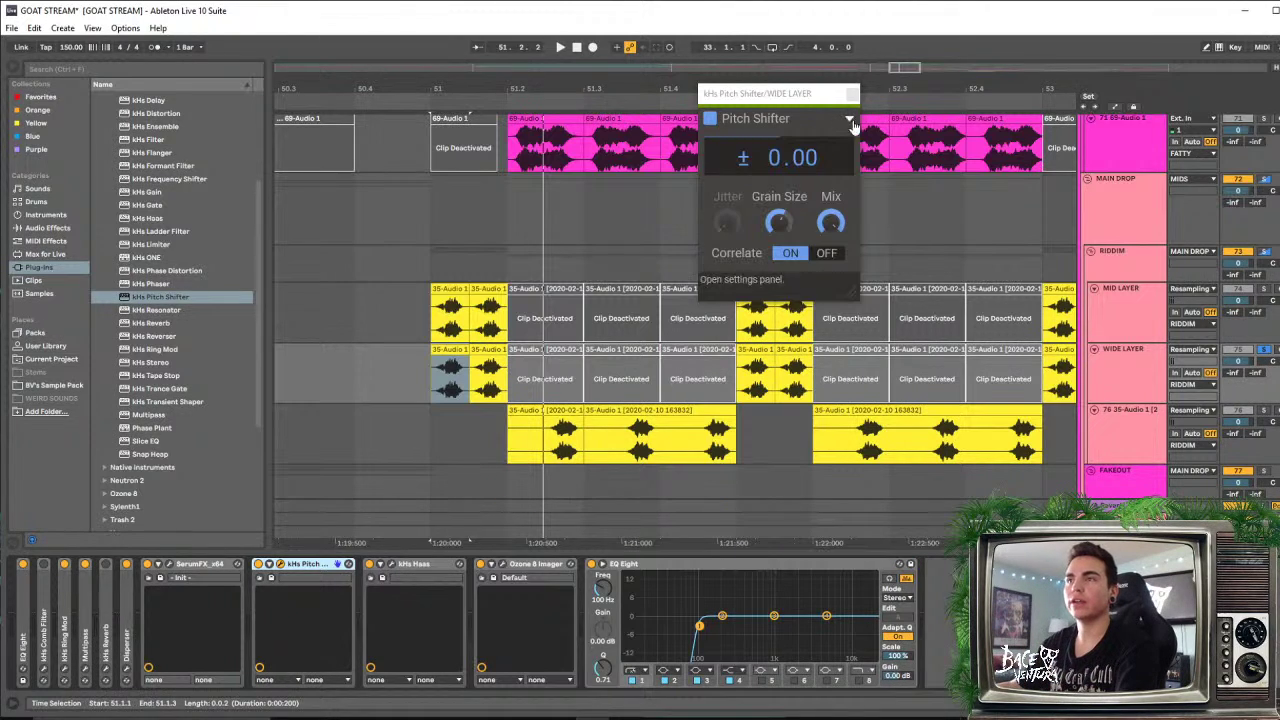
Set the Pitch Shifter to +12.00 semitones, audition it, and switch Correlate off
left_click_drag(776, 159, 772, 143)
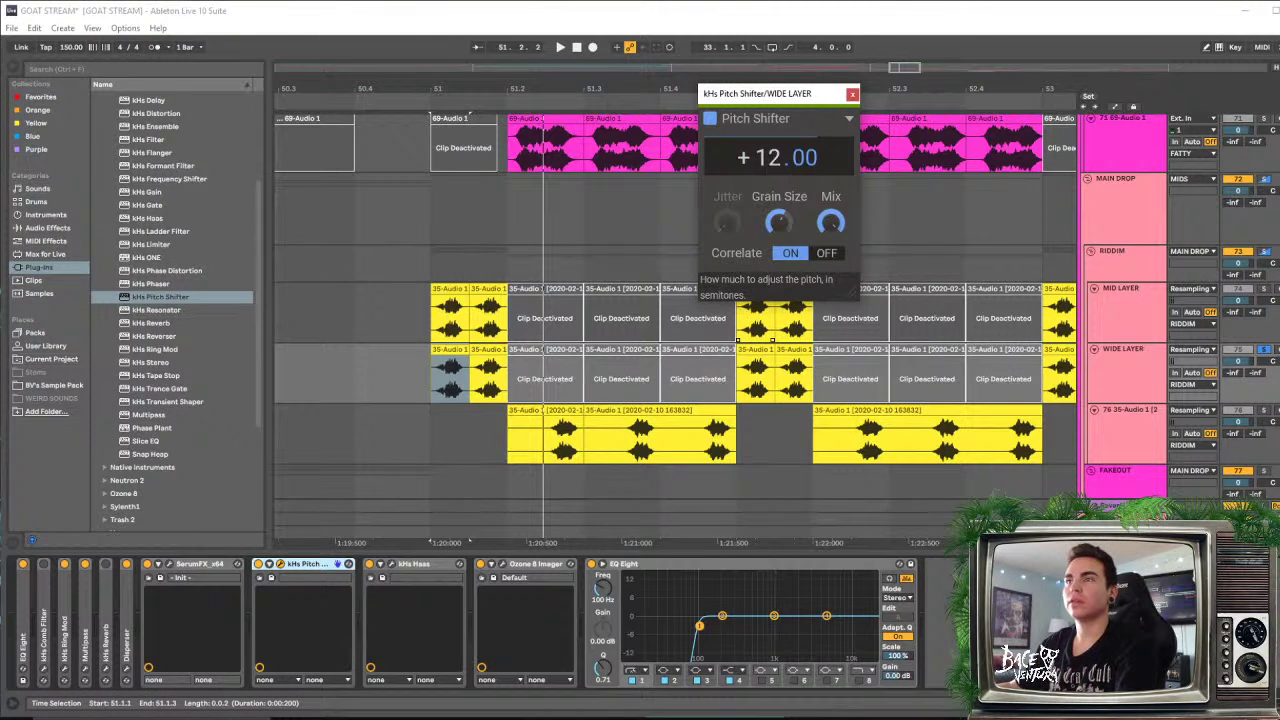
key("space")
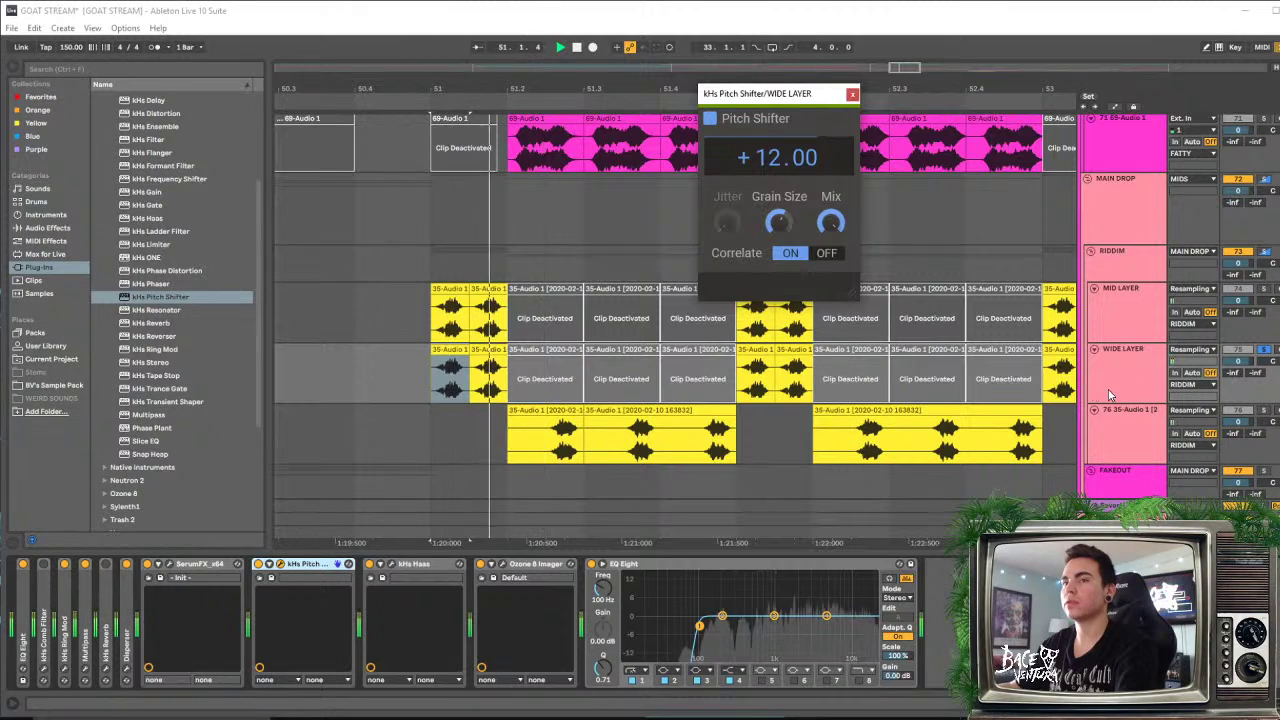
key("space")
left_click(826, 253)
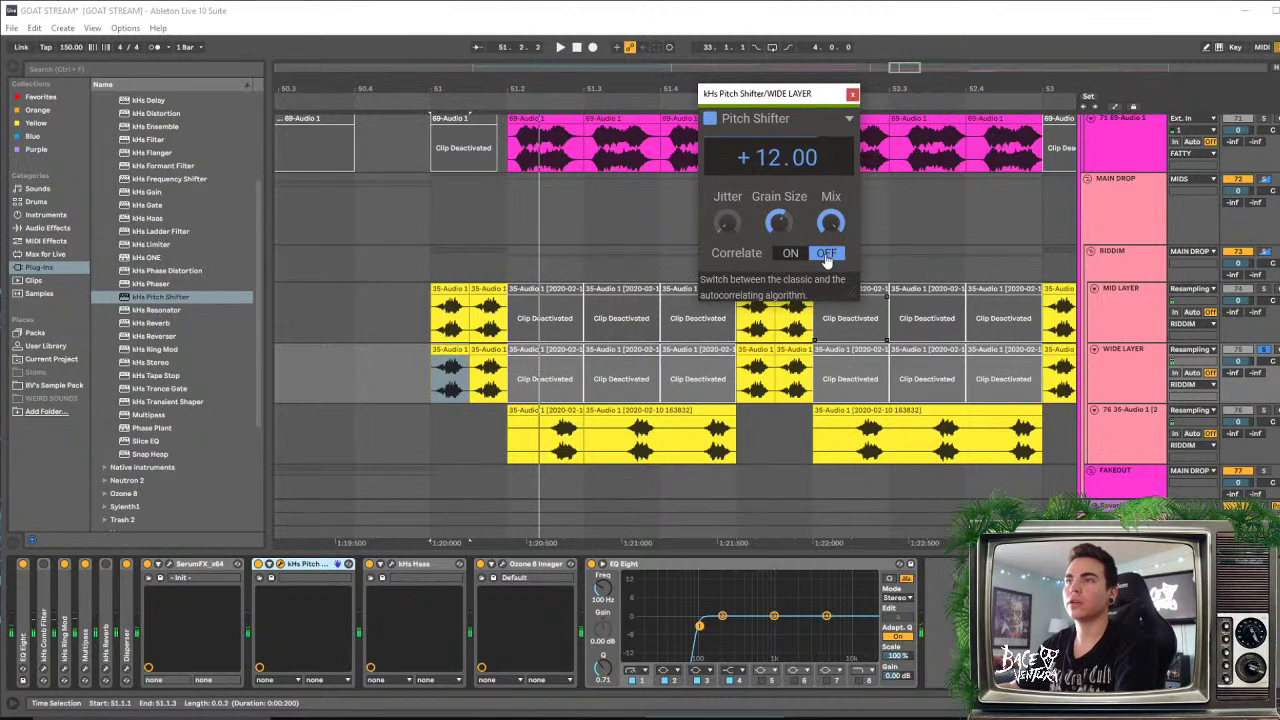
Raise the Pitch Shifter's jitter, lower its mix and try grain sizes while auditioning, then close its window
key("space")
left_click_drag(830, 222, 830, 234)
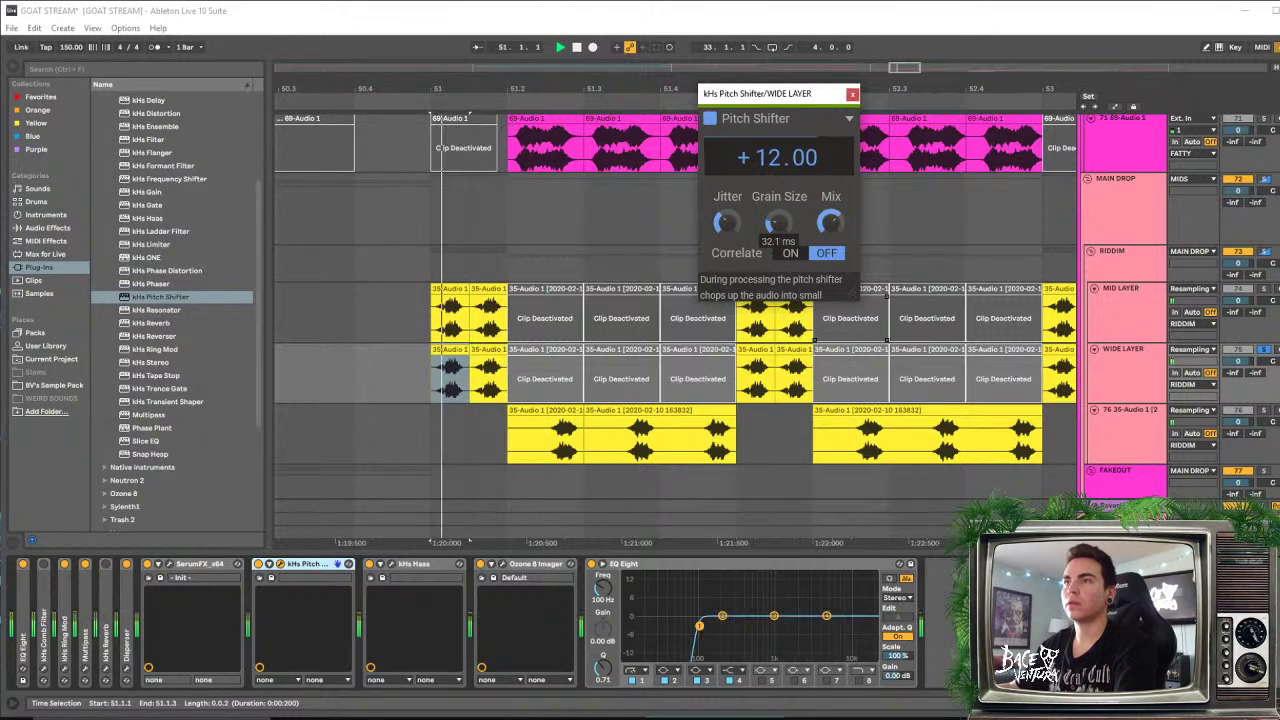
mouse_move(779, 222)
left_mouse_down()
mouse_move(779, 200)
mouse_move(779, 221)
left_mouse_up()
key("space")
key("space")
key("space")
key("space")
key("space")
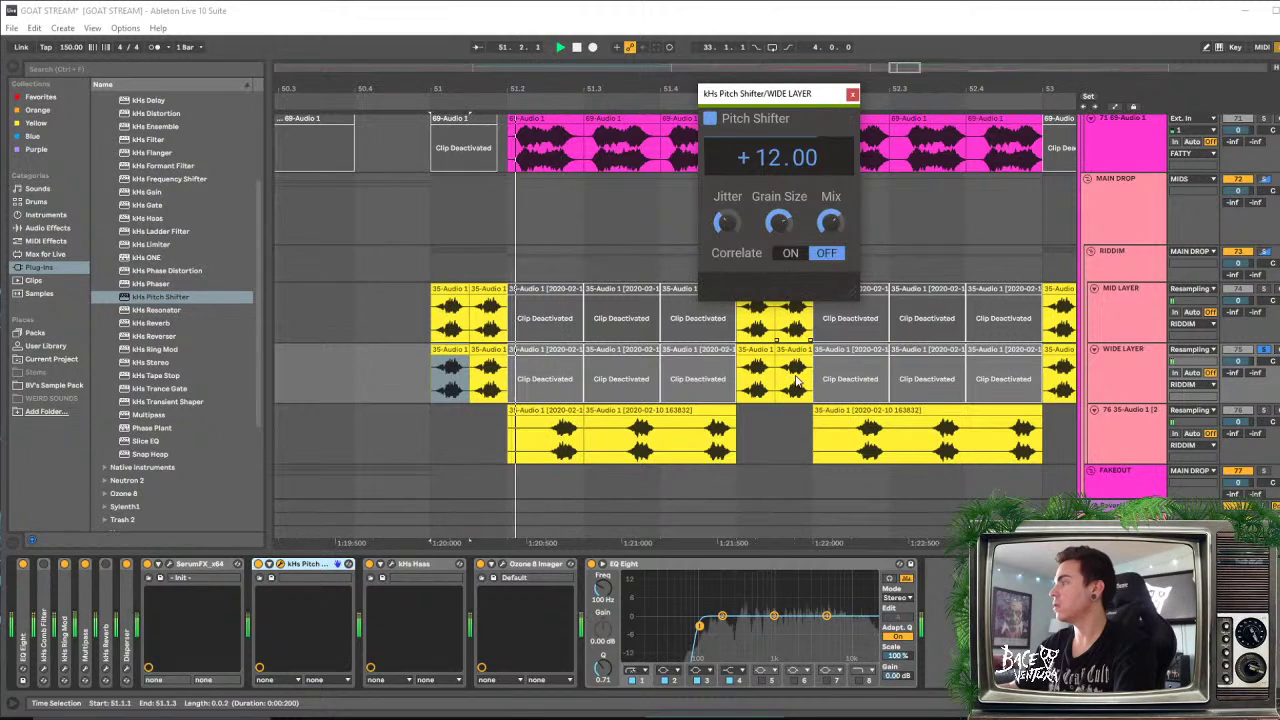
key("space")
left_click(852, 94)
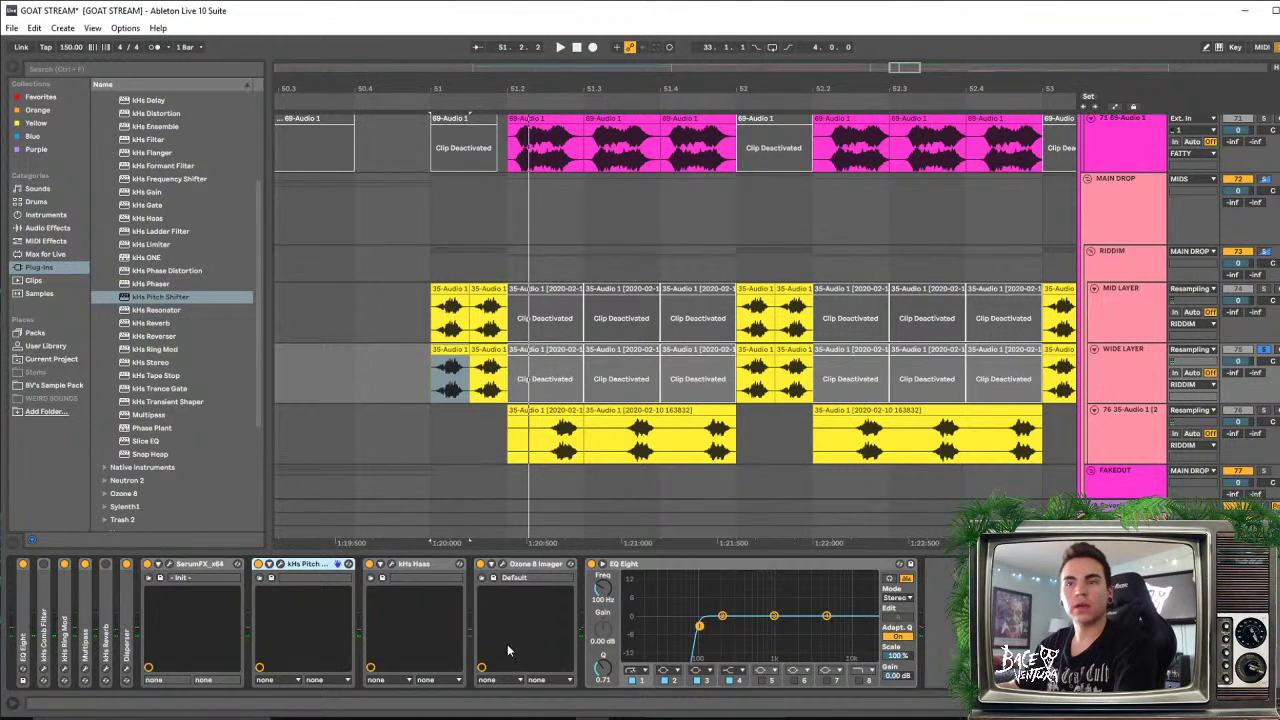
Open SerumFX on the WIDE LAYER track and enable its Filter effect with the Combs type
left_click(171, 564)
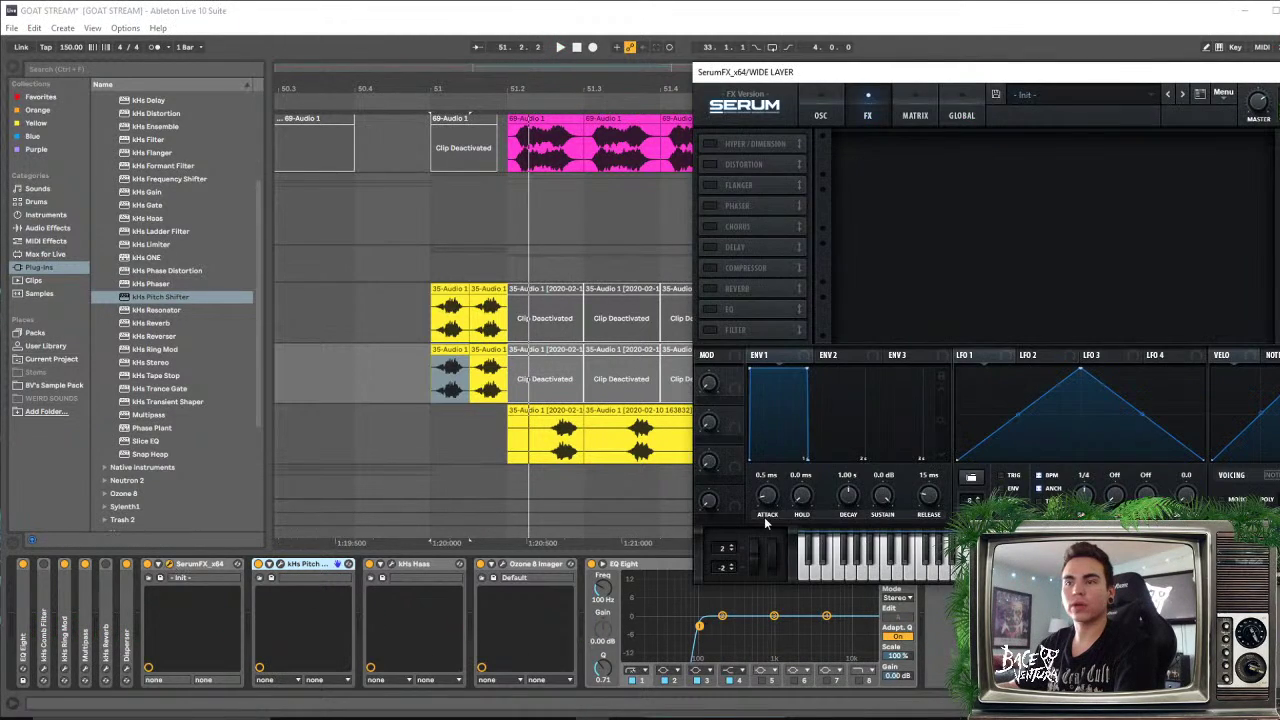
left_click_drag(858, 78, 608, 84)
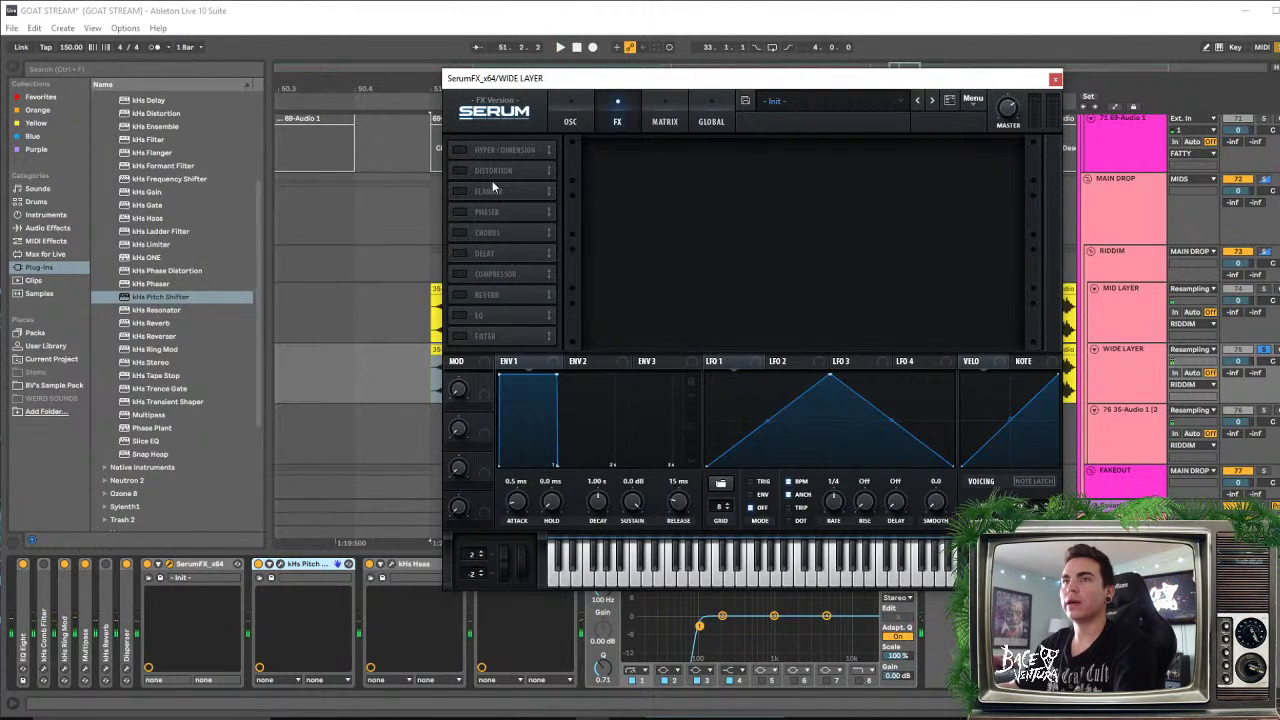
left_click(456, 336)
left_click(670, 165)
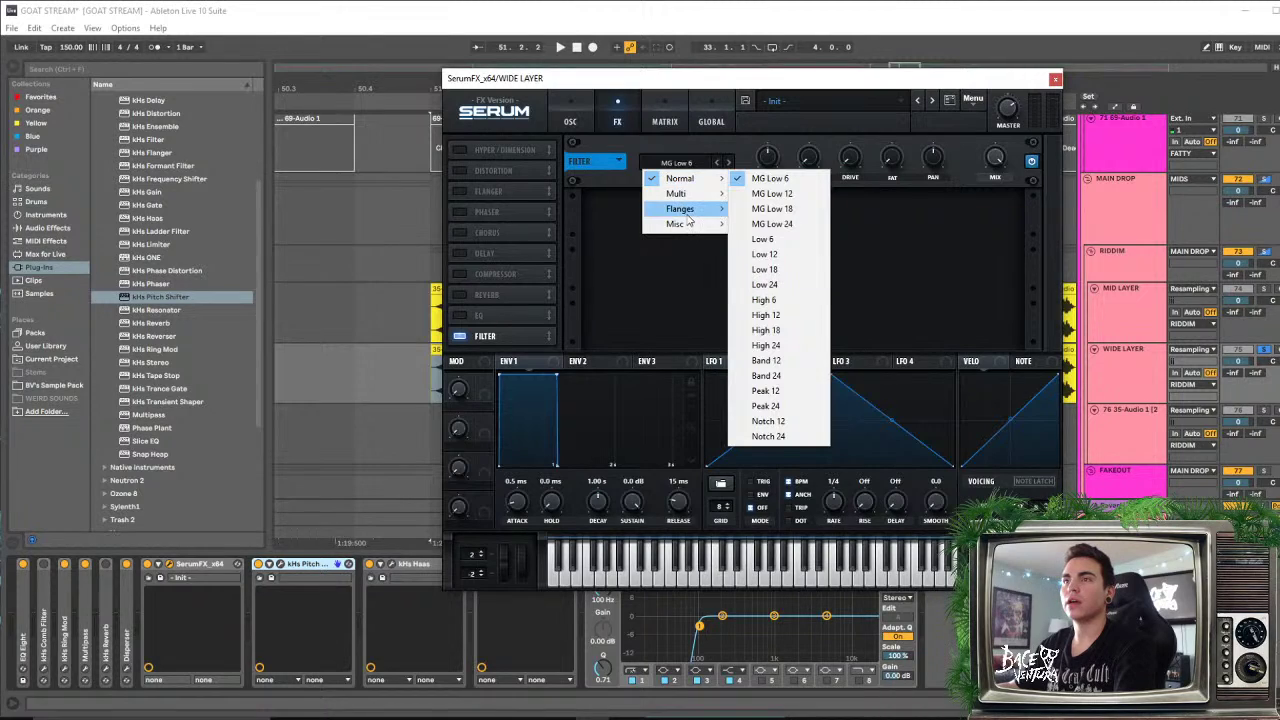
mouse_move(690, 225)
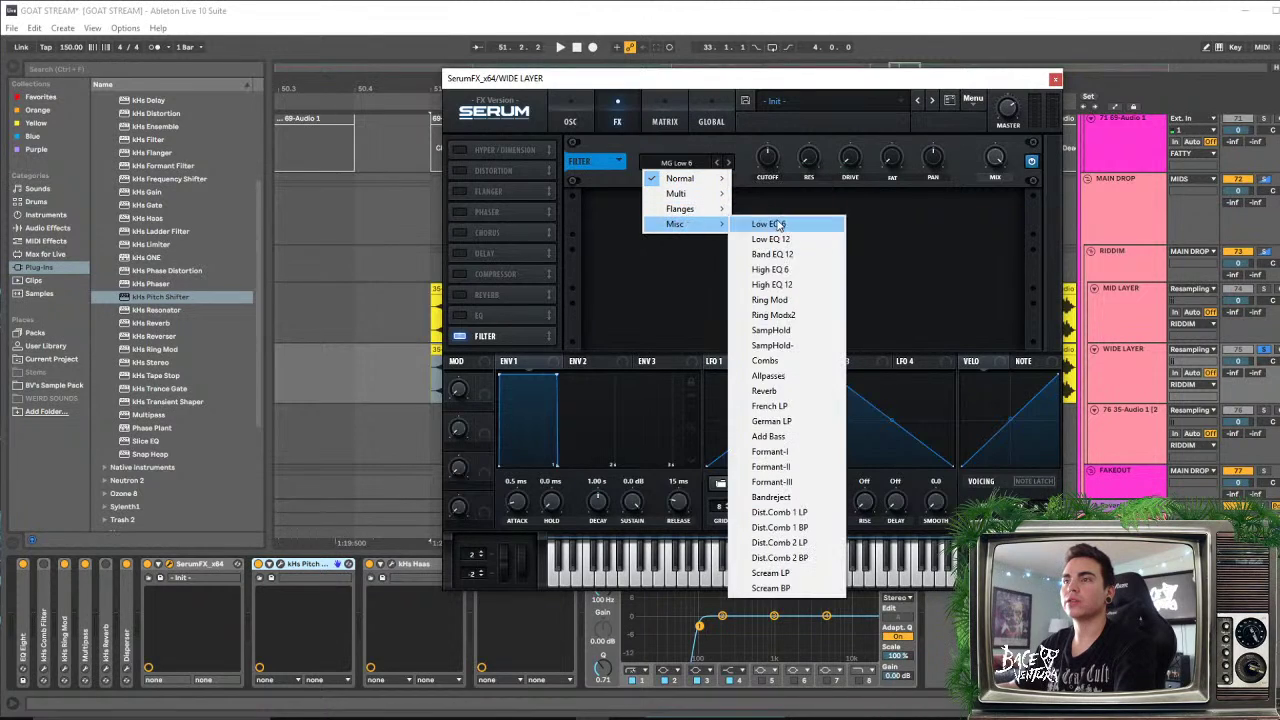
left_click(766, 360)
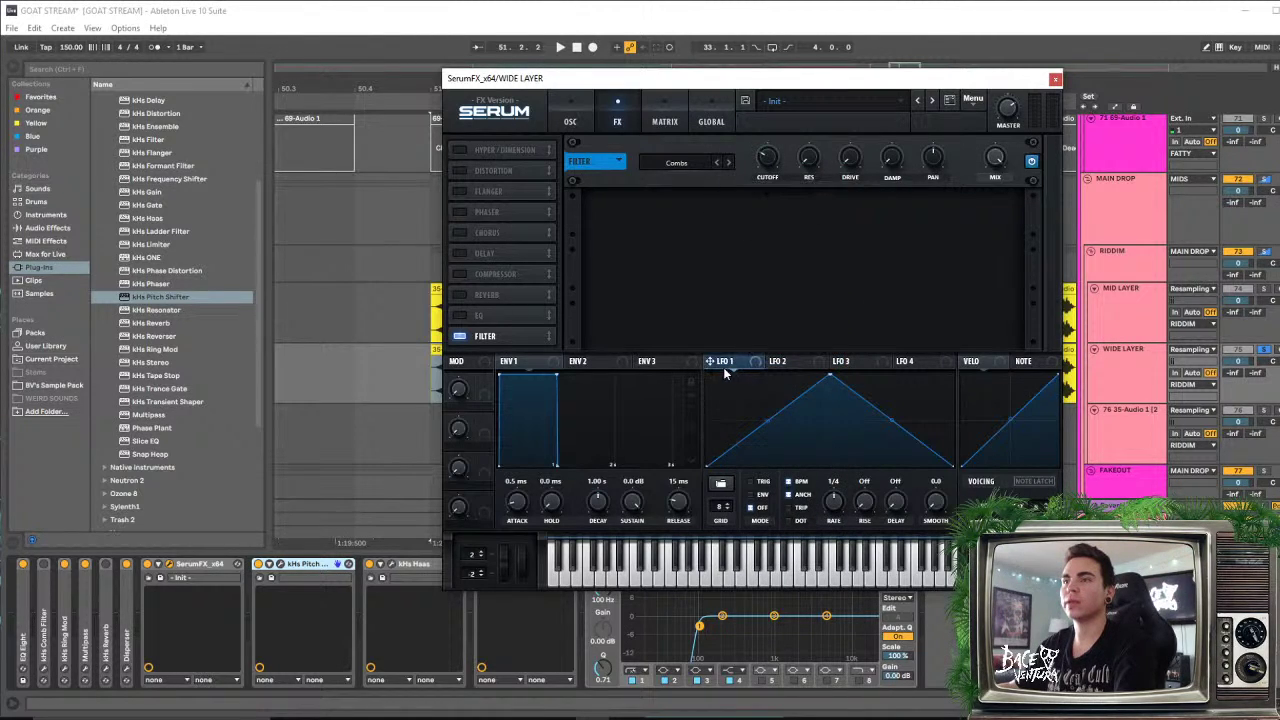
Assign LFO 1 to the SerumFX filter cutoff and adjust the cutoff and modulation depth
left_click_drag(716, 361, 757, 150)
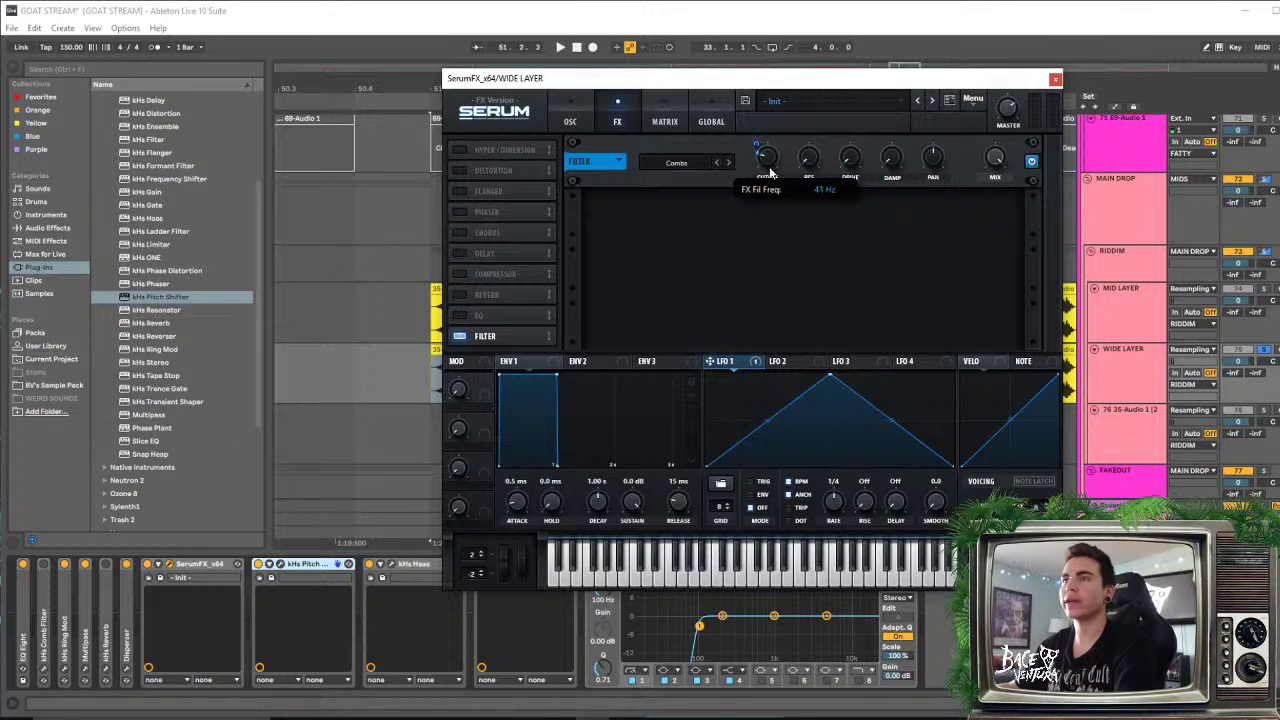
left_click_drag(770, 173, 773, 162)
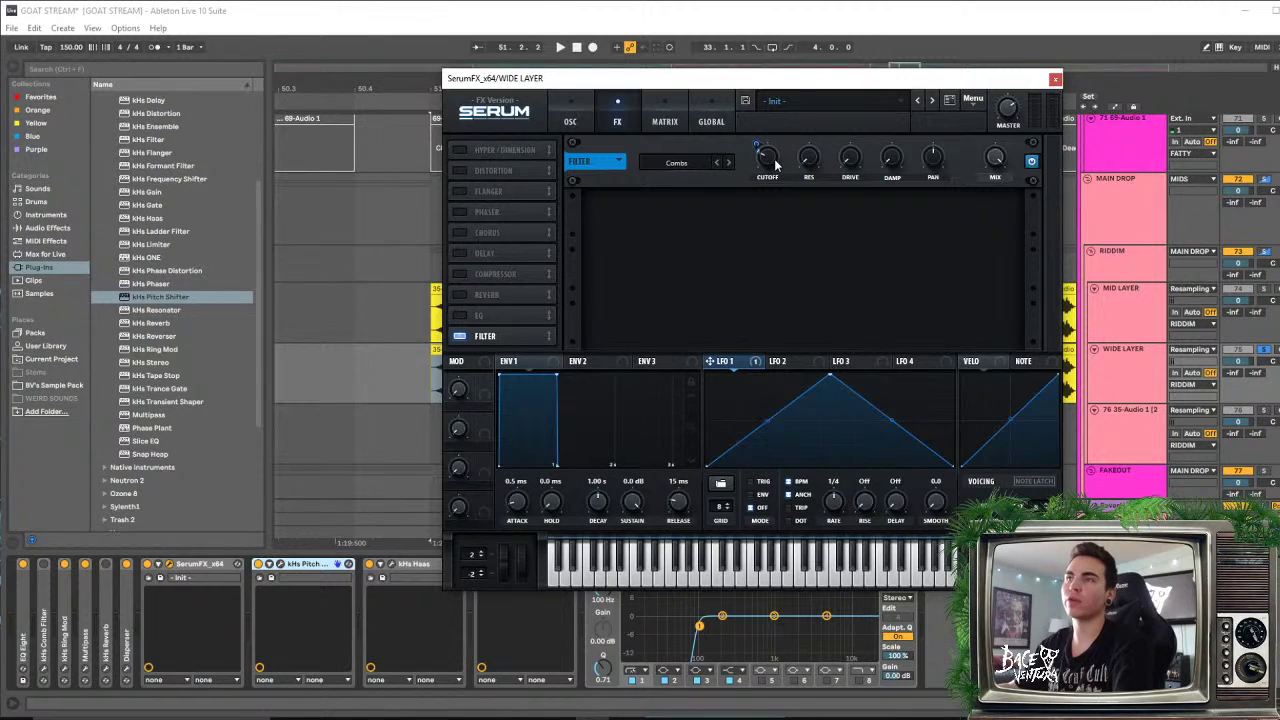
left_click_drag(767, 158, 799, 71)
left_click_drag(786, 148, 808, 192)
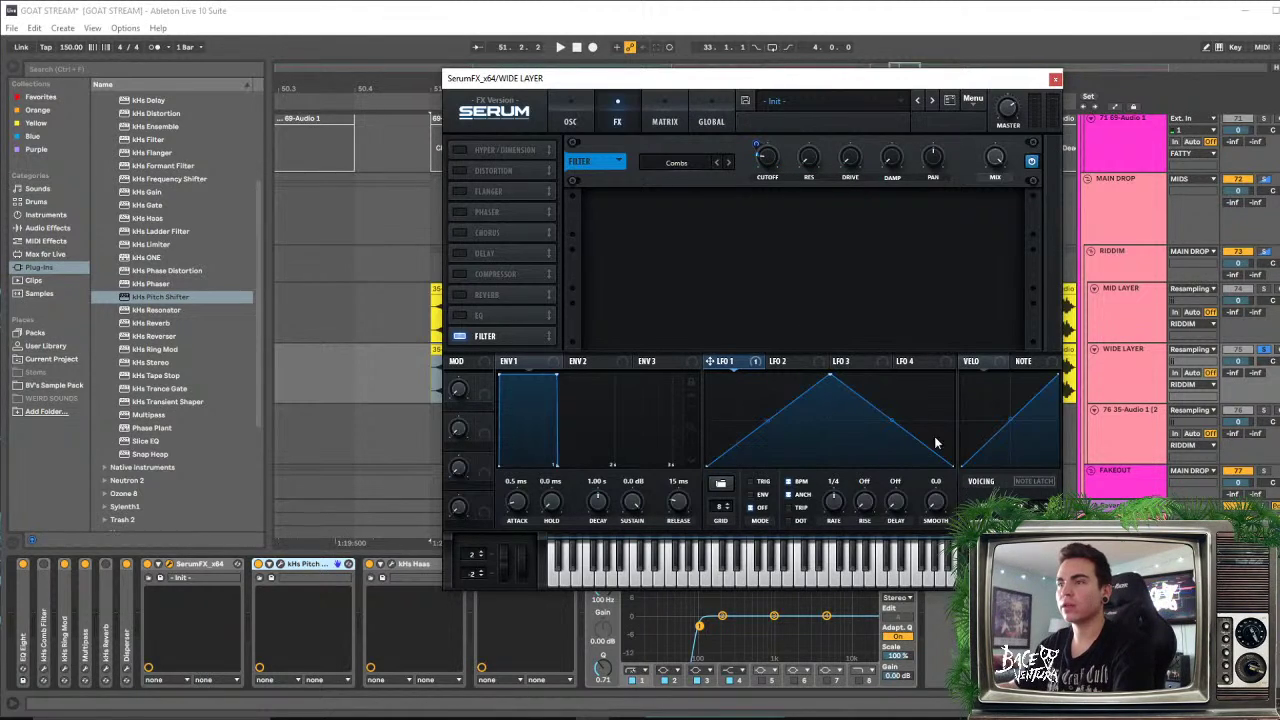
Enable Note Latch in SerumFX and adjust the comb filter's cutoff modulation during playback
left_click(1020, 481)
key("space")
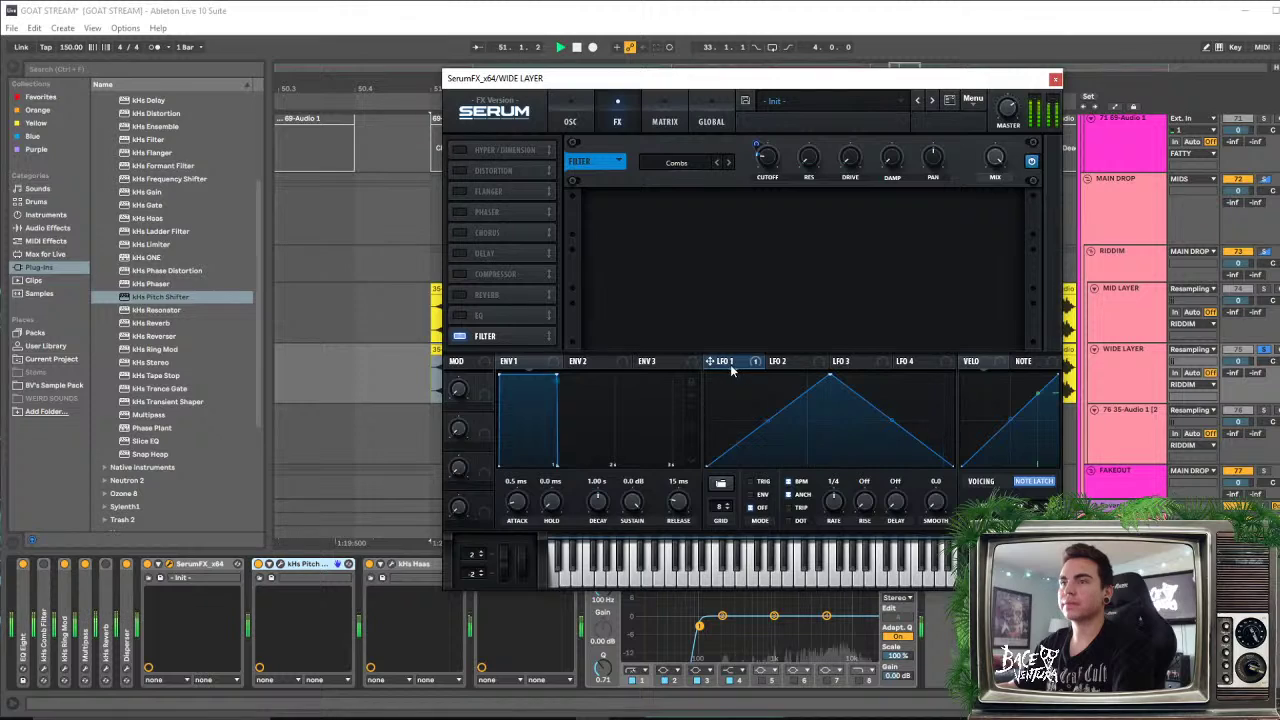
left_click_drag(782, 120, 760, 145)
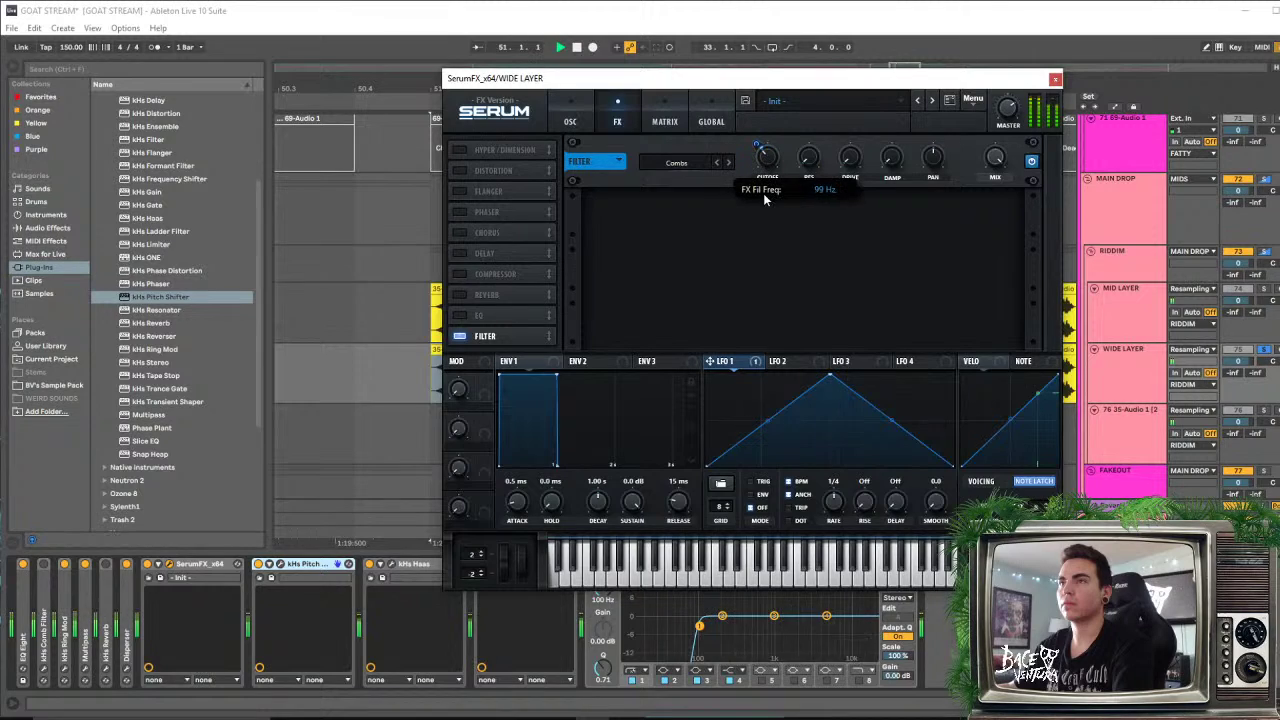
Change the SerumFX filter type to Reverb and adjust its cutoff while auditioning the WIDE LAYER track
left_click(677, 163)
mouse_move(676, 225)
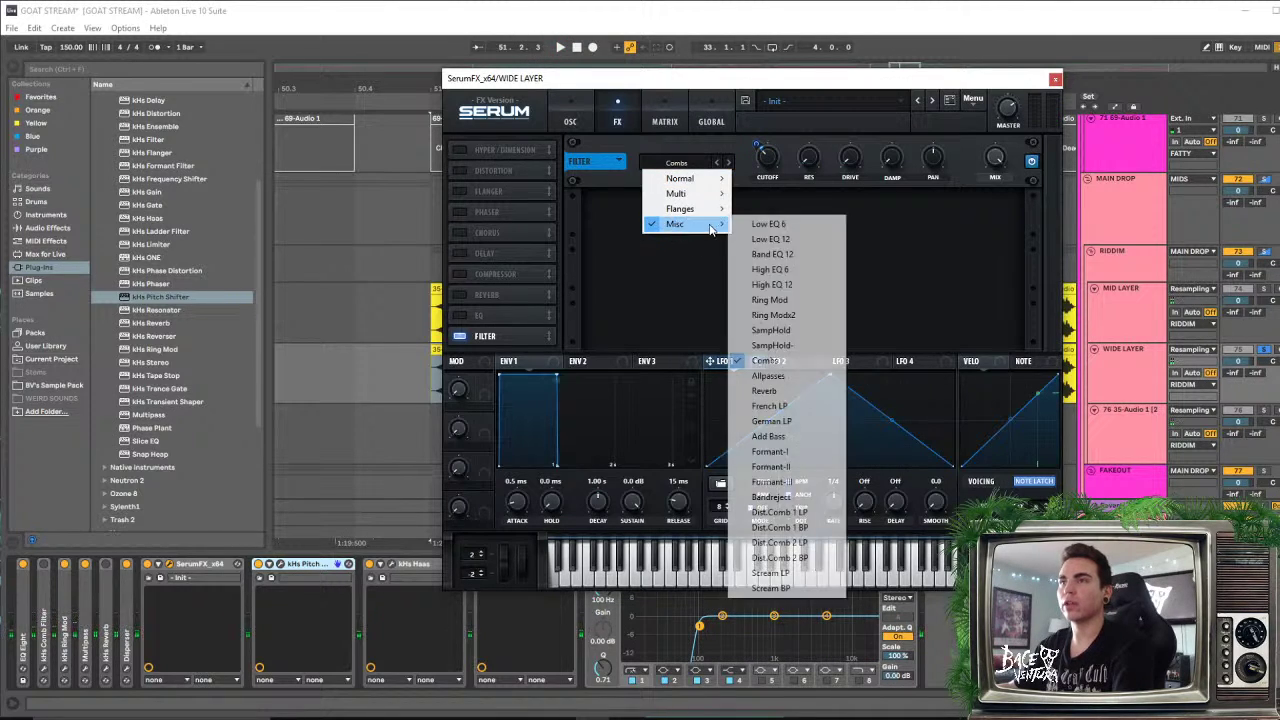
left_click(775, 389)
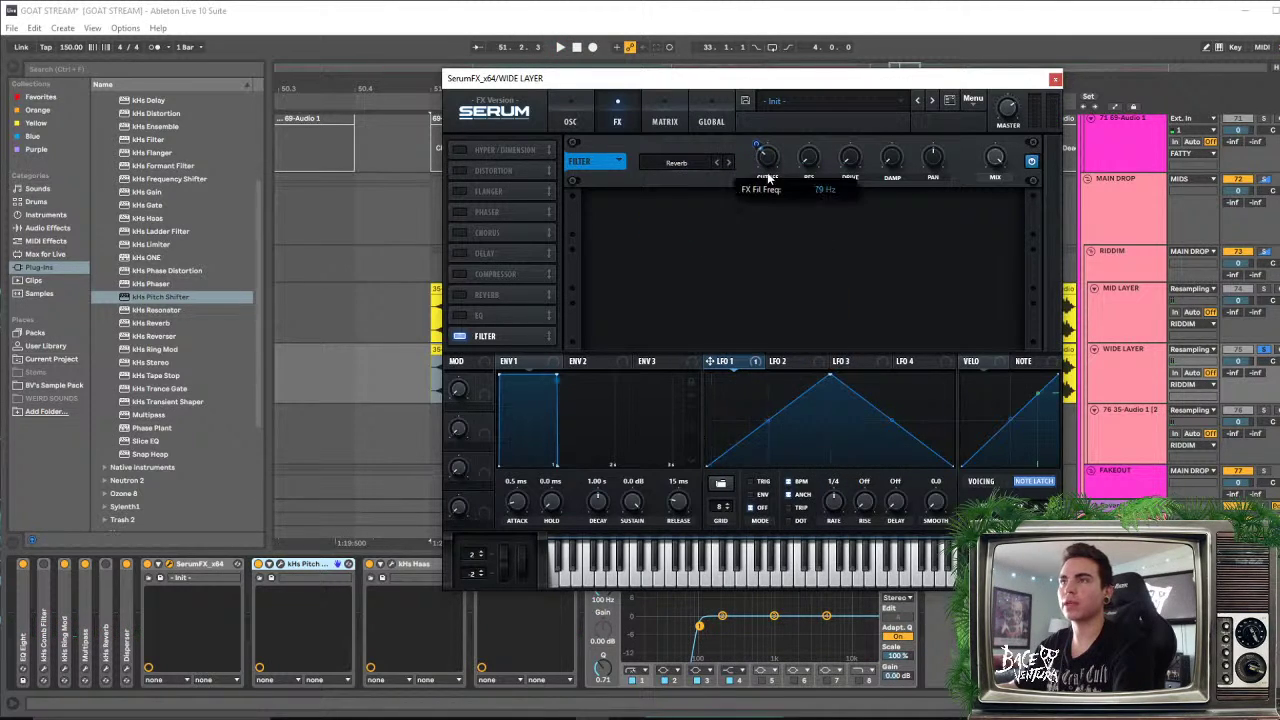
key("space")
left_click_drag(773, 170, 773, 144)
key("space")
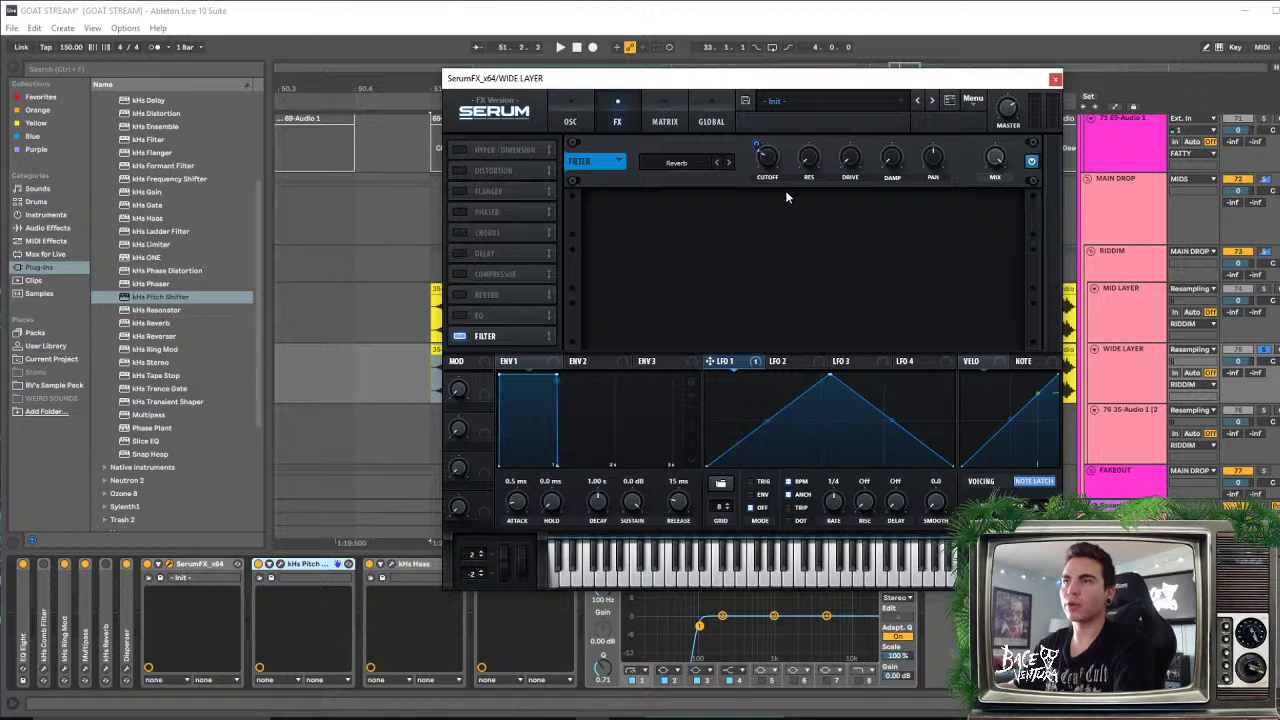
key("space")
mouse_move(775, 157)
left_mouse_down()
mouse_move(775, 188)
mouse_move(778, 163)
left_mouse_up()
key("space")
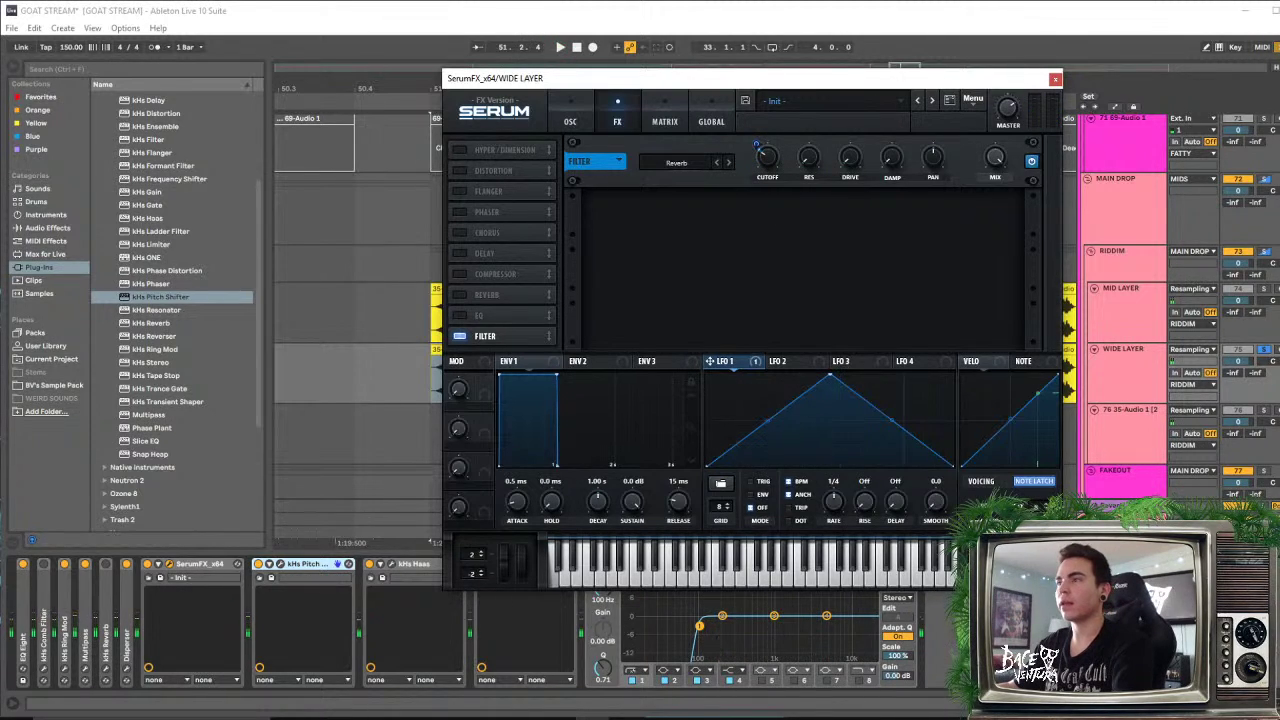
scroll(1240, 281, "down", 2)
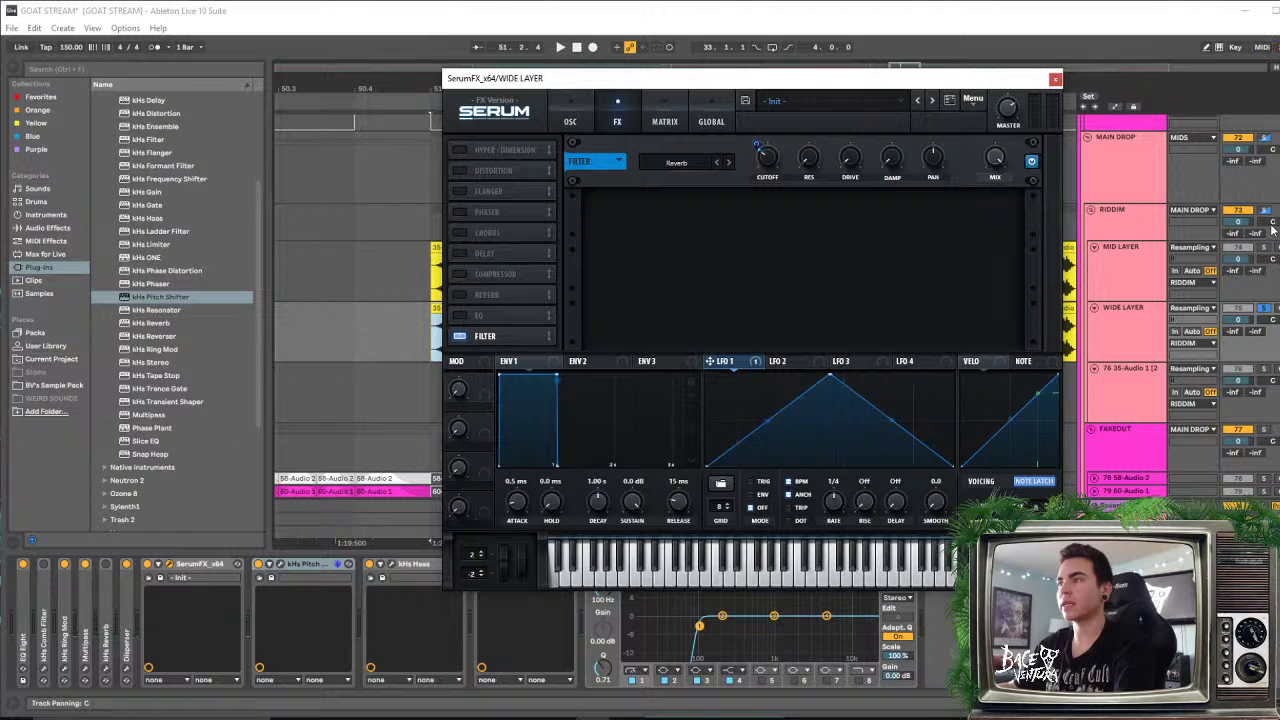
Adjust the Reverb filter's cutoff in SerumFX during playback and compare the sound with the WIDE LAYER track switched off
key("space")
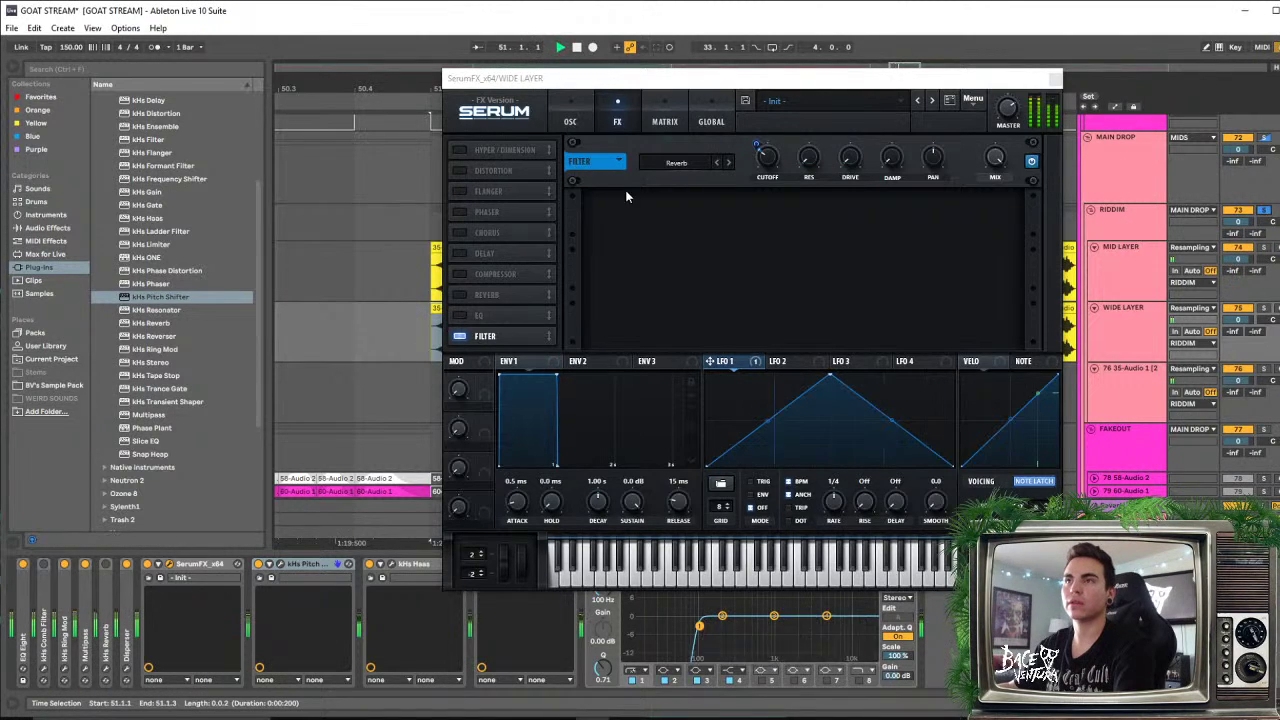
left_click_drag(757, 145, 763, 172)
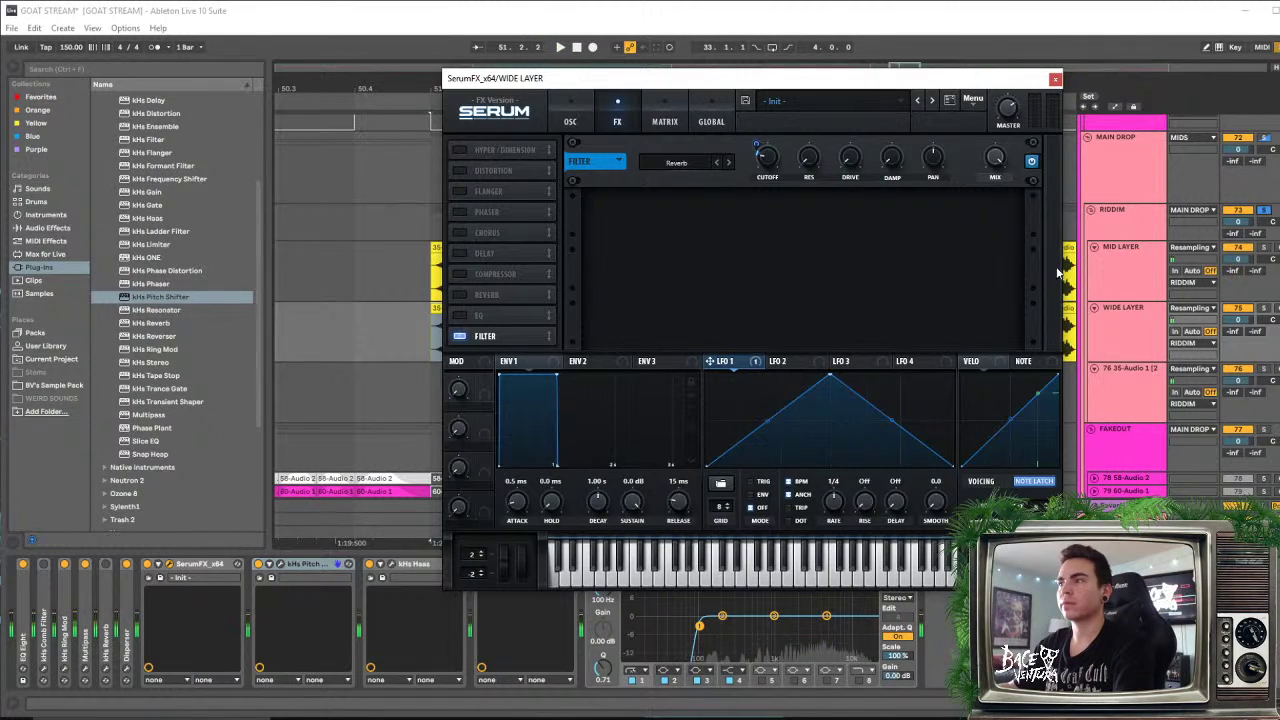
mouse_move(771, 172)
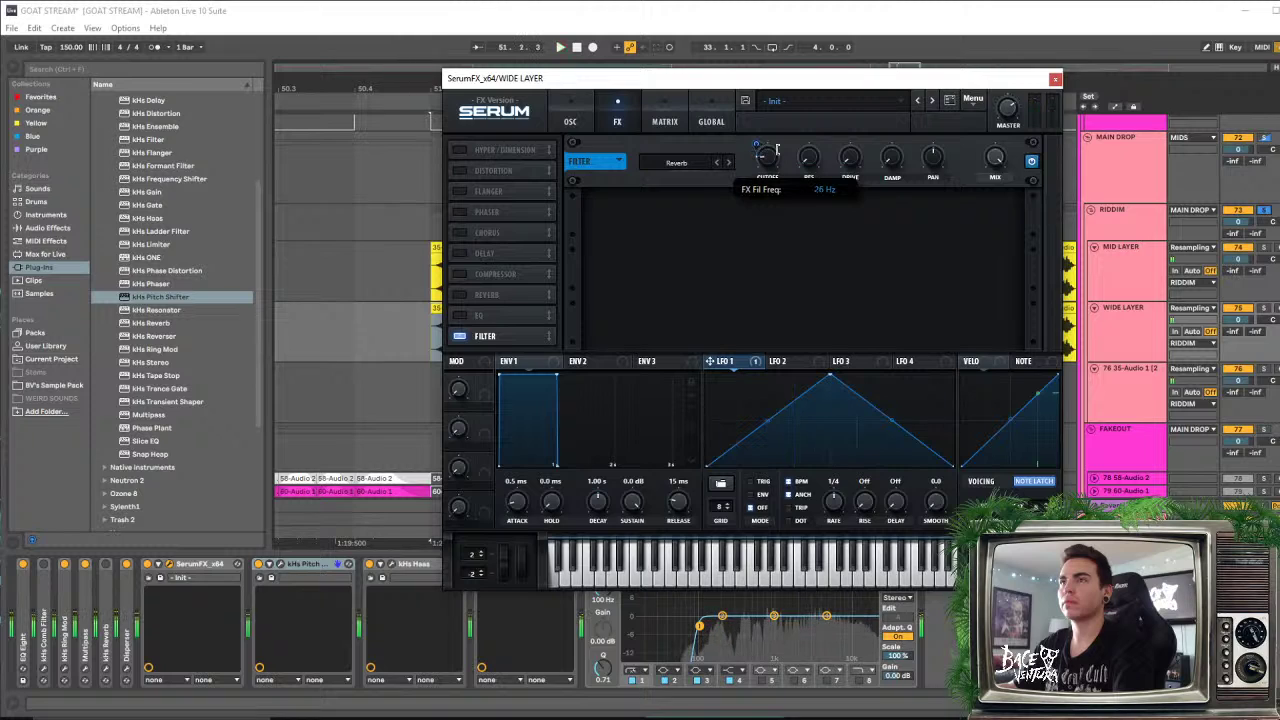
left_click_drag(766, 157, 796, 113)
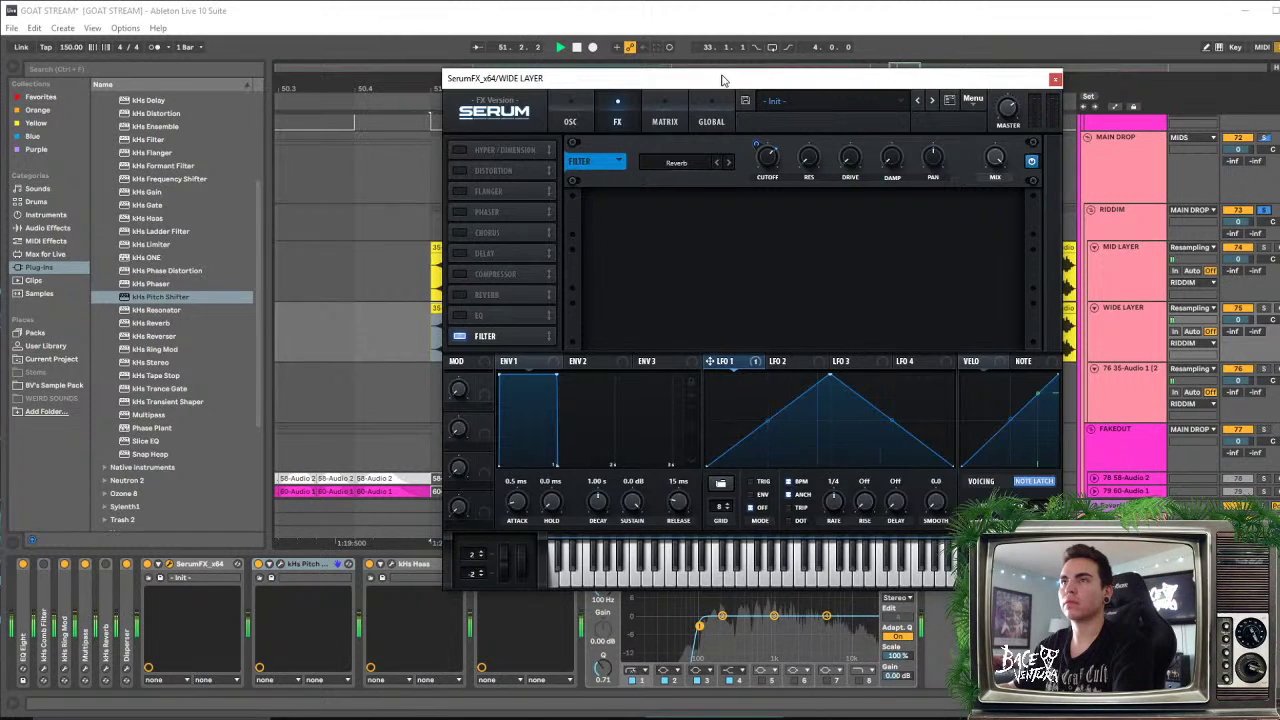
left_click_drag(725, 80, 744, 134)
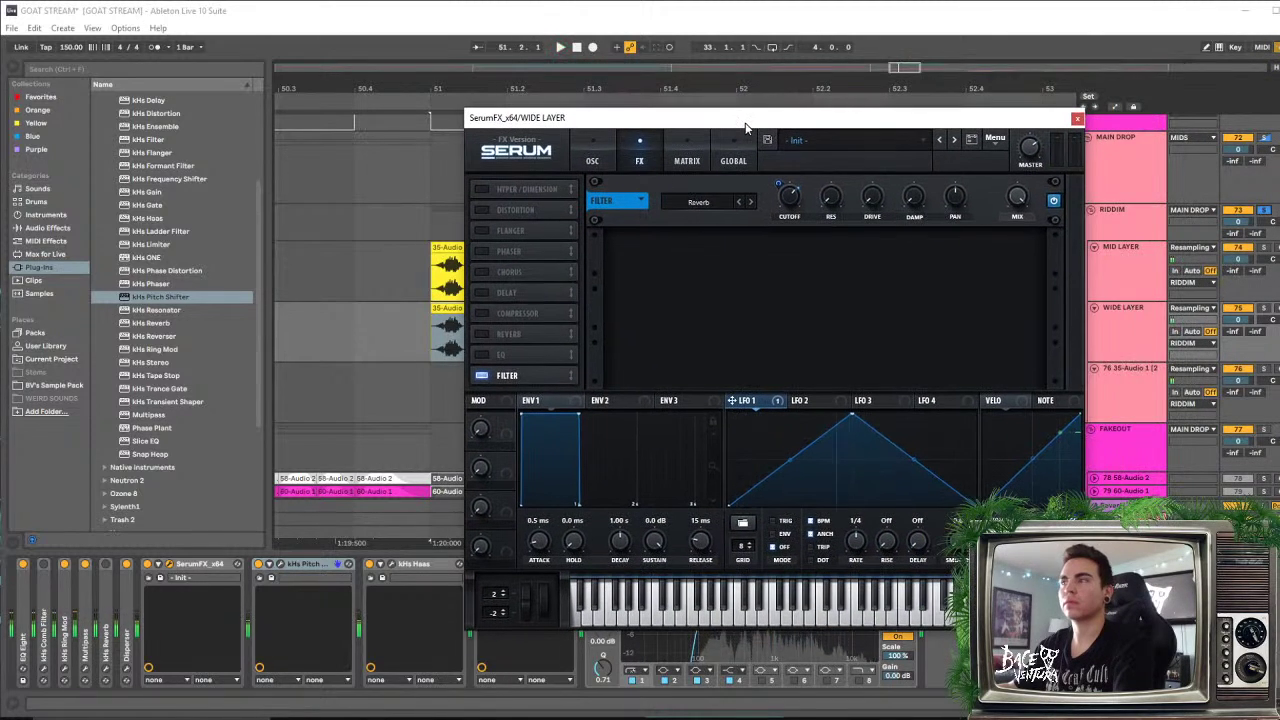
left_click(1238, 310)
key("space")
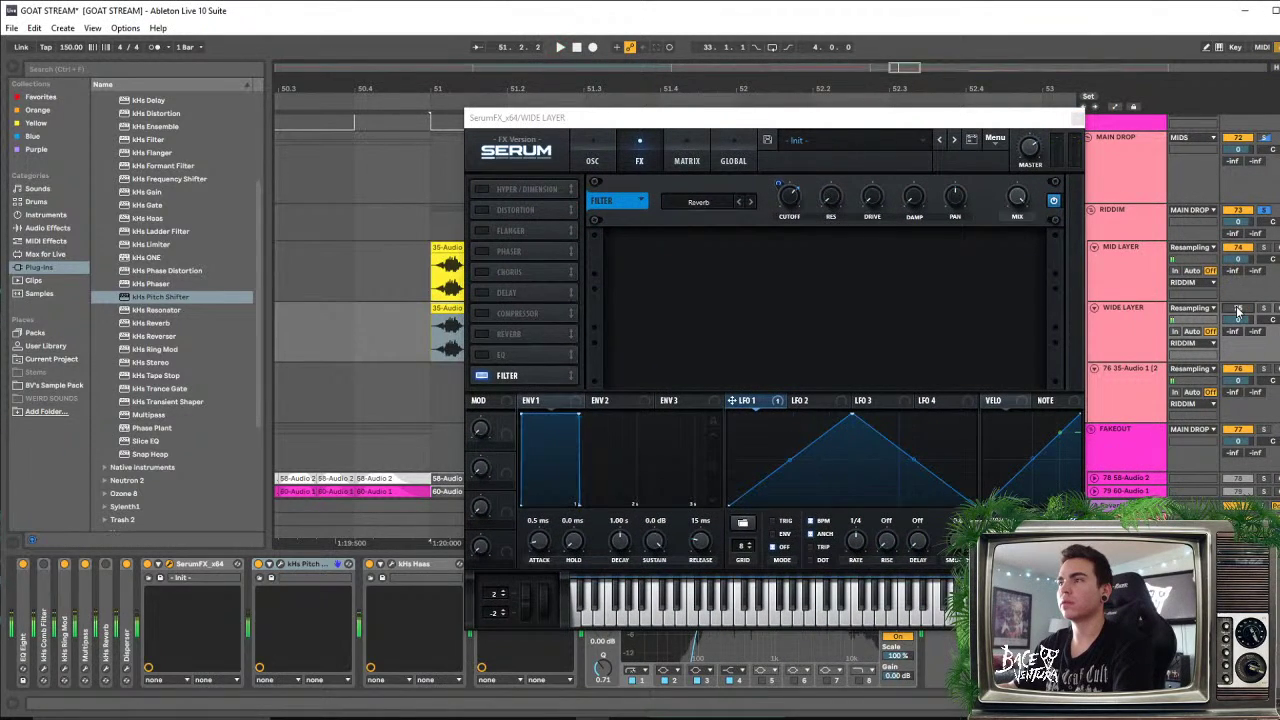
left_click_drag(727, 120, 731, 138)
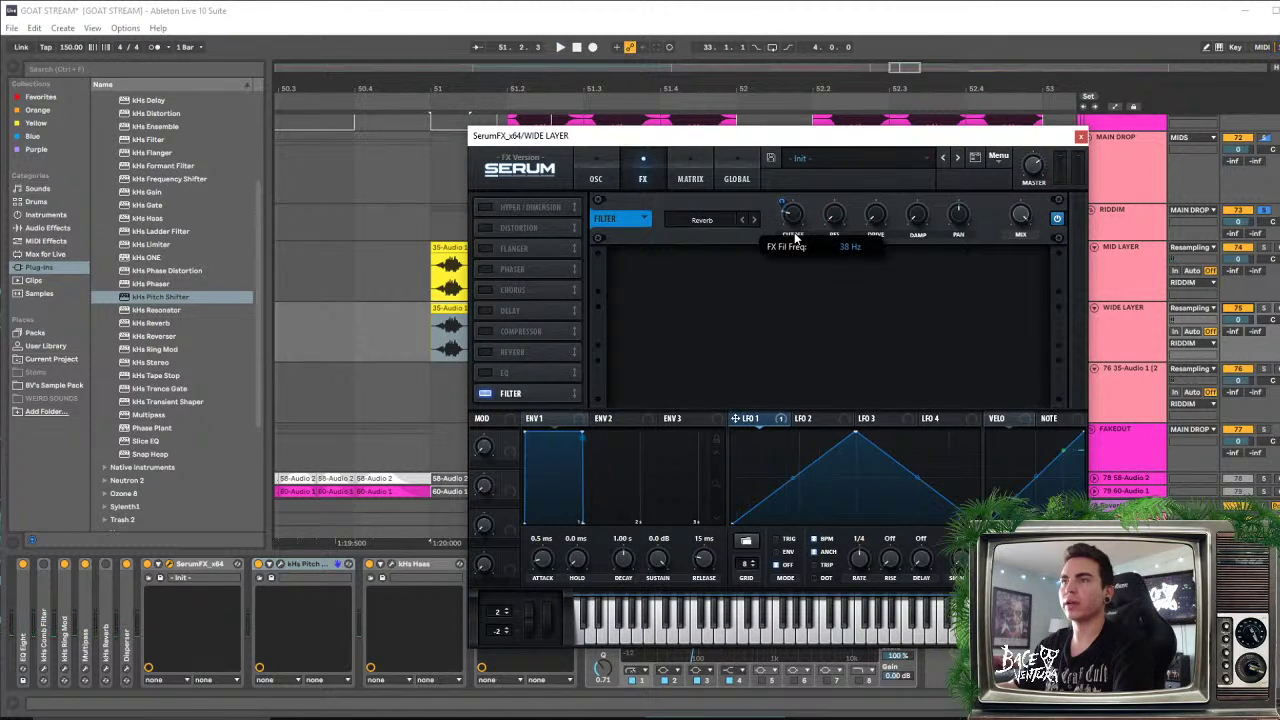
Change the SerumFX effects filter type to Combs and sweep its cutoff while auditioning the sound
left_click(702, 220)
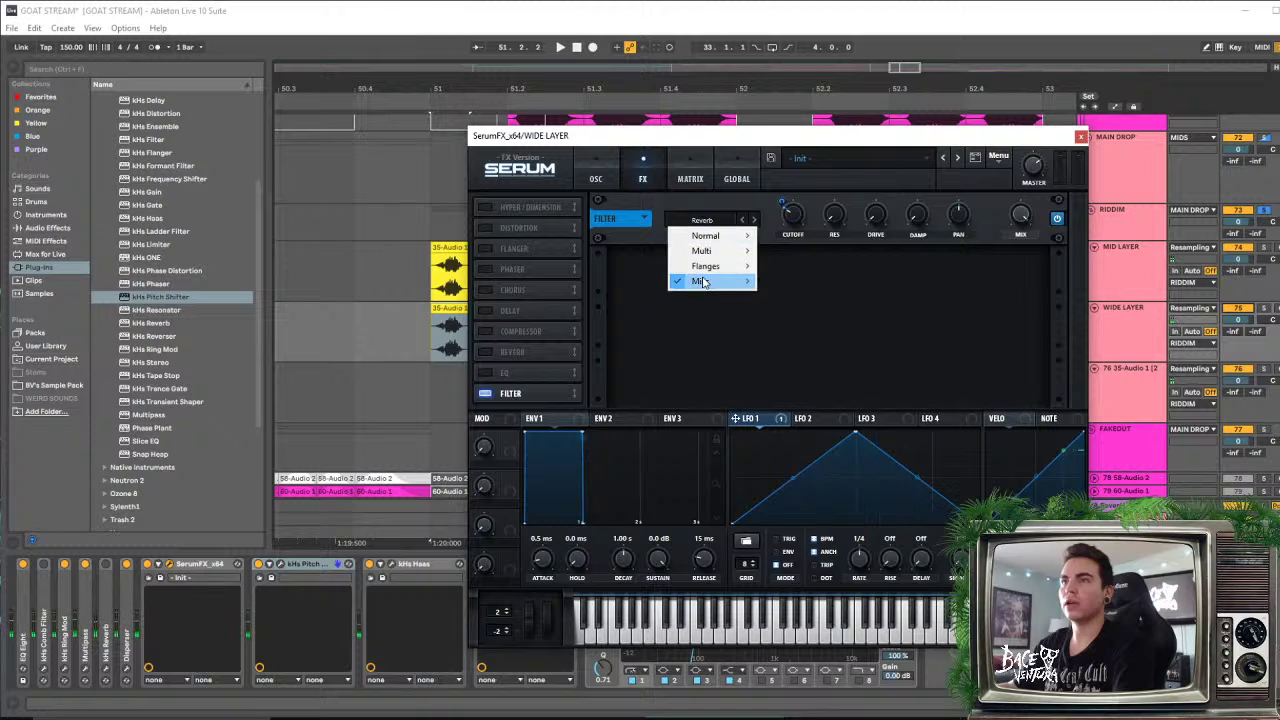
mouse_move(706, 281)
left_click(790, 417)
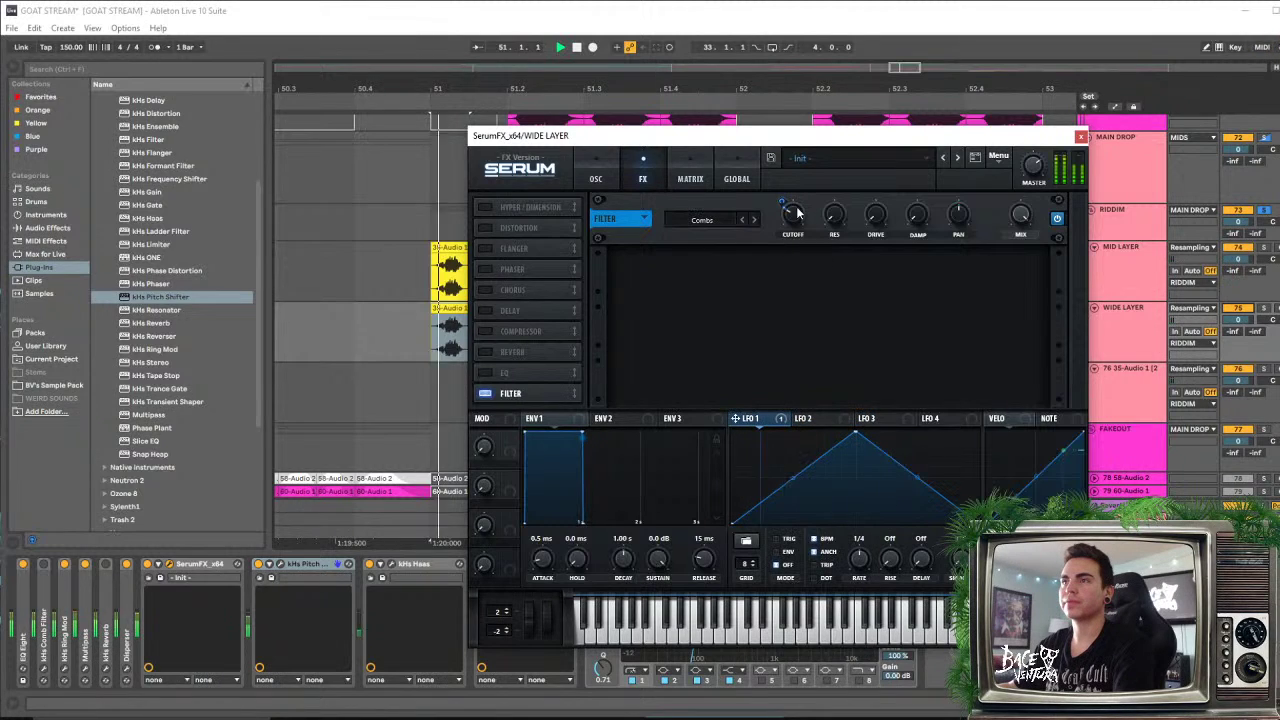
left_click_drag(796, 232, 805, 188)
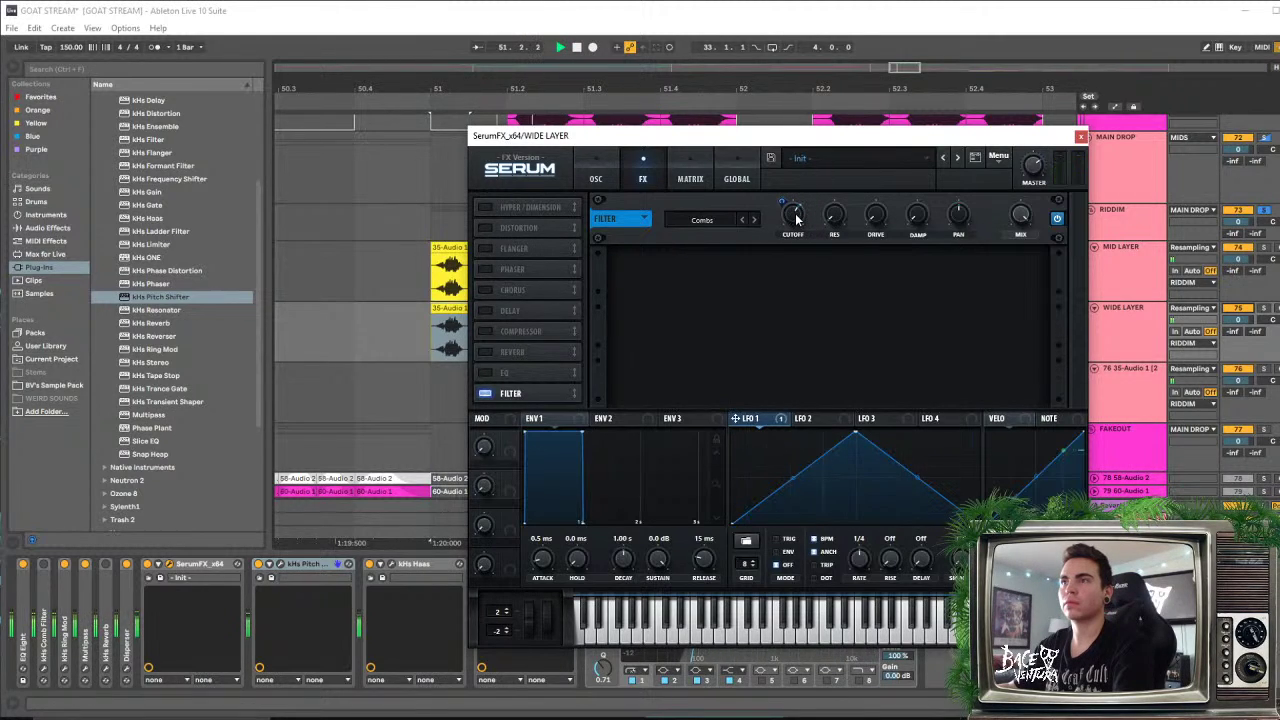
left_click_drag(805, 185, 795, 222)
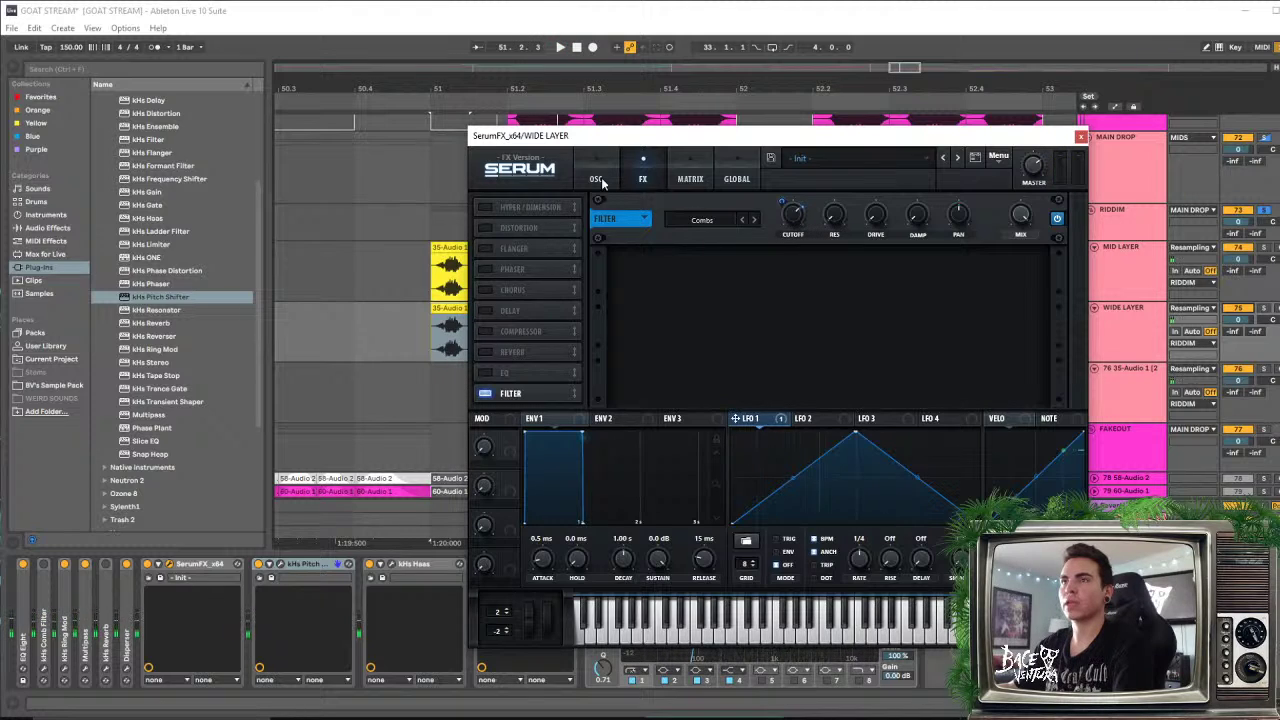
Enable the SerumFX EQ, assign LFO 1 to its low band frequency, and place the Filter ahead of the EQ
left_click(597, 179)
left_click(641, 182)
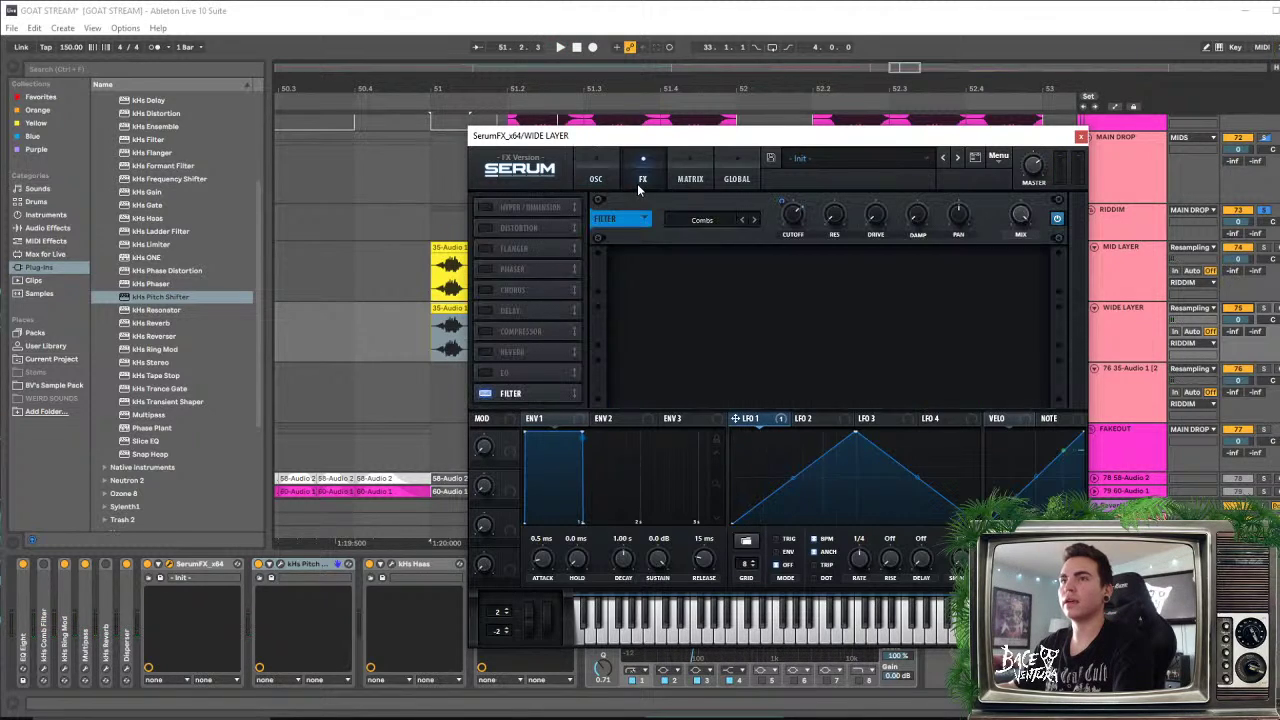
left_click(499, 376)
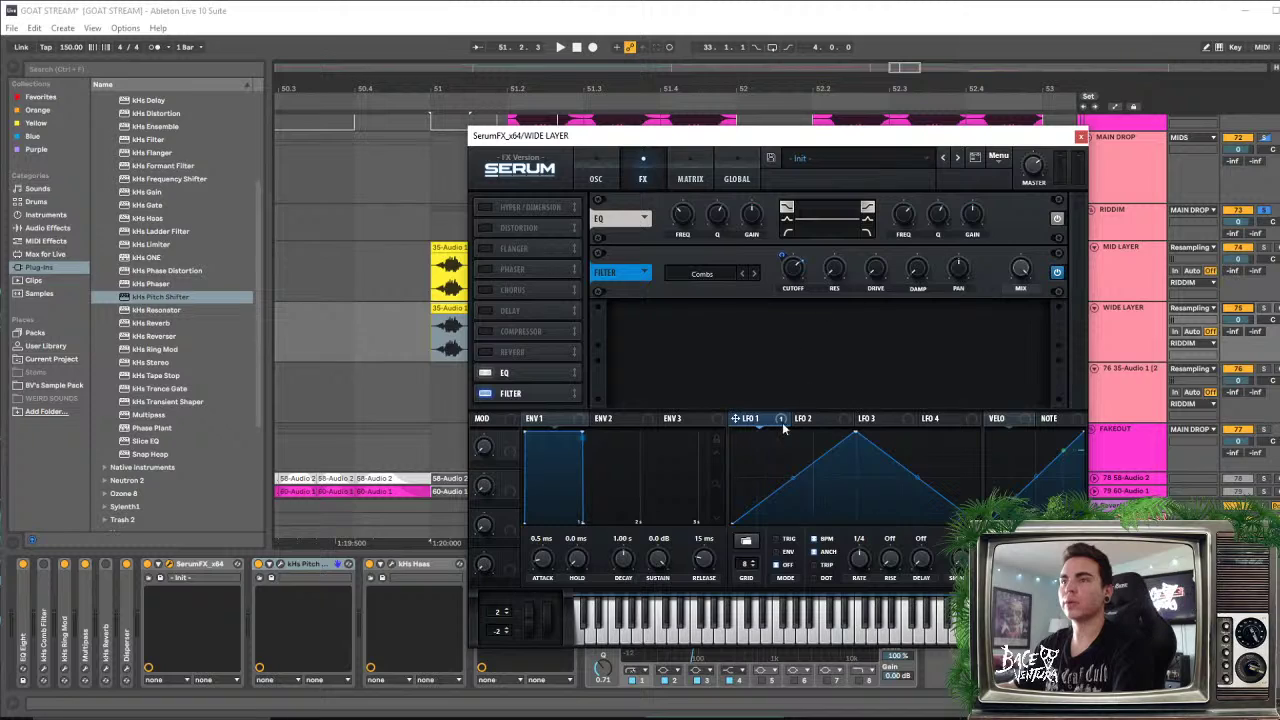
left_click_drag(765, 292, 683, 215)
left_click_drag(529, 397, 522, 371)
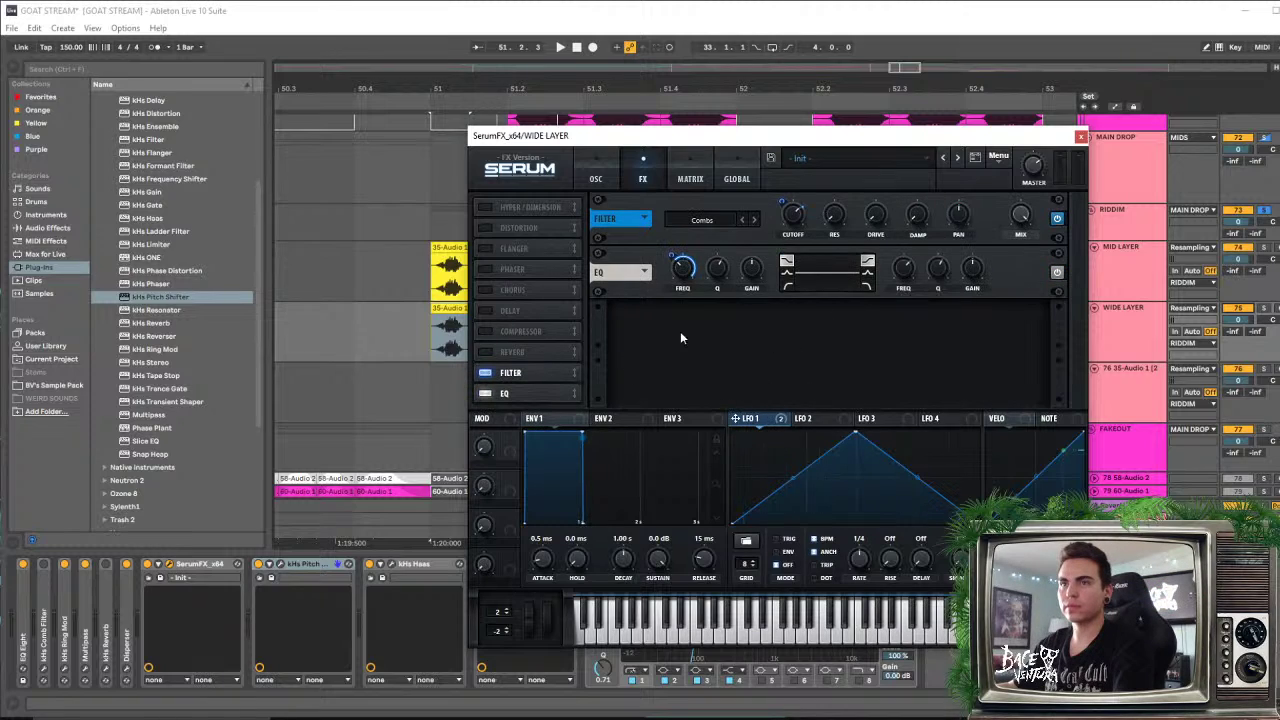
Switch the EQ's low band to a low-cut shape and adjust LFO 1's frequency modulation depth during playback
mouse_move(680, 268)
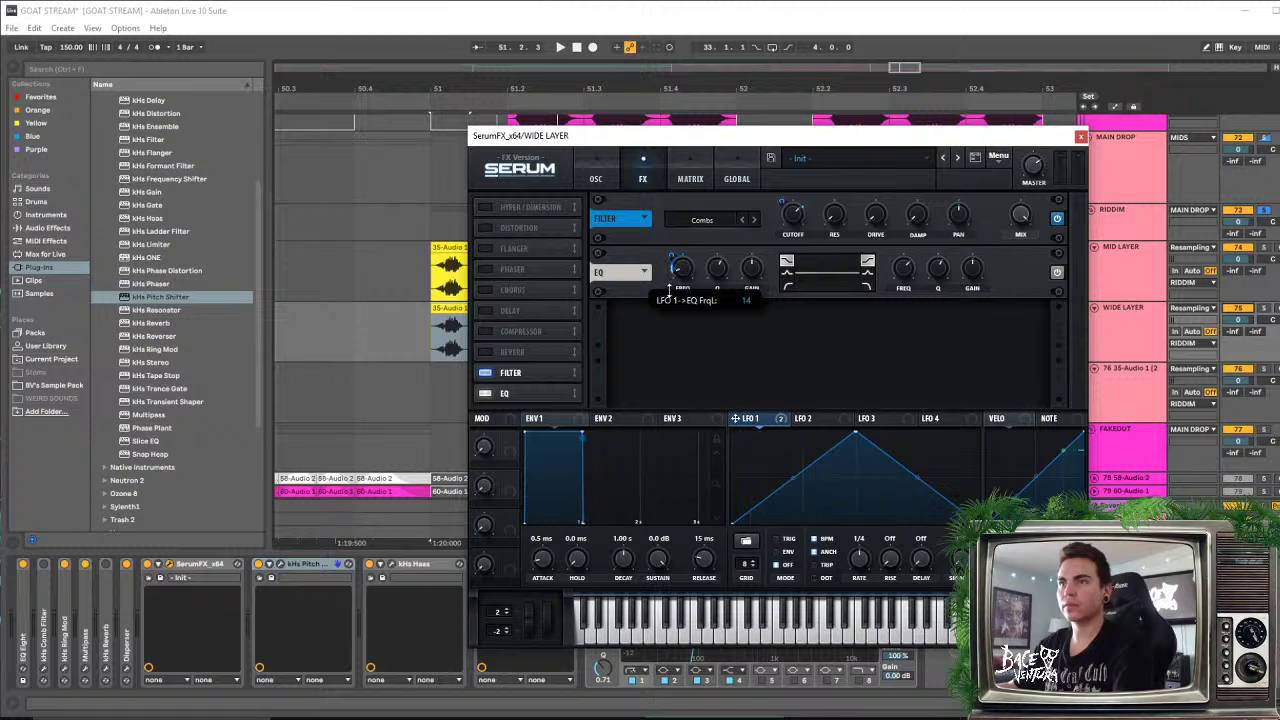
key("space")
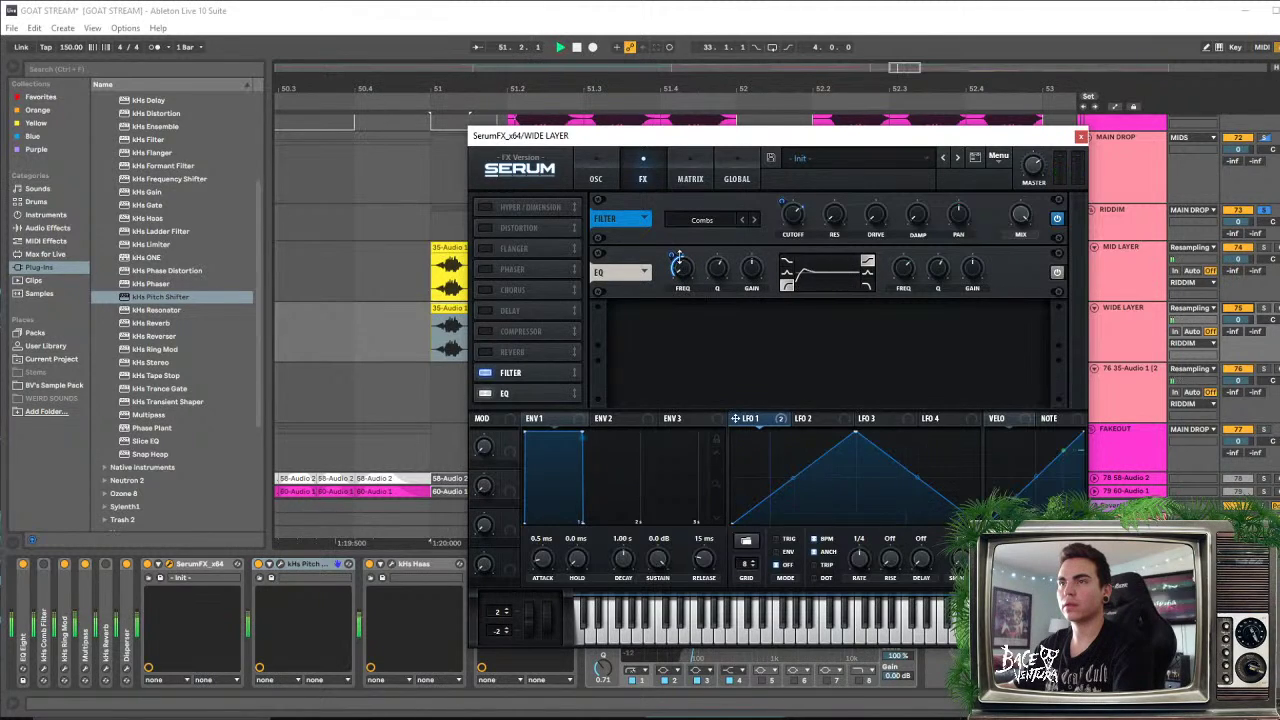
key("space")
key("space")
key("space")
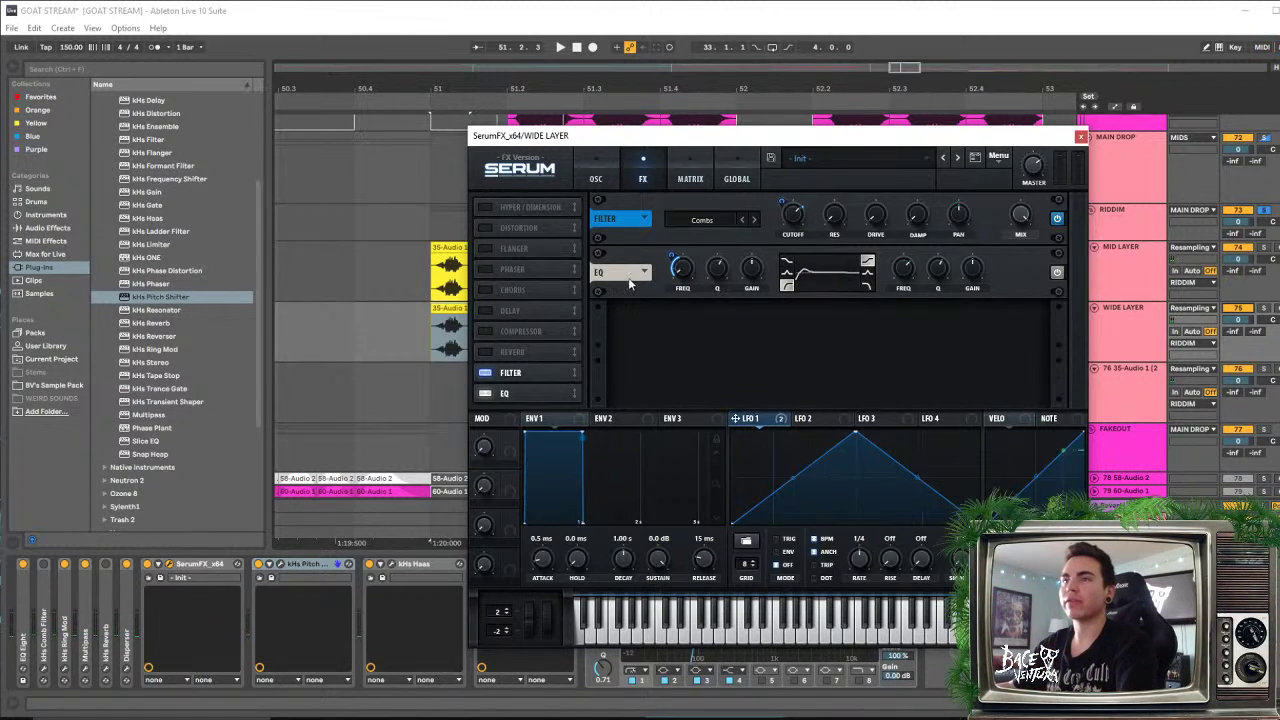
key("space")
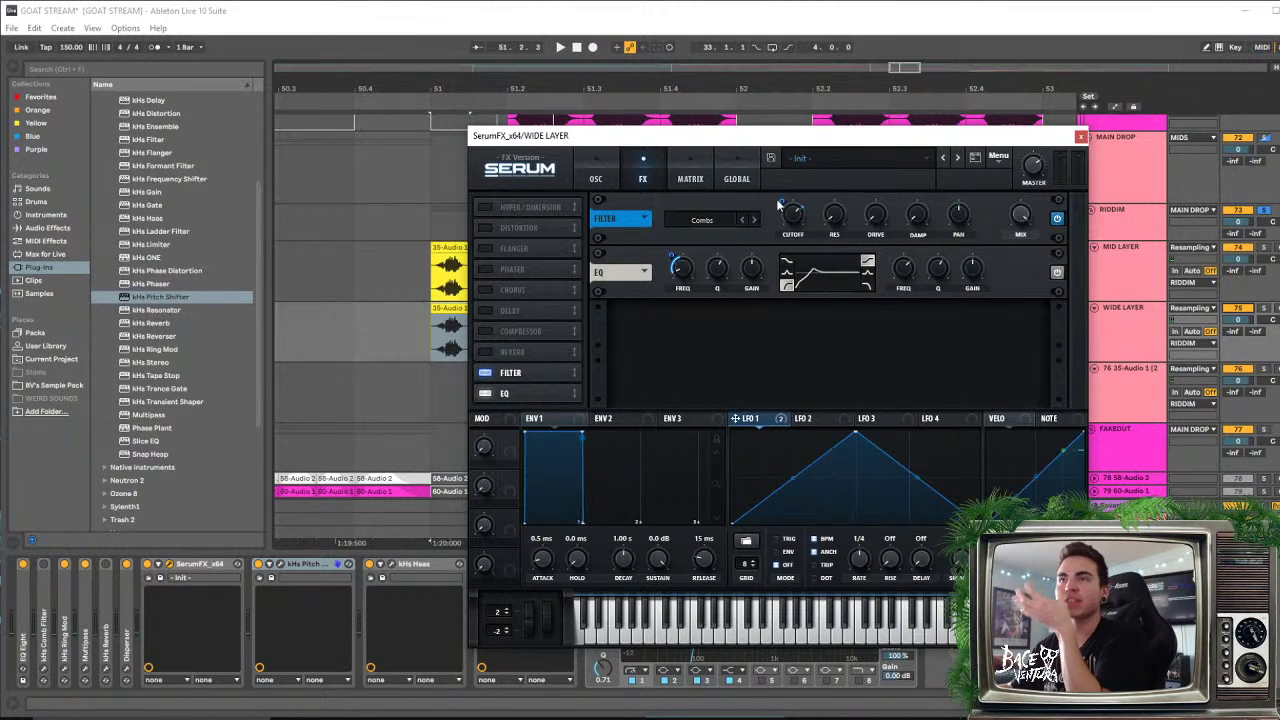
Enable the filter on SerumFX's oscillator page and set its type to HN 12
left_click(592, 180)
left_click(960, 204)
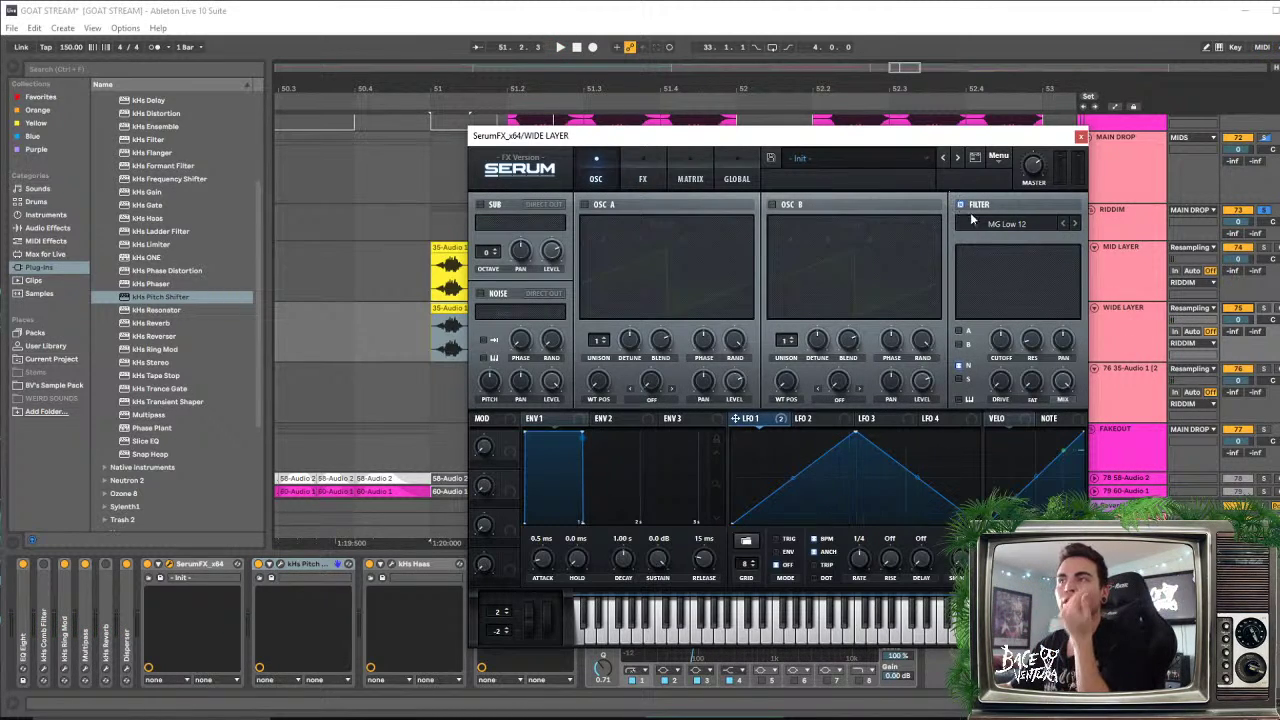
left_click(1006, 224)
mouse_move(1000, 254)
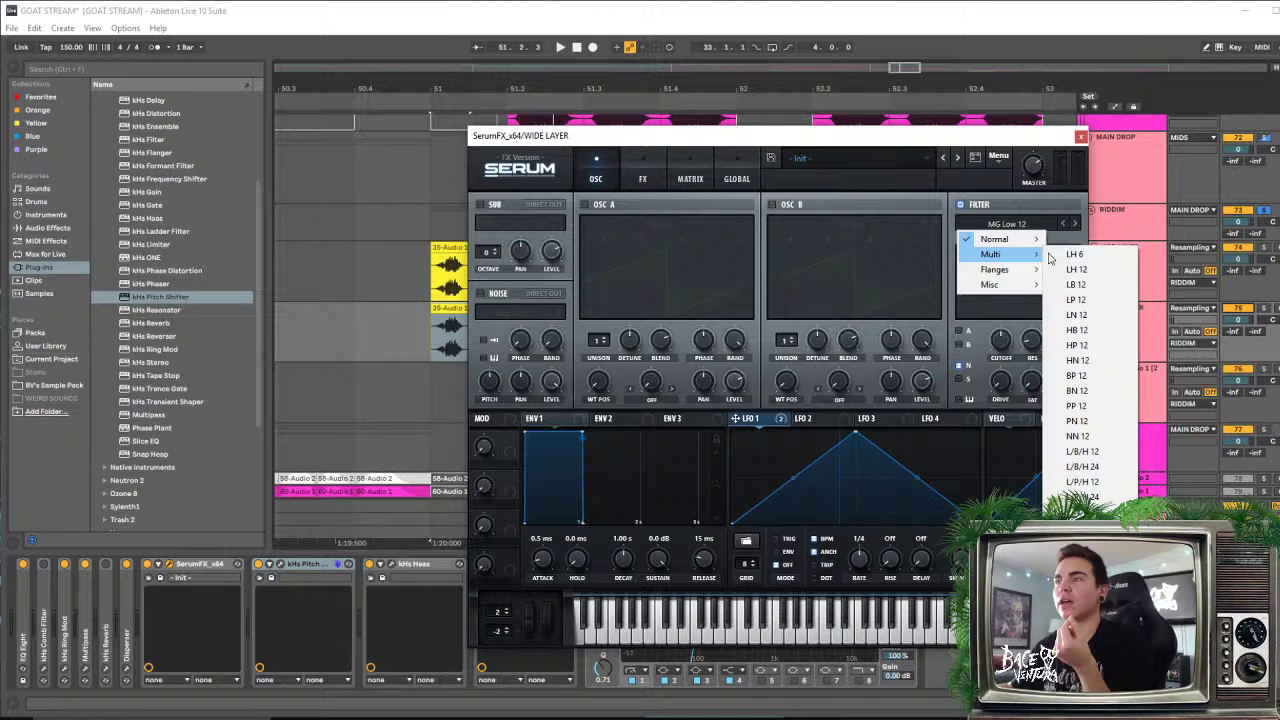
left_click(1098, 361)
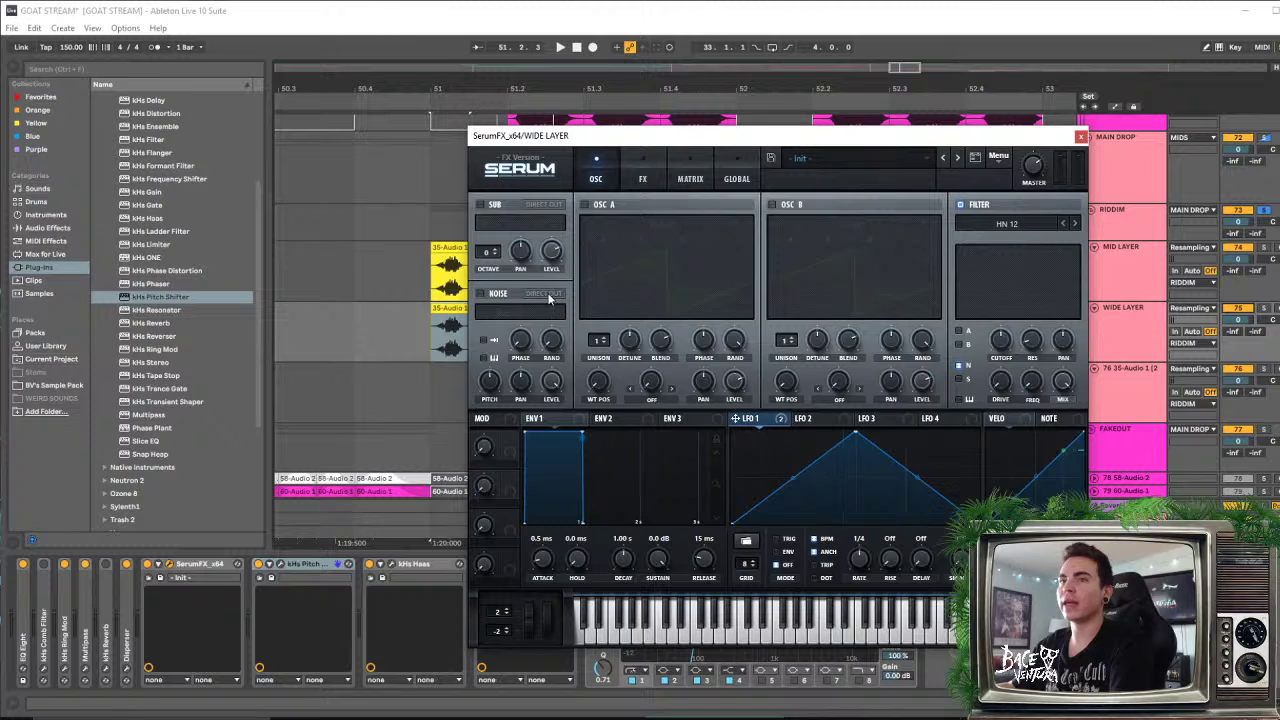
Boost the EQ's high band gain, switch the band to a peak shape, and assign LFO 1 to its frequency
left_click(643, 179)
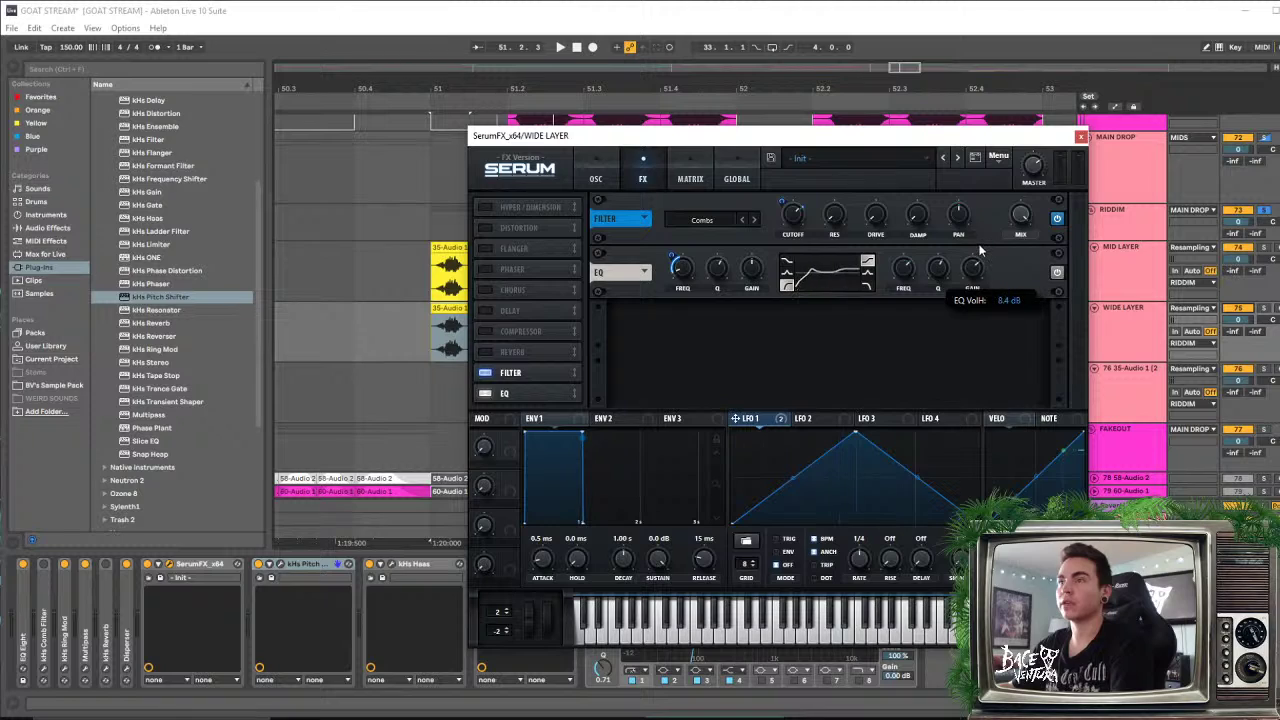
left_click(866, 273)
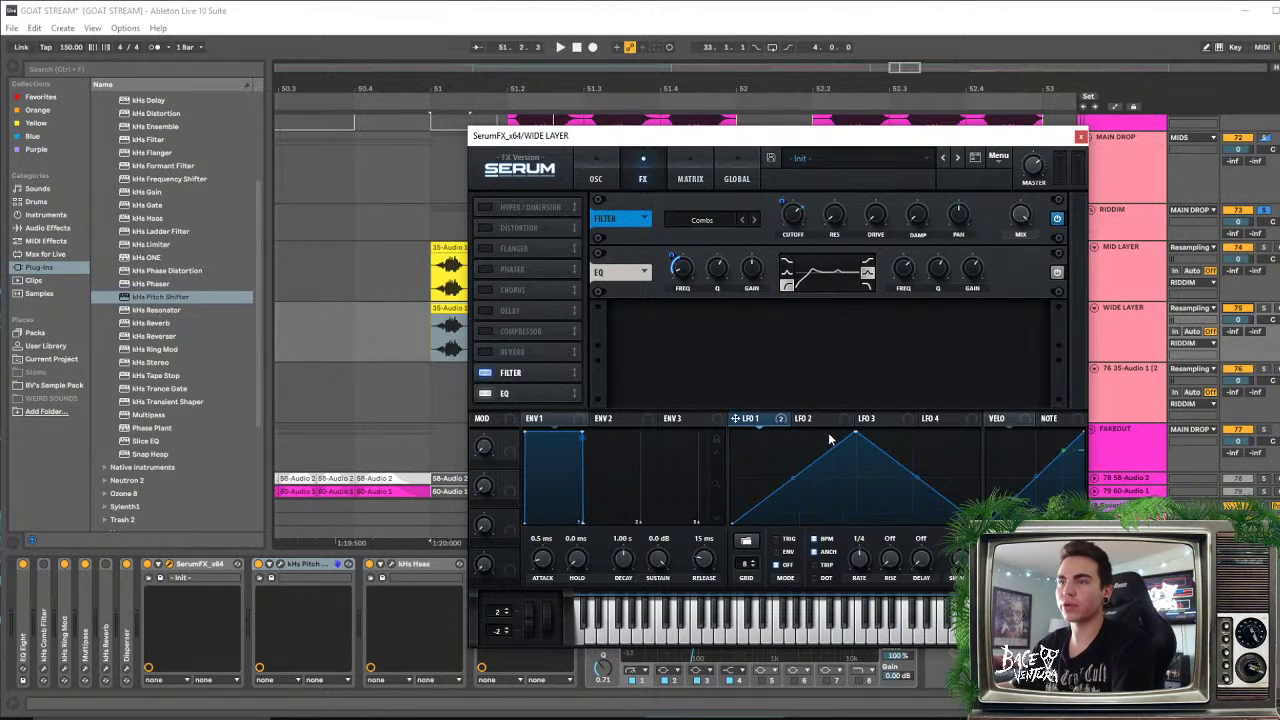
left_click_drag(912, 314, 903, 268)
Fine-tune the EQ high band's modulated frequency and gain while auditioning the WIDE LAYER sound
key("space")
mouse_move(895, 262)
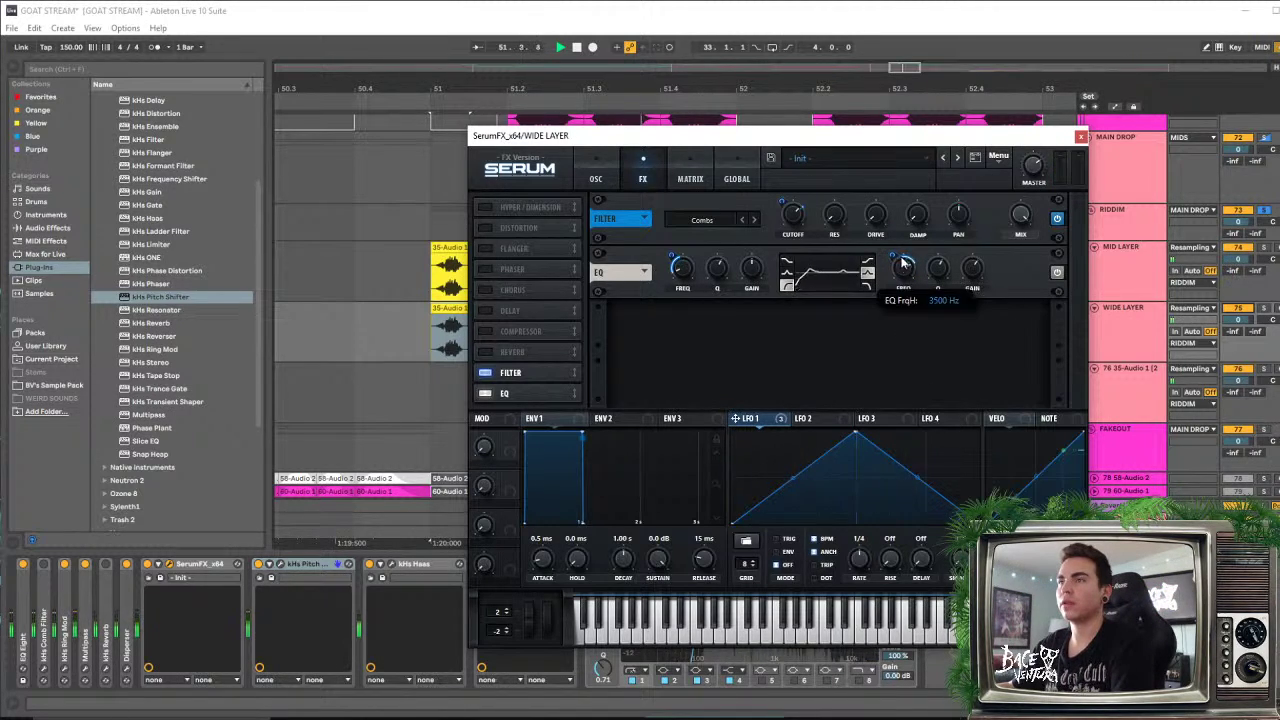
left_click_drag(900, 266, 903, 266)
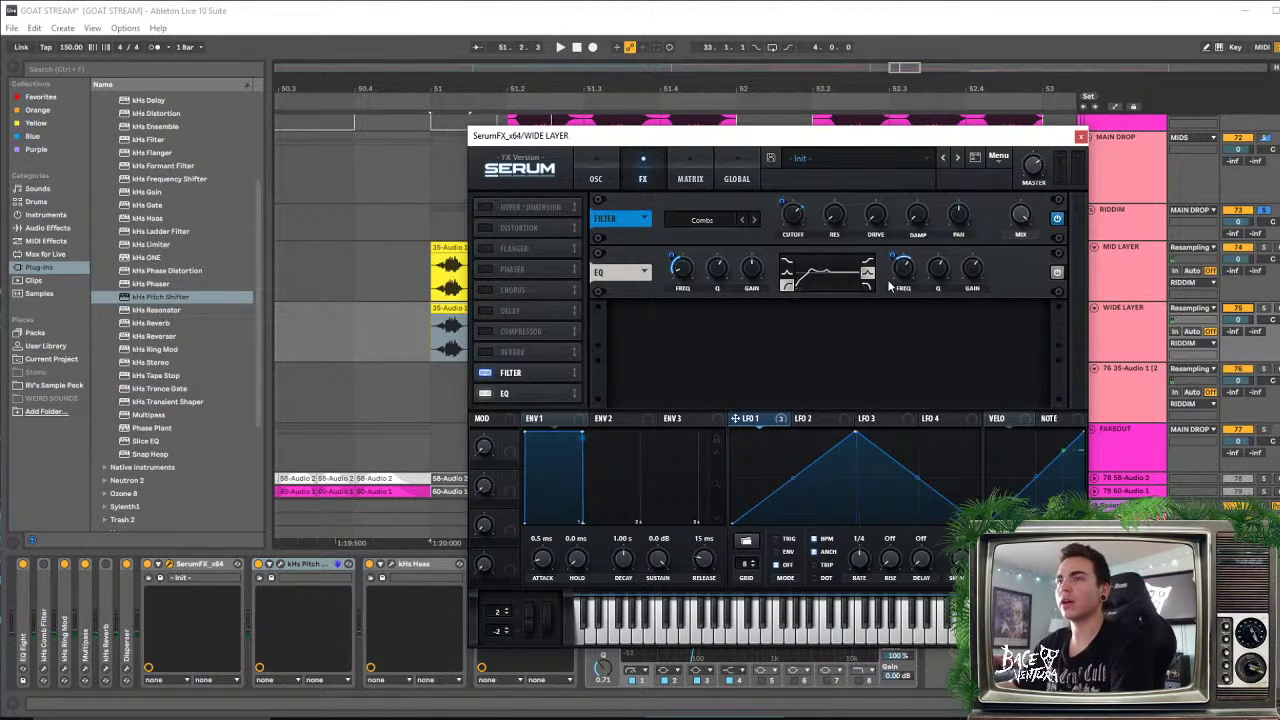
key("space")
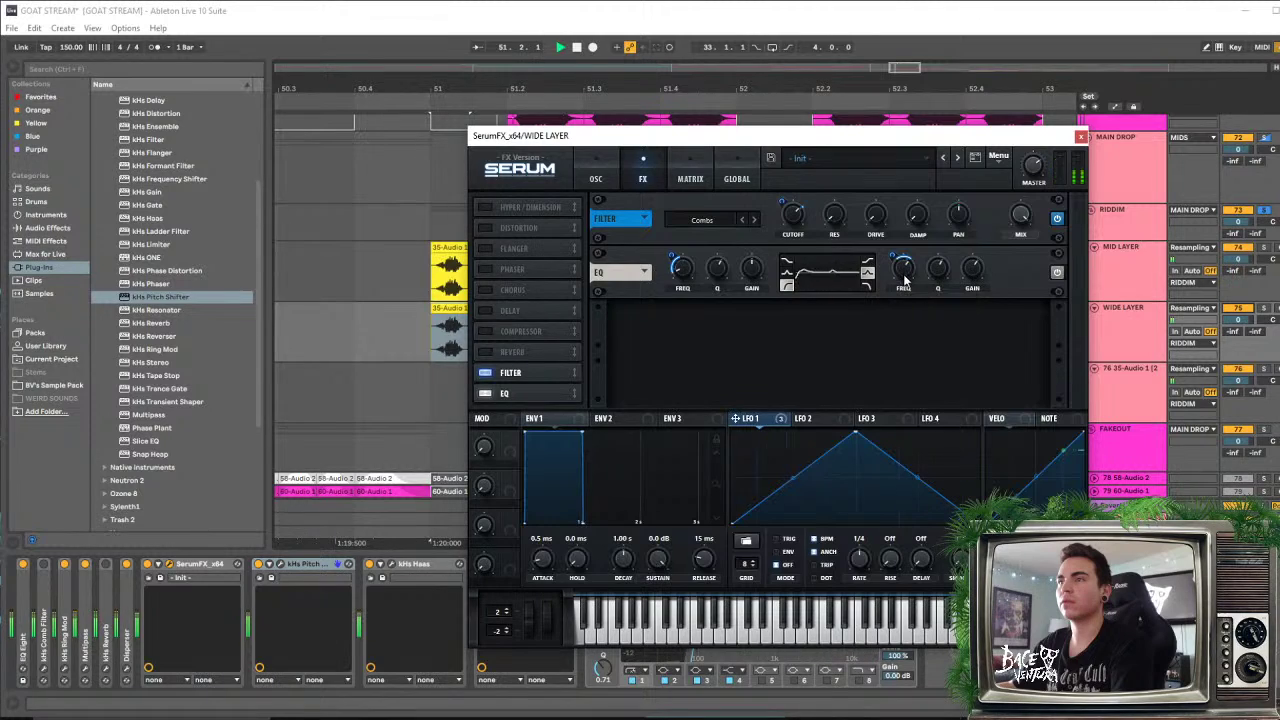
mouse_move(971, 268)
left_mouse_down()
mouse_move(966, 333)
mouse_move(971, 280)
mouse_move(903, 283)
mouse_move(972, 271)
left_mouse_up()
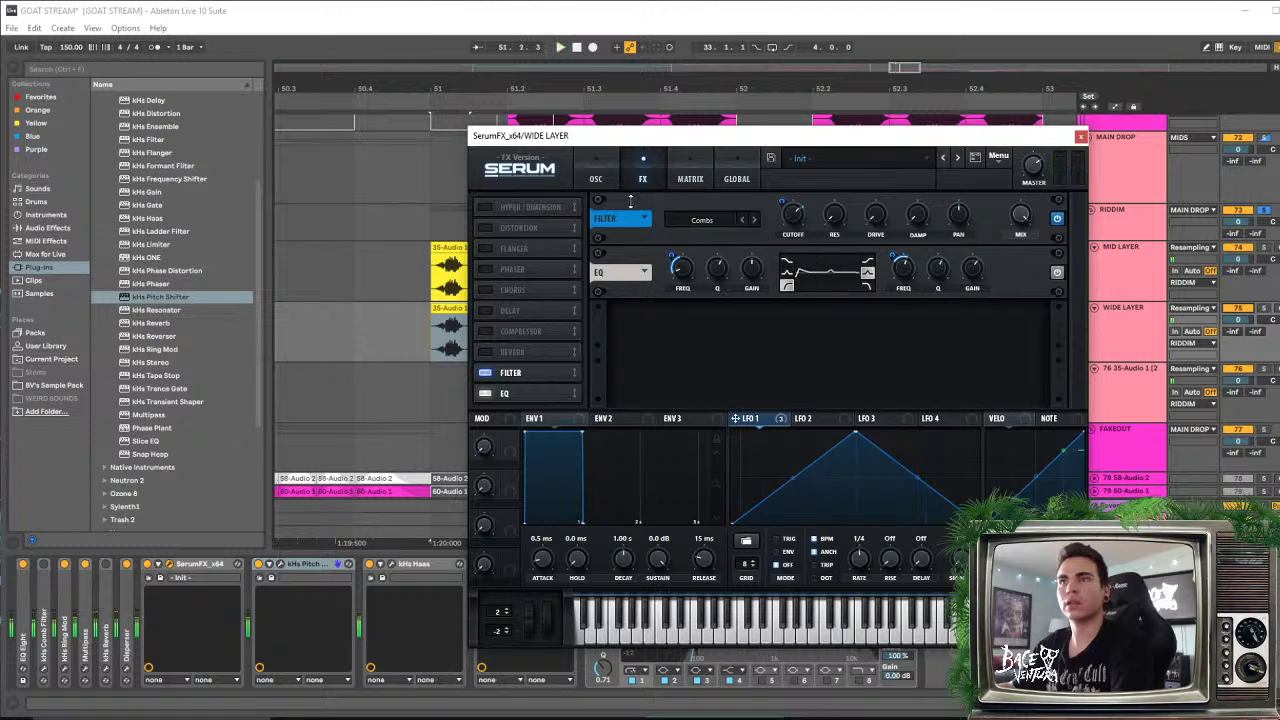
Change the oscillator-page filter type to Cmb - and enable the Noise oscillator with Audio In as its source
left_click(596, 180)
left_click(1007, 224)
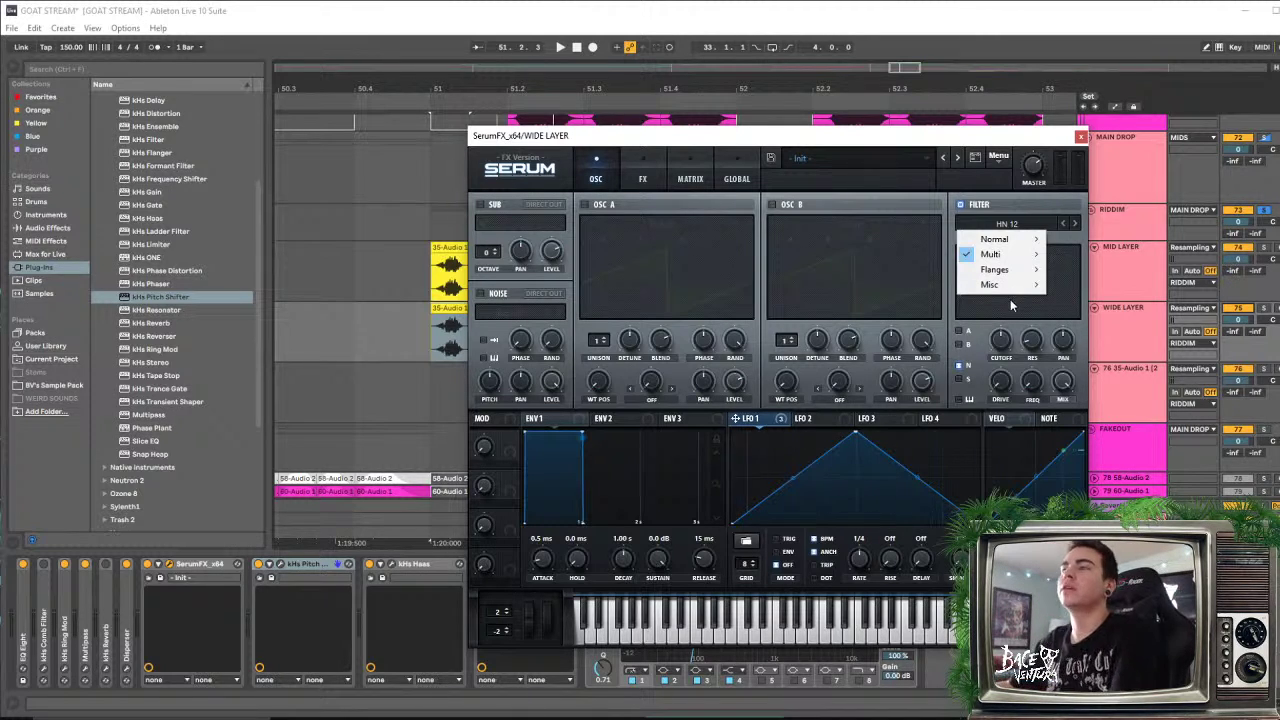
mouse_move(1006, 290)
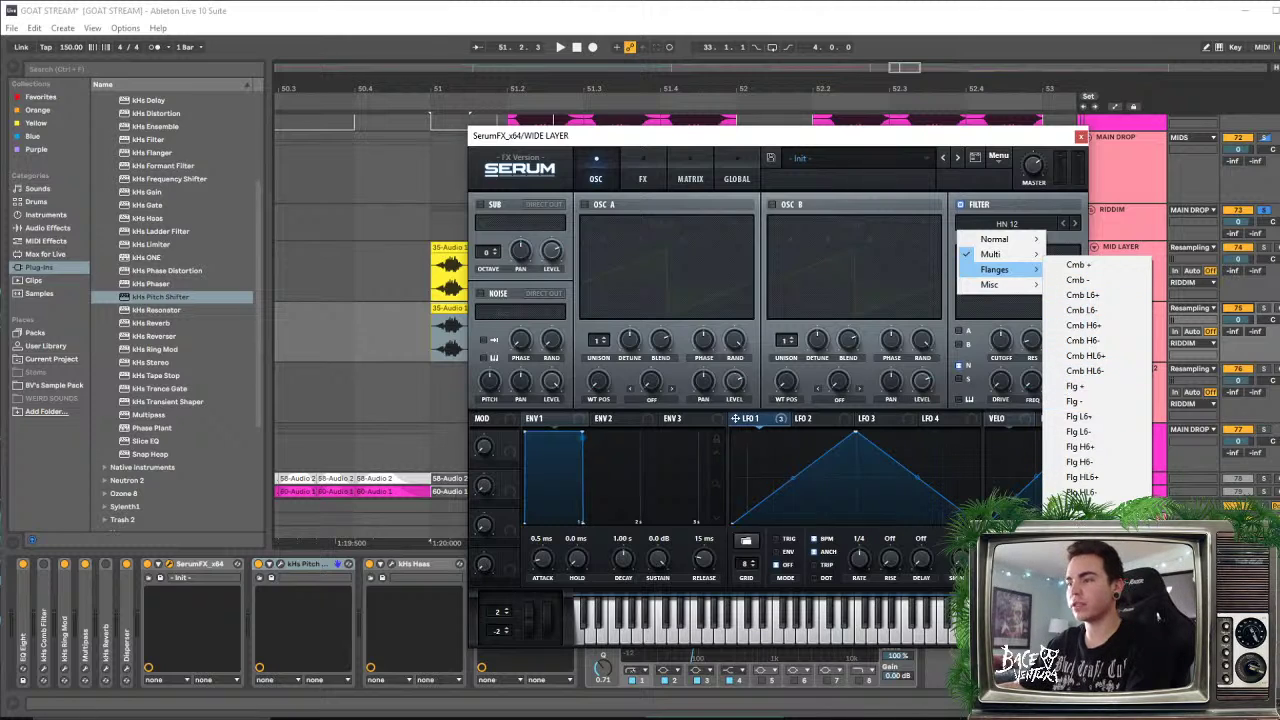
left_click(1078, 280)
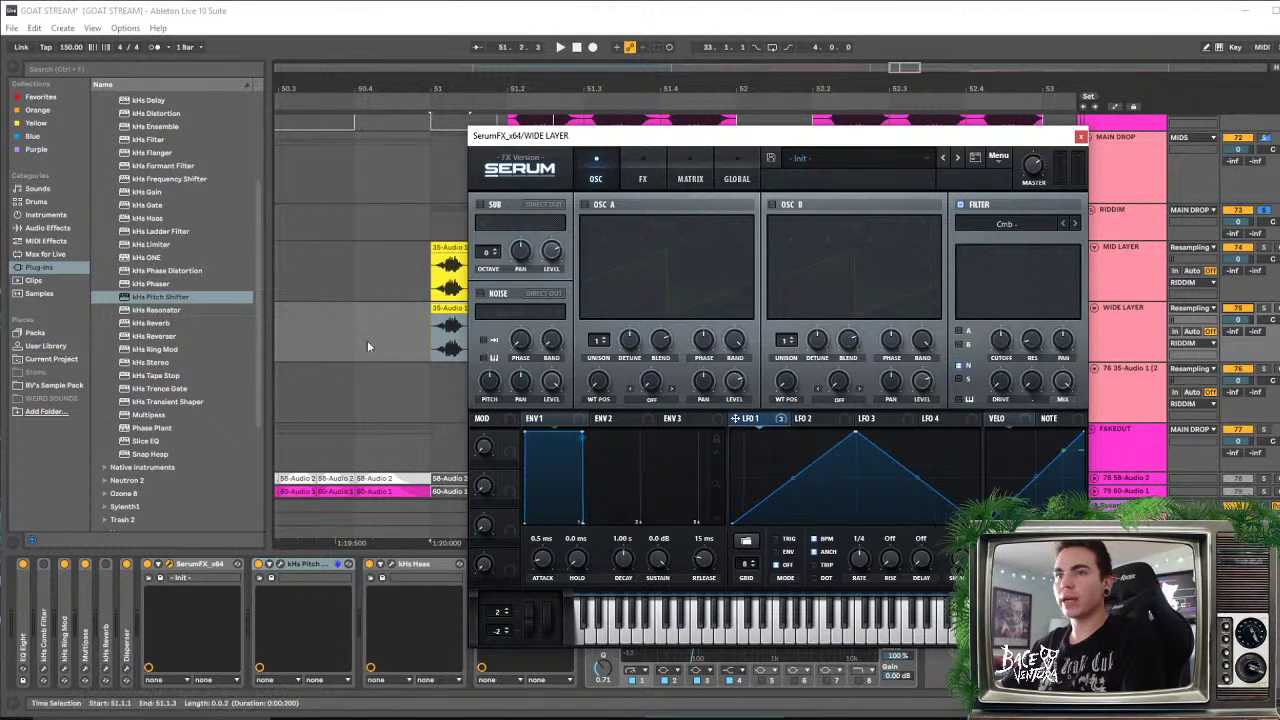
left_click(481, 294)
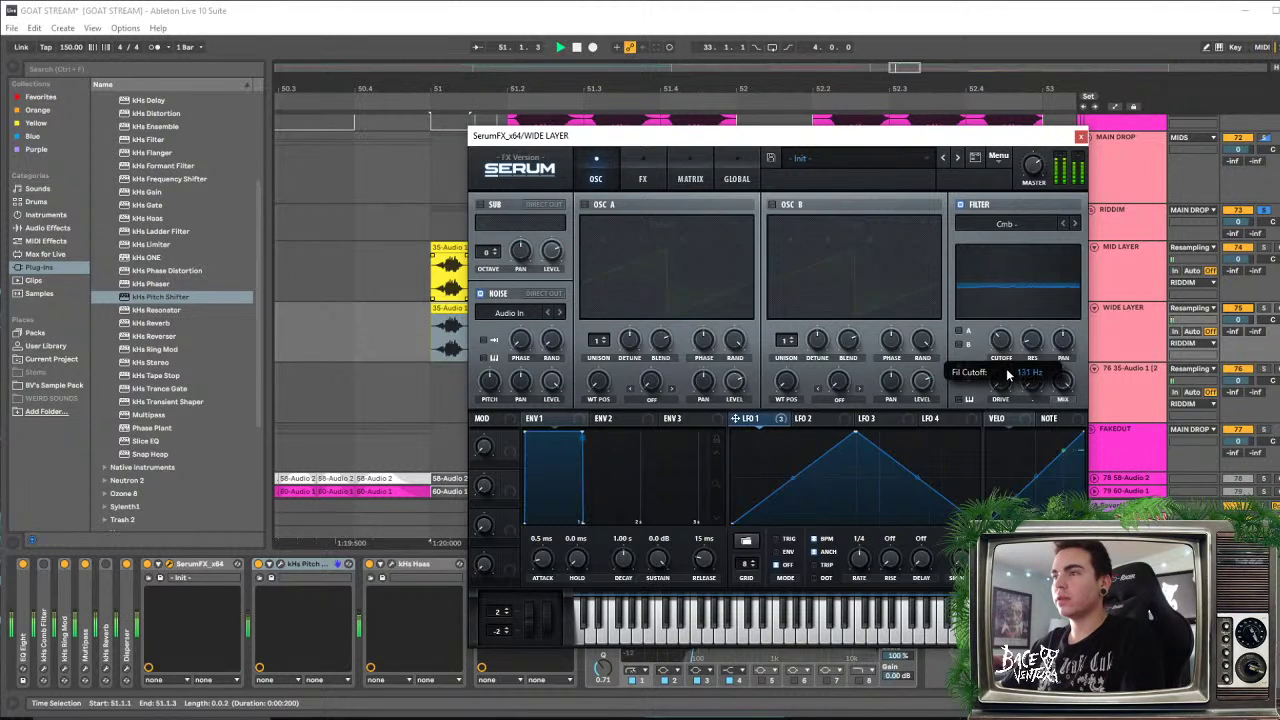
Assign LFO 1 to the oscillator-page filter's cutoff, set the cutoff to about 40 Hz, and change the filter type to Cmb H6+
key("space")
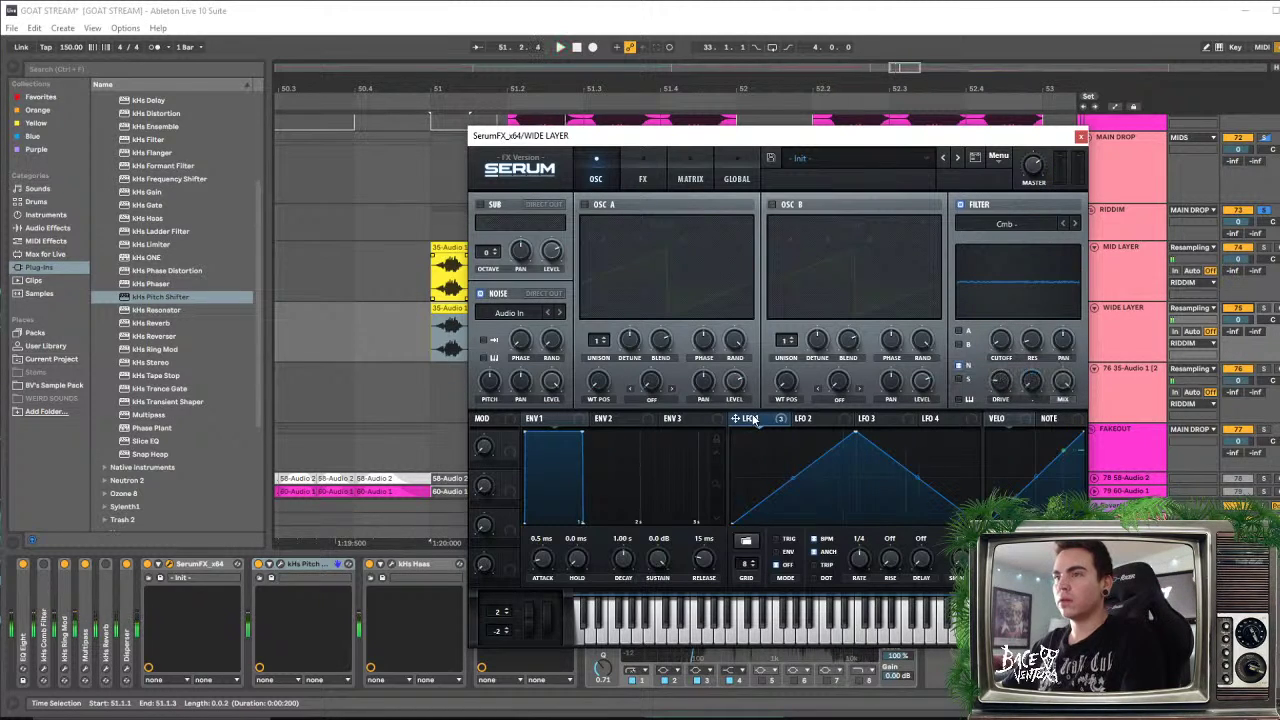
left_click_drag(1005, 346, 1004, 343)
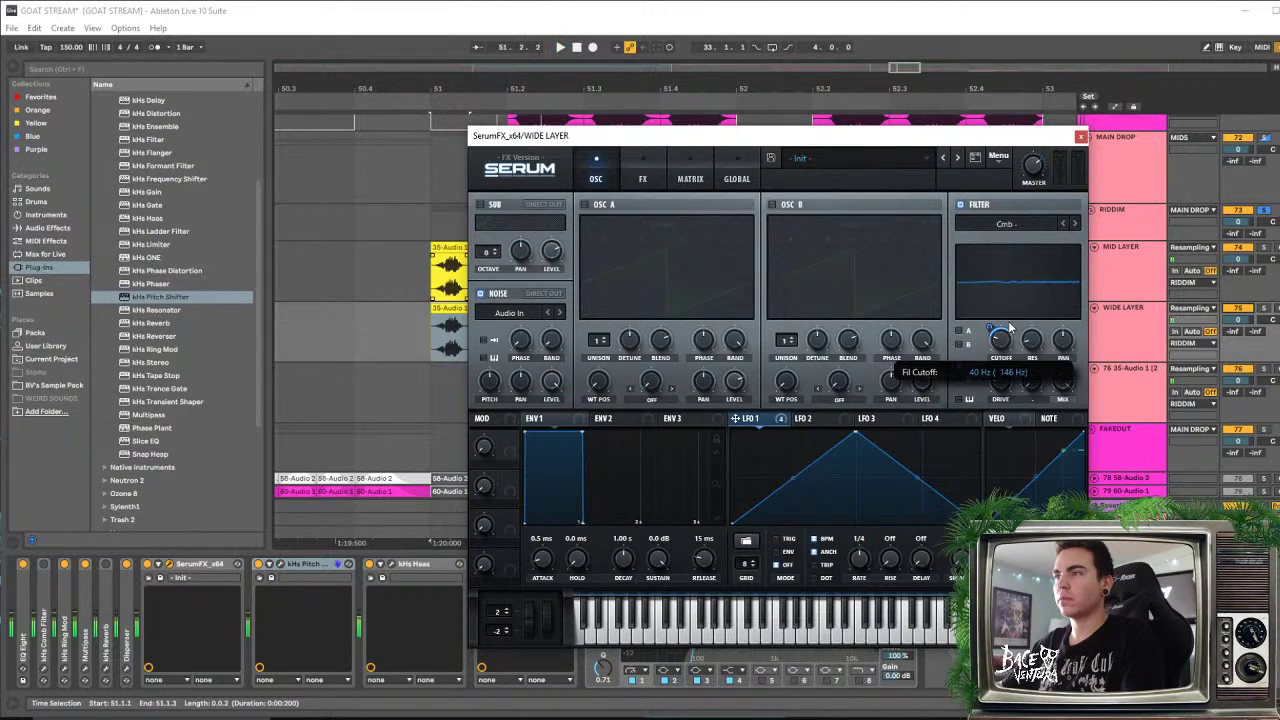
left_click(1073, 224)
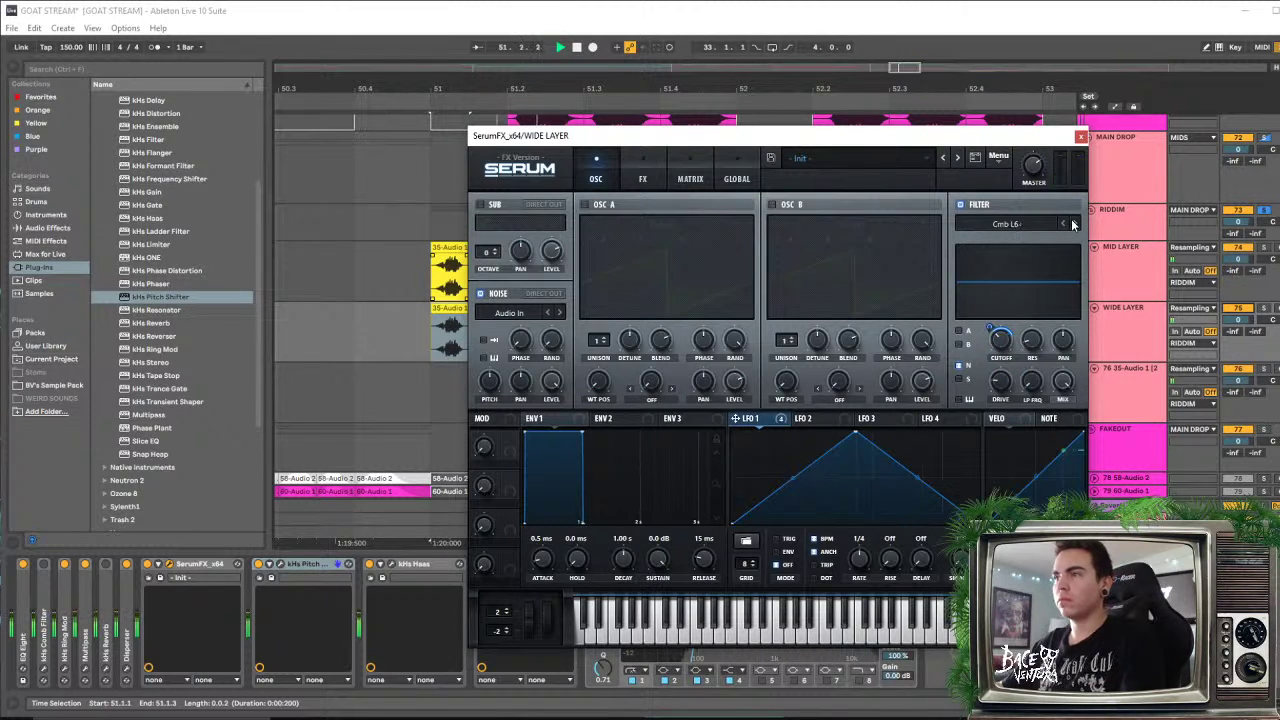
left_click(1073, 224)
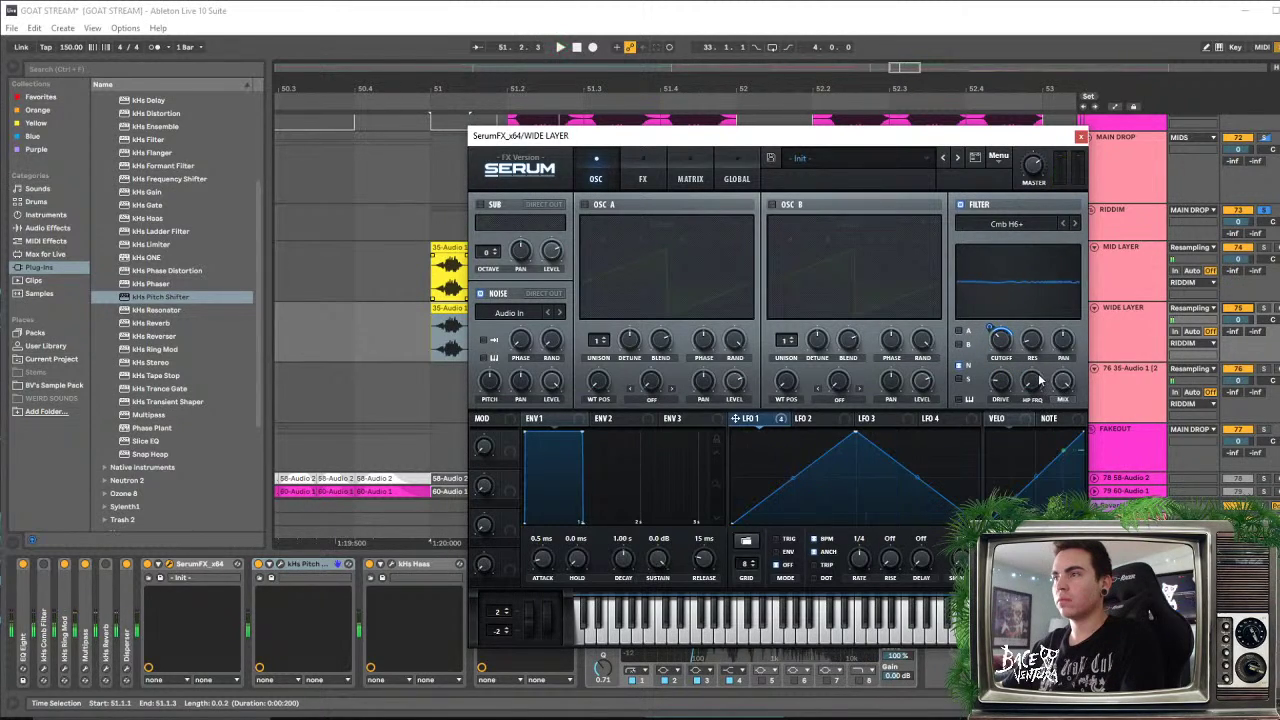
Change the oscillator-page filter type to Allpasses and audition the WIDE LAYER sound
left_click(1075, 224)
left_click(1077, 226)
left_click(1077, 226)
left_click(1005, 224)
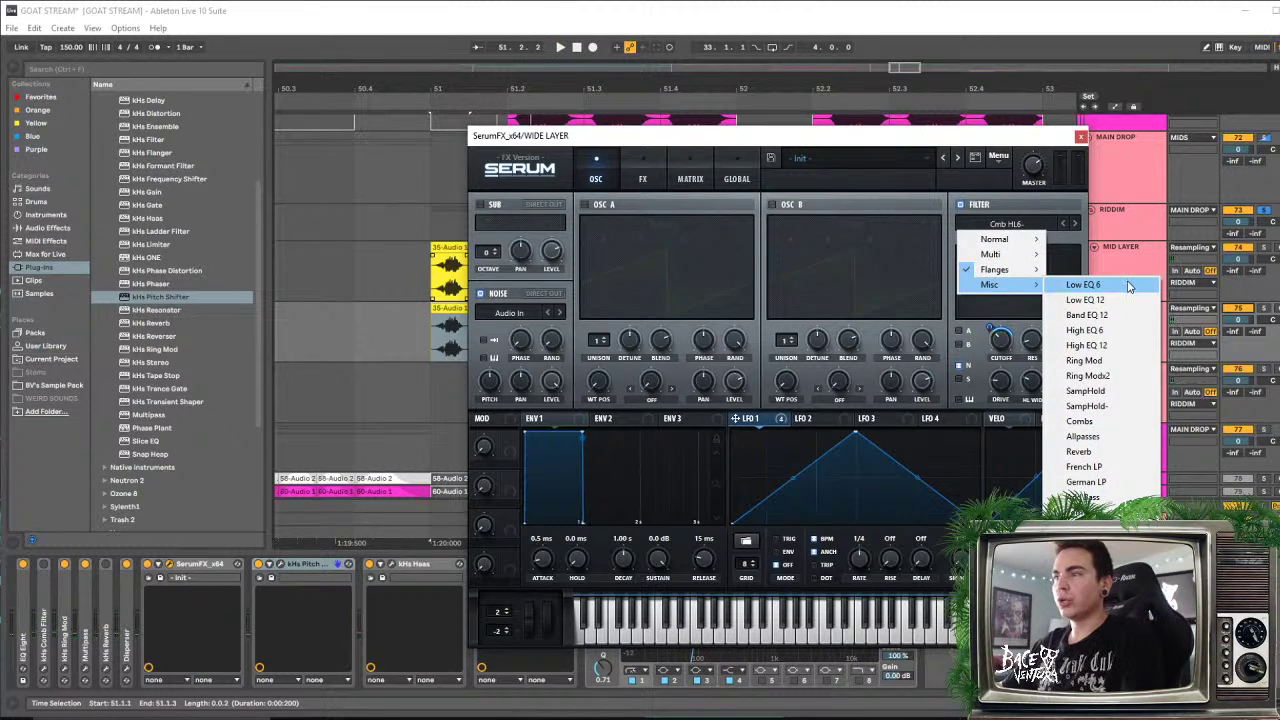
left_click(1083, 436)
key("space")
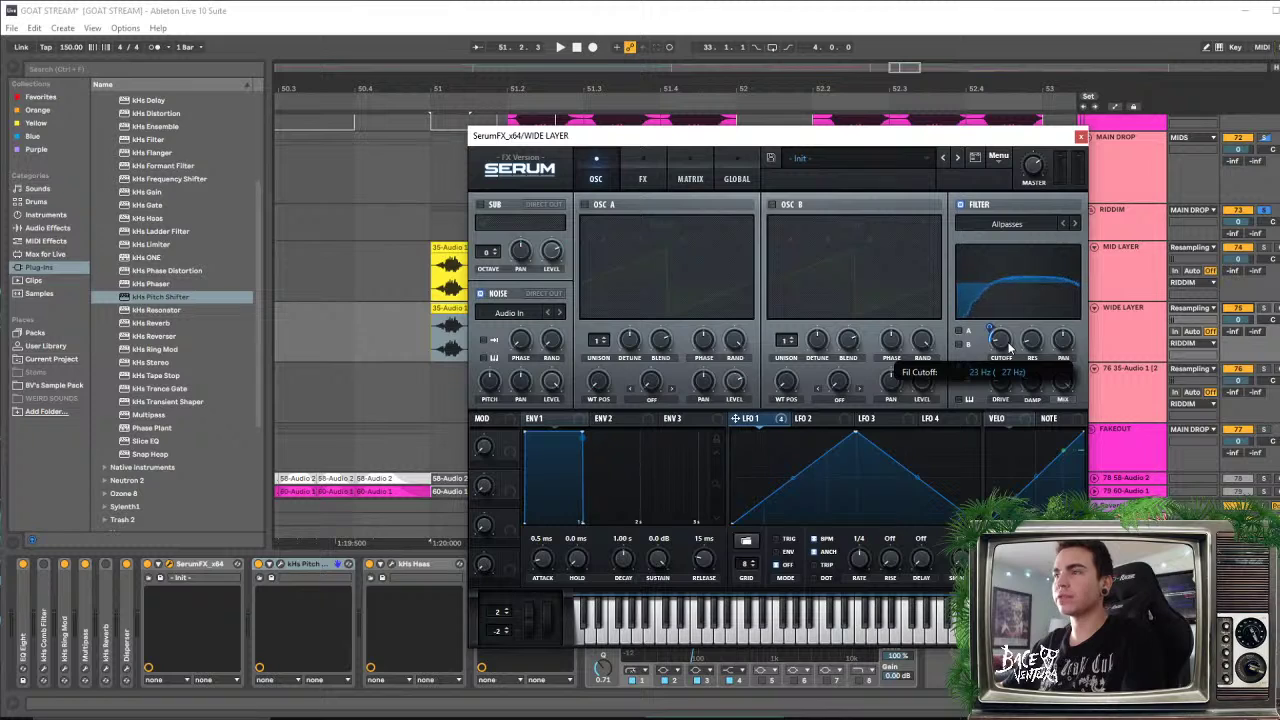
Raise the Allpasses filter's cutoff to about 86 Hz while auditioning the sound
key("space")
left_click_drag(1008, 348, 1020, 330)
key("space")
key("space")
key("space")
key("space")
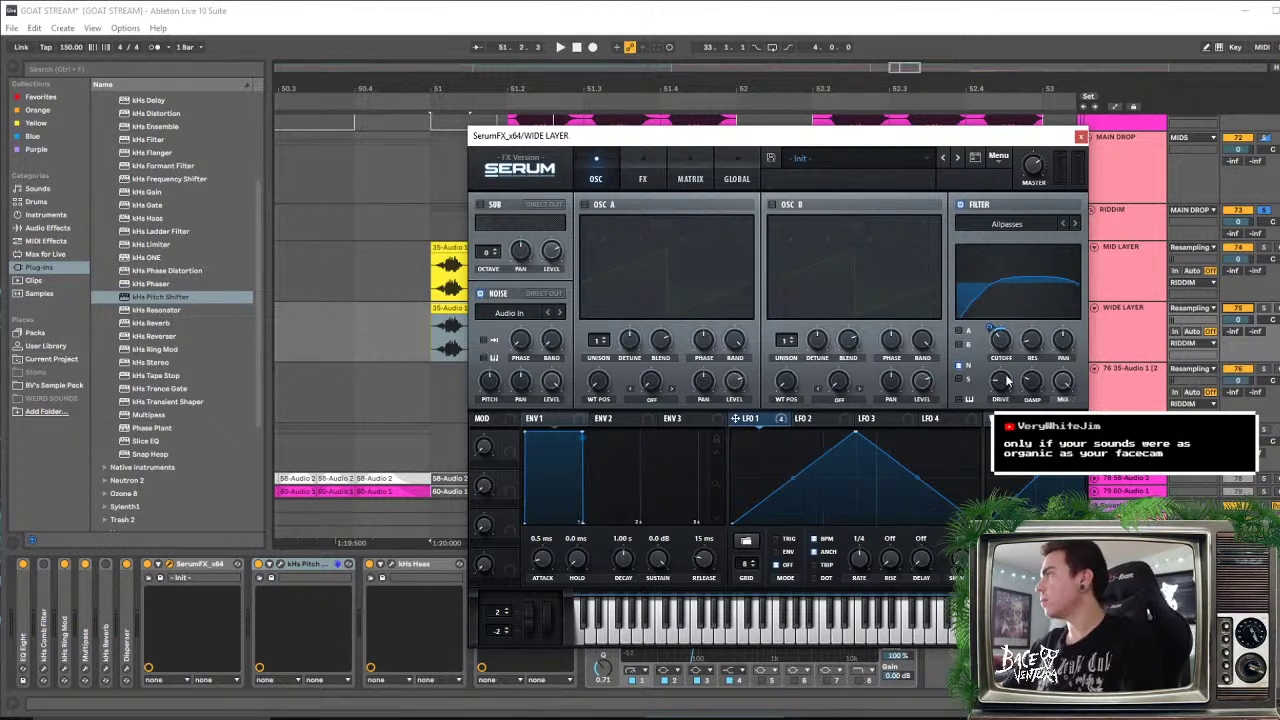
left_click(1005, 338)
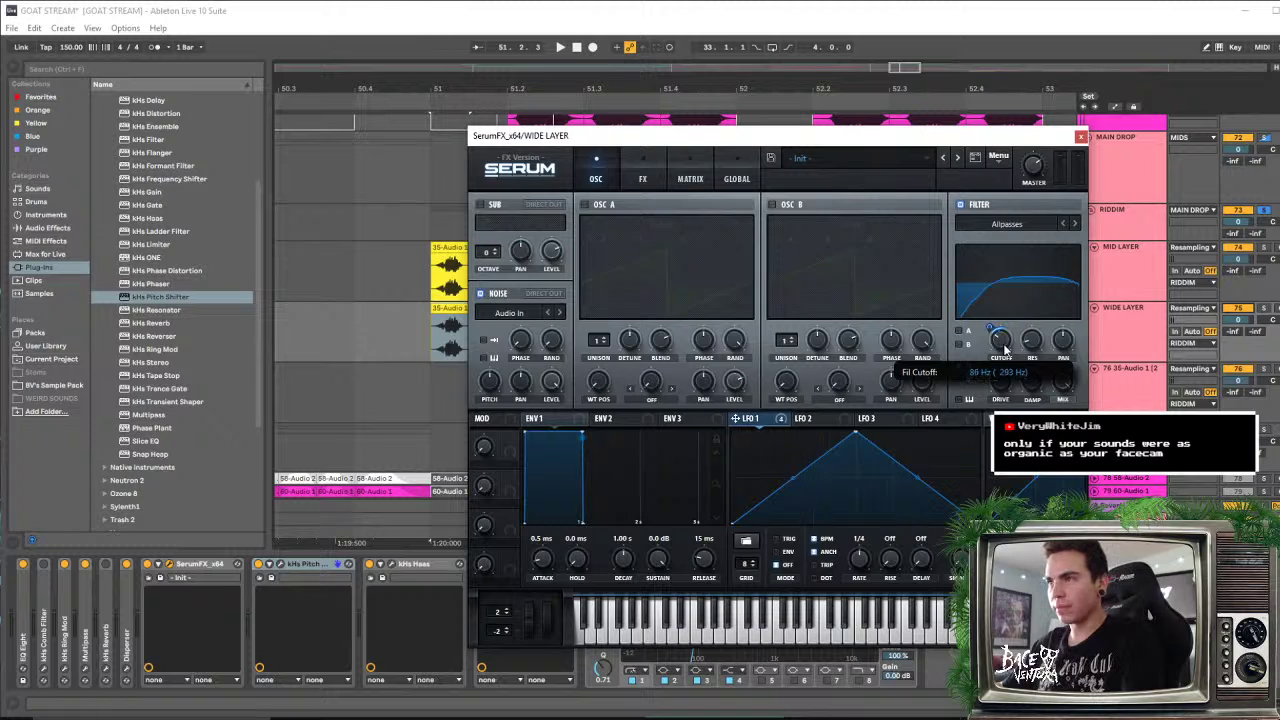
Adjust the Allpasses filter's drive while playing back the riddim from bar 51
key("space")
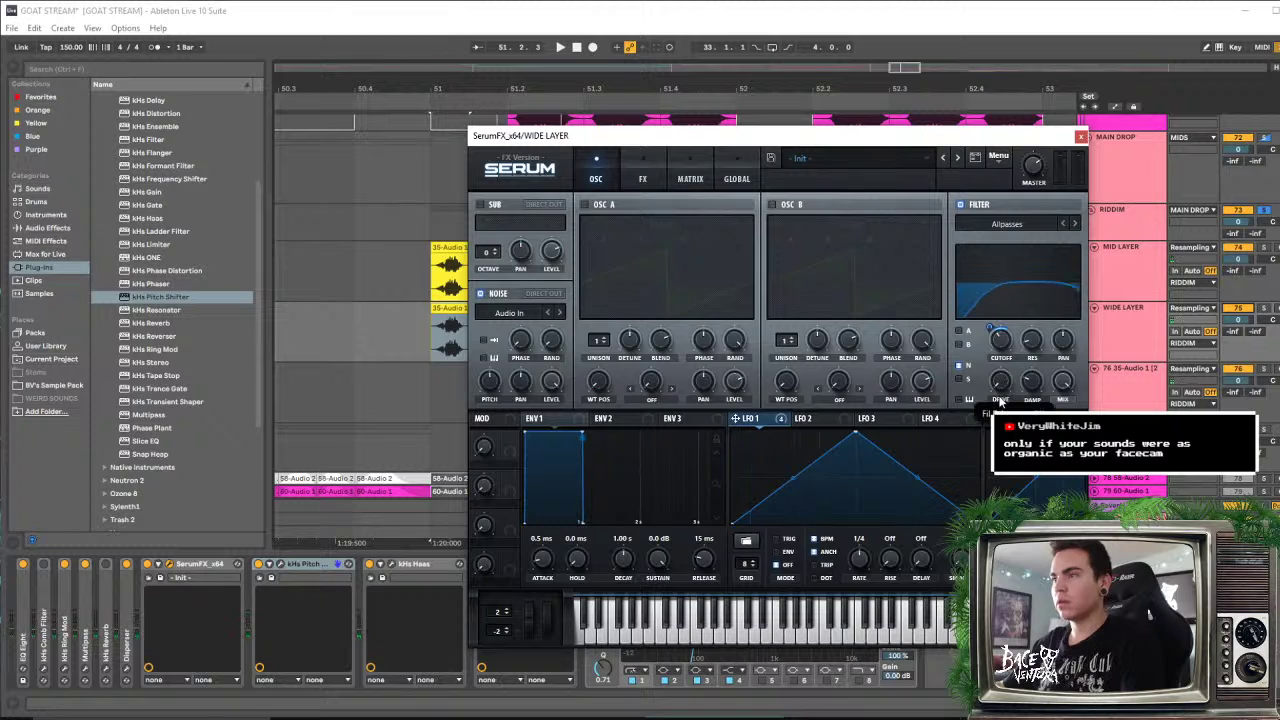
key("space")
key("space")
key("space")
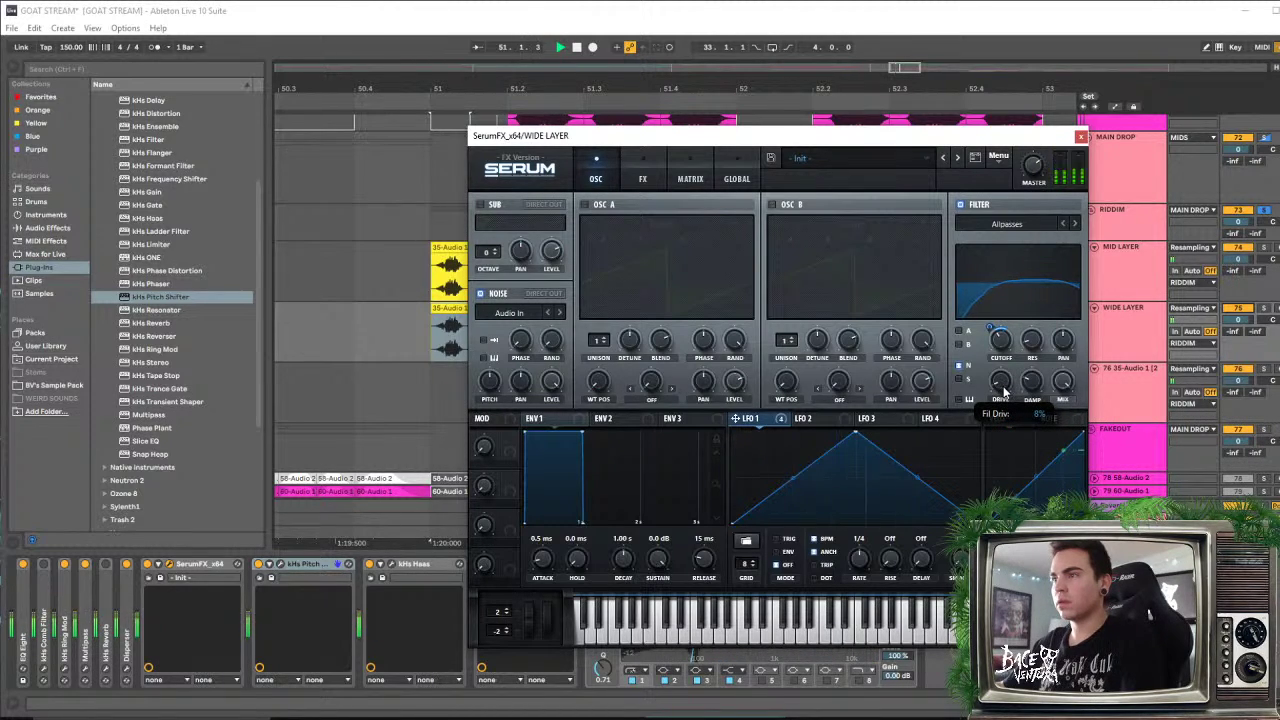
left_click_drag(1003, 387, 993, 441)
key("space")
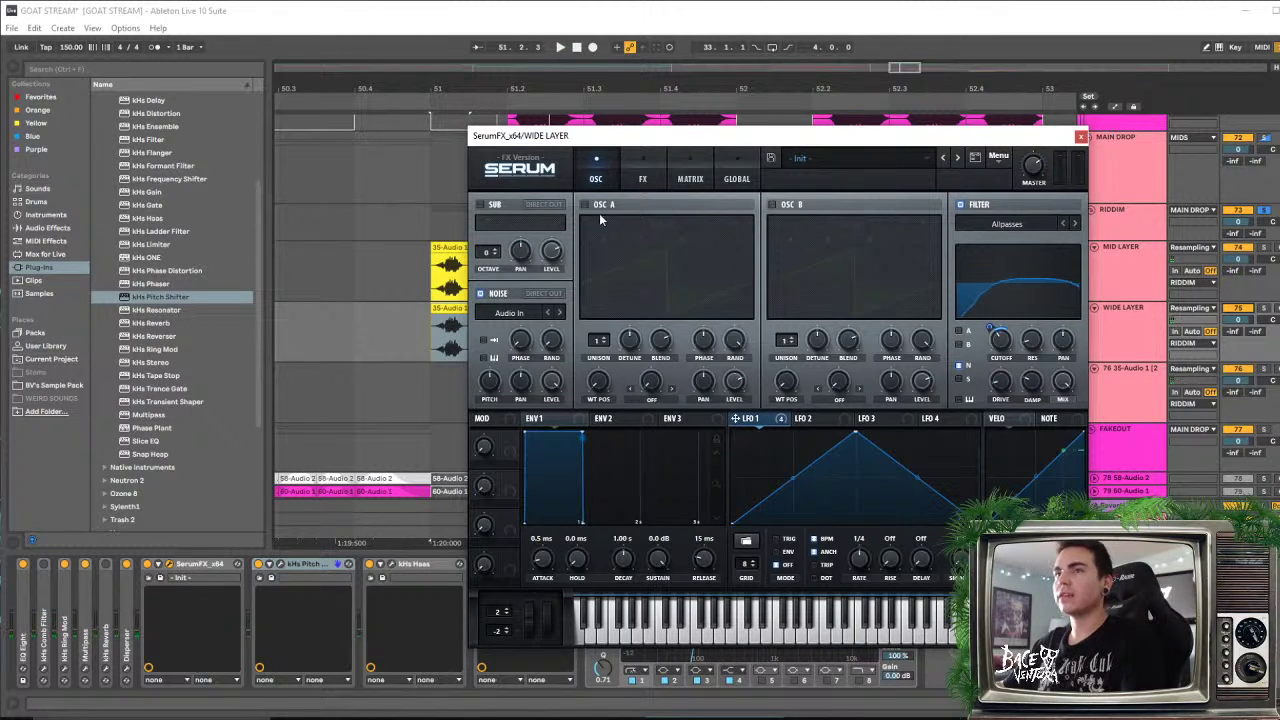
Move the Filter effect to the start of the SerumFX effects chain, directly before the EQ, and close the plug-in window
left_click(643, 178)
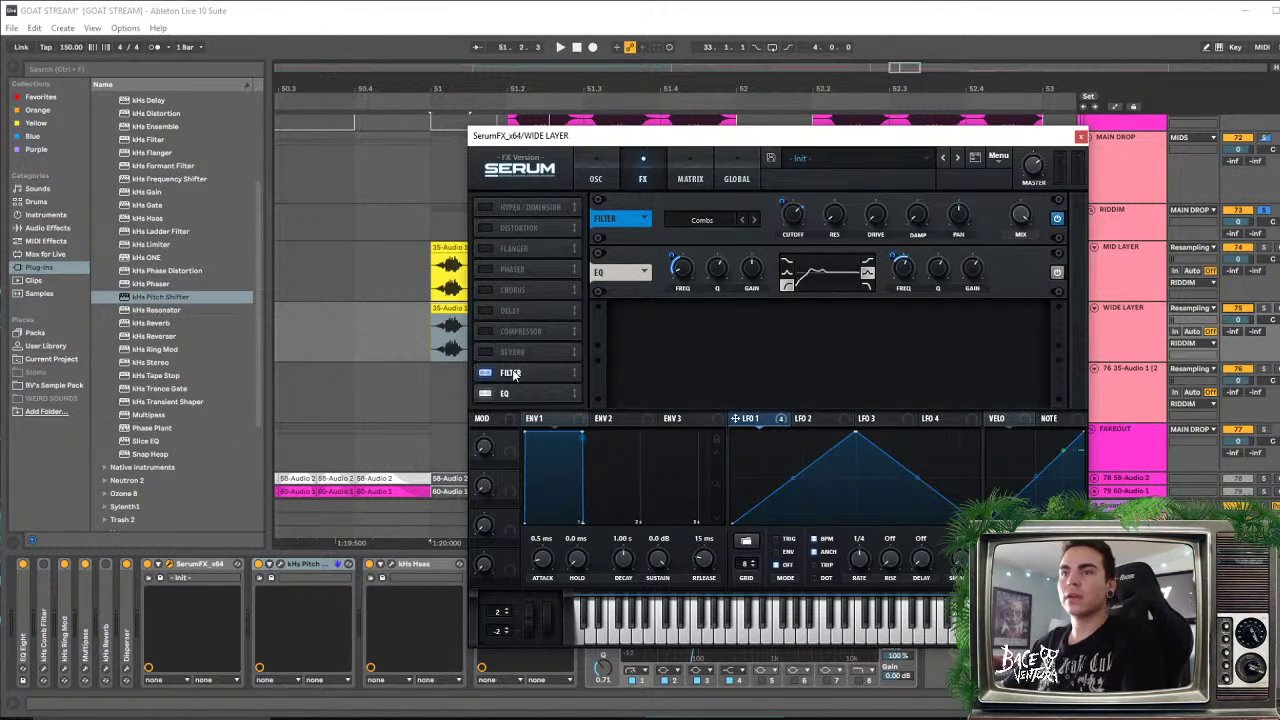
left_click_drag(513, 375, 536, 215)
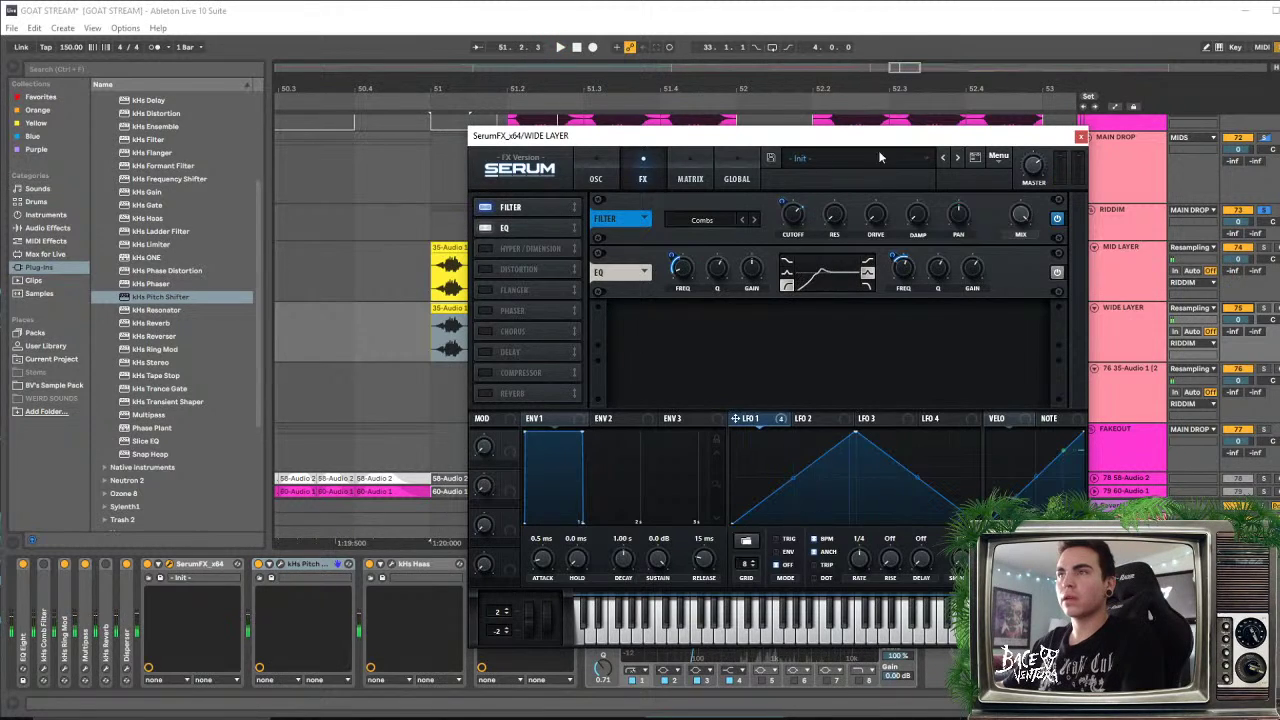
left_click(1081, 136)
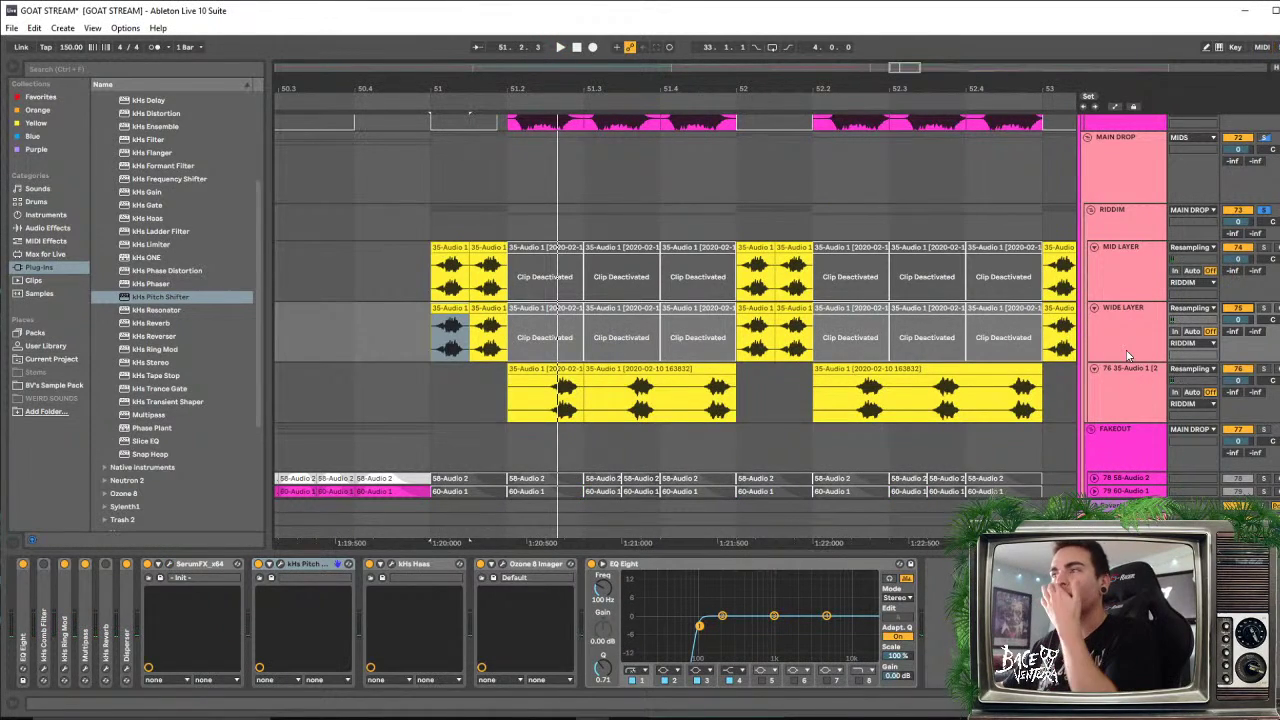
Raise the output gain of the WIDE LAYER track's EQ Eight to 3 dB
left_click(1155, 348)
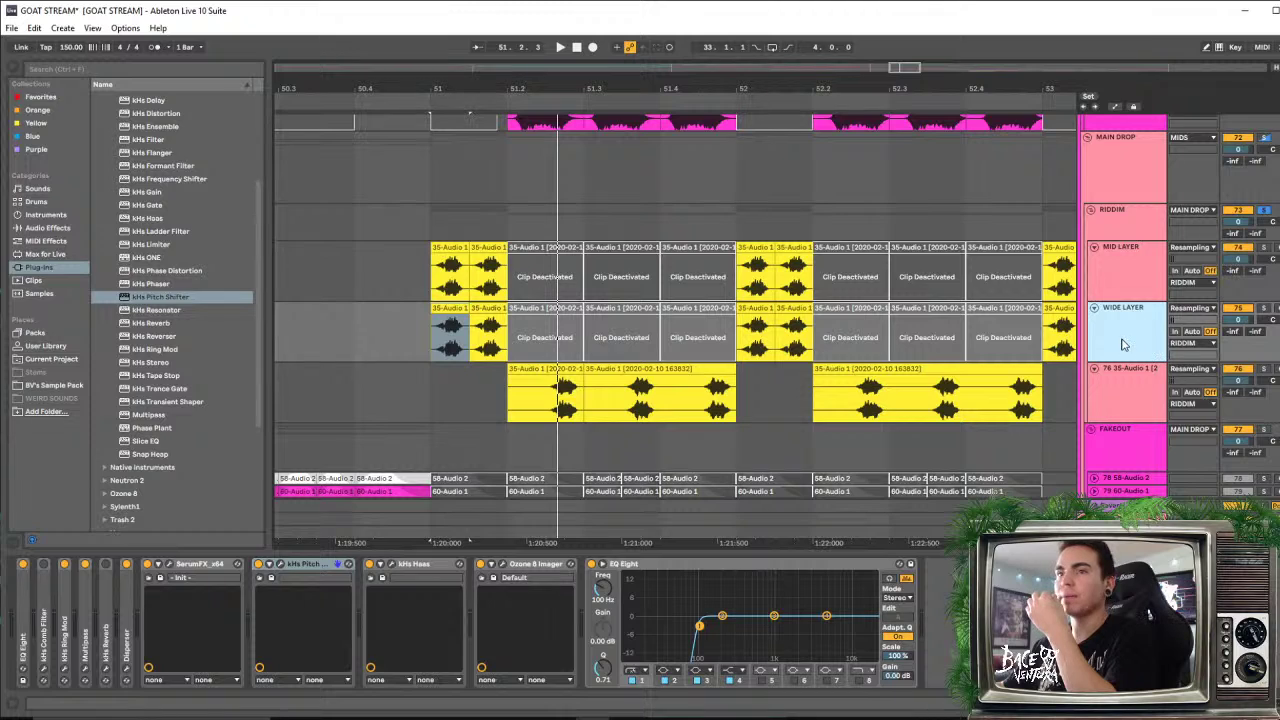
left_click(1115, 600)
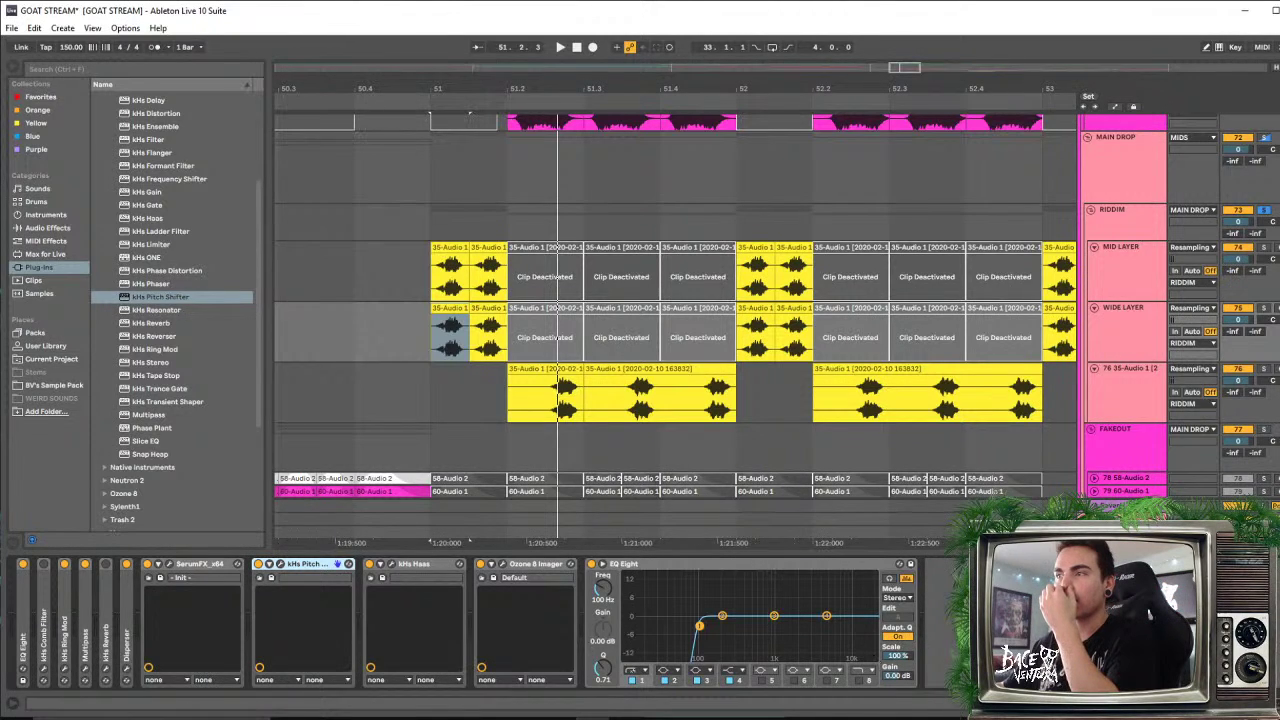
left_click(1127, 334)
left_click_drag(895, 684, 895, 680)
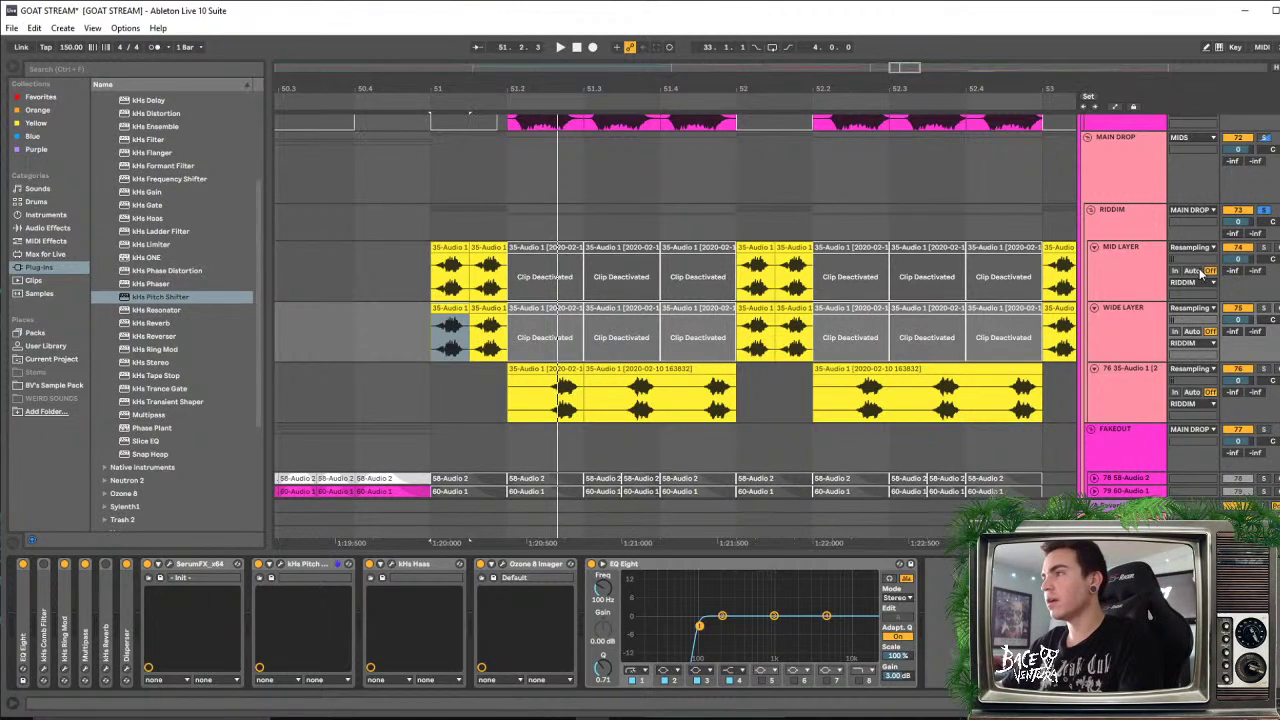
Audition the WIDE LAYER track with the raised EQ Eight gain by repeatedly playing from bar 51
left_click(1121, 285)
left_click(1124, 327)
key("space")
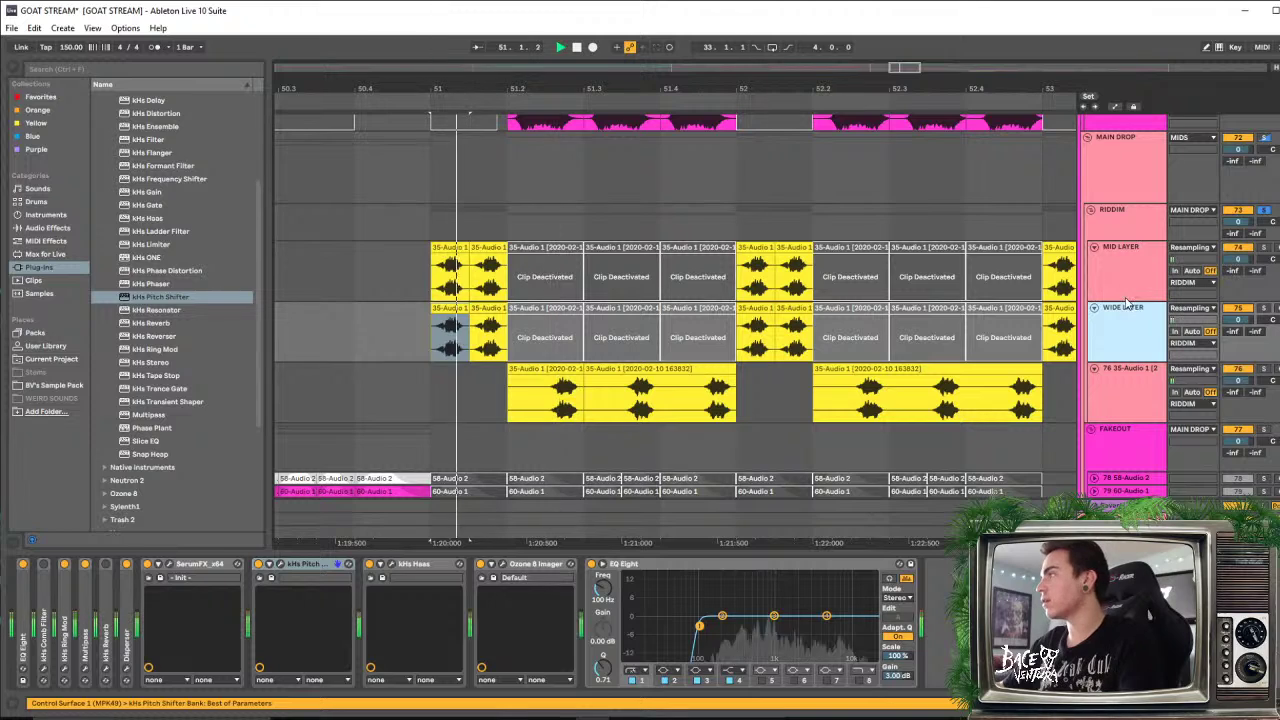
key("space")
key("space")
key("space")
key("space")
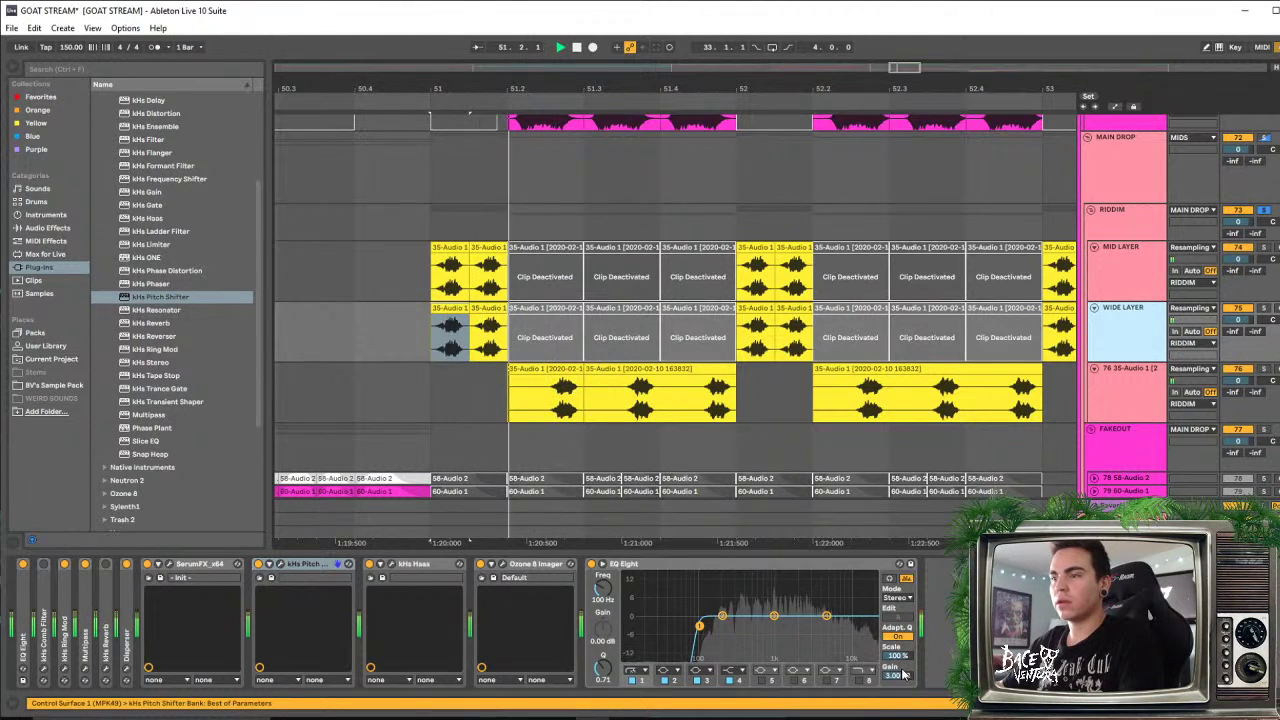
Reset the WIDE LAYER track's EQ Eight output gain to 0 dB and audition the level again
key("space")
left_click(899, 679)
key("space")
key("space")
key("space")
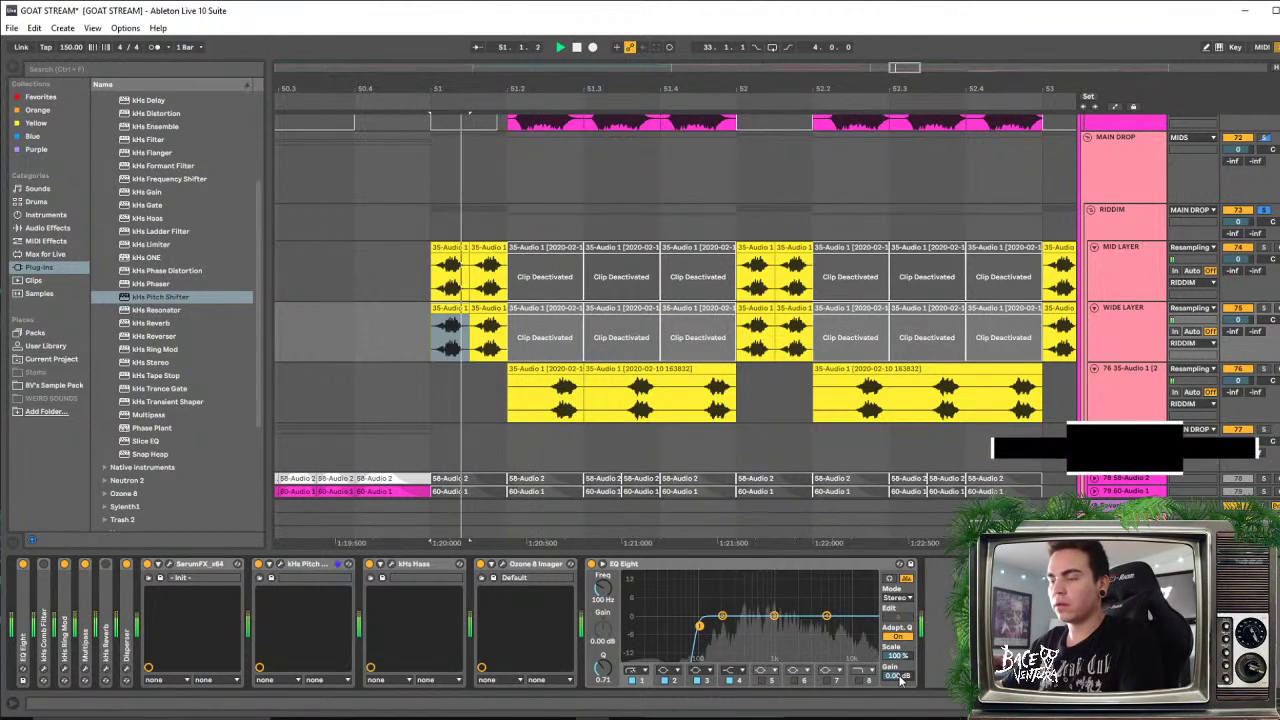
Lower the output gain of the WIDE LAYER's EQ Eight to -2.81 dB, auditioning the riddim section during the adjustment
key("space")
left_click_drag(898, 700, 898, 640)
key("space")
key("space")
key("space")
key("space")
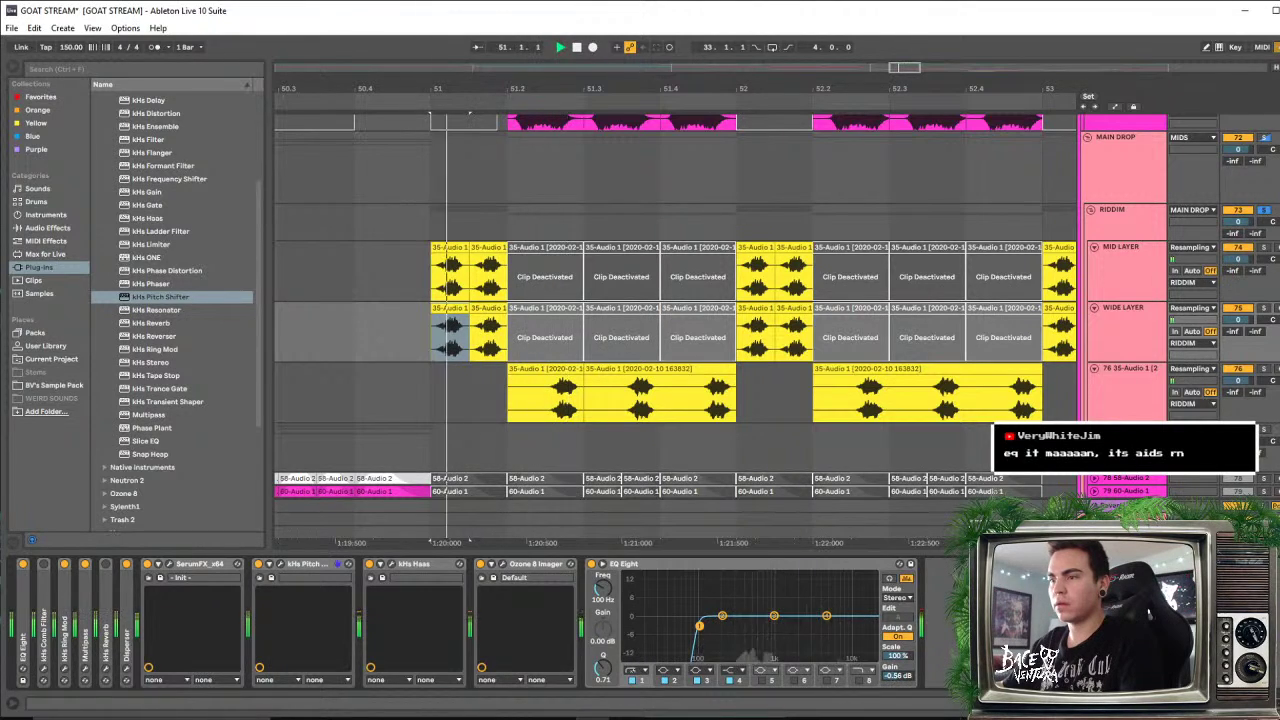
key("space")
key("space")
key("space")
key("space")
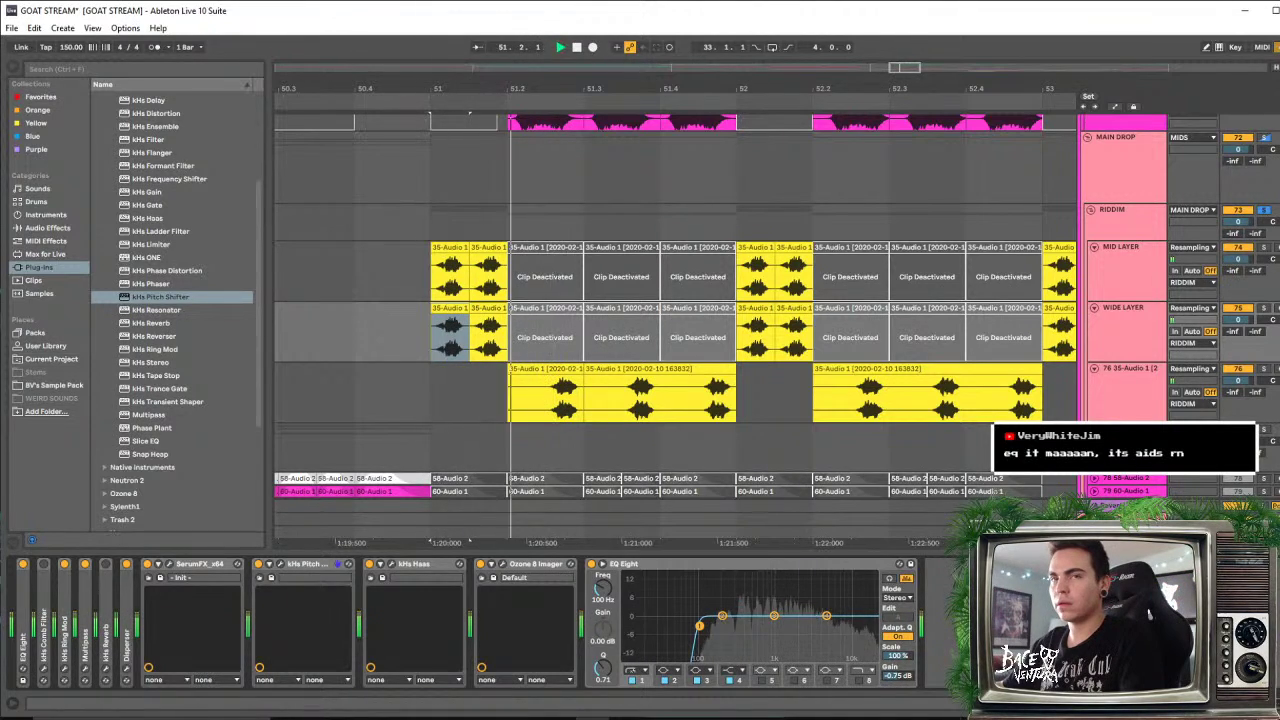
key("space")
left_click_drag(899, 676, 900, 681)
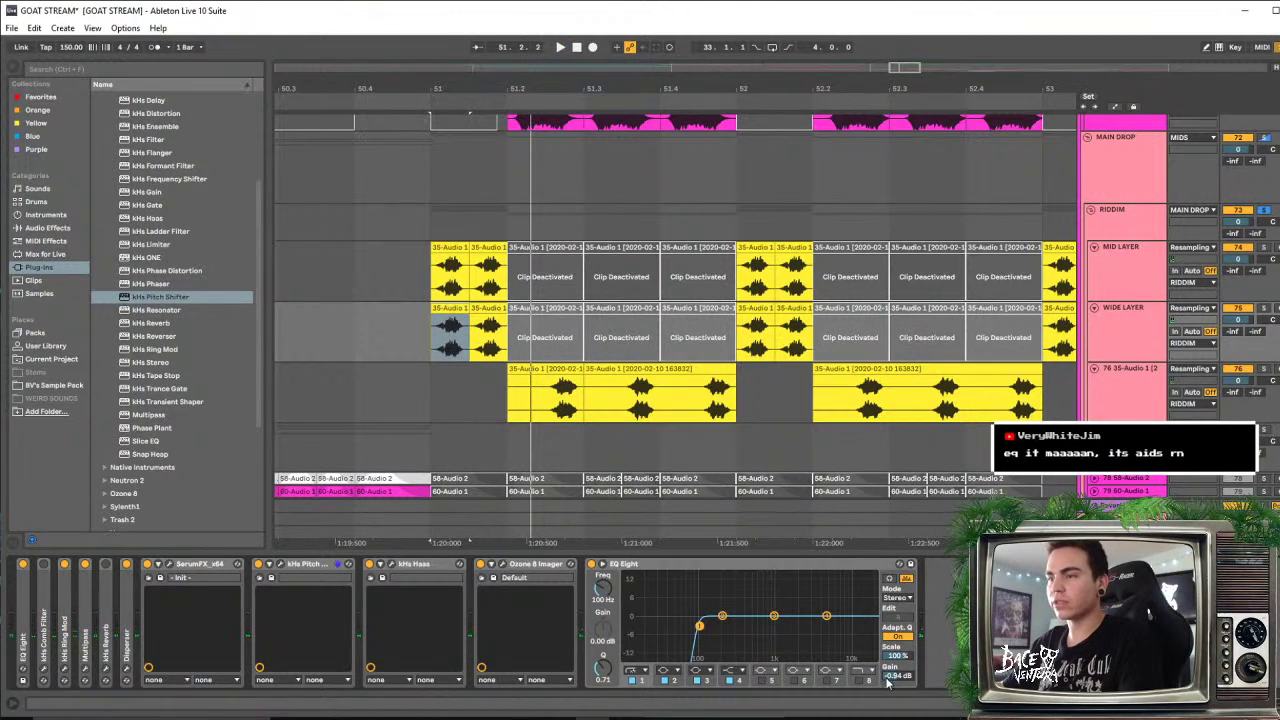
key("space")
key("space")
key("space")
left_click_drag(899, 676, 899, 687)
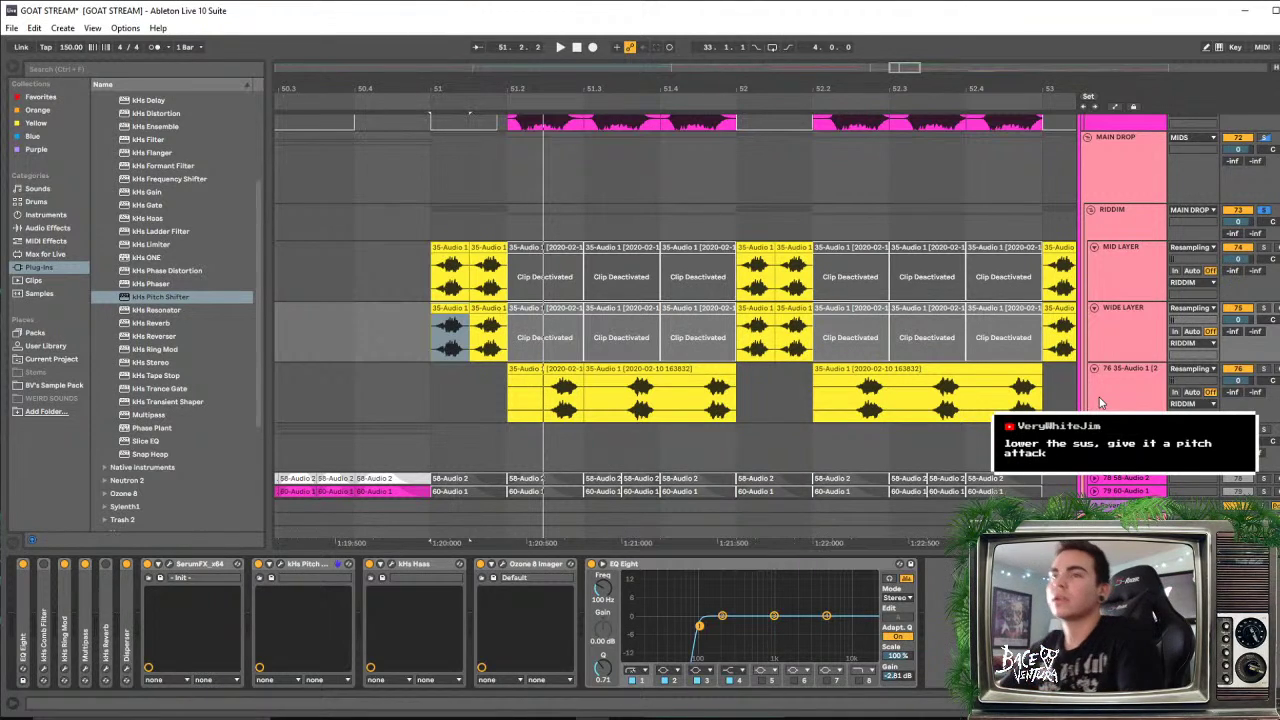
Examine the device chains on the FATTY group, the RIDDIM group and its MID LAYER and WIDE LAYER tracks
scroll(926, 236, "up", 5)
left_click(1155, 173)
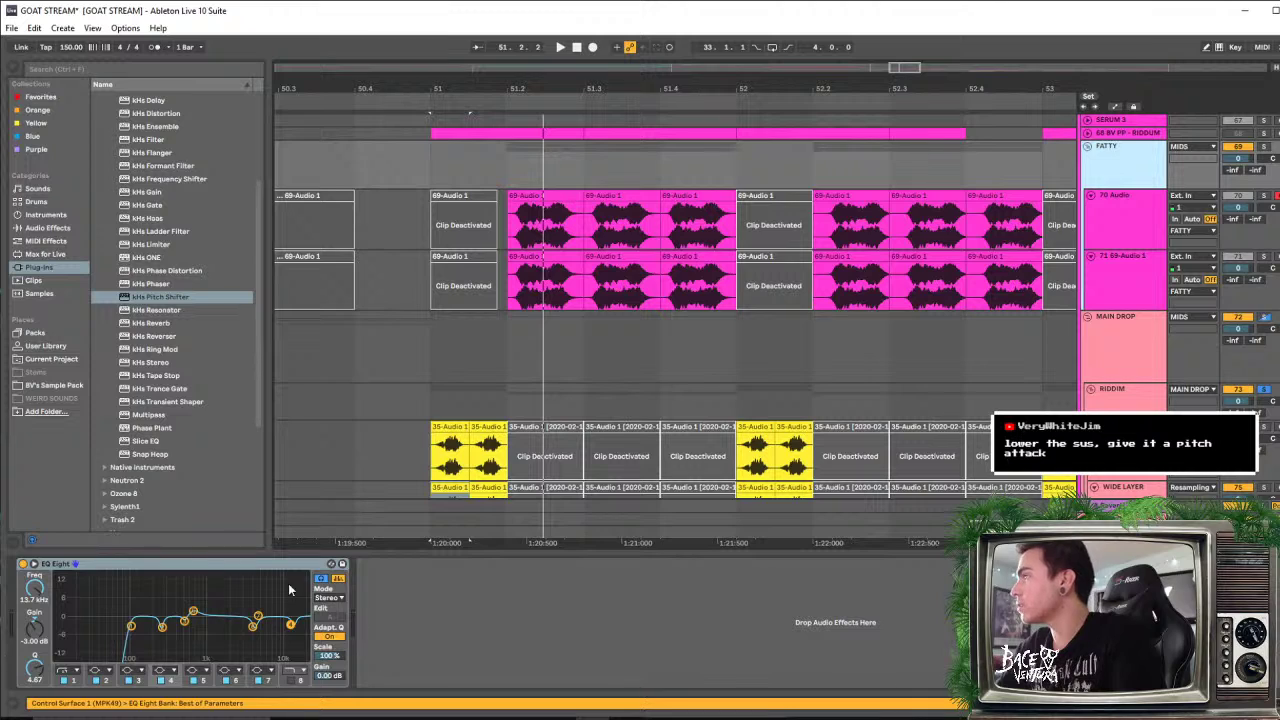
scroll(600, 305, "down", 5)
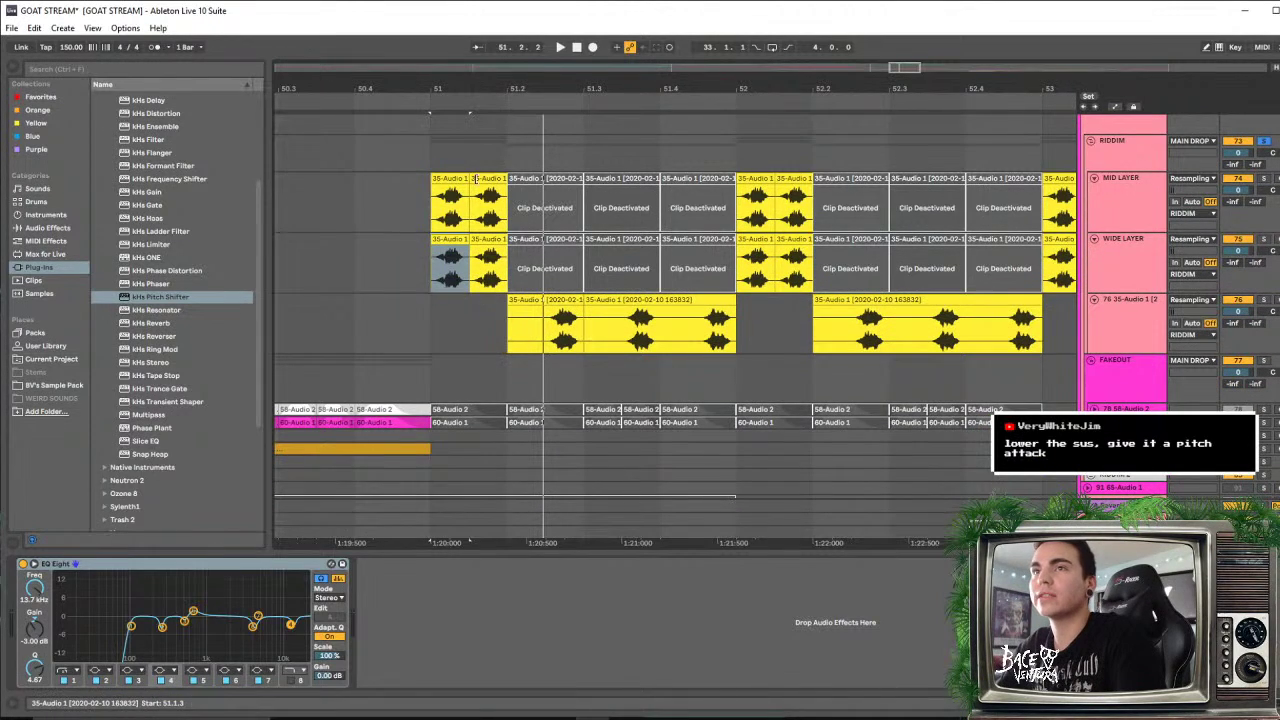
left_click(746, 178)
scroll(1150, 238, "up", 1)
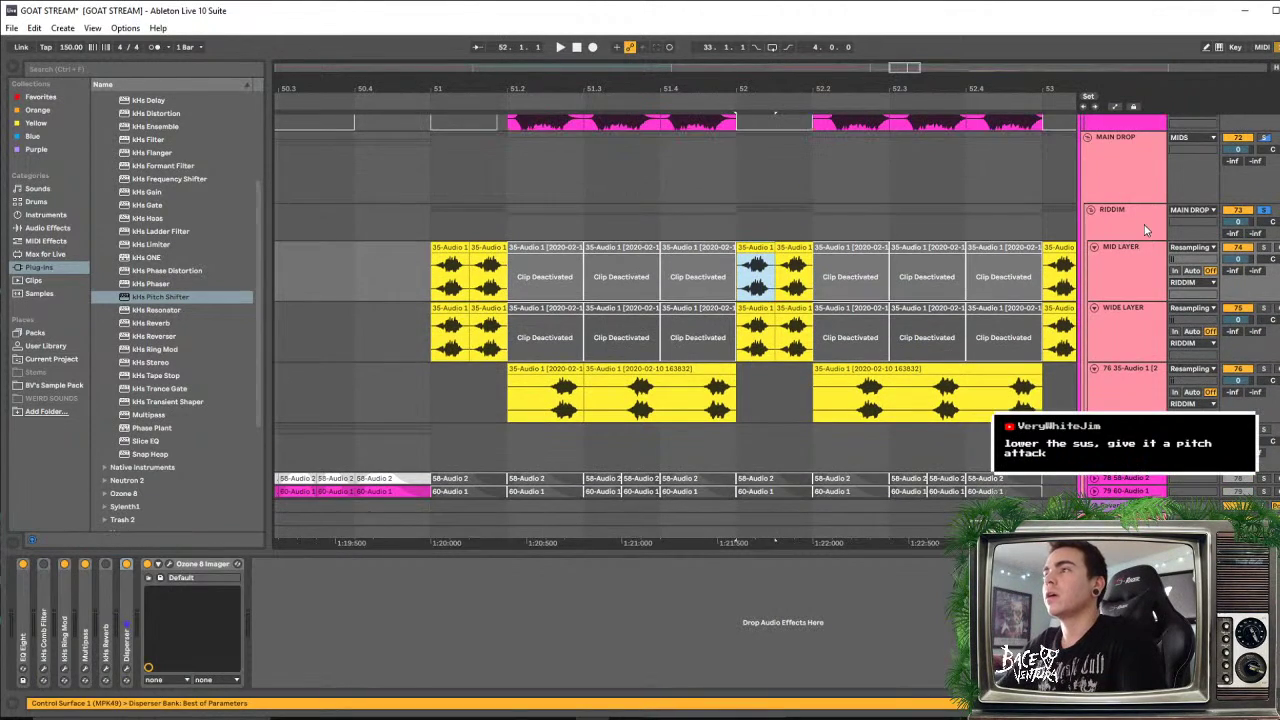
left_click(1145, 227)
scroll(801, 318, "down", 3)
scroll(1043, 340, "up", 2)
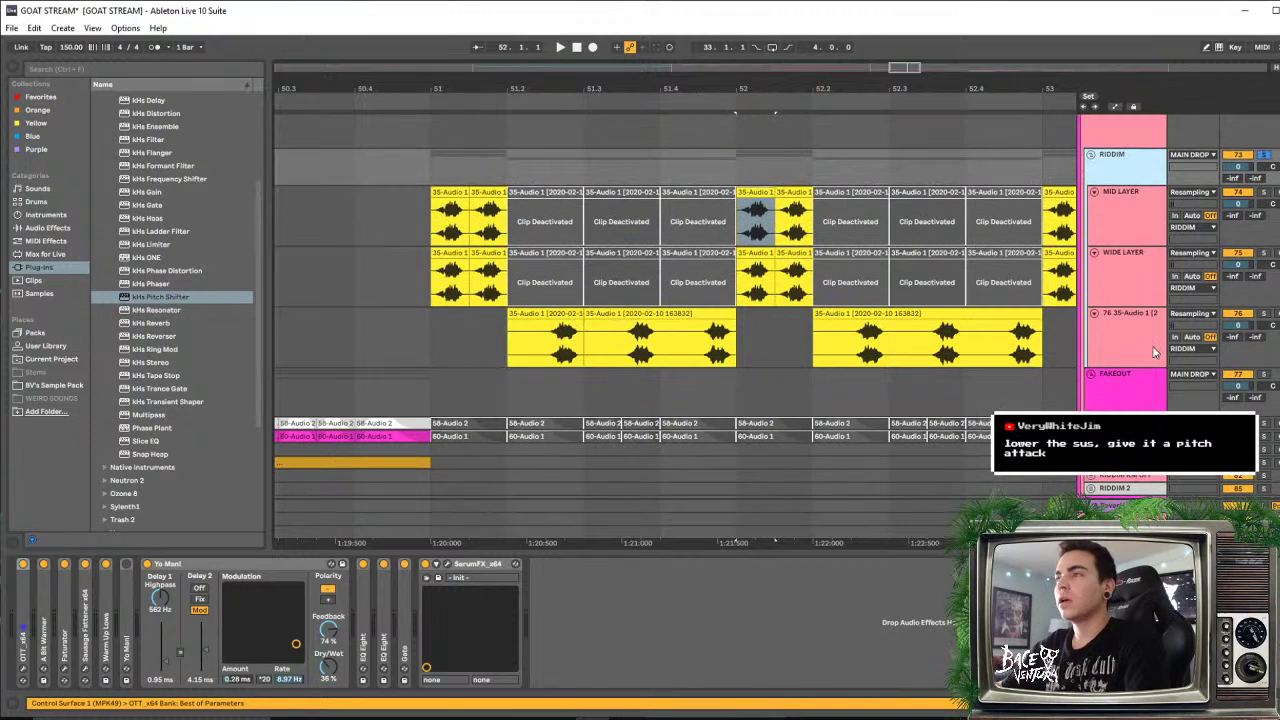
left_click(871, 314)
left_click(1128, 278)
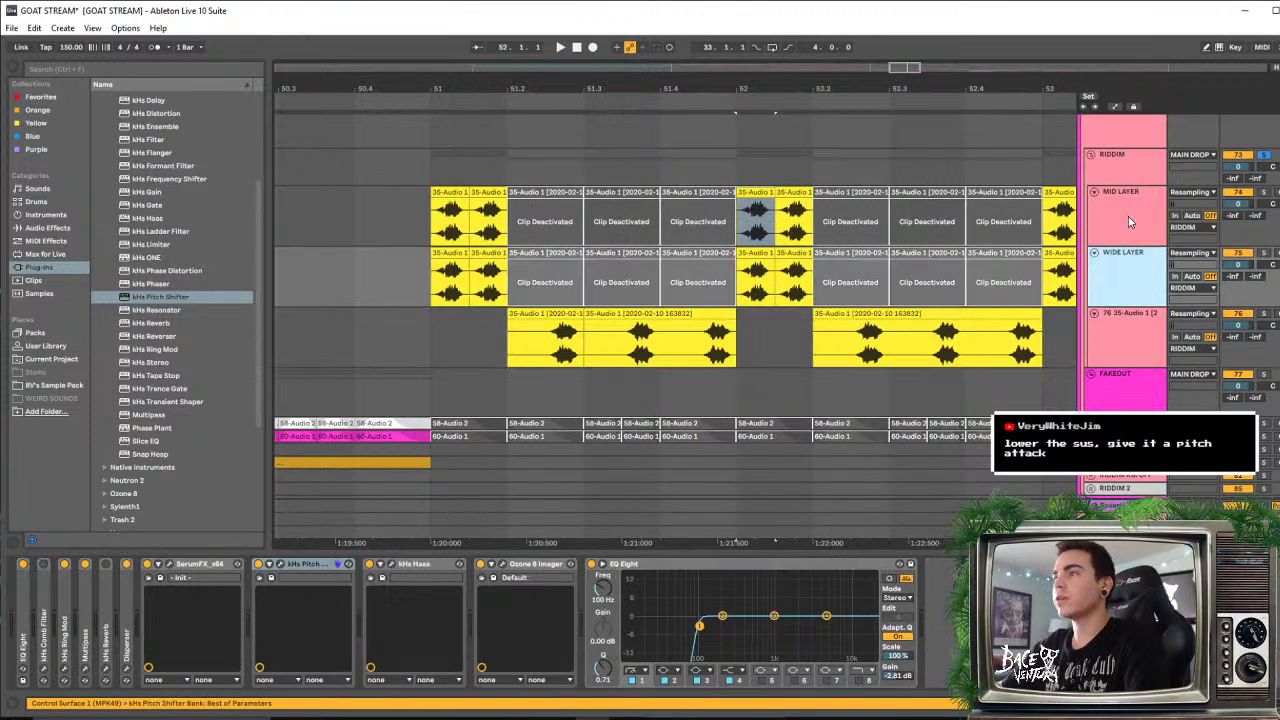
left_click(1126, 178)
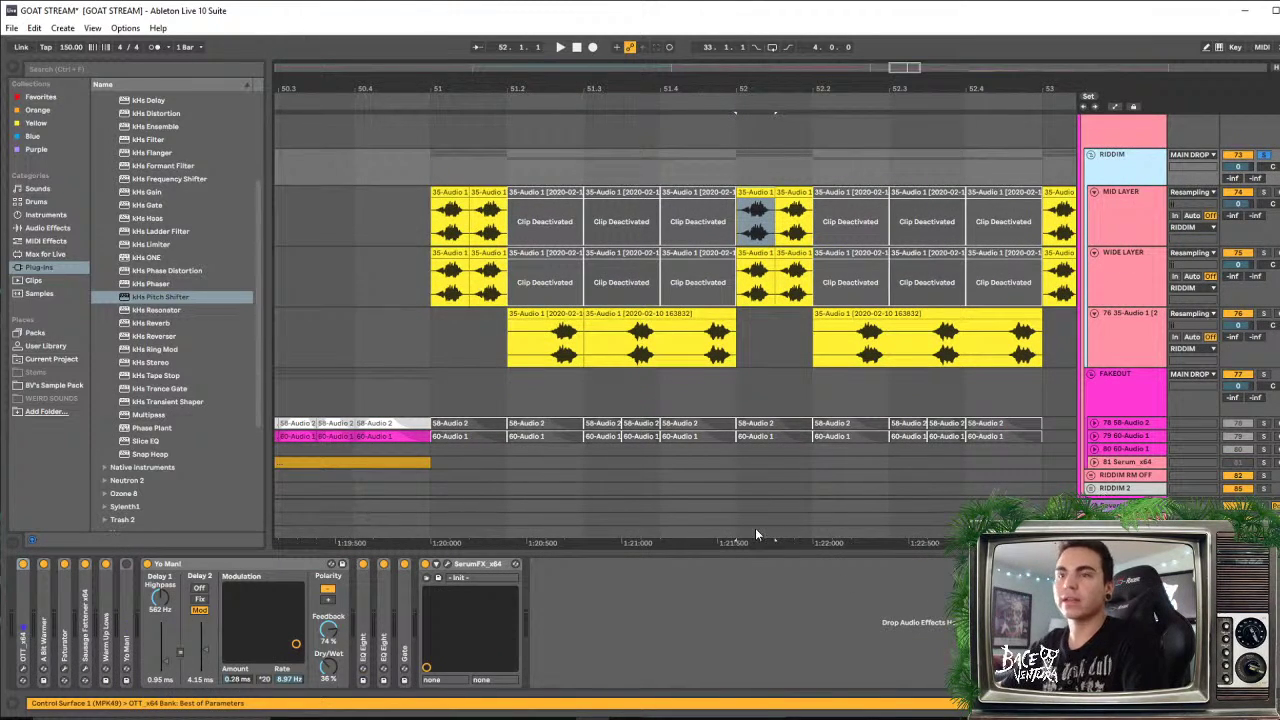
scroll(1149, 263, "up", 2)
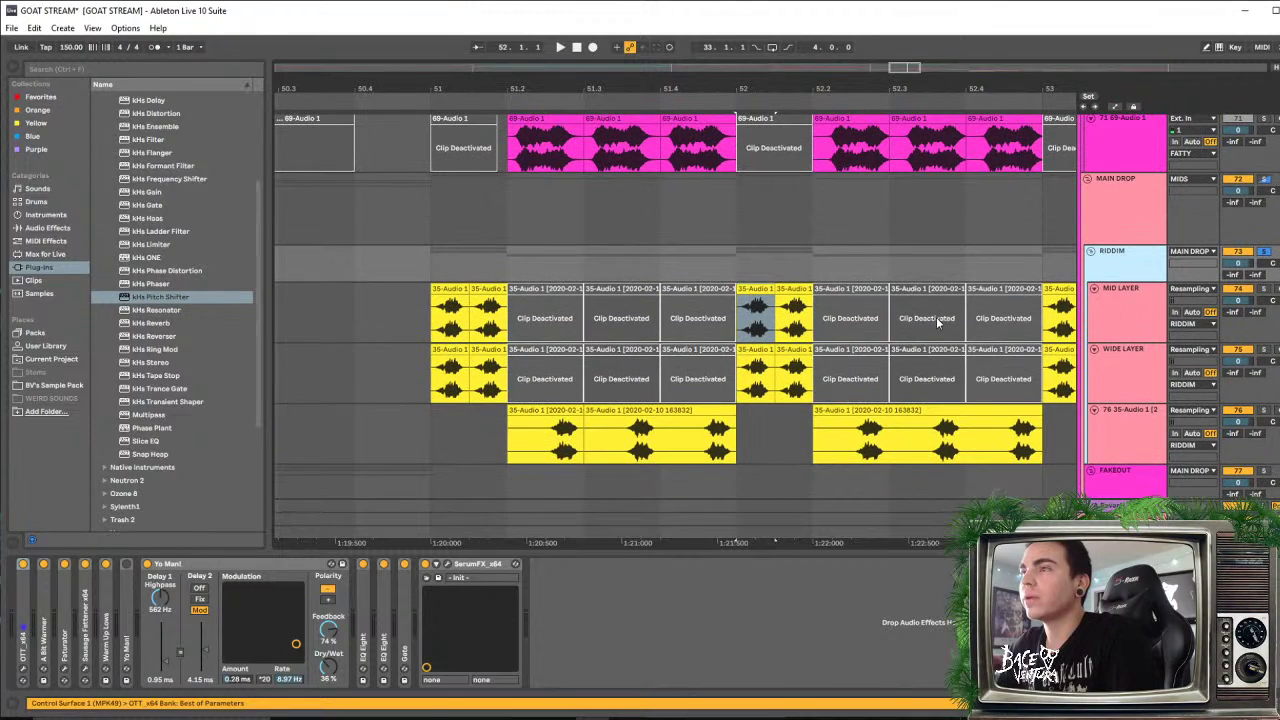
Collapse SerumFX, kHs Pitch Shifter, kHs Haas, Ozone 8 Imager and EQ Eight in the WIDE LAYER's device chain
left_click(1133, 388)
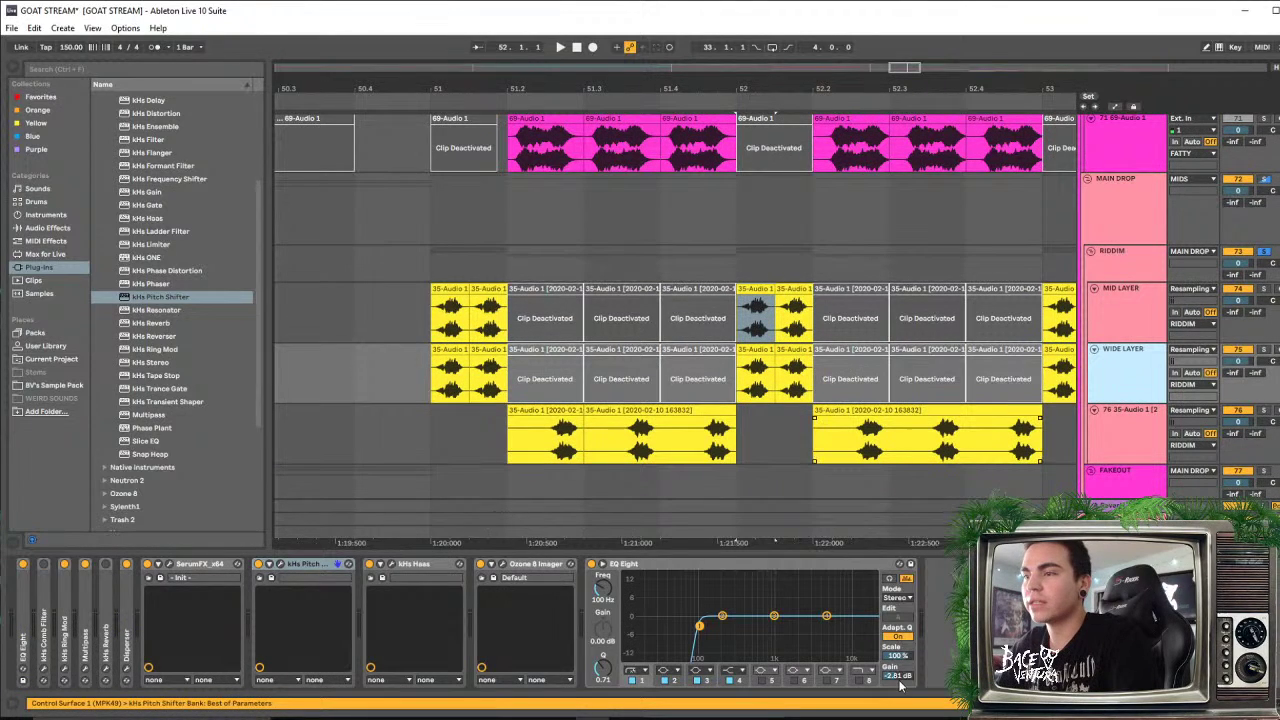
left_click(1130, 615)
double_click(225, 564)
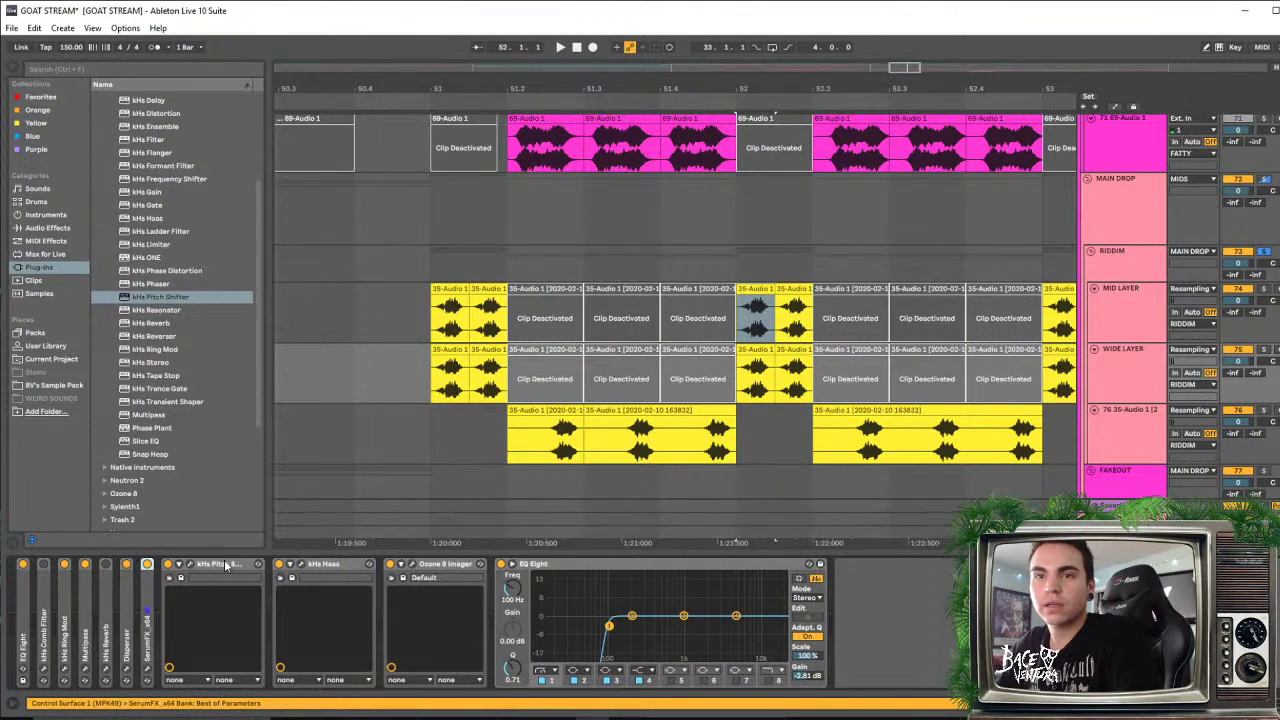
double_click(235, 564)
double_click(244, 565)
double_click(256, 566)
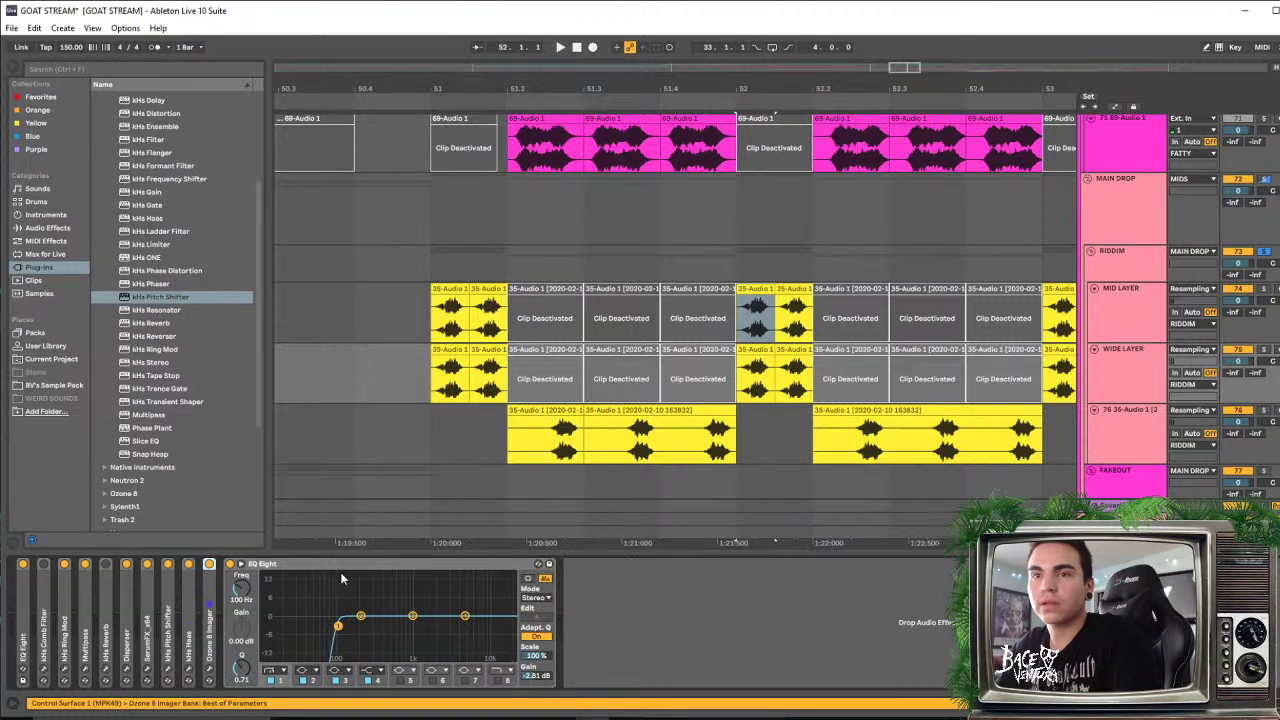
double_click(340, 568)
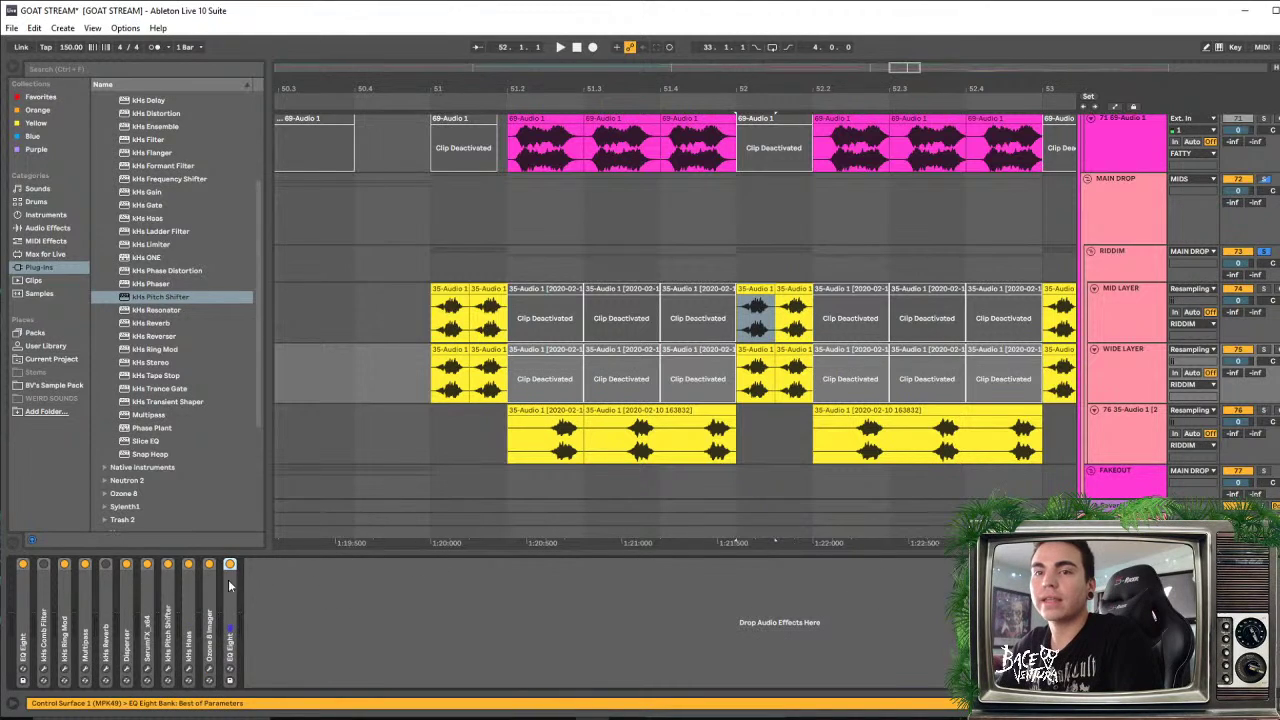
Unfold the WIDE LAYER's EQ Eight in the enlarged display and boost band 2 by 11.5 dB at 184 Hz with Q 3.06
double_click(228, 604)
double_click(472, 597)
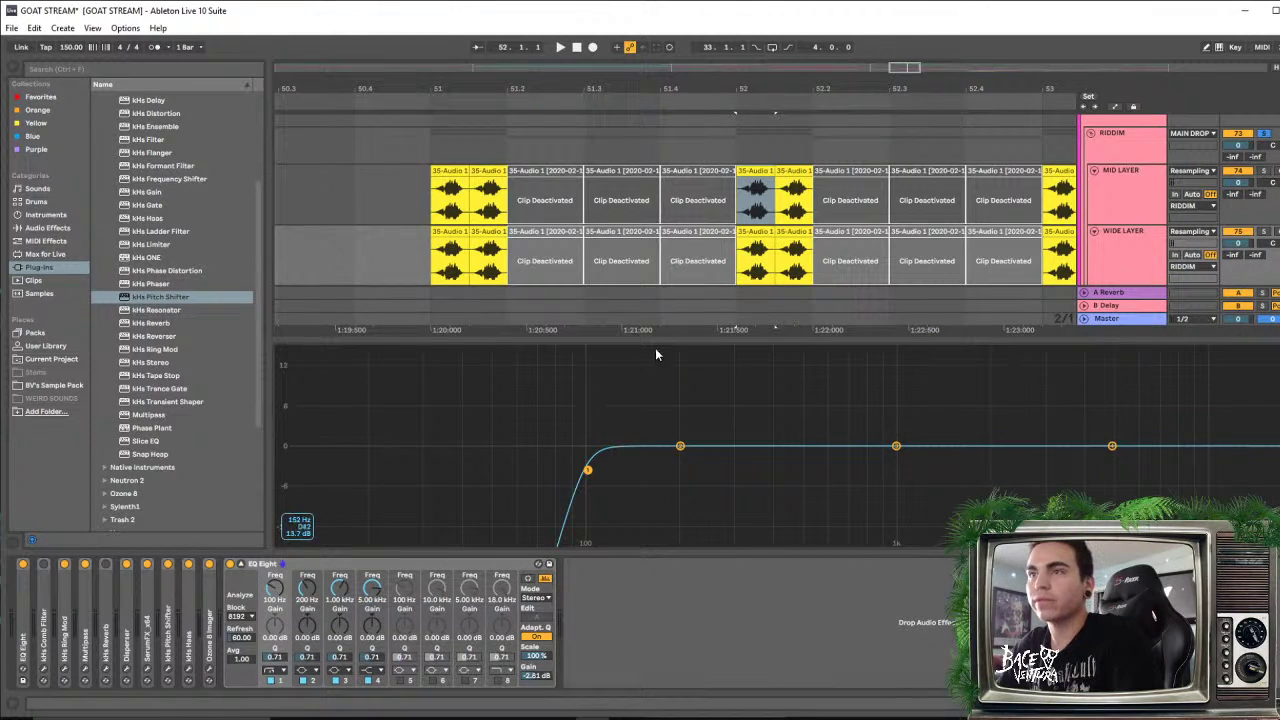
left_click_drag(658, 341, 668, 223)
left_click_drag(681, 380, 700, 338)
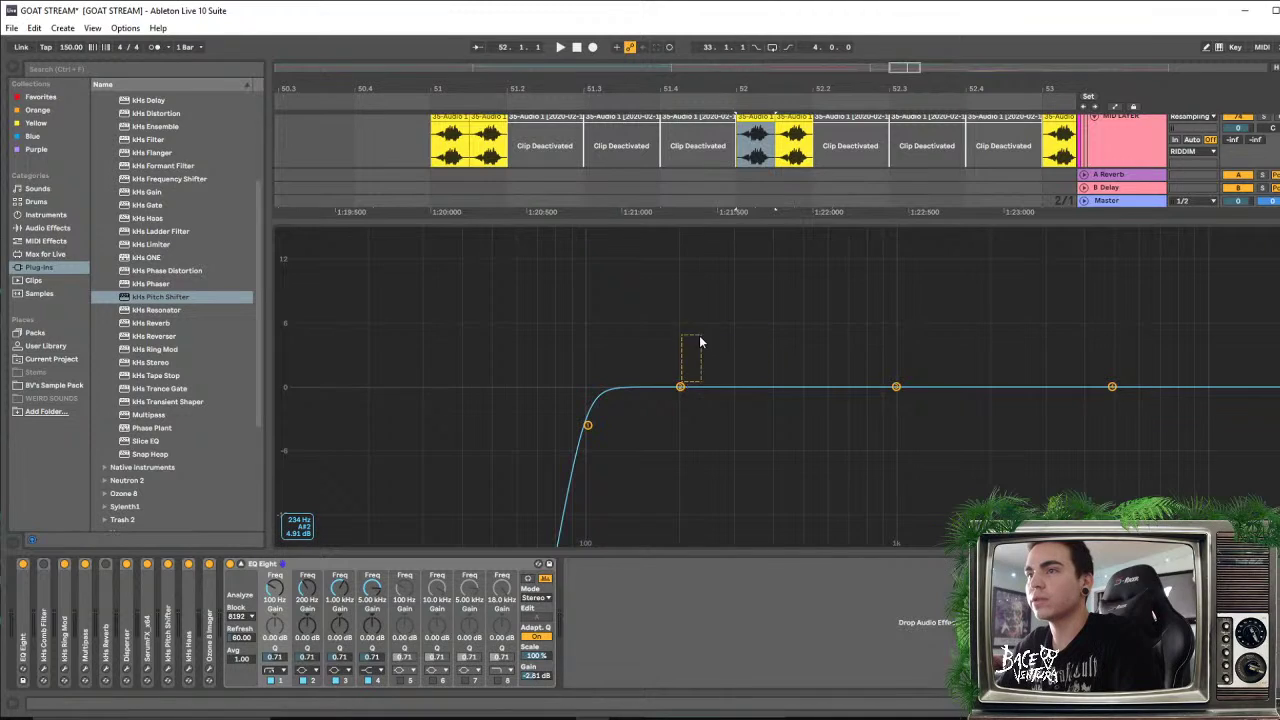
left_click_drag(686, 388, 670, 267)
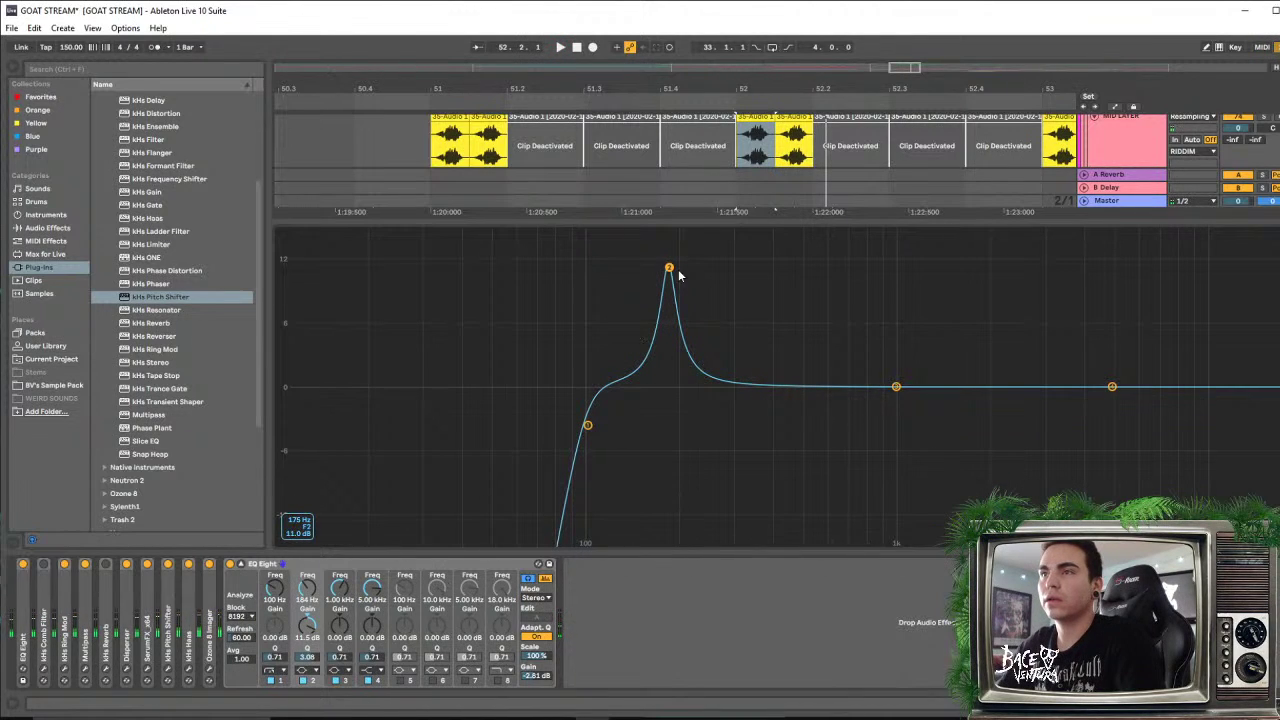
left_click_drag(777, 223, 777, 462)
scroll(1024, 174, "up", 4)
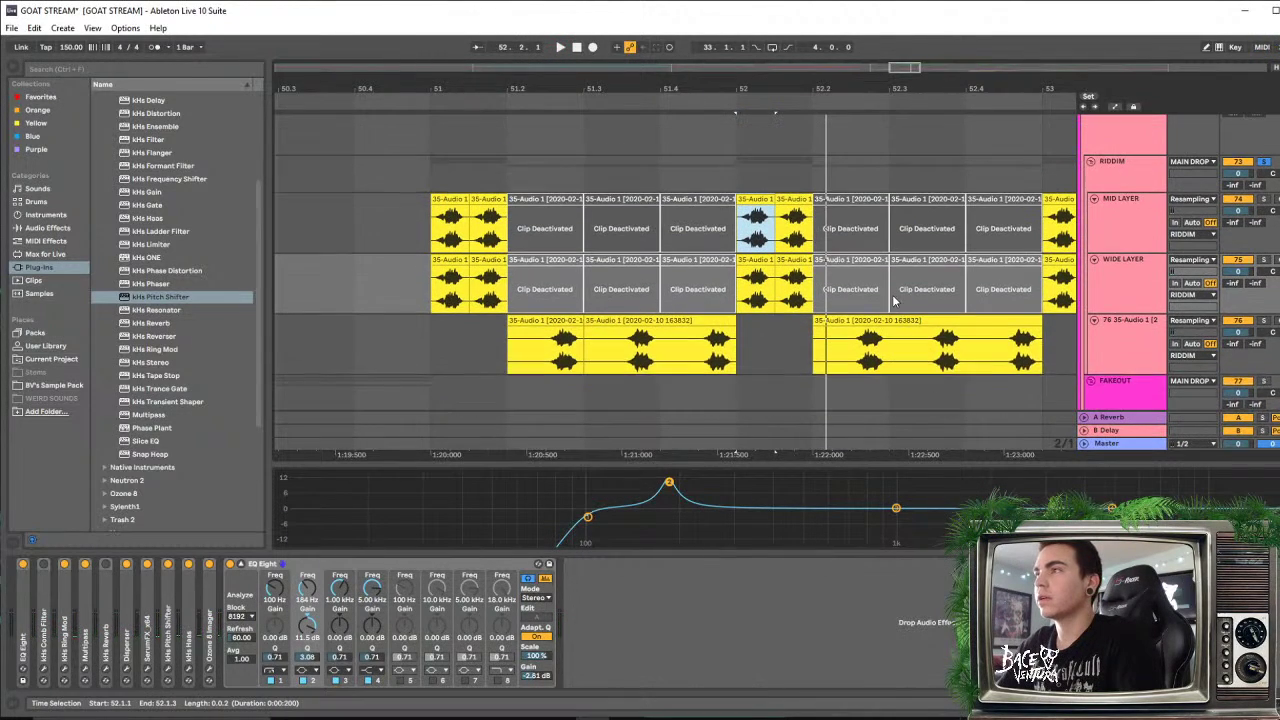
Collapse SerumFX on the RIDDIM group and add an EQ Eight at the end of its device chain
left_click(1112, 190)
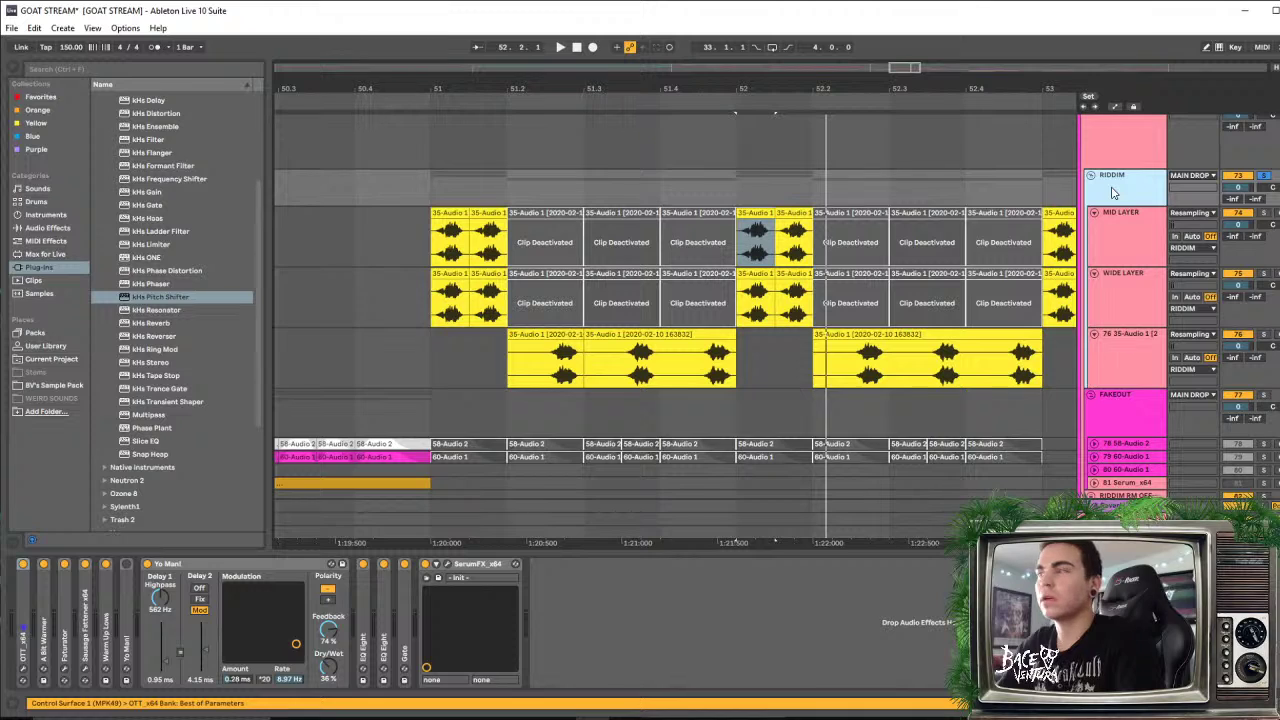
left_click(1117, 298)
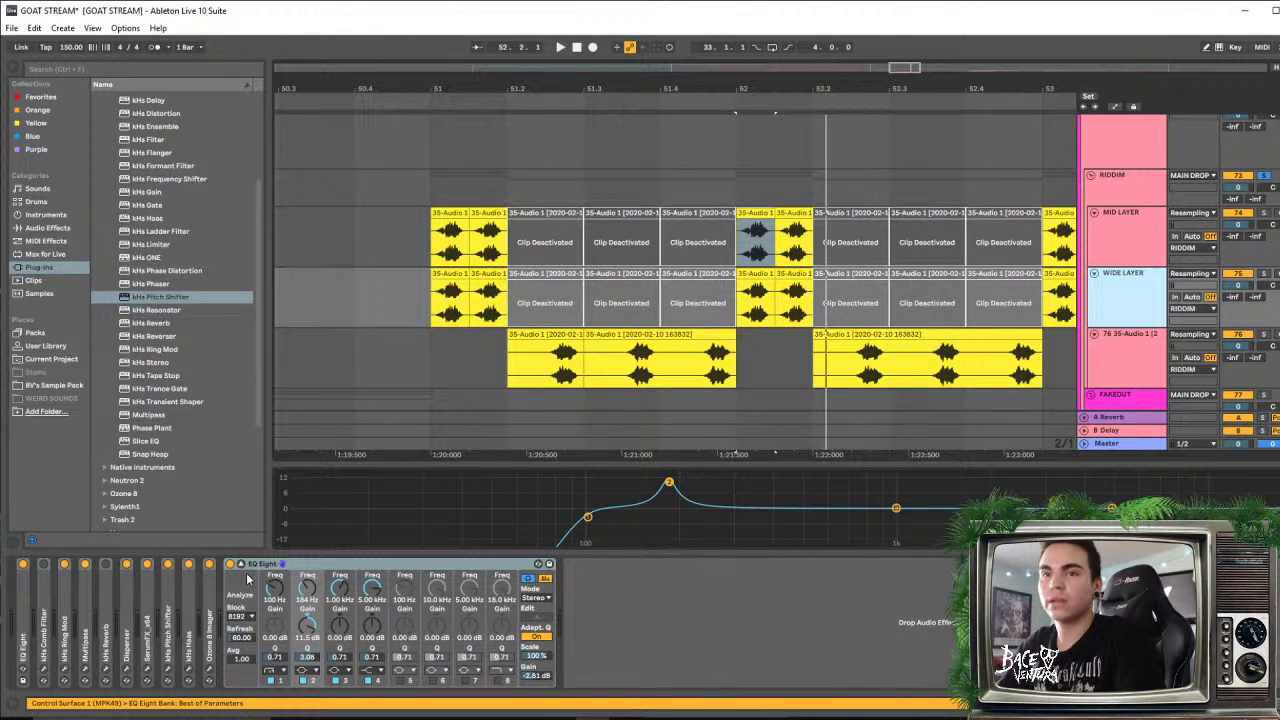
left_click(1130, 219)
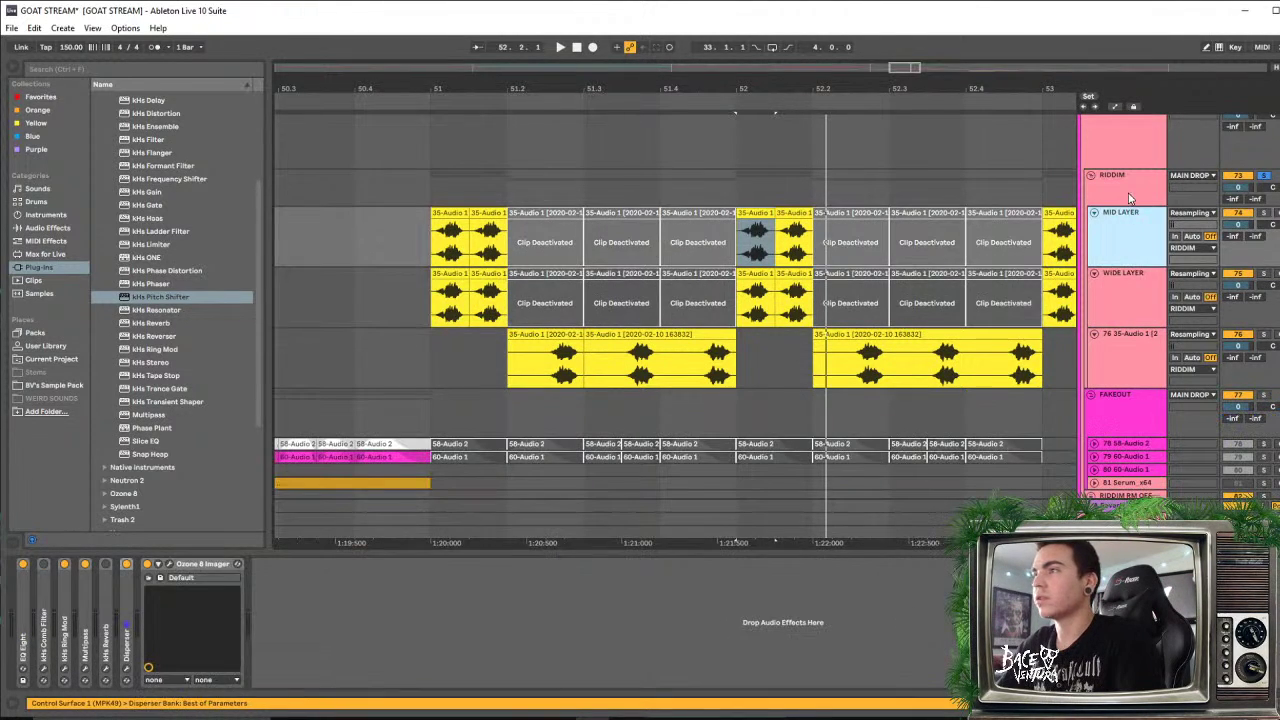
left_click(1130, 198)
double_click(452, 565)
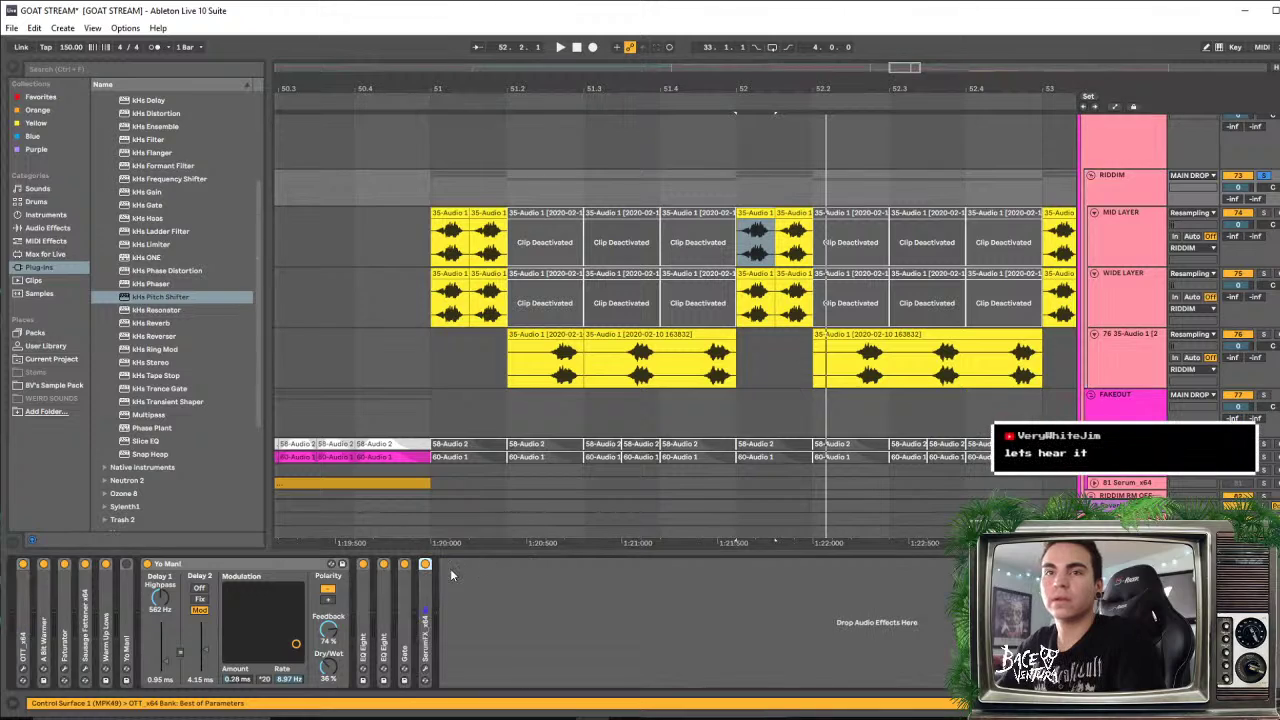
left_click(47, 228)
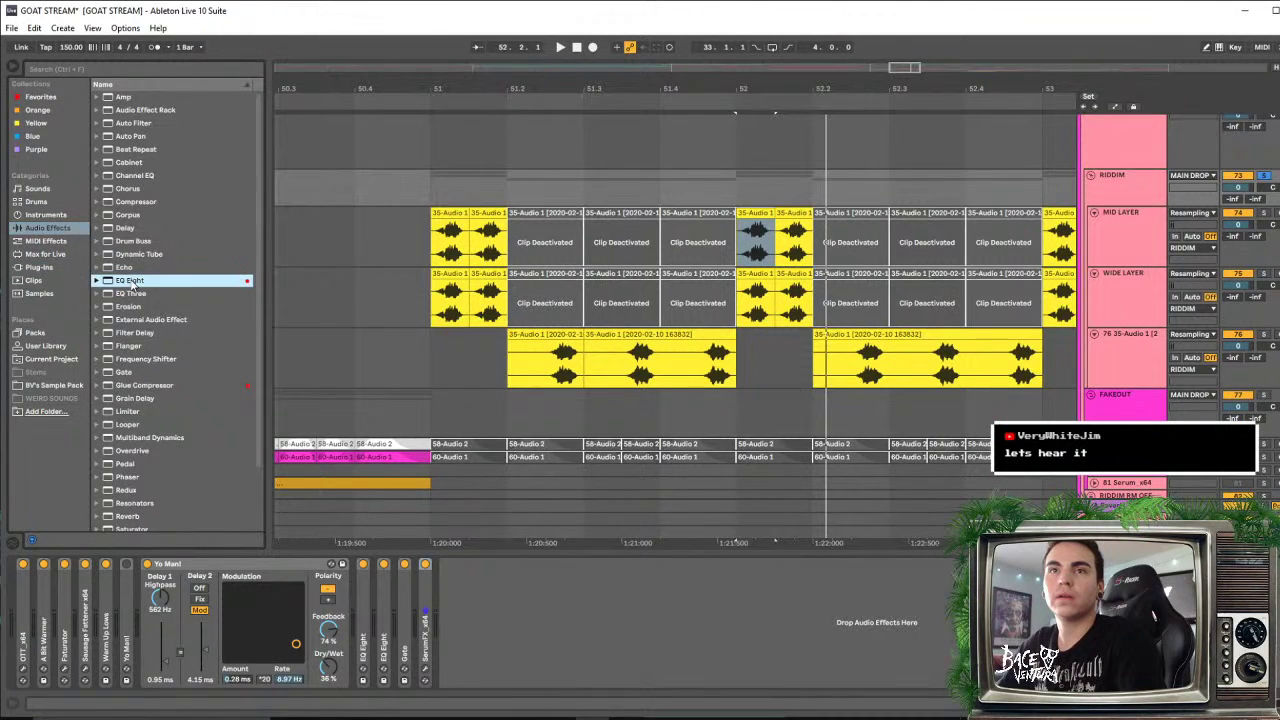
left_click_drag(135, 283, 576, 641)
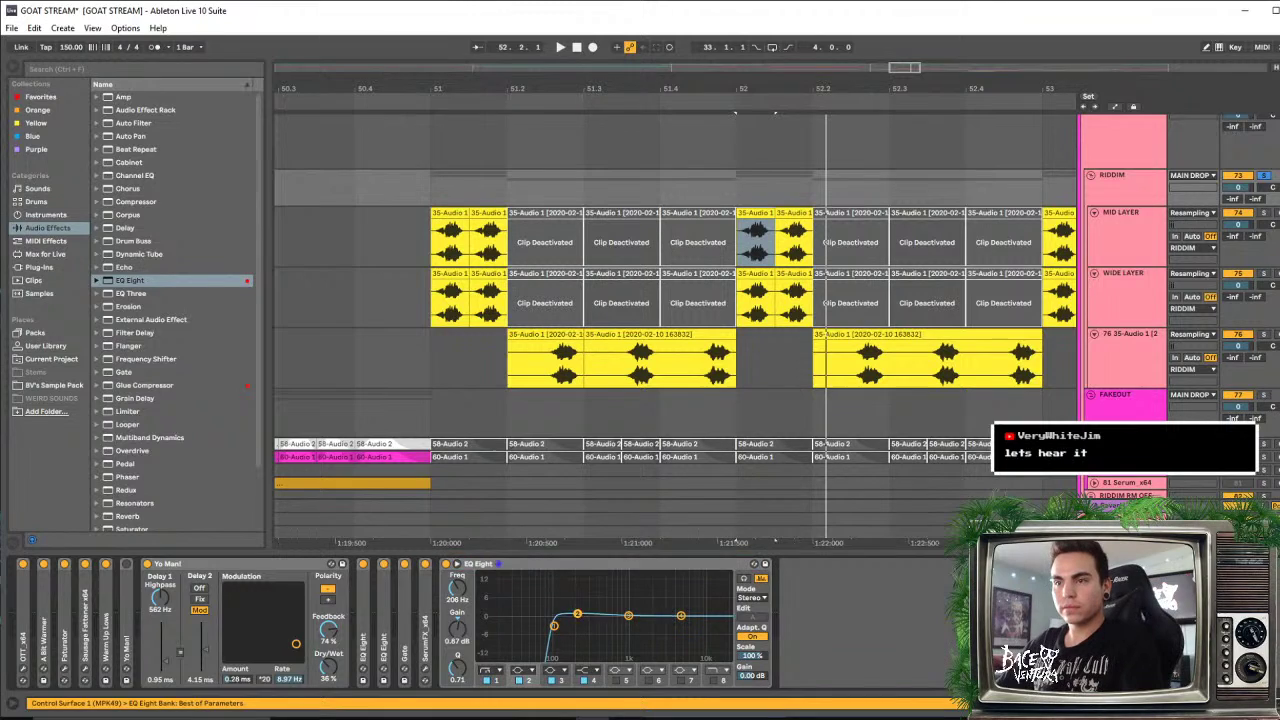
Sweep band 2 of the RIDDIM group's new EQ Eight, then set it to a 2.95 dB cut at 410 Hz with Q 4.91
left_click_drag(576, 614, 567, 581)
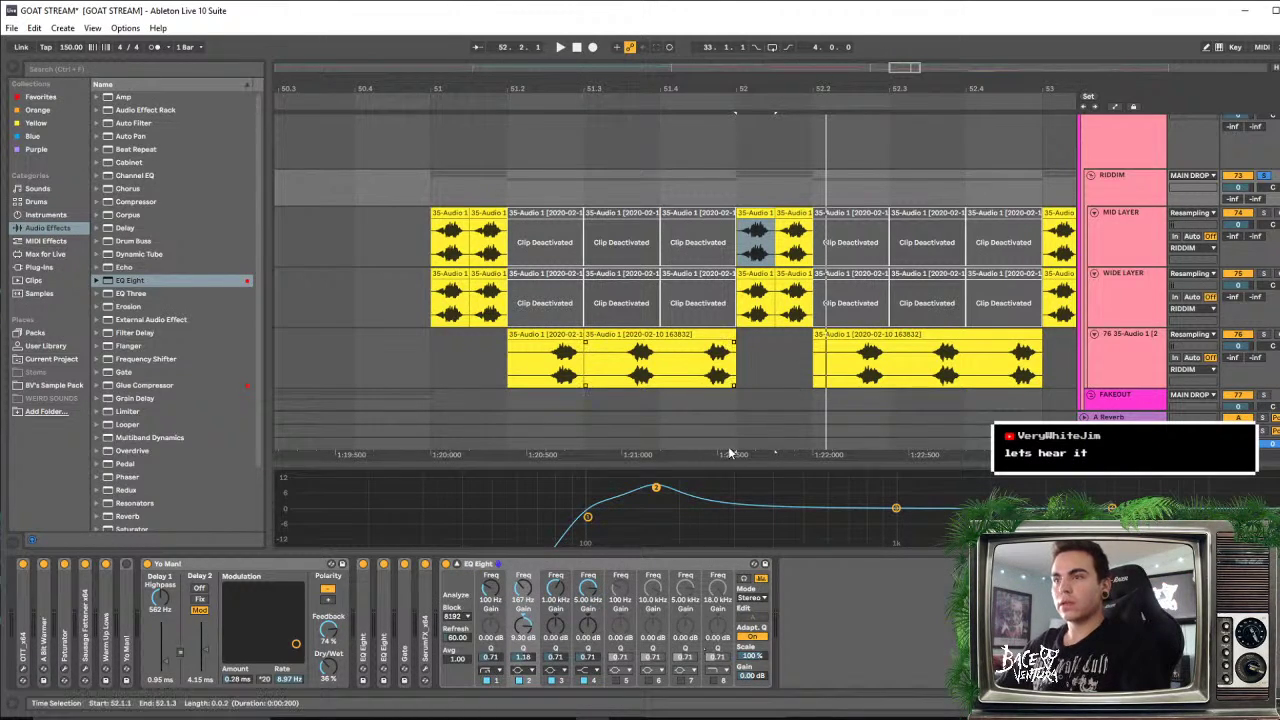
left_click_drag(730, 468, 716, 273)
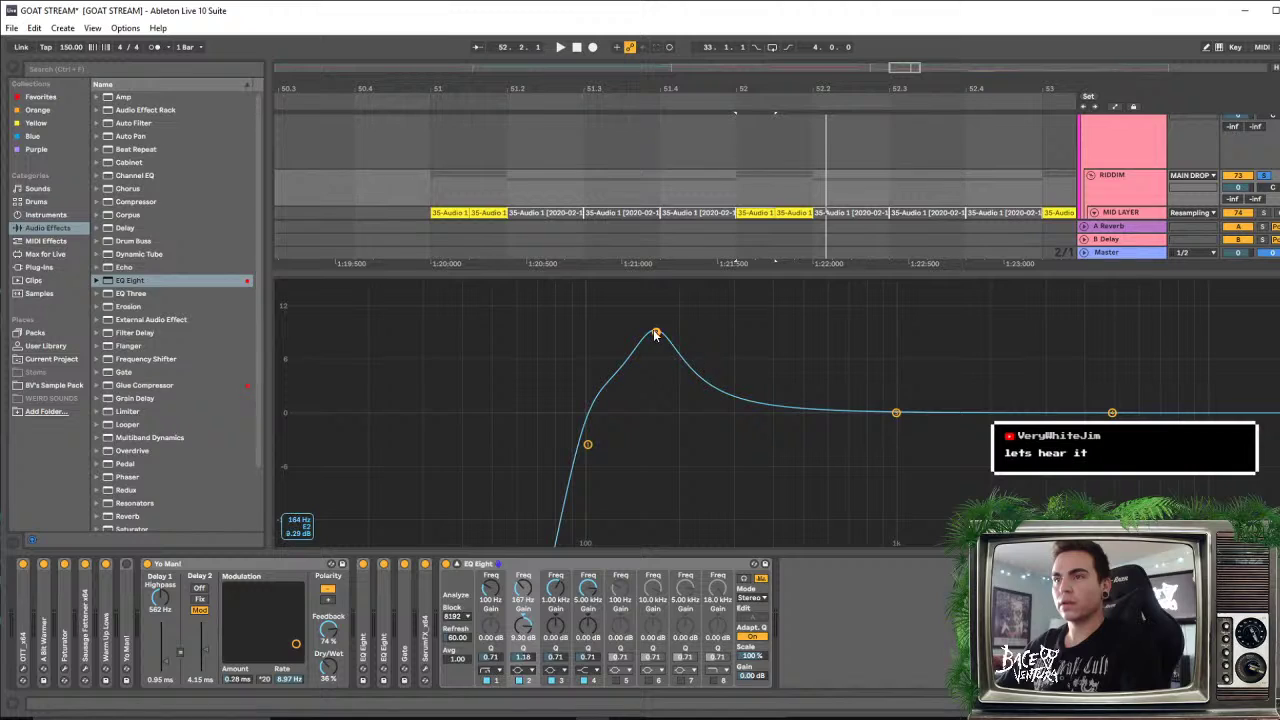
left_click_drag(655, 335, 776, 438)
key("space")
key("space")
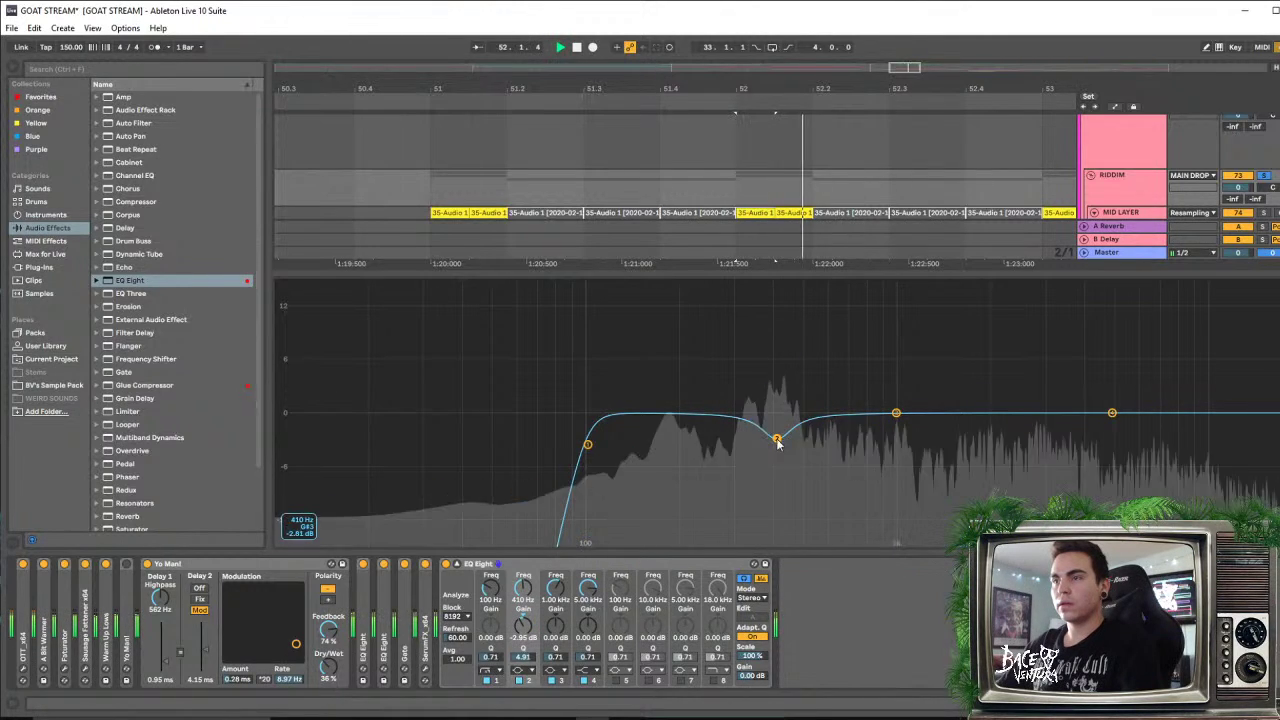
Sweep band 3 with a narrow boost, then set it to a 2.31 dB cut at 2.20 kHz with Q 7.07
left_click_drag(896, 413, 1026, 409)
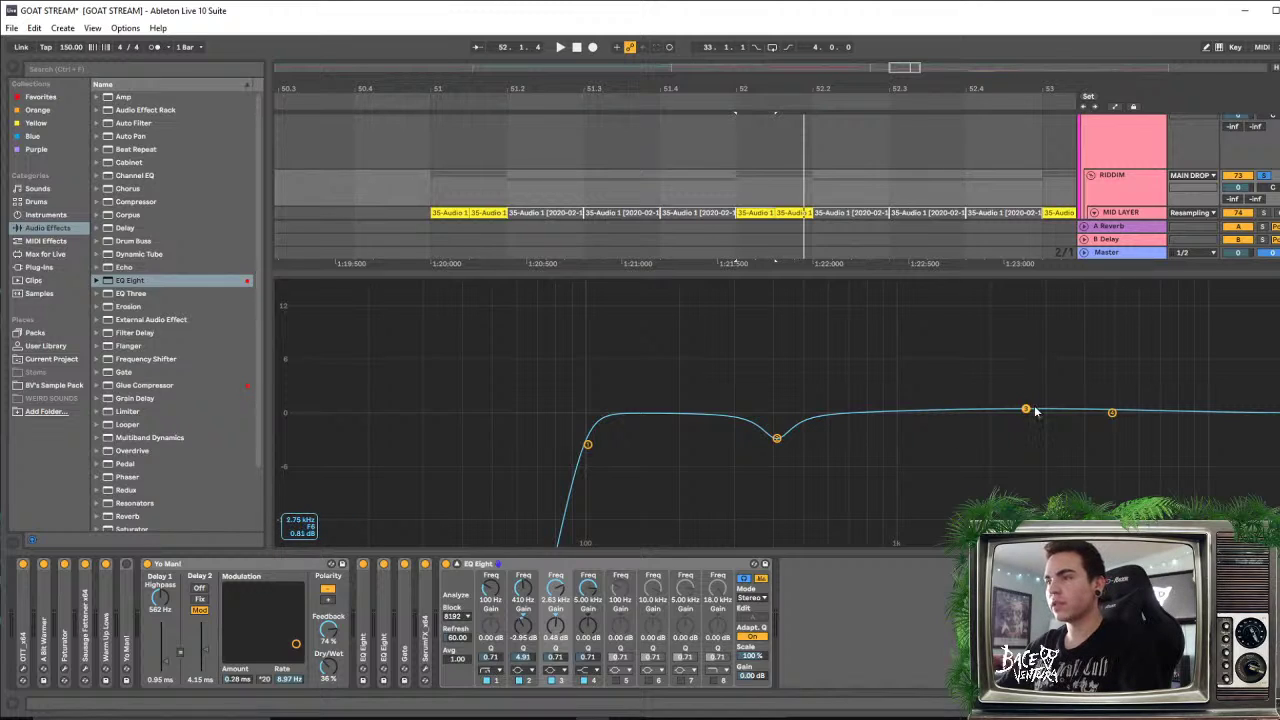
left_click_drag(1025, 409, 931, 402)
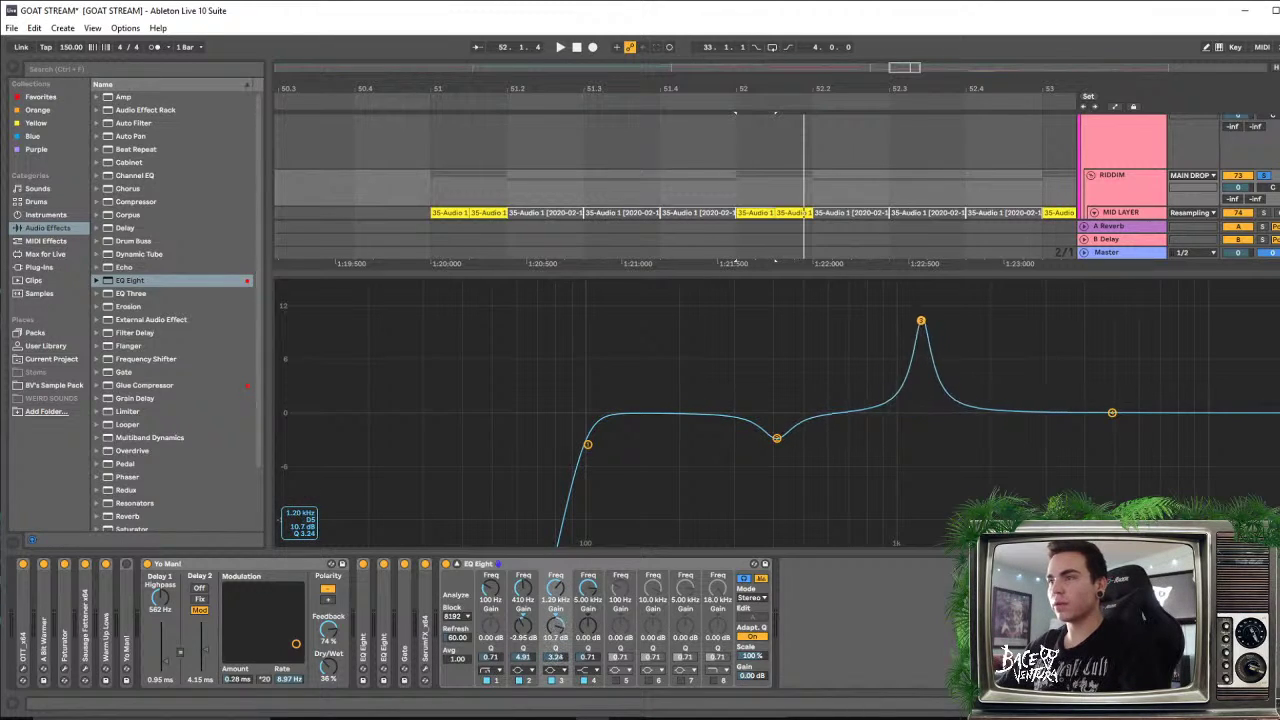
left_click_drag(920, 320, 1001, 435)
key("space")
key("space")
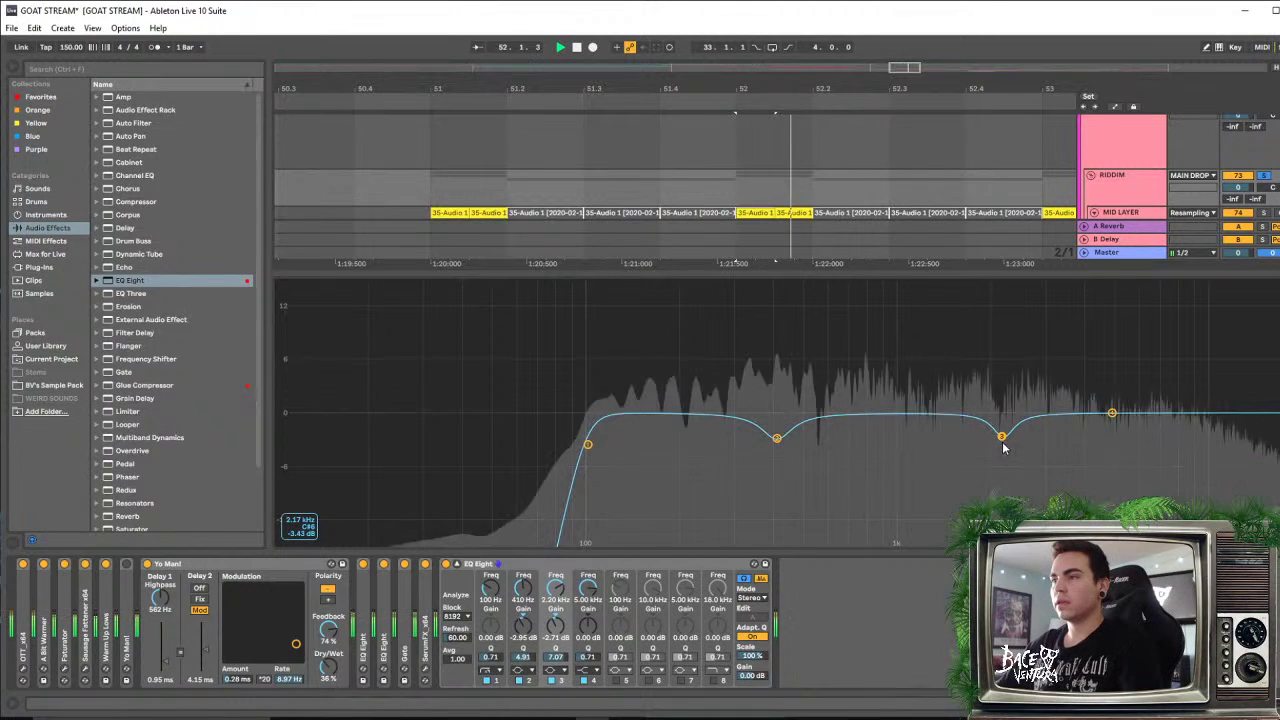
key("space")
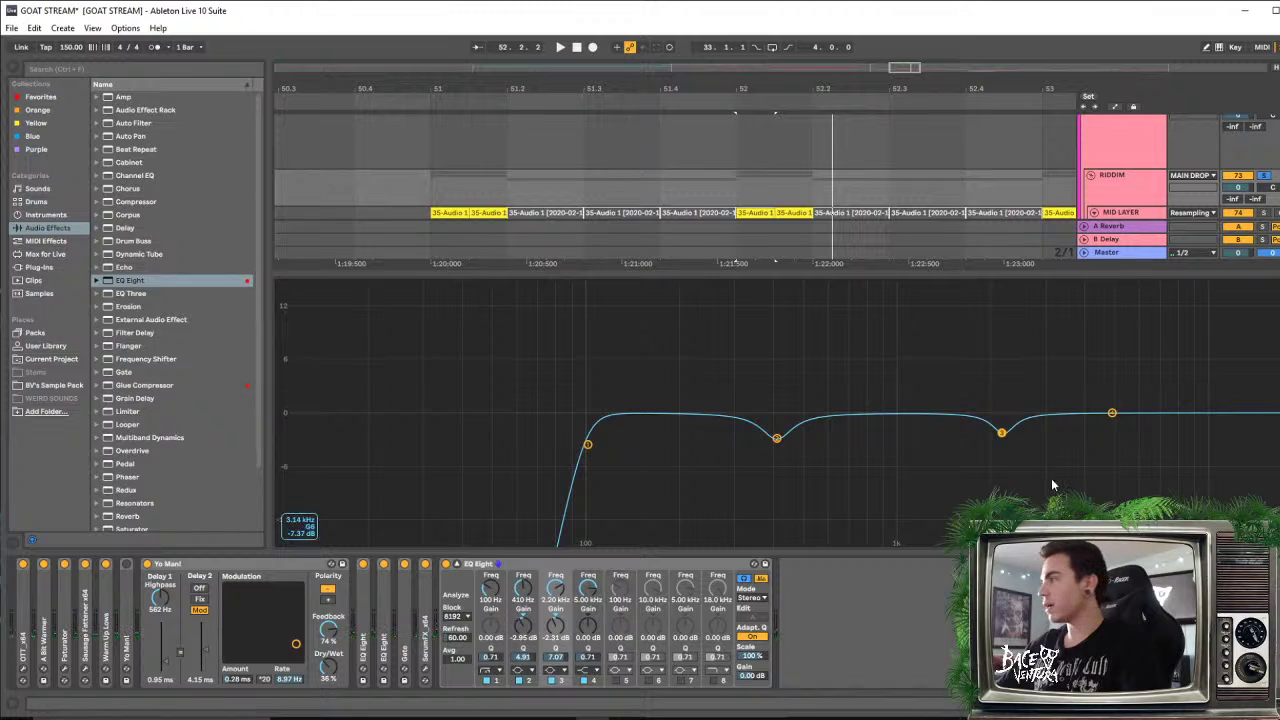
Move band 4 to 18.7 kHz at -0.24 dB and enable band 5 as a 0.88 dB cut at 4.24 kHz with Q 4.91
left_click_drag(1118, 420, 1273, 416)
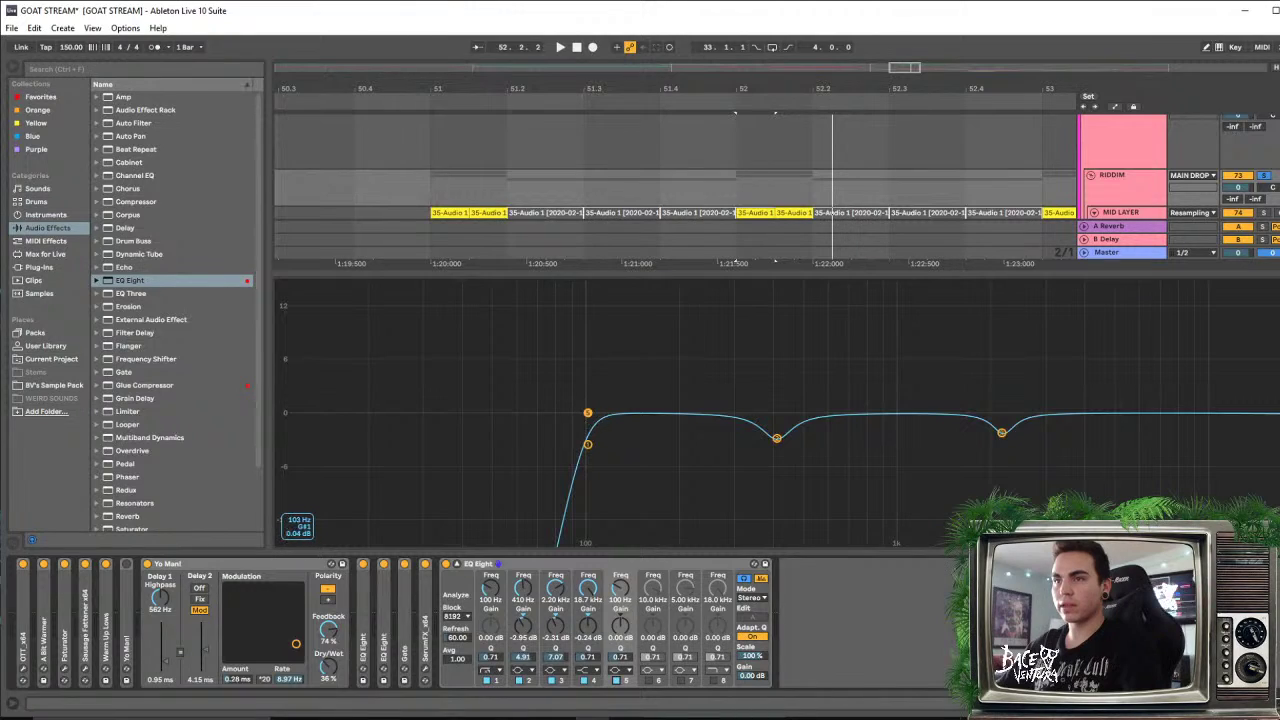
left_click_drag(588, 412, 1111, 309)
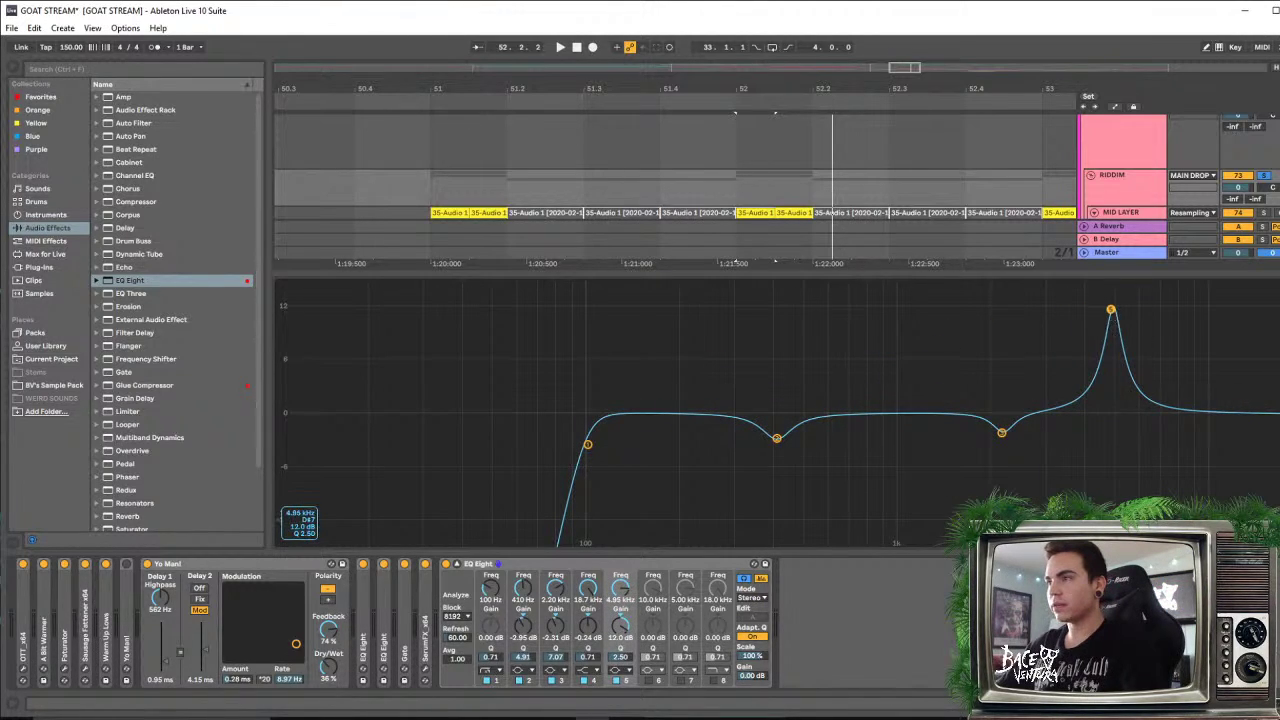
left_click_drag(1102, 325, 1090, 418)
key("space")
key("space")
key("space")
key("space")
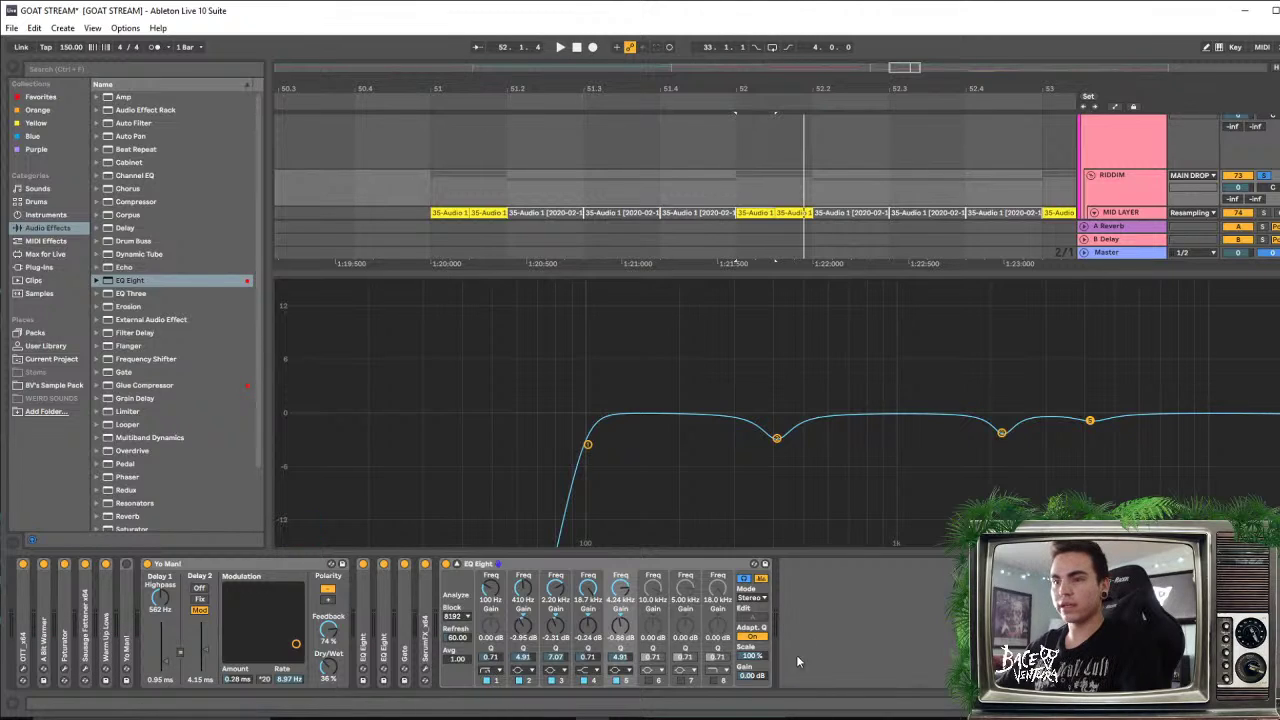
Enable band 6 of the RIDDIM group's EQ Eight as a 1.76 dB cut at 13.9 kHz and audition the riddim
left_click(649, 680)
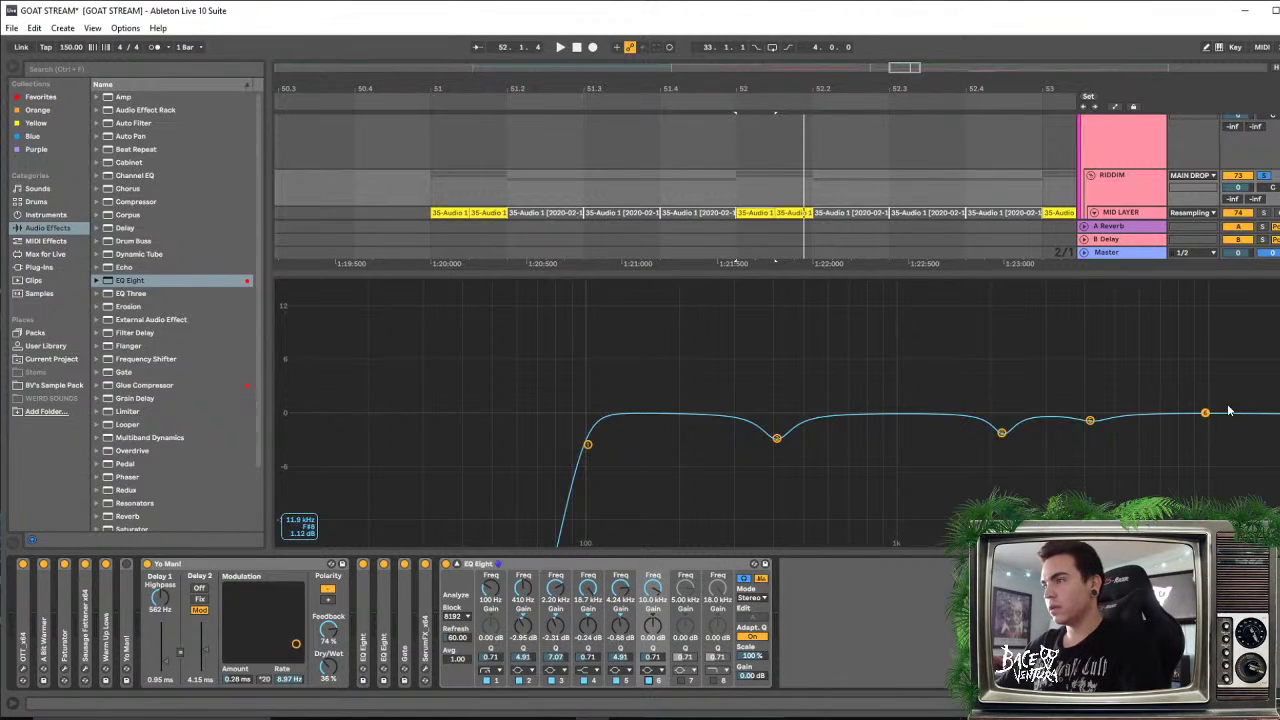
left_click_drag(1205, 412, 1249, 427)
key("space")
key("space")
key("space")
key("space")
key("space")
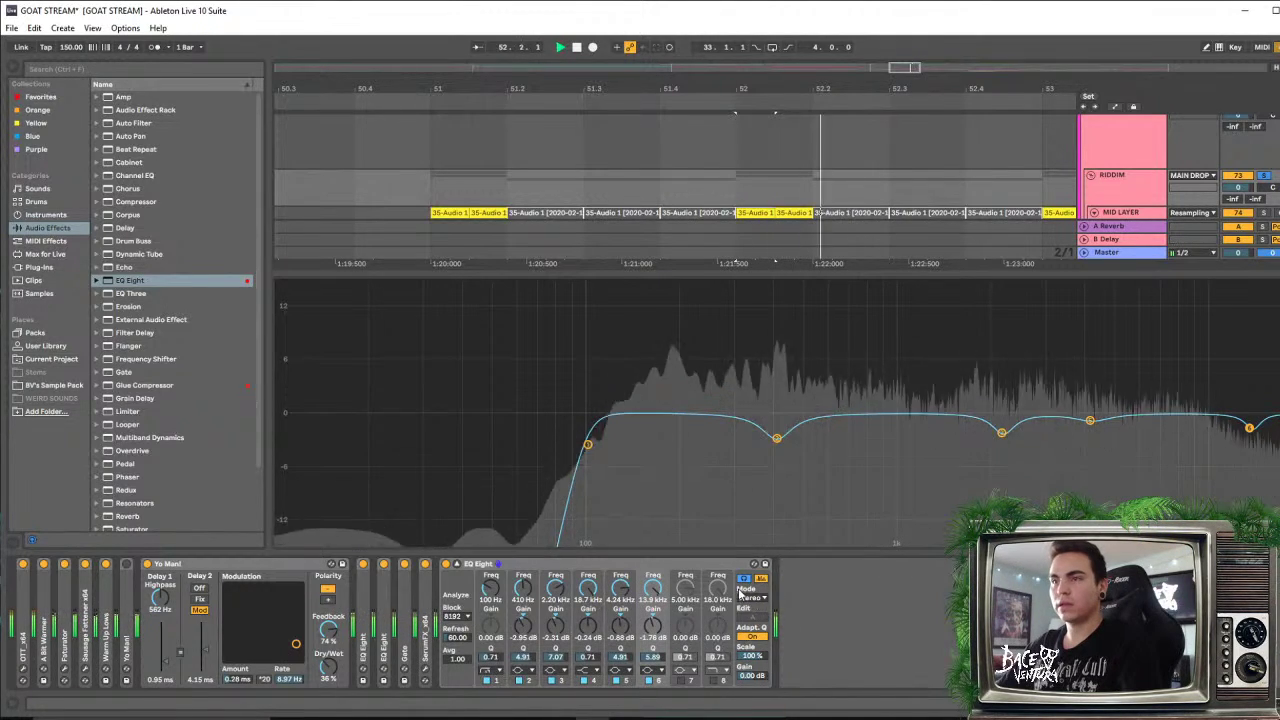
Deepen the existing cuts to -3.11 dB on band 2, -2.63 dB on band 3 and -1.36 dB on band 5
left_click_drag(778, 437, 777, 440)
key("space")
key("space")
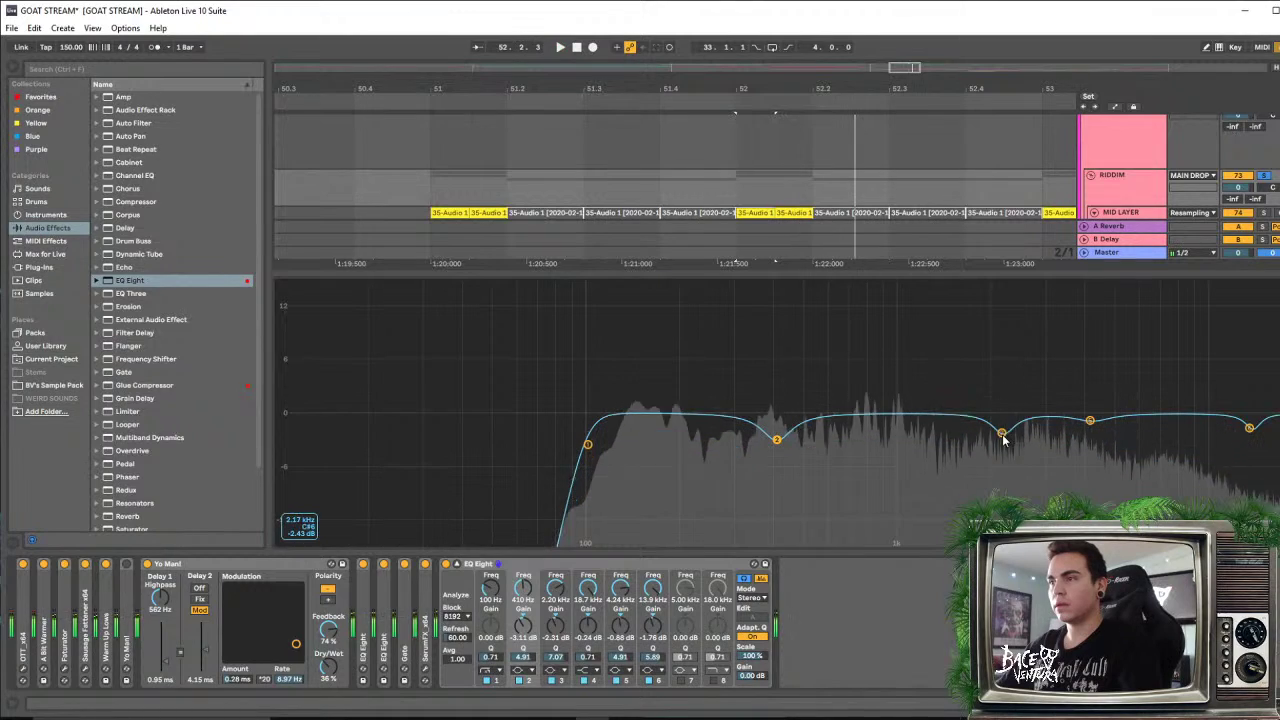
left_click_drag(1002, 435, 1002, 440)
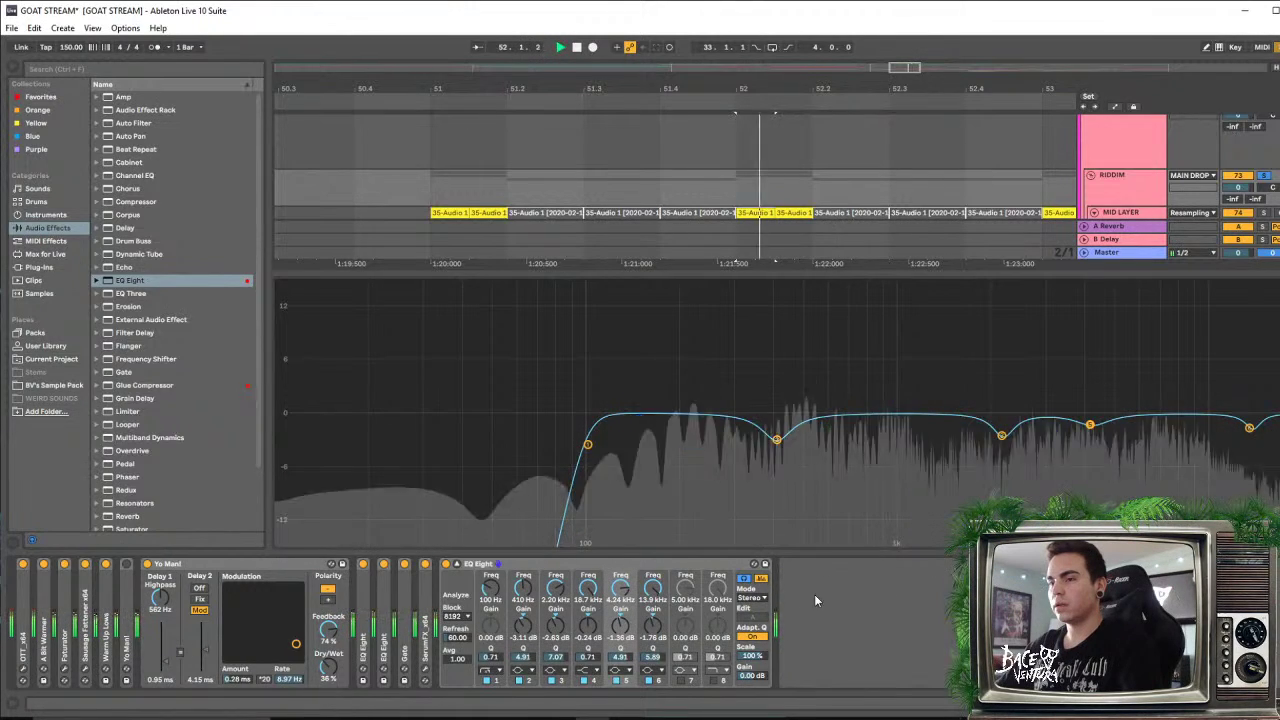
Enable band 7 as a 1.04 dB cut at 1.34 kHz with Q 6.05 and play the riddim back
left_click(680, 680)
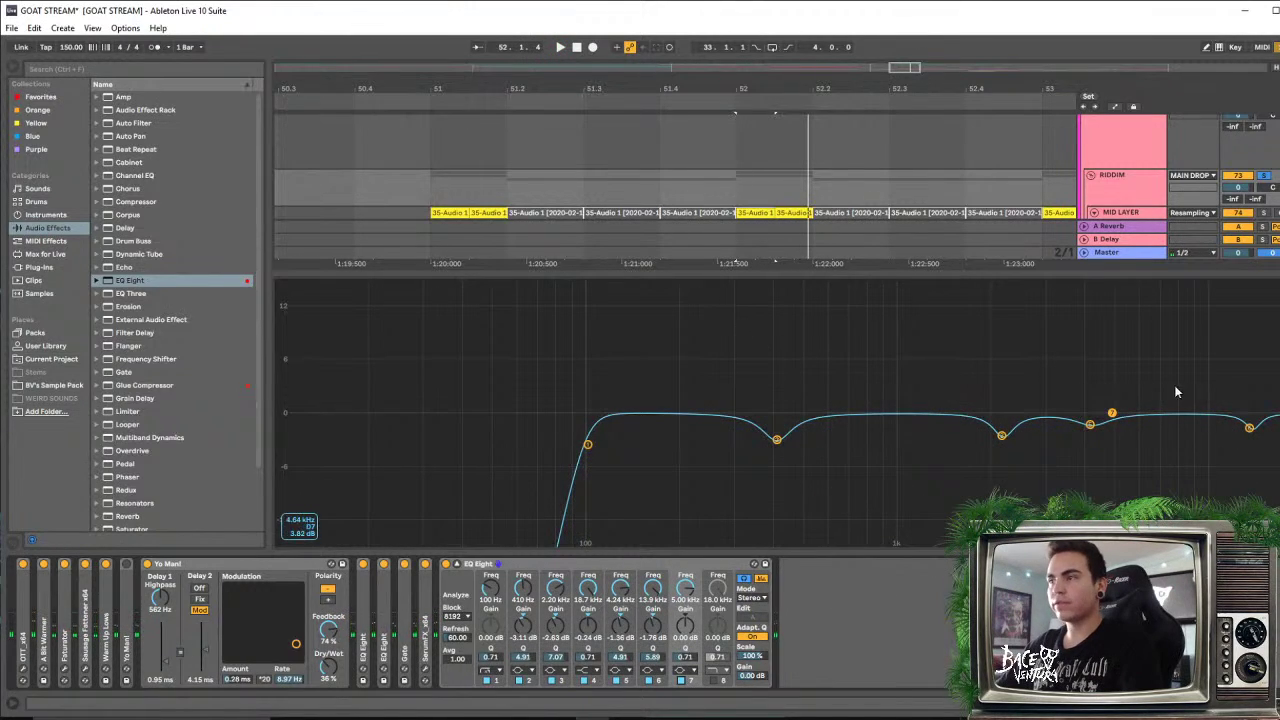
left_click_drag(1112, 414, 935, 422)
key("space")
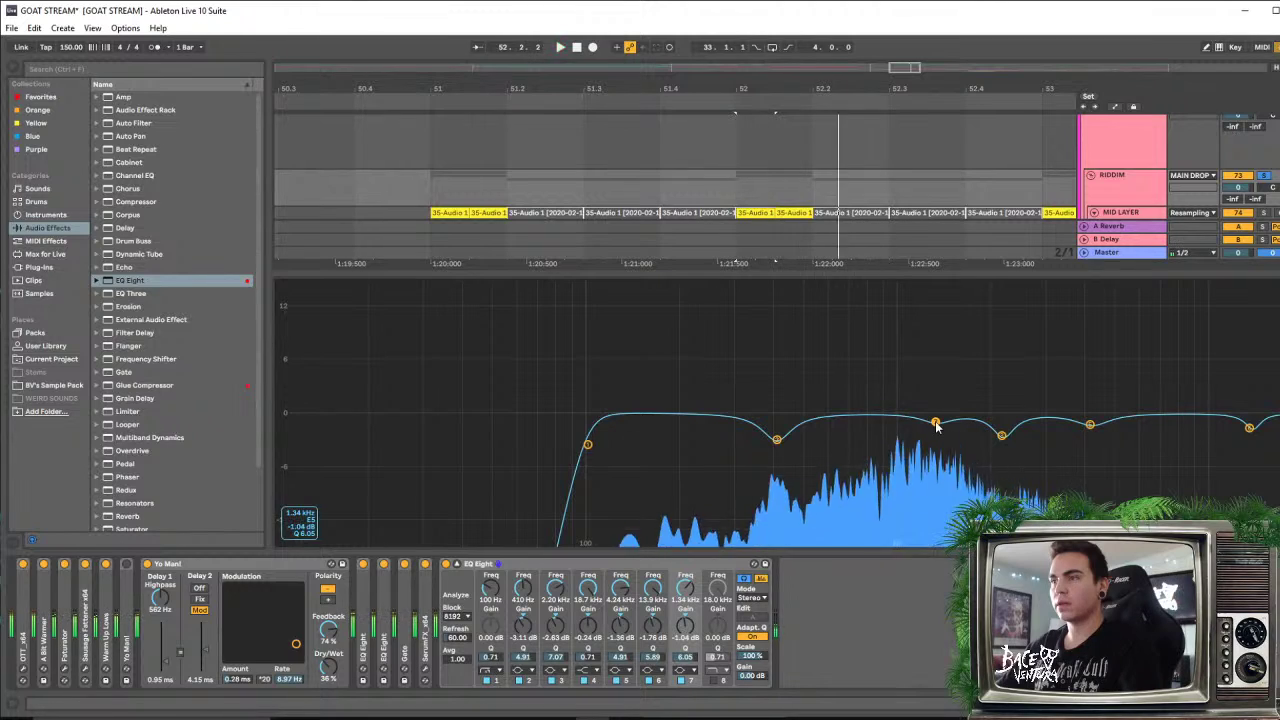
key("space")
key("space")
key("space")
key("space")
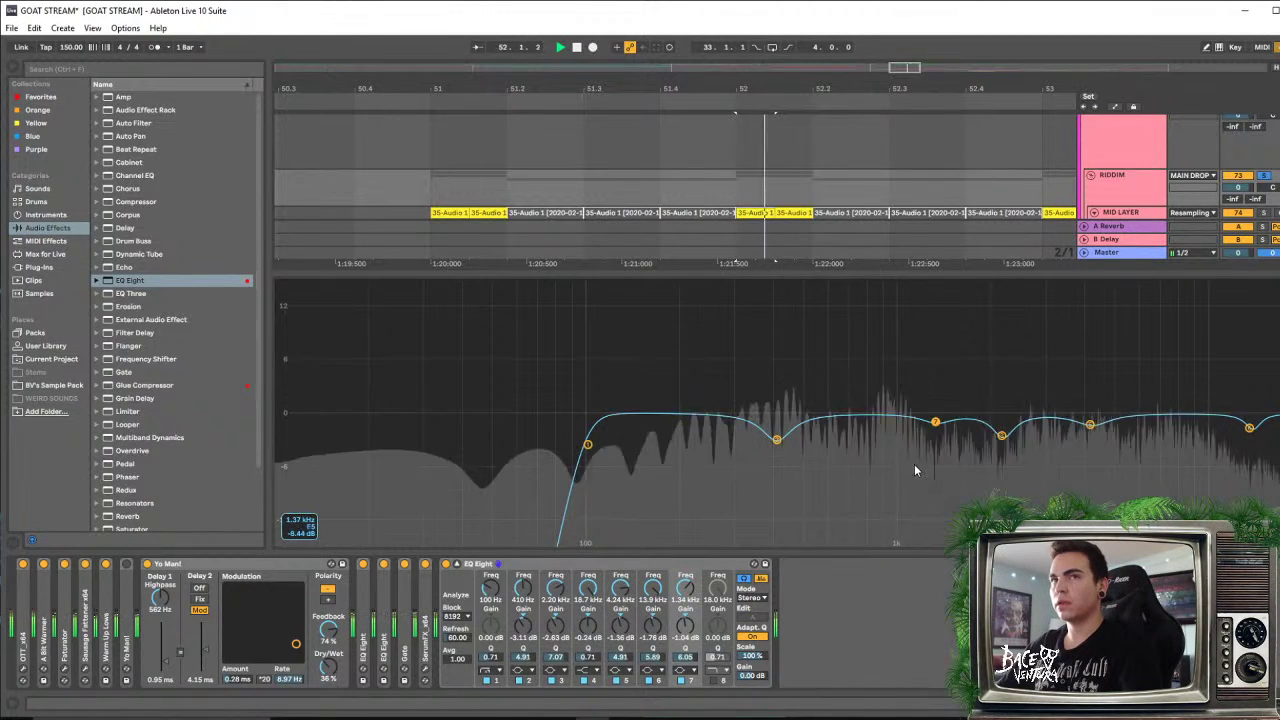
key("space")
Enable band 8 and sweep it with a narrow boost, then set it to 0.16 dB at 7.43 kHz
left_click(716, 680)
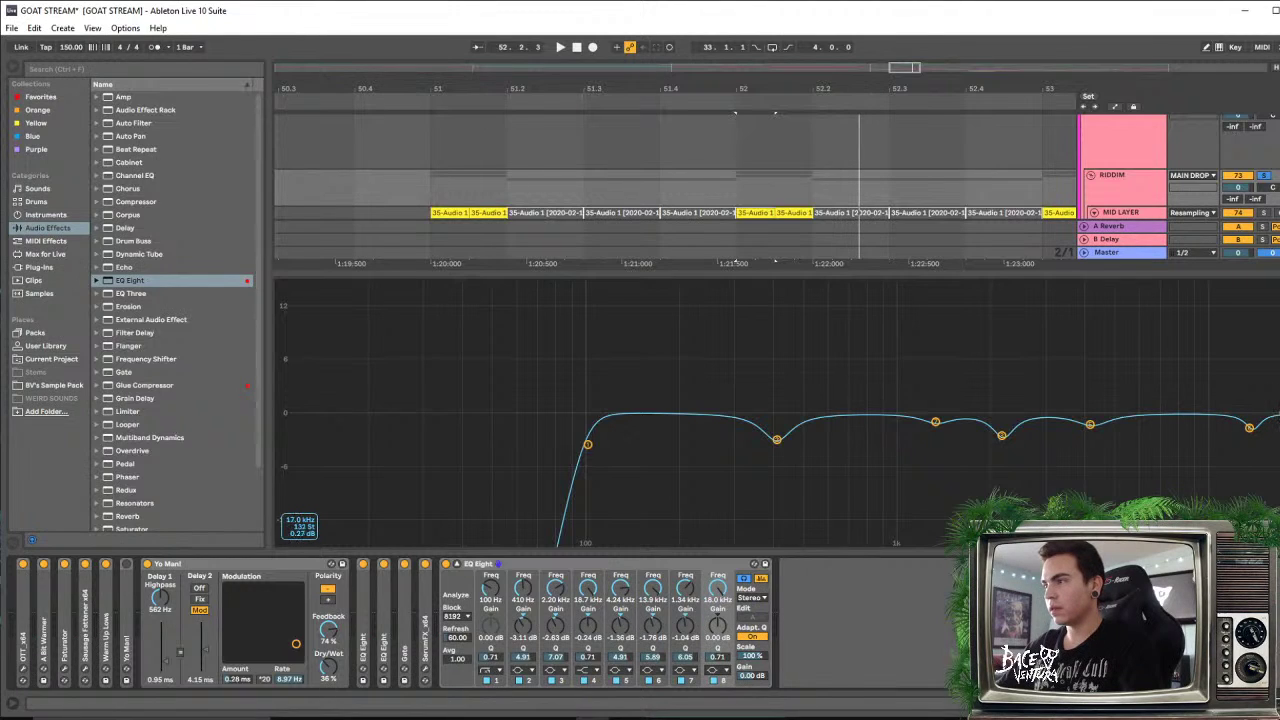
left_click_drag(1278, 411, 1168, 456)
key("space")
key("space")
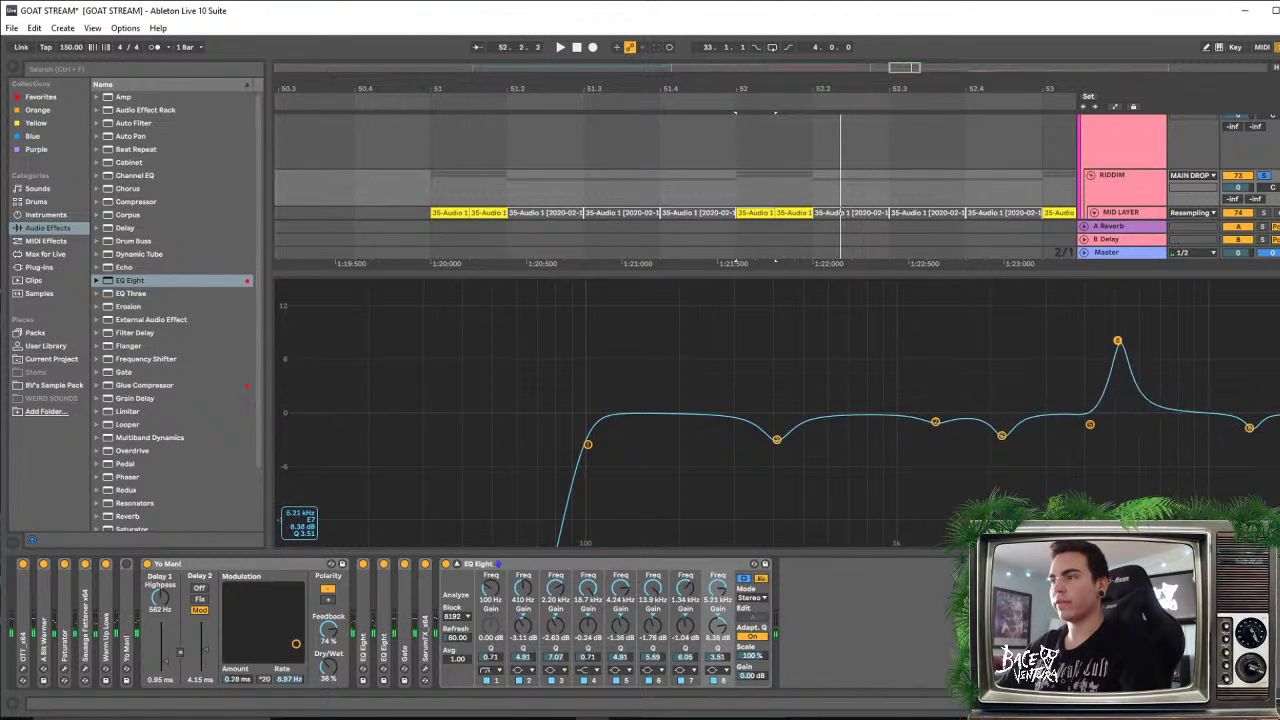
left_click_drag(1117, 341, 1164, 413)
key("space")
key("space")
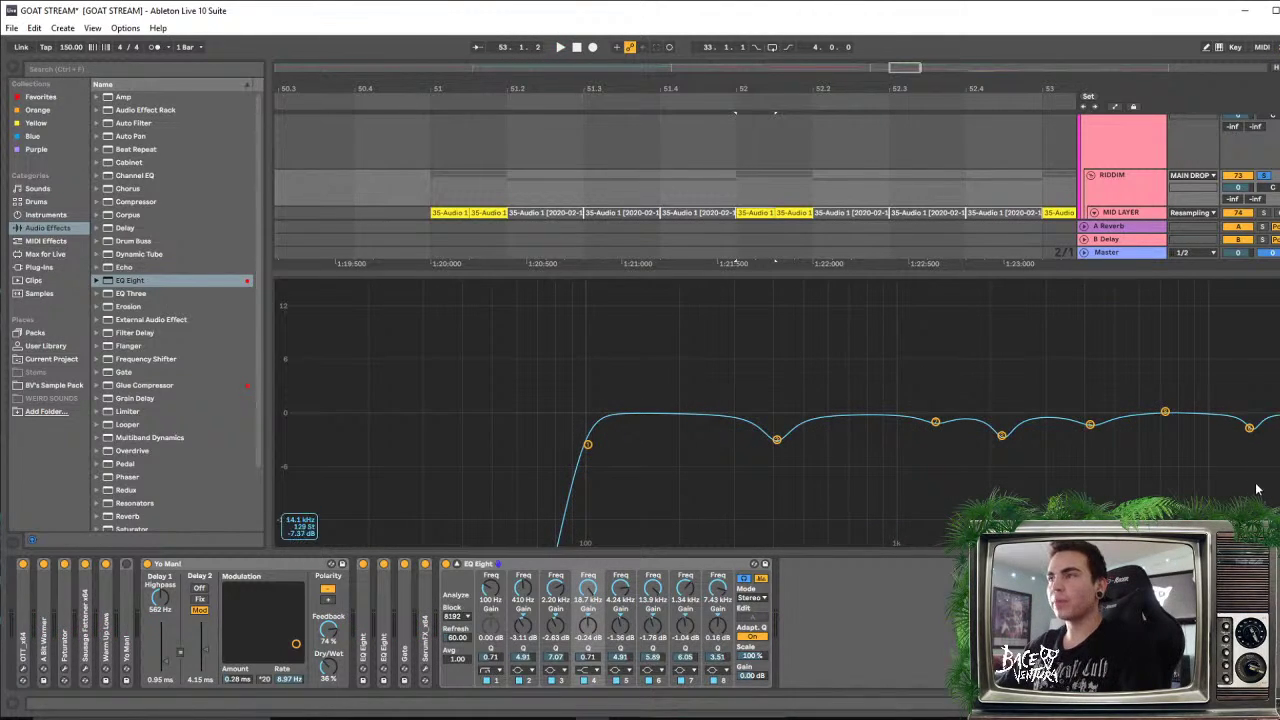
Check the MIDS group's device chain, then return to the RIDDIM group's devices
scroll(1190, 322, "up", 8)
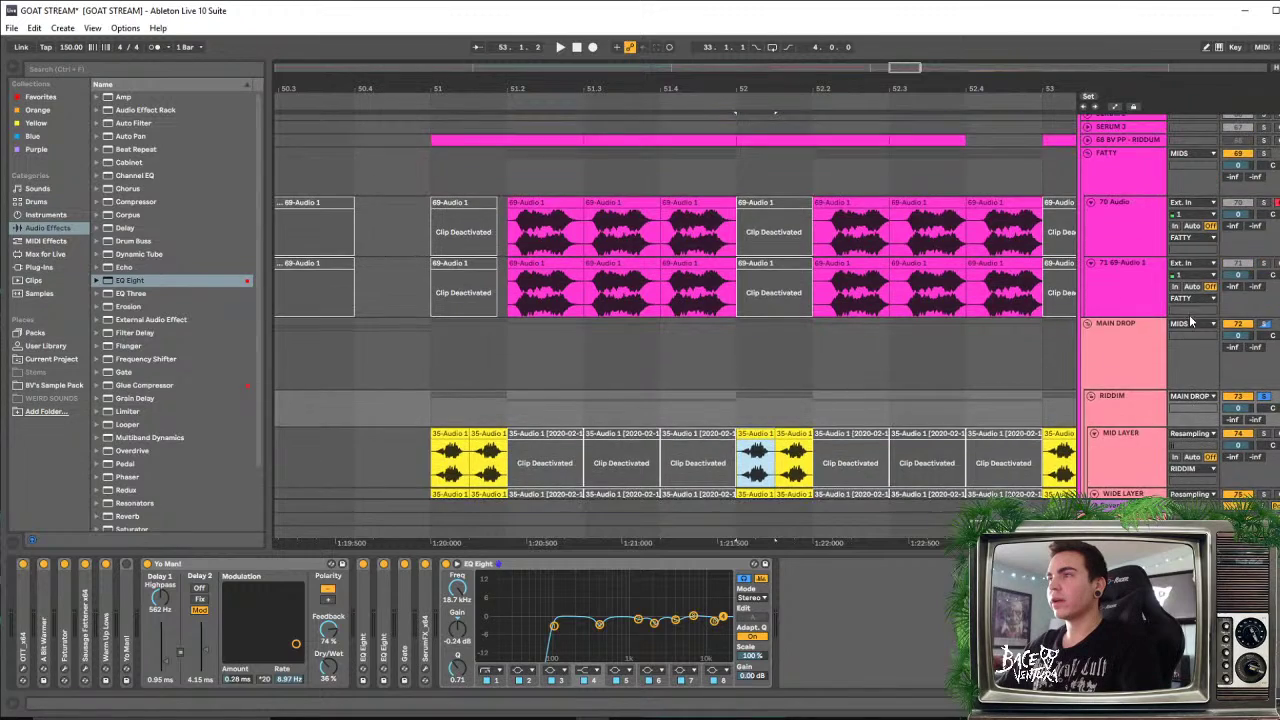
left_click(1113, 147)
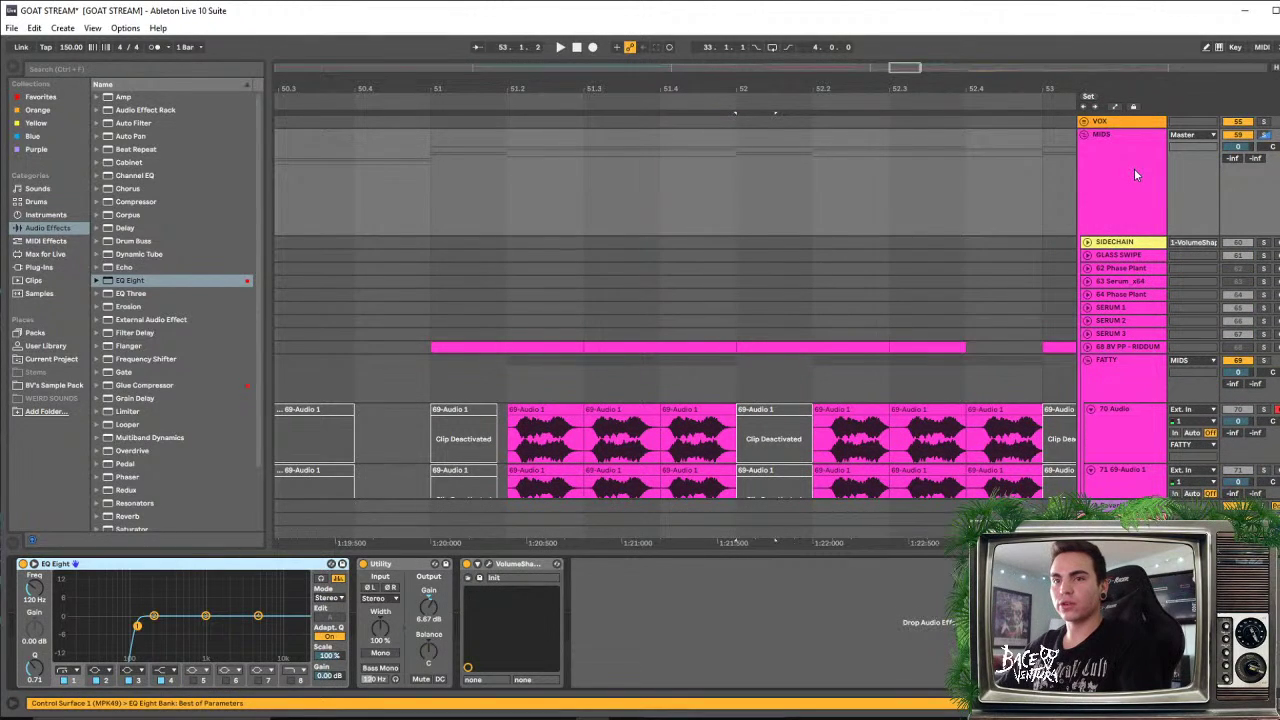
scroll(1181, 295, "down", 10)
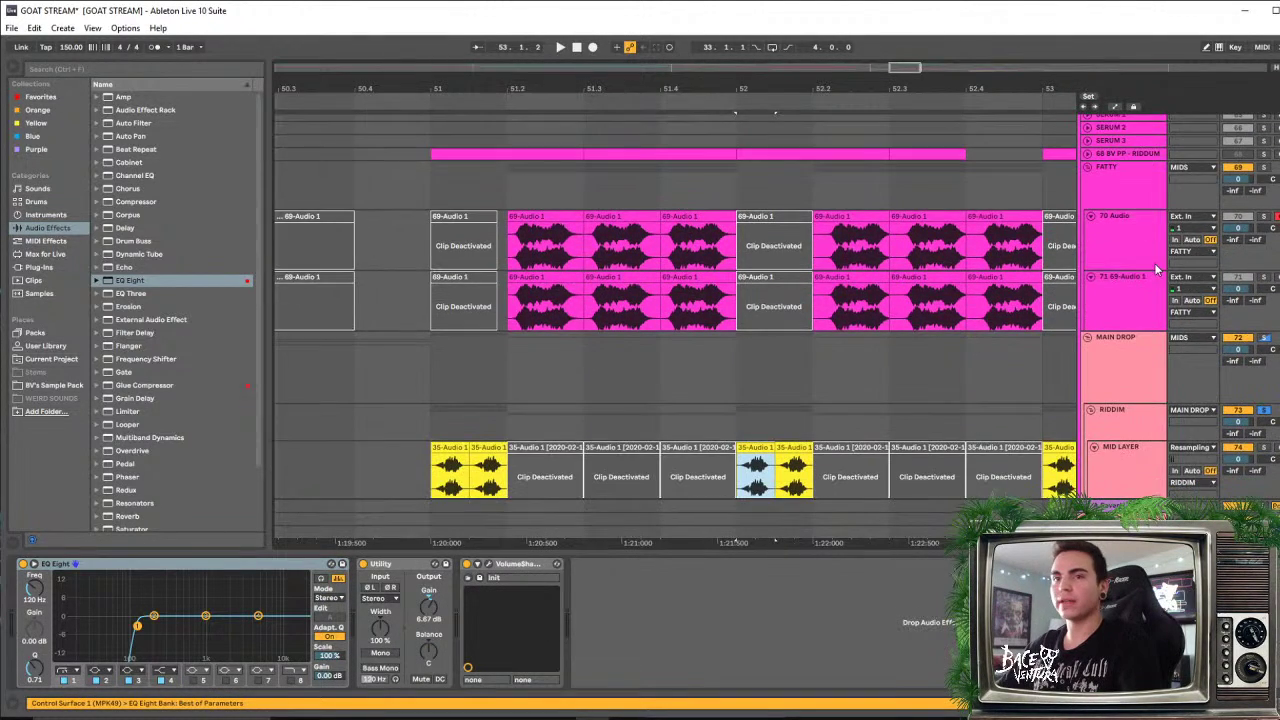
scroll(1144, 324, "up", 5)
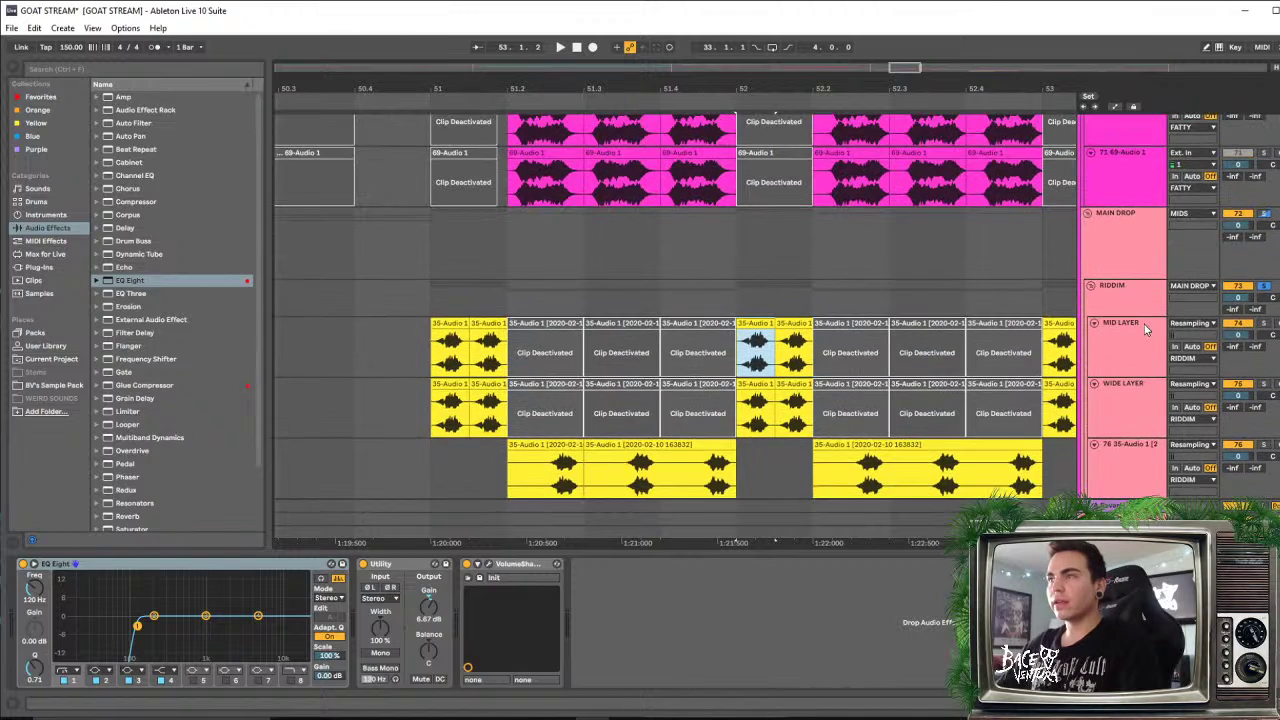
scroll(1144, 313, "down", 5)
left_click(1128, 187)
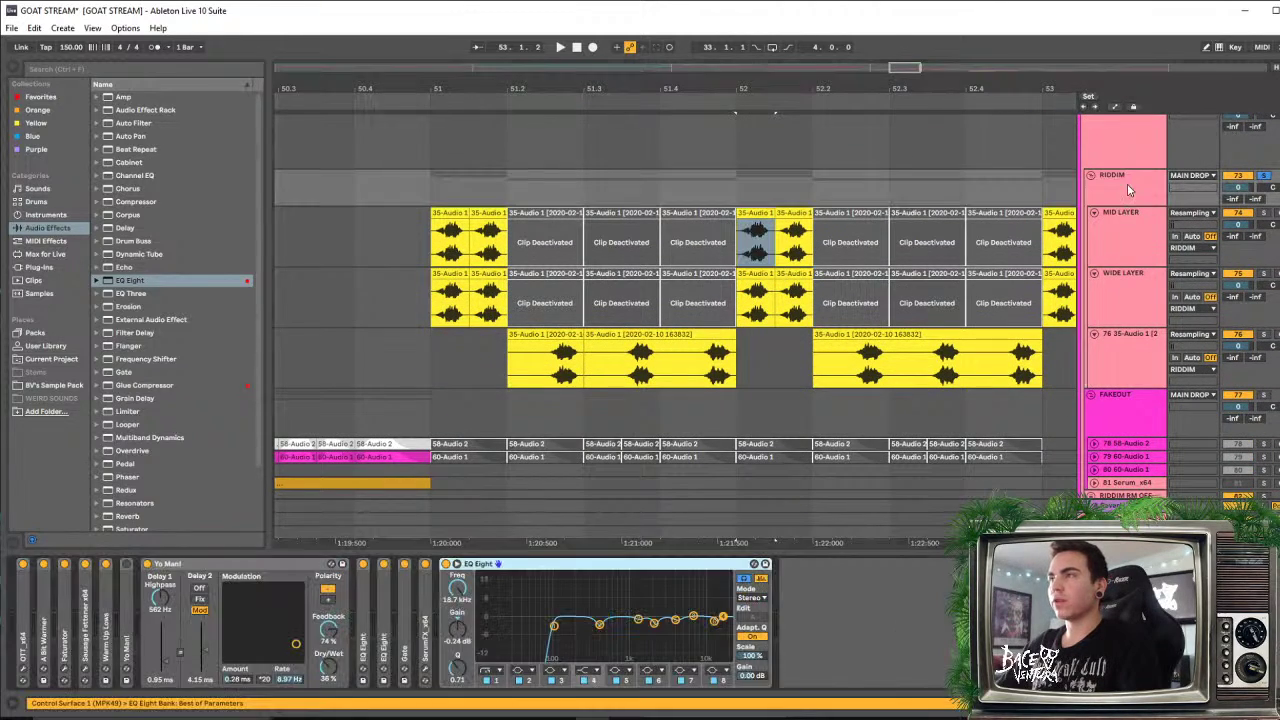
left_click(796, 622)
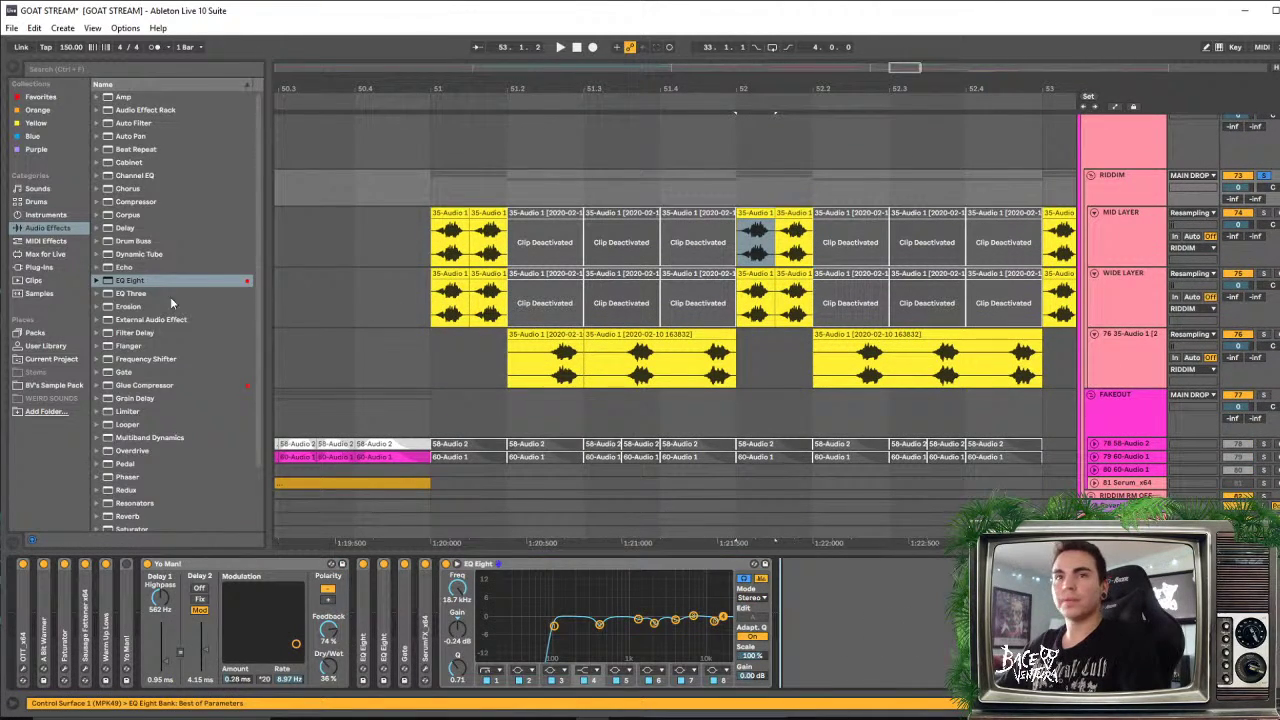
left_click(122, 281)
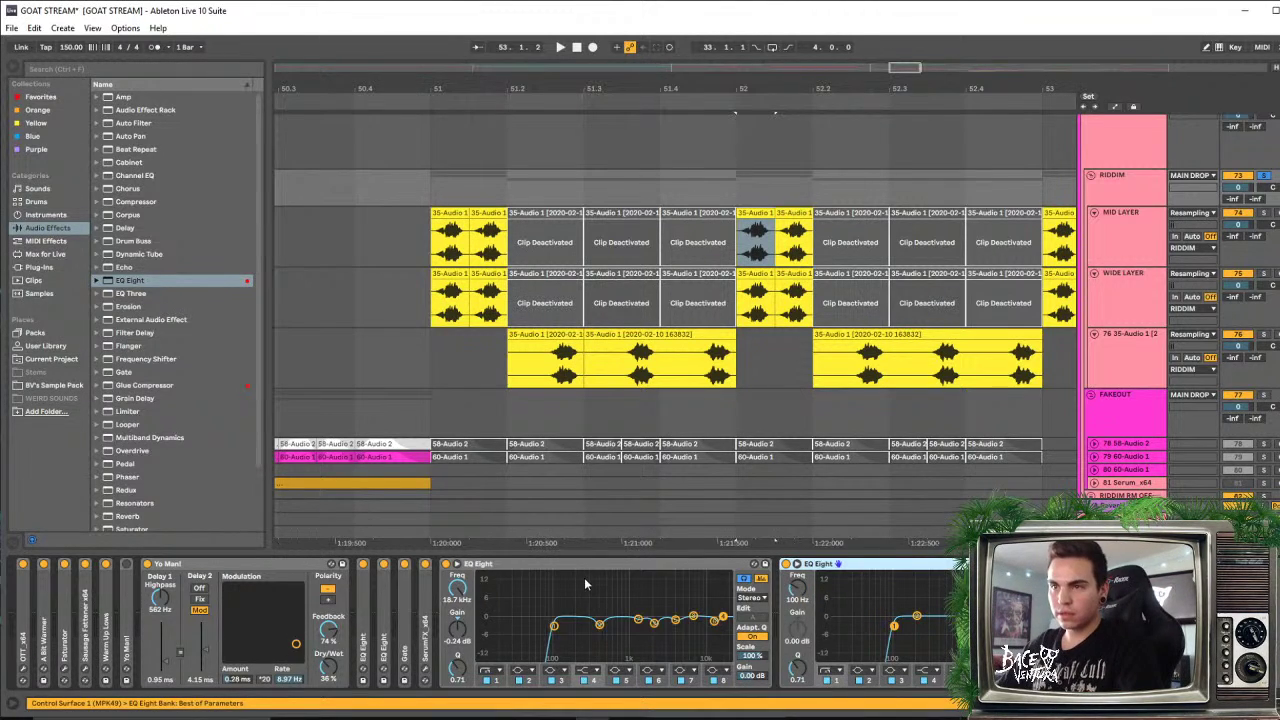
key("Delete")
Change band 4 of the RIDDIM group's EQ Eight to a high-cut filter at 22.0 kHz with Q 0.70
double_click(625, 587)
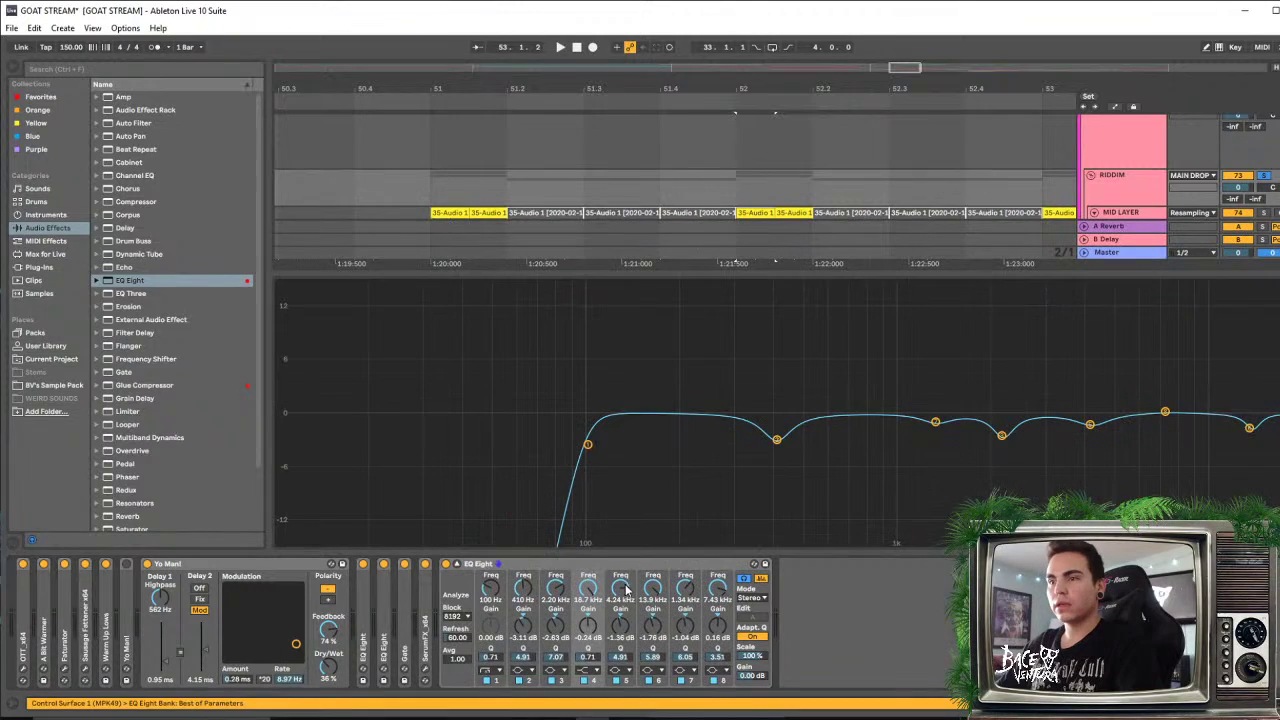
left_click(589, 672)
left_click(590, 664)
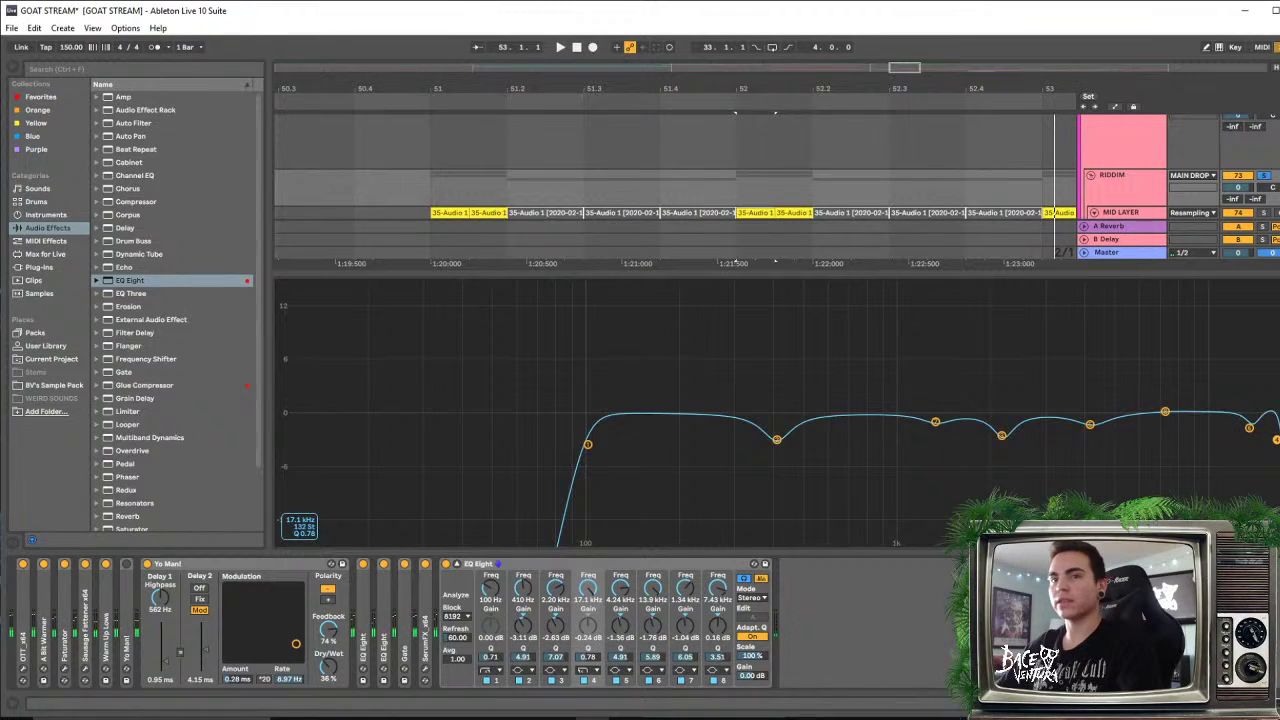
key("space")
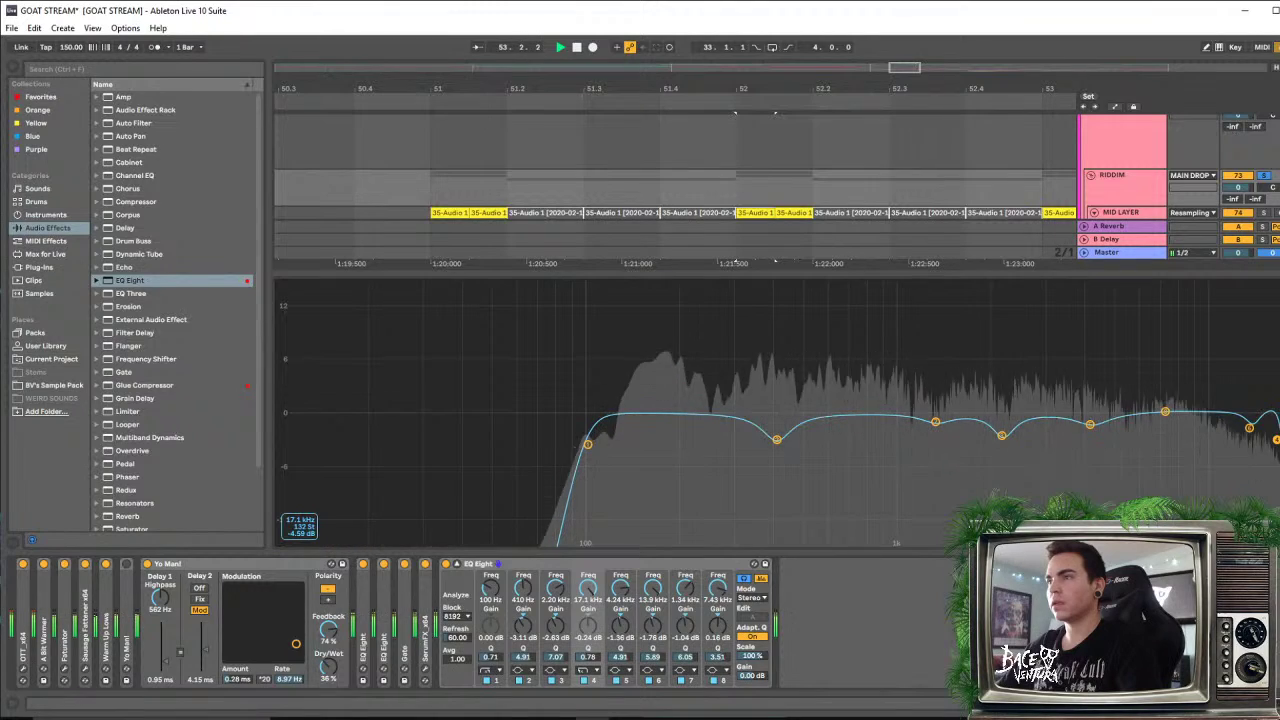
key("space")
key("space")
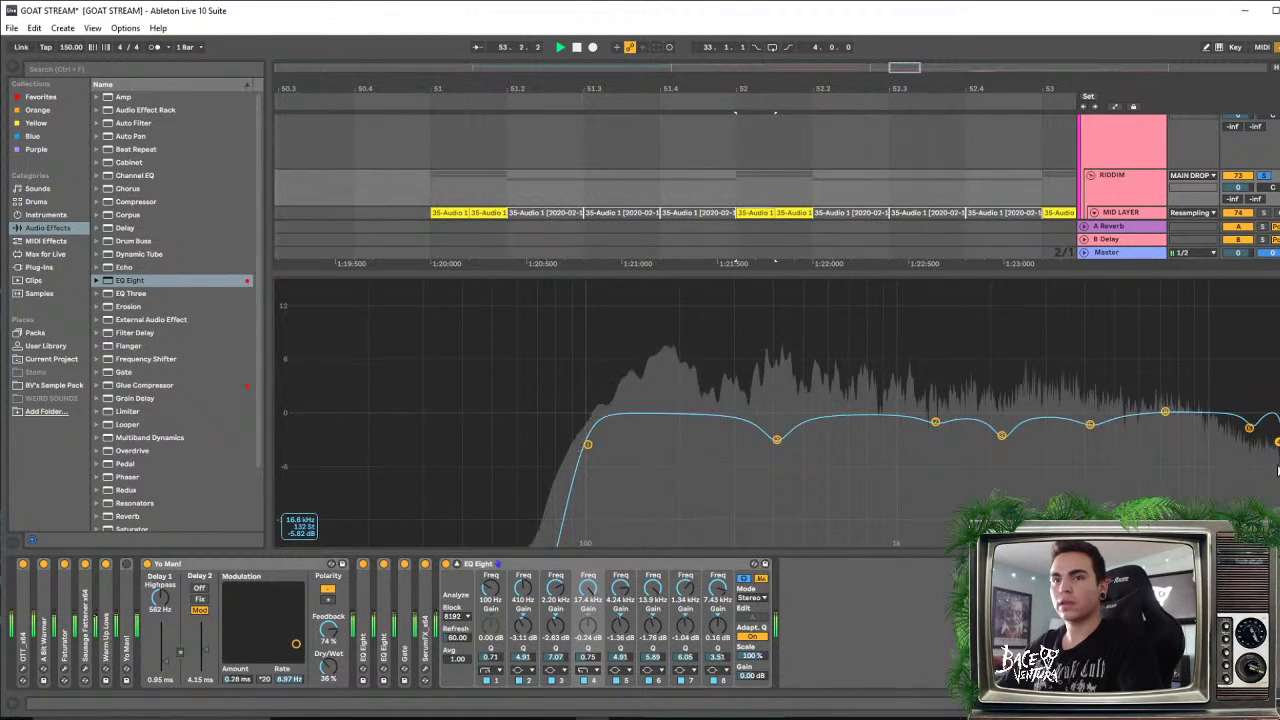
key("space")
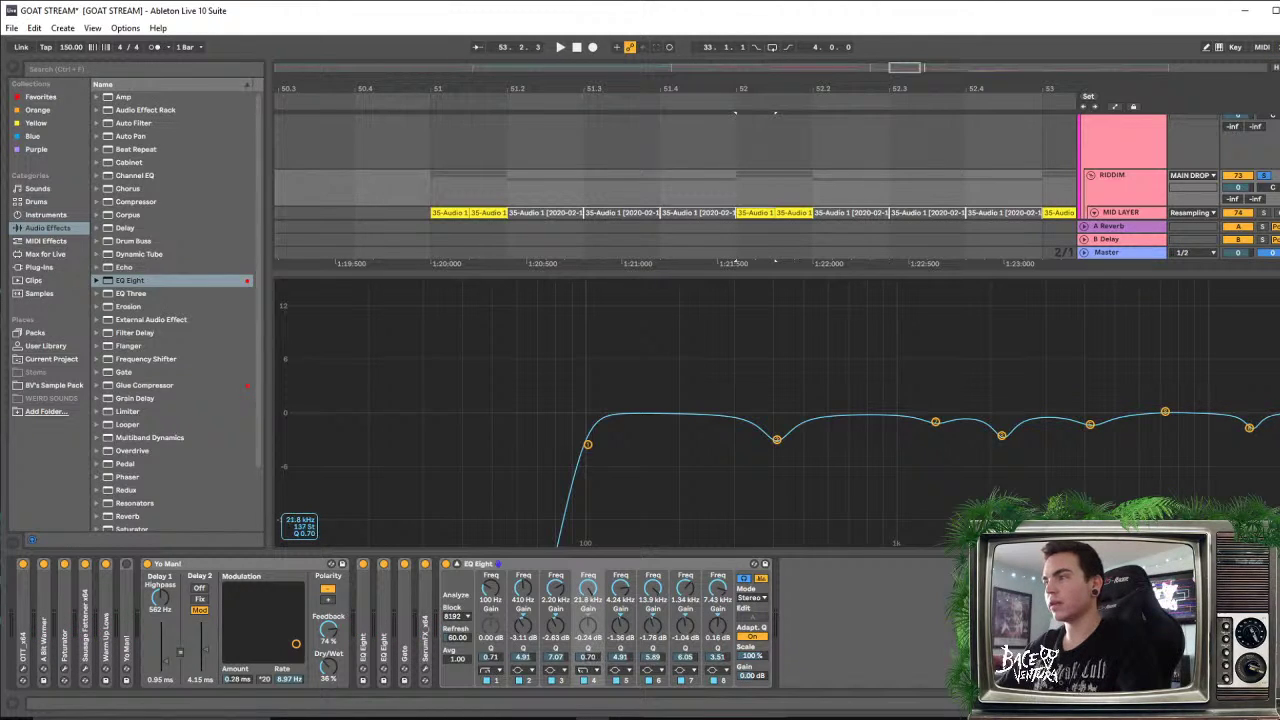
left_click_drag(1013, 275, 1013, 540)
Change band 4 of the MIDS group's EQ Eight to a high-cut filter at 17.0 kHz with Q 0.71
scroll(1197, 323, "up", 10)
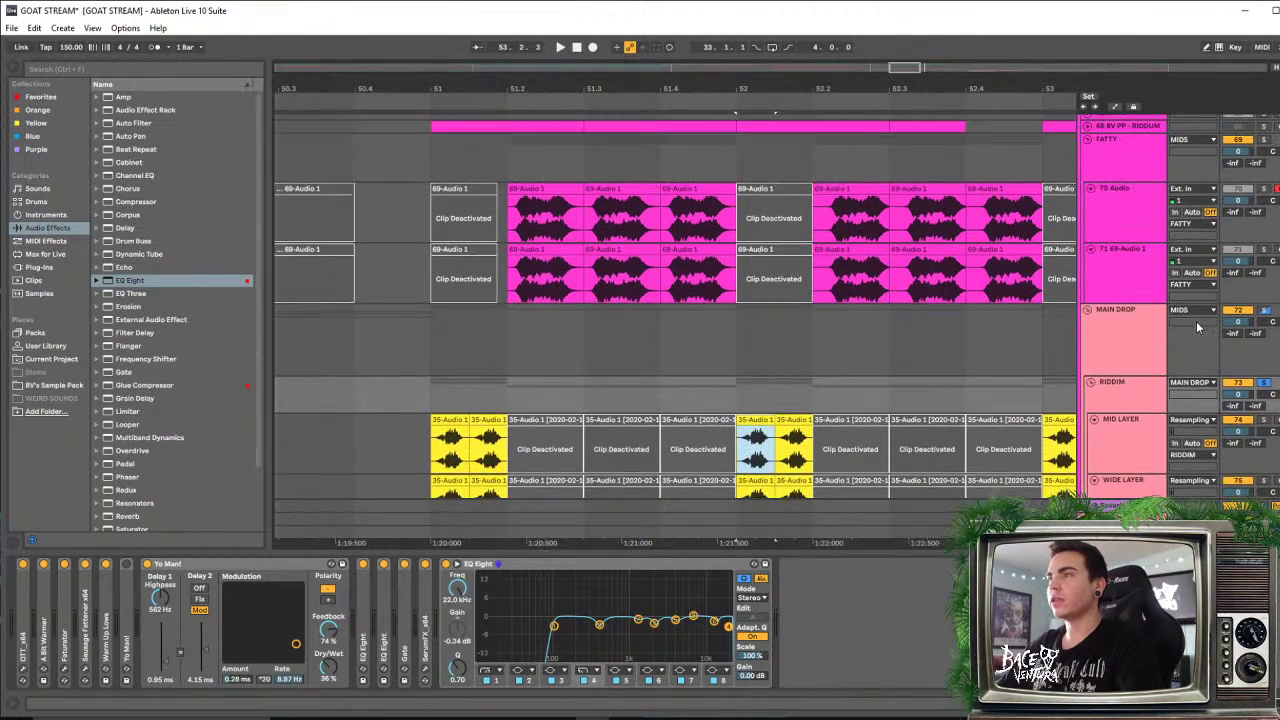
scroll(1188, 321, "up", 3)
left_click(1105, 216)
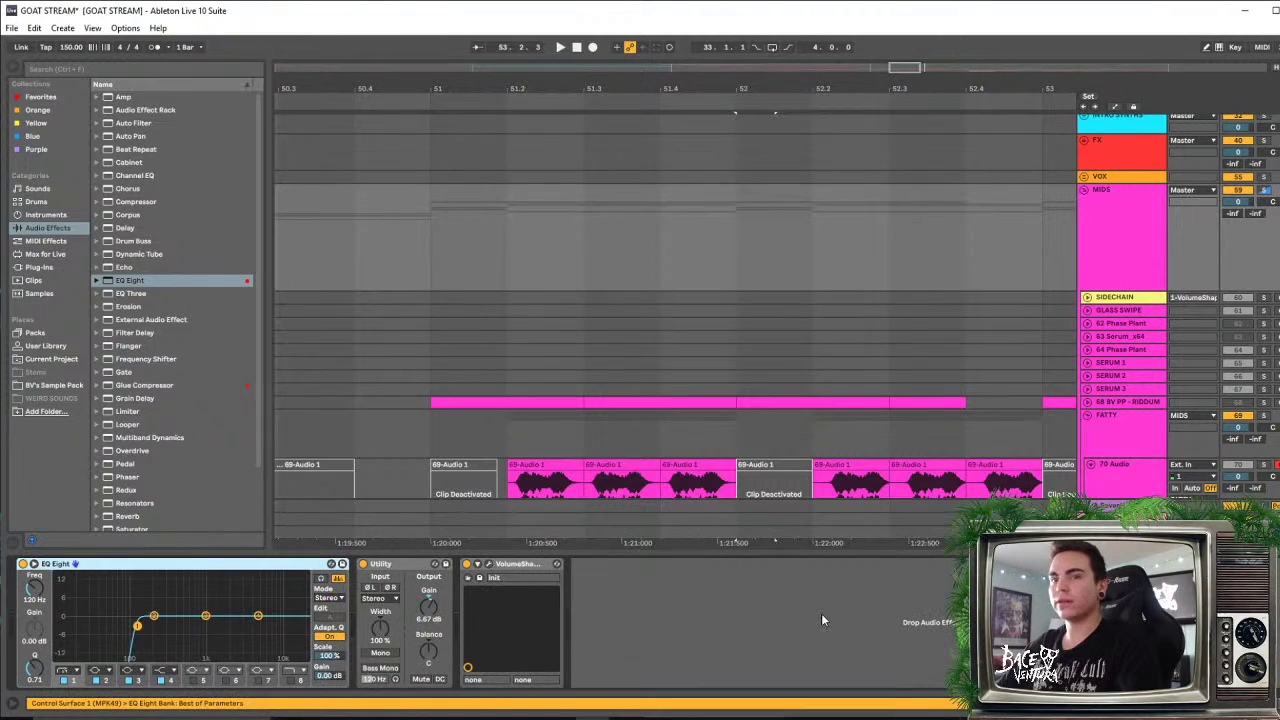
double_click(236, 600)
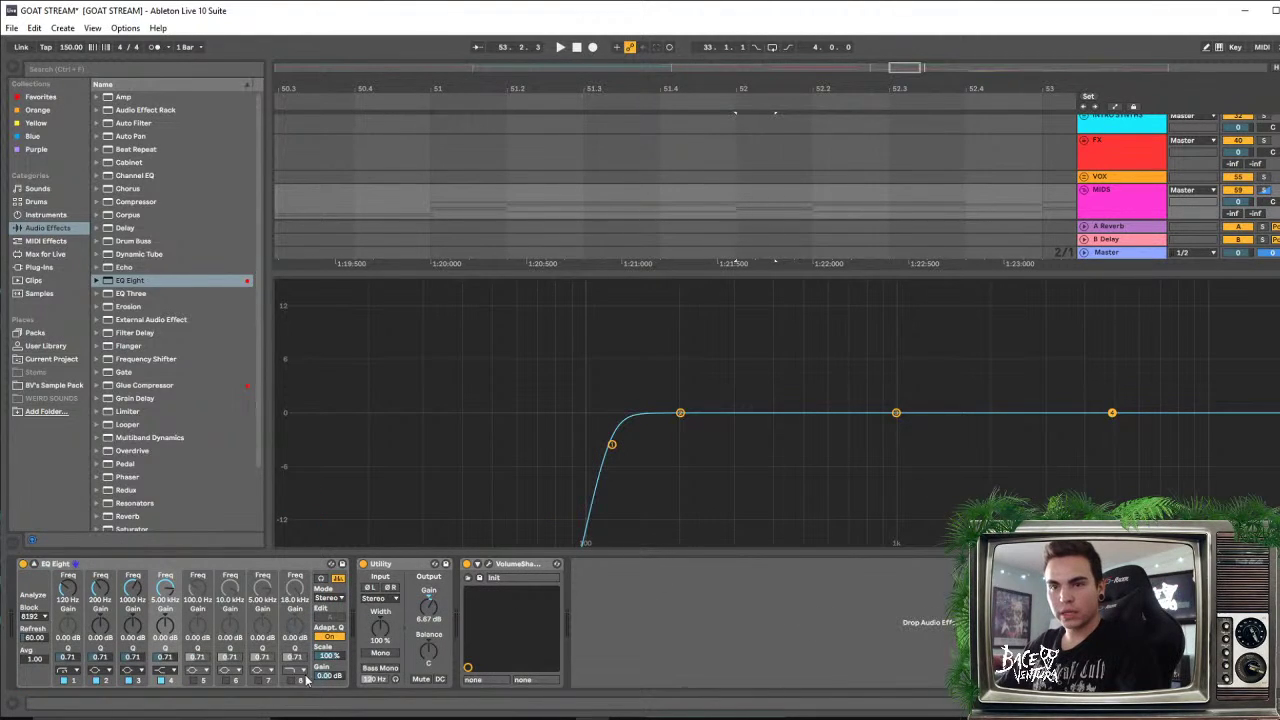
left_click(163, 669)
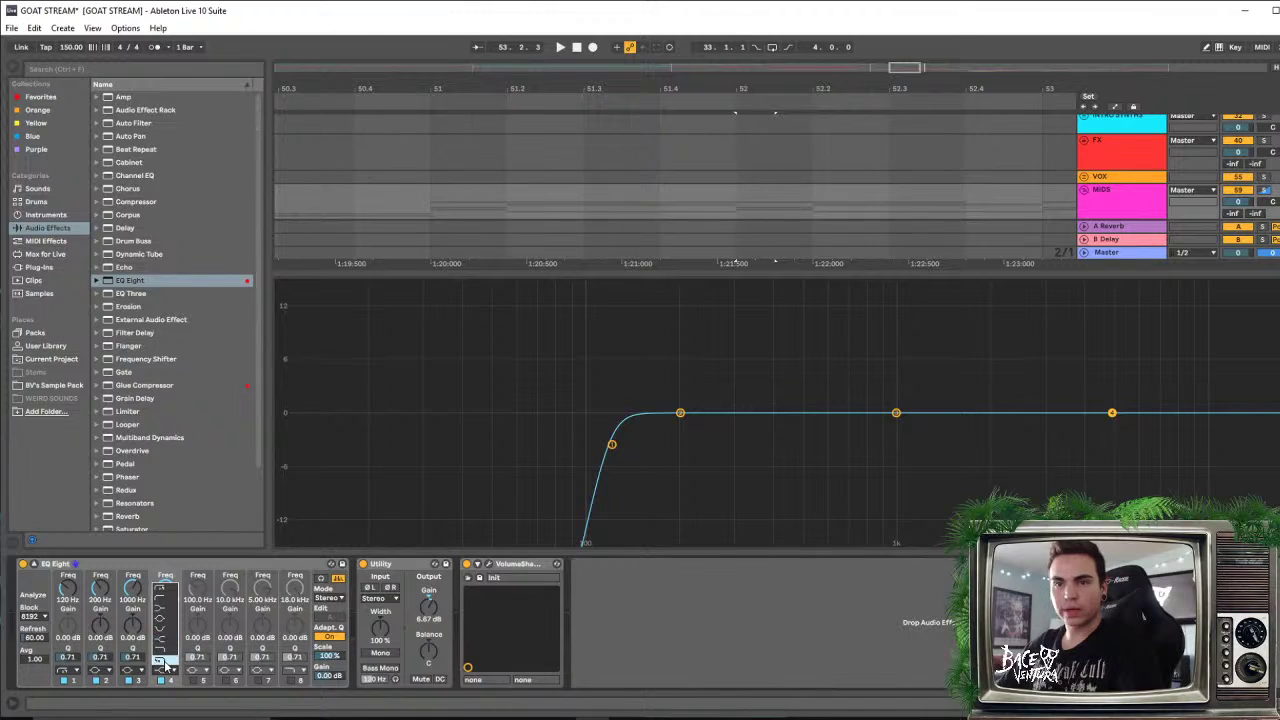
left_click(148, 598)
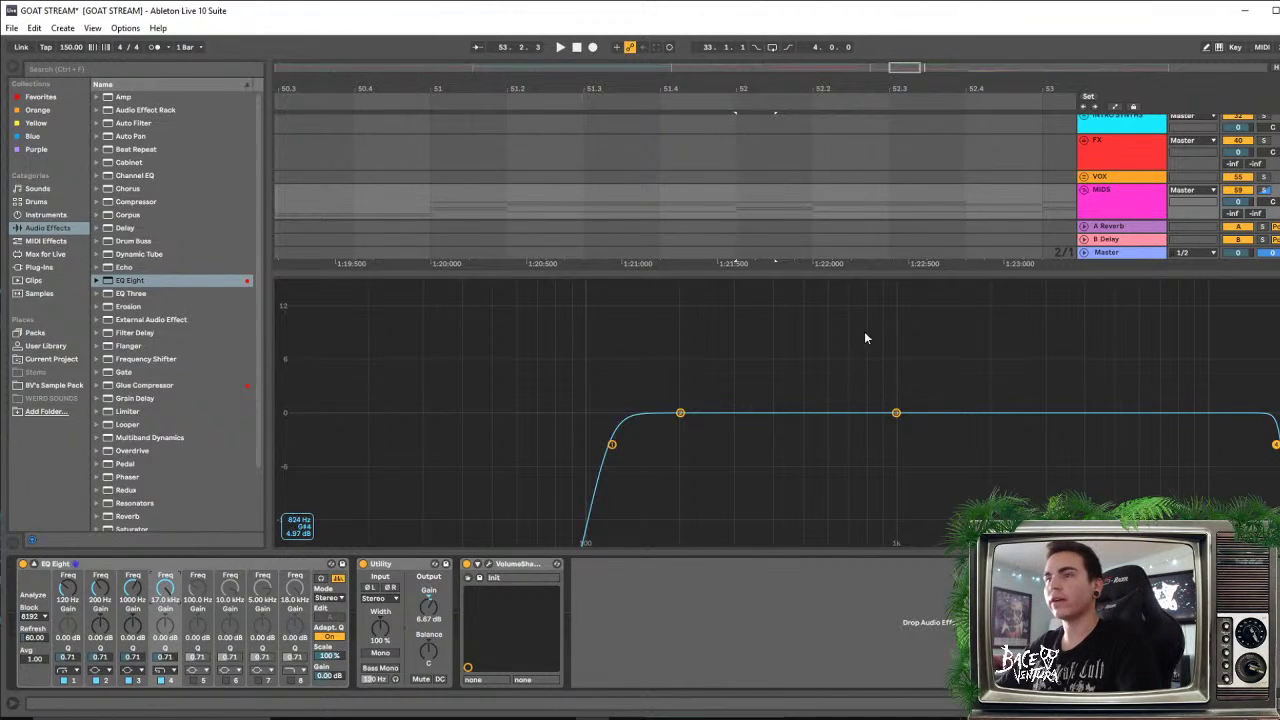
left_click(850, 272)
Play the drop from bar 52 and hide the device view to check the riddim layers
scroll(821, 324, "down", 5)
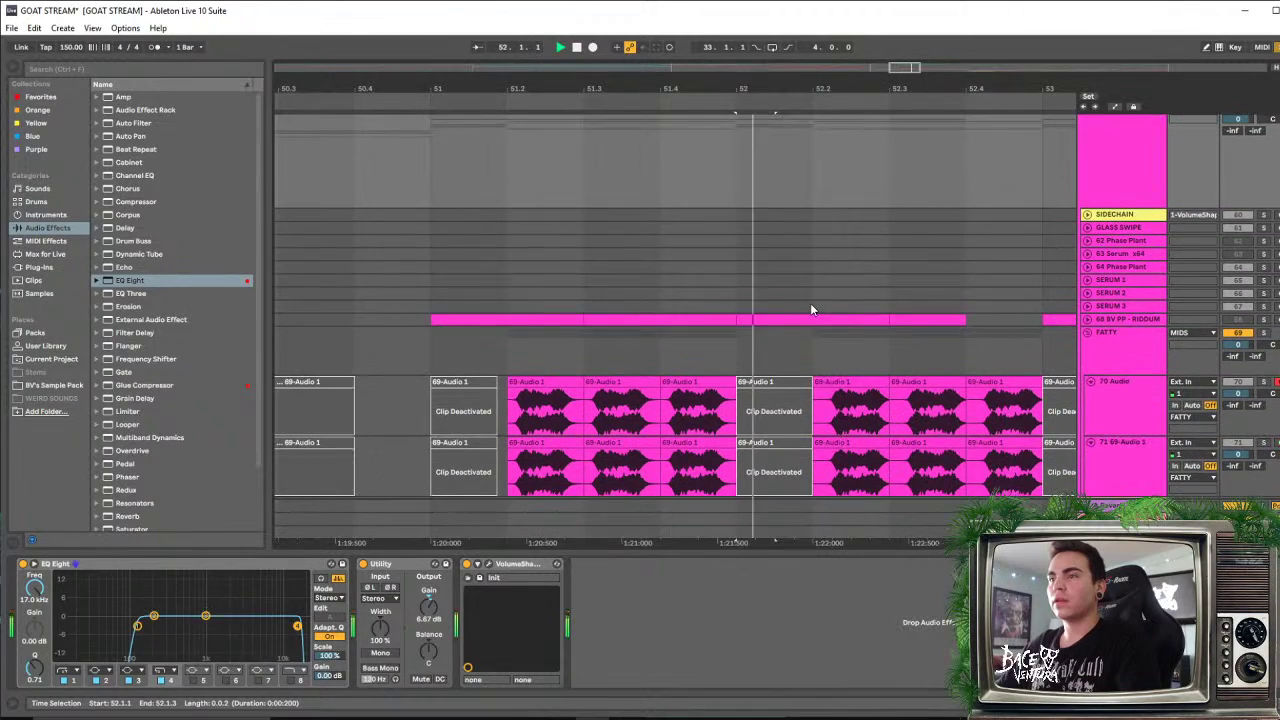
scroll(815, 320, "down", 3)
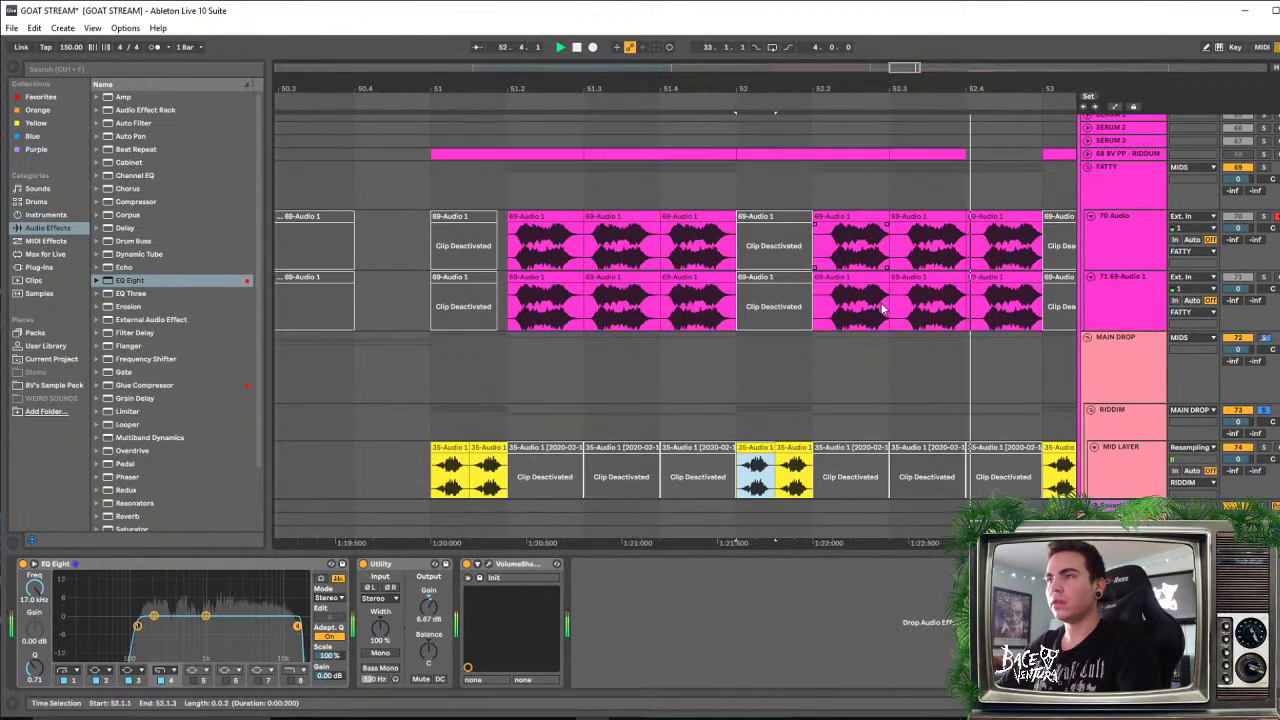
key("ctrl+alt+l")
scroll(830, 303, "down", 2)
scroll(830, 296, "down", 1)
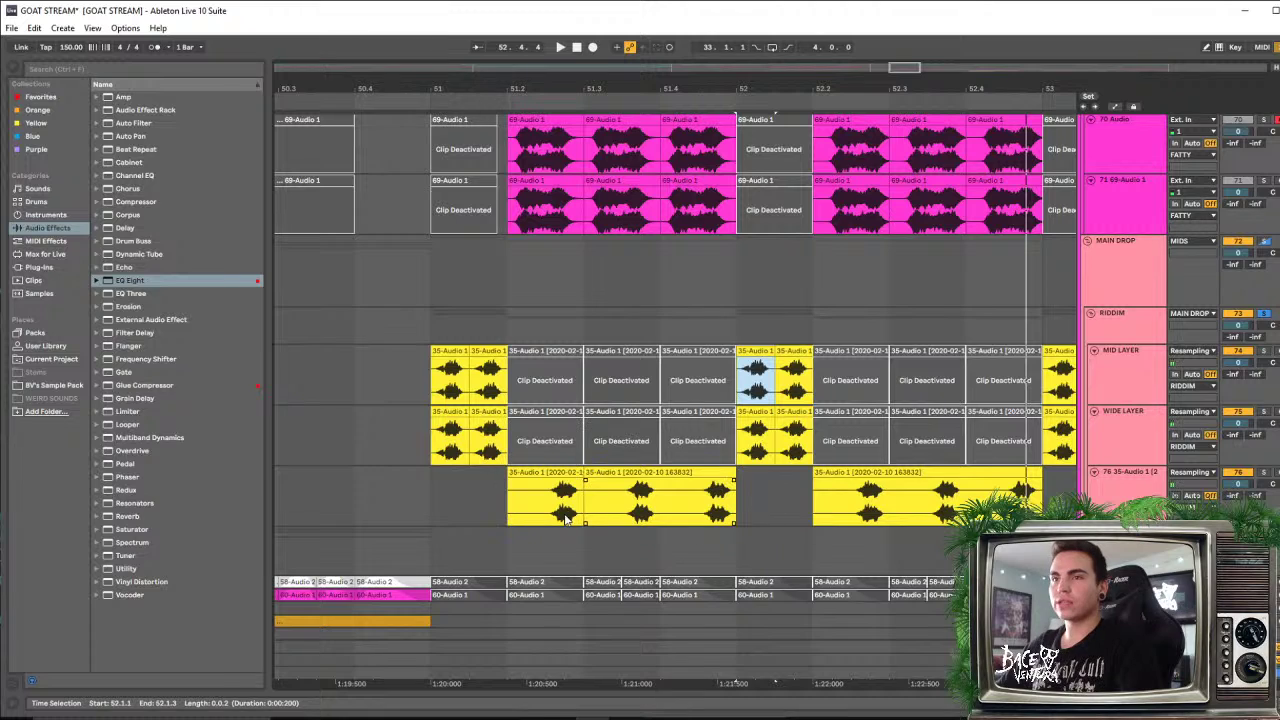
scroll(605, 343, "down", 1)
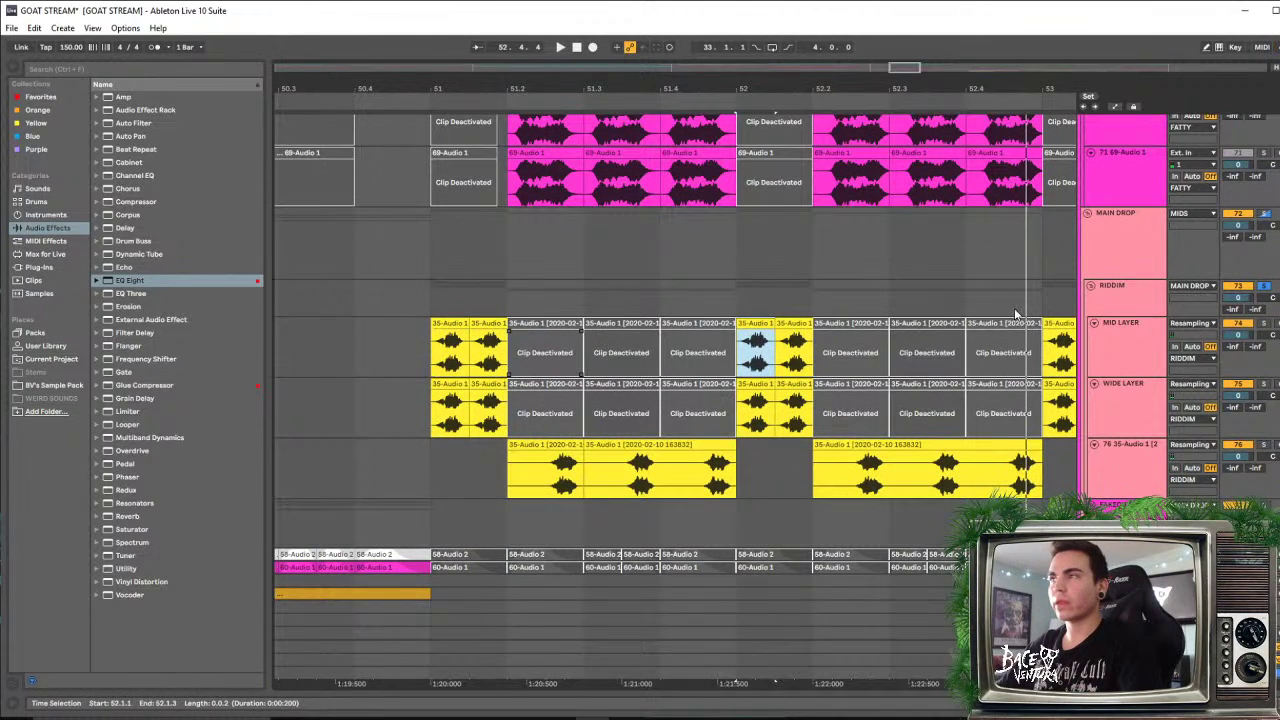
Solo the whole MIDS group instead of the RIDDIM group and audition the drop from bar 51
scroll(1015, 315, "up", 2)
scroll(1130, 270, "up", 3)
scroll(1250, 228, "up", 3)
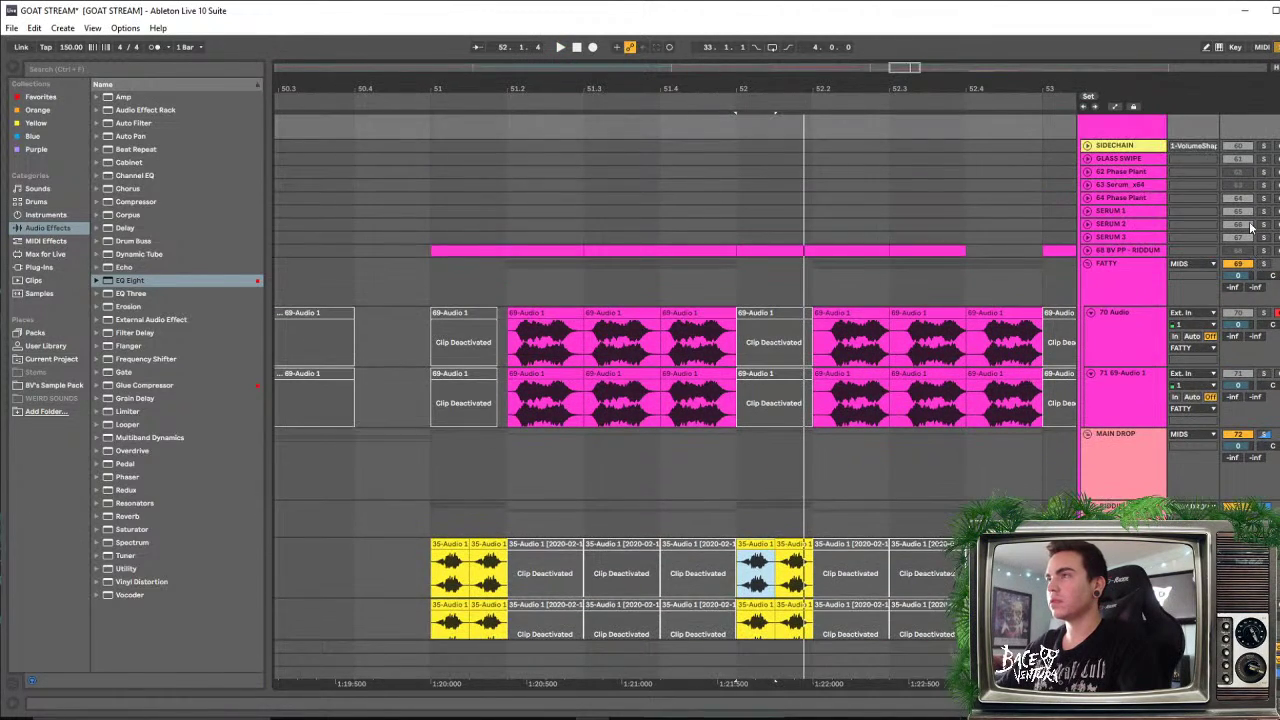
scroll(1250, 228, "up", 3)
key("space")
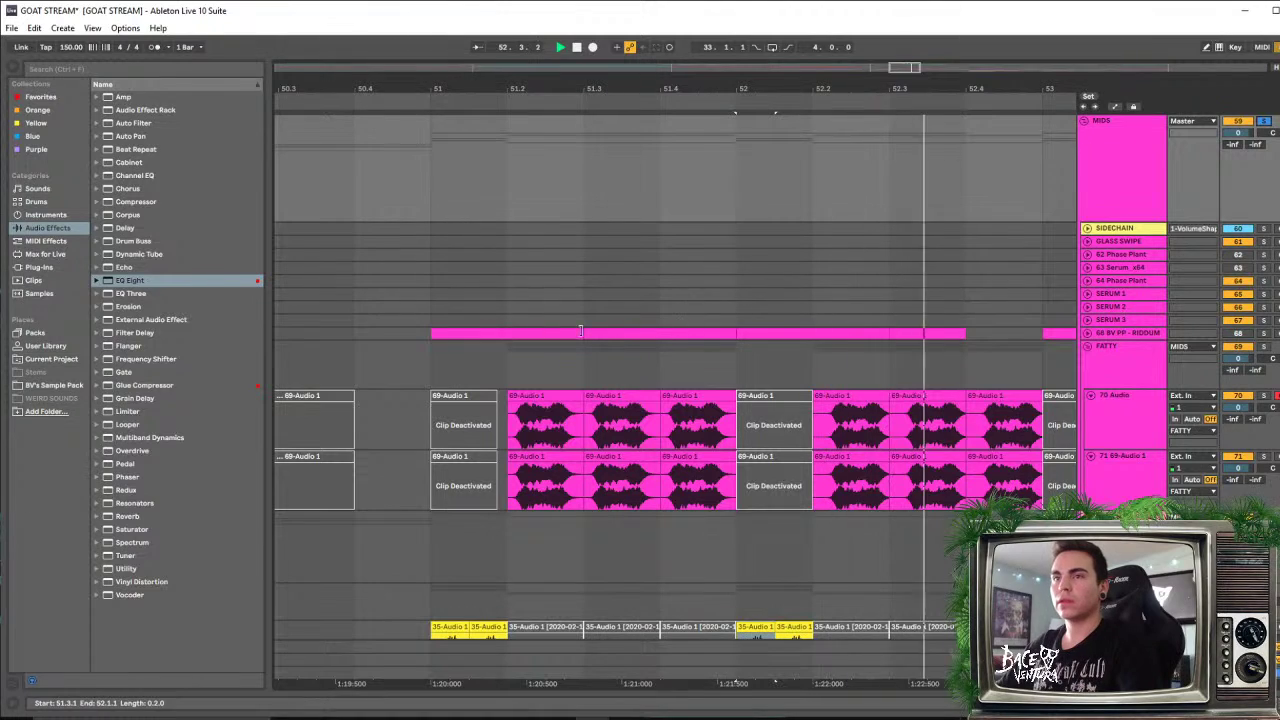
scroll(436, 351, "down", 3)
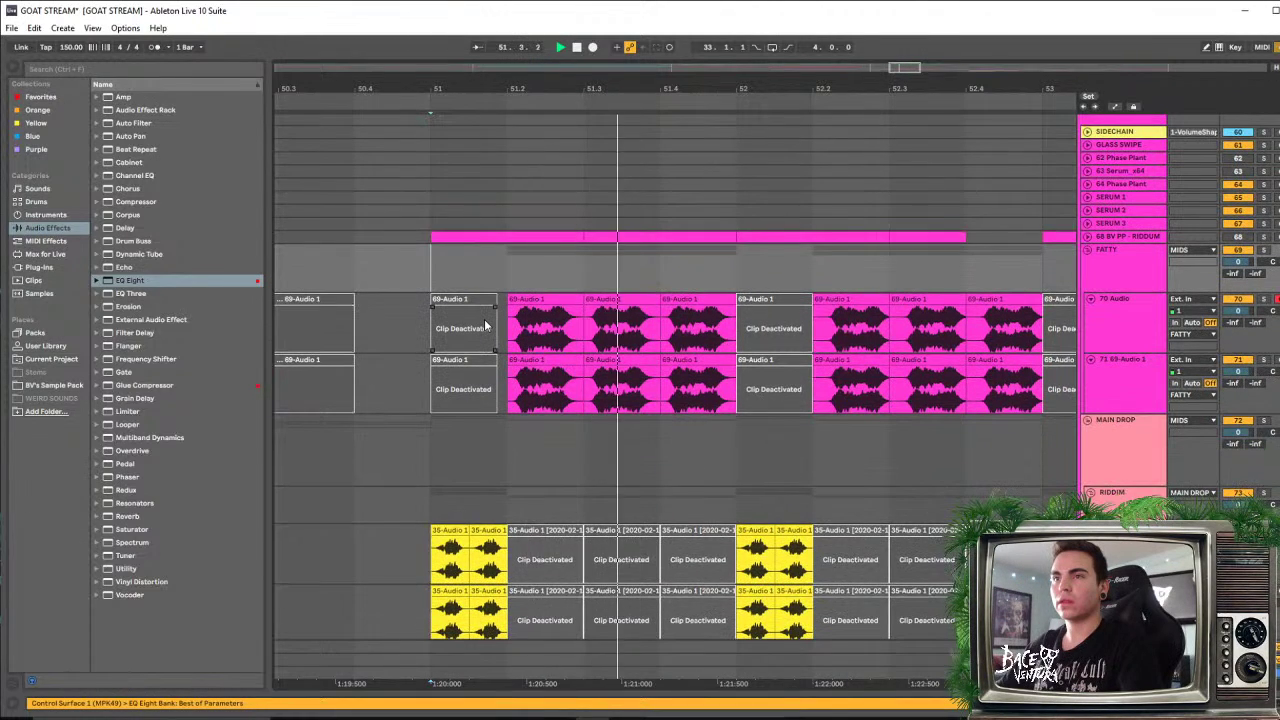
key("space")
left_click_drag(564, 92, 604, 296)
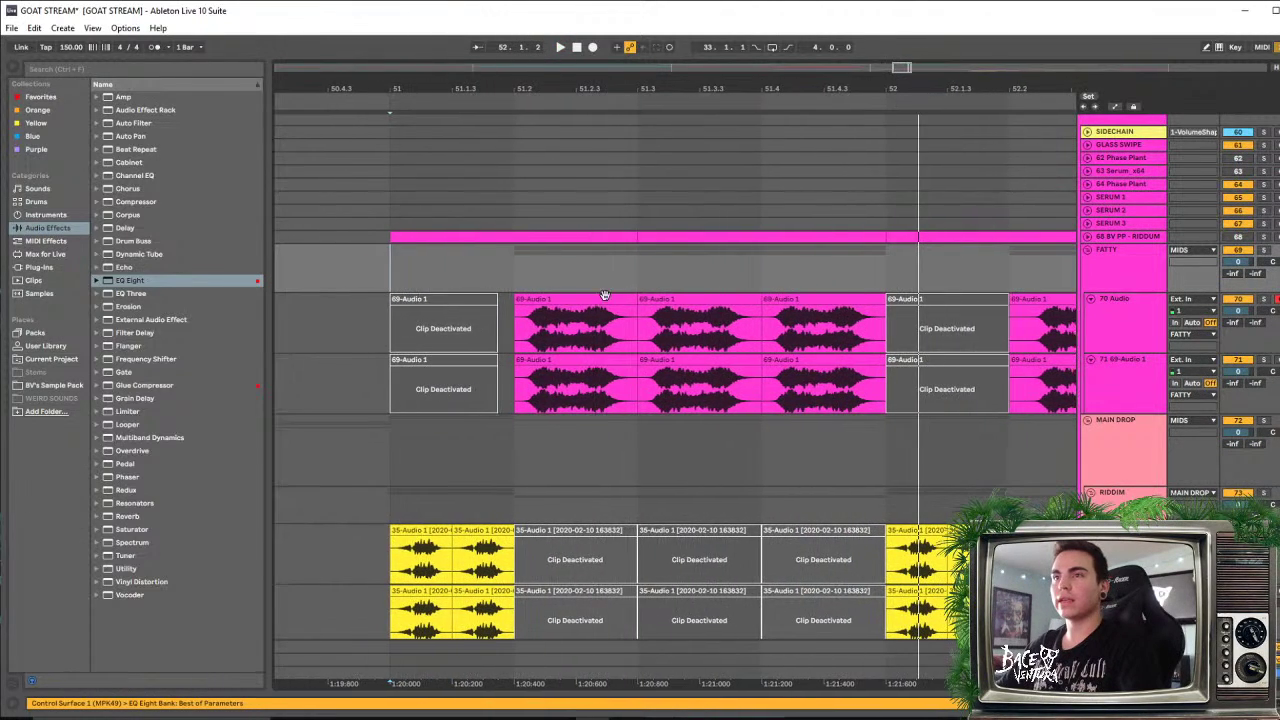
Add fade-outs to the clips at 51.2 on both FATTY audio tracks and audition them
left_click(604, 296)
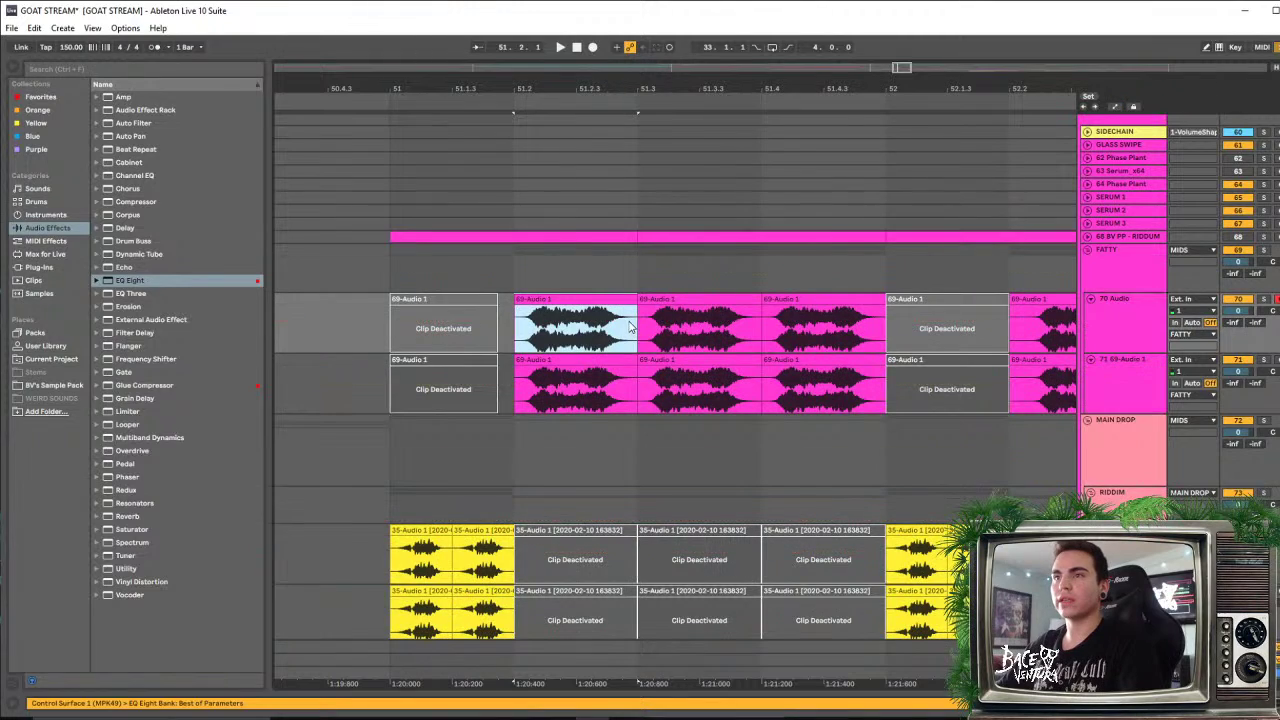
left_click_drag(634, 309, 590, 318)
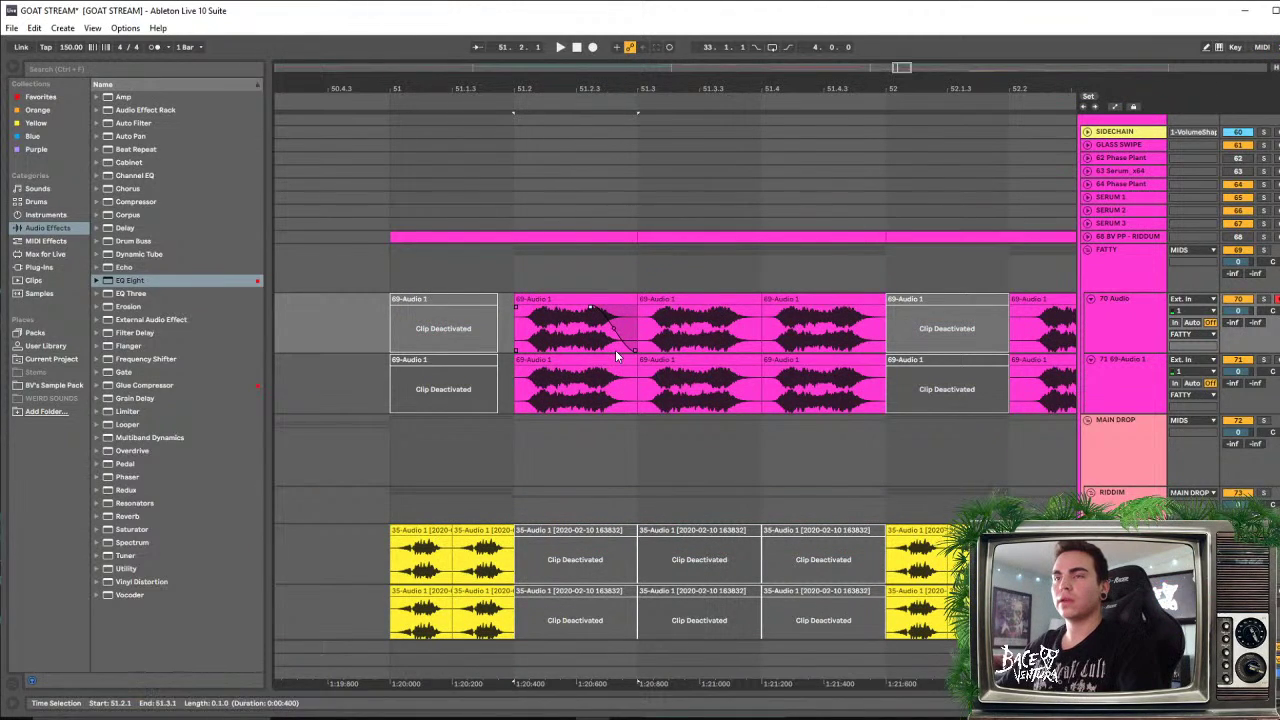
left_click_drag(636, 367, 602, 369)
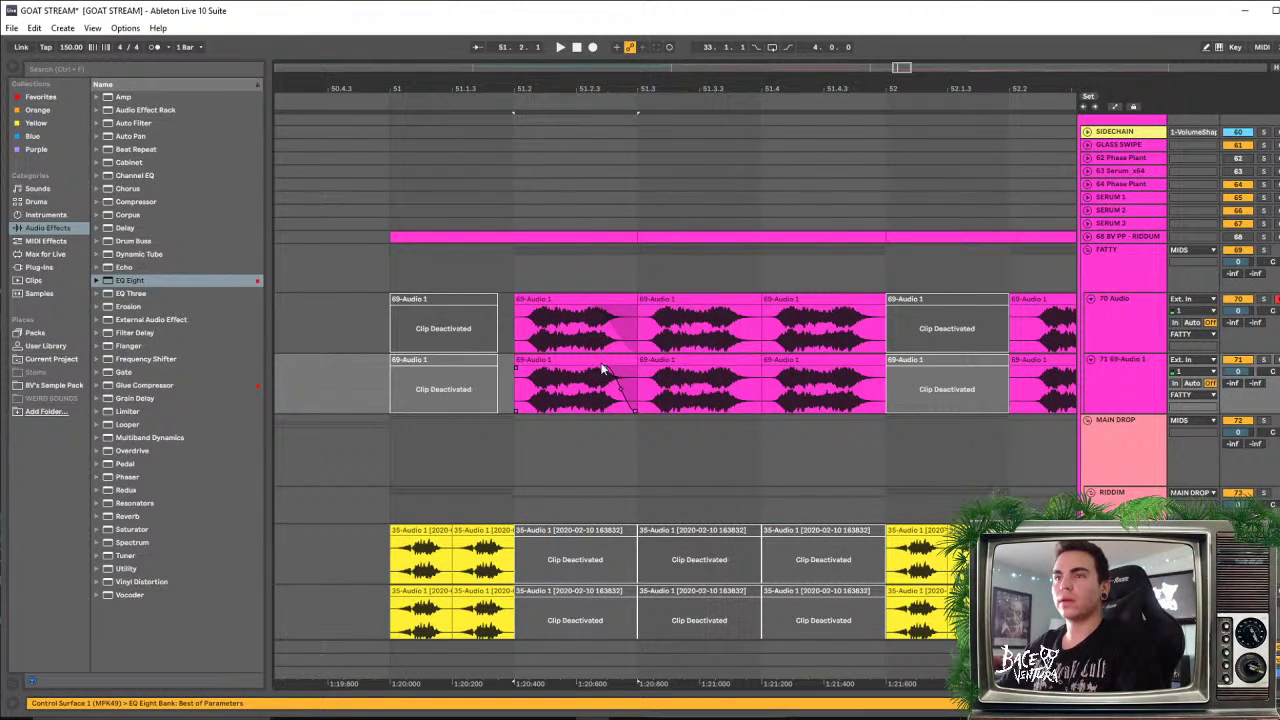
left_click(578, 301)
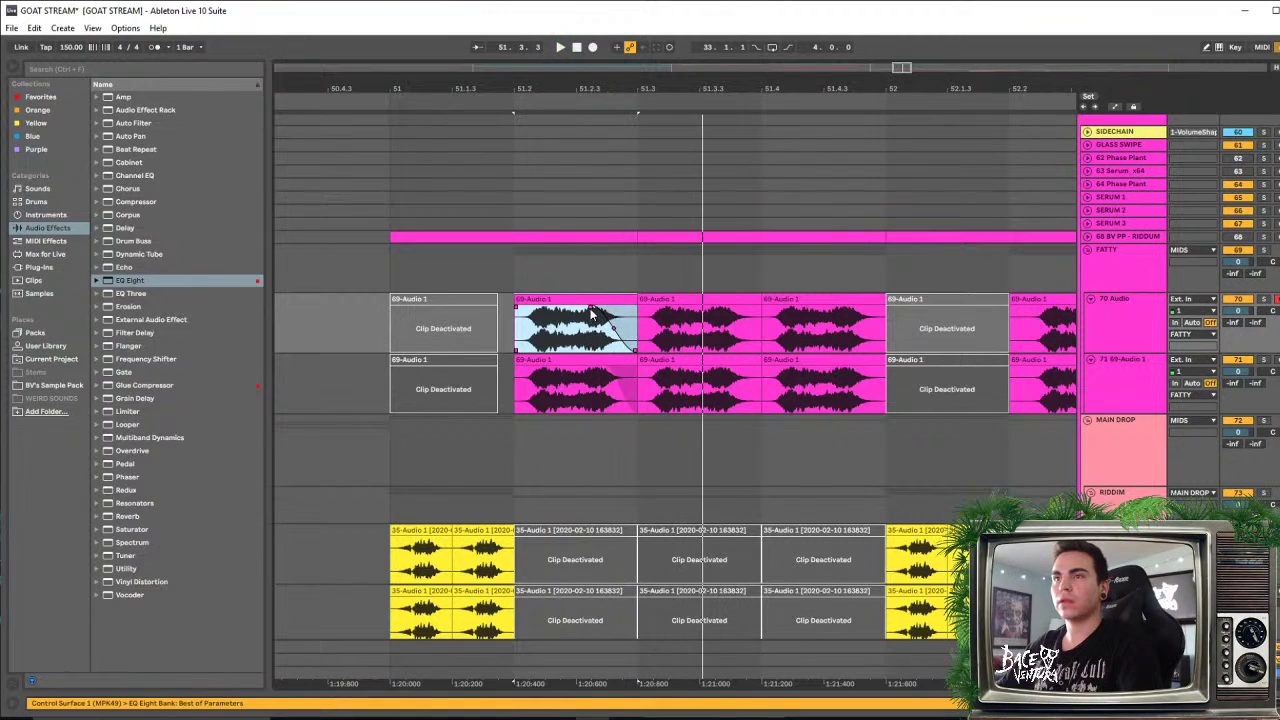
left_click_drag(590, 309, 588, 309)
key("space")
key("space")
key("space")
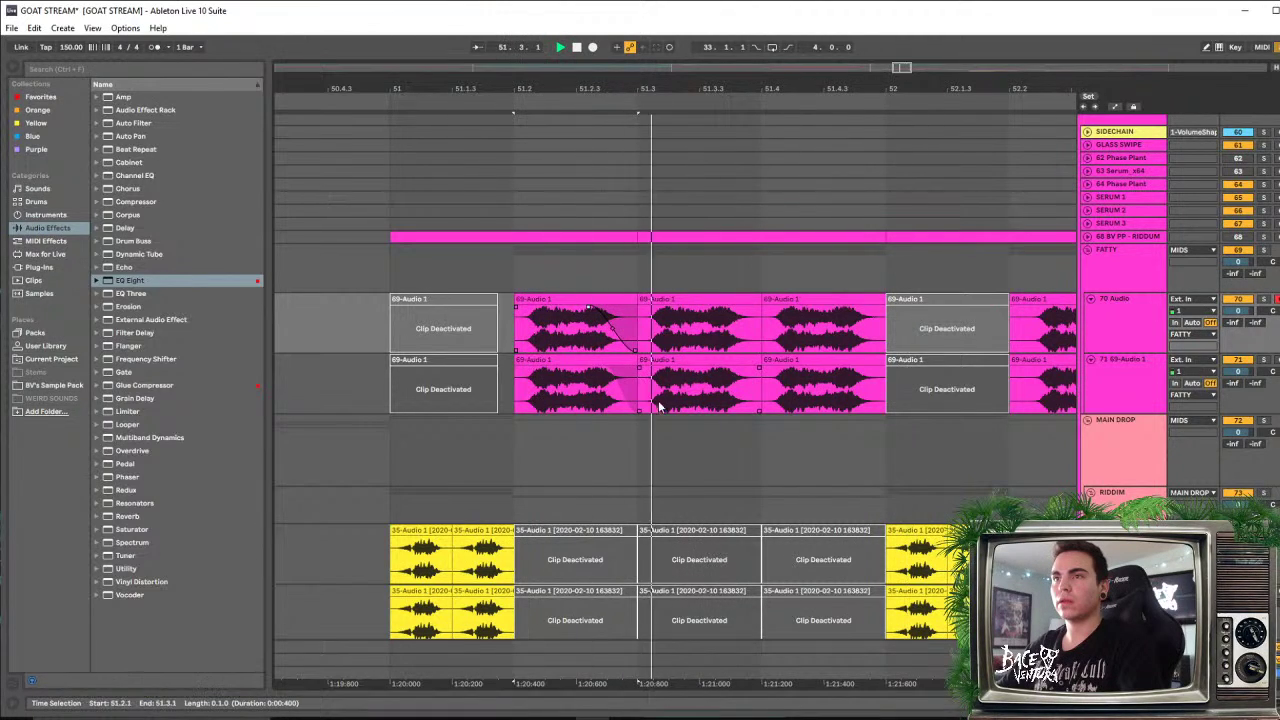
Lengthen the fade-out of track 70's clip at 51.2 so it starts about halfway through the clip, auditioning the result
left_click(685, 298)
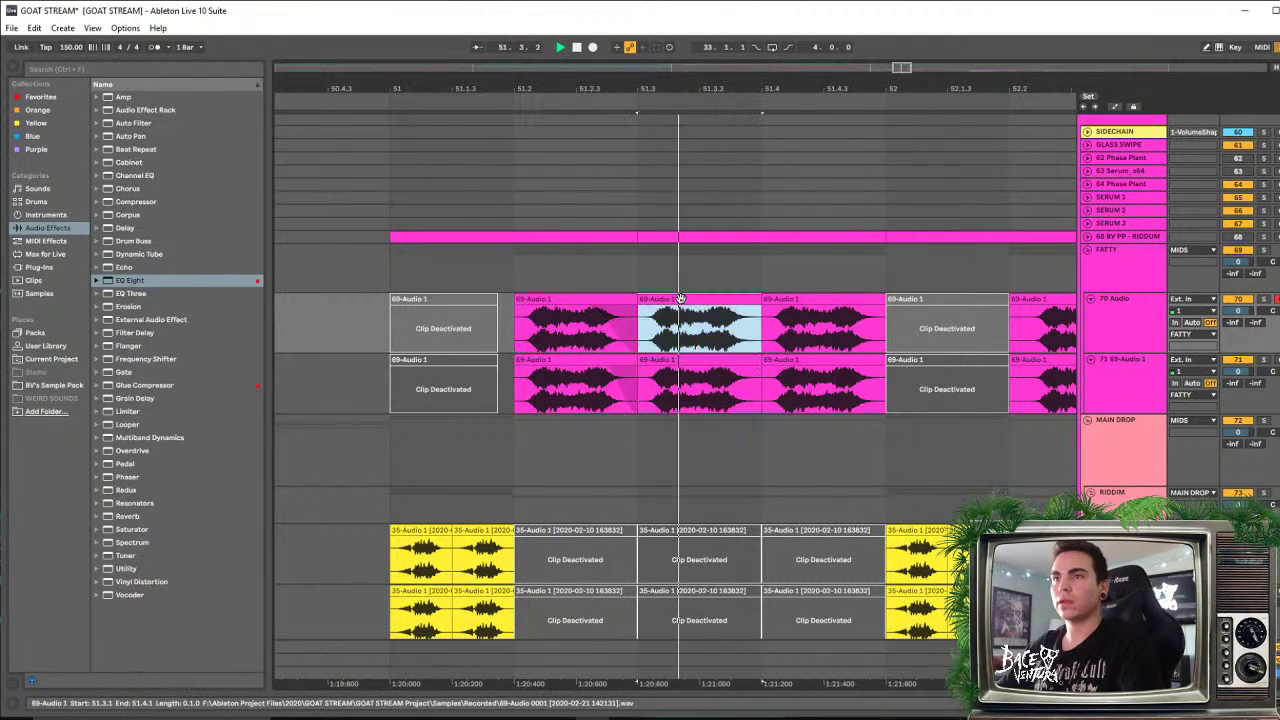
left_click(563, 300)
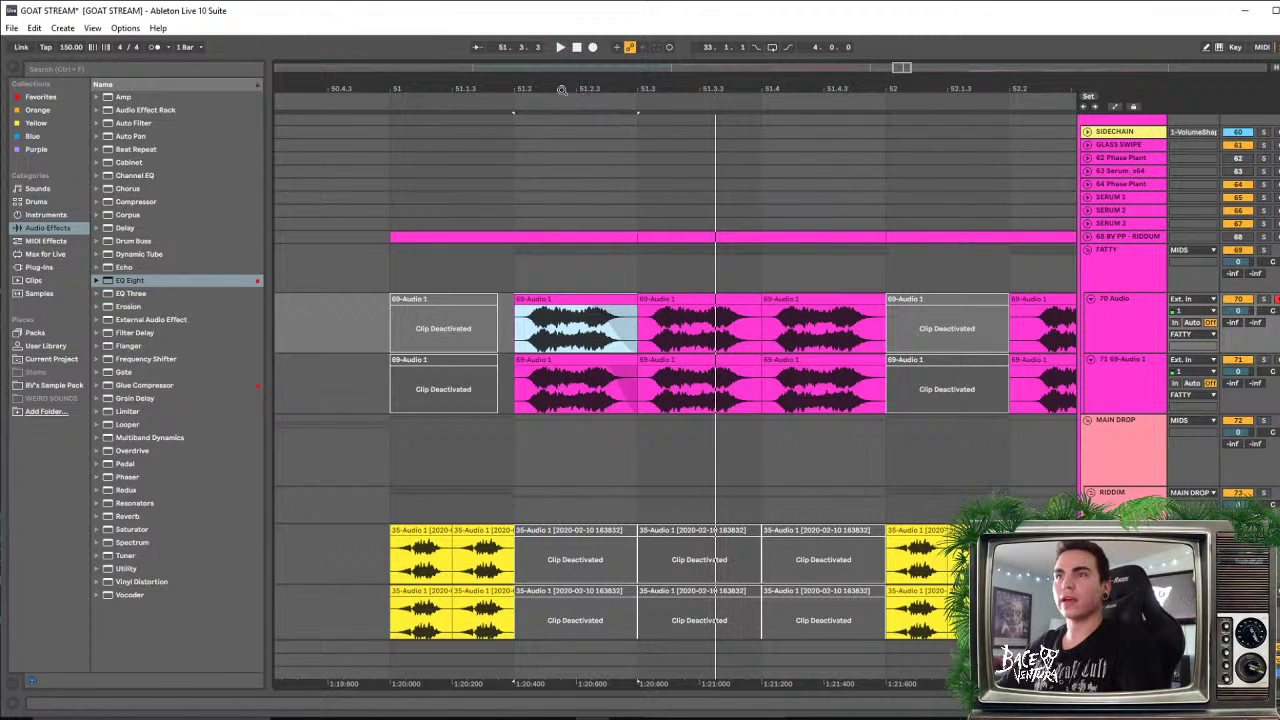
left_click_drag(572, 89, 650, 262)
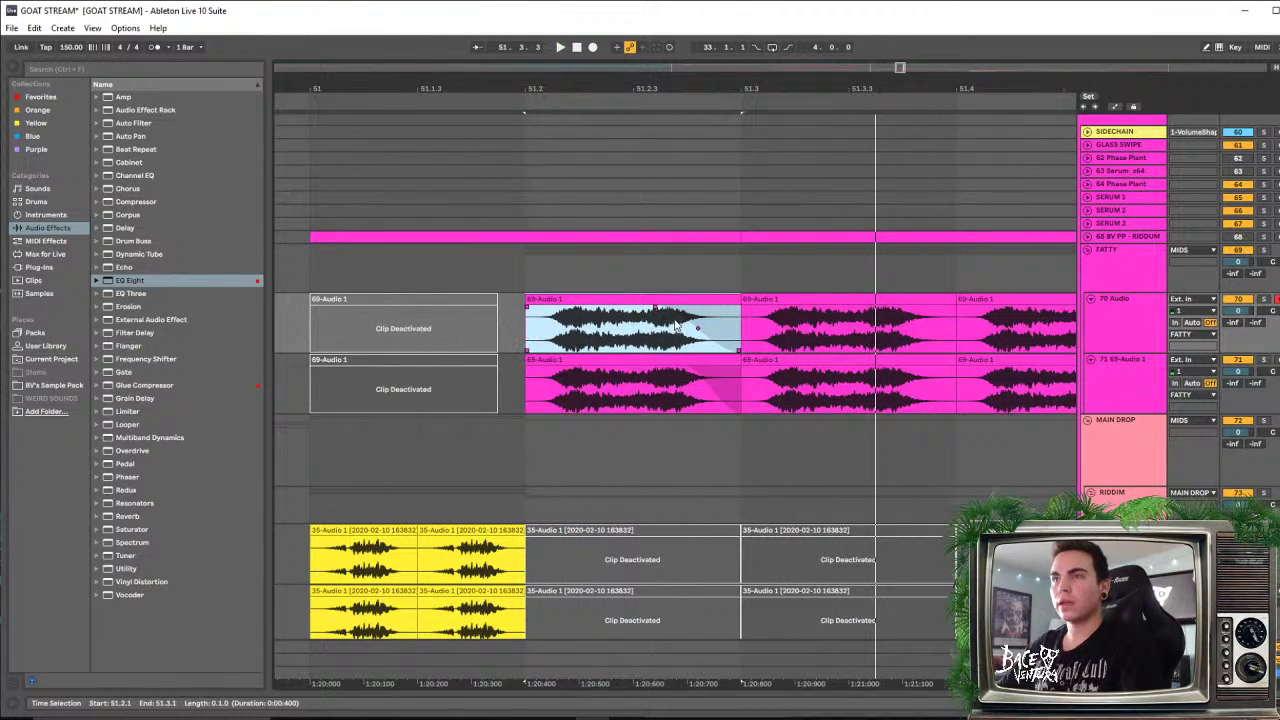
left_click_drag(653, 312, 683, 309)
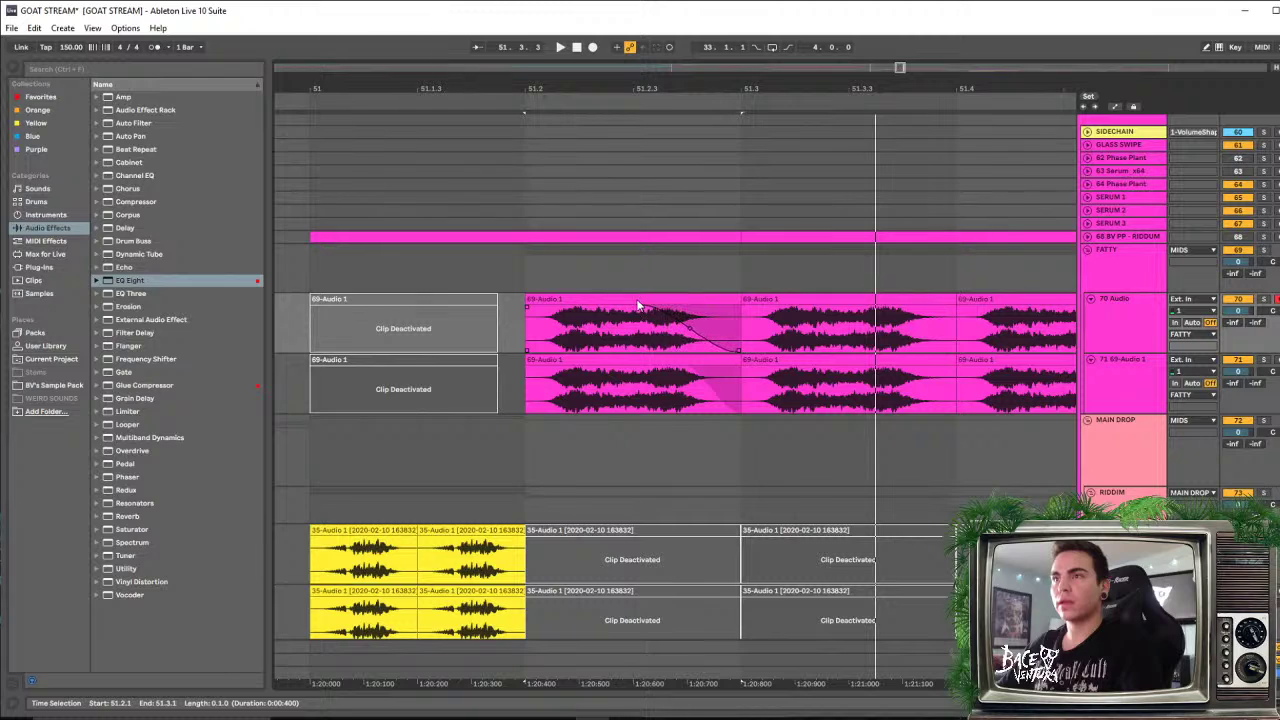
left_click(638, 311)
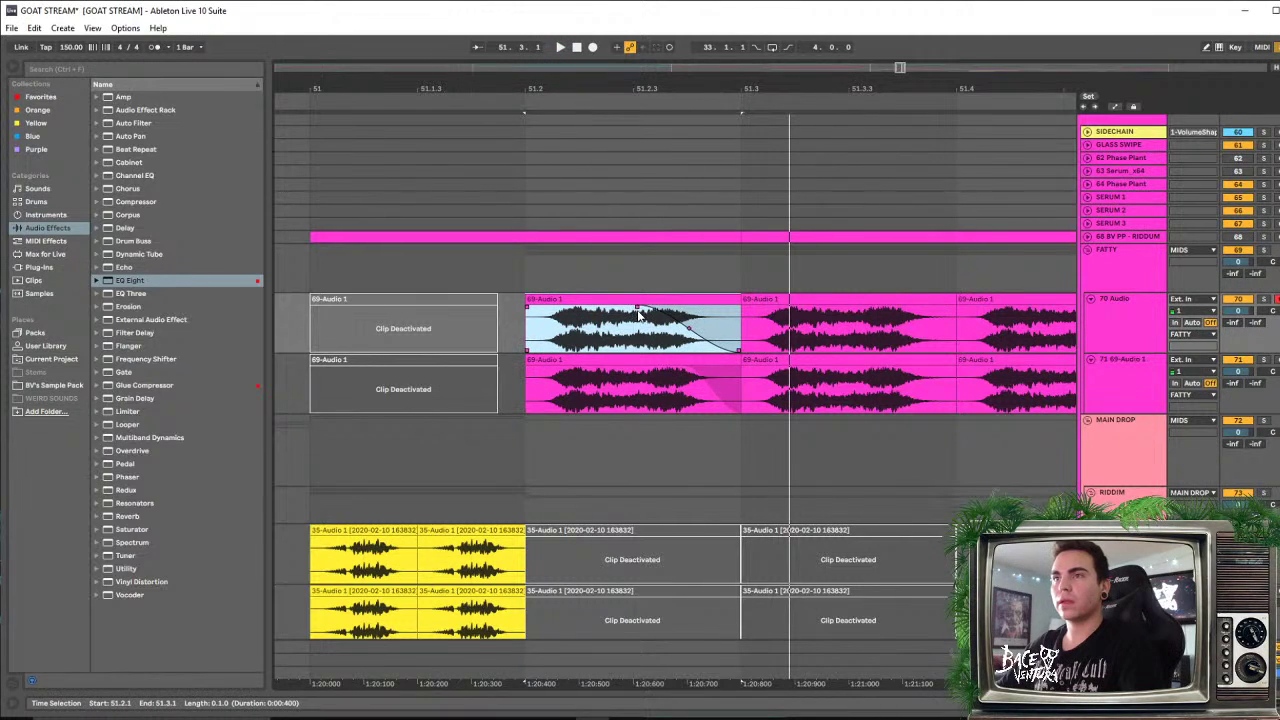
left_click_drag(638, 310, 634, 310)
key("space")
key("space")
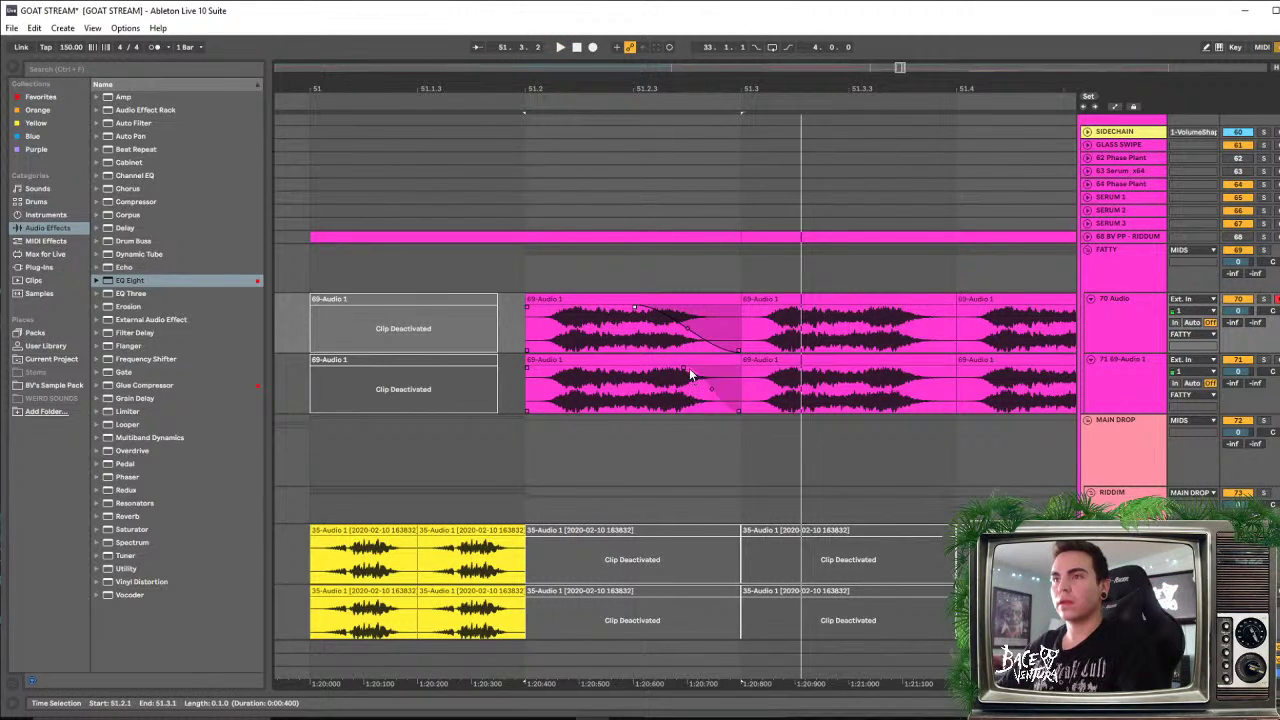
Match the fade-out of track 71's clip at 51.2 by starting it about halfway through the clip, and play it back
left_click_drag(685, 367, 640, 341)
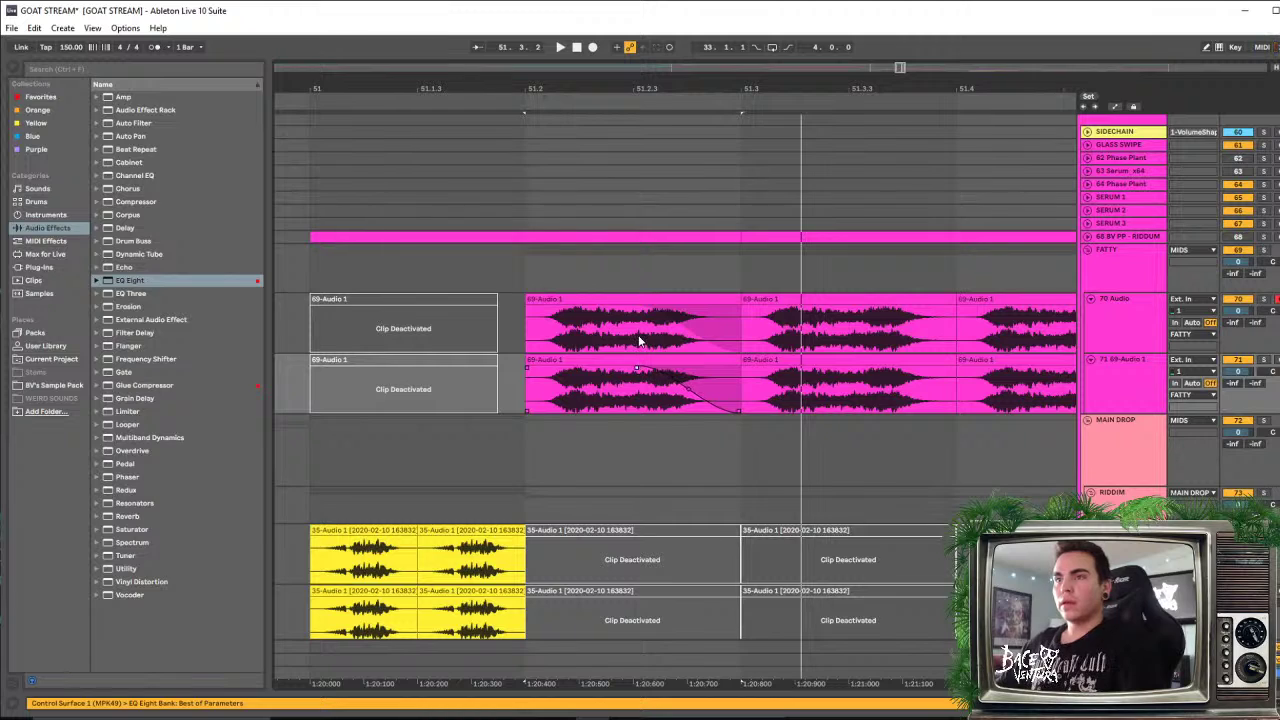
left_click(660, 388)
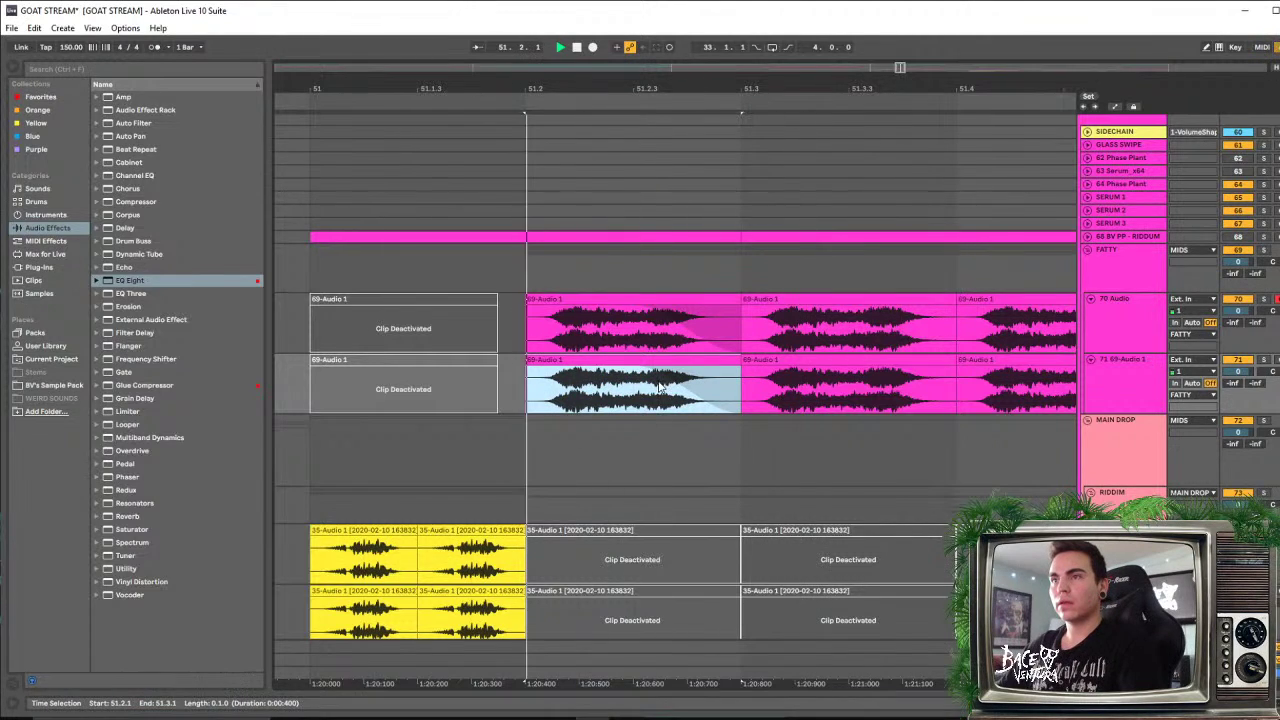
key("space")
key("space")
key("space")
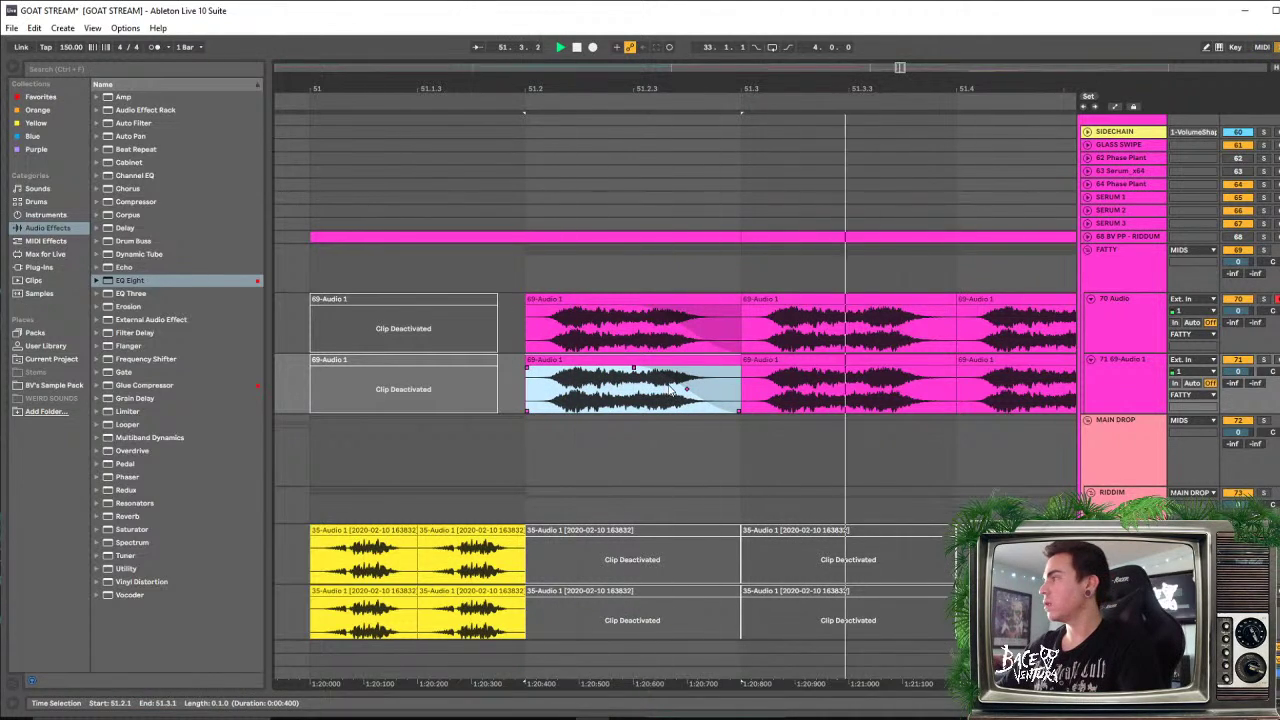
key("space")
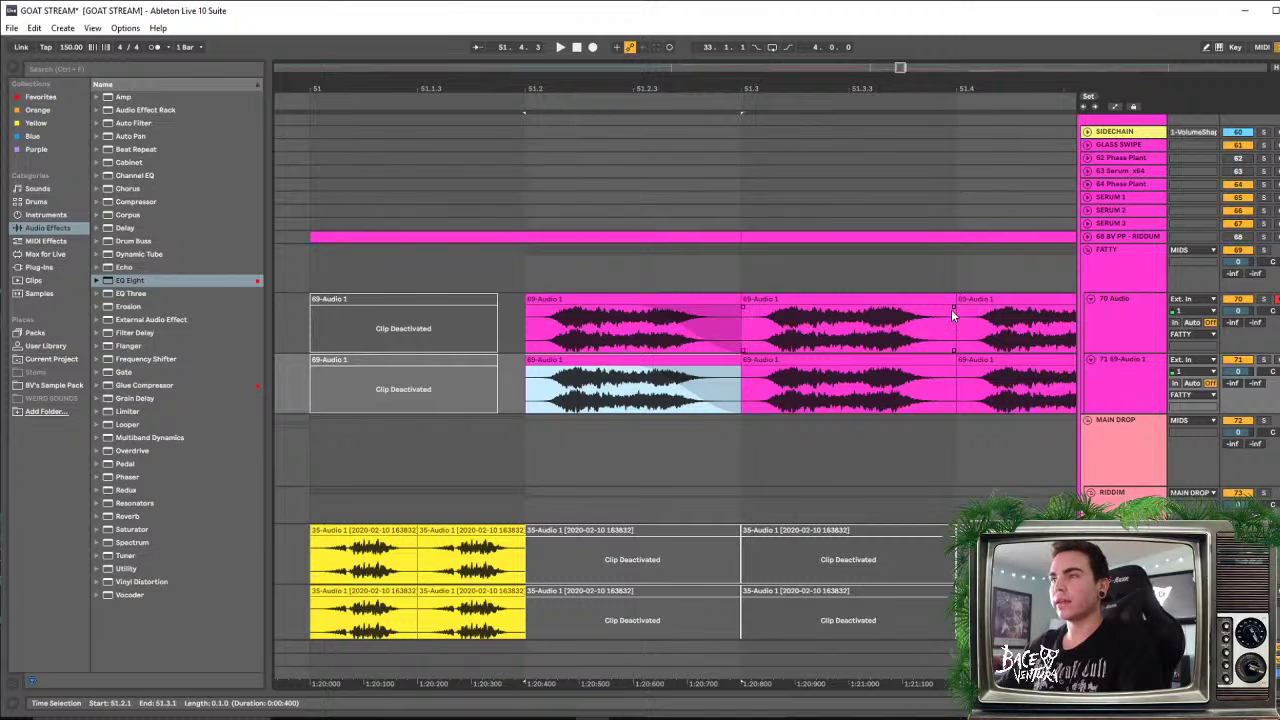
Add fade-outs starting about halfway through the clips at 51.3 and 51.4 on both FATTY audio tracks
left_click_drag(951, 309, 840, 313)
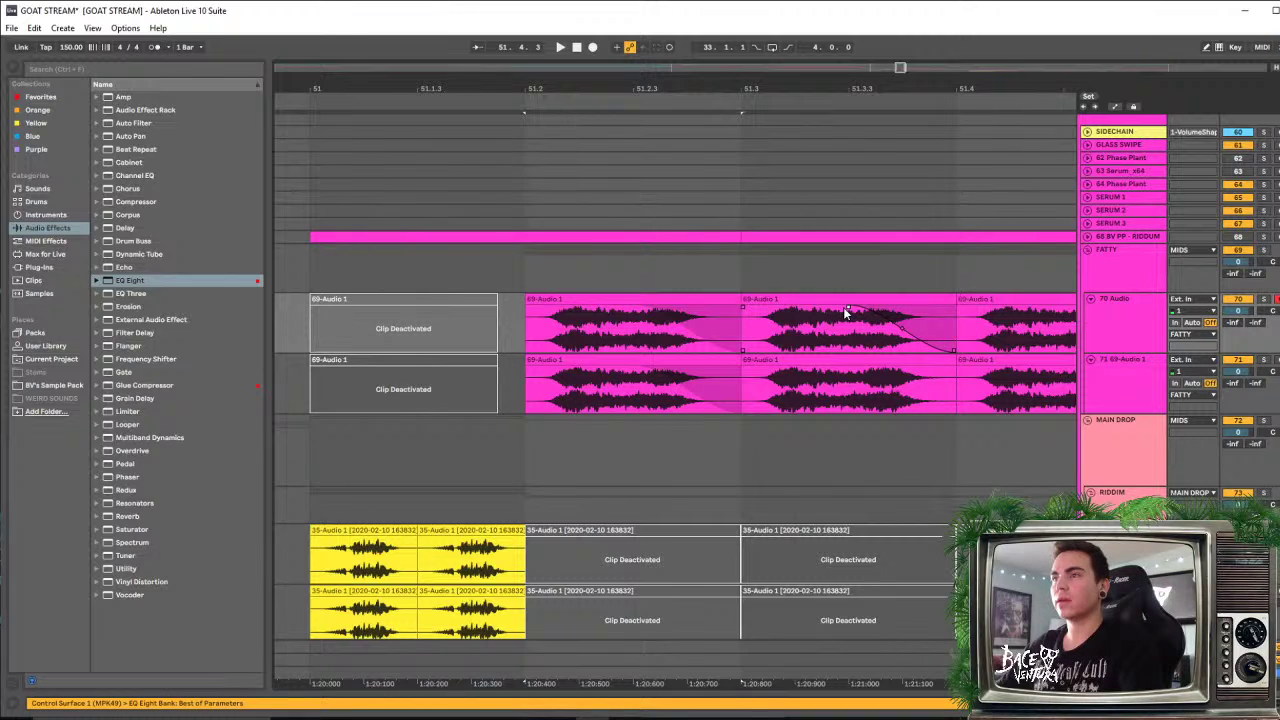
left_click_drag(952, 368, 857, 364)
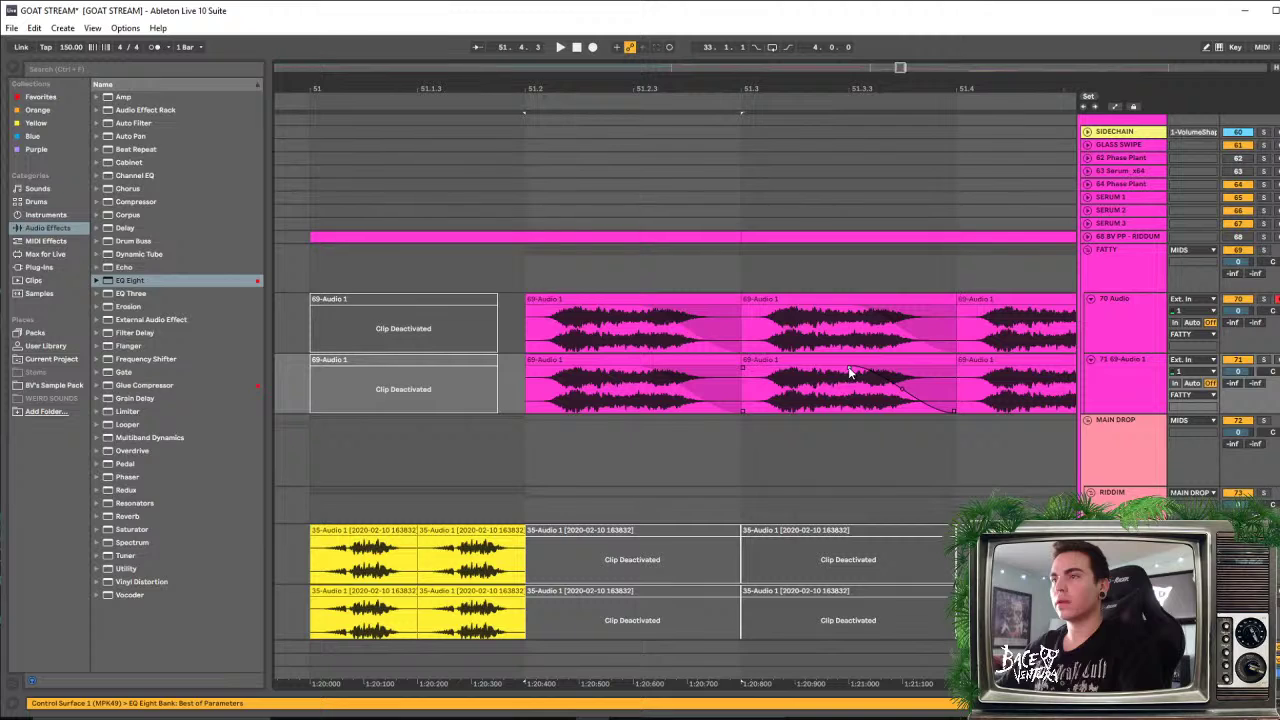
left_click_drag(855, 80, 673, 50)
left_click_drag(886, 306, 815, 310)
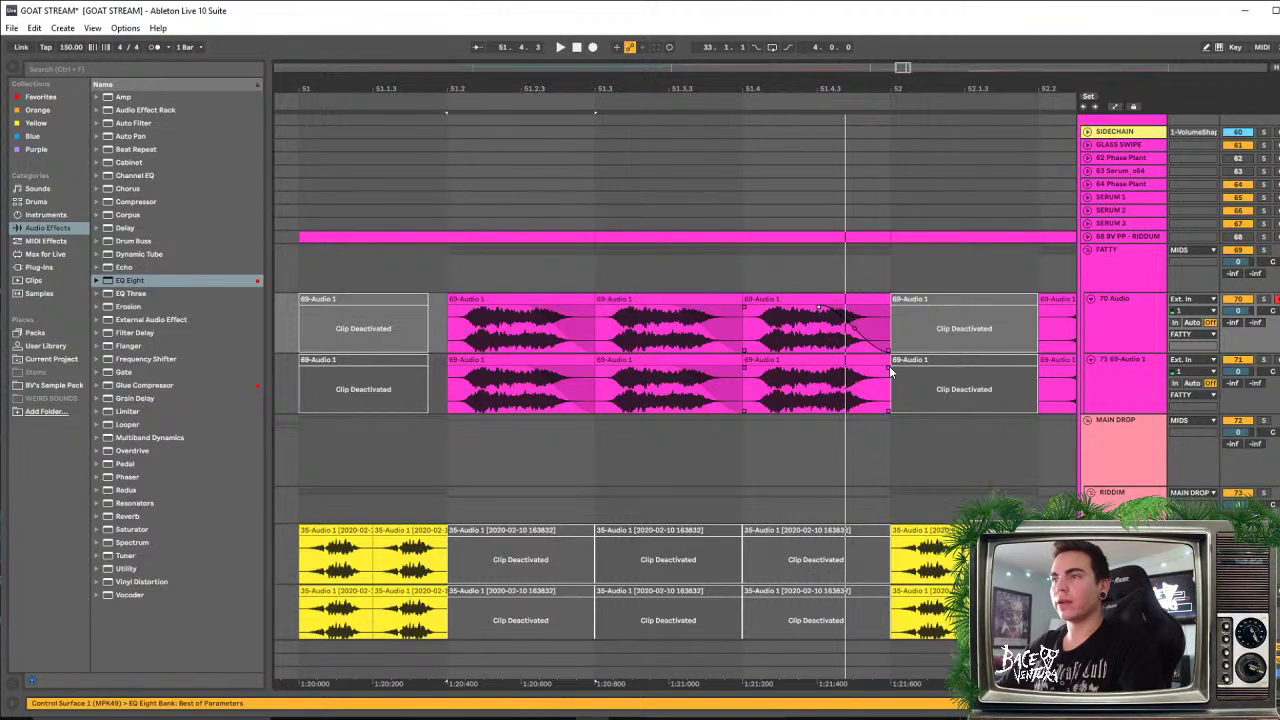
left_click_drag(886, 366, 818, 383)
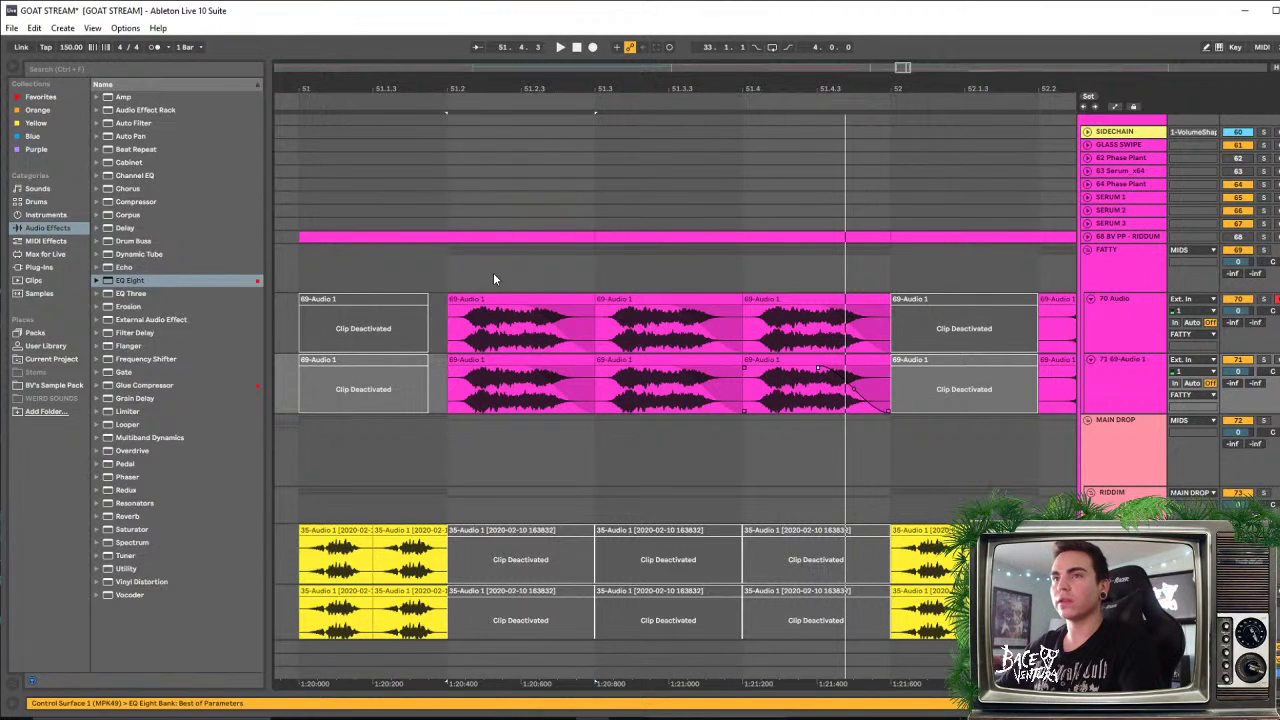
Play the faded FATTY clips from 51.2 and compare them with the unfaded clips from 52.2
left_click(490, 299)
key("space")
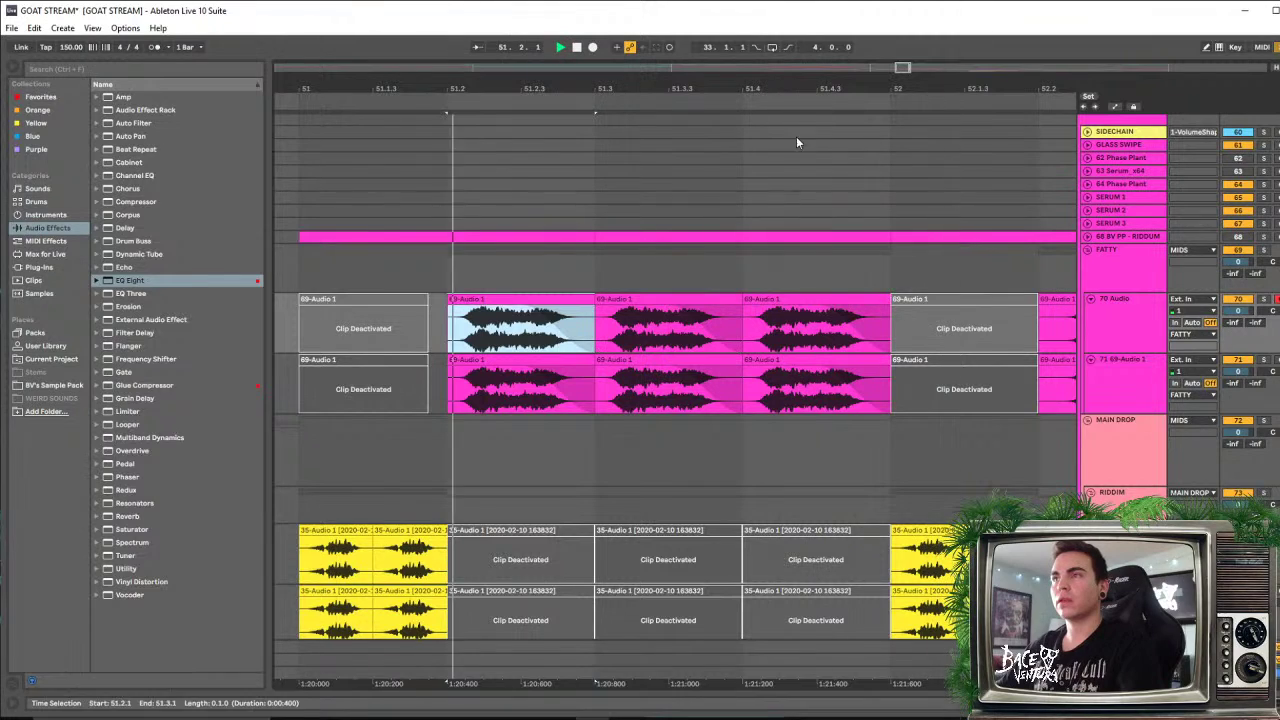
left_click_drag(802, 90, 680, 37)
key("space")
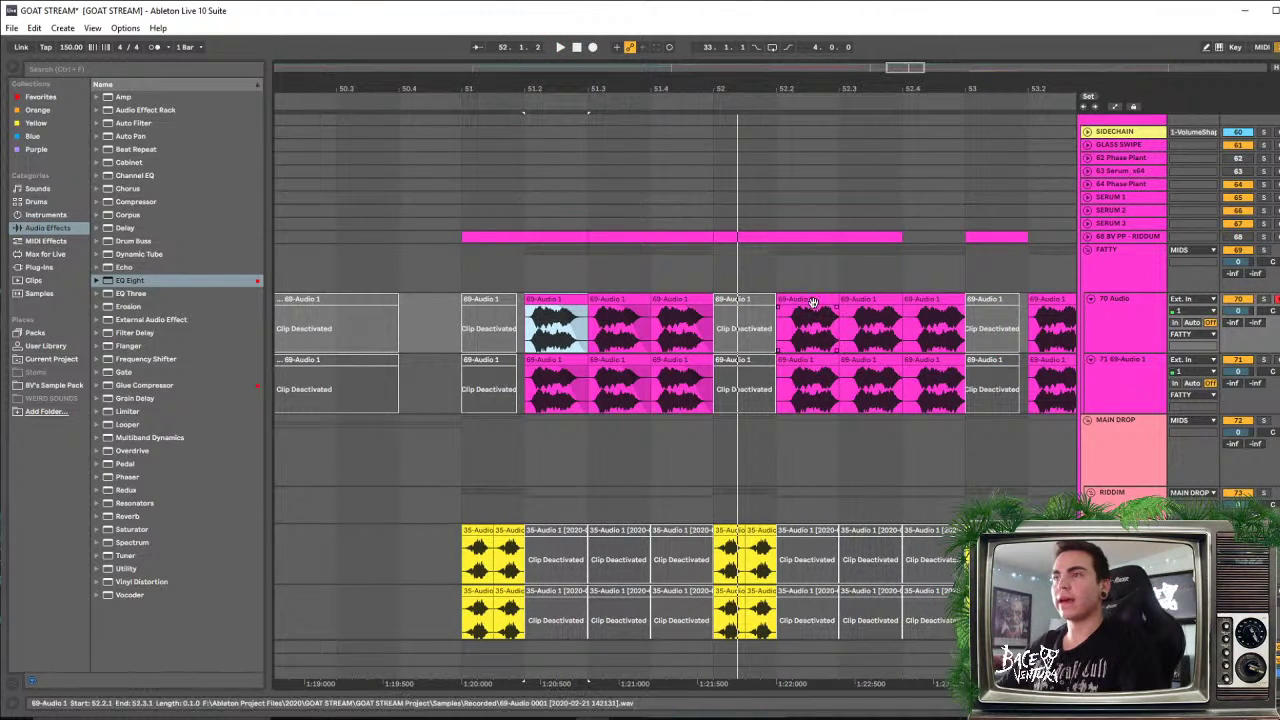
left_click(812, 302)
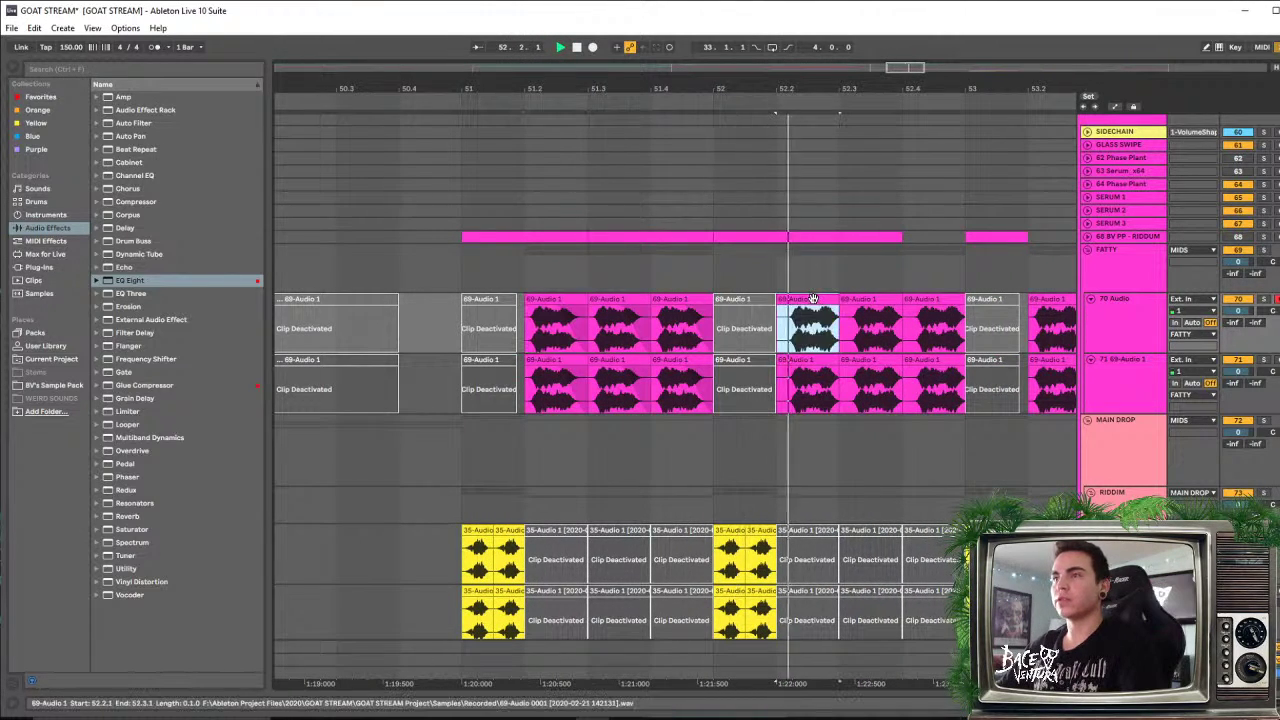
Copy the faded FATTY clips between 51.2 and 52 on both audio tracks over the clips at 52.2, 53.2 and 54.2
left_click(566, 316)
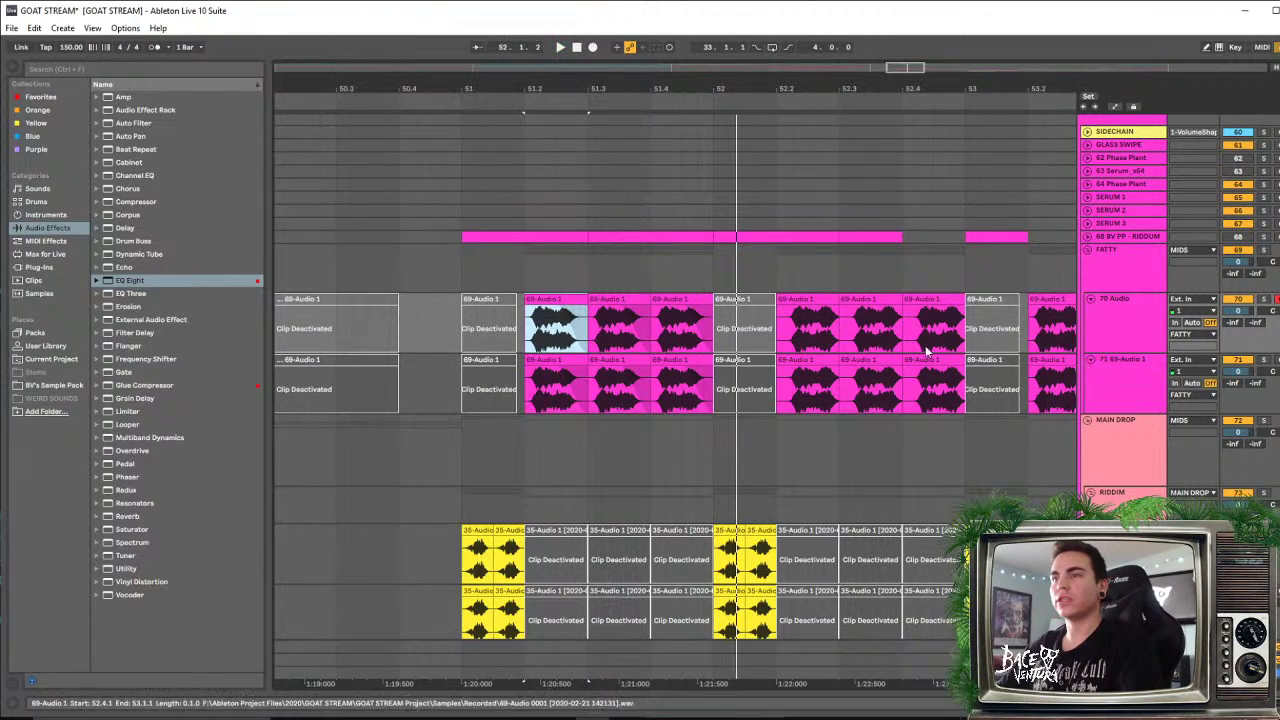
left_click(723, 365, "shift")
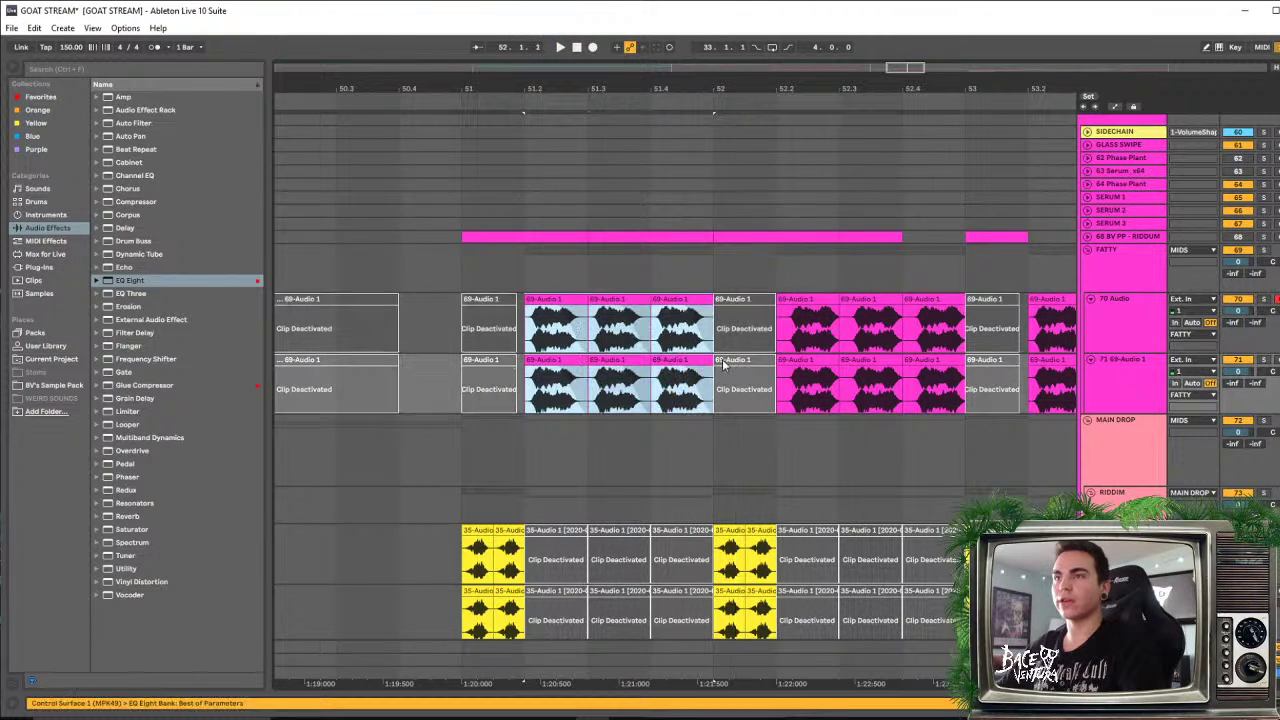
left_click_drag(611, 308, 794, 312)
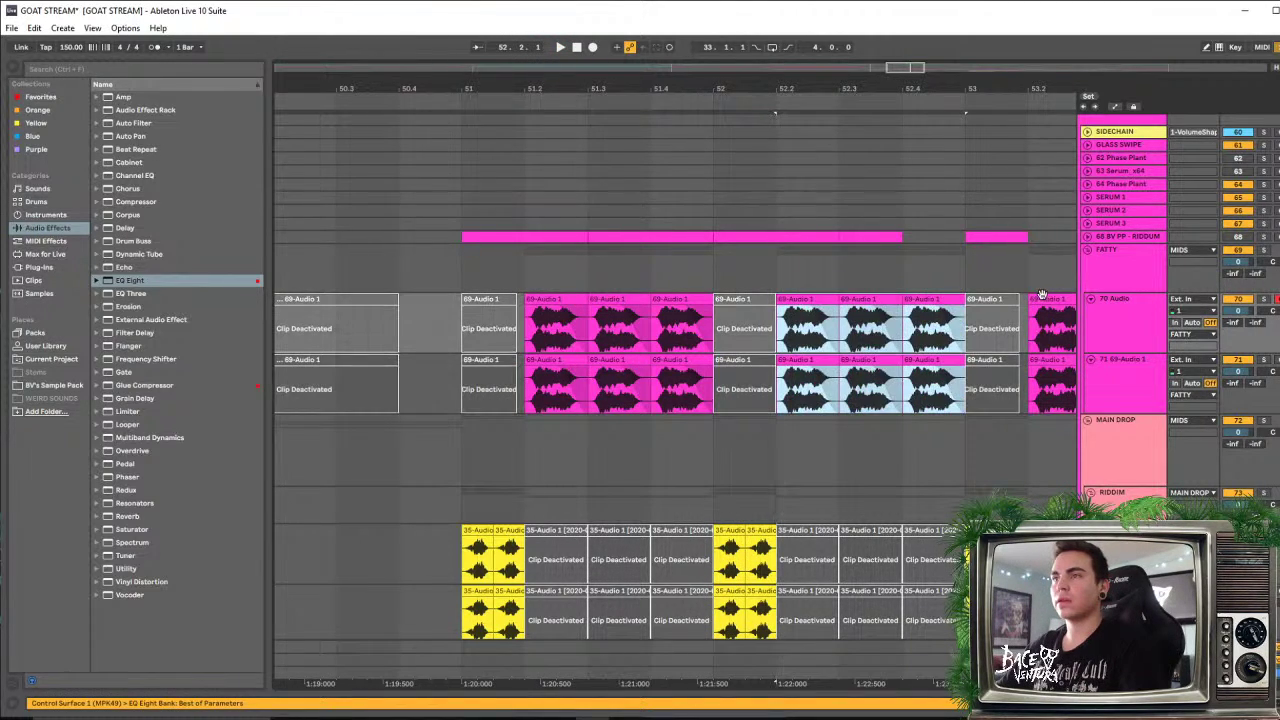
left_click_drag(910, 84, 728, 74)
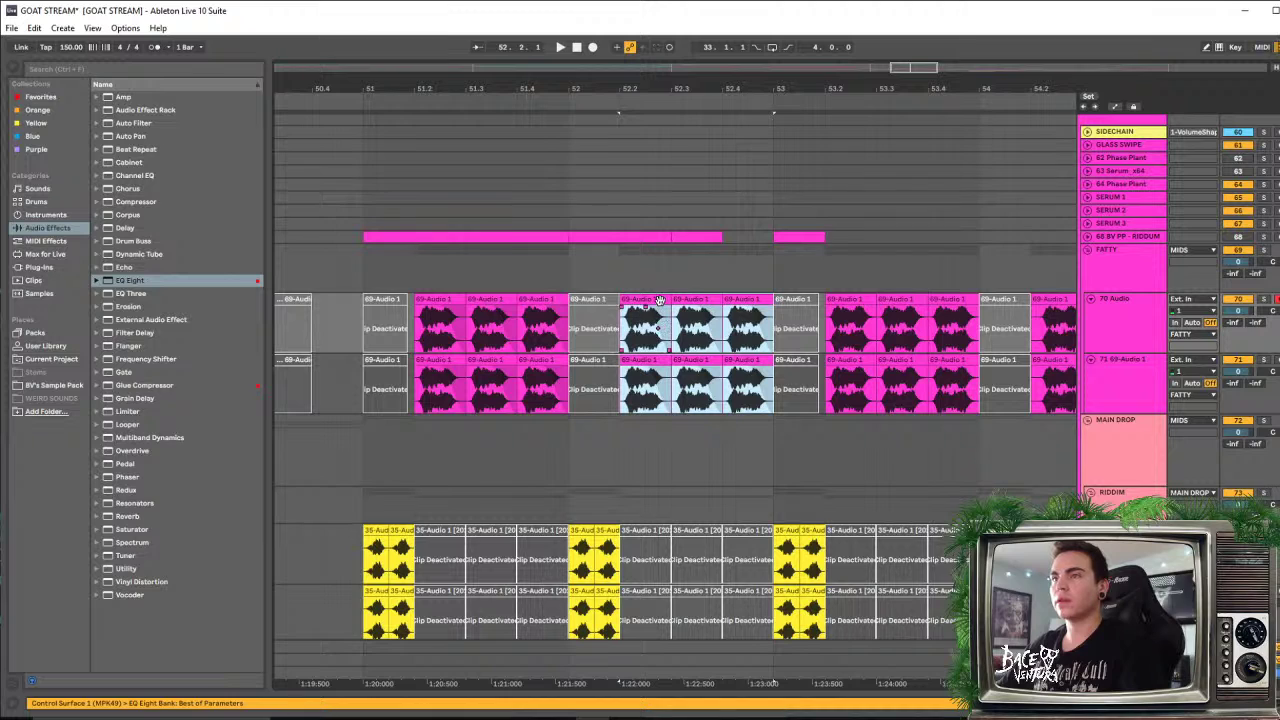
left_click_drag(648, 301, 854, 324)
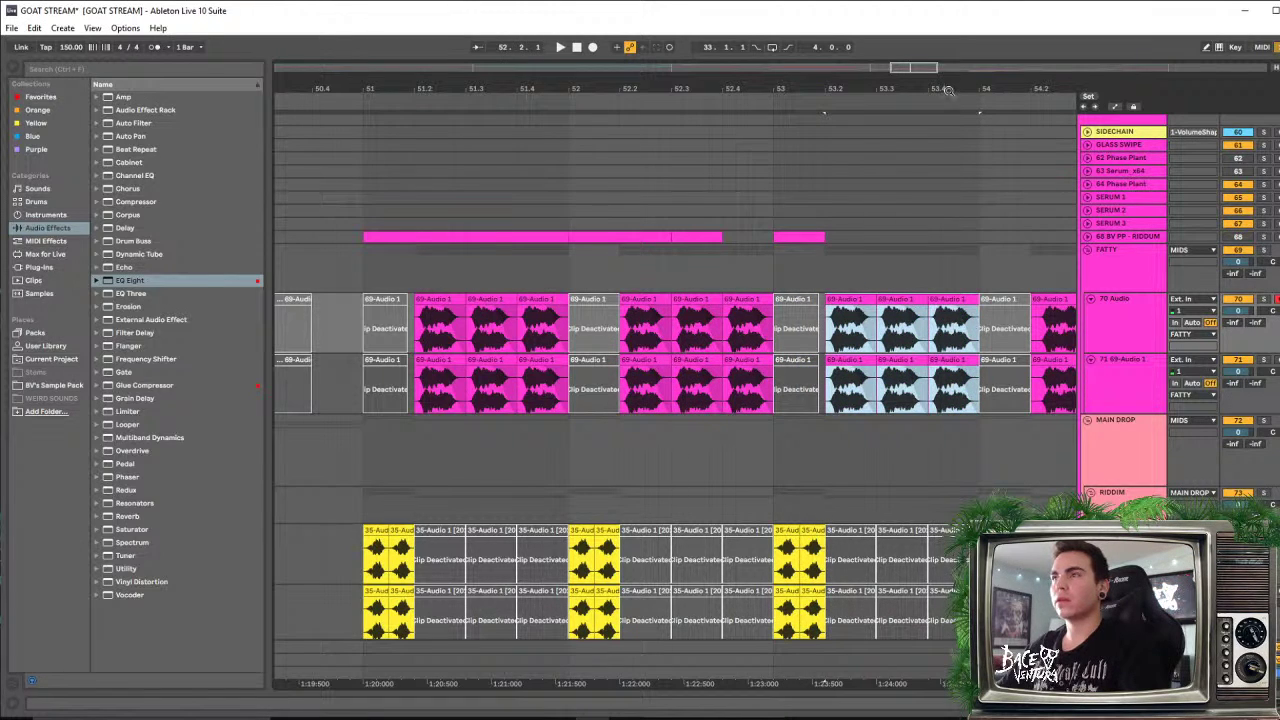
left_click_drag(949, 89, 797, 80)
key("Right")
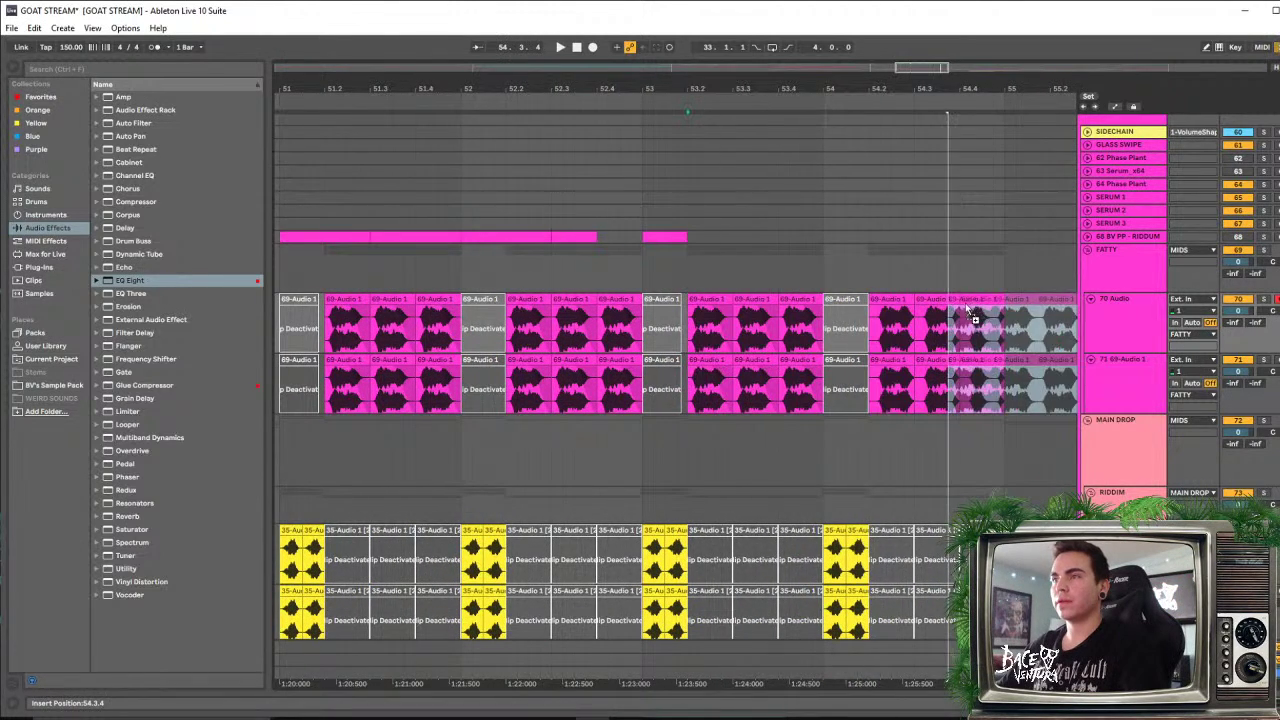
left_click_drag(887, 312, 896, 312)
scroll(497, 301, "down", 1)
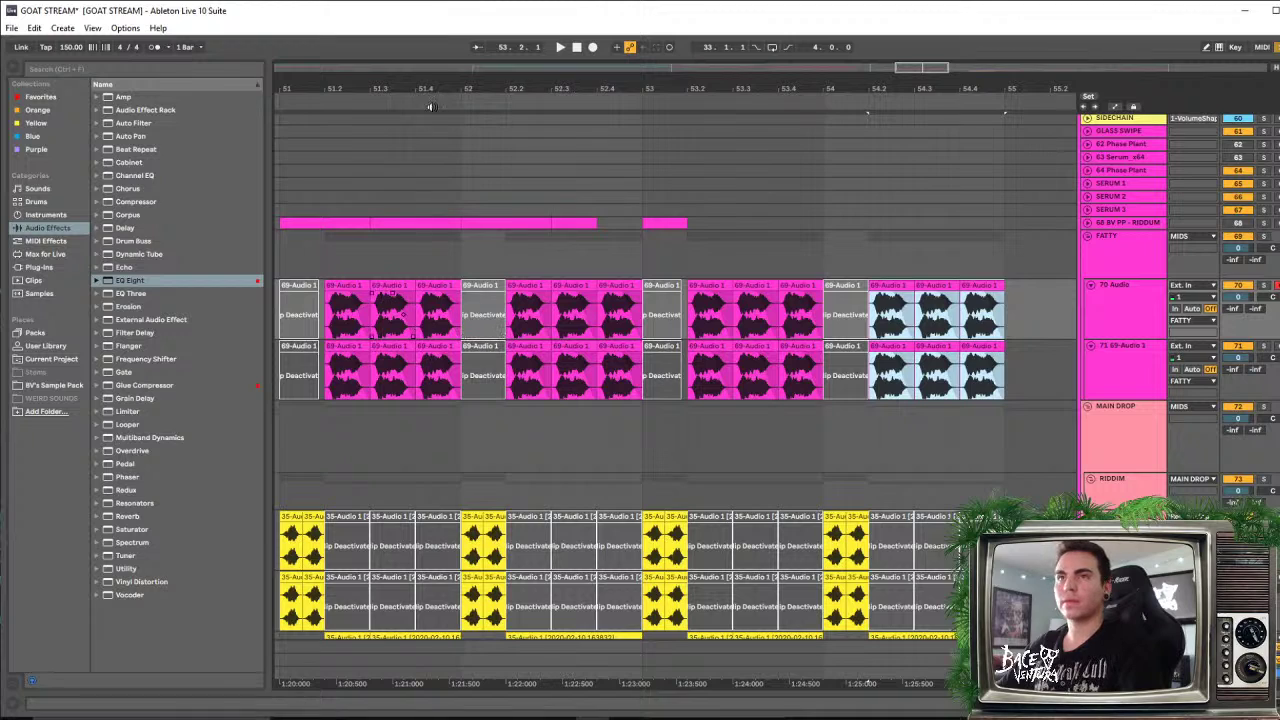
Play the drop from 51.2 and again from bar 51 to check the faded FATTY clips with the riddim layers
left_click_drag(444, 90, 543, 86)
key("minus")
left_click(471, 300)
key("space")
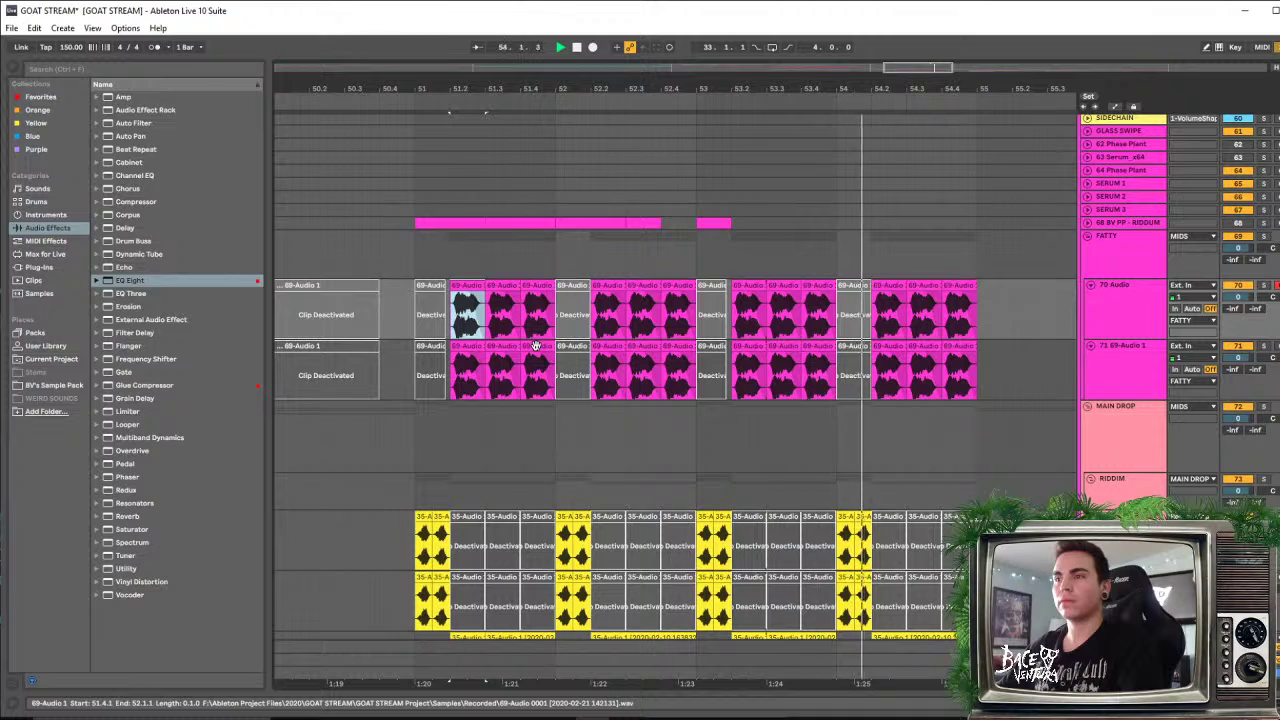
key("space")
scroll(420, 360, "down", 5)
left_click(416, 345)
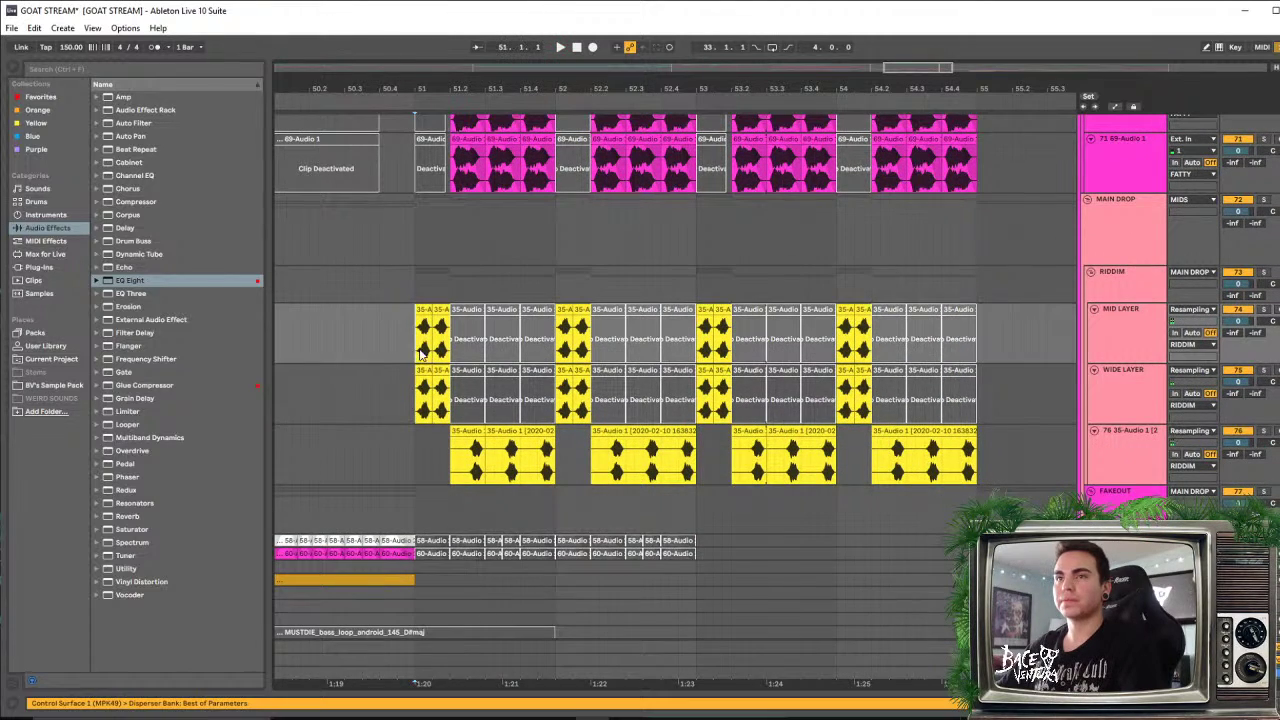
key("space")
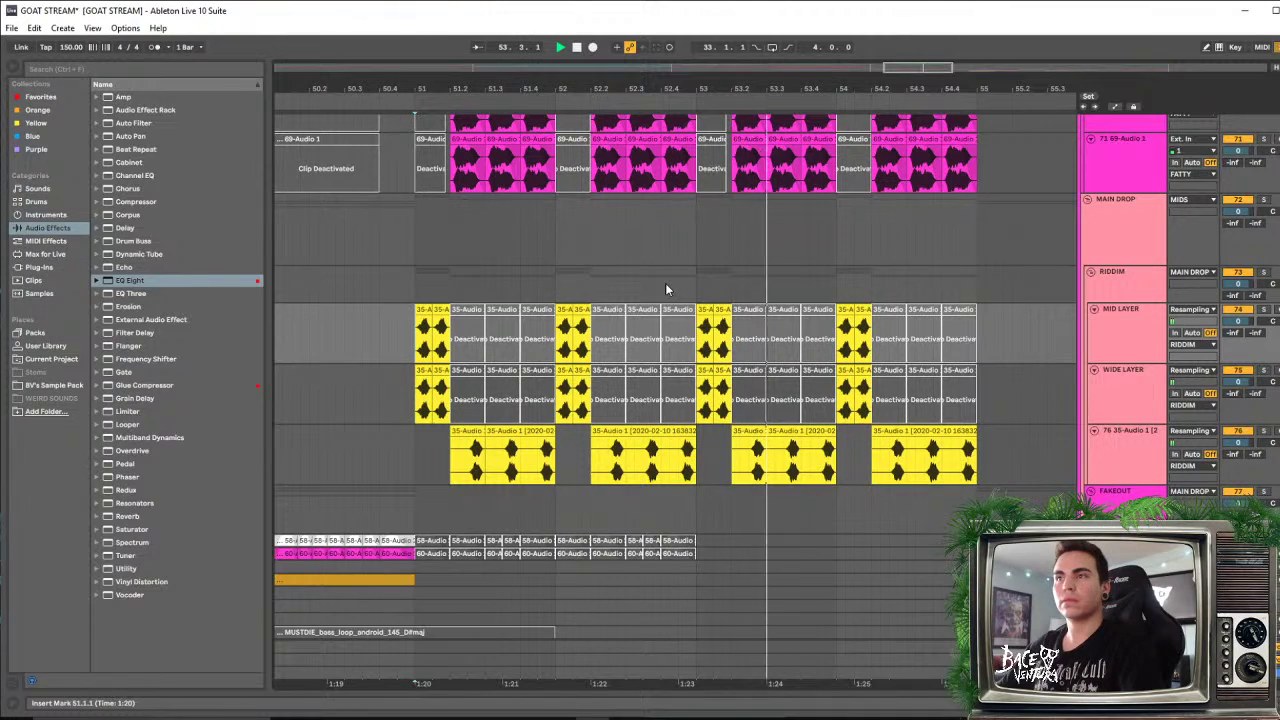
key("space")
Solo track 76 under the RIDDIM group, play it from 51.2 and show its device chain
scroll(540, 319, "down", 3)
left_click(476, 339)
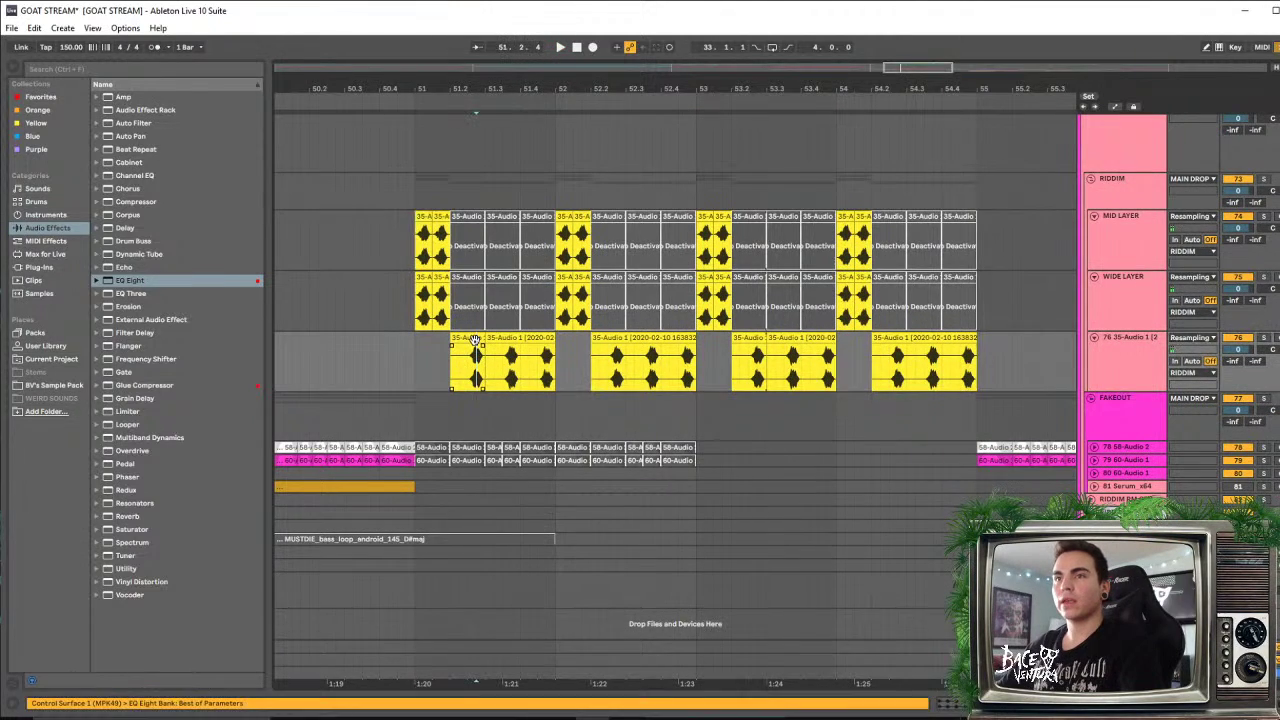
left_click(1104, 361)
left_click(1264, 339)
key("space")
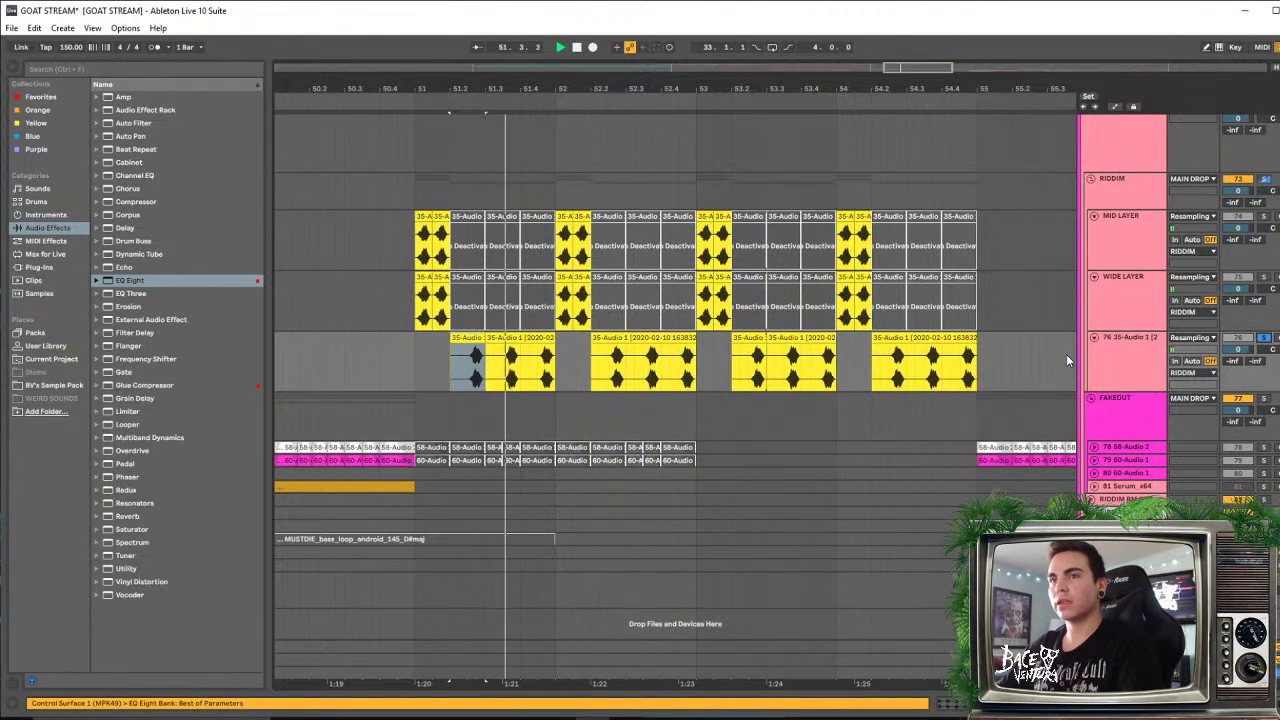
key("space")
double_click(1128, 354)
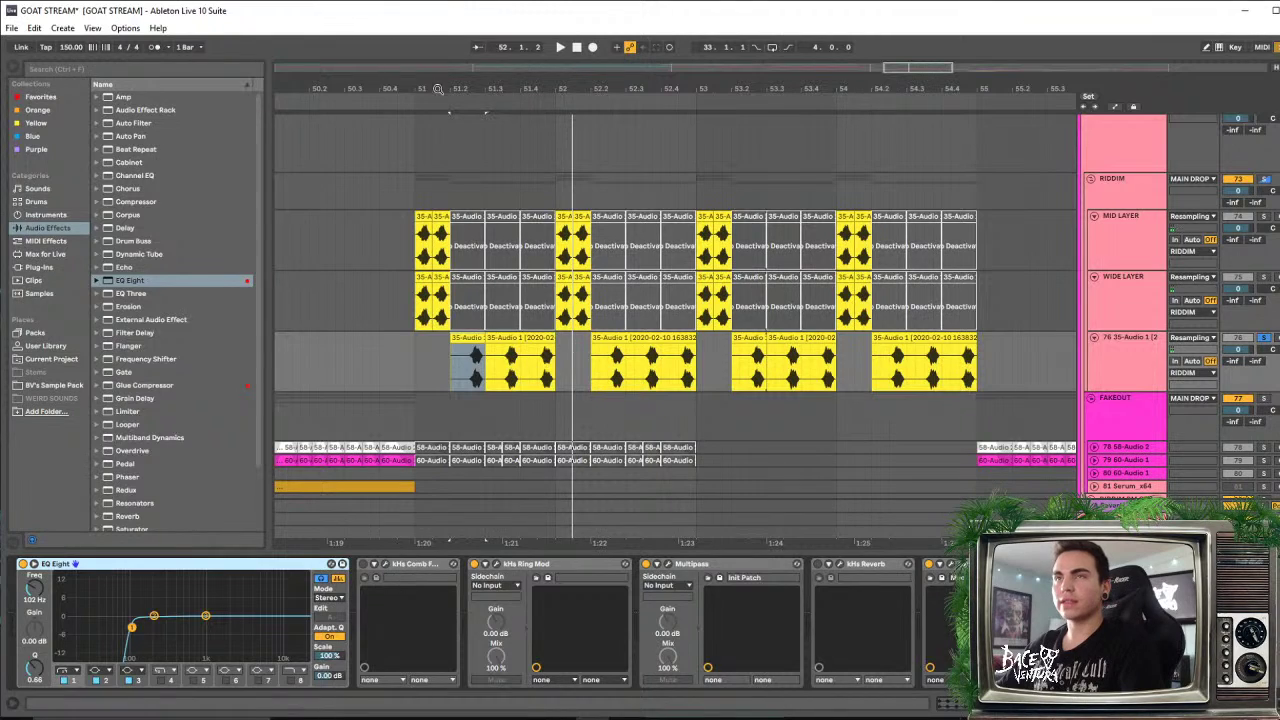
Show the RIDDIM group's device chain and play track 76's clip from 51.2 through it
scroll(462, 366, "up", 4)
scroll(600, 345, "down", 2)
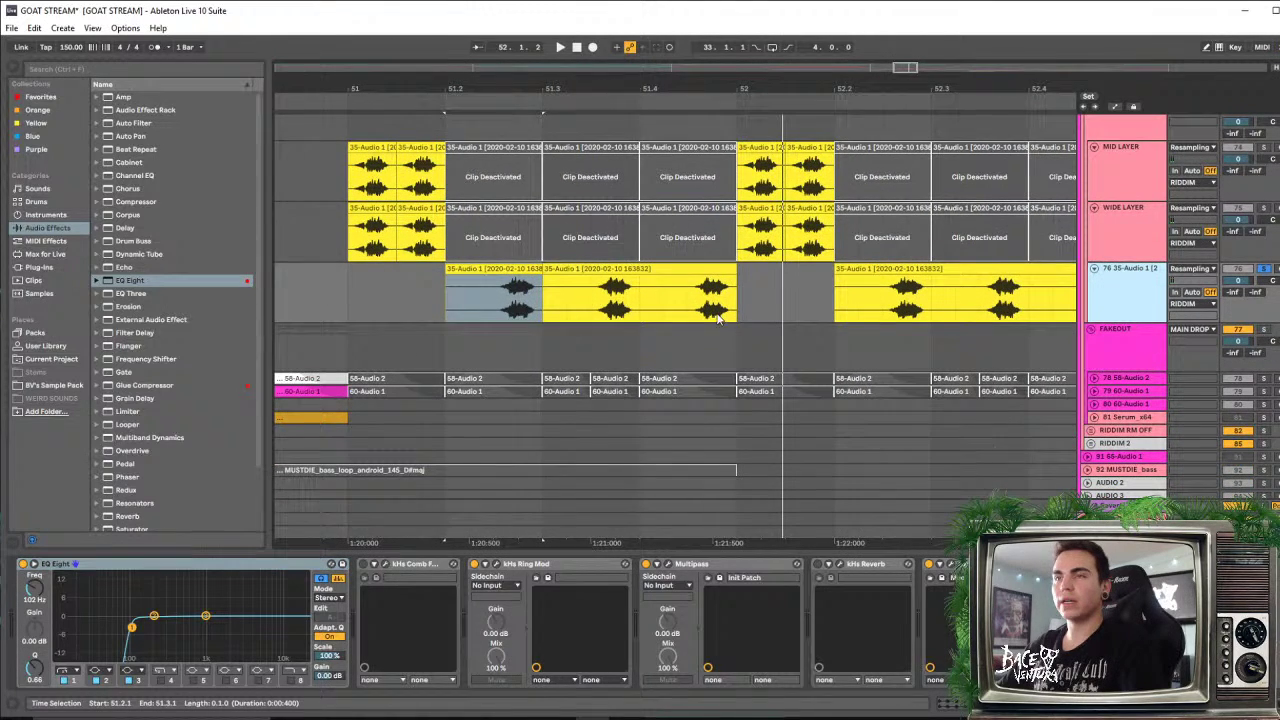
left_click(500, 312)
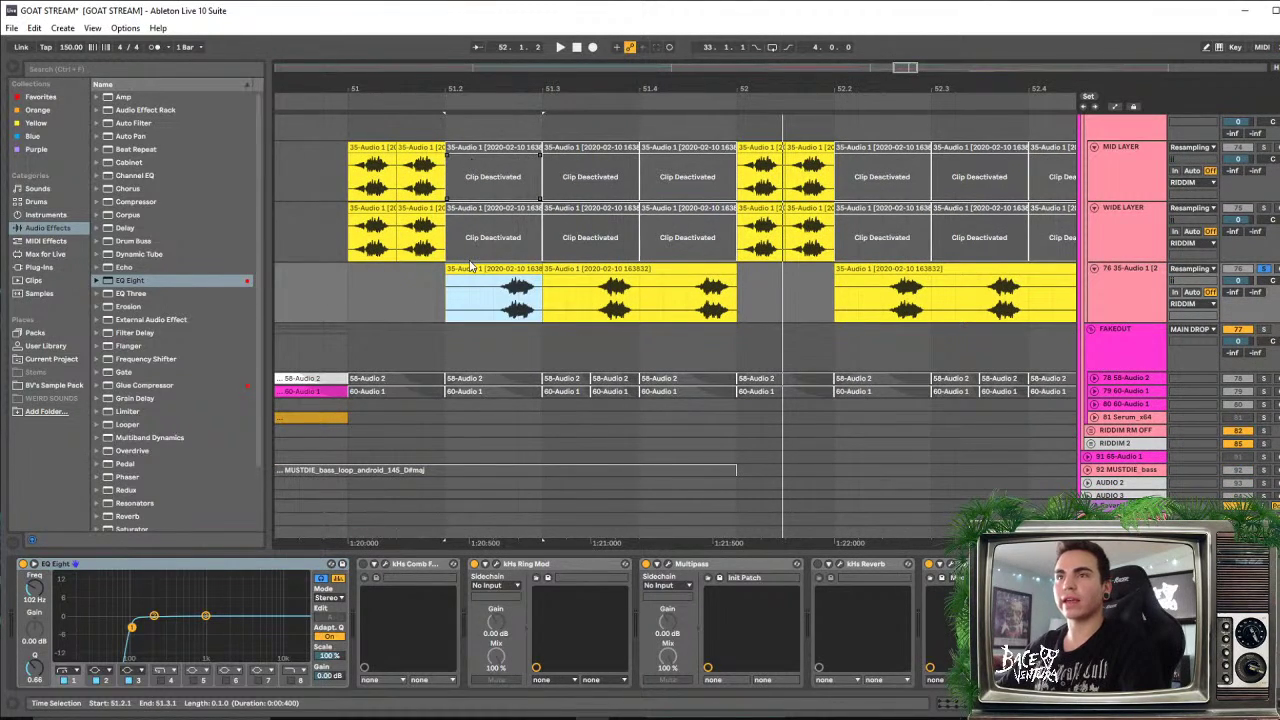
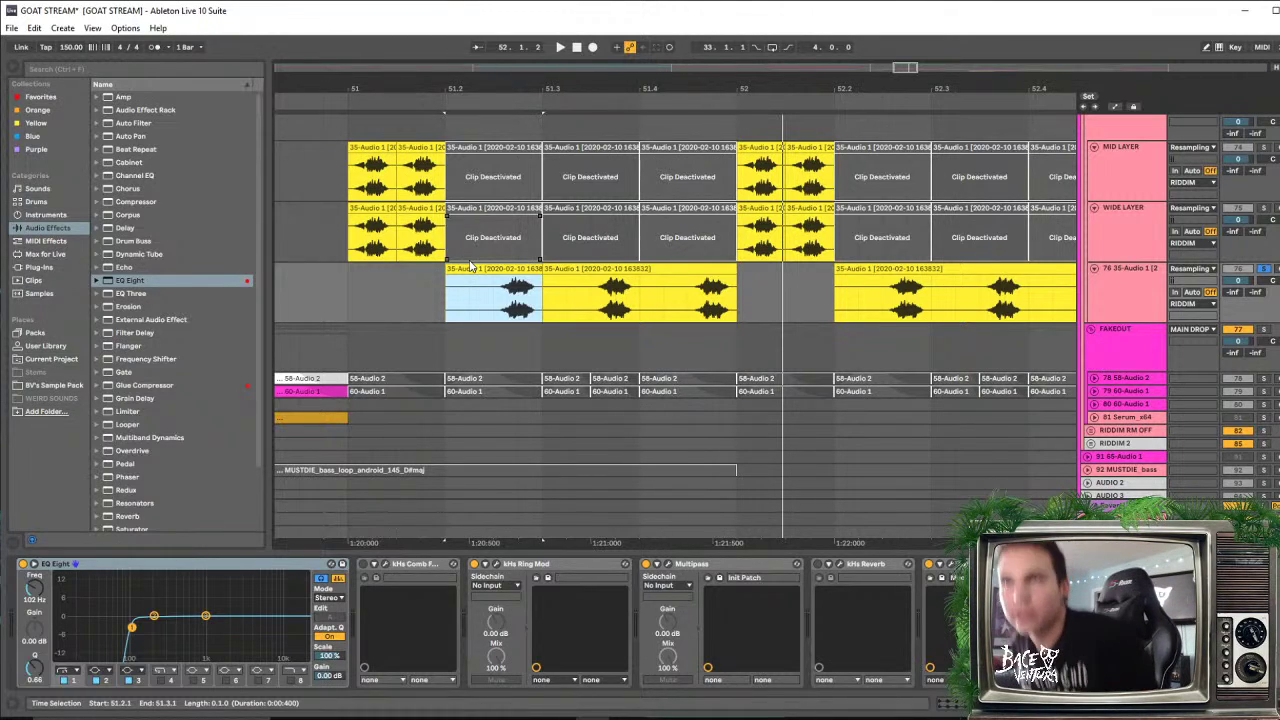
left_click(1210, 292)
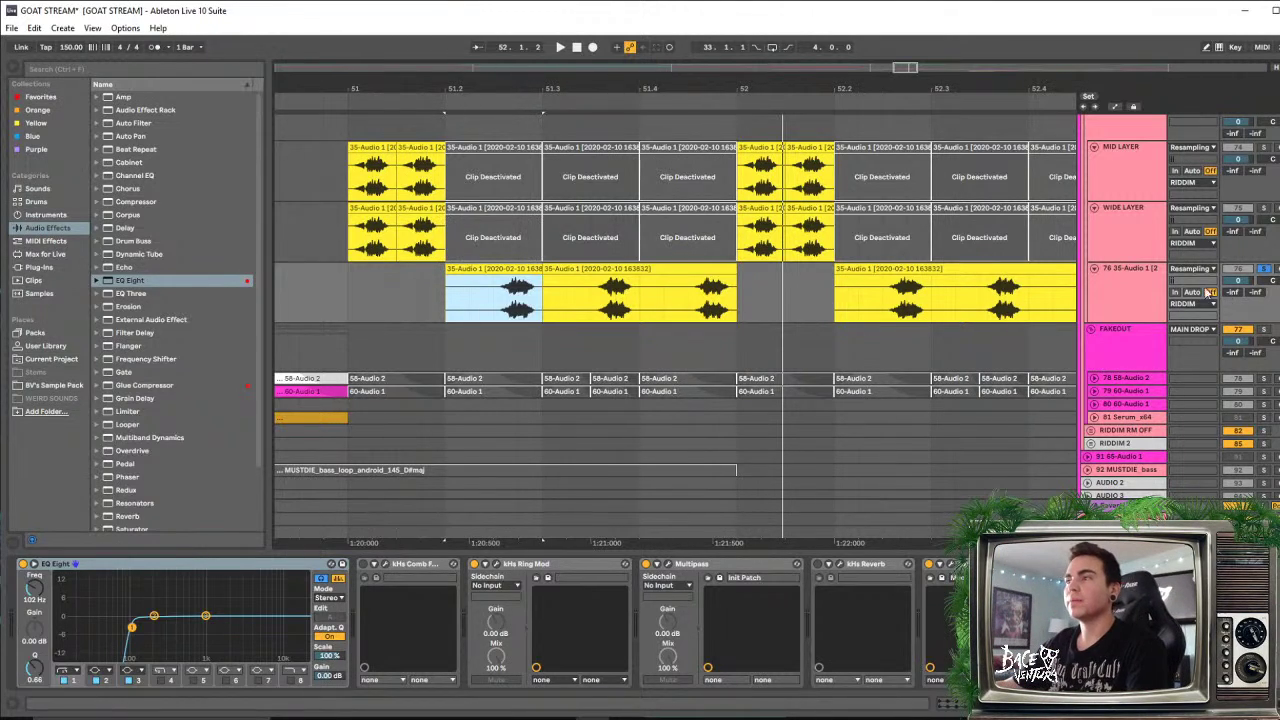
left_click(1106, 296)
scroll(1100, 270, "up", 2)
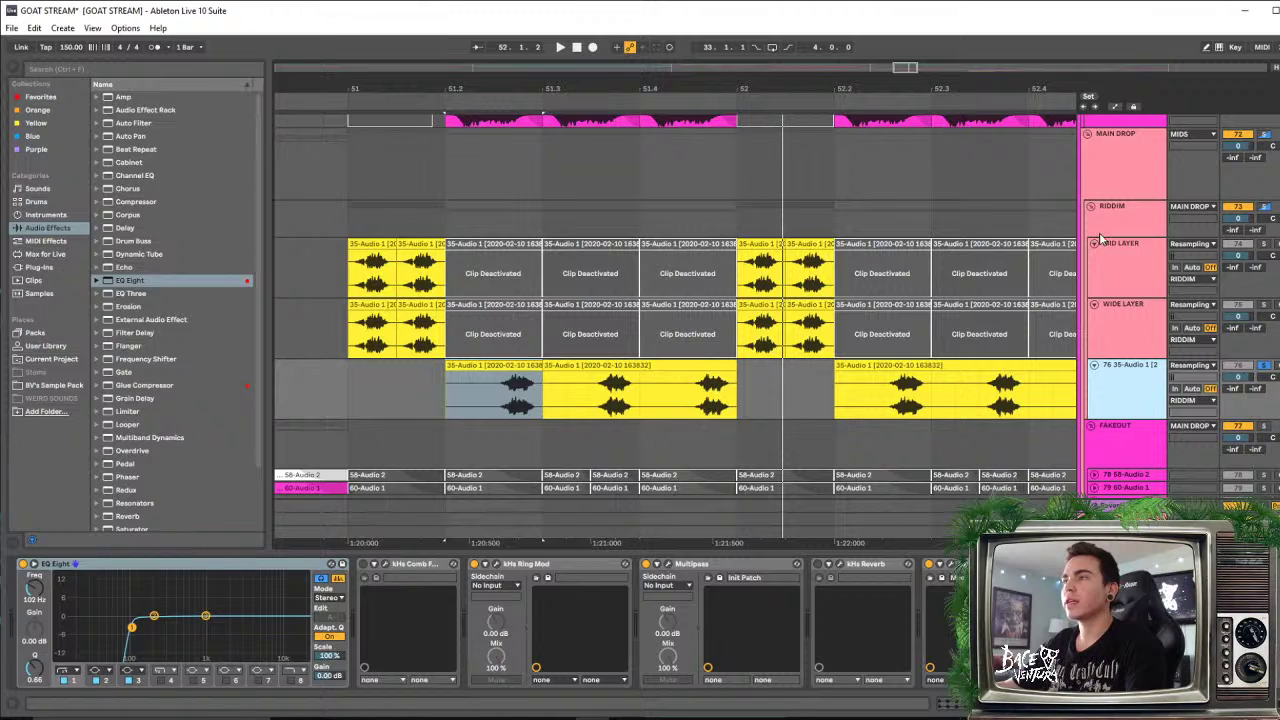
left_click(1100, 235)
scroll(803, 241, "down", 3)
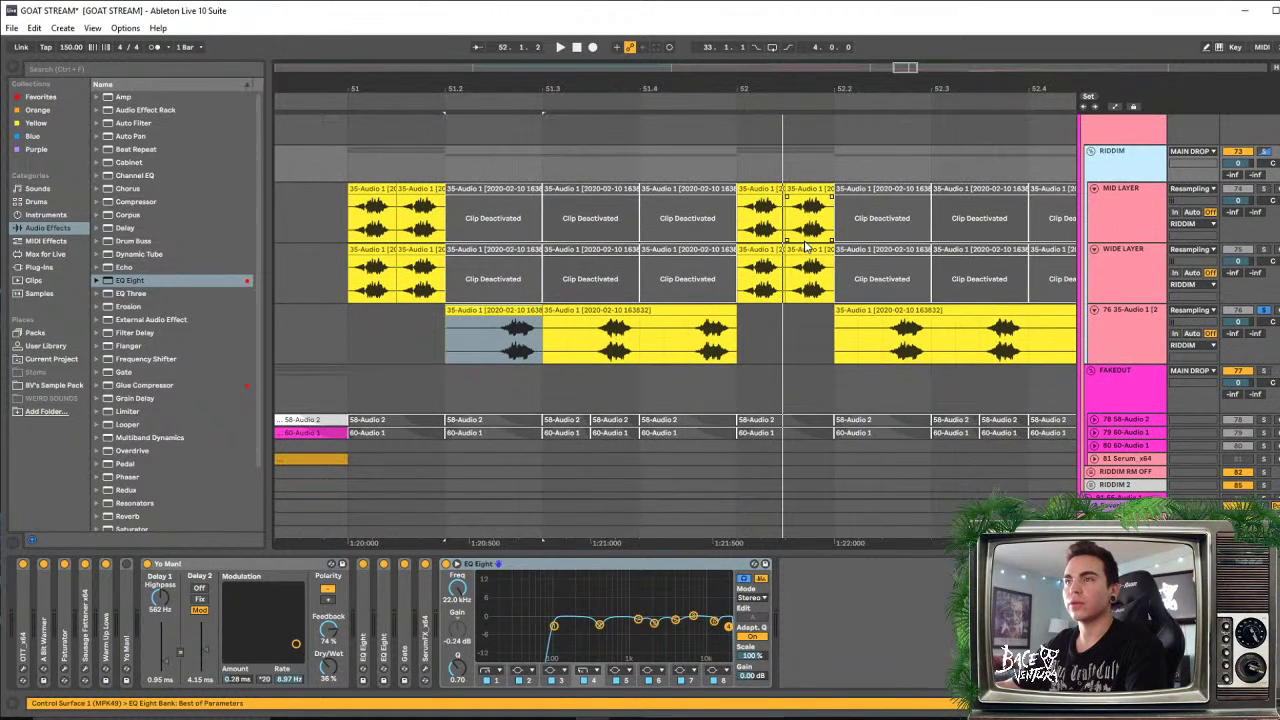
left_click(478, 285)
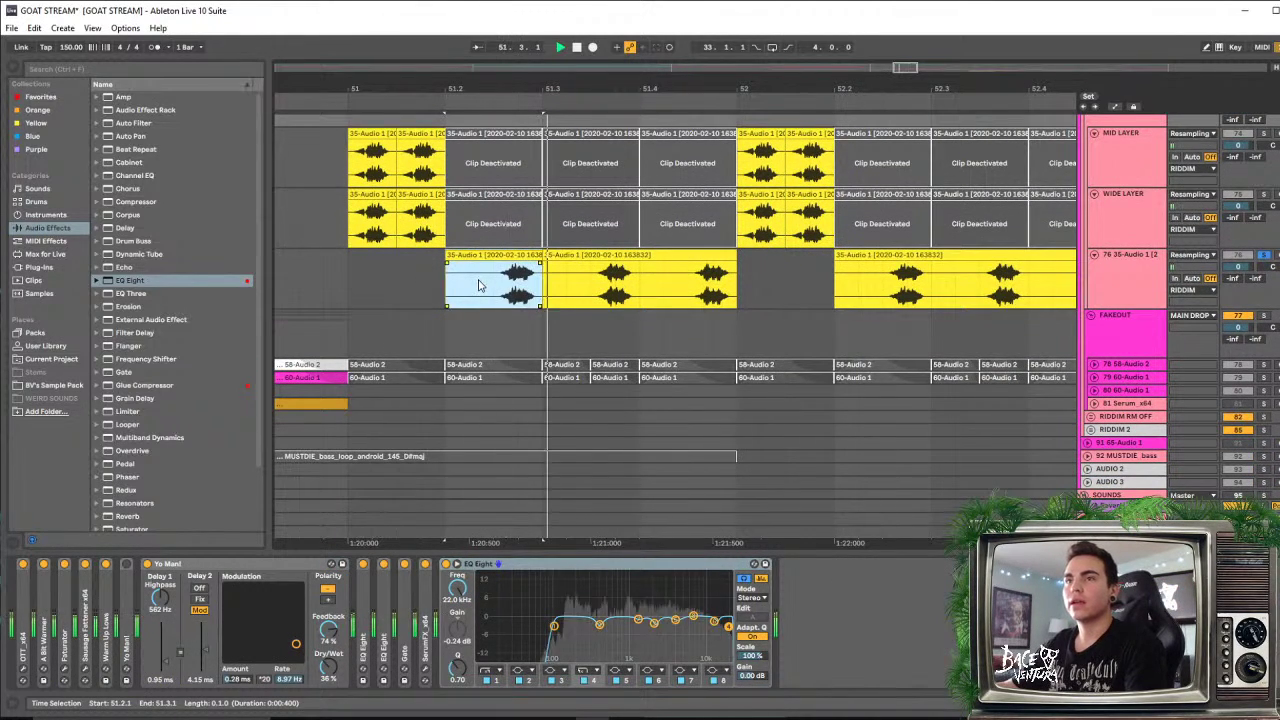
Duplicate track 76 and move both copies out of the RIDDIM group, directly into MAIN DROP
left_click(1157, 272)
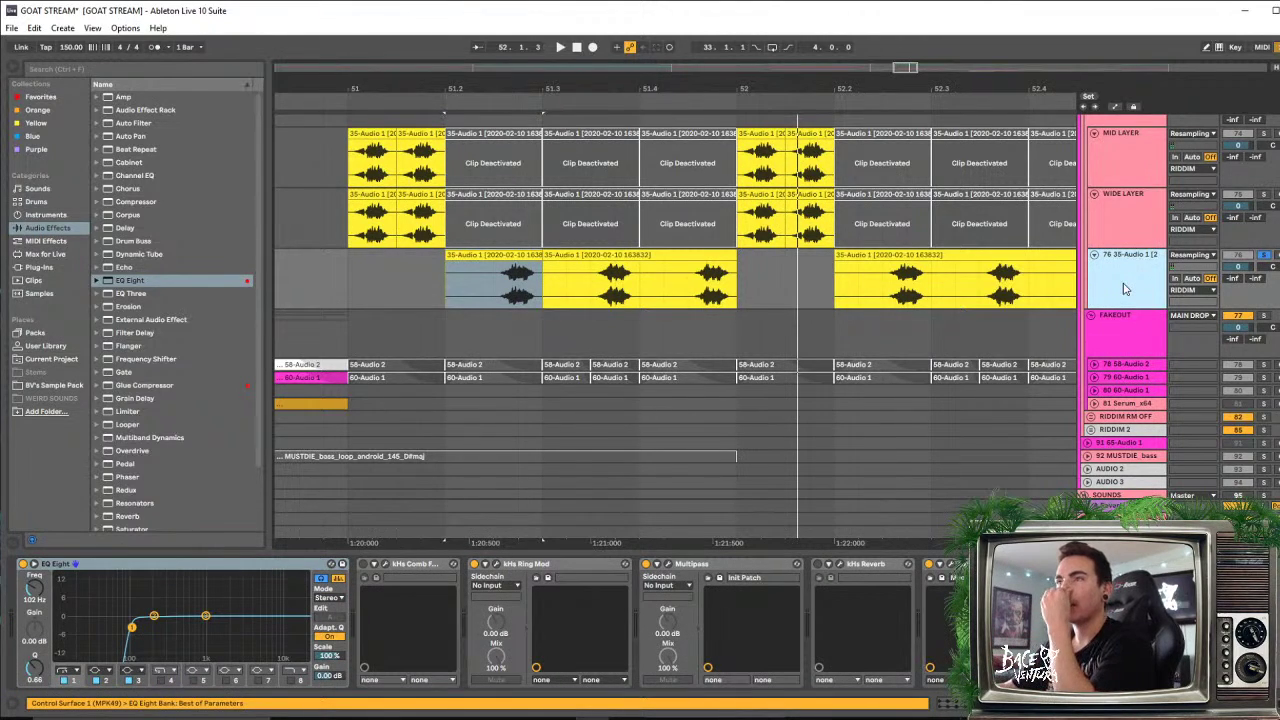
key("ctrl+d")
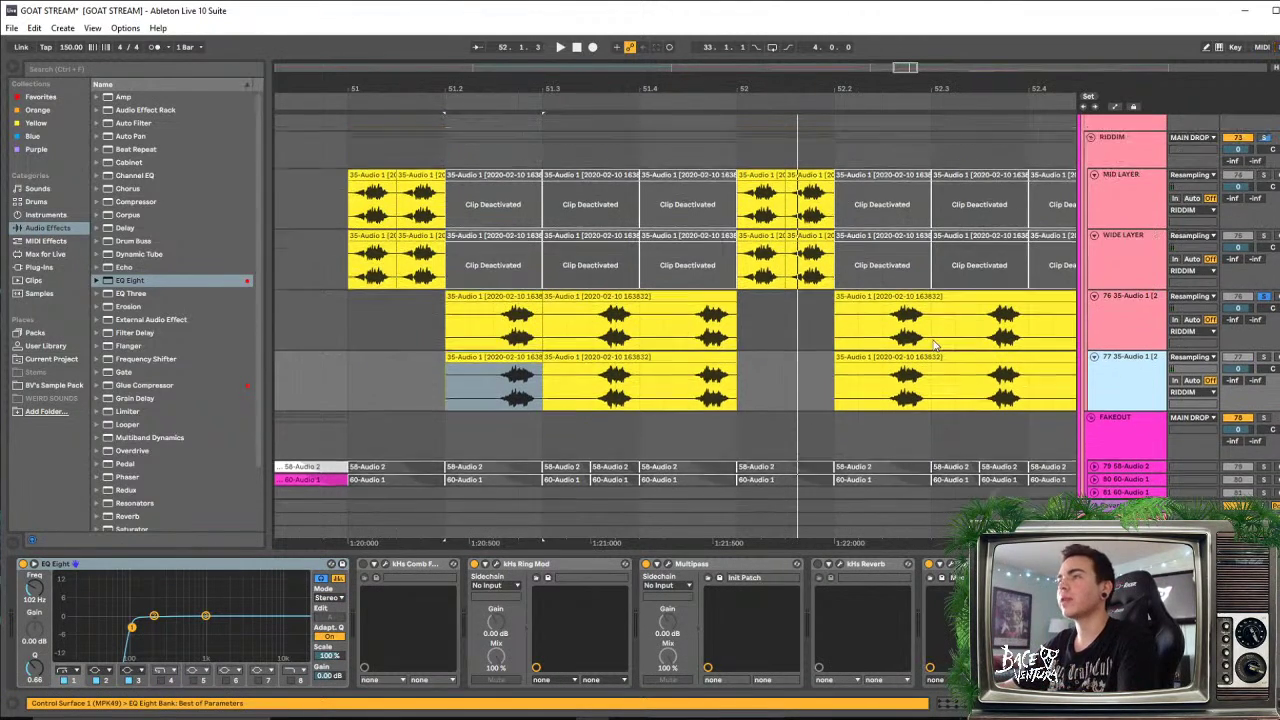
scroll(1000, 300, "up", 1)
left_click(1119, 410)
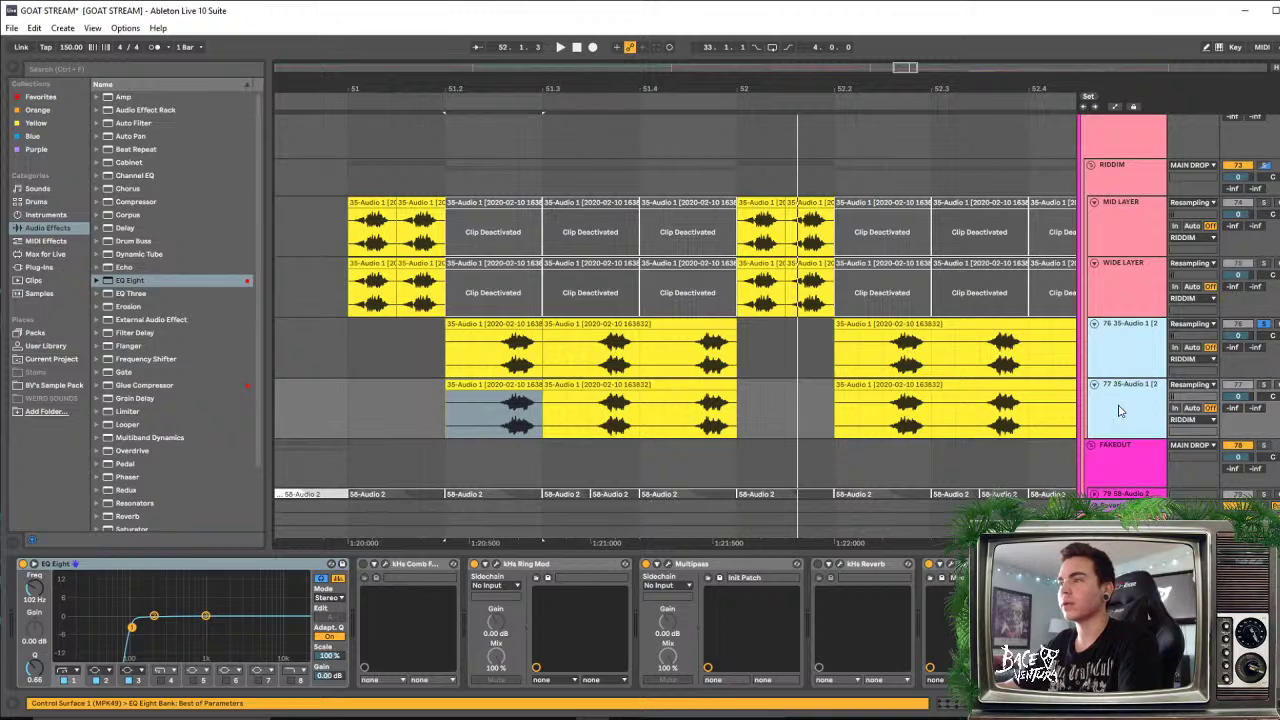
left_click(1123, 363, "shift")
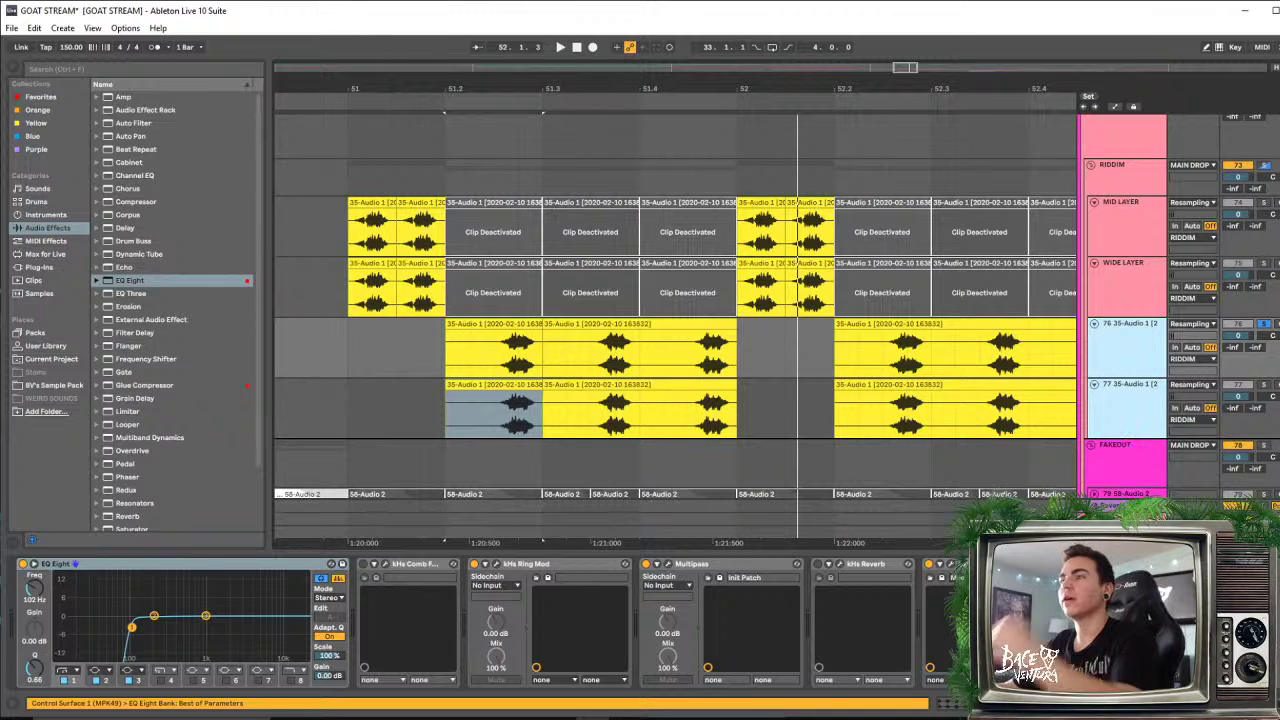
left_click_drag(1123, 385, 1123, 440)
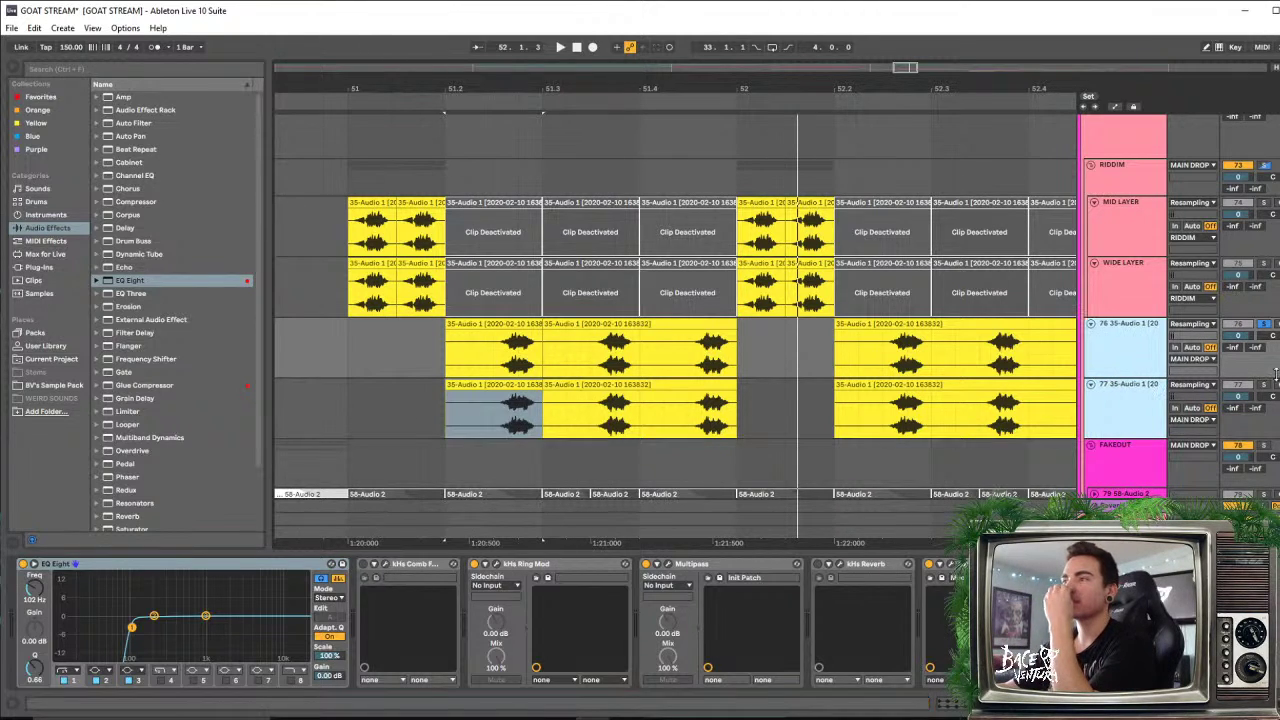
scroll(873, 304, "up", 1)
scroll(1035, 295, "down", 1)
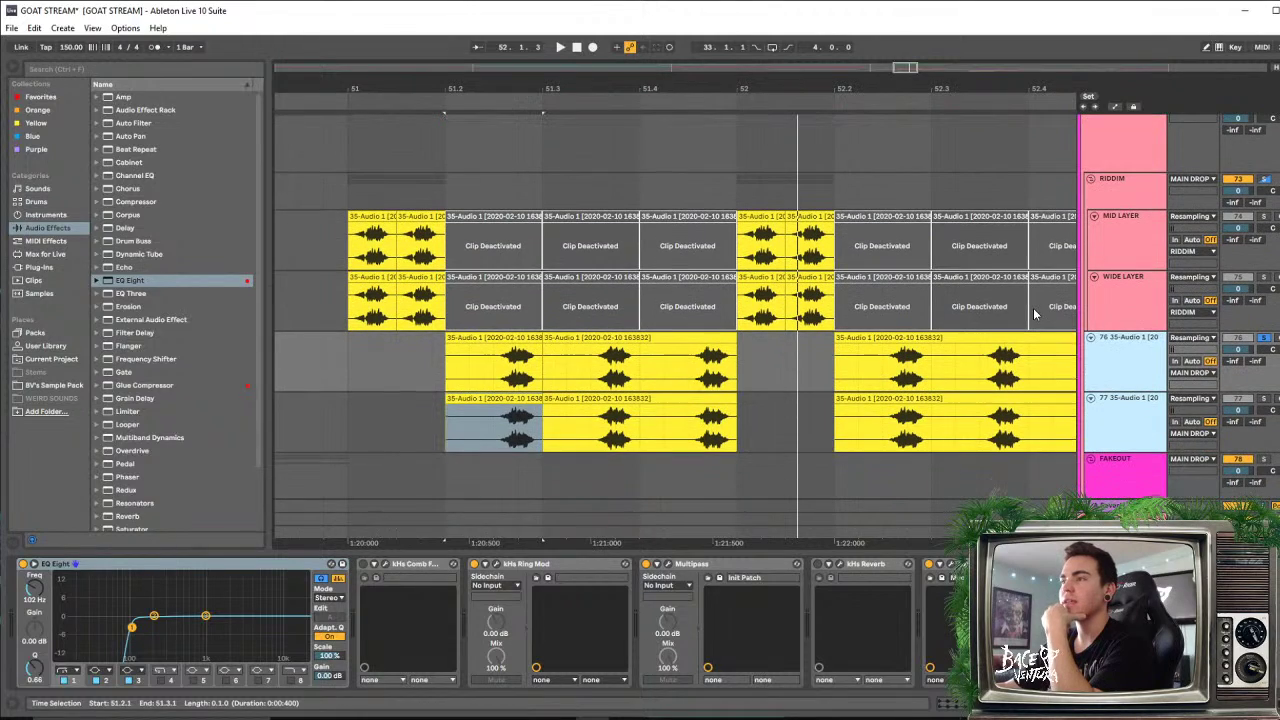
Group the original track 76 and its duplicate, and name the group RIDDIM 2
left_click(1135, 405)
left_click(1133, 415, "shift")
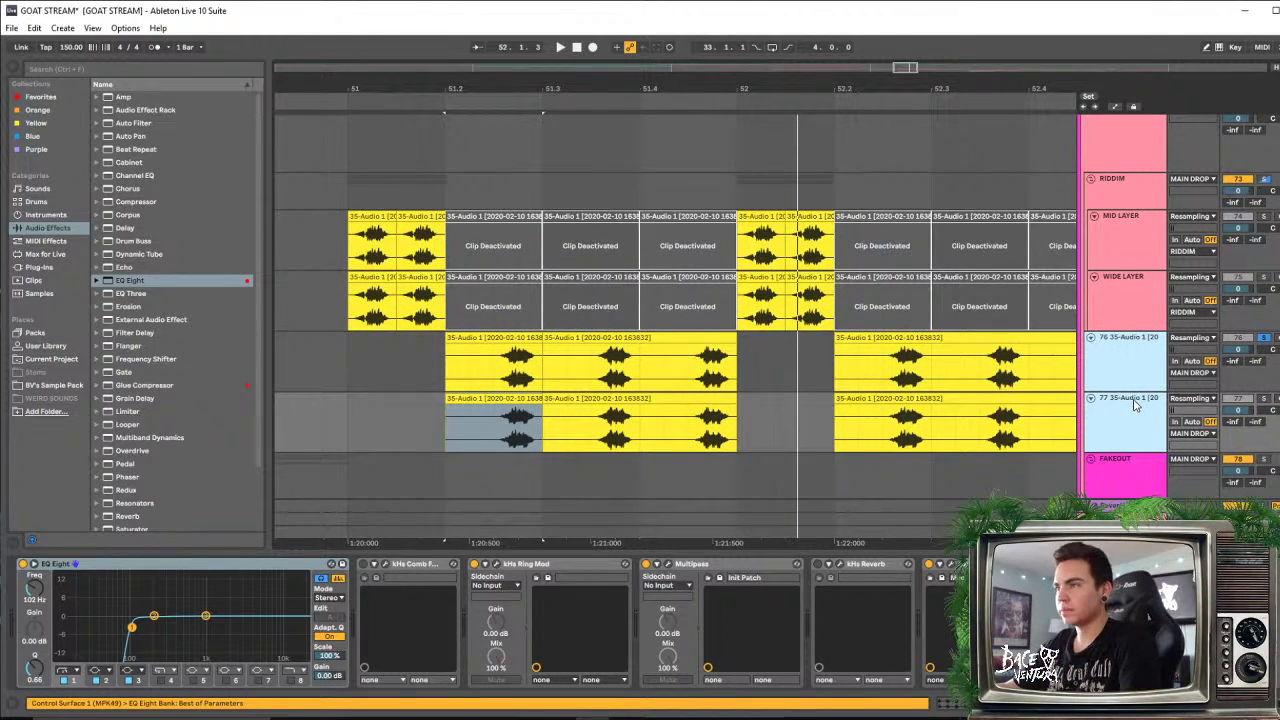
key("ctrl+g")
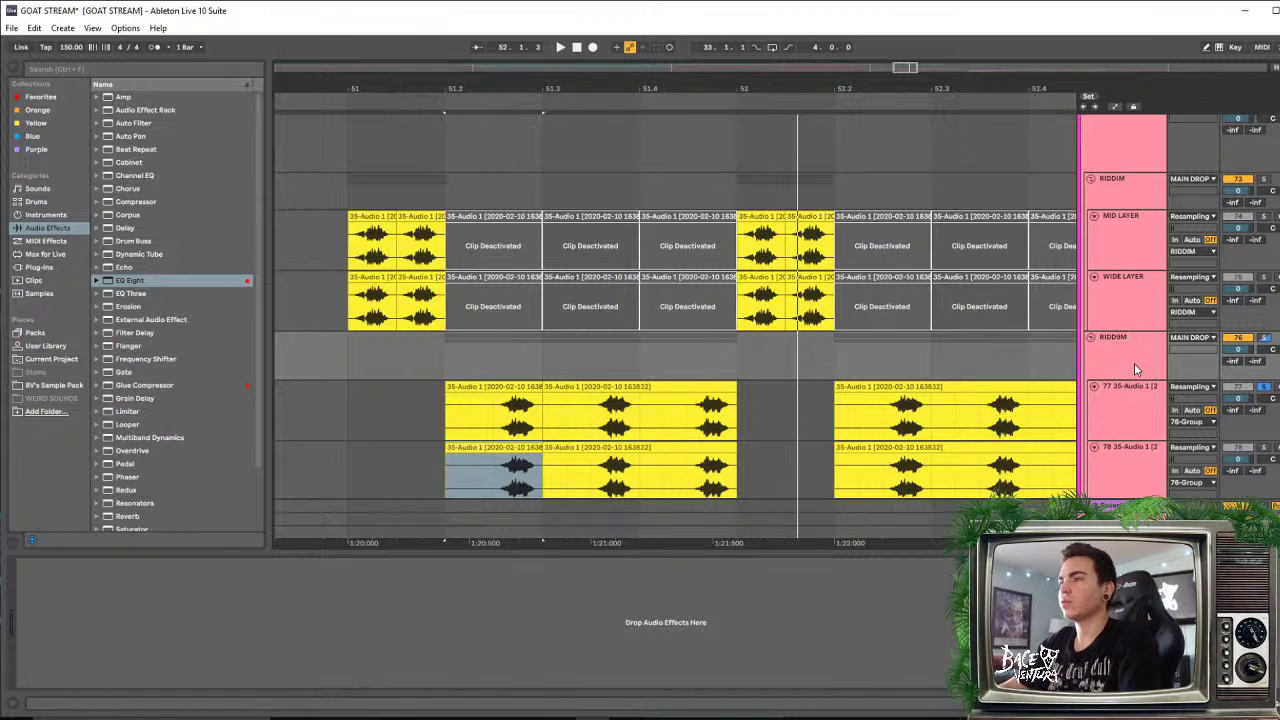
type("RIDDIM 2")
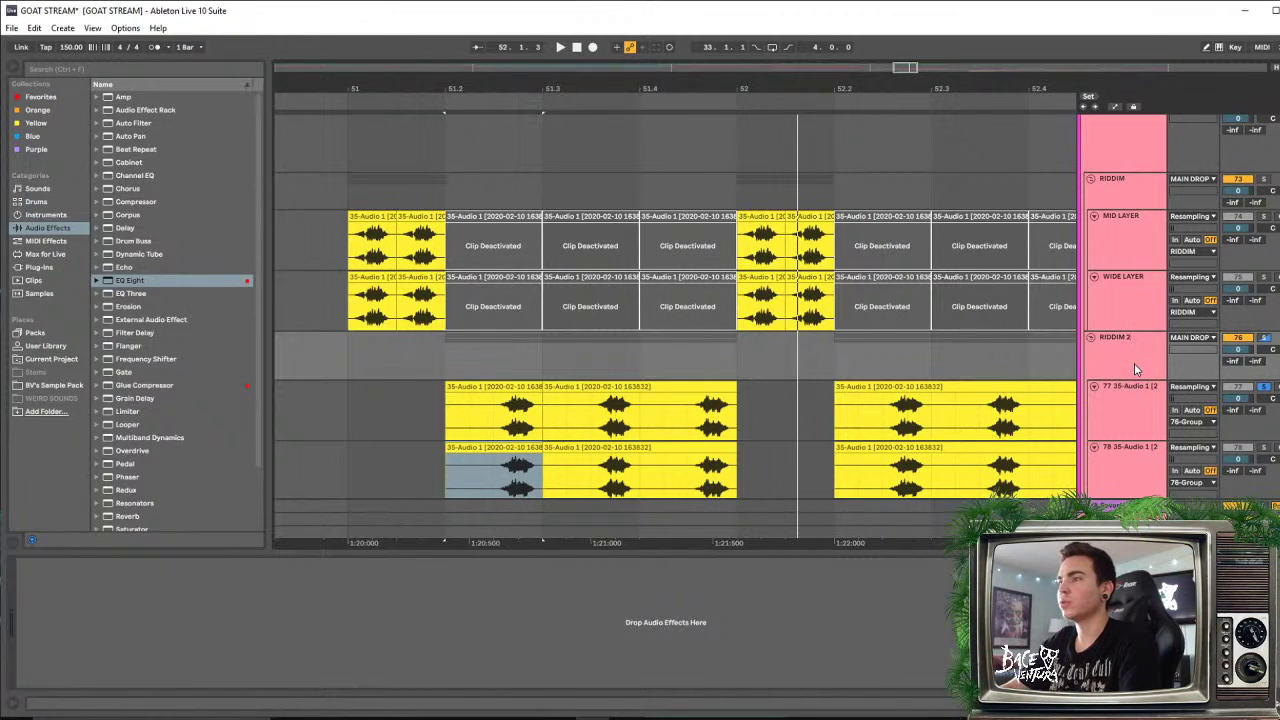
key("Return")
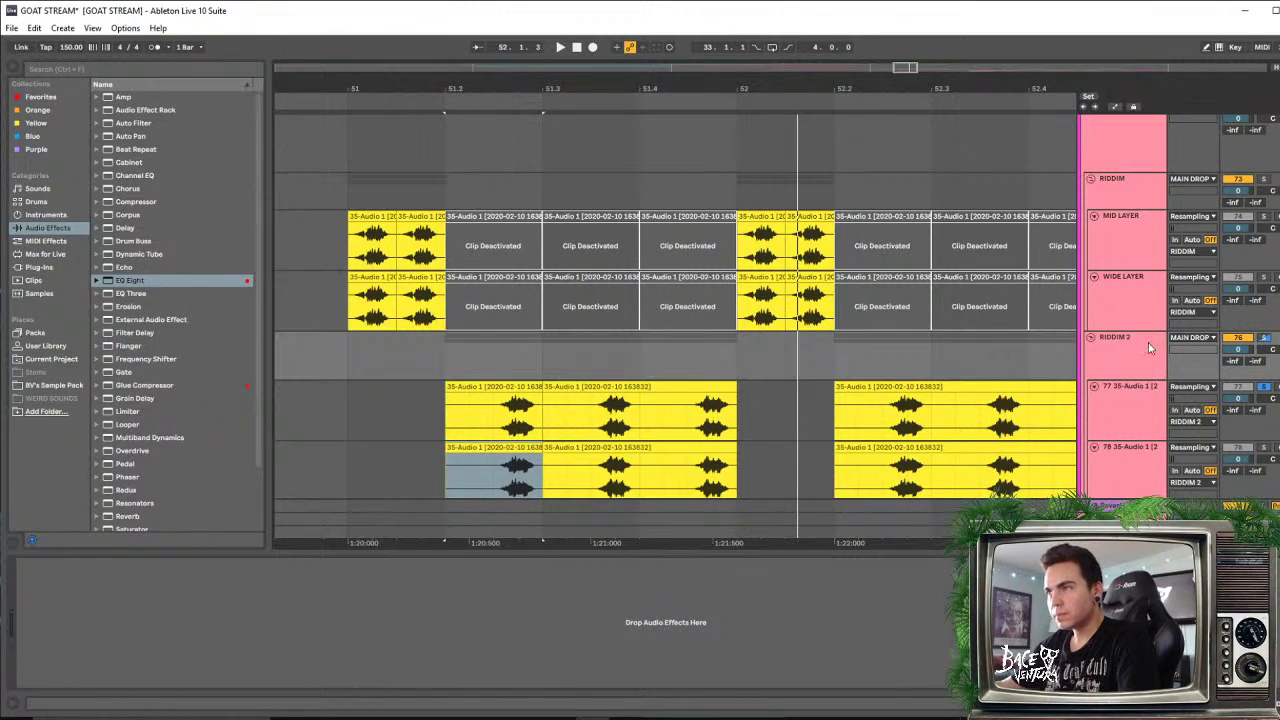
Play the first RIDDIM 2 track, number 77, repeatedly from 51.2 to hear it outside the RIDDIM group
scroll(1148, 342, "down", 1)
left_click(1110, 375)
left_click(453, 372)
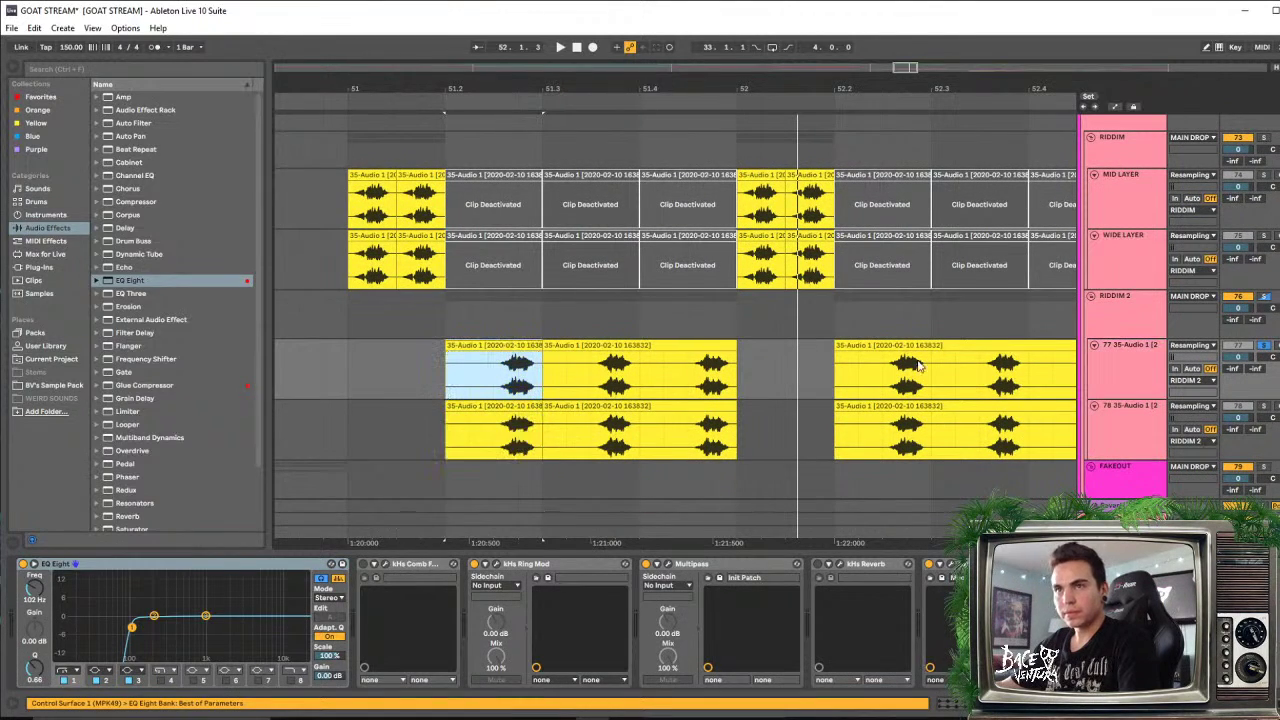
left_click(815, 385)
left_click(640, 365)
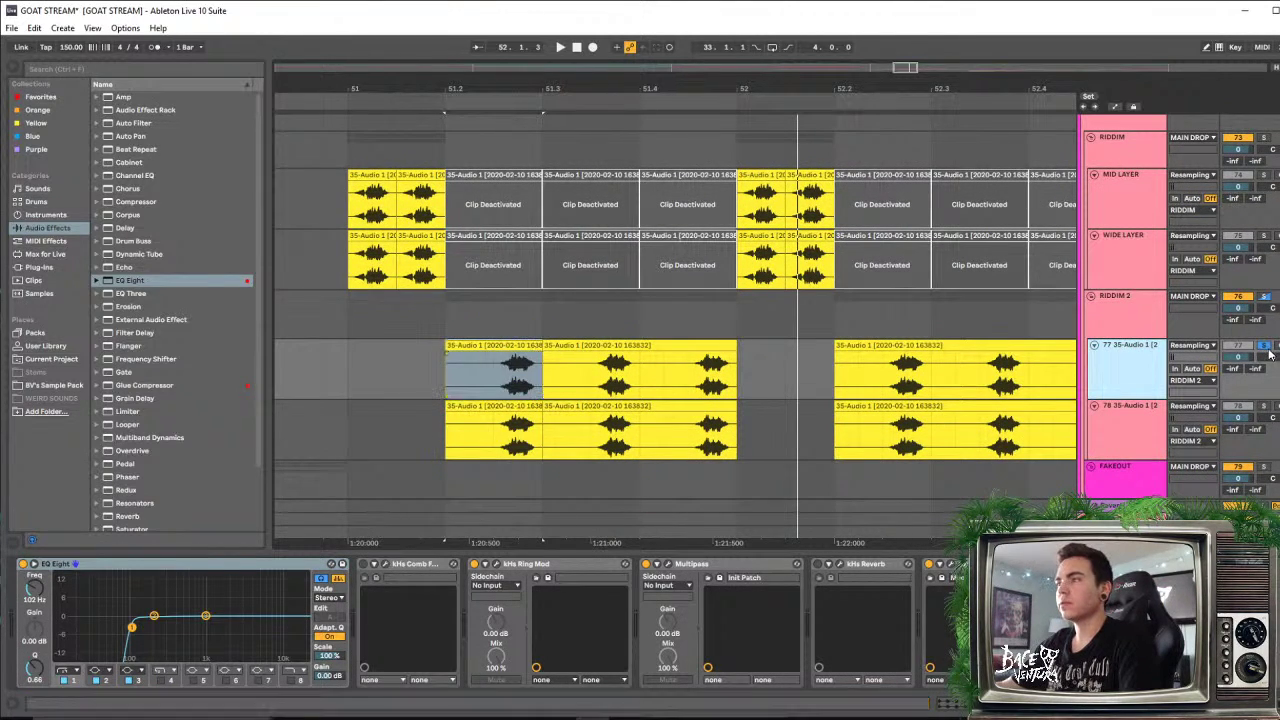
key("space")
key("space")
key("space")
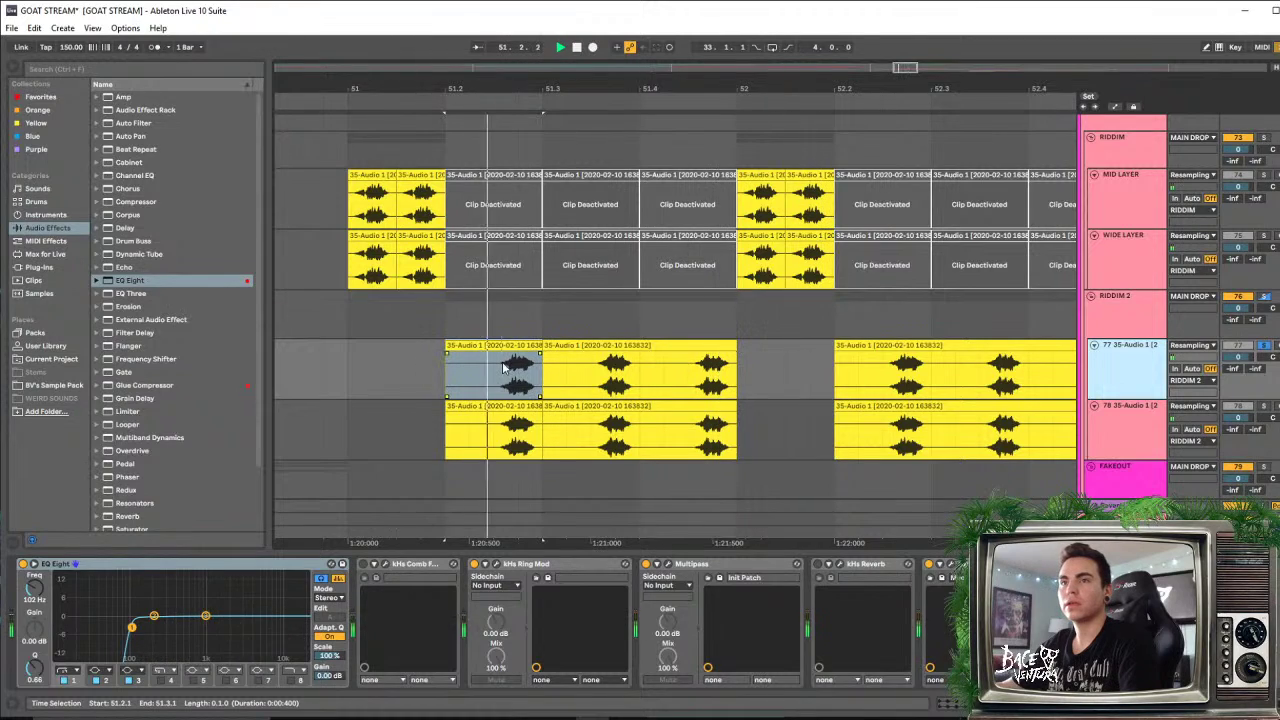
key("space")
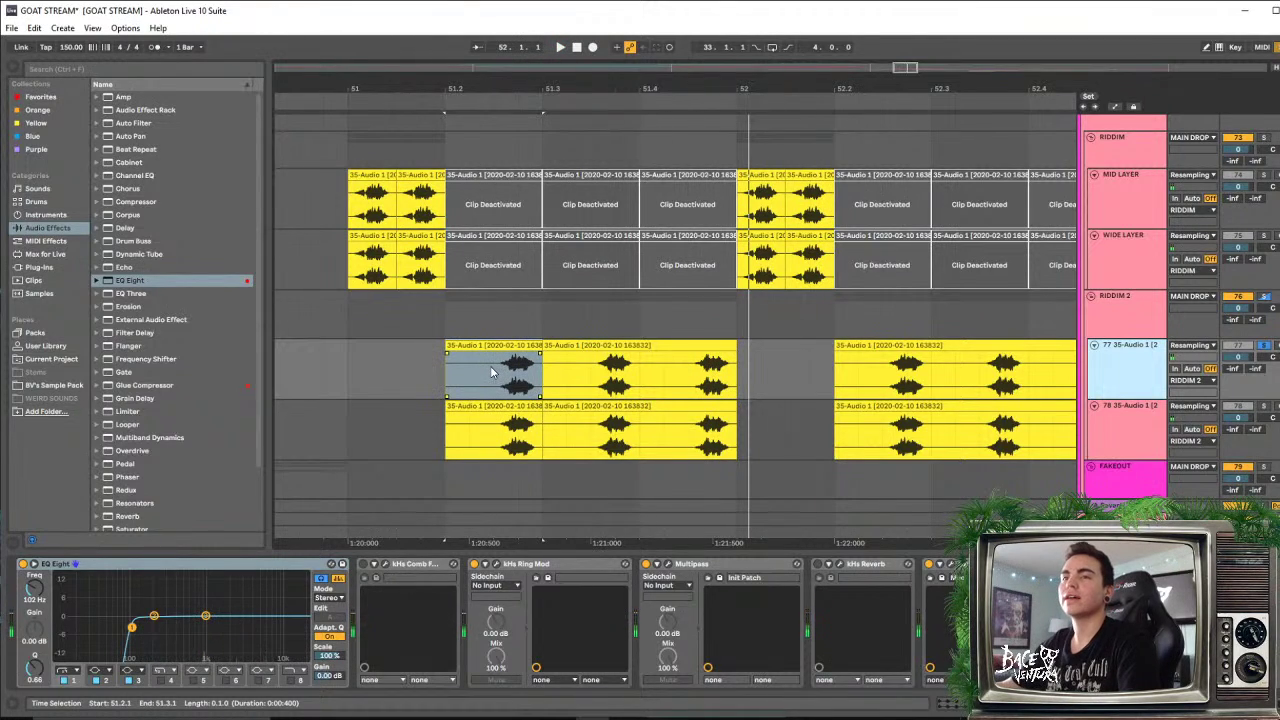
key("space")
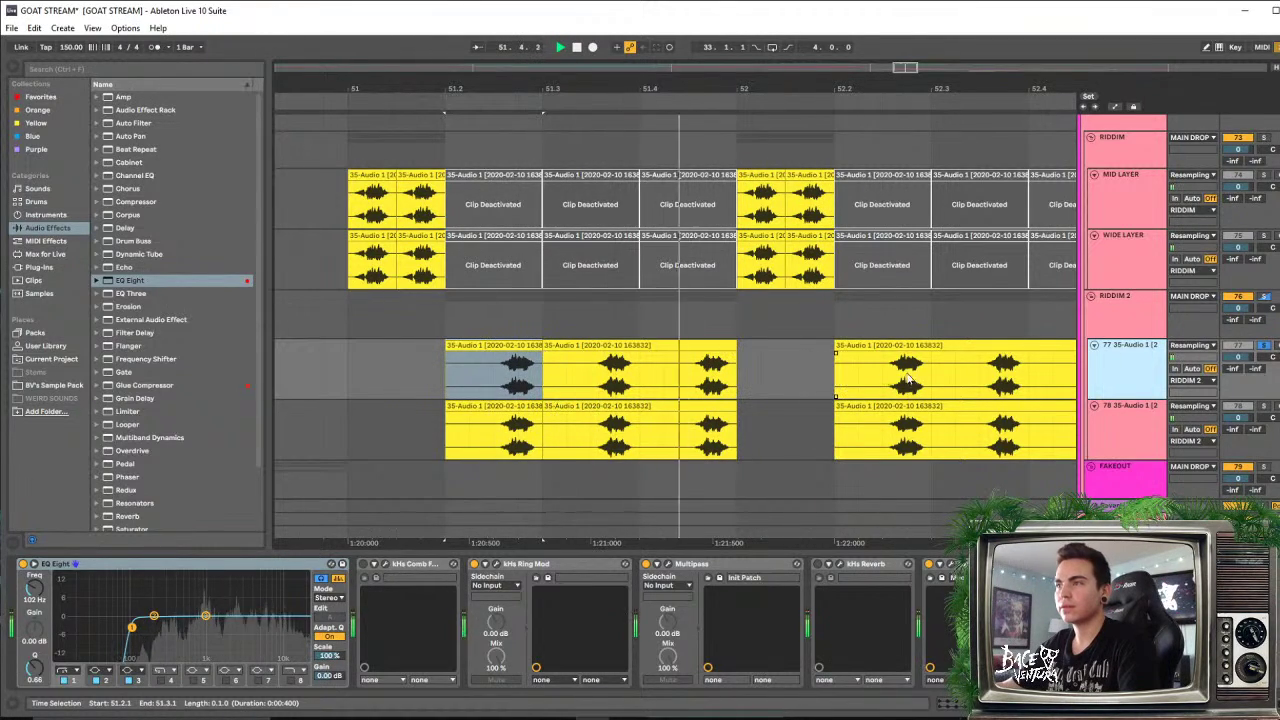
Collapse all devices in track 77's chain, from EQ Eight through kHs Comb Filter, Ring Mod, Multipass and Reverb to Disperser
double_click(1120, 371)
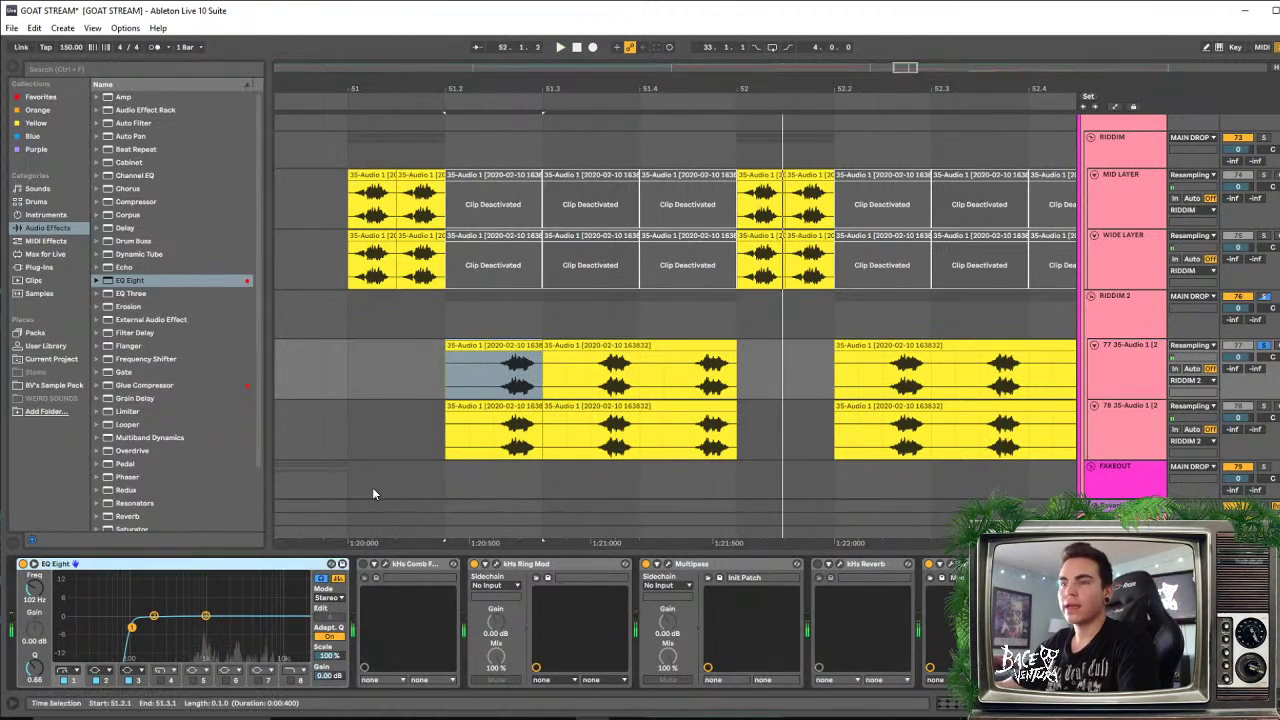
double_click(280, 564)
double_click(90, 564)
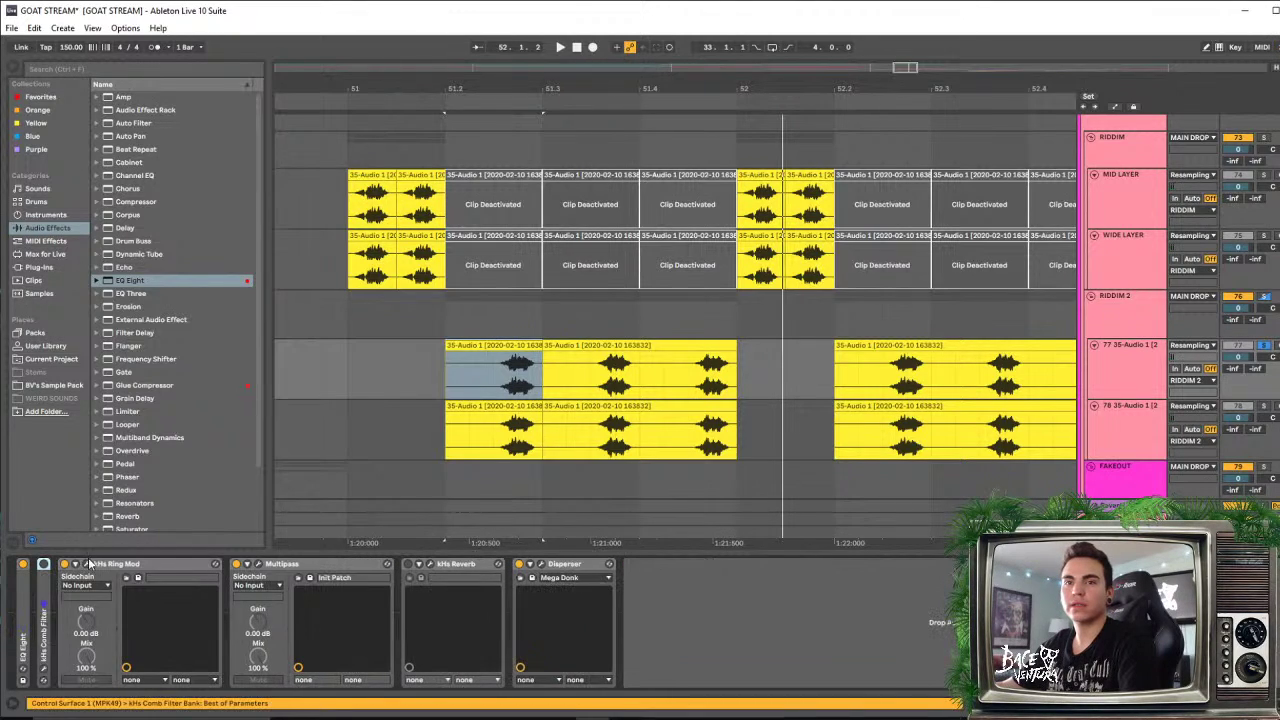
double_click(176, 563)
double_click(191, 563)
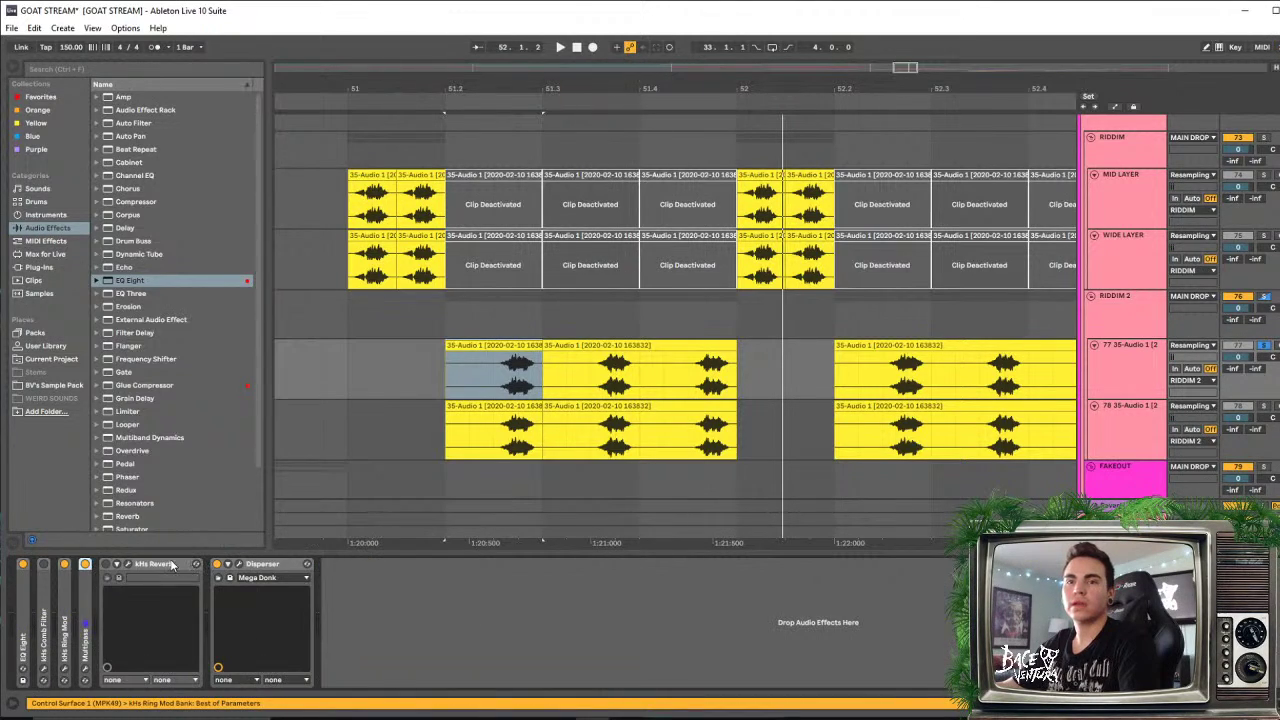
double_click(171, 564)
double_click(150, 564)
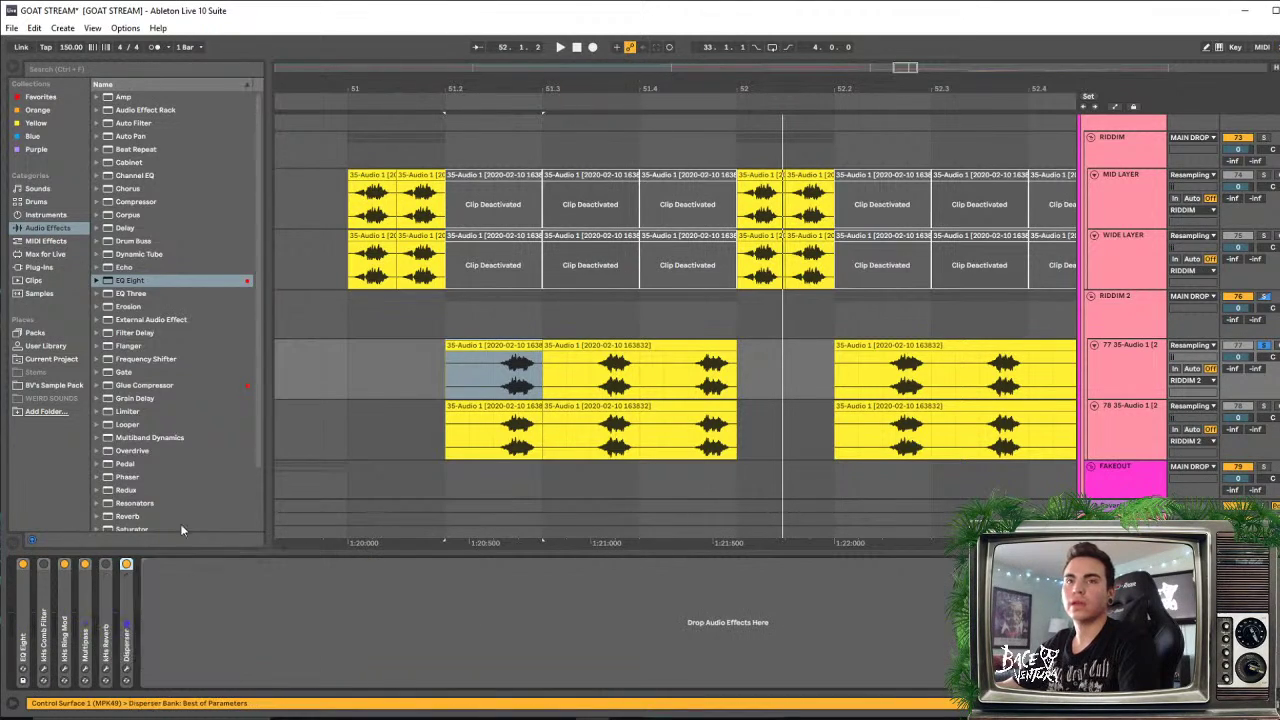
Add the Ozone 8 Imager plug-in after Disperser on track 77 and reposition its window over the arrangement
left_click(45, 258)
left_click(45, 270)
scroll(117, 263, "up", 2)
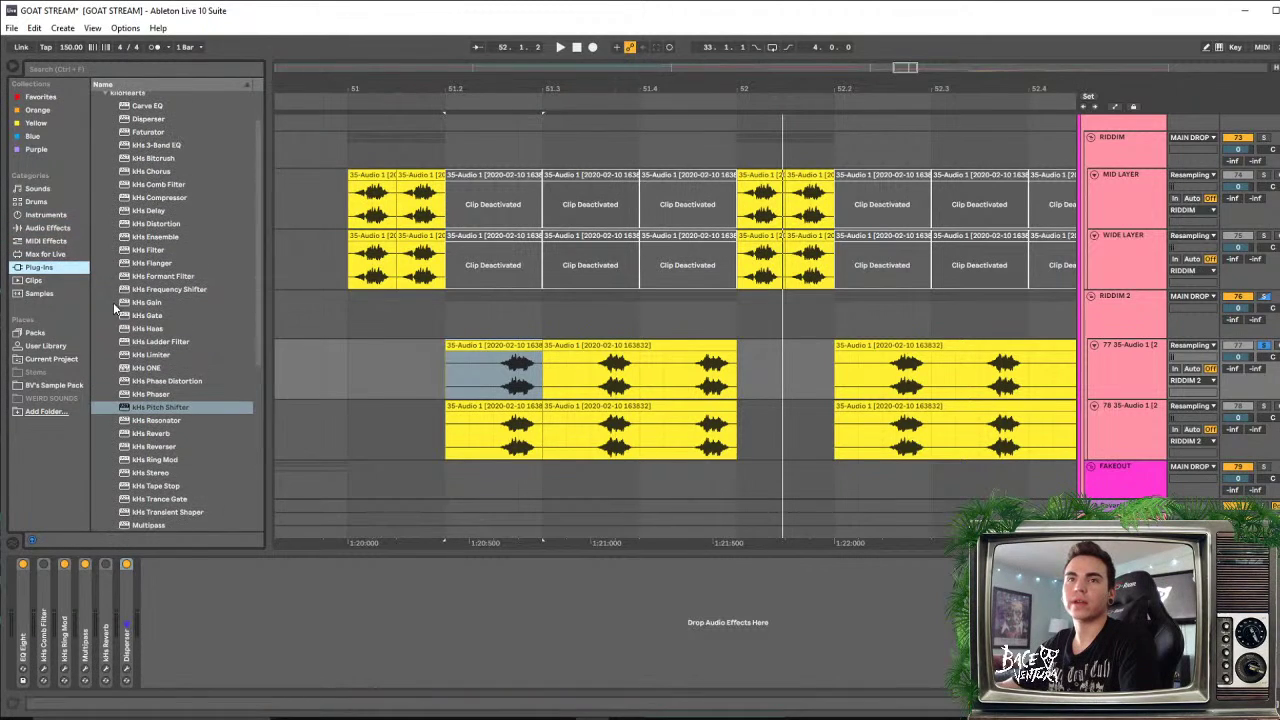
scroll(145, 314, "down", 5)
scroll(143, 320, "down", 3)
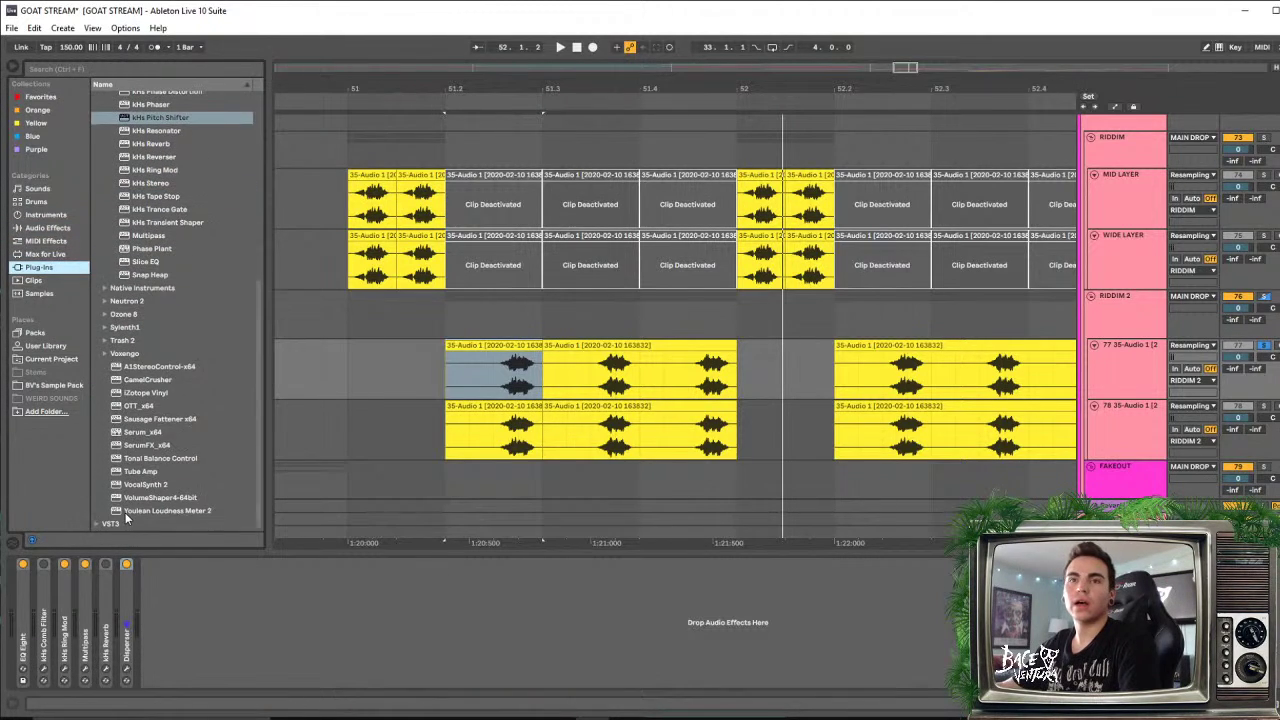
left_click(102, 315)
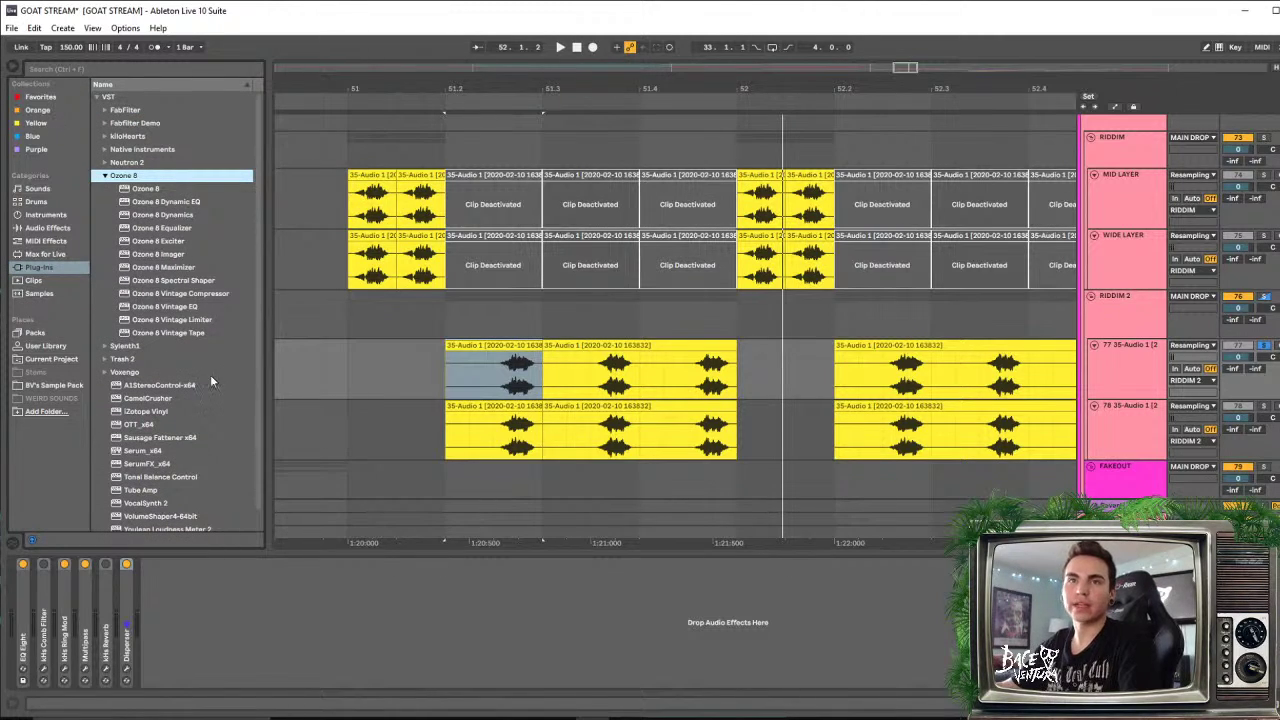
scroll(200, 339, "down", 1)
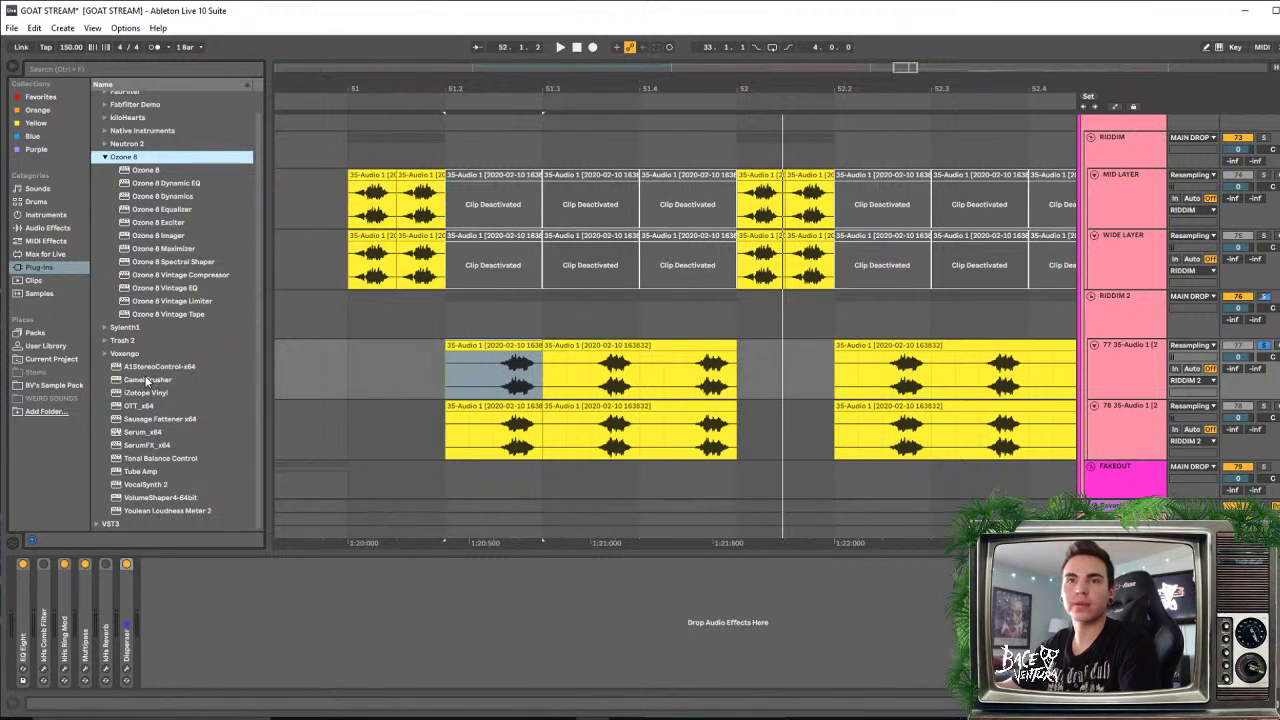
scroll(146, 380, "up", 1)
left_click_drag(158, 254, 283, 624)
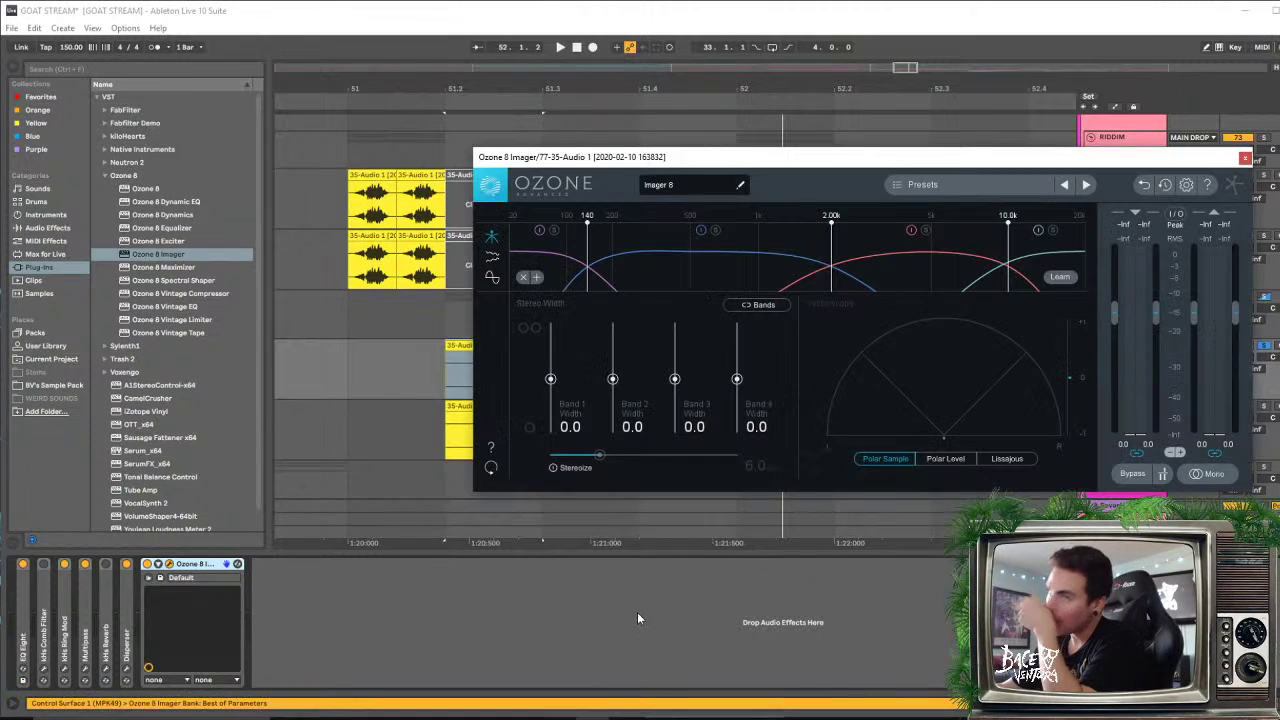
left_click_drag(767, 170, 599, 147)
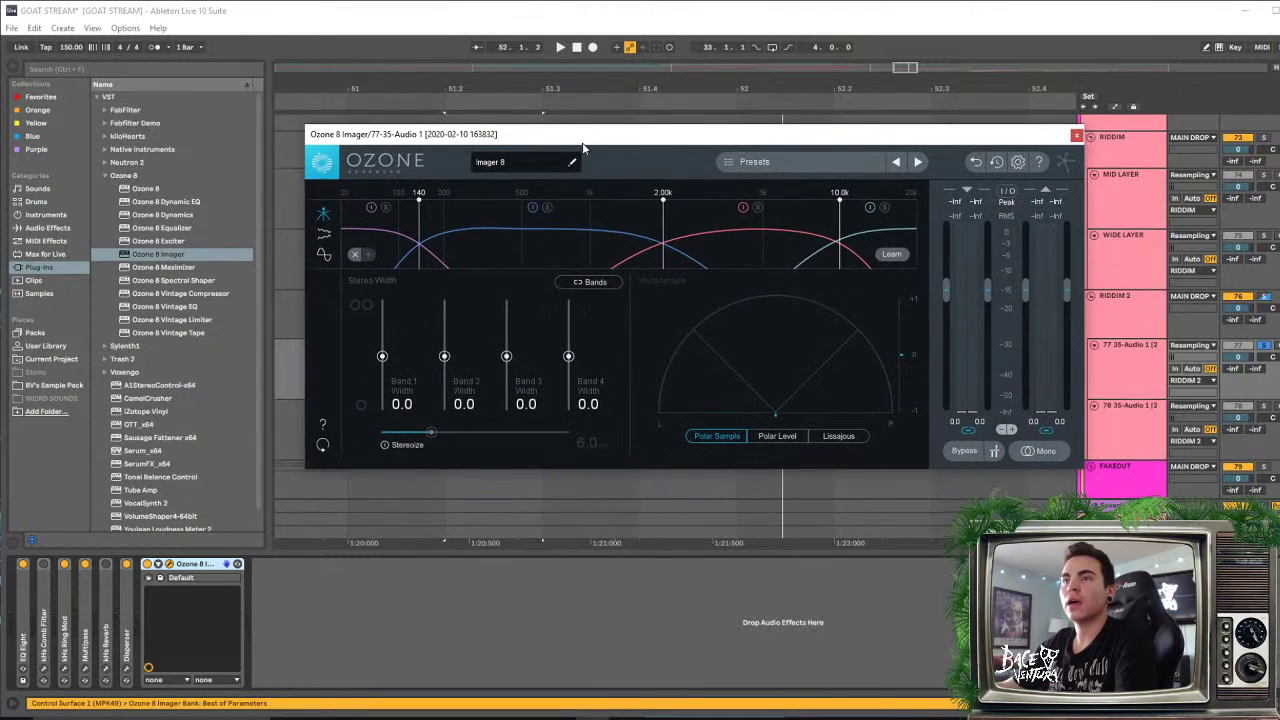
During playback, enable Stereoize at 5.7 ms and set the Imager's band widths to -2.5, 27.8, 55.7 and 72.2
key("space")
mouse_move(568, 356)
left_mouse_down()
mouse_move(569, 317)
mouse_move(568, 339)
left_mouse_up()
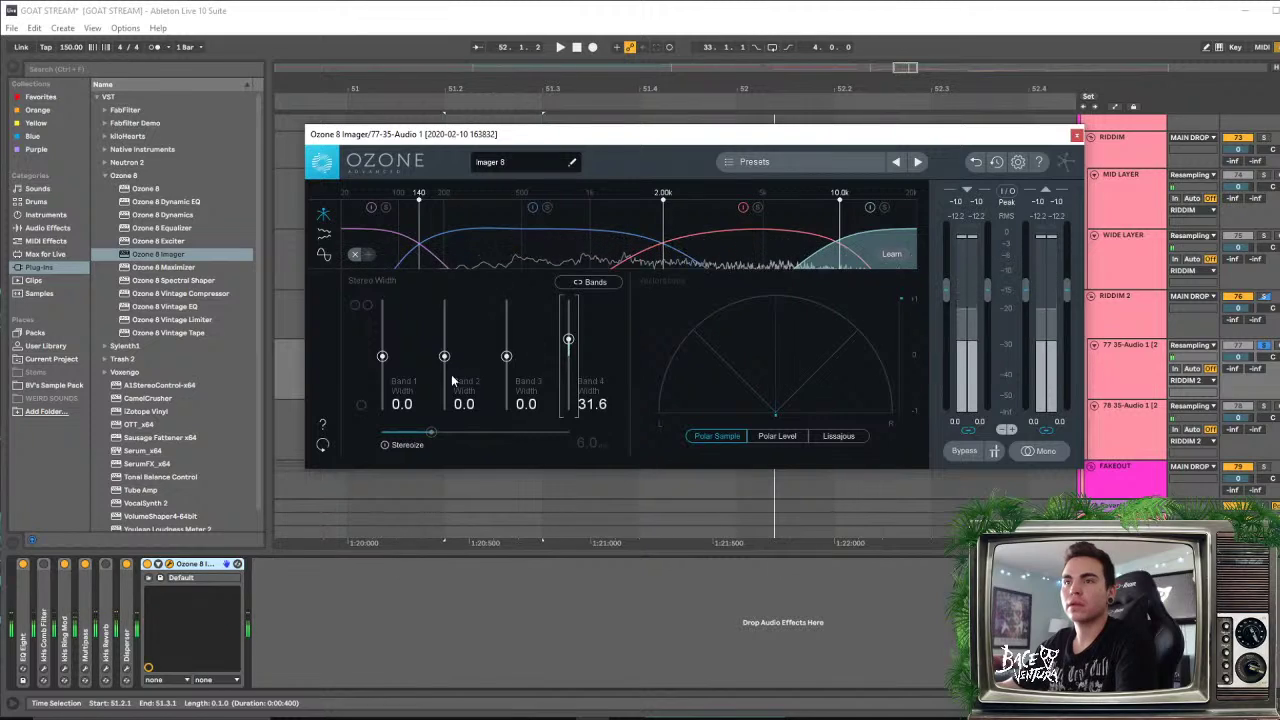
left_click(418, 443)
left_click_drag(431, 432, 432, 432)
left_click_drag(506, 356, 444, 340)
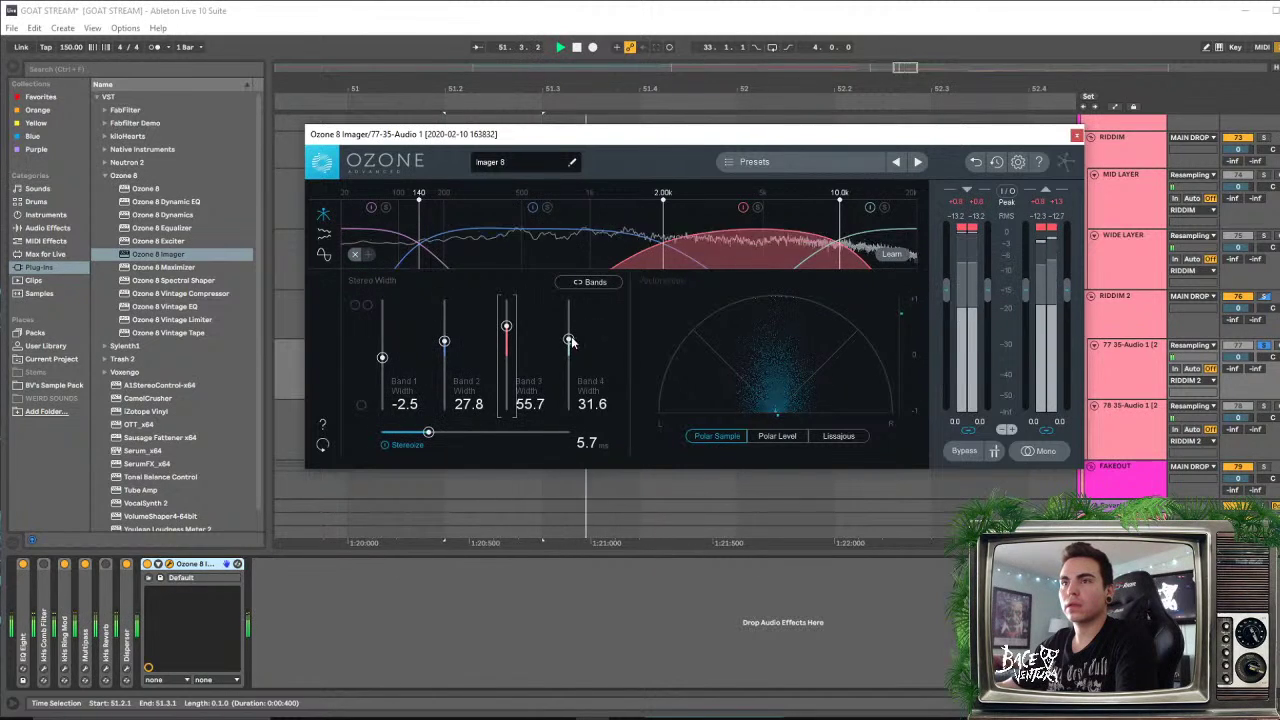
left_click_drag(568, 339, 569, 320)
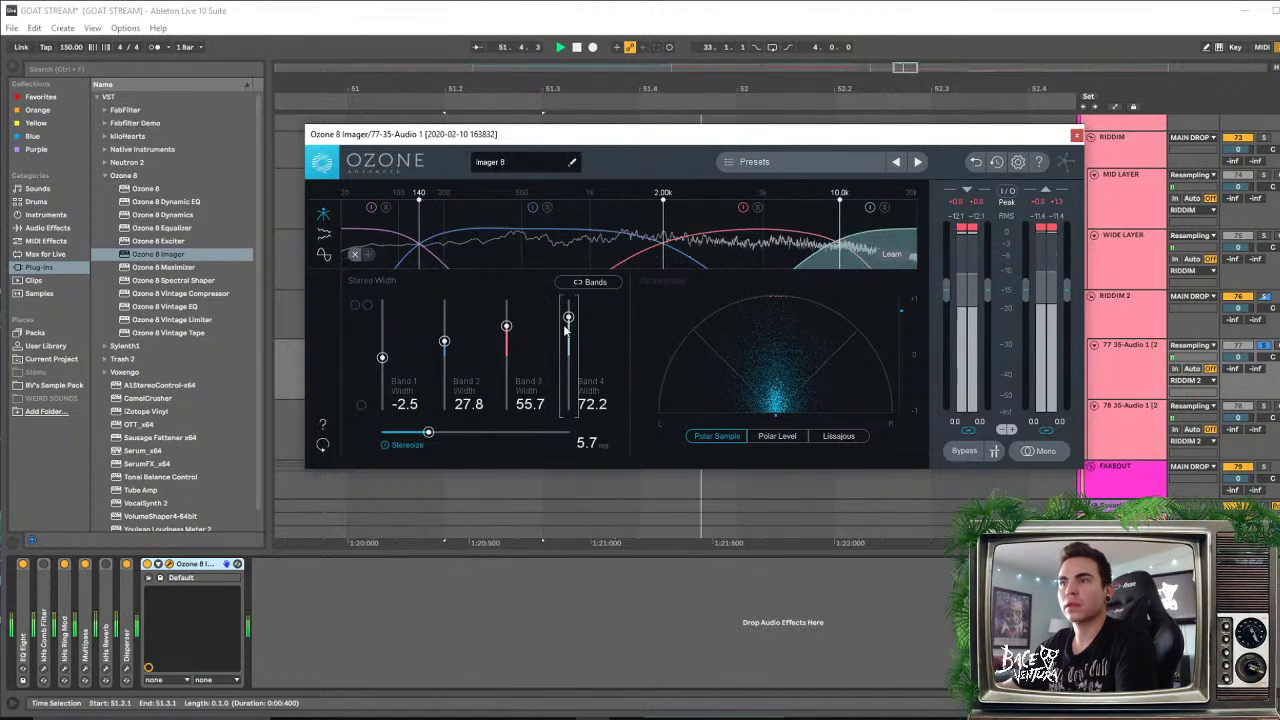
During playback, raise the Imager's Band 2 width to 44.3 and Band 3 width to 64.6
left_click_drag(506, 327, 447, 332)
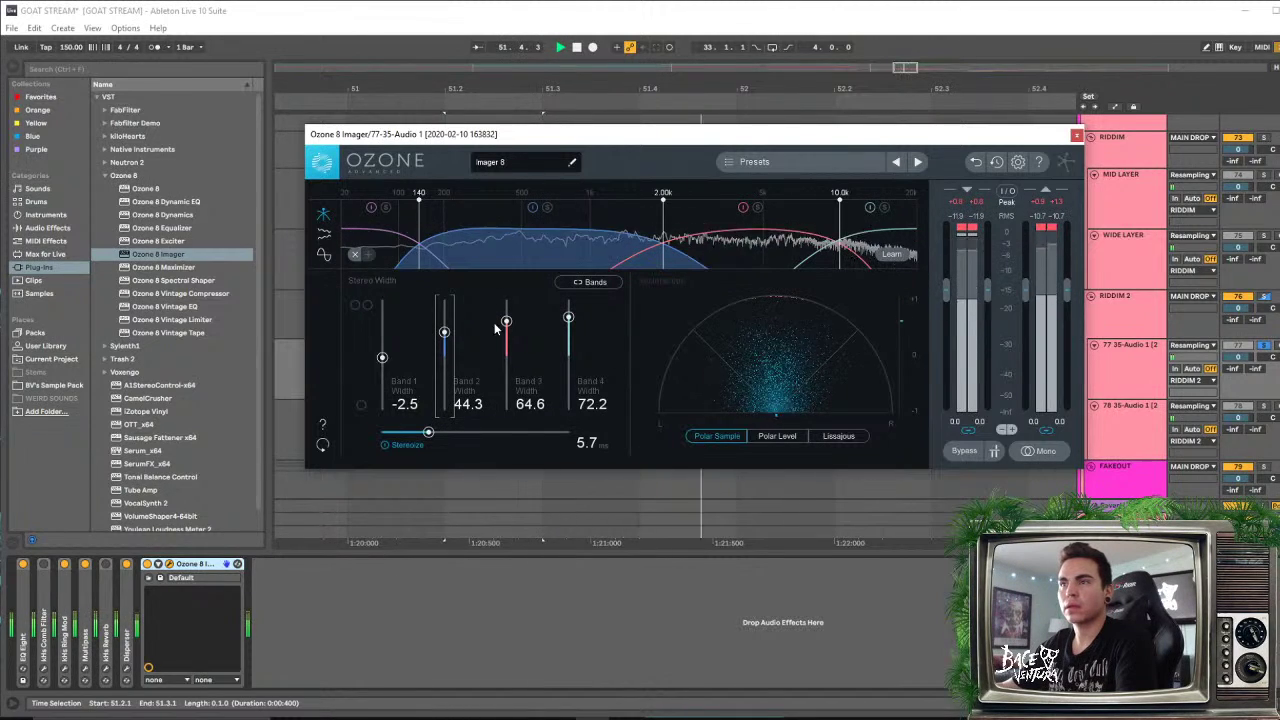
key("space")
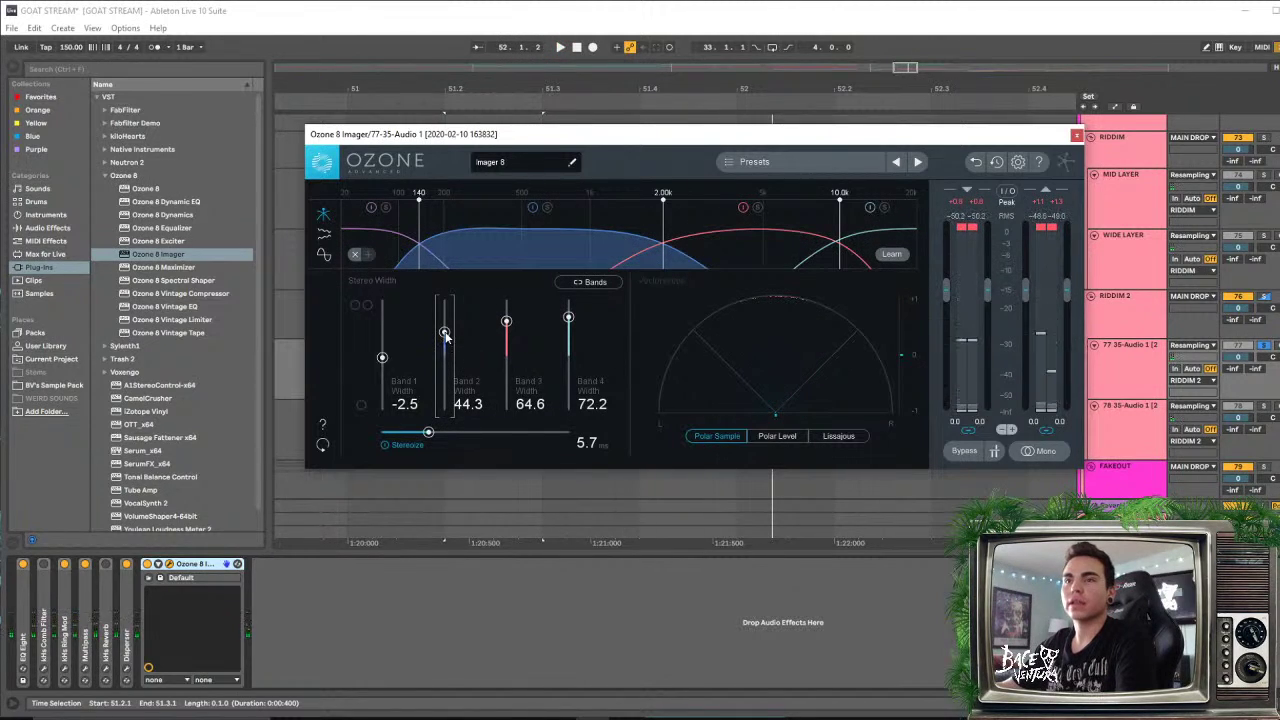
Reset the Imager's Band 2 width to 0.0, disable Stereoize and play the layer briefly
double_click(444, 334)
left_click(387, 446)
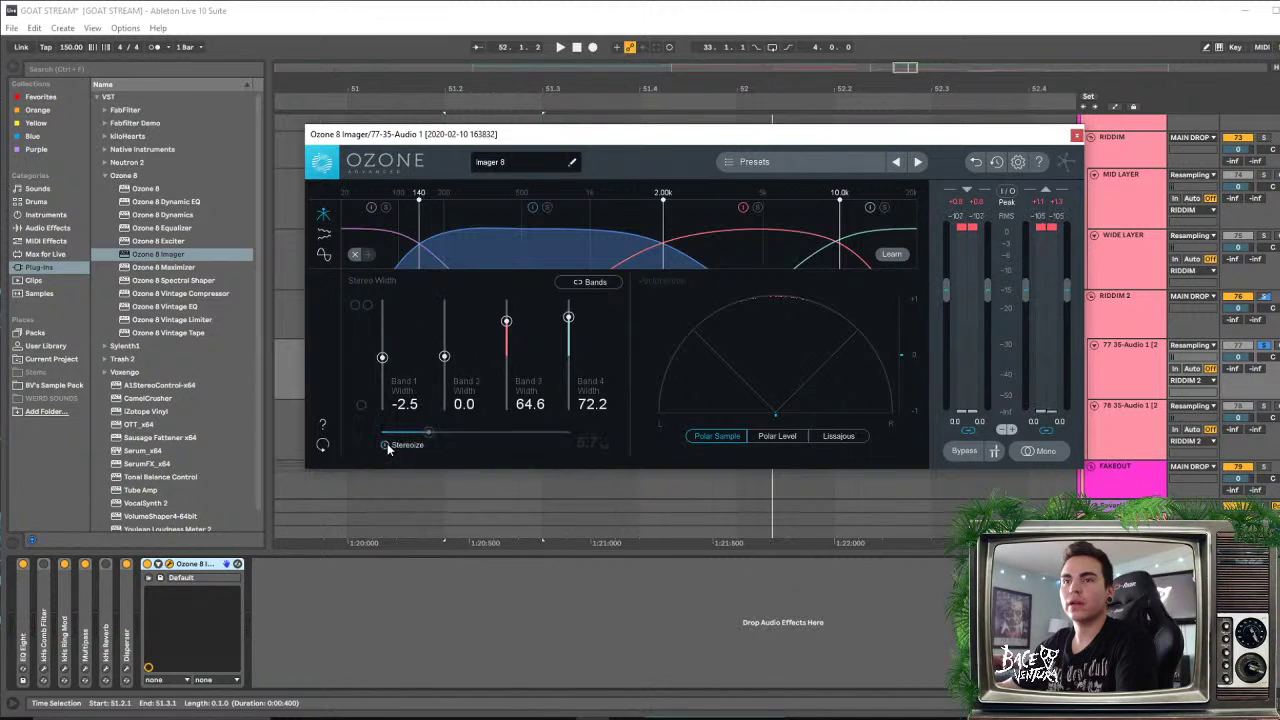
key("space")
key("space")
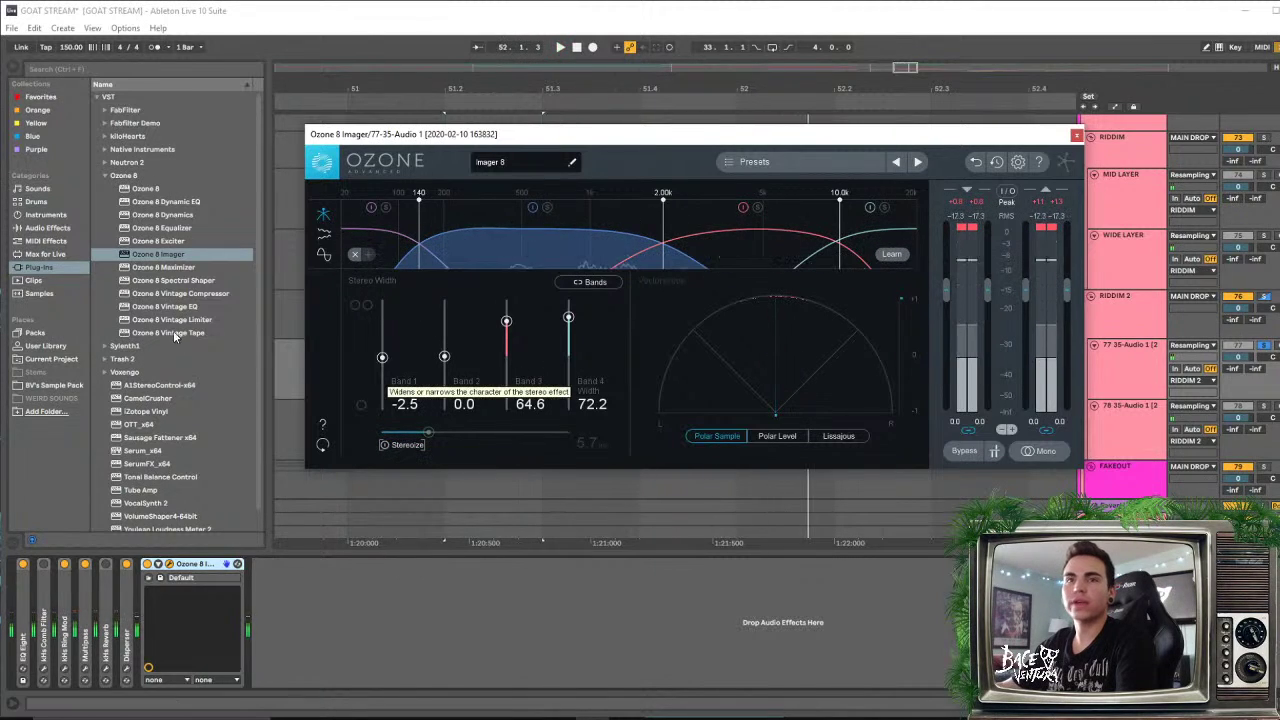
Insert the kiloHearts kHs Haas plug-in between Disperser and Ozone 8 Imager on track 77
left_click(105, 136)
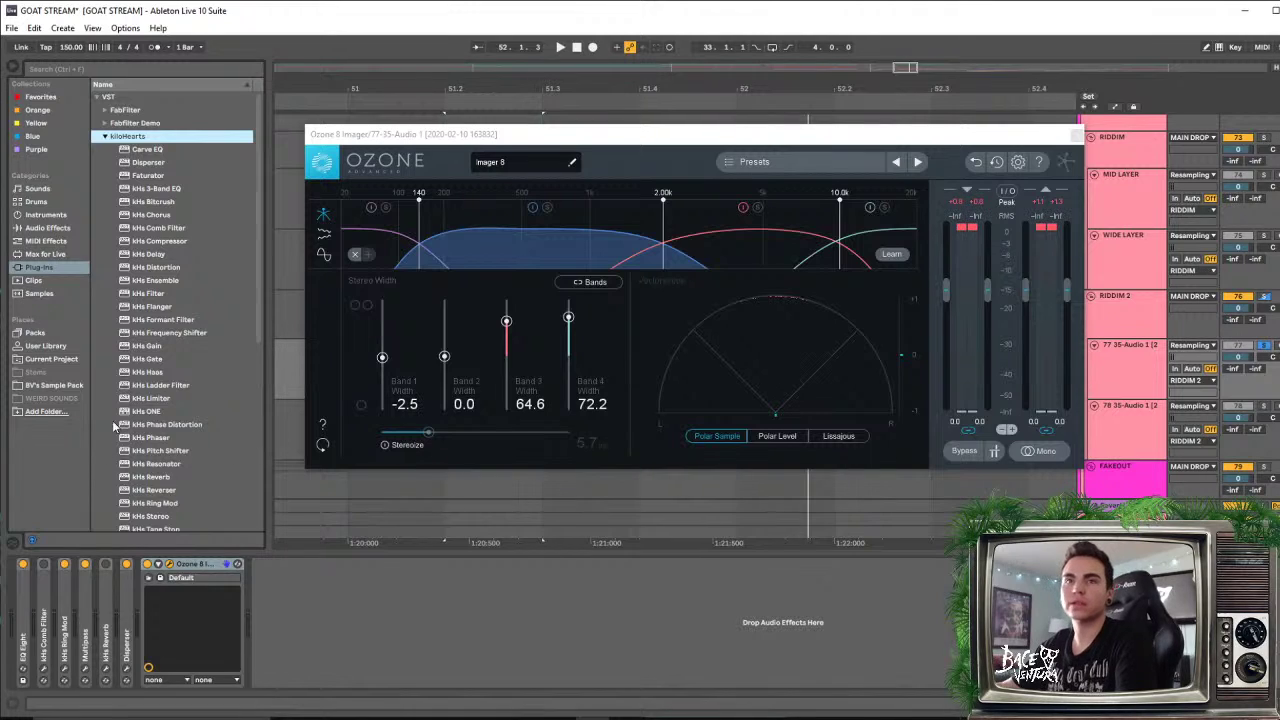
scroll(155, 352, "down", 3)
left_click_drag(166, 289, 298, 654)
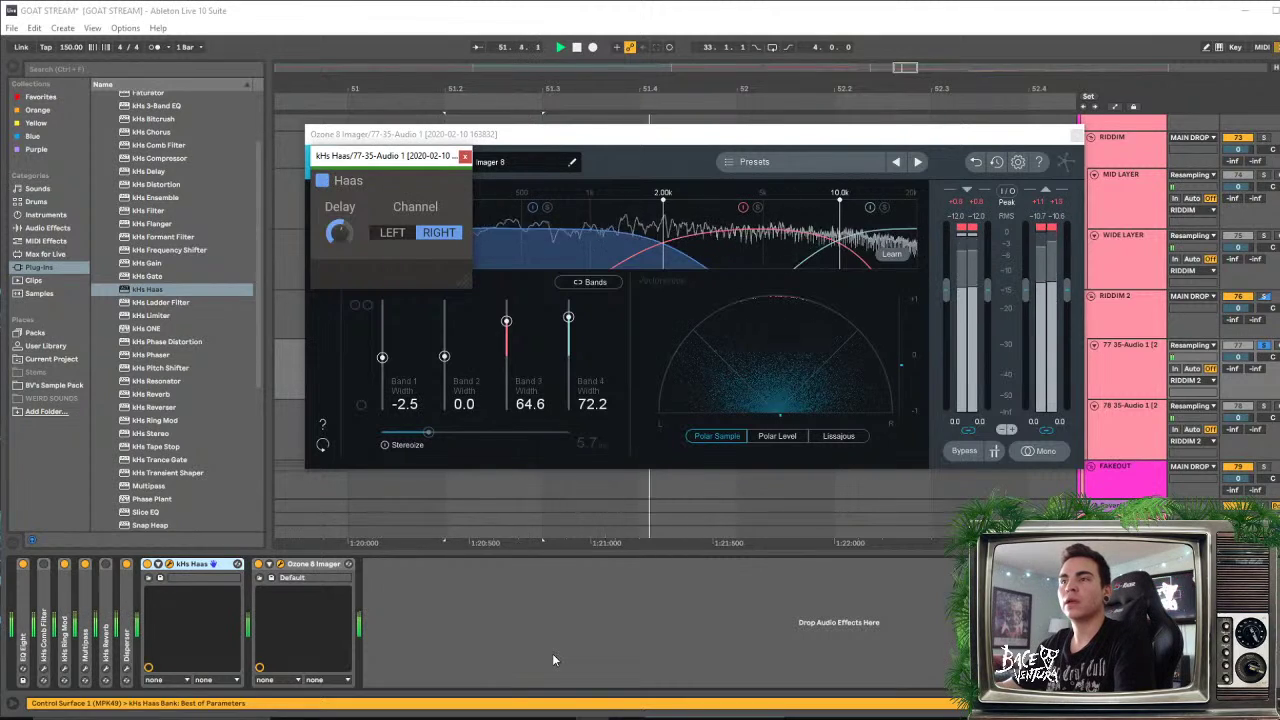
Reset the Imager's Band 3, Band 4 and Band 1 widths to 0.0, listen to the layer and close the Imager window
double_click(506, 322)
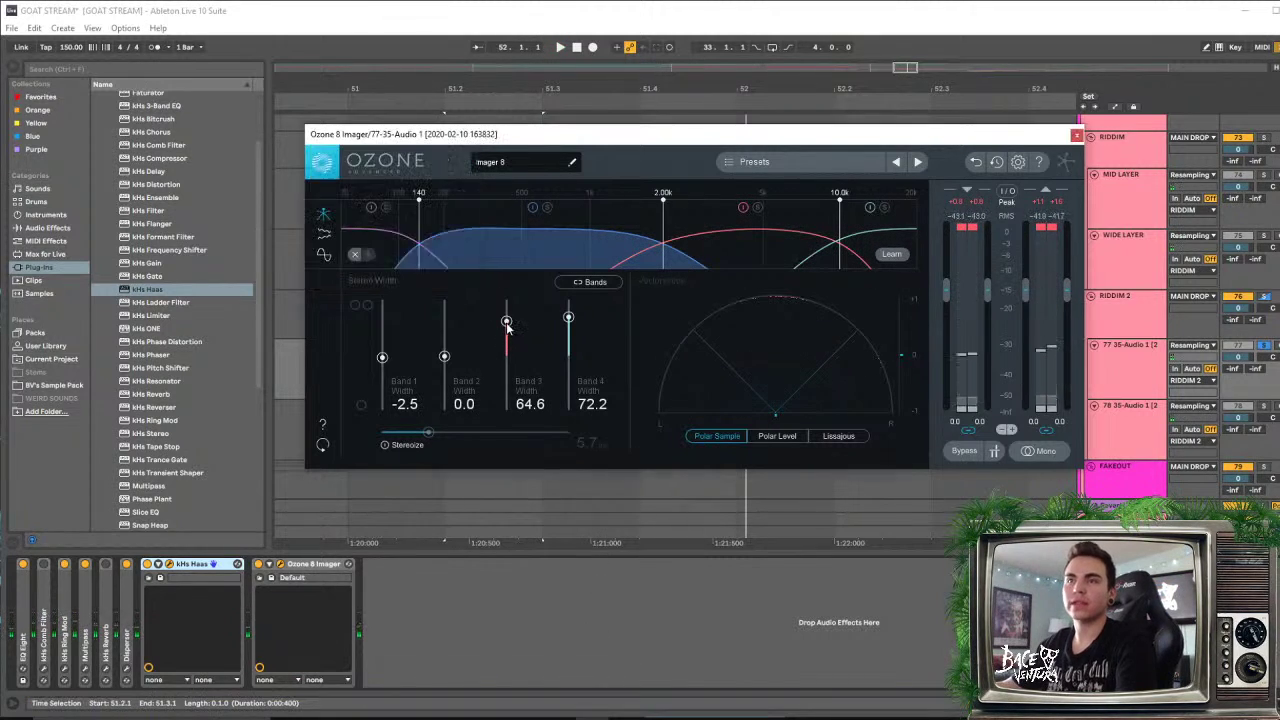
double_click(568, 317)
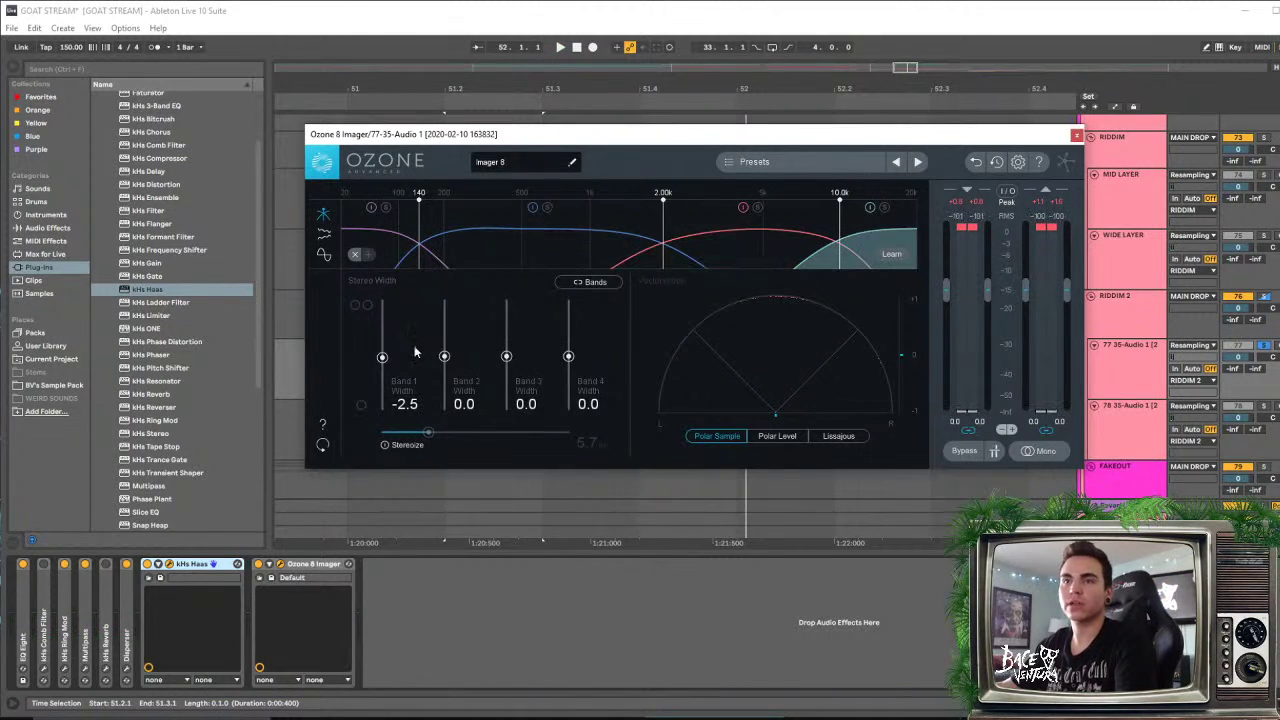
double_click(383, 357)
key("space")
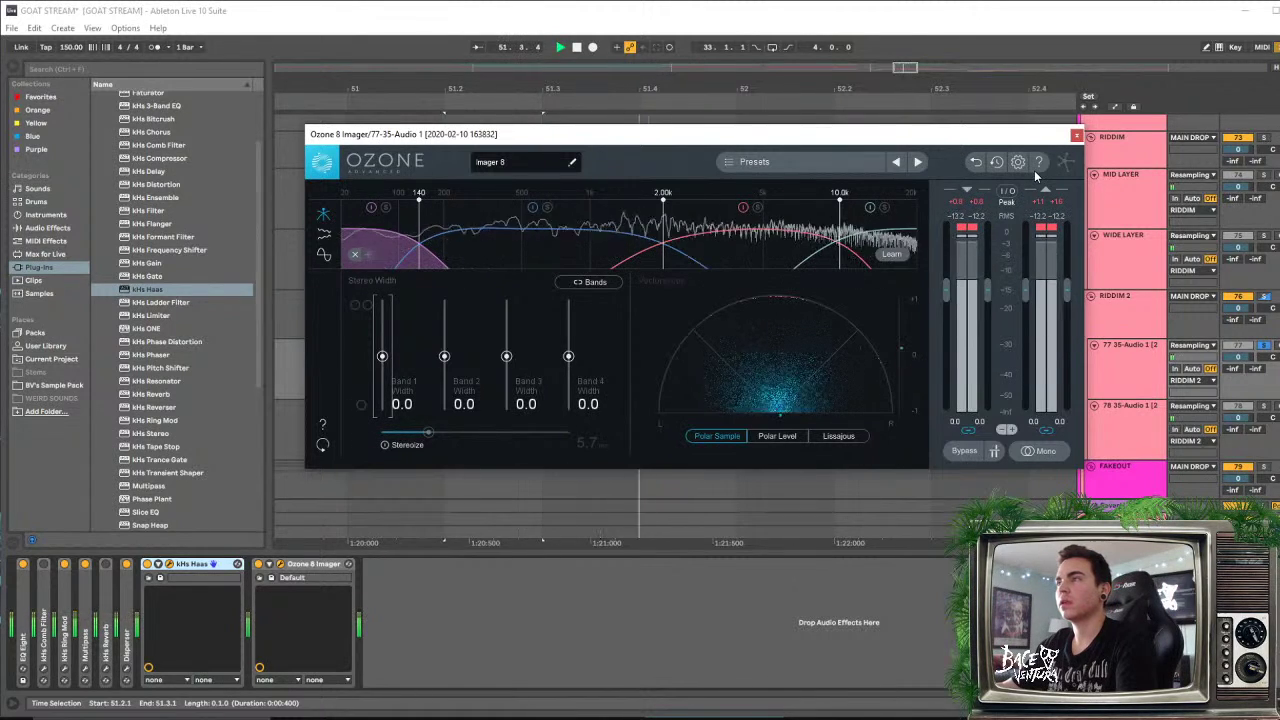
key("space")
left_click(1077, 135)
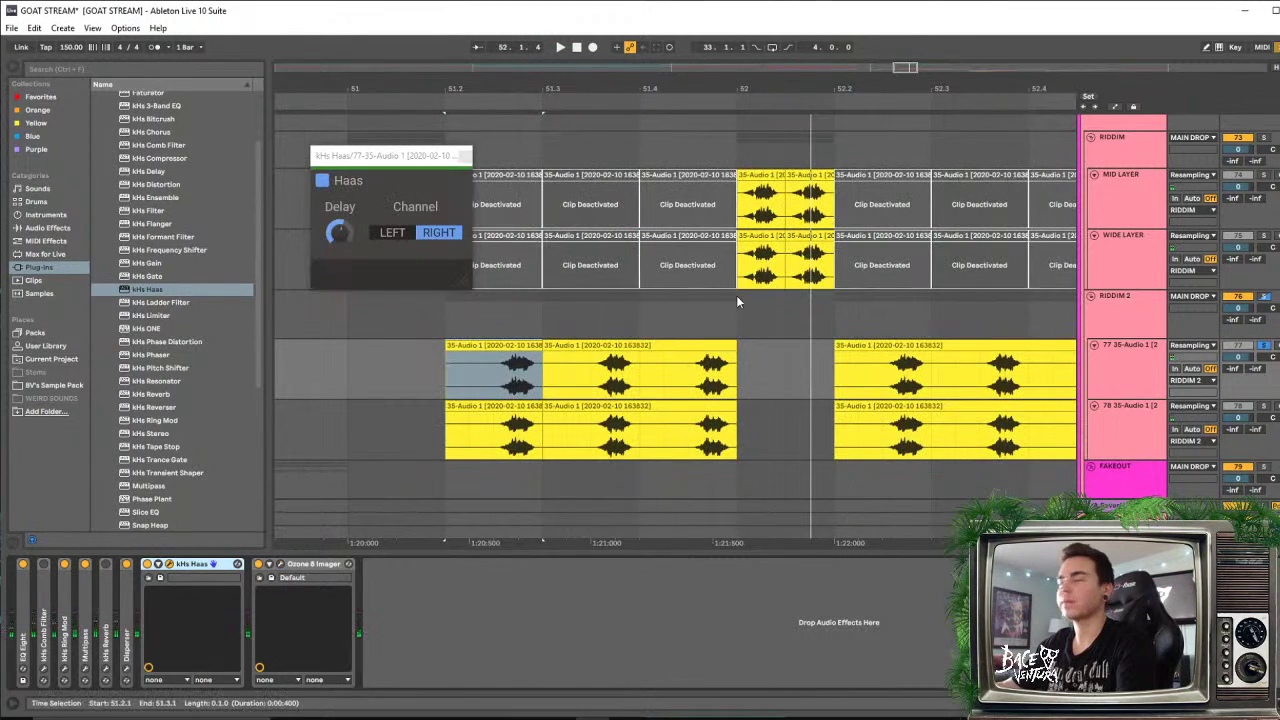
Rename the two RIDDIM 2 audio tracks, 77 to WIDE LAYER and 78 to MID LAYER
left_click(1120, 377)
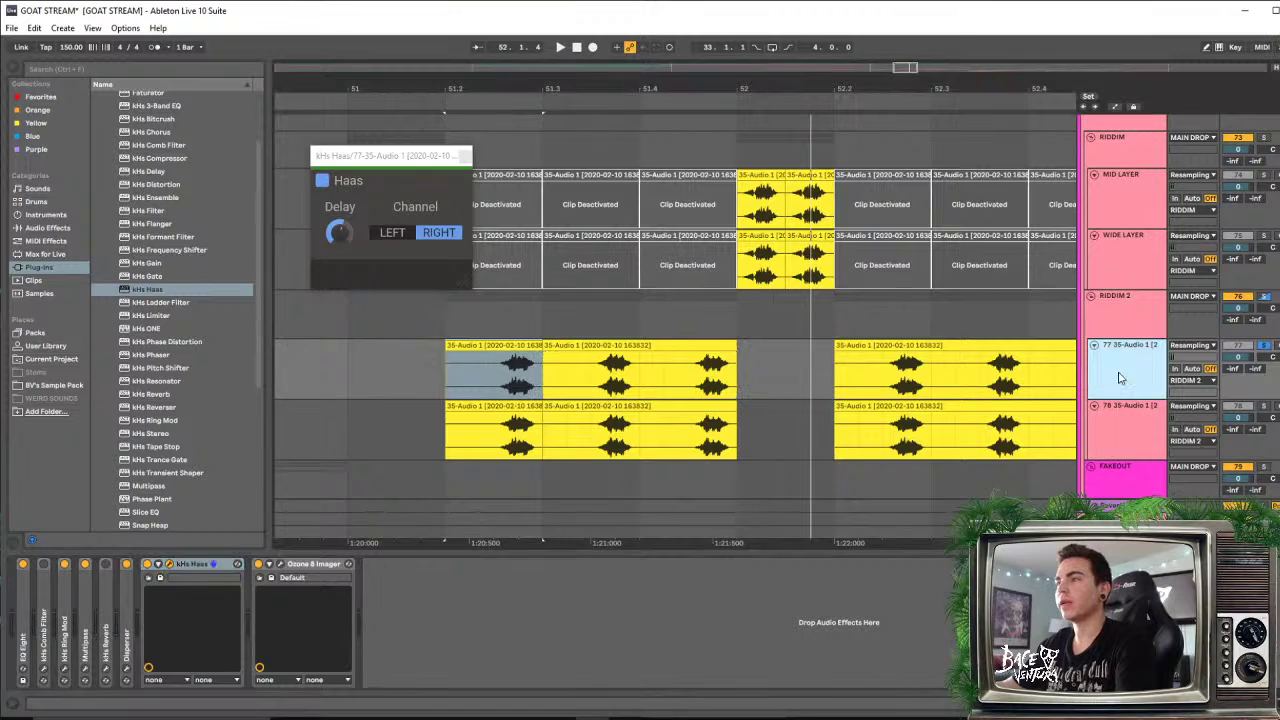
key("ctrl+r")
type("W")
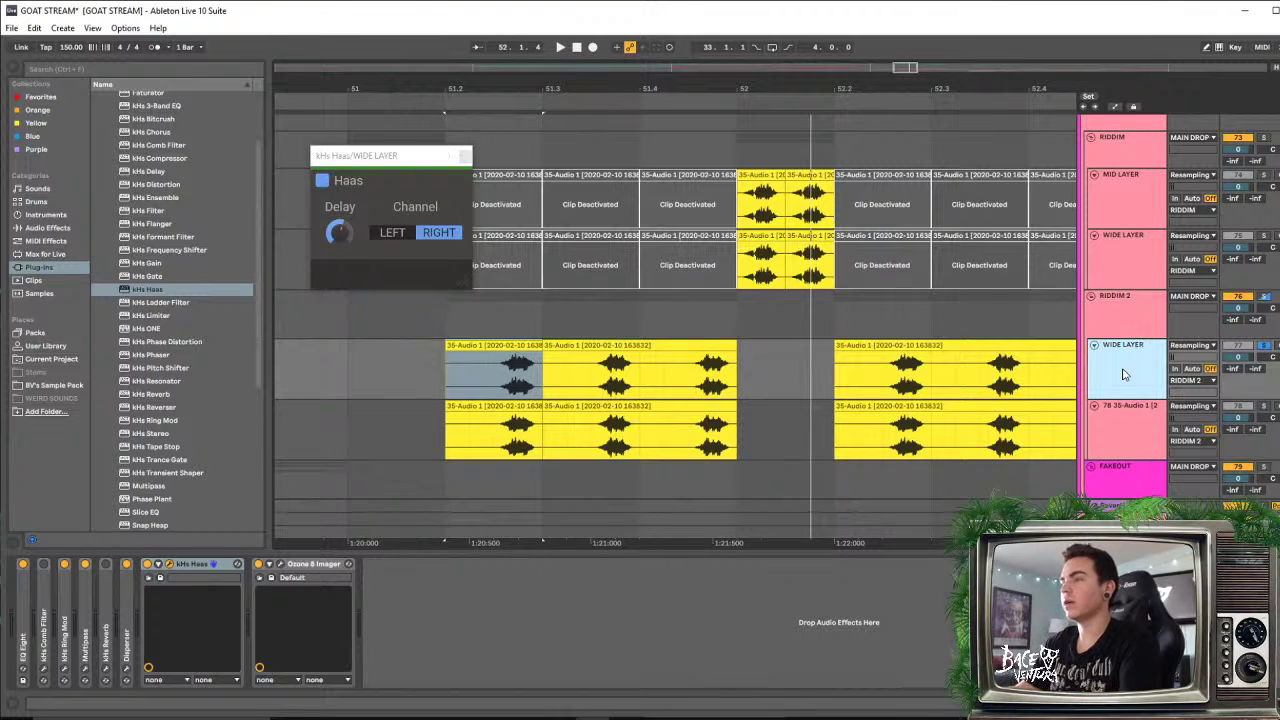
left_click(1120, 430)
key("ctrl+r")
type("MI")
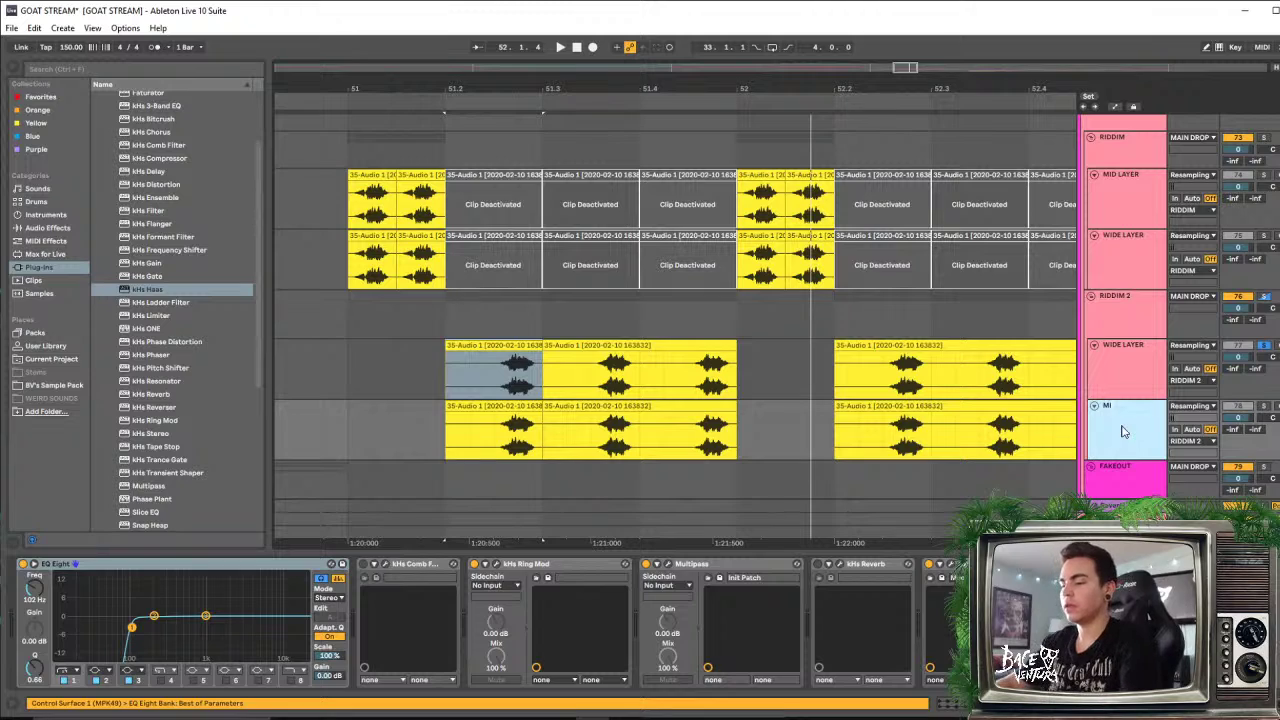
type("D LAYER")
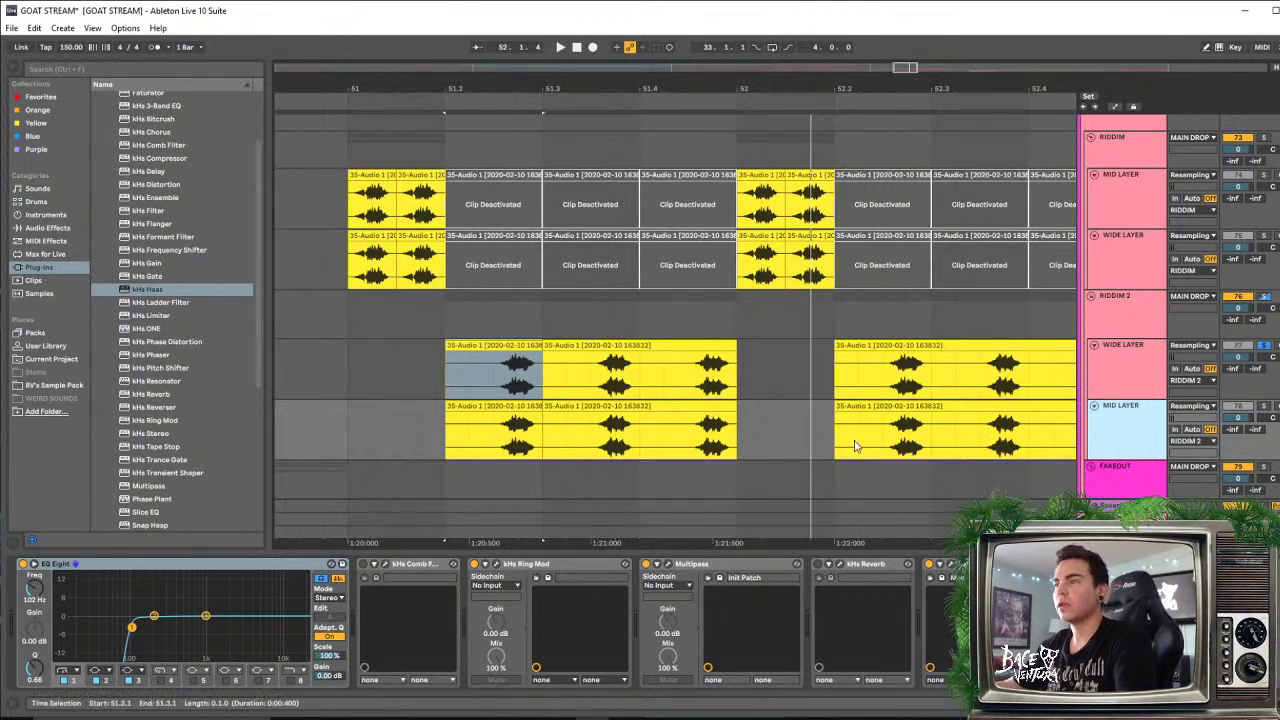
Solo RIDDIM 2's MID LAYER track and play it repeatedly from around 51.2
left_click(503, 409)
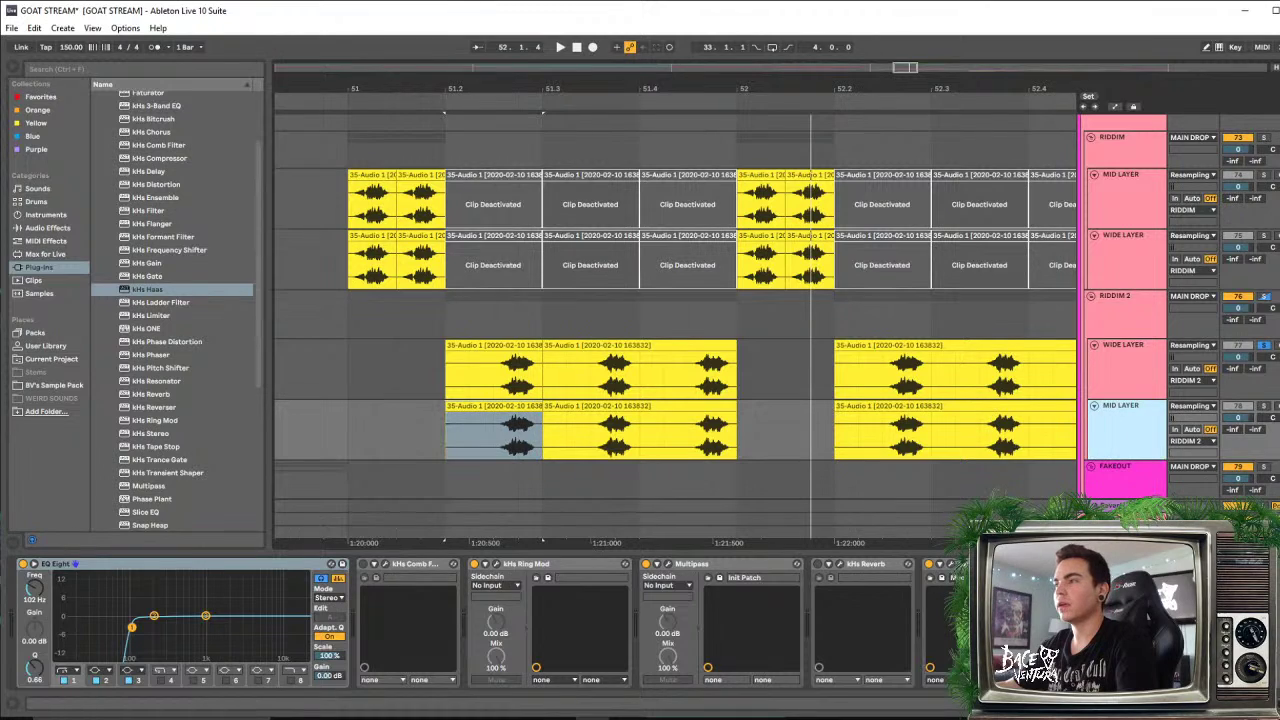
left_click(1265, 407)
left_click(507, 442)
key("space")
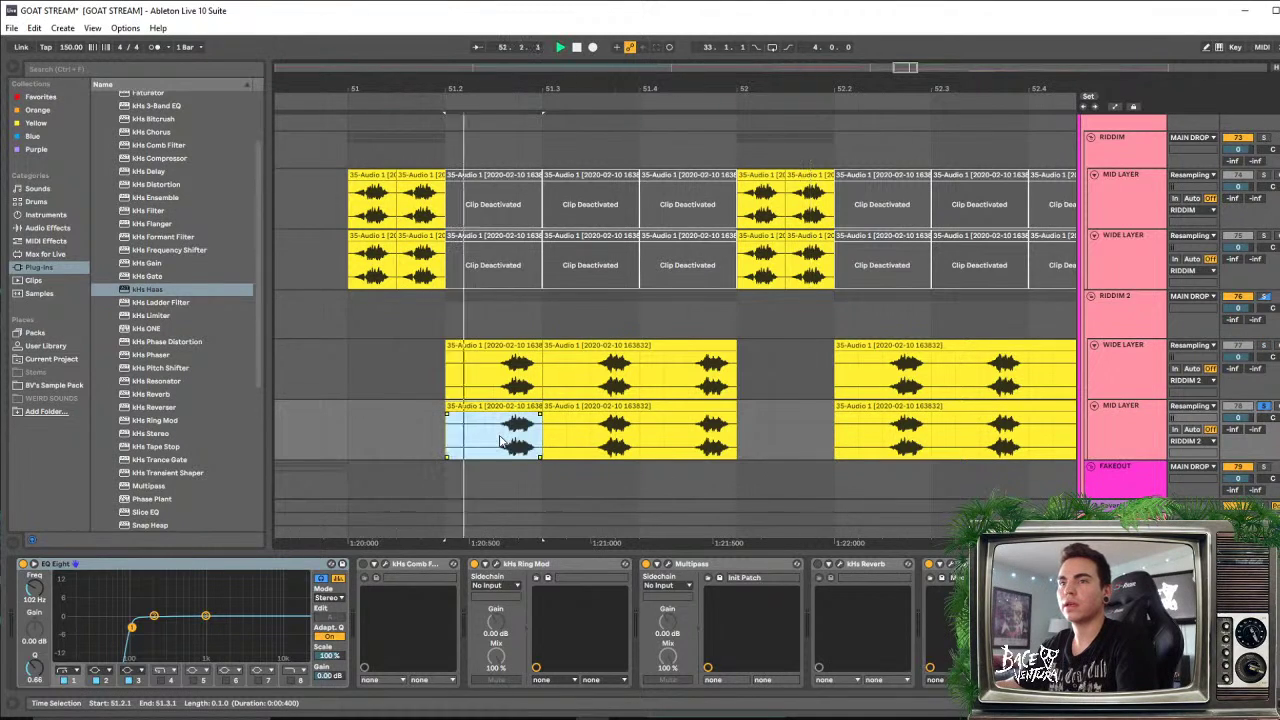
left_click(506, 438)
key("space")
key("space")
key("space")
key("space")
key("space")
key("space")
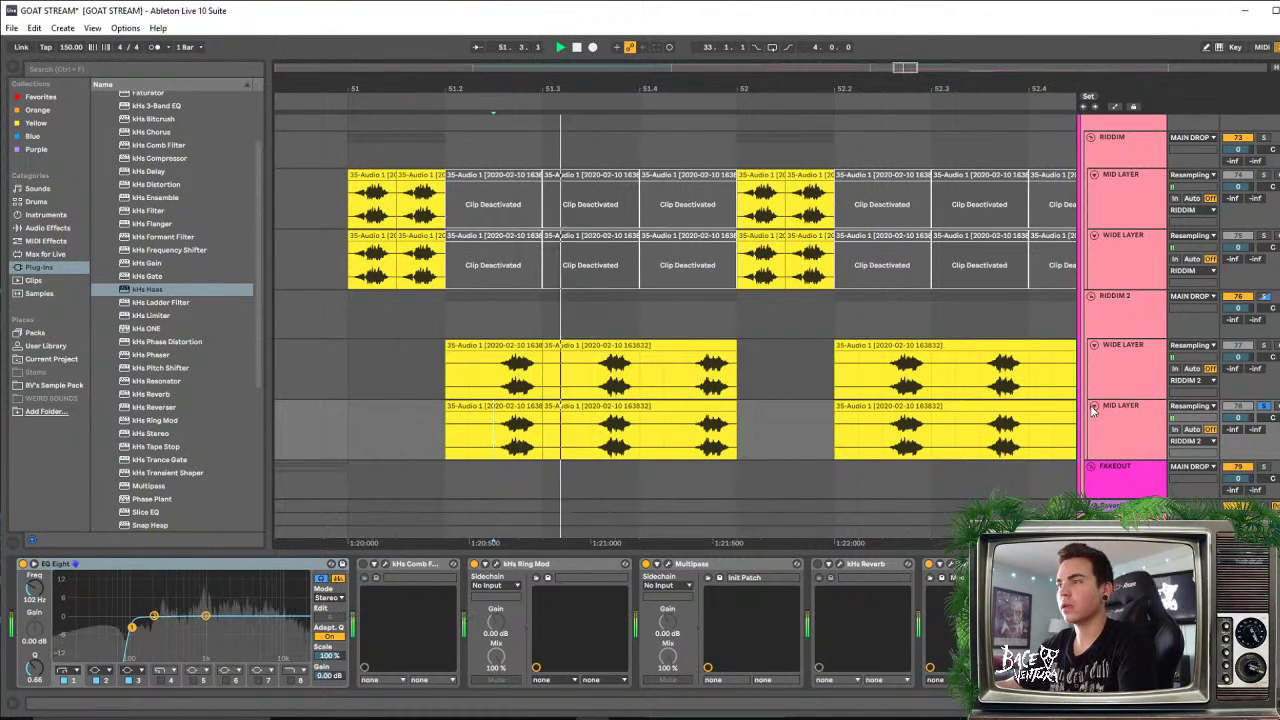
left_click(1122, 436)
key("space")
Collapse every device in the RIDDIM 2 MID LAYER chain, from EQ Eight to Disperser
scroll(1134, 416, "down", 1)
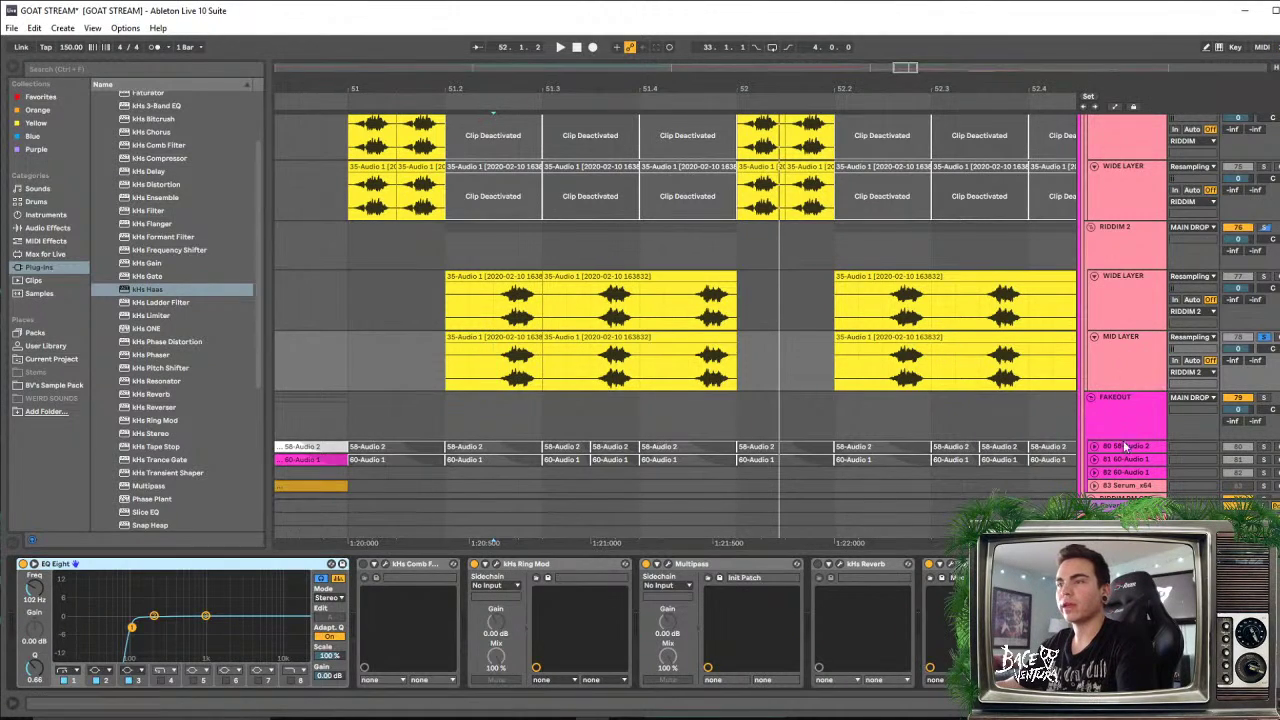
left_click(1122, 292)
left_click(1123, 345)
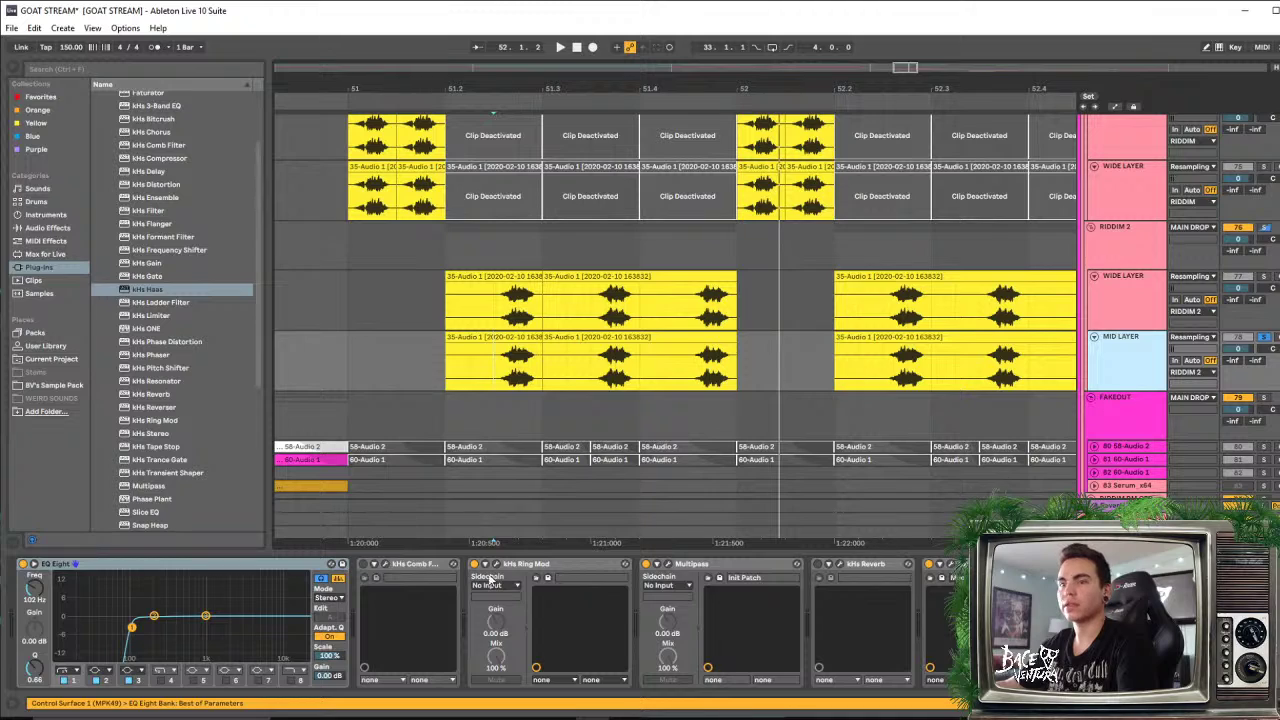
double_click(260, 564)
double_click(260, 563)
double_click(260, 563)
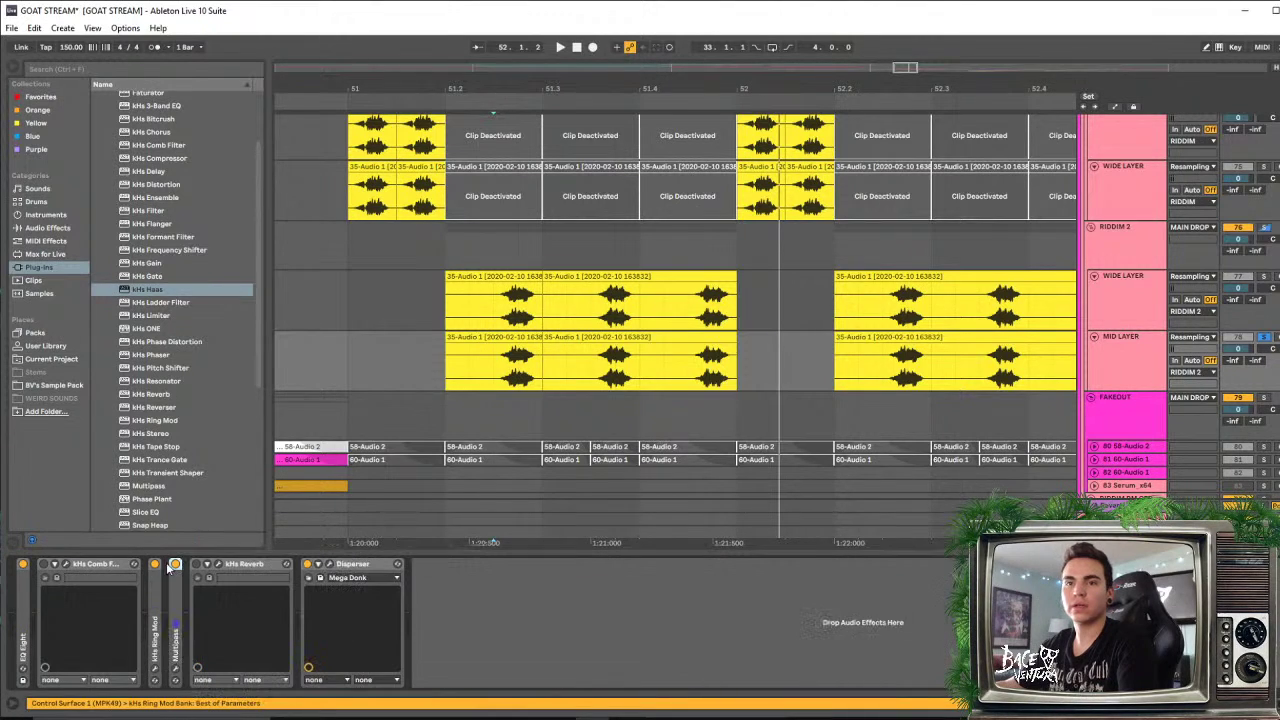
double_click(97, 562)
double_click(130, 564)
double_click(160, 564)
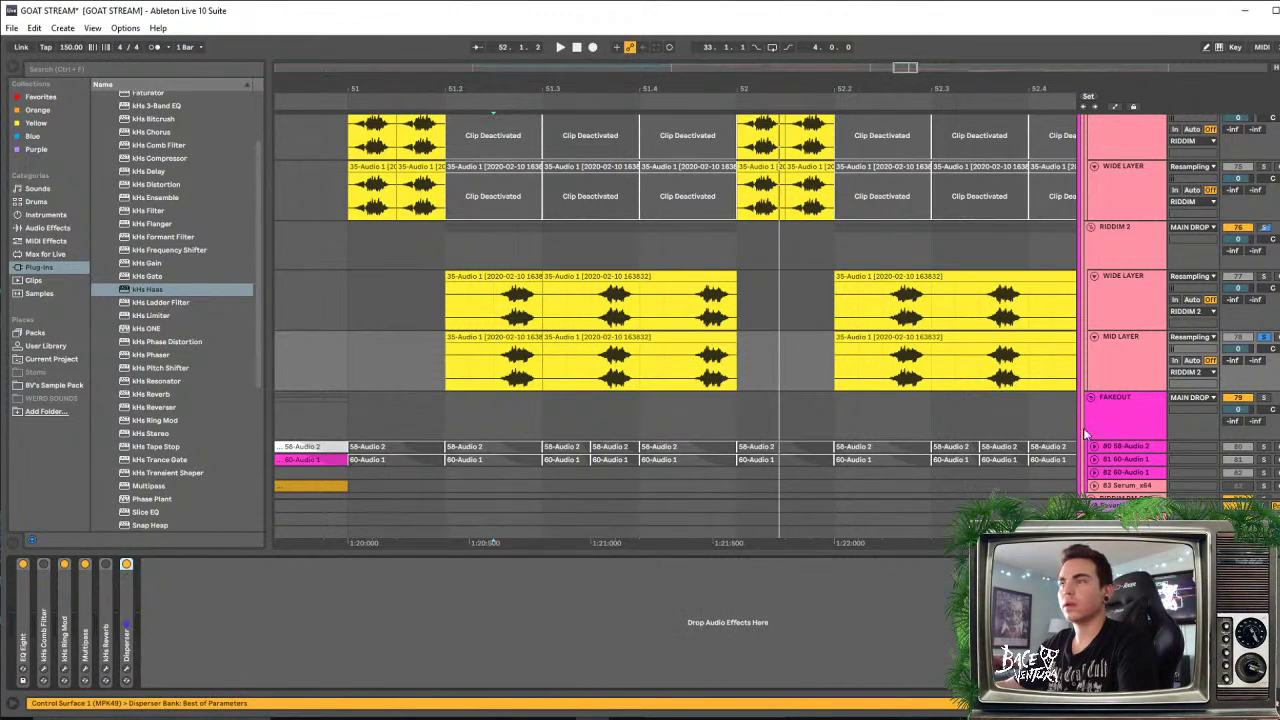
Solo the whole RIDDIM 2 group and play its wide and mid layers together from 51.2.3
left_click(1262, 228)
key("space")
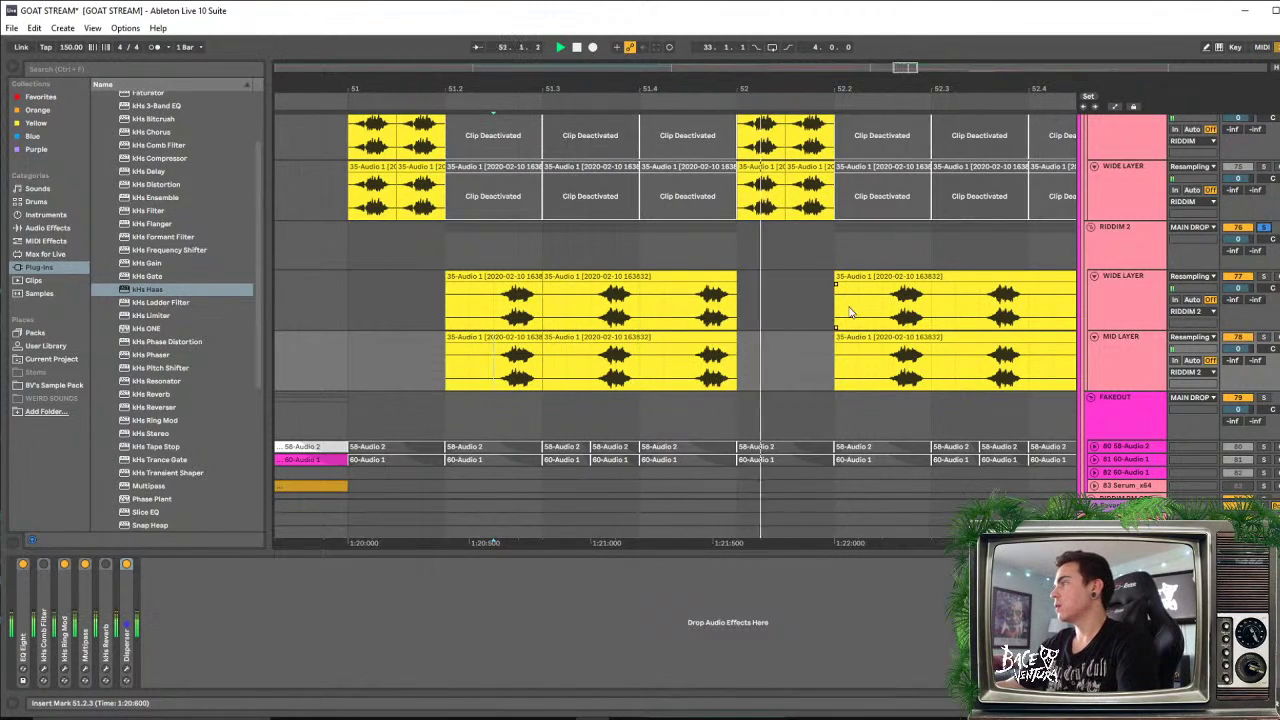
key("space")
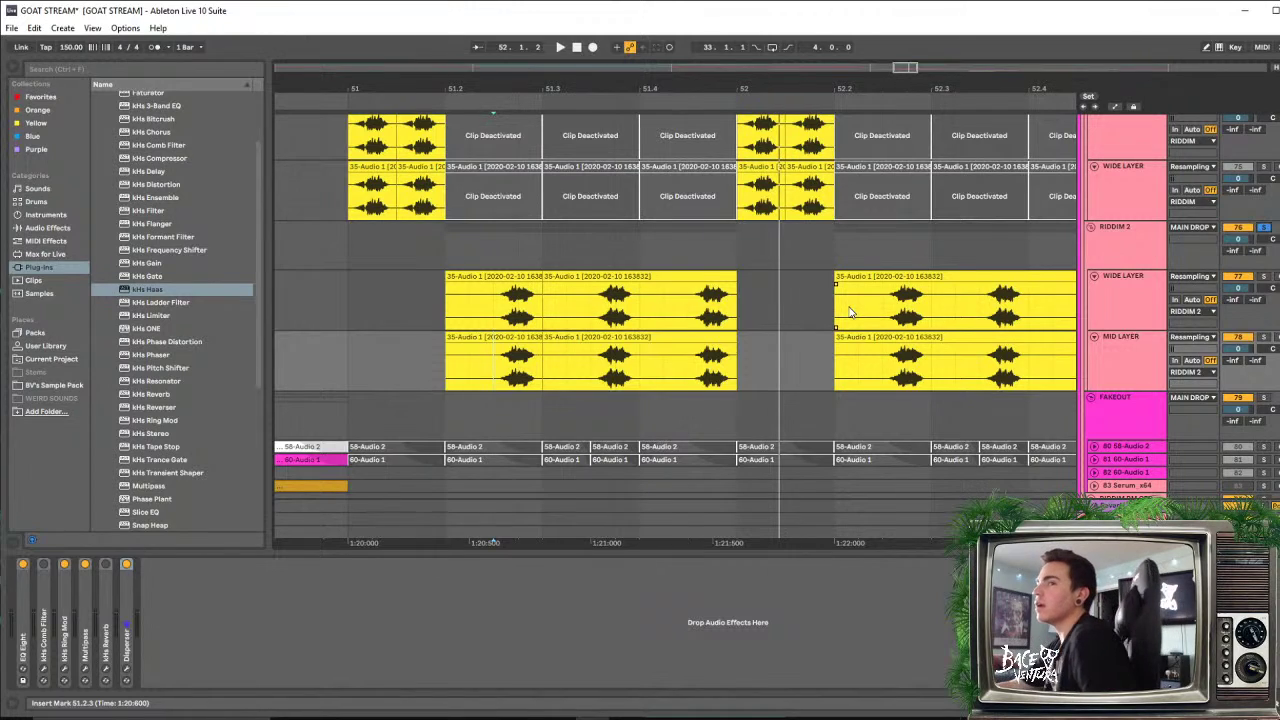
left_click(600, 328)
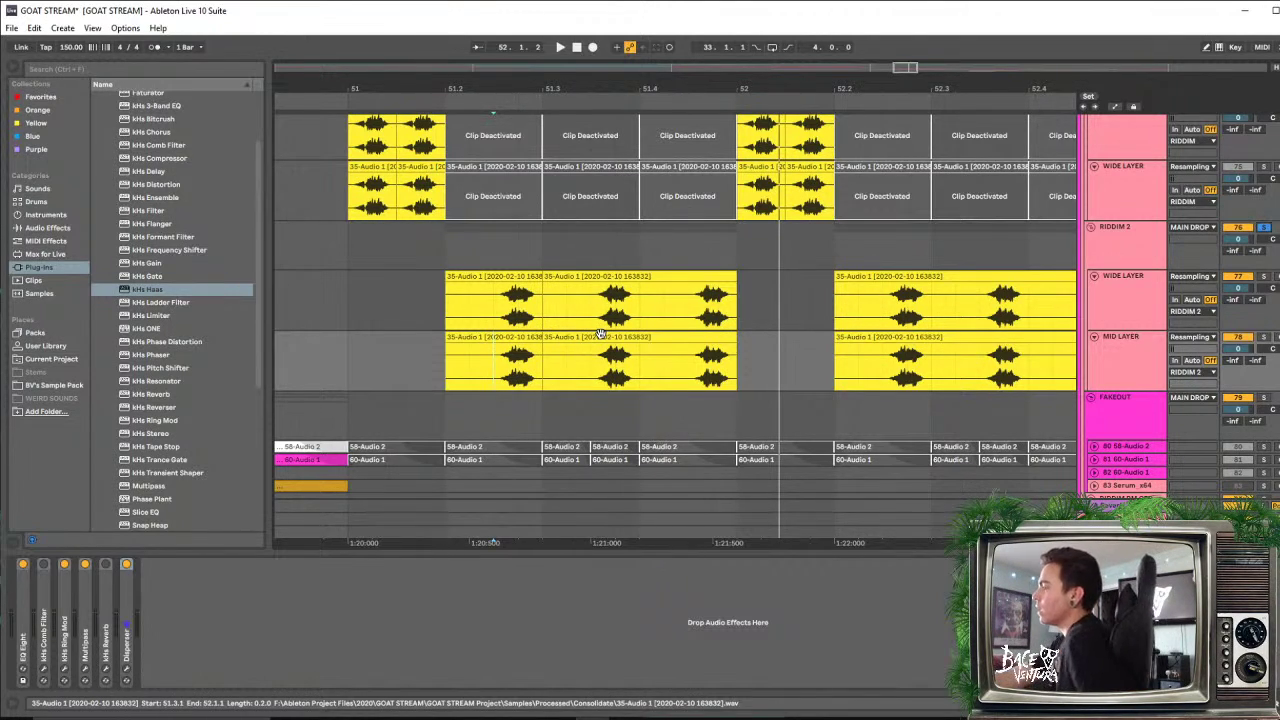
Add the SerumFX_x64 plug-in after Disperser on RIDDIM 2's MID LAYER track
left_click(1106, 335)
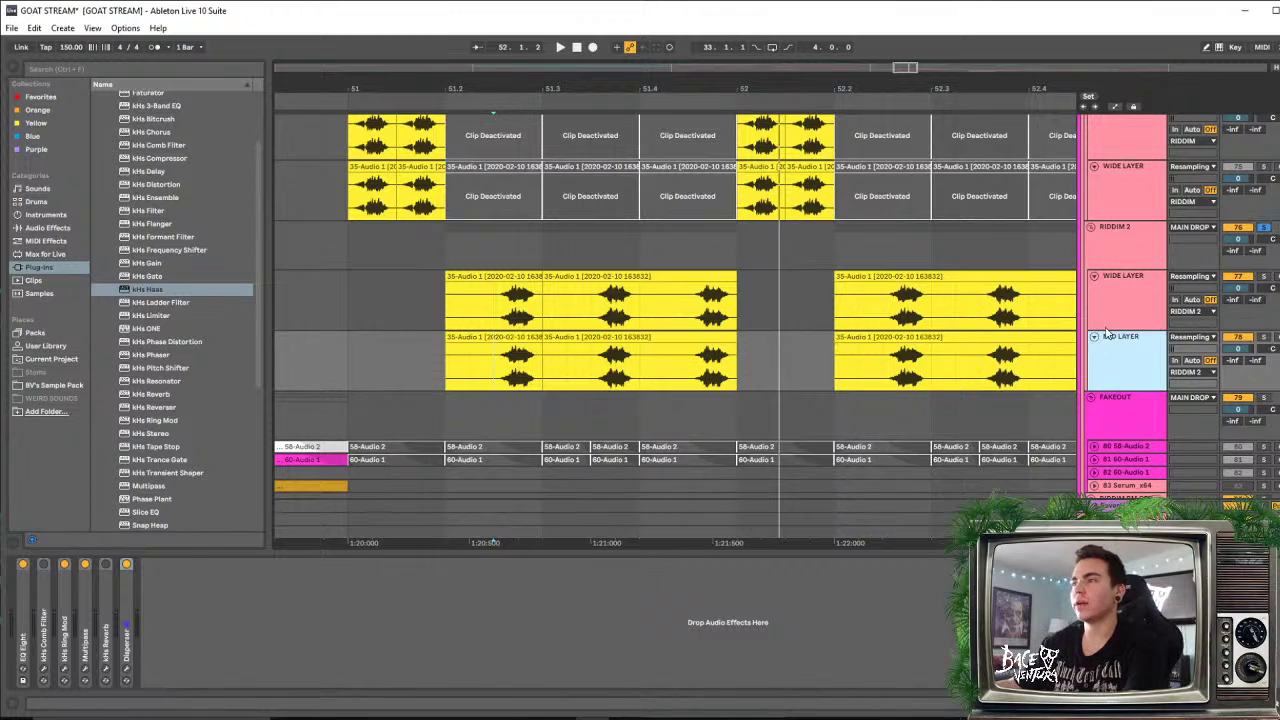
left_click(918, 376)
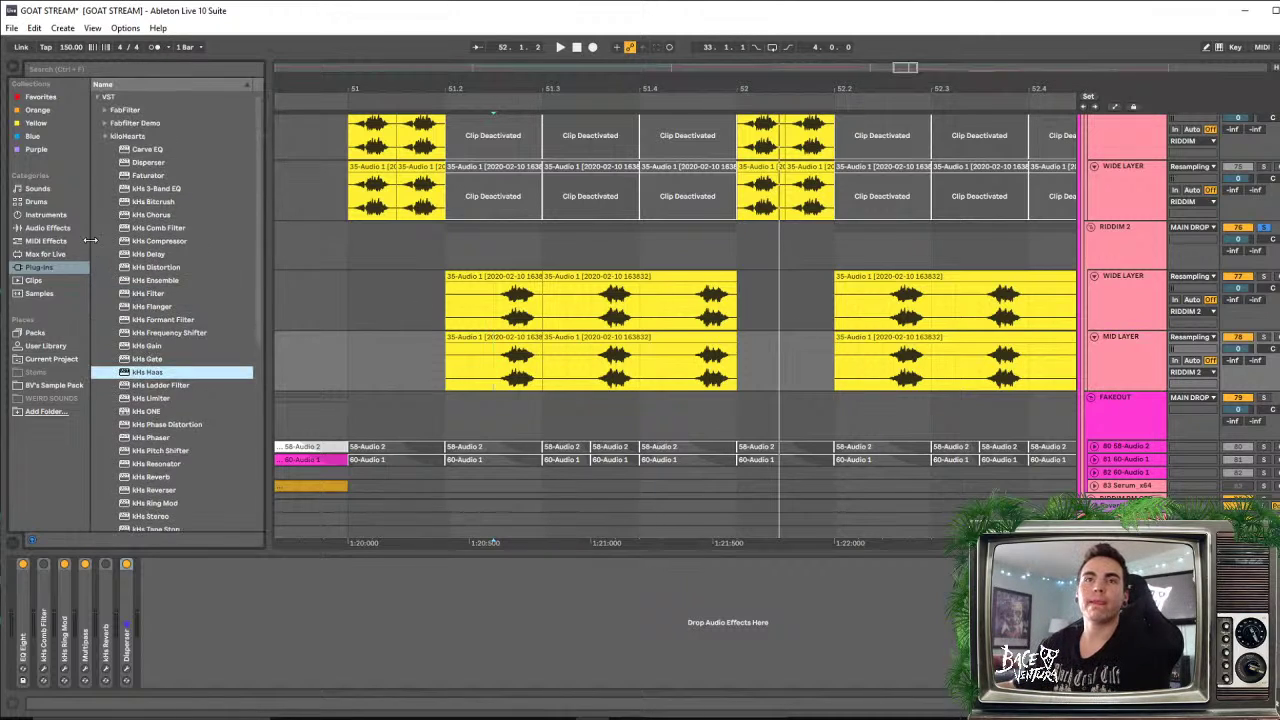
scroll(168, 292, "down", 5)
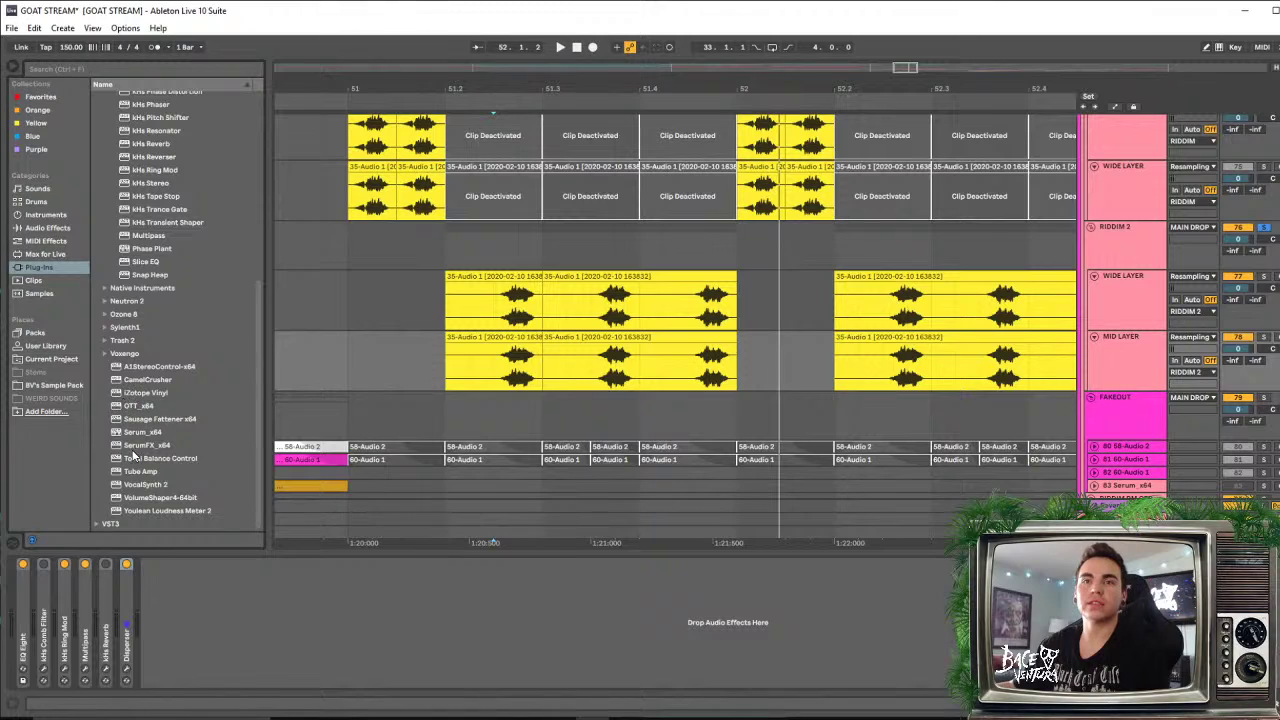
left_click_drag(133, 444, 552, 579)
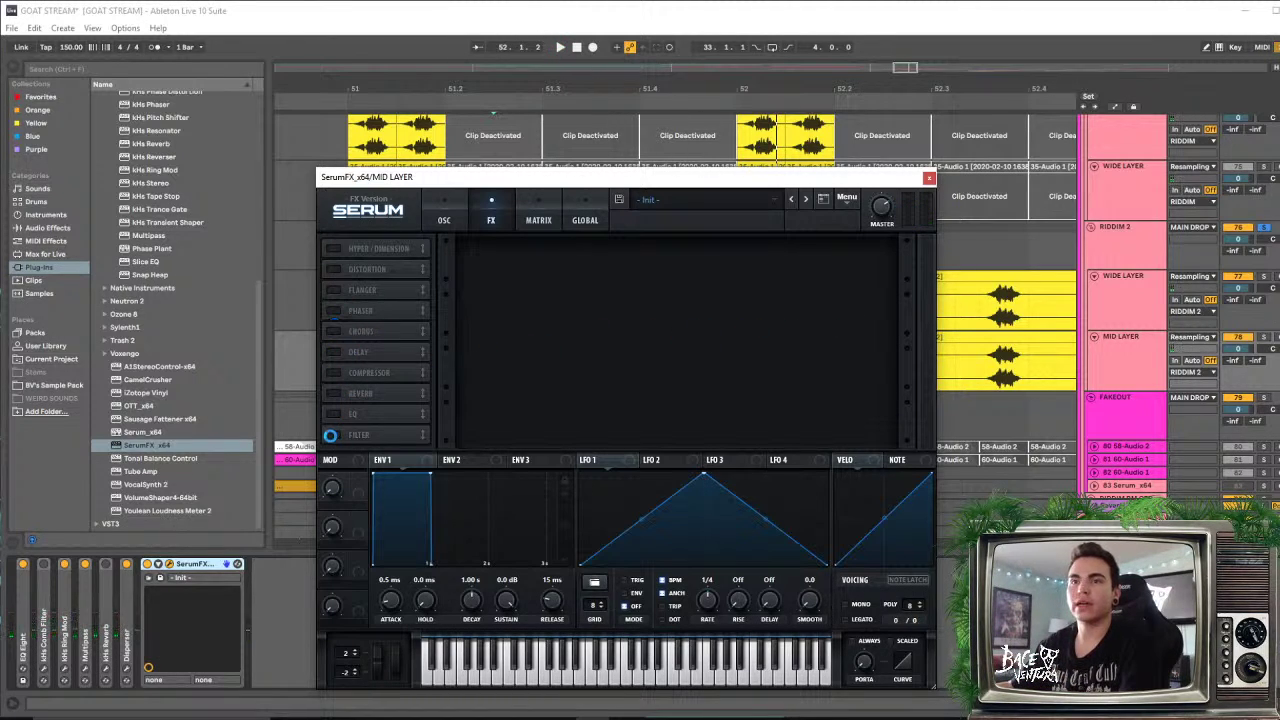
Enable SerumFX's Filter effect, try the Flg - type, and set the filter type to Allpasses
left_click(330, 435)
left_click(550, 261)
mouse_move(555, 307)
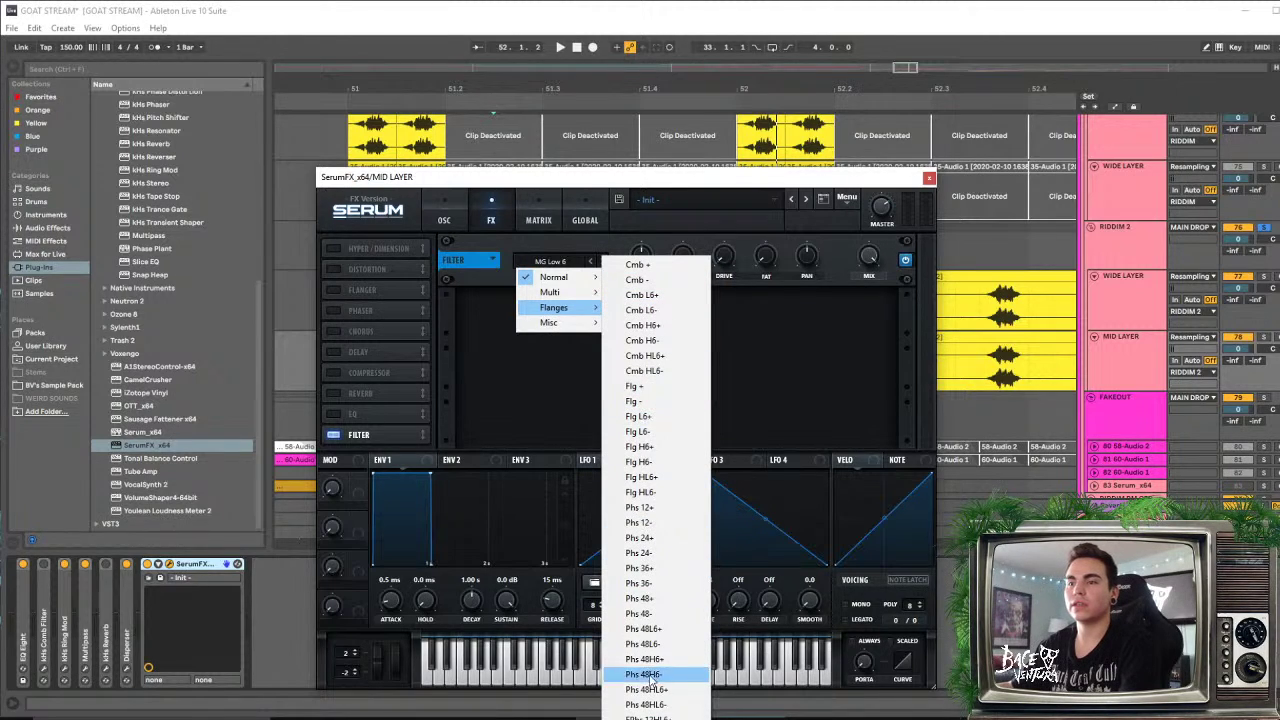
left_click(651, 402)
left_click(548, 262)
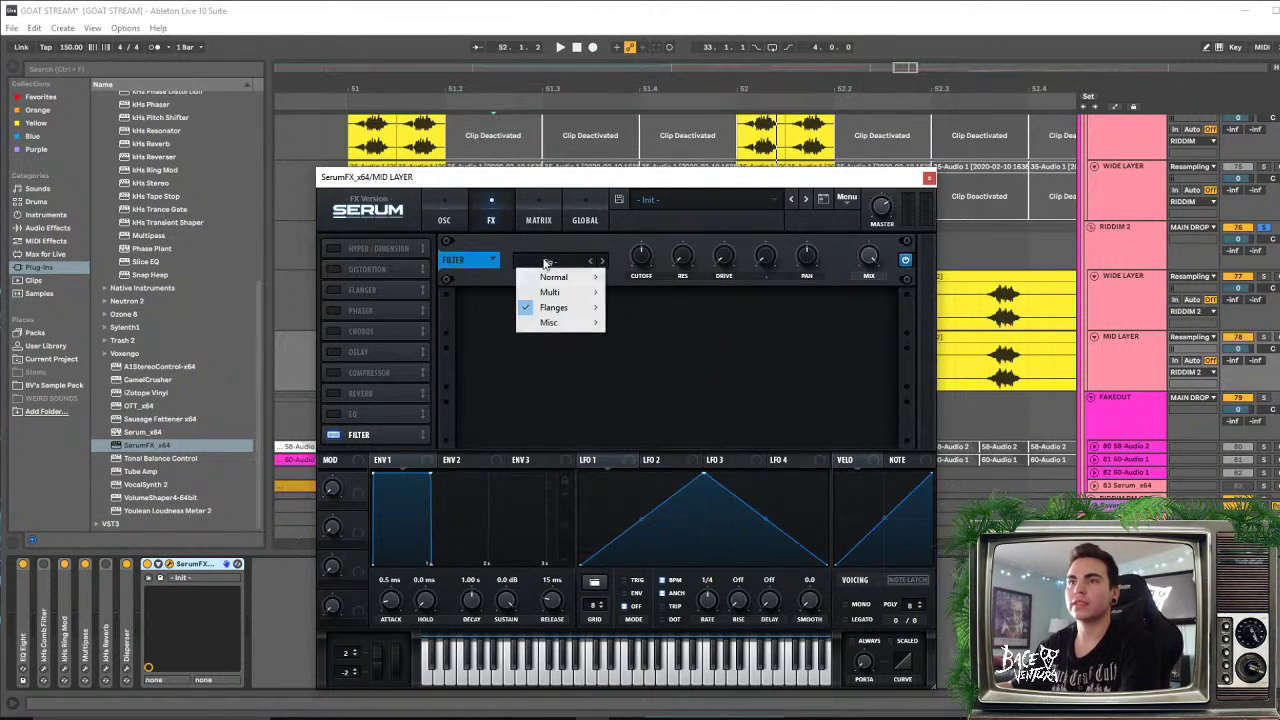
mouse_move(552, 322)
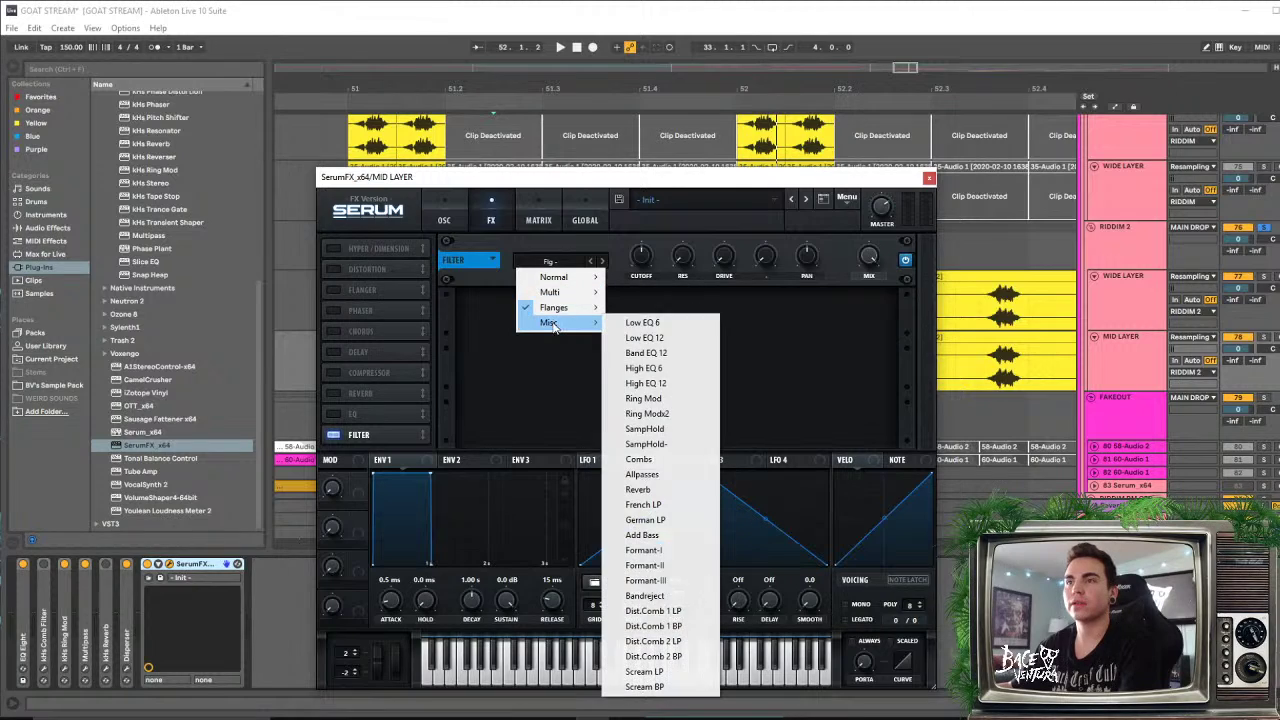
left_click(661, 476)
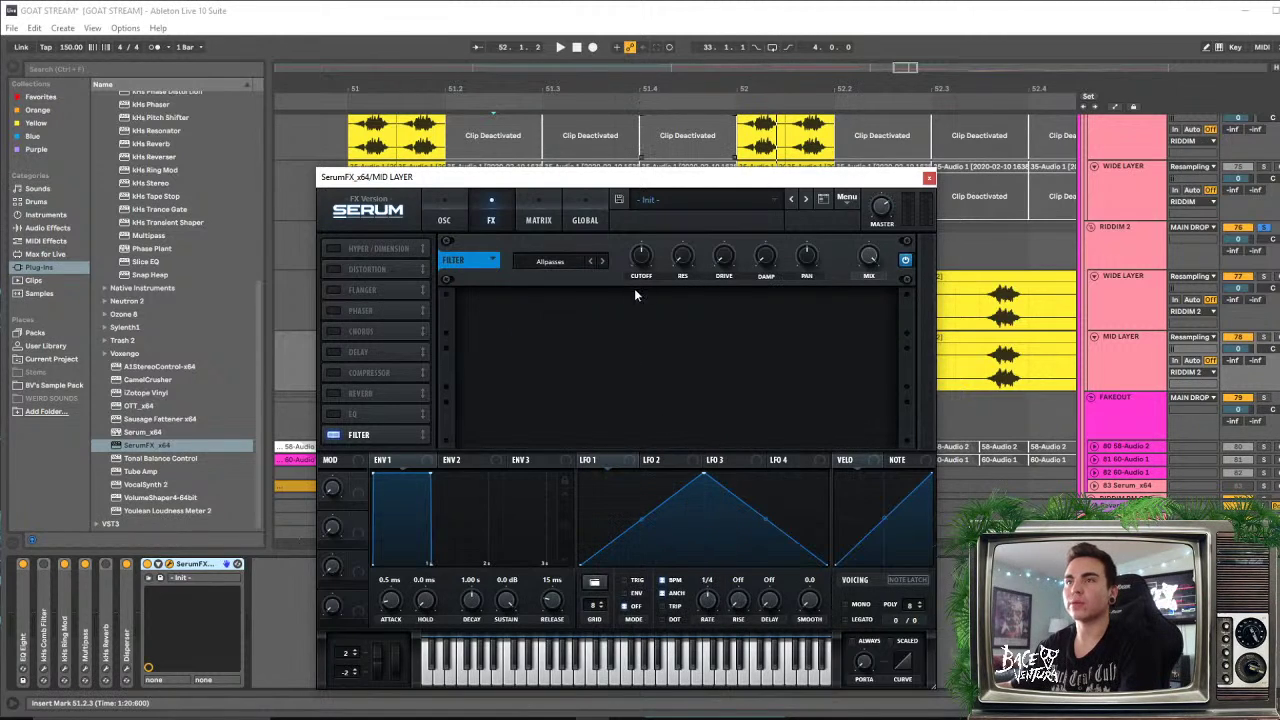
Assign LFO 1 to the Allpasses filter's cutoff, enable Note Latch and adjust the modulation depth during playback
left_click_drag(589, 464, 637, 280)
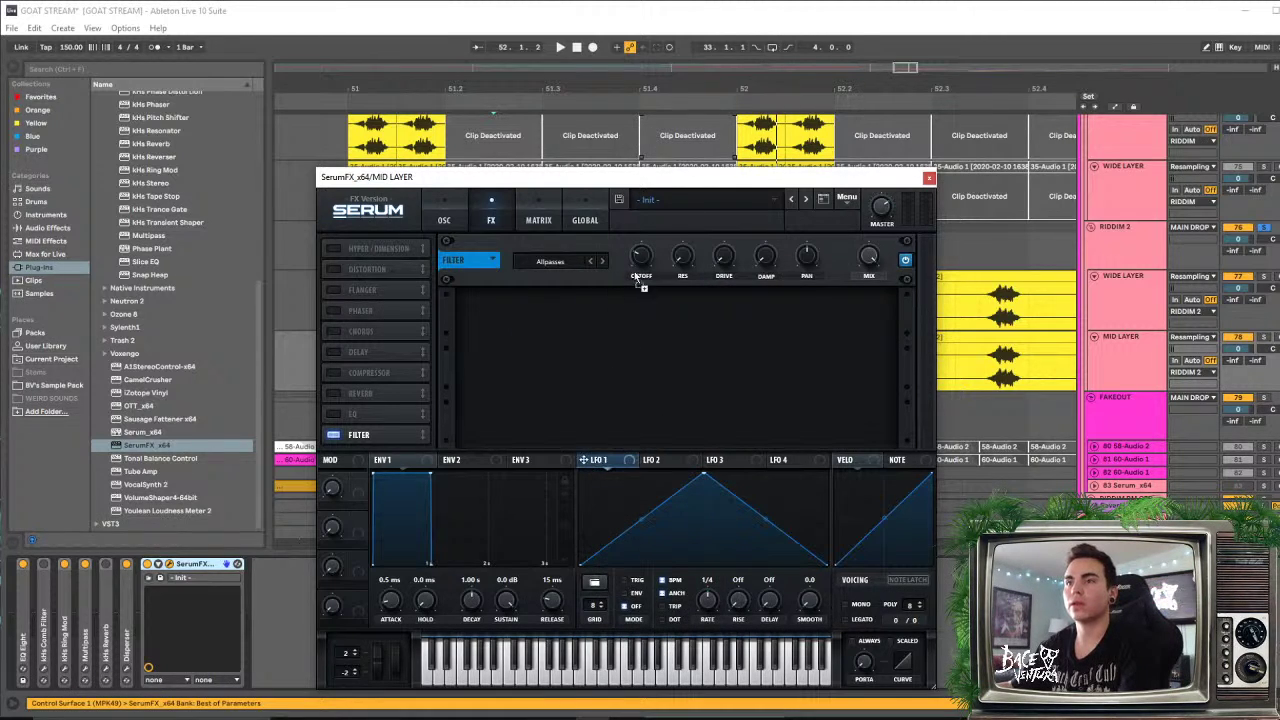
left_click(897, 580)
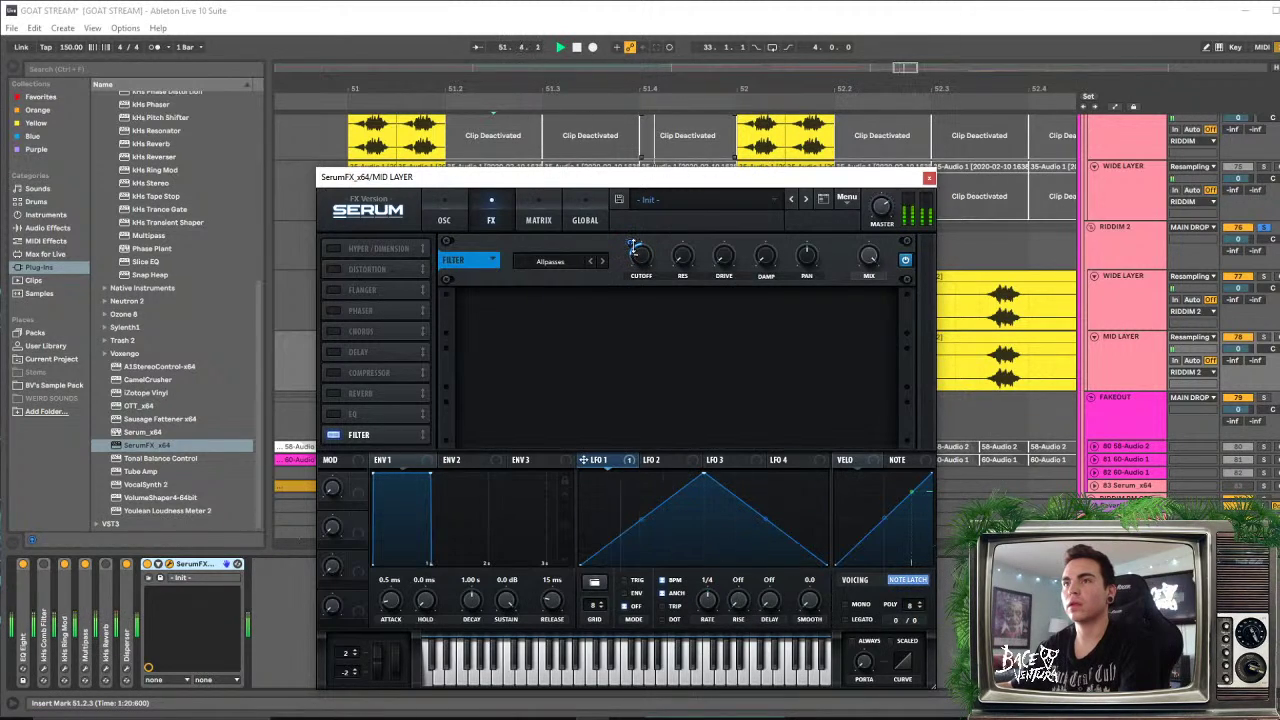
left_click_drag(632, 243, 633, 247)
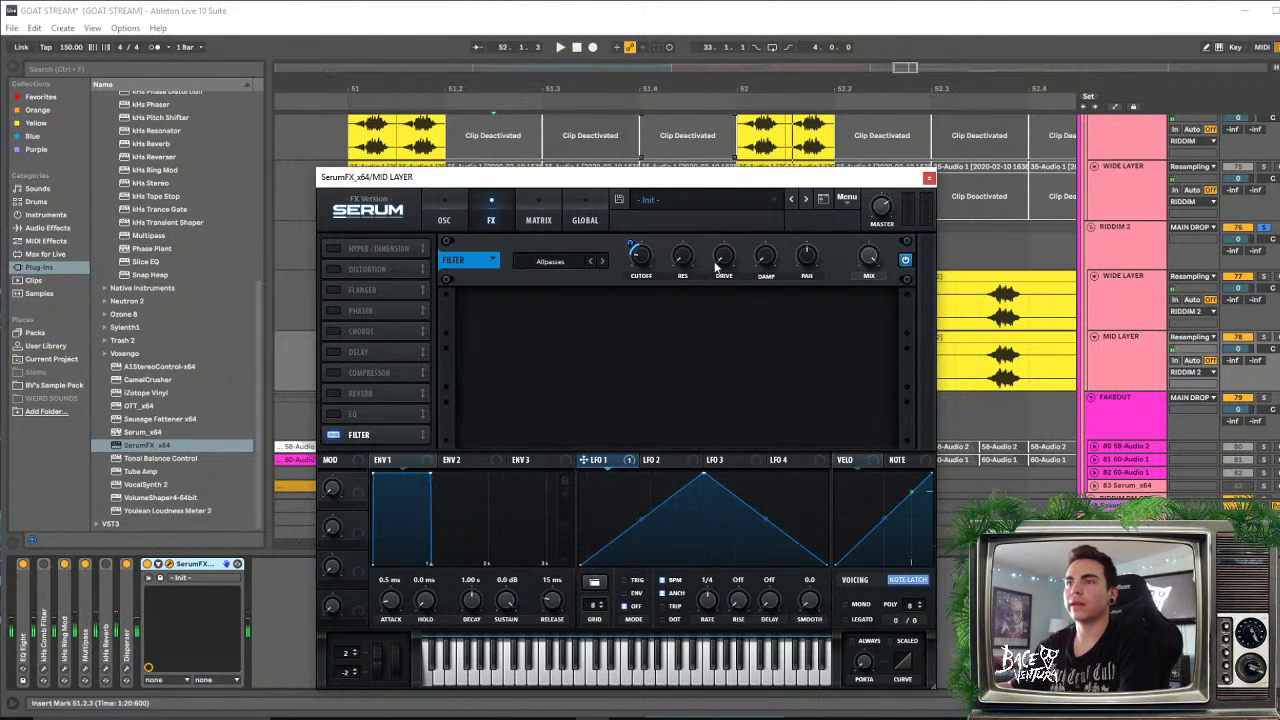
Assign LFO 1 to the Allpasses filter's Damp and adjust the modulation depth while playing the layers
key("space")
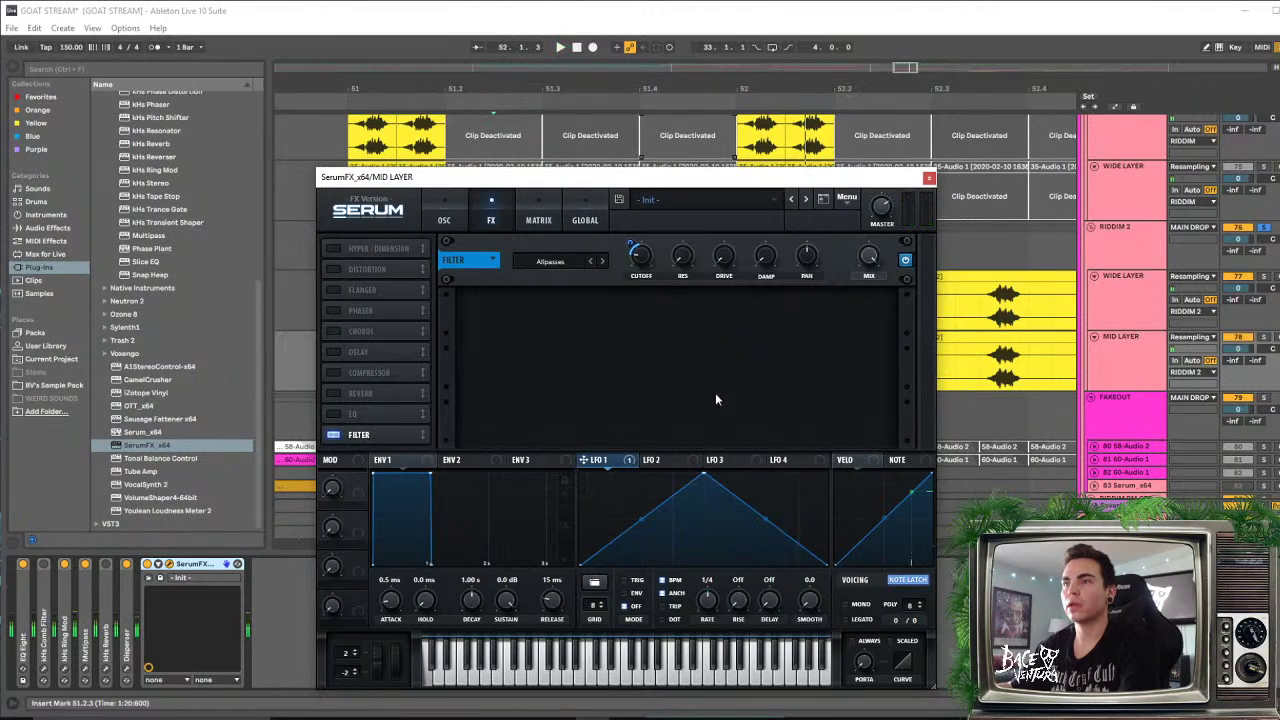
left_click_drag(763, 262, 764, 262)
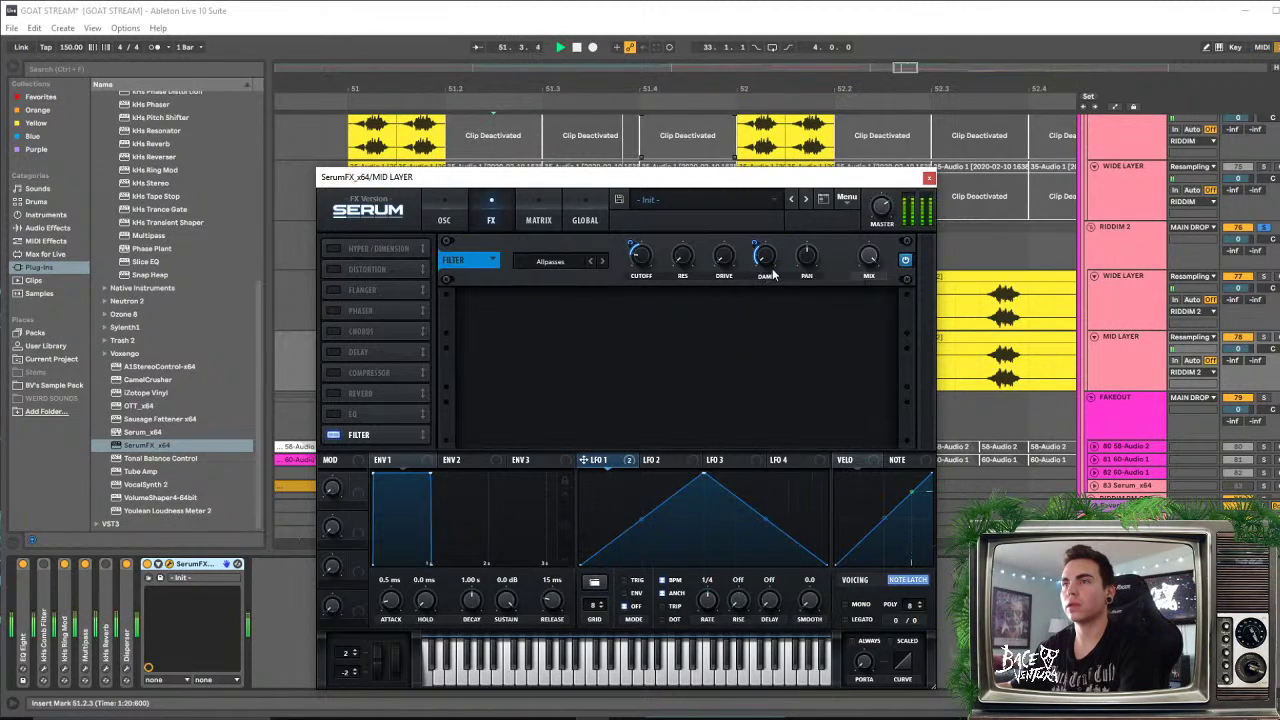
left_click_drag(778, 217, 755, 246)
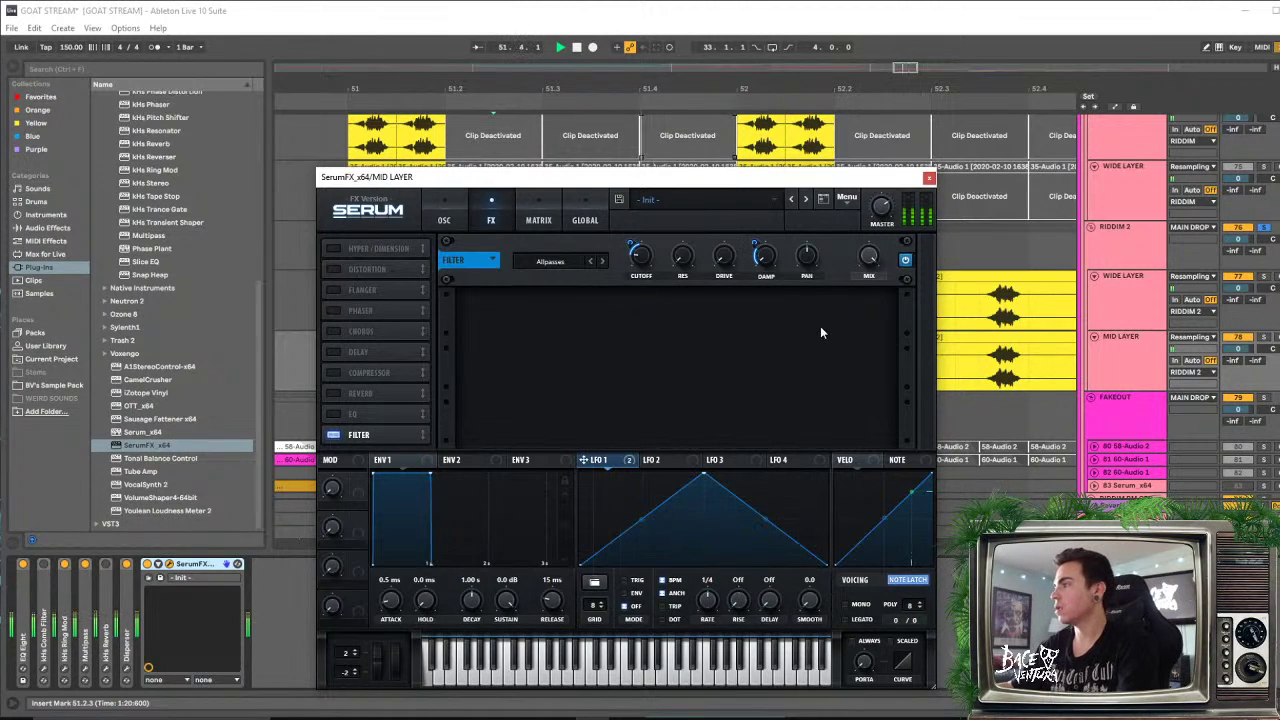
key("space")
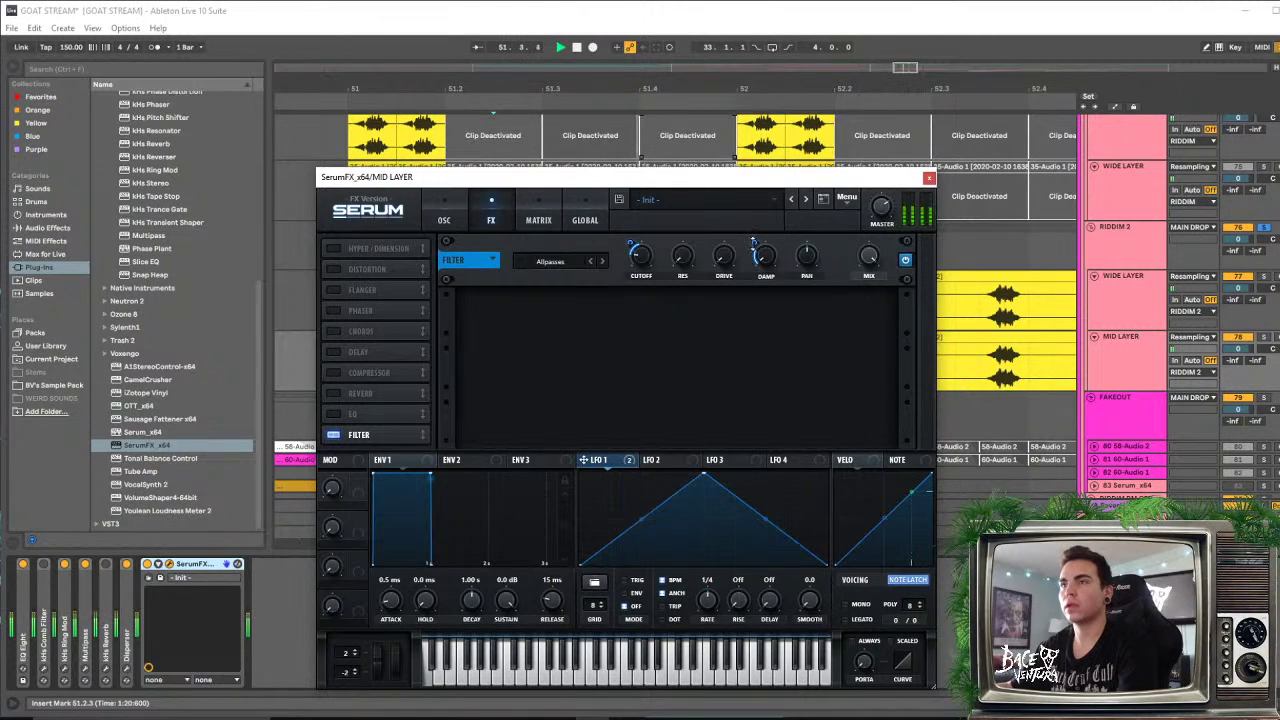
mouse_move(755, 240)
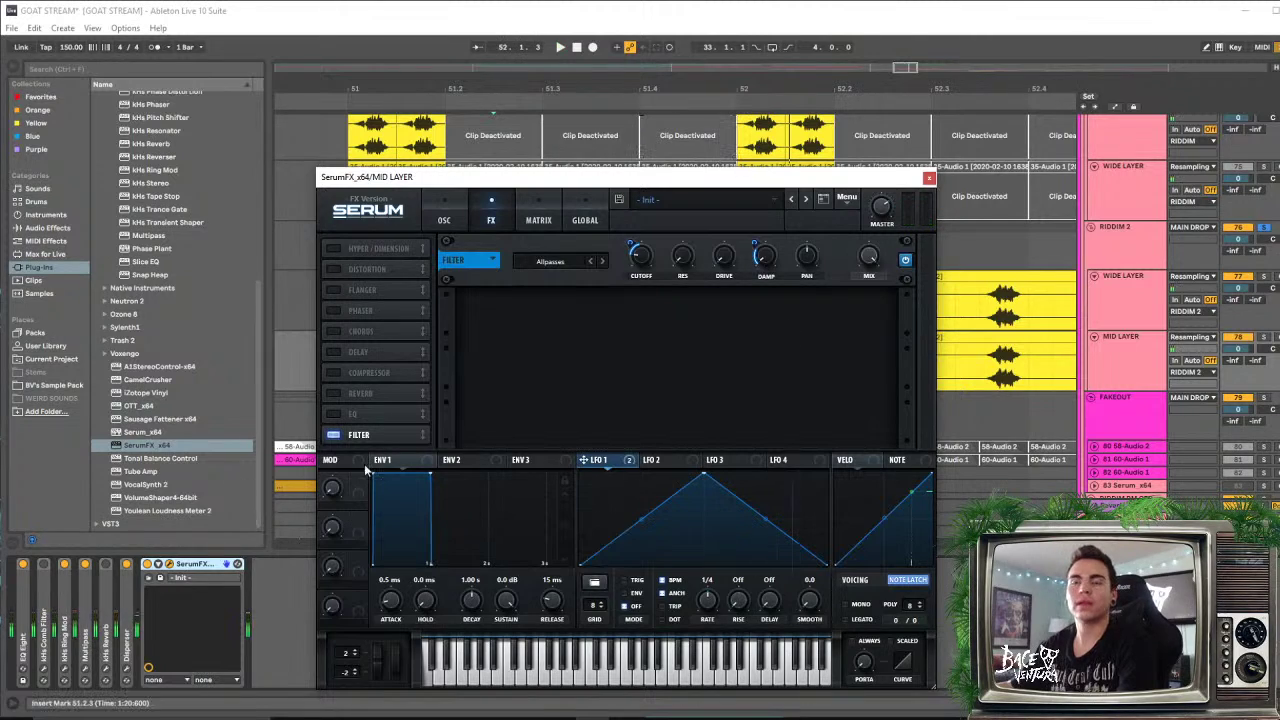
Move Filter to the front of the effects order and enable EQ as a low cut with LFO 1 modulating its frequency
left_click_drag(385, 435, 396, 247)
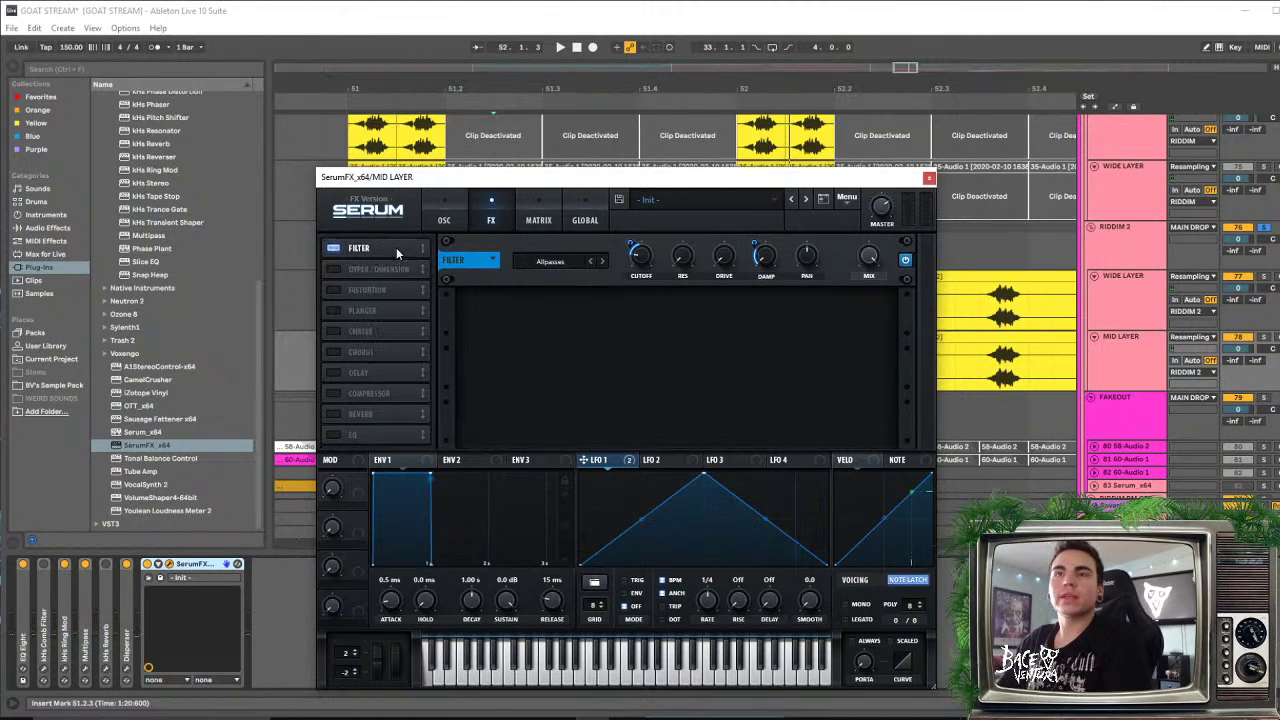
left_click(333, 435)
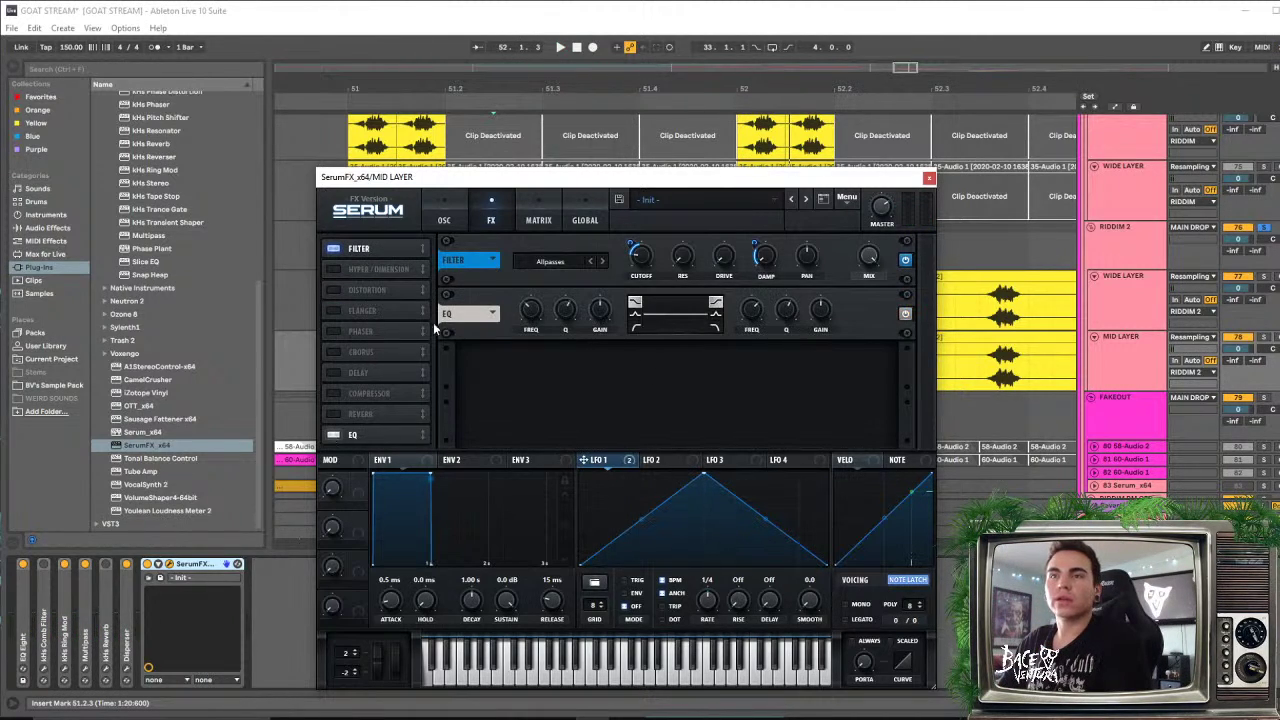
left_click(635, 327)
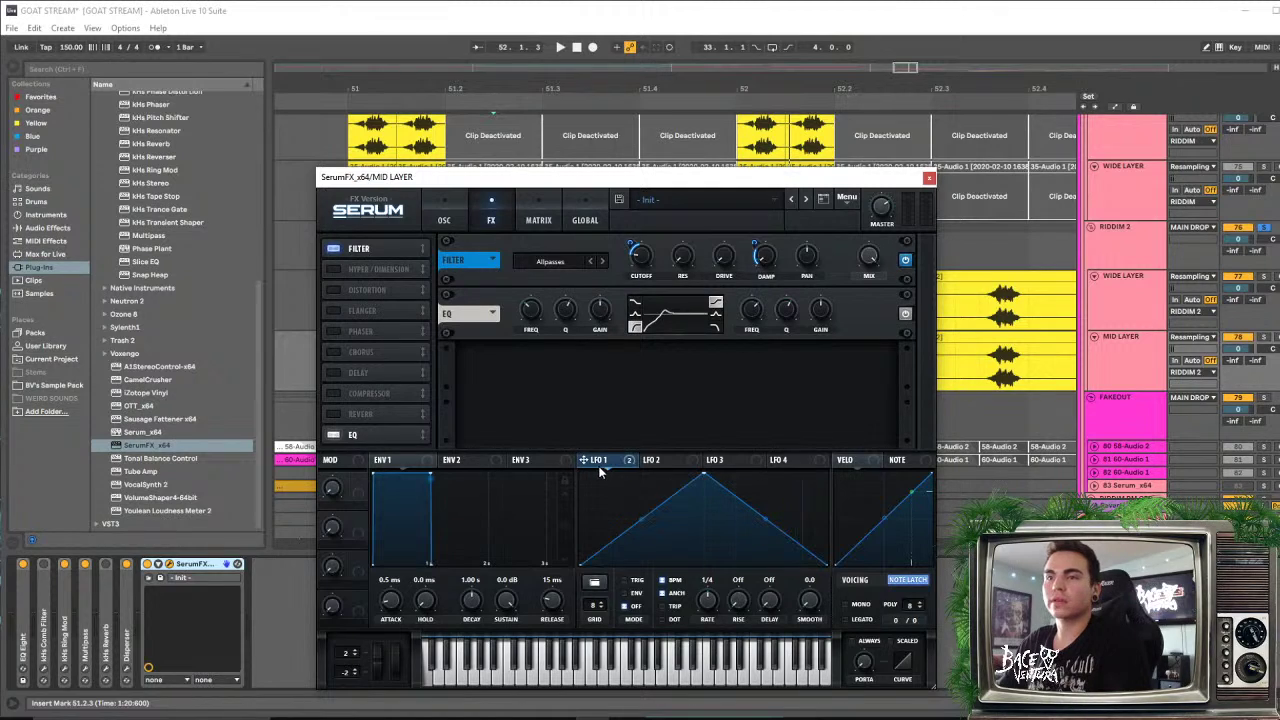
mouse_move(530, 310)
left_mouse_down()
mouse_move(530, 280)
mouse_move(520, 315)
mouse_move(532, 323)
left_mouse_up()
mouse_move(531, 319)
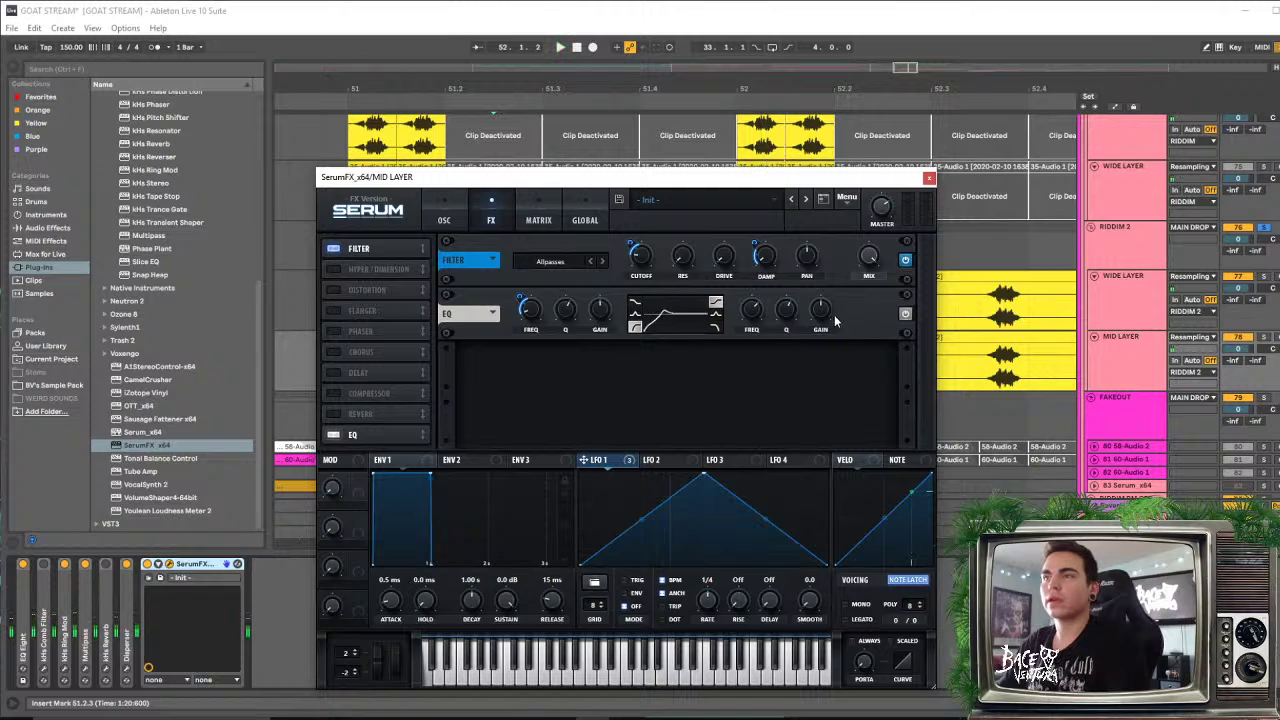
Set the EQ's second band to Peak and assign LFO 1 to its frequency during playback
left_click(715, 314)
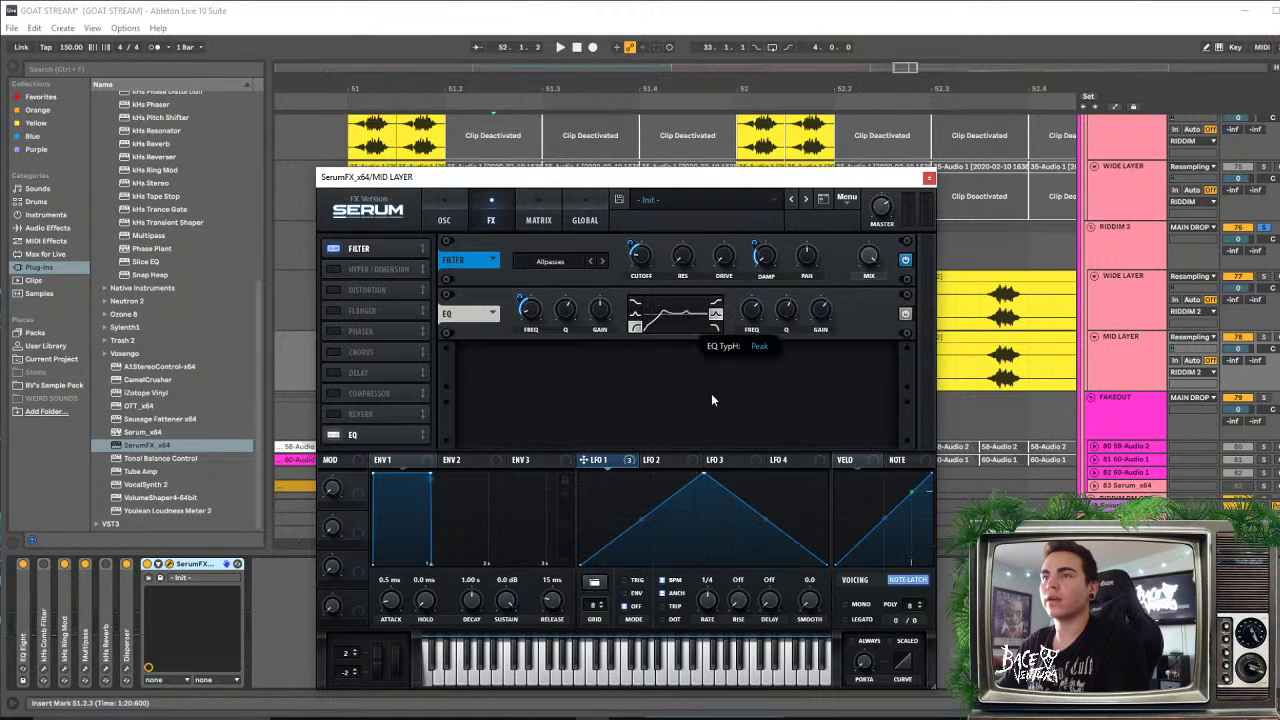
left_click_drag(588, 461, 751, 306)
key("space")
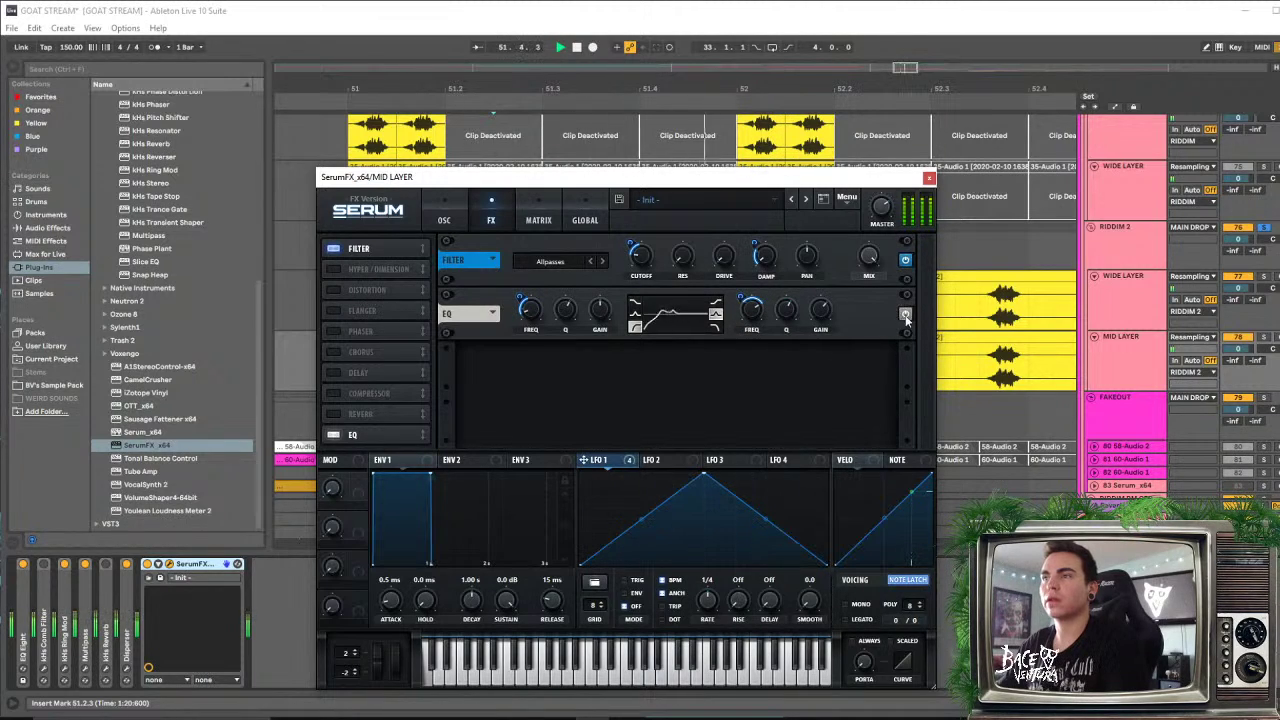
left_click(906, 316)
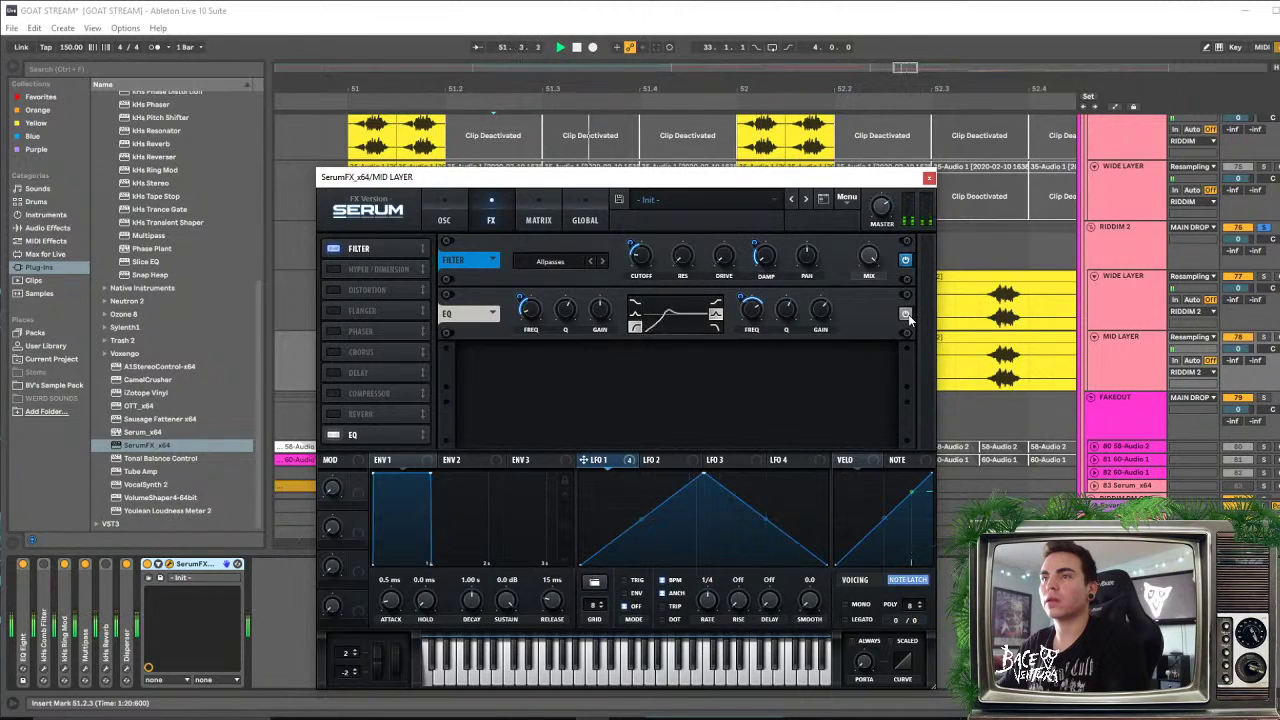
Adjust the EQ Peak band's gain and frequency while playing the layers
left_click_drag(818, 312, 816, 306)
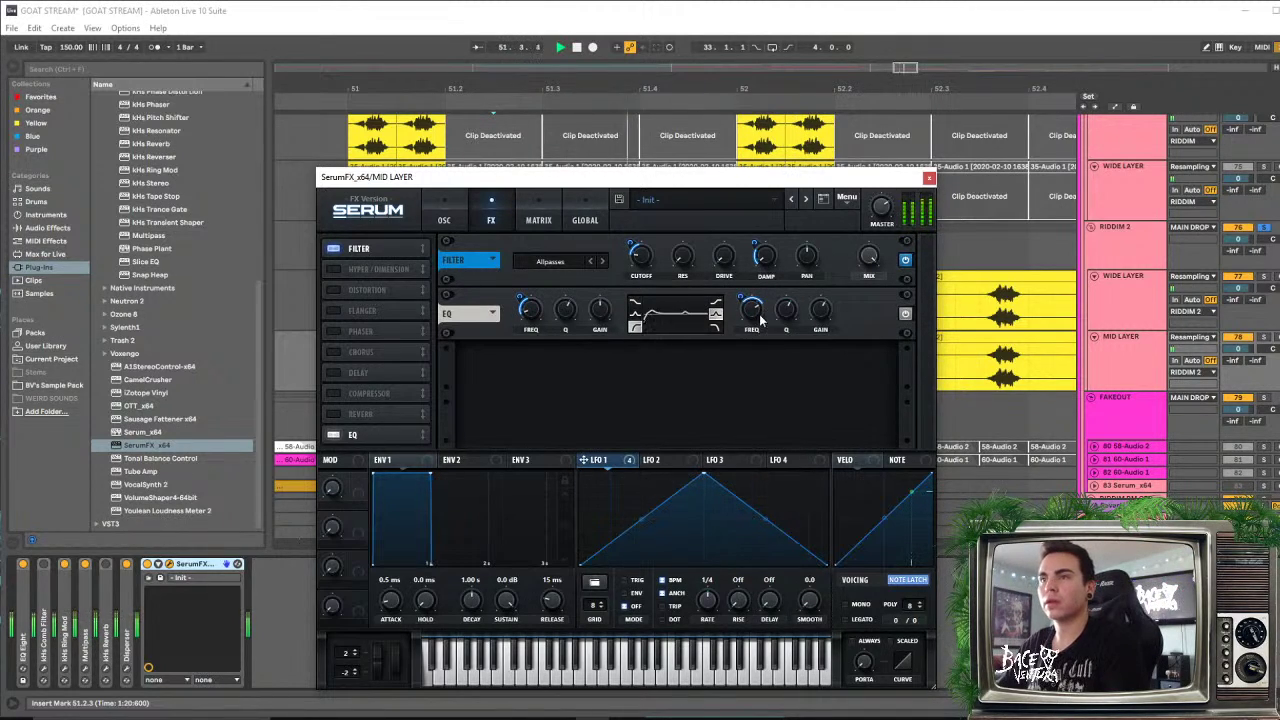
left_click_drag(760, 315, 760, 304)
mouse_move(818, 310)
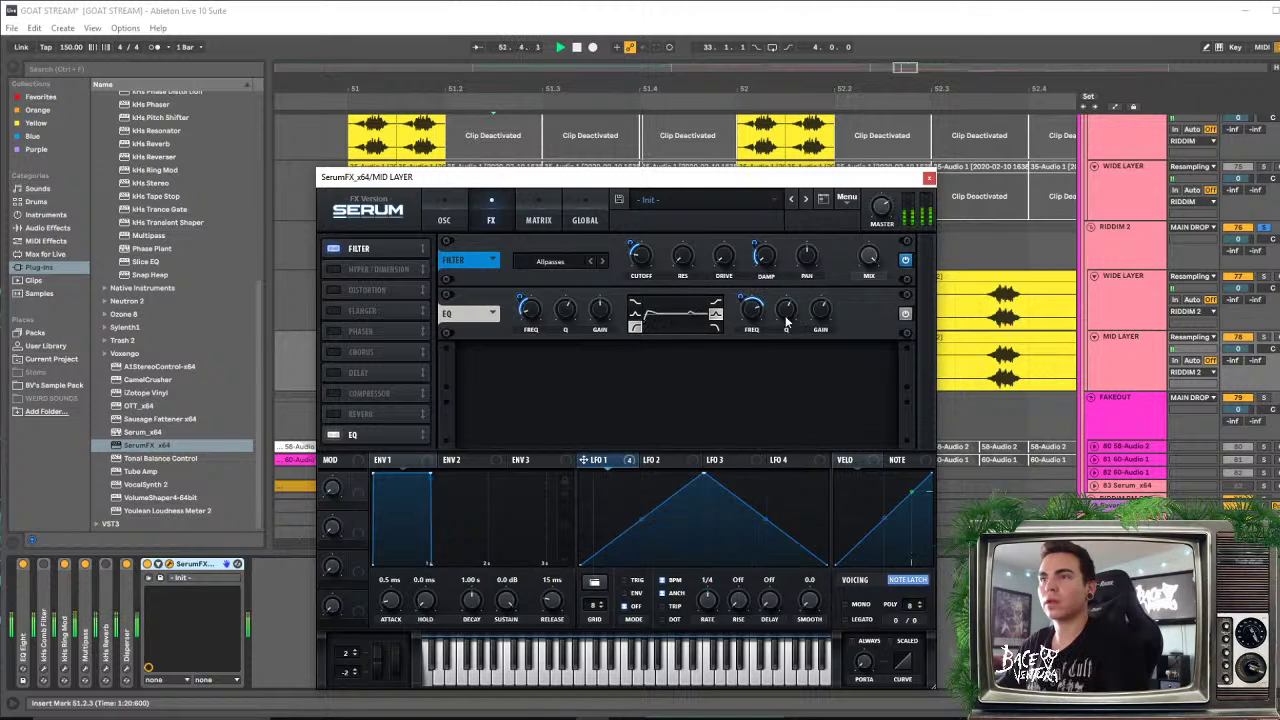
key("space")
left_click_drag(829, 320, 828, 318)
key("space")
key("space")
key("space")
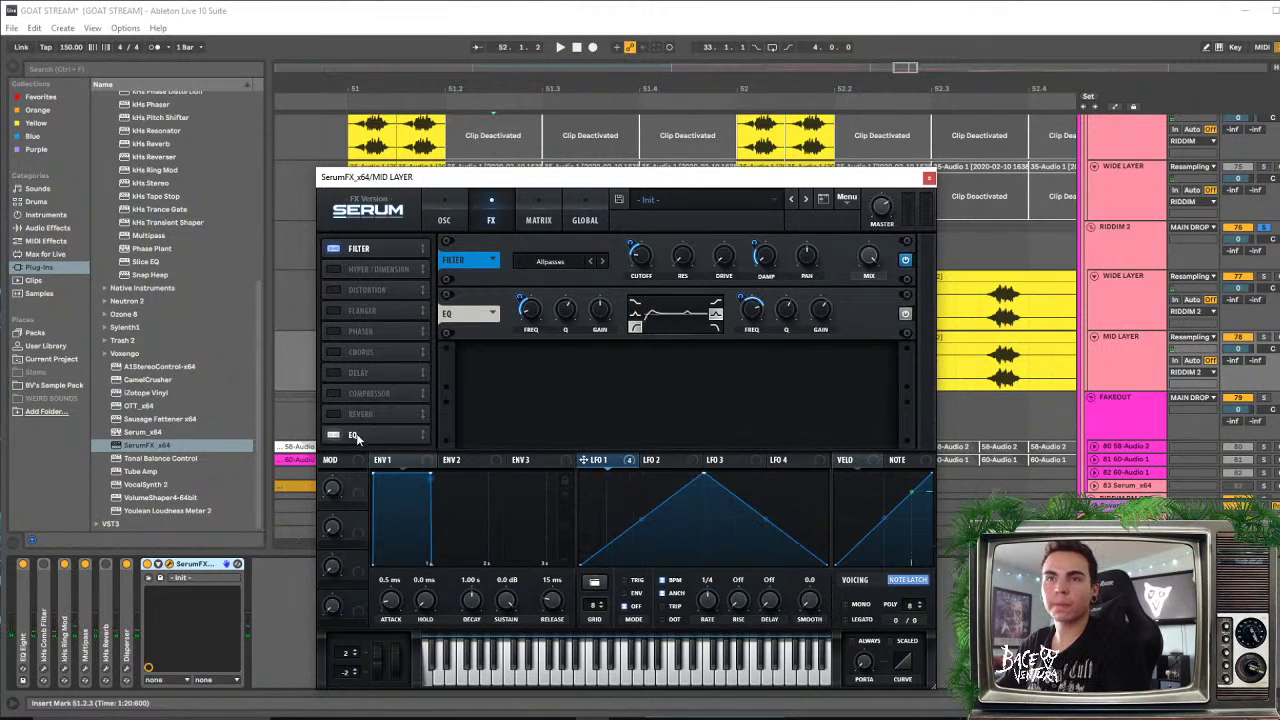
Move EQ up to directly follow Filter in the effects order and replay the layers
left_click_drag(356, 433, 368, 248)
key("space")
key("space")
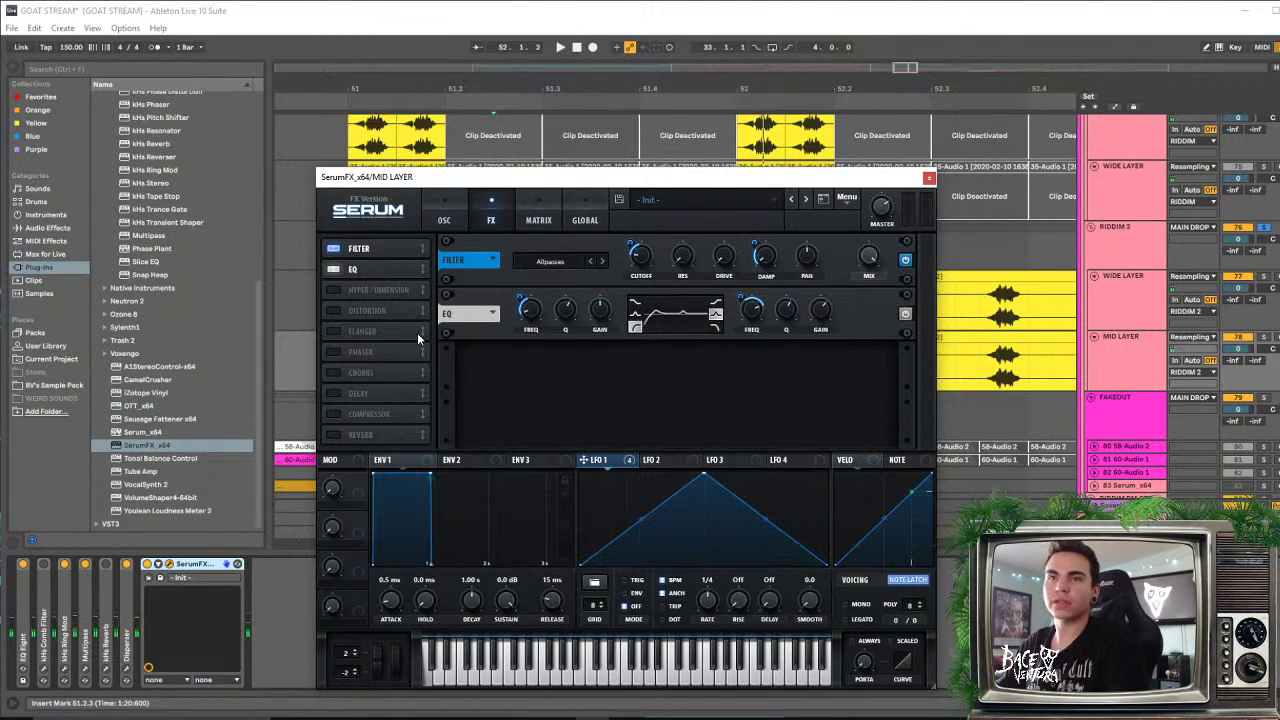
Set SerumFX's oscillator-page filter to Flg - and enable Noise with Audio In as its source
left_click(443, 220)
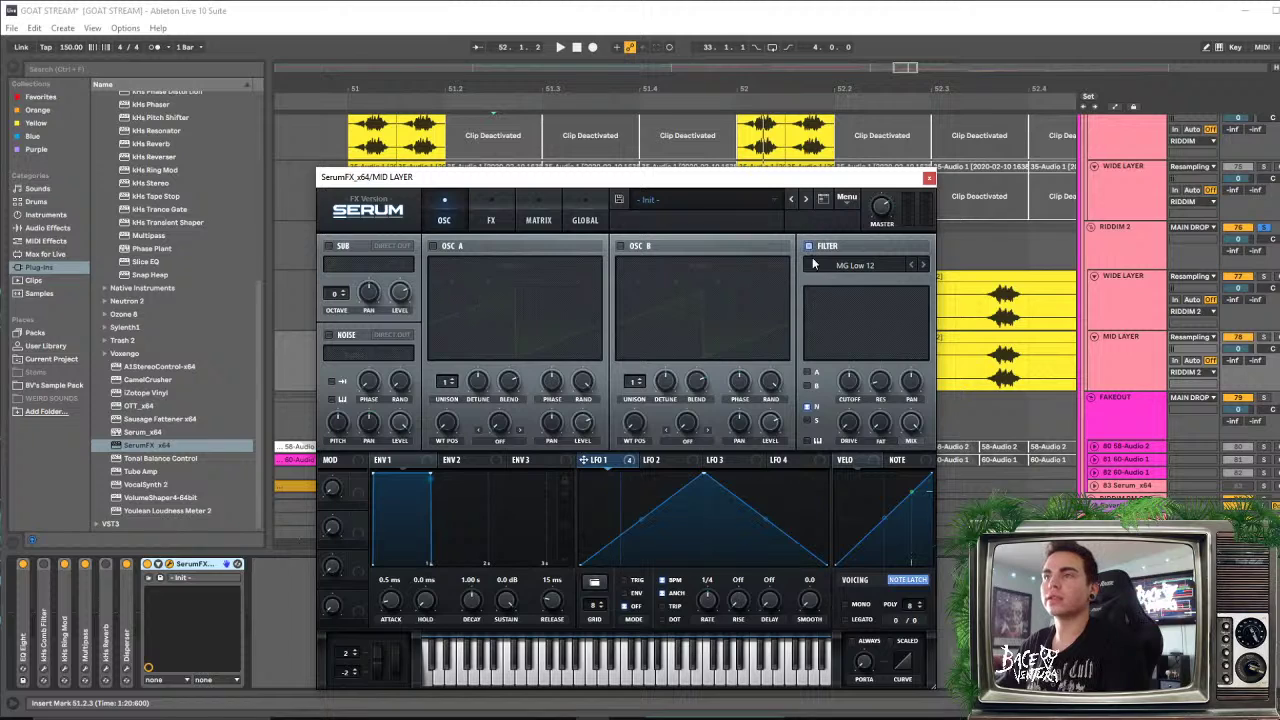
left_click(855, 265)
mouse_move(845, 310)
left_click(922, 401)
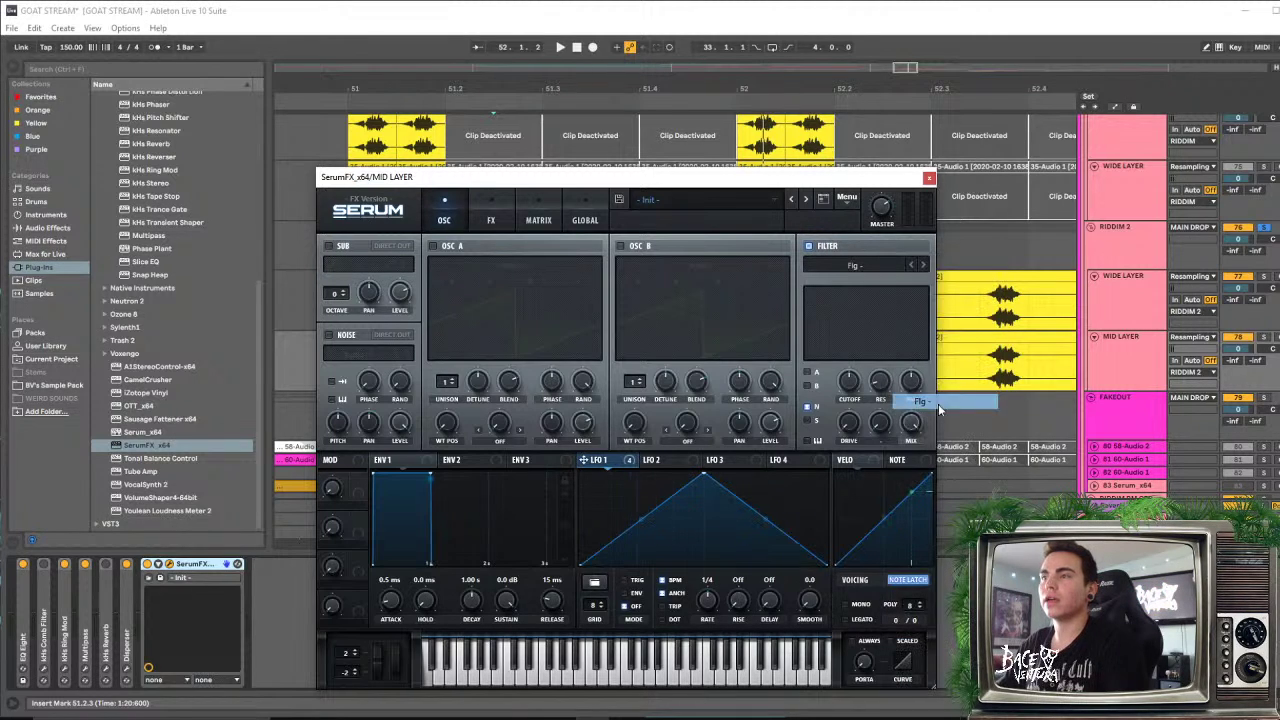
left_click(329, 334)
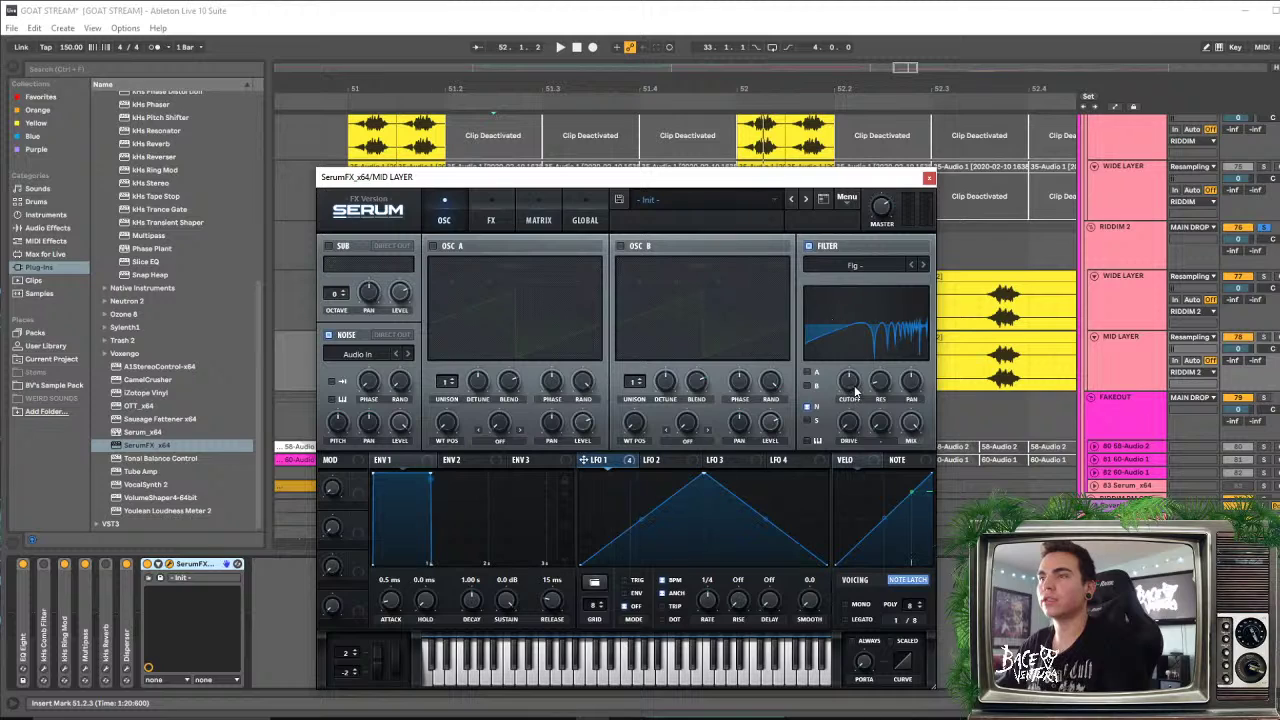
Assign LFO 1 to the Flg - filter's cutoff and sweep the cutoff during playback
mouse_move(850, 390)
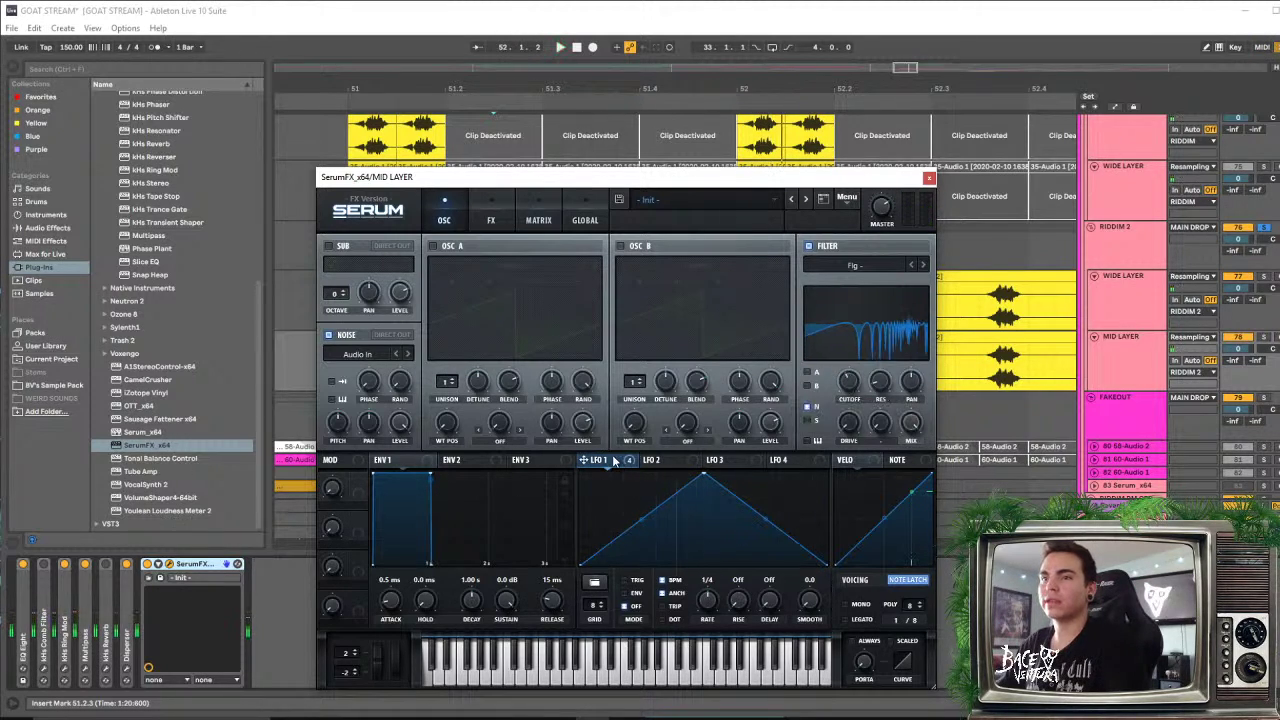
left_click_drag(853, 385, 853, 403)
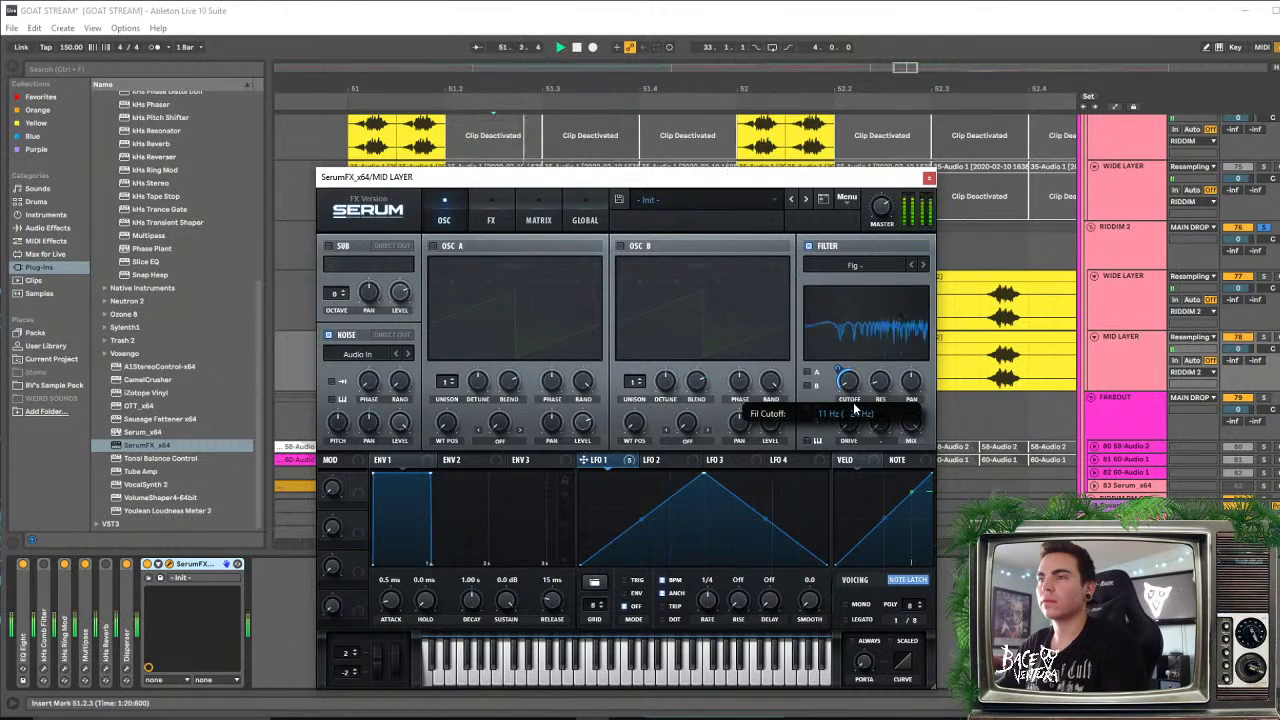
left_click_drag(851, 413, 855, 385)
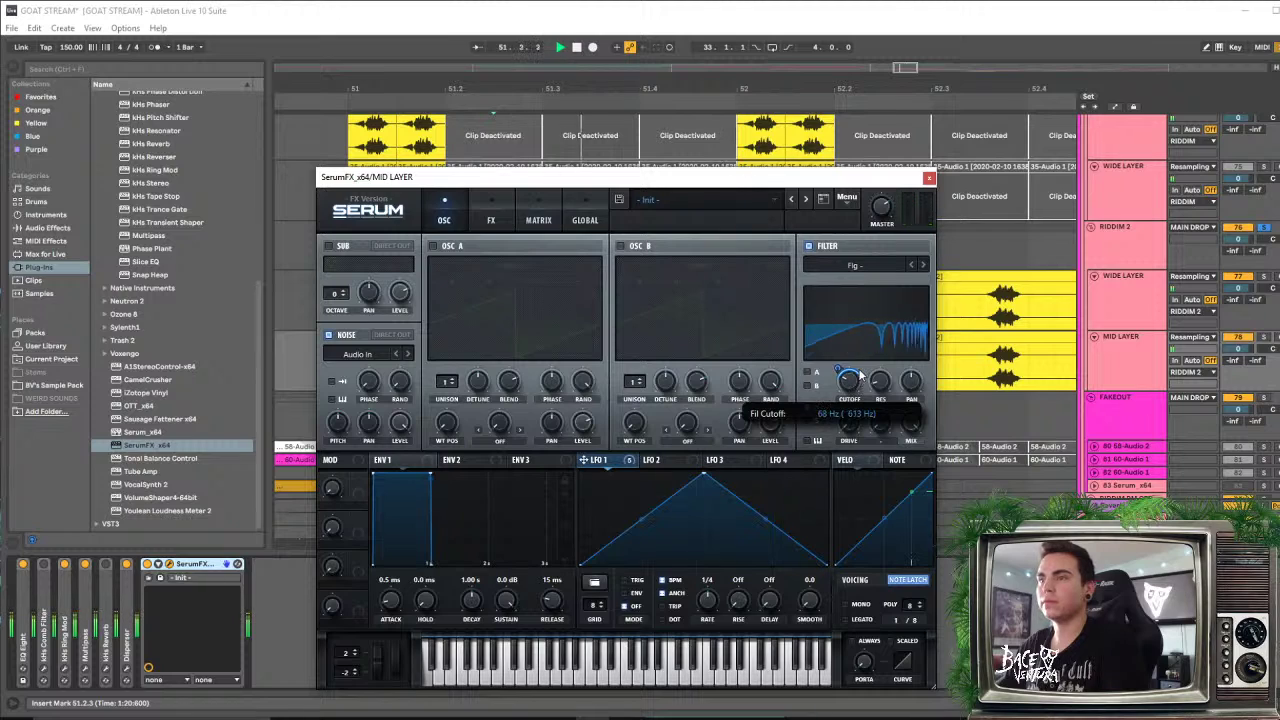
Change the oscillator-page filter type to NN 12 and assign LFO 1 to its FREQ control
left_click(858, 265)
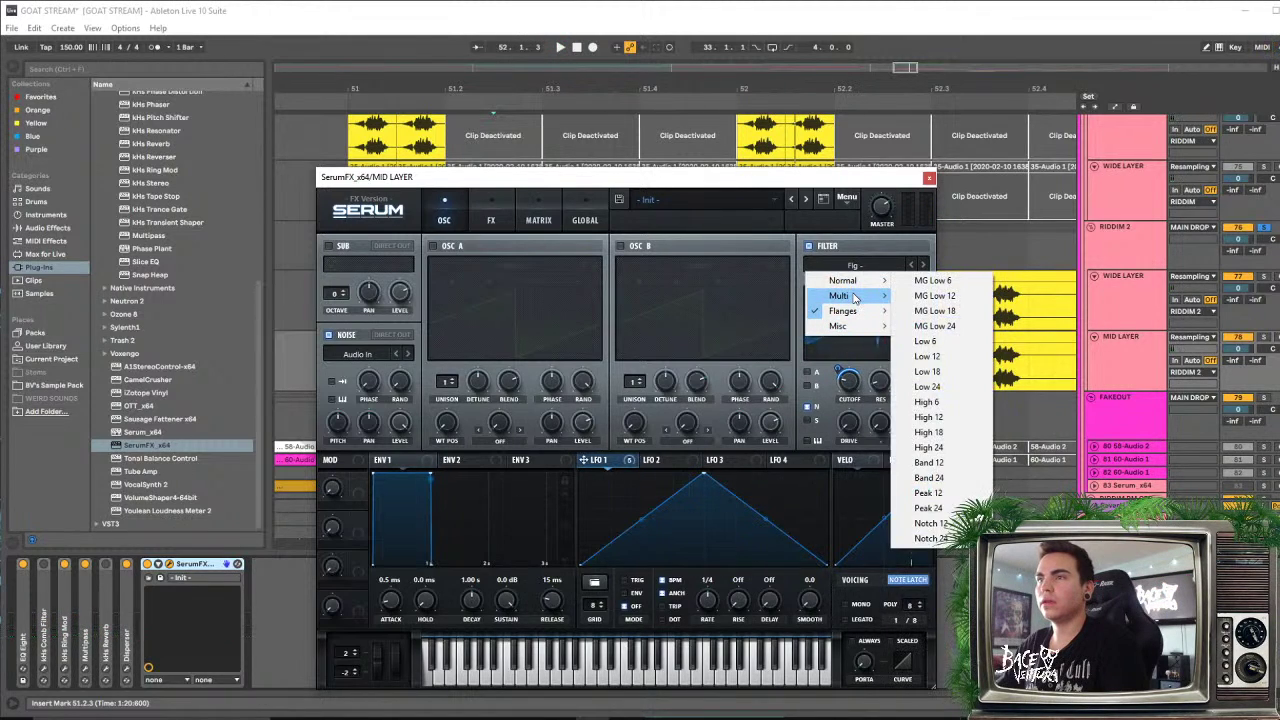
mouse_move(840, 296)
left_click(933, 481)
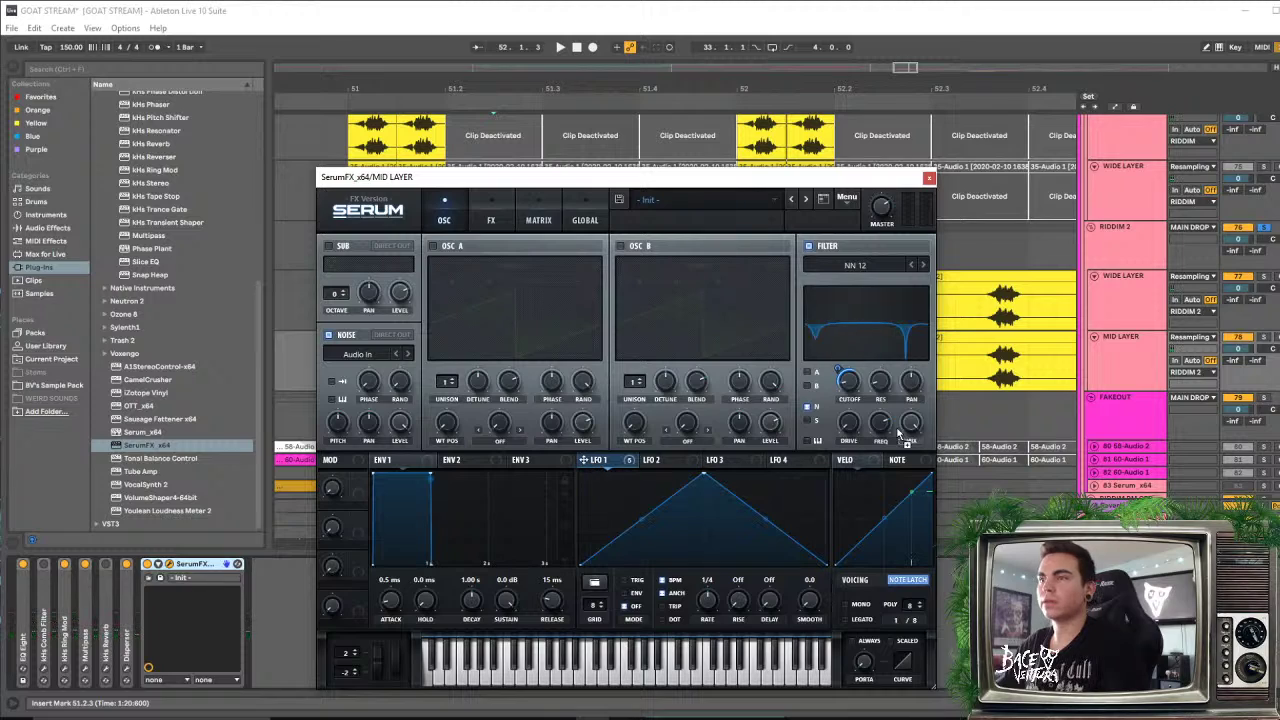
left_click_drag(898, 432, 881, 431)
key("space")
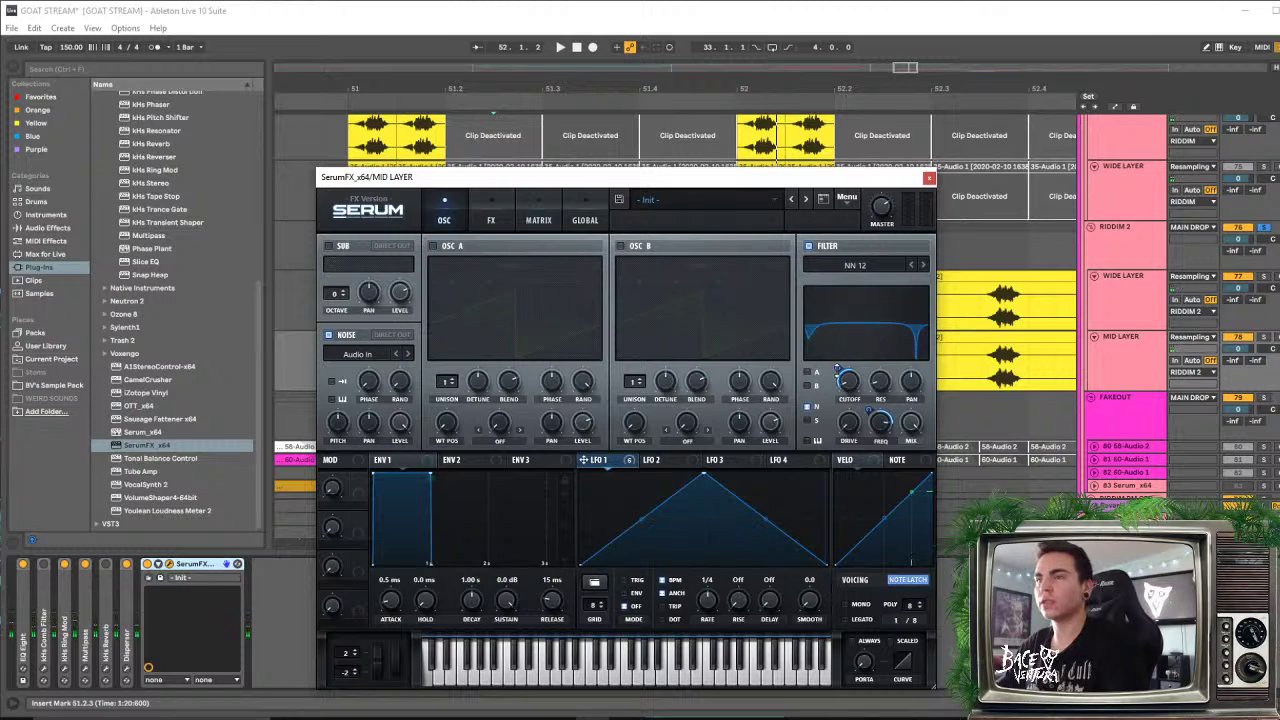
Fine-tune the NN 12 filter's cutoff and bring its FREQ to about 74% while playing the layers
key("space")
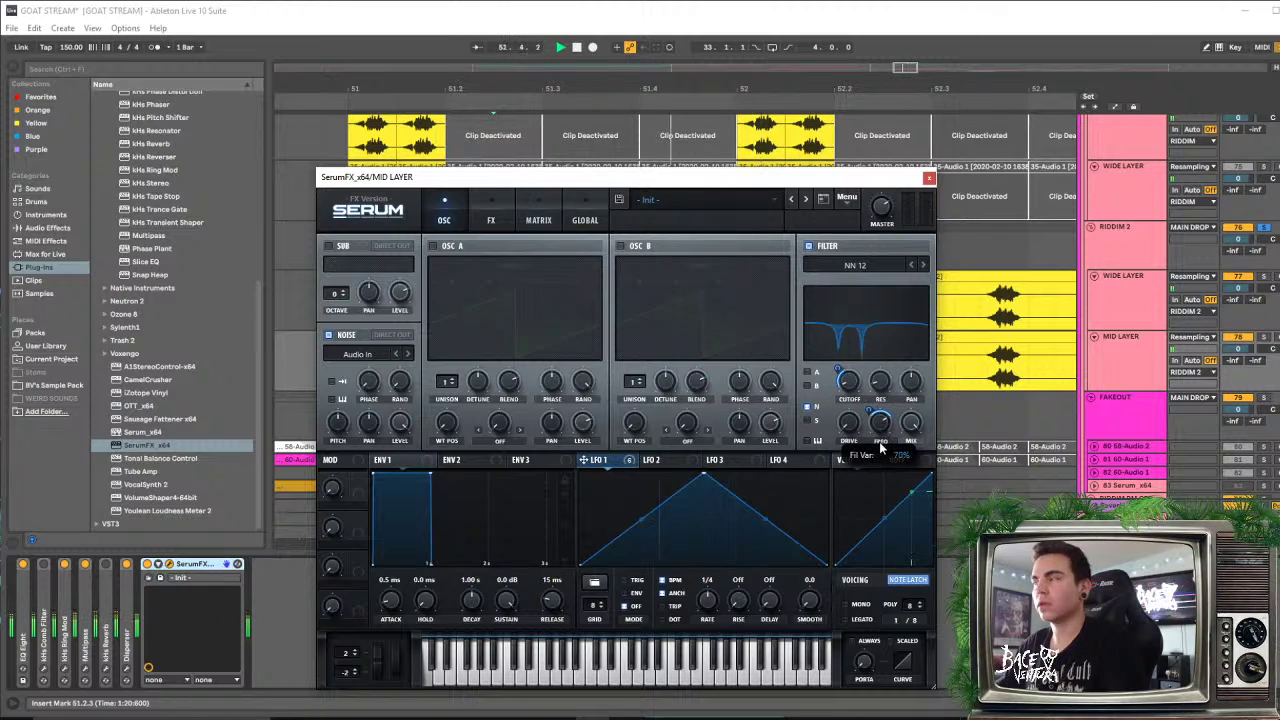
left_click_drag(880, 450, 885, 420)
key("space")
scroll(884, 426, "down", 1)
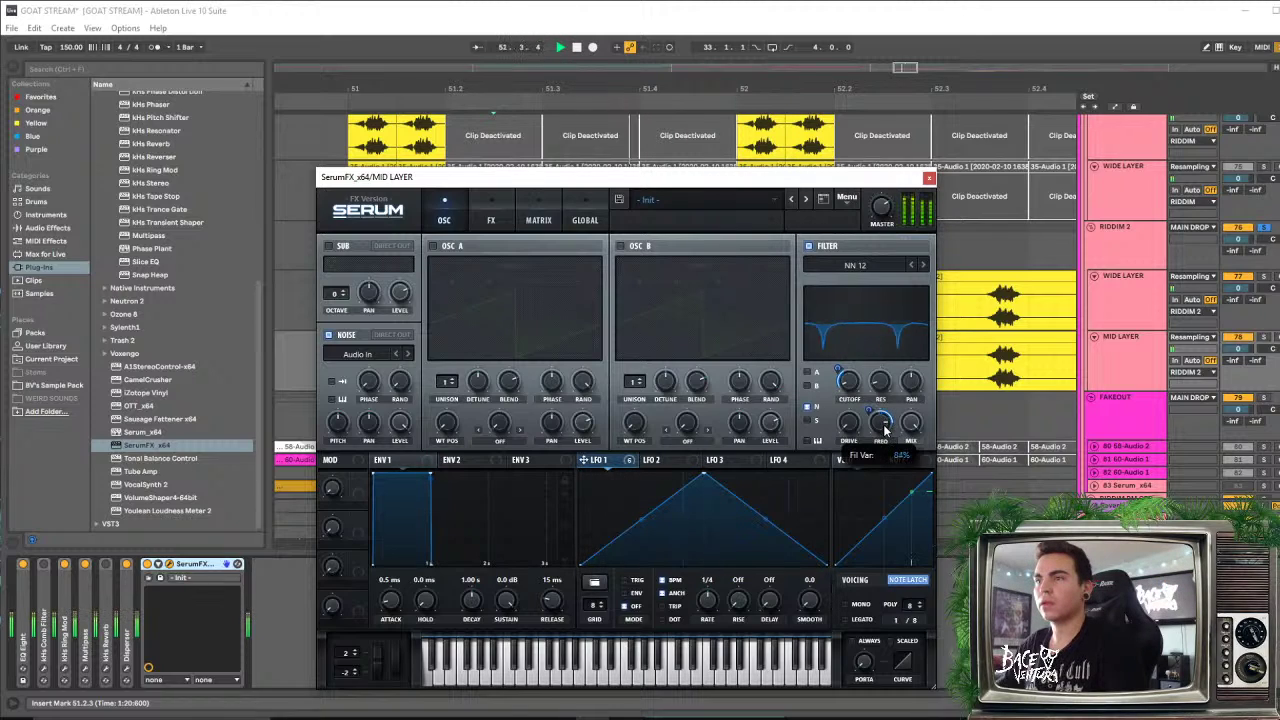
scroll(884, 427, "up", 2)
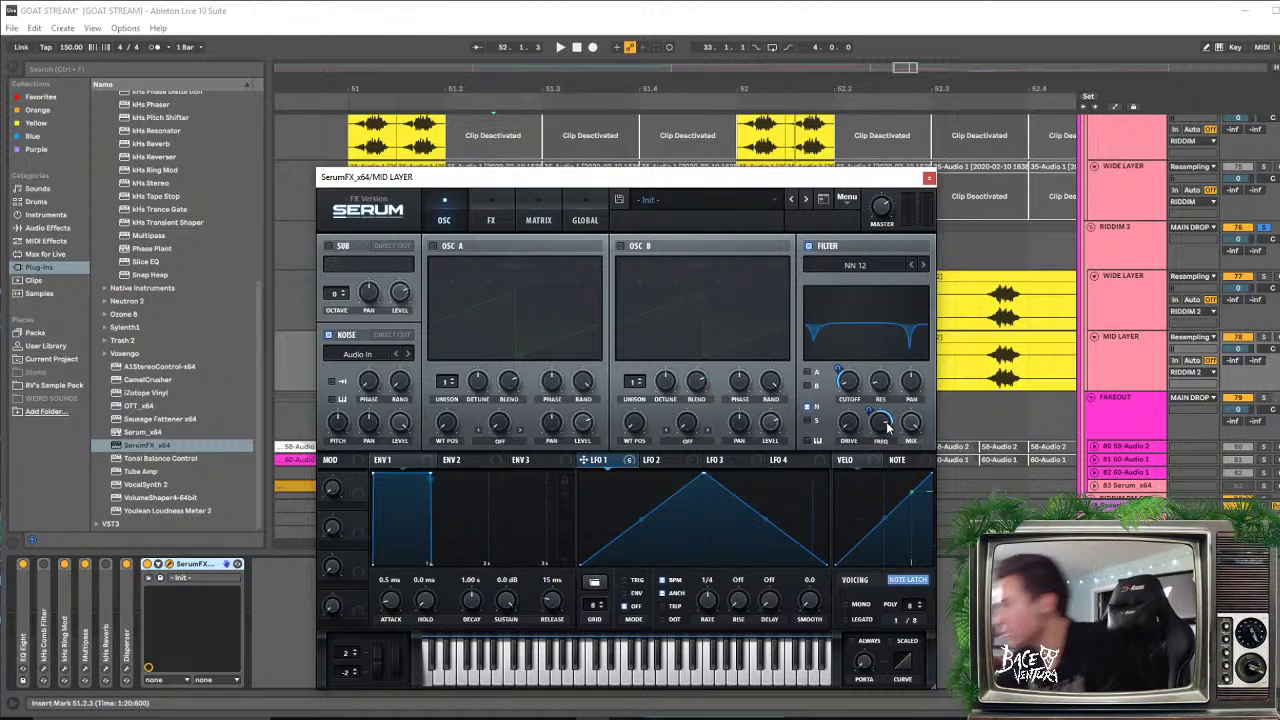
key("space")
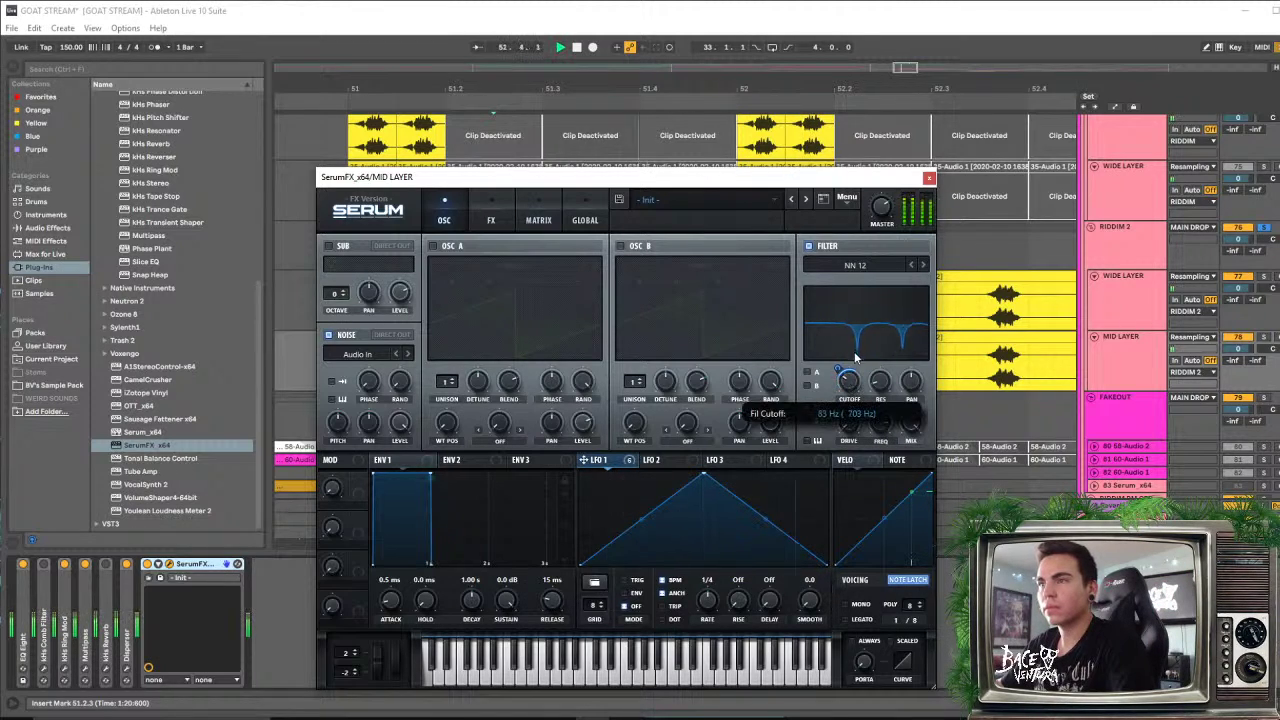
key("space")
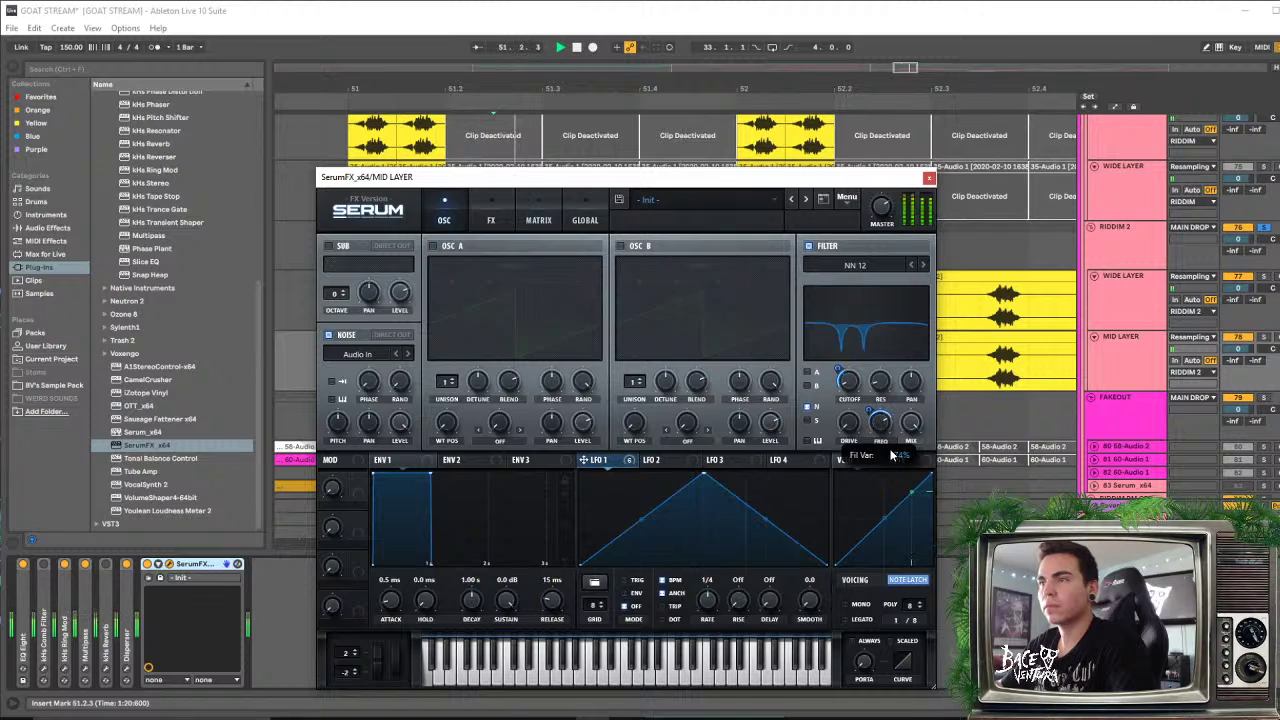
key("space")
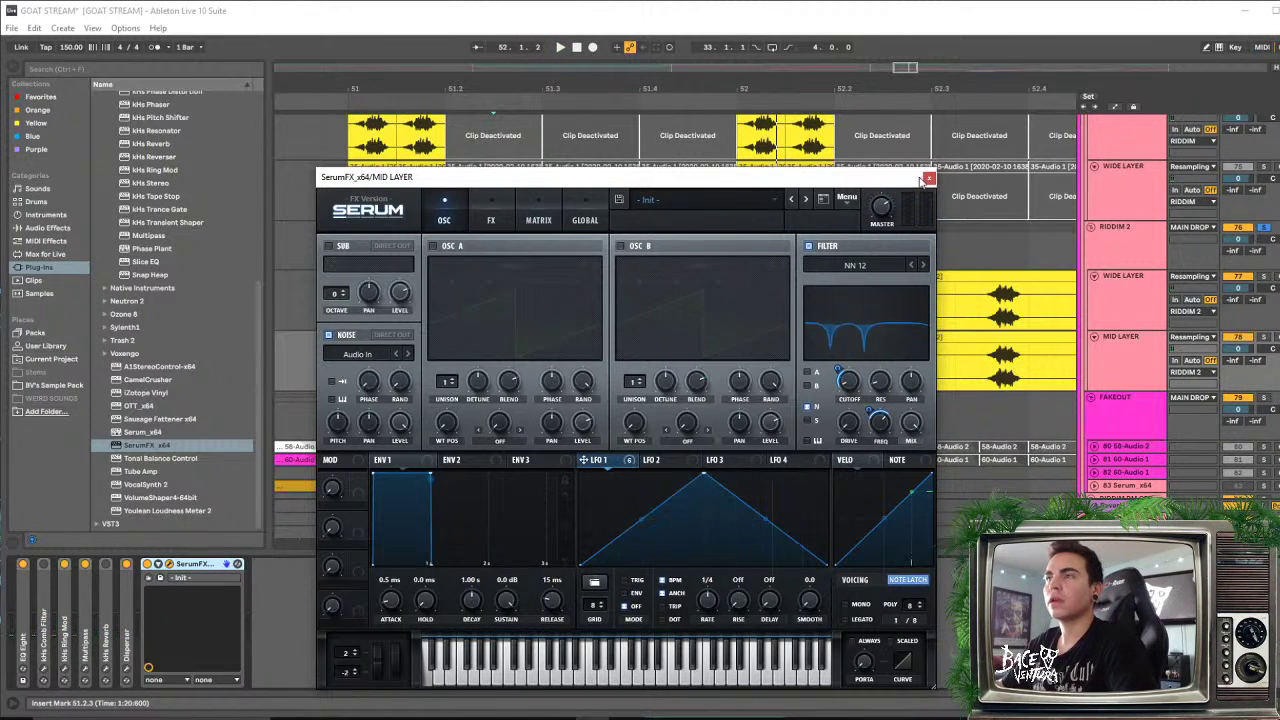
Close SerumFX and play RIDDIM 2's wide and mid layers in the arrangement
left_click(927, 179)
scroll(422, 360, "down", 1)
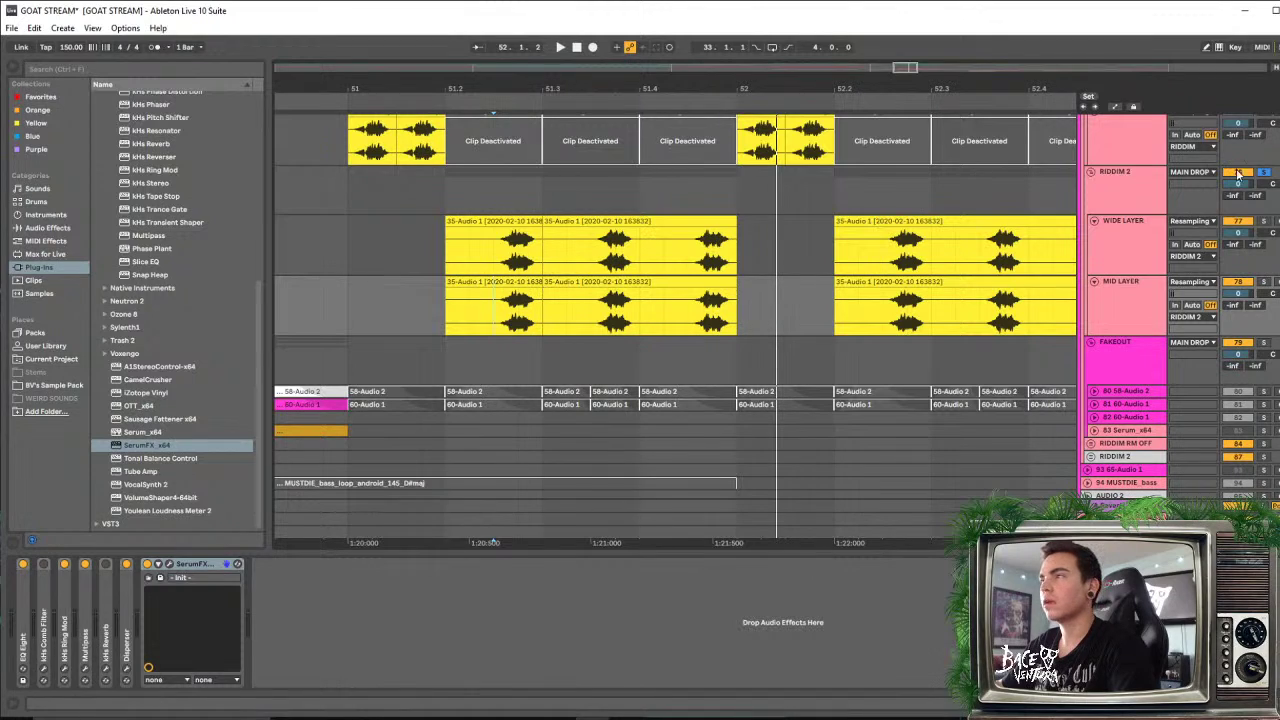
key("space")
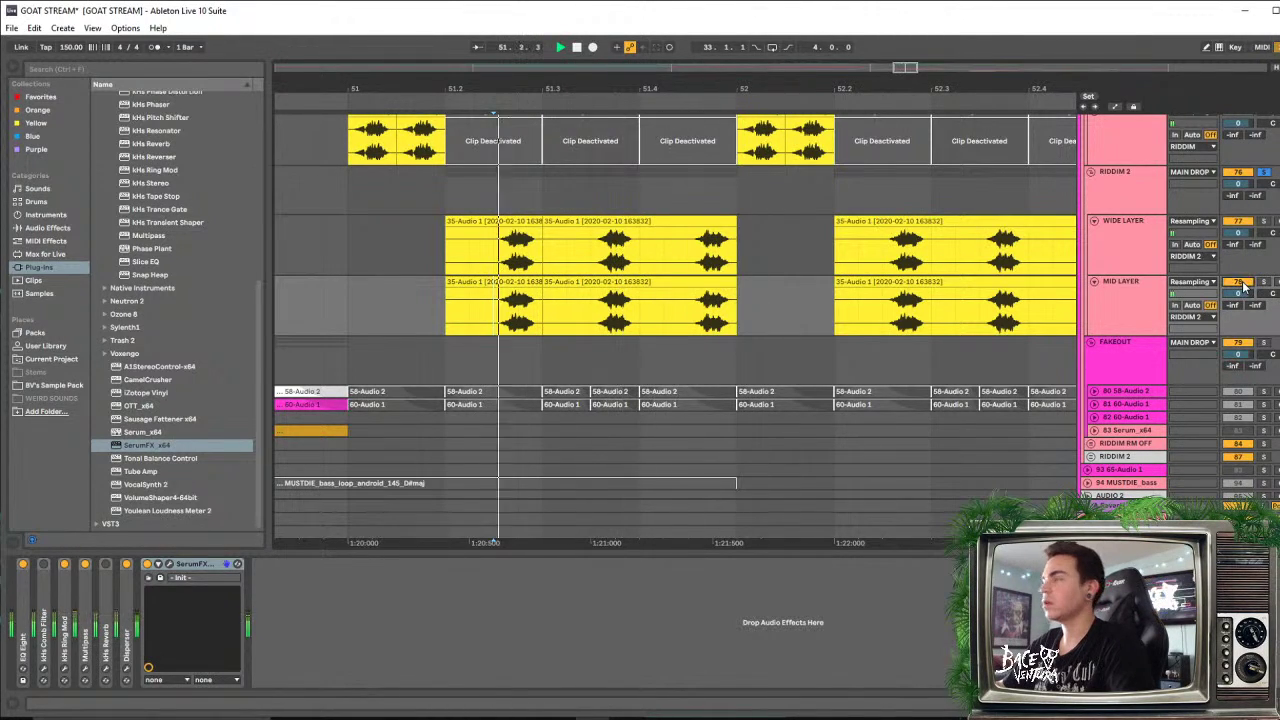
key("space")
Add an EQ Eight after SerumFX on RIDDIM 2's mid layer
left_click(1124, 293)
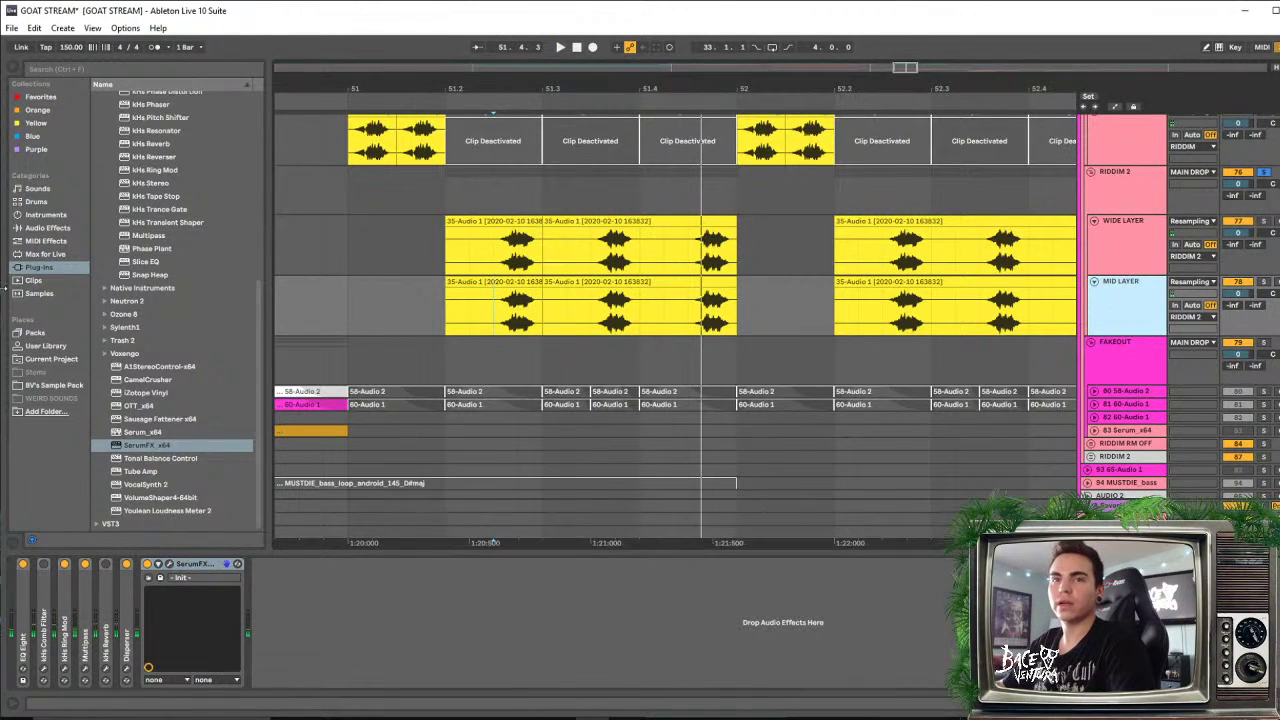
left_click(48, 229)
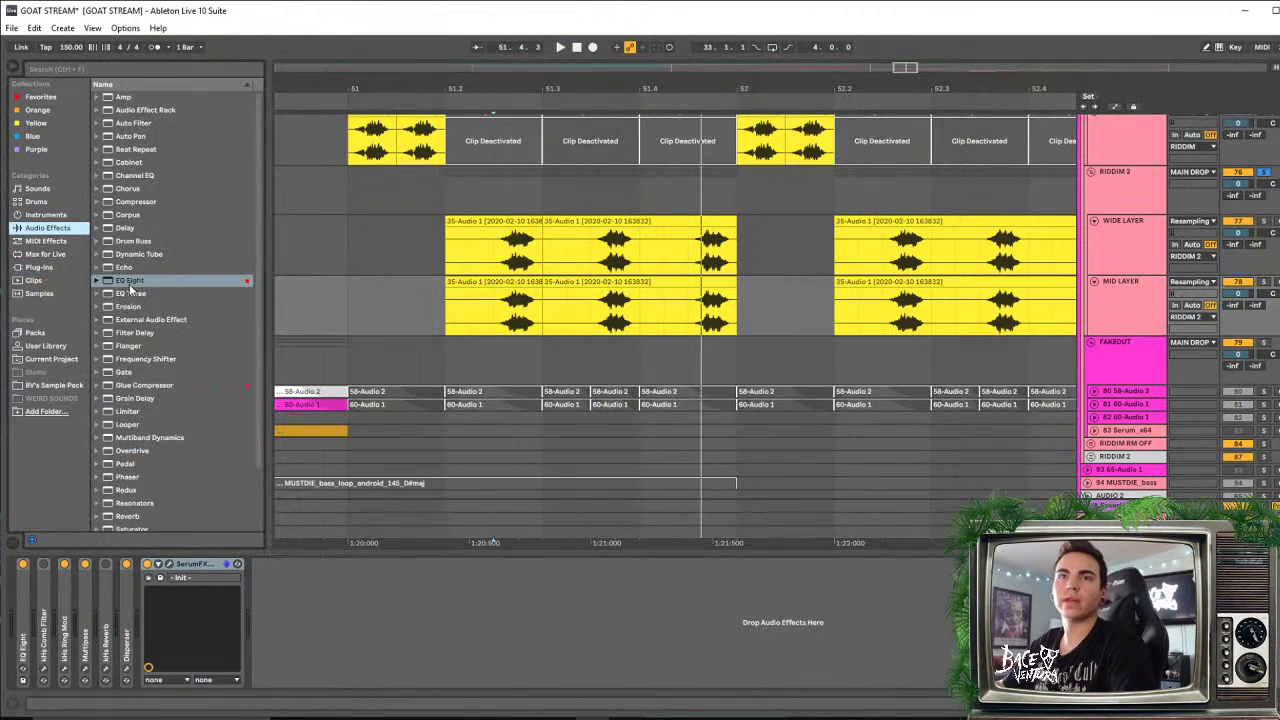
left_click_drag(130, 287, 436, 645)
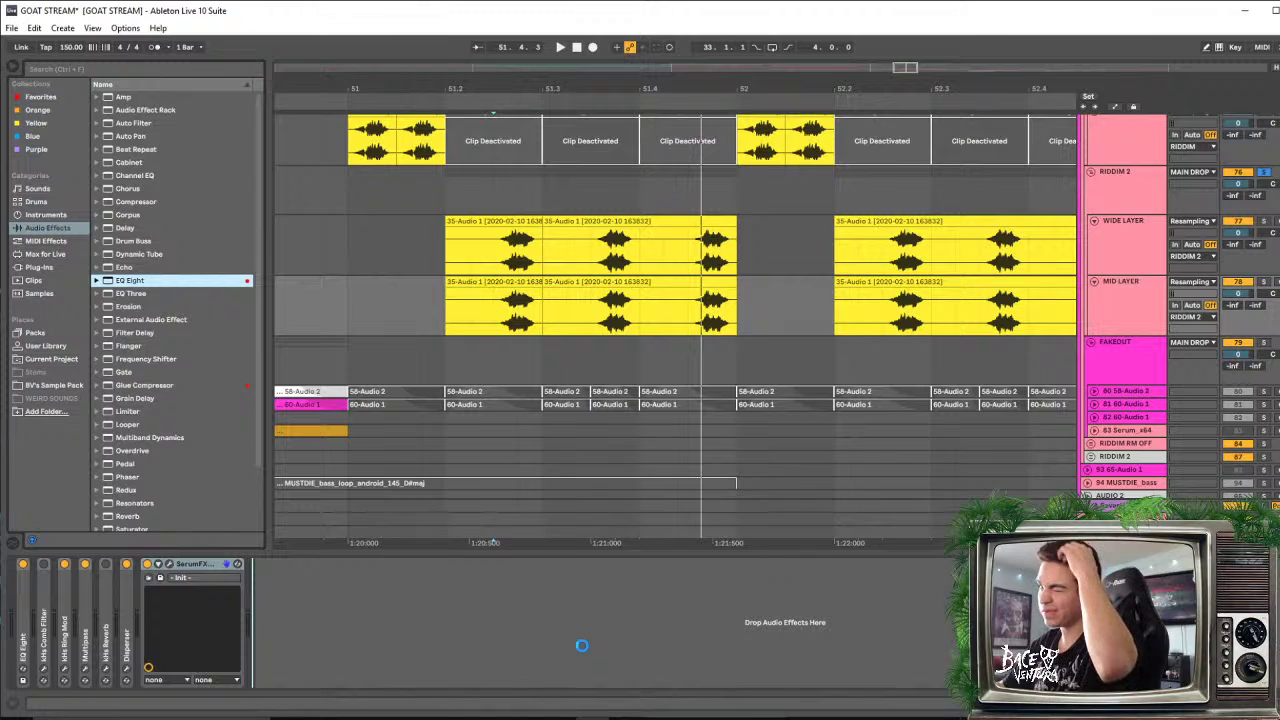
Switch on the EQ Eight on RIDDIM's wide layer and turn off its band 2 peak
scroll(690, 428, "up", 3)
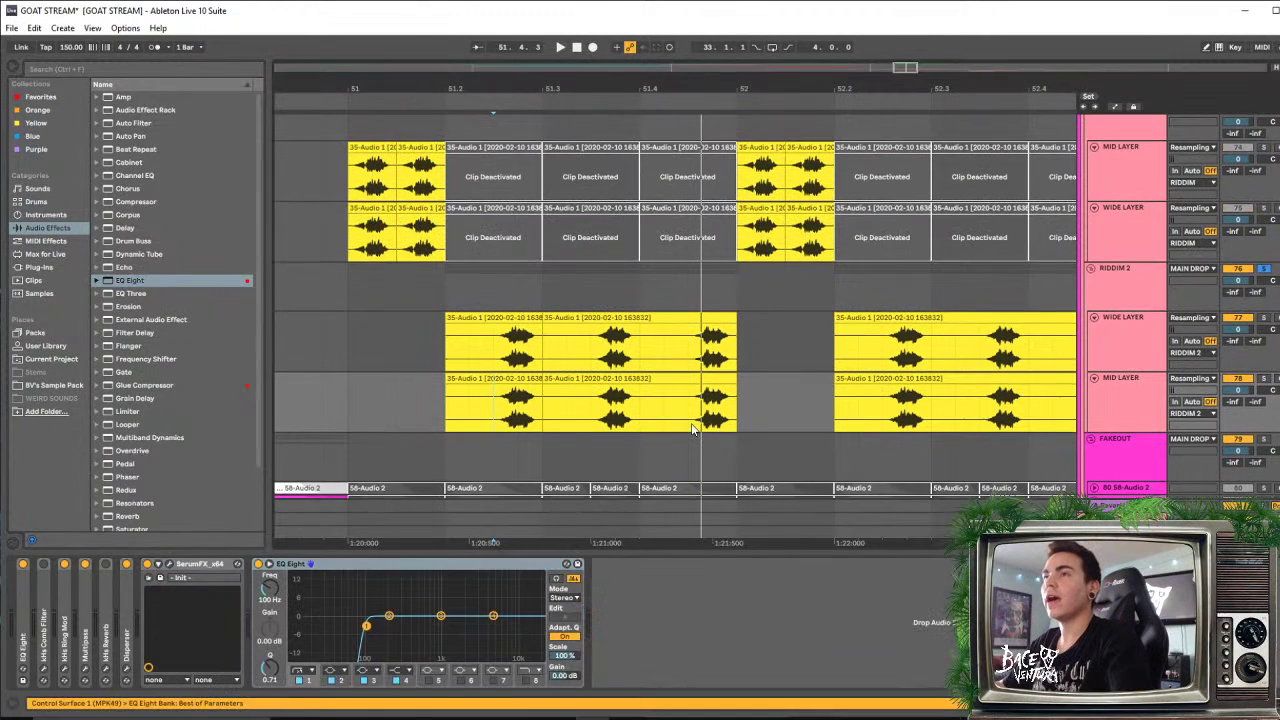
left_click(754, 147)
left_click(1097, 188)
left_click(1118, 245)
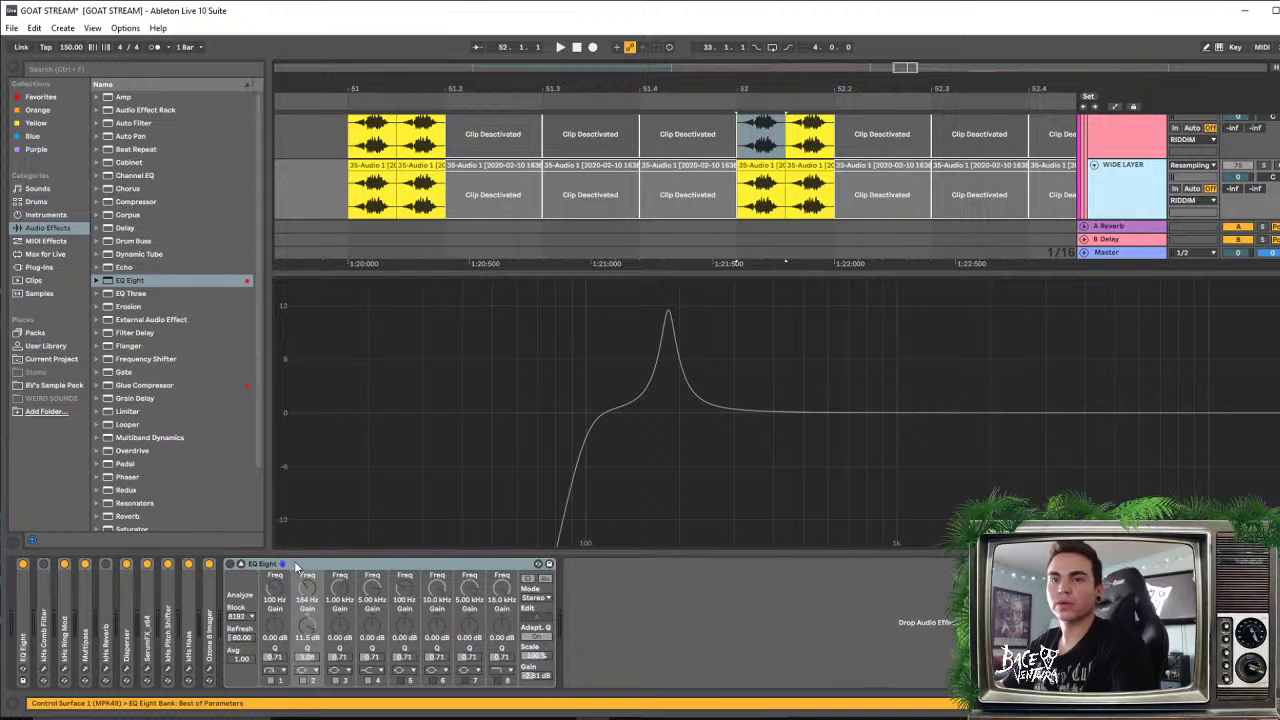
left_click(229, 564)
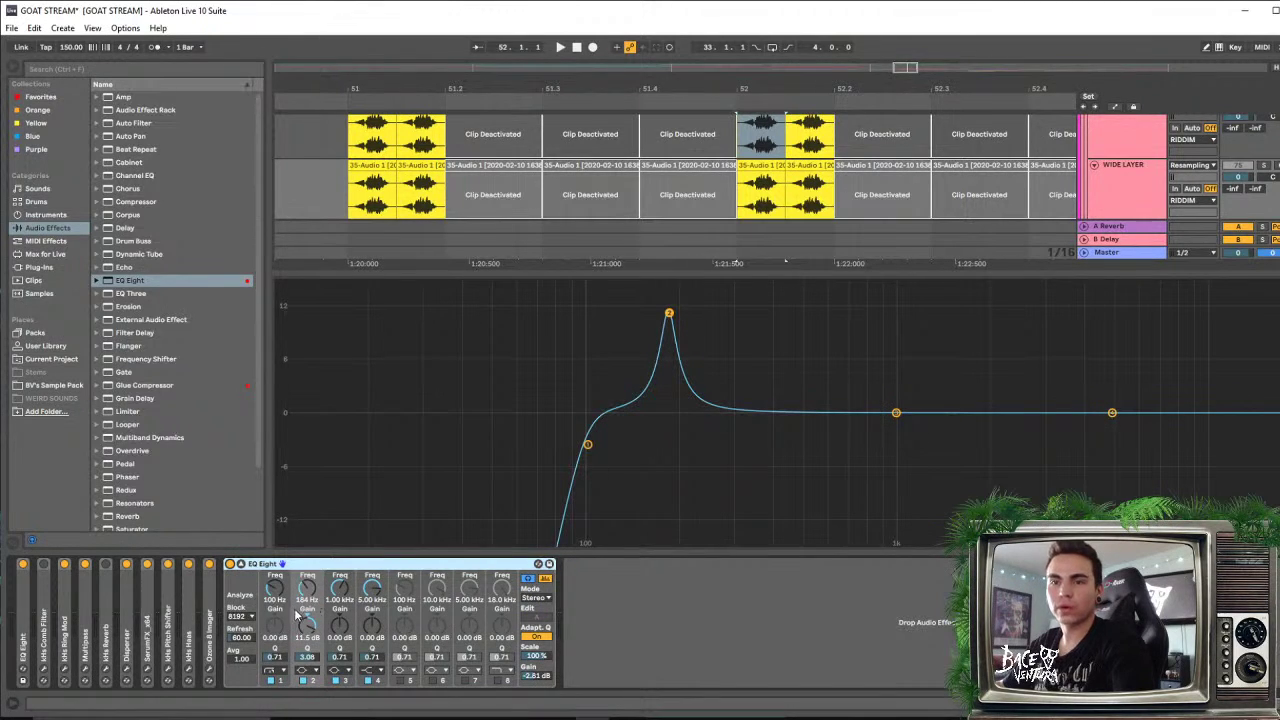
left_click(303, 680)
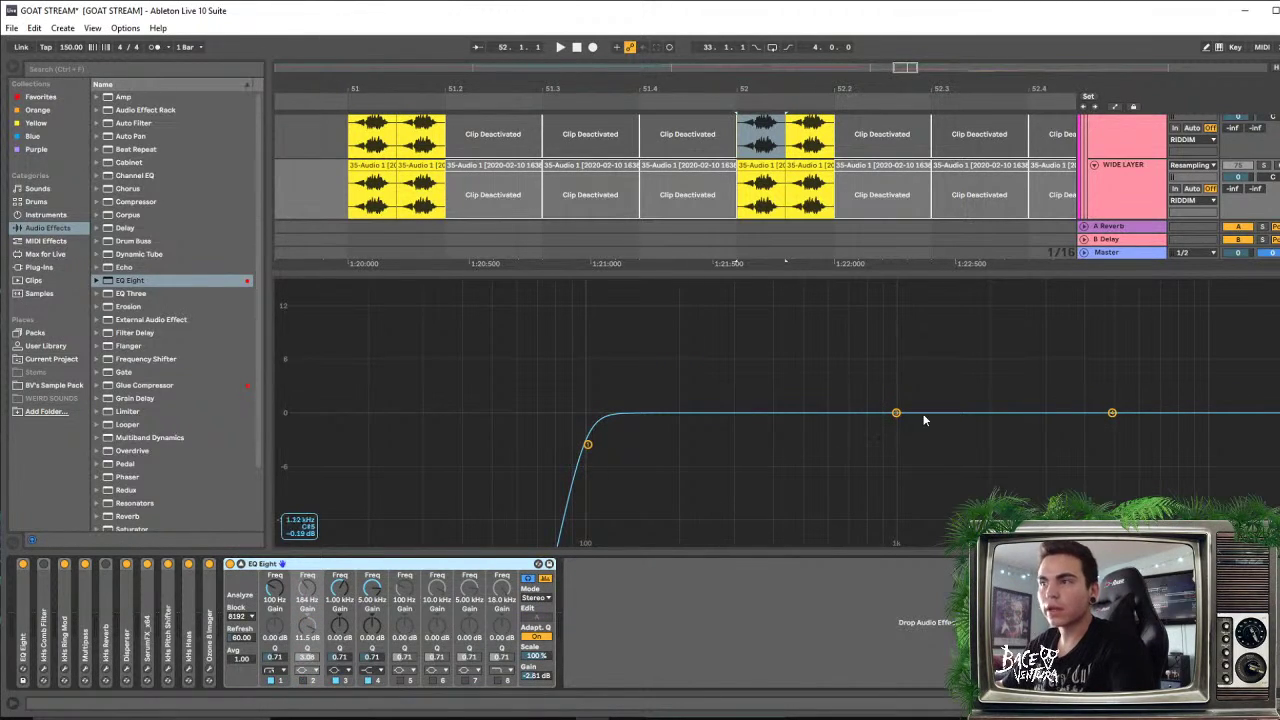
Add an EQ Eight to RIDDIM's mid layer and lower its high shelf to about -3.35 dB at 1.29 kHz
scroll(1121, 185, "up", 1)
left_click(1121, 172)
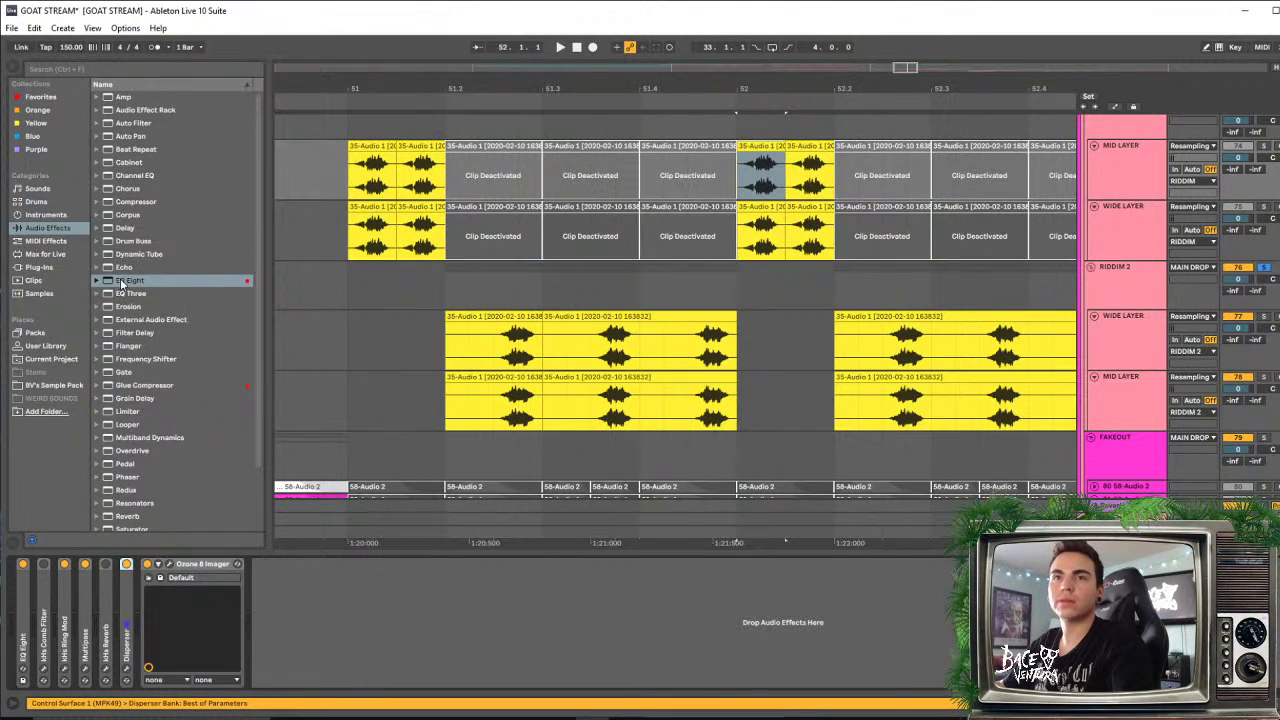
left_click_drag(121, 283, 346, 661)
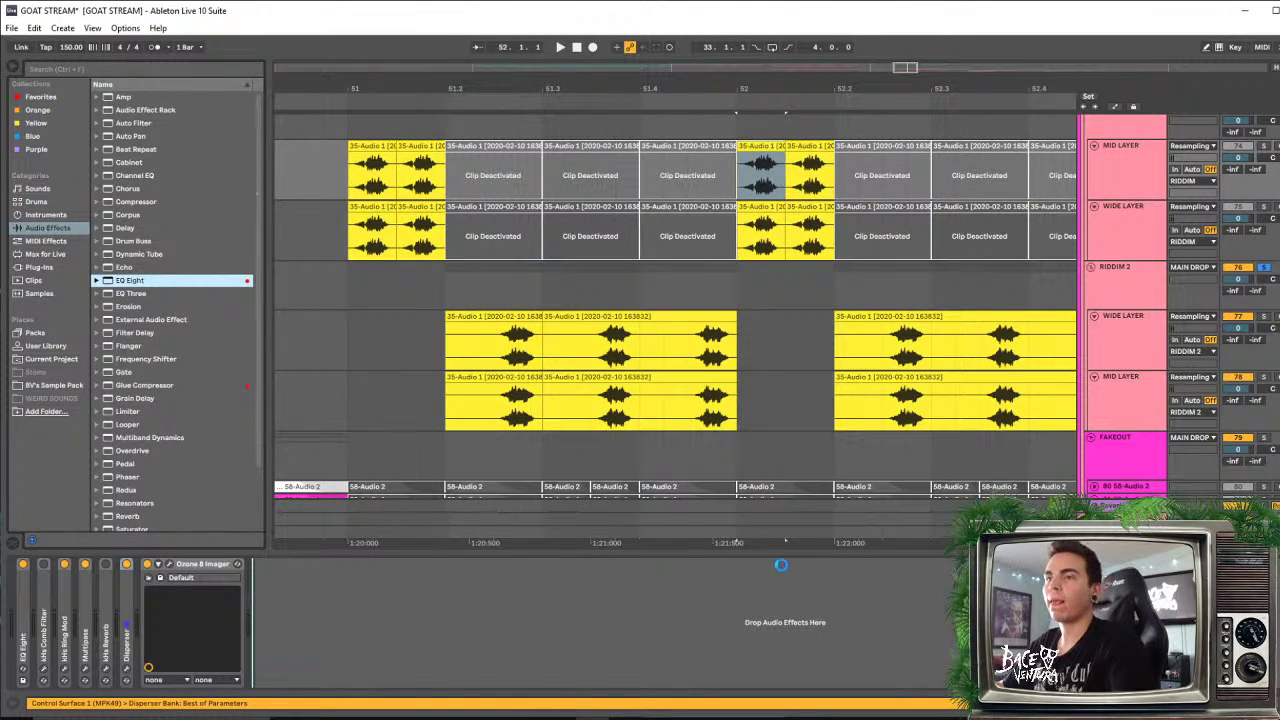
left_click_drag(491, 625, 449, 625)
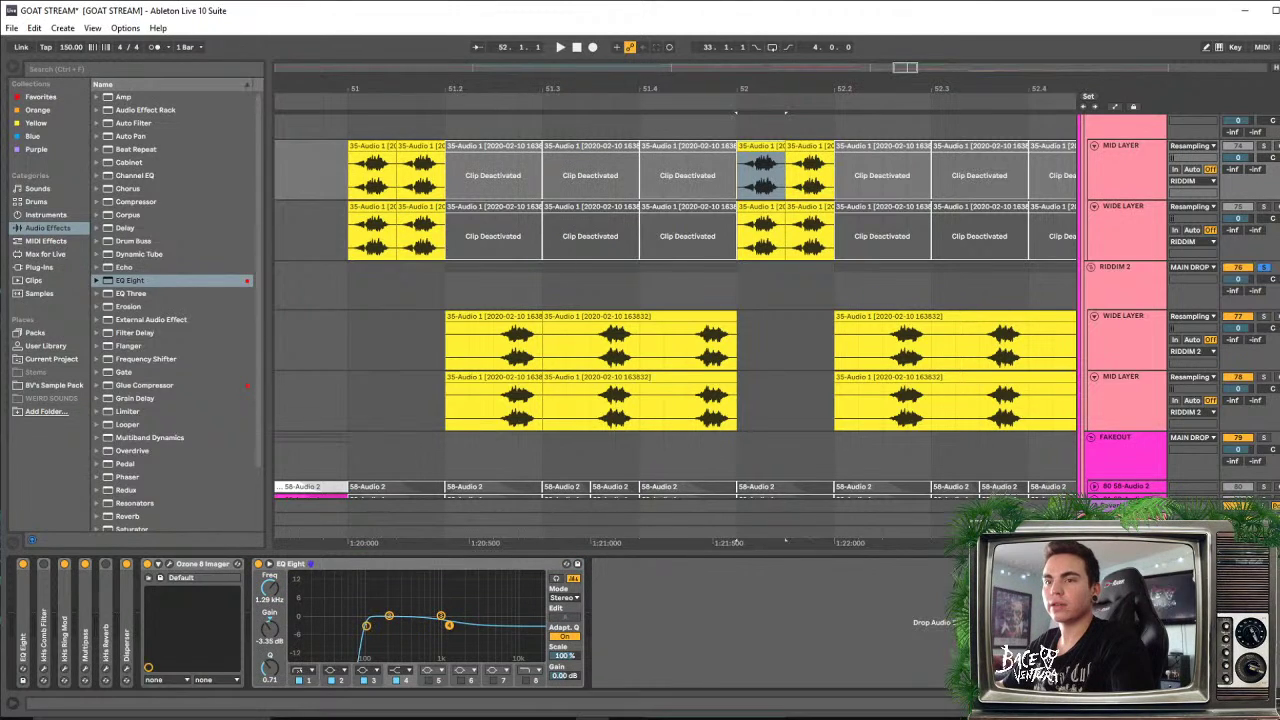
On RIDDIM's wide layer EQ Eight, set band 3 to about -2.39 dB at 216 Hz and play it back
key("space")
scroll(1243, 178, "up", 1)
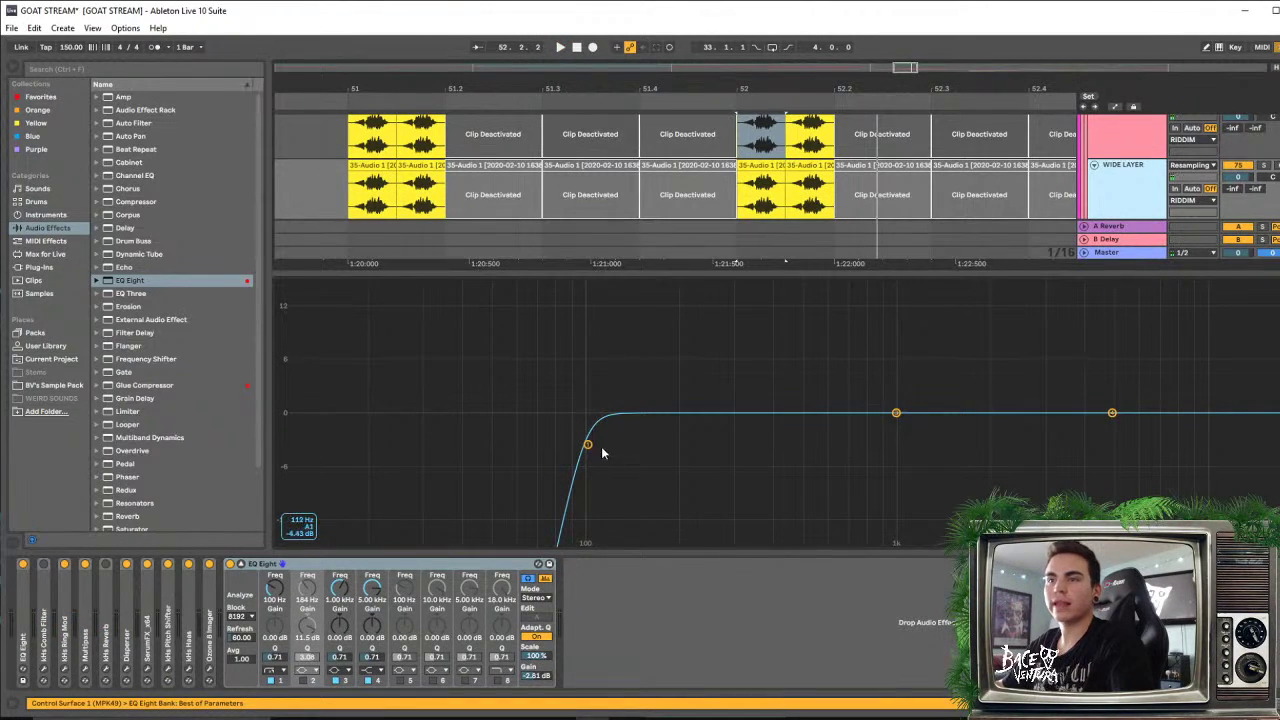
left_click_drag(896, 414, 691, 434)
key("space")
key("space")
key("space")
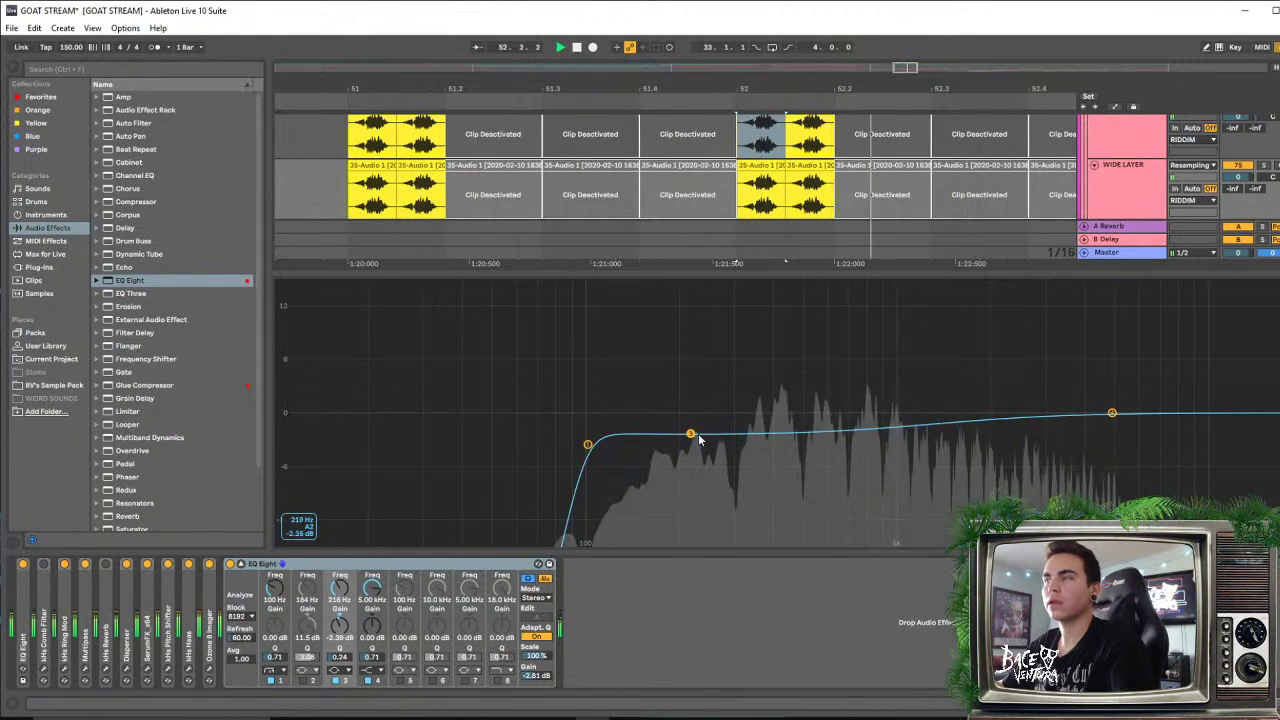
key("space")
Solo RIDDIM, shift the wide layer's EQ band 3 up to about 386 Hz during playback, and collapse the enlarged EQ display
scroll(1229, 158, "up", 1)
scroll(1228, 158, "up", 1)
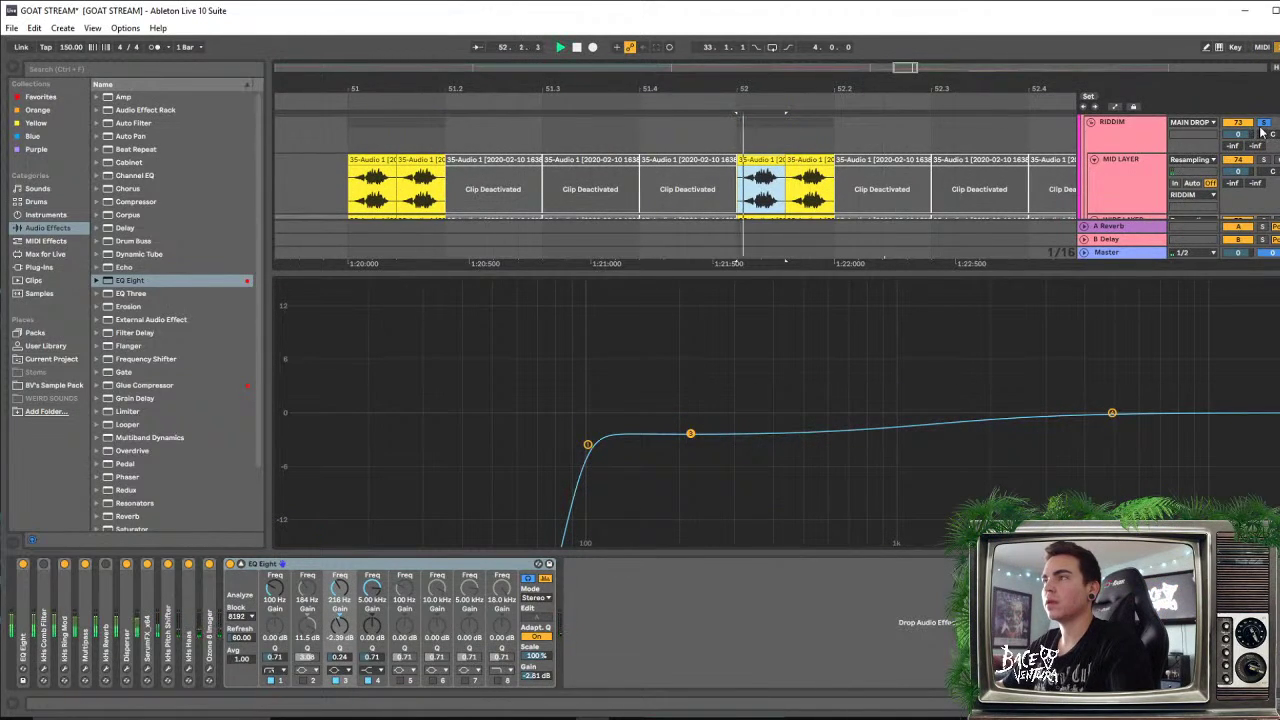
key("space")
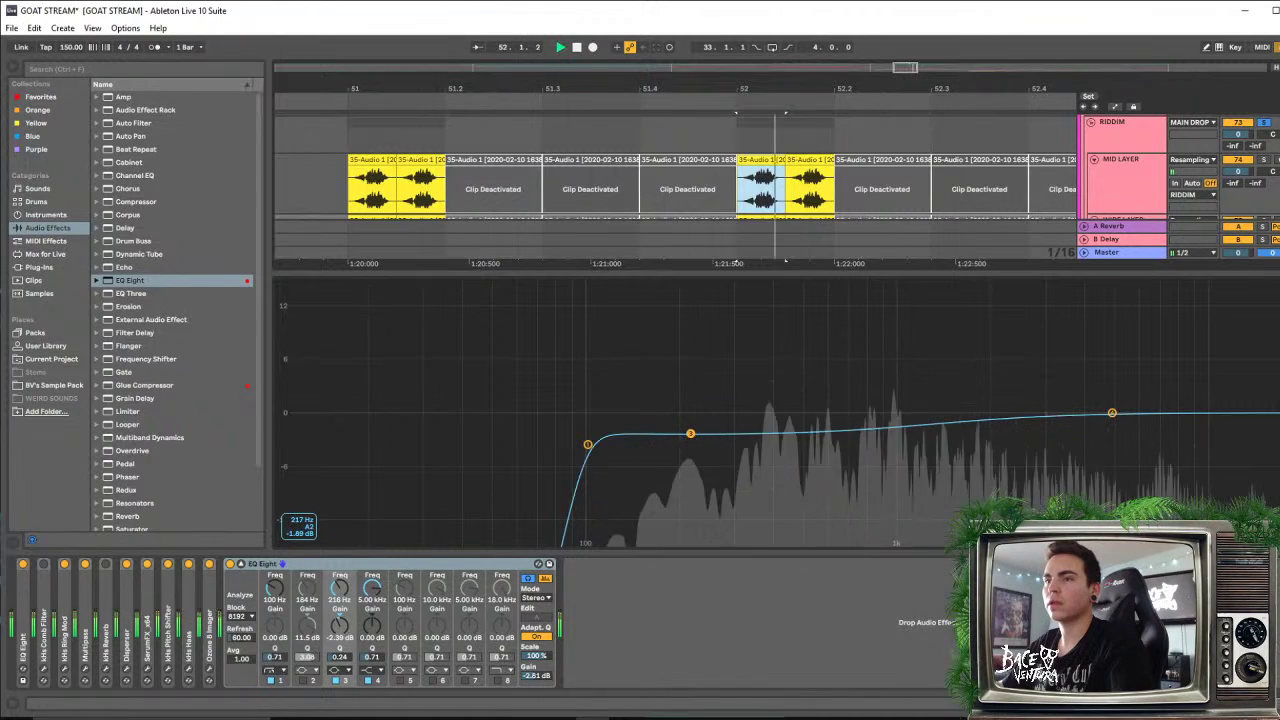
key("space")
key("space")
left_click_drag(691, 434, 769, 434)
key("space")
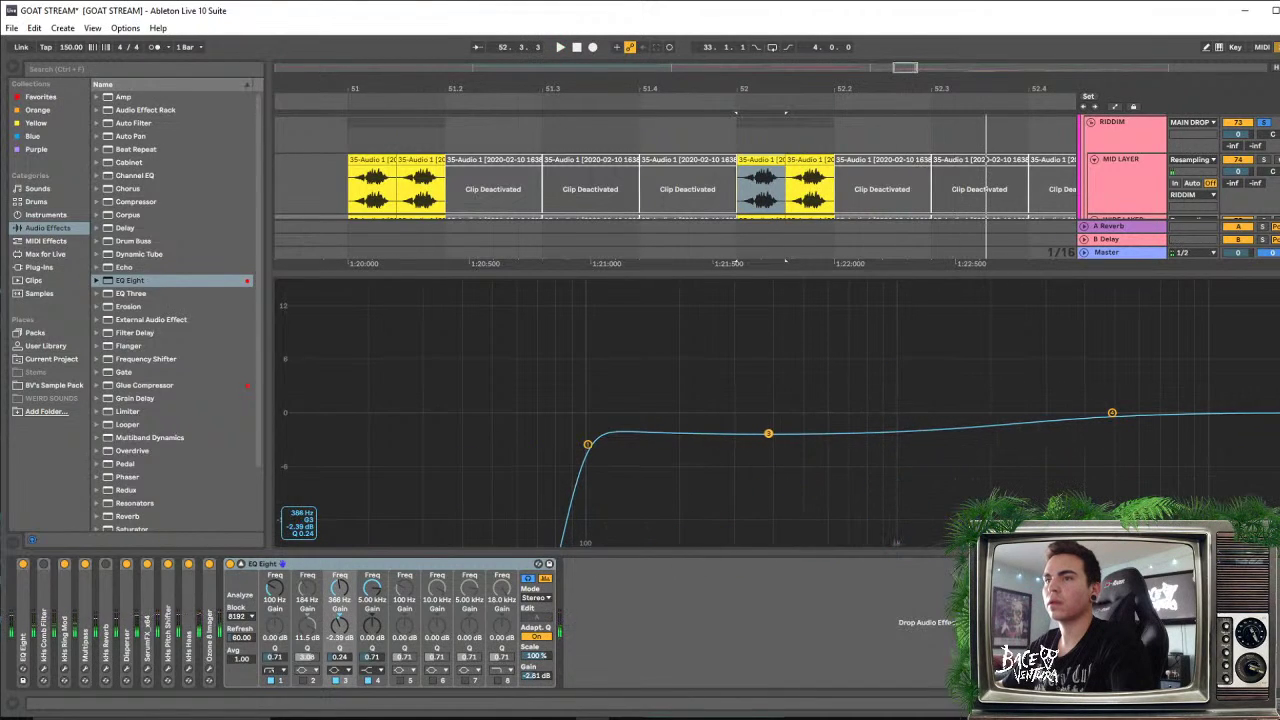
key("space")
scroll(880, 190, "down", 1)
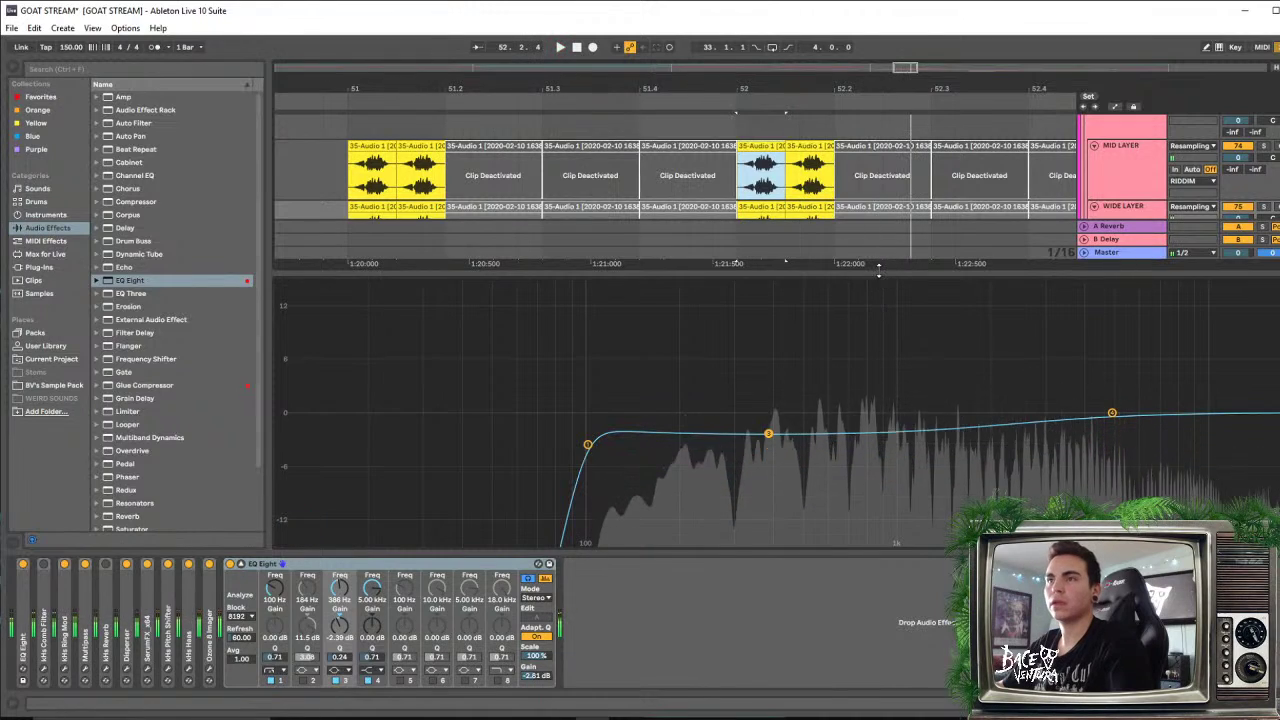
left_click_drag(879, 271, 883, 282)
scroll(911, 335, "down", 2)
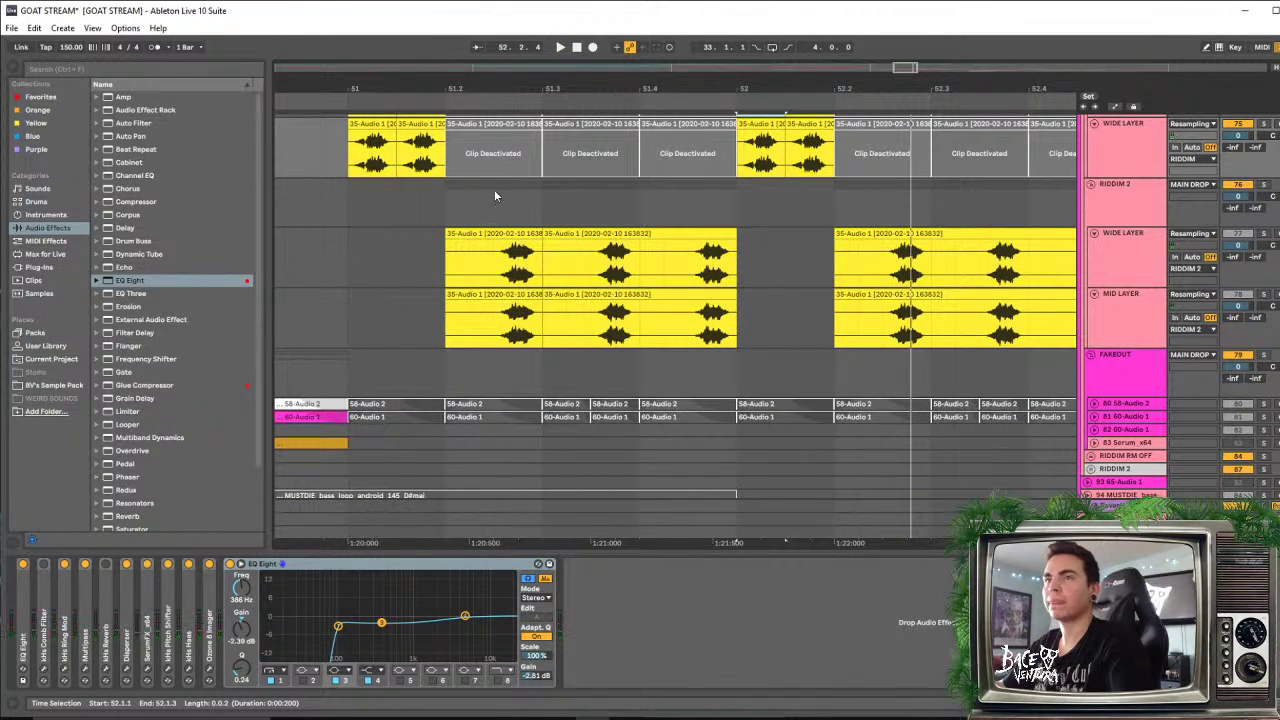
Close kHs Haas and add an EQ Eight to RIDDIM 2's wide layer, dipping band 2 to about -2.36 dB at 323 Hz
left_click(483, 233)
left_click(1154, 207)
scroll(1137, 265, "down", 1)
left_click(1131, 213)
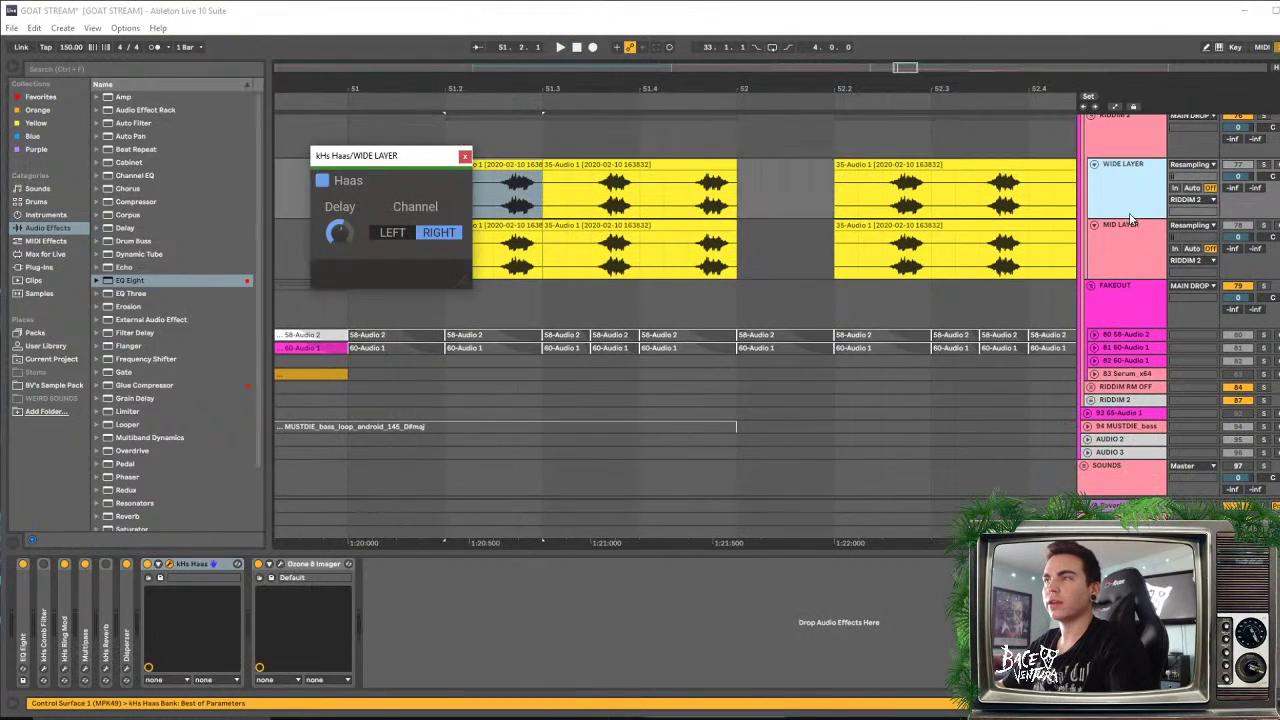
left_click(1131, 205)
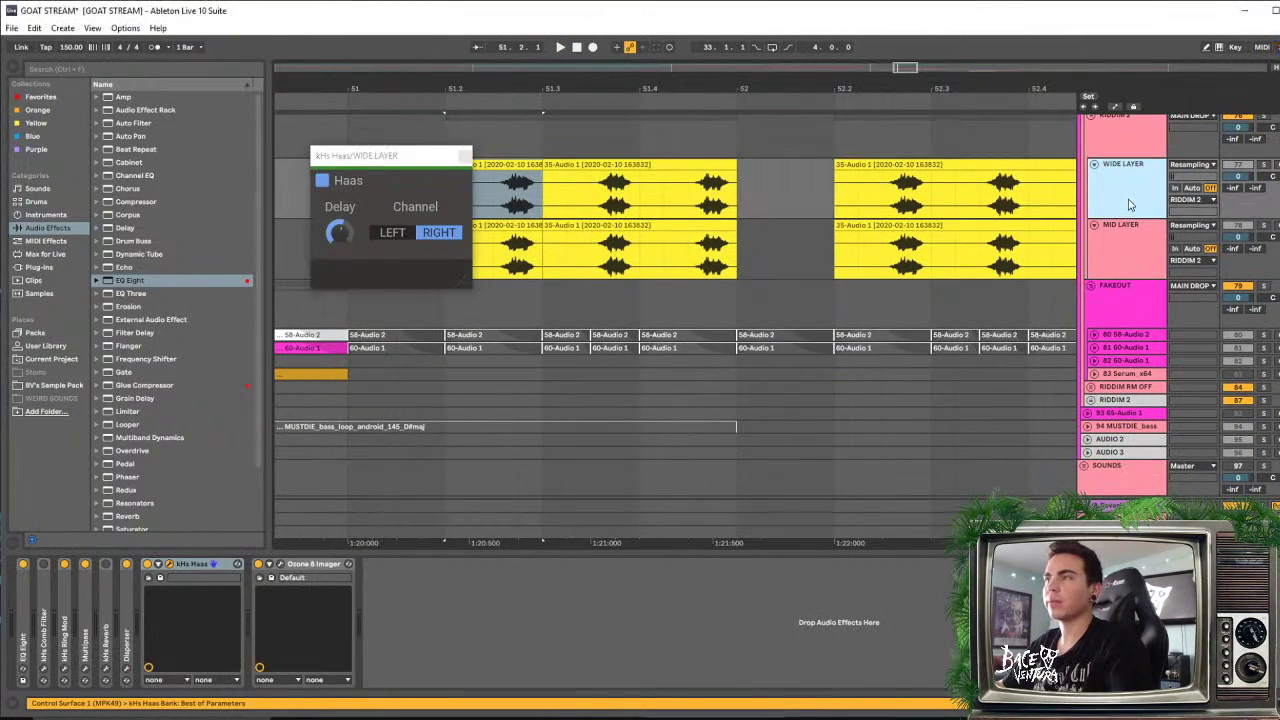
left_click(464, 157)
left_click(128, 281)
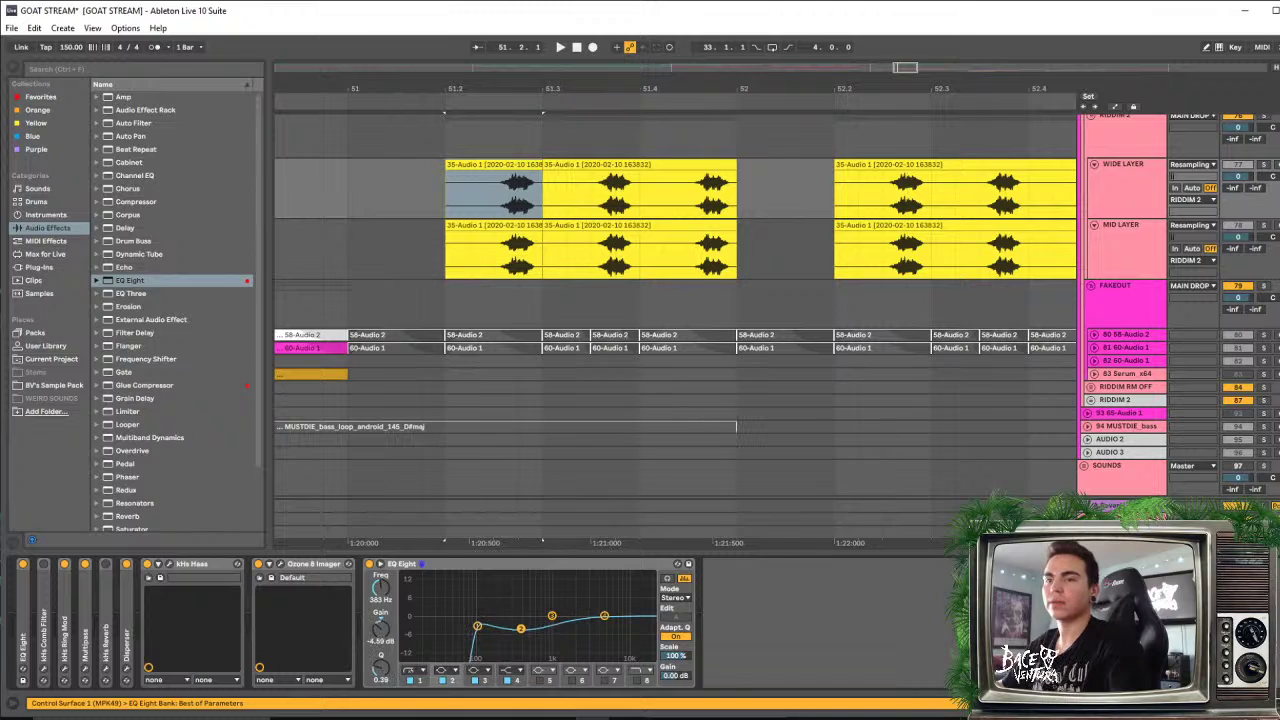
left_click_drag(524, 623, 520, 623)
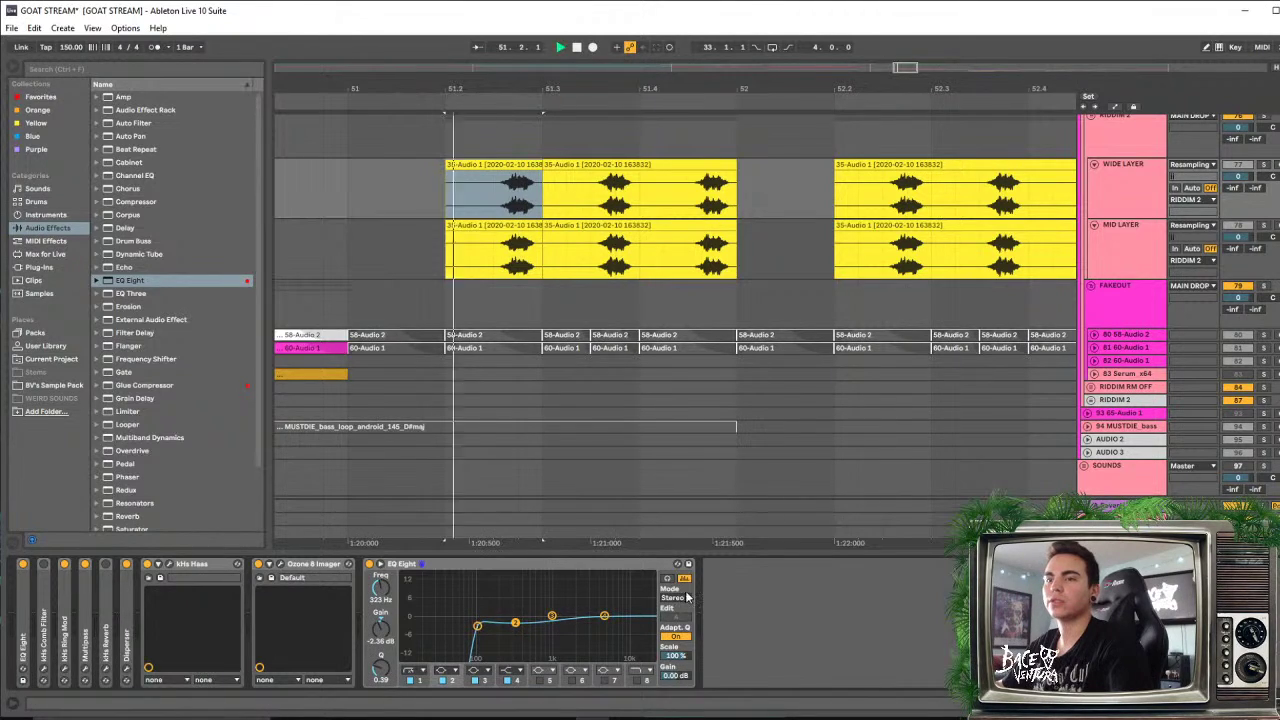
key("space")
Solo RIDDIM 2 and check its mid and wide layer EQs during playback
left_click(1129, 241)
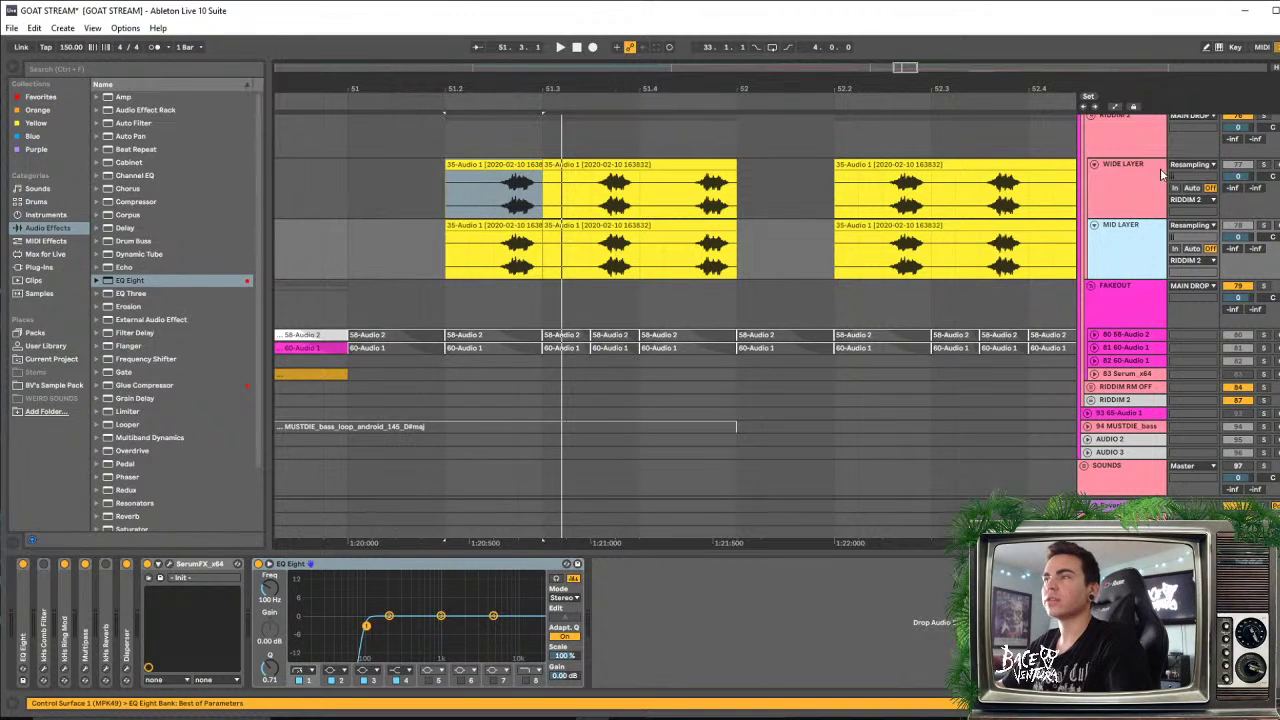
scroll(1162, 175, "up", 1)
key("space")
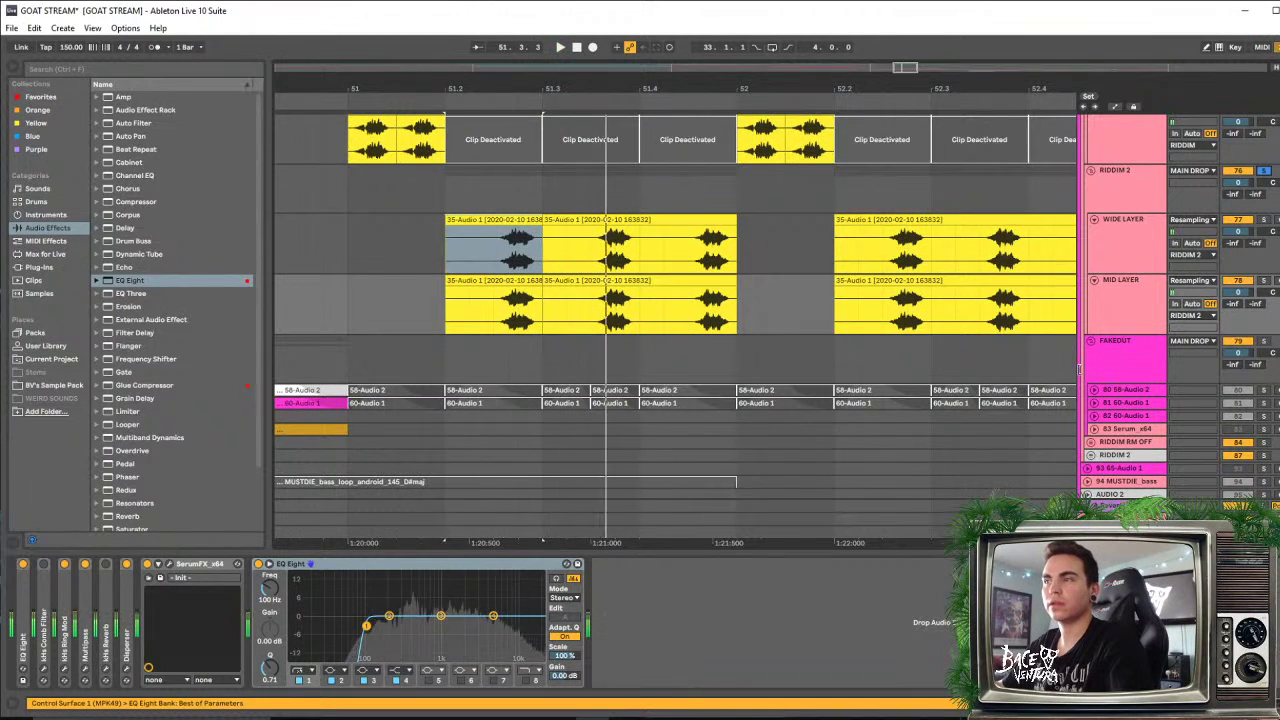
left_click(1128, 317)
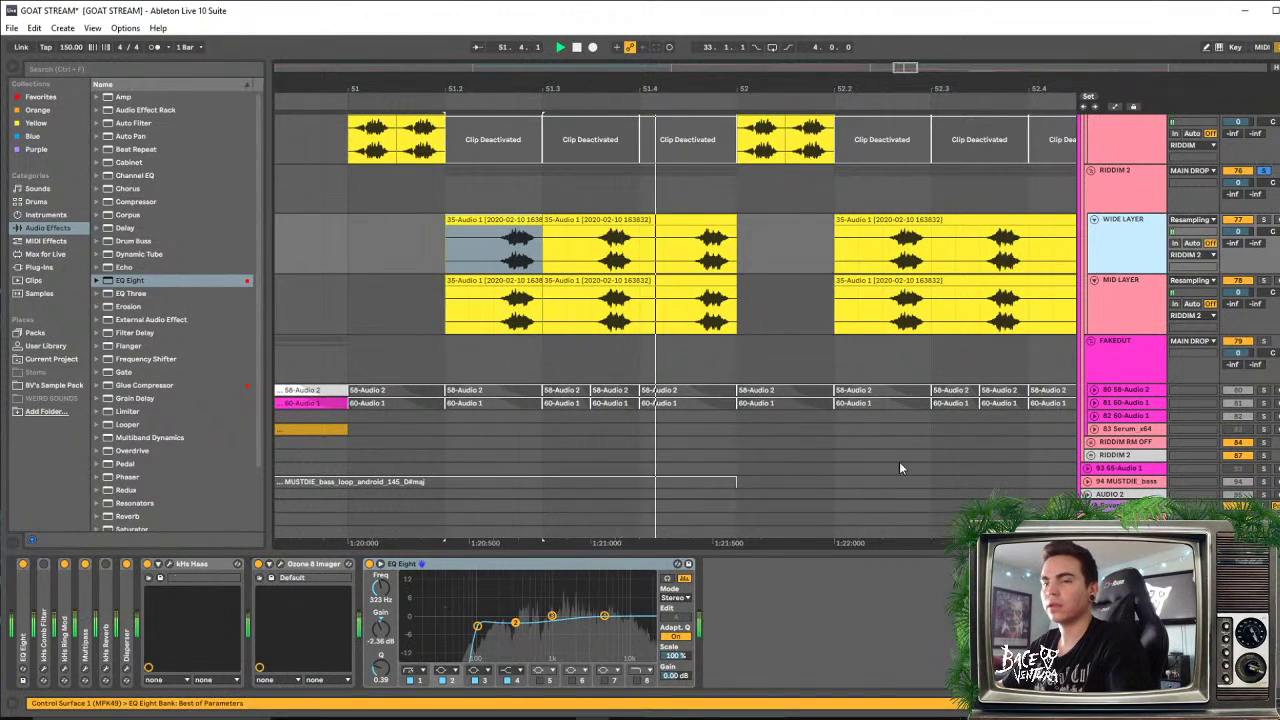
key("space")
Lower the high shelf on RIDDIM 2's mid layer EQ Eight to about -2.60 dB at 1.63 kHz while replaying the layers
left_click(1130, 317)
key("space")
key("space")
mouse_move(441, 616)
left_mouse_down()
mouse_move(476, 623)
mouse_move(475, 612)
mouse_move(457, 623)
left_mouse_up()
key("space")
key("space")
key("space")
key("space")
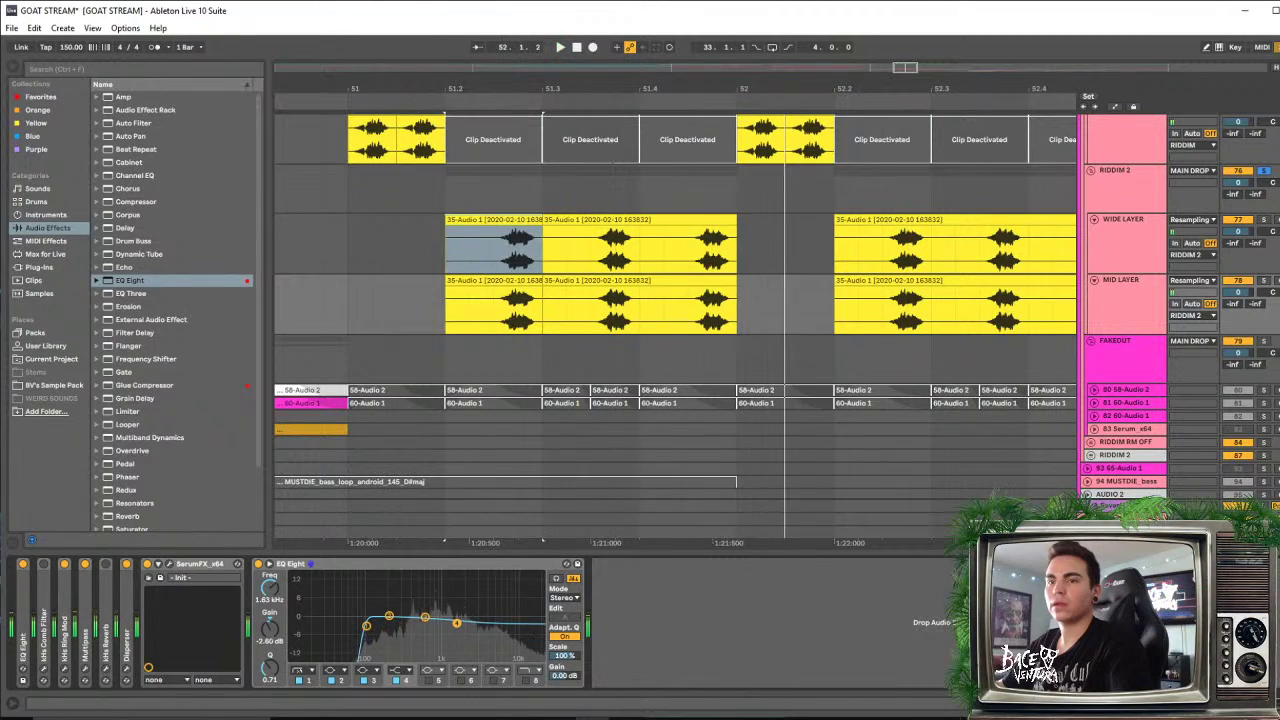
key("space")
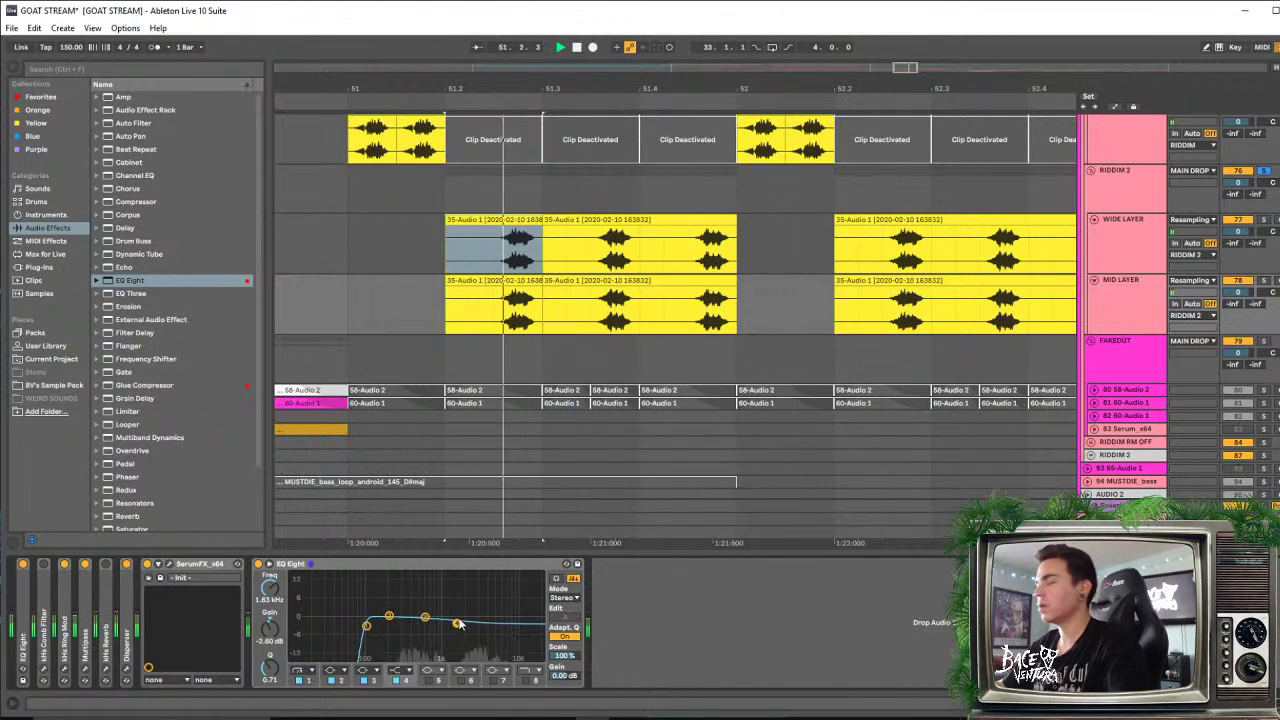
key("space")
Hide the device view and take RIDDIM 2 out of solo
left_click(883, 553)
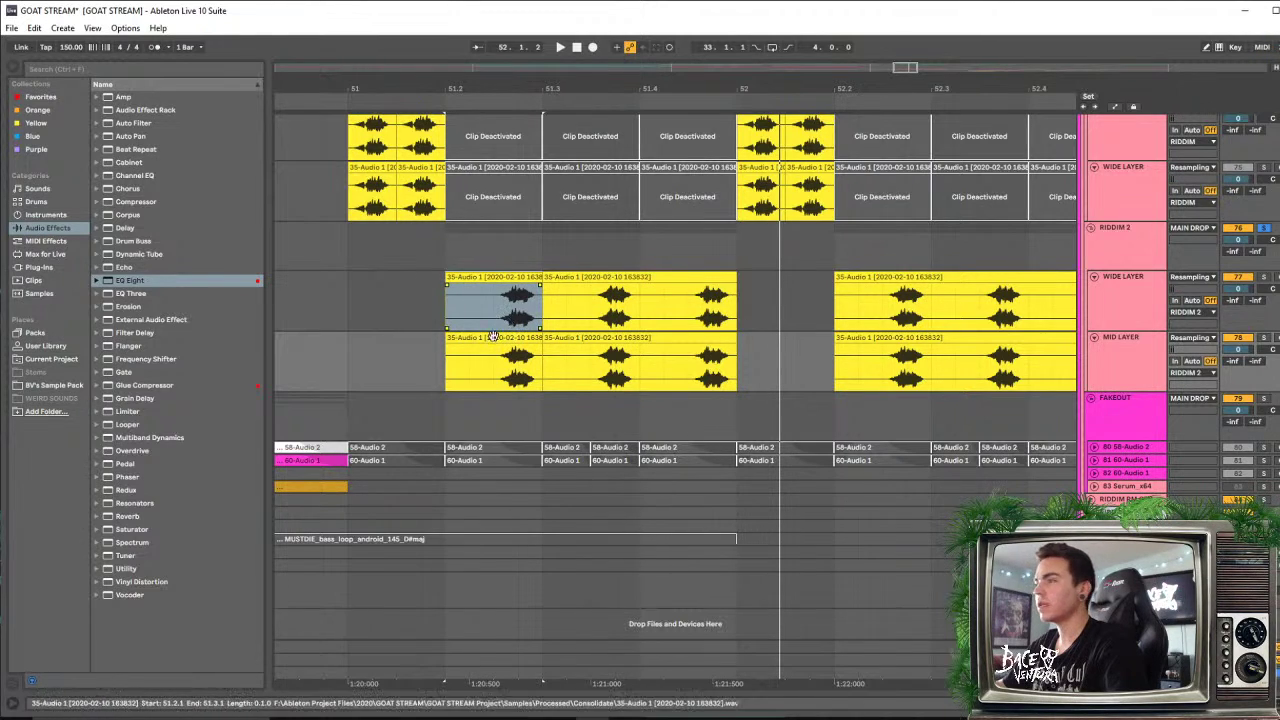
key("space")
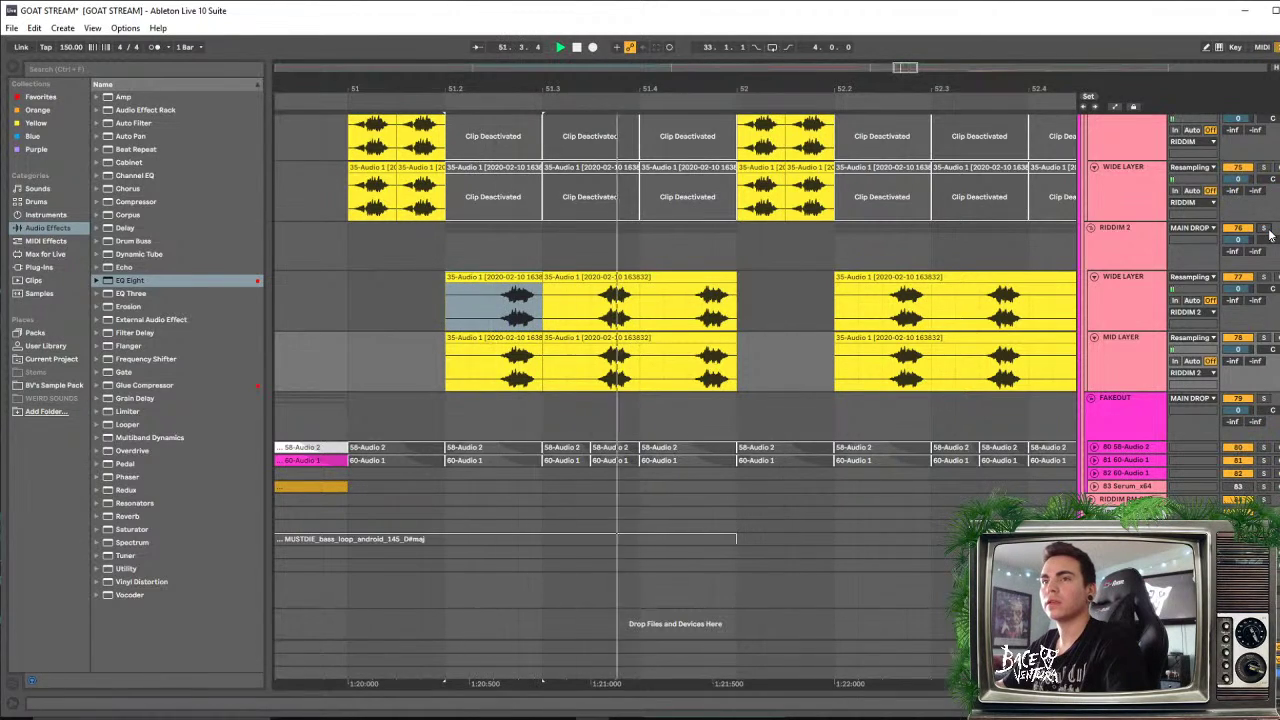
key("space")
Play the drop from bar 51, first with MAIN DROP soloed and then unsoloed, and review the FATTY and RIDDIM layers
left_click(340, 275)
scroll(780, 285, "up", 4)
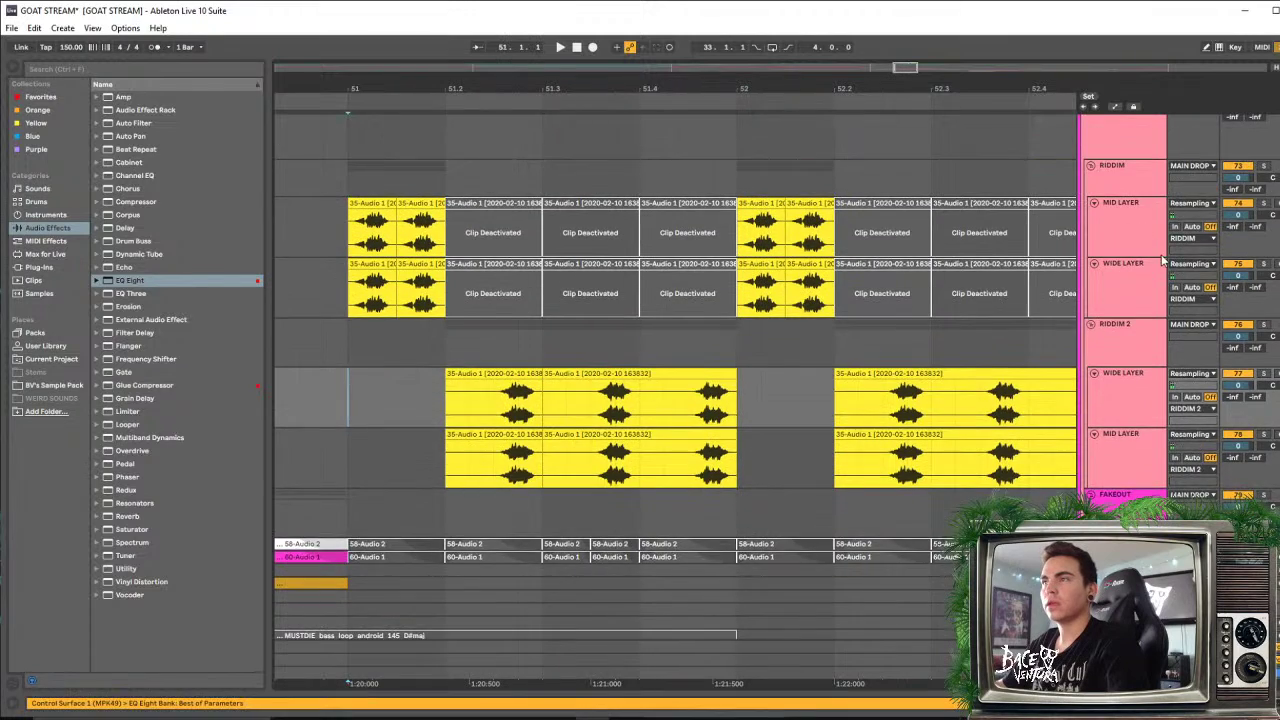
key("space")
scroll(483, 303, "down", 3)
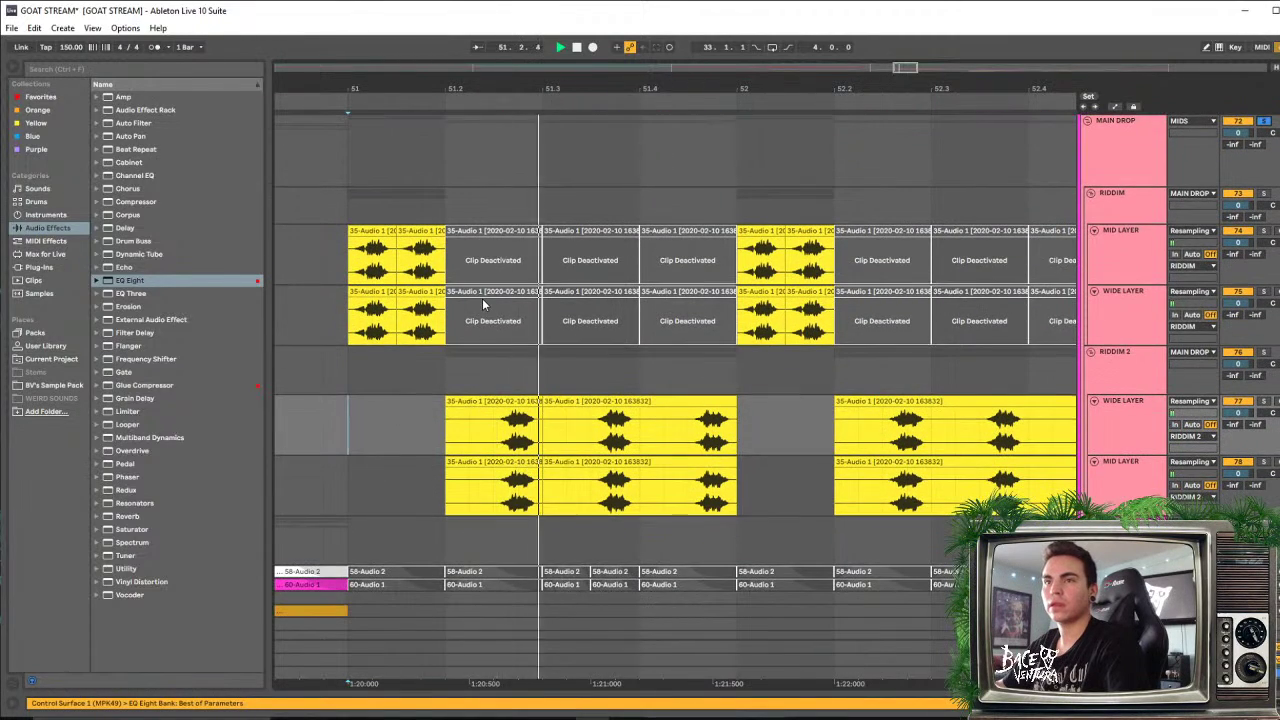
scroll(553, 320, "up", 6)
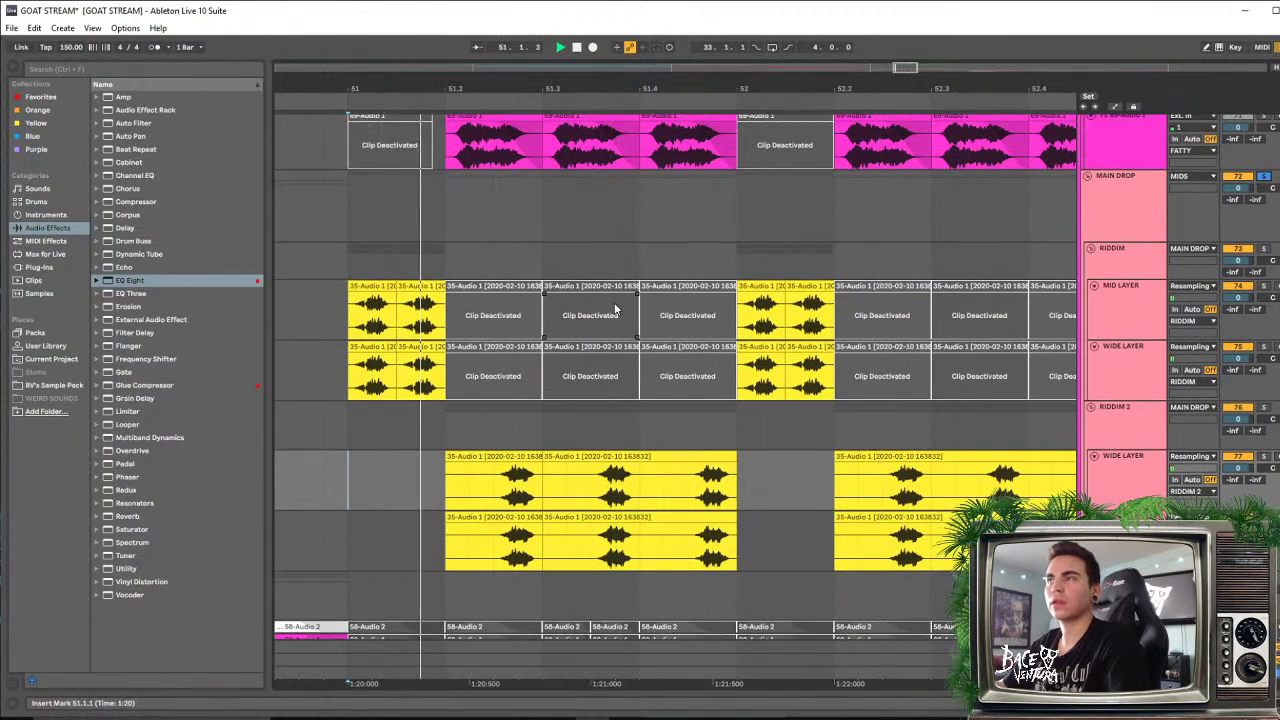
scroll(780, 300, "up", 3)
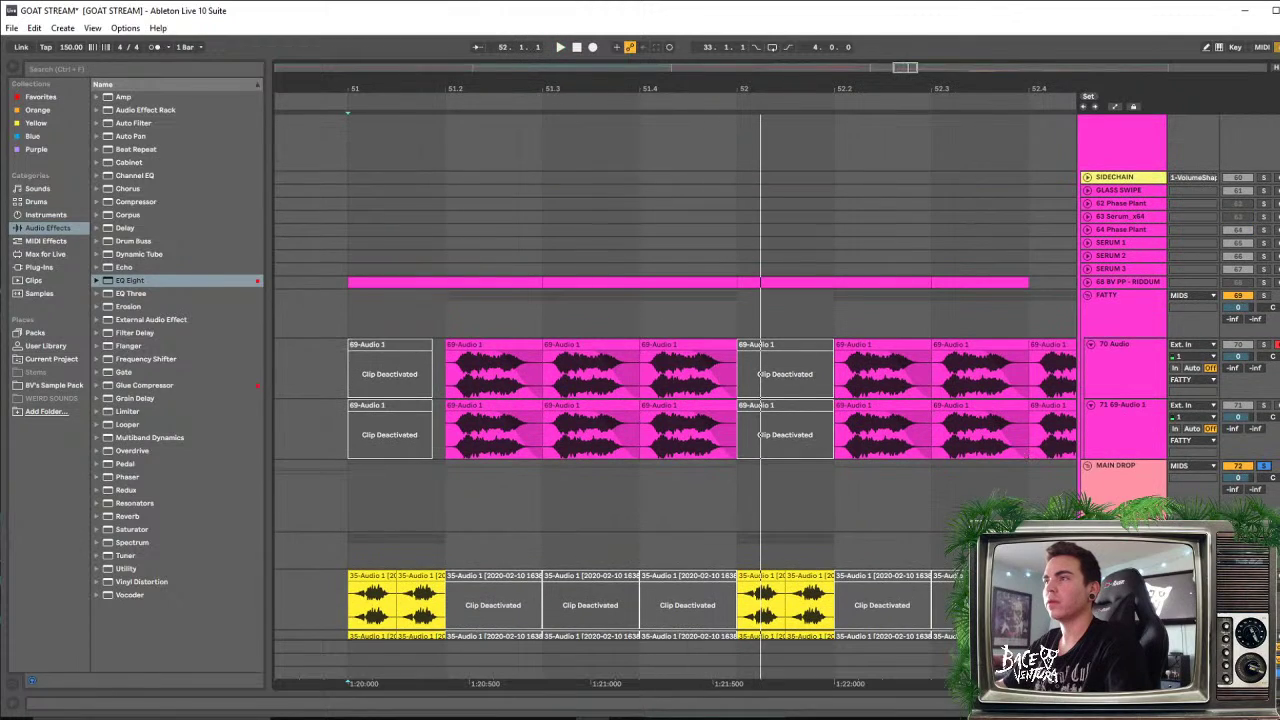
scroll(495, 304, "down", 2)
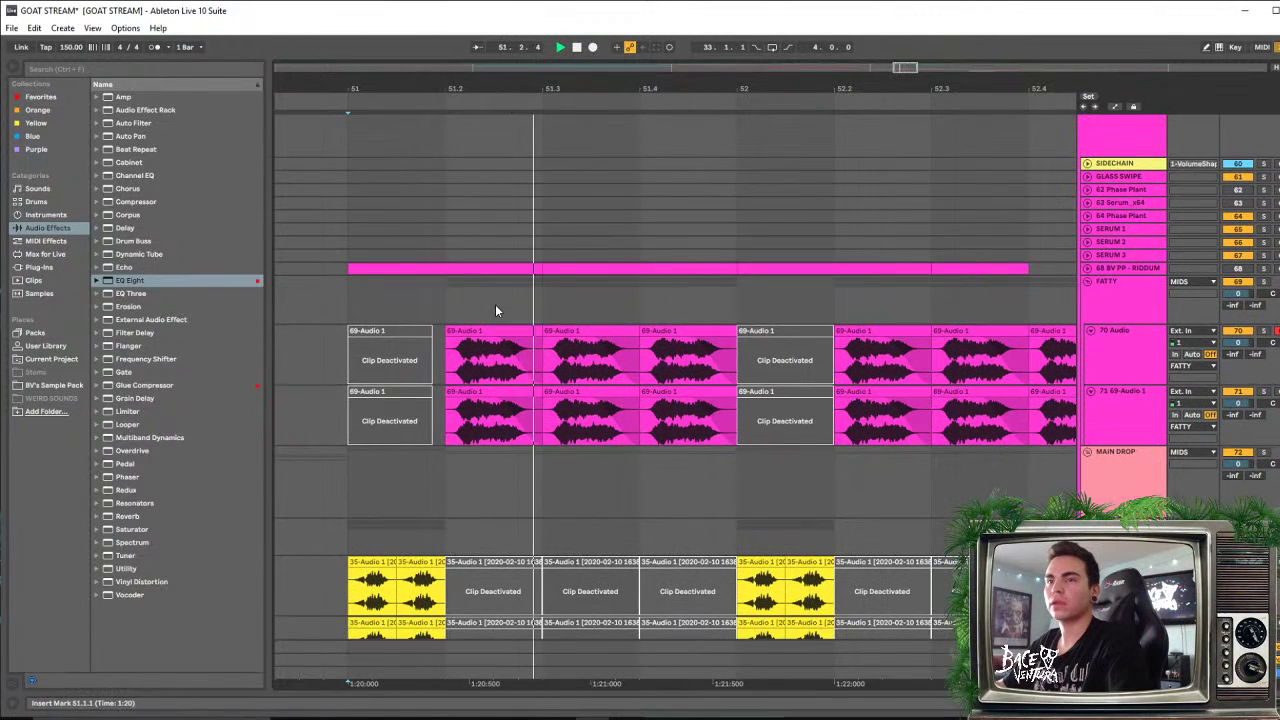
scroll(497, 307, "down", 3)
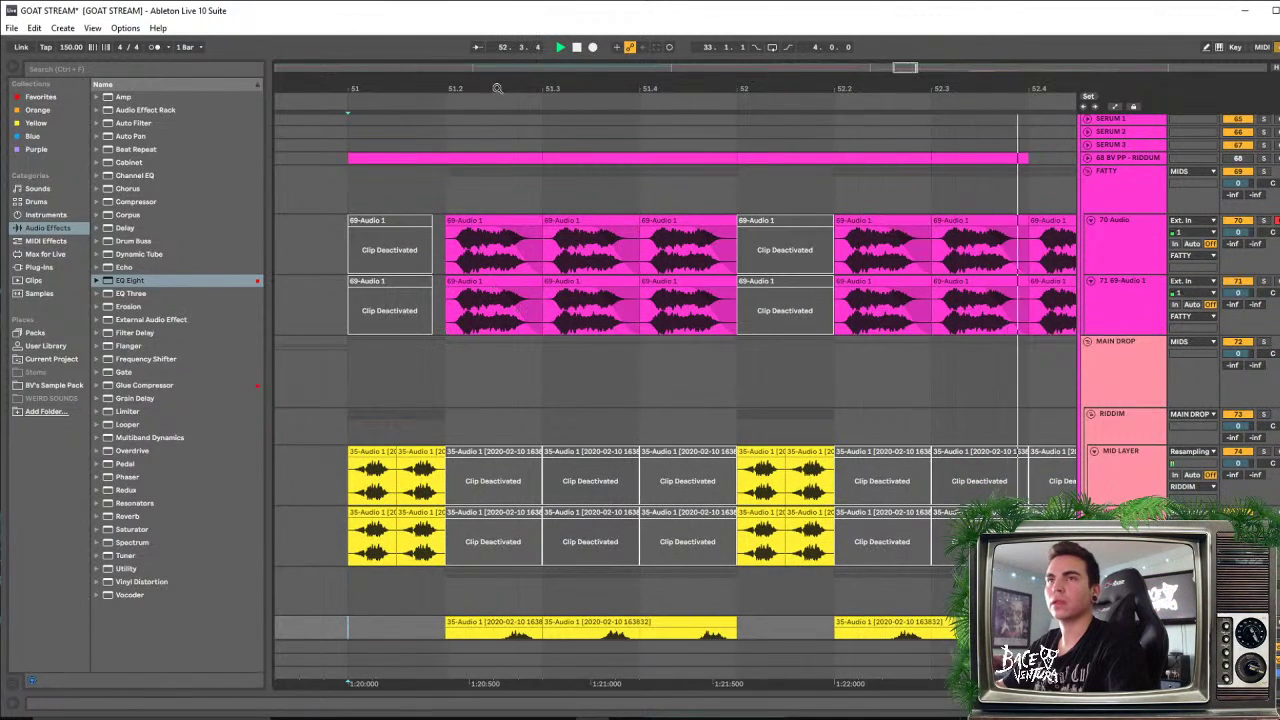
scroll(485, 310, "up", 2)
left_click(640, 417)
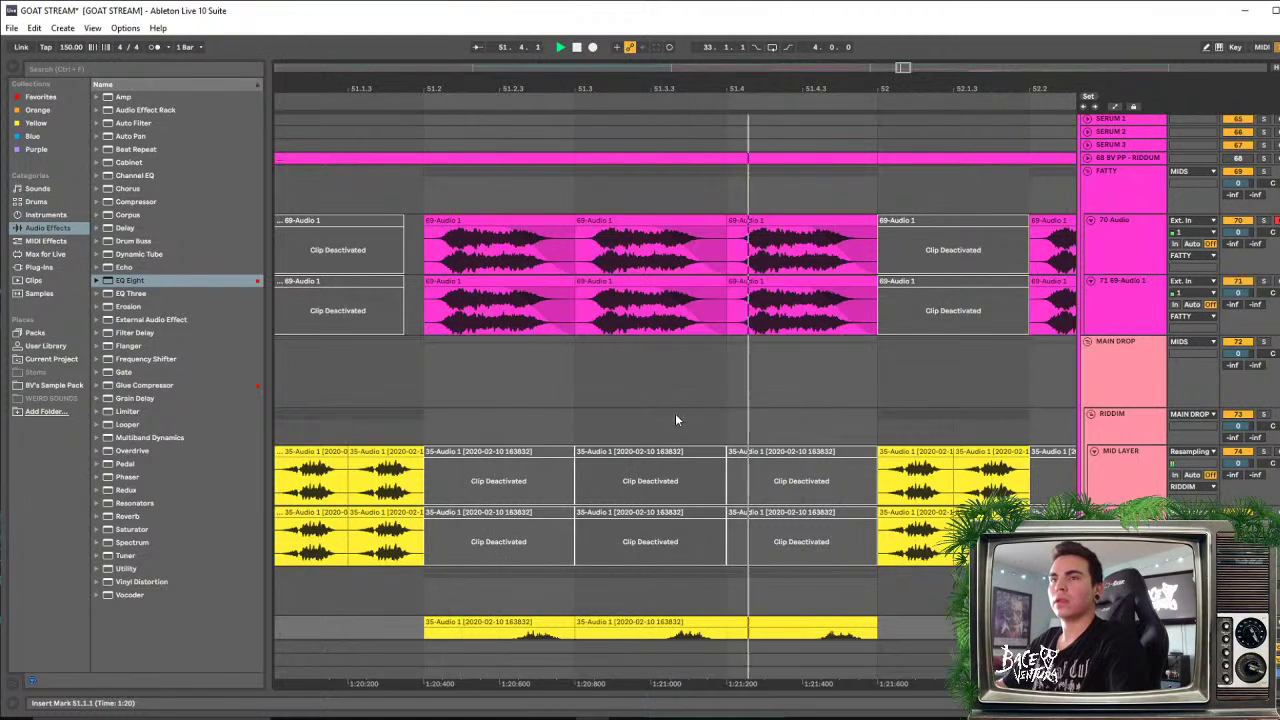
Replay the drop from bar 51 while reviewing the FATTY clips and the RIDDIM and RIDDIM 2 layers
scroll(688, 408, "down", 2)
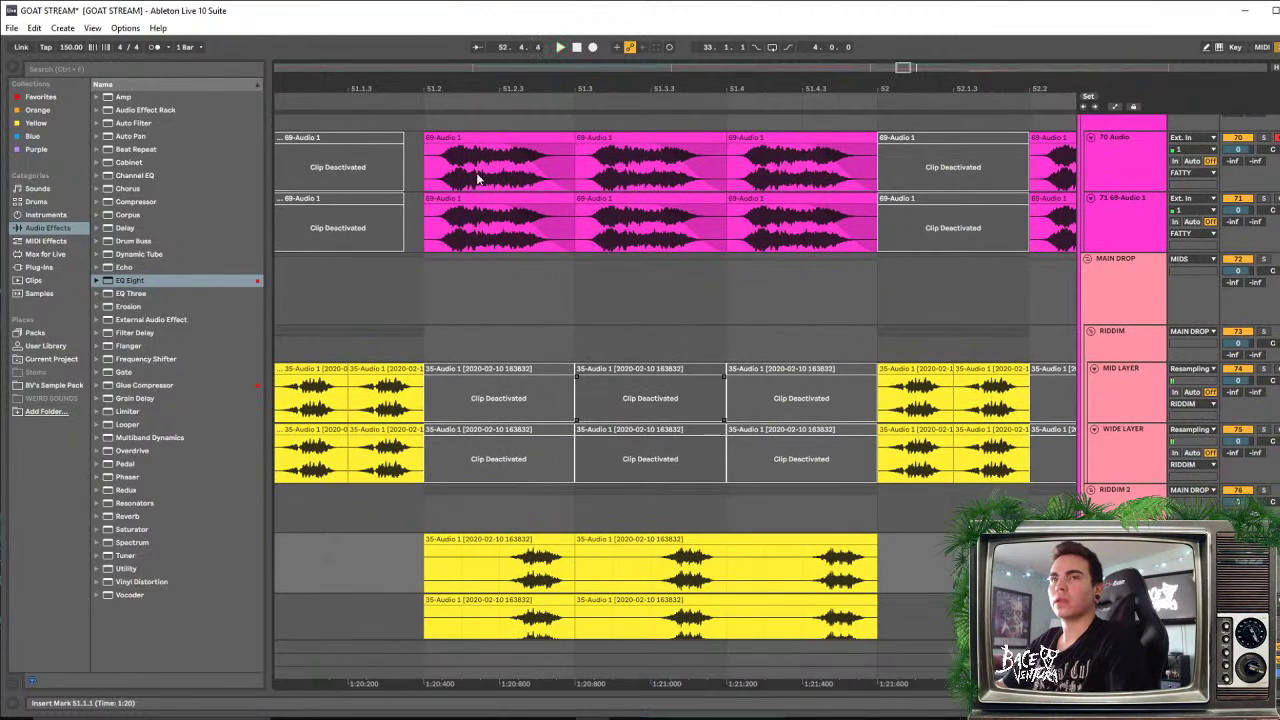
left_click_drag(510, 89, 611, 79)
key("space")
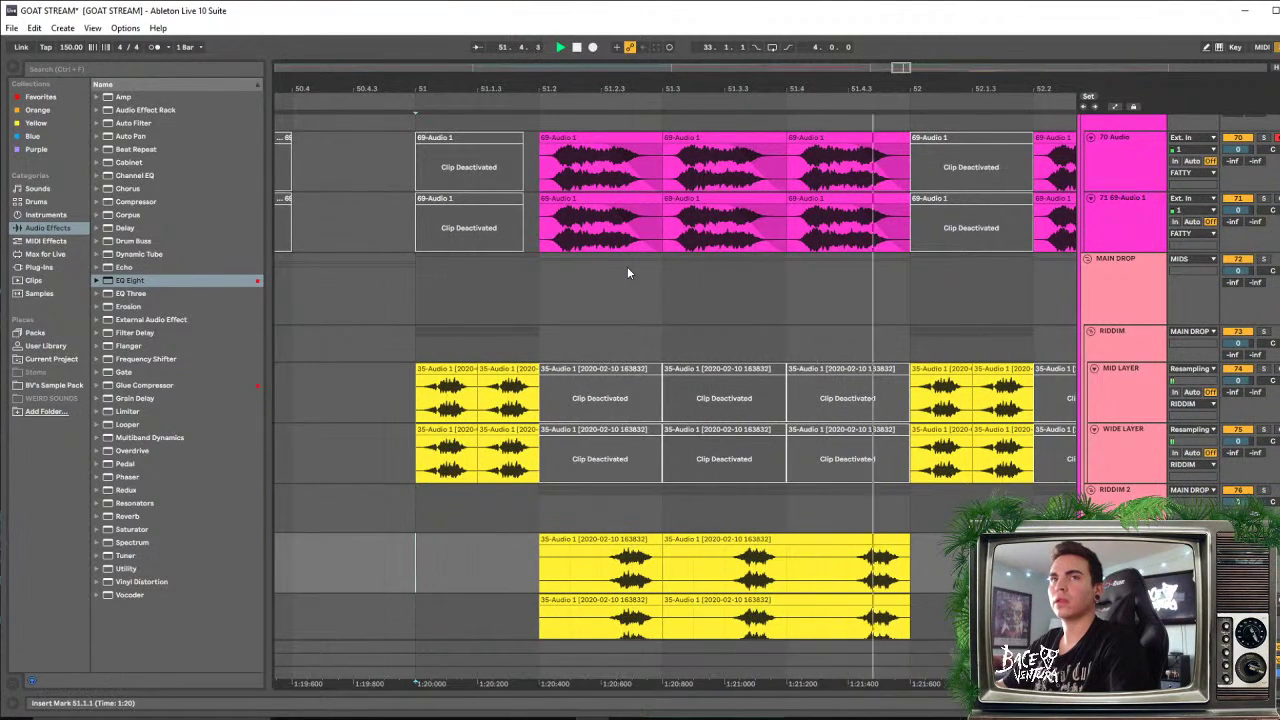
scroll(715, 377, "down", 1)
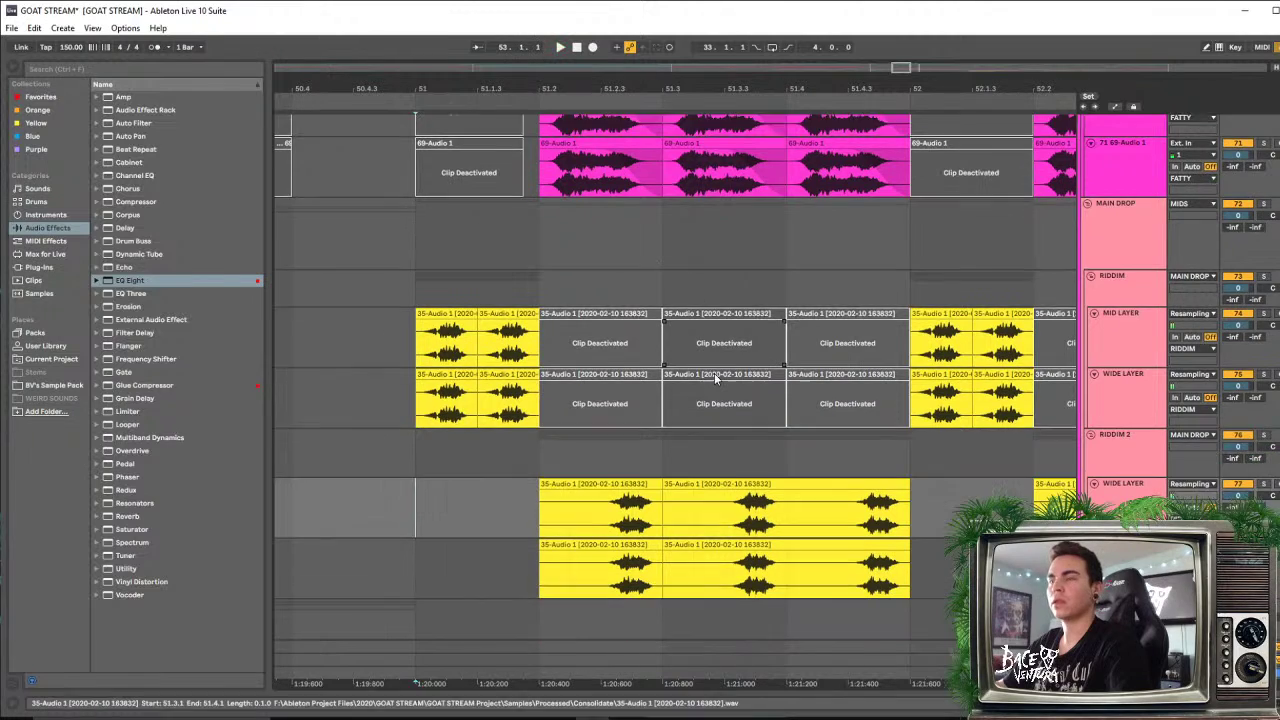
scroll(715, 377, "down", 1)
scroll(956, 433, "down", 1)
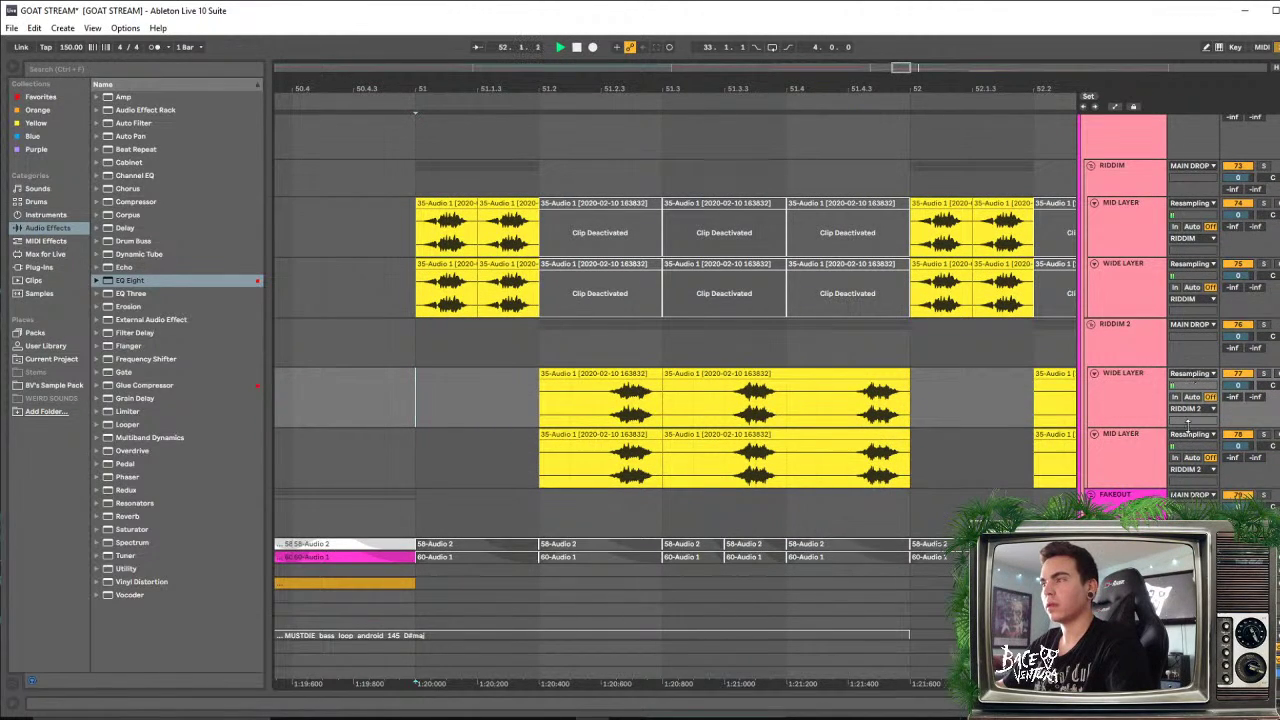
Solo RIDDIM 2 and raise the output gain of its mid layer's EQ Eight to 3.00 dB while replaying
double_click(1121, 463)
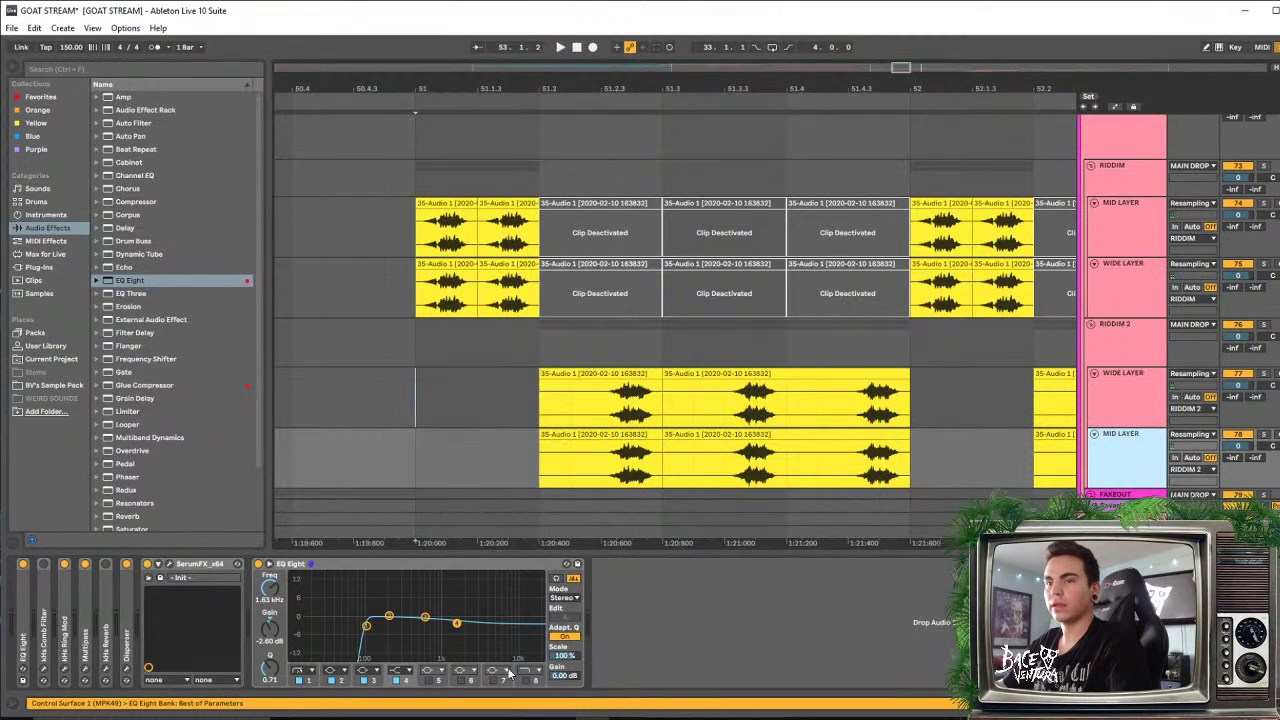
left_click(1263, 324)
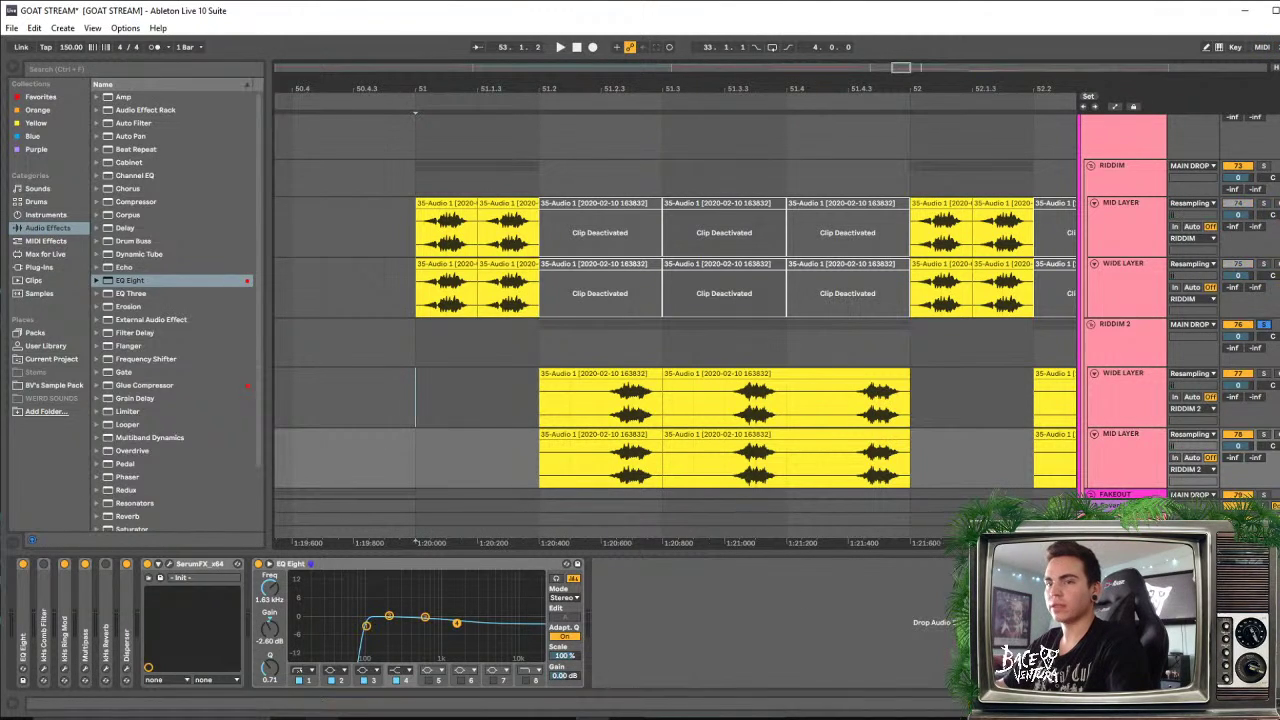
key("space")
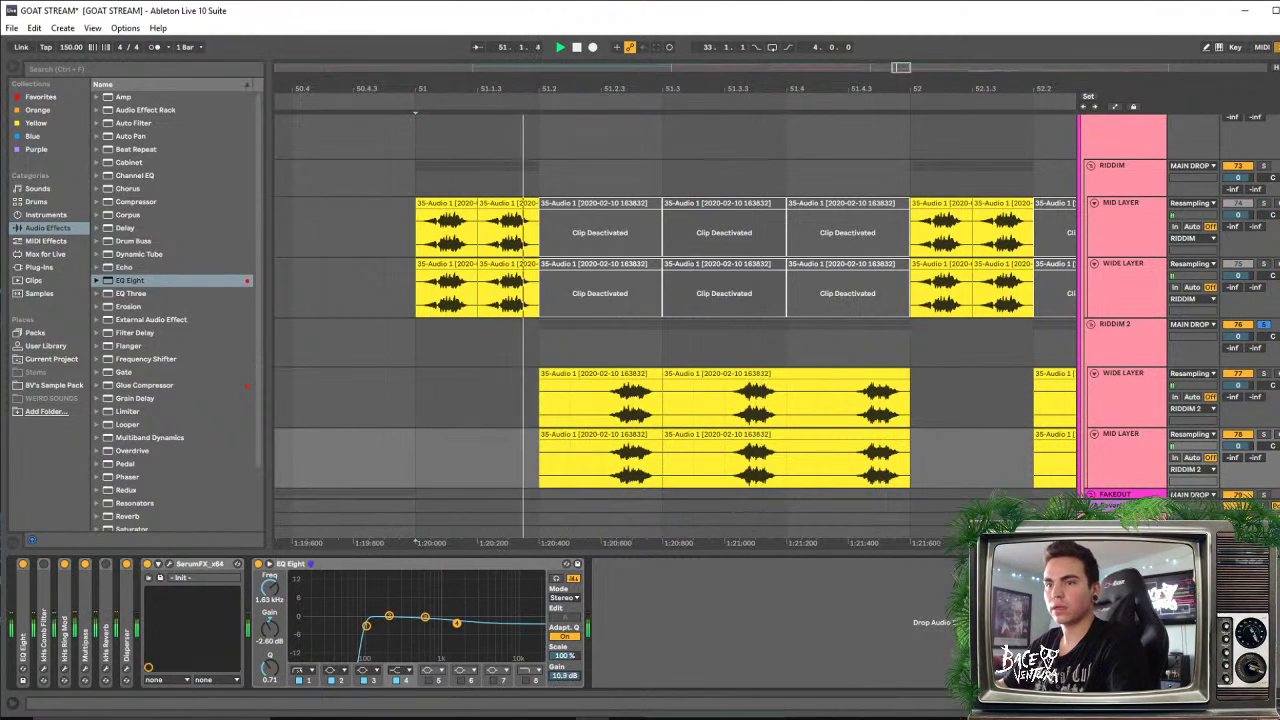
key("space")
key("space")
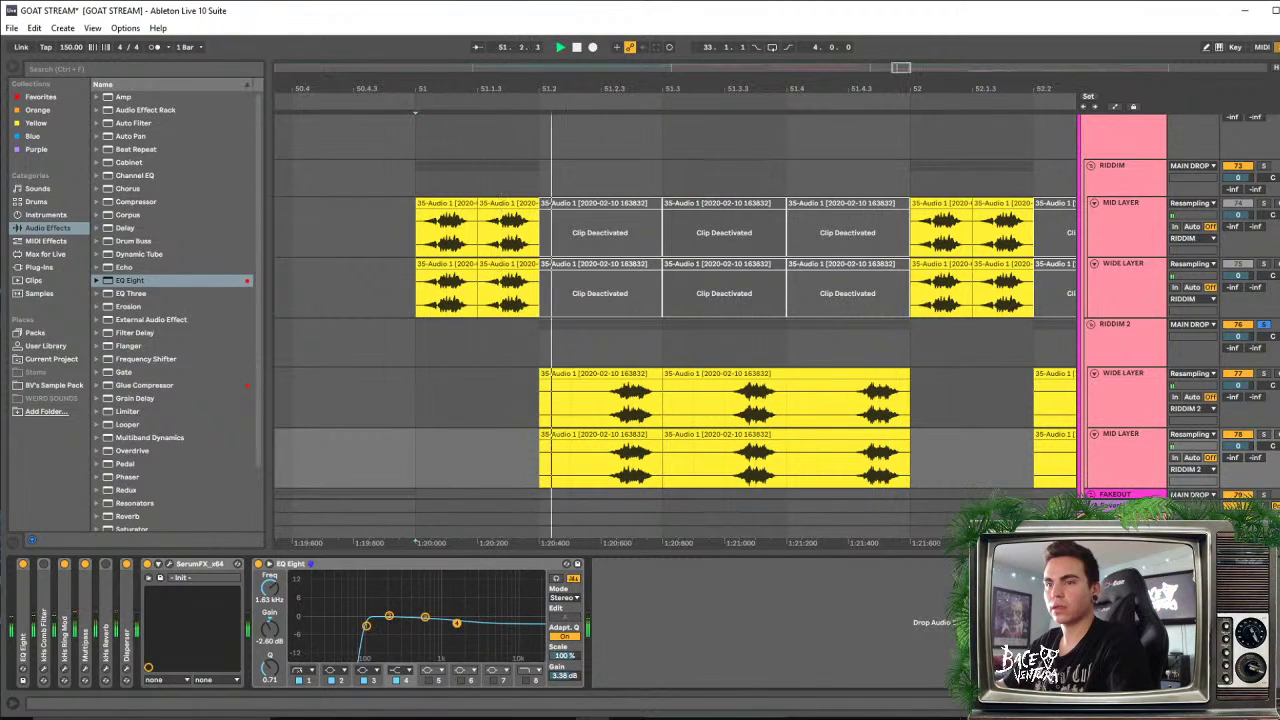
left_click_drag(560, 677, 560, 690)
key("space")
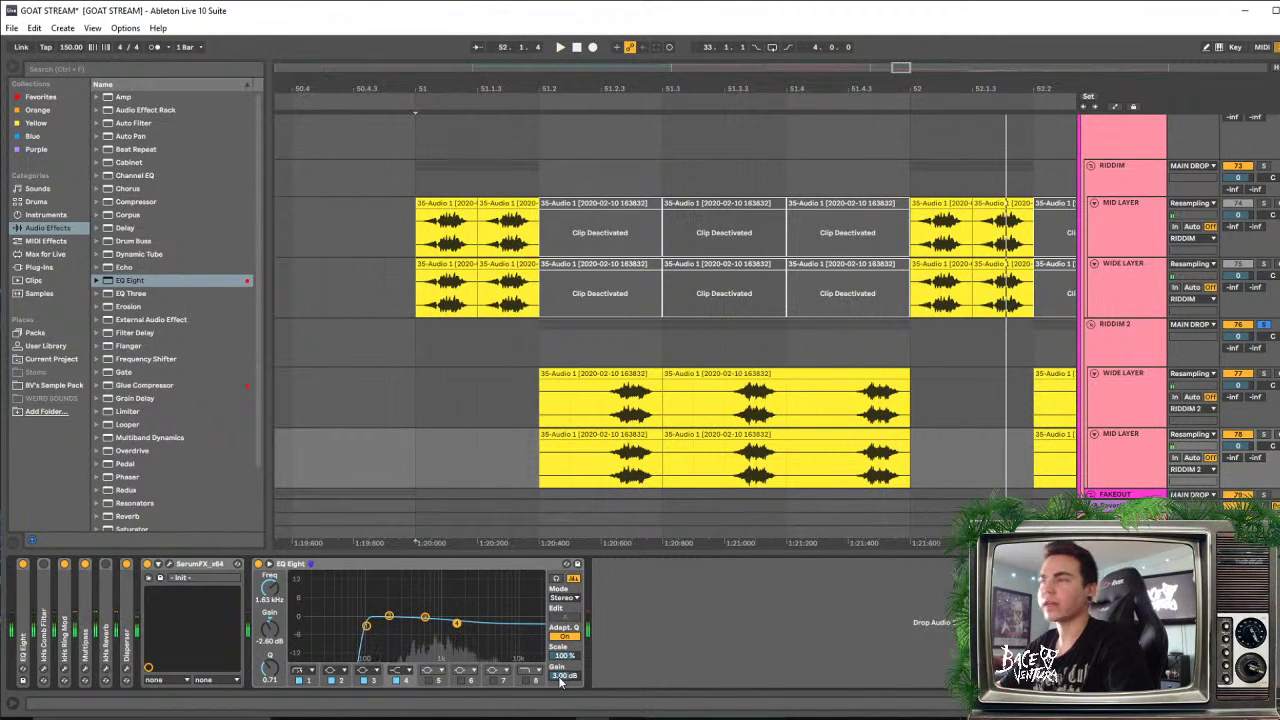
key("space")
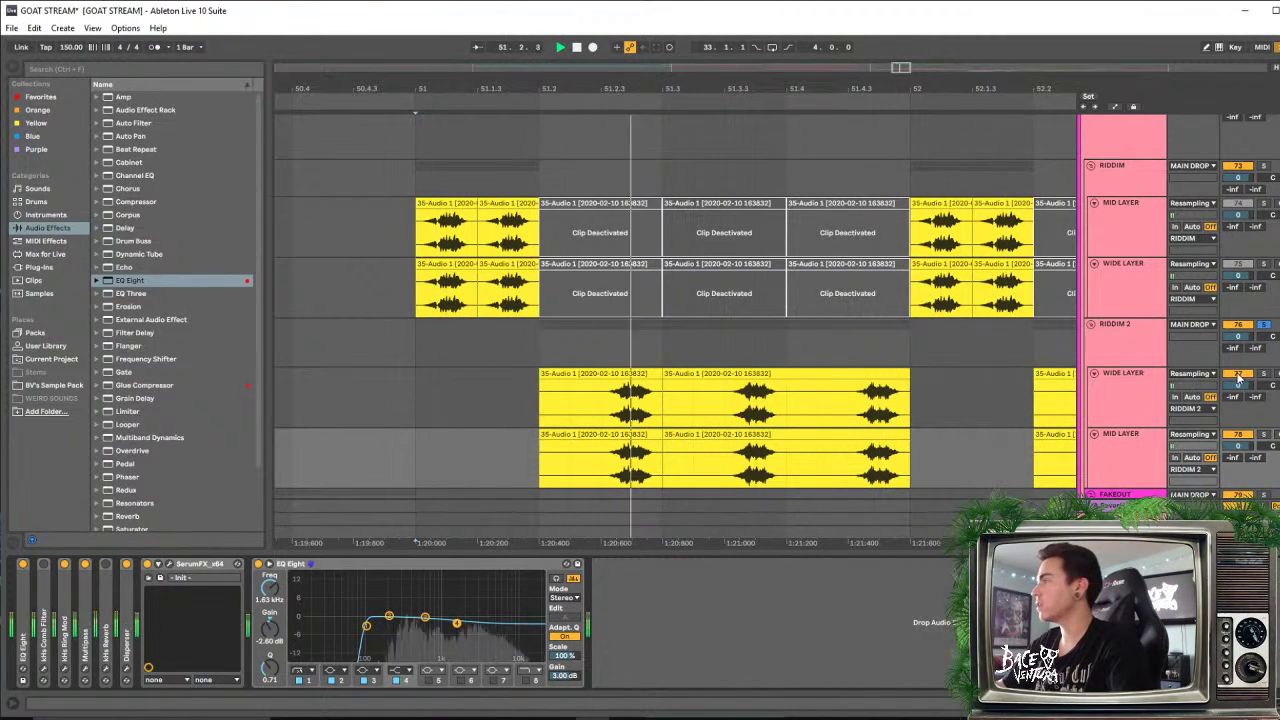
key("space")
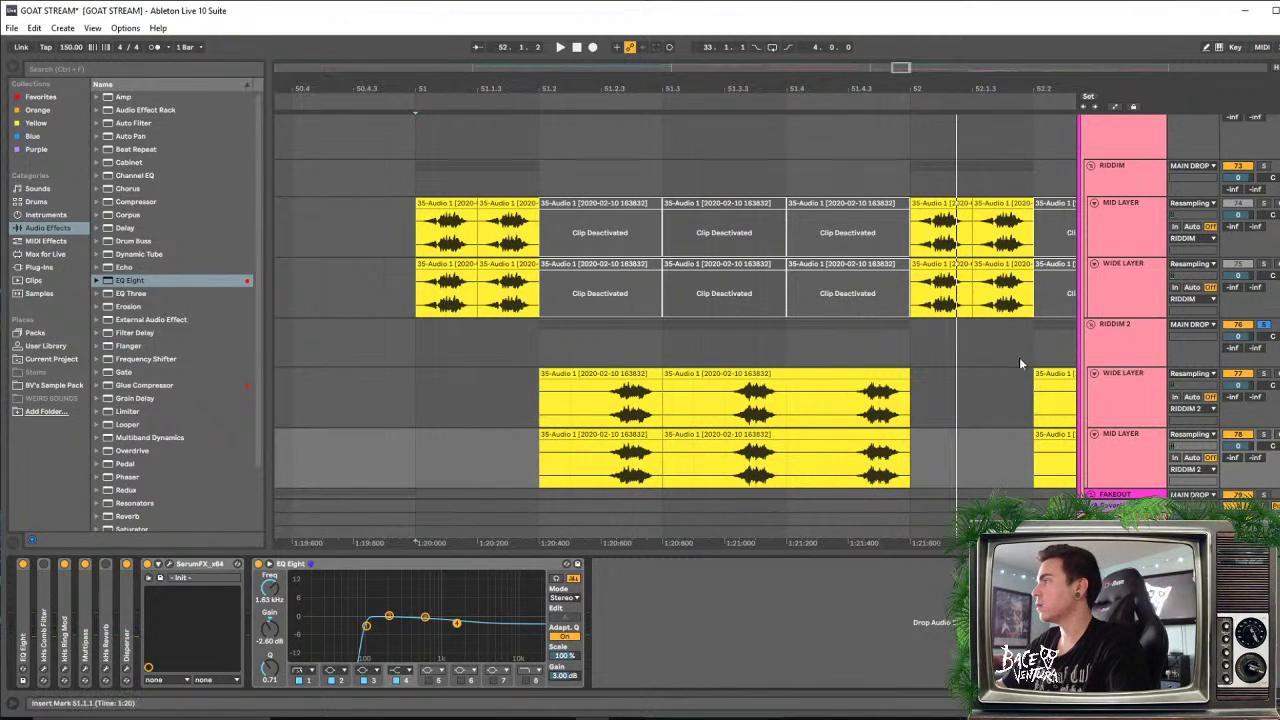
Take RIDDIM 2 out of solo, replay the drop from bar 51 and hide the device view
scroll(1102, 388, "up", 1)
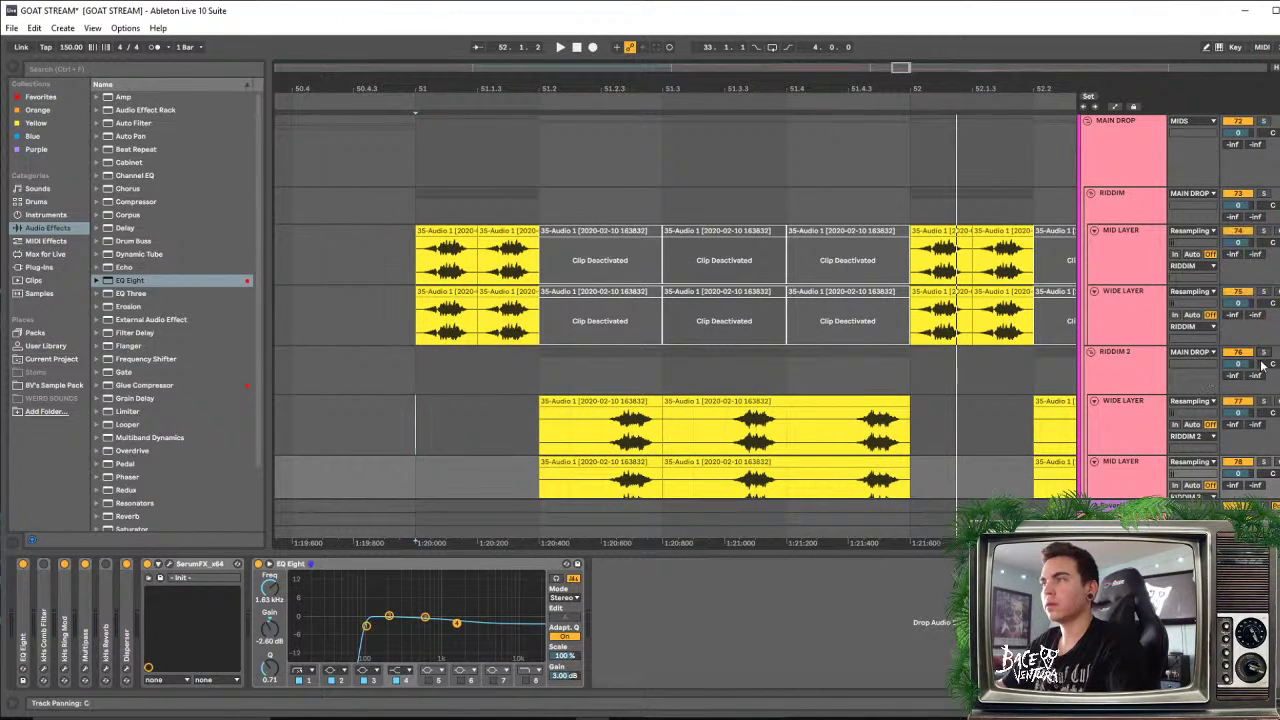
scroll(1189, 300, "up", 6)
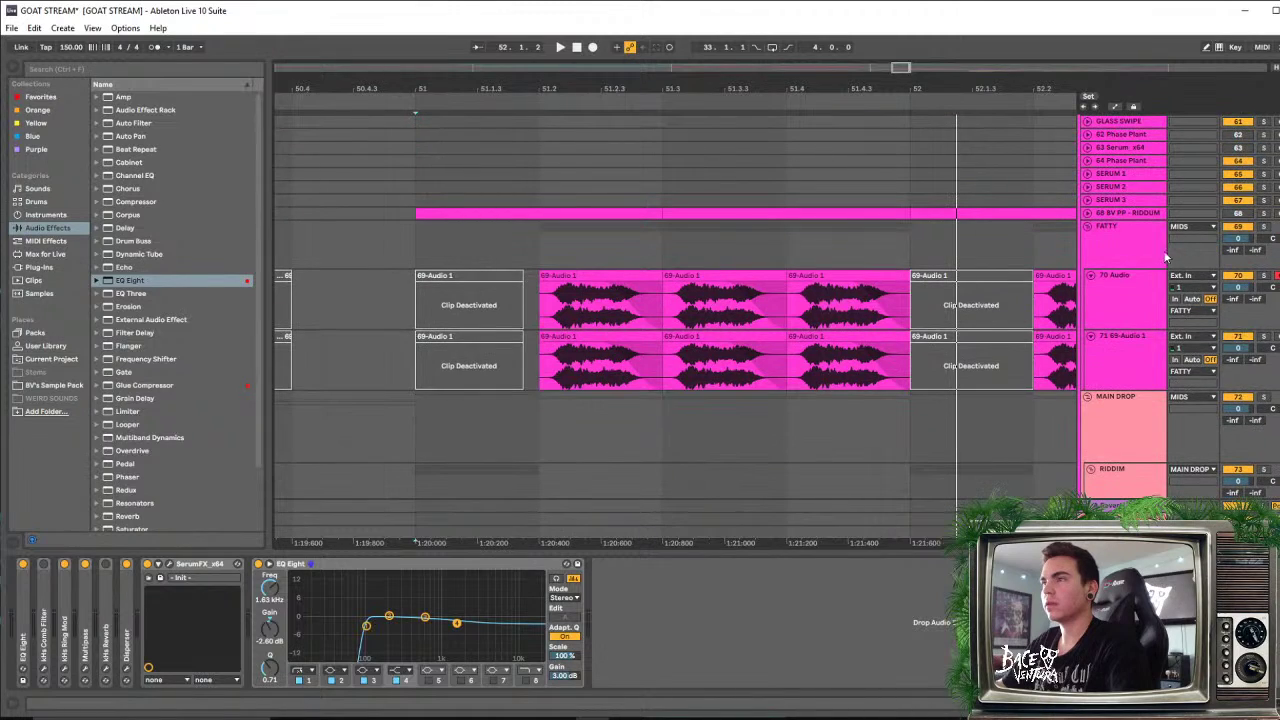
scroll(1165, 258, "up", 4)
scroll(777, 290, "down", 3)
key("space")
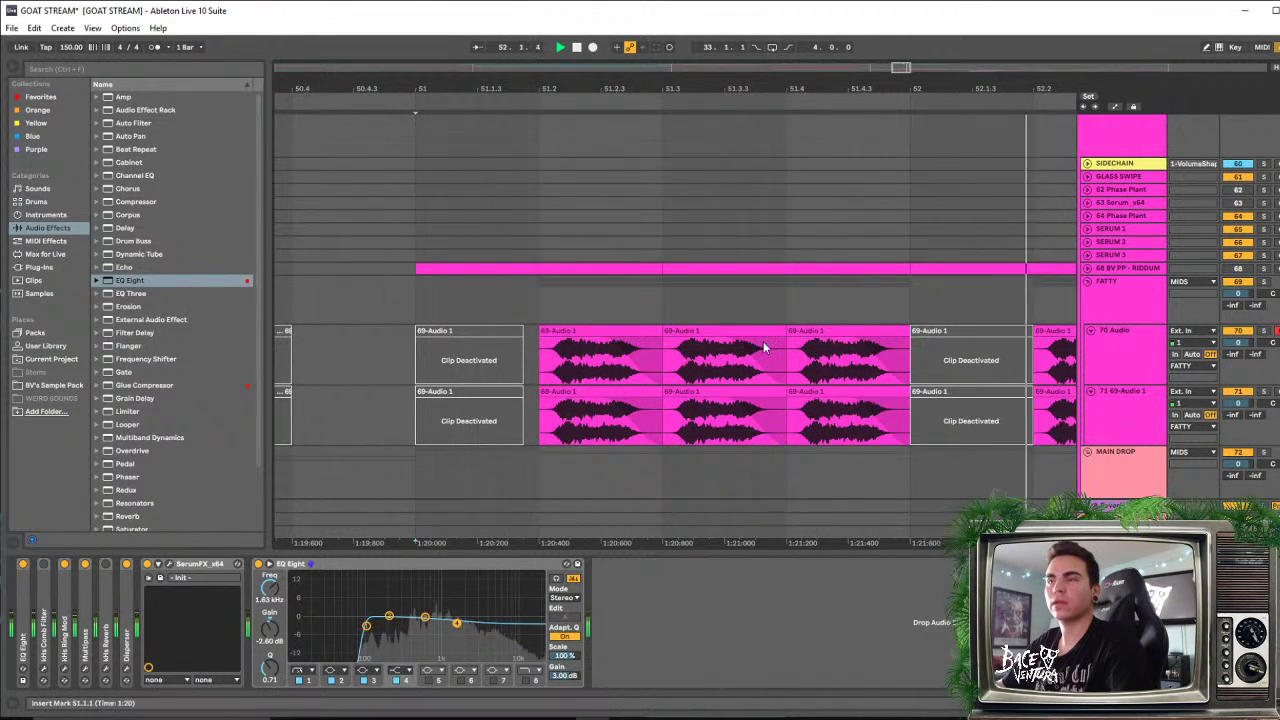
scroll(766, 348, "down", 3)
key("space")
left_click_drag(725, 90, 725, 38)
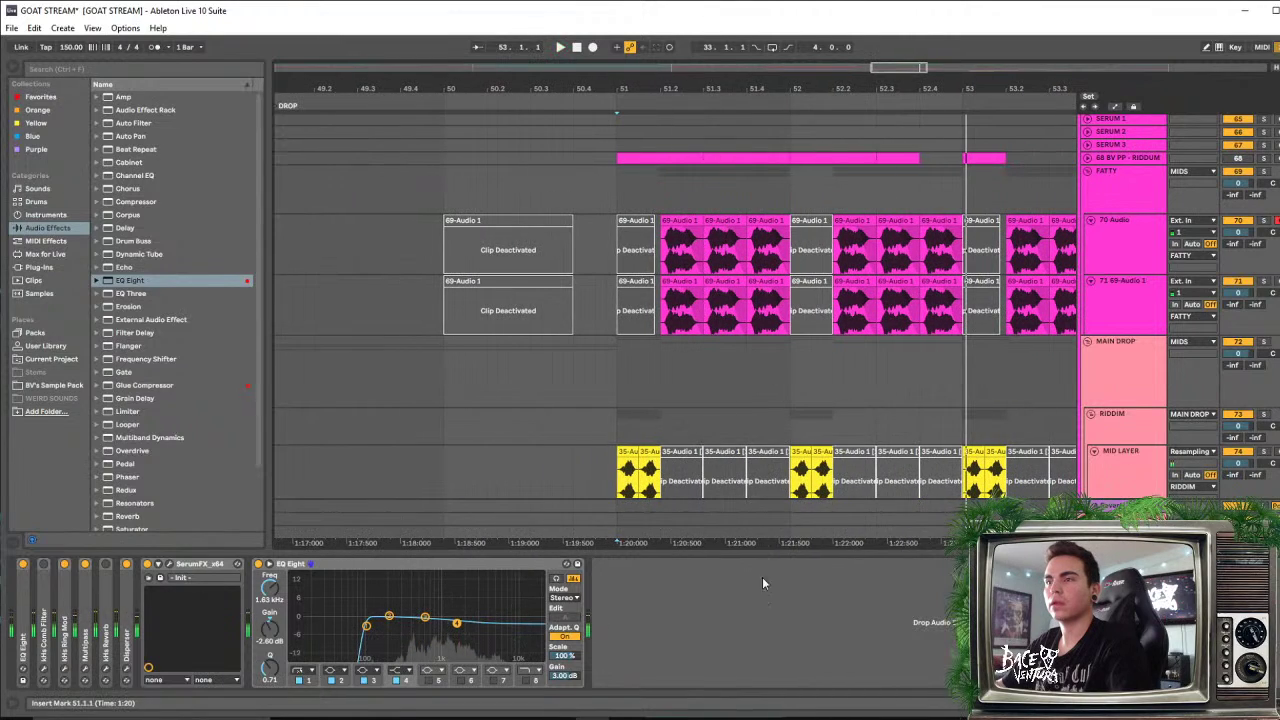
left_click_drag(821, 553, 821, 660)
scroll(812, 406, "down", 6)
scroll(806, 358, "down", 1)
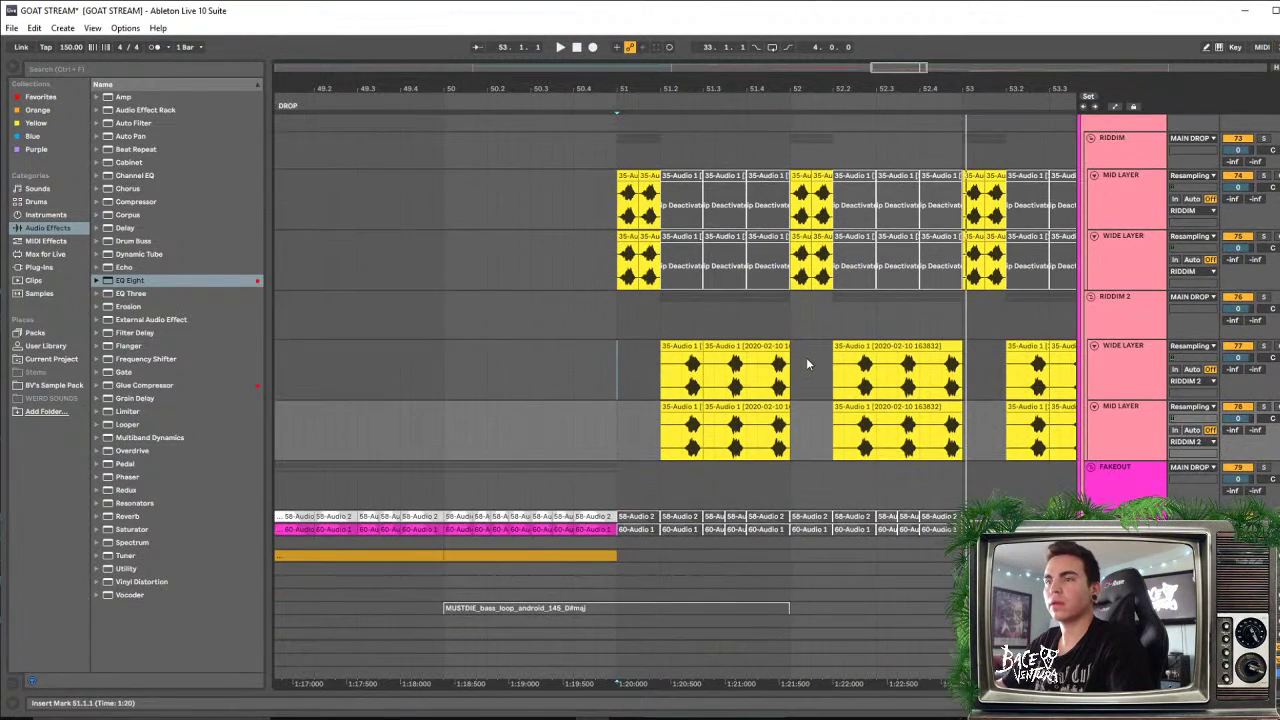
Select the 51.2 clip on the lower FATTY track and play the drop from there
scroll(806, 357, "up", 4)
left_click(688, 238)
key("space")
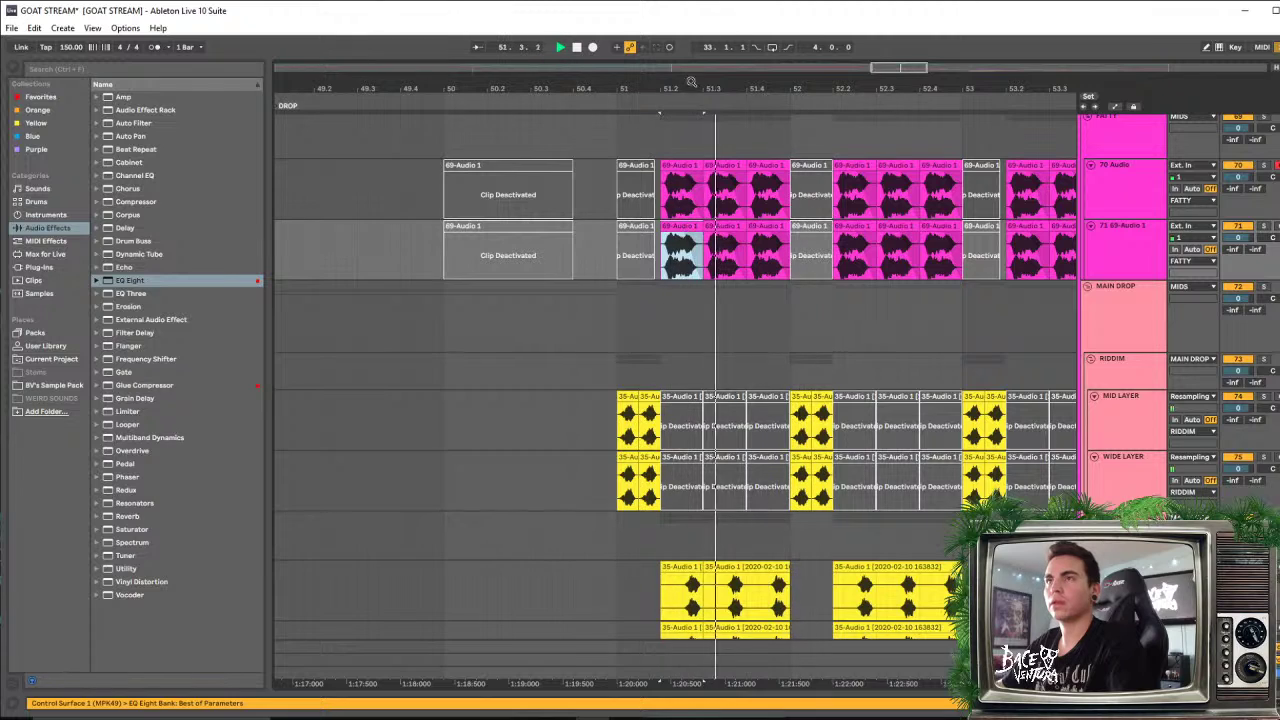
key("space")
left_click_drag(690, 84, 688, 104)
scroll(1148, 221, "up", 2)
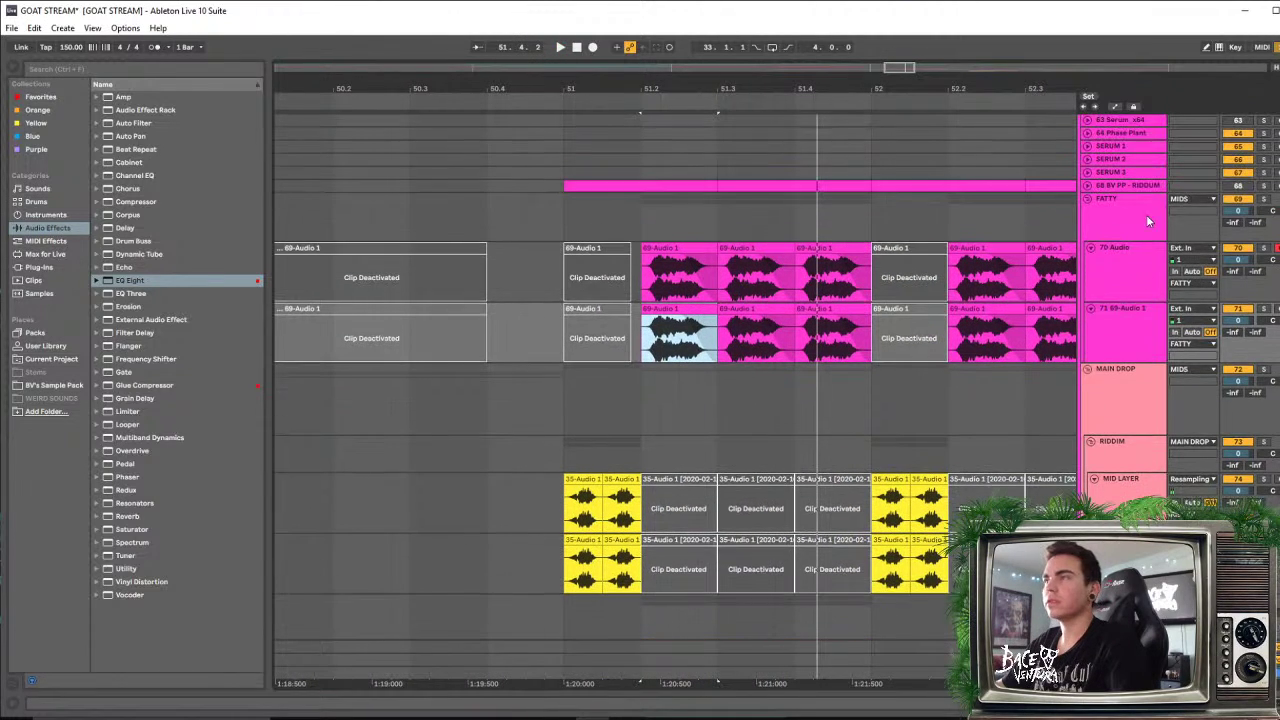
Solo FATTY, MAIN DROP and RIDDIM 2 and play them together from 51.2
left_click(1264, 199)
scroll(457, 318, "down", 2)
scroll(720, 280, "down", 1)
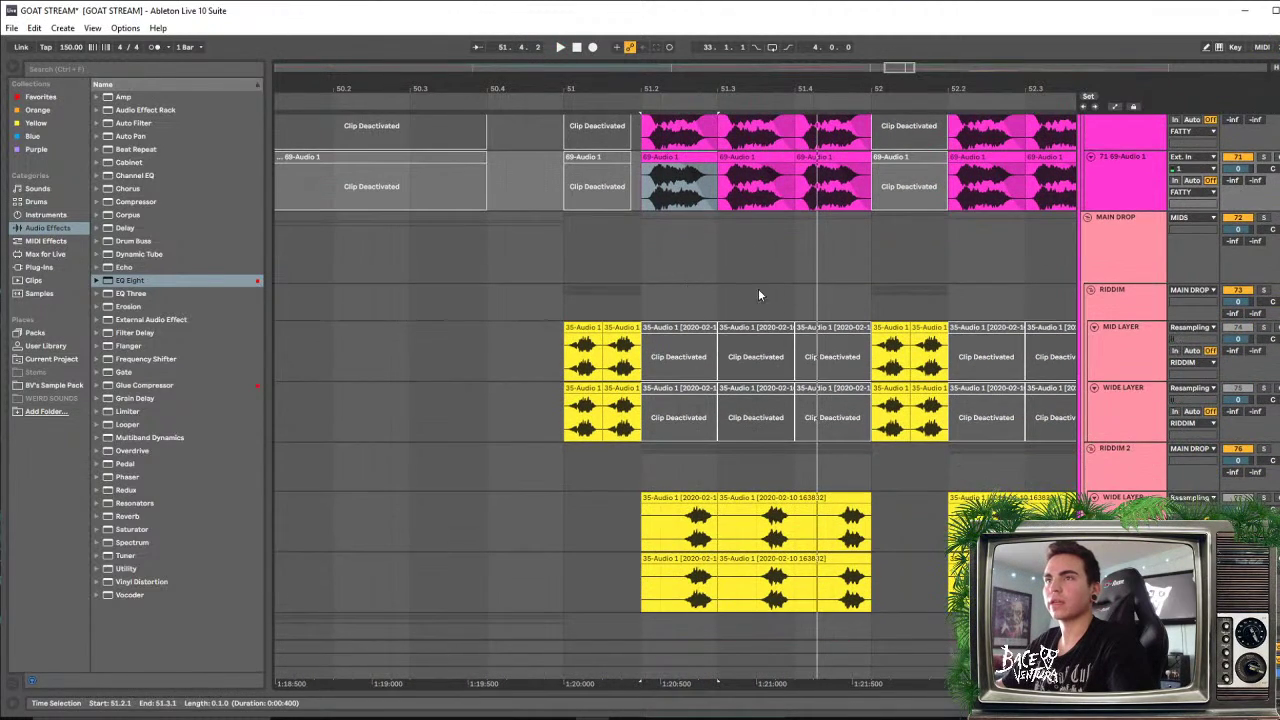
left_click(1264, 449)
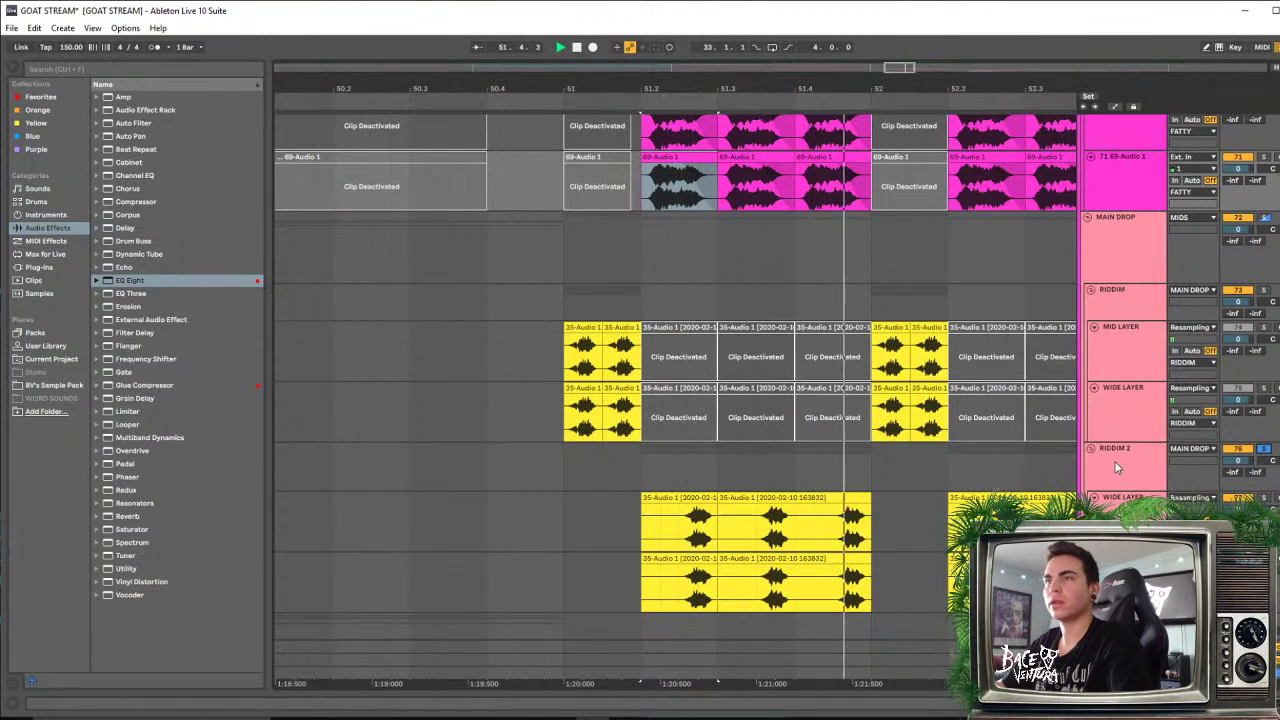
left_click_drag(715, 89, 761, 90)
key("space")
Bend the fade-out curves of the 51.2 clips on both FATTY tracks so they drop off more steeply
scroll(750, 267, "up", 3)
left_click(738, 216)
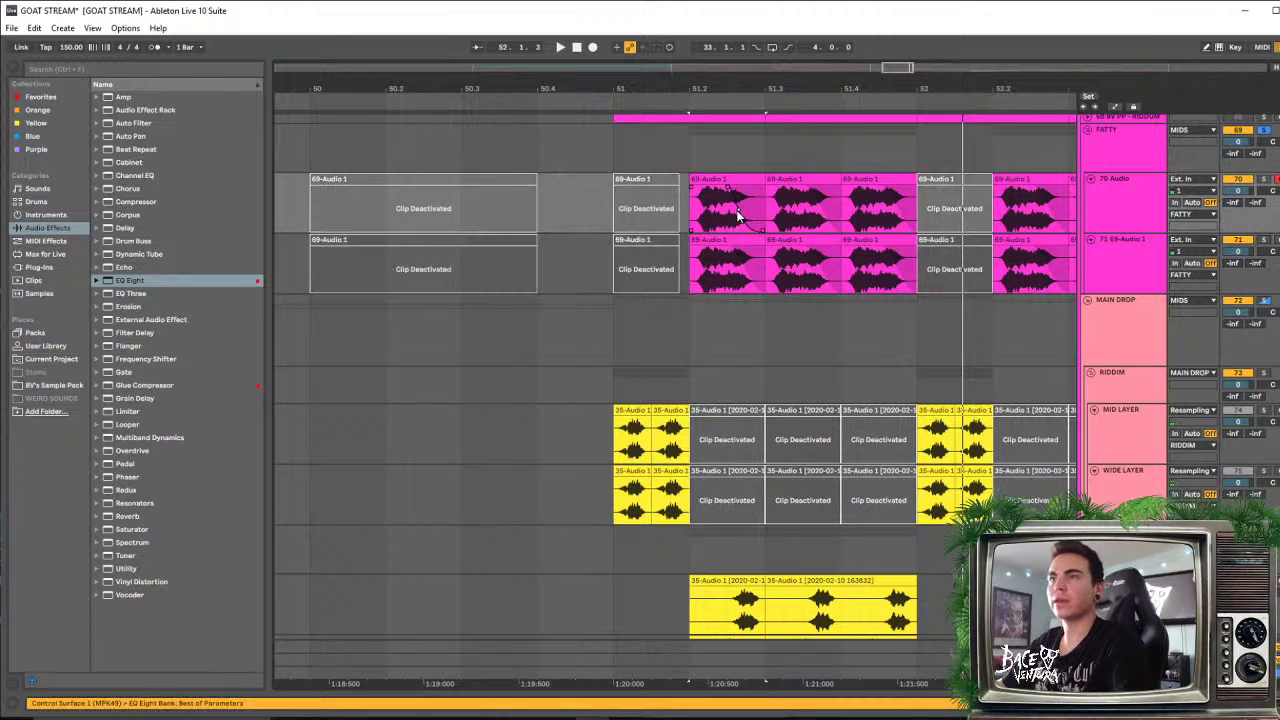
left_click_drag(726, 87, 768, 219)
left_click_drag(872, 210, 613, 219)
right_click(716, 216)
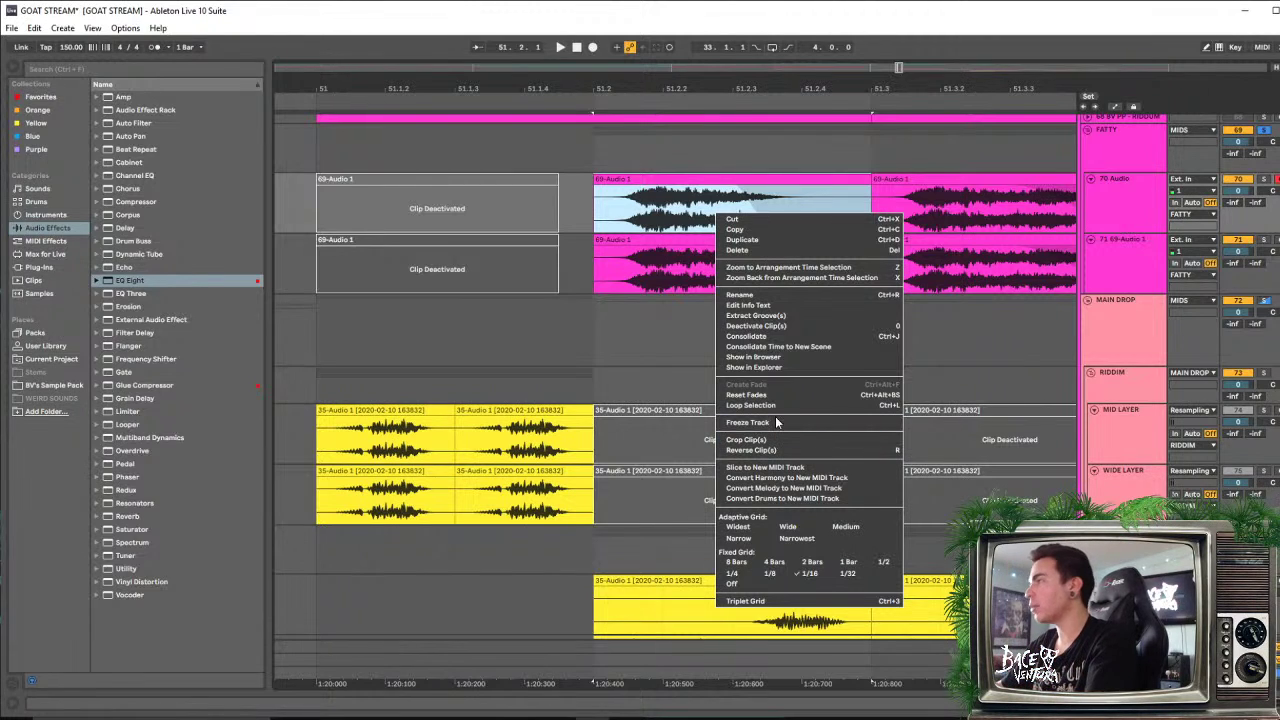
left_click(664, 336)
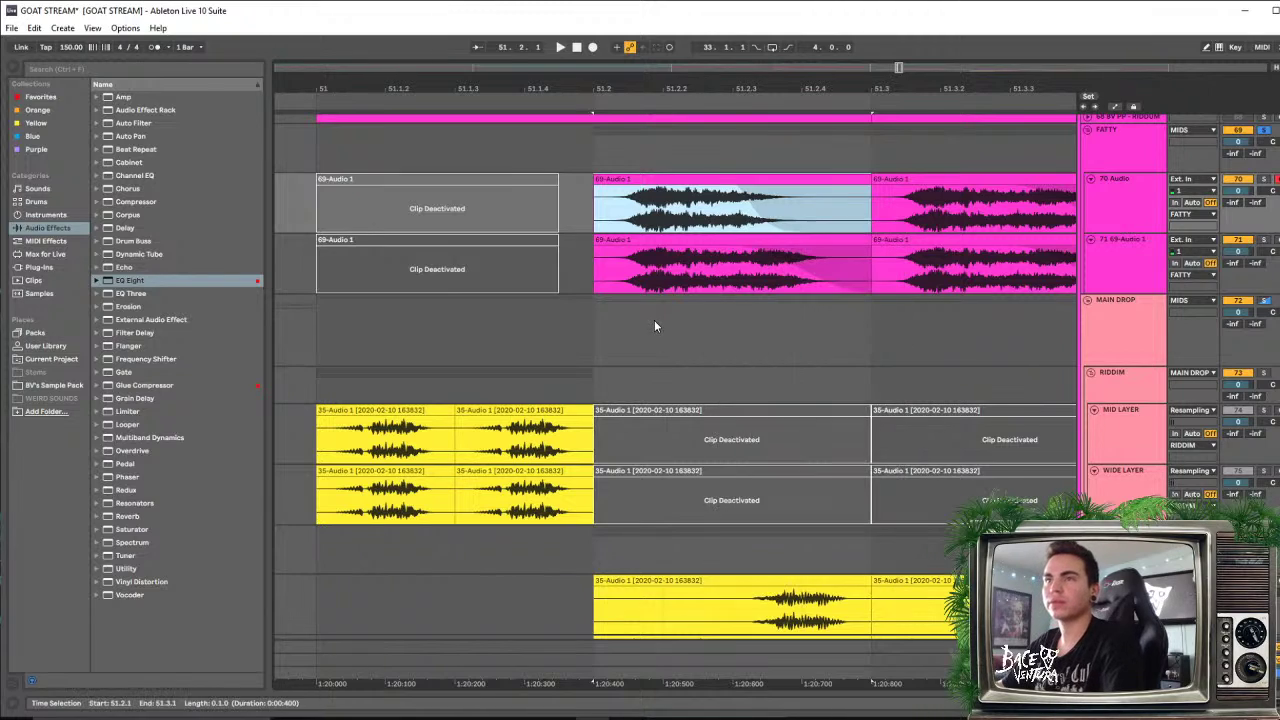
left_click(800, 268)
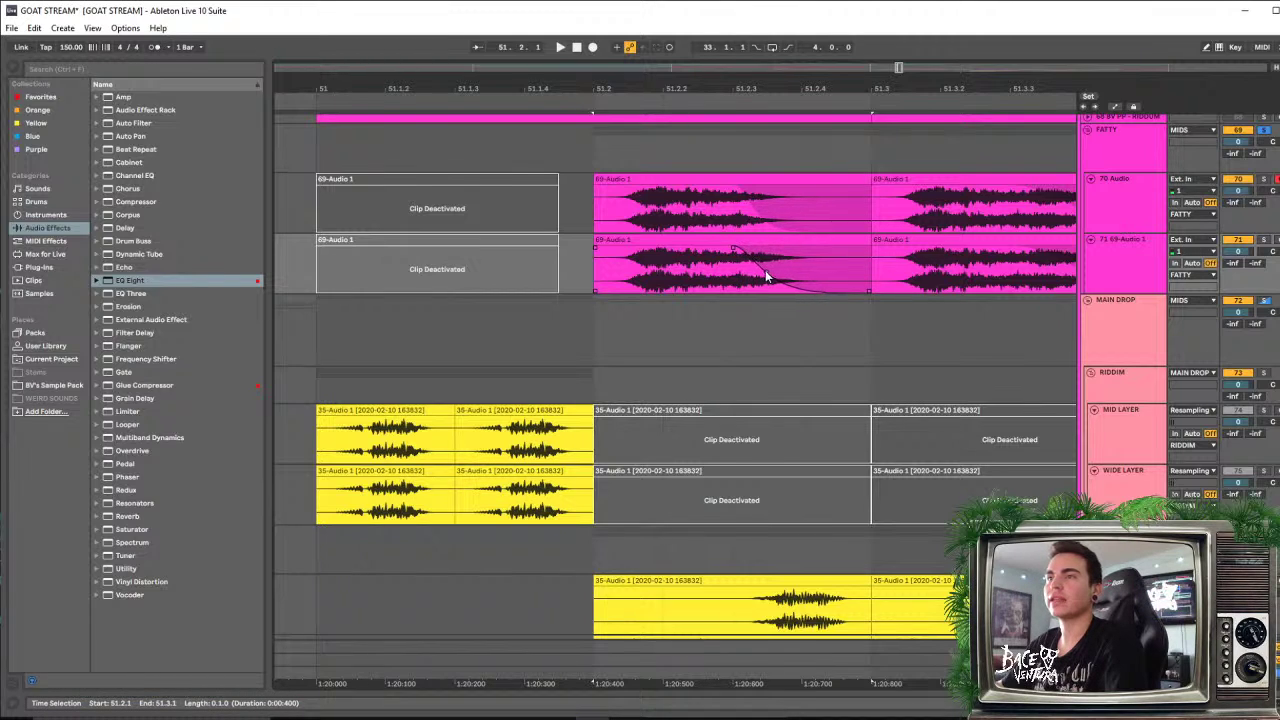
scroll(752, 250, "up", 3)
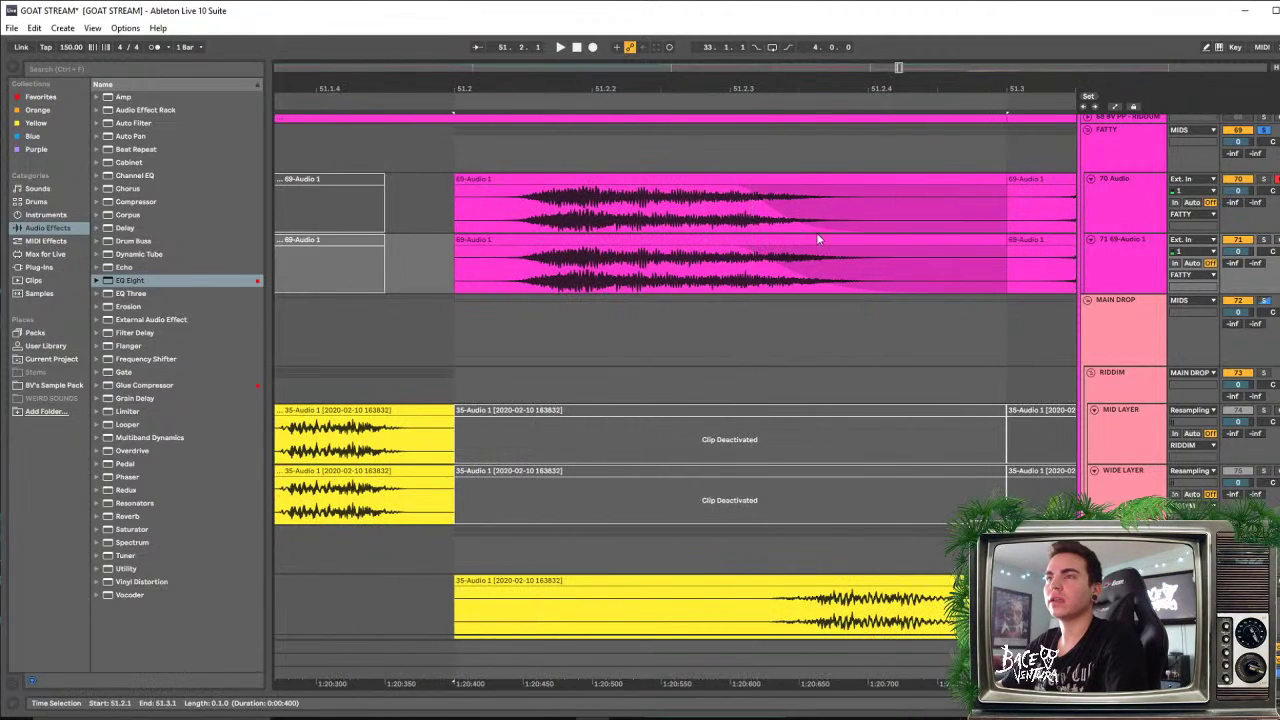
left_click_drag(794, 271, 753, 273)
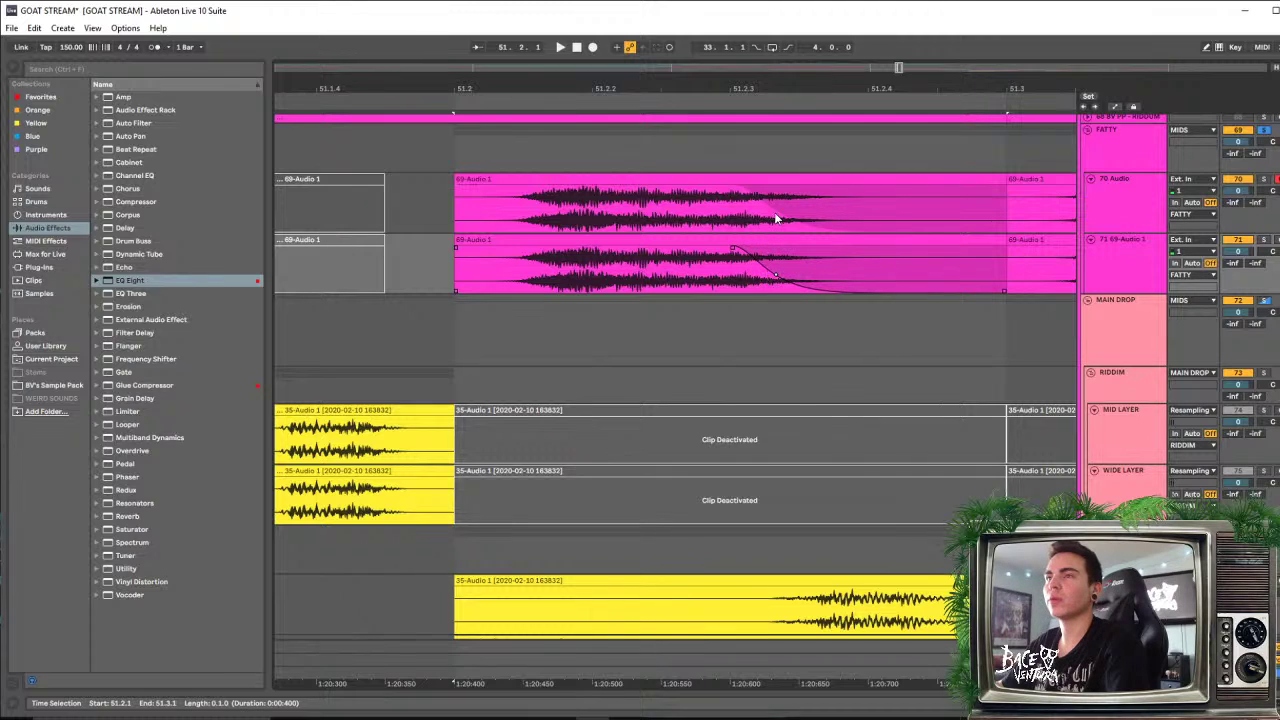
left_click_drag(777, 212, 733, 226)
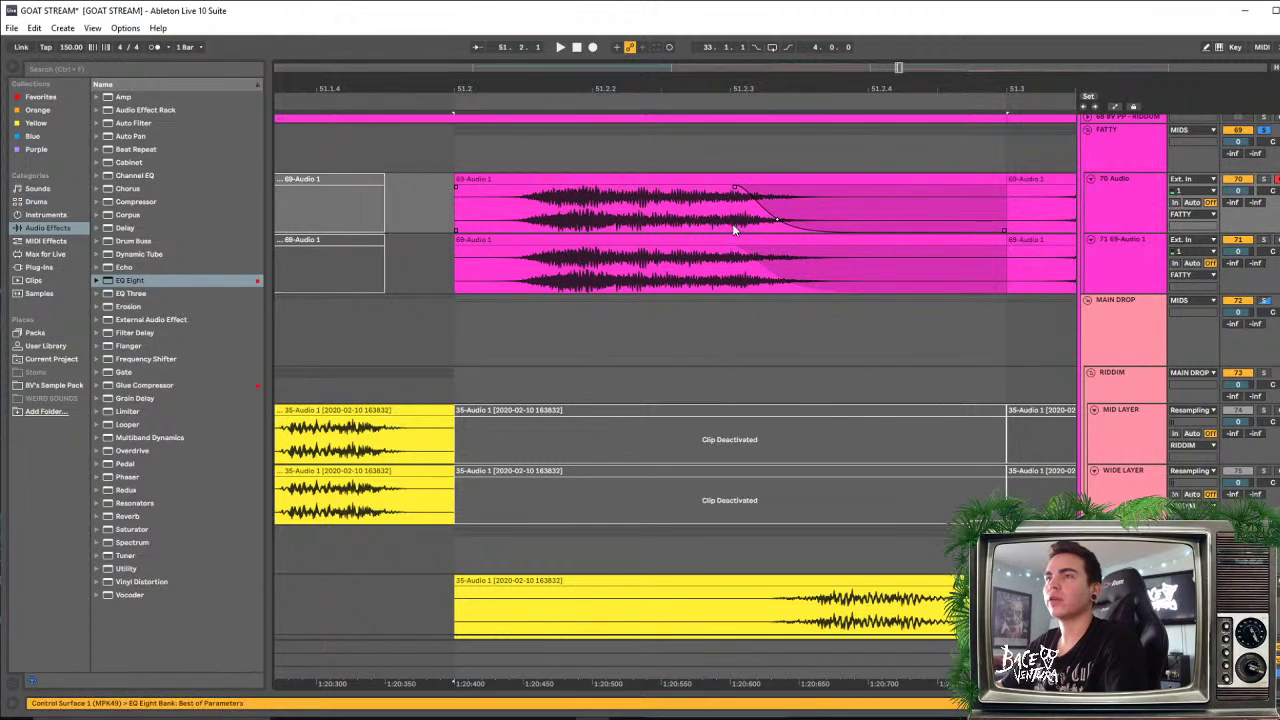
left_click_drag(780, 277, 768, 285)
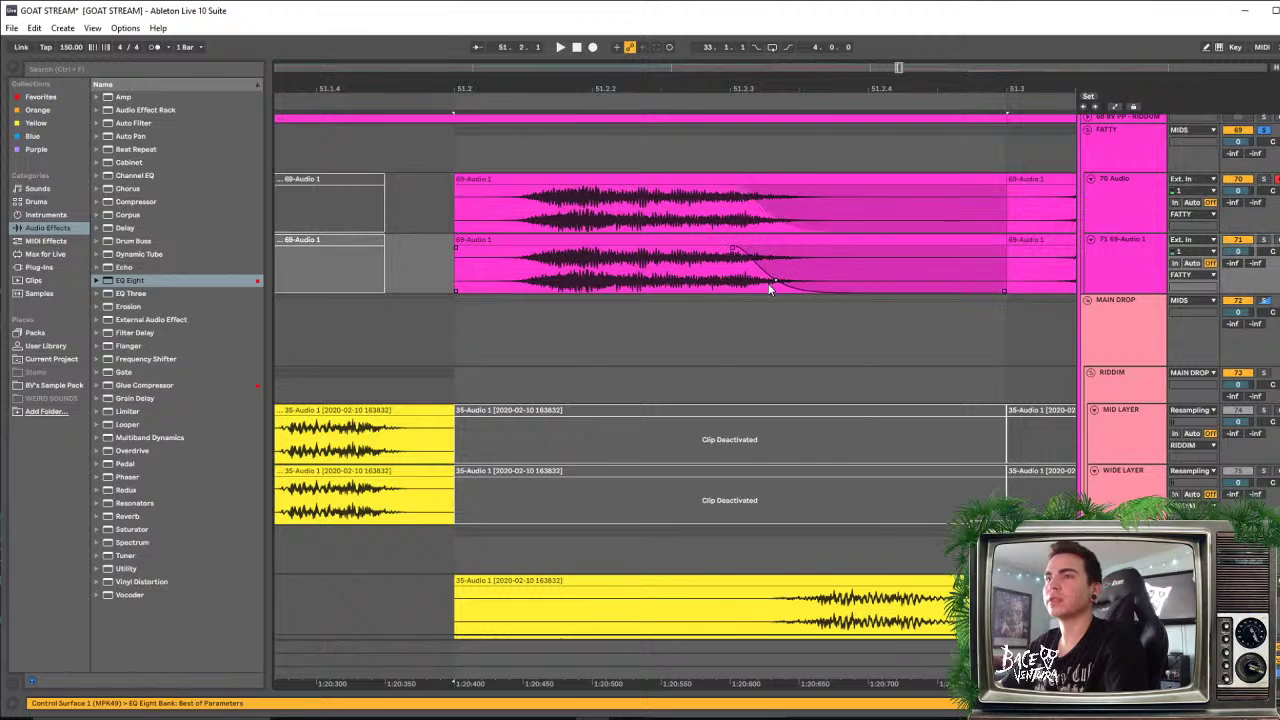
Play the soloed bass layers from 51.2 to compare the FATTY fade-outs at 51.2 and 51.3
left_click(697, 178)
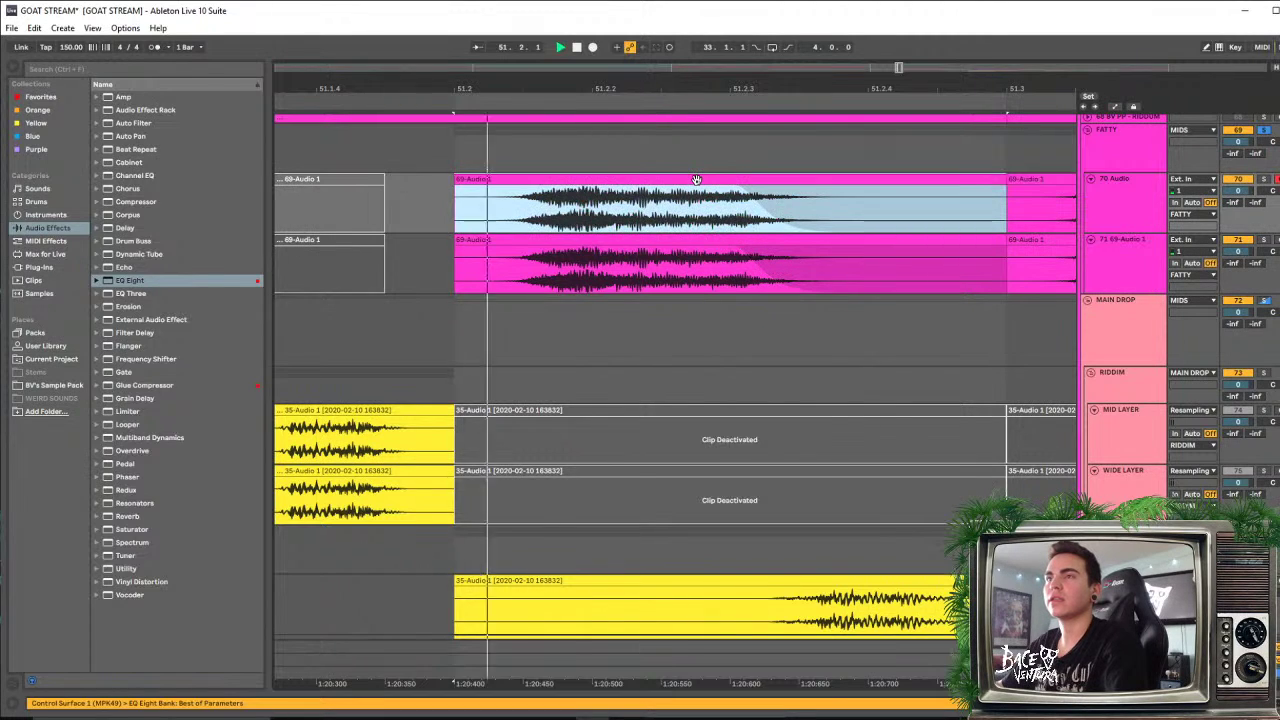
key("space")
left_click_drag(844, 88, 755, 85)
key("space")
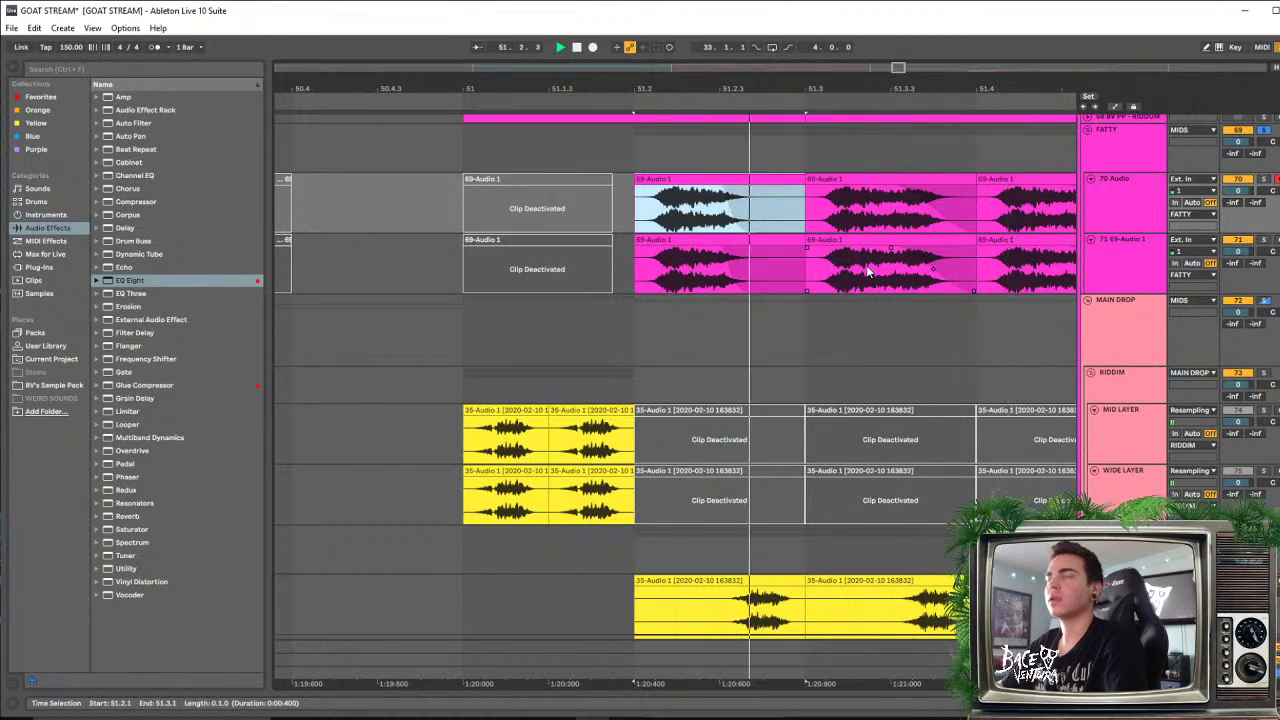
key("space")
key("space")
key("space")
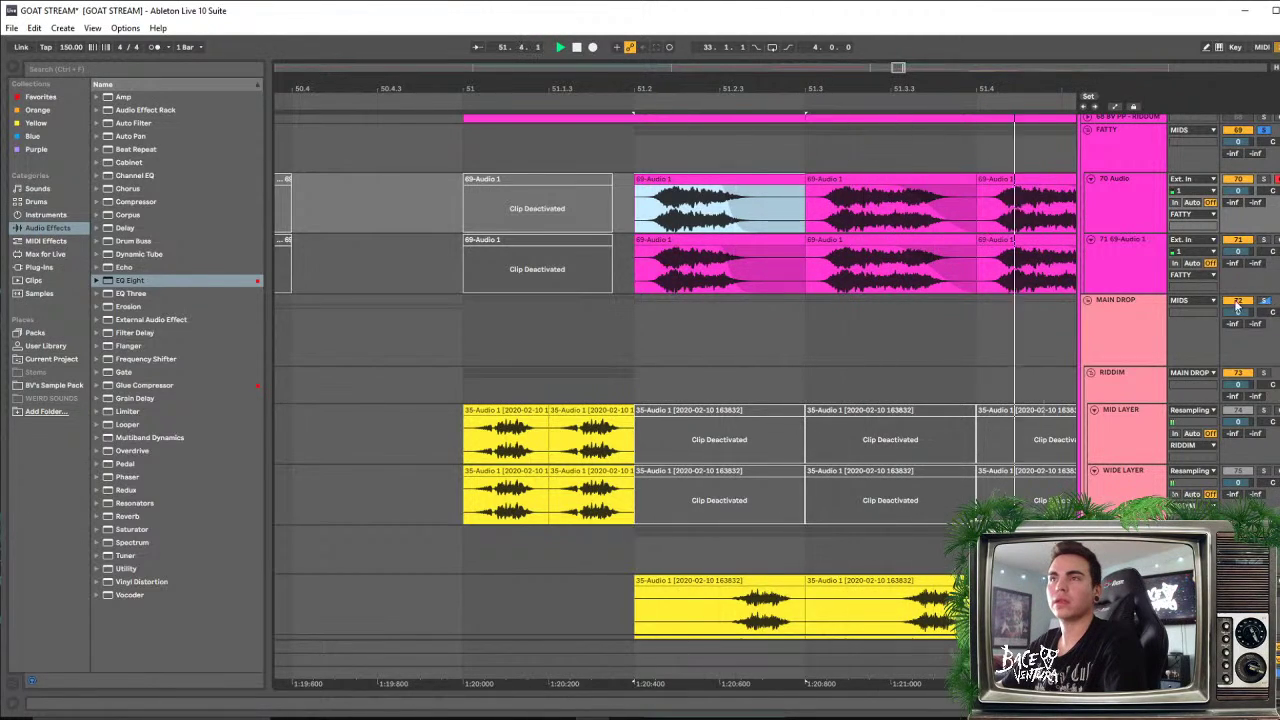
Steepen the fade-out curves of the FATTY clips at 51.3 and 51.4 on both tracks, replaying from 51.2
left_click_drag(937, 213, 870, 318)
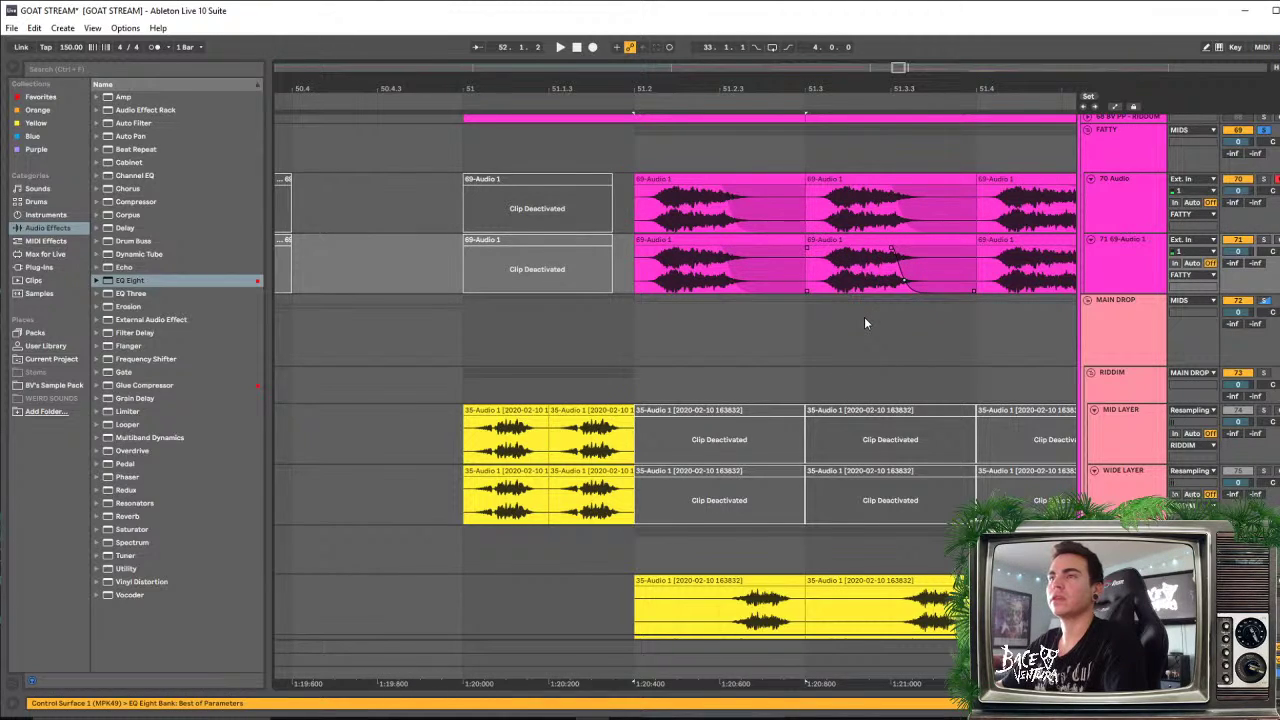
left_click(718, 179)
key("space")
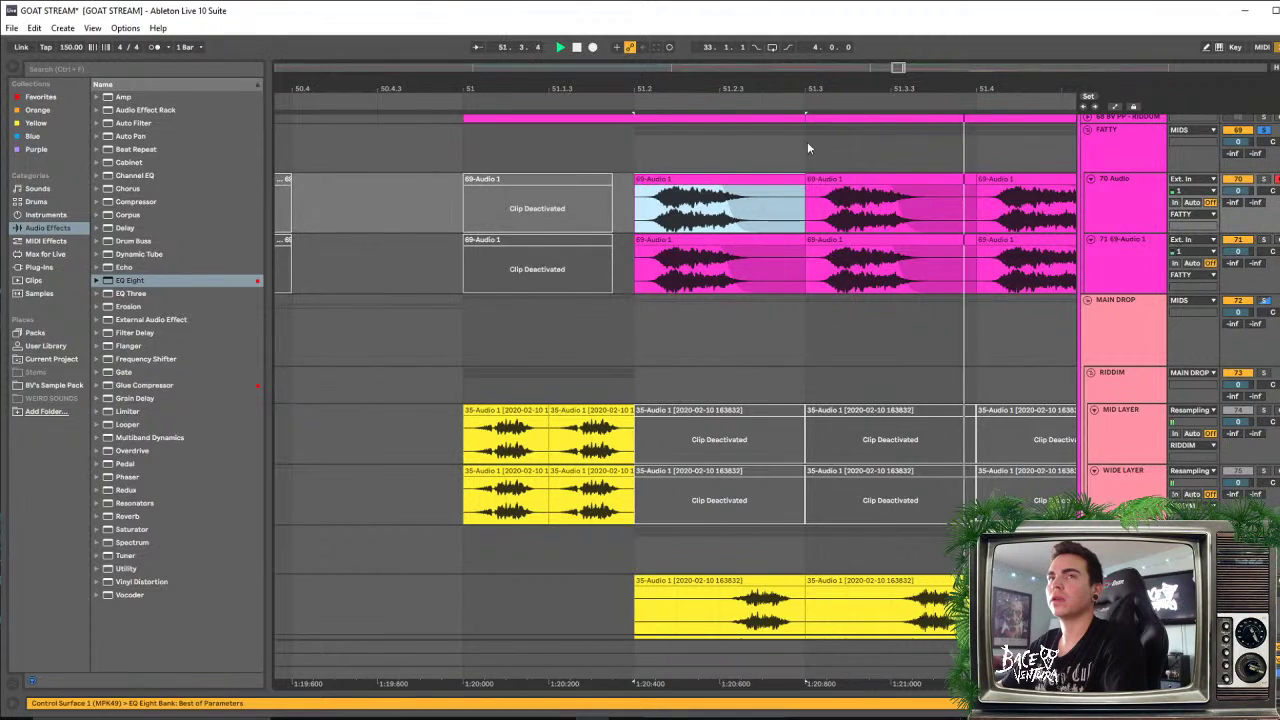
key("space")
key("space")
left_click_drag(851, 86, 765, 62)
key("minus")
key("space")
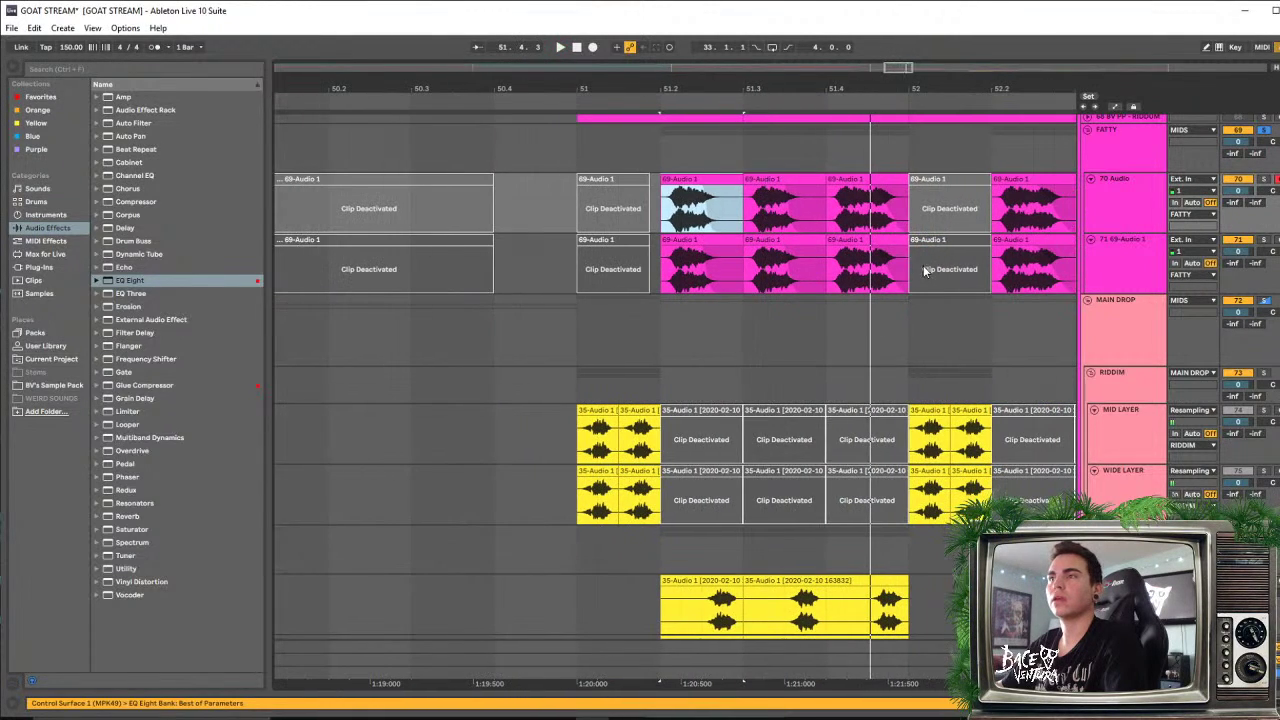
left_click_drag(888, 211, 824, 307)
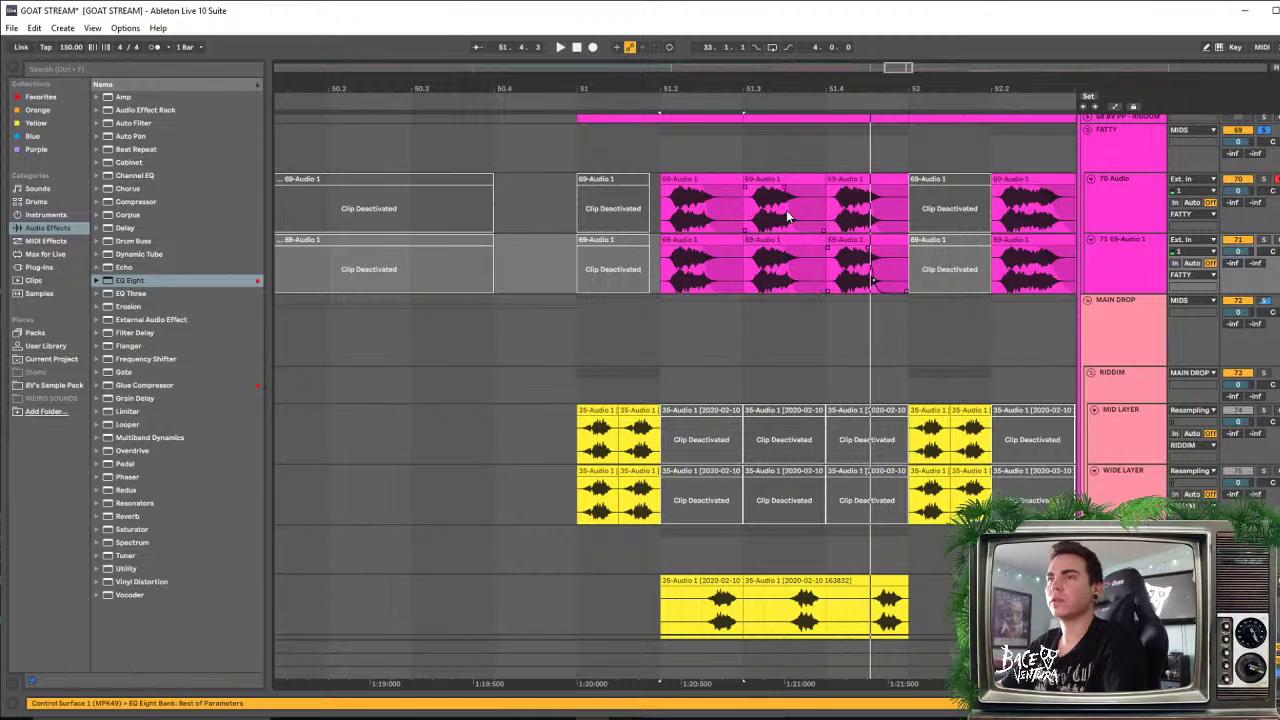
Play the soloed bass layers from 51.2 to check the steeper fade-outs on the FATTY clips
scroll(788, 217, "up", 1)
left_click(718, 198)
key("space")
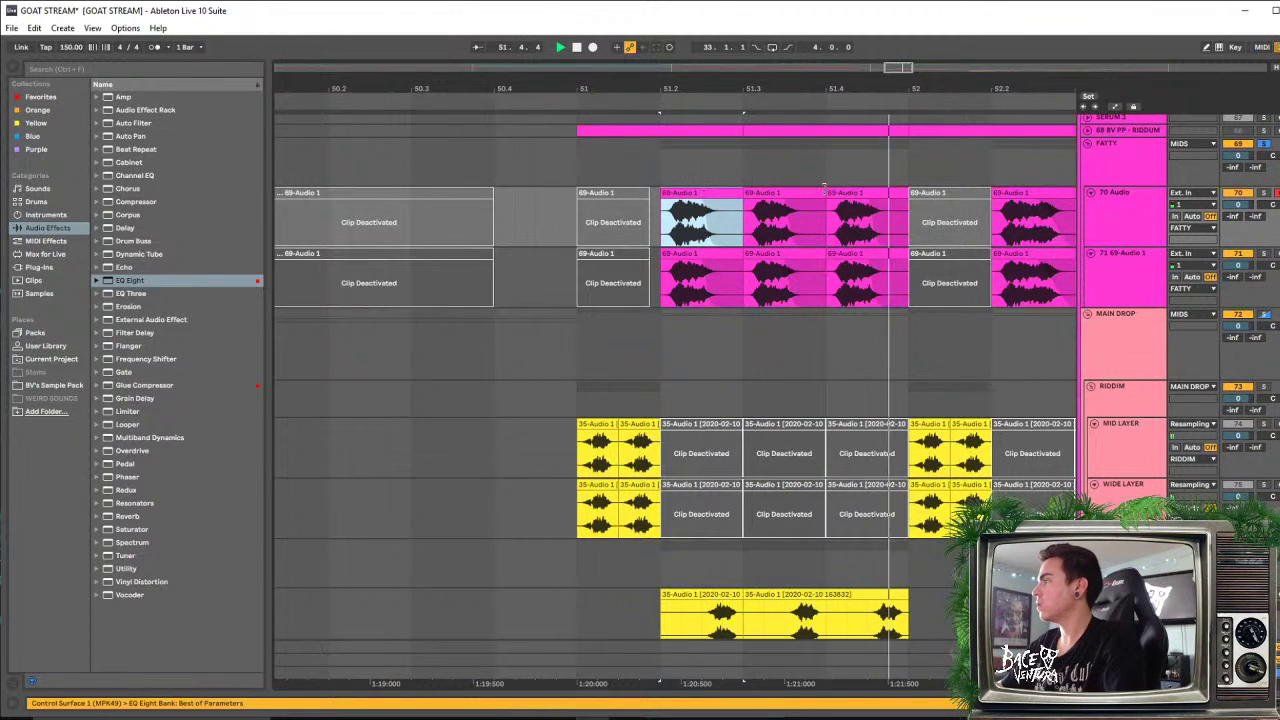
key("space")
key("space")
left_click_drag(836, 88, 606, 96)
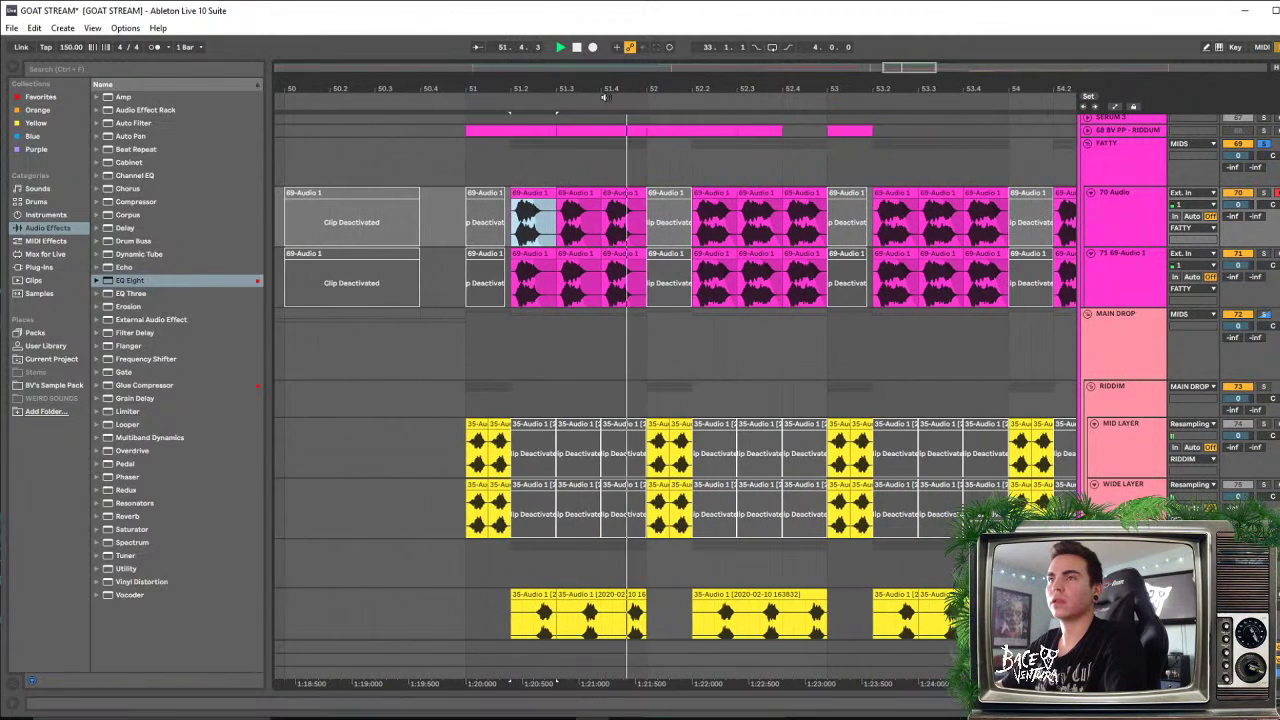
key("space")
Copy the three FATTY clips between 51.2 and 52 on both tracks over the matching clips up to 54.2
left_click(623, 253, "shift")
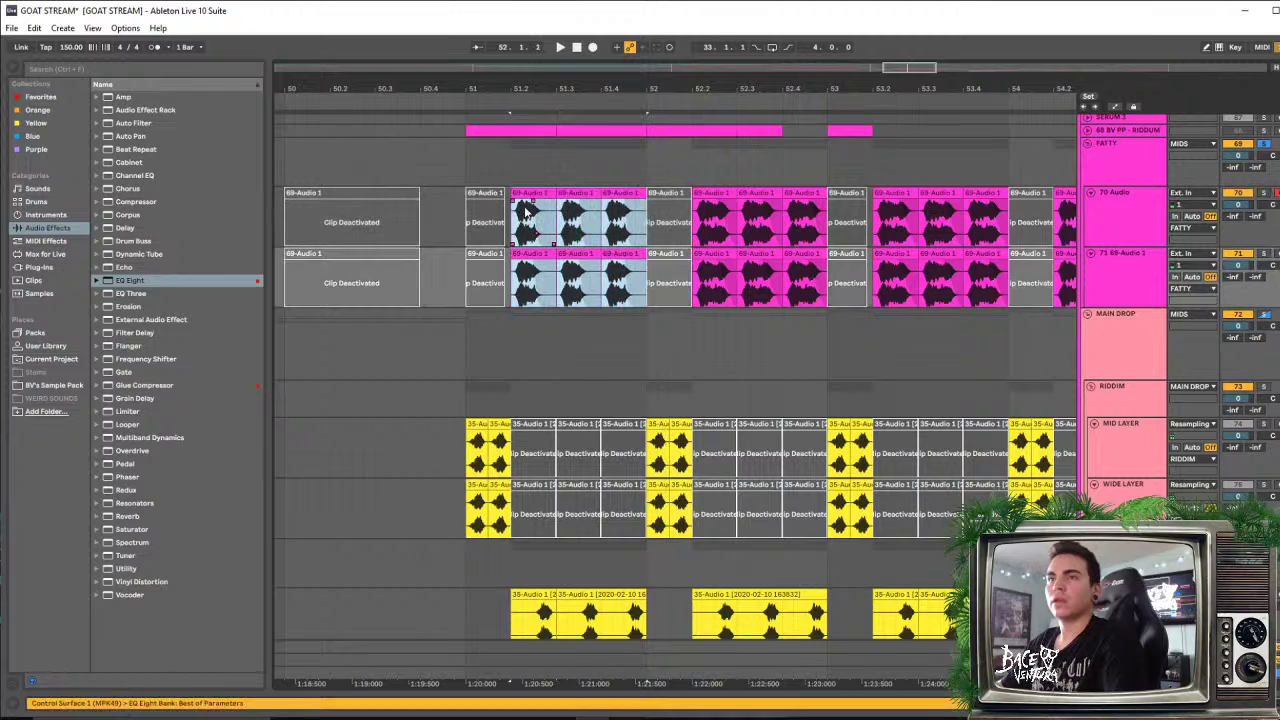
left_click_drag(525, 207, 918, 208)
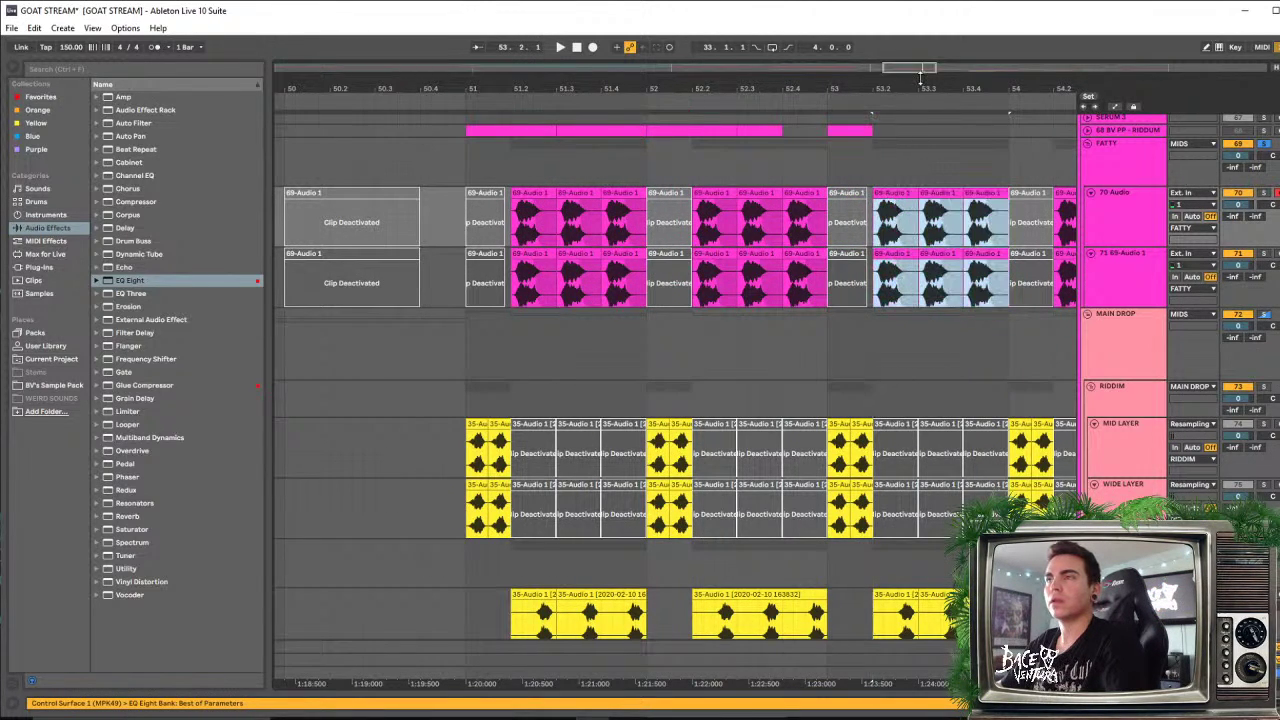
left_click_drag(921, 80, 681, 82)
left_click_drag(661, 195, 843, 206)
left_click_drag(695, 81, 907, 82)
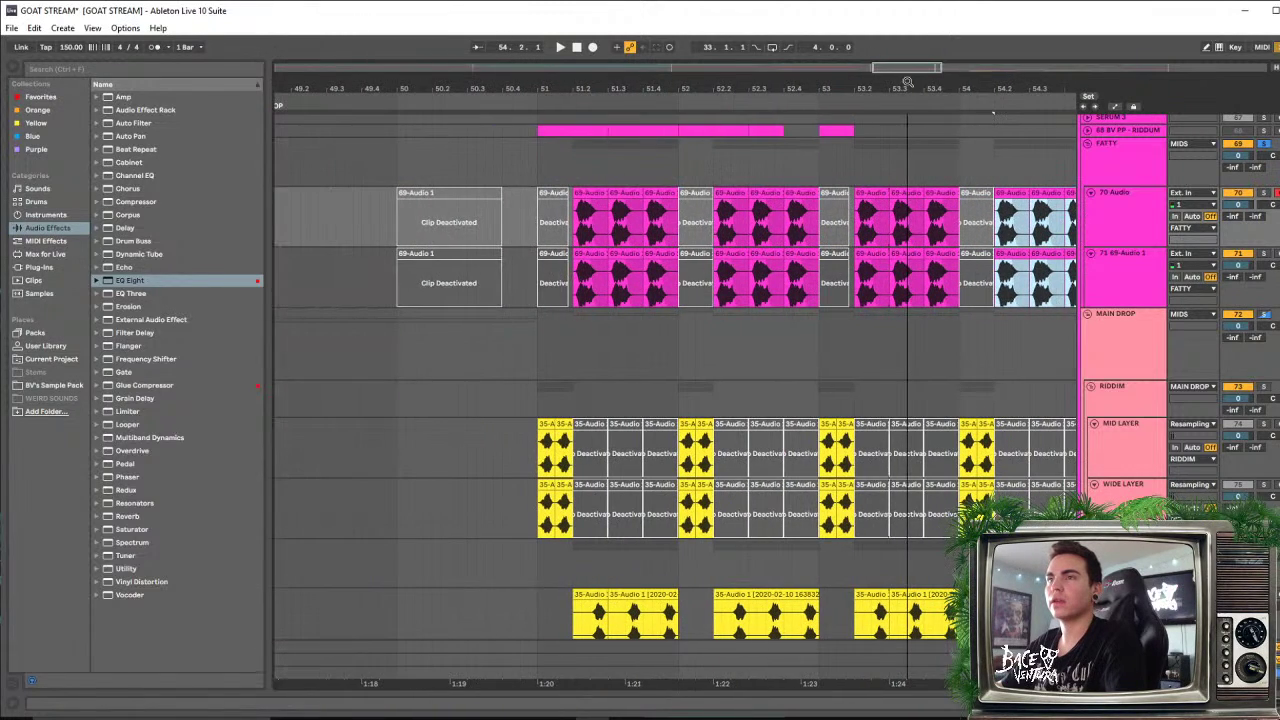
Play the soloed bass layers from 51.2 to listen through the copied FATTY clips
left_click(590, 222)
key("space")
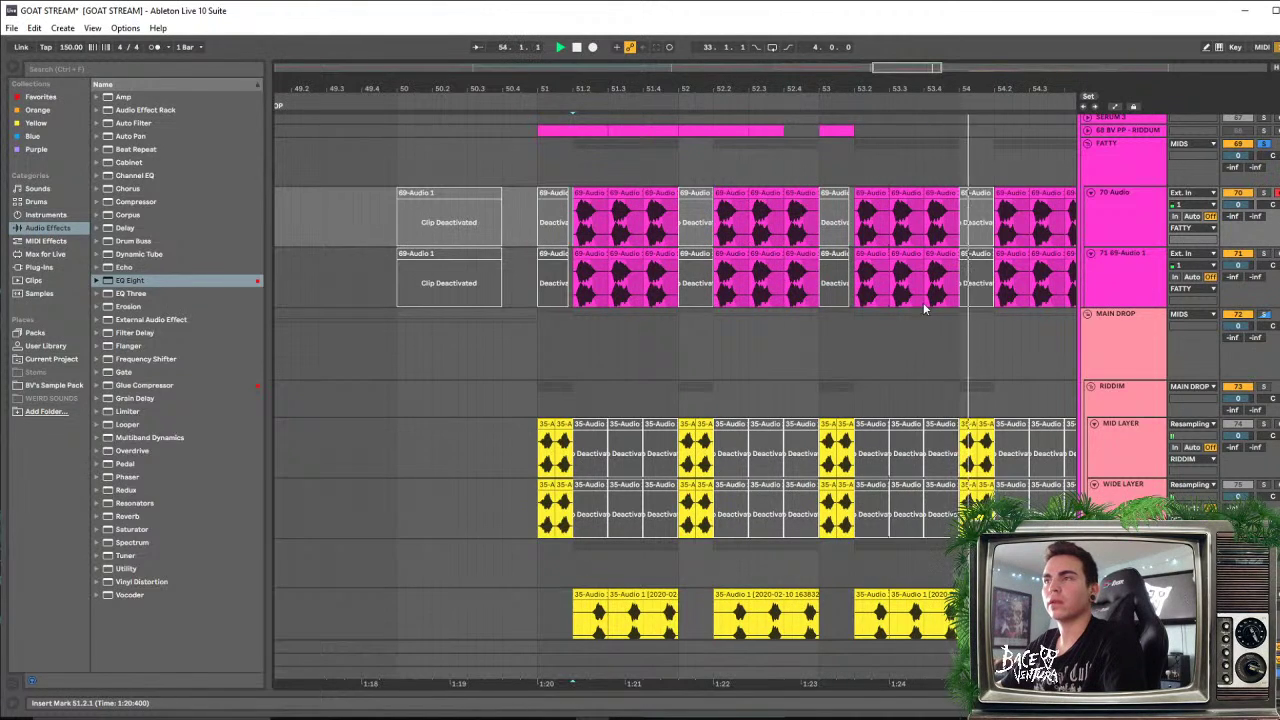
scroll(924, 308, "down", 5)
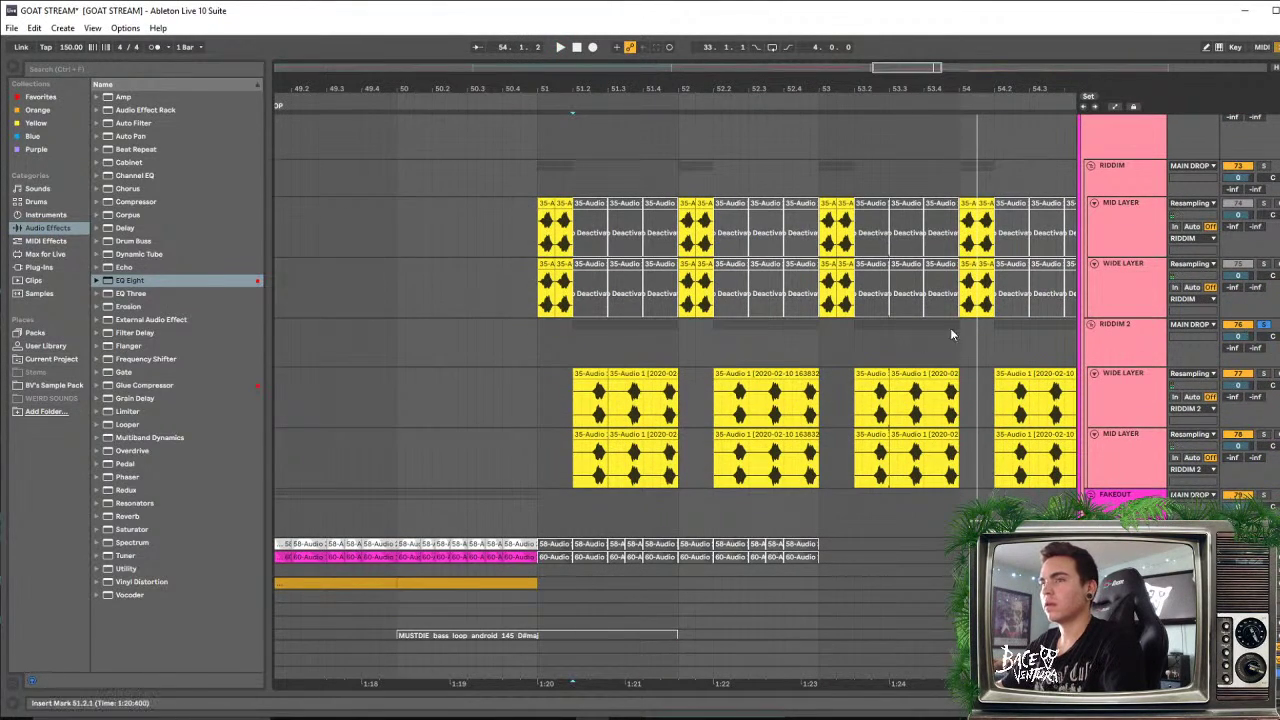
Solo the whole MIDS group and play it from bar 51
scroll(951, 335, "up", 3)
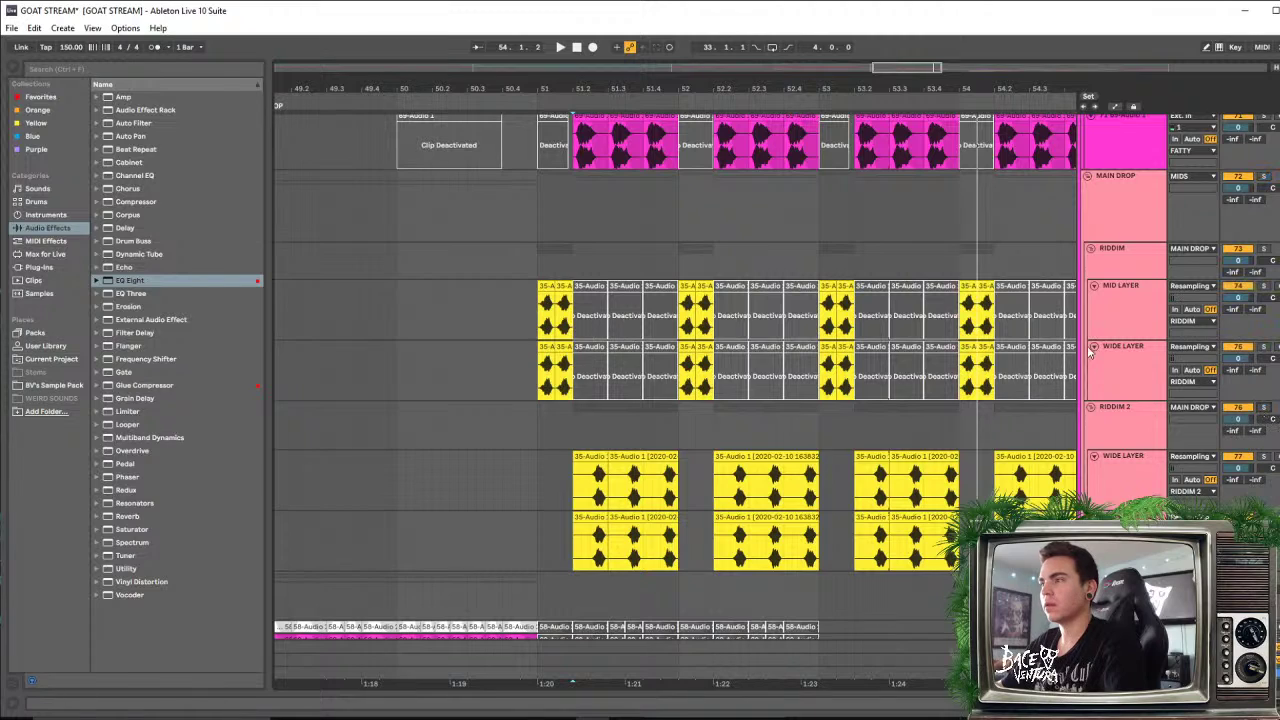
scroll(1179, 285, "up", 6)
scroll(1179, 285, "up", 6)
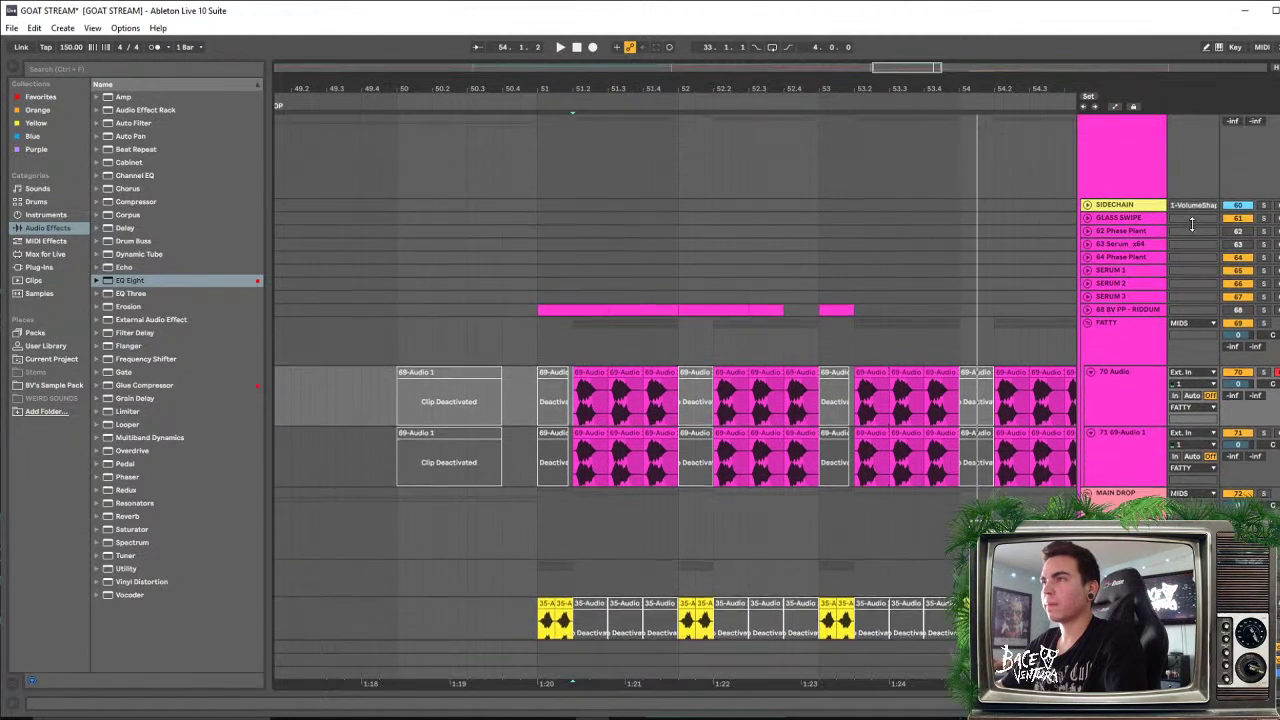
key("space")
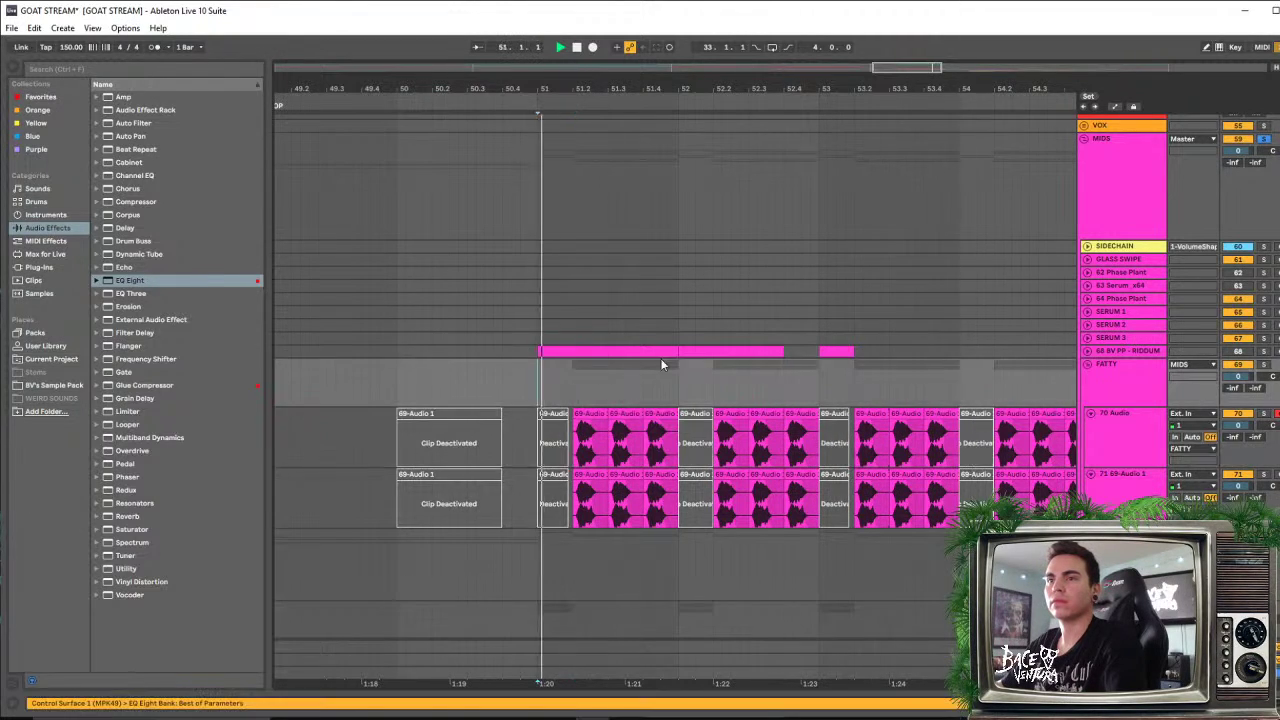
scroll(660, 320, "down", 4)
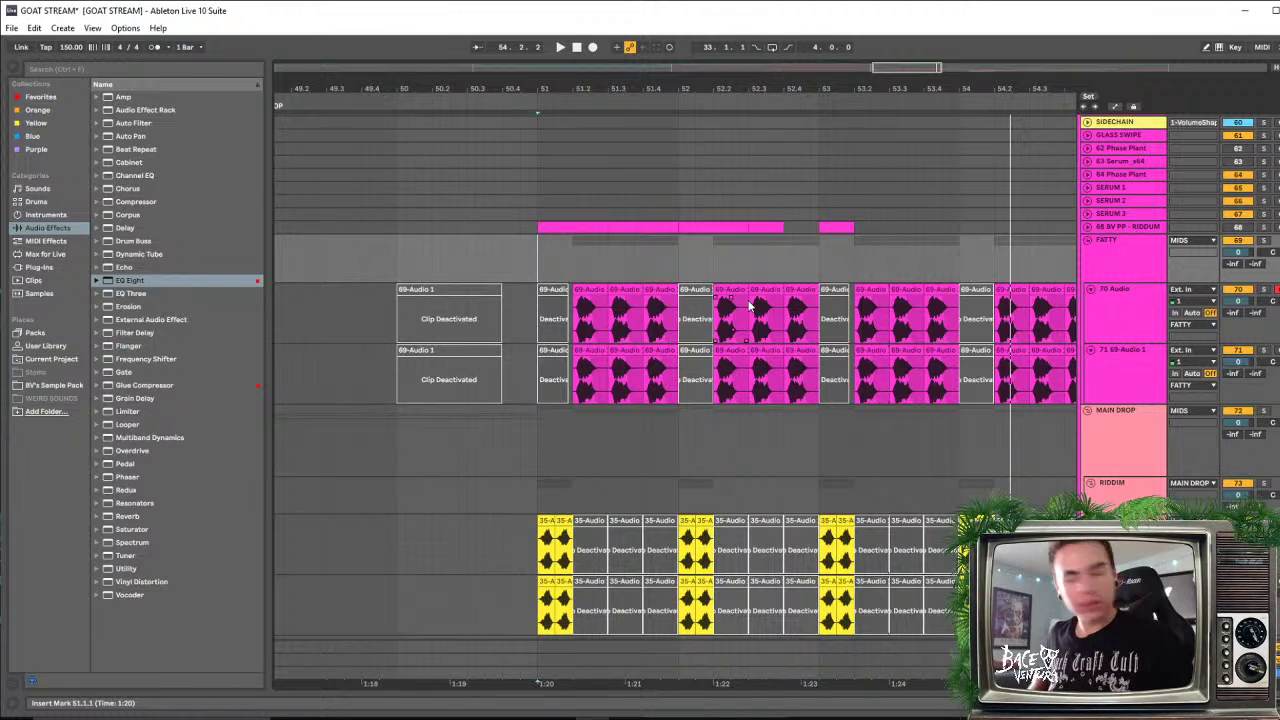
Play the arrangement from the start of the drop at bar 49
left_click_drag(679, 84, 628, 50)
scroll(649, 263, "down", 4)
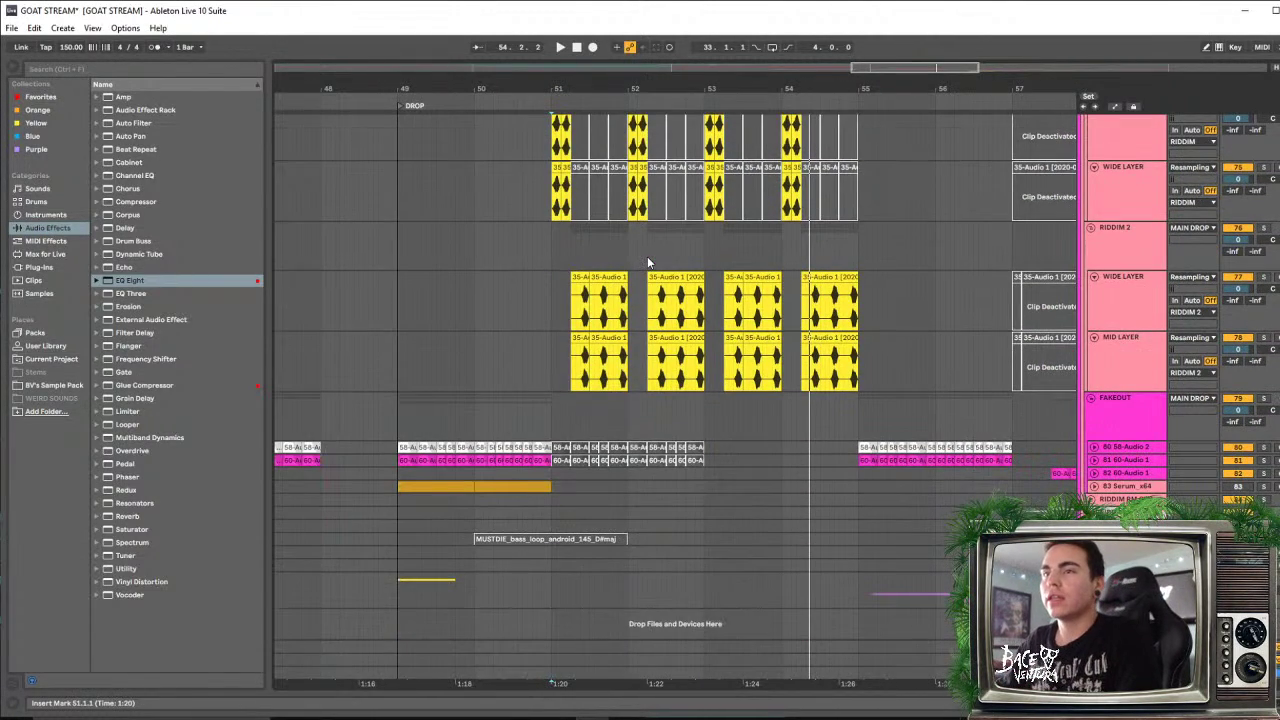
left_click(400, 503)
key("space")
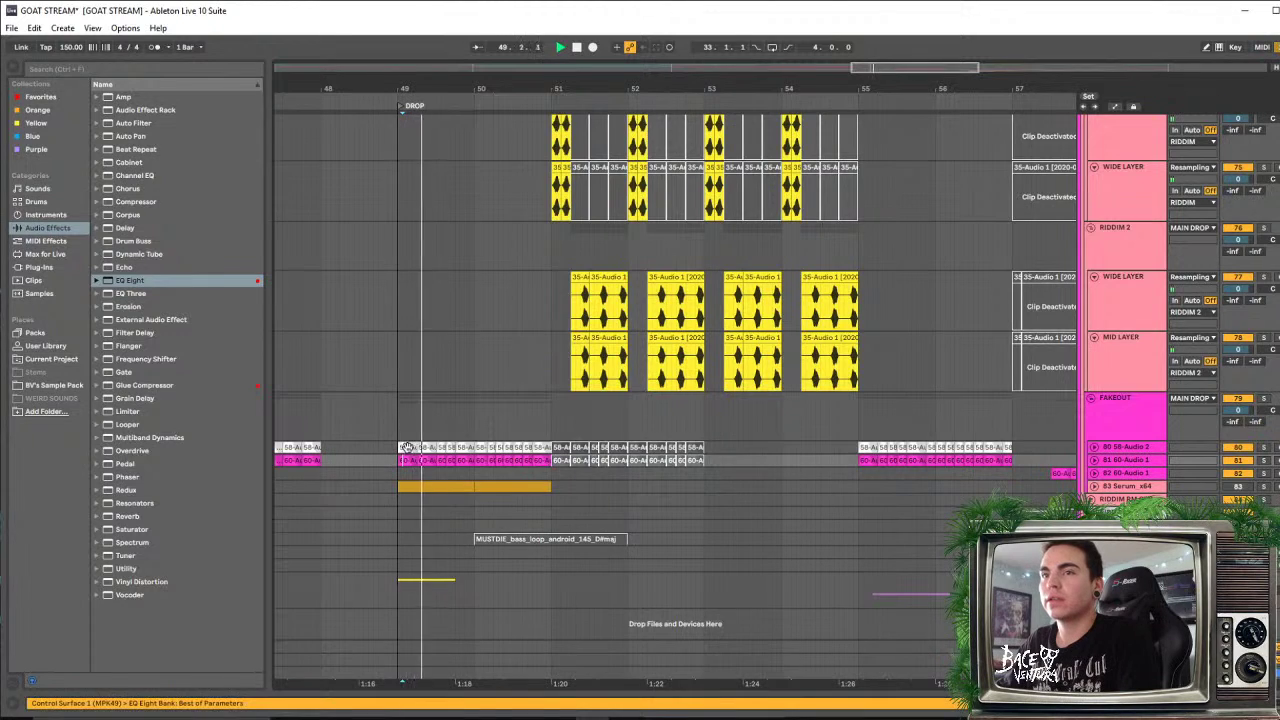
key("space")
Solo the 82 60-Audio 1 track in FAKEOUT, play its clips from 57.3 and unfold the track
scroll(647, 396, "down", 2)
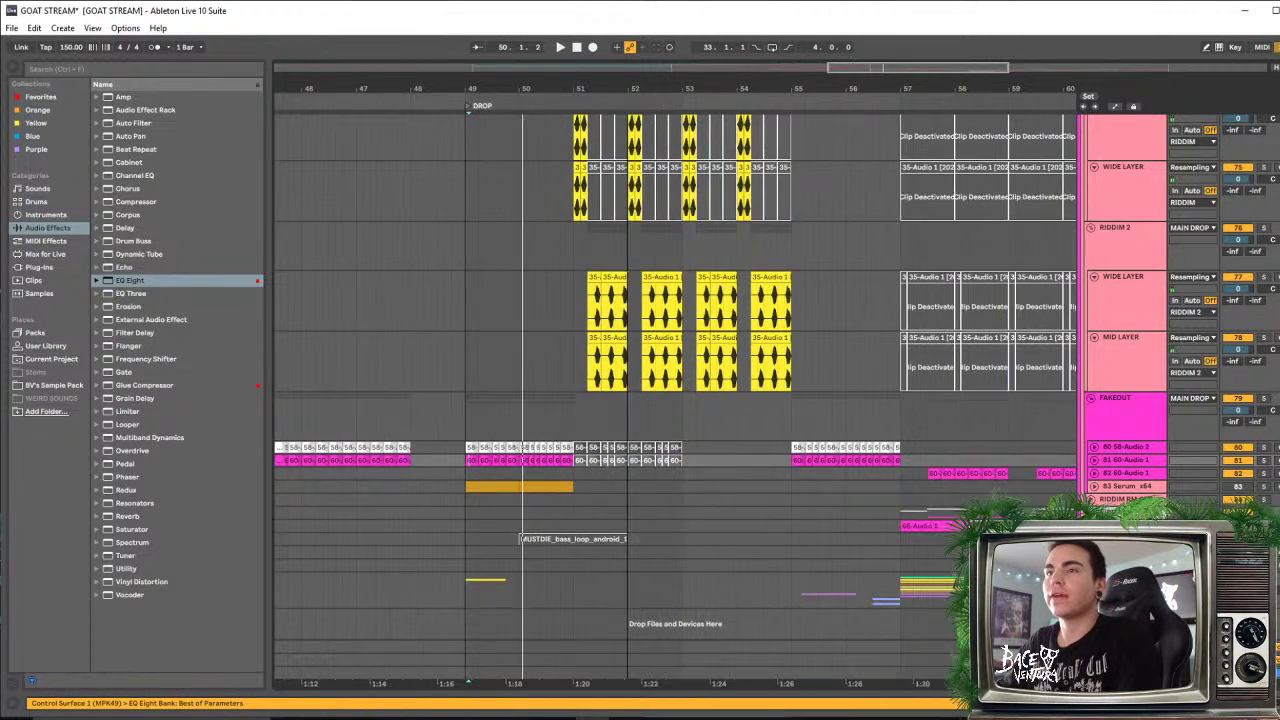
scroll(598, 376, "up", 2)
scroll(535, 409, "down", 2)
scroll(718, 369, "up", 5)
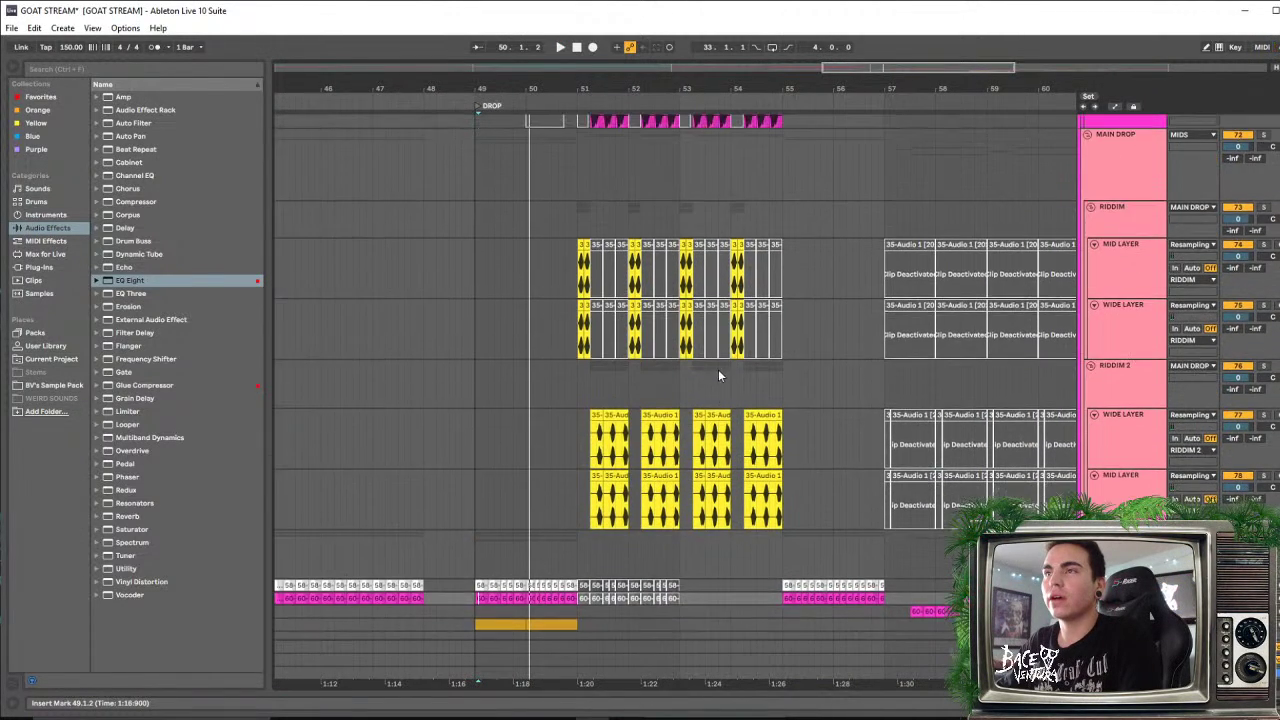
scroll(708, 250, "up", 3)
scroll(720, 350, "down", 1)
scroll(752, 500, "down", 8)
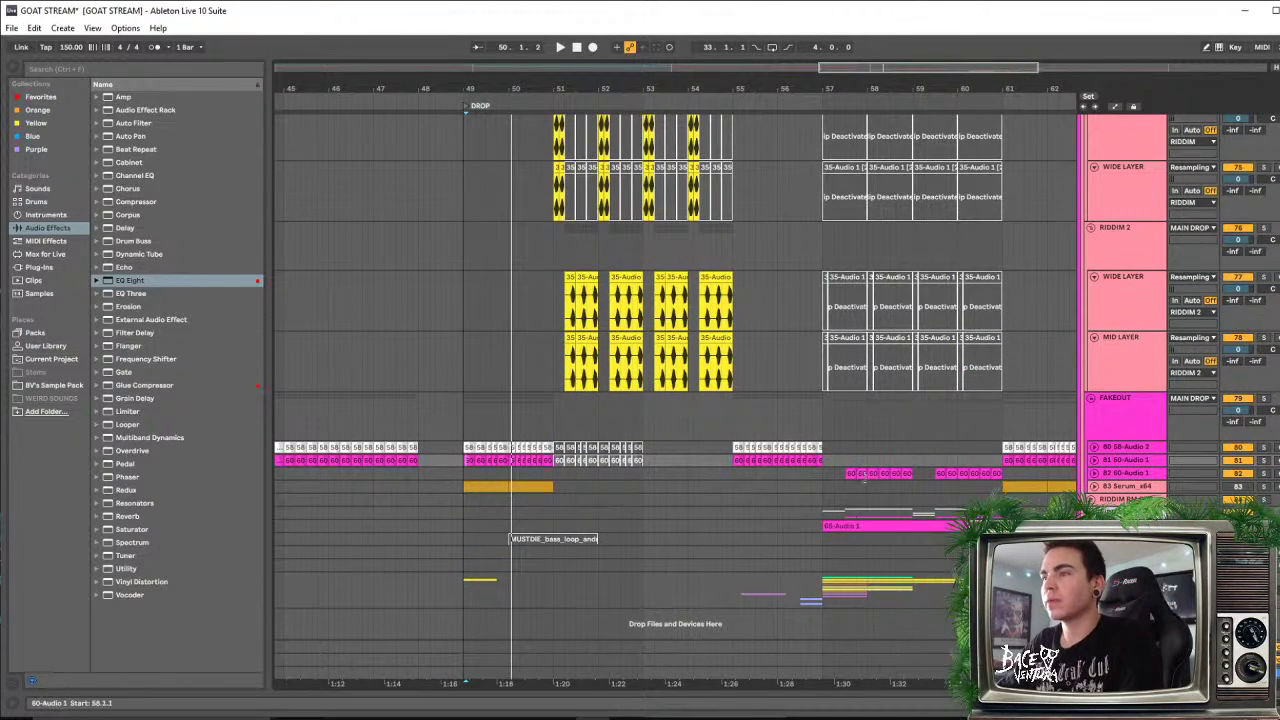
left_click(864, 478)
left_click(1264, 473)
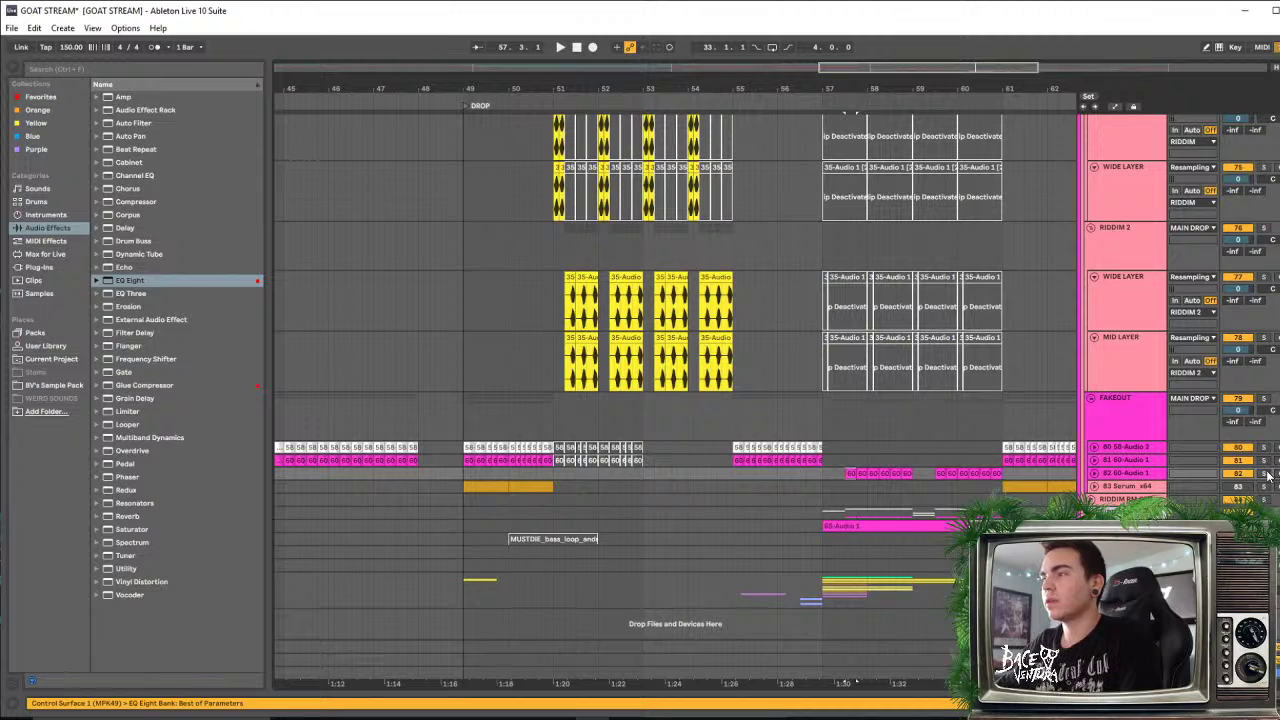
key("space")
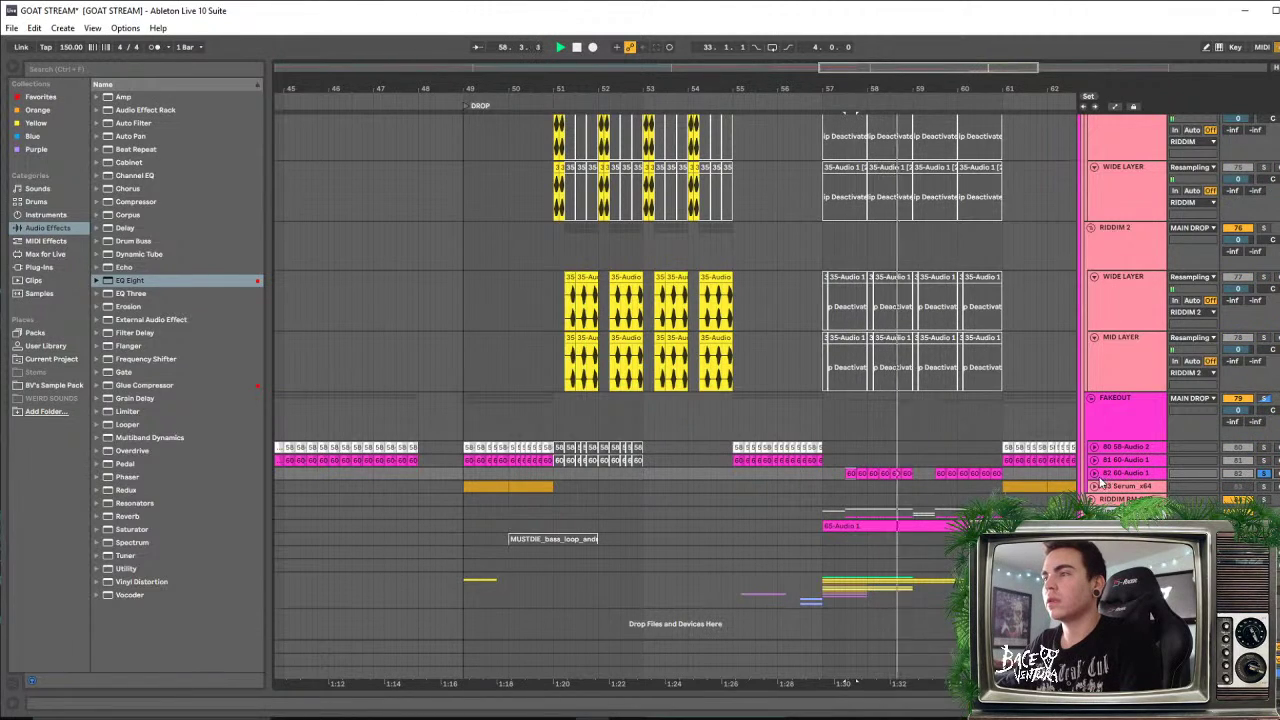
key("space")
left_click(1095, 474)
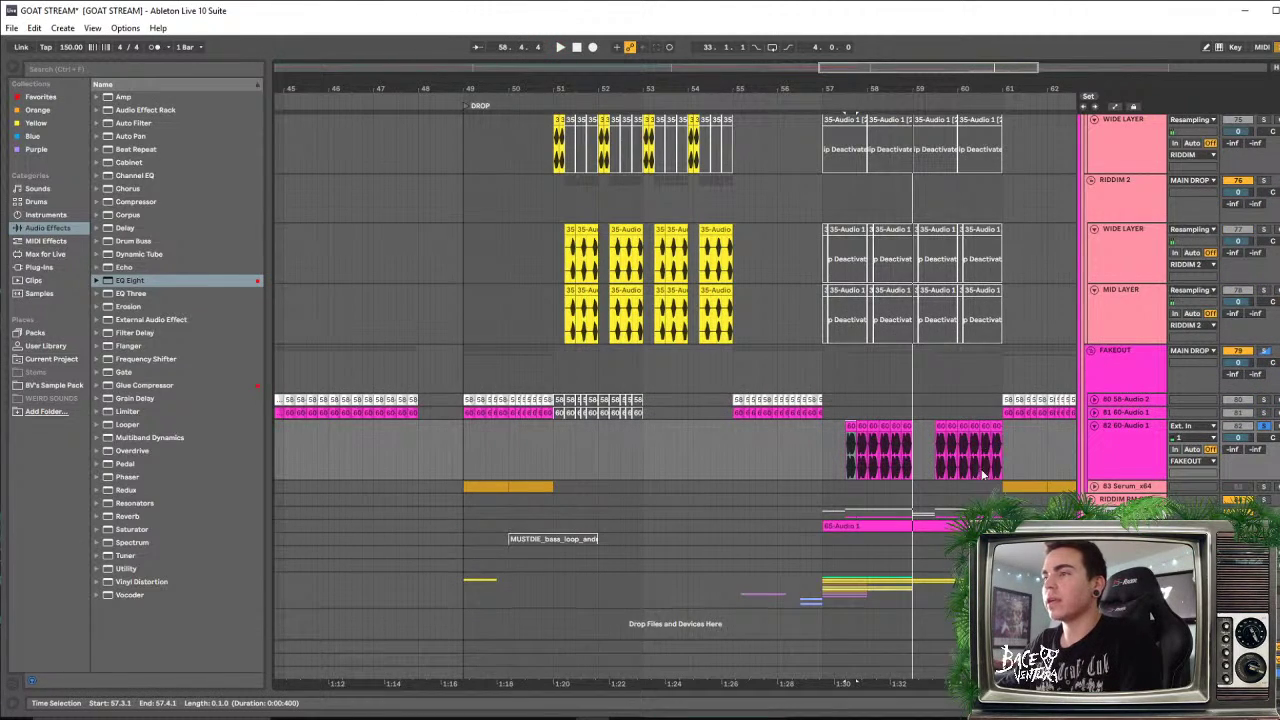
left_click(1126, 474)
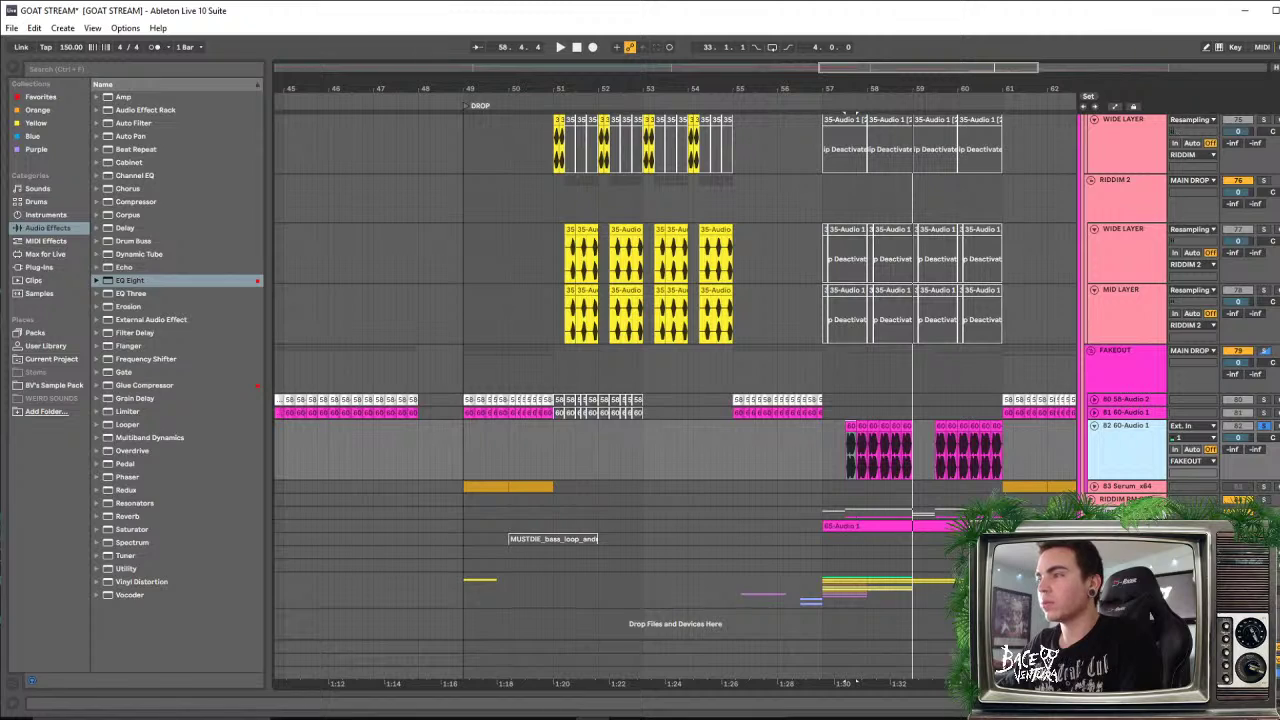
Solo the RIDDIM RM OFF group, play it from bar 63 and move it out of MAIN DROP into MIDS, below the lower RIDDIM 2 group
scroll(1229, 487, "down", 2)
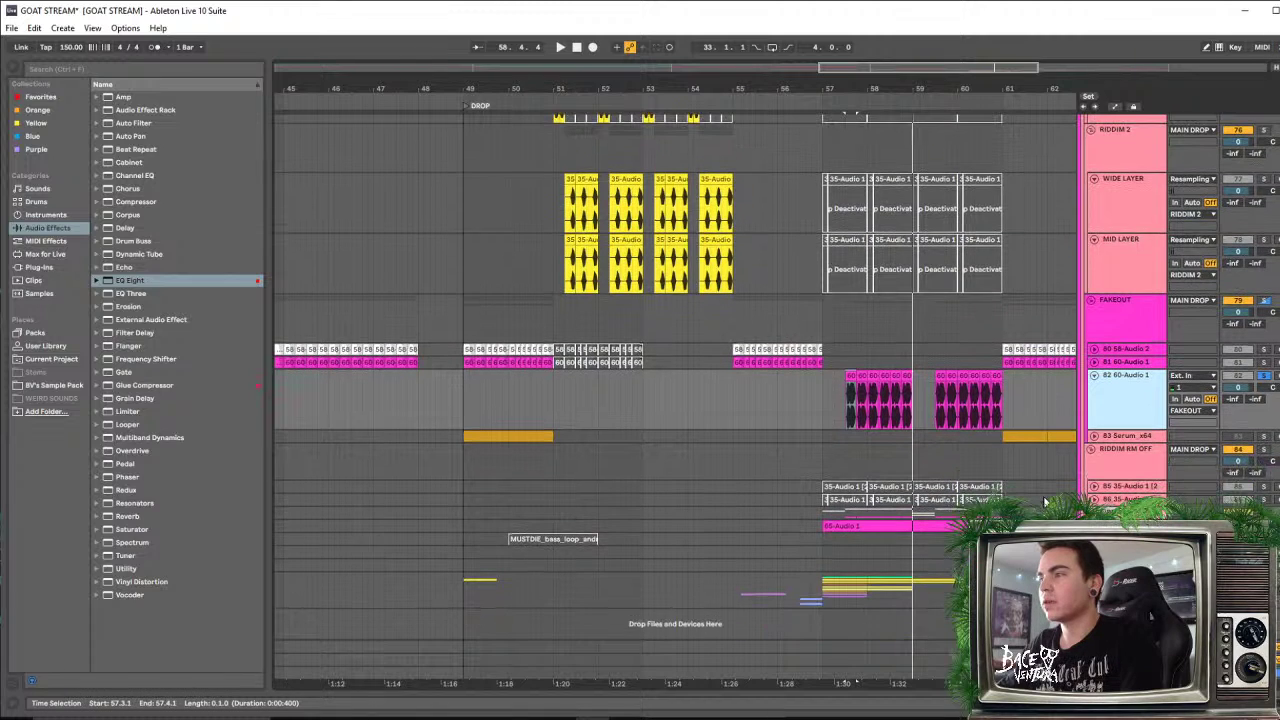
left_click(1263, 450)
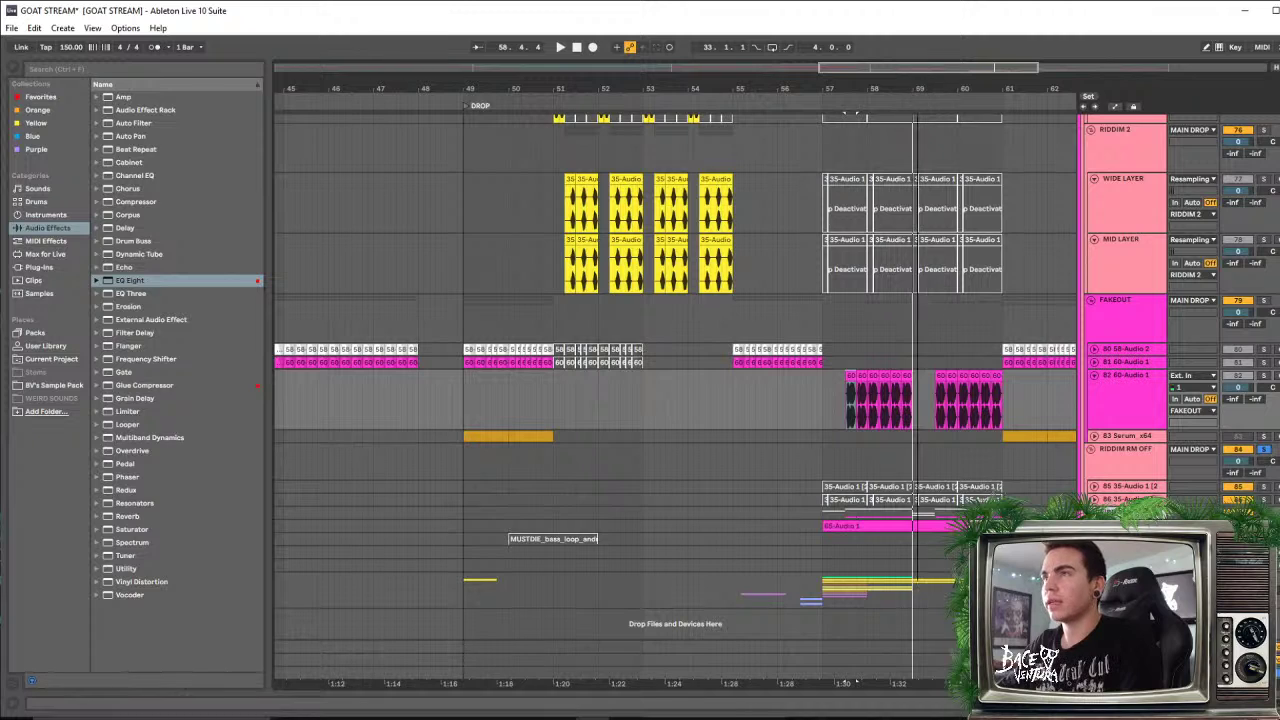
left_click_drag(918, 91, 834, 45)
left_click(905, 487)
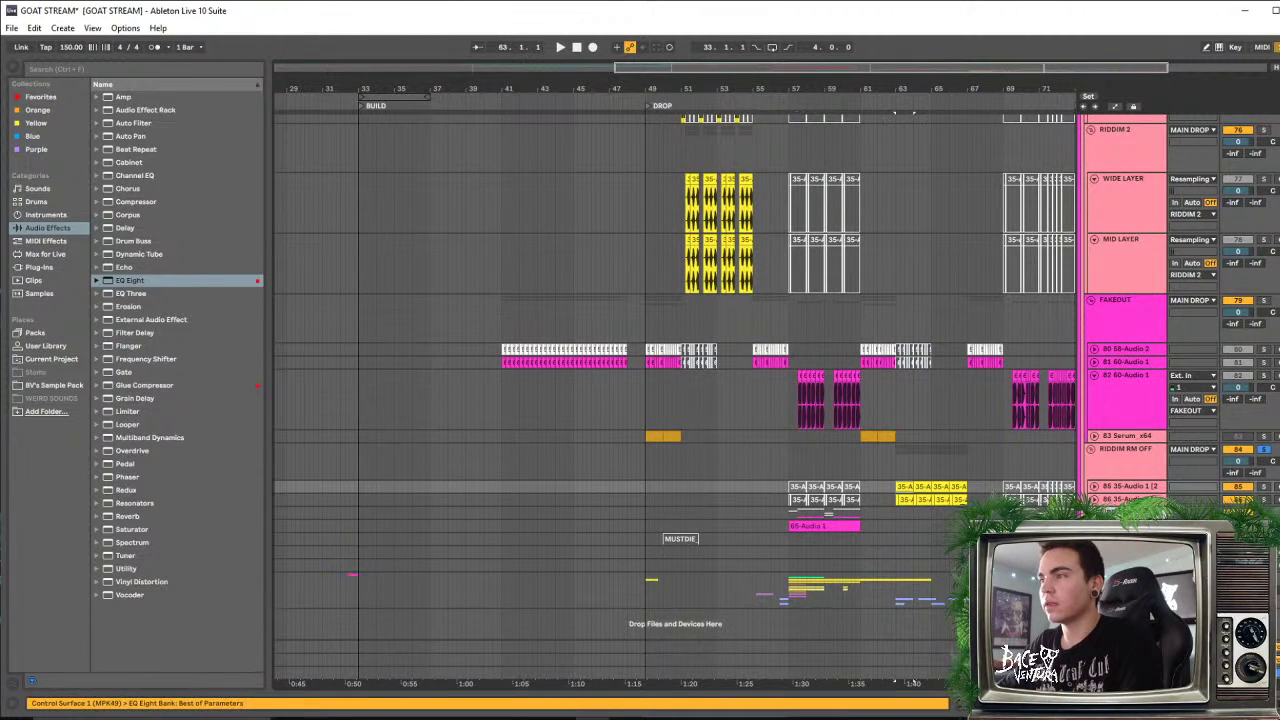
key("space")
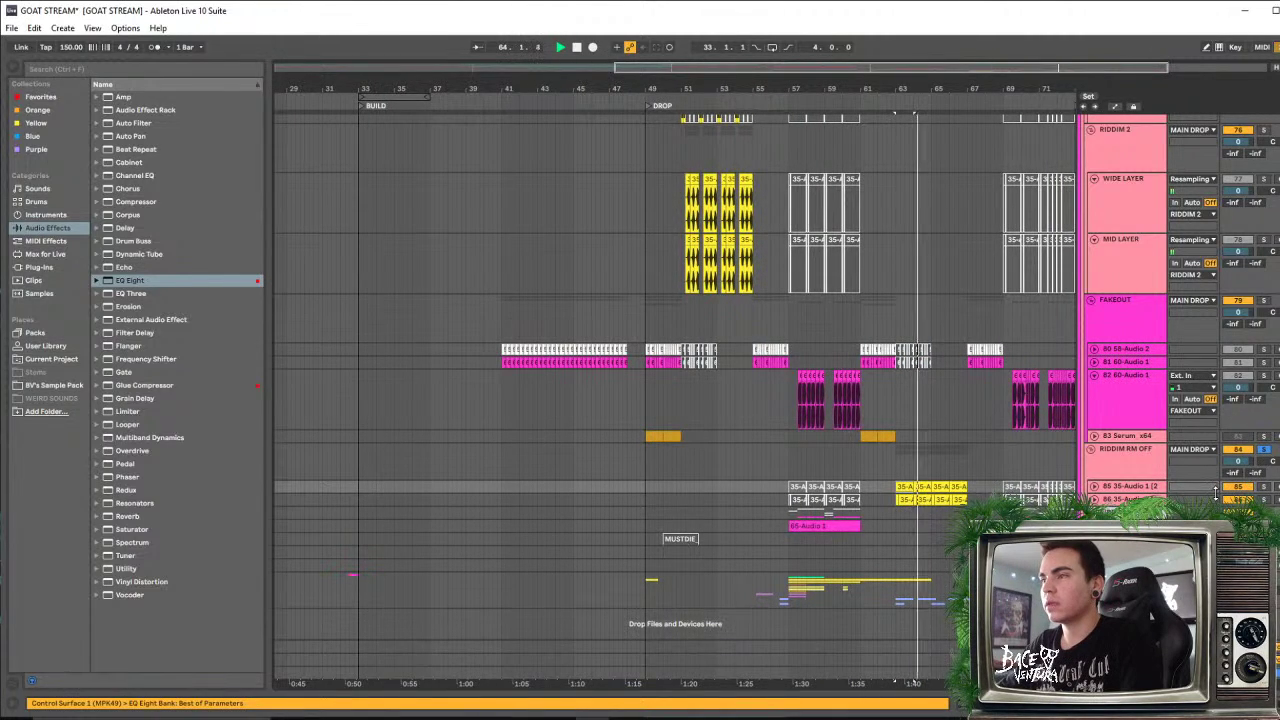
left_click(1133, 462)
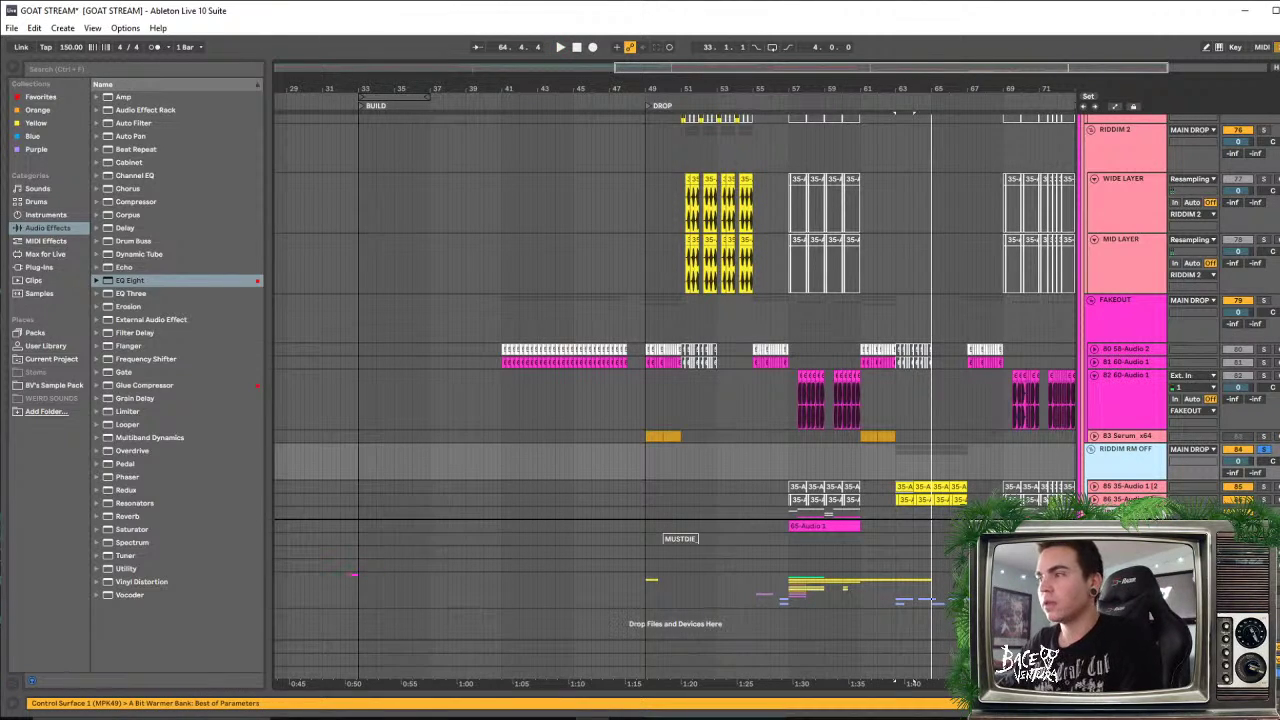
left_click_drag(1124, 450, 1124, 518)
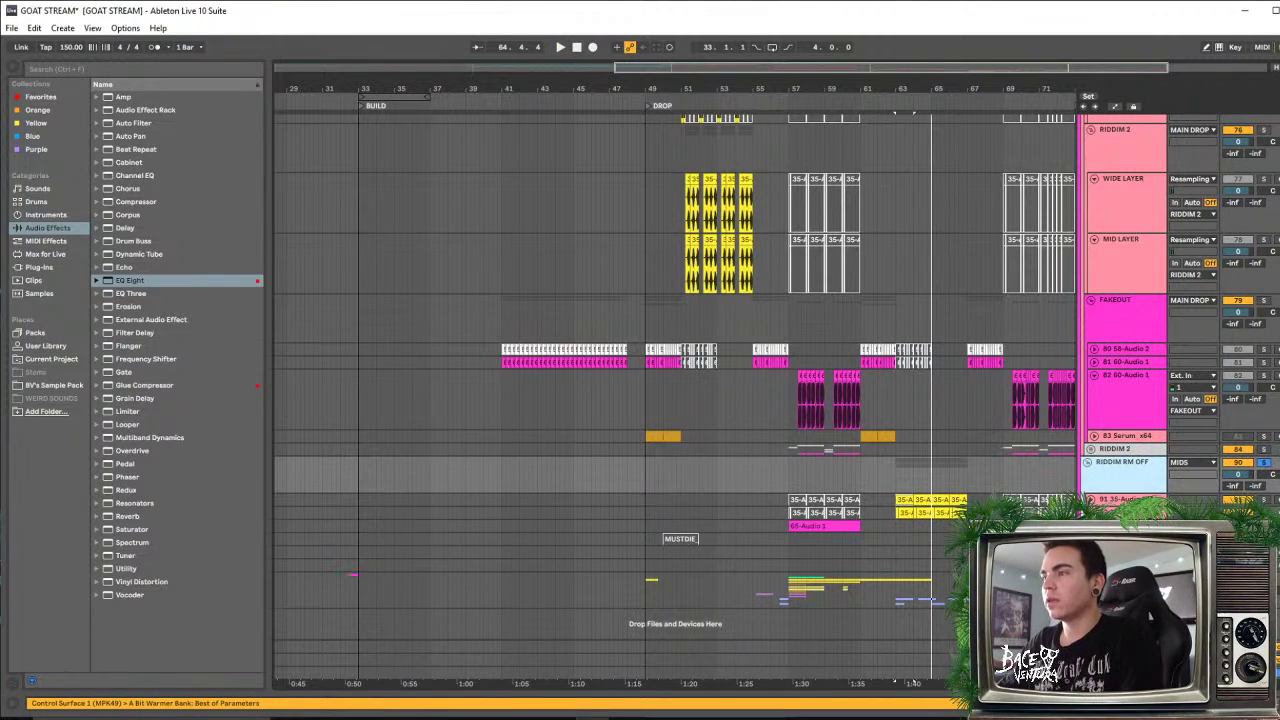
Unfold and solo the lower RIDDIM 2 group and play its layers from bar 57
left_click(1113, 449)
left_click(1091, 450)
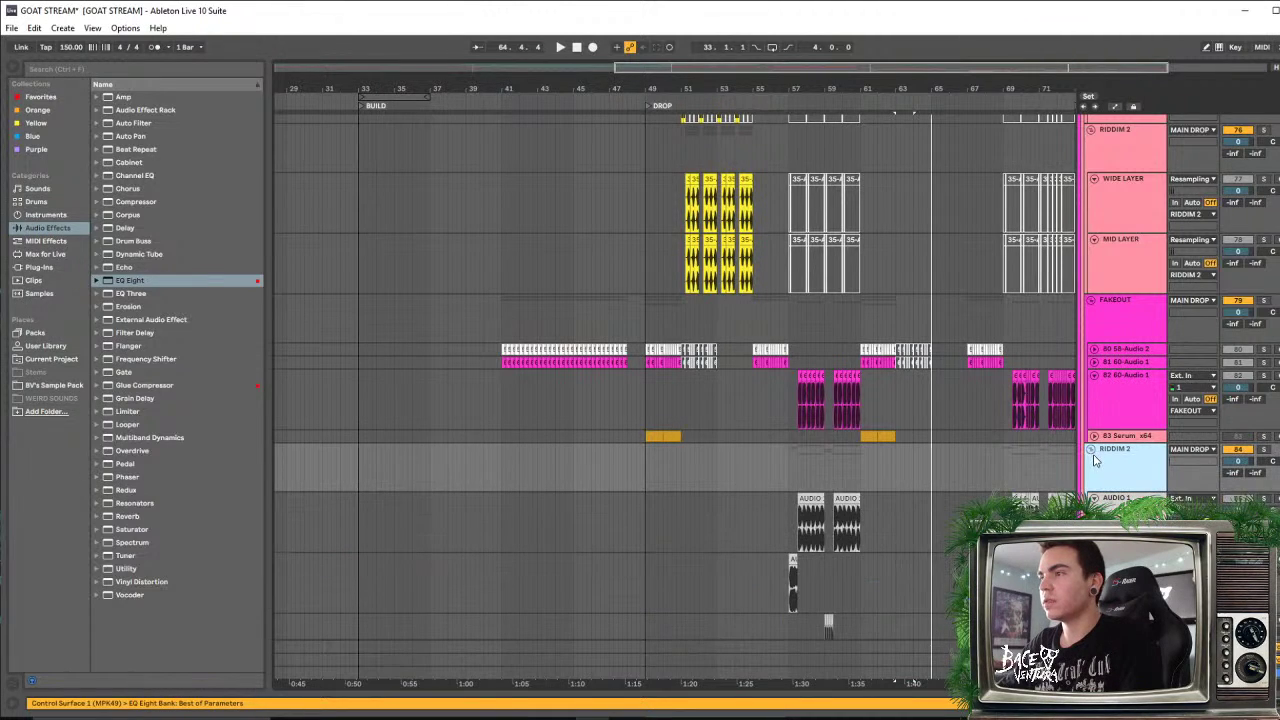
left_click(789, 470)
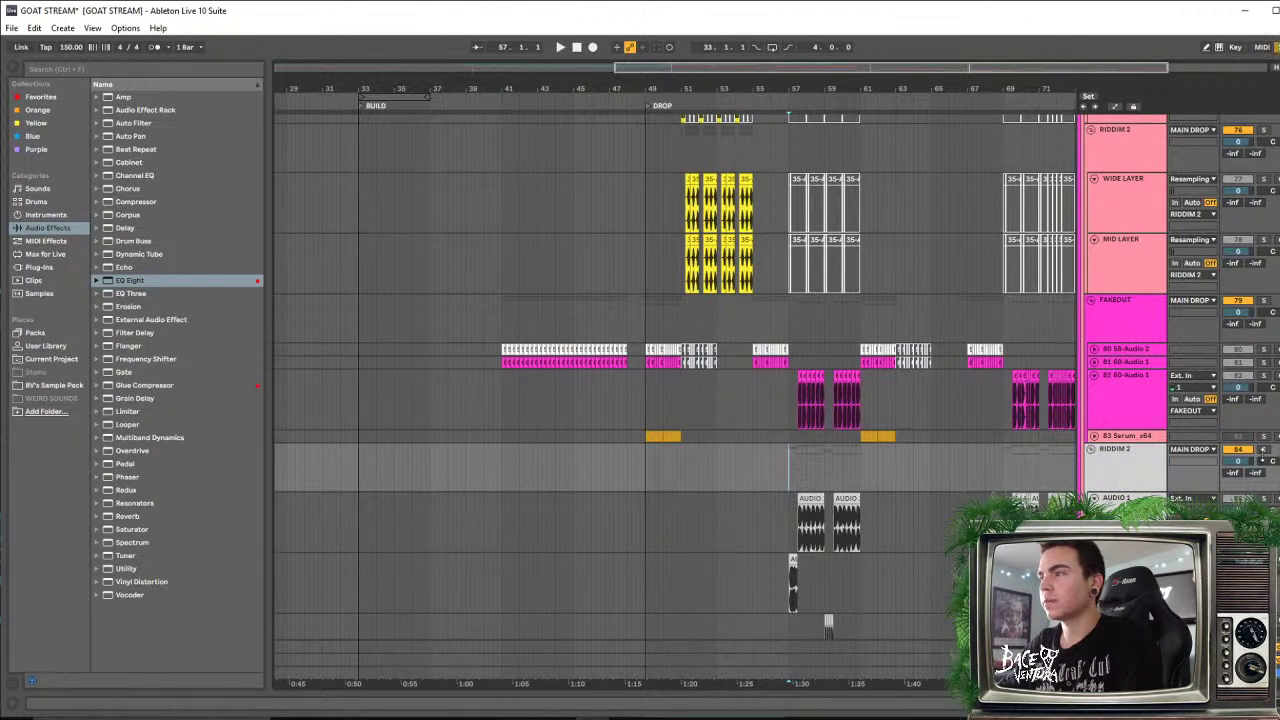
key("space")
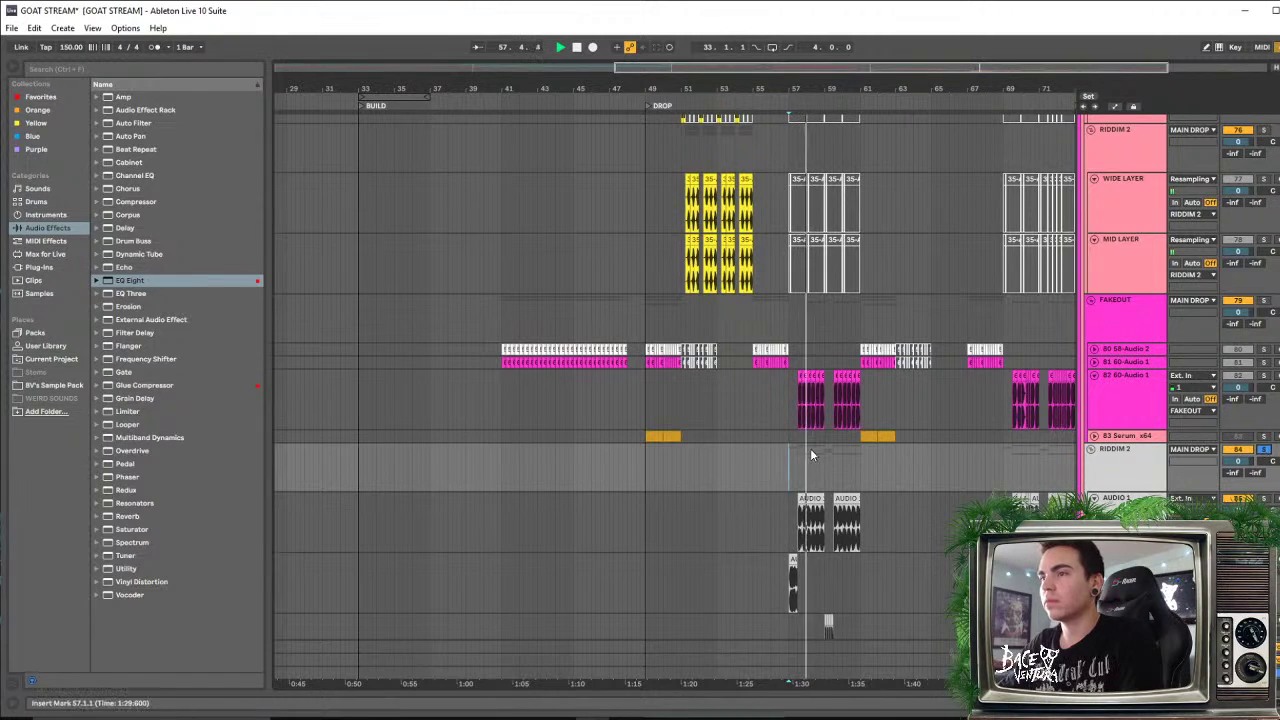
scroll(806, 450, "down", 5)
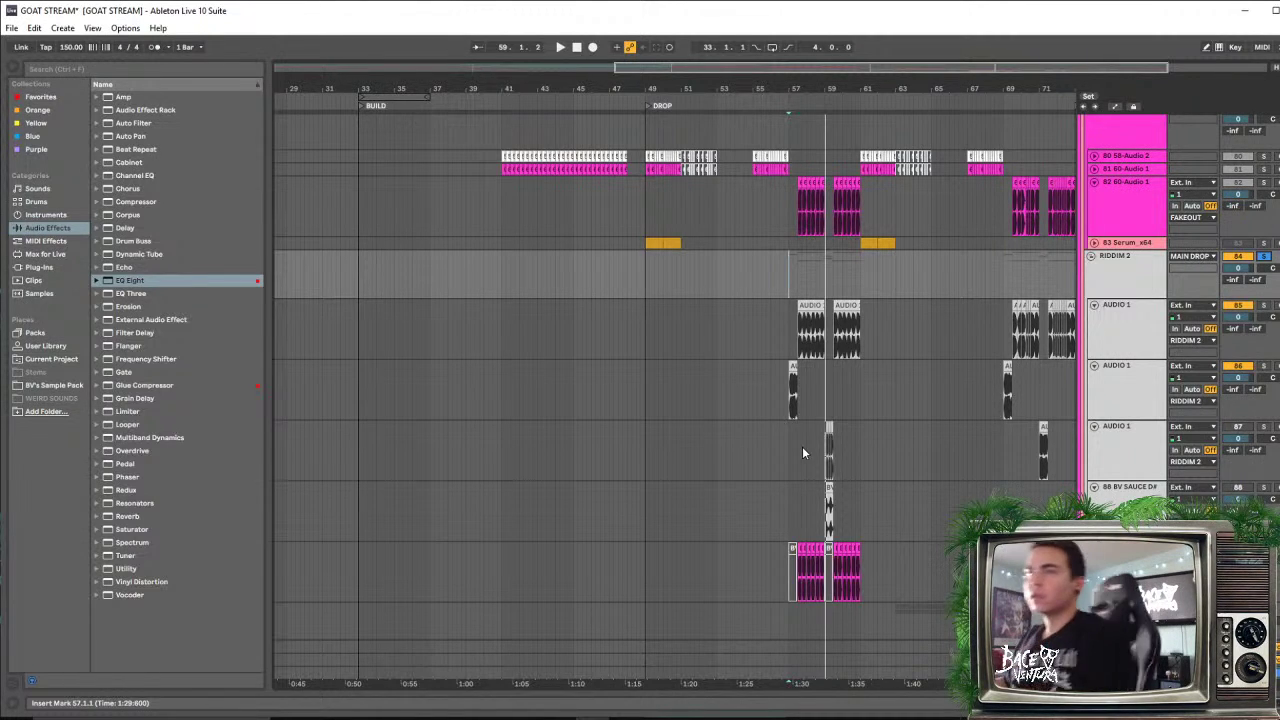
key("space")
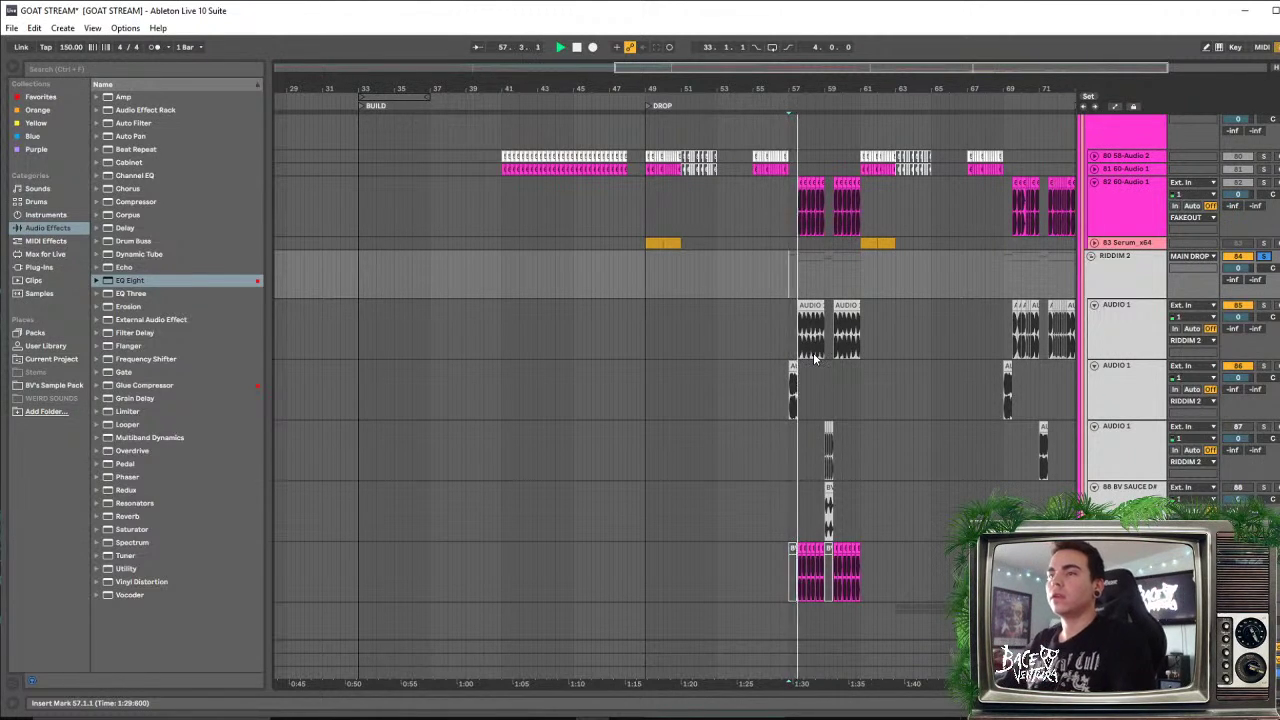
left_click_drag(827, 89, 828, 175)
key("space")
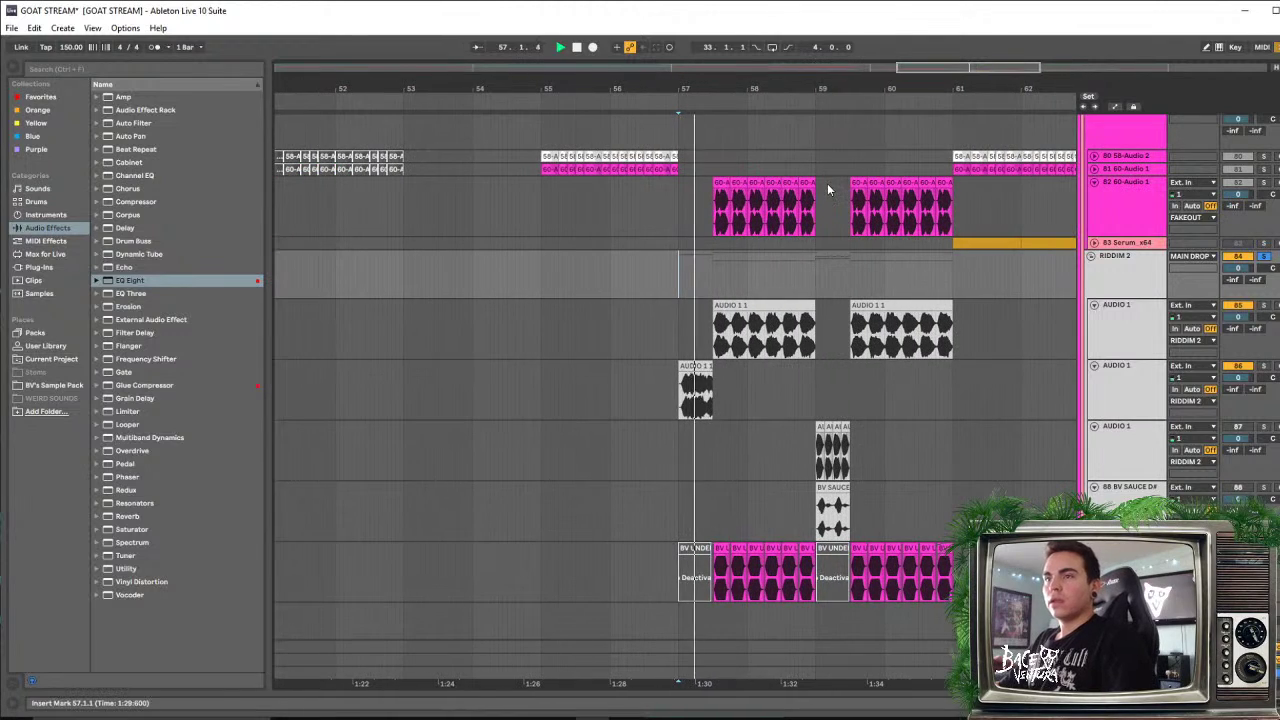
key("space")
Solo the first AUDIO 1 track in the lower RIDDIM 2 group and play its clip from 57.3
left_click(760, 310)
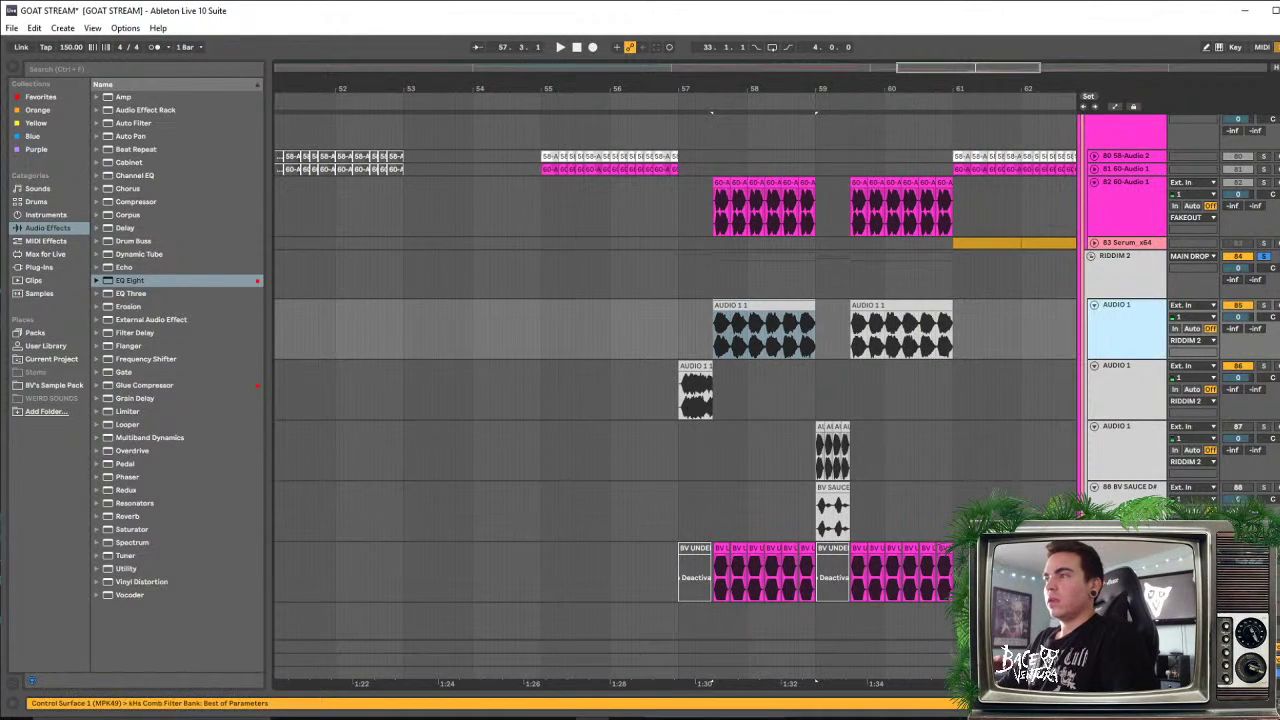
scroll(787, 326, "down", 1)
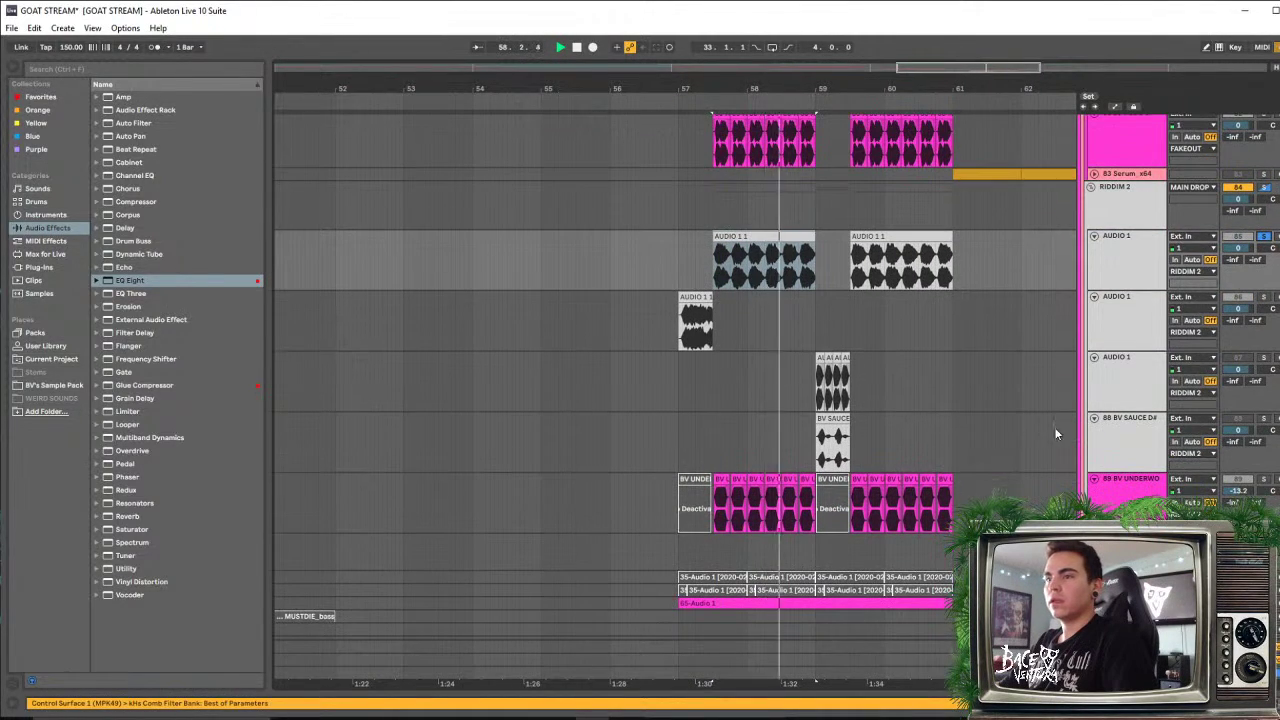
key("space")
Move the BV UNDERWO track up to directly below the first AUDIO 1 track in RIDDIM 2
left_click(1137, 477)
left_click_drag(1137, 478, 1132, 316)
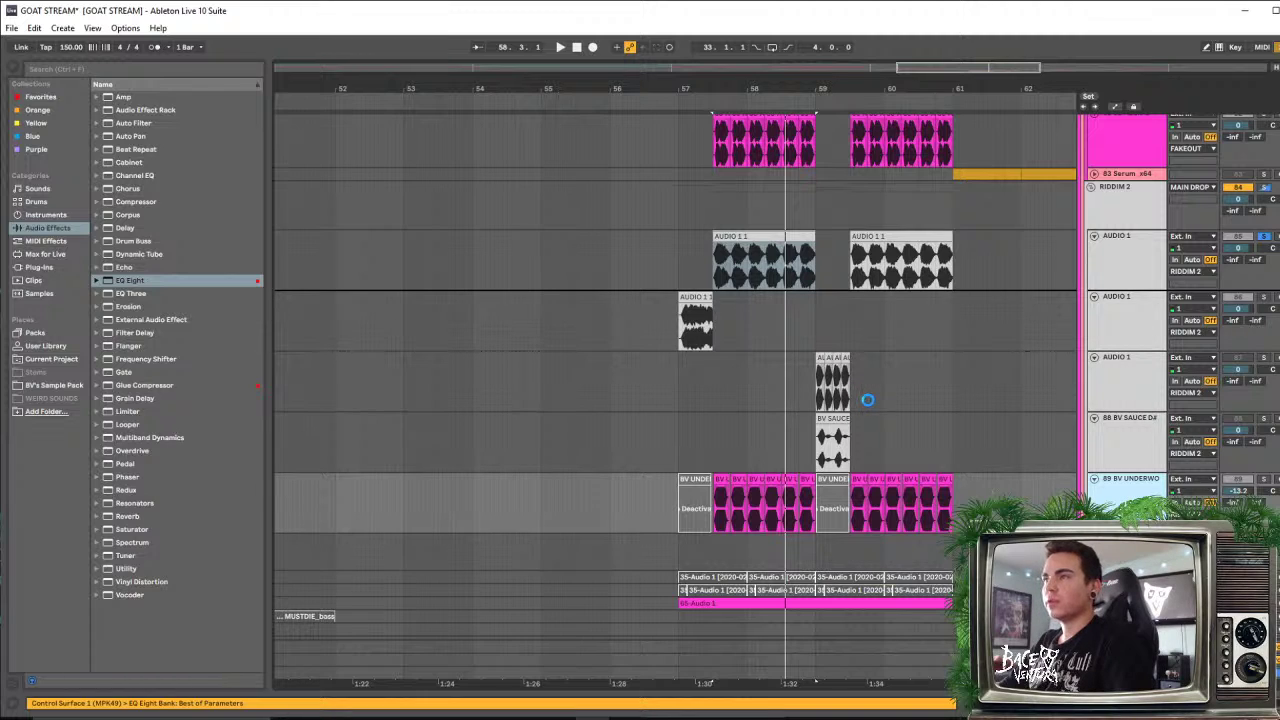
Move the 60-Audio 1 track out of FAKEOUT into the RIDDIM 2 group, directly above its first AUDIO 1 track
scroll(868, 400, "up", 1)
left_click_drag(1127, 172, 1129, 316)
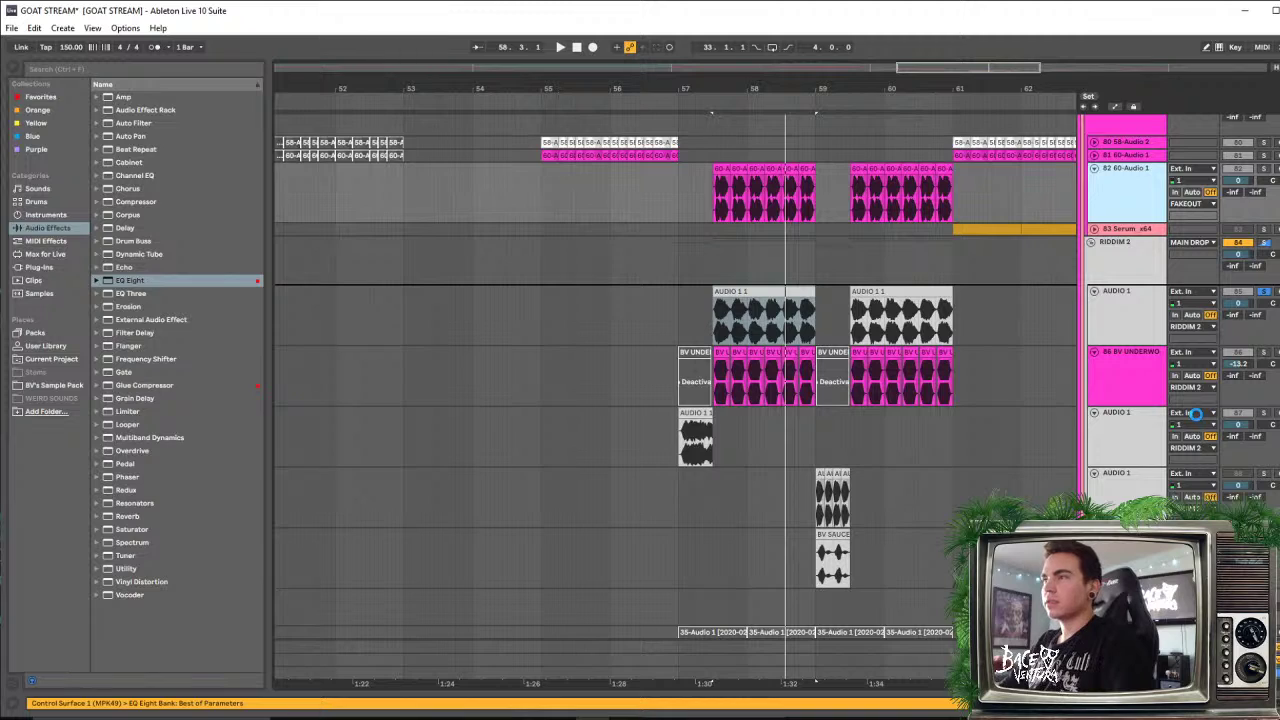
left_click_drag(1196, 414, 1199, 422)
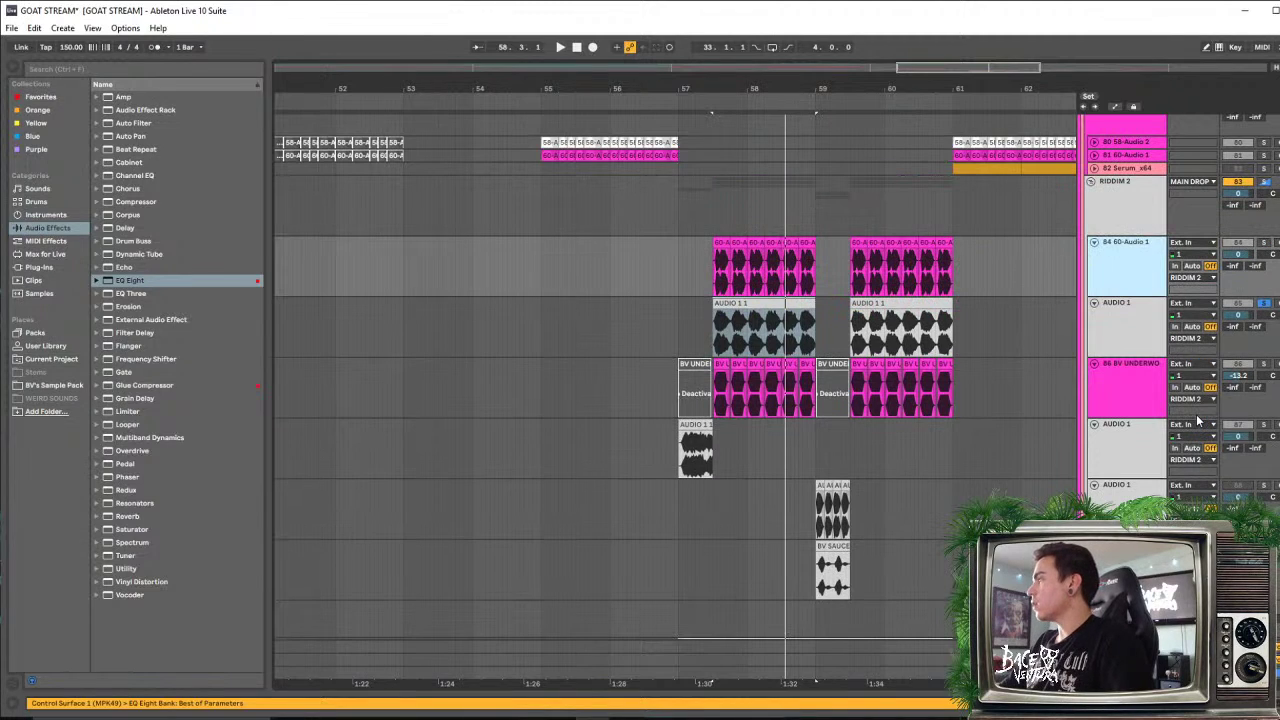
left_click(1139, 337)
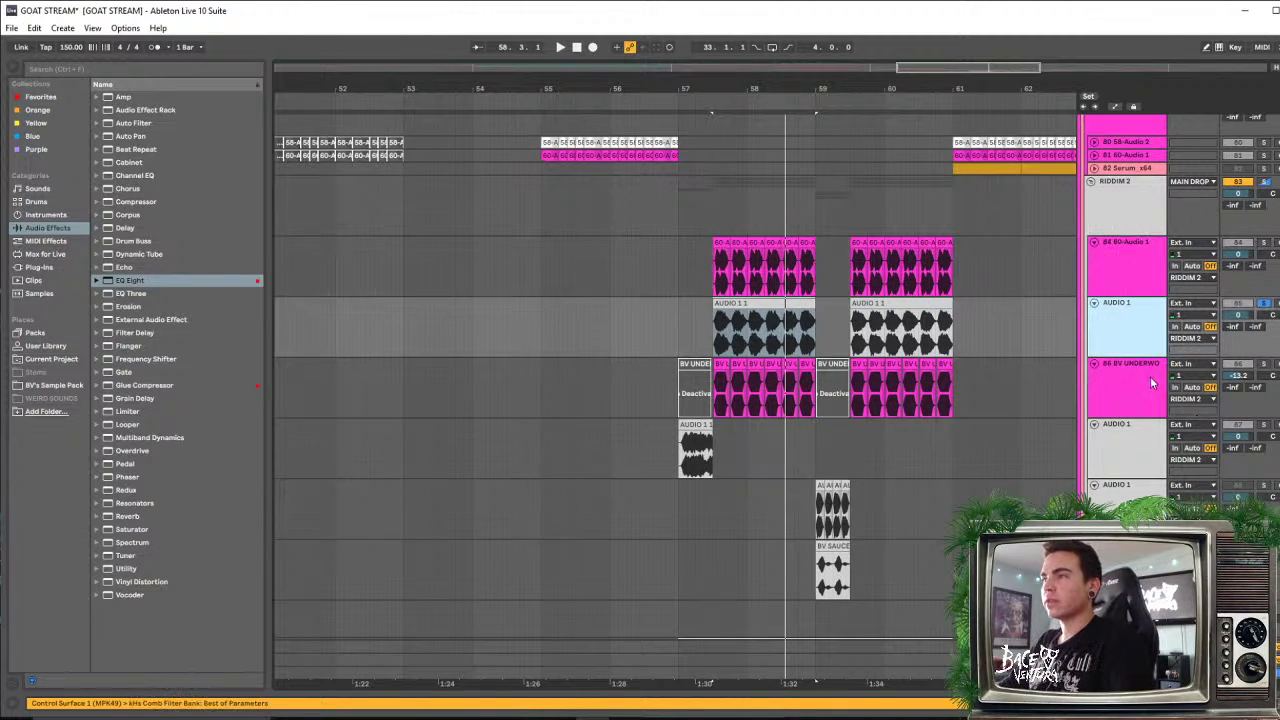
left_click(1151, 395)
left_click(1152, 334)
left_click(1151, 269)
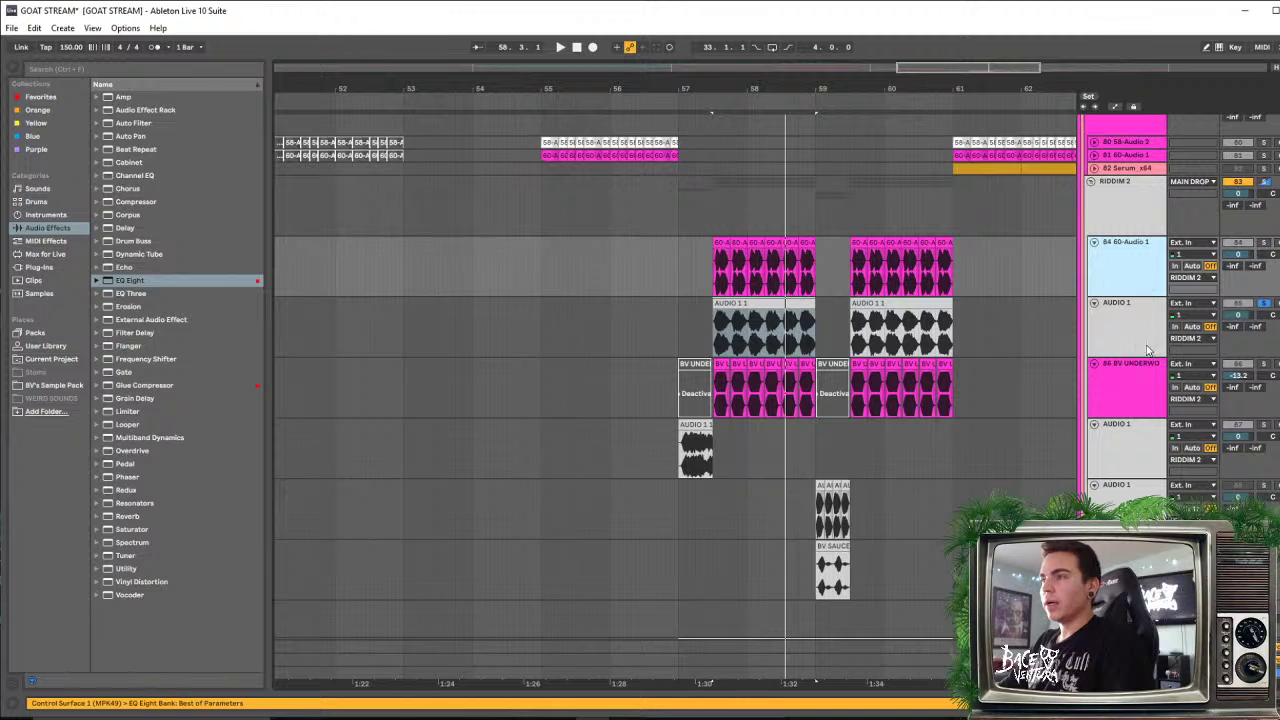
left_click(1148, 385)
left_click(1145, 330)
left_click(1143, 278)
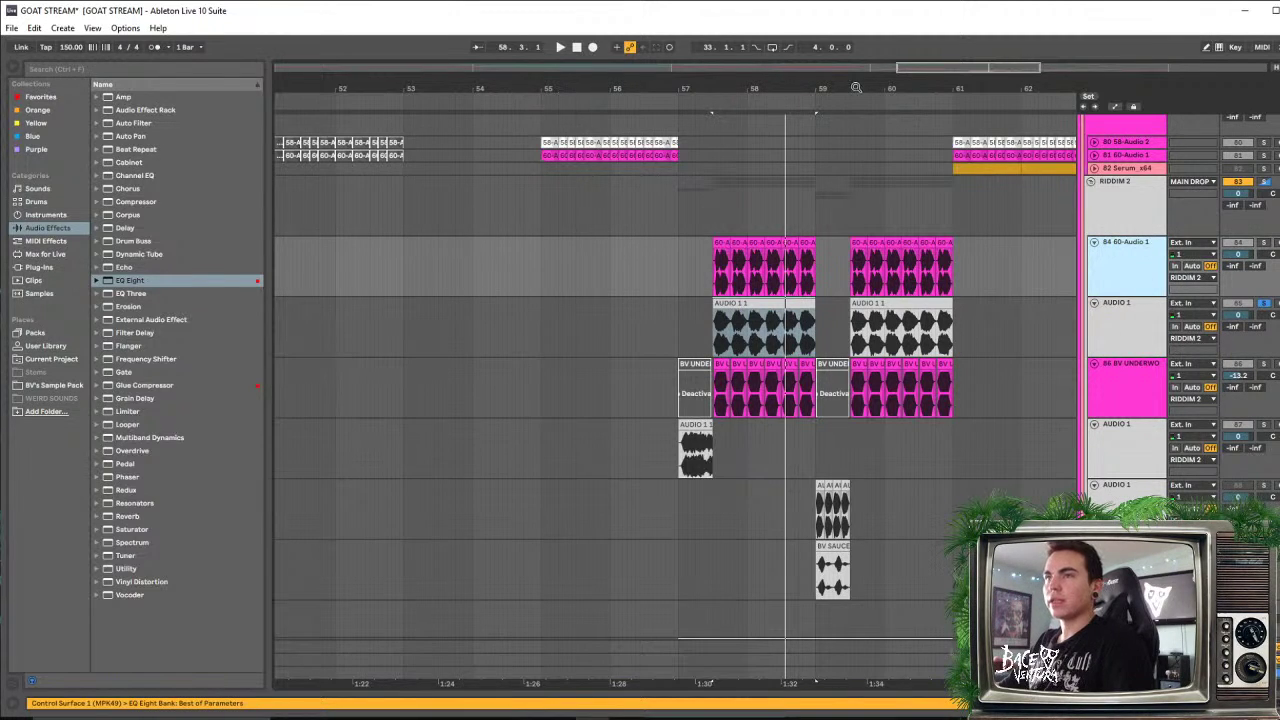
Solo the whole RIDDIM 2 group and play its layers together from 57.3
left_click_drag(856, 88, 737, 103)
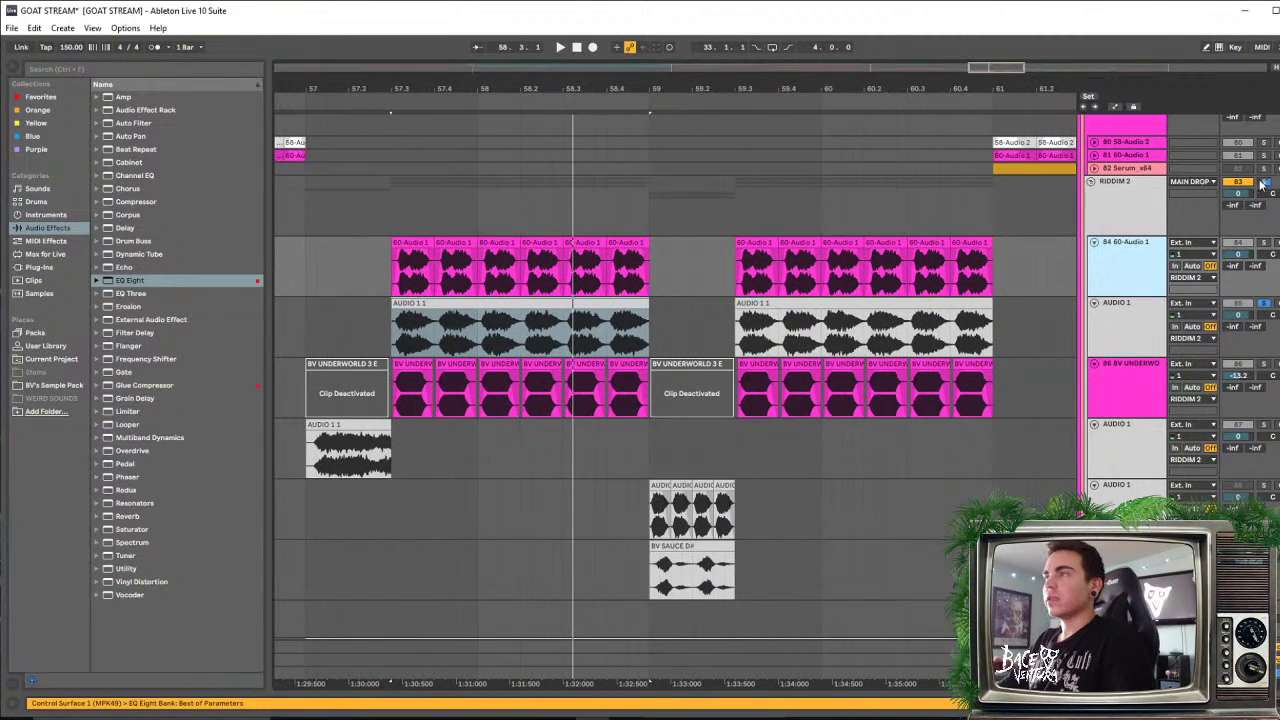
left_click(410, 245)
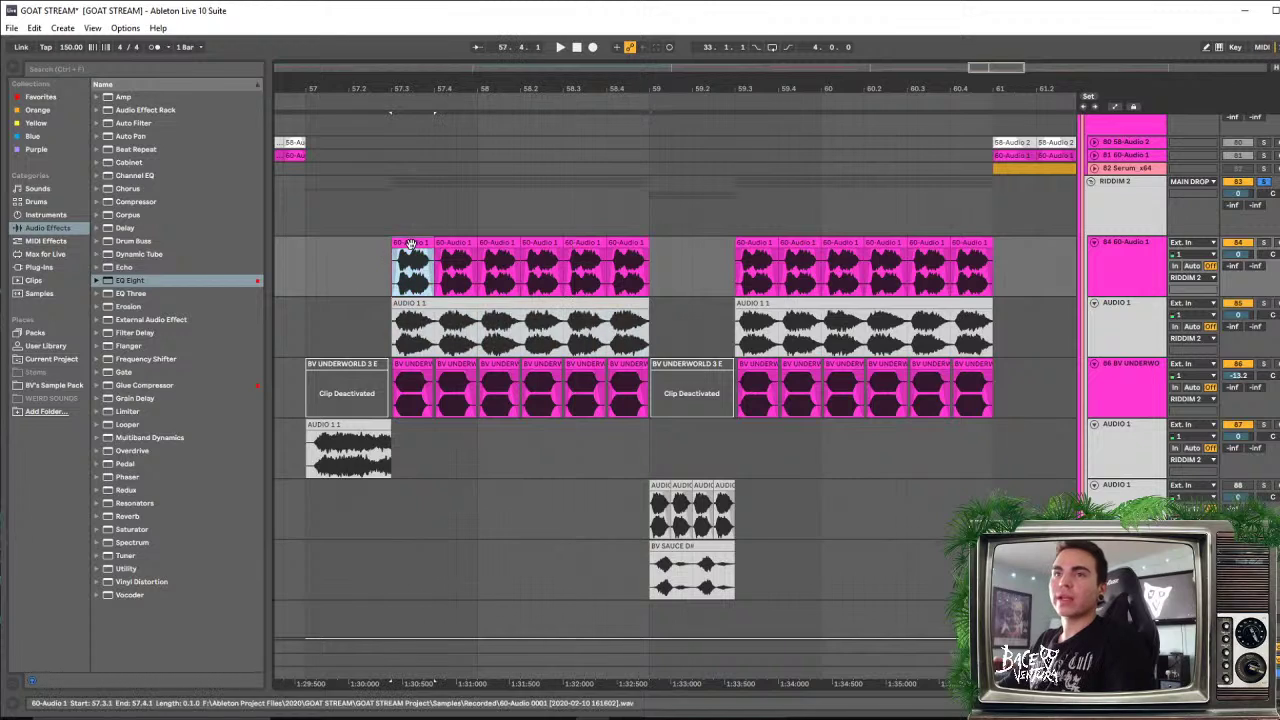
key("space")
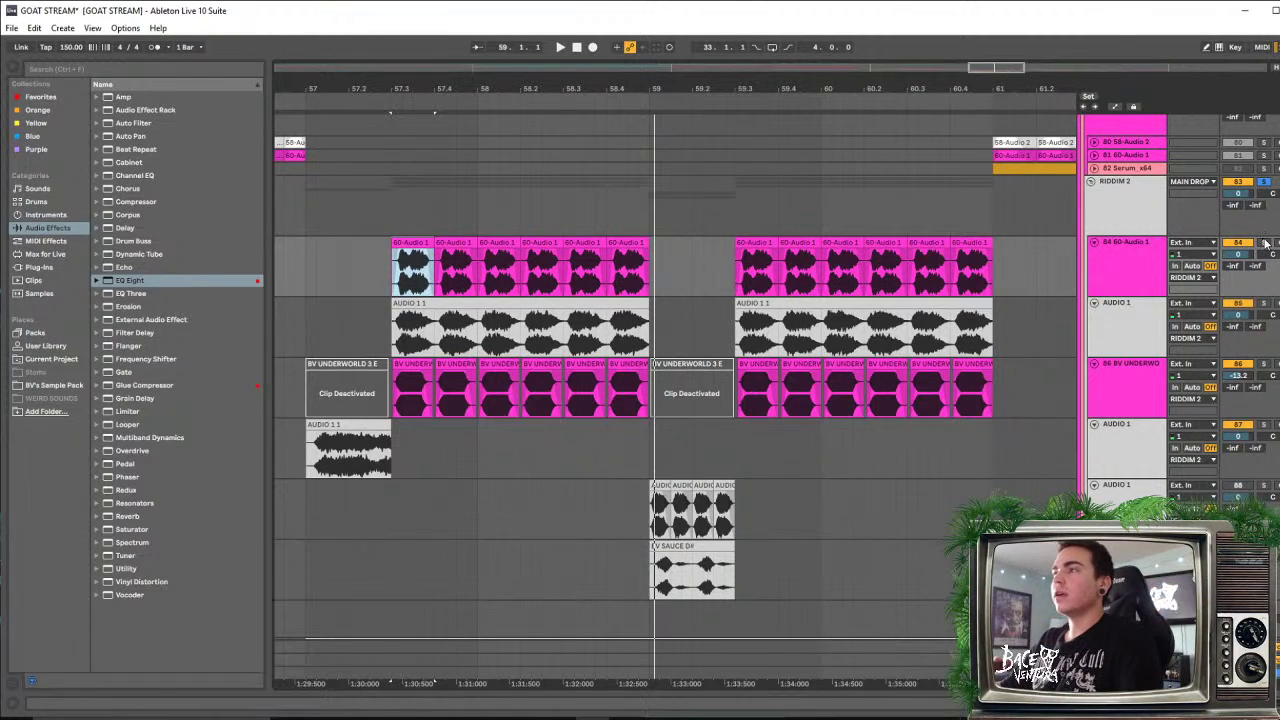
Solo the 60-Audio 1, first AUDIO 1 and BV UNDERWO tracks one at a time, playing each from 57.3
left_click(1264, 243)
key("space")
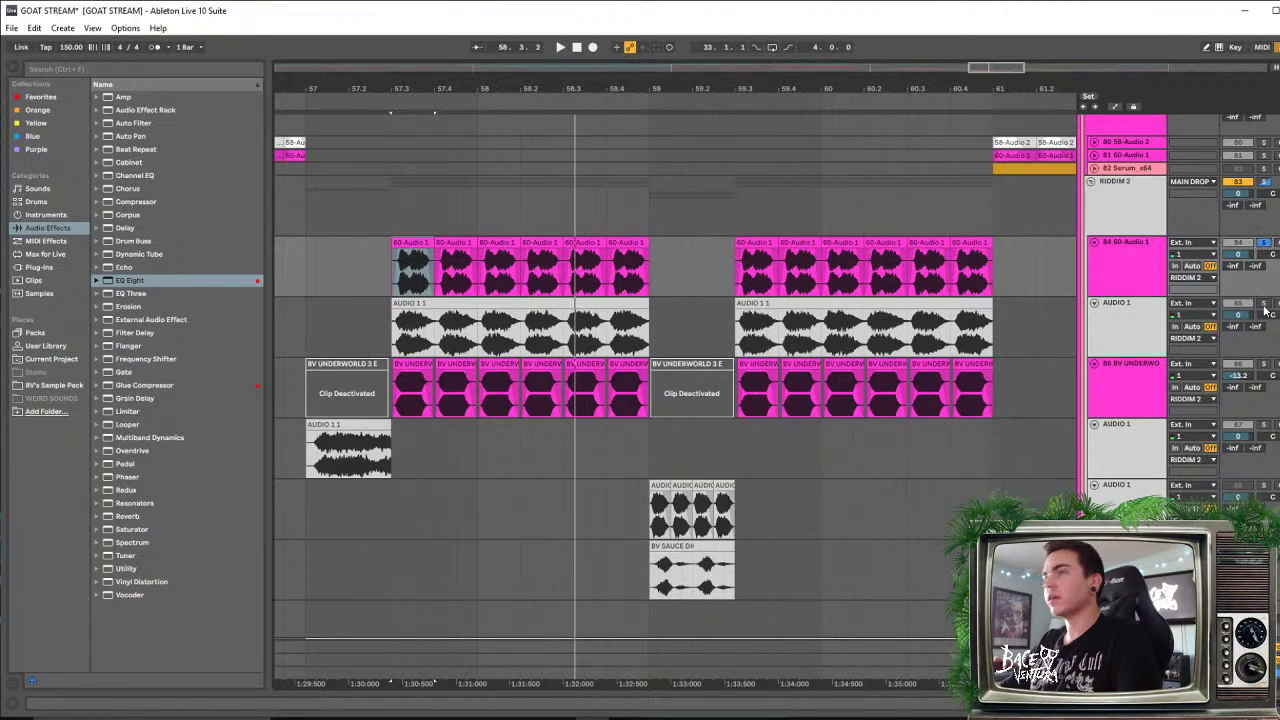
left_click(1265, 303)
key("space")
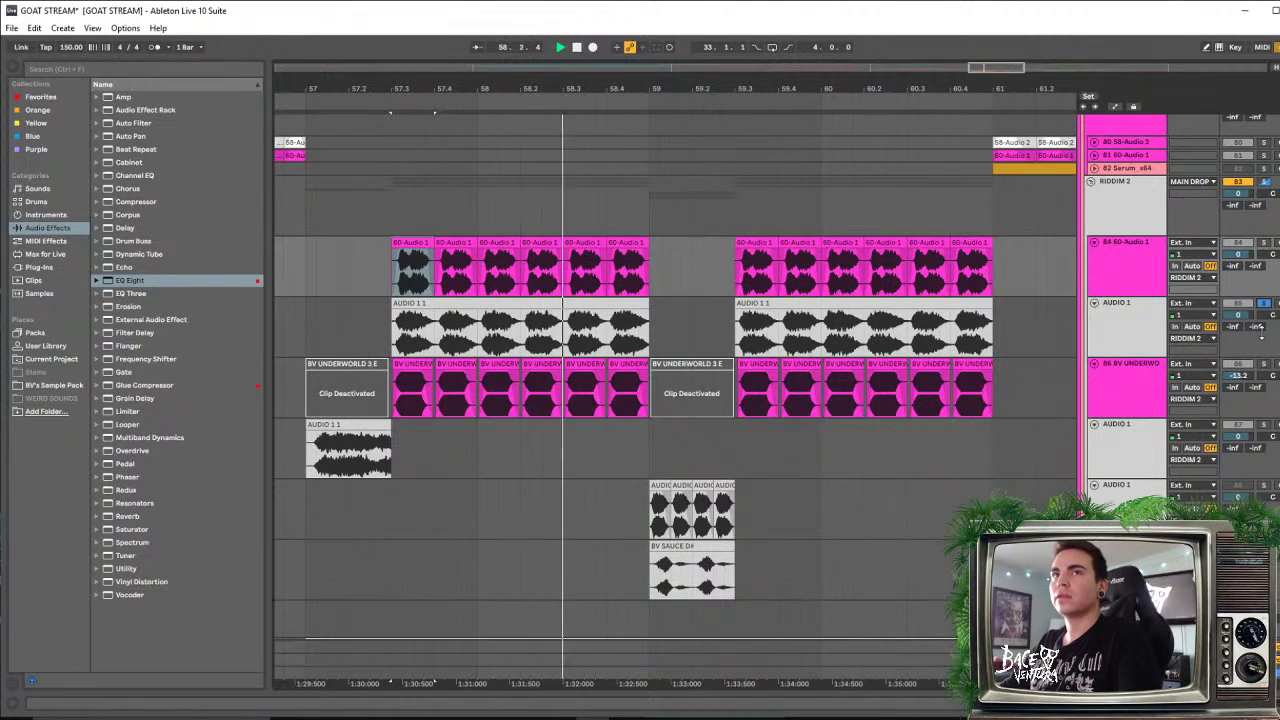
left_click(1263, 365)
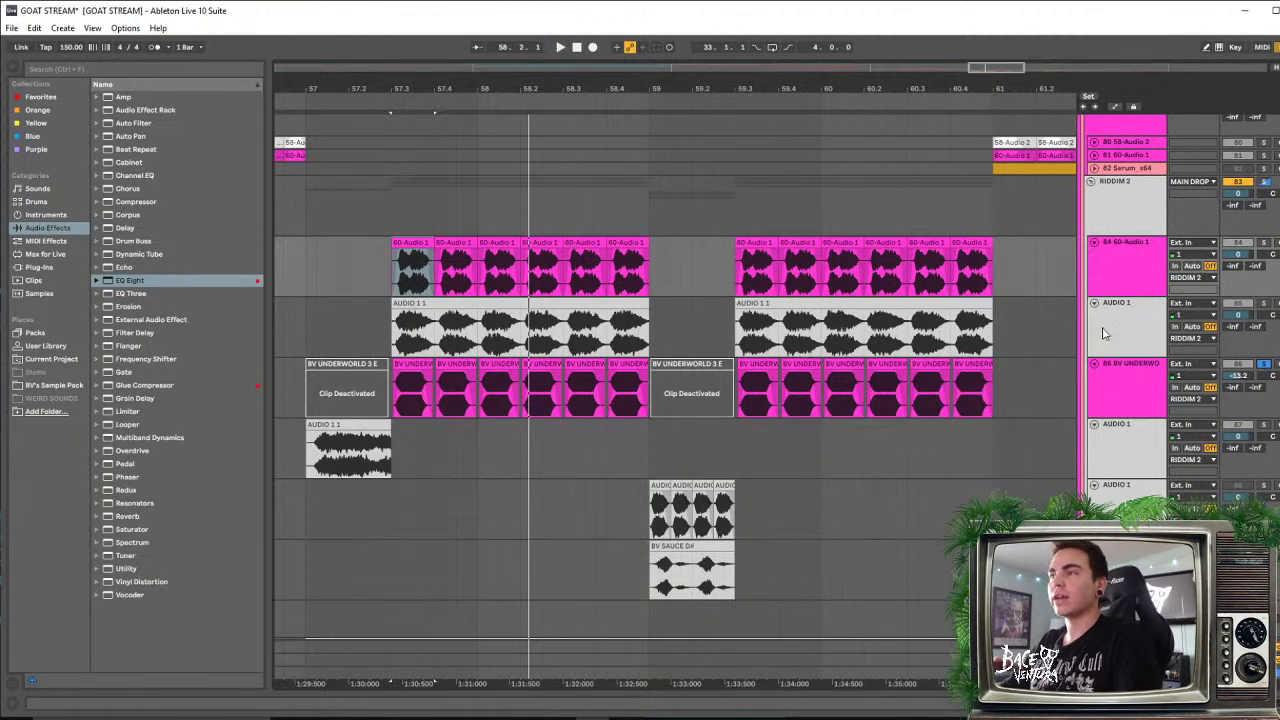
scroll(1108, 383, "down", 1)
scroll(1108, 383, "up", 2)
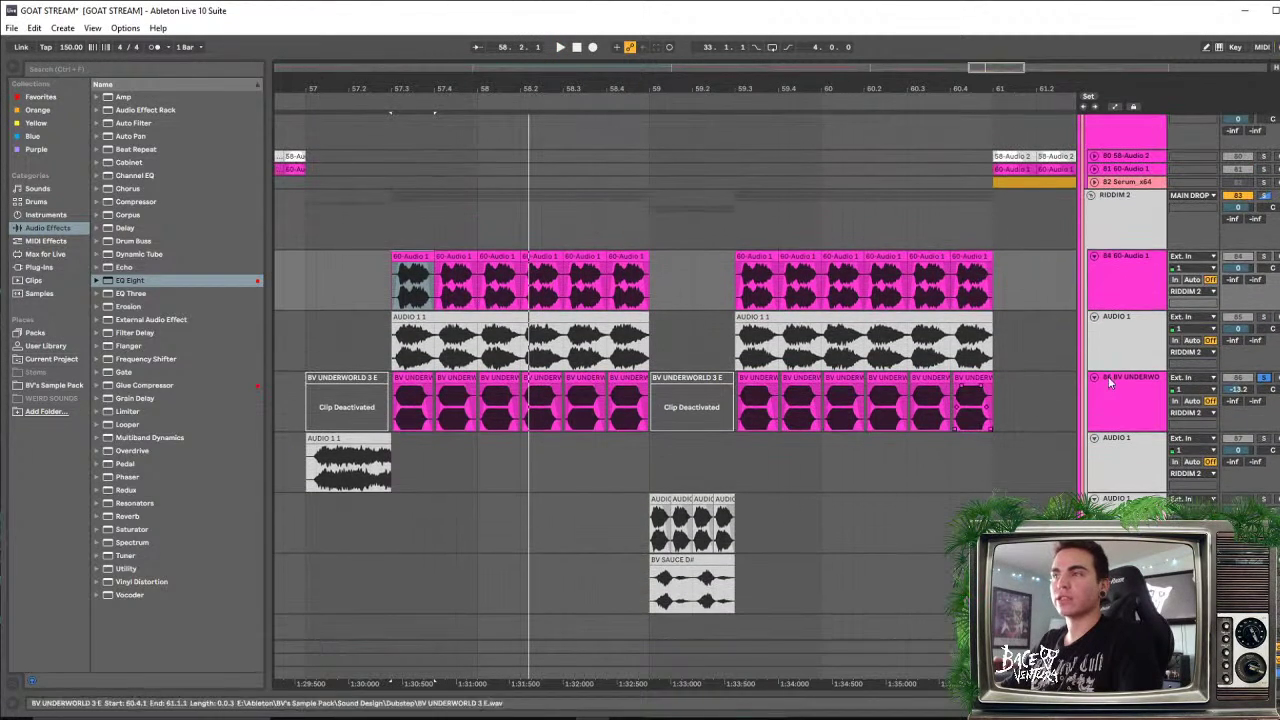
left_click(1150, 342)
scroll(665, 293, "up", 8)
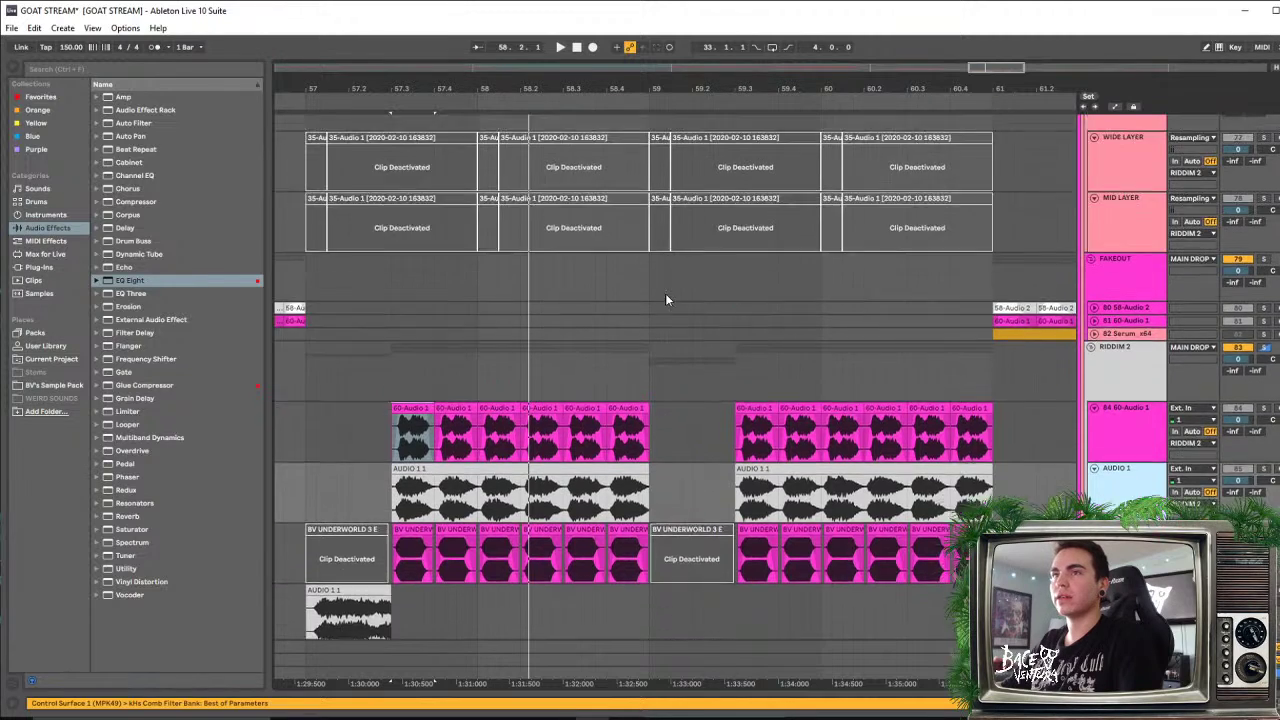
scroll(668, 272, "down", 10)
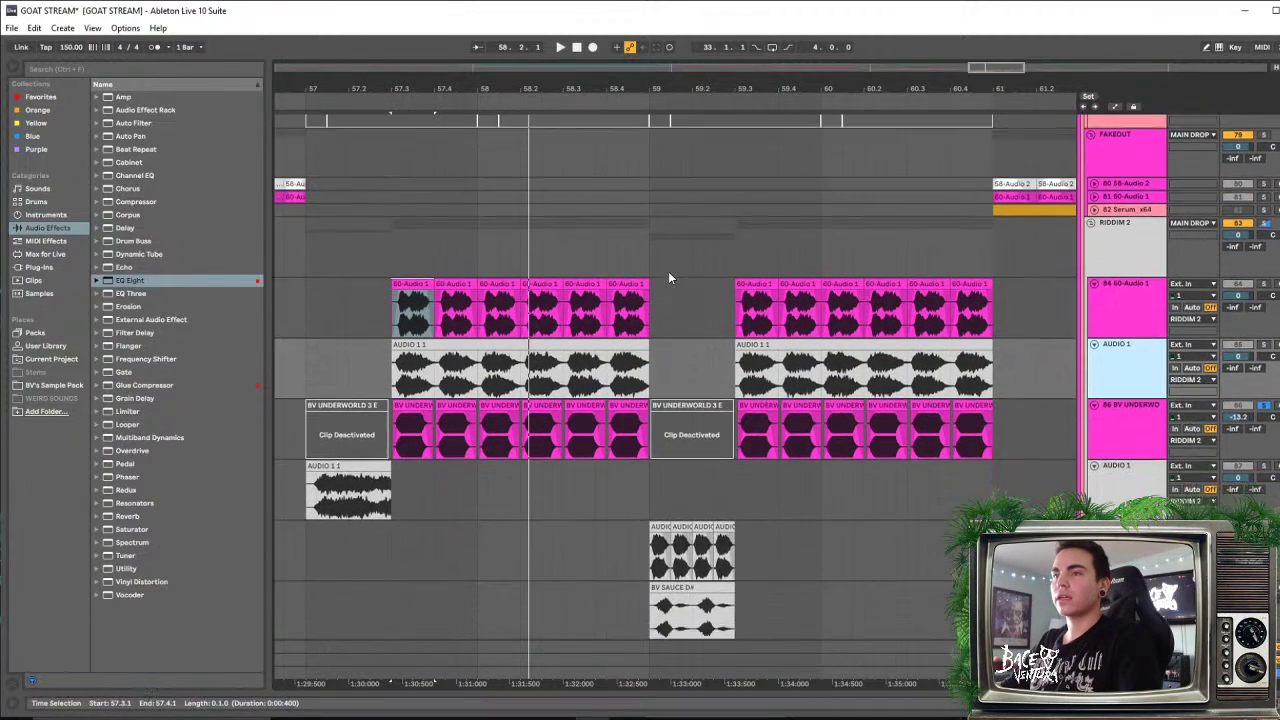
scroll(668, 272, "up", 2)
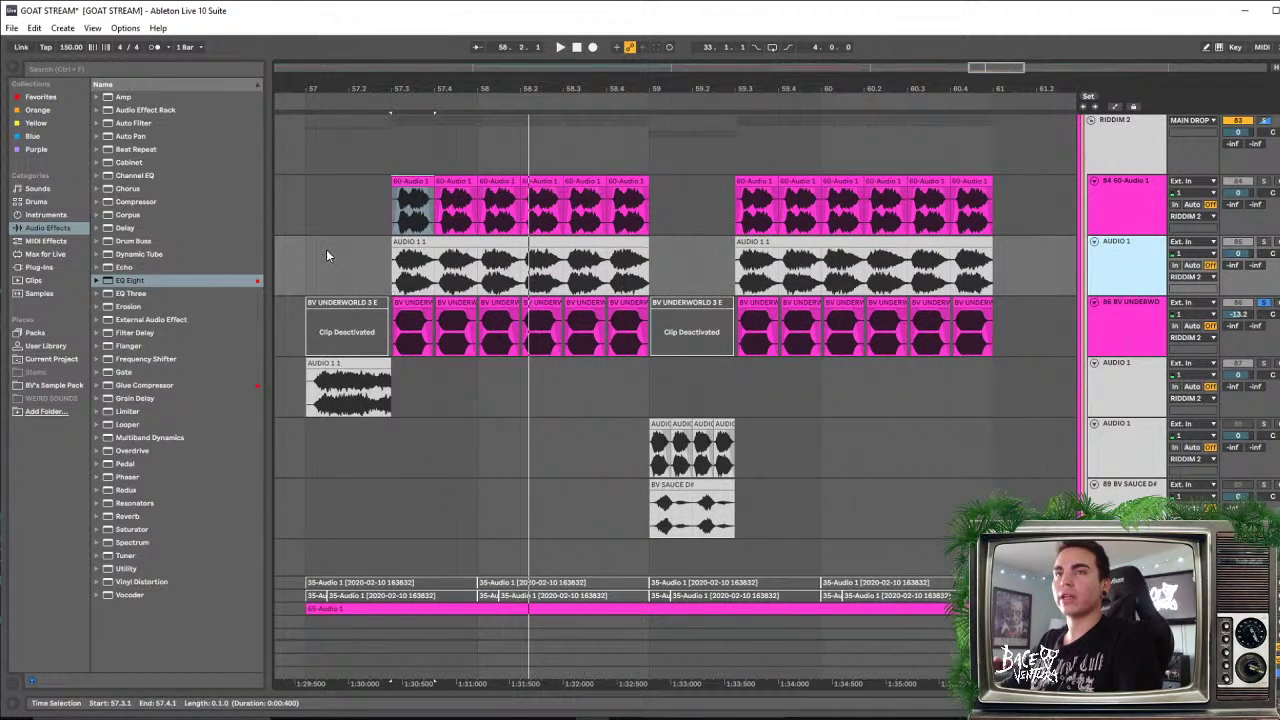
scroll(331, 248, "up", 1)
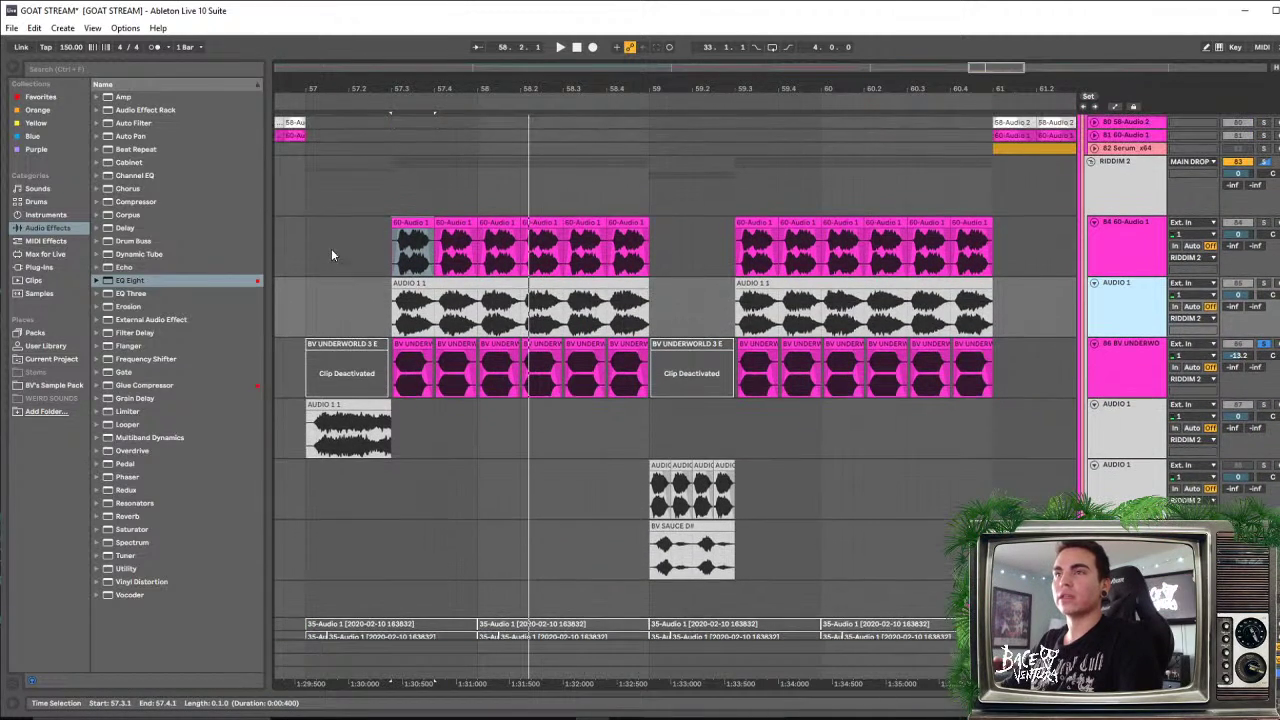
Play the 60-Audio 1 layer alone from 57.3 and compare it with the full RIDDIM 2 group soloed
left_click(422, 222)
key("space")
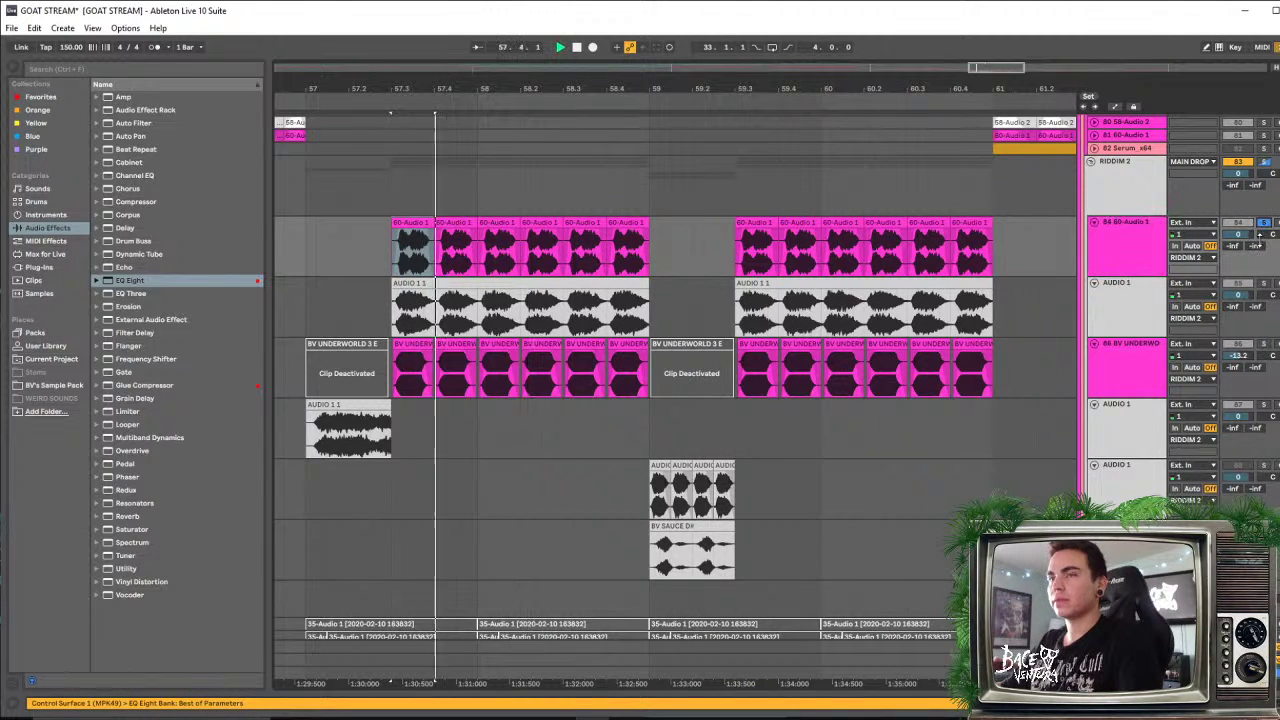
left_click(1265, 163)
key("space")
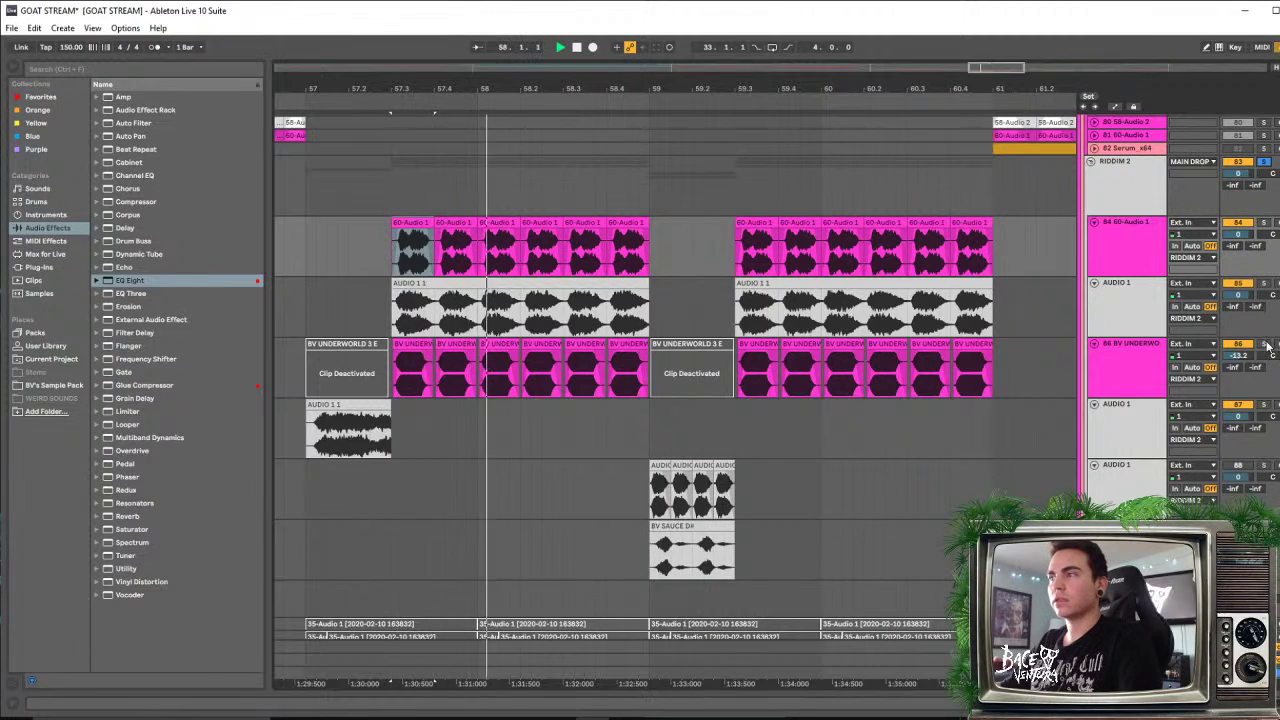
Play the RIDDIM 2 group from 57.3 with the BV UNDERWO track muted and unmuted to compare
key("space")
key("space")
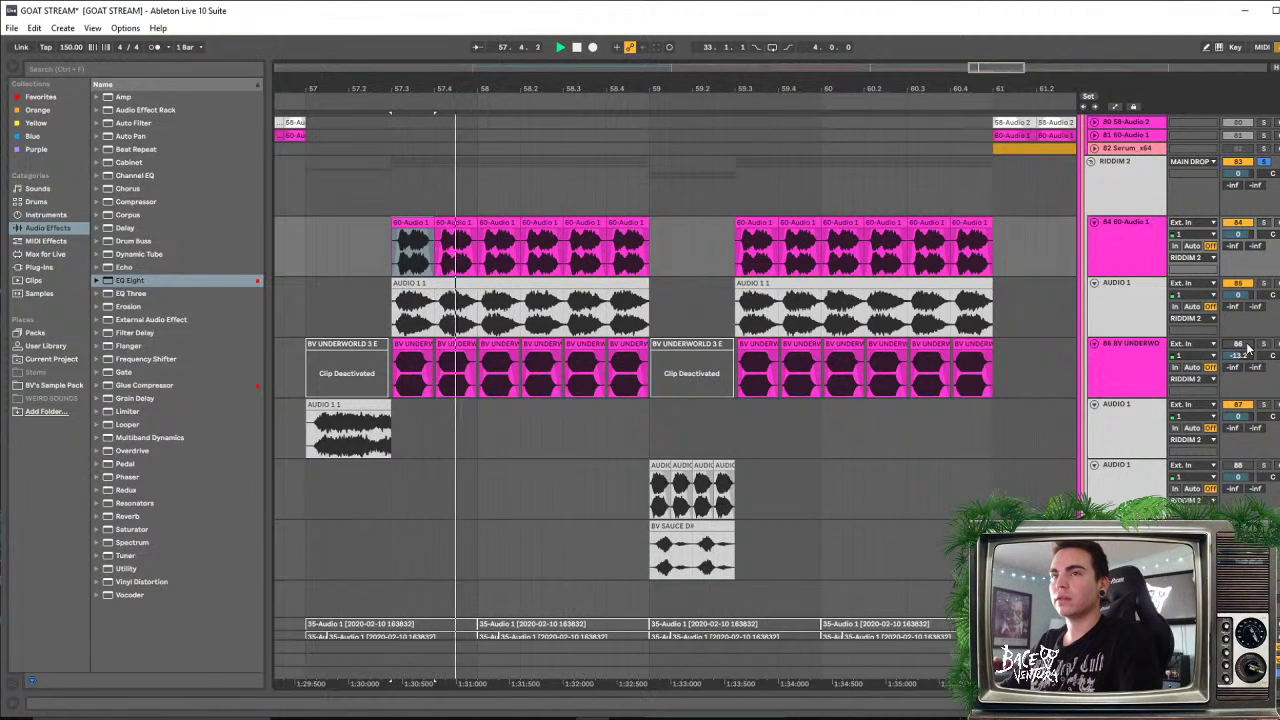
left_click(1247, 346)
key("space")
key("space")
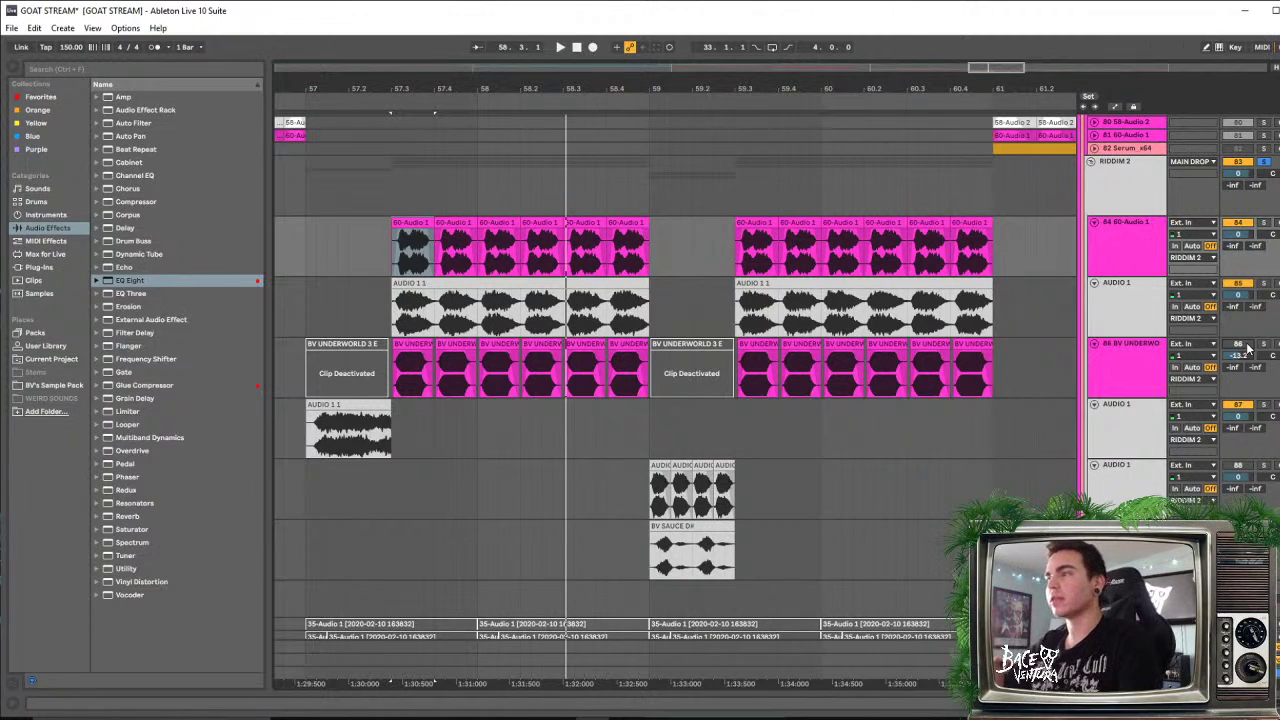
key("space")
key("space")
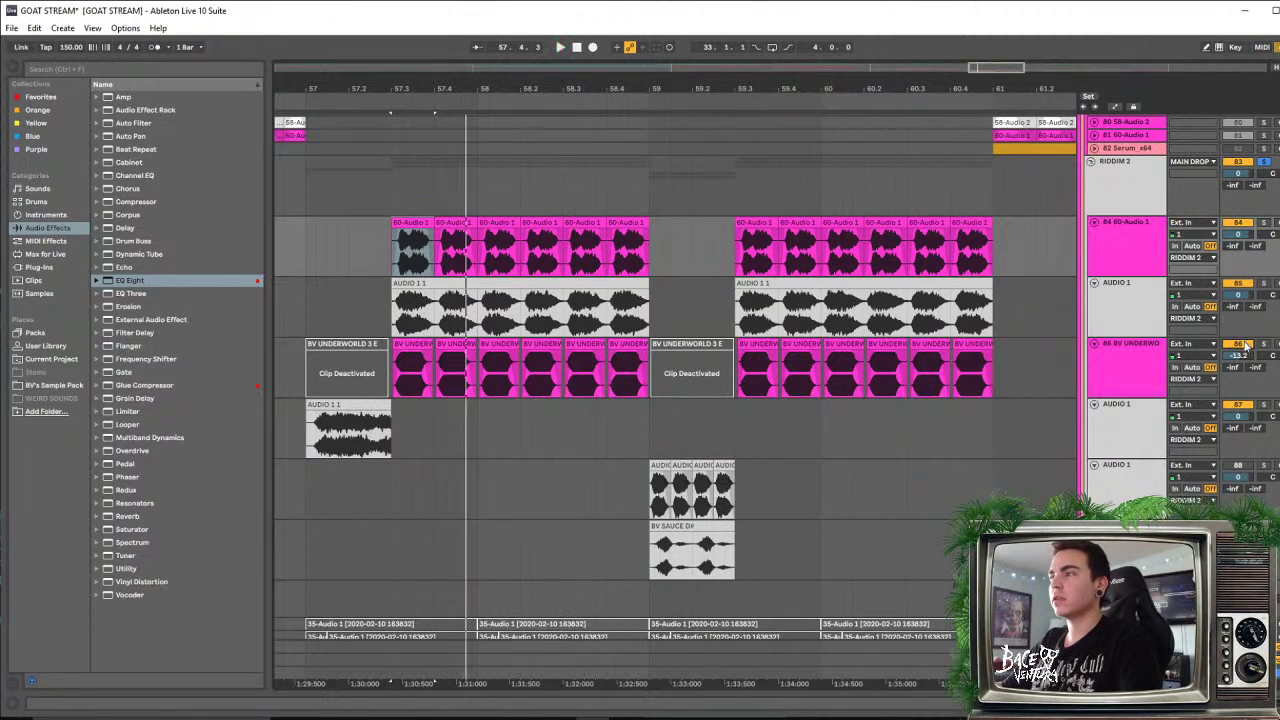
Play the RIDDIM 2 group from 57.3 with the 60-Audio 1 track muted and unmuted to compare
left_click(1238, 223)
key("space")
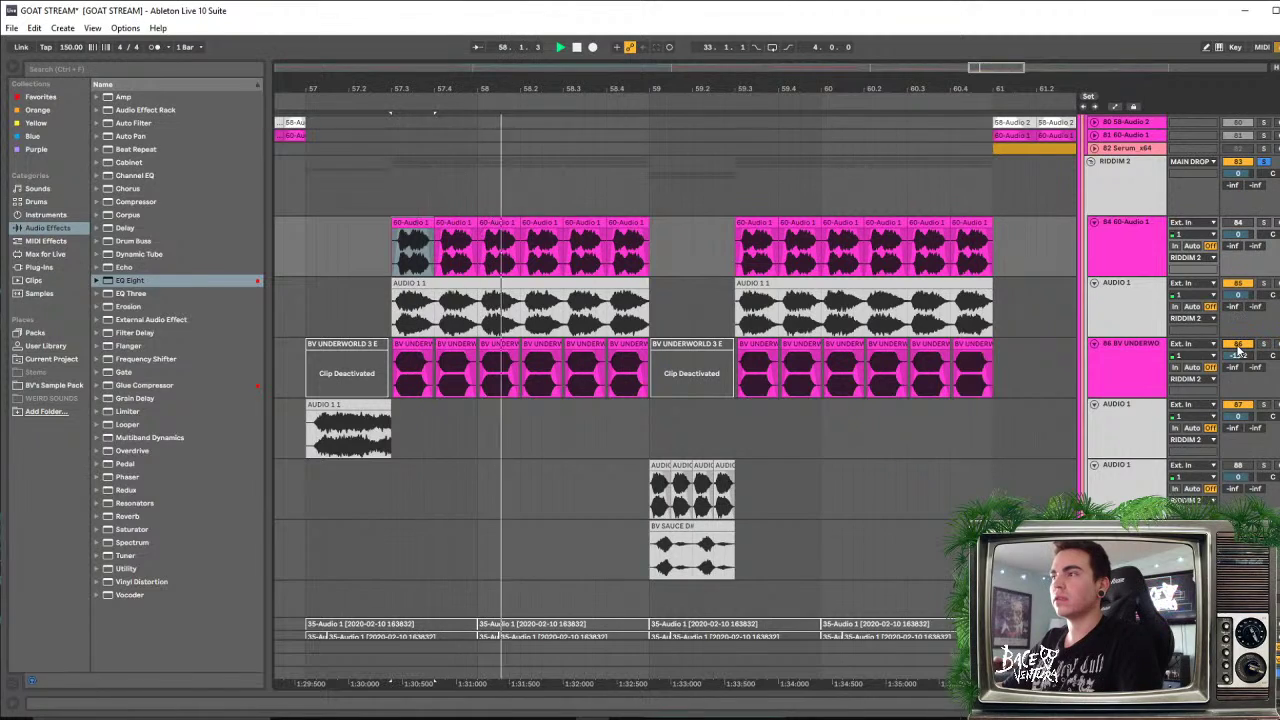
key("space")
key("space")
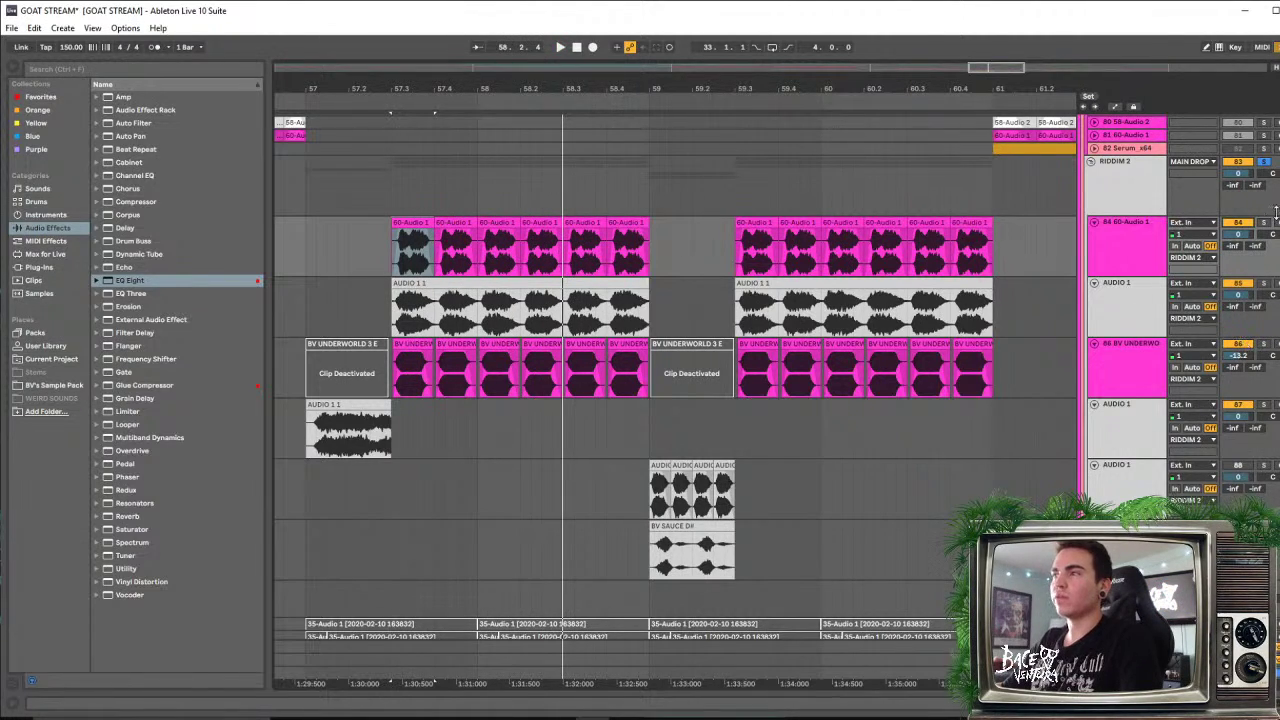
key("space")
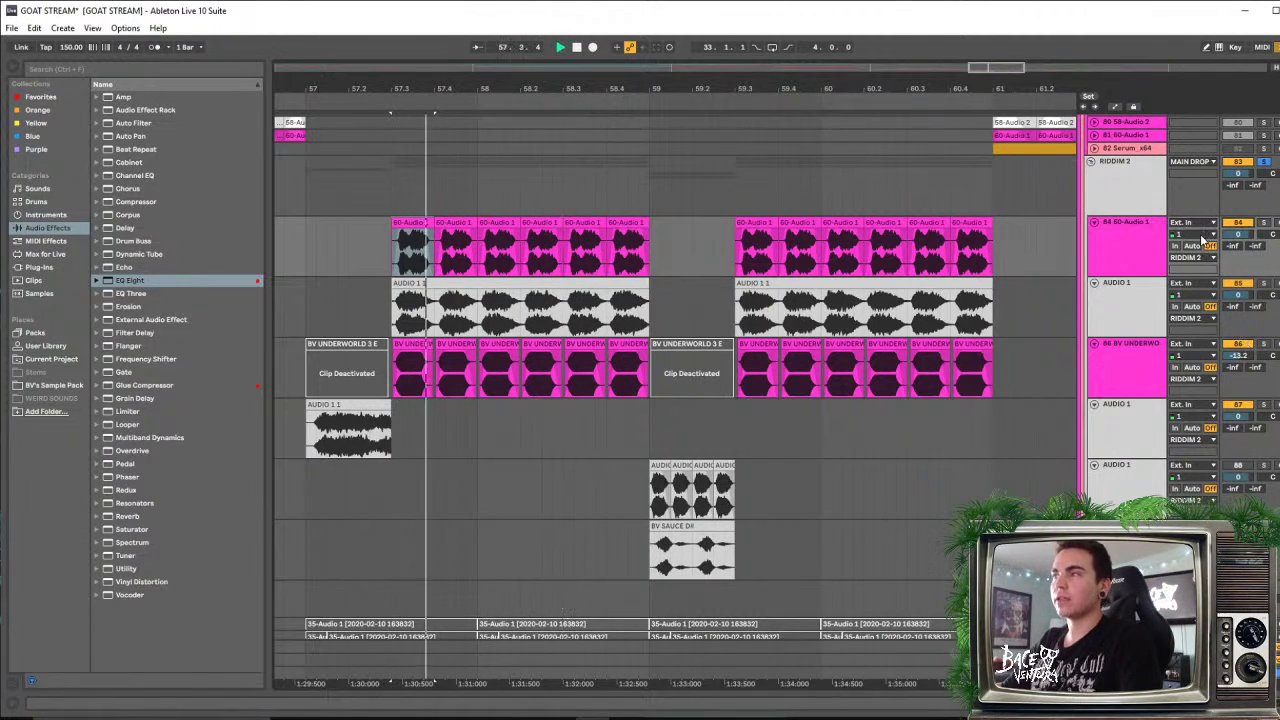
Solo the AUDIO 1 track below 60-Audio 1 and play its first clip from 57.3
left_click(530, 298)
left_click(1109, 304)
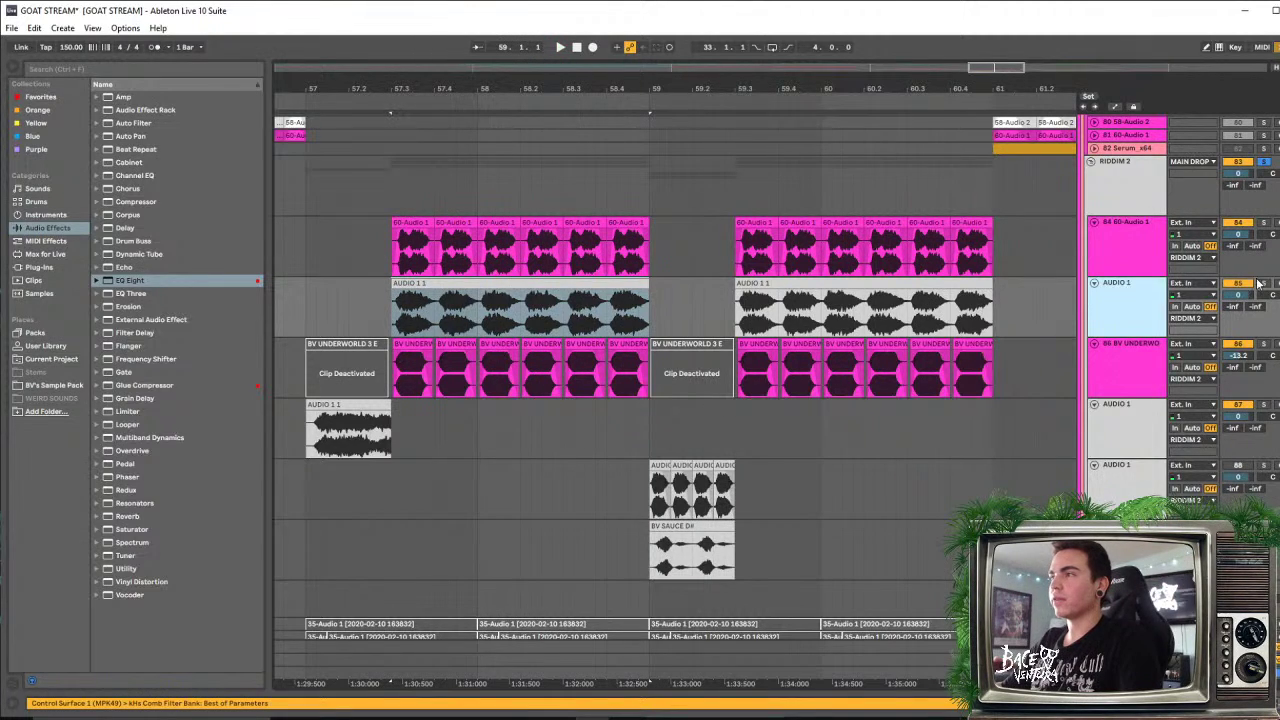
left_click(1260, 284)
key("space")
key("space")
Show the soloed AUDIO 1 track's device chain, watch its expanded EQ Eight spectrum during playback and shrink the display
left_click(1120, 303)
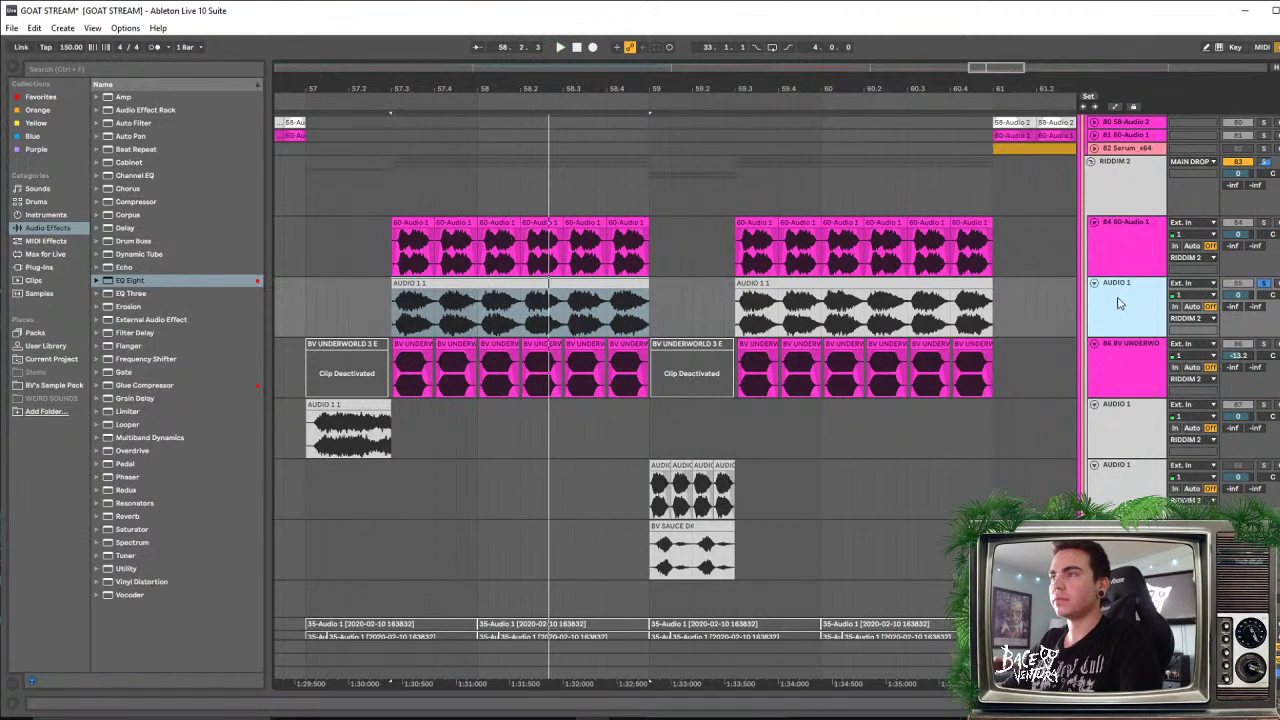
double_click(1120, 303)
left_click(800, 578)
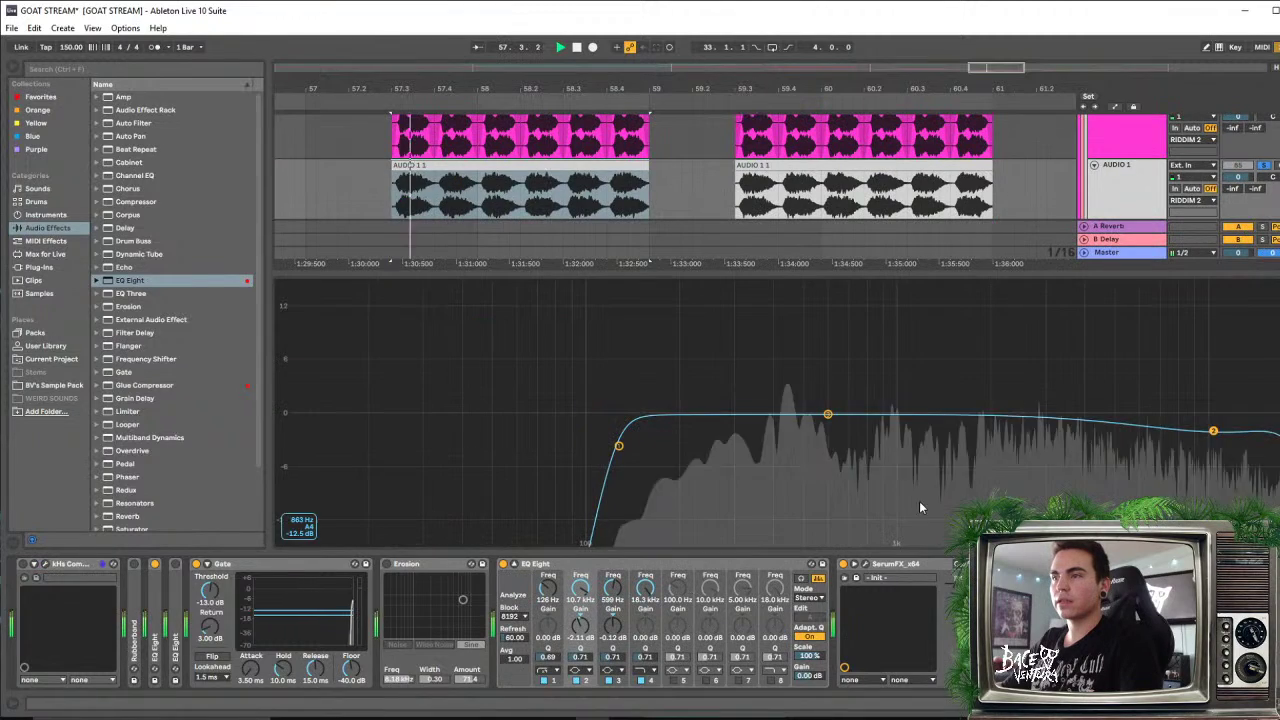
key("space")
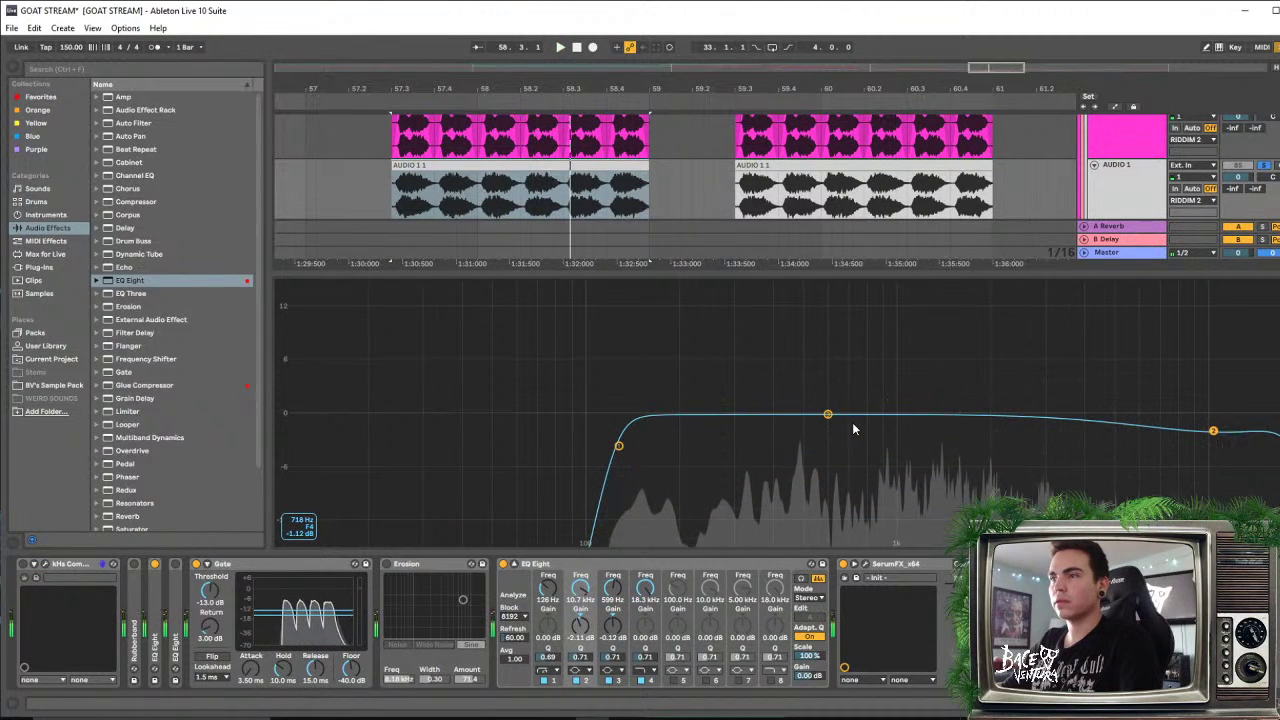
left_click_drag(922, 270, 916, 452)
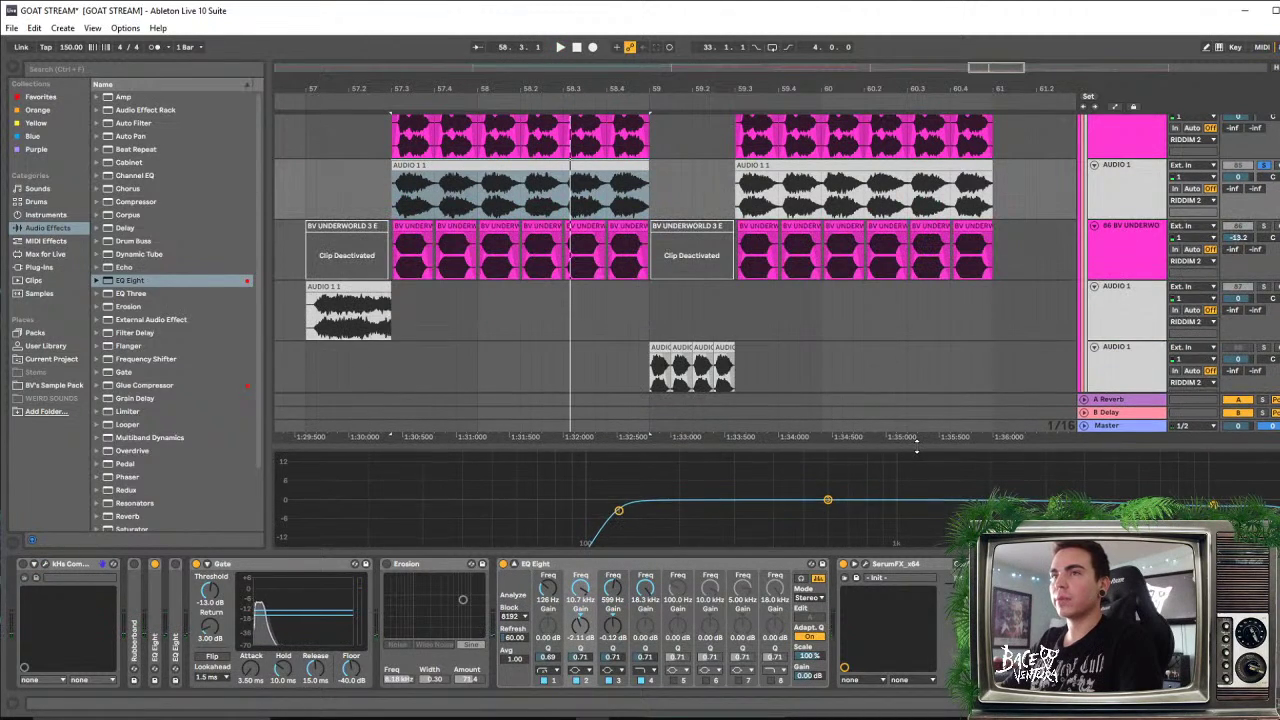
Unsolo the AUDIO 1 track and play all the RIDDIM 2 layers together from 57.2.2
scroll(925, 360, "up", 2)
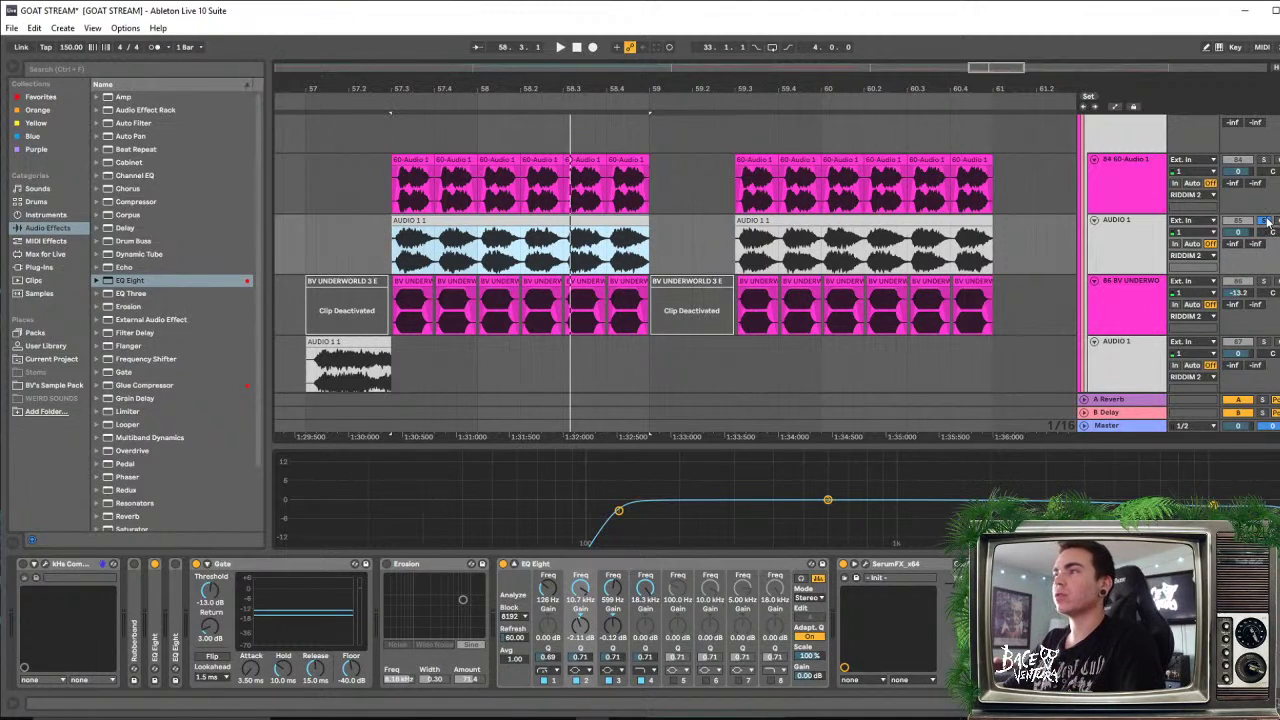
left_click(1267, 221)
left_click(335, 248)
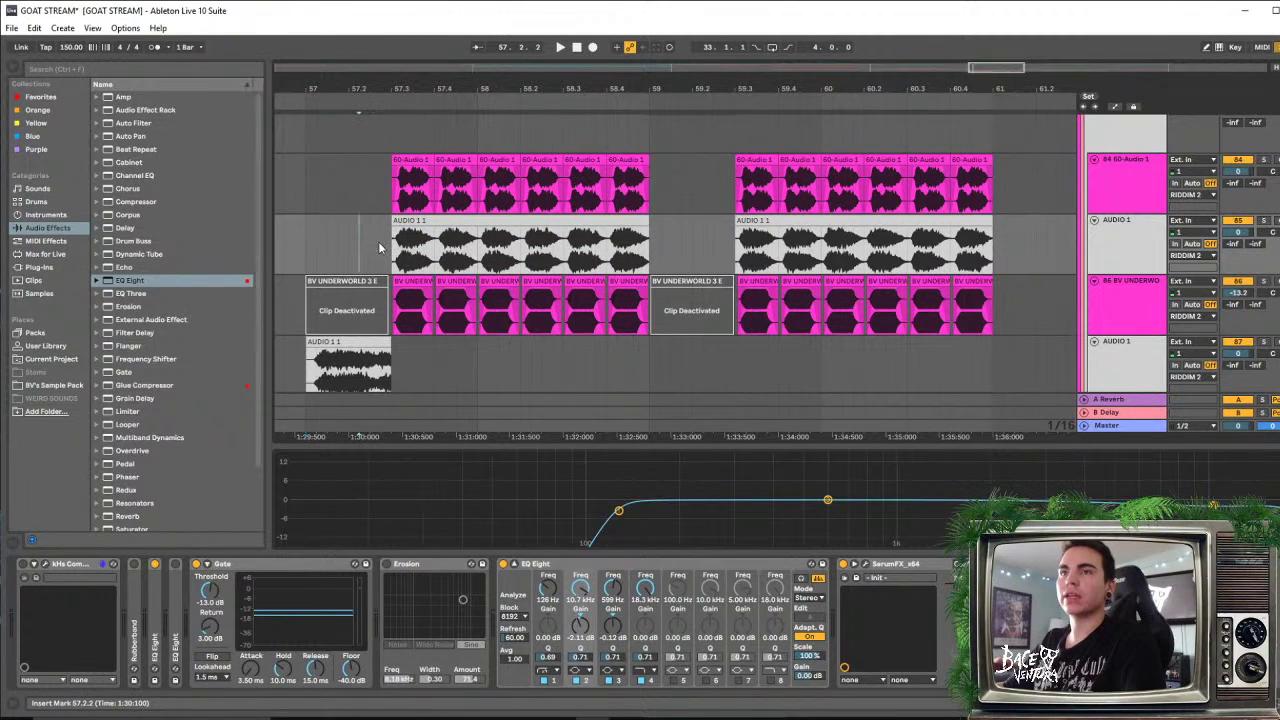
key("space")
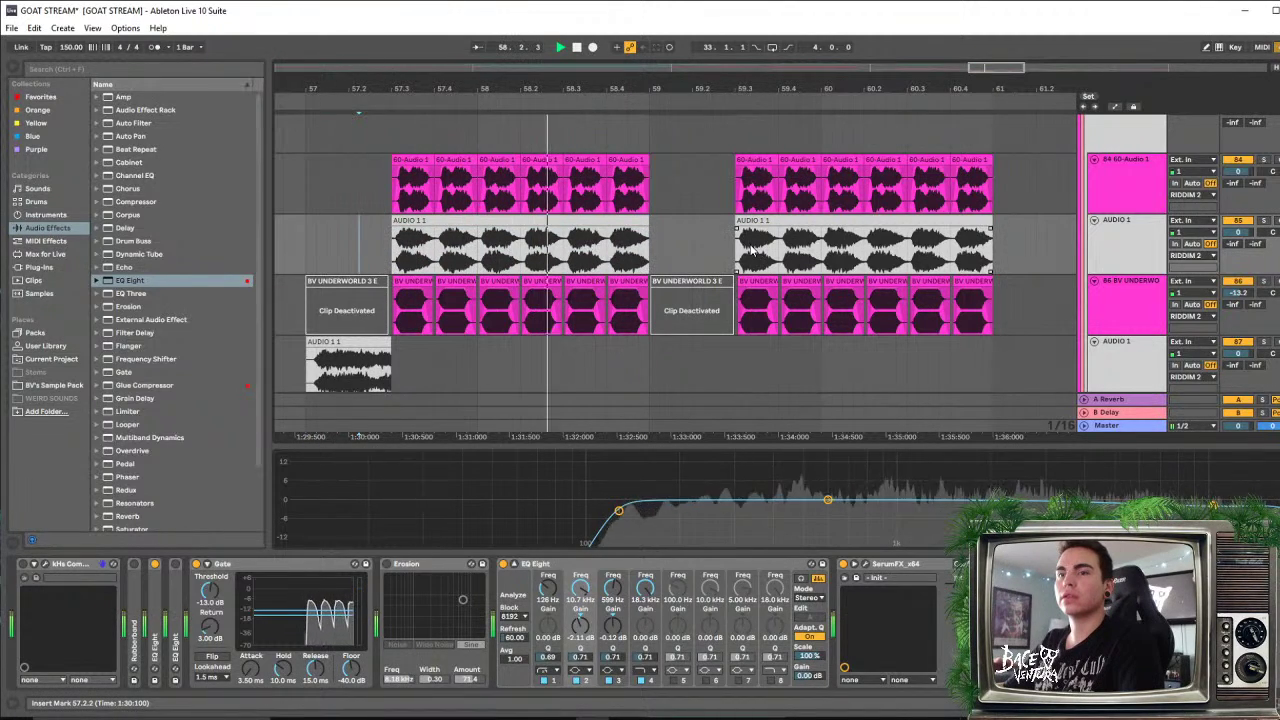
key("space")
key("space")
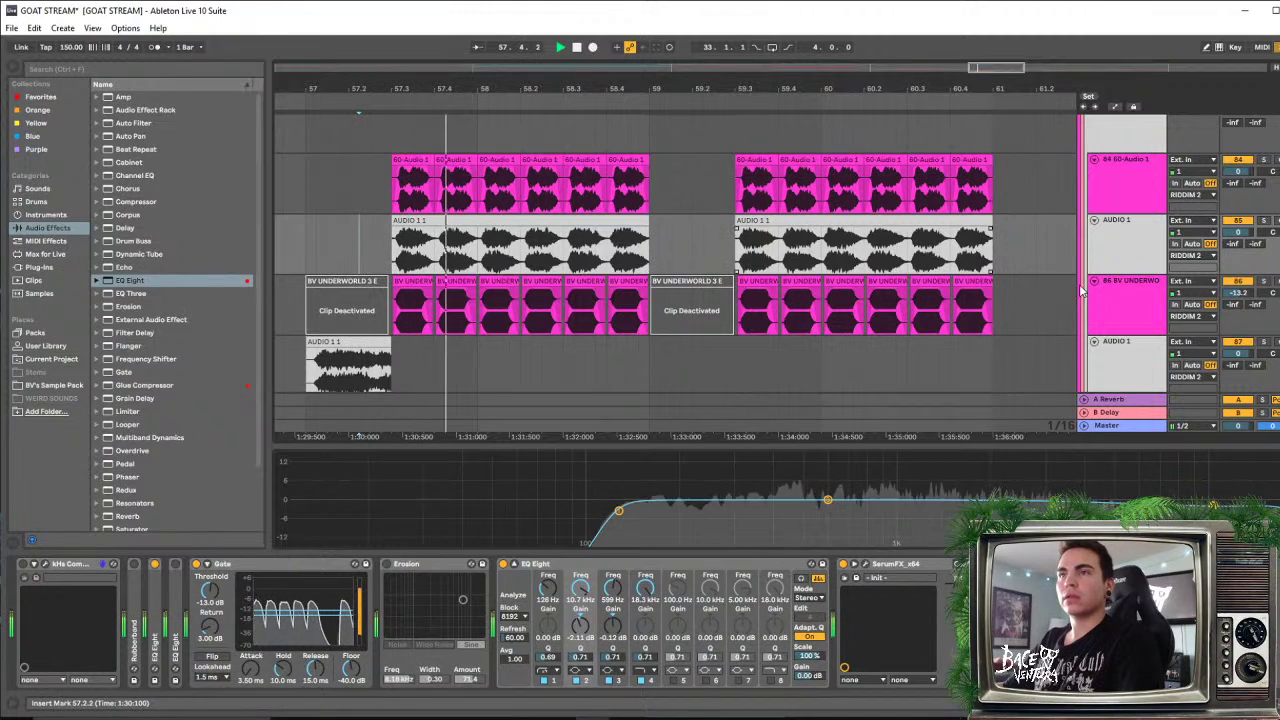
Solo the AUDIO 1 track below 60-Audio 1 again and play it from 57.2.2
left_click(1118, 250)
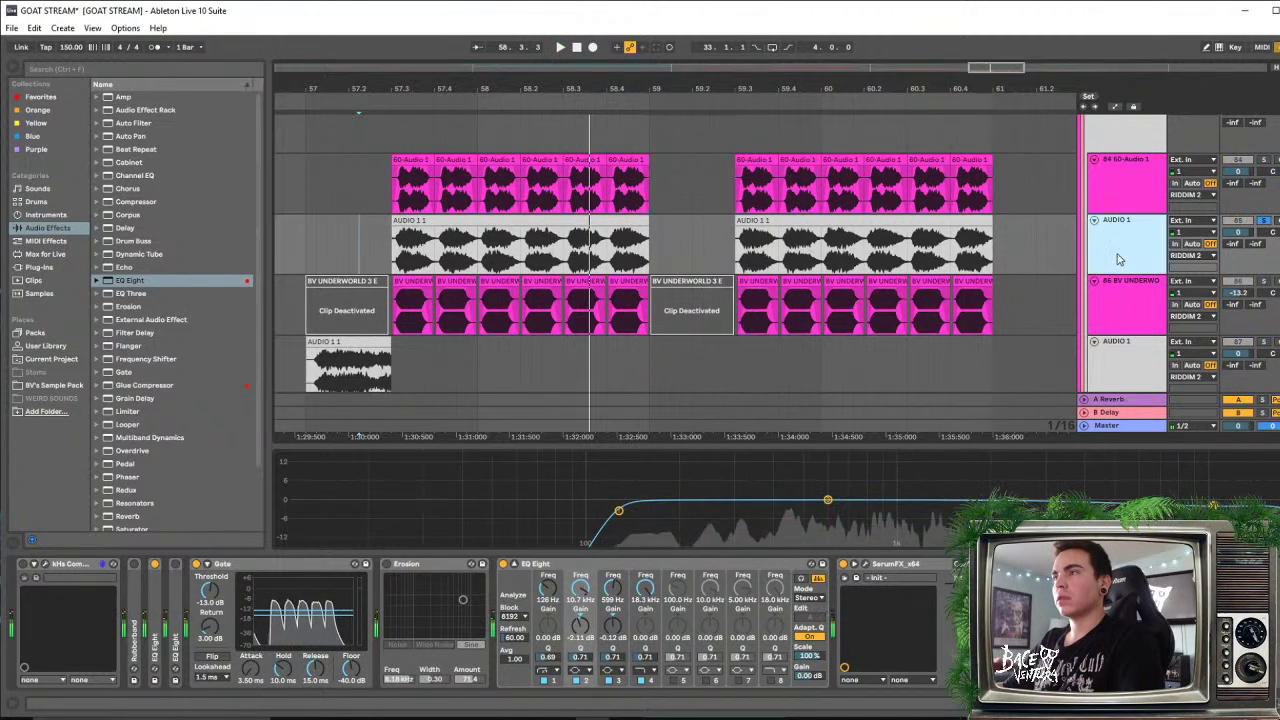
key("space")
key("space")
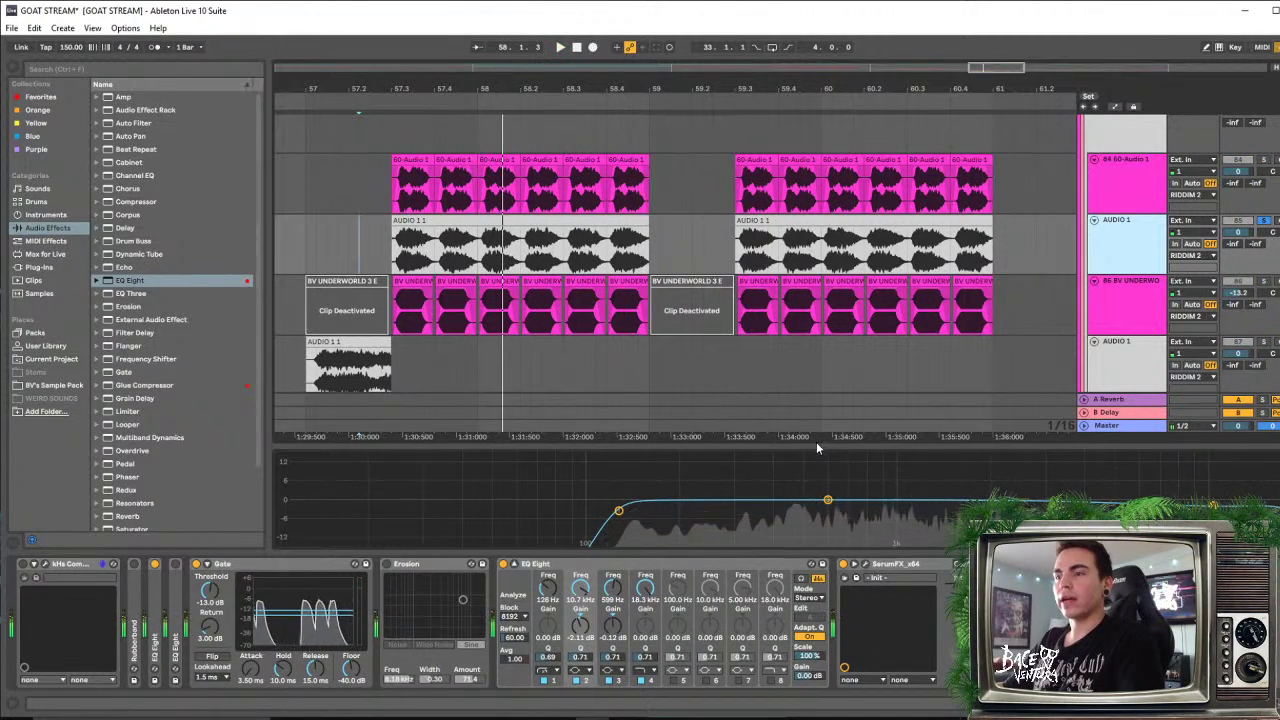
Enlarge the EQ Eight display of the AUDIO 1 track and collapse its SerumFX, Gate and Erosion devices
left_click_drag(816, 446, 816, 252)
double_click(880, 564)
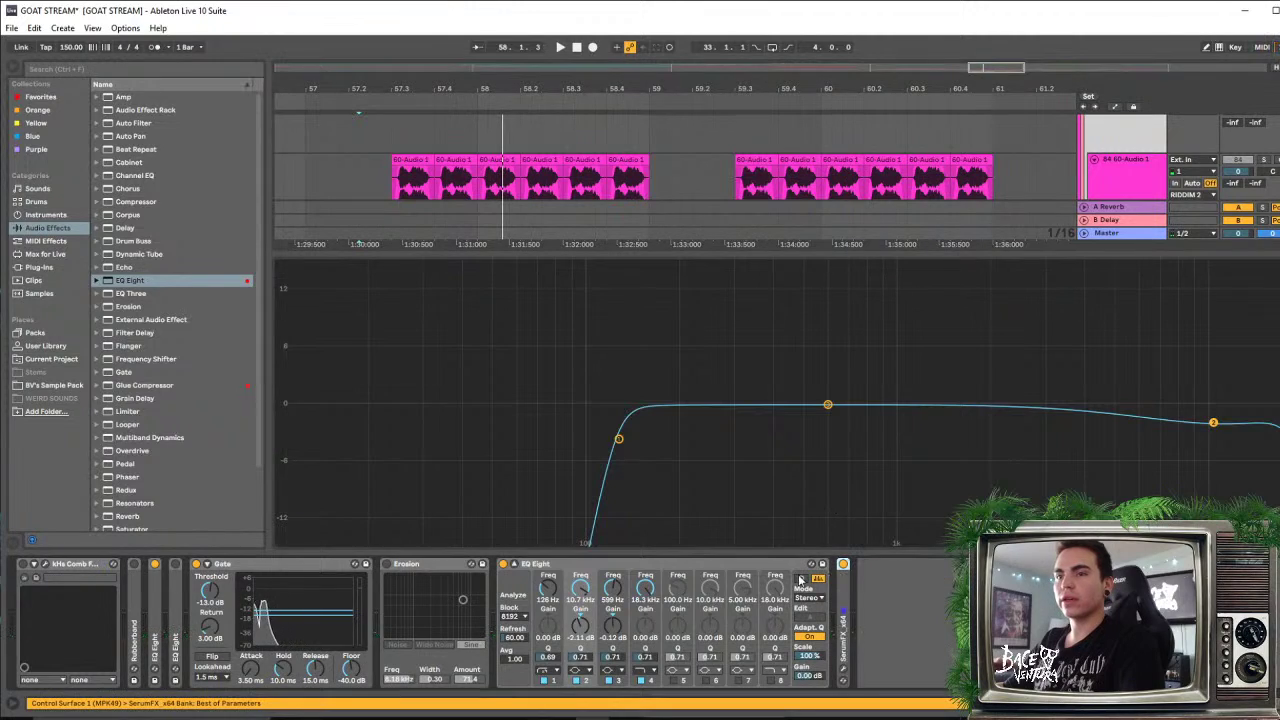
double_click(263, 566)
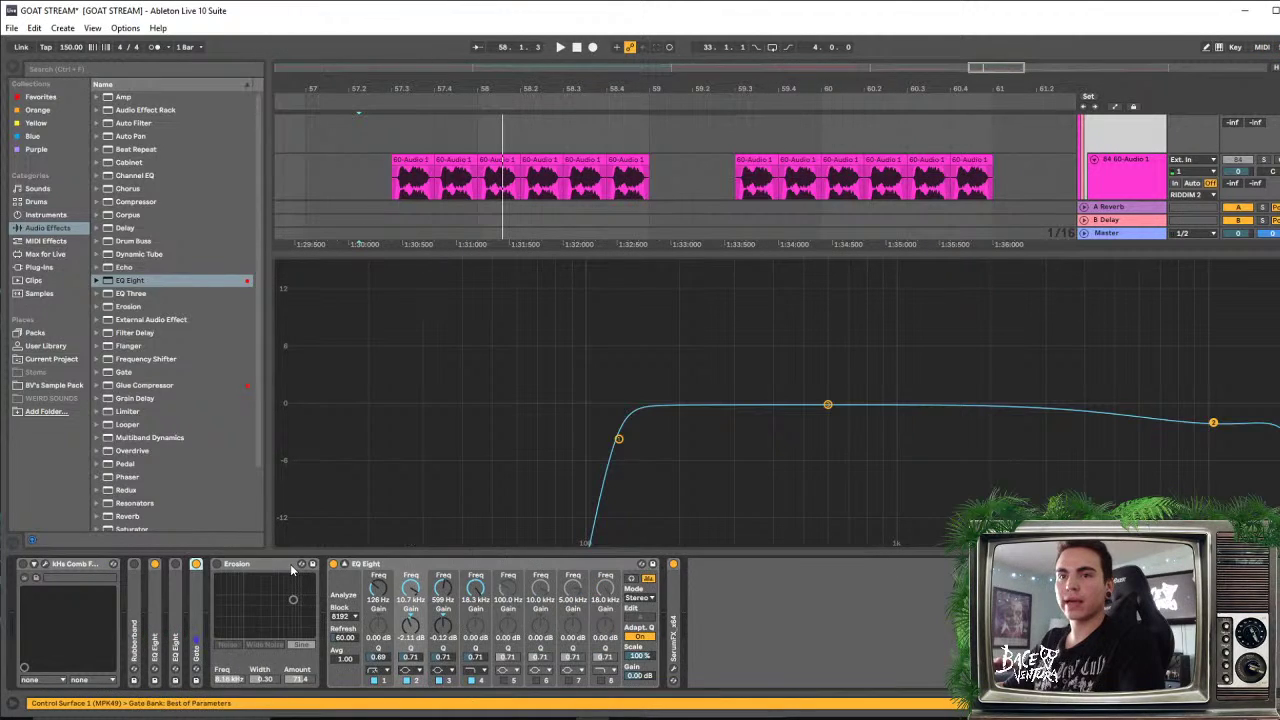
left_click(291, 566)
double_click(277, 566)
Add another EQ Eight after SerumFX, expand its curve display and play the AUDIO 1 layer to view its spectrum
left_click_drag(118, 280, 580, 625)
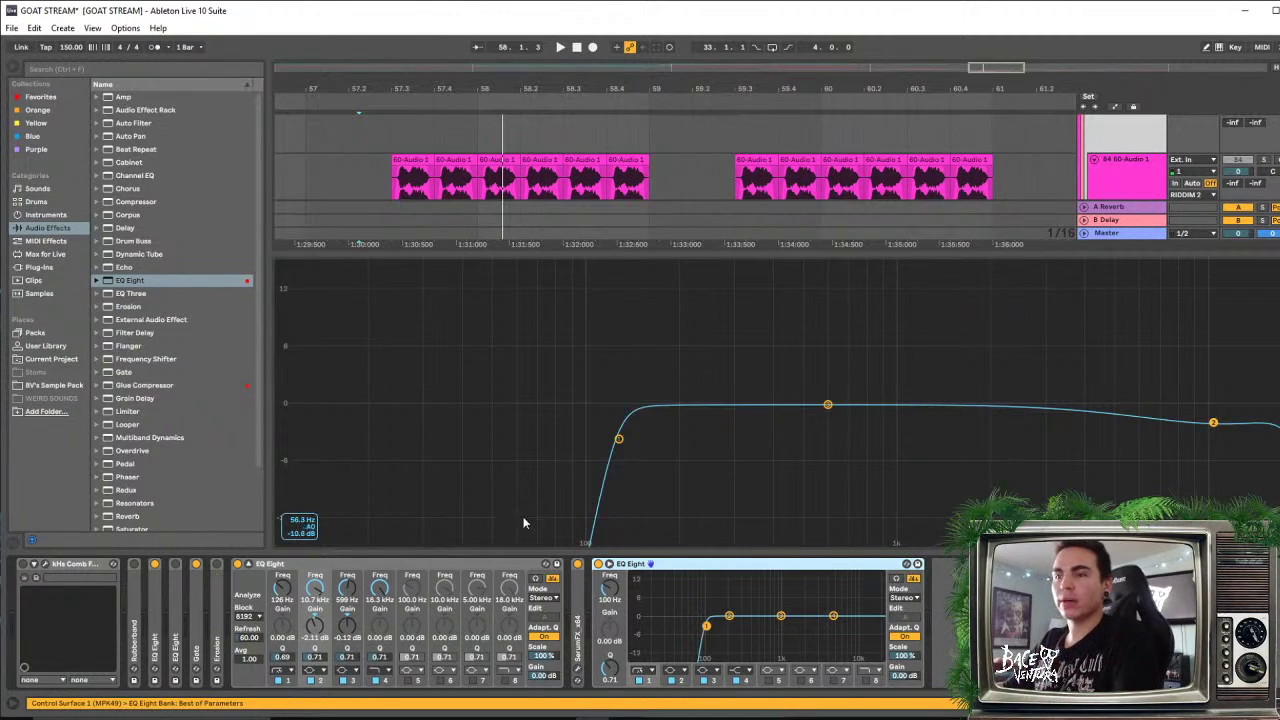
double_click(771, 595)
key("space")
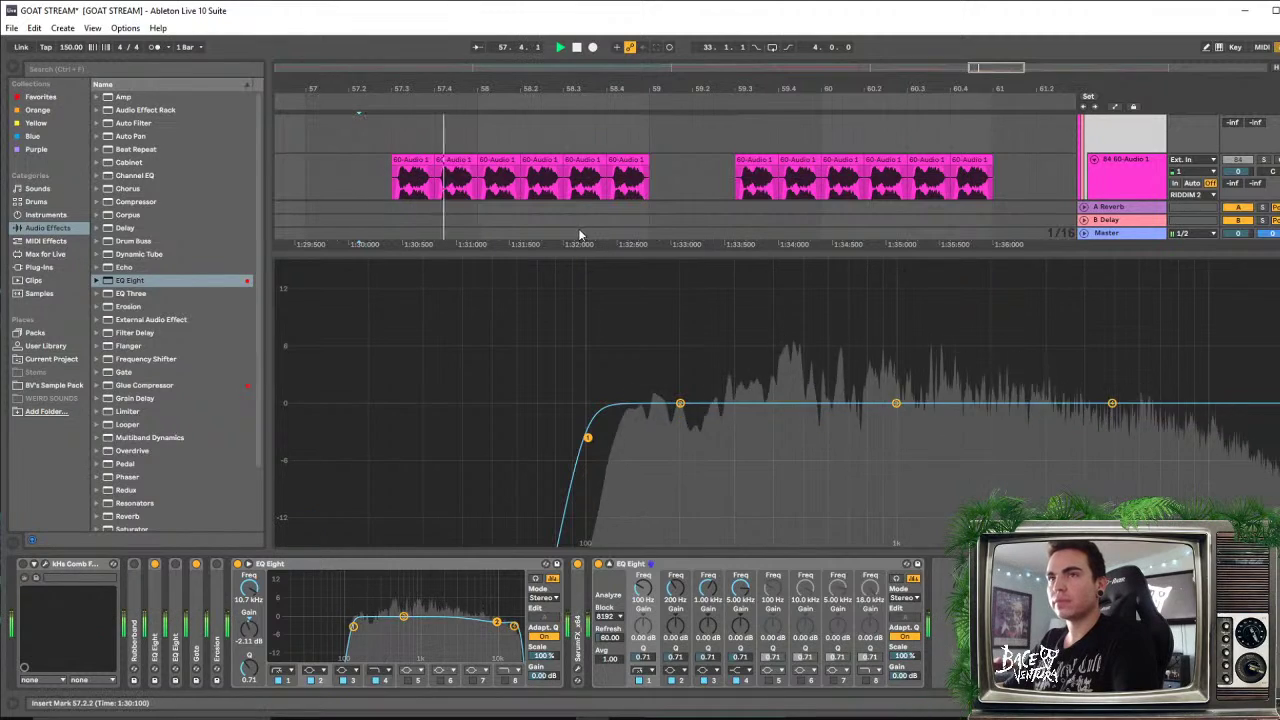
left_click_drag(587, 257, 588, 321)
key("space")
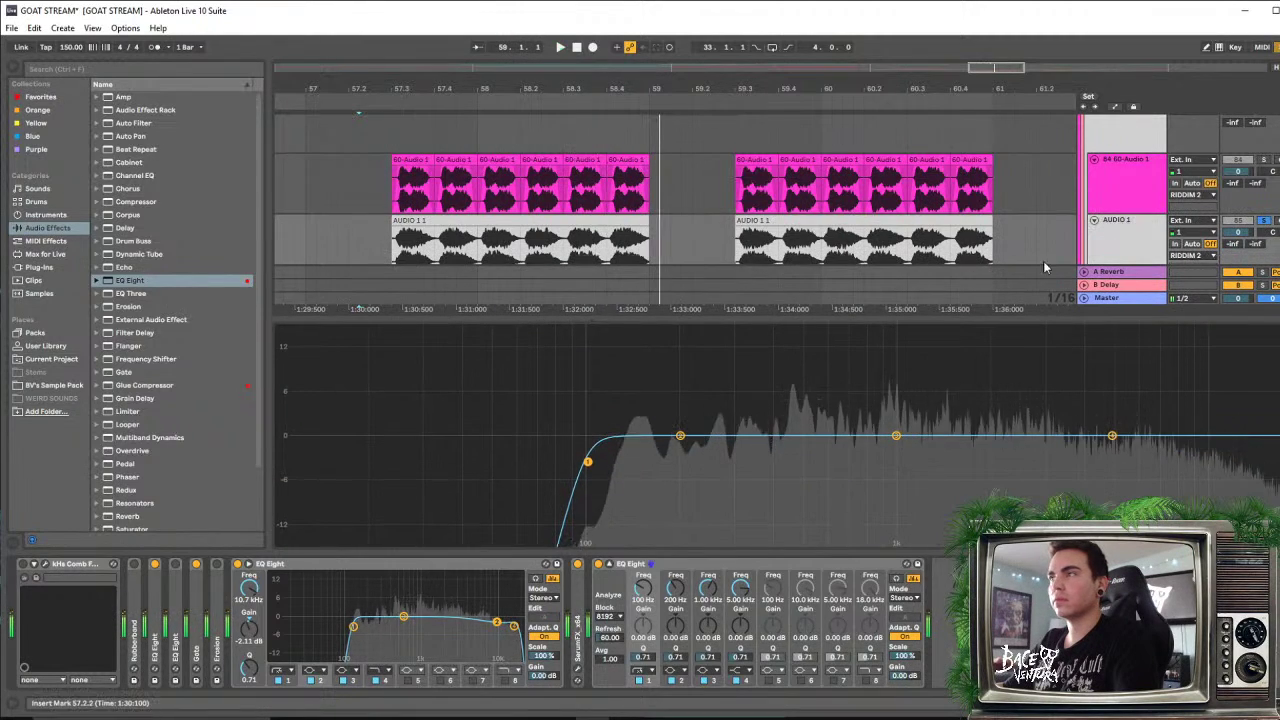
Enable audition mode in the new EQ Eight, sweep band 2 with a boost and set it to -2.71 dB at 471 Hz, Q 7.25
left_click(1192, 178)
left_click(1163, 252)
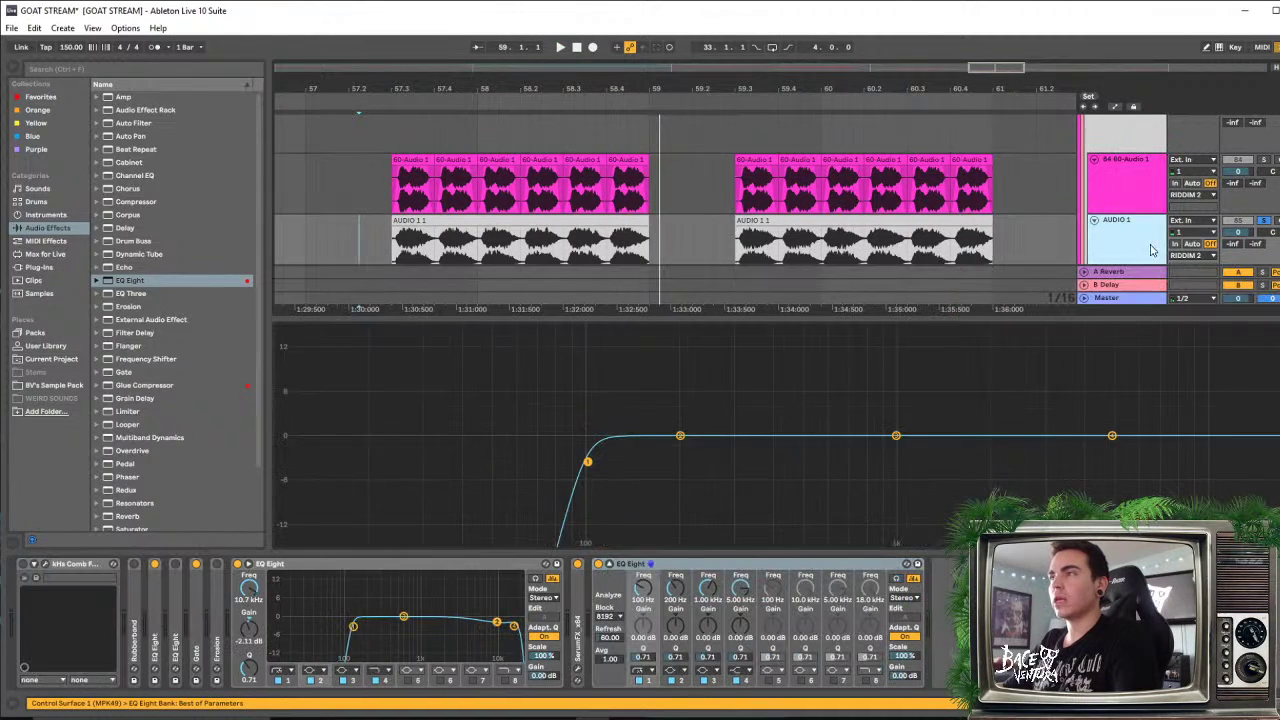
left_click_drag(680, 435, 647, 349)
left_click(895, 579)
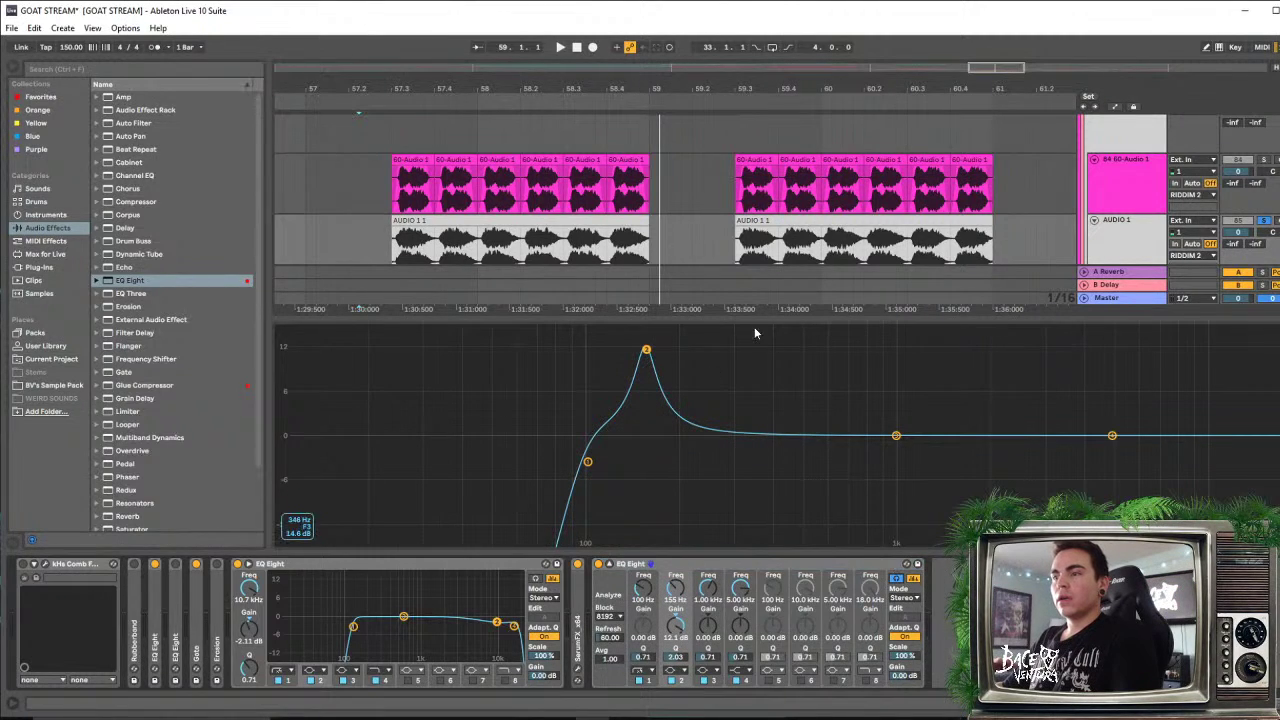
key("space")
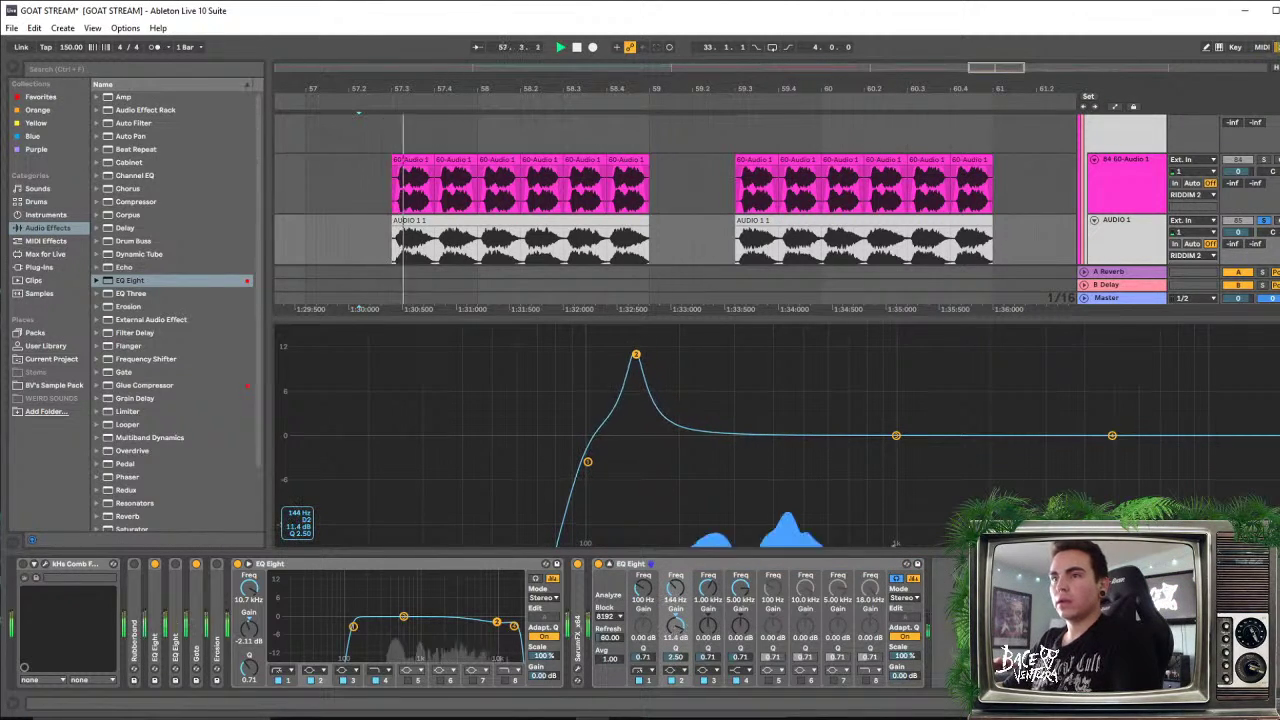
left_click_drag(646, 350, 795, 455)
key("space")
key("space")
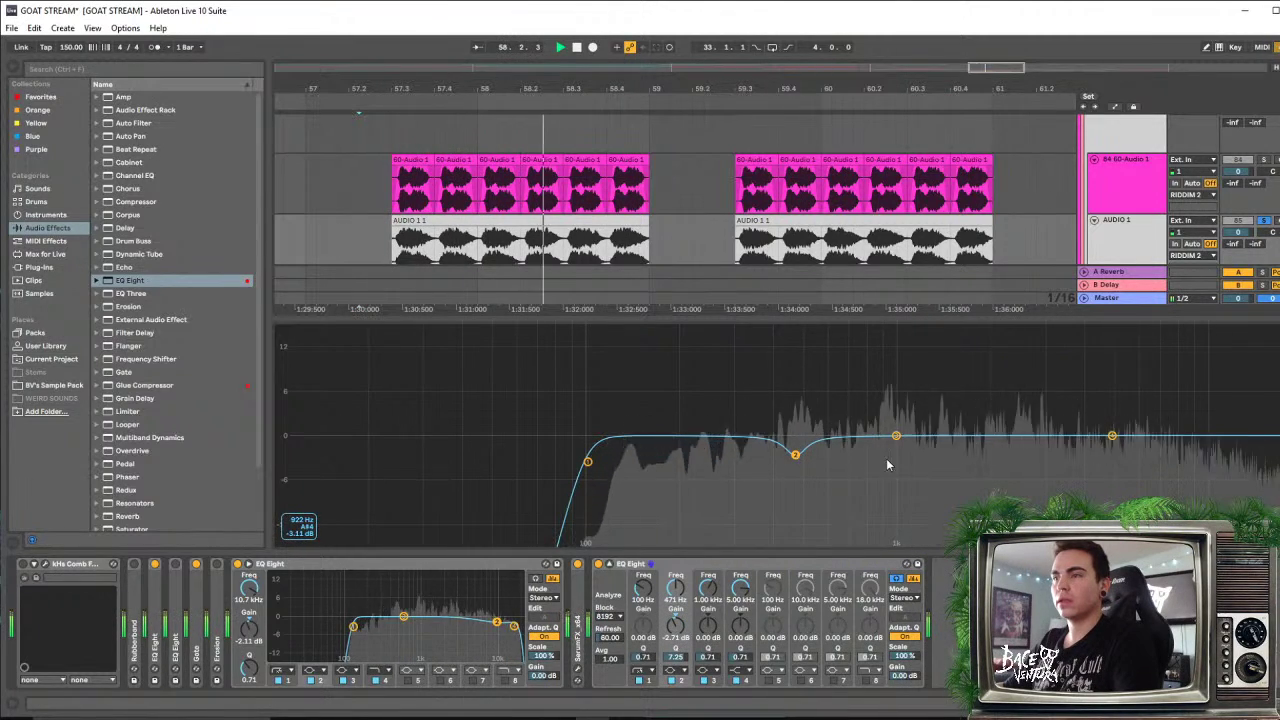
Sweep band 3 of the new EQ Eight with a narrow boost and set it to about -4.2 dB at 2.25 kHz, Q 5.89
key("space")
left_click_drag(896, 436, 903, 354)
key("super")
key("super")
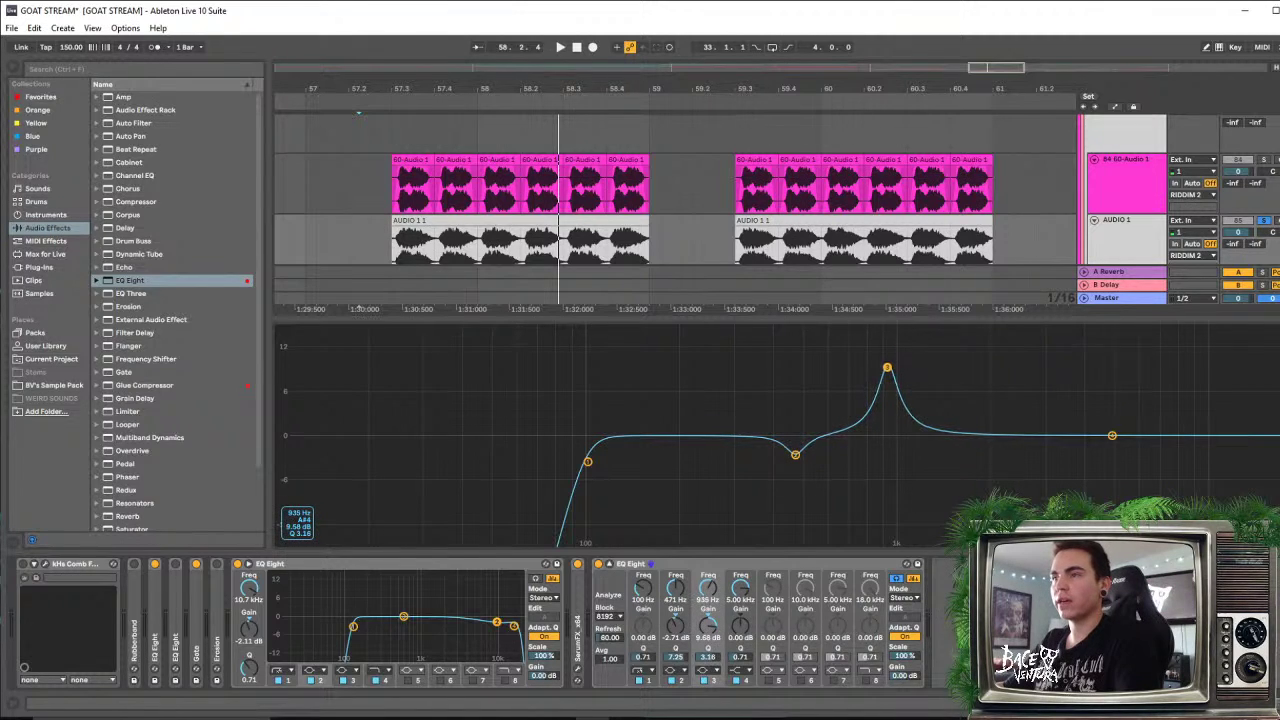
key("space")
left_click_drag(879, 362, 949, 405)
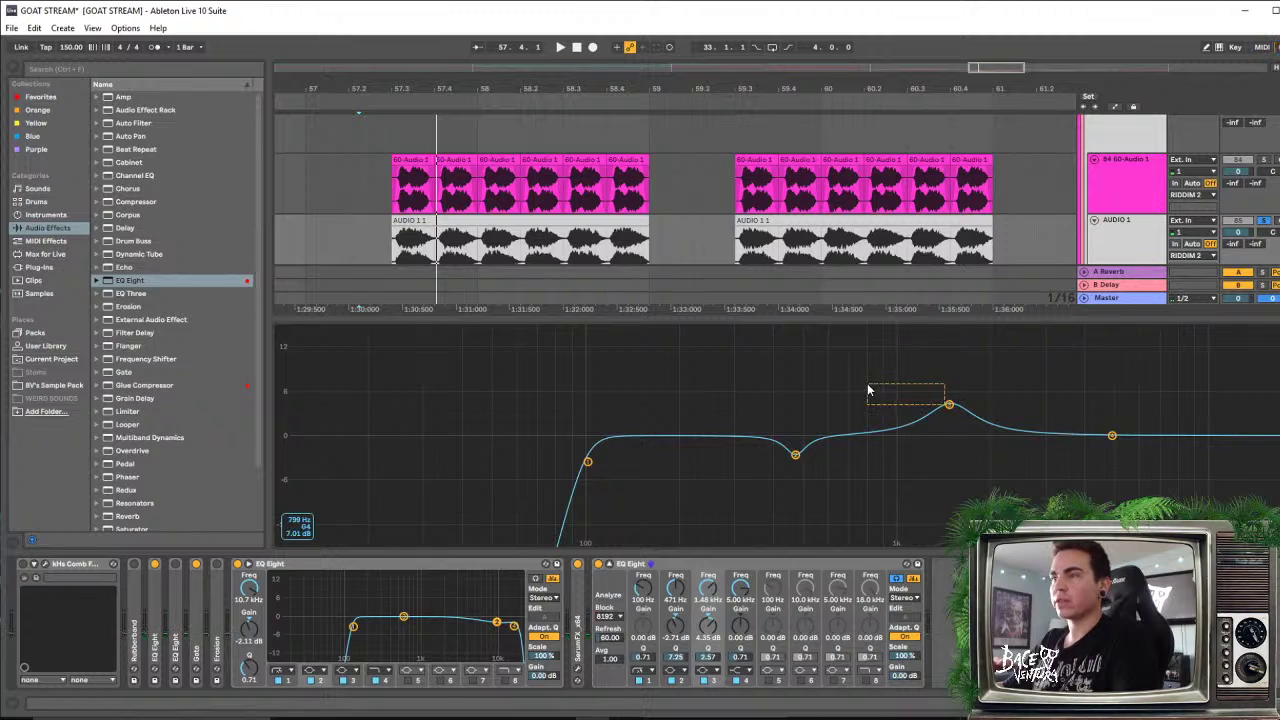
left_click_drag(885, 348, 1006, 462)
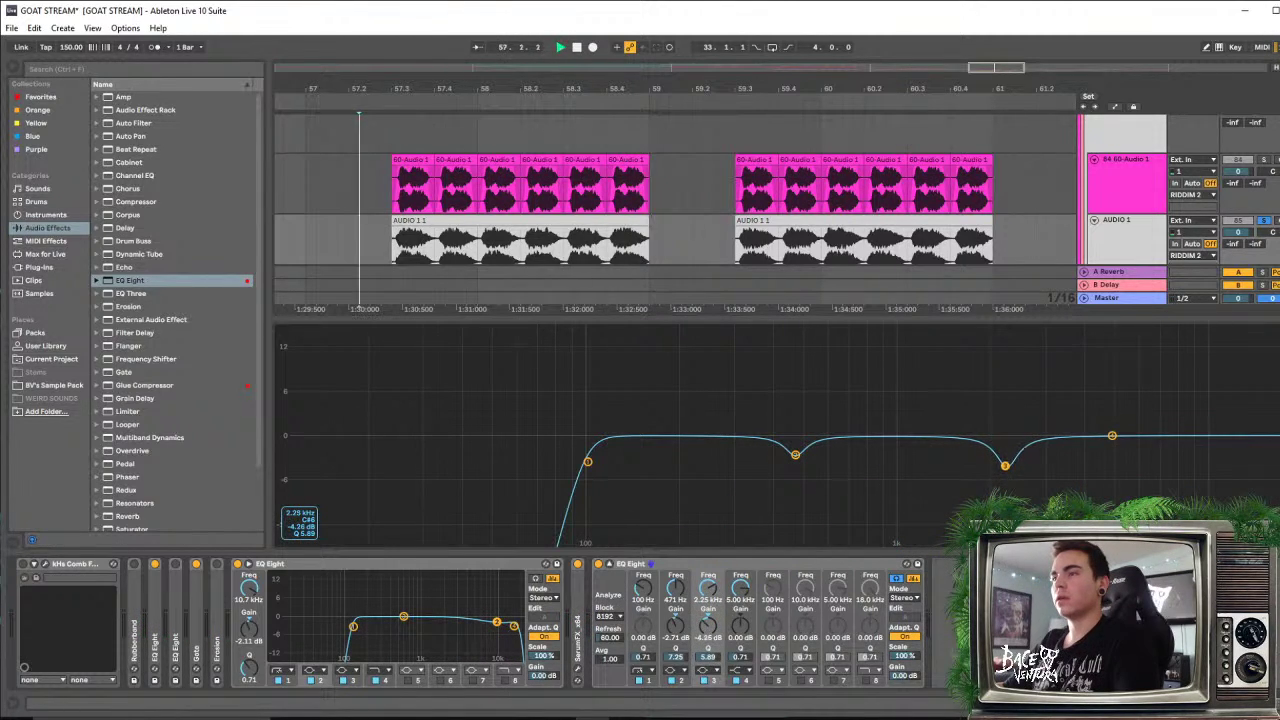
Play the soloed AUDIO 1 layer from 57.2.2 to check the EQ Eight cuts against its spectrum
key("space")
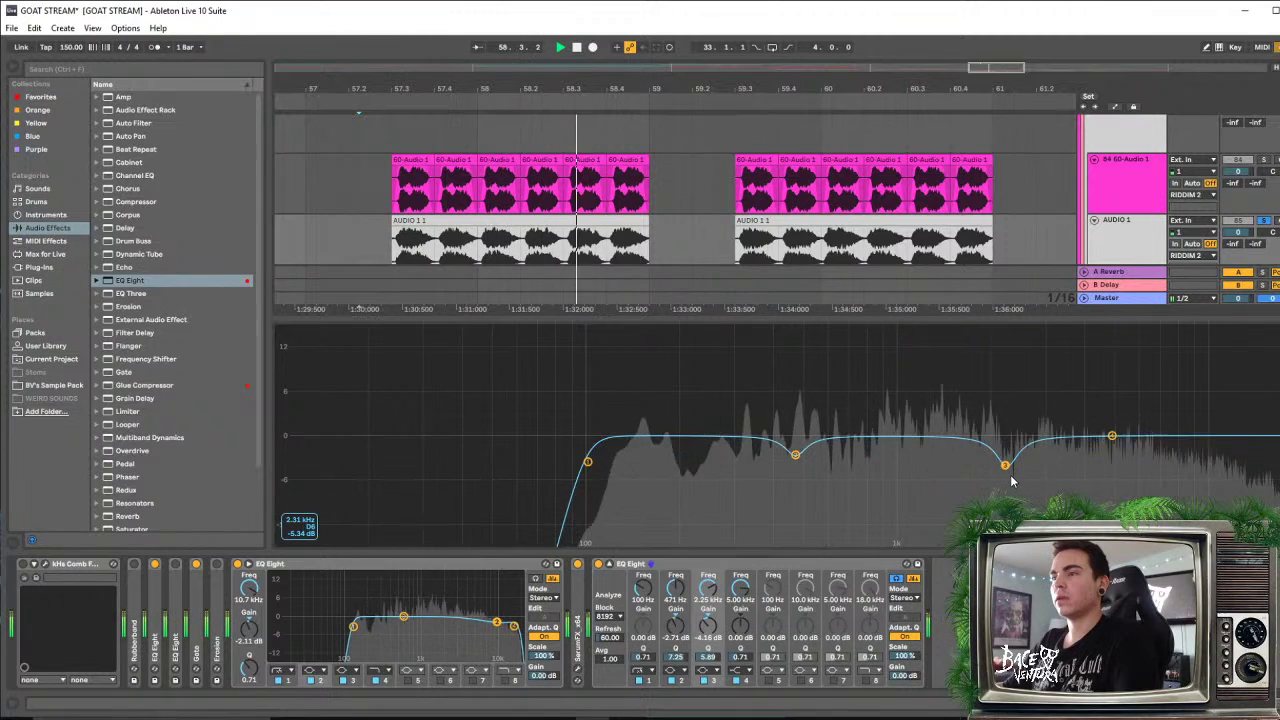
key("space")
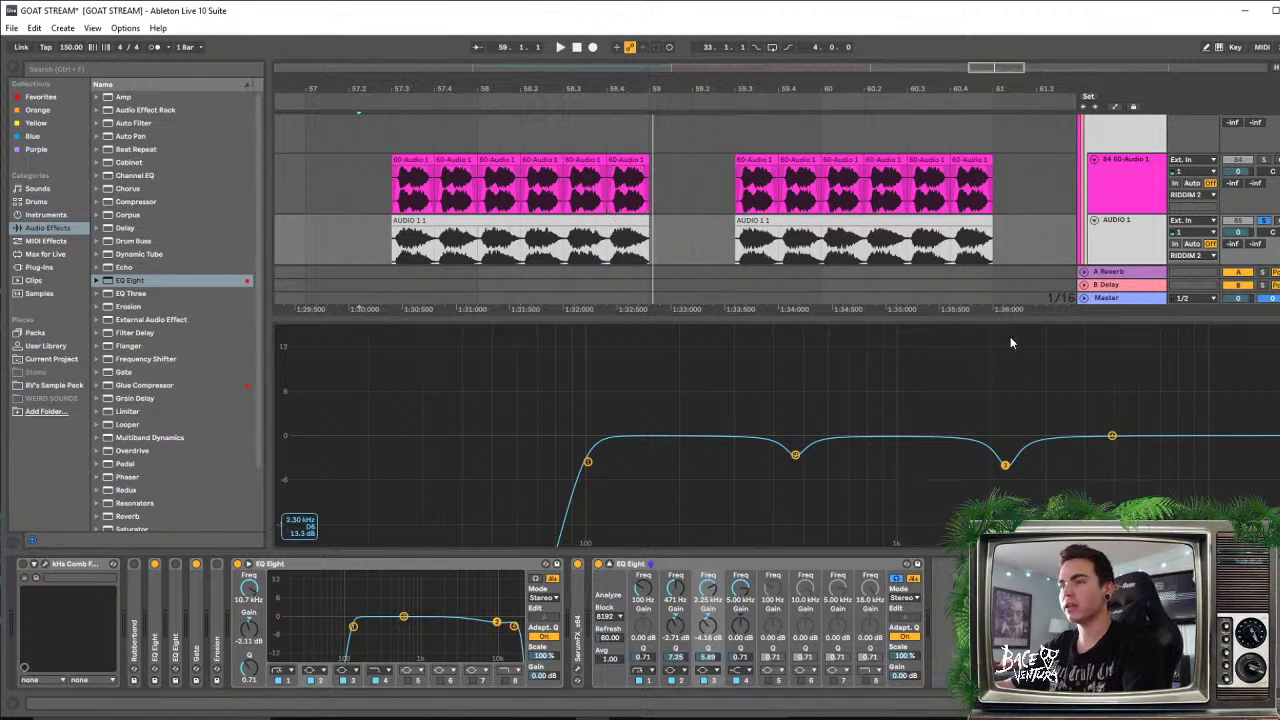
key("space")
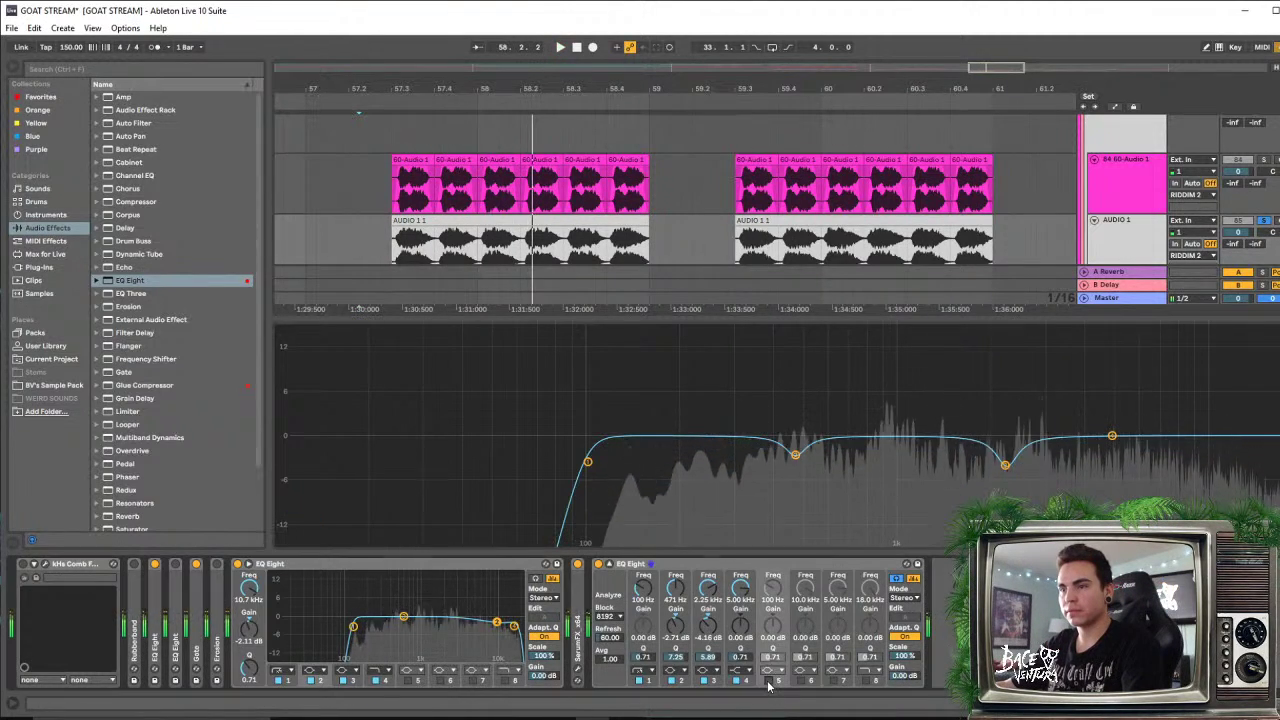
Enable band 5 of the expanded EQ Eight, cut about 3.39 dB at 4.31 kHz, and move band 4 up to about 19 kHz
left_click(768, 681)
left_click_drag(588, 436, 1222, 433)
key("space")
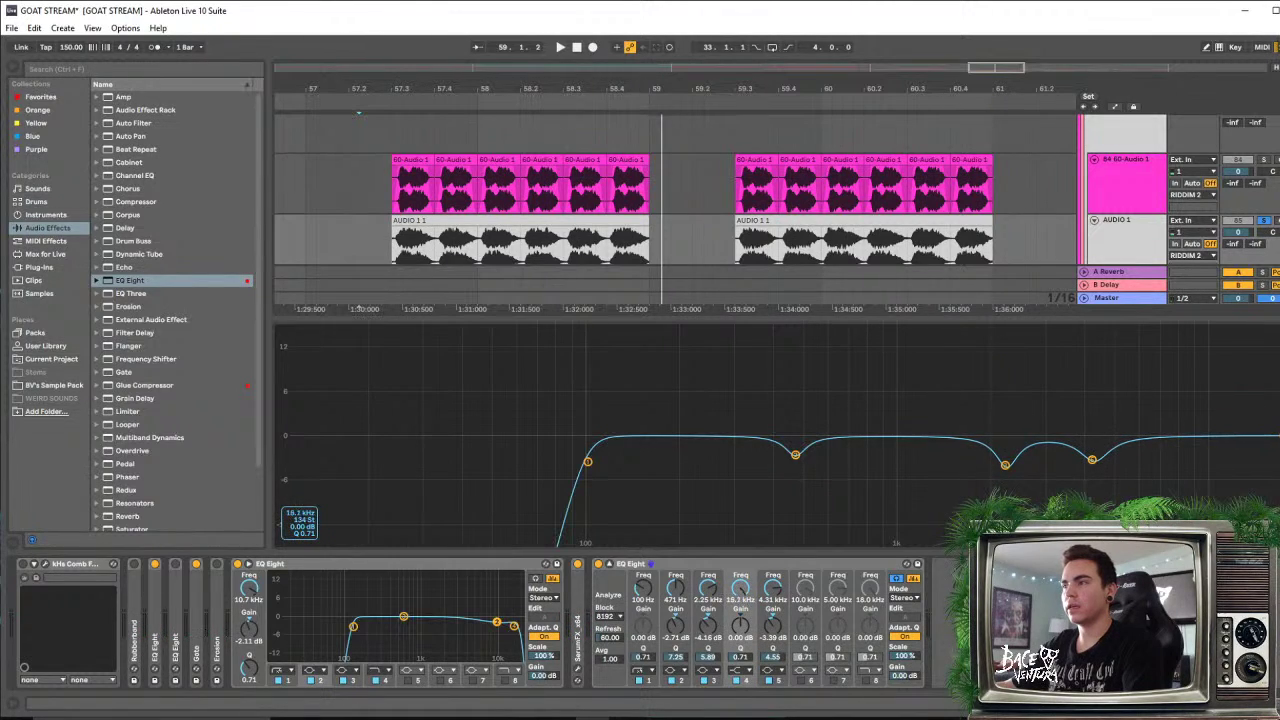
Add a band 6 cut of about 3.58 dB at 14.7 kHz and lower band 2's gain to about -4.05 dB during playback
left_click(801, 680)
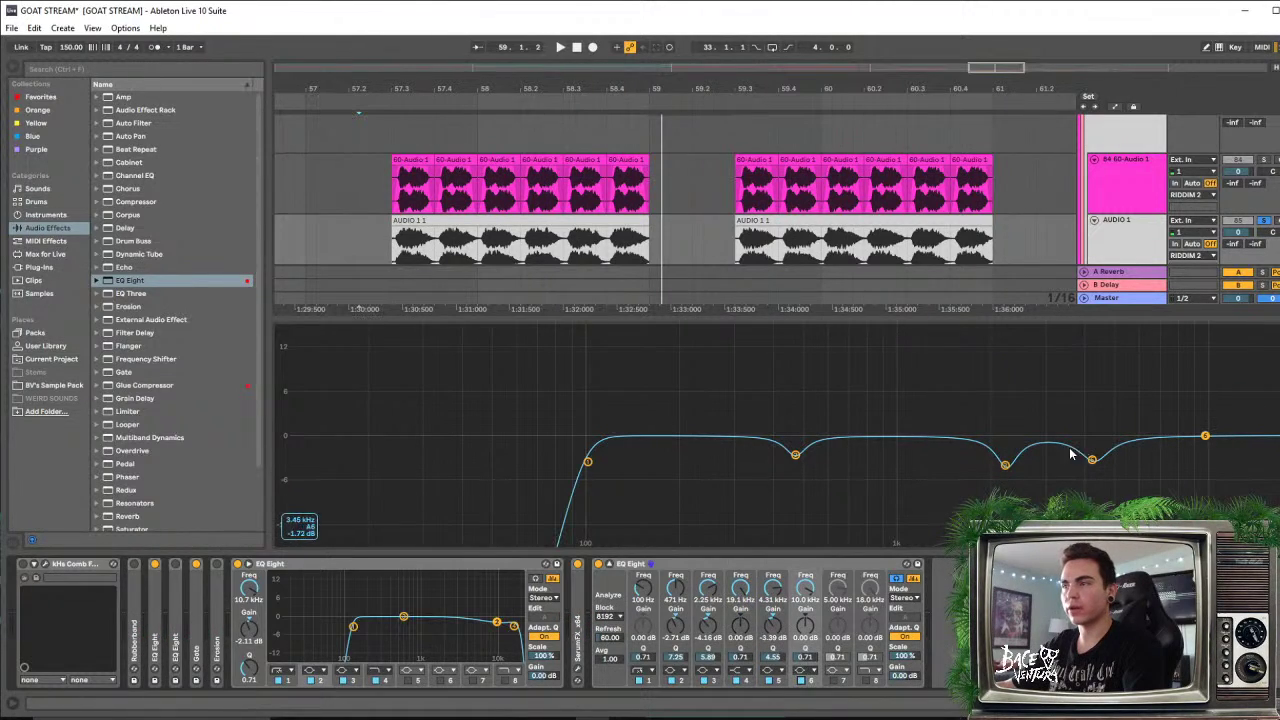
left_click_drag(1205, 438, 1255, 457)
key("space")
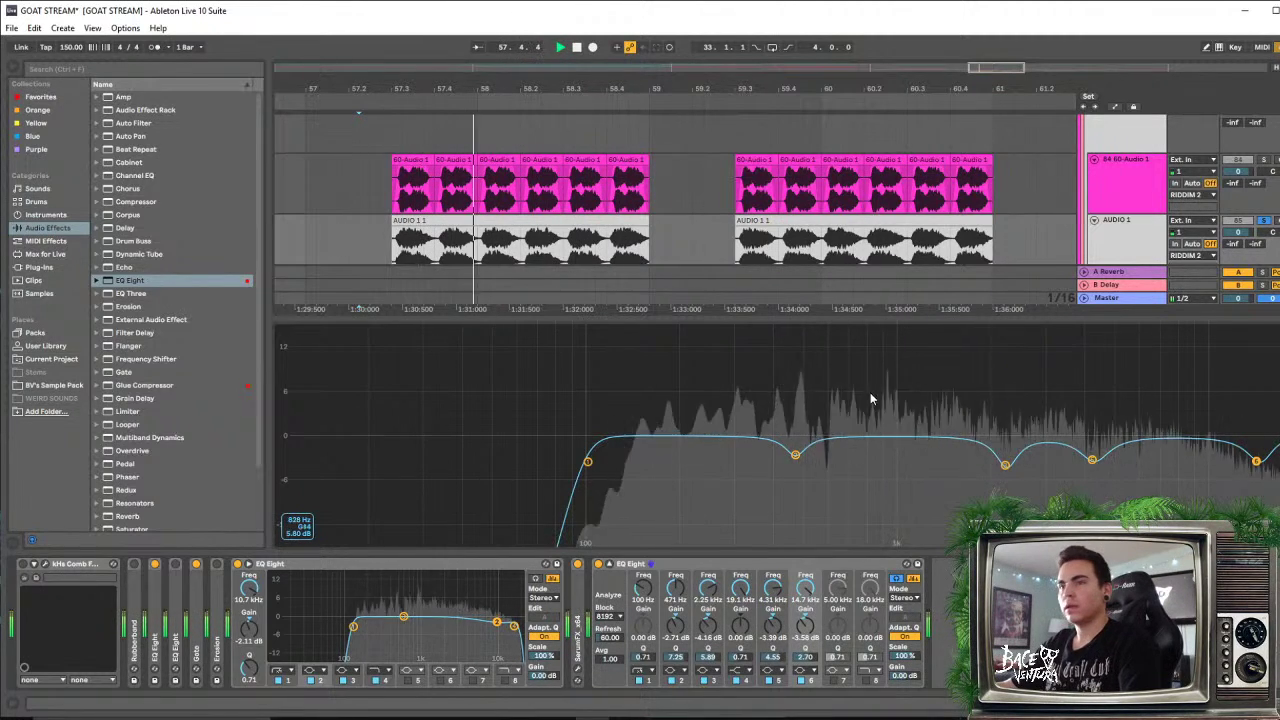
left_click_drag(796, 455, 795, 464)
key("space")
key("space")
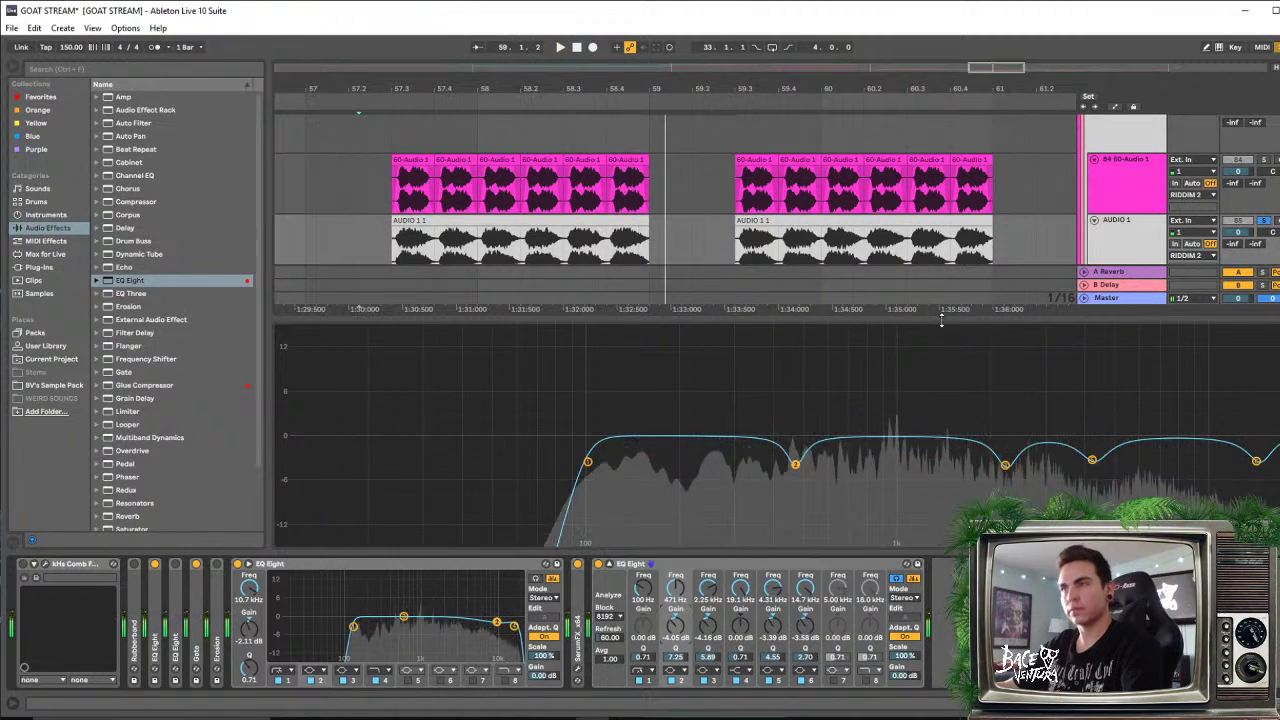
Add the kHs Pitch Shifter plug-in to the end of the AUDIO 1 track's chain with the pitch at -12.00
left_click(1134, 249)
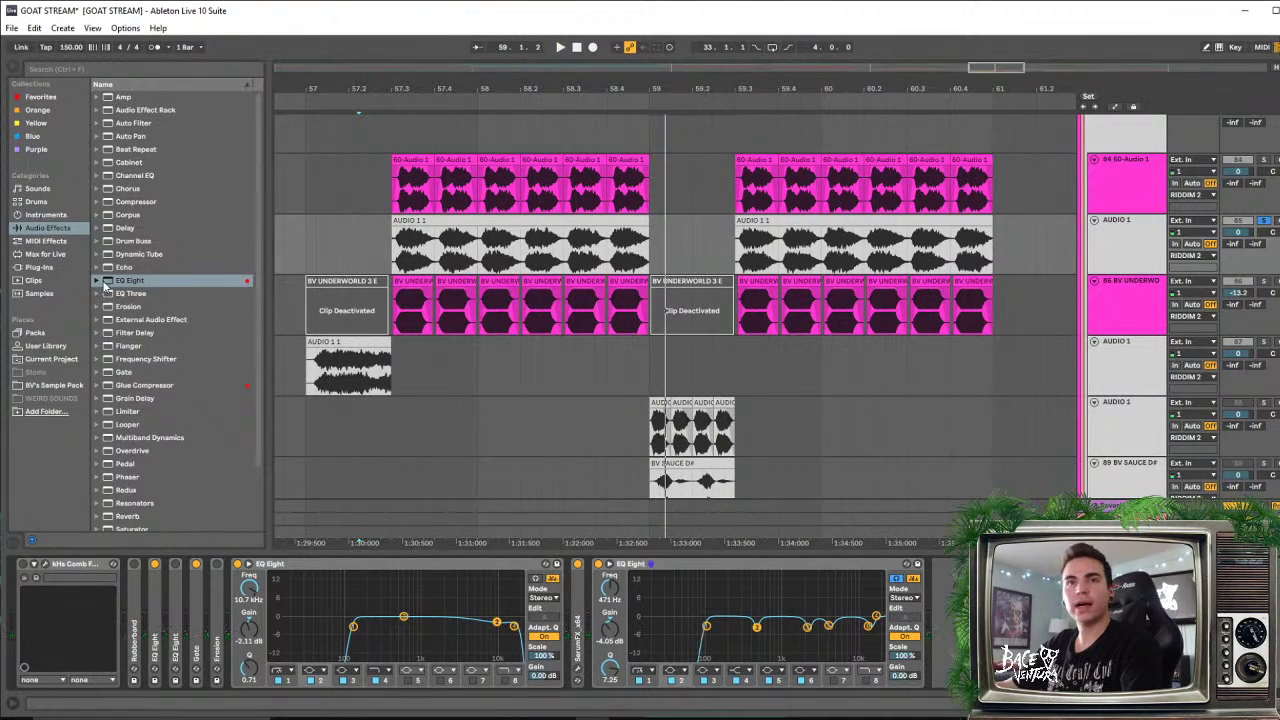
left_click(38, 268)
scroll(160, 236, "down", 5)
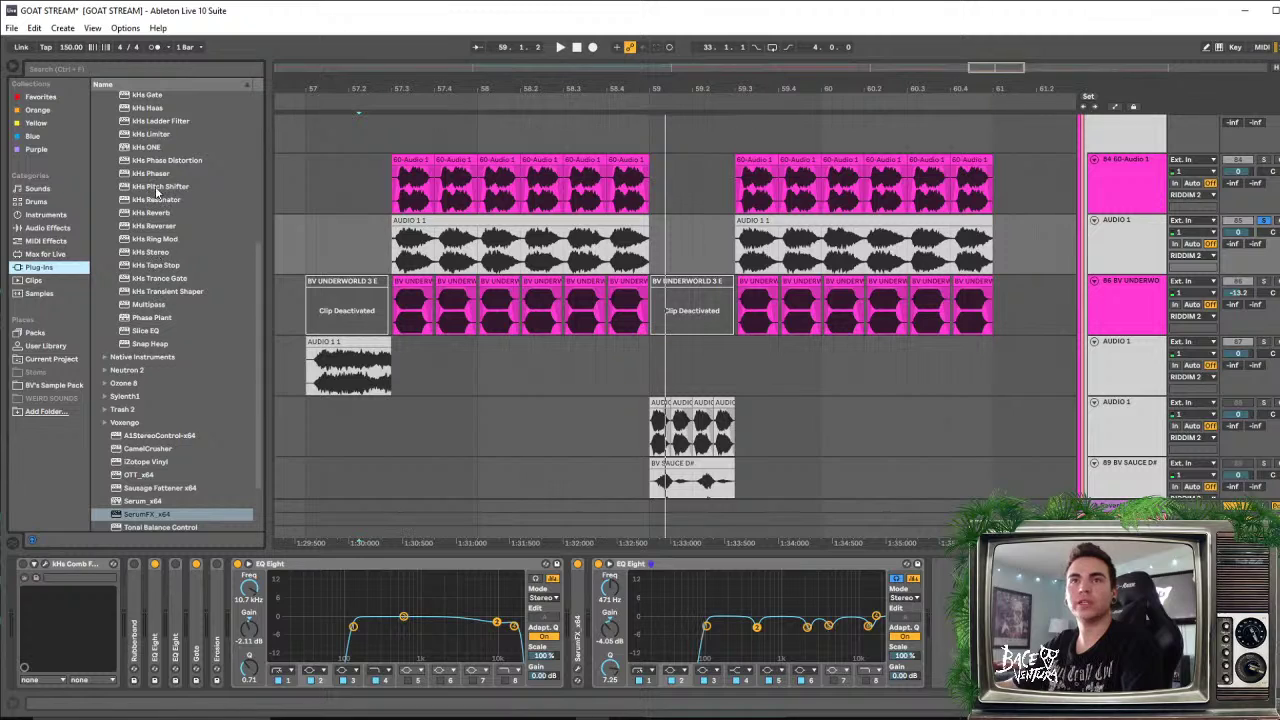
double_click(157, 187)
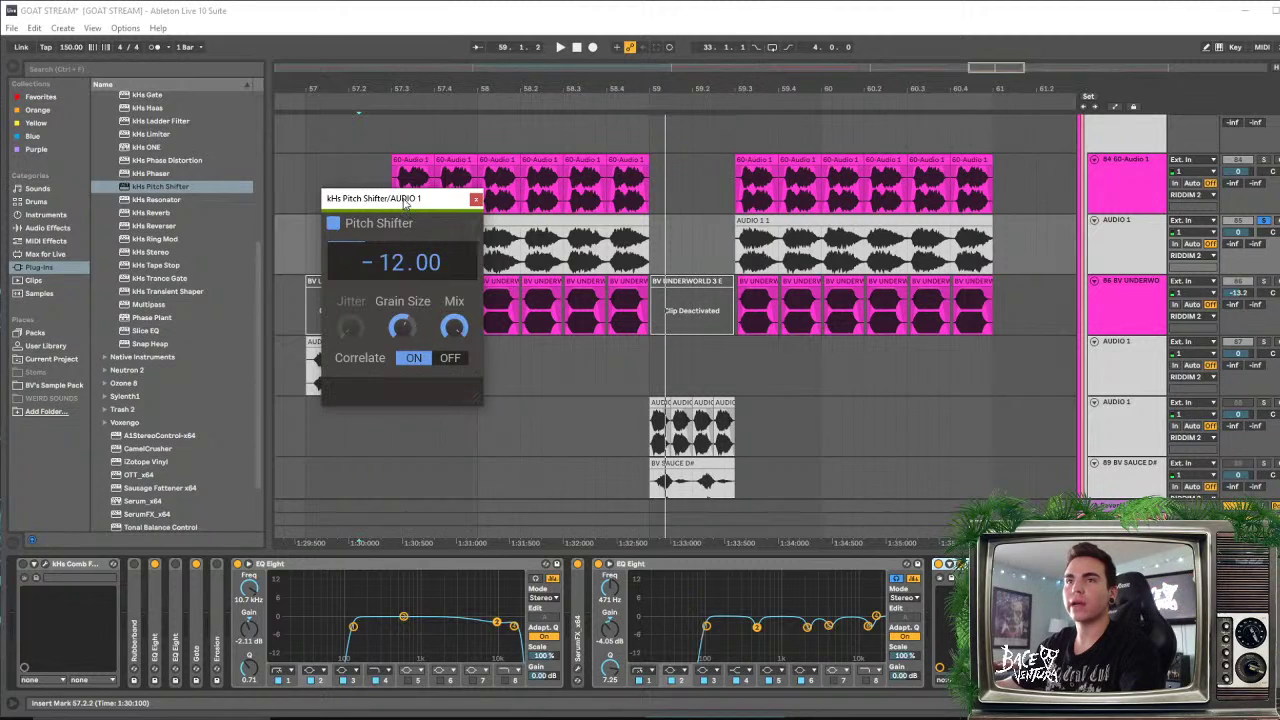
left_click_drag(407, 200, 467, 119)
left_click(1093, 287)
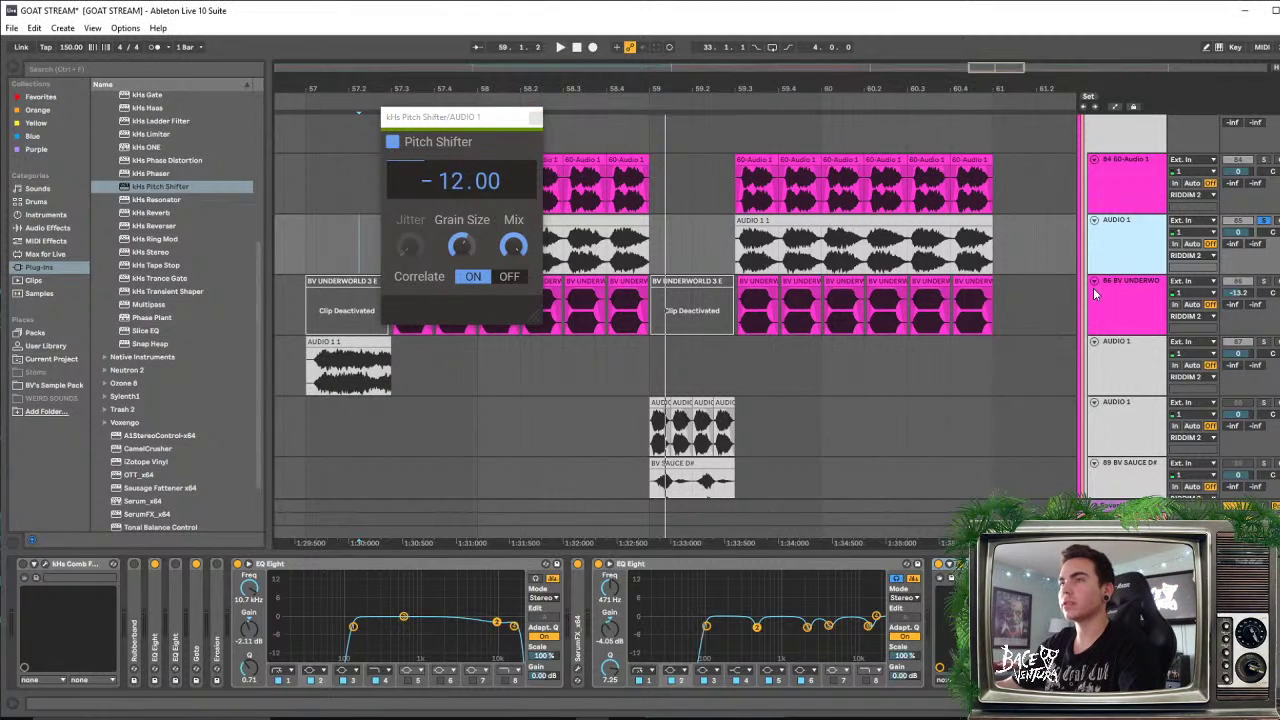
Turn off Correlate in the Pitch Shifter and set Jitter to about 54% while listening to playback
key("space")
left_click_drag(448, 120, 449, 232)
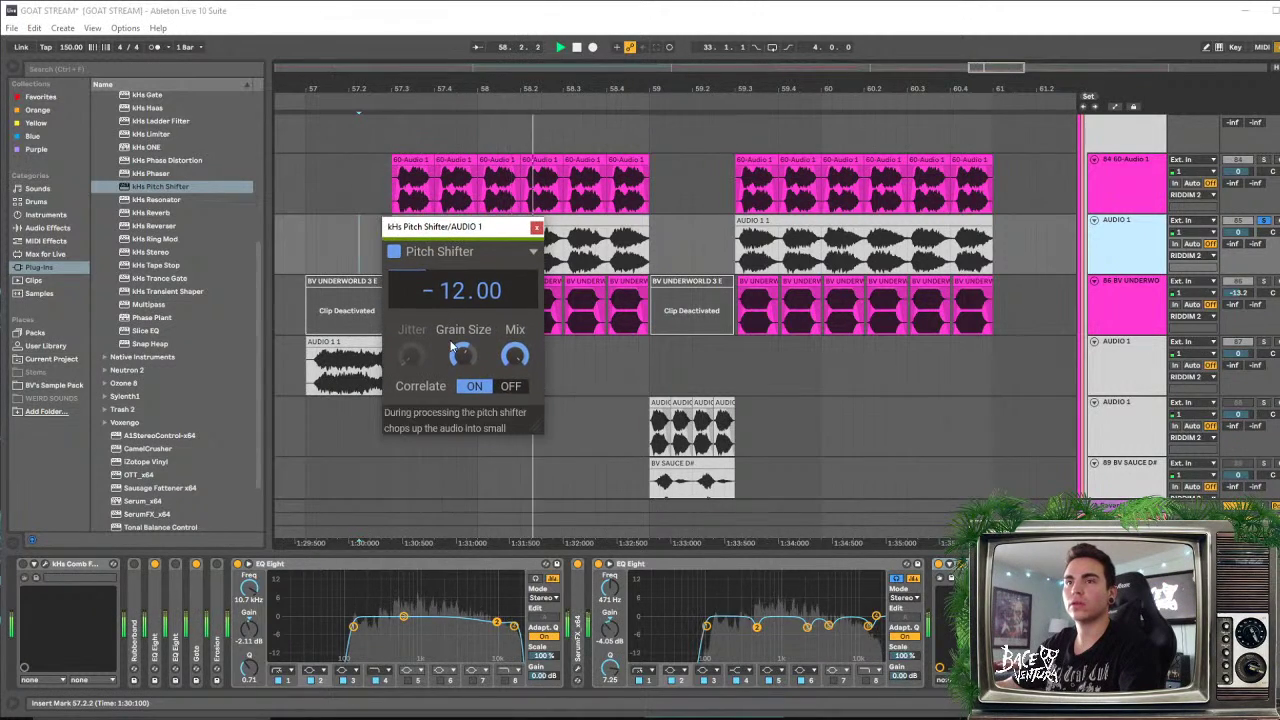
left_click(510, 386)
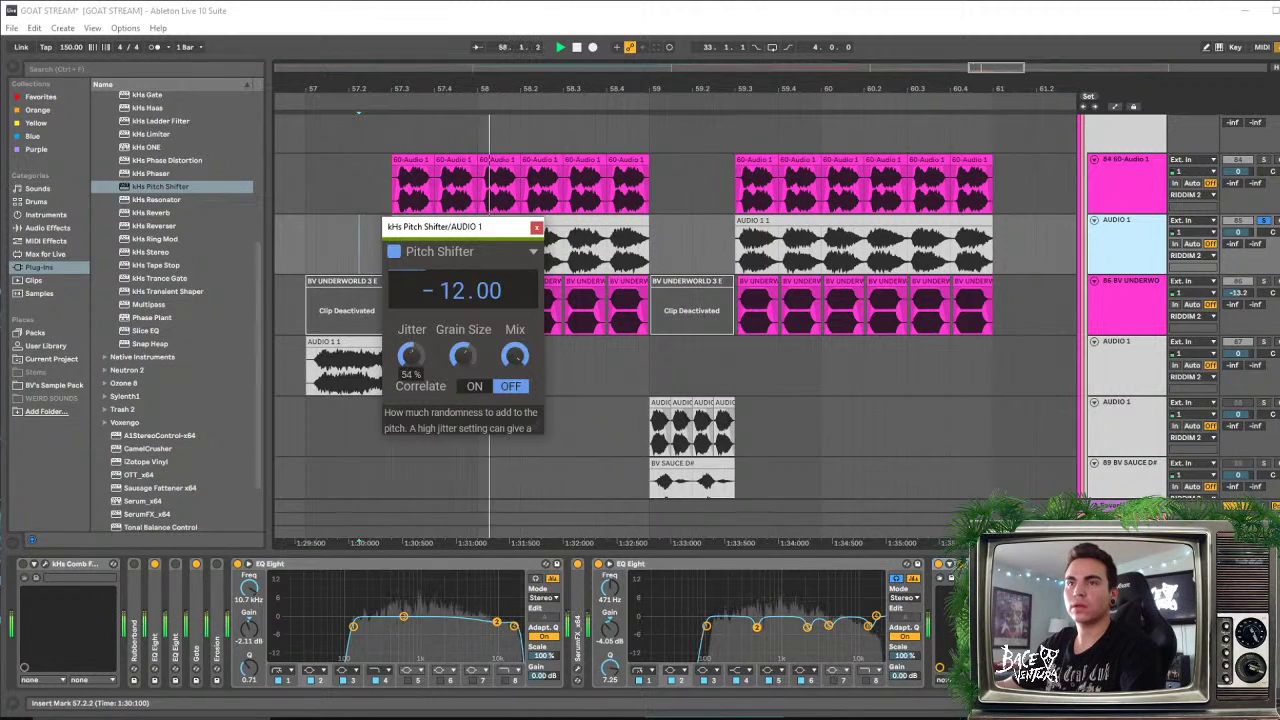
mouse_move(411, 356)
left_mouse_down()
mouse_move(413, 374)
mouse_move(463, 336)
left_mouse_up()
key("space")
key("space")
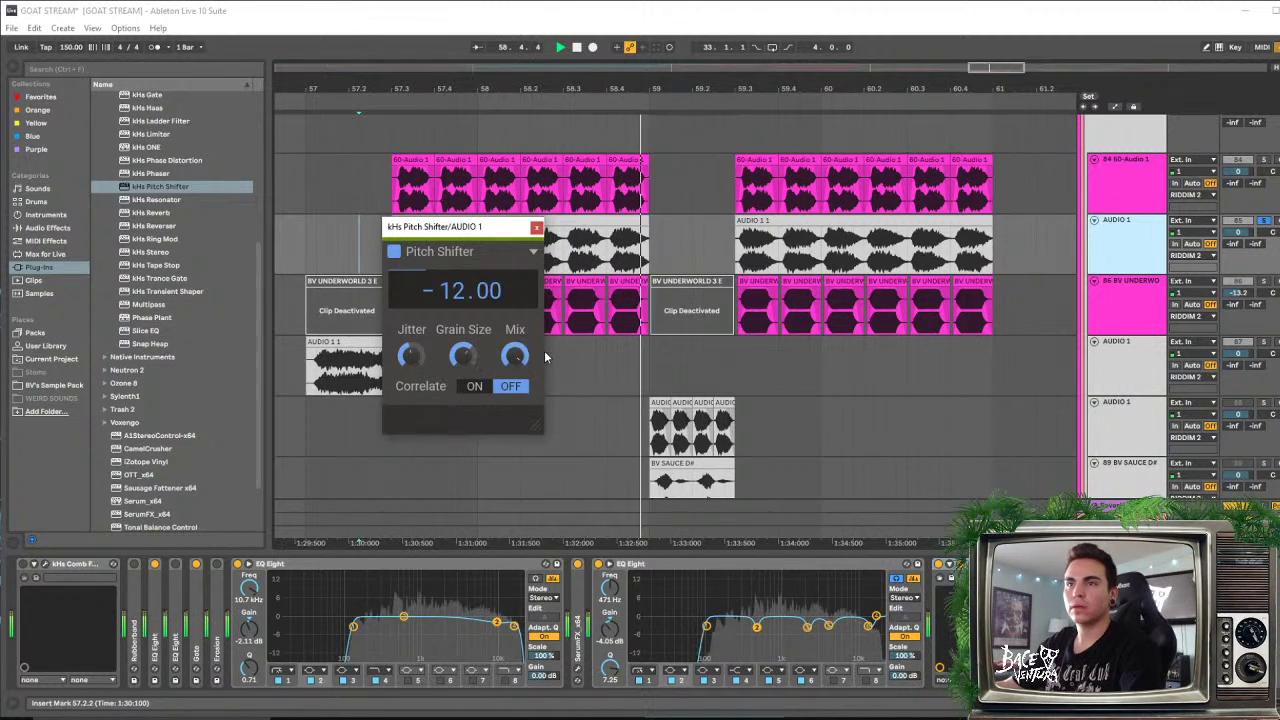
Lower the Pitch Shifter's Mix to about 47%, reduce the Grain Size, fine-tune by ear and close the plug-in window
left_click_drag(514, 356, 514, 415)
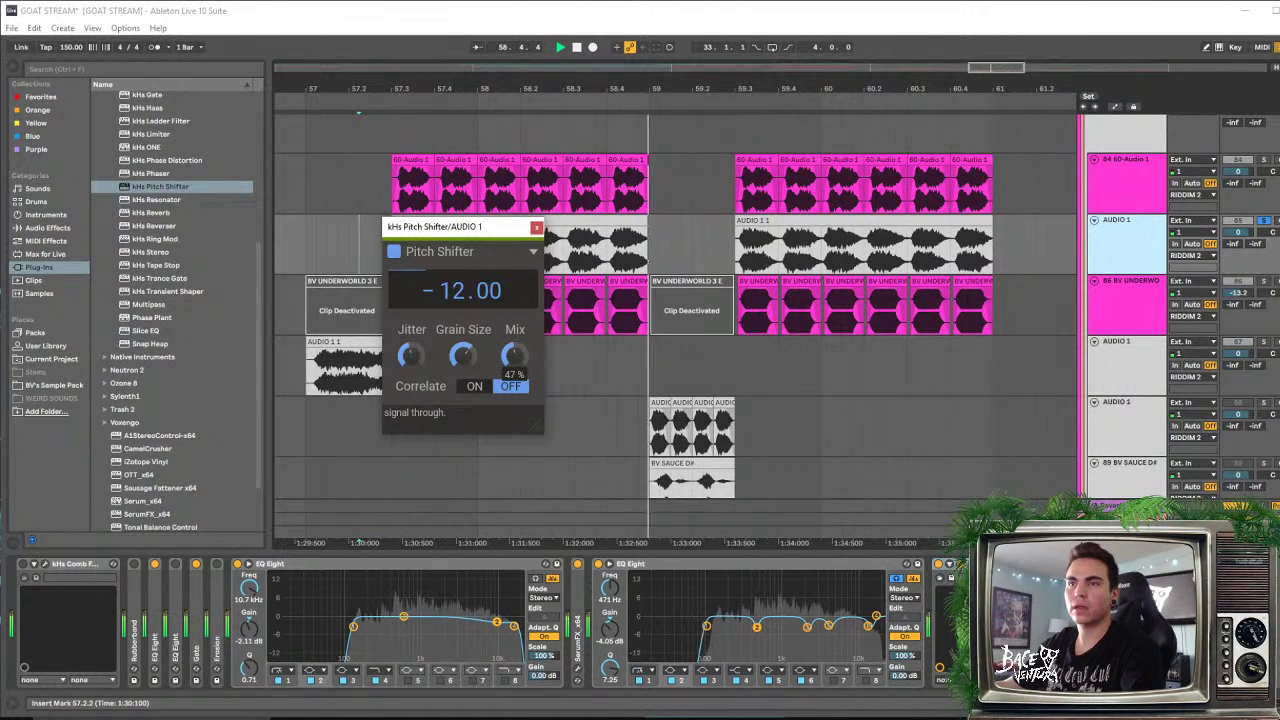
mouse_move(464, 358)
left_mouse_down()
mouse_move(464, 374)
mouse_move(462, 343)
mouse_move(462, 362)
left_mouse_up()
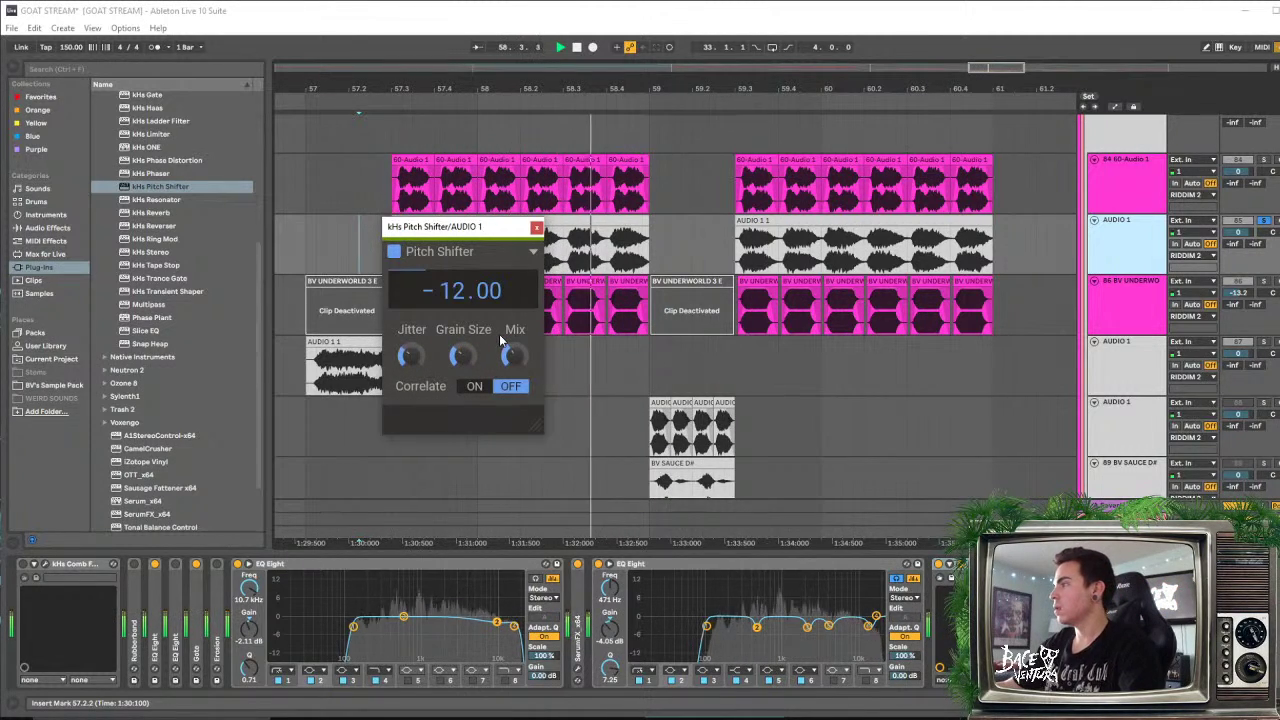
key("space")
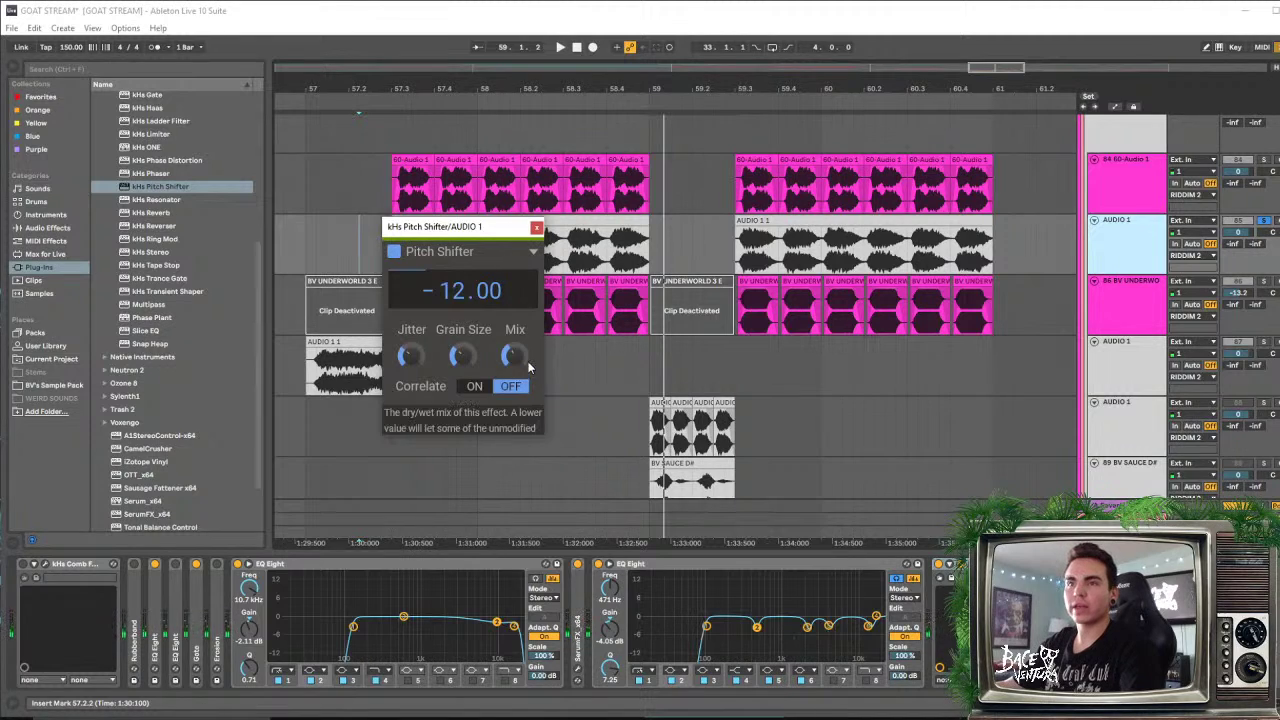
key("space")
mouse_move(525, 364)
left_mouse_down()
mouse_move(511, 344)
mouse_move(511, 362)
left_mouse_up()
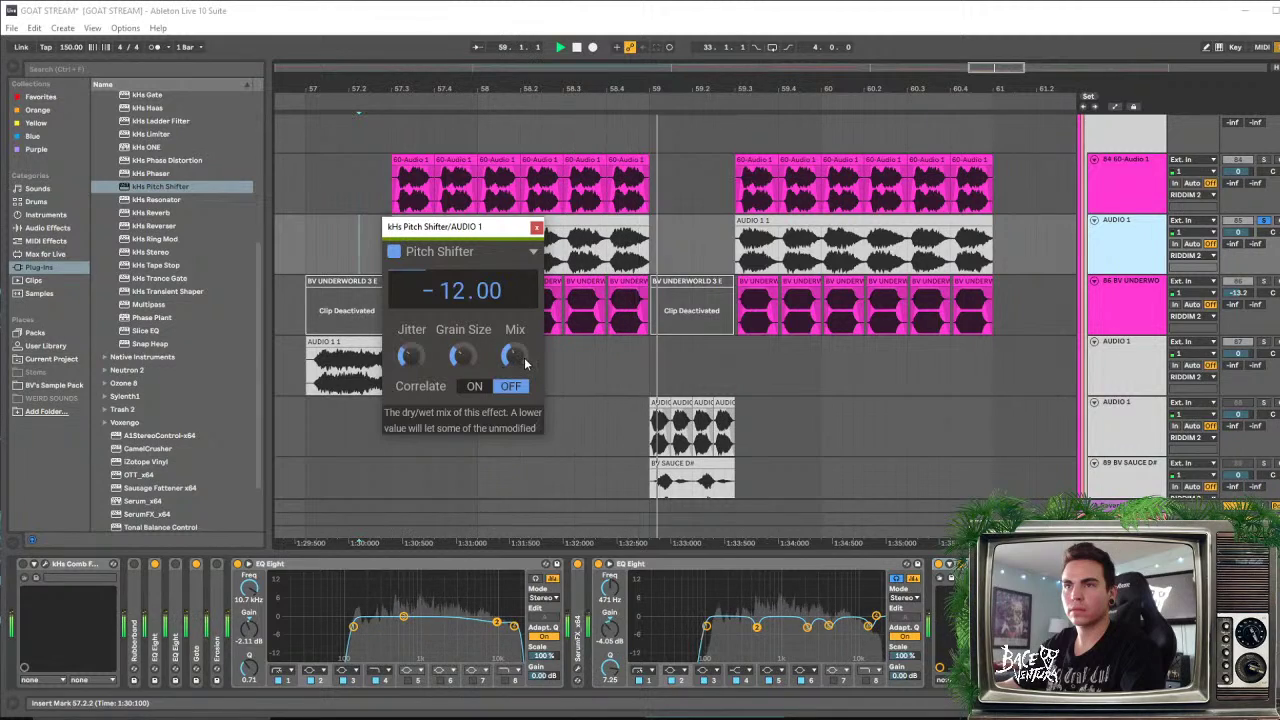
key("space")
left_click(536, 227)
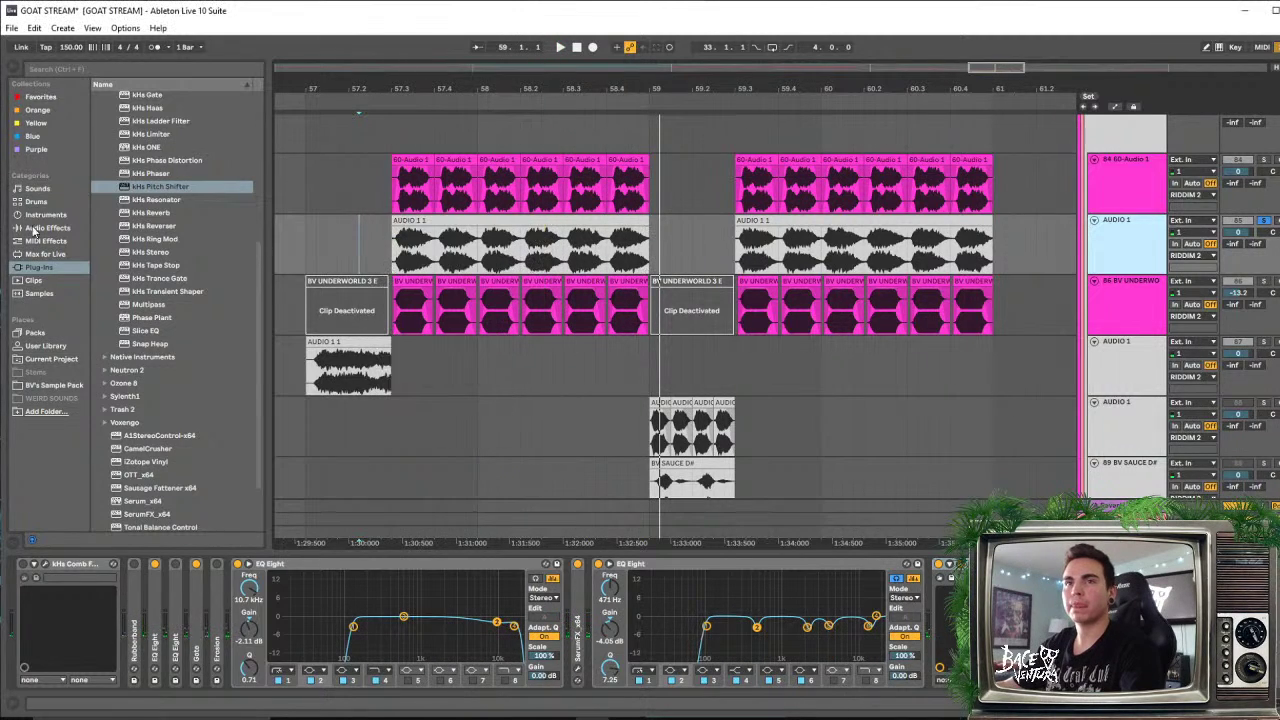
Add an EQ Eight after the Pitch Shifter, collapsing the earlier EQs in the chain to bring the new one into view
scroll(122, 252, "up", 5)
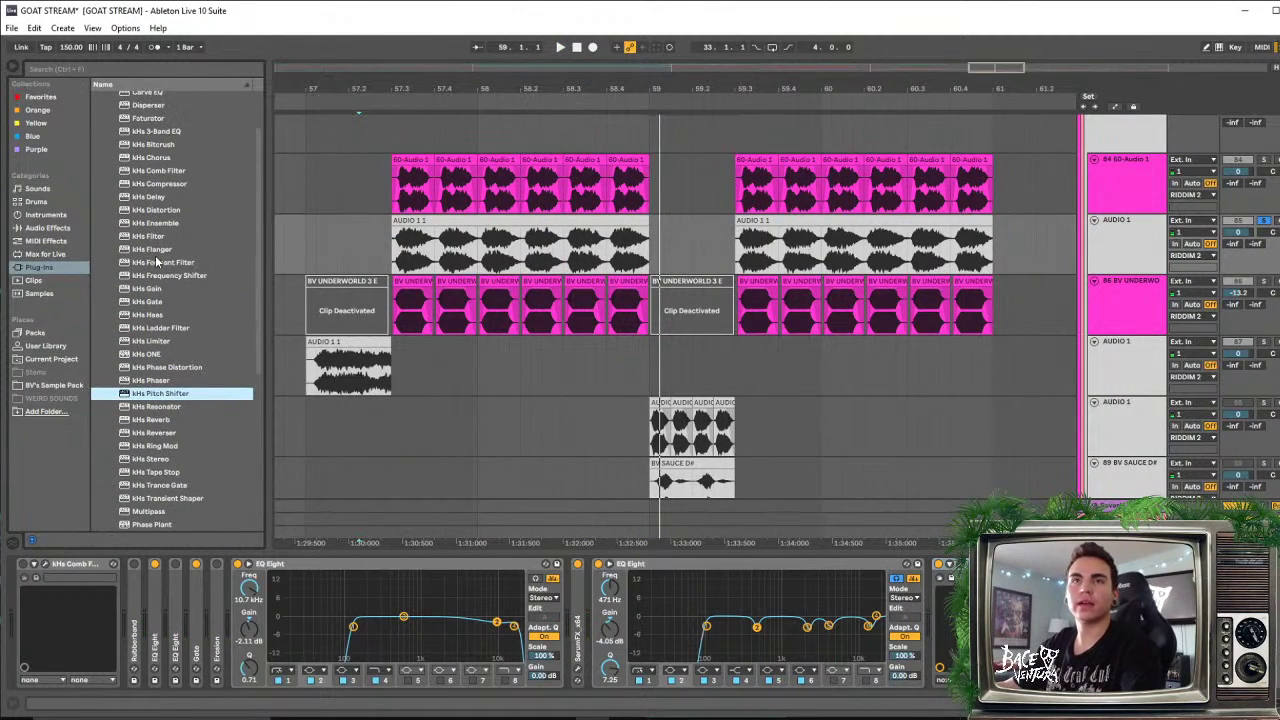
left_click(50, 228)
left_click(123, 283)
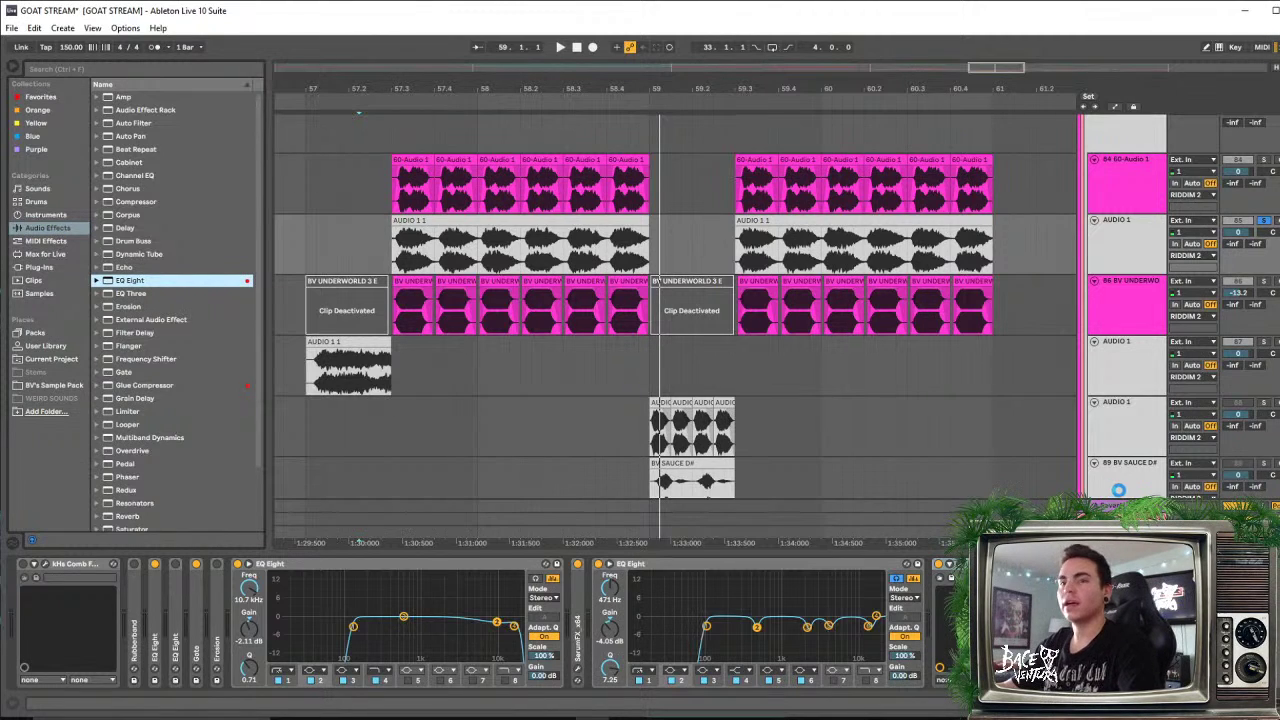
double_click(325, 567)
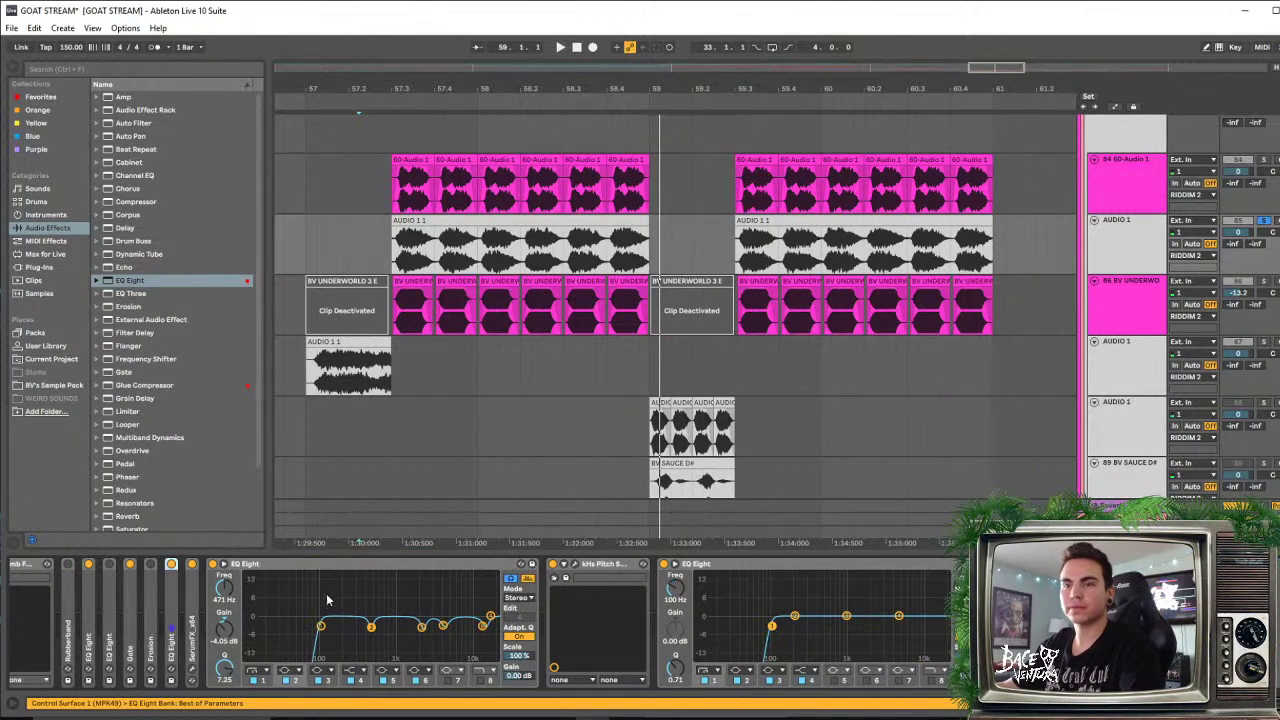
double_click(324, 566)
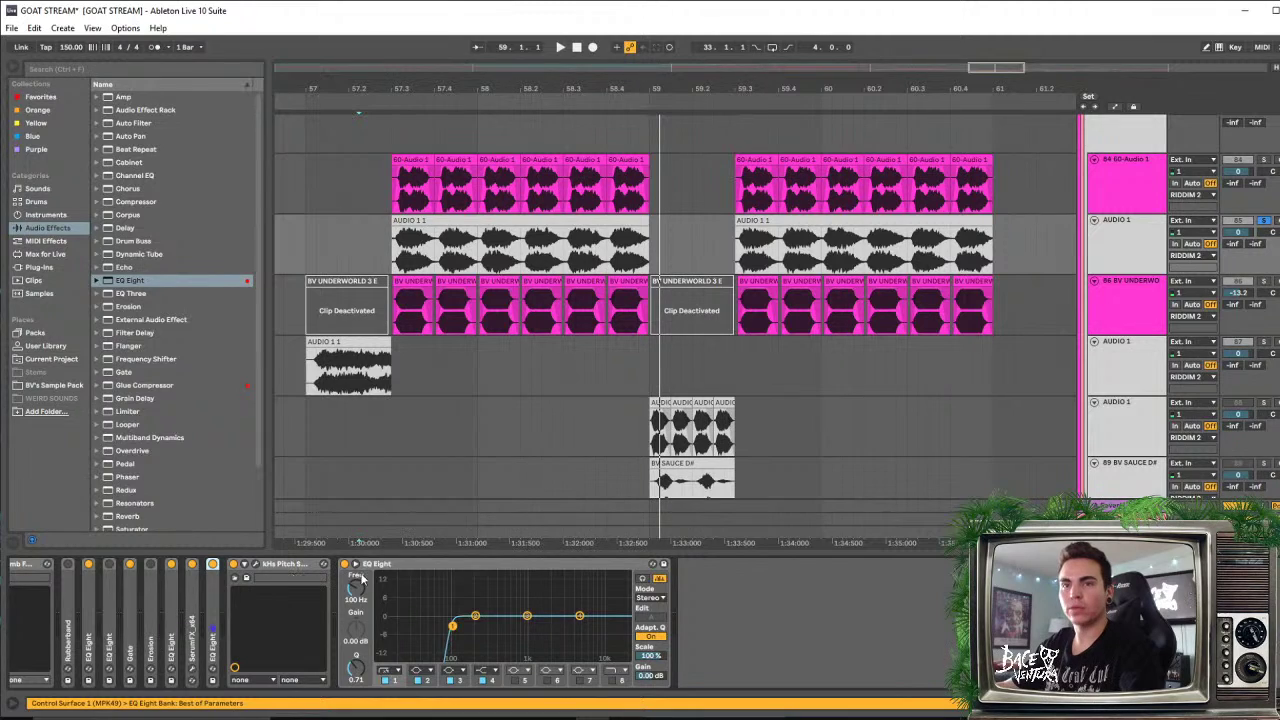
double_click(508, 583)
Sweep band 2 of the new EQ Eight and settle on a cut of about 2.81 dB at 496 Hz, with audition mode enabled
left_click_drag(680, 436, 708, 356)
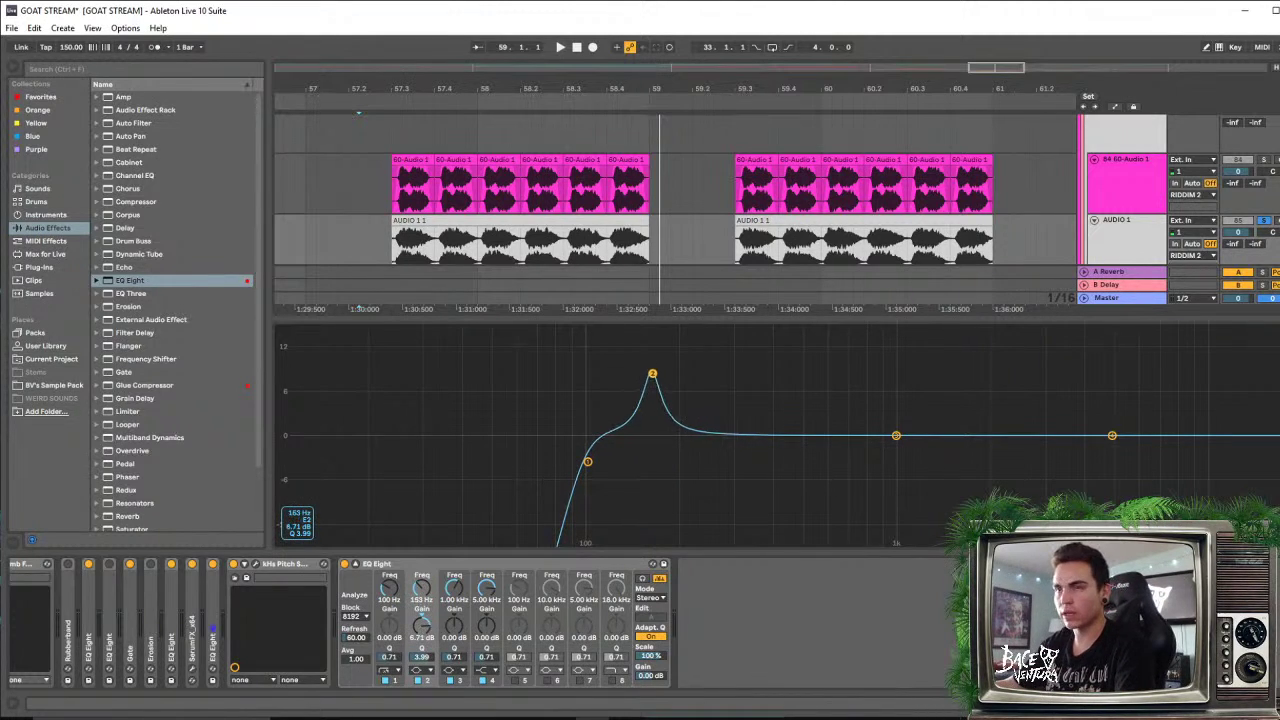
left_click_drag(705, 360, 799, 469)
left_click(643, 579)
key("space")
key("space")
key("space")
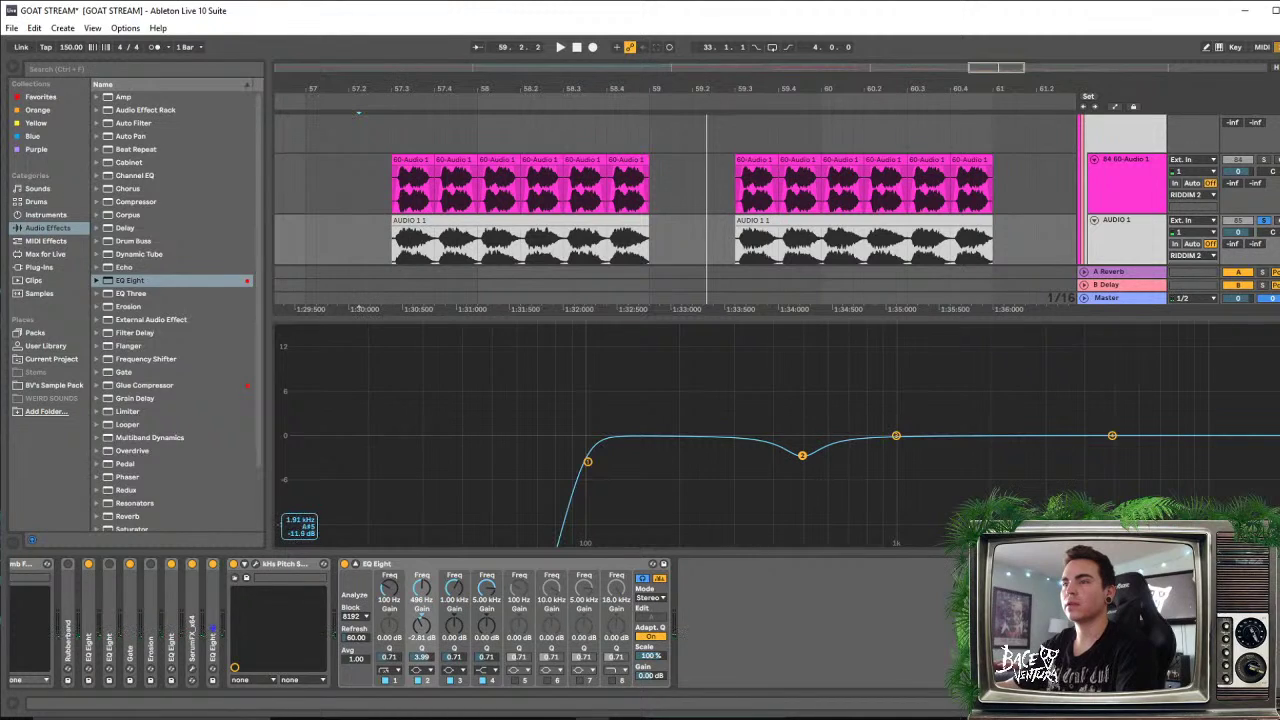
While playing the first AUDIO 1 clip, set band 2 to about -3.48 dB at 501 Hz and band 4 to about -2.13 dB at 3.60 kHz
left_click(412, 221)
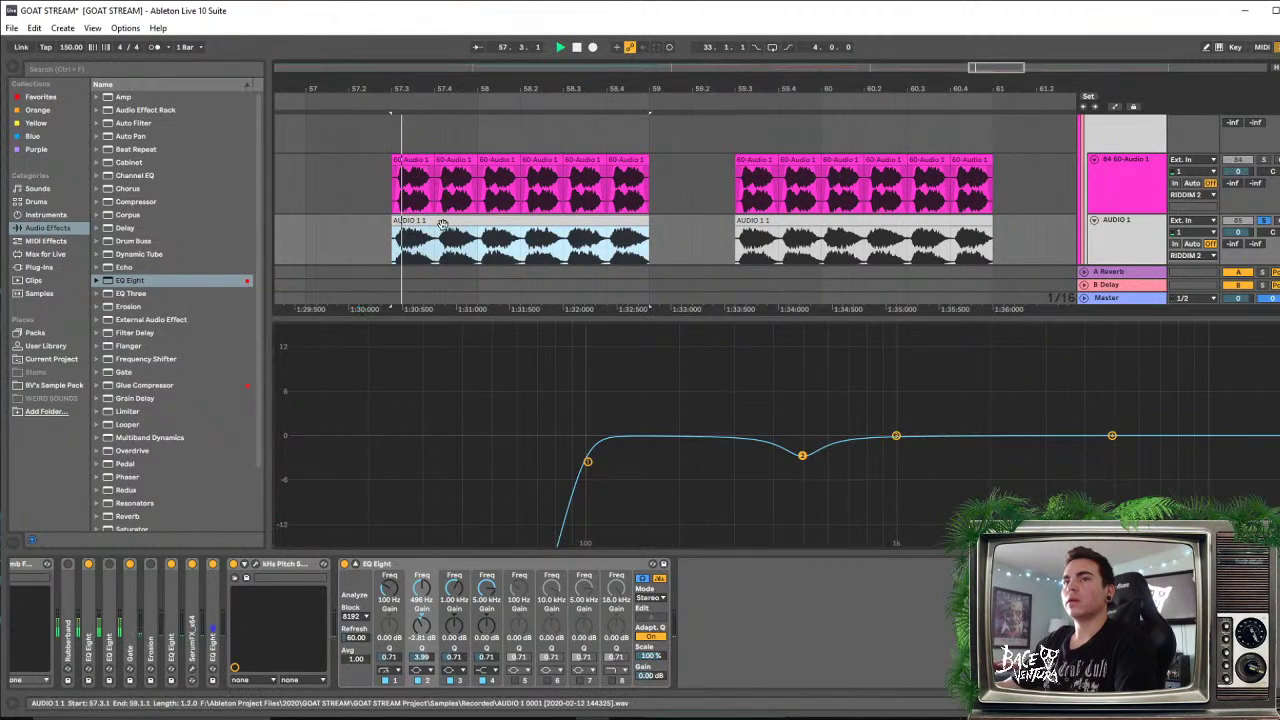
key("space")
left_click_drag(803, 456, 804, 461)
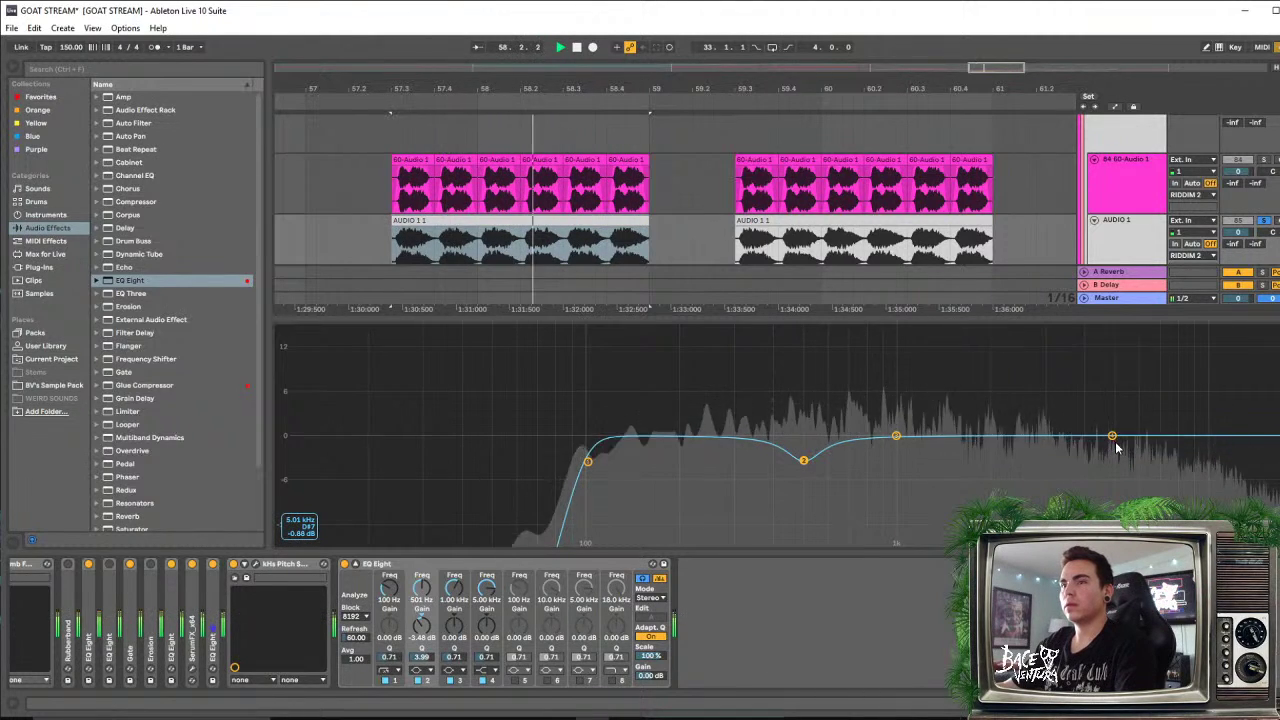
left_click_drag(1113, 437, 1066, 451)
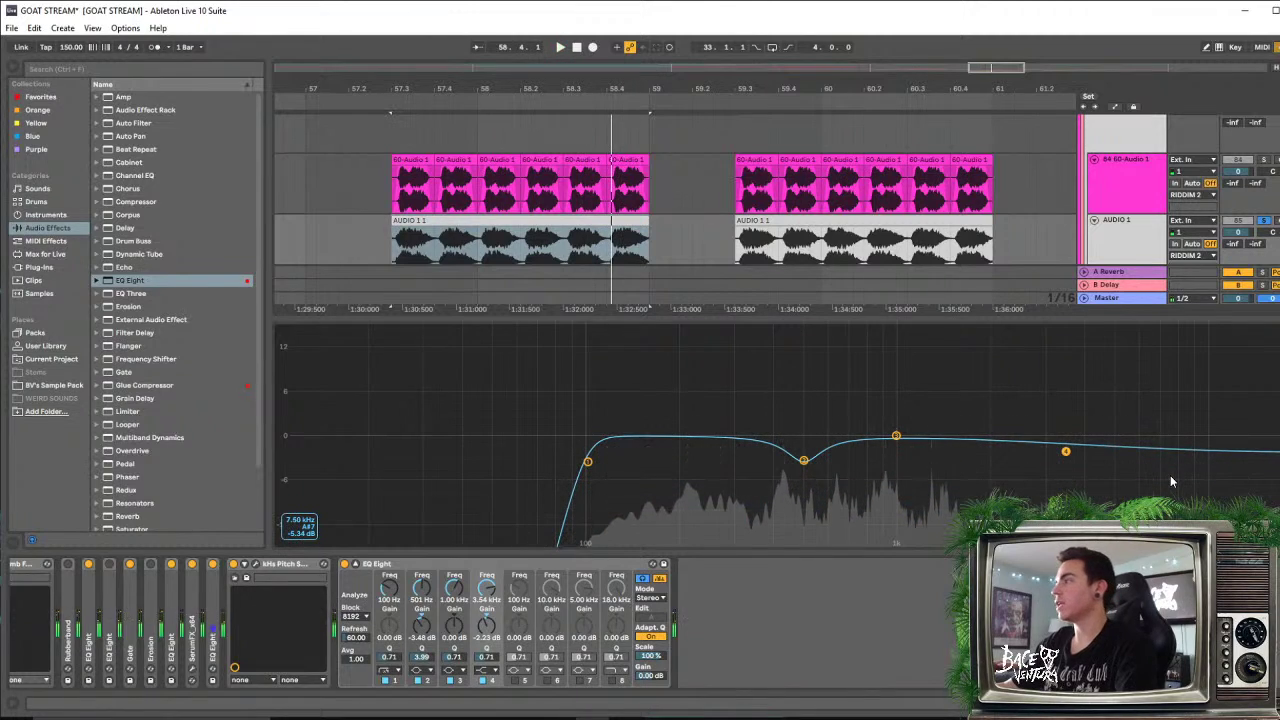
left_click_drag(1066, 452, 1068, 450)
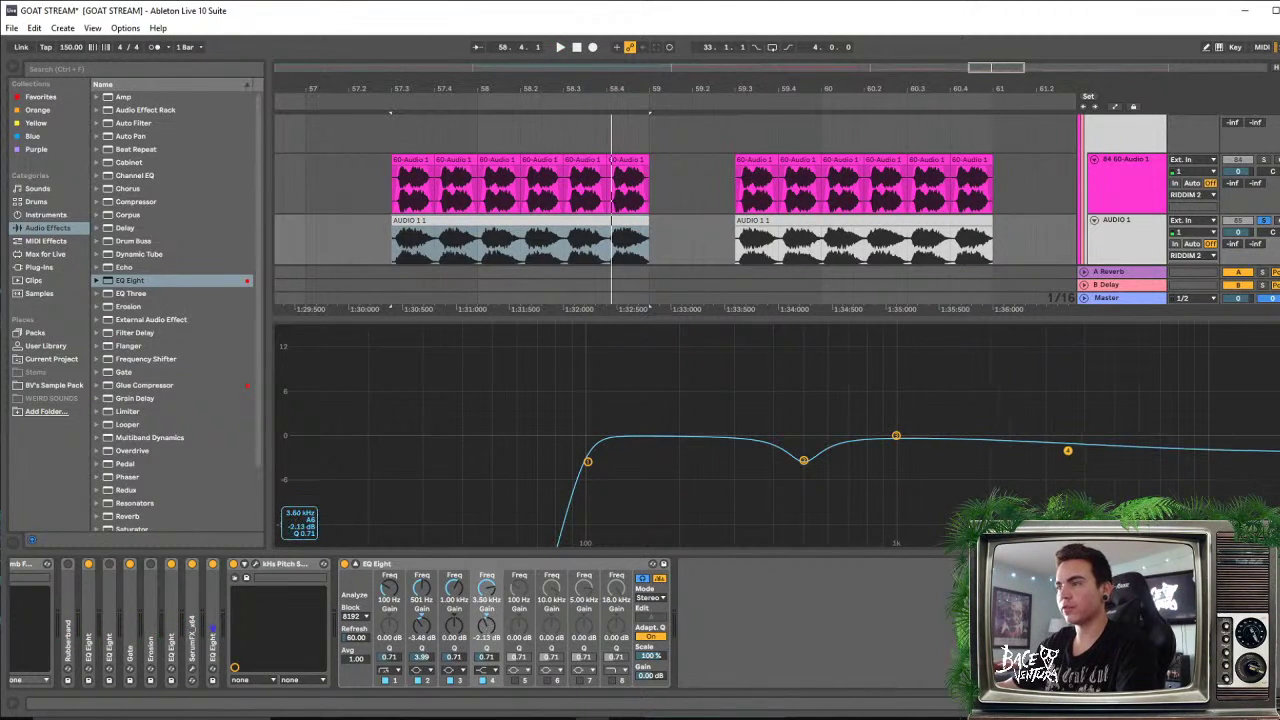
key("space")
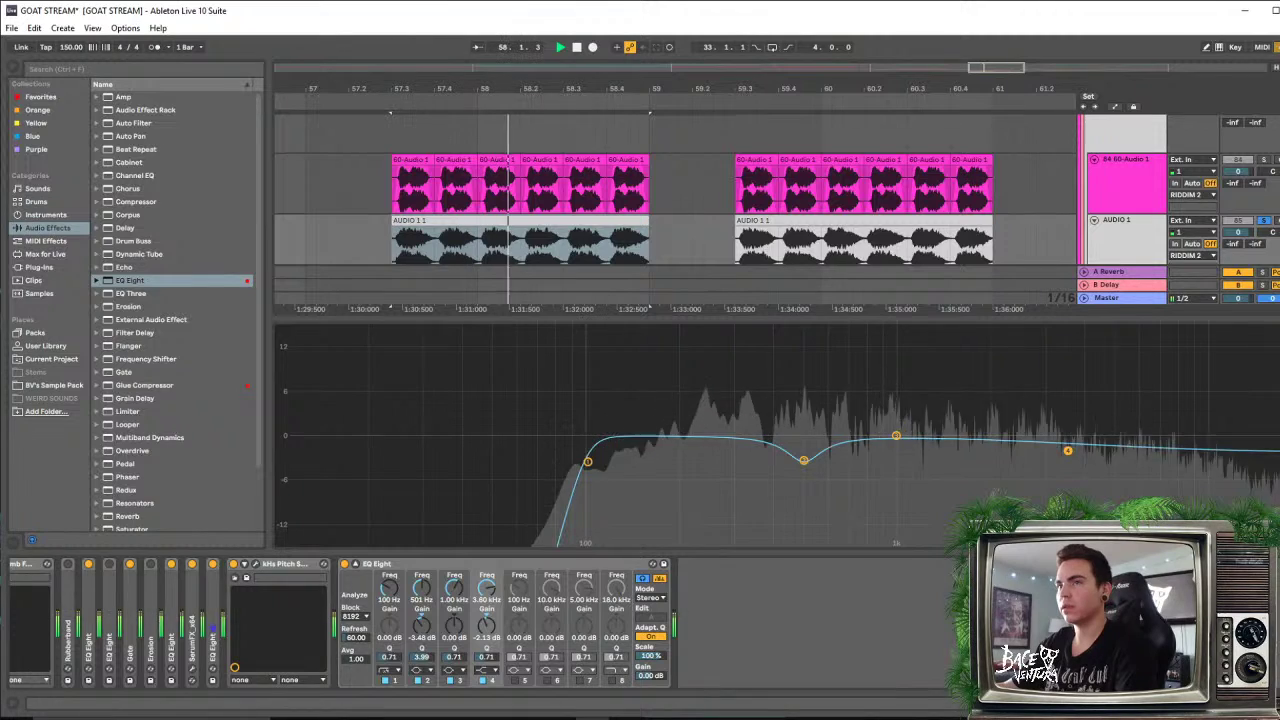
key("space")
Solo the 84 60-Audio 1 track and collapse the two EQ Eight devices at the end of its chain
left_click(976, 323)
left_click(1120, 249)
left_click(1130, 192)
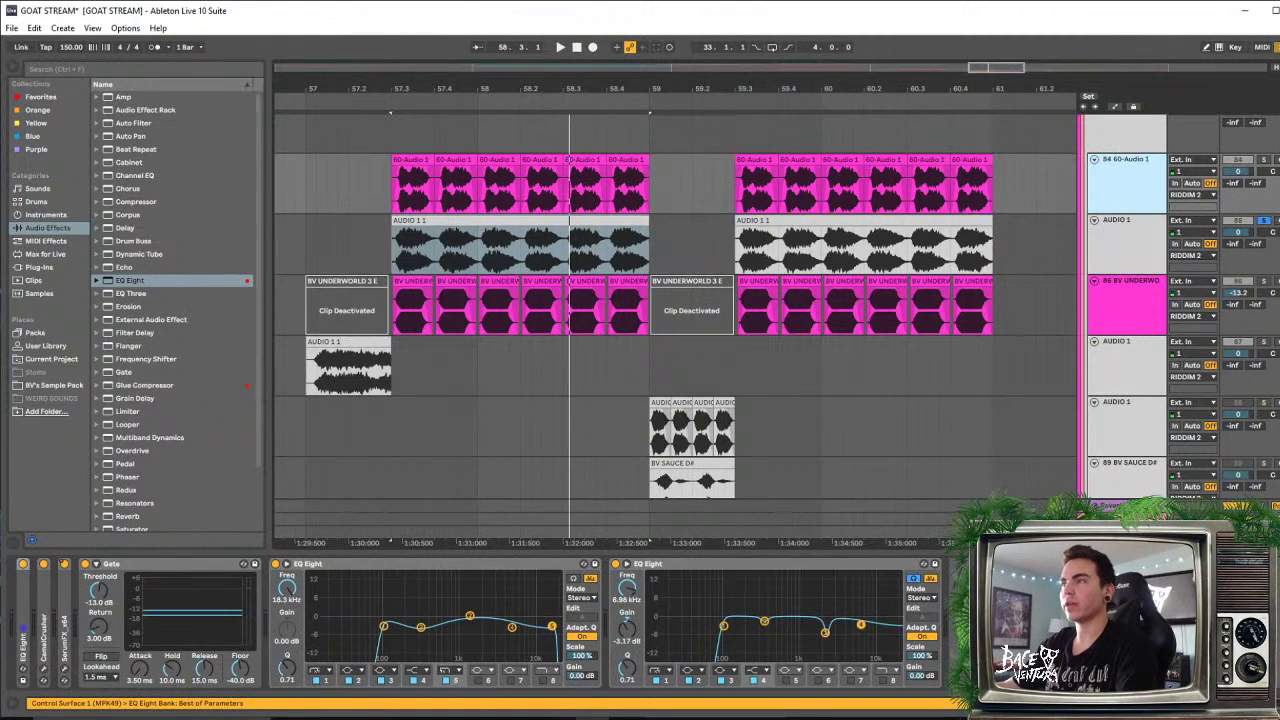
left_click(1261, 162)
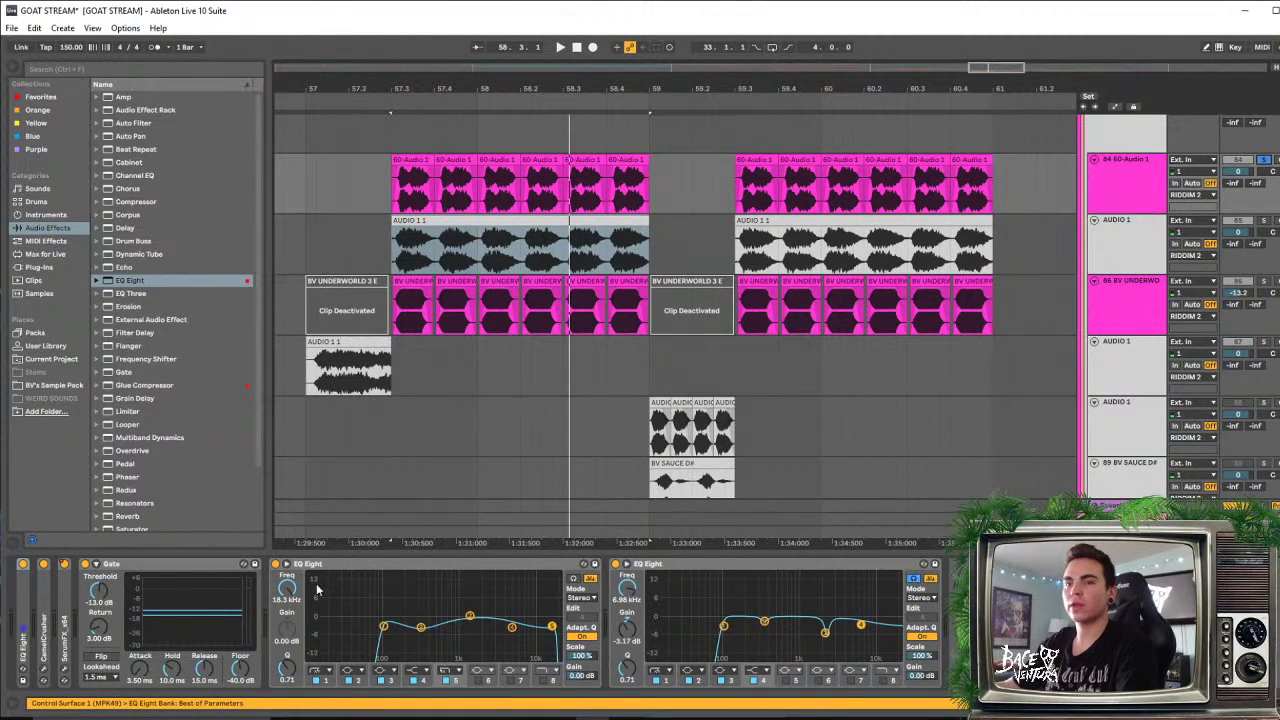
double_click(406, 564)
double_click(440, 564)
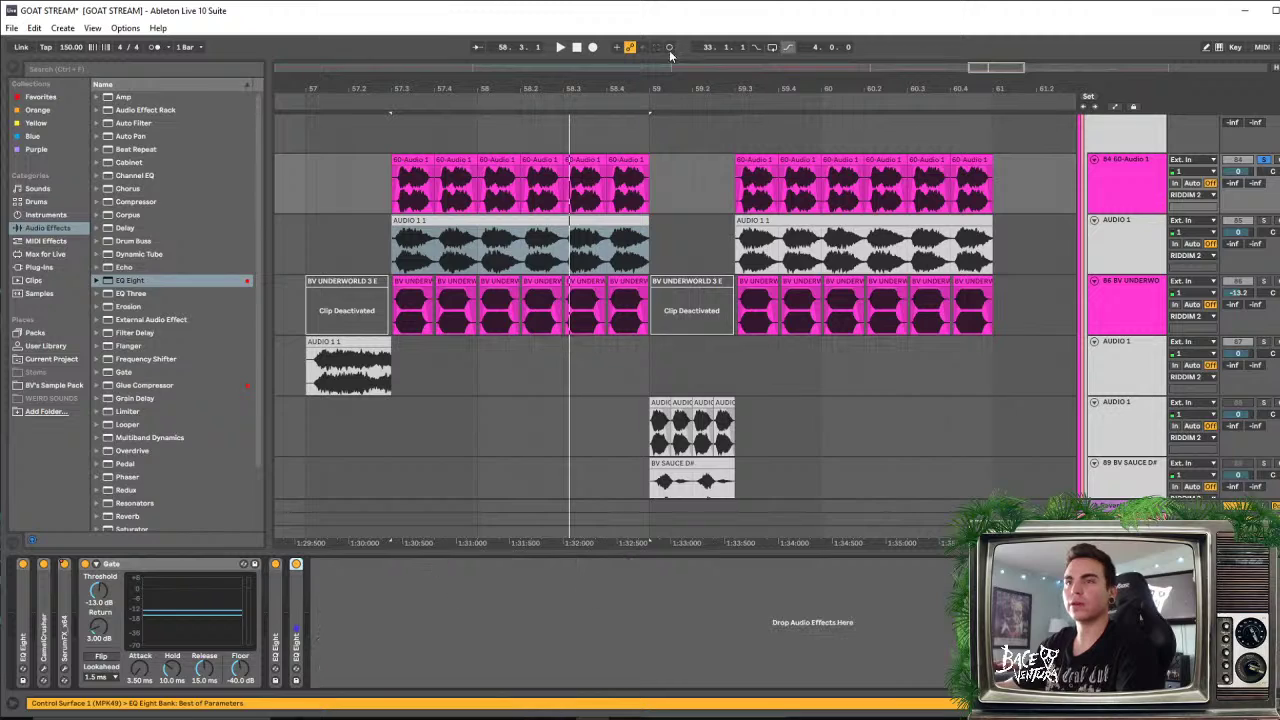
Play the soloed 84 60-Audio 1 track from the start of its first clip to hear its sound
left_click(380, 186)
key("space")
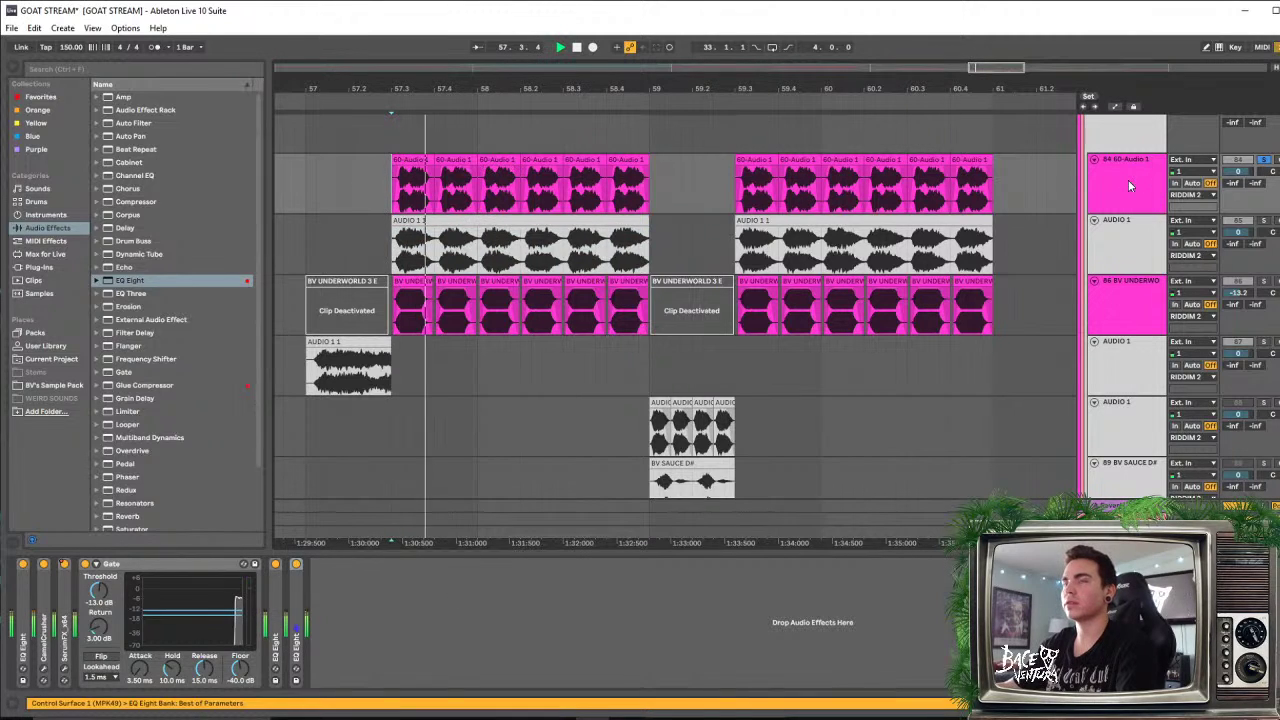
key("space")
Add another EQ Eight at the end of the 84 60-Audio 1 track's device chain
left_click(152, 282)
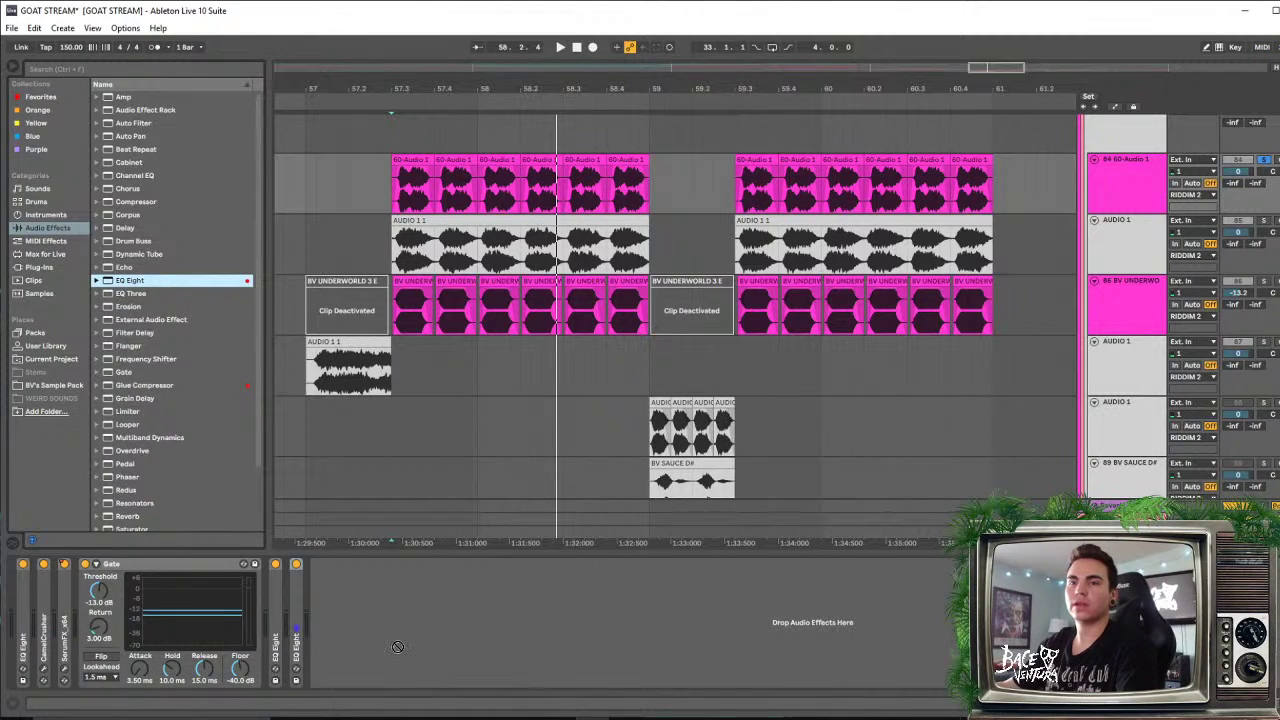
left_click(378, 587)
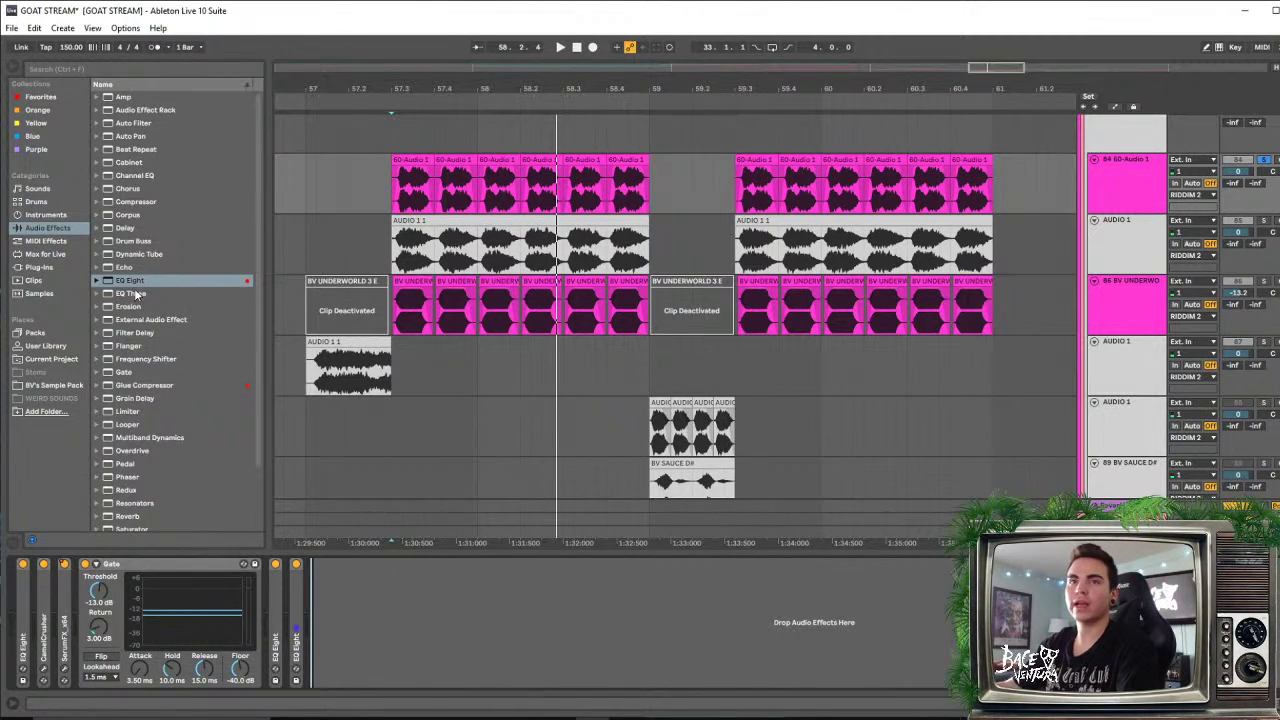
left_click_drag(134, 281, 437, 639)
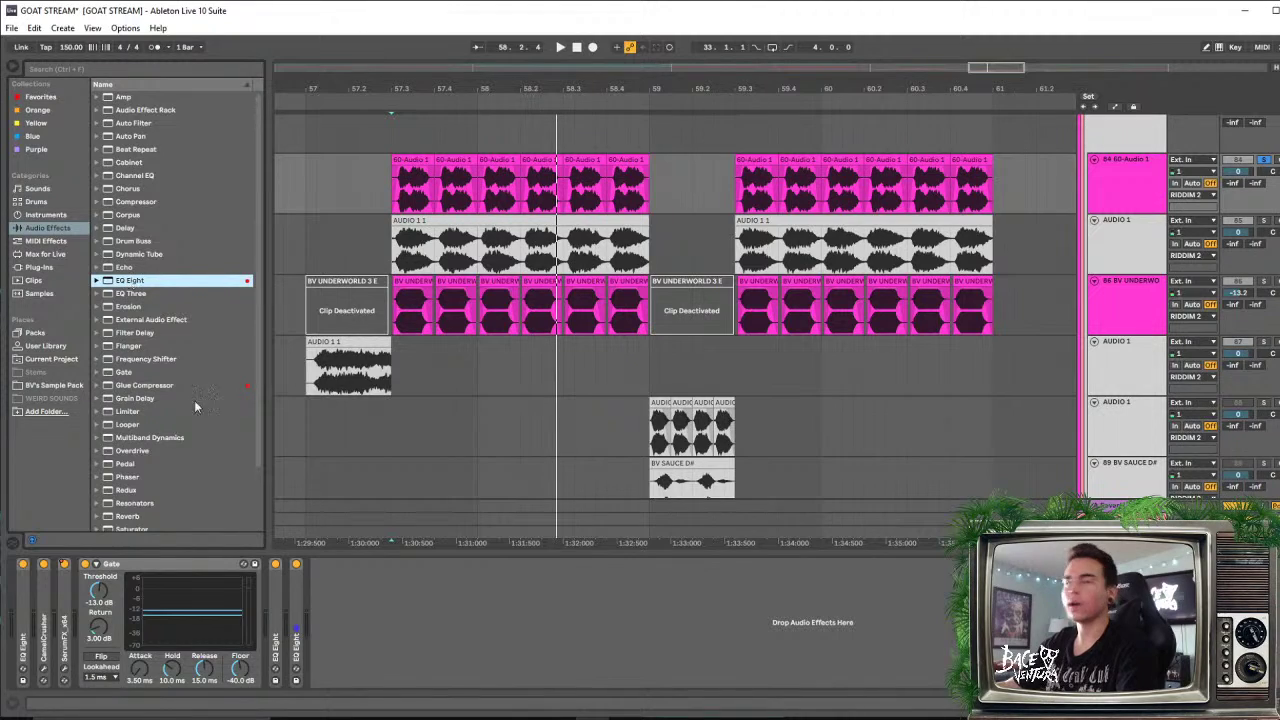
left_click(450, 622)
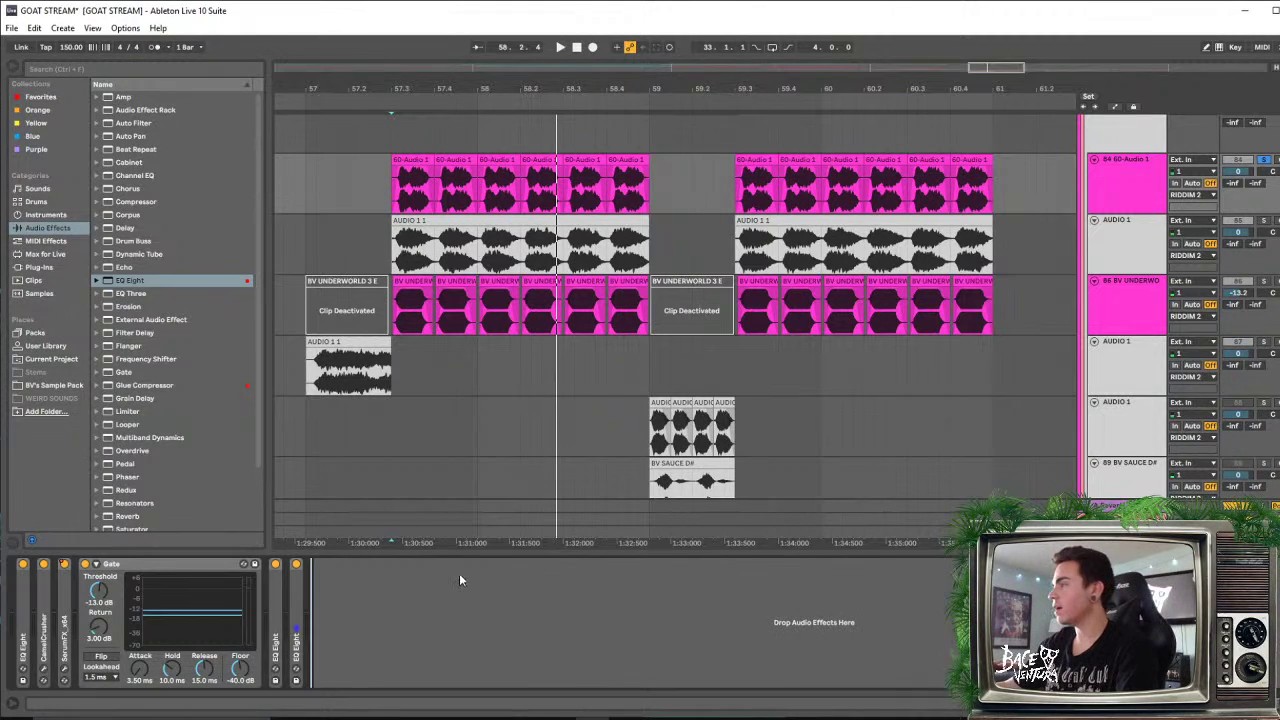
left_click_drag(108, 283, 402, 588)
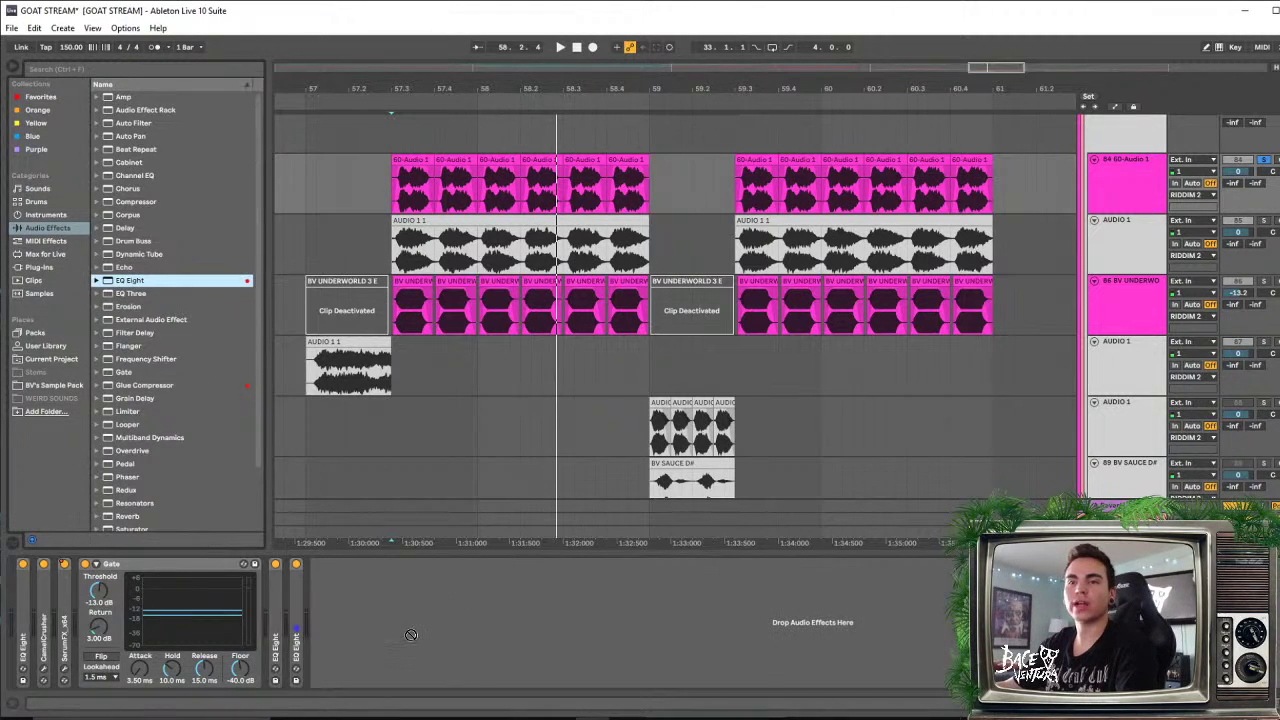
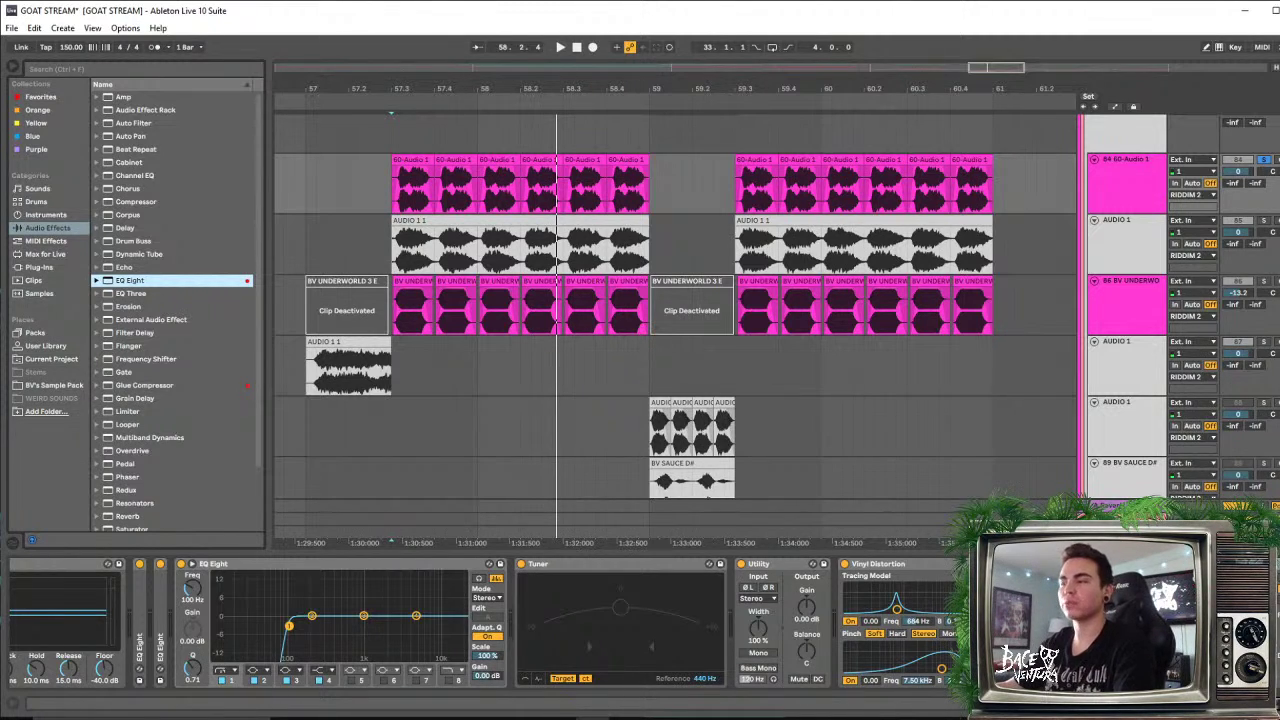
Delete the Tuner and all devices following it, including Utility and Vinyl Distortion, so the new EQ Eight ends the chain
left_click_drag(1226, 703, 1216, 703)
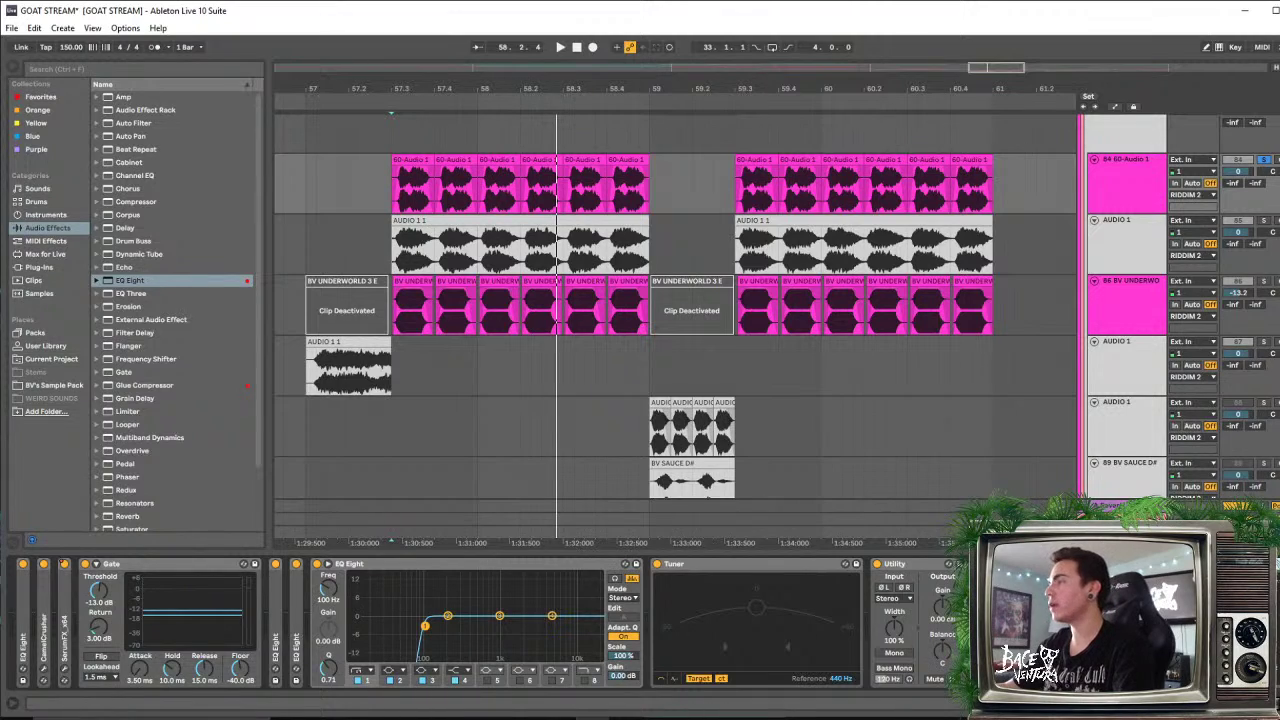
left_click(690, 564)
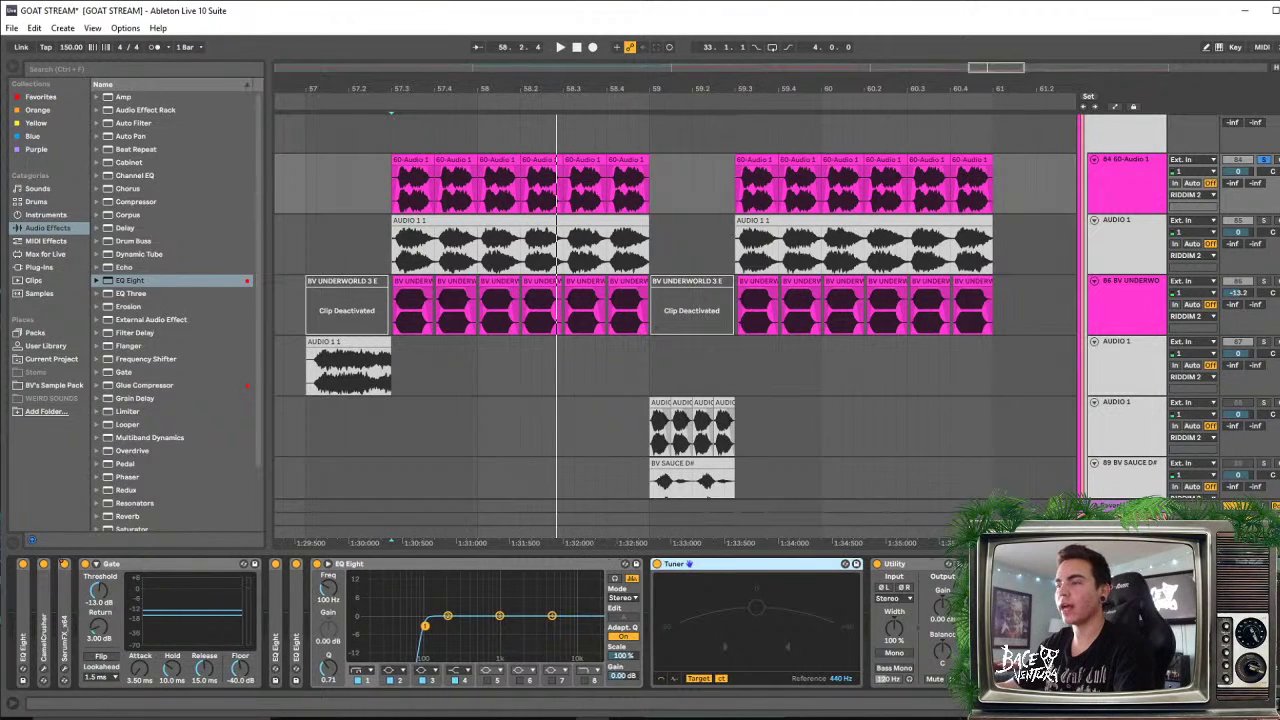
scroll(480, 620, "right", 3)
left_click(1030, 564, "shift")
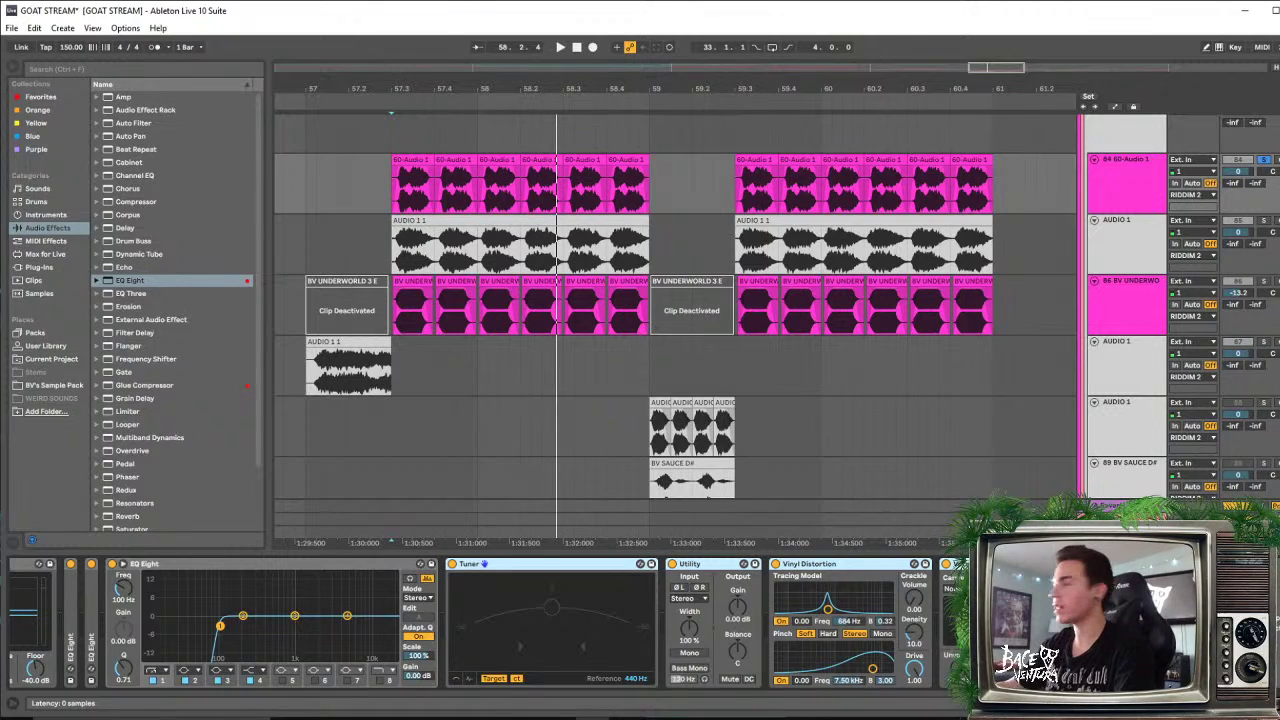
key("Delete")
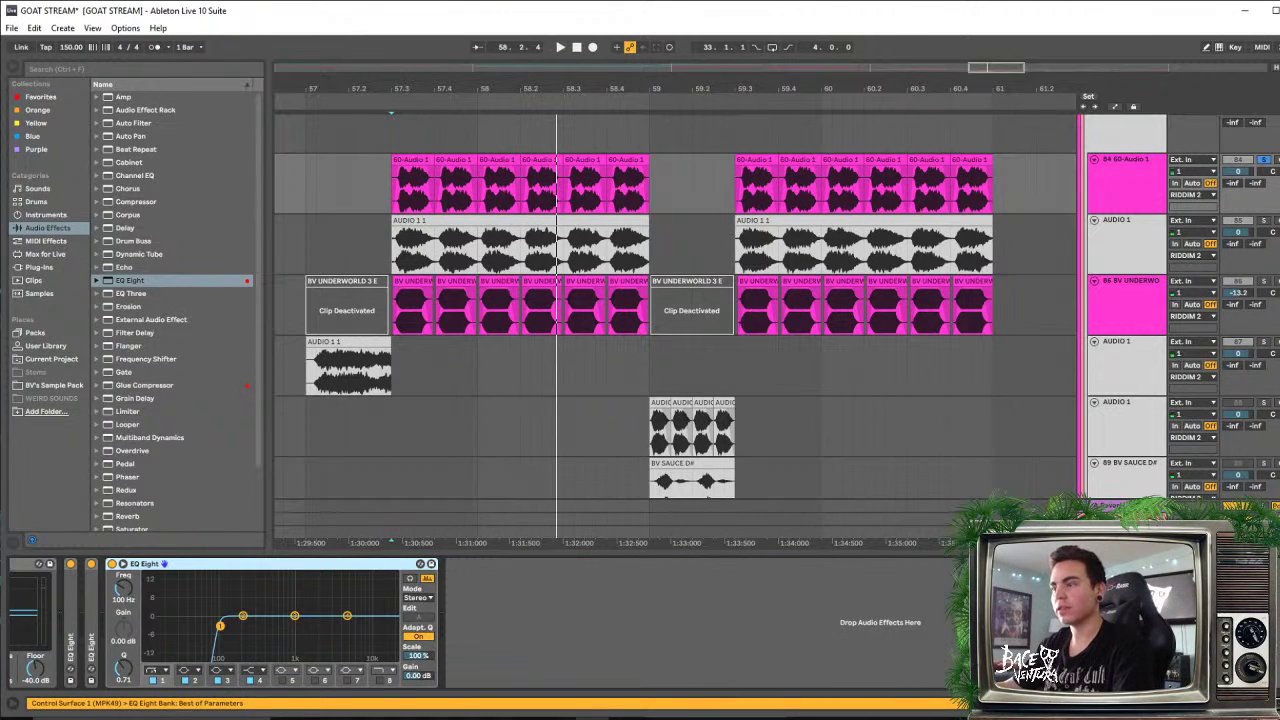
Expand the new EQ Eight's display and enlarge it for detailed editing of the curve
scroll(480, 620, "left", 3)
double_click(476, 603)
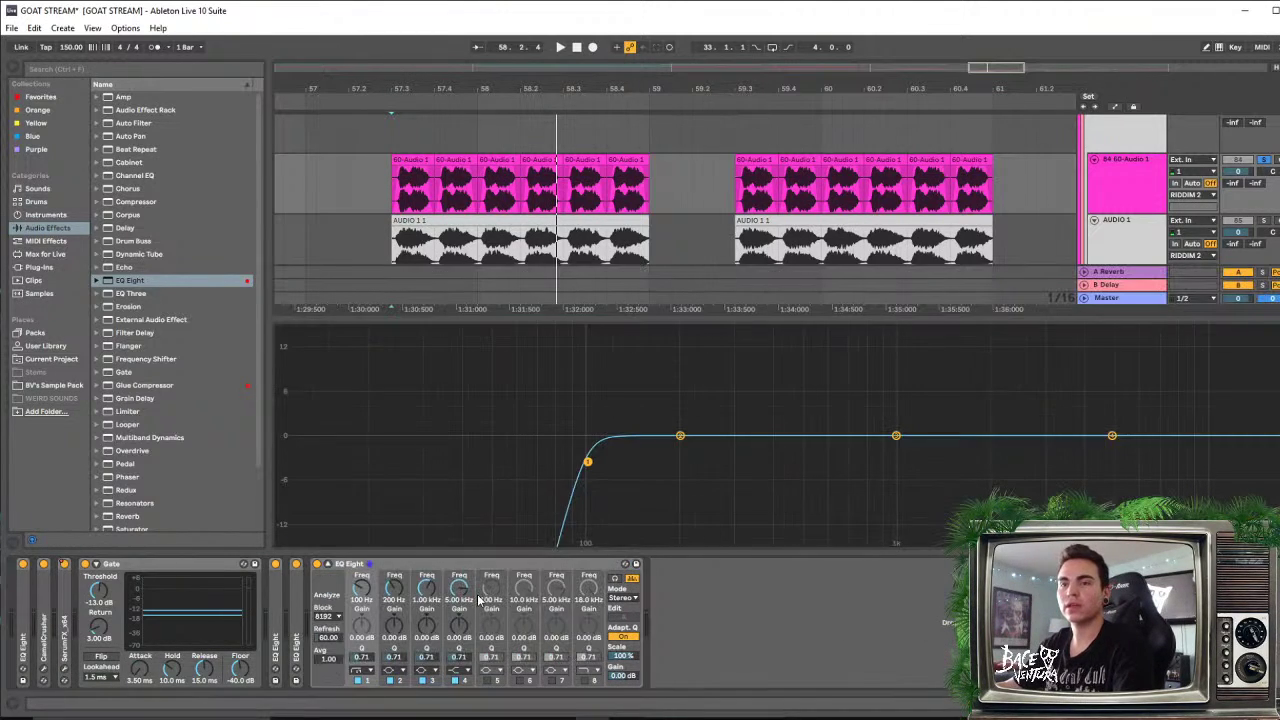
left_click_drag(841, 320, 811, 553)
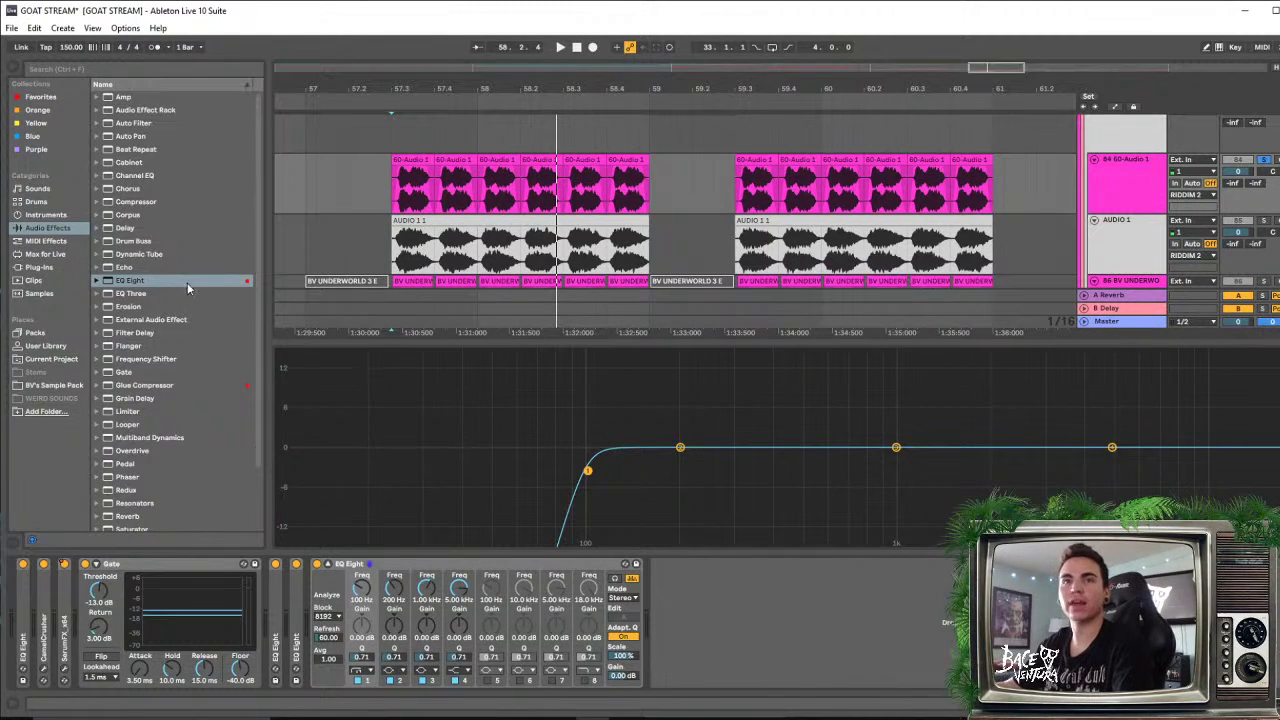
left_click(120, 281)
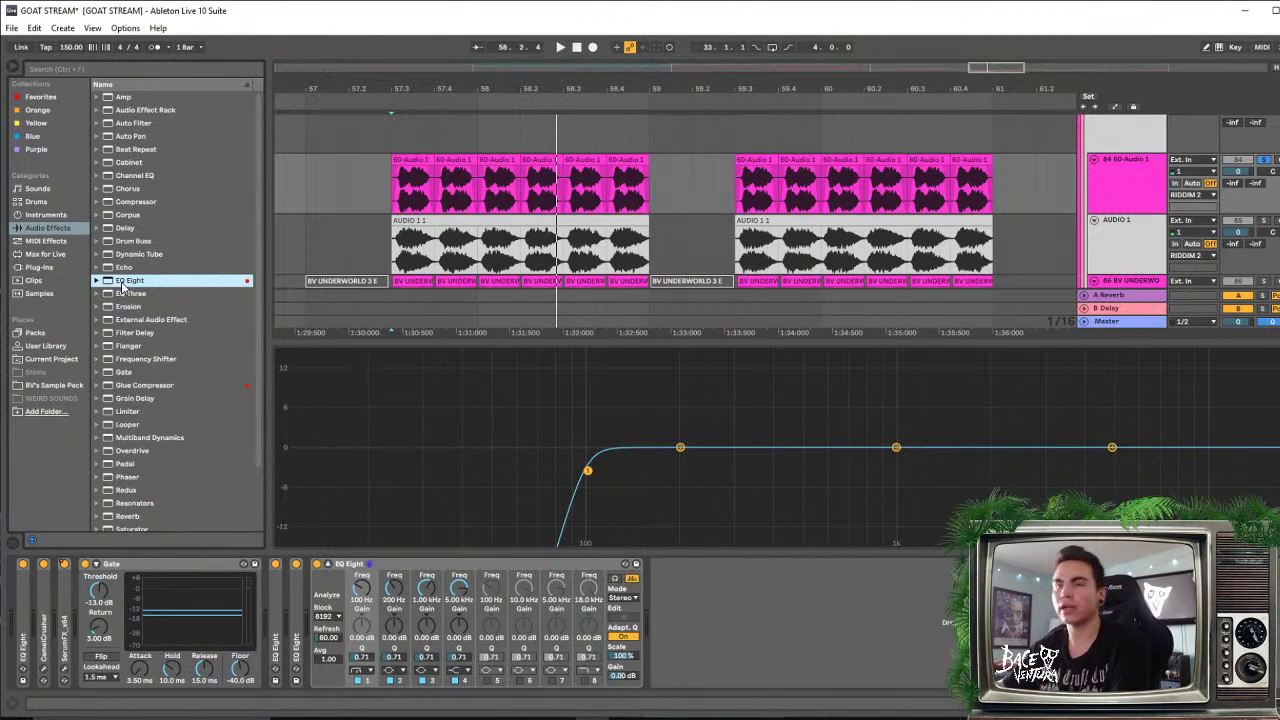
left_click(713, 600)
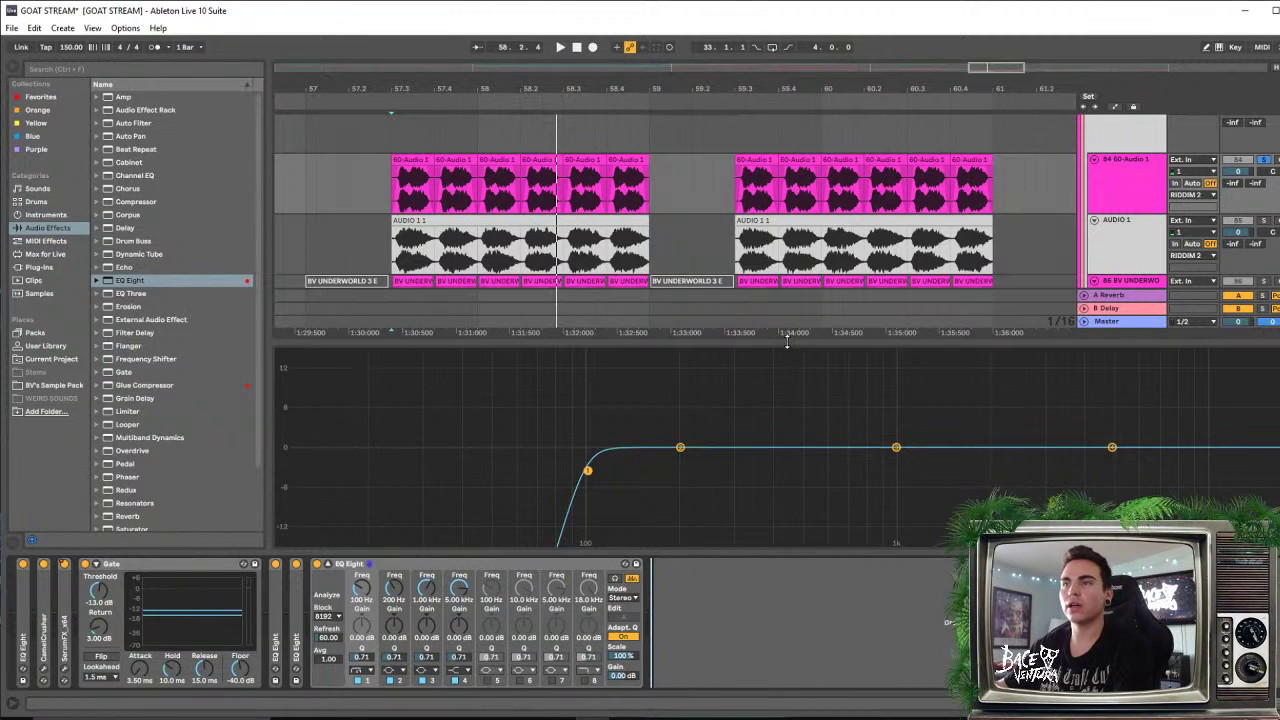
left_click_drag(787, 342, 770, 288)
Set band 2 to about -3.14 dB at 4.58 kHz with a Q of 6.37, check it in playback and enable audition mode
left_click_drag(680, 421, 1101, 447)
key("space")
key("space")
left_click(615, 578)
Set band 3 to a narrow cut of about -2.48 dB at 1.37 kHz with a Q of 11.9, checking it in playback
left_click_drag(896, 420, 938, 440)
key("space")
key("space")
key("space")
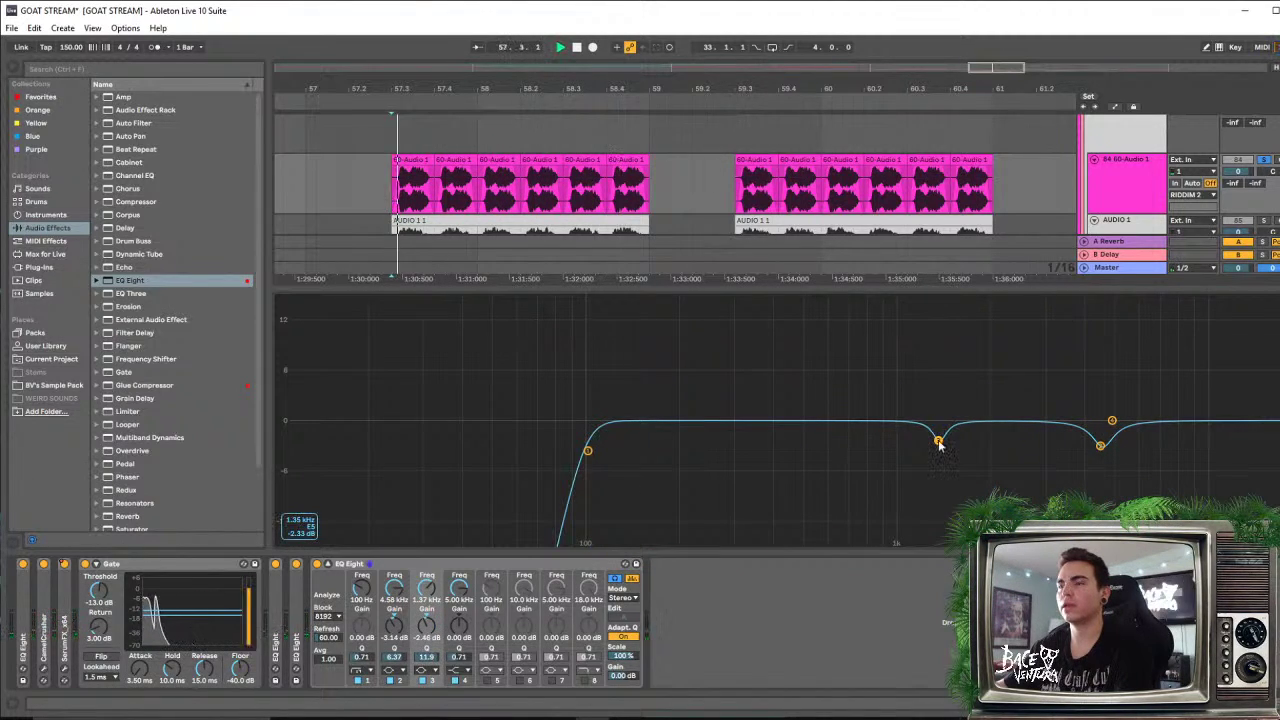
key("space")
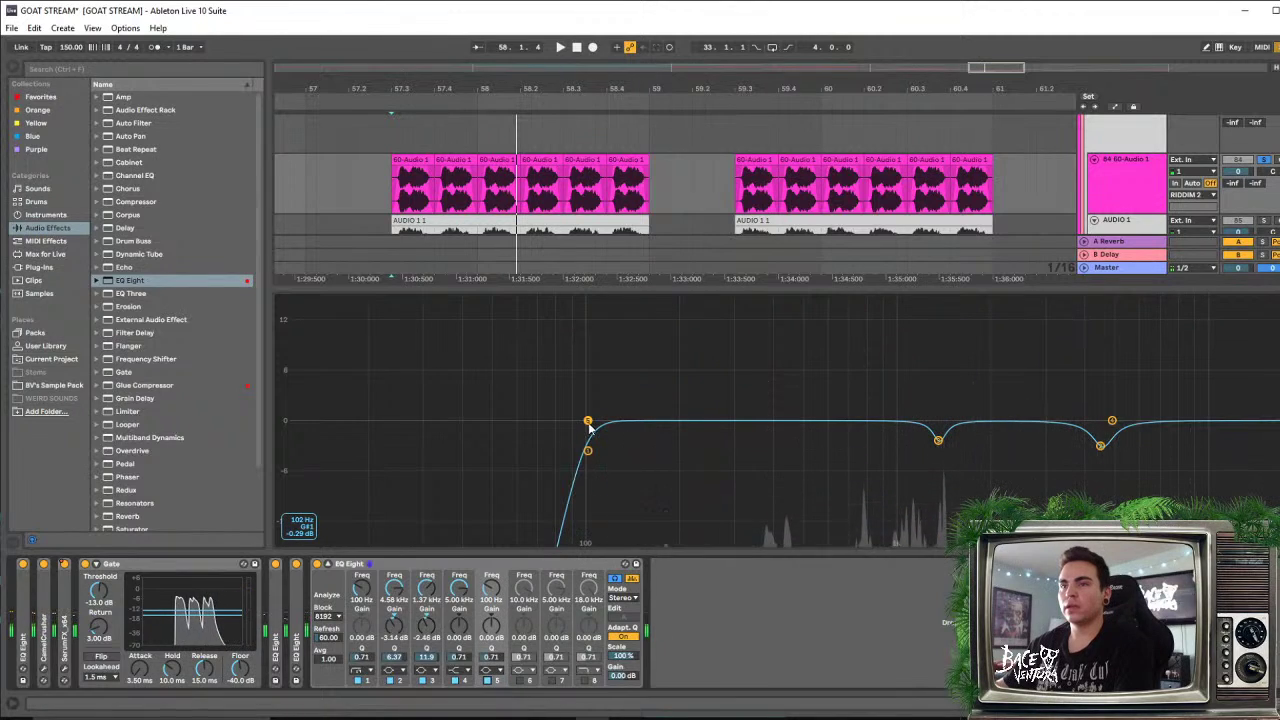
Enable bands 5 and 6, setting them to about -5.00 dB at 396 Hz (Q 4.67) and 1.78 dB at 757 Hz (Q 2.38)
left_click_drag(588, 420, 772, 461)
key("space")
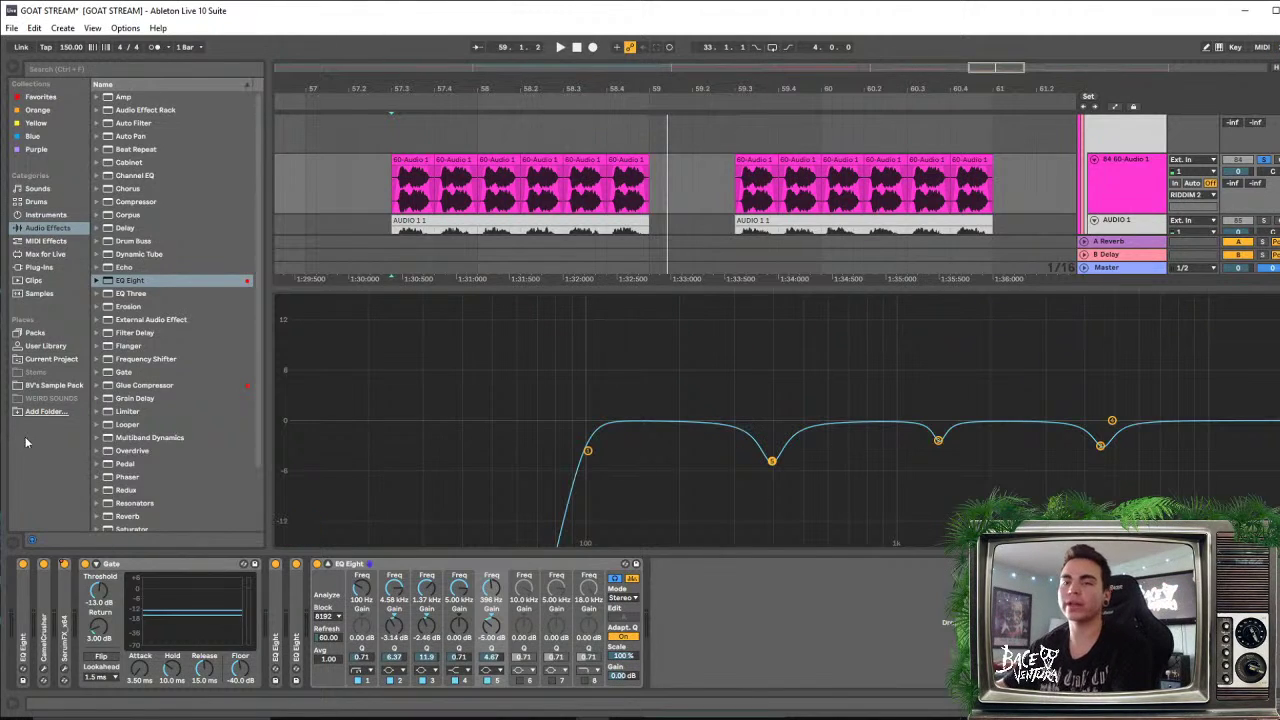
left_click(519, 681)
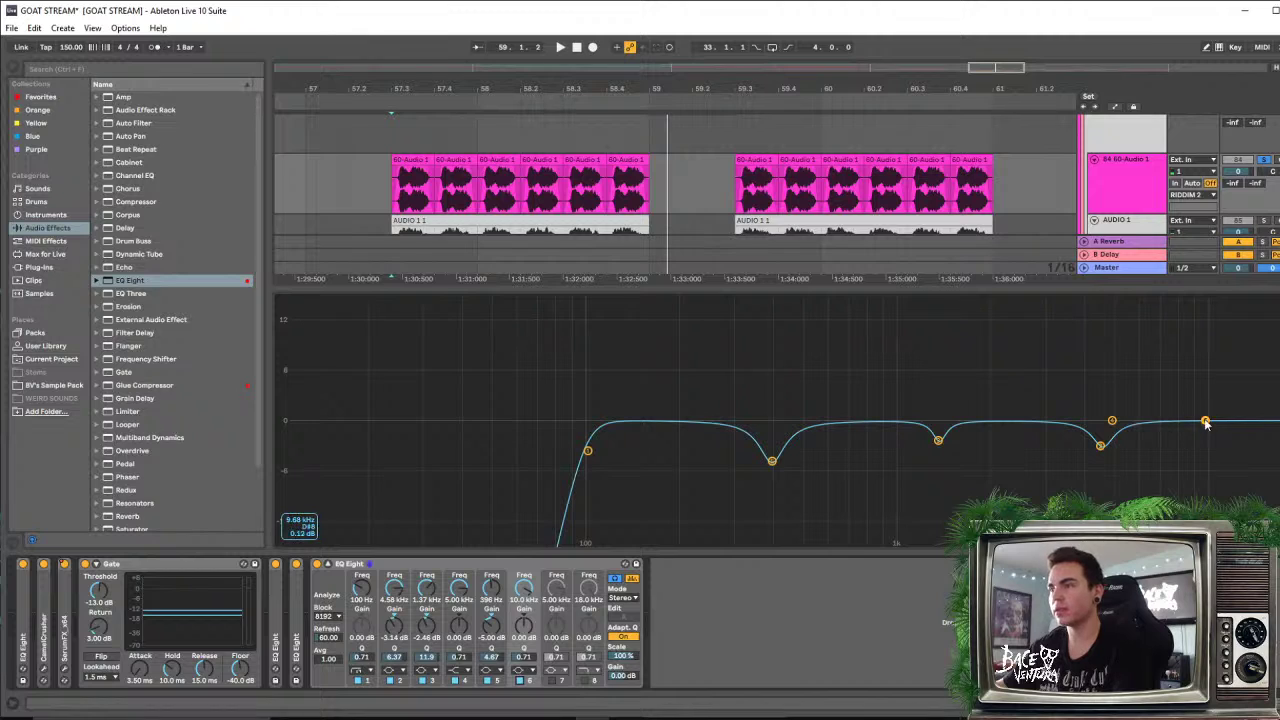
left_click_drag(1205, 422, 859, 406)
key("space")
key("space")
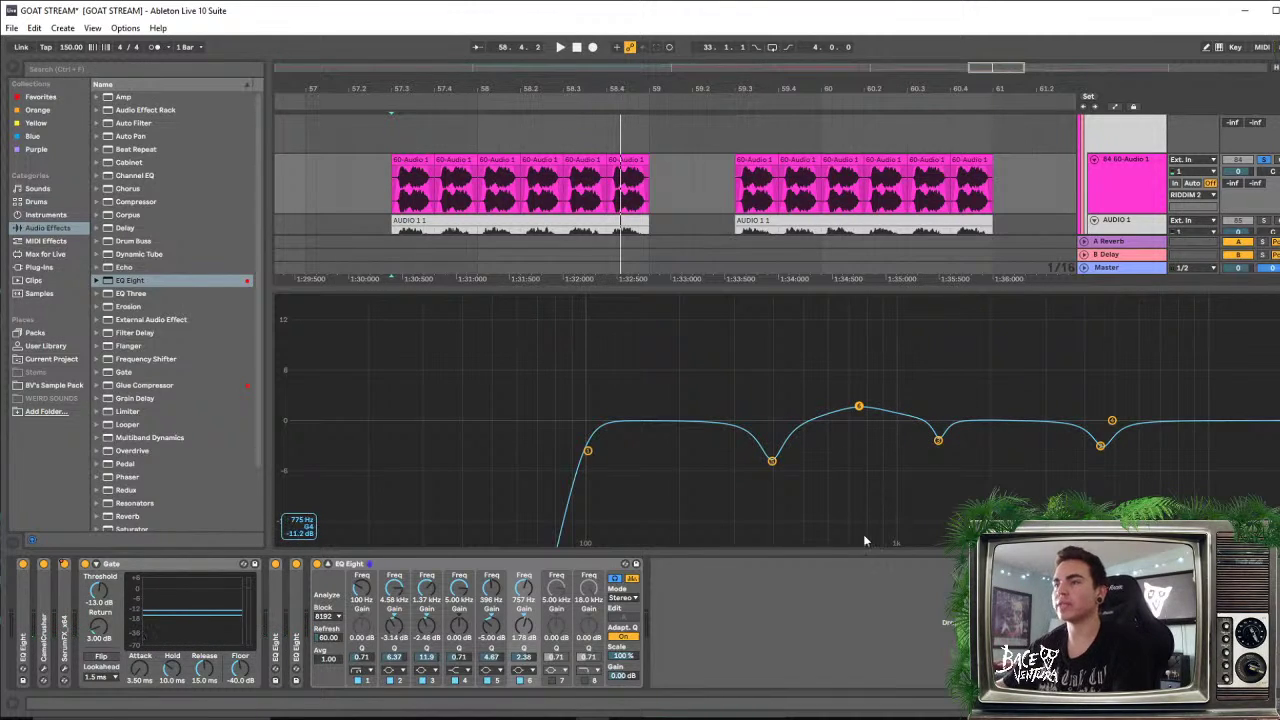
Enable band 7, change band 4 to a bell filter and set band 4 to about -1.27 dB at 3.16 kHz with Q 8.93
left_click(552, 681)
left_click_drag(1112, 421, 1279, 421)
left_click(458, 670)
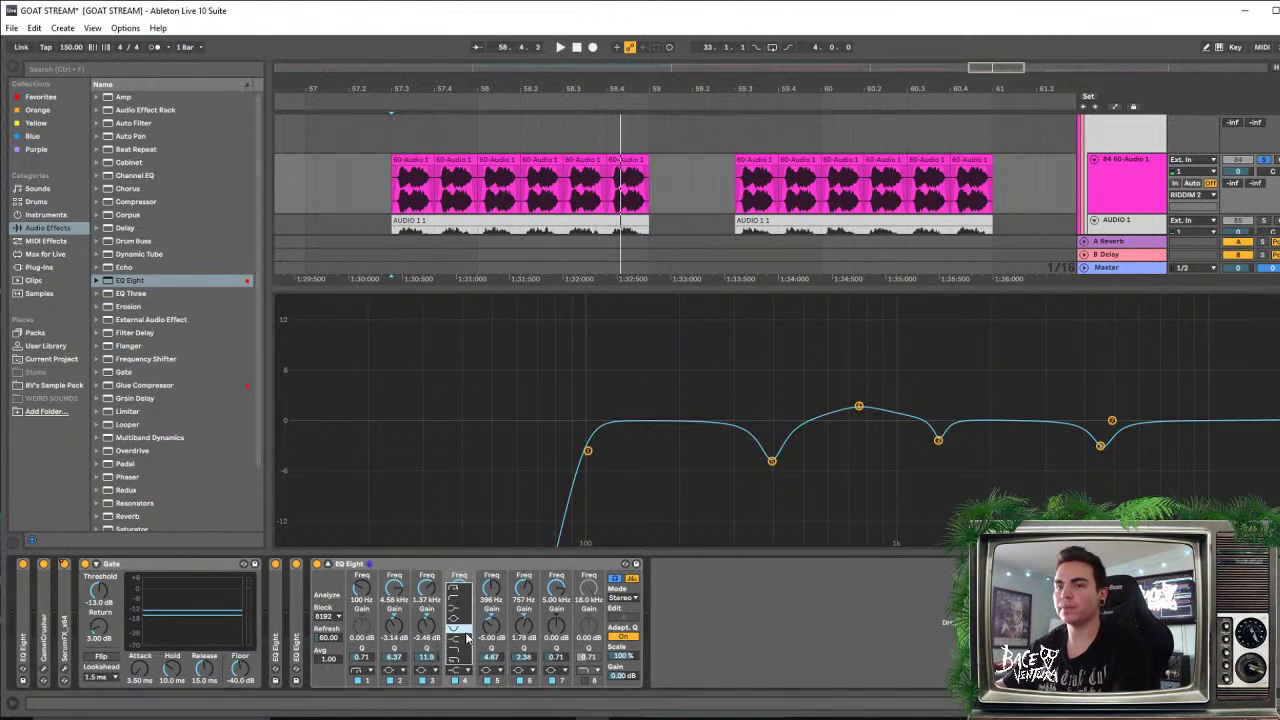
left_click(457, 628)
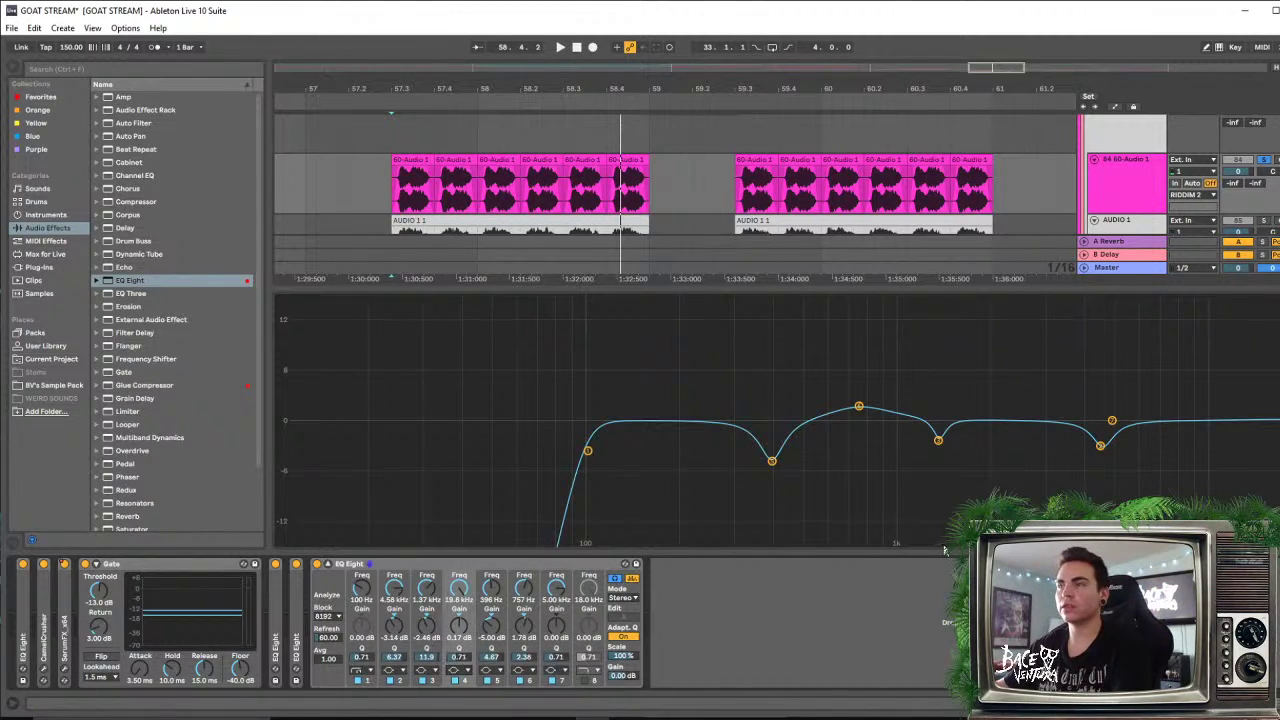
left_click_drag(1111, 421, 1051, 431)
key("space")
key("space")
Set band 7 to about -1.27 dB at 15.9 kHz with a Q of 4.21 and play the clips to check the curve
left_click_drag(1216, 418, 1278, 419)
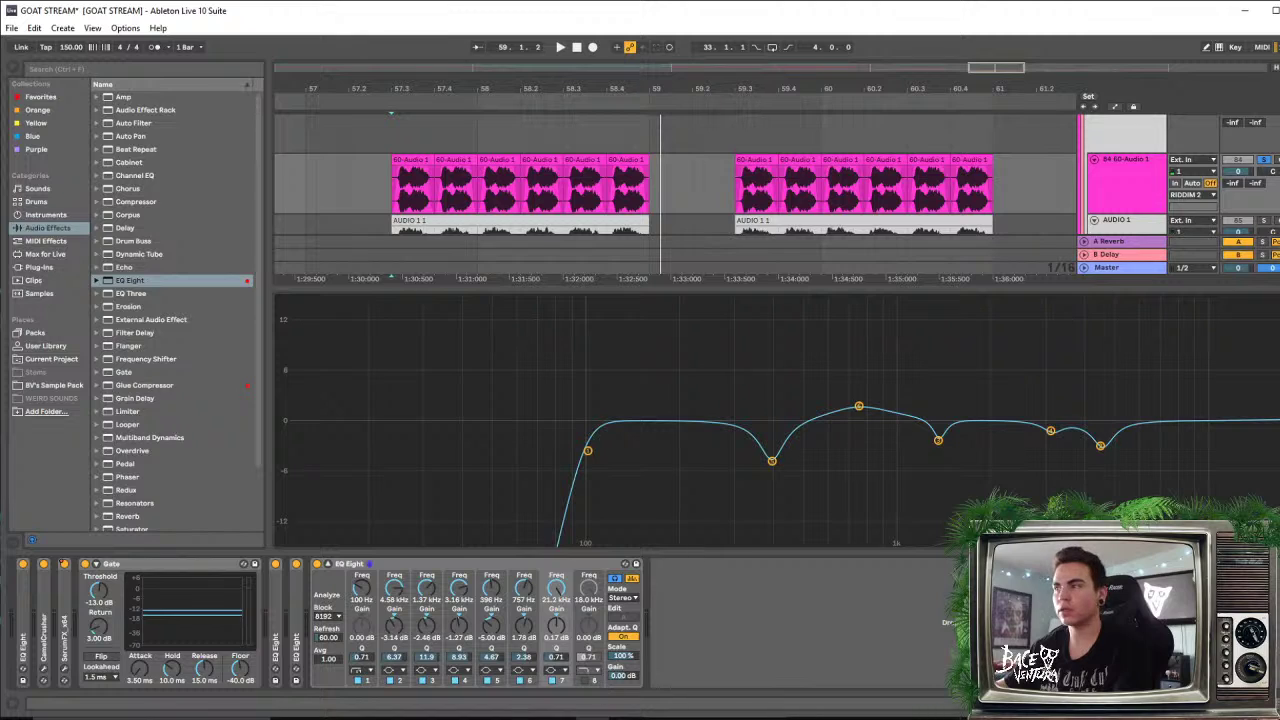
mouse_move(1279, 417)
left_mouse_down()
mouse_move(1174, 389)
mouse_move(1129, 314)
mouse_move(1262, 315)
mouse_move(1267, 430)
left_mouse_up()
key("space")
key("space")
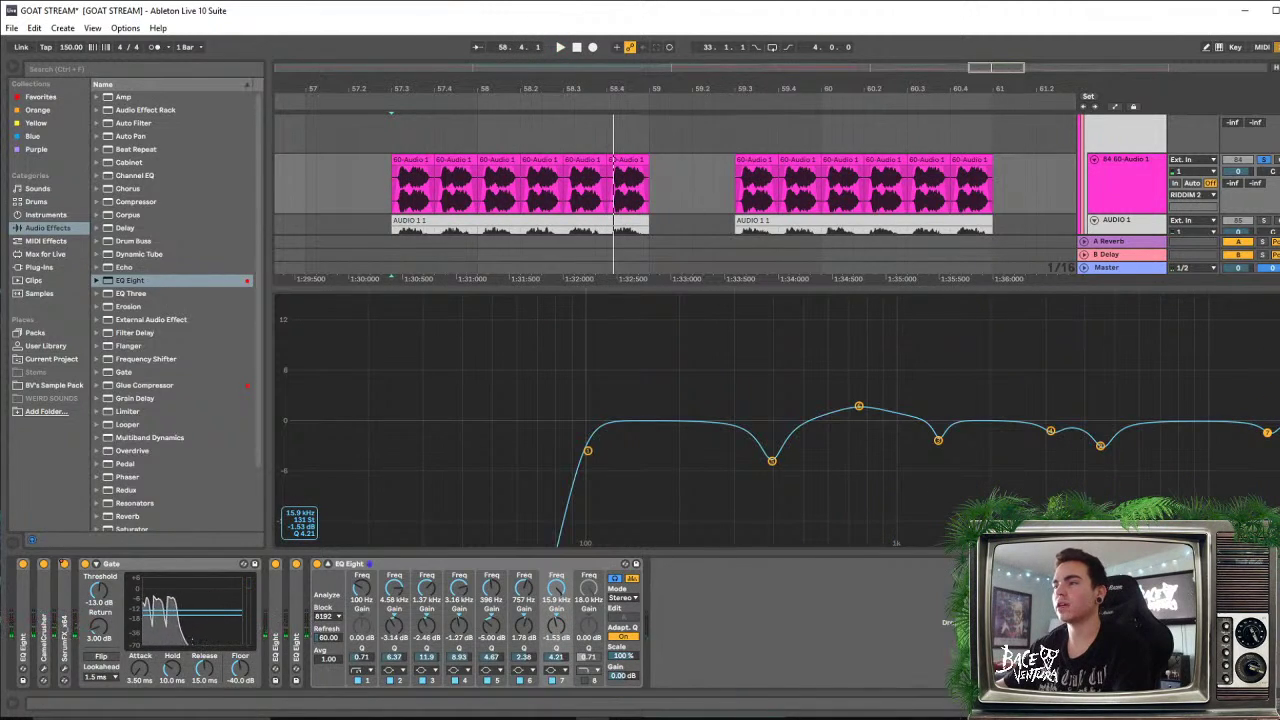
key("space")
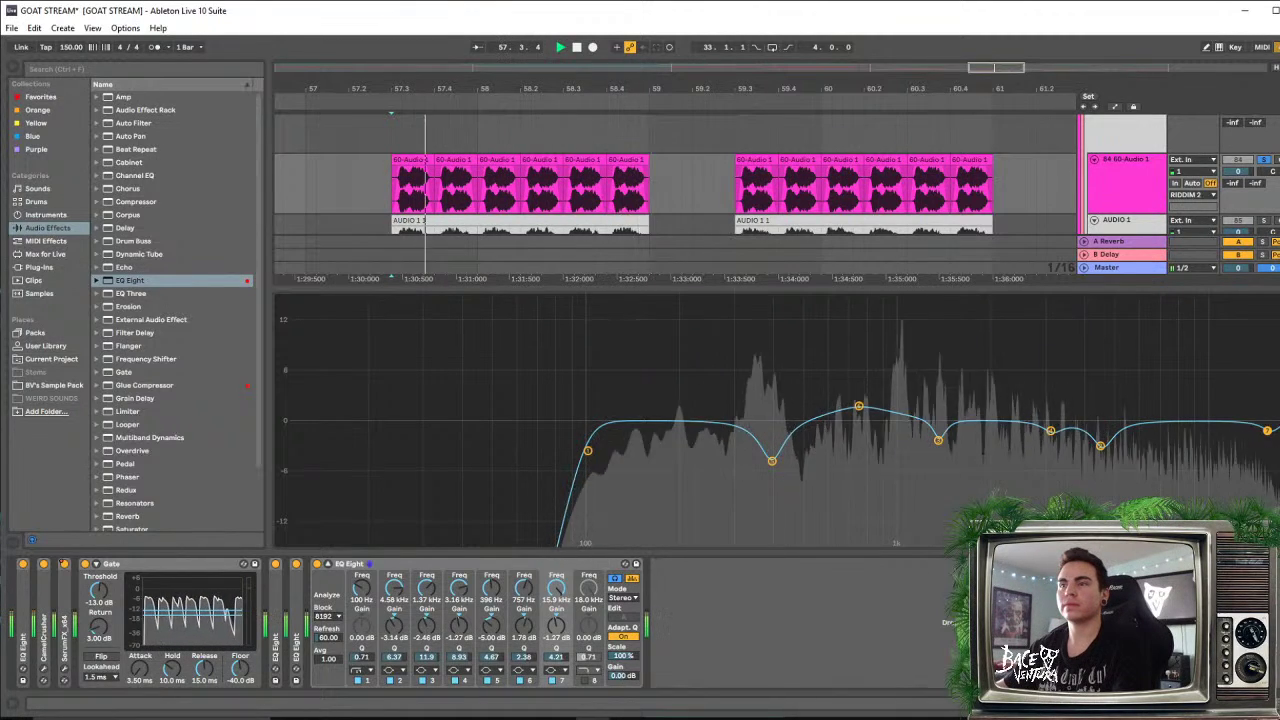
key("space")
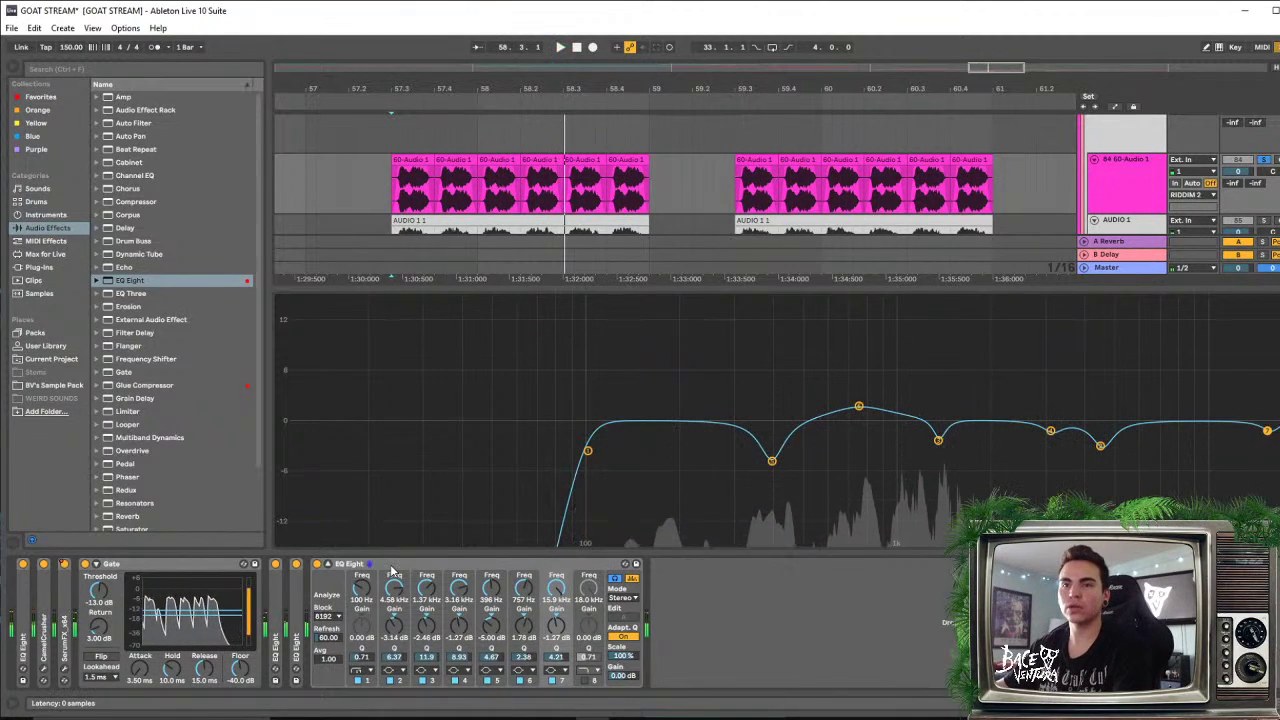
Collapse the edited EQ Eight, move the Gate to the end of the chain and add another EQ Eight after it
double_click(391, 565)
left_click(403, 576)
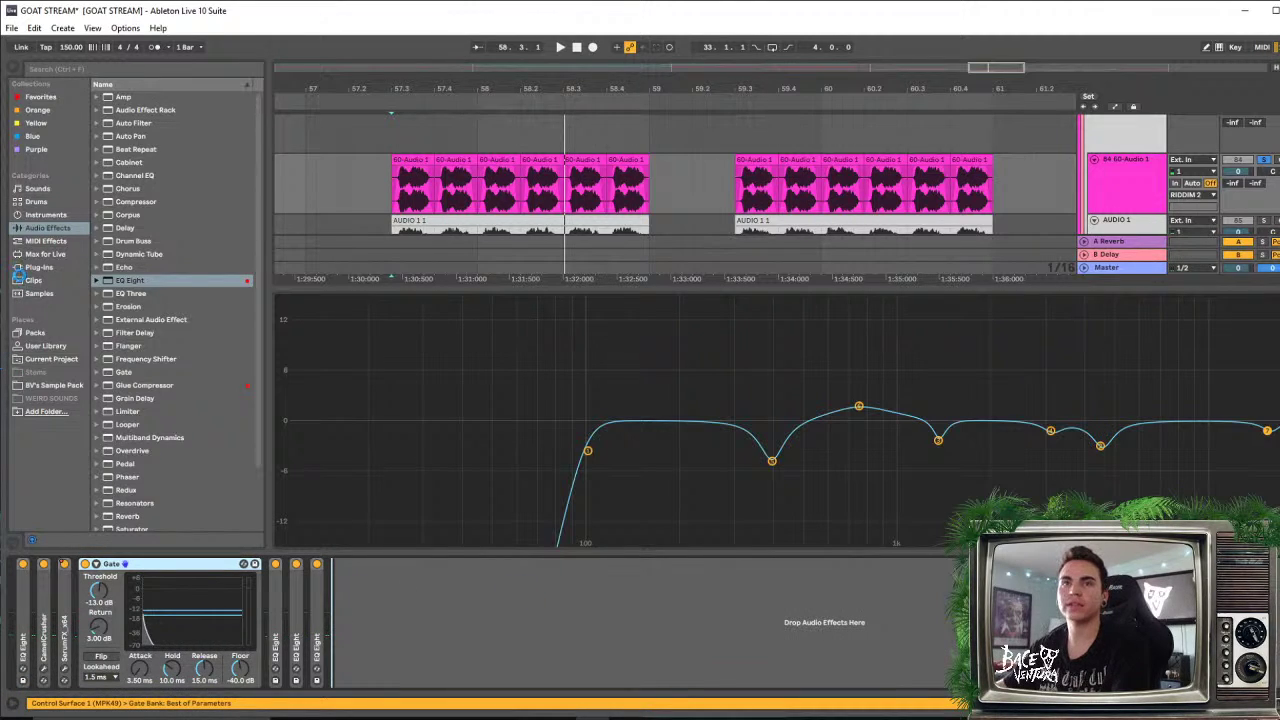
left_click_drag(112, 282, 152, 569)
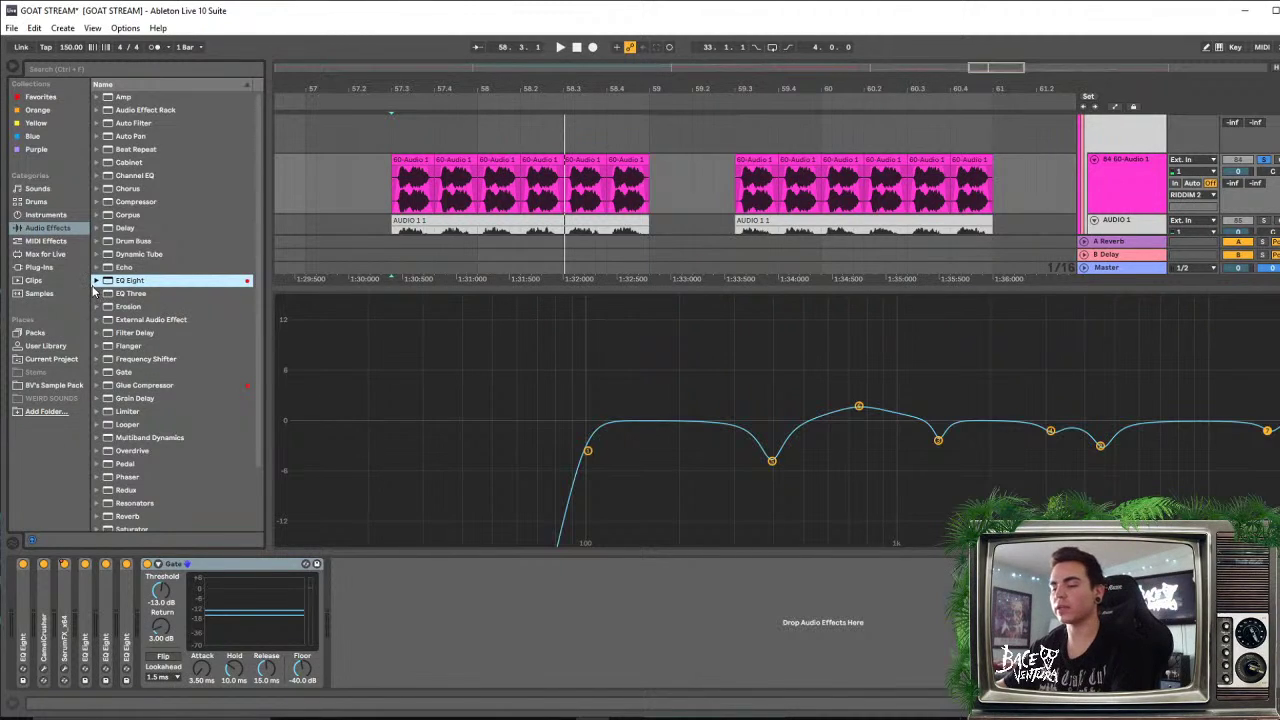
key("ctrl+s")
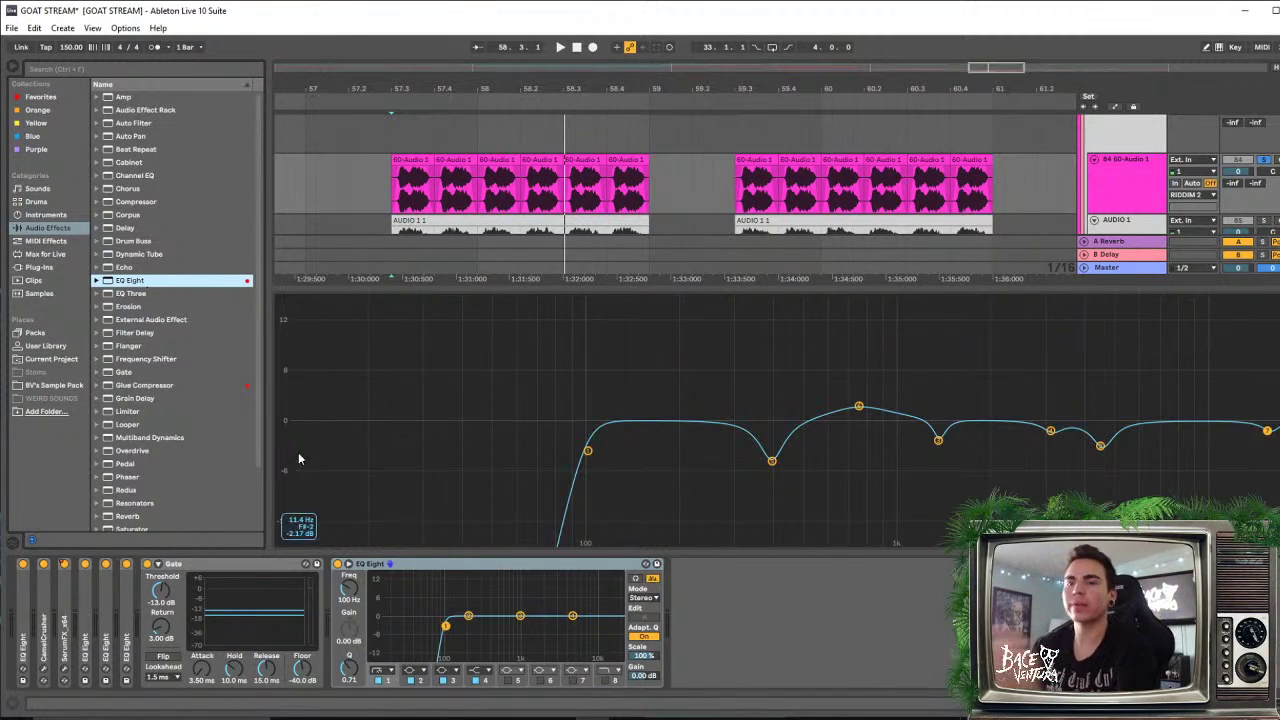
Set band 2 of the EQ Eight after the Gate to about -4.59 dB at 310 Hz with Q 0.53, checking it in playback
key("space")
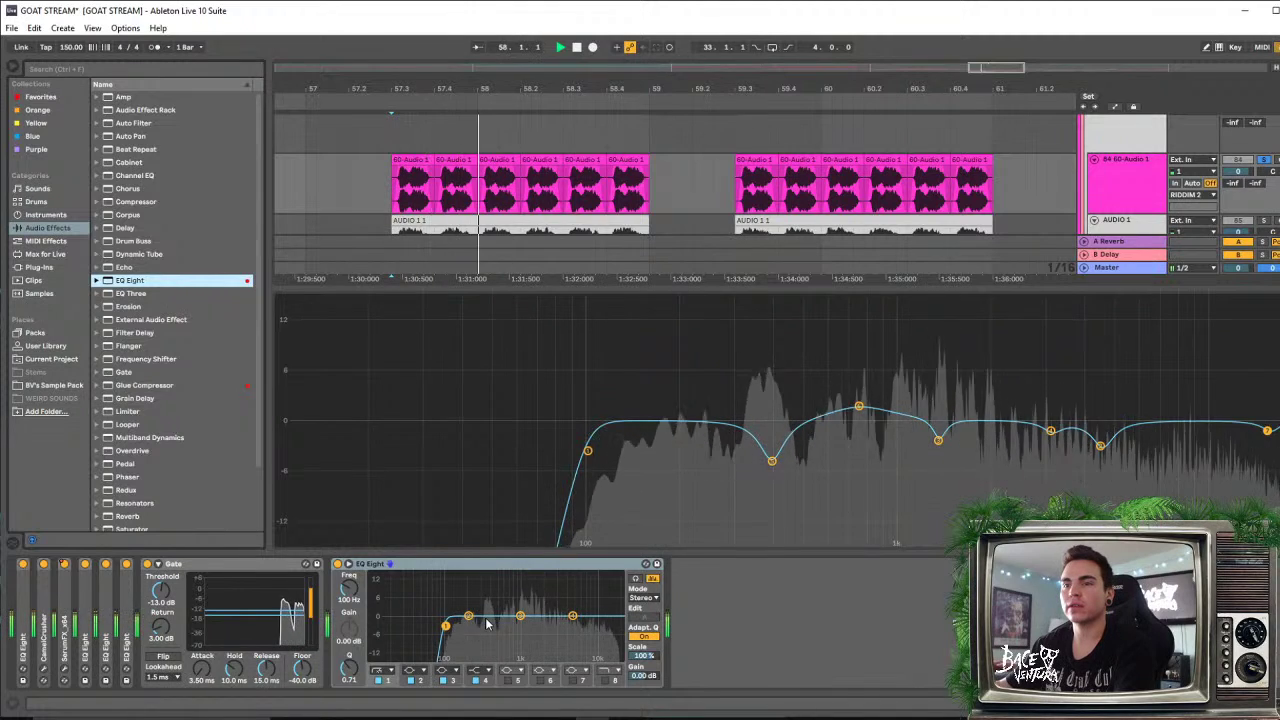
key("space")
left_click_drag(469, 616, 481, 628)
key("space")
key("space")
key("space")
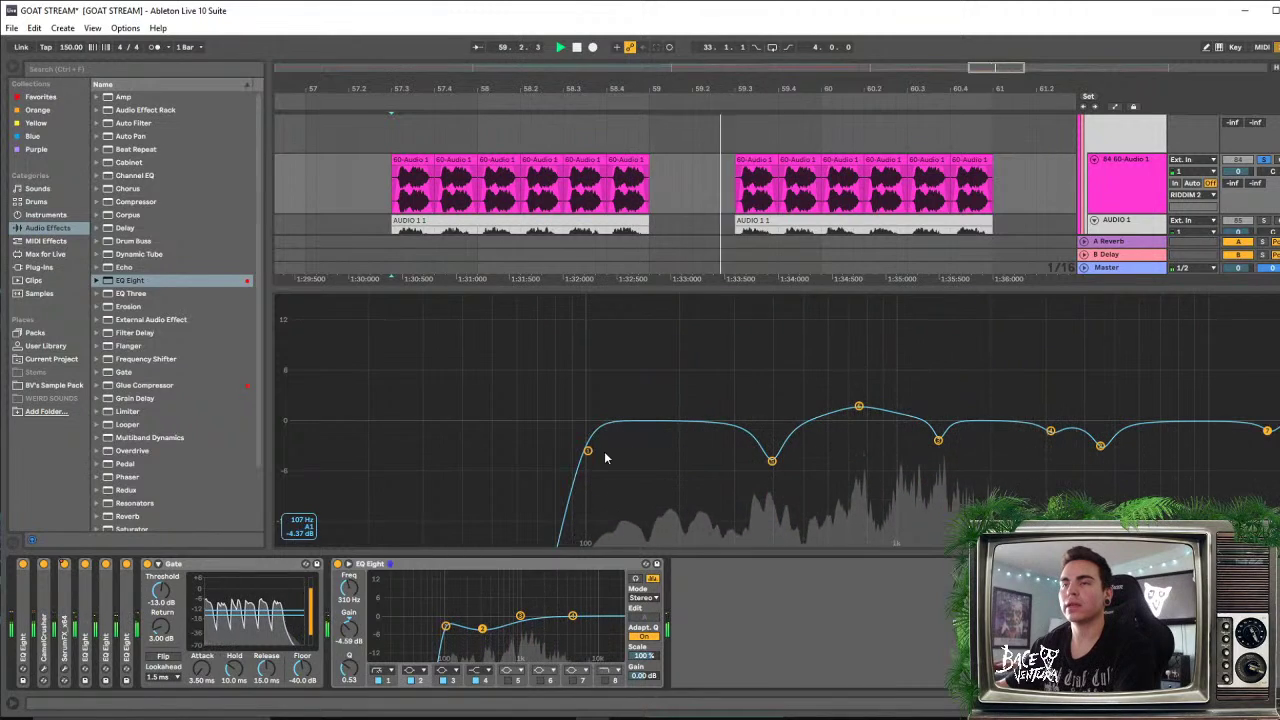
Restore the full arrangement view, solo the AUDIO 1 track alongside 84 60-Audio 1 and play both together
left_click_drag(762, 286, 542, 555)
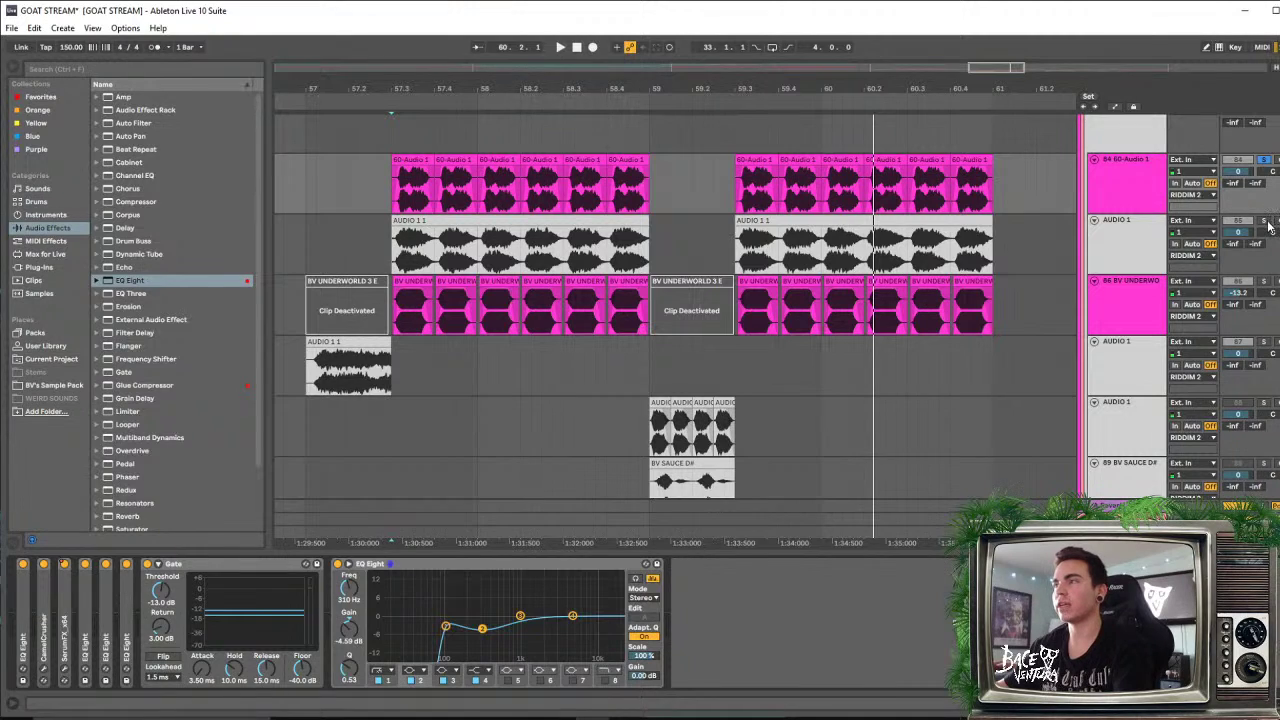
key("space")
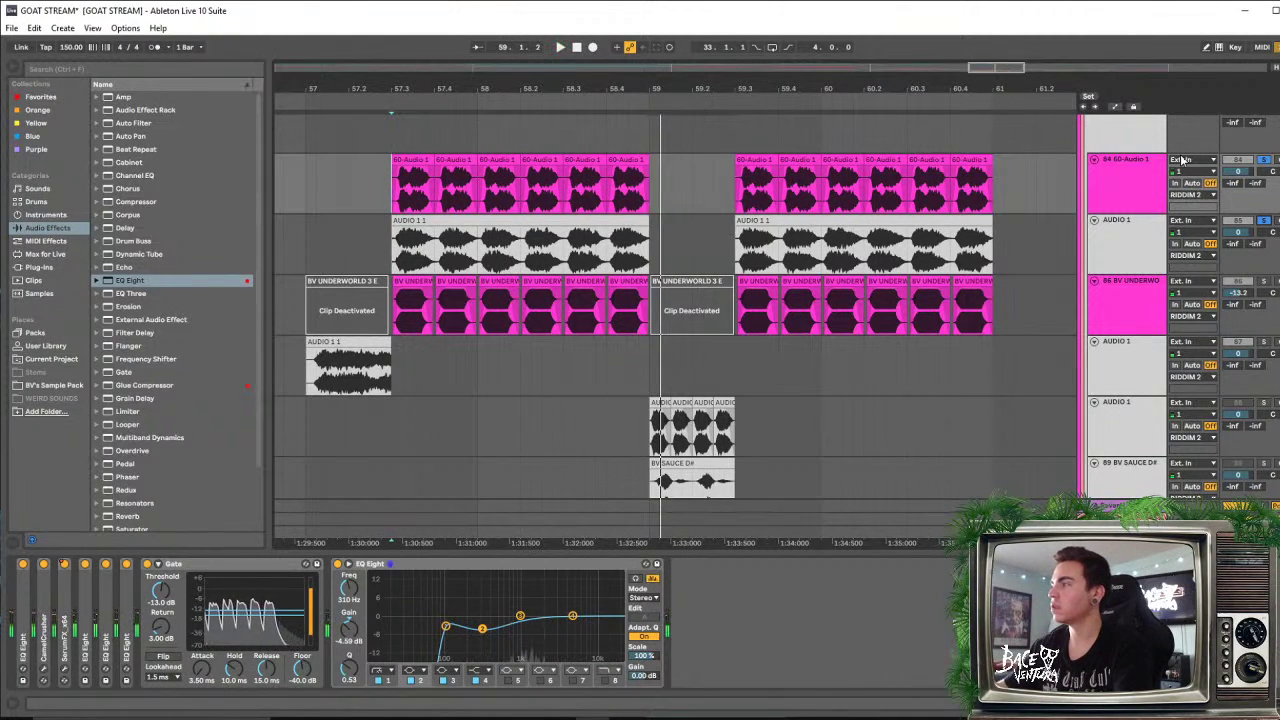
key("space")
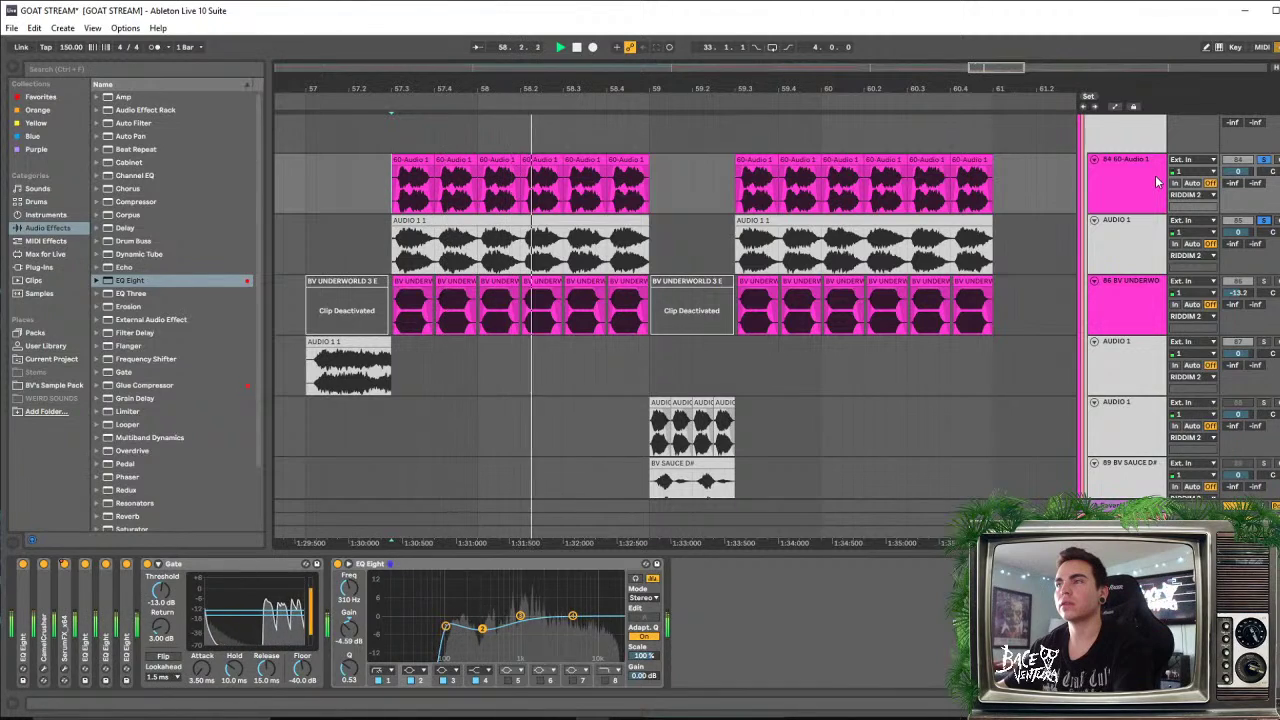
Stop playback, select the AUDIO 1 track below 84 60-Audio 1 and unsolo the 84 60-Audio 1 track
left_click(1150, 185)
key("space")
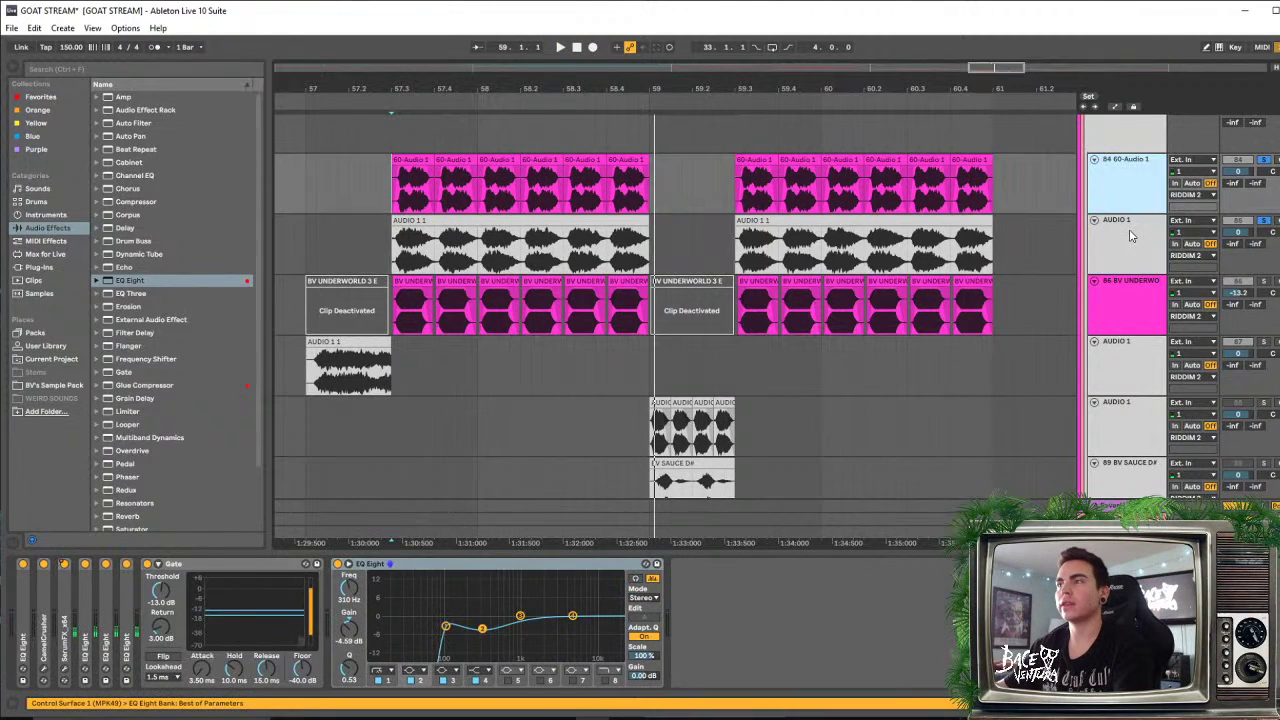
left_click(1130, 236)
left_click(1265, 161)
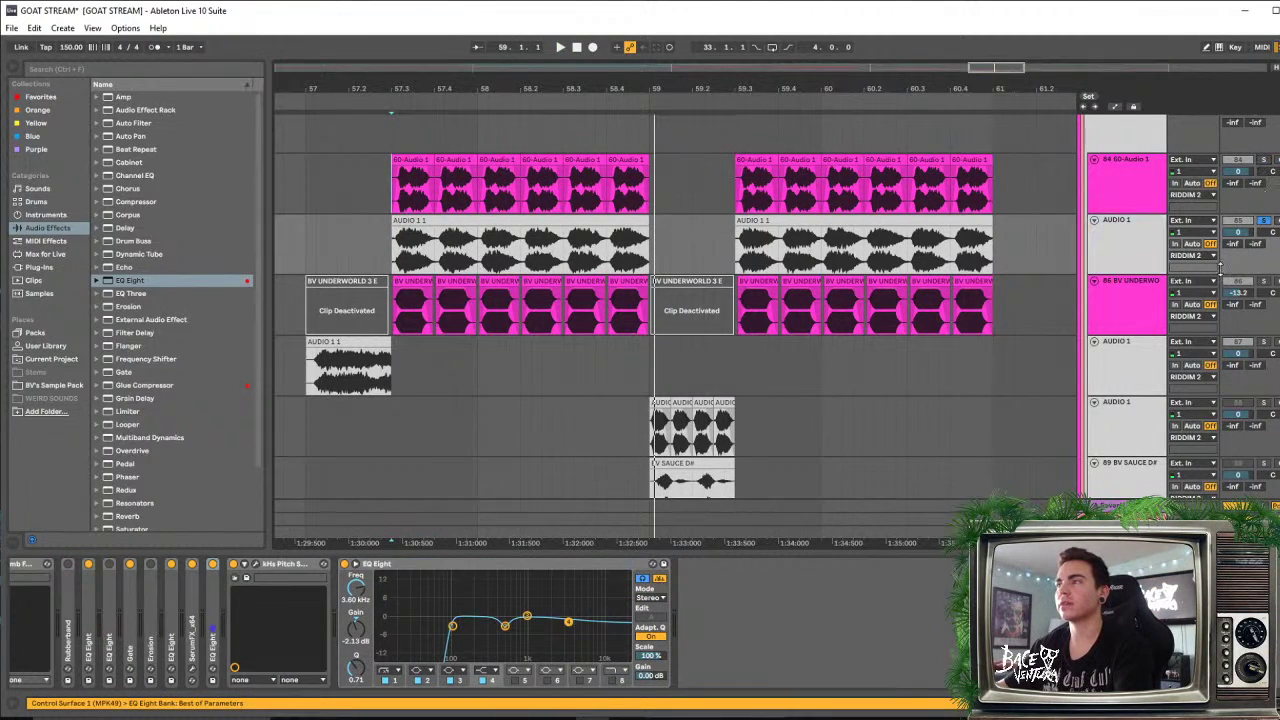
Bypass SerumFX_x64 on the soloed AUDIO 1 track and compare the sound in playback
key("space")
key("space")
left_click(1131, 241)
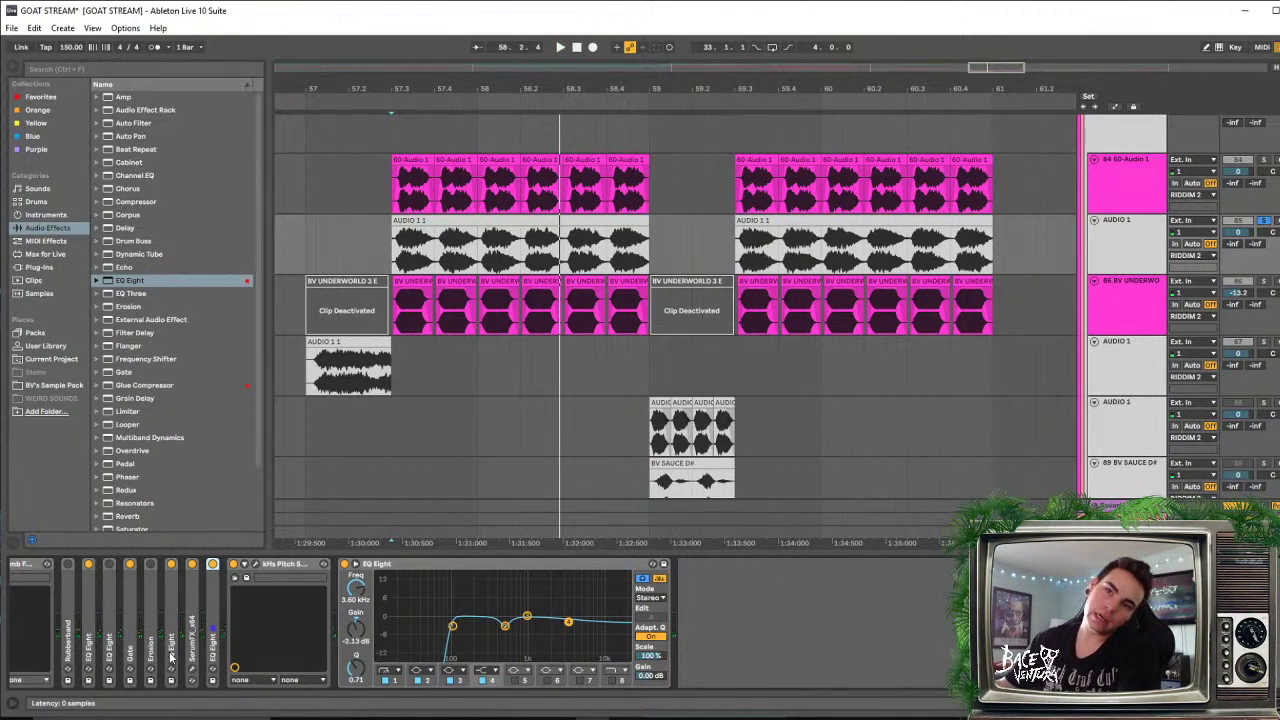
key("space")
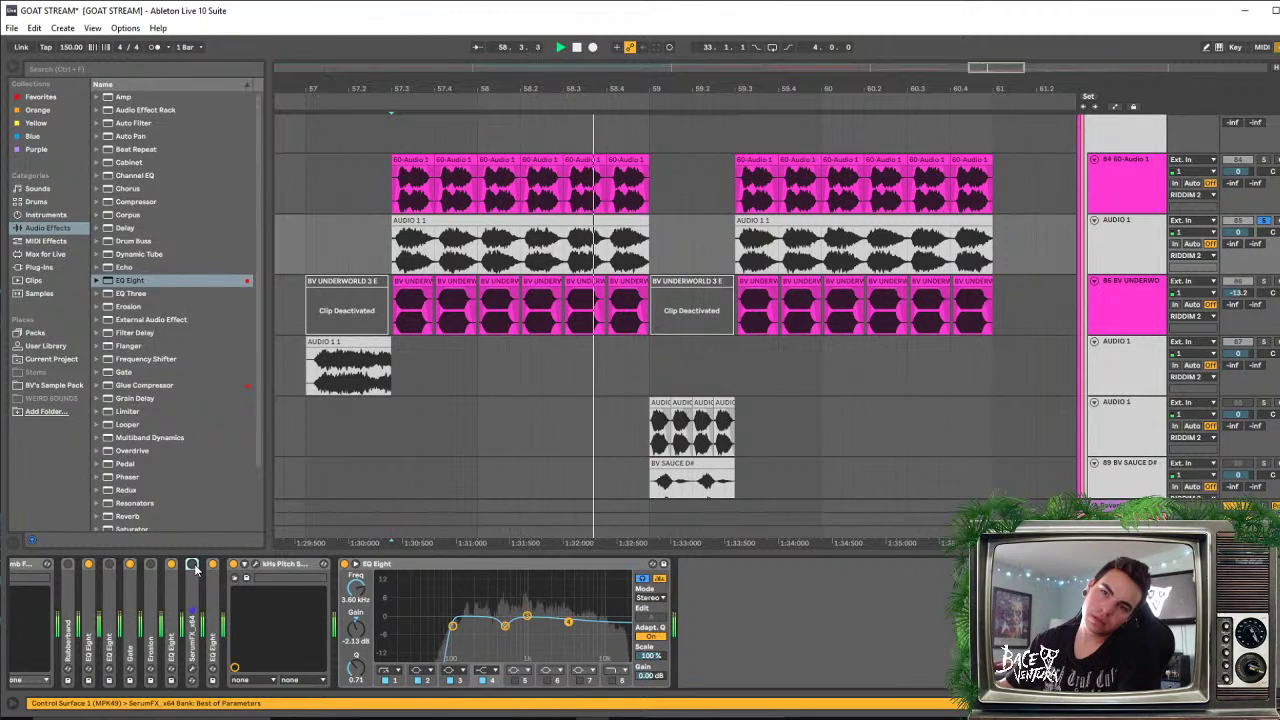
key("space")
left_click(195, 568)
key("space")
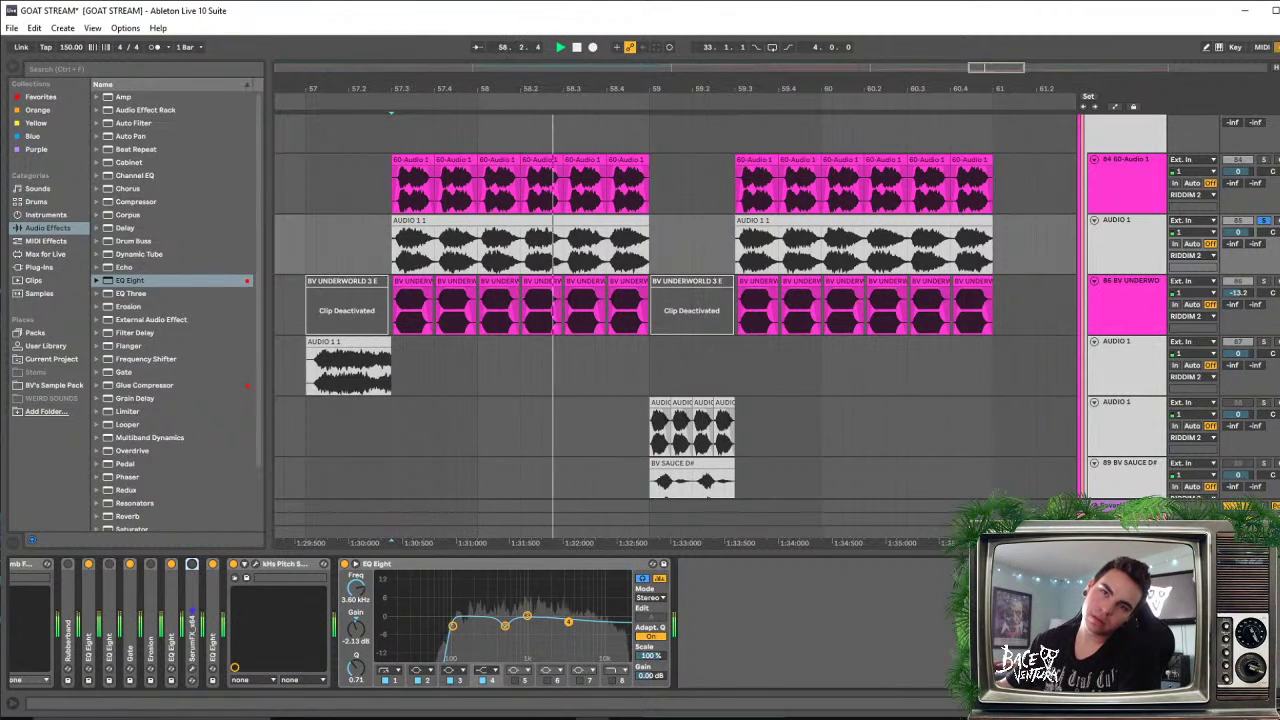
Set the mix of the kHs Comb Filter on AUDIO 1 to 43 %, checking it in playback, and close its window
scroll(196, 568, "left", 2)
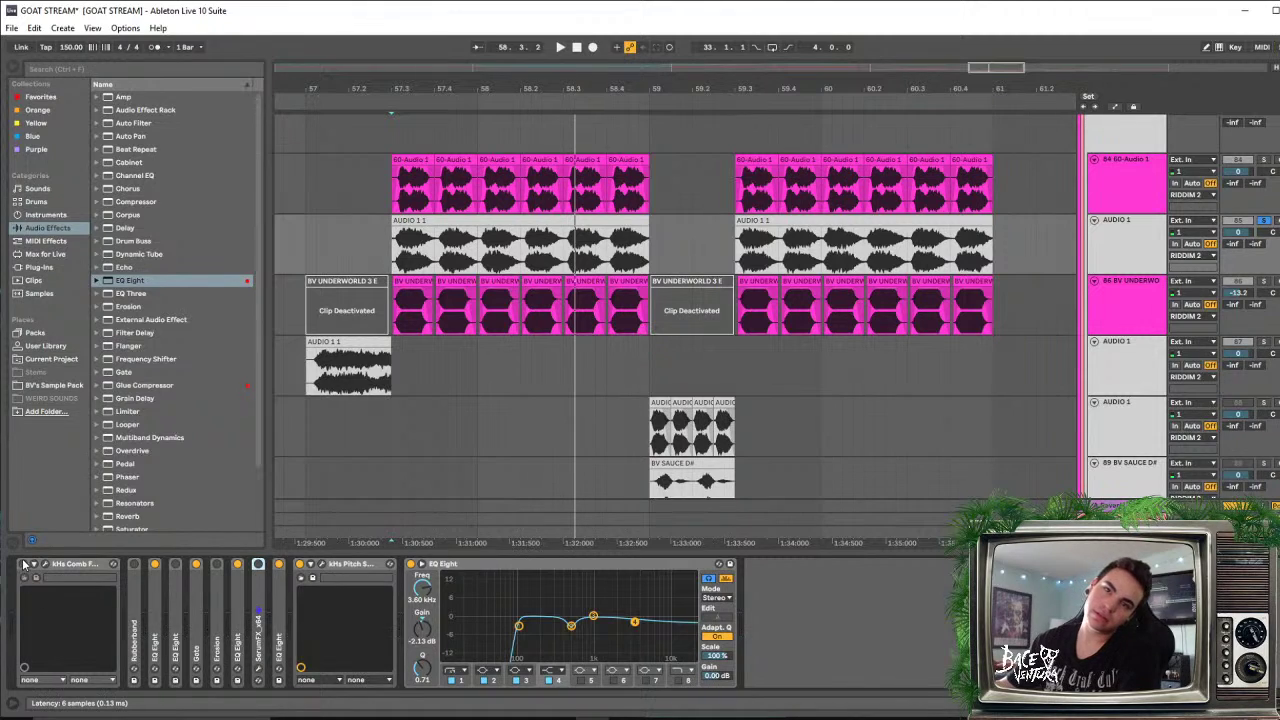
key("space")
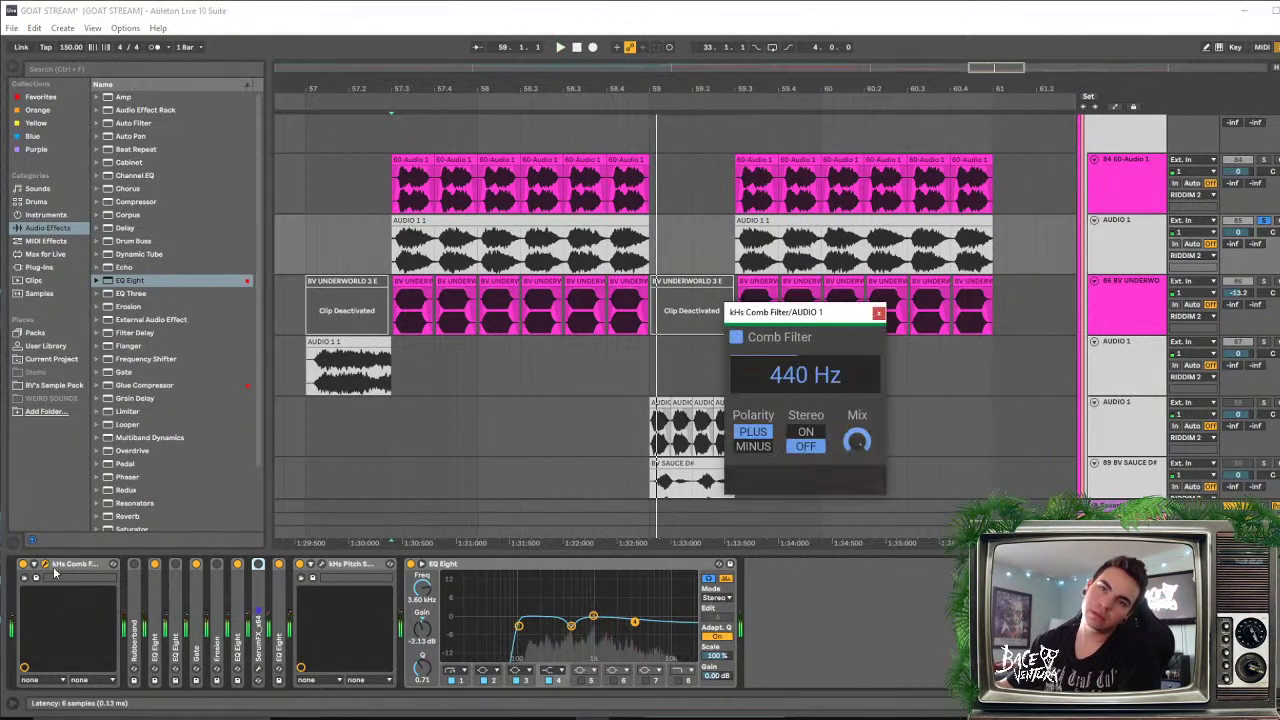
left_click(24, 566)
key("space")
left_click_drag(857, 442, 857, 484)
key("space")
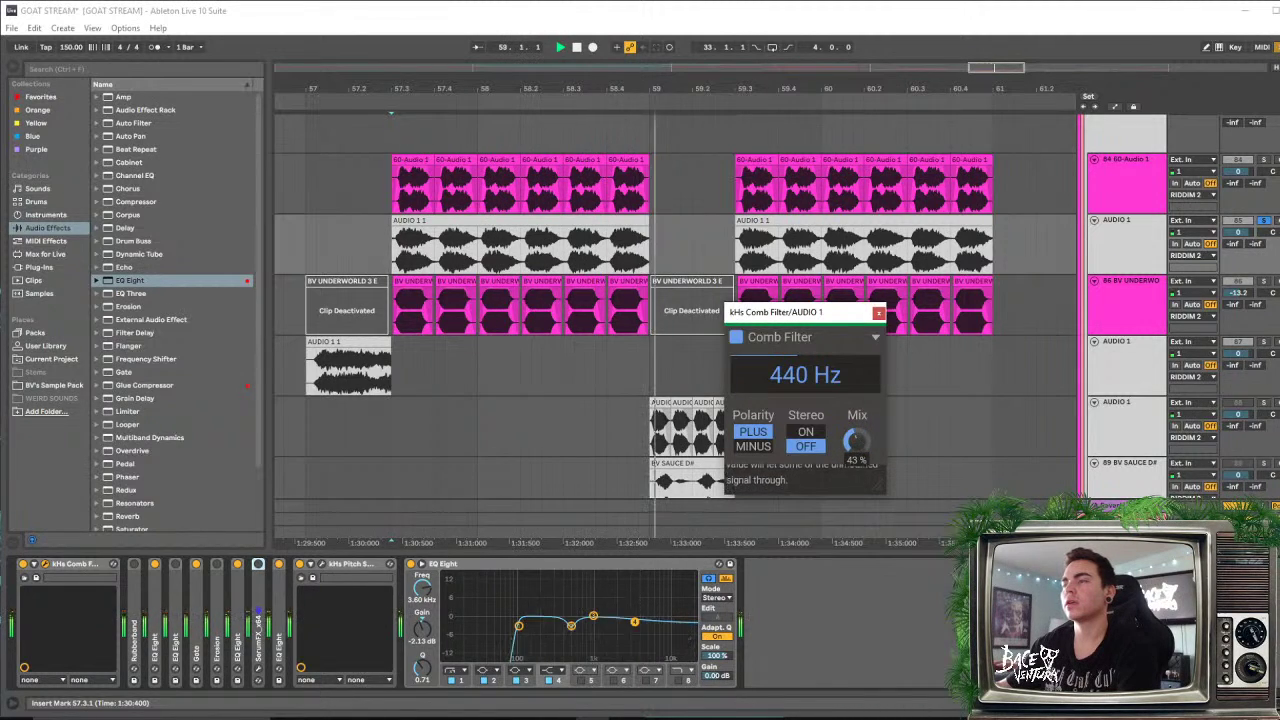
key("space")
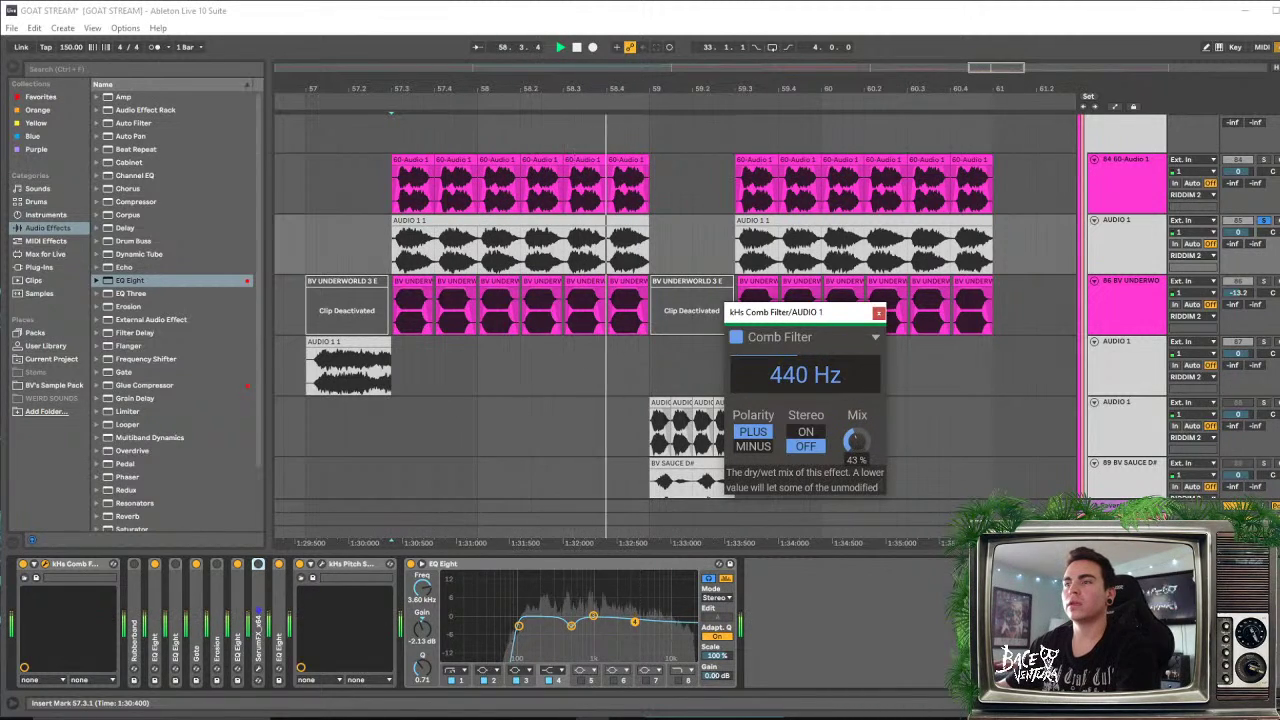
left_click(878, 313)
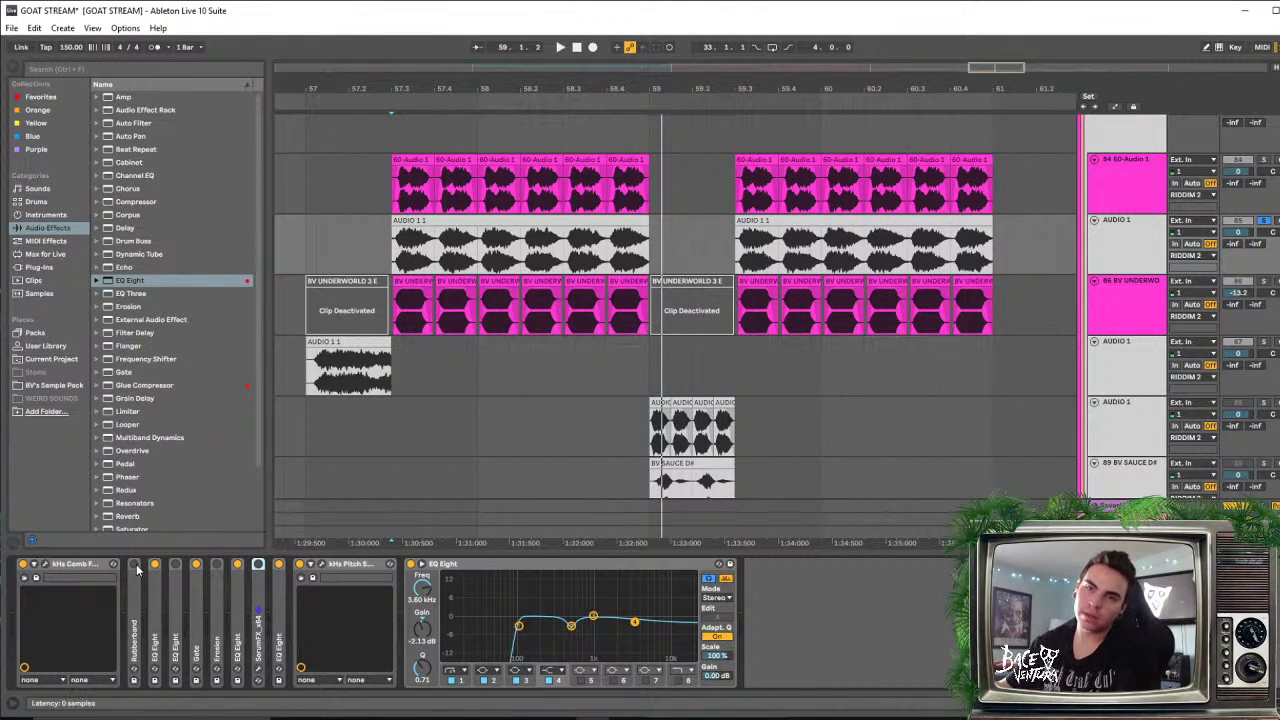
Enable Rubberband on AUDIO 1 and set the track volume to -0.7 dB while playing it together with 84 60-Audio 1
key("space")
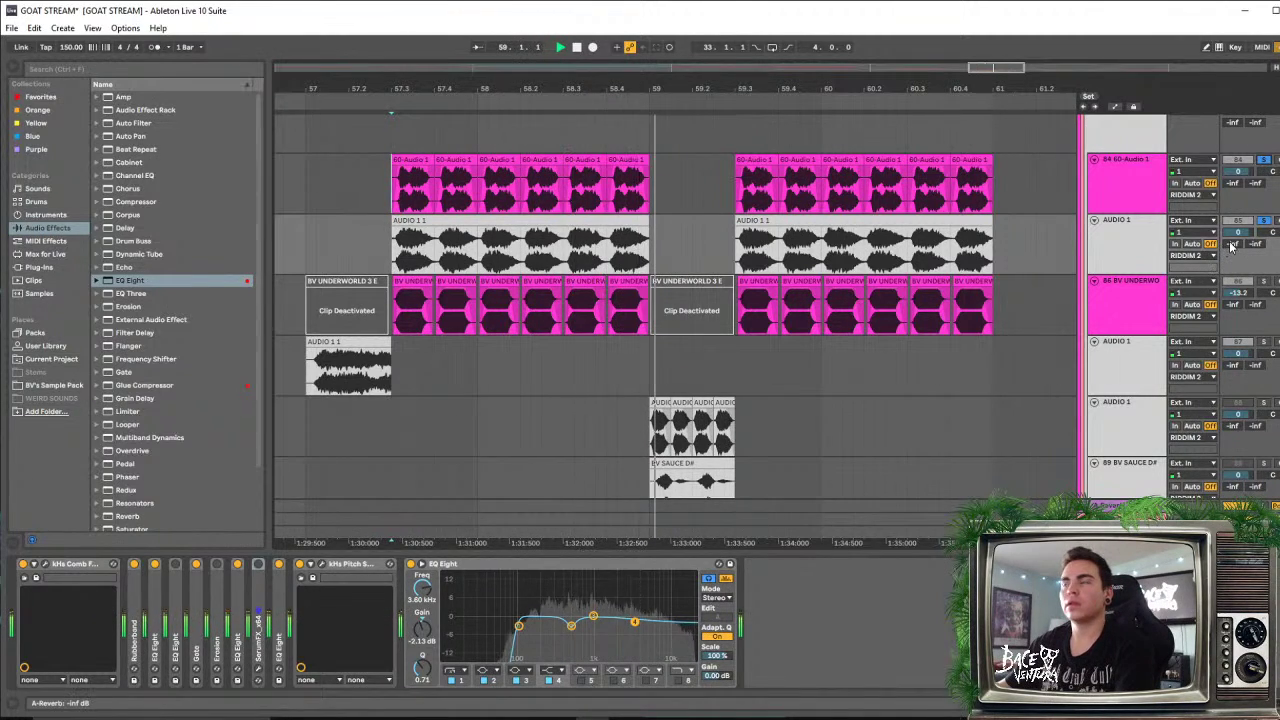
key("space")
key("space")
mouse_move(1238, 232)
left_mouse_down()
mouse_move(1238, 254)
mouse_move(1238, 217)
left_mouse_up()
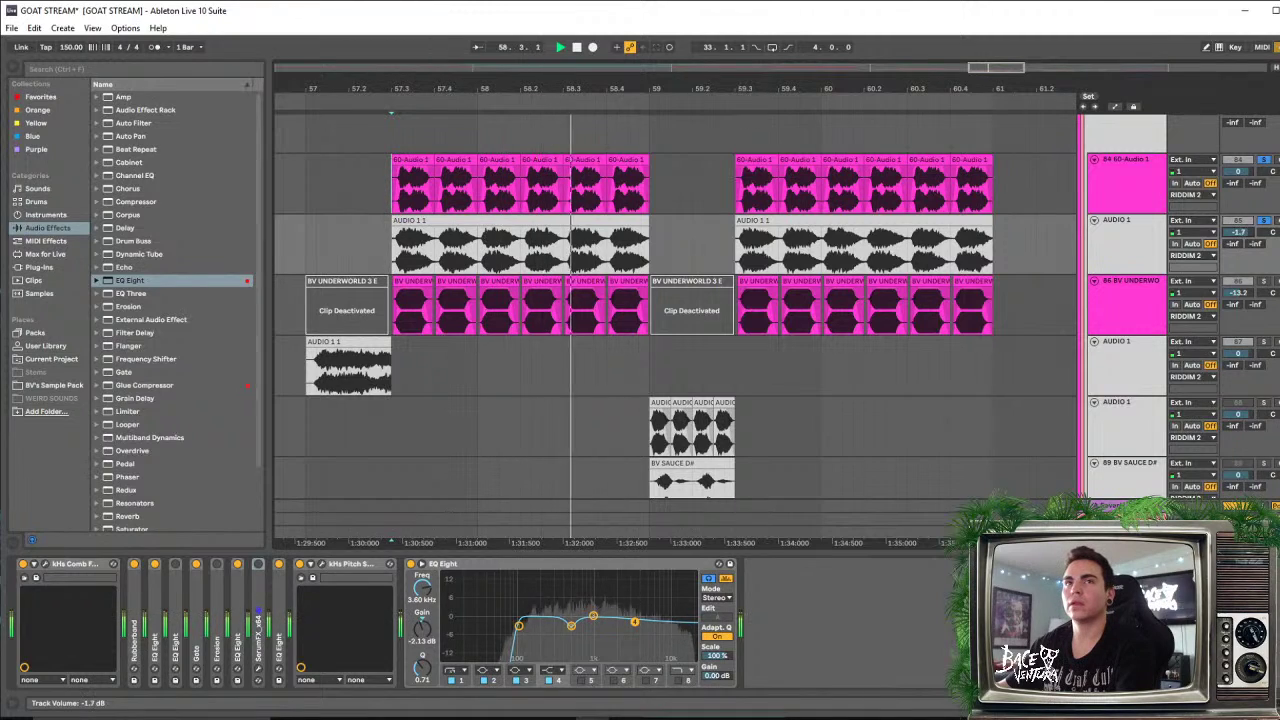
key("space")
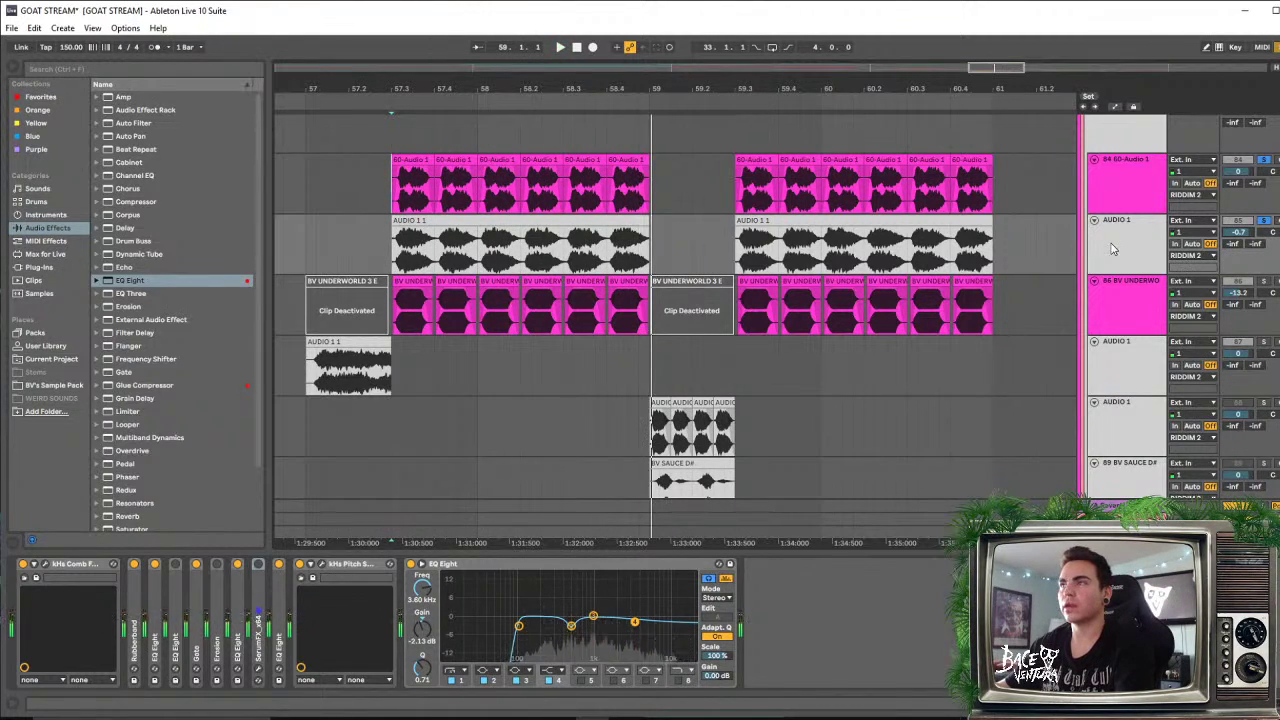
Solo only the BV UNDERWORLD track and play it from its first active clip at 57.3
scroll(1113, 248, "up", 3)
scroll(1113, 248, "down", 3)
left_click(340, 283)
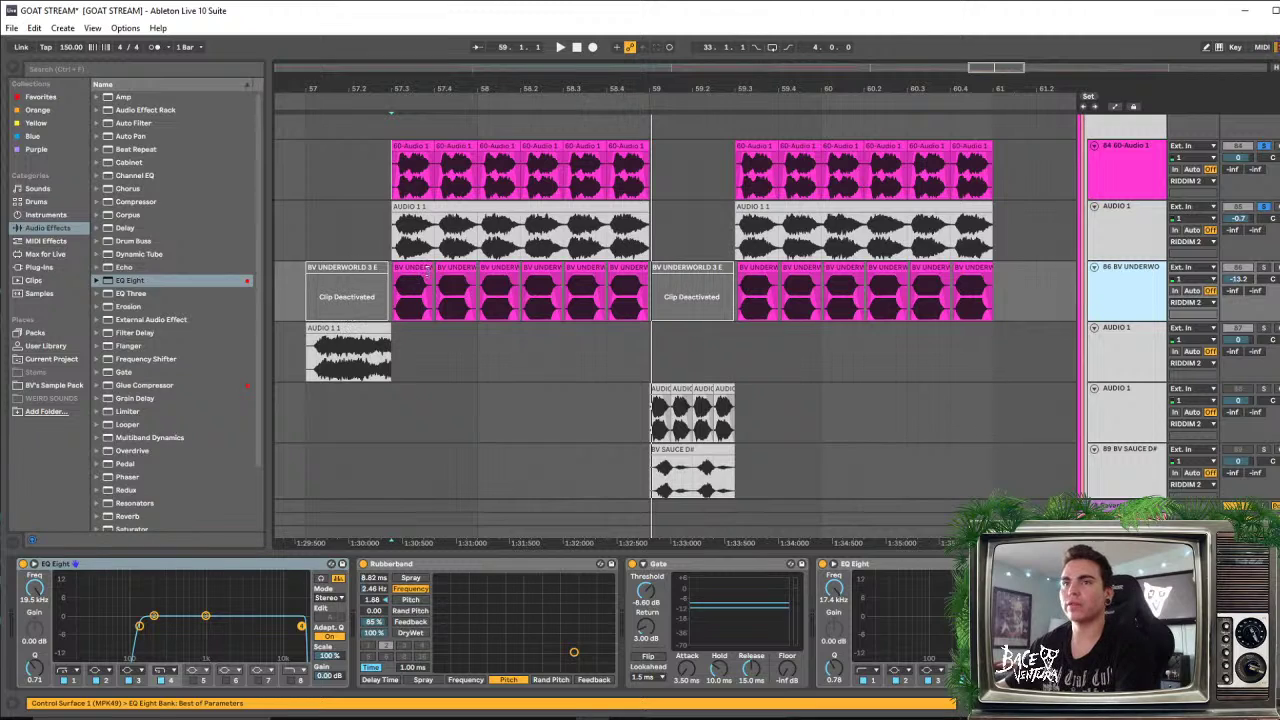
left_click(417, 270)
key("0")
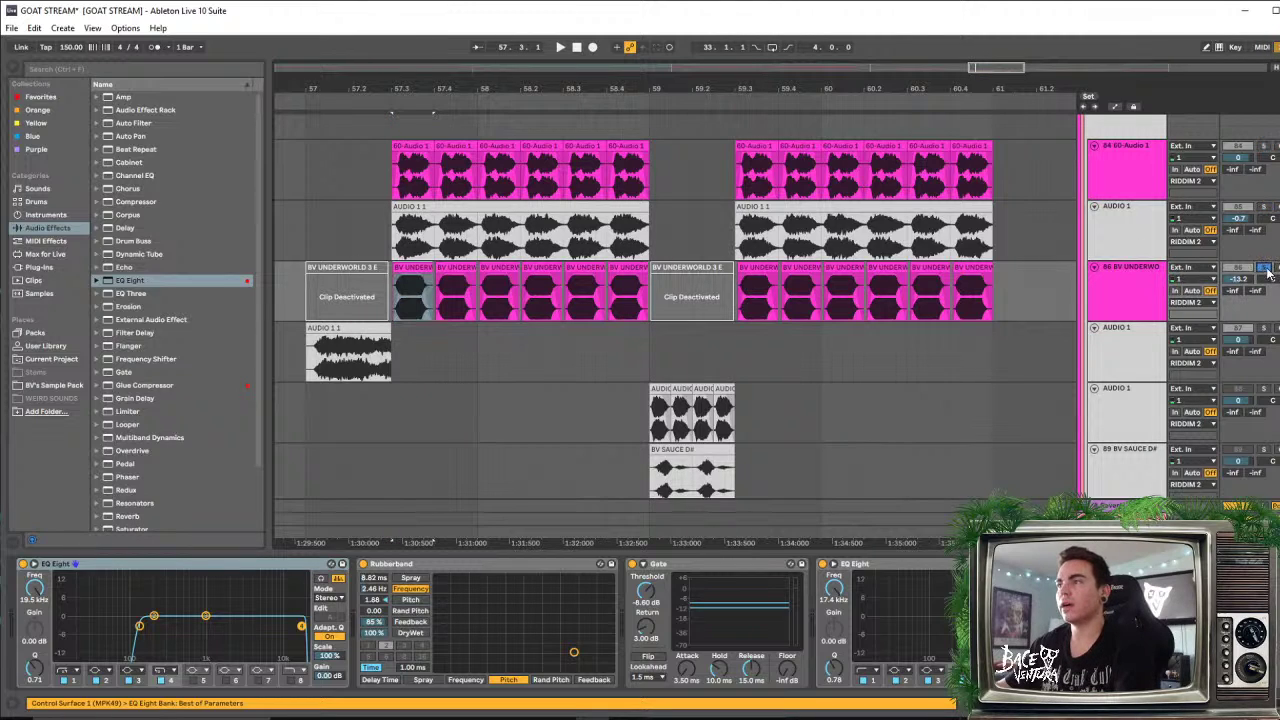
key("space")
left_click(1136, 292)
key("space")
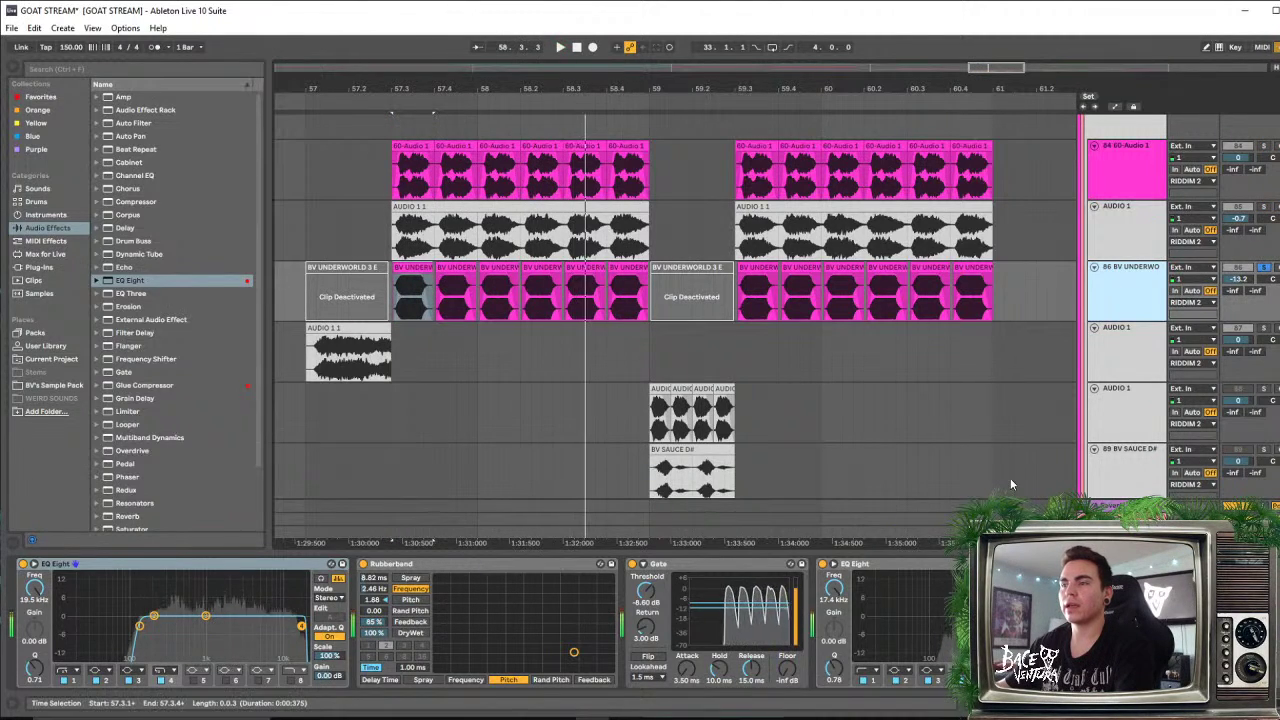
key("space")
key("space")
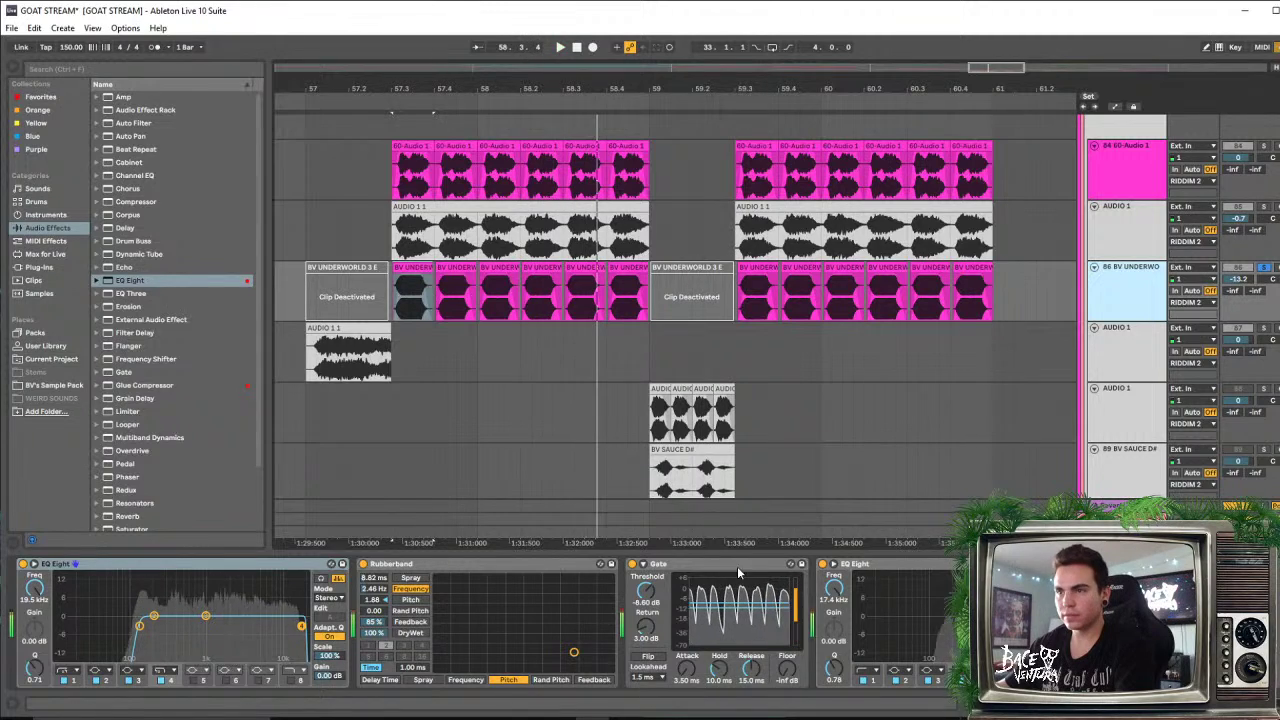
Move the Gate to the end of the BV UNDERWORLD chain and collapse the first EQ Eight and Rubberband
left_click(737, 566)
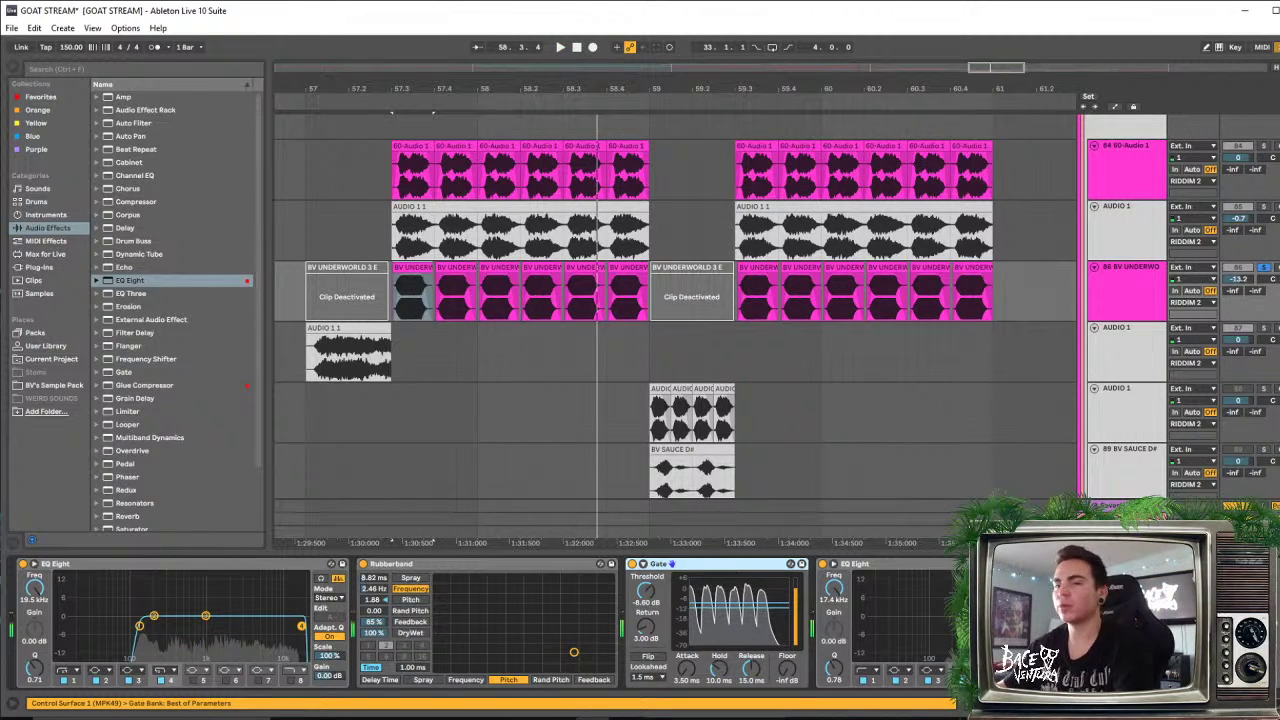
key("Delete")
double_click(225, 562)
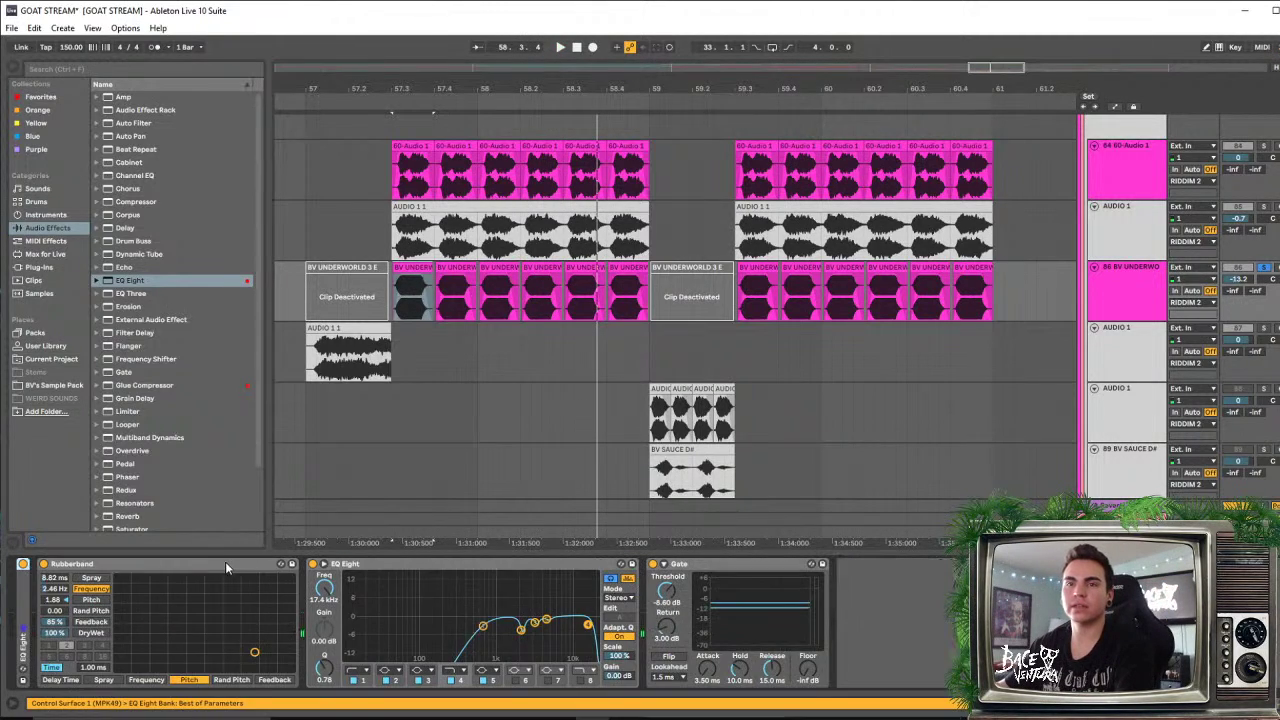
double_click(227, 562)
Set band 1 of the EQ Eight before the Gate to about 791 Hz with Q 0.68 during playback, and collapse it
key("space")
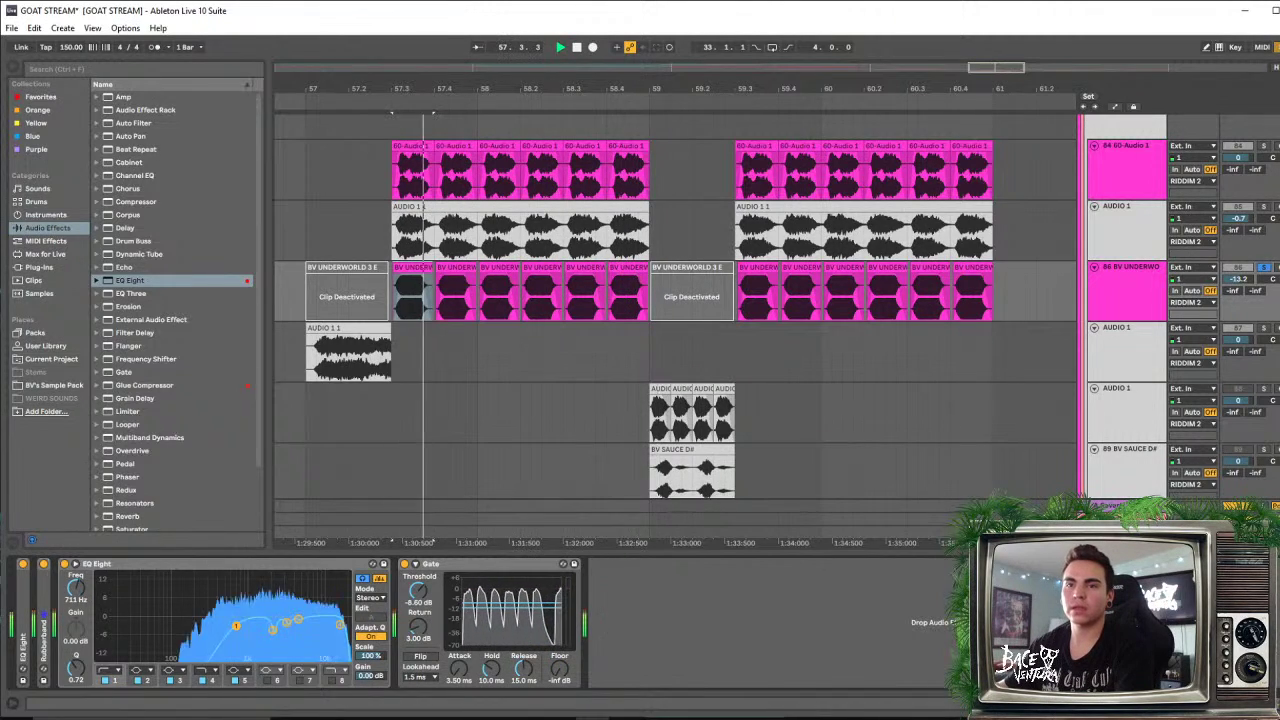
key("space")
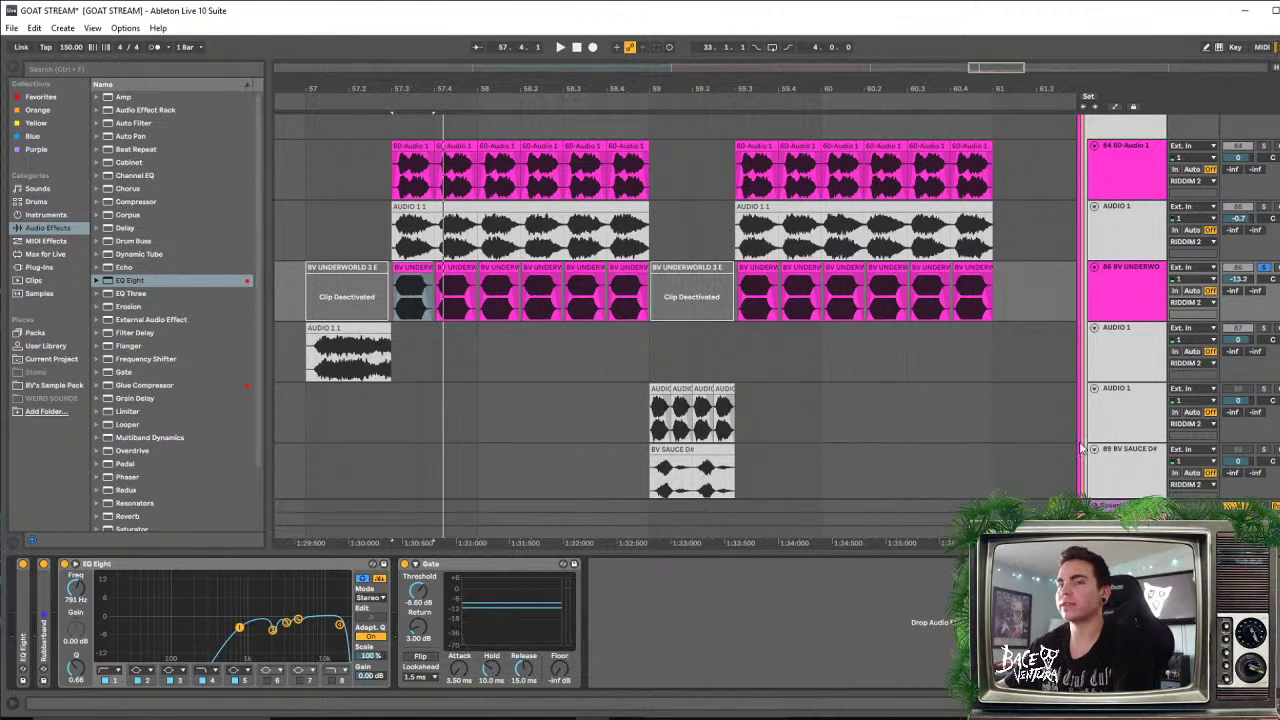
double_click(197, 563)
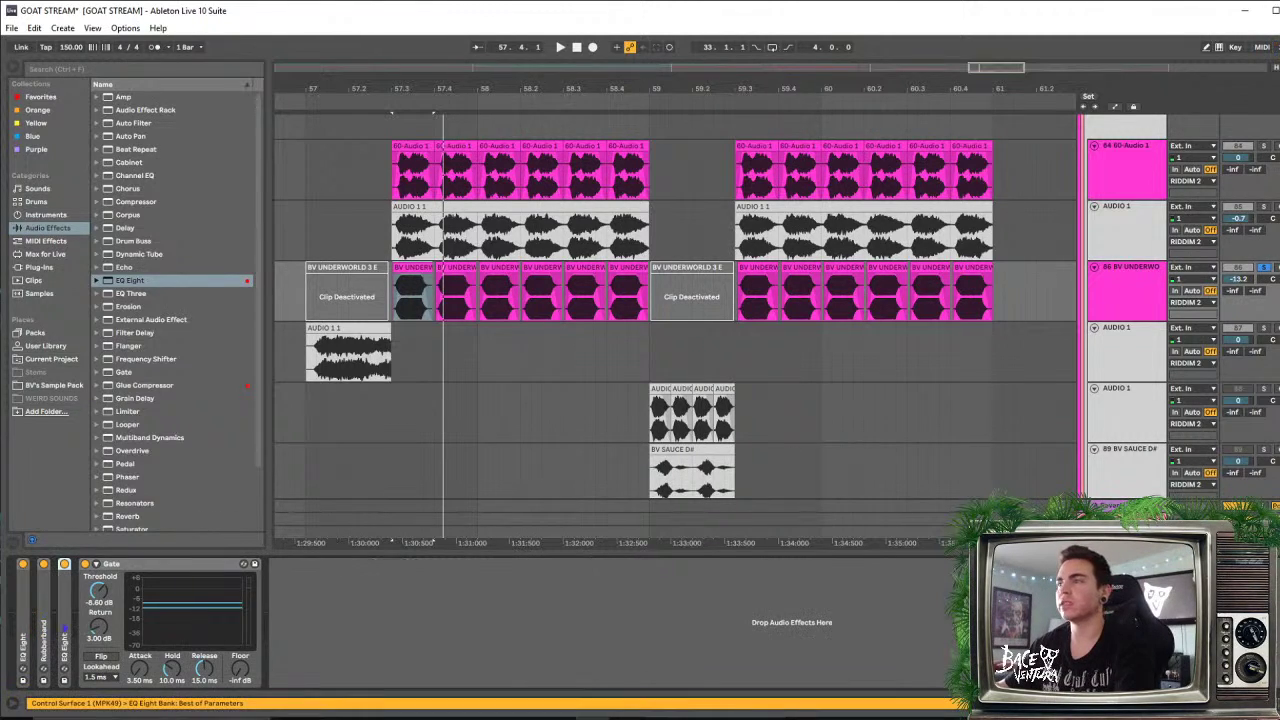
Solo the RIDDIM 2 group and play all its bass layers together from 57.3
scroll(1232, 287, "up", 2)
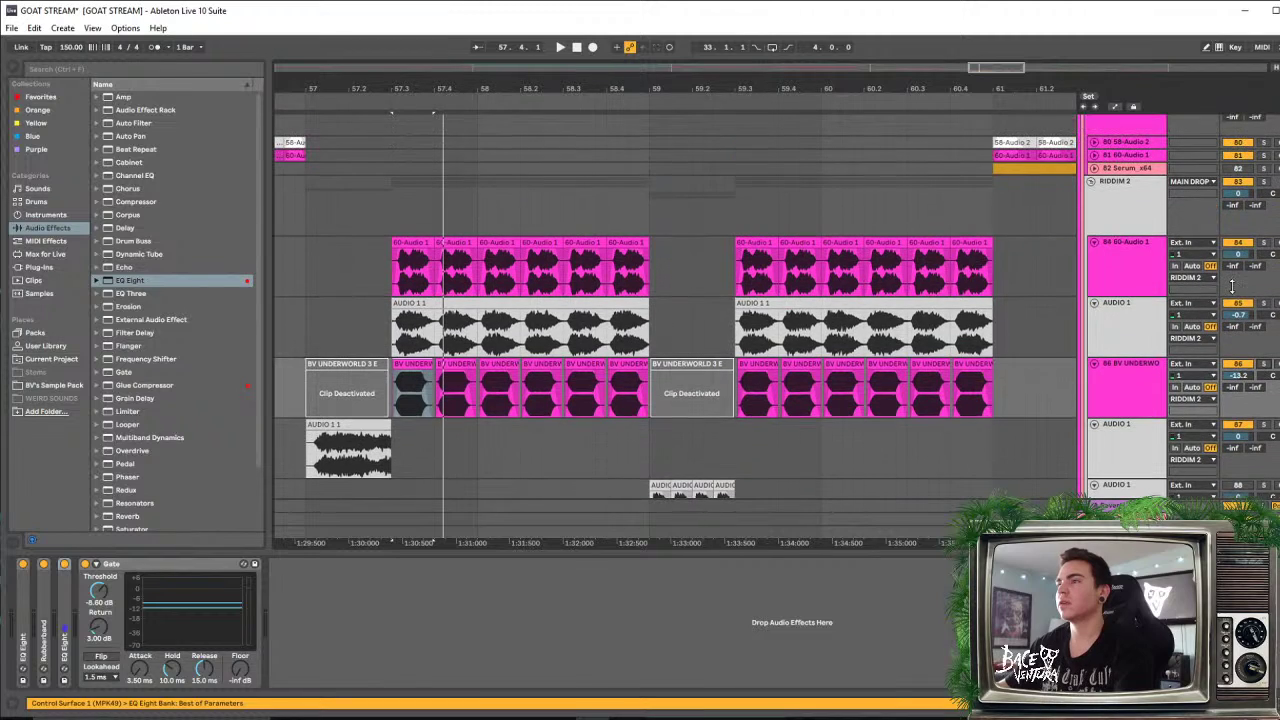
left_click(1115, 209)
key("space")
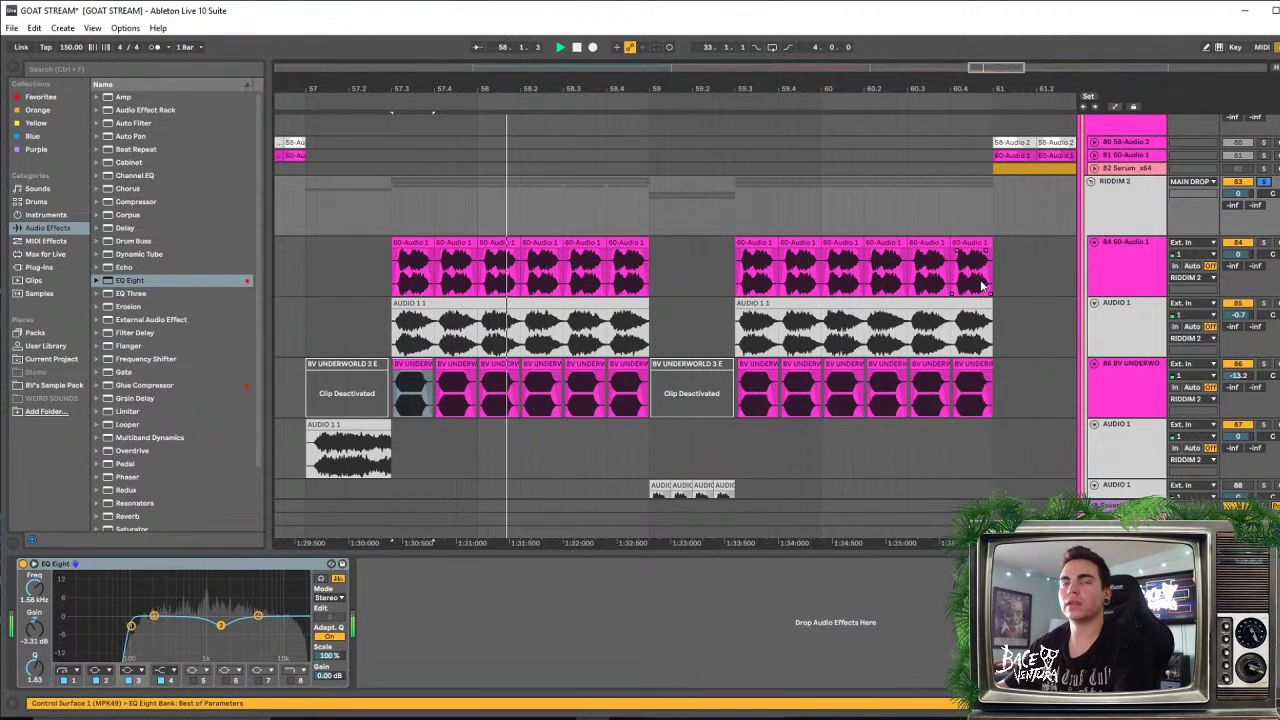
left_click_drag(415, 79, 590, 147)
key("space")
key("space")
key("space")
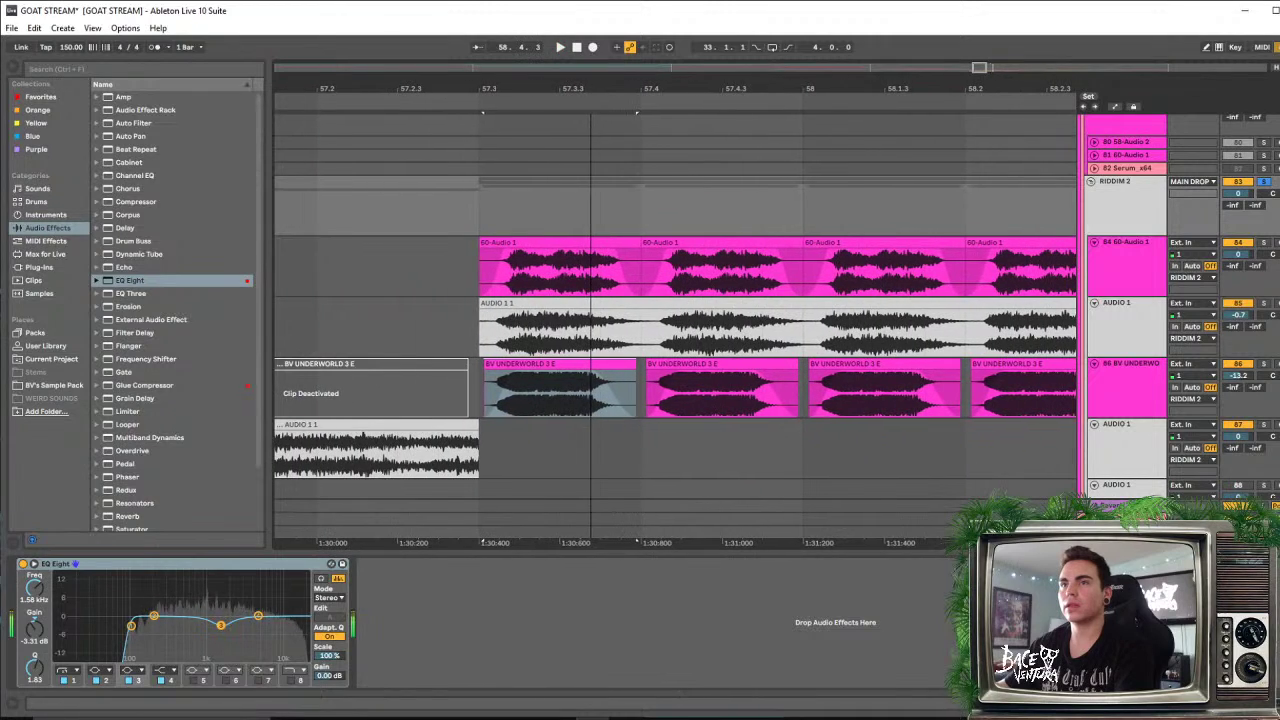
key("space")
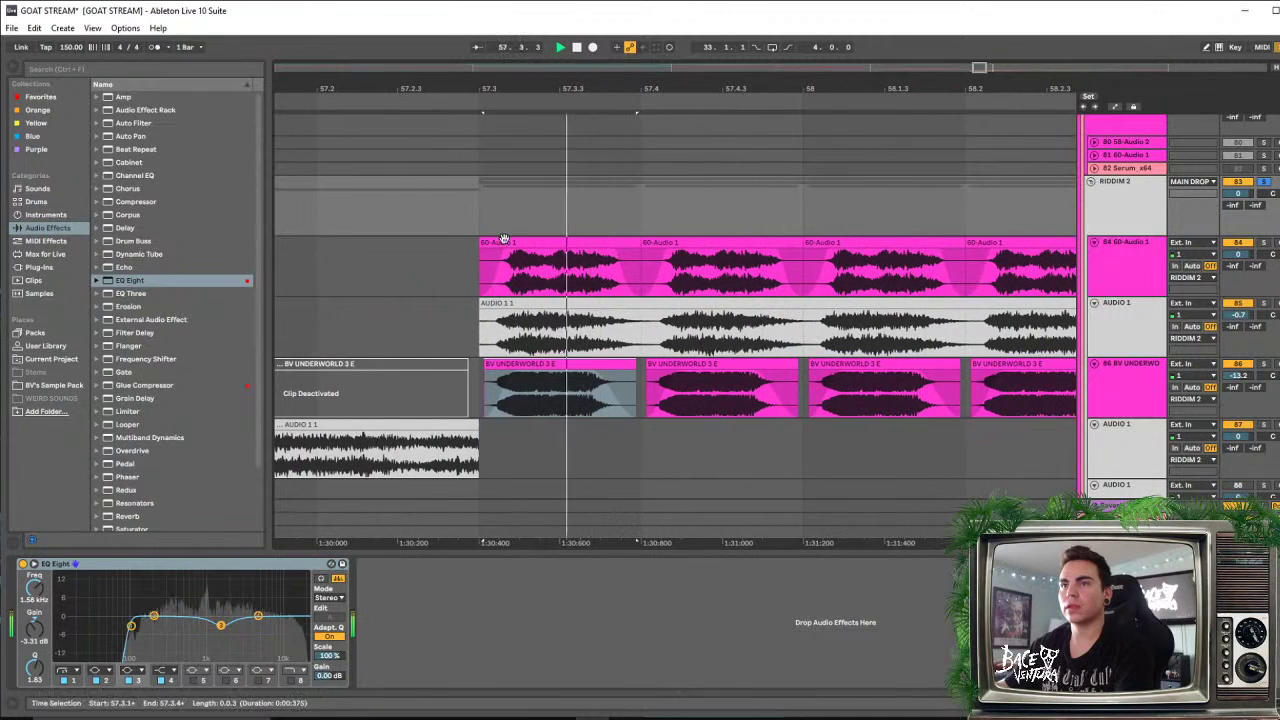
Split the first long AUDIO 1 clip at 57.4, 58, 58.2, 58.3 and 58.4 to match the 60-Audio 1 clips
left_click(643, 338)
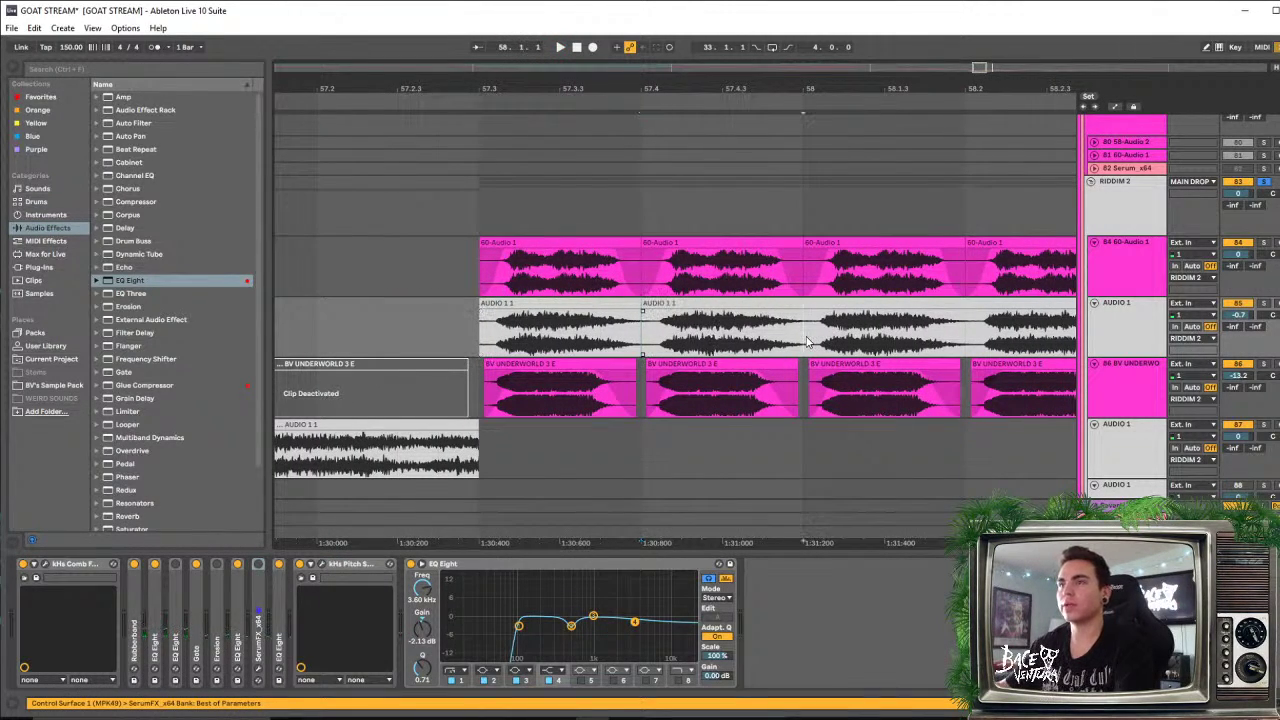
left_click_drag(847, 83, 730, 81)
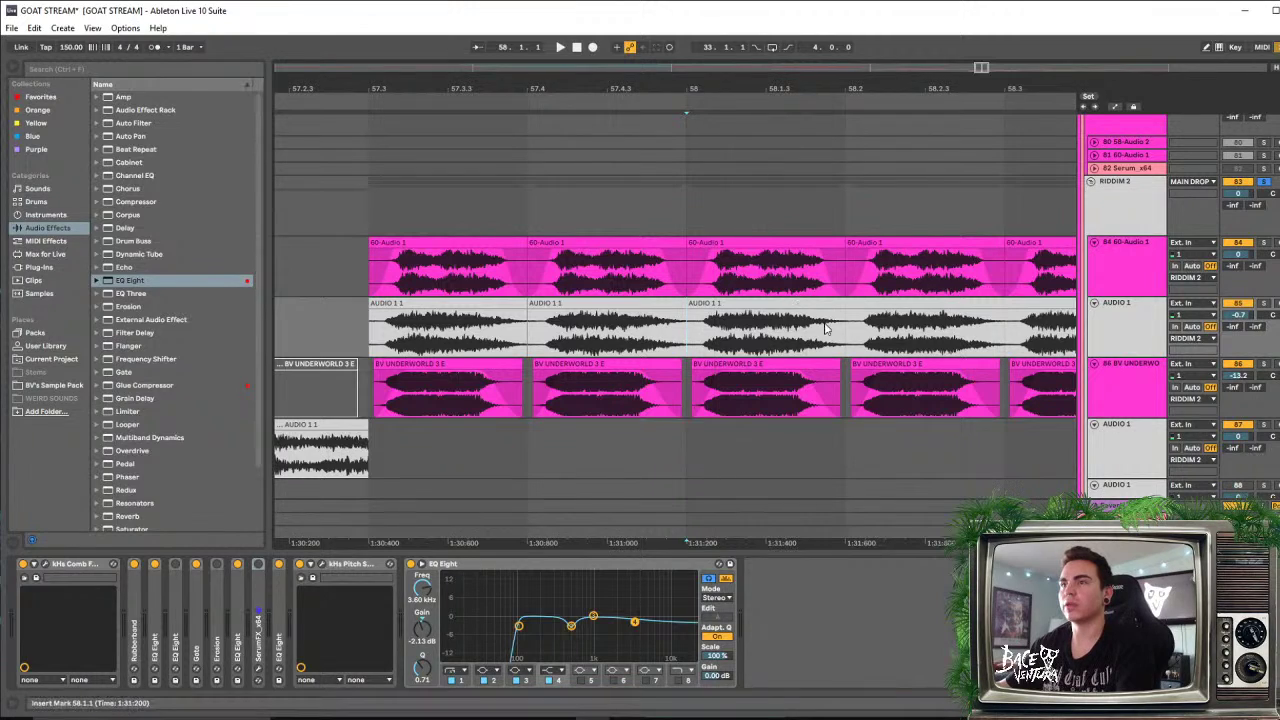
left_click_drag(835, 84, 726, 70)
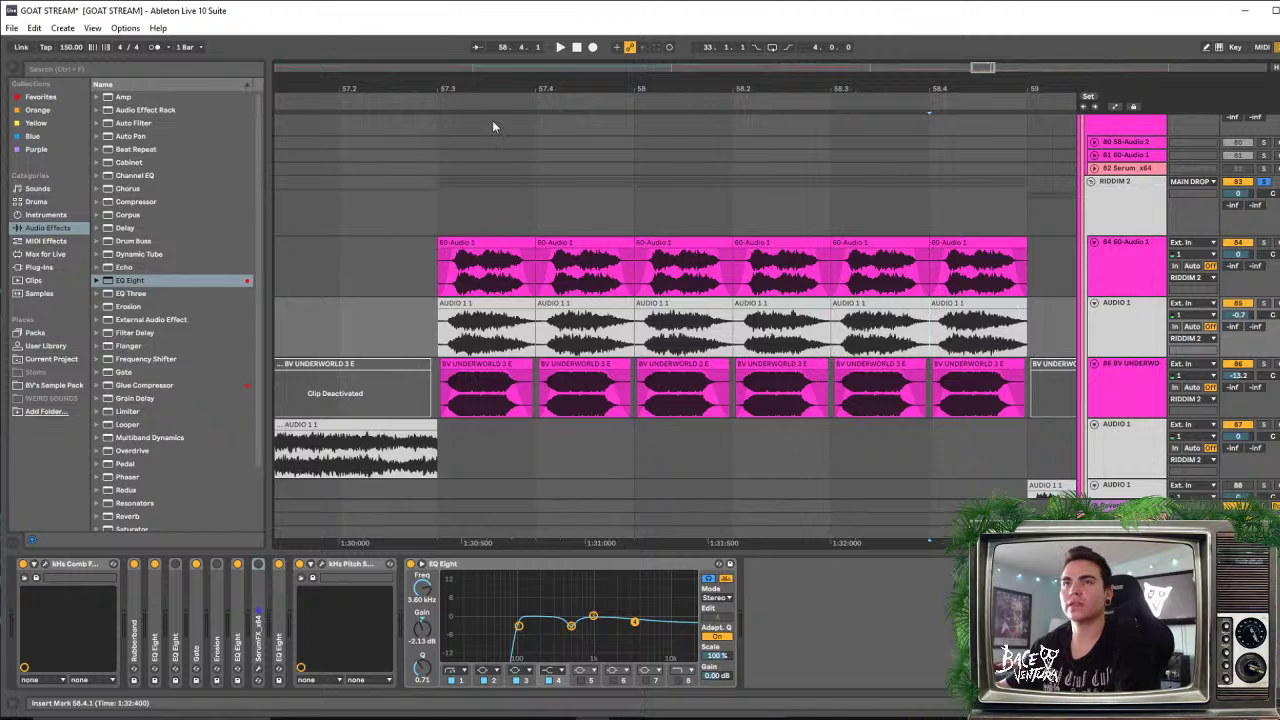
Add a fade-in to the first AUDIO 1 slice at 57.3, similar to the 60-Audio 1 clip's fade, and play it back
left_click_drag(444, 83, 450, 153)
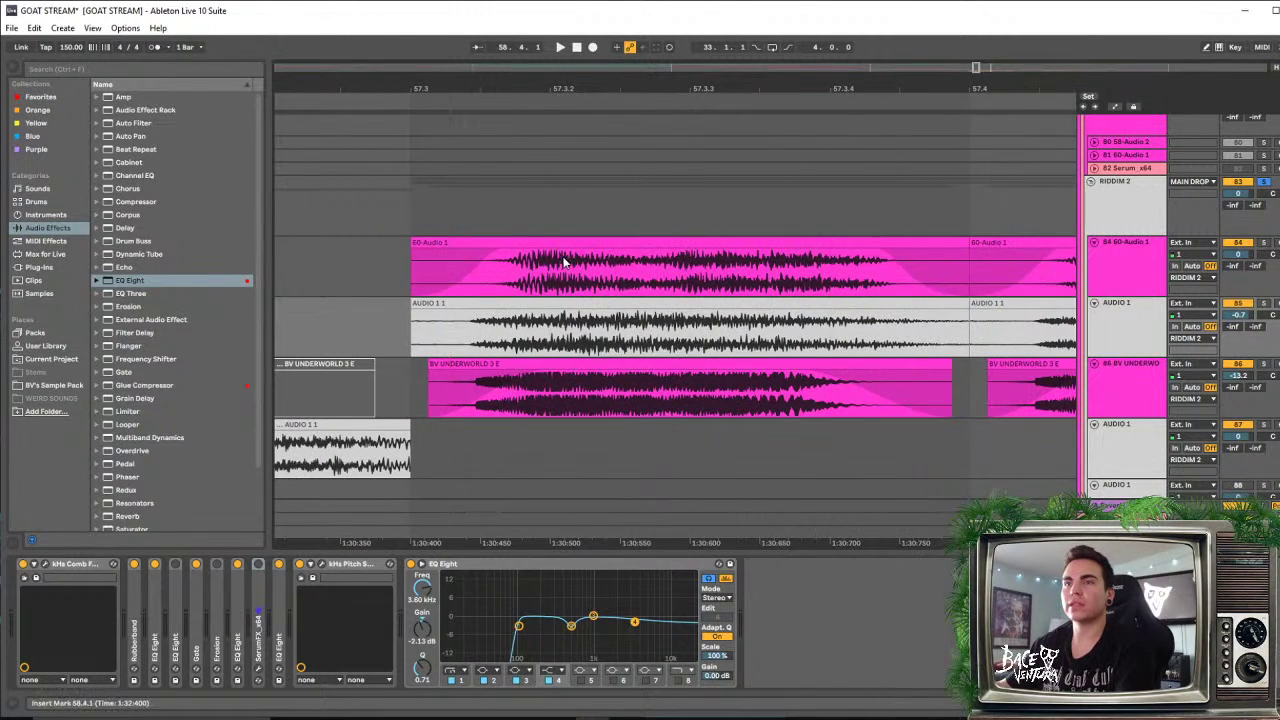
mouse_move(414, 310)
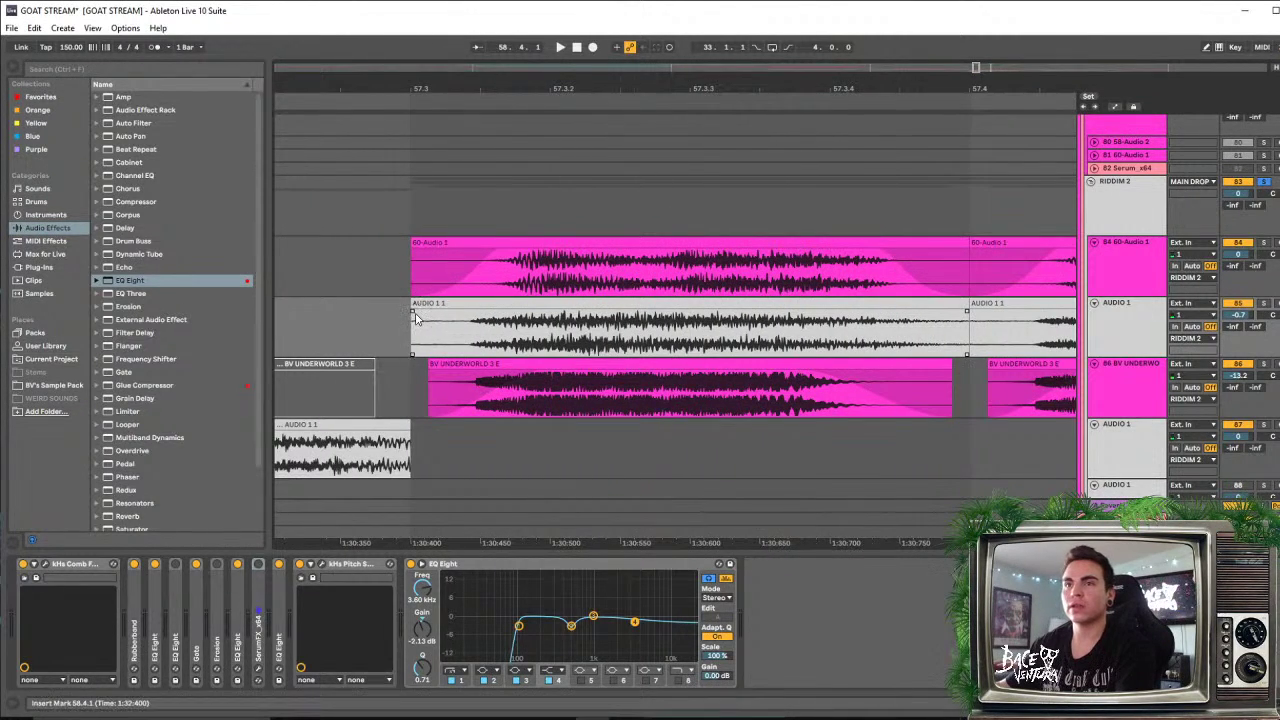
mouse_move(415, 314)
left_mouse_down()
mouse_move(510, 314)
mouse_move(499, 314)
left_mouse_up()
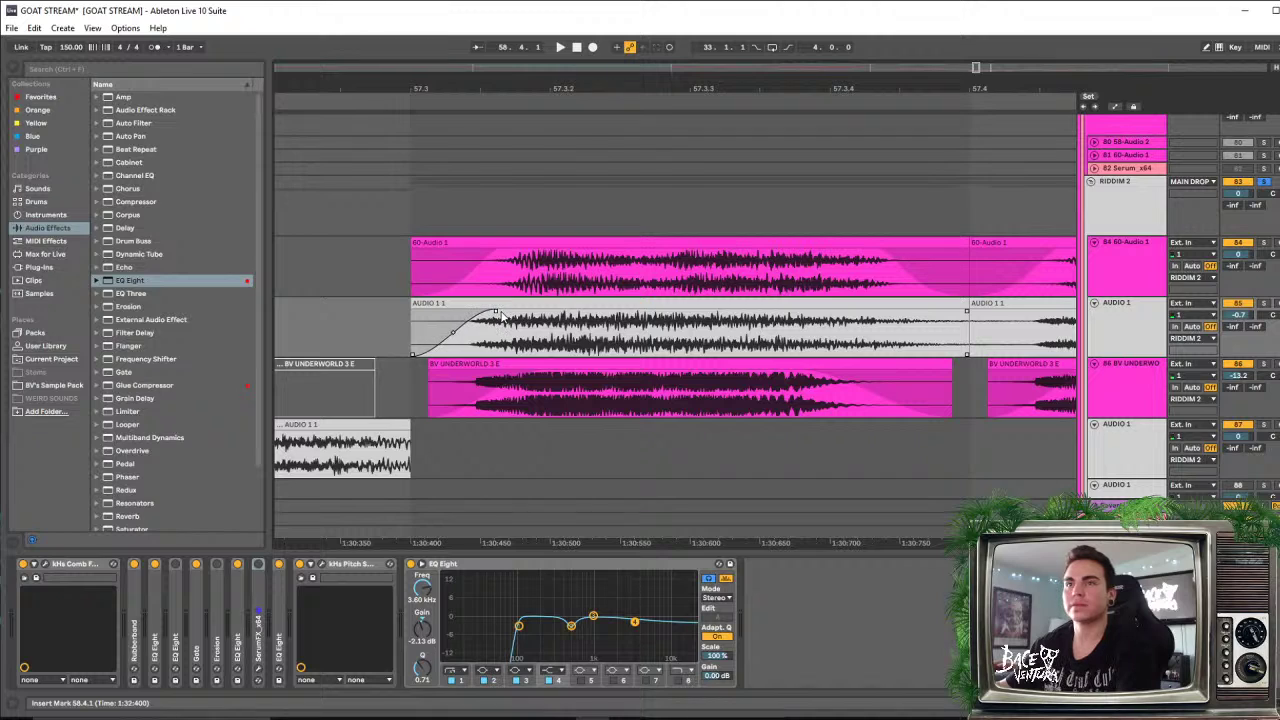
left_click(510, 308)
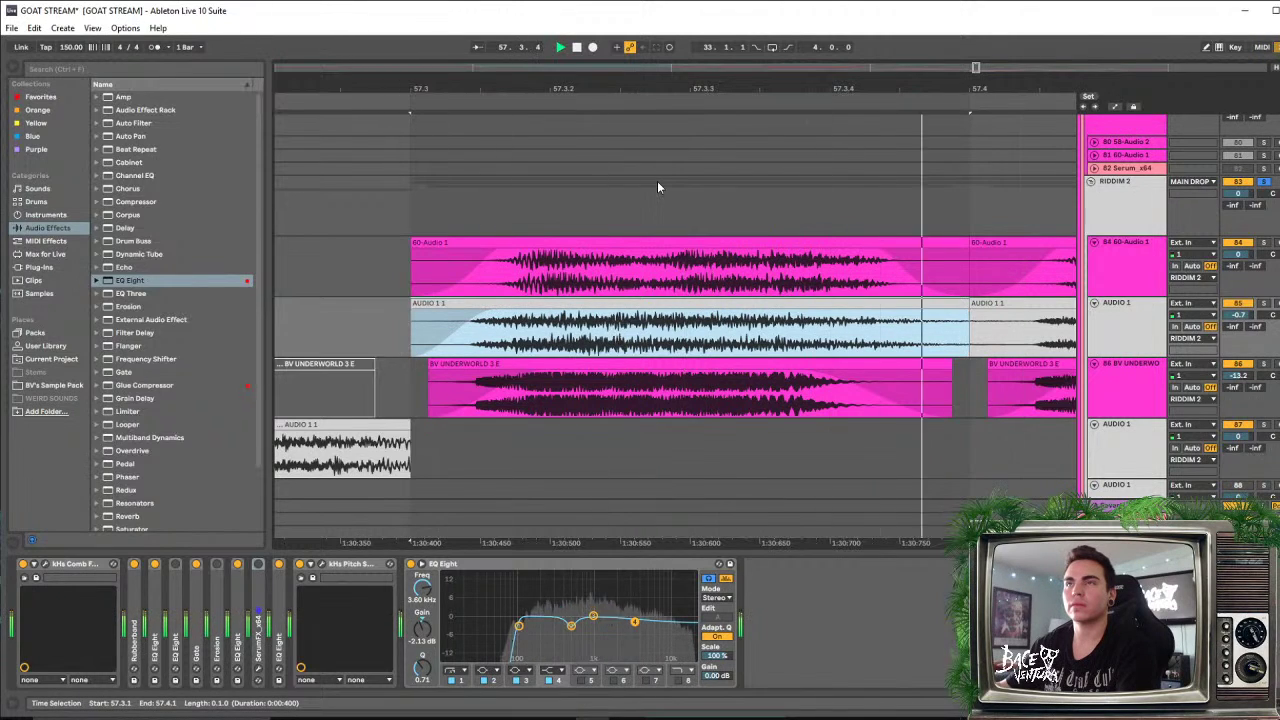
key("space")
left_click_drag(687, 90, 577, 62)
key("space")
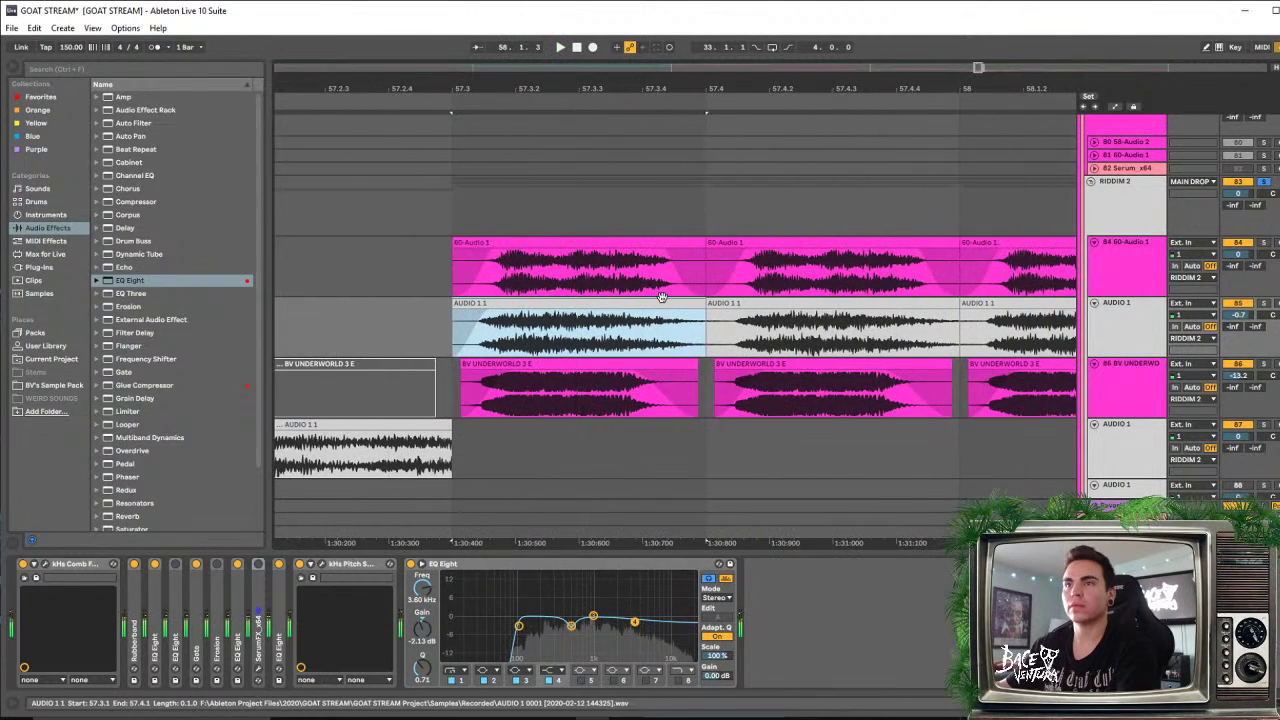
Add a fade-out to the end of the first AUDIO 1 slice, audition it, and add a fade-in to the slice at 57.4
mouse_move(700, 318)
left_mouse_down()
mouse_move(657, 316)
mouse_move(671, 317)
left_mouse_up()
key("space")
key("space")
key("space")
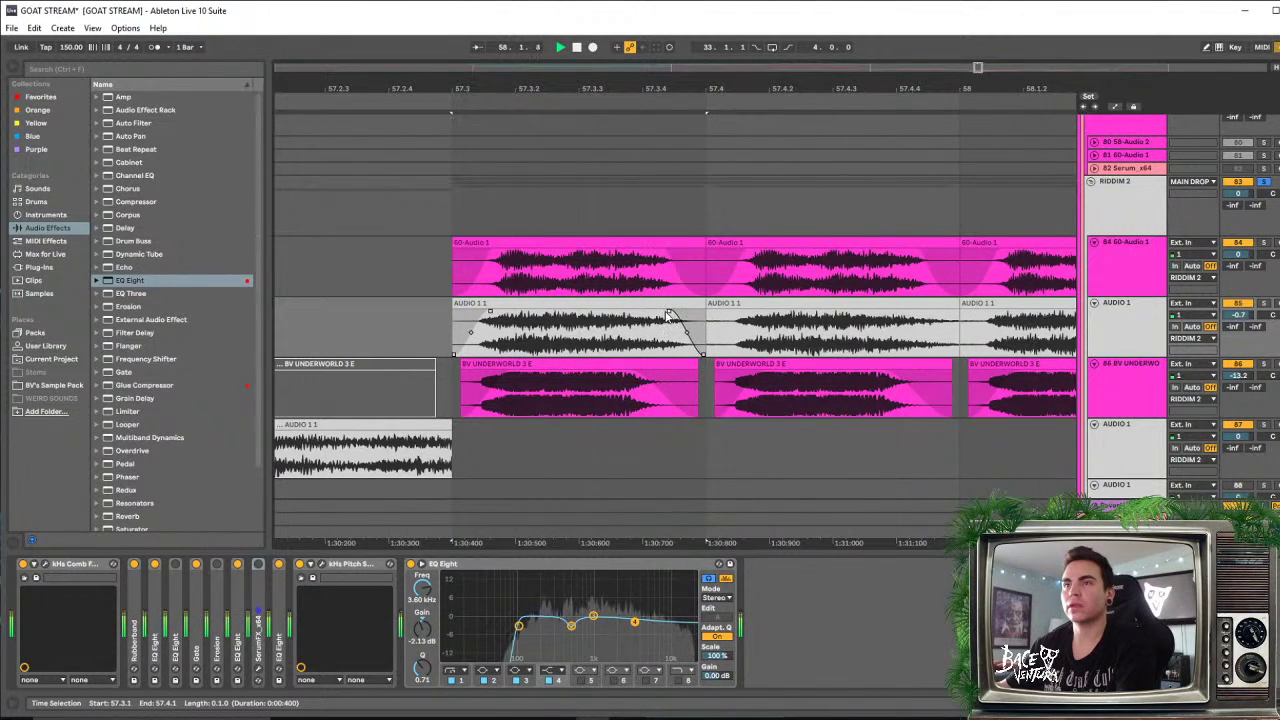
key("space")
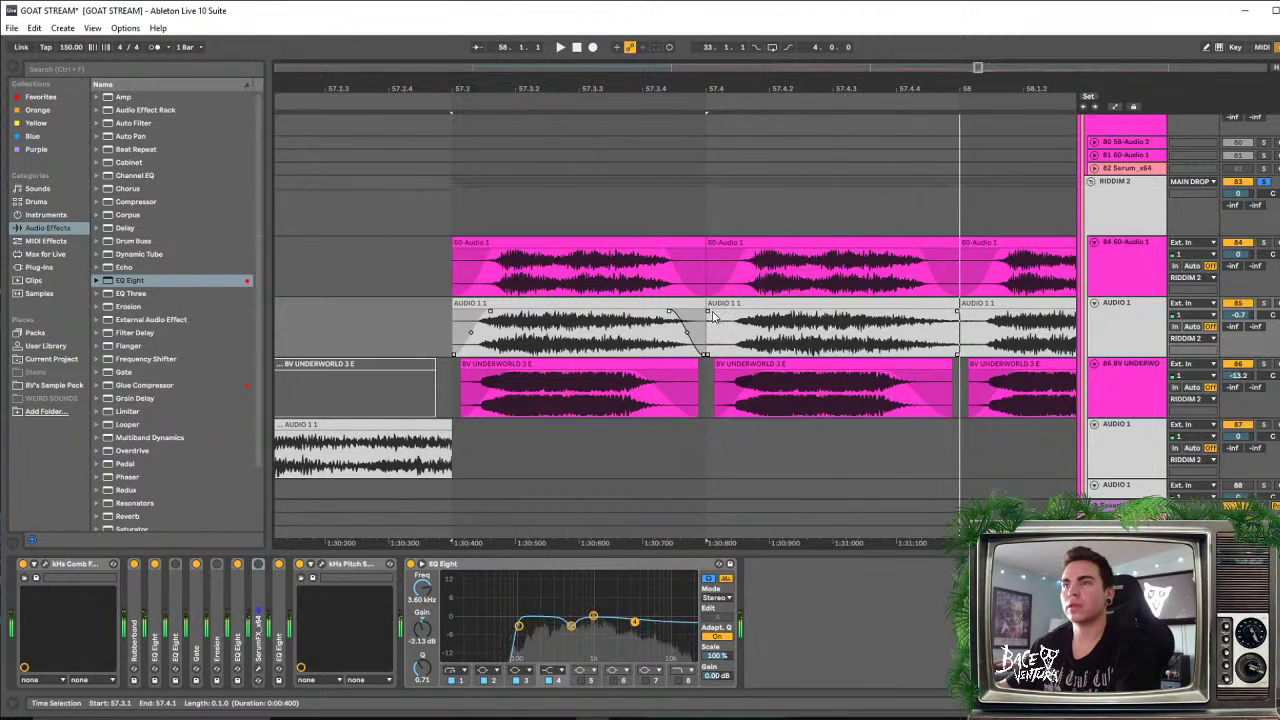
left_click_drag(711, 312, 758, 314)
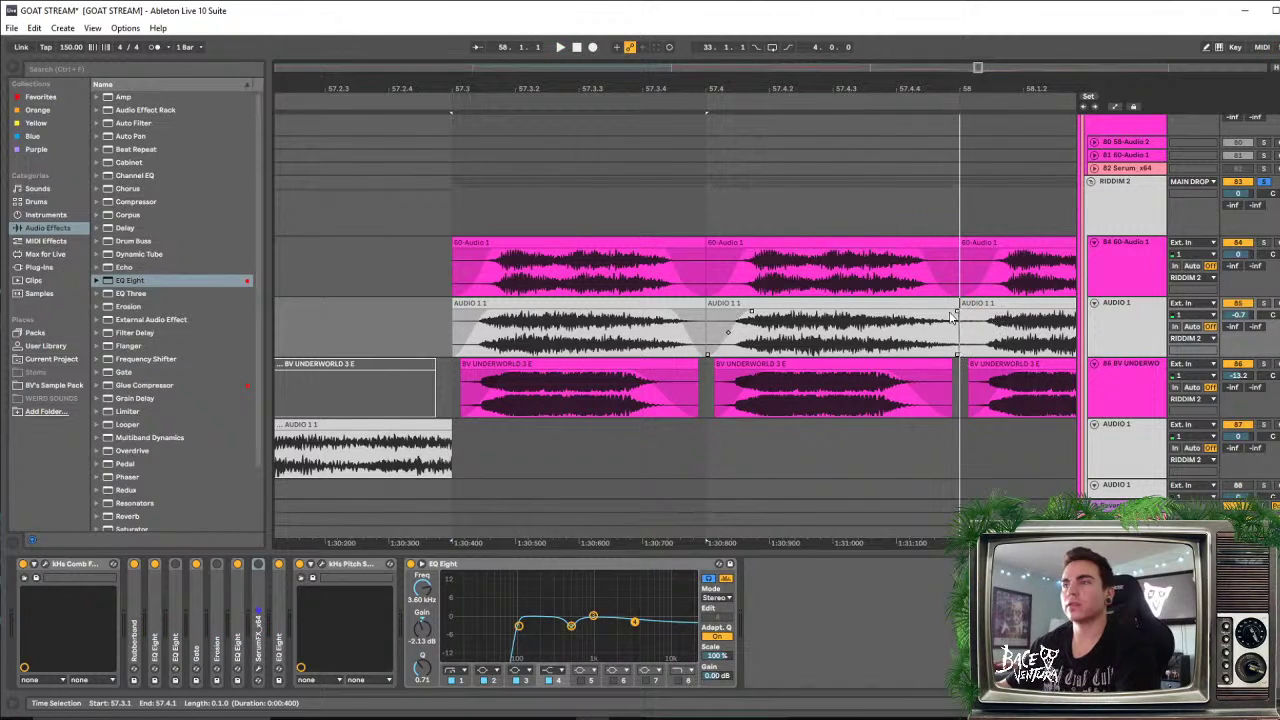
Add a fade-out to the end of the AUDIO 1 slice at 57.4 and audition it
left_click_drag(952, 316, 902, 314)
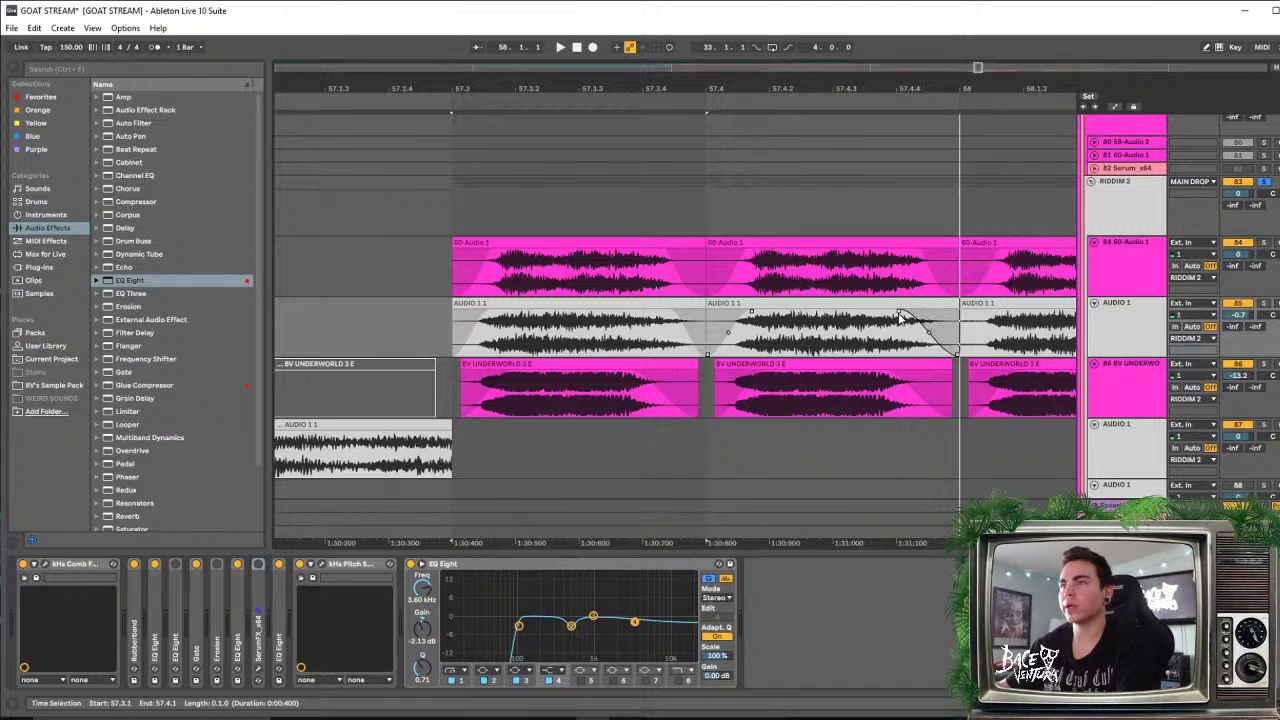
key("space")
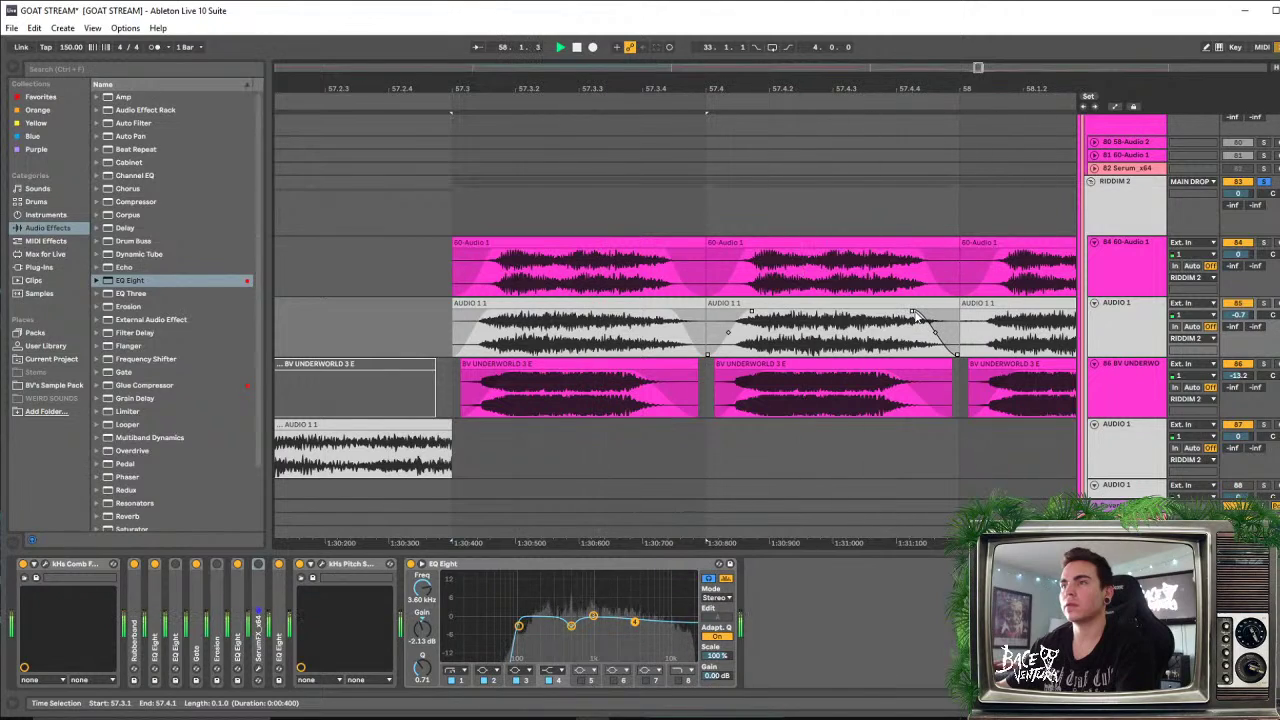
key("space")
Add a fade-in and a fade-out to the AUDIO 1 slice at 58 and play the slices back
left_click_drag(978, 68, 981, 67)
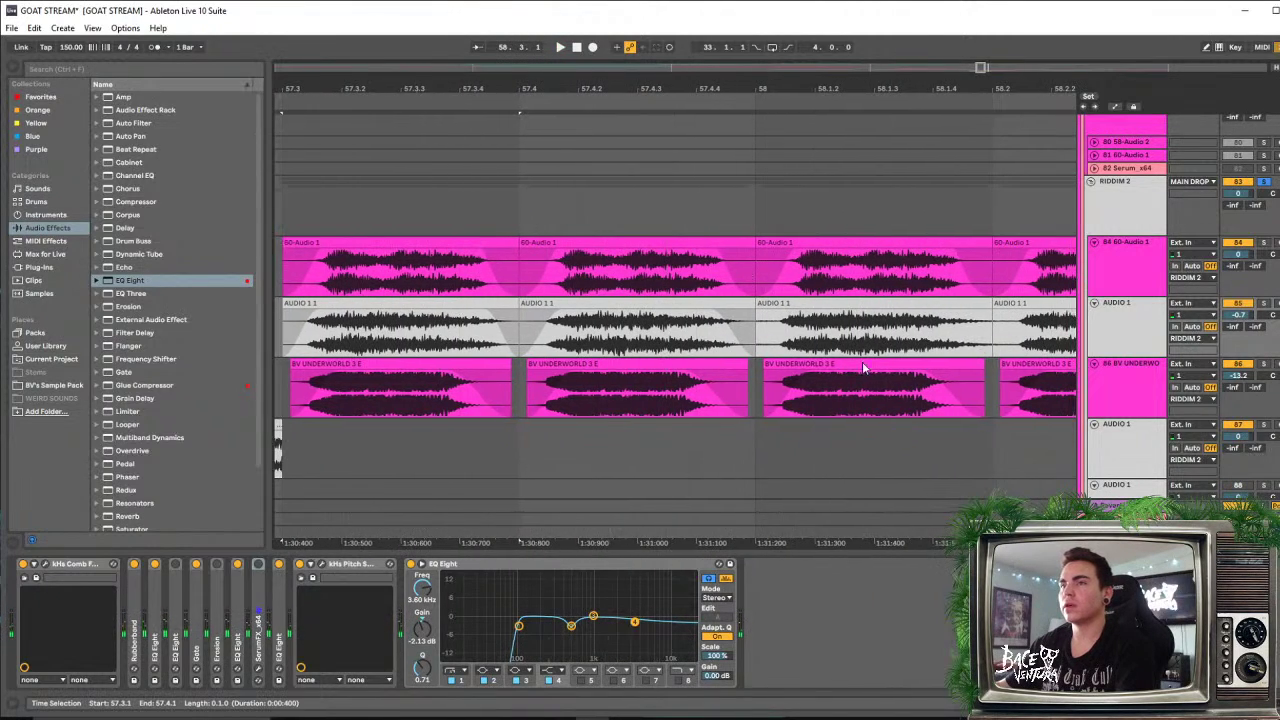
left_click_drag(764, 316, 801, 318)
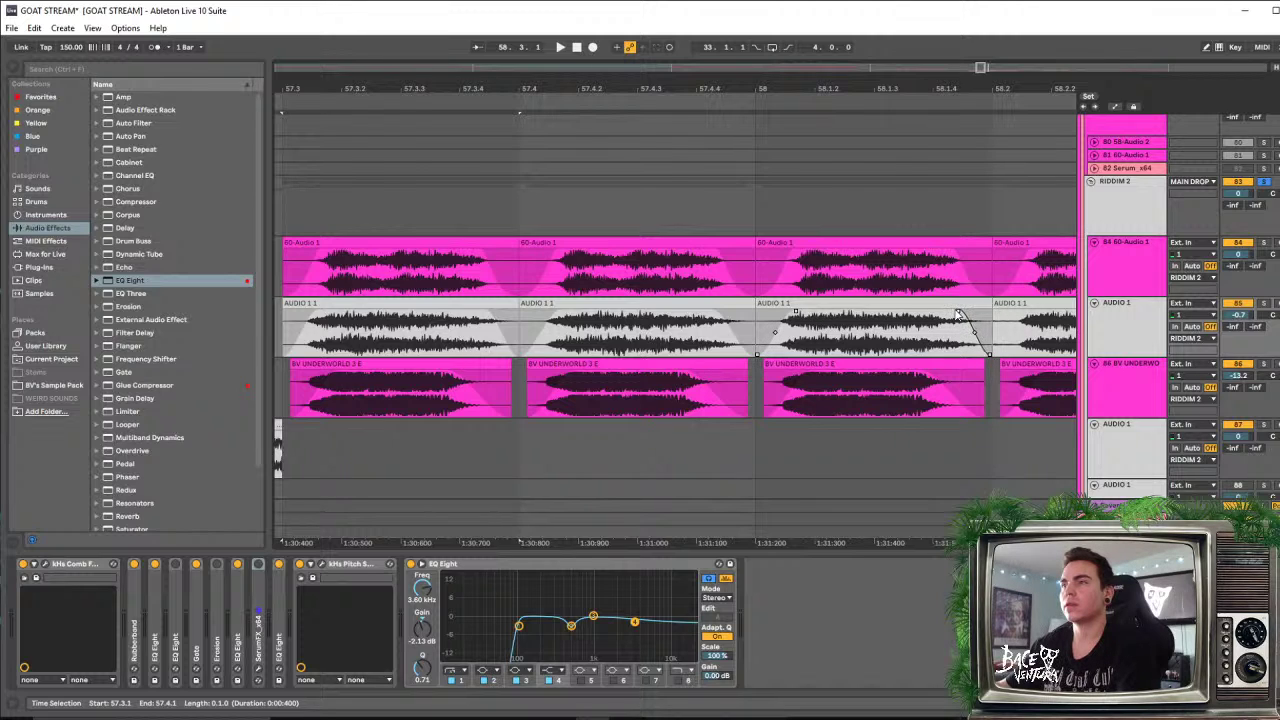
key("space")
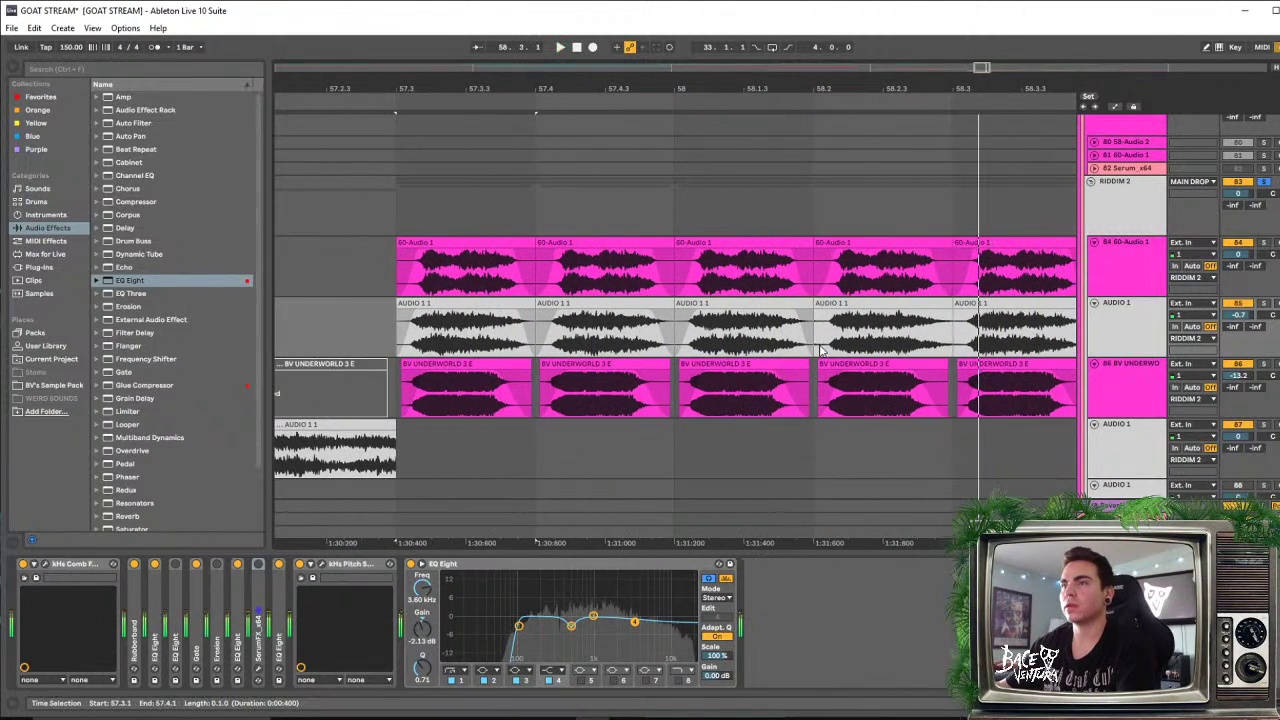
Add fade-ins and fade-outs to the AUDIO 1 slices at 58.2, 58.3 and 58.4, and play the layers back from 57.3
left_click_drag(816, 310, 838, 311)
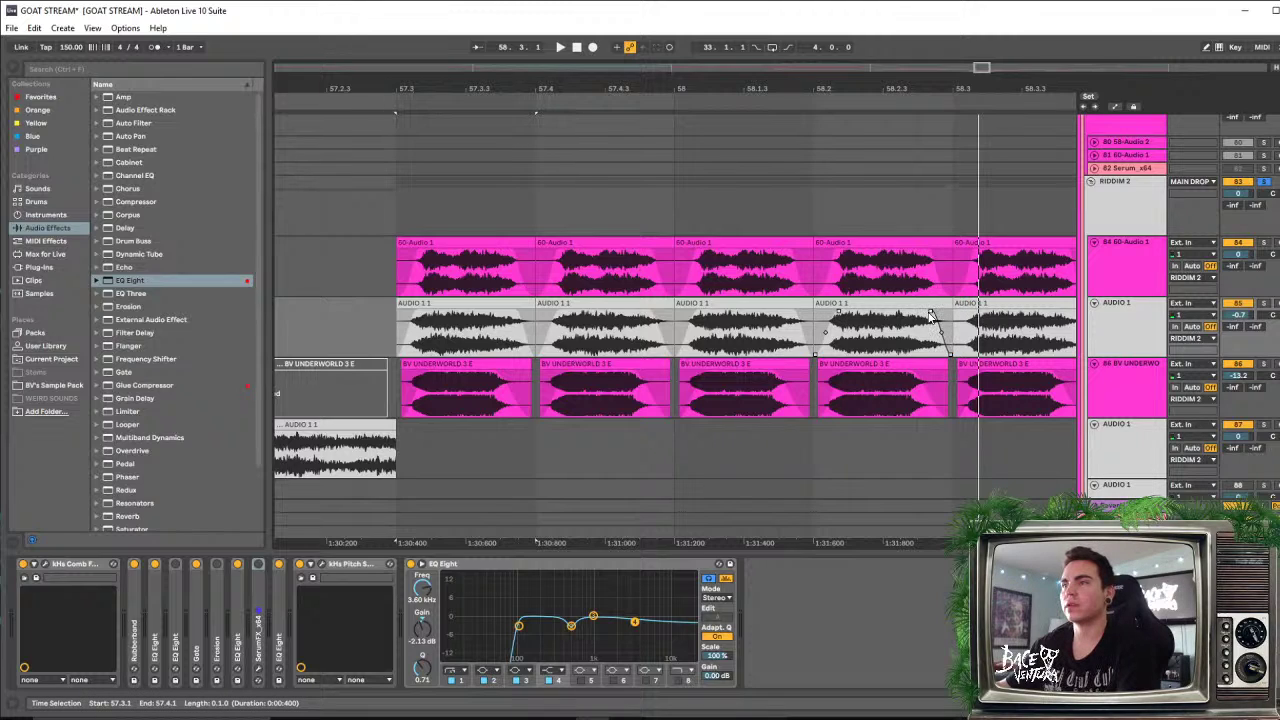
left_click_drag(966, 90, 801, 97)
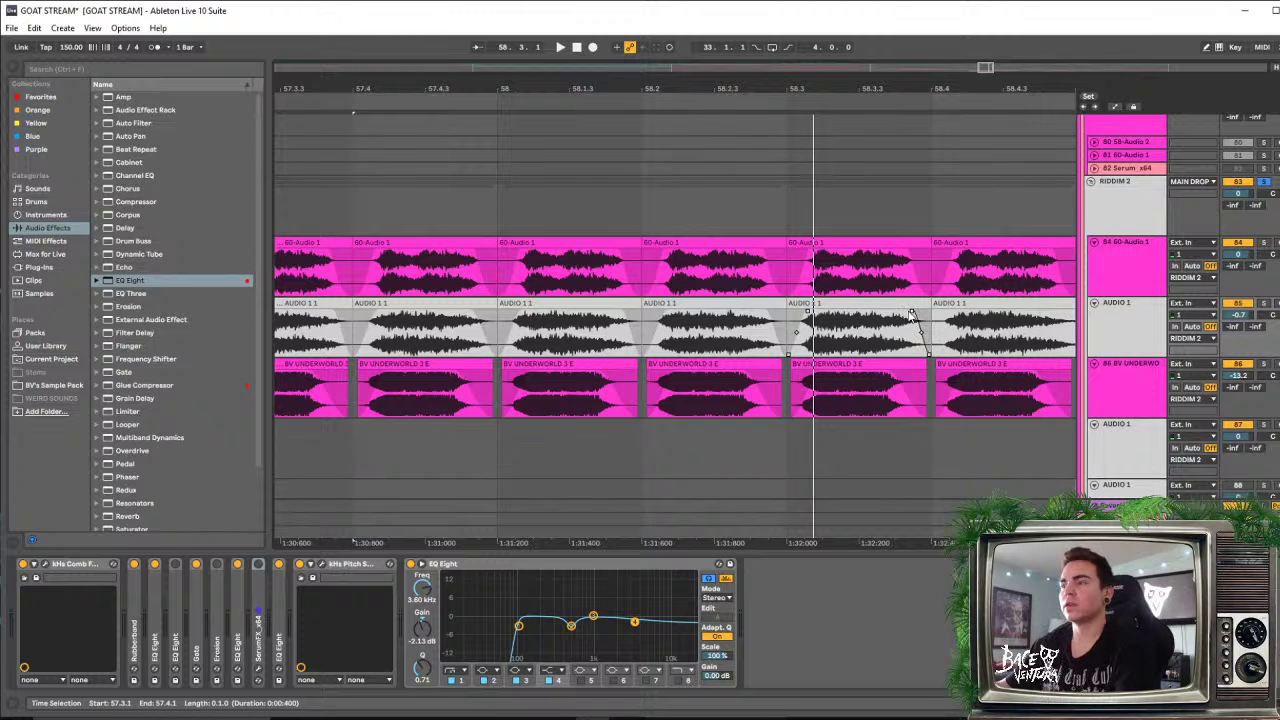
left_click_drag(893, 87, 712, 92)
mouse_move(757, 318)
left_mouse_down()
mouse_move(829, 316)
mouse_move(777, 318)
left_mouse_up()
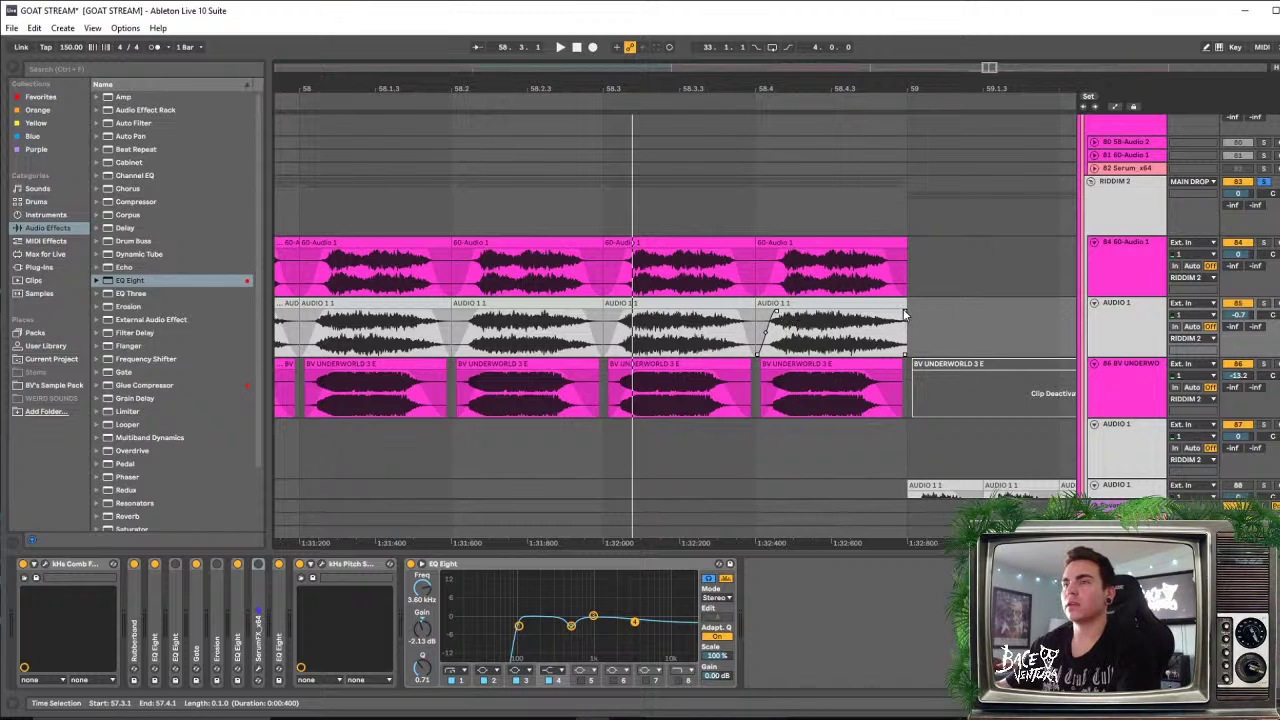
left_click_drag(904, 312, 880, 316)
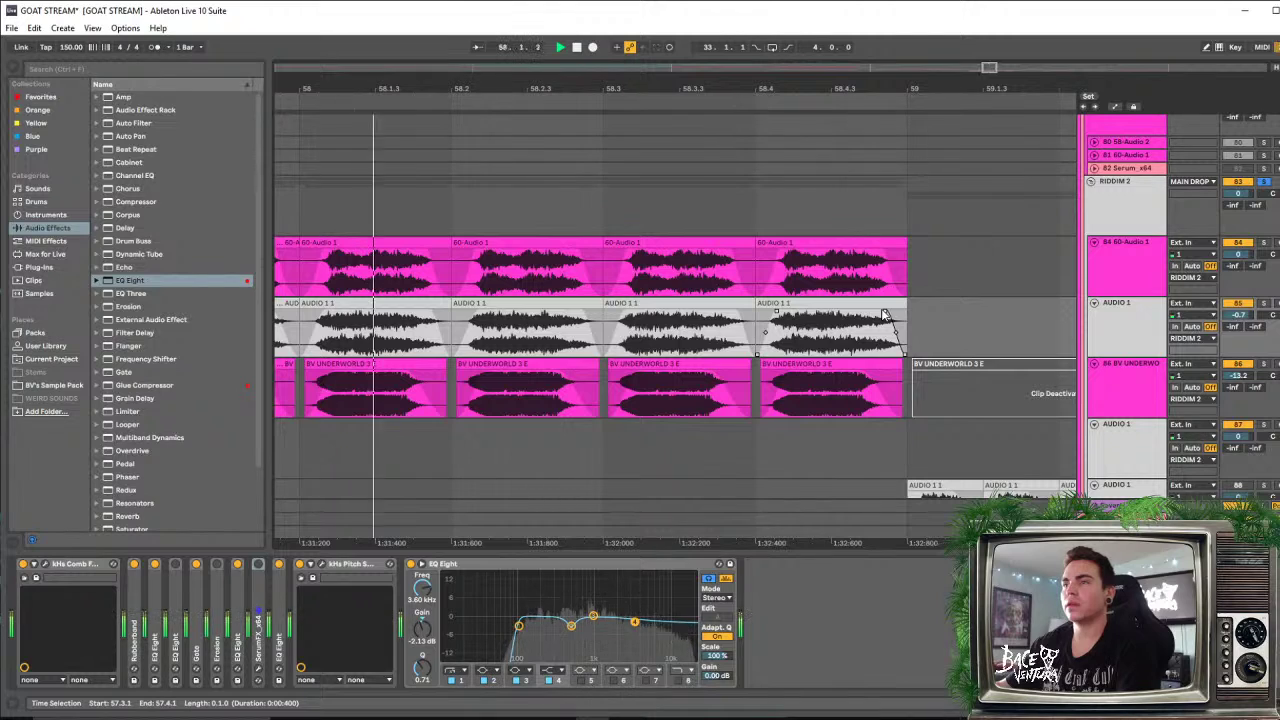
key("space")
key("space")
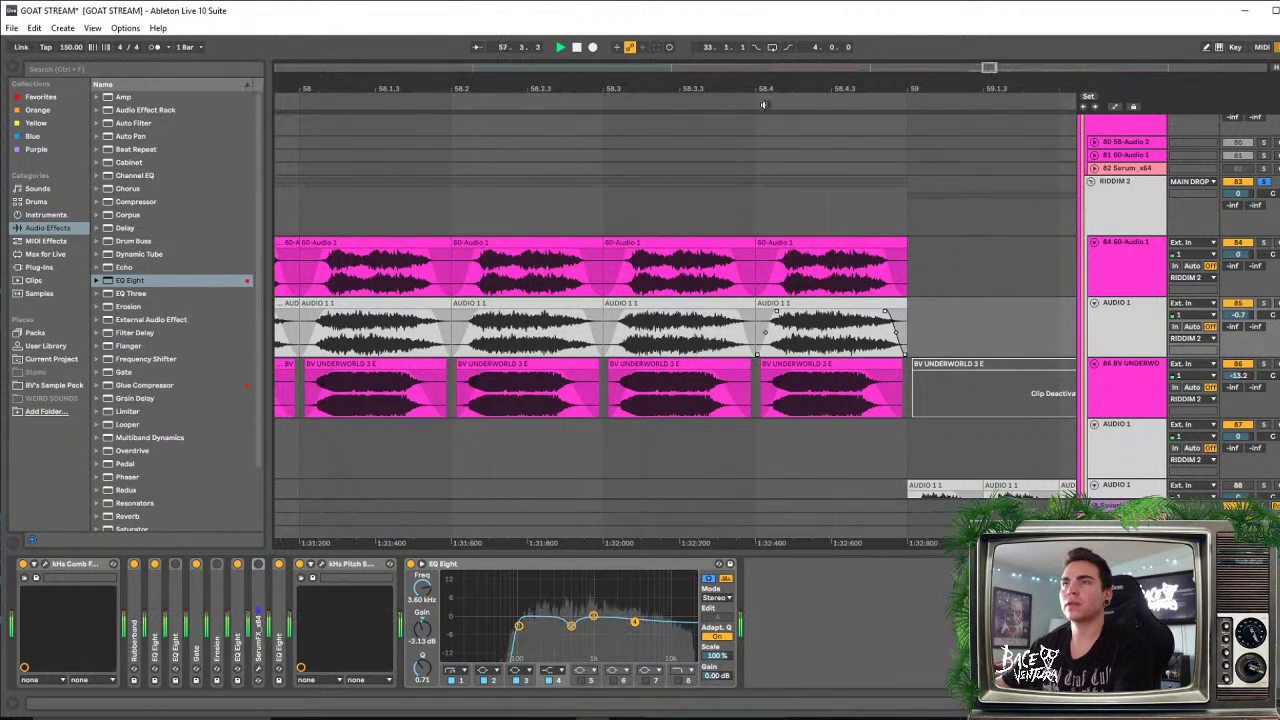
left_click_drag(763, 92, 812, 50)
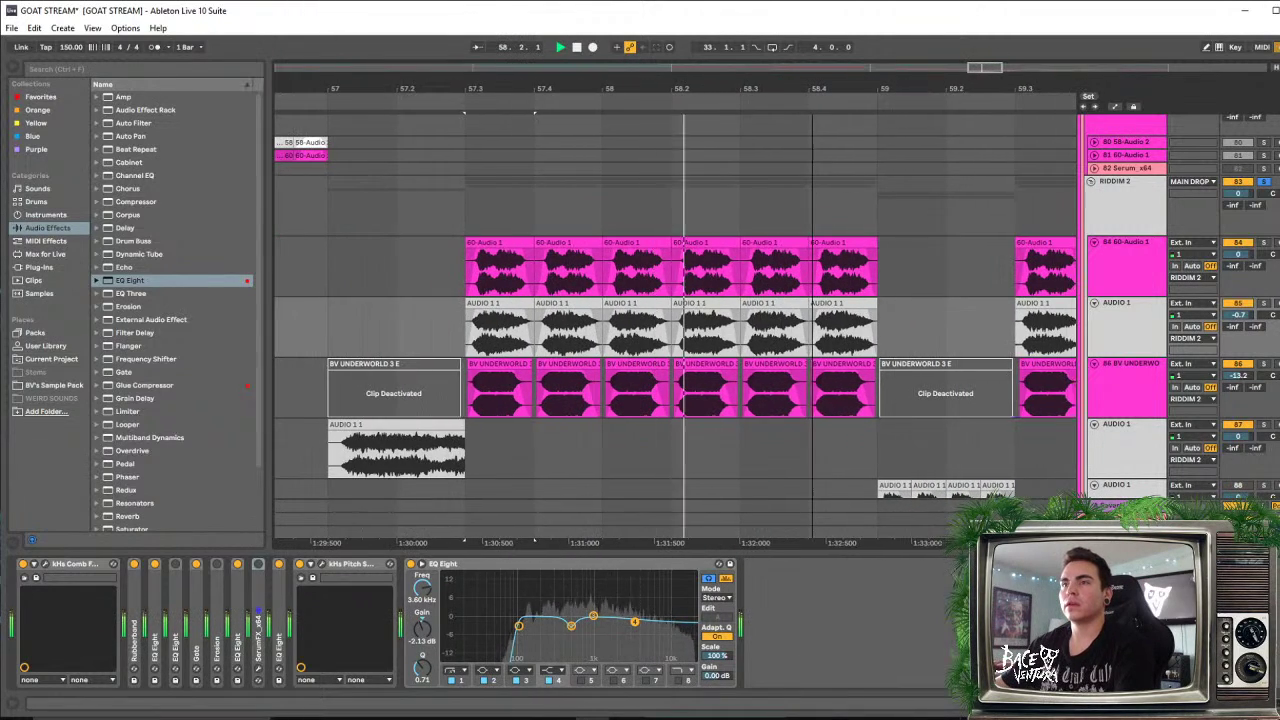
Move the AUDIO 1 track holding the single clip at bar 57 out of the RIDDIM 2 group into MIDS, above RIDDIM RM OFF
left_click(1140, 210)
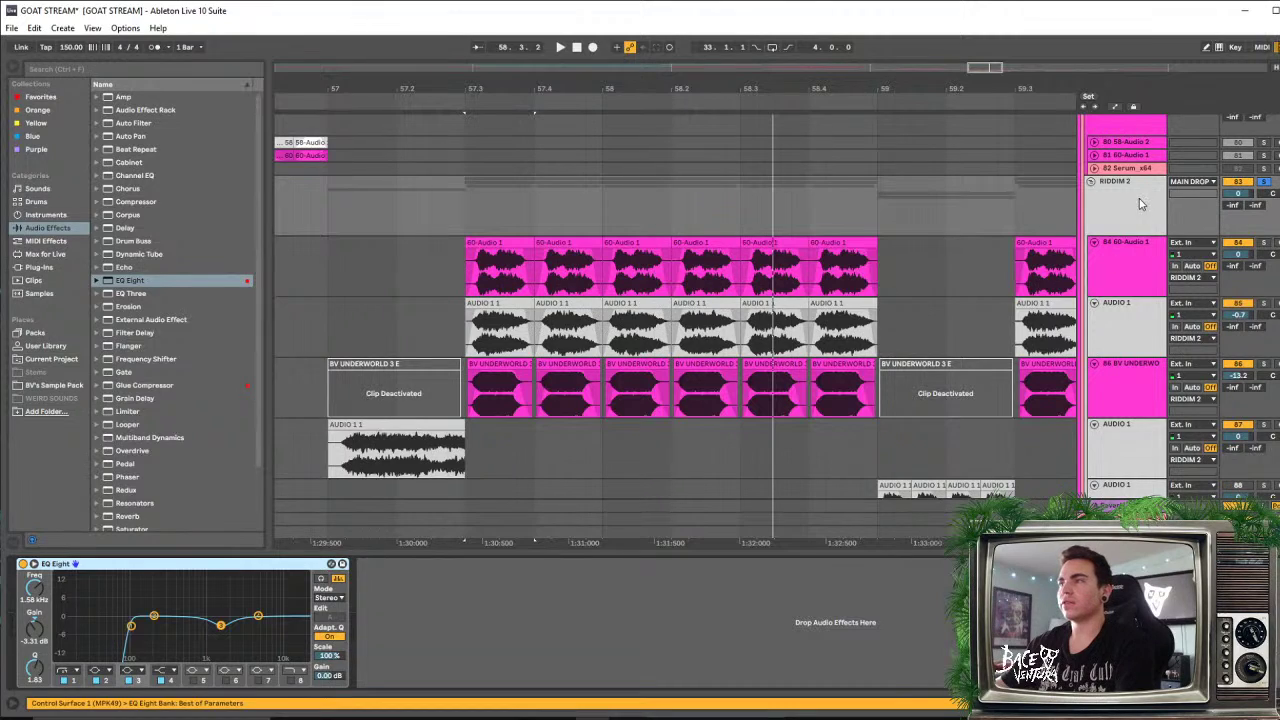
scroll(1100, 370, "down", 3)
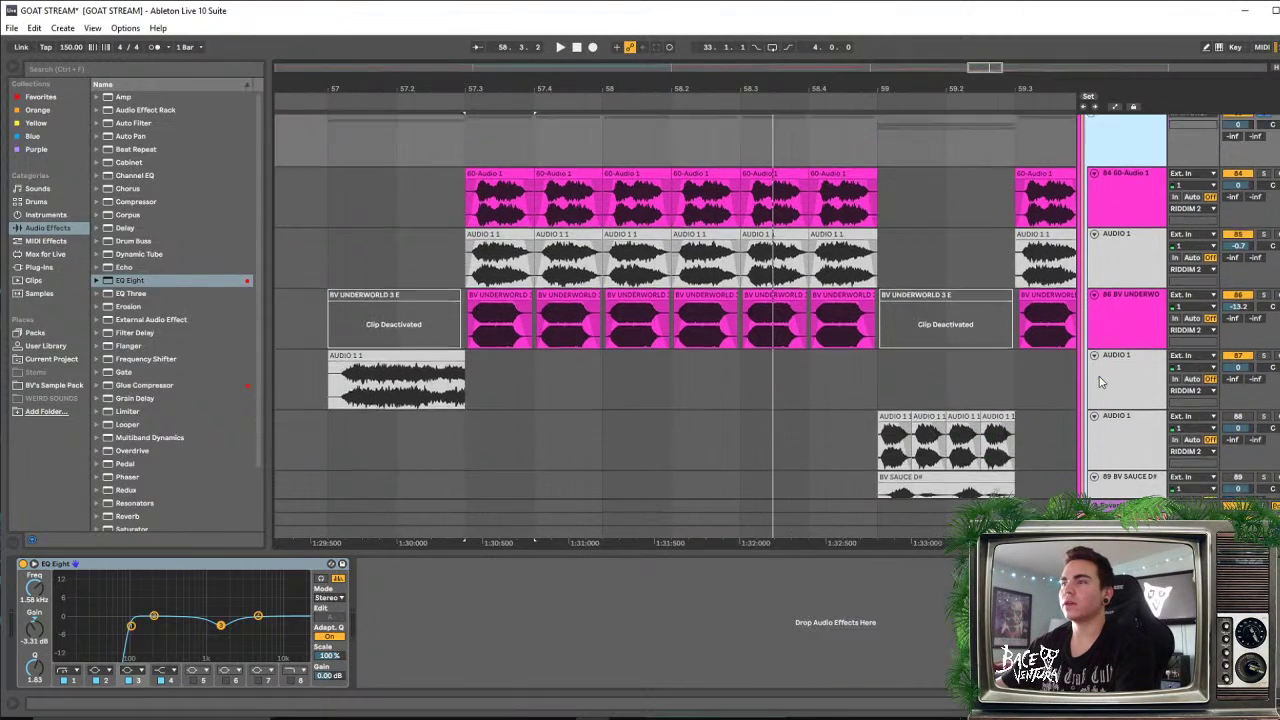
scroll(886, 297, "down", 1)
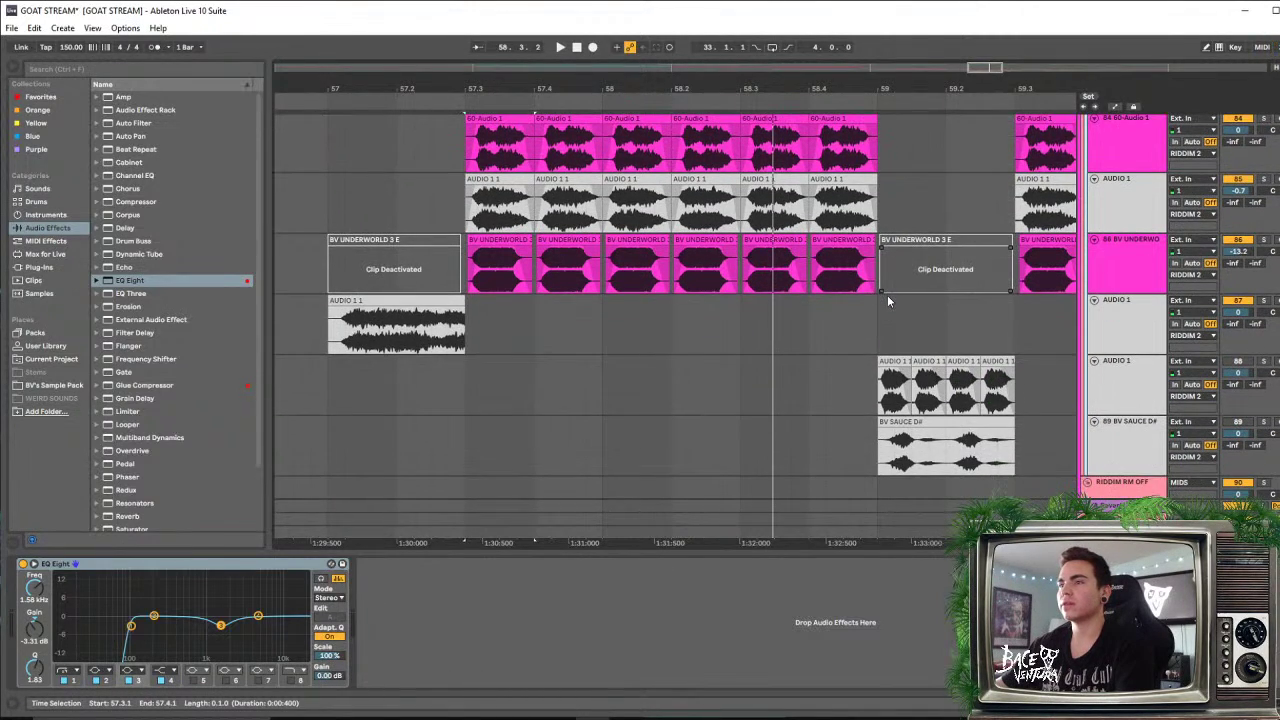
left_click_drag(876, 100, 839, 85)
scroll(850, 340, "down", 3)
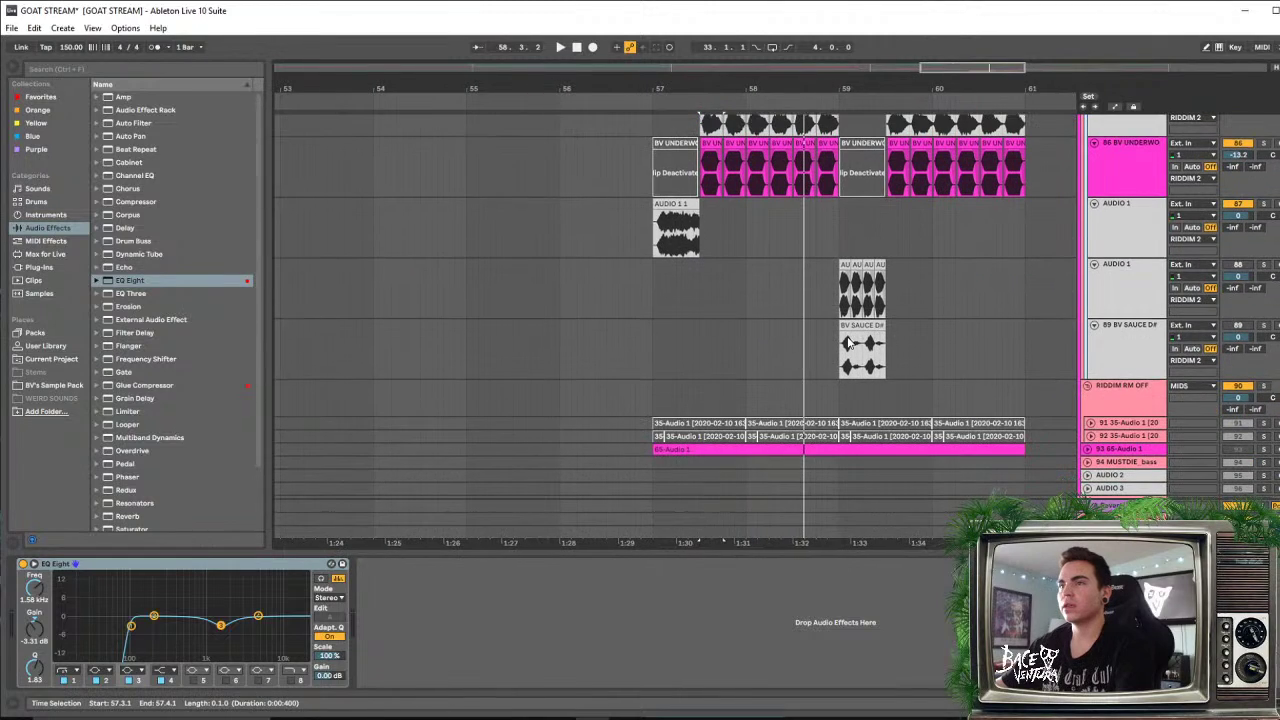
left_click(1140, 230)
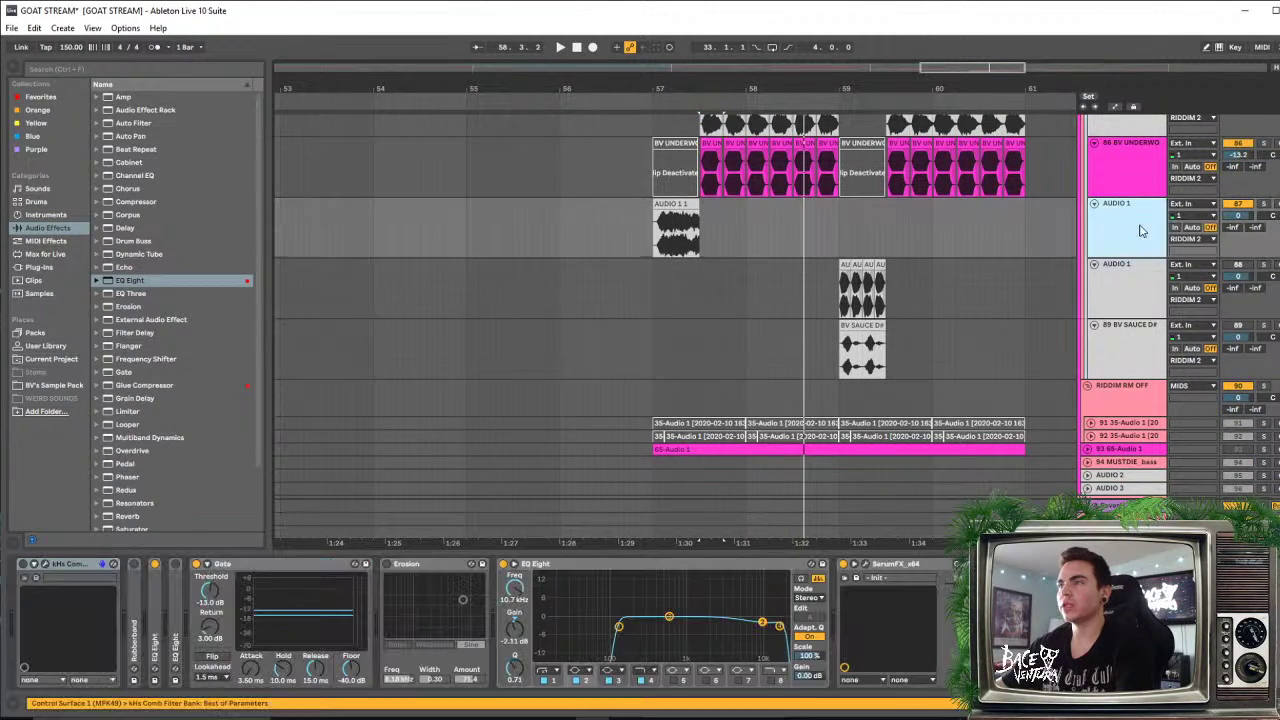
left_click(1120, 365)
left_click(1132, 240)
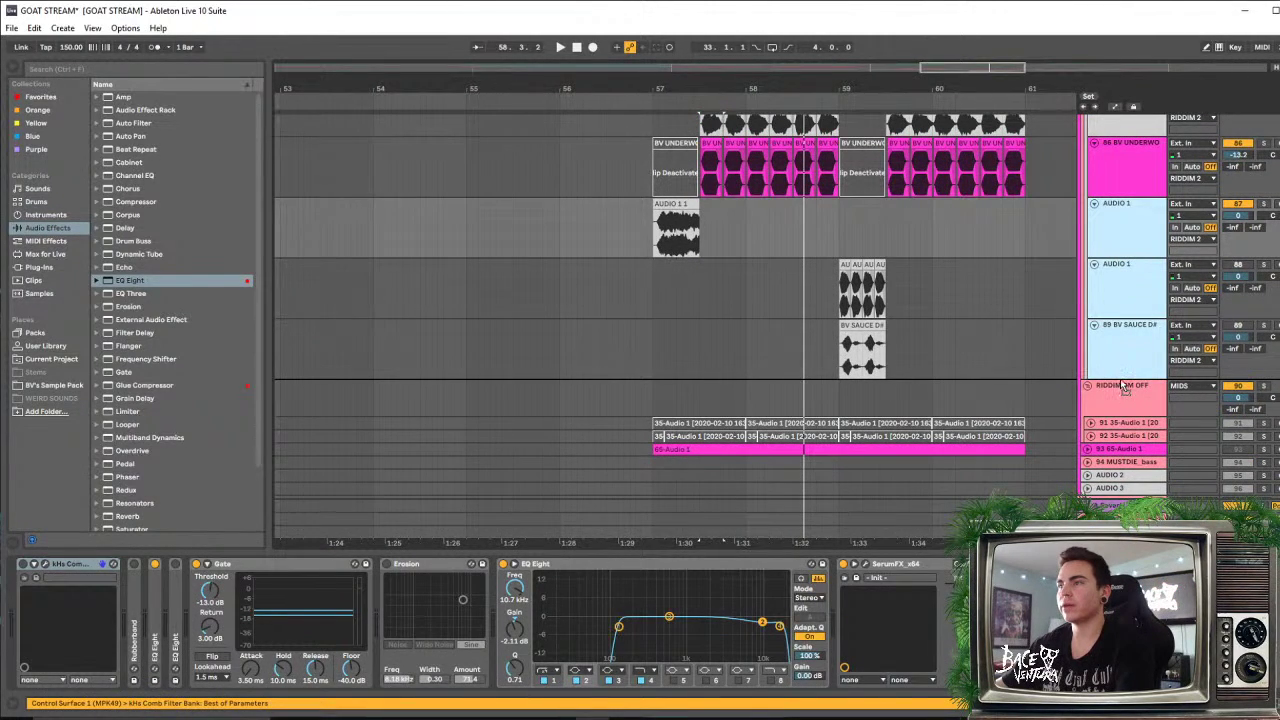
left_click(1123, 229)
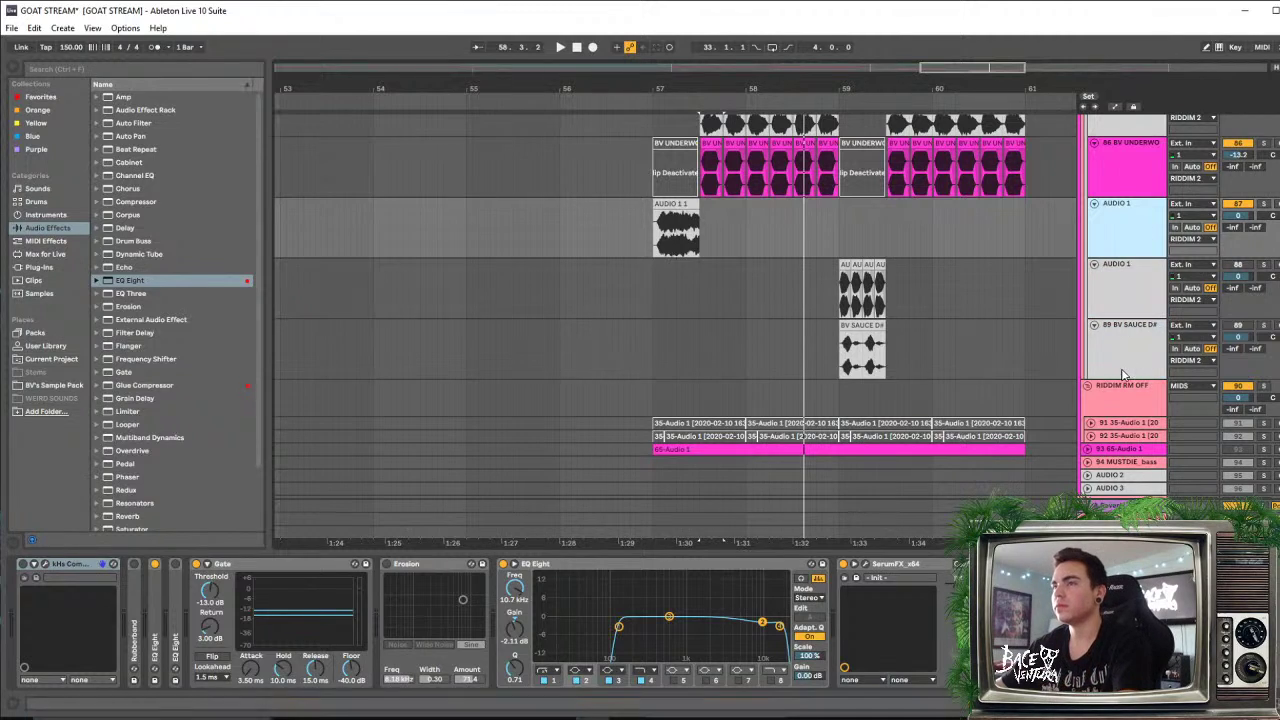
left_click(1125, 334)
left_click(1124, 257)
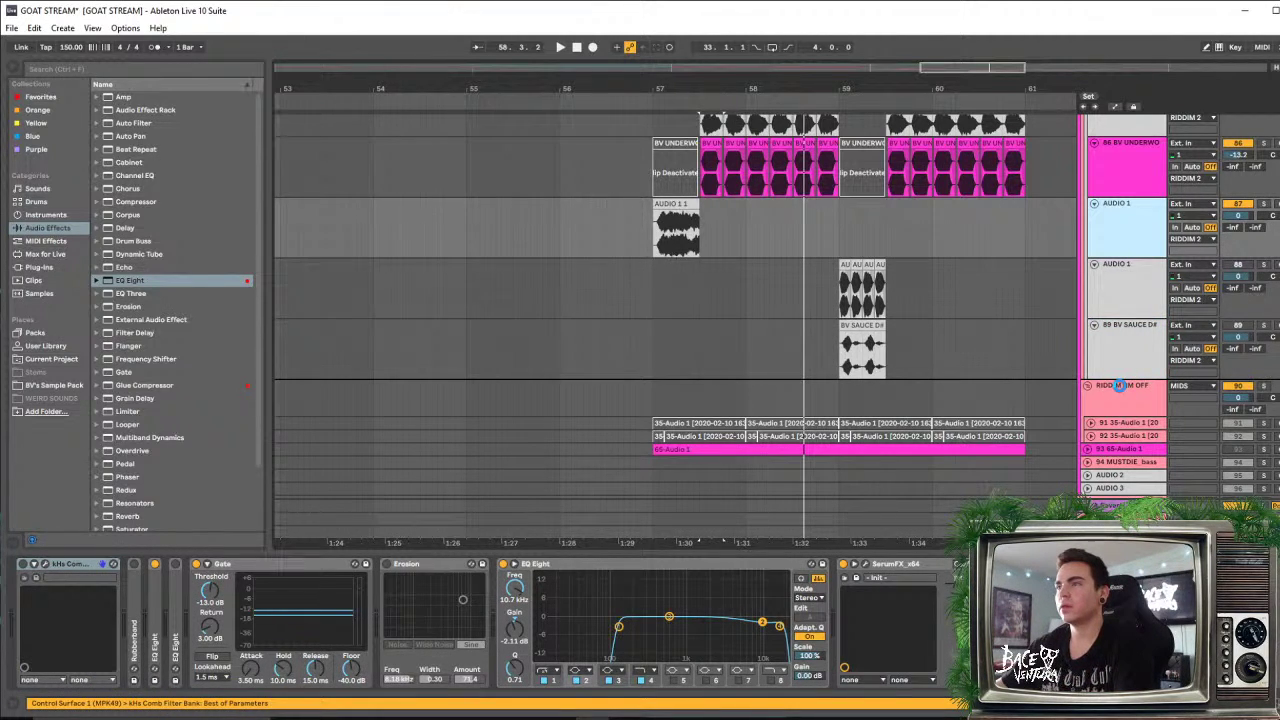
left_click_drag(1120, 385, 1119, 385)
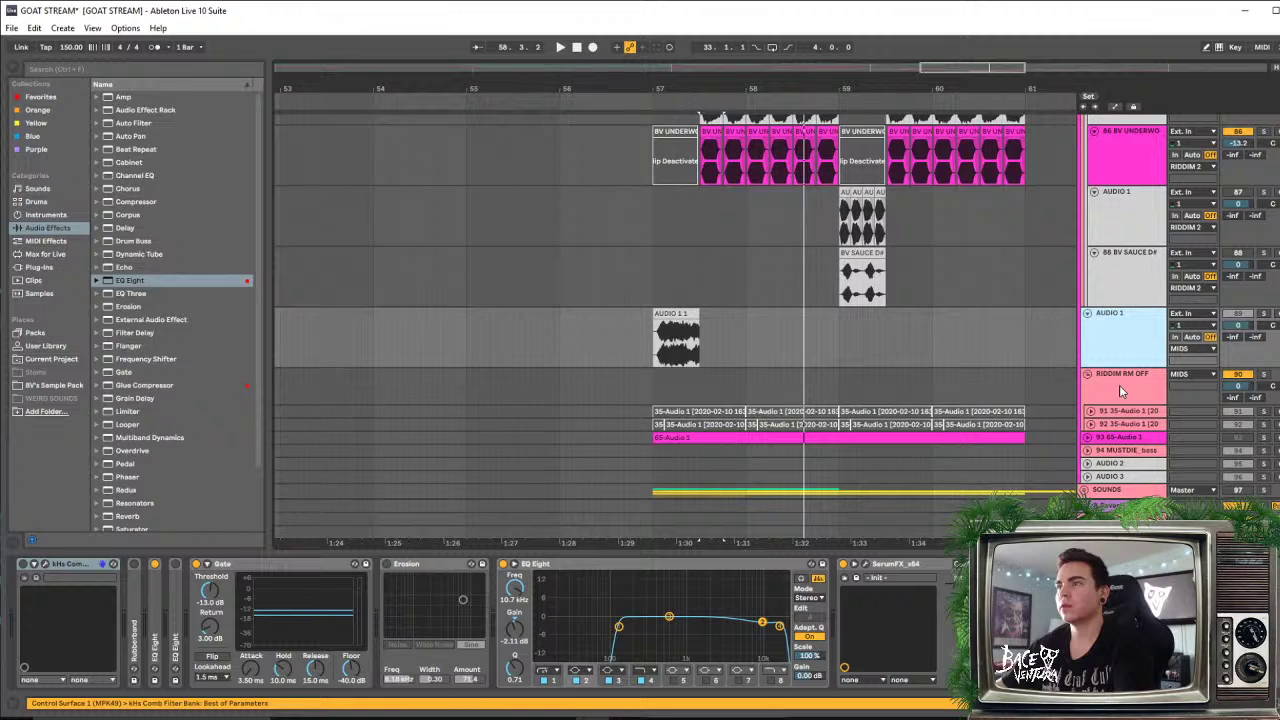
Move the BV SAUCE D# track and the AUDIO 1 track with clips at bar 59 out of the RIDDIM 2 group into MIDS
left_click(1137, 174)
left_click(1131, 220)
left_click(1129, 292)
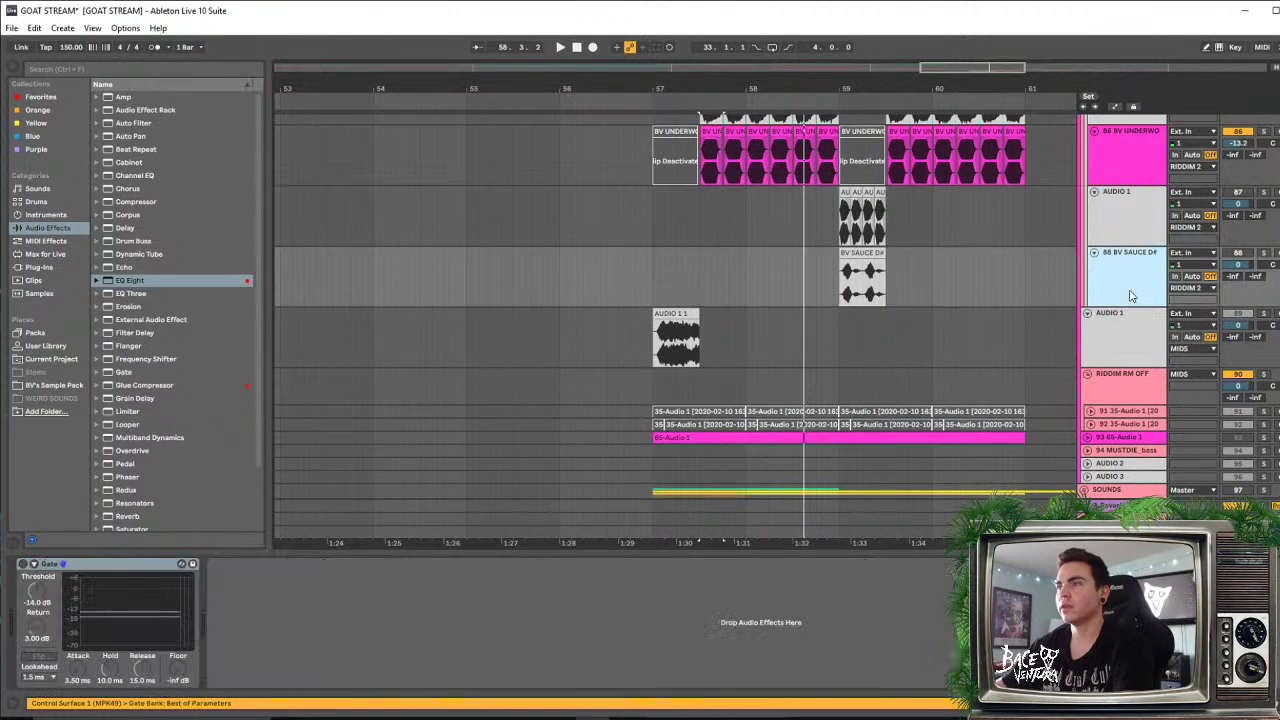
left_click_drag(1131, 216, 1130, 251)
left_click(1133, 260)
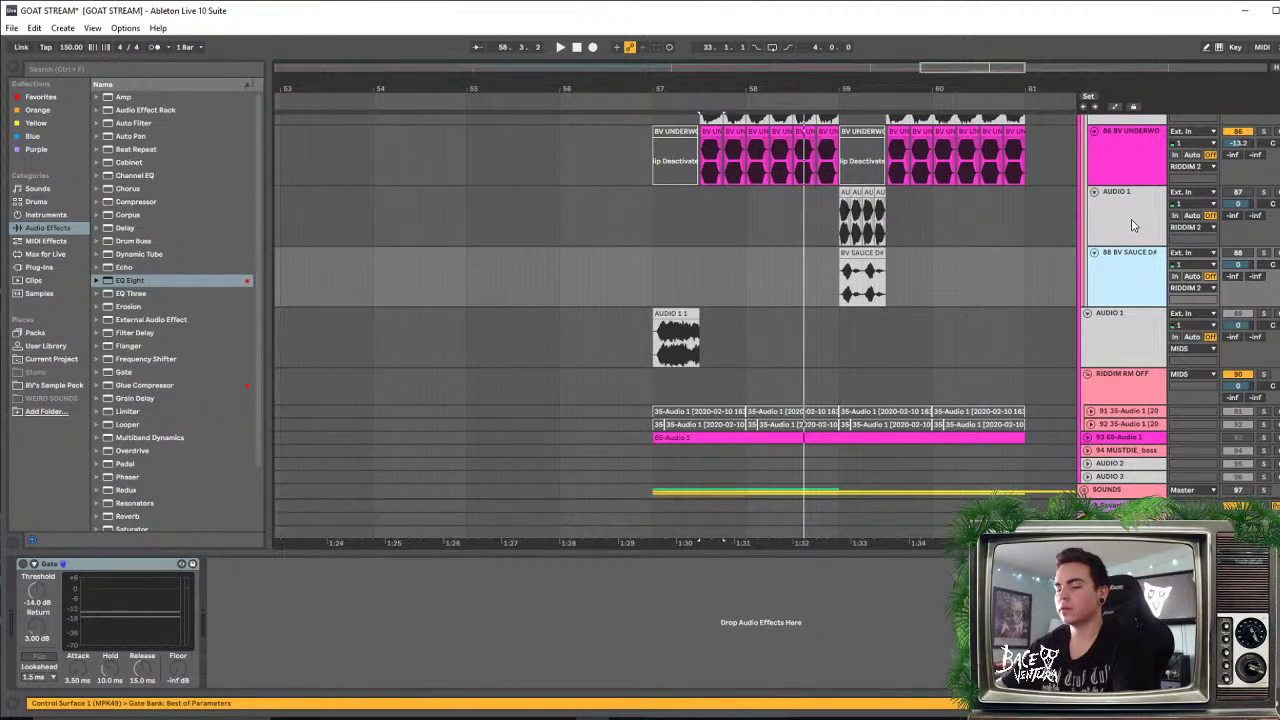
left_click(1133, 225)
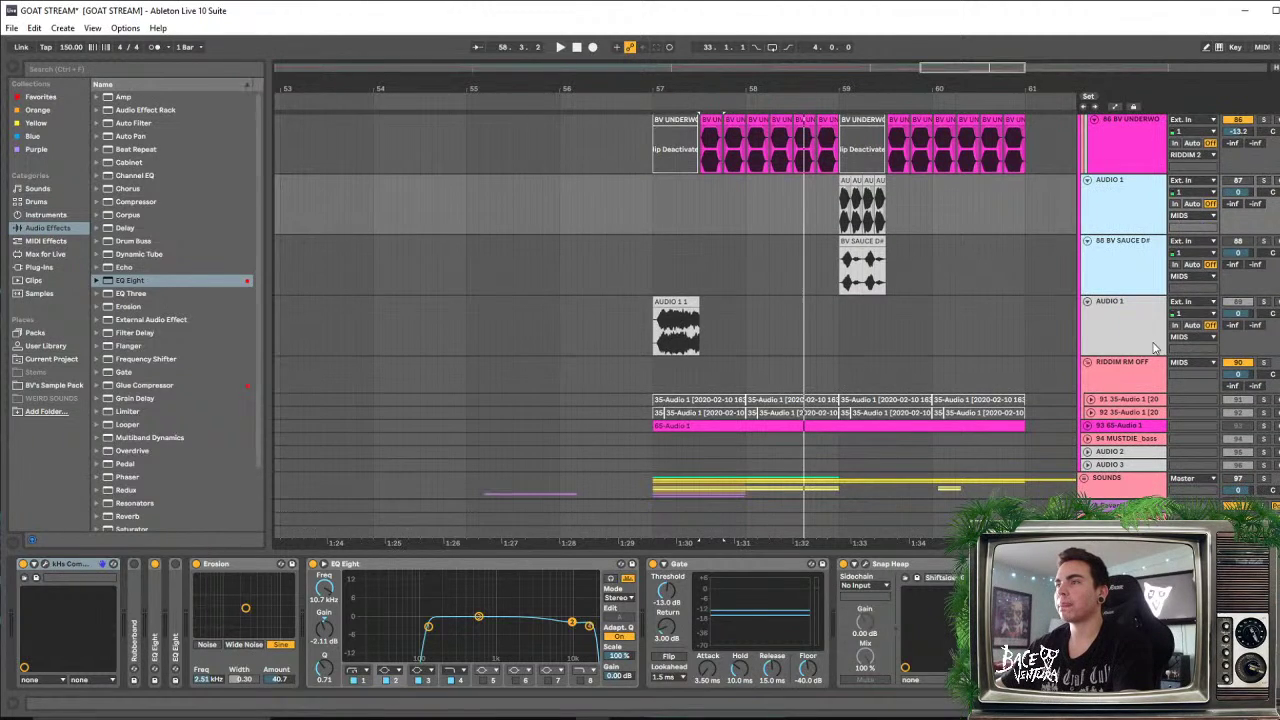
Play the layers remaining in the RIDDIM 2 group from 57.3
scroll(1085, 295, "up", 3)
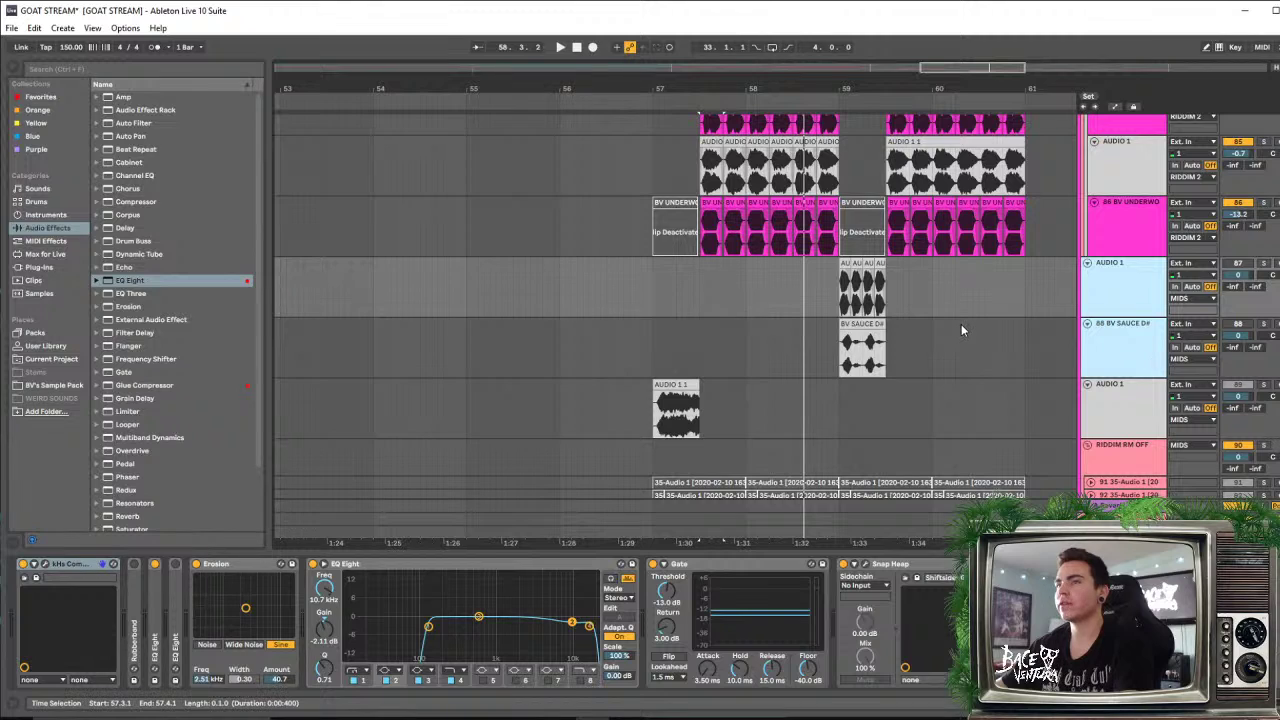
scroll(1010, 328, "up", 8)
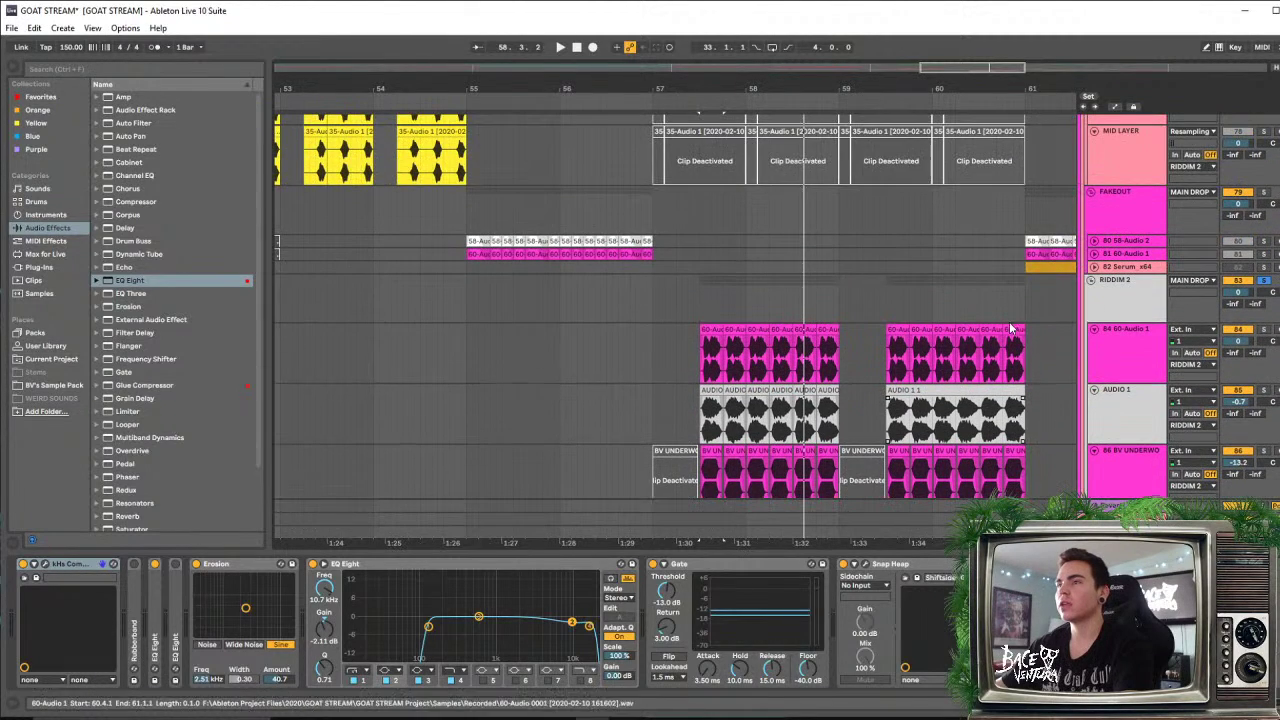
key("space")
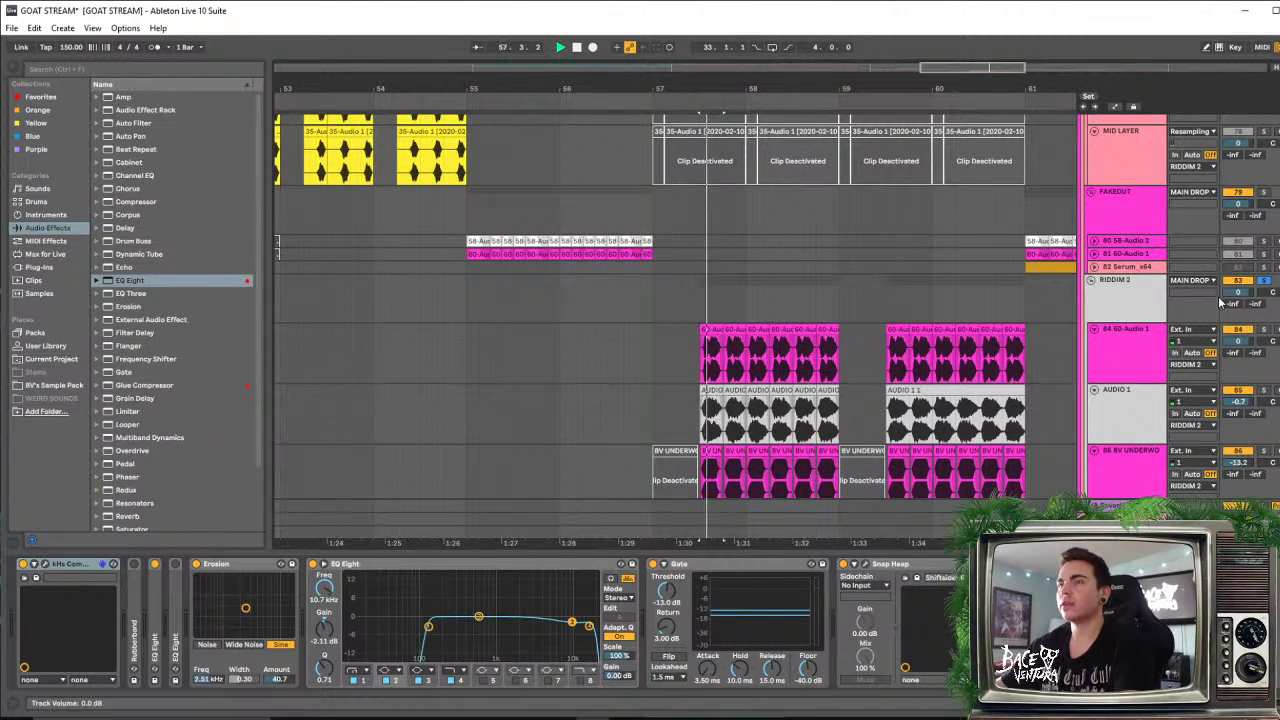
key("space")
Expand the RIDDIM 2 group's EQ Eight, set its third band to 0.08 dB at 1.60 kHz, and audition the group
scroll(787, 302, "up", 5)
left_click(1146, 313)
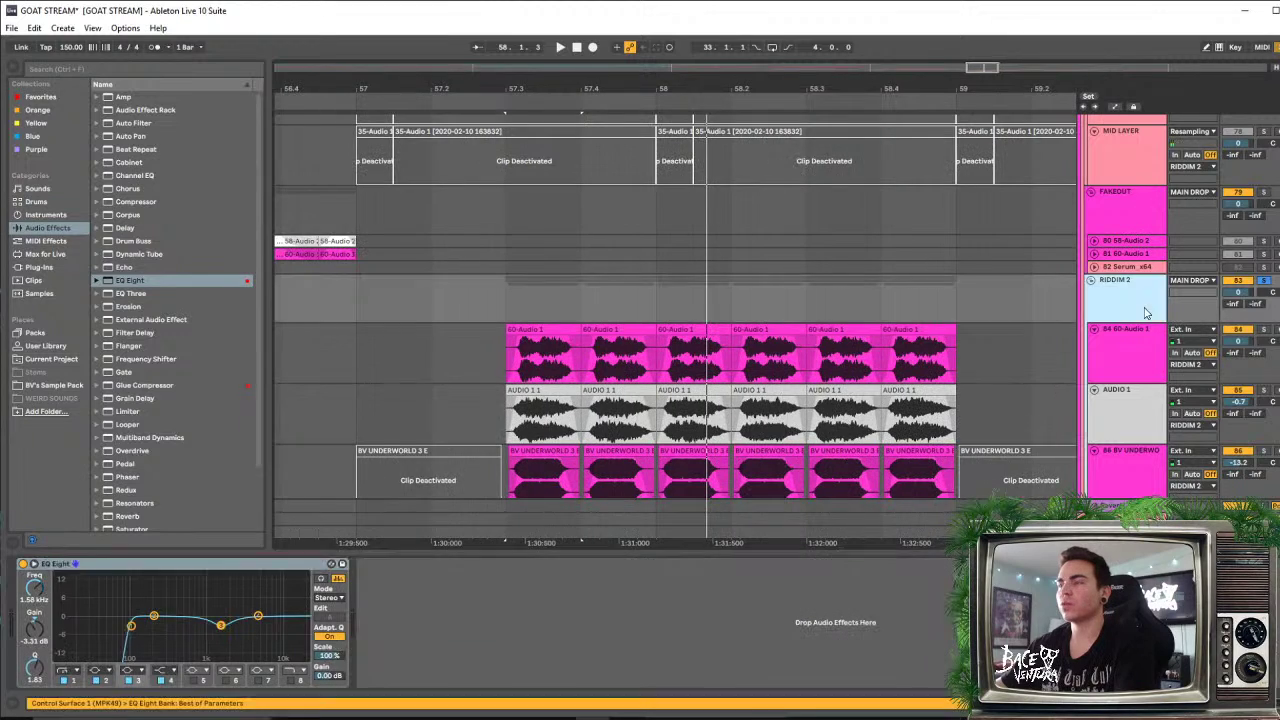
scroll(1147, 313, "down", 2)
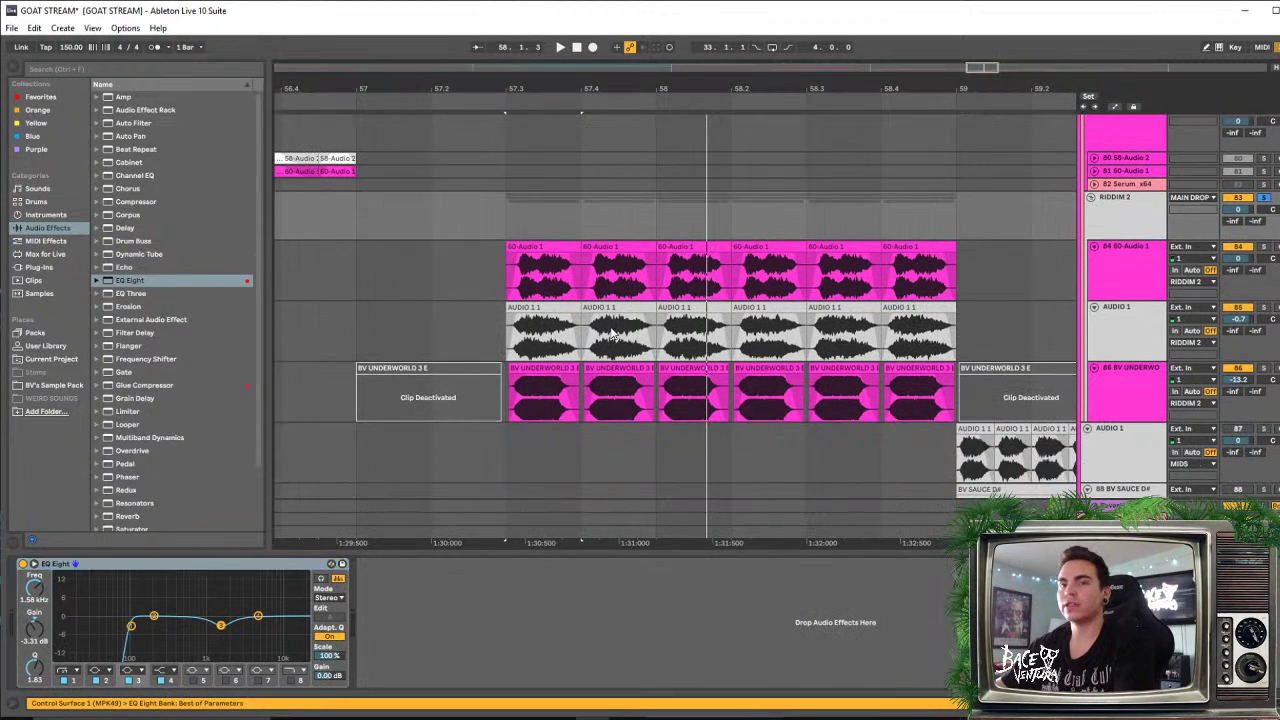
left_click(34, 564)
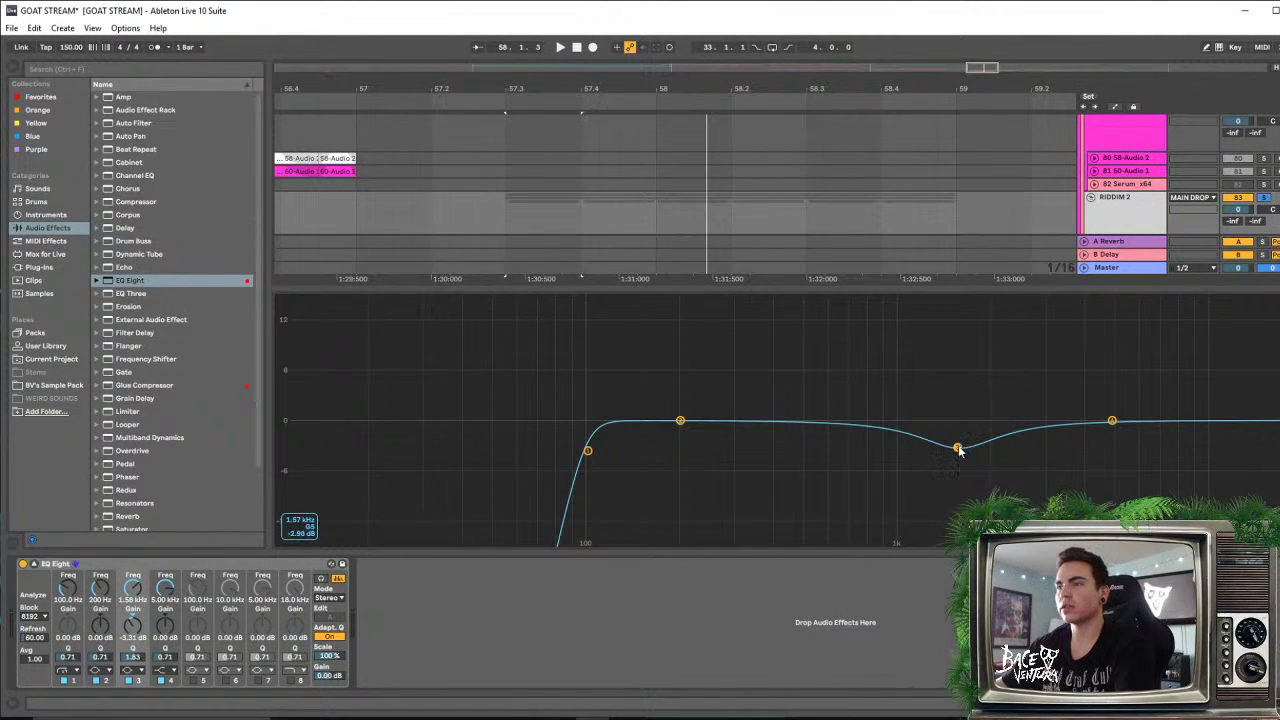
left_click_drag(958, 449, 958, 421)
key("space")
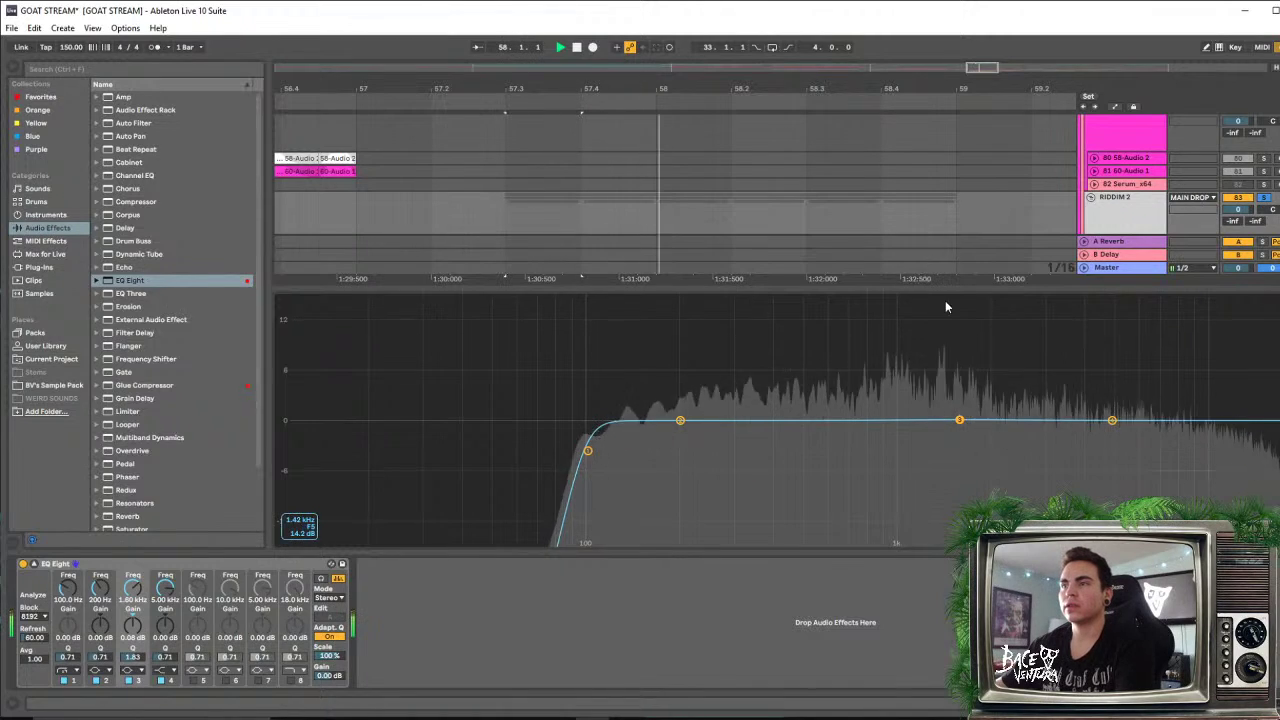
key("space")
Play the RIDDIM 2 layers from 57.3 and examine the group's frequency spectrum in the enlarged EQ Eight display
left_click_drag(957, 289, 954, 418)
scroll(1198, 280, "down", 2)
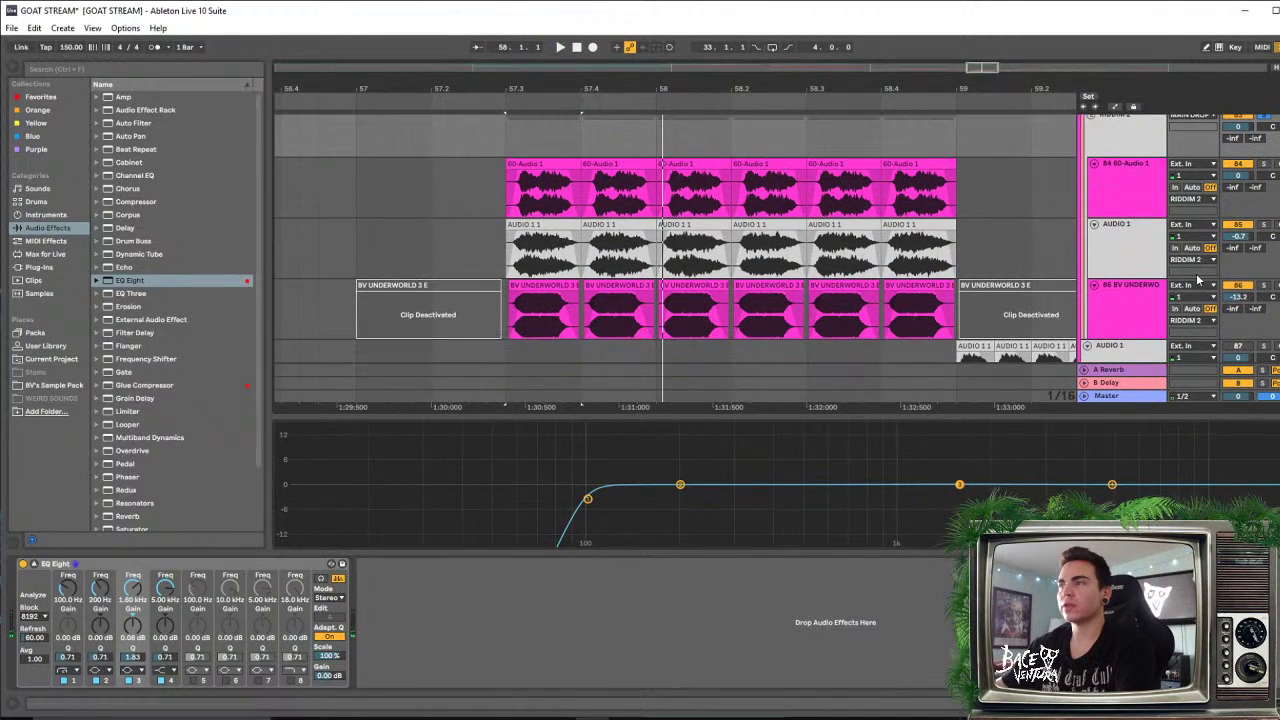
key("space")
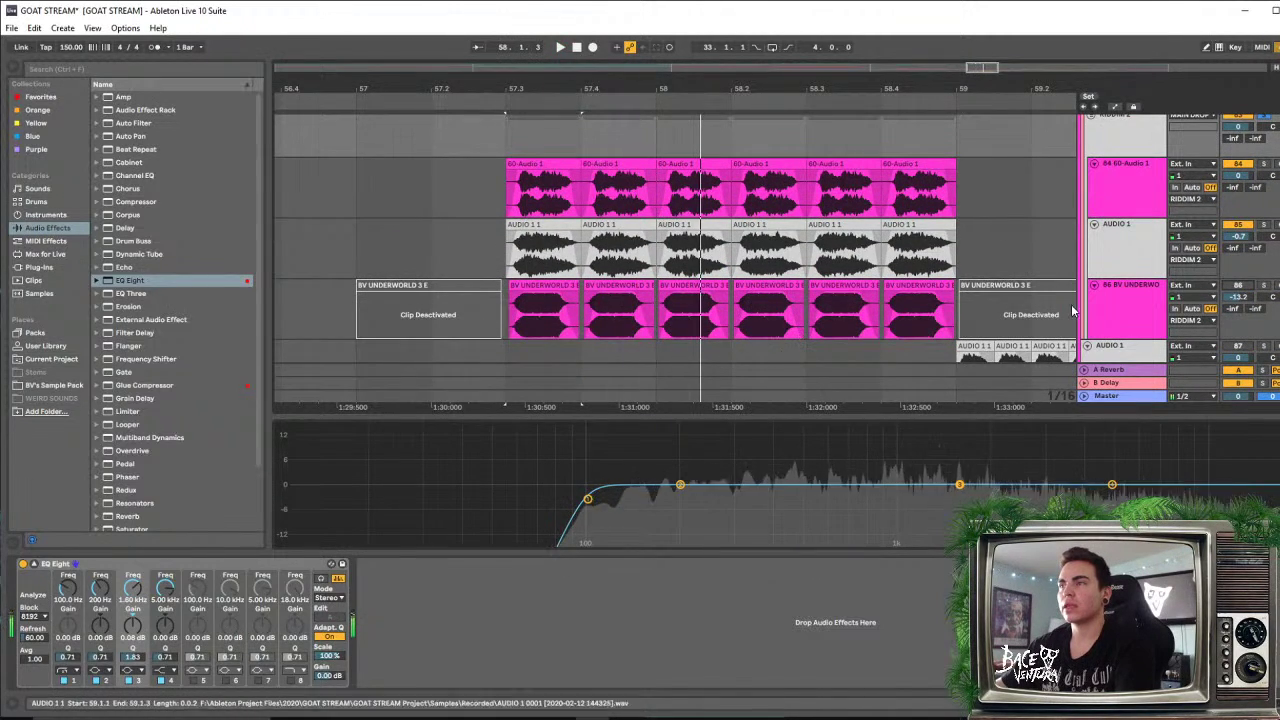
key("space")
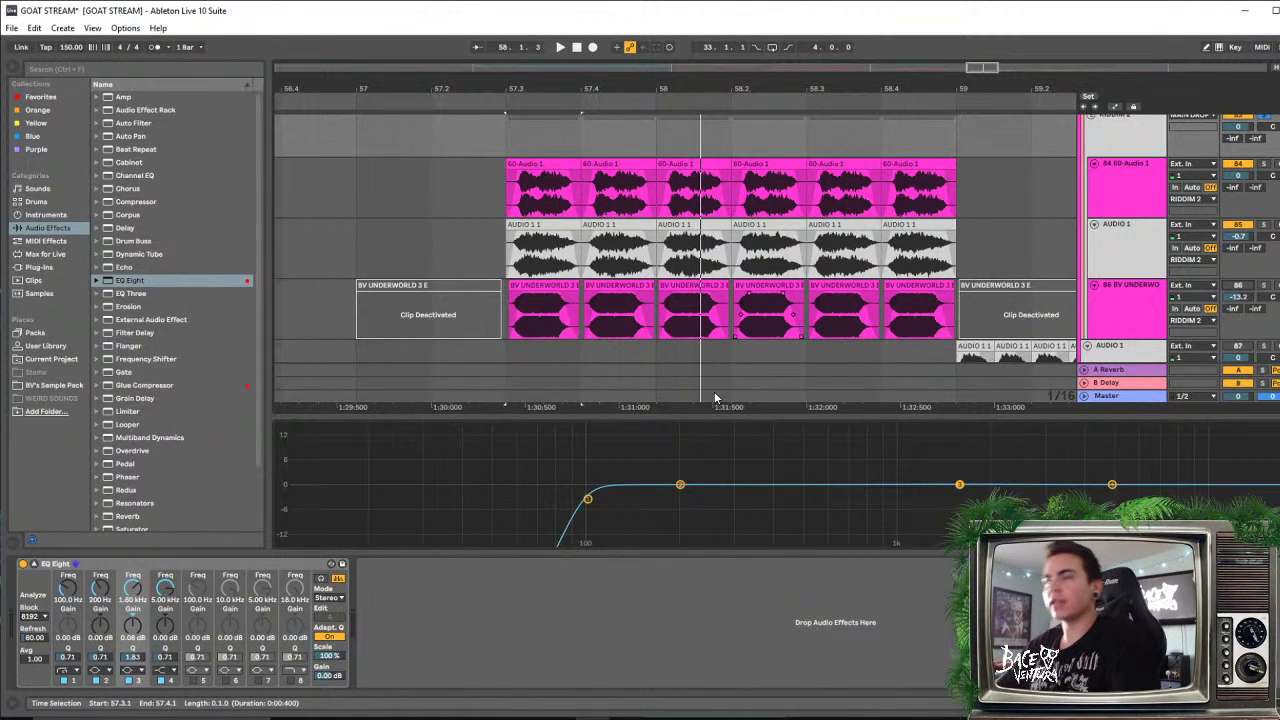
left_click_drag(797, 413, 800, 262)
key("space")
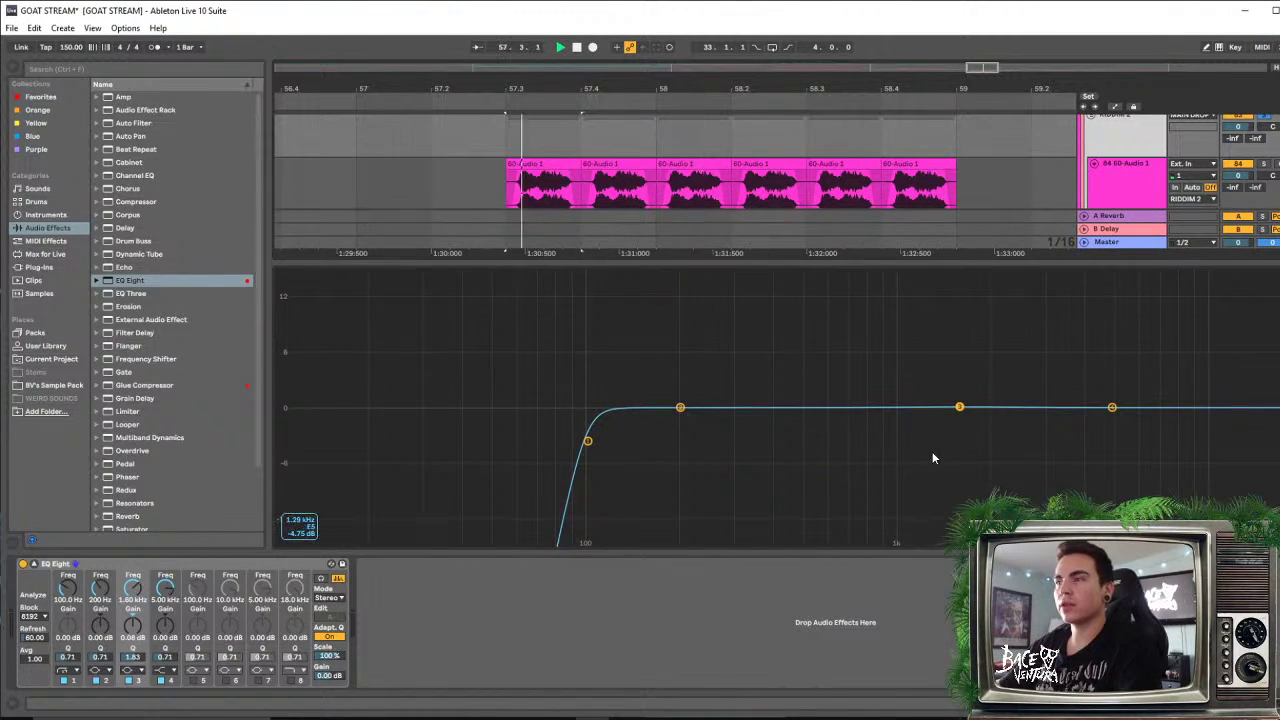
key("space")
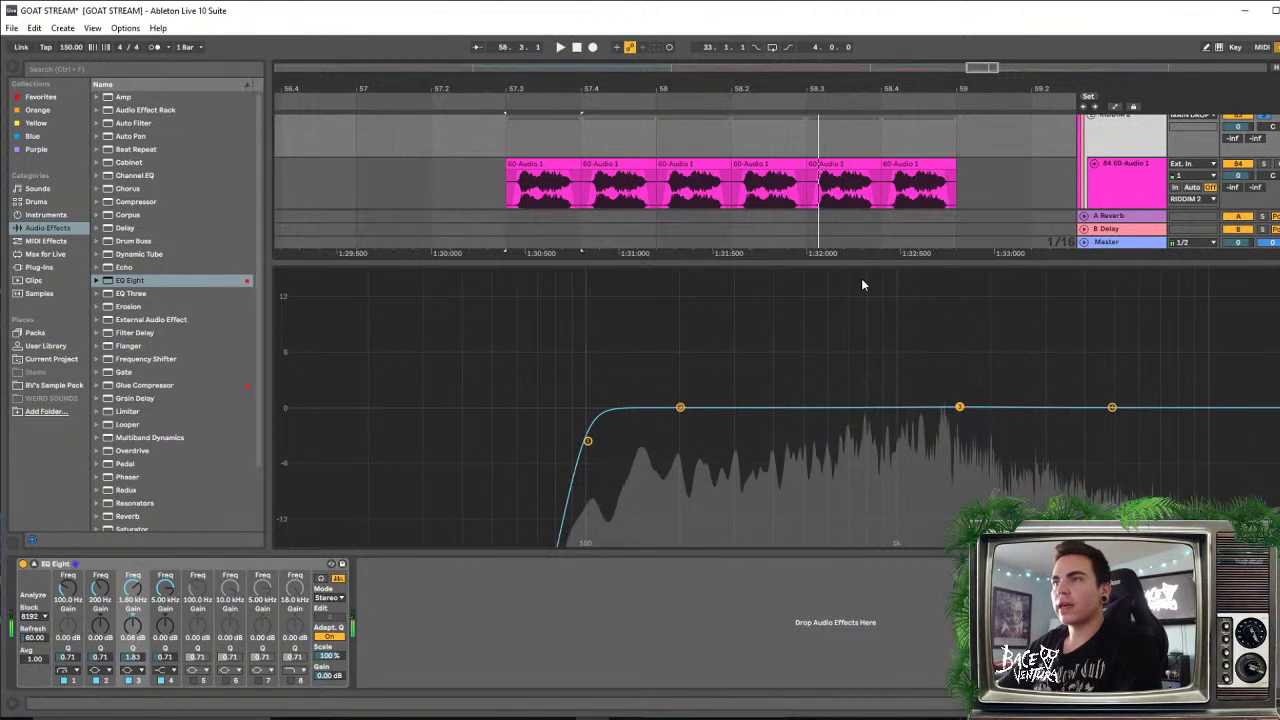
Shrink the enlarged EQ display, lower the AUDIO 1 layer in RIDDIM 2 to about -3.5 dB, and solo it for playback
left_click_drag(862, 262, 862, 460)
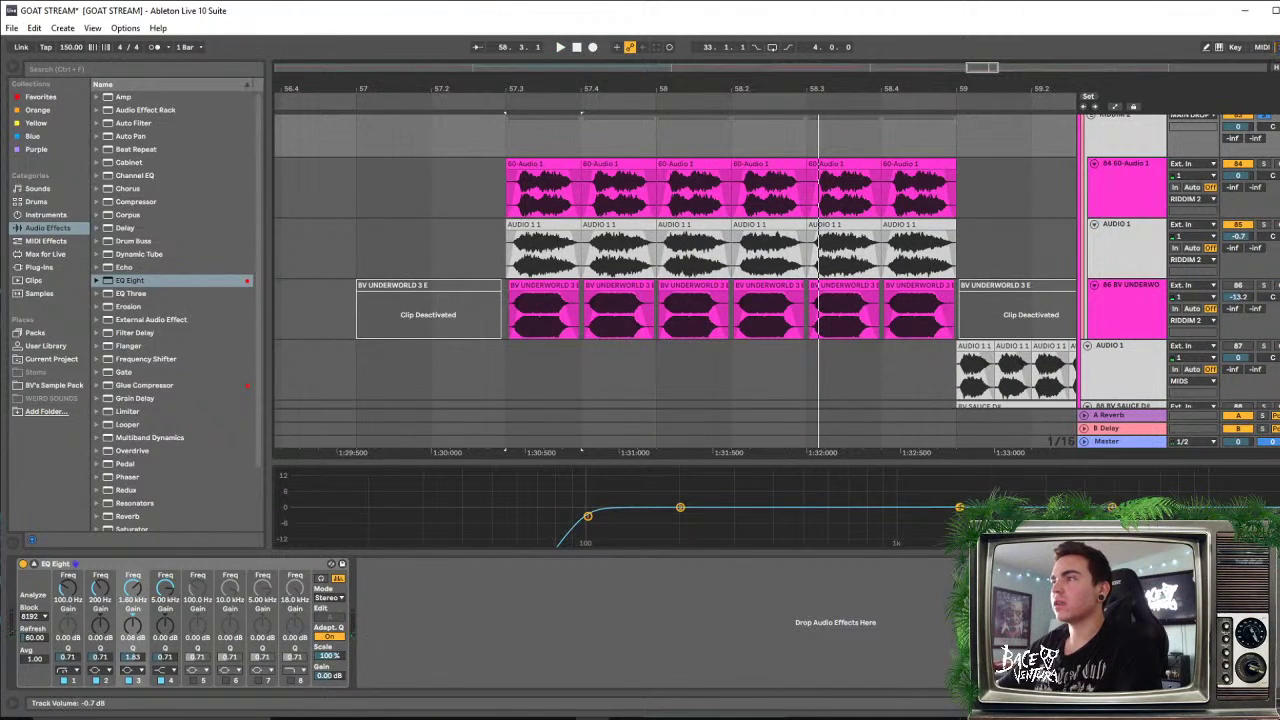
key("space")
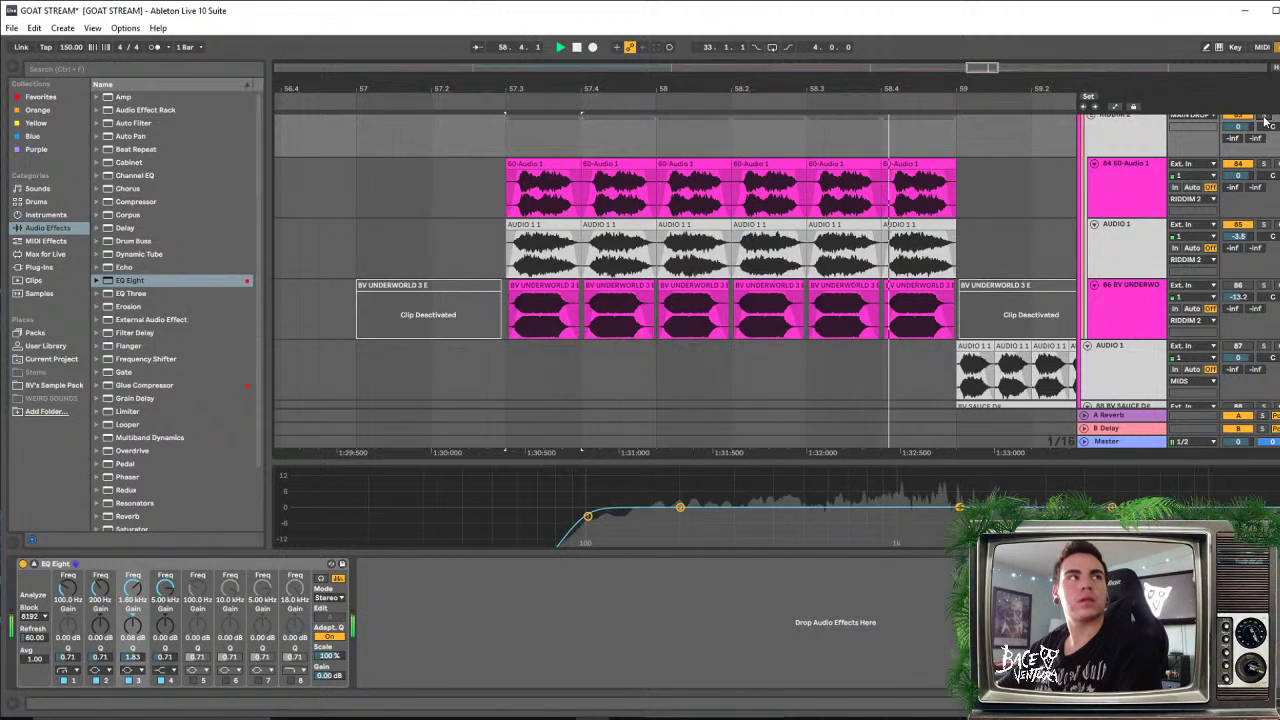
left_click(1272, 227)
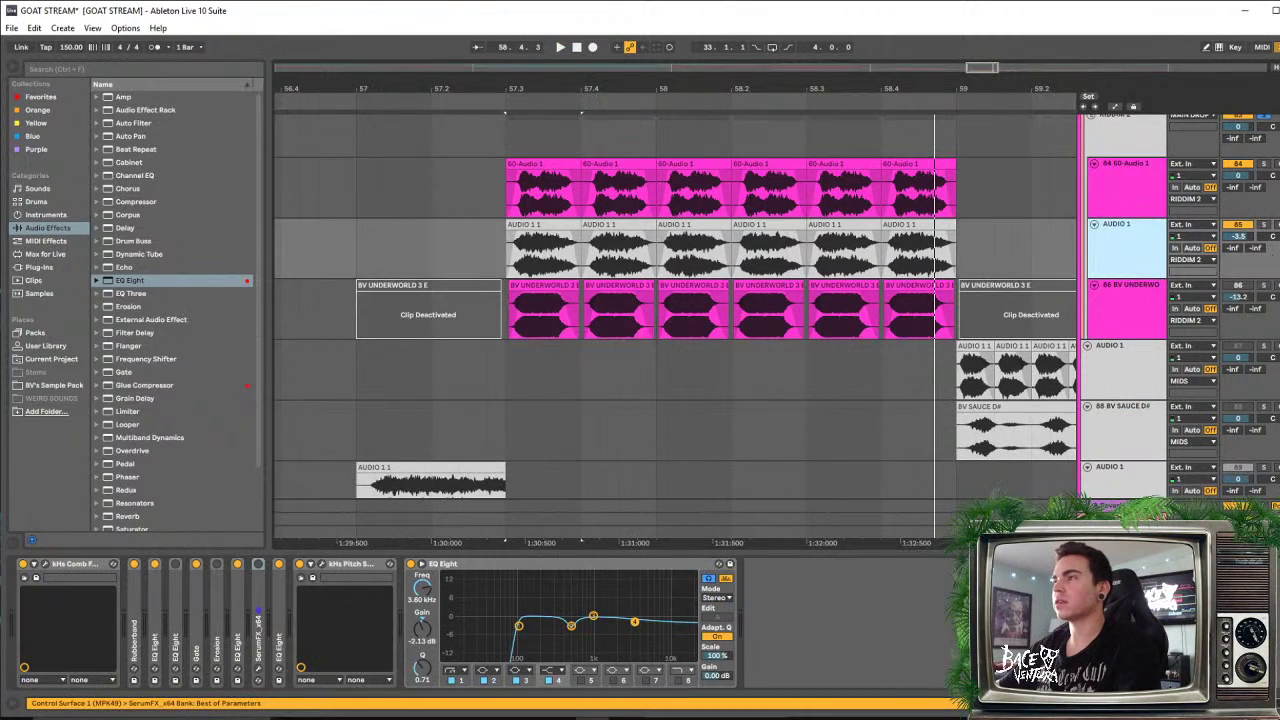
key("space")
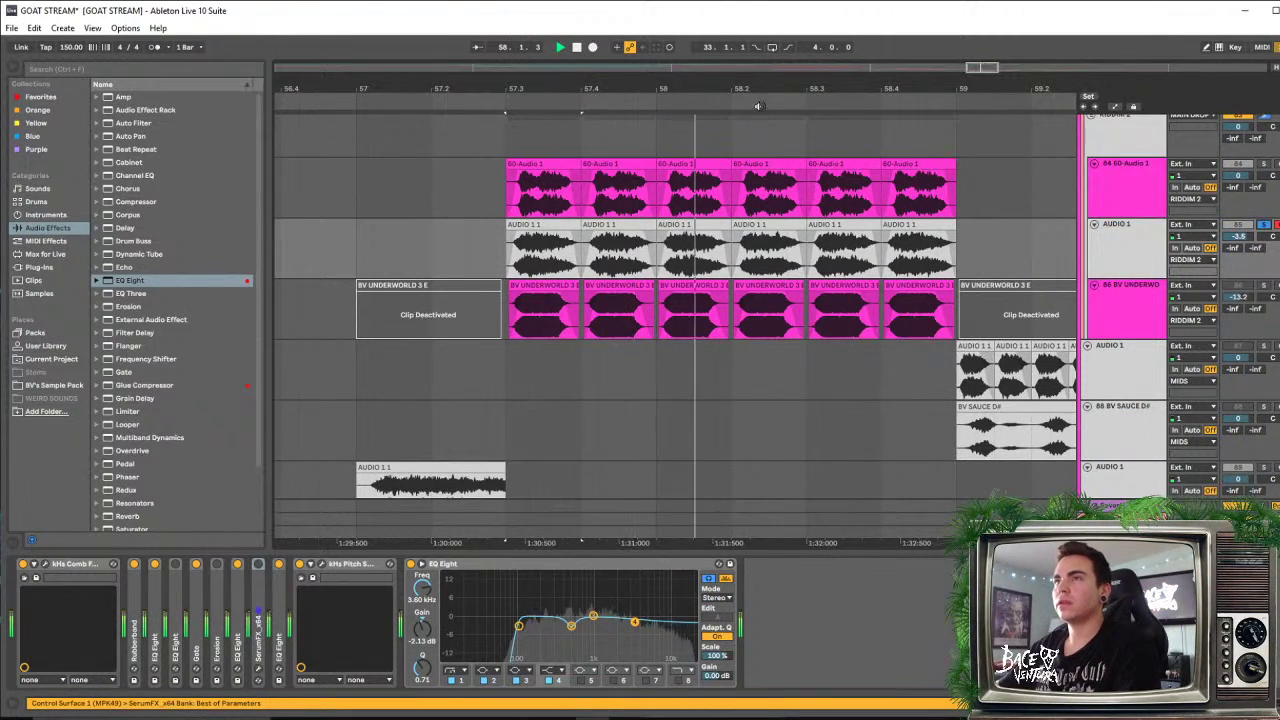
key("minus")
key("space")
Duplicate the AUDIO 1 layer track in RIDDIM 2, then solo the copy and play it from bar 57
left_click(1114, 254)
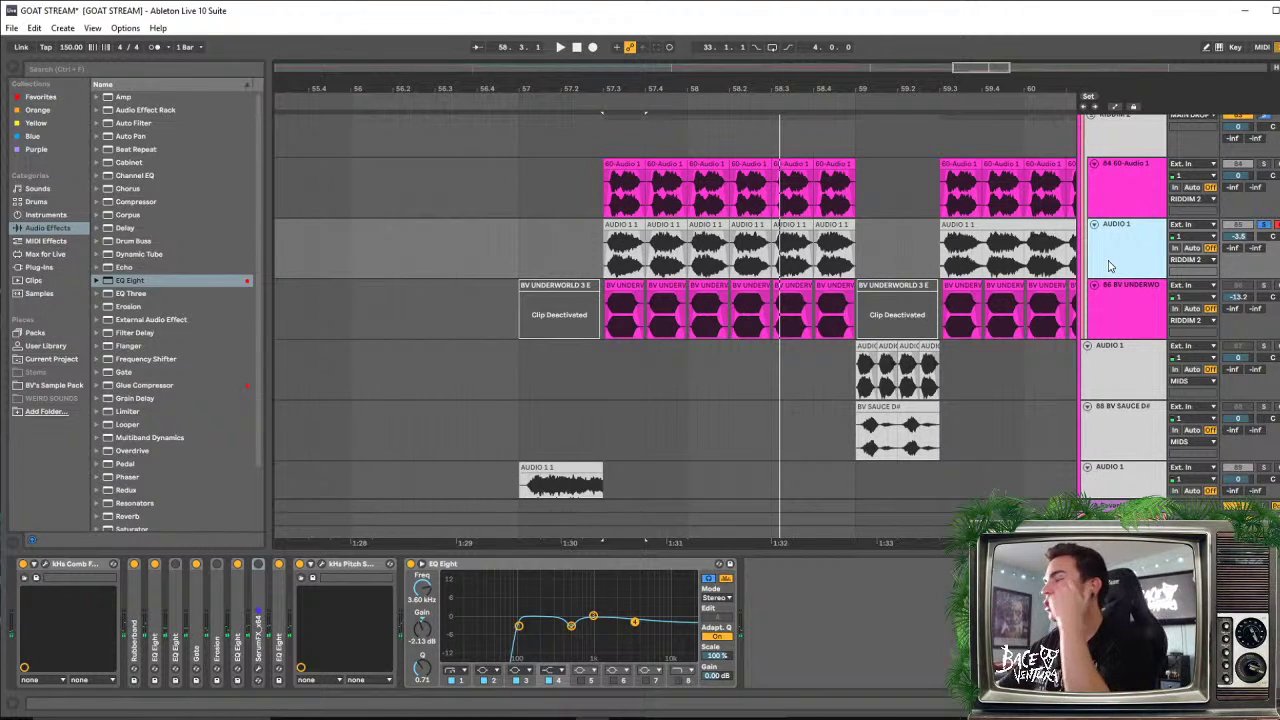
key("ctrl+d")
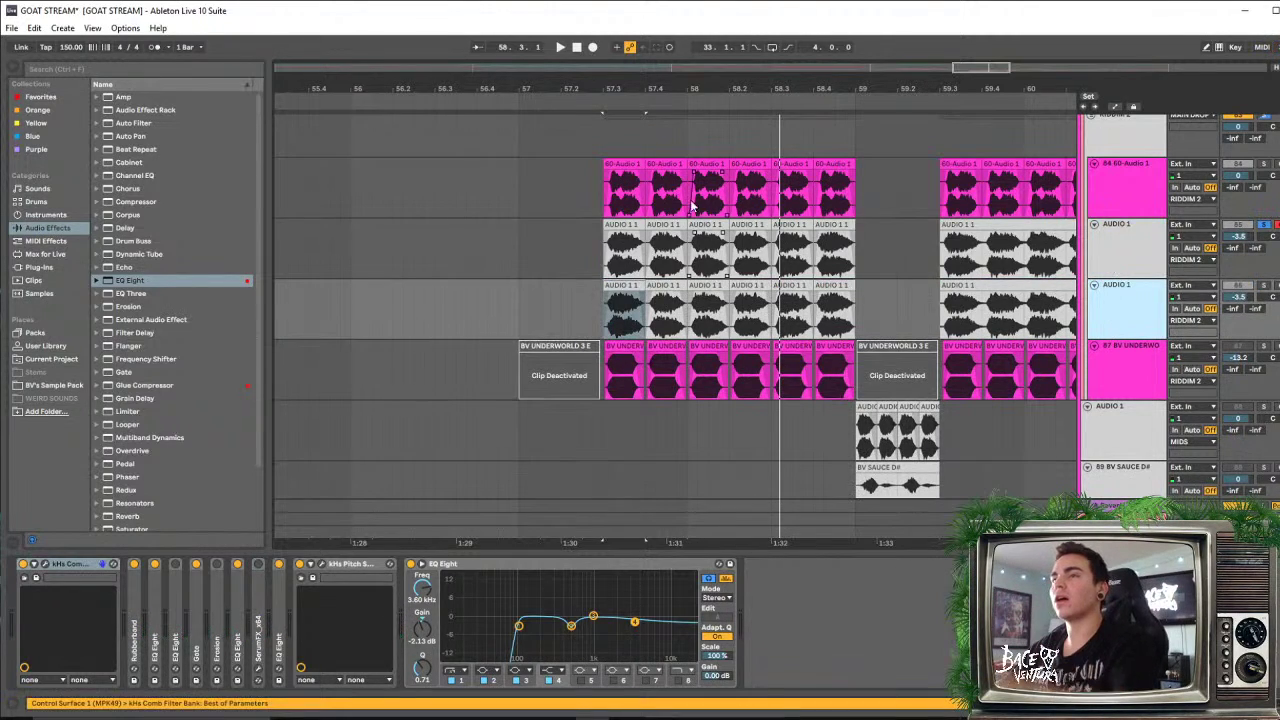
left_click_drag(770, 88, 618, 89)
left_click_drag(728, 273, 941, 248)
left_click_drag(460, 310, 712, 310)
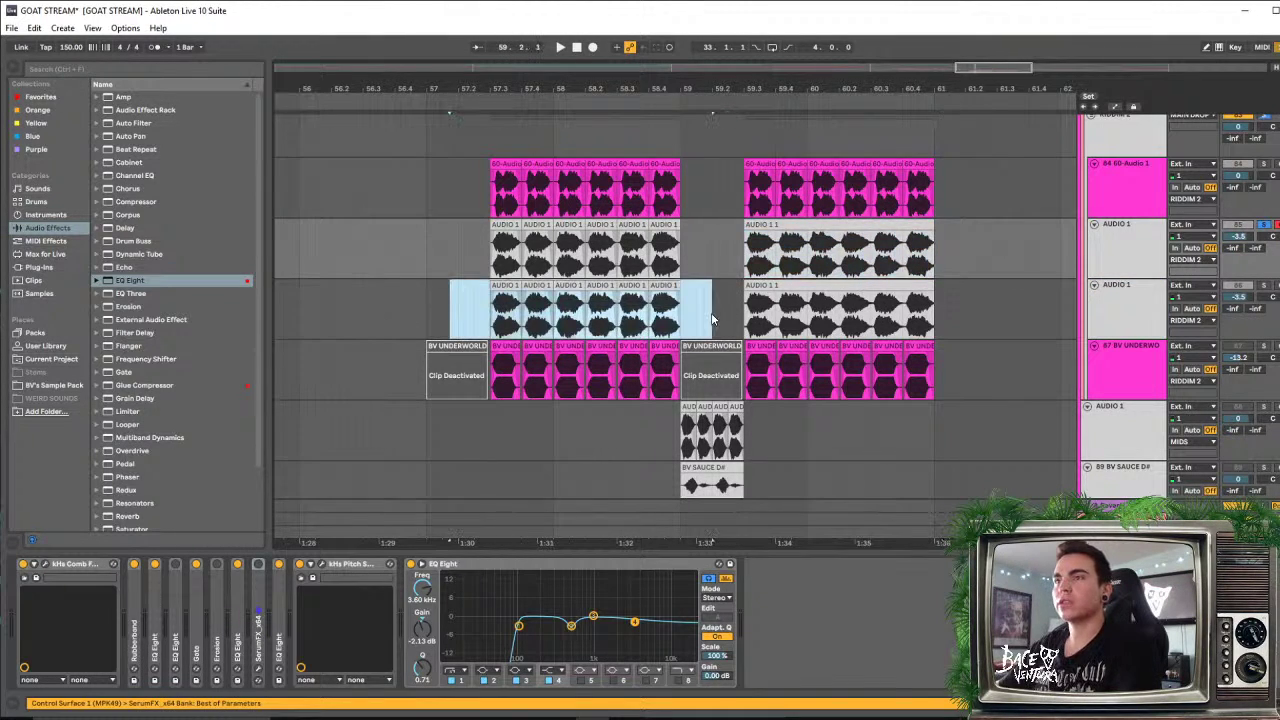
left_click(1246, 229)
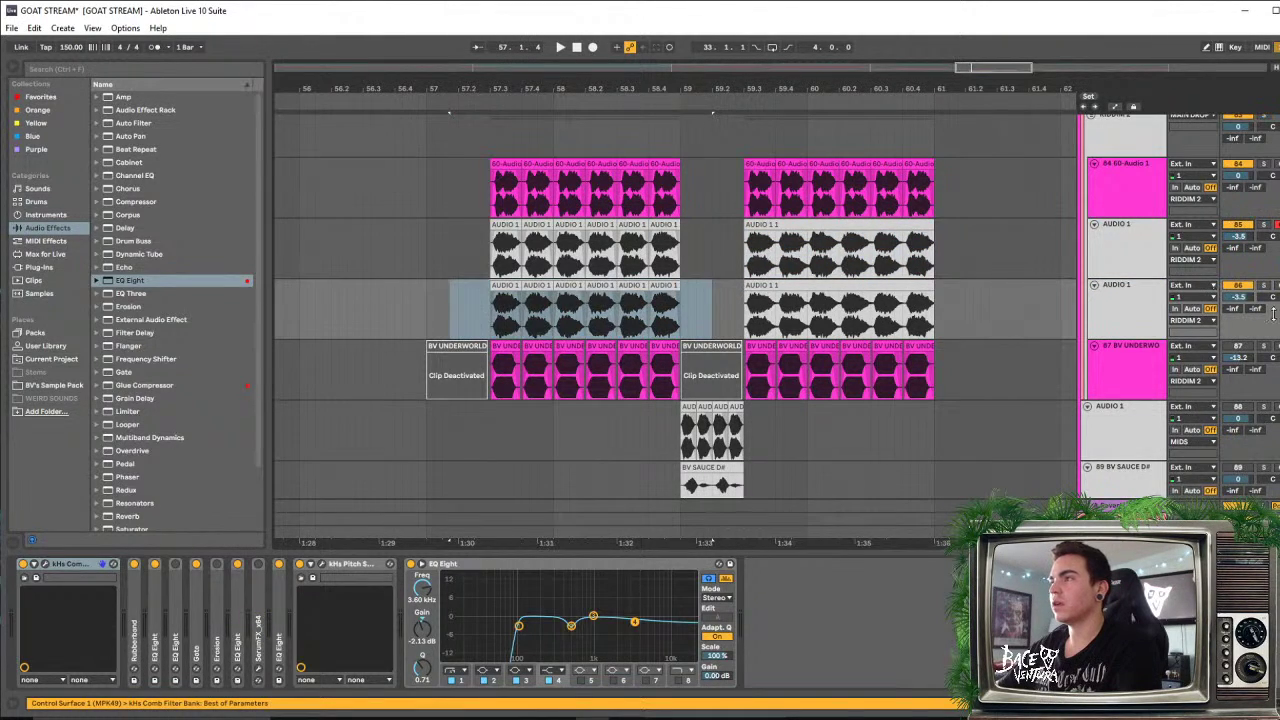
key("space")
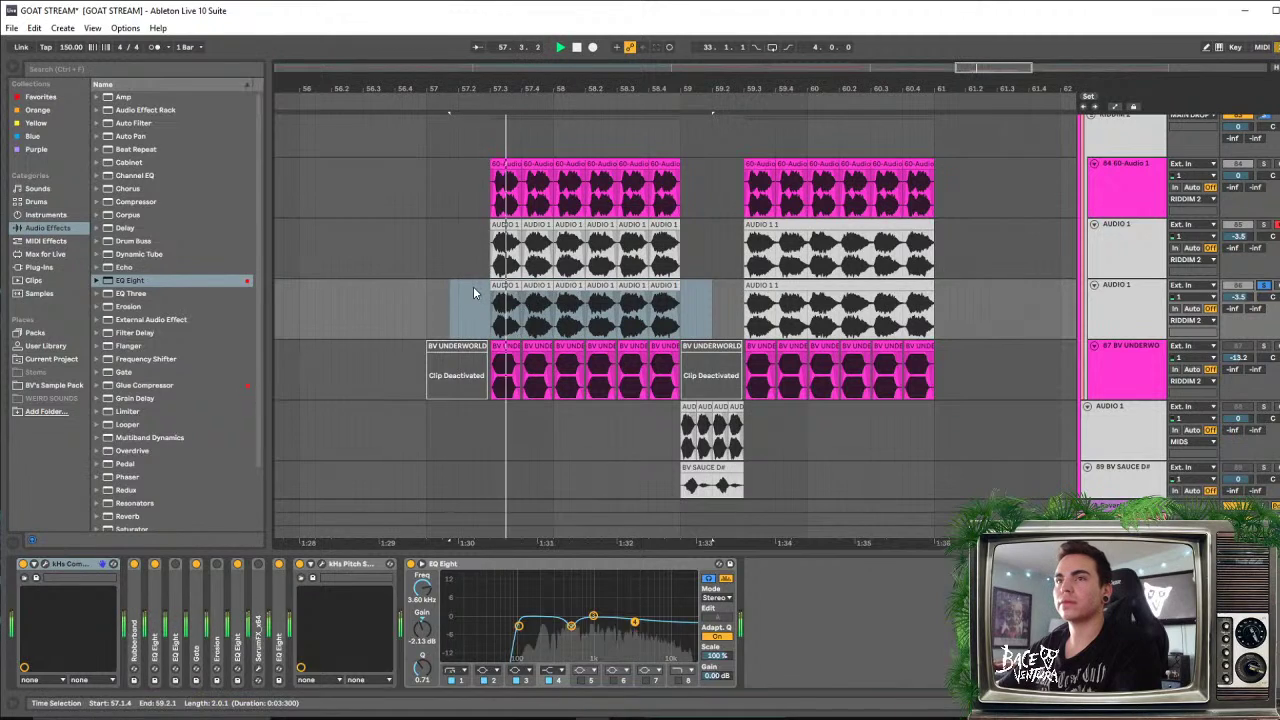
Try segment tempos of 150 and 600 BPM on the duplicate's first clip, shifting it to 57.2.4 and back to 57.3.1
left_click_drag(504, 96, 508, 160)
key("space")
double_click(509, 285)
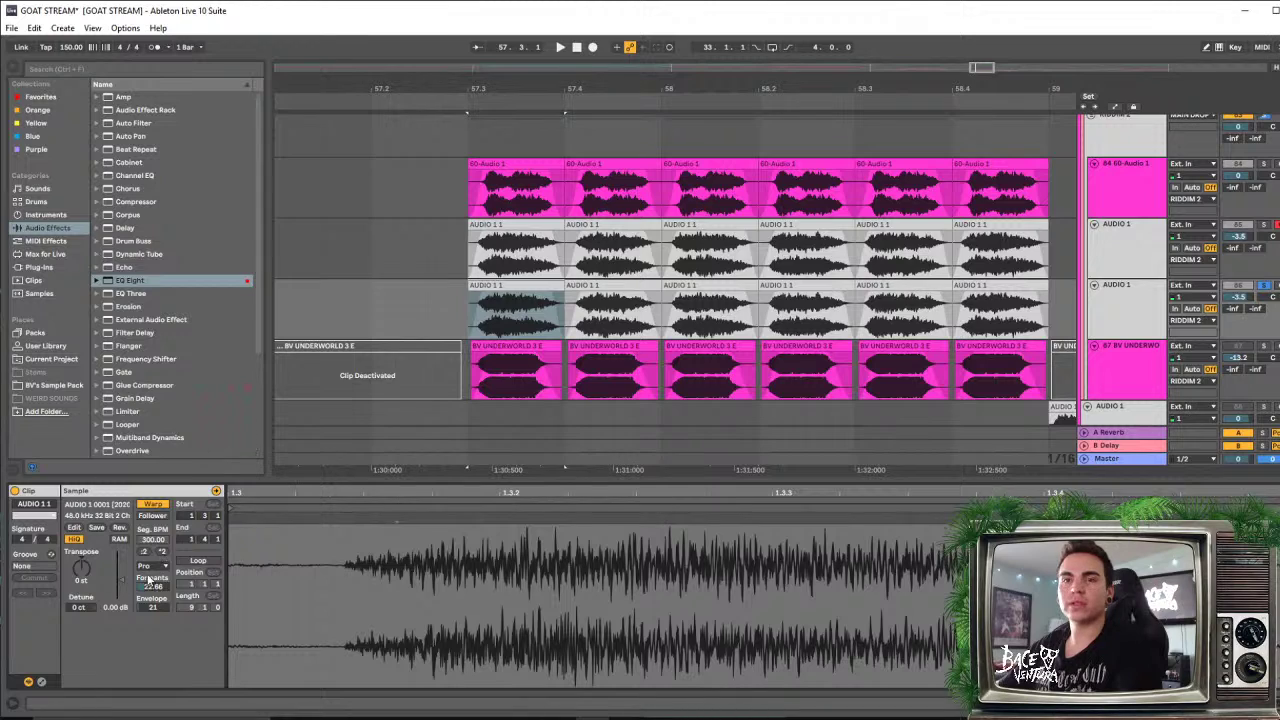
left_click(146, 552)
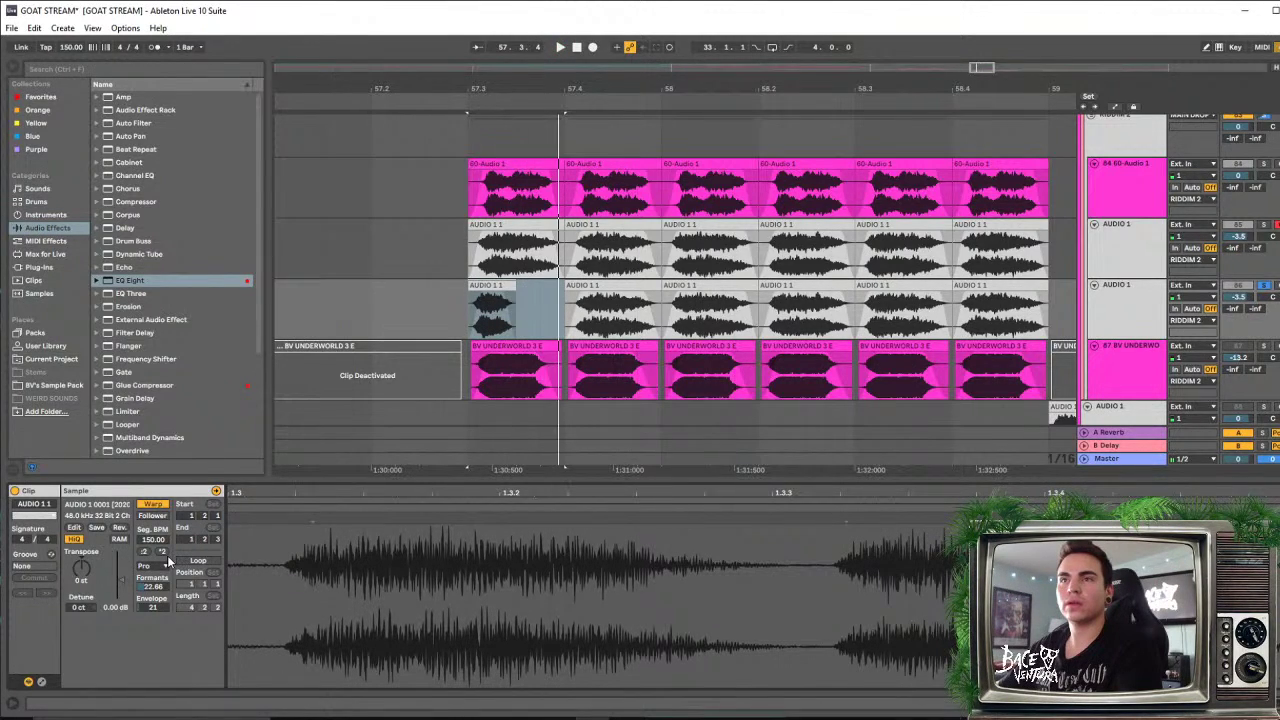
left_click(162, 553)
left_click(162, 553)
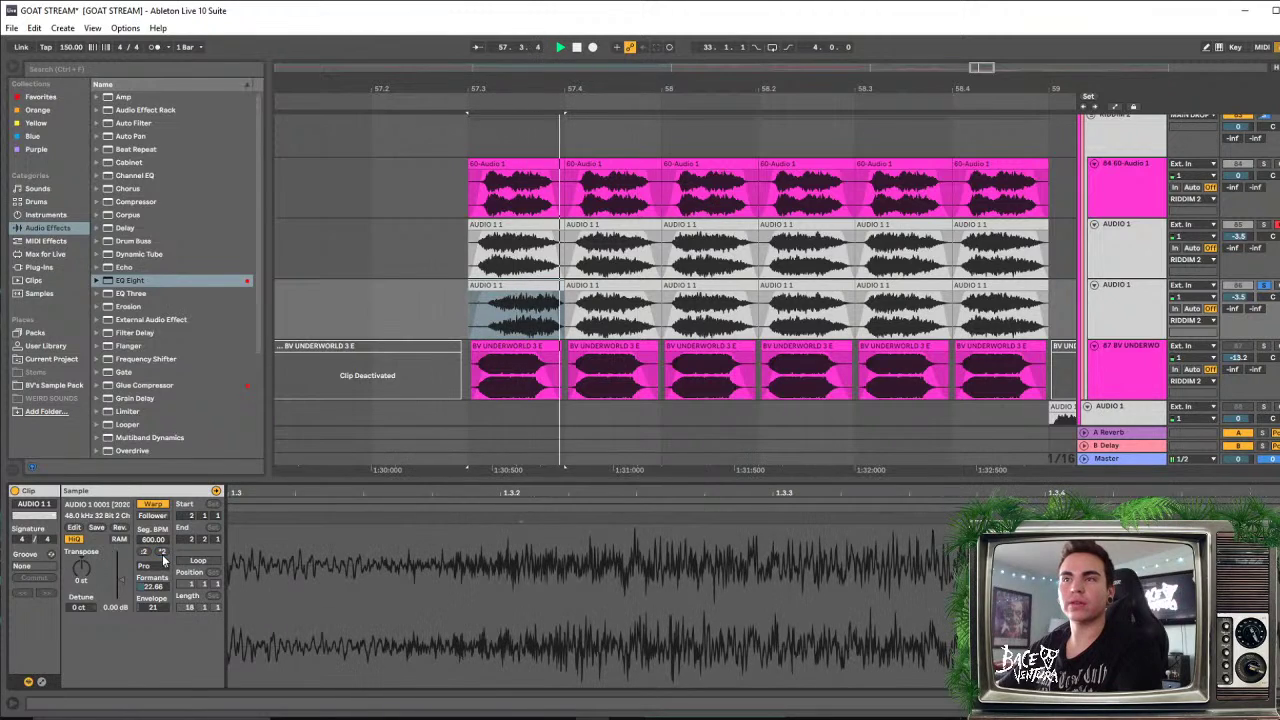
left_click_drag(492, 286, 469, 288)
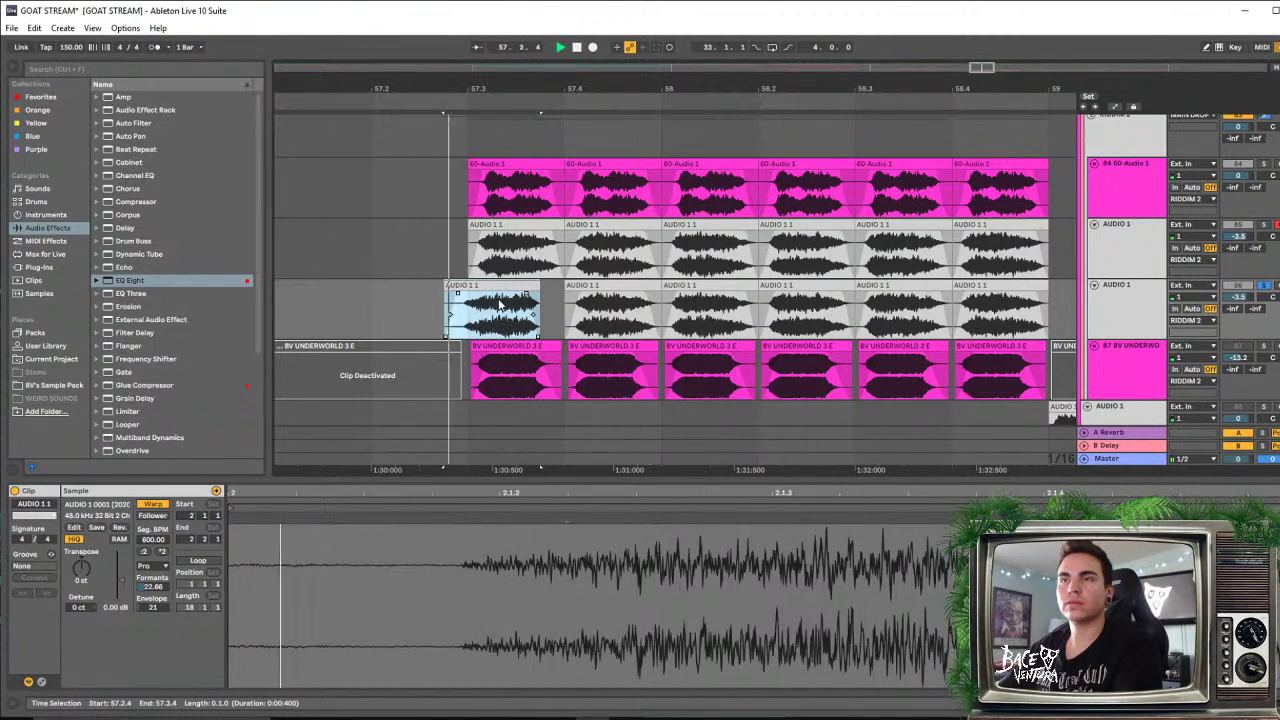
left_click_drag(501, 289, 526, 289)
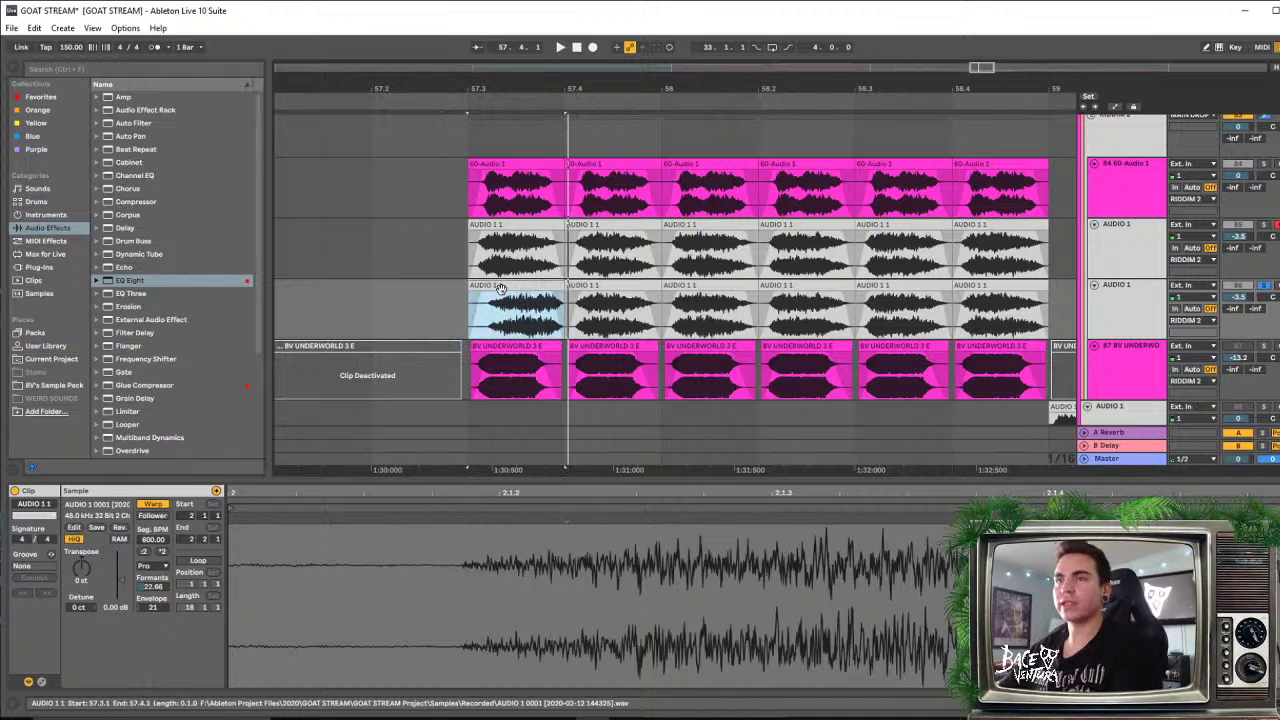
Delete the duplicated AUDIO 1 track and insert an empty audio track below the original
left_click(1110, 321)
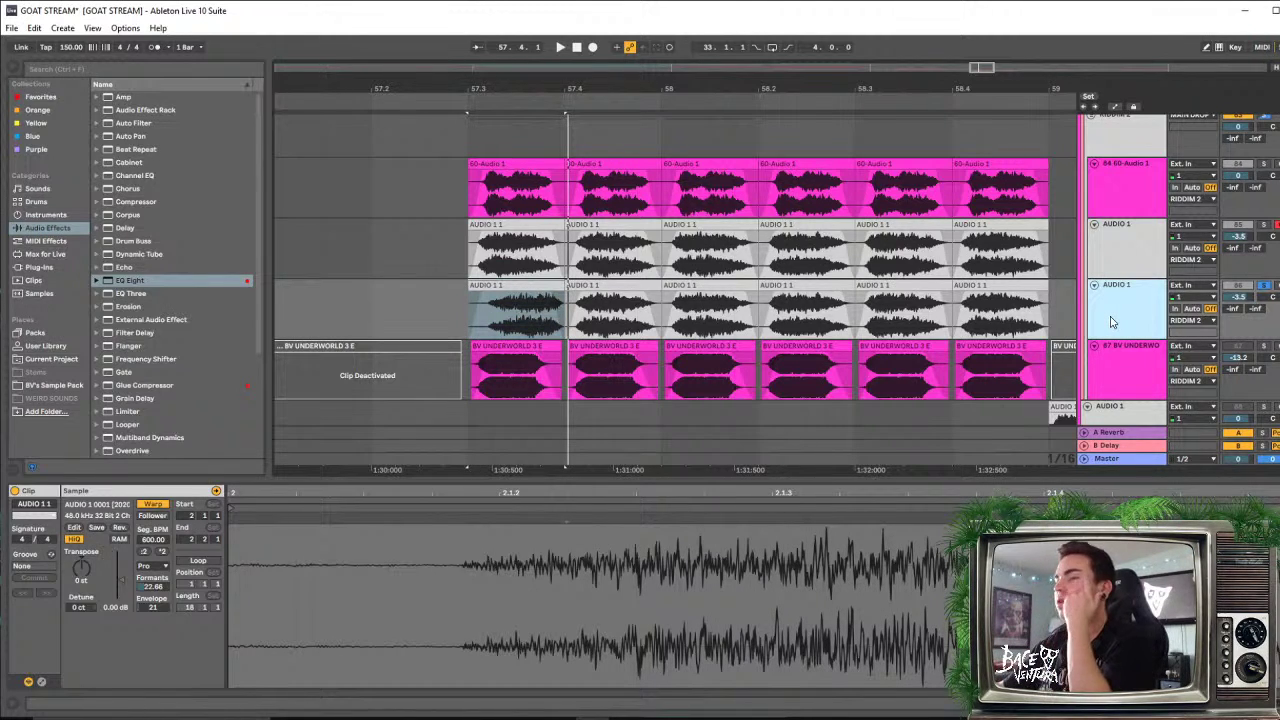
key("Delete")
left_click(1127, 233)
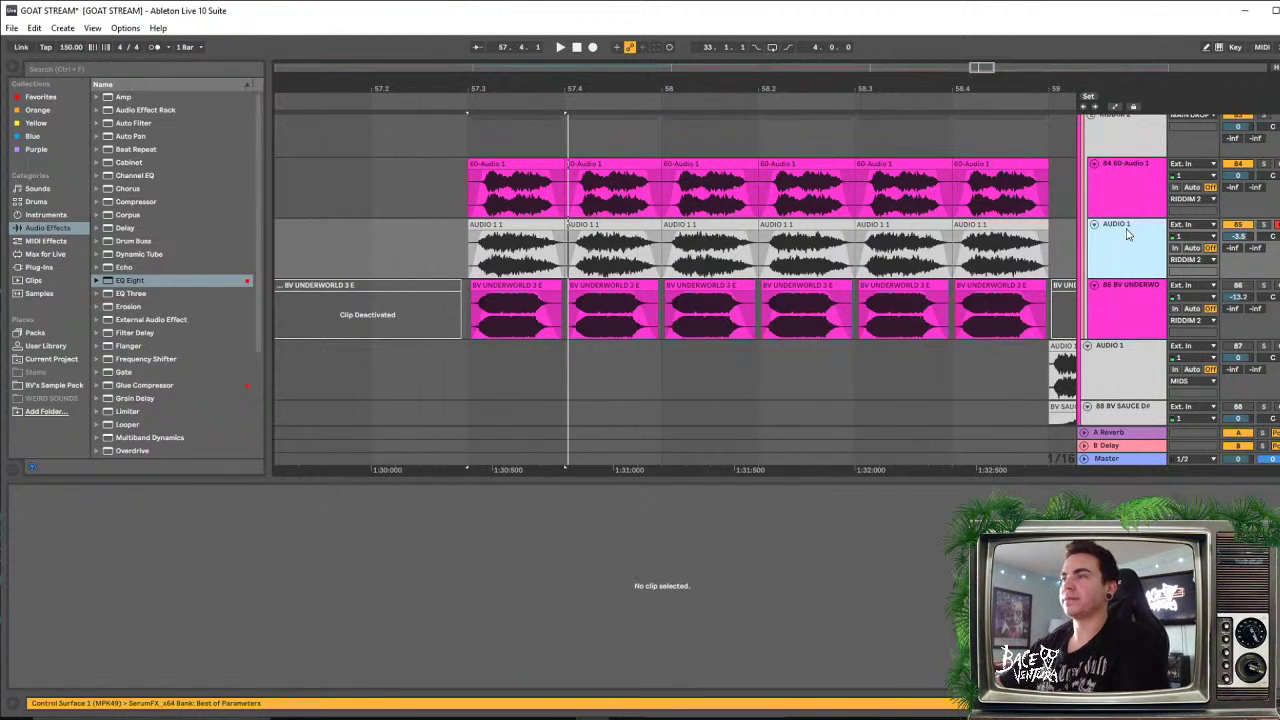
key("ctrl+t")
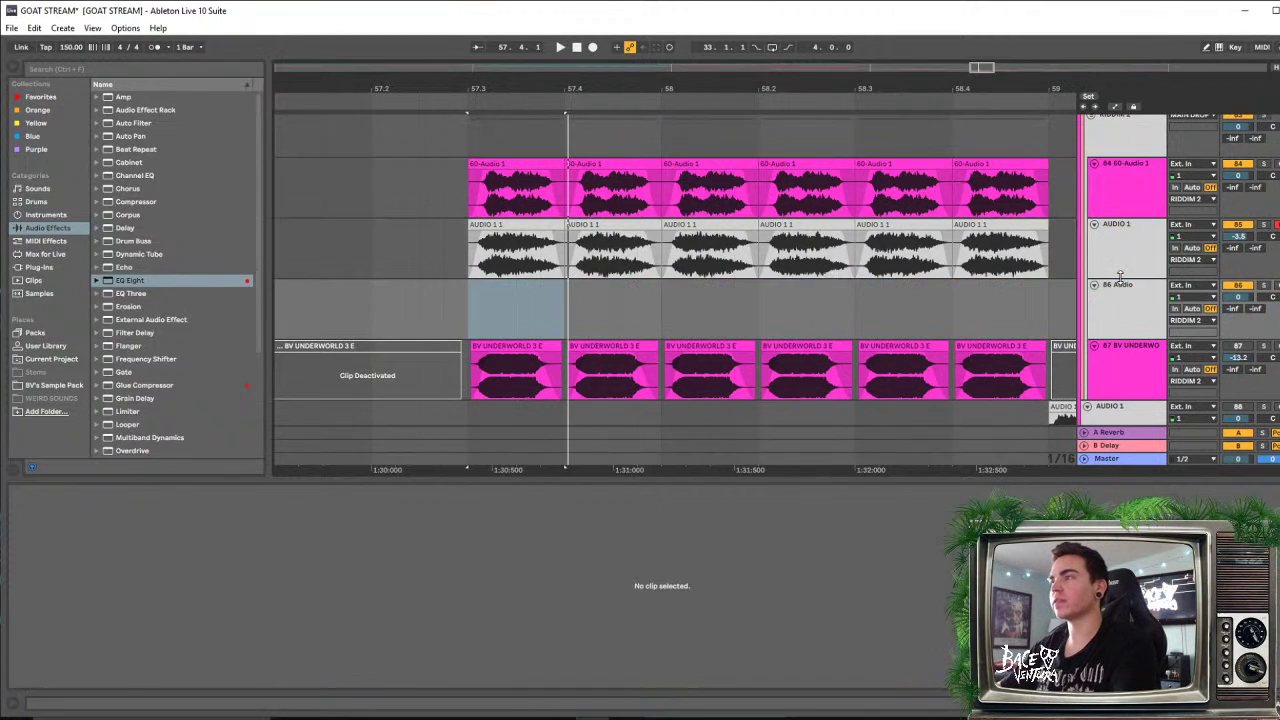
Set the insert marker at 57.3.1 on the empty 86 Audio track and look through the kiloHearts plug-ins
left_click_drag(752, 84, 651, 84)
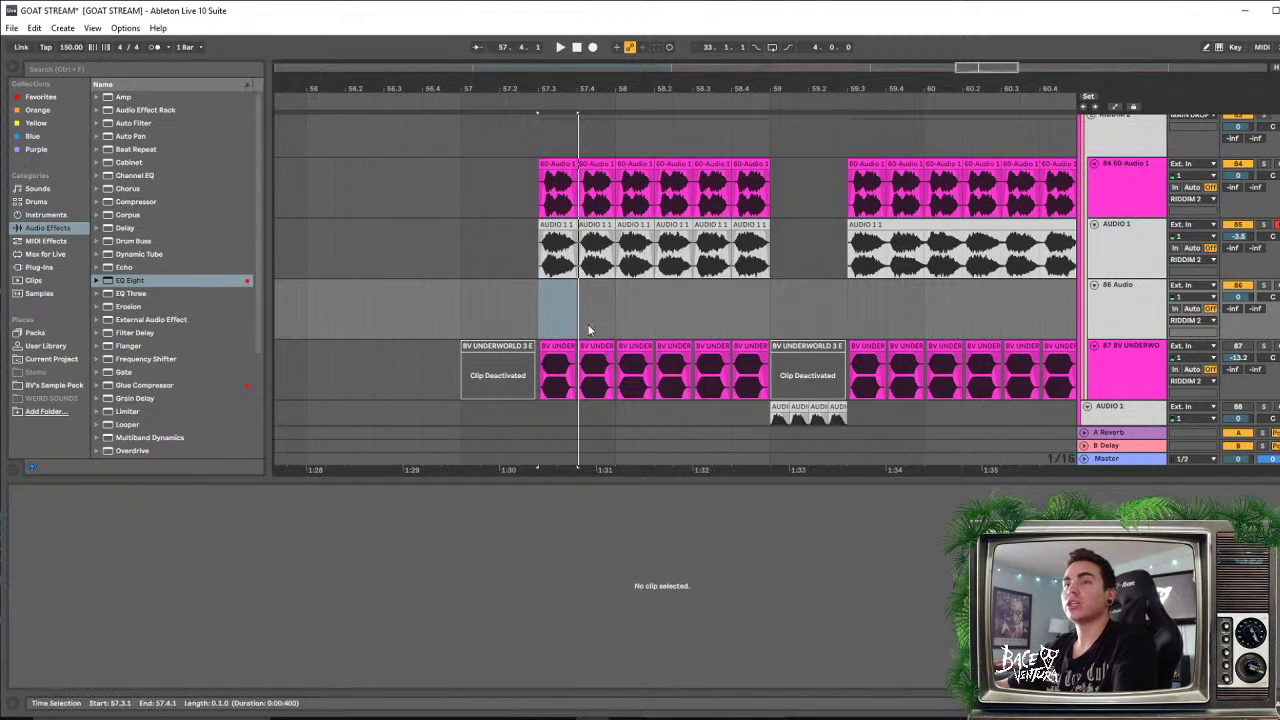
left_click(1105, 300)
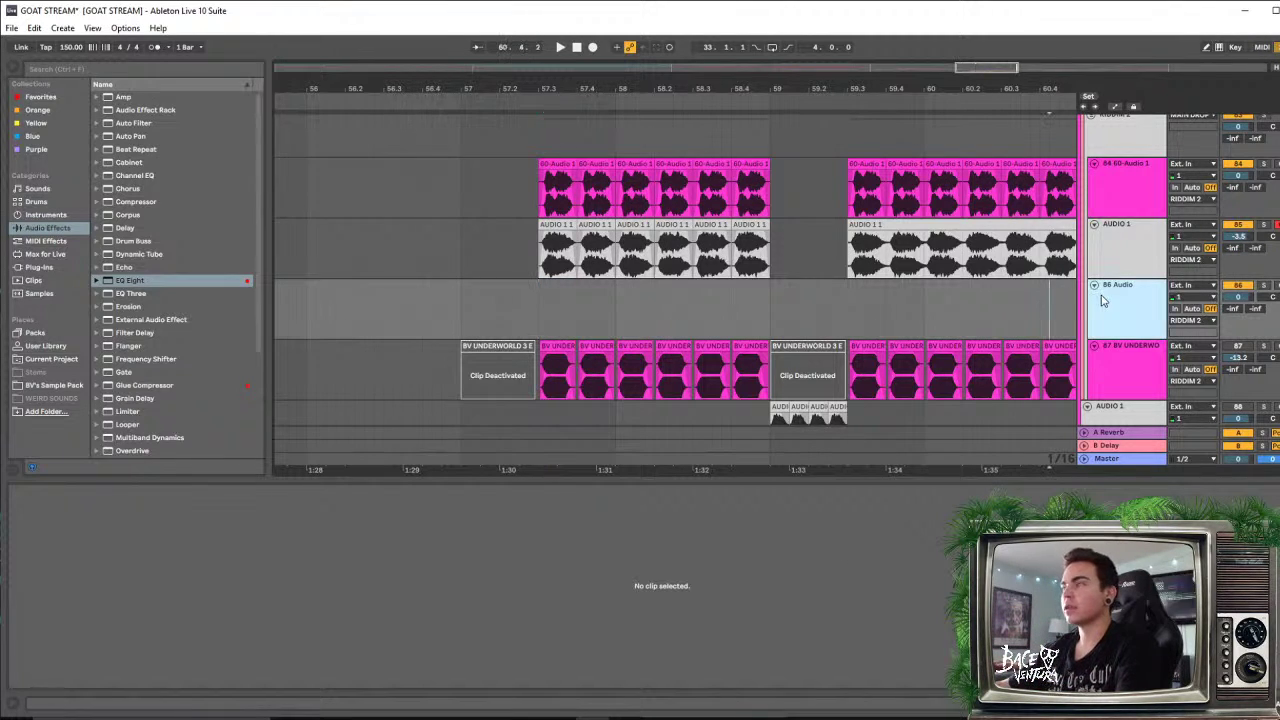
left_click(1049, 310)
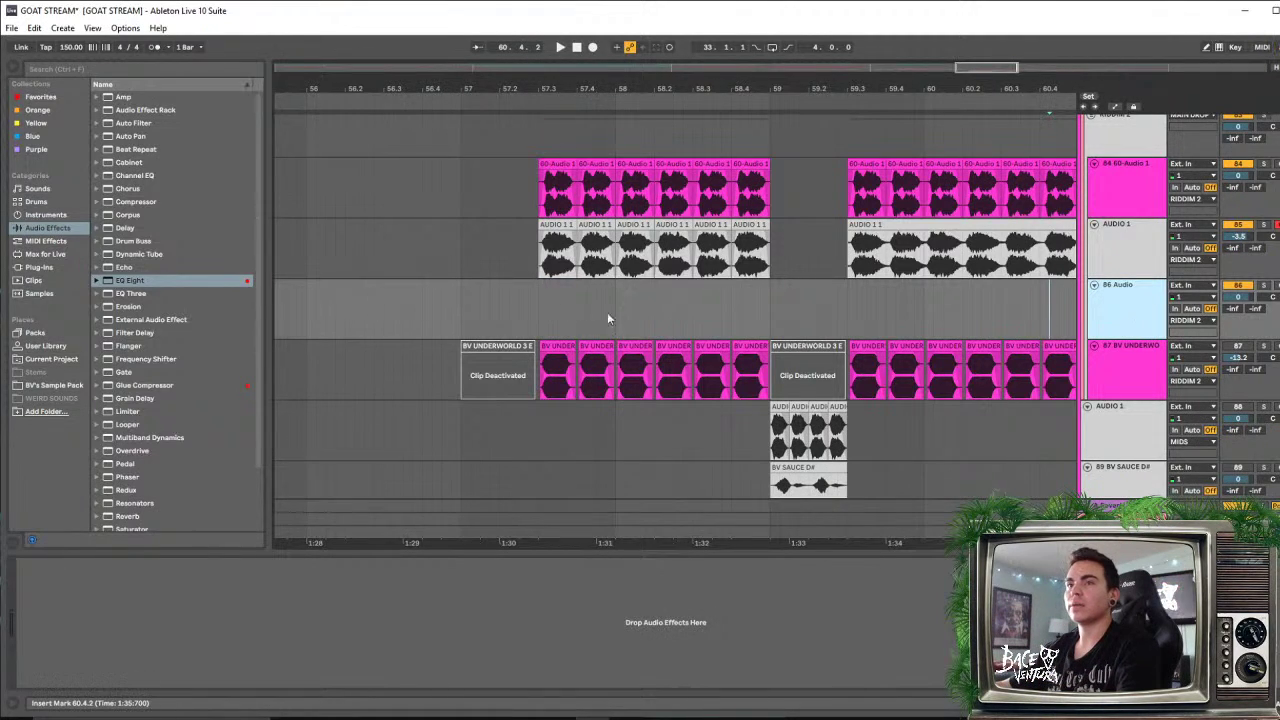
left_click(531, 320)
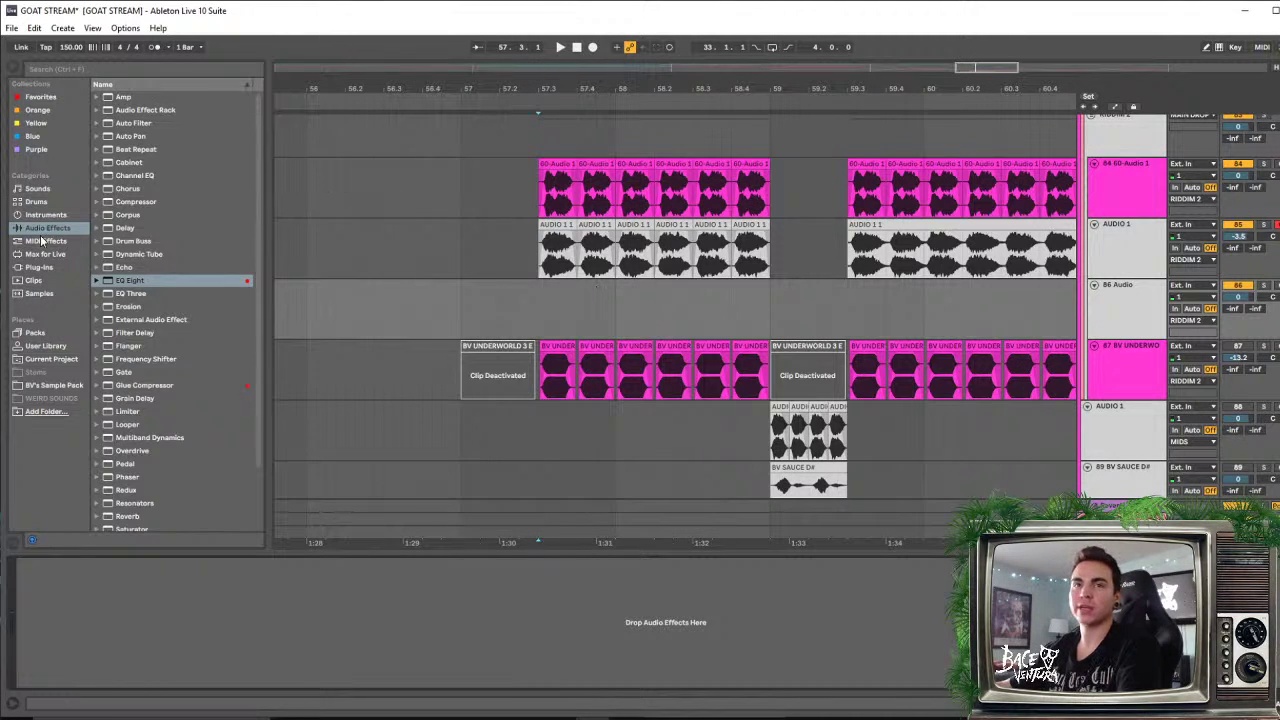
left_click(40, 268)
scroll(141, 342, "up", 3)
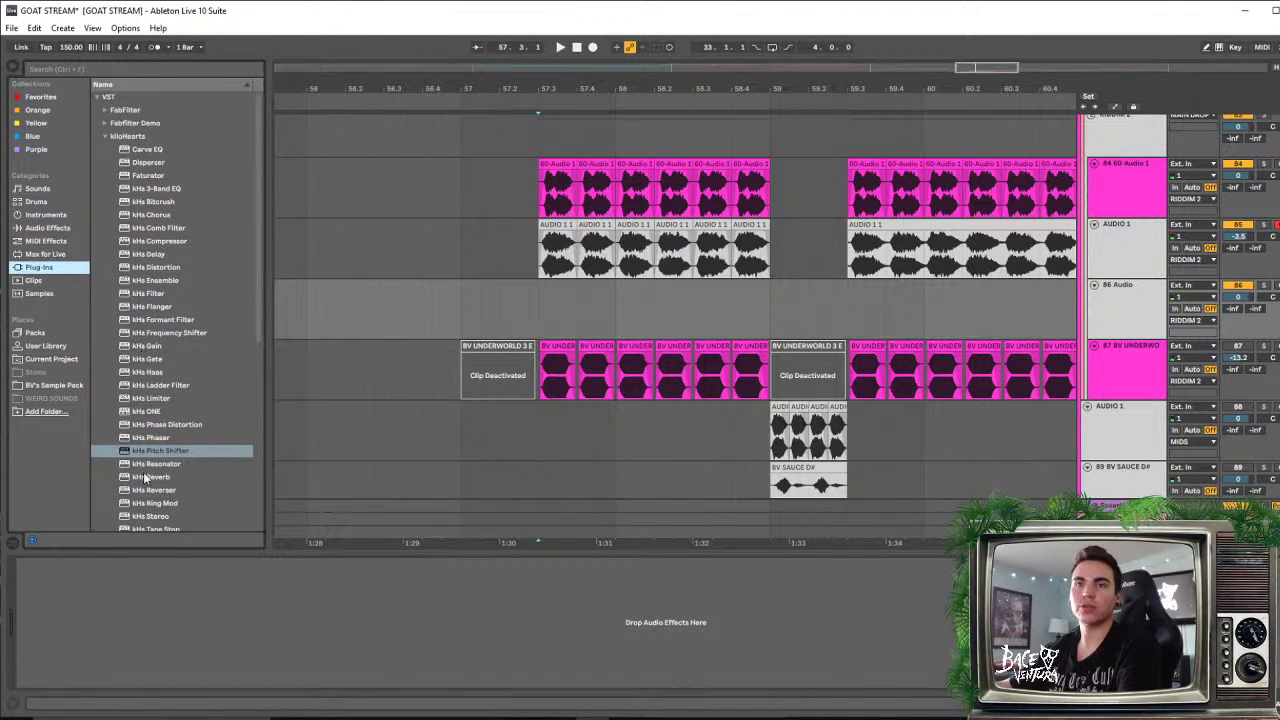
scroll(147, 220, "down", 5)
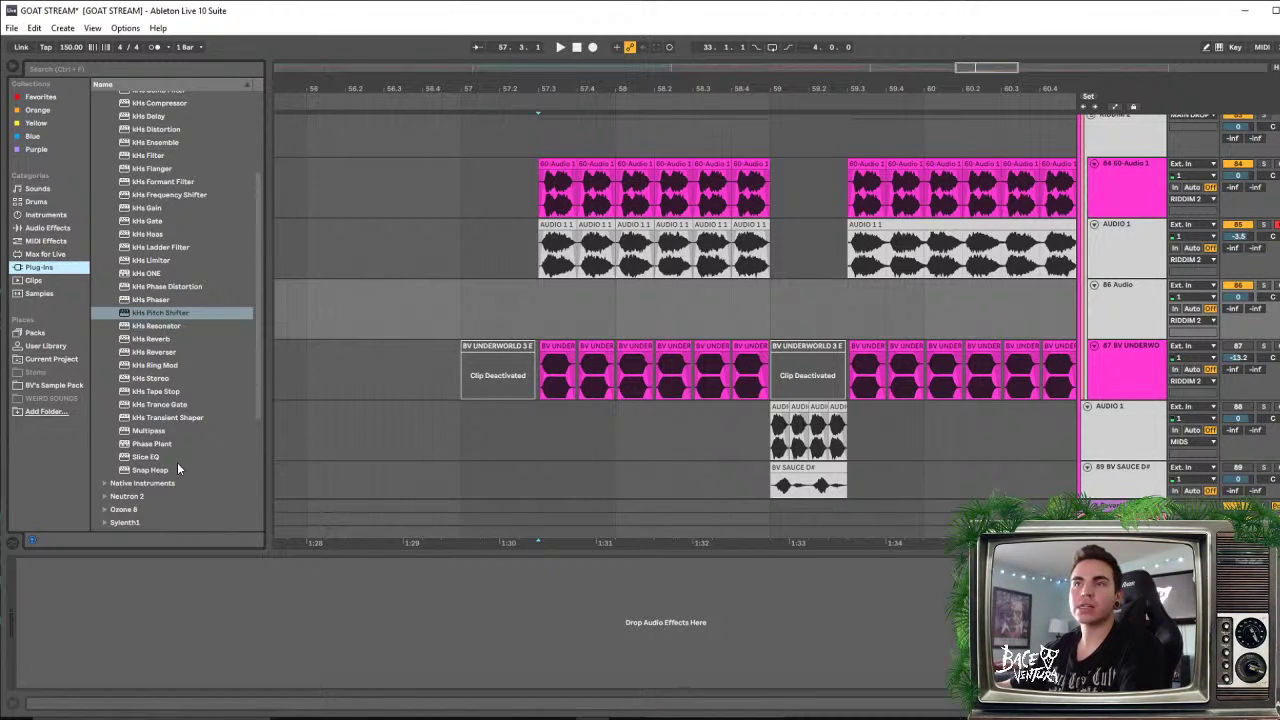
scroll(391, 232, "up", 2)
Add a MIDI track below the empty 86 Audio track and load the Phase Plant synth on it
left_click_drag(463, 90, 641, 92)
left_click(1120, 400)
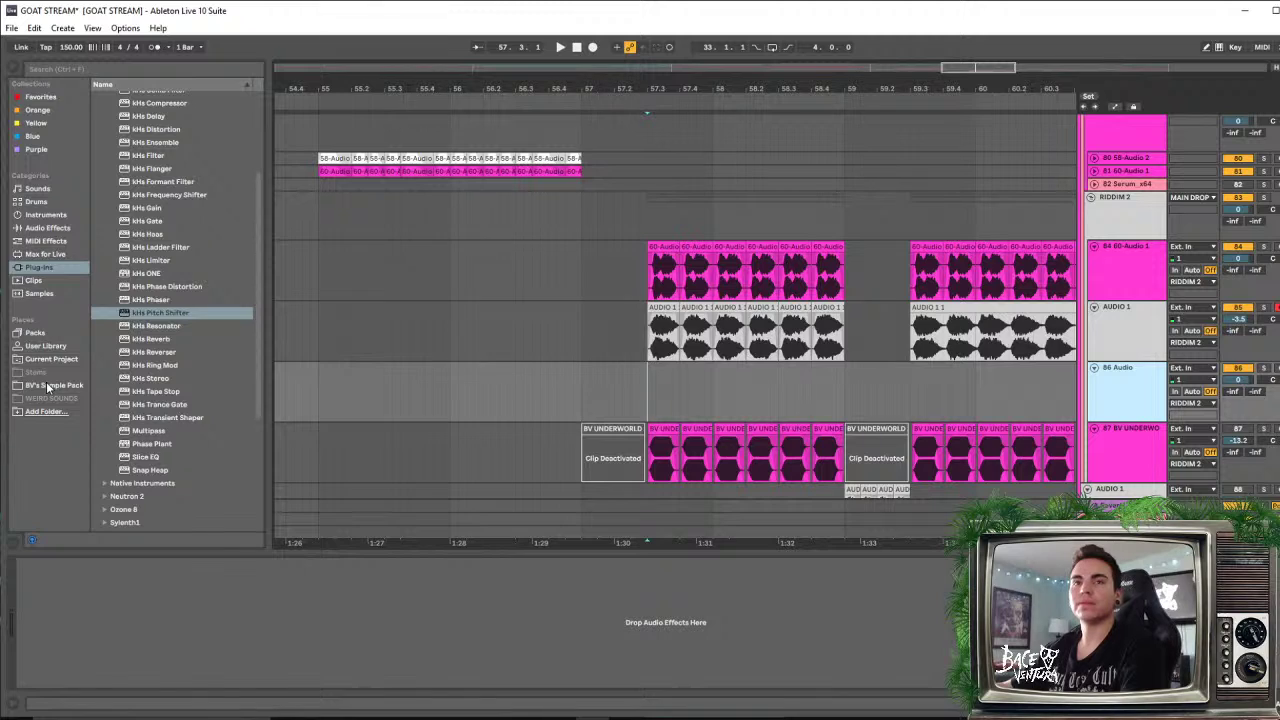
scroll(140, 405, "down", 2)
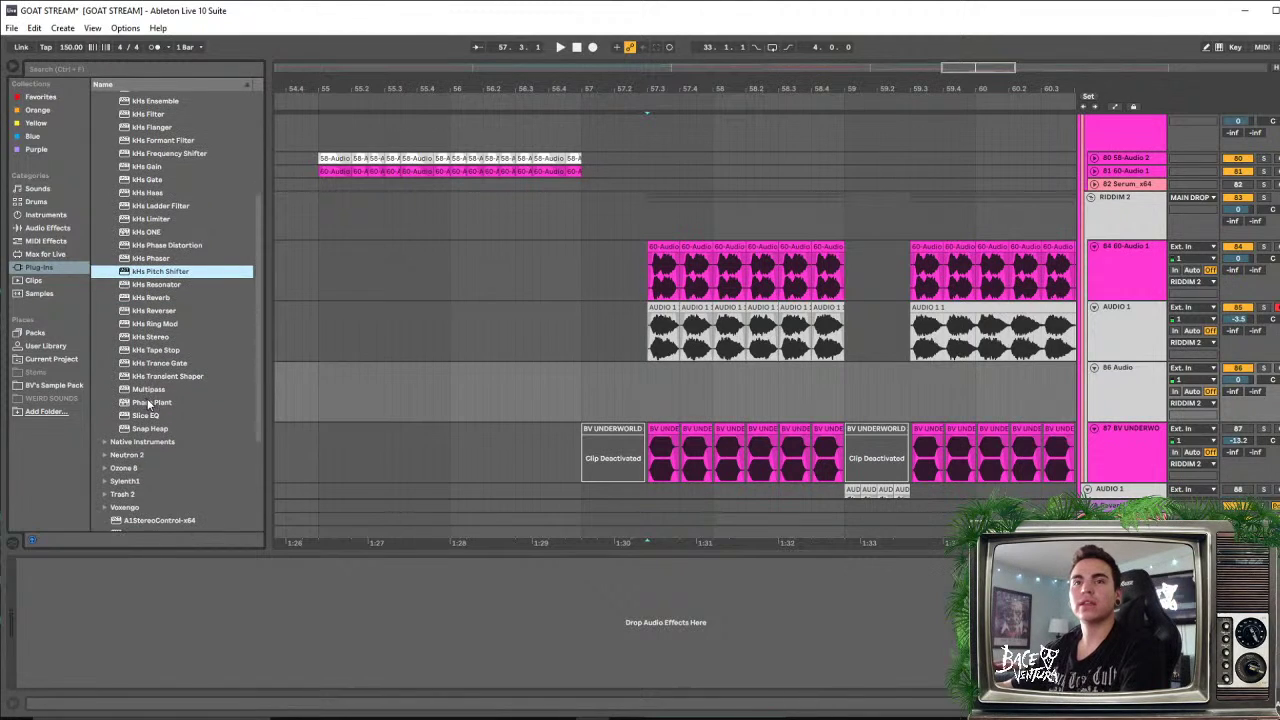
left_click(148, 402)
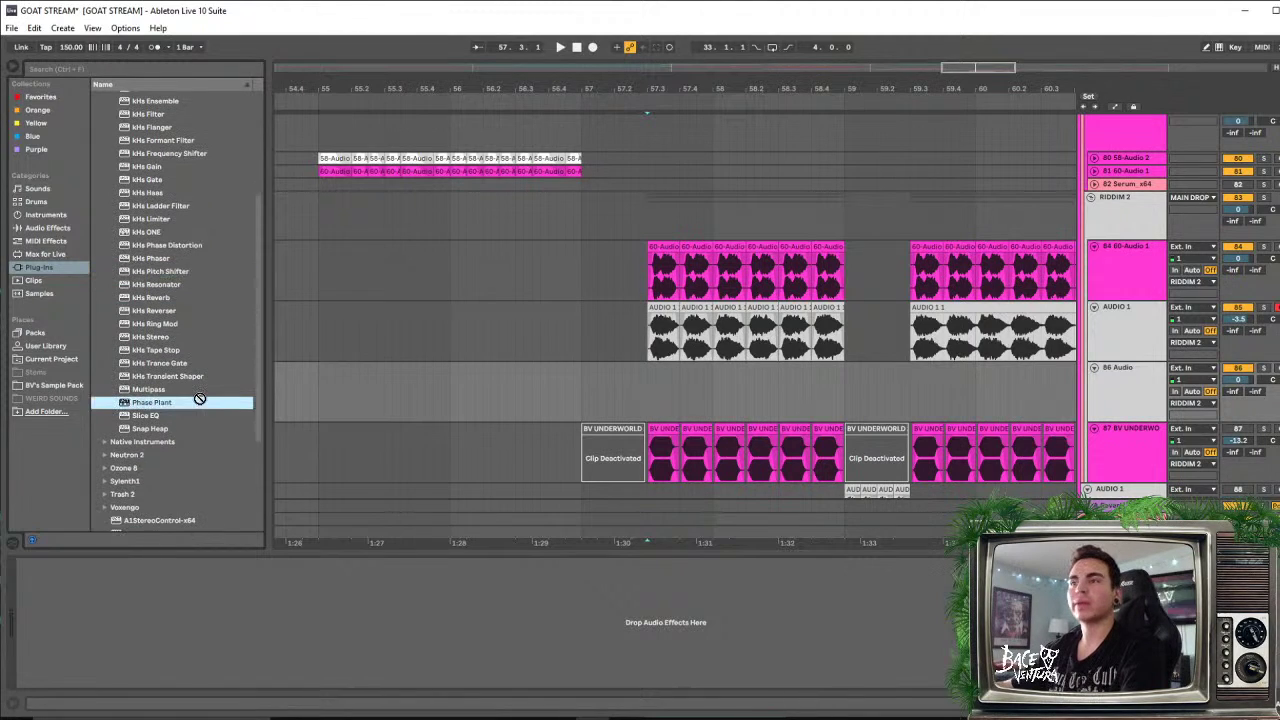
left_click(1096, 393)
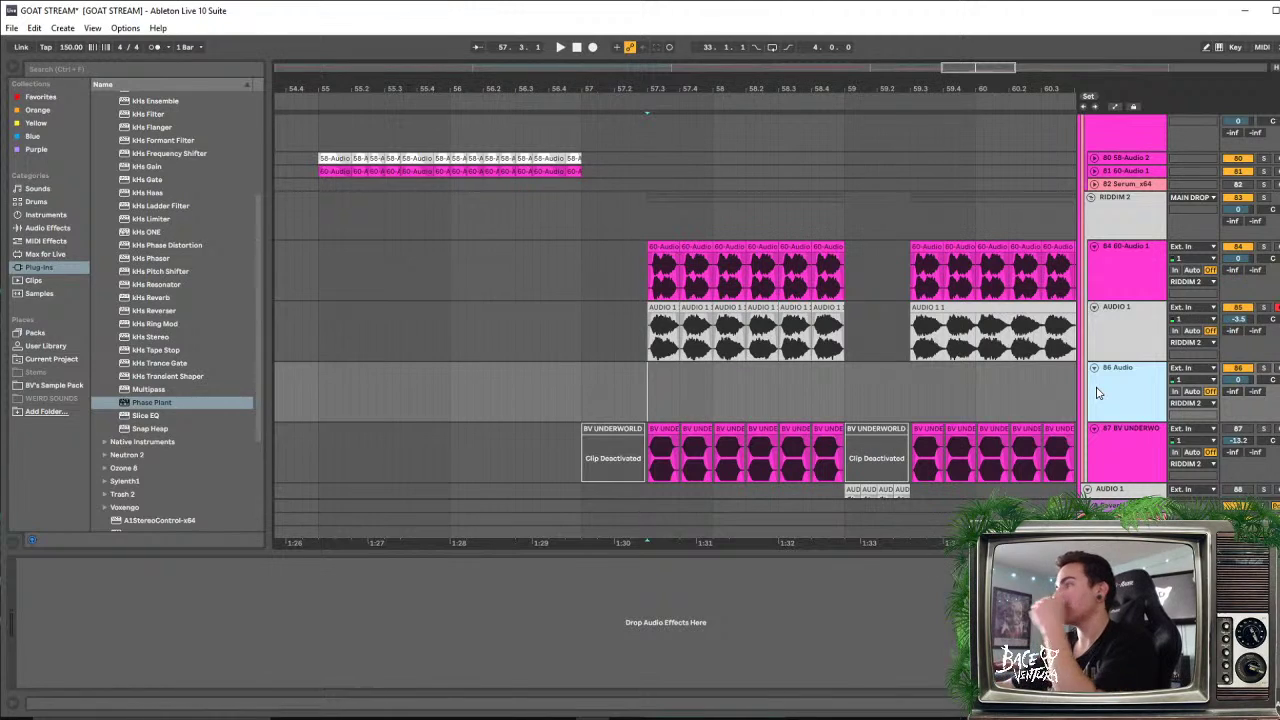
key("ctrl+shift+t")
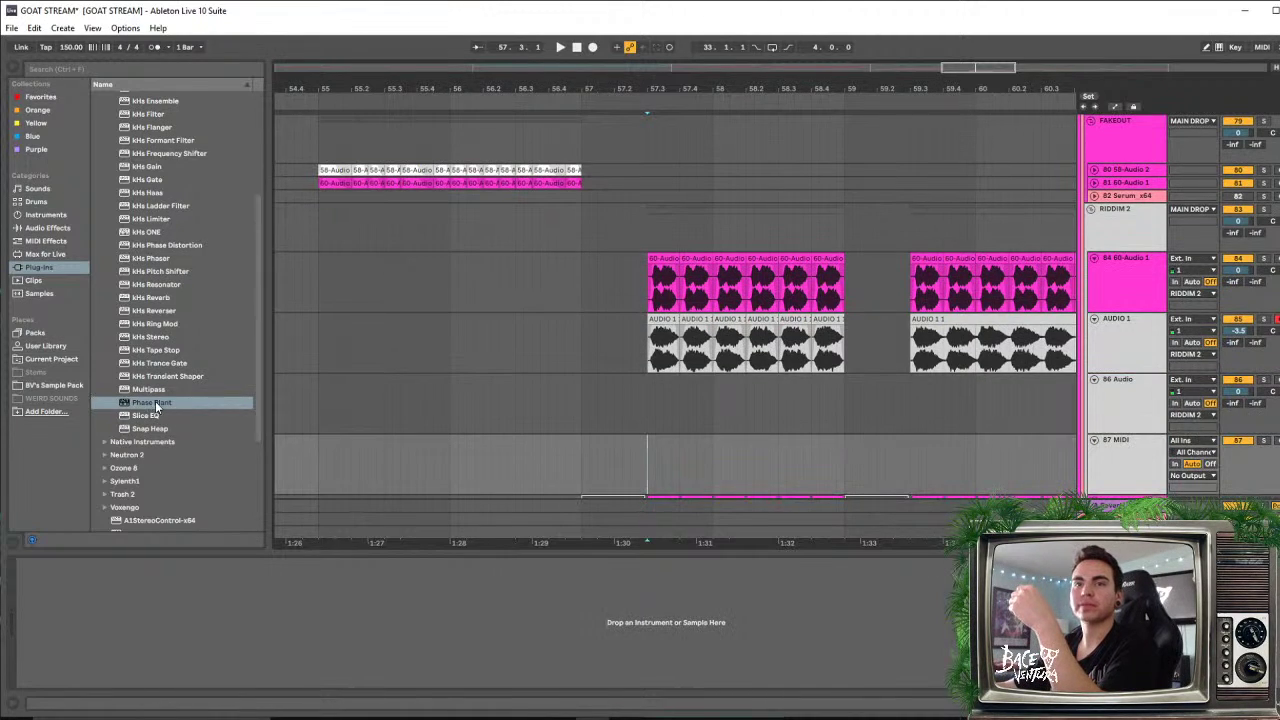
left_click_drag(156, 406, 677, 487)
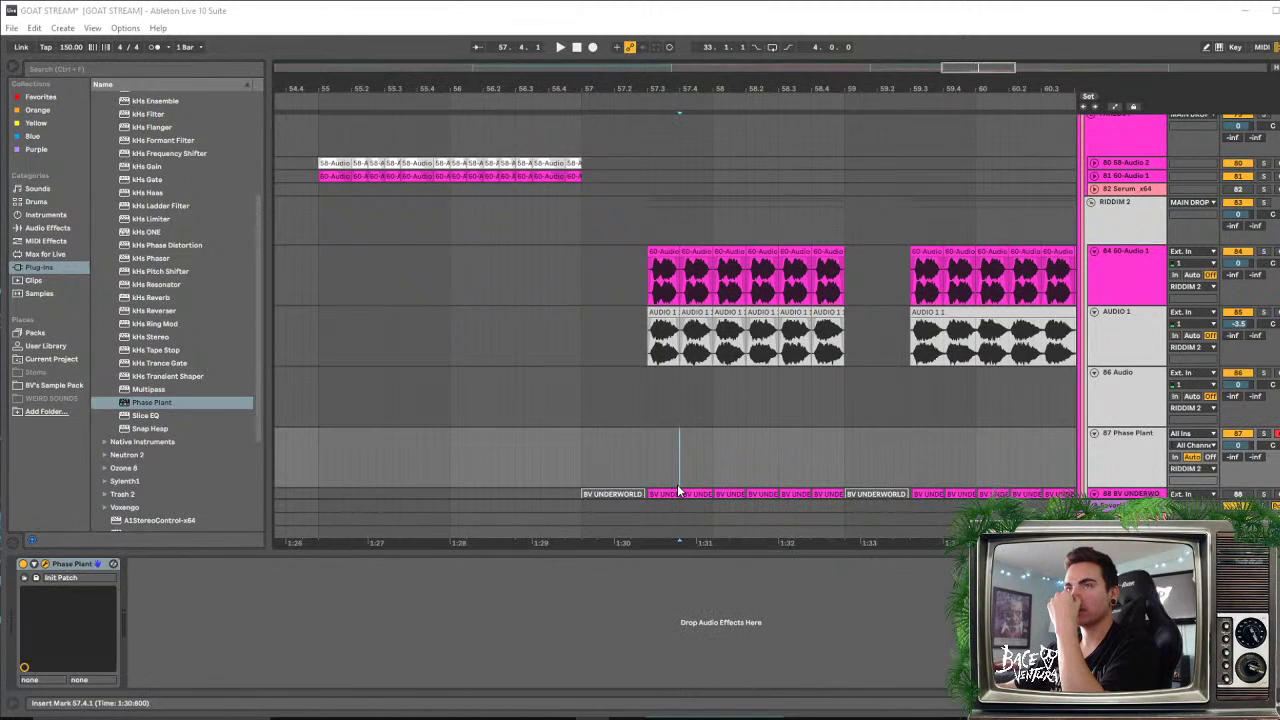
Look through the earlier drop tracks and play the section from 52.3.1 as a reference, including the FATTY group's layers
scroll(444, 291, "up", 6)
scroll(443, 291, "up", 8)
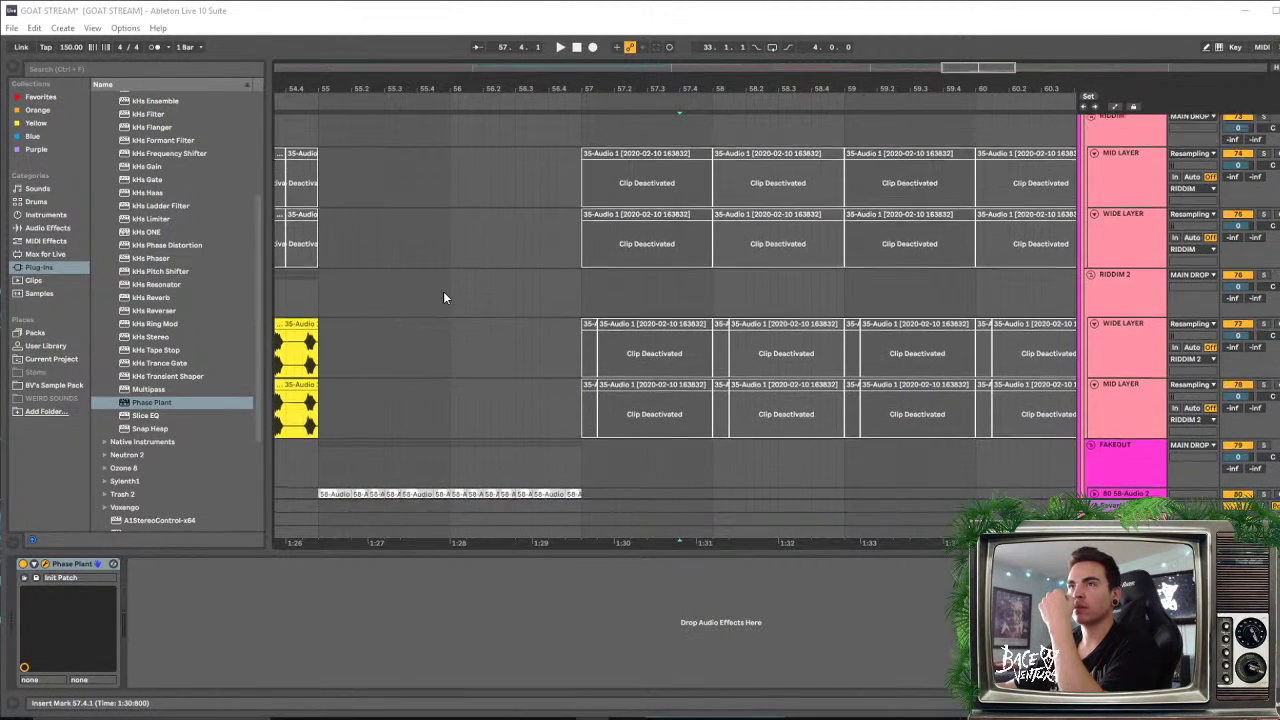
left_click_drag(411, 87, 649, 88)
scroll(737, 263, "down", 8)
scroll(832, 322, "down", 3)
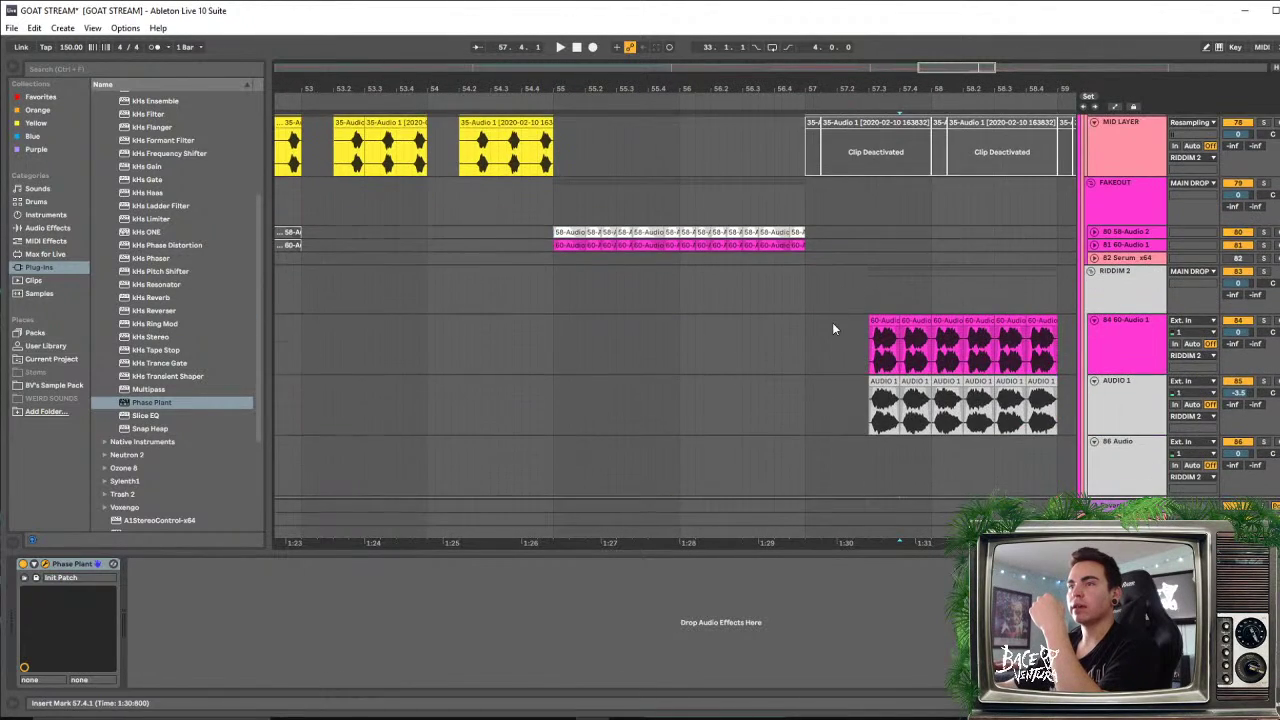
scroll(813, 310, "up", 10)
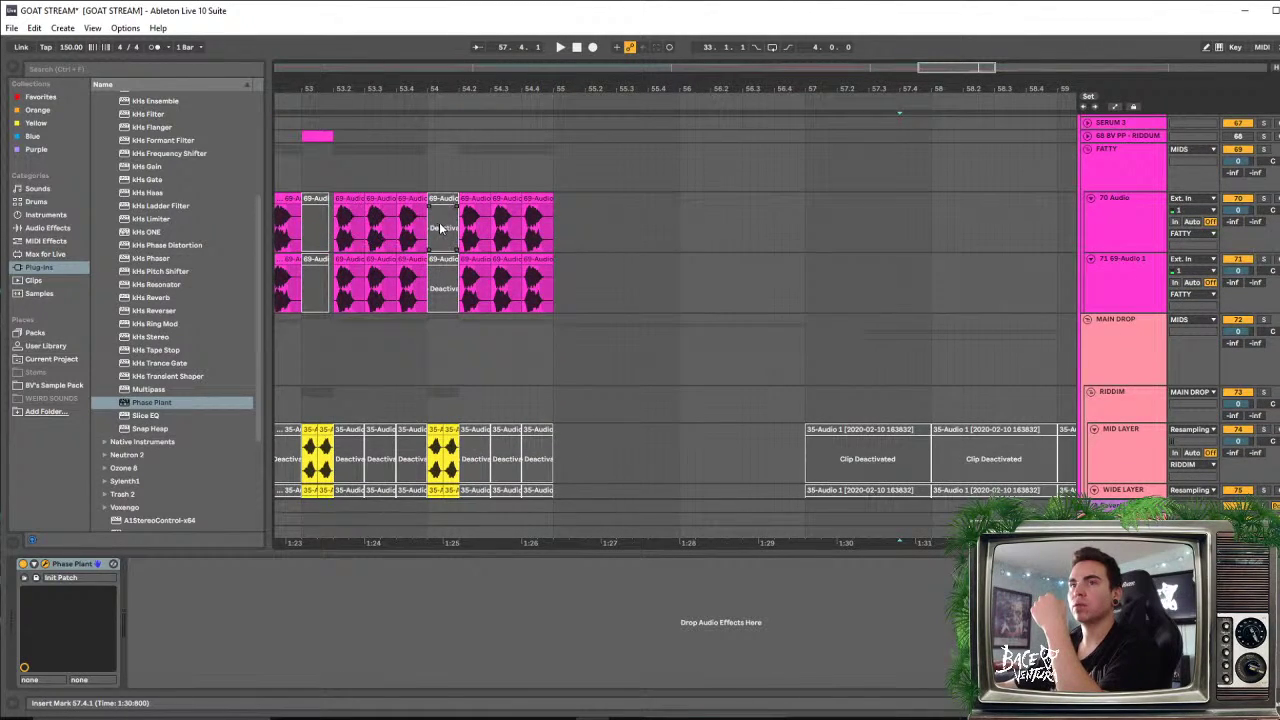
mouse_move(630, 87)
left_mouse_down()
mouse_move(497, 87)
mouse_move(619, 71)
left_mouse_up()
left_click(341, 238)
key("space")
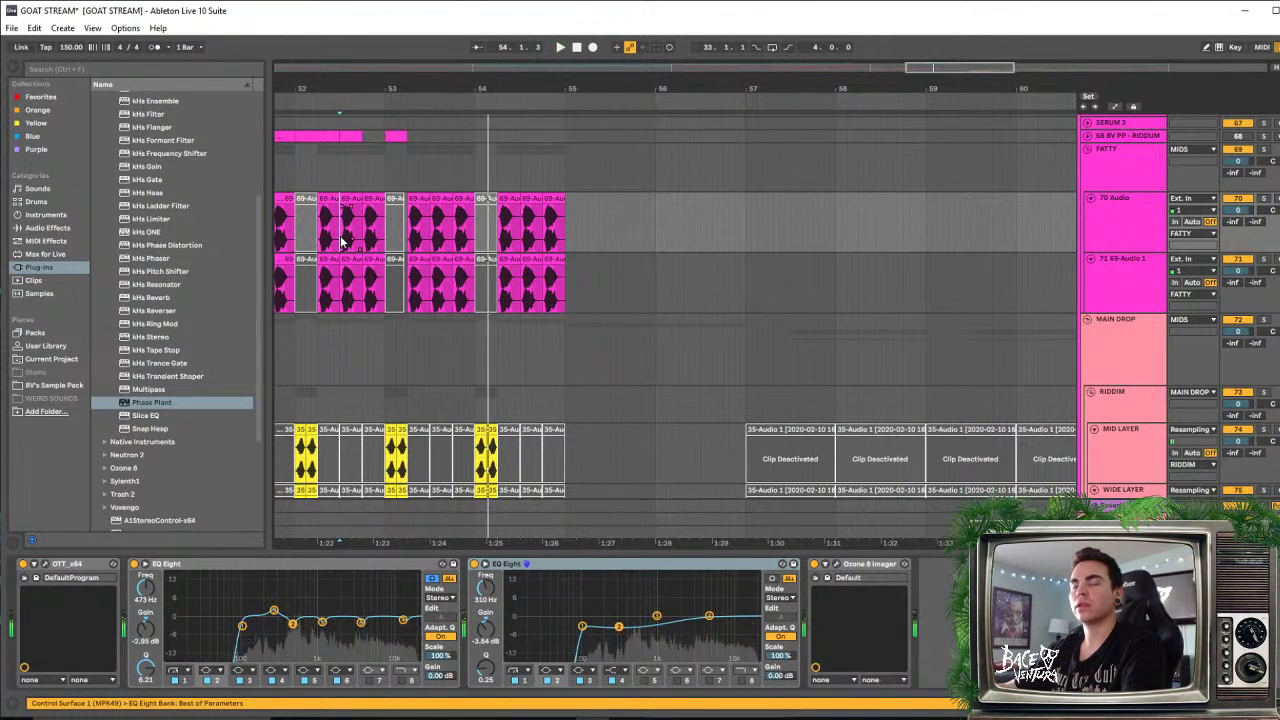
key("space")
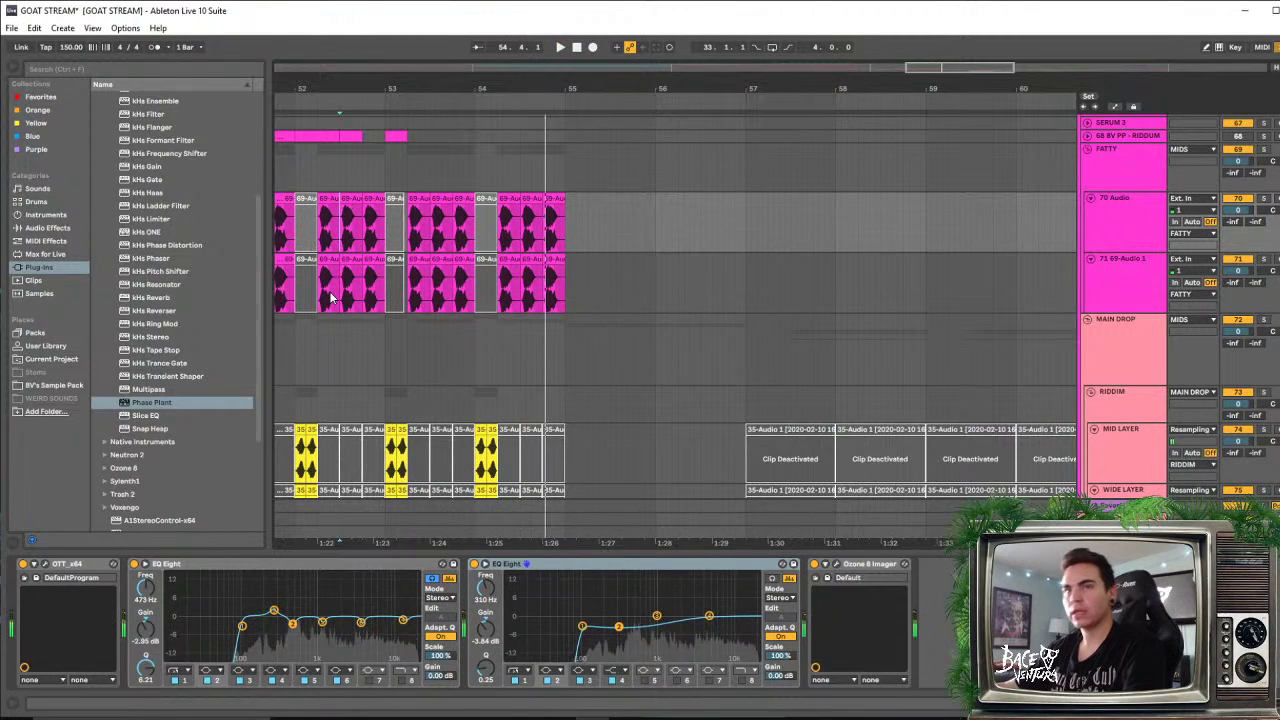
scroll(580, 318, "down", 10)
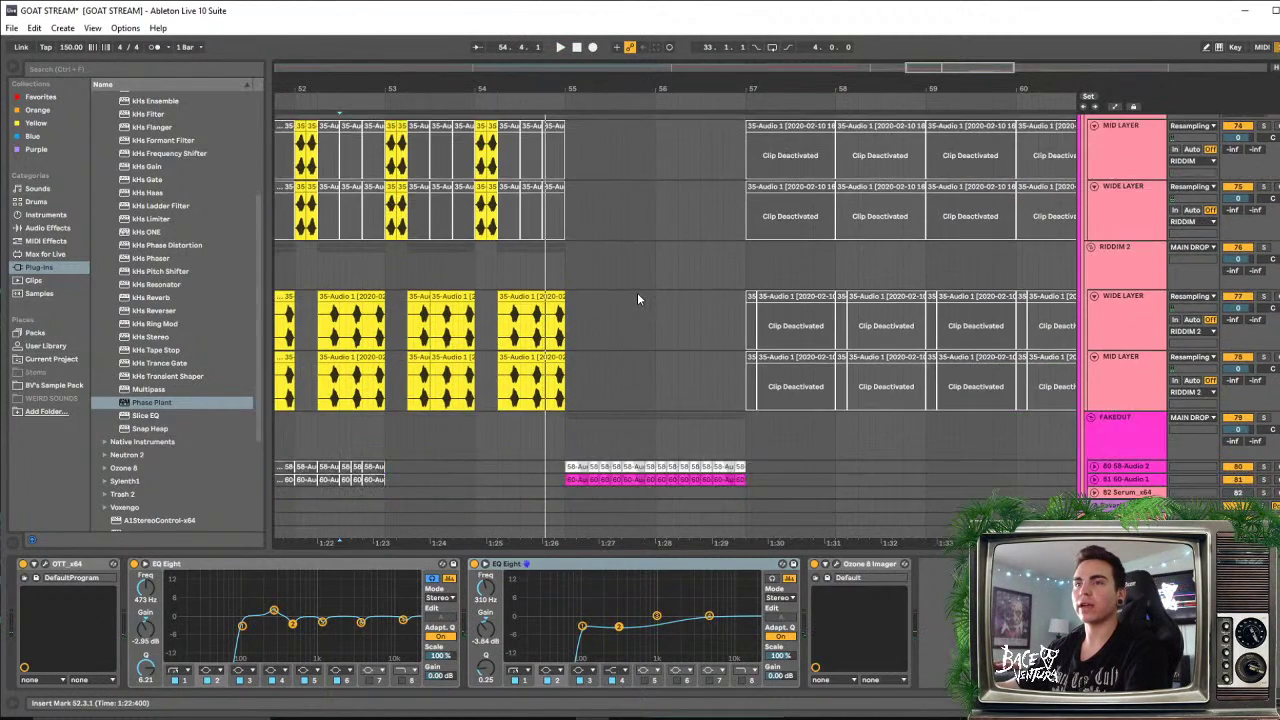
Return to the RIDDIM 2 group around bar 57 and look at the effect chains on the 60-Audio 1 and AUDIO 1 tracks
left_click(803, 322)
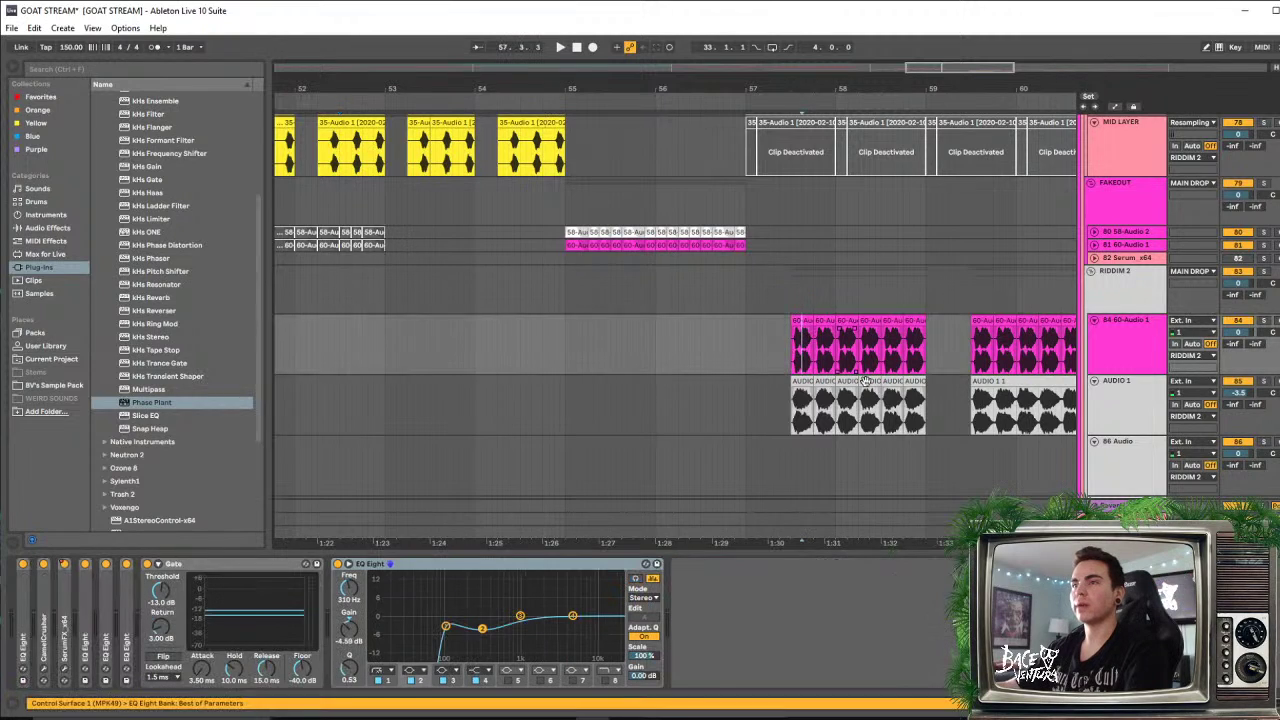
scroll(755, 322, "down", 3)
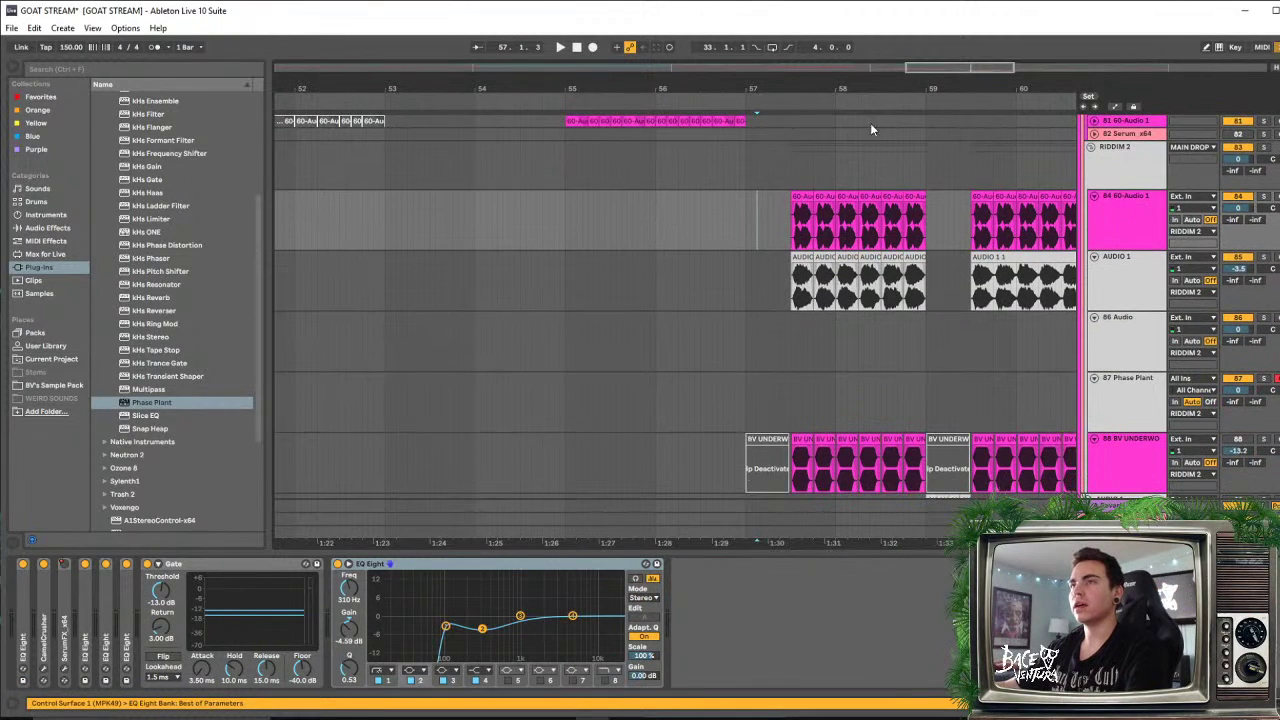
left_click_drag(871, 84, 717, 140)
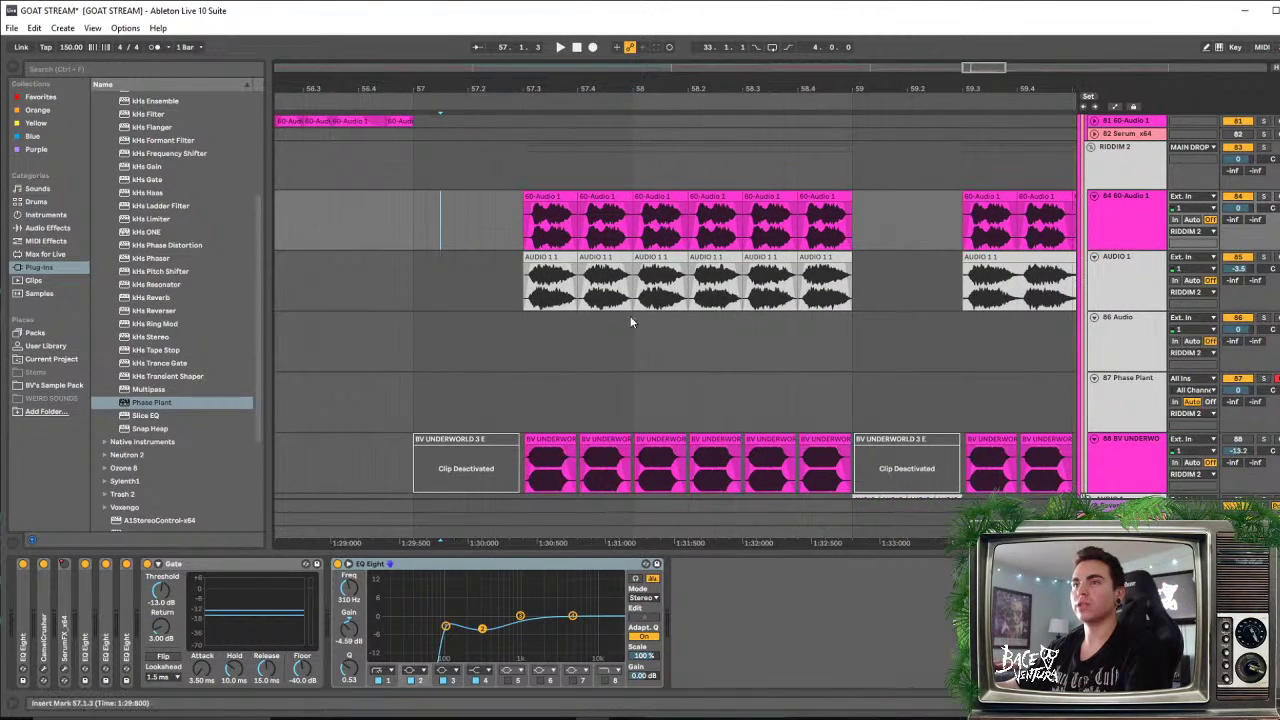
left_click(549, 256)
left_click(1127, 281)
left_click(1123, 222)
left_click(1123, 284)
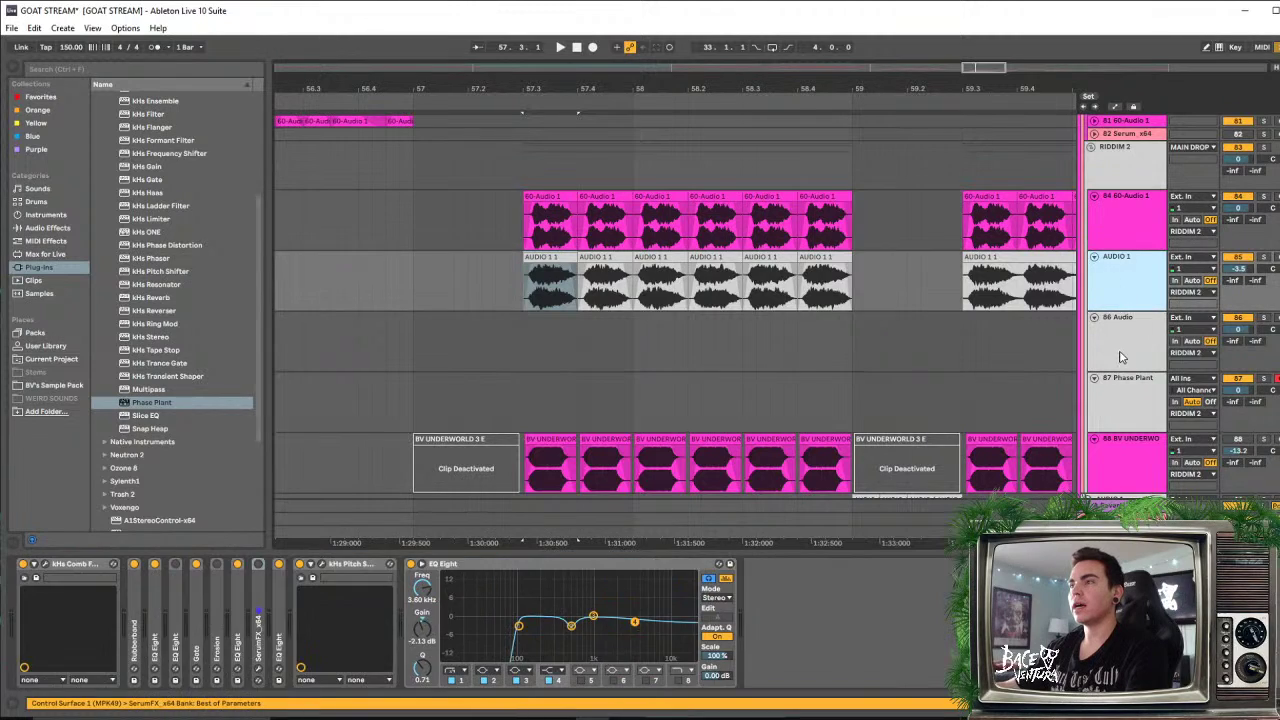
Fold the empty 86 Audio track and open the Phase Plant editor of track 87 in view
left_click(1121, 353)
left_click(1094, 318)
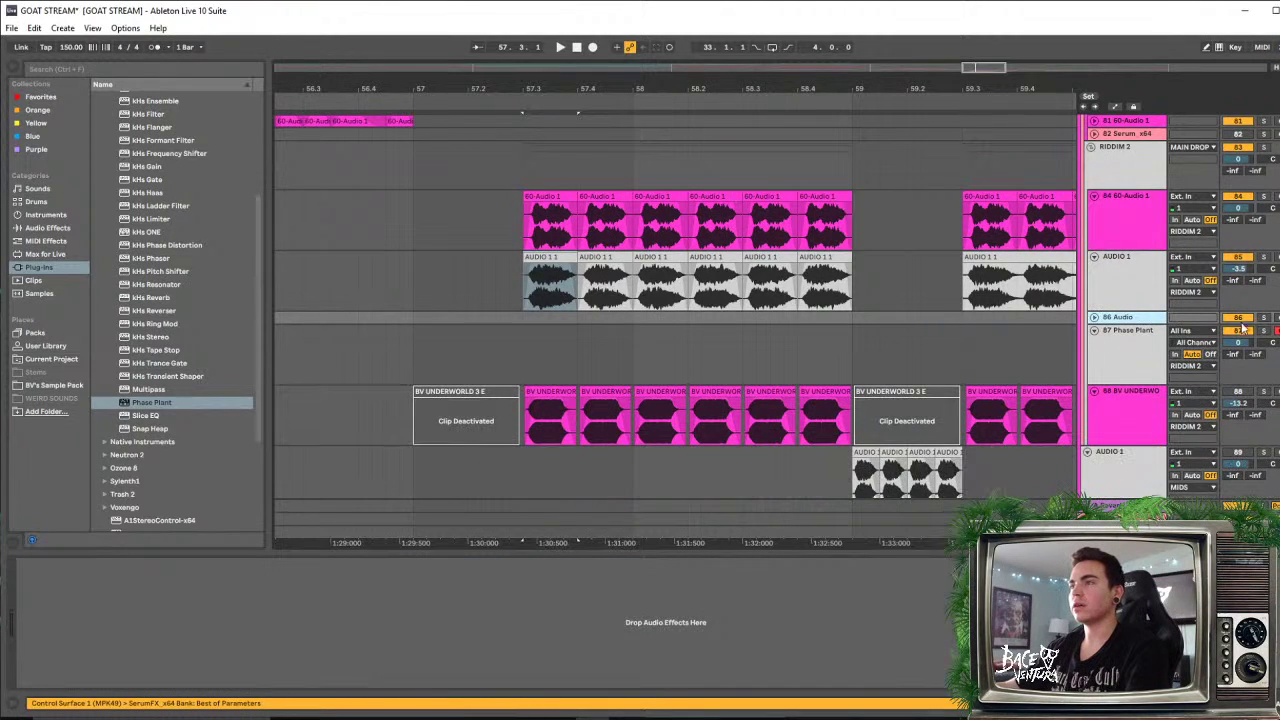
left_click(1146, 354)
left_click_drag(1279, 130, 392, 45)
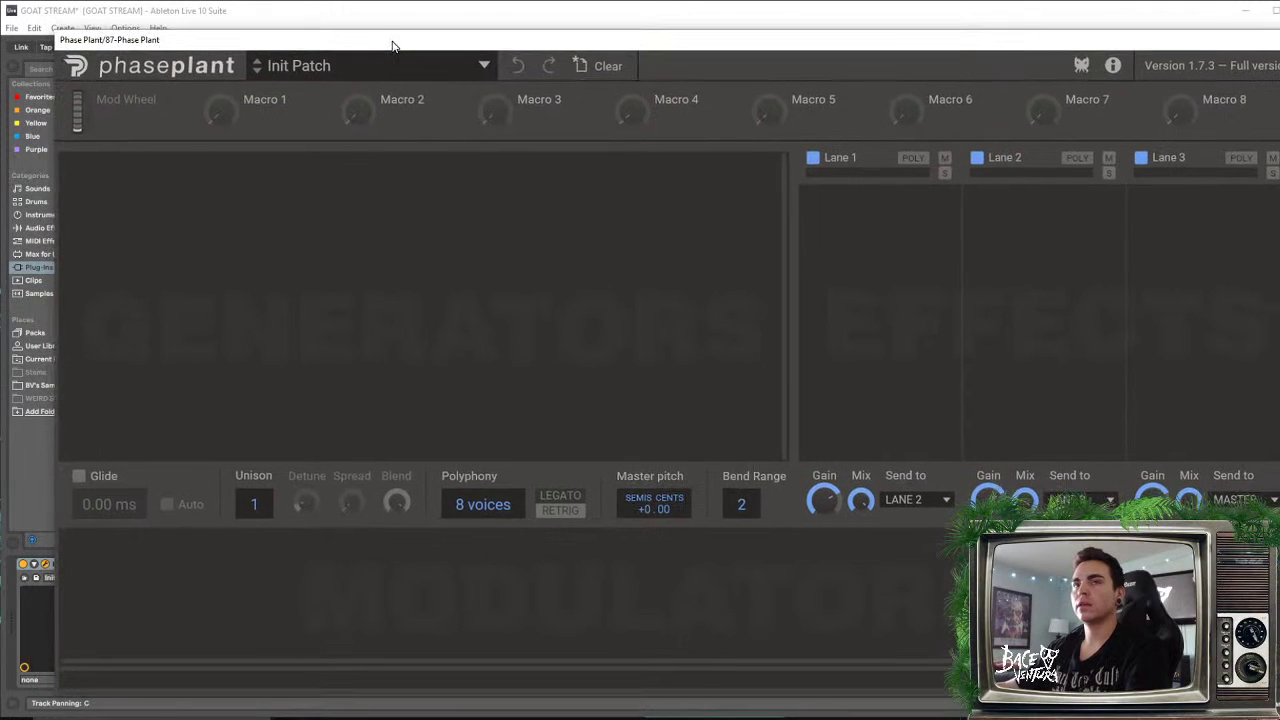
Add a Wavetable generator to the empty Phase Plant patch and load the Harmonic Blend wavetable from the Spectral folder
left_click(267, 205)
left_click(310, 328)
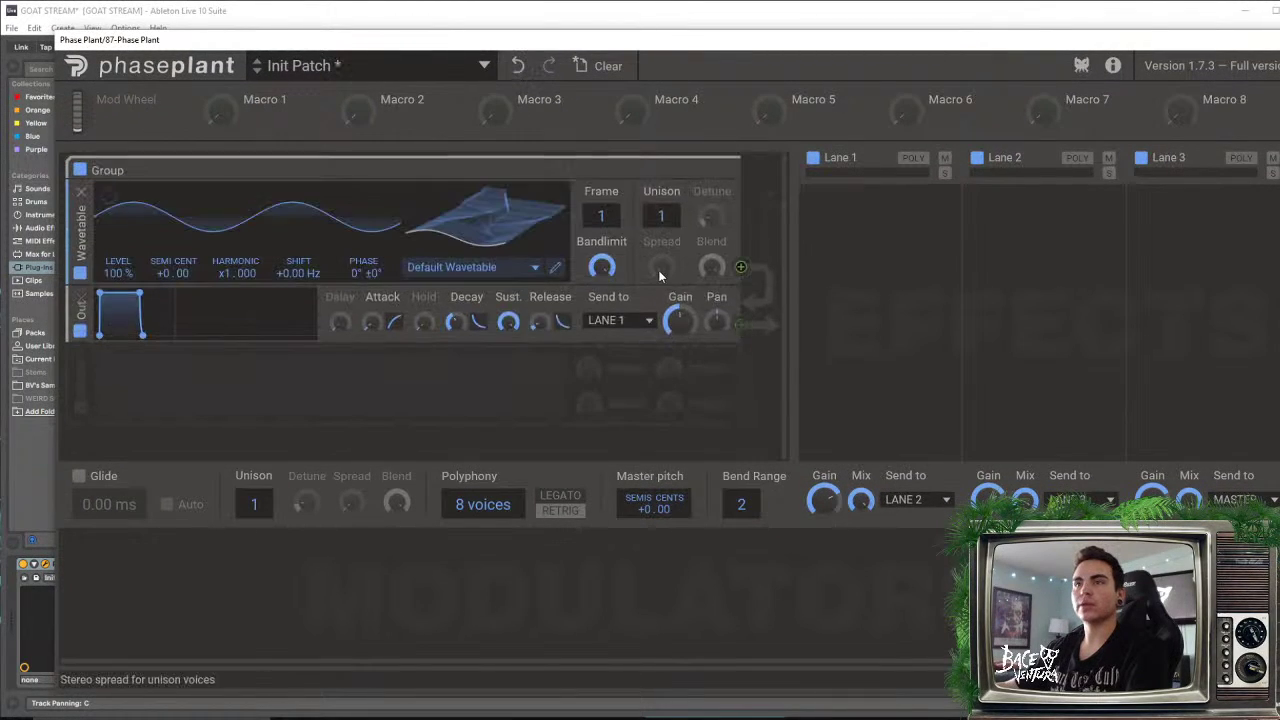
left_click(450, 273)
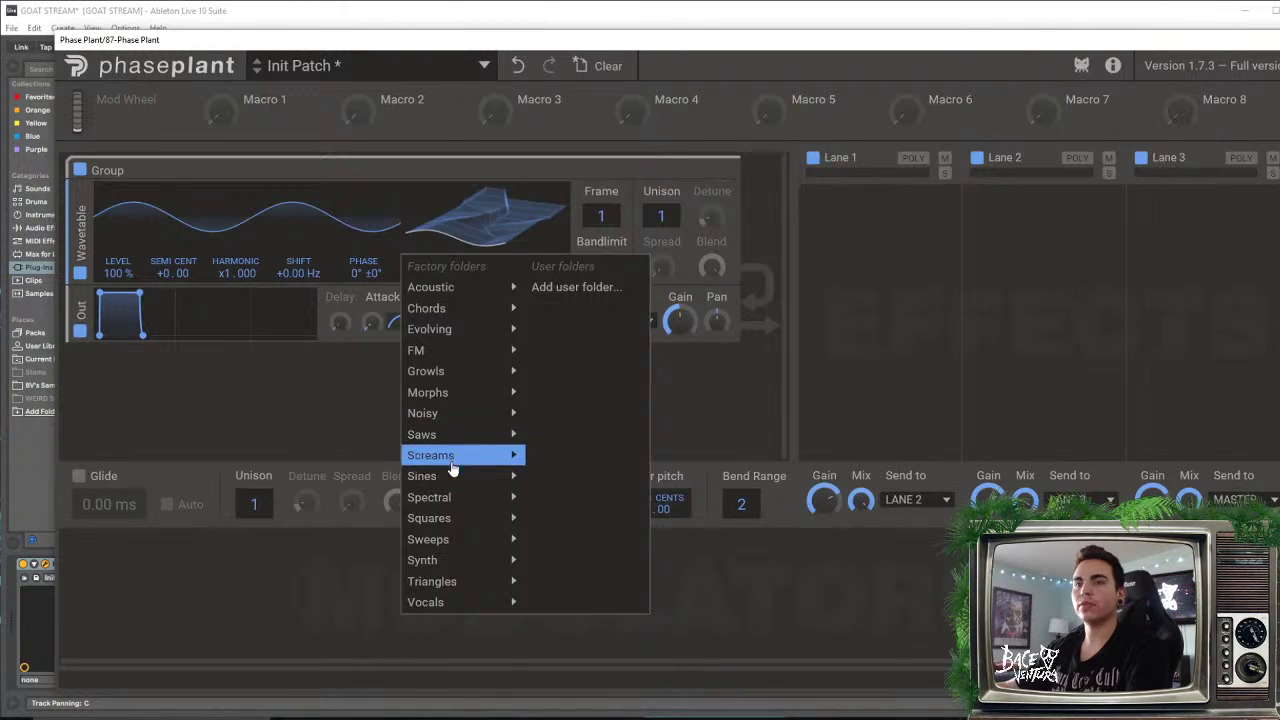
mouse_move(481, 502)
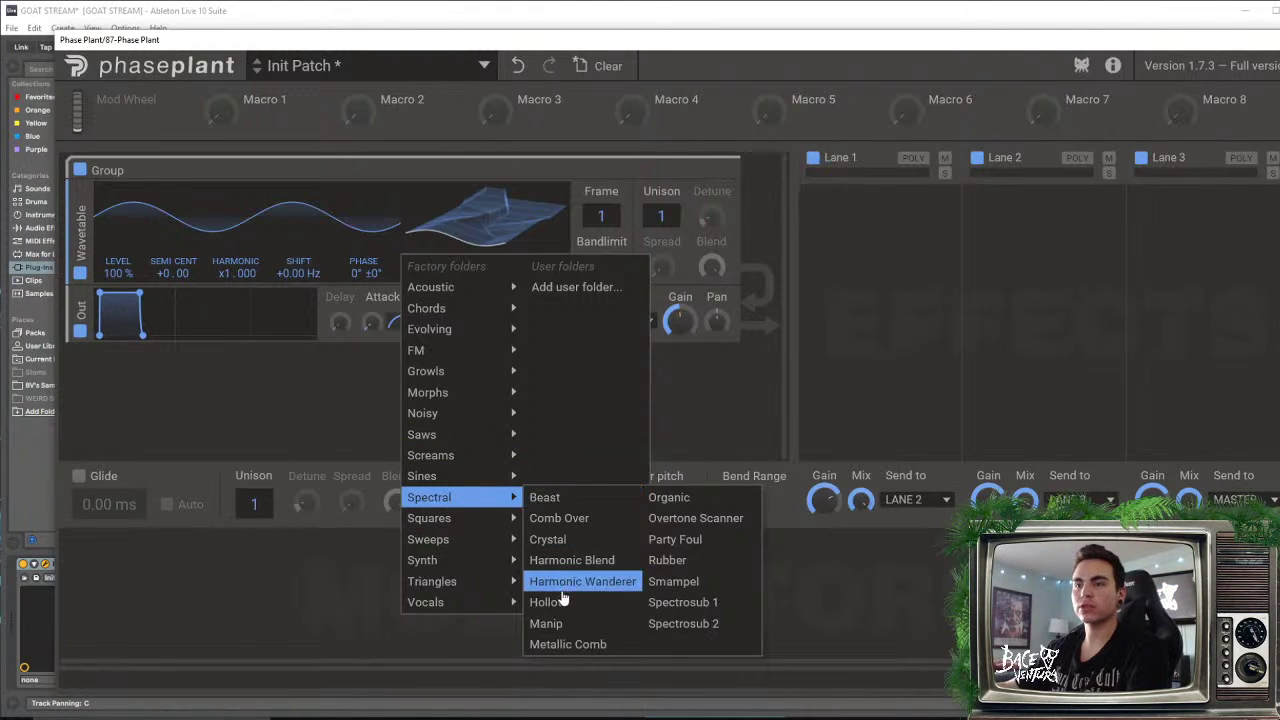
left_click(574, 564)
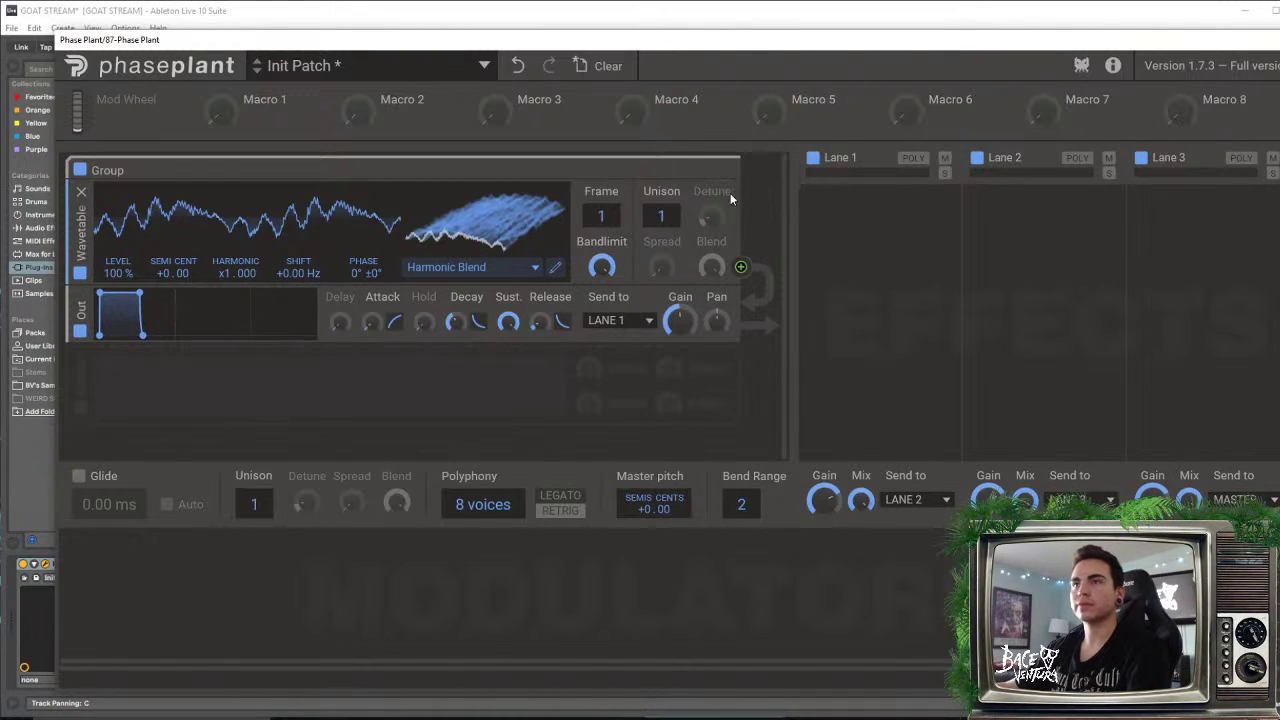
Enable playing notes from the computer keyboard and set the wavetable's frame to 126
left_click_drag(790, 56, 989, 44)
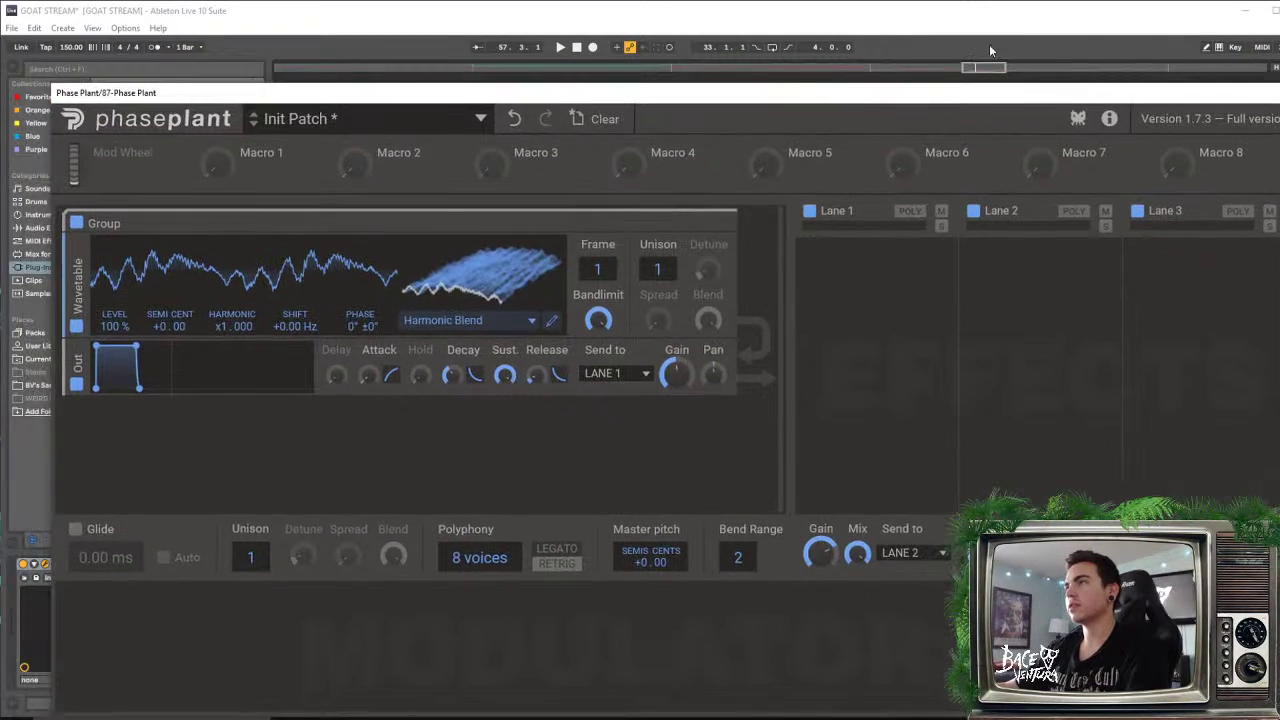
left_click(1219, 48)
left_click_drag(931, 98, 932, 84)
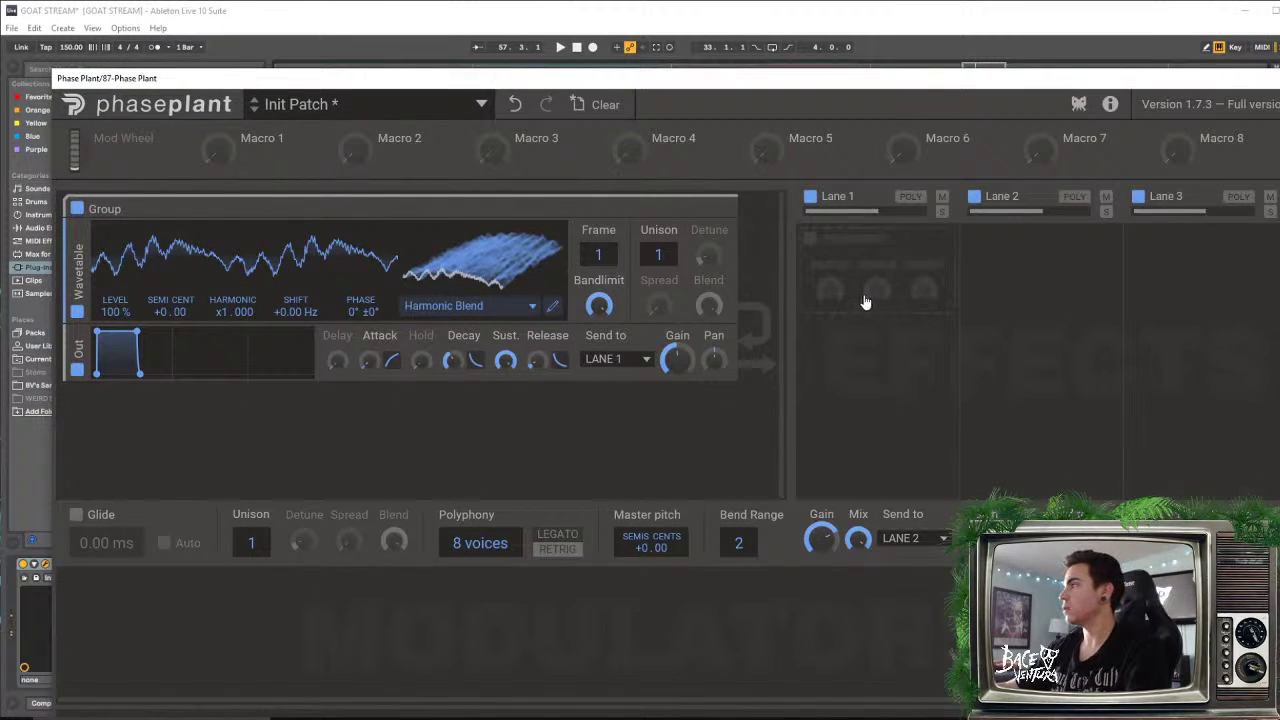
left_click_drag(598, 255, 598, 160)
mouse_move(598, 116)
left_mouse_down()
mouse_move(598, 193)
mouse_move(598, 129)
left_mouse_up()
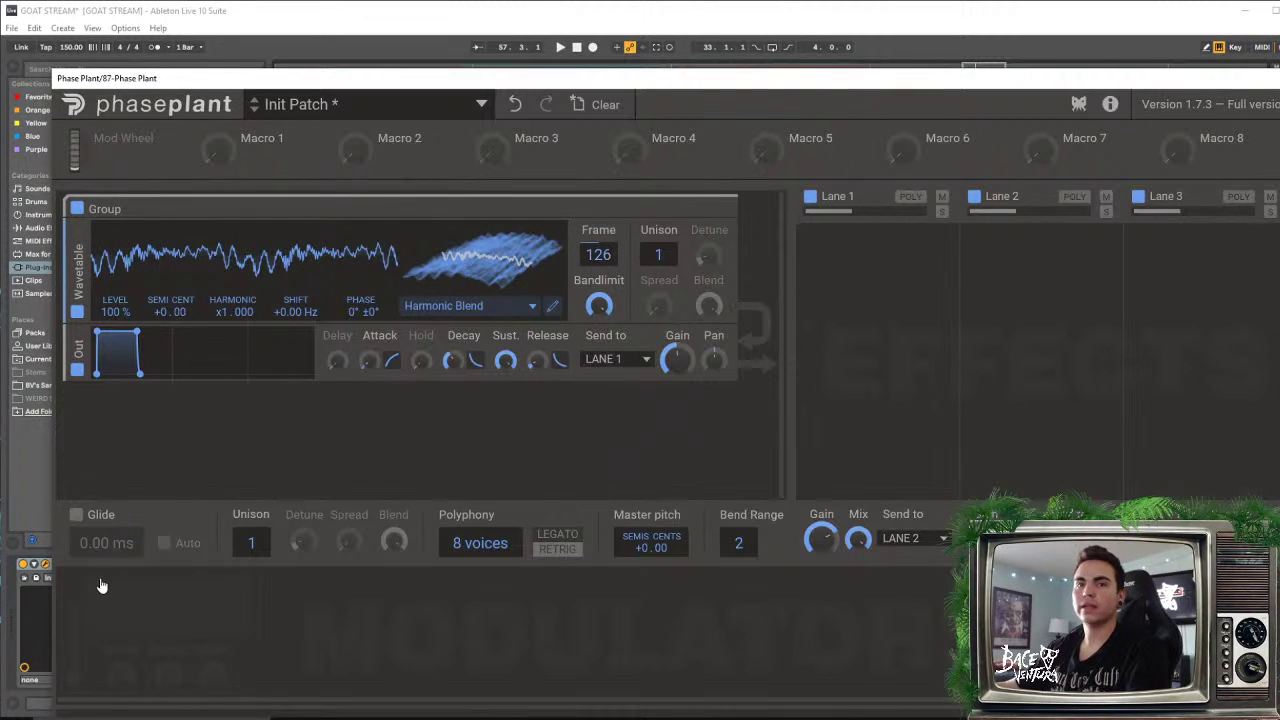
Add an LFO modulating the wavetable's frame position and set the frame to 73
left_click(113, 632)
left_click(148, 633)
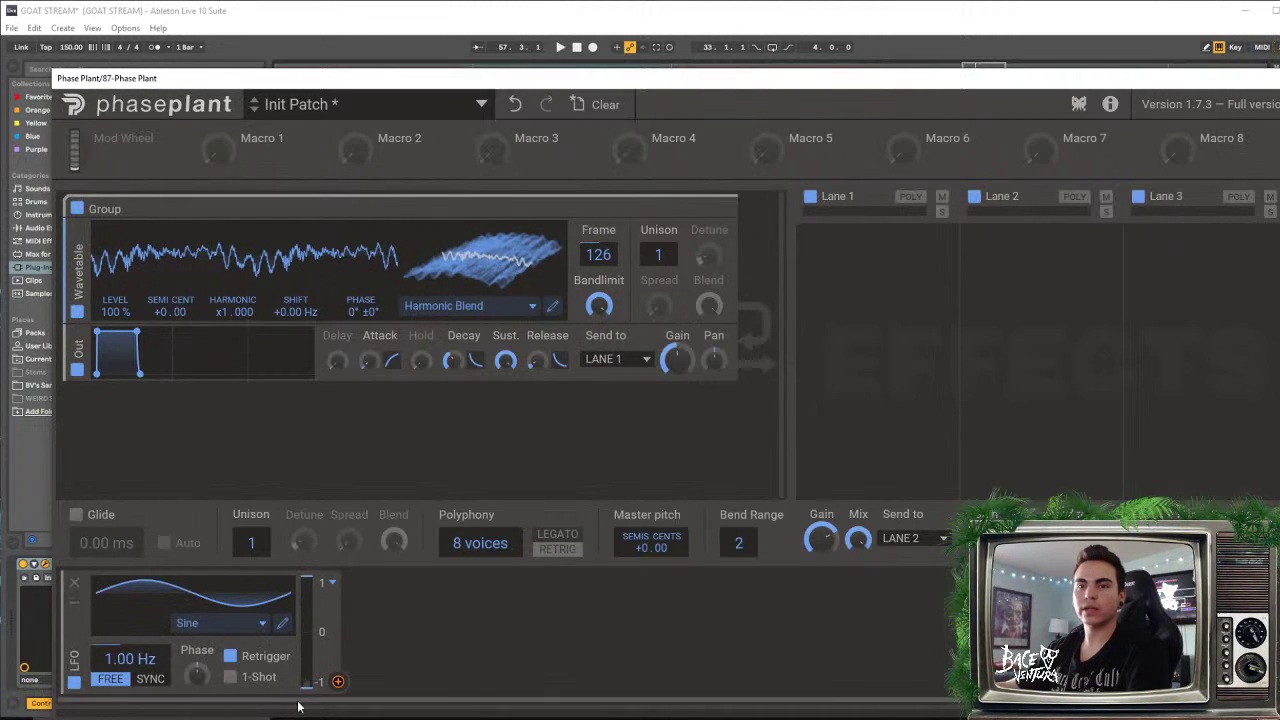
left_click_drag(338, 681, 598, 268)
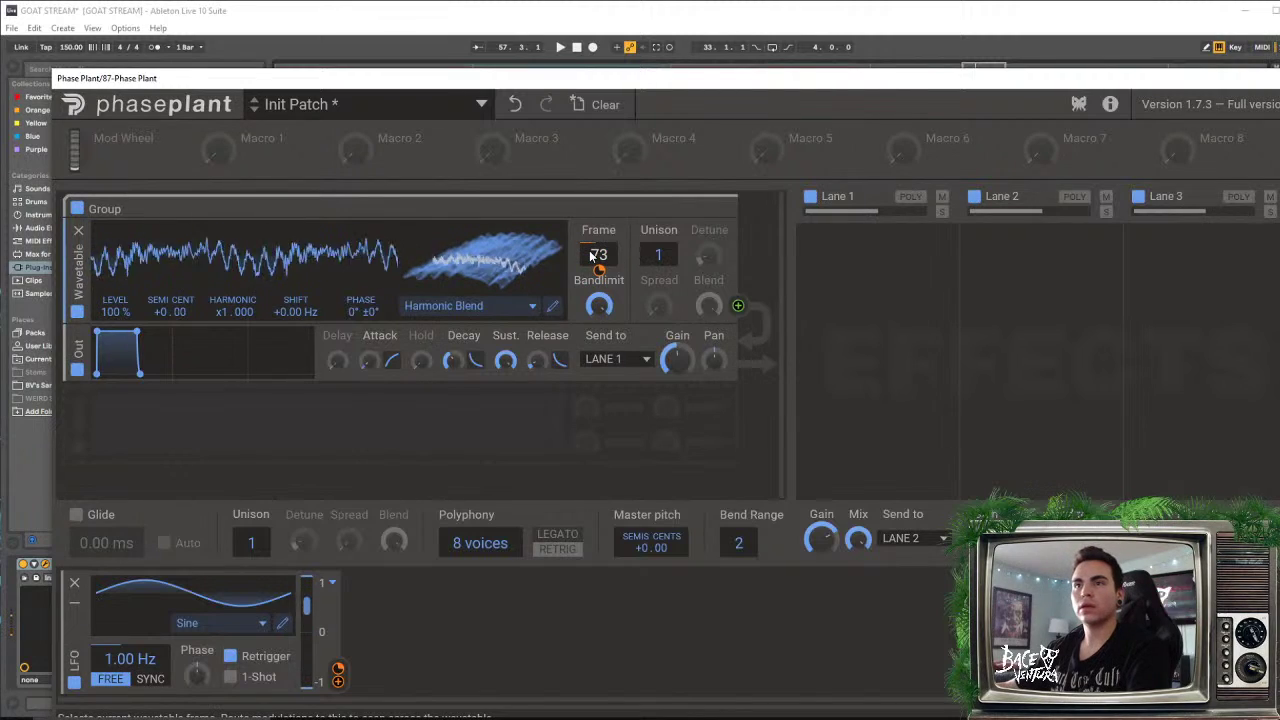
Sync the first LFO to the tempo at a rate of 2/4 and check its sine shape in the curve editor
left_click(150, 679)
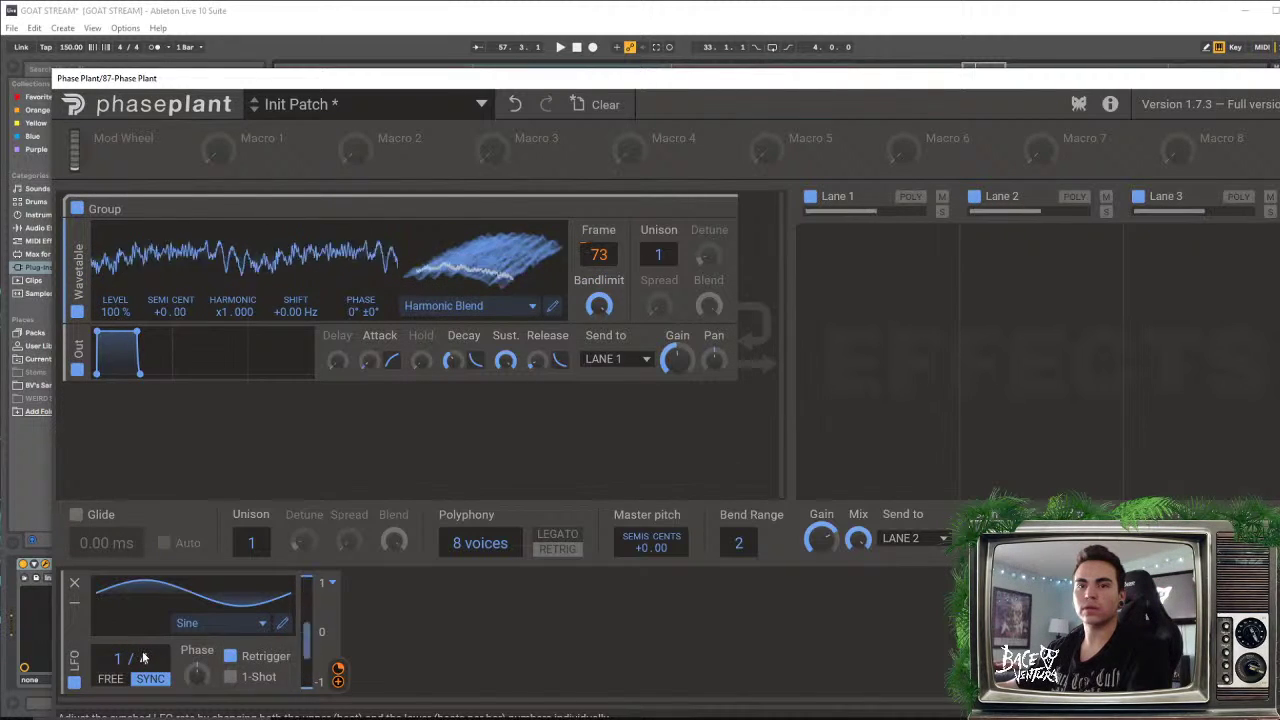
left_click_drag(119, 668, 119, 656)
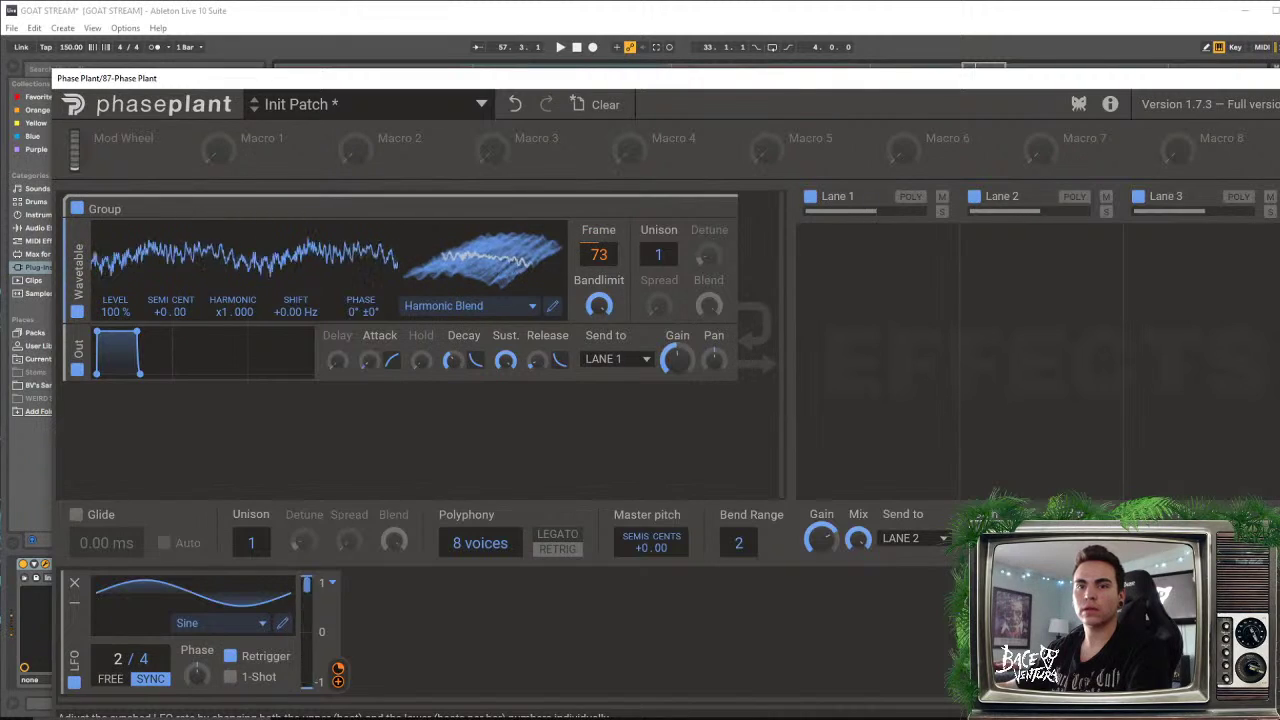
left_click(284, 625)
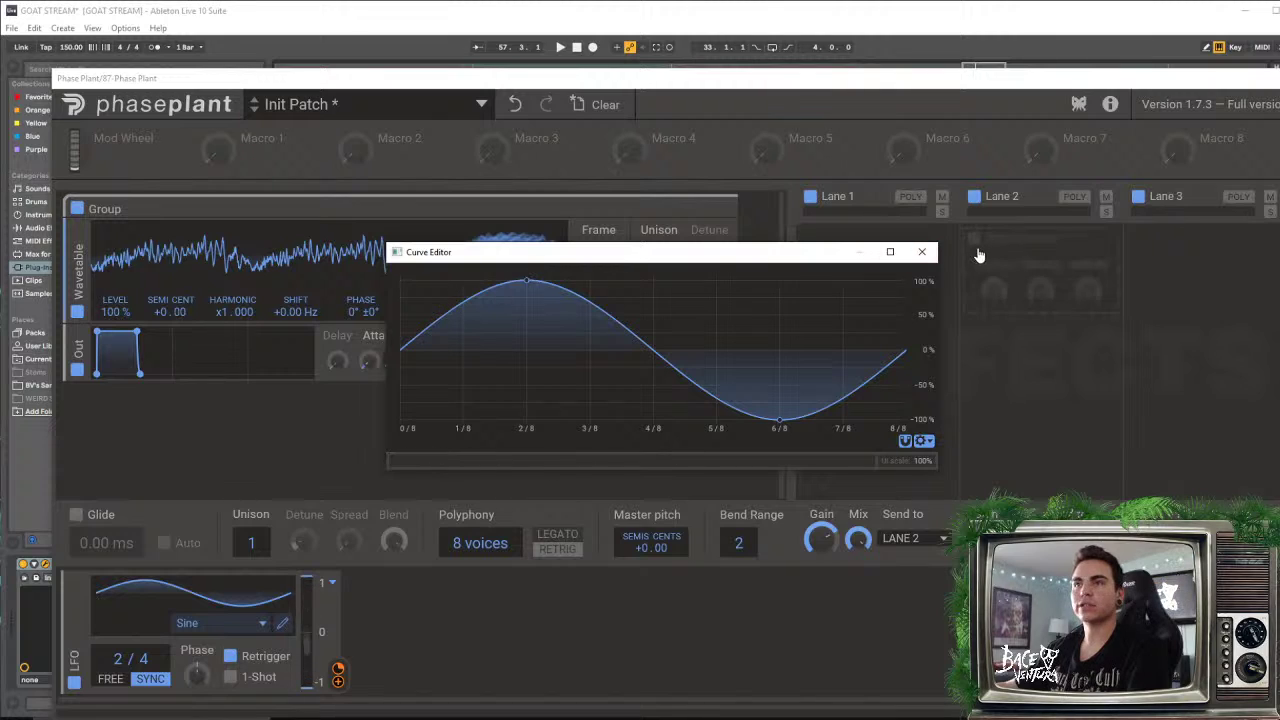
left_click(922, 252)
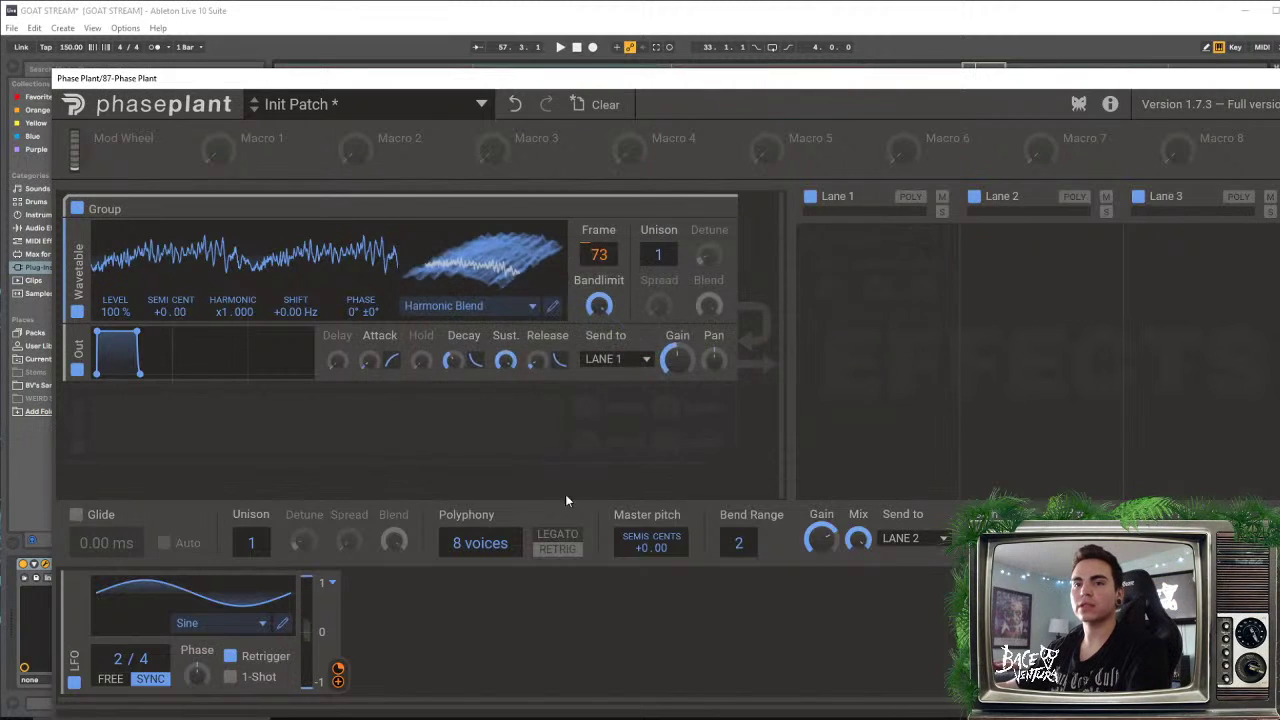
Add a second LFO that modulates the wavetable's level, synced to the tempo at 2/16
left_click(438, 598)
left_click(463, 623)
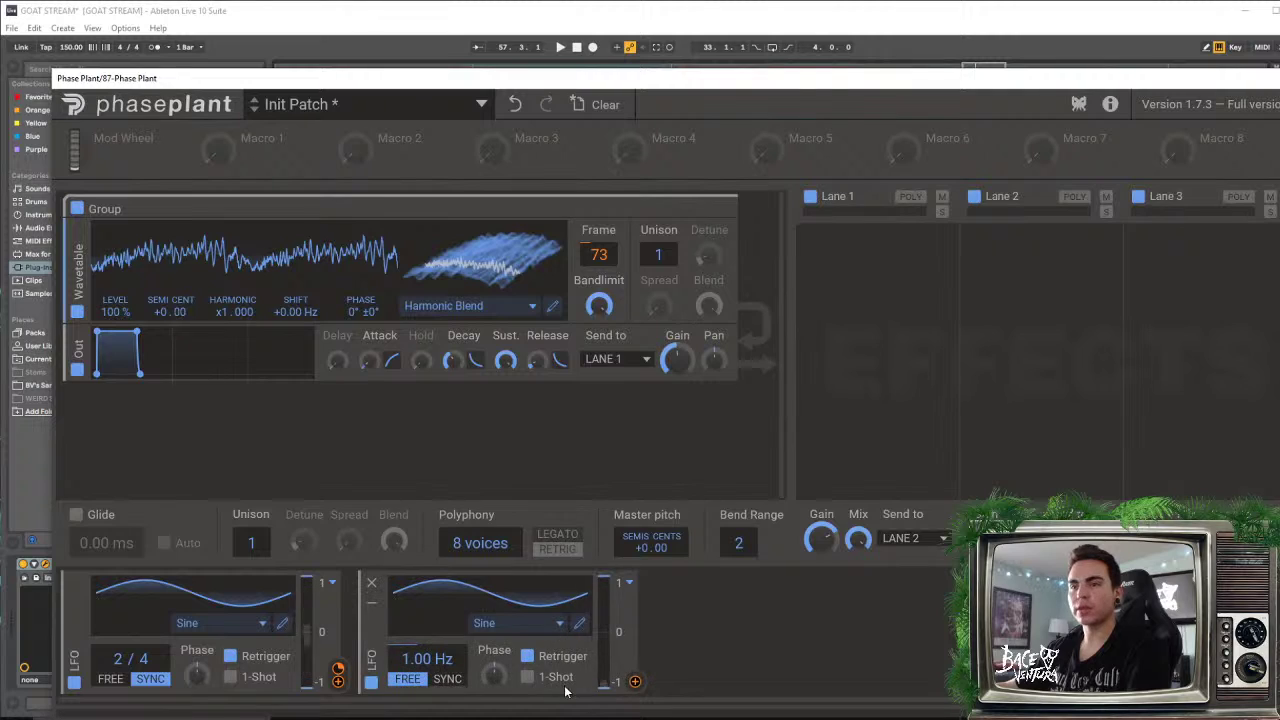
left_click(636, 683)
left_click(116, 326)
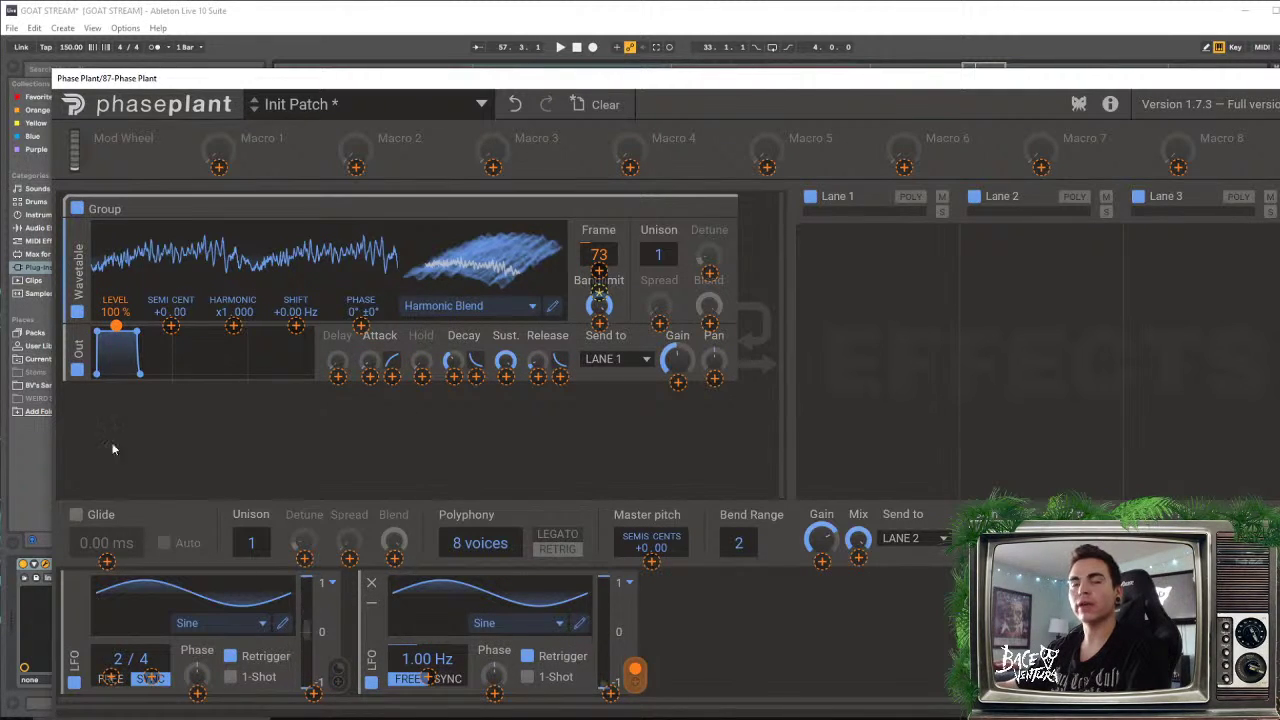
left_click(636, 683)
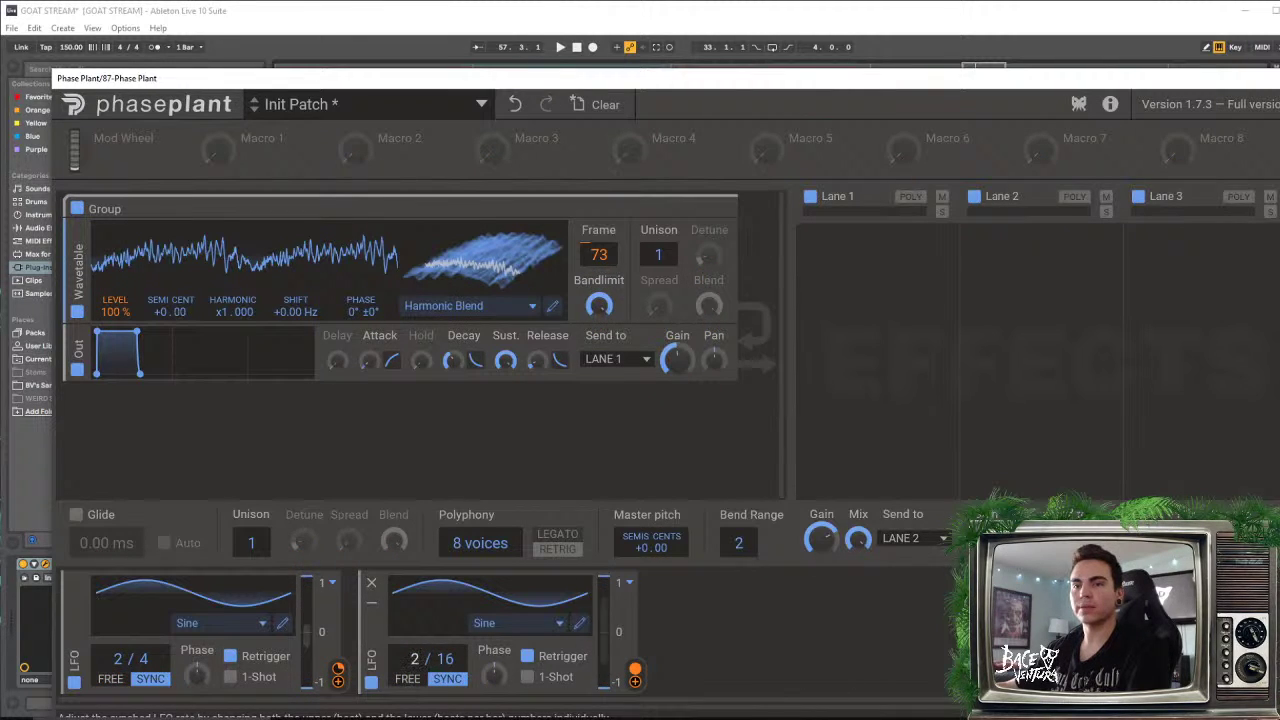
Reshape the second LFO's curve to start at -100%, with a new node at 5/8 and 50% and the last low node at 7/8
left_click(580, 623)
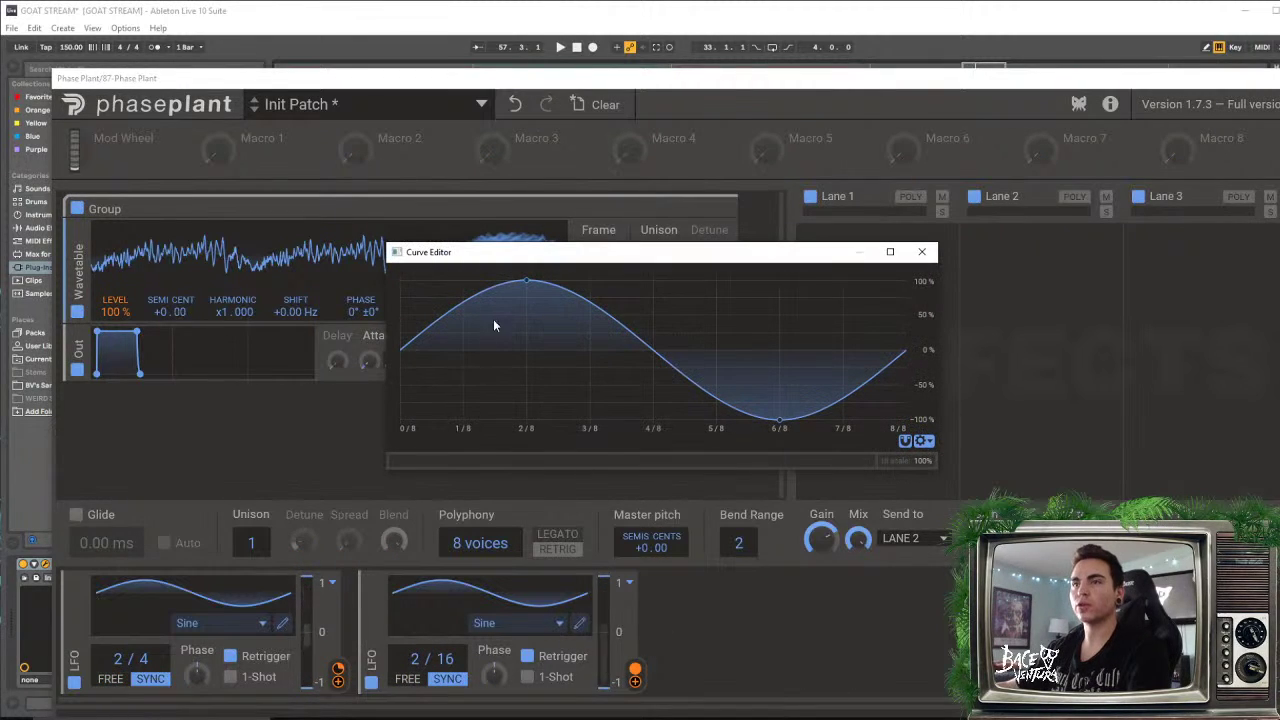
left_click_drag(482, 294, 380, 426)
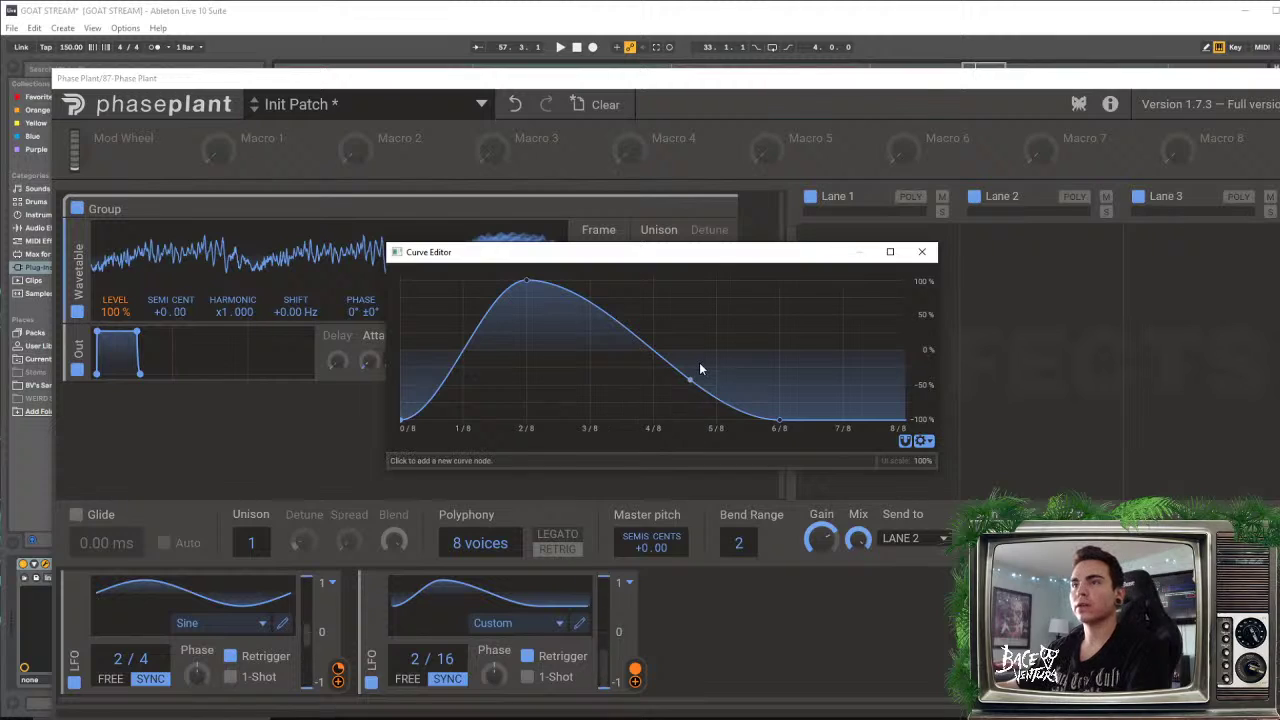
left_click_drag(700, 370, 724, 326)
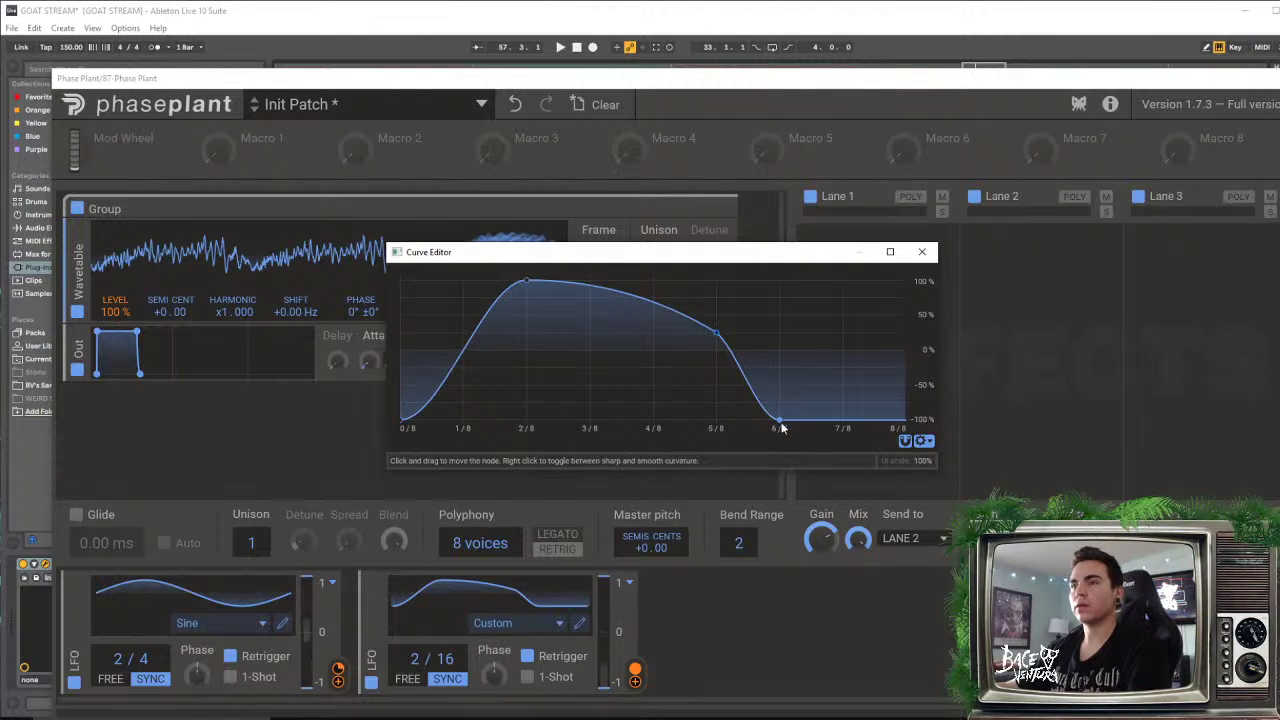
left_click_drag(781, 422, 845, 422)
left_click_drag(716, 332, 716, 316)
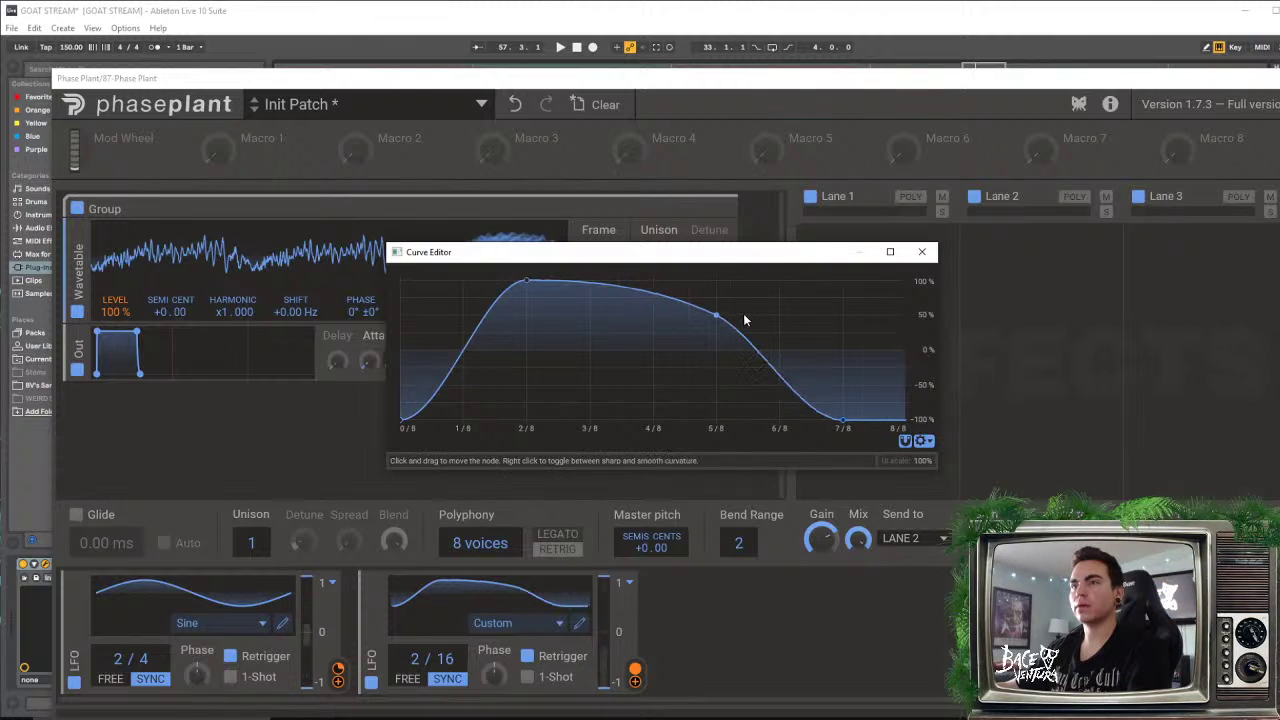
left_click(921, 252)
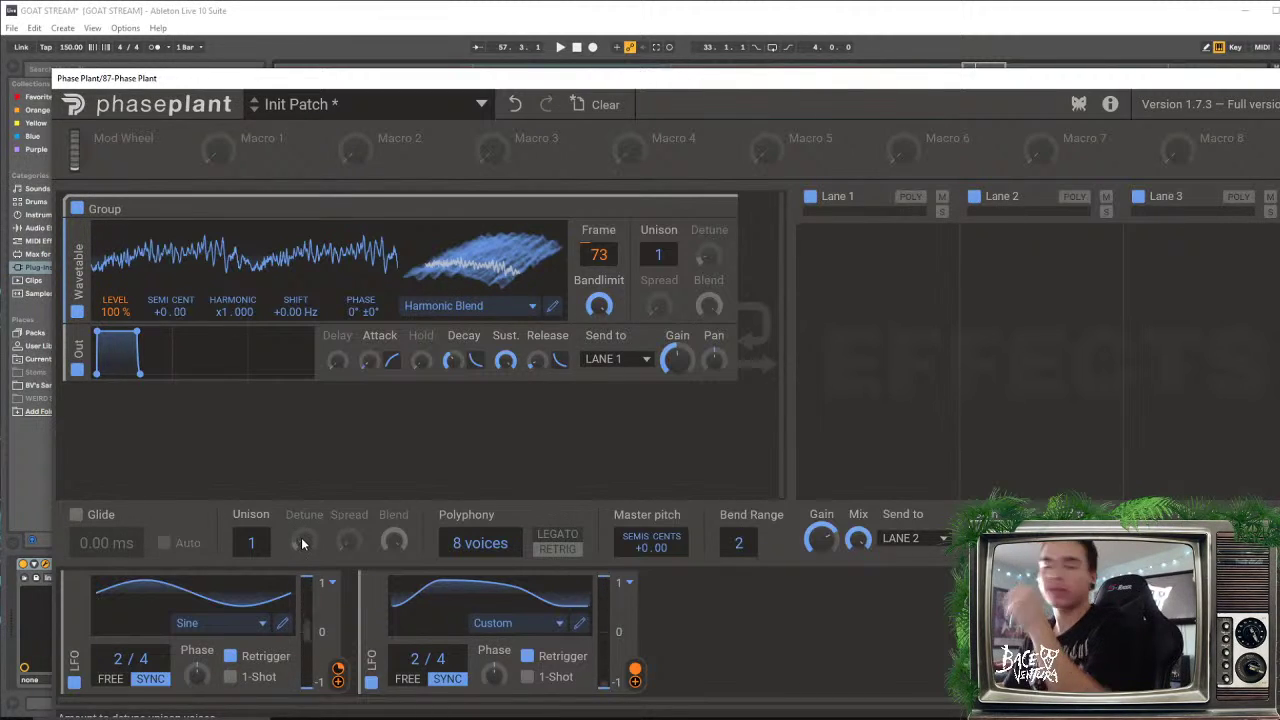
Add an Analog generator below the wavetable's output and use it to modulate the wavetable's phase
left_click(357, 437)
left_click(391, 491)
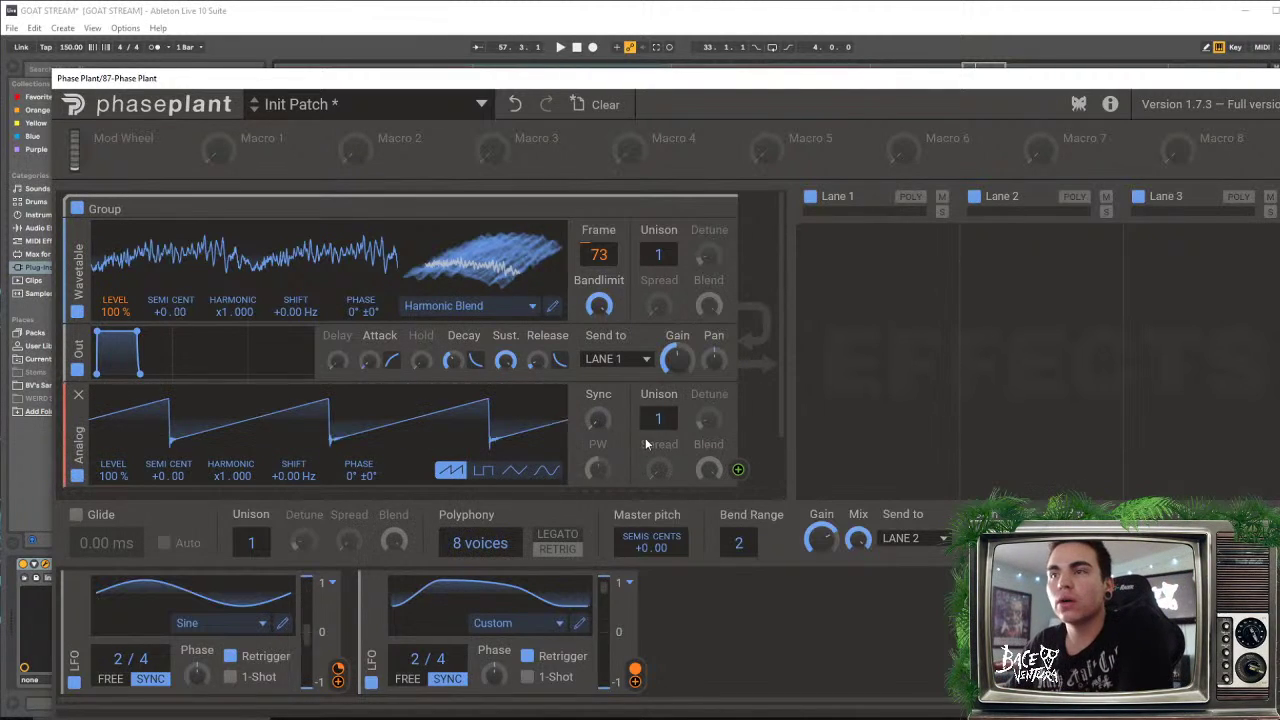
left_click_drag(738, 469, 361, 326)
left_click_drag(805, 83, 798, 222)
left_click_drag(520, 216, 520, 150)
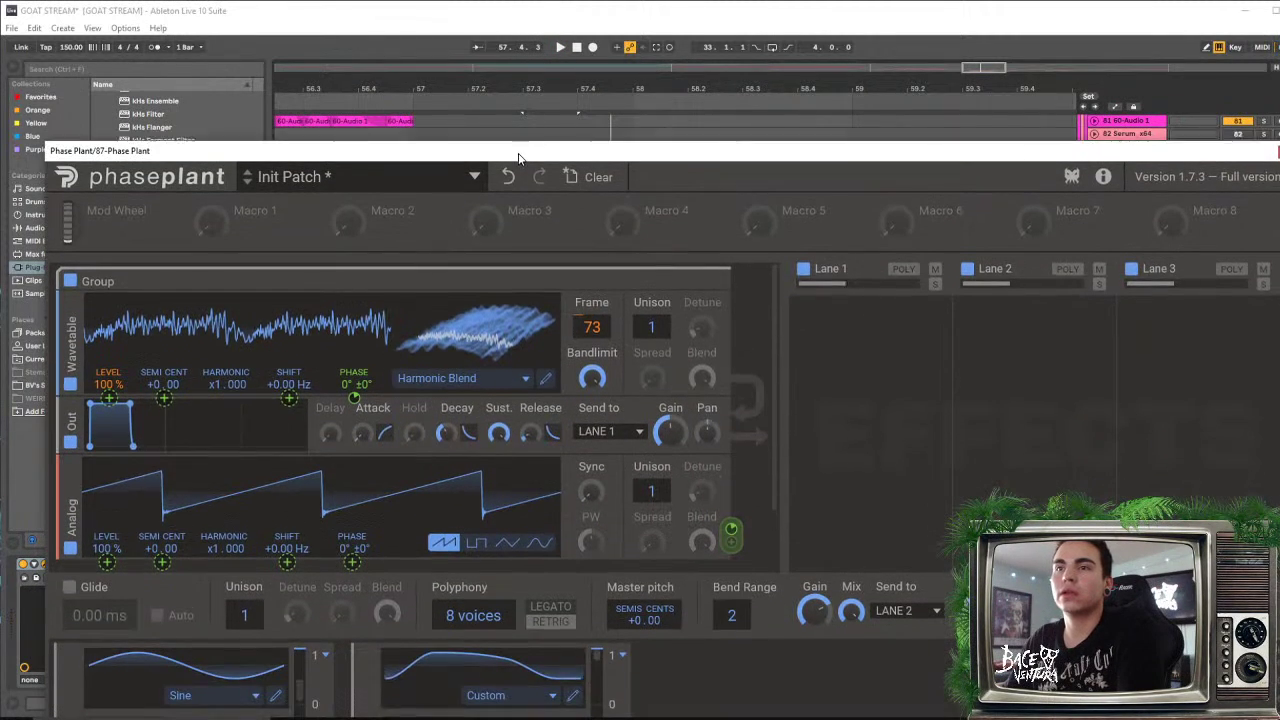
left_click_drag(354, 397, 354, 398)
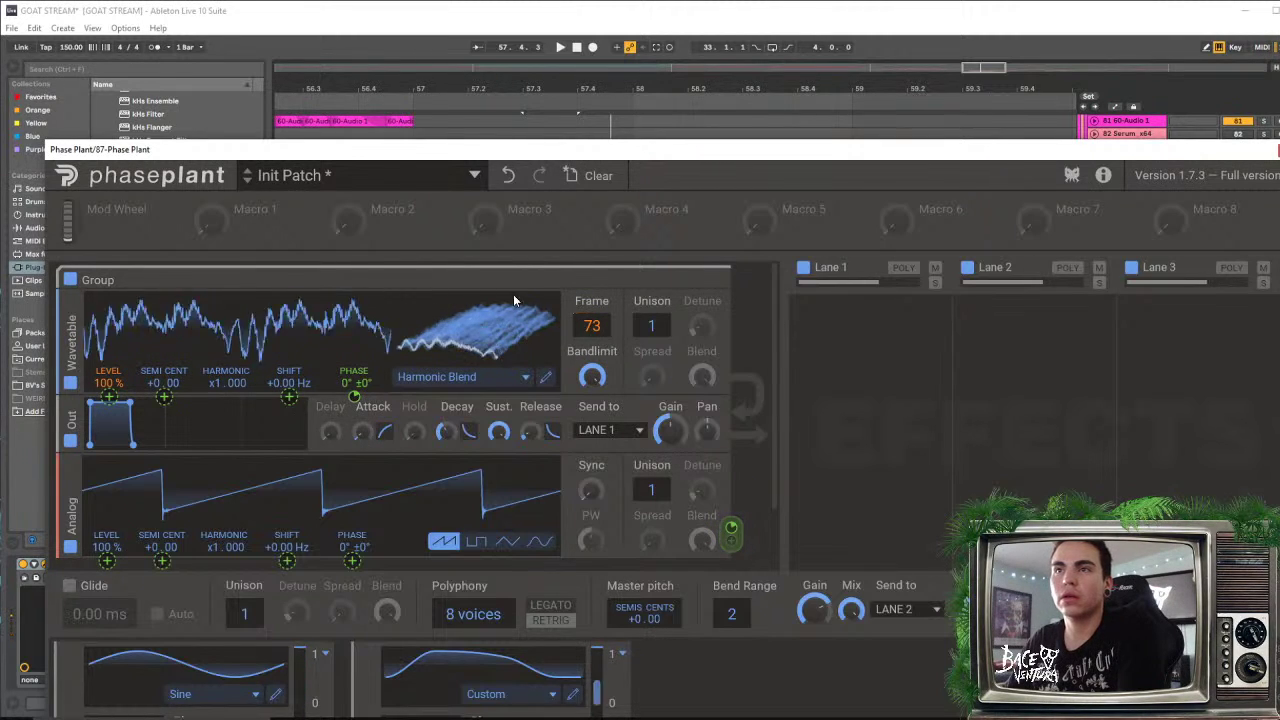
left_click_drag(596, 149, 588, 64)
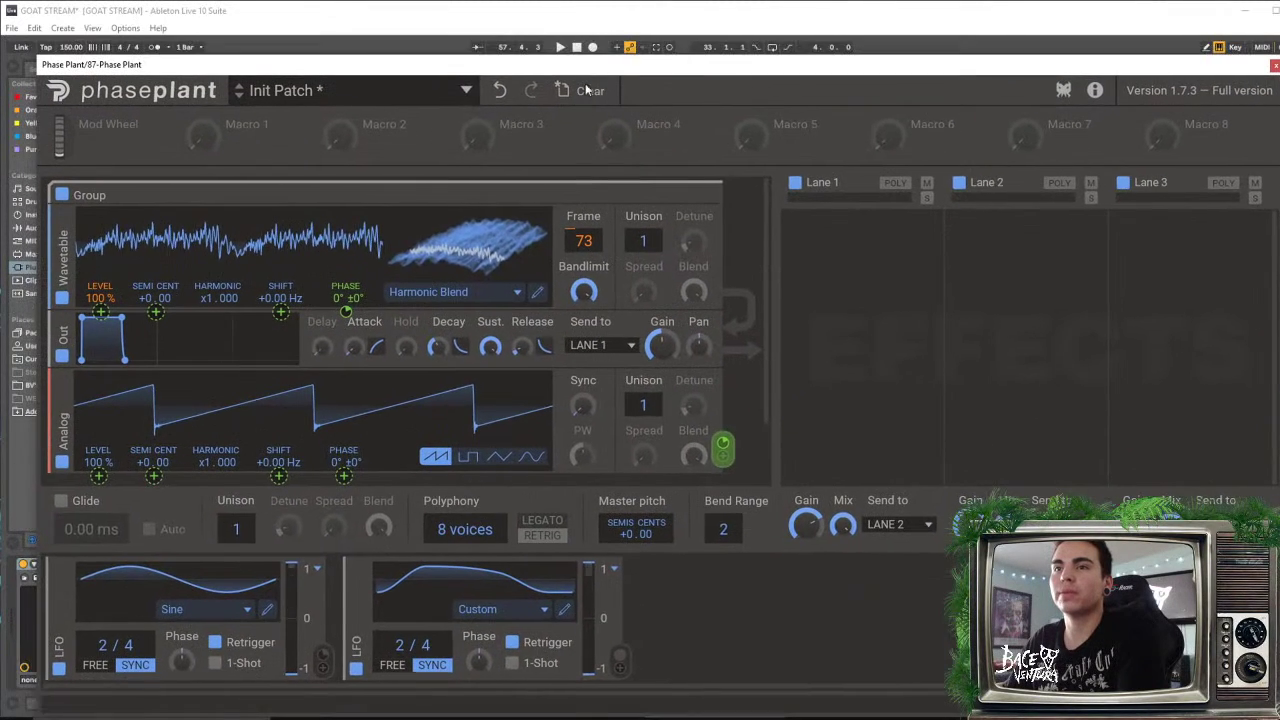
Compare the triangle and sawtooth waveforms on the Analog generator and keep the triangle
left_click(498, 458)
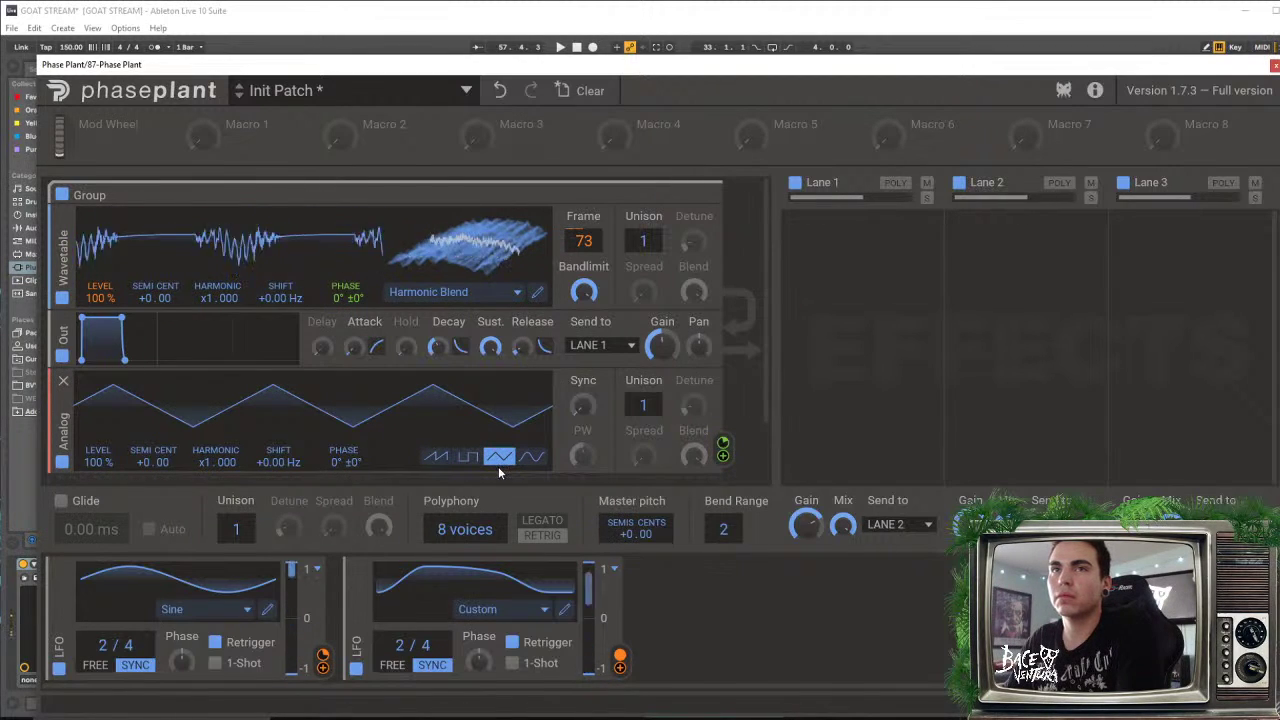
left_click(436, 457)
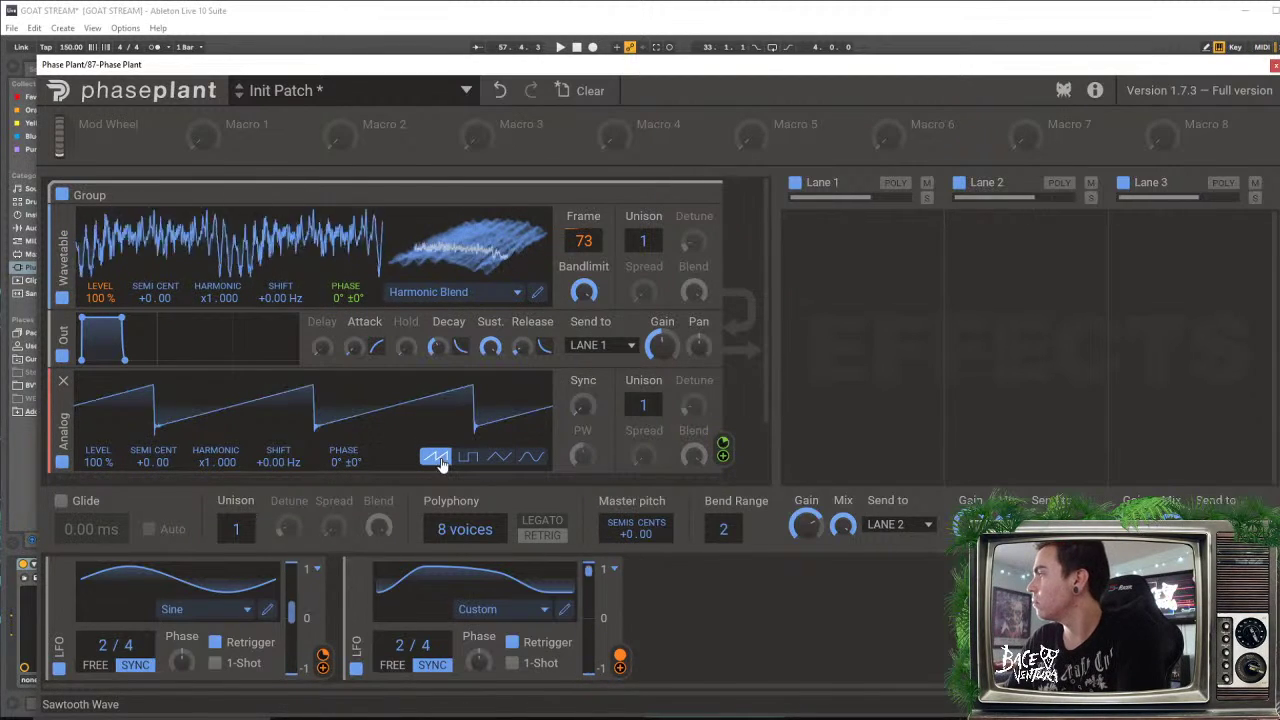
left_click(496, 459)
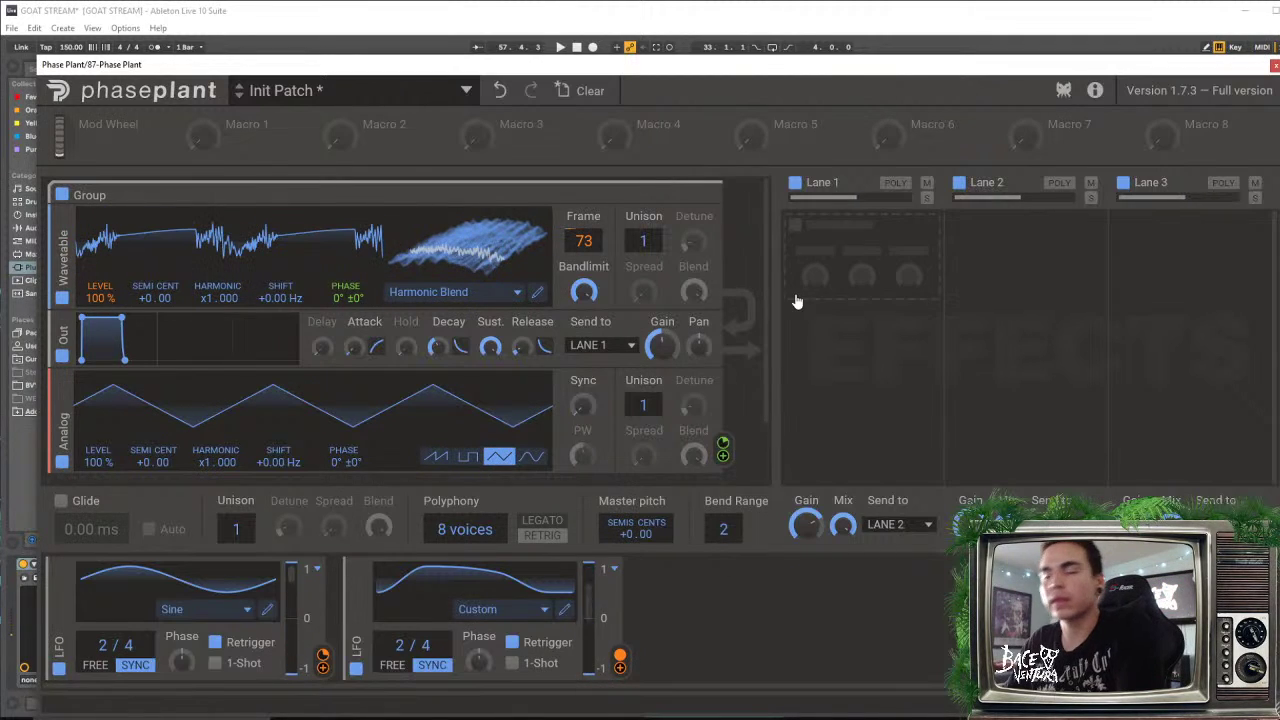
left_click_drag(770, 298, 770, 404)
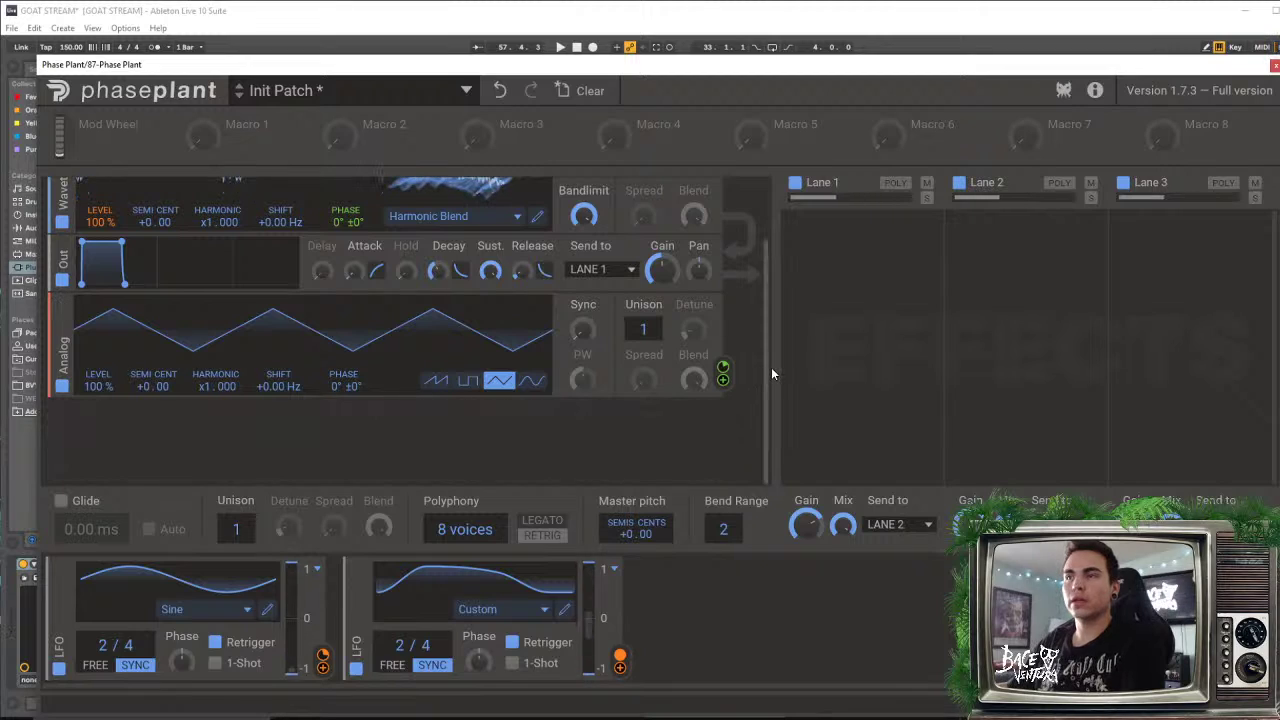
Add a second Analog generator below the first one and use it to modulate the first Analog generator's phase
left_click(417, 434)
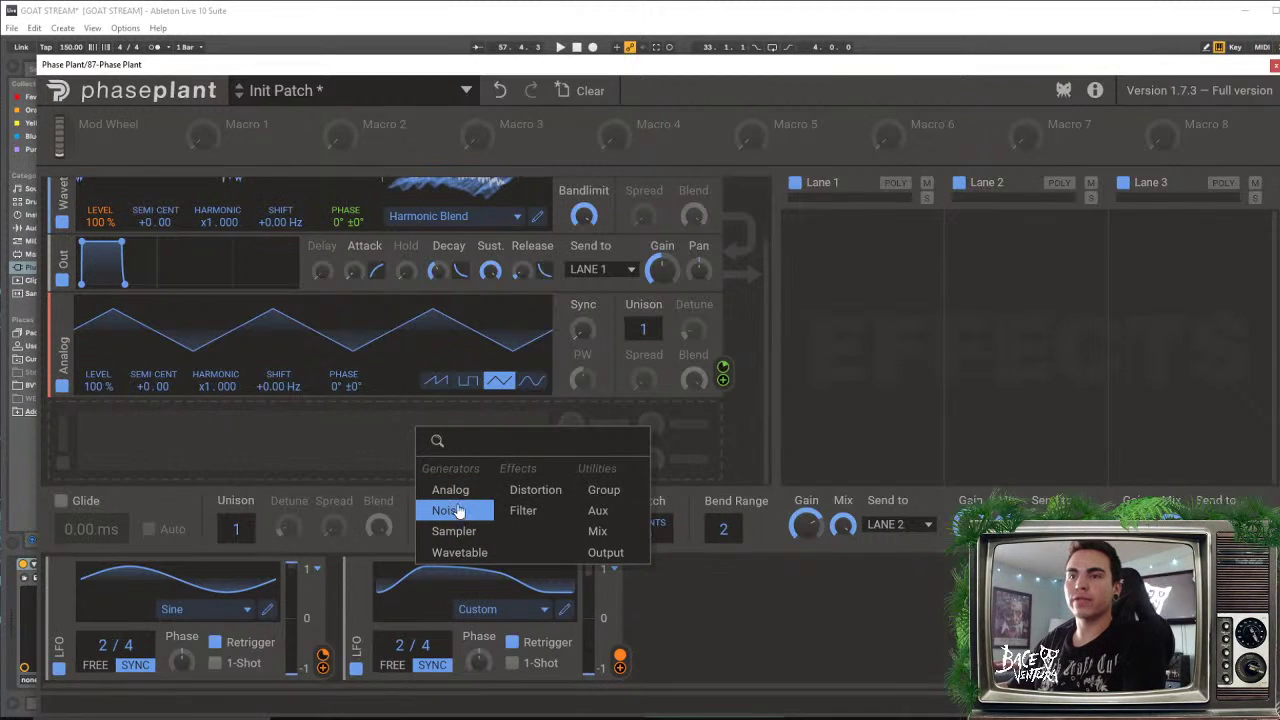
left_click(455, 489)
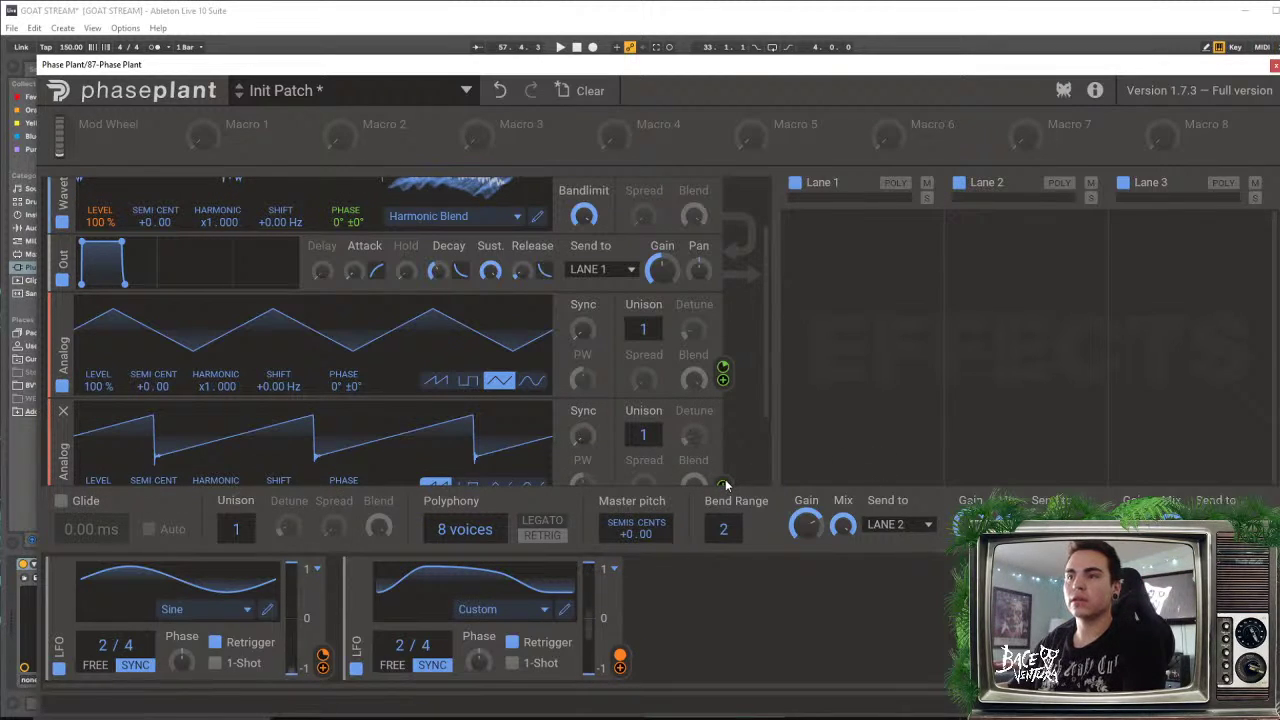
left_click_drag(723, 484, 343, 401)
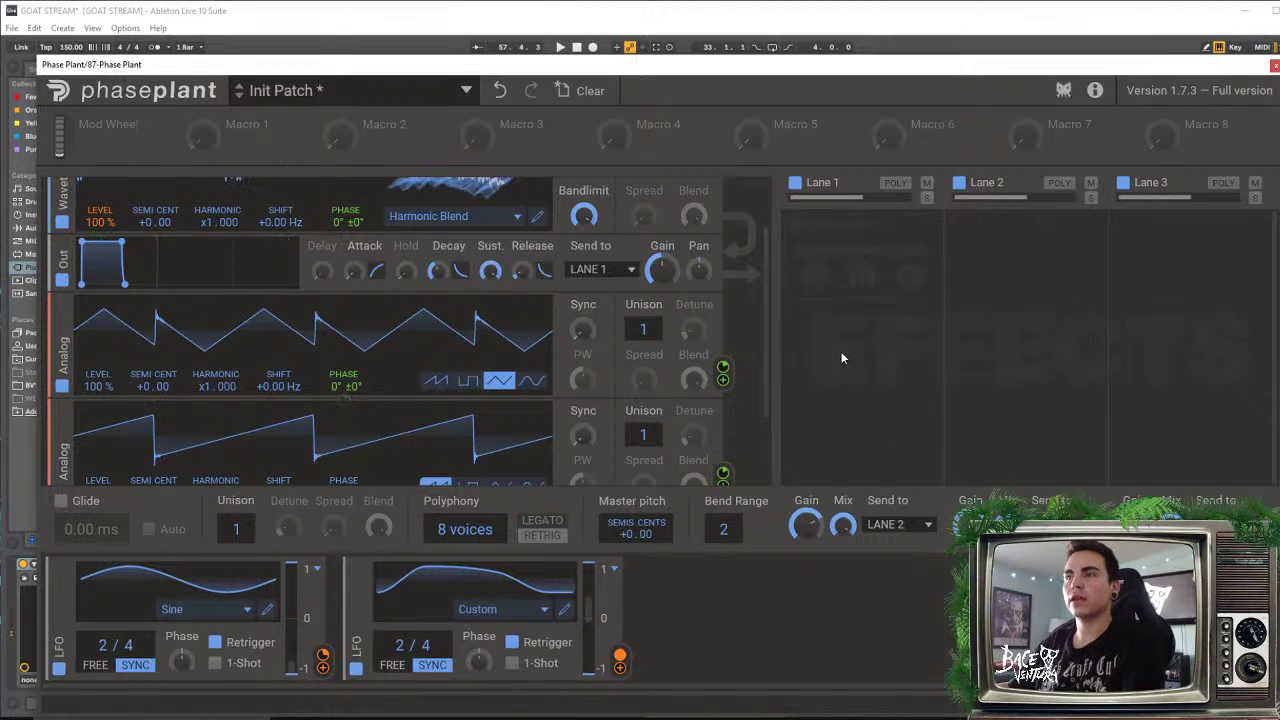
Compare the triangle and sawtooth waveforms on the second Analog generator and keep the triangle
scroll(494, 432, "down", 1)
left_click(499, 381)
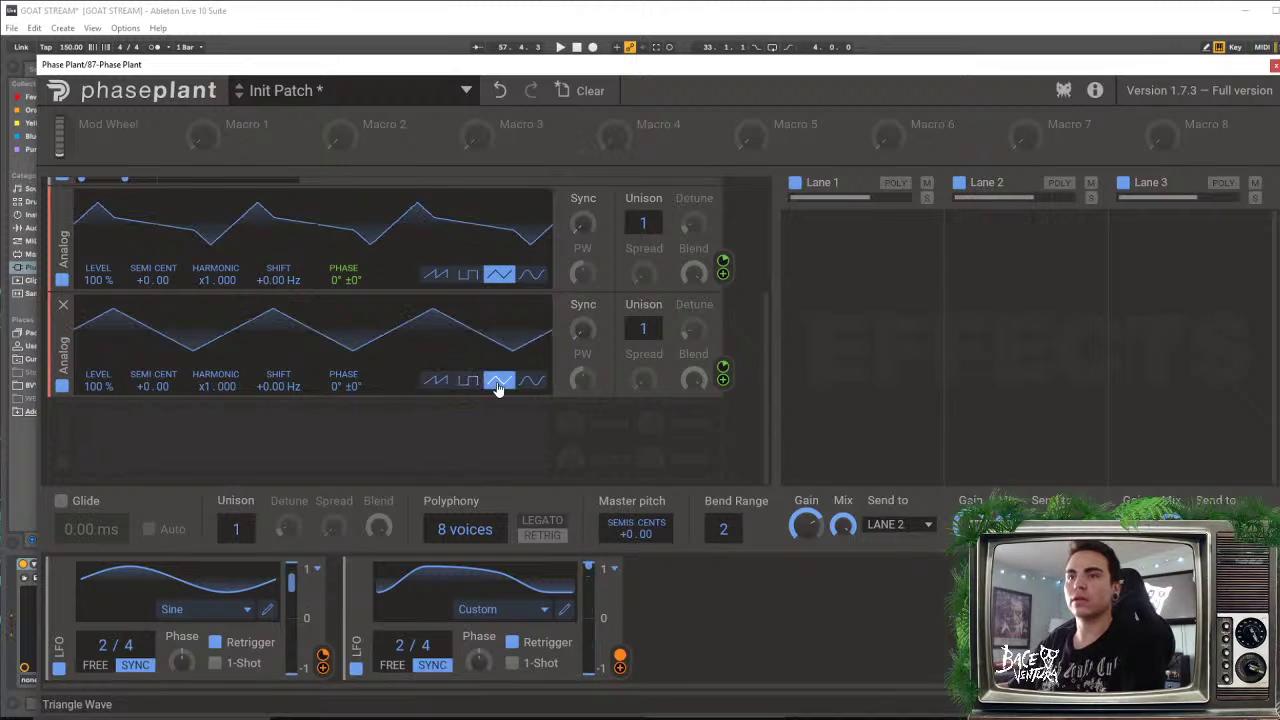
left_click(437, 381)
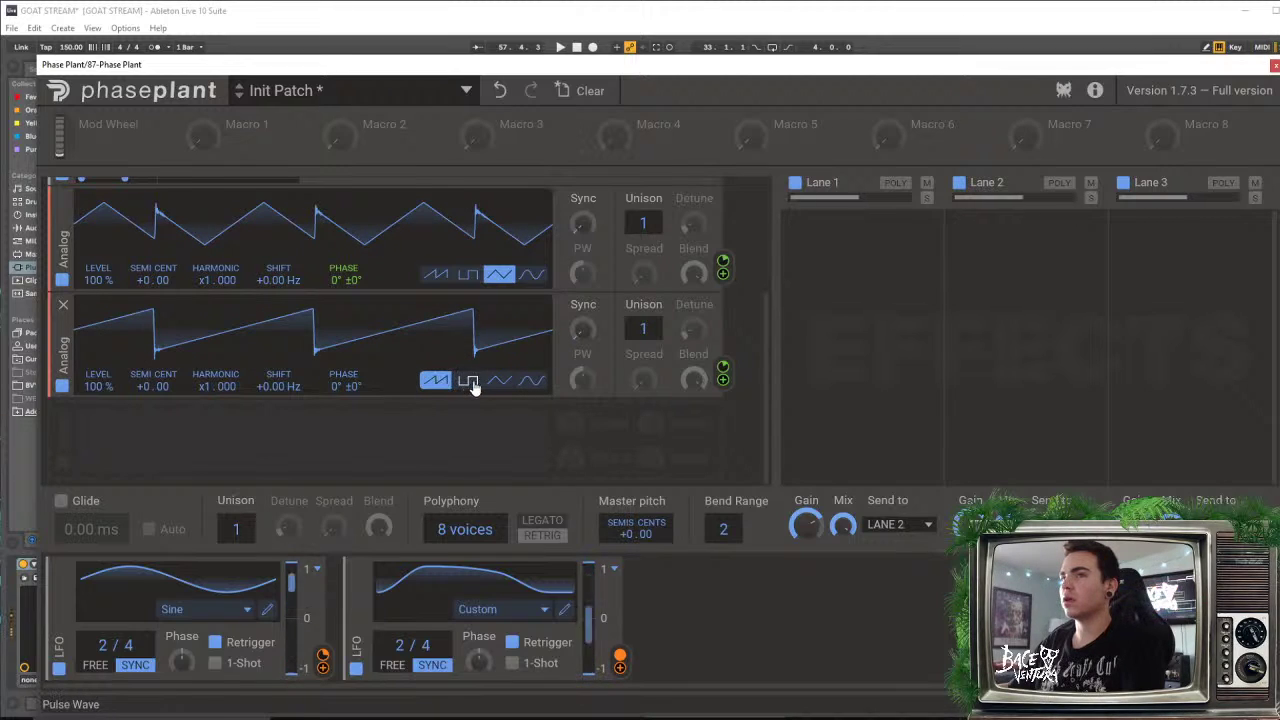
left_click(498, 381)
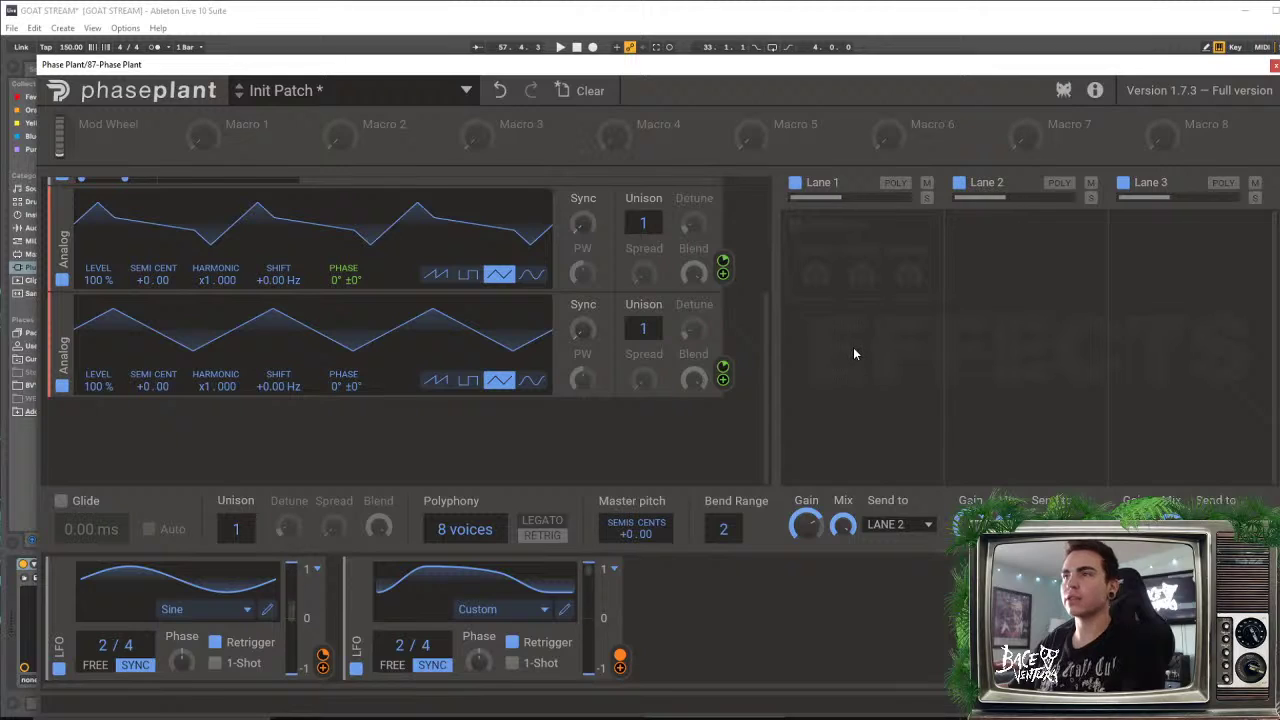
Add a Faturator effect to Lane 1 and leave Lane 3 without an effect
left_click(861, 274)
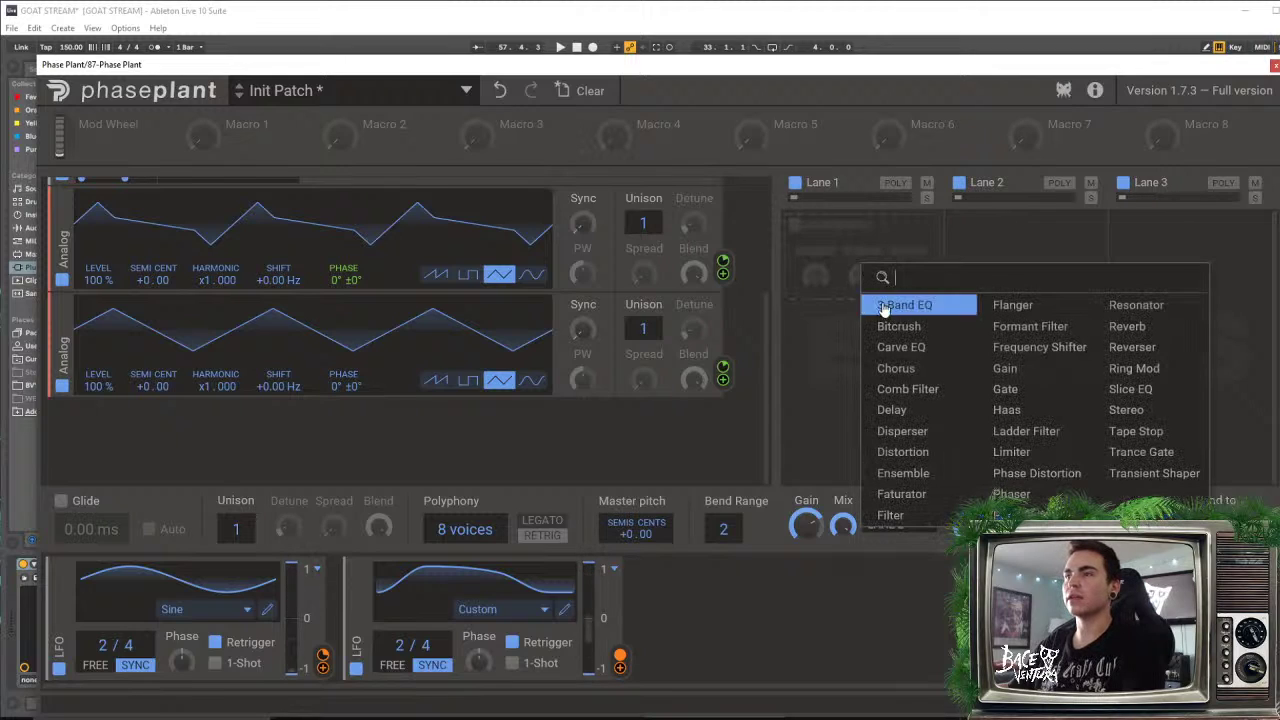
left_click(895, 494)
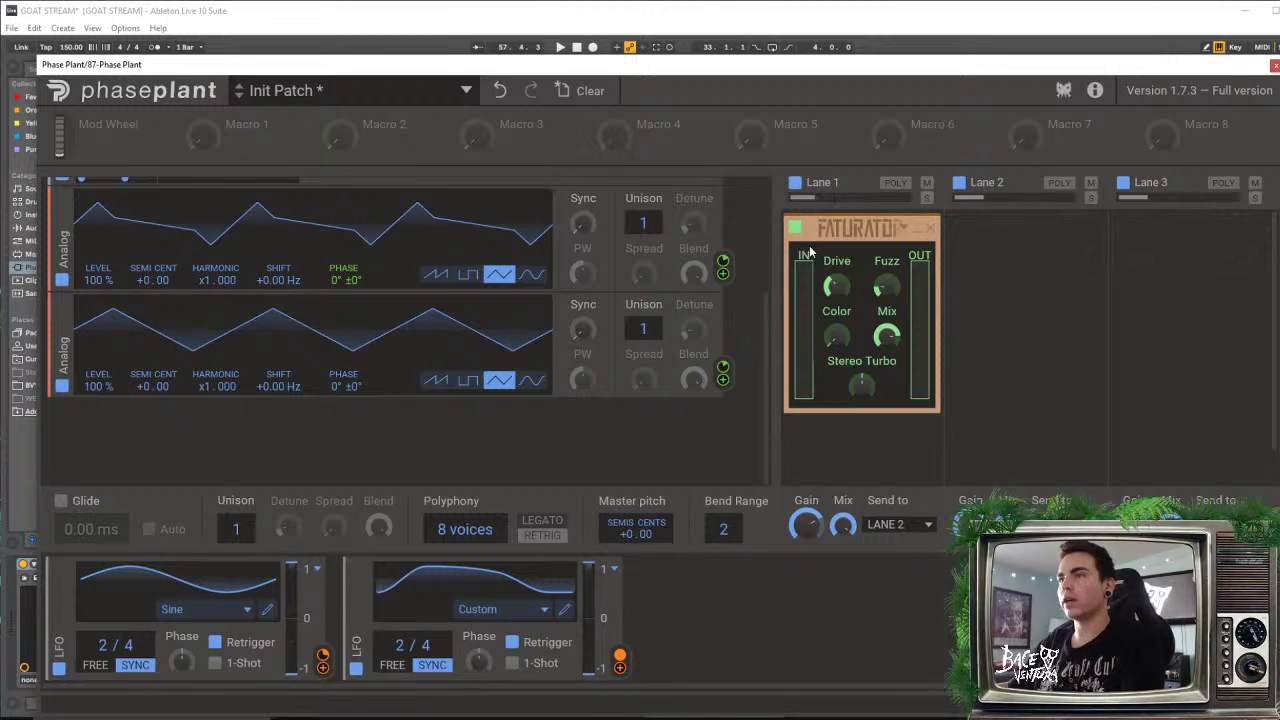
left_click(1210, 275)
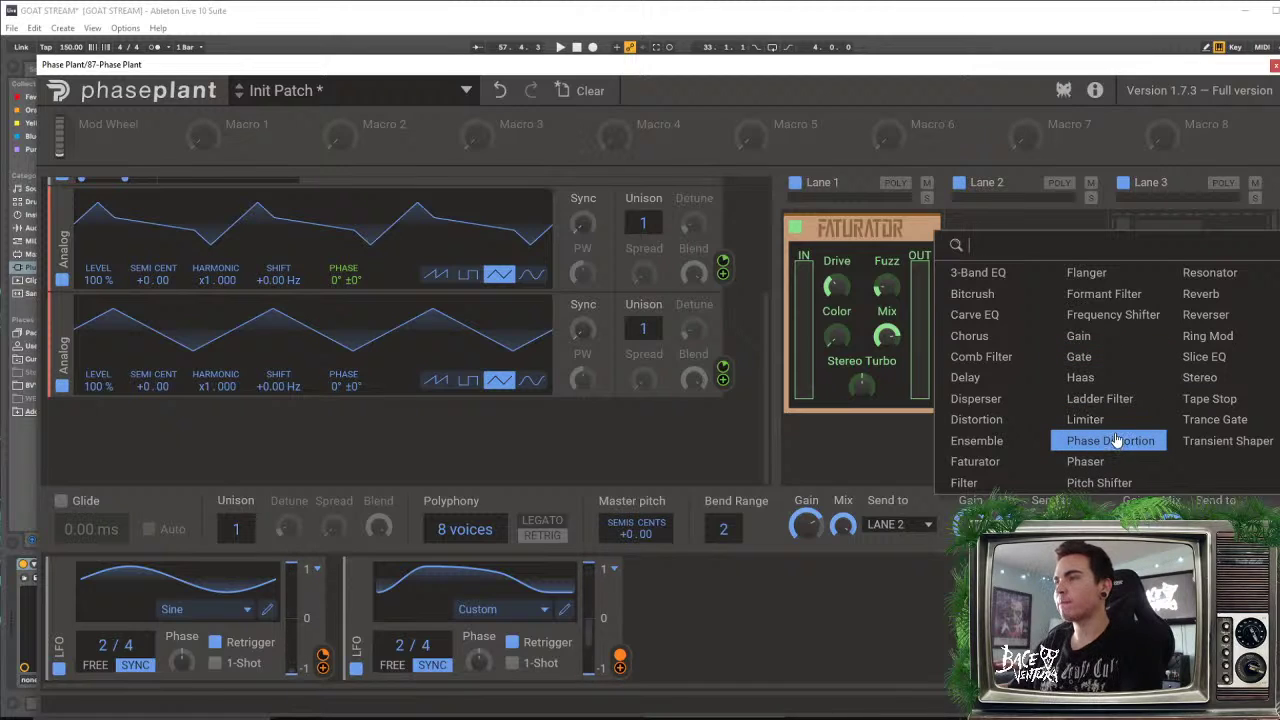
left_click(1086, 525)
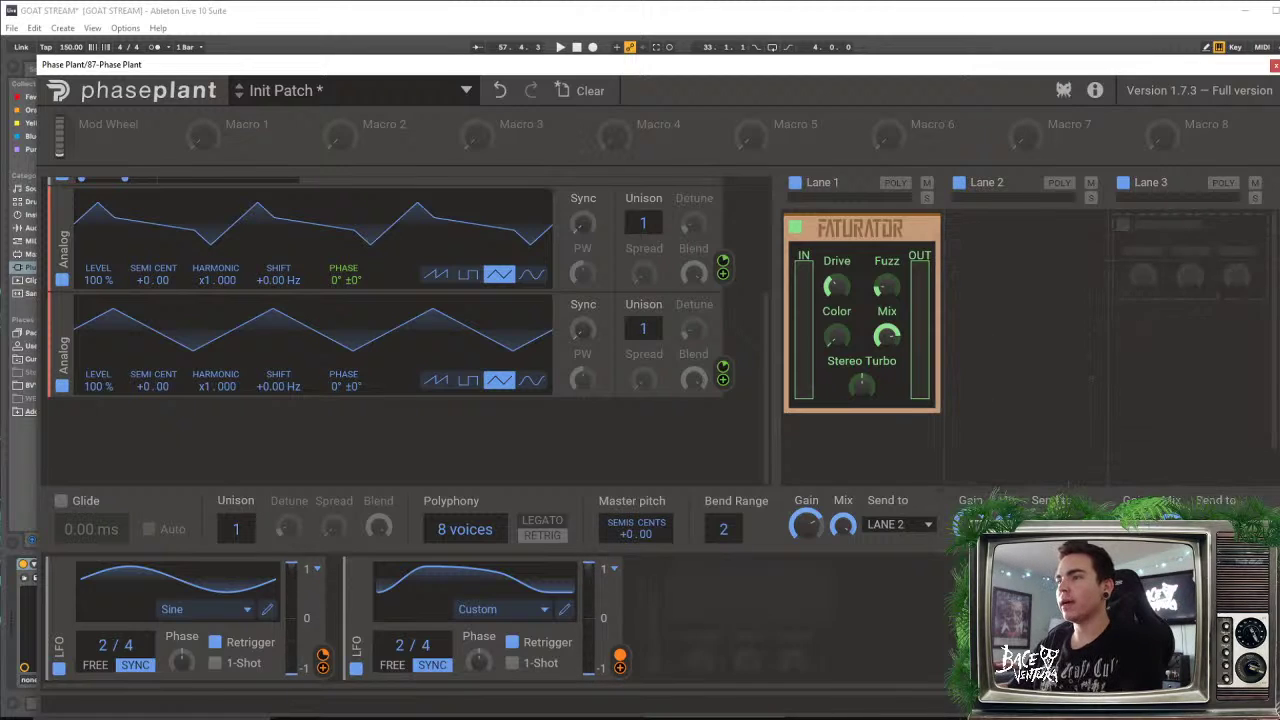
Create a one-beat MIDI clip on the Phase Plant track from 57.3 to 57.4, with an E0 note spanning its full length
left_click(1275, 66)
left_click(519, 344)
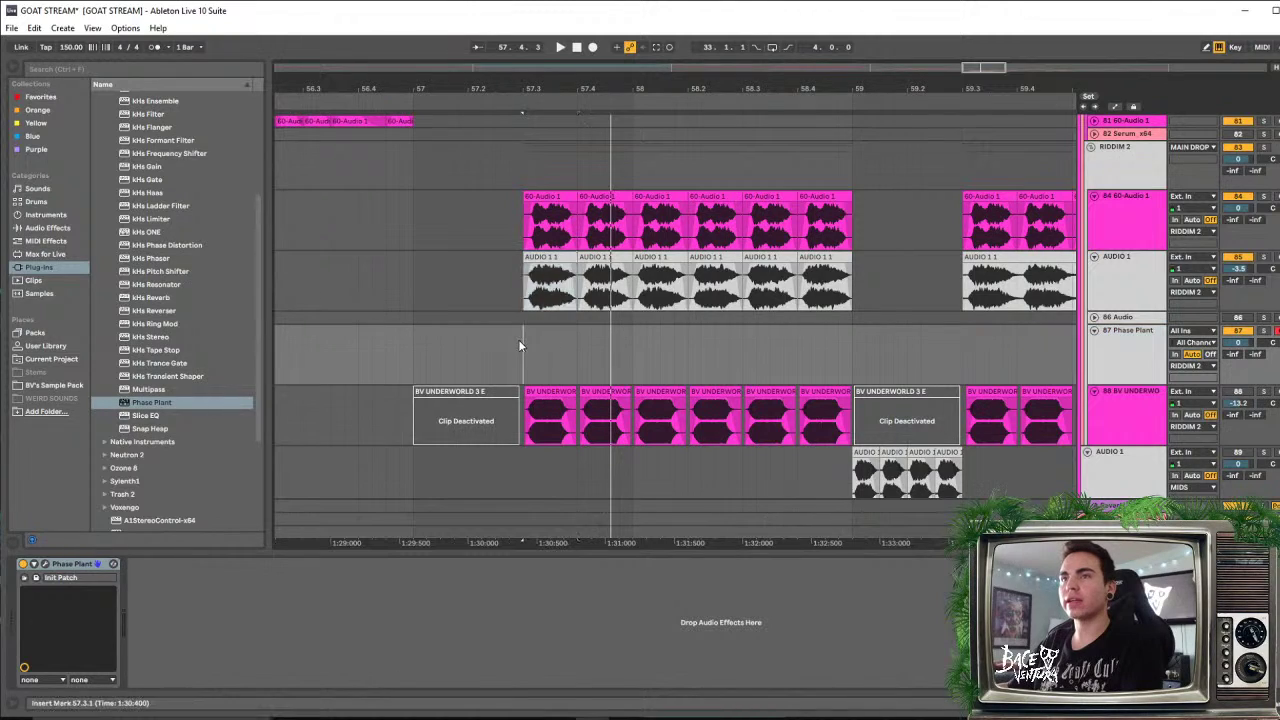
left_click_drag(522, 355, 571, 338)
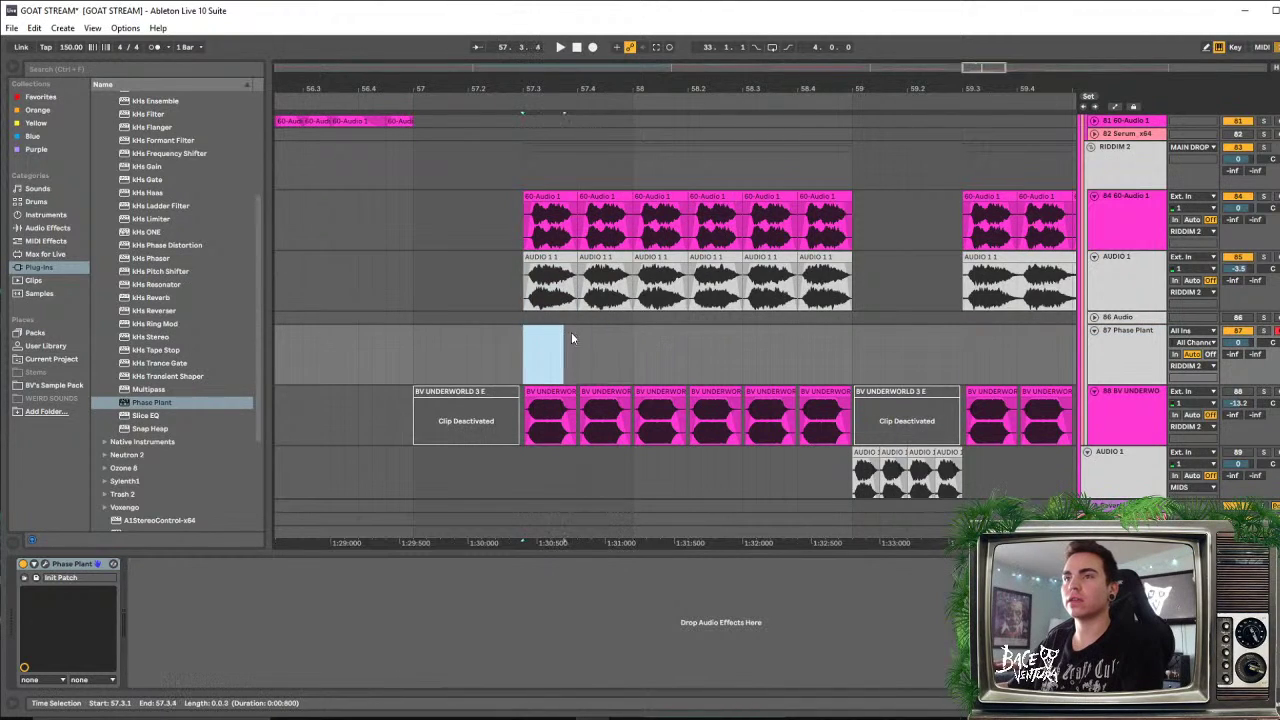
key("ctrl+shift+m")
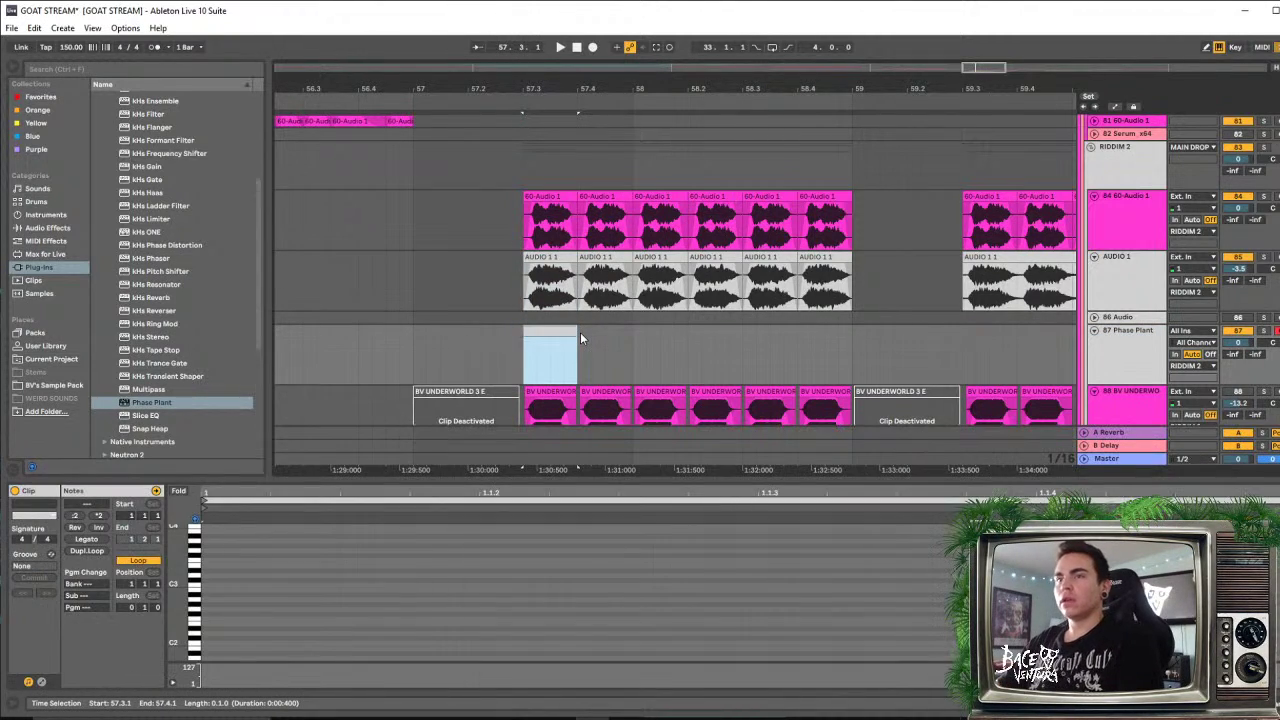
left_click(253, 591)
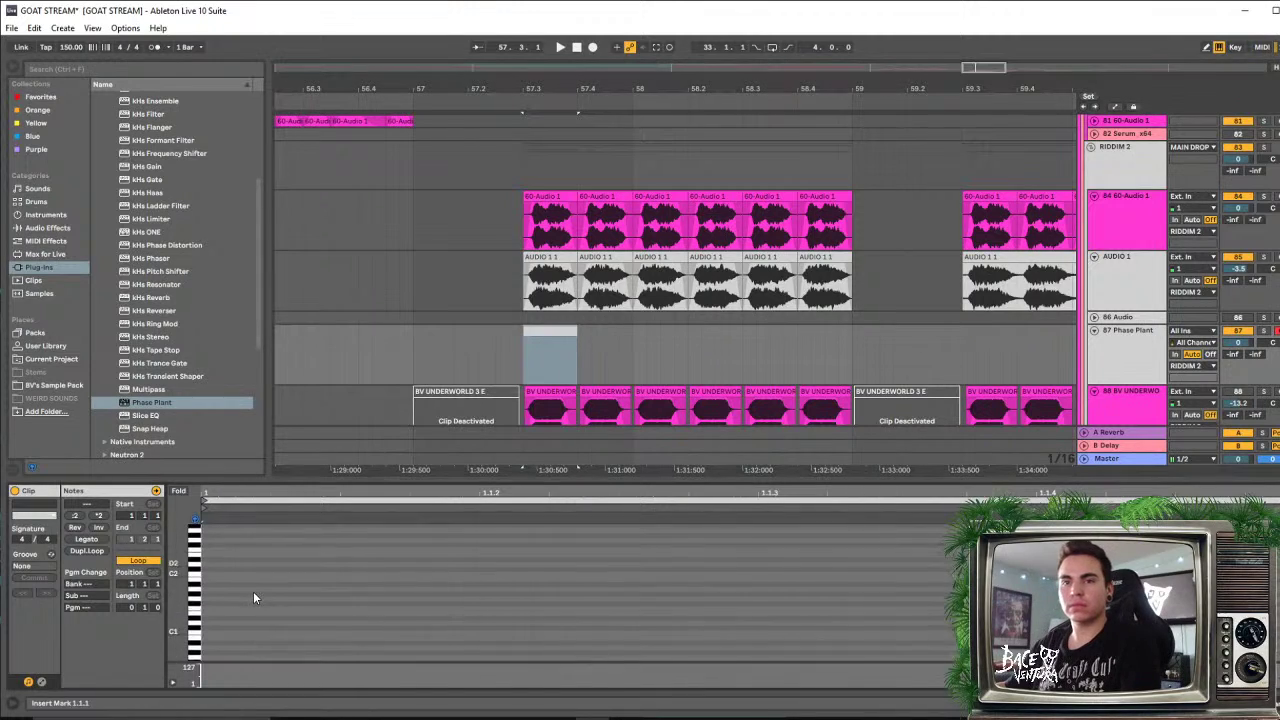
scroll(252, 592, "down", 5)
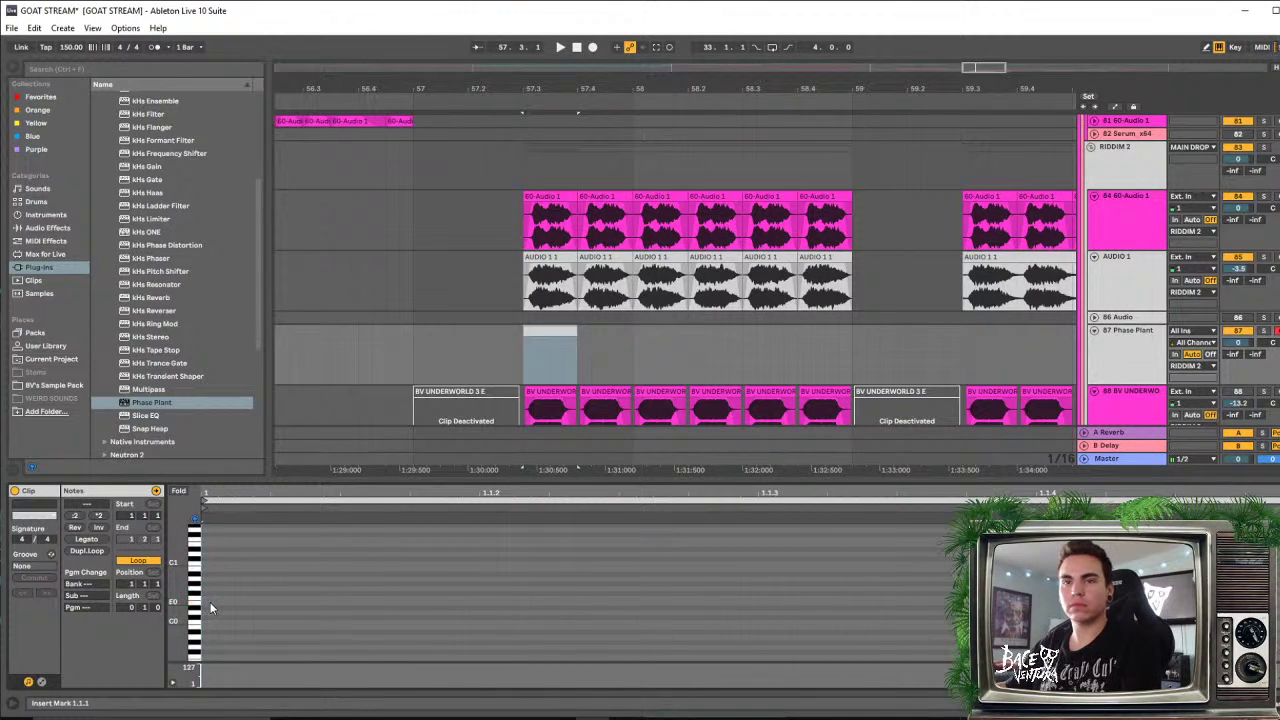
double_click(209, 602)
left_click_drag(216, 602, 1173, 602)
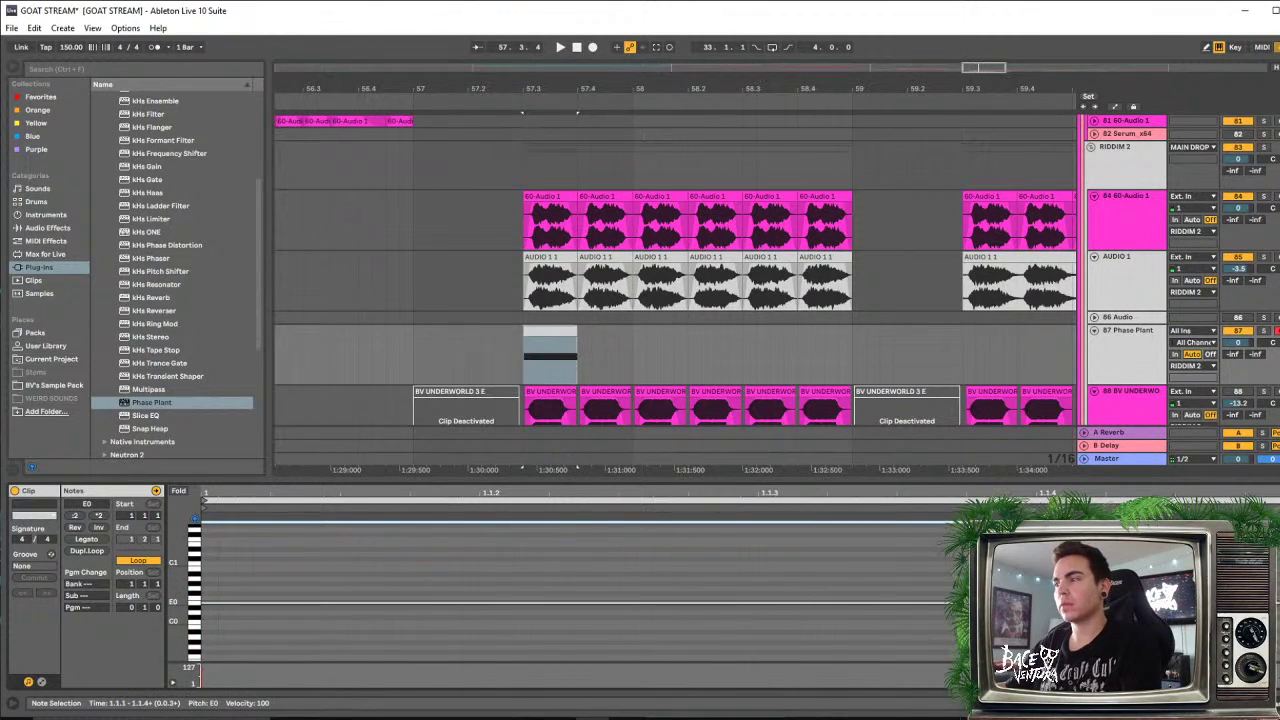
Duplicate the Phase Plant MIDI clip five times so the row matches the bass clips above up to bar 59
left_click(556, 331)
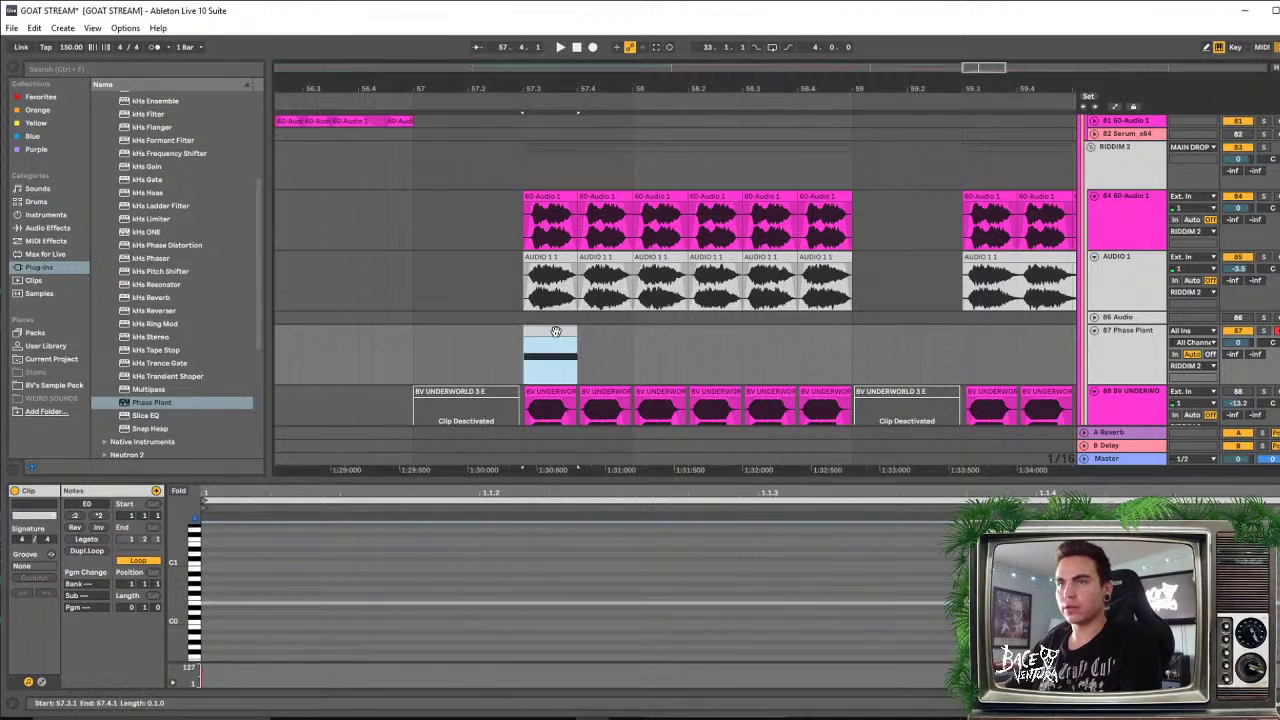
key("ctrl+d")
key("ctrl+d")
key("ctrl+d")
key("ctrl+d")
key("ctrl+d")
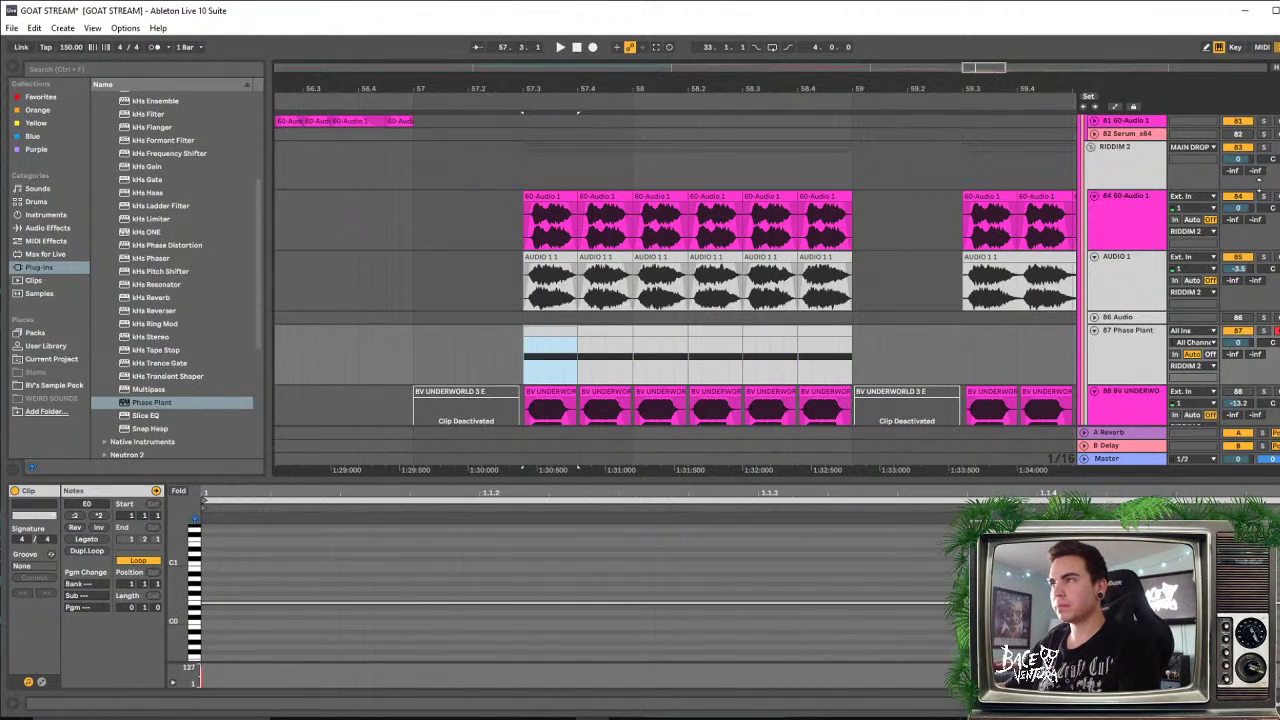
Solo the RIDDIM 2 group and play its layered bass clips from 57.3
left_click(1264, 148)
key("space")
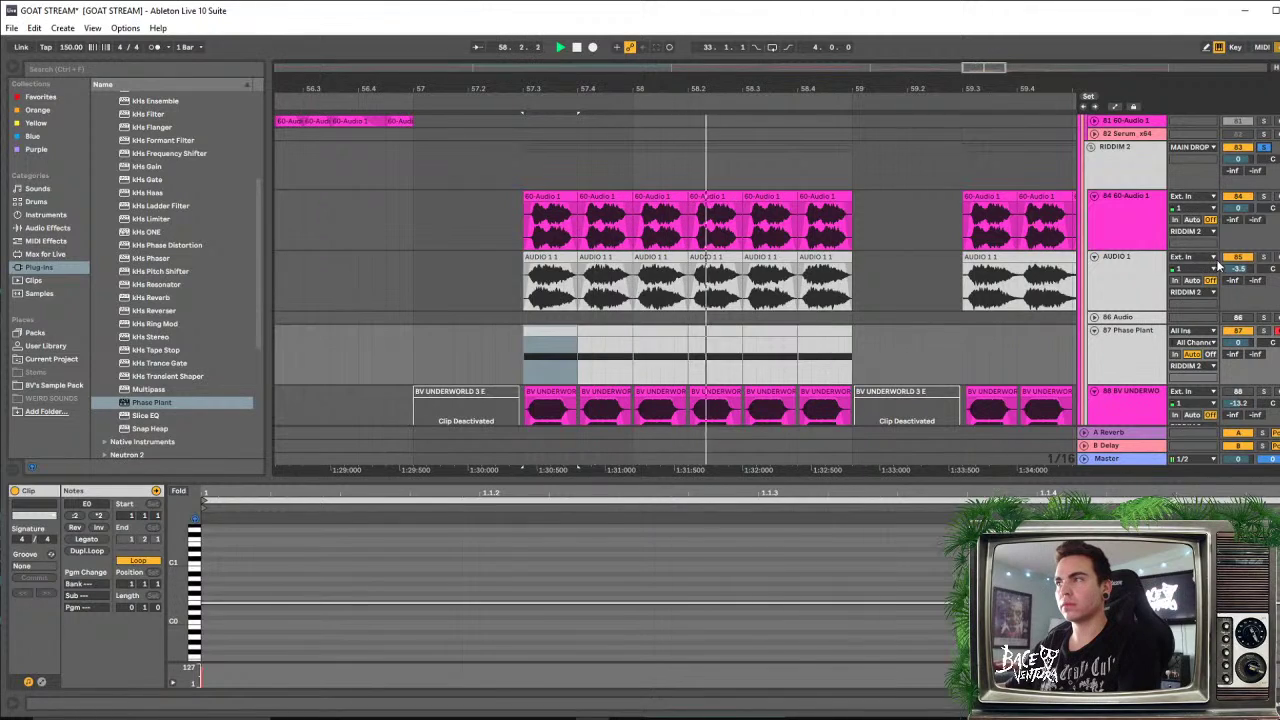
left_click(1238, 257)
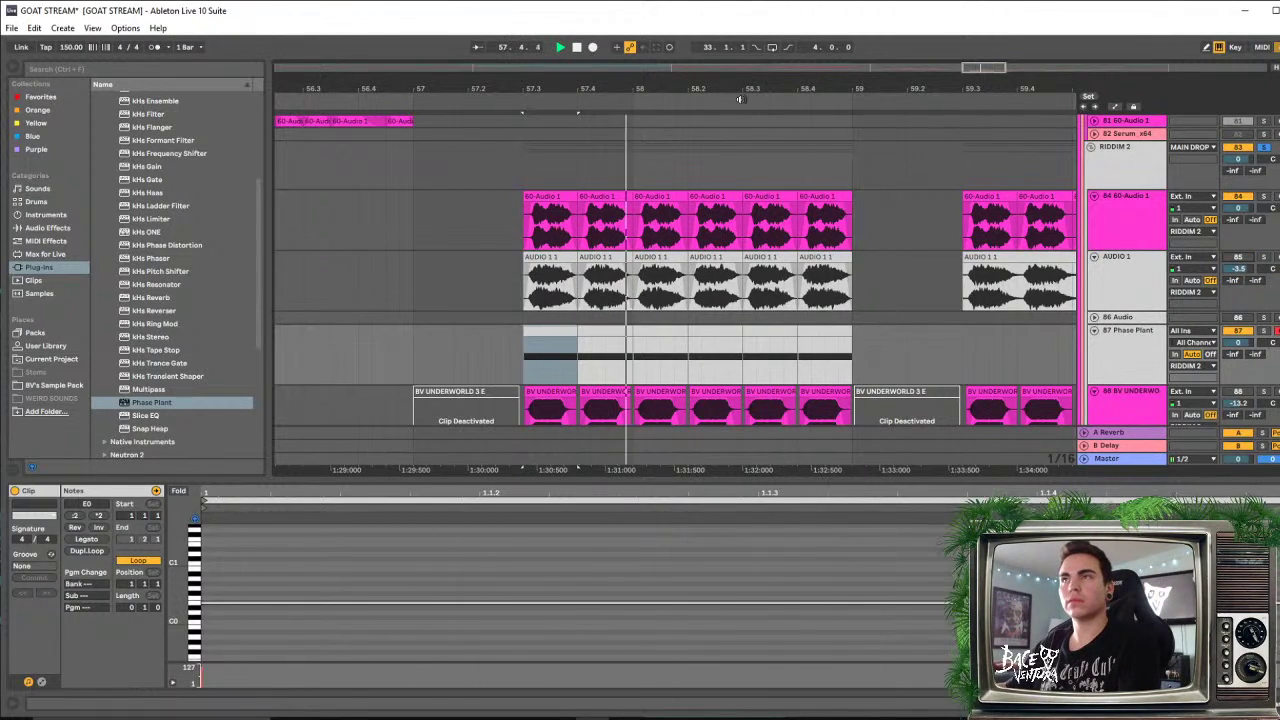
scroll(780, 257, "down", 2, "ctrl")
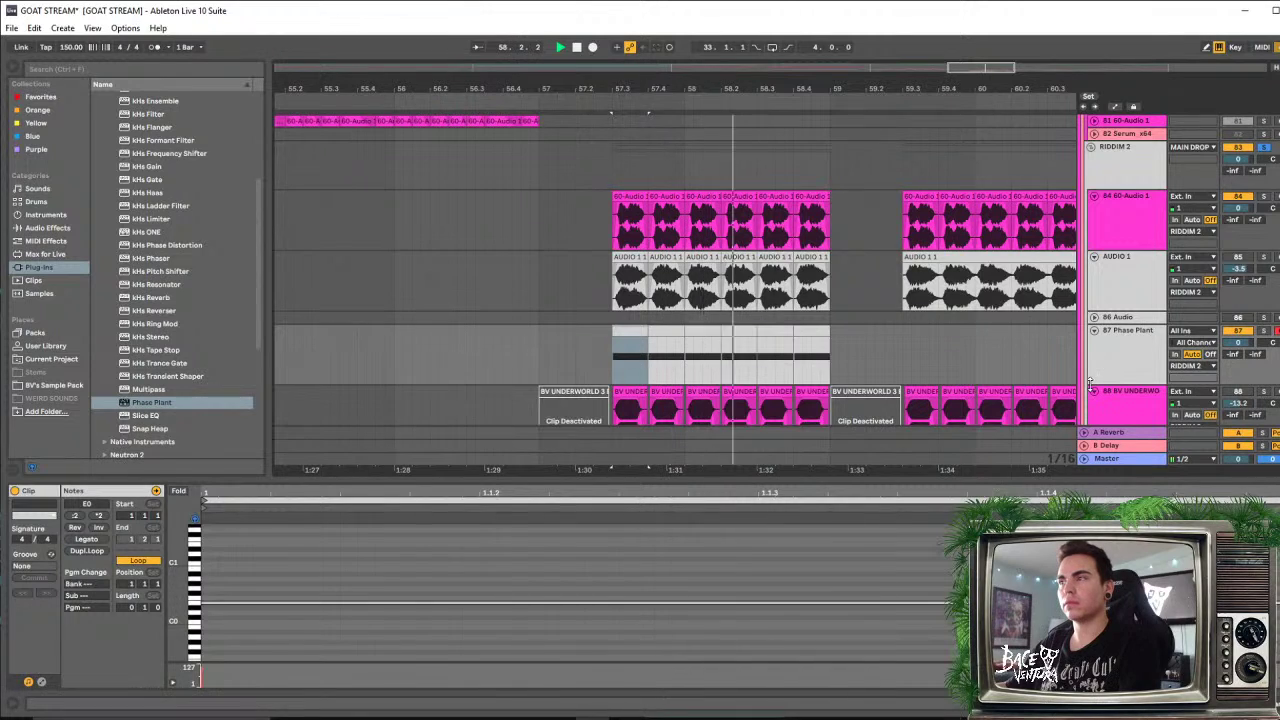
Reopen the Phase Plant instrument on track 87 and audition the new layer while watching the arrangement
left_click(1111, 335)
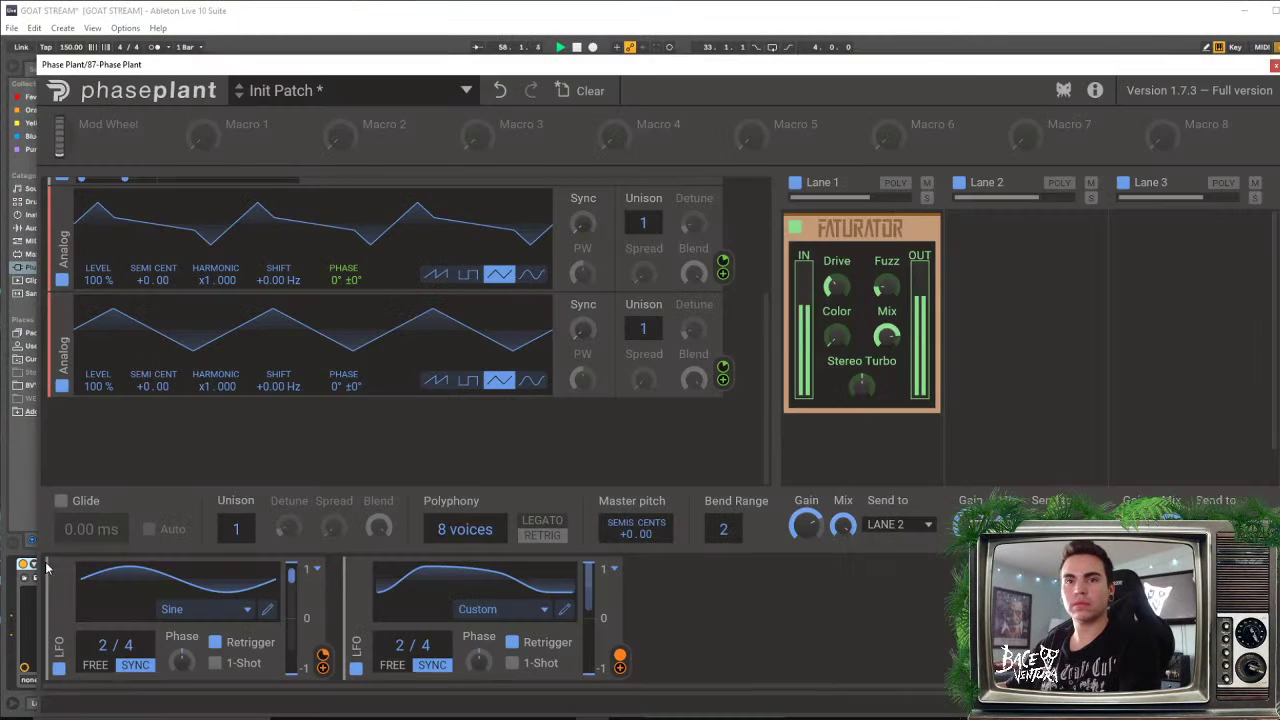
key("space")
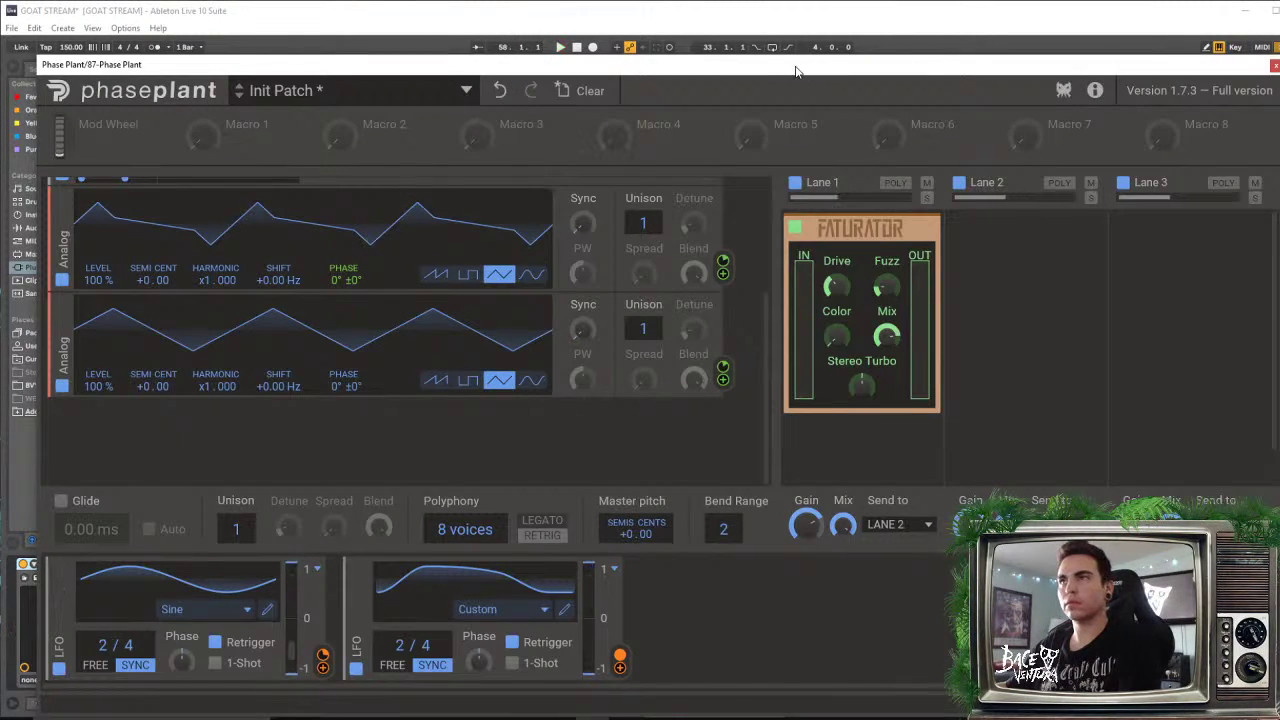
left_click_drag(797, 71, 805, 39)
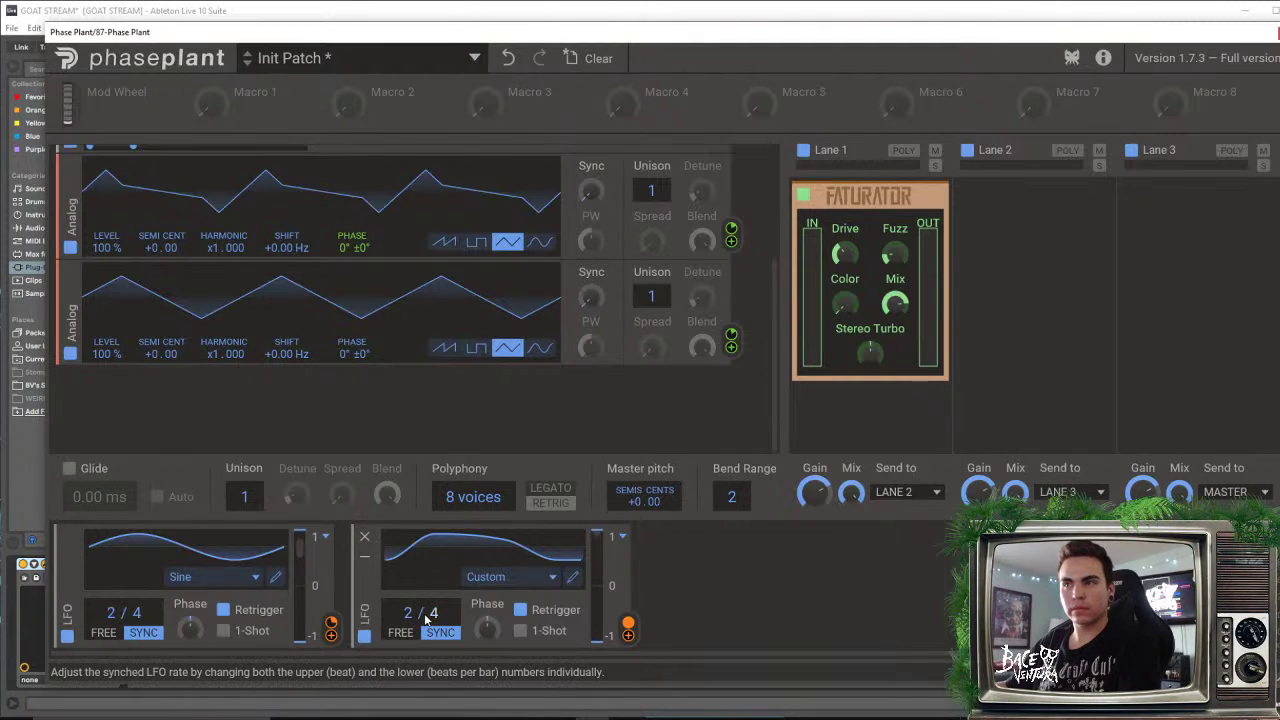
left_click_drag(770, 57, 750, 387)
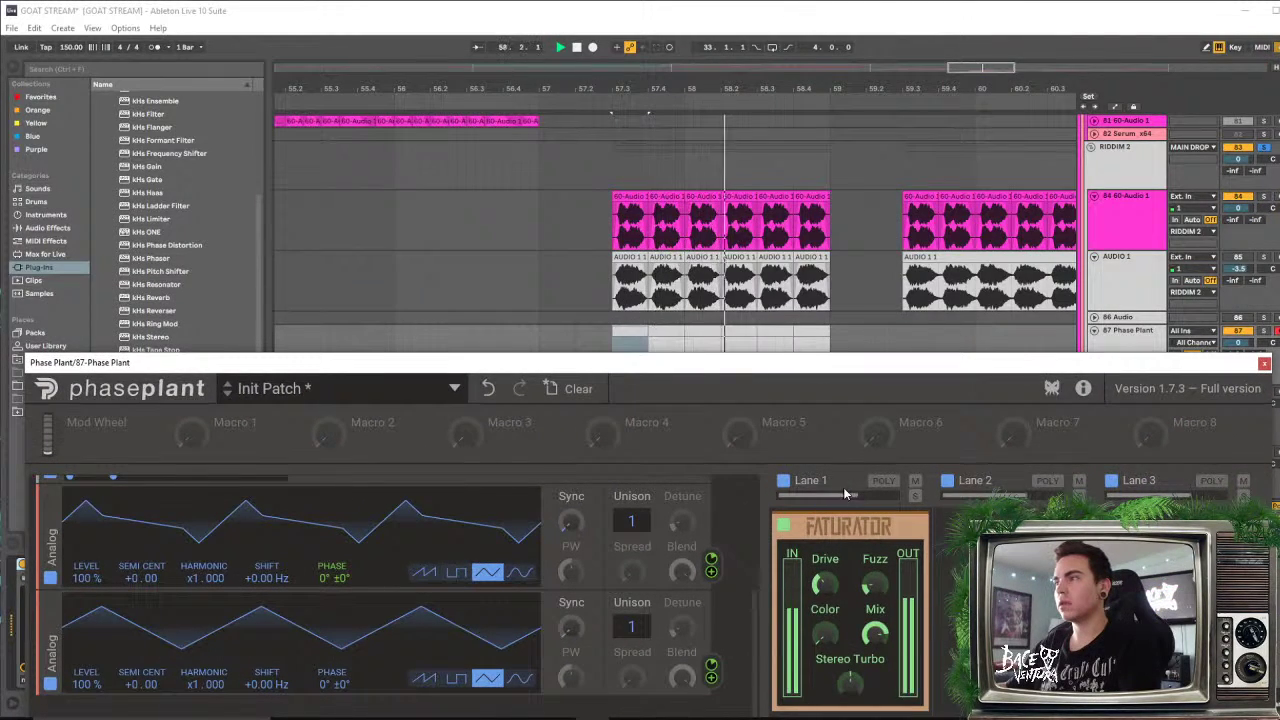
left_click_drag(806, 375, 843, 68)
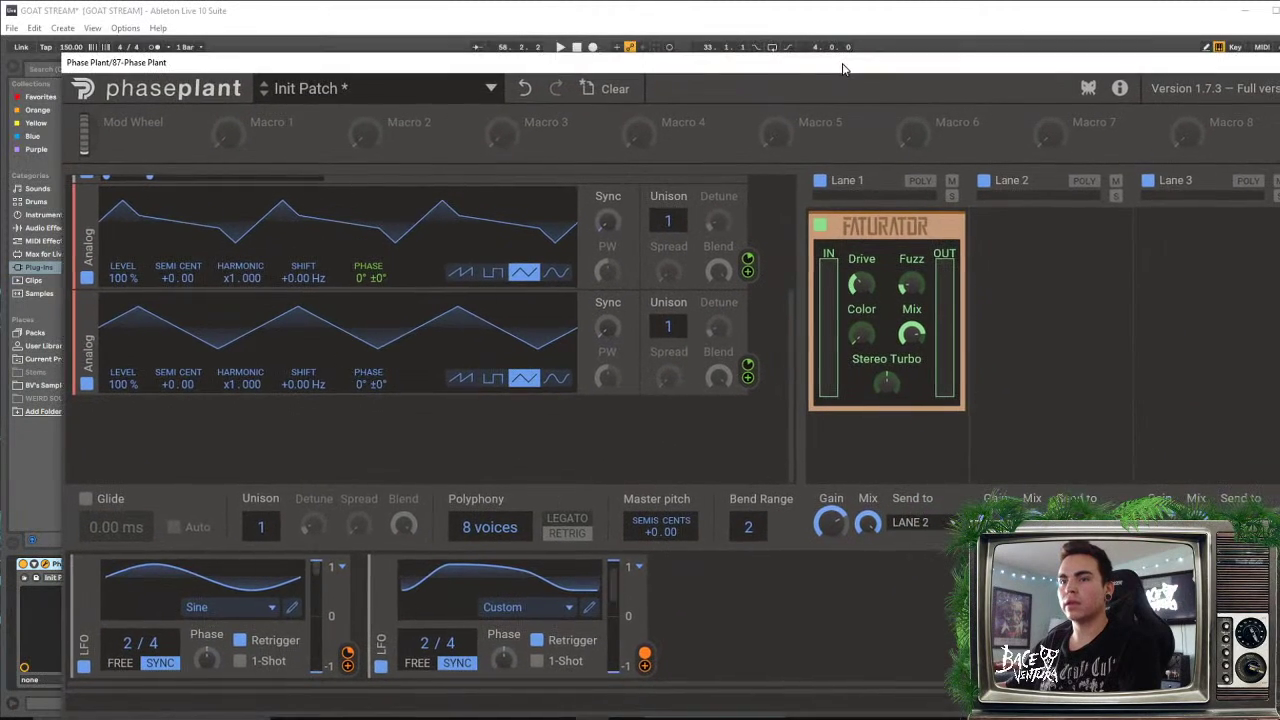
Try the peak of the first LFO's curve at 0/8 and audition the result
left_click(292, 607)
mouse_move(528, 286)
left_mouse_down()
mouse_move(428, 276)
mouse_move(706, 271)
mouse_move(408, 272)
mouse_move(626, 273)
mouse_move(445, 276)
left_mouse_up()
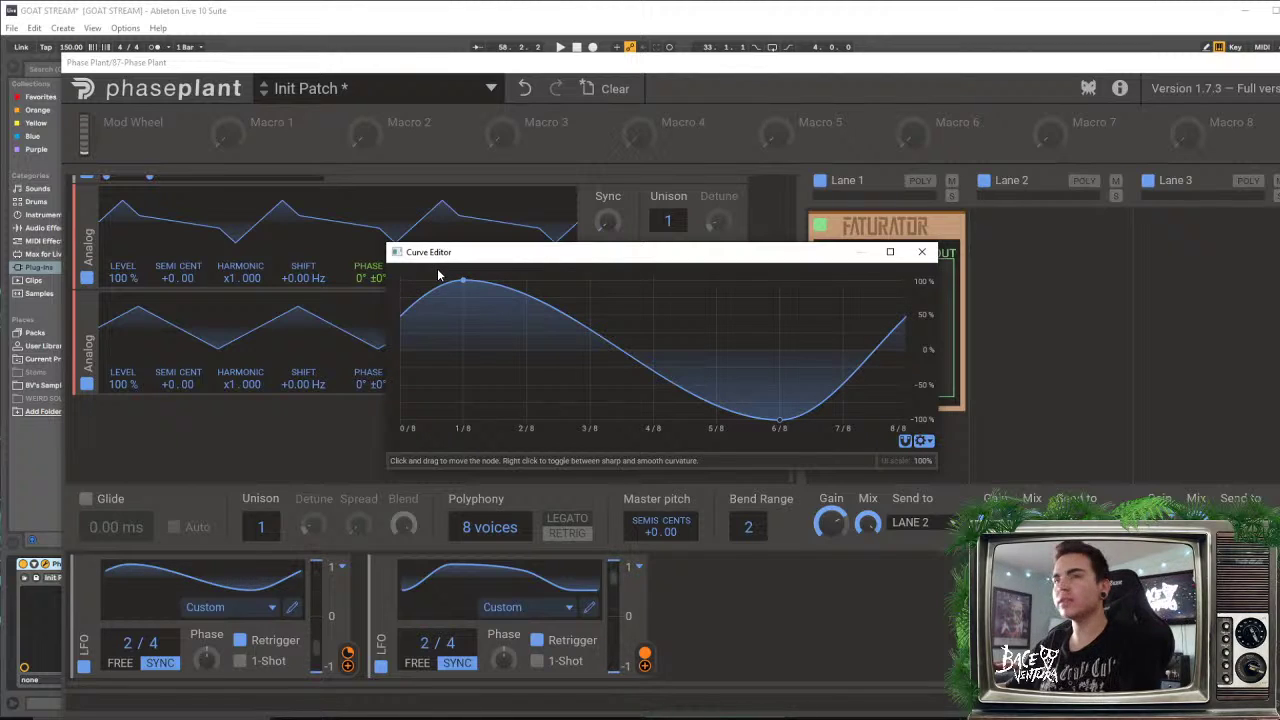
left_click_drag(437, 268, 405, 270)
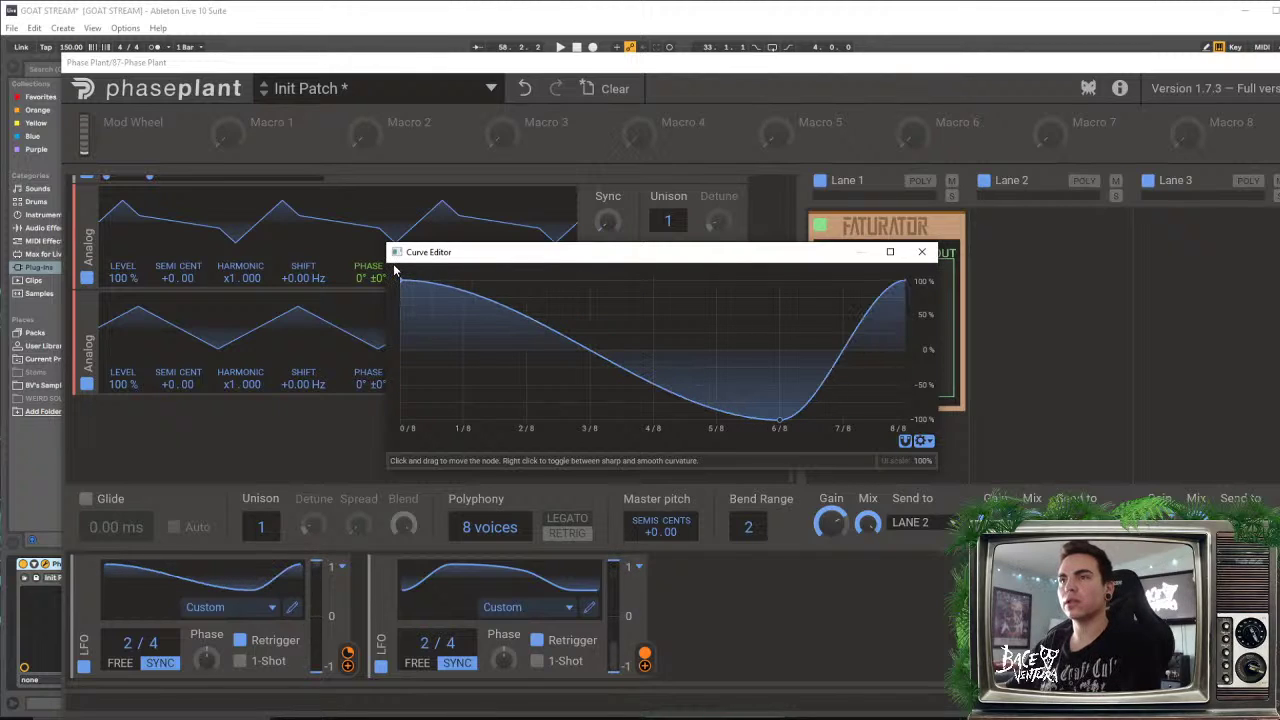
left_click(922, 254)
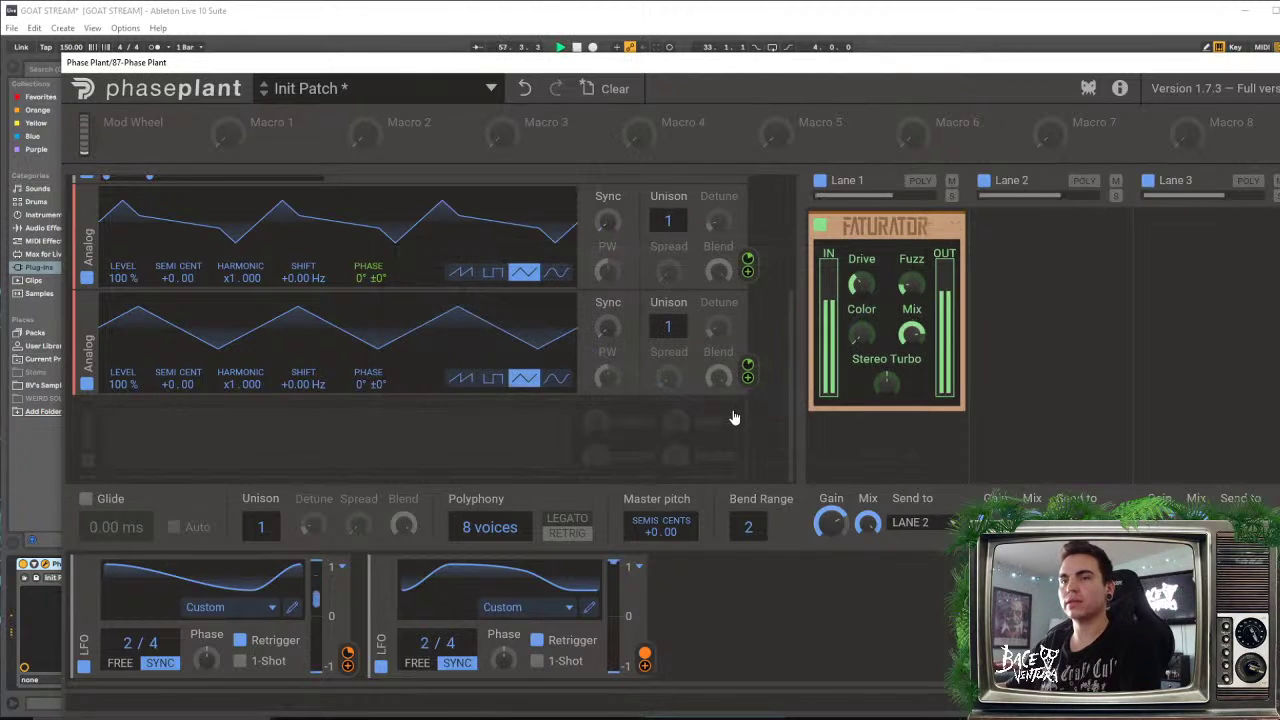
Reshape the first LFO's curve with its 100% peak at 6/8 and its -100% low node at 8/8
left_click(292, 608)
left_click_drag(900, 282, 773, 276)
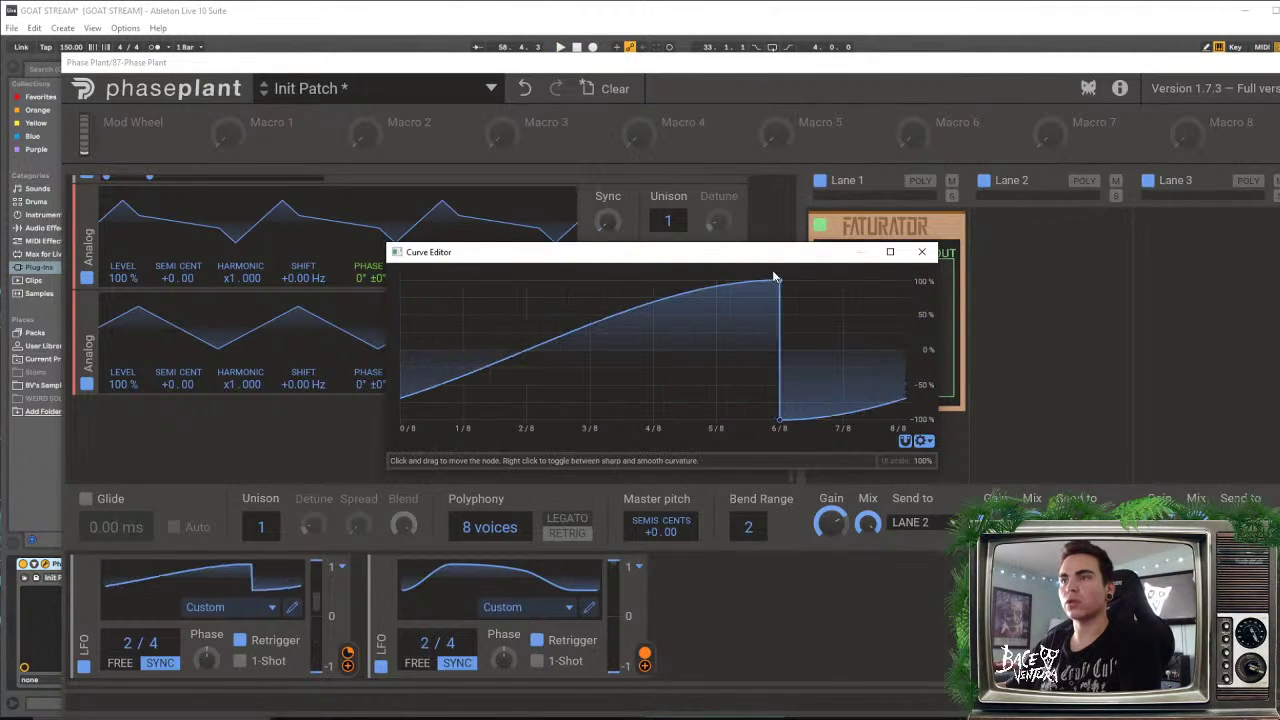
left_click_drag(796, 424, 891, 423)
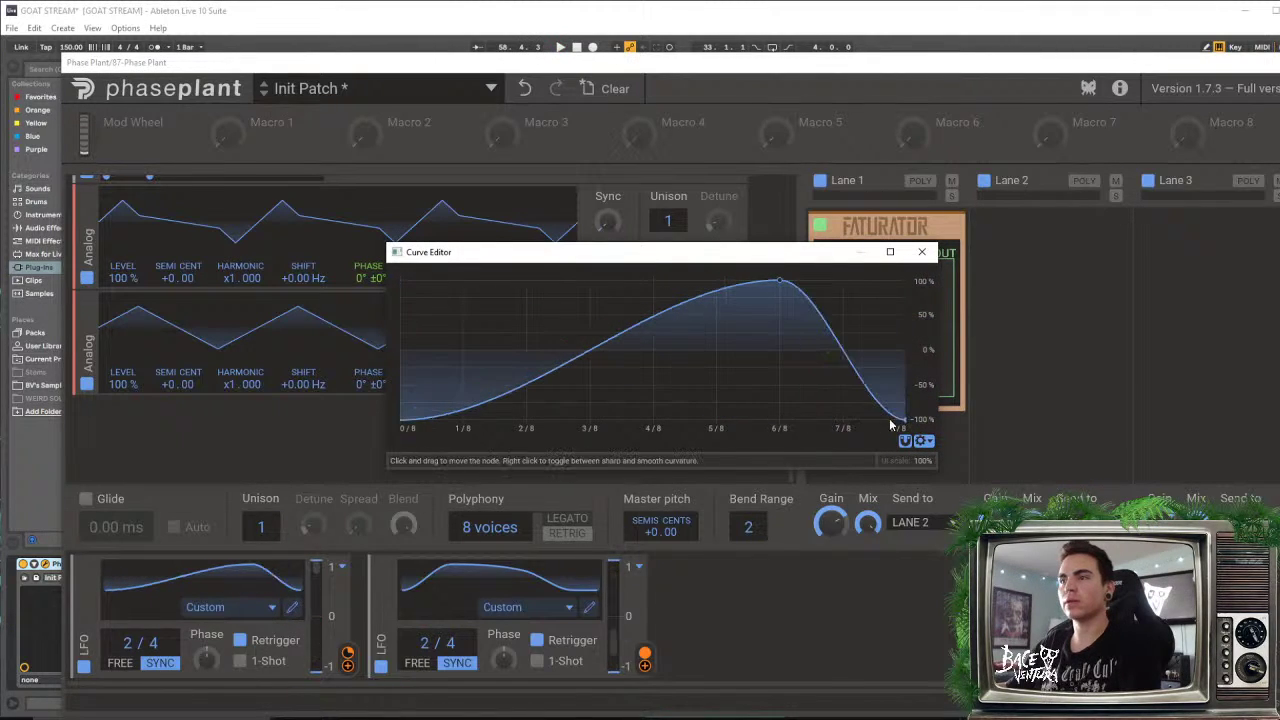
left_click(921, 252)
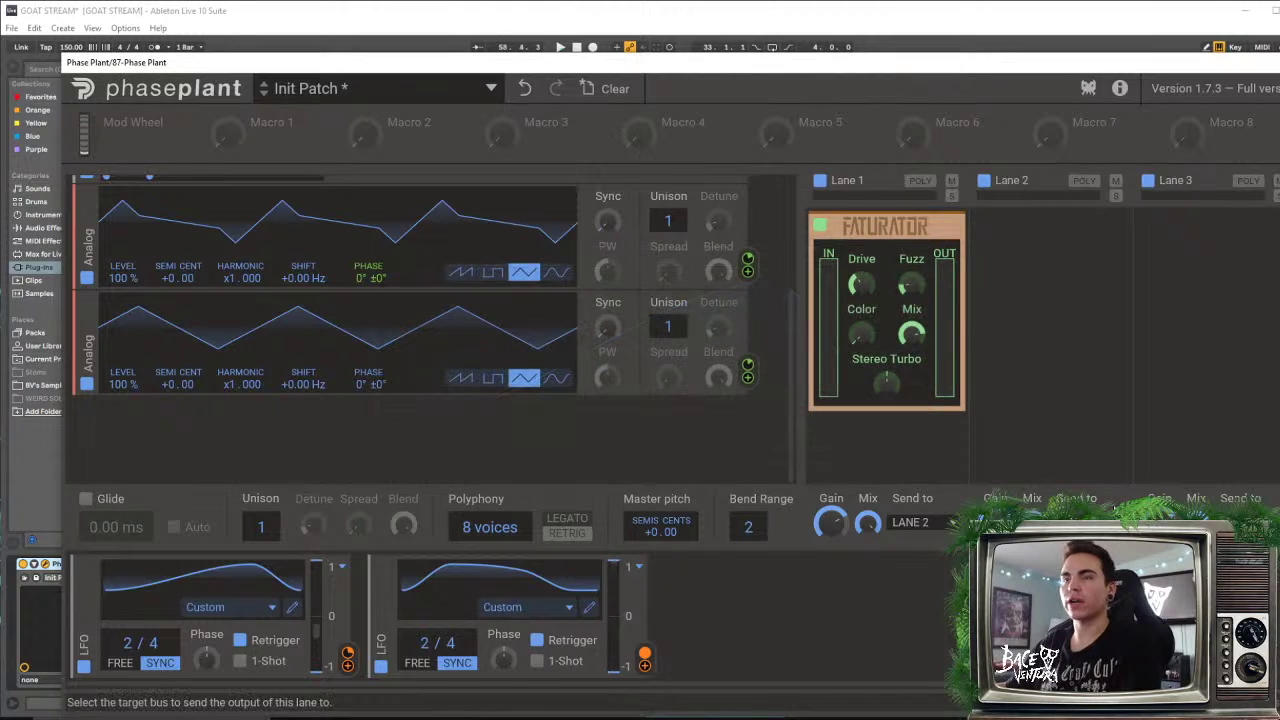
Try the first LFO curve's peak at 1/8, audition it, and return the peak to 6/8
left_click(292, 607)
left_click_drag(779, 282, 462, 281)
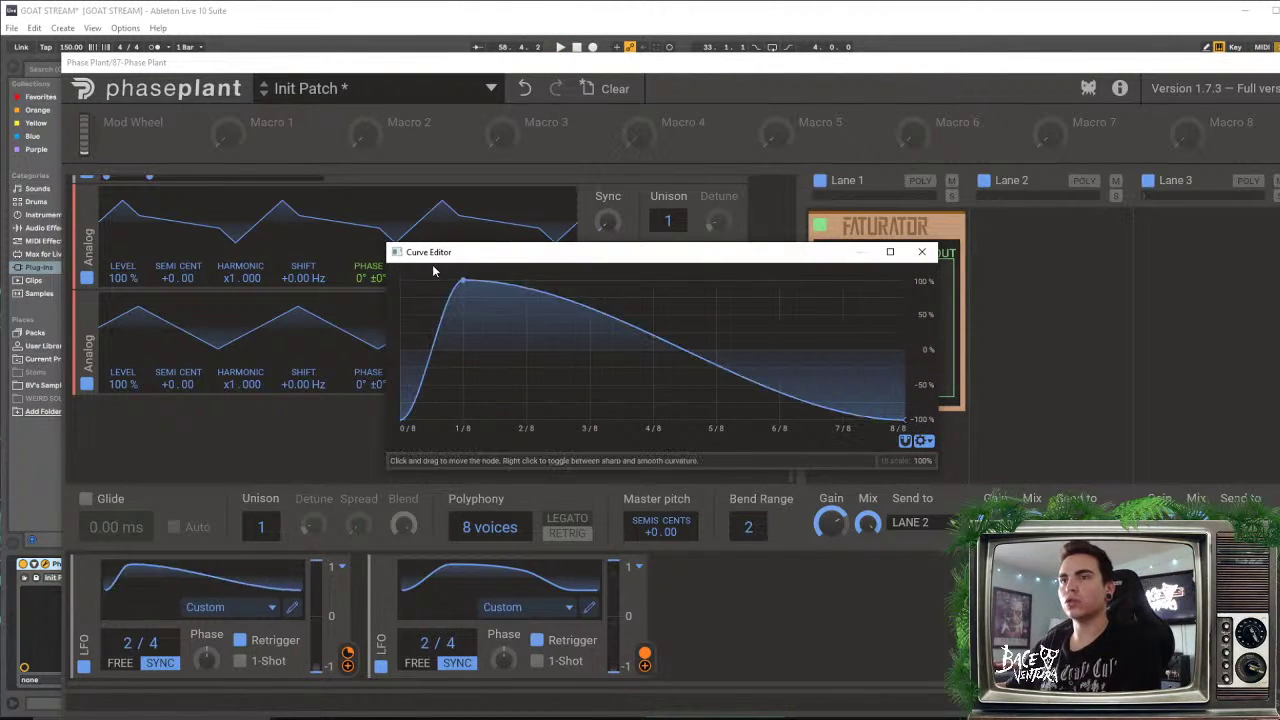
left_click(921, 252)
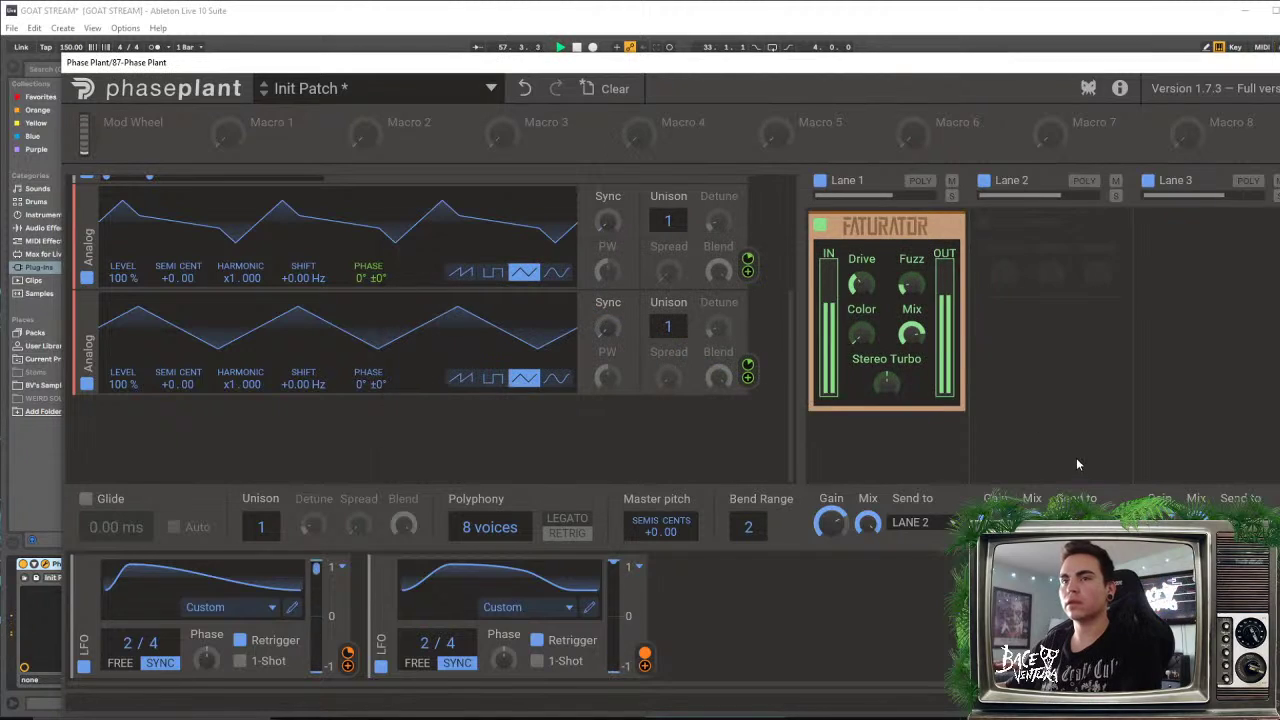
left_click(292, 607)
left_click_drag(462, 282, 781, 280)
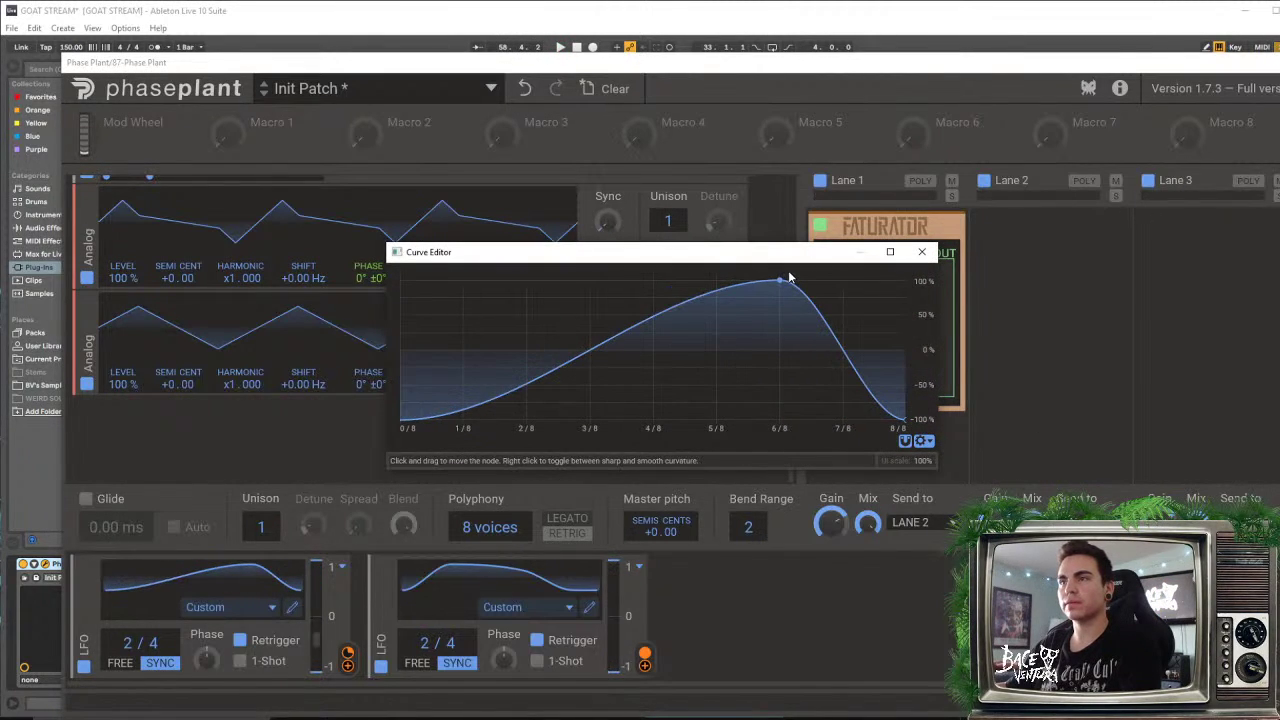
Bend the rising slope of the first LFO's curve downward, and set both LFO rates to 1/4
left_click_drag(679, 303, 615, 365)
left_click(921, 252)
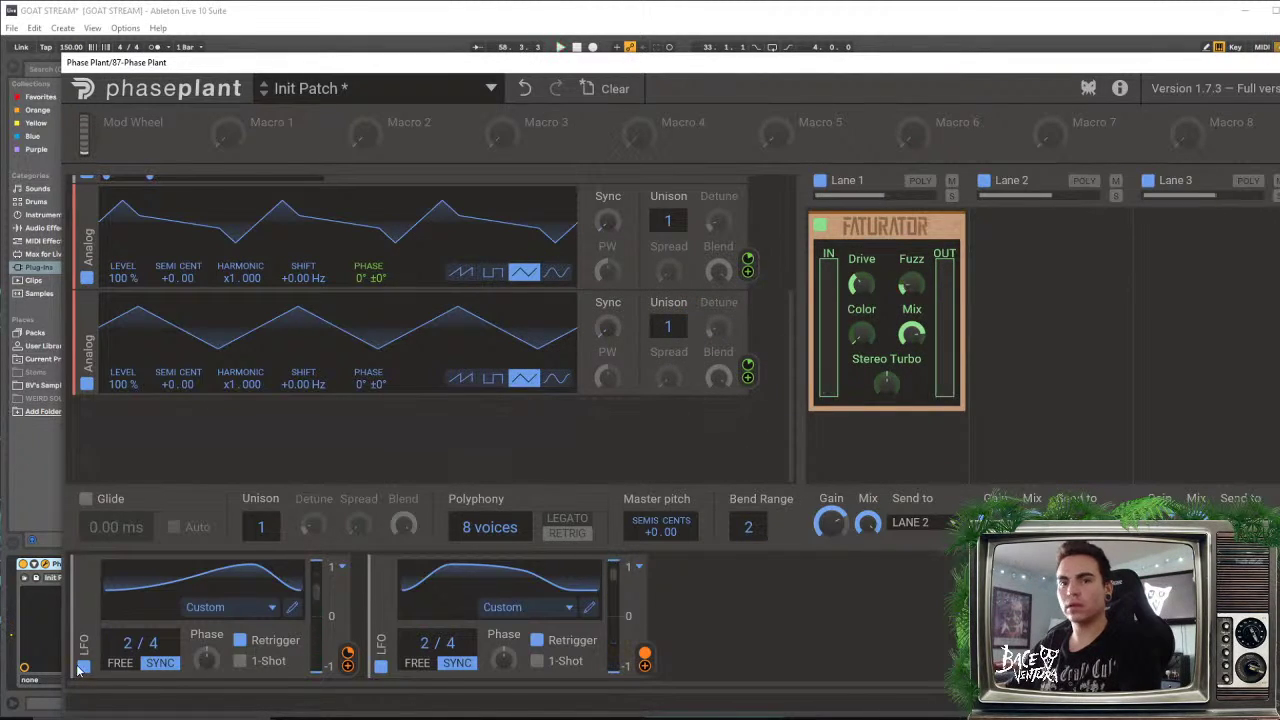
left_click_drag(130, 645, 138, 660)
left_click_drag(424, 643, 426, 660)
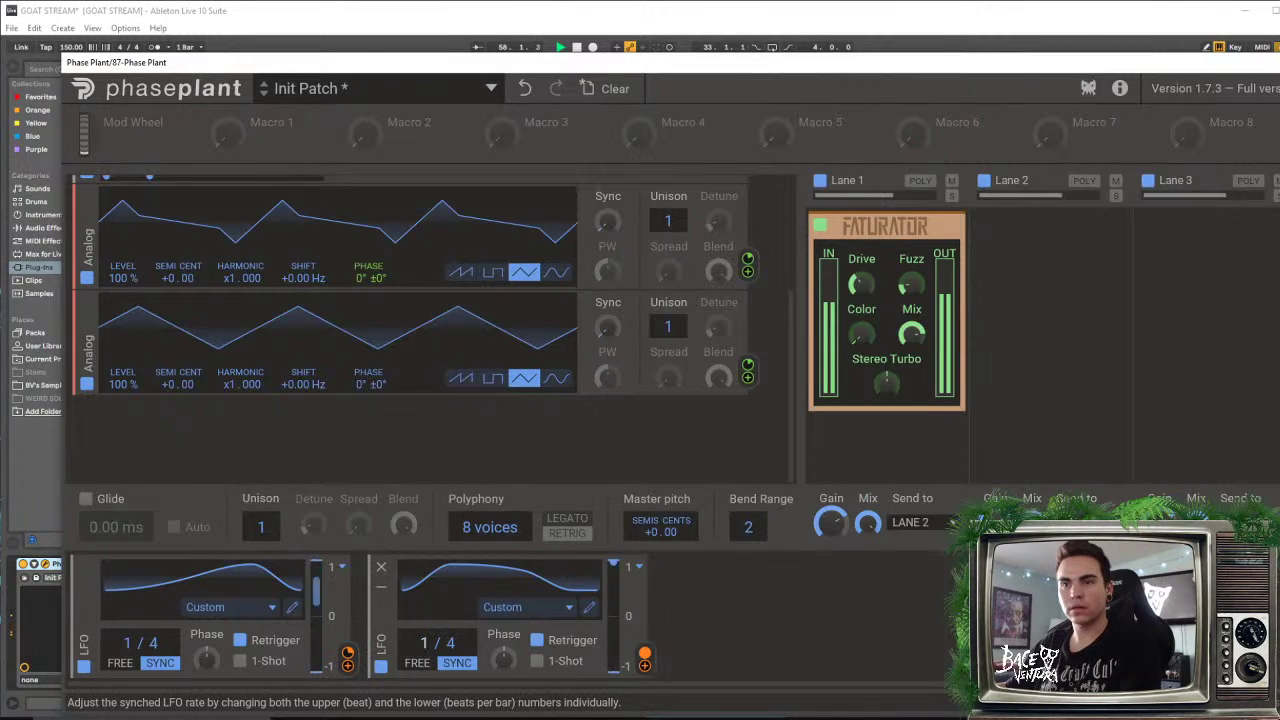
Reshape the first LFO's curve with its 100% peak at 2/8 and a node at 1/8 near -50%, and audition it
left_click(292, 607)
left_click_drag(780, 283, 591, 280)
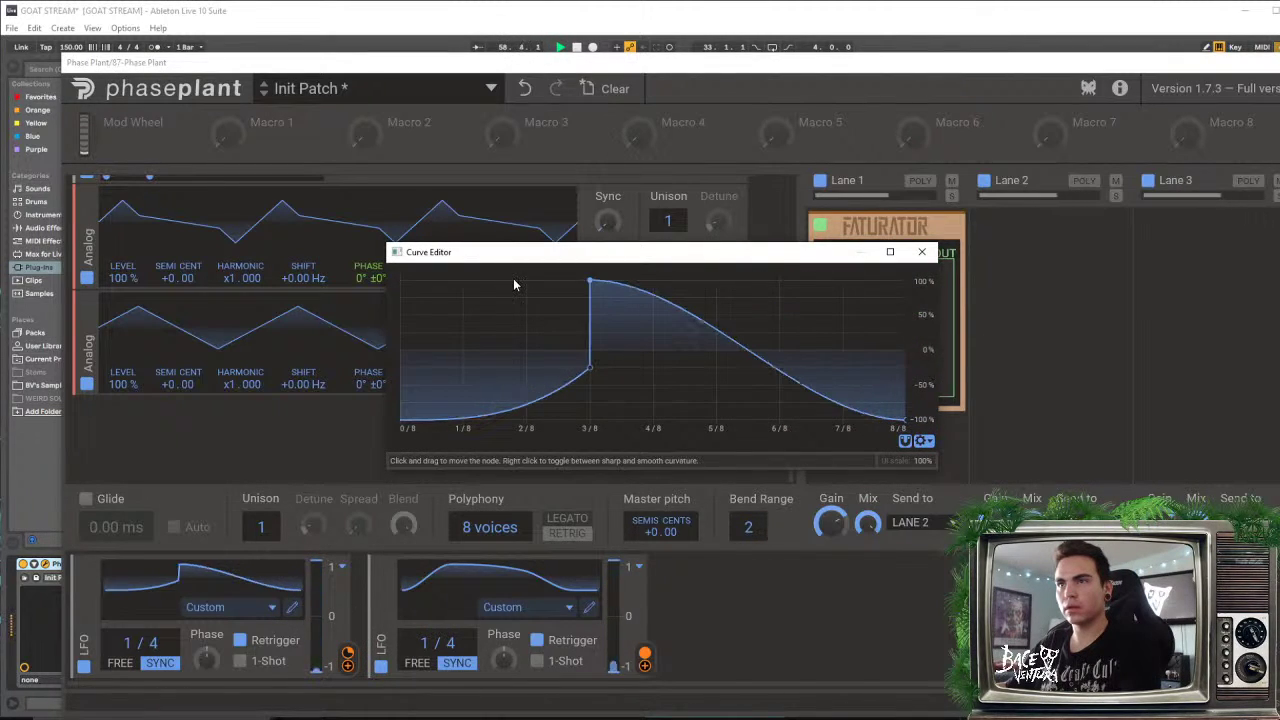
left_click_drag(589, 368, 470, 389)
left_click_drag(590, 281, 526, 283)
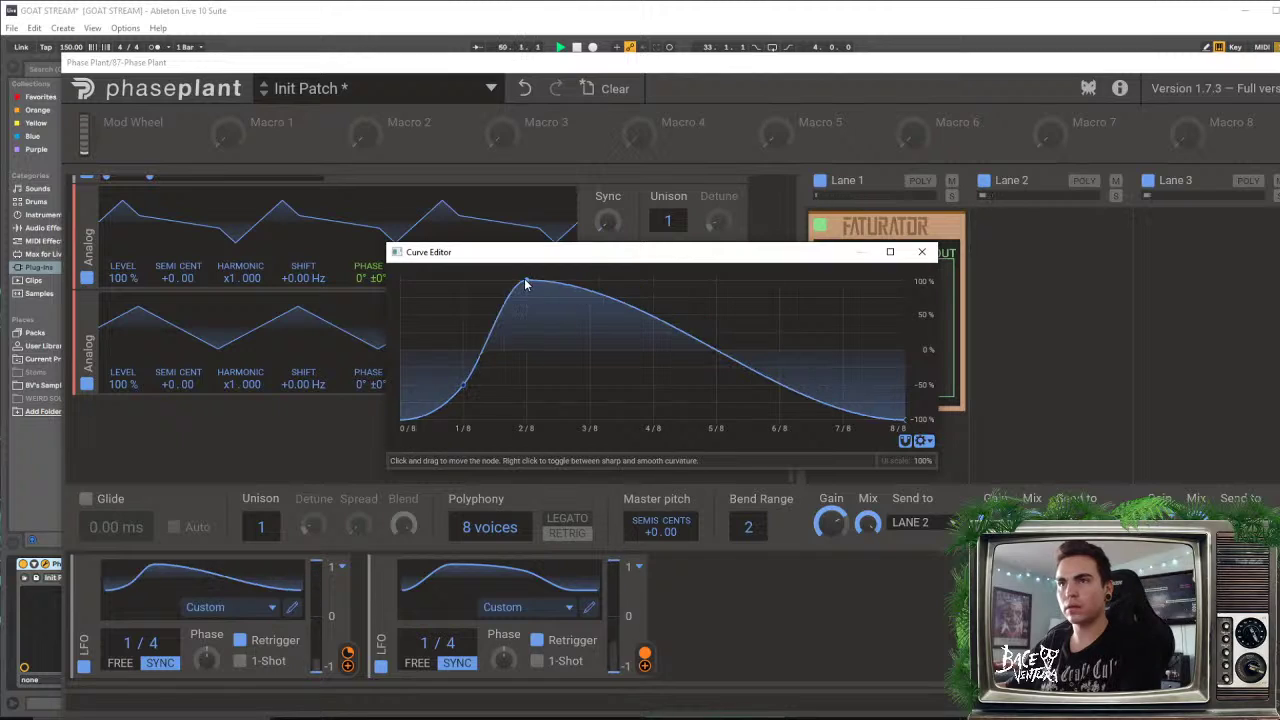
left_click(921, 251)
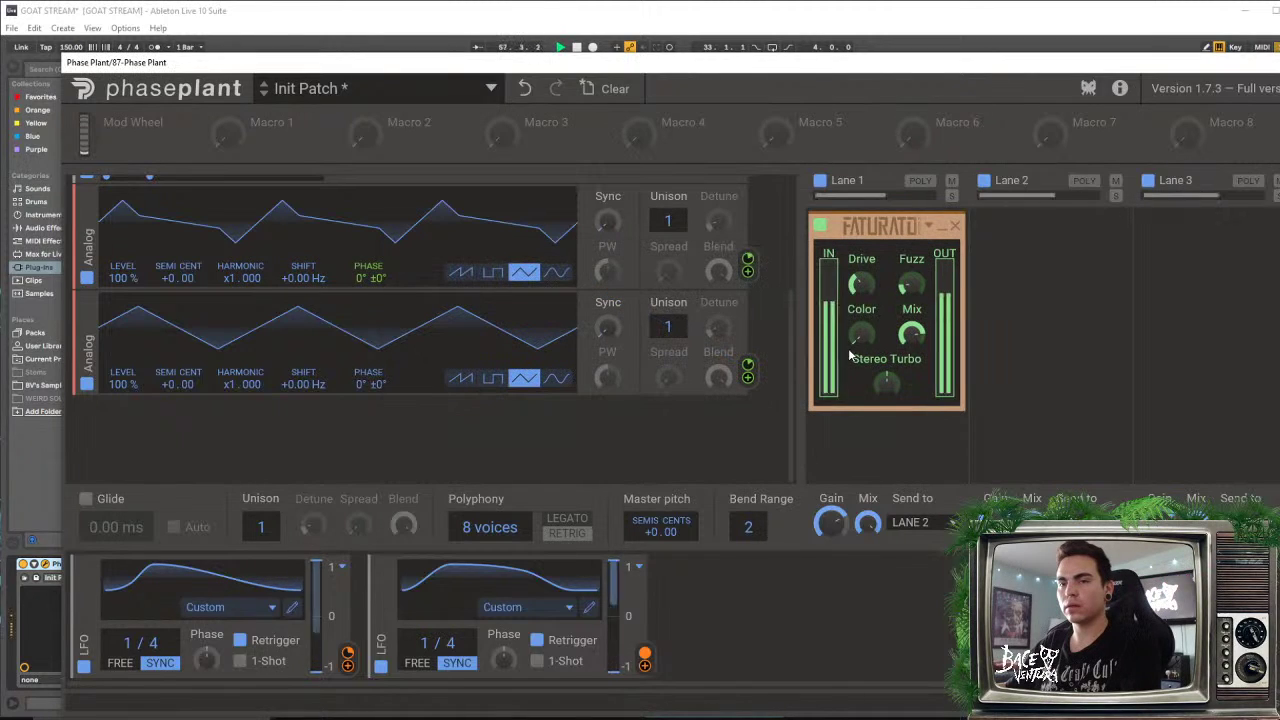
key("space")
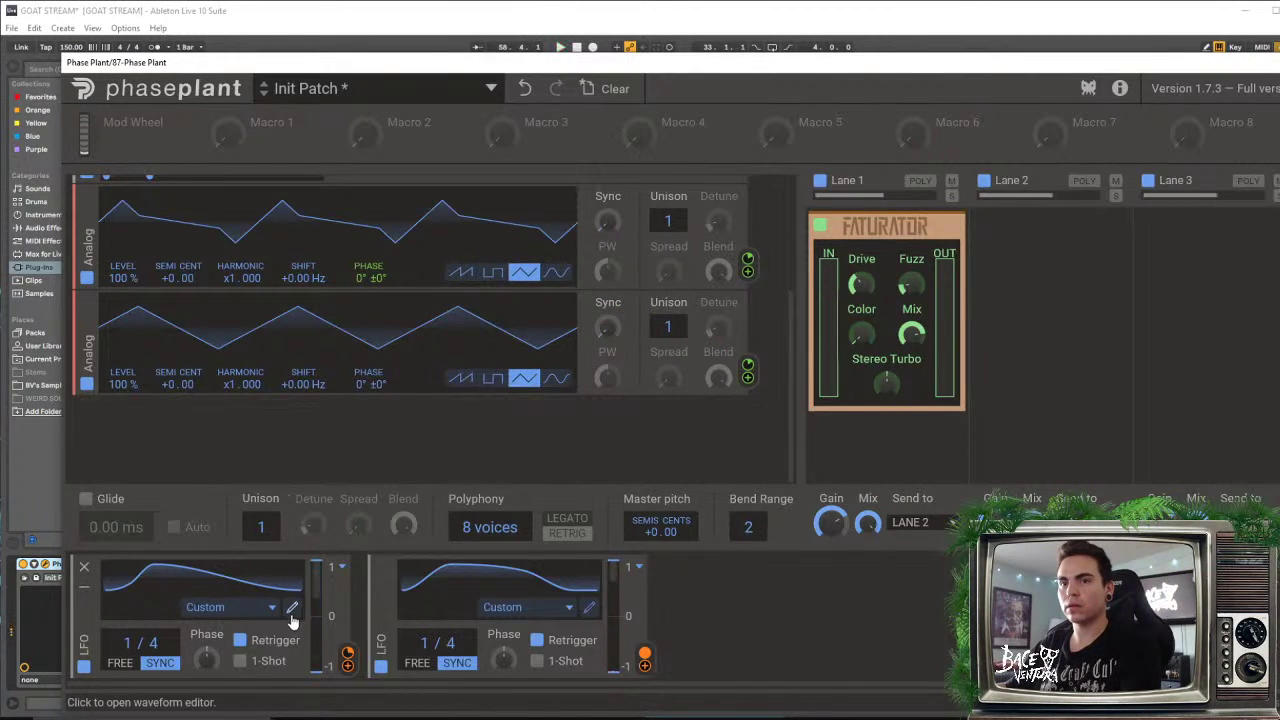
Bow the falling slope of the first LFO's curve upward, close the Phase Plant window, and play the layered section
left_click(292, 608)
left_click_drag(724, 356, 784, 322)
left_click(921, 252)
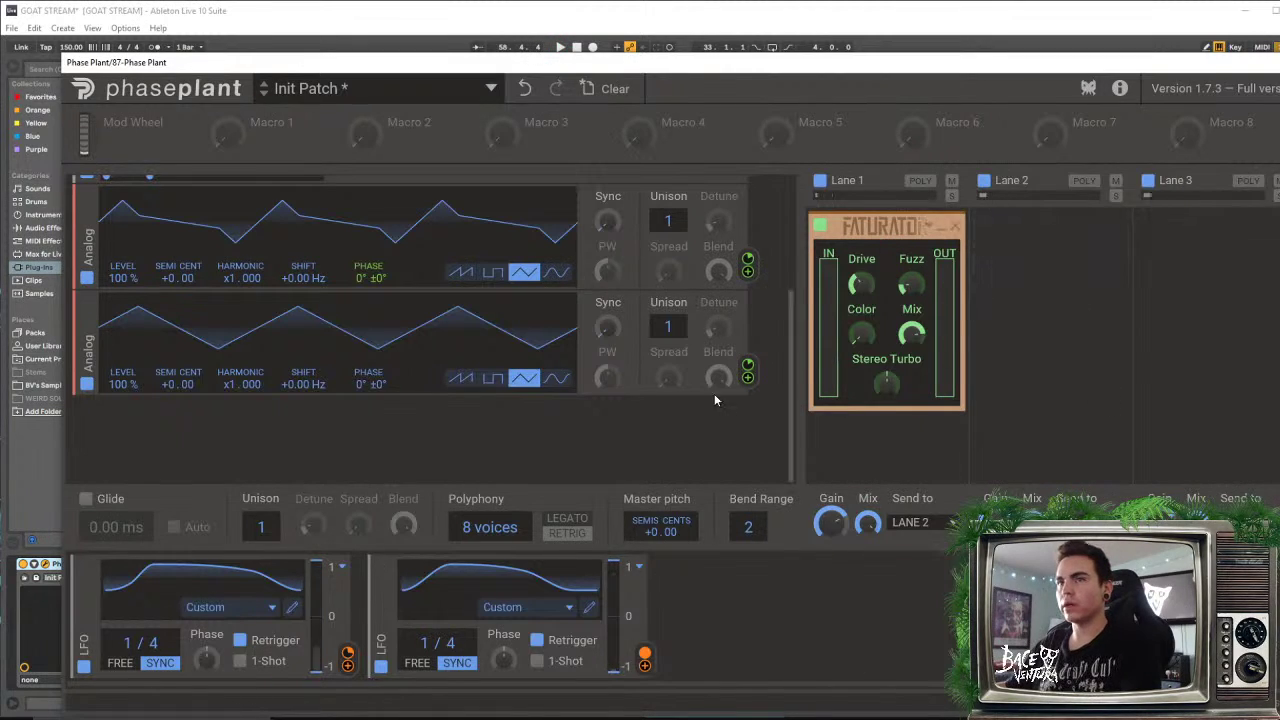
scroll(868, 450, "down", 1)
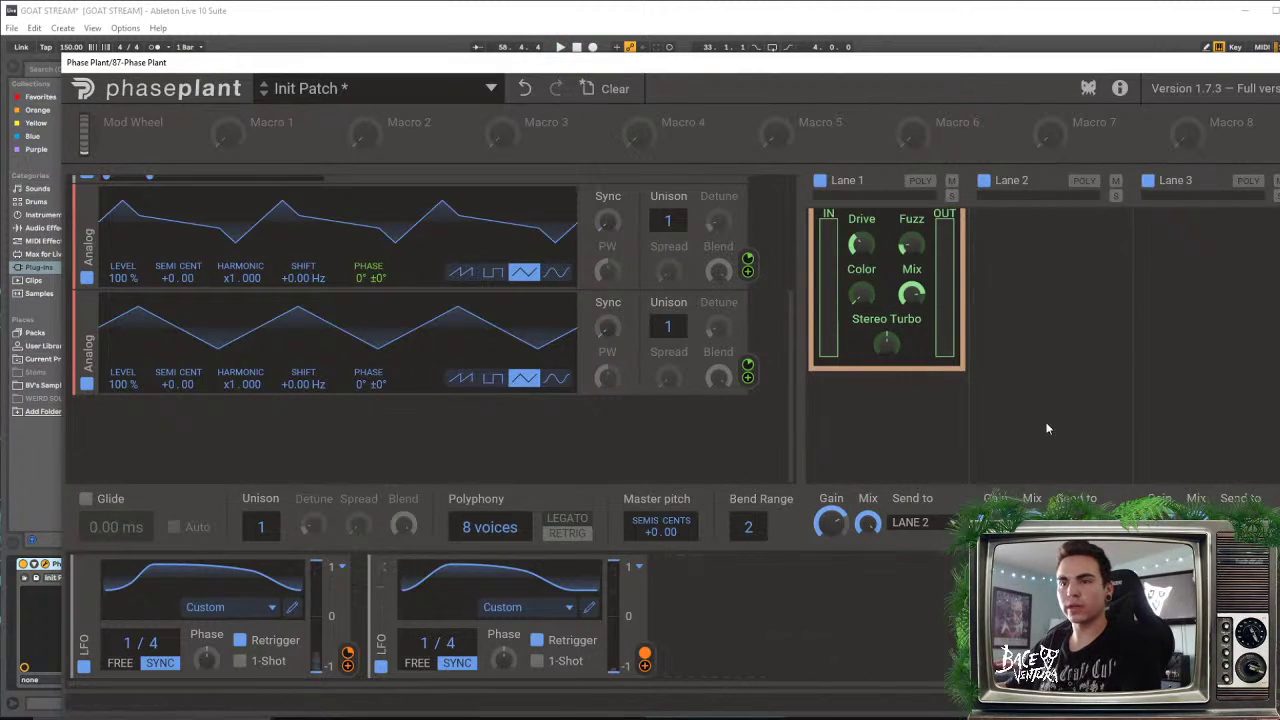
left_click(1279, 62)
key("space")
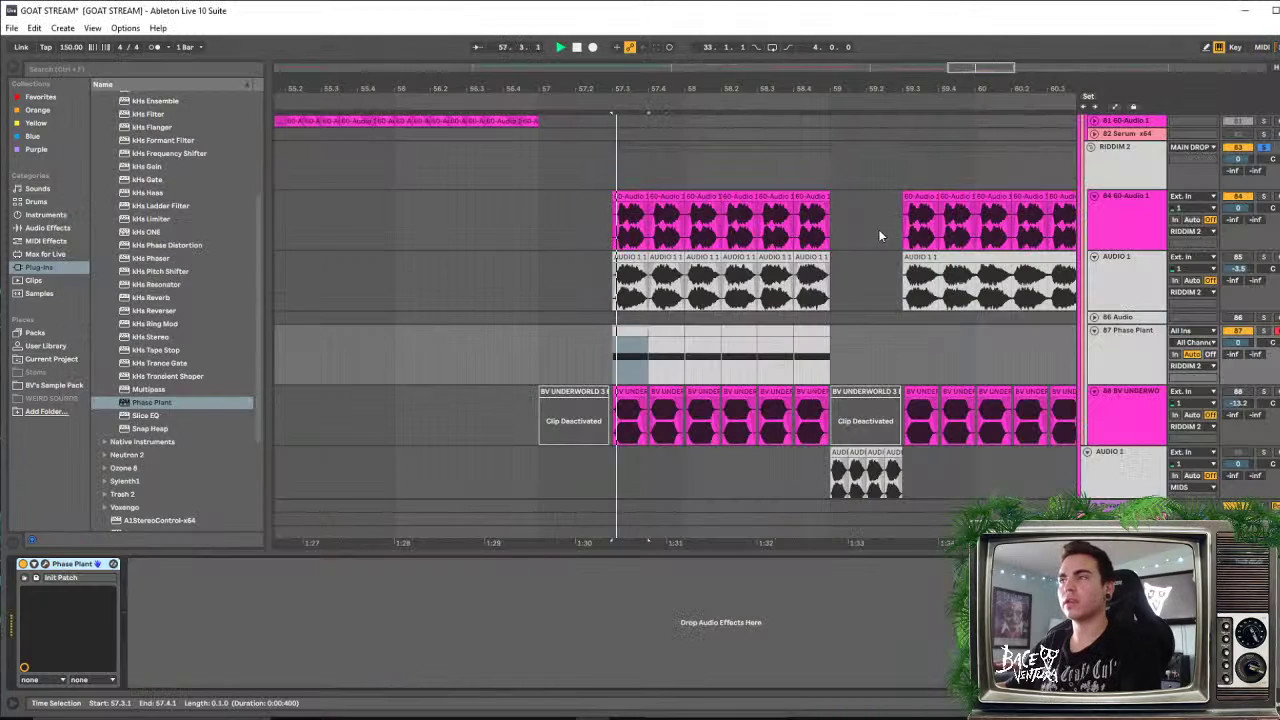
Lower the BV UNDERWORLD track's volume to -15.4 dB and audition the RIDDIM 2 layers
left_click(1238, 405)
left_click_drag(1237, 404, 1237, 406)
key("space")
key("space")
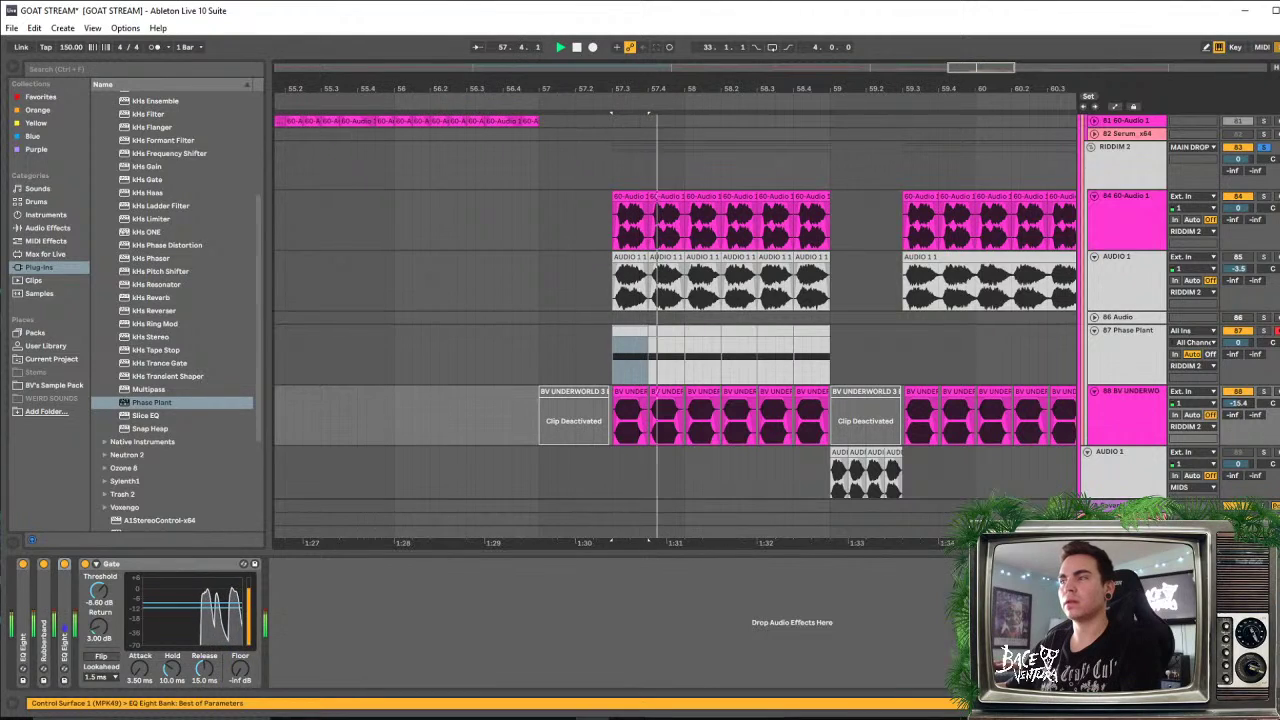
key("space")
Unsolo the RIDDIM 2 group and play the drop in the full mix from just before bar 55
left_click(1252, 167)
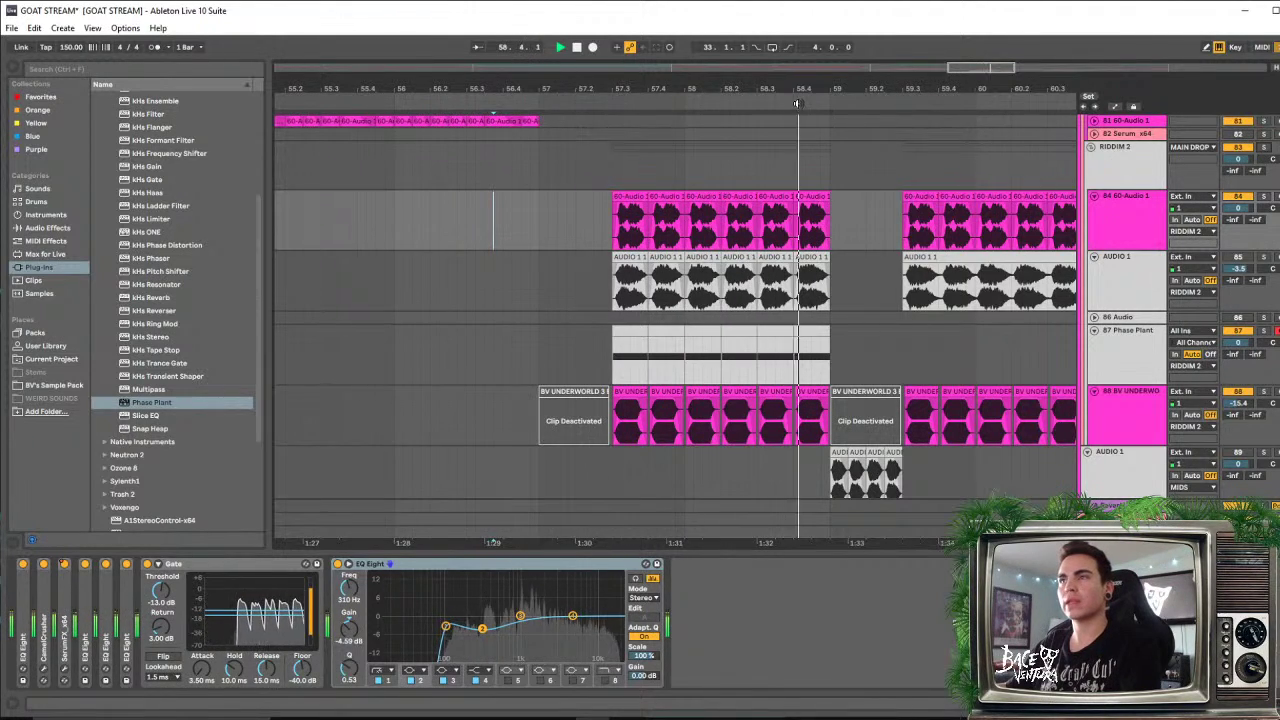
left_click_drag(800, 90, 786, 88)
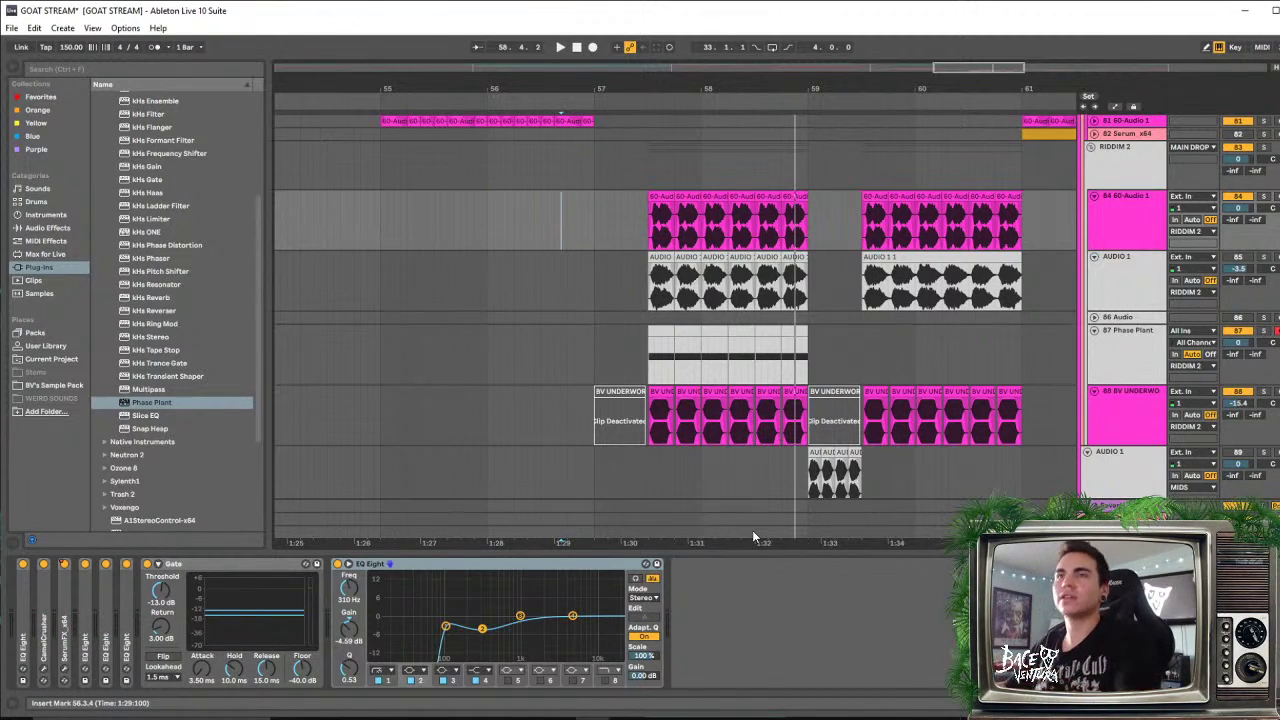
left_click(375, 225)
key("space")
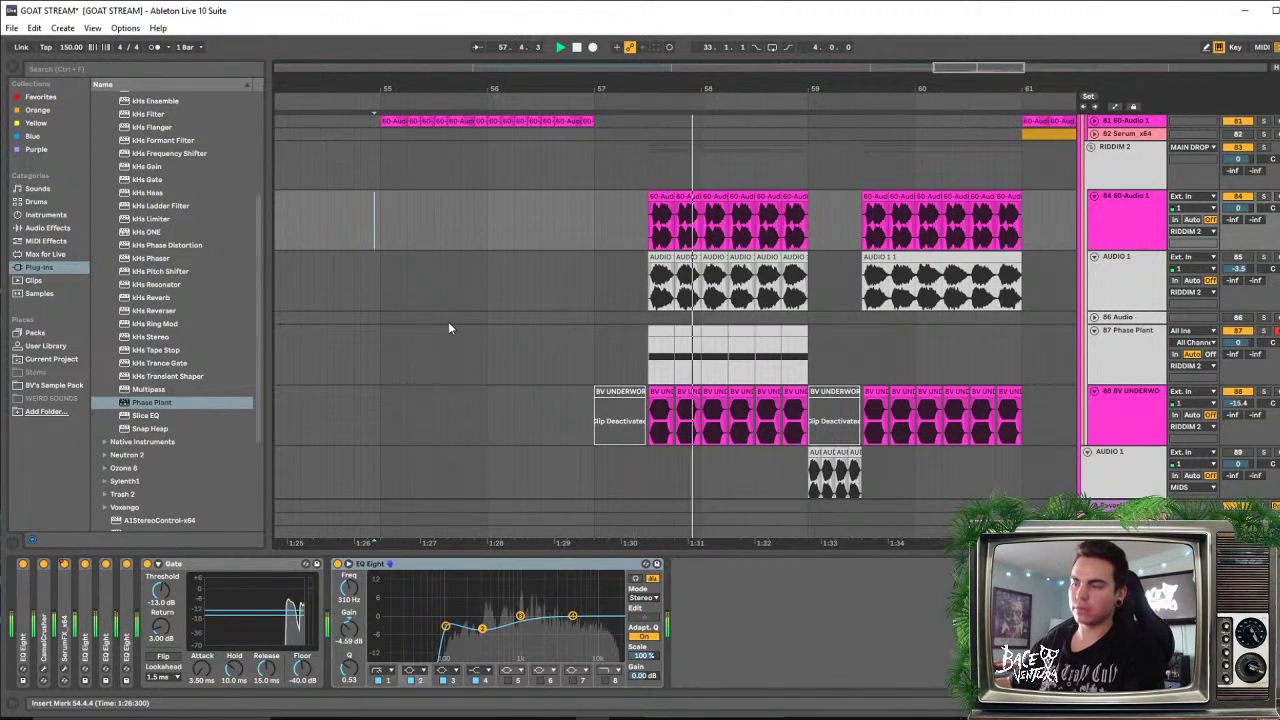
key("space")
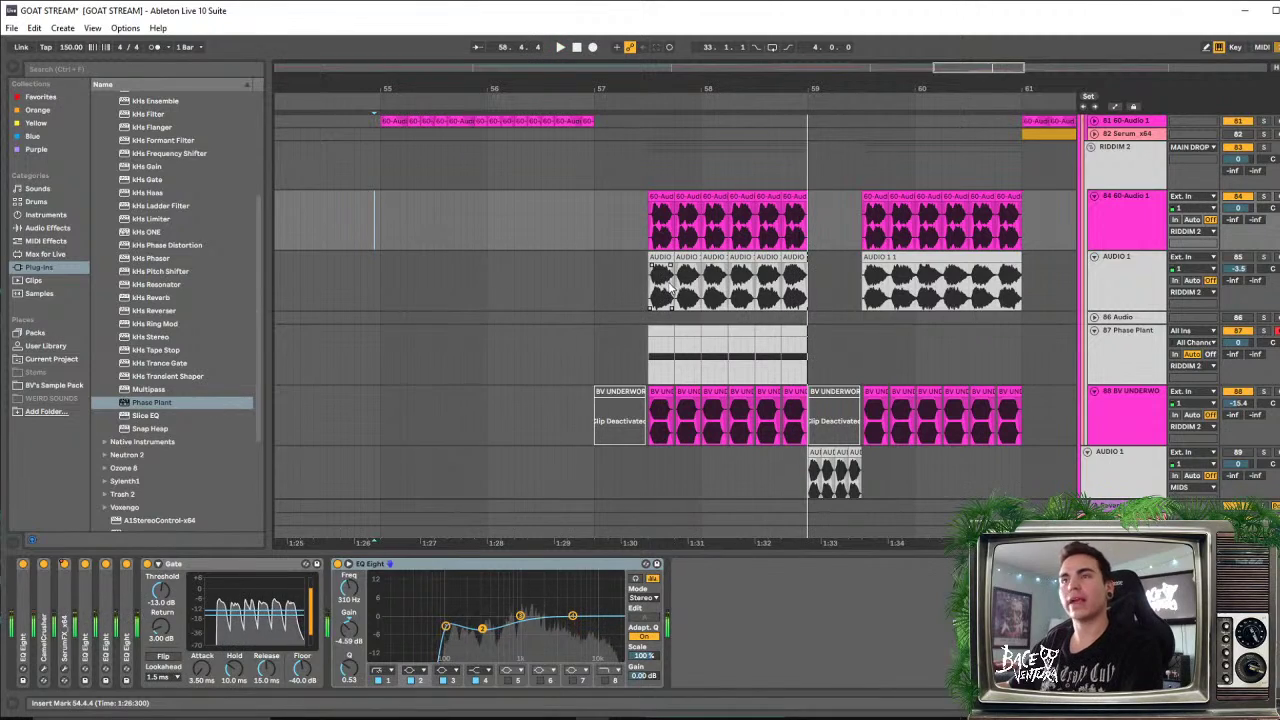
Solo the Phase Plant track and play its clips from 57.3.1
left_click(675, 343)
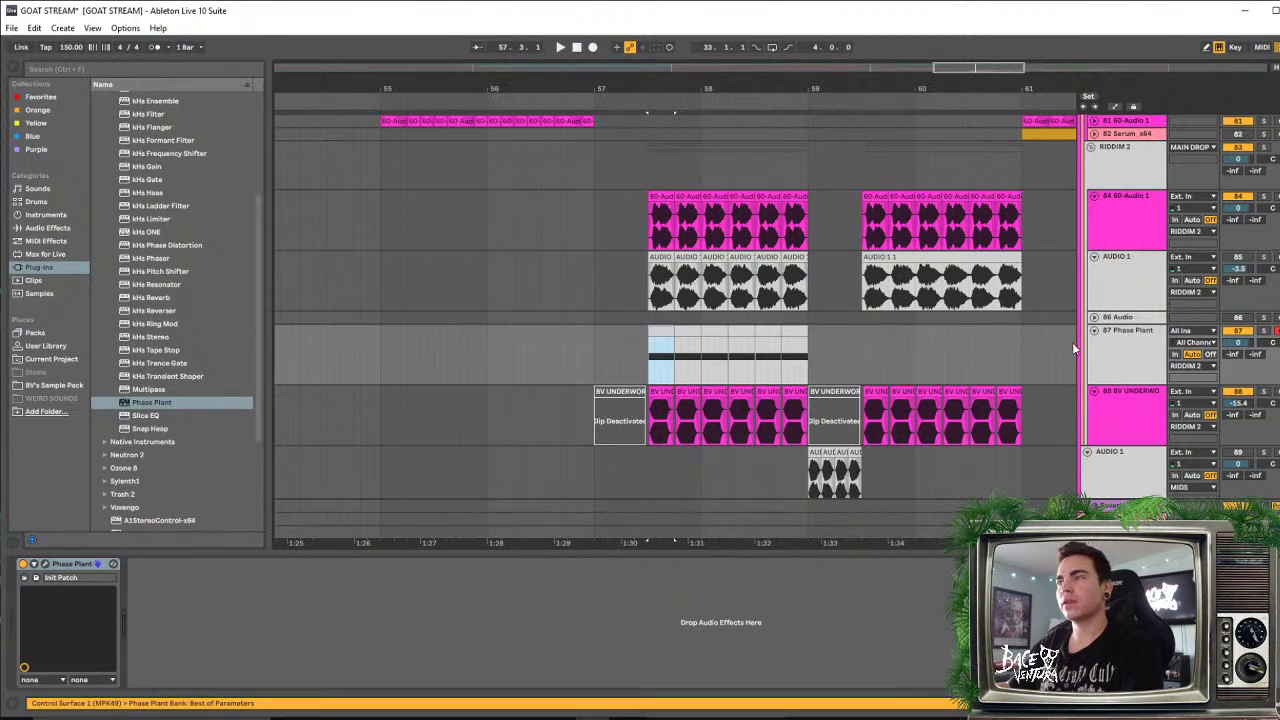
left_click(1130, 345)
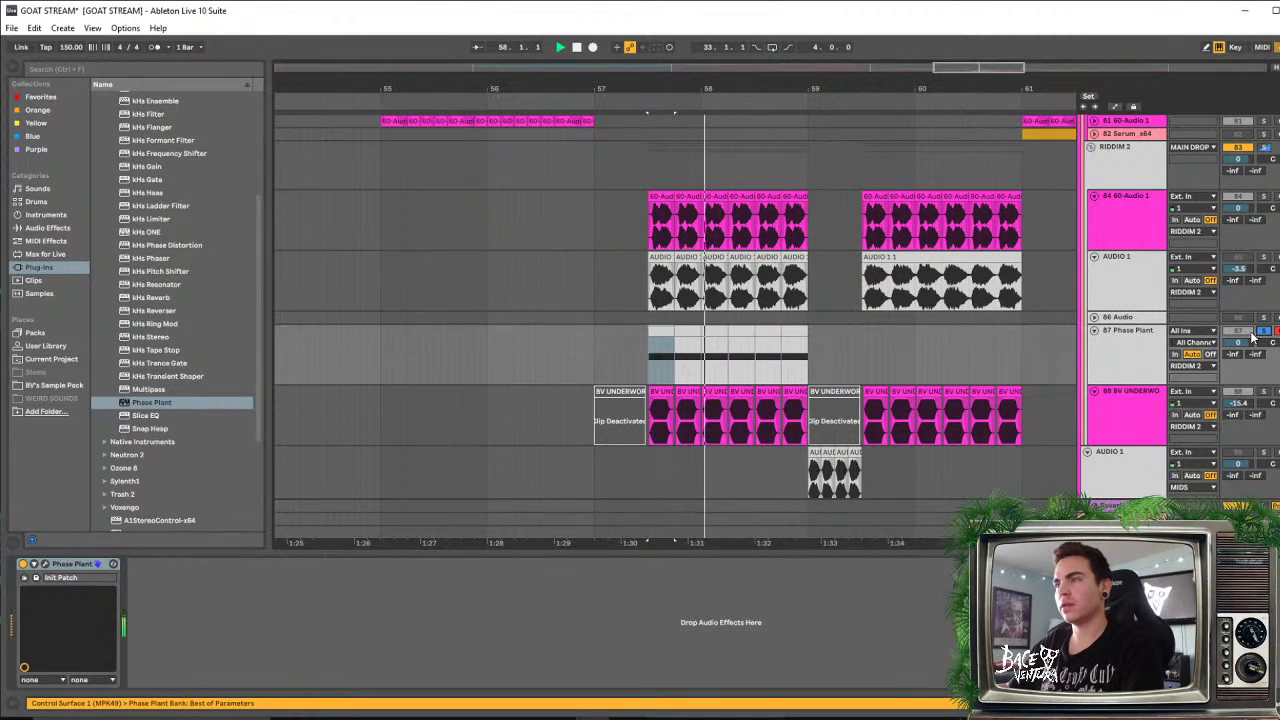
key("space")
double_click(1145, 357)
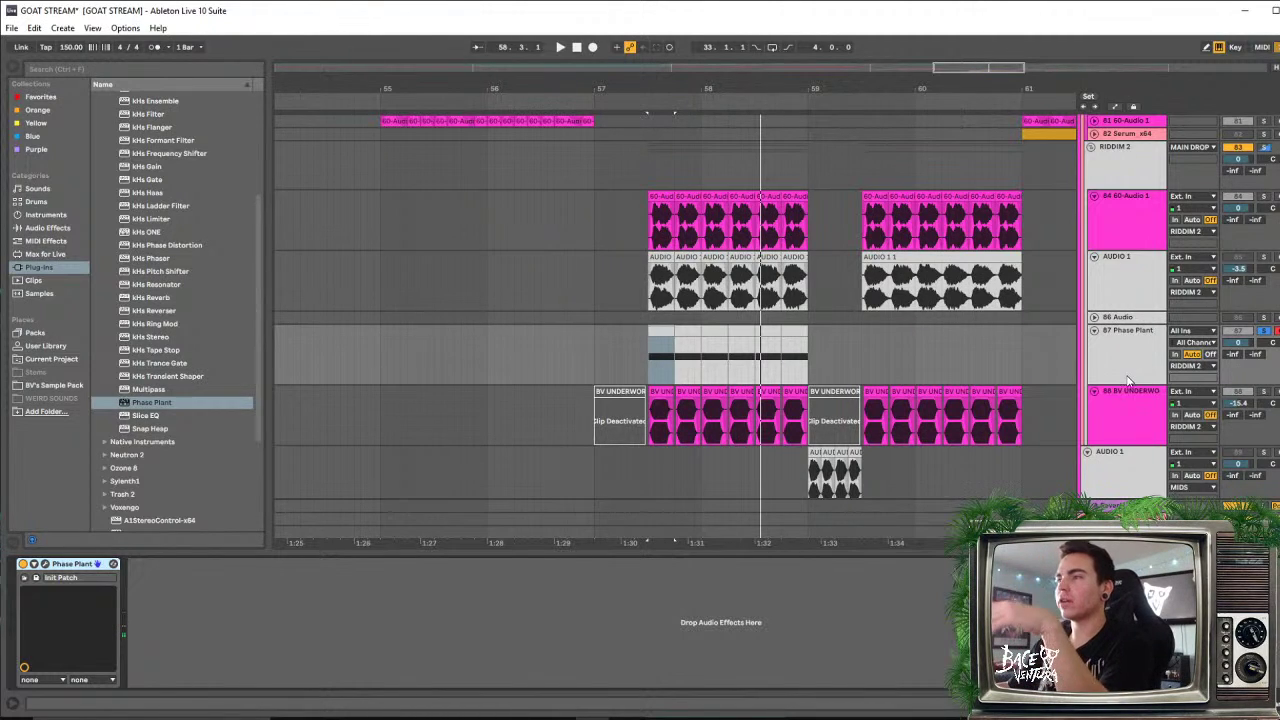
Move the collapsed Audio track directly below the Phase Plant track in the RIDDIM 2 group
key("ctrl+shift+t")
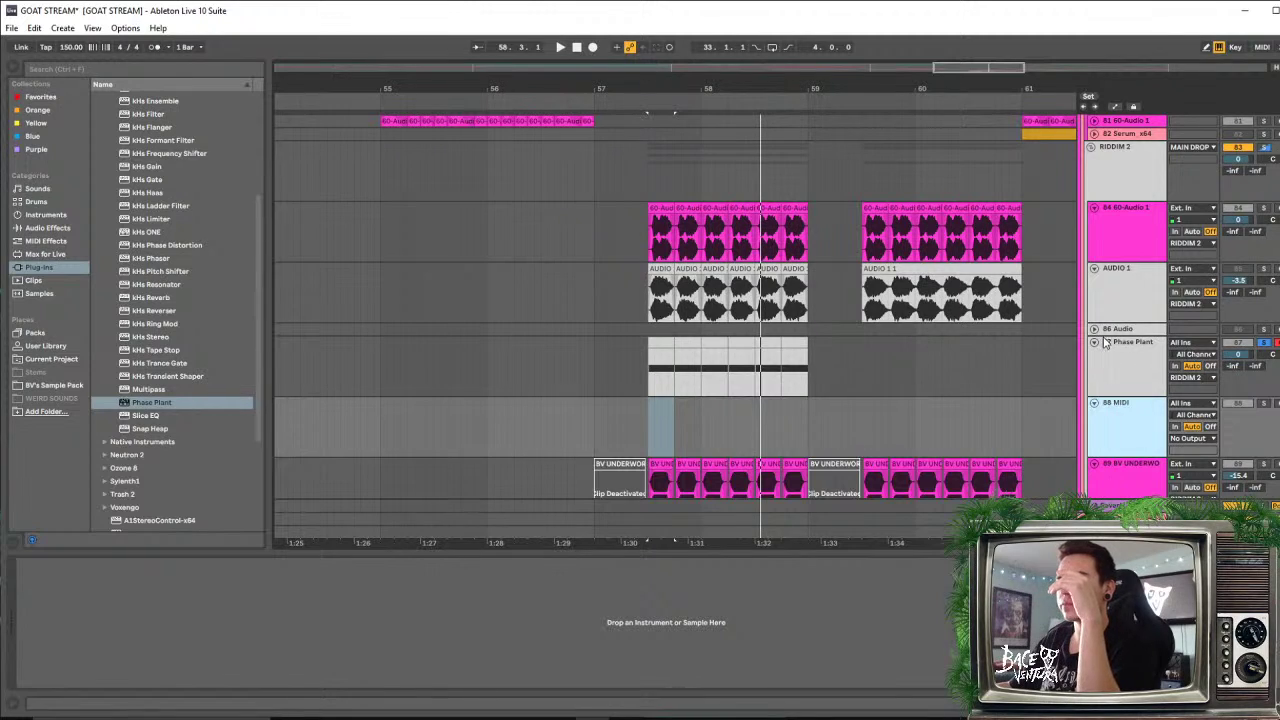
key("Delete")
left_click_drag(1121, 318, 1123, 387)
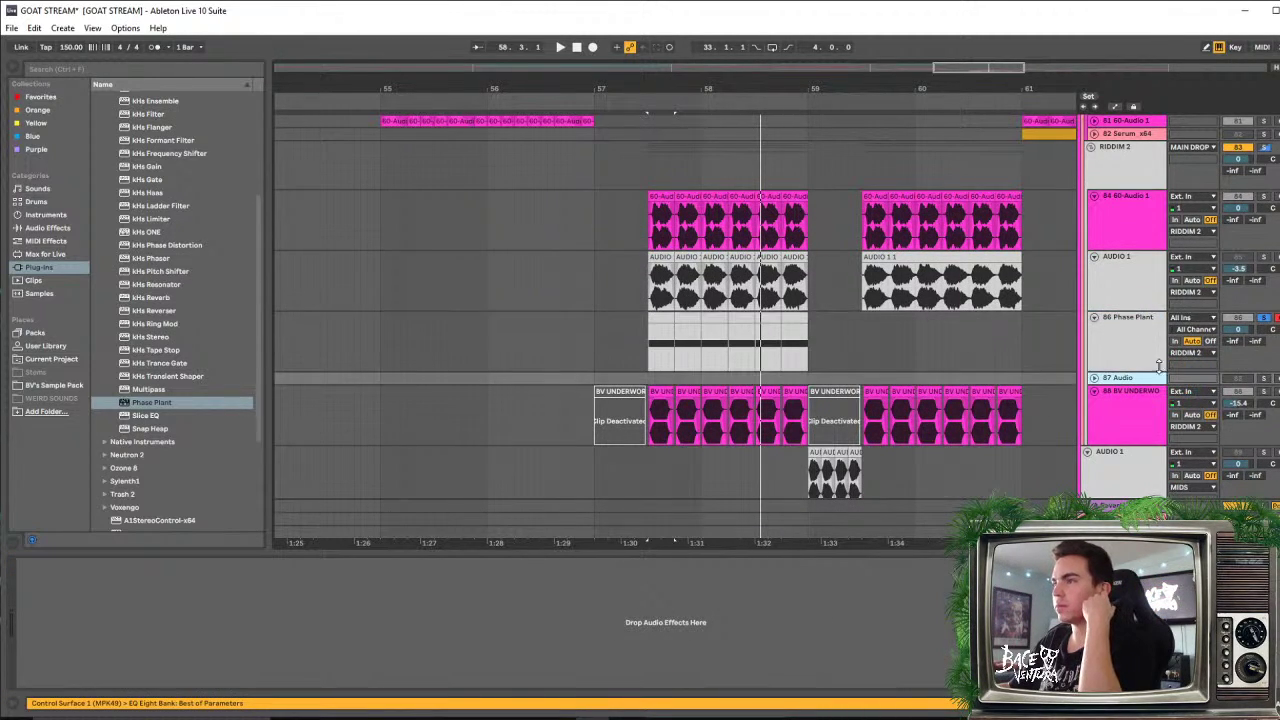
left_click(1142, 357)
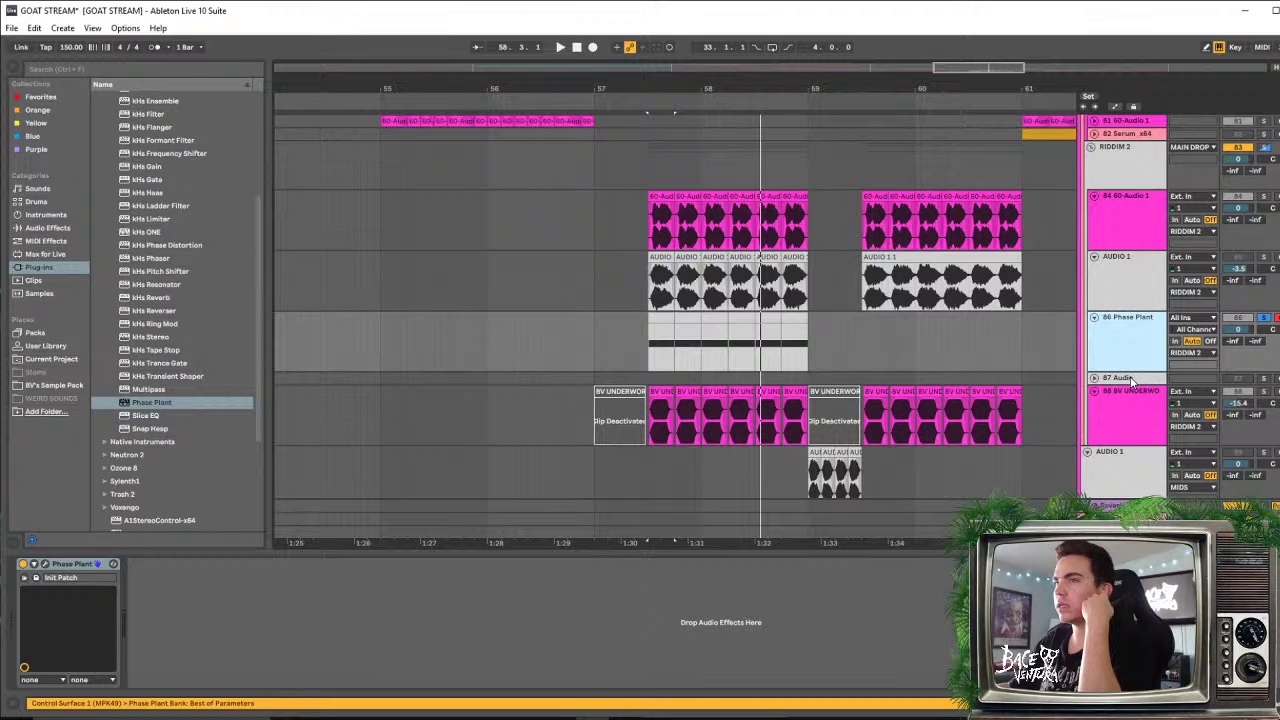
left_click(1124, 378)
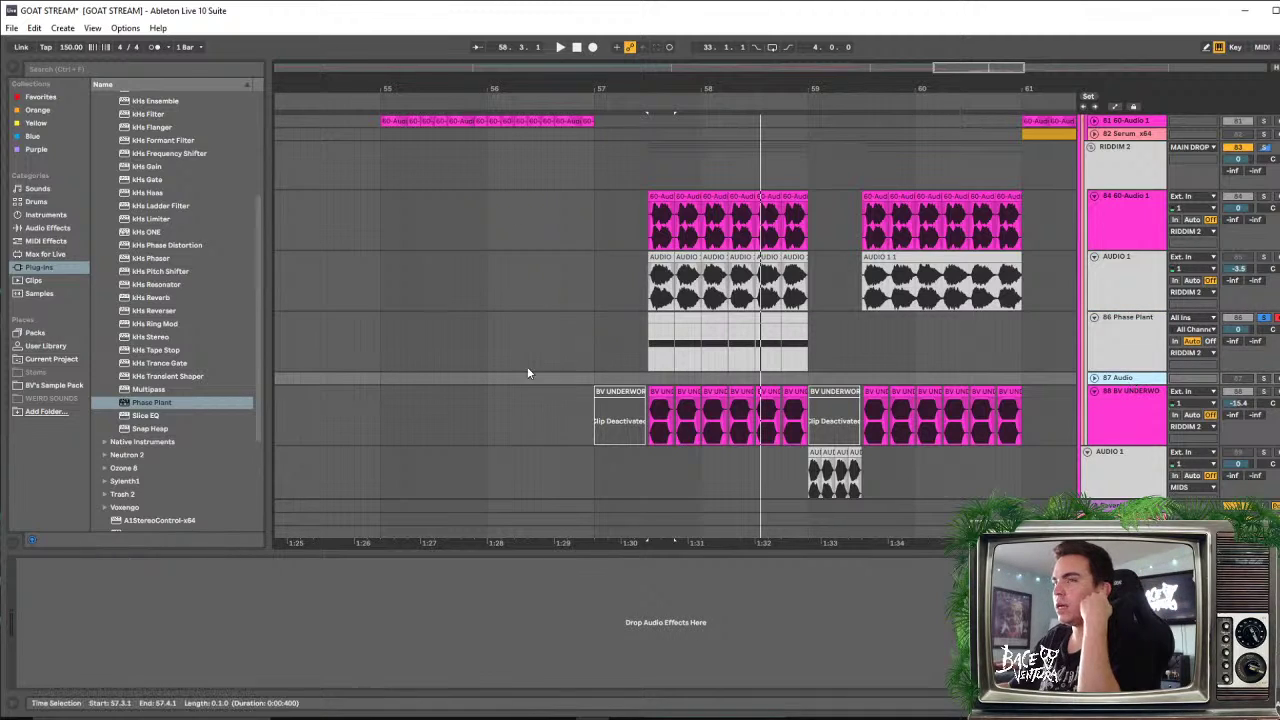
Record a take onto the Audio track from 57.3.1 and trim it to end at 59.1.1
left_click(648, 382)
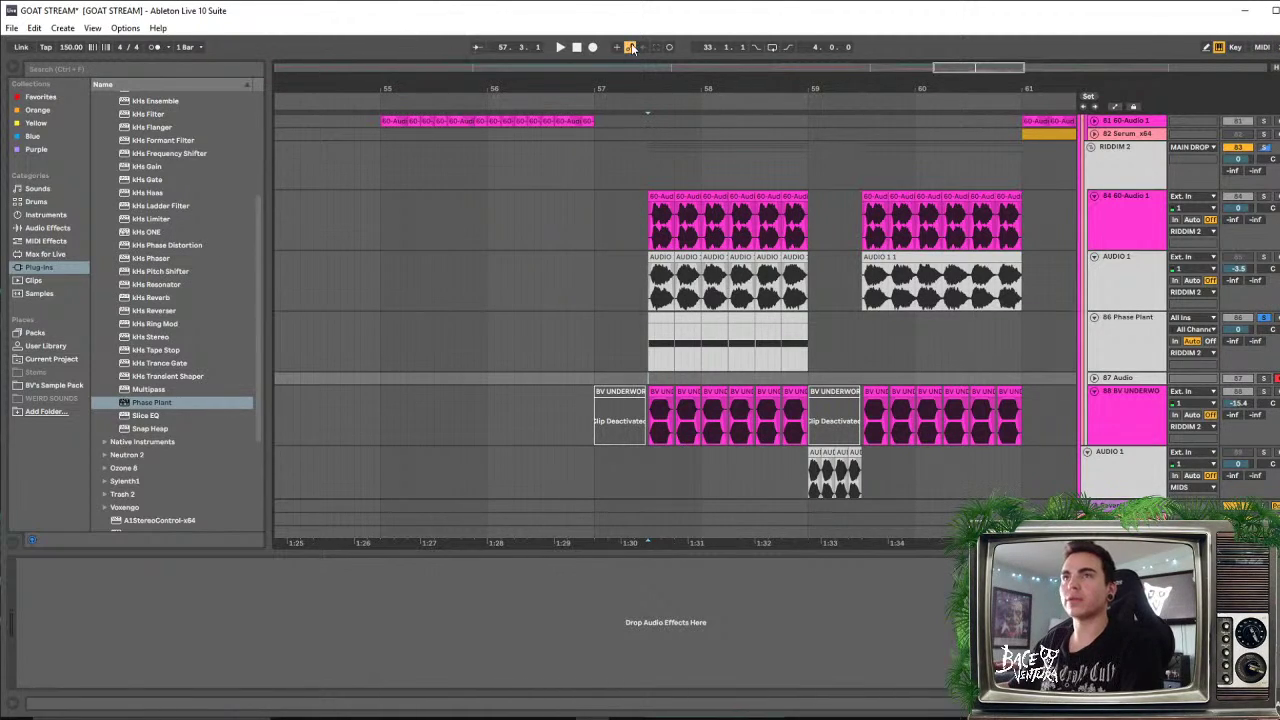
left_click(593, 47)
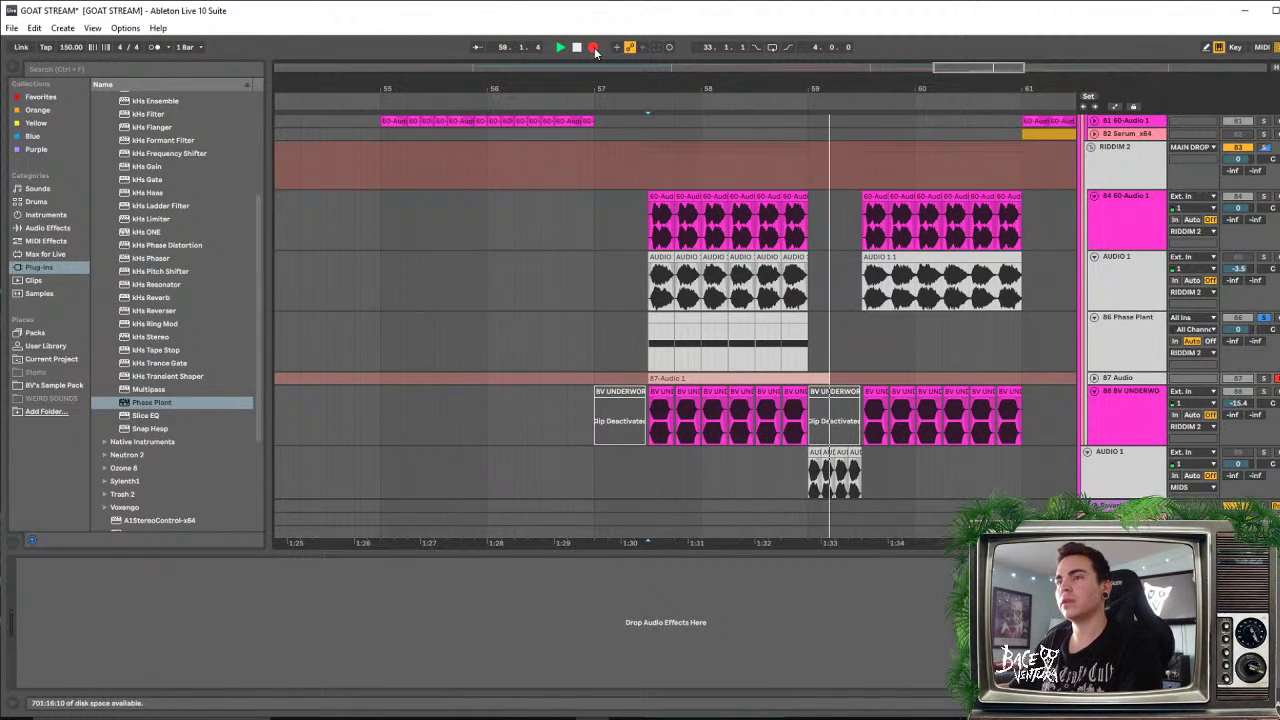
key("space")
left_click_drag(860, 375, 808, 375)
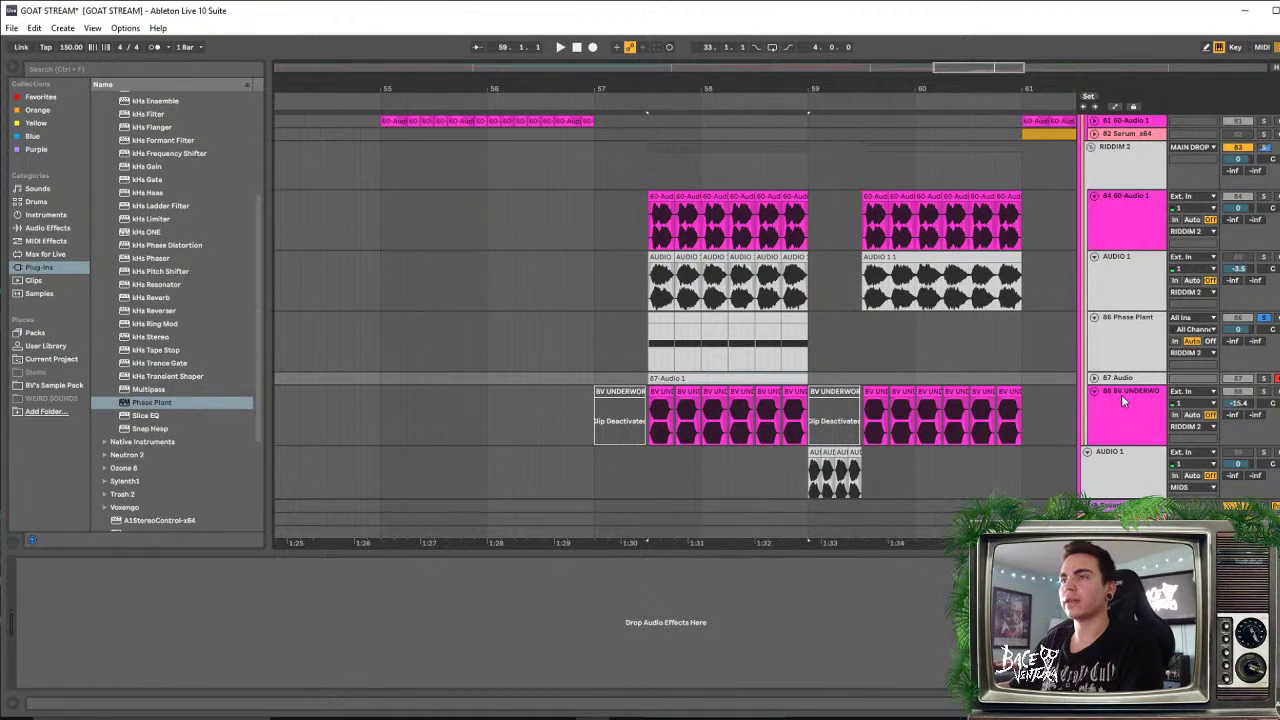
Unfold the Audio track below Phase Plant and play back the recorded take
left_click(1095, 378)
scroll(742, 350, "down", 2)
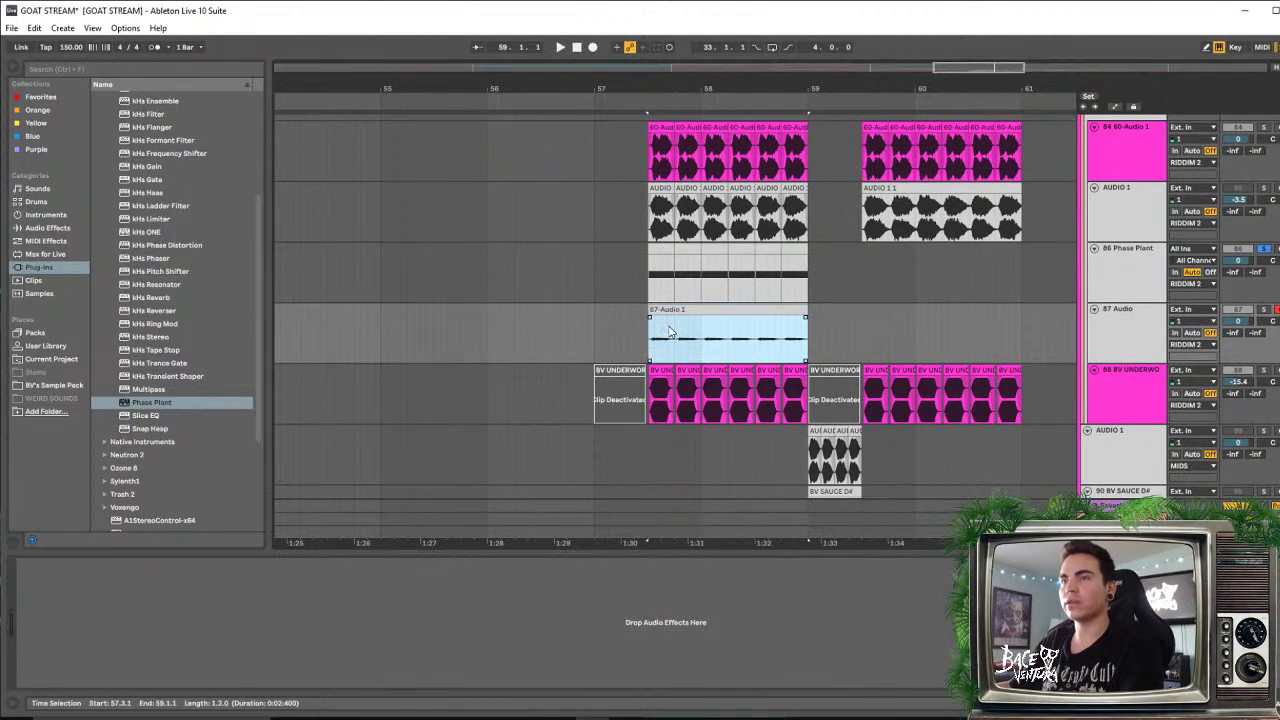
left_click(696, 312)
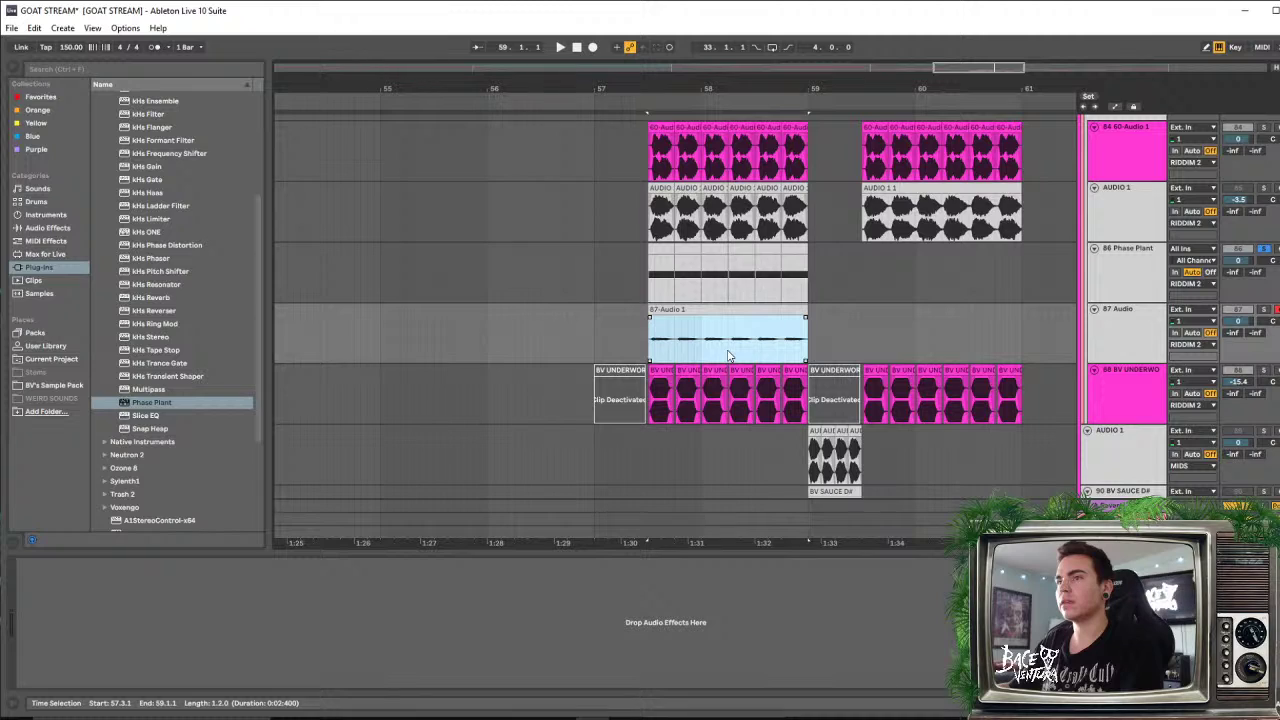
key("space")
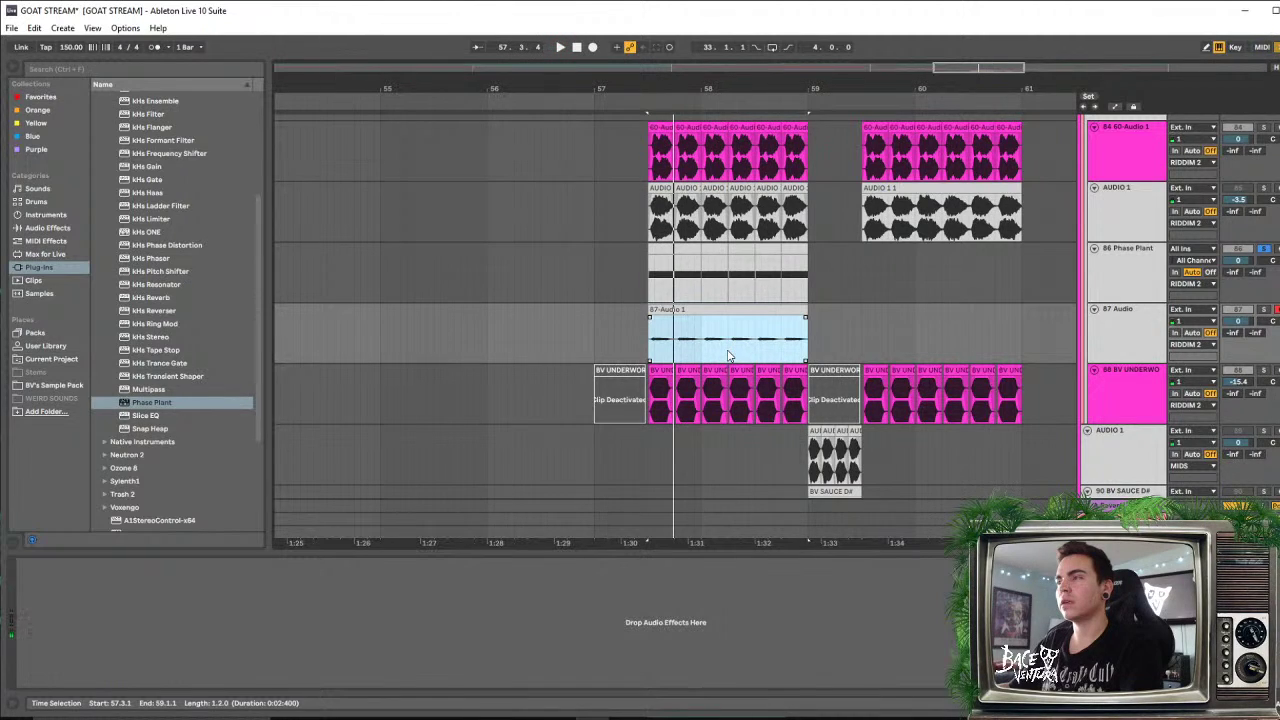
Set the Audio track's input to Resampling, re-record the Phase Plant layer from 57.3.1, and trim the clip to end at 59.1.1
left_click(1185, 313)
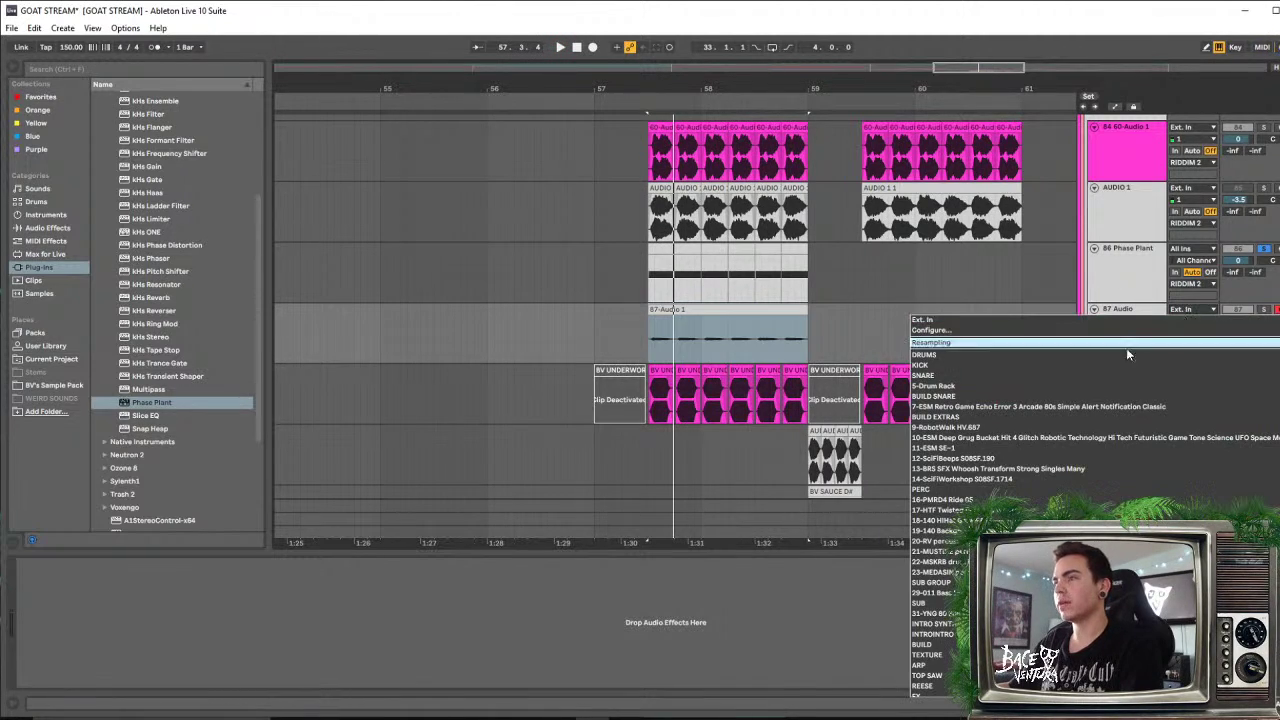
left_click(1063, 343)
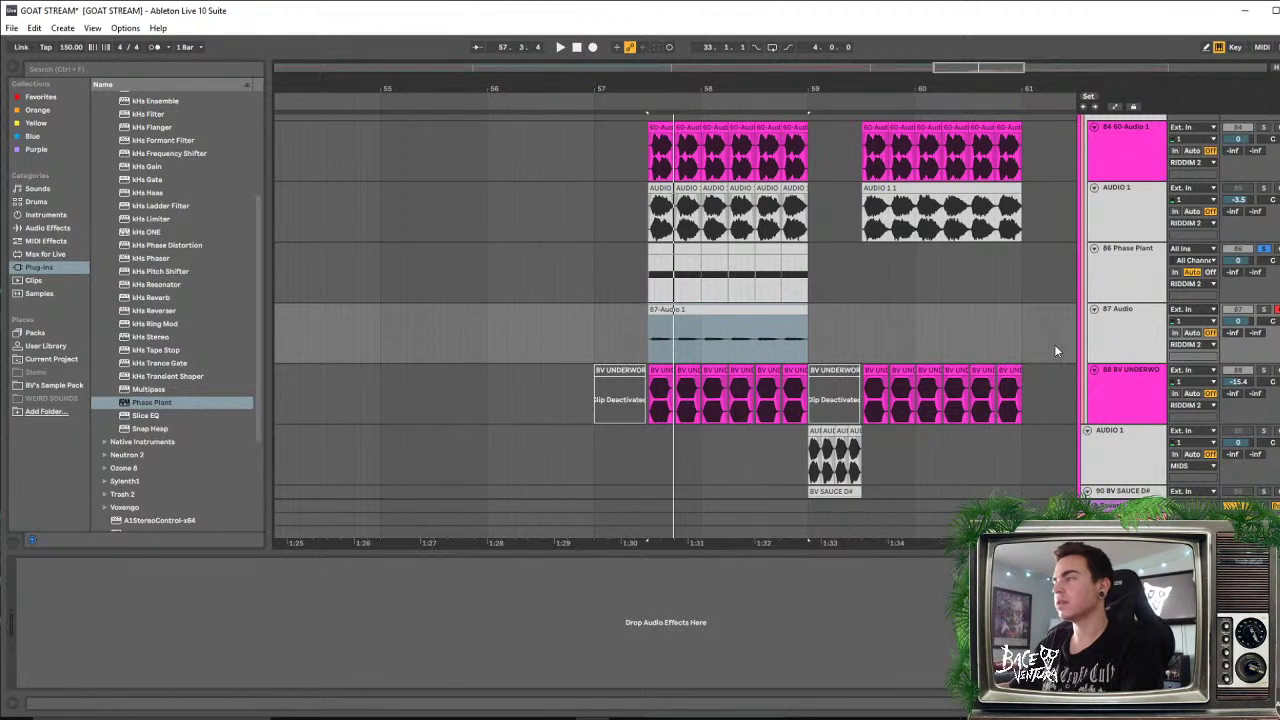
left_click(645, 343)
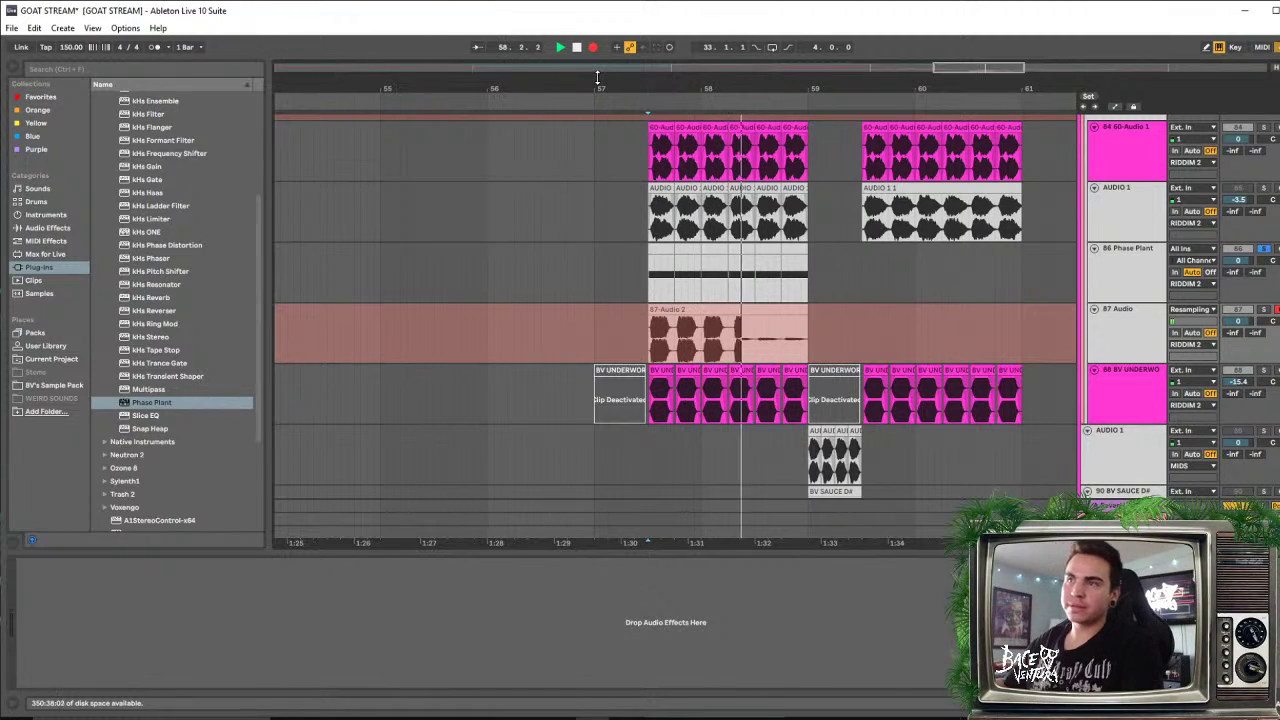
key("space")
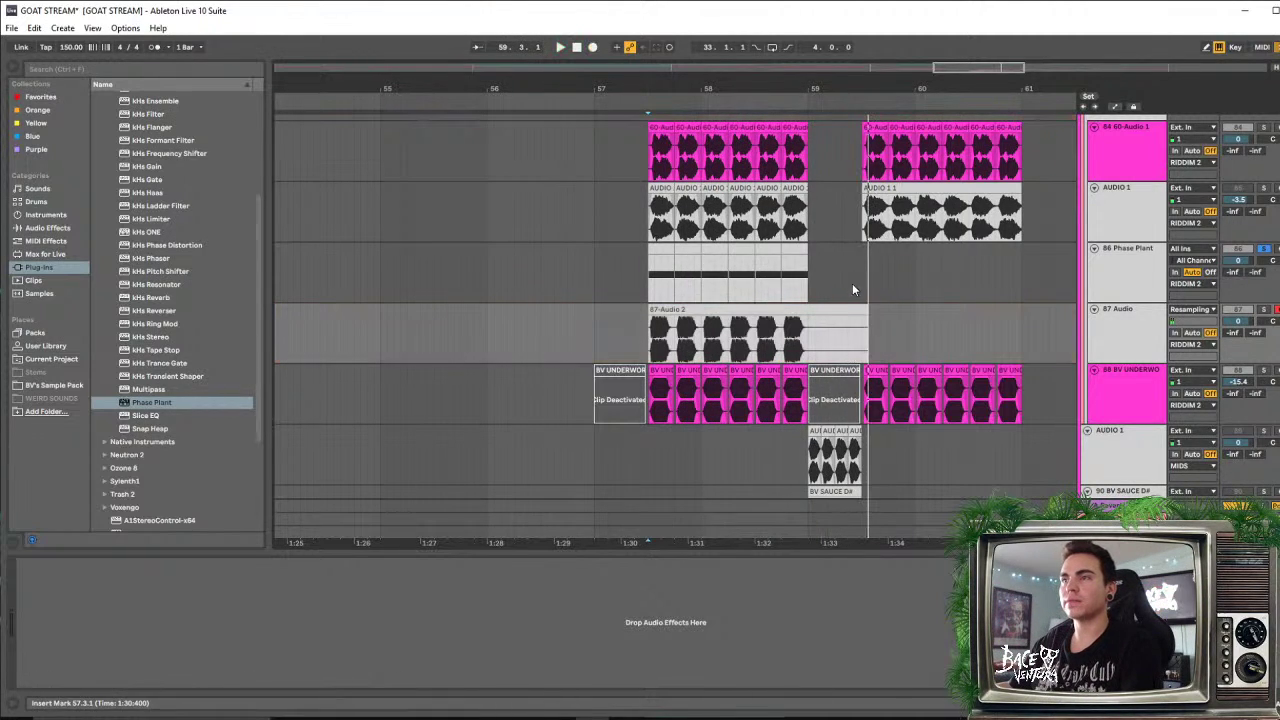
left_click_drag(864, 311, 808, 311)
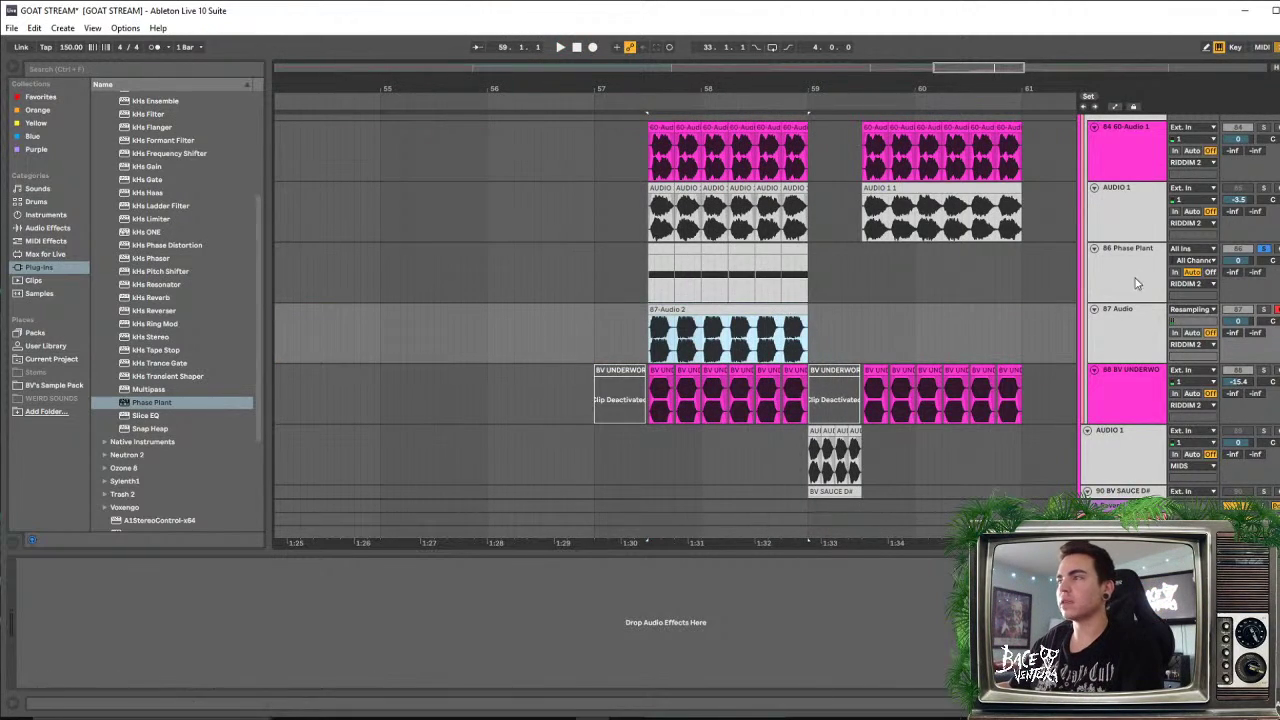
Unsolo the Phase Plant track and set the Audio track's input back to Ext. In
left_click(1250, 252)
left_click(1200, 311)
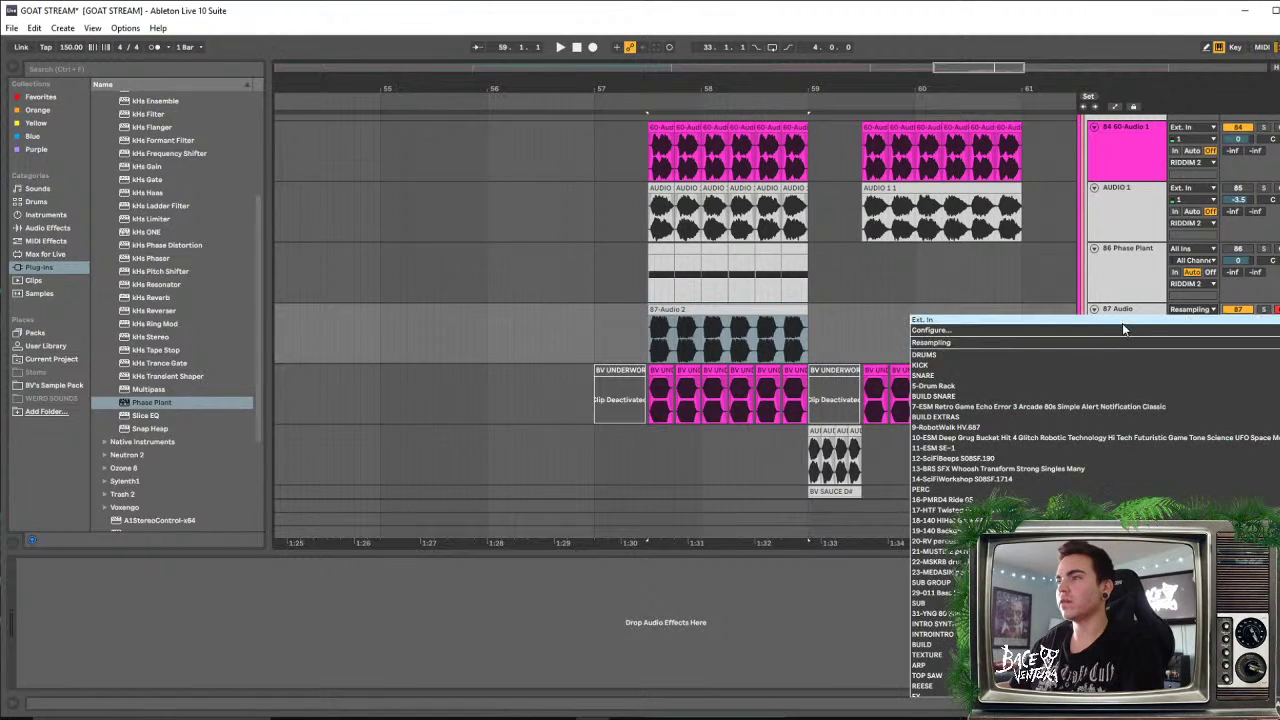
left_click(1100, 328)
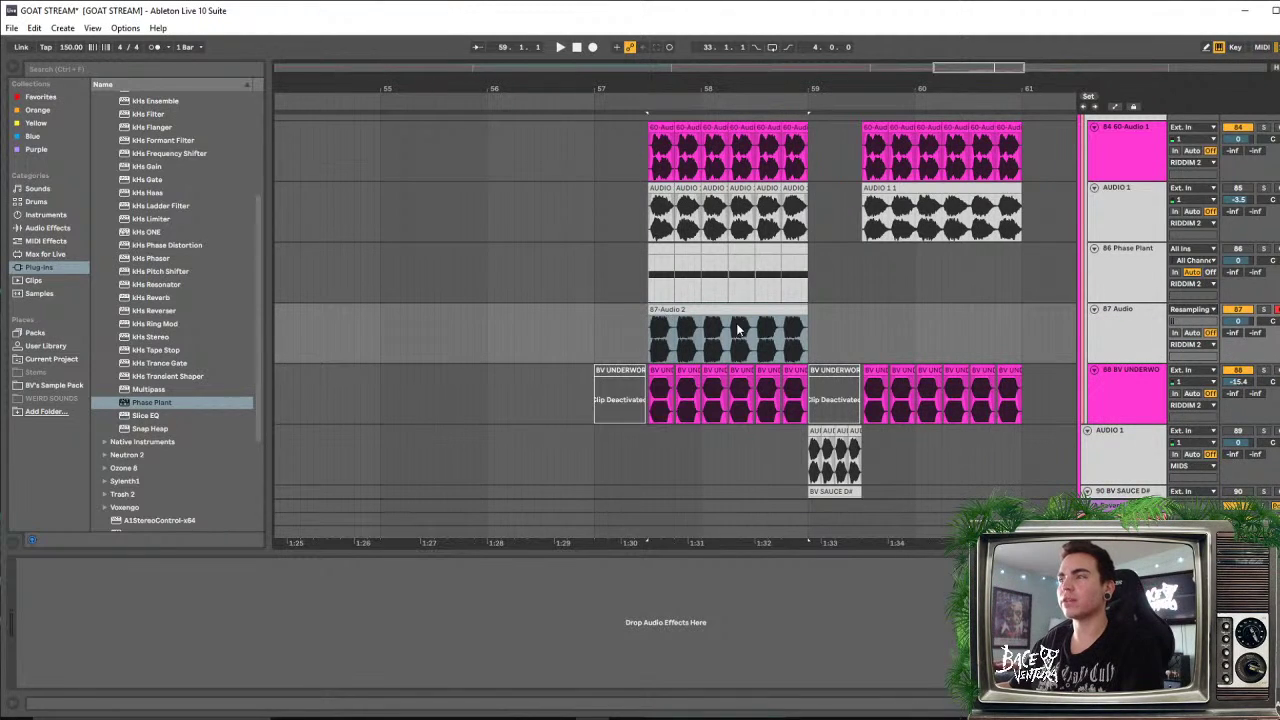
key("ctrl+z")
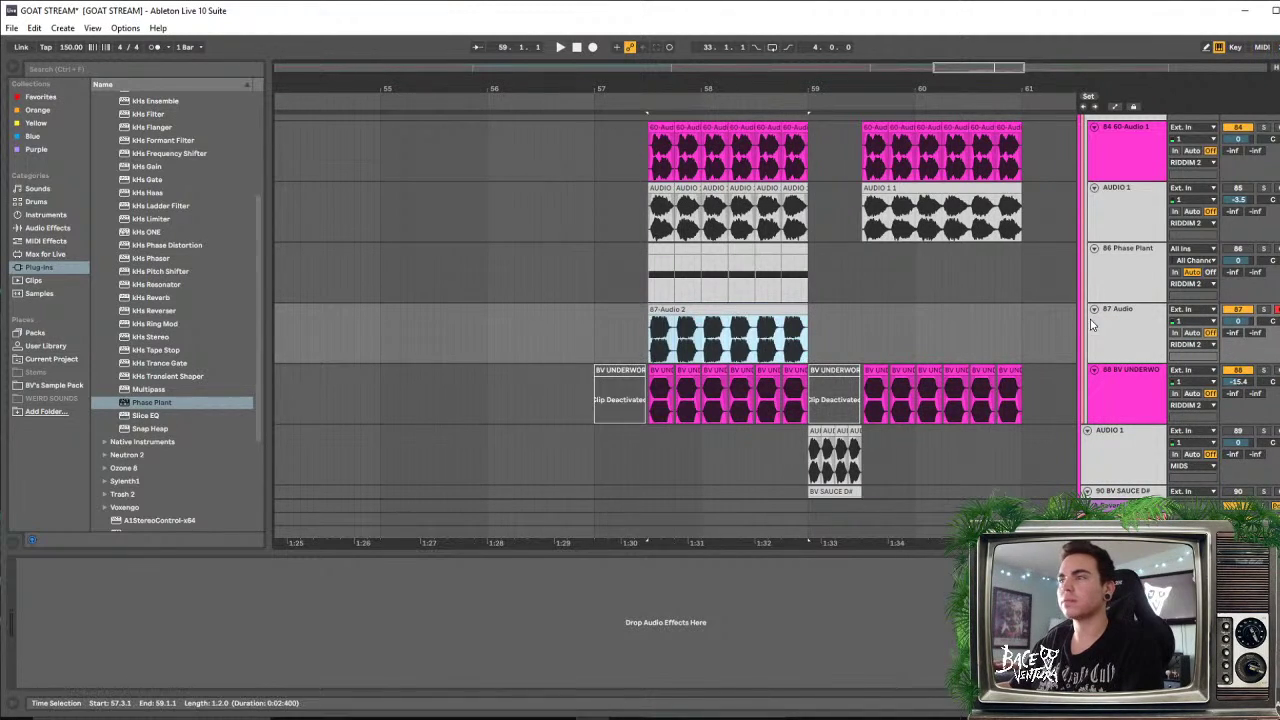
Solo the 87 Audio track and play back its resampled clip from 57.3.1
left_click(1134, 323)
left_click(717, 314)
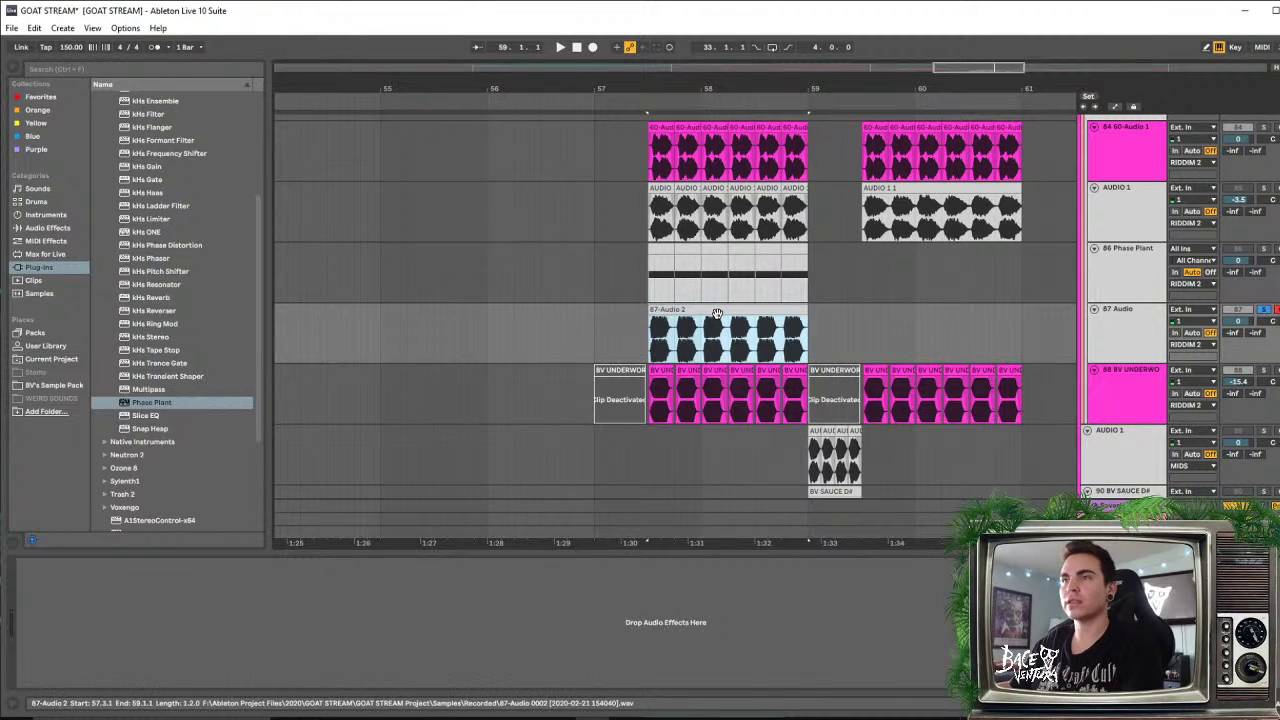
key("space")
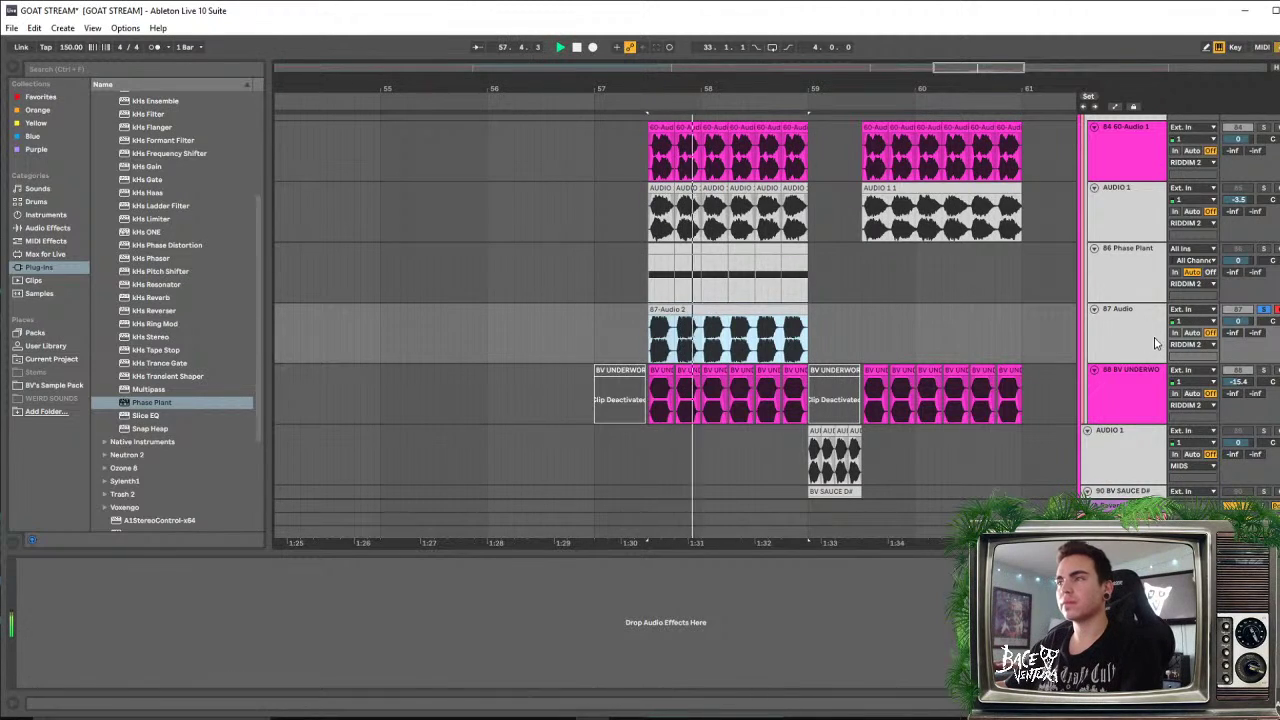
key("space")
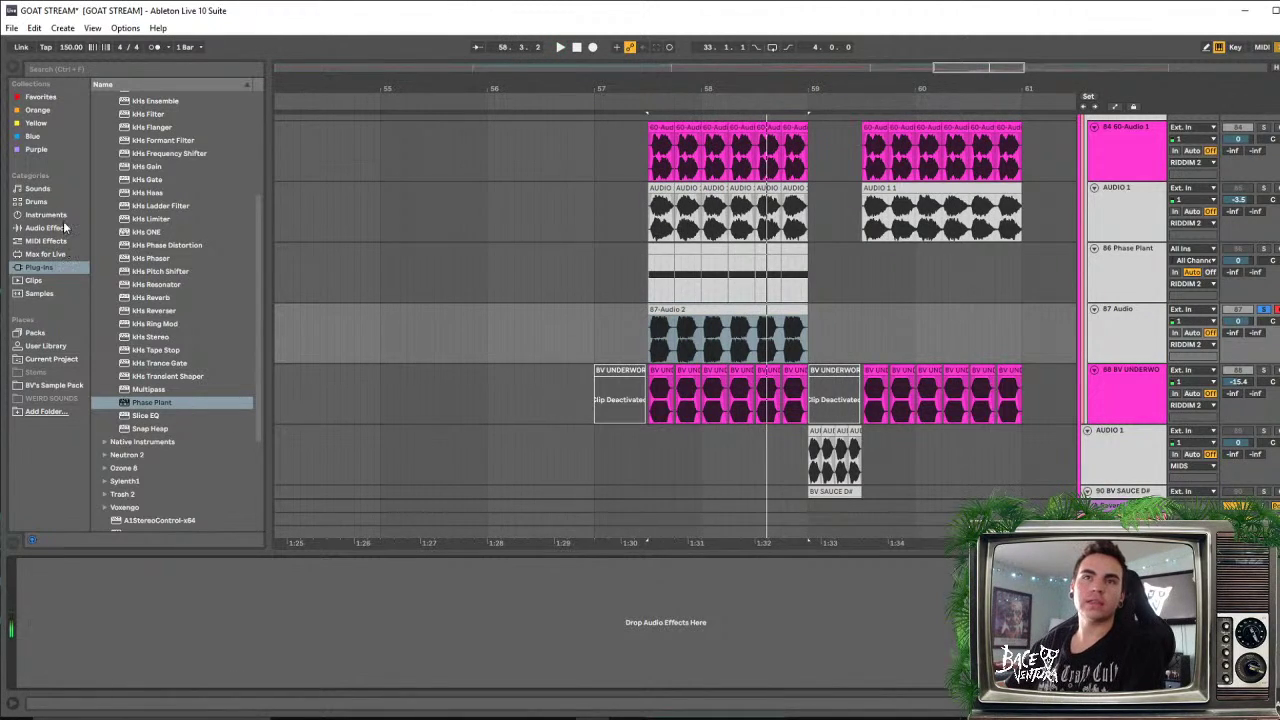
Collapse the kiloHearts plug-in folder and load SerumFX_x64 onto the 87 Audio track
left_click(63, 229)
left_click(35, 267)
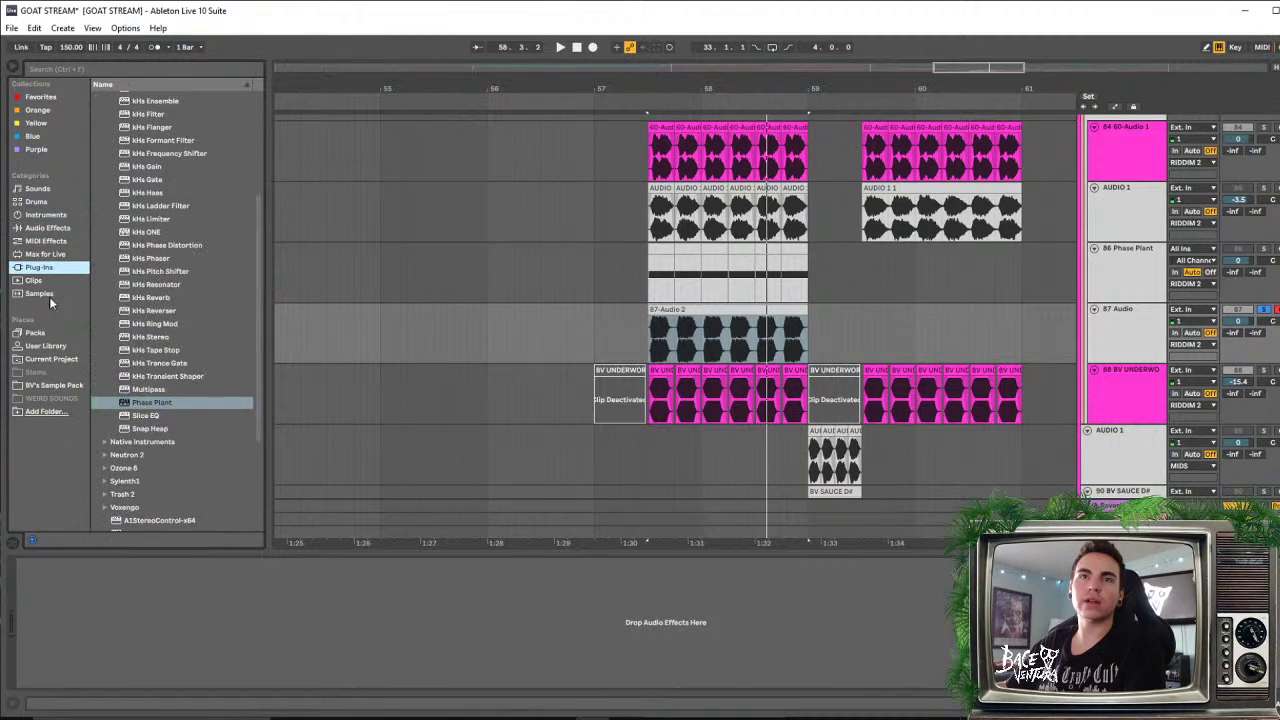
scroll(180, 366, "up", 3)
left_click(105, 136)
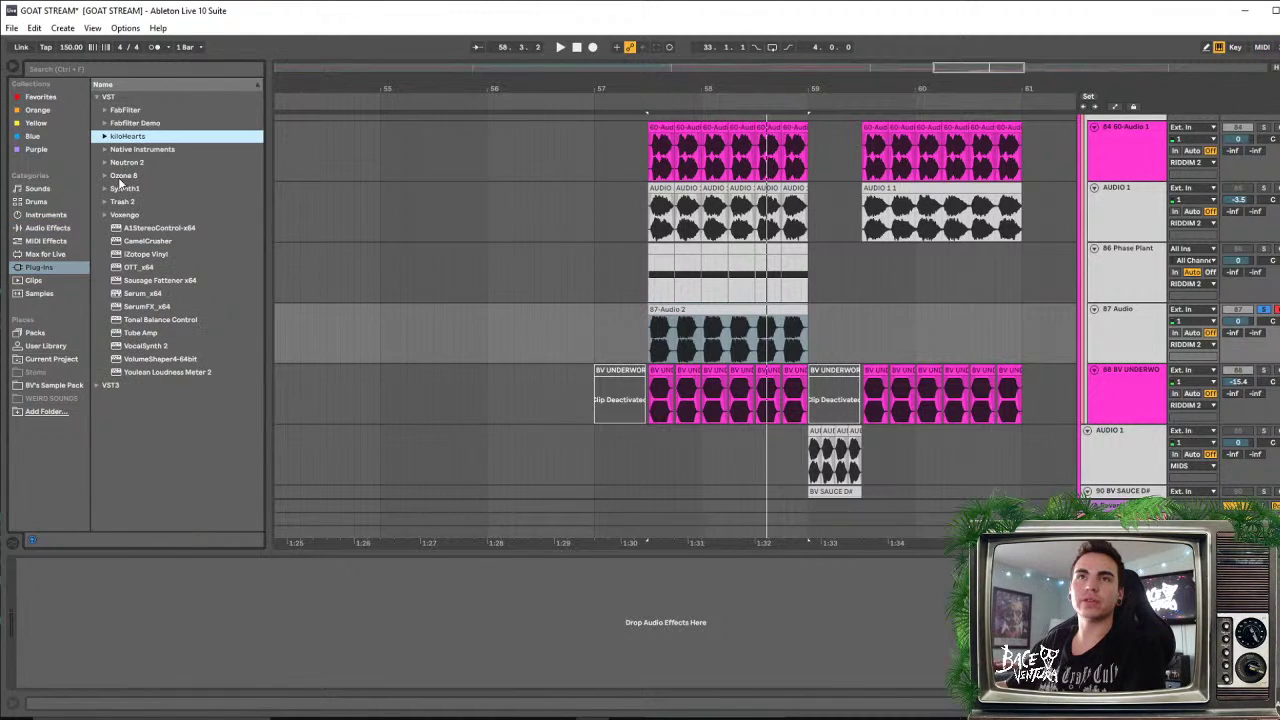
left_click_drag(153, 309, 286, 620)
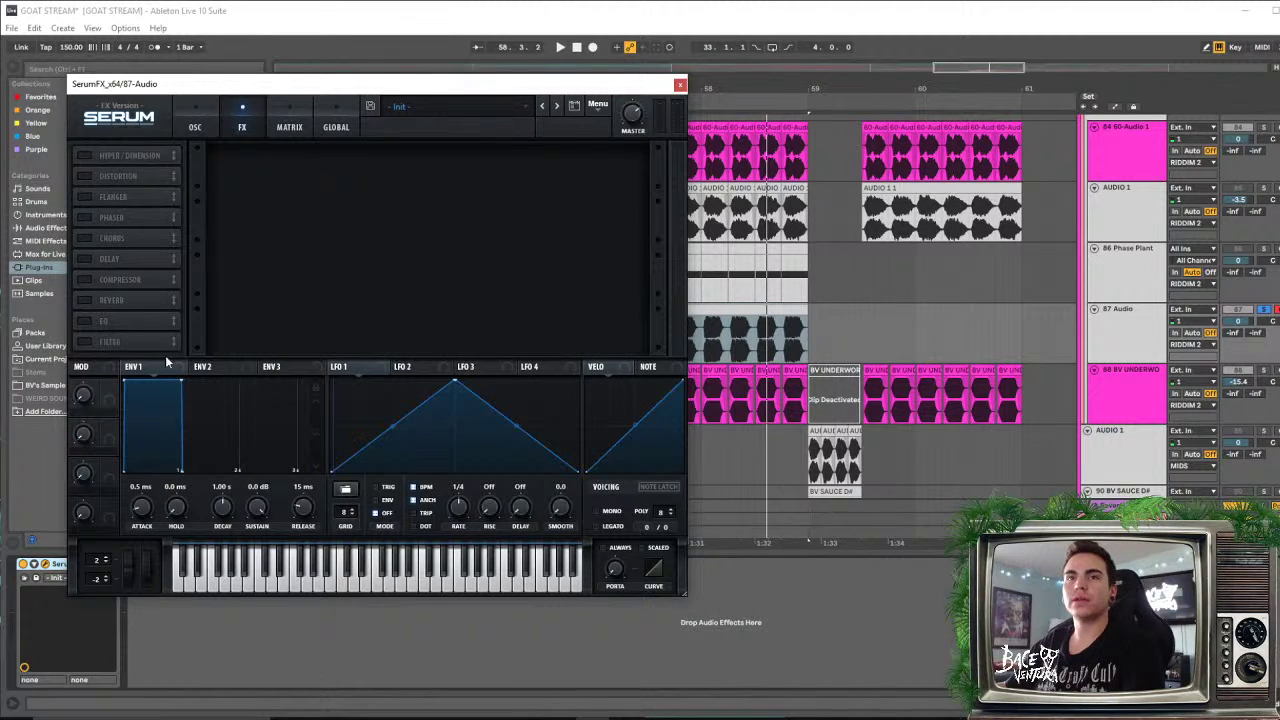
Move the filter to the start of SerumFX's effects chain and set its type to Ring Mod
left_click_drag(112, 342, 123, 157)
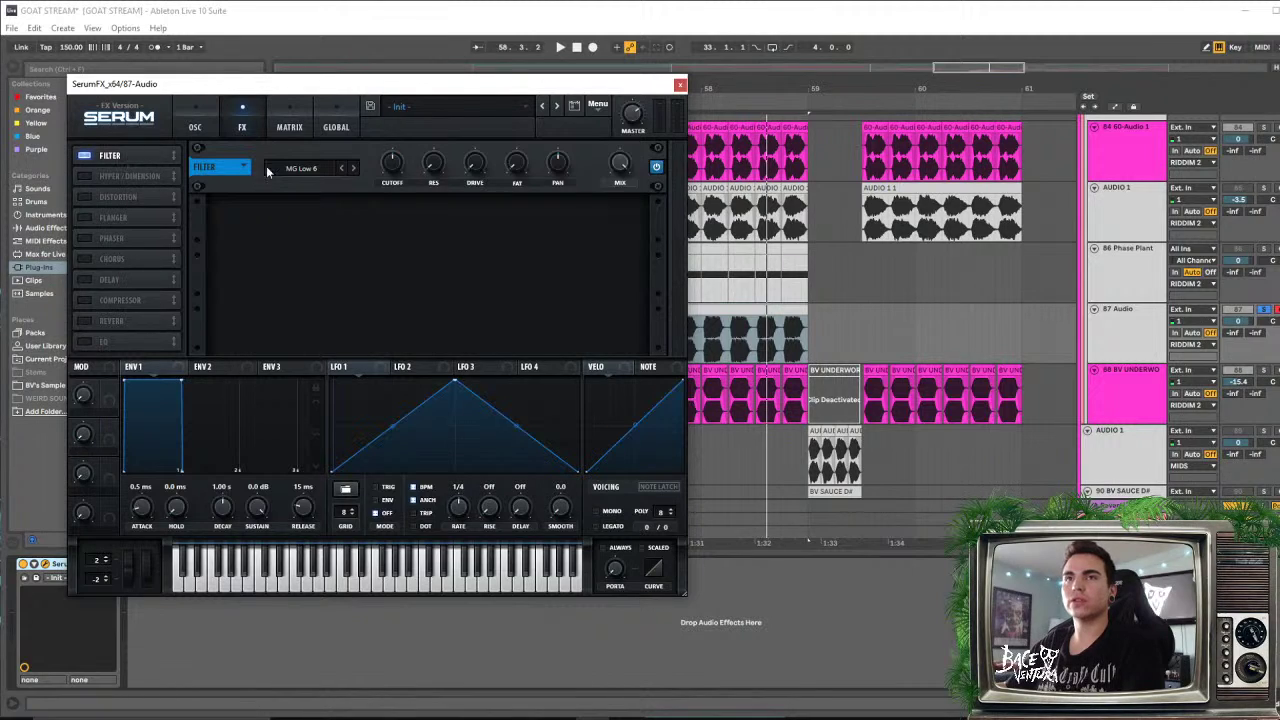
left_click(268, 170)
mouse_move(314, 232)
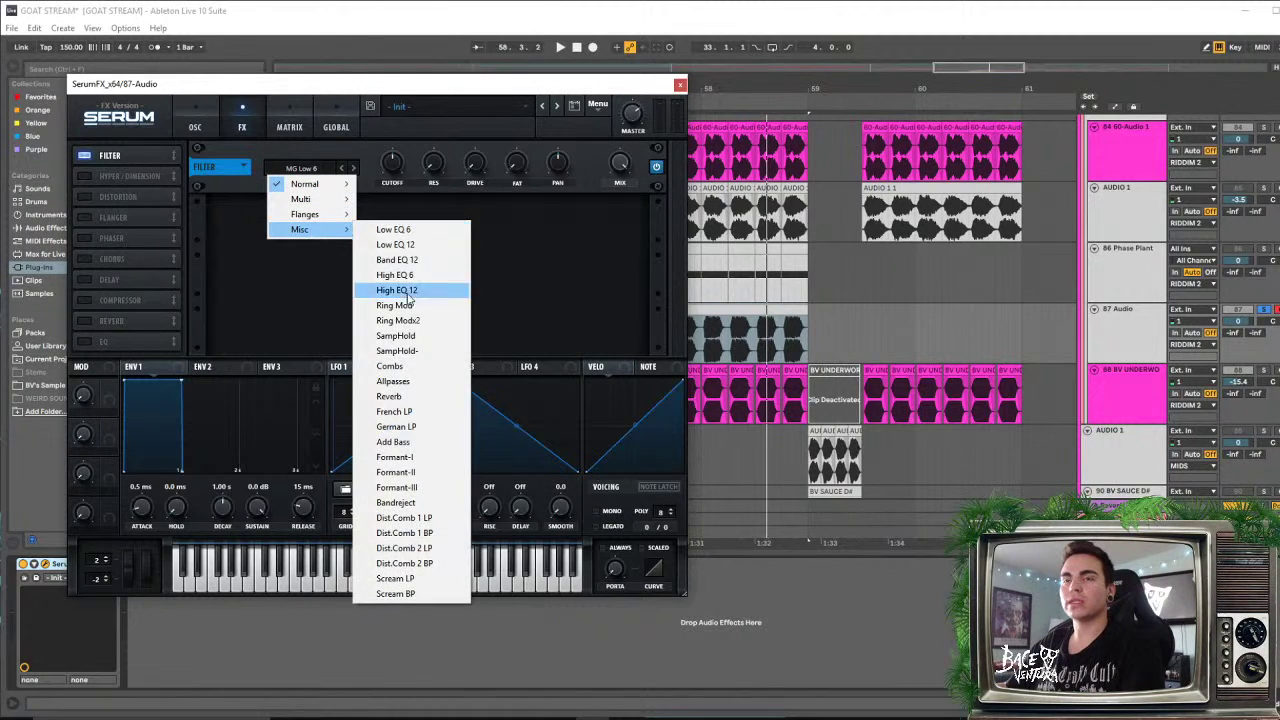
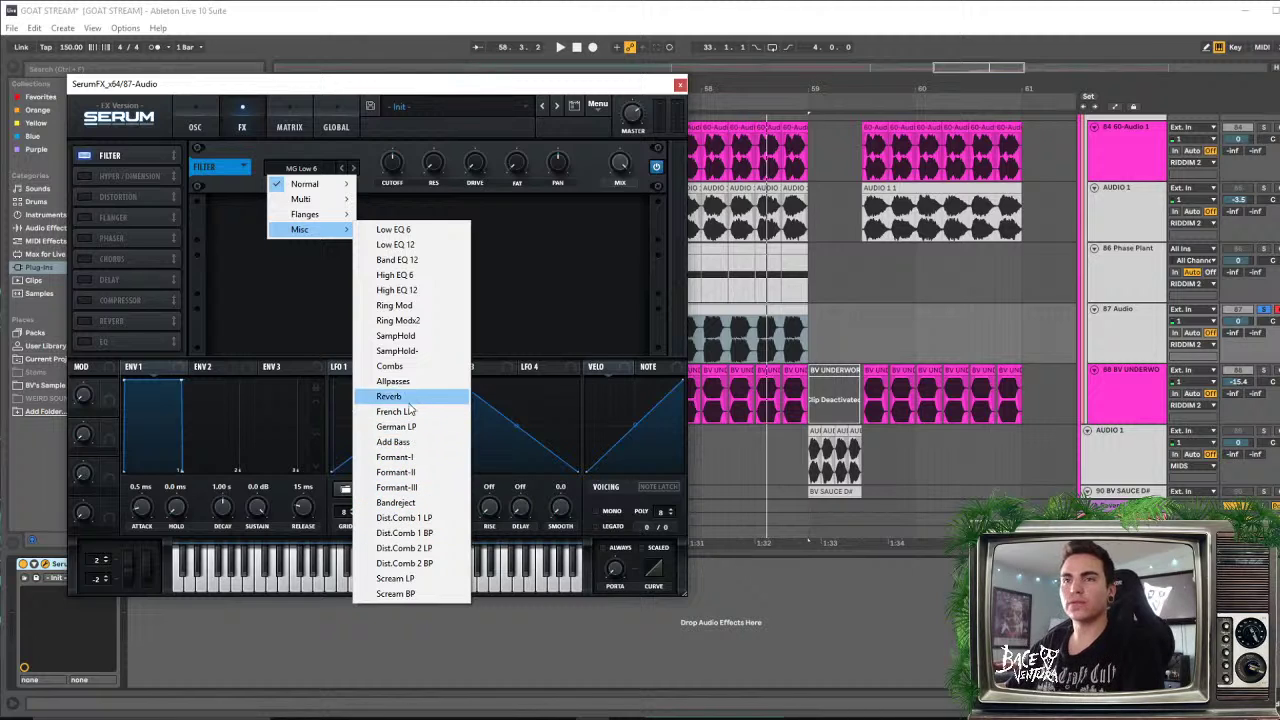
left_click(418, 310)
Assign LFO 1 to the SerumFX filter's cutoff and adjust the modulation amount while listening to the loop
left_click_drag(400, 168, 401, 204)
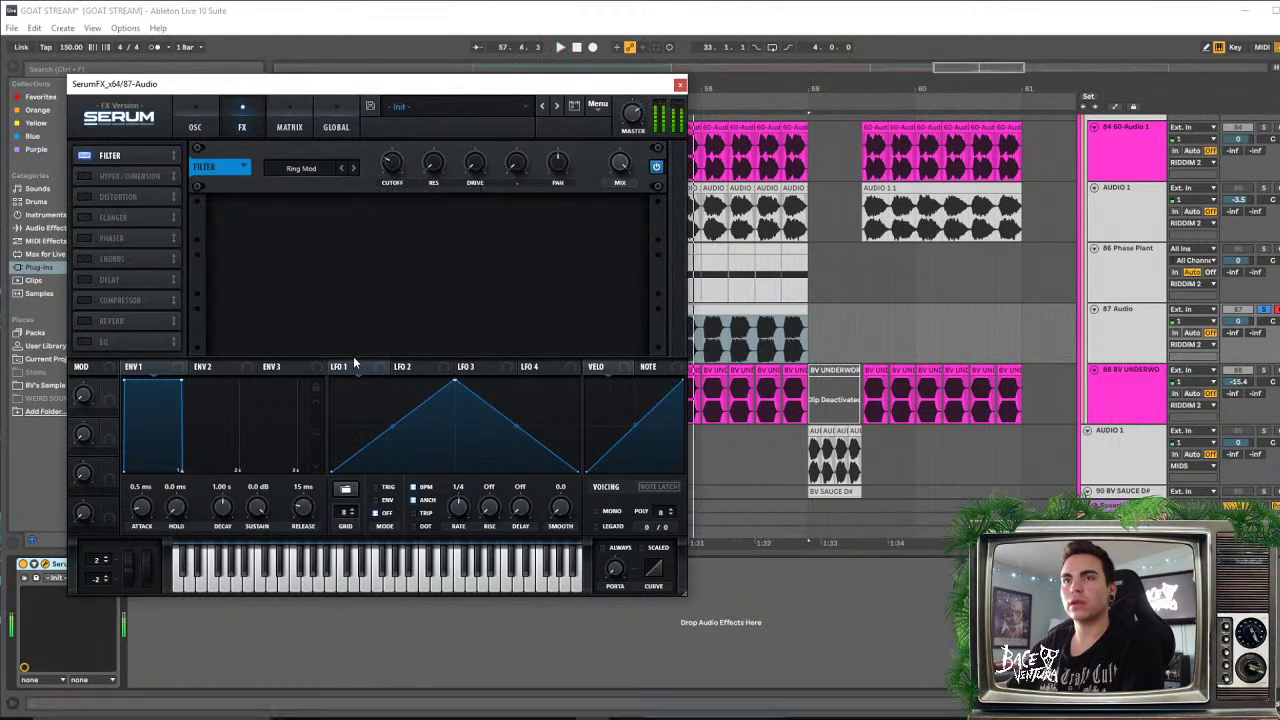
left_click_drag(383, 149, 399, 182)
key("space")
Audition the Ring Modx2 and SampHold filter types, and set the SerumFX filter to Combs
left_click(354, 170)
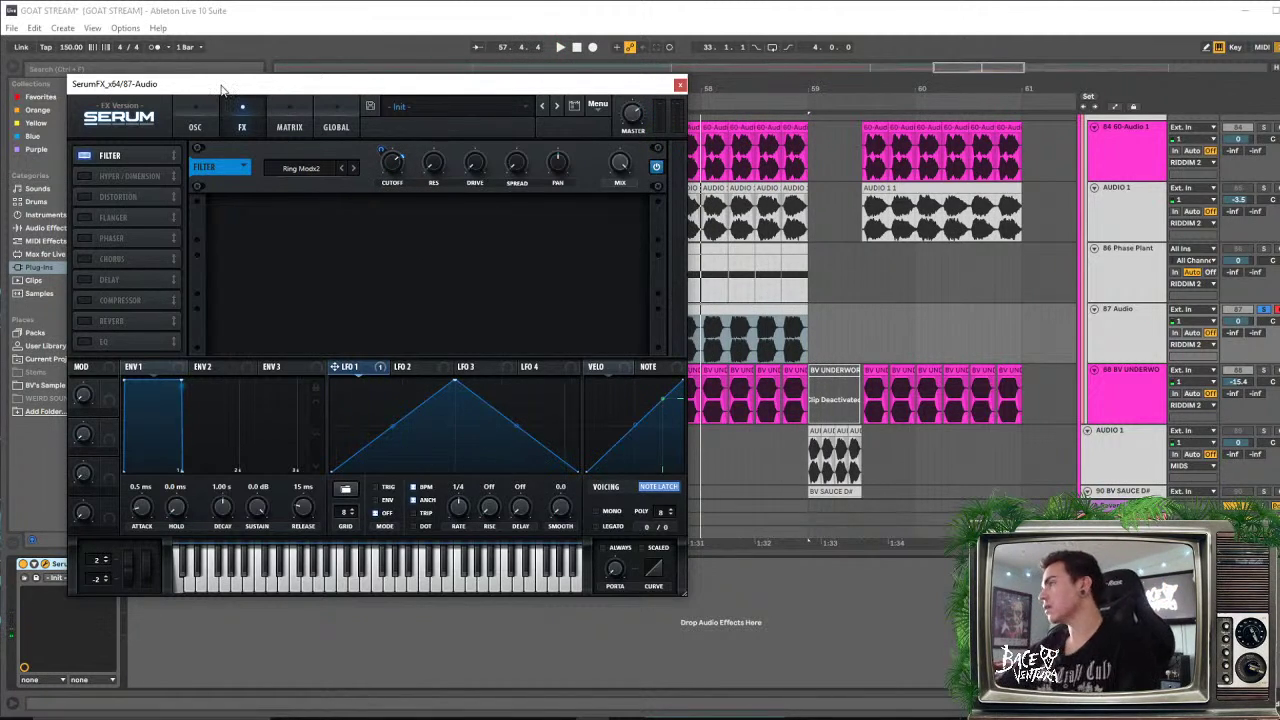
left_click(352, 170)
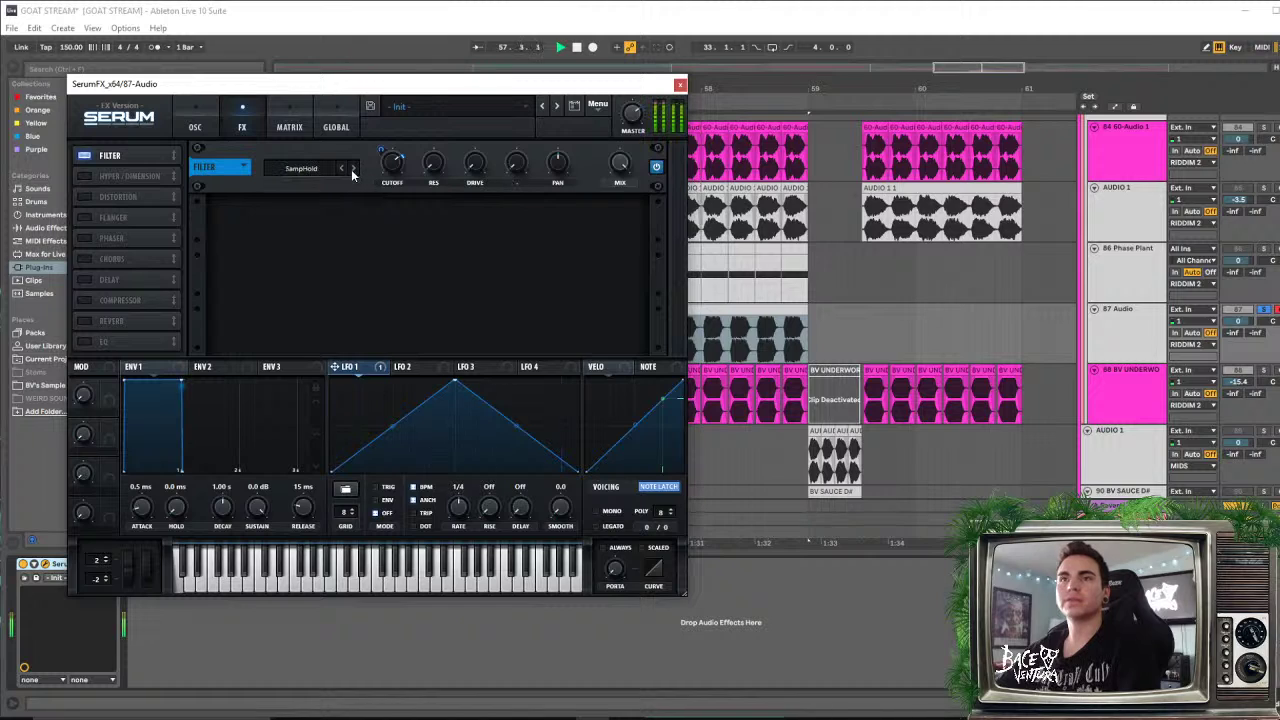
left_click(305, 168)
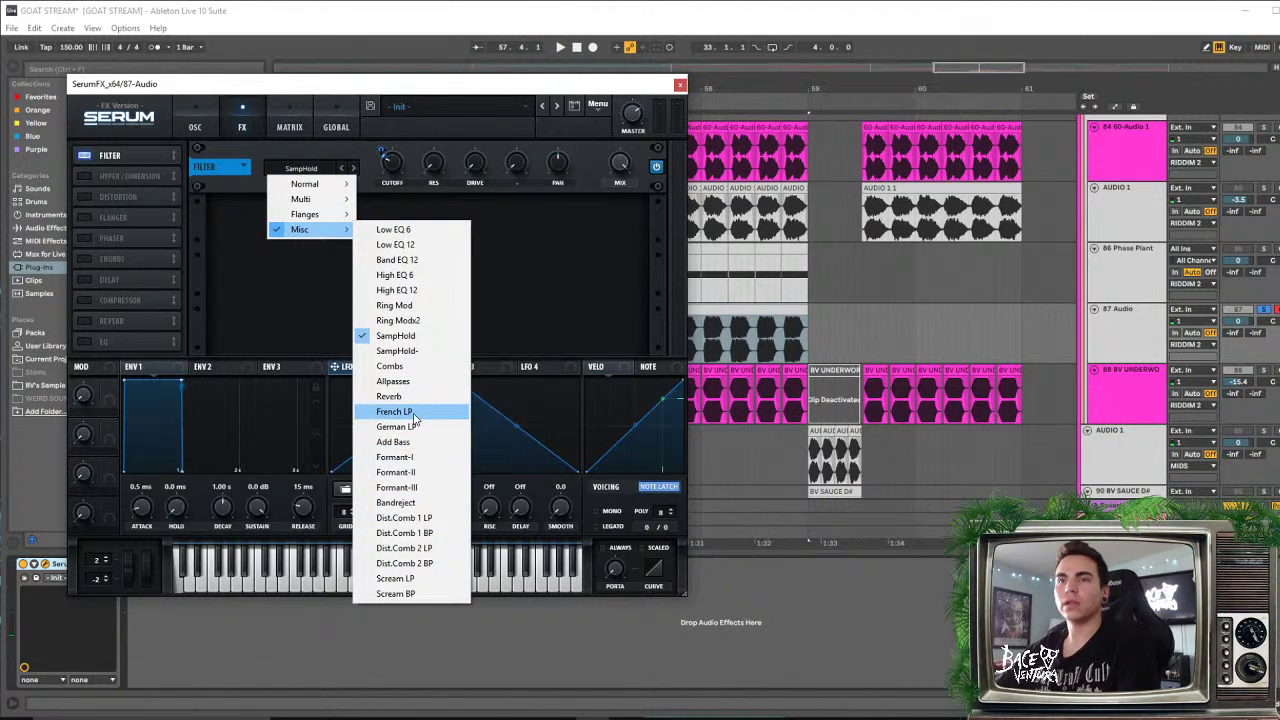
left_click(411, 366)
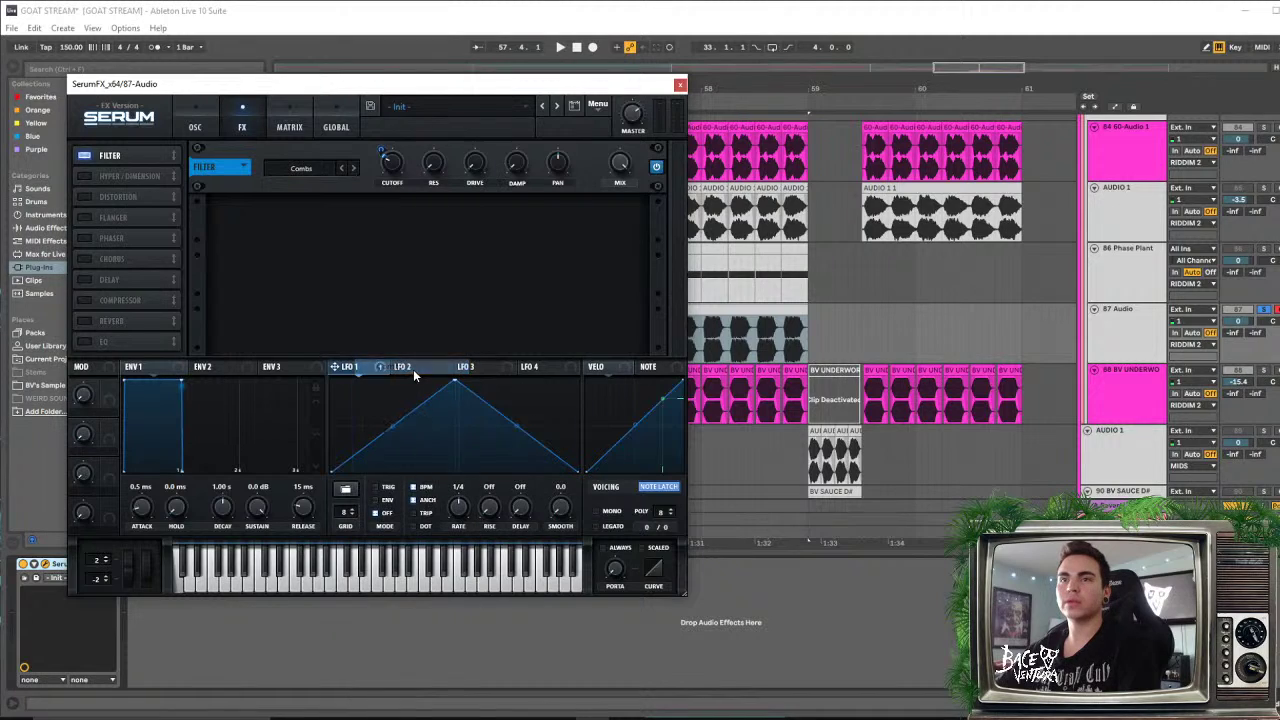
Play back the Audio track and adjust the cutoff of the Combs filter by ear
mouse_move(399, 170)
key("space")
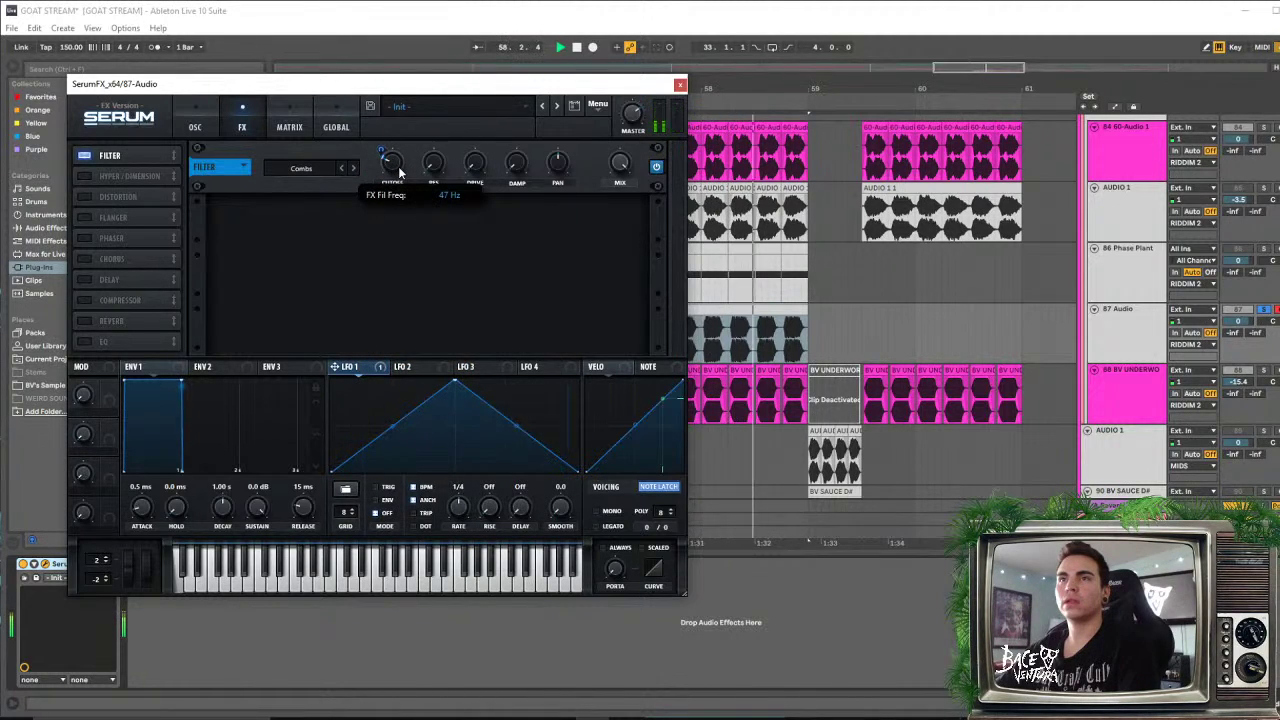
mouse_move(399, 170)
left_mouse_down()
mouse_move(402, 160)
mouse_move(402, 175)
left_mouse_up()
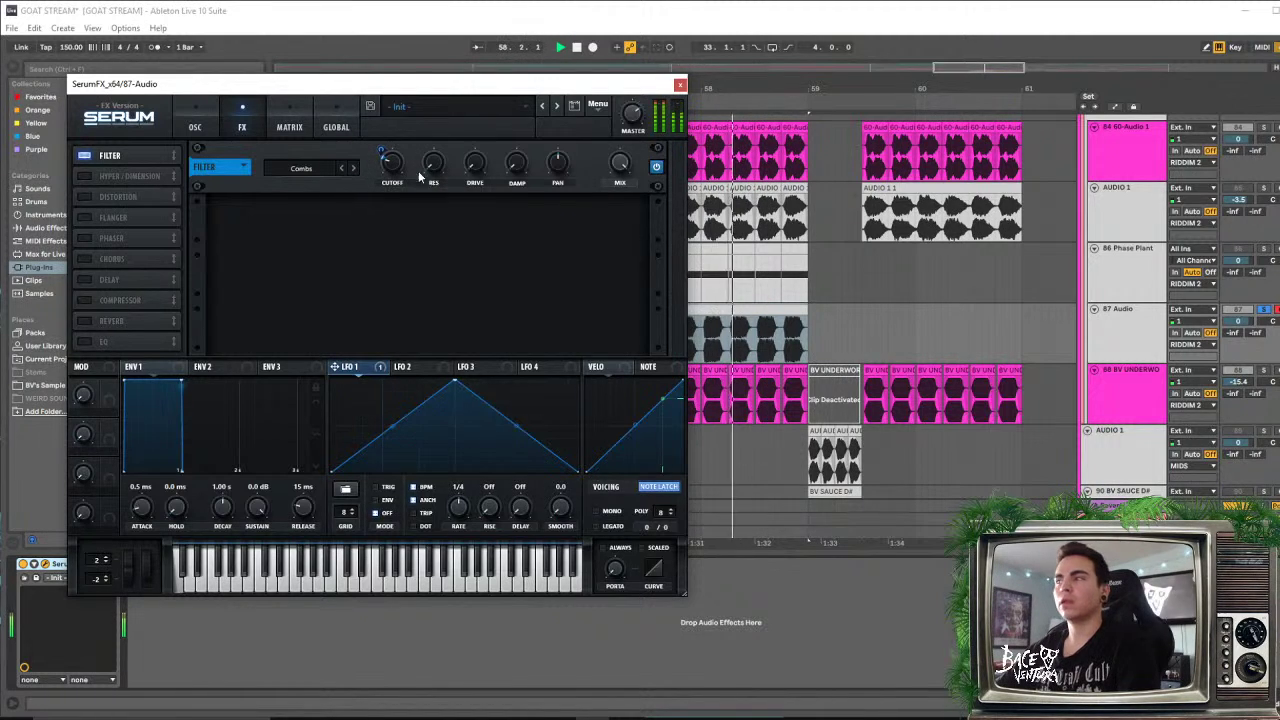
key("space")
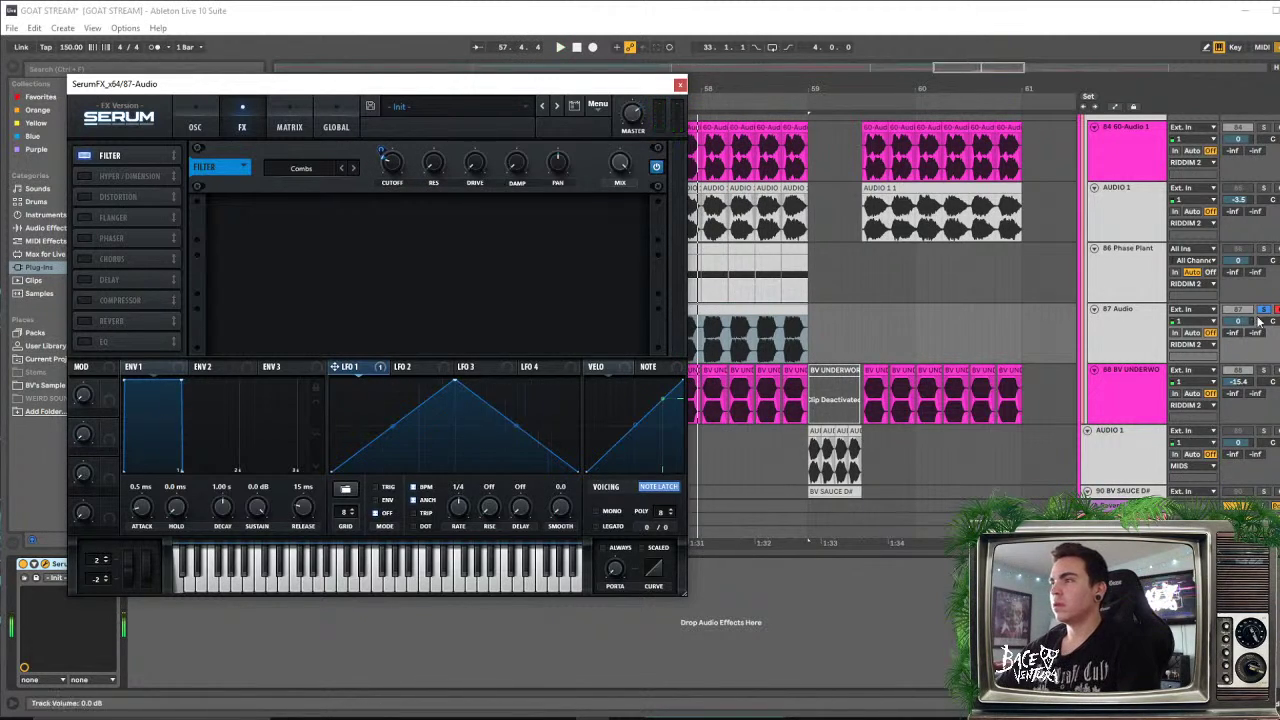
Unsolo the 87 Audio track and fold the FAKEOUT, pink RIDDIM 2, MAIN DROP and FATTY groups
left_click(1264, 309)
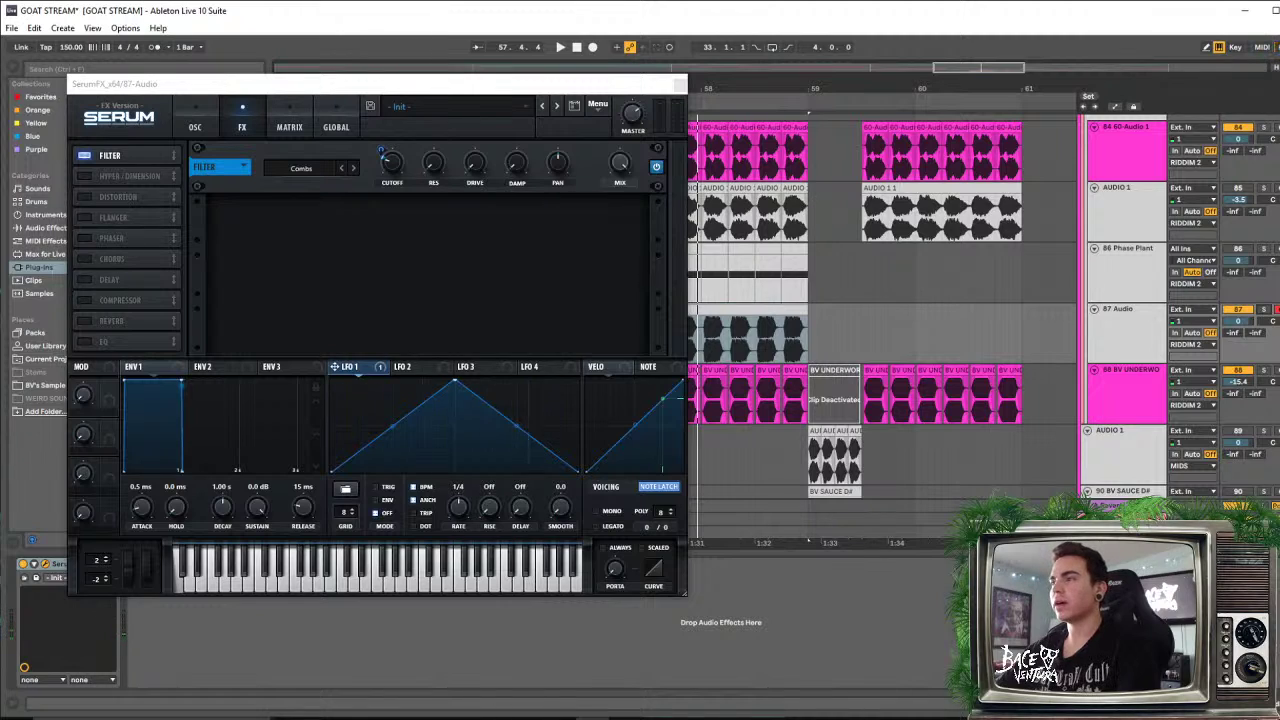
scroll(1174, 233, "up", 3)
scroll(1100, 210, "up", 3)
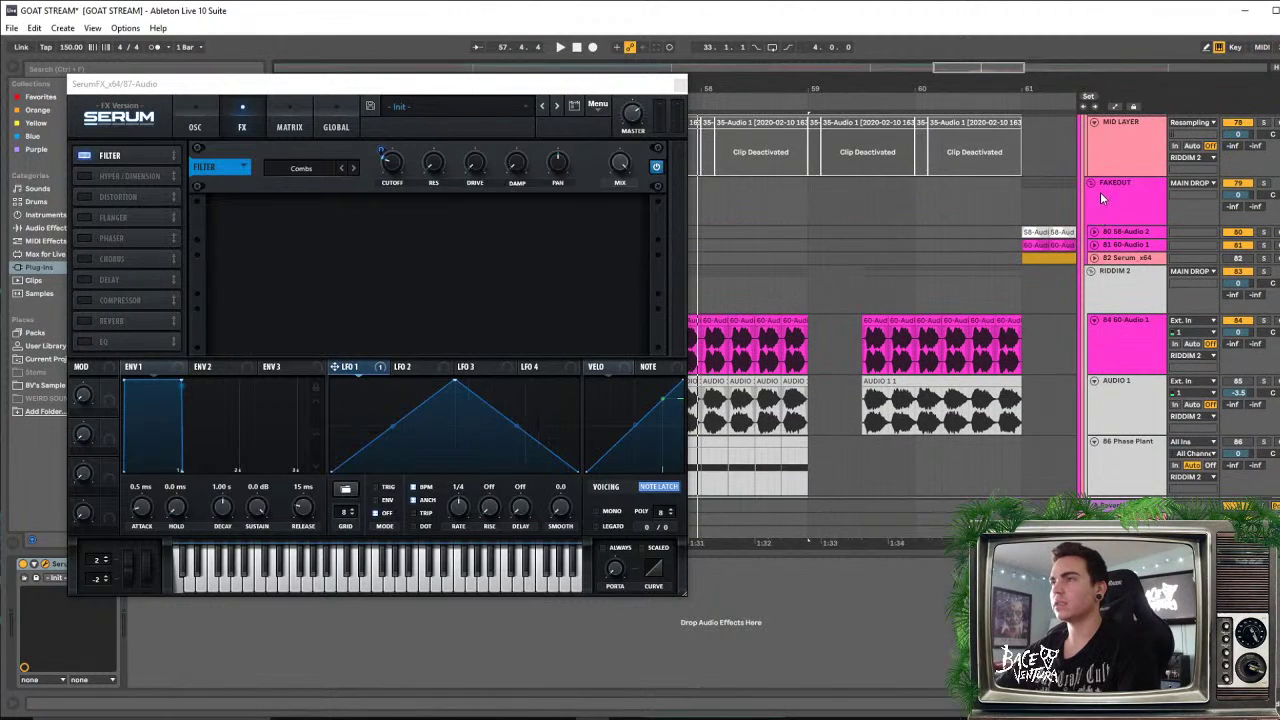
left_click(1092, 183)
scroll(1094, 186, "up", 3)
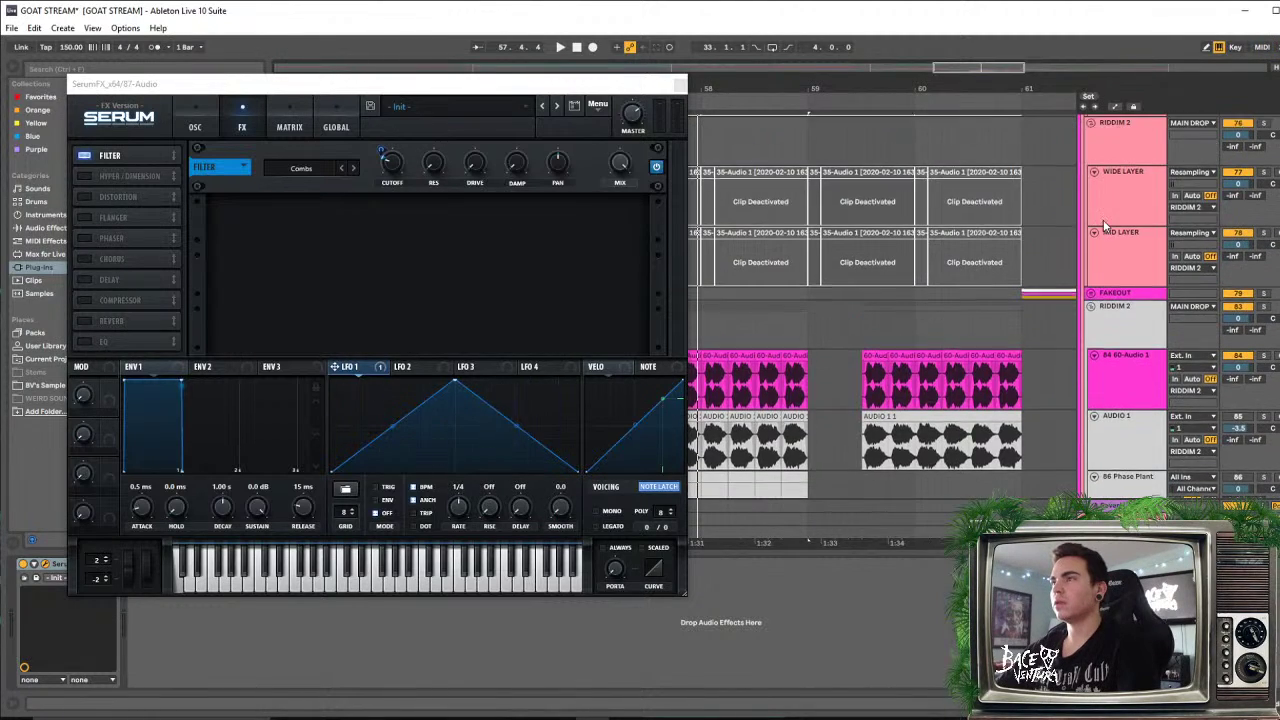
left_click(1092, 181)
scroll(1099, 228, "up", 2)
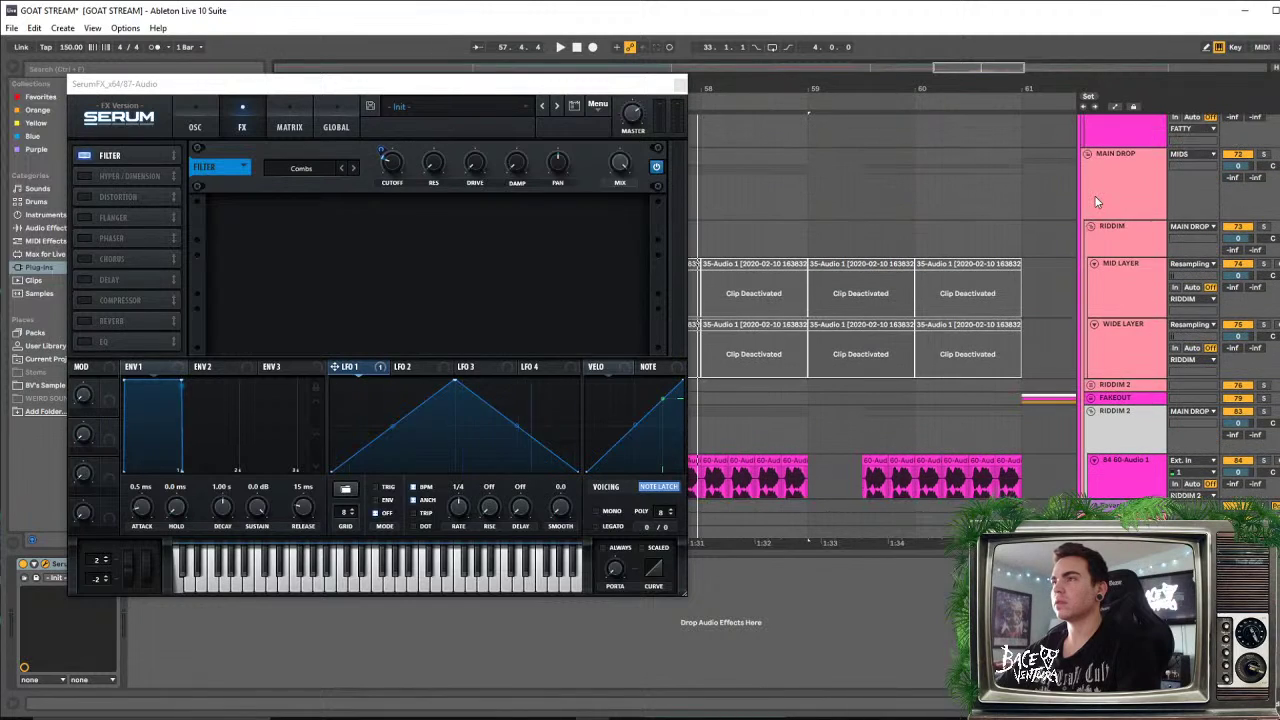
left_click(1087, 156)
scroll(1118, 254, "up", 6)
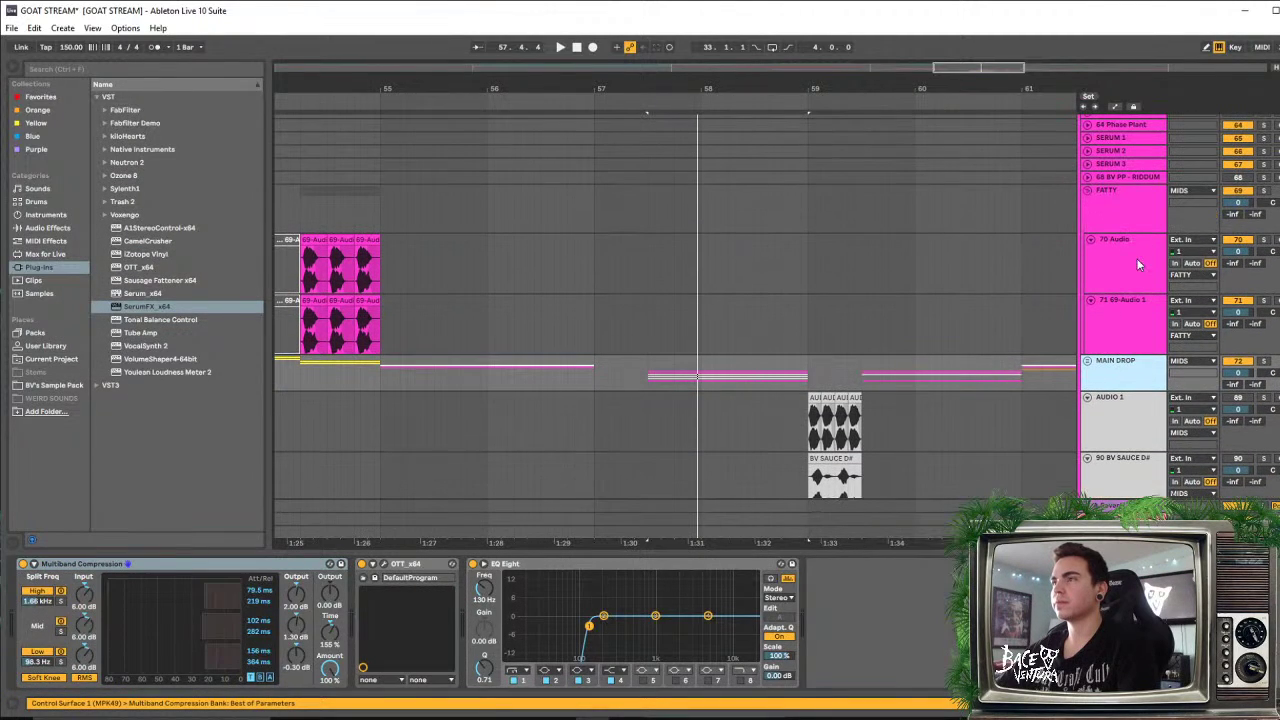
left_click(1087, 190)
scroll(1150, 240, "up", 4)
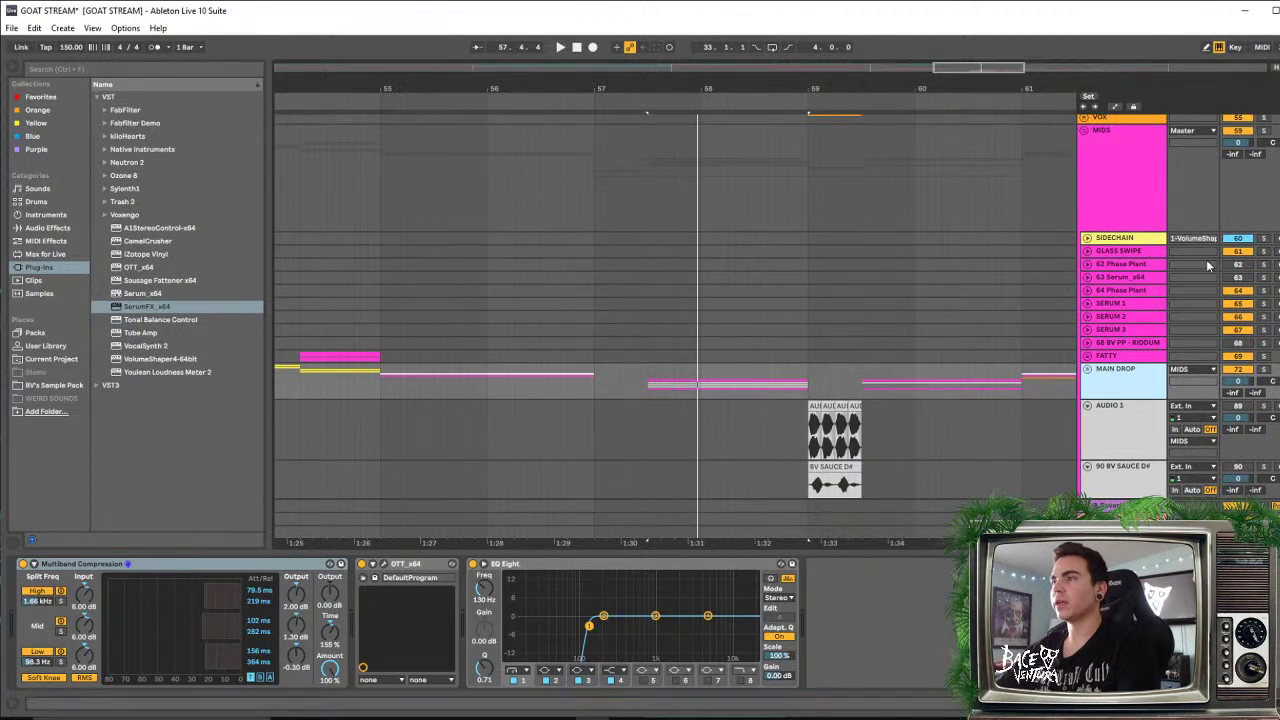
Play back the drop section from 57.3.1 with all the layers together
scroll(883, 217, "down", 3)
key("space")
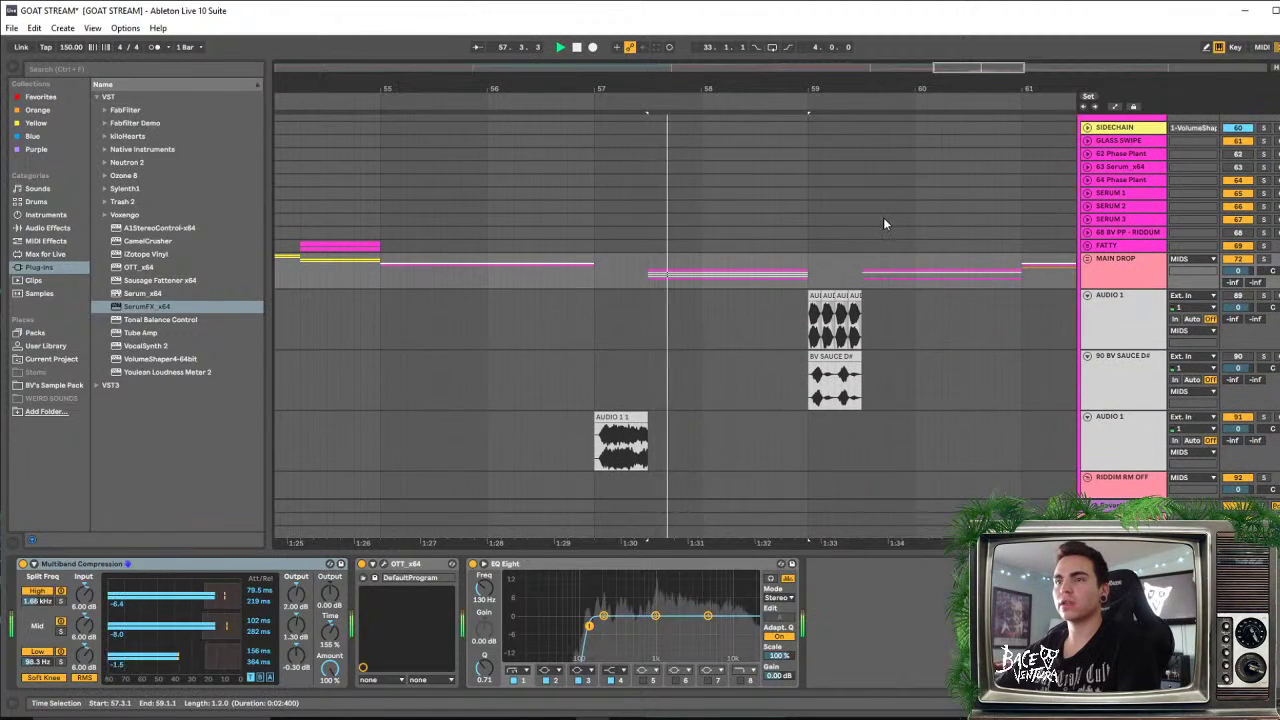
scroll(883, 217, "down", 4)
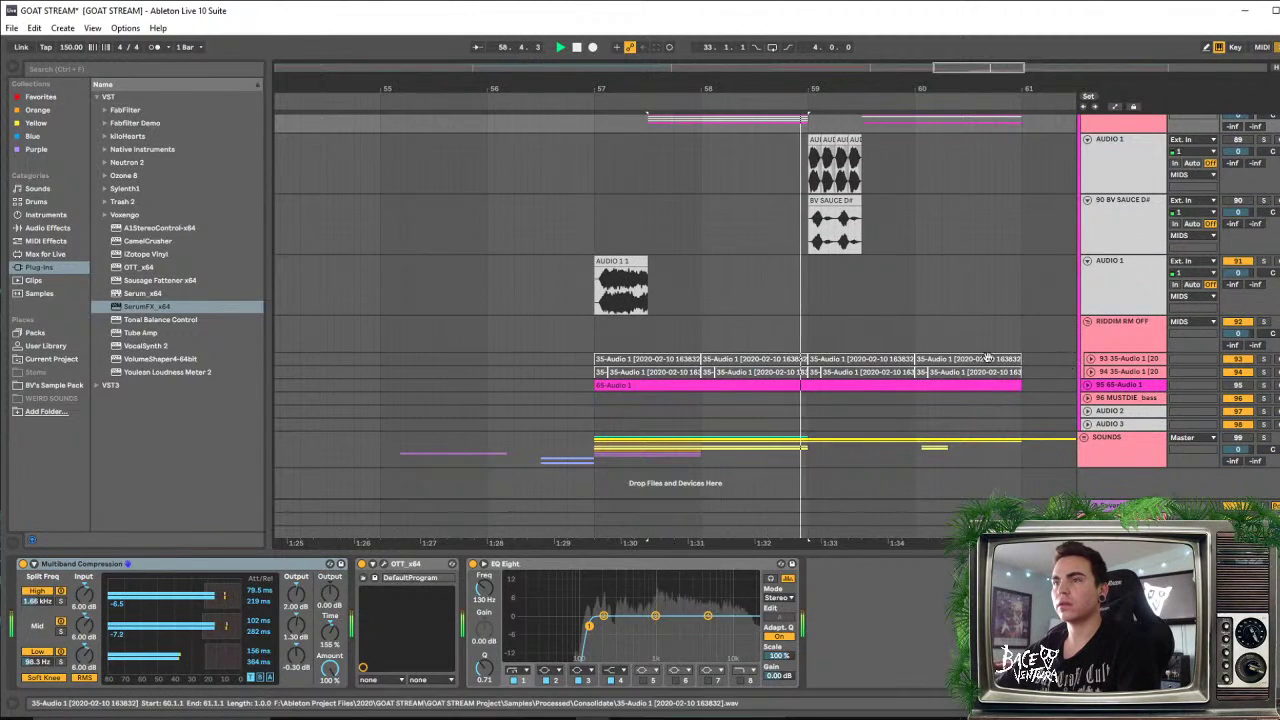
scroll(950, 360, "up", 2)
scroll(960, 331, "up", 1)
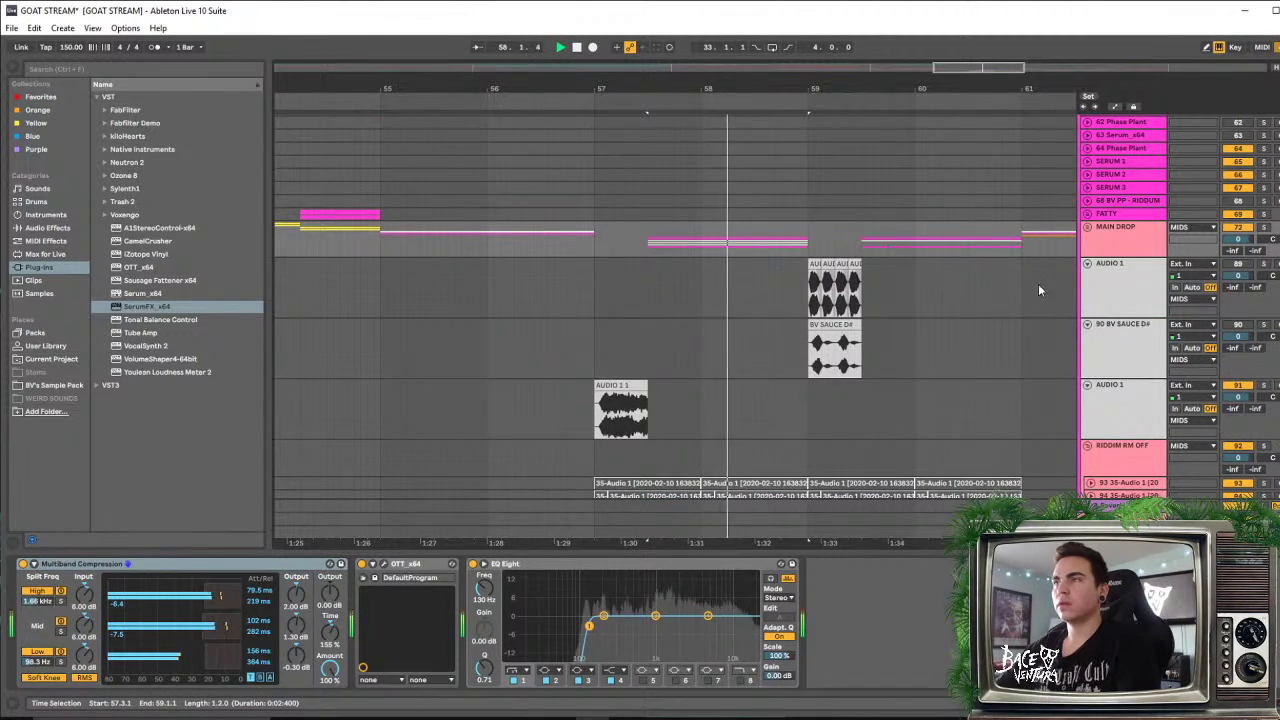
Unfold the MAIN DROP group and, within RIDDIM 2, fold the Phase Plant track and solo the Audio track
left_click(1088, 227)
scroll(1018, 283, "down", 8)
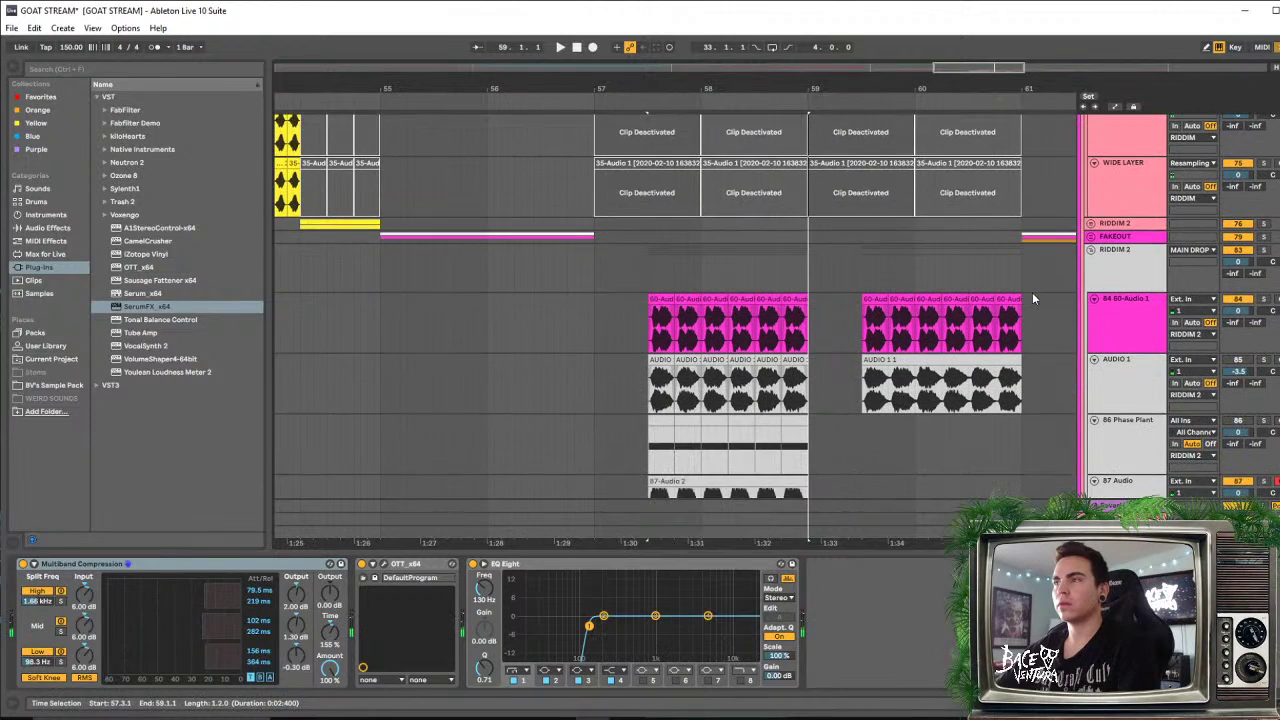
scroll(876, 328, "down", 1)
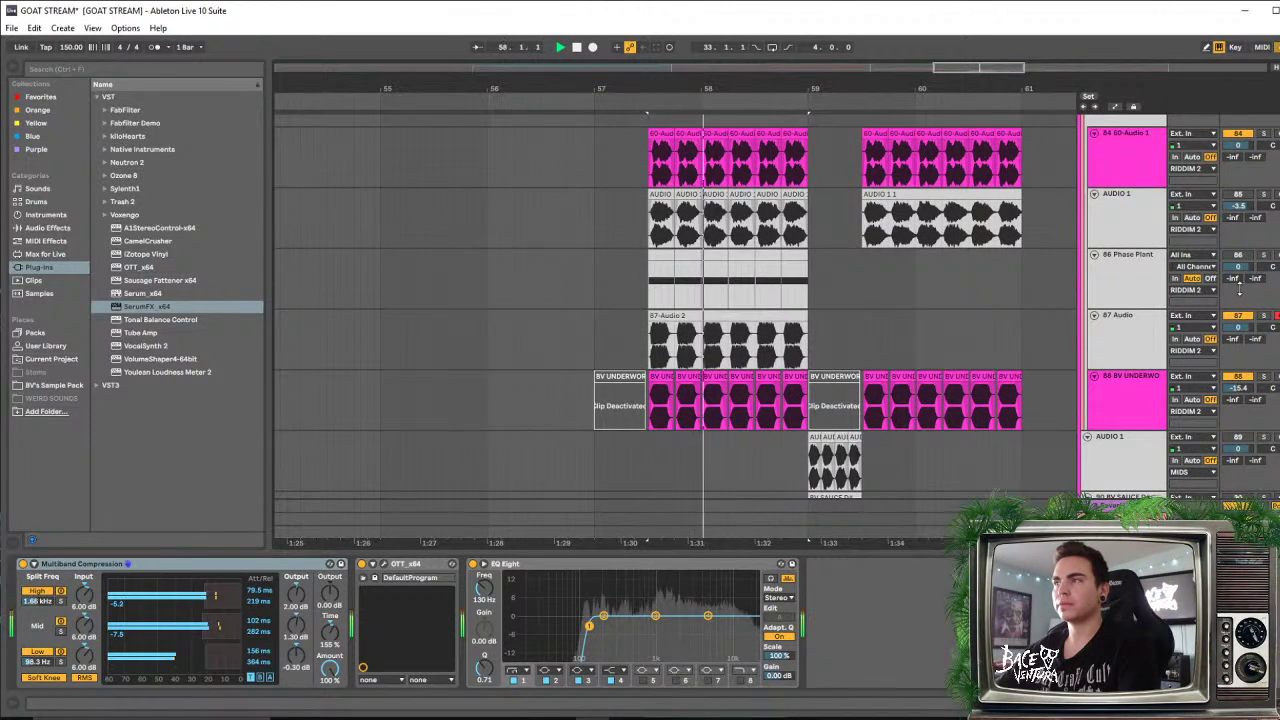
left_click(1094, 255)
left_click(1145, 293)
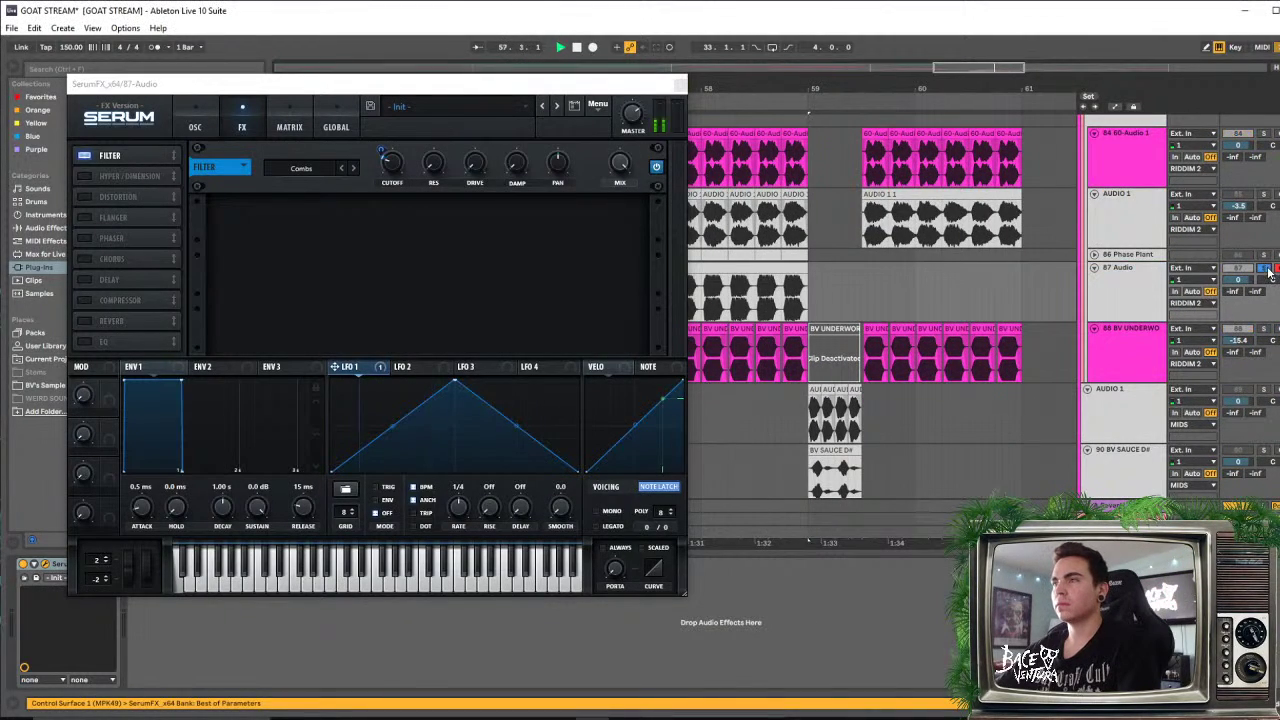
Set the SerumFX filter to Allpasses with a 129 Hz cutoff, and adjust the LFO 1 amount on the cutoff during playback
mouse_move(391, 165)
left_mouse_down()
mouse_move(396, 146)
mouse_move(401, 161)
left_mouse_up()
left_click(353, 168)
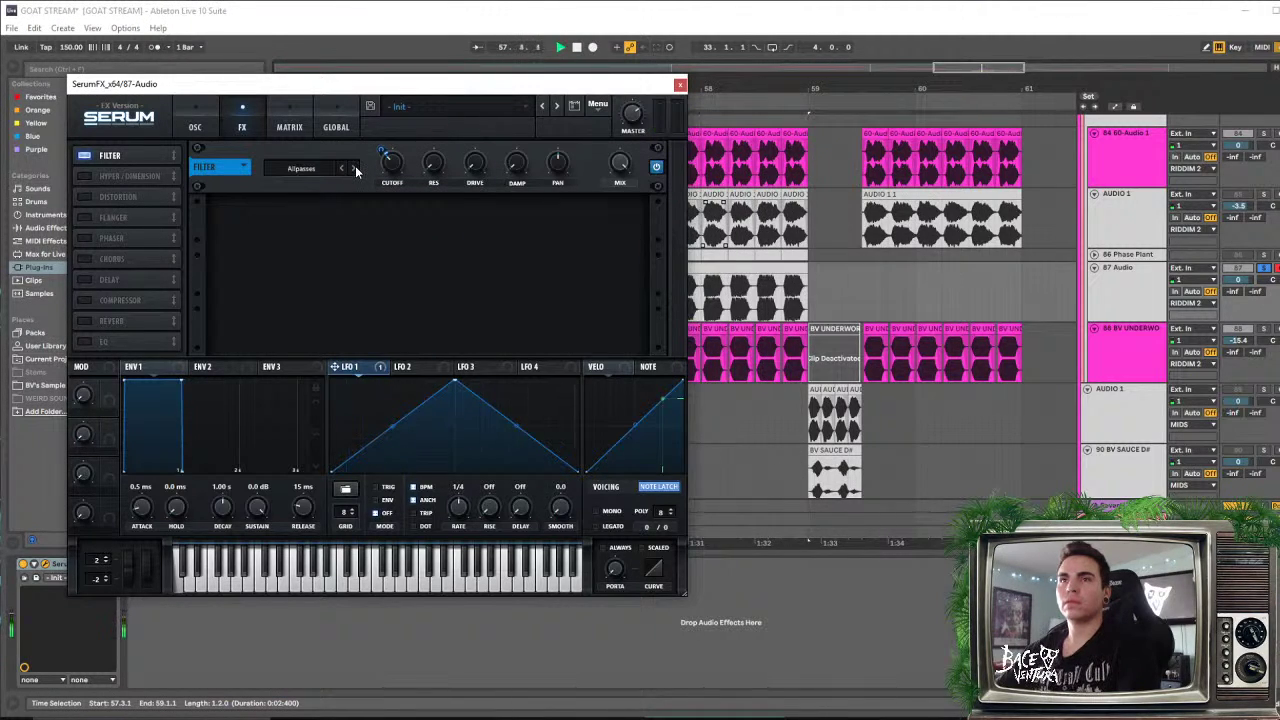
mouse_move(400, 172)
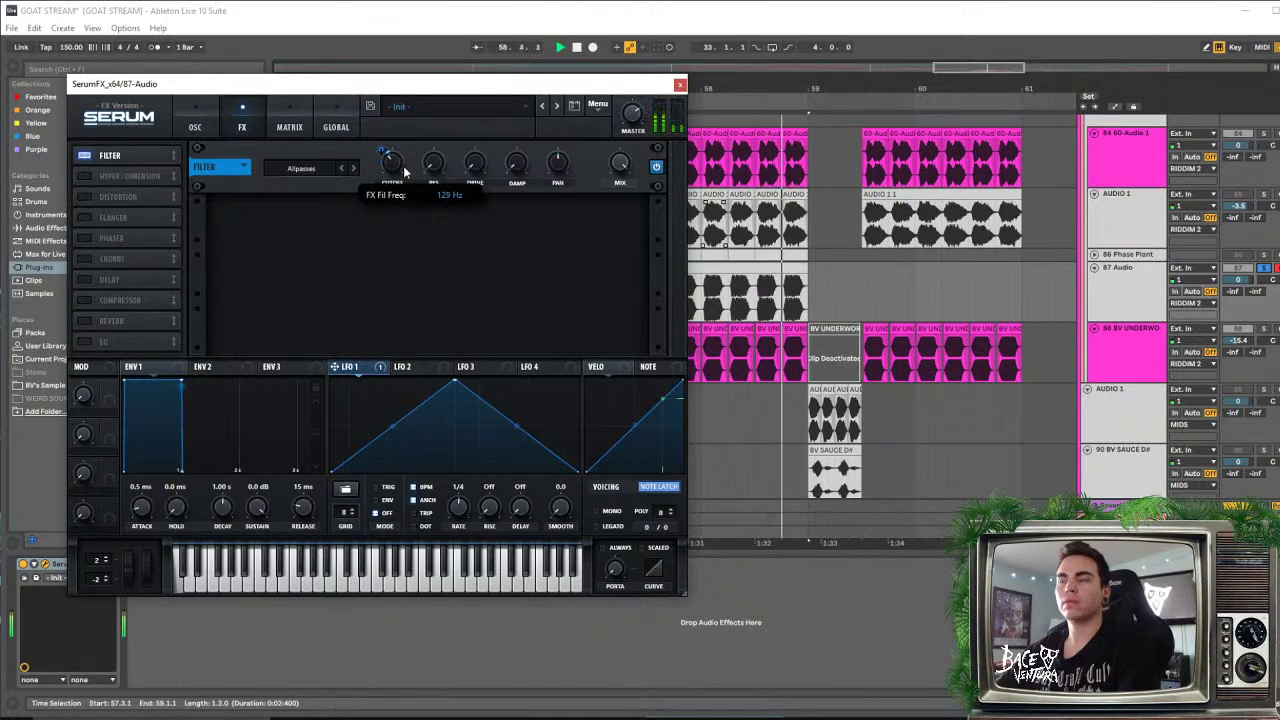
key("space")
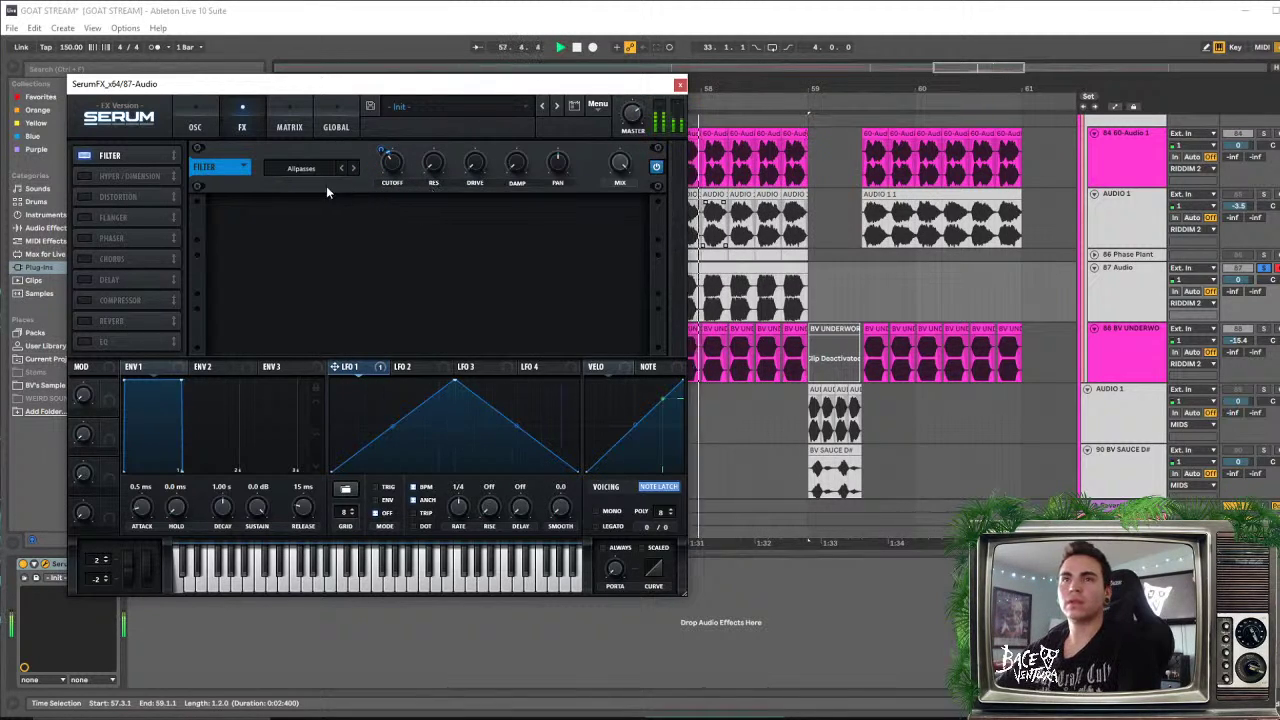
key("space")
mouse_move(382, 151)
left_mouse_down()
mouse_move(385, 110)
mouse_move(385, 192)
mouse_move(390, 151)
left_mouse_up()
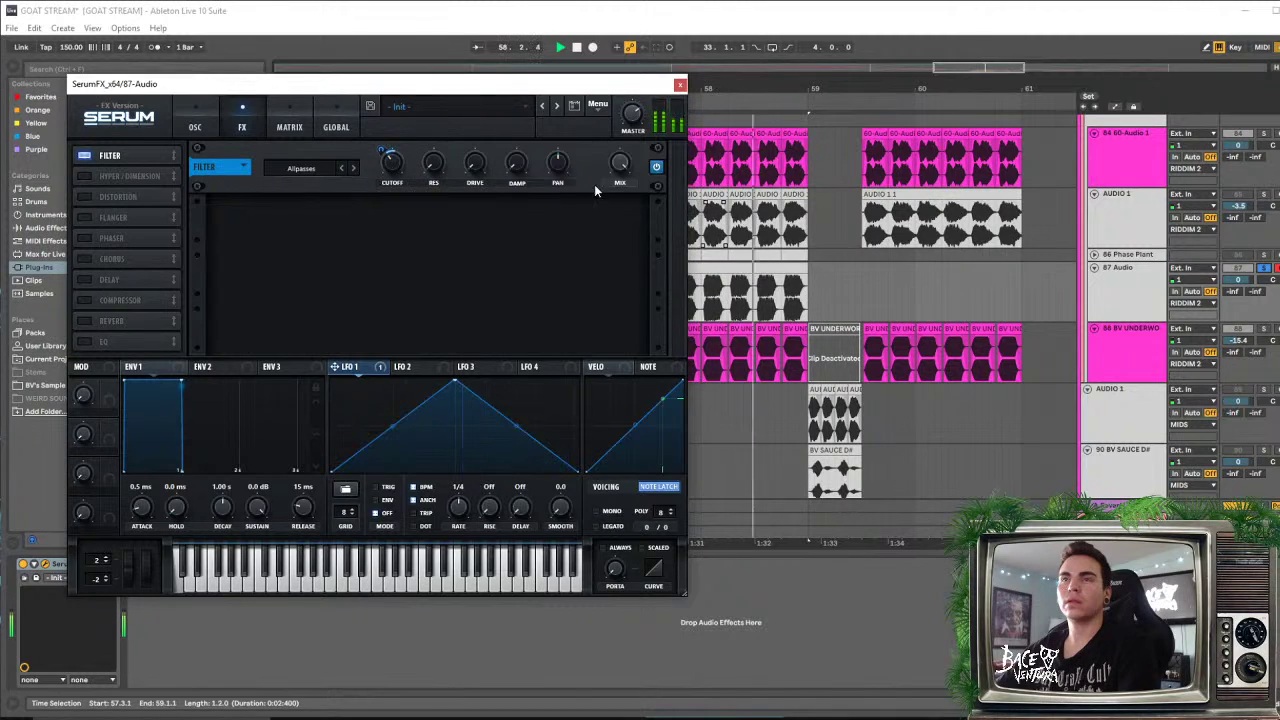
Enable the EQ after the filter in SerumFX's effects chain
left_click(195, 127)
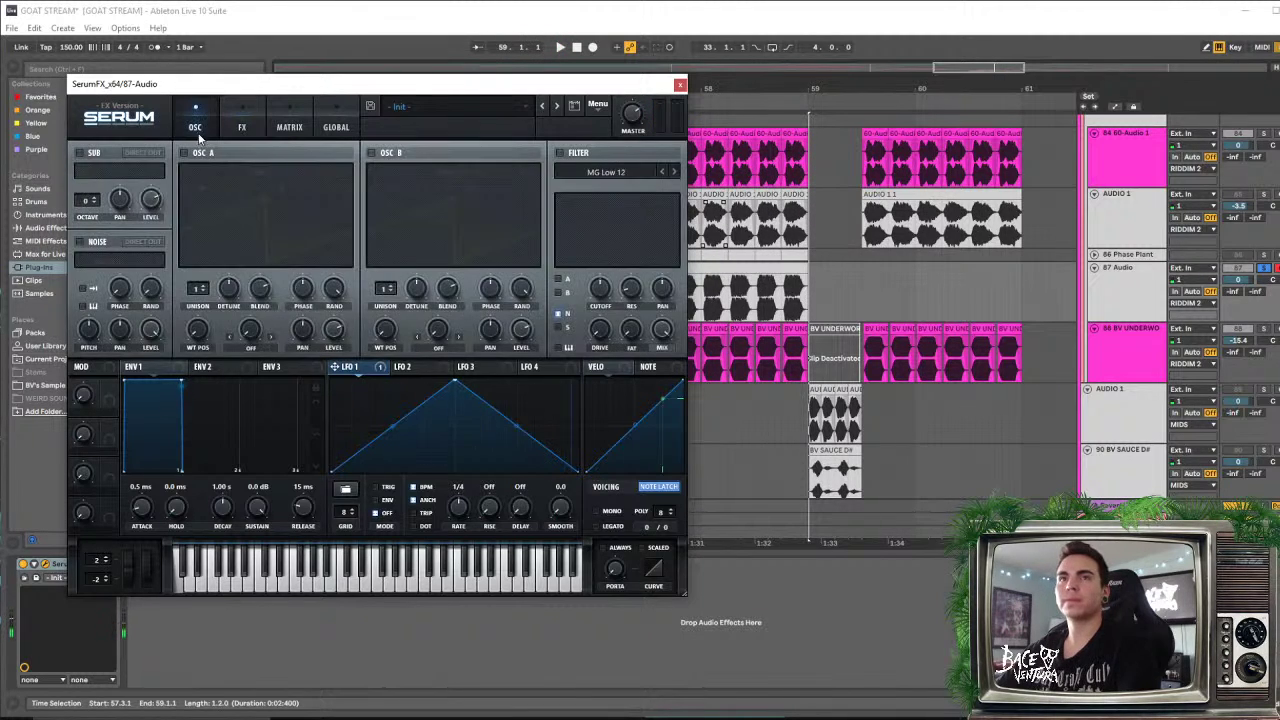
left_click(227, 134)
left_click(86, 340)
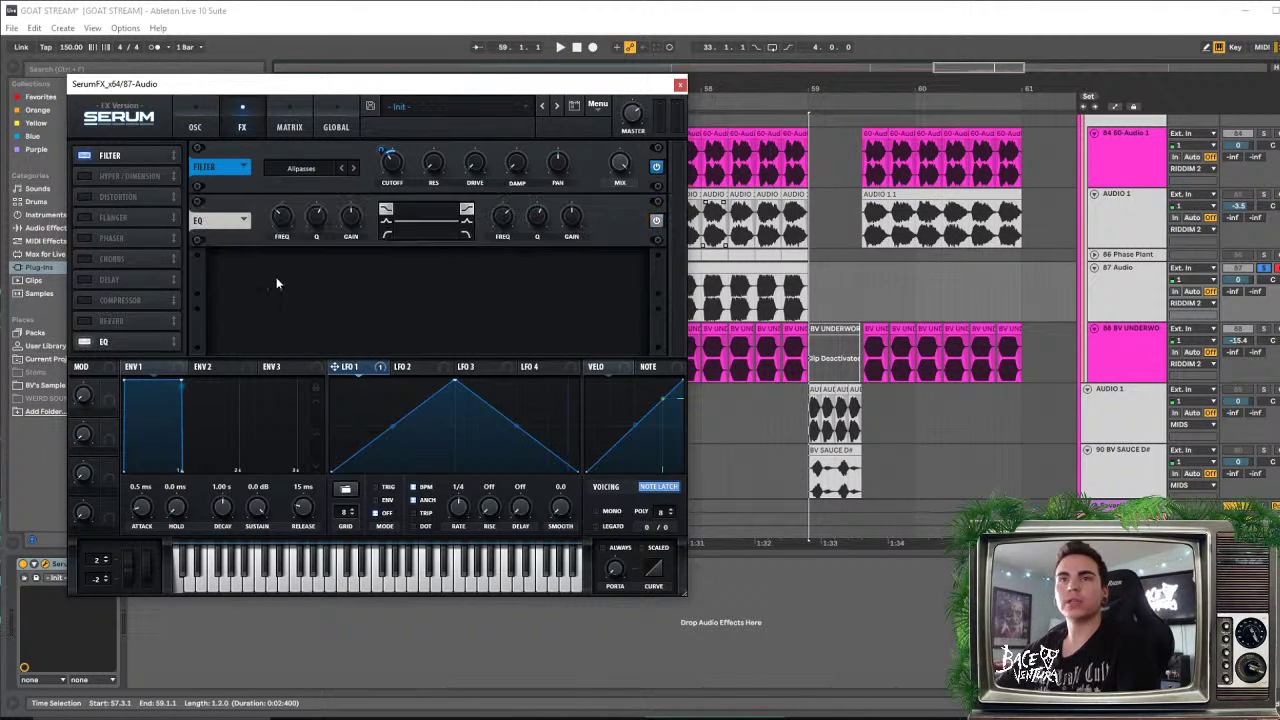
Set SerumFX's EQ to a low-cut low band and a peak high band, and modulate both band frequencies with LFO 1 during playback
left_click(385, 236)
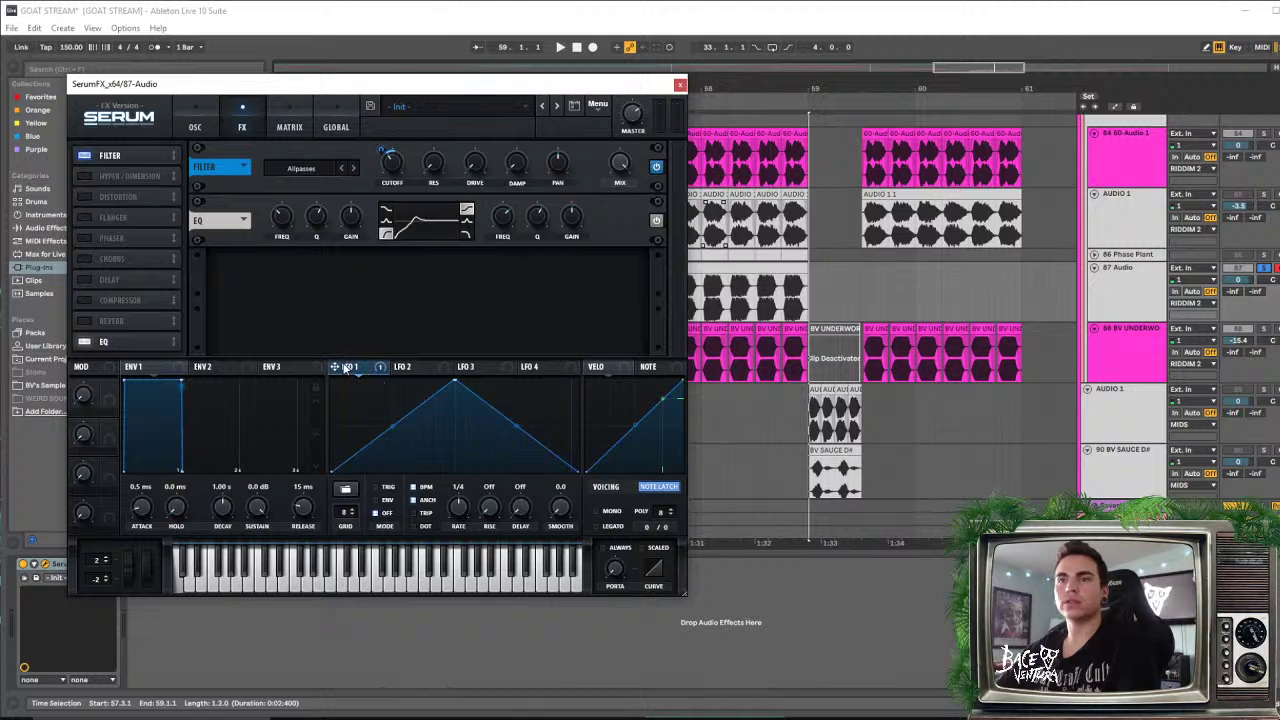
left_click_drag(282, 234, 268, 205)
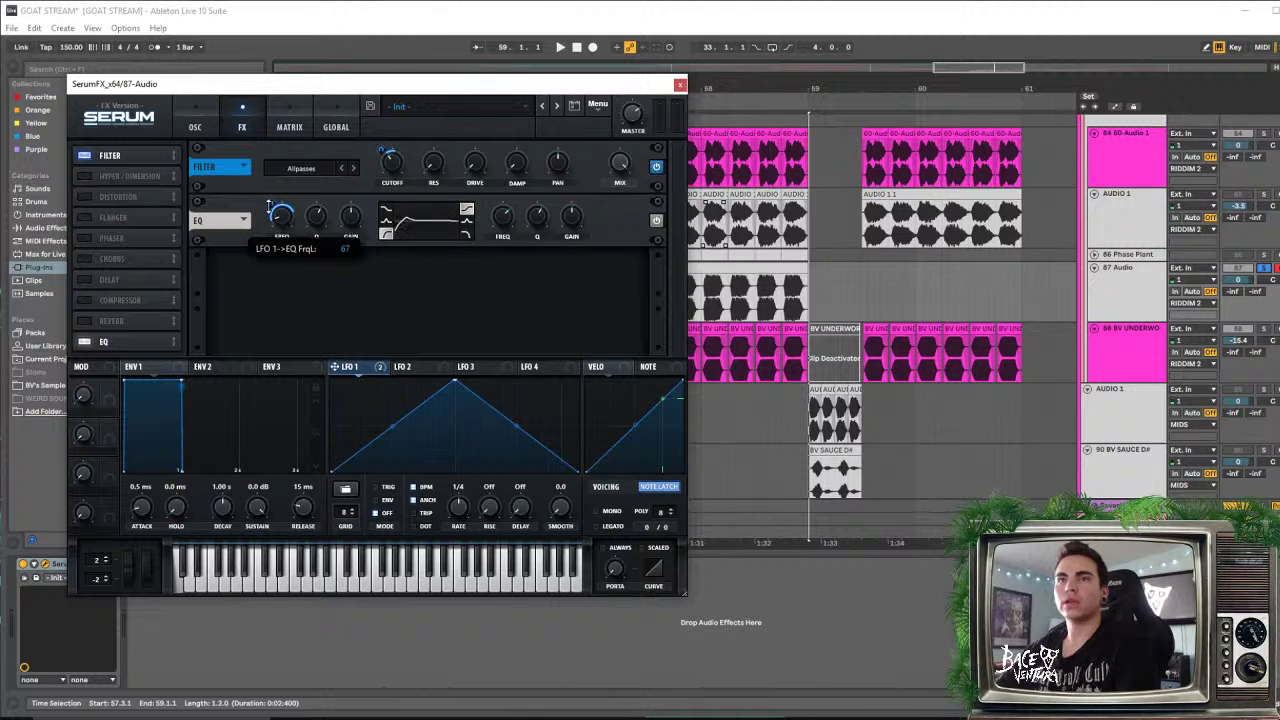
key("space")
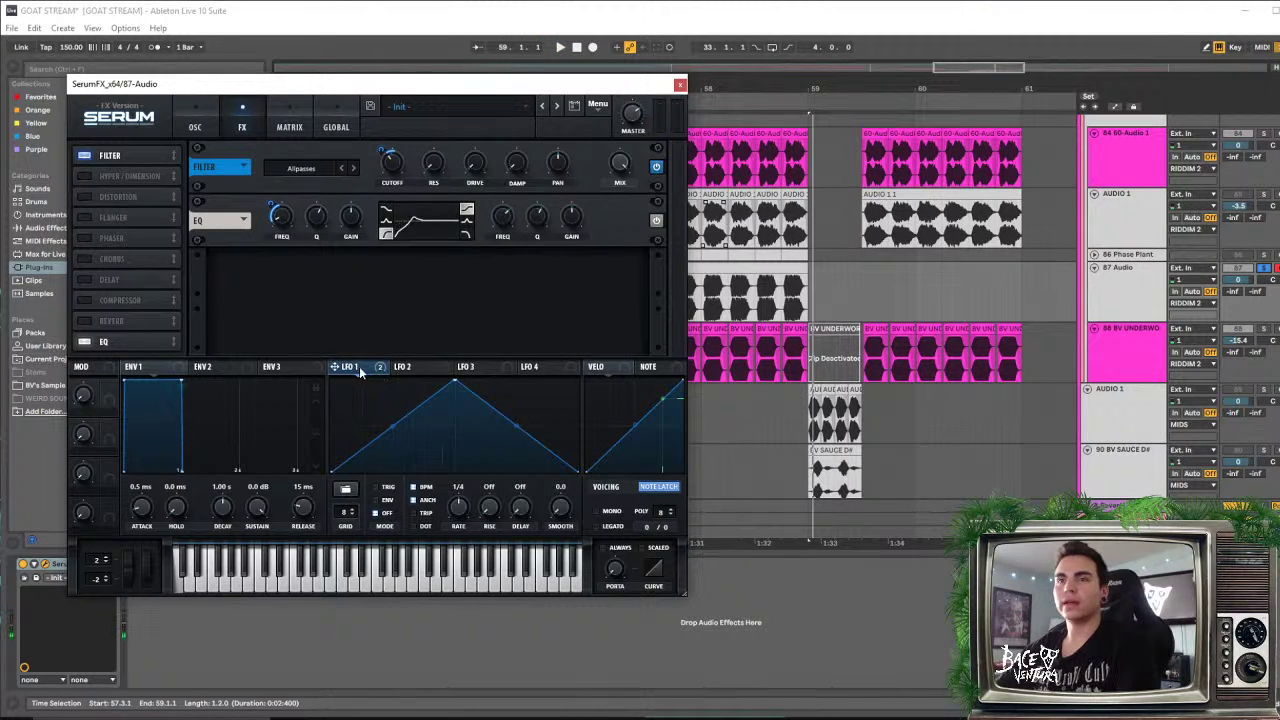
left_click_drag(518, 240, 487, 258)
left_click_drag(505, 215, 511, 200)
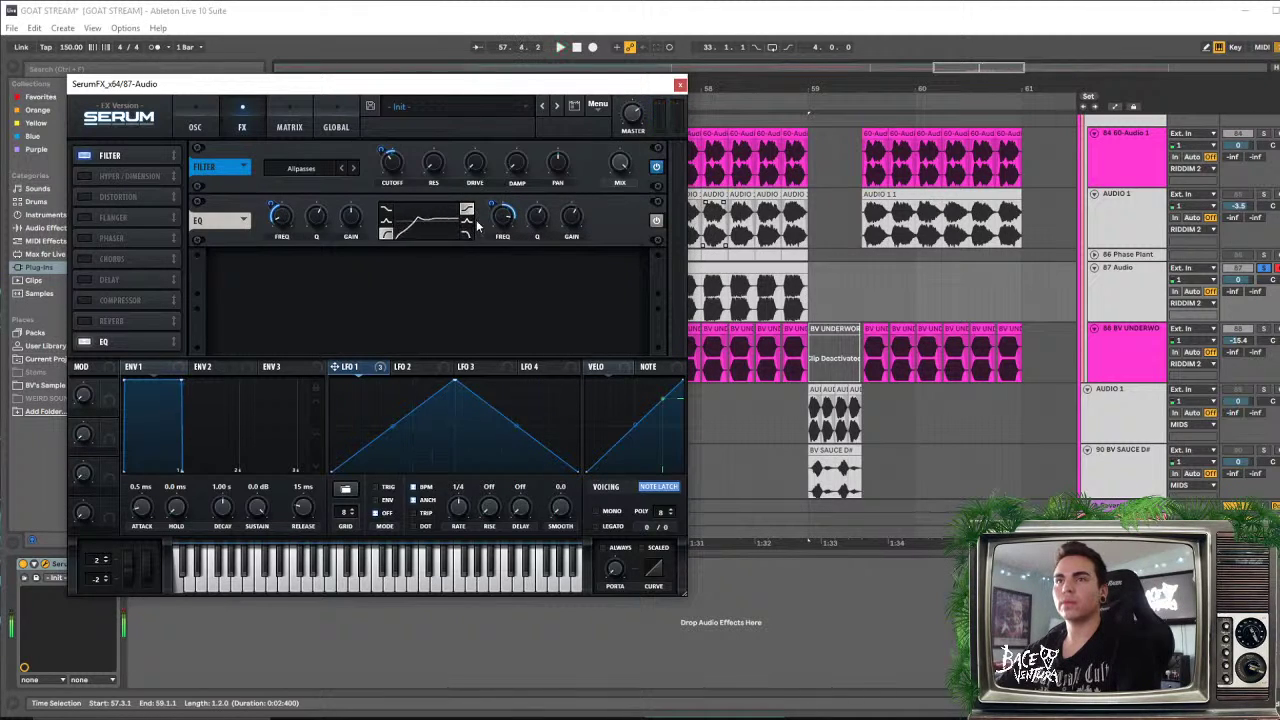
key("space")
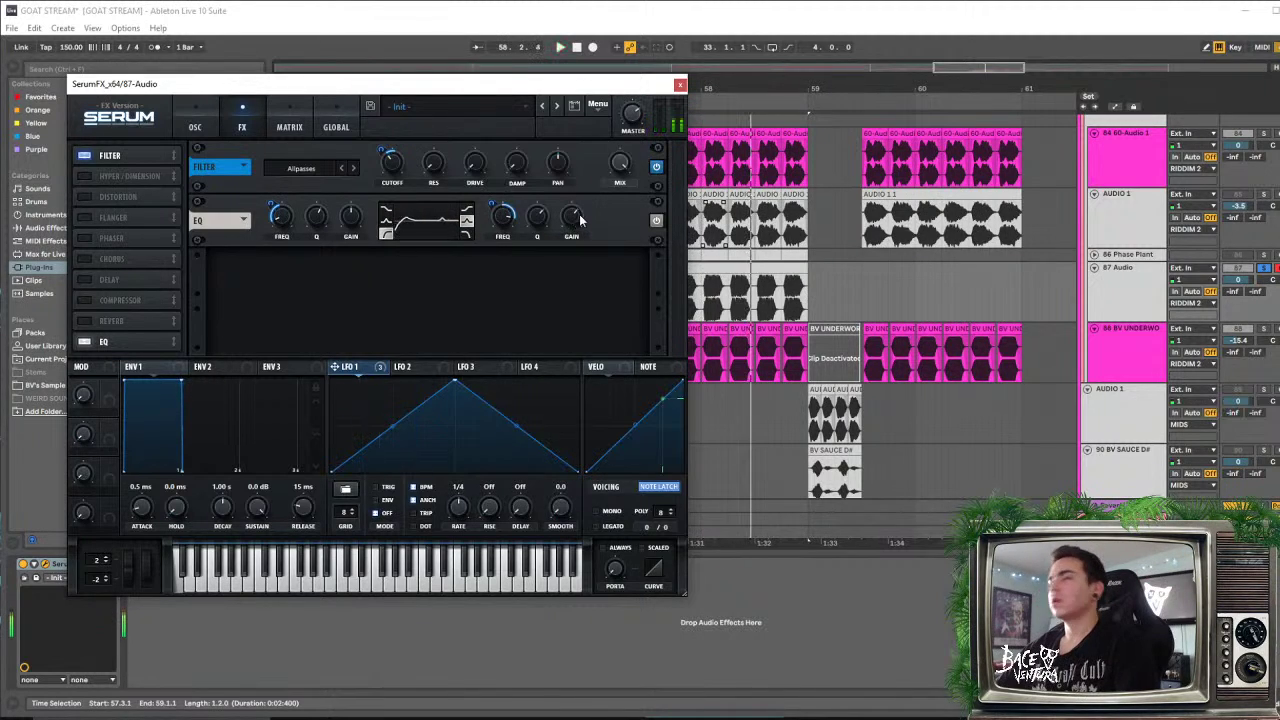
Enable SerumFX's main filter with the Flg - flanger type and turn on the noise source with Audio In
left_click(195, 122)
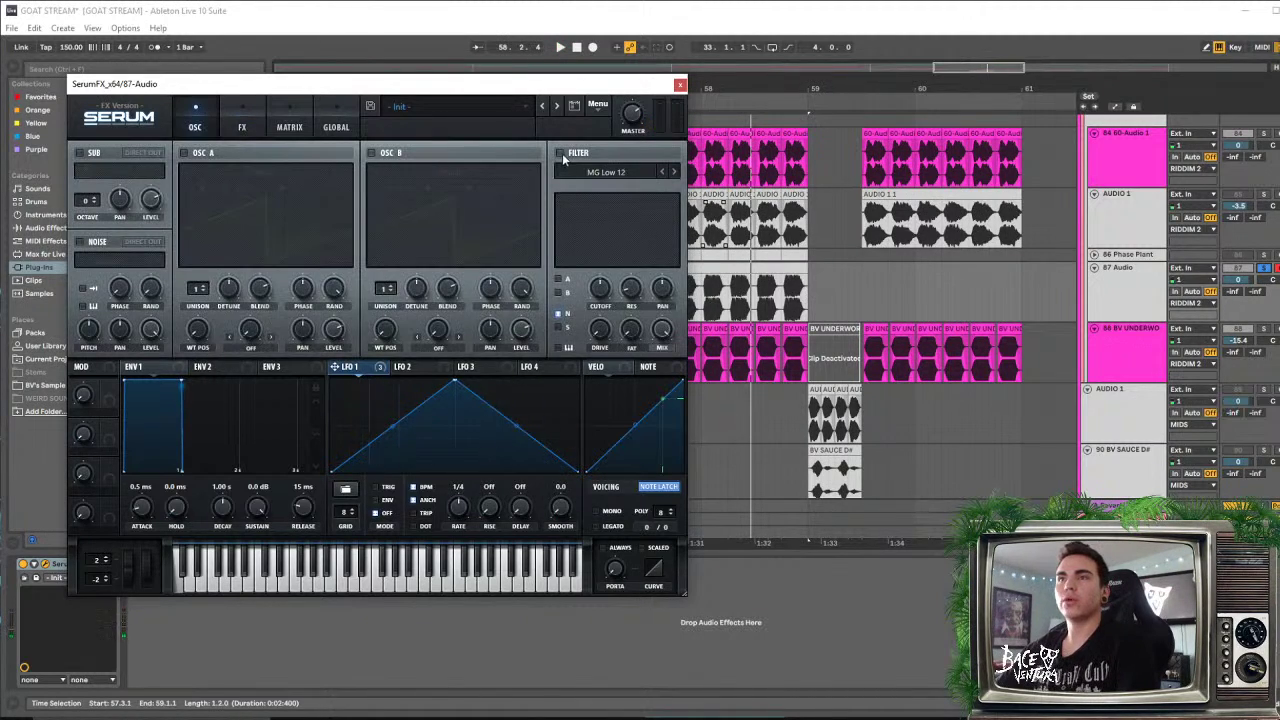
left_click(603, 172)
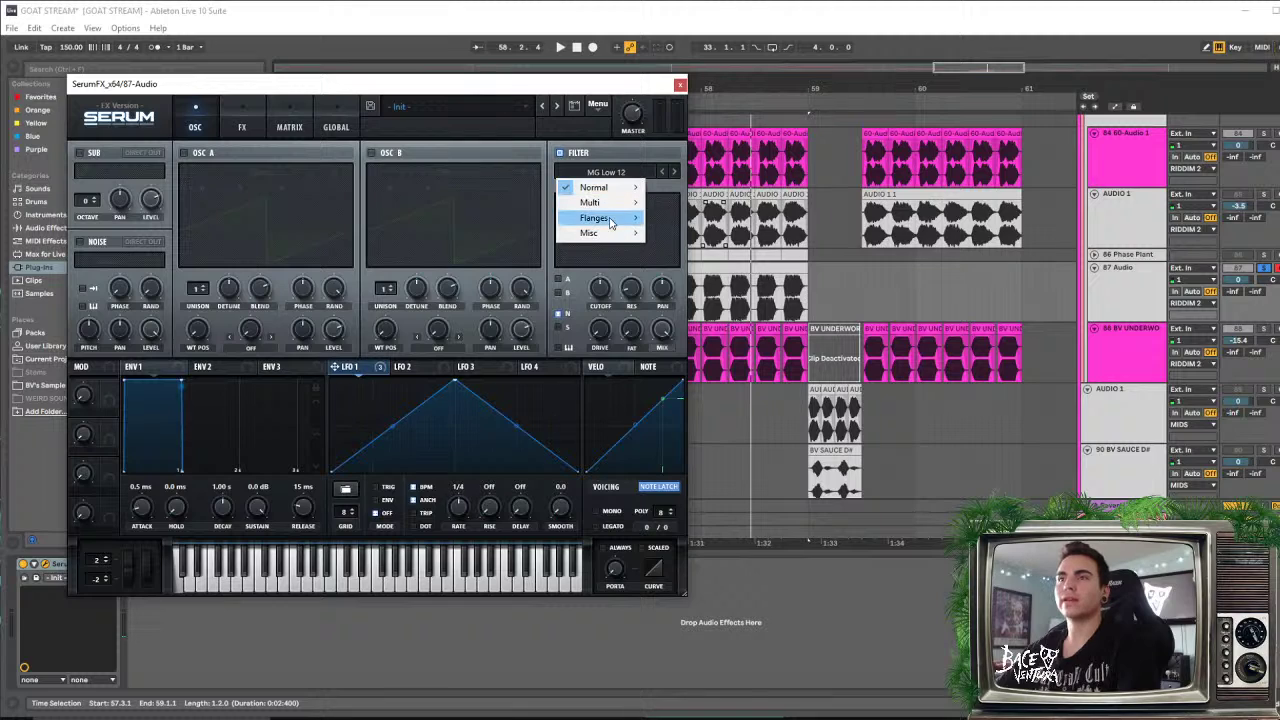
mouse_move(611, 222)
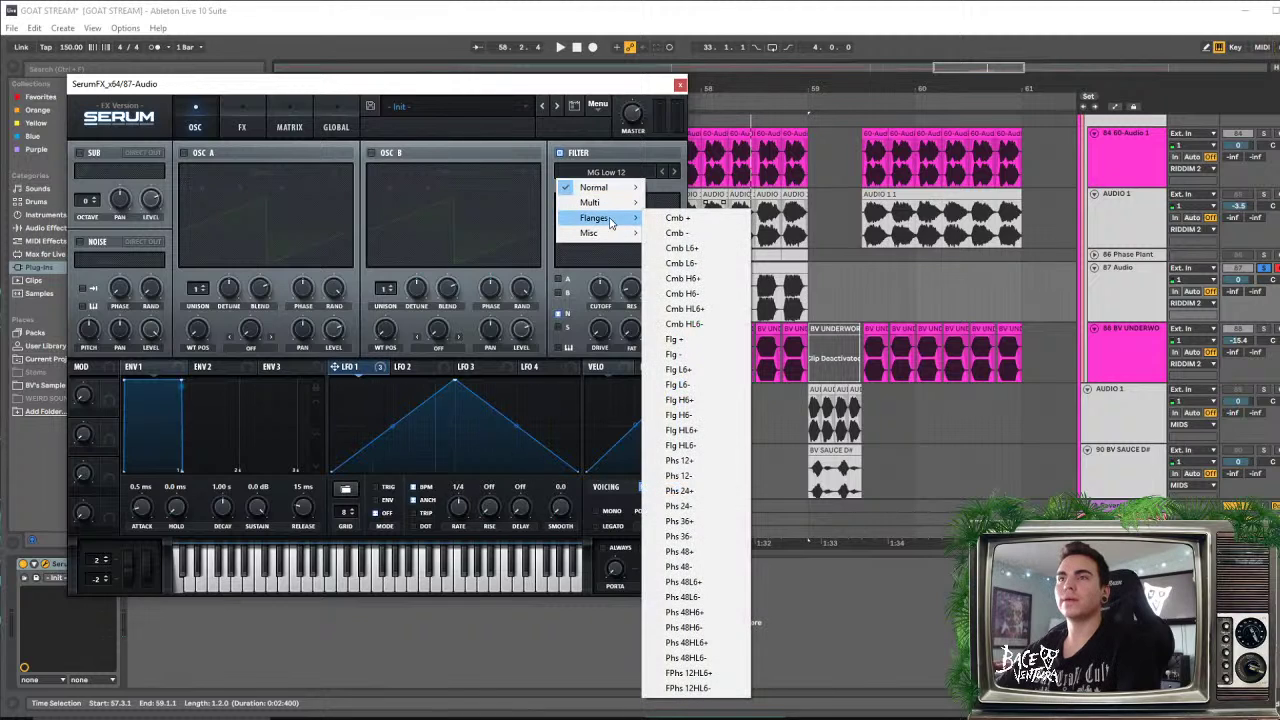
left_click(673, 354)
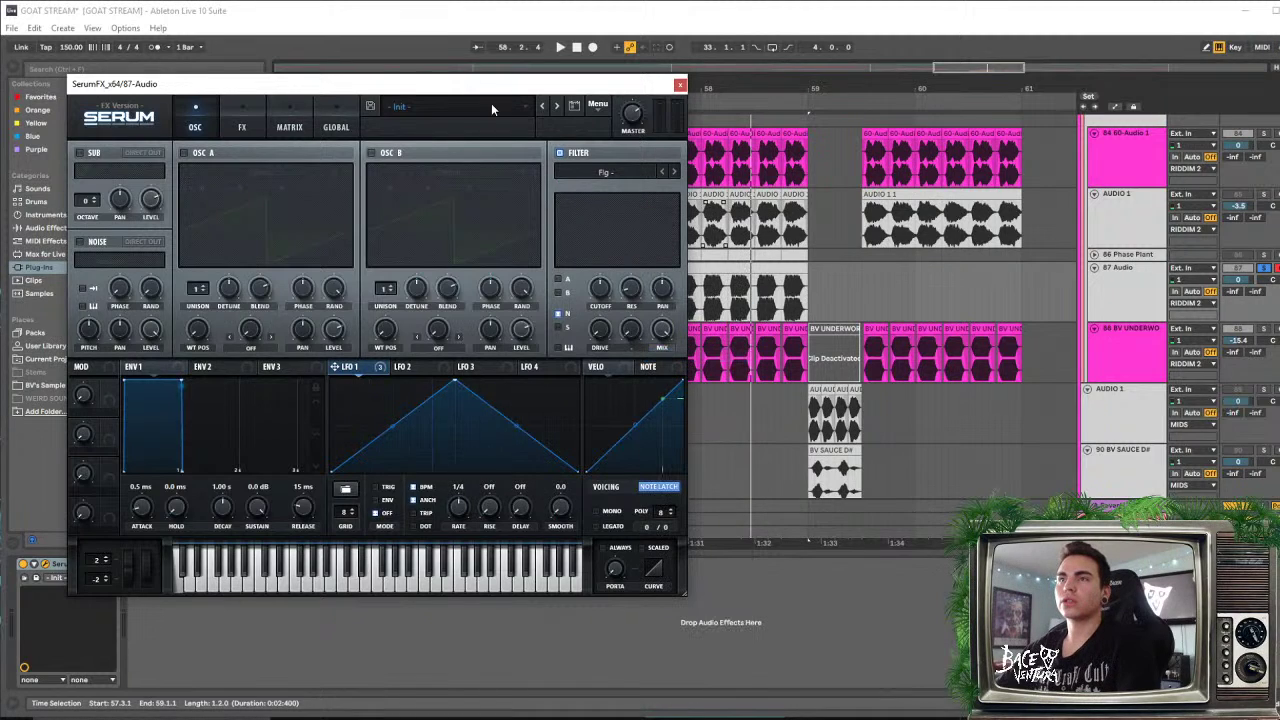
left_click(79, 242)
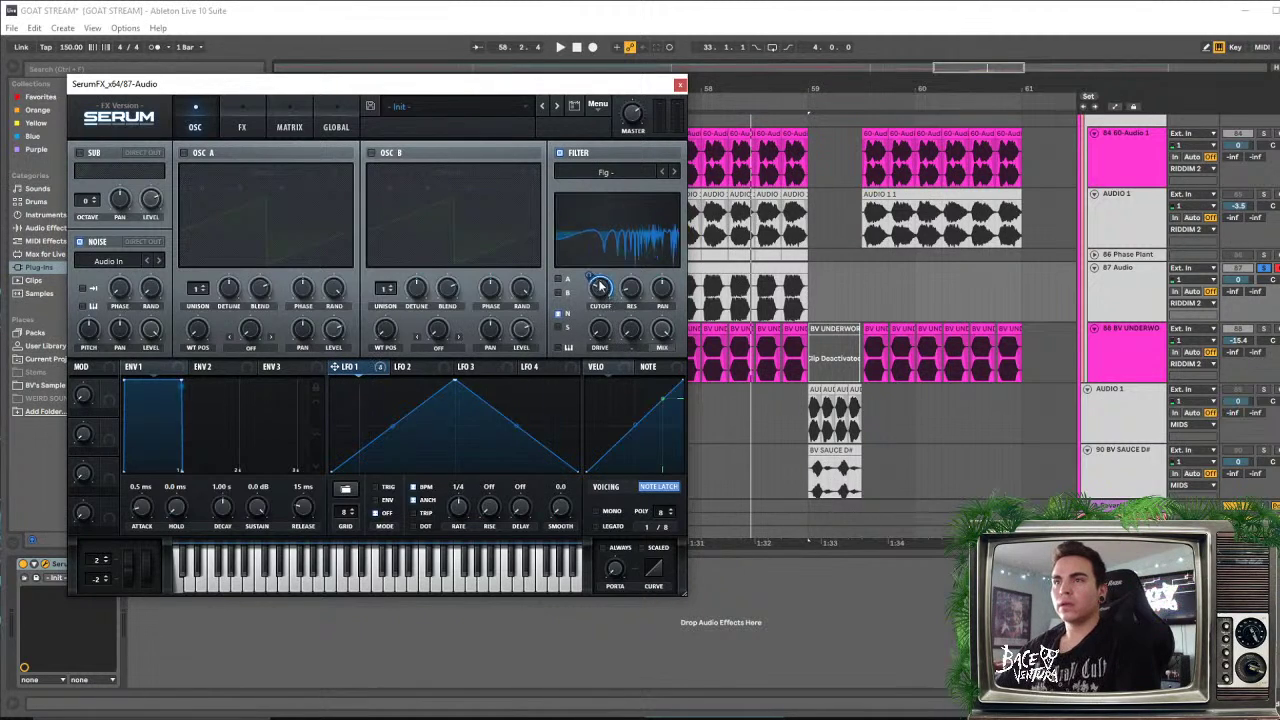
Modulate the Flg - filter's cutoff with LFO 1, adjust the cutoff during playback, and close the SerumFX window
key("space")
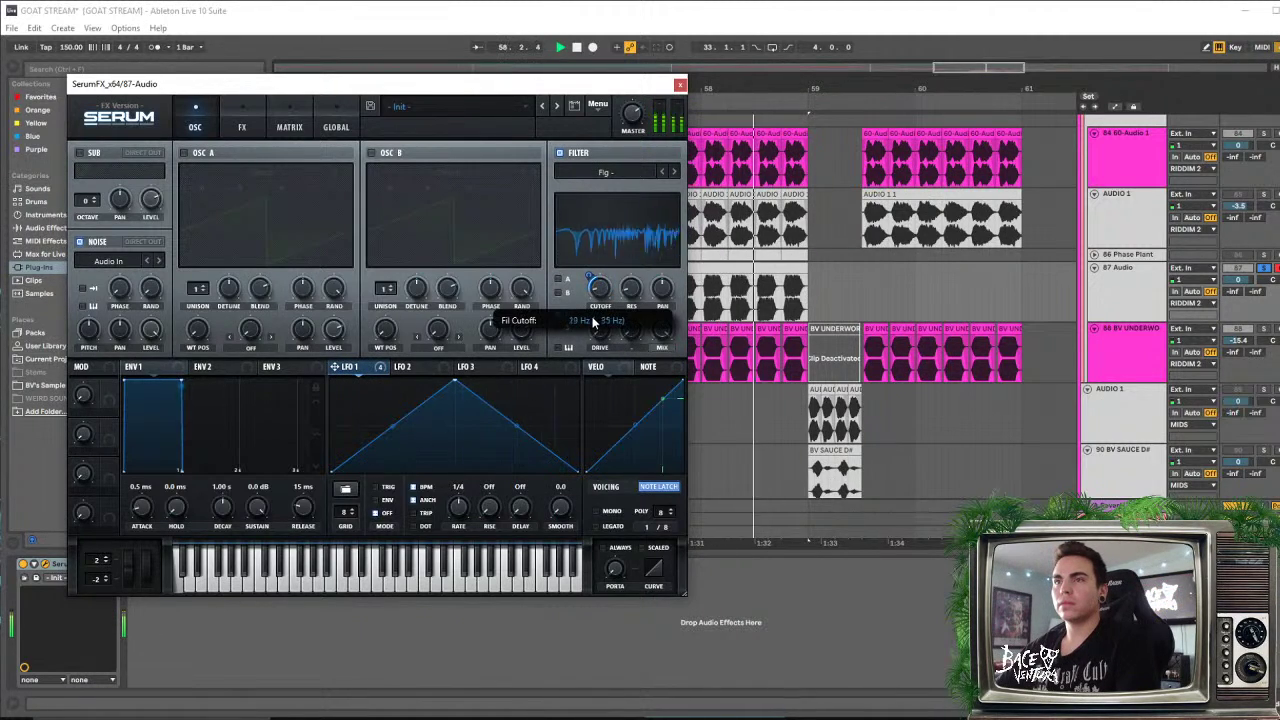
left_click_drag(609, 292, 608, 296)
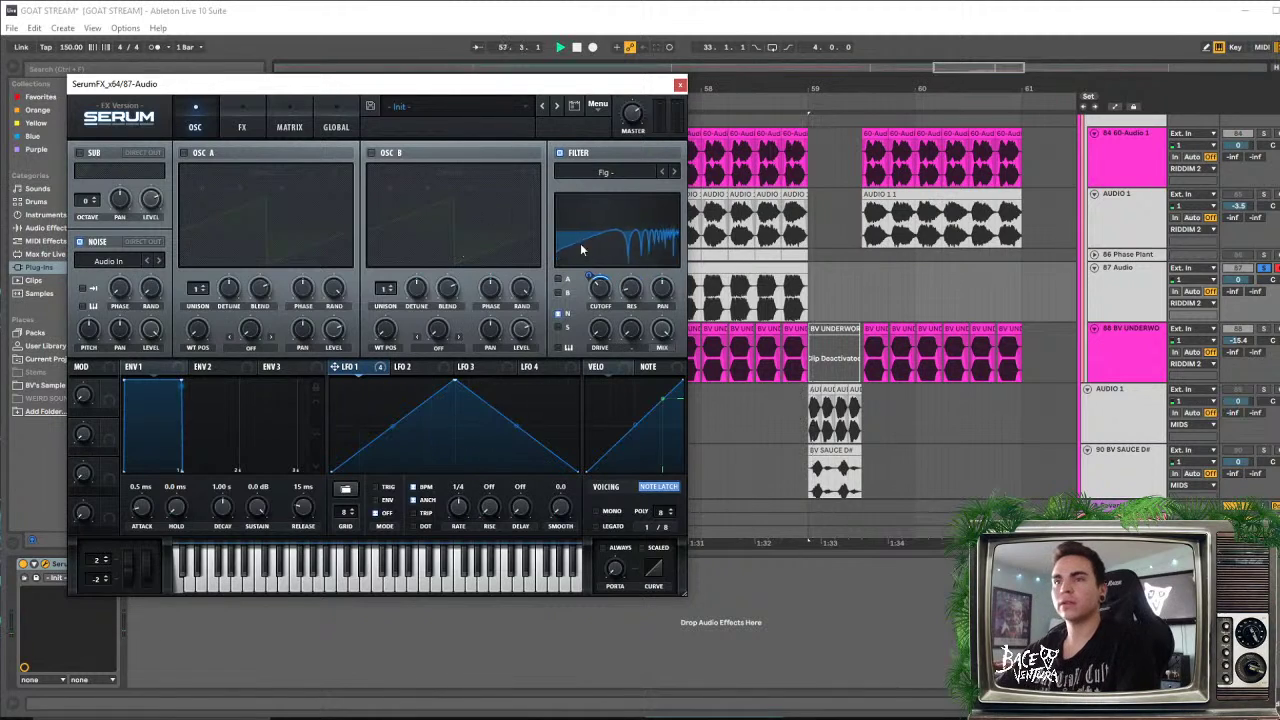
key("space")
left_click(679, 87)
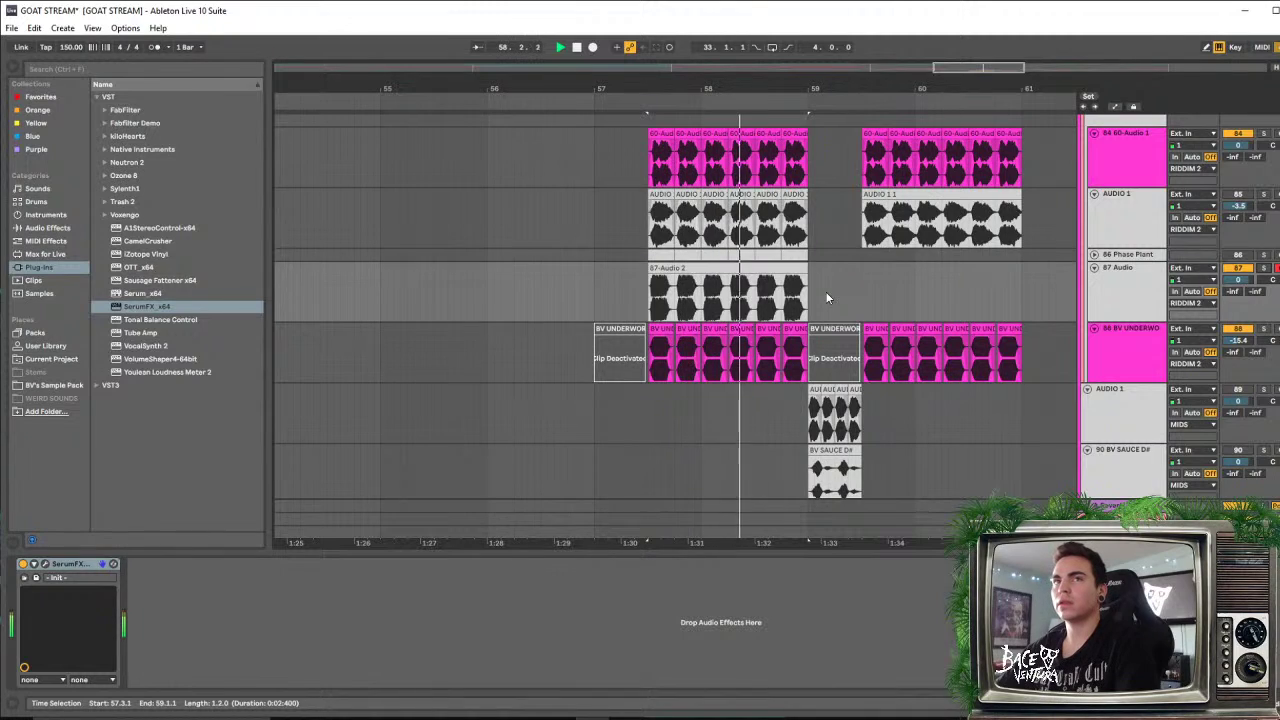
Unsolo the Audio track, solo the RIDDIM 2 group, and play its layers together from 57.3.1
left_click(558, 238)
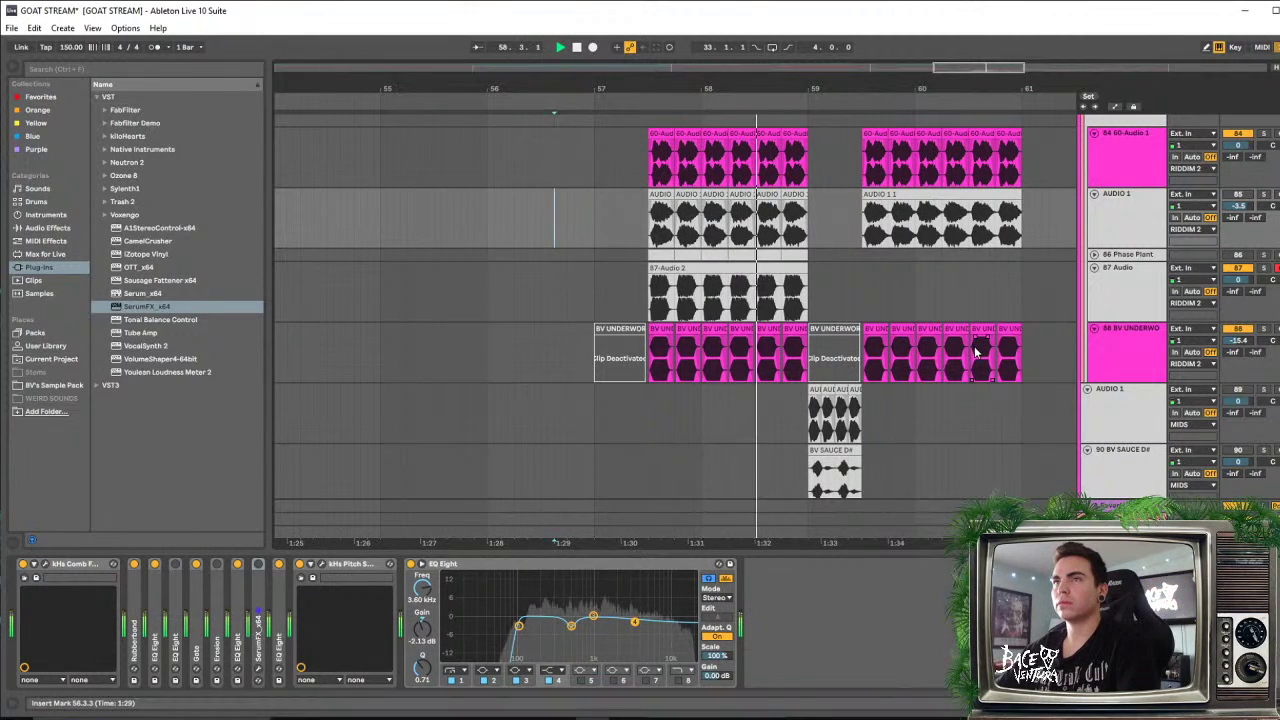
key("space")
scroll(1041, 223, "up", 2)
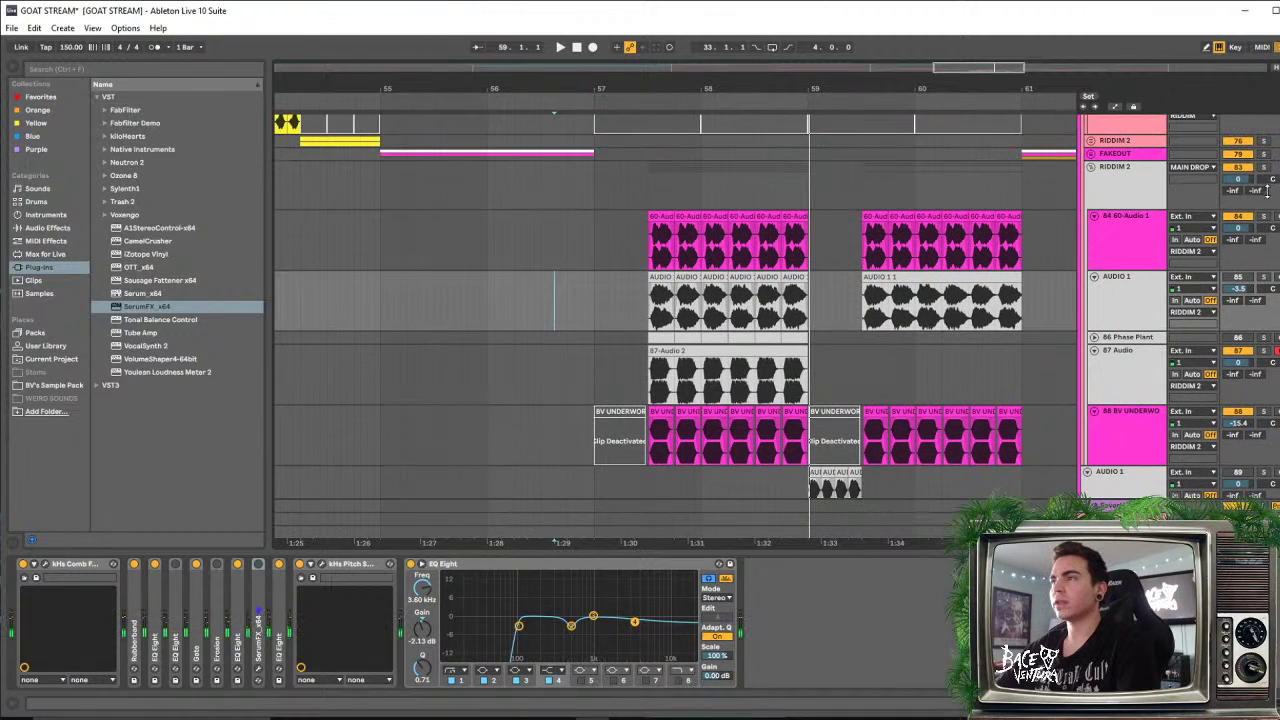
scroll(651, 215, "down", 1)
left_click(646, 212)
key("space")
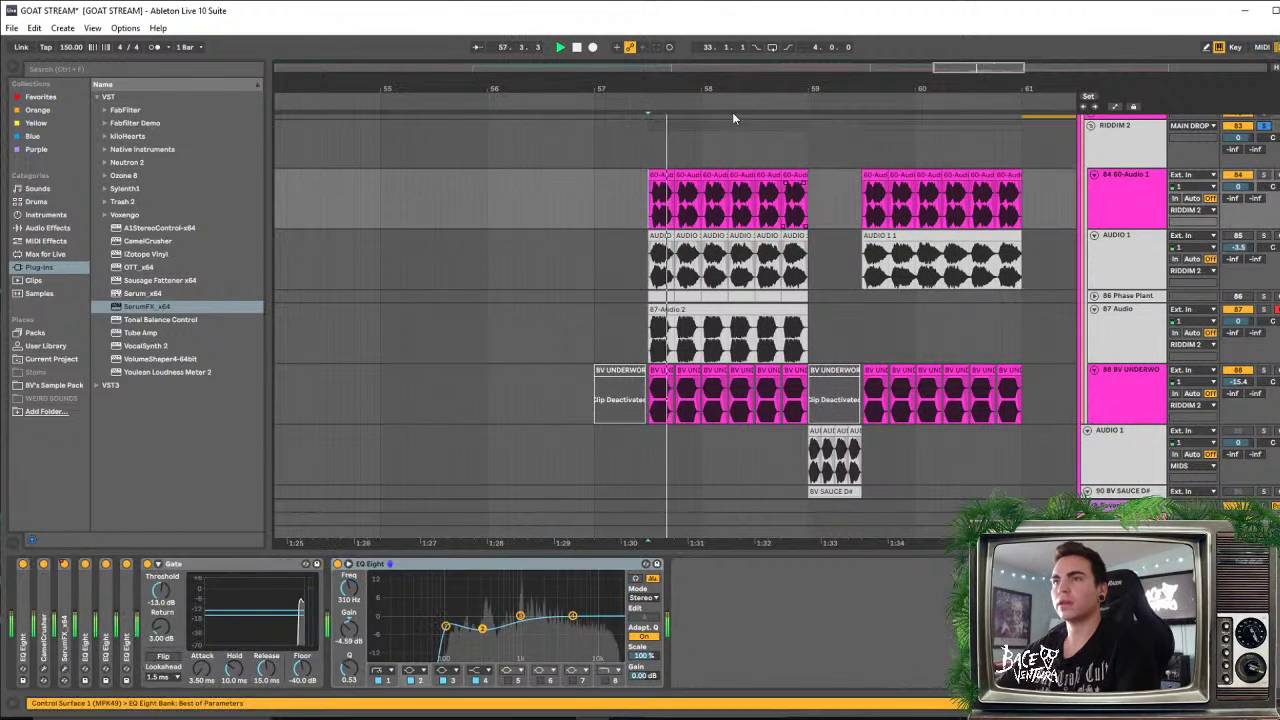
left_click_drag(736, 90, 675, 165)
key("space")
key("space")
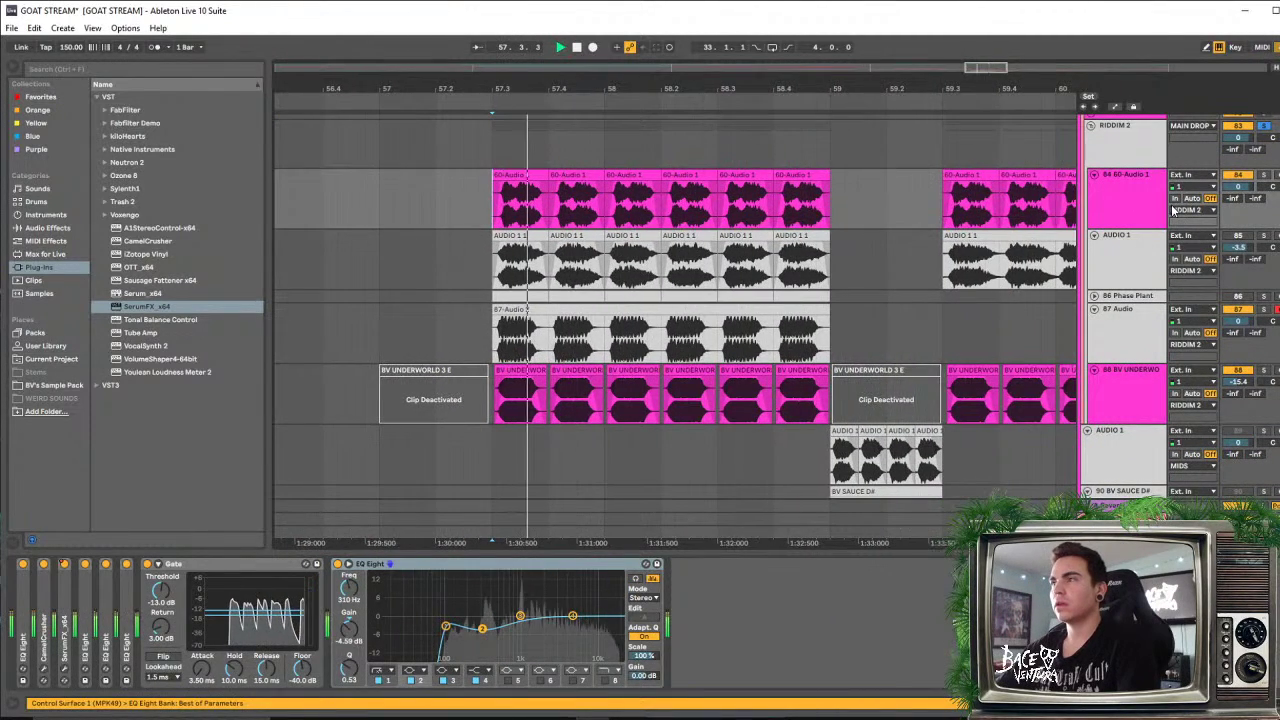
key("space")
Fold the AUDIO 1 track in RIDDIM 2 and move the Audio and BV UNDERWORLD tracks directly below the 60-Audio 1 track
left_click(1094, 236)
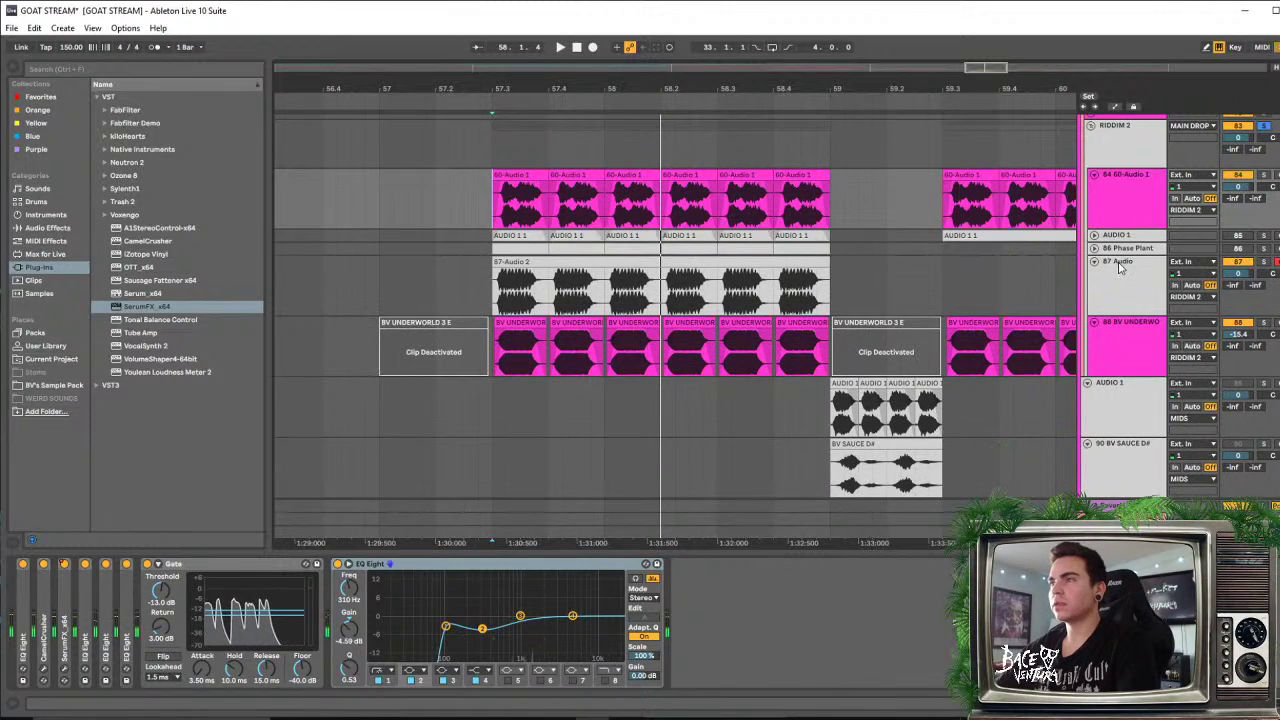
left_click(1125, 272)
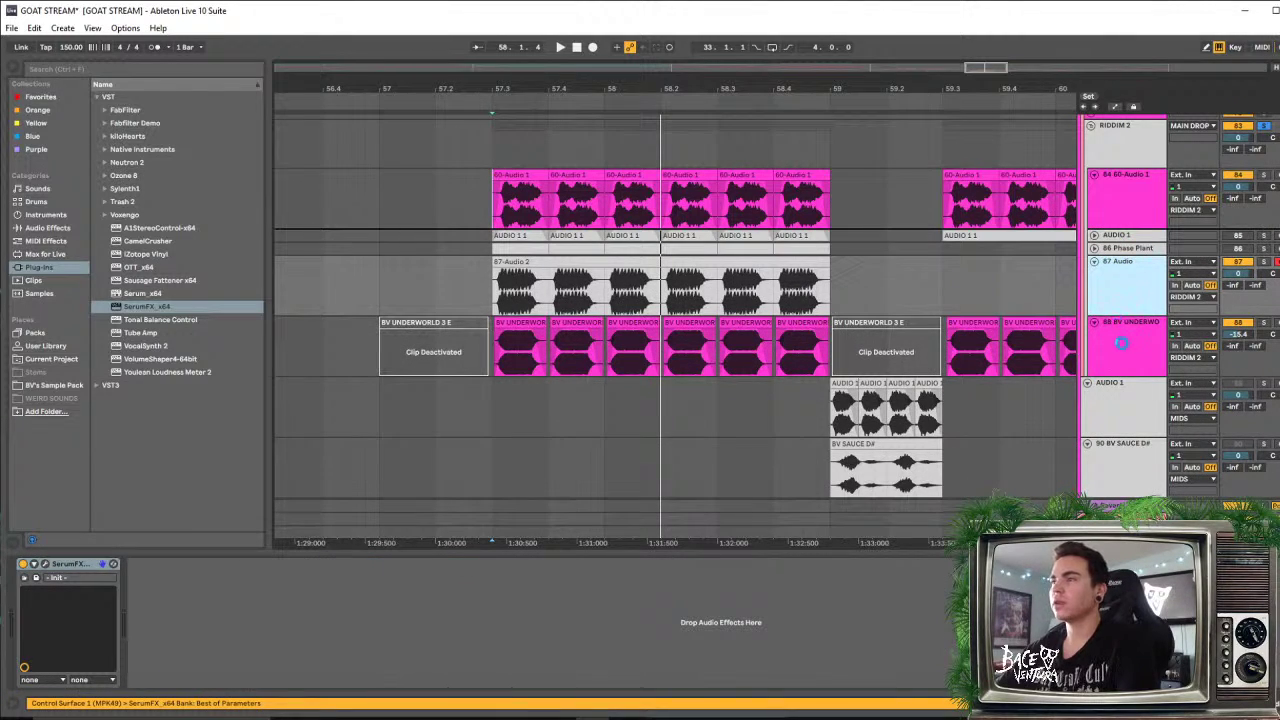
left_click_drag(1124, 353, 1131, 289)
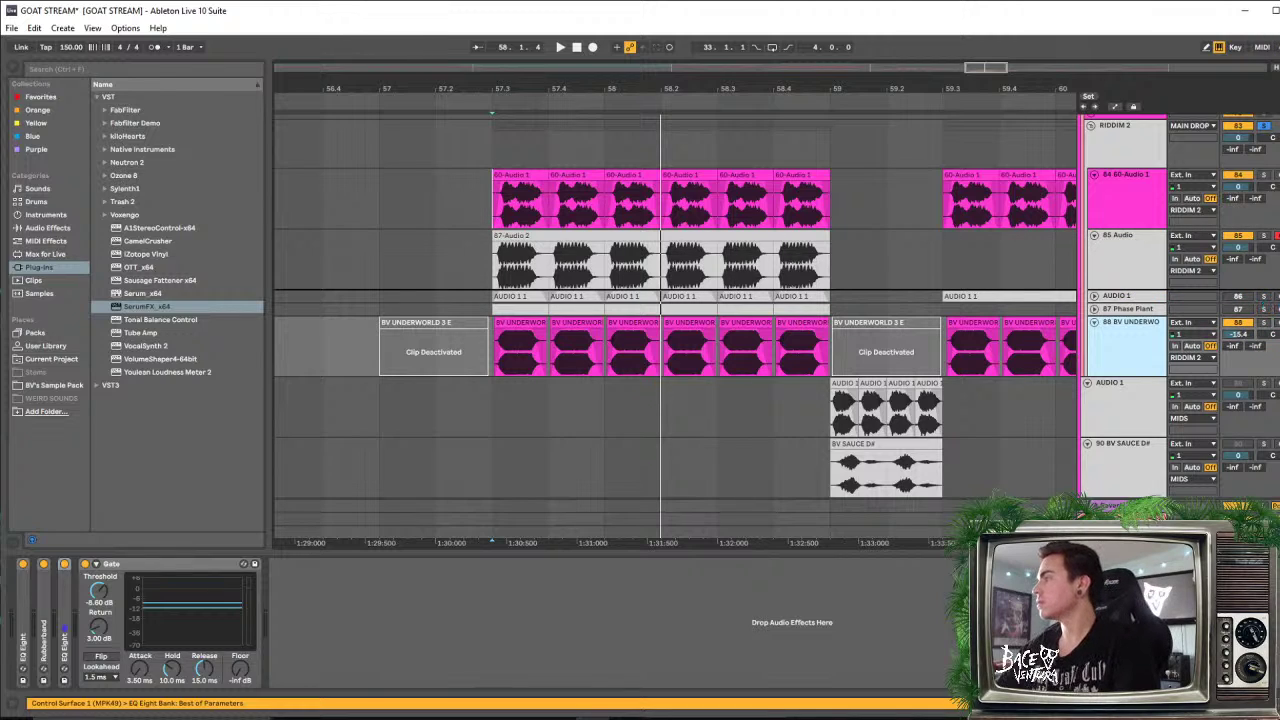
left_click_drag(1131, 289, 1131, 291)
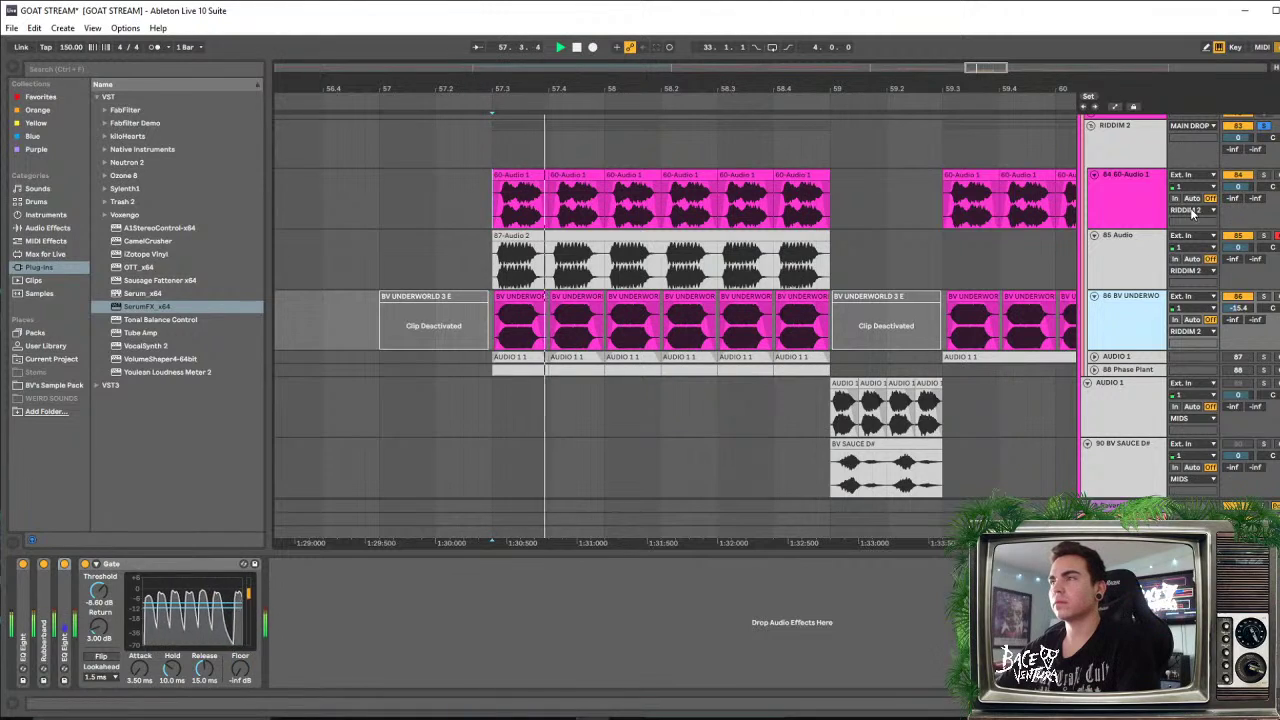
Lower the 60-Audio 1 track's volume to -6.5 dB while playing the layers
mouse_move(1240, 187)
left_mouse_down()
mouse_move(1240, 205)
mouse_move(1240, 188)
left_mouse_up()
key("space")
key("space")
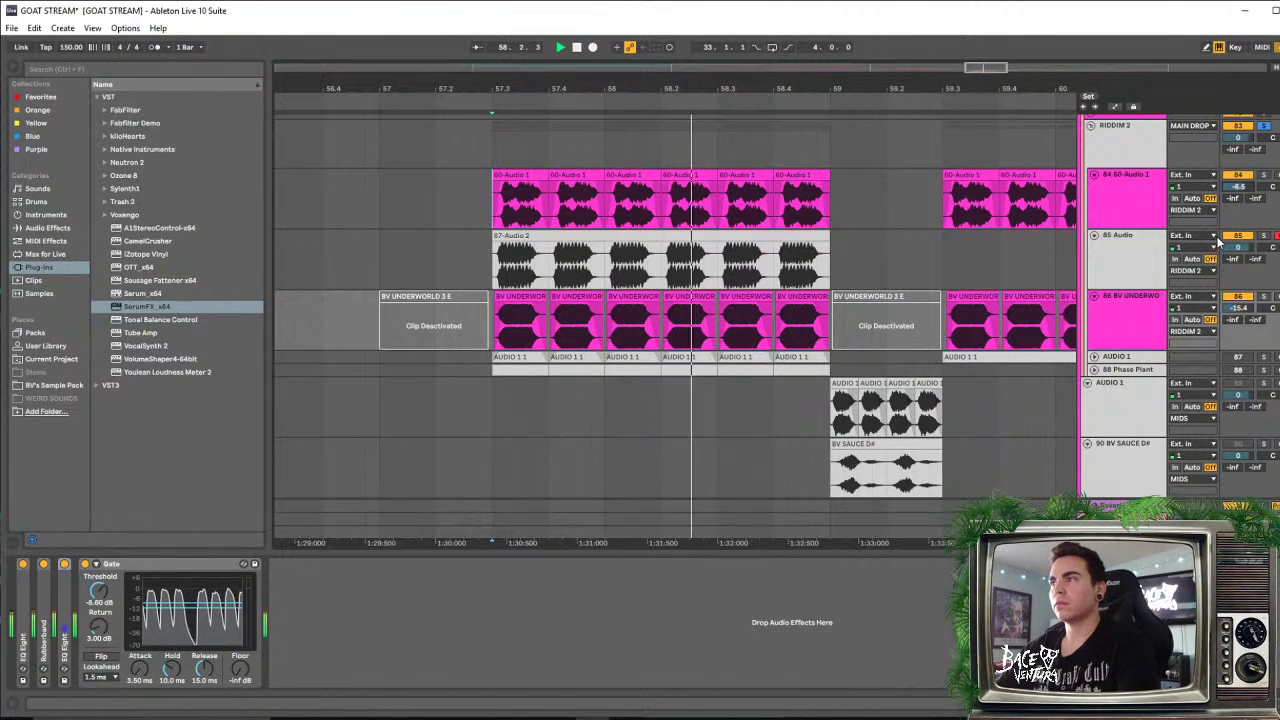
Unsolo the RIDDIM 2 group and play the drop from 57.1.1 to check the layers in the full mix
left_click(1109, 256)
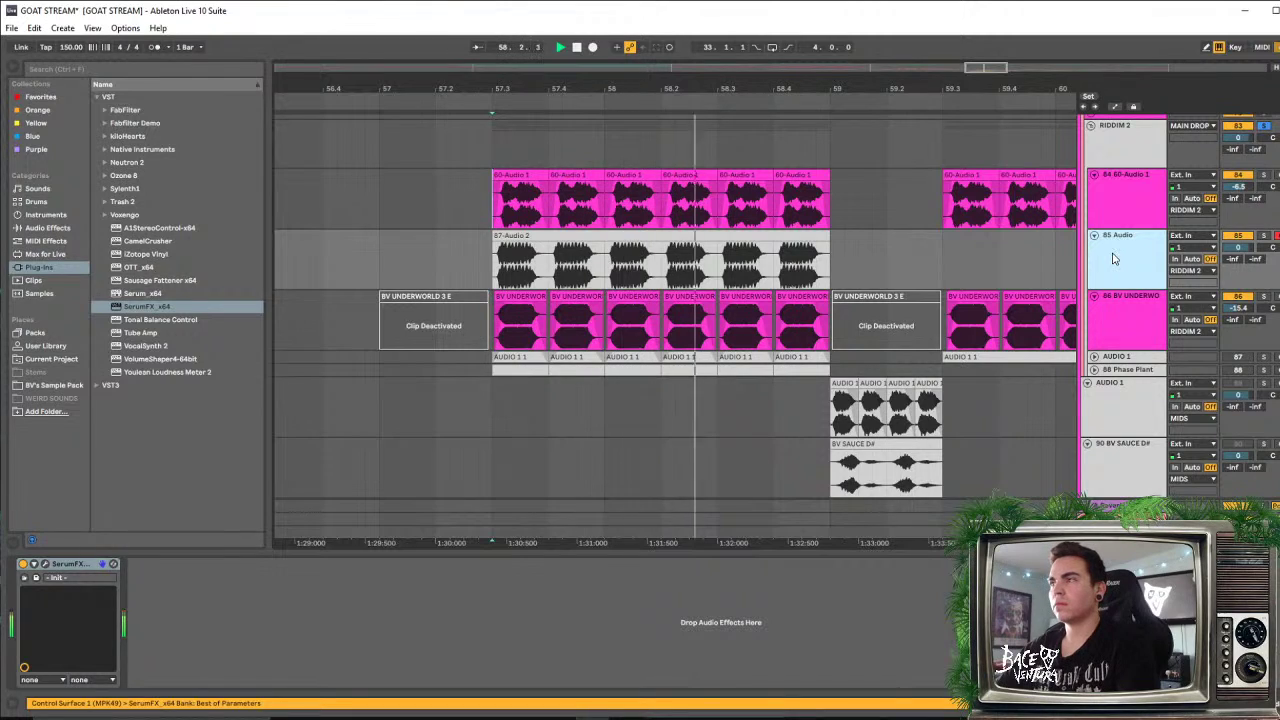
key("space")
left_click_drag(891, 84, 891, 55)
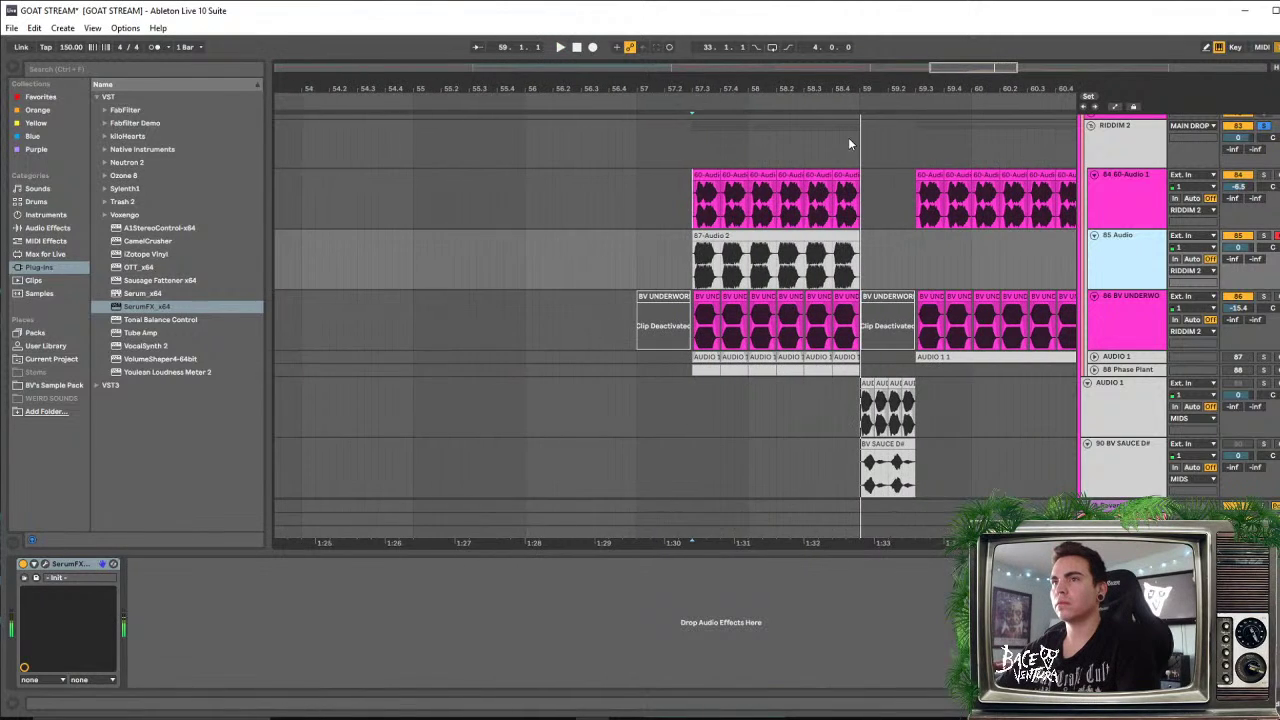
left_click(632, 260)
key("space")
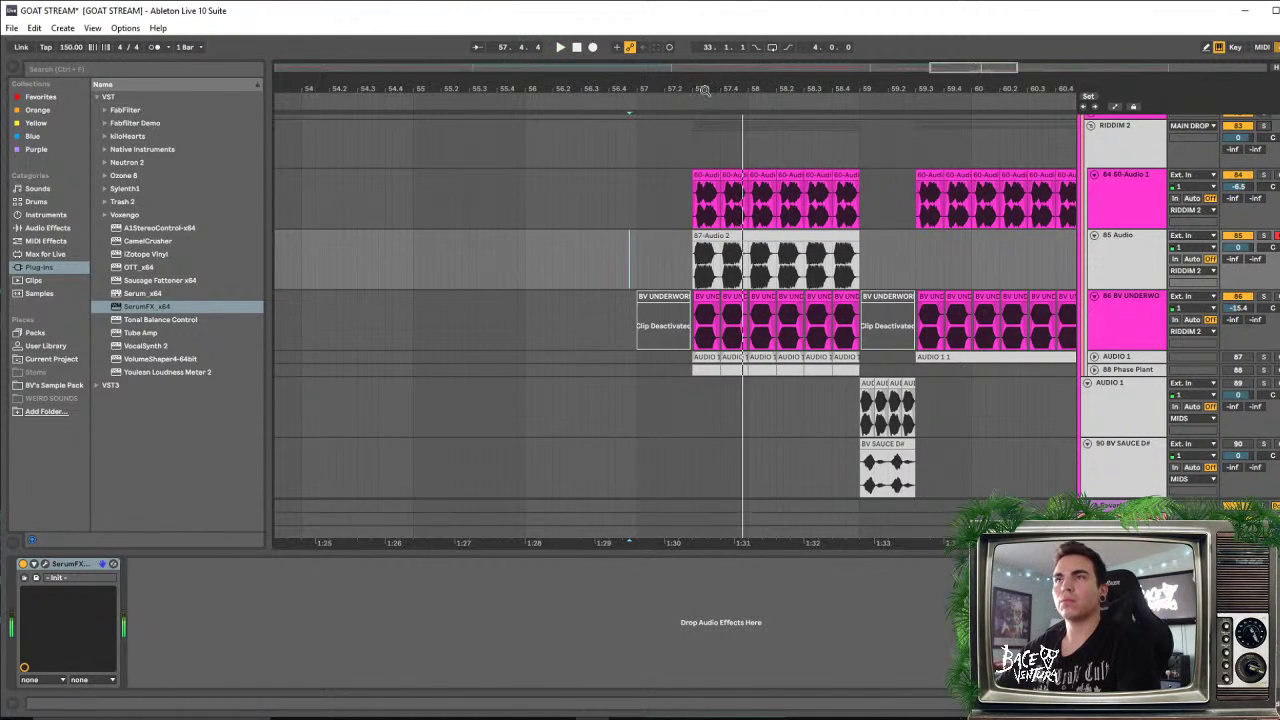
left_click_drag(709, 88, 709, 115)
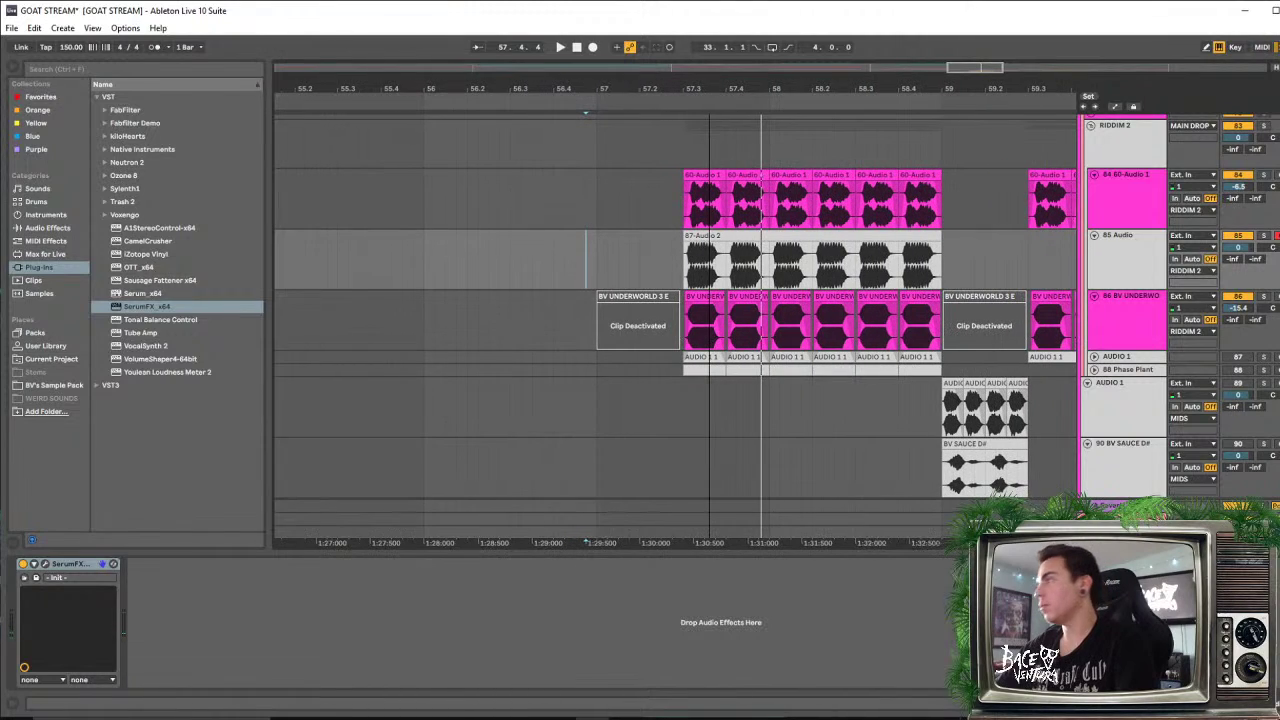
left_click(598, 193)
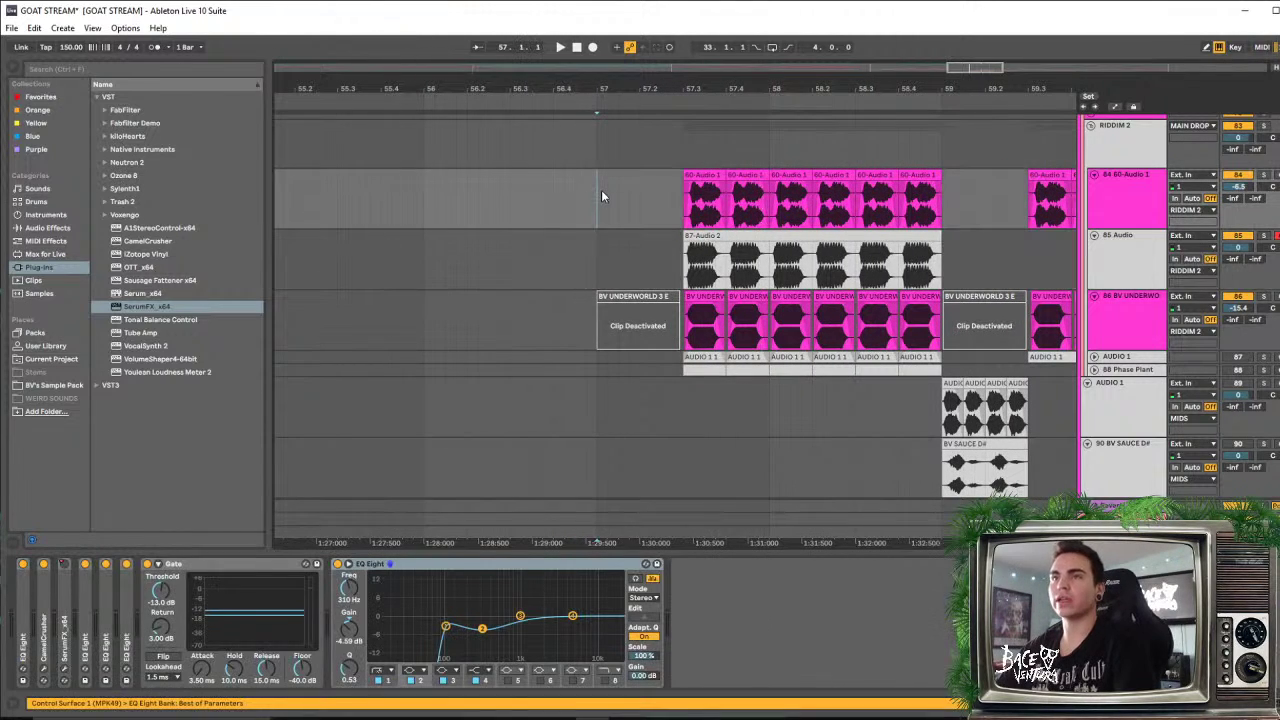
key("space")
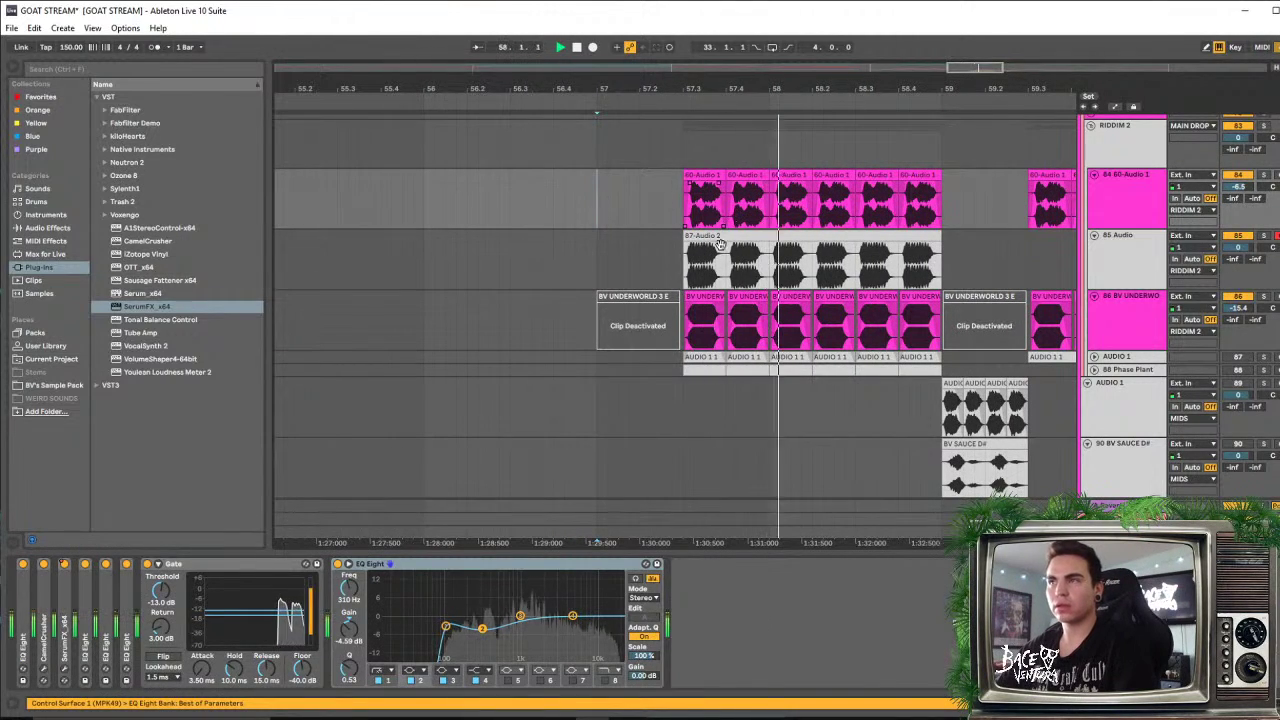
key("space")
key("space")
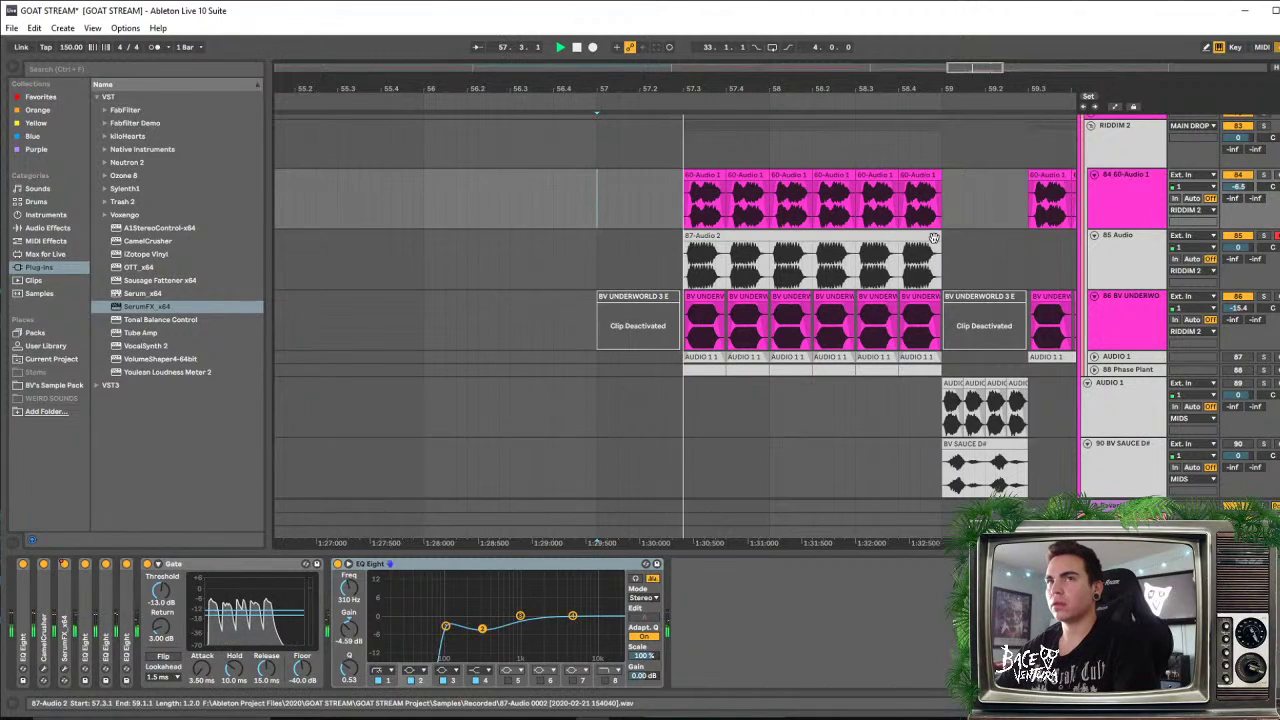
Add an EQ Eight after SerumFX on the resampled Audio track
left_click(1181, 259)
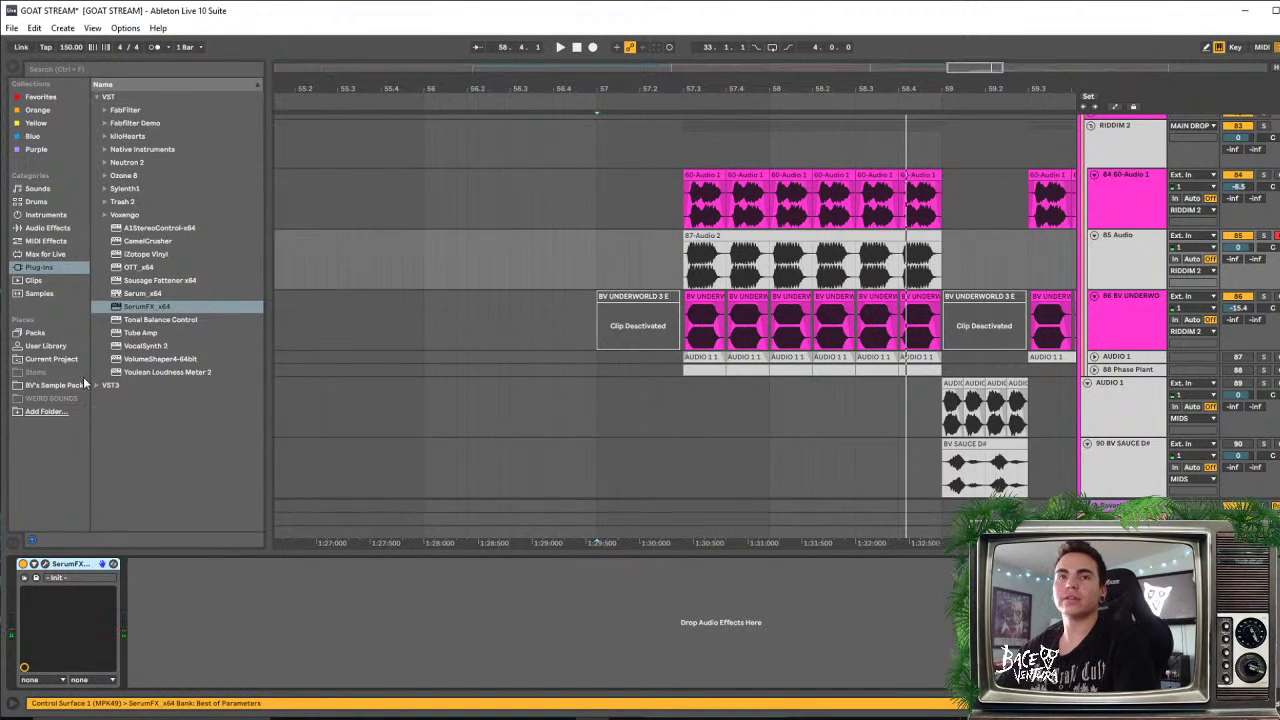
left_click(1137, 268)
left_click(60, 228)
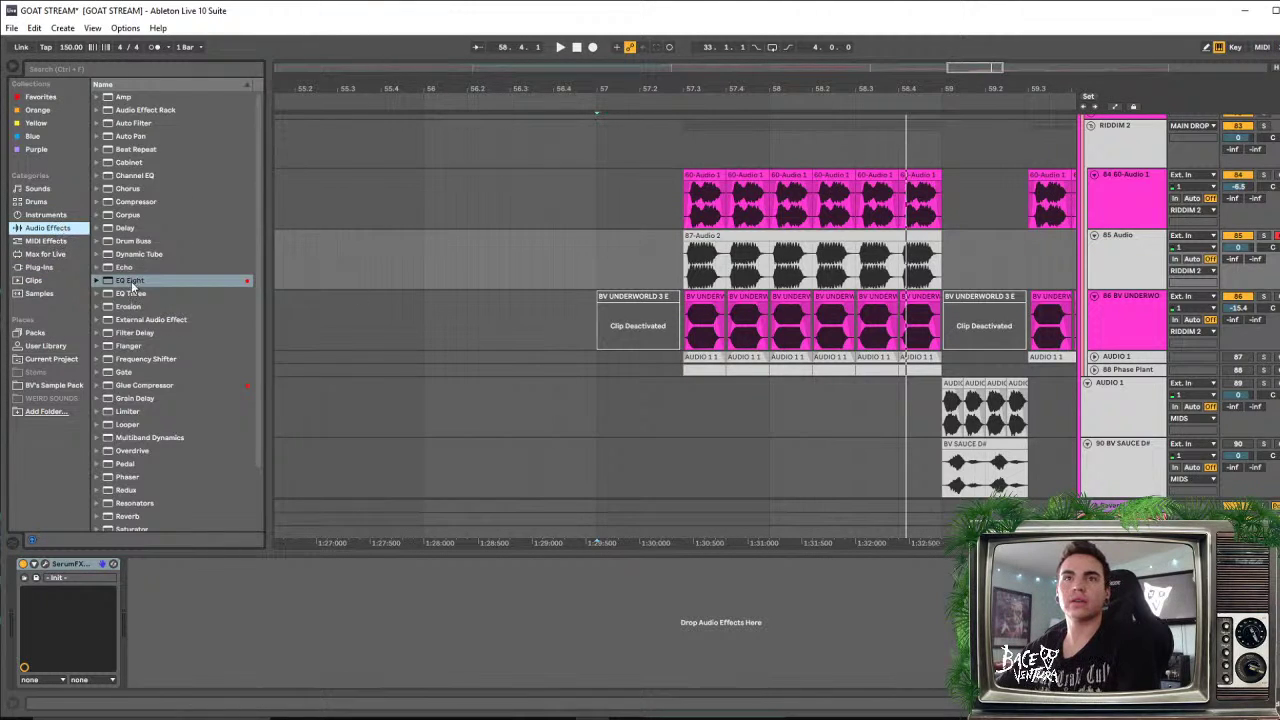
left_click_drag(130, 283, 321, 567)
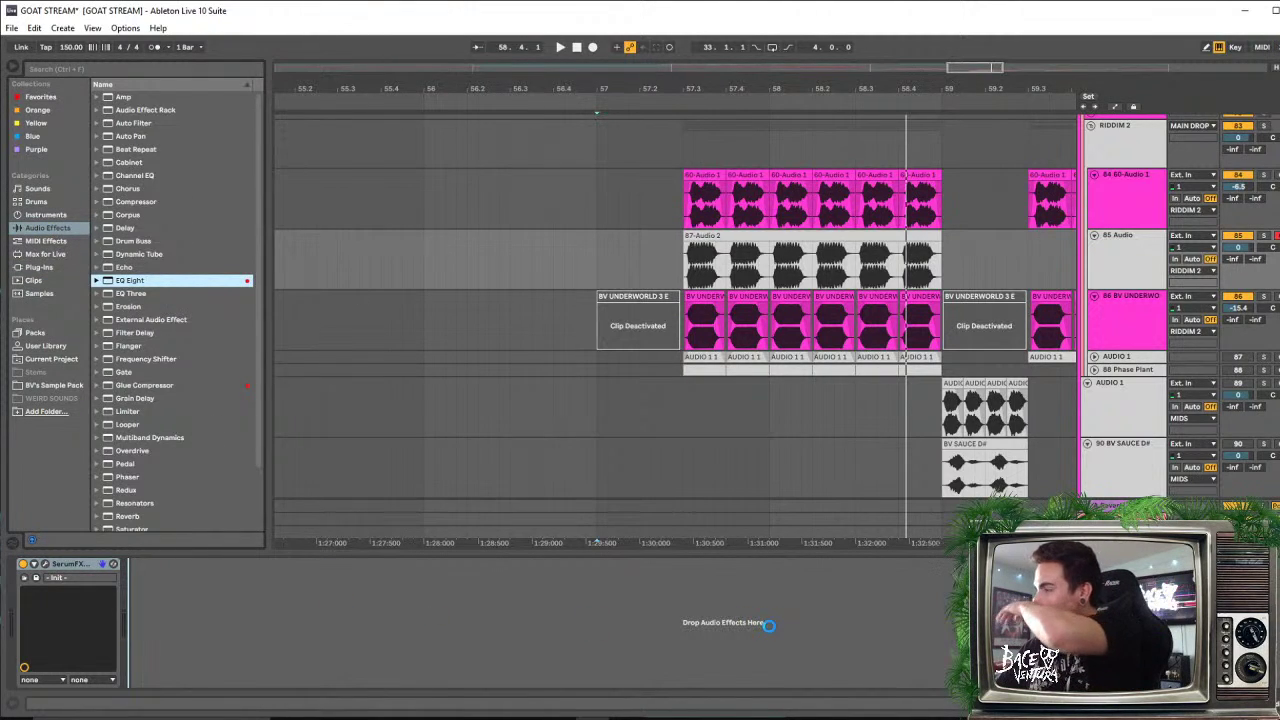
Solo the resampled Audio track and show EQ Eight's curve in an enlarged expanded display
left_click(1264, 237)
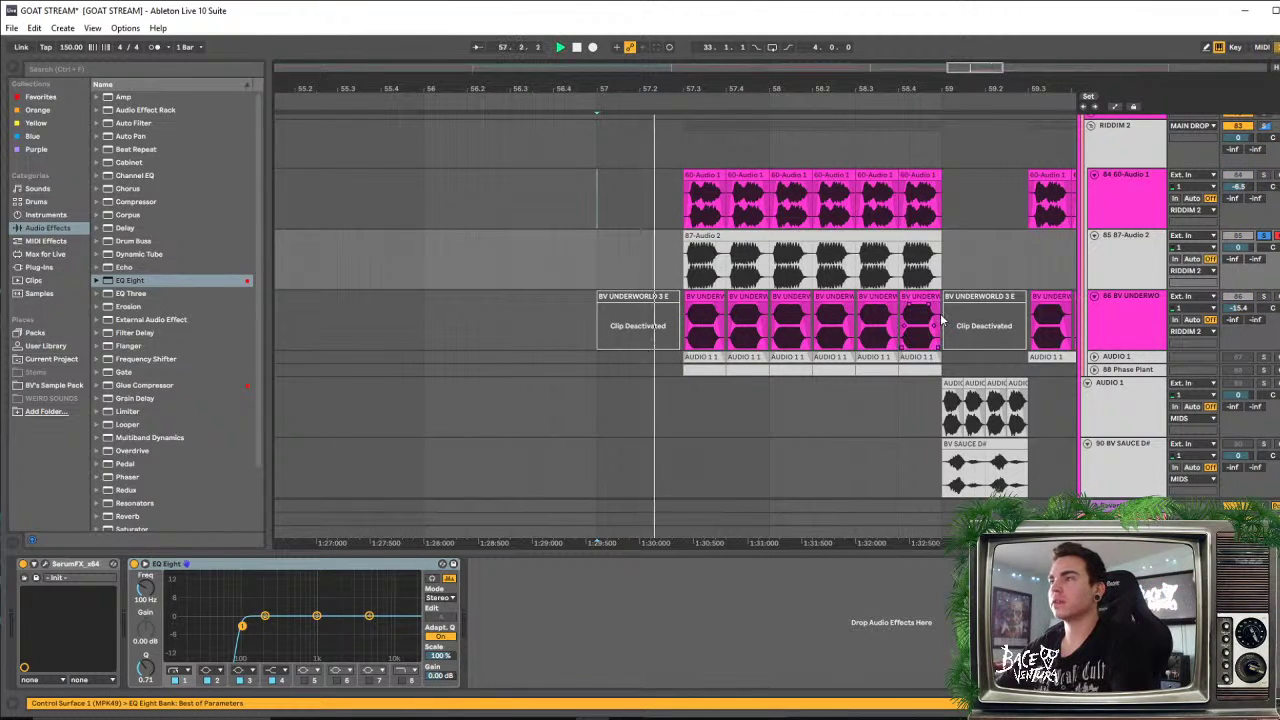
double_click(338, 592)
left_click_drag(752, 467, 742, 315)
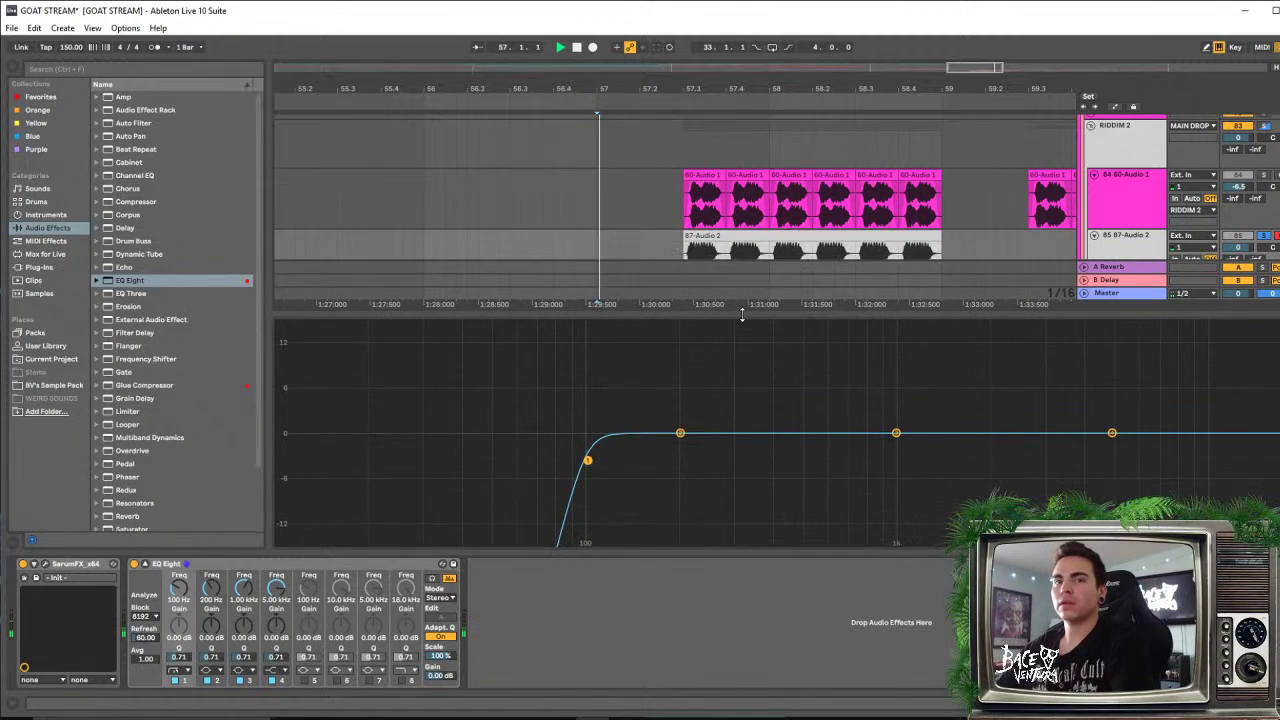
key("space")
Cut EQ Eight's band 2 by 3.26 dB at about 348 Hz with a Q of 5.31, using audition mode during playback
left_click_drag(680, 433, 757, 462)
left_click(432, 579)
key("space")
key("space")
key("space")
key("space")
key("space")
key("space")
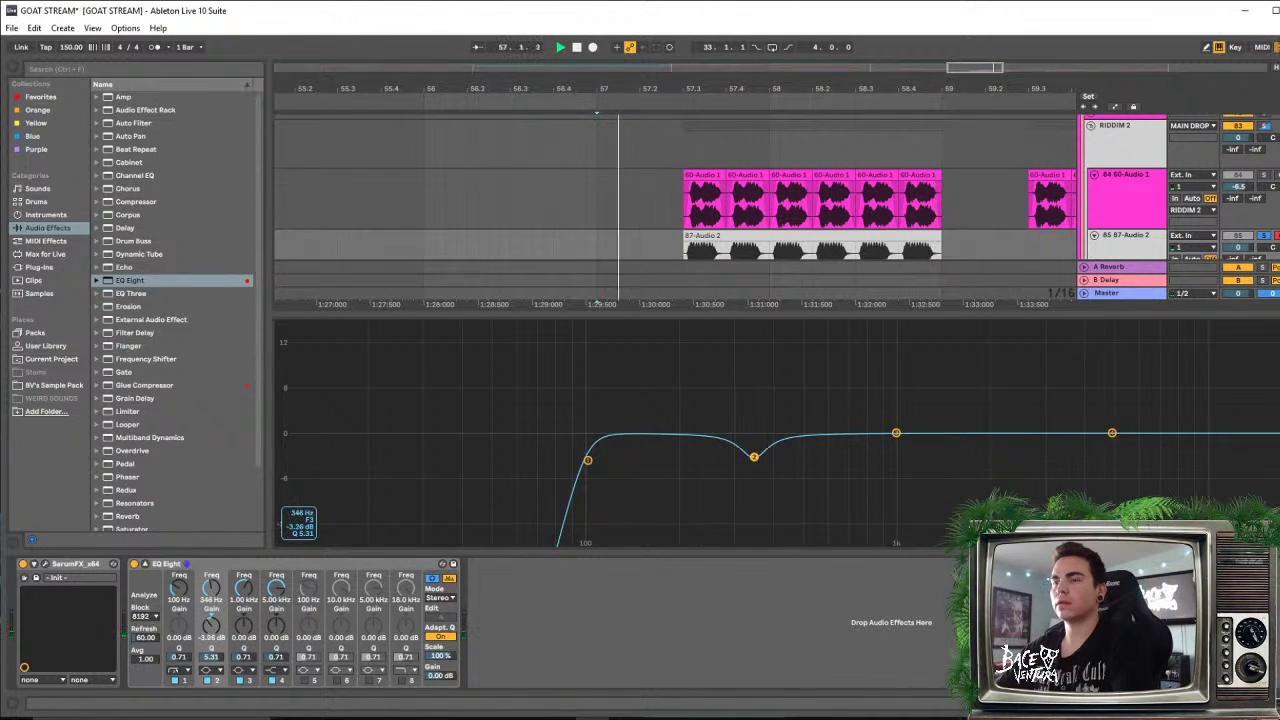
Sweep EQ Eight's band 3 while playing the resampled clip, and cut it by 3.55 dB at 2.35 kHz with a Q of 6.21
key("space")
left_click_drag(896, 434, 830, 329)
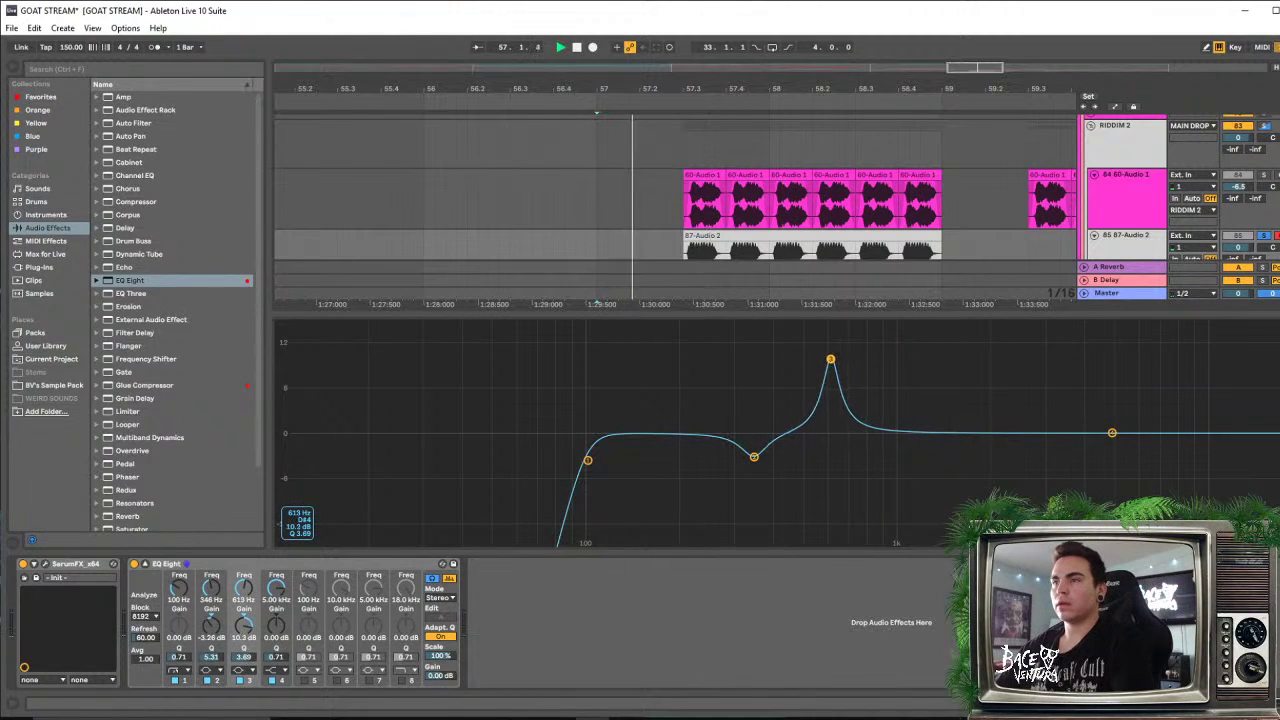
left_click_drag(818, 358, 1032, 350)
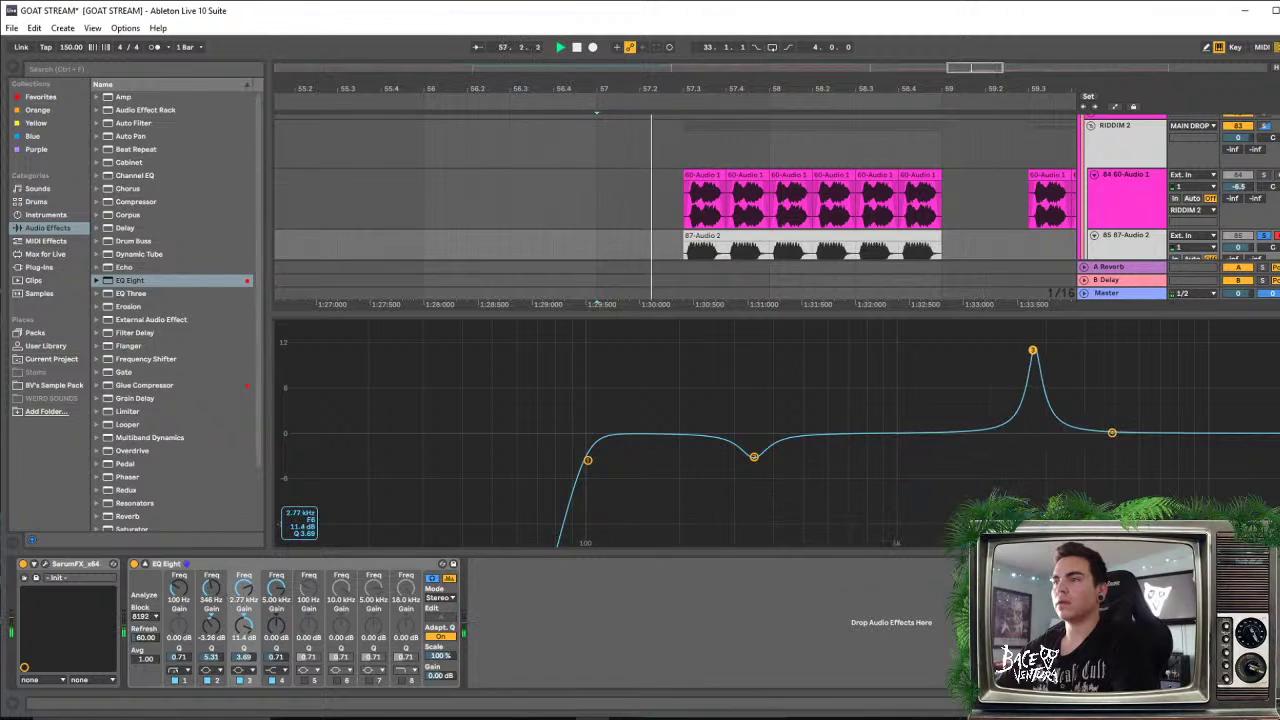
left_click(722, 236)
key("space")
left_click_drag(1032, 350, 1009, 458)
key("space")
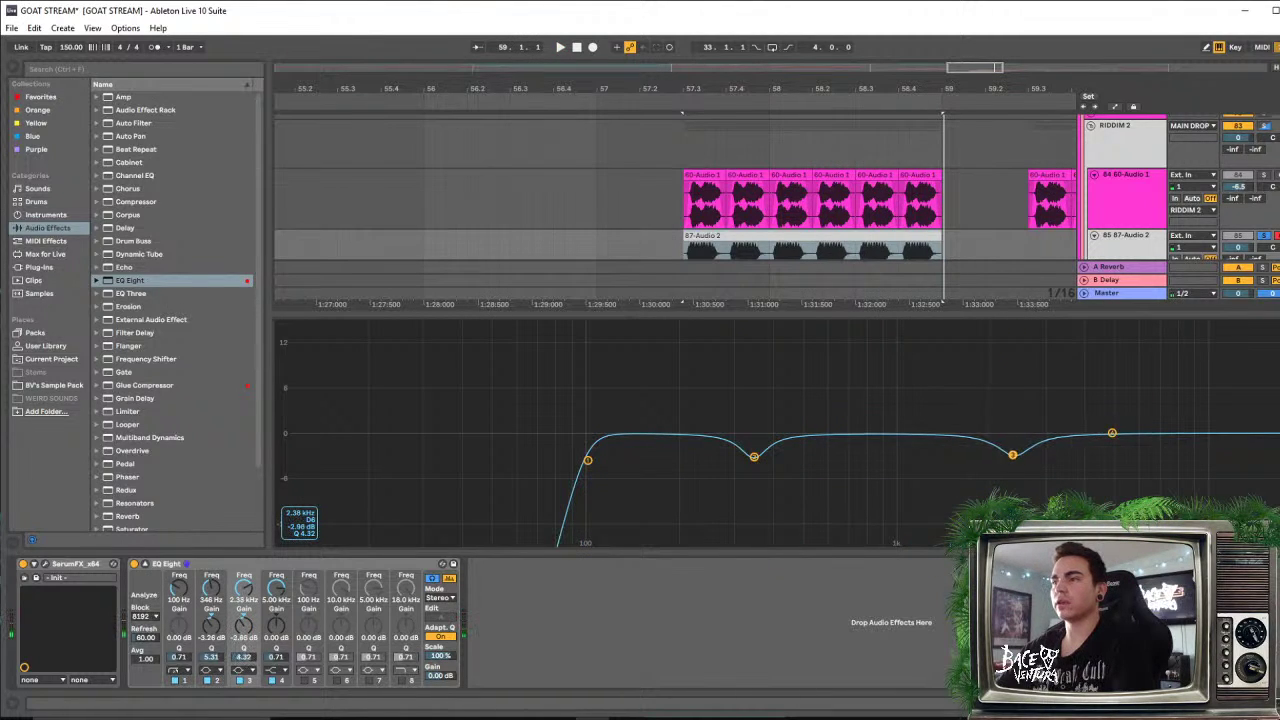
key("space")
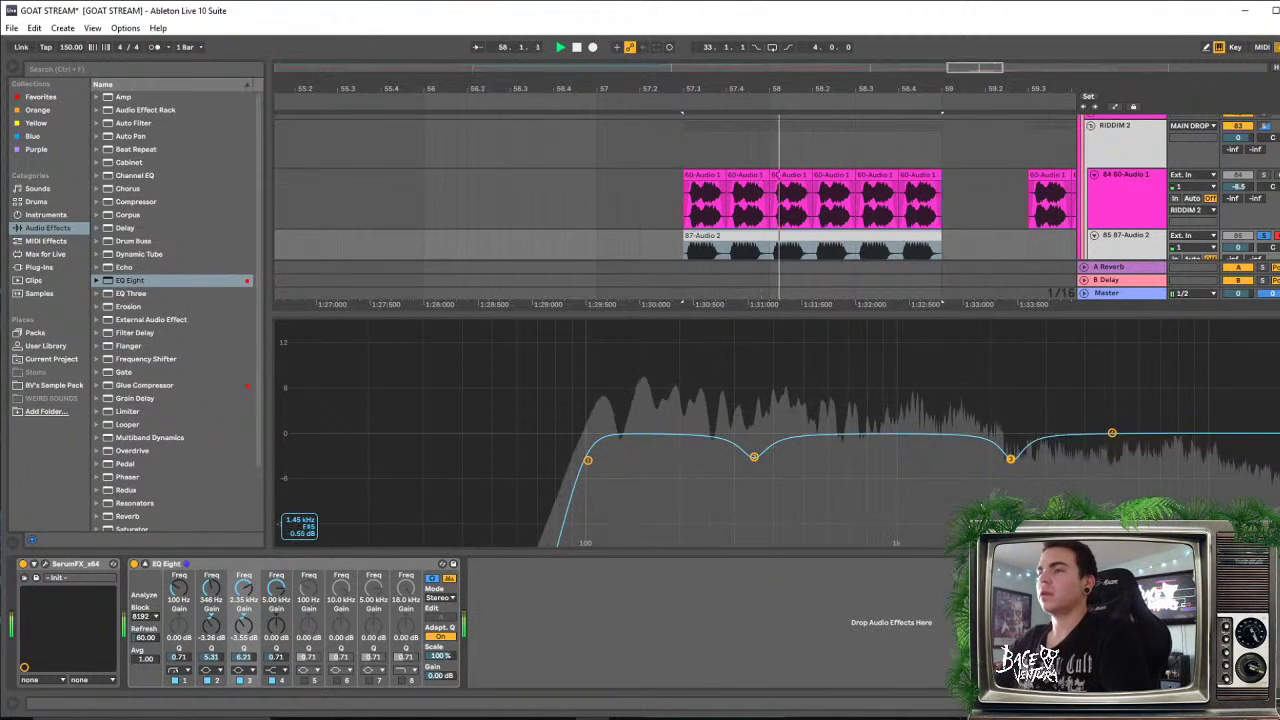
Enable EQ Eight's band 5 and cut it by 1.75 dB at 4.37 kHz with a Q of 6.37, auditioning it during playback
left_click(308, 676)
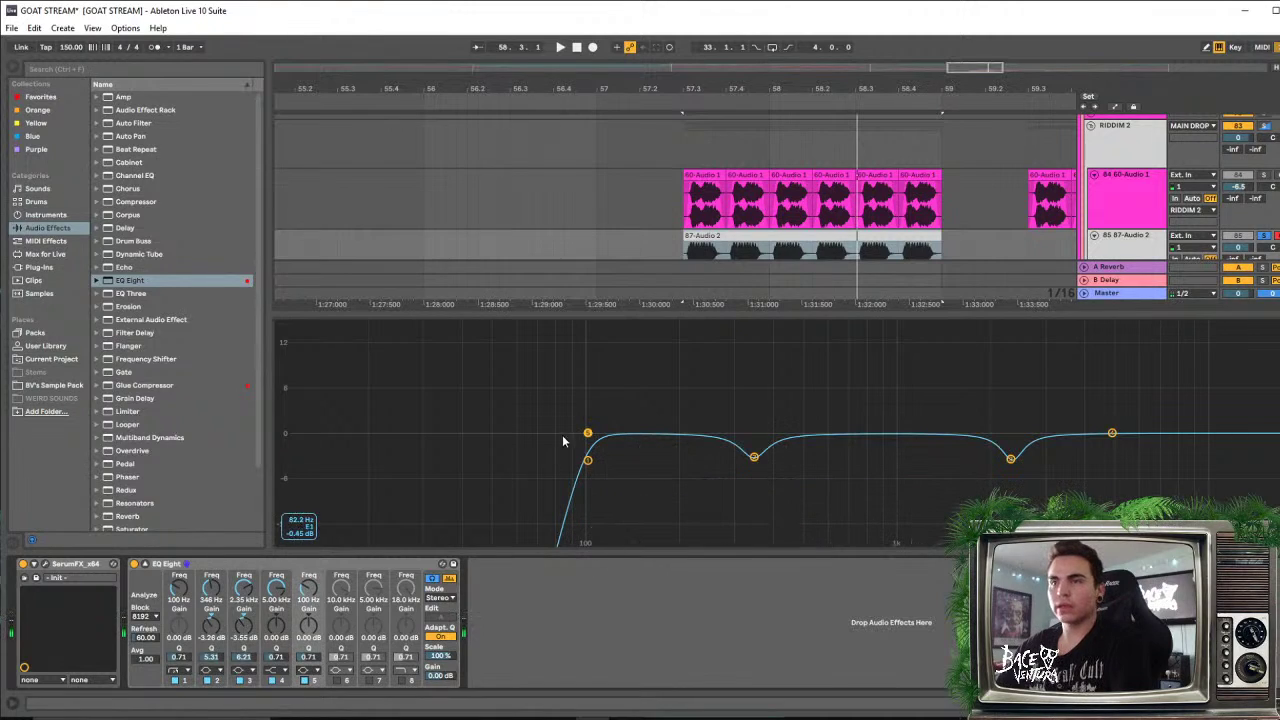
mouse_move(586, 434)
left_mouse_down()
mouse_move(1118, 375)
mouse_move(1056, 346)
mouse_move(1054, 357)
mouse_move(1154, 343)
mouse_move(1100, 343)
mouse_move(1093, 470)
left_mouse_up()
key("space")
key("space")
key("space")
key("space")
key("space")
key("space")
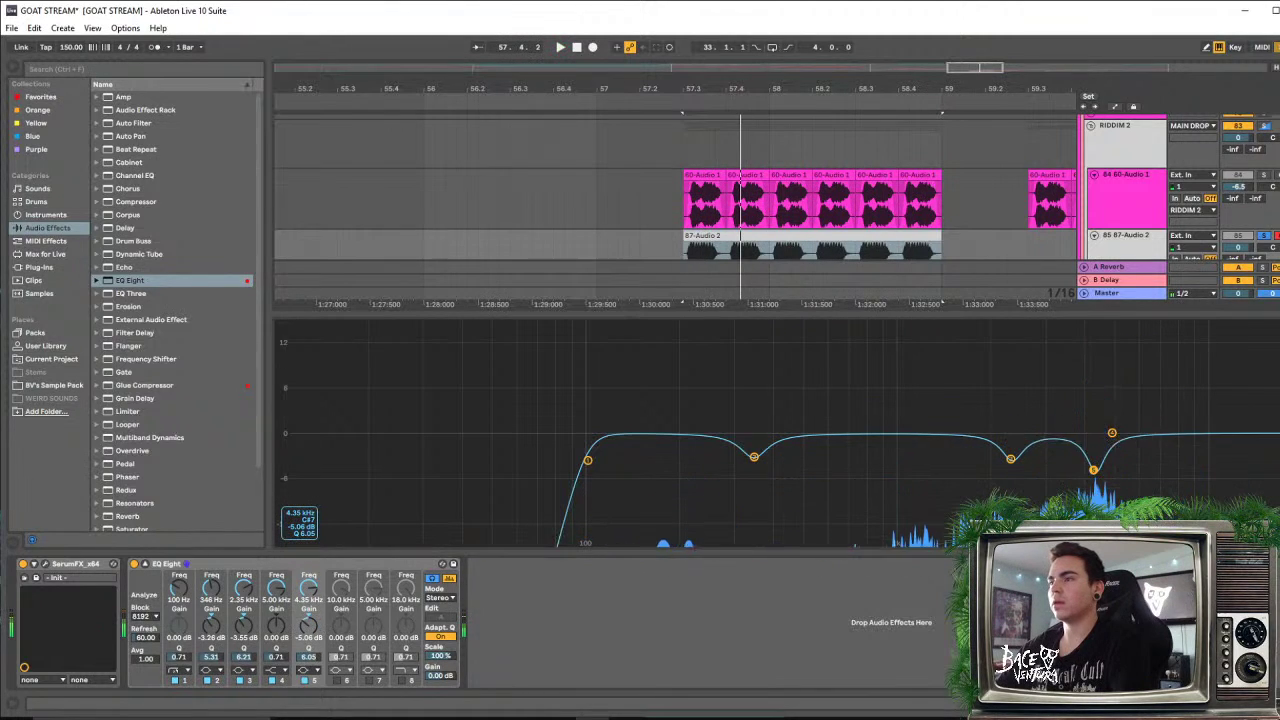
key("space")
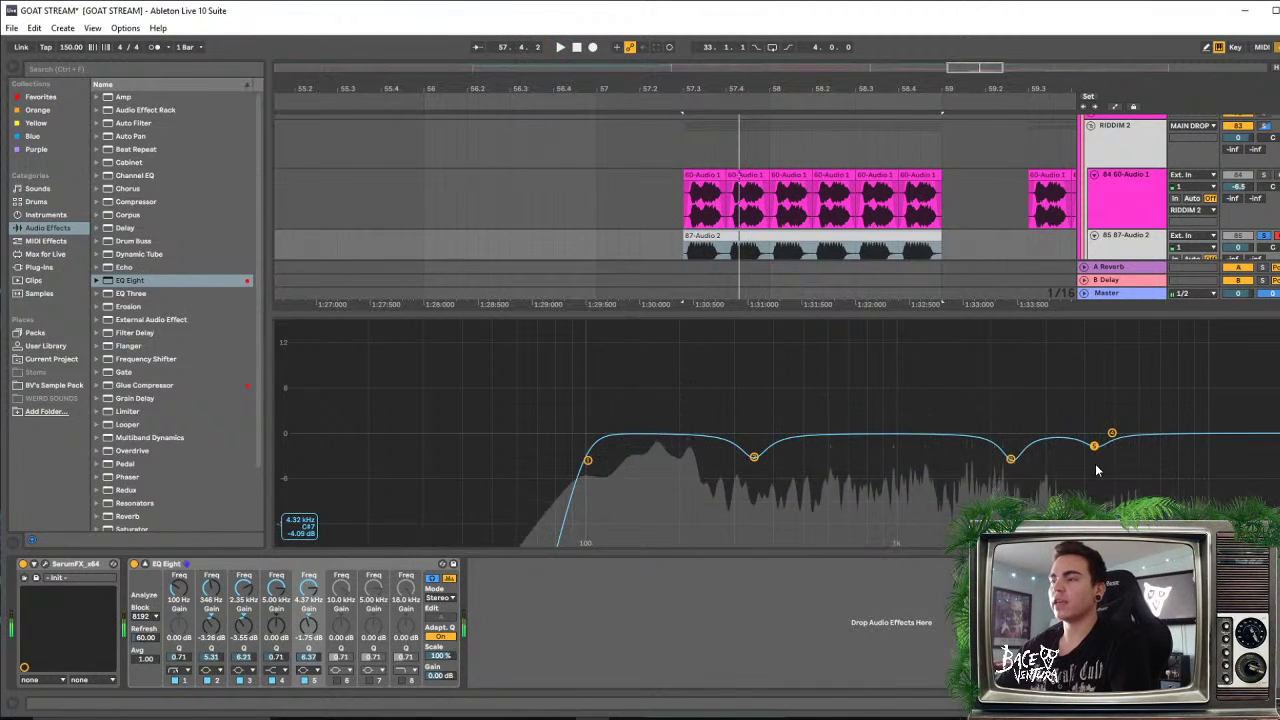
Enable EQ Eight's band 6 and try a narrow 1.28 dB cut at 4.82 kHz, playing the clip to check it
left_click(337, 681)
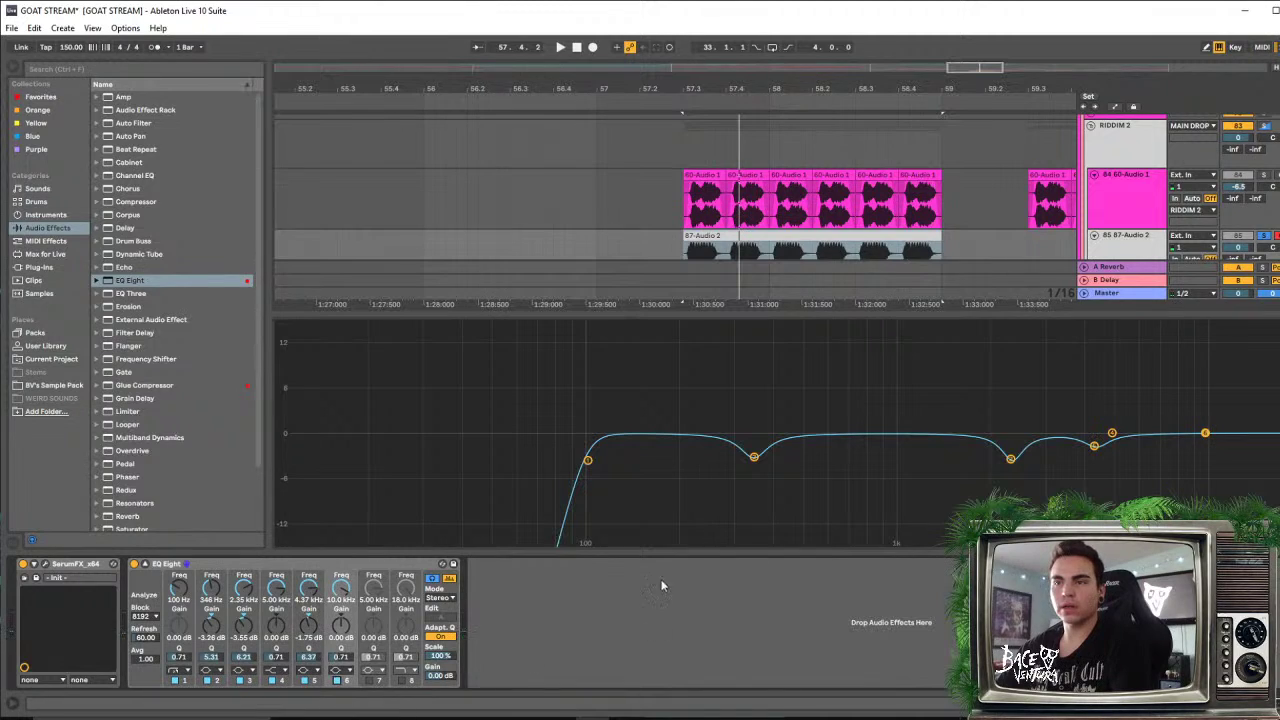
left_click_drag(1205, 434, 1109, 451)
key("space")
key("space")
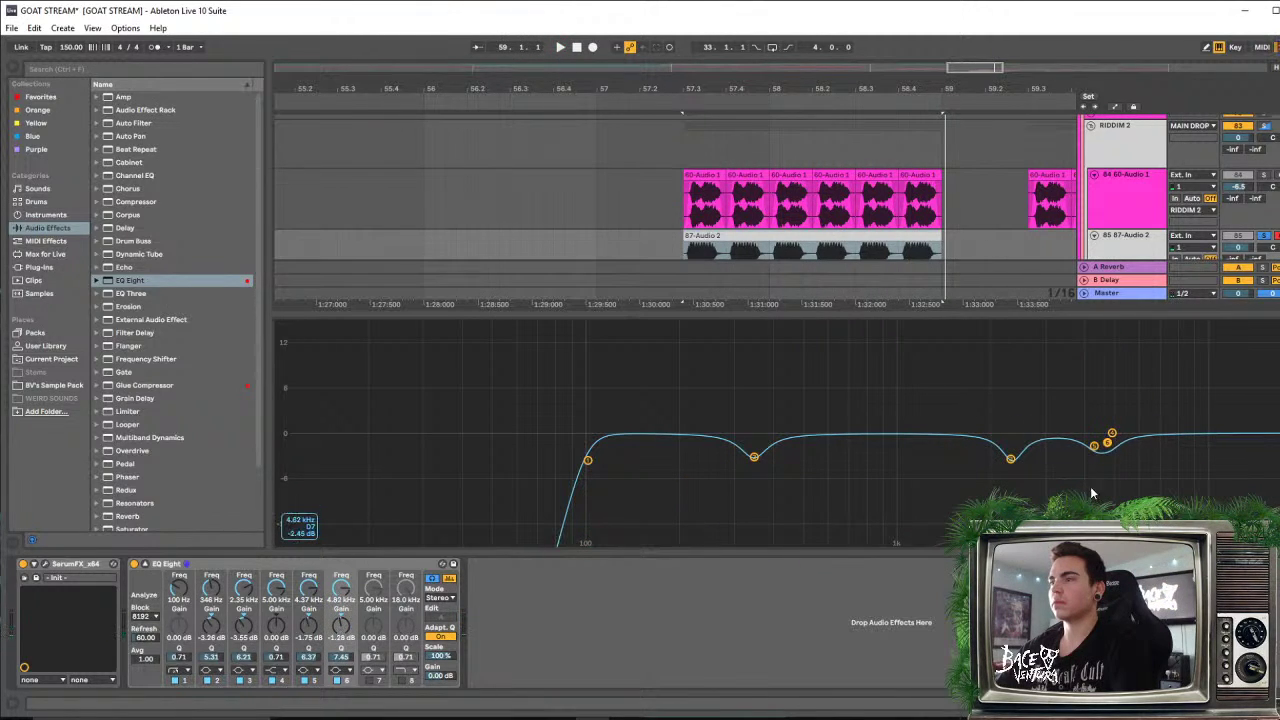
key("space")
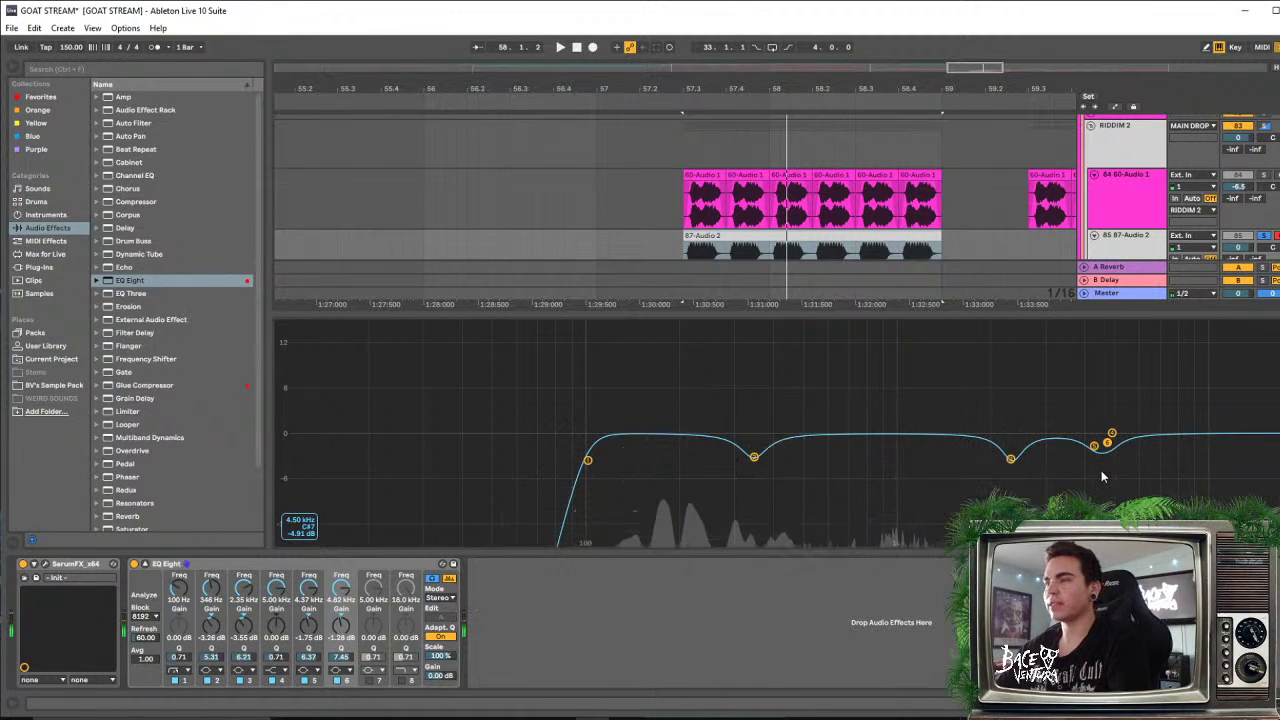
Sweep band 6 up through the highs during playback and cut it by 2.60 dB at 11.0 kHz with a Q of 2.85
left_click_drag(1107, 442, 1125, 352)
key("space")
key("space")
key("space")
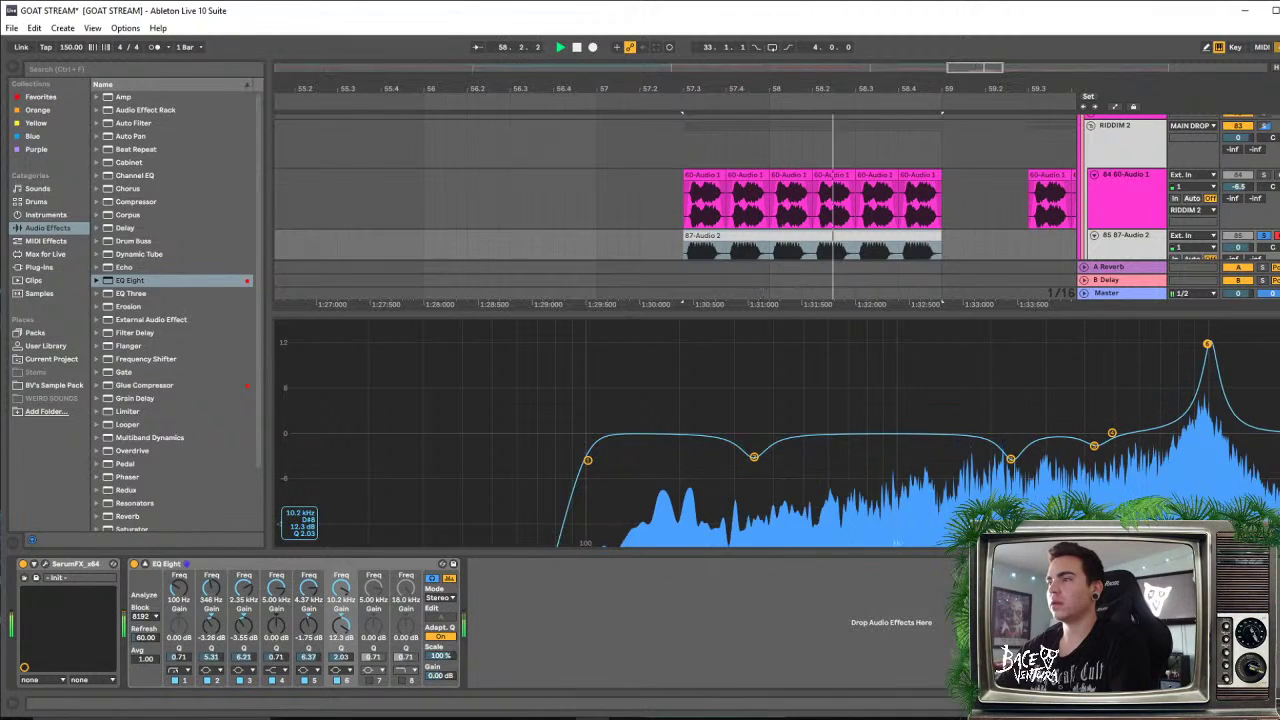
key("space")
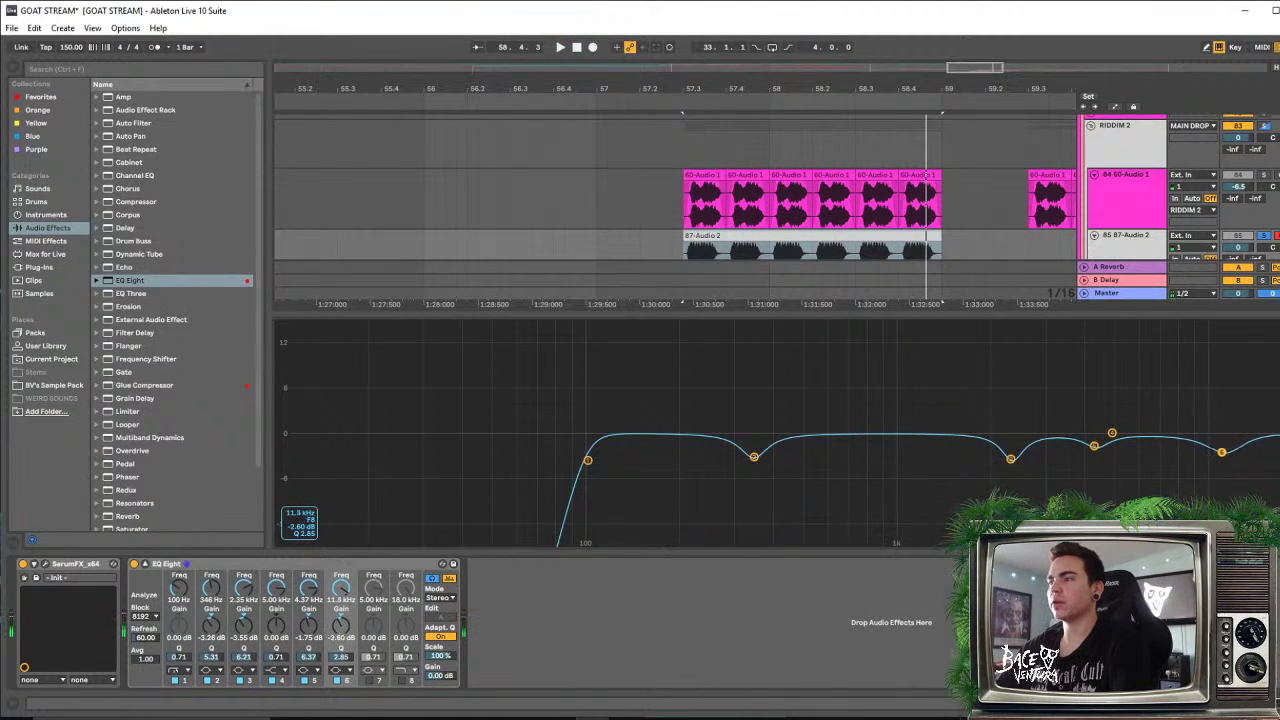
key("space")
key("space")
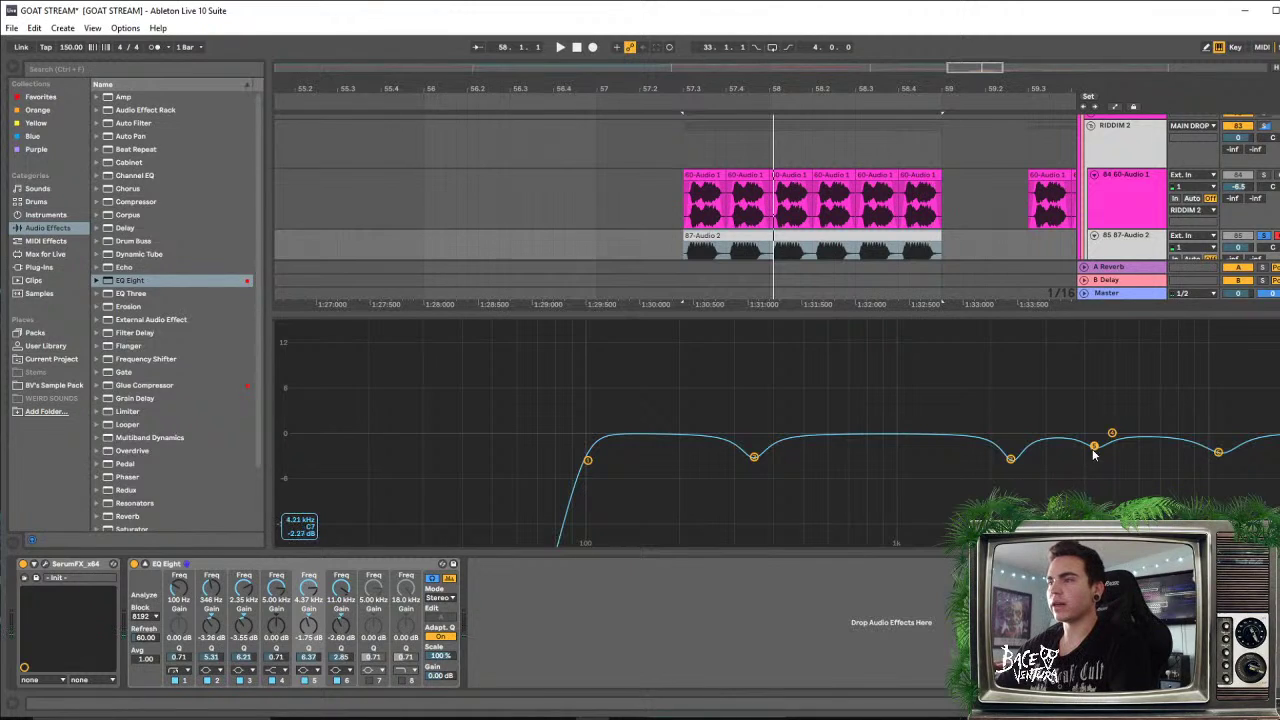
Deepen the band 5 cut to about -2.9 dB and the band 6 cut to -3.17 dB while replaying the clip
key("space")
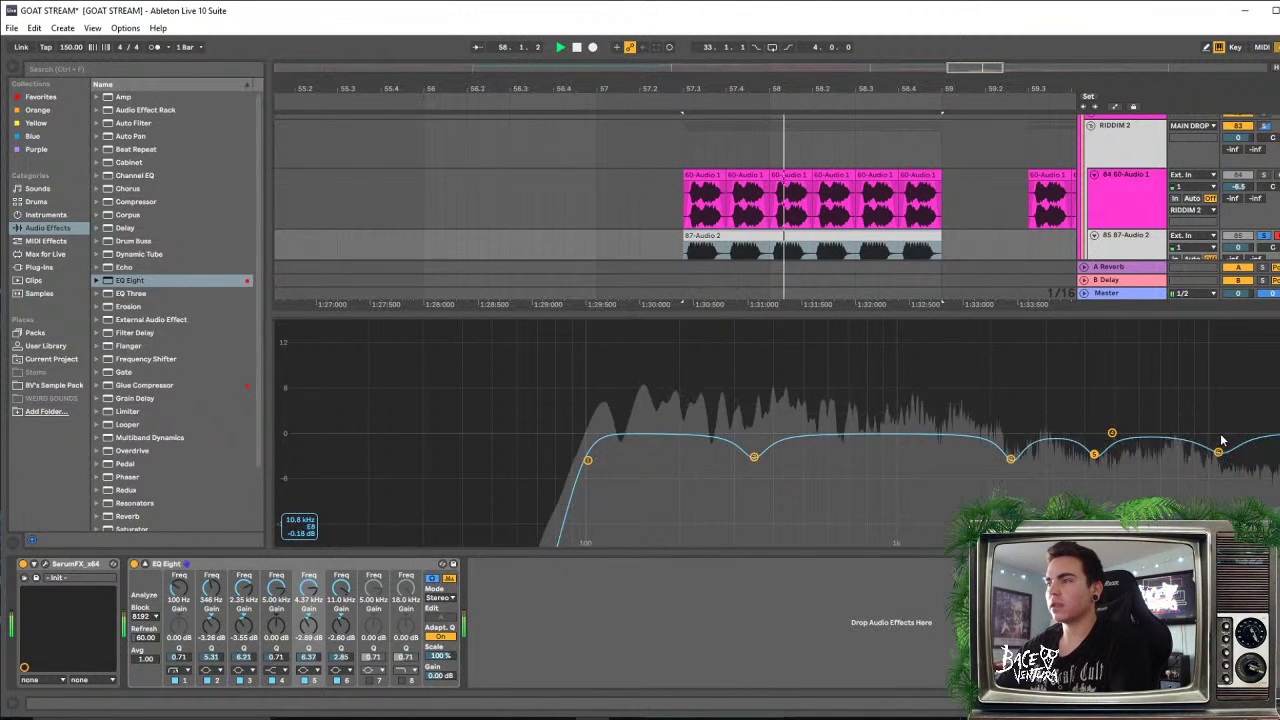
key("space")
key("space")
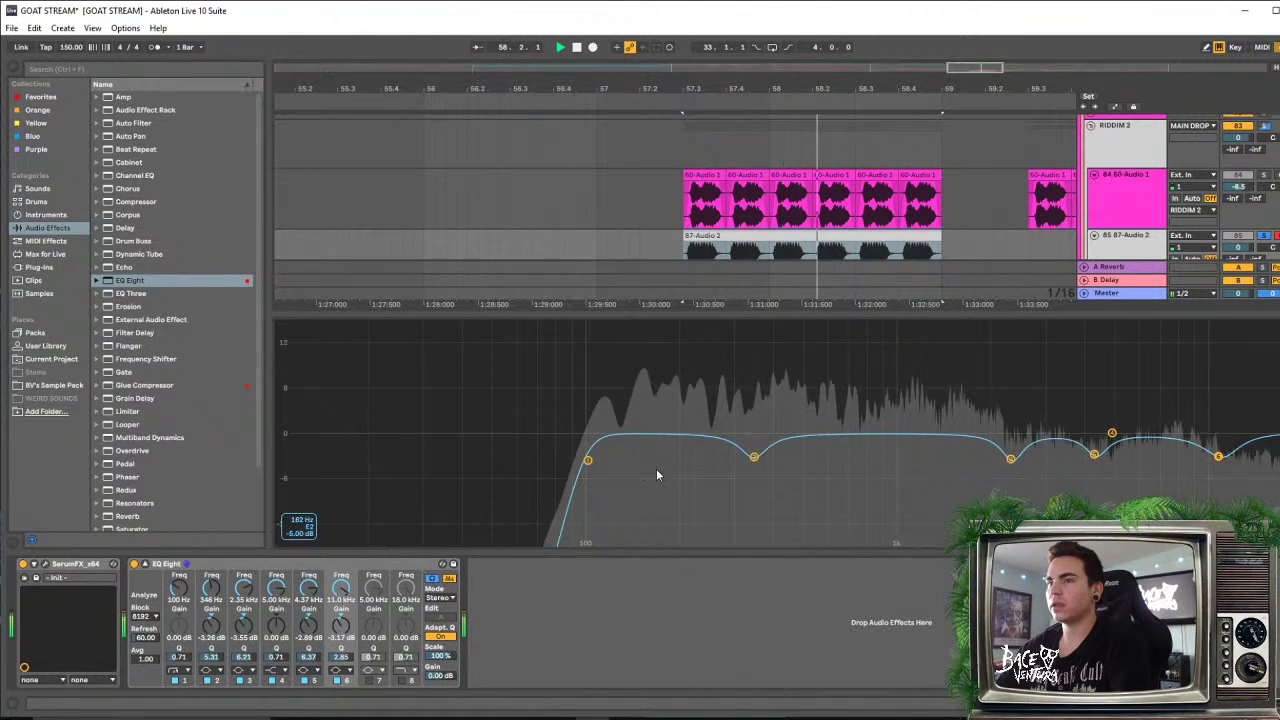
key("space")
key("space")
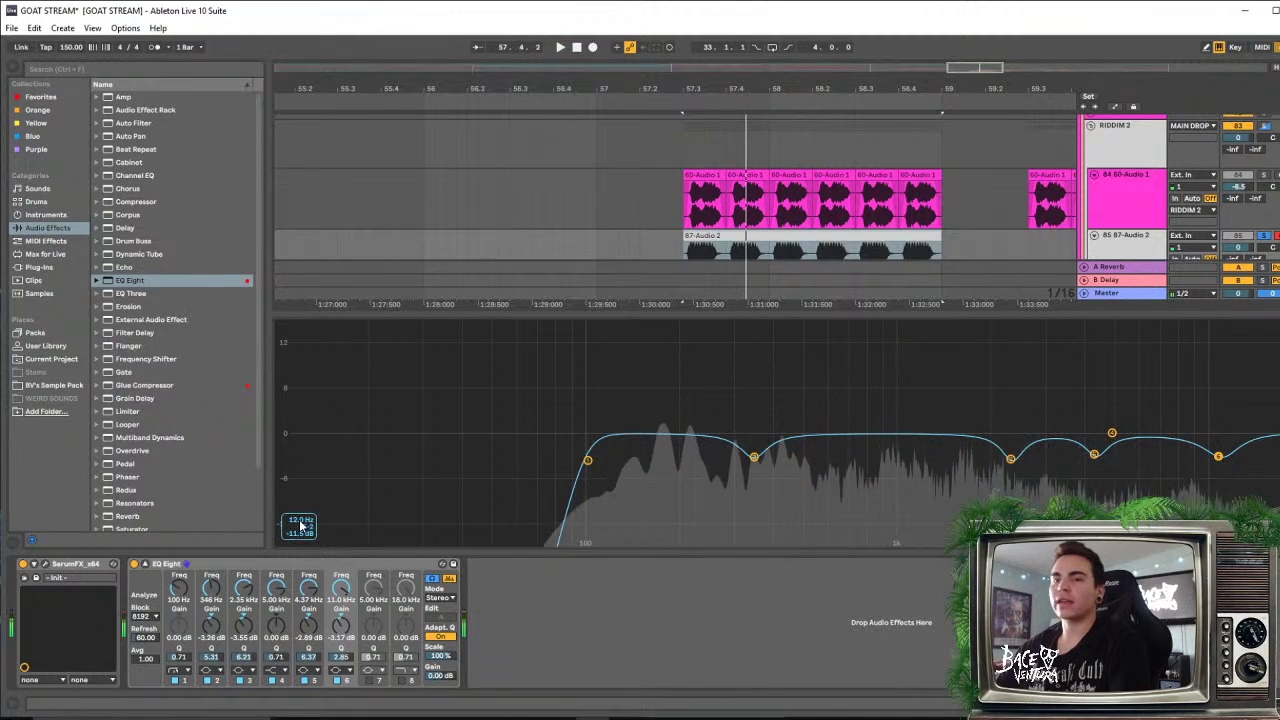
Compare the 87-Audio 2 track during playback with its EQ Eight bypassed and enabled
key("space")
key("space")
left_click(134, 564)
key("space")
key("space")
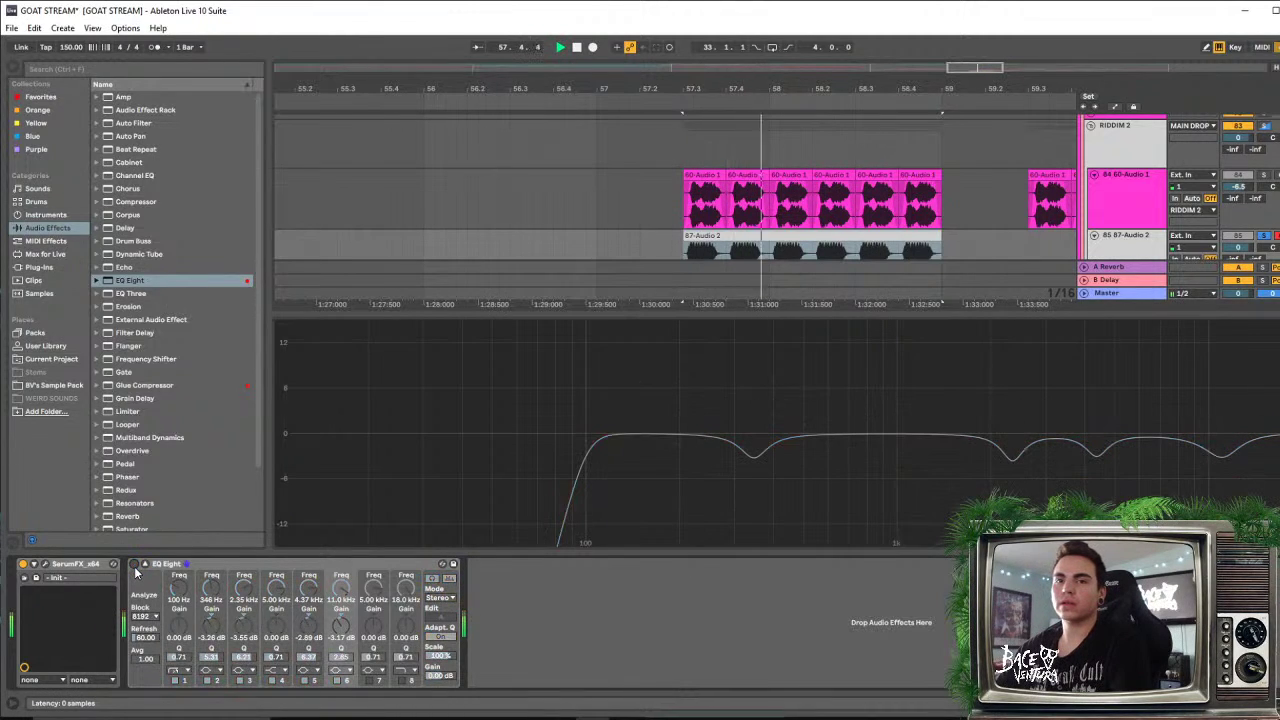
left_click(135, 565)
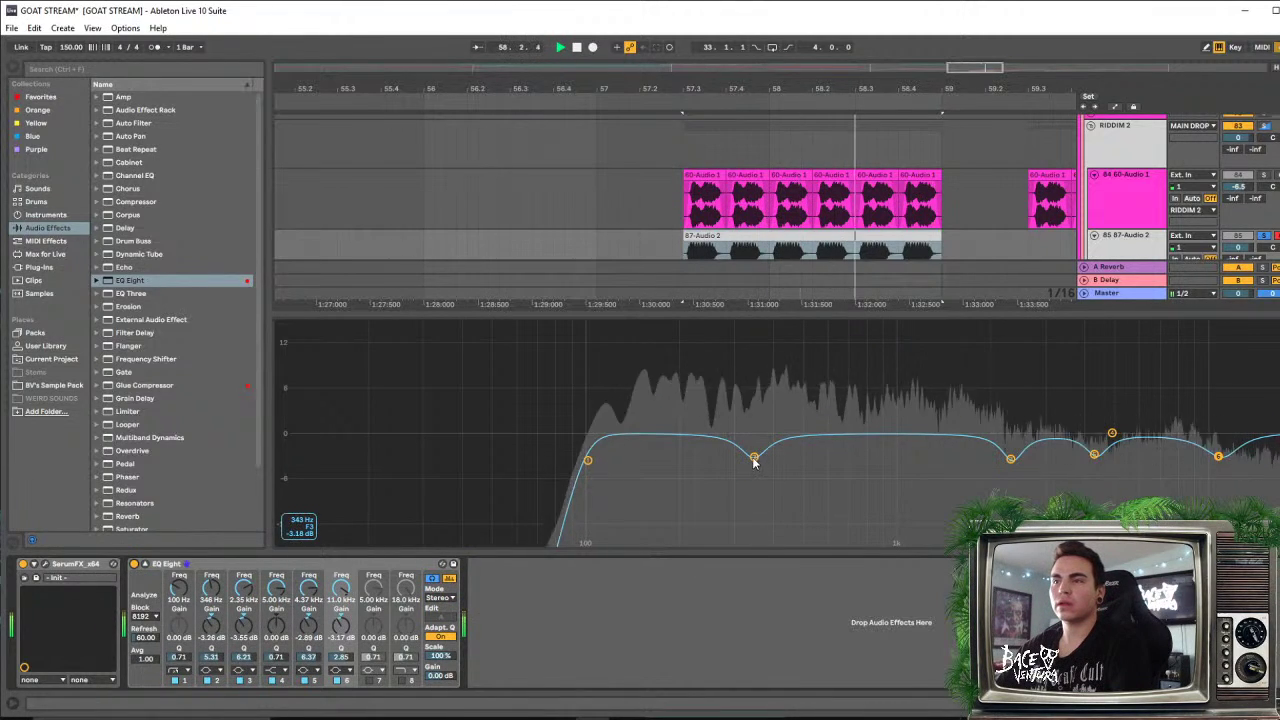
Adjust EQ Eight's cuts on 87-Audio 2: 346 Hz to -3.74 dB, 2.36 kHz to -3.64 dB and 4.37 kHz to -2.98 dB
key("space")
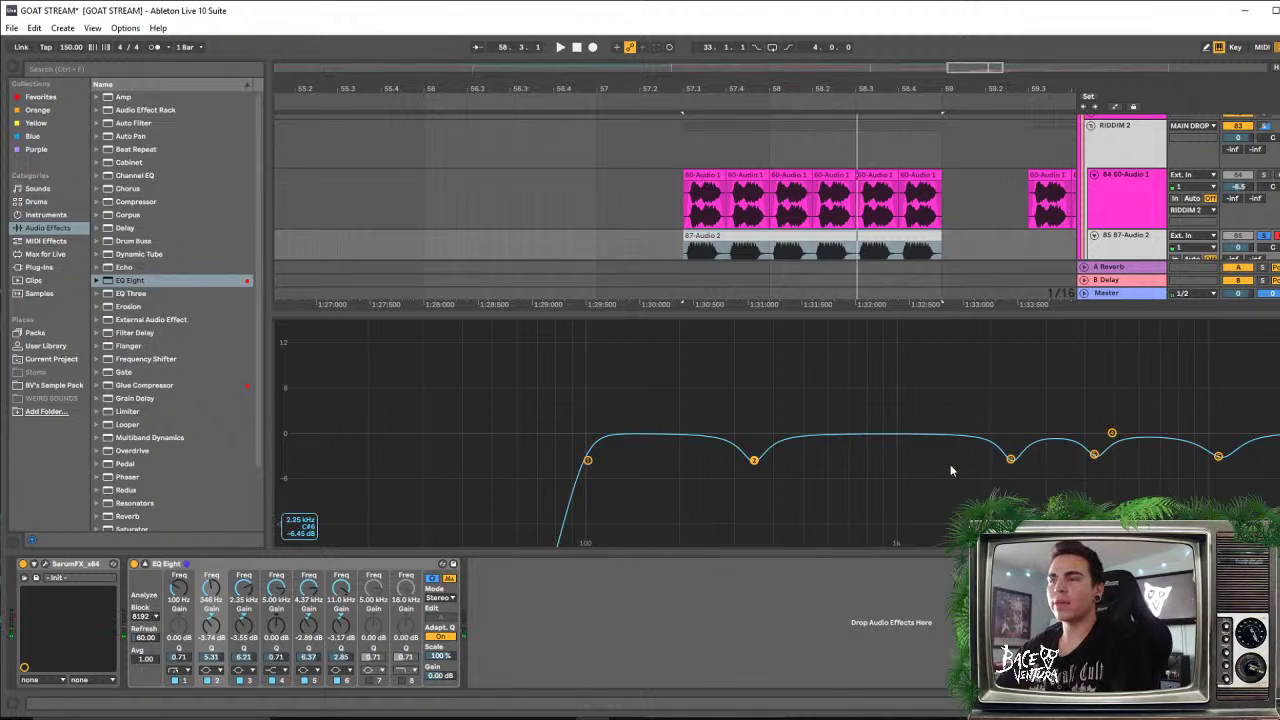
left_click(1010, 460)
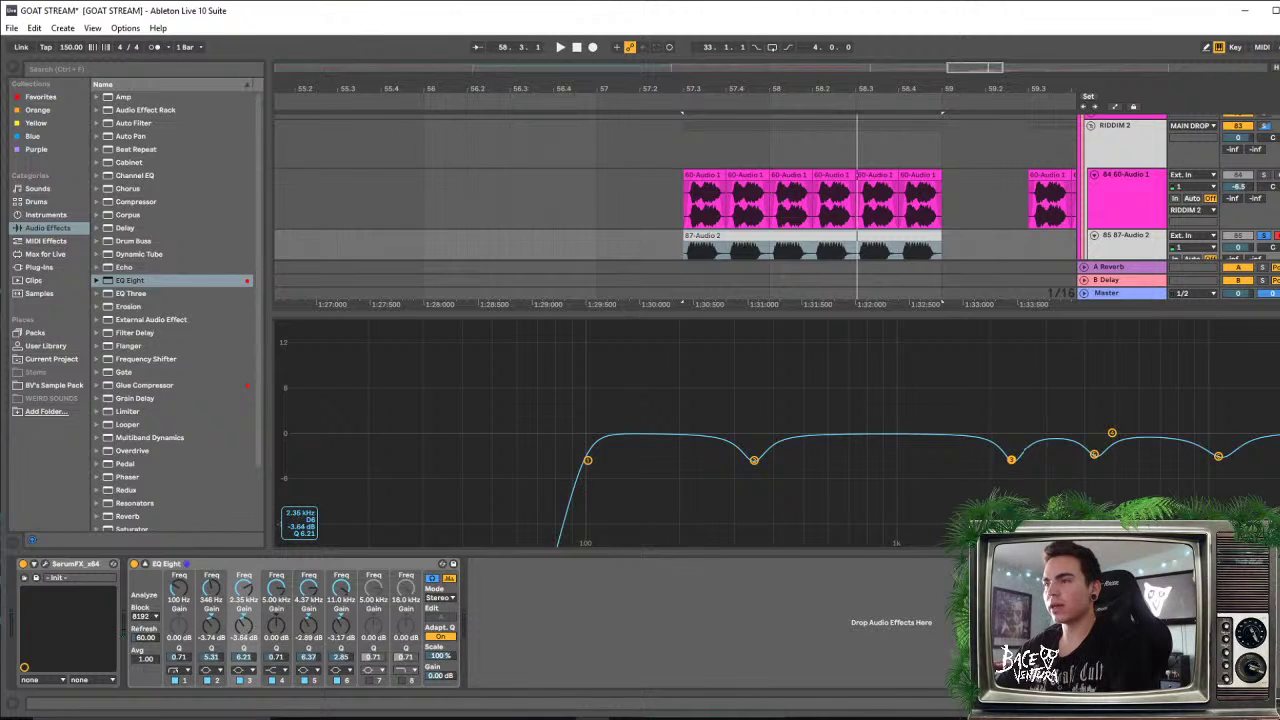
left_click_drag(1092, 456, 1094, 458)
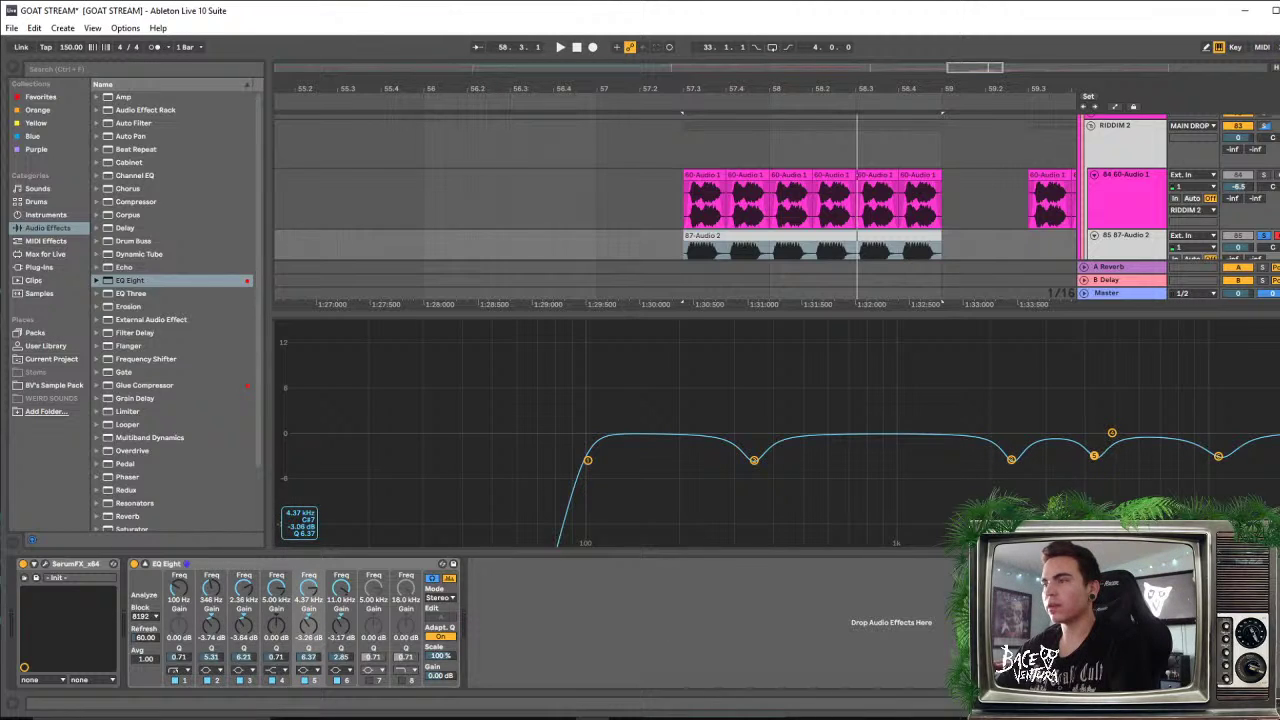
left_click(1218, 457)
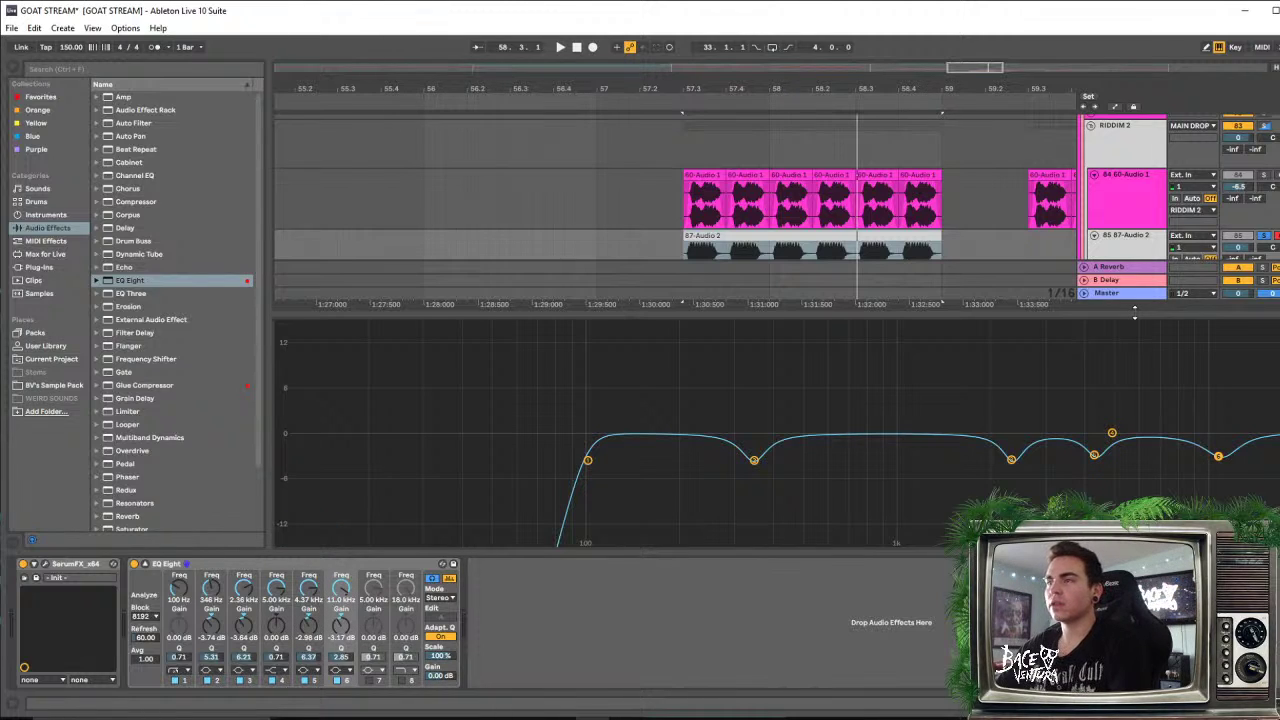
Collapse the enlarged EQ display and listen to the adjusted 87-Audio 2 track
left_click_drag(1135, 312, 1140, 322)
key("space")
key("space")
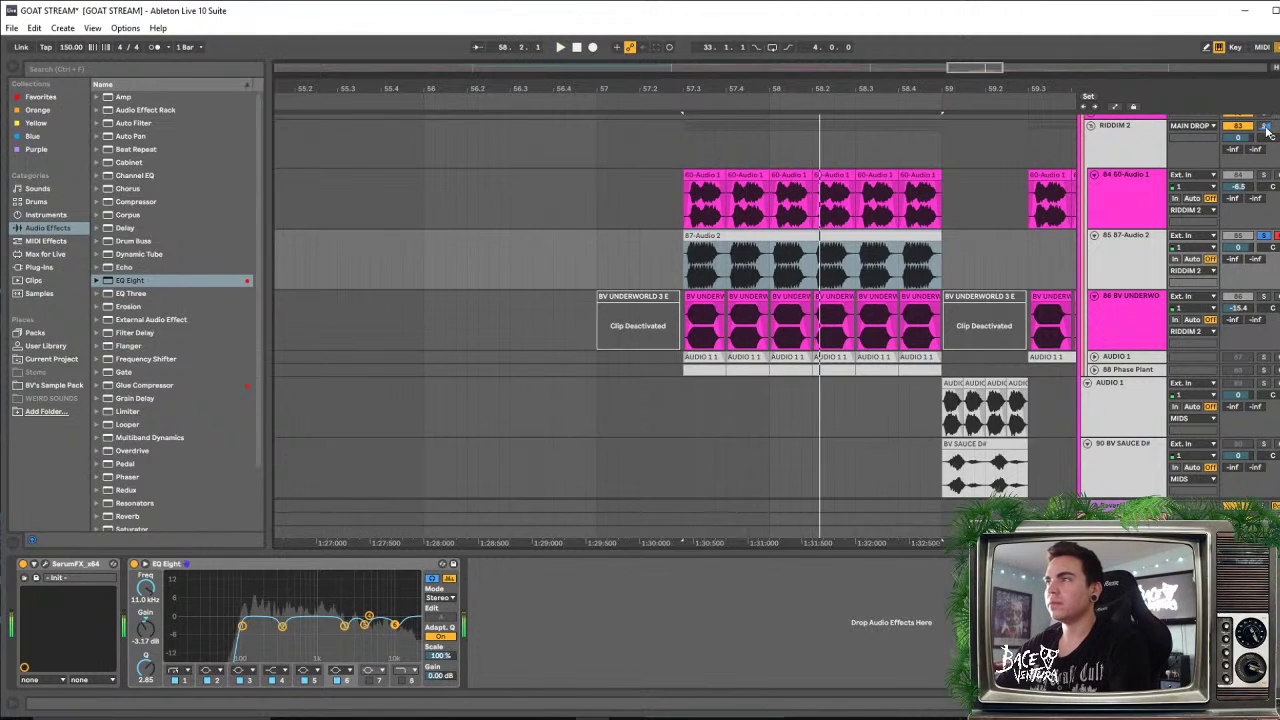
key("space")
On the 60-Audio 1 track's last EQ Eight, make band 3 a cut of -3.83 dB at 1.74 kHz
left_click(1133, 198)
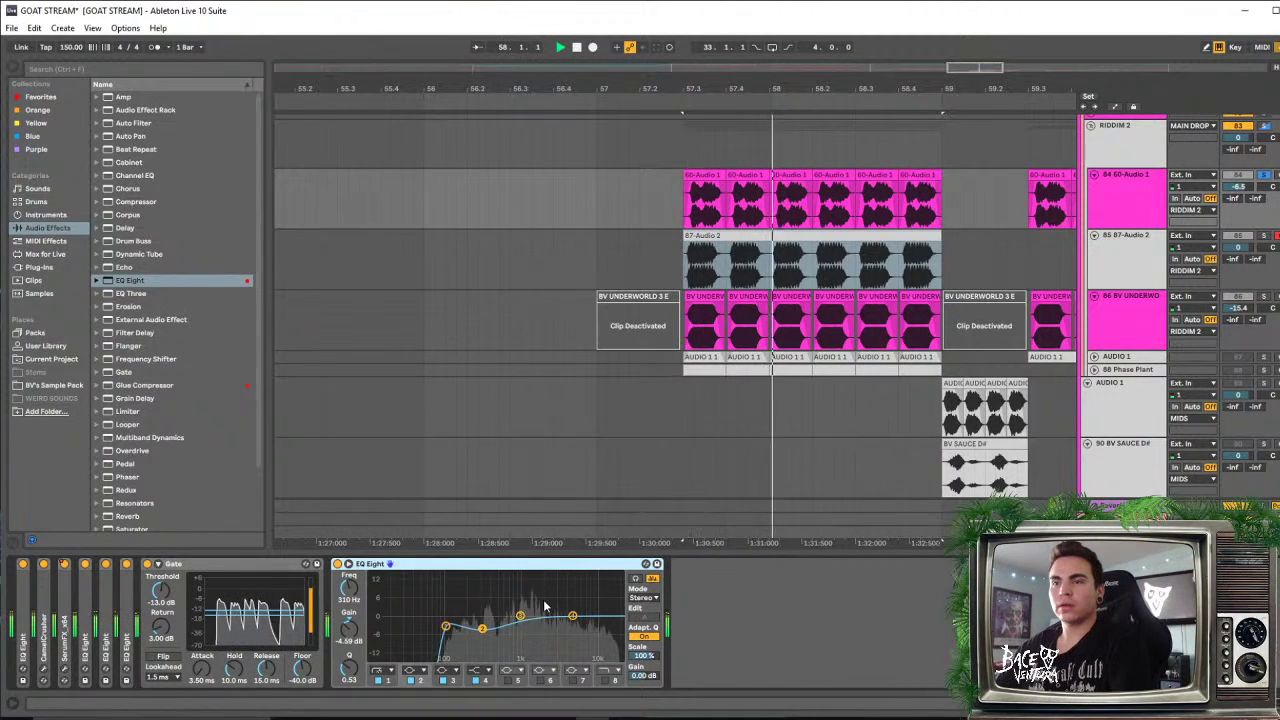
left_click(348, 564)
key("space")
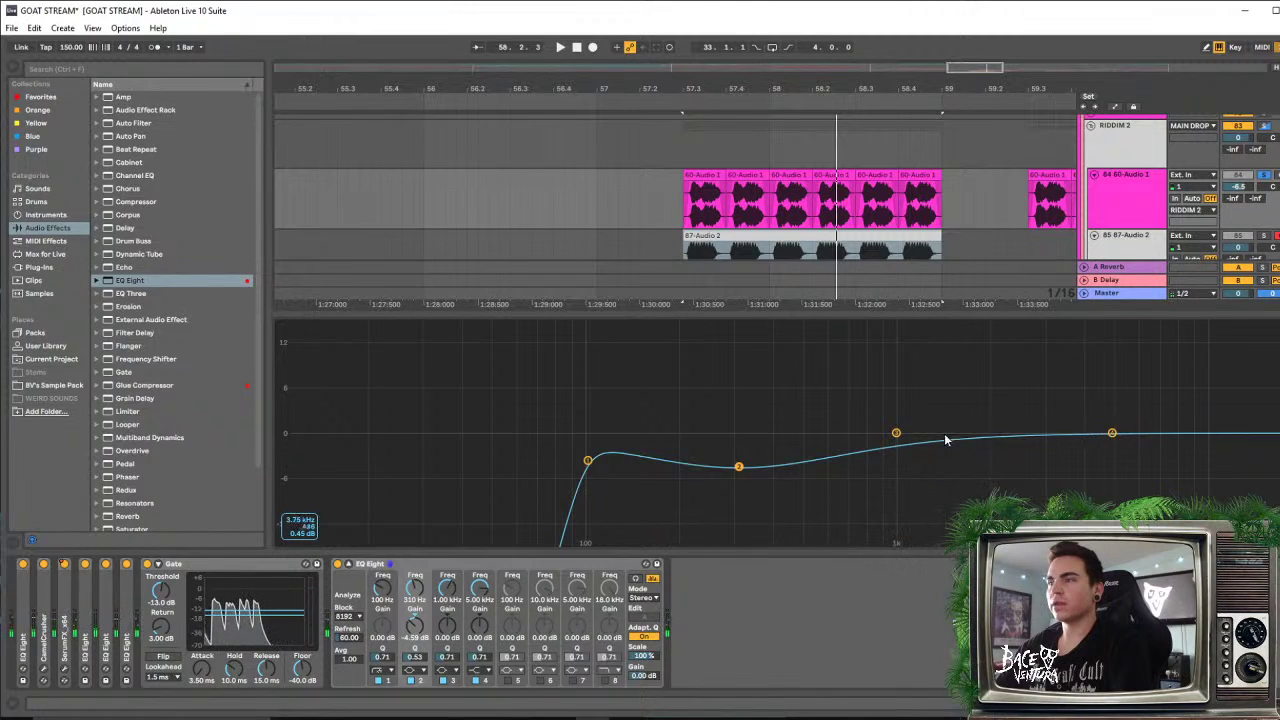
left_click_drag(896, 433, 970, 464)
key("space")
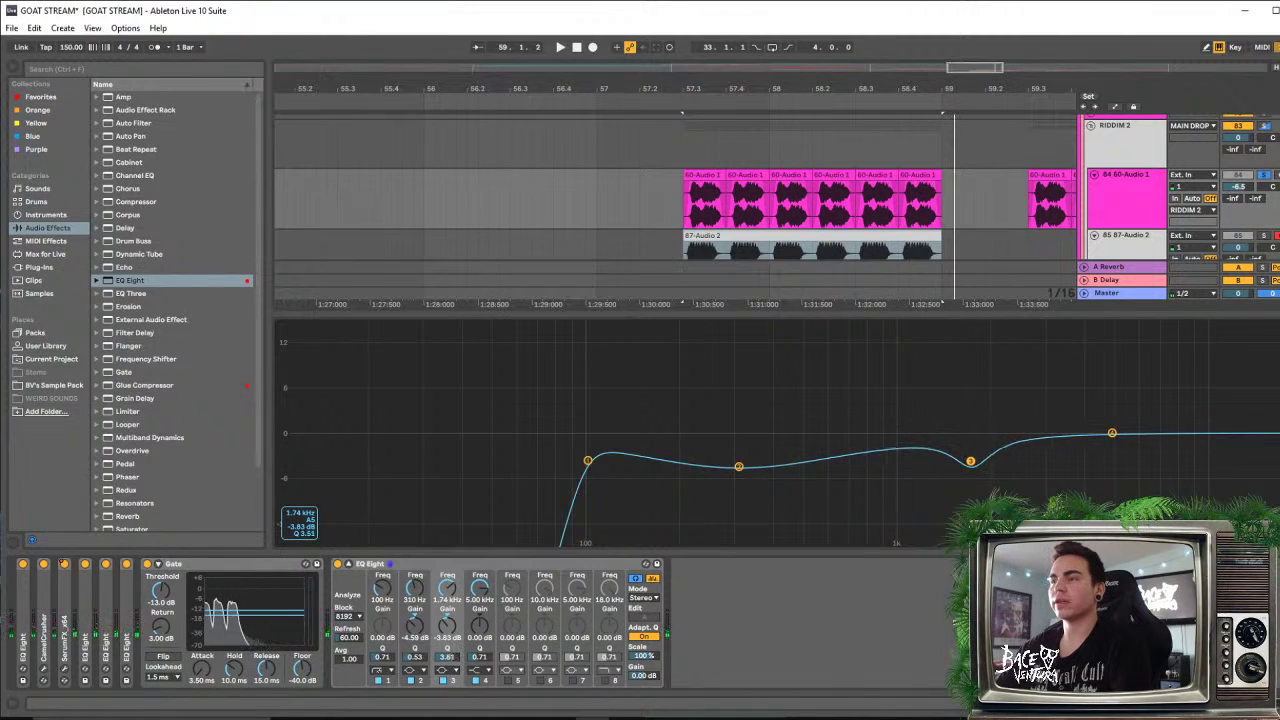
Audition the new cut on the soloed 60-Audio 1 track and with the whole RIDDIM 2 group, then collapse the EQ display
key("space")
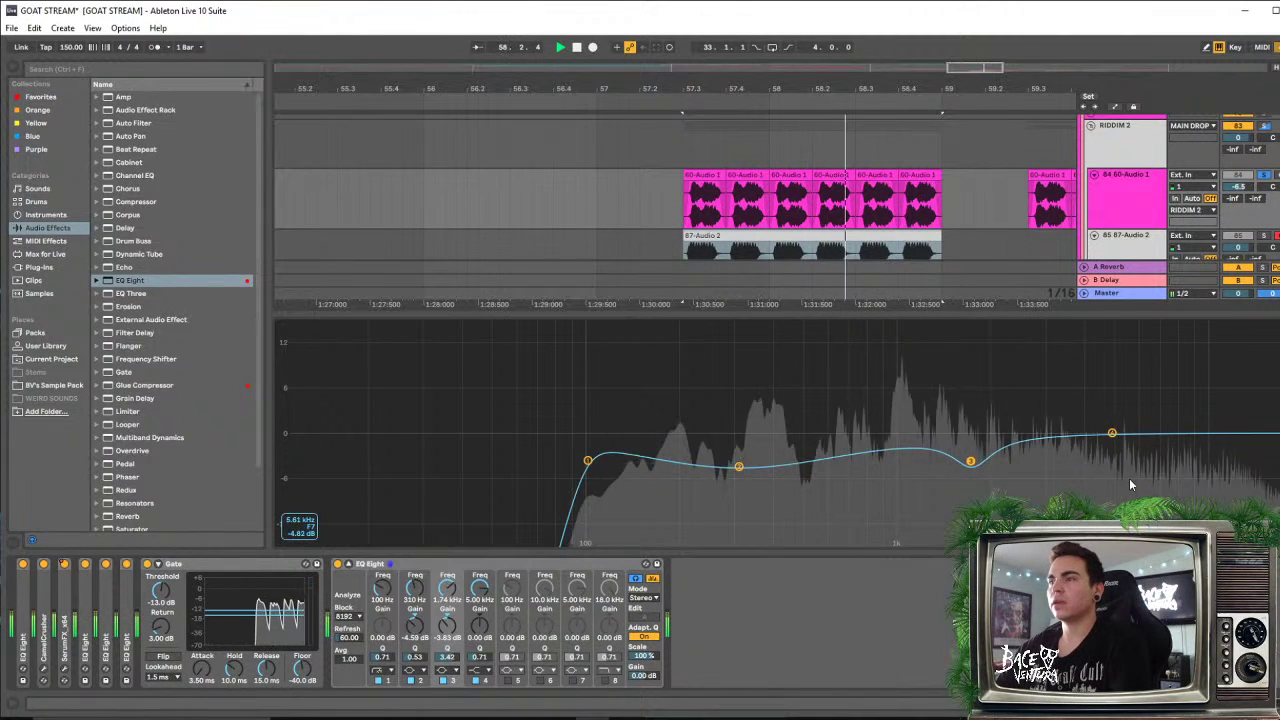
key("space")
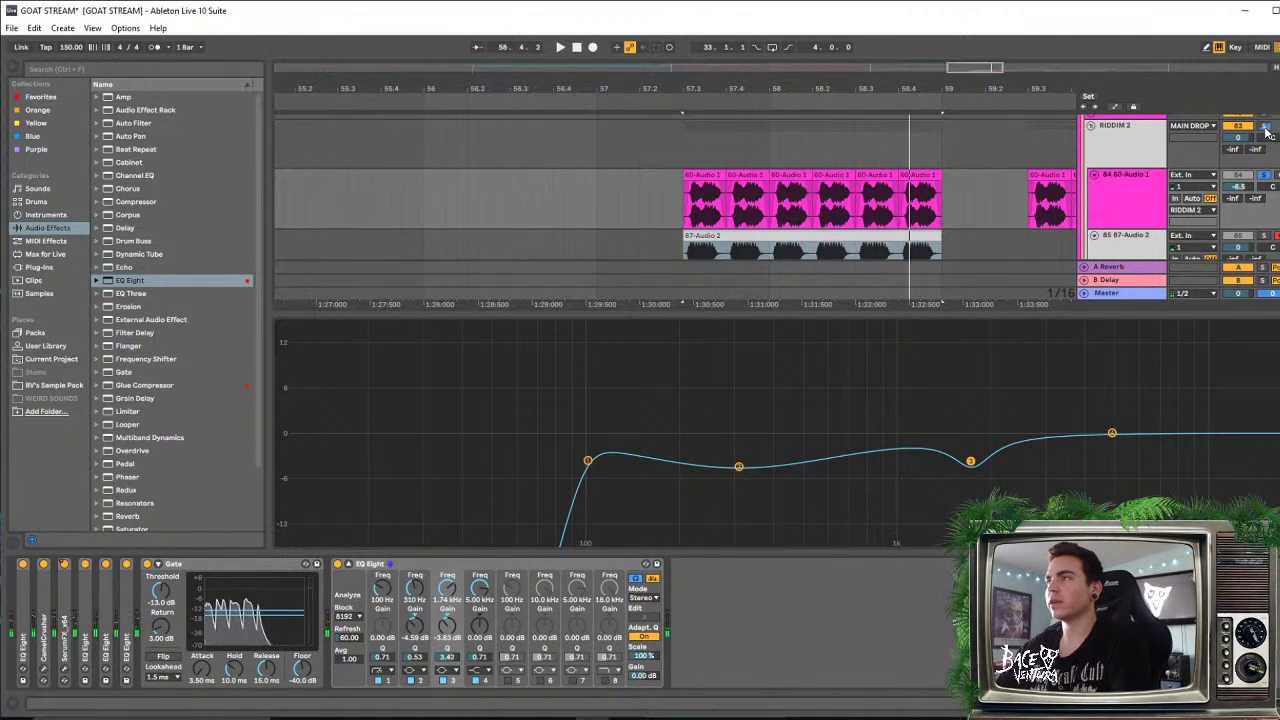
key("space")
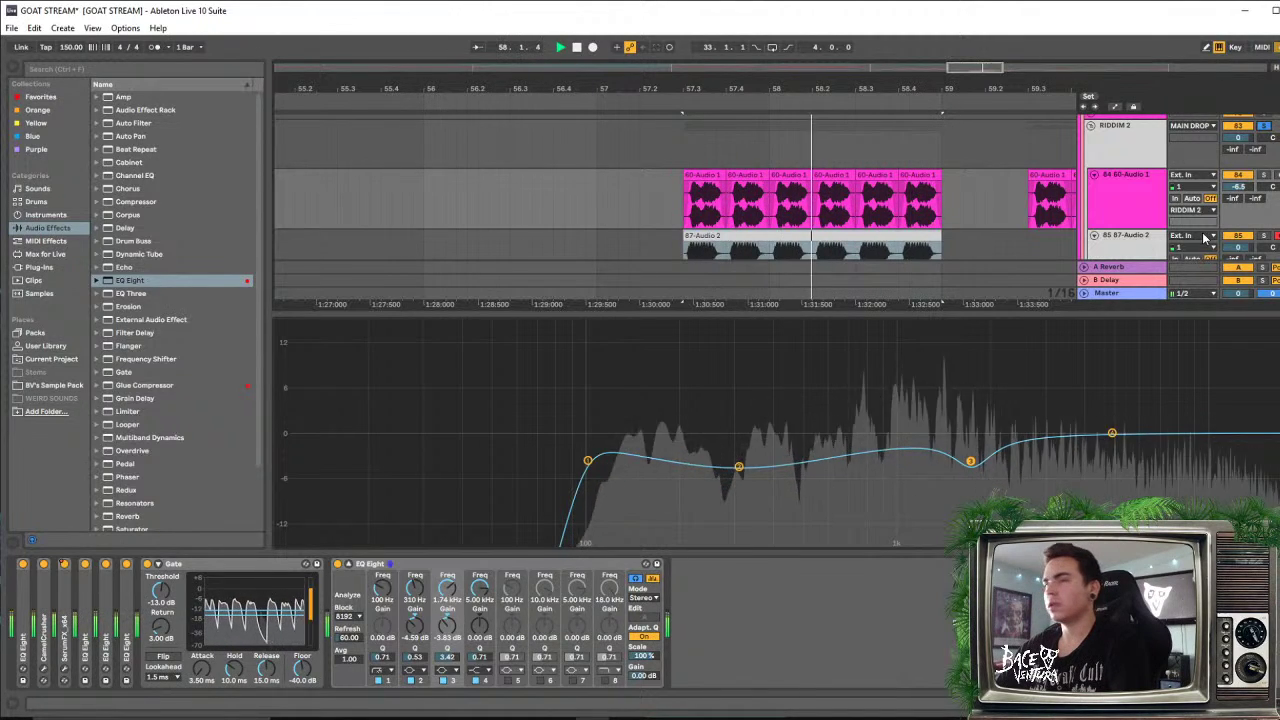
key("space")
left_click(983, 315)
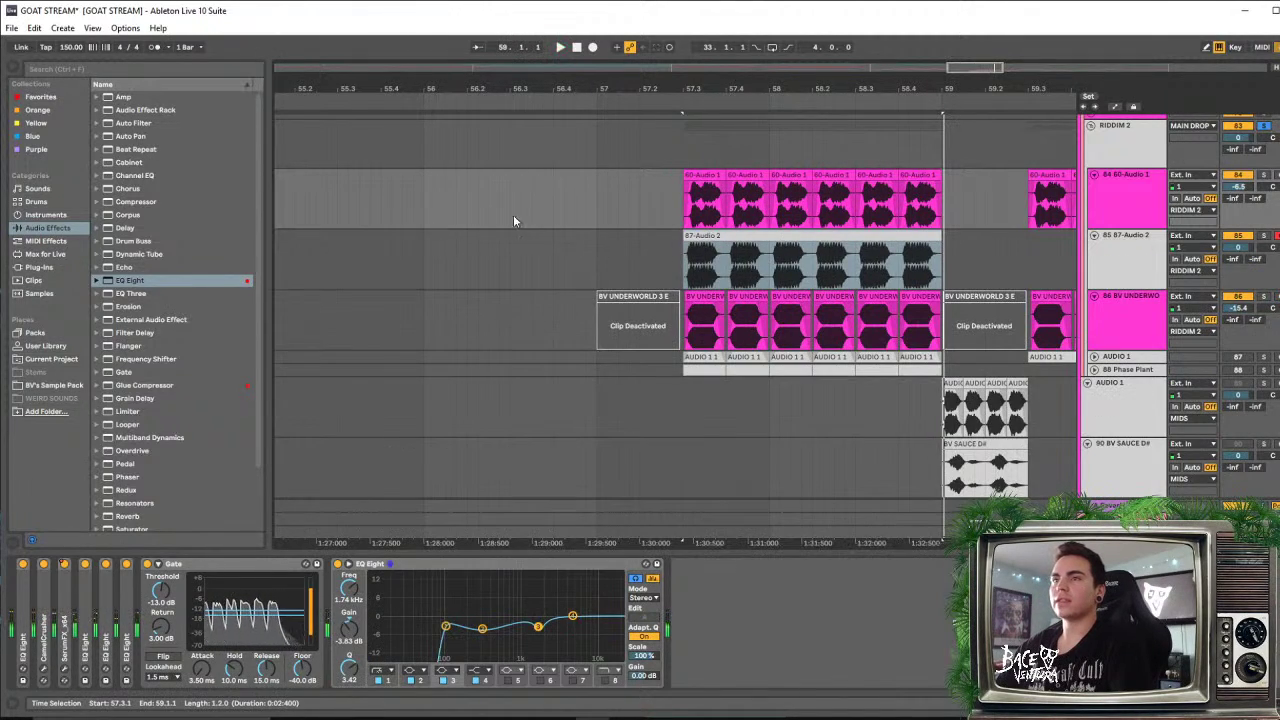
Play the arrangement from bar 56.4 through the riddim section
left_click(543, 200)
key("space")
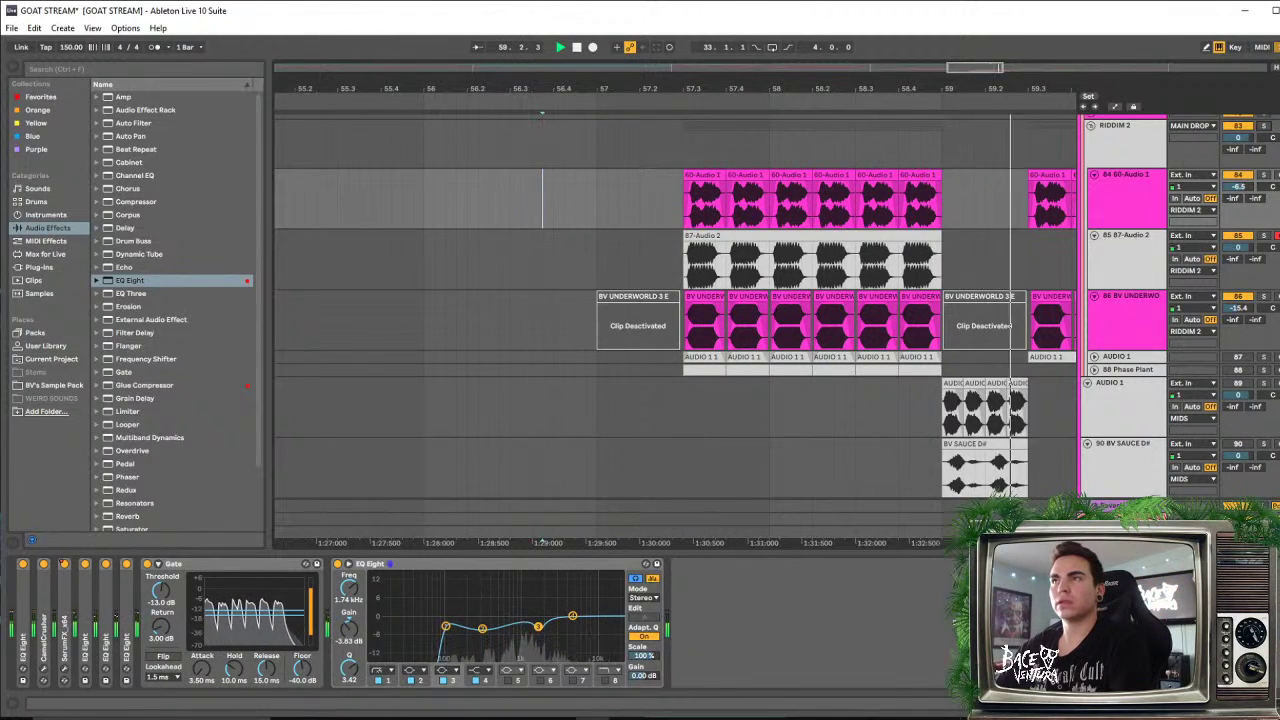
left_click_drag(856, 89, 651, 66)
key("space")
Copy the 87-Audio 2 clip to bar 59.3 on the same track and play the section
left_click(658, 252)
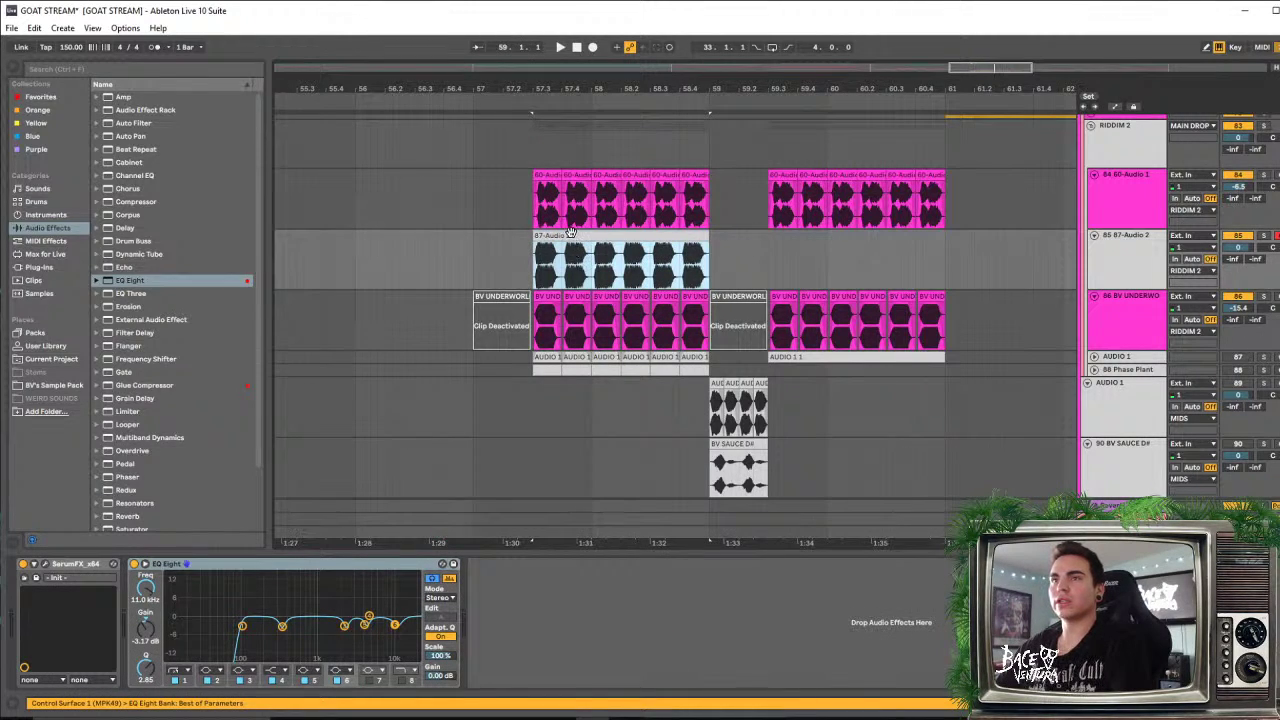
left_click_drag(555, 233, 785, 293)
scroll(800, 300, "up", 3)
key("space")
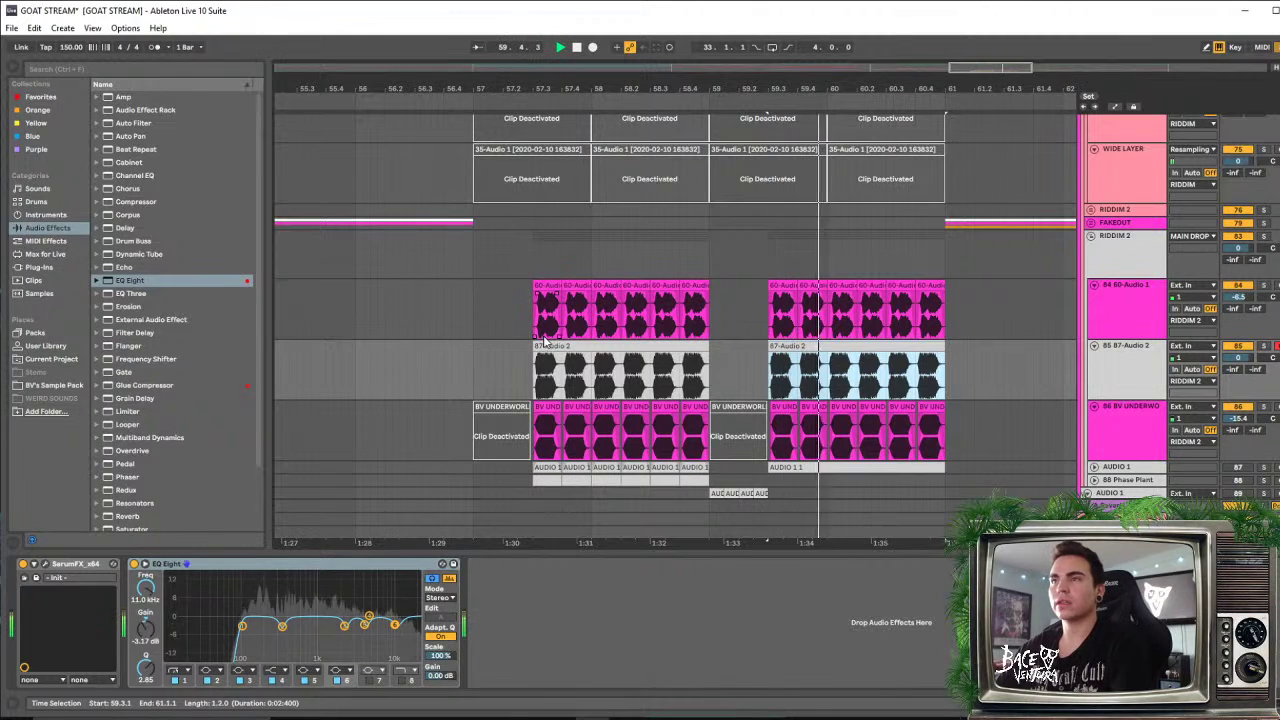
left_click(451, 309)
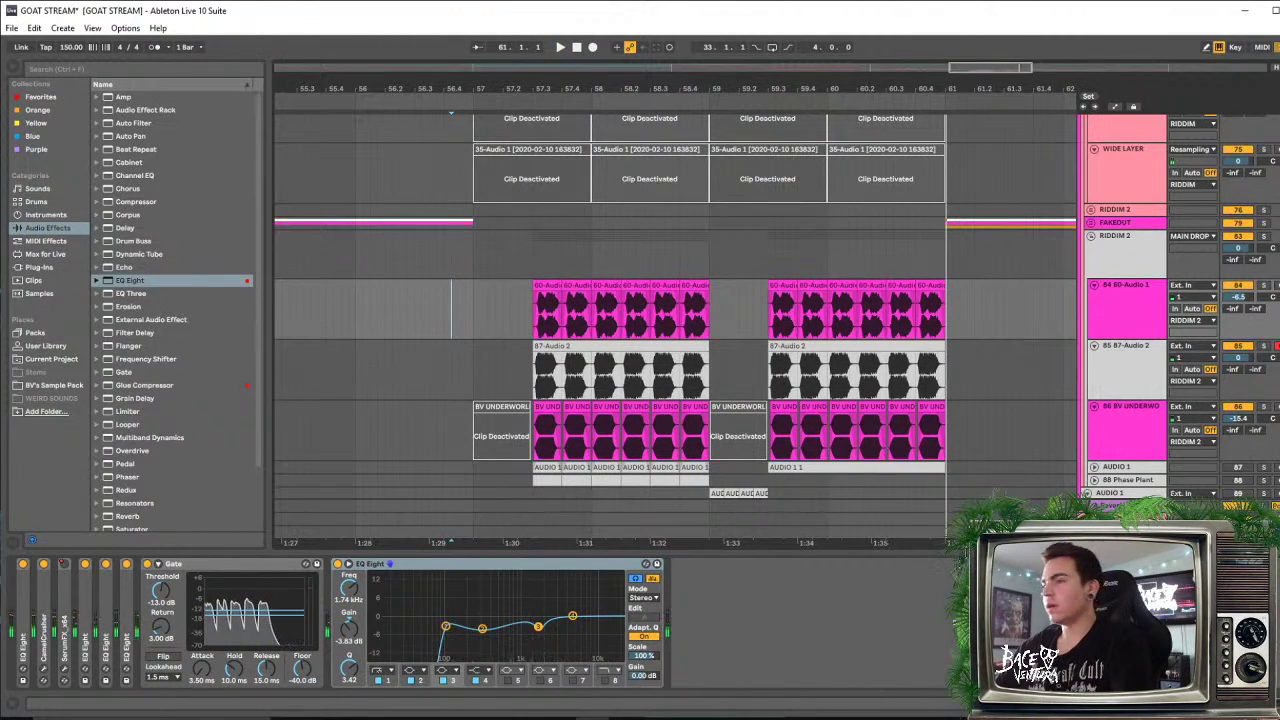
Hide the device view and fold the RIDDIM 2 group containing 60-Audio 1 and 87-Audio 2
key("ctrl+alt+l")
scroll(920, 520, "up", 2)
scroll(902, 442, "down", 5)
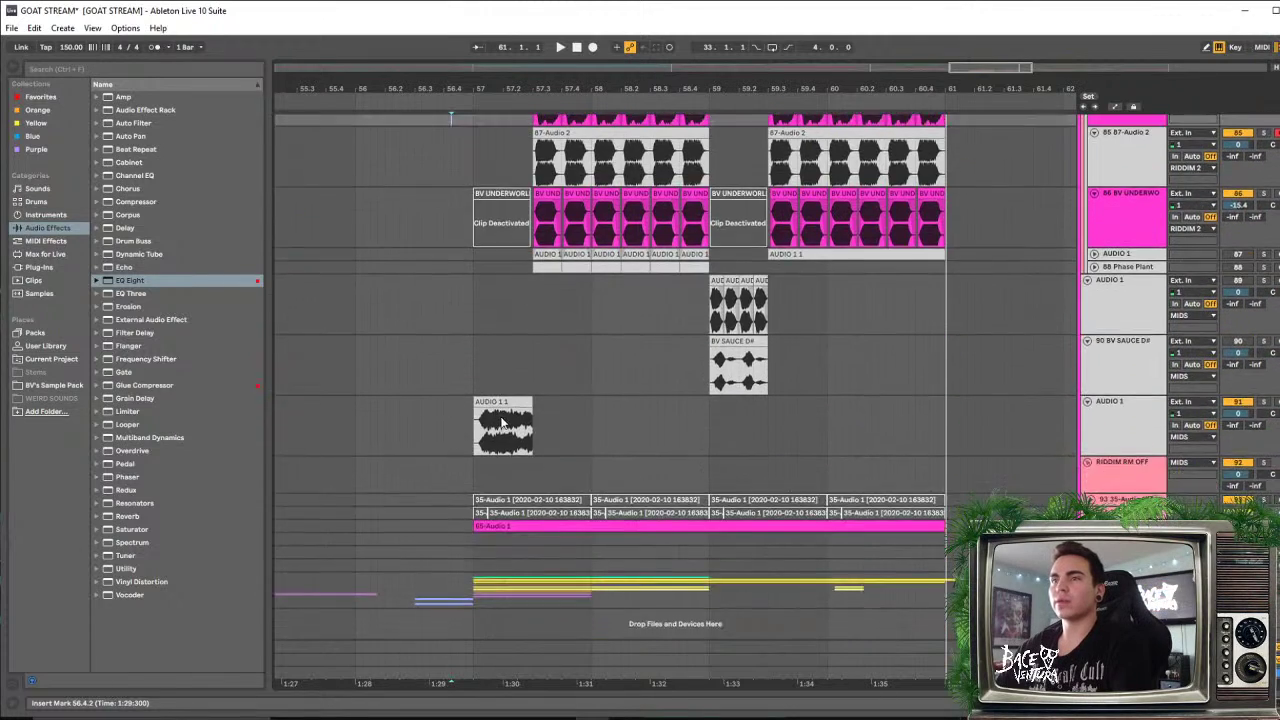
scroll(759, 435, "up", 7)
scroll(759, 435, "down", 3)
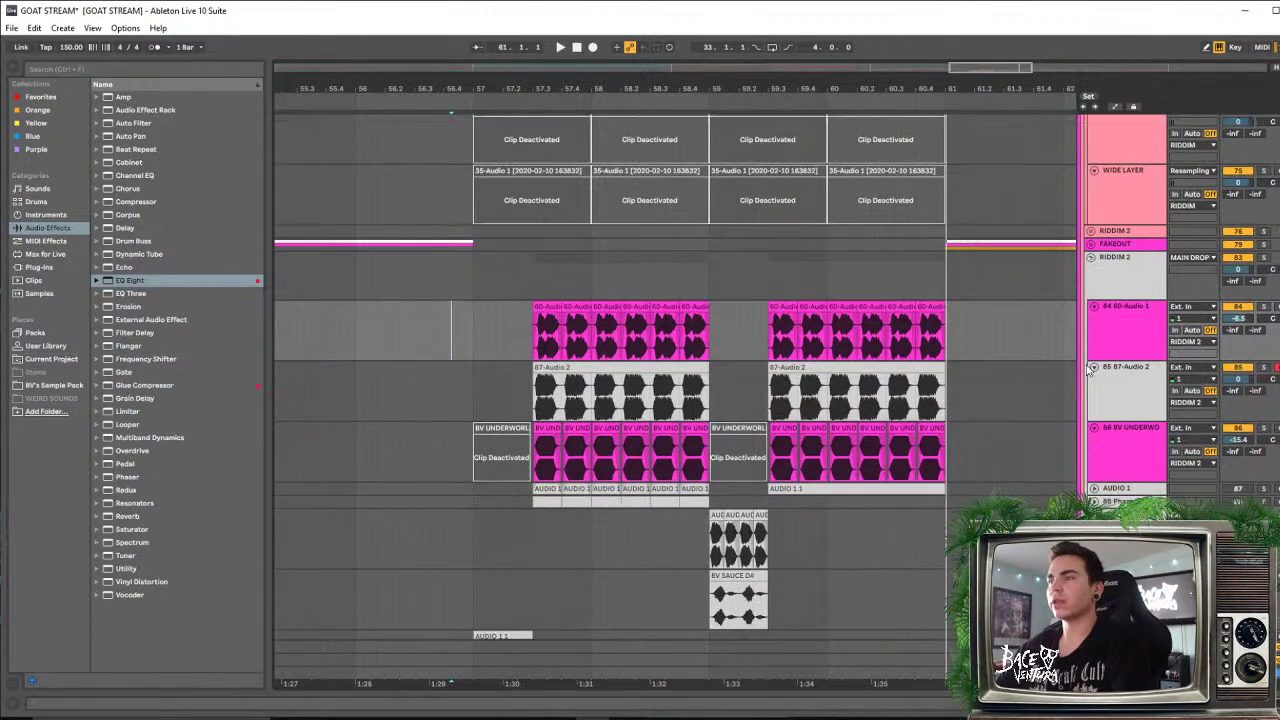
left_click(1091, 257)
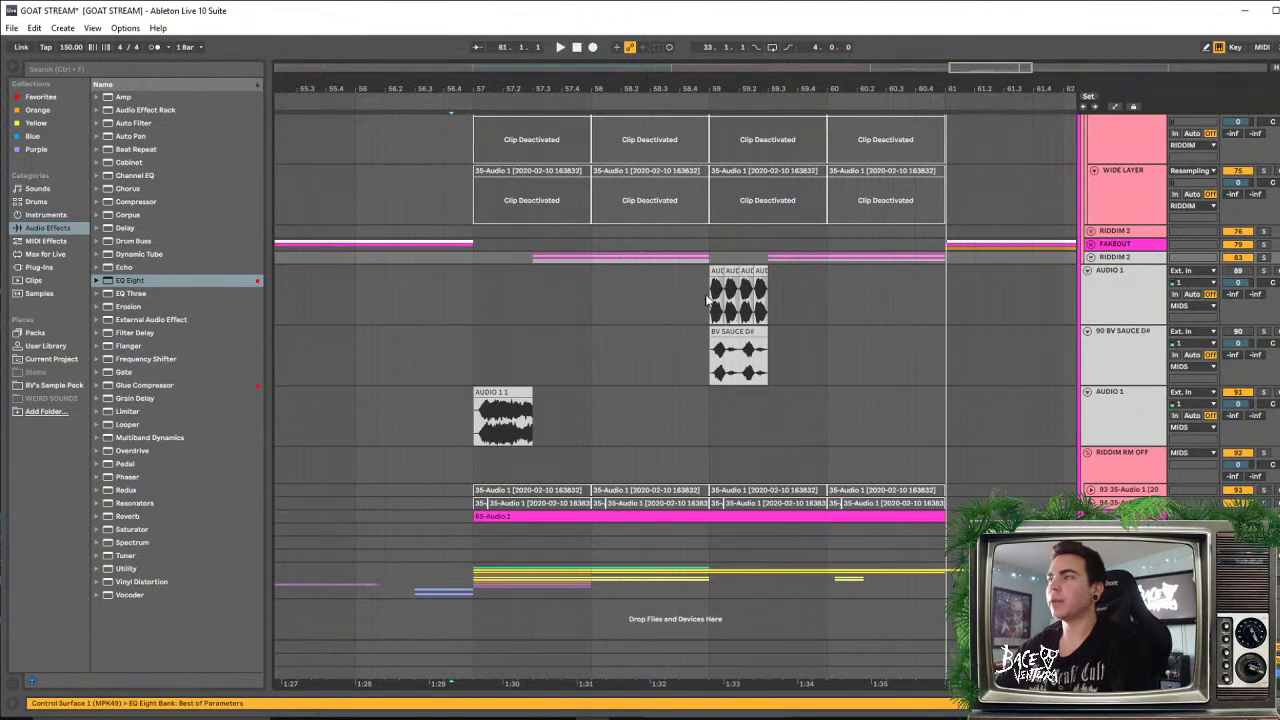
Solo the AUDIO 1 track holding the clip at bar 57 and listen to it
left_click(1125, 430)
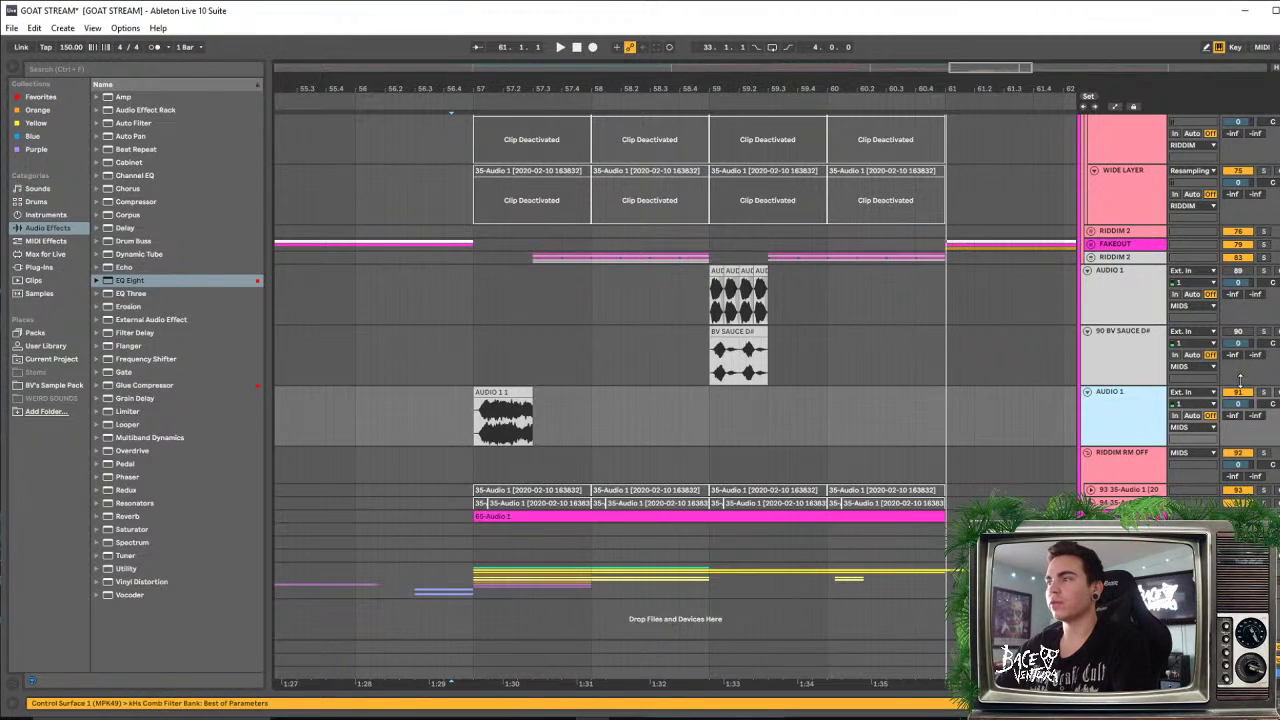
key("space")
key("space")
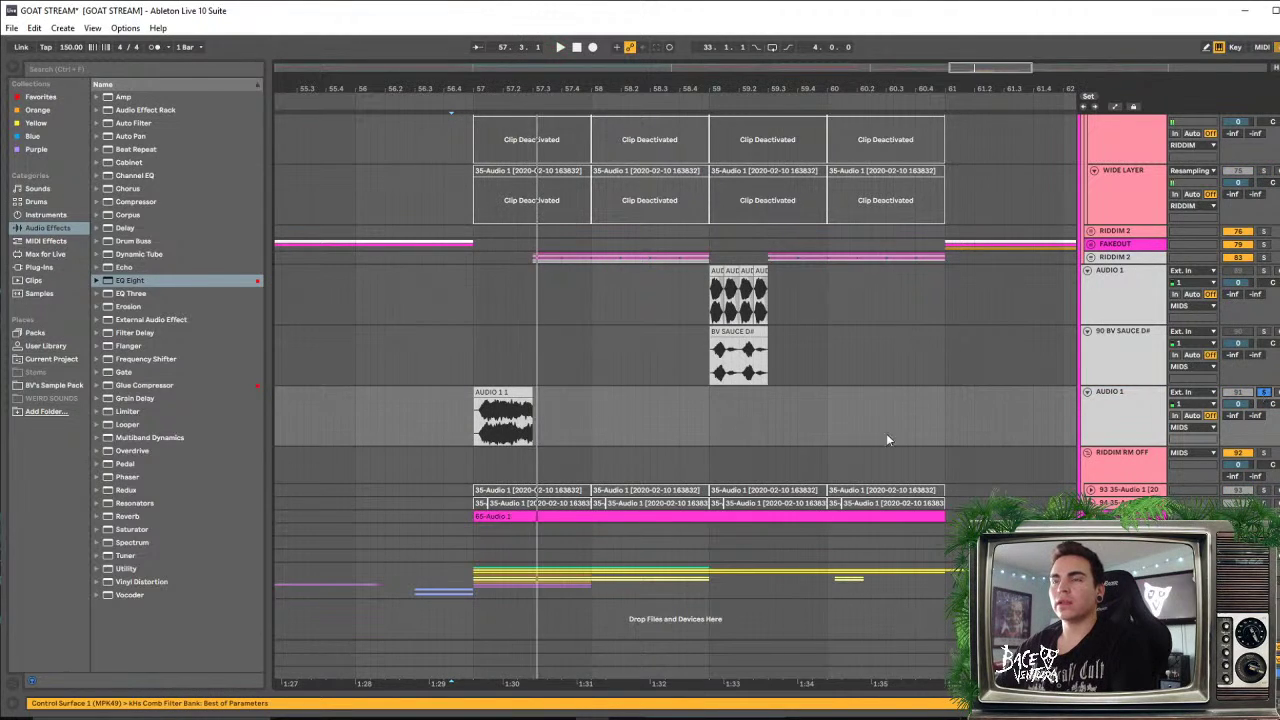
Fold the upper AUDIO 1 track, the 90 BV SAUCE D# track and the MAIN DROP group
scroll(990, 410, "up", 1)
left_click(1087, 340)
left_click(1087, 353)
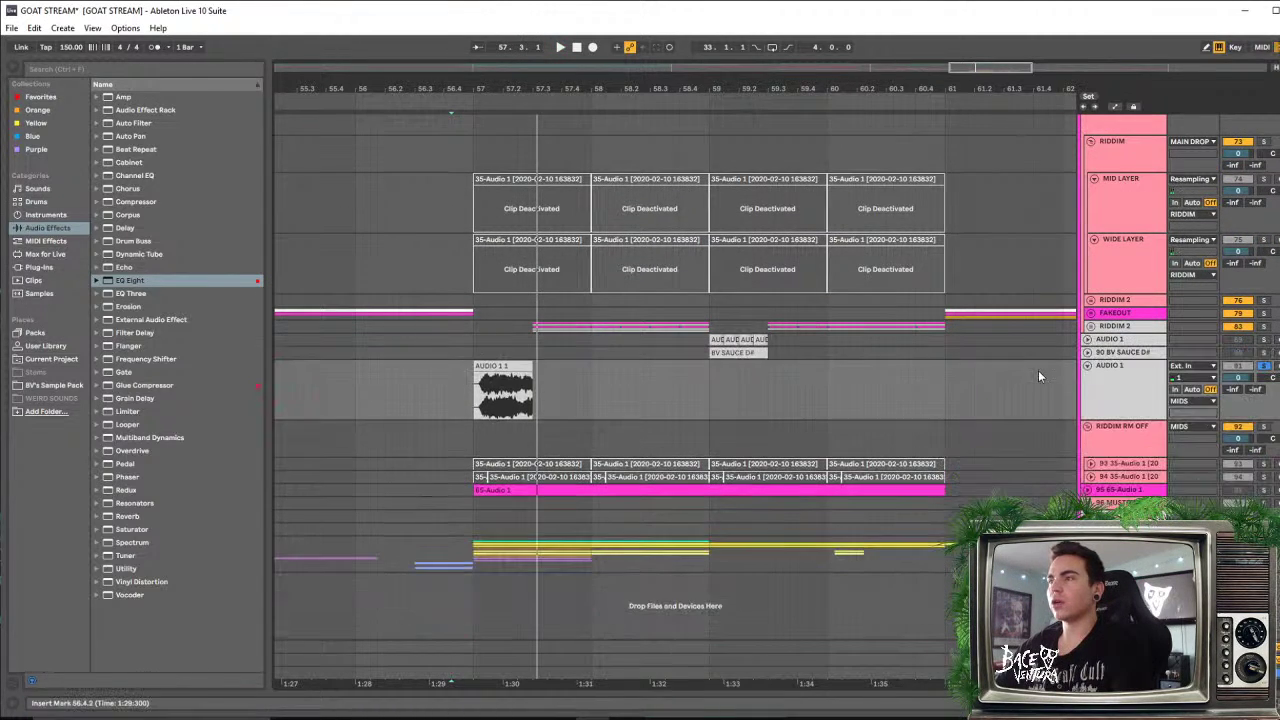
scroll(1041, 366, "up", 3)
left_click(1088, 248)
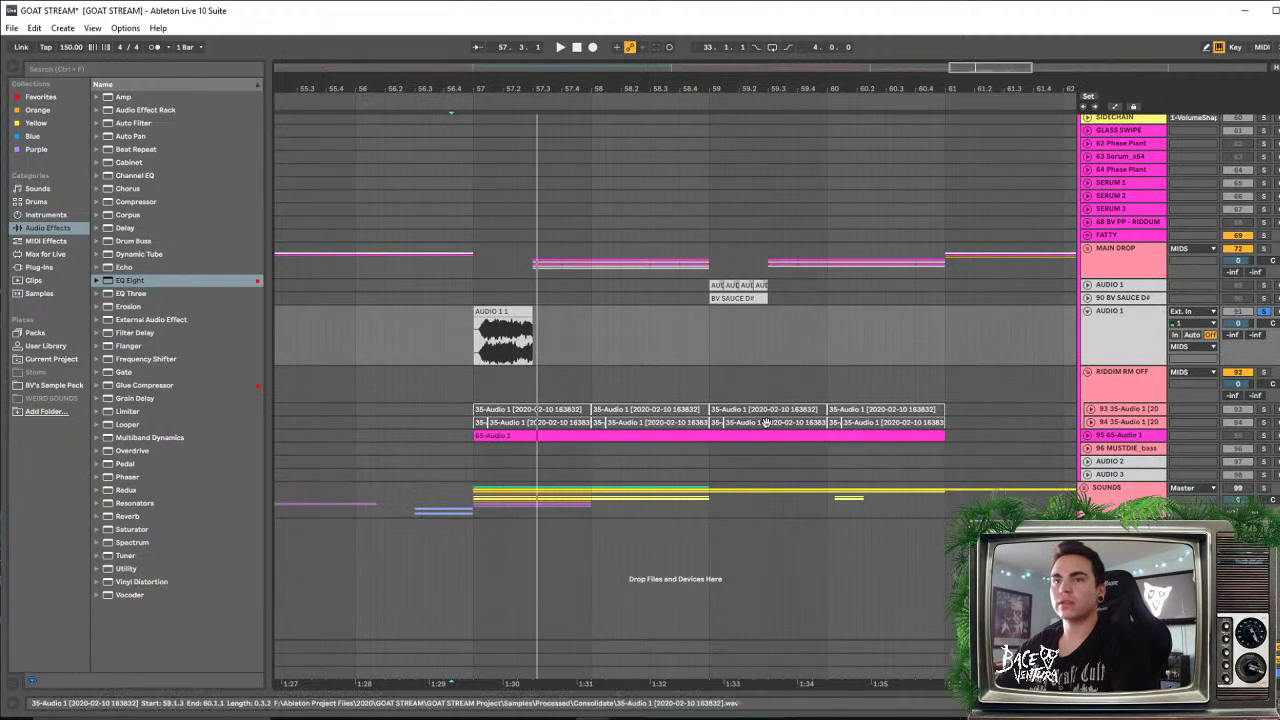
Add a short fade-out to the end of the AUDIO 1 1 clip, just before bar 57.3
left_click(1116, 331)
left_click(500, 331)
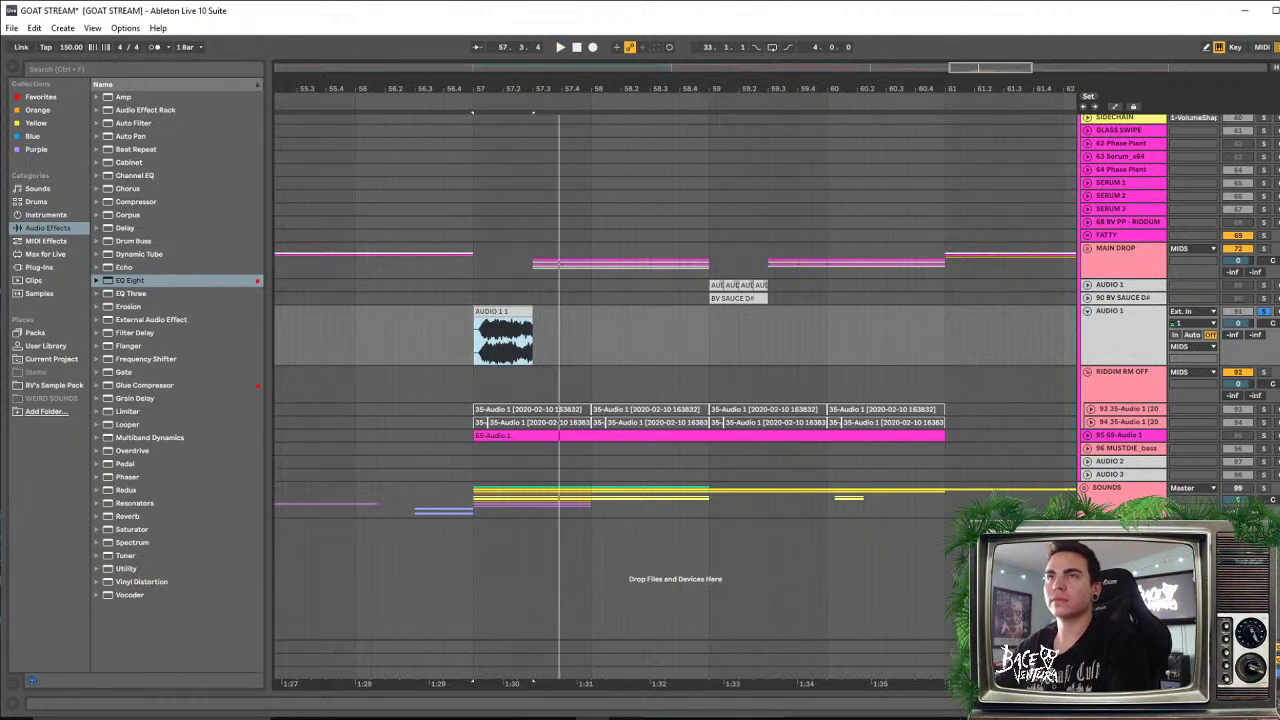
left_click_drag(482, 89, 482, 150)
left_click_drag(646, 321, 643, 323)
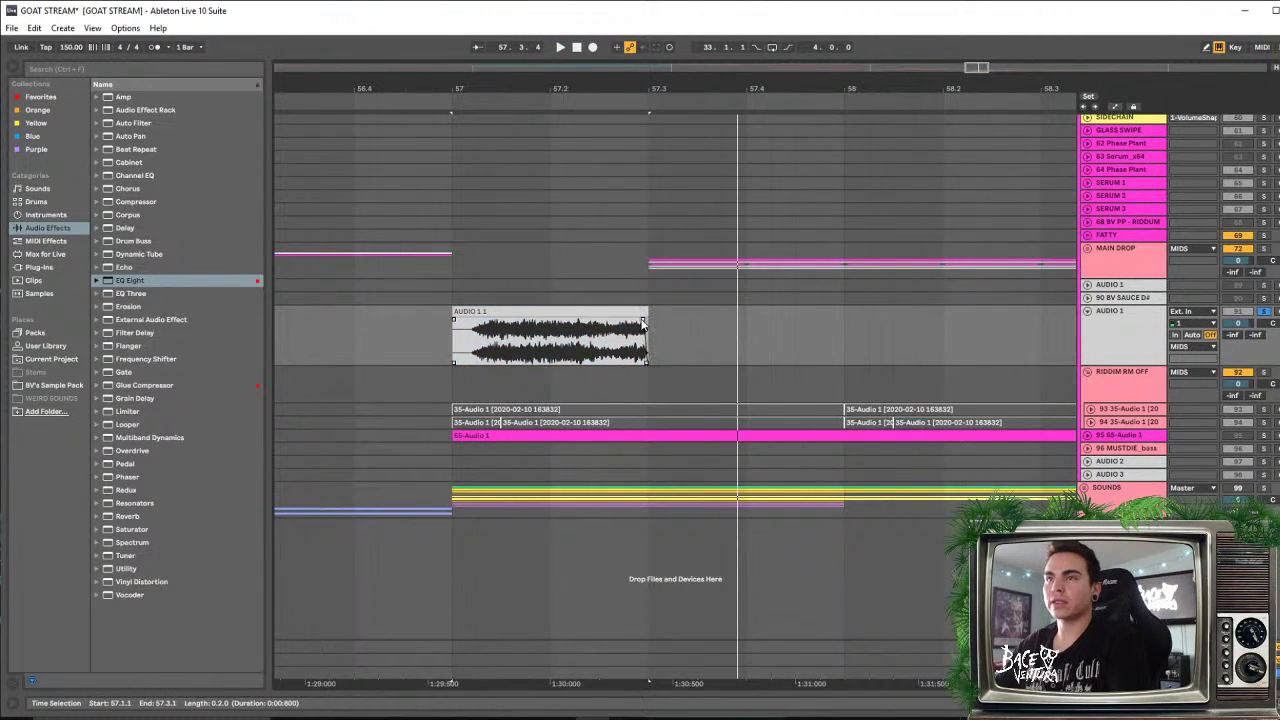
left_click(643, 323)
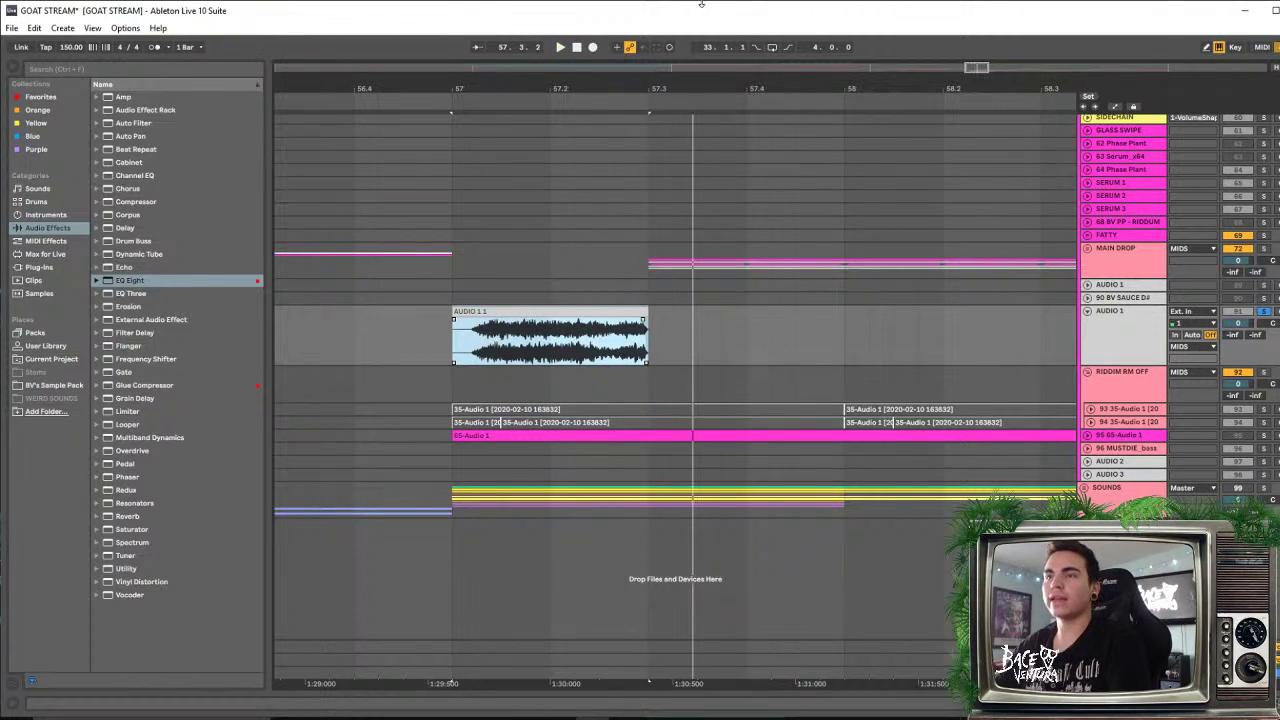
left_click_drag(600, 63, 548, 88)
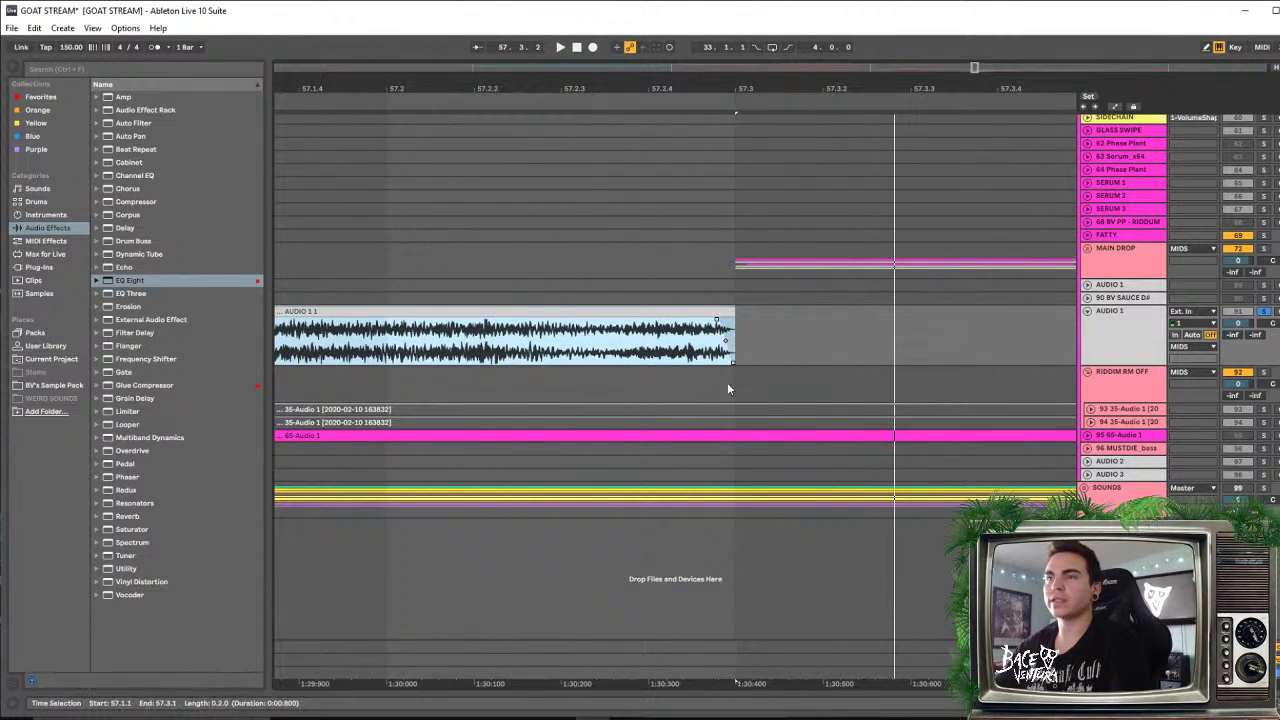
left_click_drag(698, 89, 696, 74)
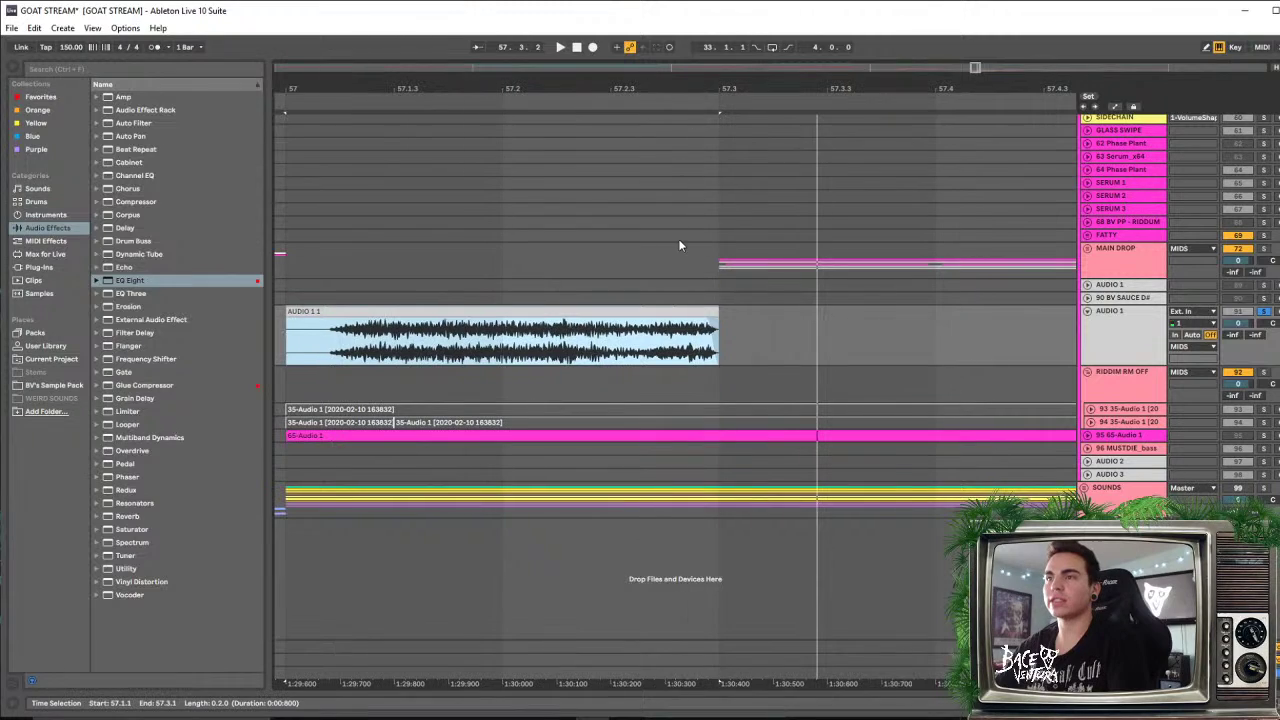
left_click(707, 320)
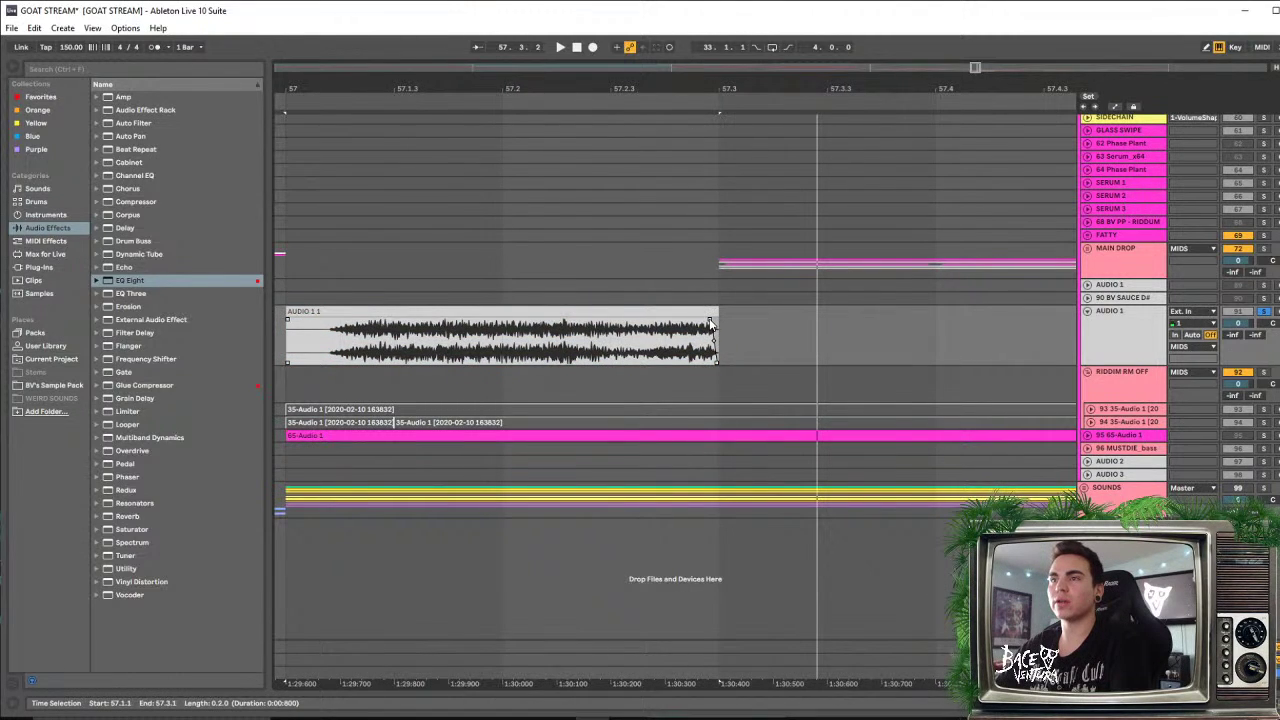
left_click_drag(712, 89, 713, 82)
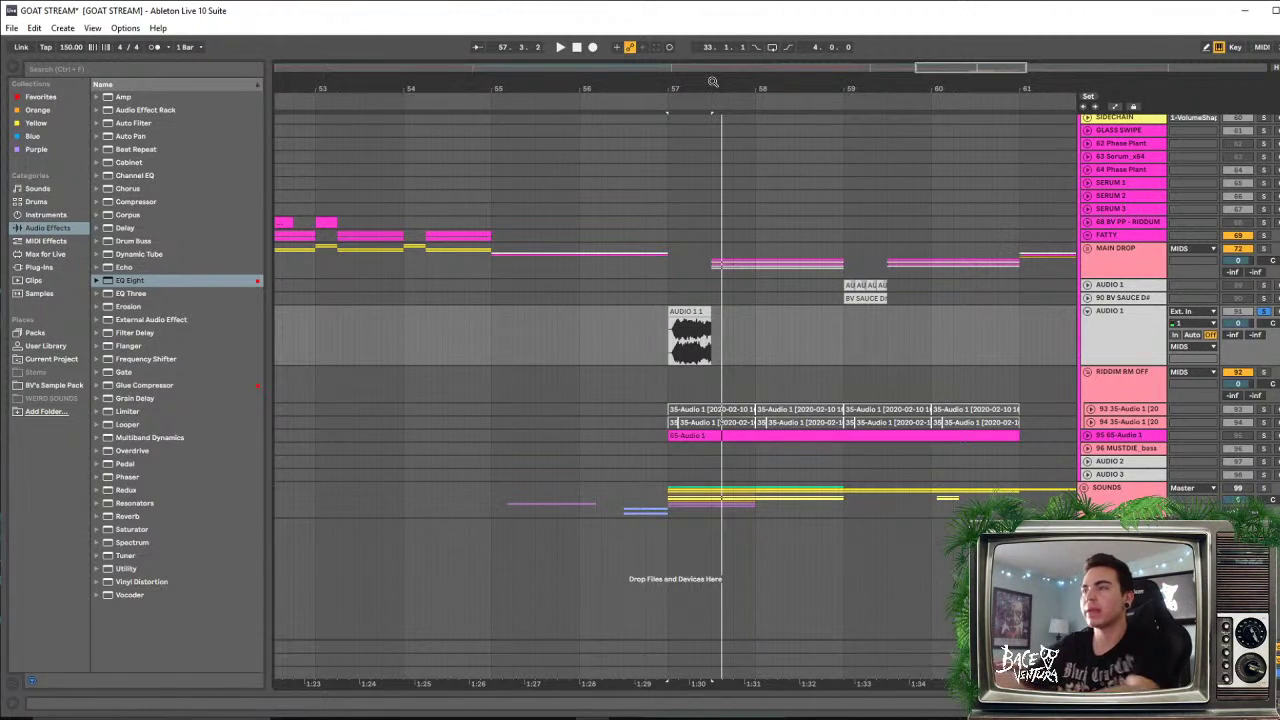
left_click_drag(695, 88, 714, 302)
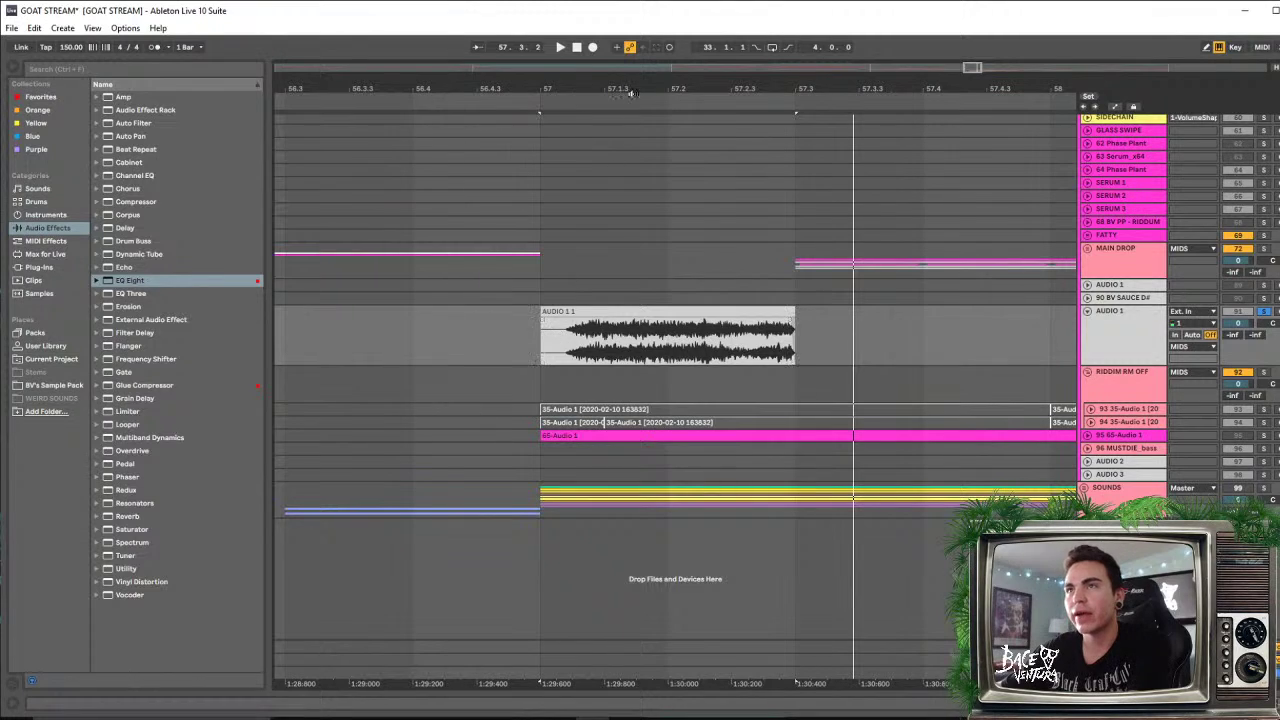
left_click_drag(633, 88, 609, 17)
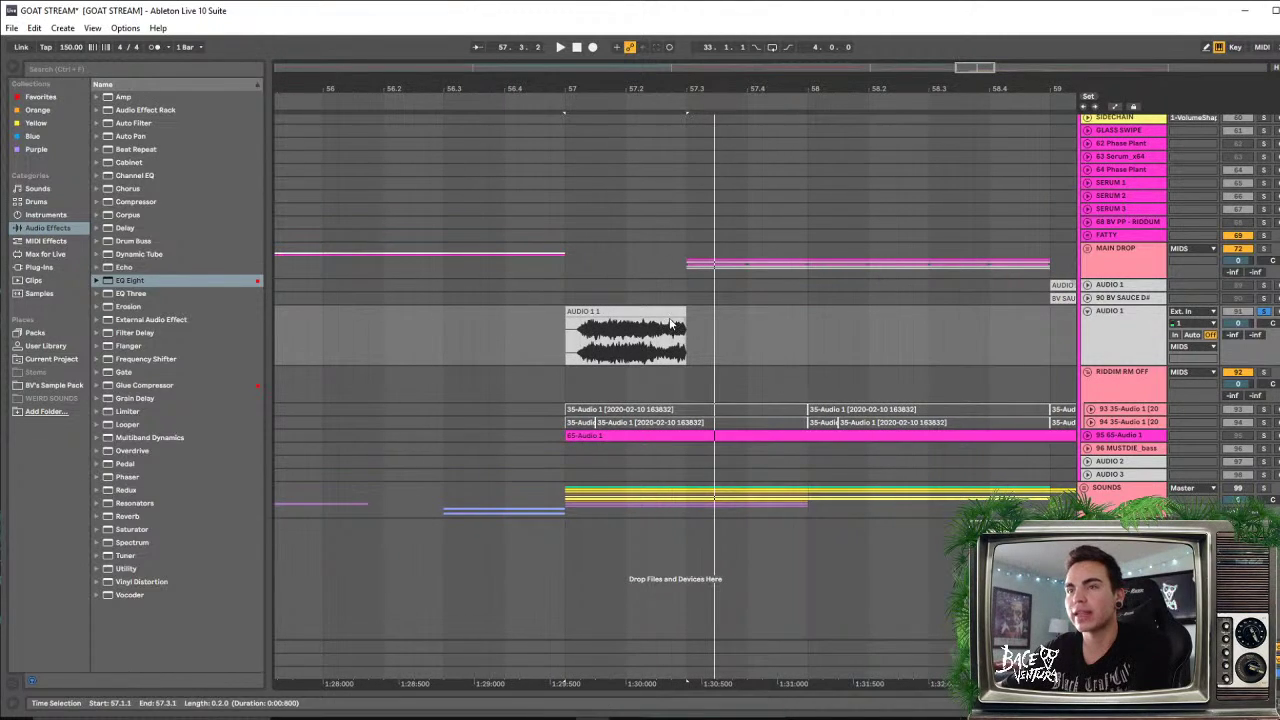
left_click_drag(803, 87, 695, 14)
scroll(839, 411, "up", 2)
scroll(931, 487, "up", 3)
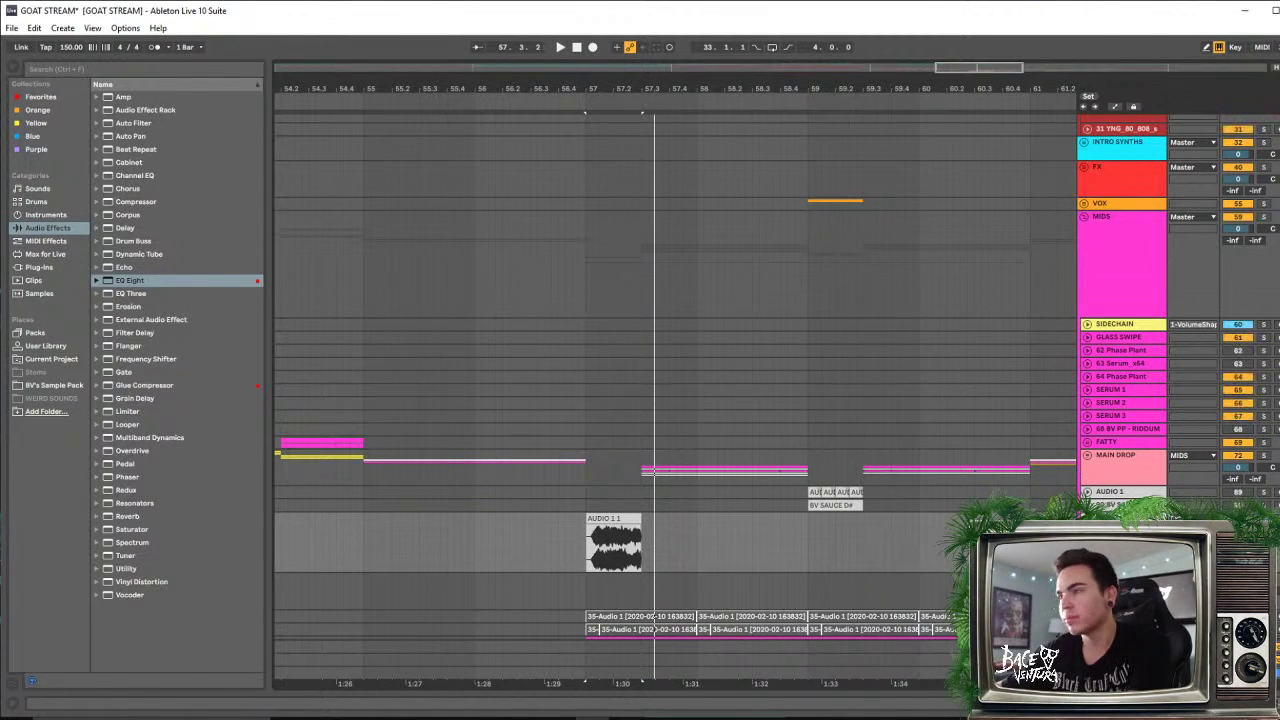
Solo the RIDDIM RM OFF group and listen to its yellow clips from bar 63
scroll(629, 310, "up", 5)
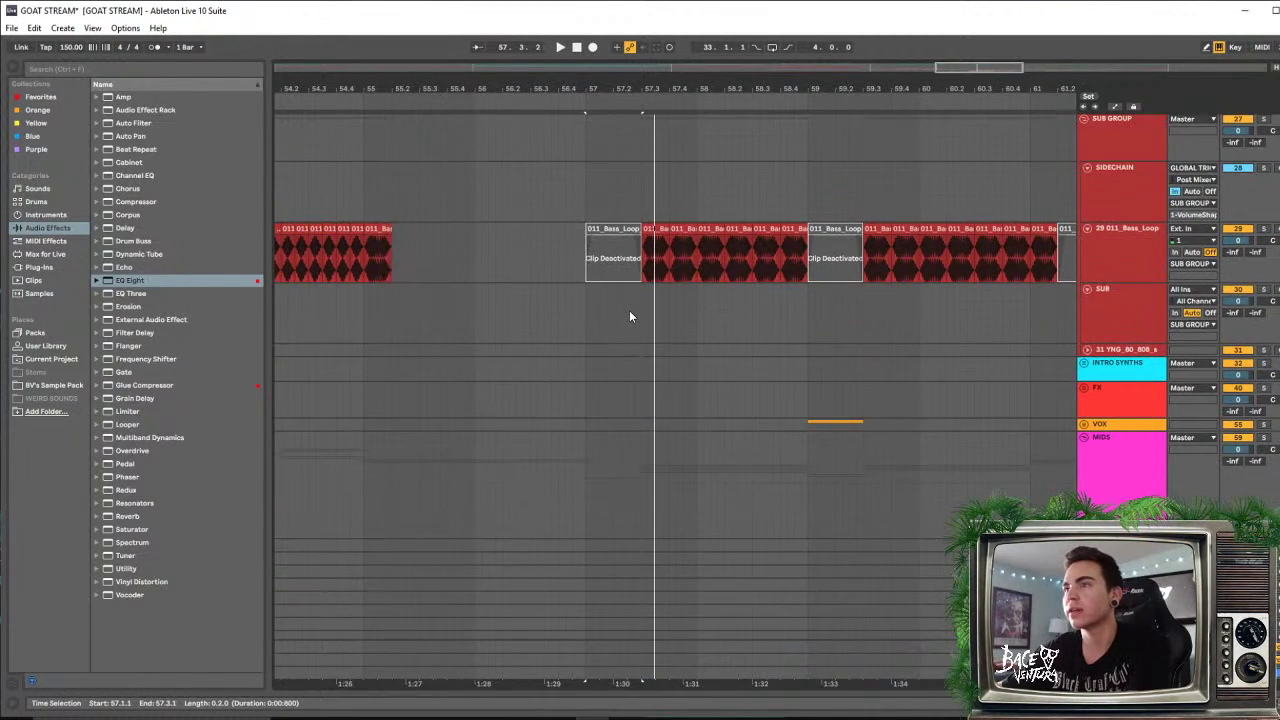
scroll(618, 312, "up", 1)
scroll(620, 360, "down", 5)
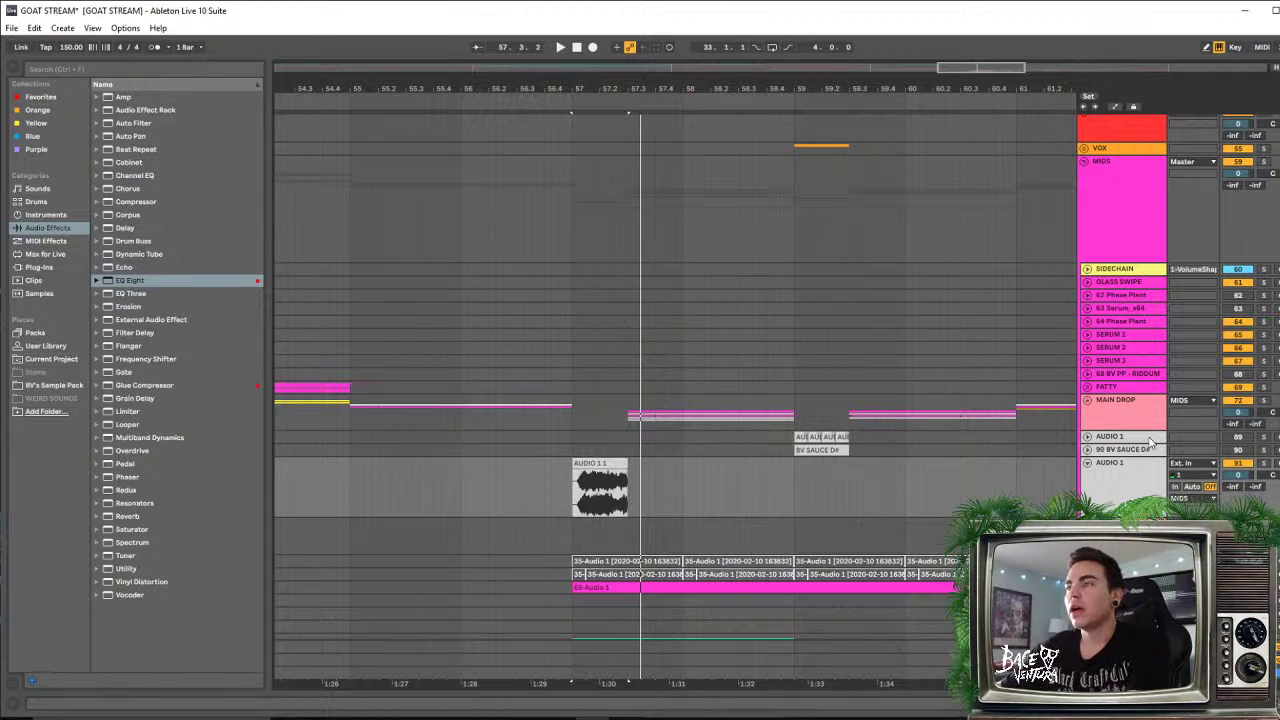
left_click_drag(1004, 88, 868, 35)
scroll(855, 345, "down", 2)
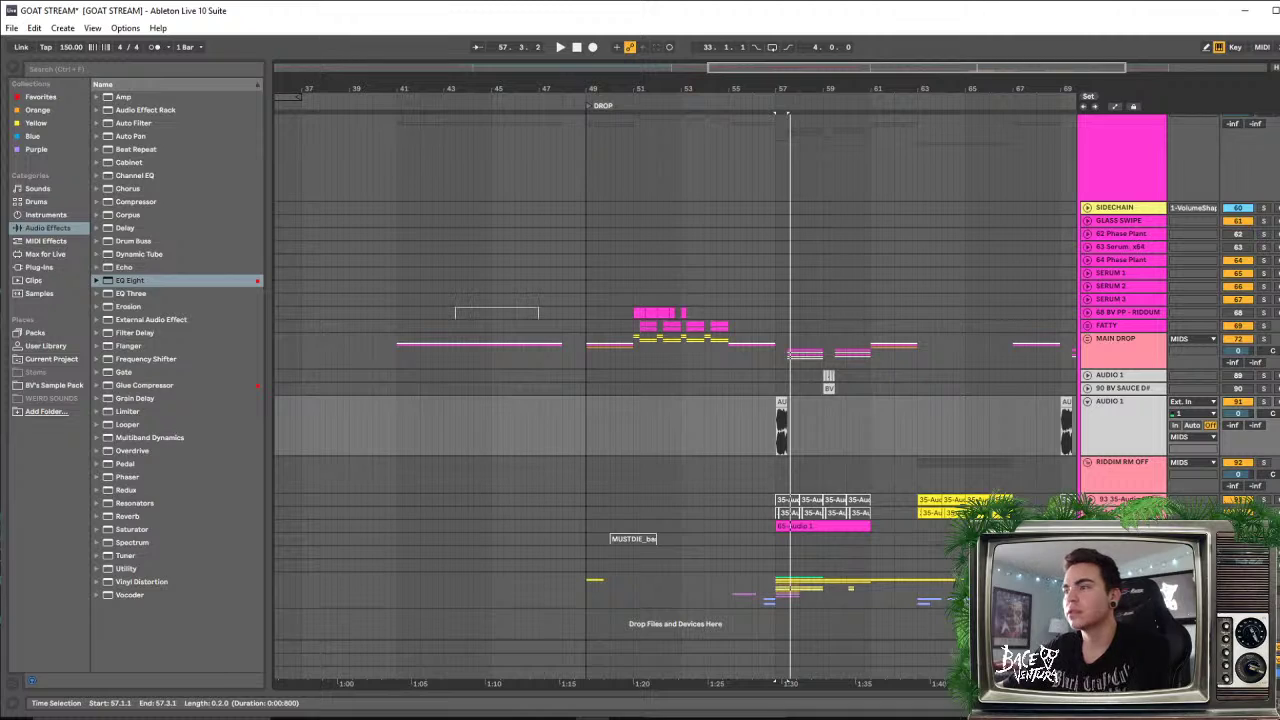
left_click(930, 499)
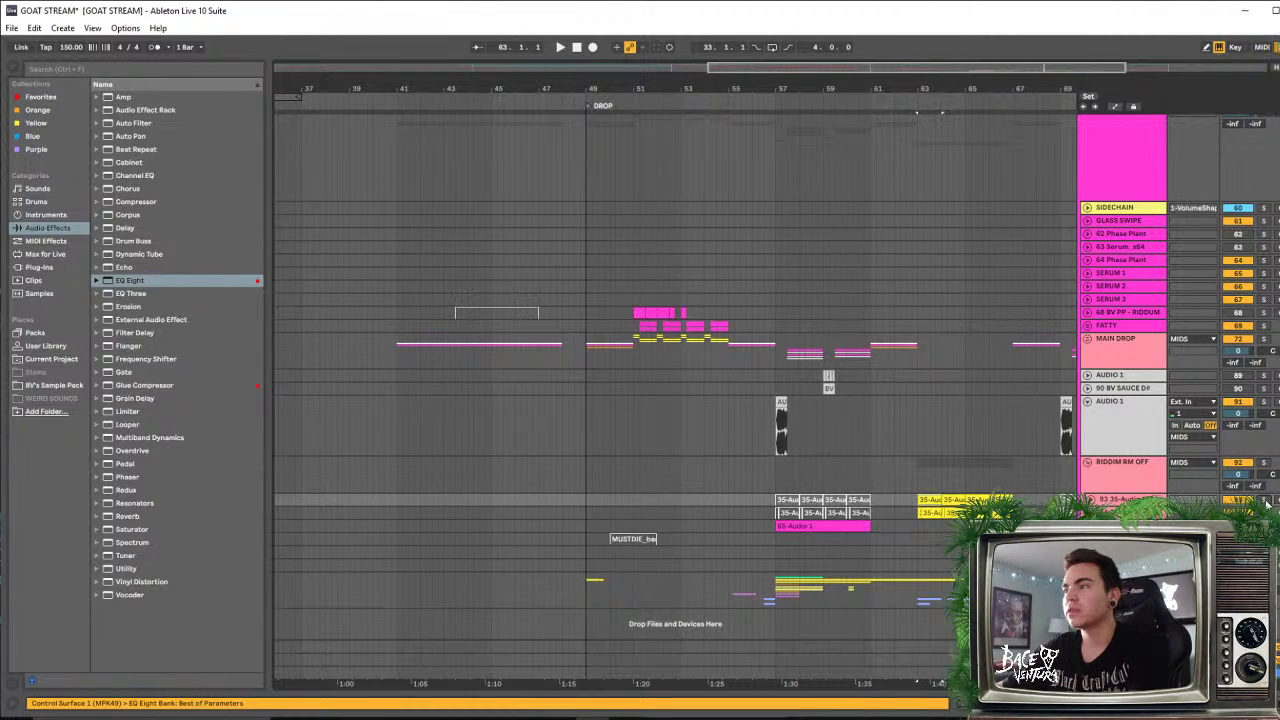
key("space")
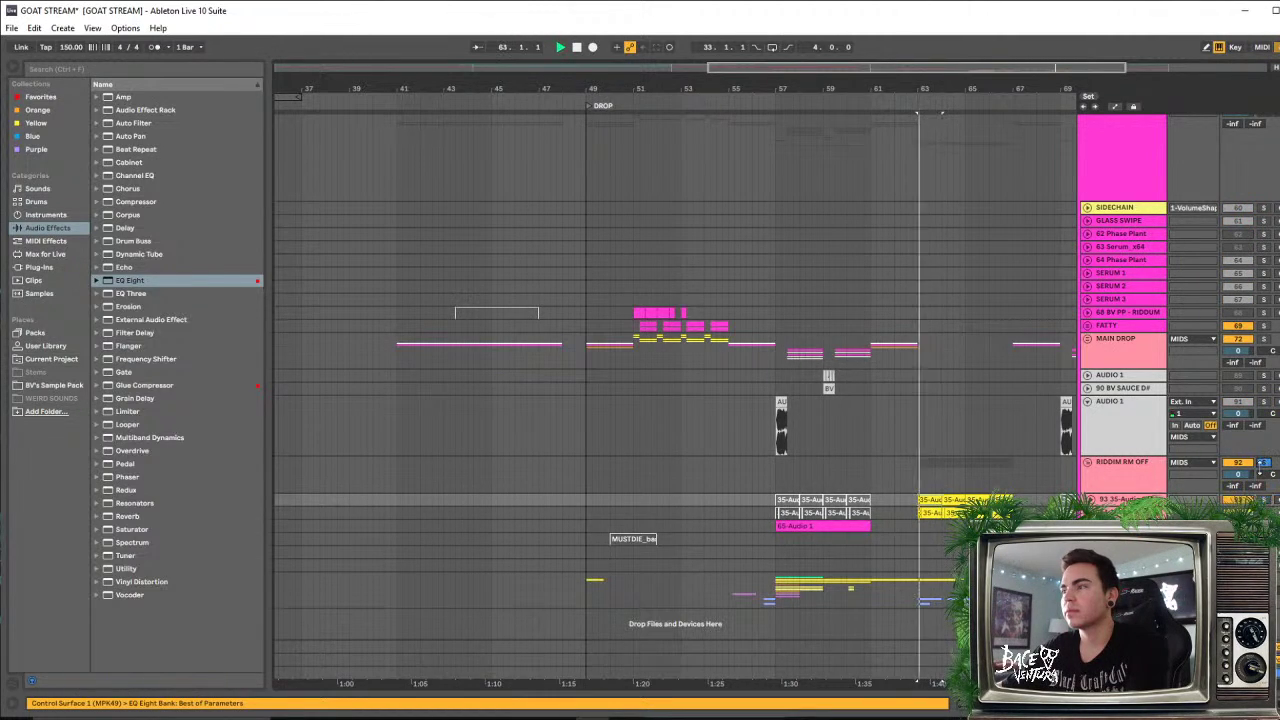
key("space")
left_click(1125, 485)
left_click(1124, 498)
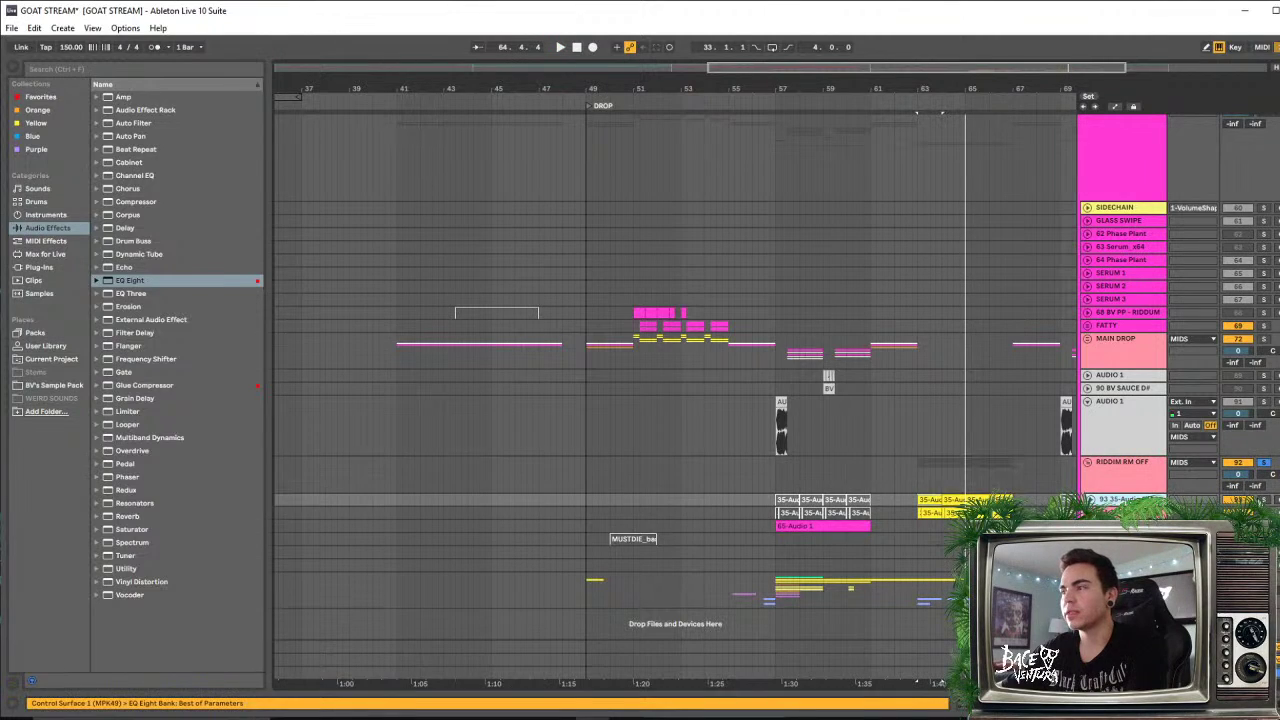
left_click(1264, 499)
key("space")
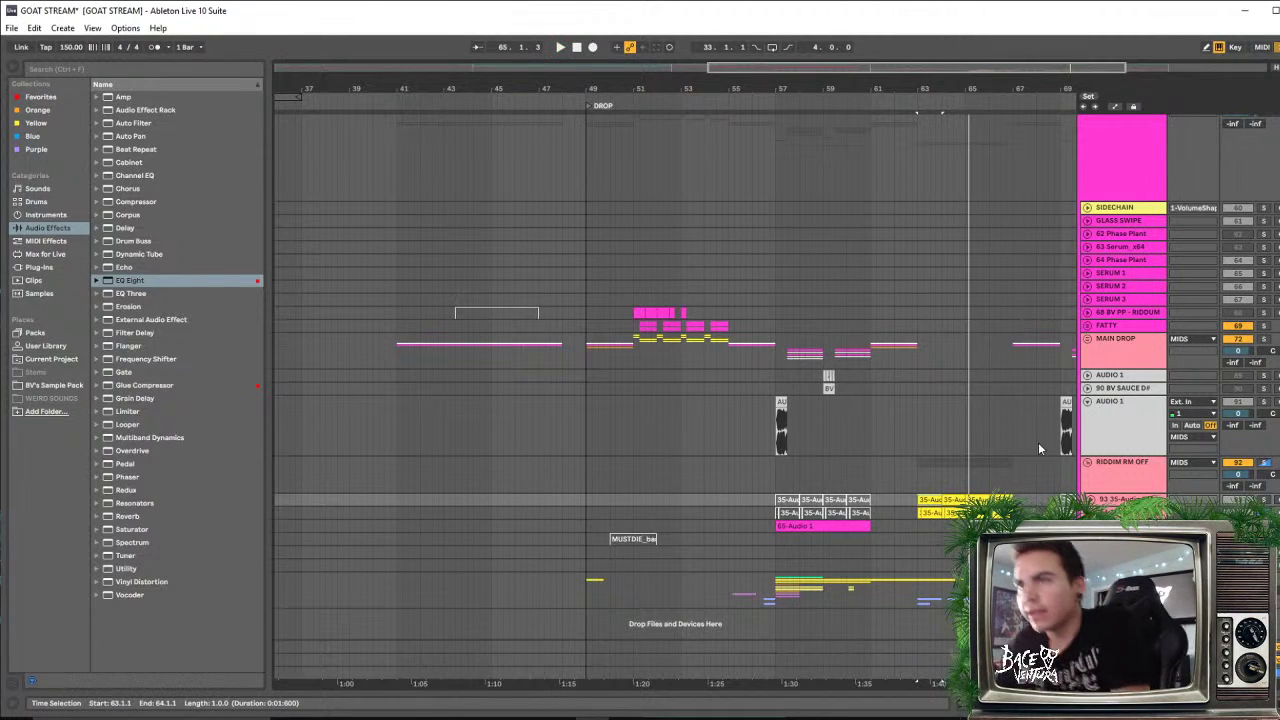
Unfold the MAIN DROP group and play its MID LAYER and WIDE LAYER clips from just before bar 51
left_click(1089, 341)
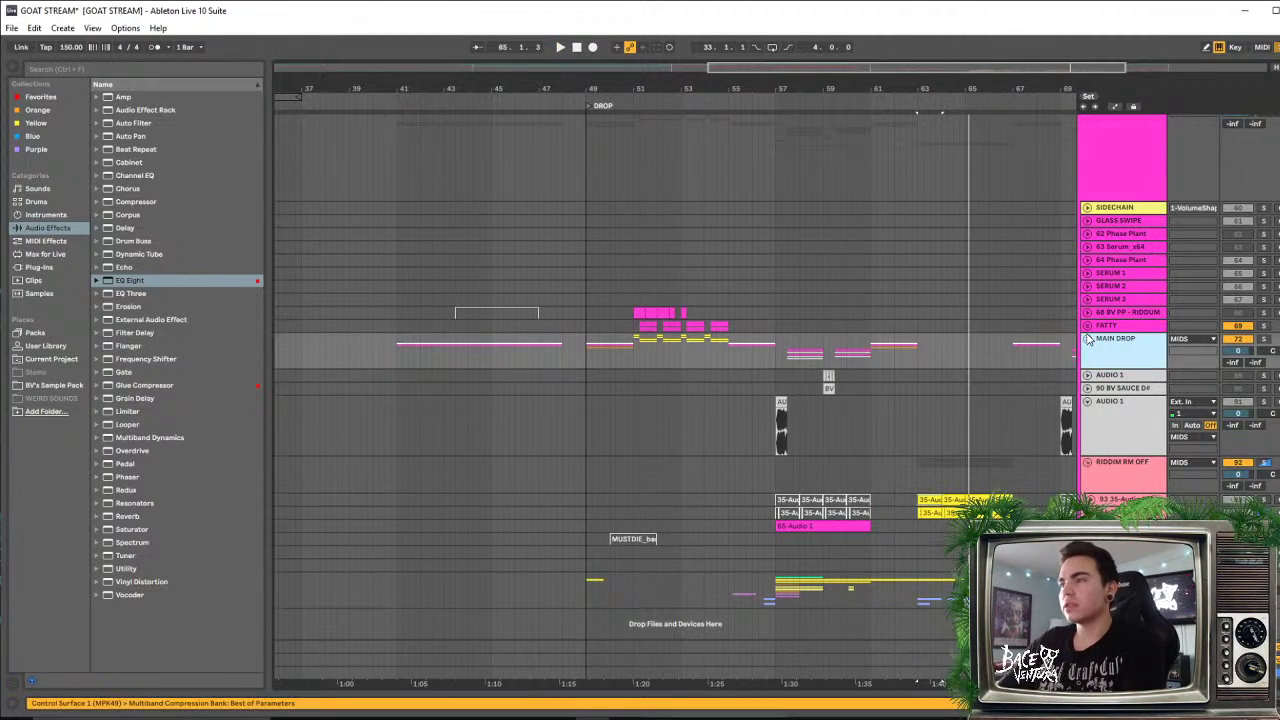
left_click(1088, 341)
scroll(926, 383, "down", 2)
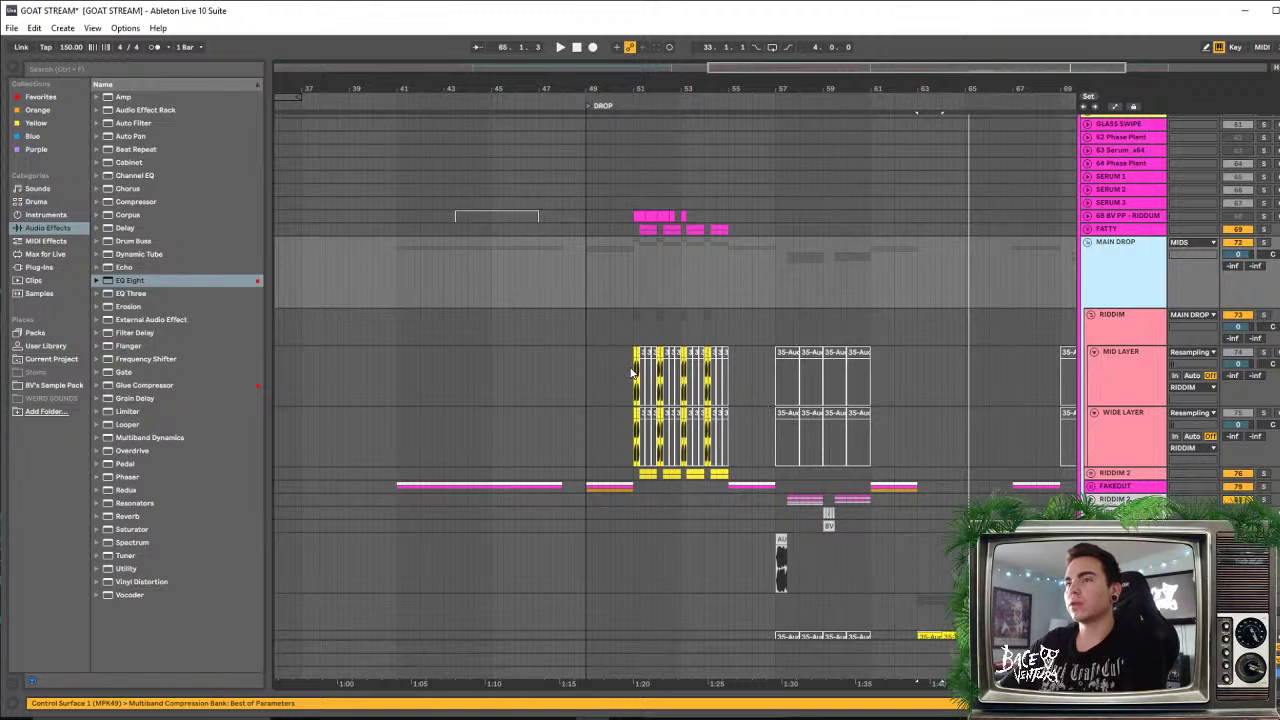
left_click(631, 373)
key("space")
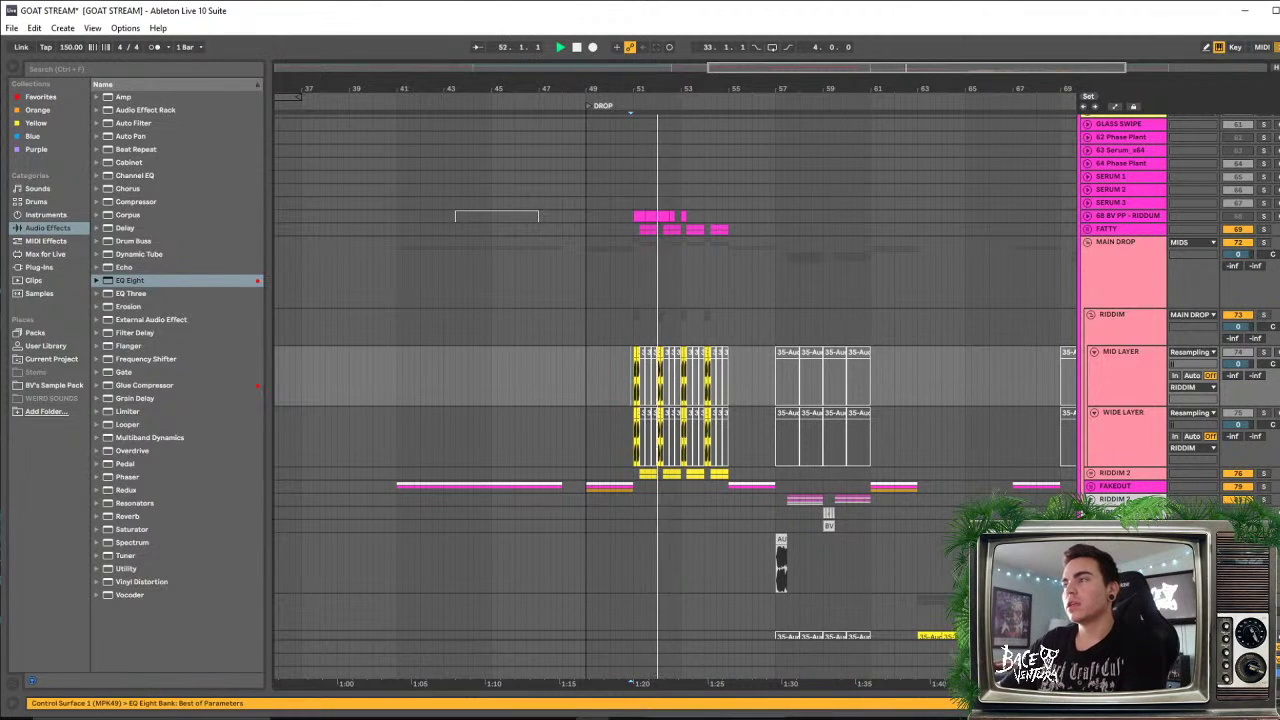
scroll(1262, 445, "down", 3)
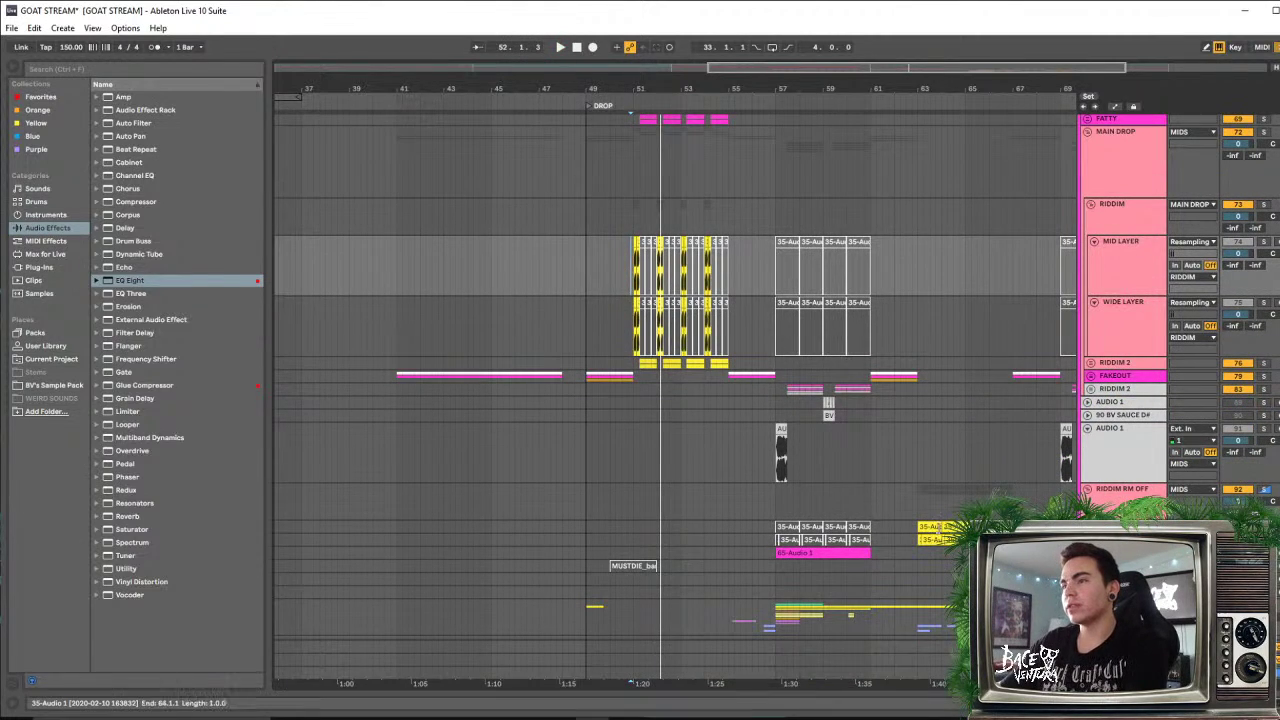
left_click(627, 257)
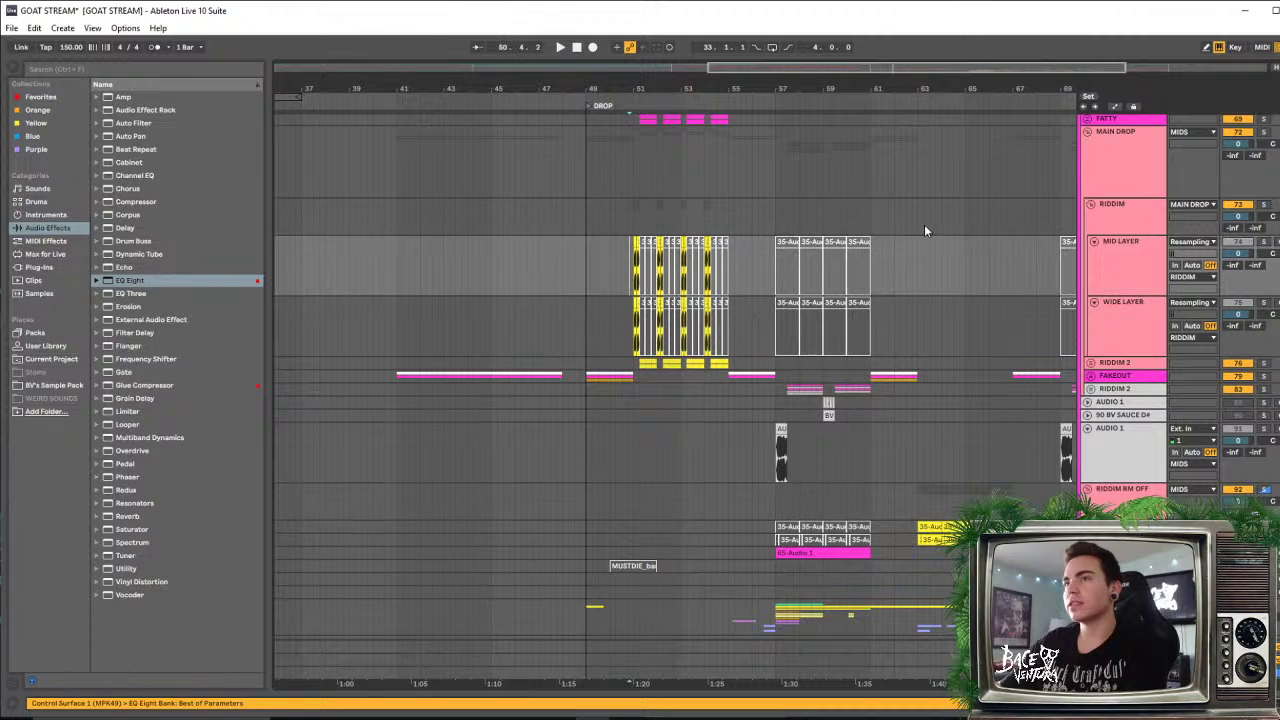
key("space")
Listen to the MAIN DROP group in solo, turn the solo off and play the full drop from bar 49
left_click(1264, 125)
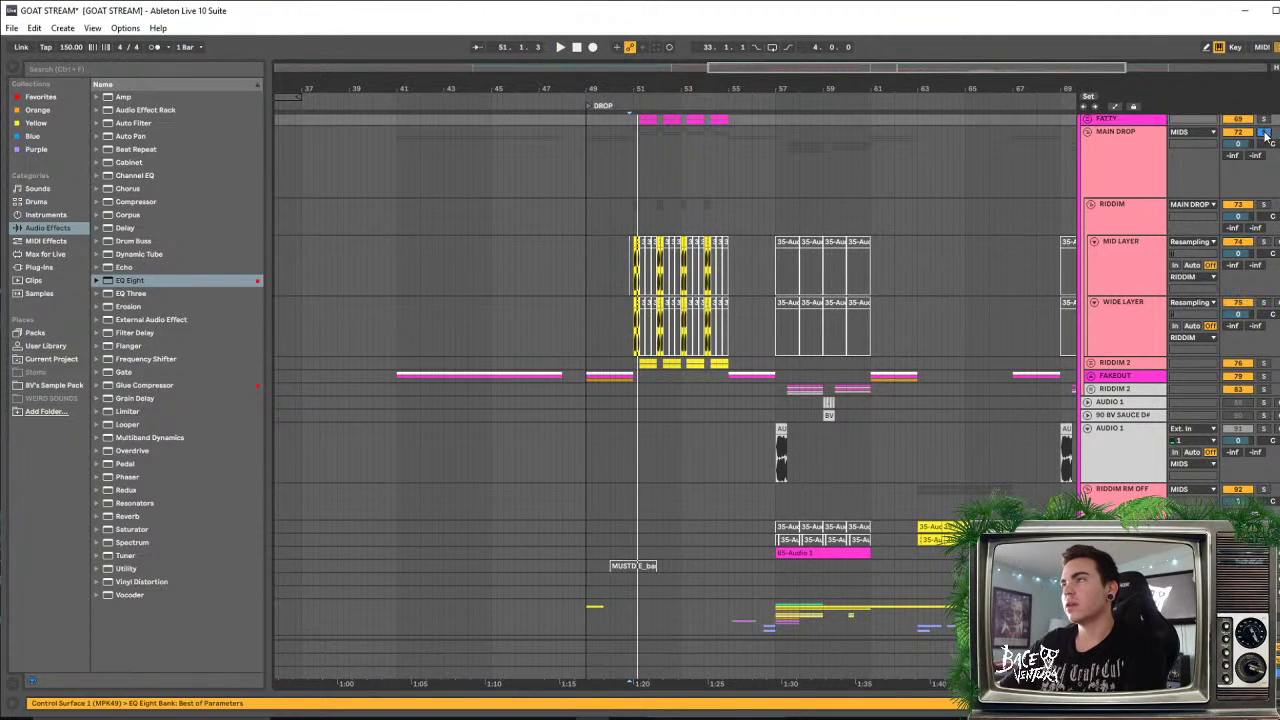
left_click(1265, 133)
key("space")
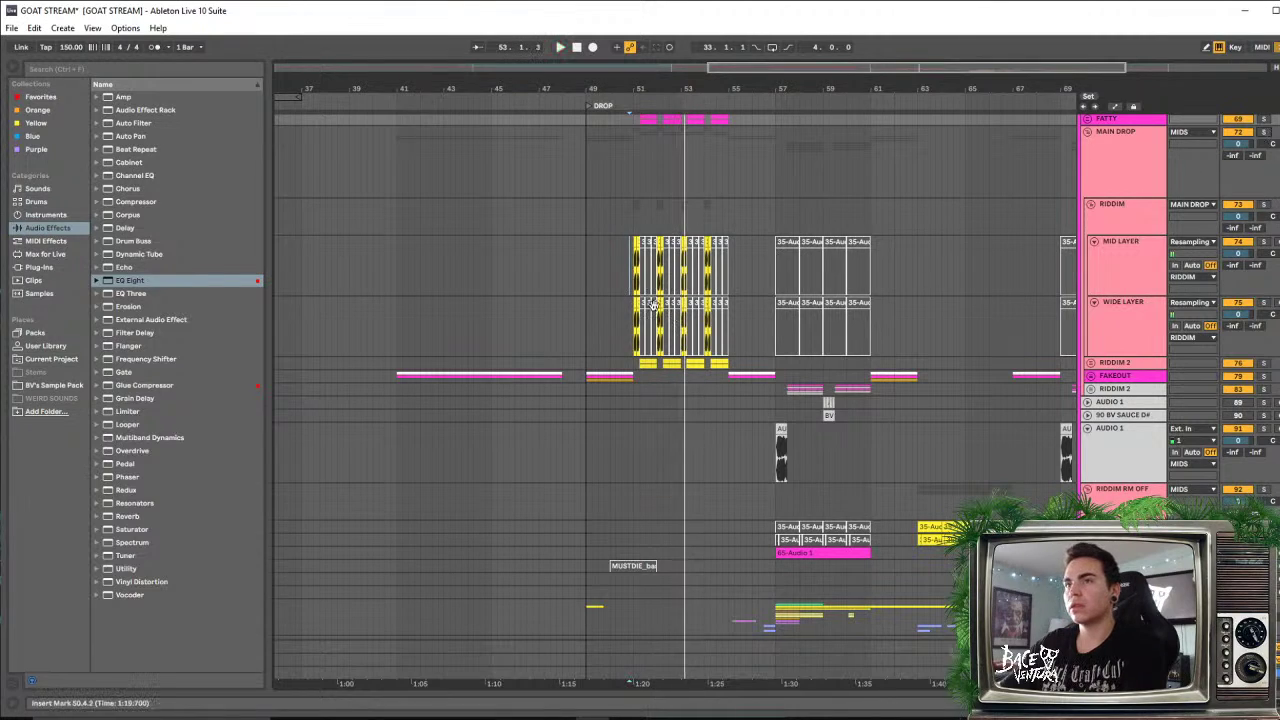
scroll(590, 290, "up", 5)
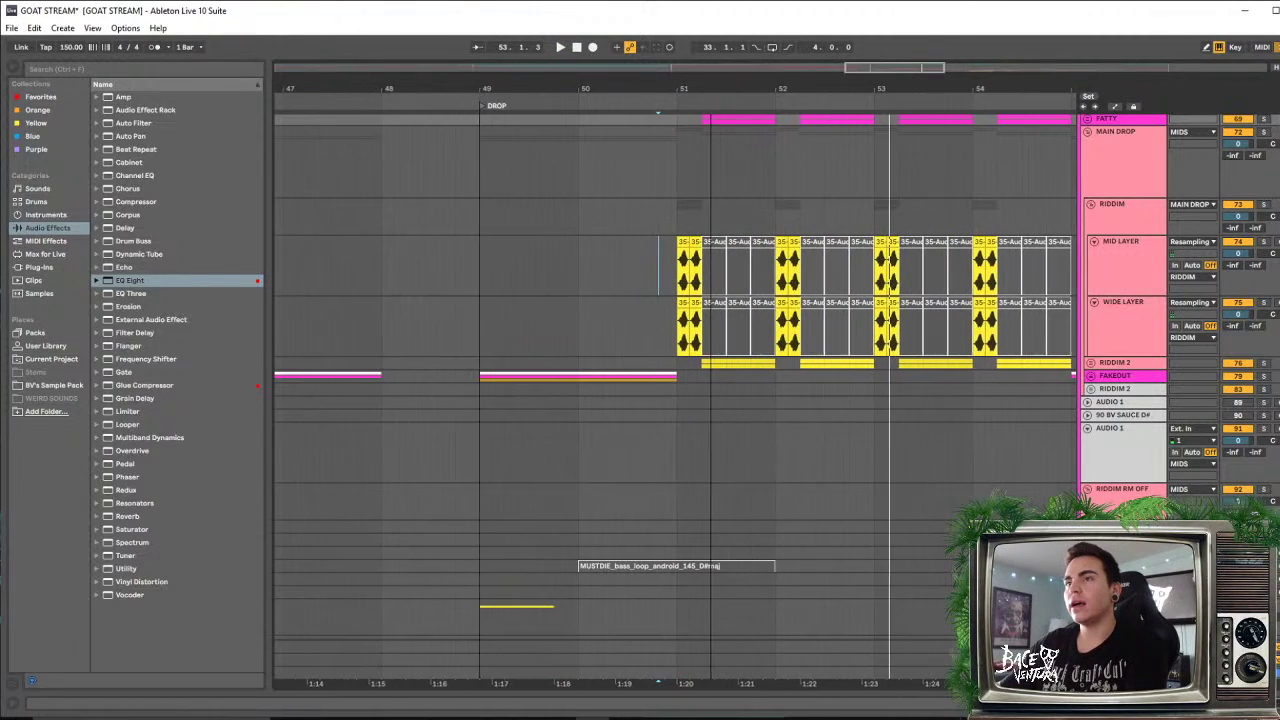
left_click(531, 256)
key("space")
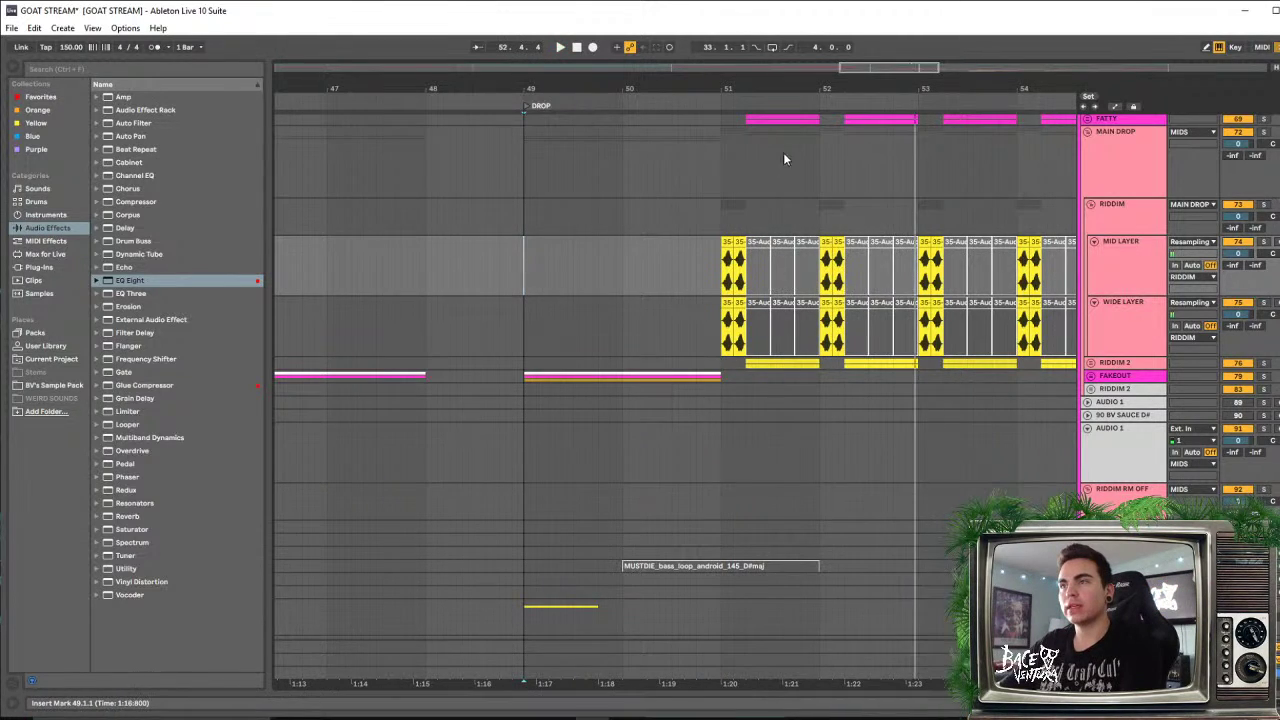
Unfold the RIDDIM 2 group holding the yellow WIDE LAYER and MID LAYER clips and listen to the drop around bars 49 to 52
scroll(809, 409, "up", 2)
scroll(923, 409, "down", 1)
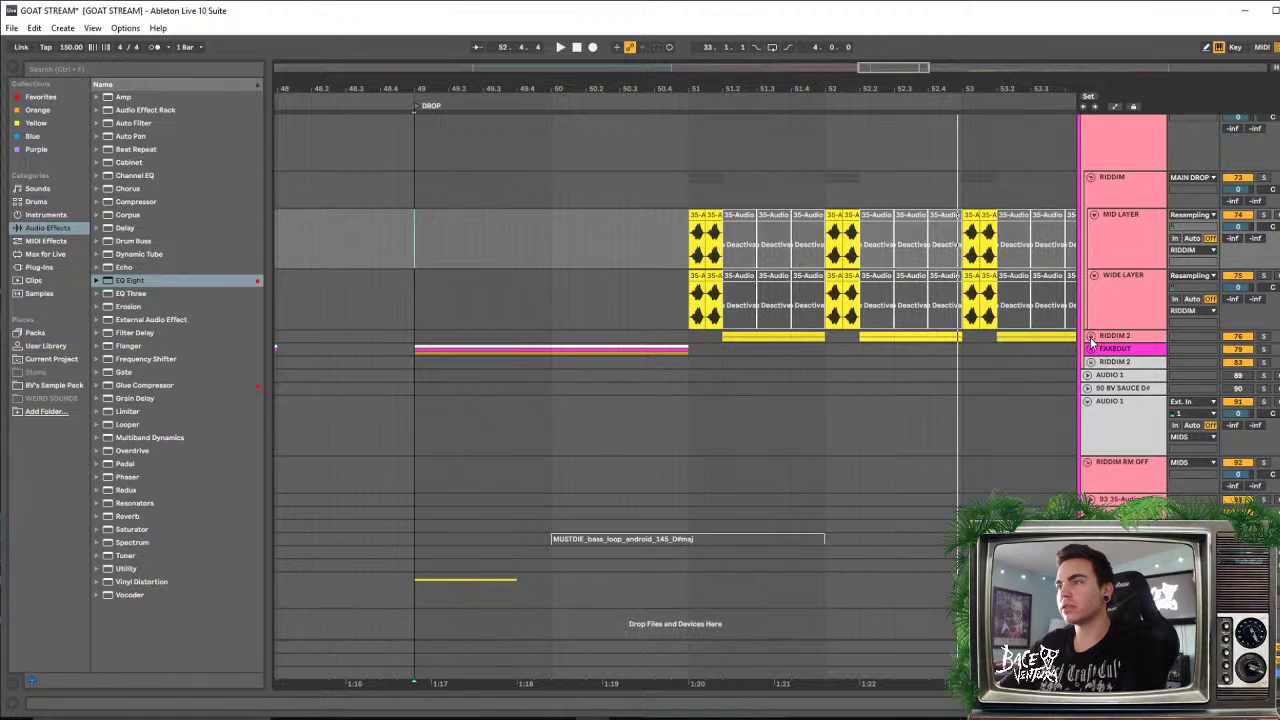
left_click(1089, 336)
scroll(846, 354, "down", 3)
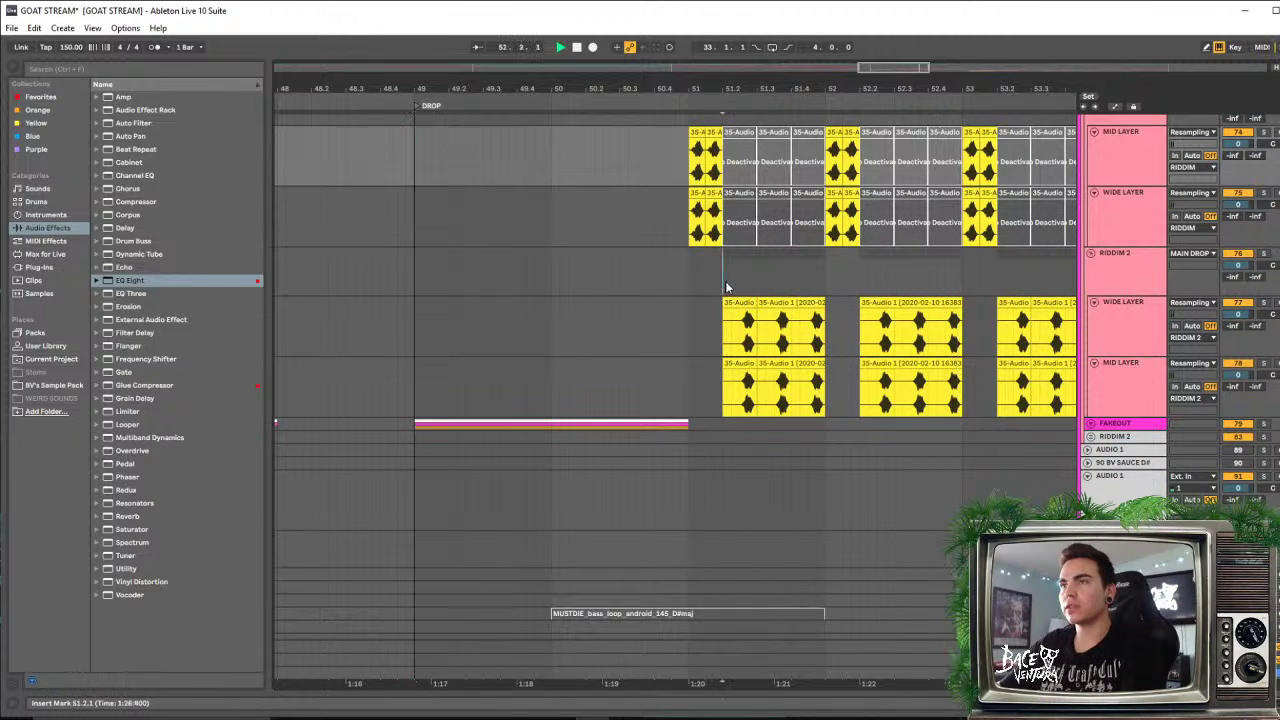
left_click(726, 288)
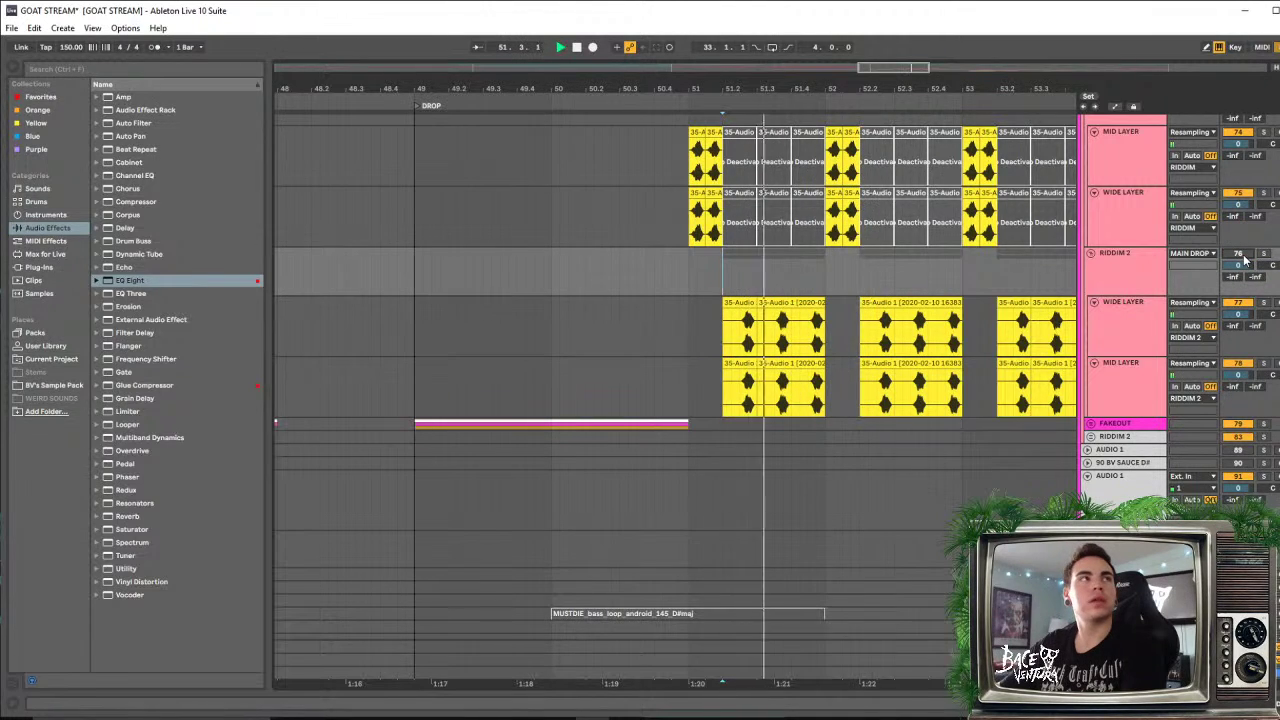
left_click(506, 284)
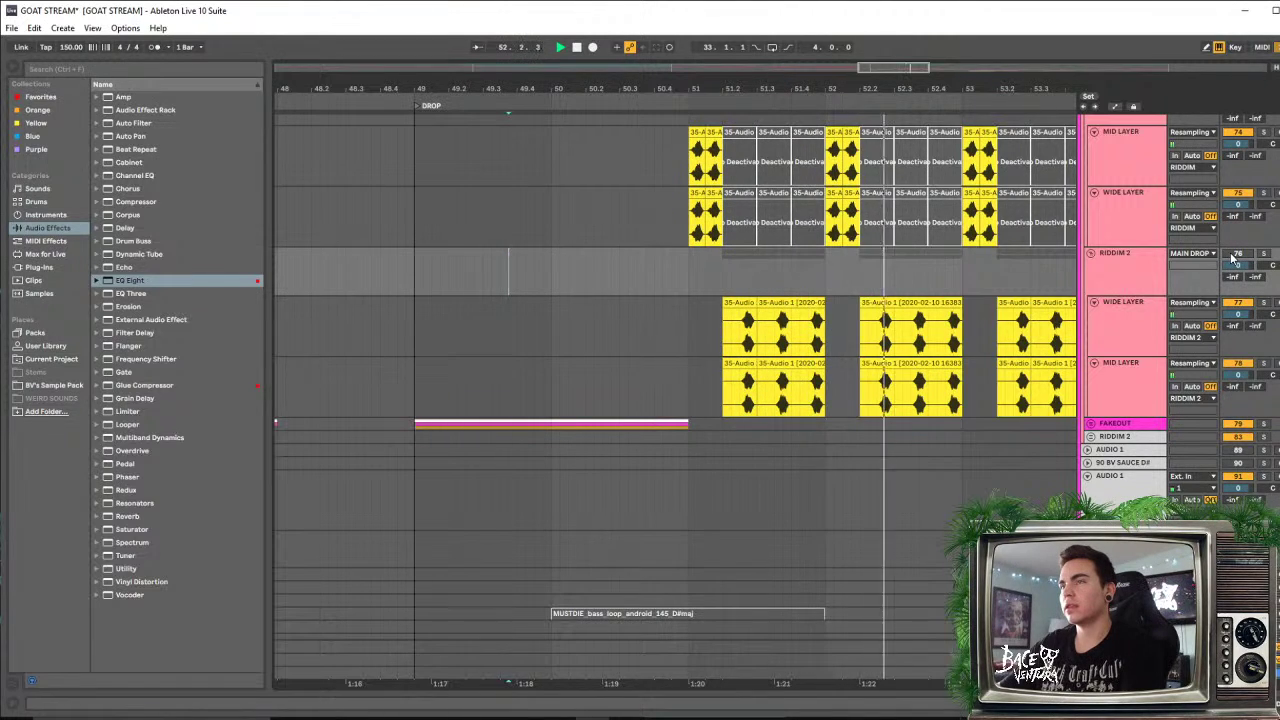
left_click_drag(912, 84, 734, 86)
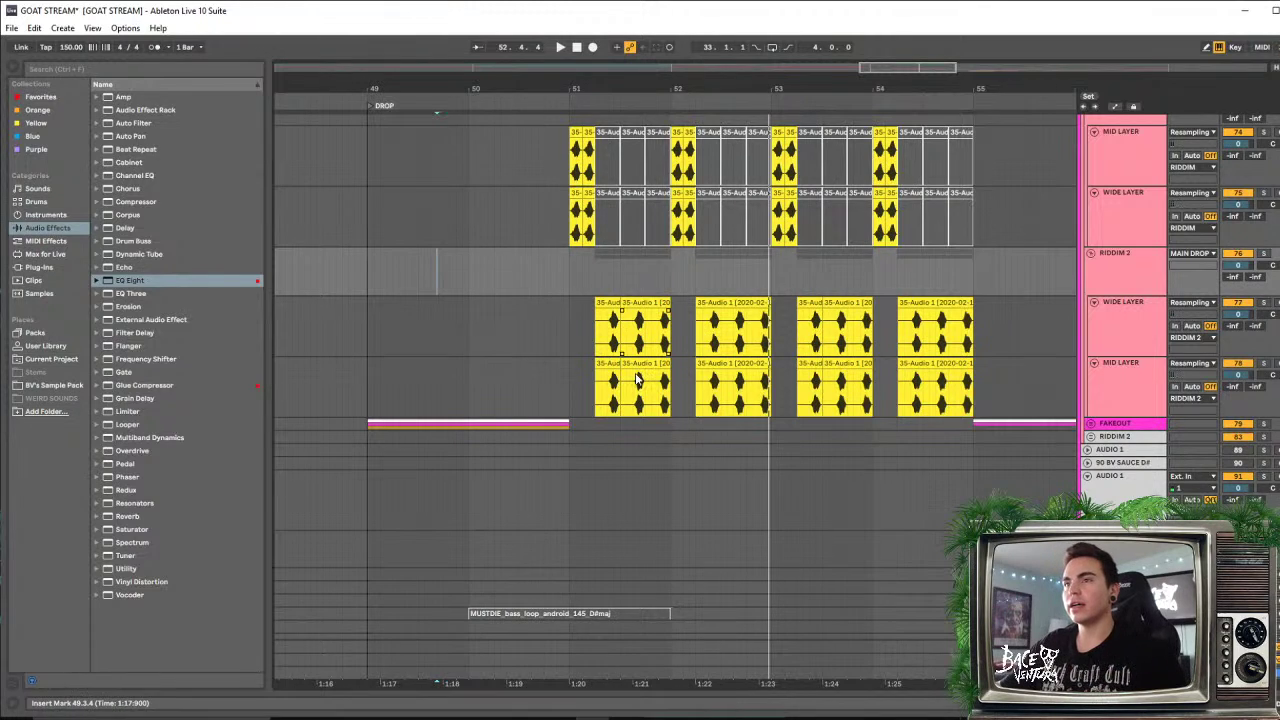
Unfold the FATTY group and listen to its magenta clips from bar 51.2 and again from about bar 52.2
scroll(680, 340, "up", 5)
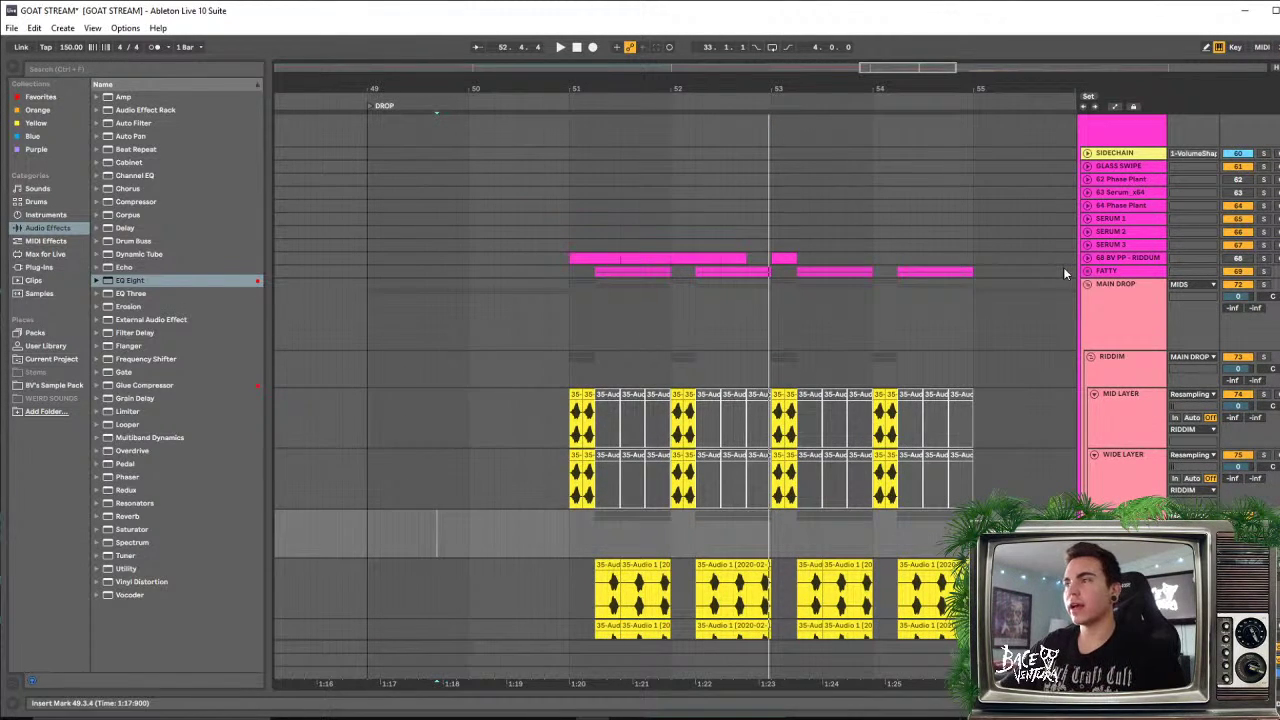
left_click(1088, 274)
scroll(632, 152, "down", 1)
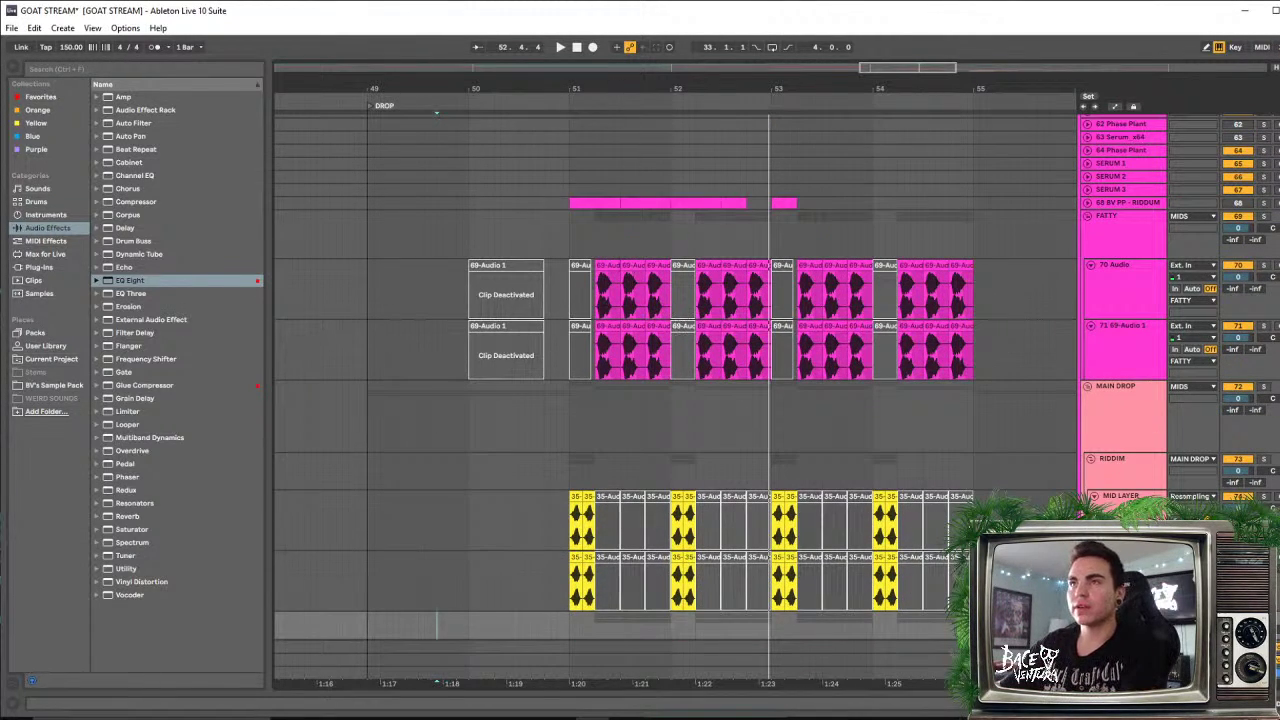
left_click_drag(619, 88, 619, 190)
left_click(538, 268)
key("space")
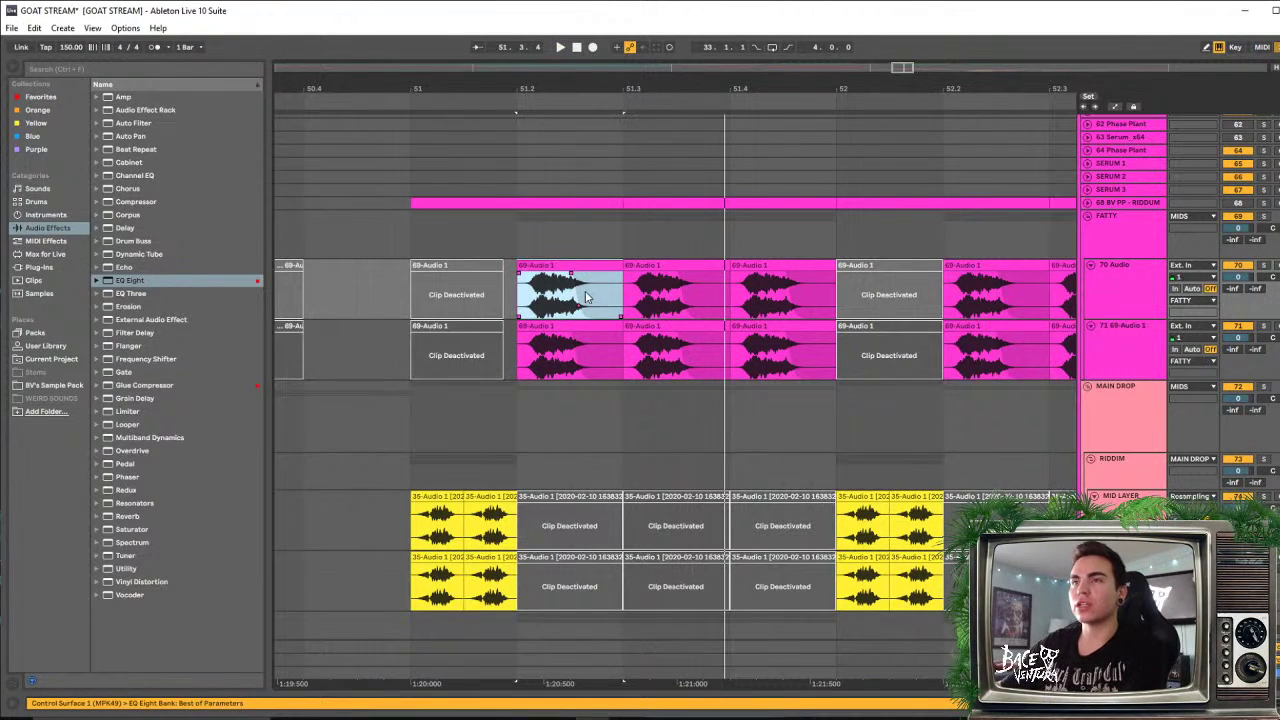
left_click_drag(638, 88, 536, 50)
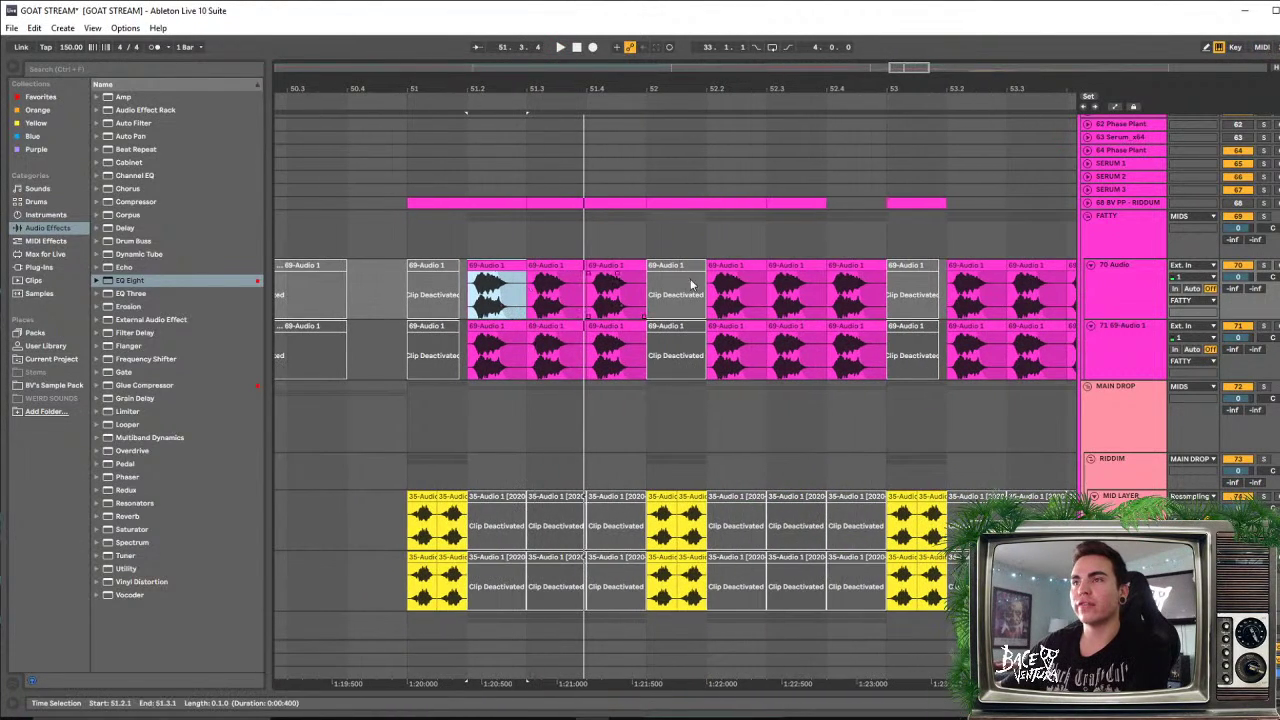
left_click_drag(745, 88, 569, 84)
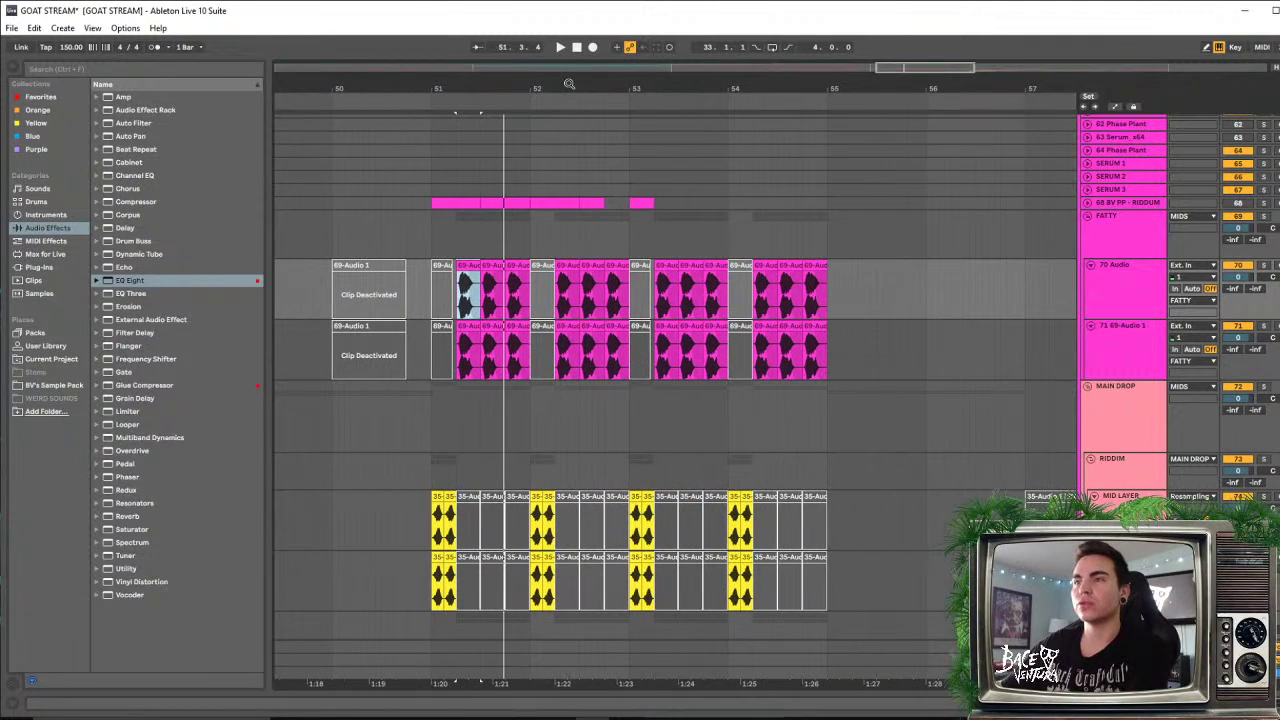
left_click(567, 97)
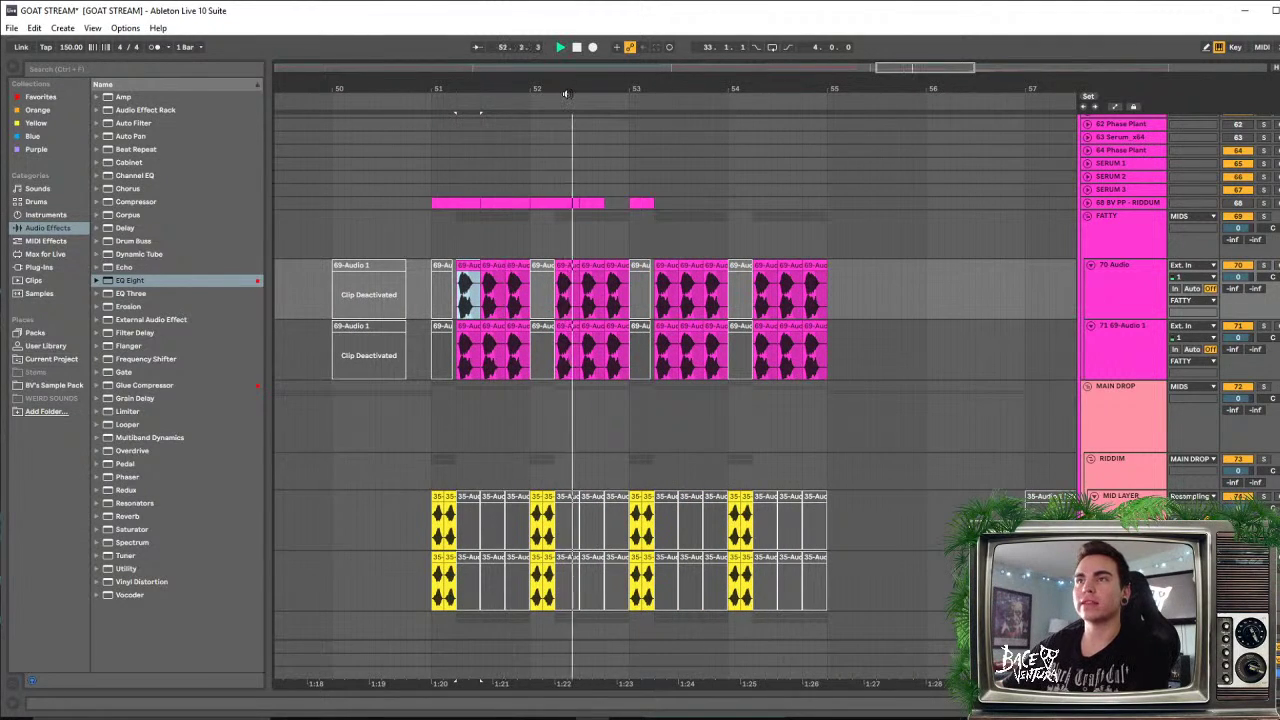
key("space")
Unfold the grey RIDDIM 2 group containing 60-Audio 1 and 87-Audio 2 below the FAKEOUT group
left_click_drag(569, 88, 511, 92)
scroll(727, 441, "down", 4)
scroll(740, 455, "down", 7)
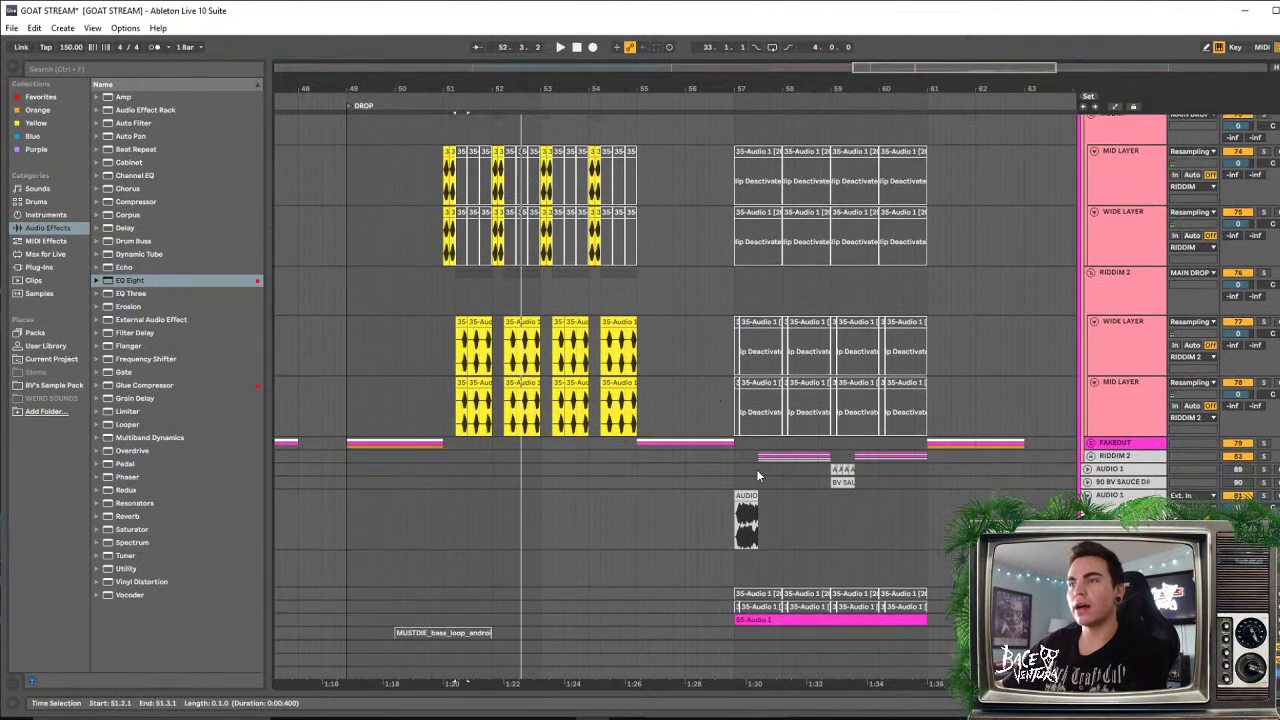
scroll(827, 460, "up", 1)
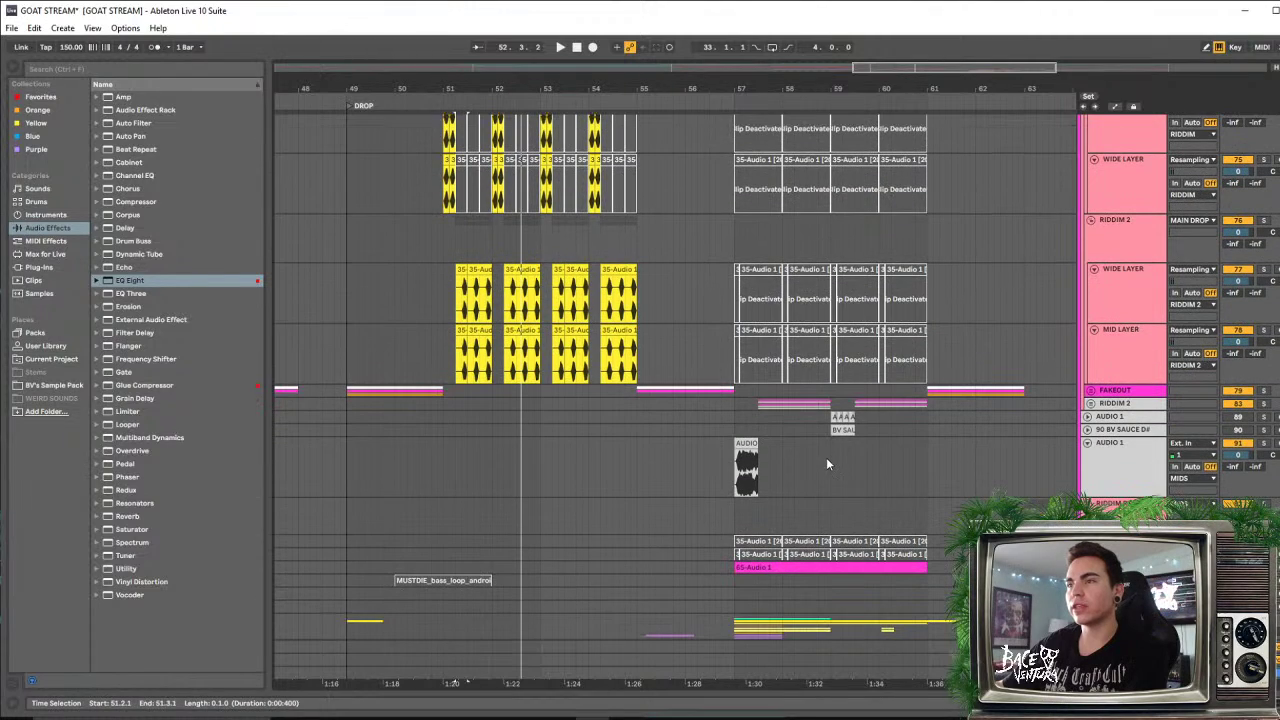
left_click(1091, 403)
scroll(1006, 451, "down", 3)
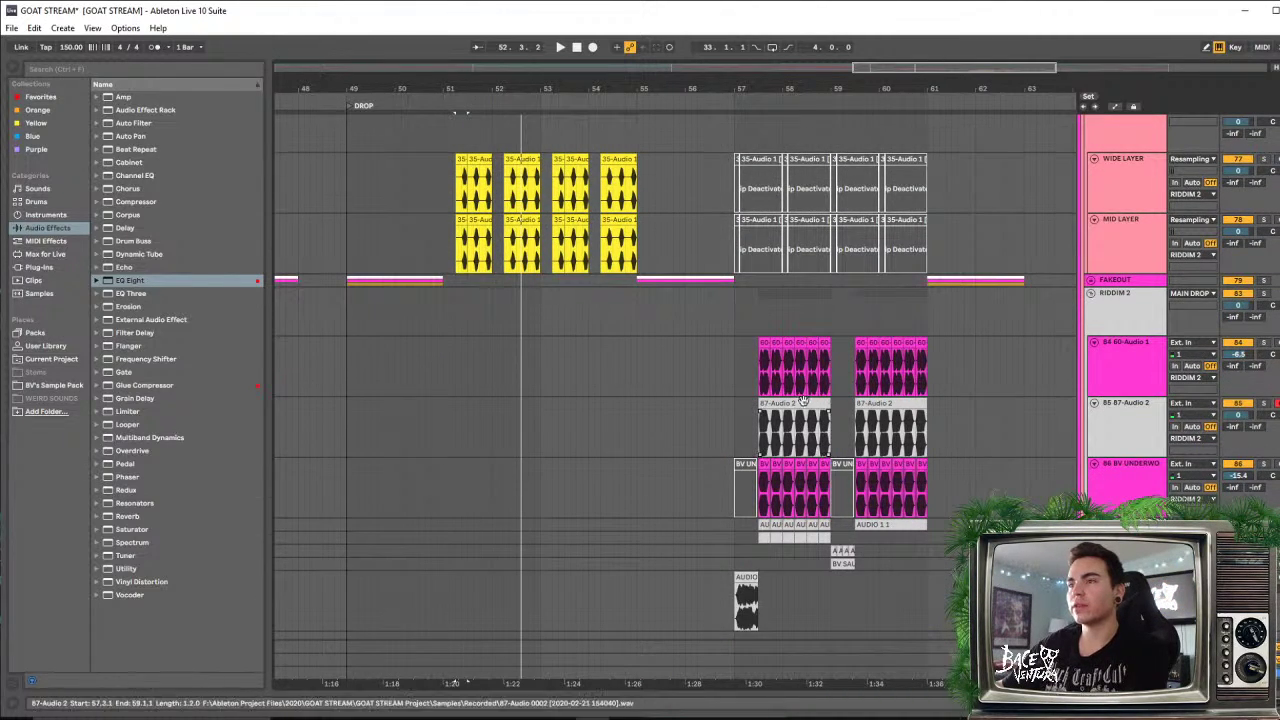
Move the RIDDIM RM OFF group into the MAIN DROP group, directly above the FAKEOUT group
left_click_drag(832, 86, 698, 45)
scroll(838, 290, "down", 5)
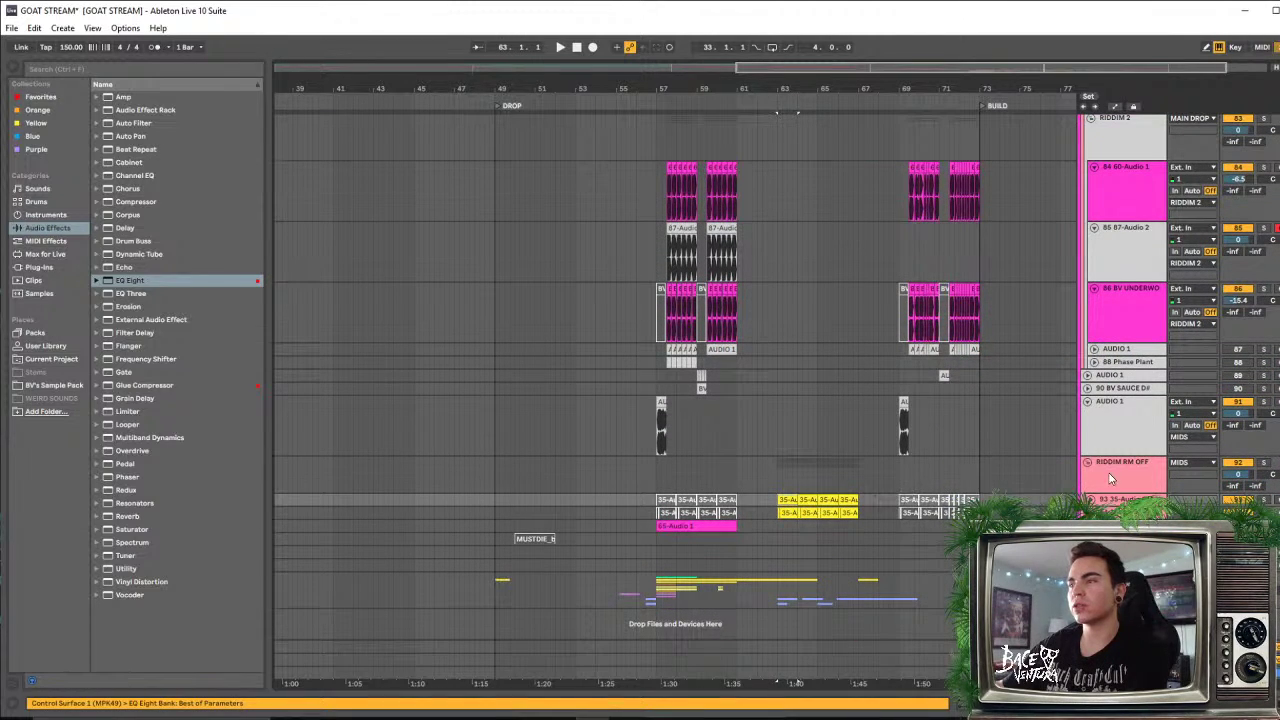
left_click(1108, 479)
scroll(1124, 110, "up", 1)
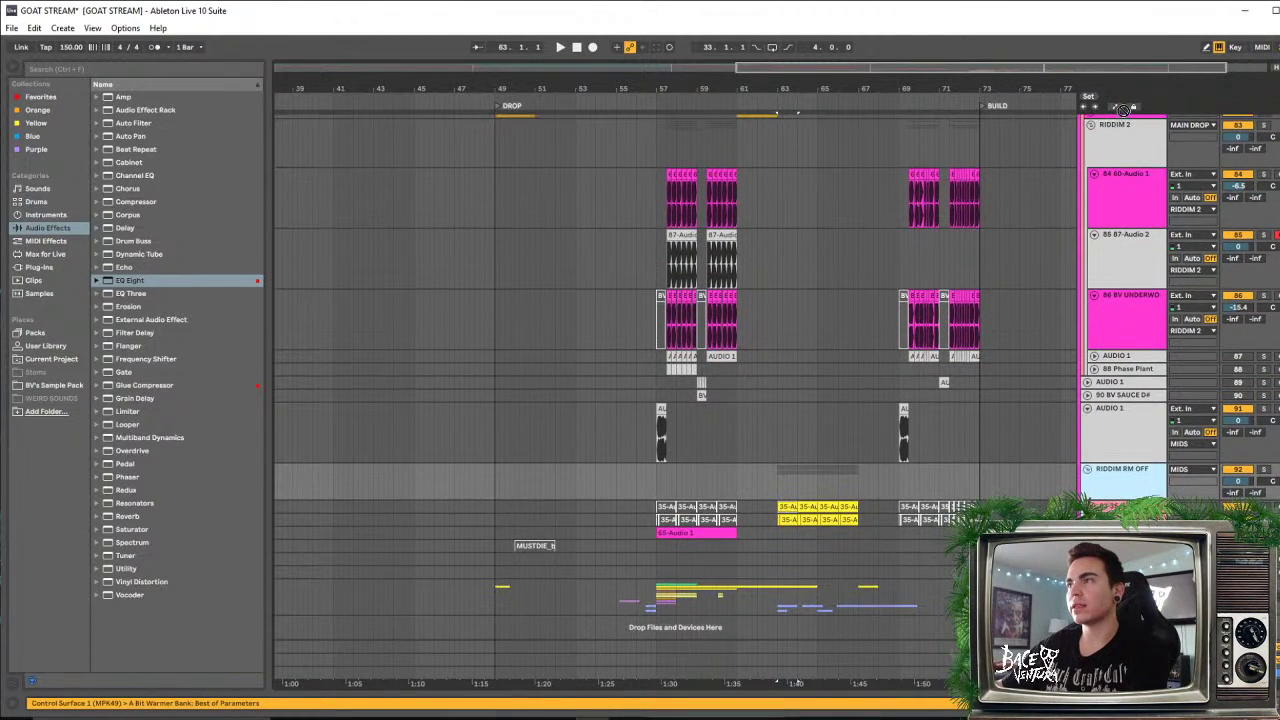
scroll(1124, 110, "up", 5)
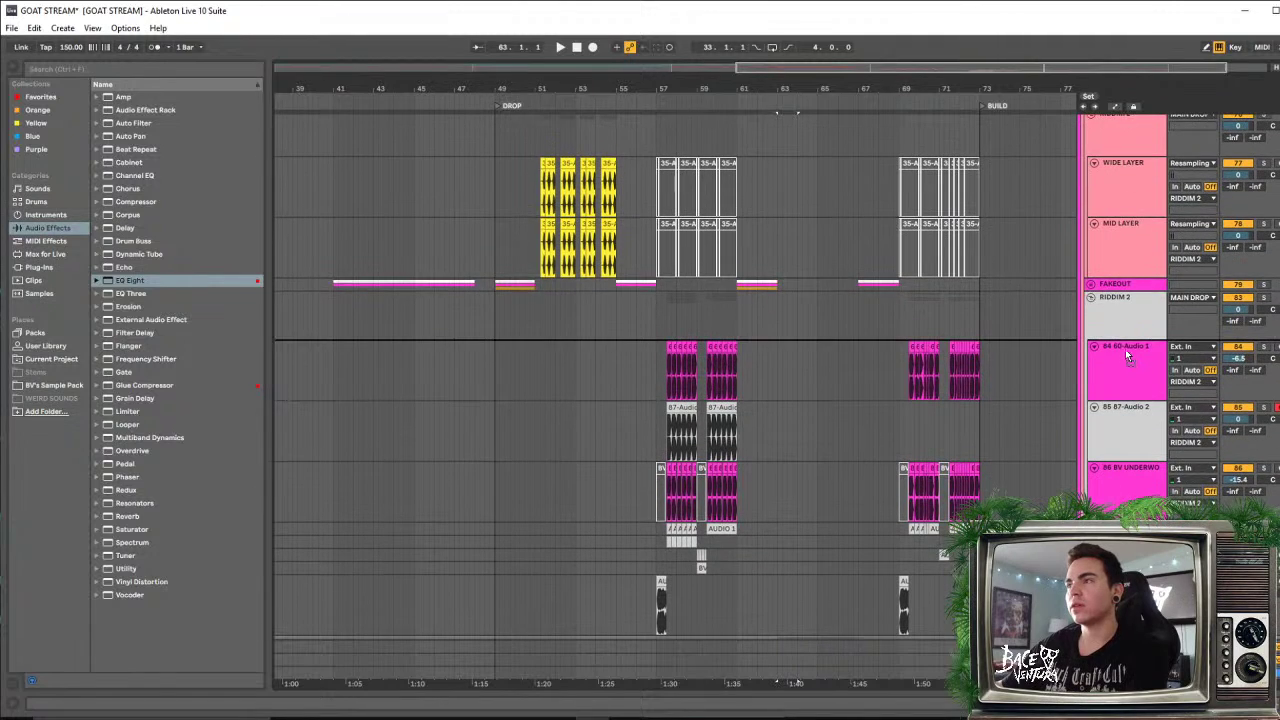
left_click_drag(1127, 354, 1114, 283)
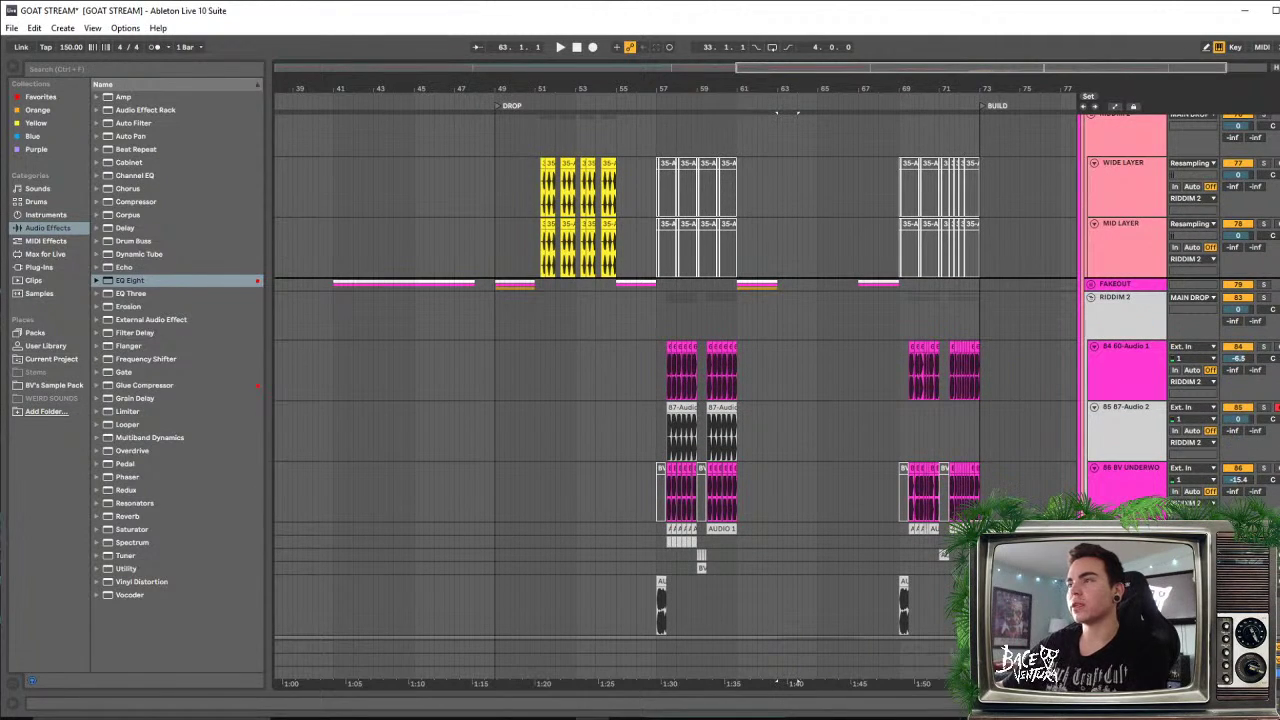
left_click_drag(1114, 283, 1114, 280)
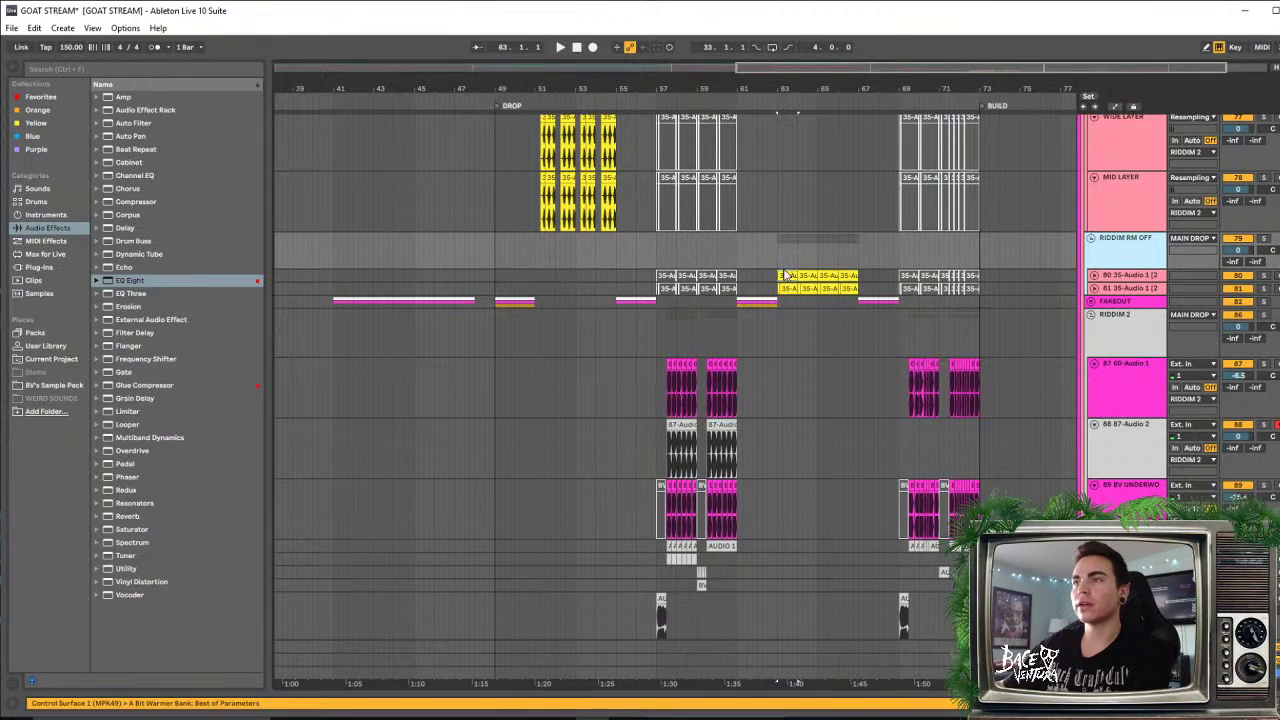
Solo the RIDDIM RM OFF group and listen to its yellow clips from bar 63
left_click(785, 275)
left_click(1261, 240)
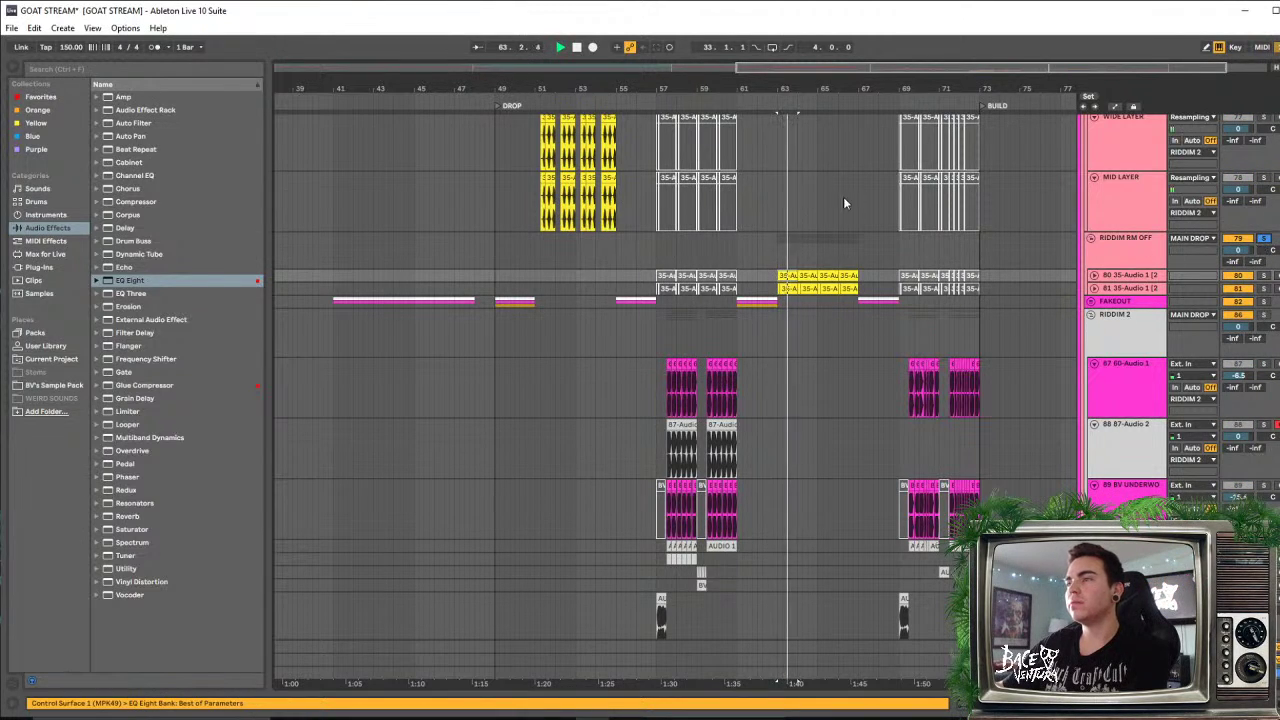
left_click_drag(808, 87, 808, 115)
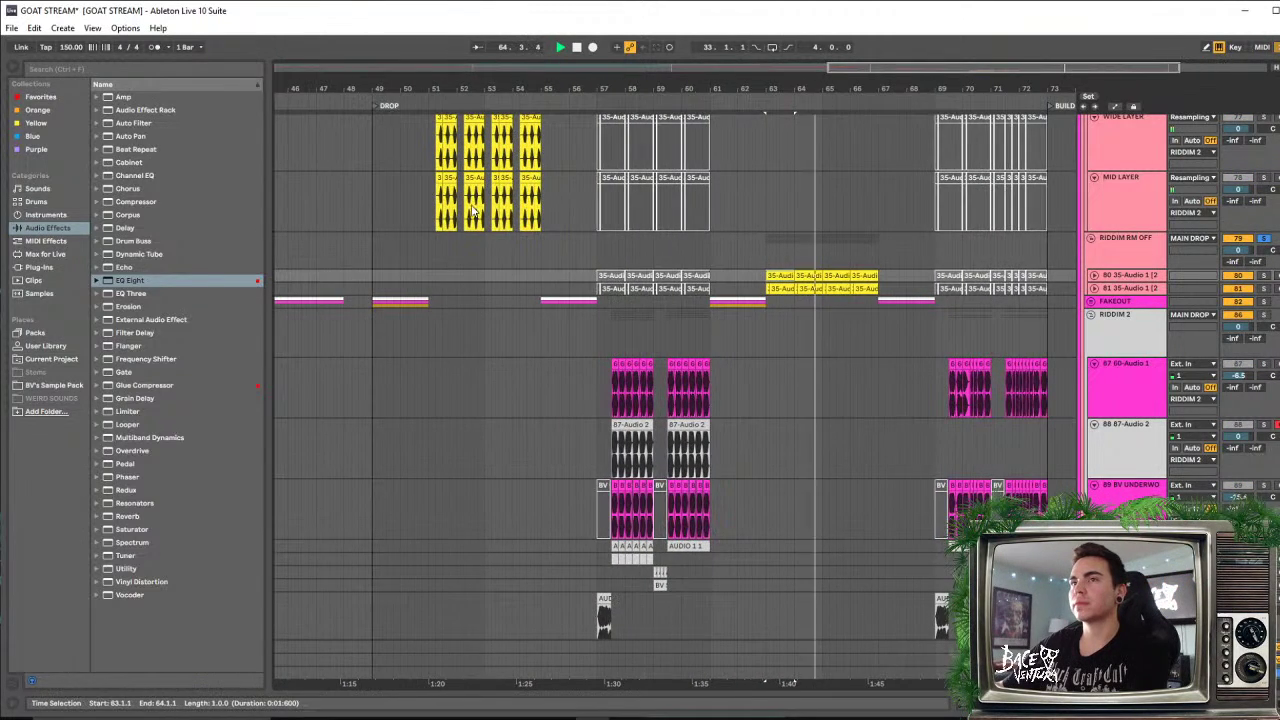
Set the fixed grid to 1 Bar and copy the magenta FATTY clips on both tracks from bars 51 to 55 to bar 63
scroll(1082, 295, "up", 3)
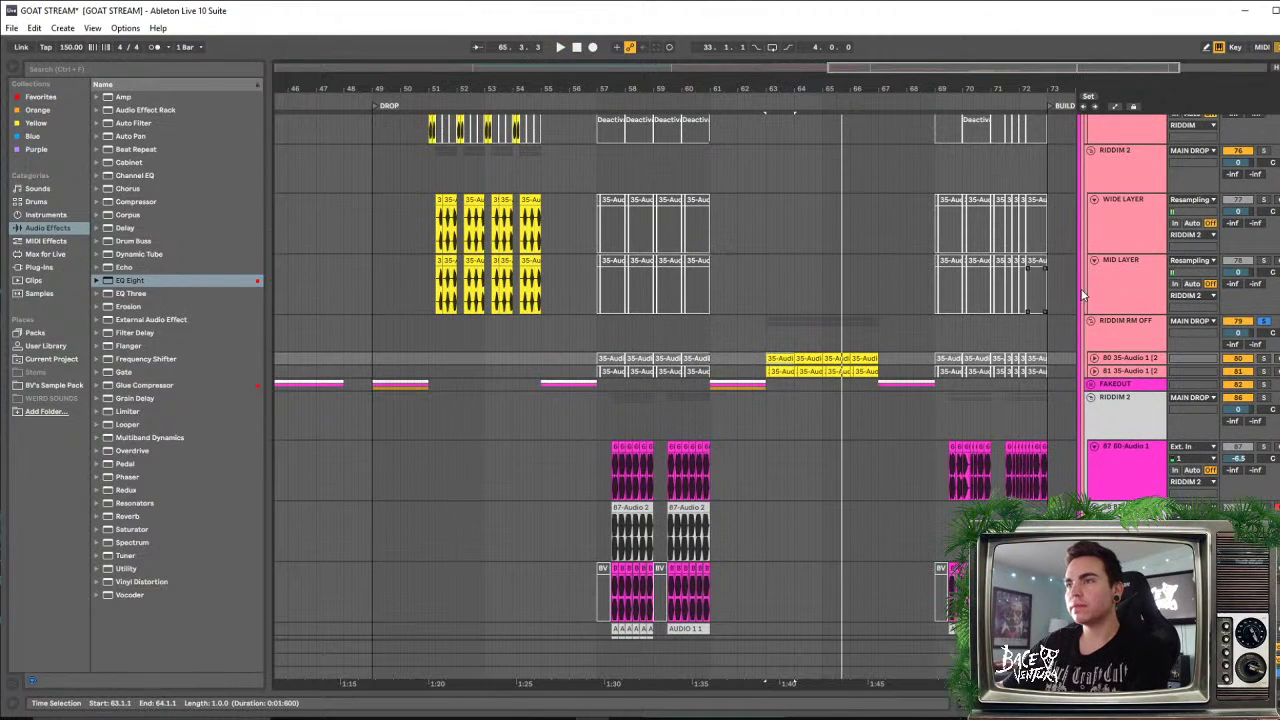
scroll(768, 316, "up", 6)
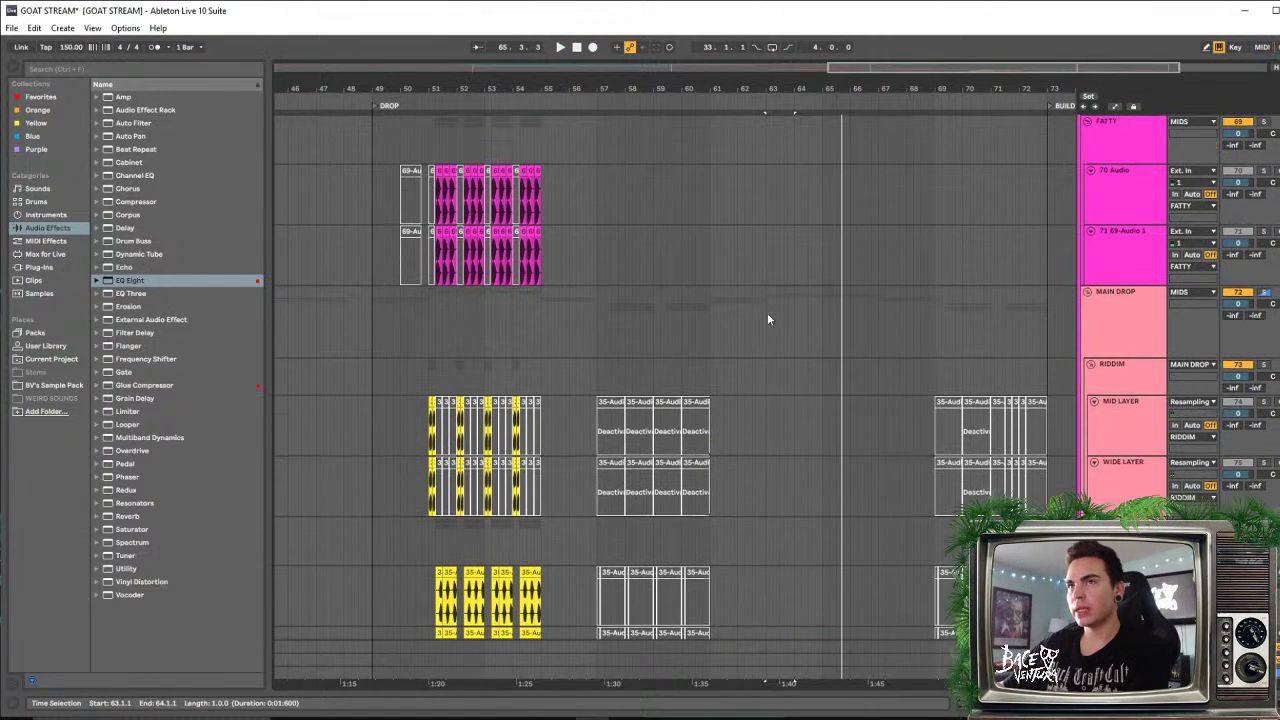
right_click(374, 204)
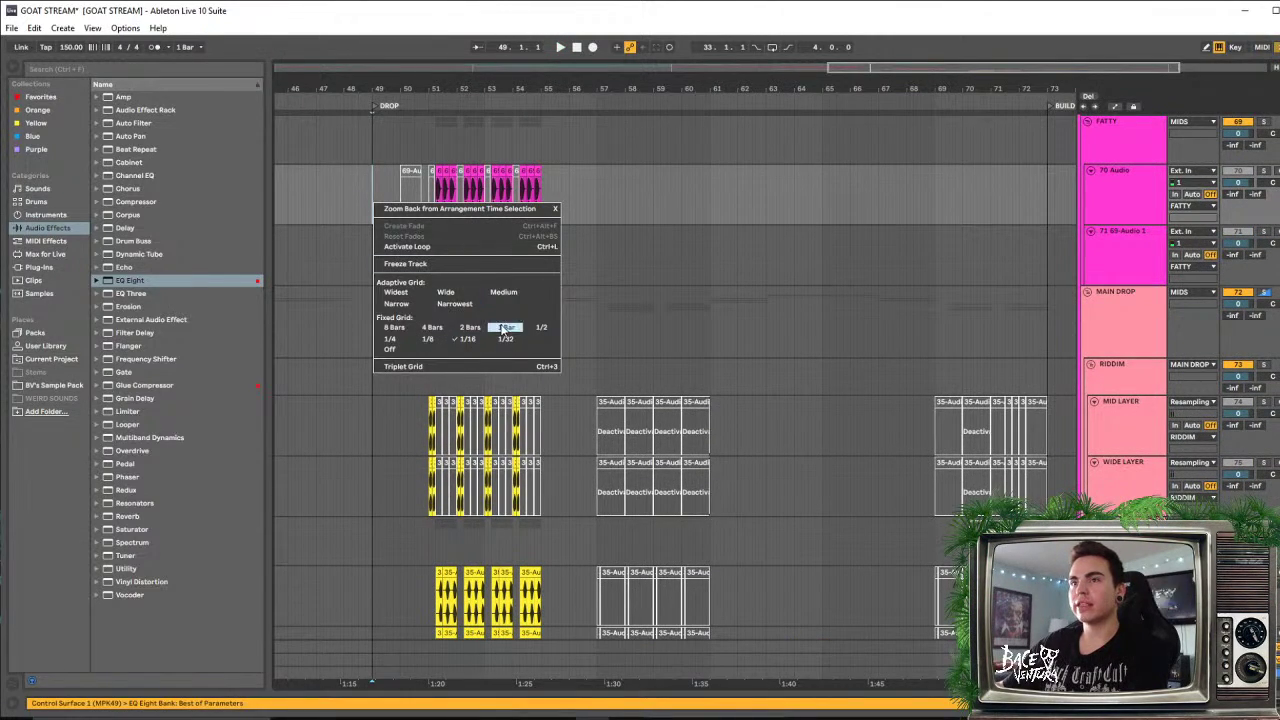
left_click(505, 328)
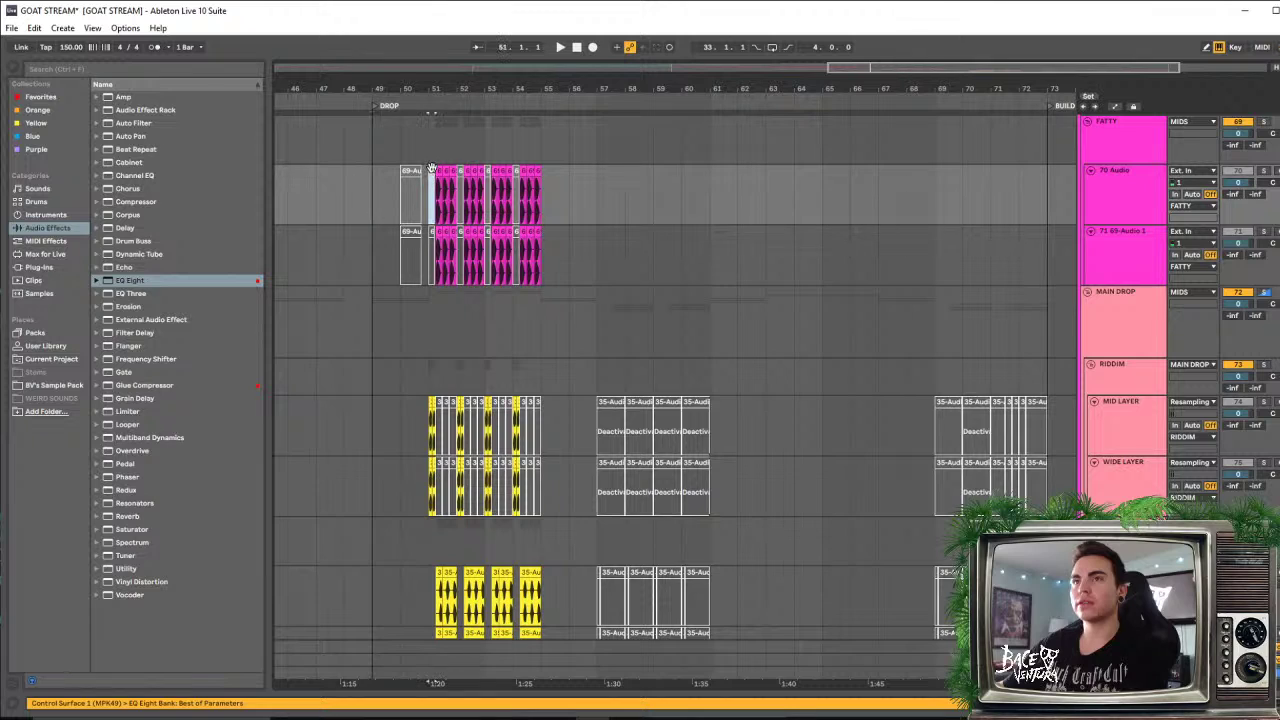
left_click_drag(431, 167, 544, 242)
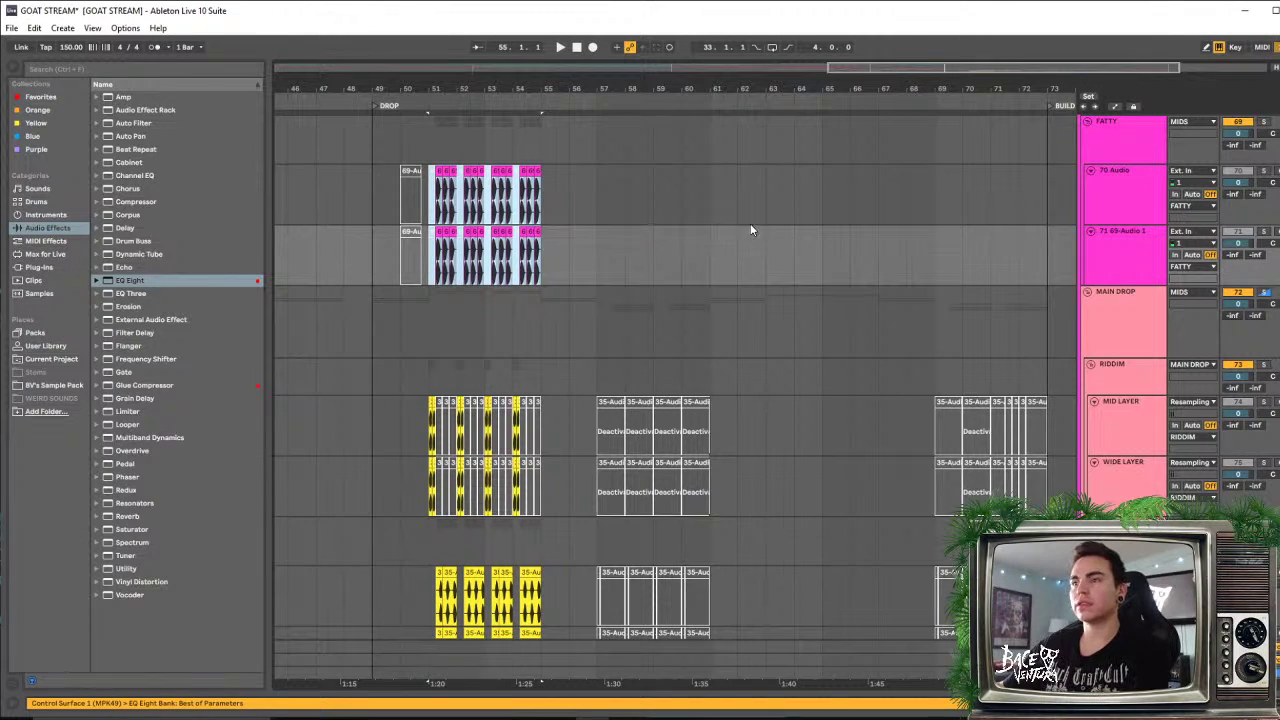
scroll(760, 233, "down", 5)
scroll(767, 248, "up", 5)
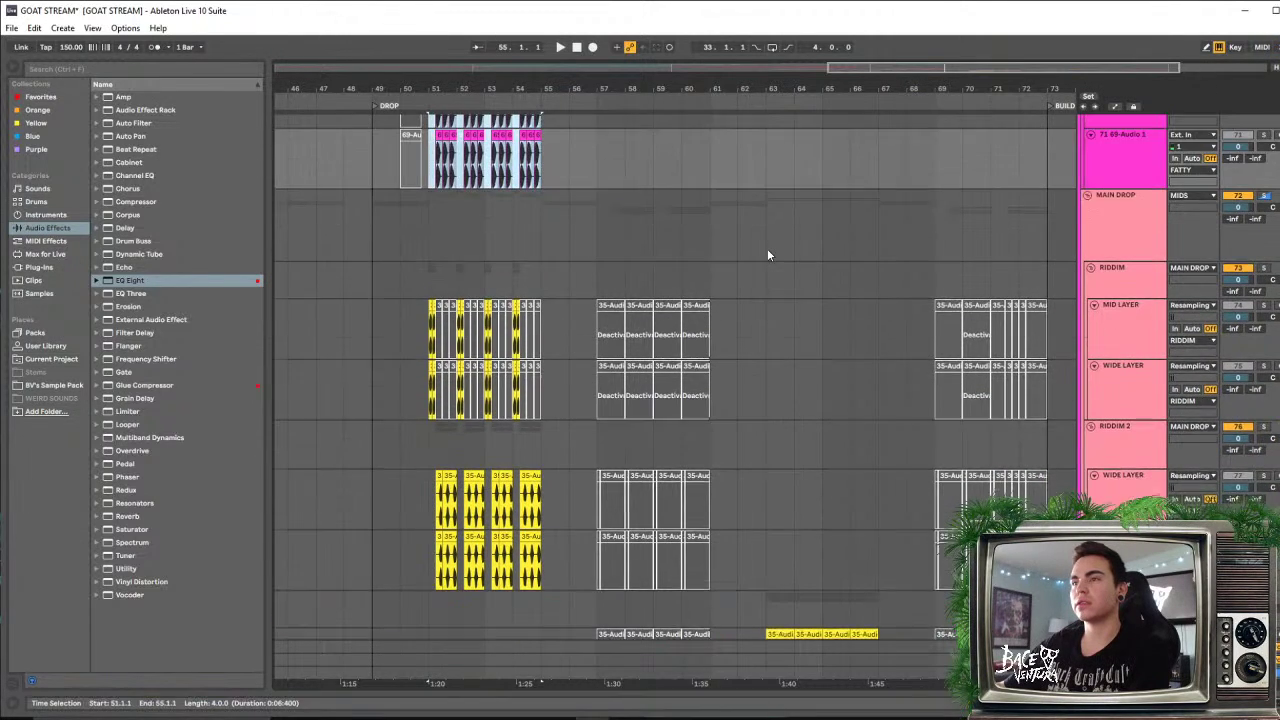
left_click(767, 215)
key("ctrl+v")
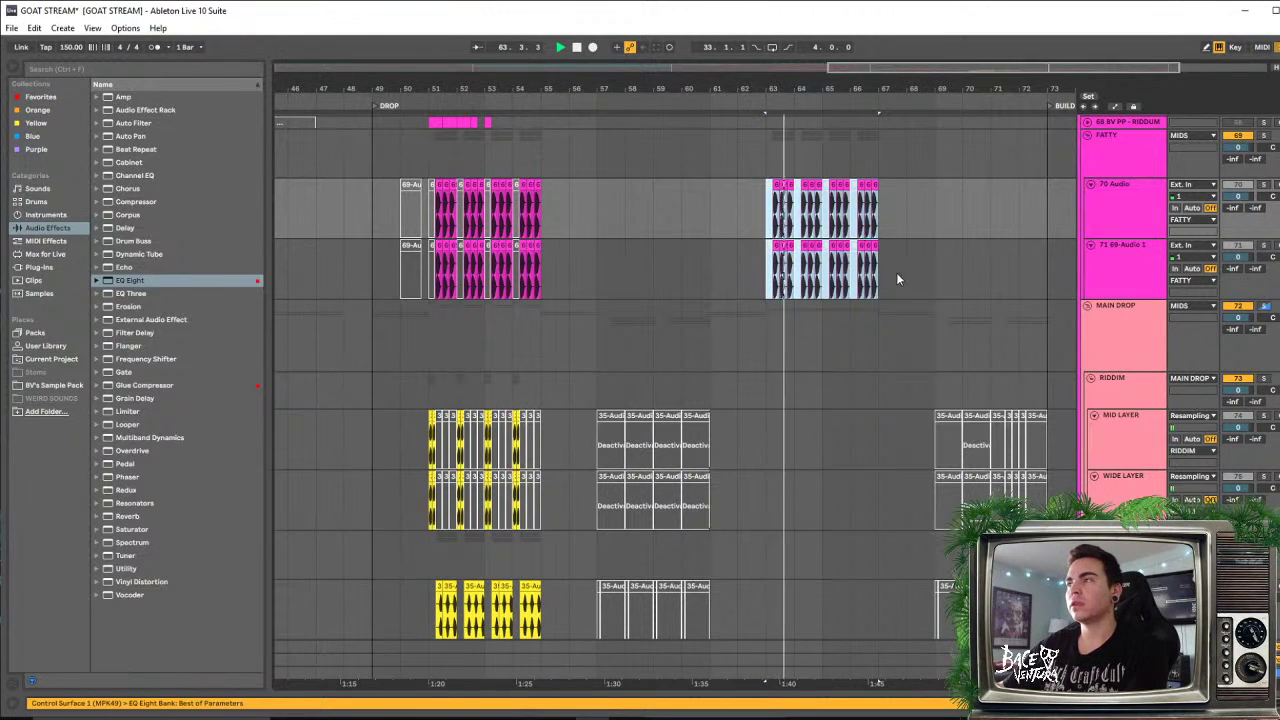
Fold the MAIN DROP group and solo the FATTY group containing the copied clips at bar 63
key("space")
left_click_drag(786, 85, 786, 155)
scroll(813, 151, "down", 5)
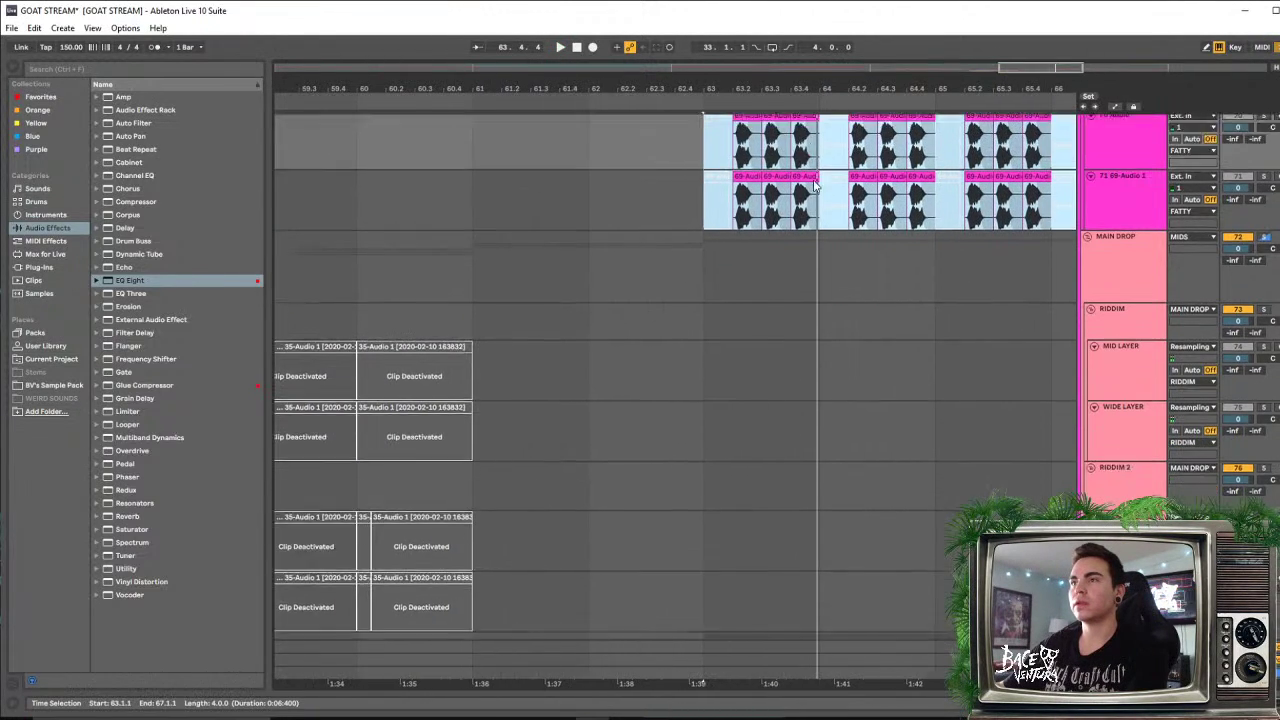
scroll(1127, 415, "up", 3)
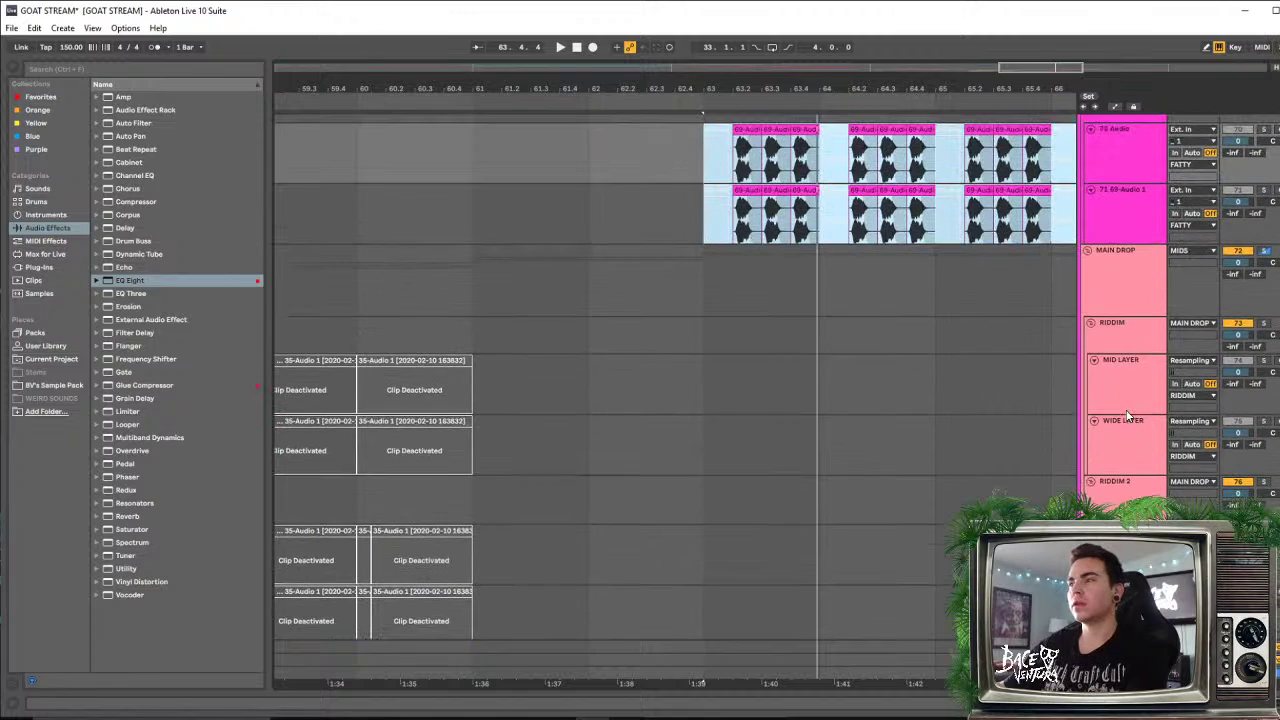
left_click(1087, 251)
scroll(1087, 258, "up", 2)
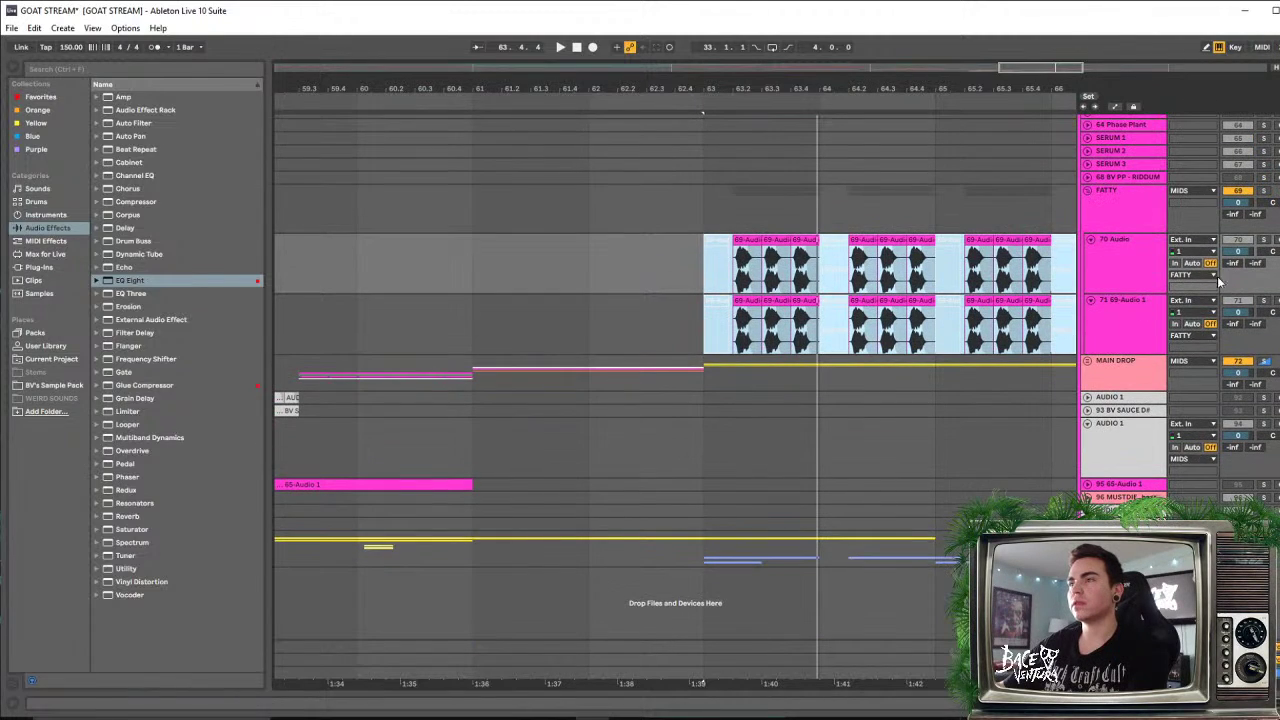
left_click(1263, 191)
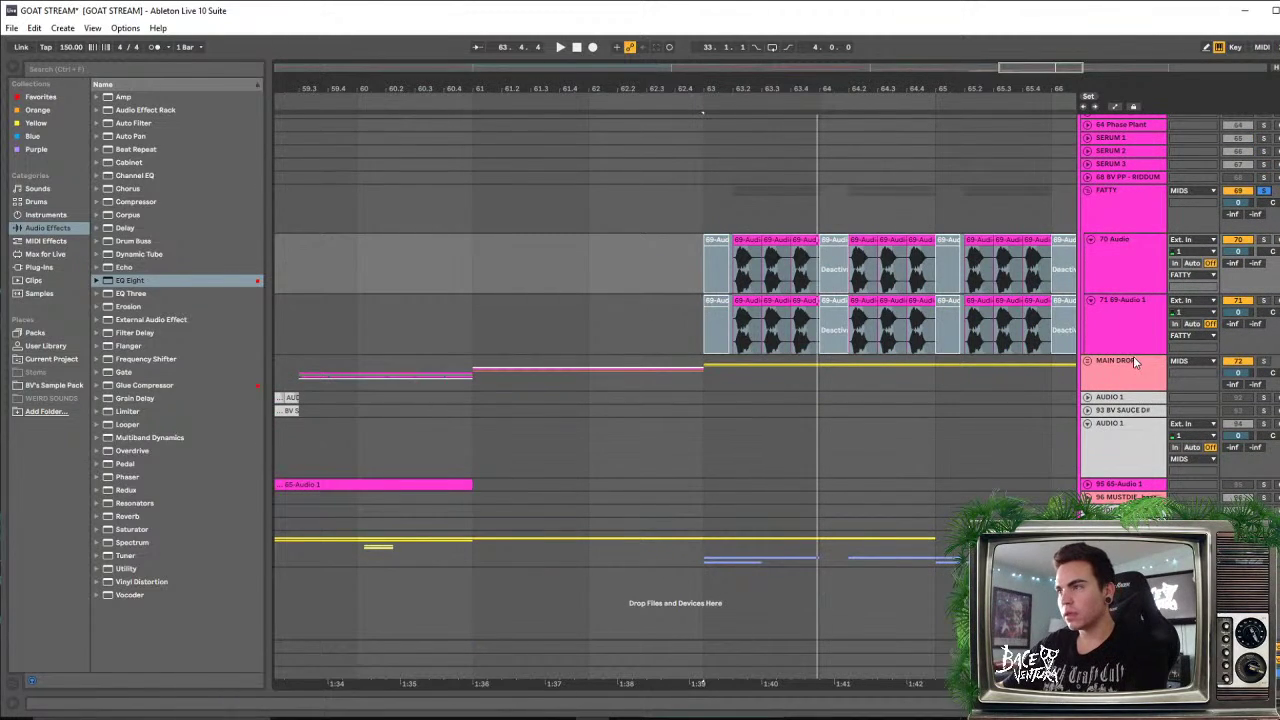
Unfold MAIN DROP and fold its RIDDIM and upper RIDDIM 2 groups, keeping RIDDIM RM OFF open
left_click(1088, 362)
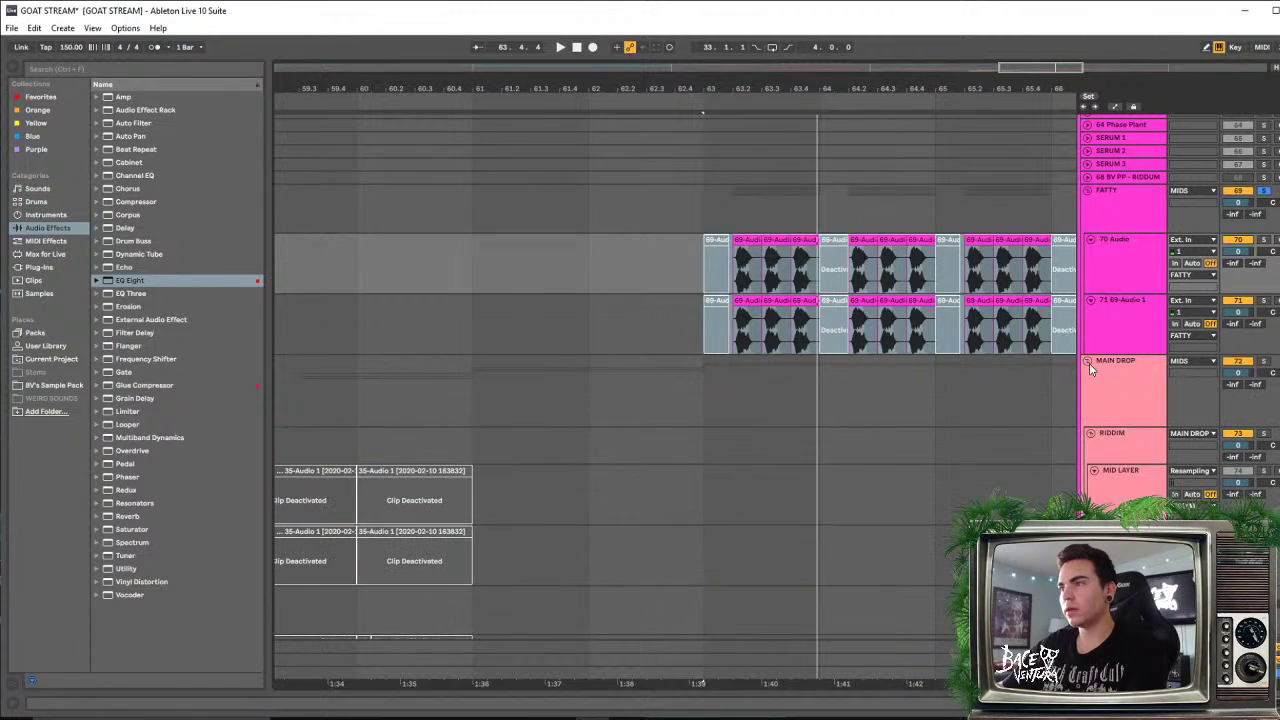
scroll(1092, 364, "down", 2)
left_click(1091, 337)
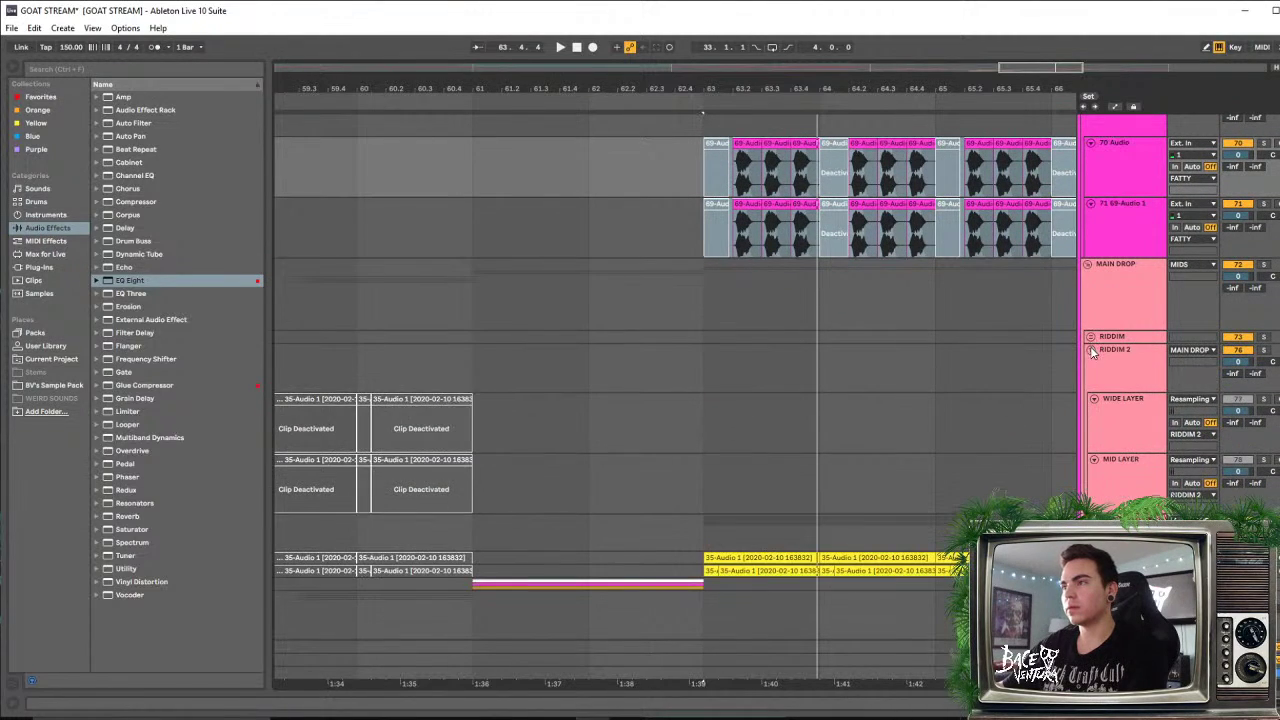
left_click(1091, 350)
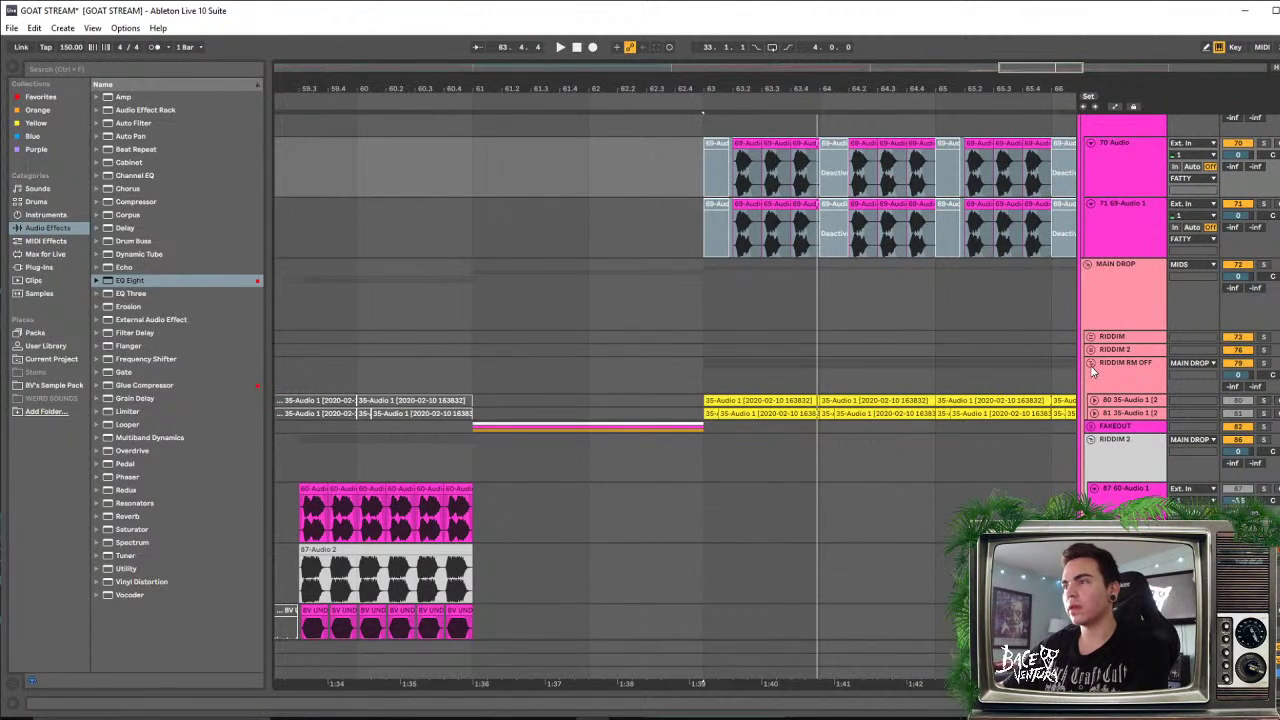
left_click(1091, 364)
left_click(1091, 363)
scroll(1093, 366, "down", 1)
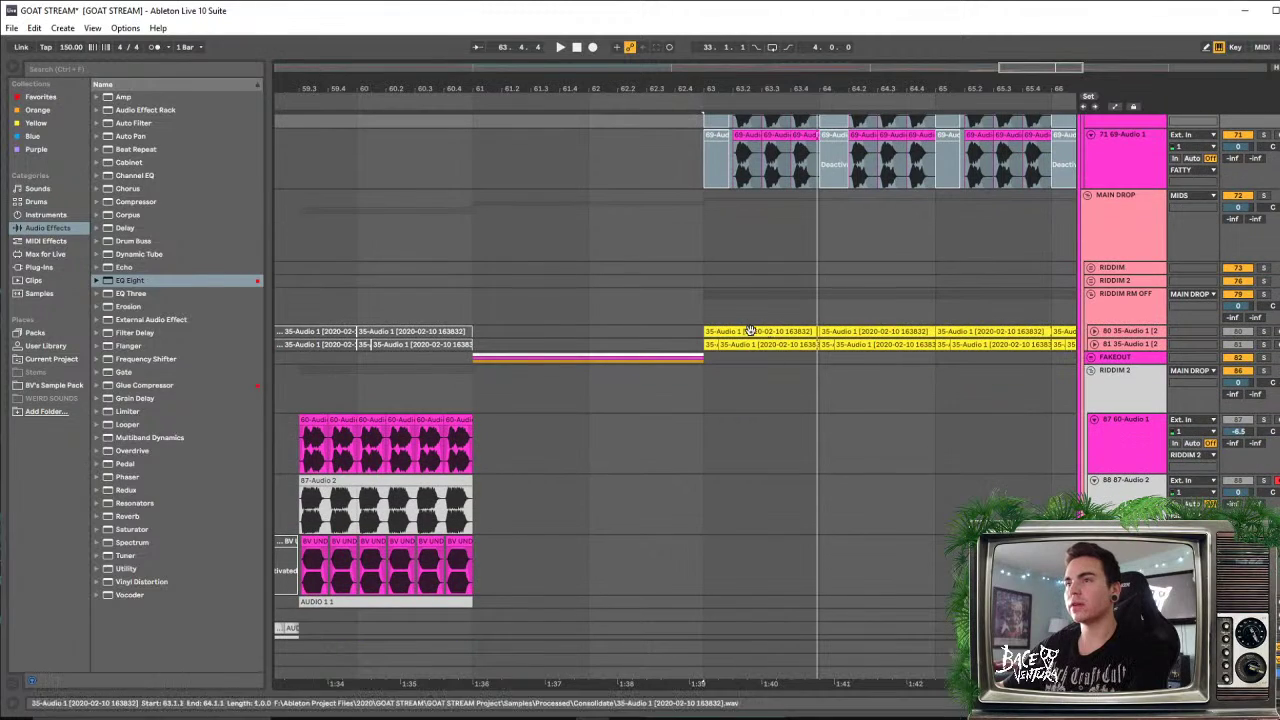
Unfold tracks 80 and 81 in RIDDIM RM OFF and listen to them with the soloed FATTY clips from bar 63
key("space")
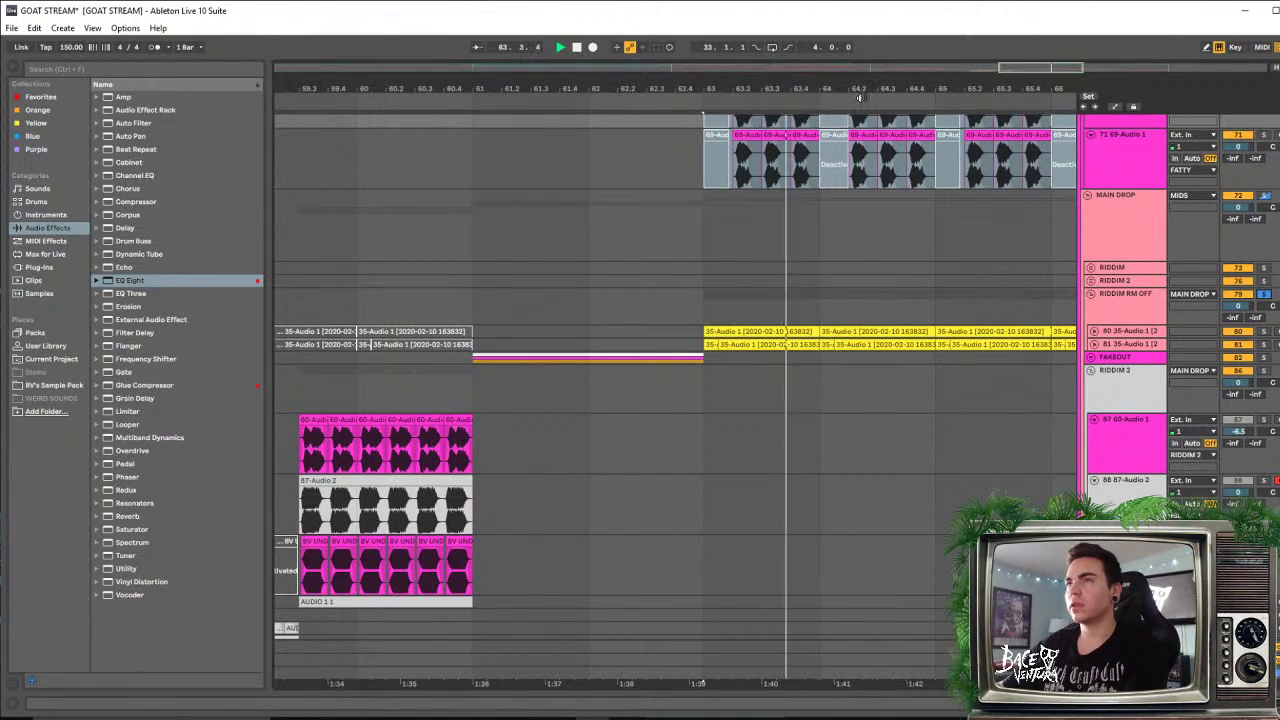
left_click_drag(762, 88, 762, 78)
key("space")
key("space")
left_click(1094, 331)
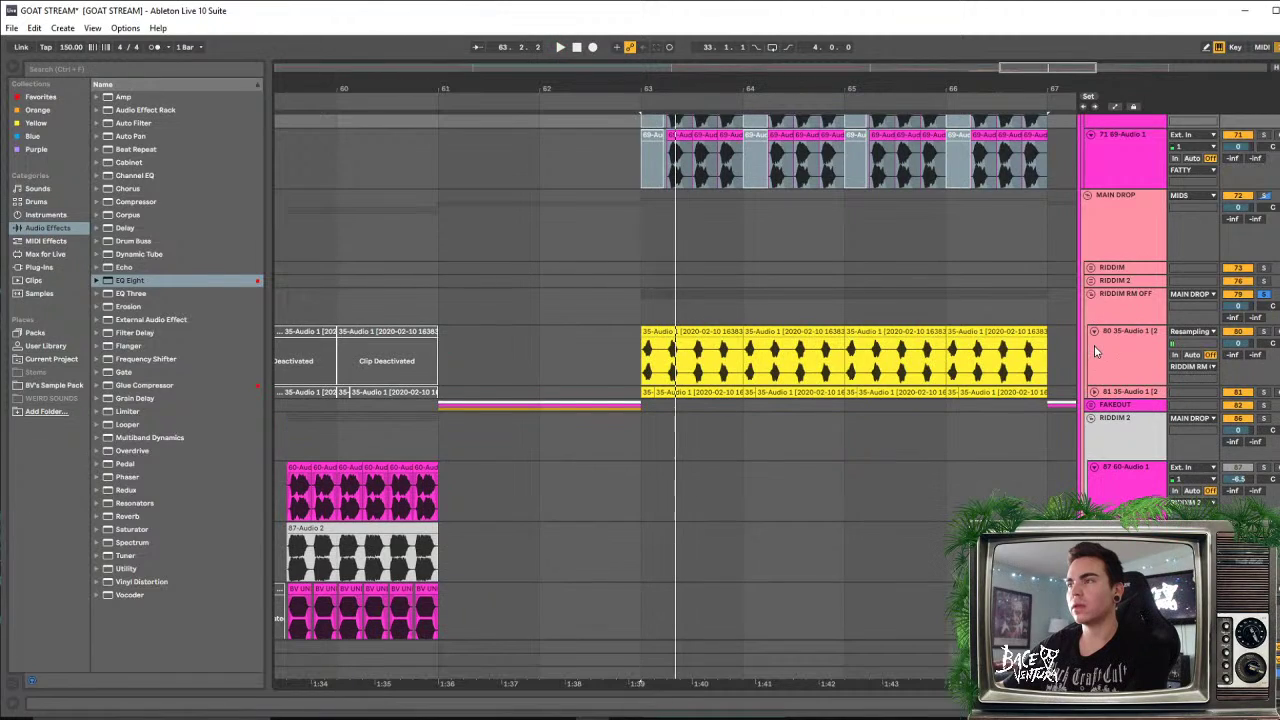
left_click(1094, 391)
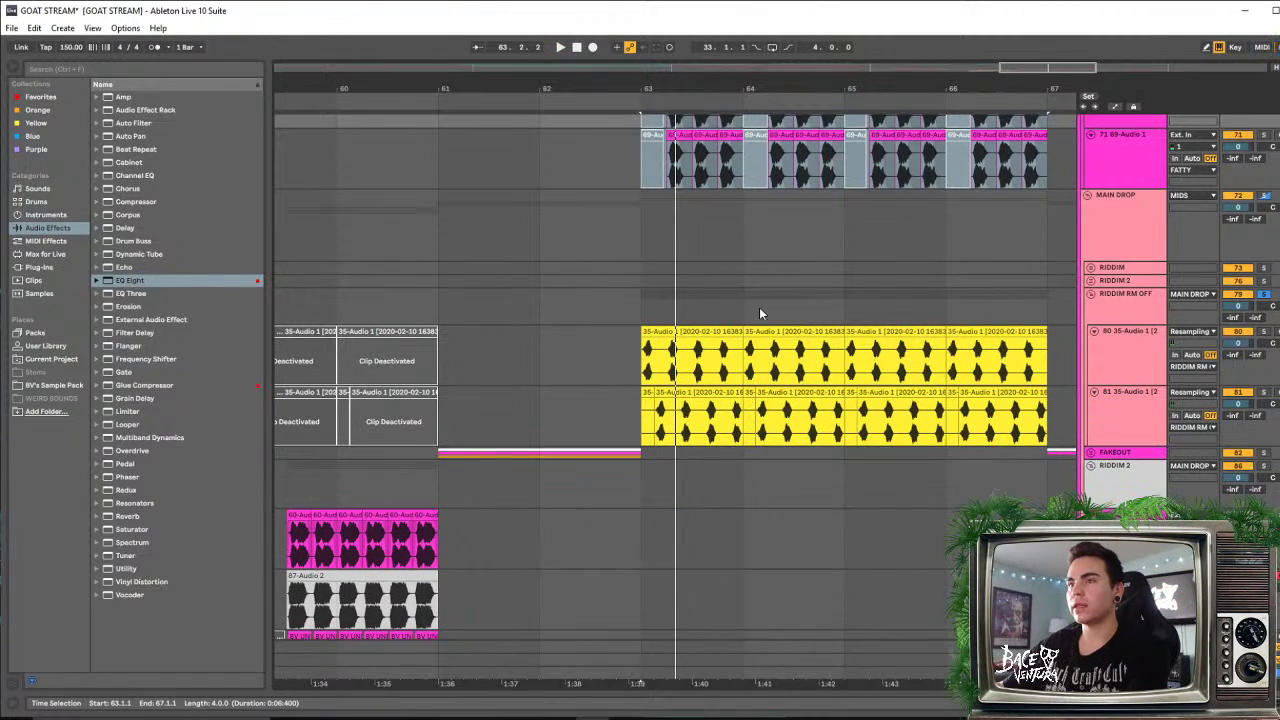
key("space")
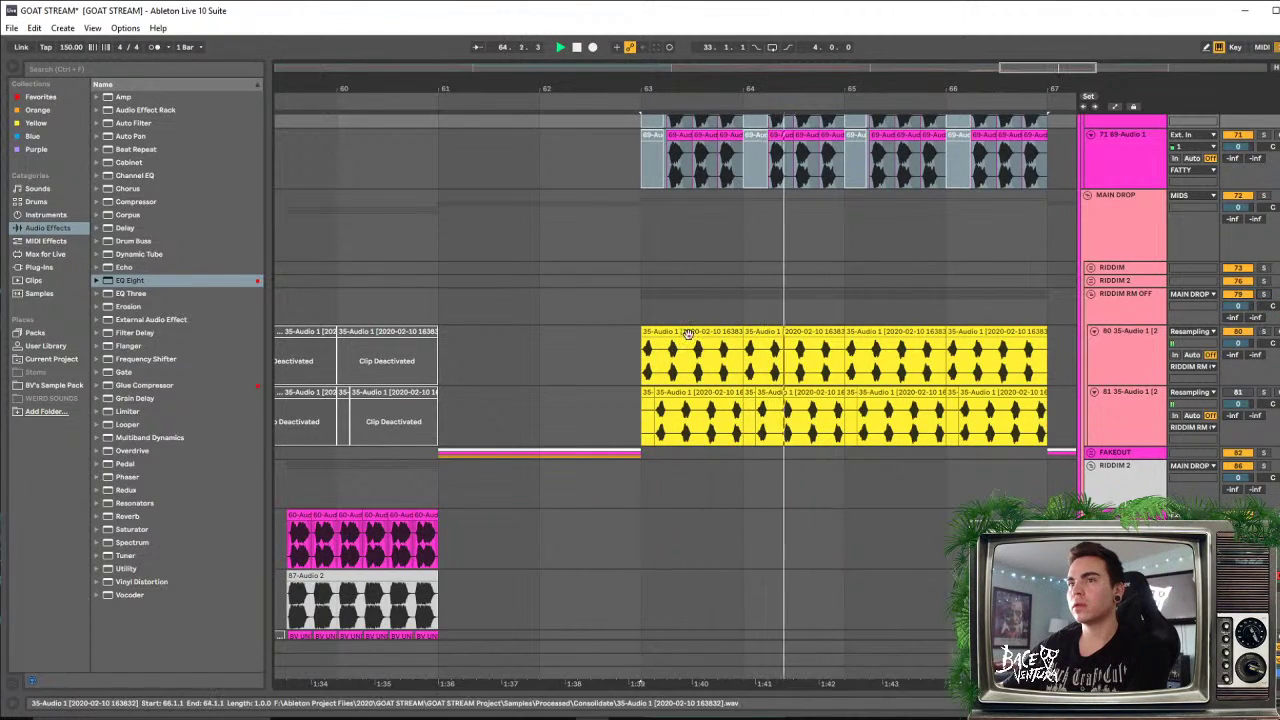
Listen from bar 63 without solos, and compare with track 80 of RIDDIM RM OFF soloed
left_click(443, 306)
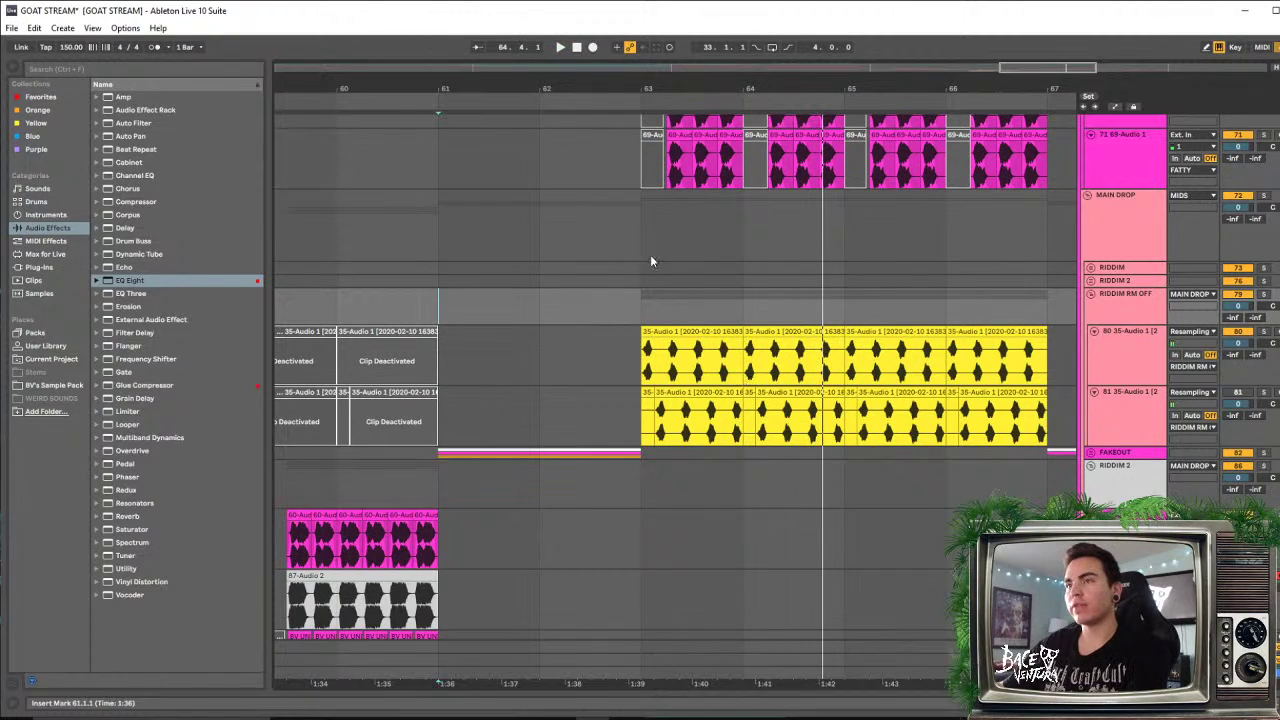
left_click_drag(660, 80, 660, 165)
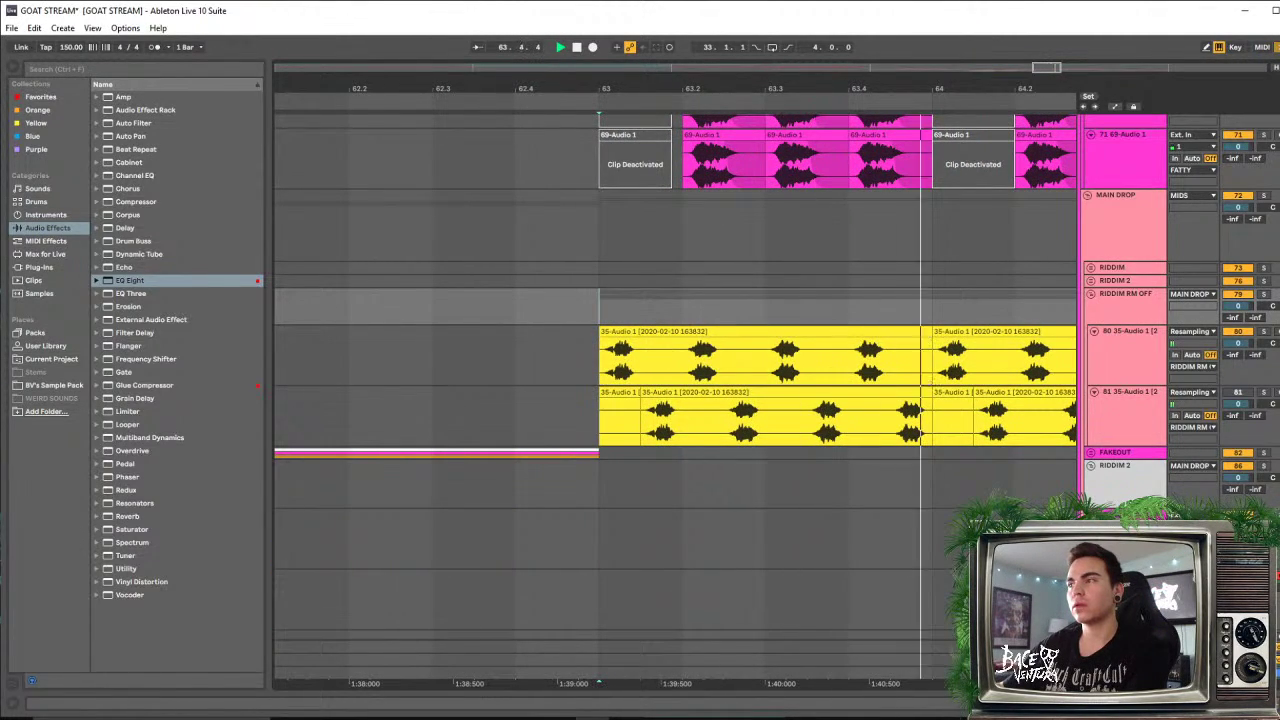
left_click(1267, 332)
key("space")
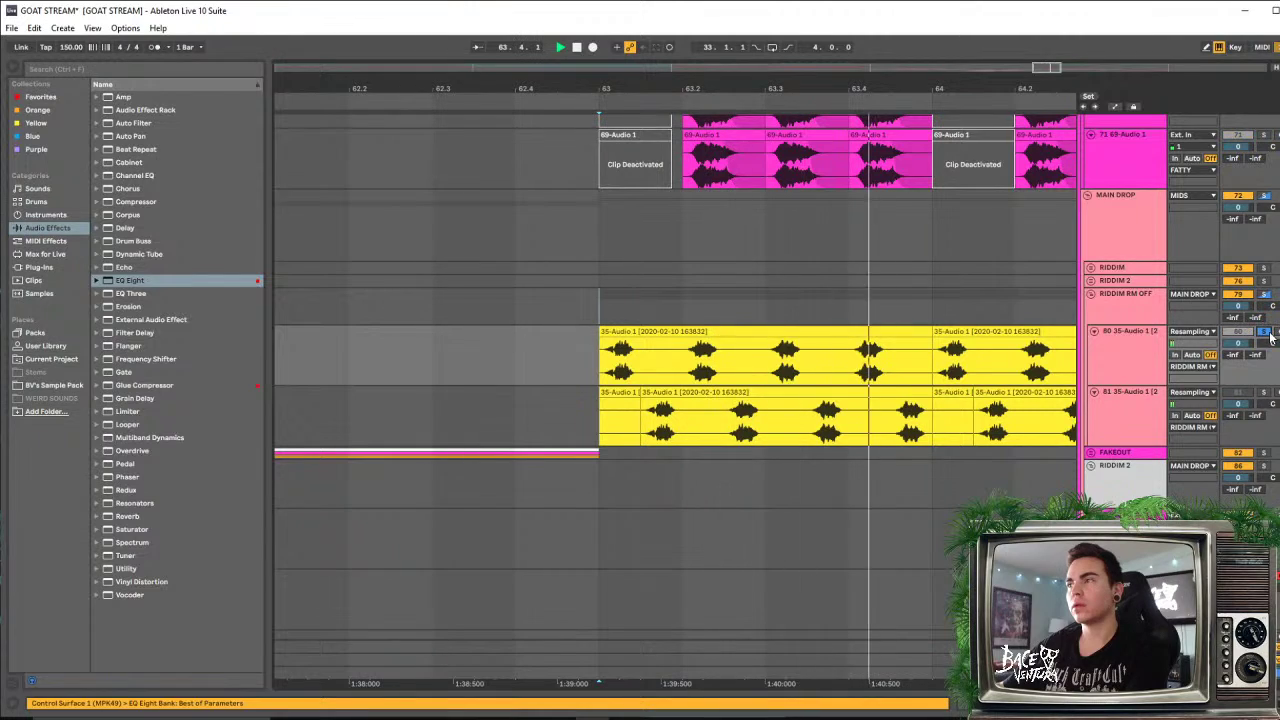
left_click(1268, 333)
key("space")
Compare the drop from bar 63 with track 80 switched on and off, and leave that track deactivated
left_click(1247, 333)
key("space")
left_click(1247, 333)
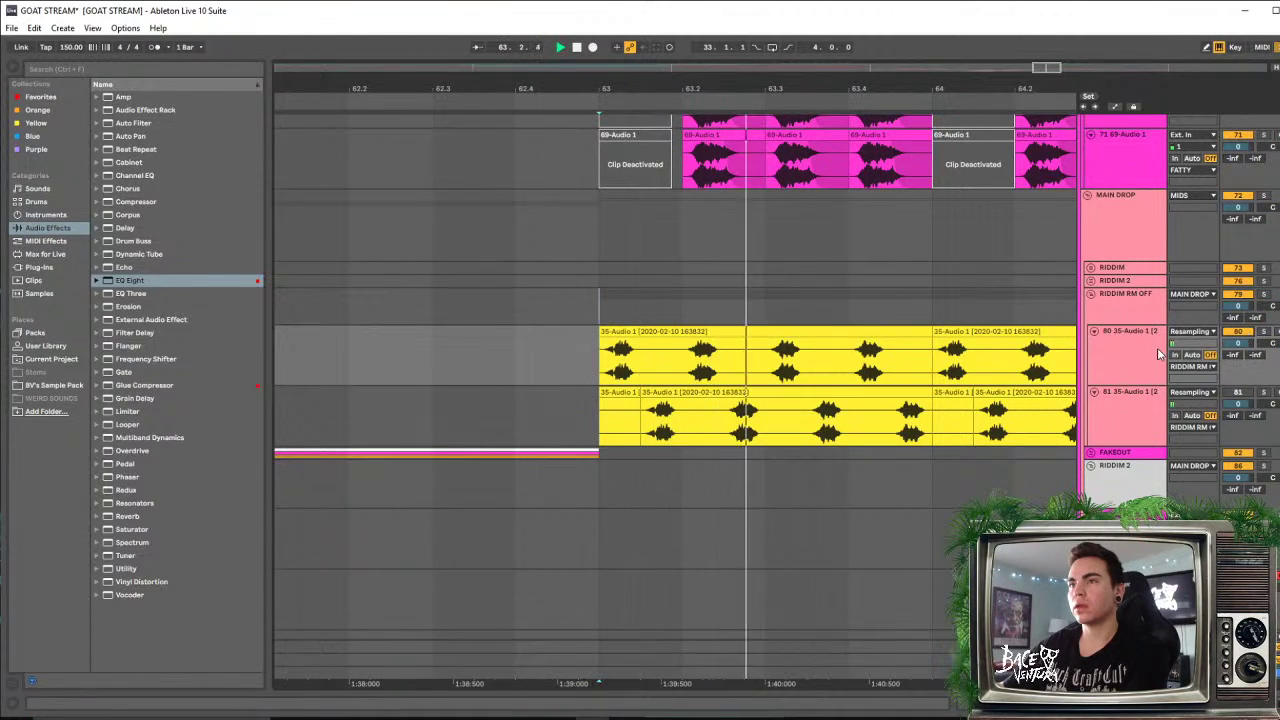
key("space")
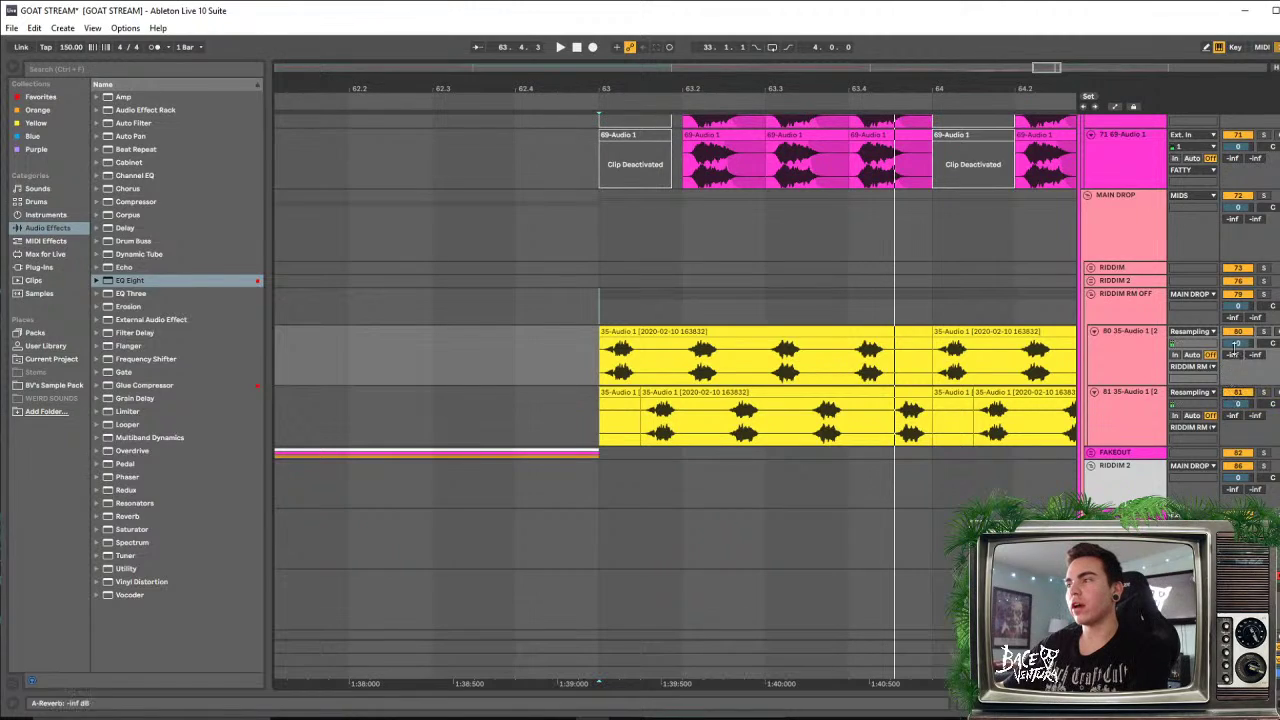
key("space")
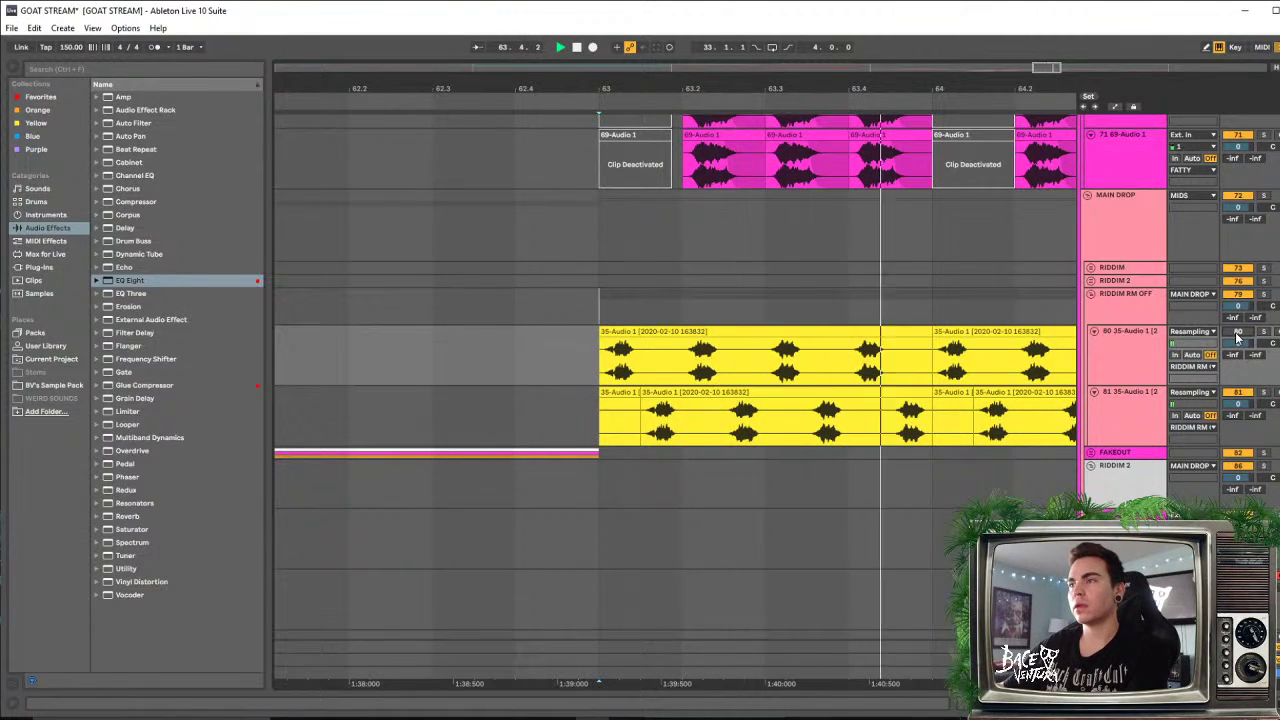
key("space")
key("space")
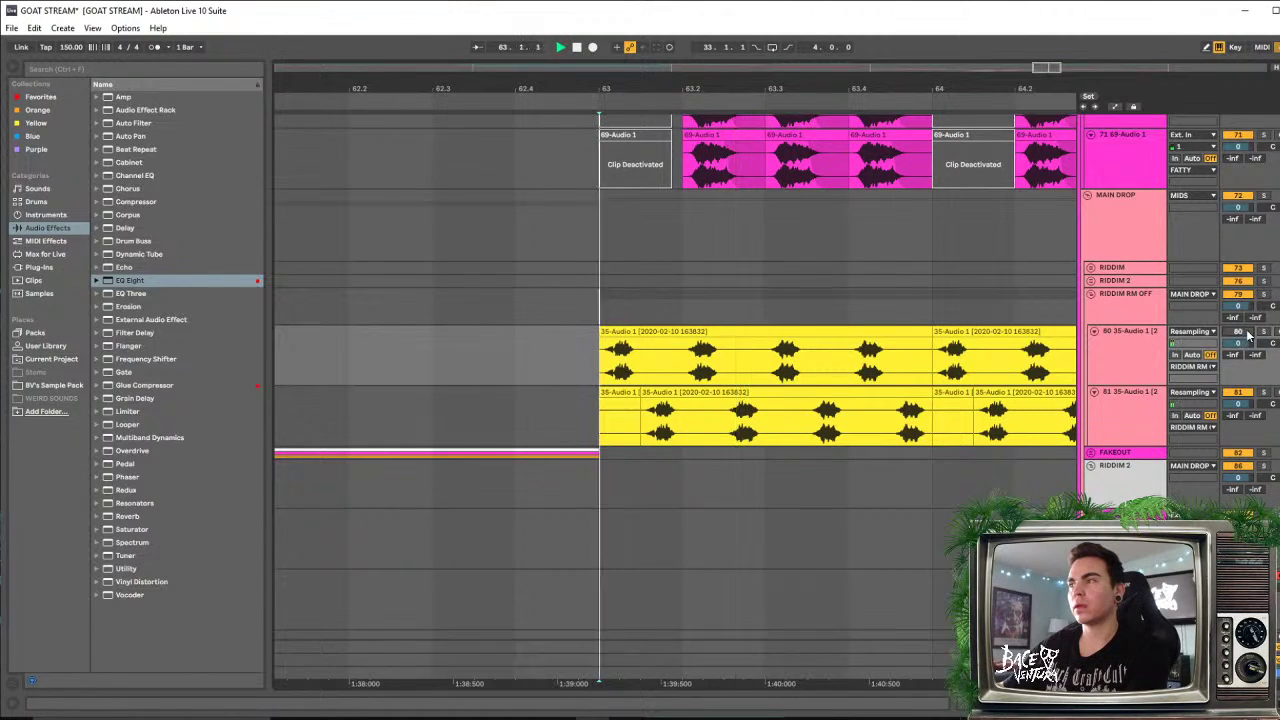
Solo track 81 of RIDDIM RM OFF, listen from bar 63, and release the solo
left_click(600, 416)
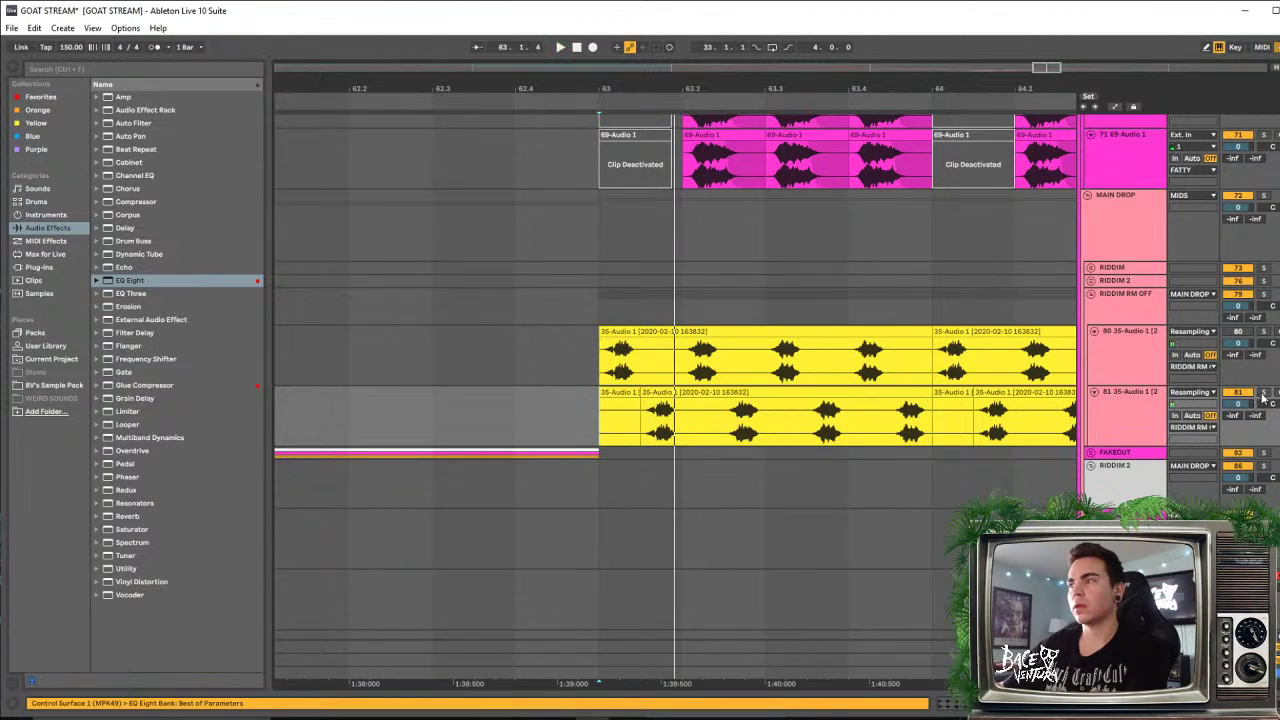
left_click(1262, 396)
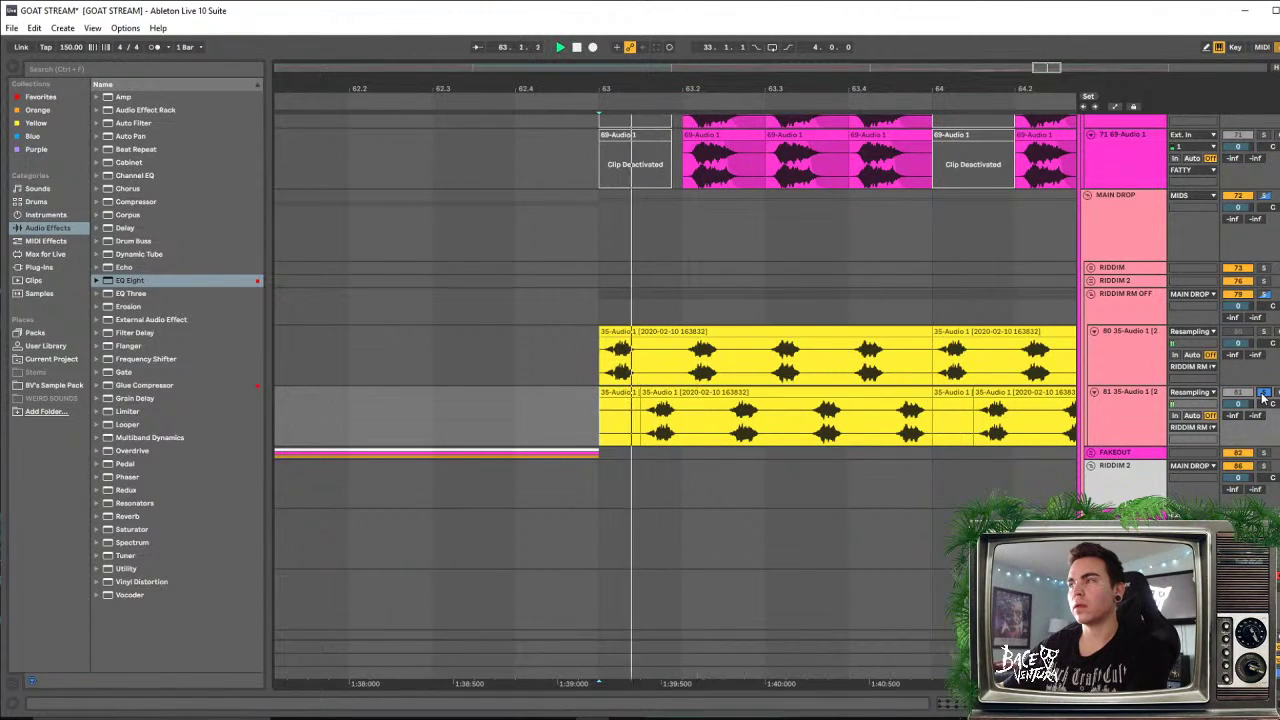
left_click(1263, 295)
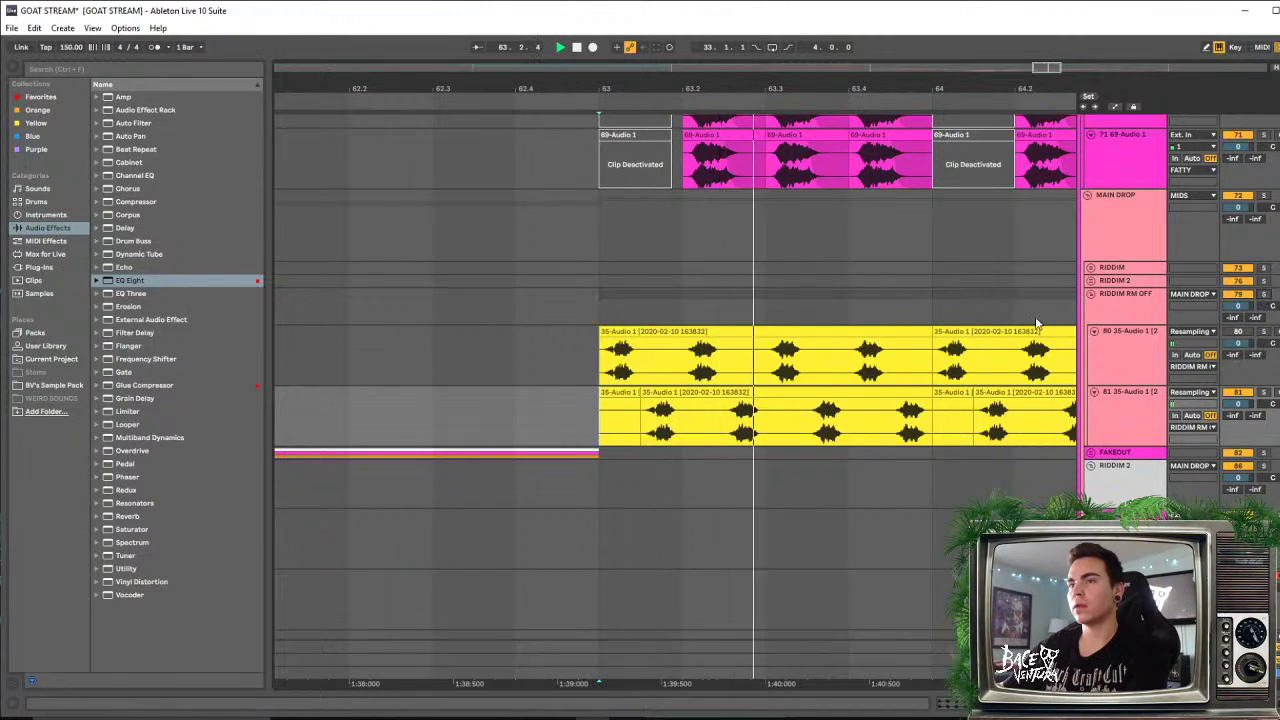
Check the red 011_Bass_Loop clips in SUB GROUP against the FATTY and RIDDIM RM OFF clips while playing from bar 63
scroll(631, 308, "down", 3)
scroll(631, 308, "up", 10)
scroll(634, 311, "down", 10)
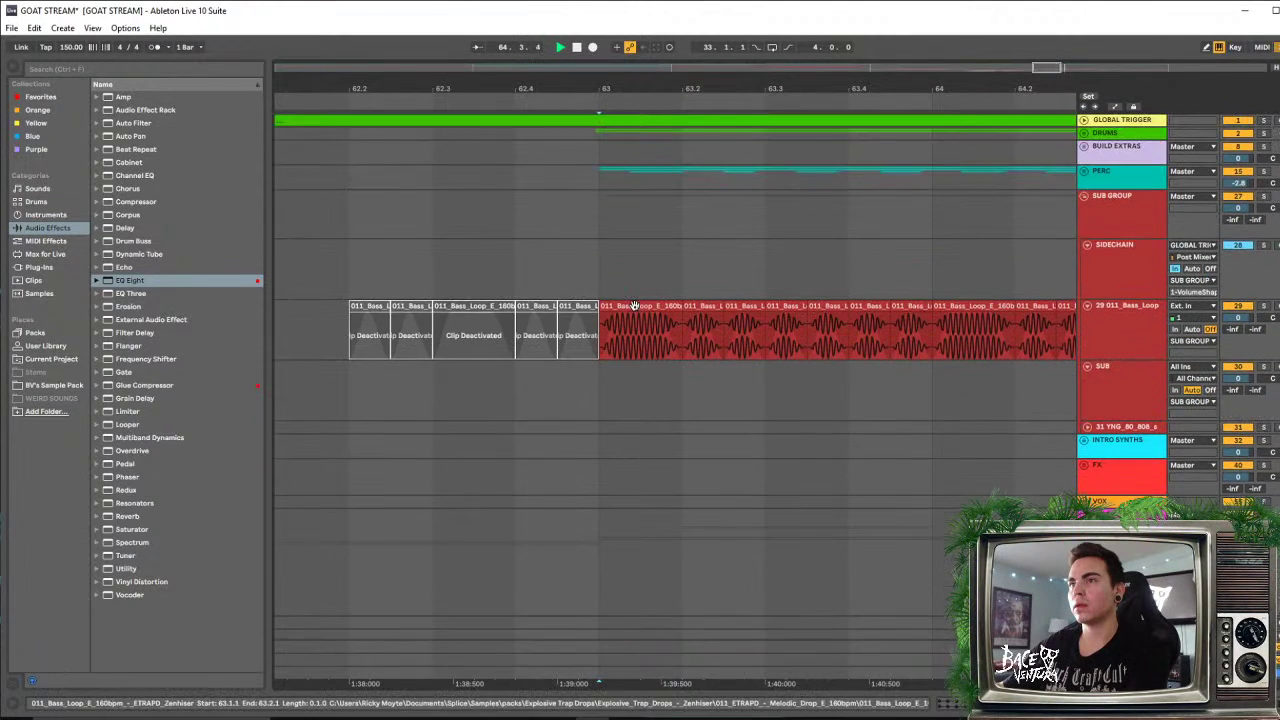
scroll(634, 311, "up", 8)
scroll(634, 311, "down", 3)
scroll(634, 308, "down", 3)
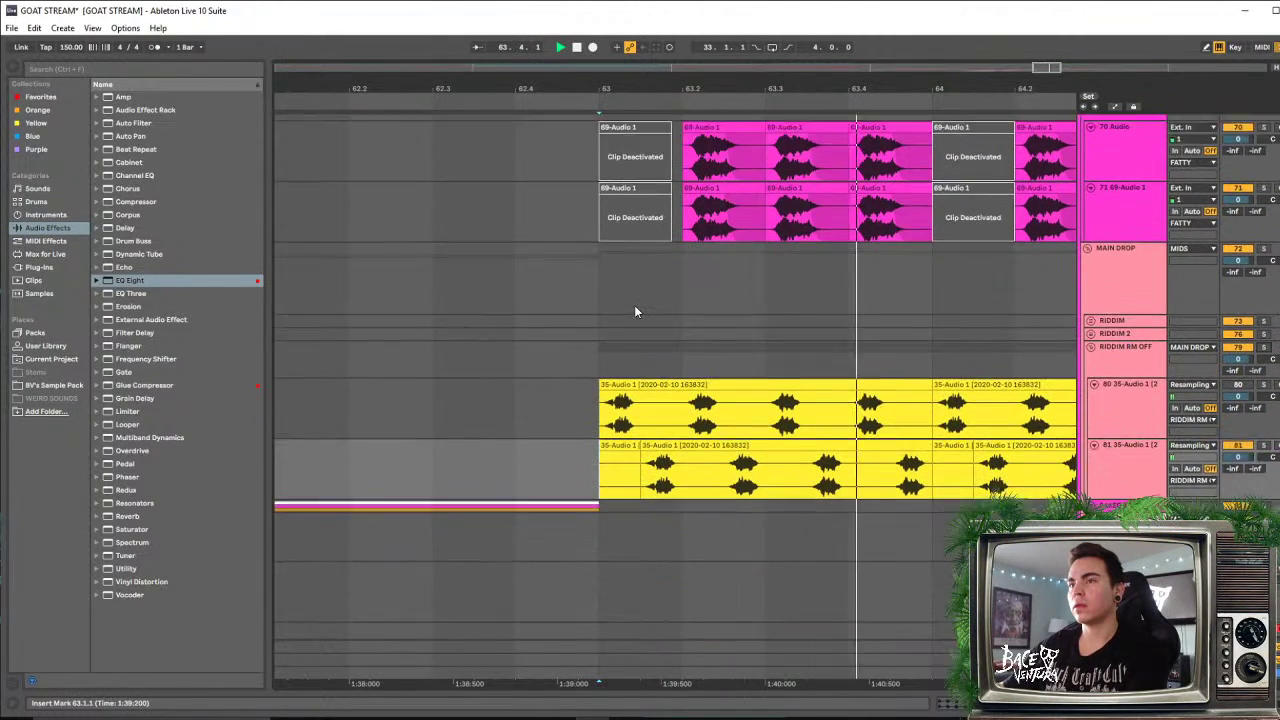
key("space")
Try deactivating the section of the track 80 clip from 63.2 to bar 64, and listen to the drop from bar 63
left_click(693, 380)
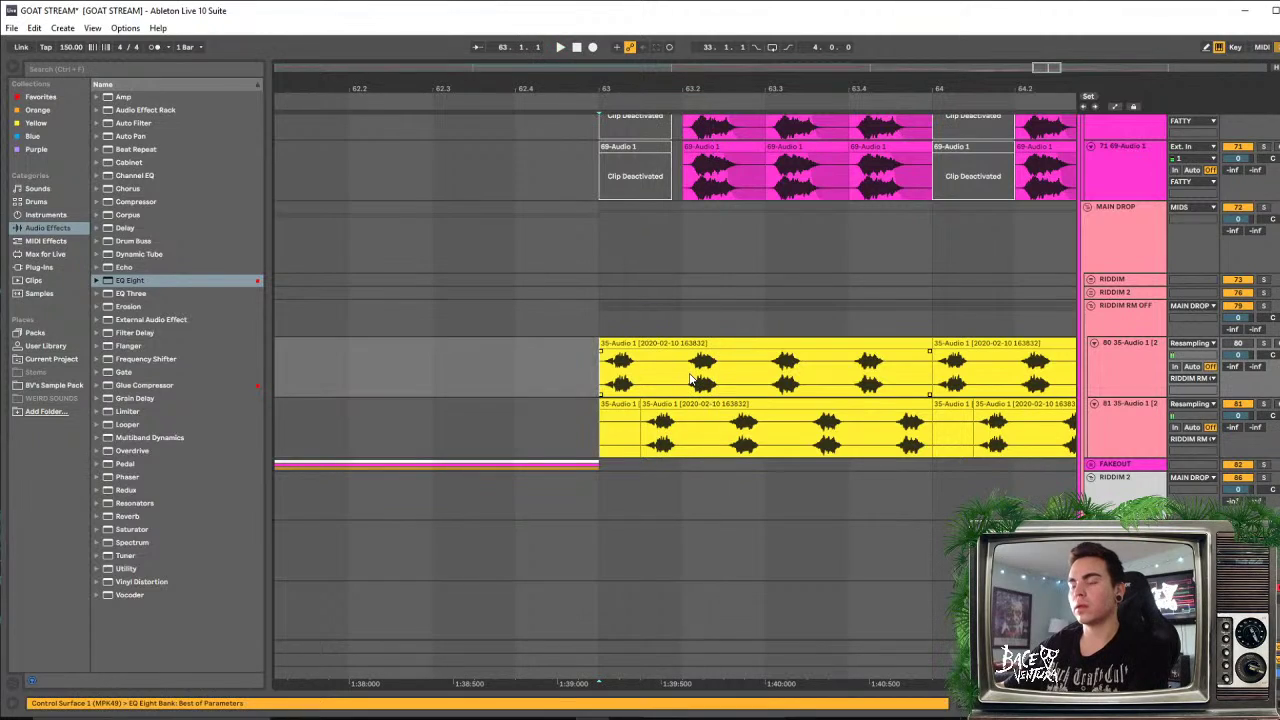
left_click_drag(684, 374, 785, 362)
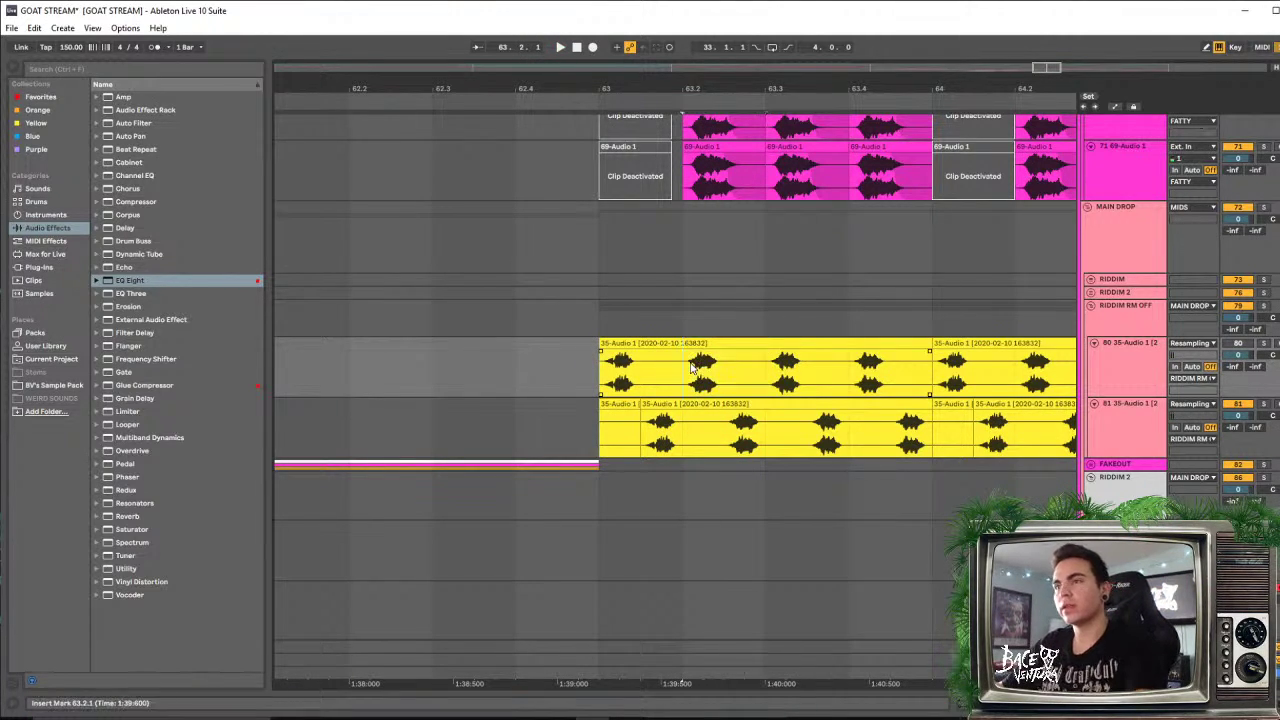
left_click_drag(690, 368, 916, 360)
key("Delete")
key("space")
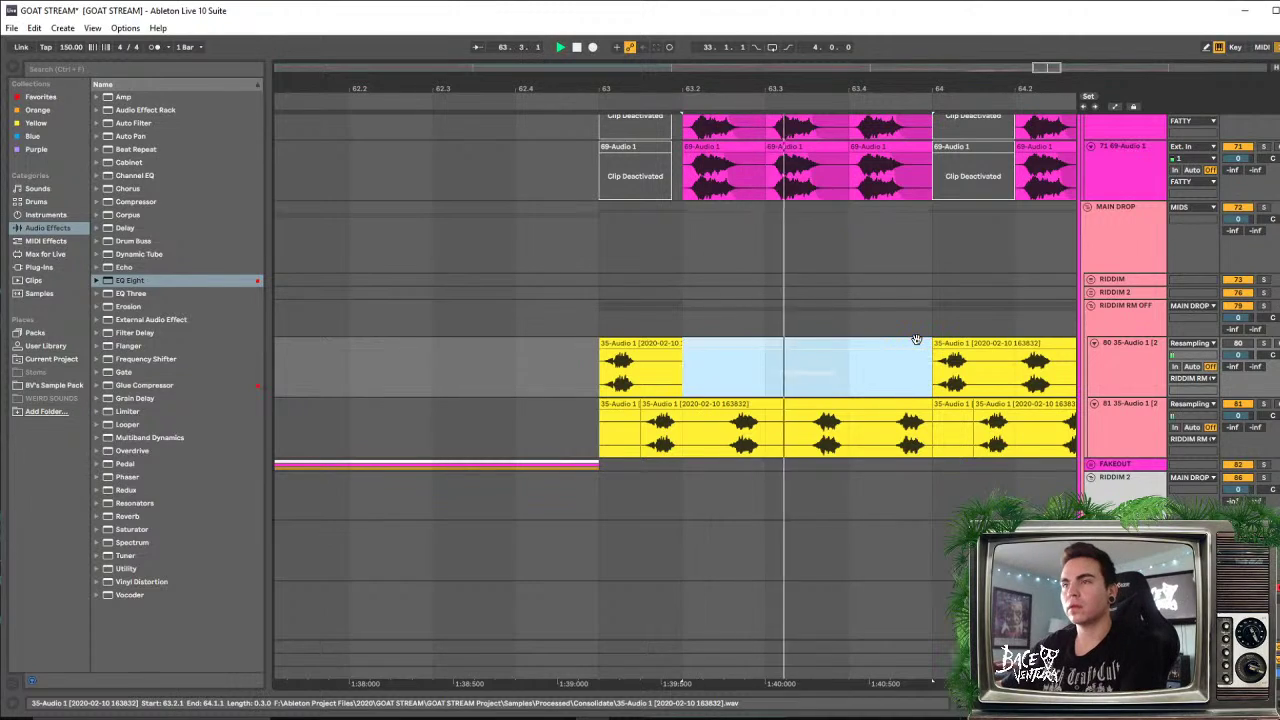
key("0")
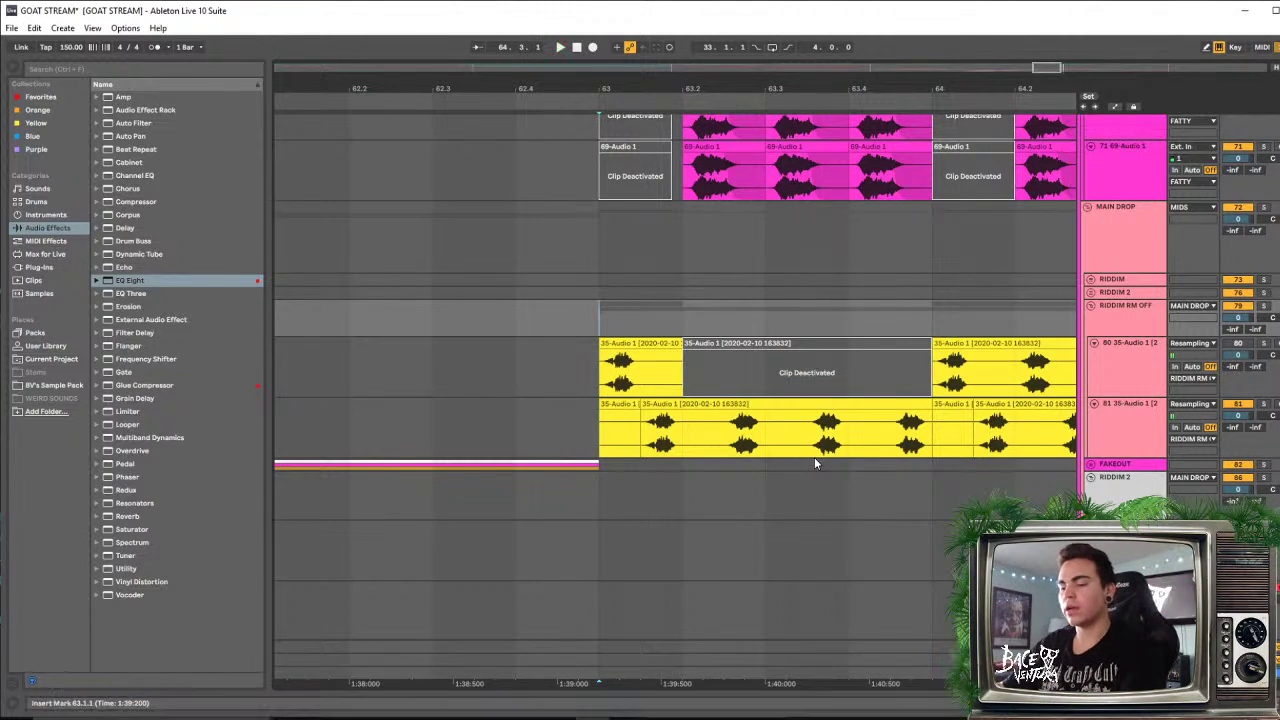
key("0")
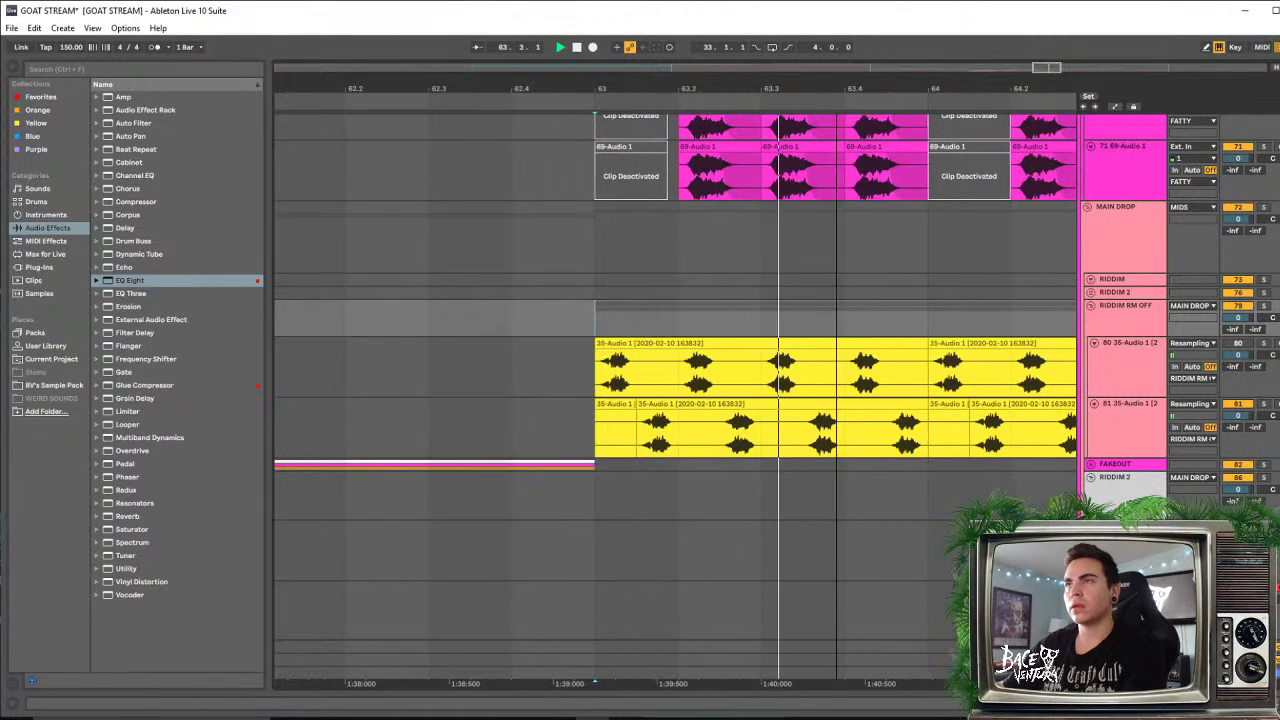
Listen to the drop from bar 63 and compare it with the RIDDIM RM OFF group switched off
left_click_drag(664, 89, 641, 76)
scroll(993, 375, "up", 2)
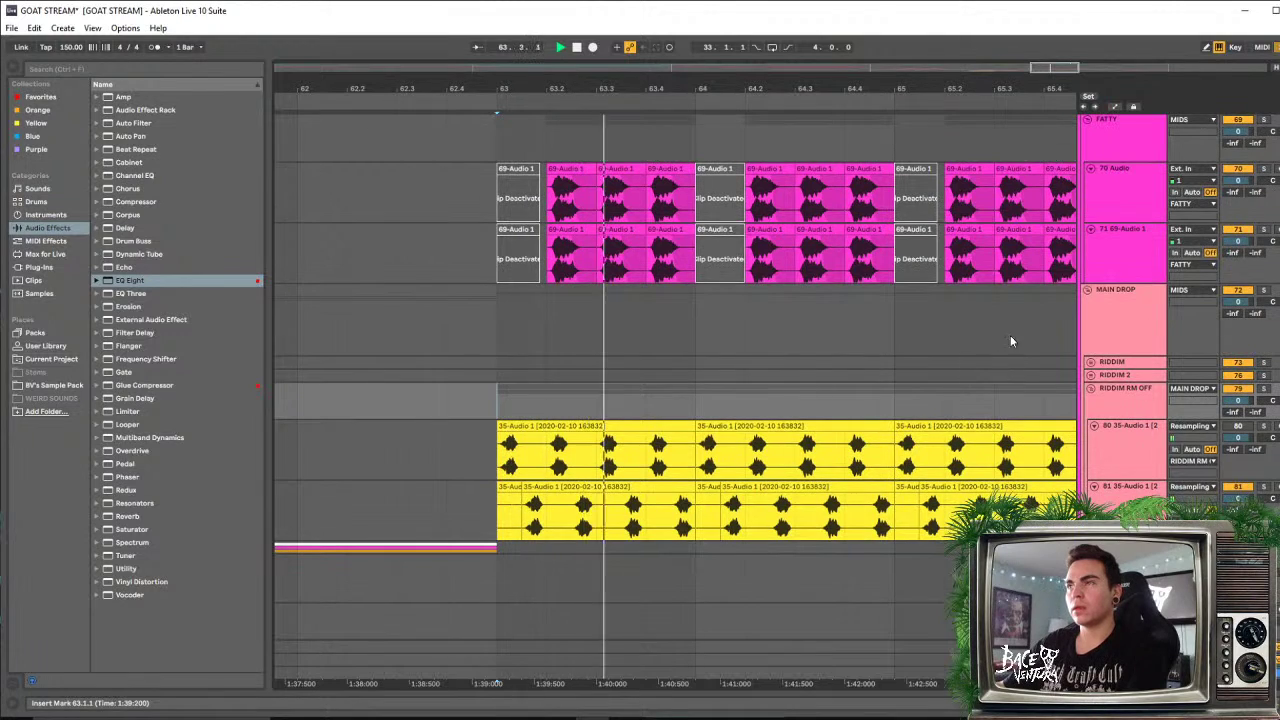
key("space")
left_click_drag(828, 89, 913, 54)
left_click_drag(815, 88, 722, 188)
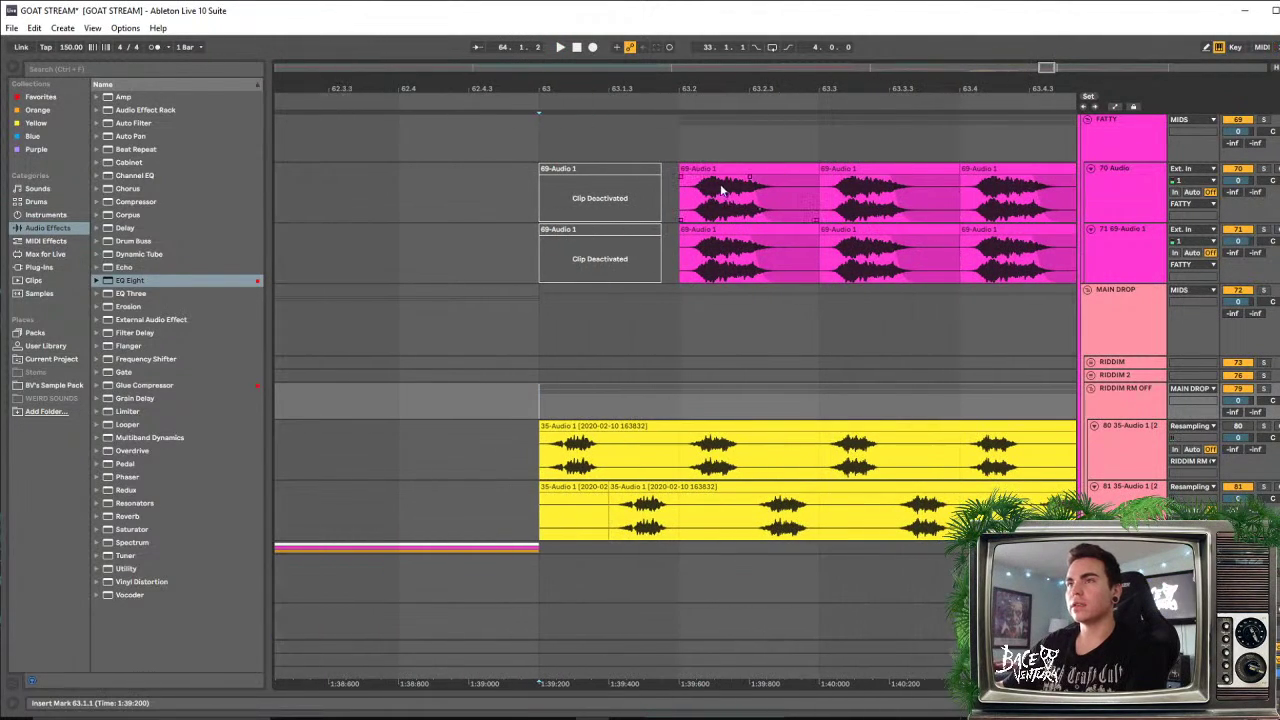
left_click(672, 217)
left_click(546, 453)
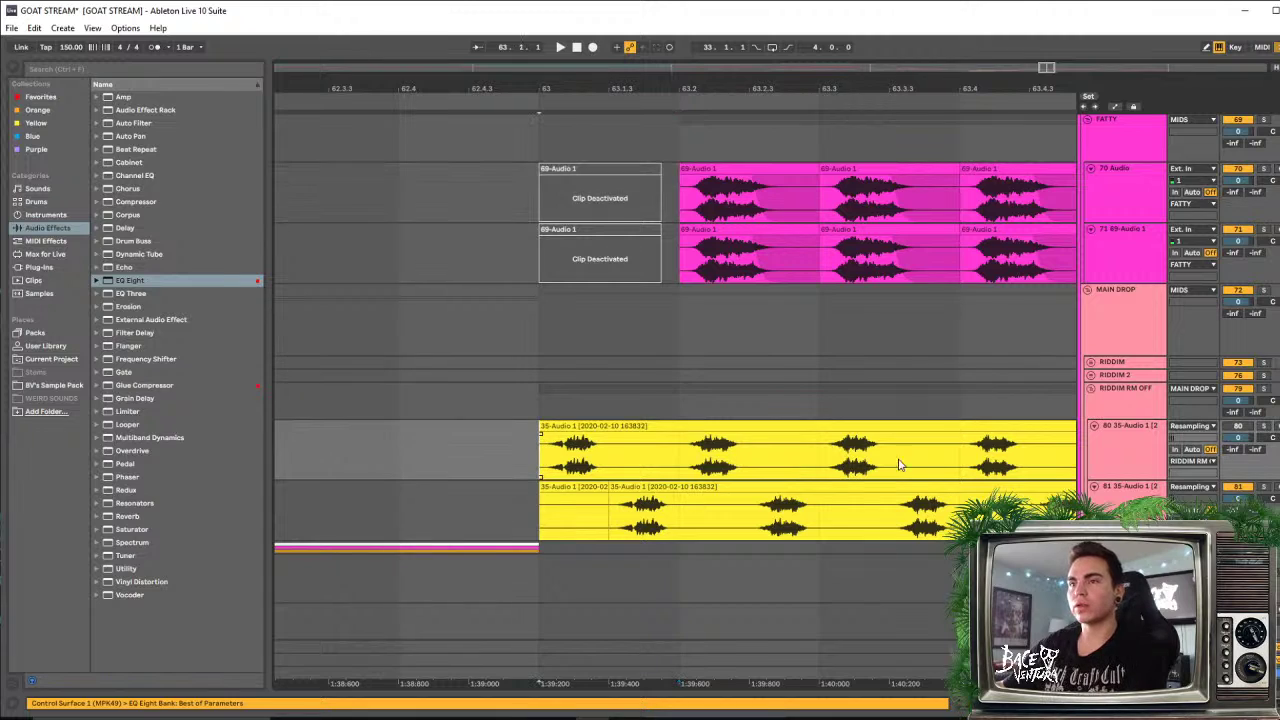
key("space")
left_click_drag(897, 80, 683, 51)
key("space")
key("space")
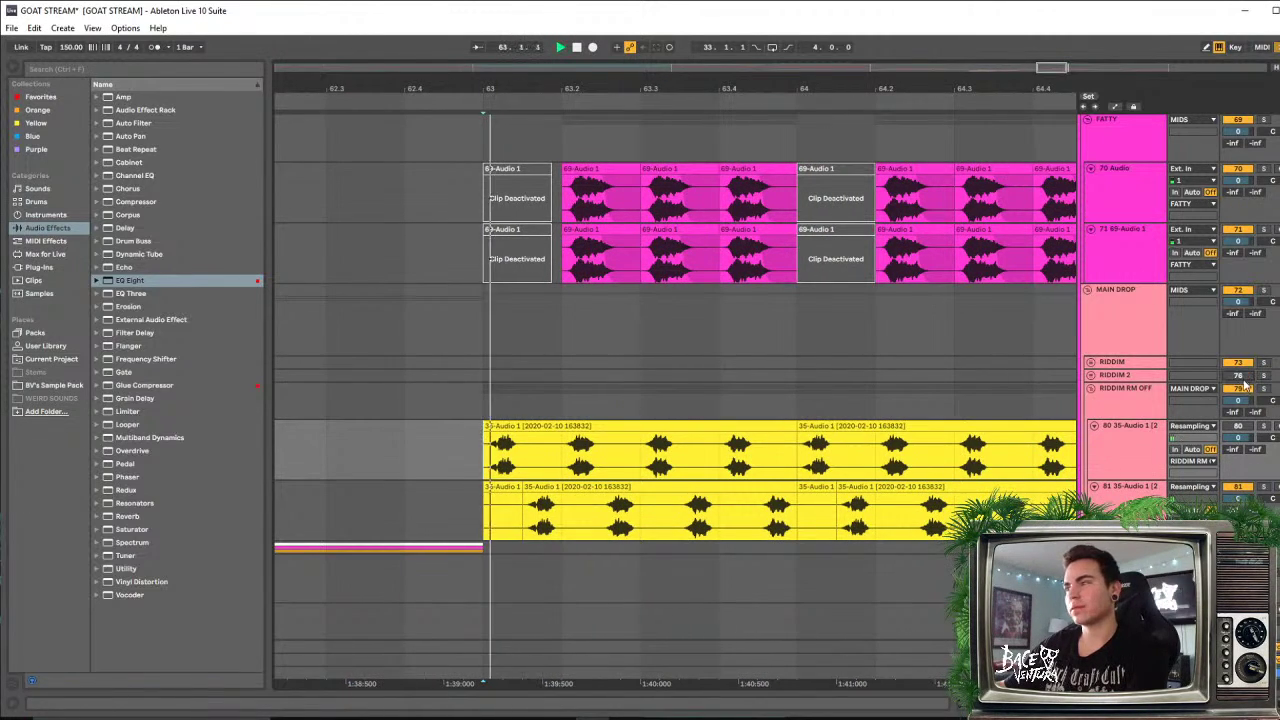
left_click(1240, 389)
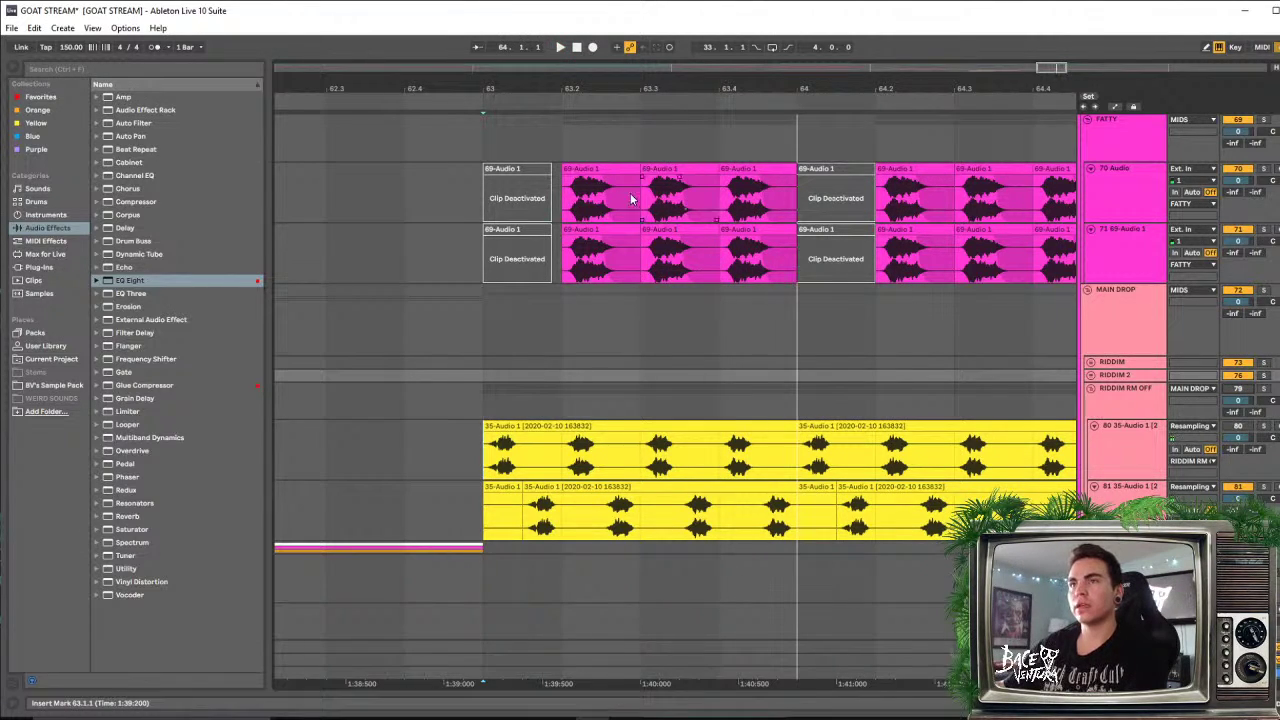
Try shorter fade-outs on the 63.2 clips of FATTY tracks 70 and 71, and listen to them
left_click_drag(595, 94, 600, 183)
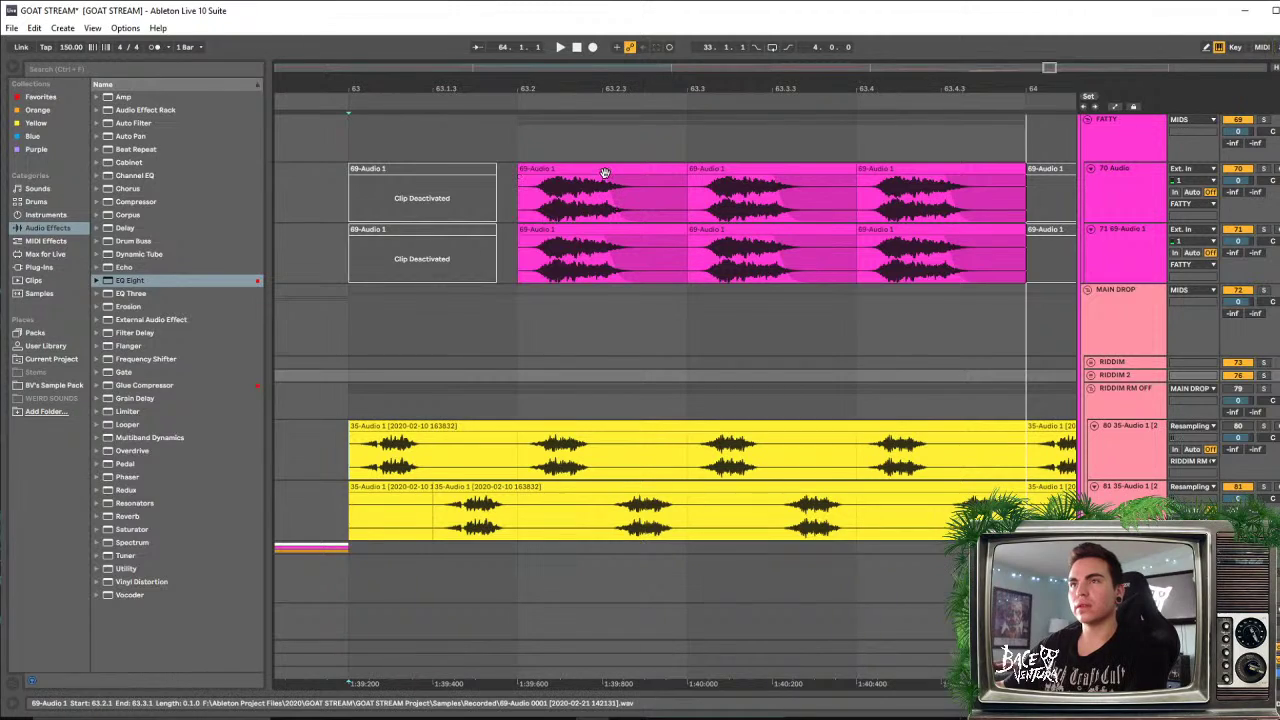
left_click(607, 182)
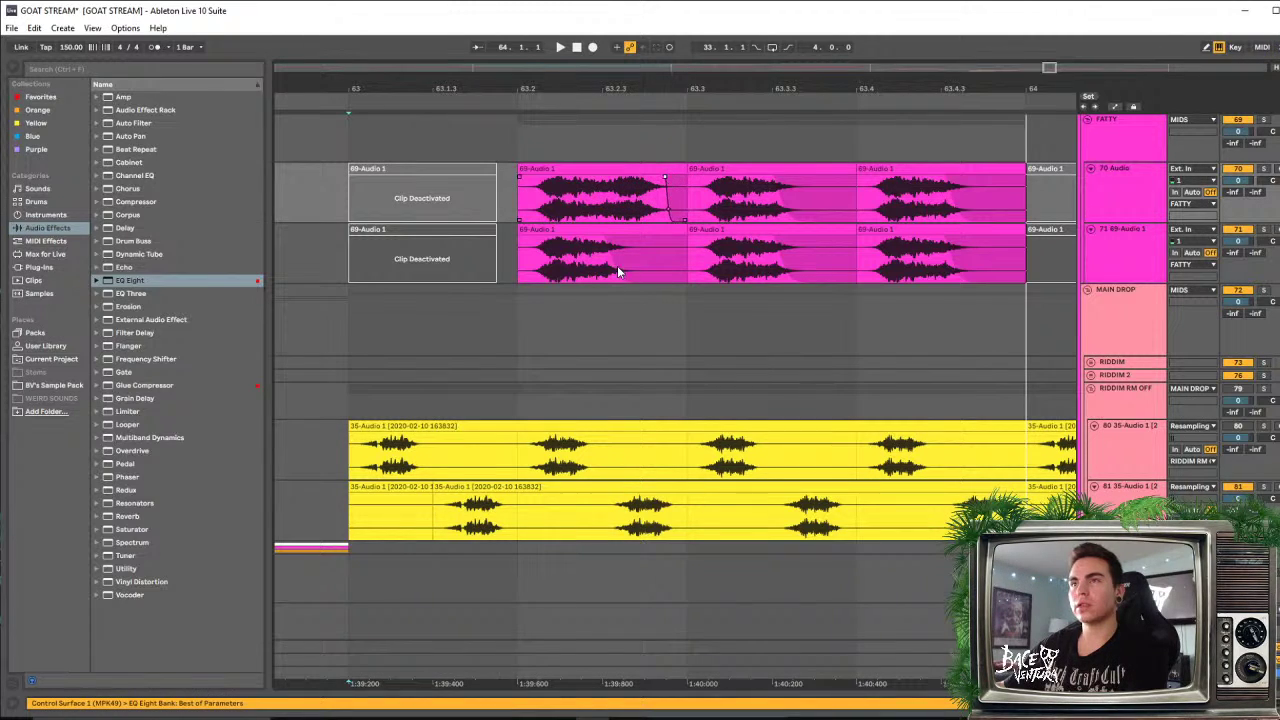
left_click_drag(606, 246, 656, 240)
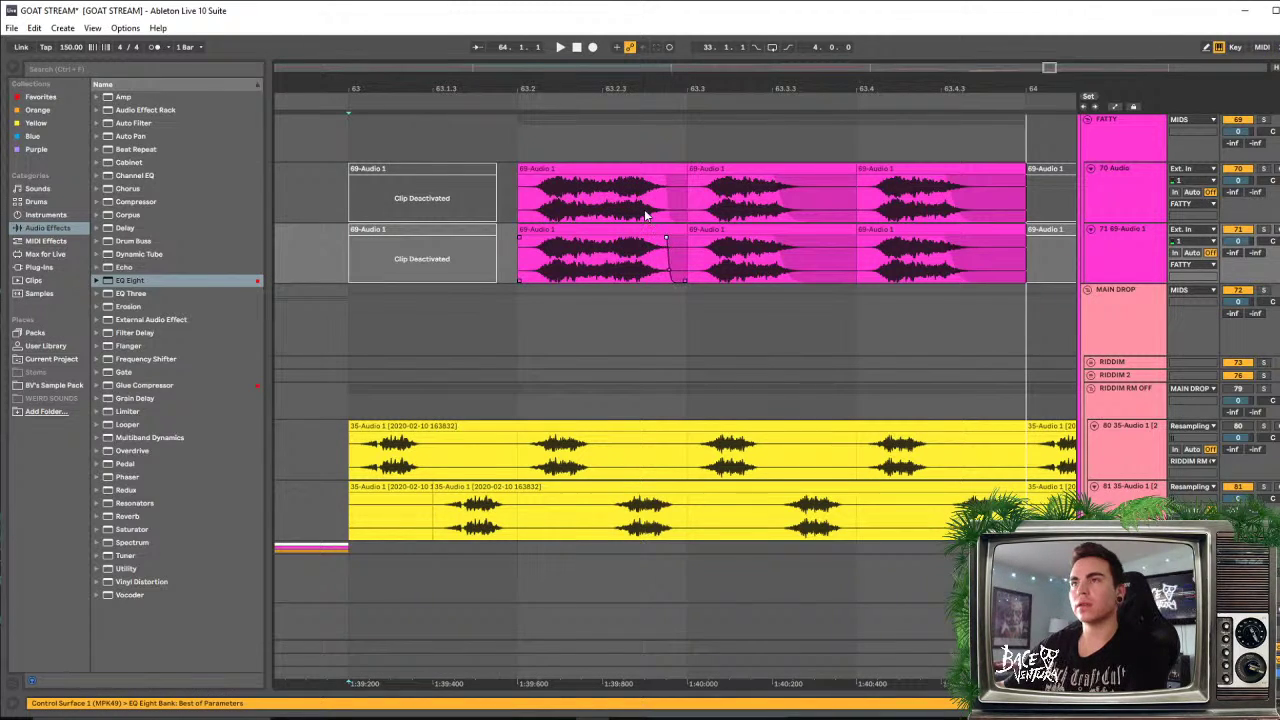
left_click(606, 166)
key("space")
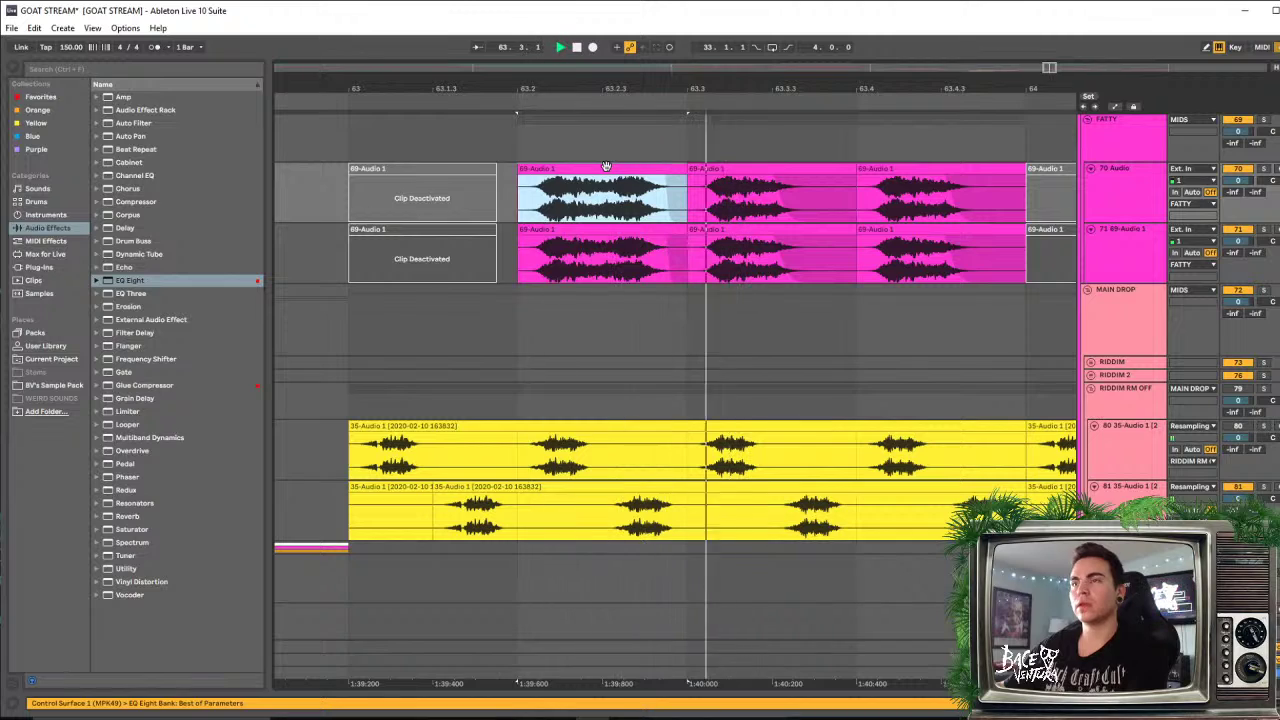
key("space")
left_click(667, 238)
Switch RIDDIM RM OFF and its track 80 back on while listening from bar 63 and from 62.2
left_click(329, 214)
key("space")
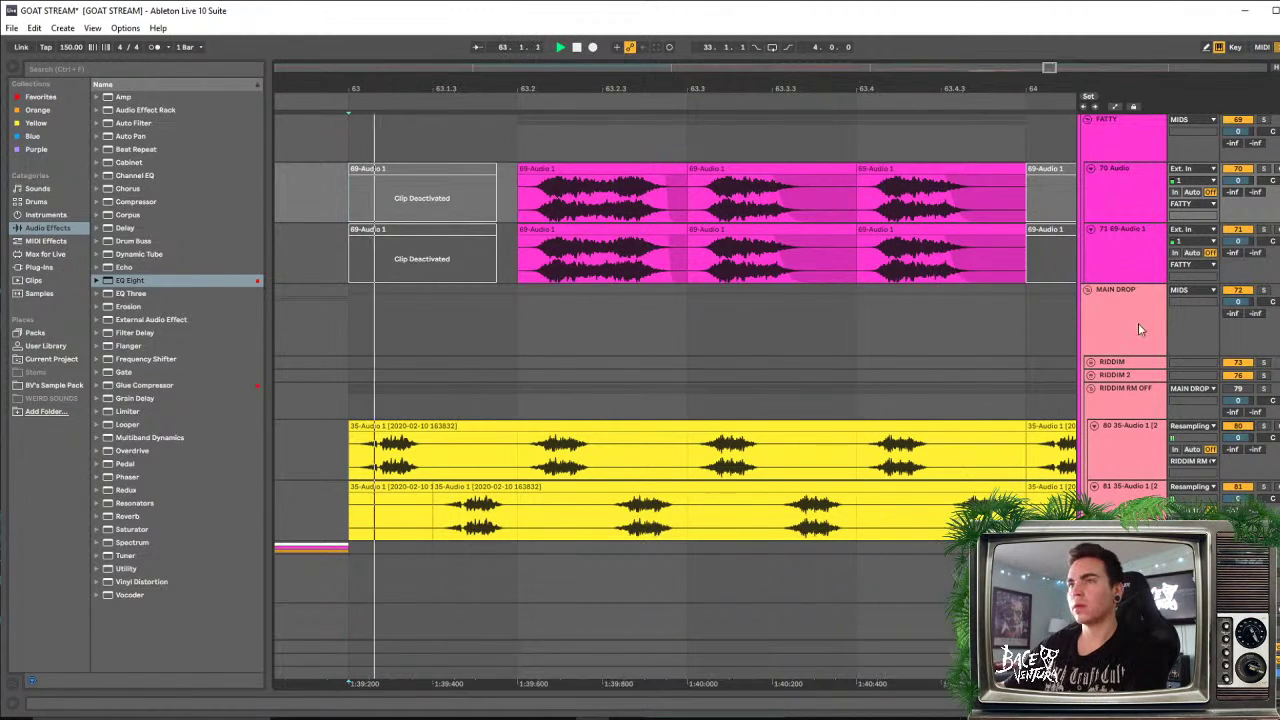
left_click_drag(685, 93, 655, 41)
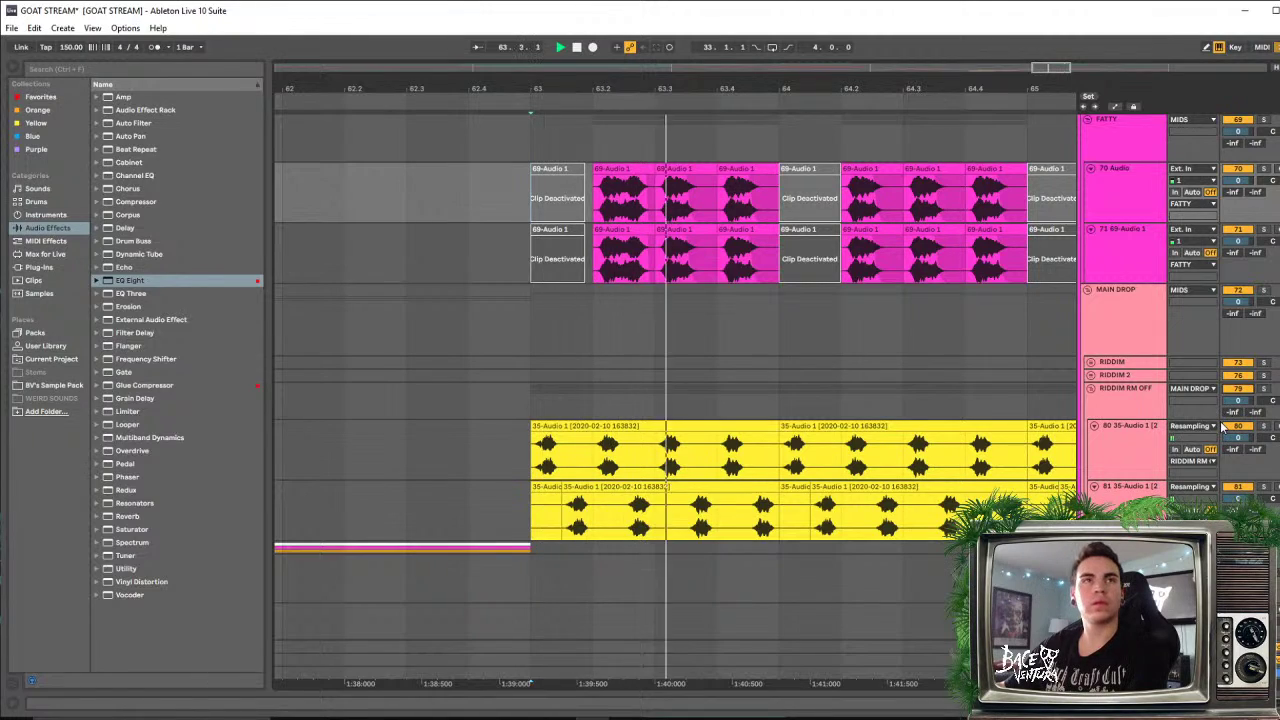
left_click(345, 318)
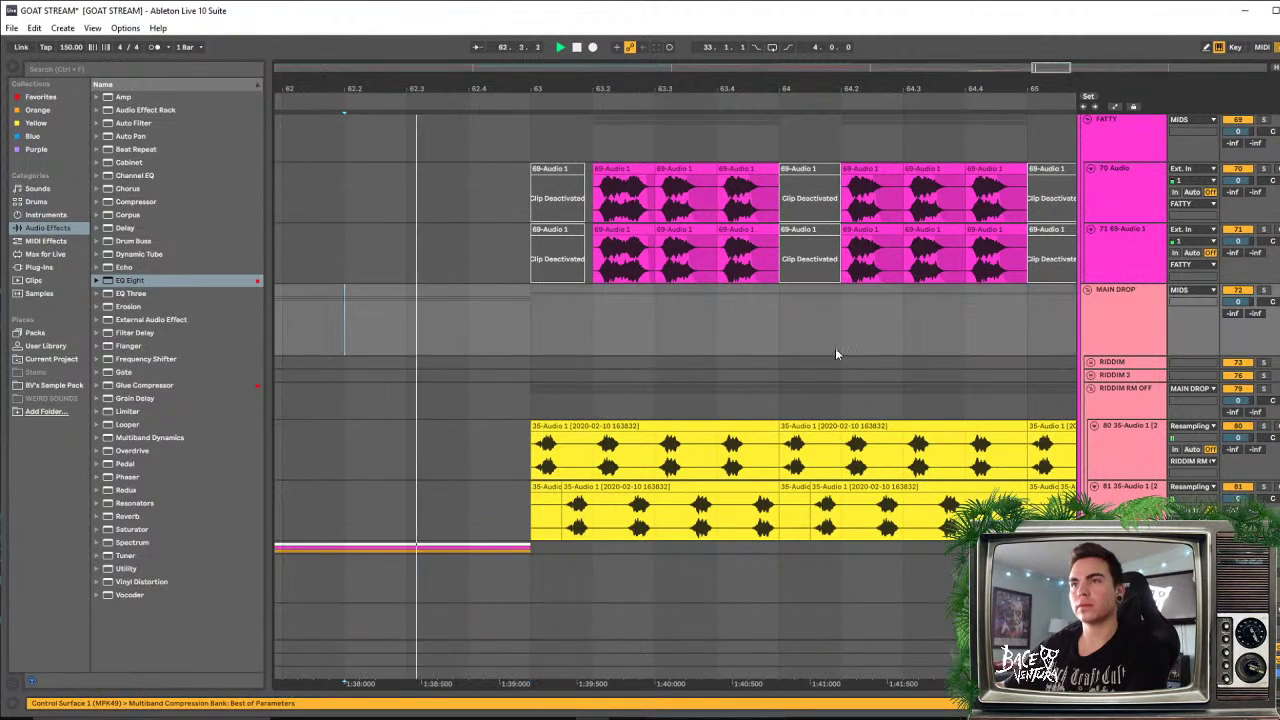
left_click_drag(675, 93, 724, 50)
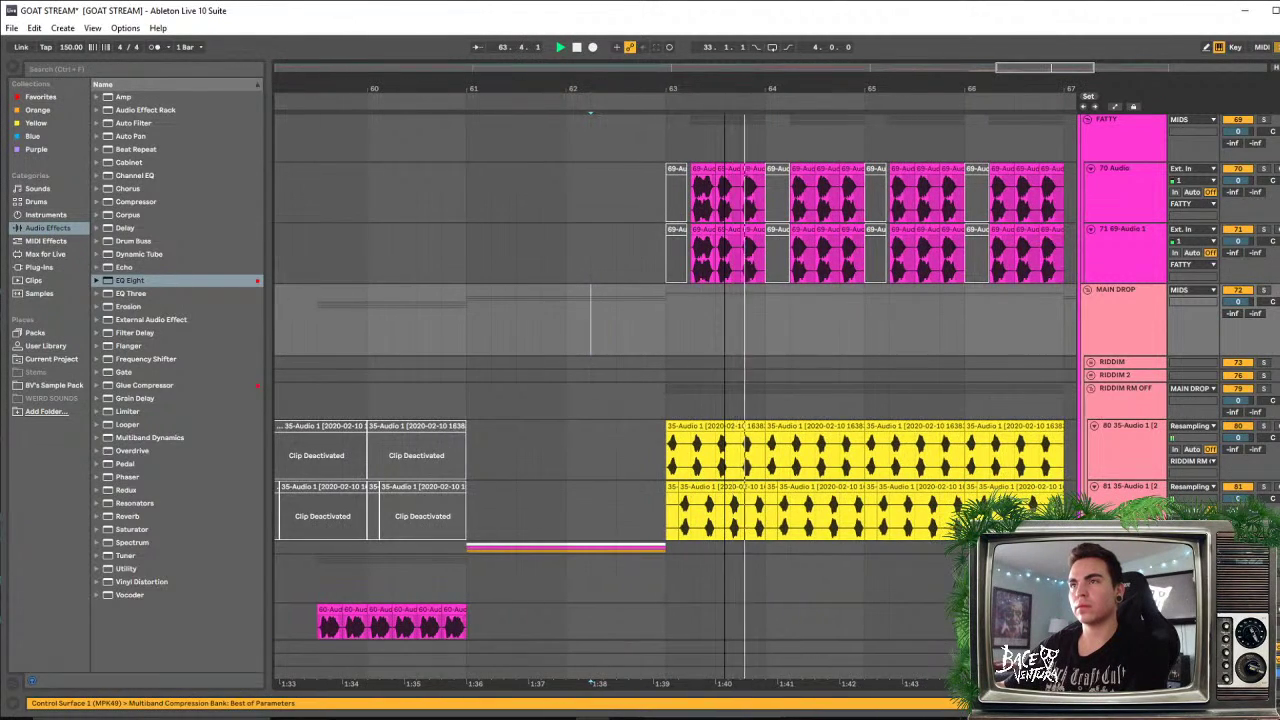
key("space")
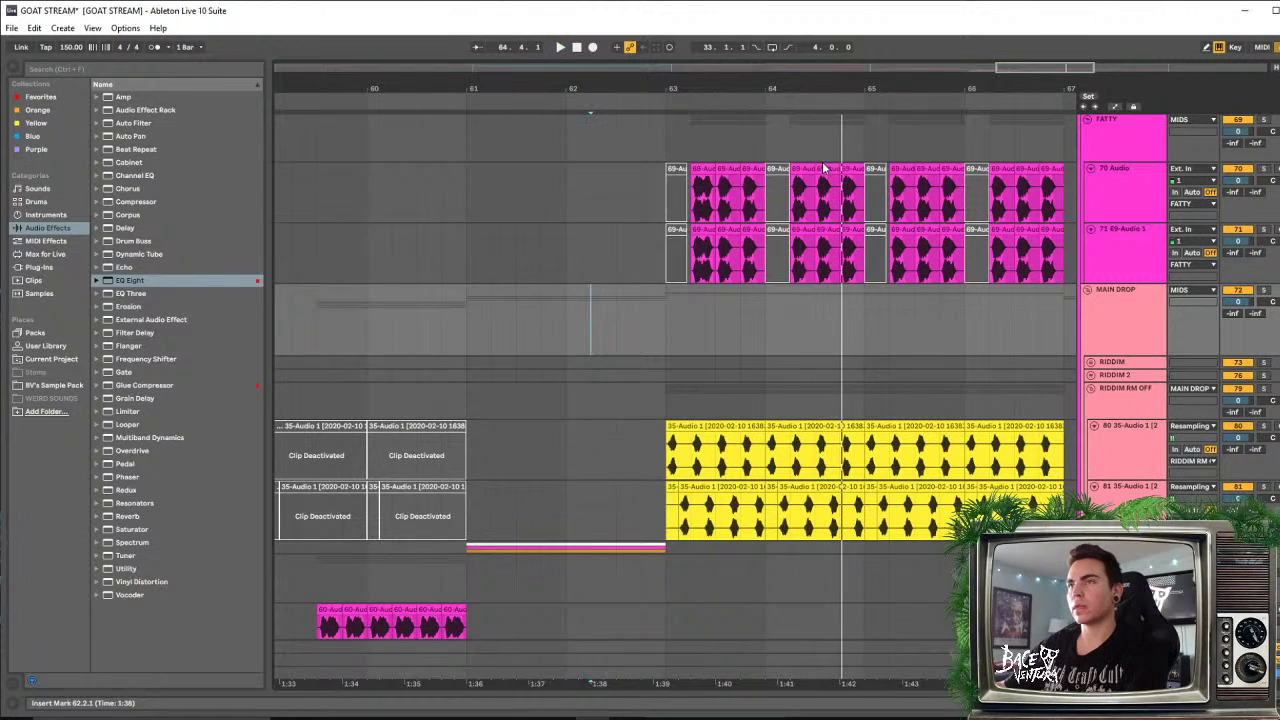
Copy the 63.3 clips of FATTY tracks 70 and 71 over the clips at 63.2
scroll(790, 135, "down", 1)
left_click_drag(734, 85, 734, 149)
scroll(703, 148, "up", 1)
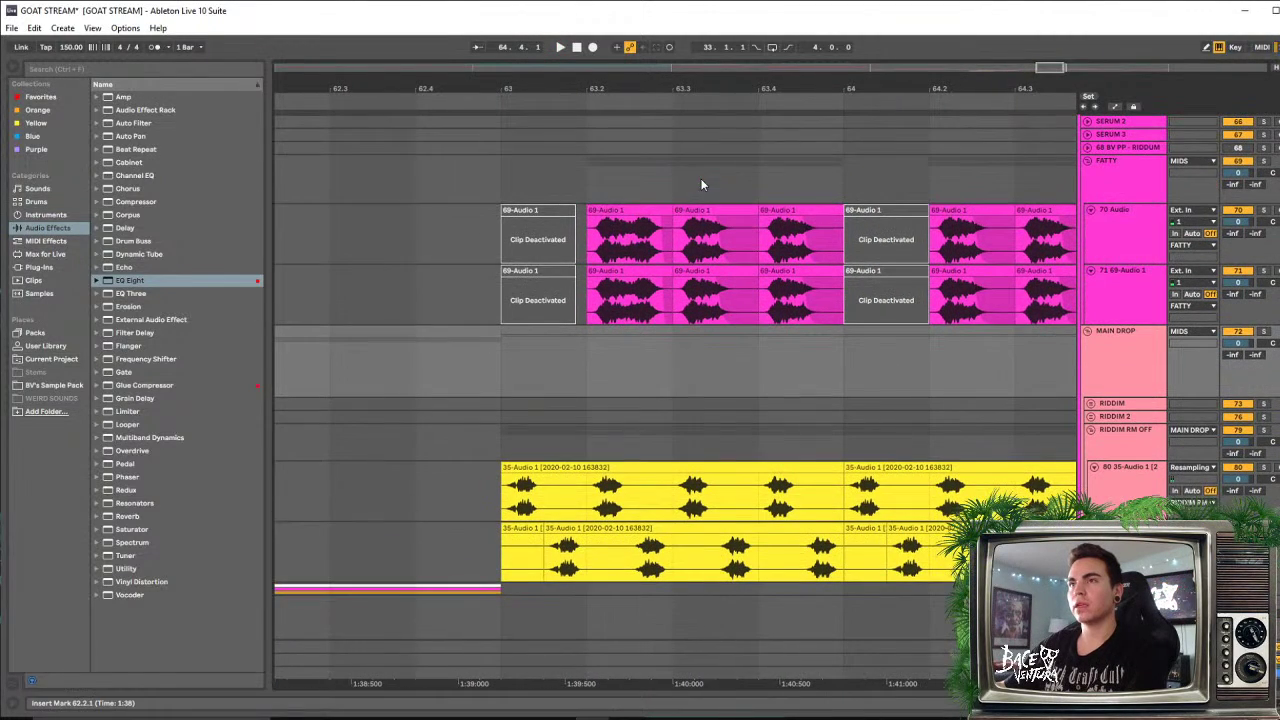
left_click_drag(700, 215, 723, 271)
left_click_drag(710, 215, 653, 213)
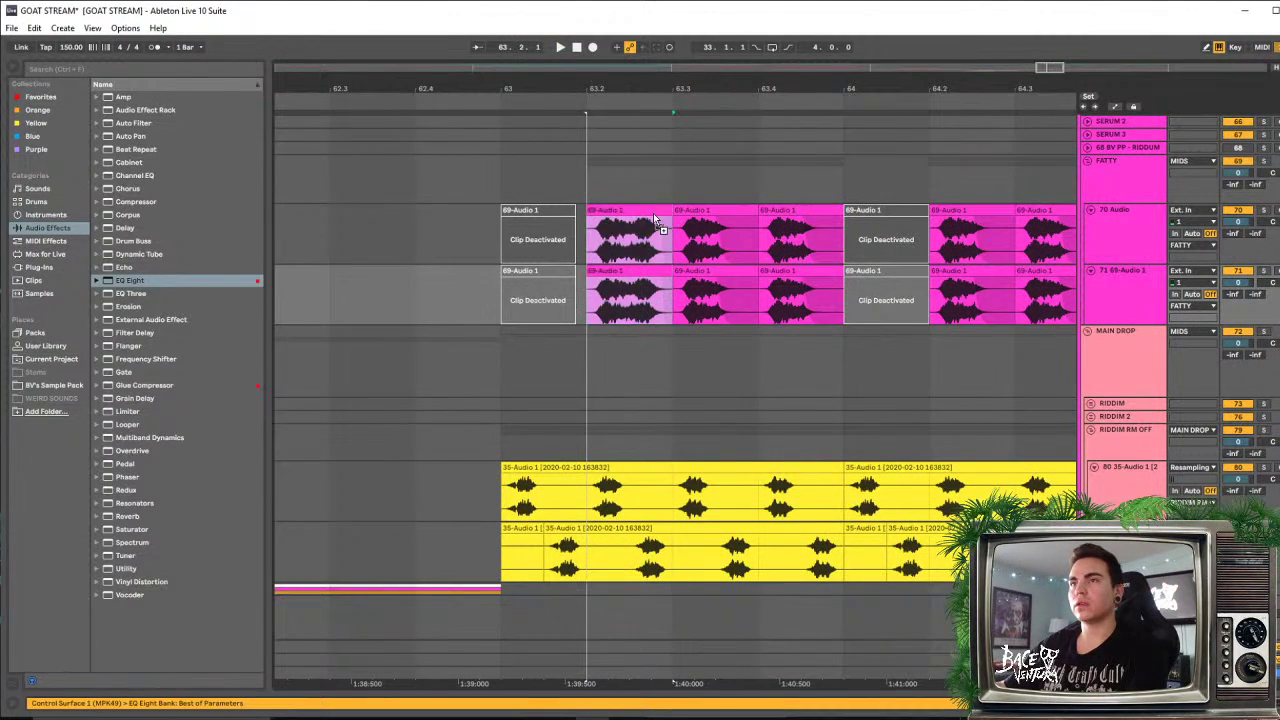
scroll(688, 228, "down", 1)
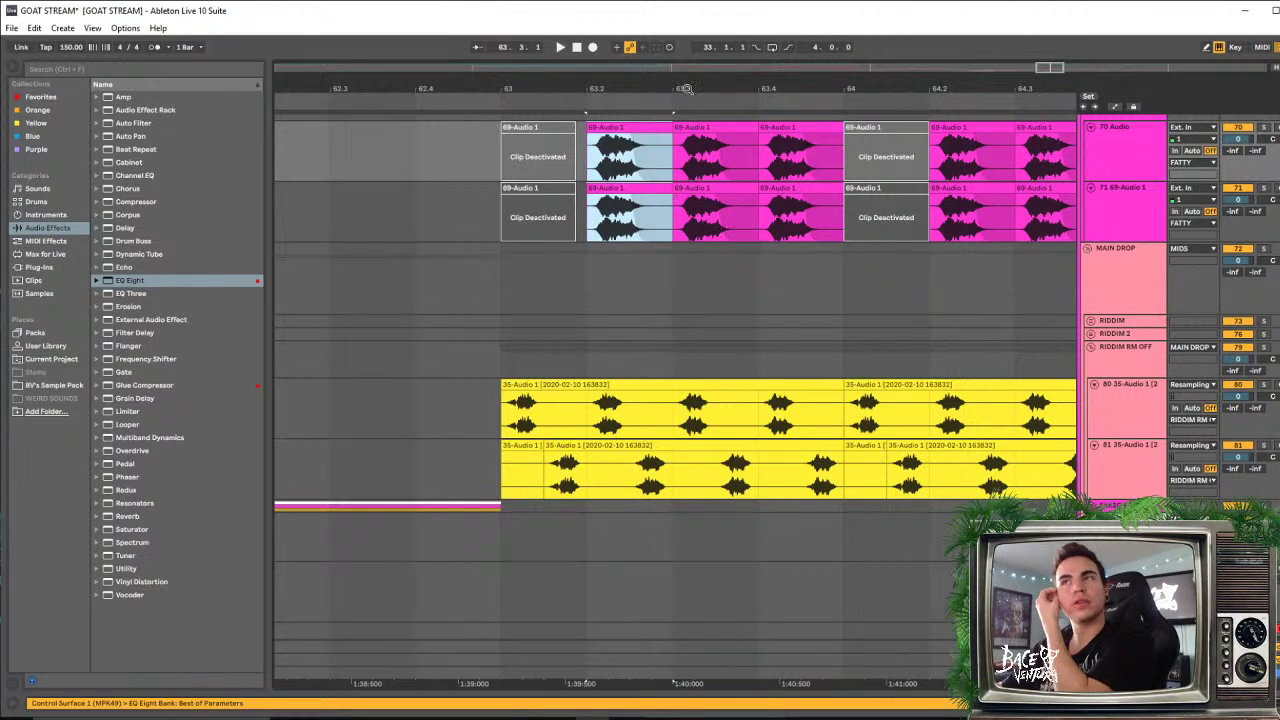
Compare the drop section from bar 51 with the section around bar 63 by playing both
left_click_drag(687, 89, 825, 29)
left_click(645, 334)
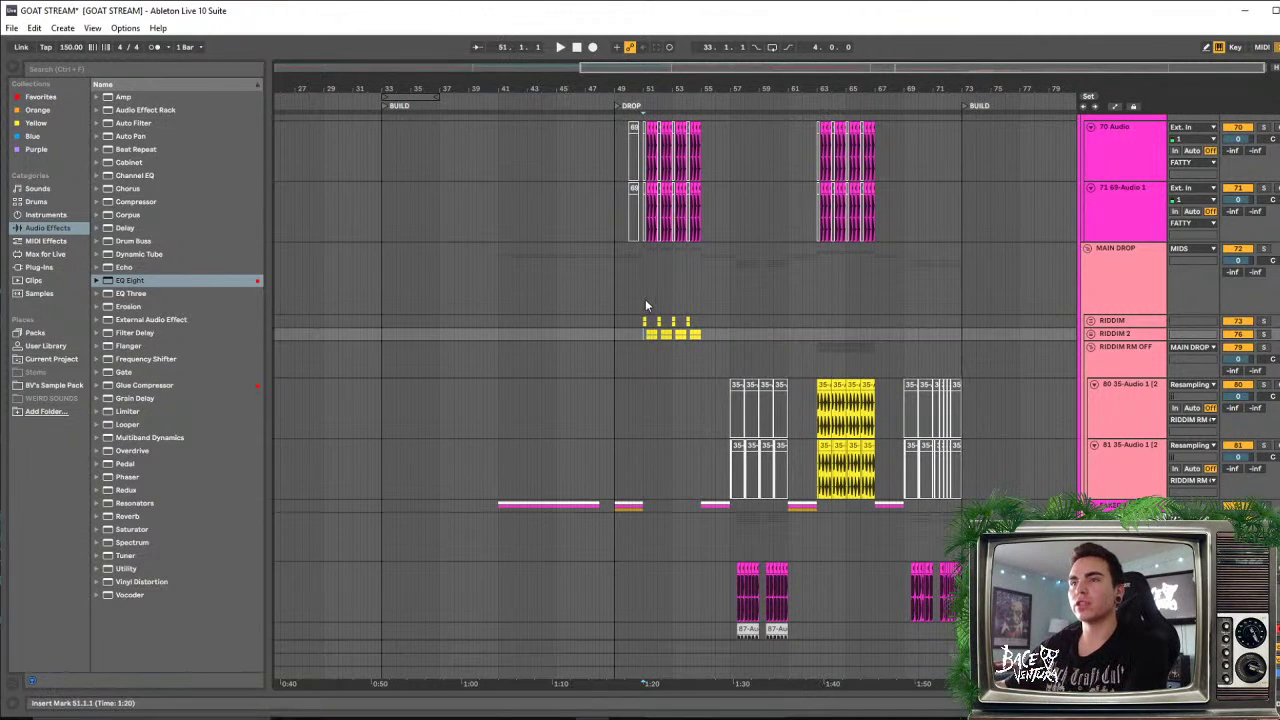
left_click(644, 299)
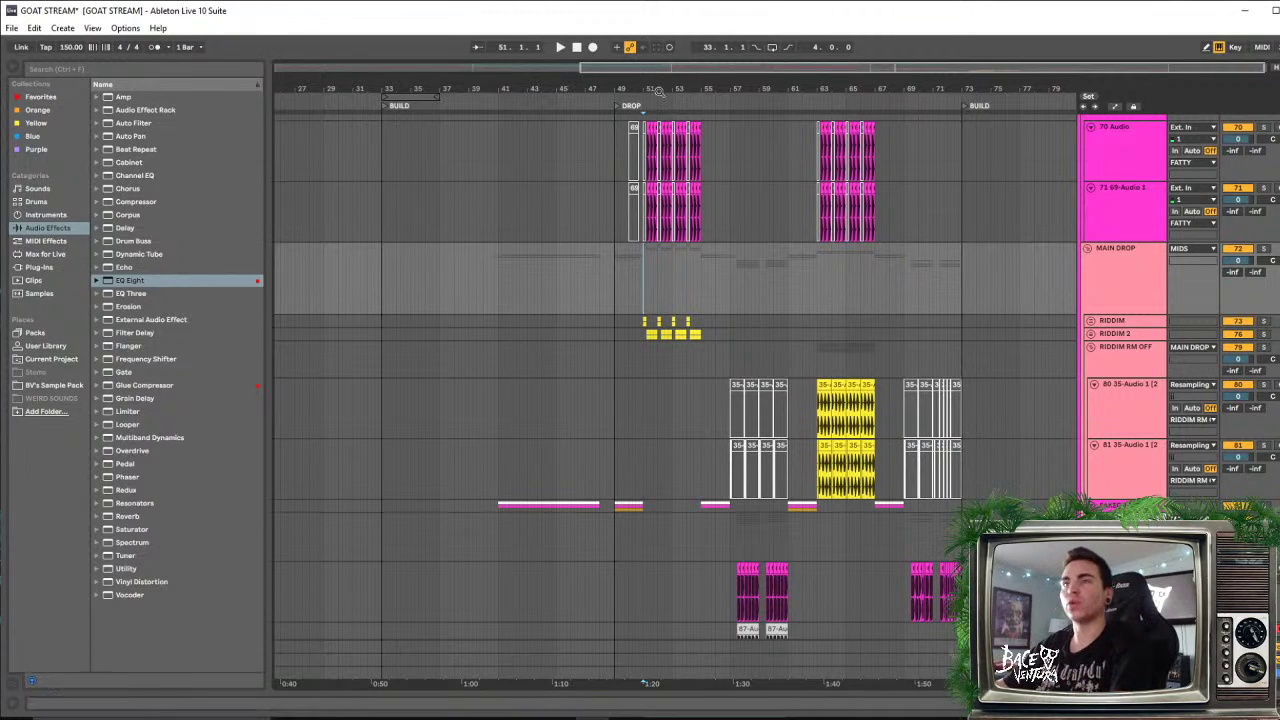
left_click_drag(658, 91, 684, 250)
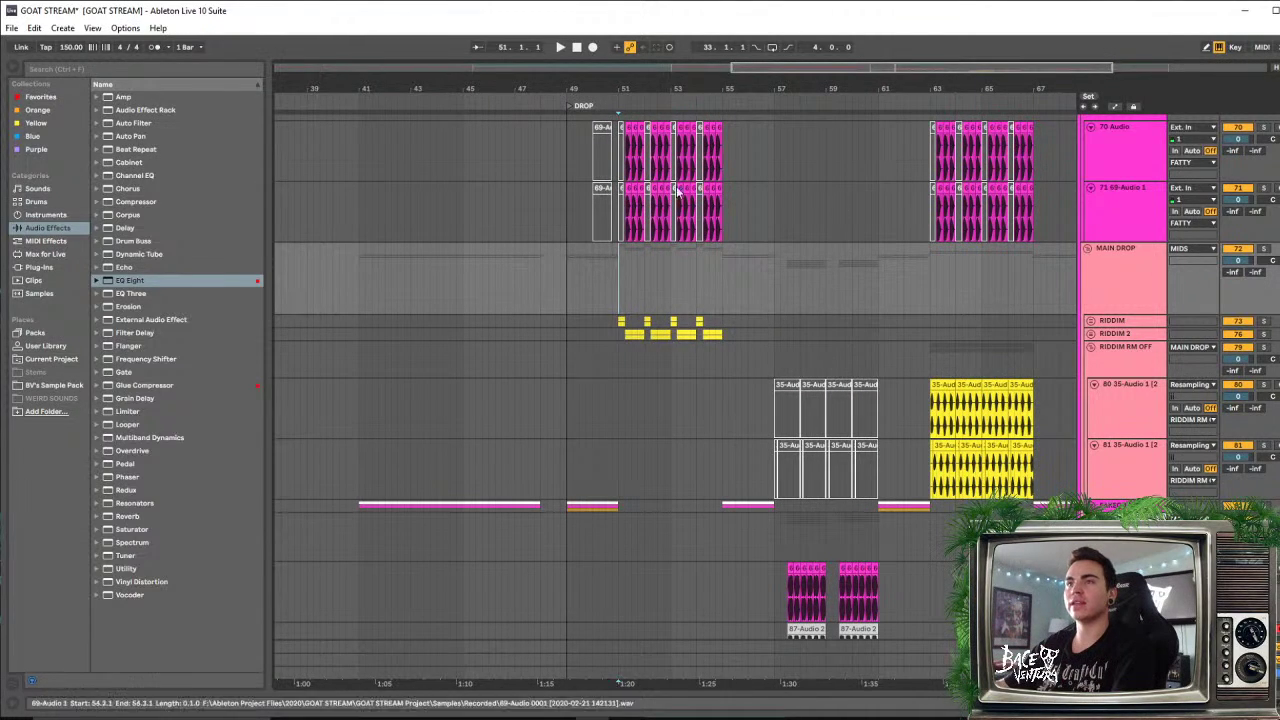
left_click_drag(901, 84, 594, 226)
left_click(501, 265)
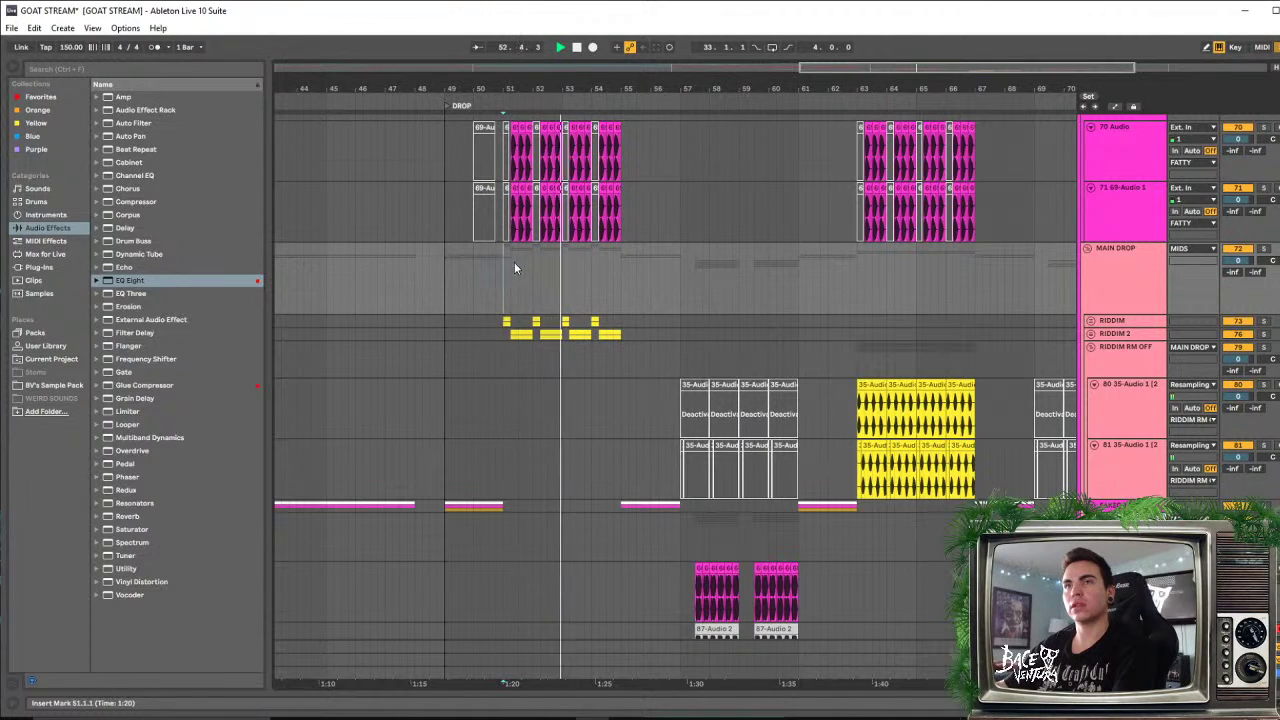
left_click(851, 268)
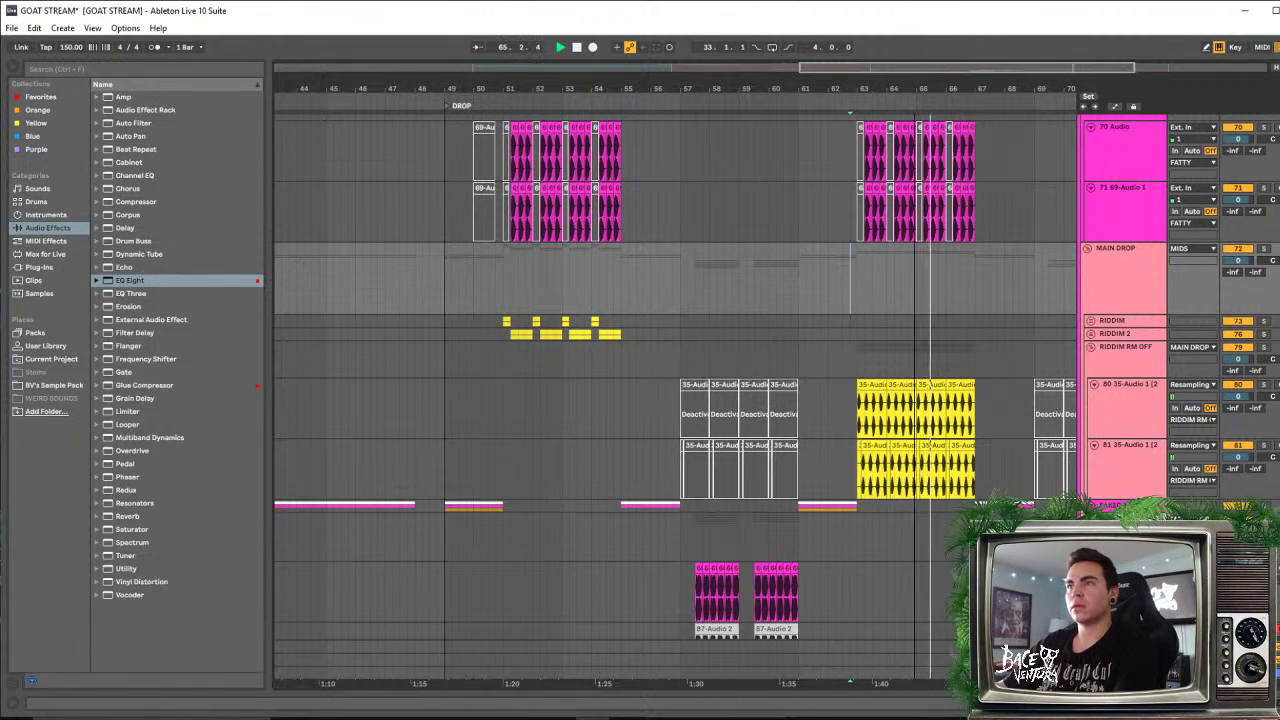
left_click_drag(907, 89, 830, 215)
key("space")
Delete the deactivated clips at bar 63 on FATTY tracks 70 and 71
scroll(818, 313, "down", 3)
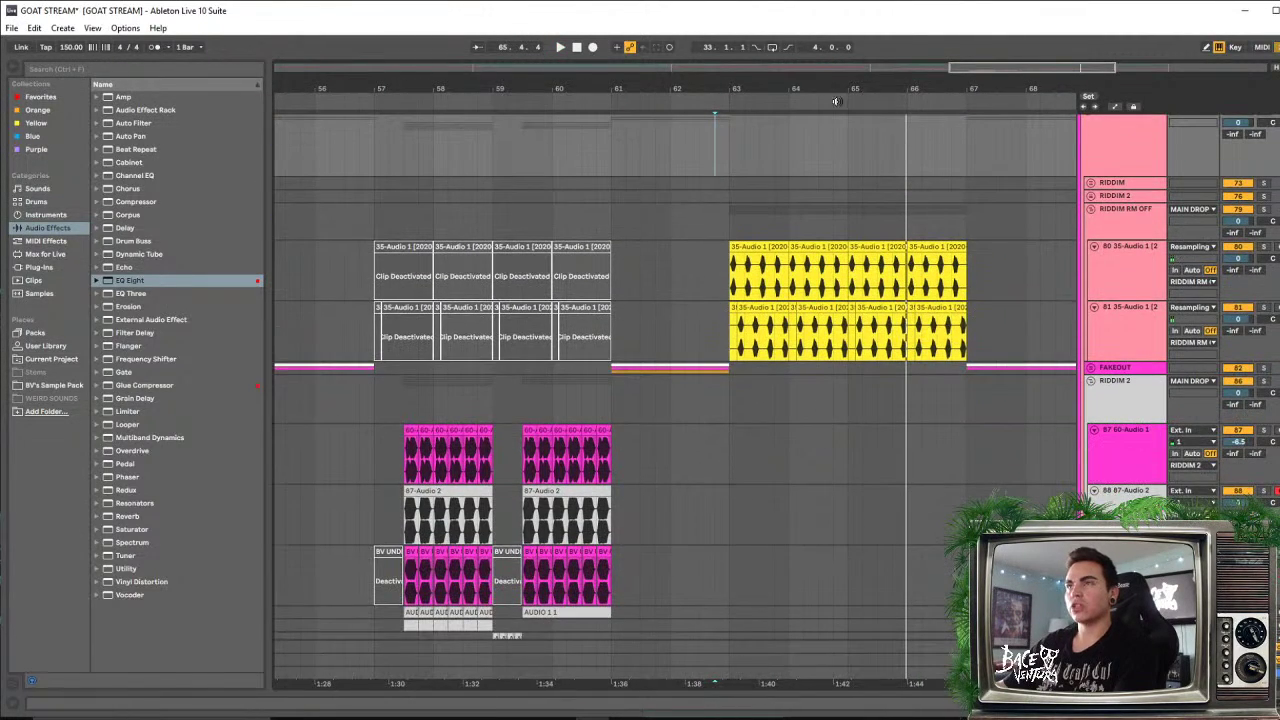
left_click_drag(838, 90, 828, 205)
scroll(814, 298, "up", 2)
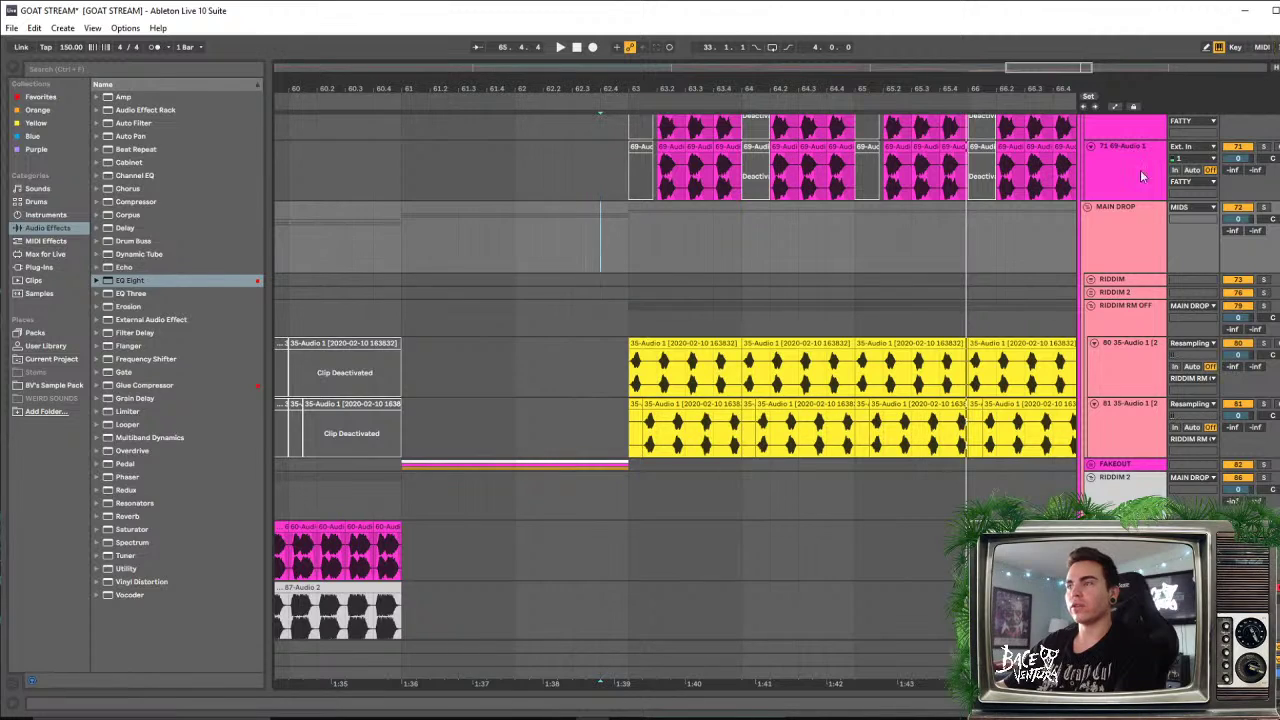
scroll(972, 163, "up", 2)
left_click_drag(966, 90, 851, 40)
left_click_drag(966, 274, 632, 275)
left_click(635, 197)
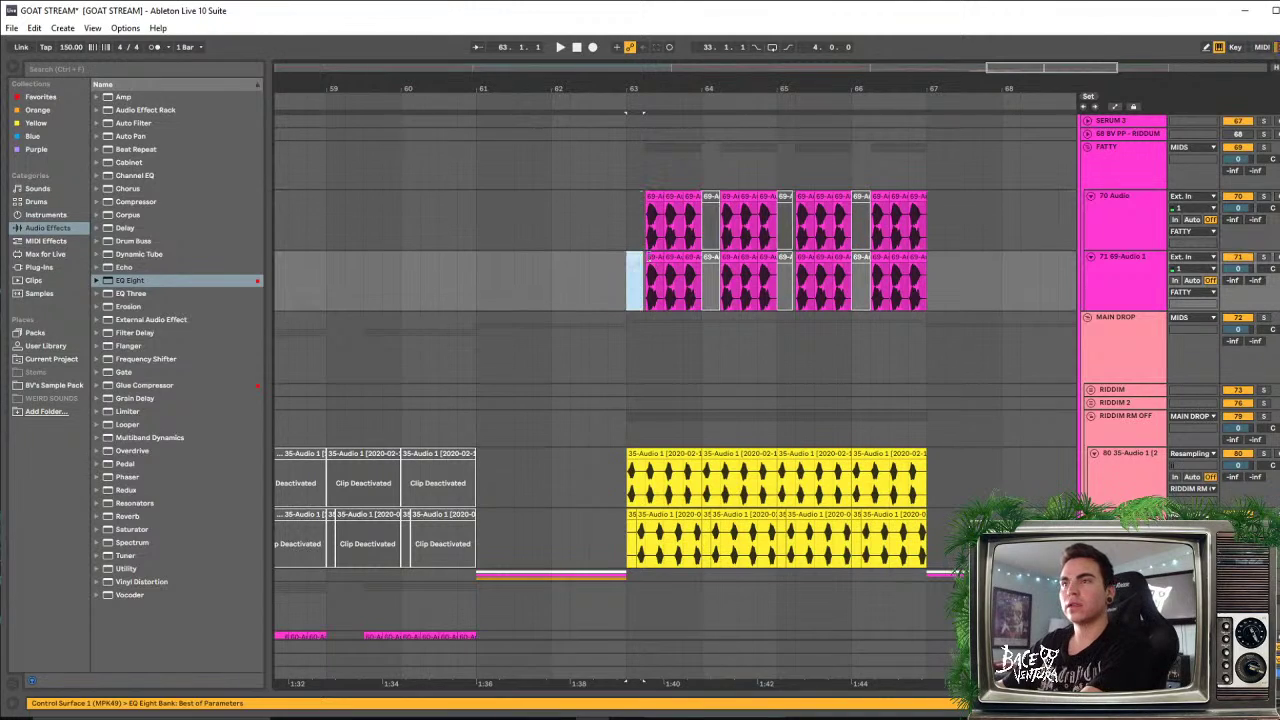
Delete the remaining deactivated clips at the starts of bars 64, 65 and 66 on FATTY tracks 70 and 71
left_click(783, 196)
key("Delete")
left_click(780, 256)
key("Delete")
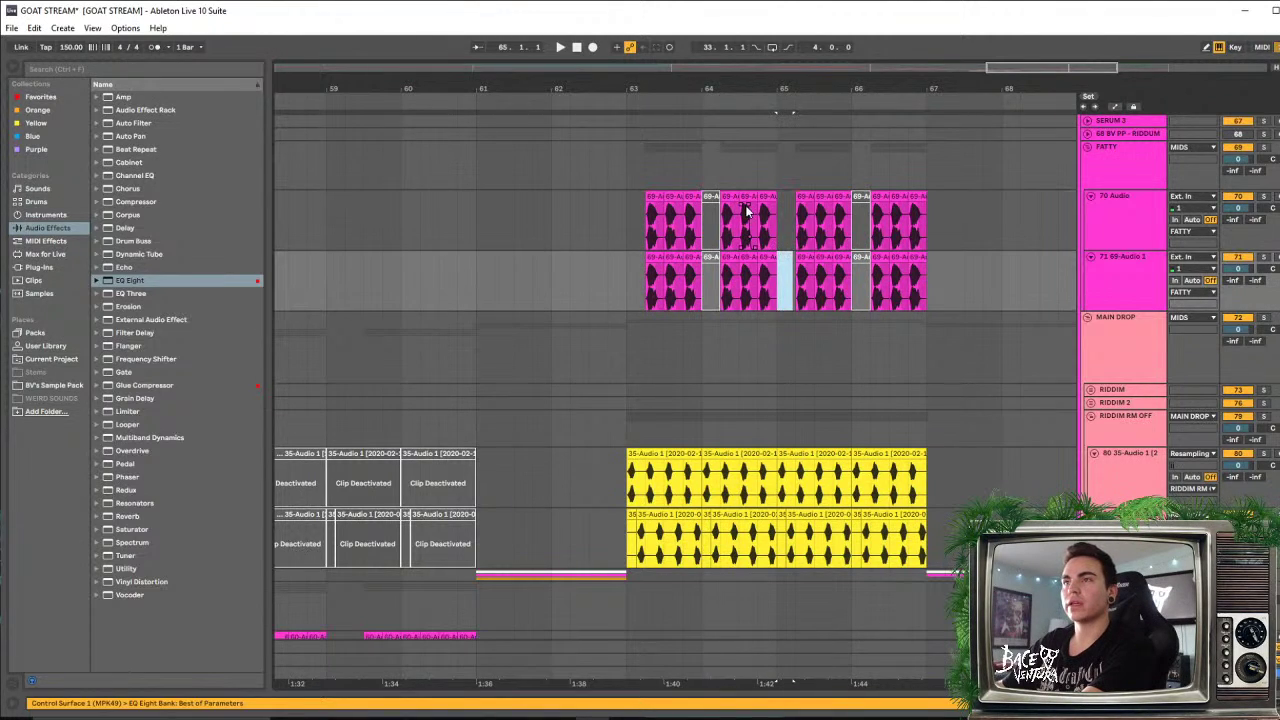
left_click(711, 197)
key("Delete")
left_click(712, 258)
key("Delete")
left_click(859, 197)
key("Delete")
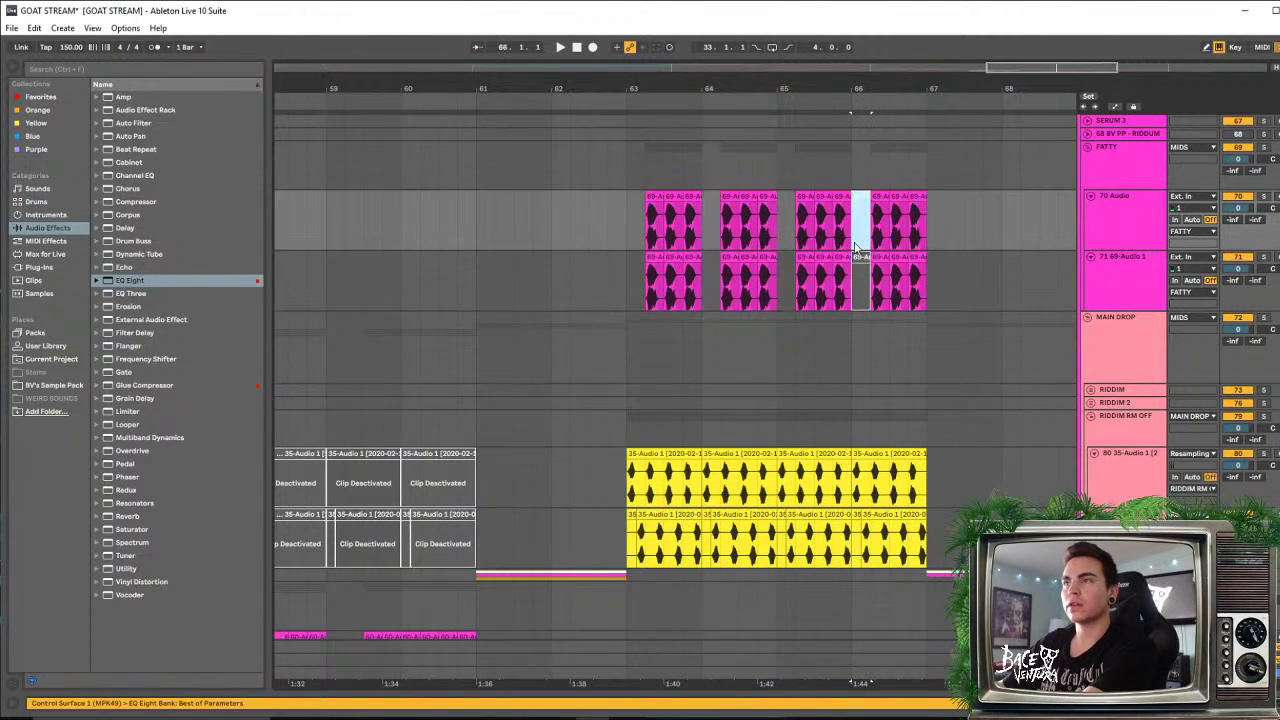
Deactivate all clips between bars 63 and 67 on FATTY tracks 70 and 71, and listen from bar 62
left_click_drag(946, 276, 601, 206)
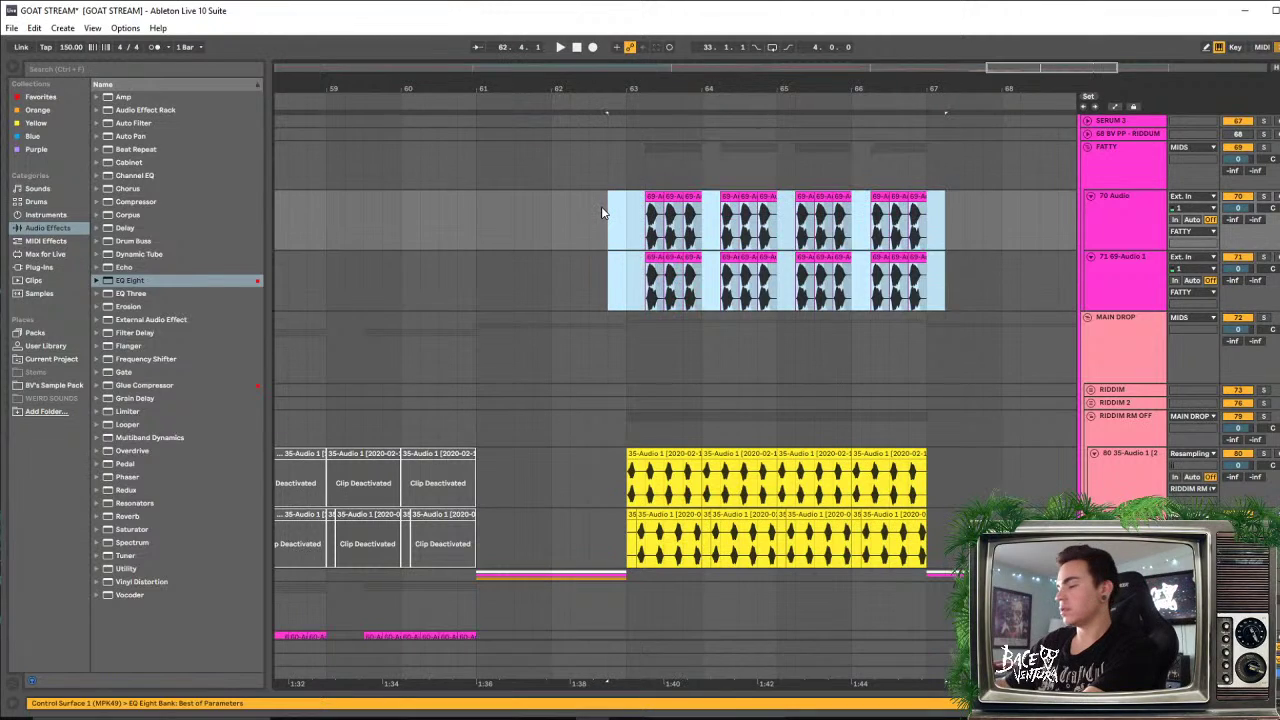
key("0")
scroll(756, 403, "up", 4)
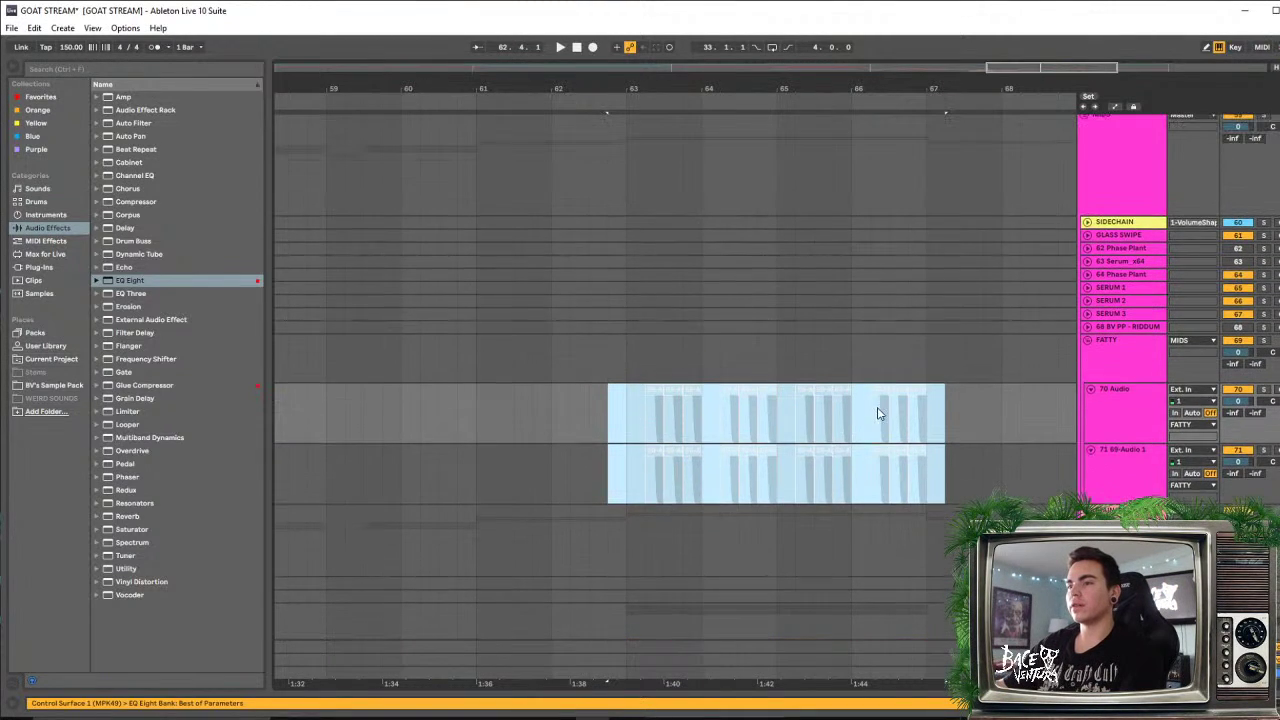
scroll(878, 413, "down", 3)
left_click(624, 351)
key("space")
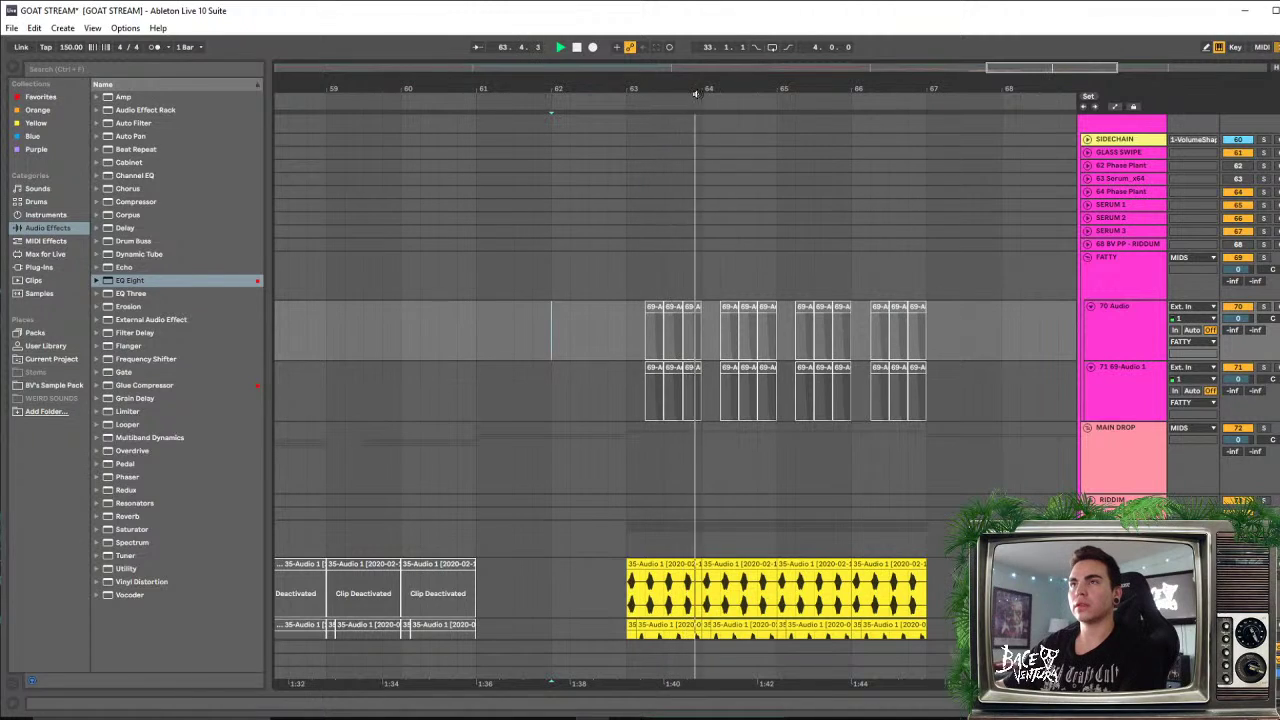
Fold the FATTY, MIDS and SUB GROUP track groups and unfold the DRUMS group
left_click_drag(706, 93, 832, 56)
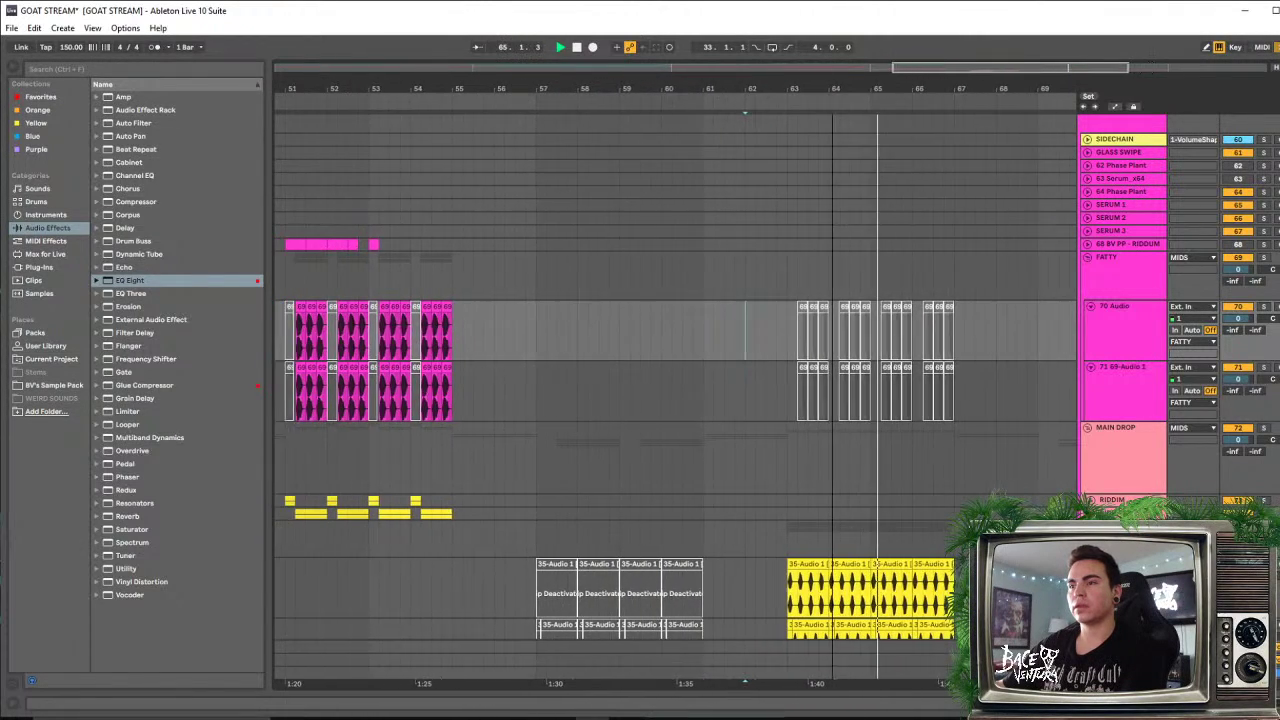
scroll(868, 425, "down", 3)
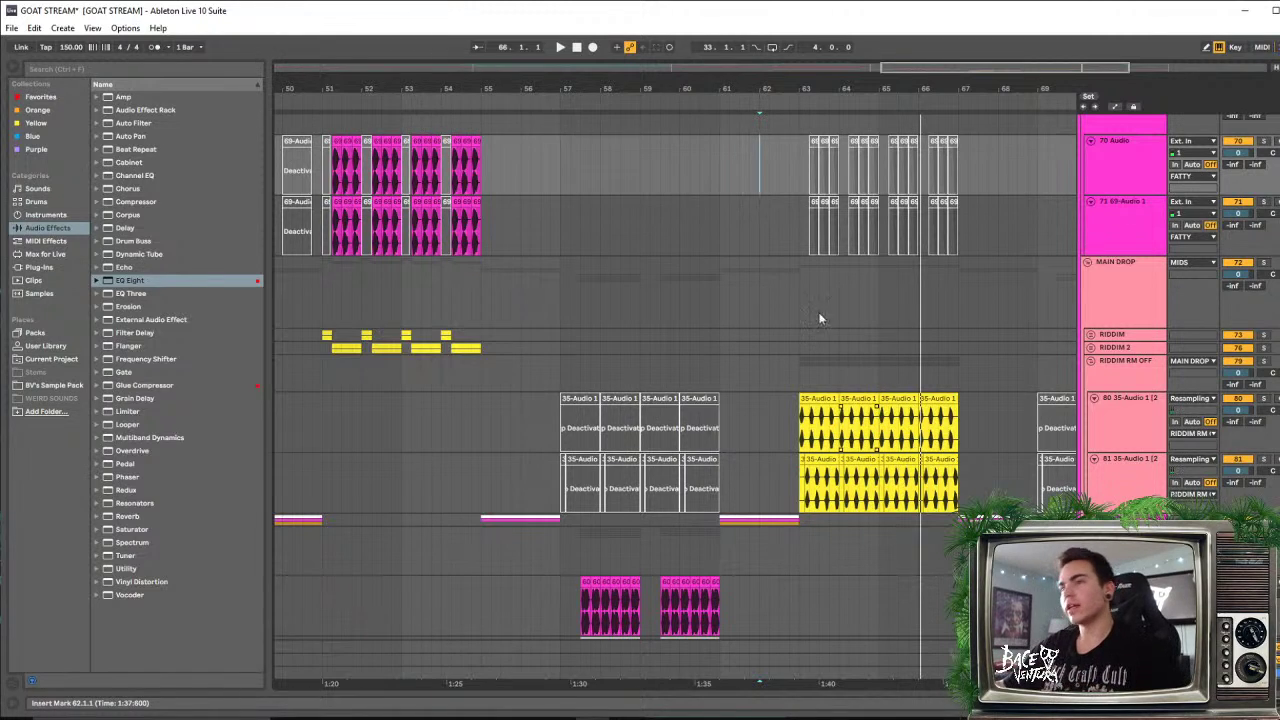
scroll(900, 400, "up", 5)
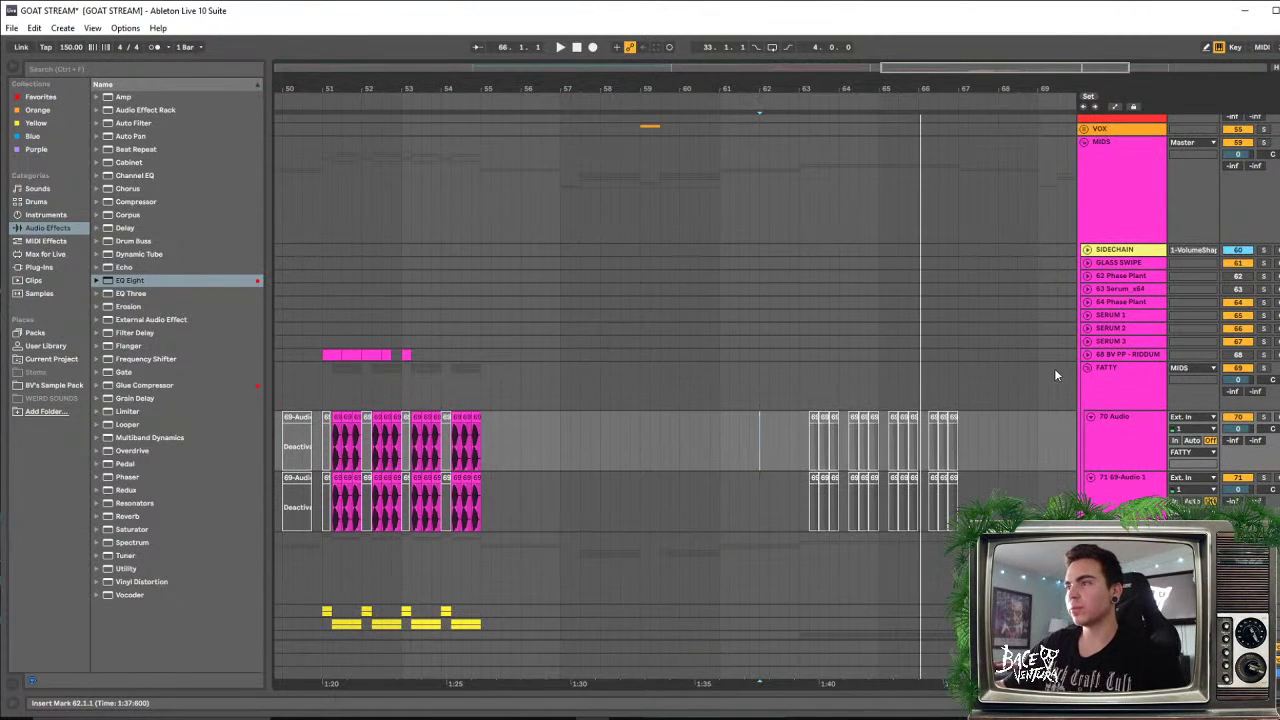
left_click(1085, 369)
left_click(1085, 143)
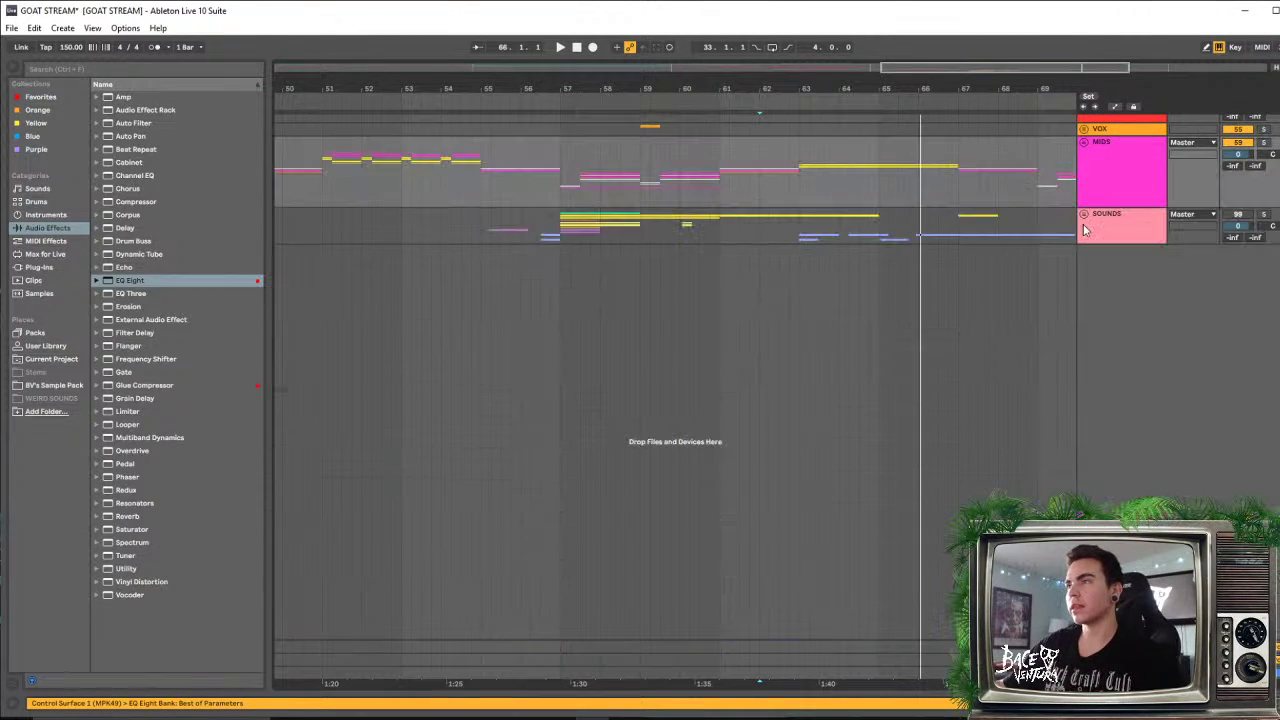
scroll(1067, 428, "up", 5)
scroll(1108, 312, "up", 2)
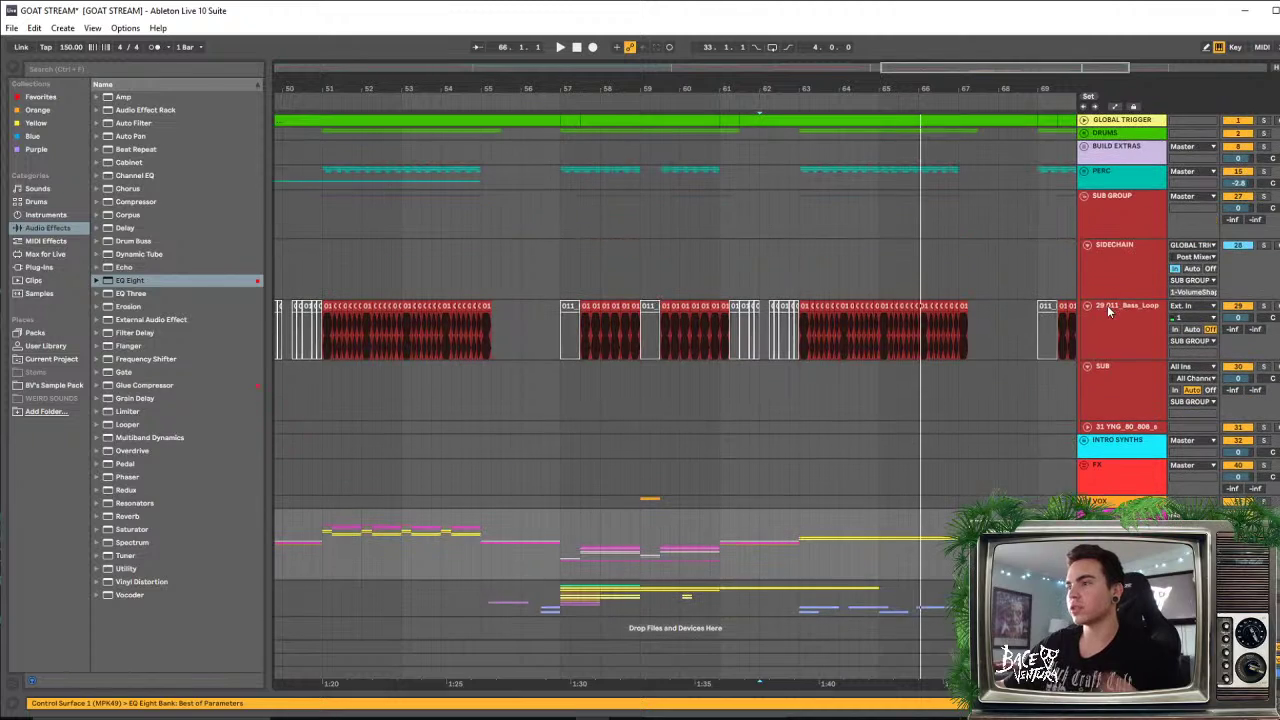
left_click(1086, 195)
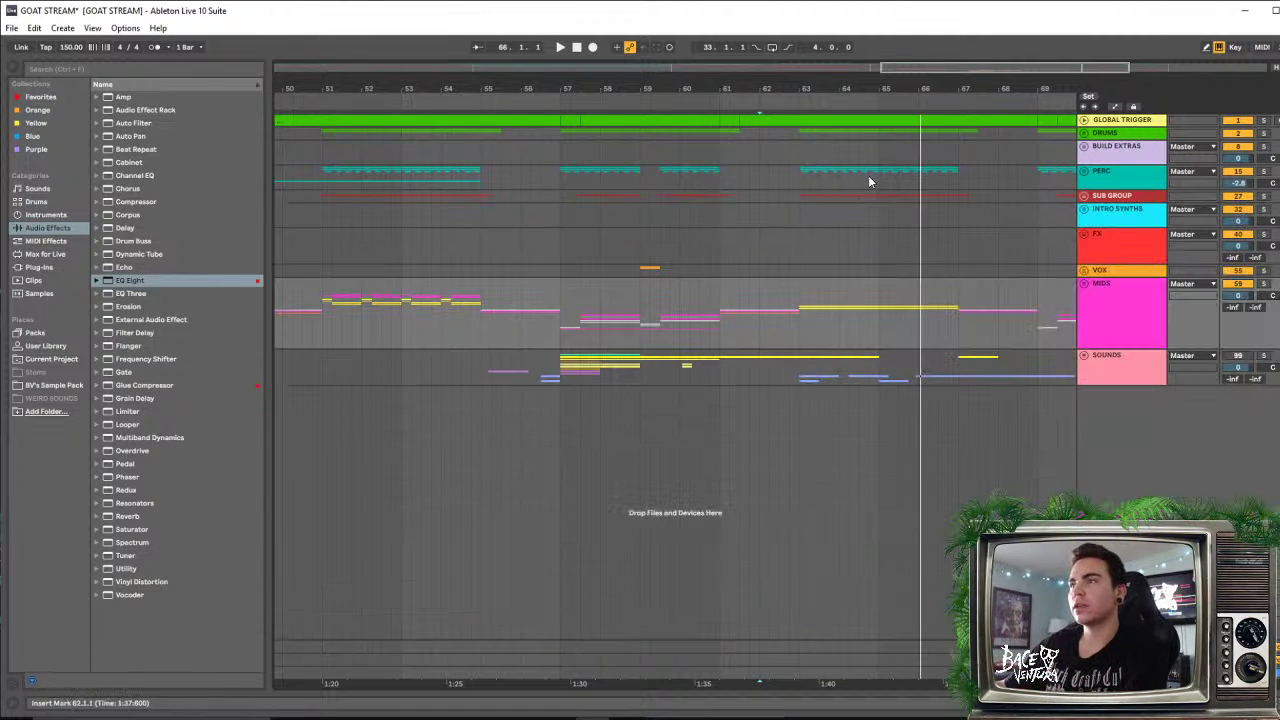
left_click(1084, 134)
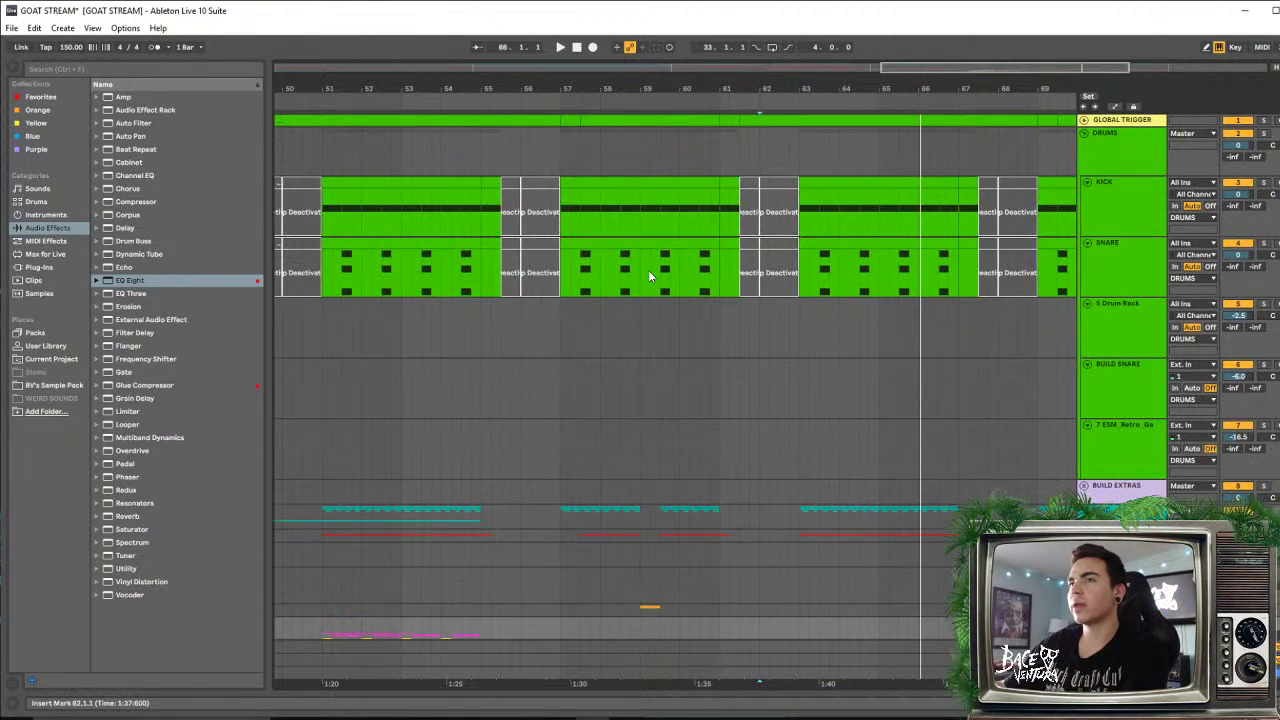
Solo the DRUMS group and listen to the kick and snare from bar 51
left_click_drag(617, 91, 707, 82)
left_click(598, 206)
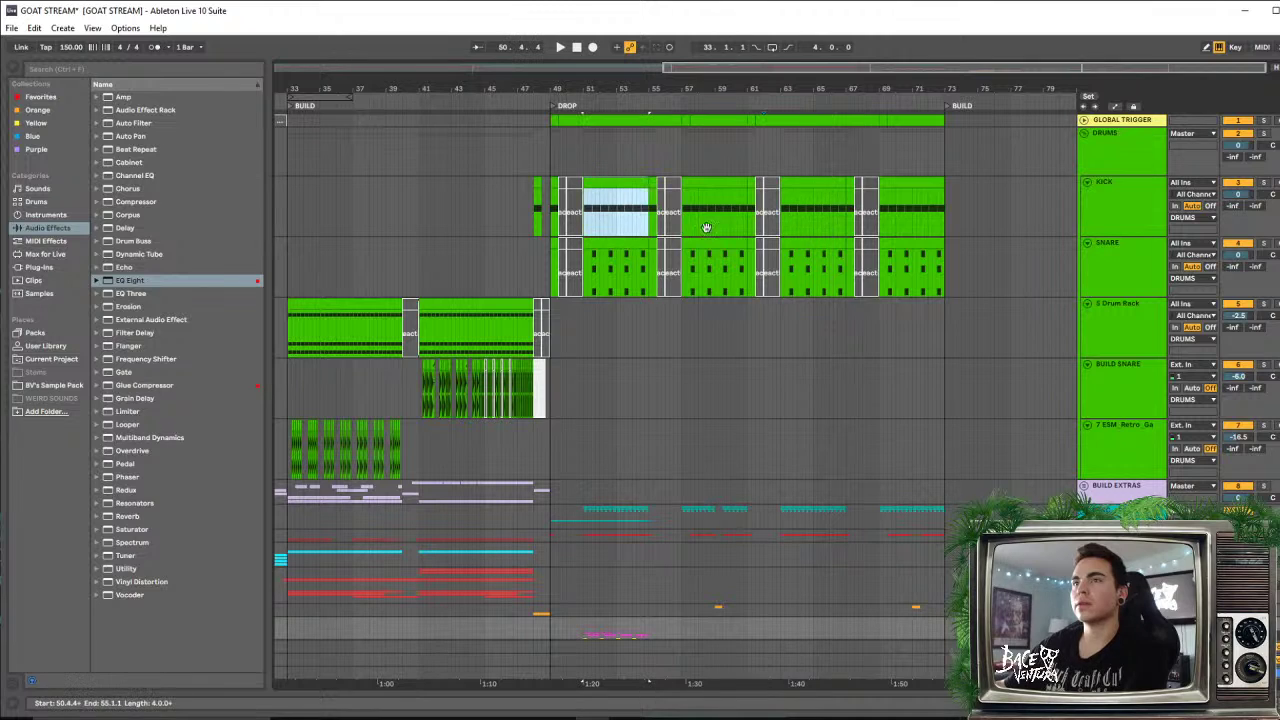
key("space")
left_click(1265, 134)
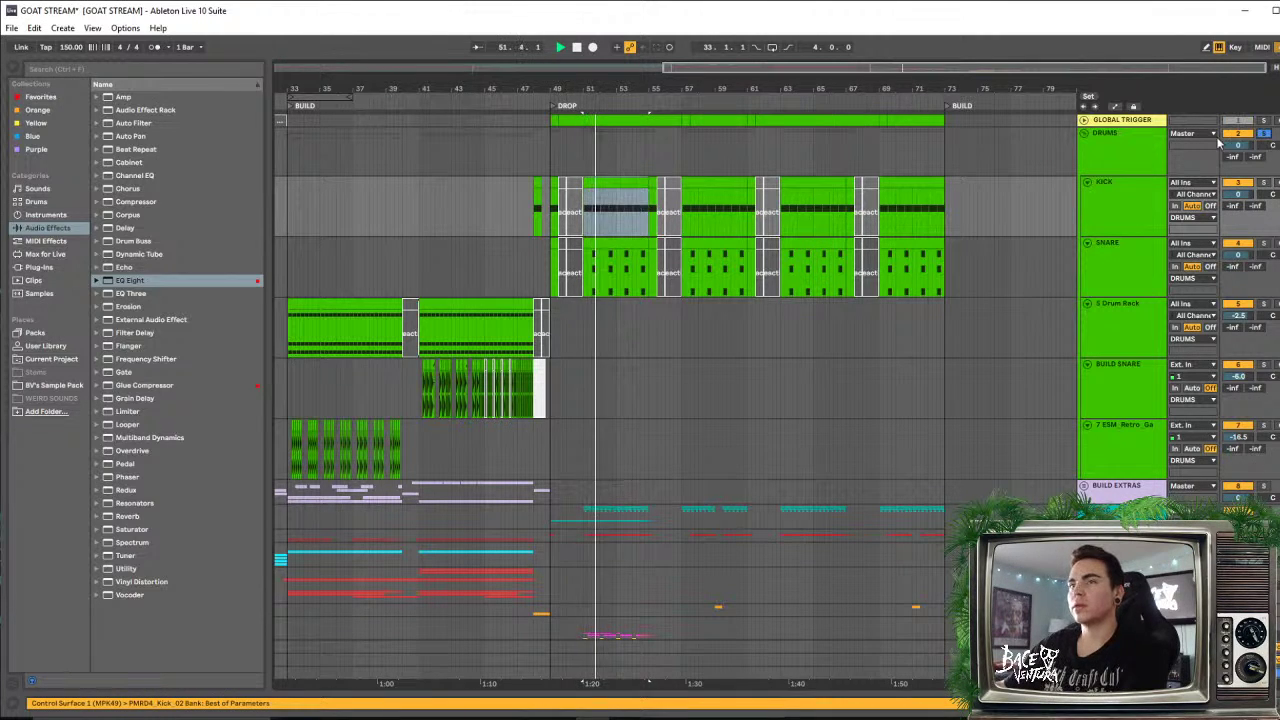
left_click_drag(659, 91, 858, 277)
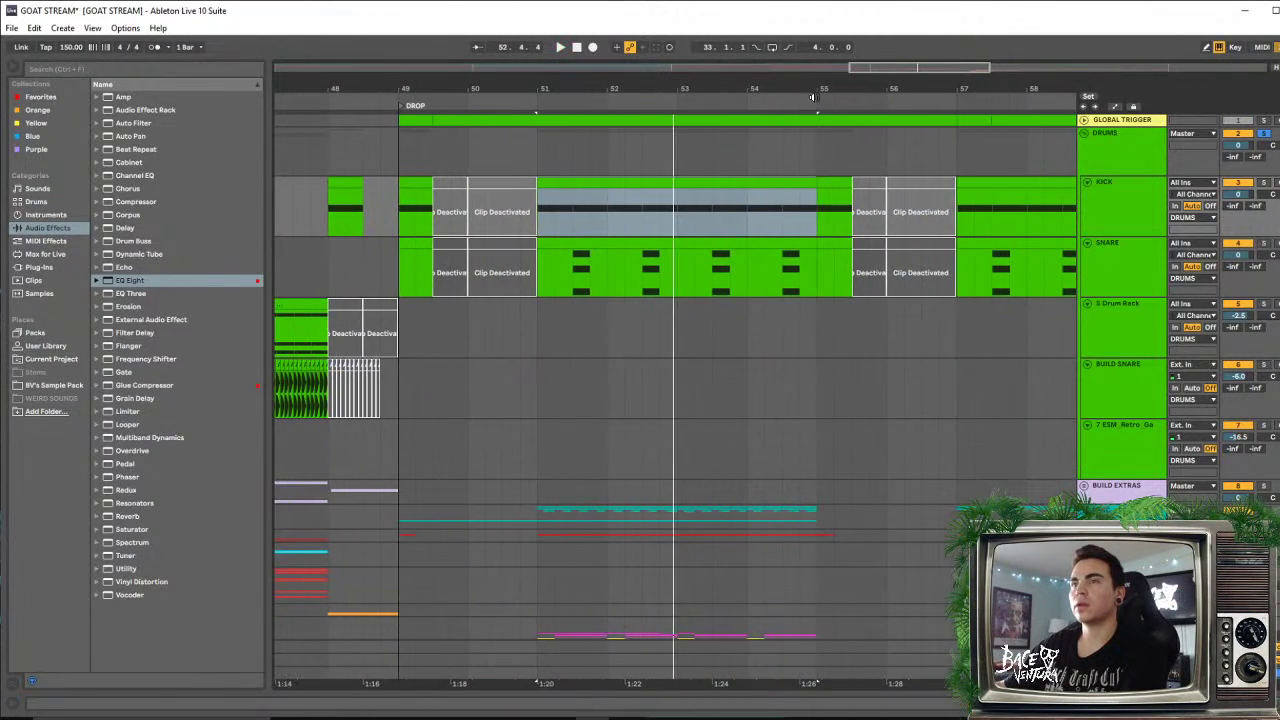
key("space")
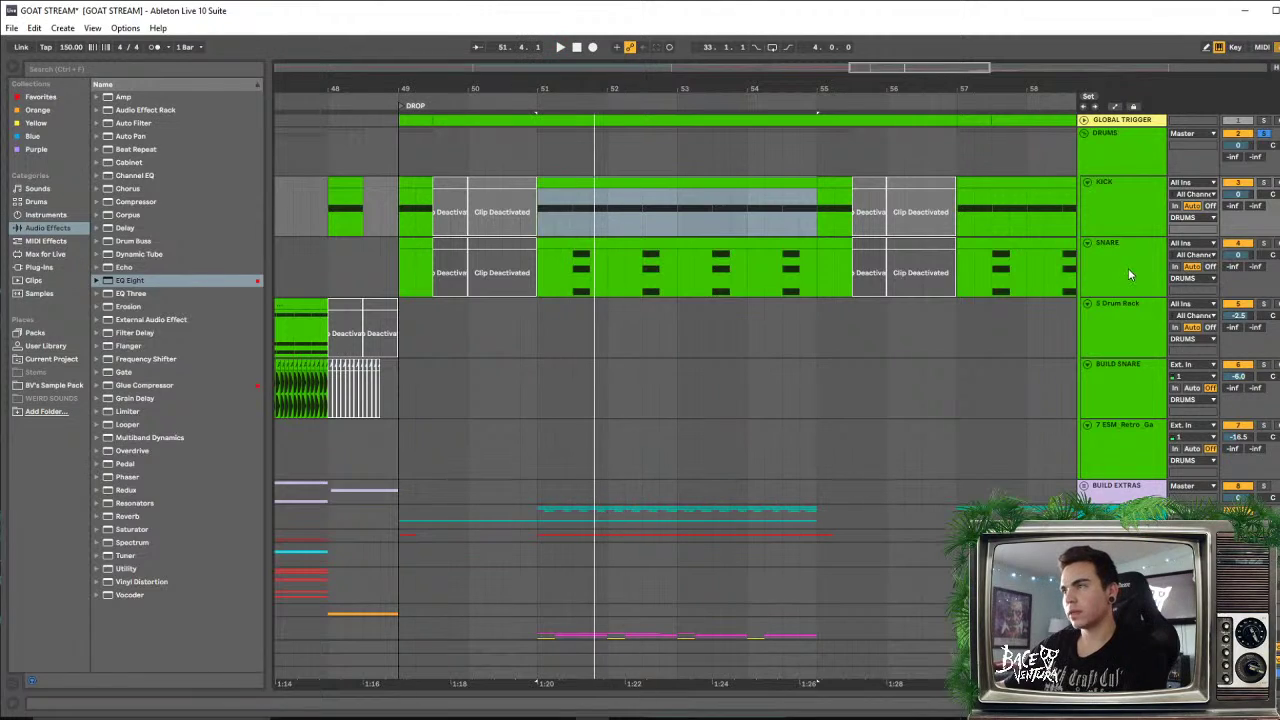
Open the SNARE track's Drum Rack and audition its SM43 leftover clap and KRANE_Dstuff_SnareSnapClap pads
double_click(1128, 268)
key("space")
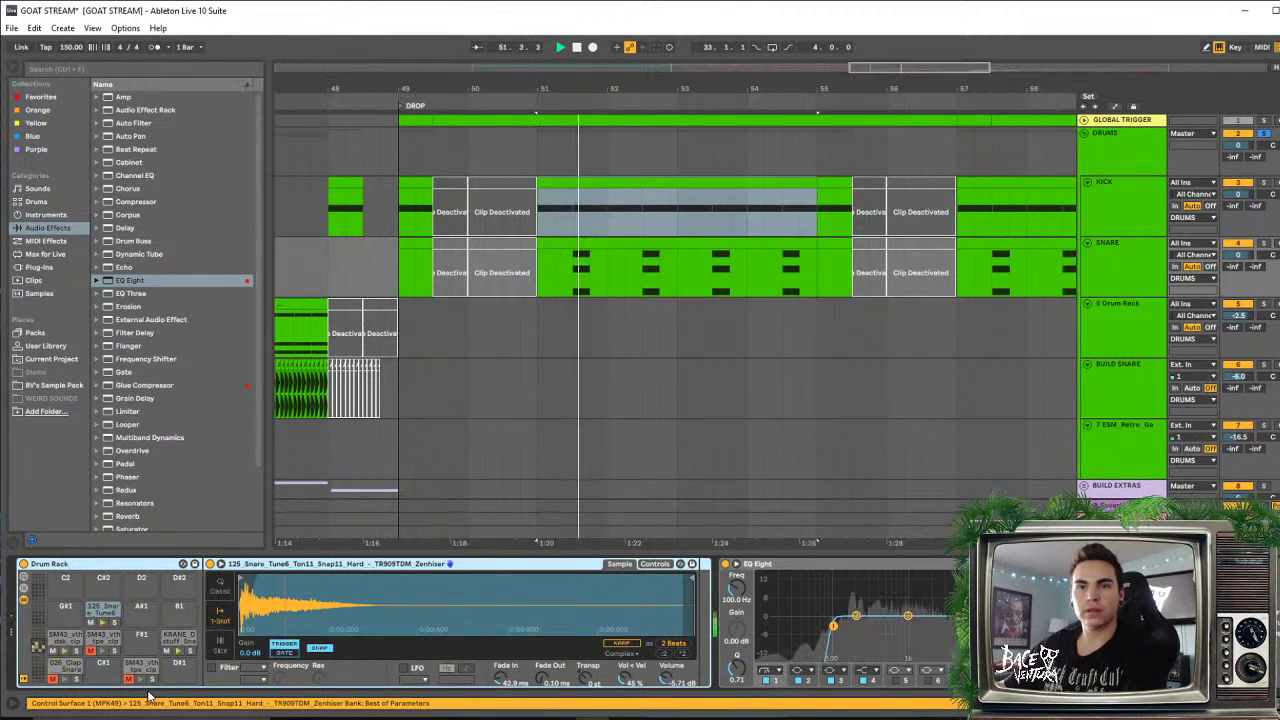
key("space")
left_click(65, 652)
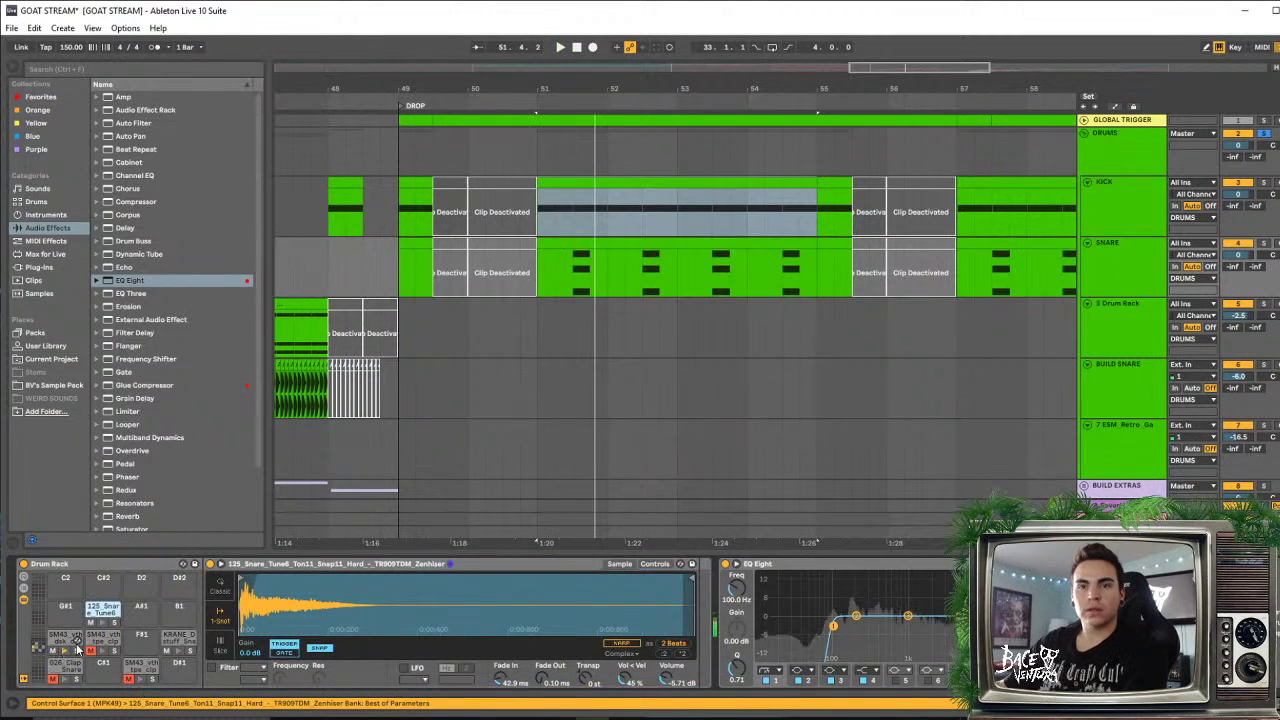
left_click(177, 643)
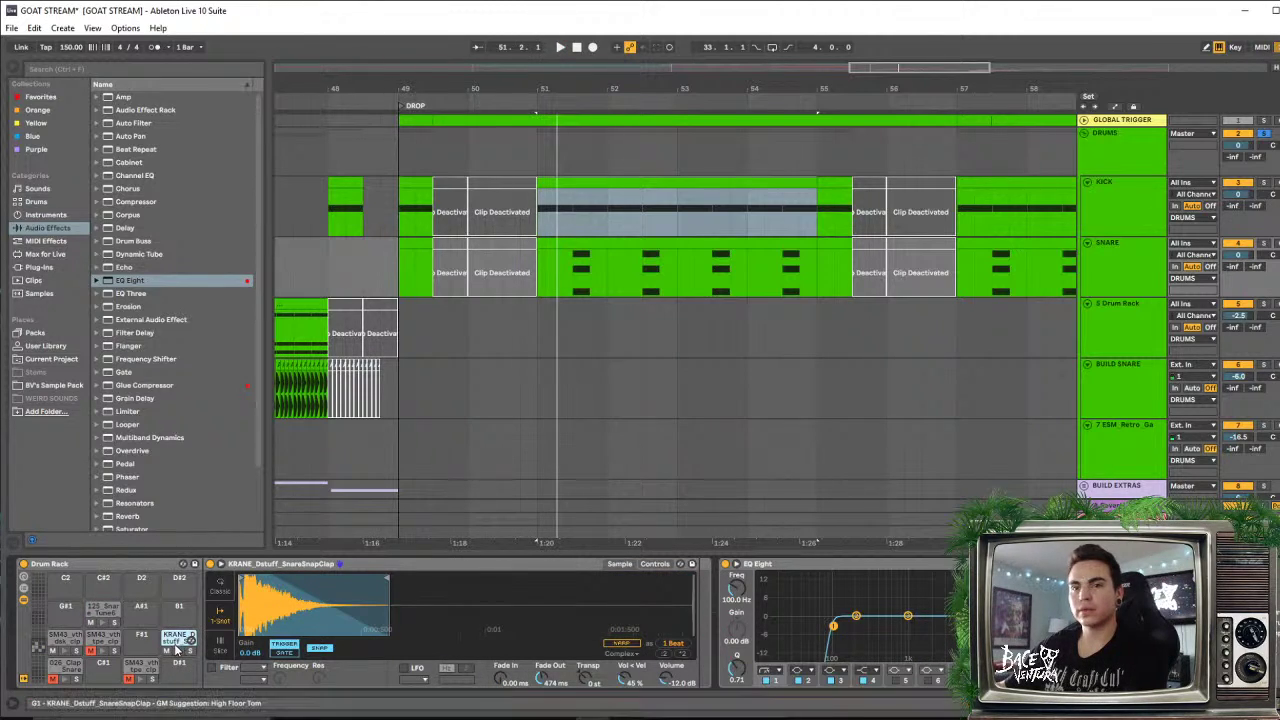
left_click(177, 653)
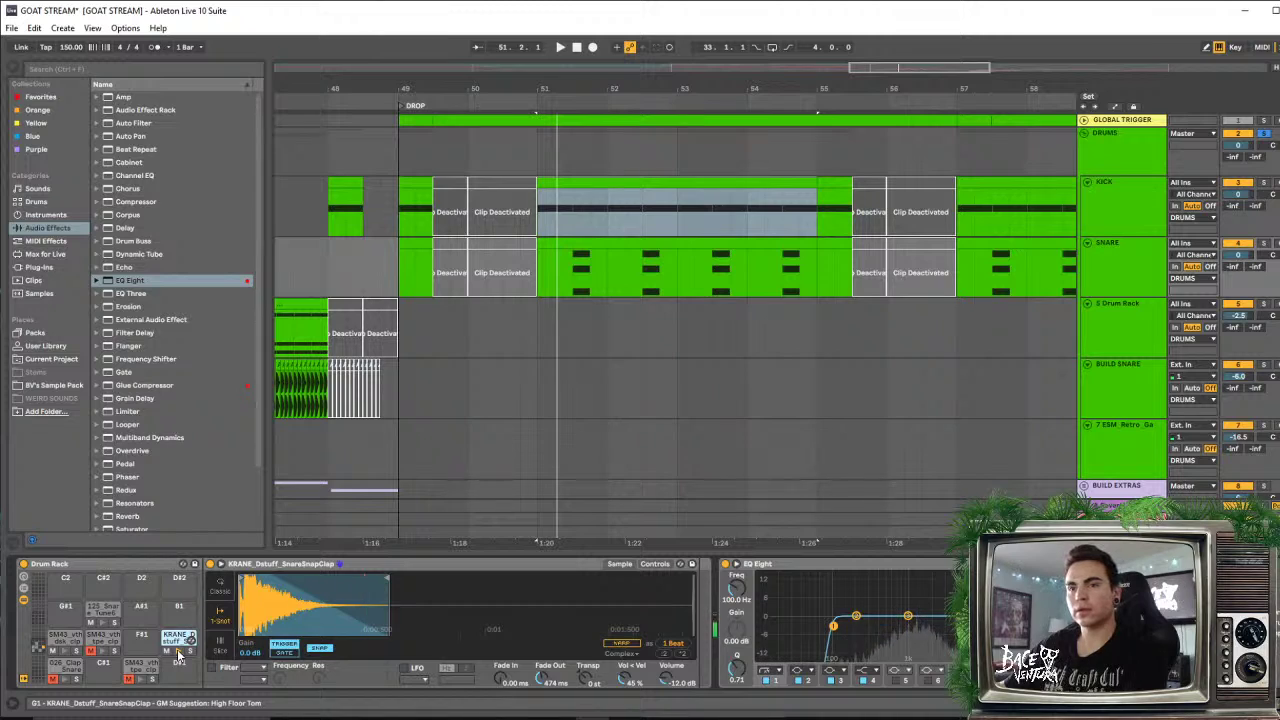
Arm the SNARE track and play its Drum Rack pads with the EQ Eight spectrum display enlarged
left_click(737, 564)
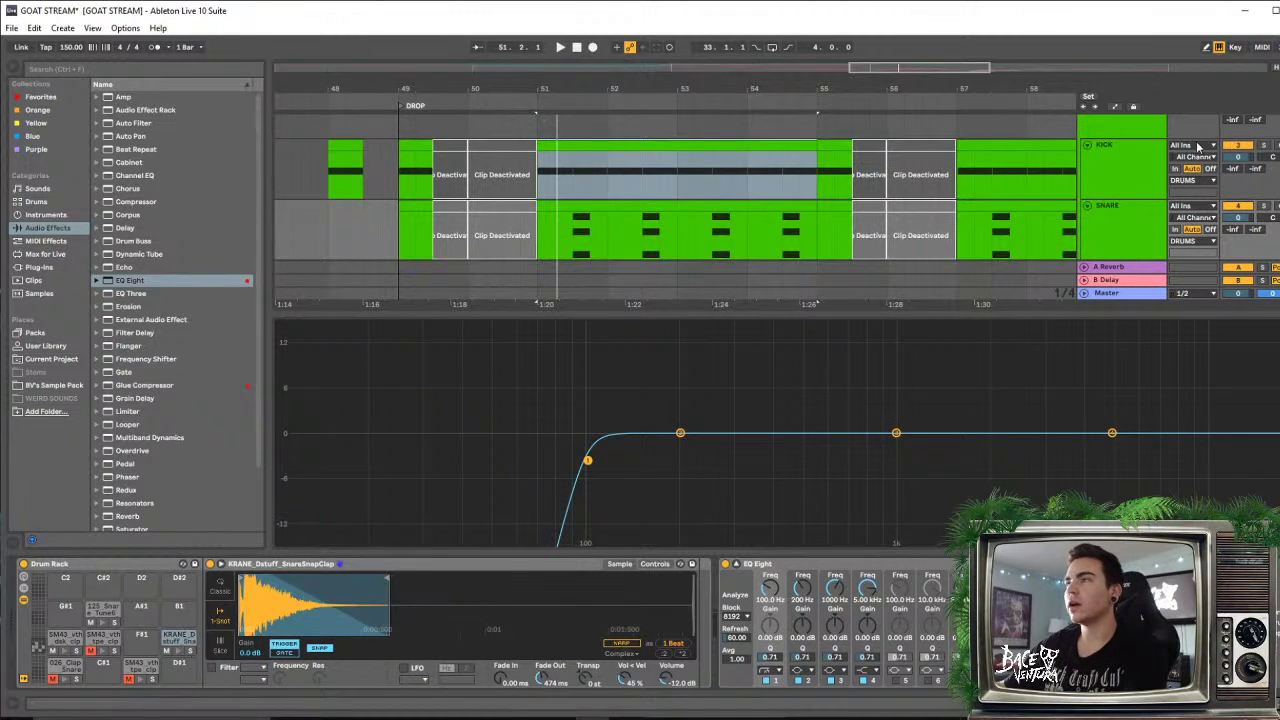
left_click(1273, 224)
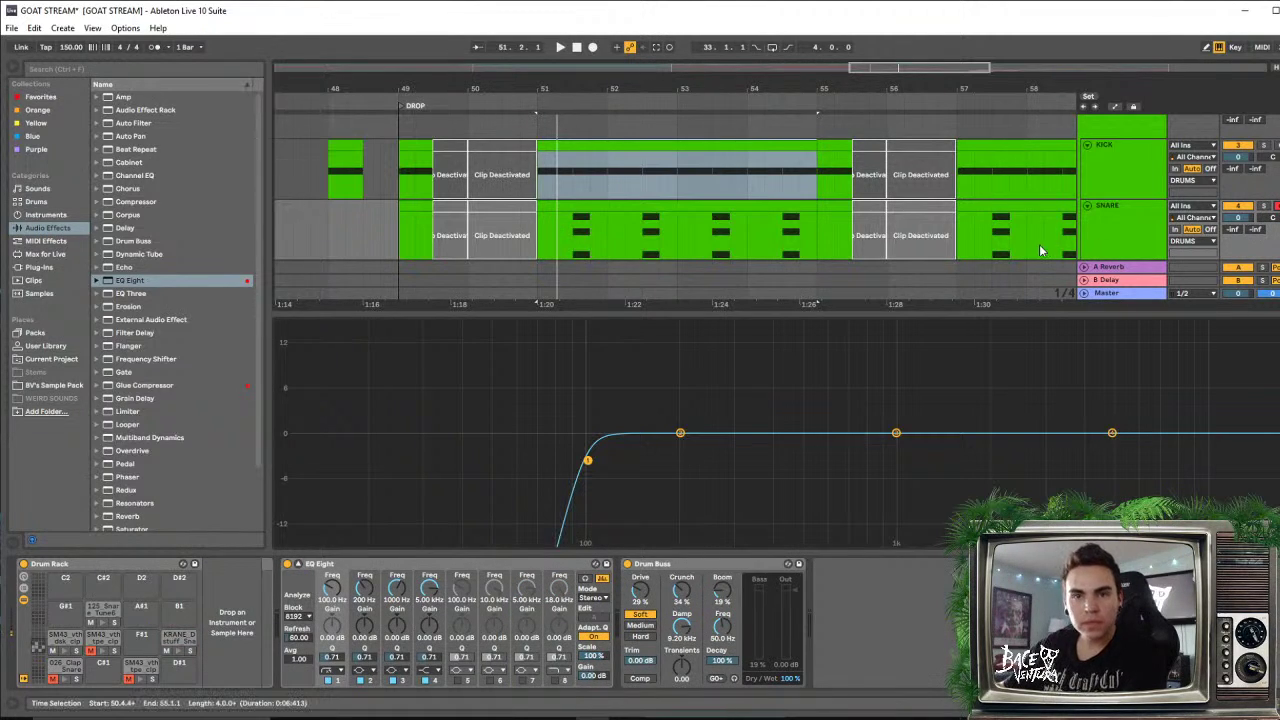
key("a")
key("s")
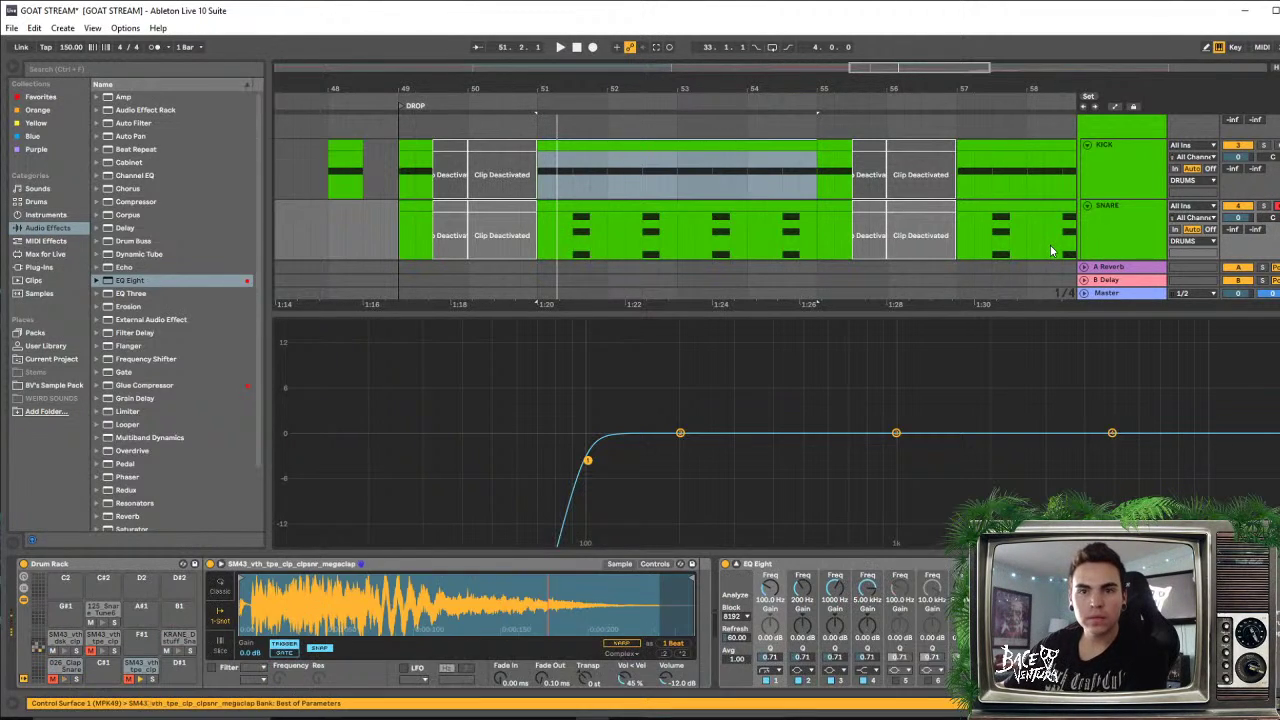
key("d")
key("f")
key("g")
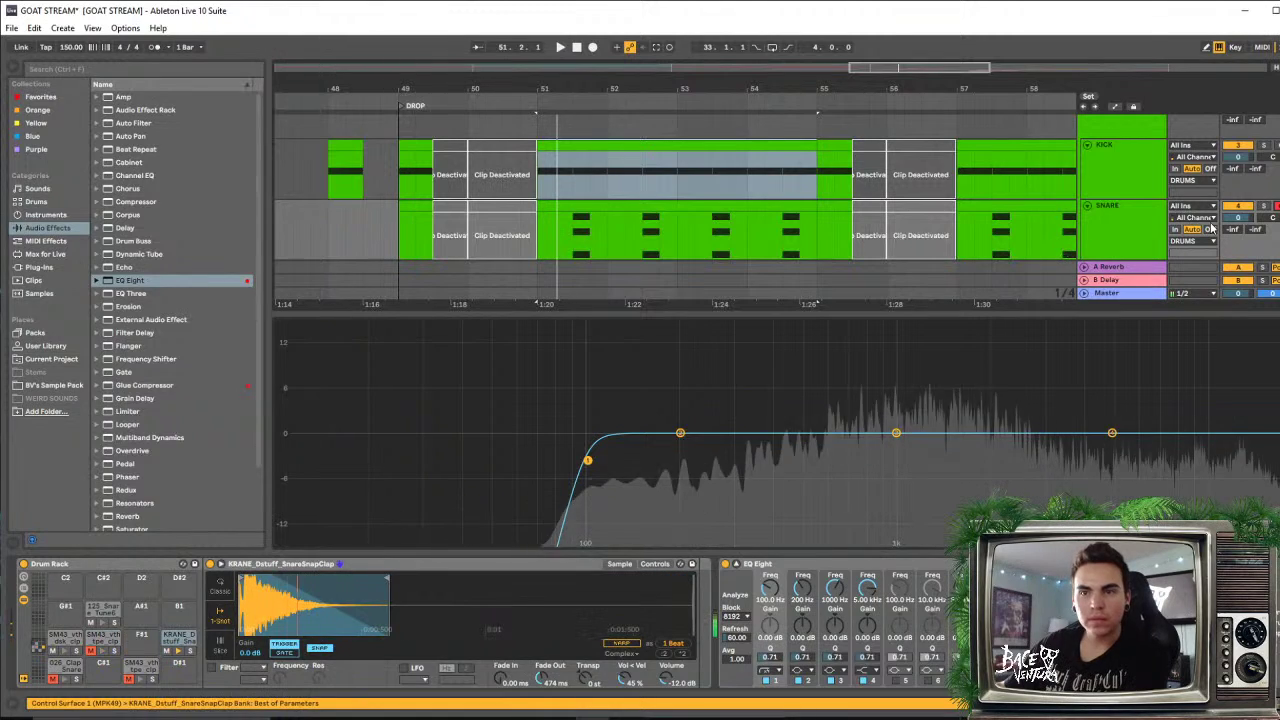
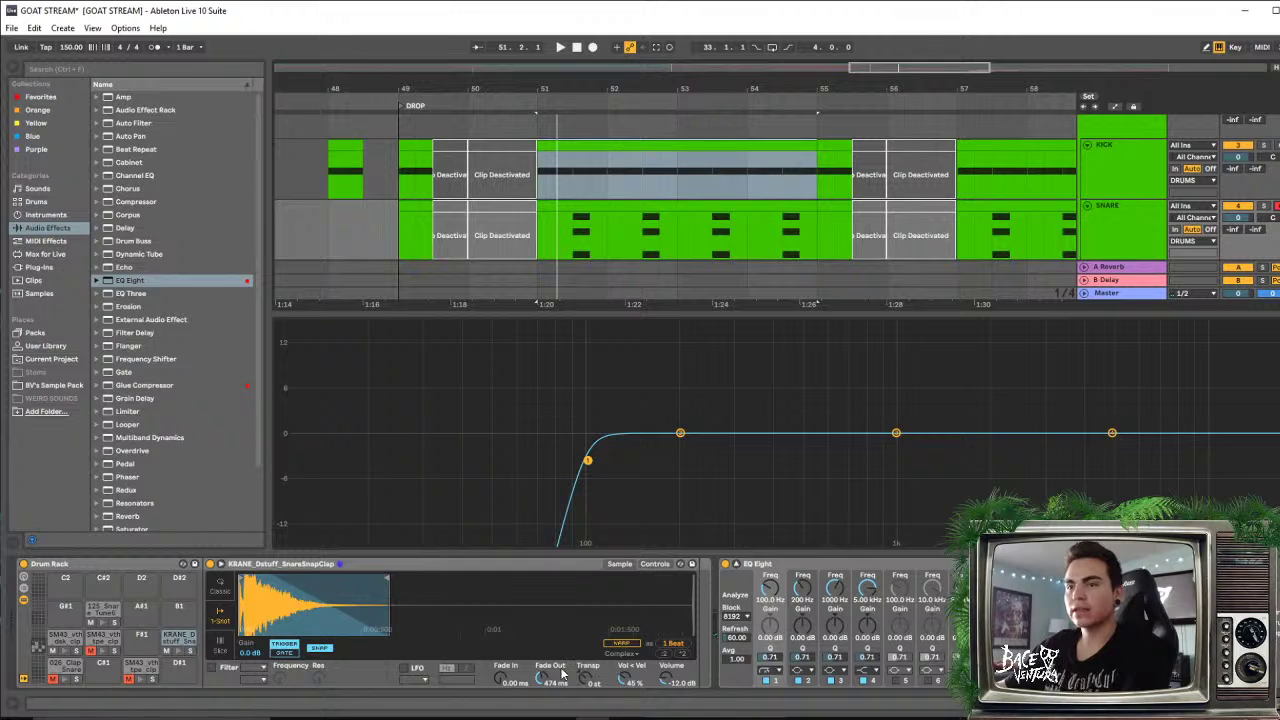
Transpose the KRANE_Dstuff_SnareSnapClap sample to +1 st and collapse the enlarged EQ Eight display
left_click_drag(584, 681, 584, 679)
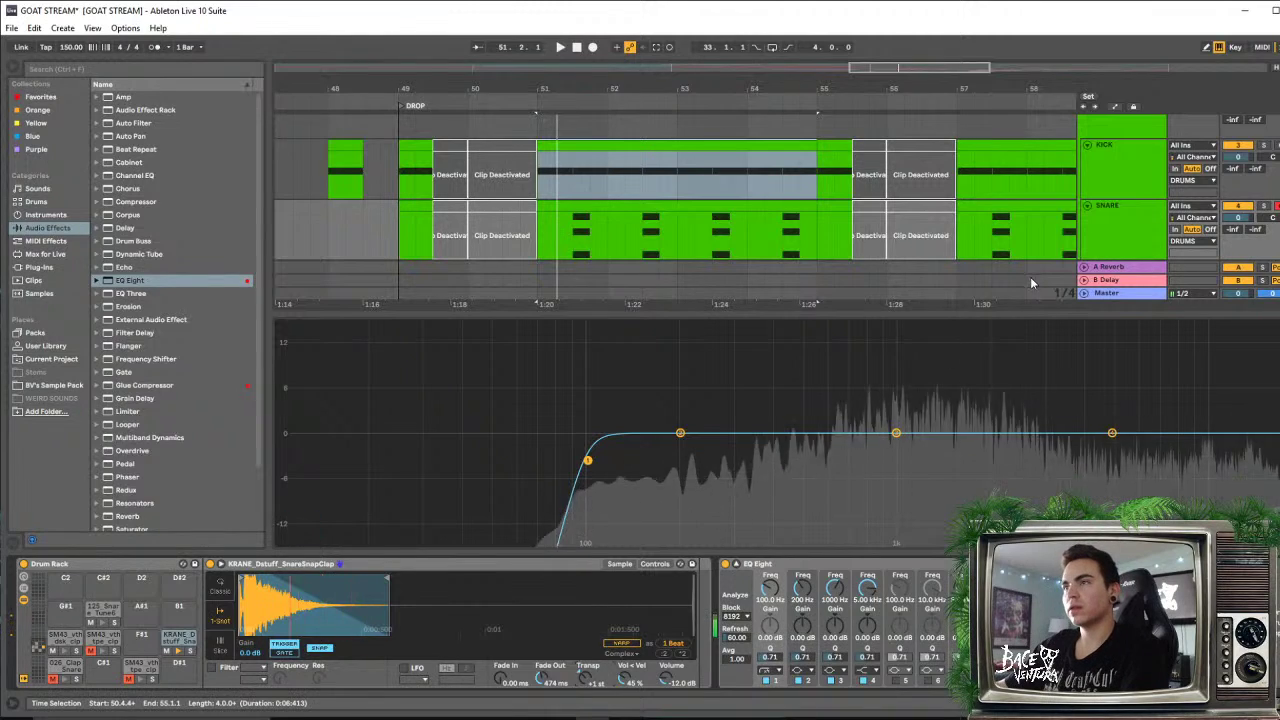
left_click(1184, 313)
scroll(1190, 197, "up", 2)
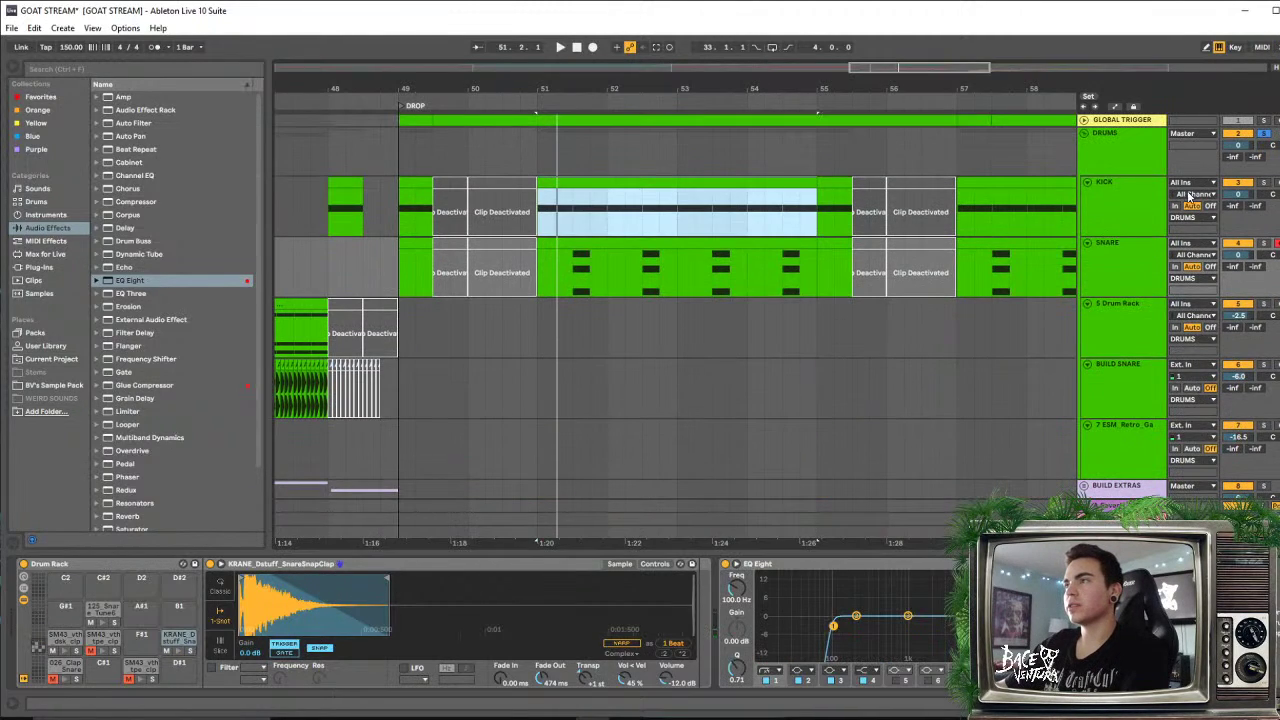
Play the drums from bar 51 to hear the transposed snare layer in the pattern
left_click(1265, 134)
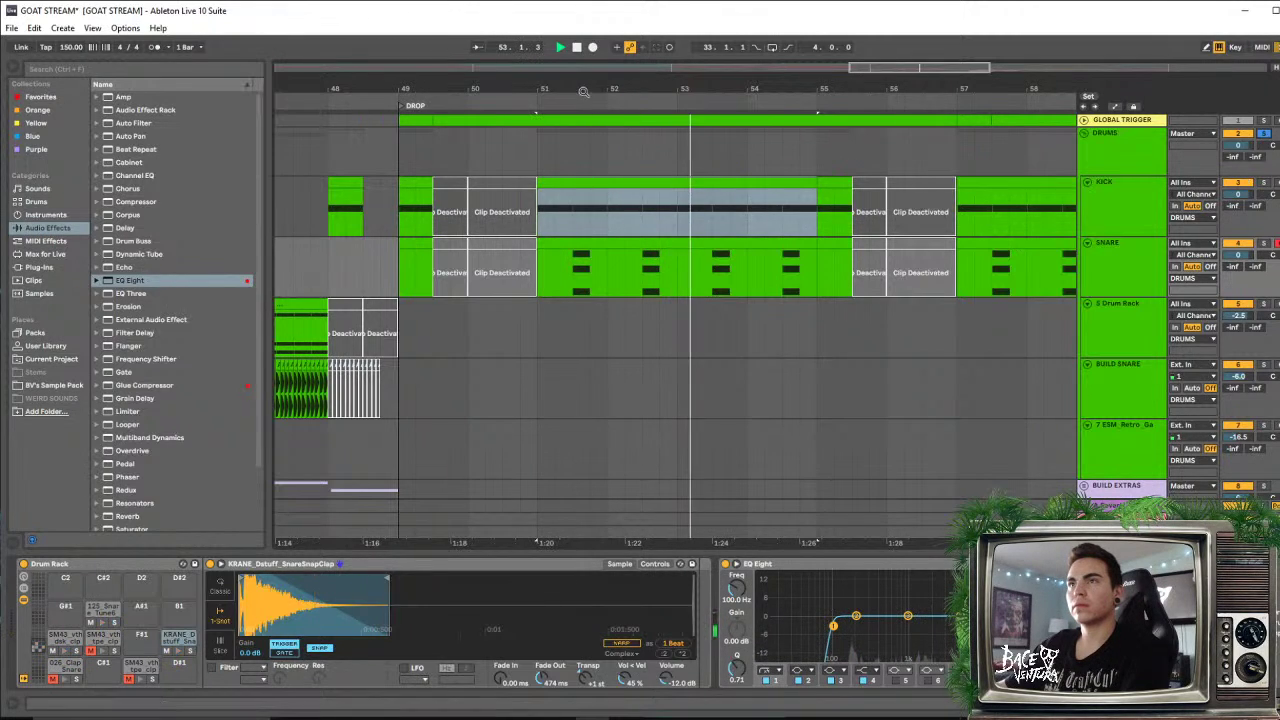
left_click_drag(595, 89, 595, 137)
key("space")
Solo the SNARE track and replay its first hit from position 51.3 several times
left_click(554, 268)
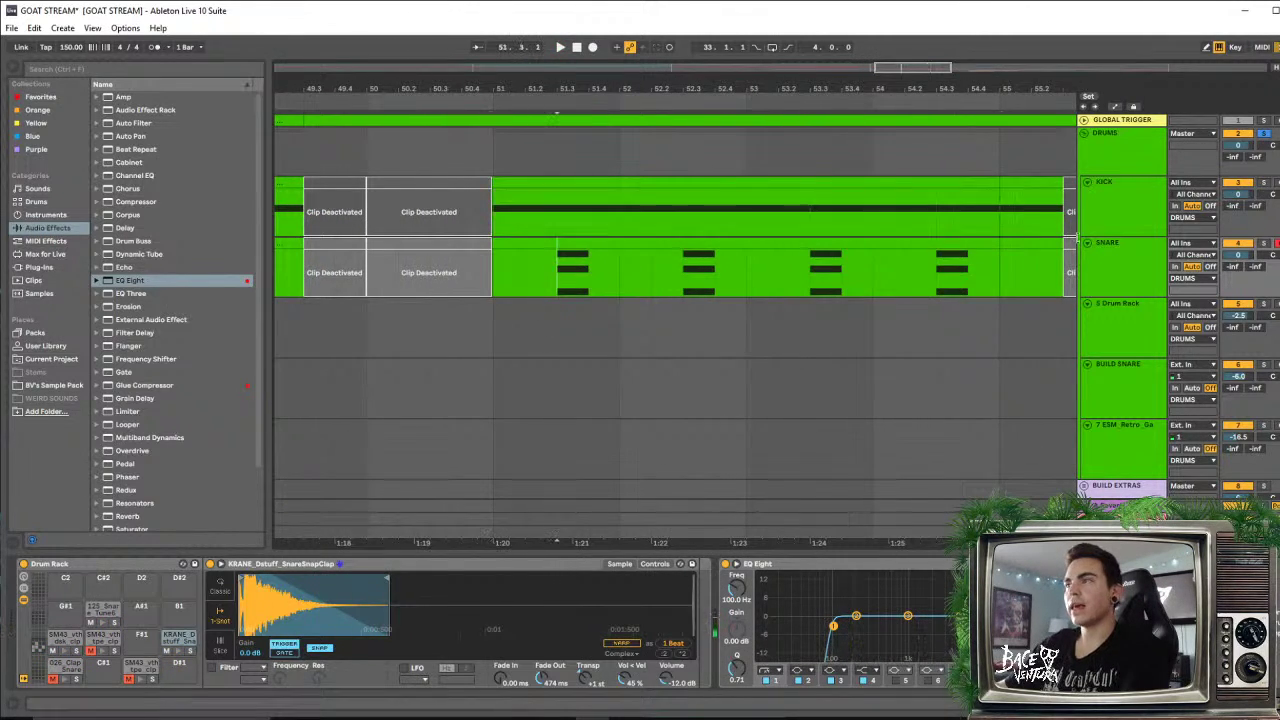
left_click(1134, 291)
scroll(828, 328, "down", 3)
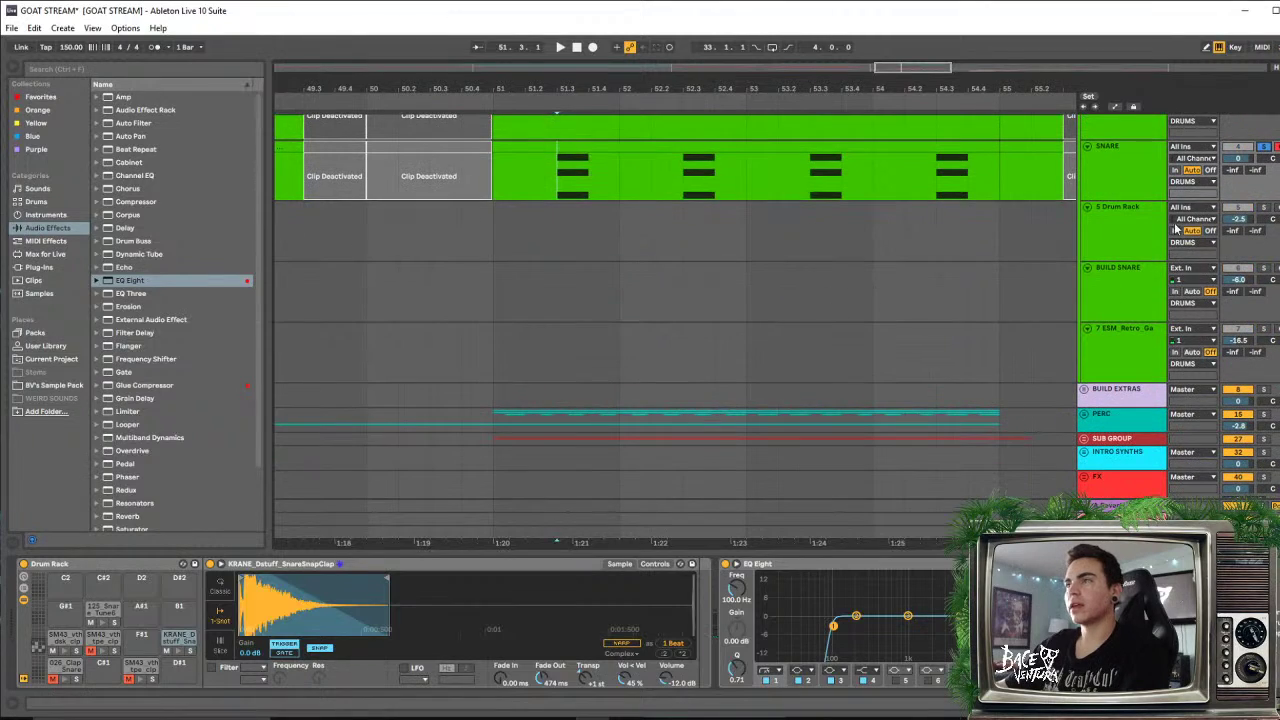
key("space")
key("space")
key("space")
key("space")
key("space")
key("space")
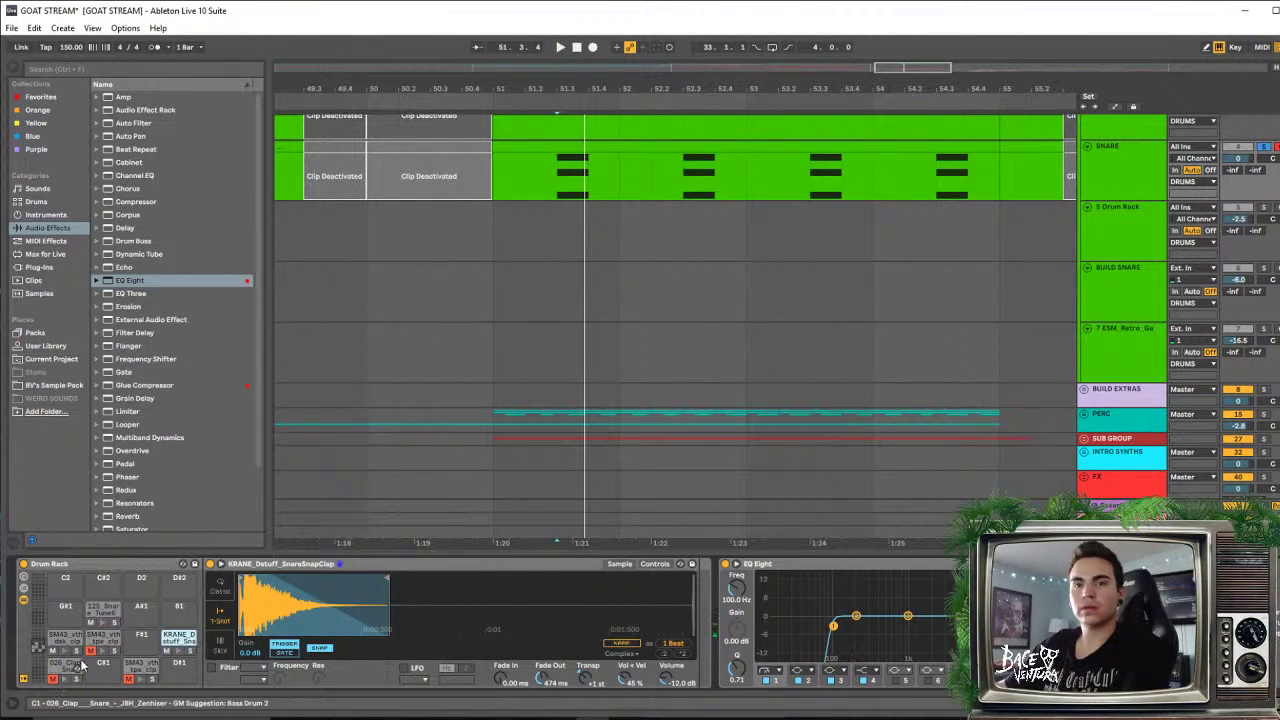
Add an EQ Eight after the sampler on the SM43_vth_dsk_clp_clpanr_leftover pad
left_click(62, 640)
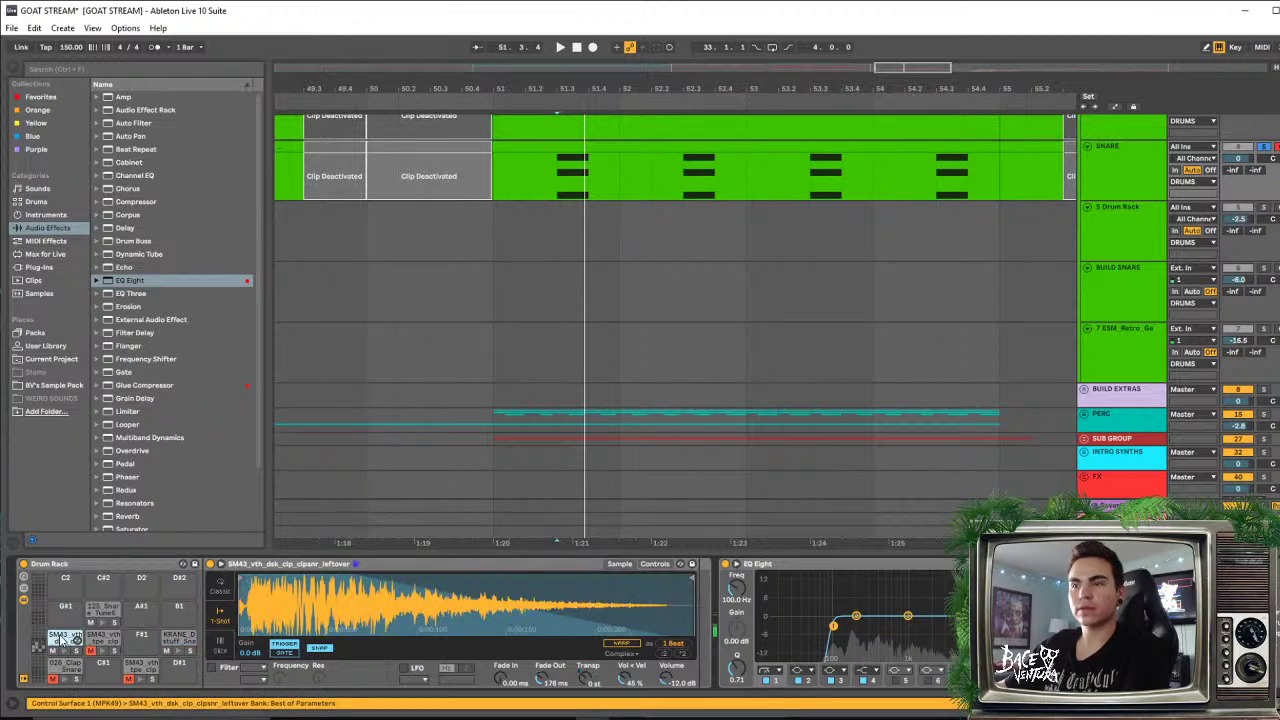
left_click(115, 281)
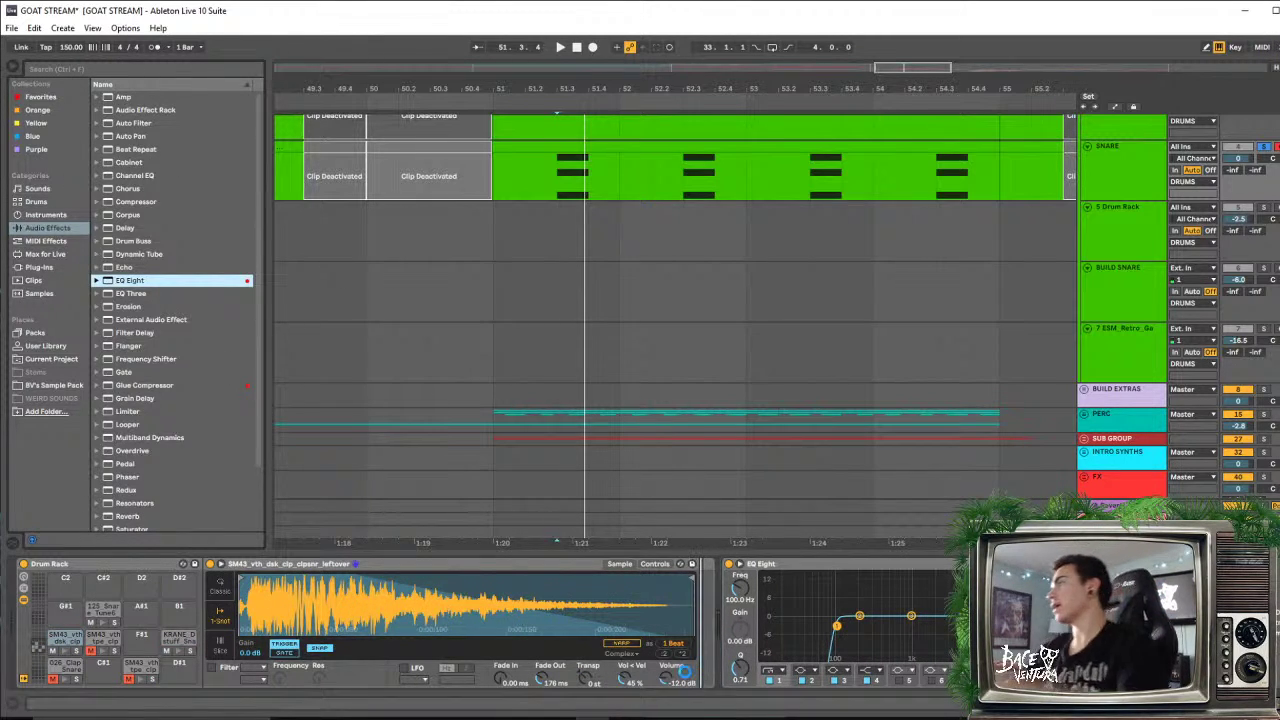
left_click_drag(684, 671, 686, 679)
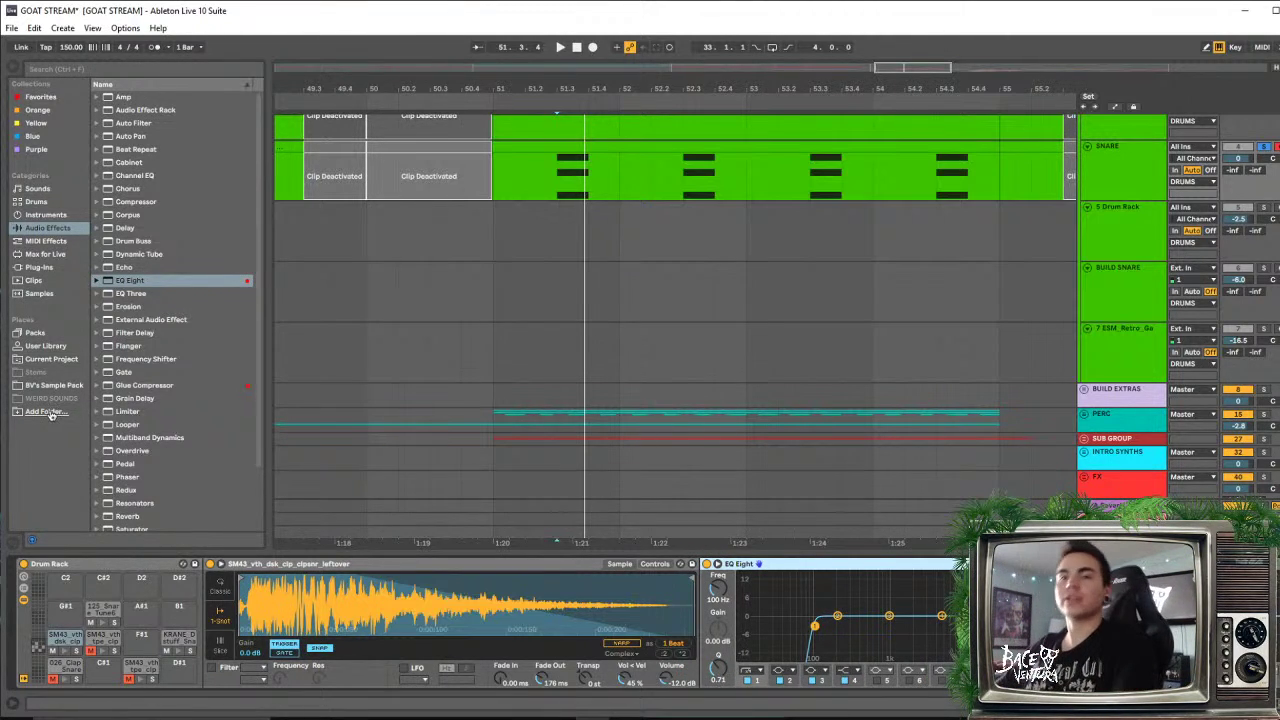
Audition the SM43_vth_dsk_clp_clpanr_leftover pad repeatedly and compare it with the SM43_vth_tpe_clp_clpanr_megaclap pad
left_click(65, 652)
left_click(65, 652)
left_click(65, 652)
left_click(65, 652)
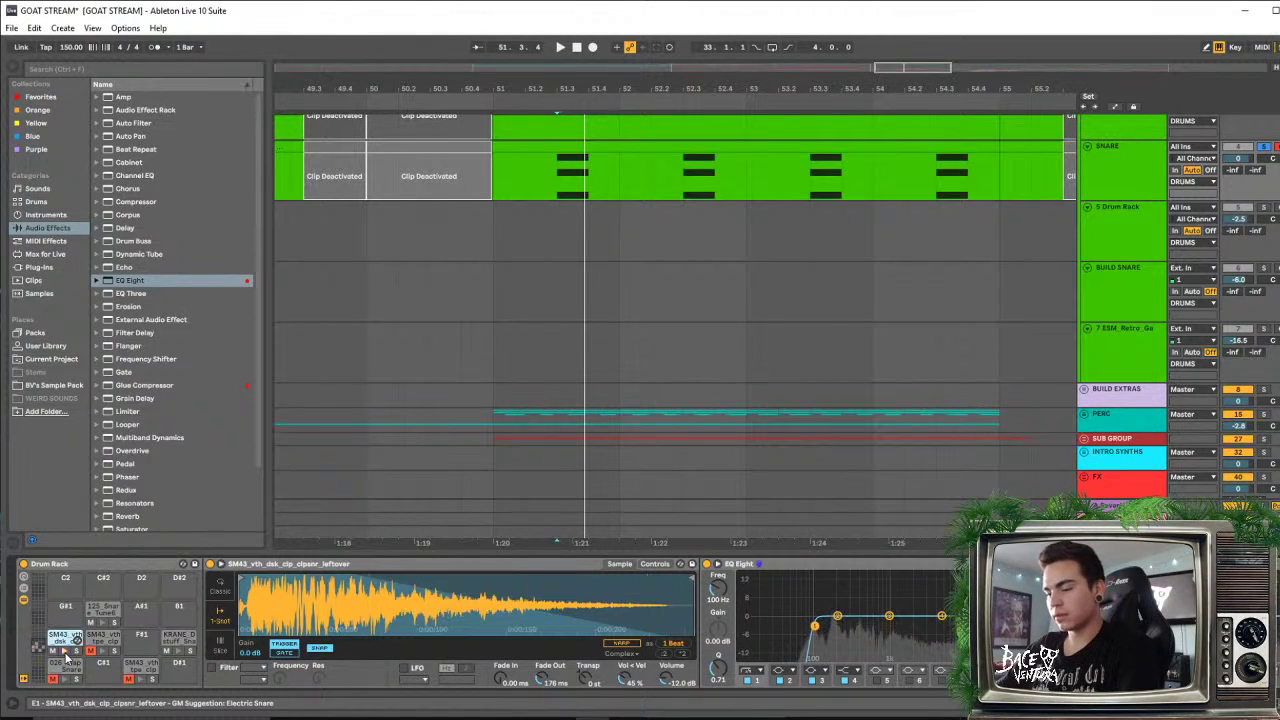
left_click(122, 664)
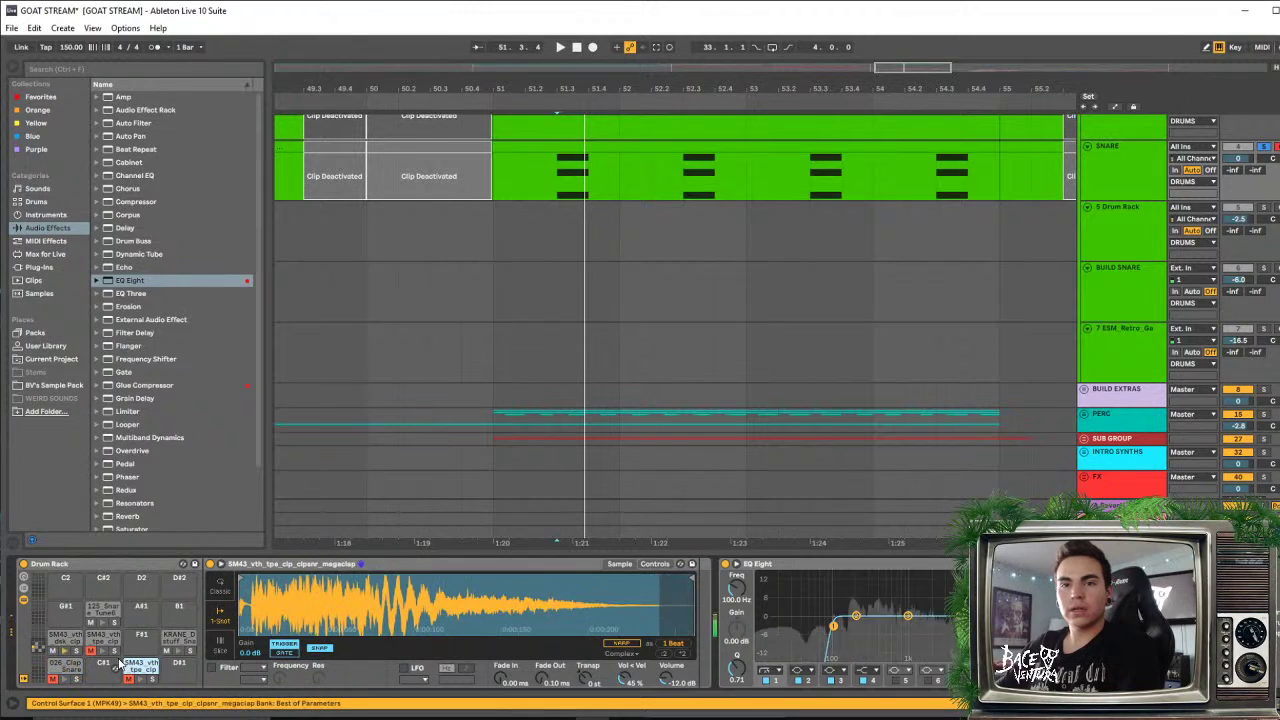
left_click(66, 640)
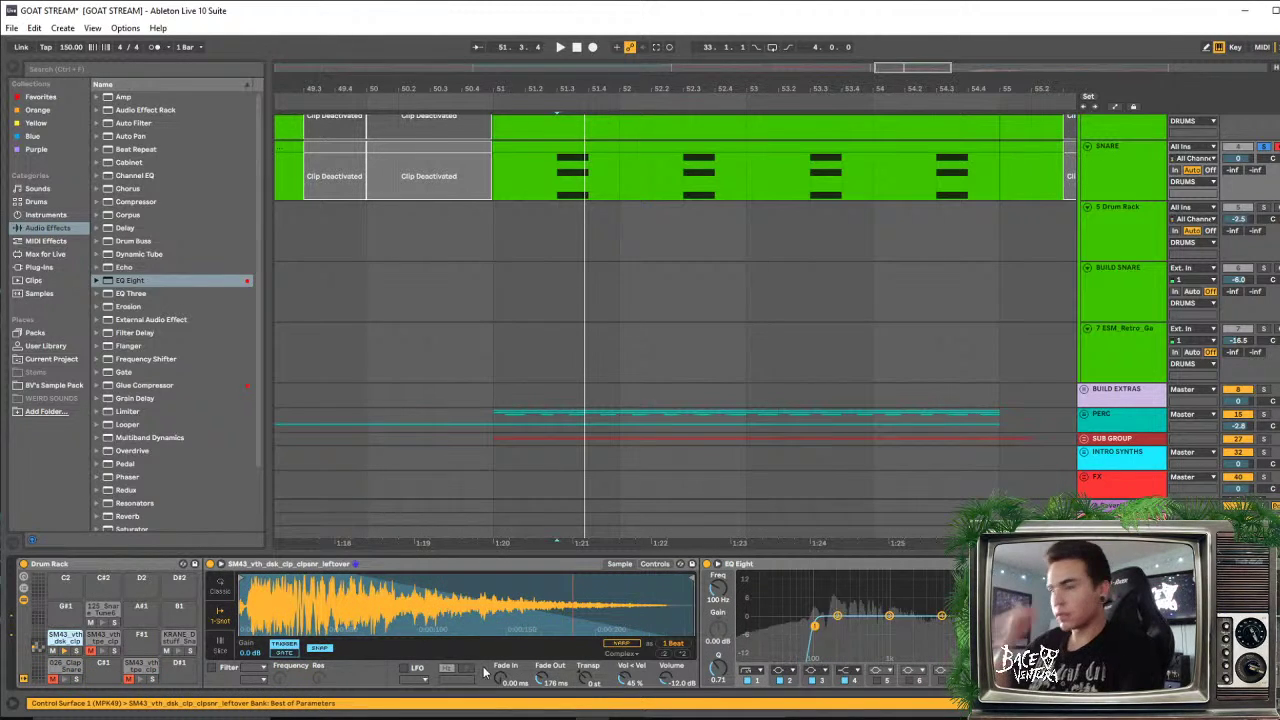
Boost band 2 of the leftover clap's EQ Eight by 12 dB at 215 Hz with a Q of 3.69
double_click(861, 604)
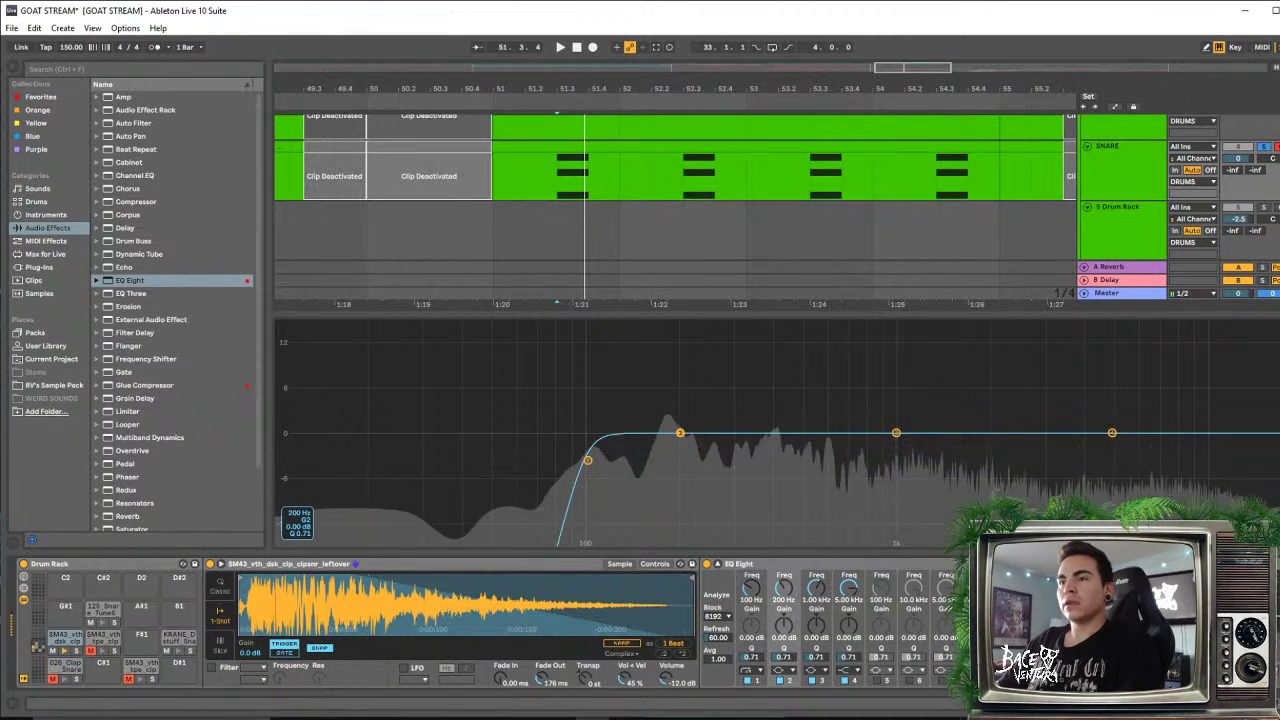
left_click_drag(680, 433, 662, 354)
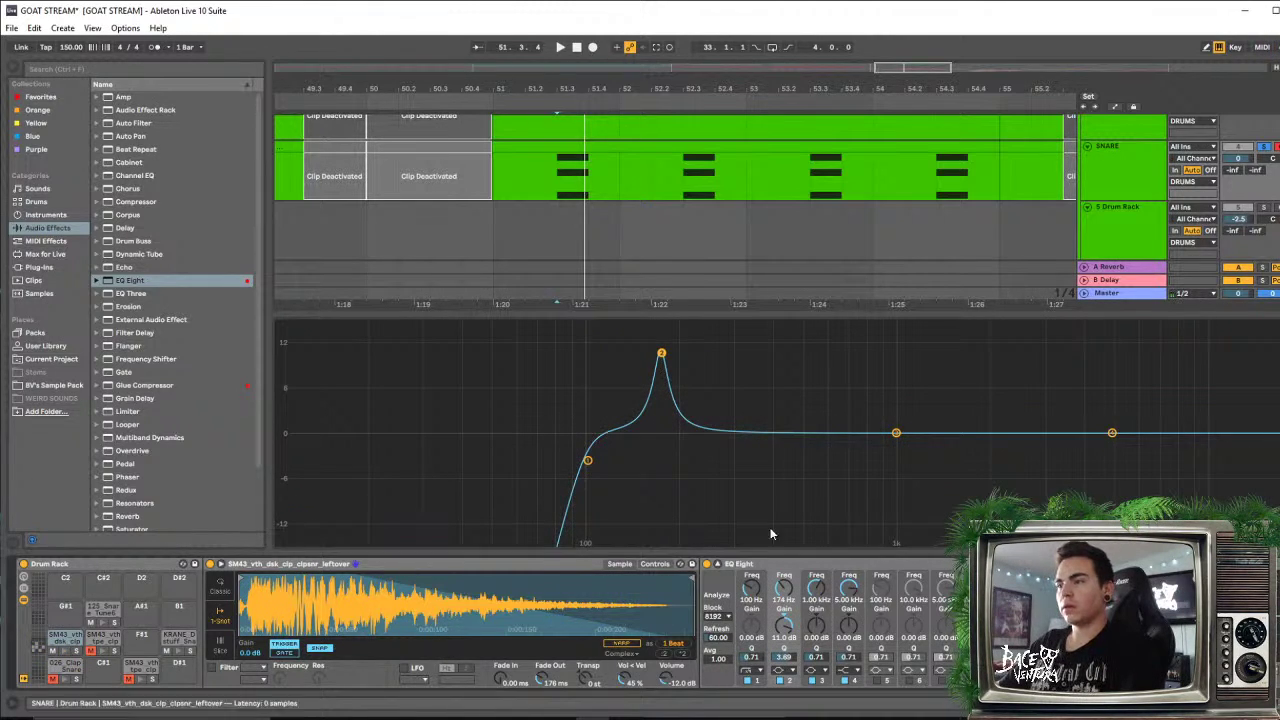
left_click_drag(661, 353, 689, 346)
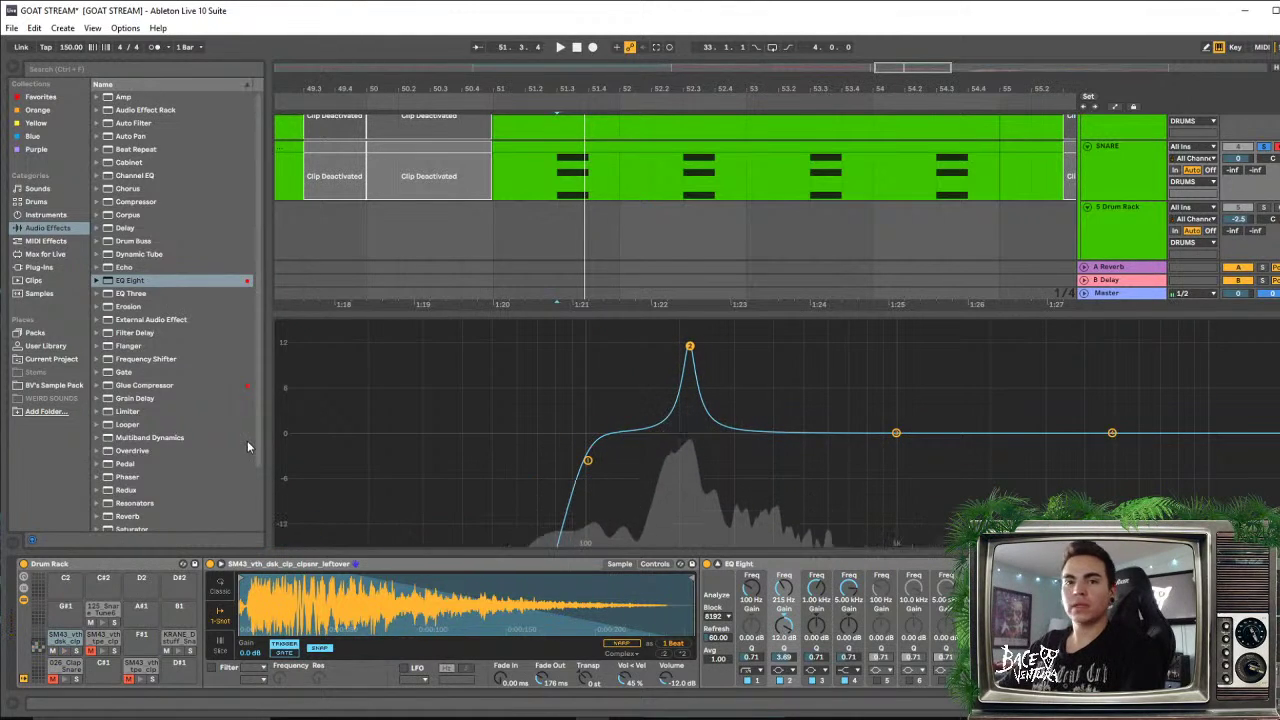
Audition the leftover clap pad and change band 2 of its EQ Eight to a 6.01 dB cut at 404 Hz
left_click(63, 651)
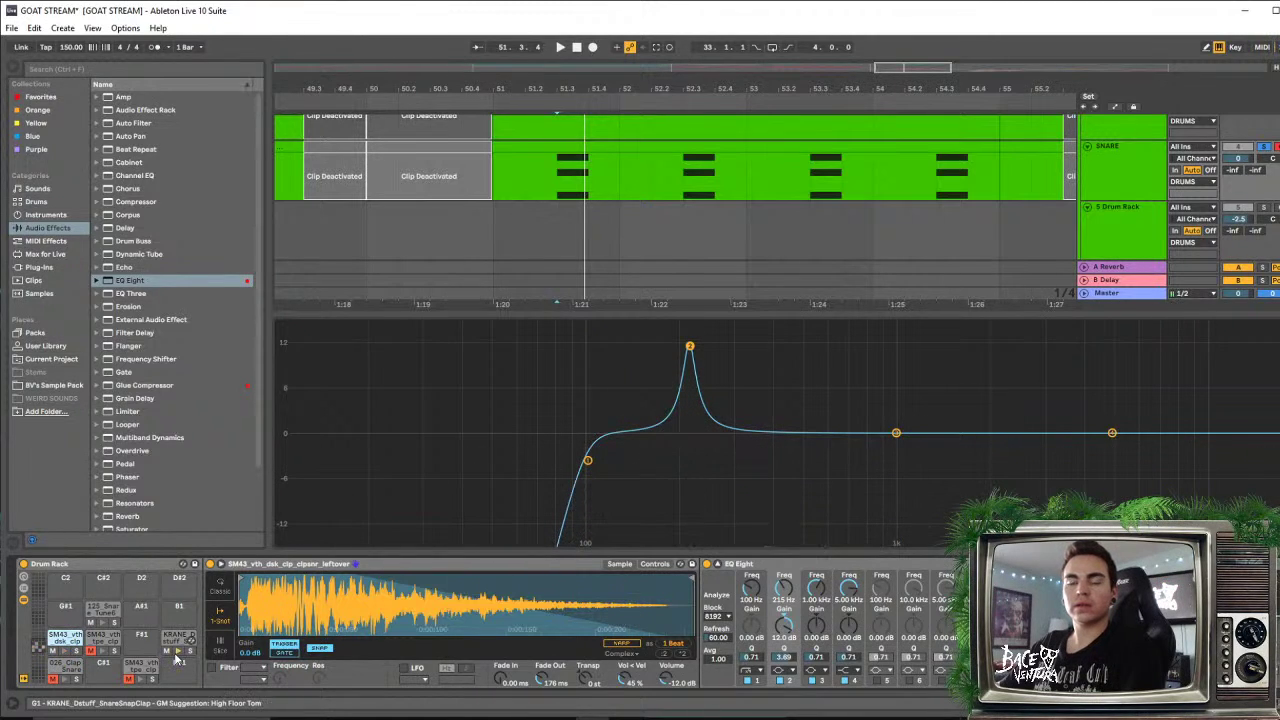
left_click(61, 660)
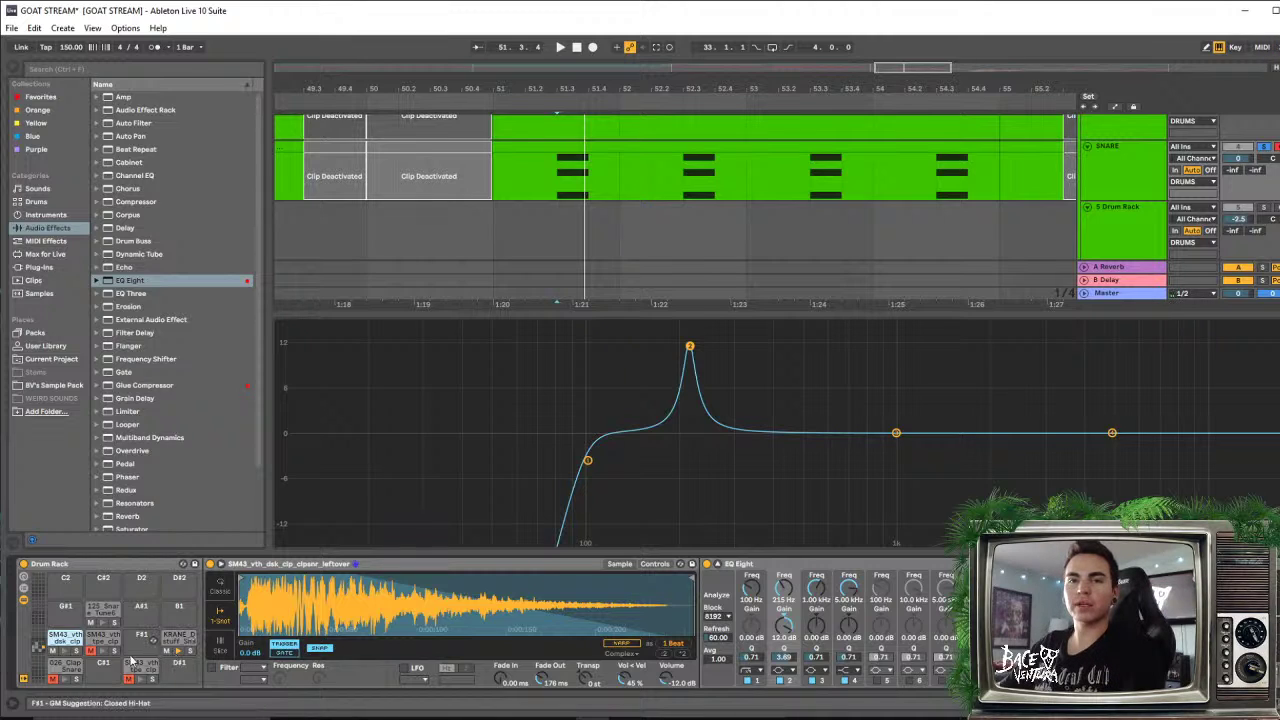
left_click(65, 653)
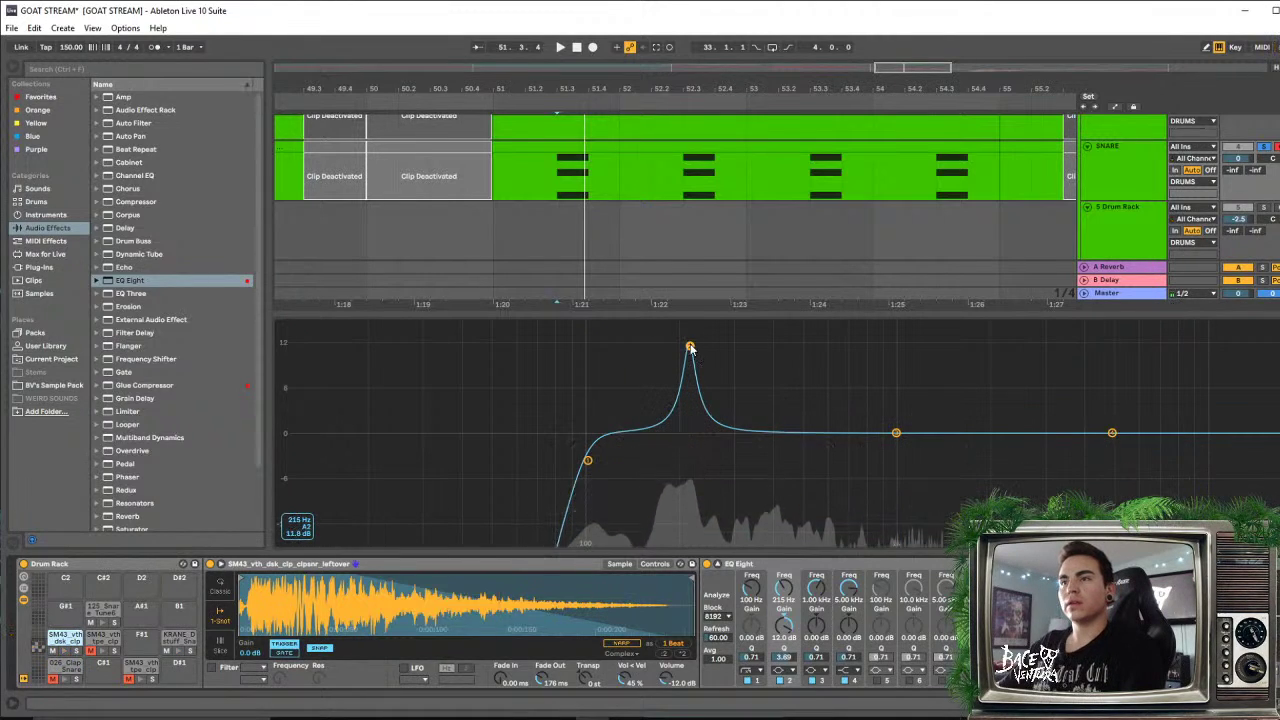
left_click_drag(690, 346, 776, 344)
left_click_drag(790, 353, 774, 476)
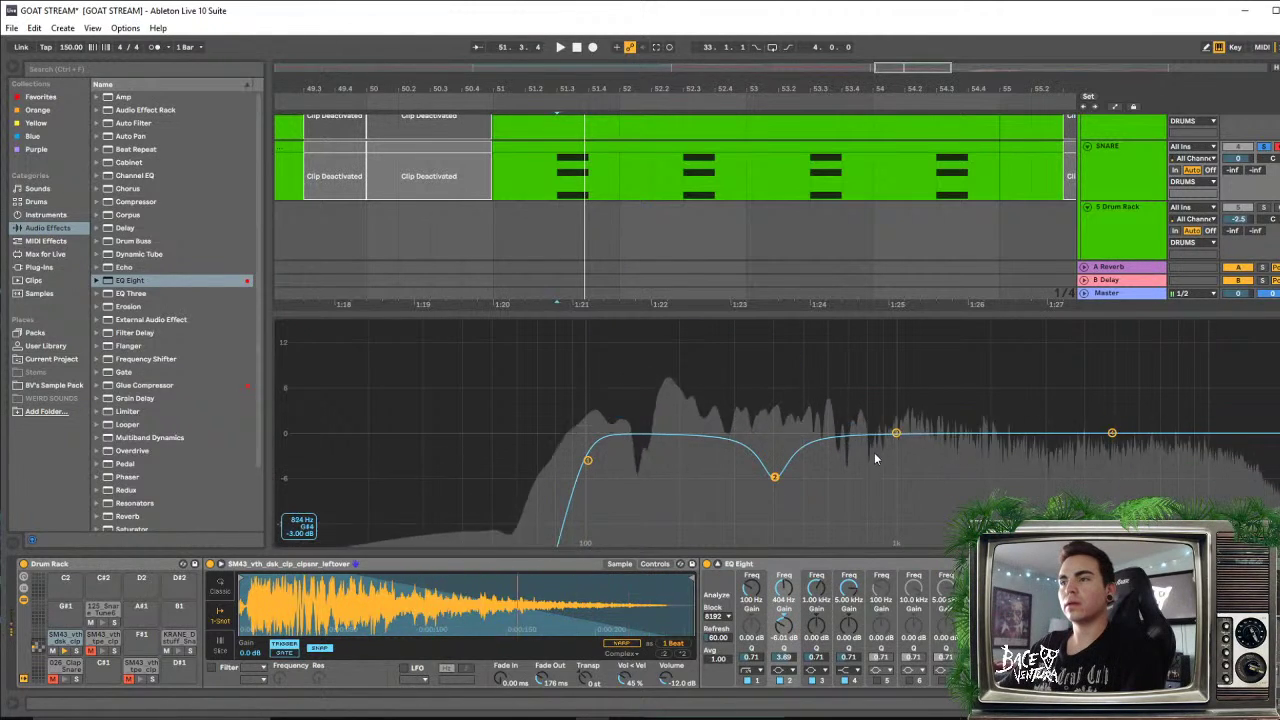
Cut band 3 of the leftover clap's EQ Eight by 4.21 dB at 1.17 kHz with a Q of 8.26
left_click_drag(896, 432, 915, 473)
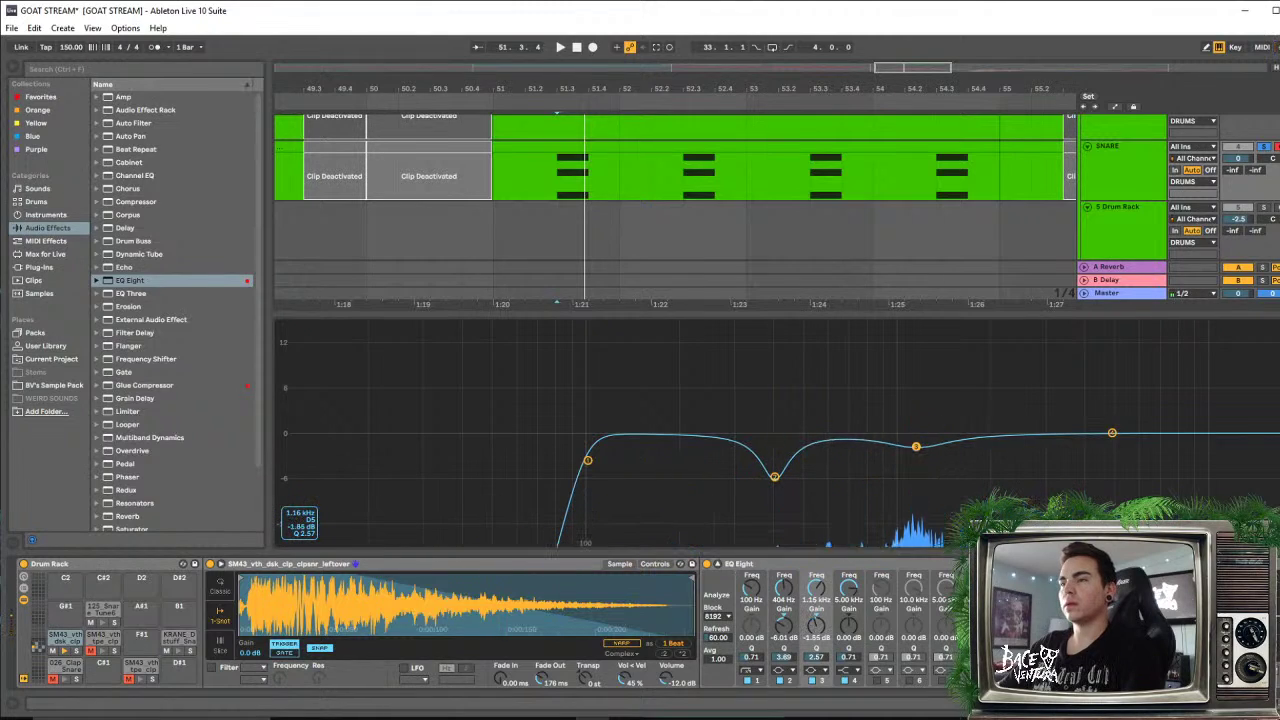
key("super")
key("super")
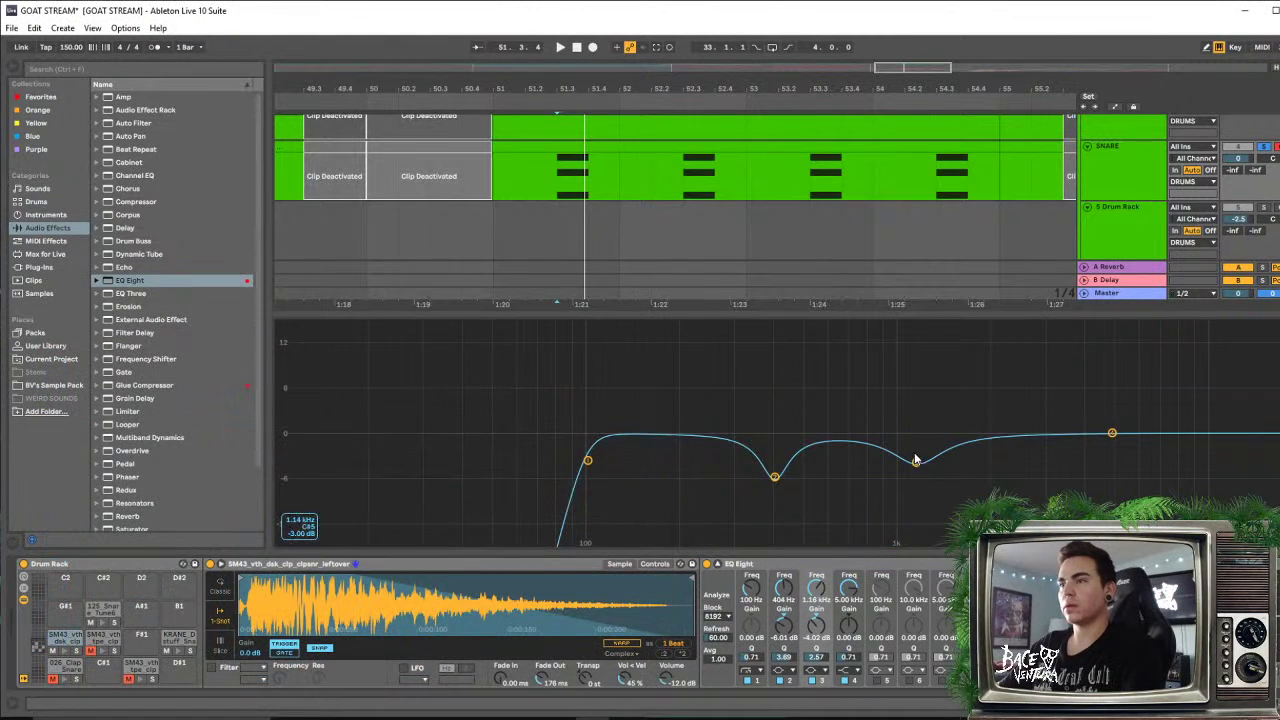
key("super")
mouse_move(917, 462)
left_mouse_down()
mouse_move(917, 450)
mouse_move(917, 466)
left_mouse_up()
key("super")
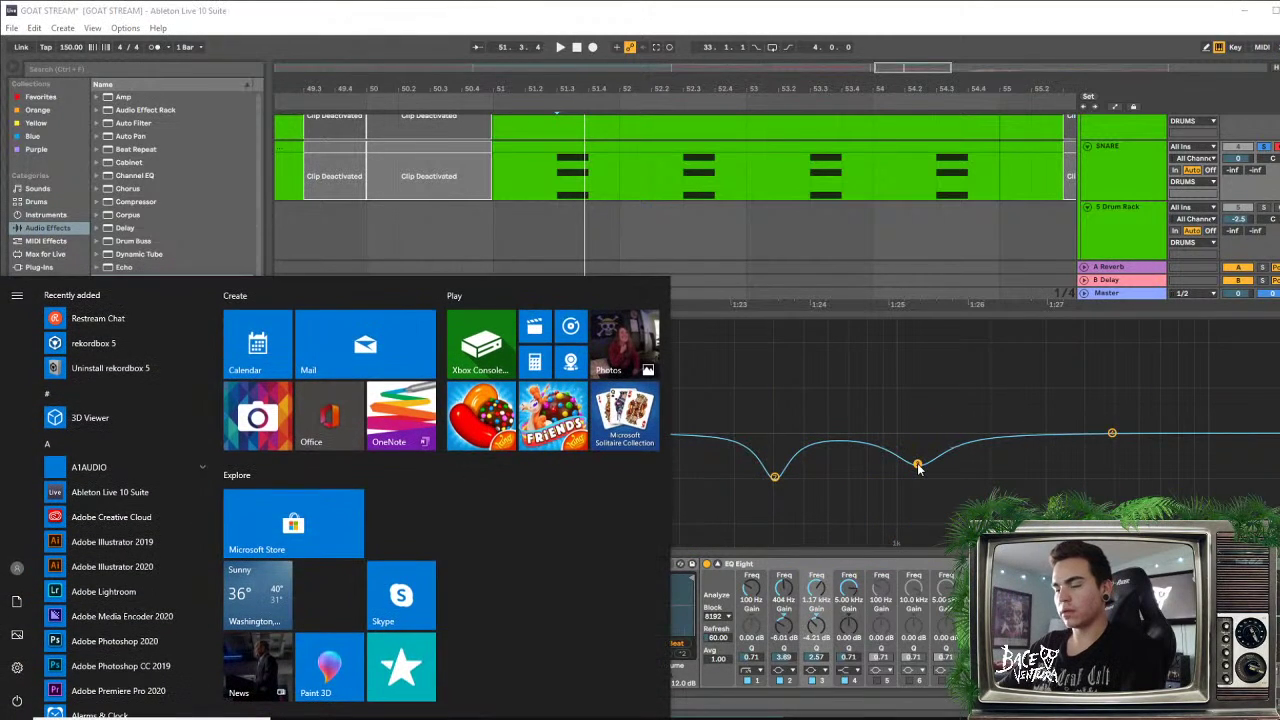
key("super")
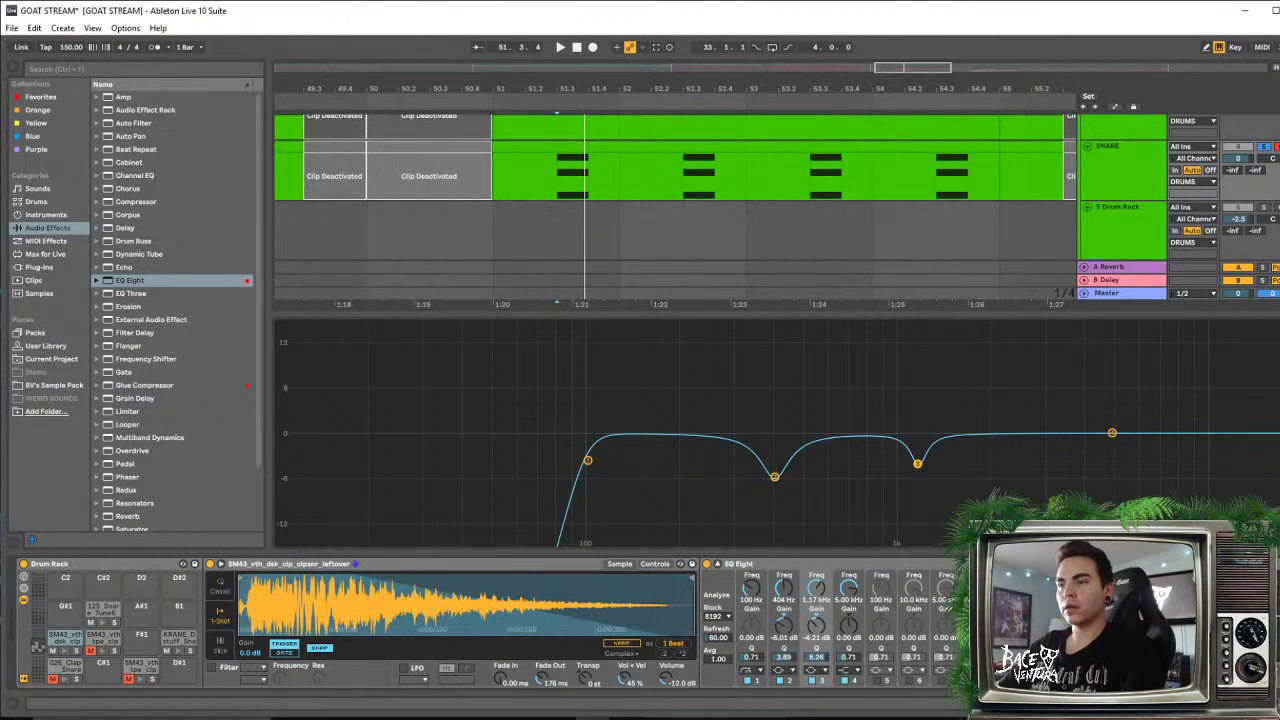
Enable band 5 of the leftover clap's EQ Eight and cut it 3.83 dB at 2.70 kHz with a Q of 3.08
left_click(877, 681)
left_click_drag(588, 430, 964, 400)
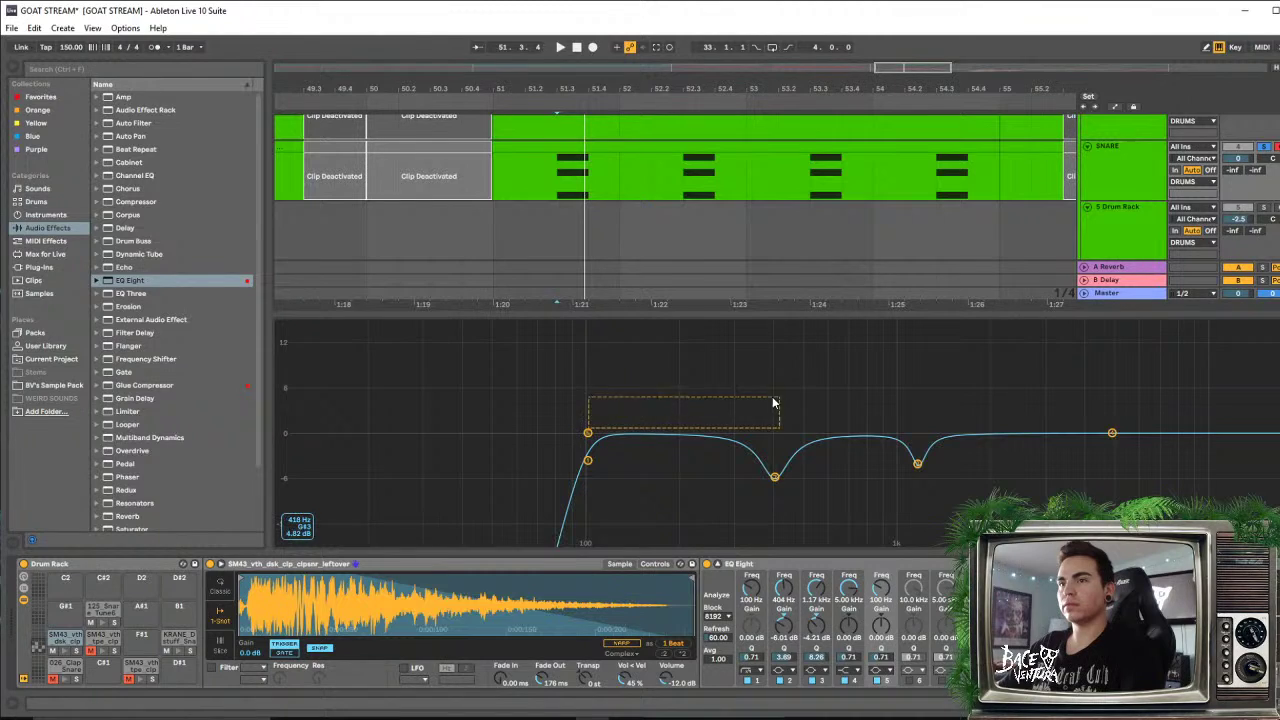
left_click_drag(588, 432, 991, 390)
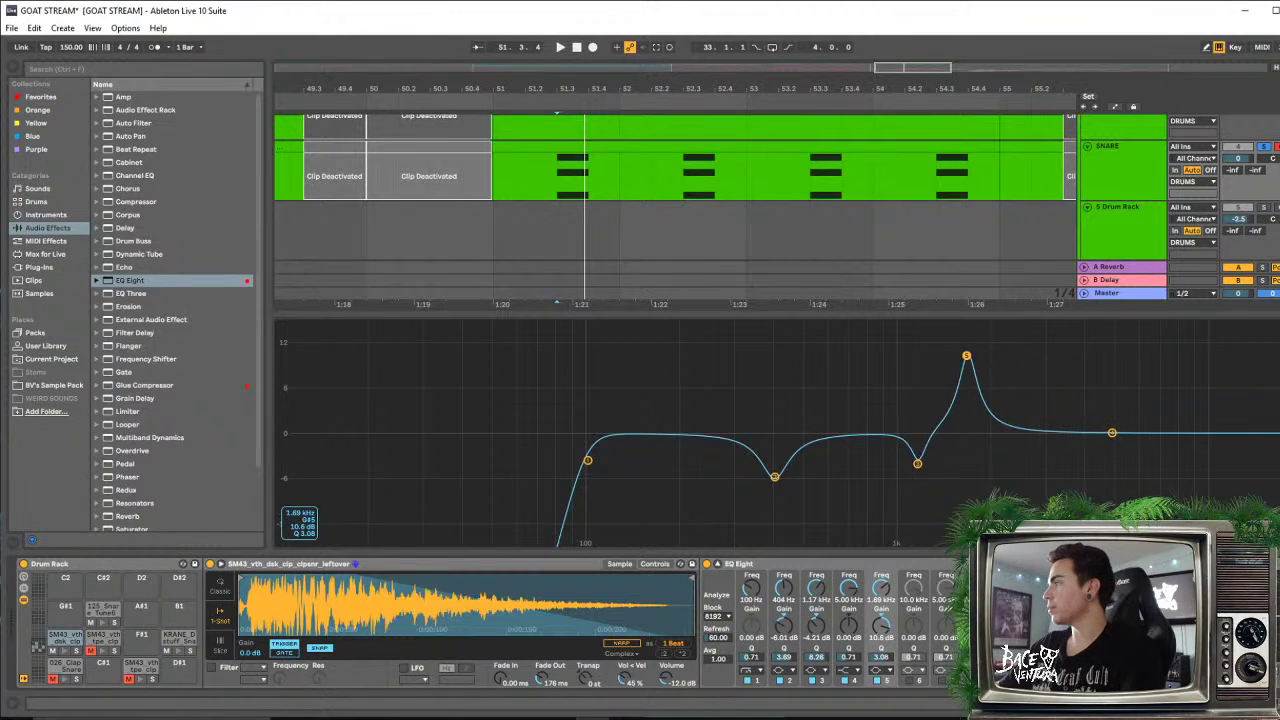
left_click_drag(966, 356, 1029, 460)
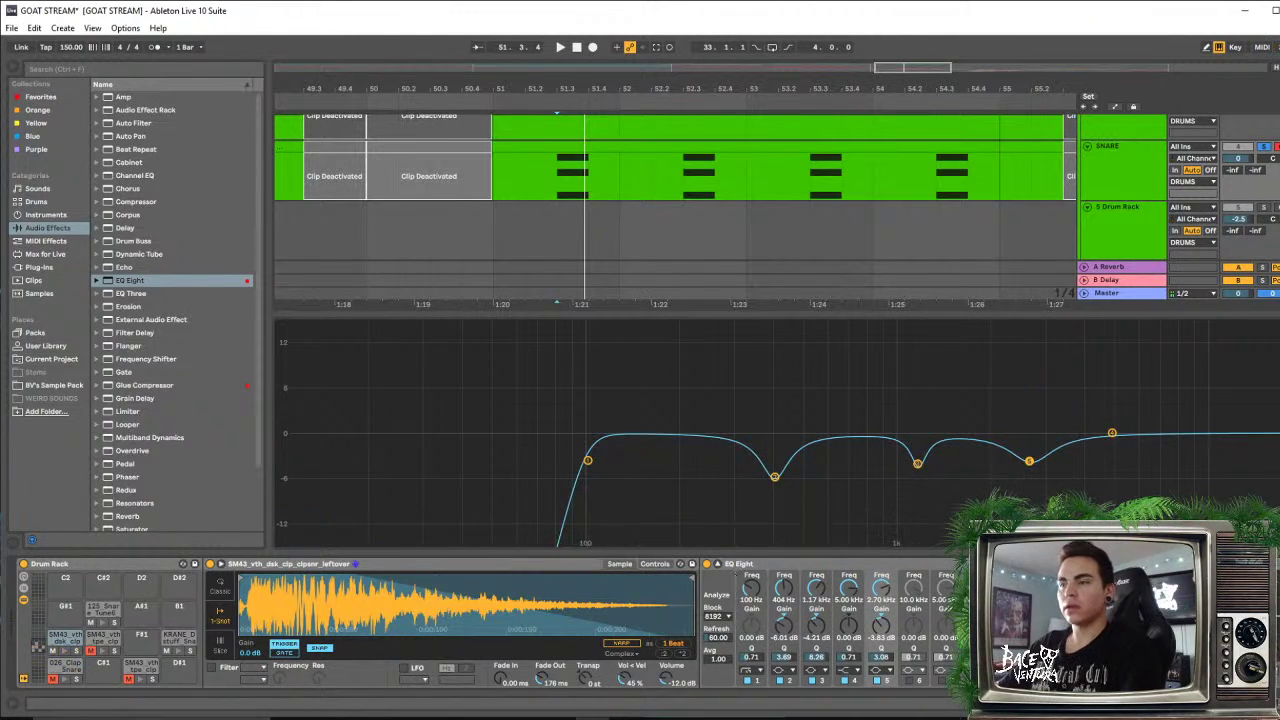
Enable band 6 of the leftover clap's EQ Eight and cut it 2.70 dB at 5.43 kHz
left_click(911, 681)
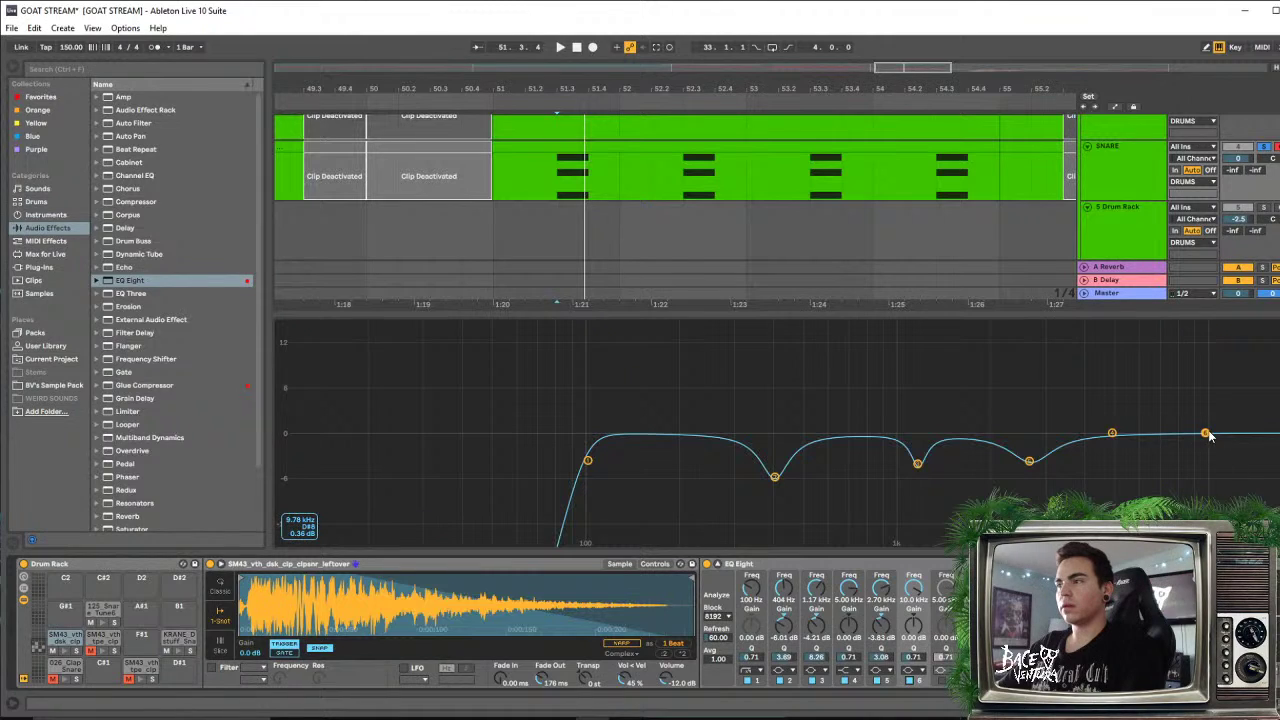
left_click_drag(1206, 433, 1112, 432)
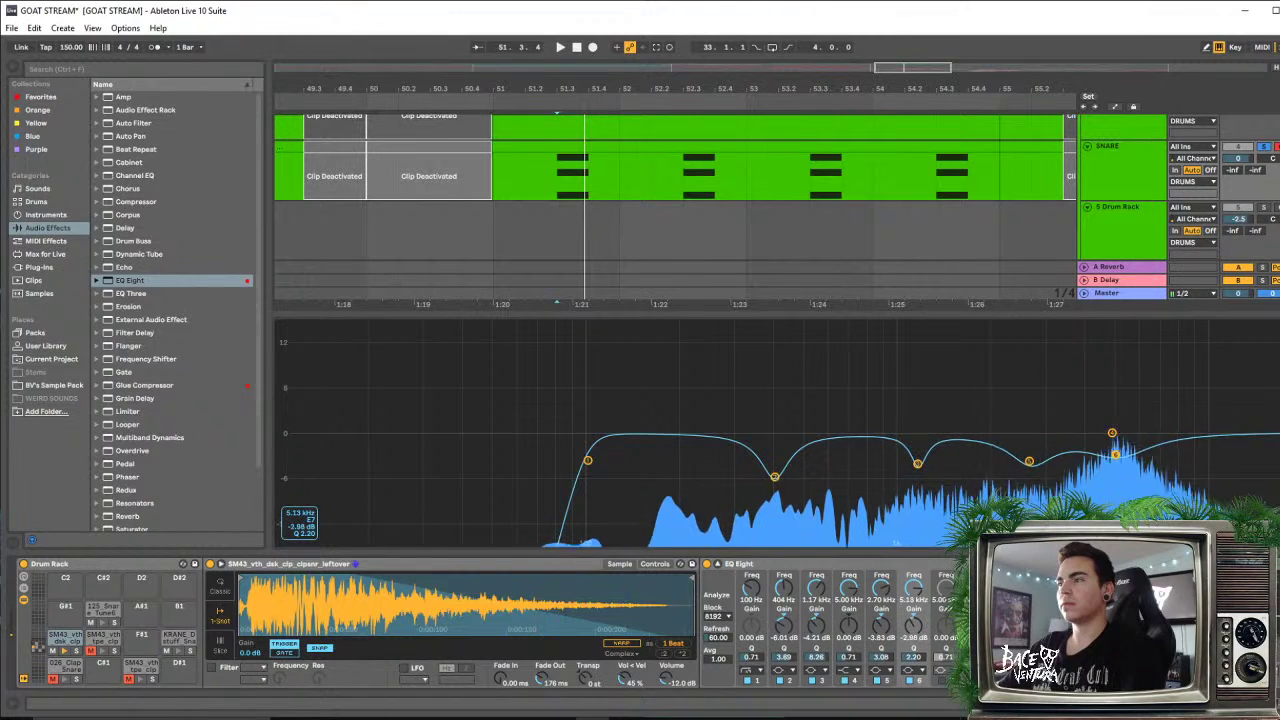
key("super")
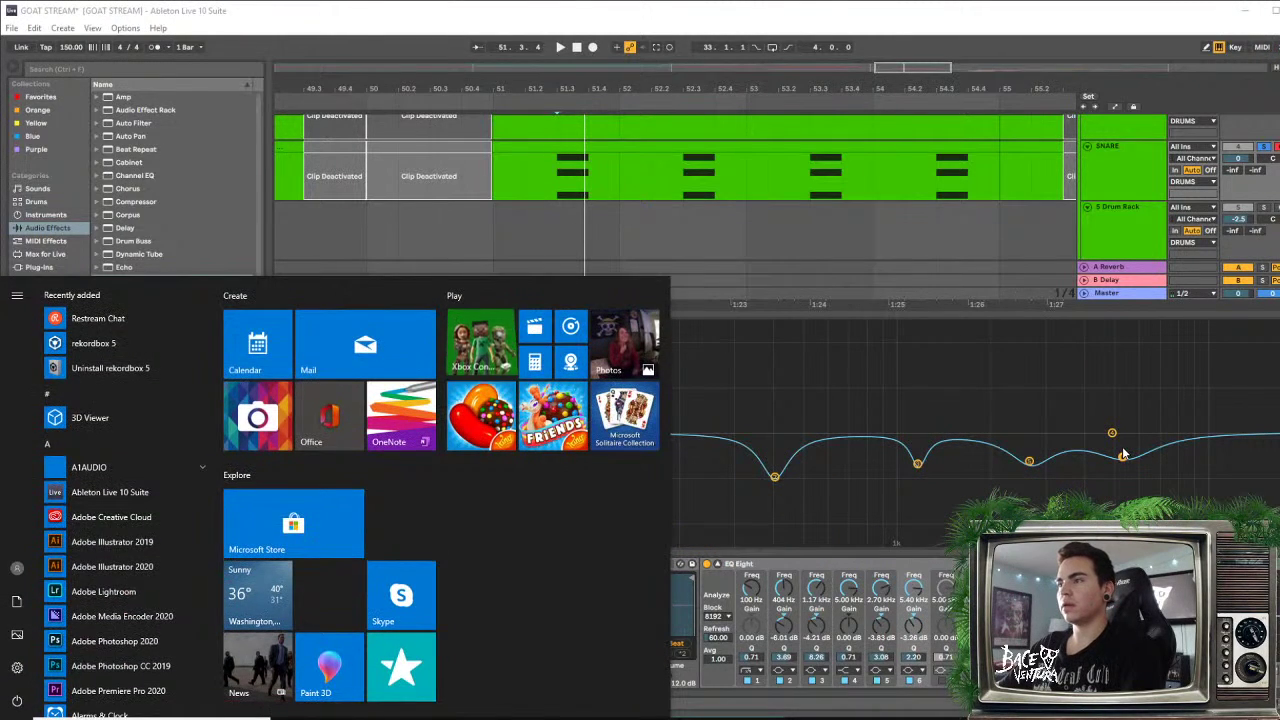
left_click(1123, 454)
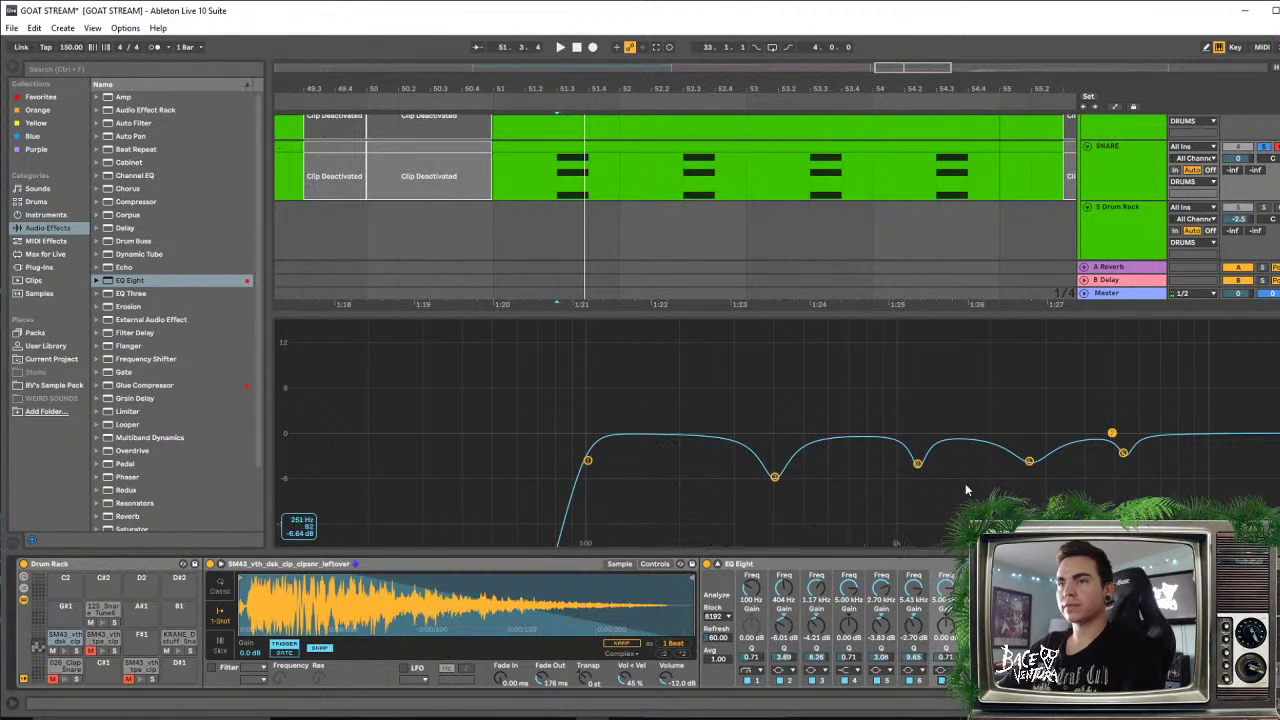
left_click_drag(1120, 438, 1123, 432)
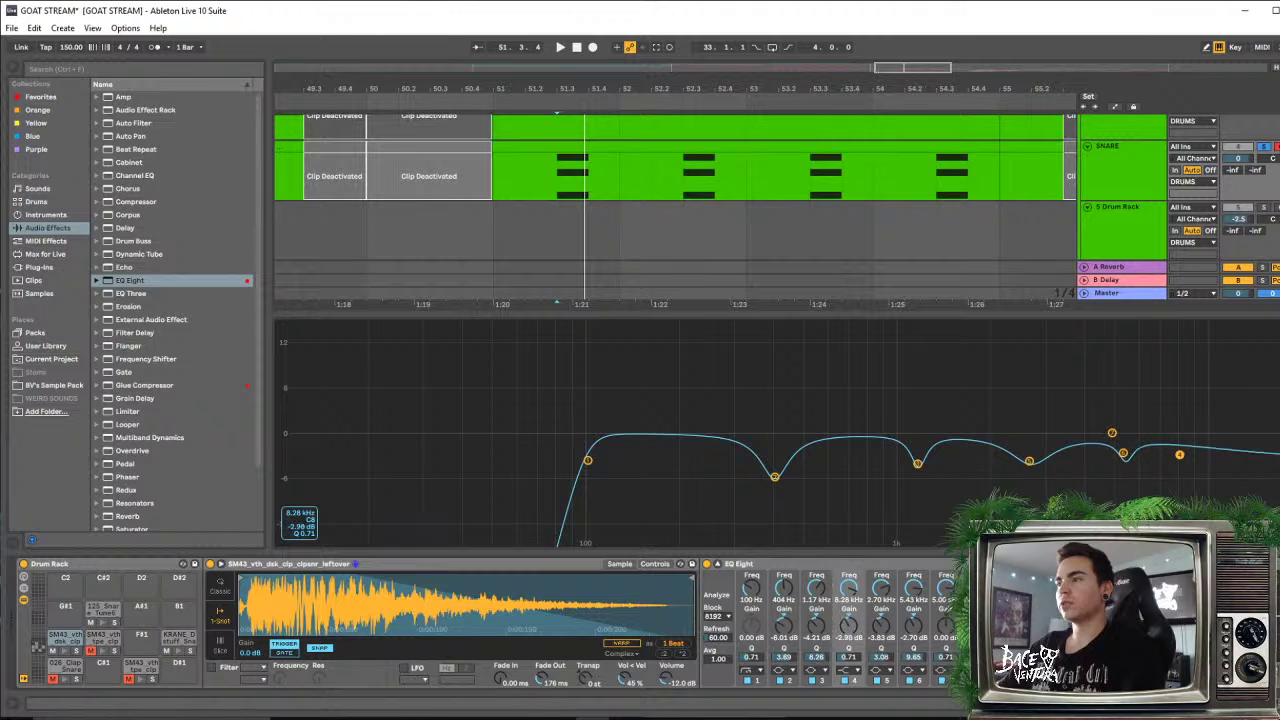
Compare the leftover clap with its EQ Eight bypassed and set the band 4 high shelf to -4.50 dB at 3.95 kHz
left_click_drag(1180, 455, 1178, 461)
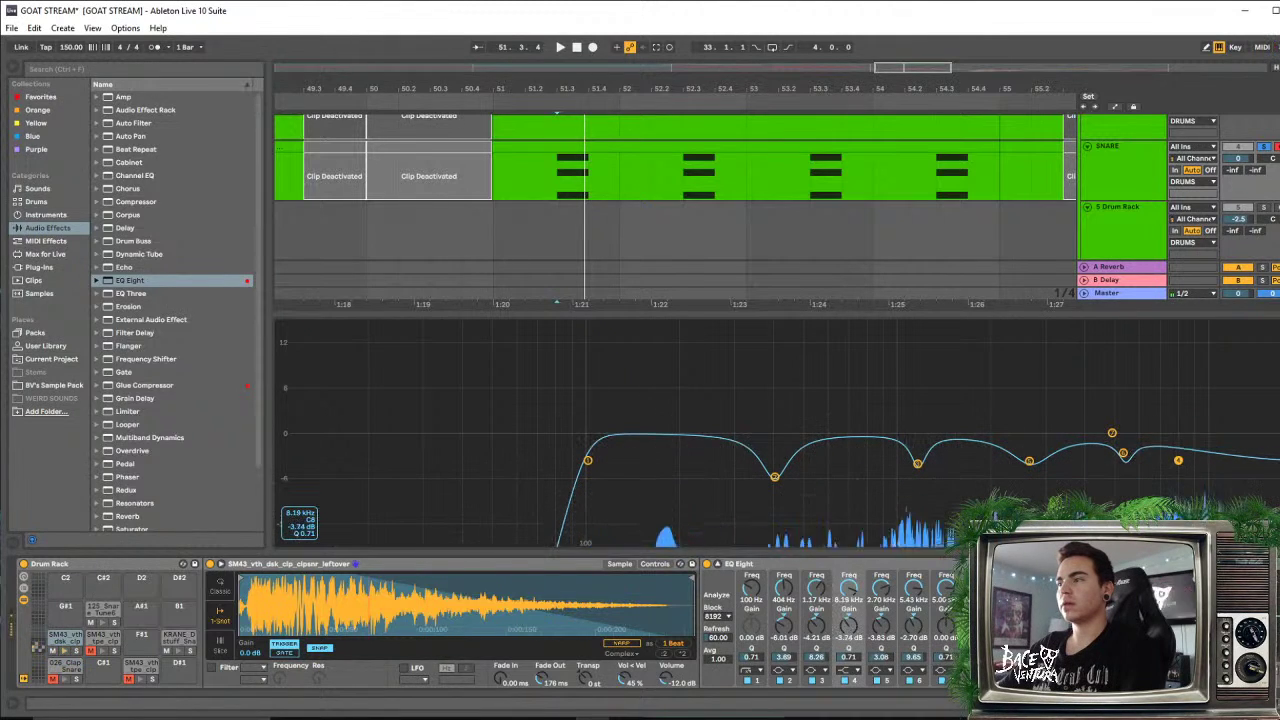
left_click(706, 564)
left_click(706, 564)
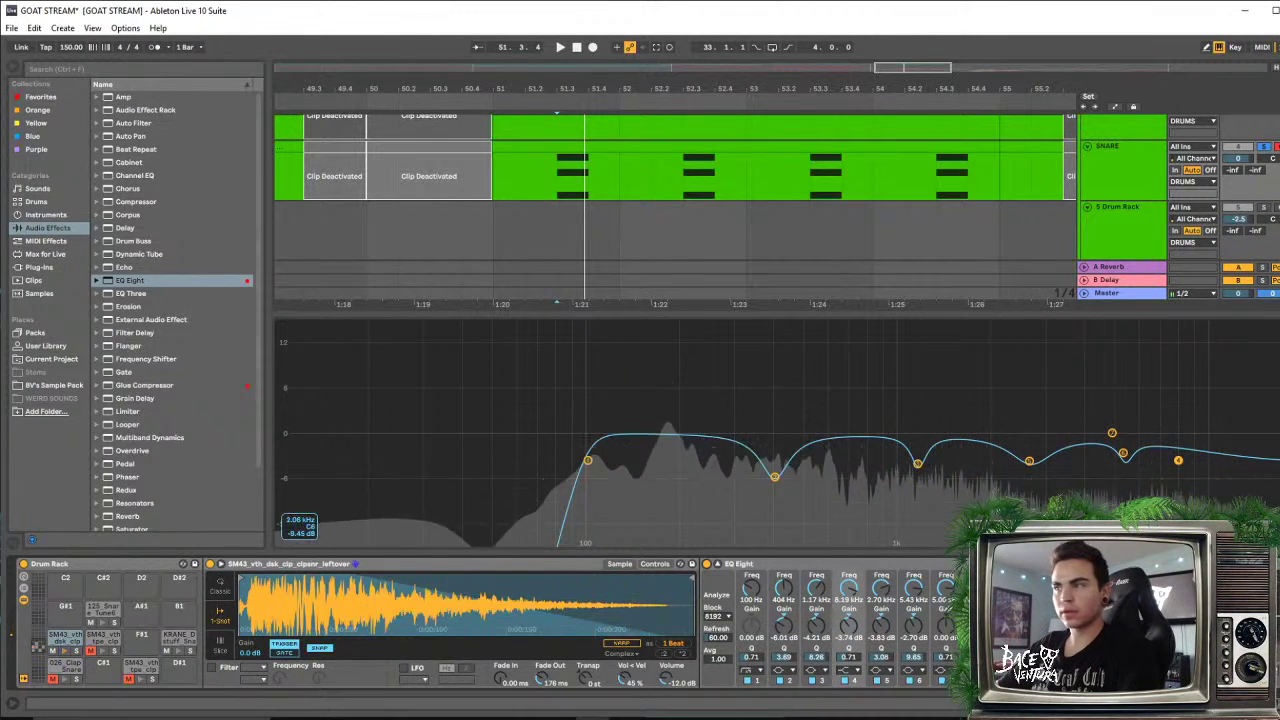
left_click_drag(1178, 460, 1162, 476)
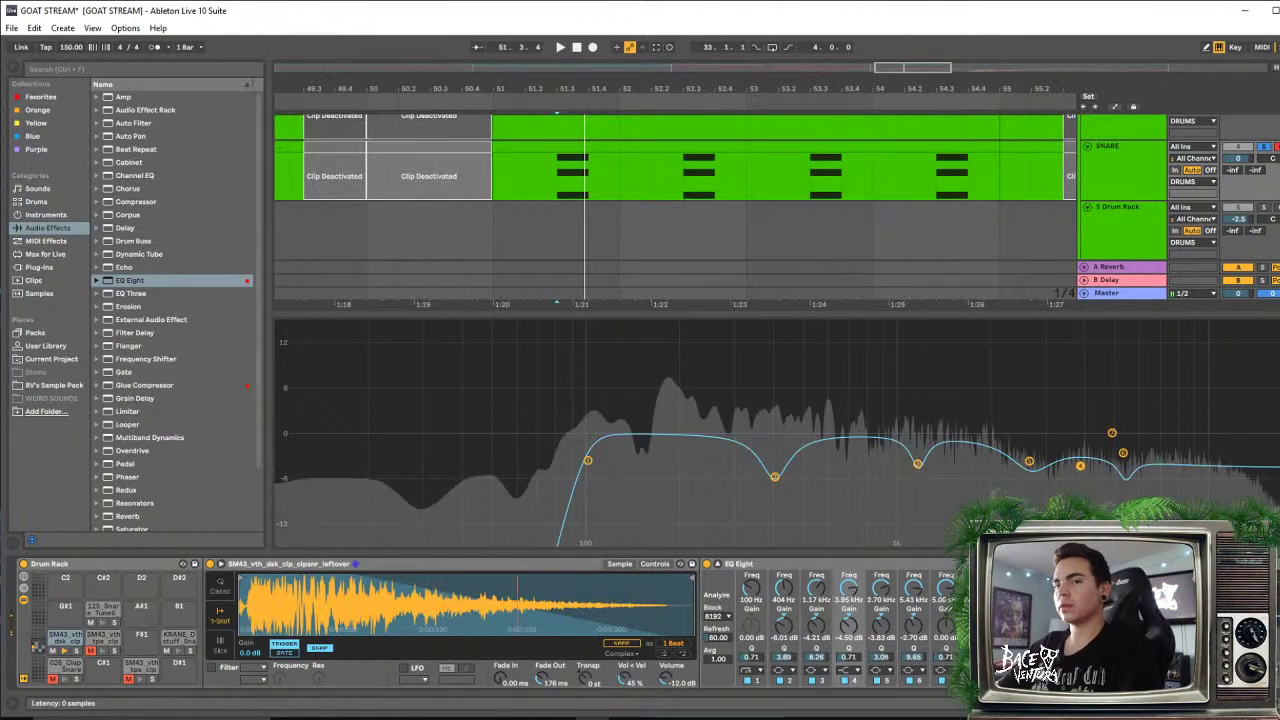
Add an EQ Eight after the sampler on the KRANE_Dstuff_SnareSnapClap pad and enlarge its expanded display
left_click(110, 636)
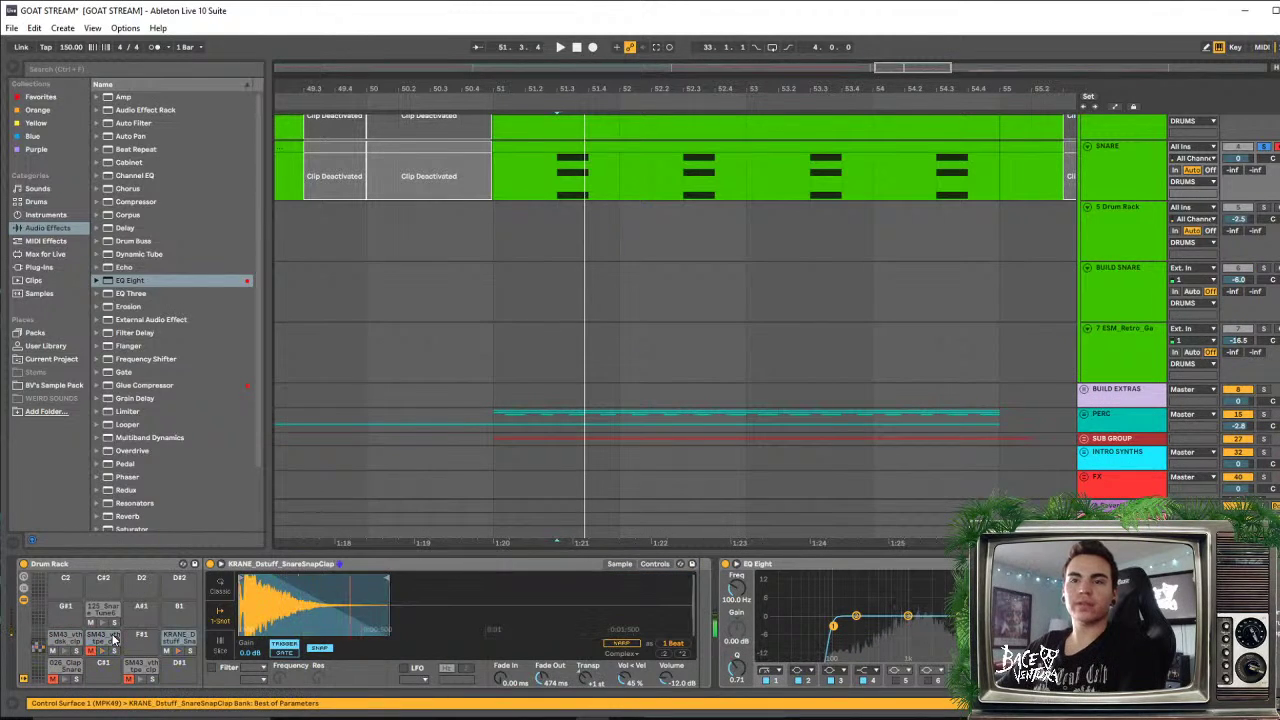
left_click(242, 278)
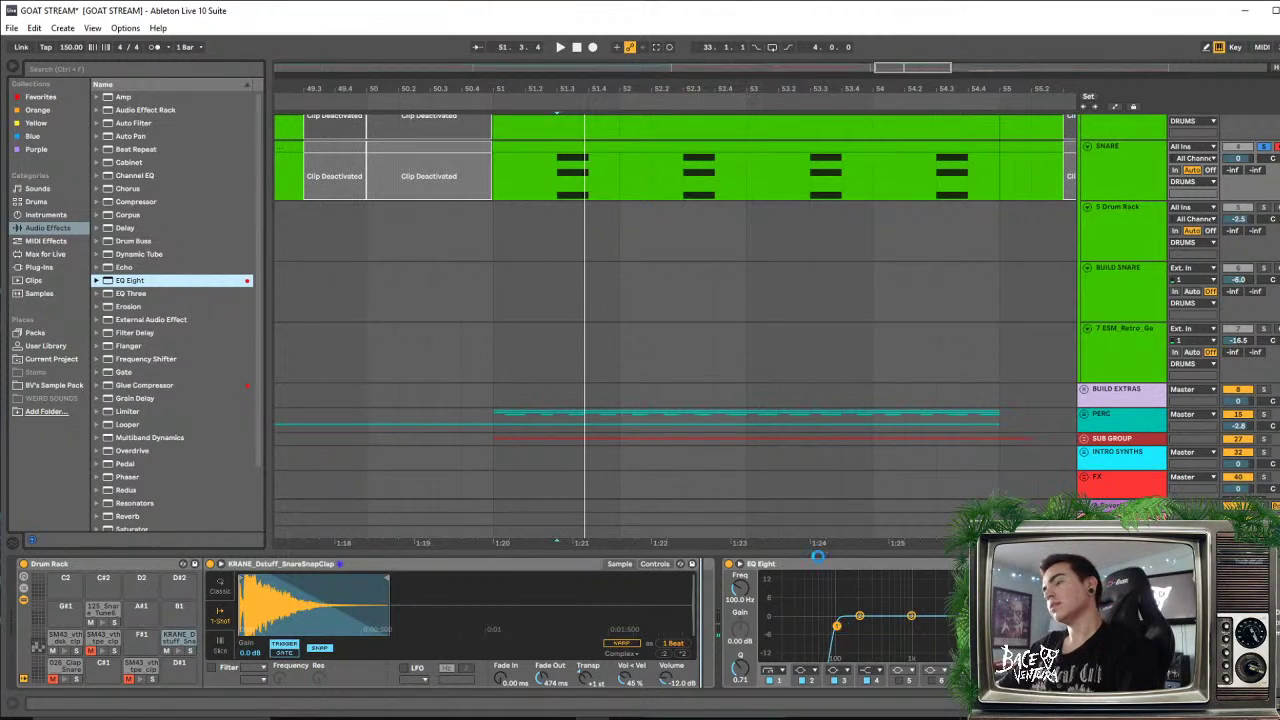
left_click(896, 585)
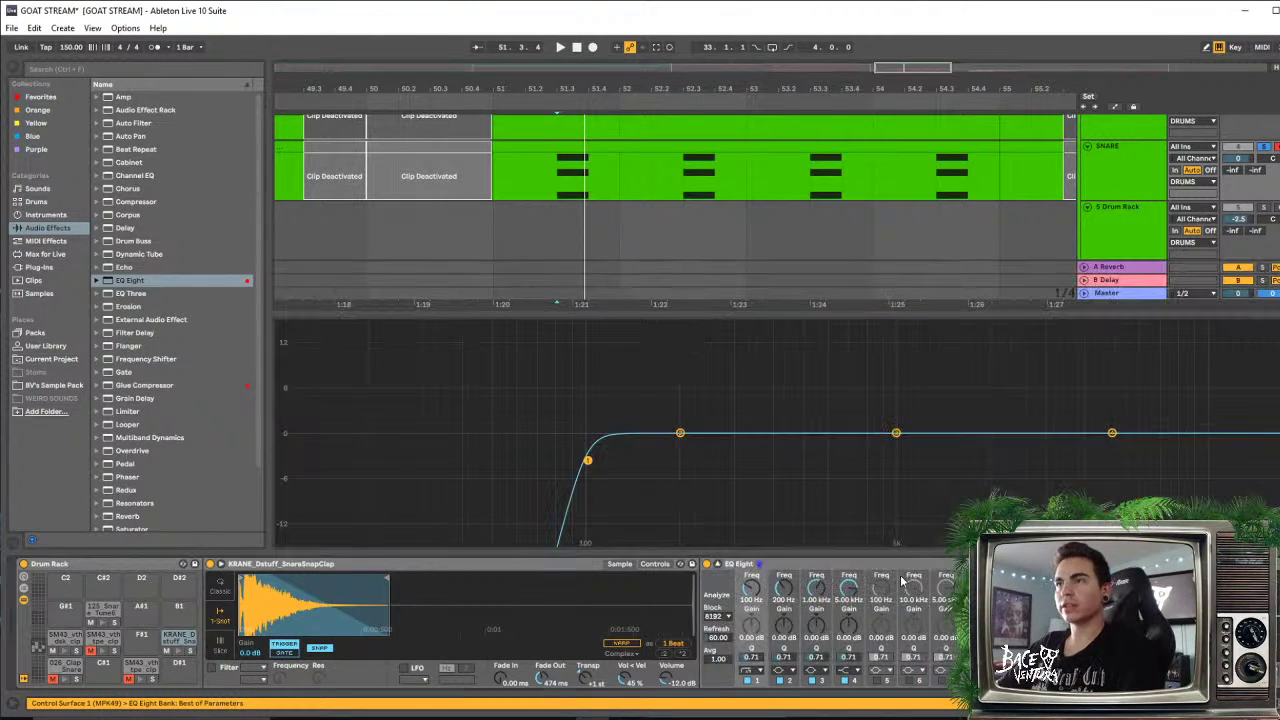
left_click_drag(855, 311, 855, 238)
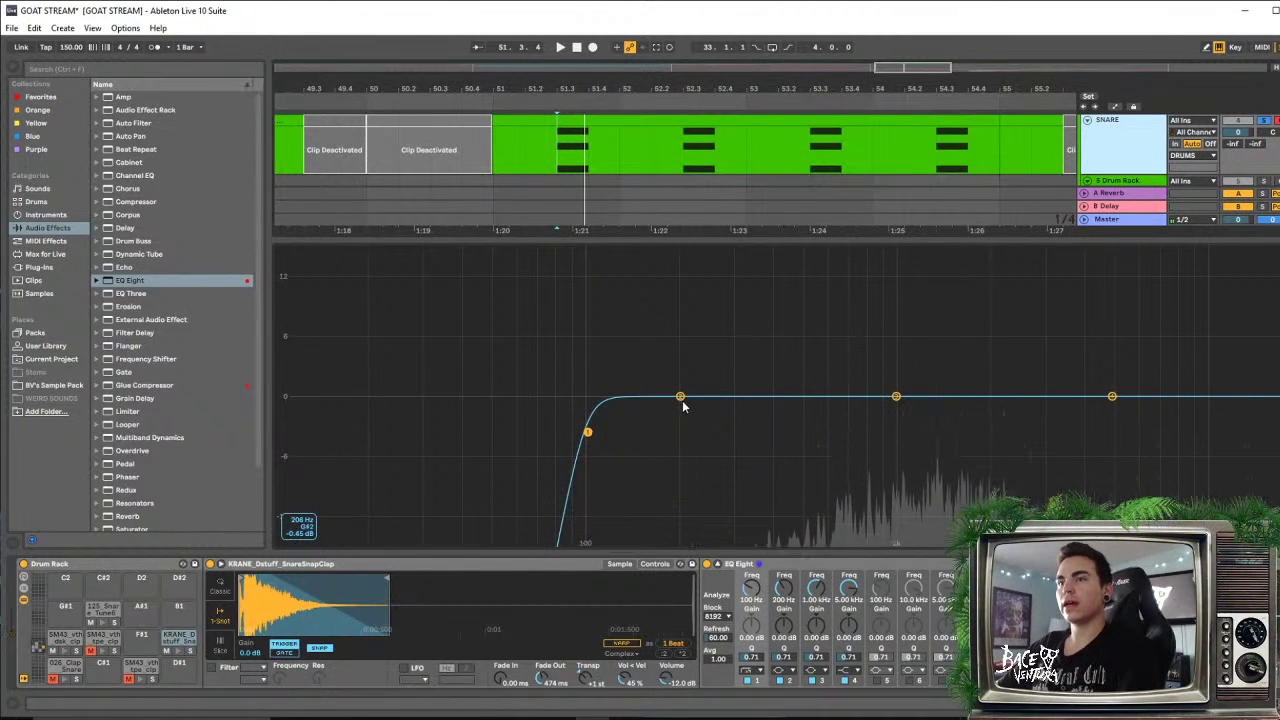
Shape the snap clap's EQ Eight with a 238 Hz low cut, a 7.08 dB band 2 cut at 291 Hz and a lowered band 4 shelf at 5.74 kHz
left_click_drag(681, 397, 731, 486)
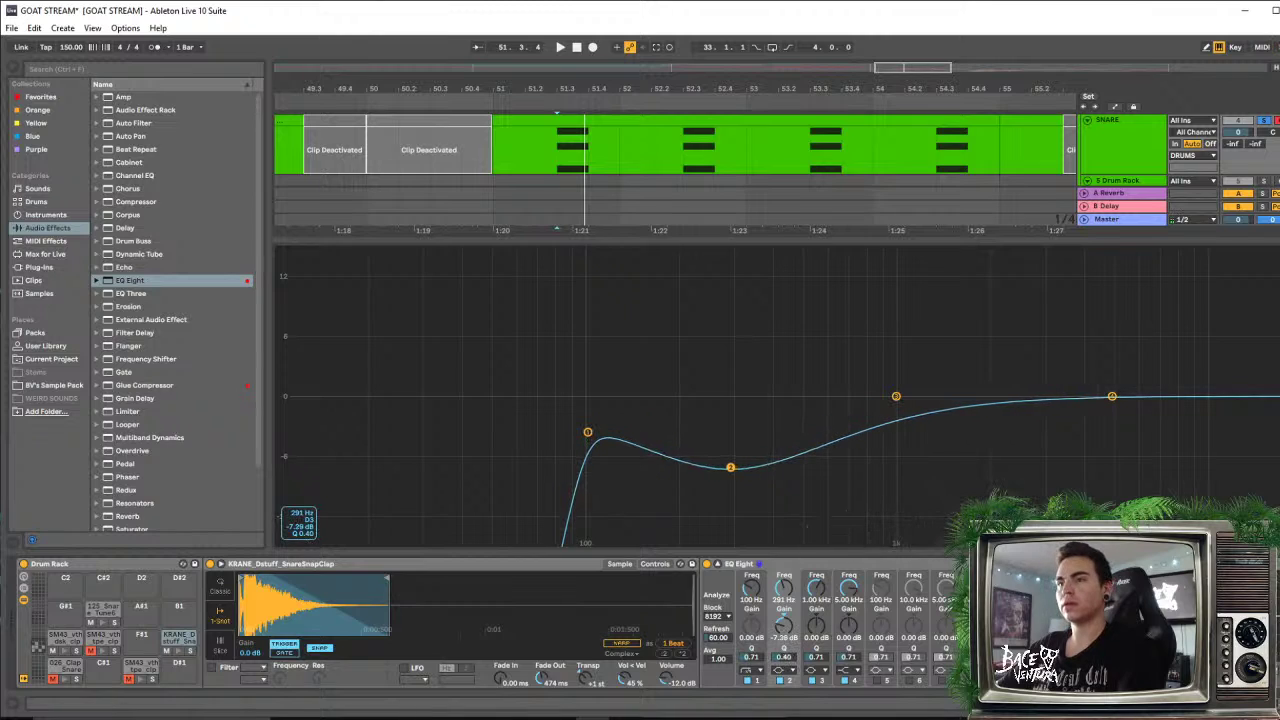
left_click_drag(596, 438, 703, 422)
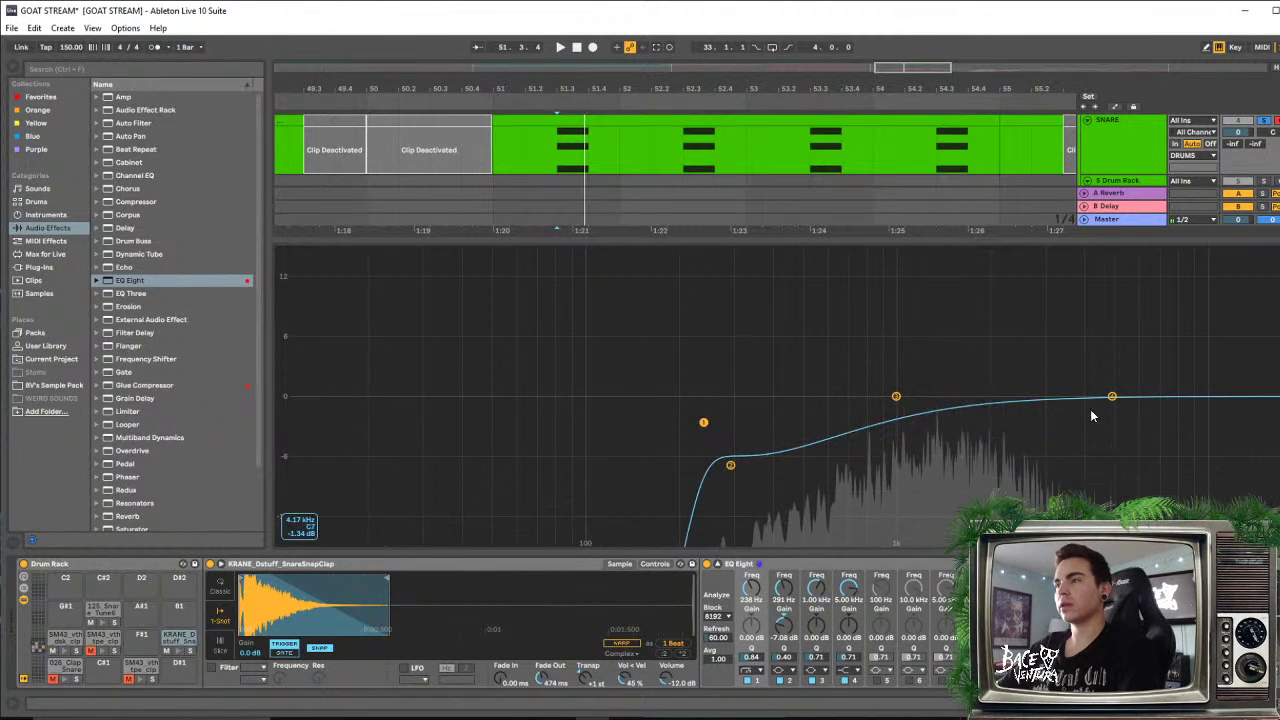
left_click_drag(1112, 396, 1130, 463)
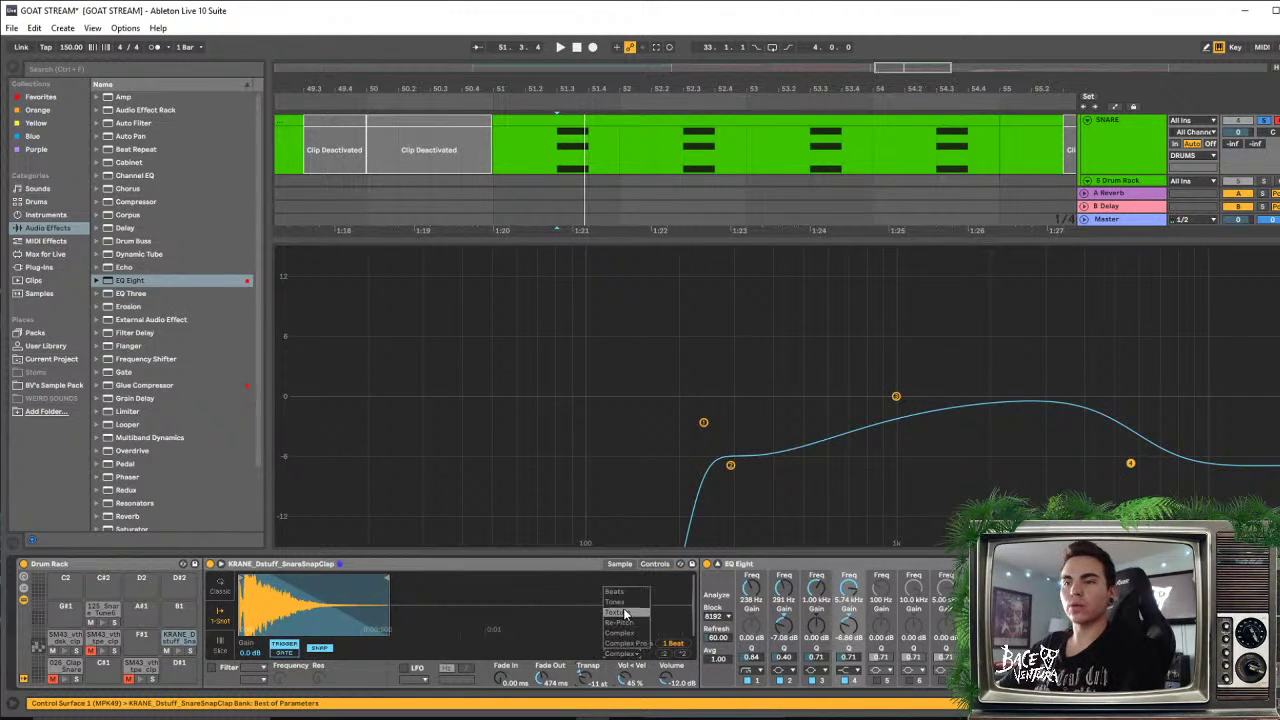
Audition the snap clap and set its warp mode to Complex Pro with Formants at 18.75 and Envelope at 40
key("h")
key("h")
key("h")
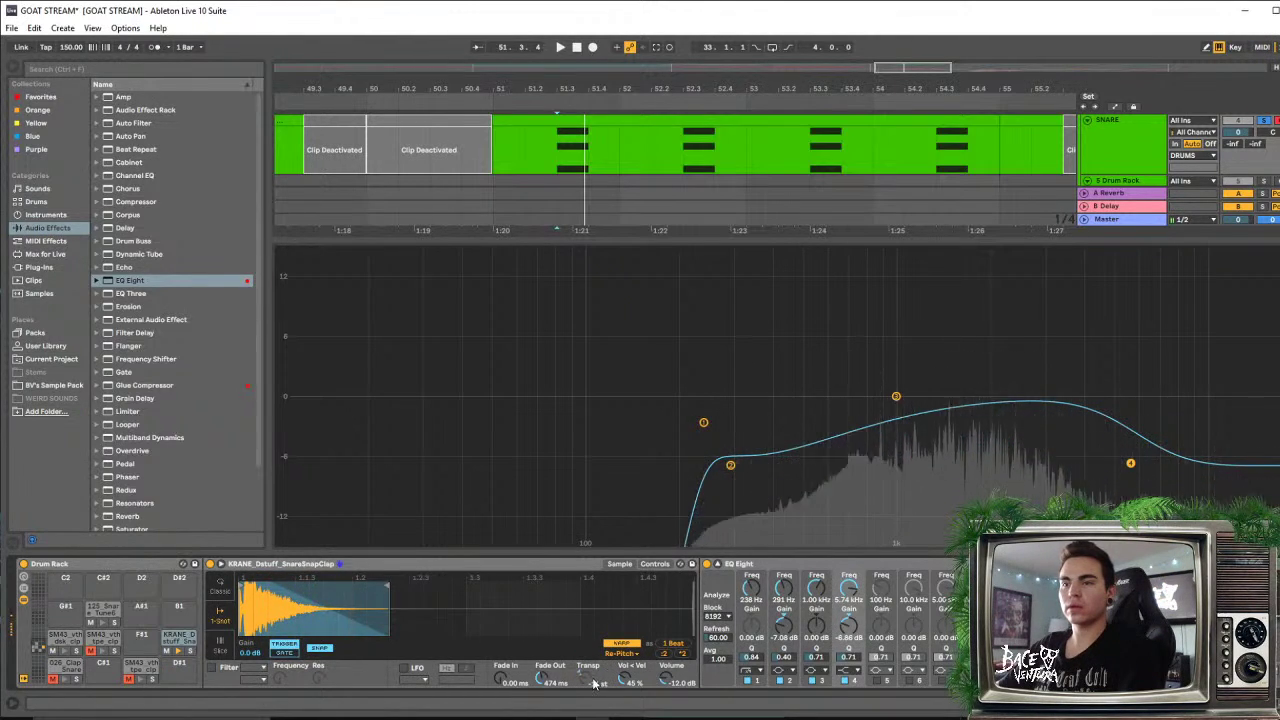
left_click(621, 653)
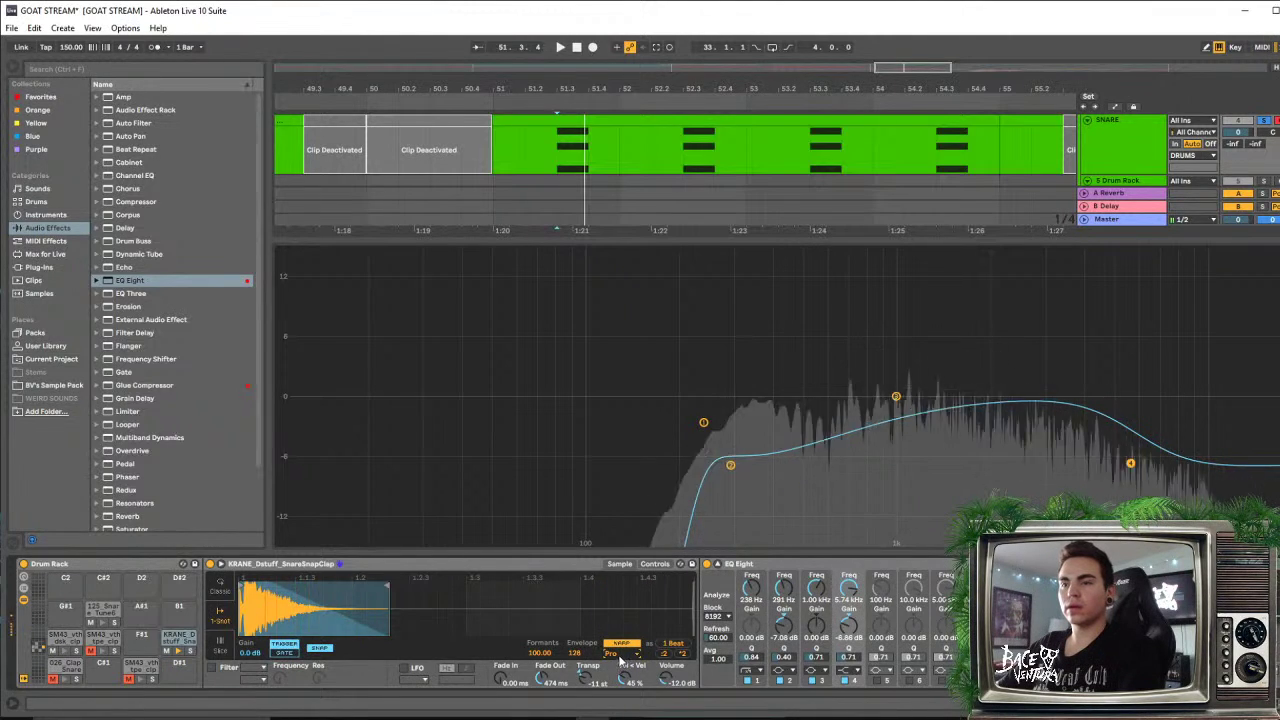
left_click(621, 653)
left_click(626, 644)
left_click_drag(540, 653, 540, 705)
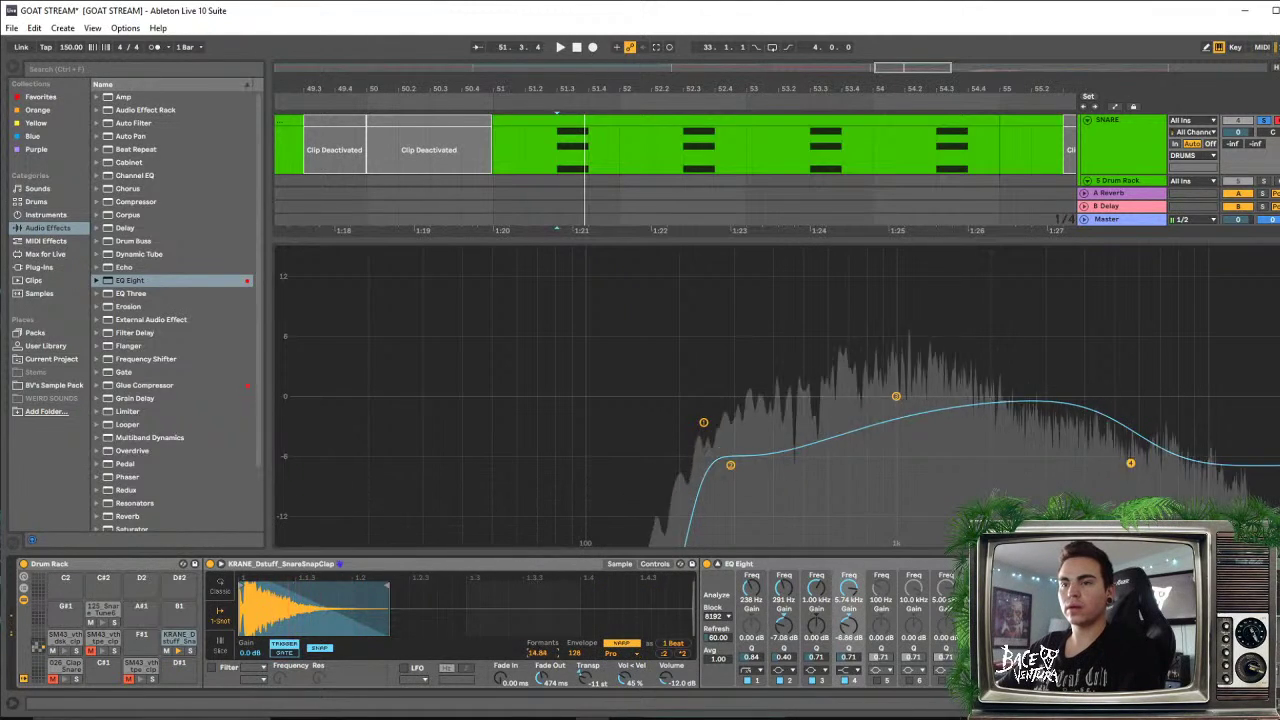
left_click_drag(540, 653, 575, 657)
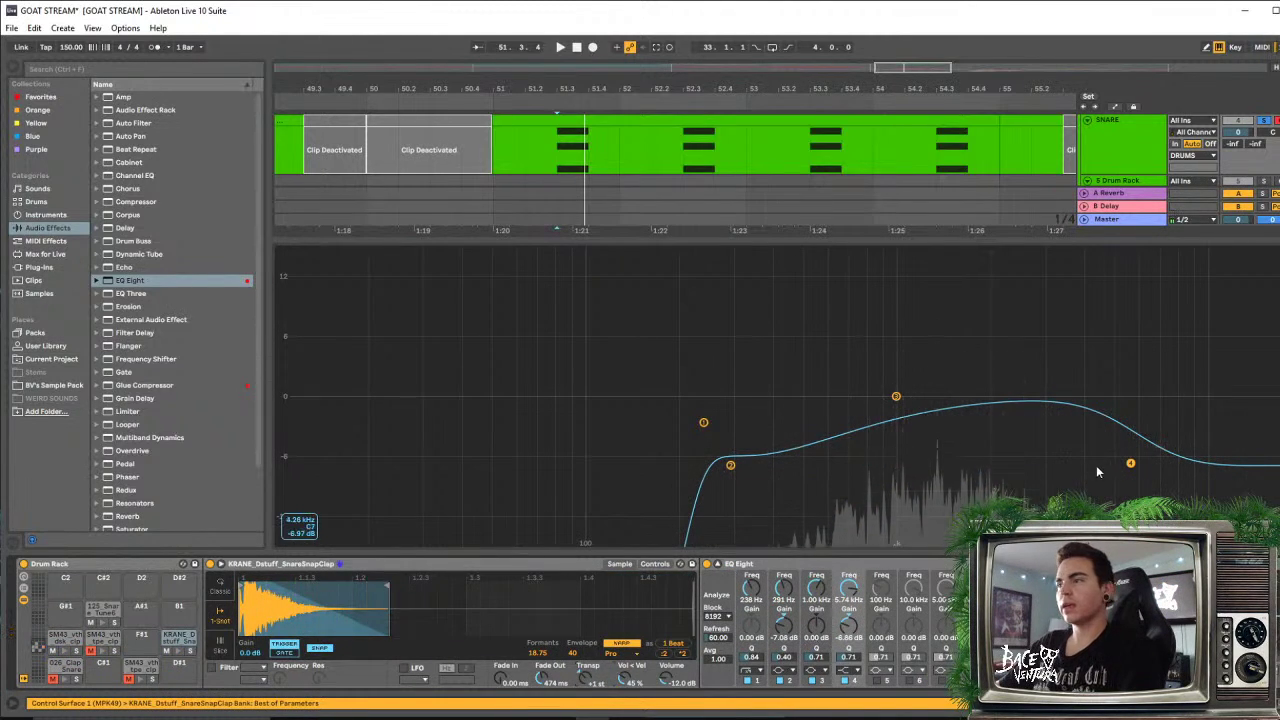
Set band 4 of the snap clap's EQ Eight to -5.73 dB at 2.72 kHz and add a second EQ Eight with band 2 cut
left_click_drag(1131, 463, 1030, 452)
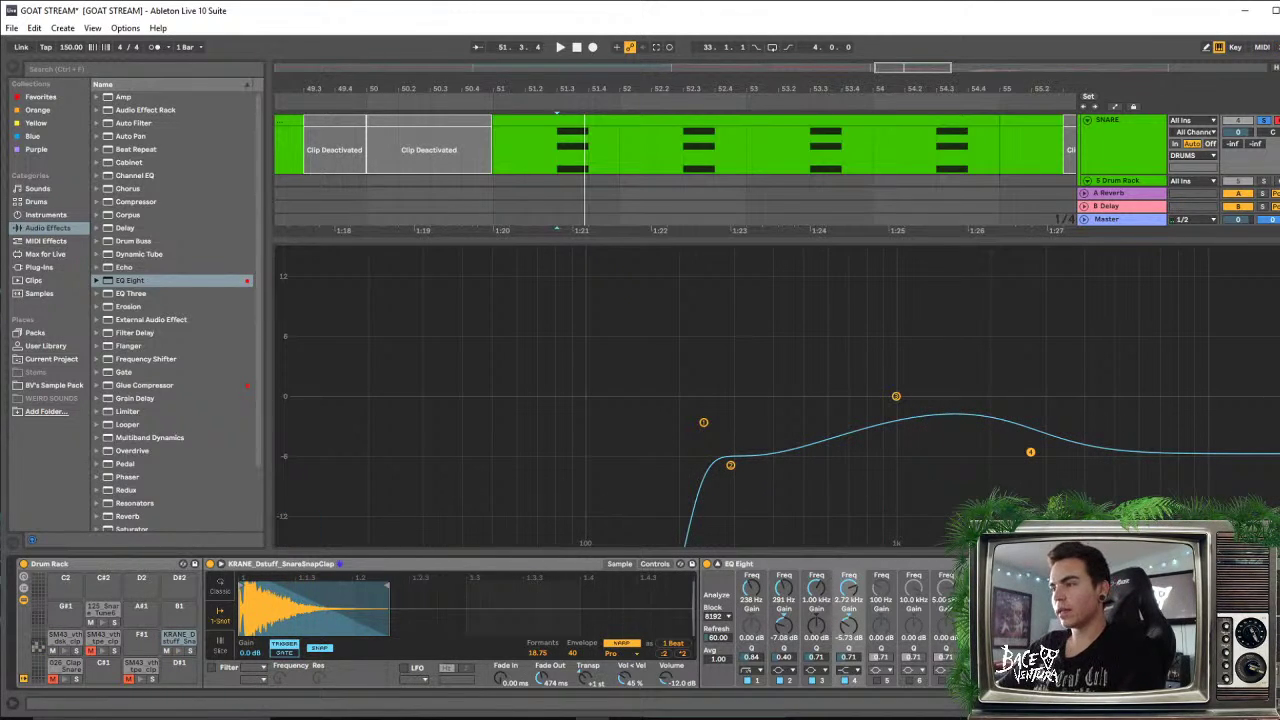
left_click(742, 564)
left_click(120, 284)
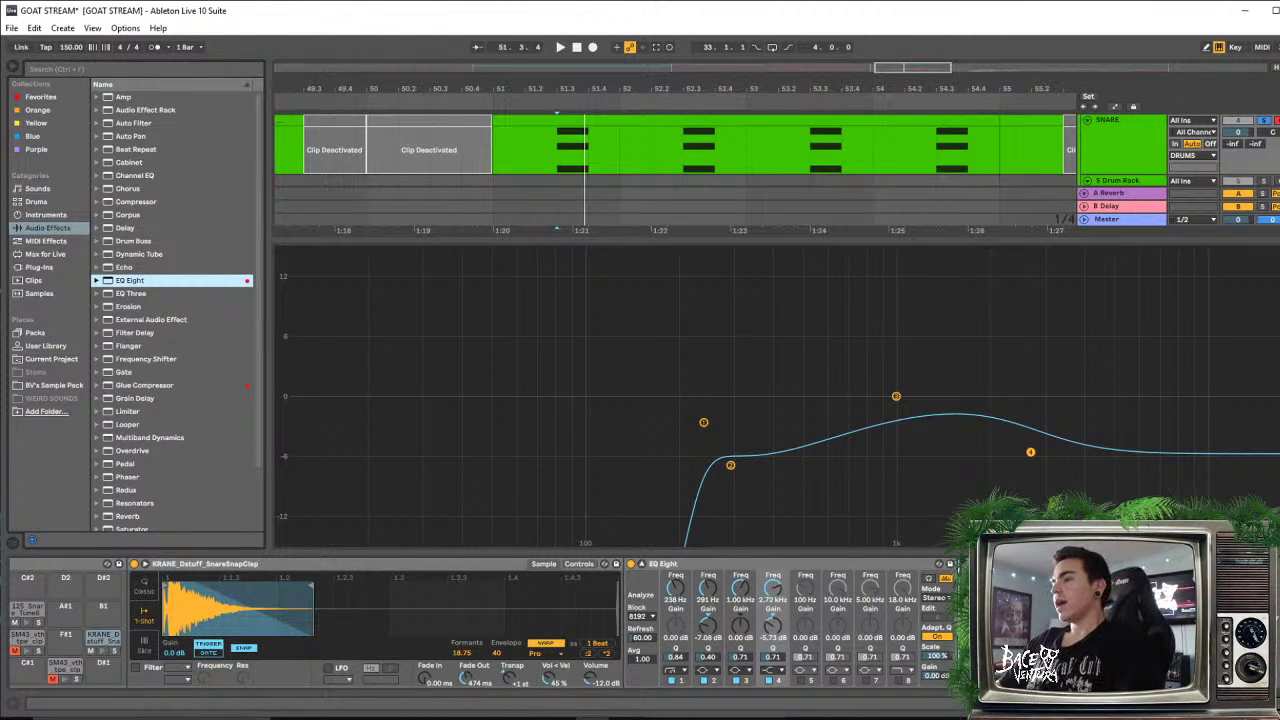
left_click_drag(120, 284, 966, 610)
left_click(975, 564)
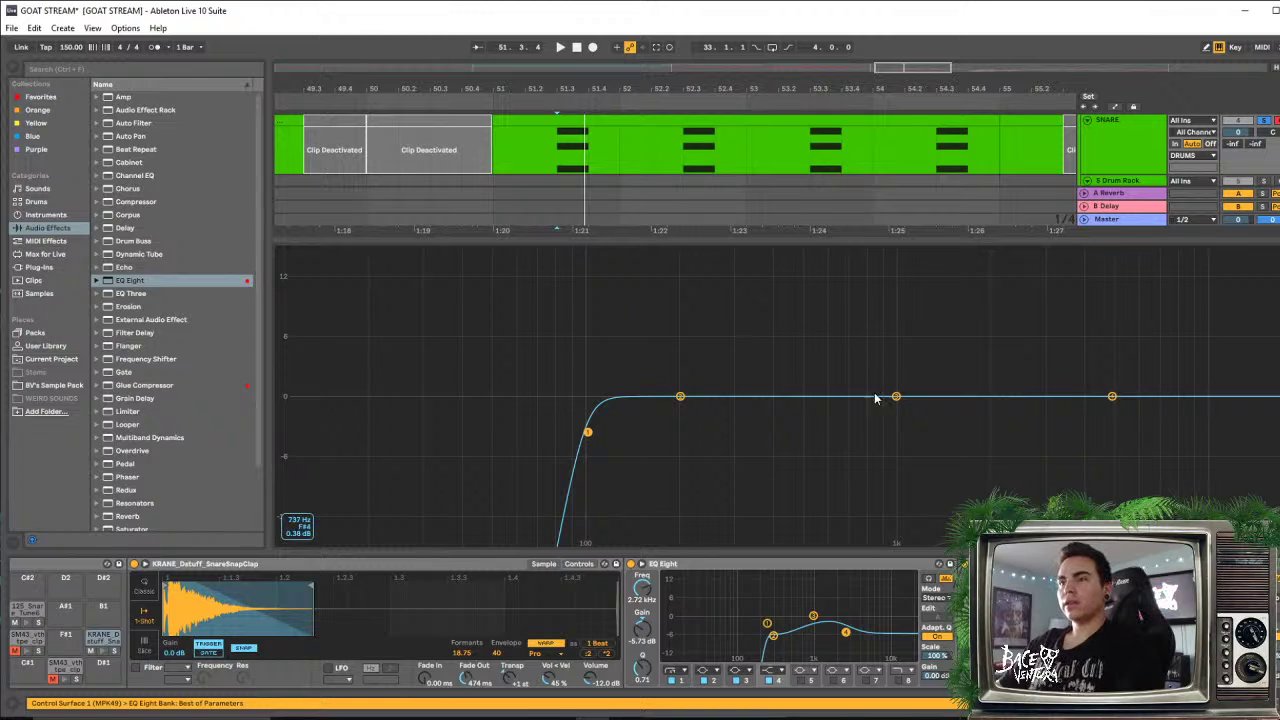
left_click_drag(680, 396, 950, 481)
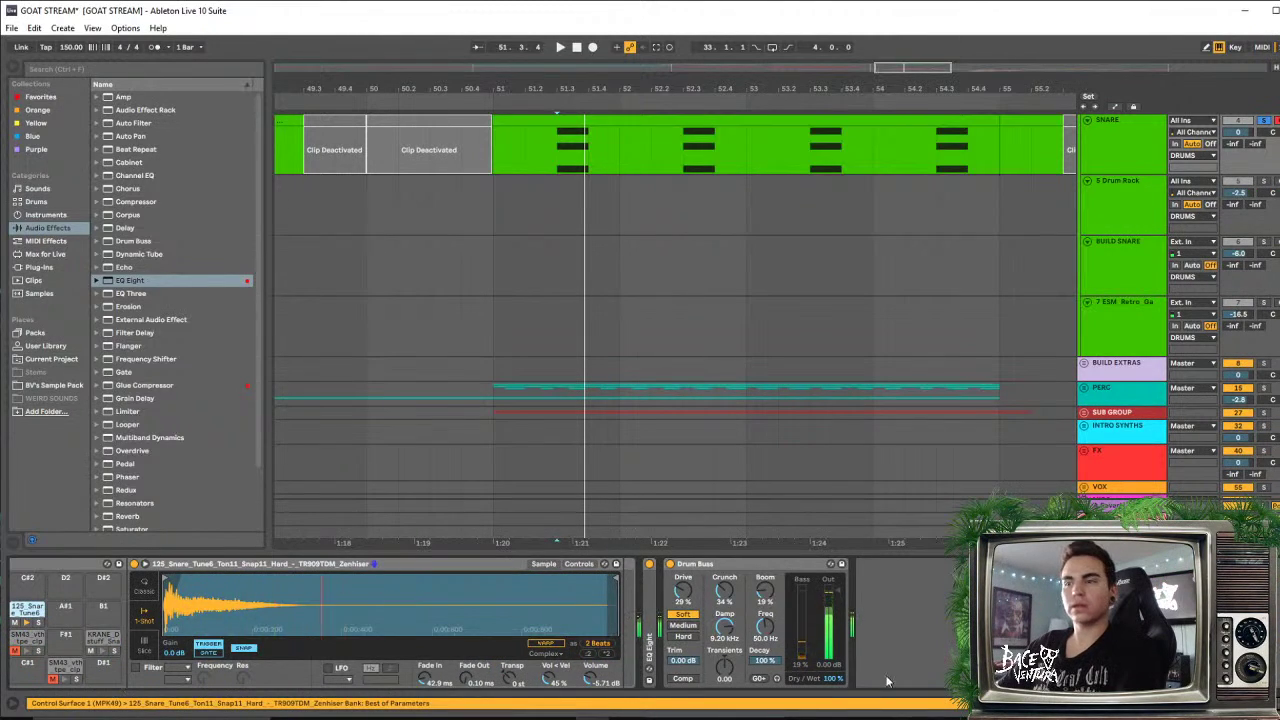
Add an EQ Eight after the sampler on the 125_Snare_Tune6 pad and enlarge its display
left_click_drag(138, 283, 700, 622)
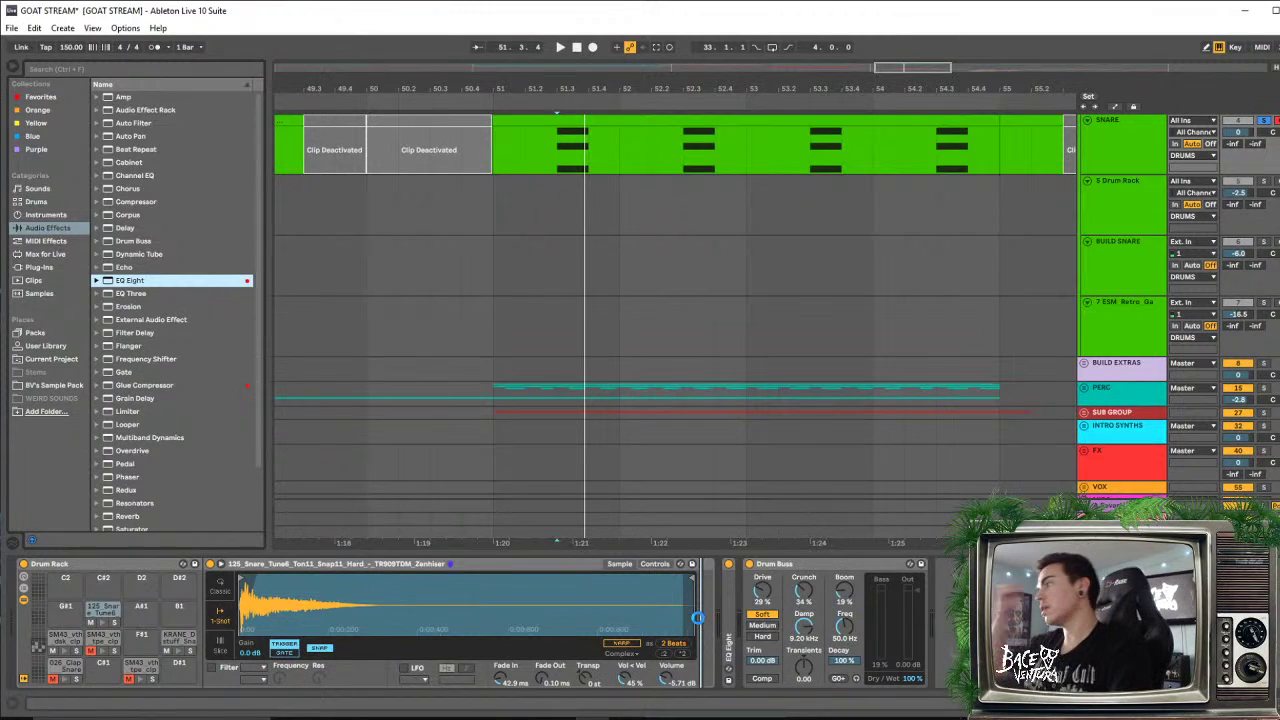
left_click_drag(697, 618, 699, 625)
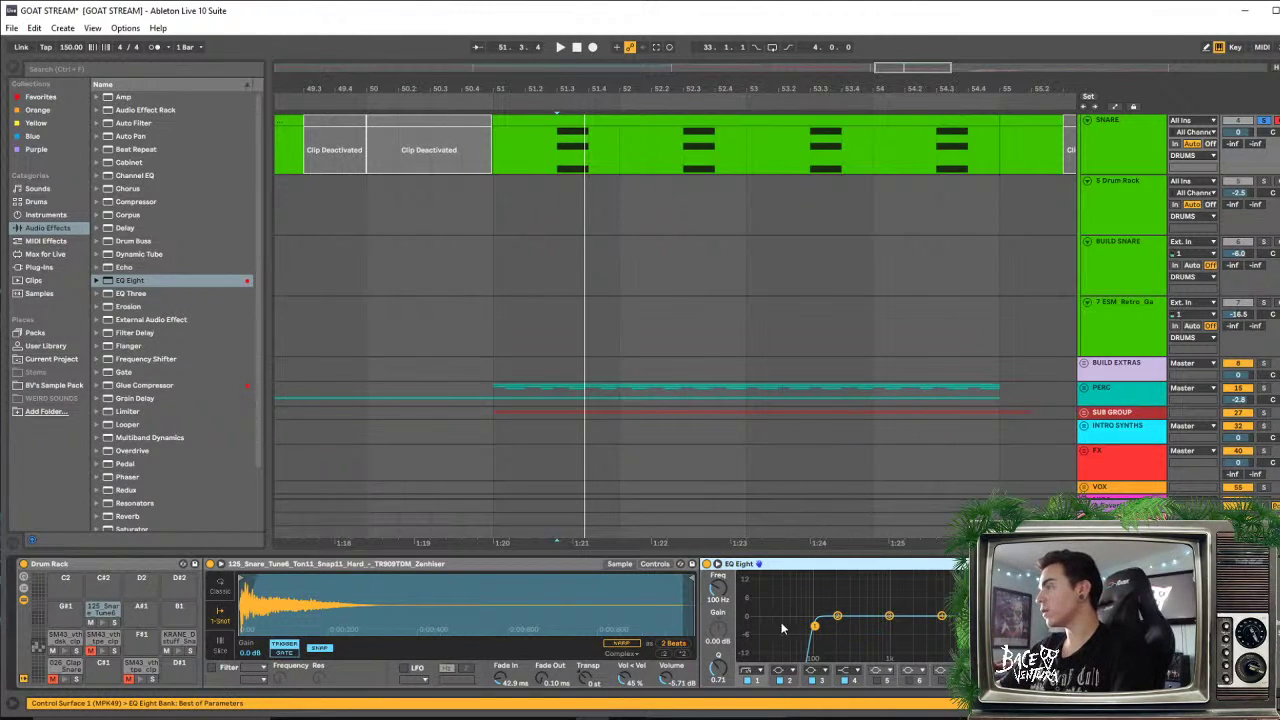
double_click(855, 600)
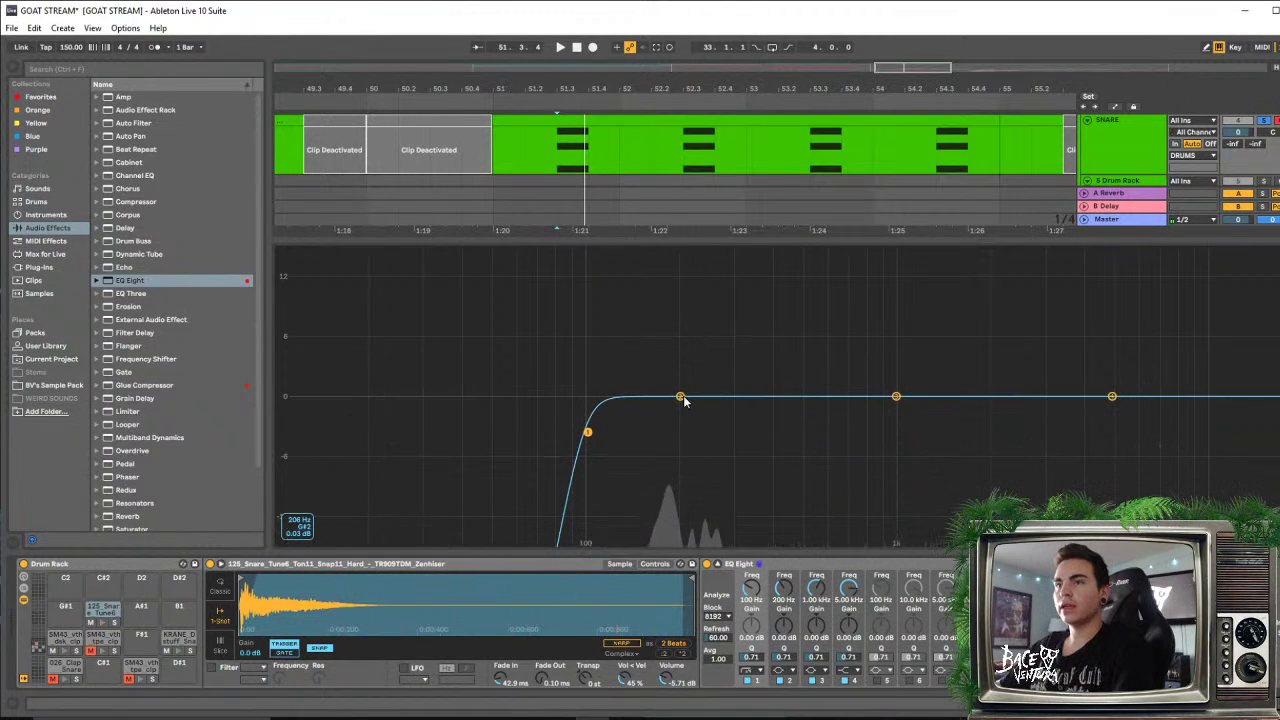
Cut the snare pad's EQ Eight by 4.53 dB at 197 Hz with band 2 and 3.40 dB at 4.35 kHz with band 3
left_click_drag(680, 397, 680, 406)
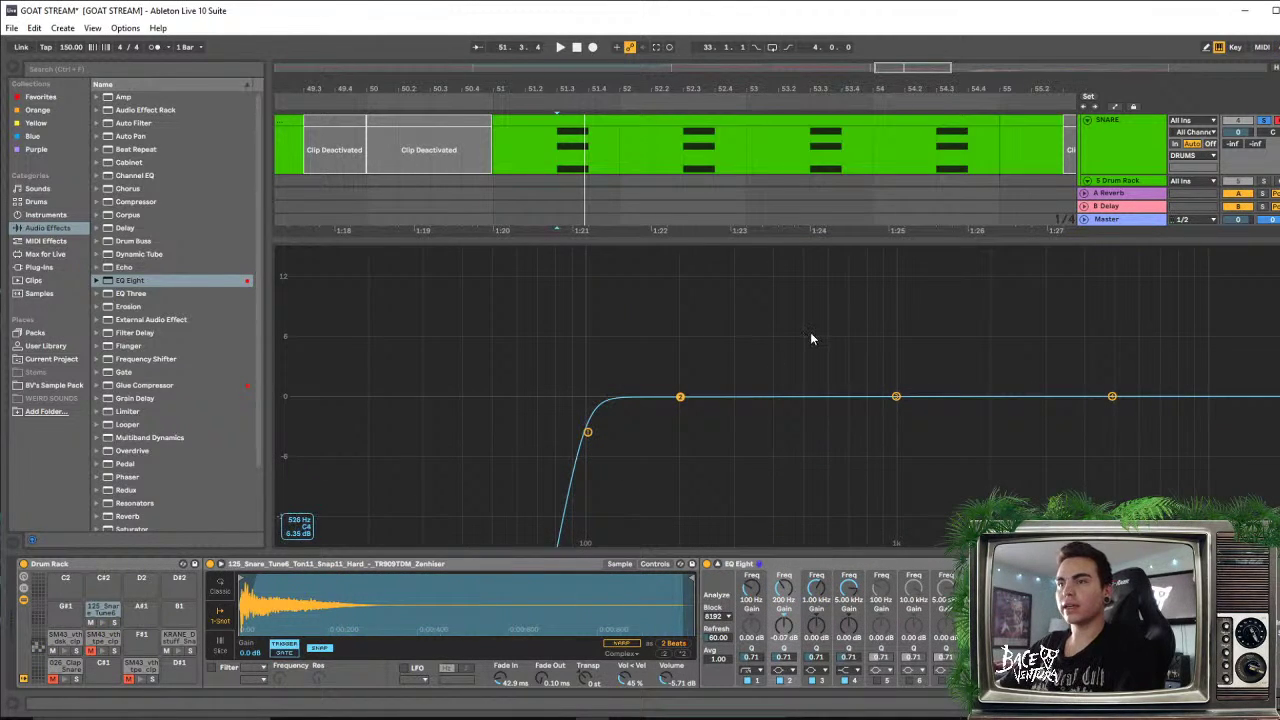
double_click(812, 338)
double_click(875, 607)
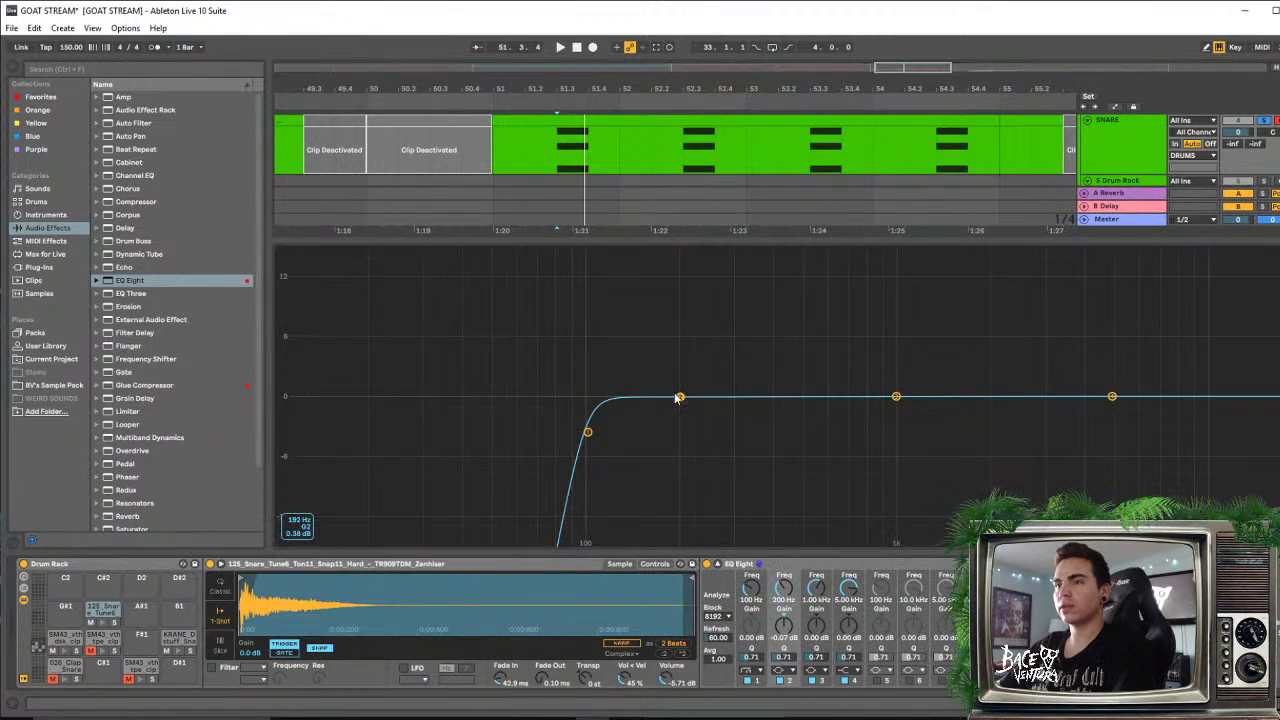
left_click_drag(684, 393, 692, 315)
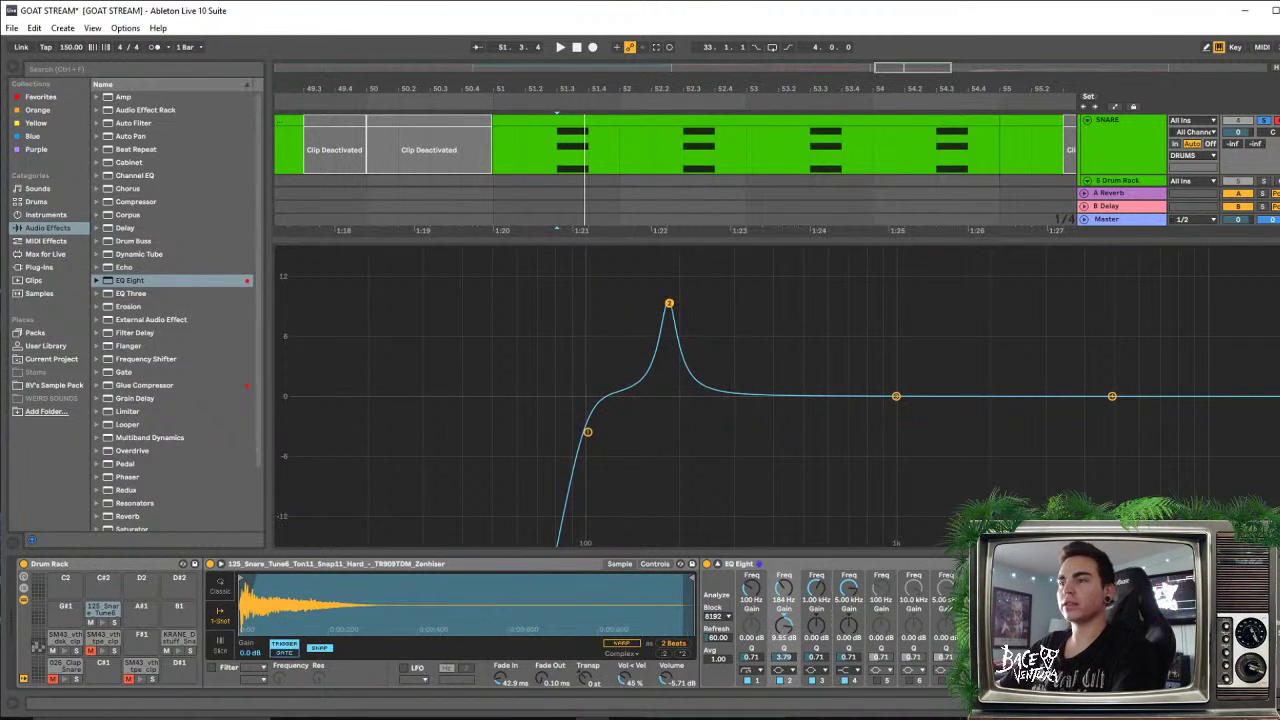
left_click_drag(678, 318, 678, 440)
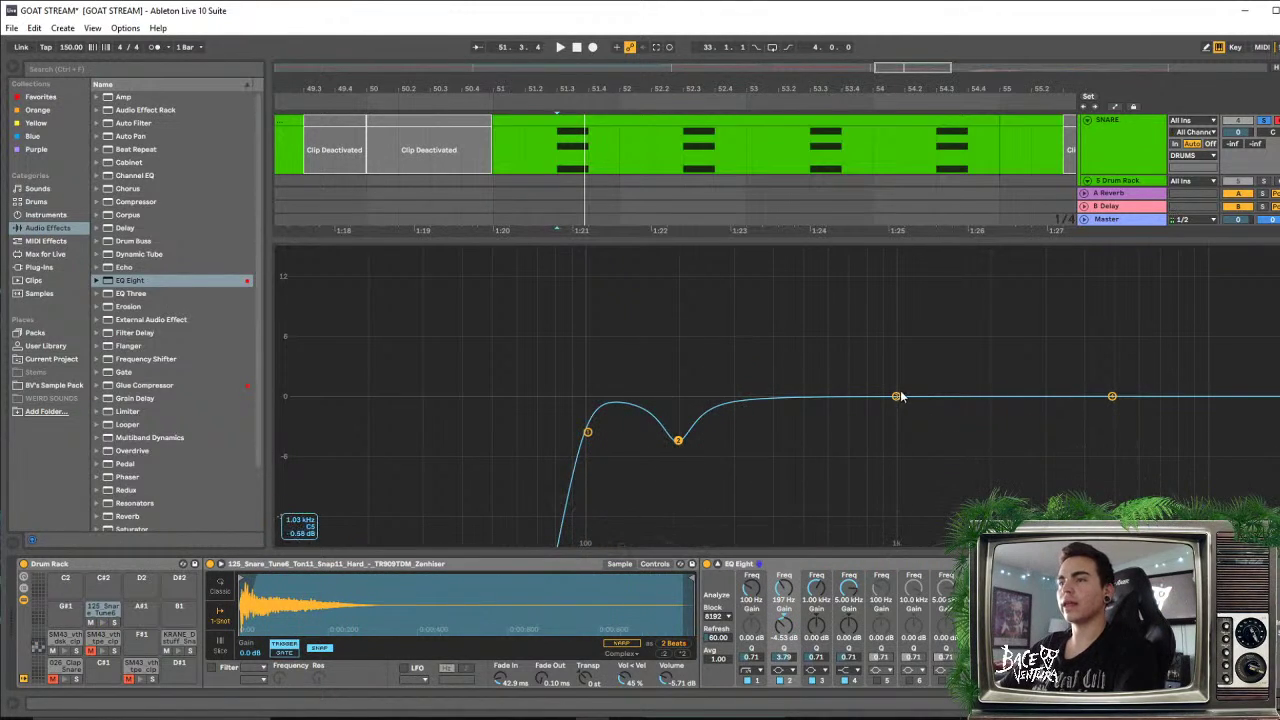
left_click_drag(896, 396, 1094, 431)
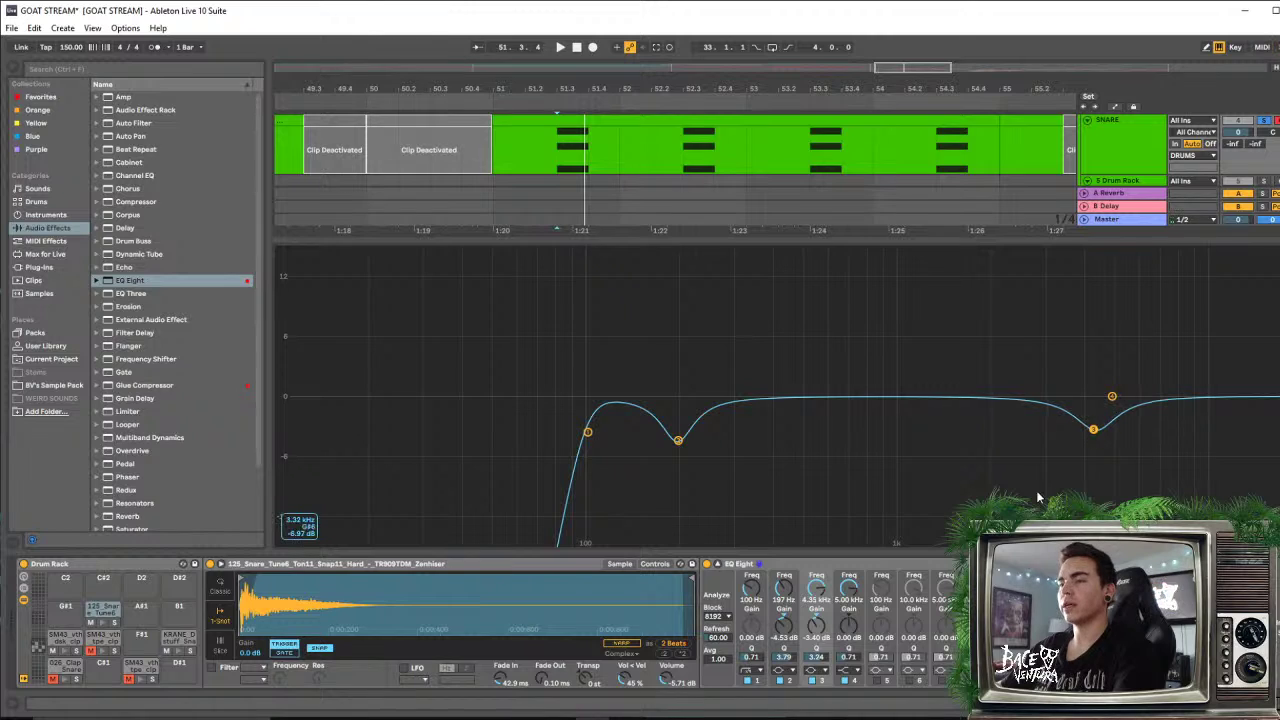
Make band 4 a low shelf of -4.39 dB at 785 Hz, then enable band 5 and lower it at 22.0 kHz
left_click(876, 681)
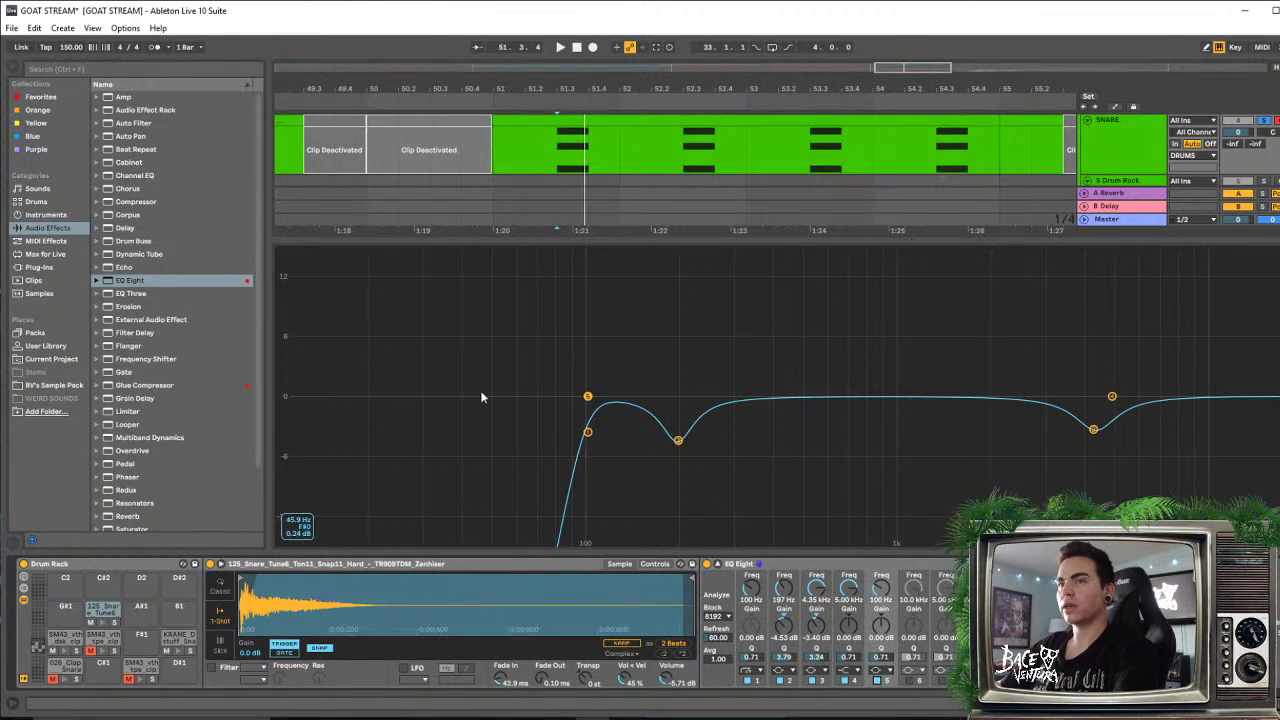
left_click_drag(587, 396, 963, 397)
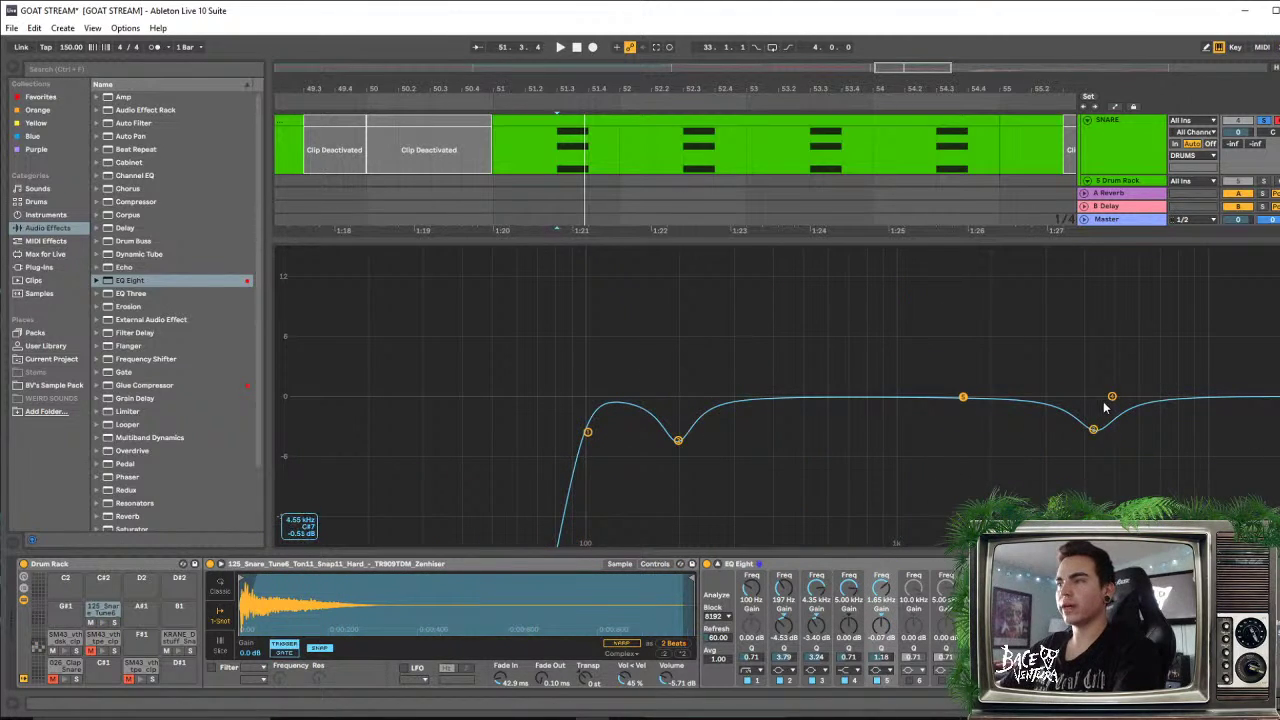
left_click_drag(1110, 399, 983, 398)
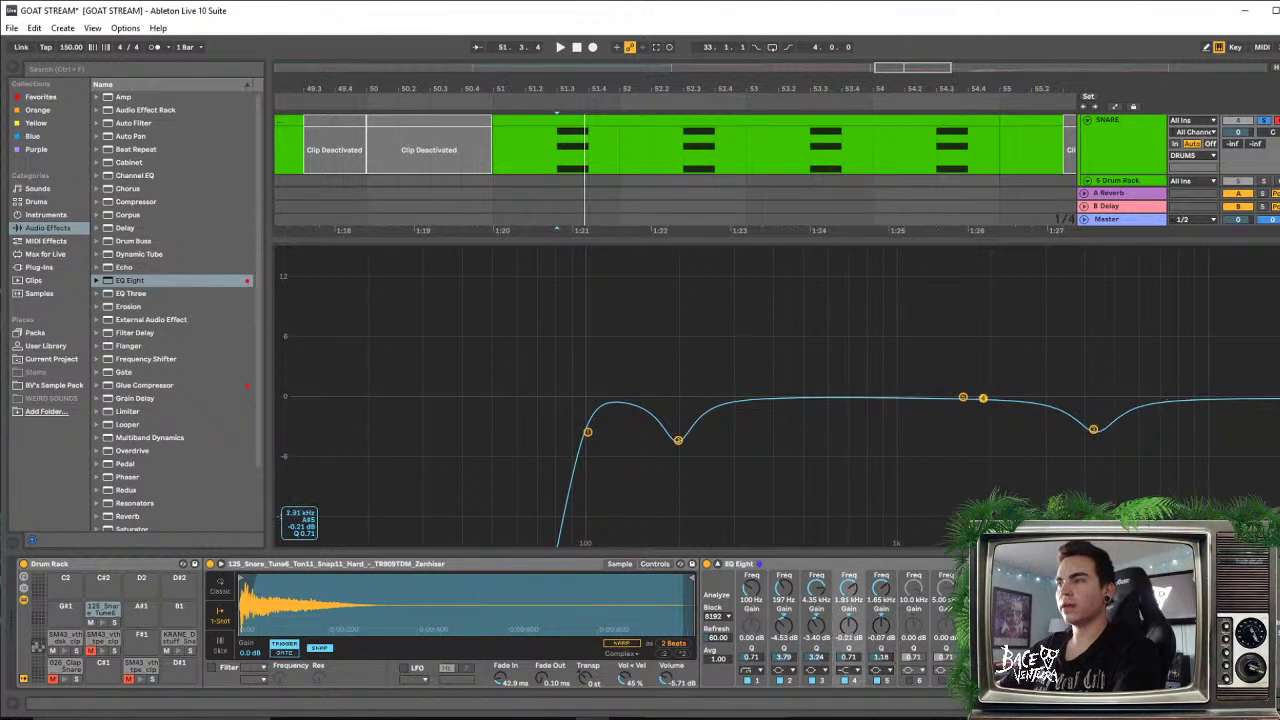
left_click(852, 671)
left_click(847, 614)
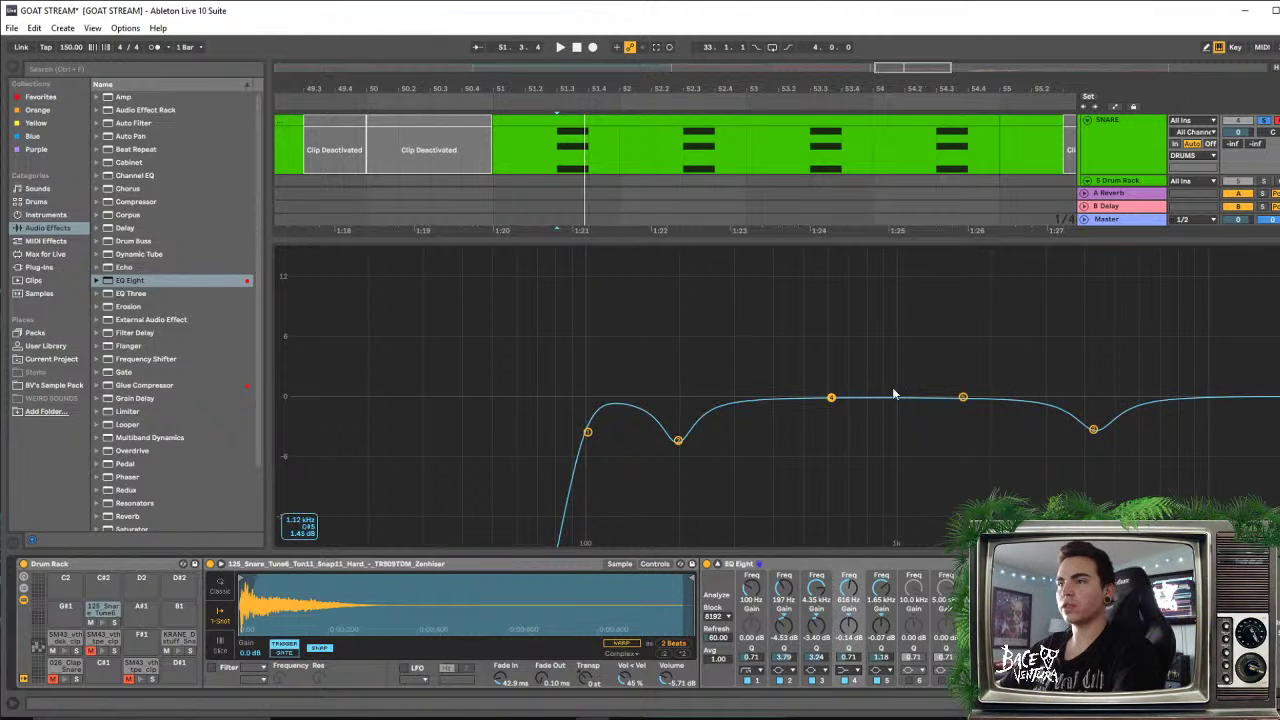
left_click_drag(831, 398, 863, 438)
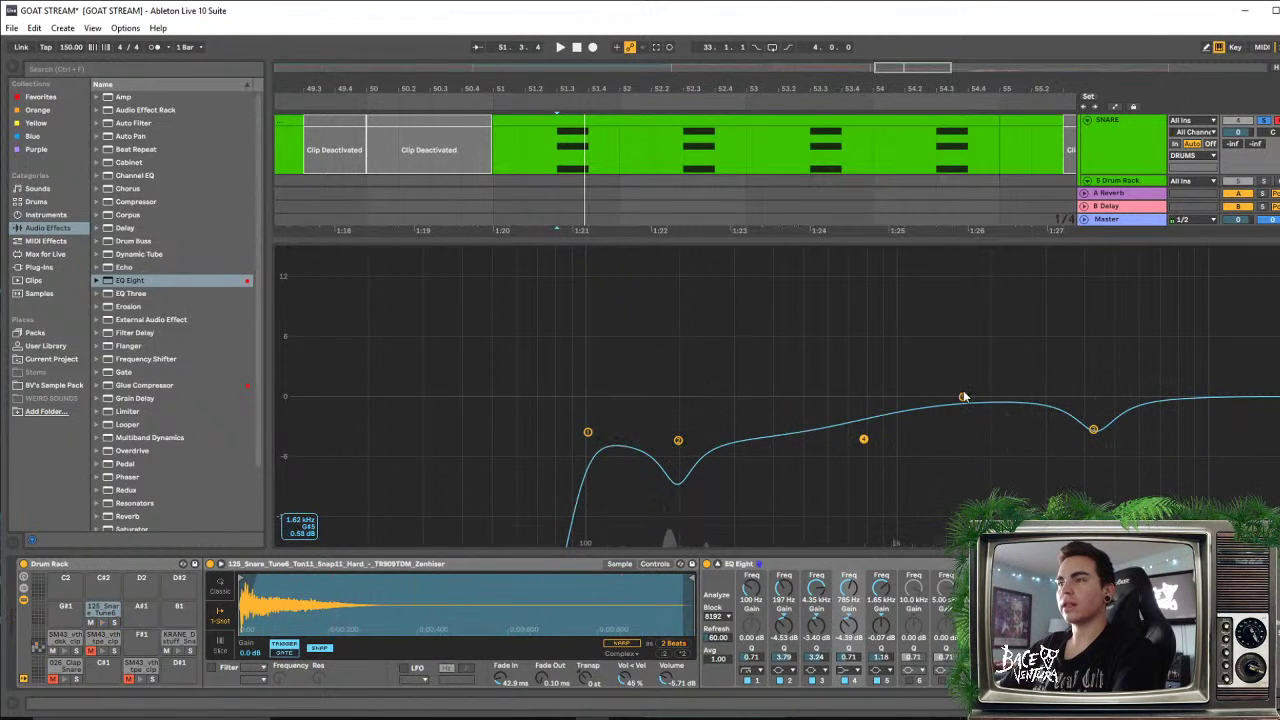
left_click_drag(962, 398, 1276, 426)
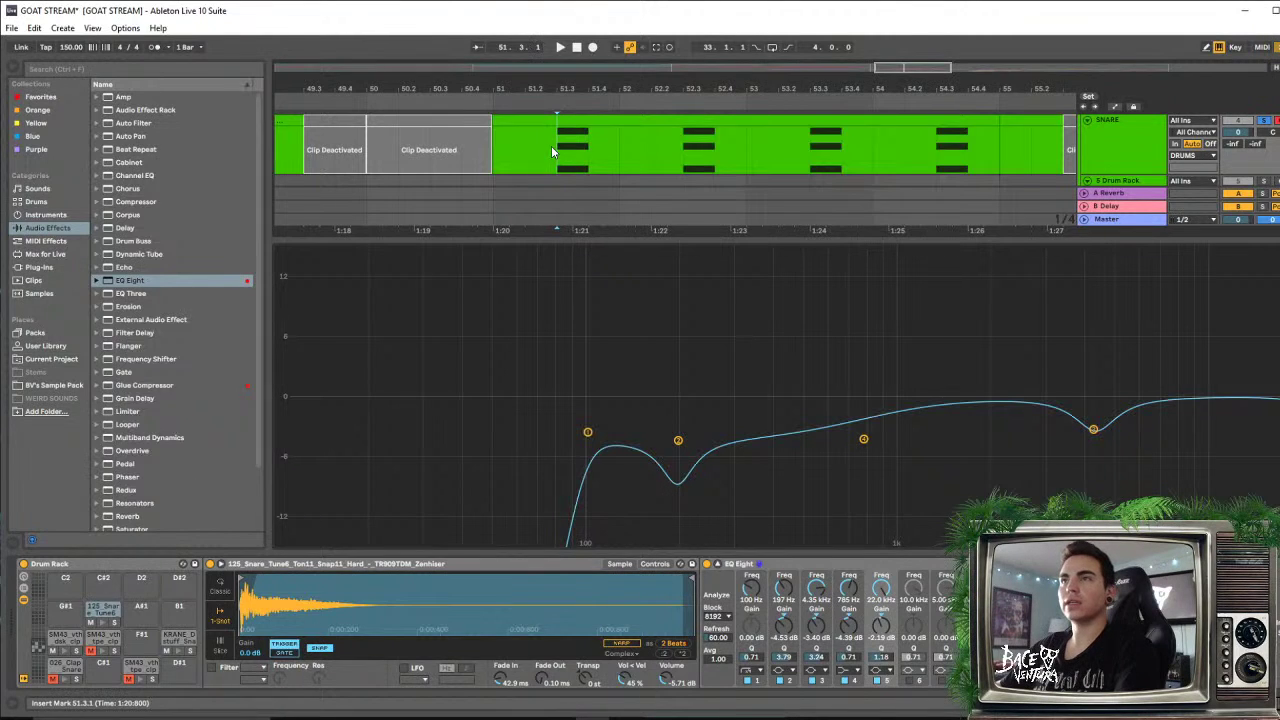
Audition the layered snare pads and set the KRANE_Dstuff_SnareSnapClap sampler's volume to -11.4 dB
key("space")
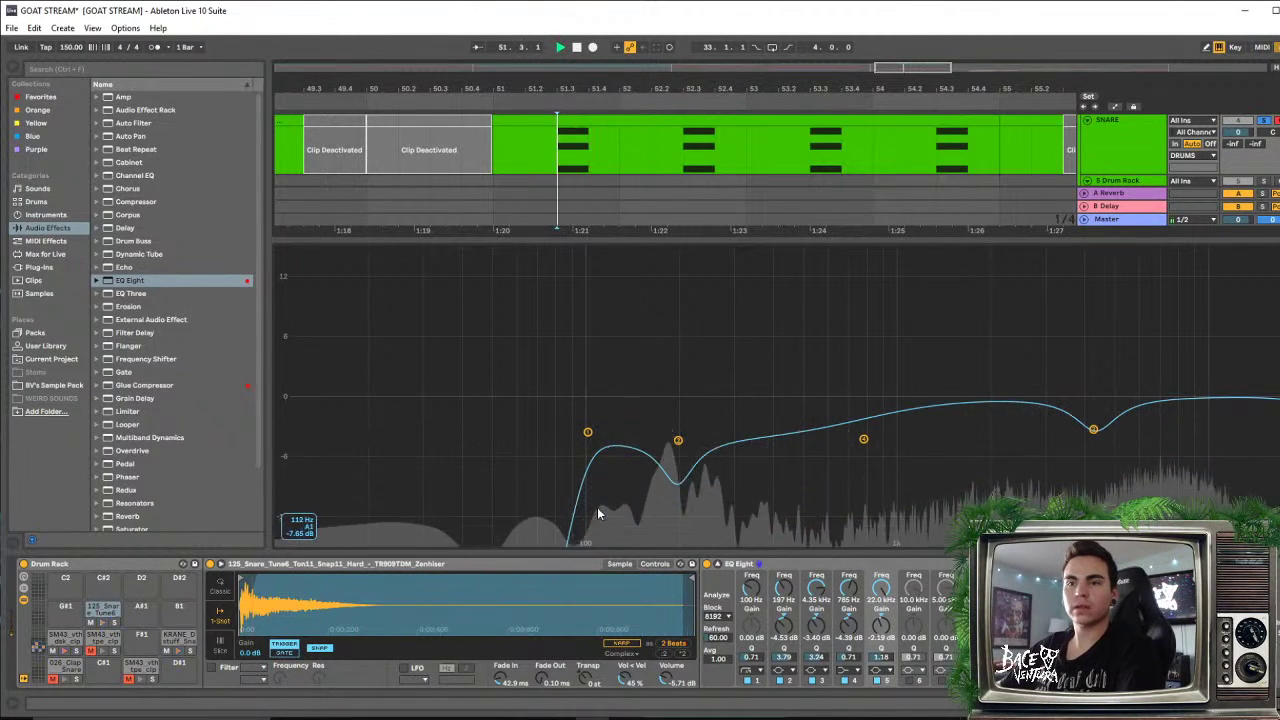
key("space")
left_click(102, 644)
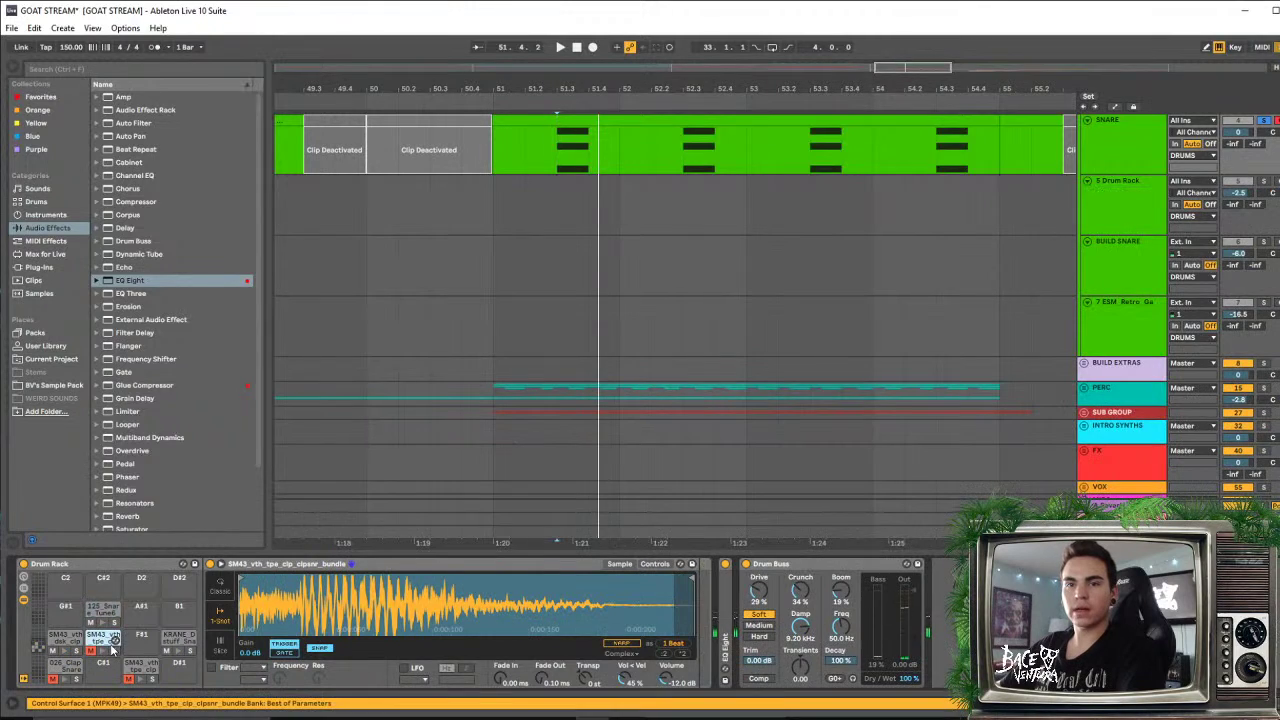
left_click(100, 609)
left_click(180, 638)
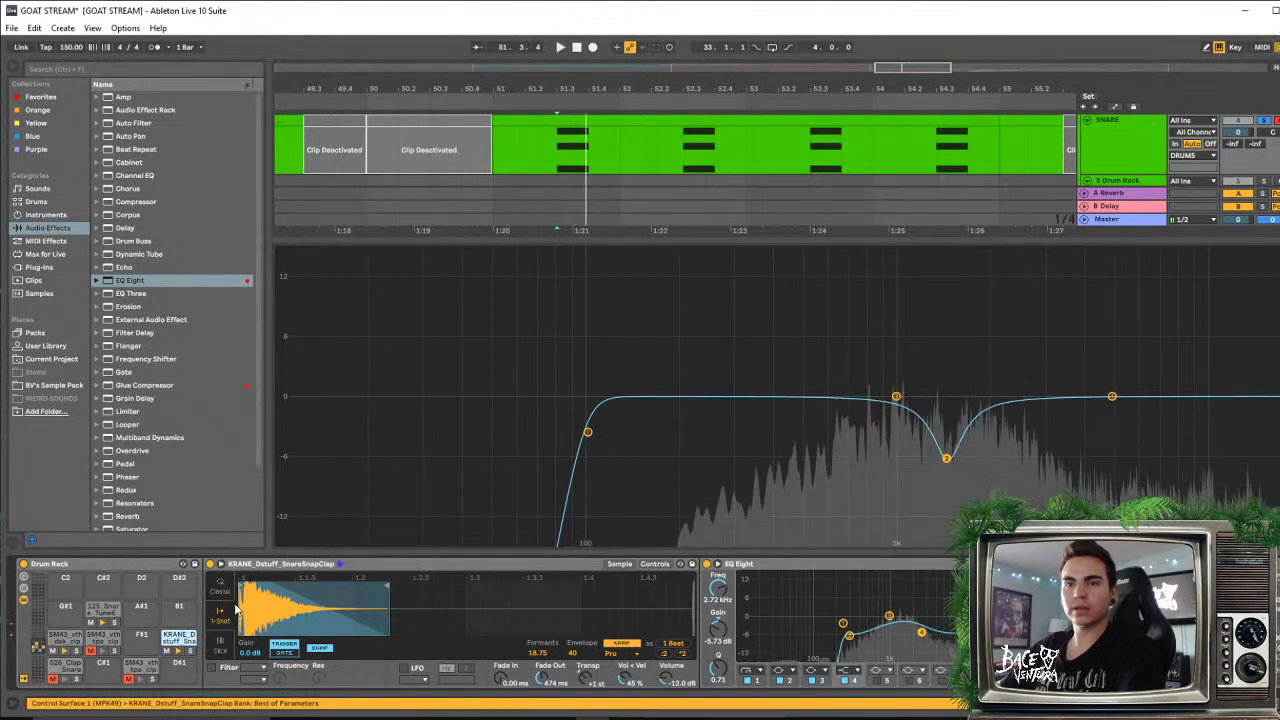
key("space")
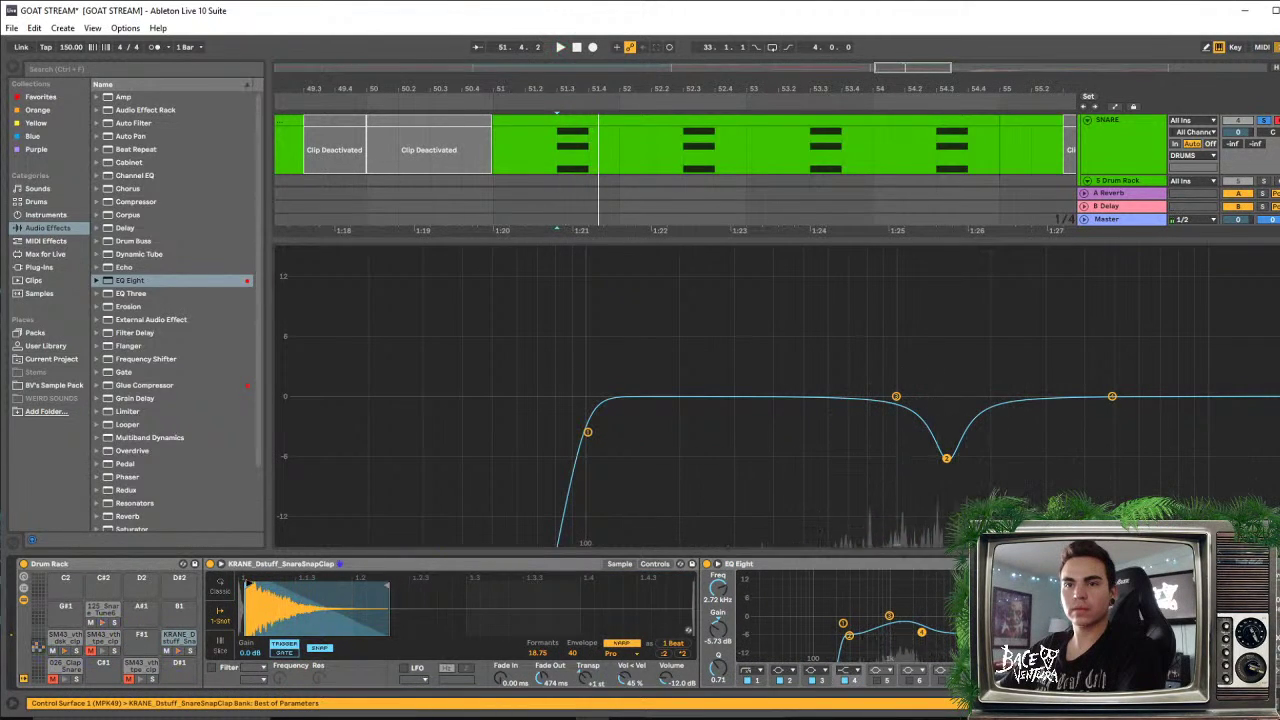
key("space")
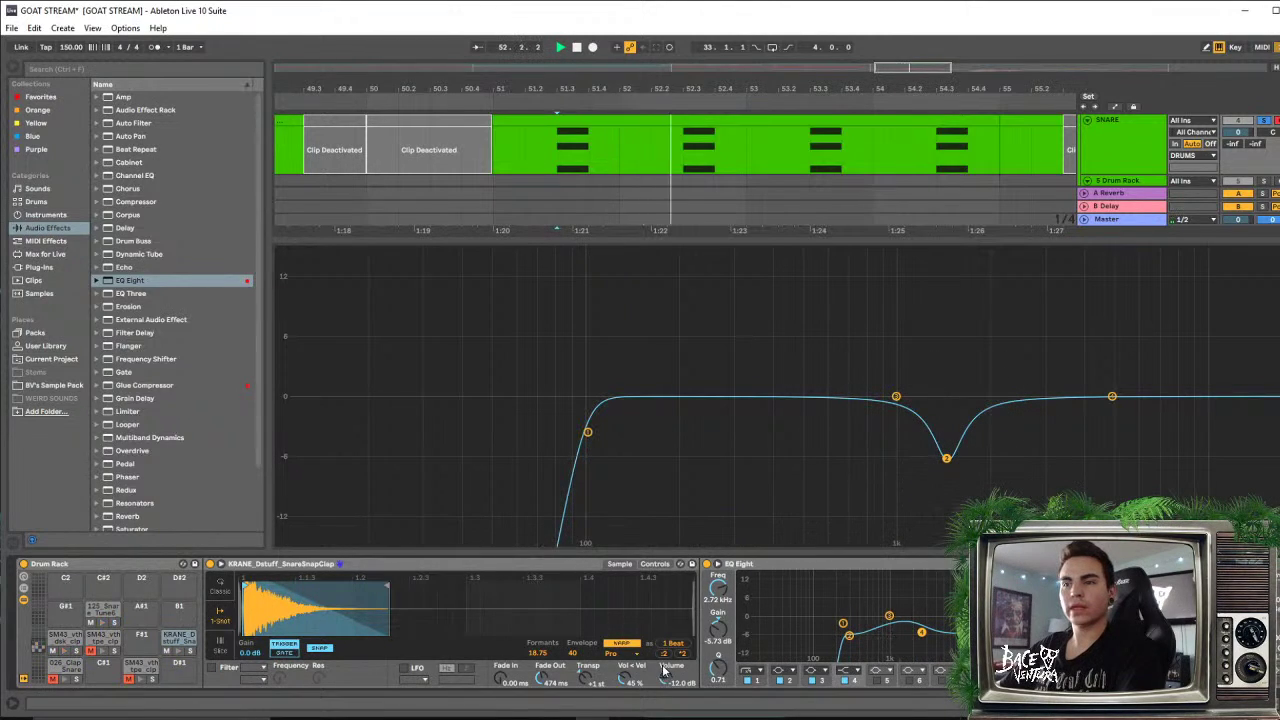
mouse_move(663, 672)
left_mouse_down()
mouse_move(663, 684)
mouse_move(663, 668)
left_mouse_up()
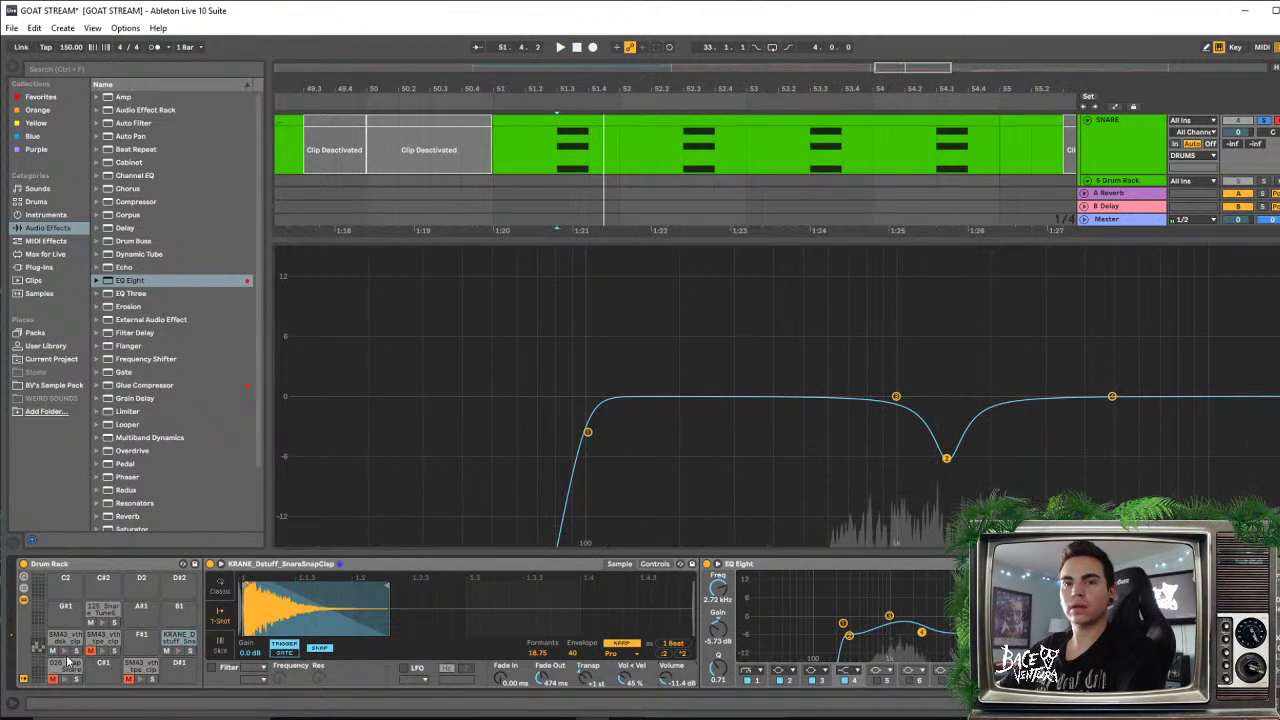
Lower the 125_Snare_Tune6 sampler's volume to -10.9 dB while repeatedly auditioning the snare hit
left_click(103, 610)
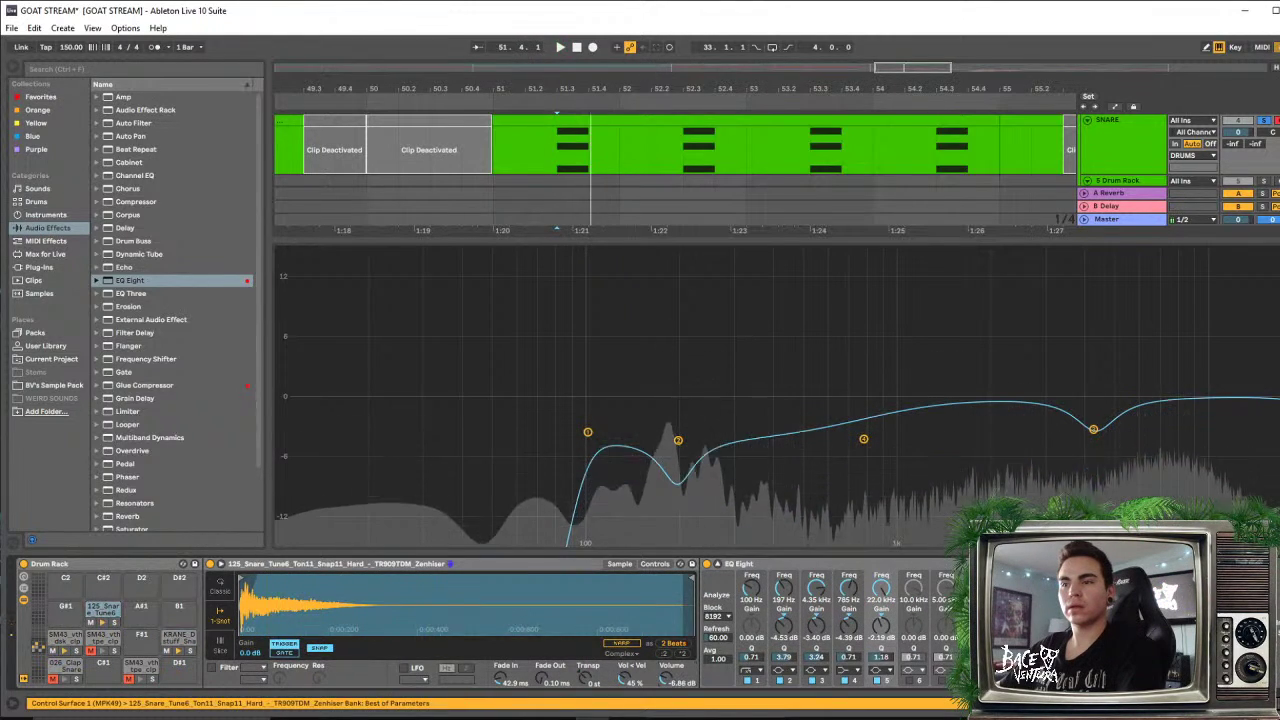
key("space")
key("space")
key("space")
key("space")
key("space")
key("space")
mouse_move(665, 680)
left_mouse_down()
mouse_move(665, 700)
mouse_move(665, 684)
left_mouse_up()
key("space")
key("space")
key("space")
key("space")
key("space")
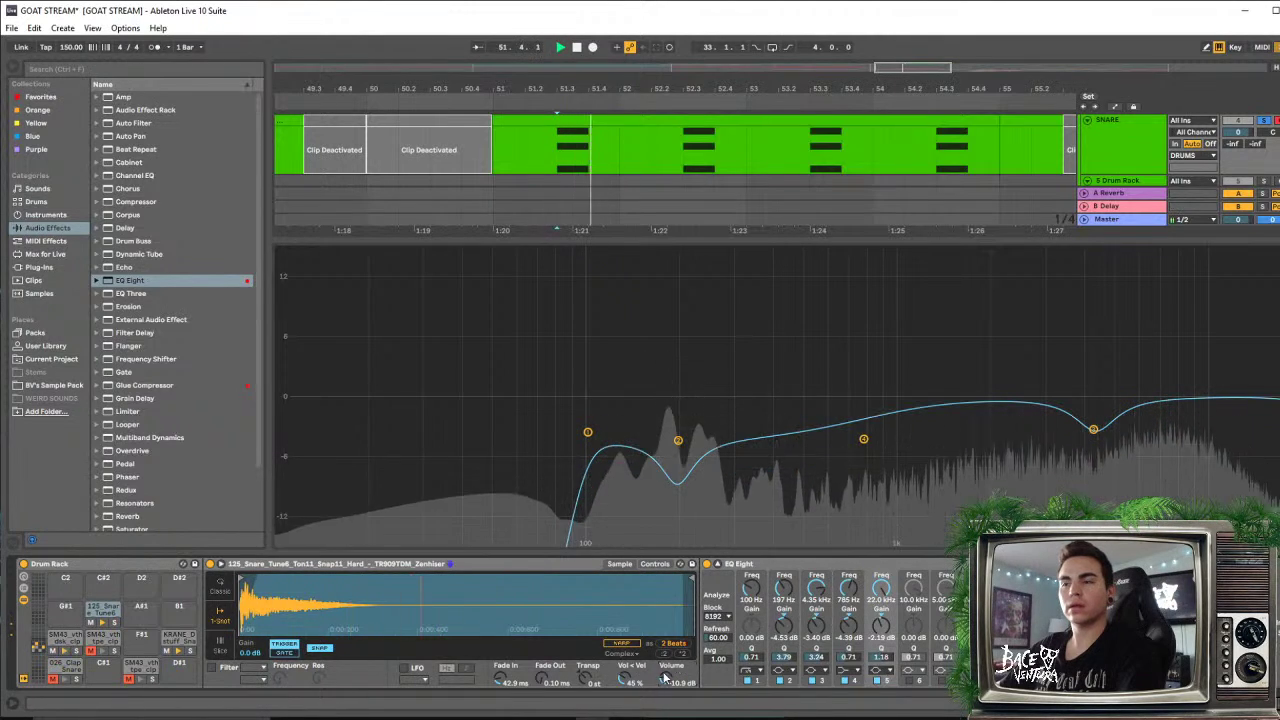
key("space")
Solo the whole DRUMS group instead of the SNARE track and play the drop from bar 51
left_click_drag(877, 552, 877, 556)
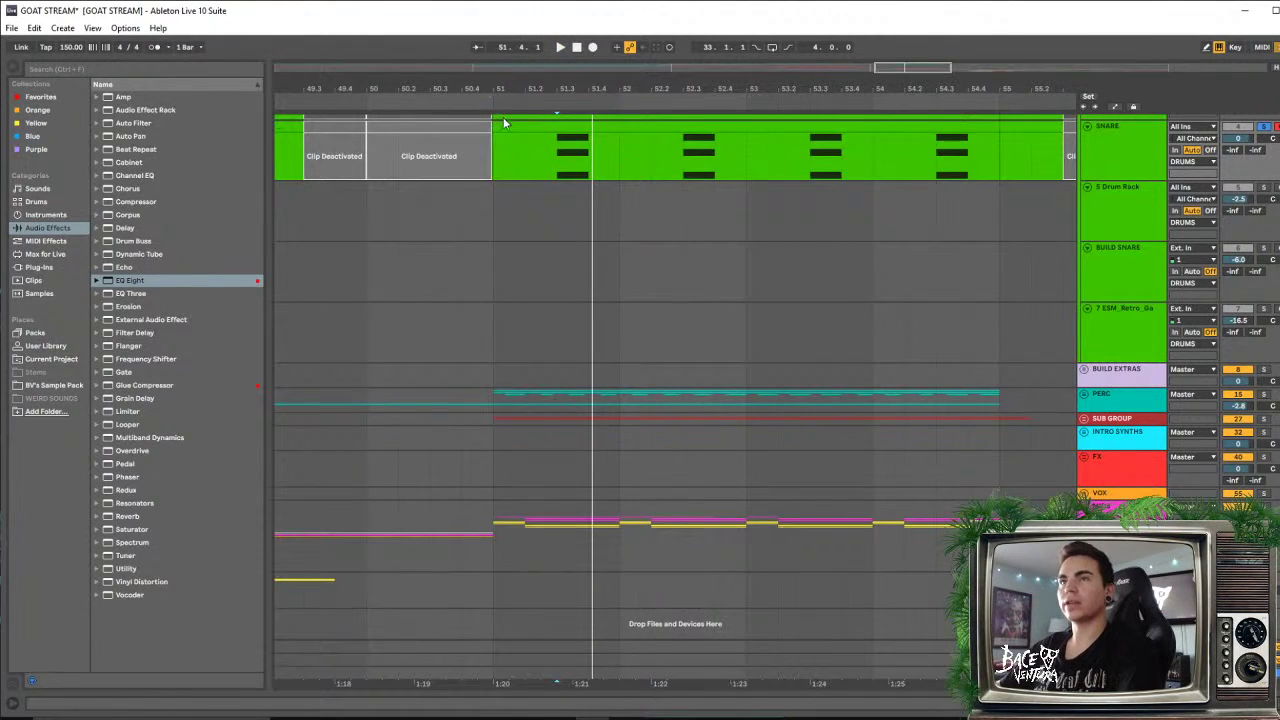
scroll(834, 214, "up", 4)
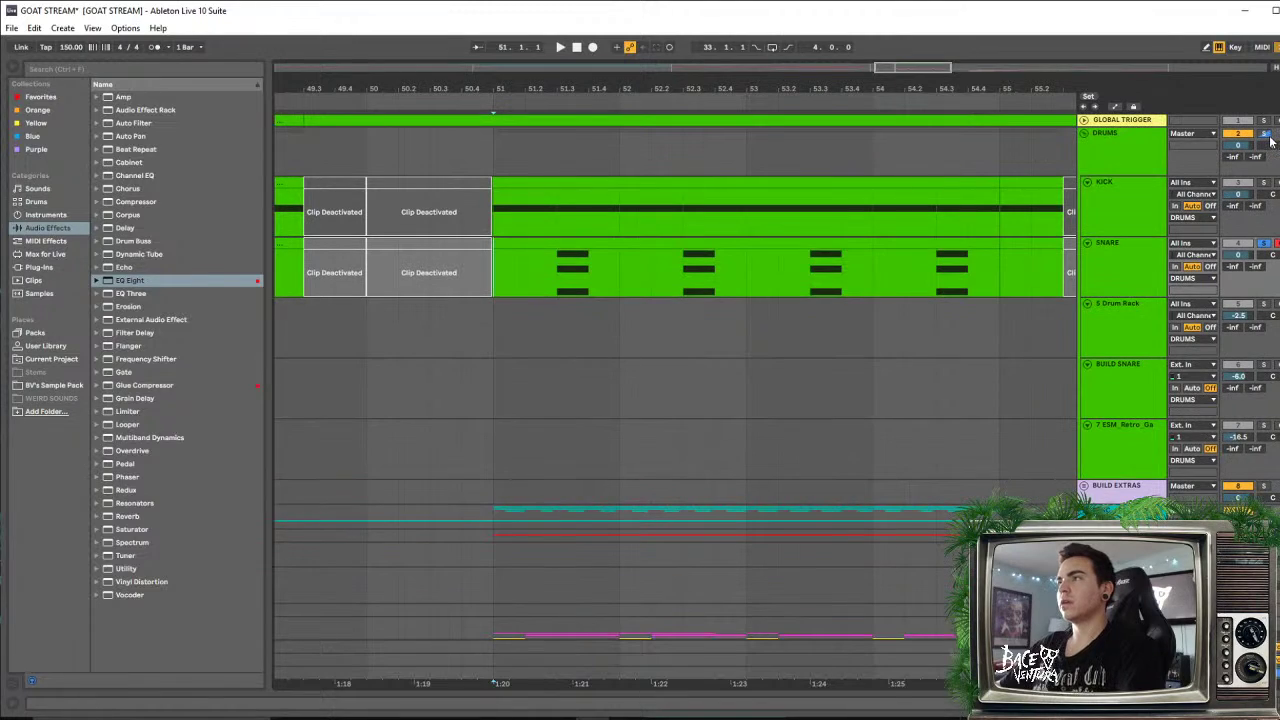
key("space")
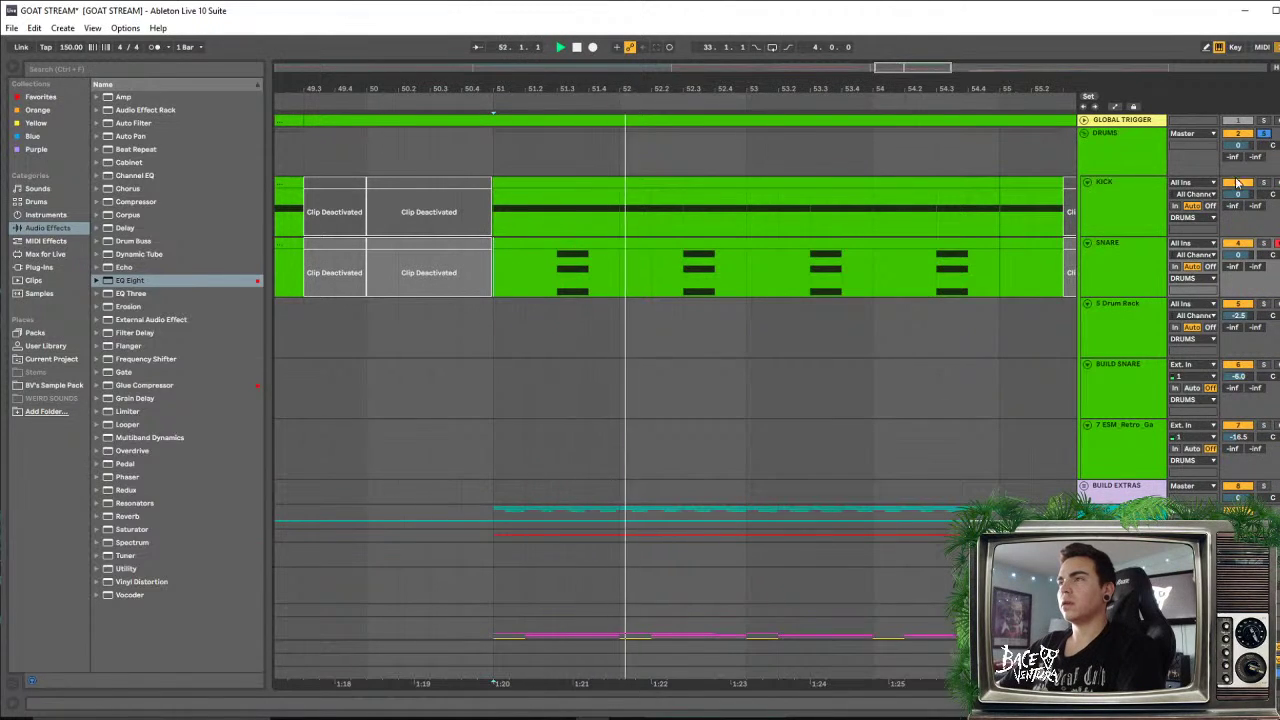
Fold the snare pad's EQ Eight and unfold the EQ Eight following the Drum Rack on the SNARE track, enlarging its display
double_click(1125, 252)
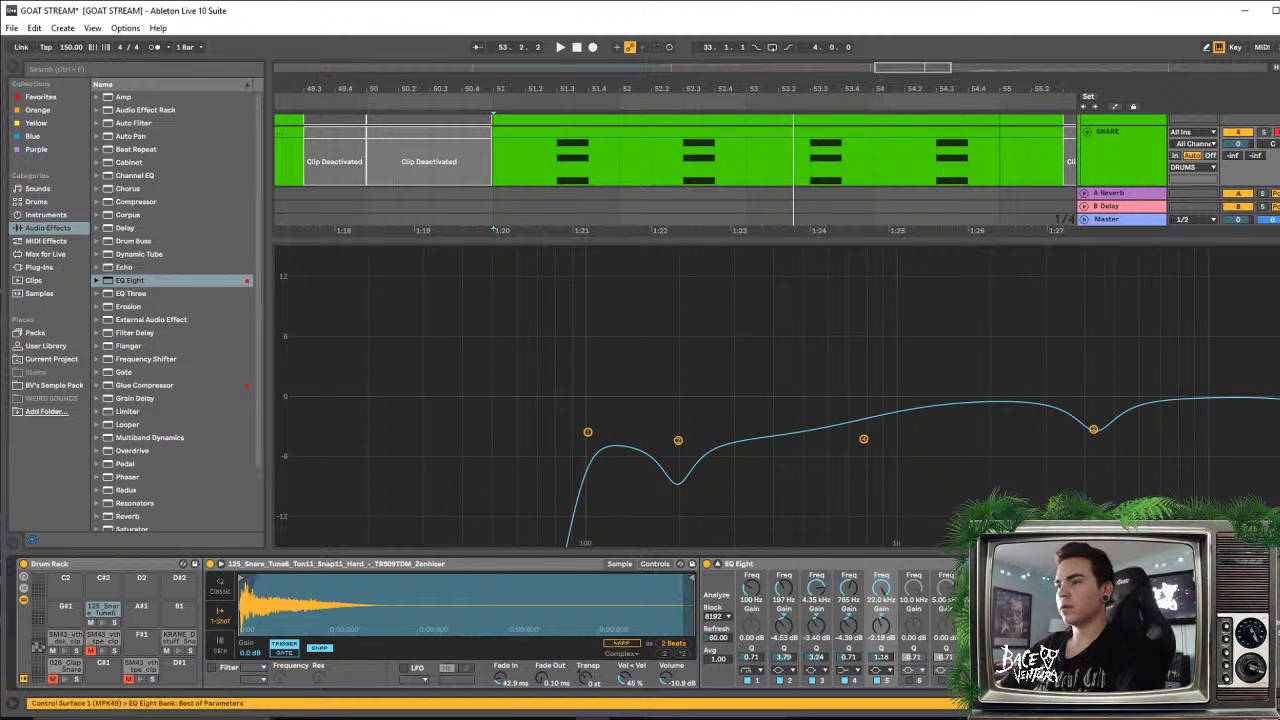
double_click(781, 566)
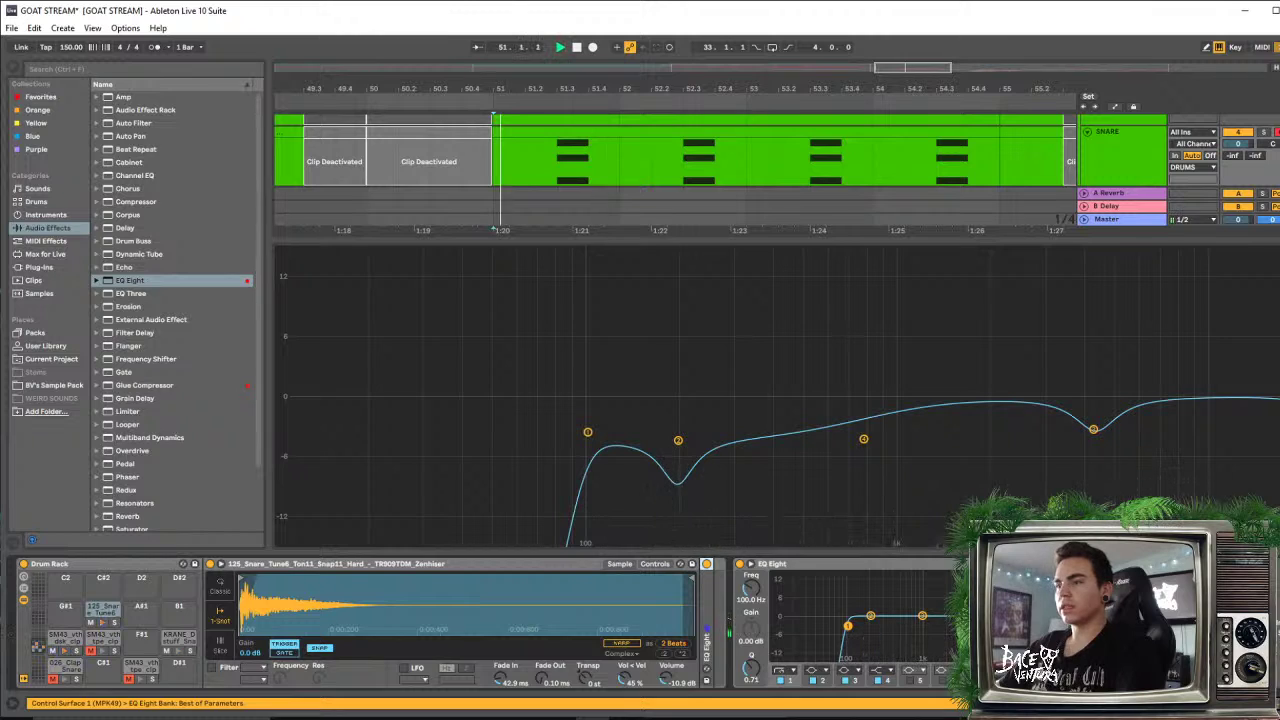
left_click(751, 564)
key("space")
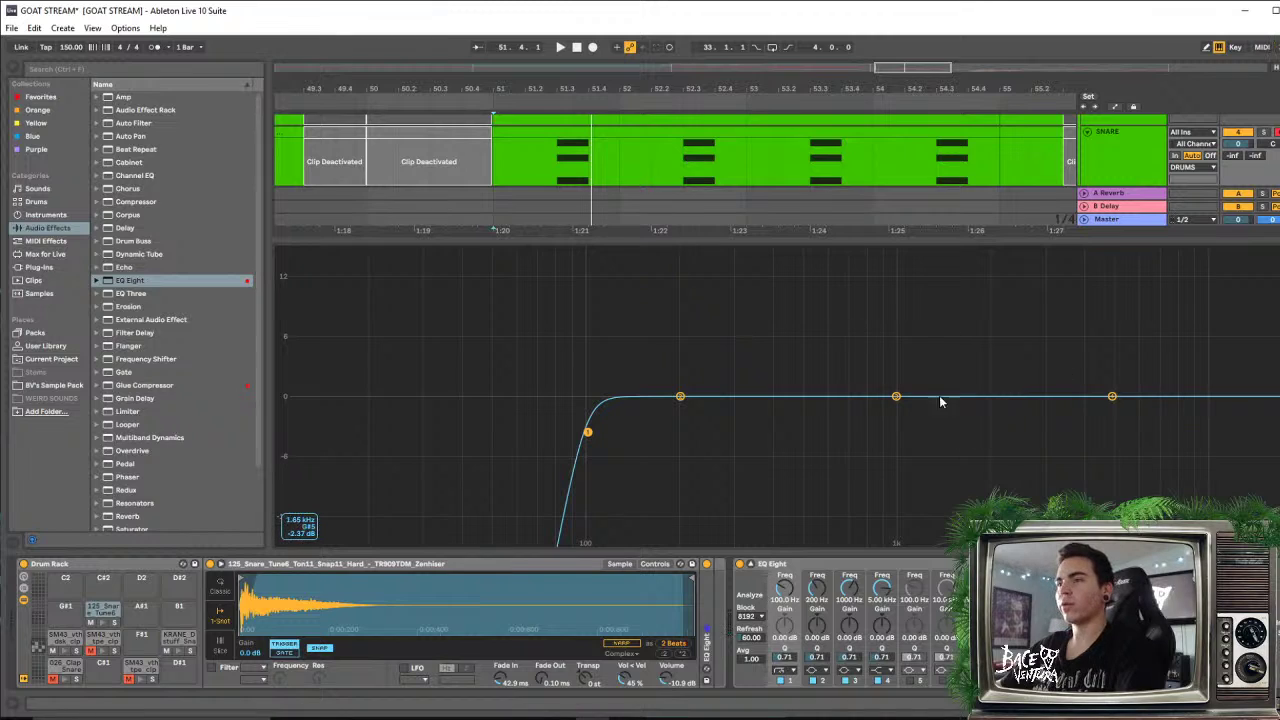
Move the SNARE track EQ Eight's band 3 to 874 Hz and band 4 to 1.33 kHz at 0.07 dB, auditioning the result
mouse_move(897, 397)
left_mouse_down()
mouse_move(1031, 396)
mouse_move(1100, 365)
mouse_move(878, 400)
left_mouse_up()
left_click_drag(1108, 400, 903, 339)
left_click_drag(818, 336, 818, 337)
key("space")
key("space")
key("space")
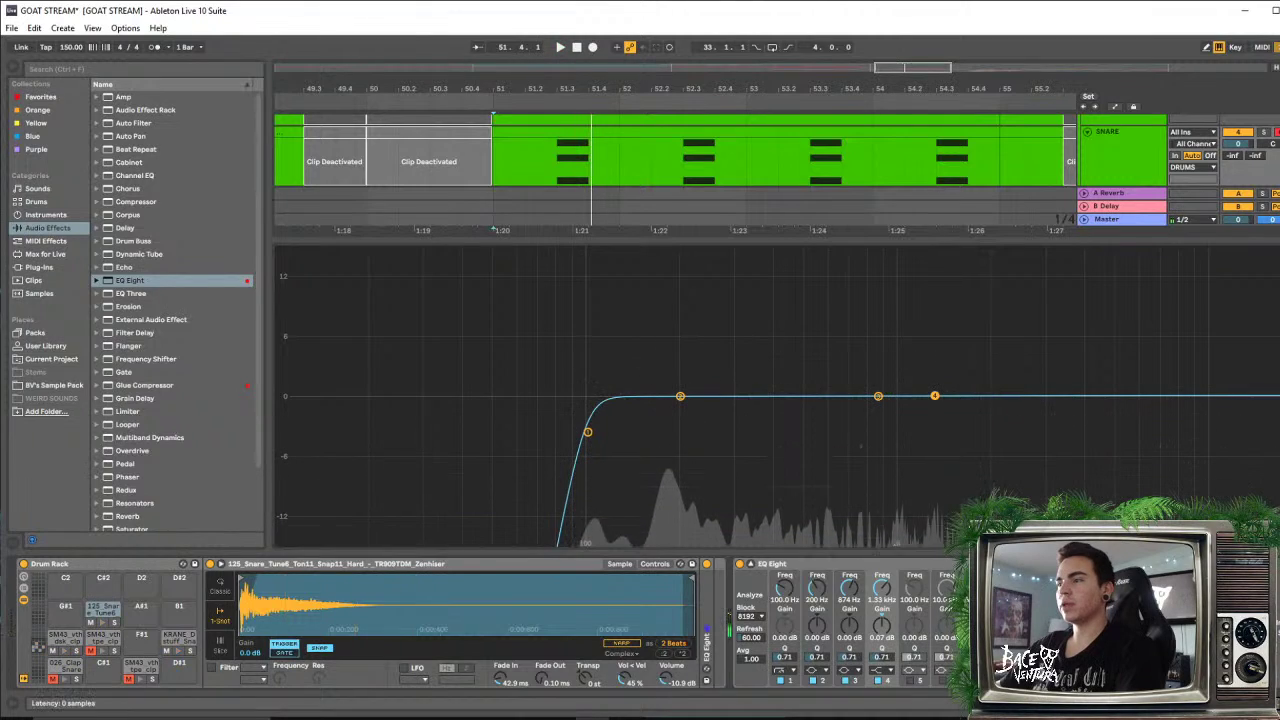
Place the Drum Buss before the EQ Eight and set its Crunch to 61% and drive type to Medium
left_click(758, 571)
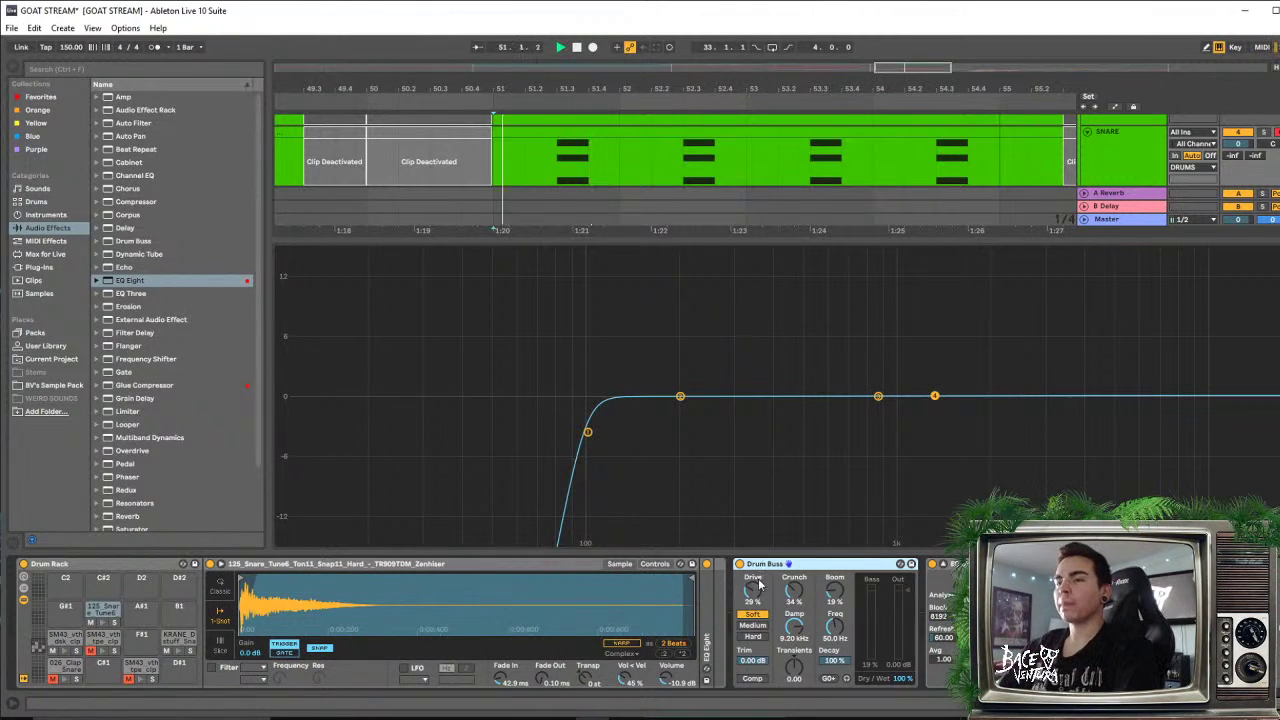
mouse_move(792, 594)
left_mouse_down()
mouse_move(792, 556)
mouse_move(792, 575)
left_mouse_up()
left_click(752, 626)
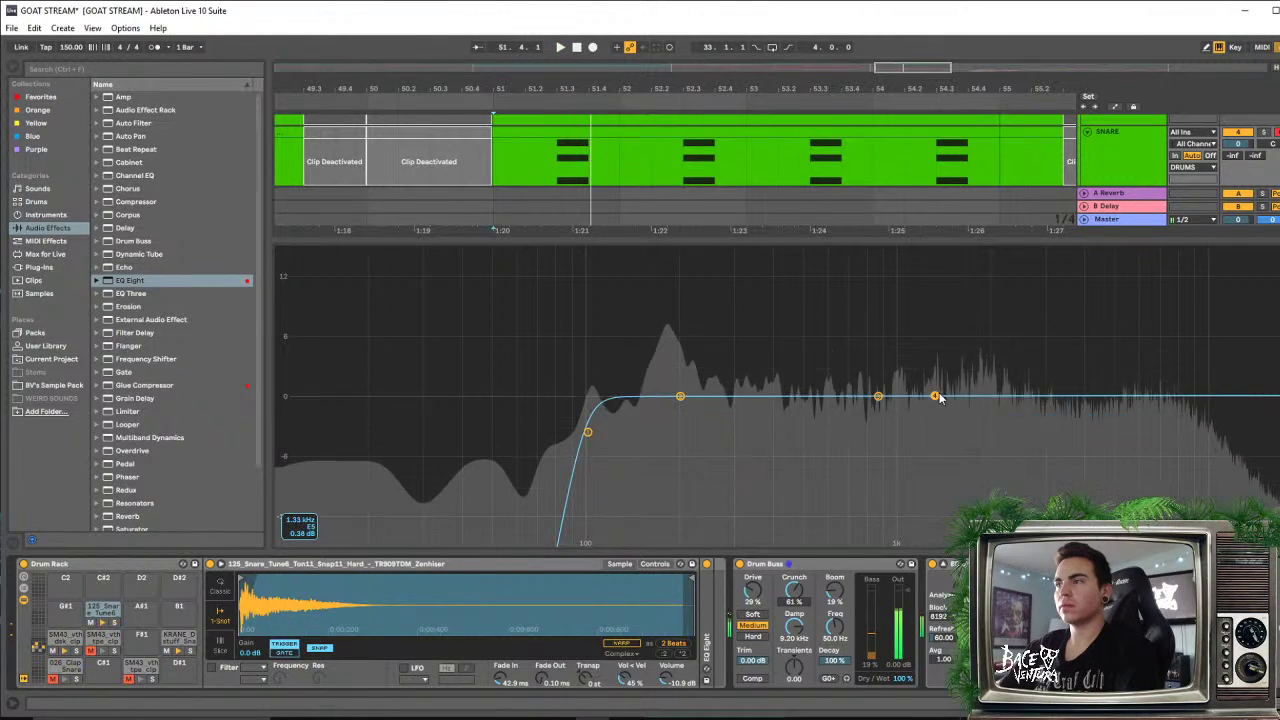
Raise band 4 of the SNARE track's EQ Eight to 1.49 dB at 1.04 kHz during playback
left_click_drag(934, 397, 902, 380)
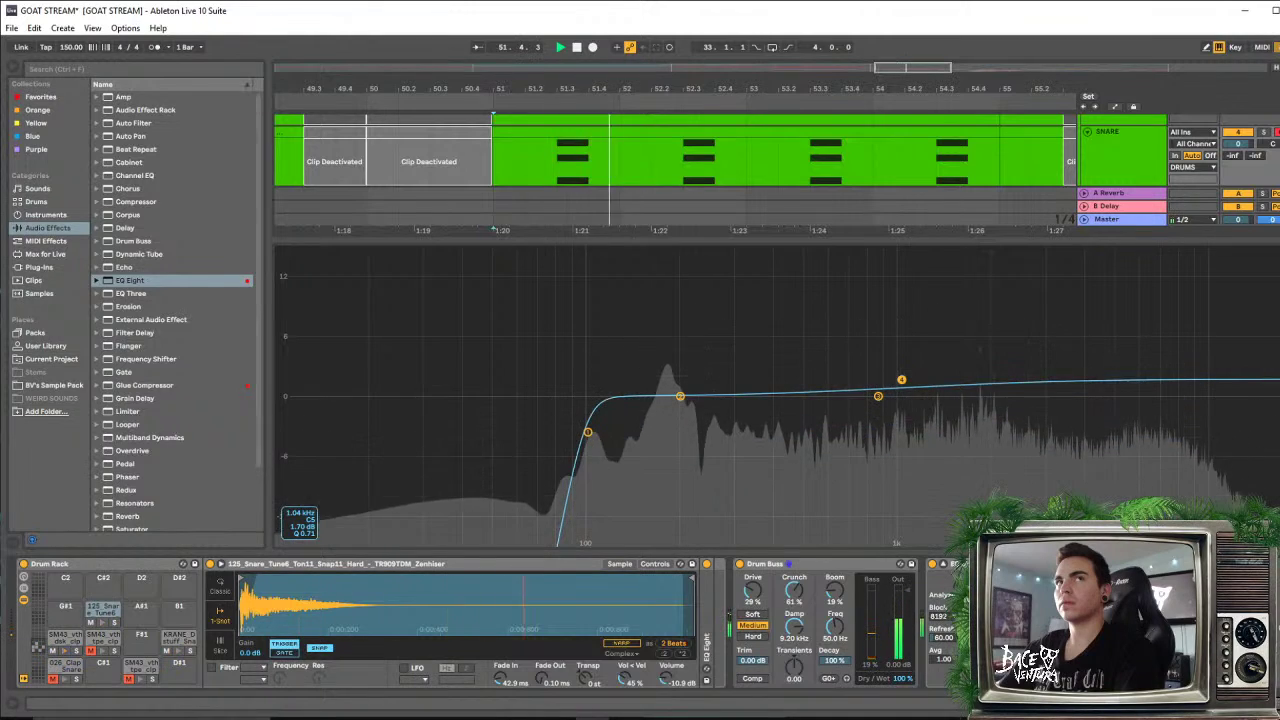
left_click_drag(902, 380, 901, 382)
key("space")
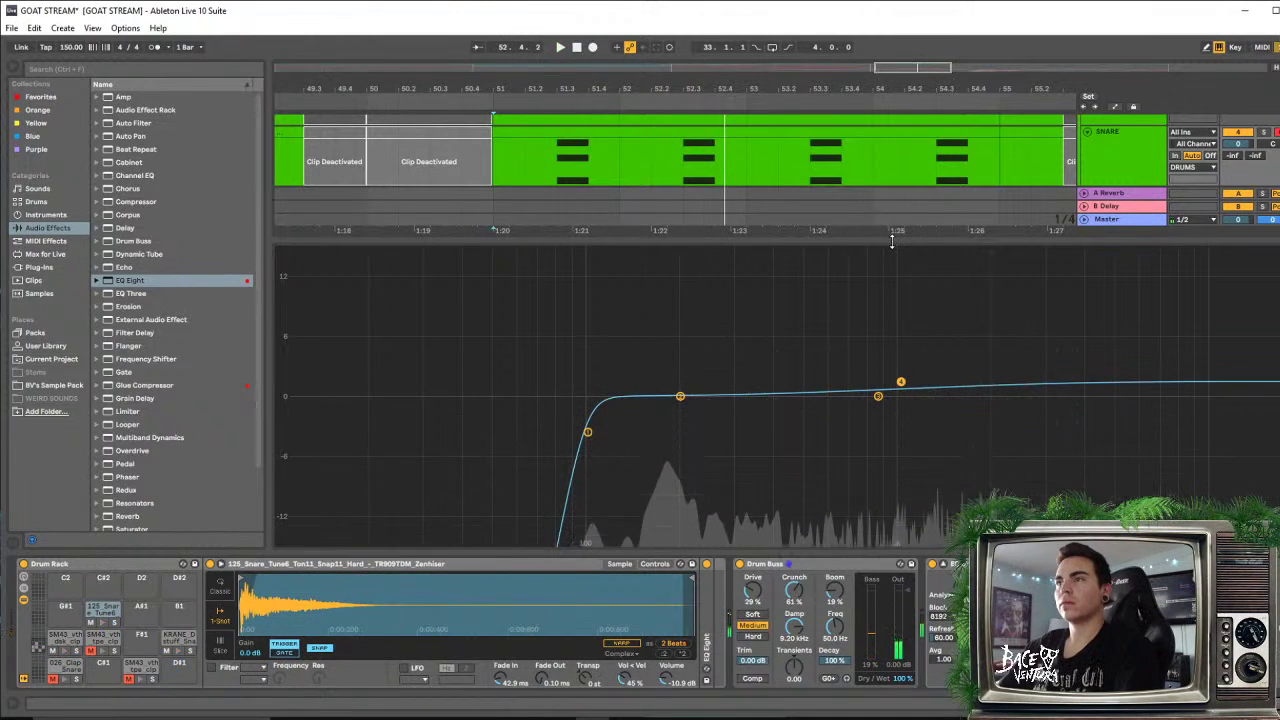
Collapse the enlarged EQ display and view the drop alongside the build tracks in the arrangement
left_click_drag(892, 240, 901, 282)
scroll(903, 280, "up", 2)
scroll(1109, 233, "up", 1)
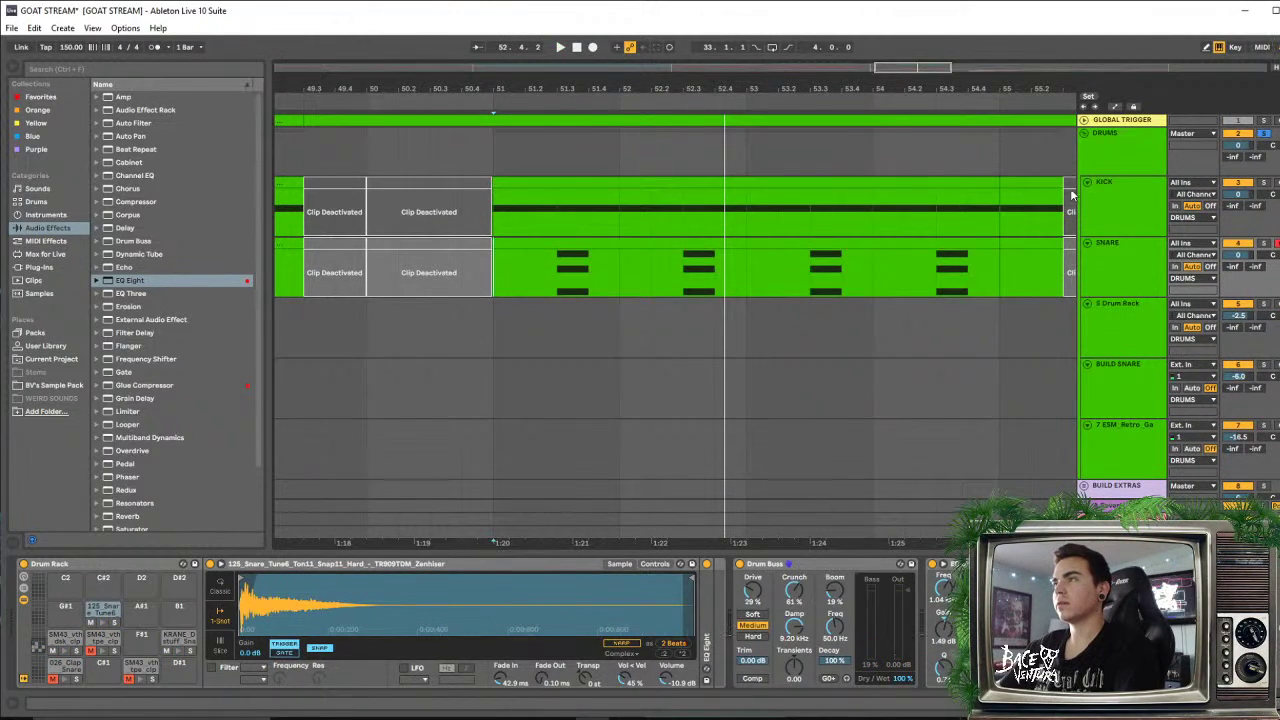
left_click_drag(805, 90, 803, 45)
scroll(980, 303, "down", 3)
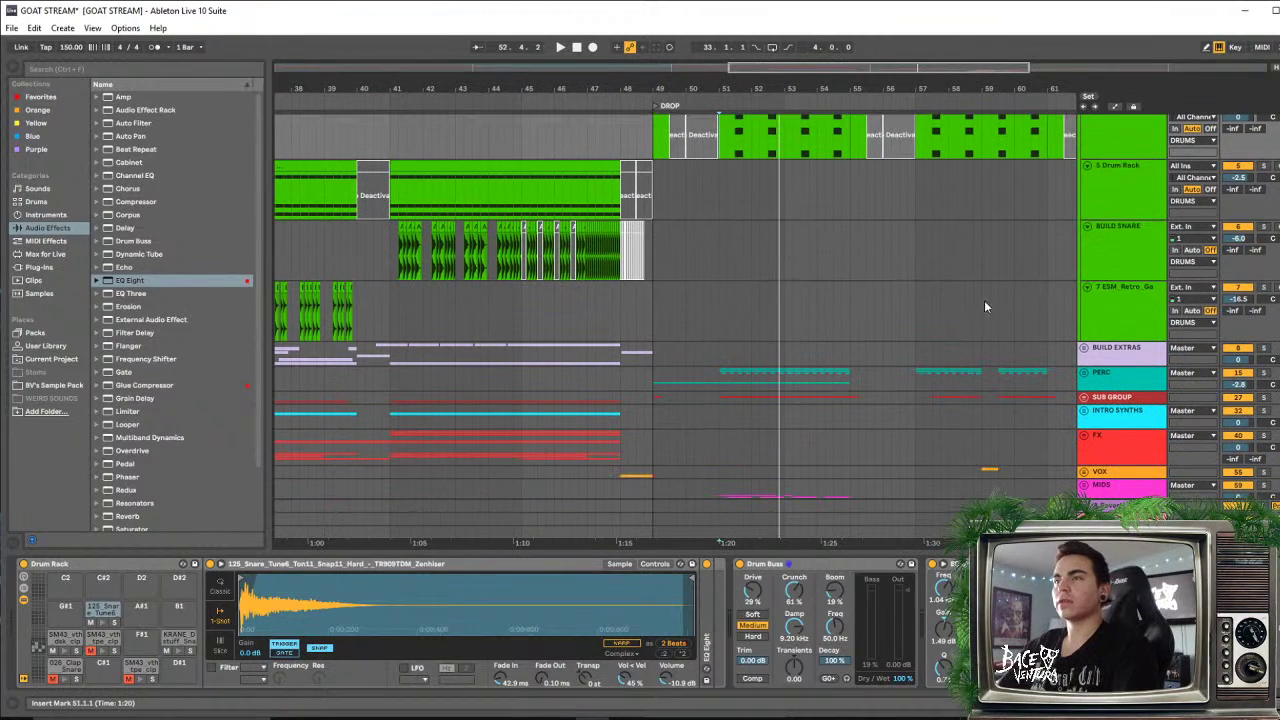
Solo the PERC group and audition it over the drop section
left_click(1263, 373)
key("space")
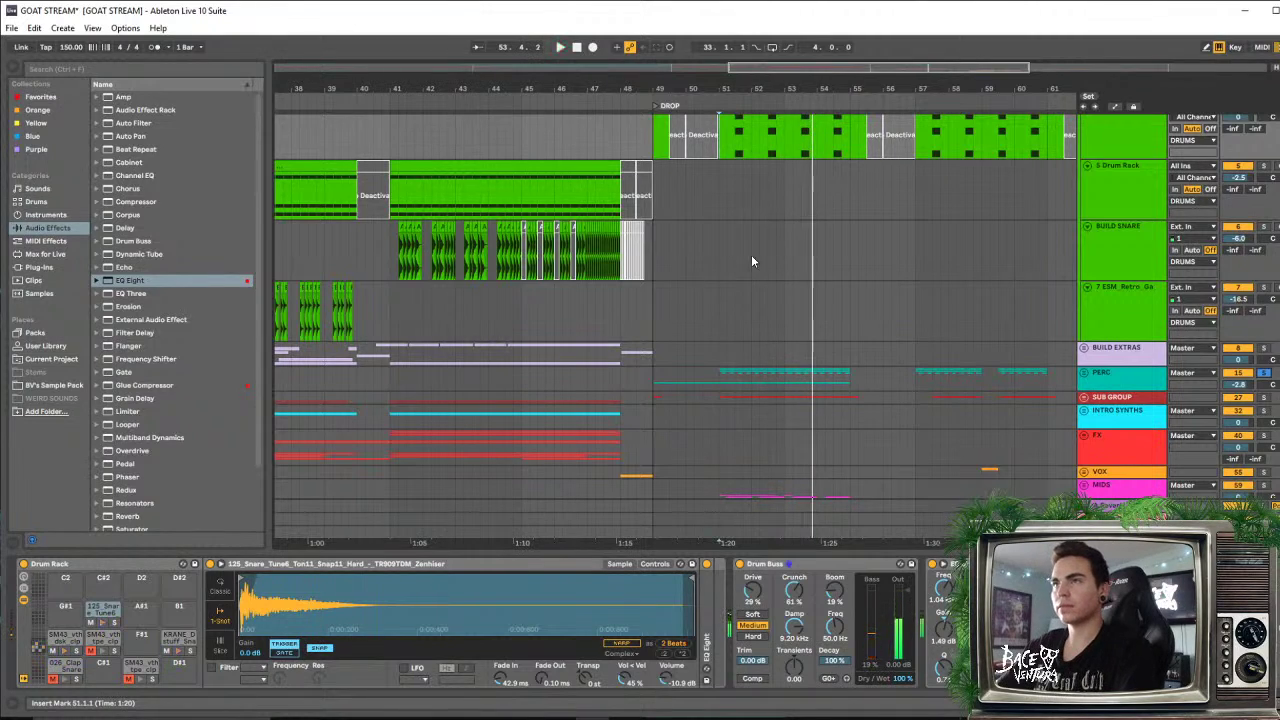
scroll(755, 265, "up", 2)
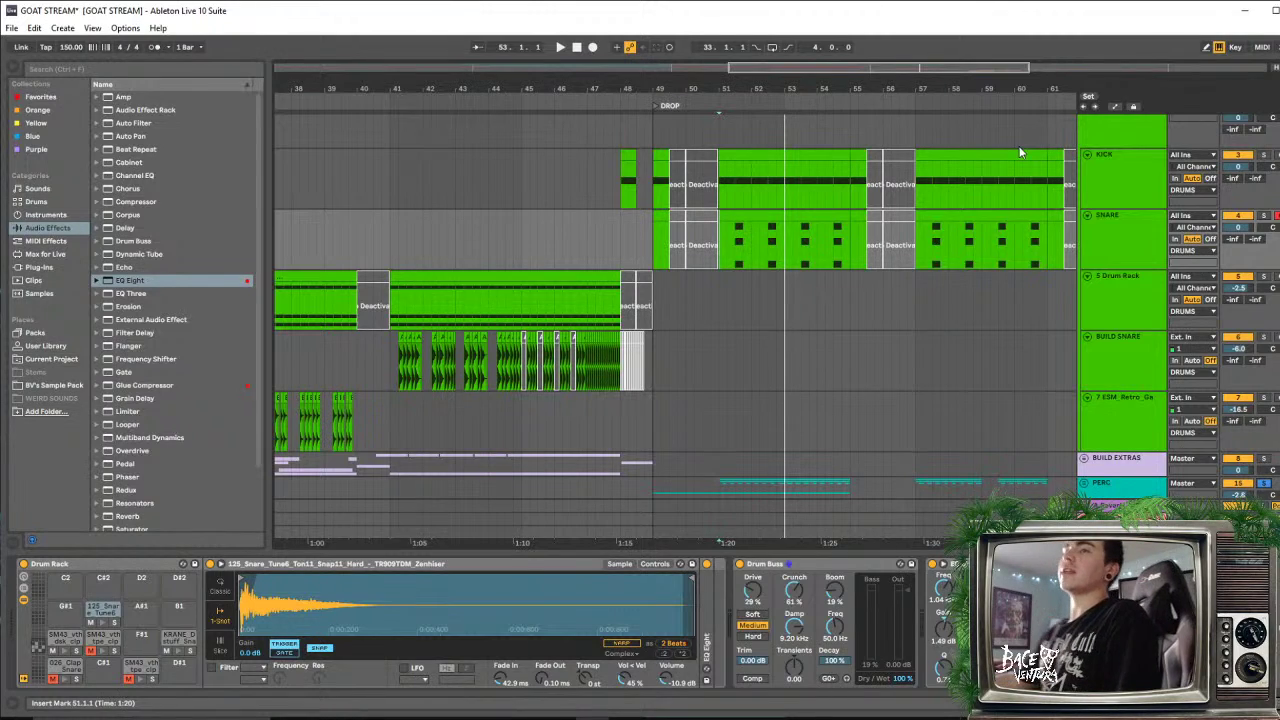
Solo the DRUMS group as well and audition the drop from bar 51.3
left_click(737, 217)
left_click(737, 252)
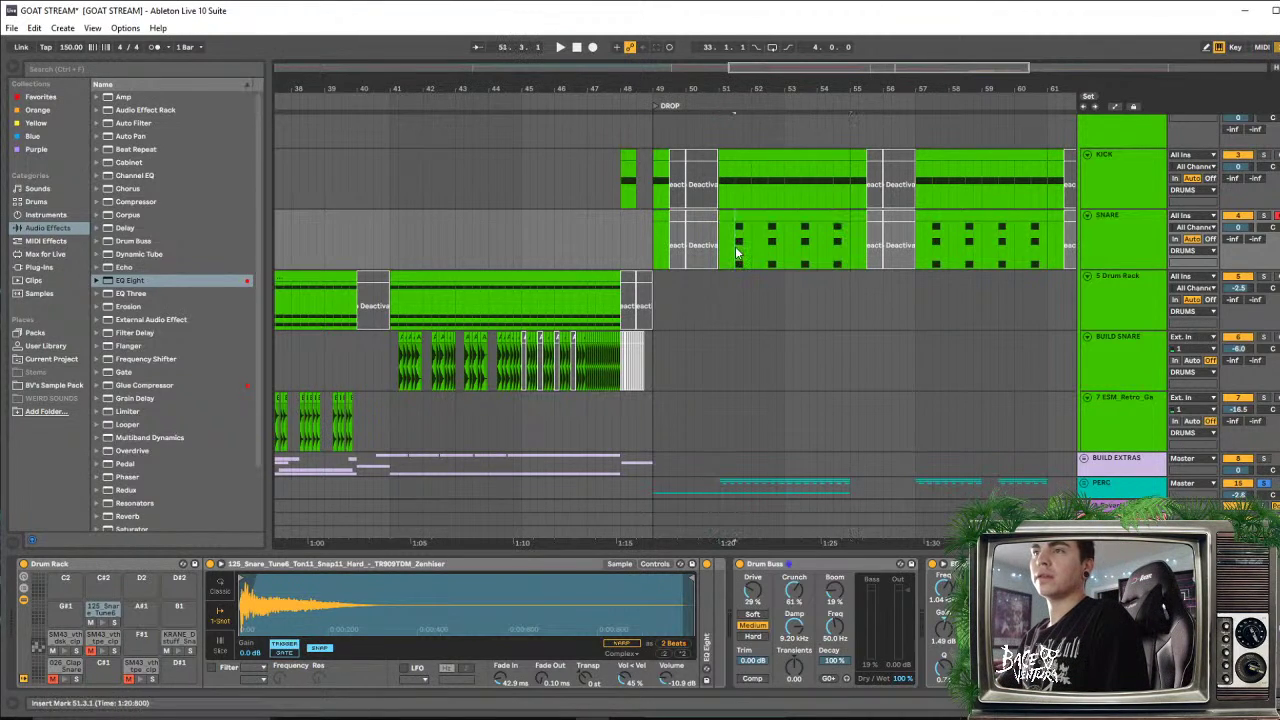
key("space")
key("space")
key("space")
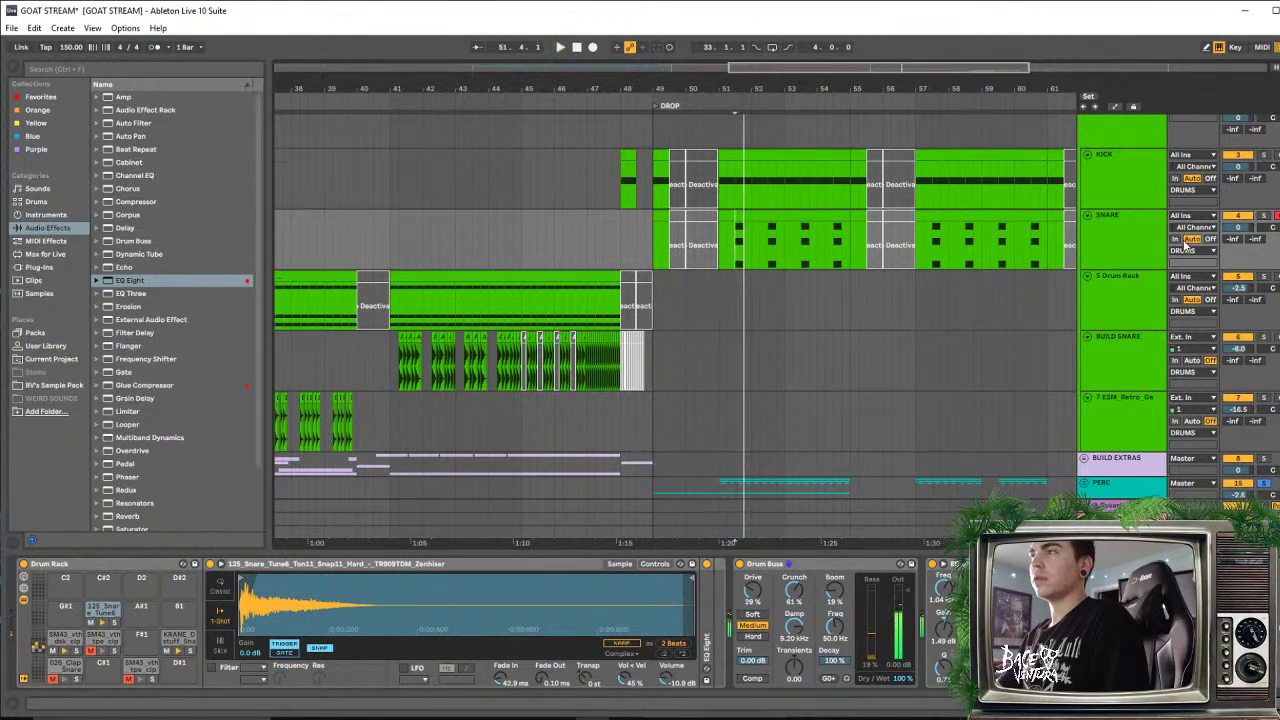
scroll(1240, 160, "up", 1)
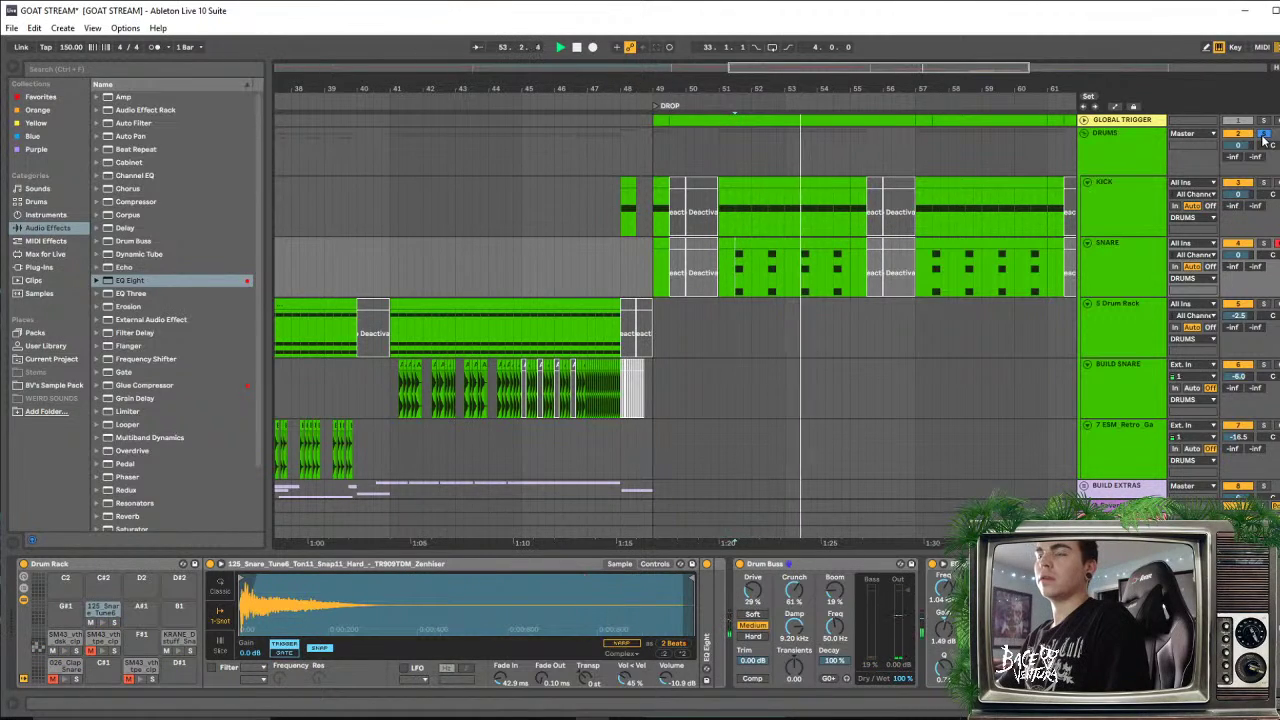
key("space")
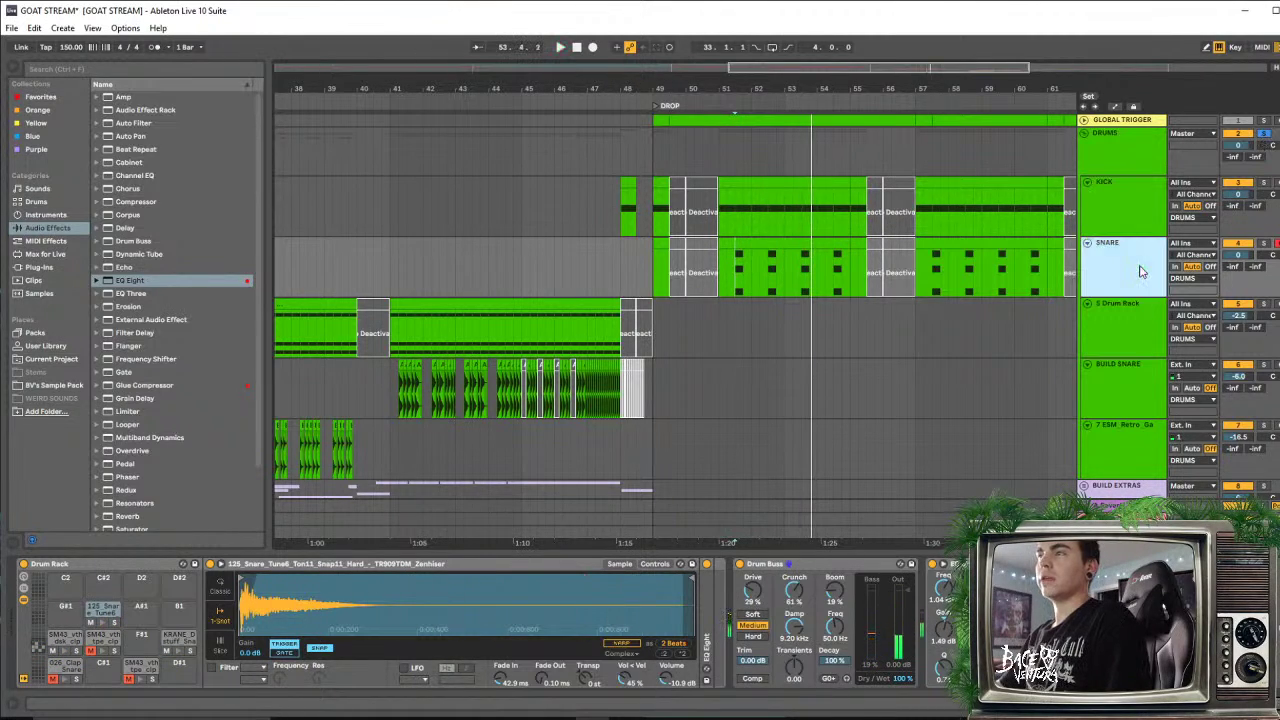
Select the SM43_vth_dsk_clp_clpanr_leftover snare layer and try transposing it up to 4 and 7 semitones during playback
left_click(62, 638)
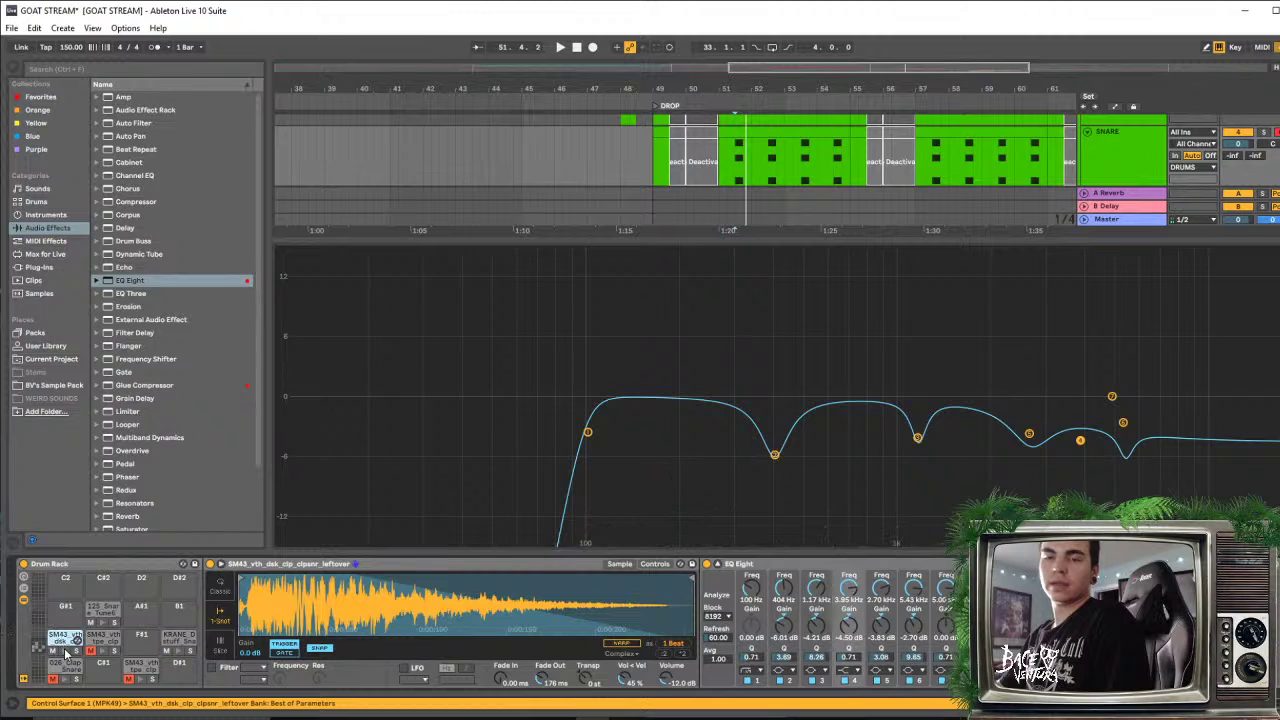
left_click(65, 652)
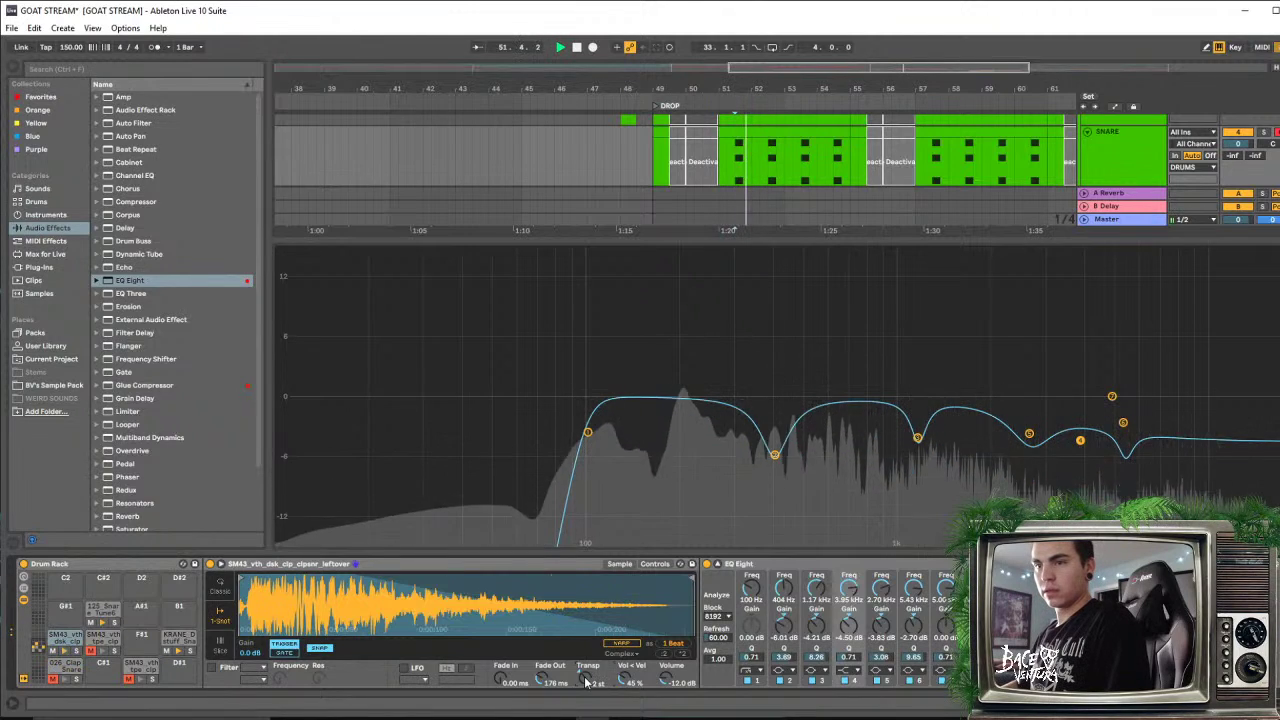
key("space")
key("Up")
key("space")
key("space")
key("space")
scroll(587, 682, "up", 2)
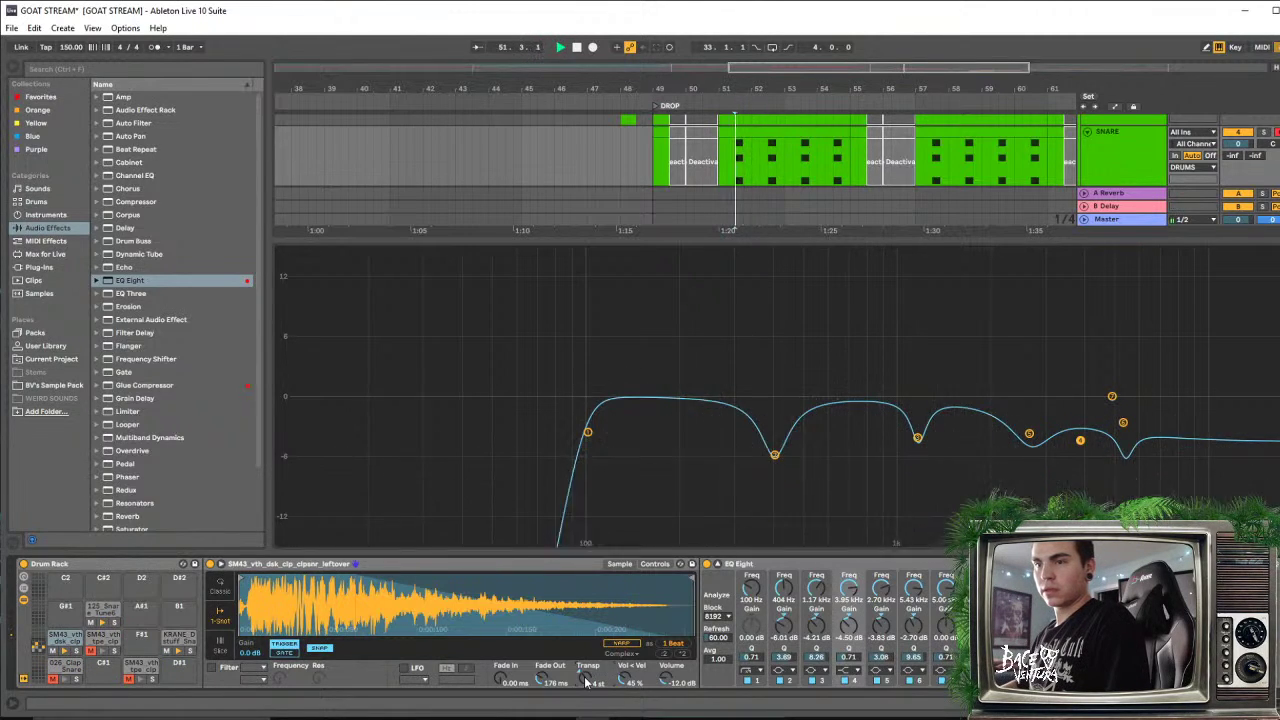
scroll(587, 682, "up", 1)
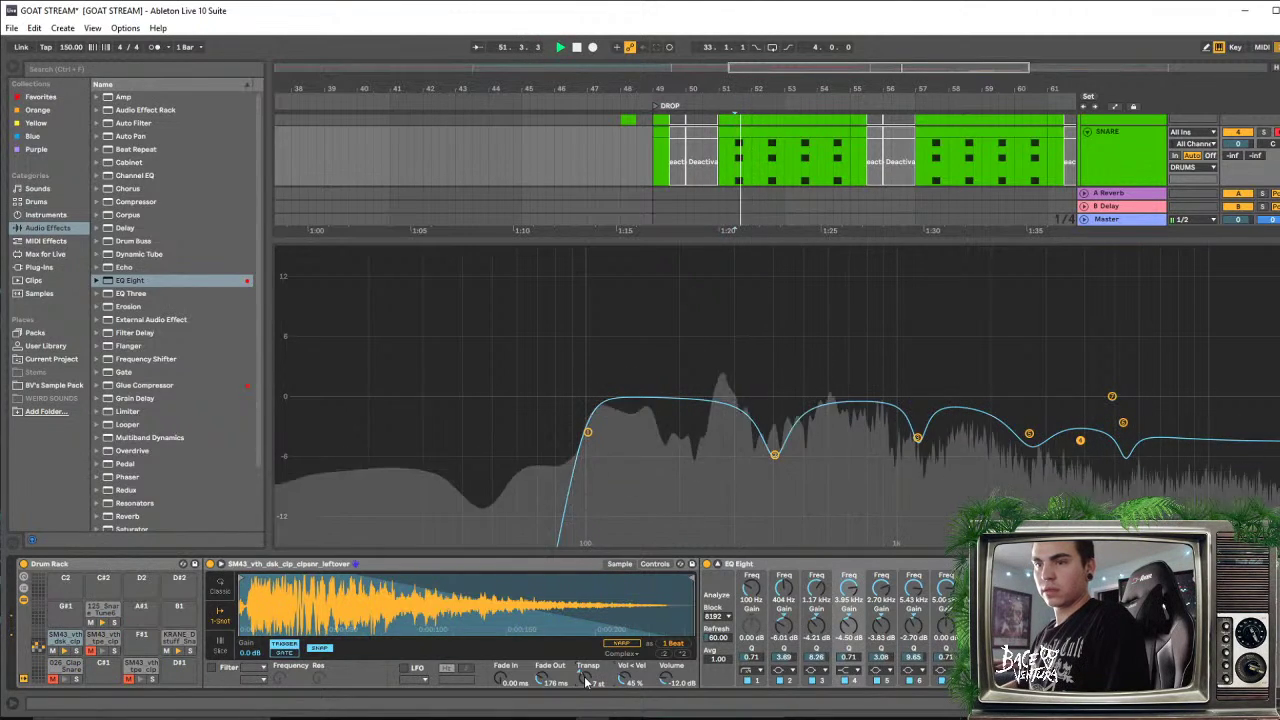
Lower the SM43 snare layer's transposition to +2 semitones, auditioning the snare along the way
key("Down")
key("Down")
key("Down")
key("space")
key("space")
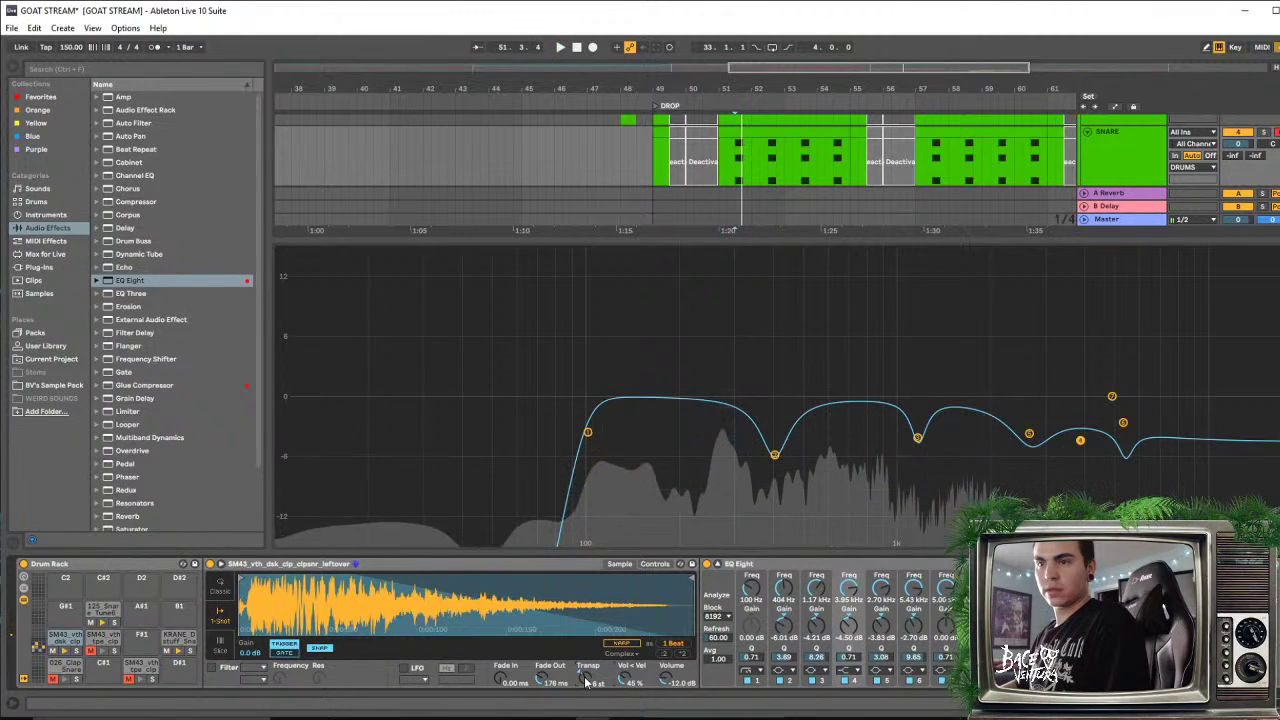
key("Down")
key("Down")
key("Down")
key("space")
key("space")
key("space")
scroll(587, 682, "down", 1)
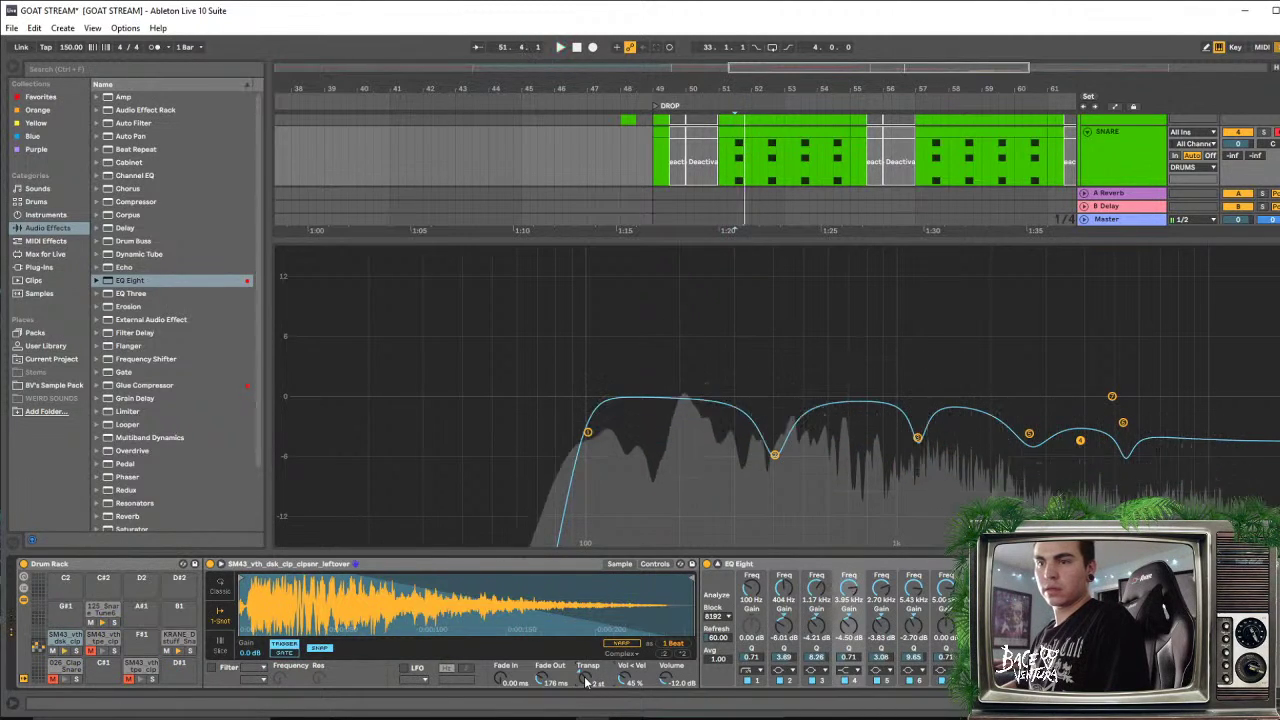
Try the SM43 snare layer at +3 semitones, then return it to +2 semitones while auditioning
key("space")
key("Up")
key("space")
key("space")
key("space")
key("space")
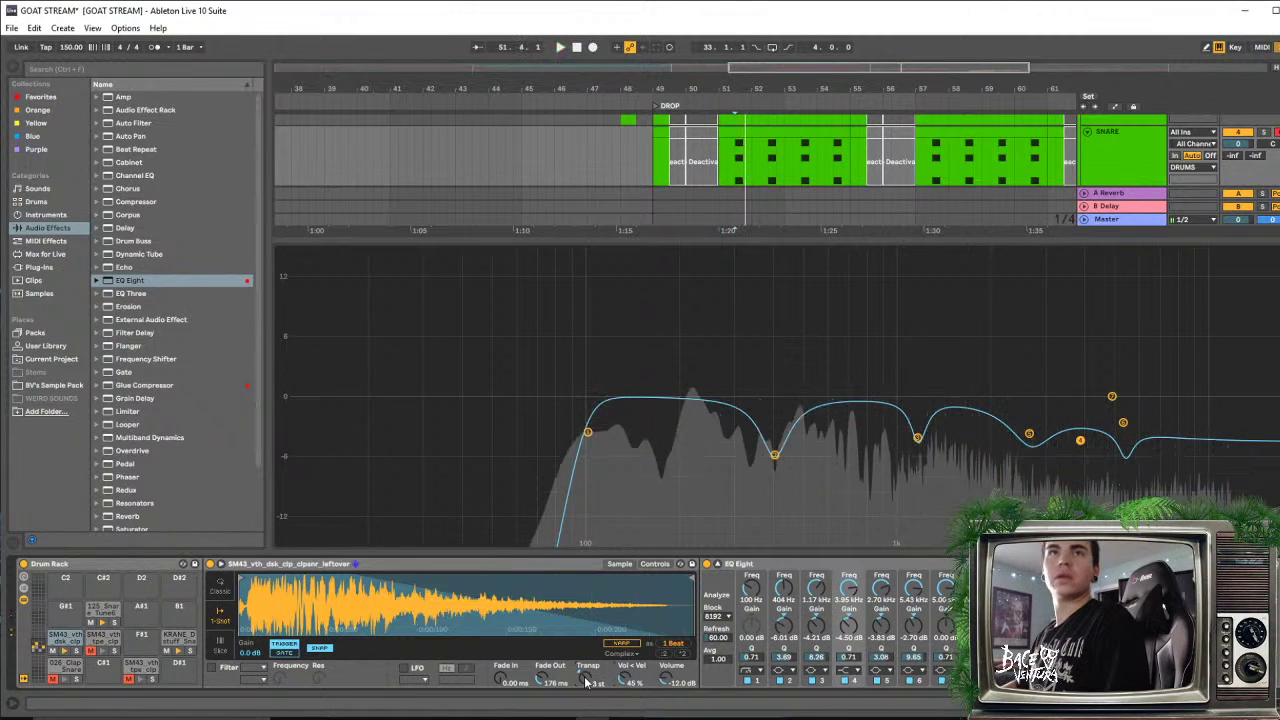
key("space")
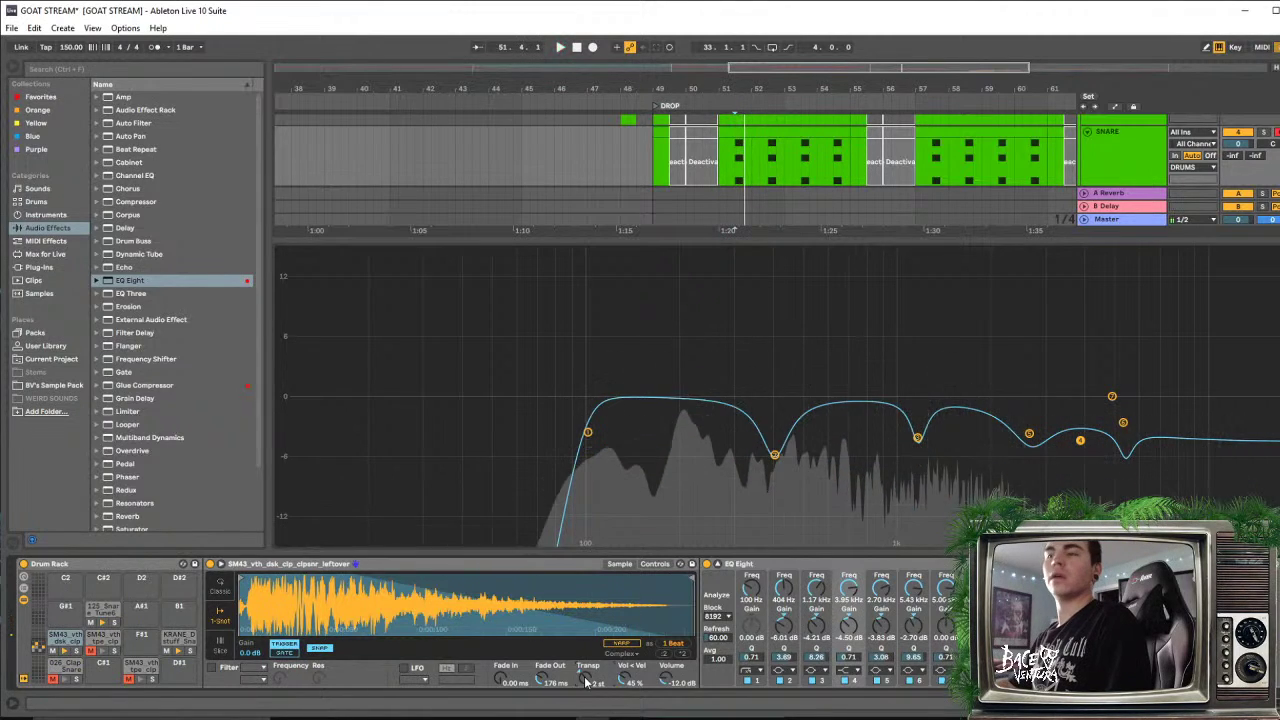
key("space")
key("space")
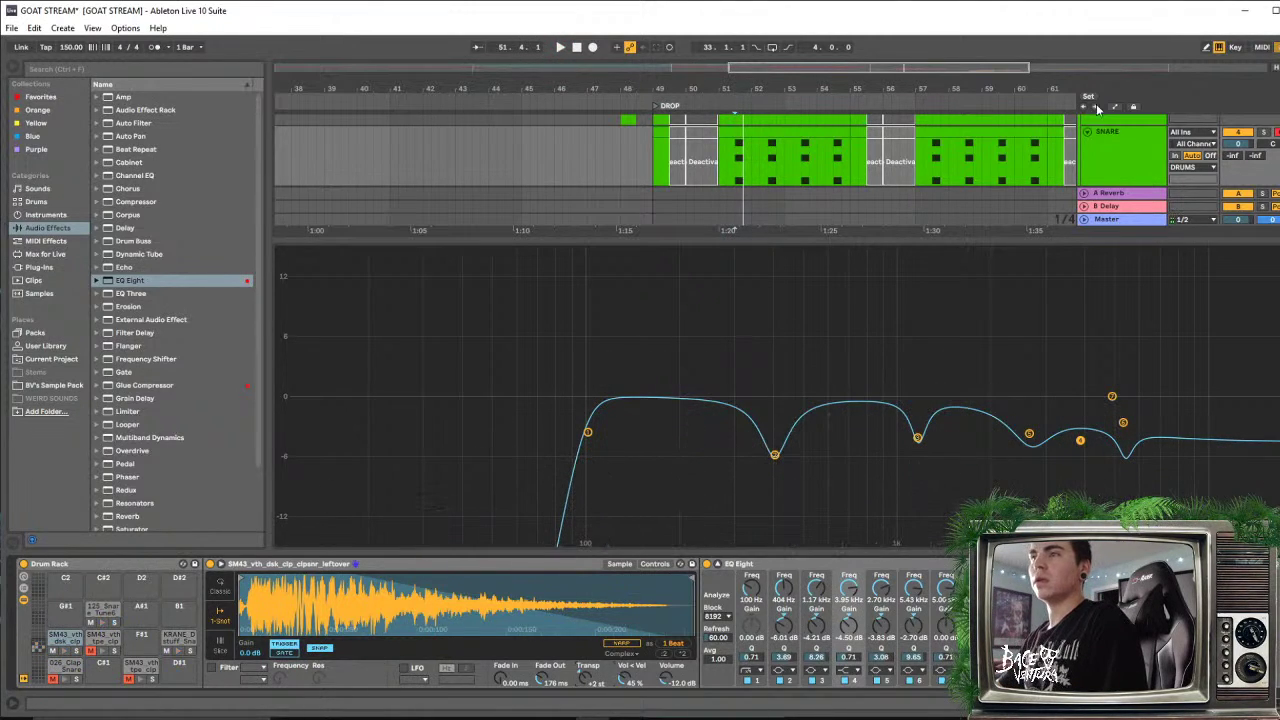
Collapse the enlarged EQ display and audition the soloed drums from bar 48.4 and again over the snare clip at bar 51
left_click(961, 238)
scroll(645, 240, "up", 3)
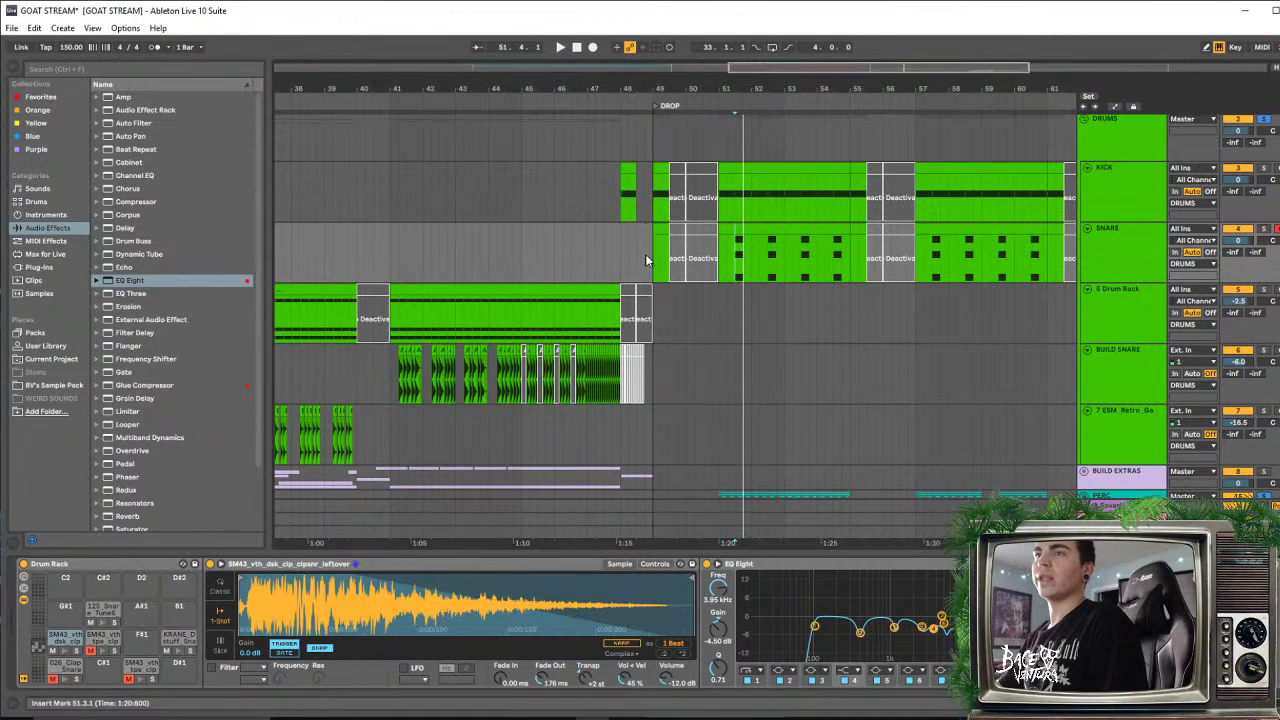
key("space")
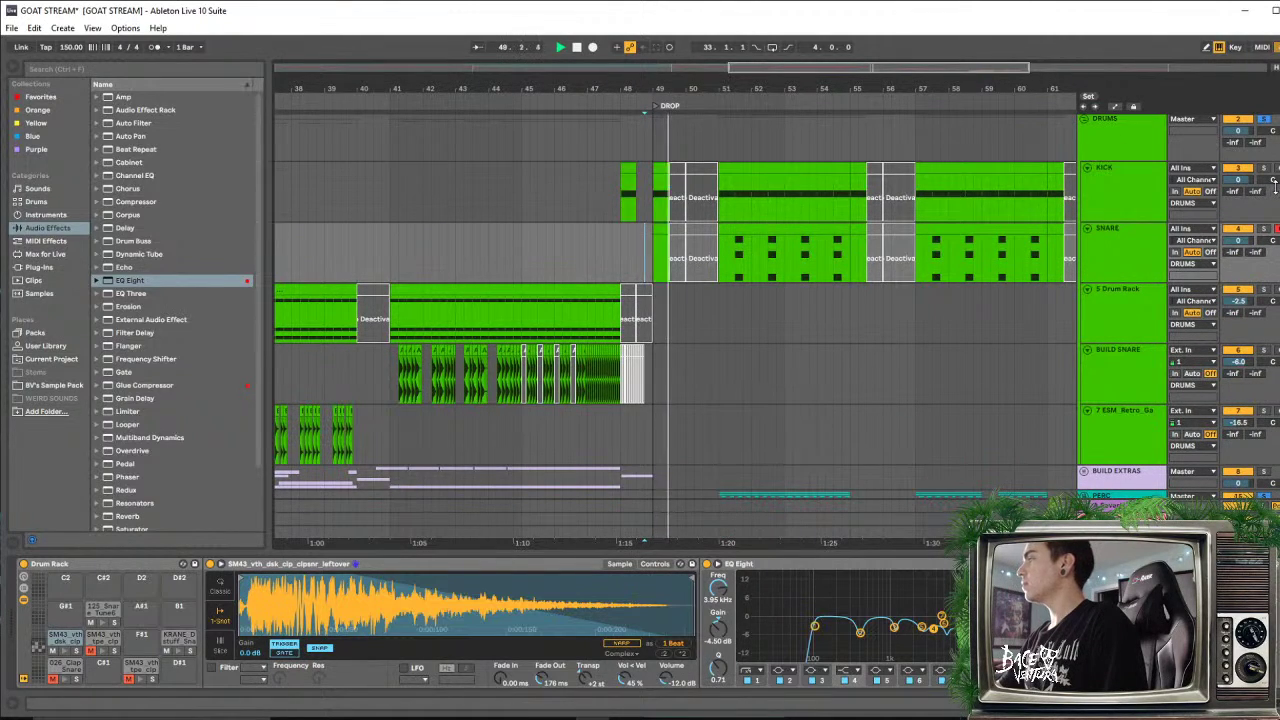
scroll(1272, 155, "up", 1)
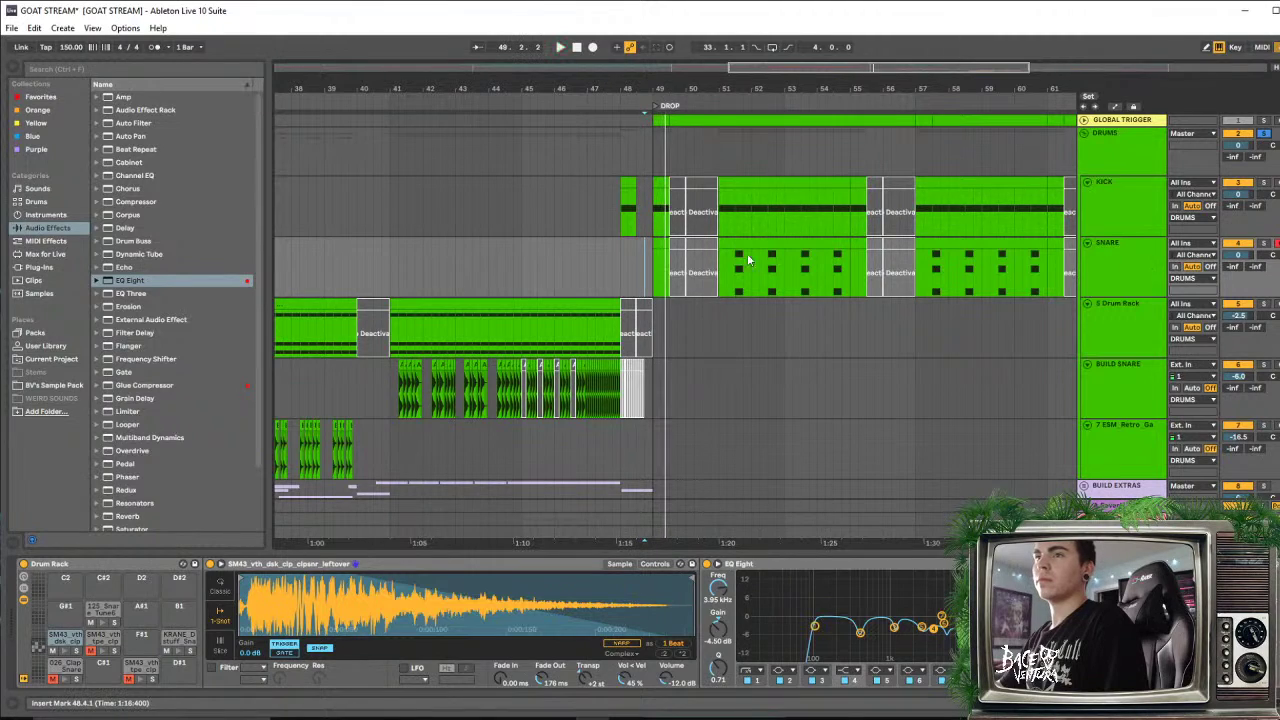
left_click(739, 240)
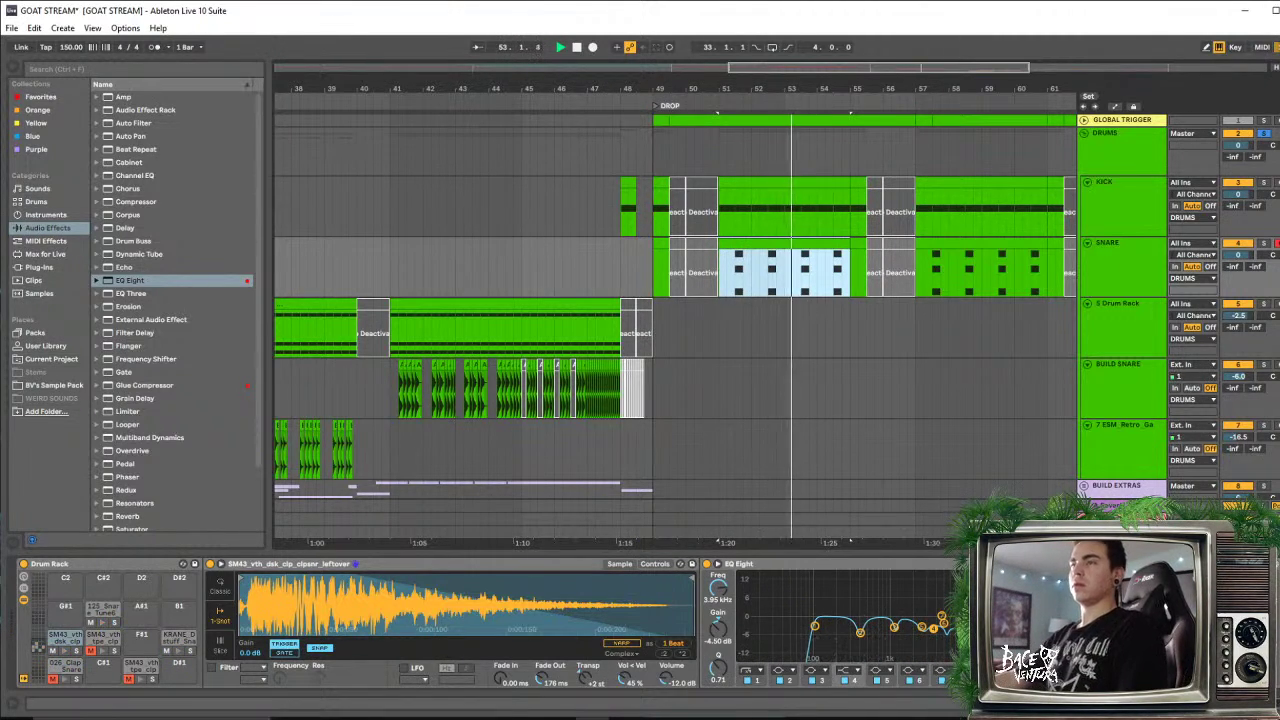
left_click(1113, 270)
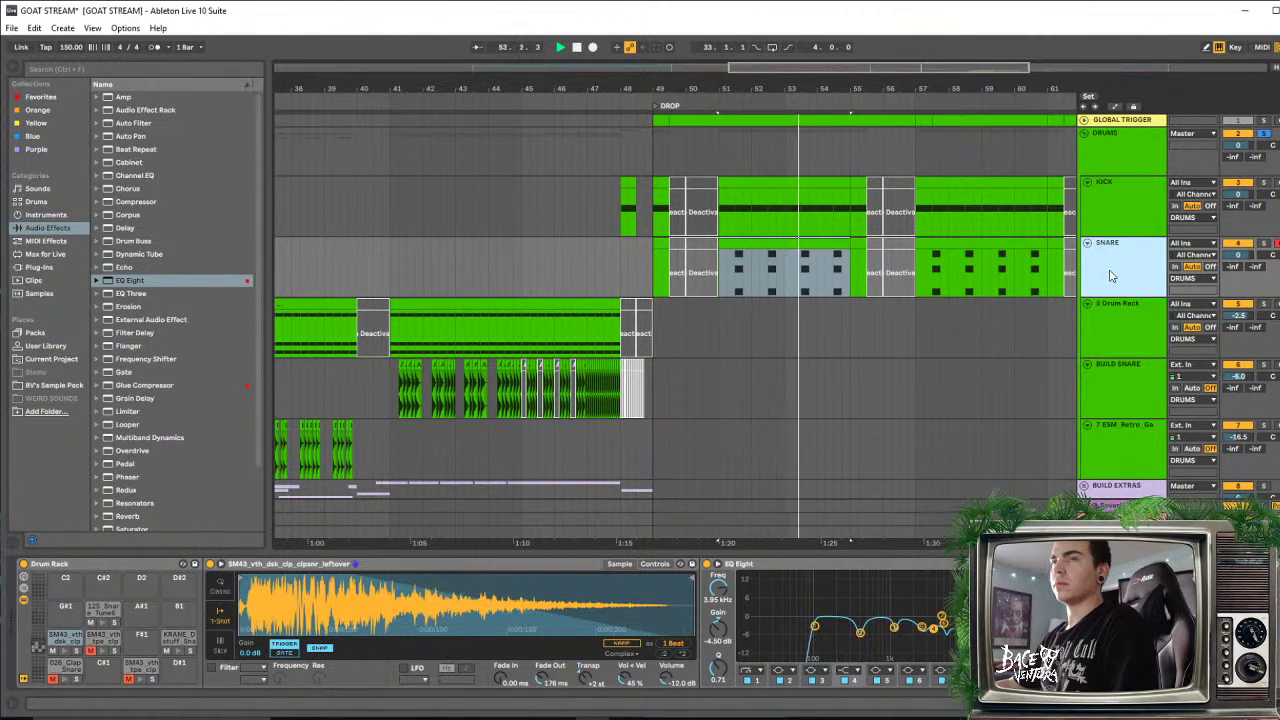
Toggle the PERC group's solo to compare the soloed drums with and without percussion
scroll(1110, 276, "down", 3)
left_click(1262, 428)
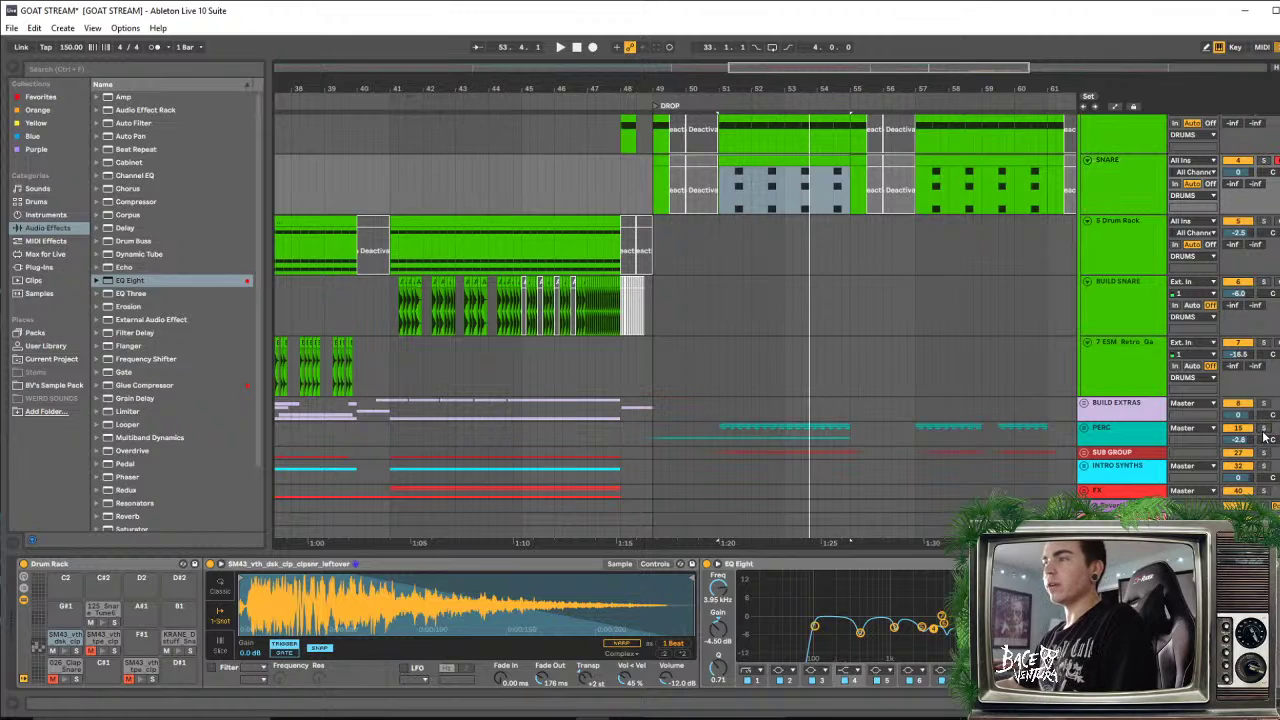
key("space")
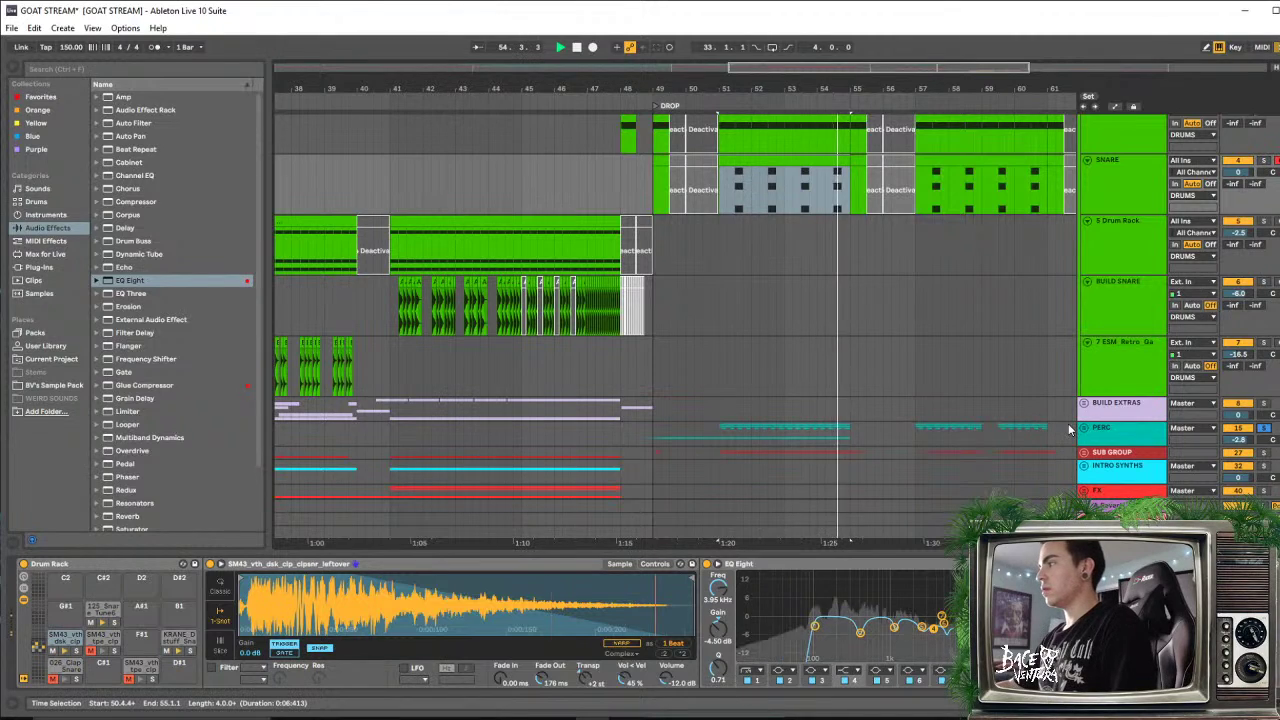
key("space")
Turn off the DRUMS and PERC solos and play the full mix from bar 47.2 into the drop
scroll(969, 305, "up", 2)
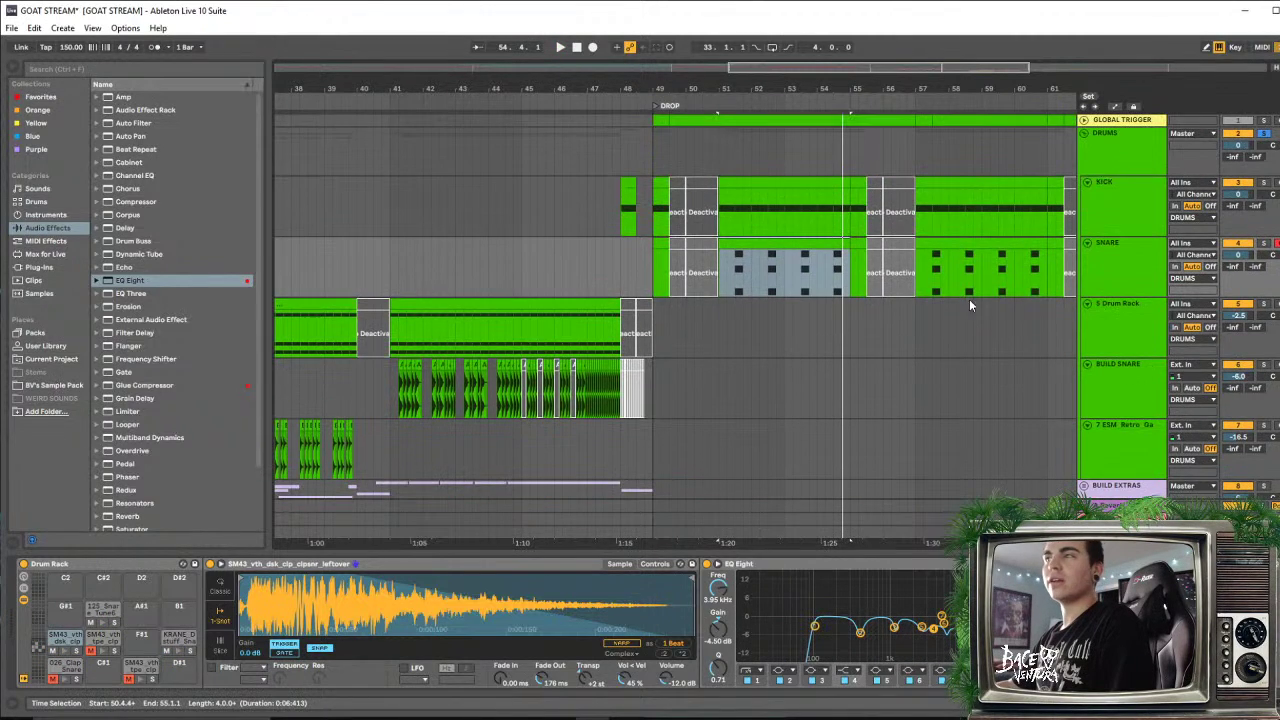
scroll(800, 306, "down", 4)
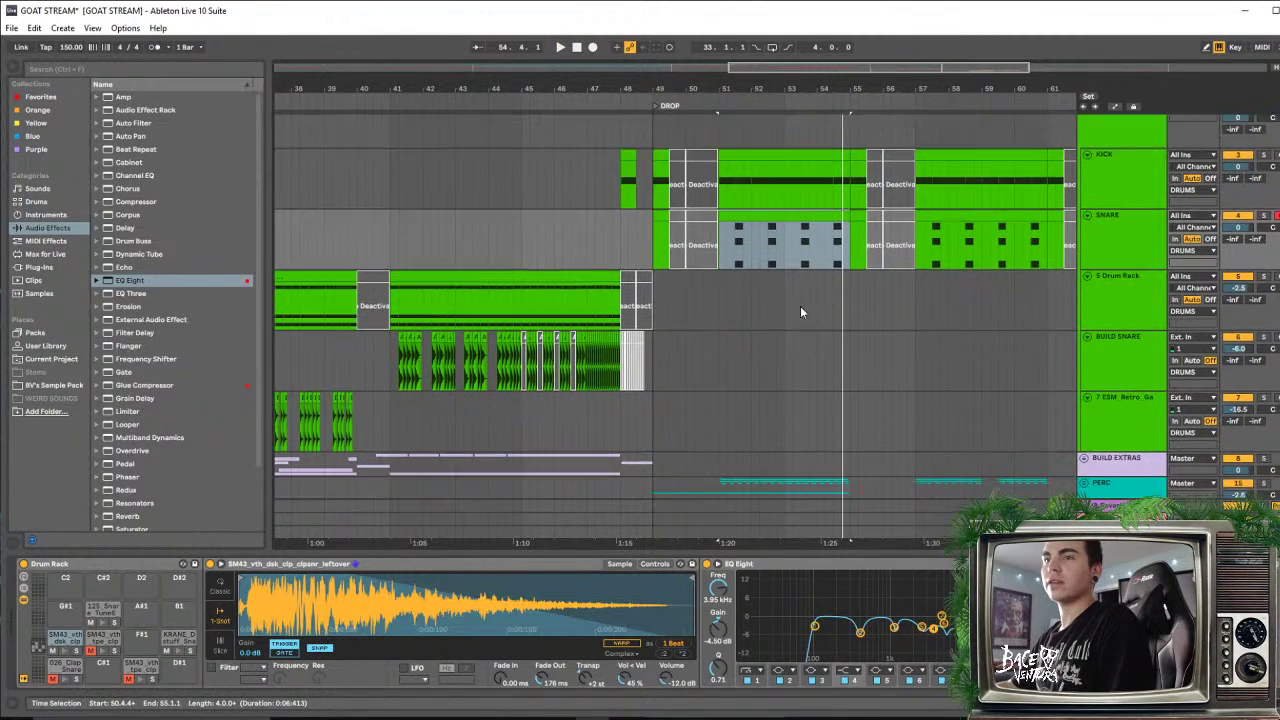
left_click(596, 243)
key("space")
scroll(736, 316, "up", 4)
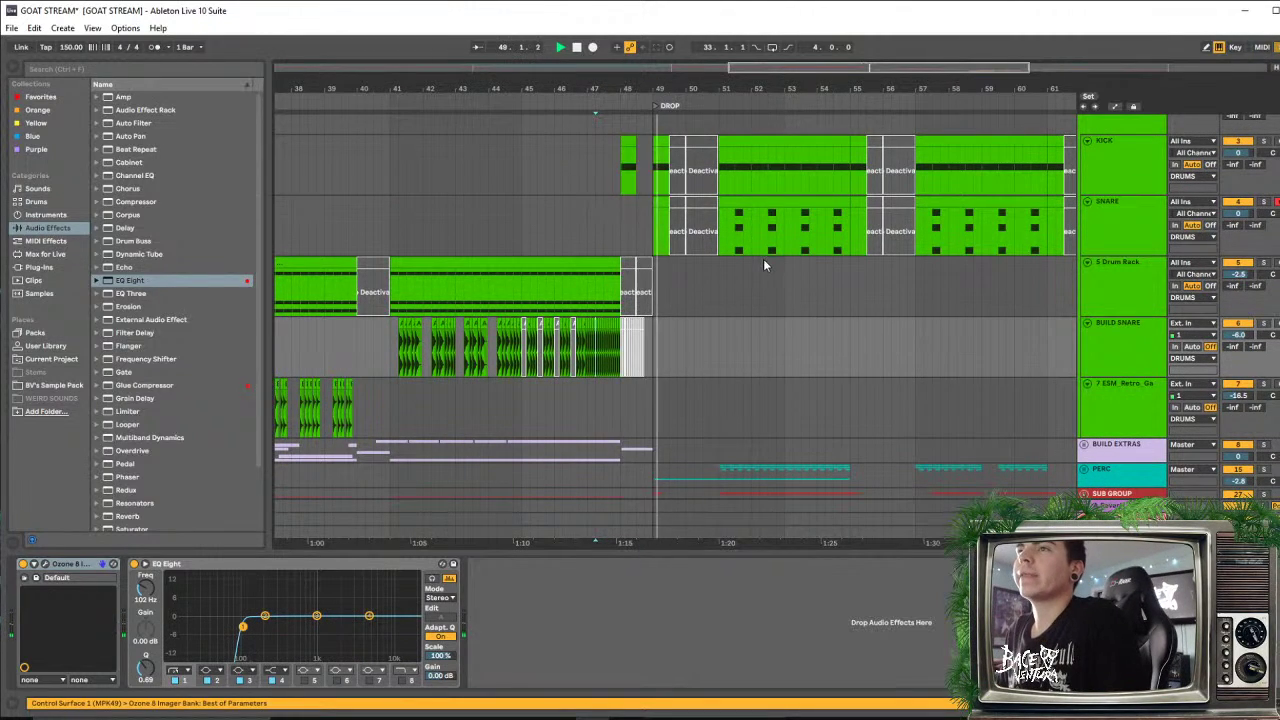
scroll(1000, 415, "down", 2)
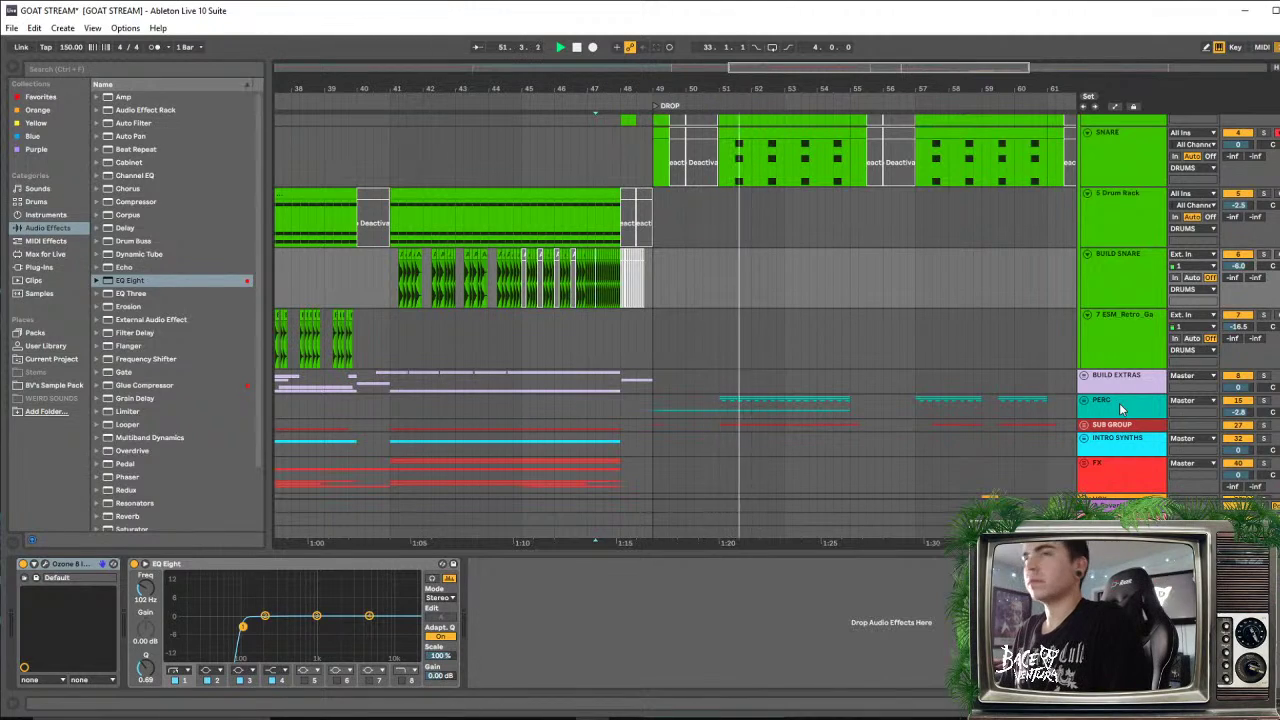
scroll(715, 255, "down", 4)
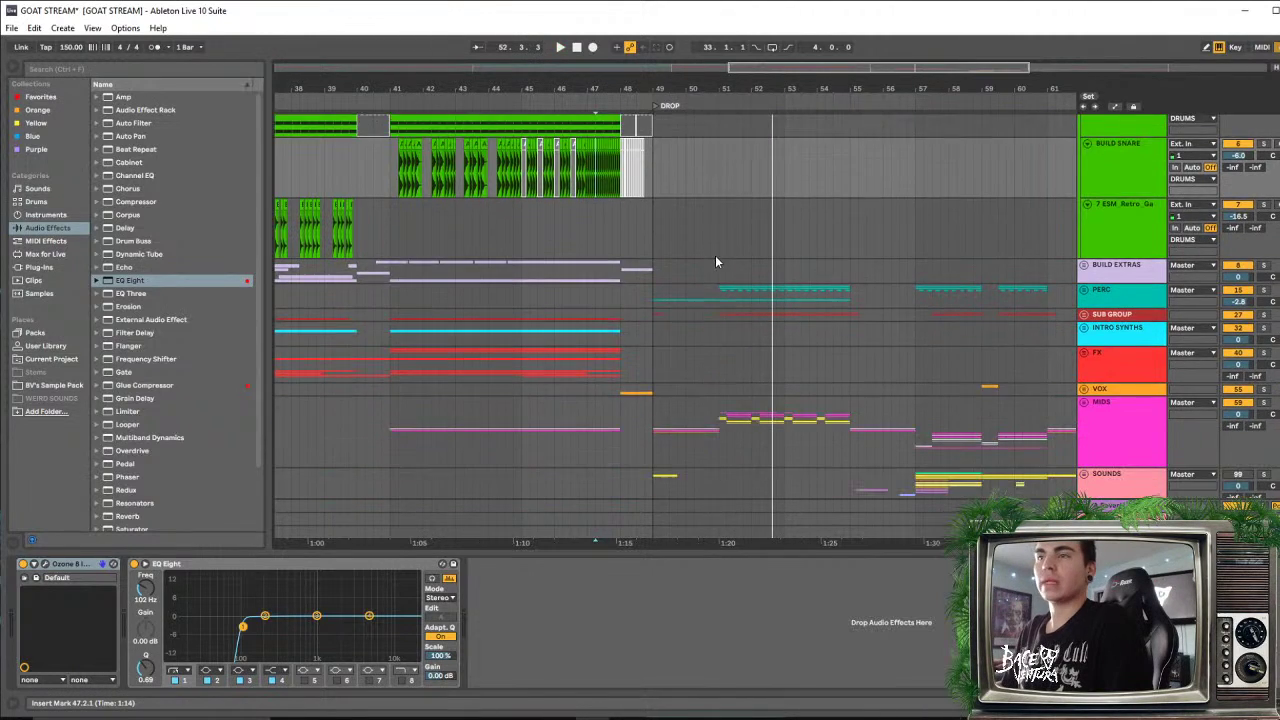
Place the playback start at bar 51 and audition the drop with the MIDS group soloed
left_click(719, 374)
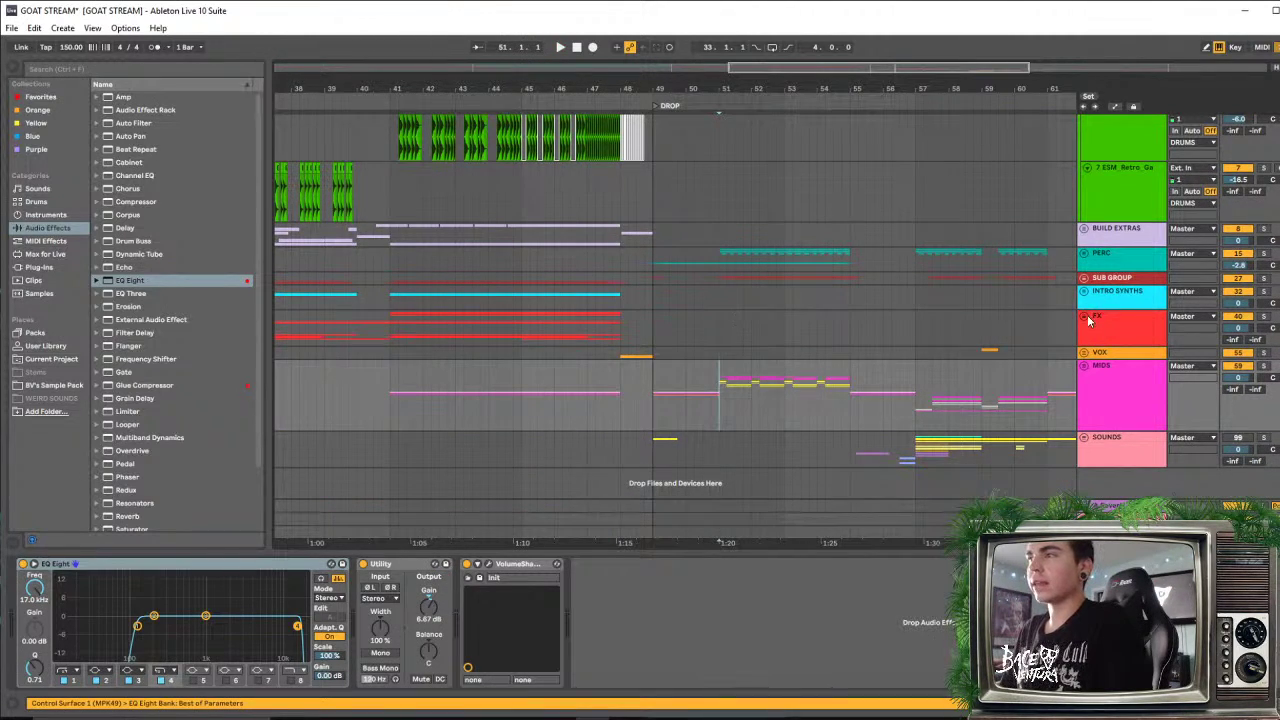
scroll(1083, 257, "up", 4)
scroll(1073, 337, "down", 4)
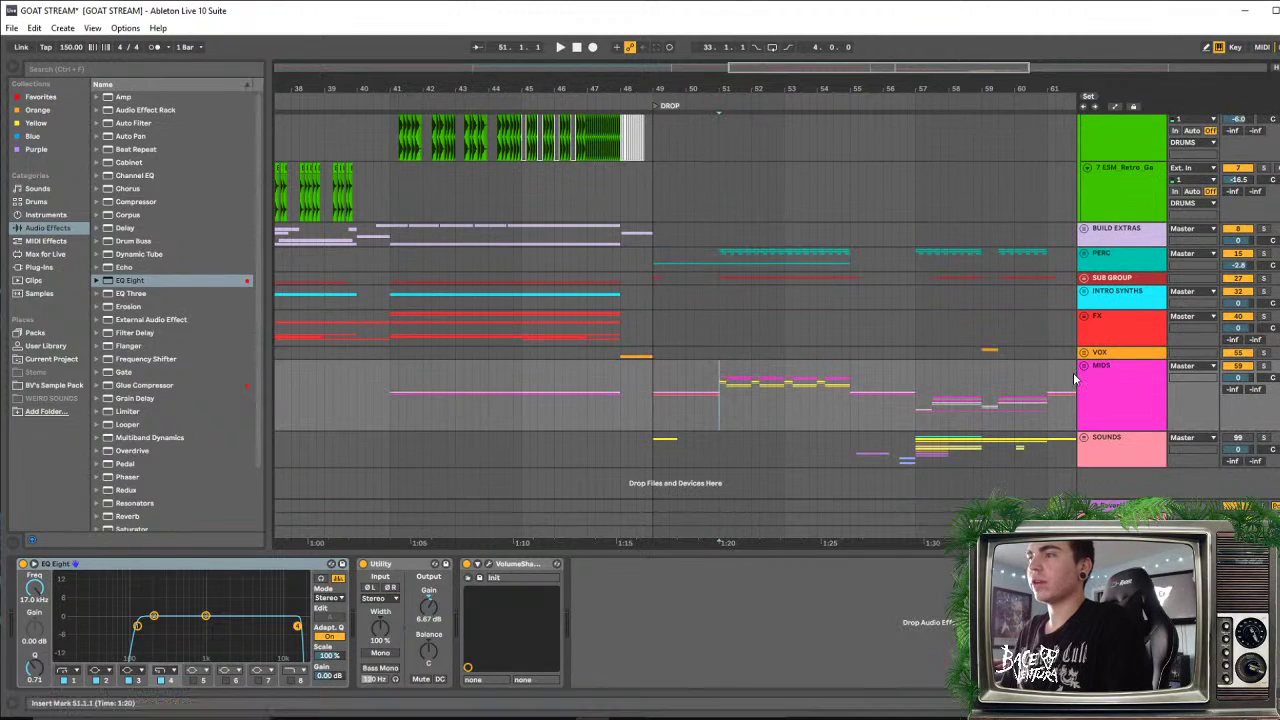
scroll(859, 311, "up", 7)
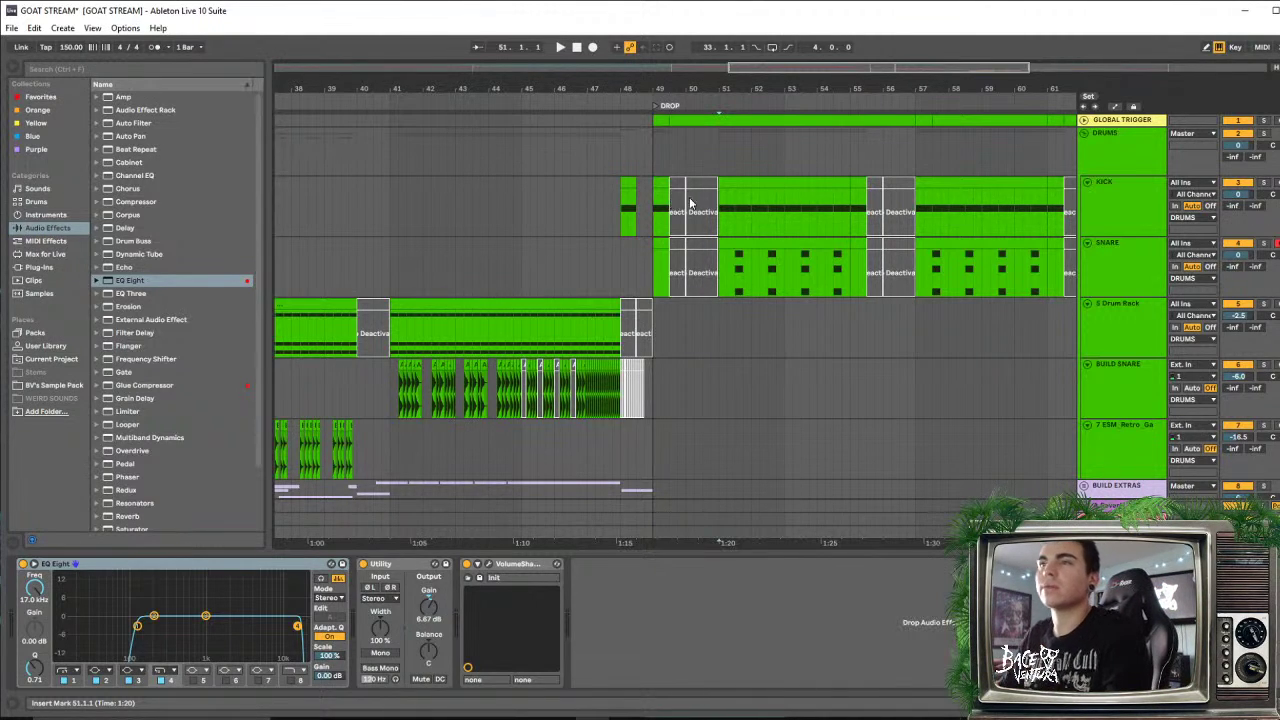
scroll(705, 267, "down", 6)
left_click(715, 315)
key("space")
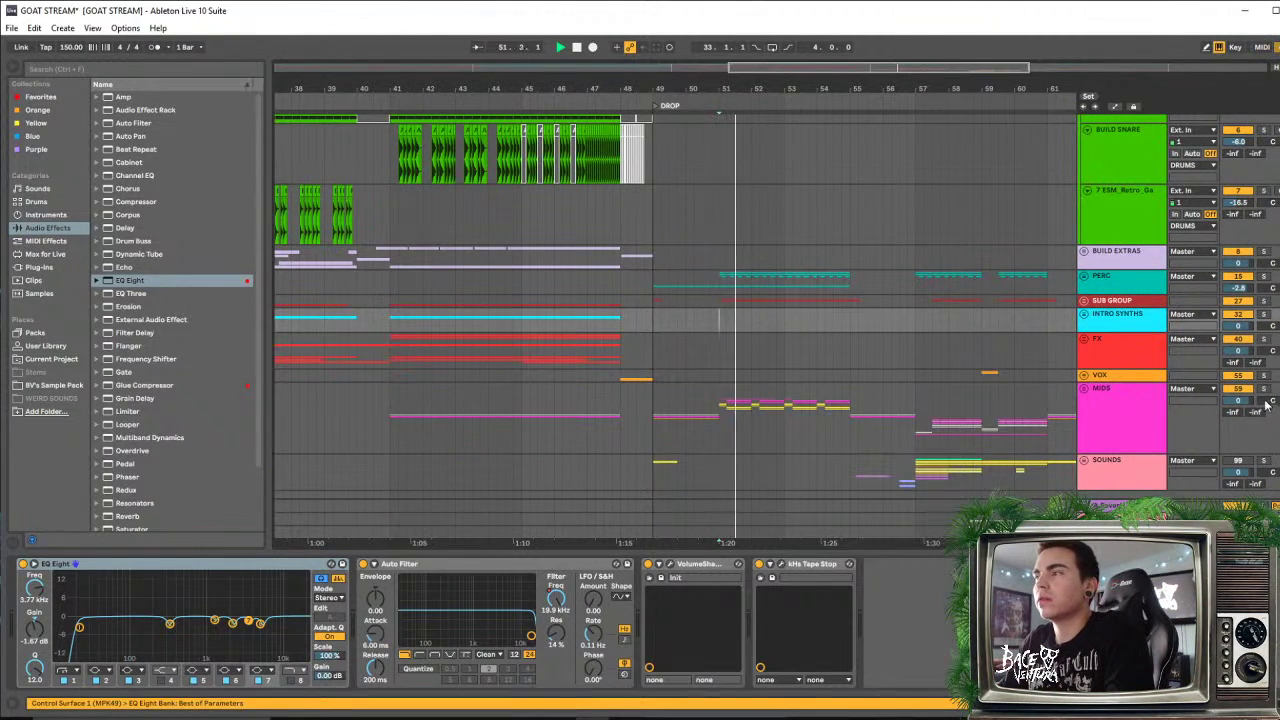
scroll(605, 337, "down", 1)
left_click(1083, 374)
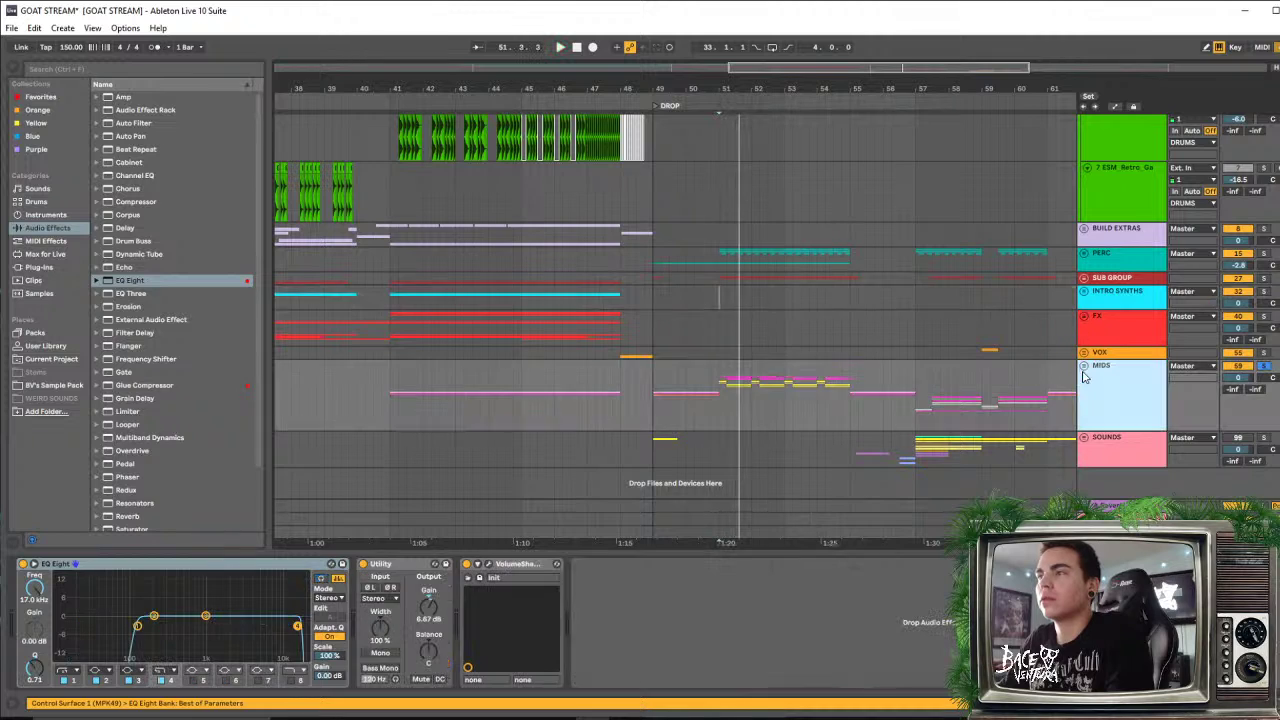
Unfold the MIDS group and audition its riddim layers from bar 51, examining the clips up close
left_click(1083, 368)
scroll(597, 284, "down", 5)
key("space")
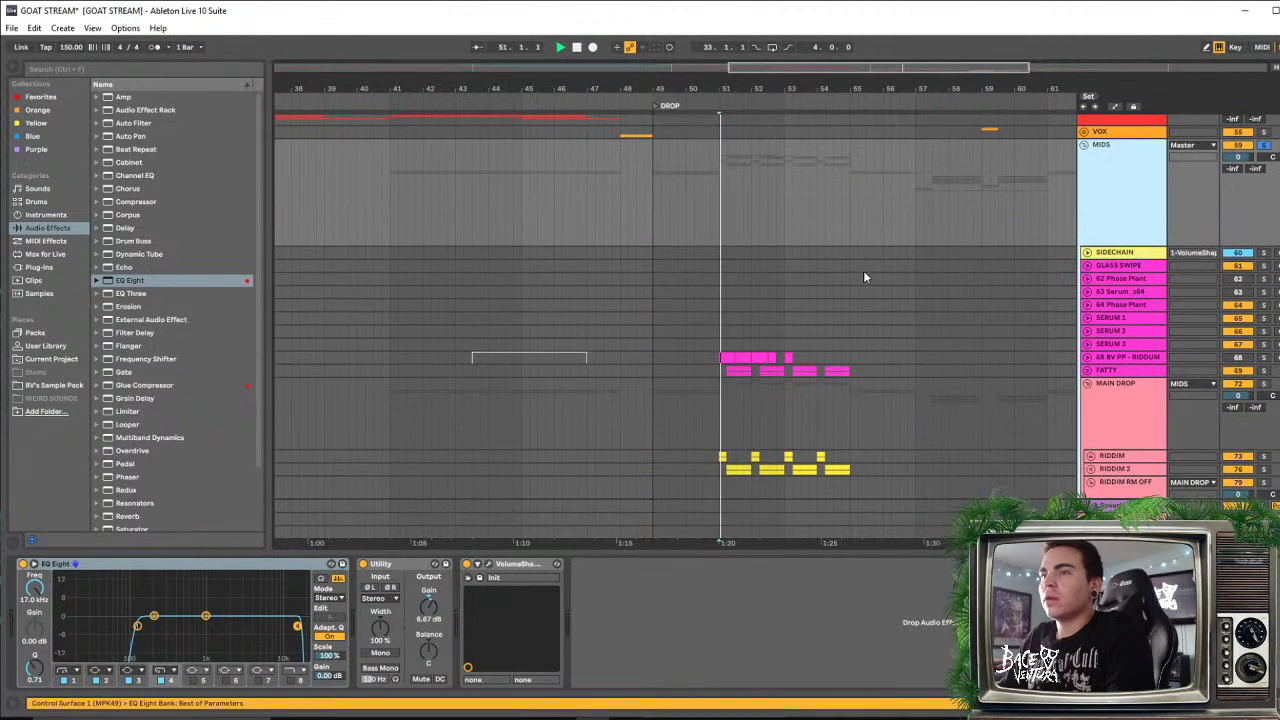
left_click_drag(742, 90, 742, 145)
key("space")
key("space")
scroll(745, 190, "down", 2)
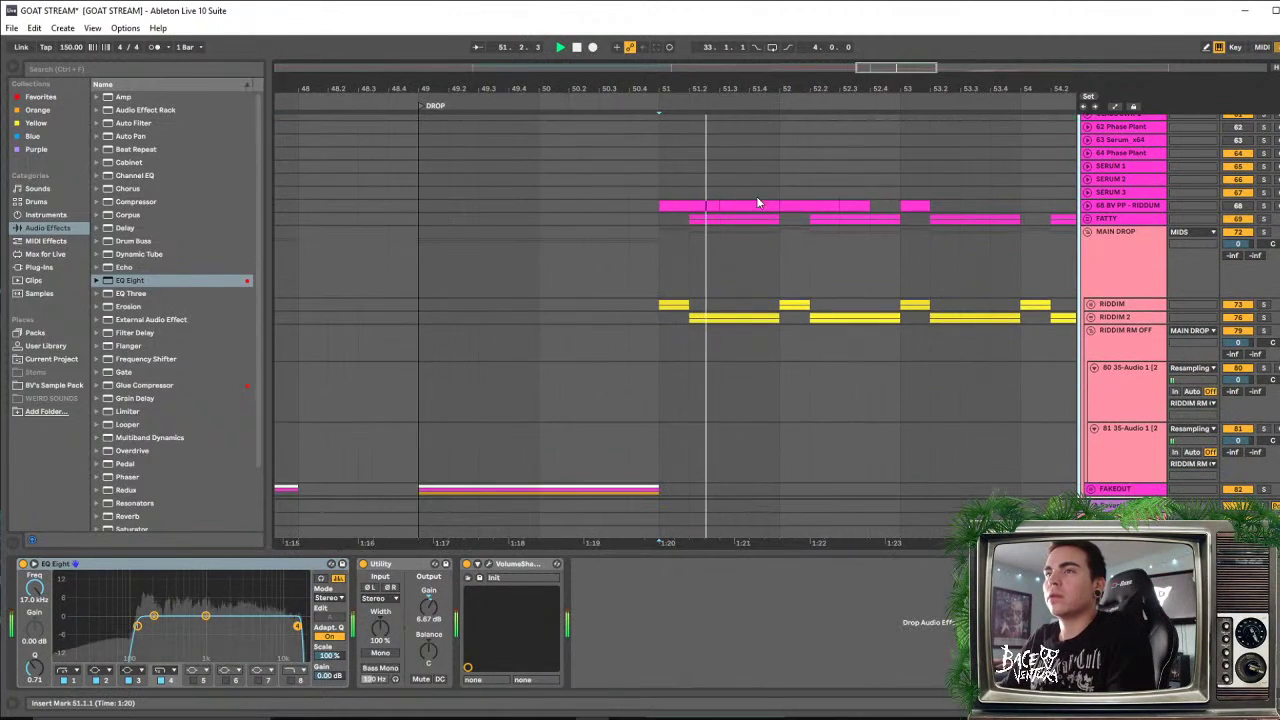
key("space")
scroll(978, 290, "up", 3)
scroll(981, 285, "up", 2)
scroll(981, 271, "down", 2)
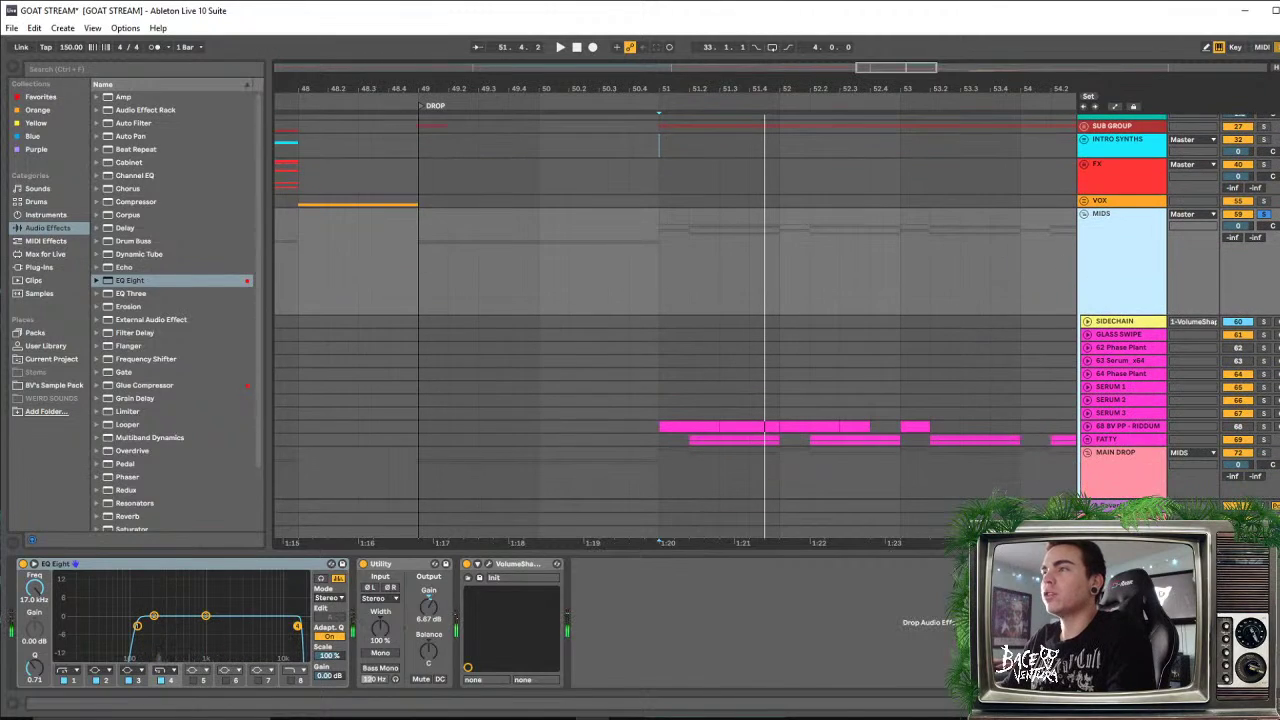
Open the MIDS group's VolumeShaper and move the curve's upper recovery point later to x 0.862 at 0.00 dB while playing from bar 54.2
left_click(1062, 258)
double_click(1107, 264)
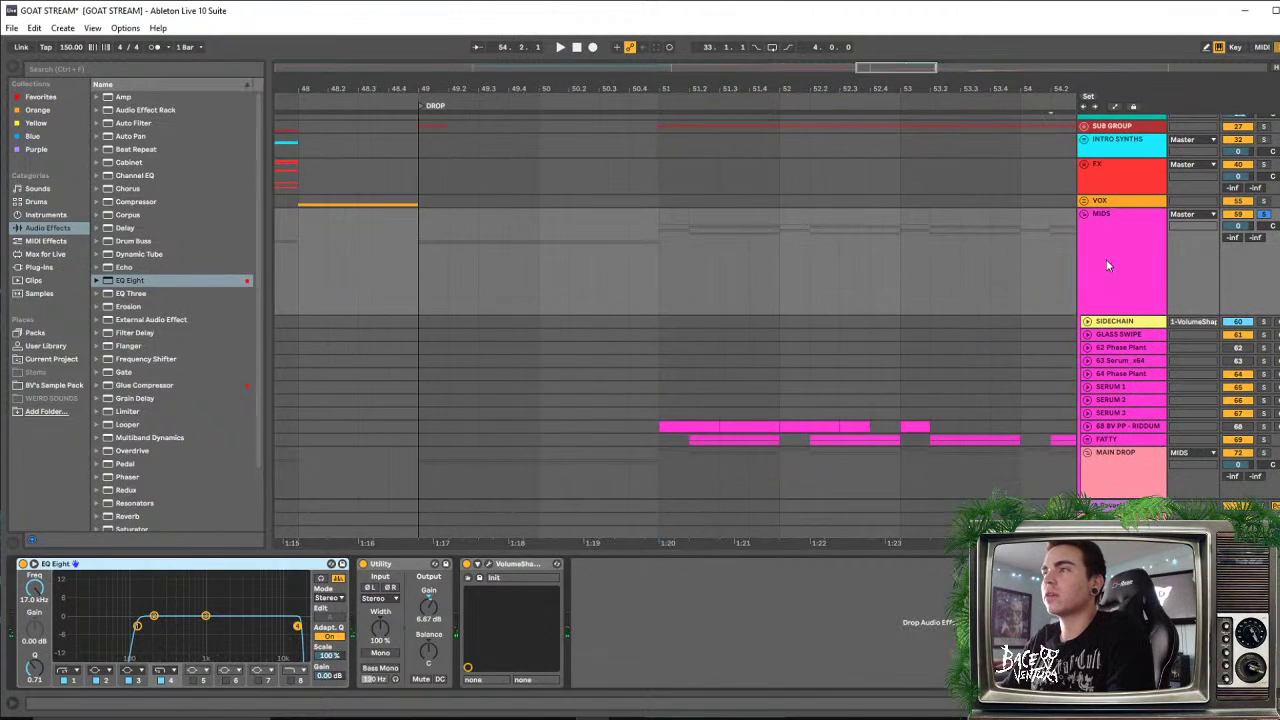
left_click(489, 565)
key("space")
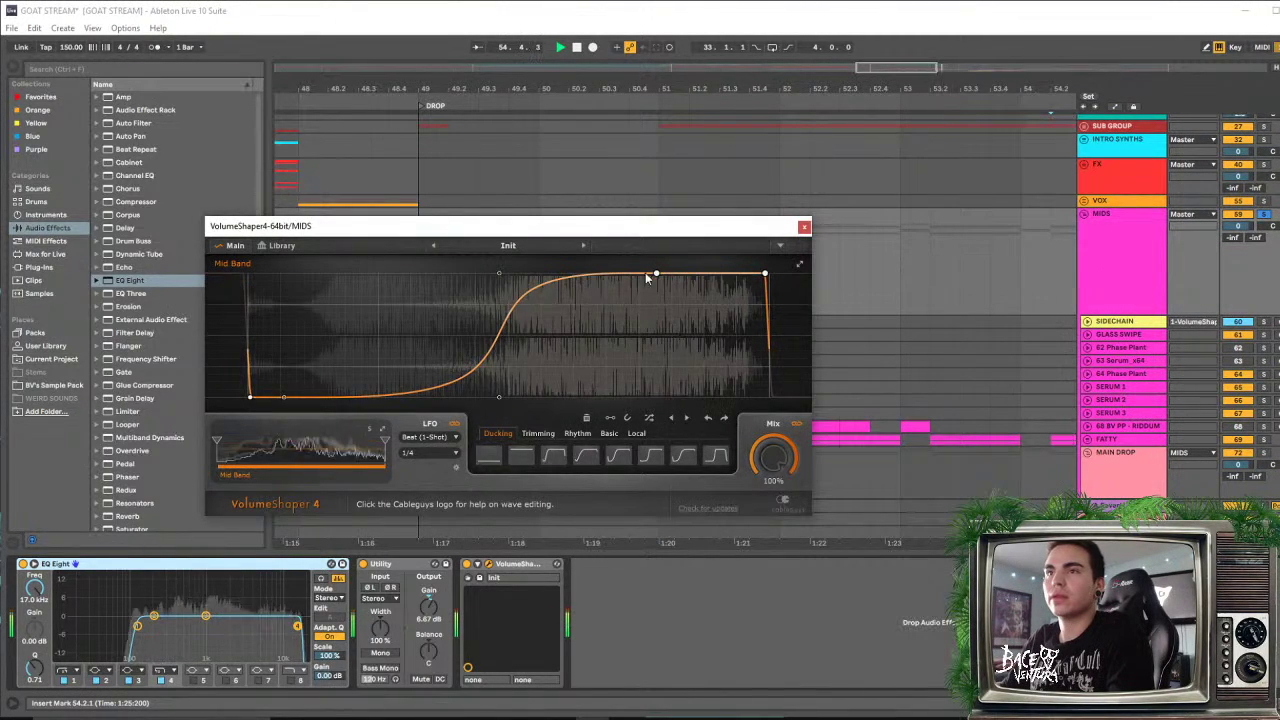
left_click_drag(655, 274, 696, 273)
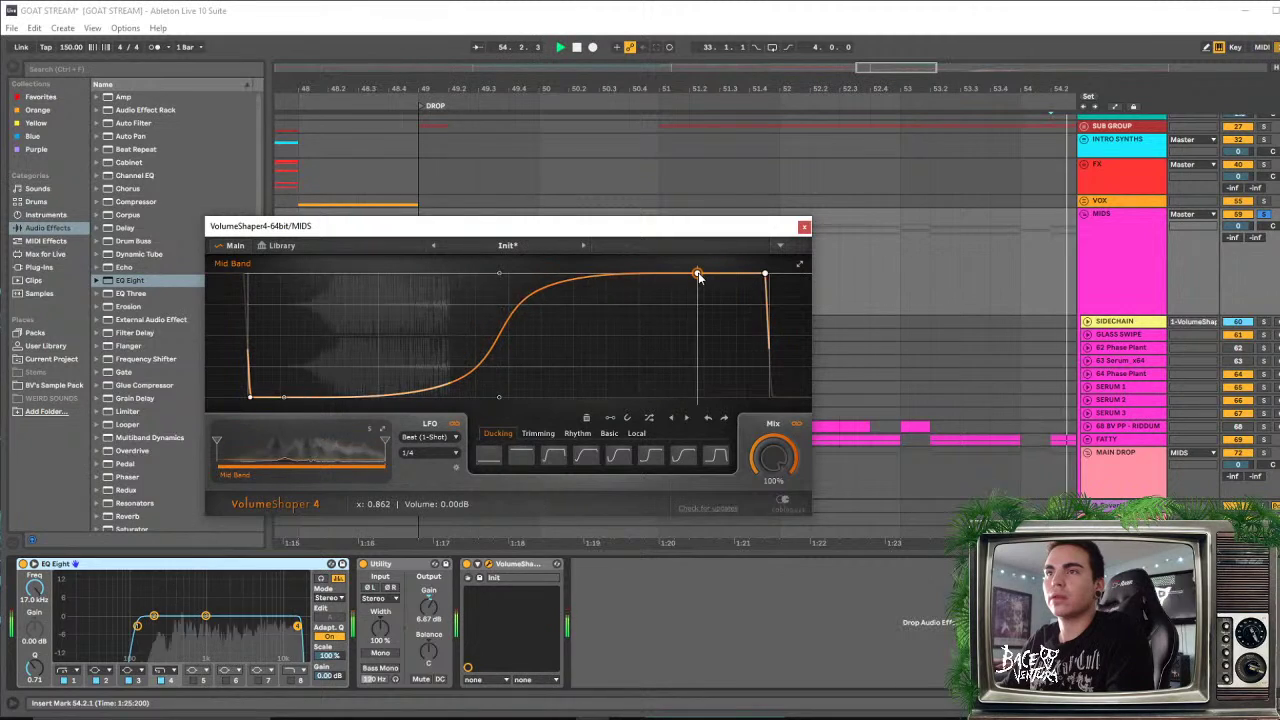
key("space")
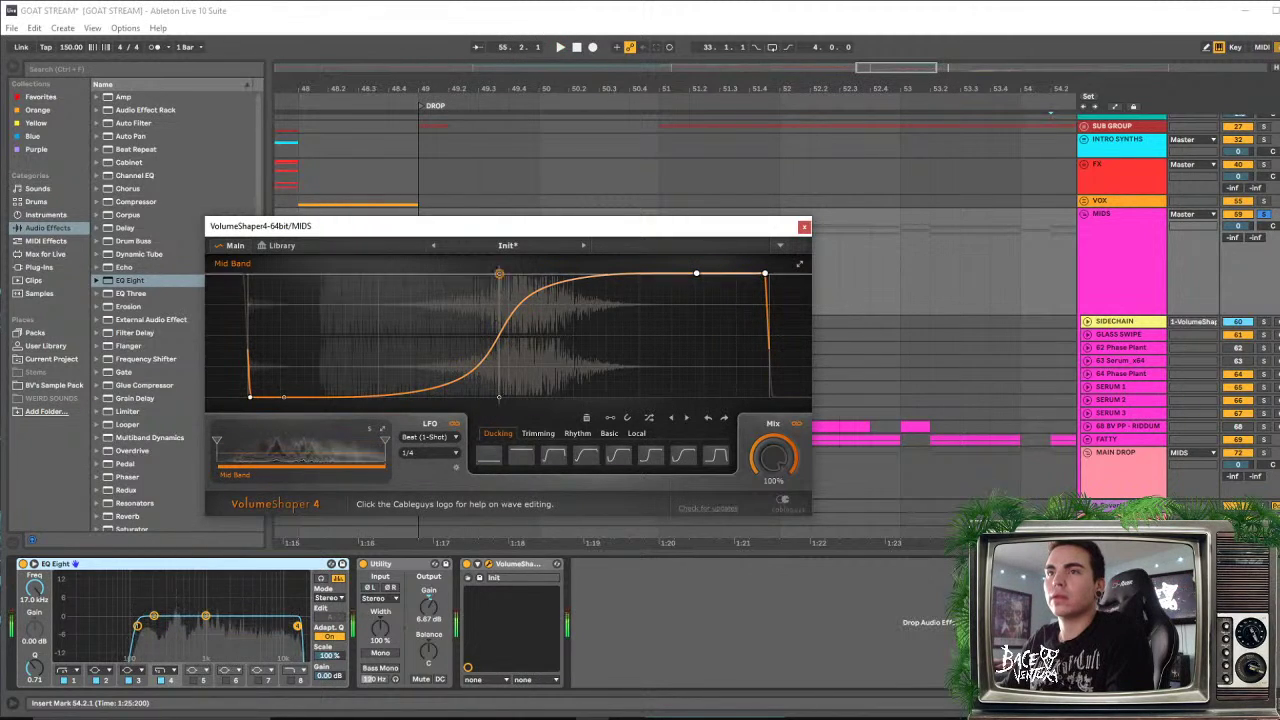
Shift the upper and lower middle handles of the VolumeShaper curve later and audition the slower ducking recovery
left_click_drag(499, 273, 572, 273)
left_click_drag(499, 397, 541, 401)
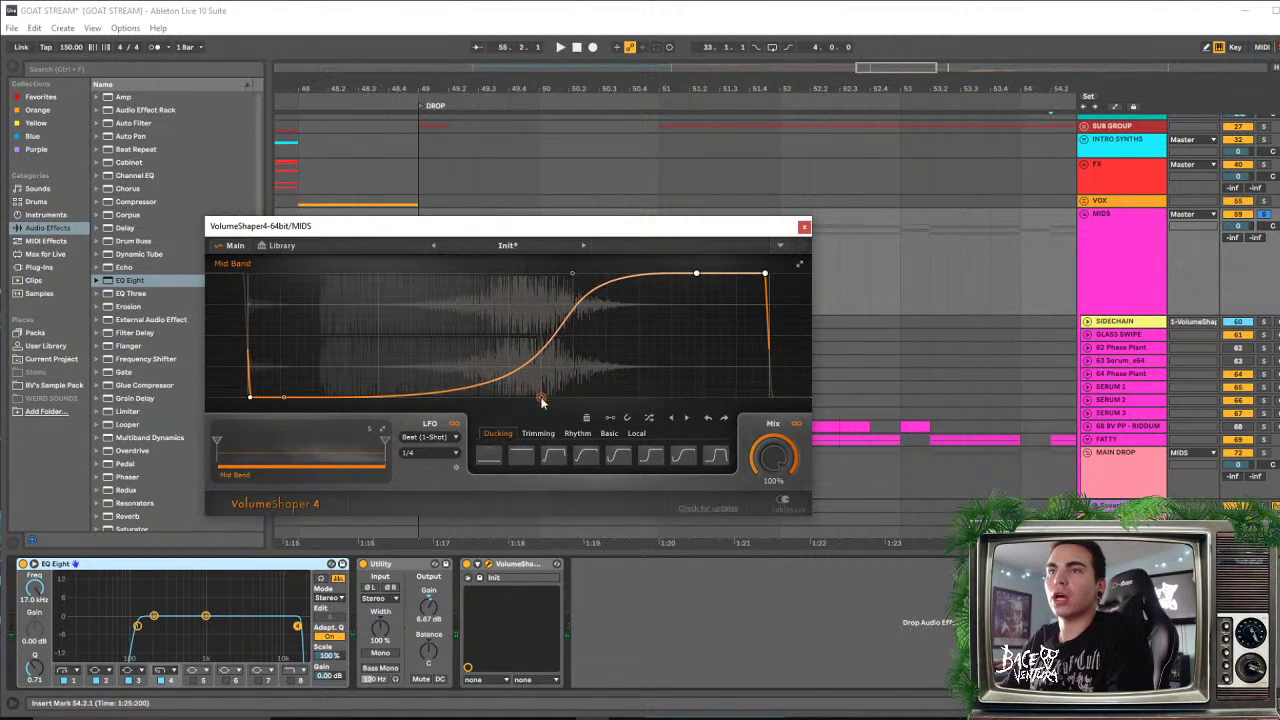
key("space")
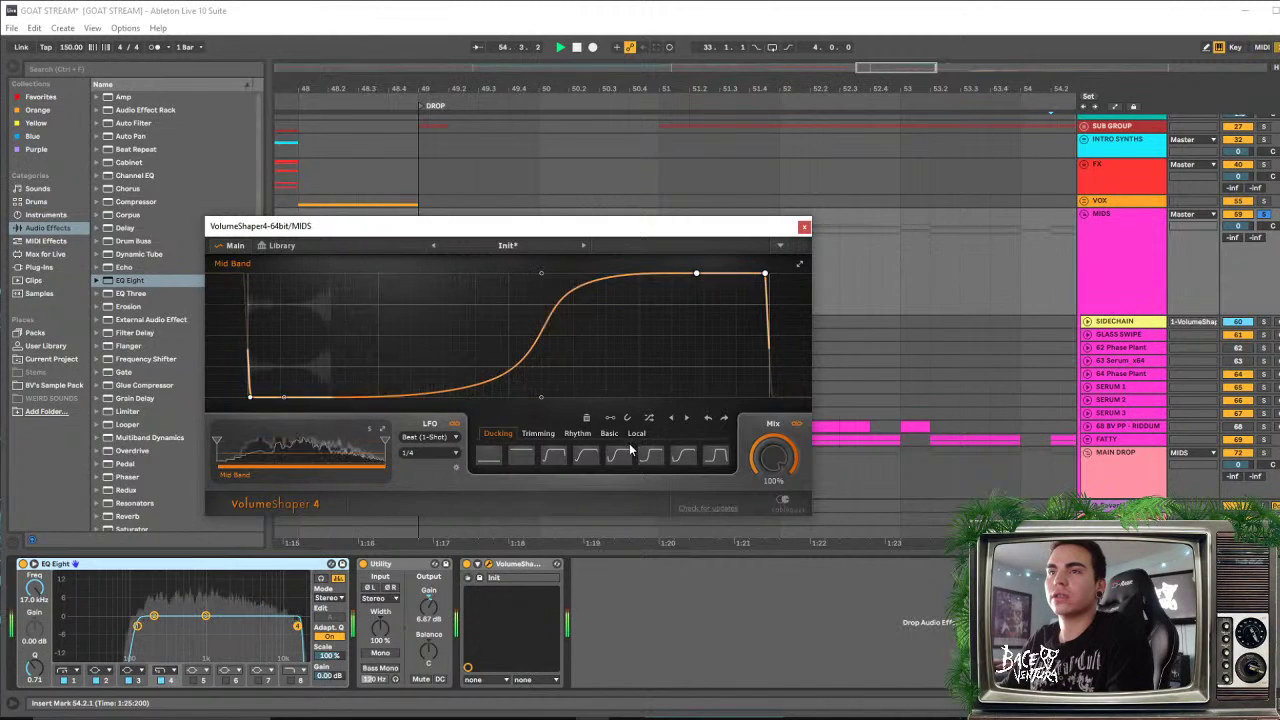
key("space")
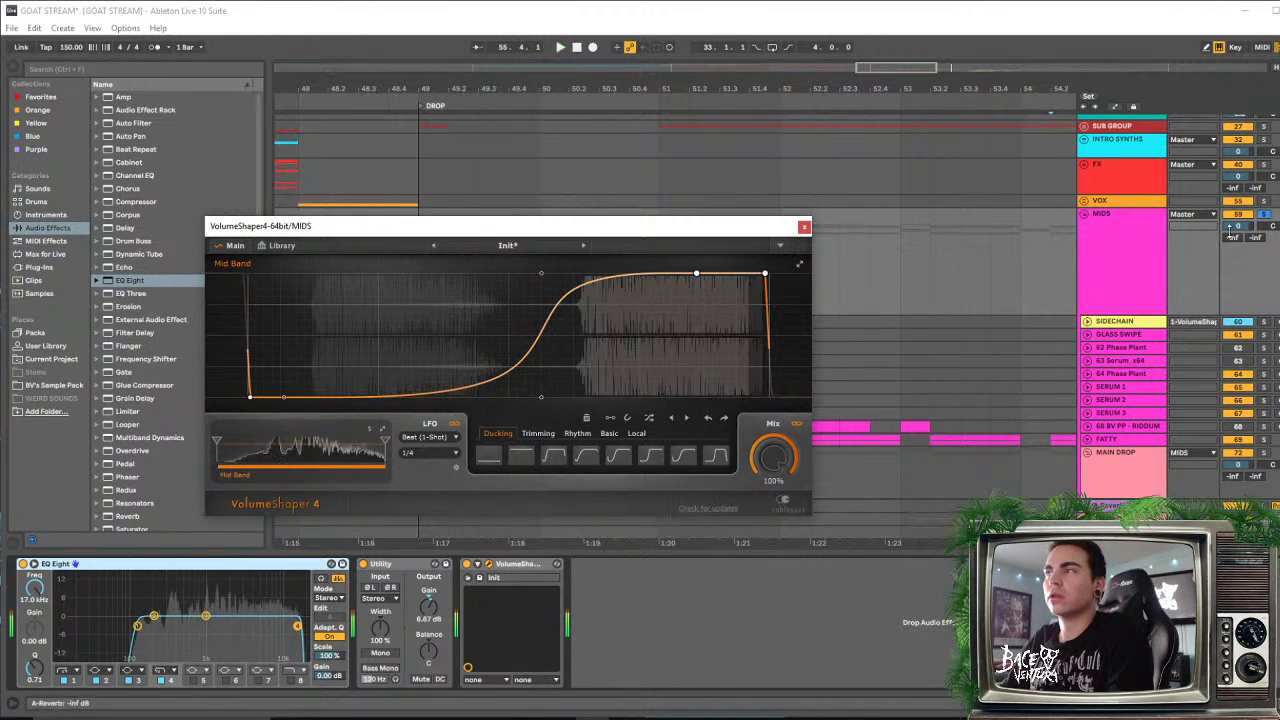
Turn off the MIDS solo, play the full mix and close the VolumeShaper window
left_click(1264, 215)
key("space")
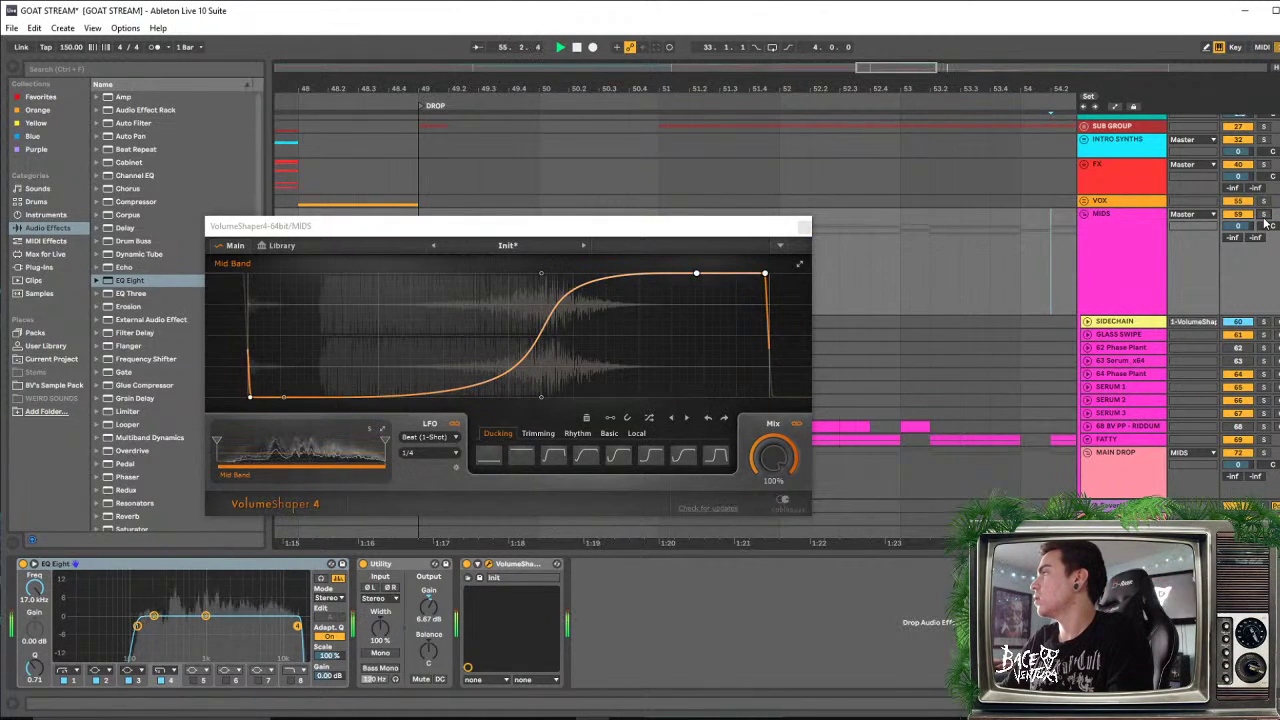
left_click(804, 227)
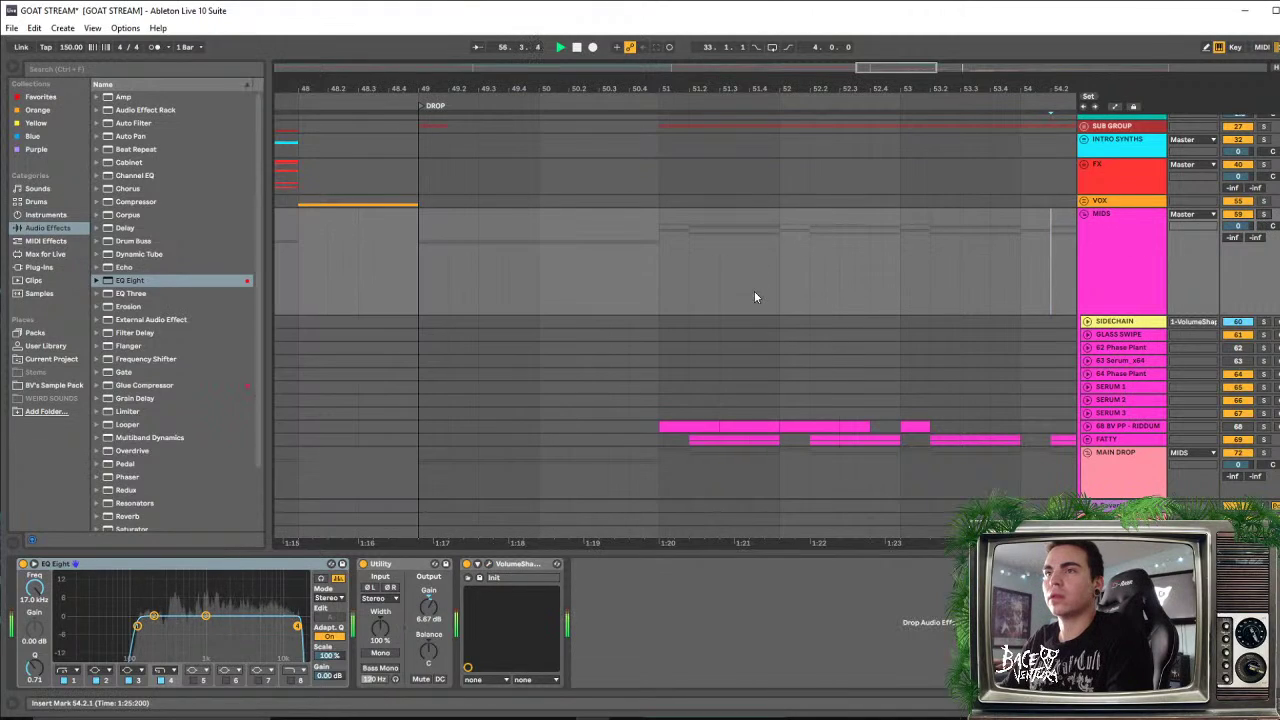
Place the playback start at bar 51 and audition the full mix through the drop
left_click(687, 281)
key("space")
left_click(669, 275)
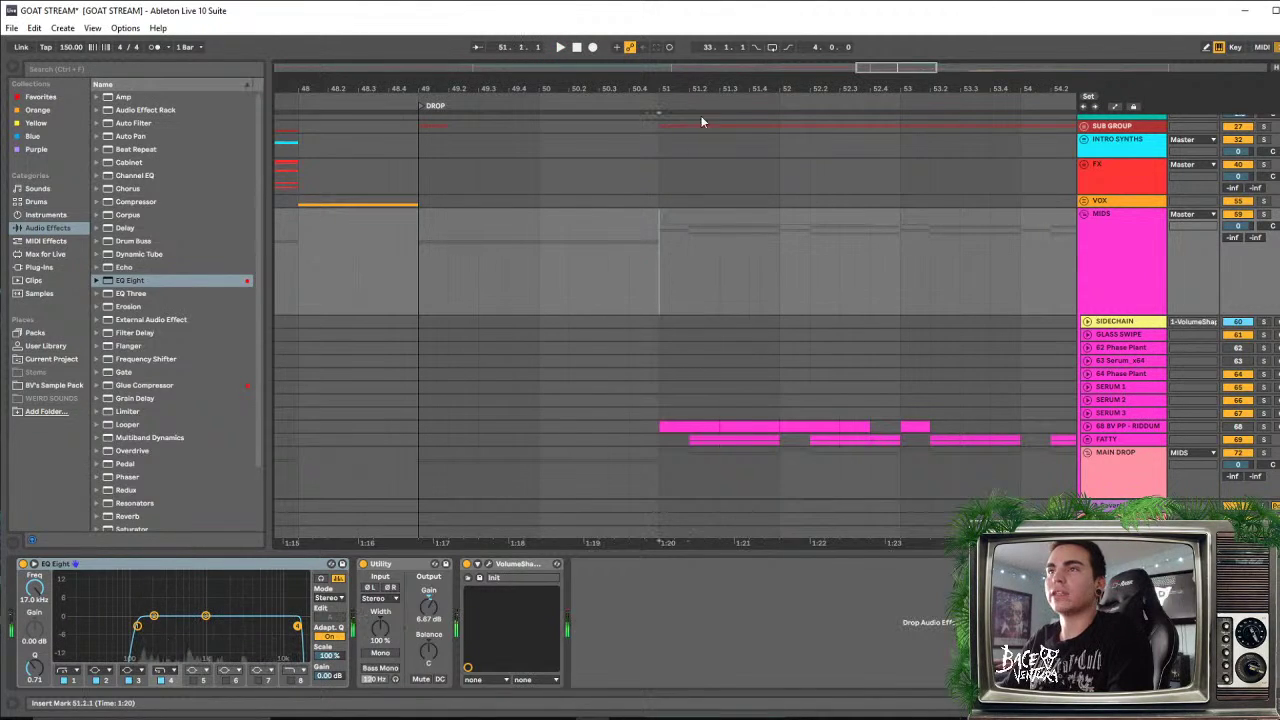
left_click_drag(699, 90, 676, 87)
key("space")
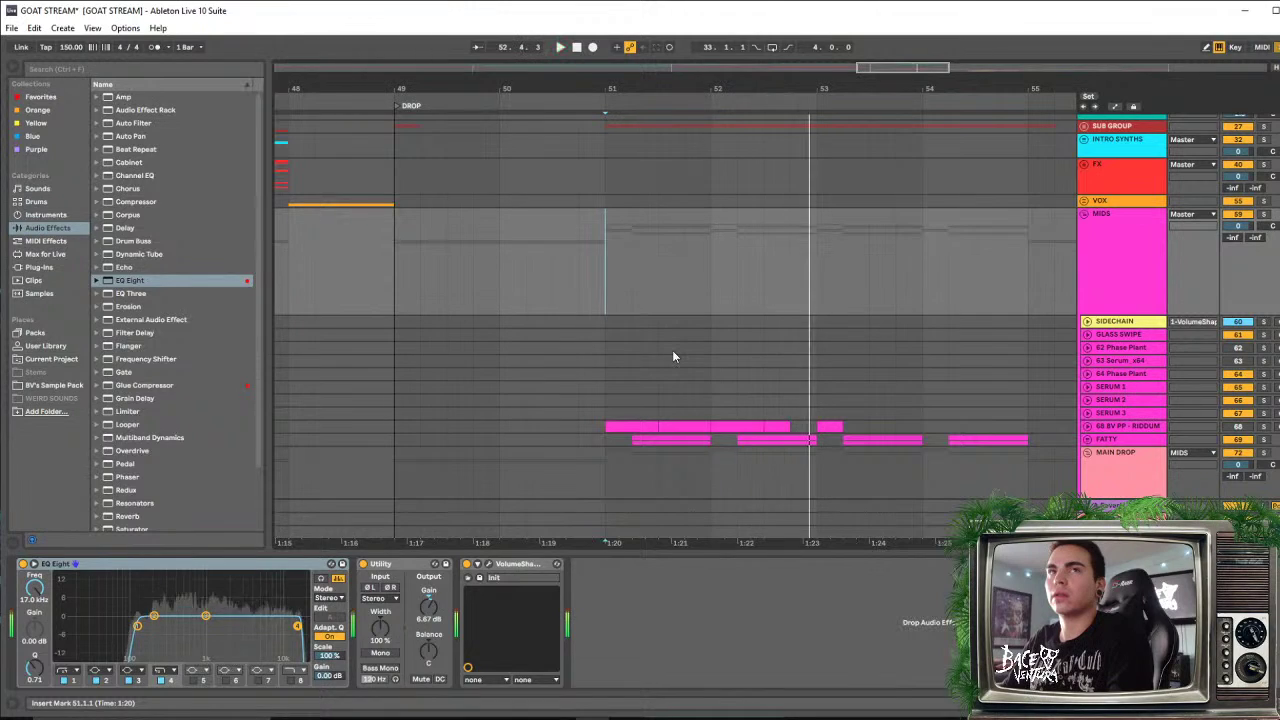
Fold the Drum Rack, BUILD SNARE and ESM_Retro tracks in the DRUMS group and play the drop's snare from bar 51.3
scroll(765, 440, "up", 3)
scroll(970, 363, "up", 5)
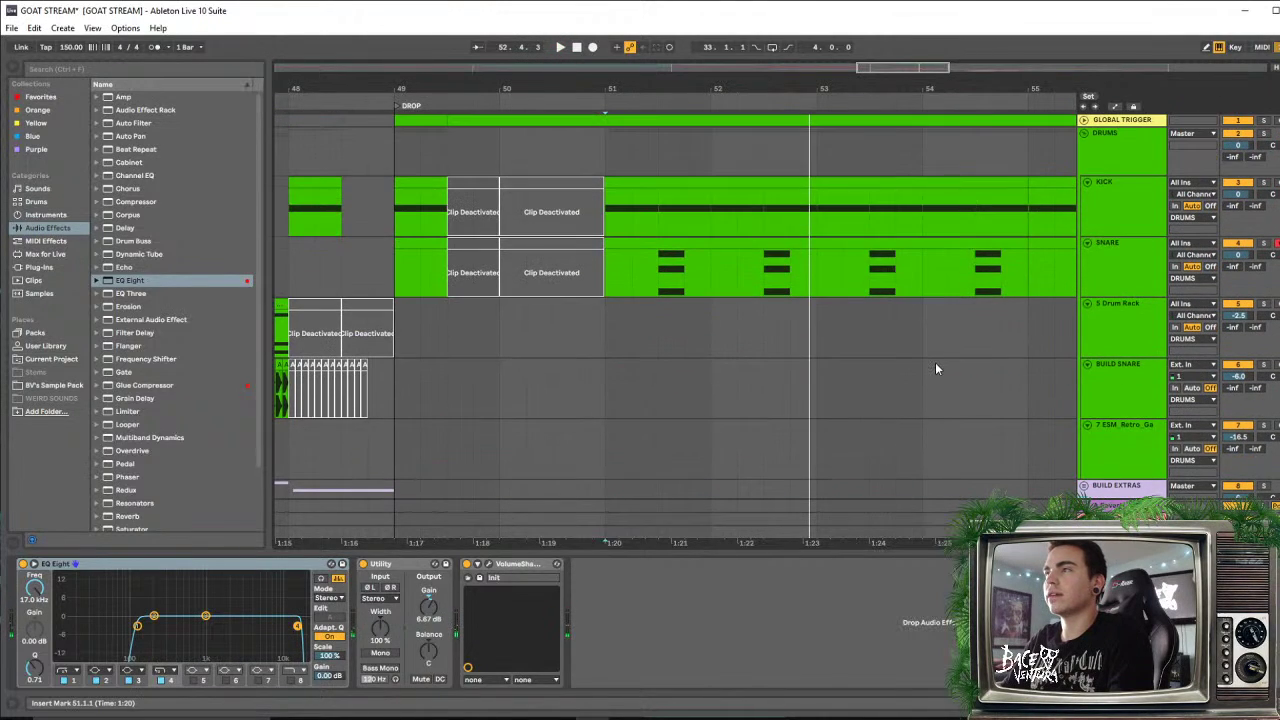
left_click(1089, 369)
left_click(1088, 303)
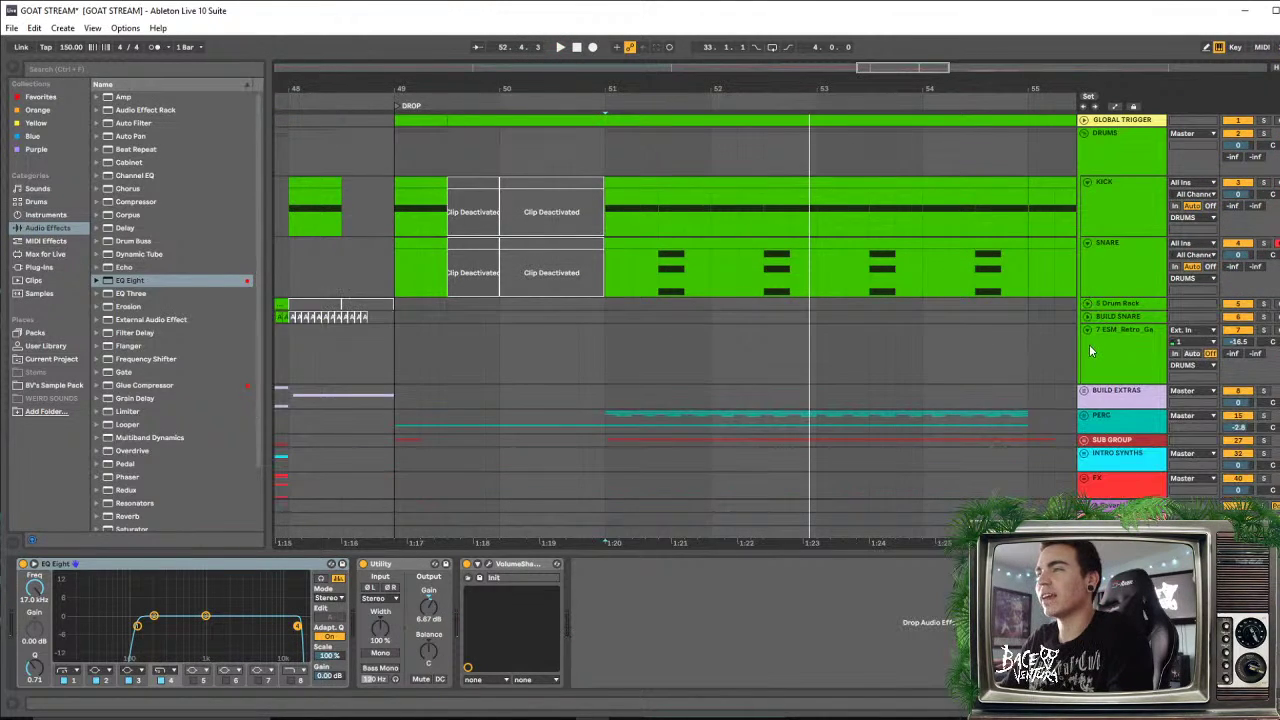
left_click(1088, 330)
left_click(873, 270)
key("space")
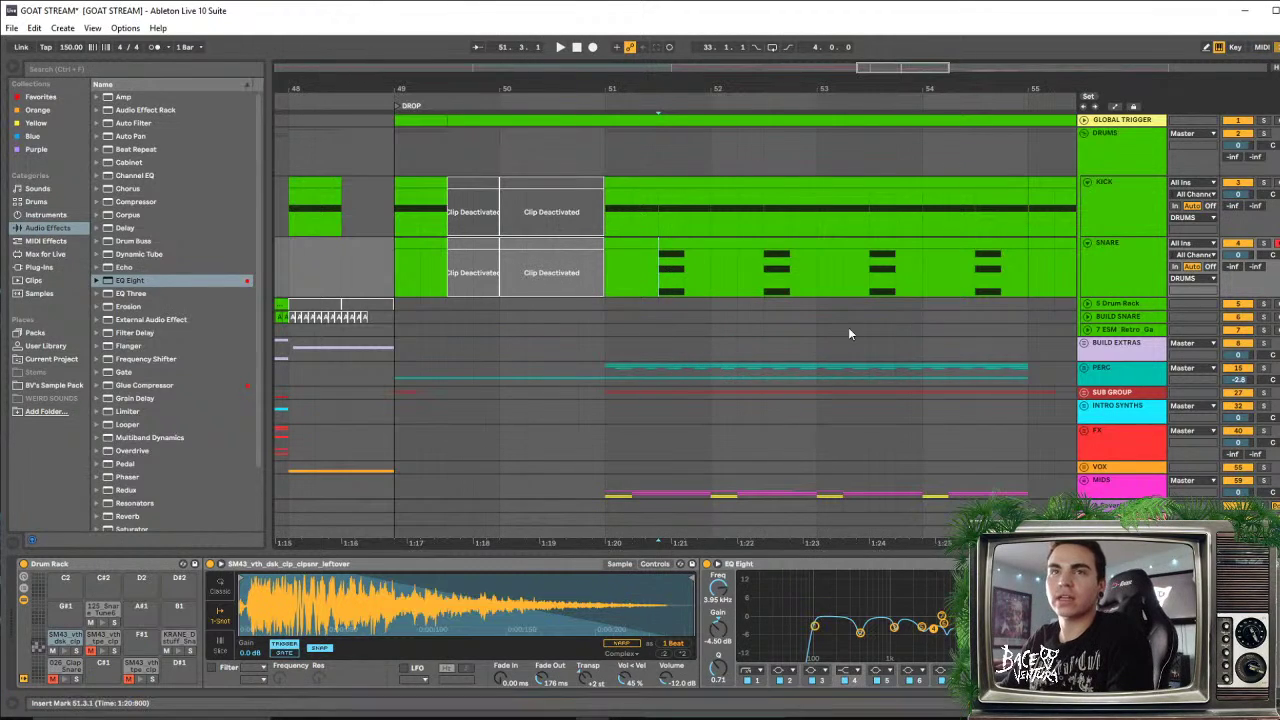
left_click(1113, 262)
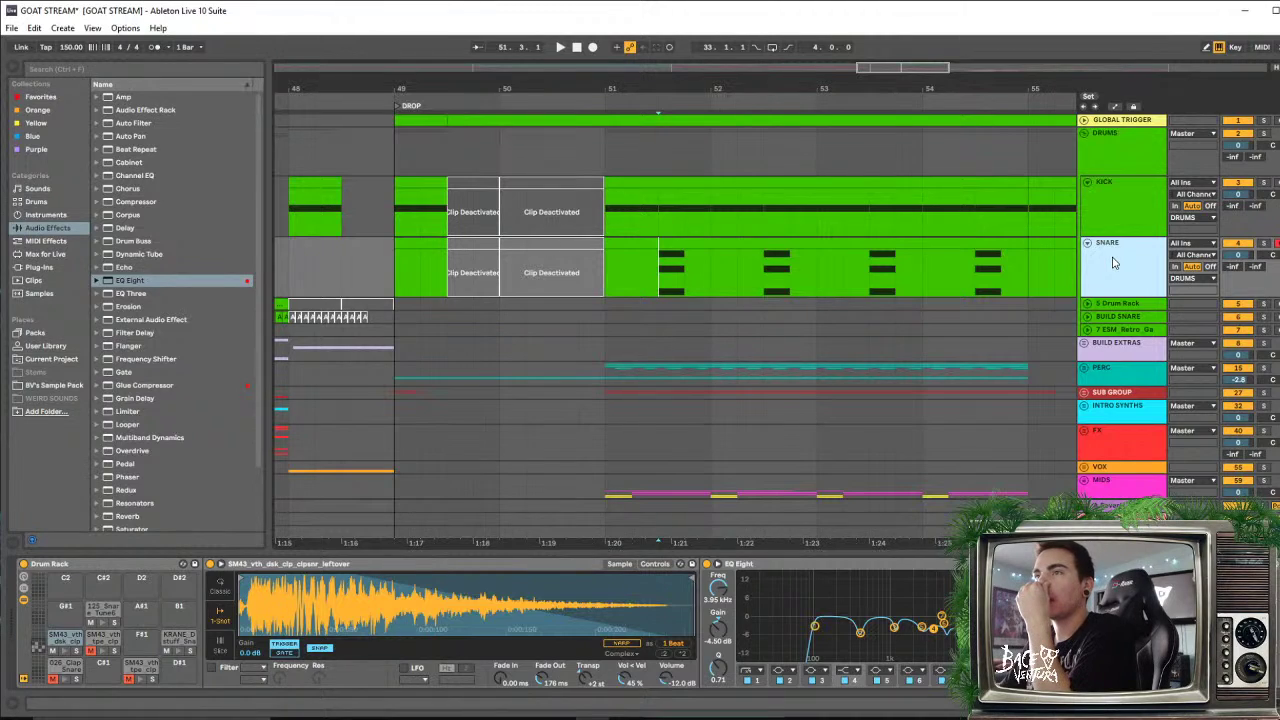
key("ctrl+shift+t")
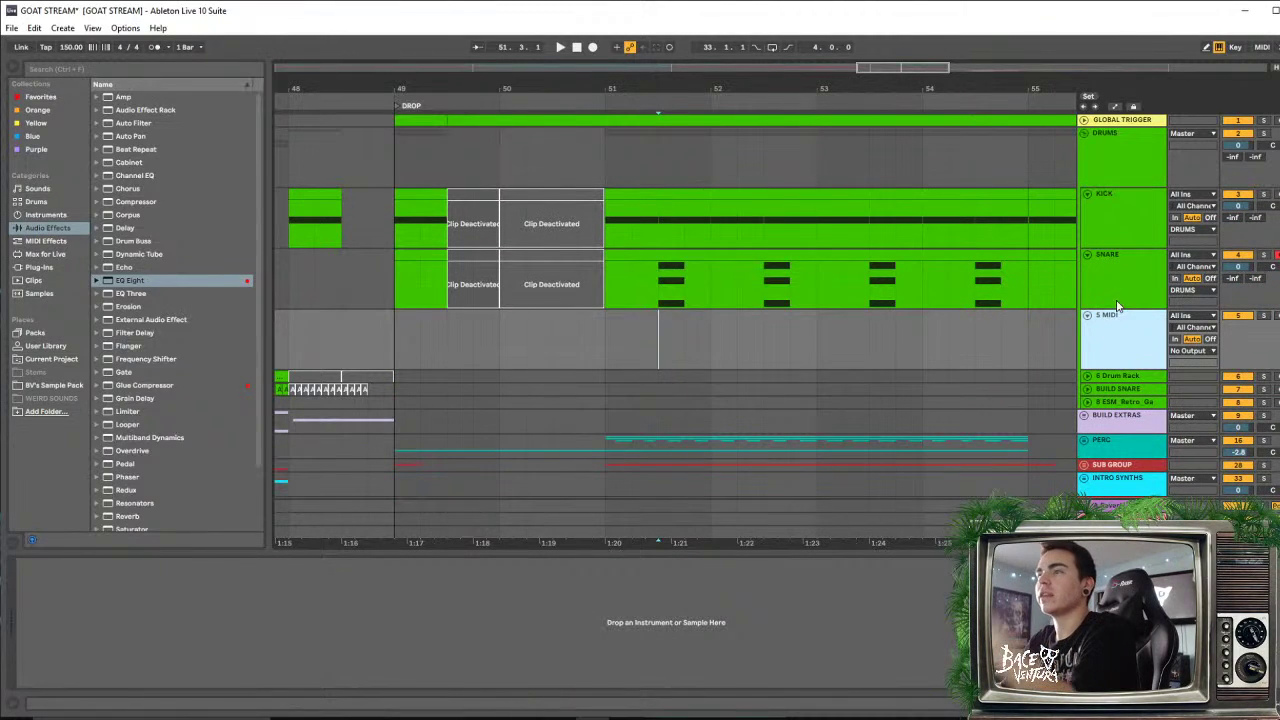
key("ctrl+z")
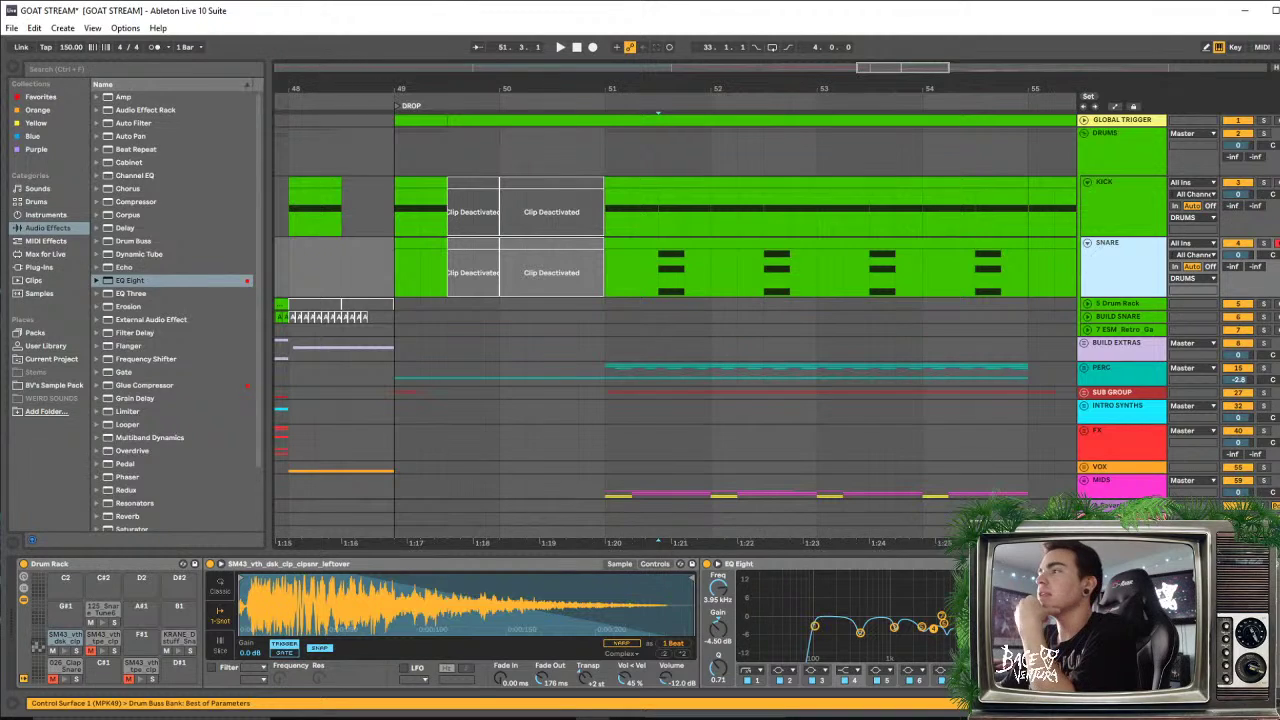
Switch to Splice in the browser and replace the Soltan Sample Pack Vol. 2 synth filter with drums and snares
left_click(425, 718)
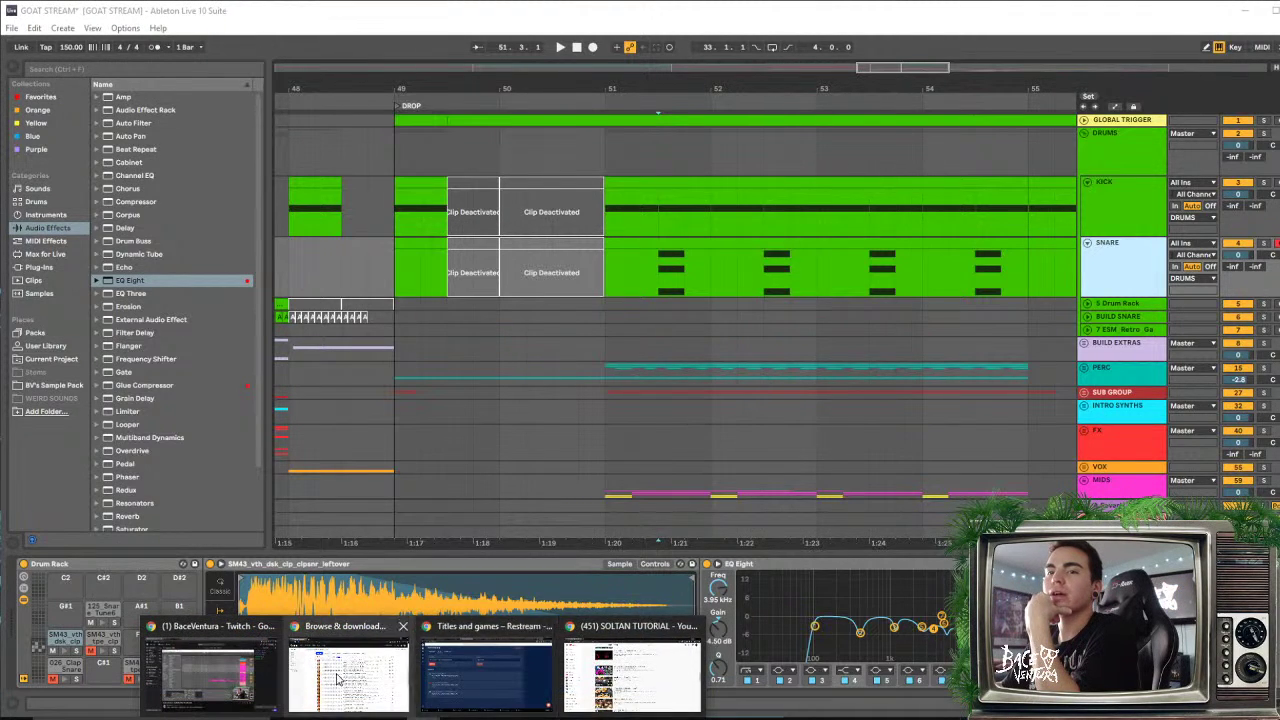
left_click(338, 677)
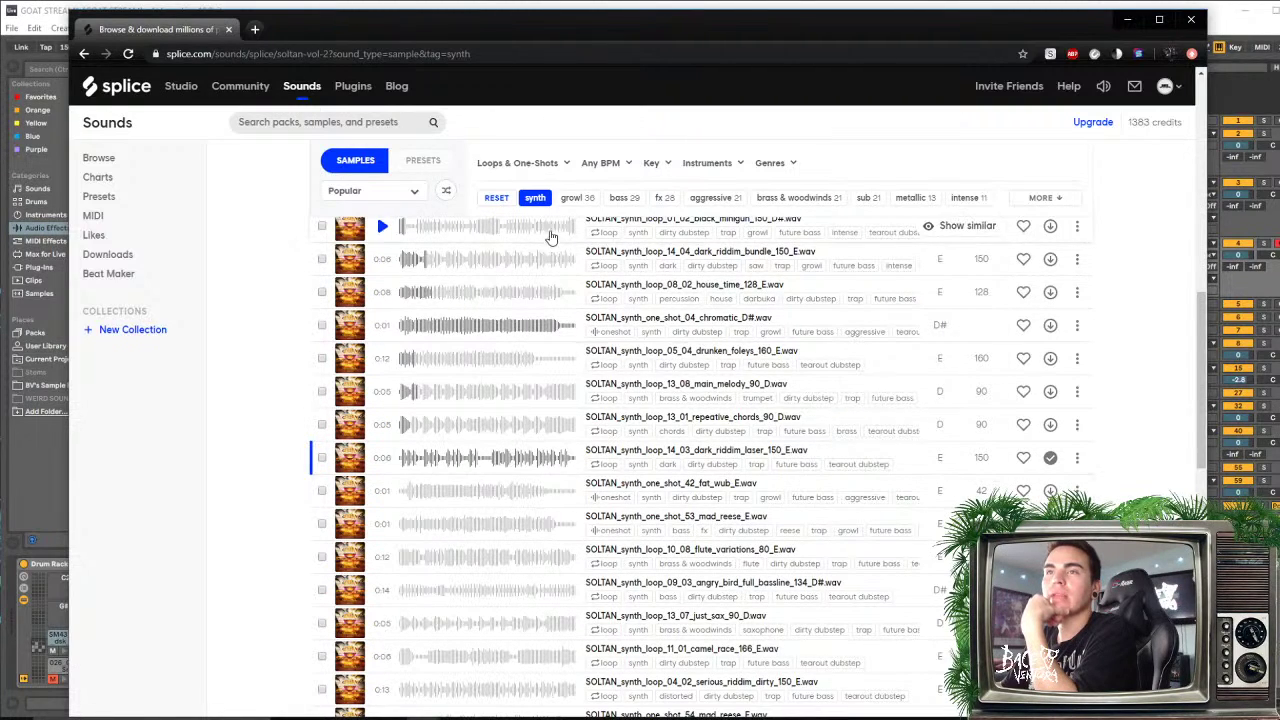
left_click(537, 199)
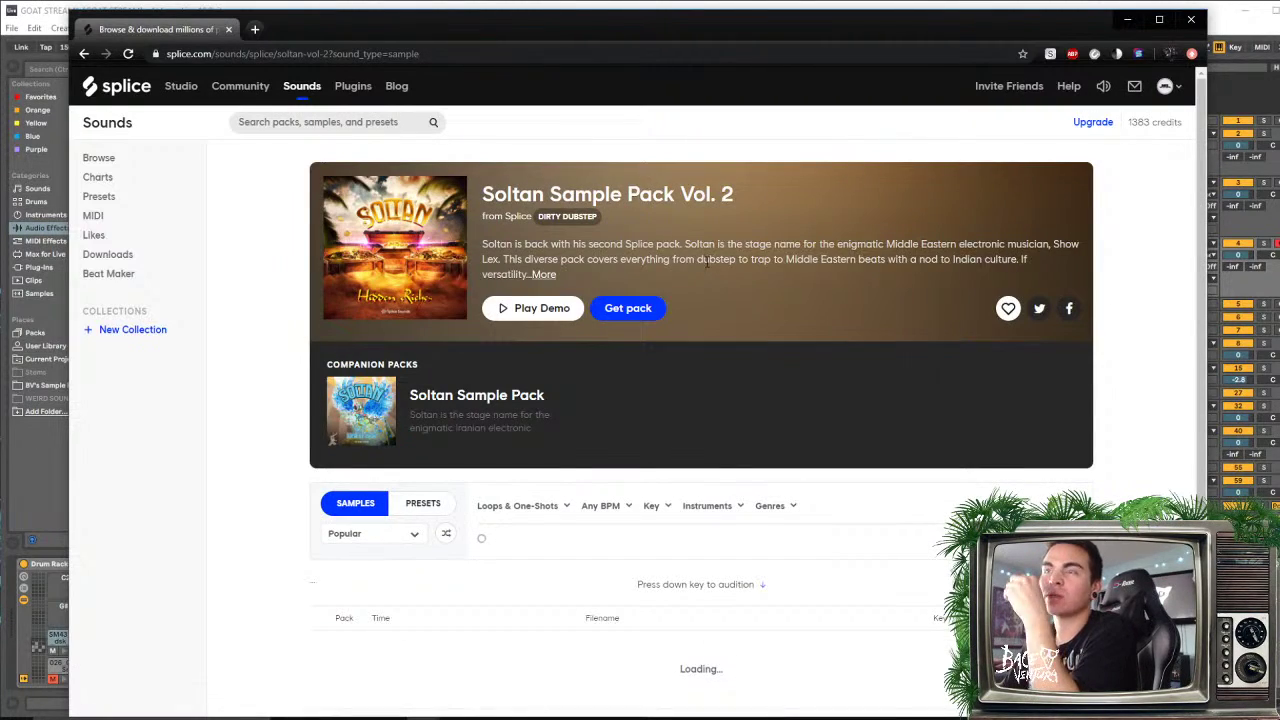
left_click(514, 540)
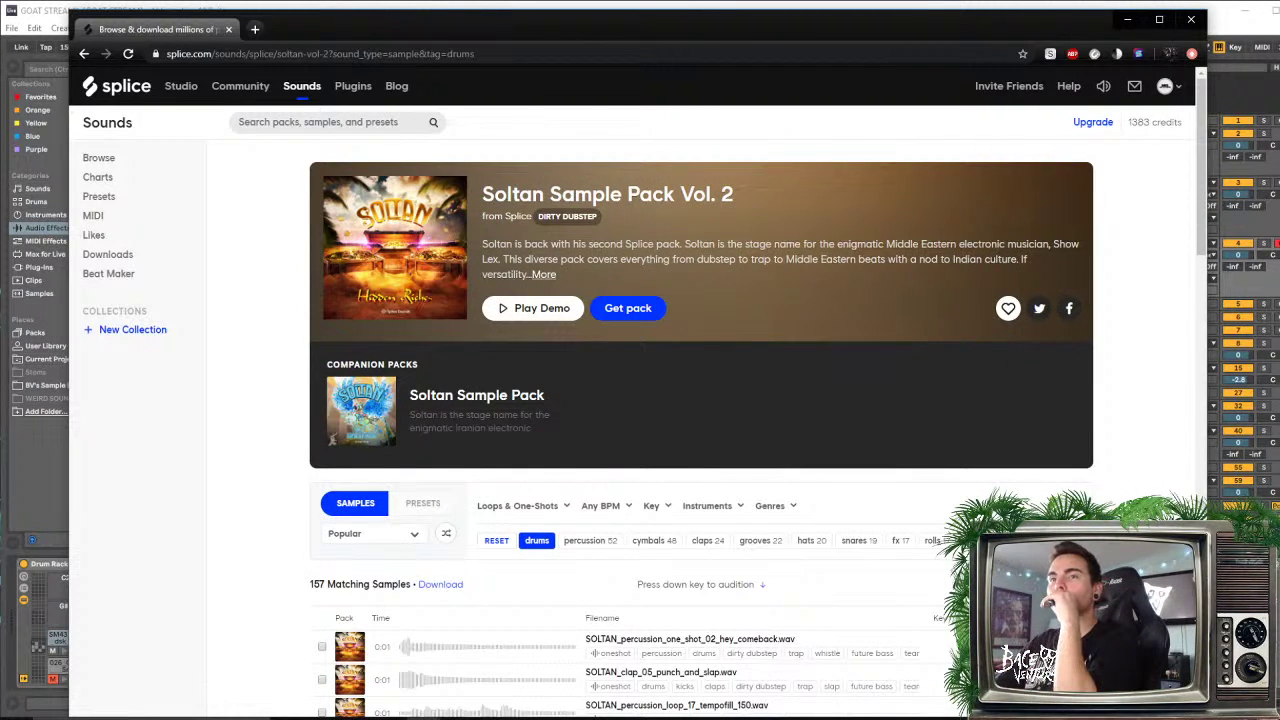
scroll(760, 565, "down", 3)
scroll(800, 555, "up", 3)
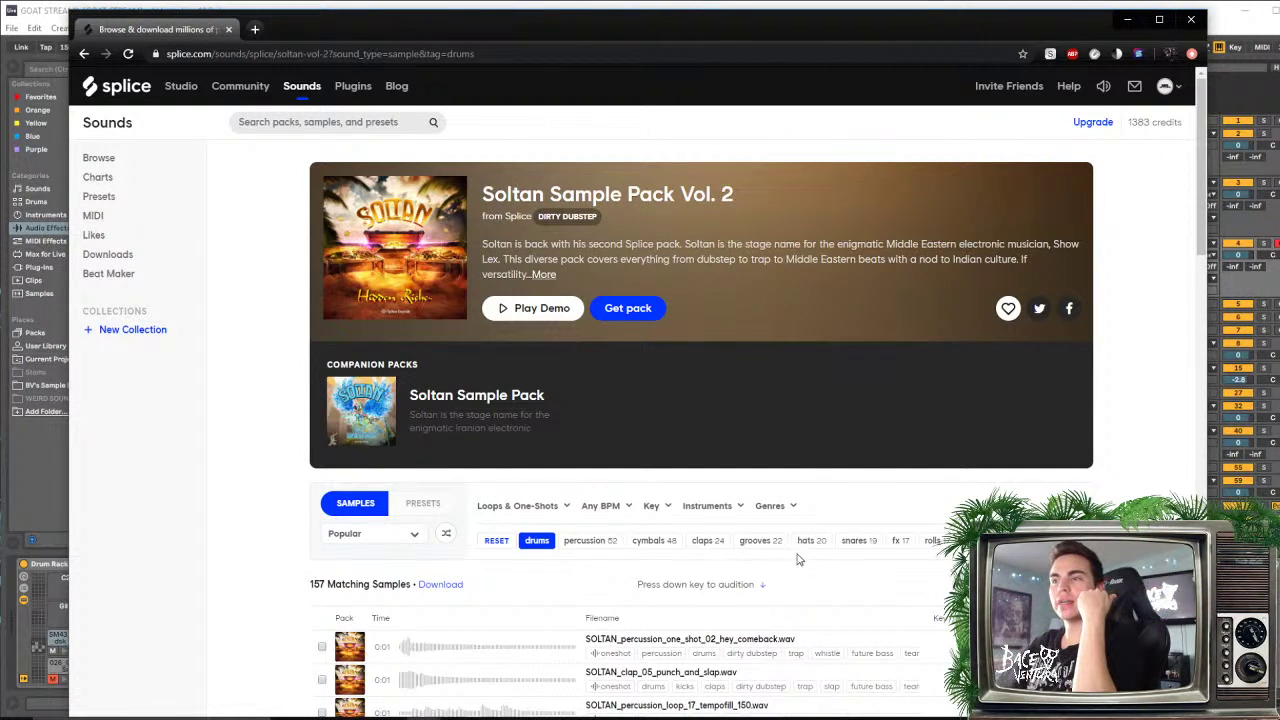
left_click(854, 541)
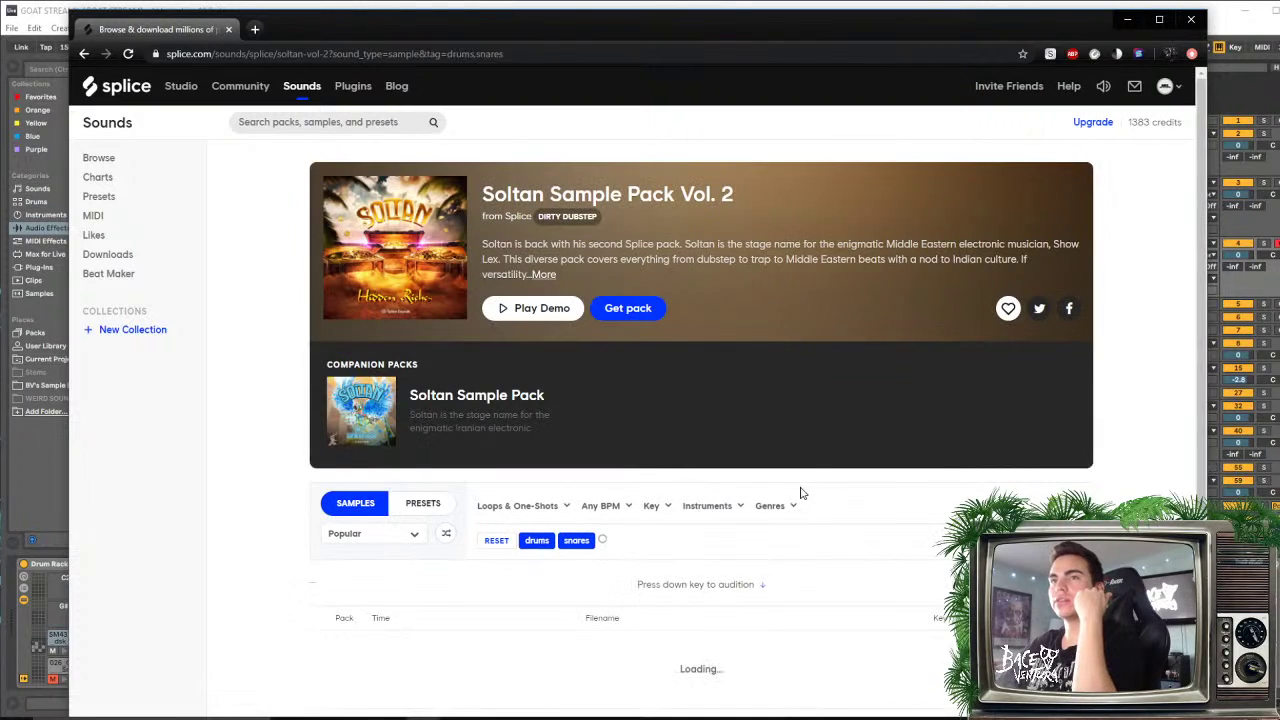
Leave the filtered pack, search Splice for SOLTAN and open Soltan Sample Pack Vol. 2
left_click(84, 54)
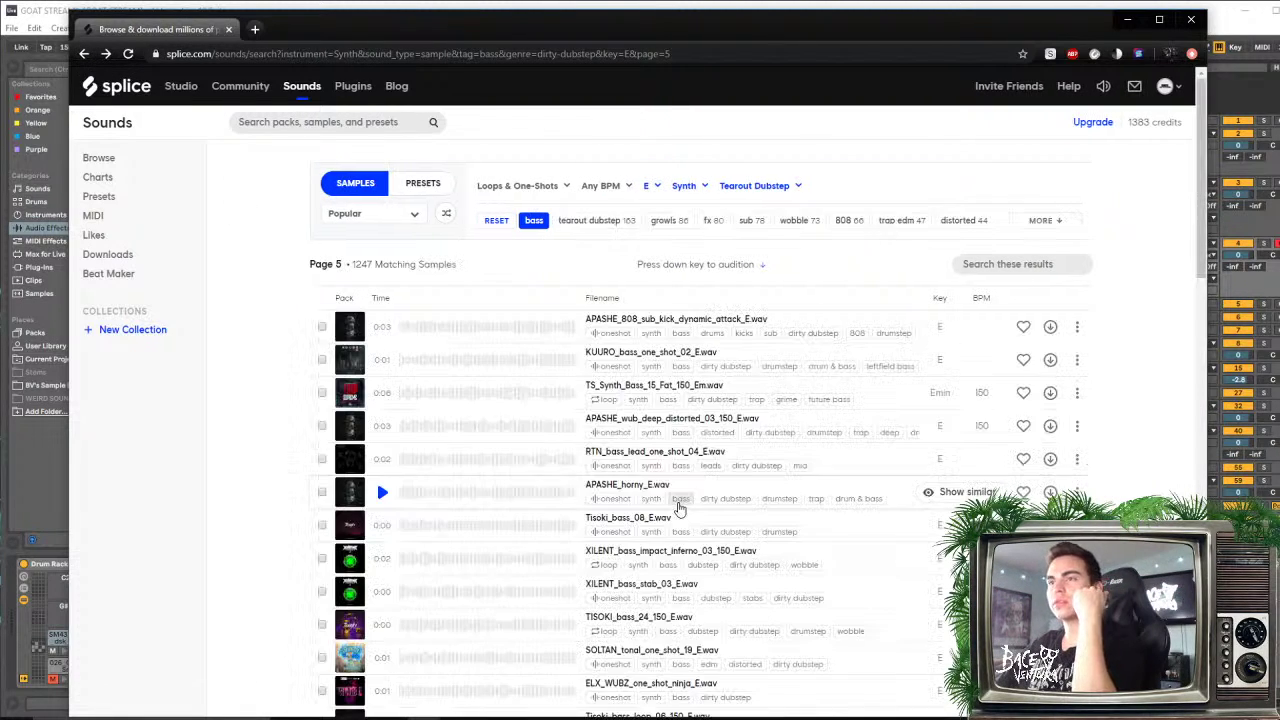
left_click(368, 123)
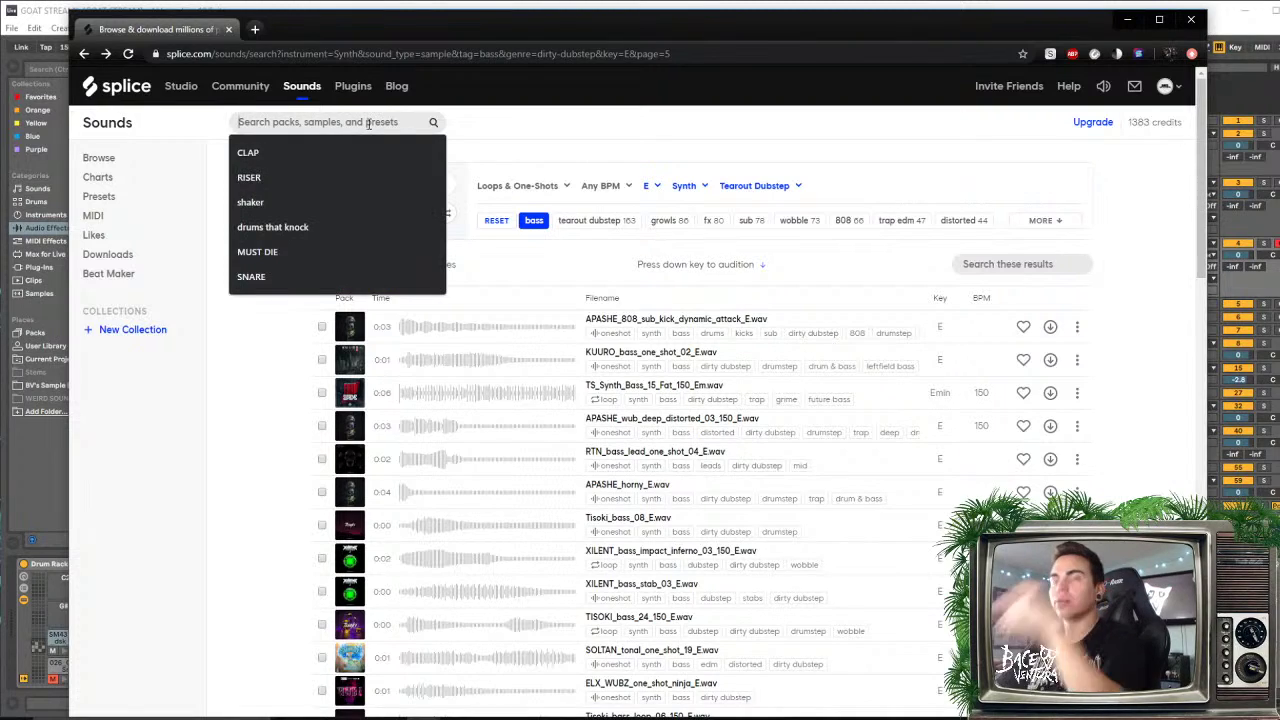
type("SOLTAN")
key("Return")
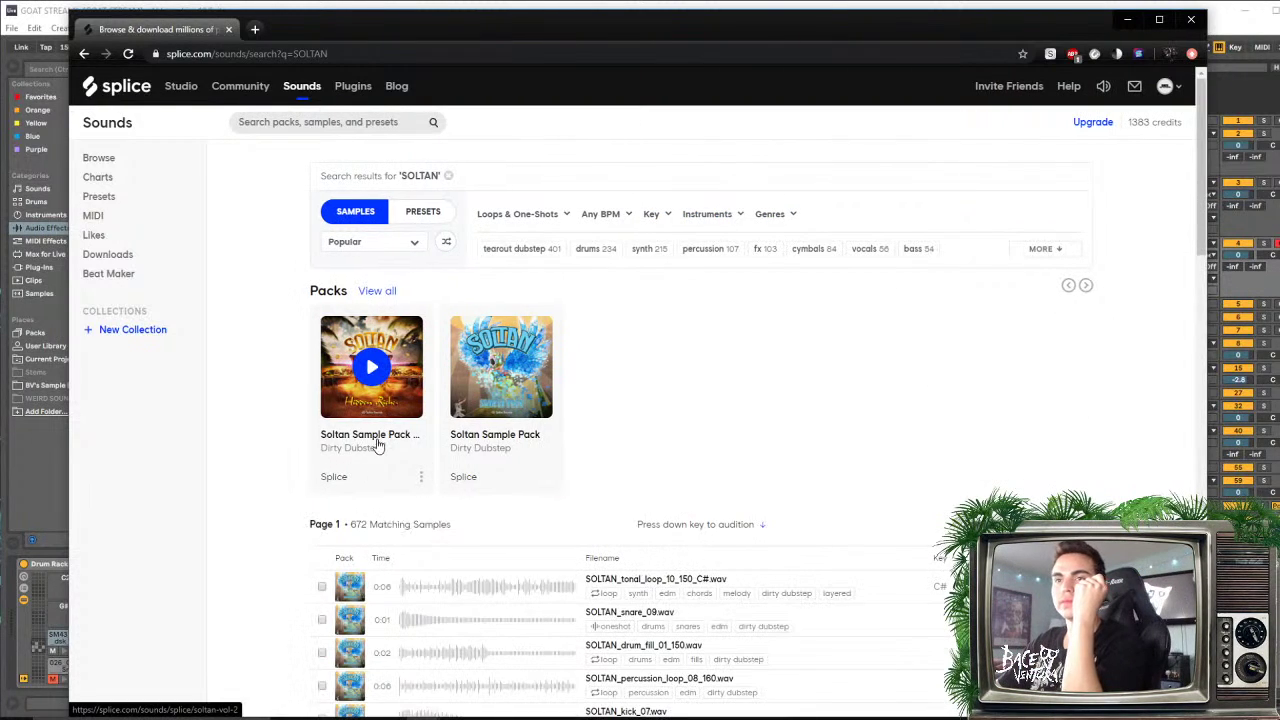
left_click(380, 440)
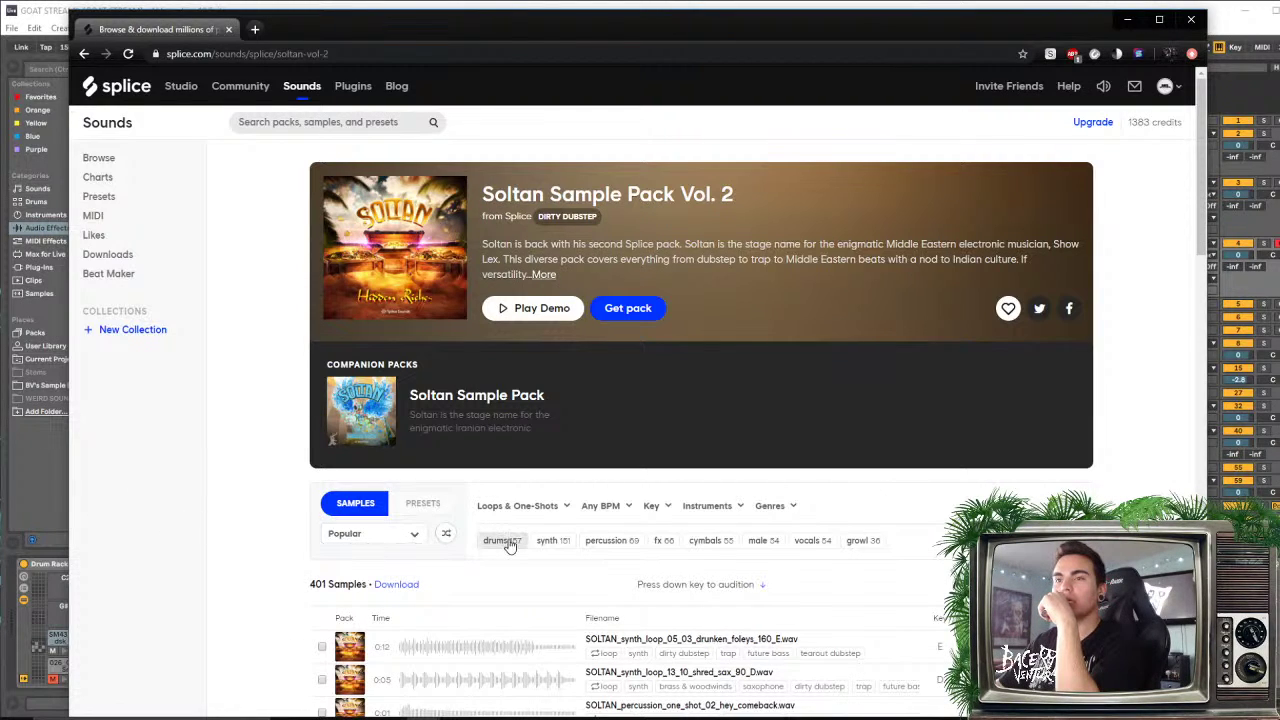
Filter the samples in Soltan Sample Pack Vol. 2 by drums and claps
left_click(502, 541)
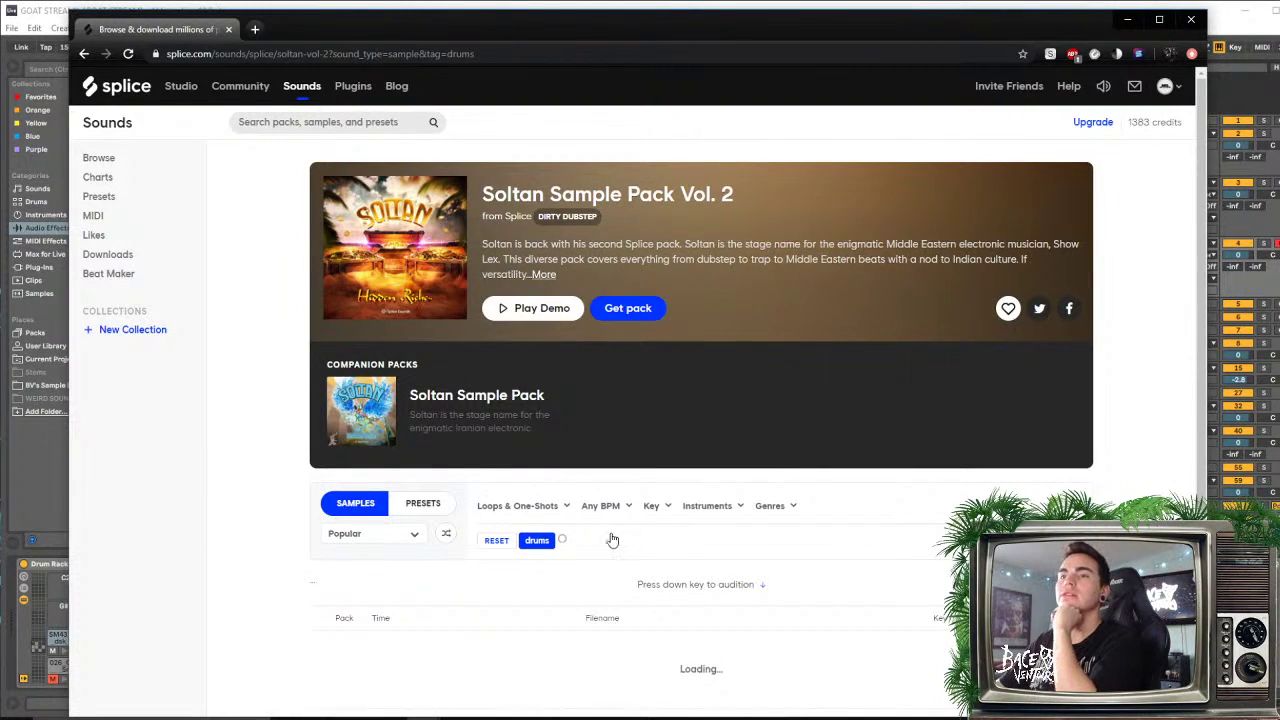
left_click(697, 540)
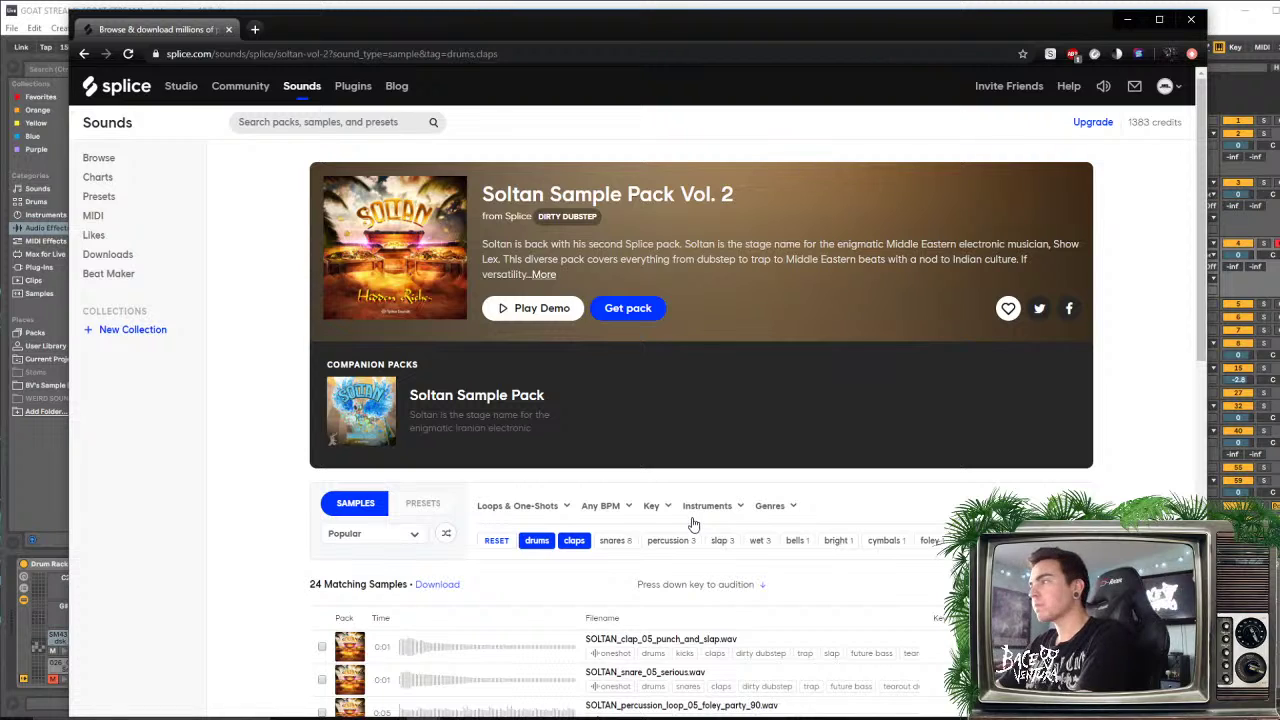
scroll(437, 462, "down", 3)
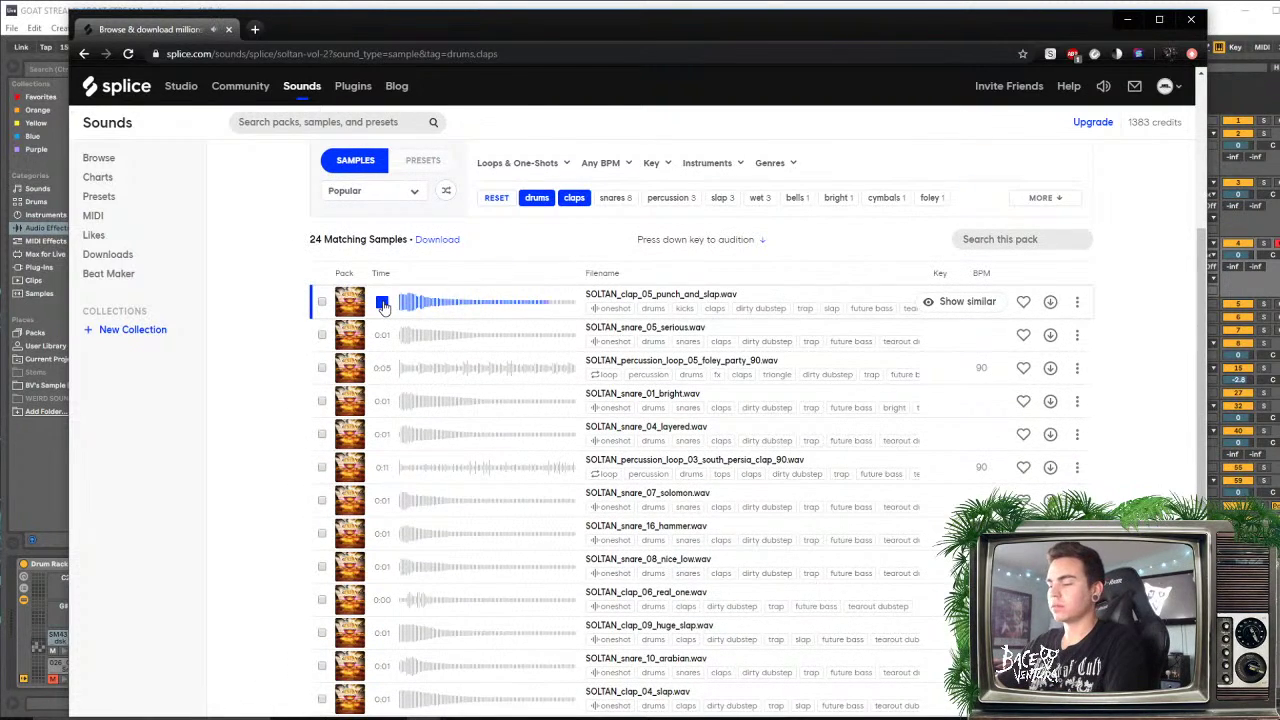
Audition the filtered clap and snare samples down the list, from SOLTAN_clap_05_punch_and_slap to the bellyclap samples at the end
key("Down")
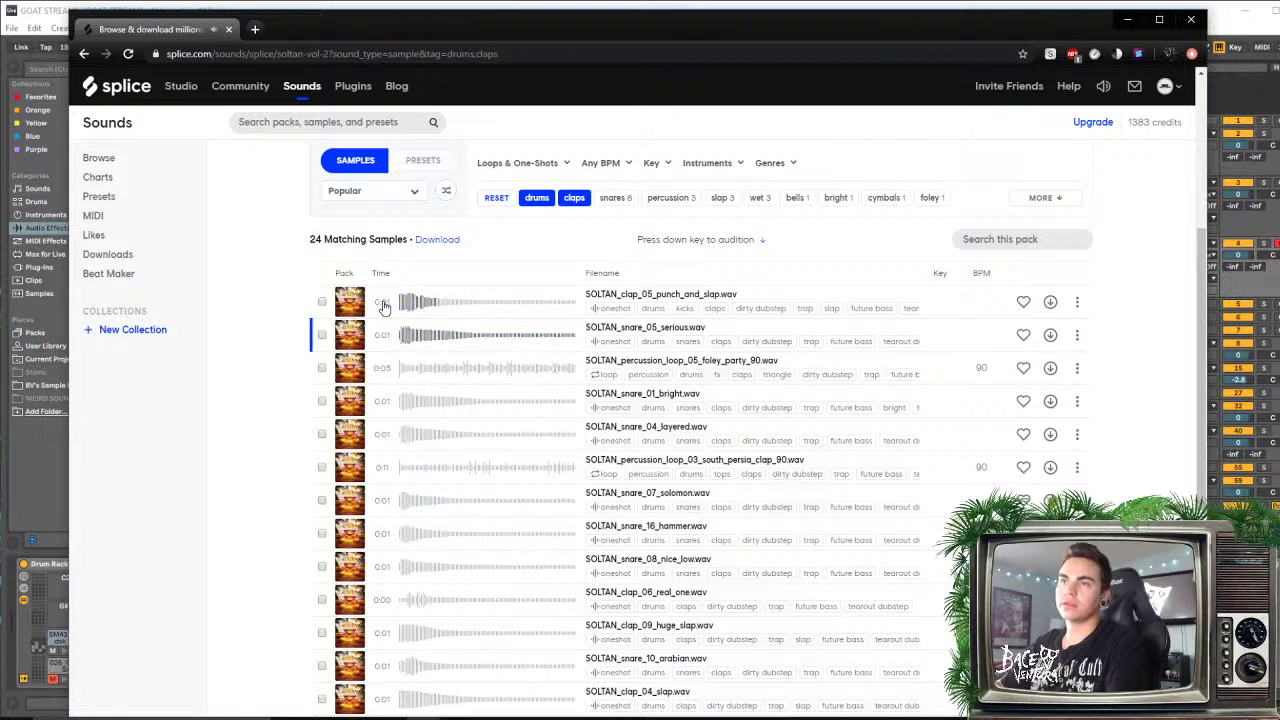
key("Up")
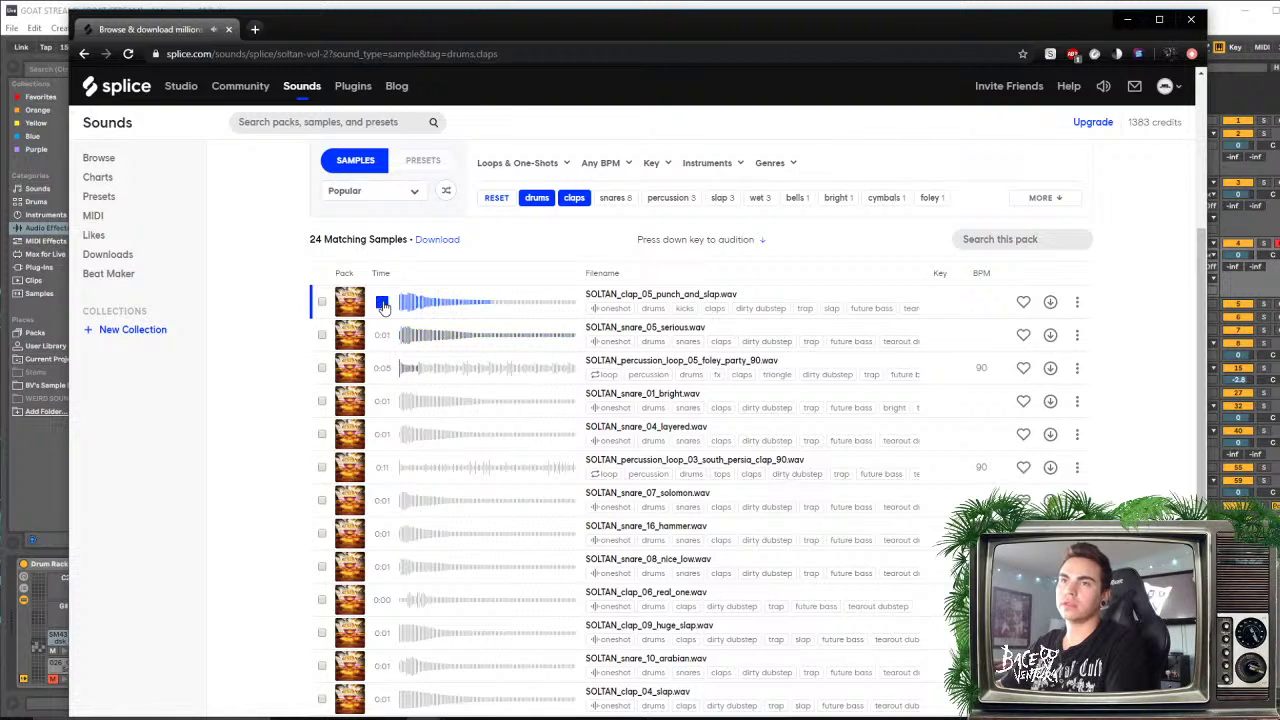
key("Down")
key("Down")
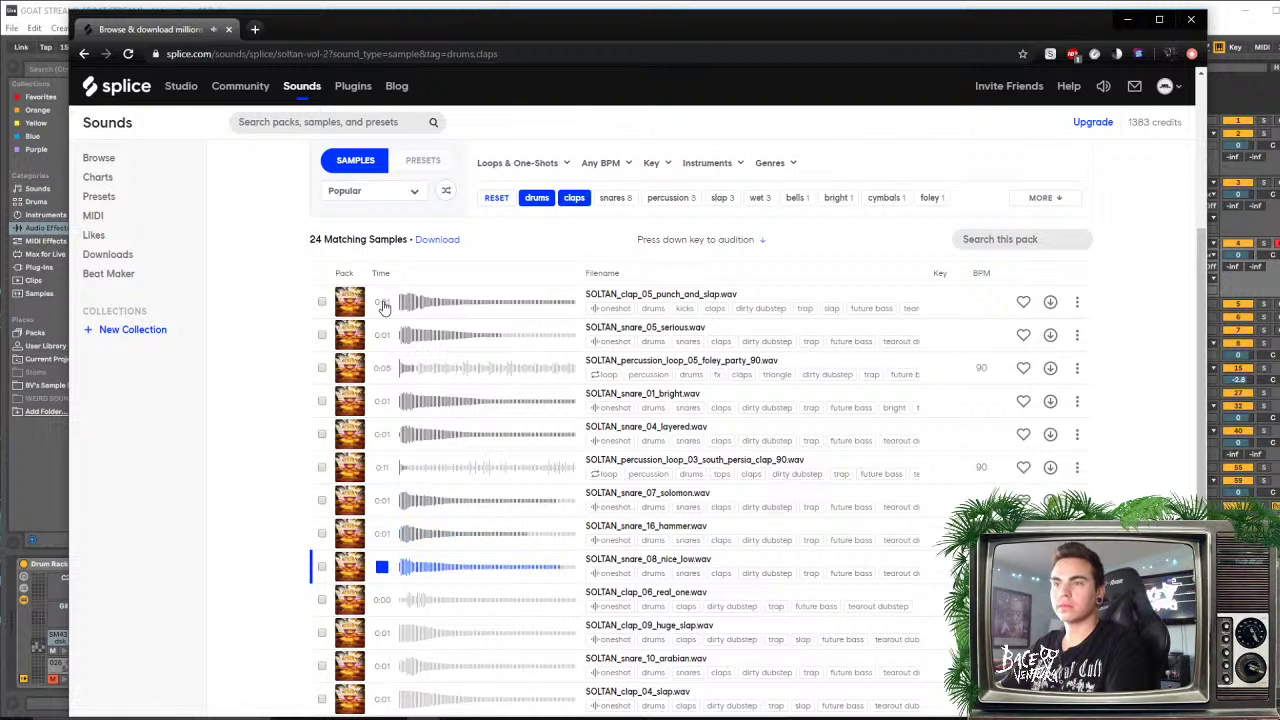
key("Down")
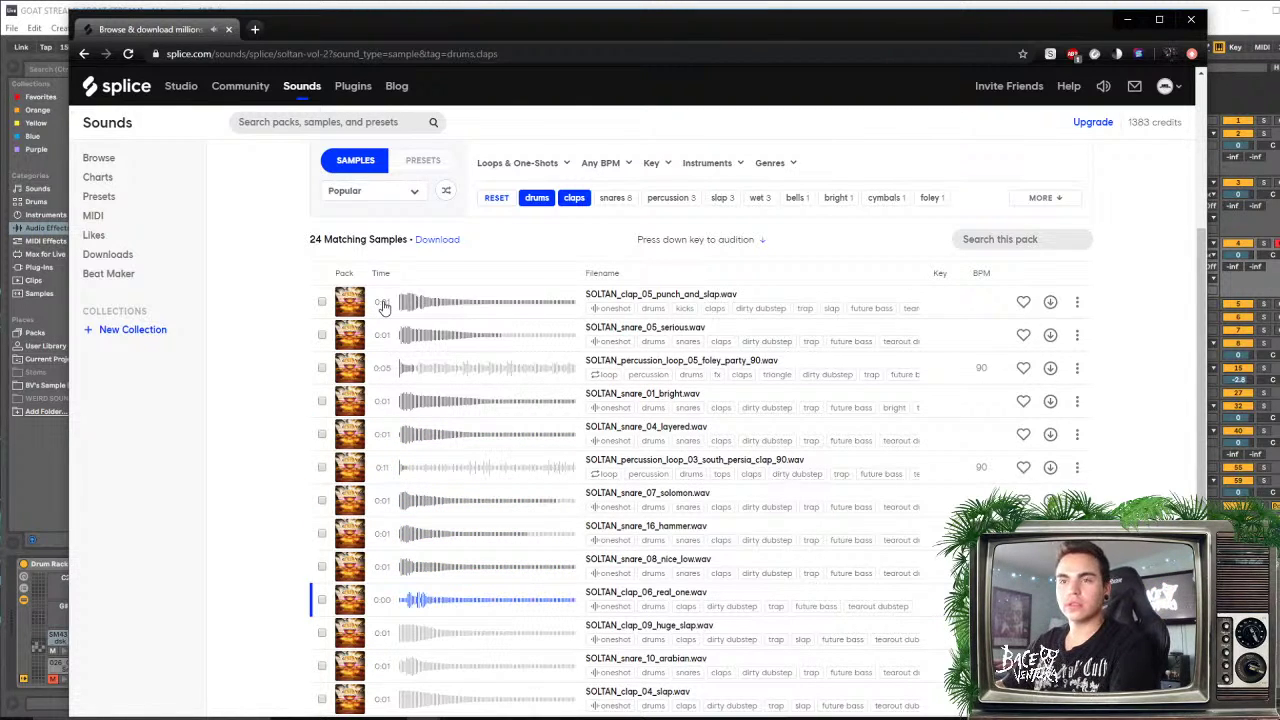
key("Down")
key("Down")
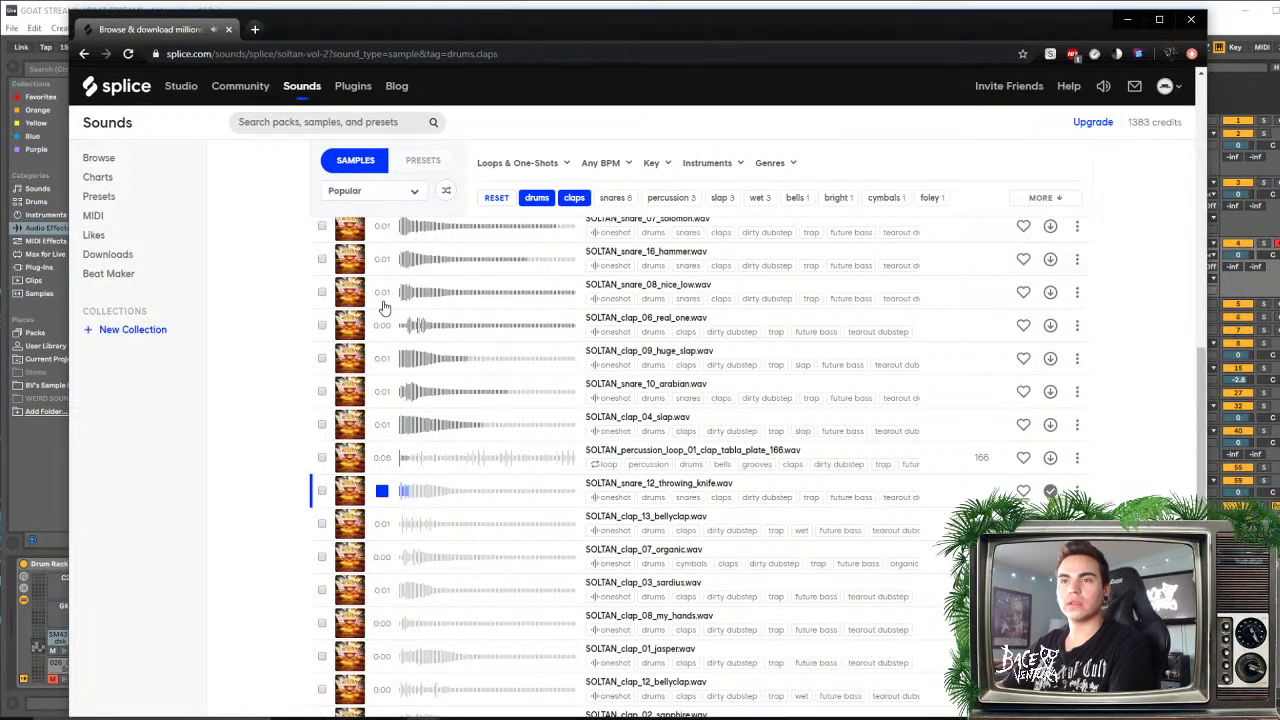
key("Down")
key("Down")
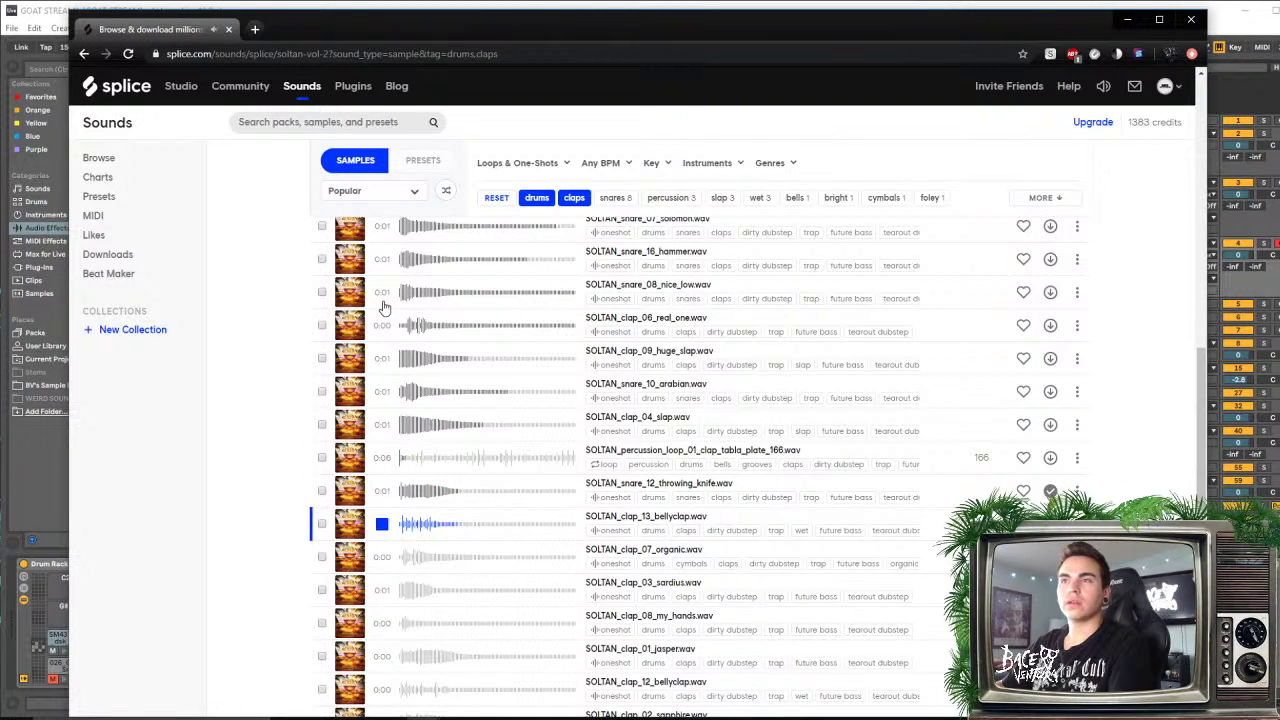
key("Down")
key("Down")
key("Down")
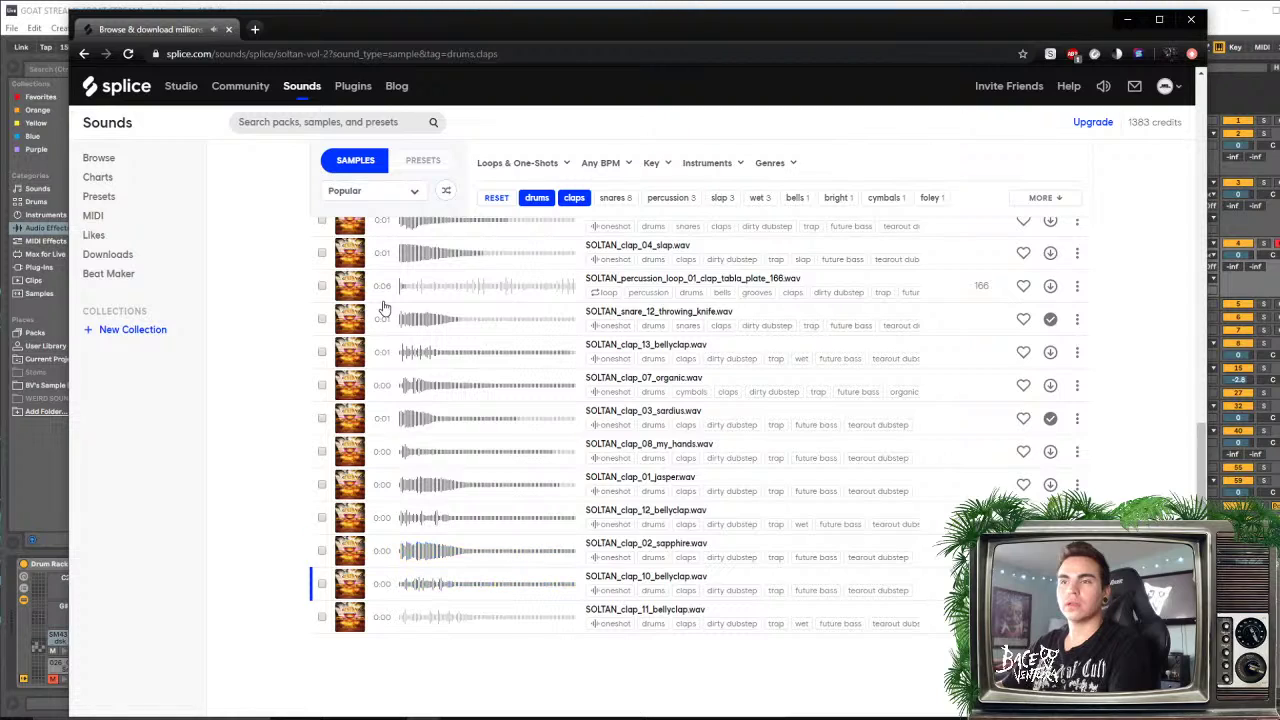
Audition the clap and snare samples again back up the list as far as SOLTAN_snare_01_bright
key("Up")
key("Up")
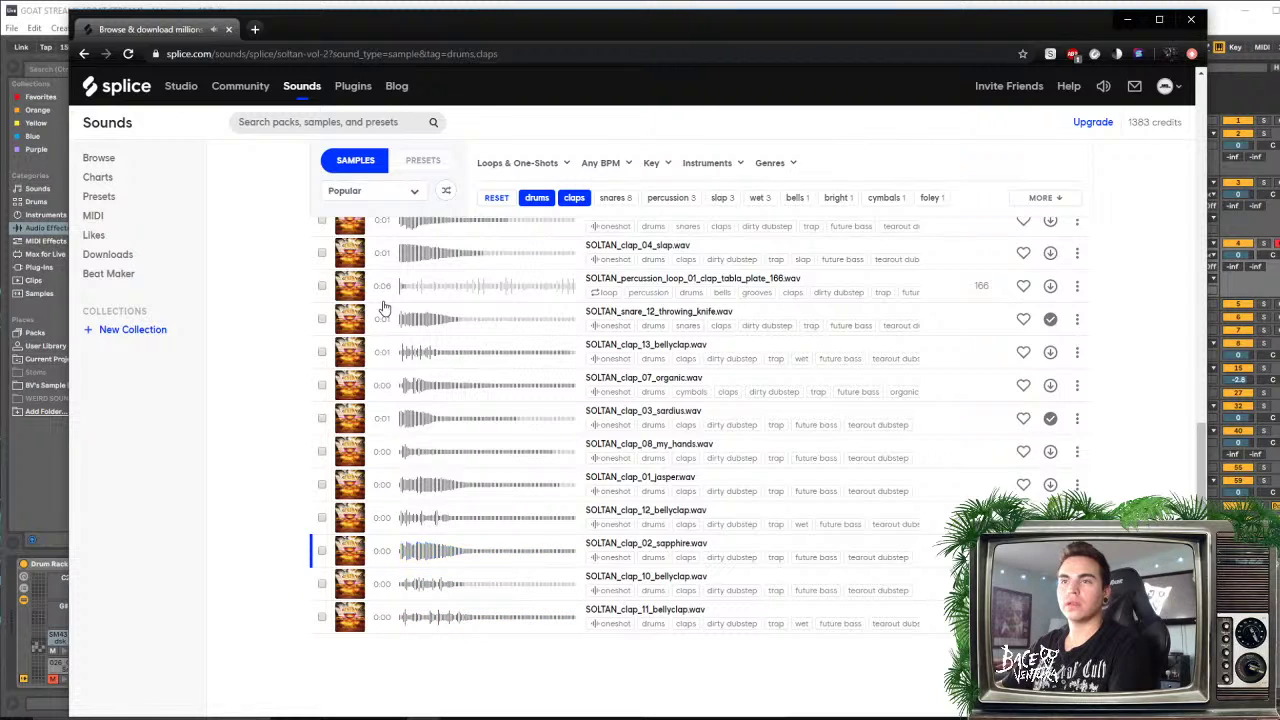
key("Up")
key("Up")
key("Up")
key("Up")
key("Up")
key("Up")
key("Up")
key("Up")
key("Up")
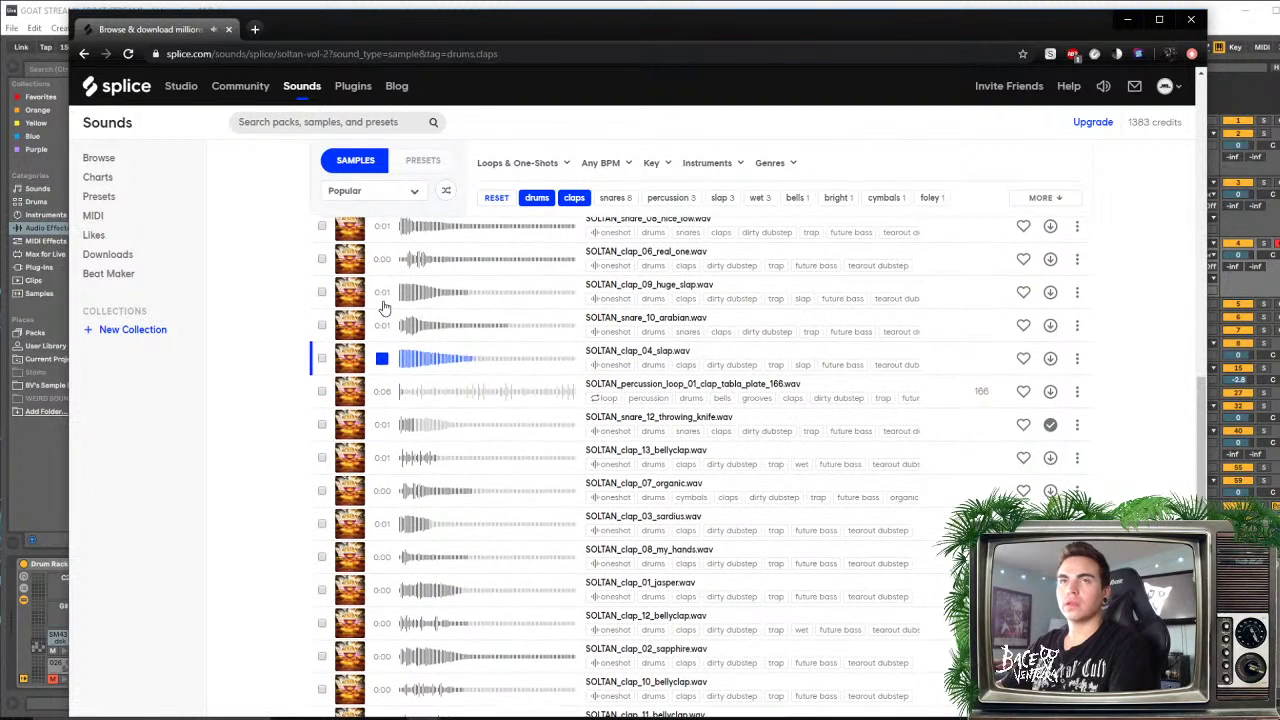
key("Up")
key("Up")
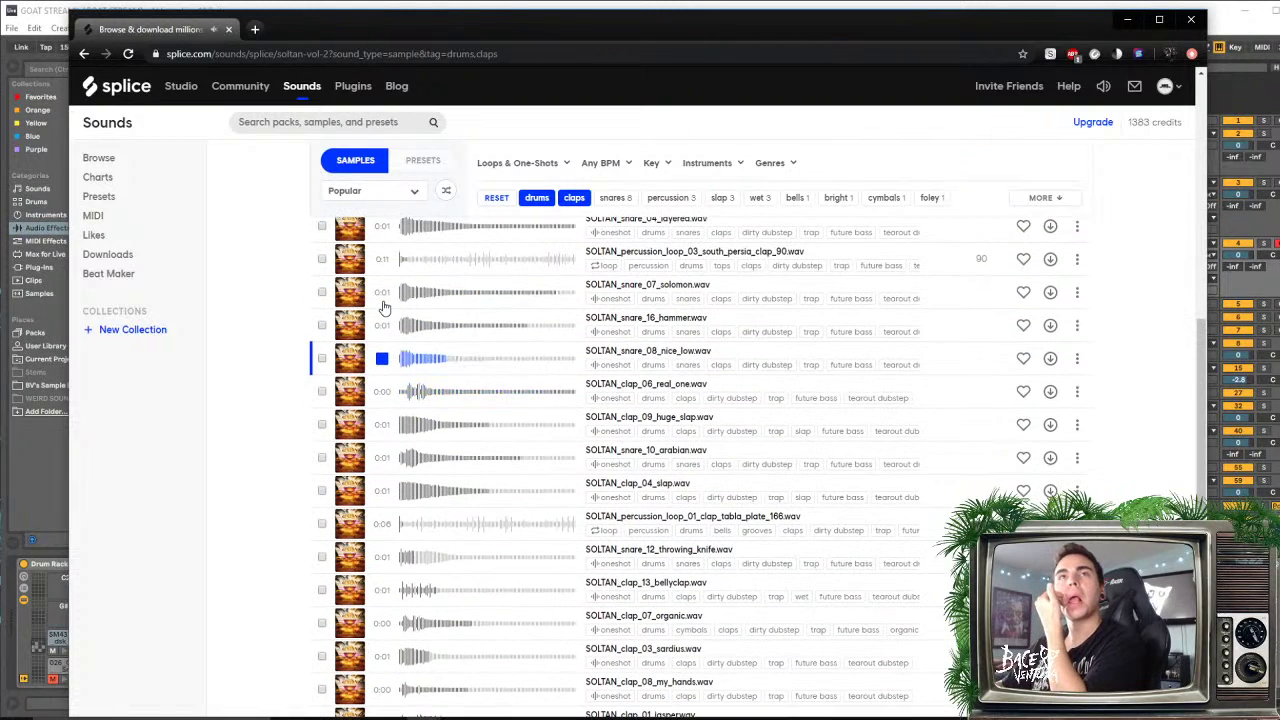
key("Up")
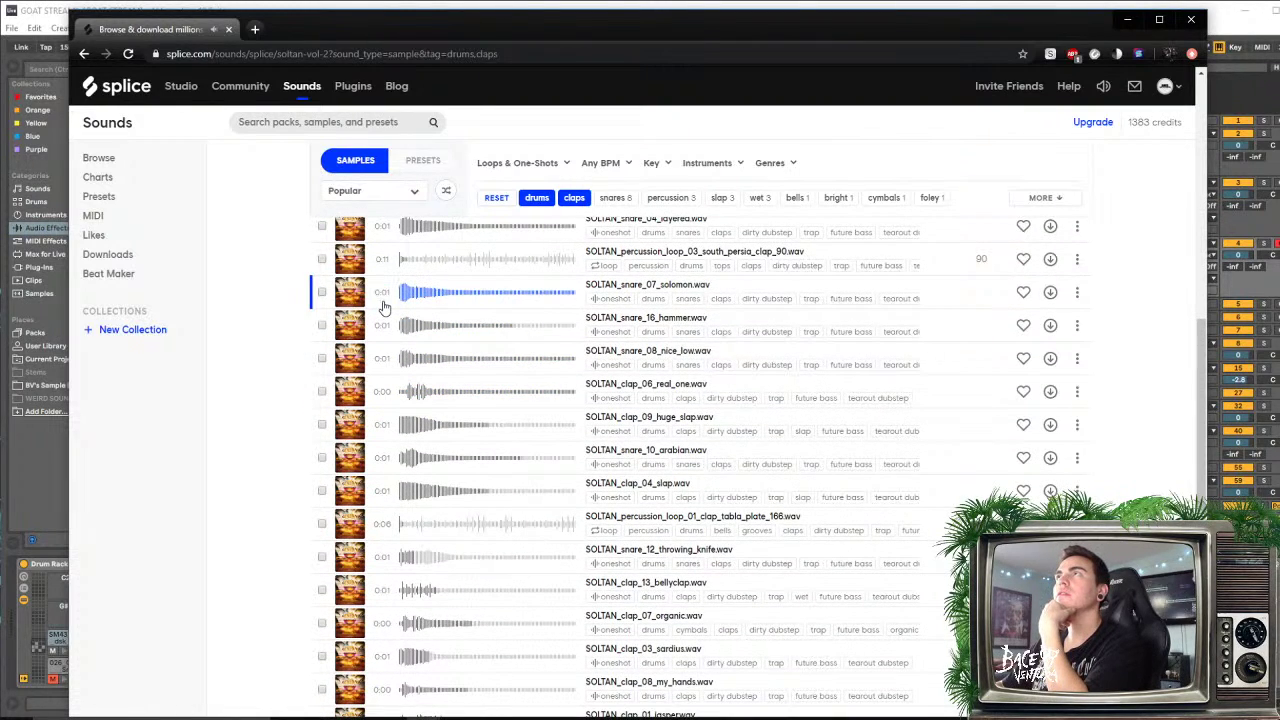
key("Up")
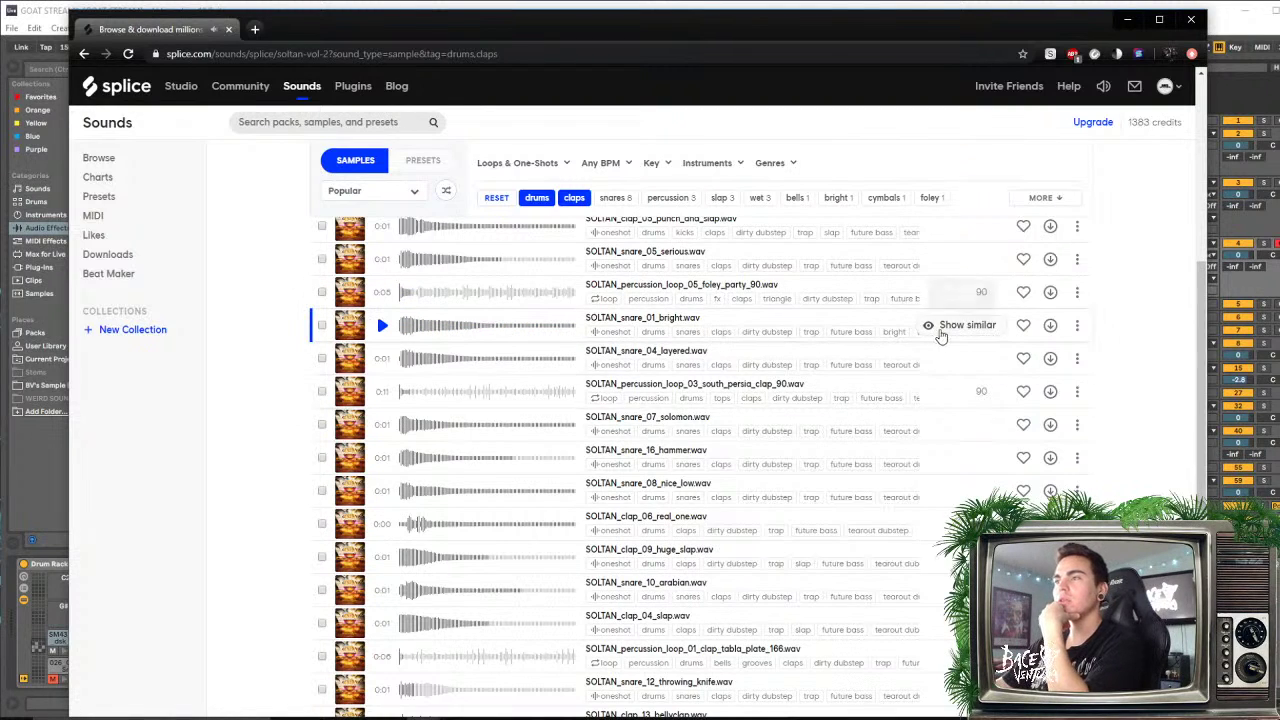
Switch back to Ableton Live and turn off Drum Buss on the SNARE track
left_click(1127, 19)
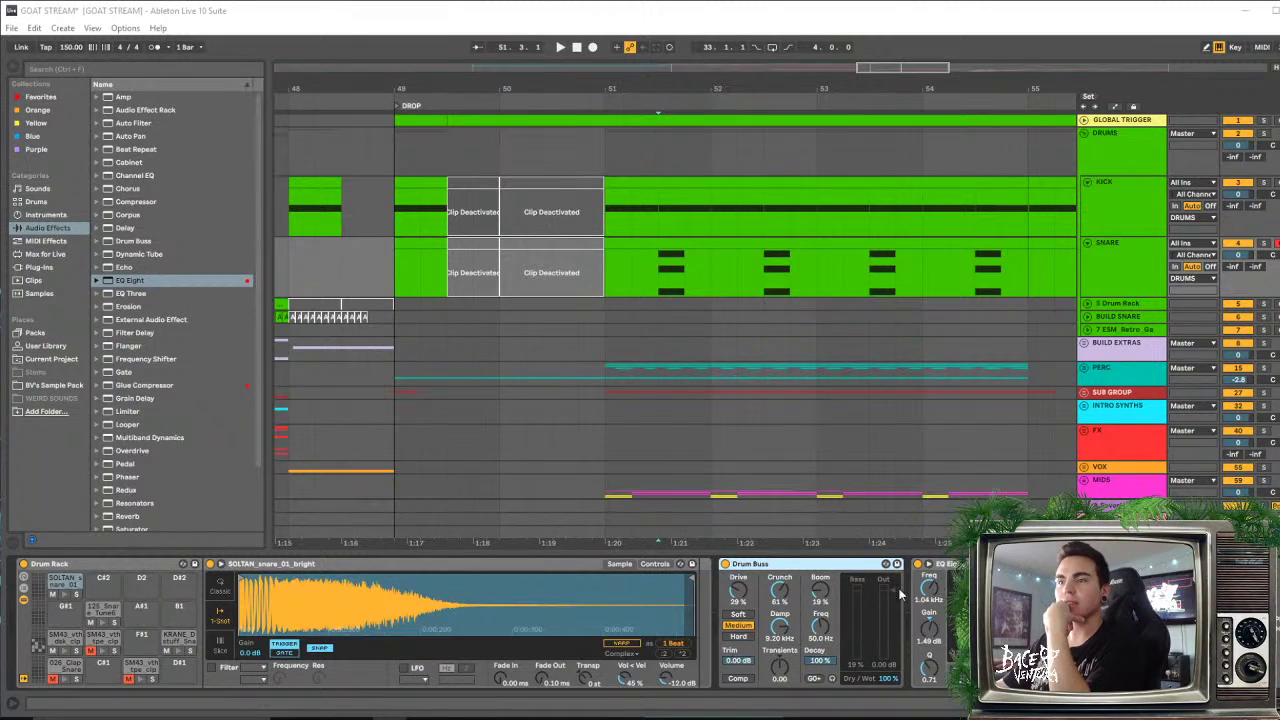
left_click(725, 564)
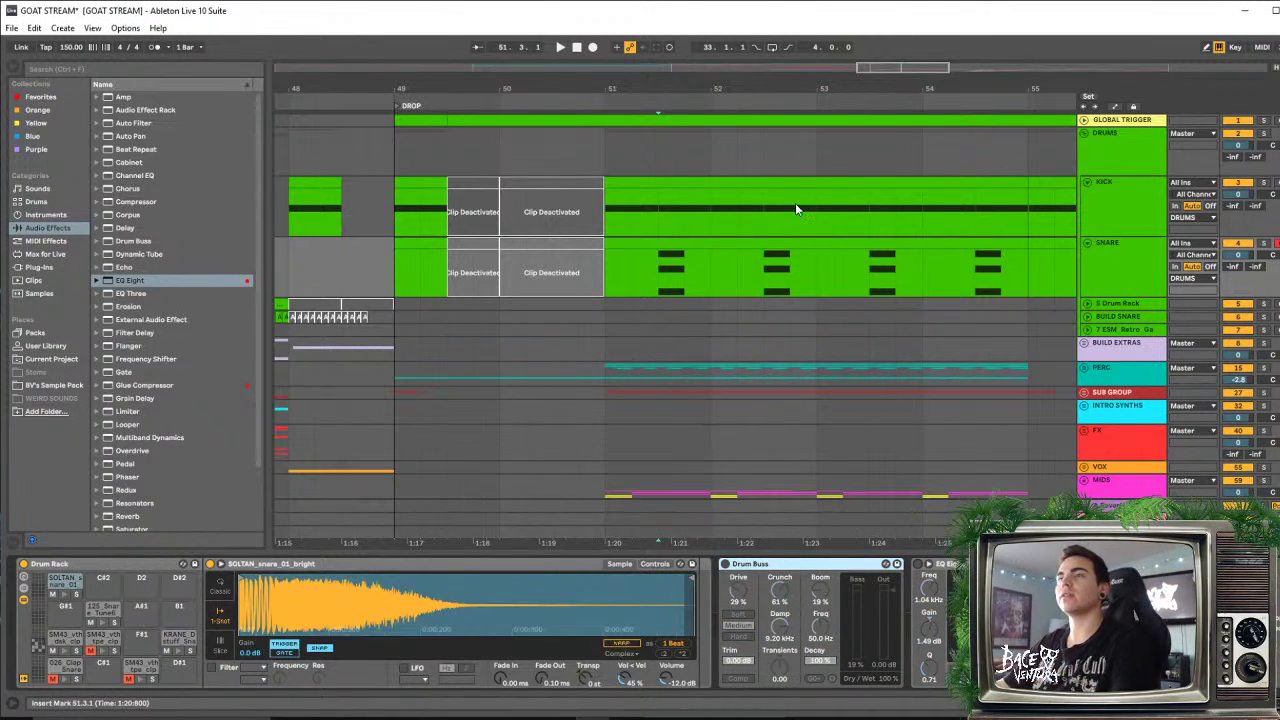
In the SNARE drop clip, put SOLTAN_snare_01_bright on every snare hit, deactivate the other snare and clap notes, and play from bar 51.3
left_click(779, 244)
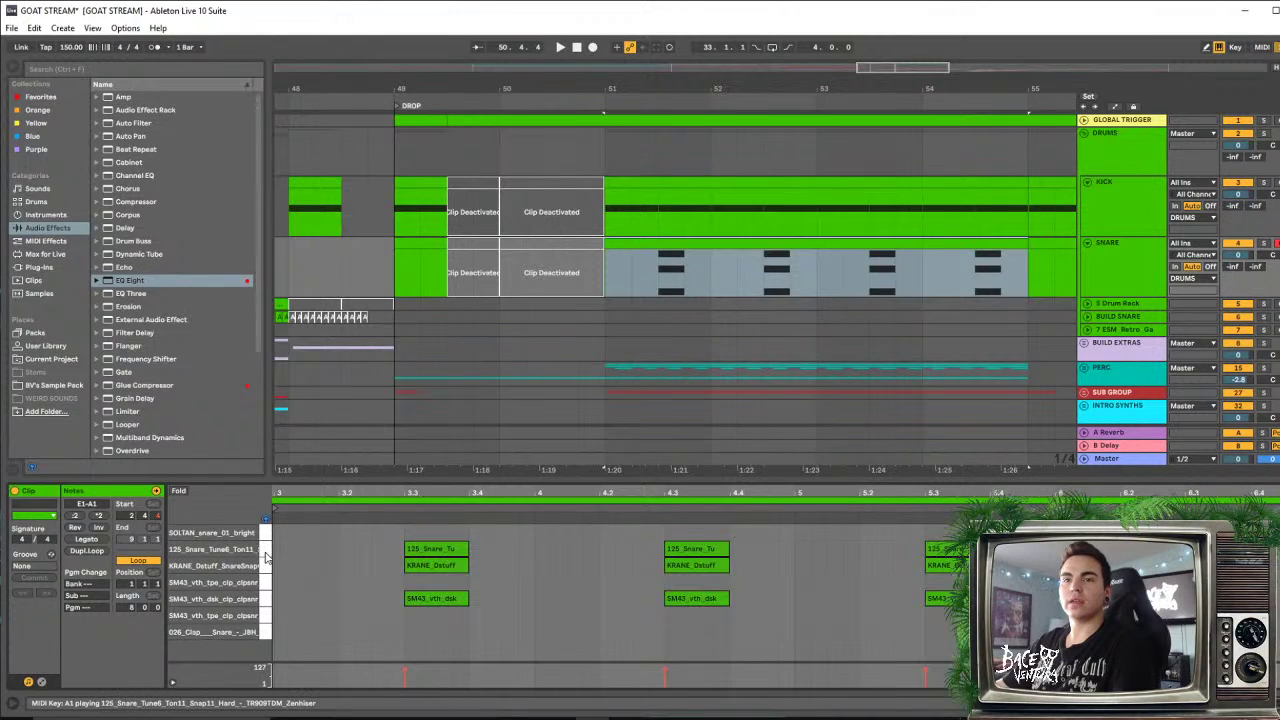
left_click(452, 549)
key("Up")
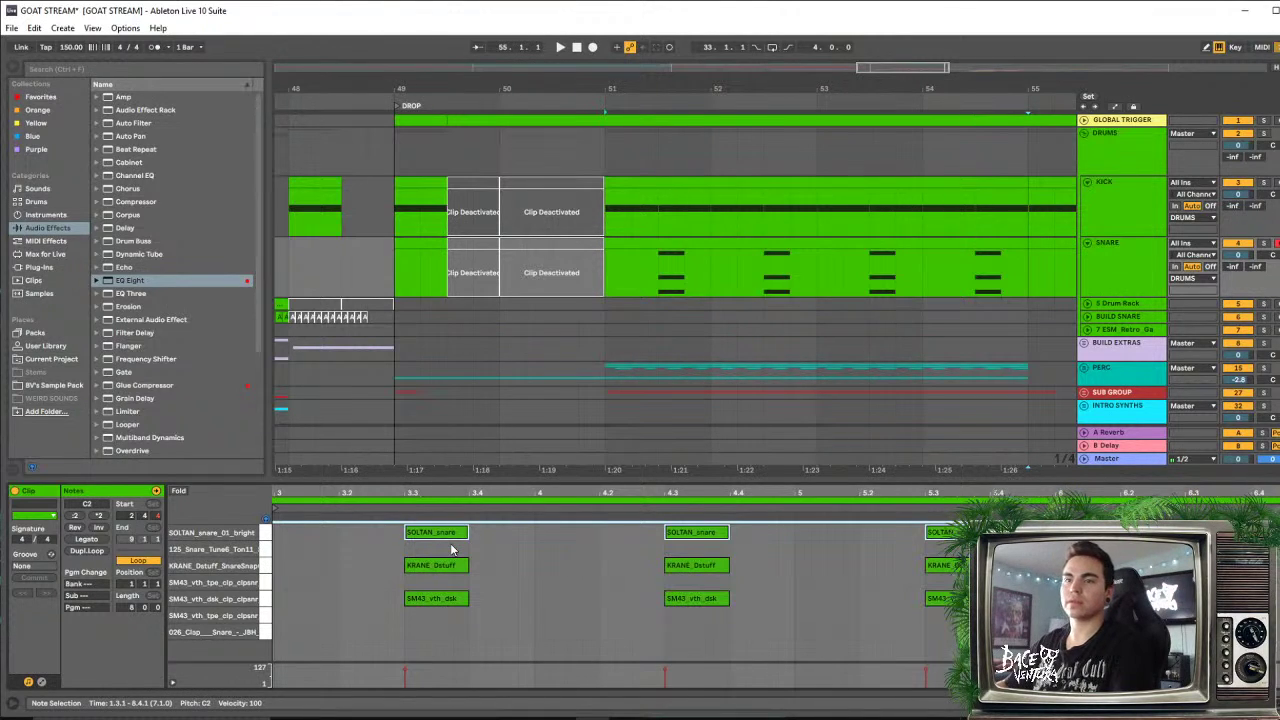
key("Down")
left_click_drag(457, 550, 1202, 623)
key("0")
key("space")
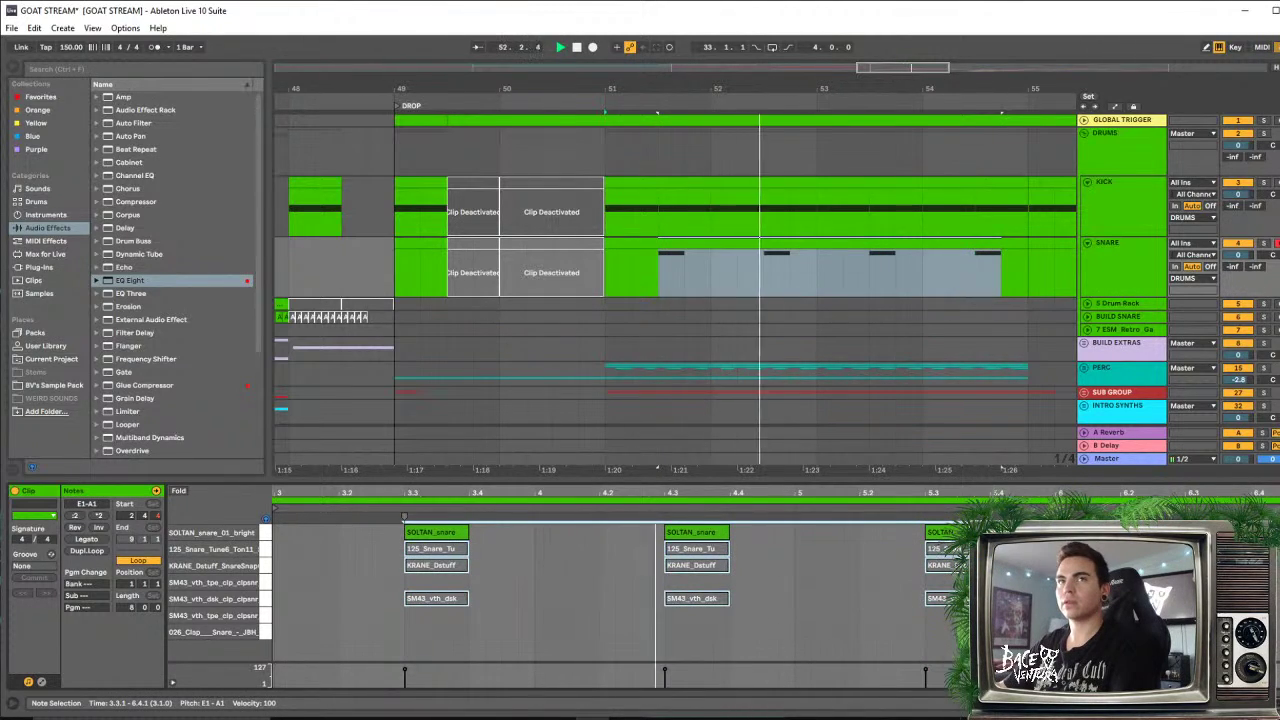
Solo the DRUMS group and compare the snare with Drum Buss on and off during playback, leaving Drum Buss on
key("ctrl+alt+l")
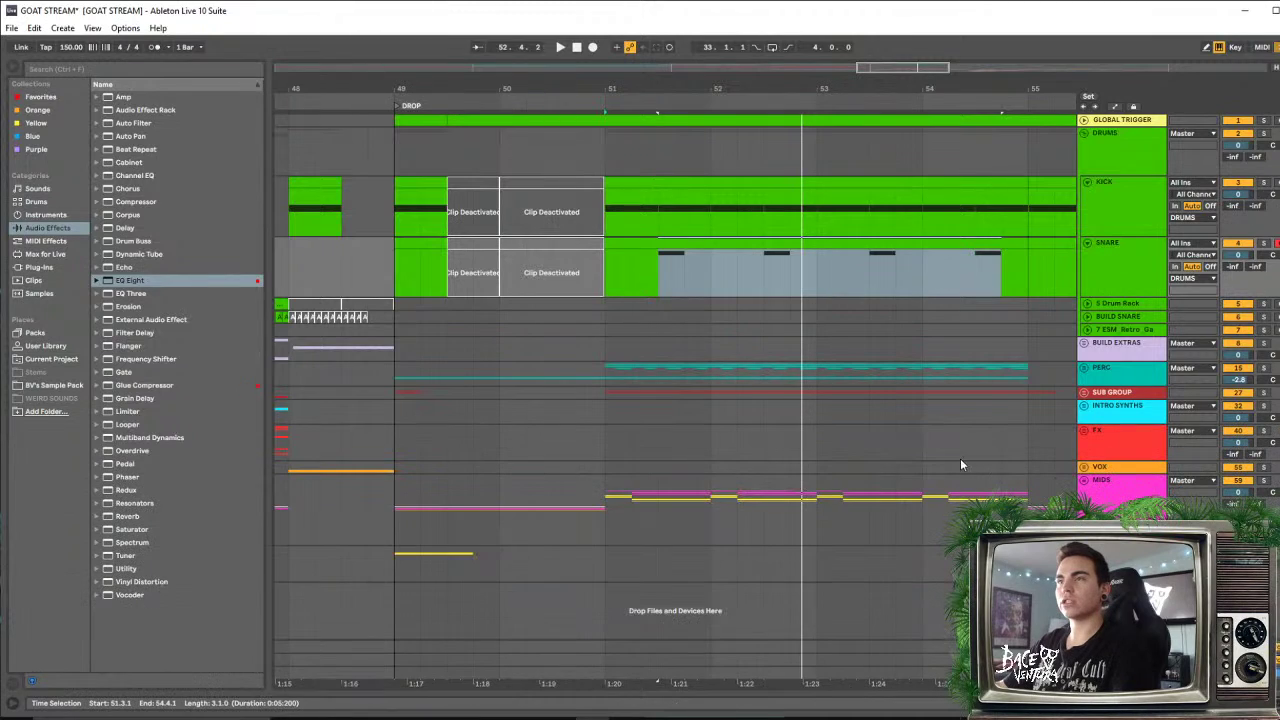
left_click(1150, 240)
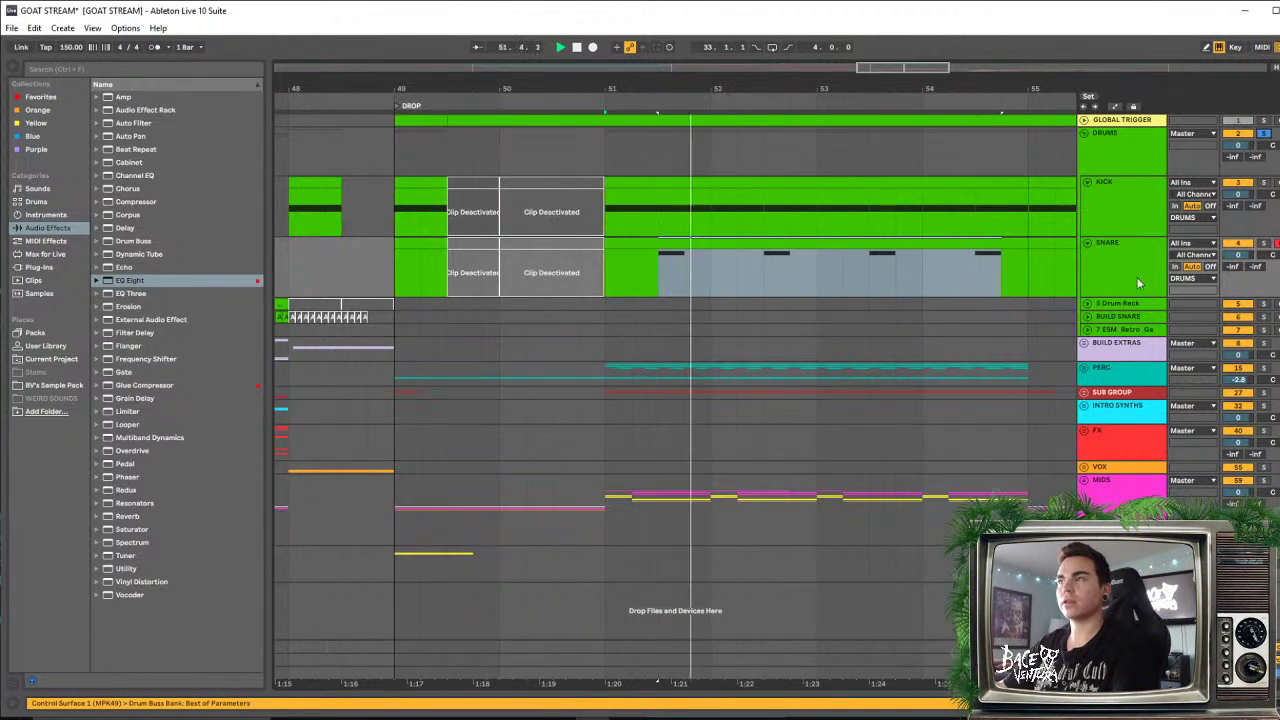
key("ctrl+alt+l")
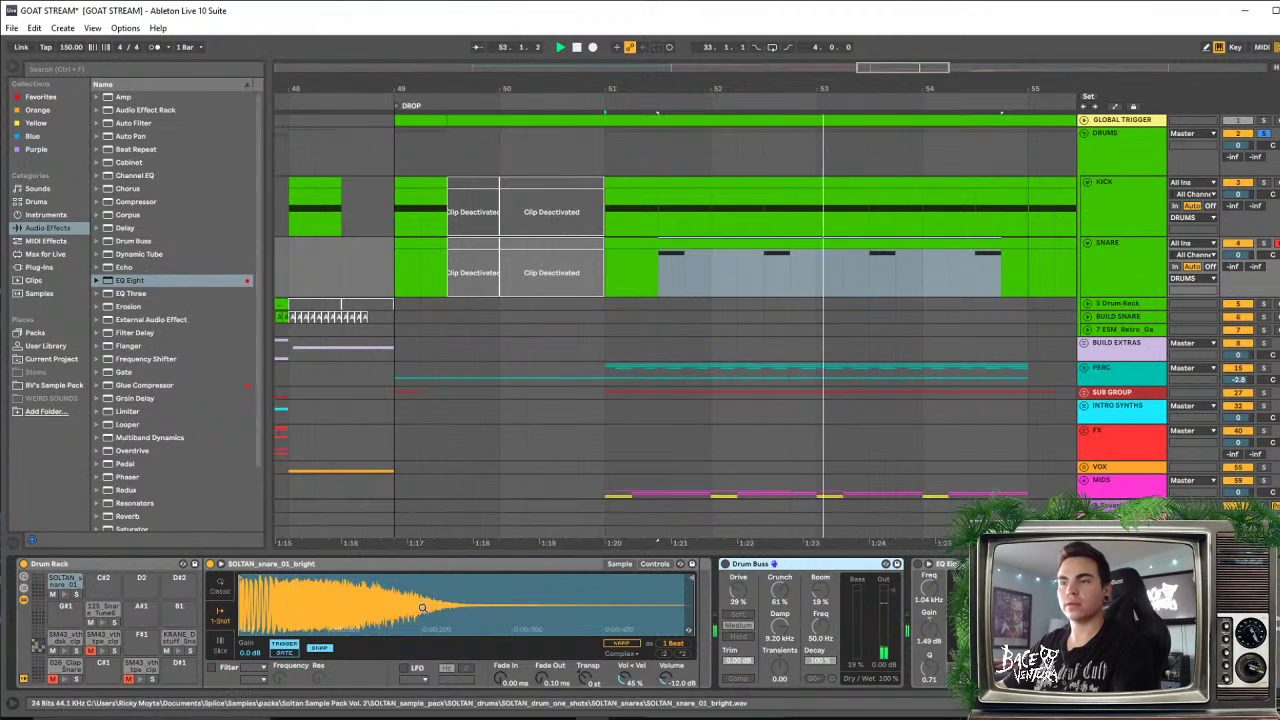
left_click(723, 565)
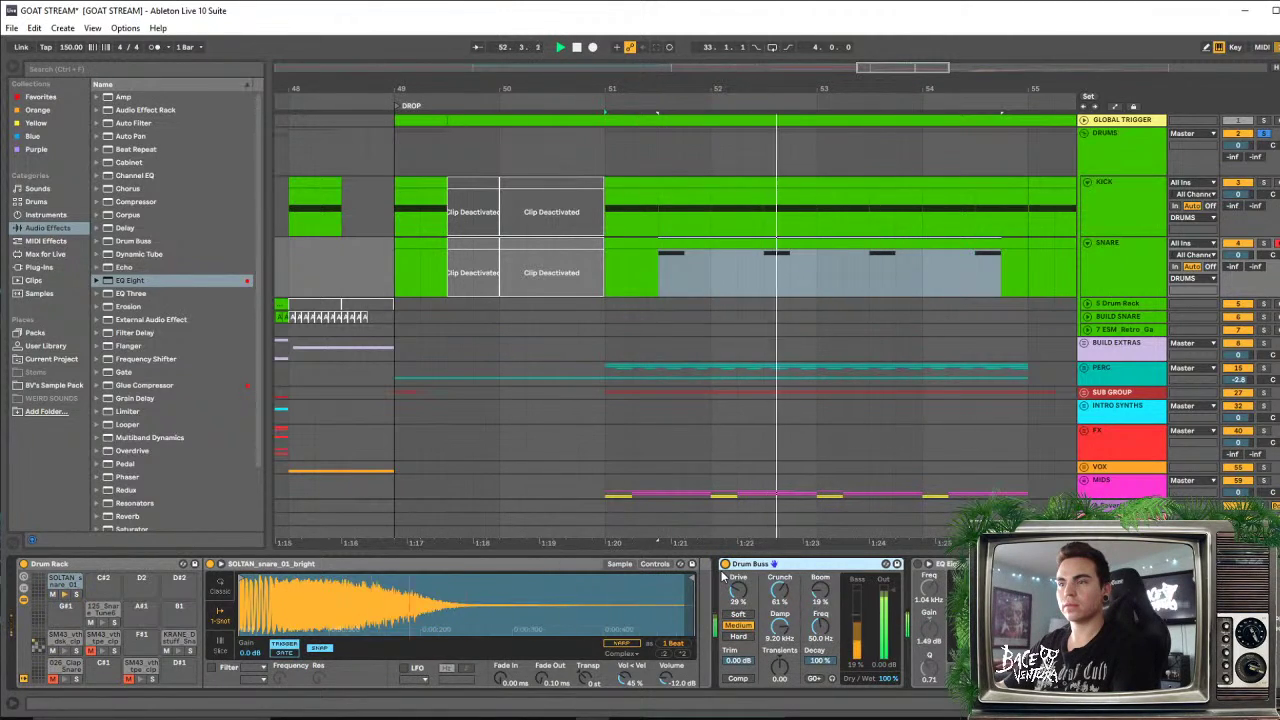
left_click(724, 565)
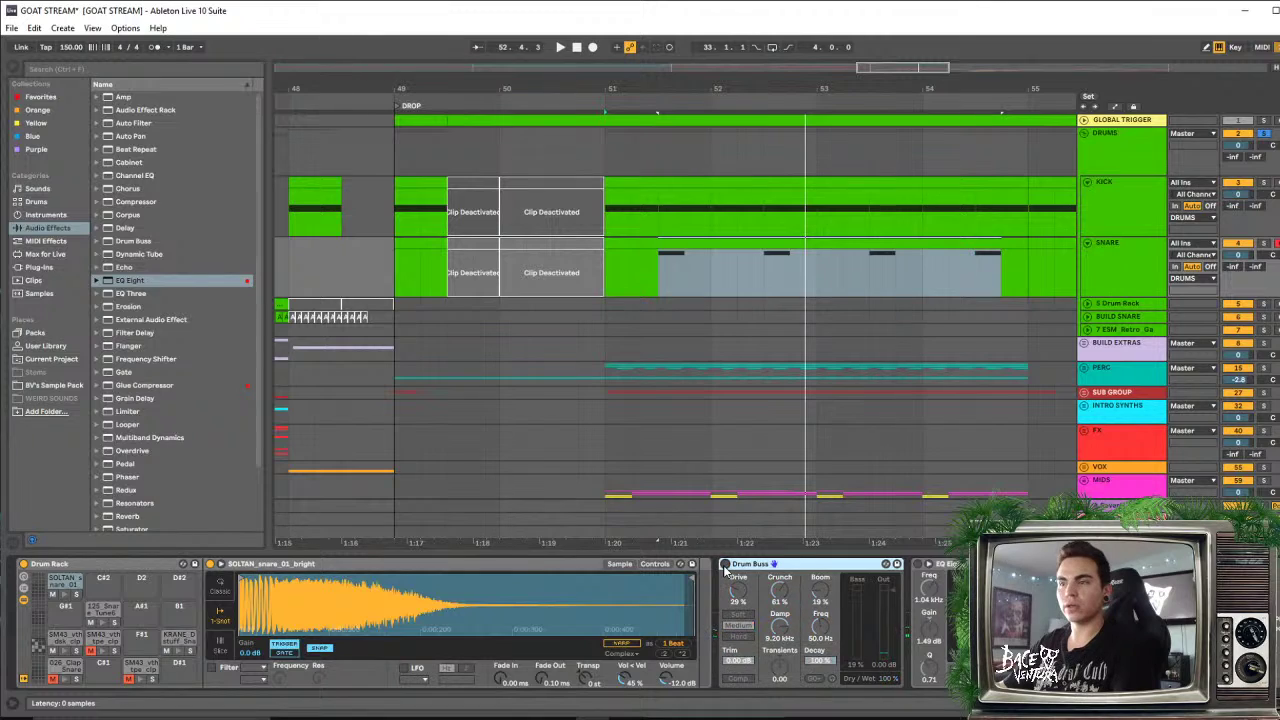
left_click(724, 565)
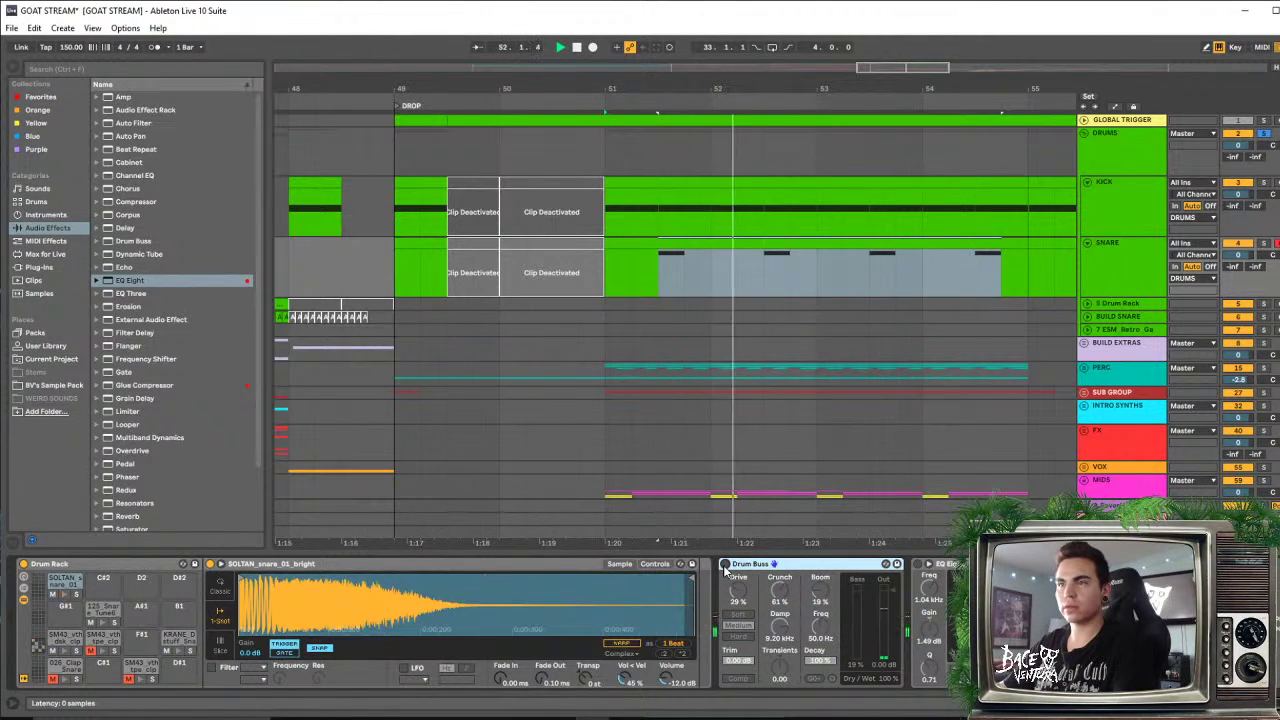
left_click(724, 565)
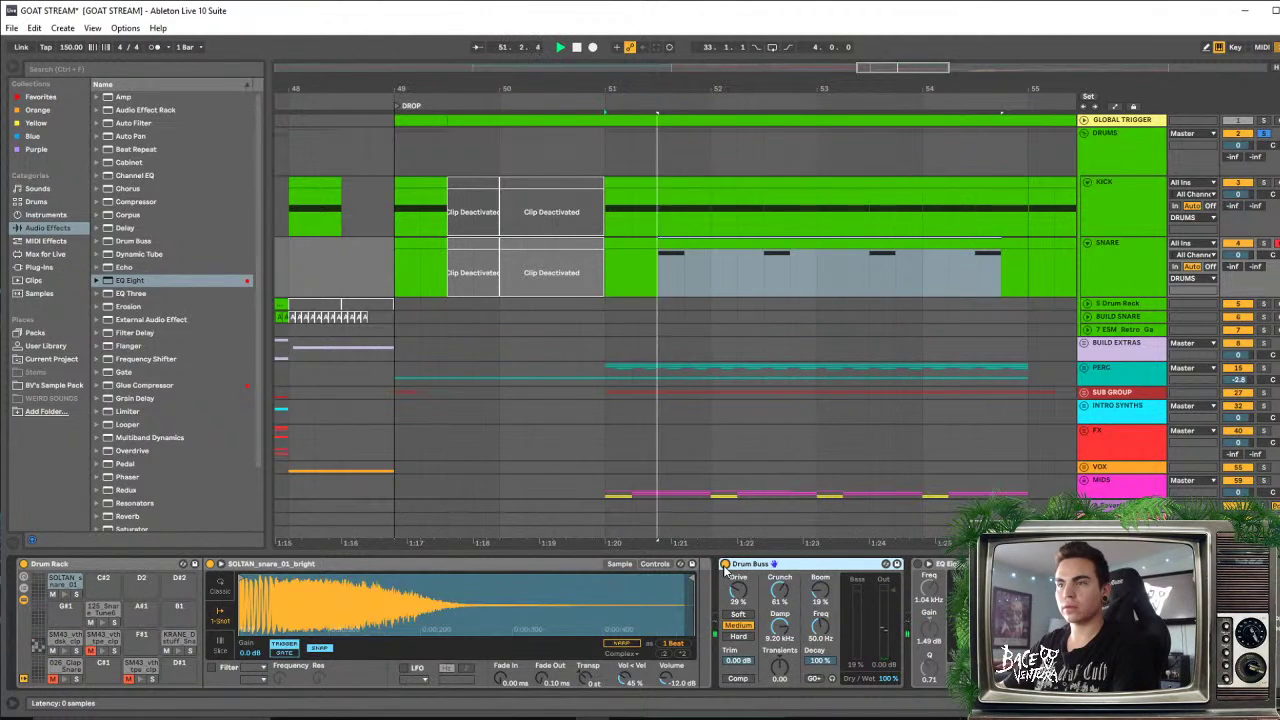
key("space")
Solo the SNARE track, audition the snare and place the playback start at bar 51.3
left_click(1105, 253)
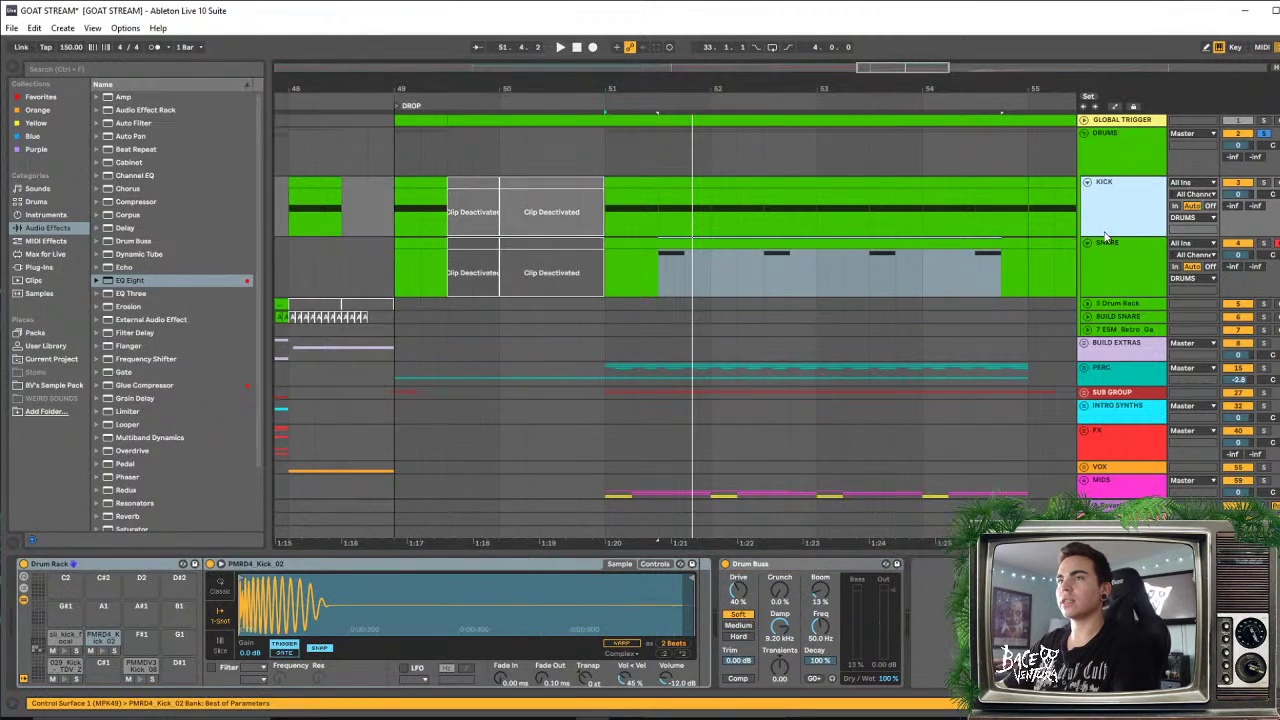
left_click(1265, 243)
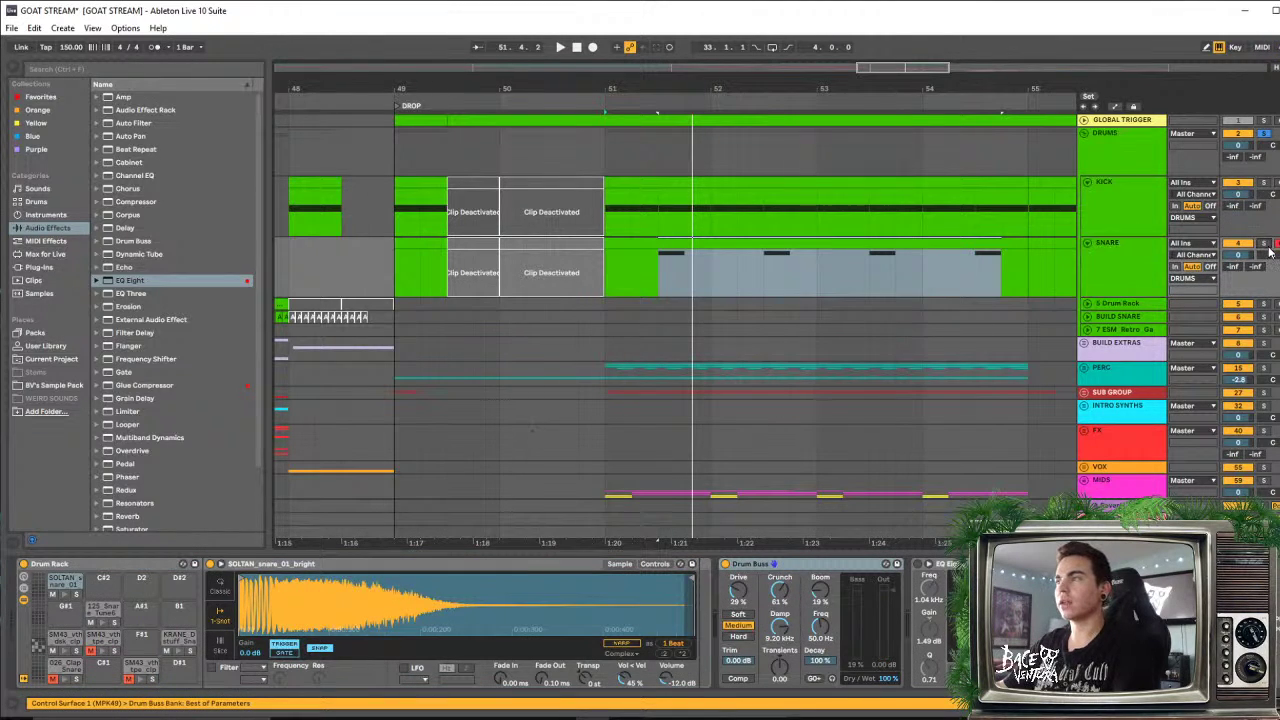
key("space")
key("space")
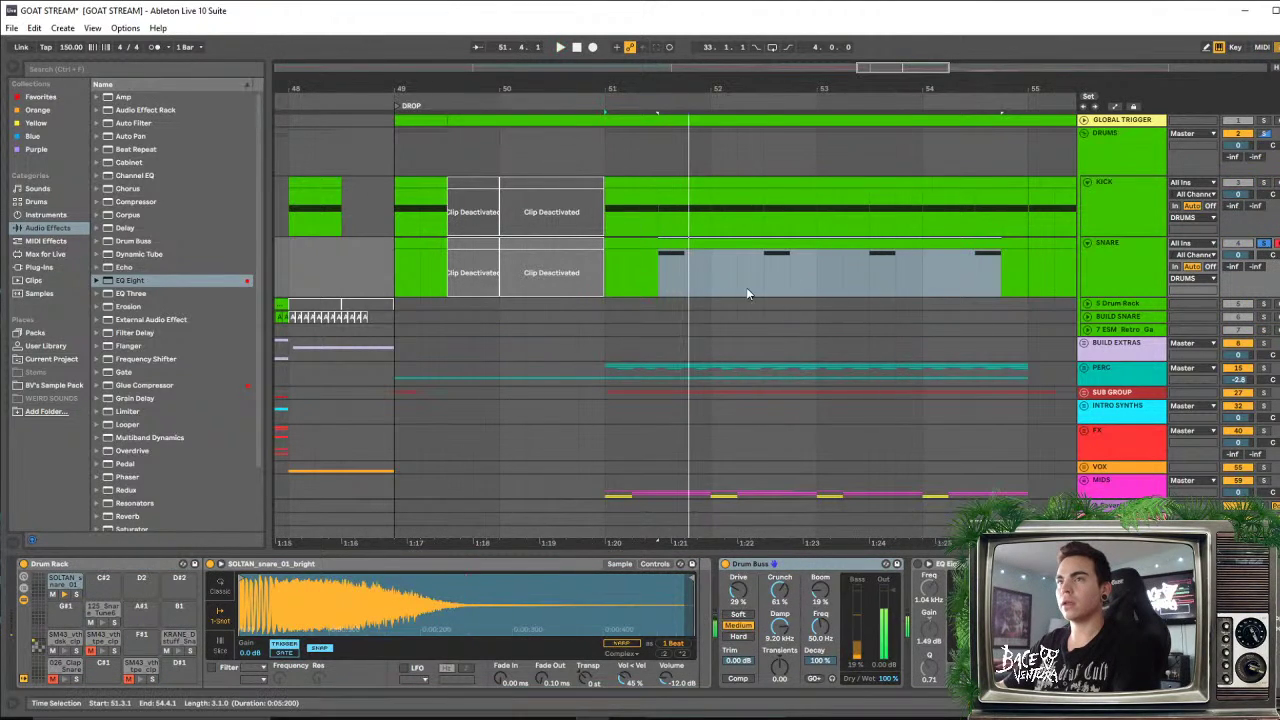
left_click(642, 268)
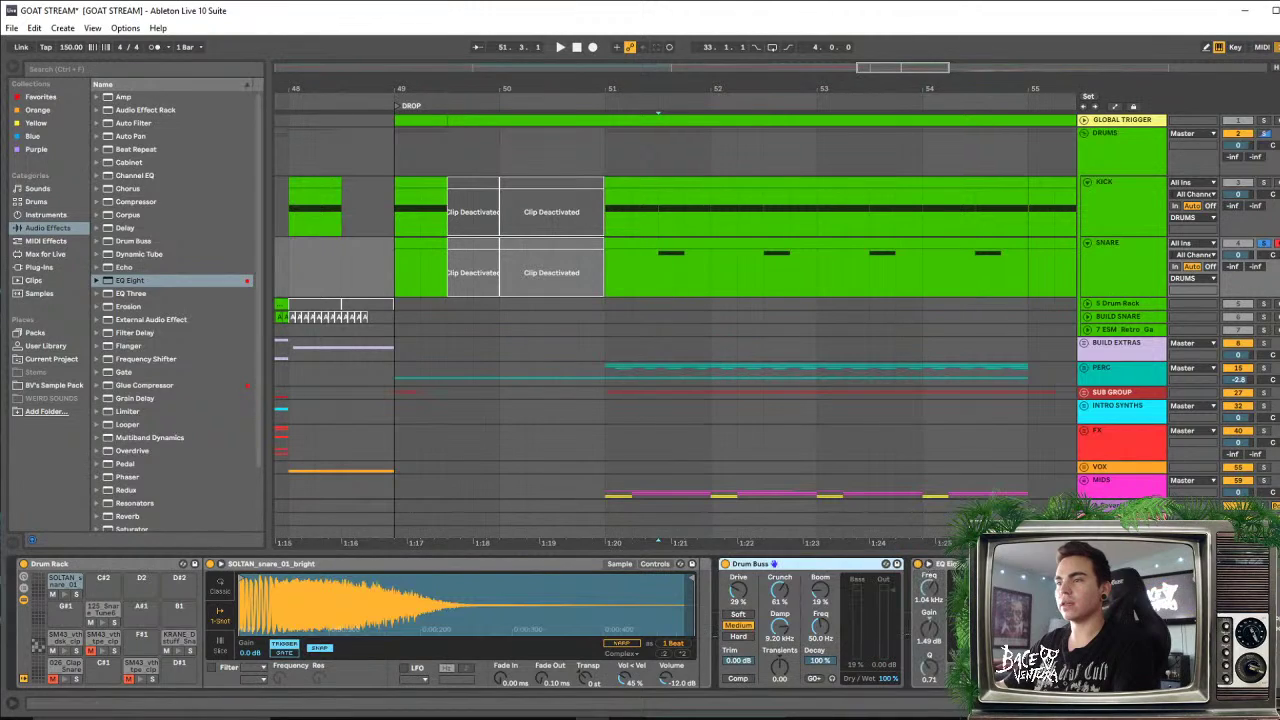
In the SNARE track's EQ Eight, set band 4 to about 0.07 dB at 1.07 kHz and the low cut to about 192 Hz while auditioning
left_click(927, 566)
left_click_drag(903, 390, 905, 396)
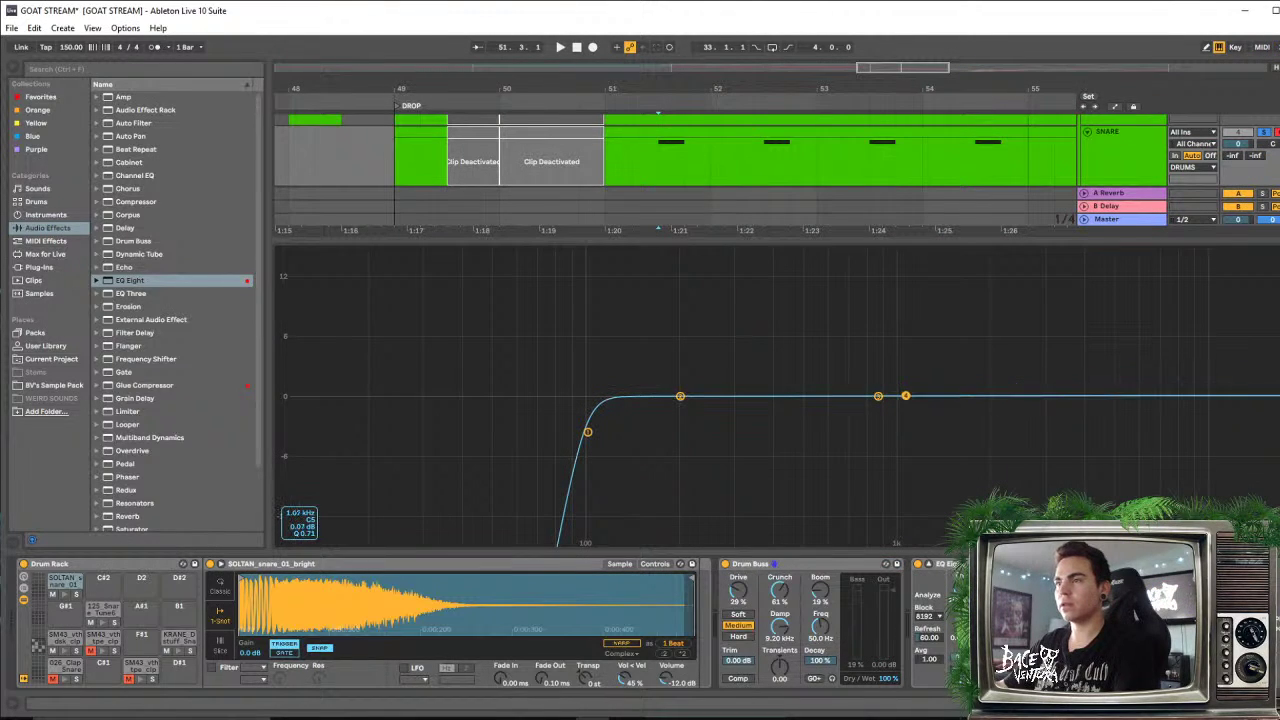
key("space")
left_click_drag(588, 432, 675, 433)
key("space")
key("space")
key("space")
key("space")
key("space")
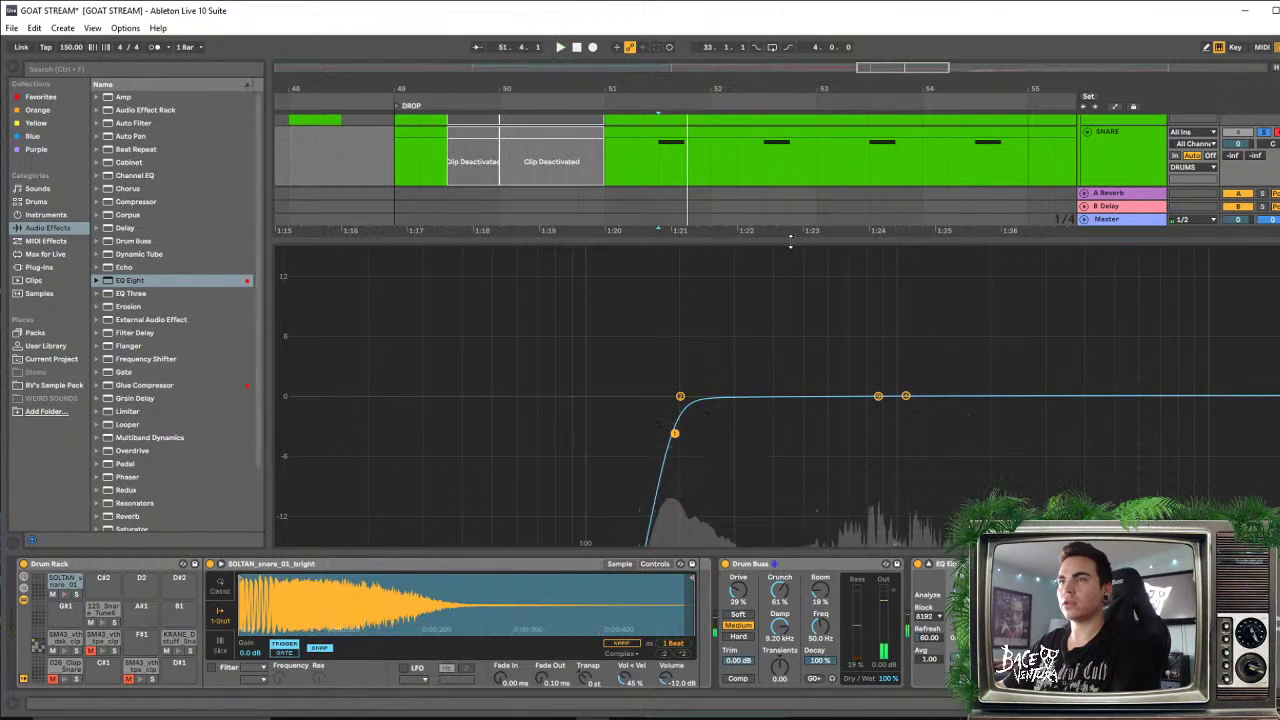
left_click_drag(791, 241, 804, 288)
Solo the KICK track alongside SNARE and audition the kick and snare together from bar 51.3
scroll(806, 290, "up", 3)
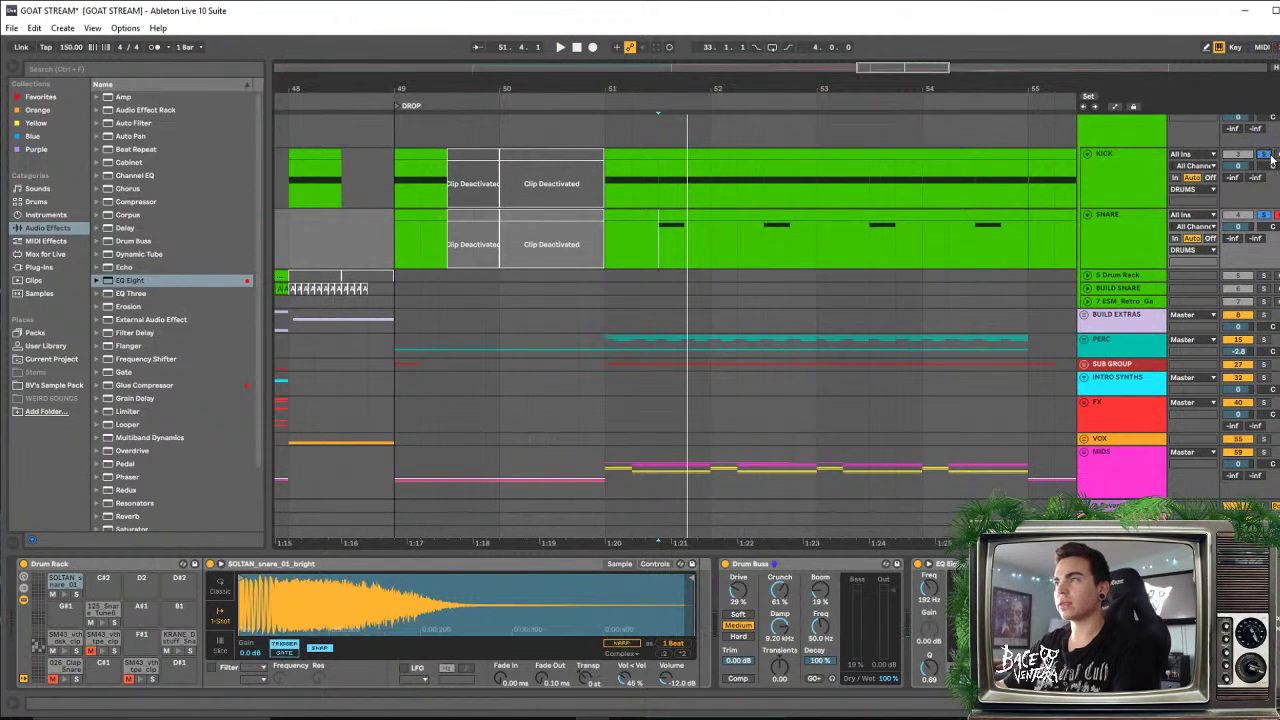
key("space")
key("space")
key("space")
key("space")
key("space")
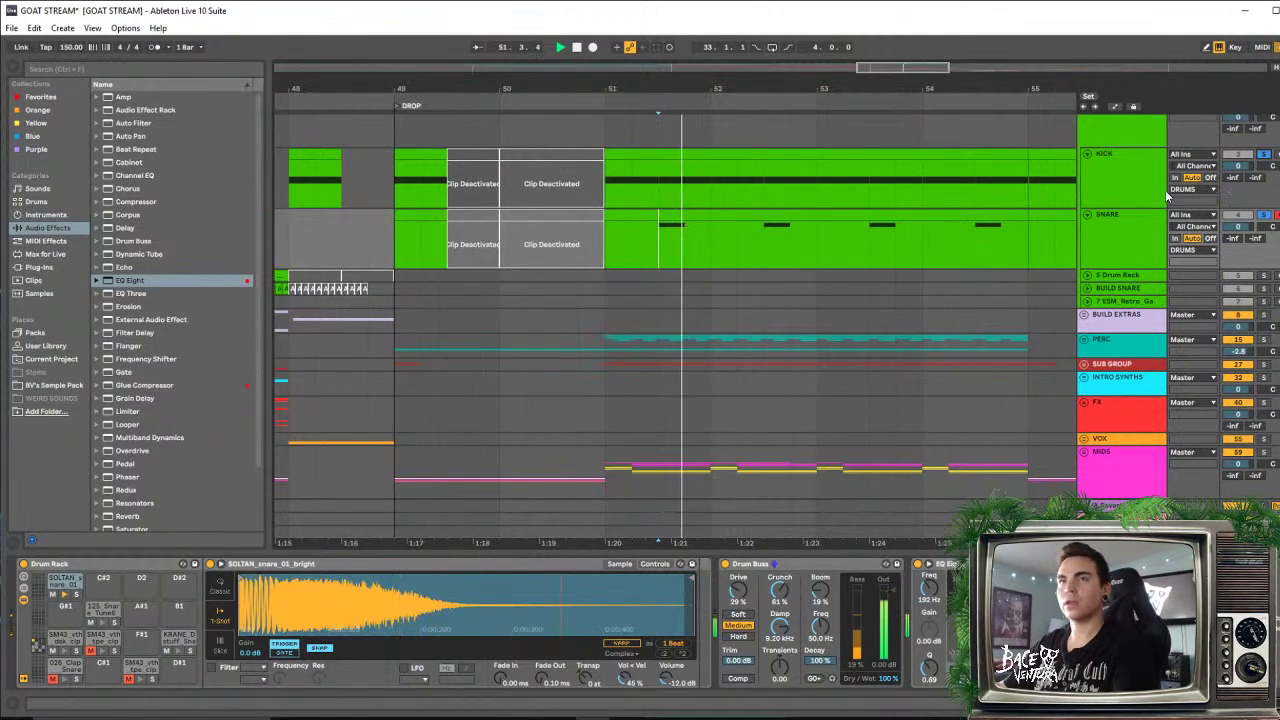
Audition the kick and snare from bar 51.1, and play the full mix with all solos off
left_click(610, 196)
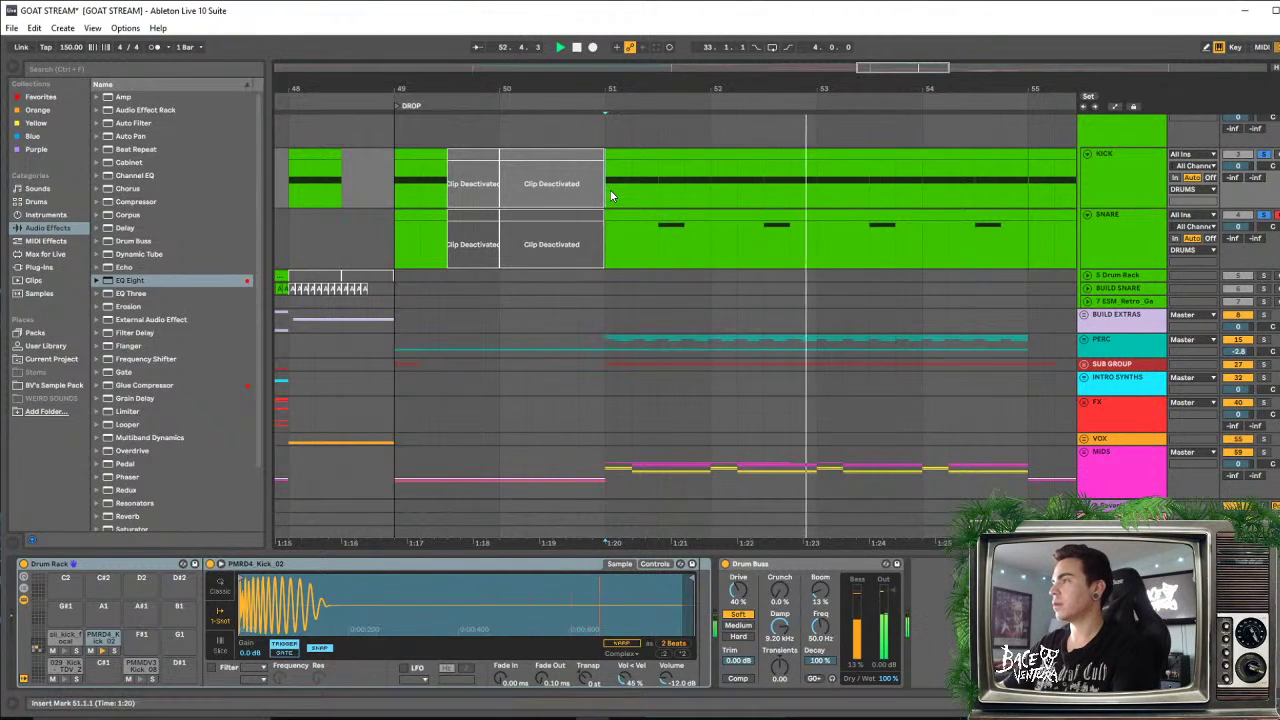
key("space")
key("space")
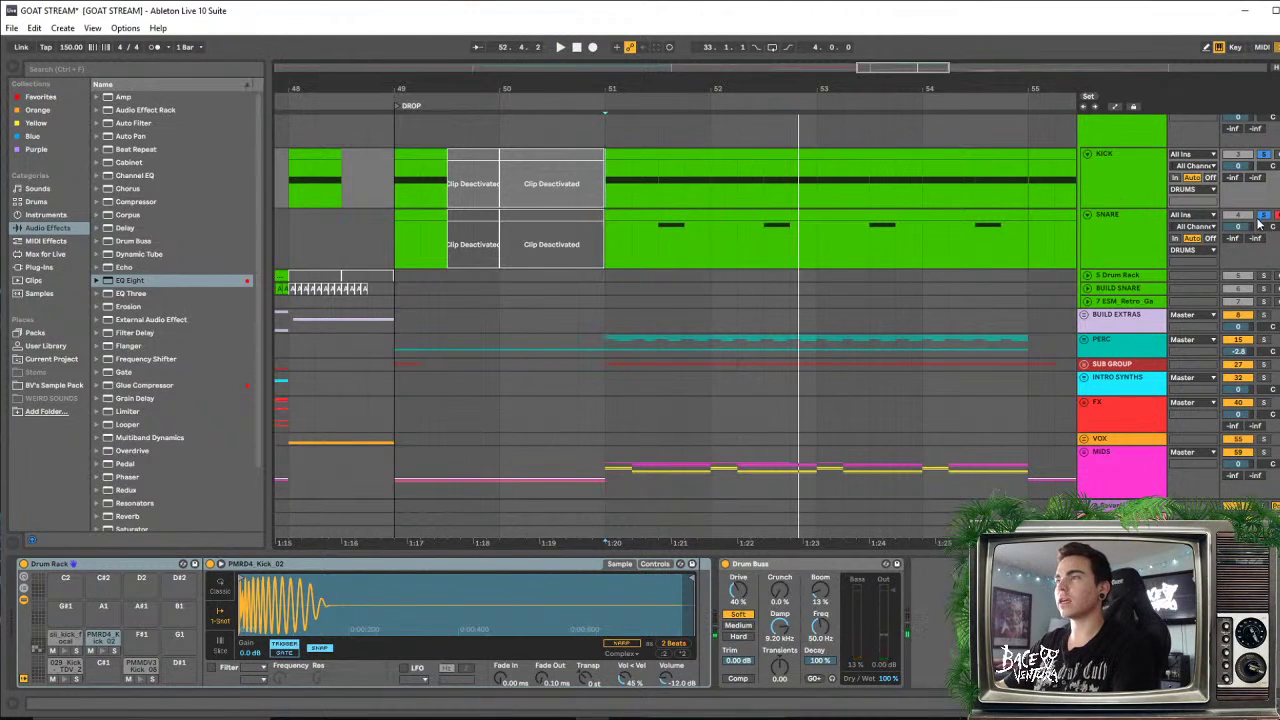
scroll(1258, 224, "up", 1)
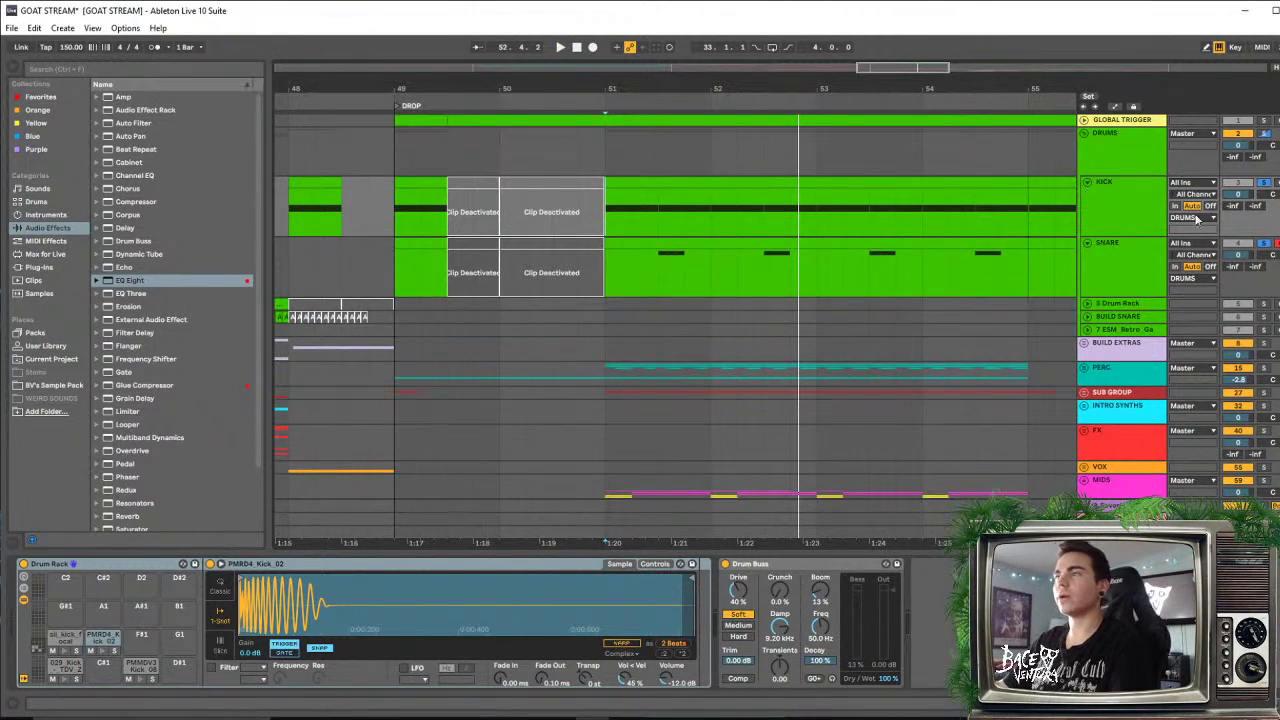
key("space")
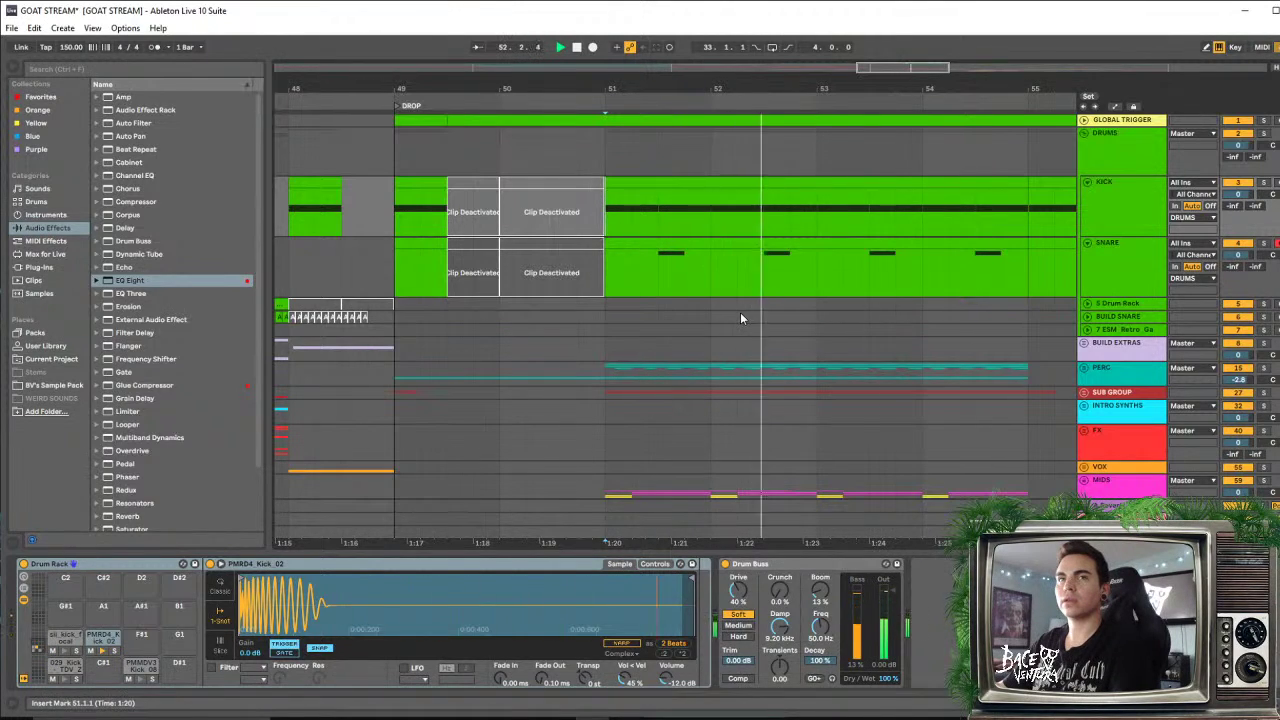
Solo the DRUMS group and audition the snare hit with the playback start at 51.3
left_click(1141, 257)
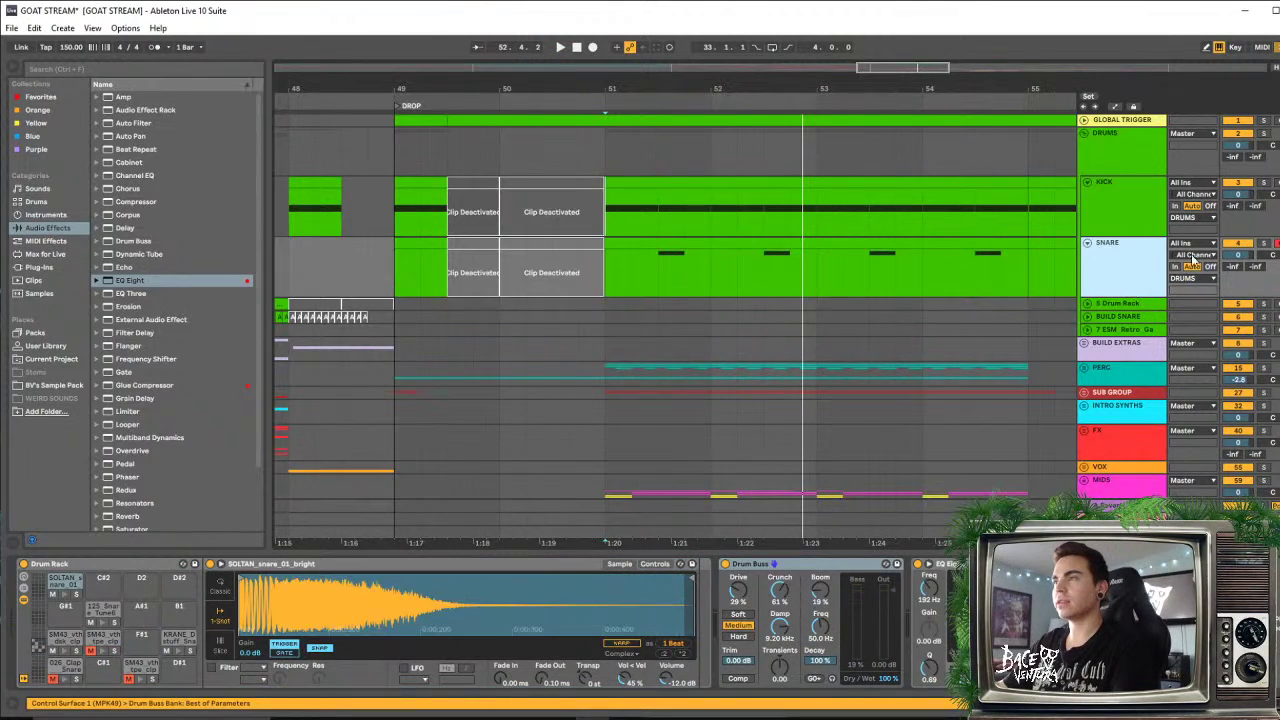
left_click(1262, 243)
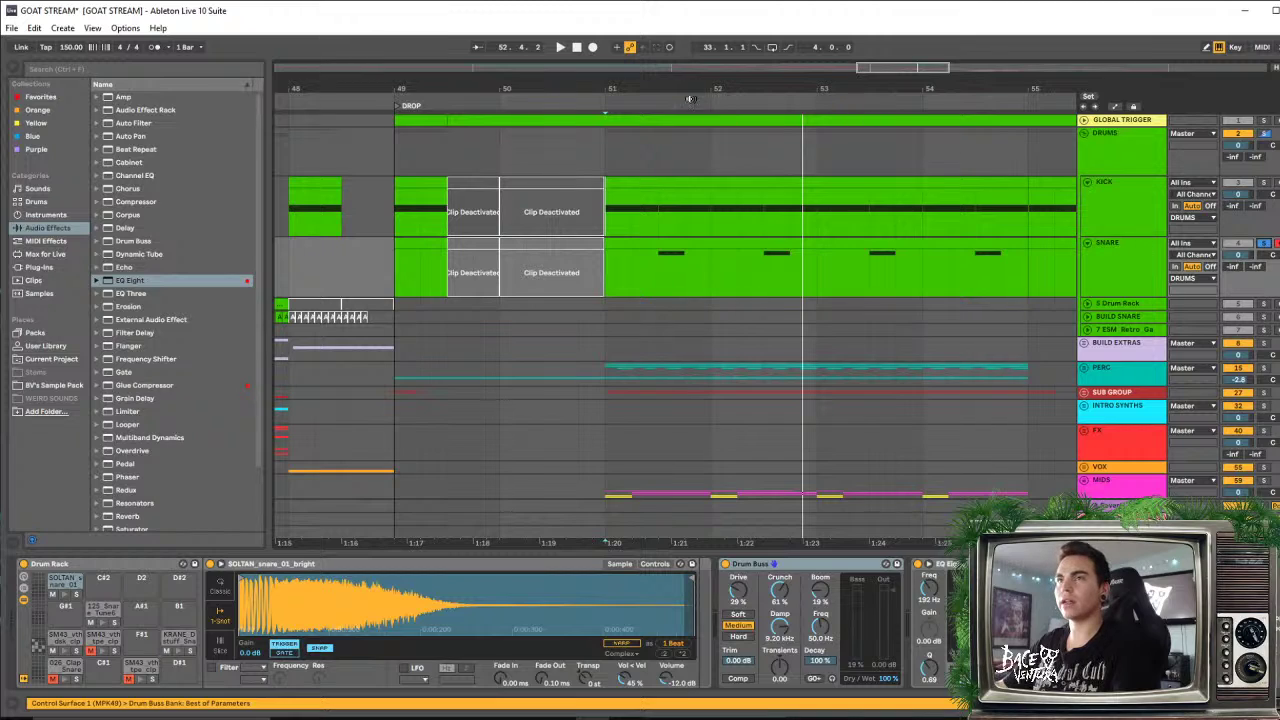
left_click_drag(690, 99, 638, 259)
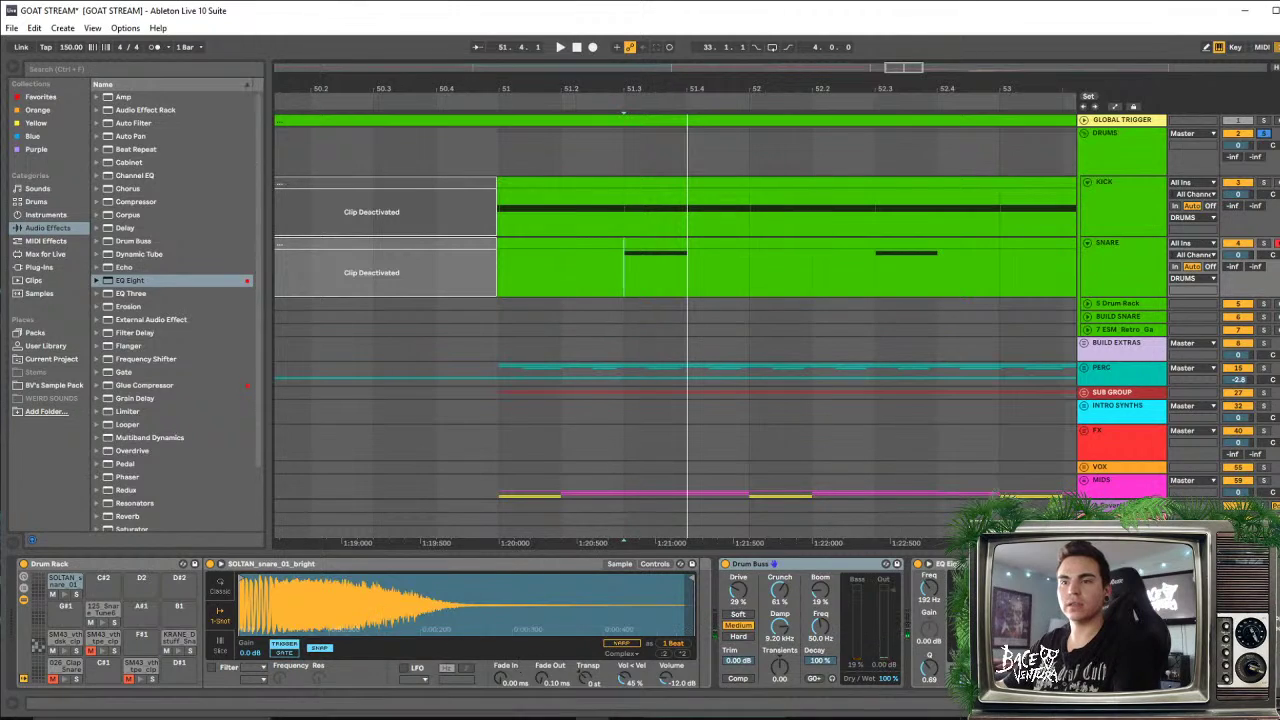
key("space")
key("space")
Try a Fade In of about 8 ms and longer on the SOLTAN_snare_01_bright sample while auditioning, with its waveform start magnified
left_click_drag(538, 678, 538, 646)
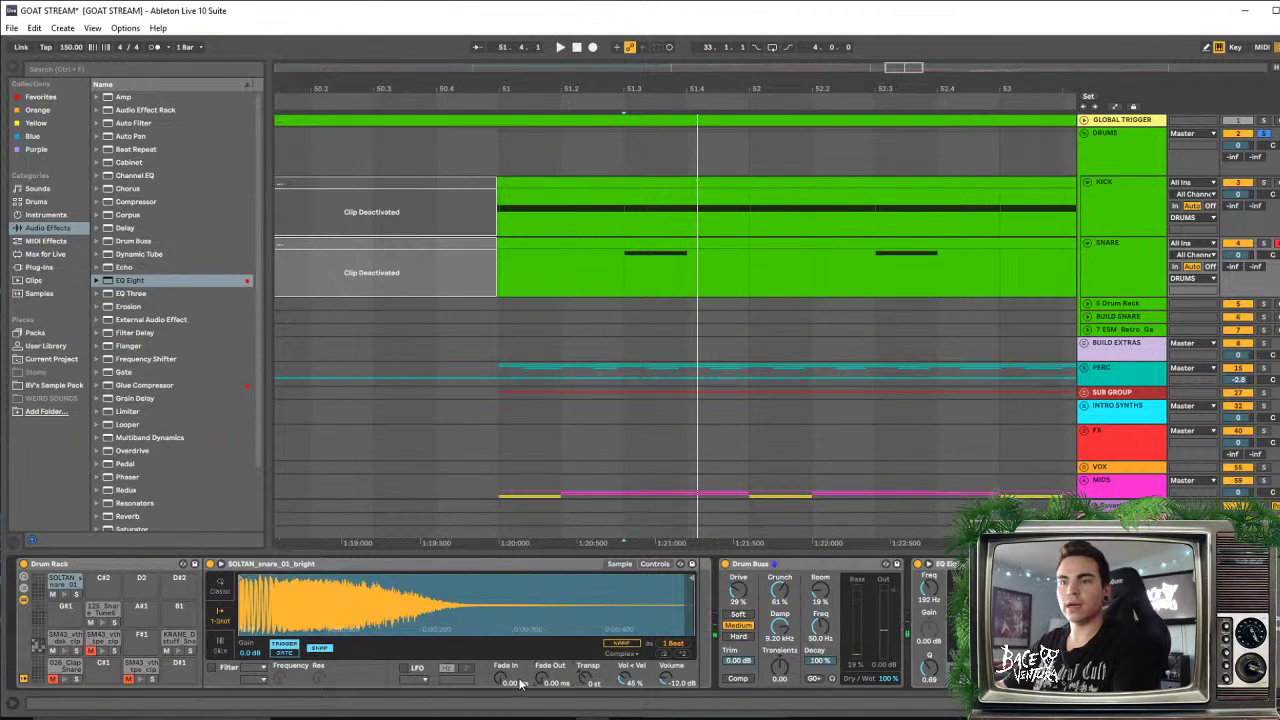
key("space")
key("space")
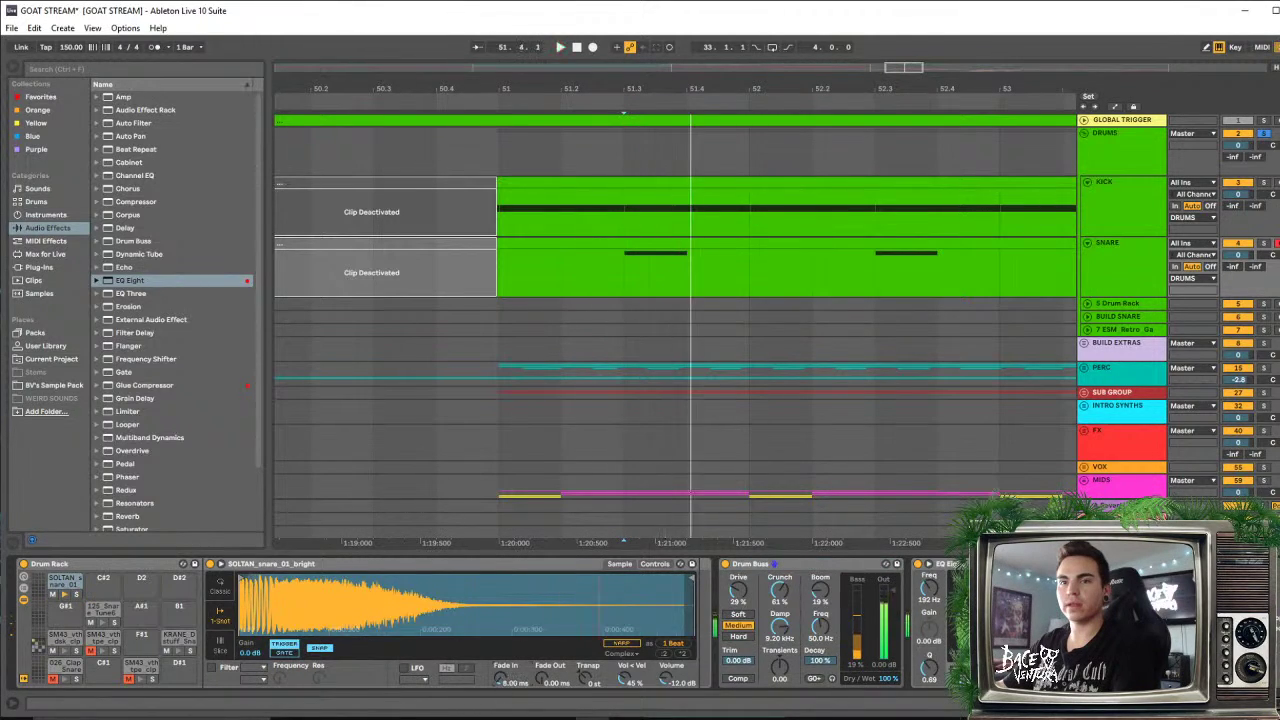
key("space")
left_click_drag(501, 678, 505, 682)
key("space")
key("space")
key("space")
key("space")
left_click_drag(275, 599, 280, 645)
key("space")
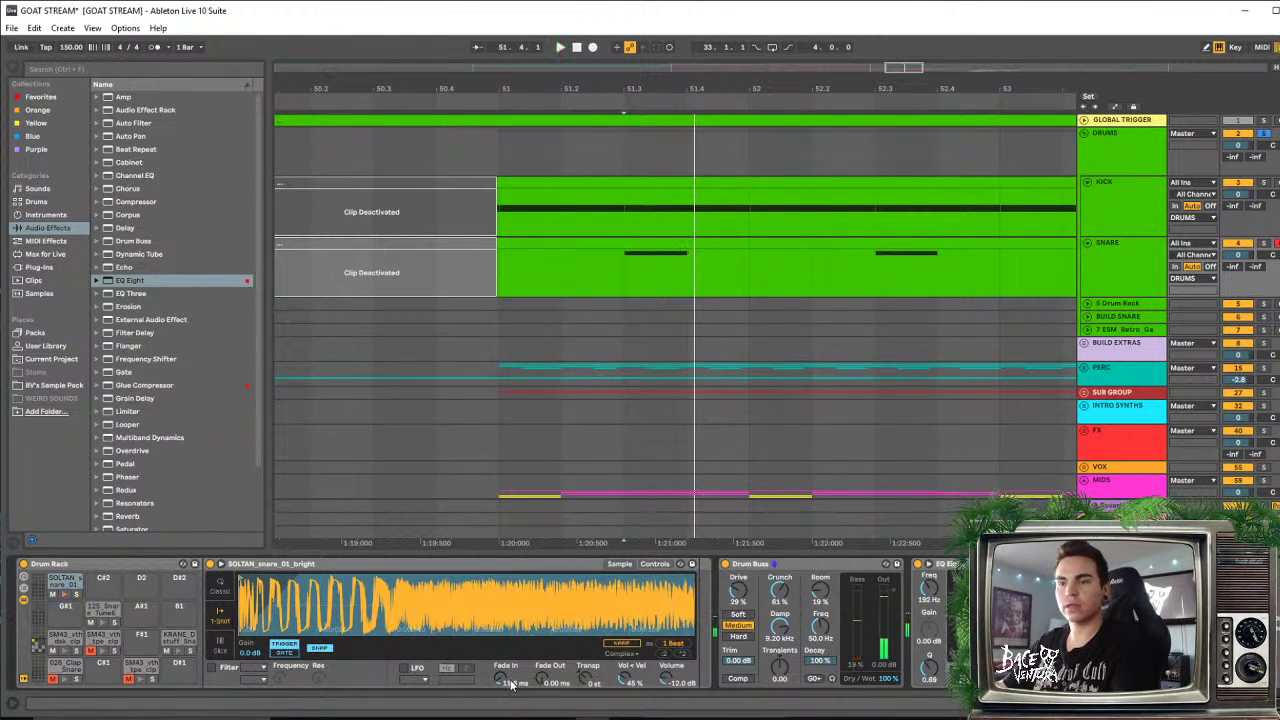
Try a shorter Fade In of about 2.74 ms on the Soltan snare sample while repeatedly auditioning the hit
left_click_drag(511, 672, 511, 684)
key("space")
key("space")
key("space")
key("space")
key("space")
key("space")
key("space")
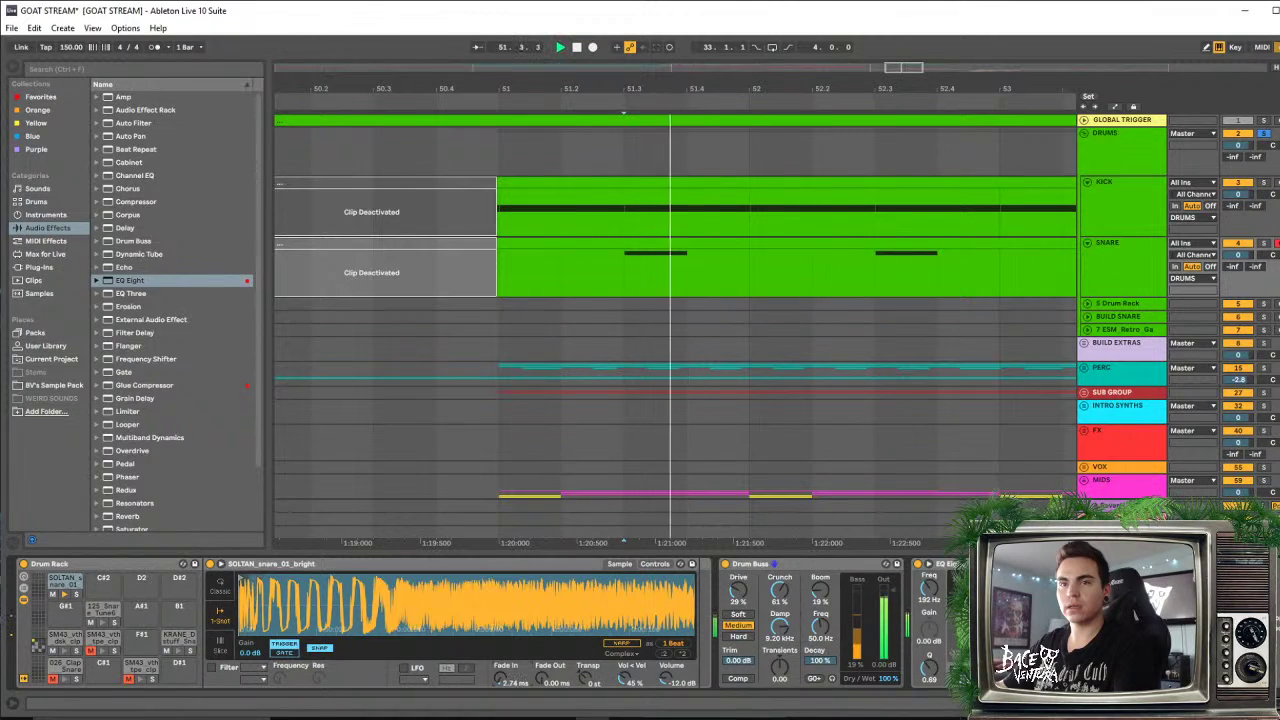
Set the Soltan snare sample's Fade In to 5.83 ms while auditioning the snare from 51.3
key("space")
key("space")
key("space")
left_click_drag(502, 680, 502, 668)
key("space")
key("space")
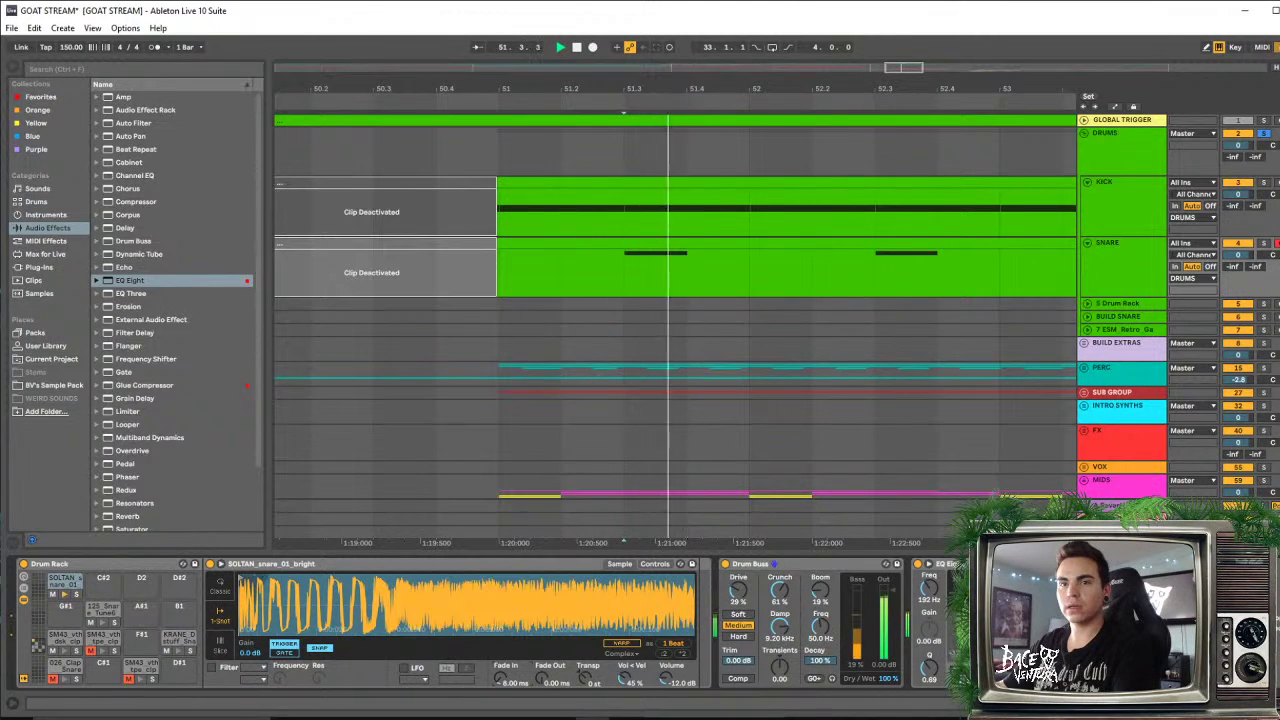
key("space")
key("space")
key("space")
key("space")
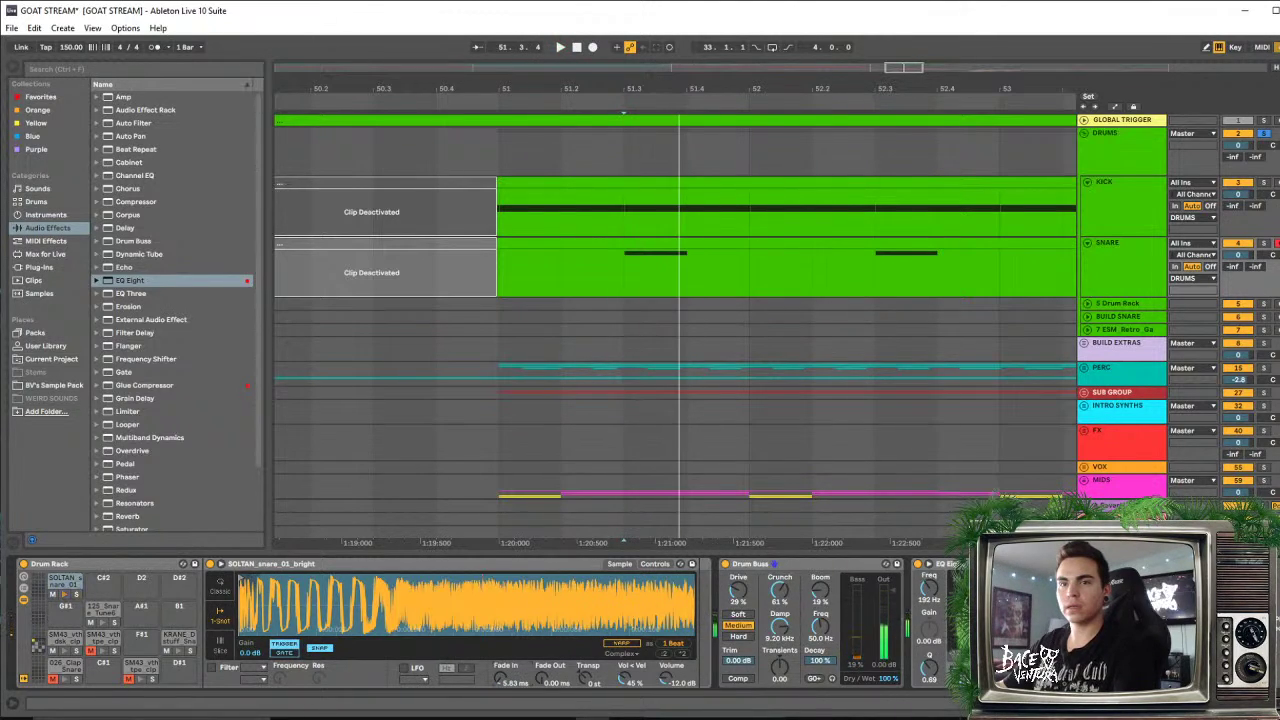
key("space")
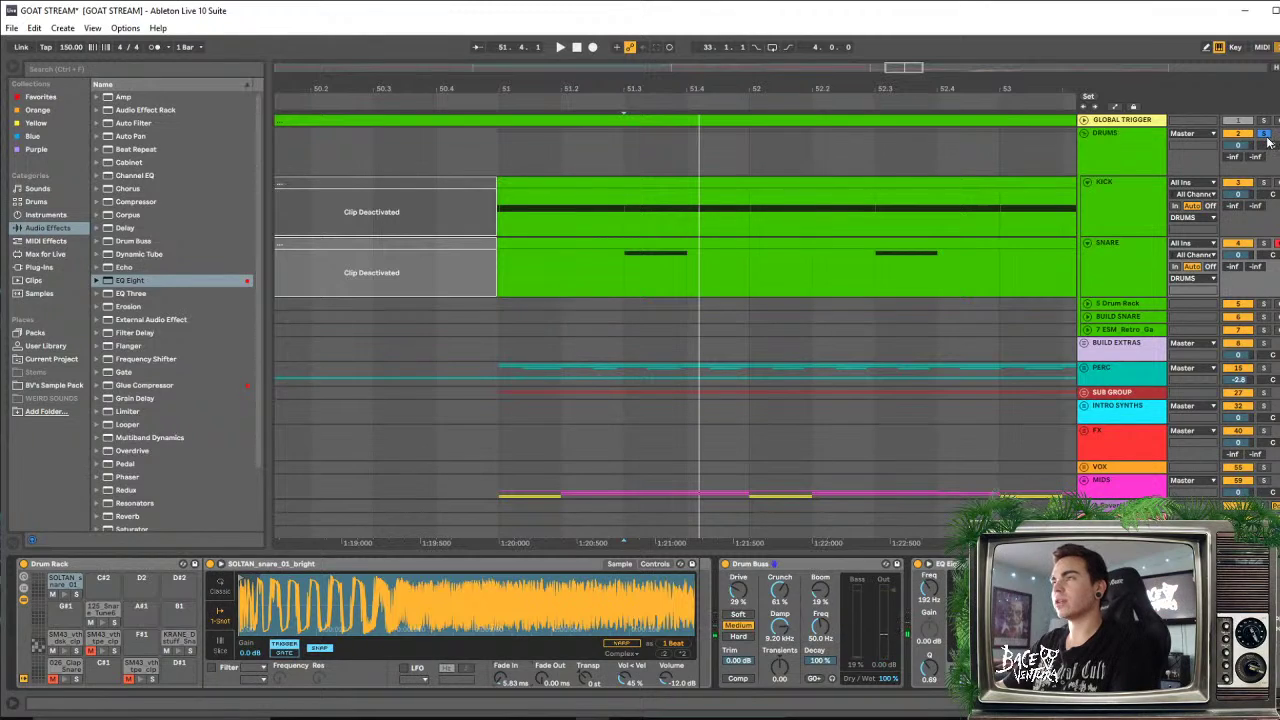
Play the full mix from 51.3, and solo DRUMS and PERC to audition them together from bar 51.1
key("space")
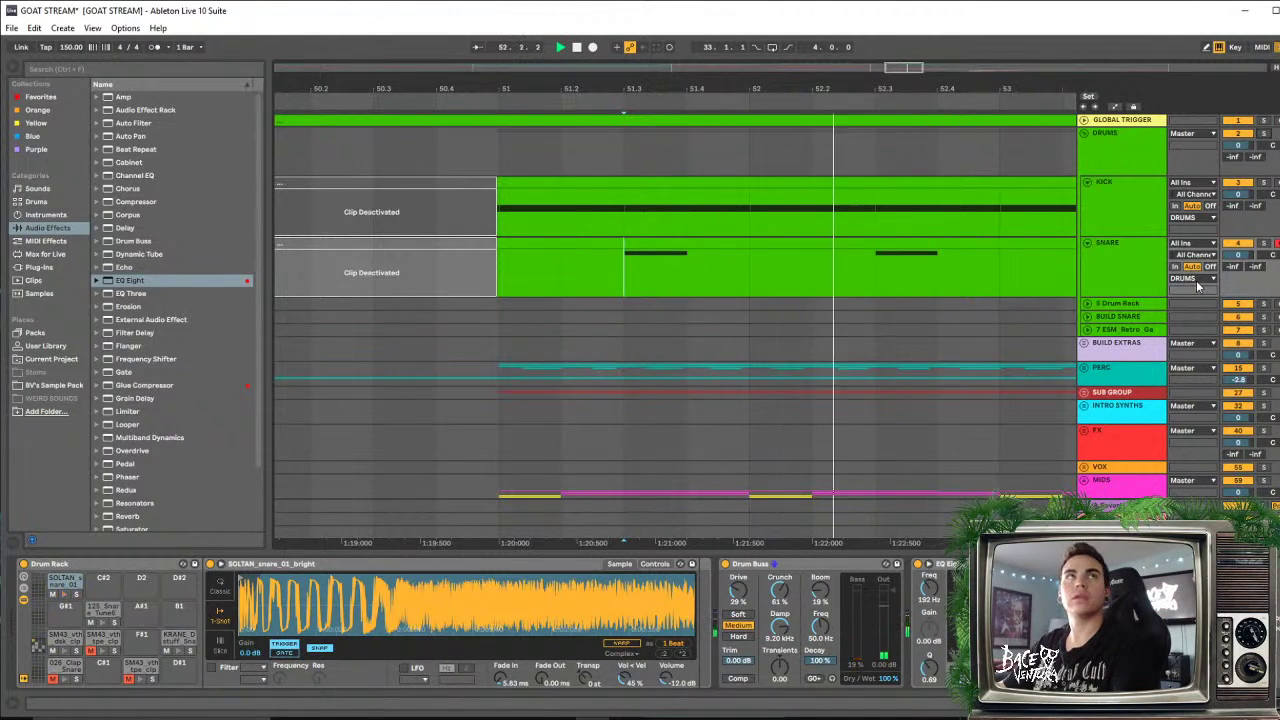
left_click(1265, 134)
key("space")
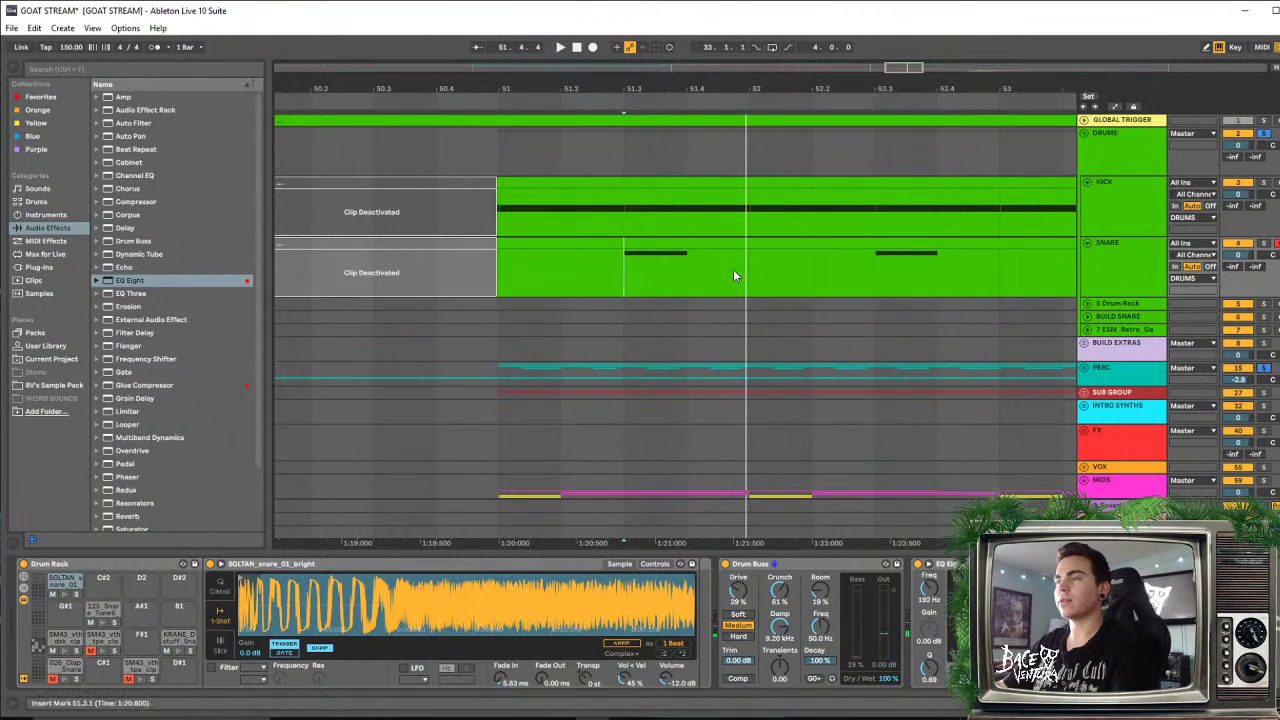
left_click(606, 369)
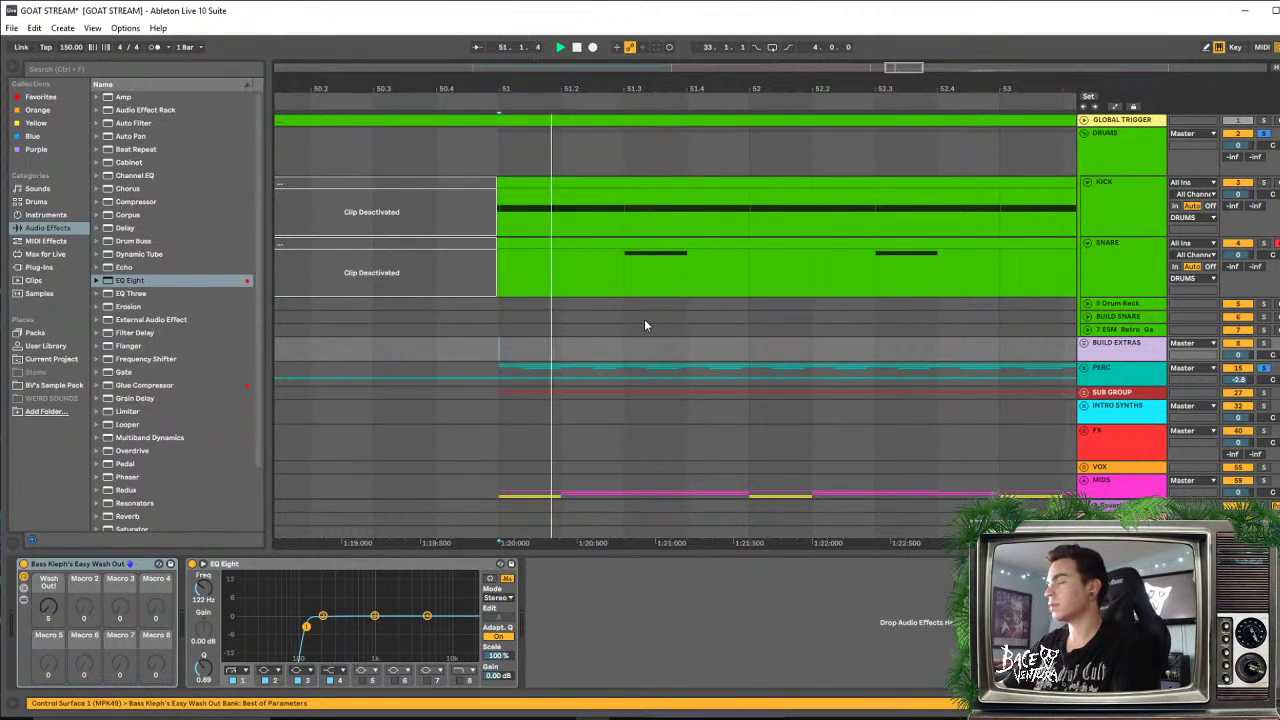
Unsolo the PERC and DRUMS groups and audition the full mix of the drop from bar 51.1
scroll(882, 374, "down", 3)
left_click(1264, 258)
key("space")
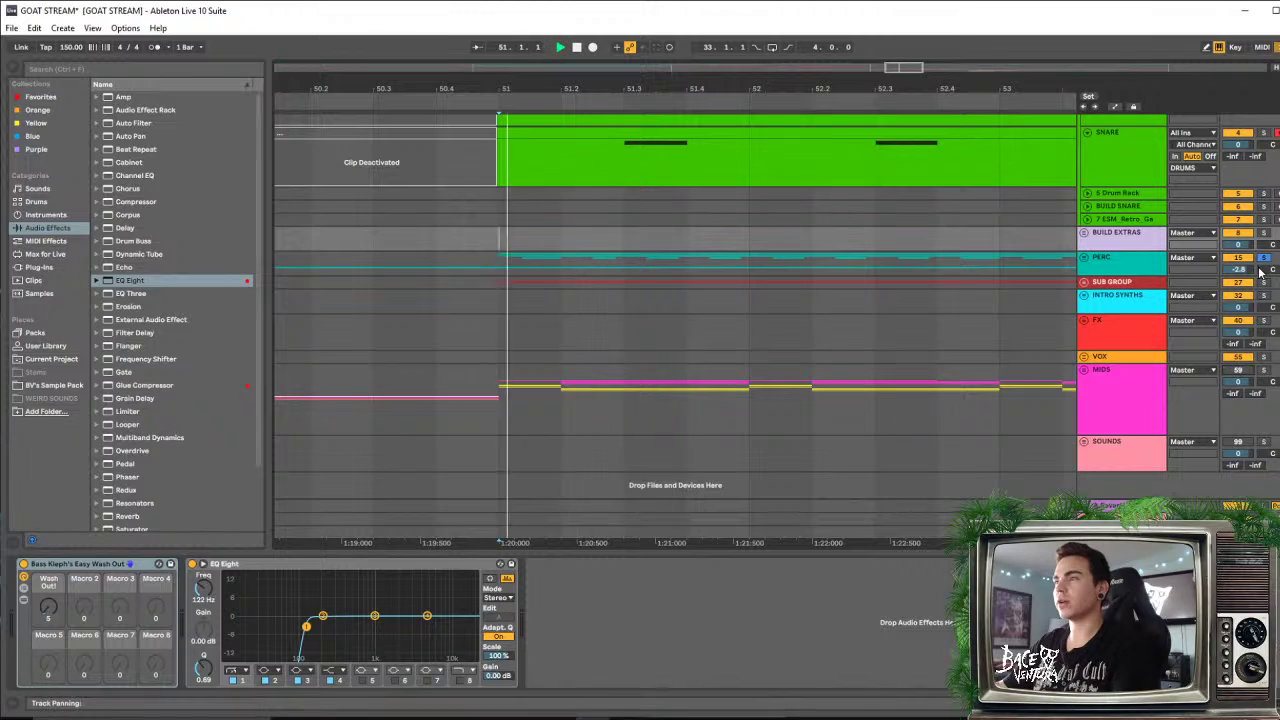
key("space")
key("space")
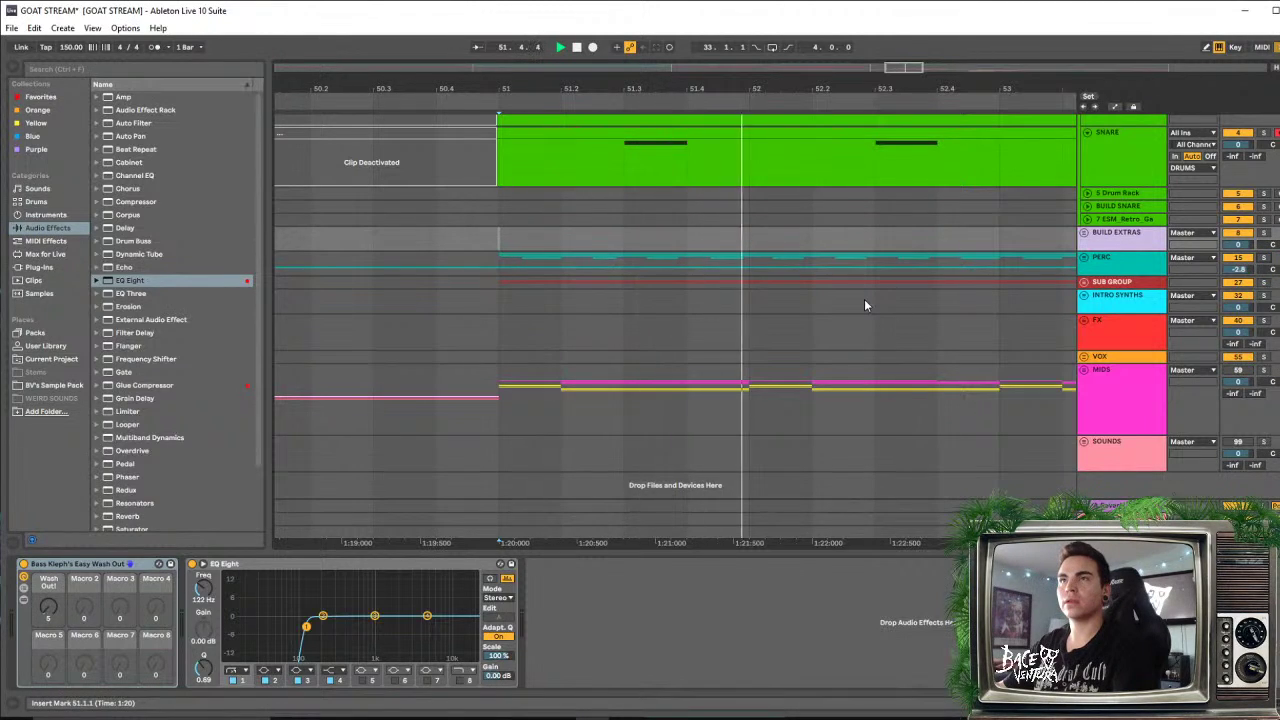
key("space")
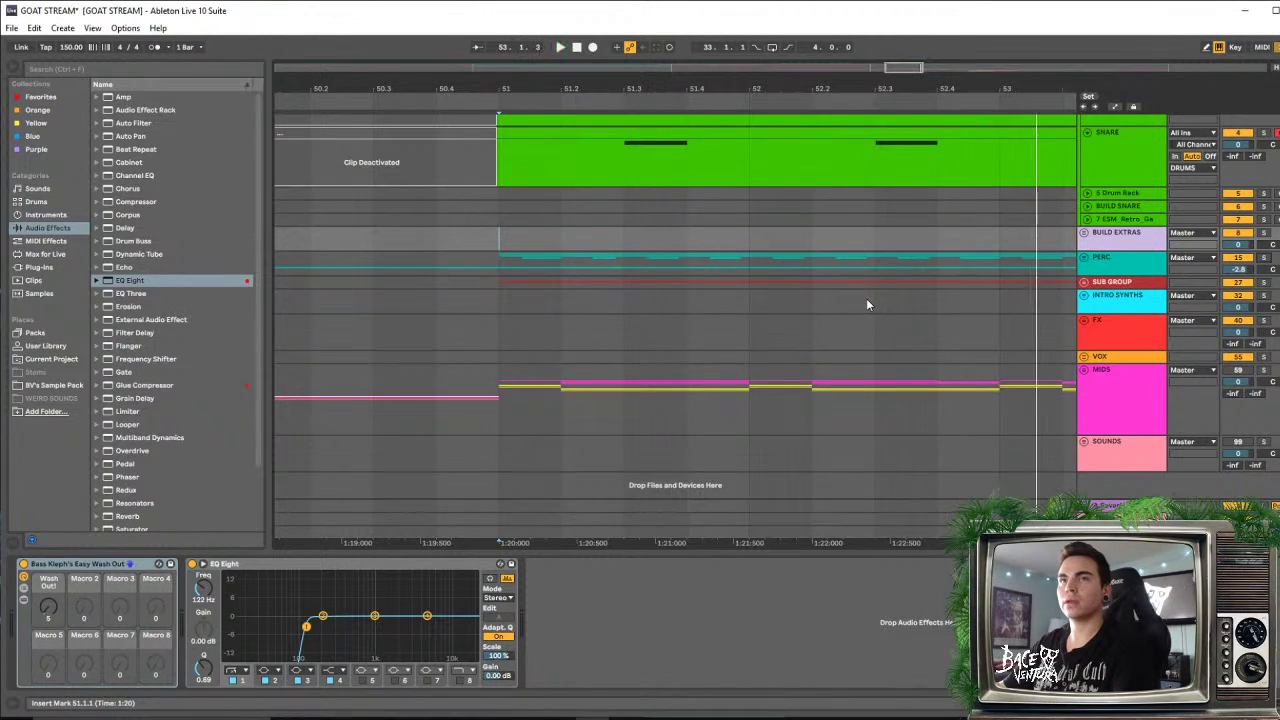
key("space")
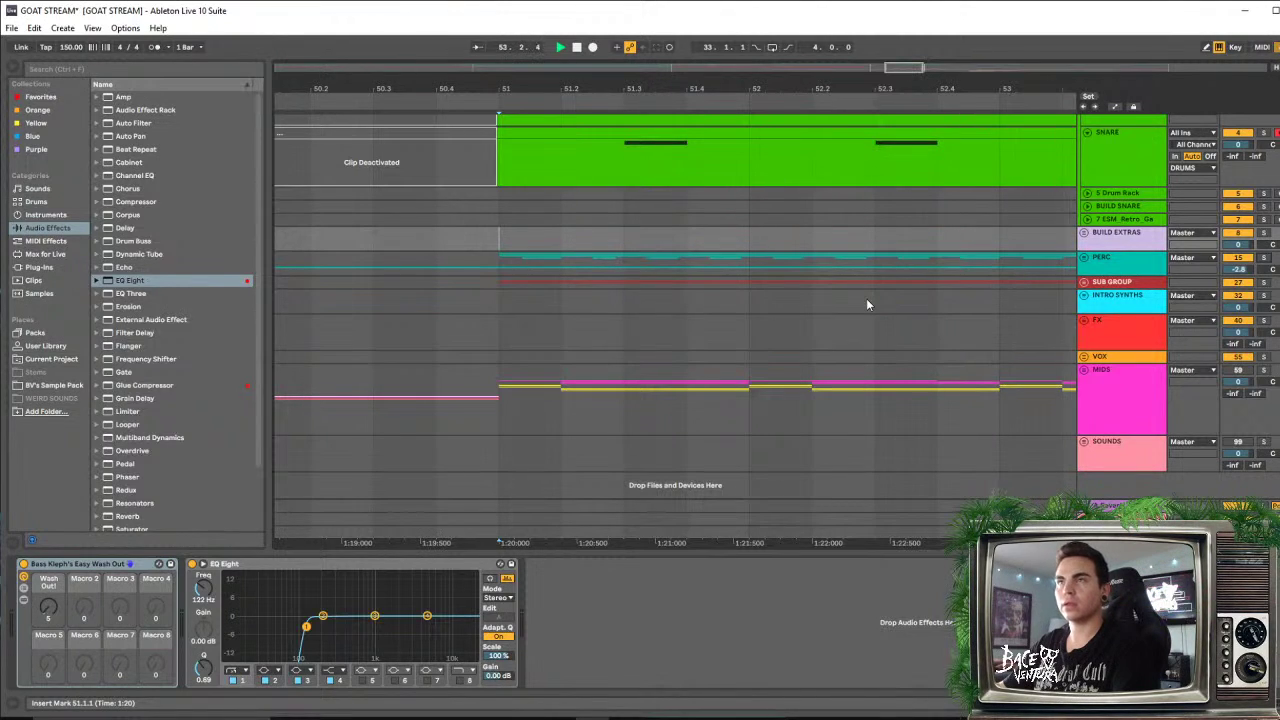
key("space")
Place the playback start at bar 57 on the KICK track and audition the next drop phrase
left_click_drag(882, 88, 716, 30)
scroll(968, 154, "up", 3)
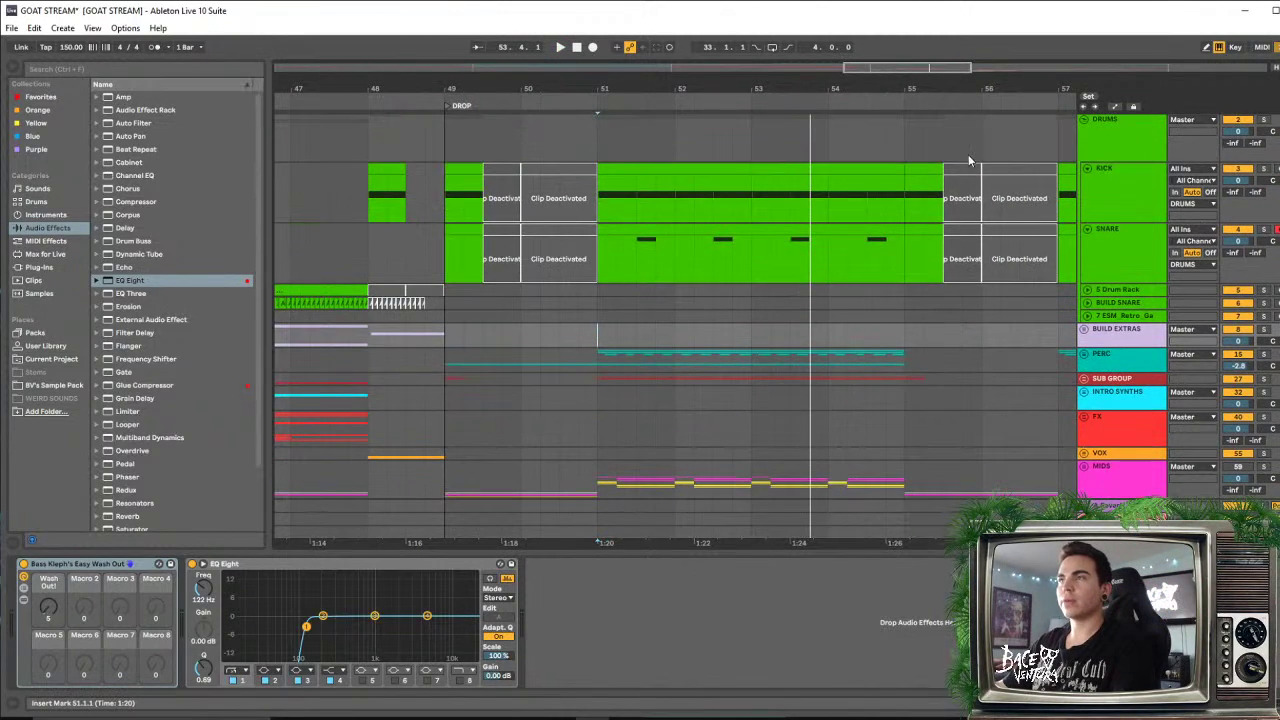
left_click_drag(1000, 89, 890, 70)
left_click(943, 206)
key("space")
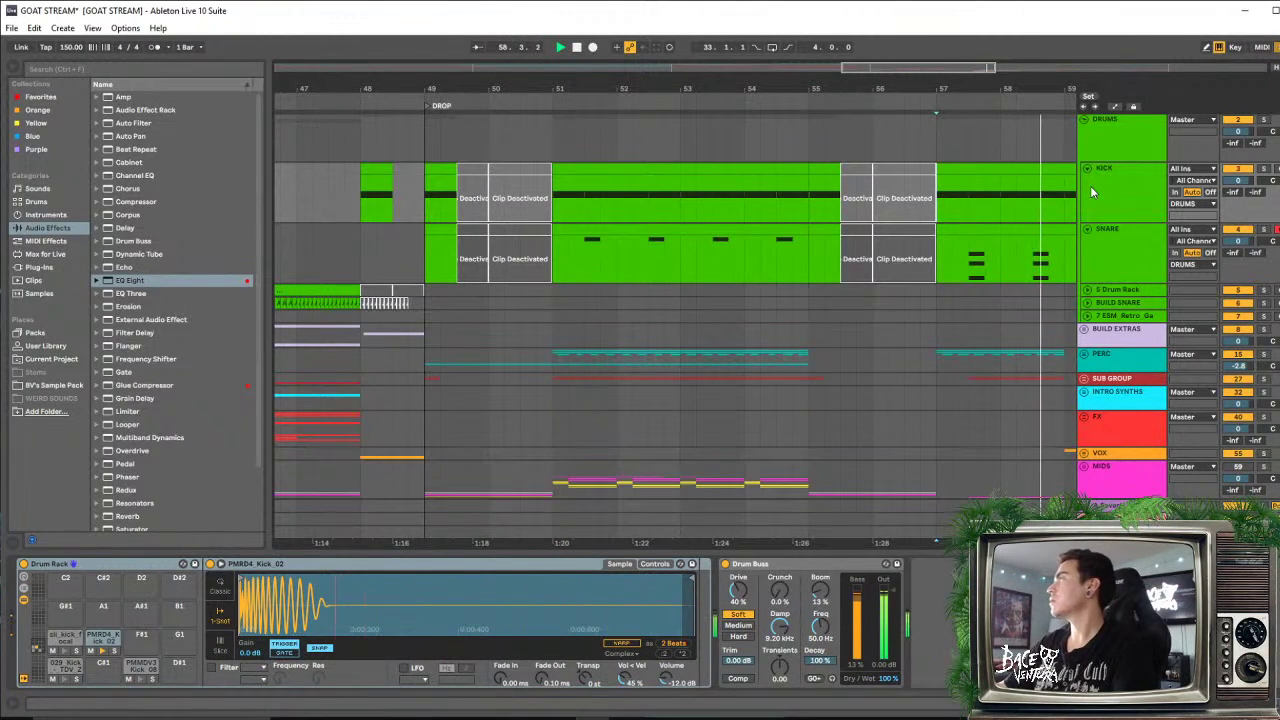
Copy the four-bar snare clip at bar 51 over the snare clips at bars 57, 63 and 69
left_click_drag(748, 89, 583, 62)
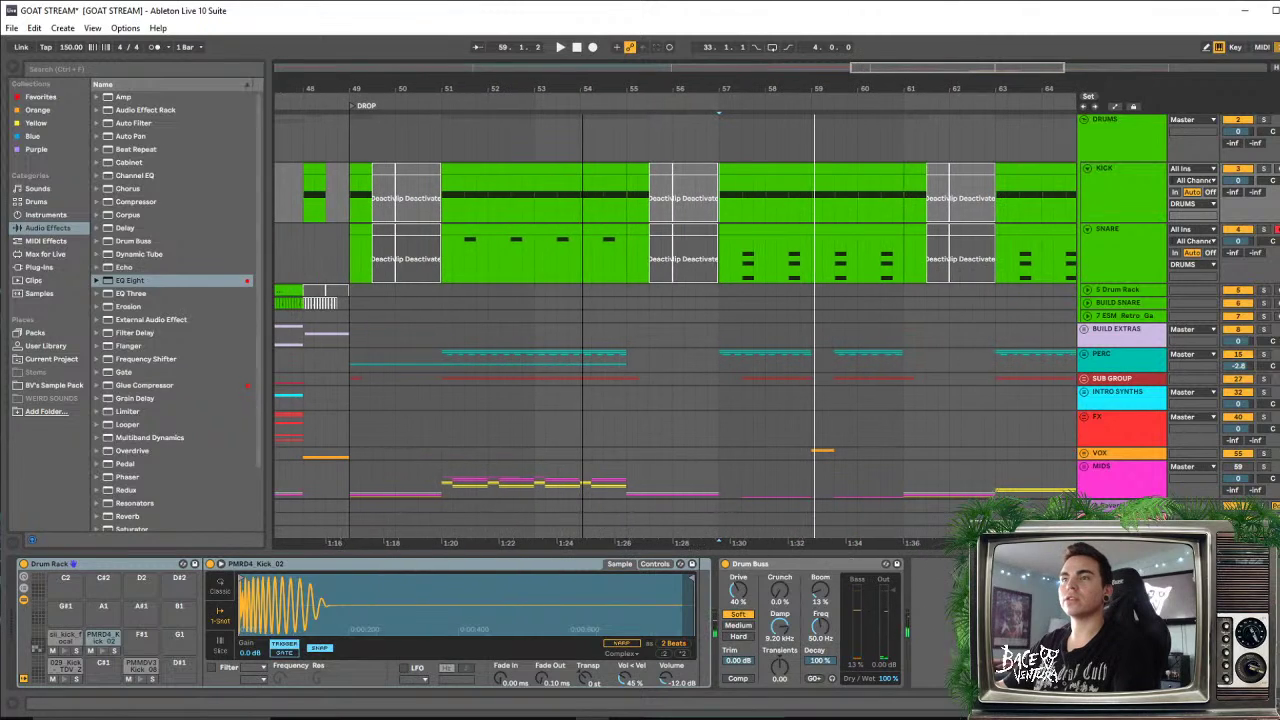
left_click_drag(528, 234, 778, 234)
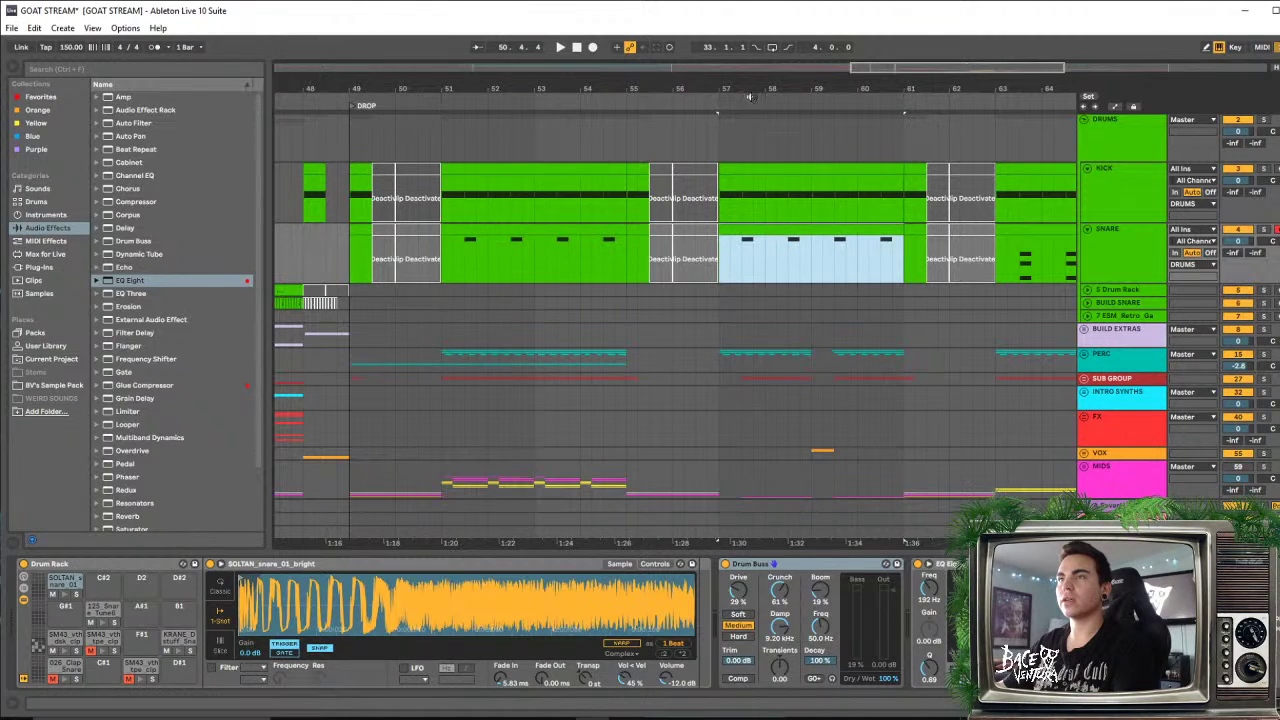
left_click_drag(750, 90, 768, 216)
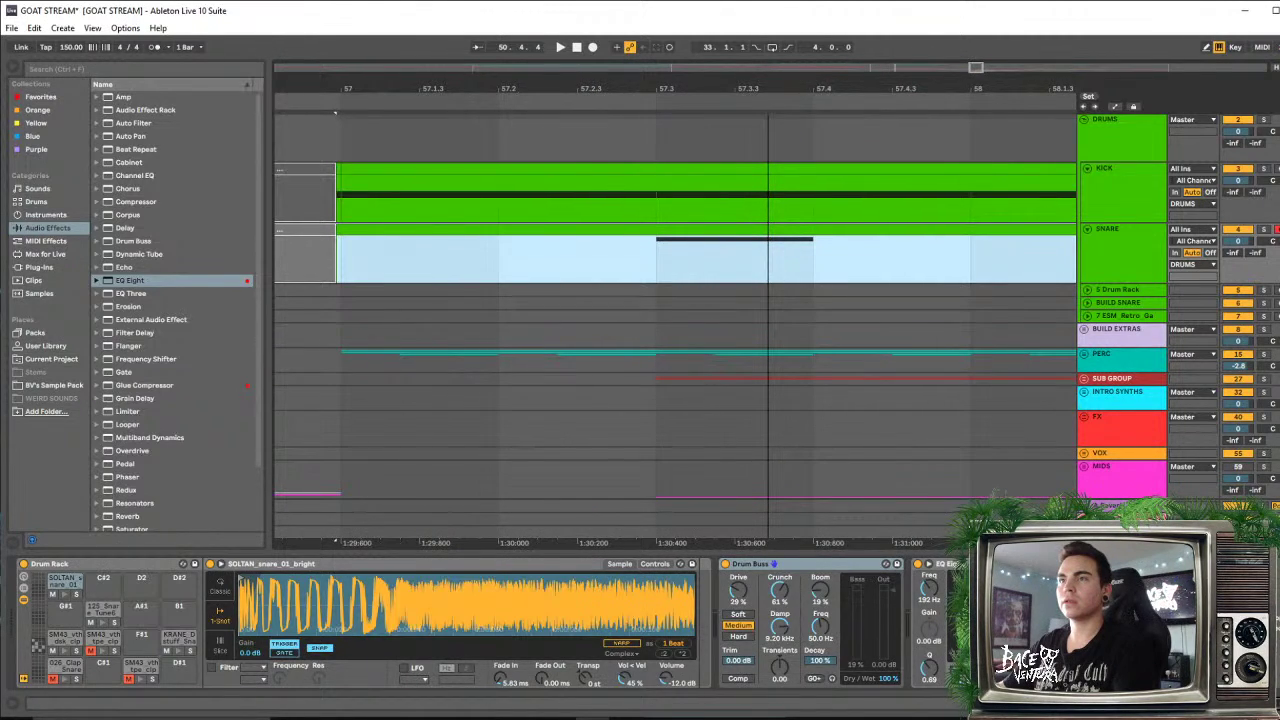
key("minus")
key("minus")
key("minus")
key("minus")
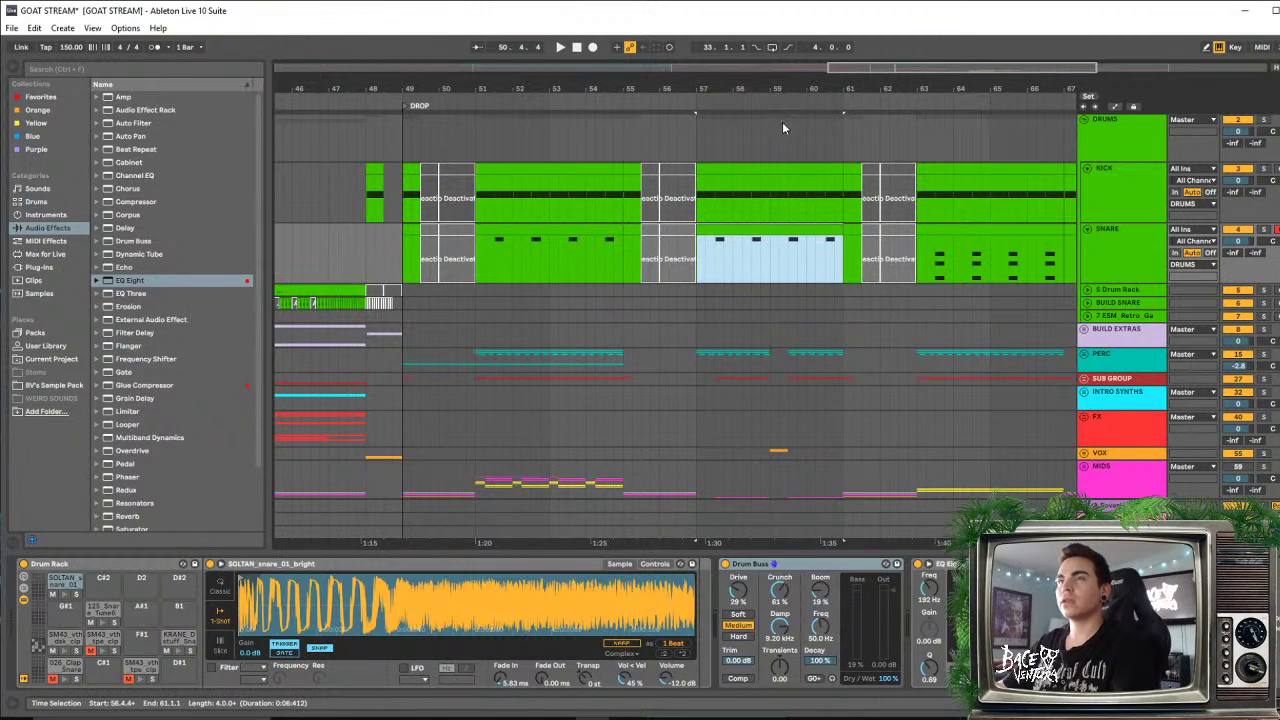
scroll(577, 234, "right", 5)
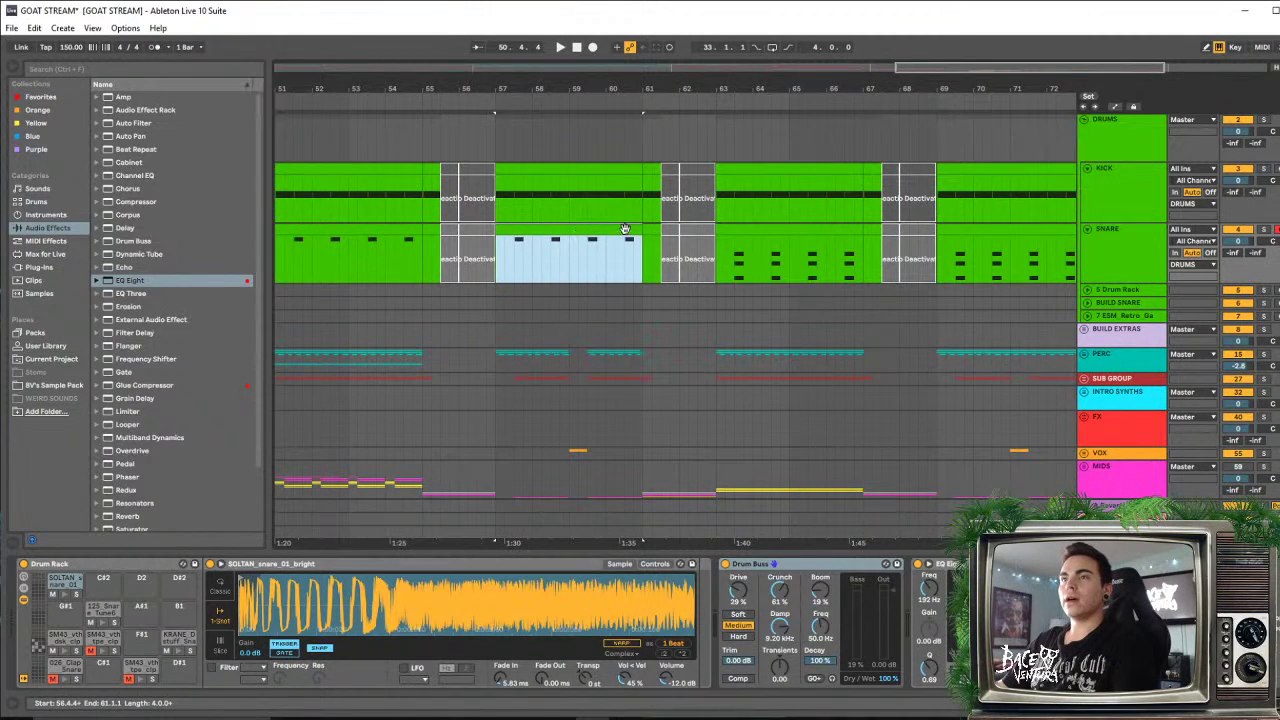
left_click_drag(565, 231, 973, 241)
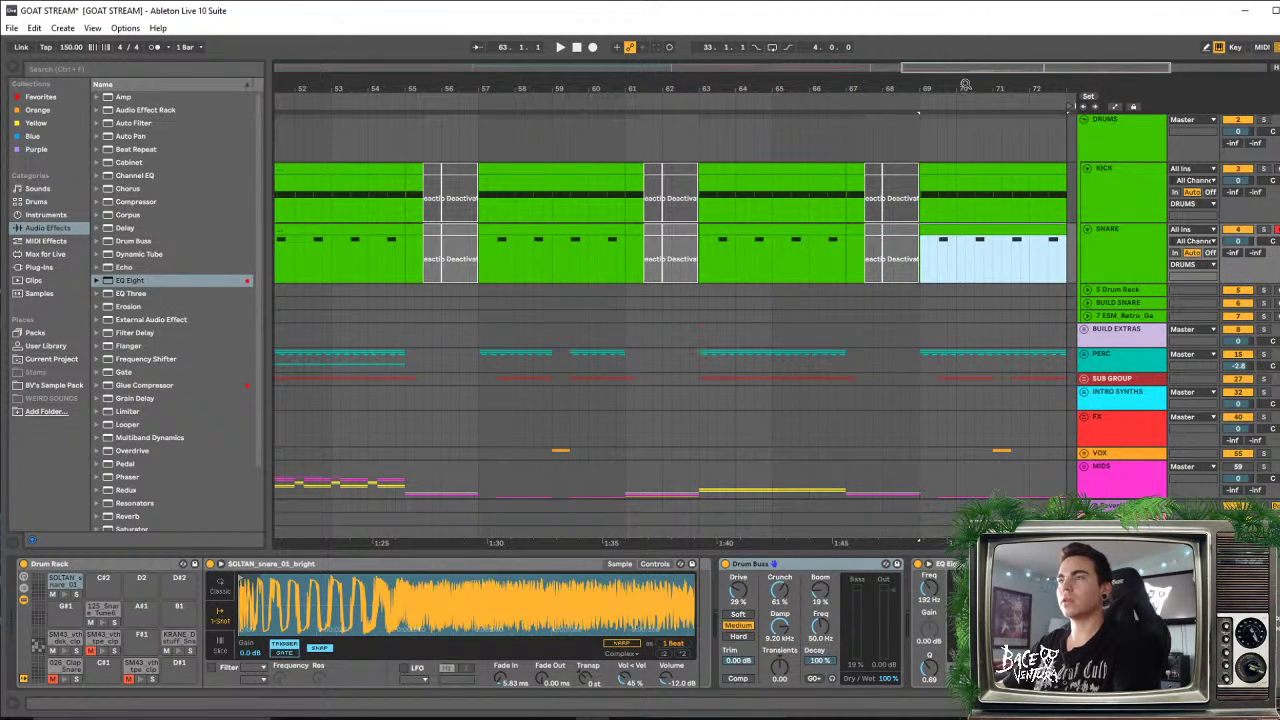
Move the snare clip at bar 69 one beat earlier
left_click_drag(965, 85, 953, 167)
left_click(894, 229)
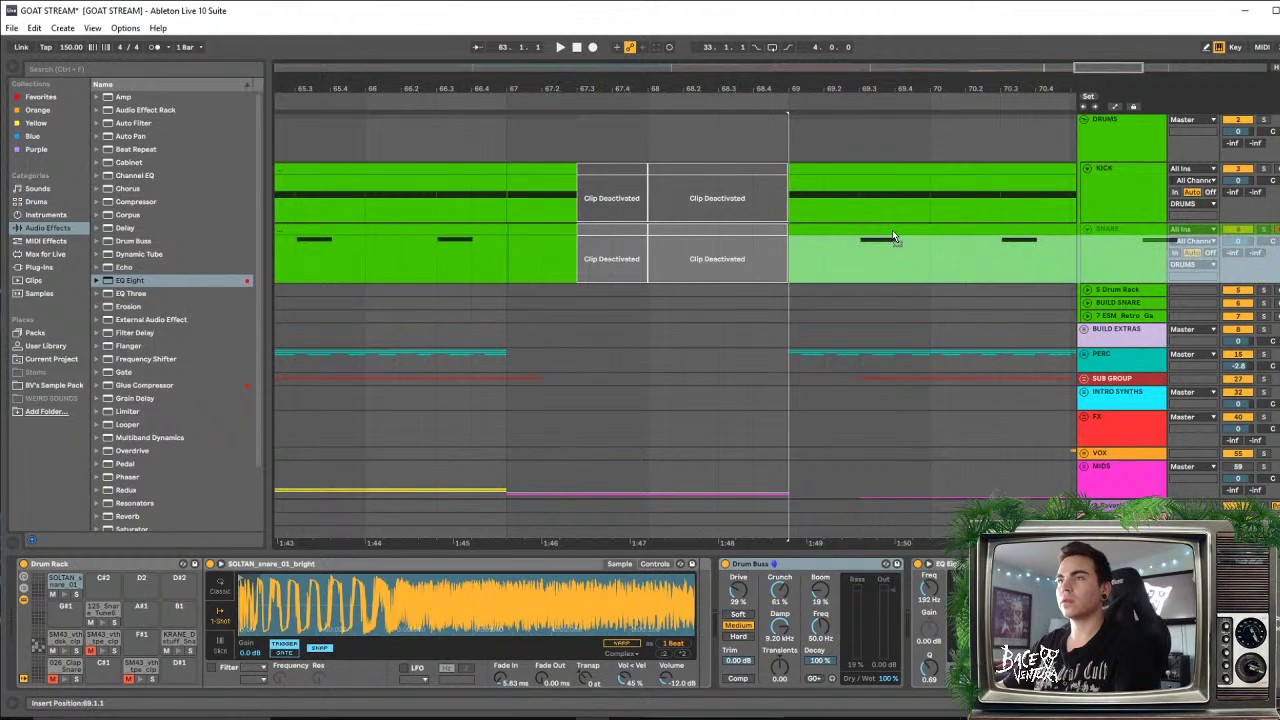
left_click_drag(888, 238, 873, 236)
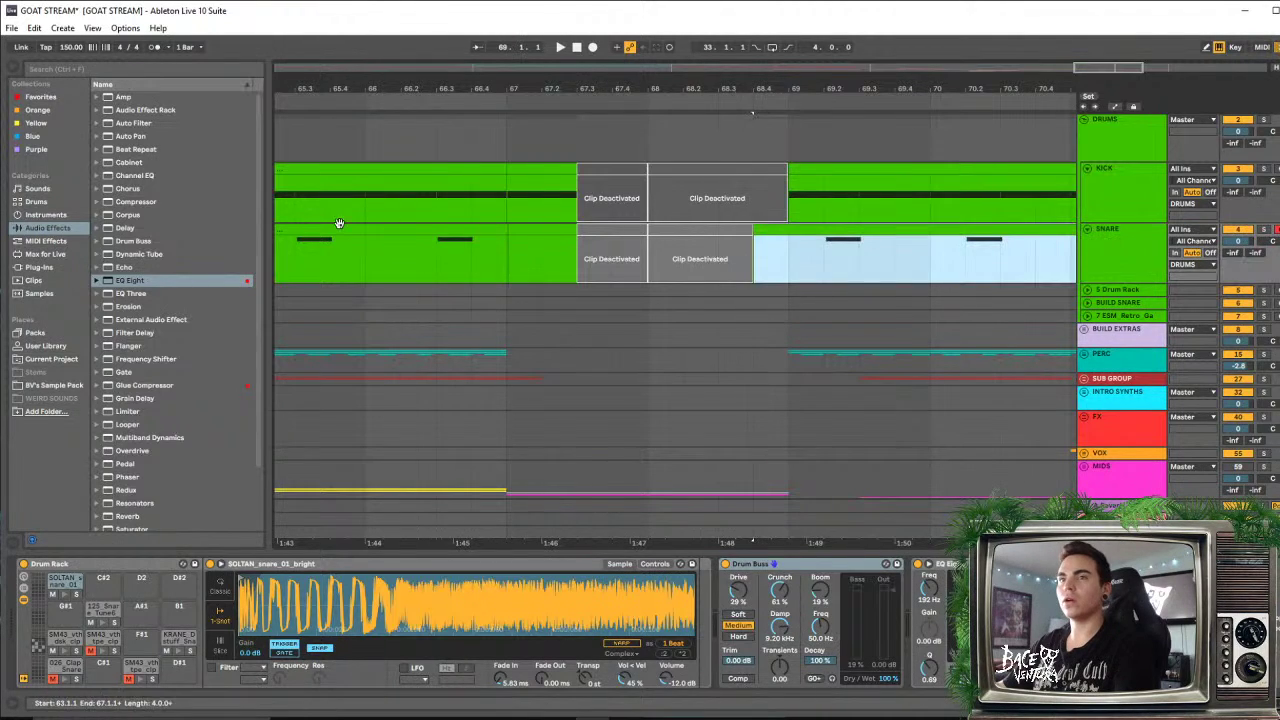
Trim the start of the first four-hit snare clip in the drop so it begins exactly at 51.1.1
left_click_drag(397, 92, 888, 91)
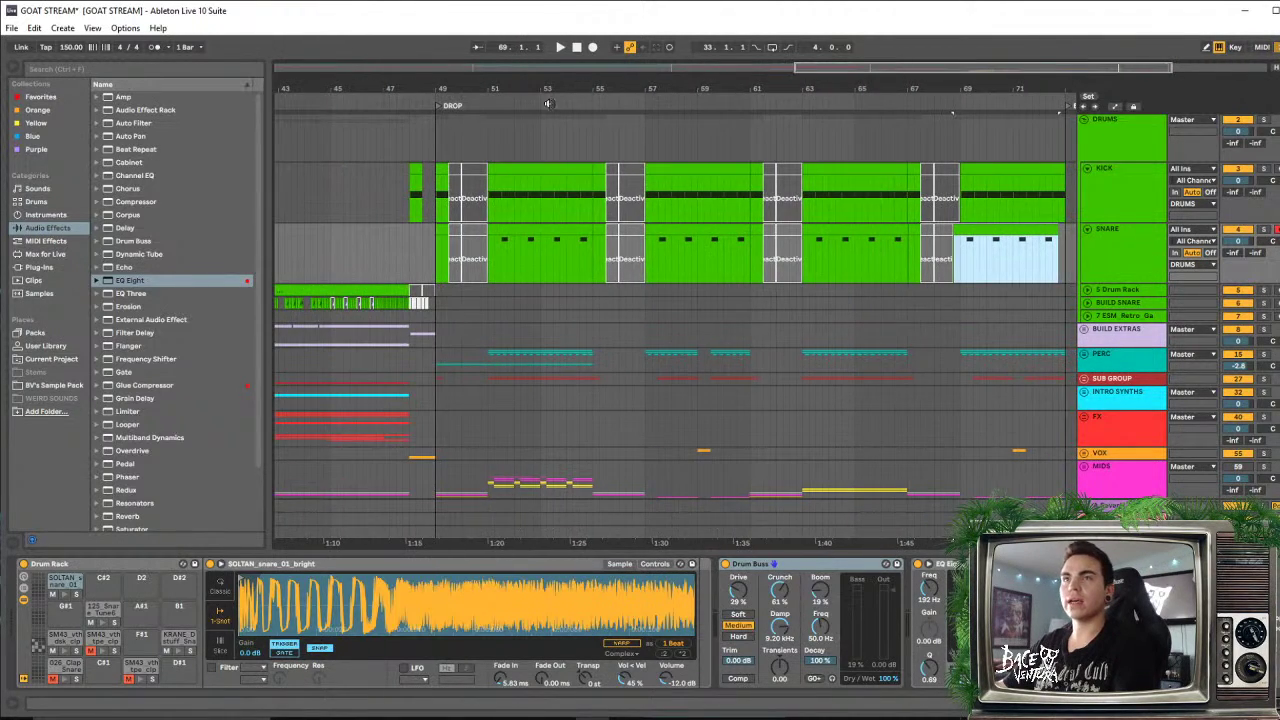
left_click_drag(493, 89, 531, 252)
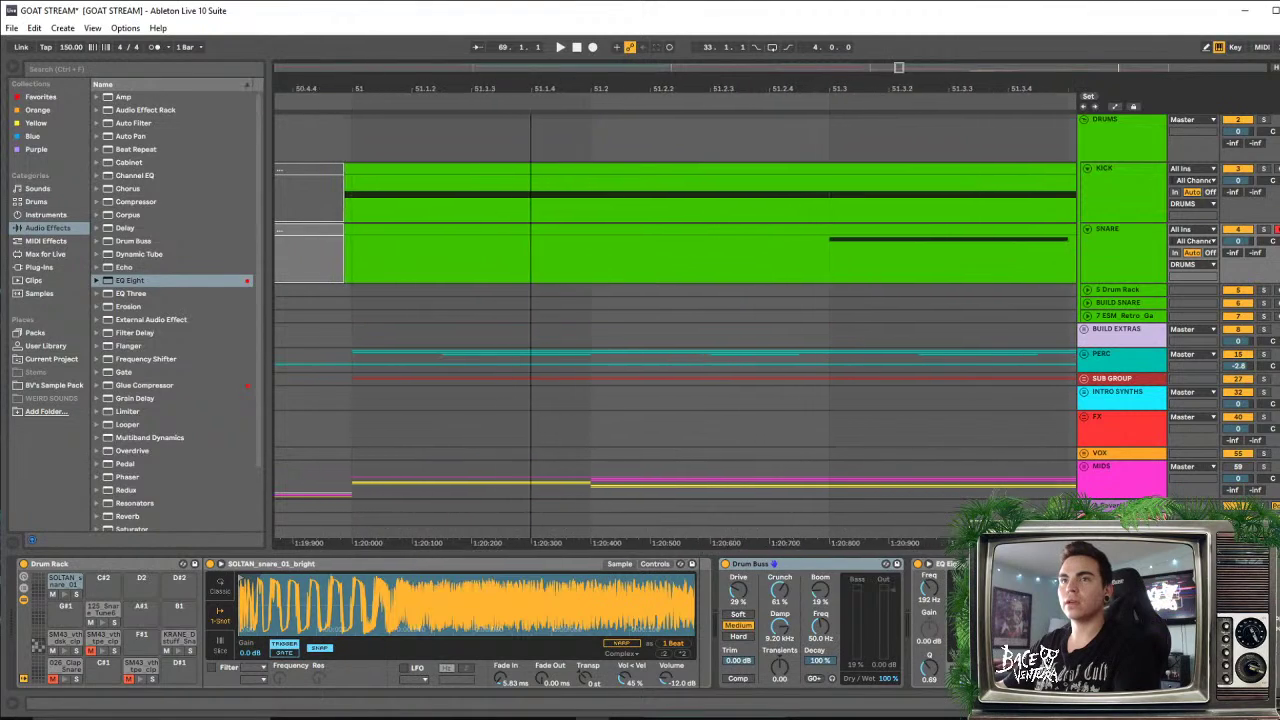
left_click_drag(530, 165, 565, 165)
left_click(388, 232)
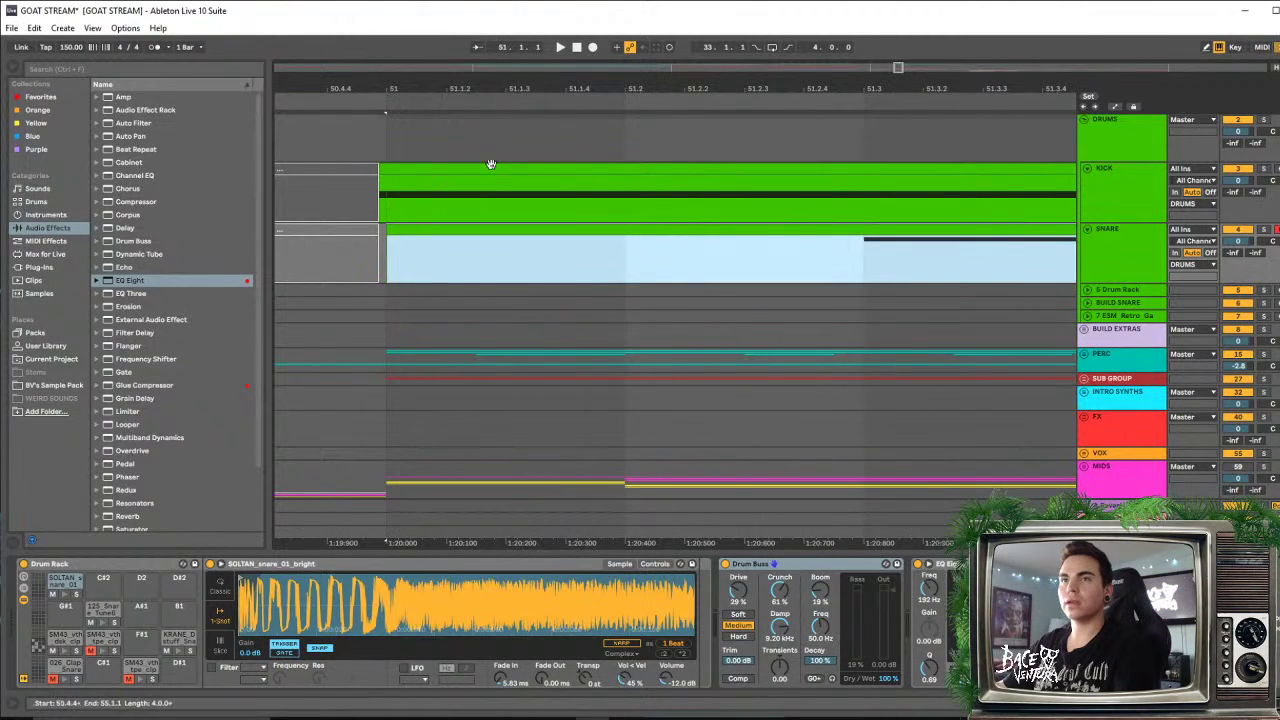
Copy the trimmed snare clip from bar 51 to bar 57, undoing a misplaced first copy
left_click_drag(507, 88, 510, 50)
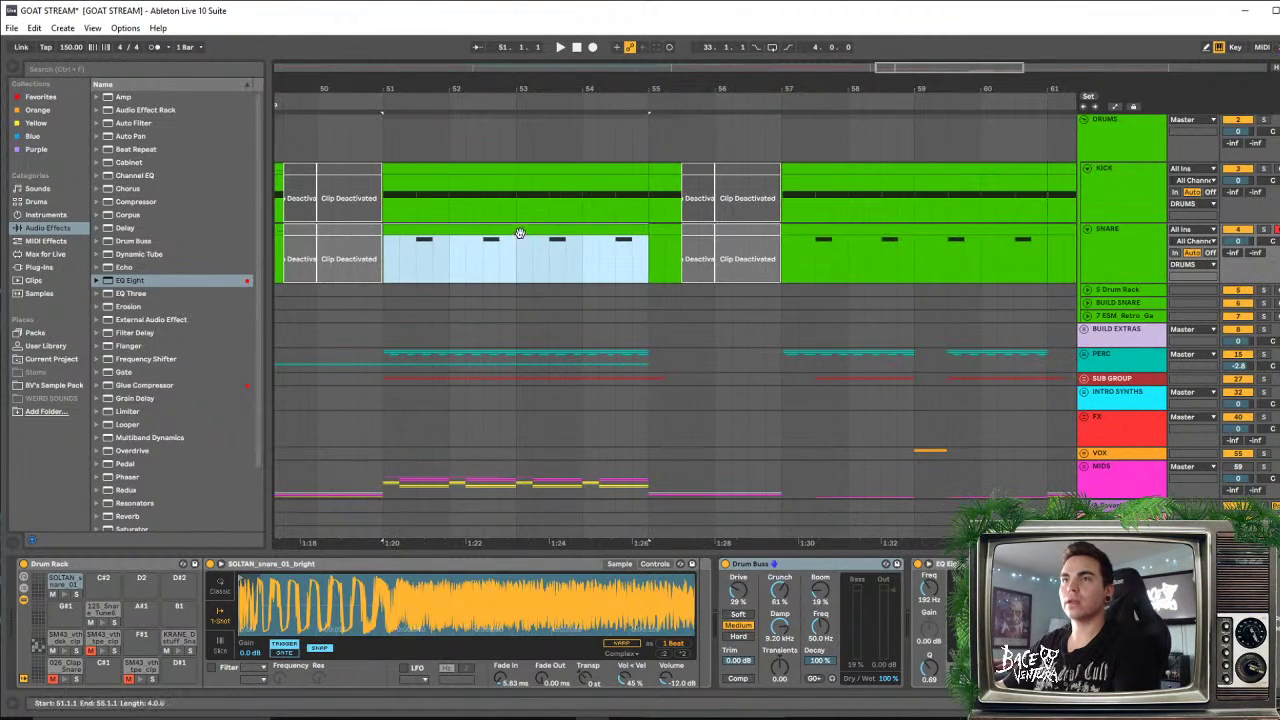
left_click_drag(495, 228, 900, 247)
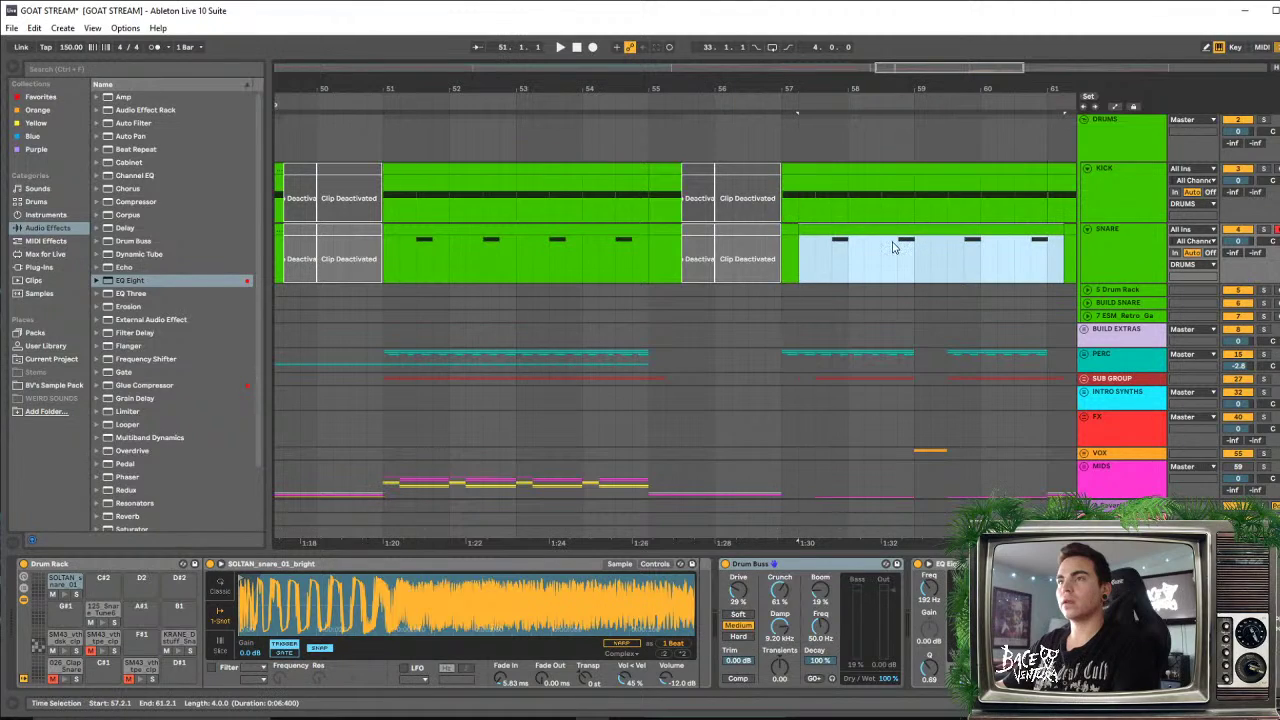
key("ctrl+z")
left_click_drag(516, 231, 907, 234)
left_click_drag(812, 90, 691, 90)
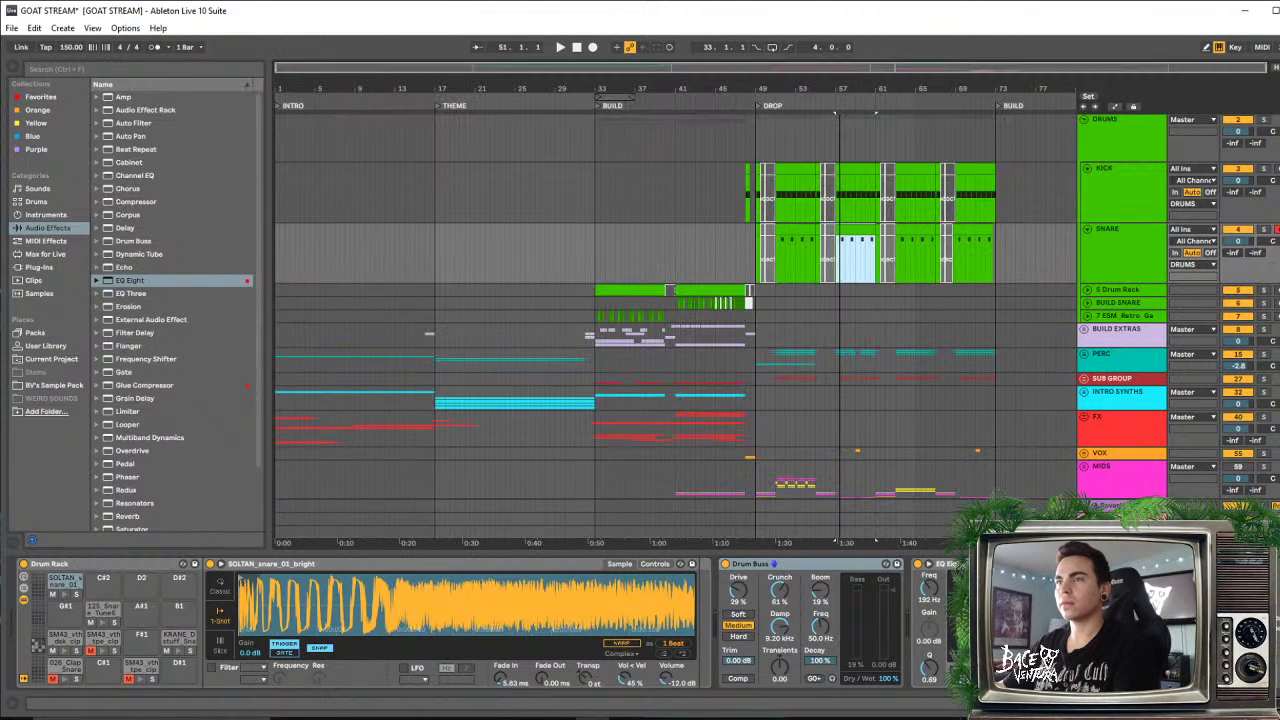
Duplicate the 12-bar snare section starting at bar 49 so the copy fills bars 61 to 73
left_click(763, 255)
key("plus")
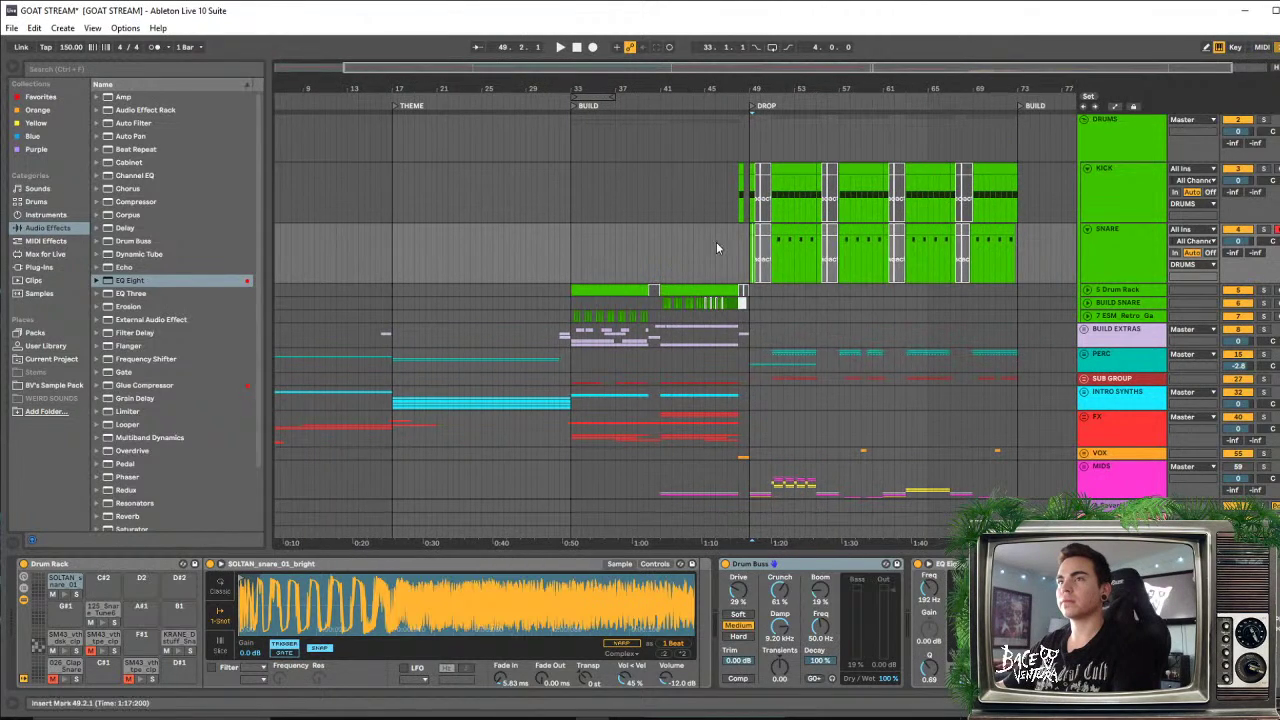
right_click(716, 247)
left_click(757, 253)
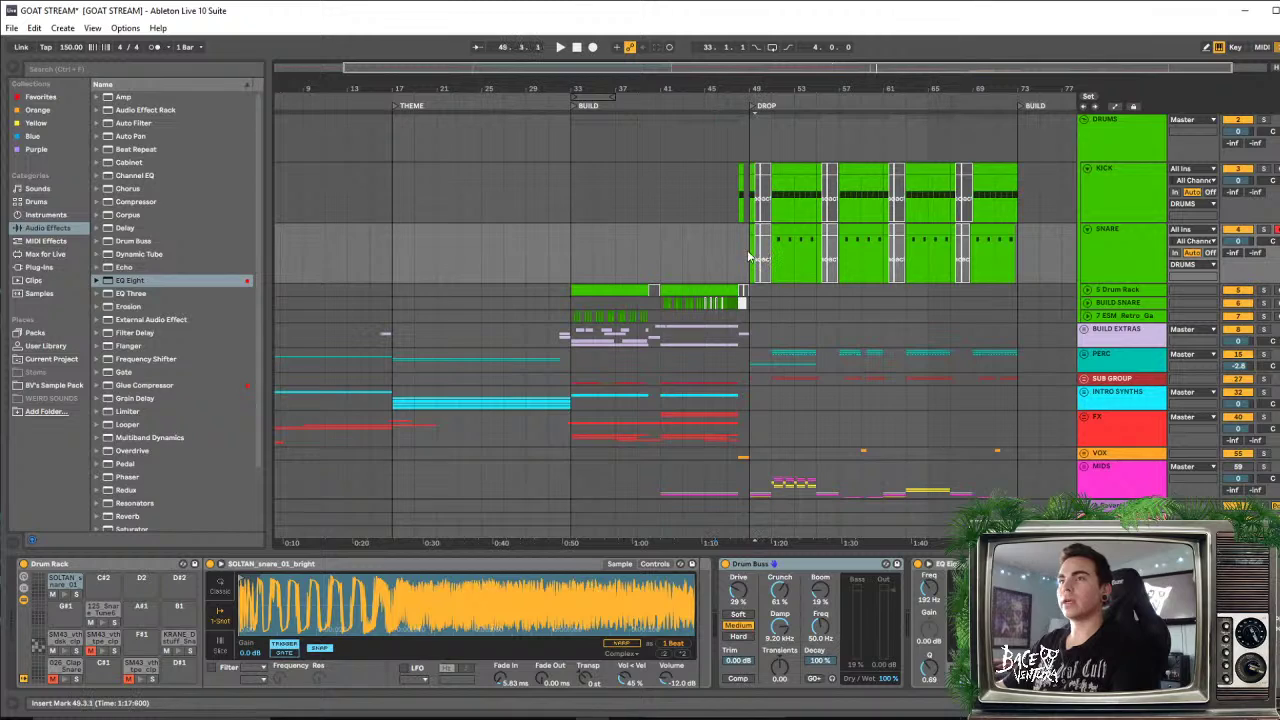
left_click_drag(749, 256, 881, 250)
key("ctrl+d")
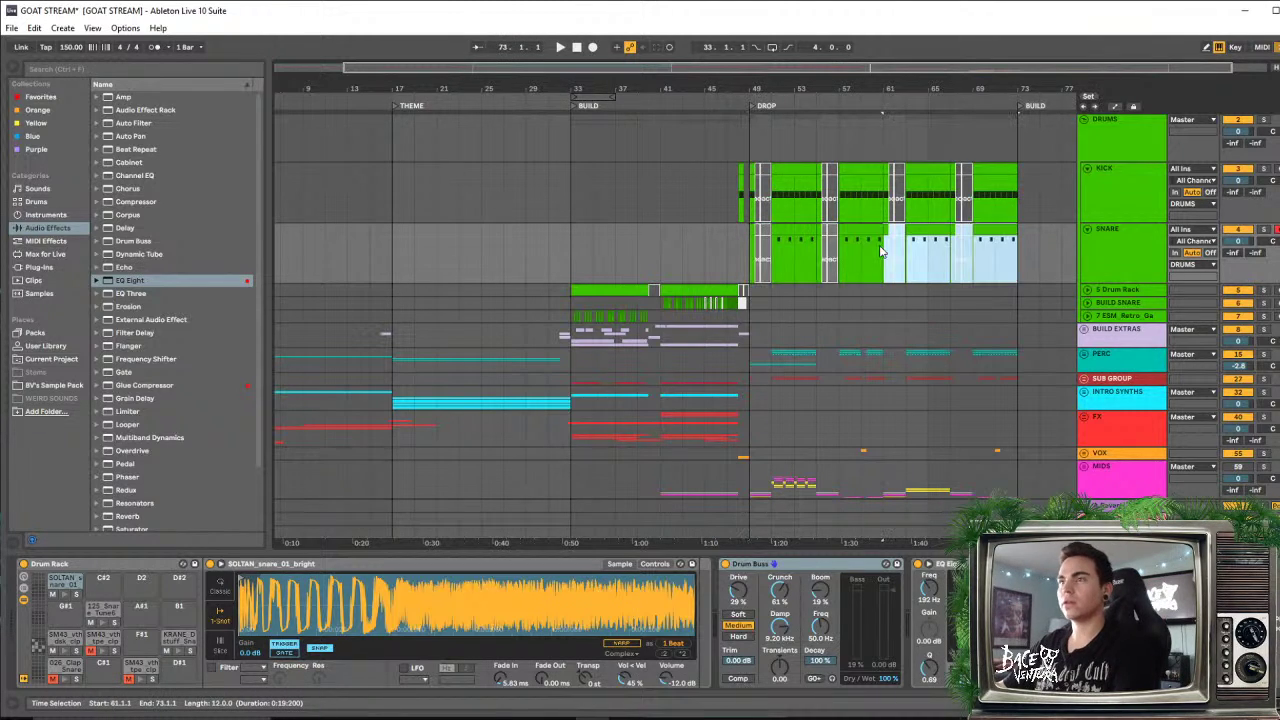
Play the drop from bar 63 to check the duplicated snare pattern
key("space")
left_click(911, 266)
key("space")
key("space")
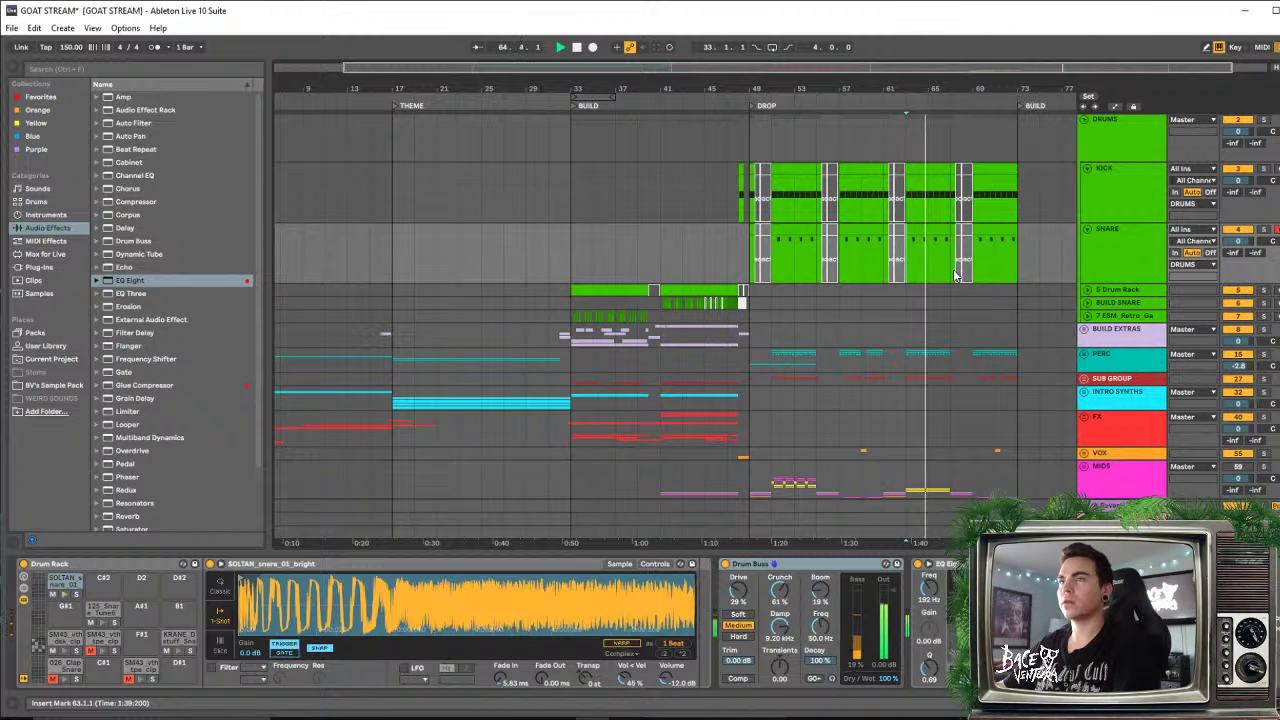
key("space")
Unfold the SUB GROUP and display the effects of its 011_Bass_Loop track, with playback positioned at bar 63
scroll(1117, 348, "down", 2)
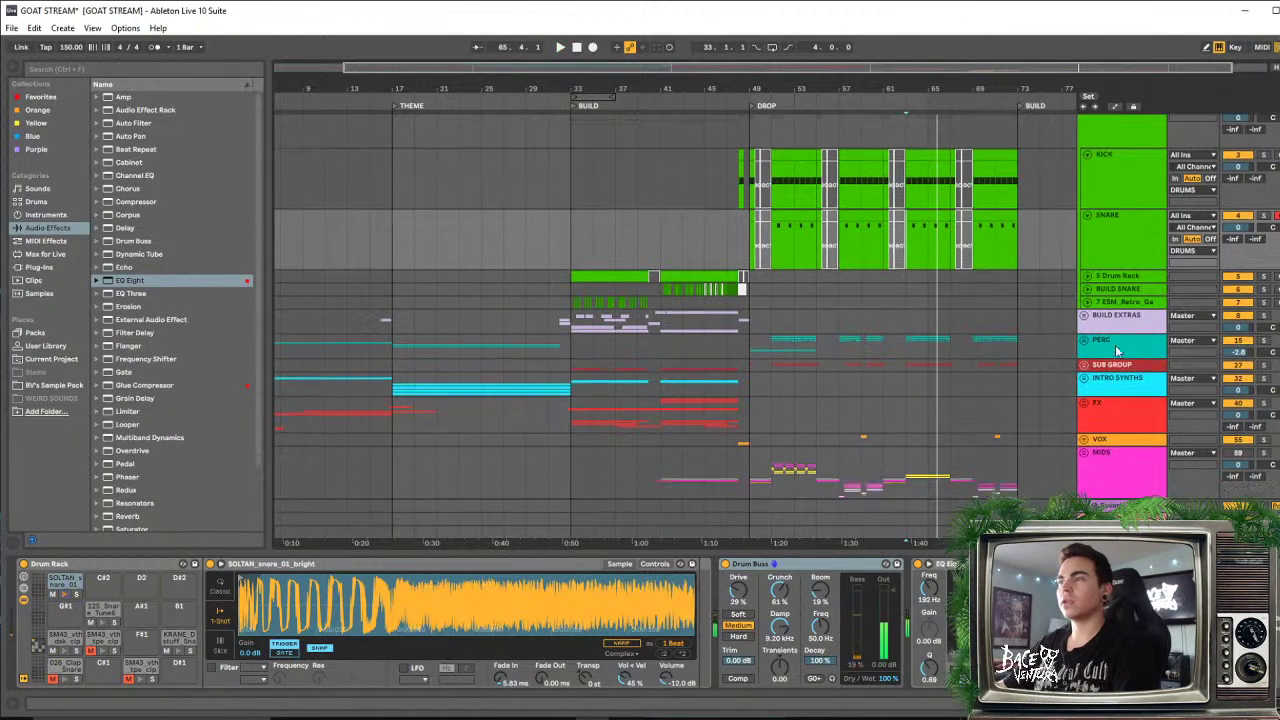
left_click(1113, 311)
left_click(1085, 311)
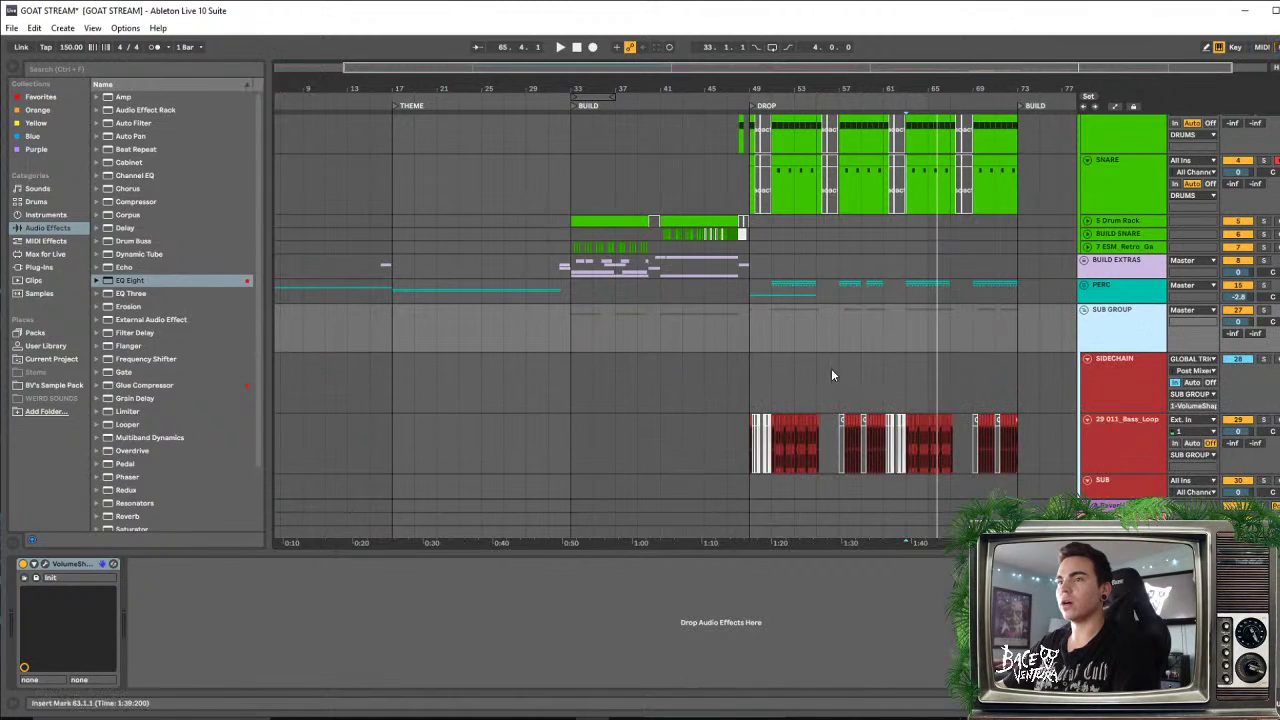
scroll(1105, 326, "down", 1)
left_click(912, 415)
Play the bass loop and lower its EQ Eight high-cut band 4 to 194 Hz with a Q of 0.53
key("space")
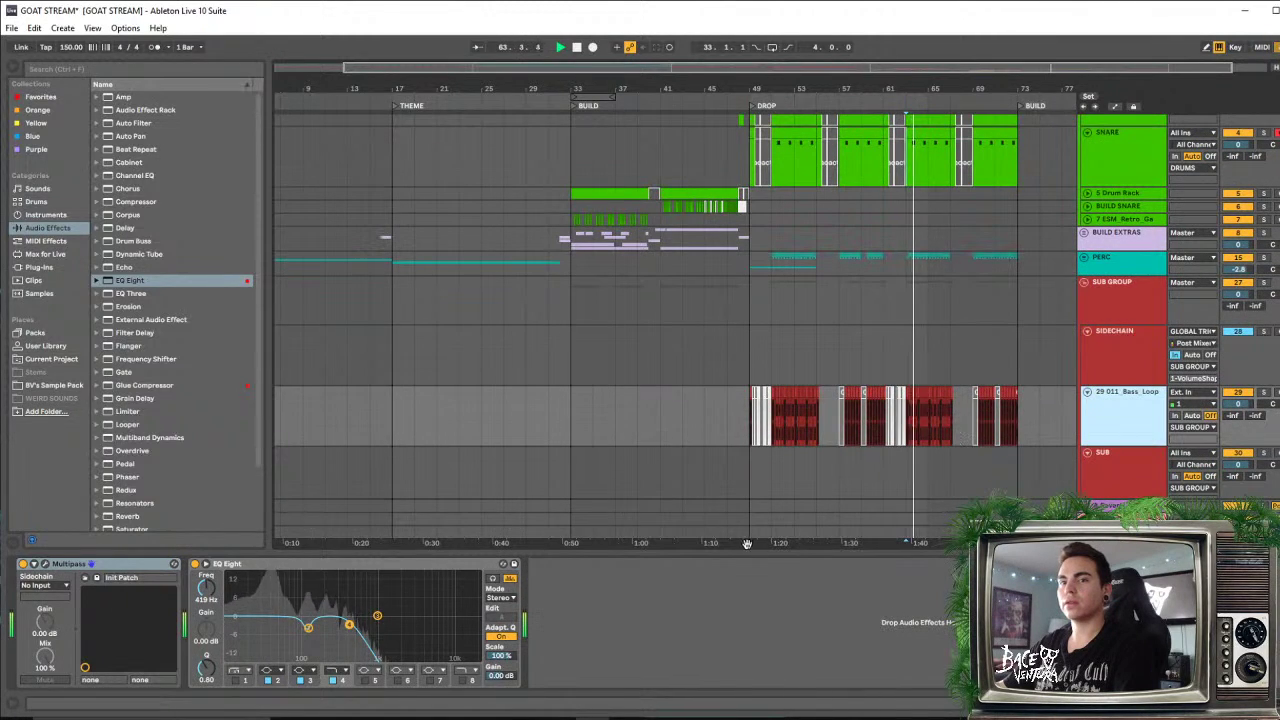
left_click_drag(349, 624, 324, 631)
key("space")
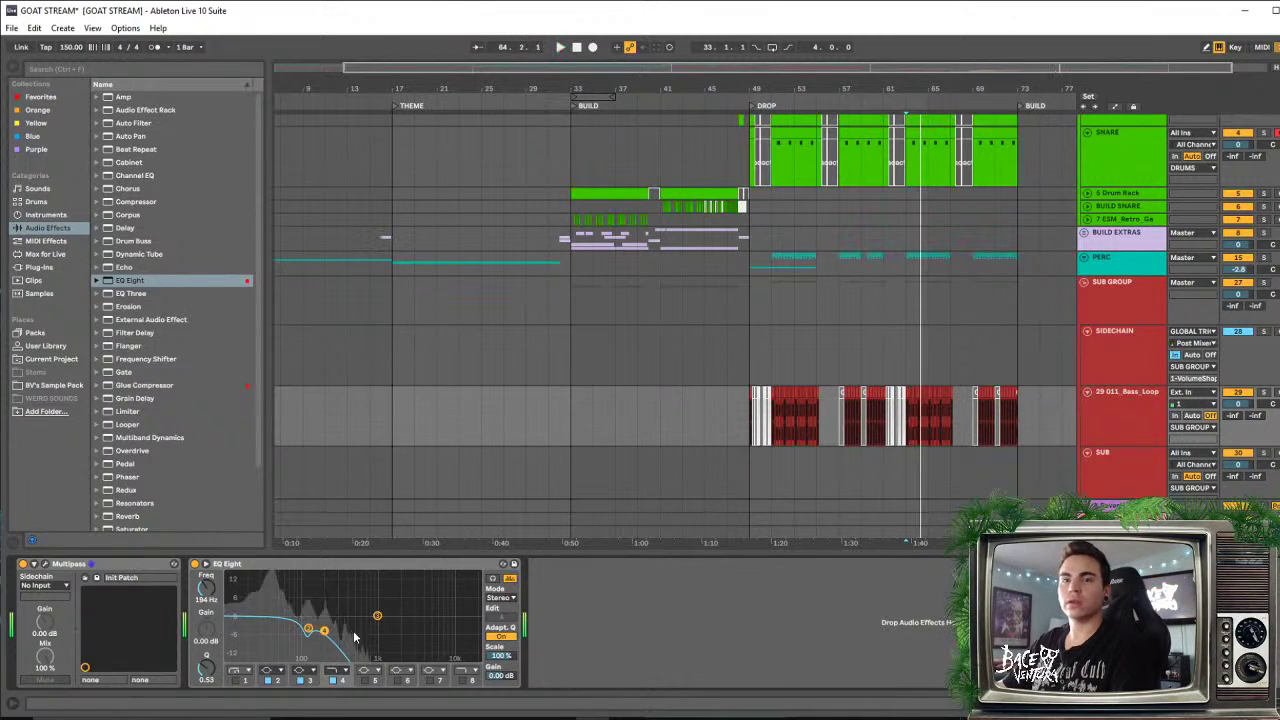
Enable the low-cut band 1 at 20 Hz in the bass loop's EQ Eight and compare it on and off during playback
left_click(237, 680)
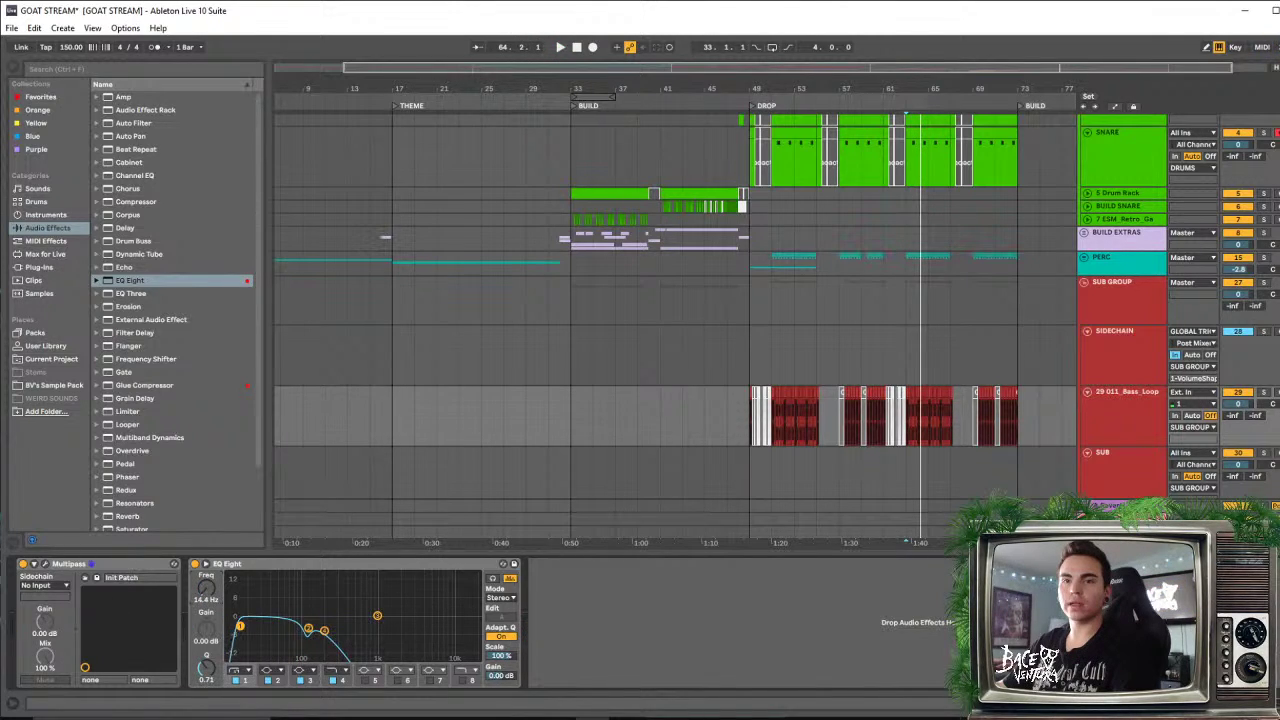
left_click_drag(208, 591, 208, 583)
key("space")
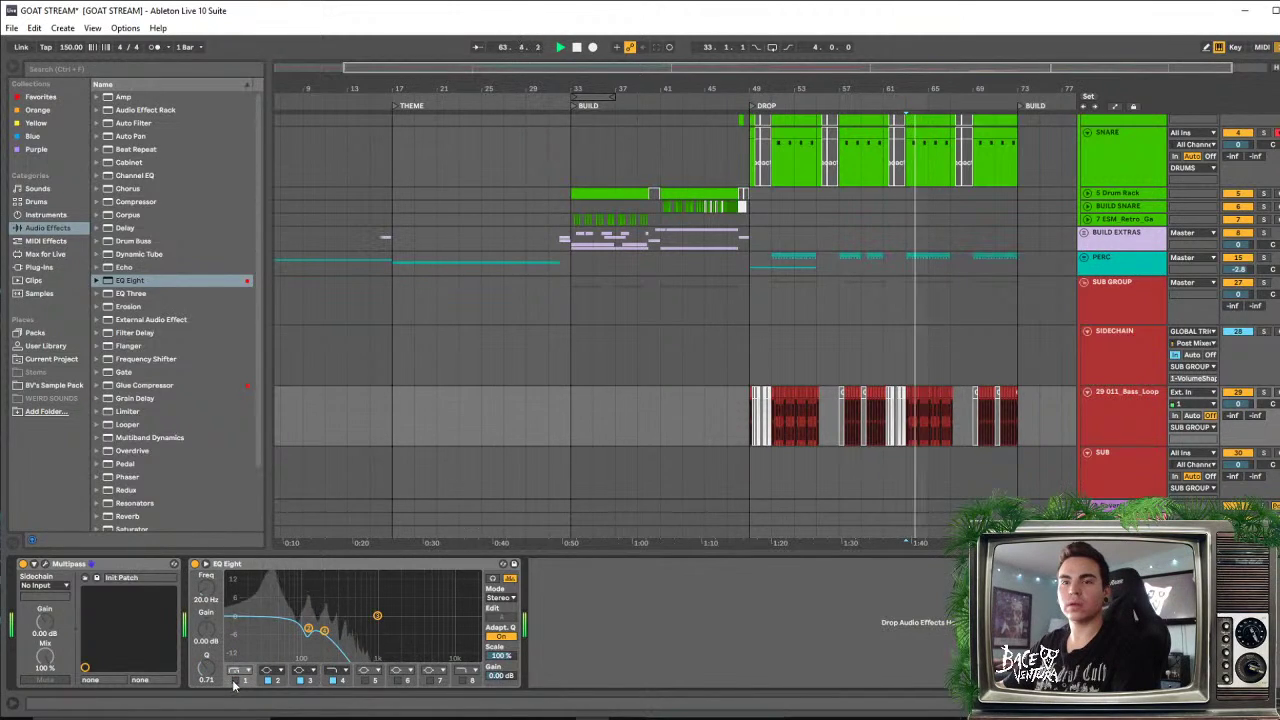
key("space")
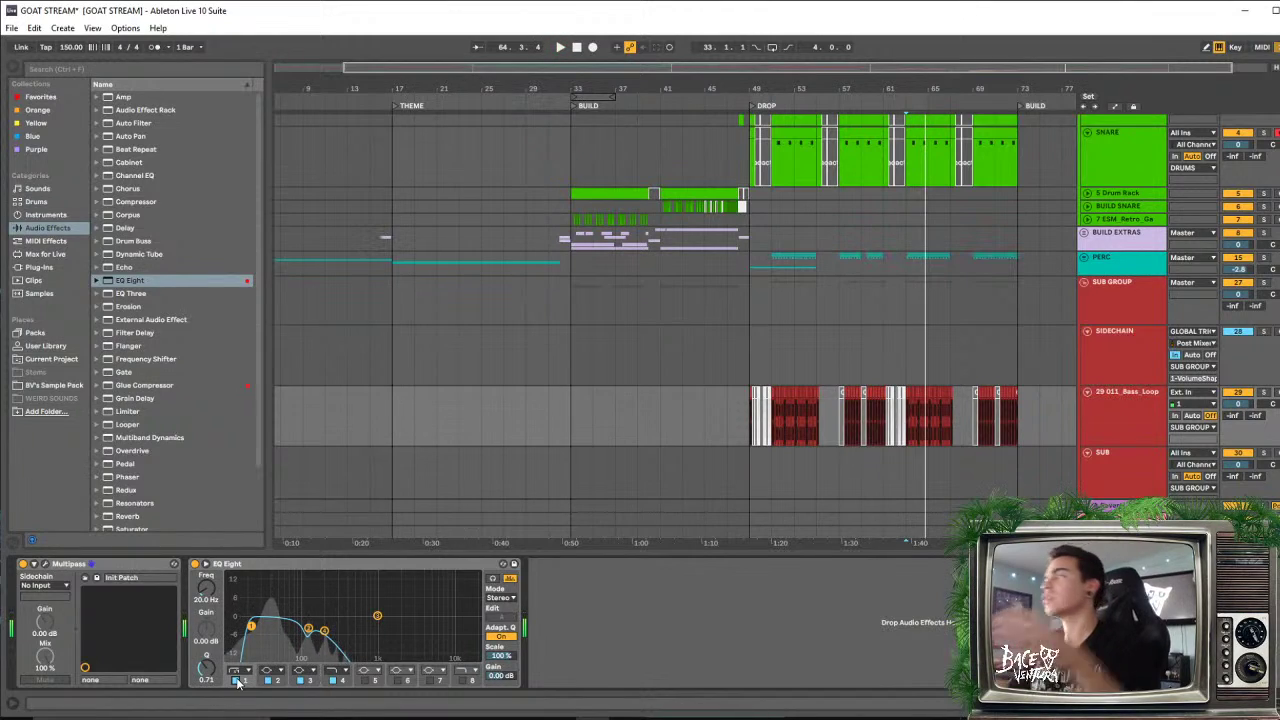
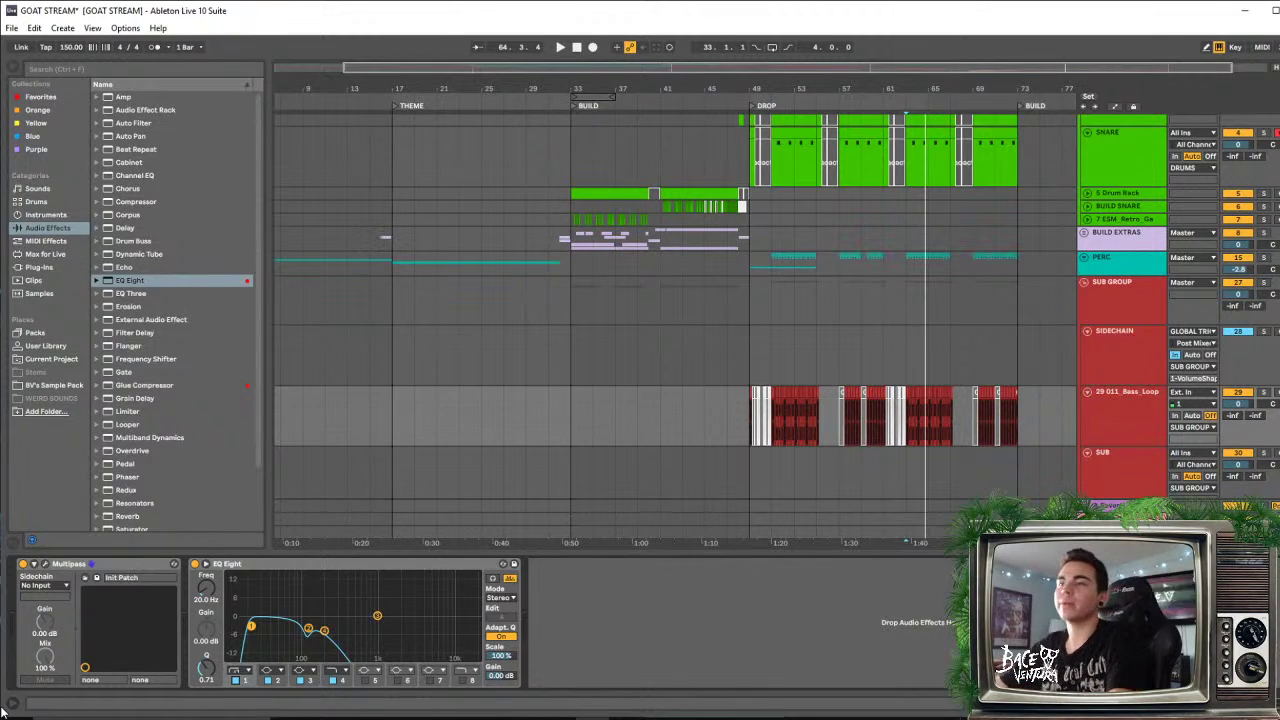
Hide the device view and play the drop from bar 49 to judge the bass against the drums
key("space")
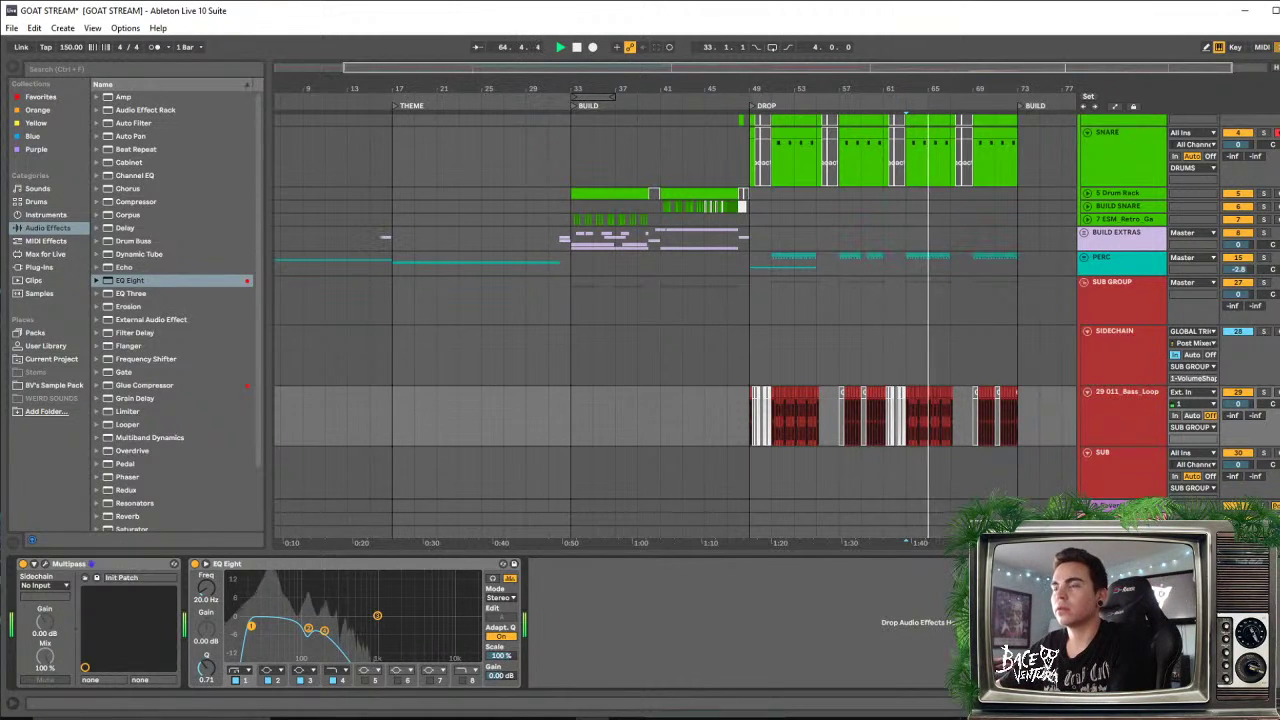
key("ctrl+alt+l")
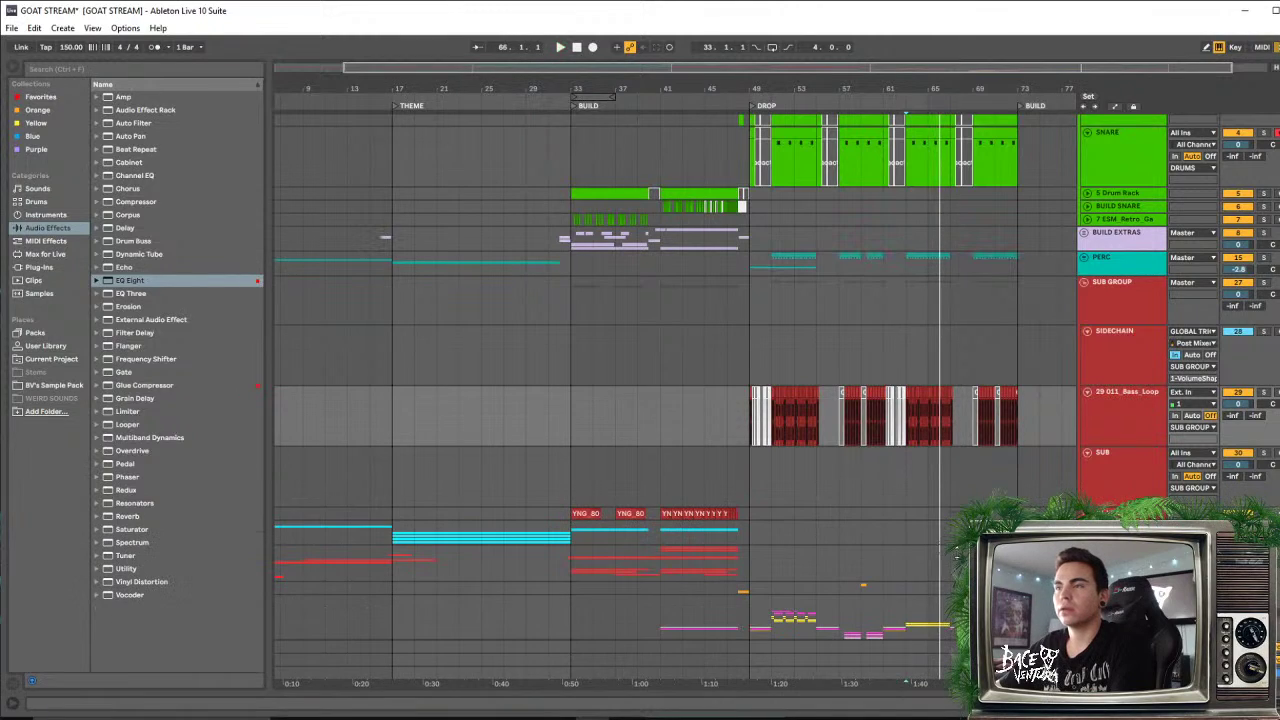
key("space")
left_click(752, 240)
key("space")
key("space")
left_click_drag(806, 88, 806, 112)
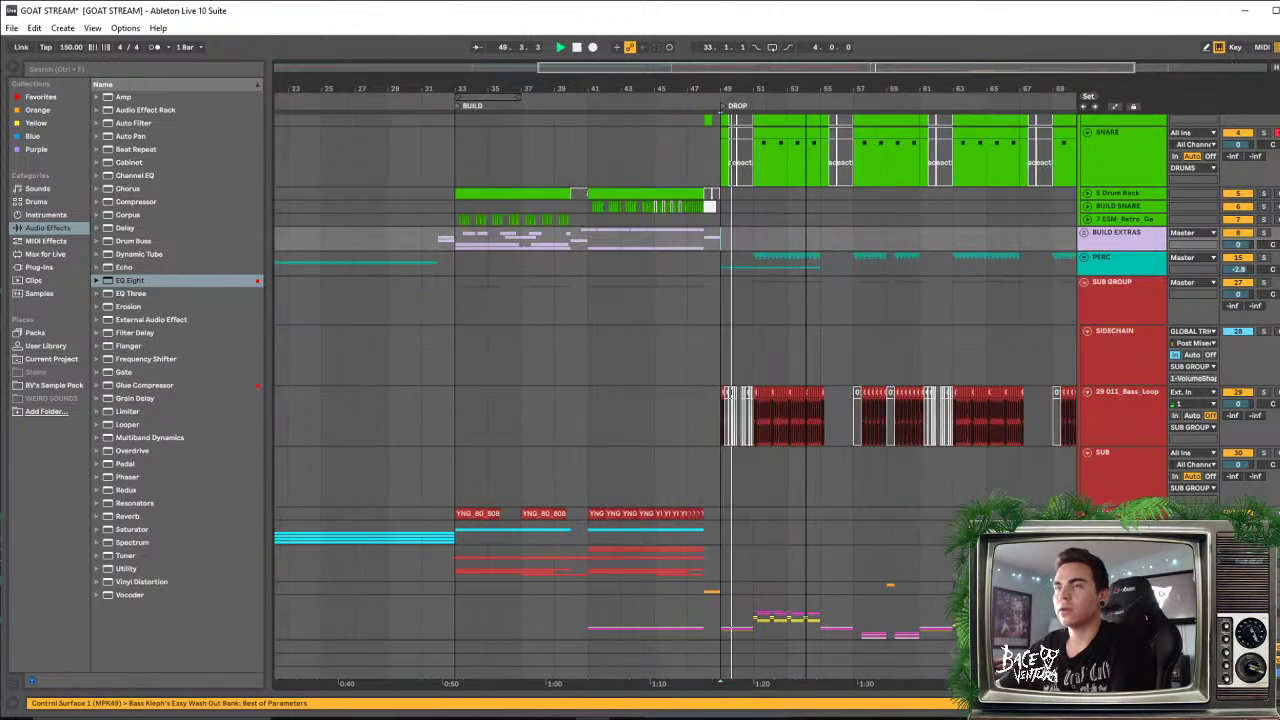
key("plus")
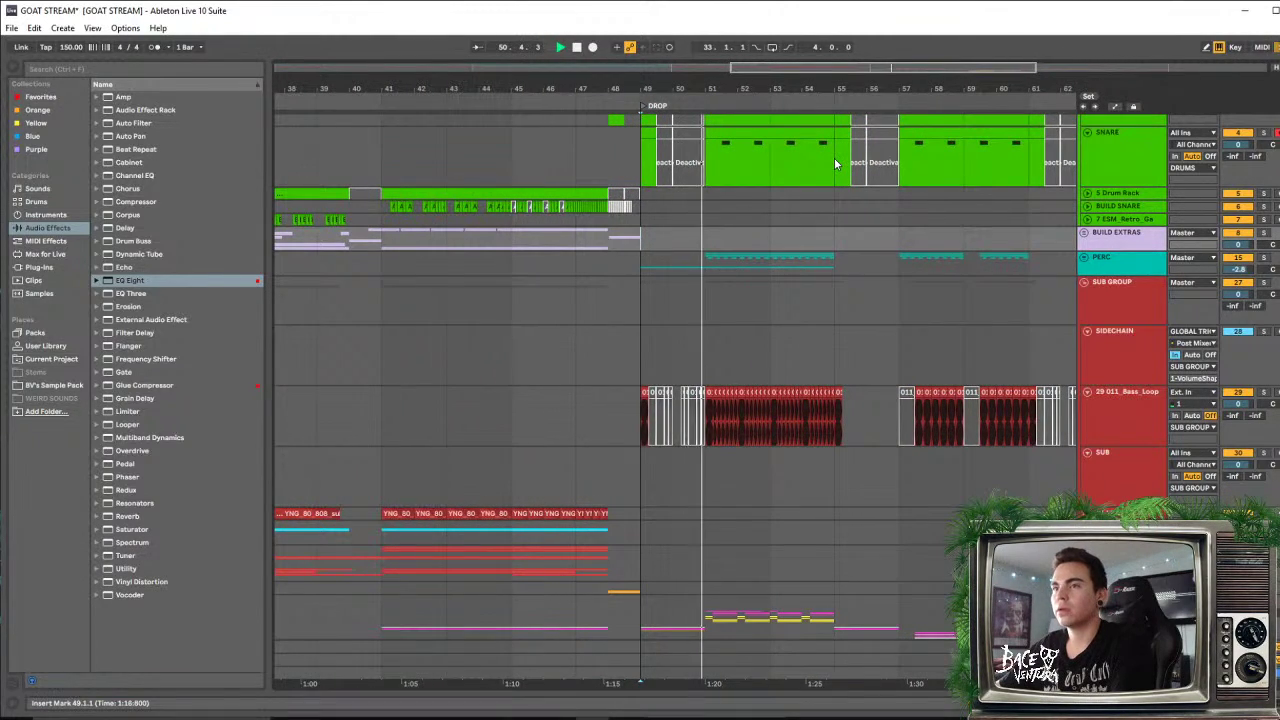
Set the 011_Bass_Loop track's volume to -3.0 dB and play the drop again
left_click(1125, 416)
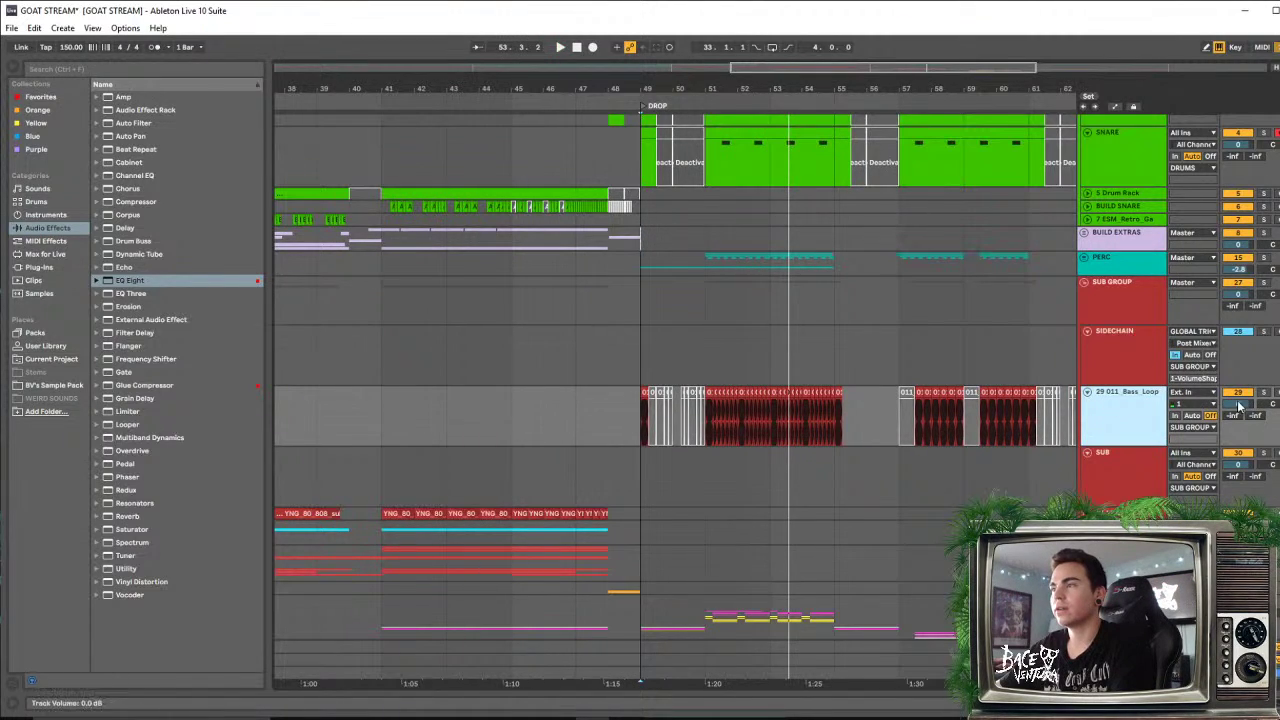
left_click_drag(1240, 403, 1240, 405)
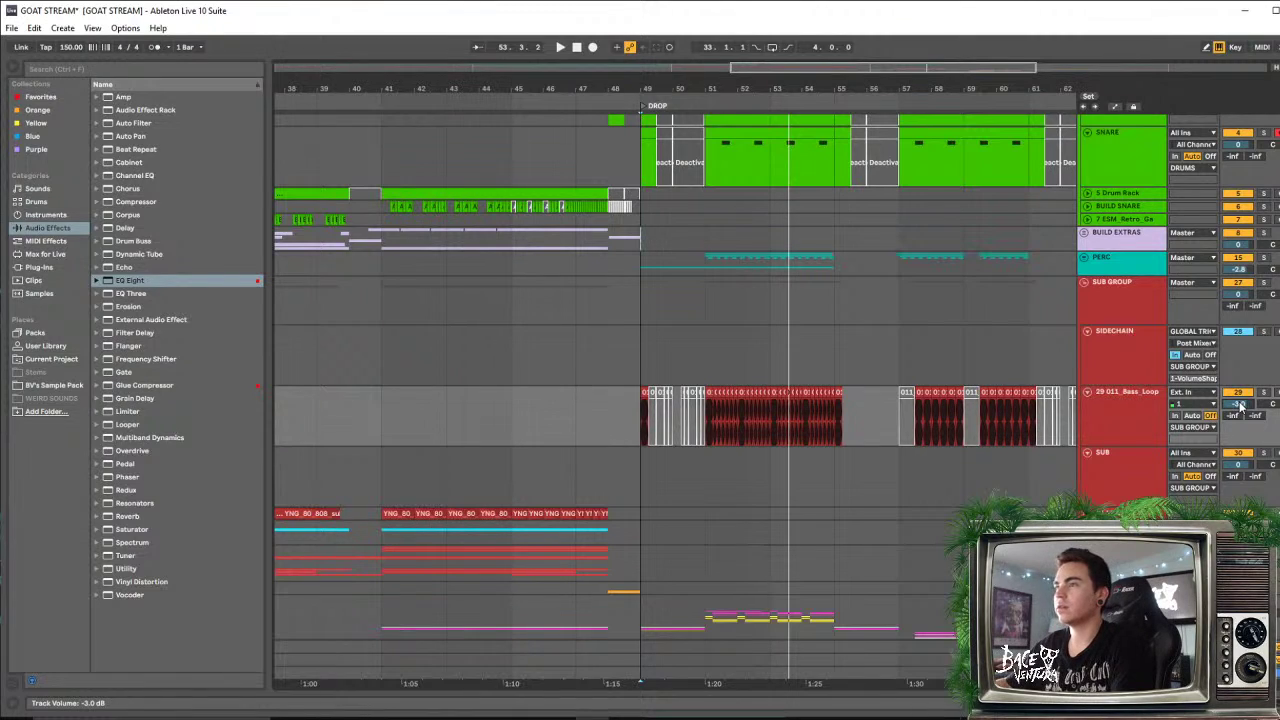
key("space")
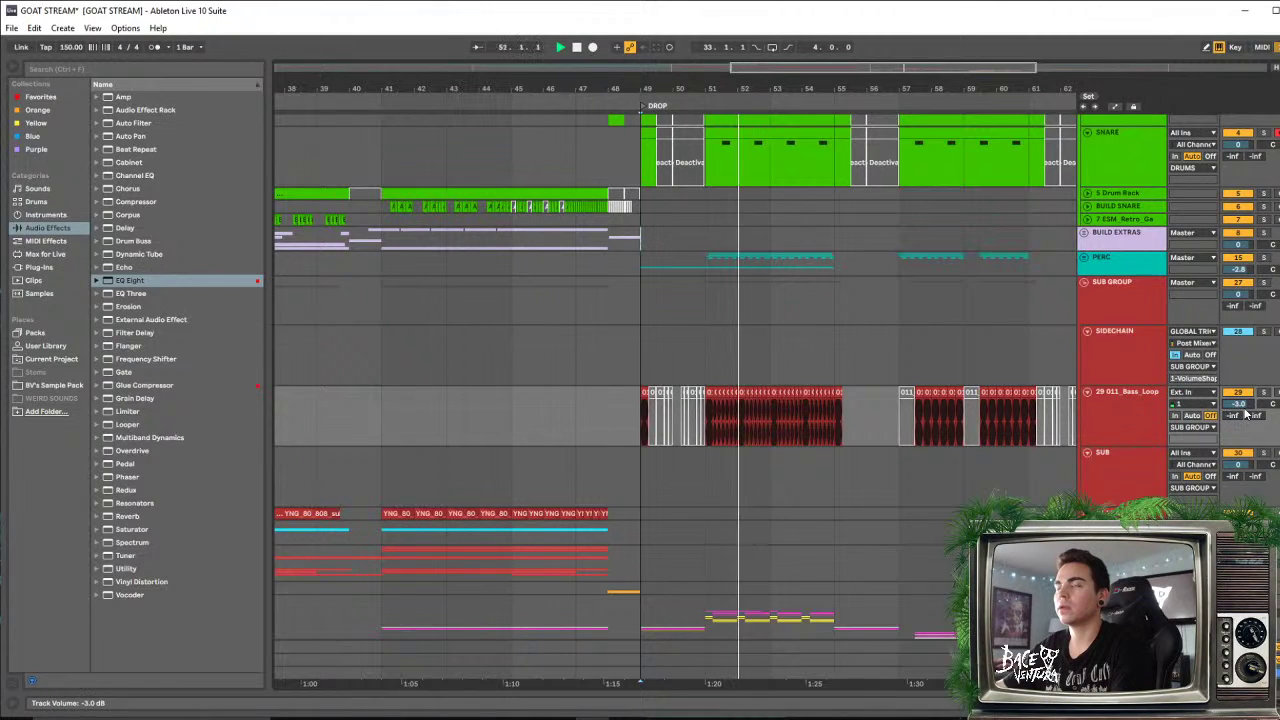
Smooth the upper bend of the VolumeShaper ducking curve on SUB GROUP while the drop plays, and close the plug-in
double_click(1130, 287)
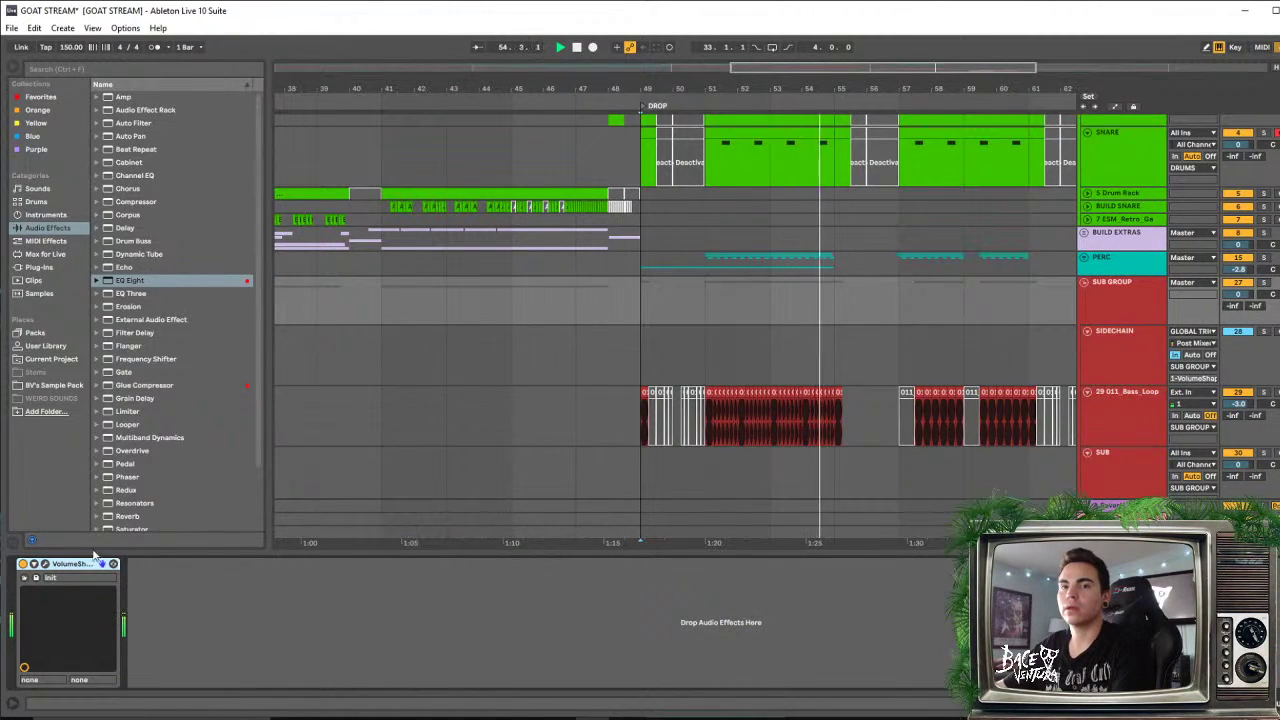
left_click(45, 564)
key("space")
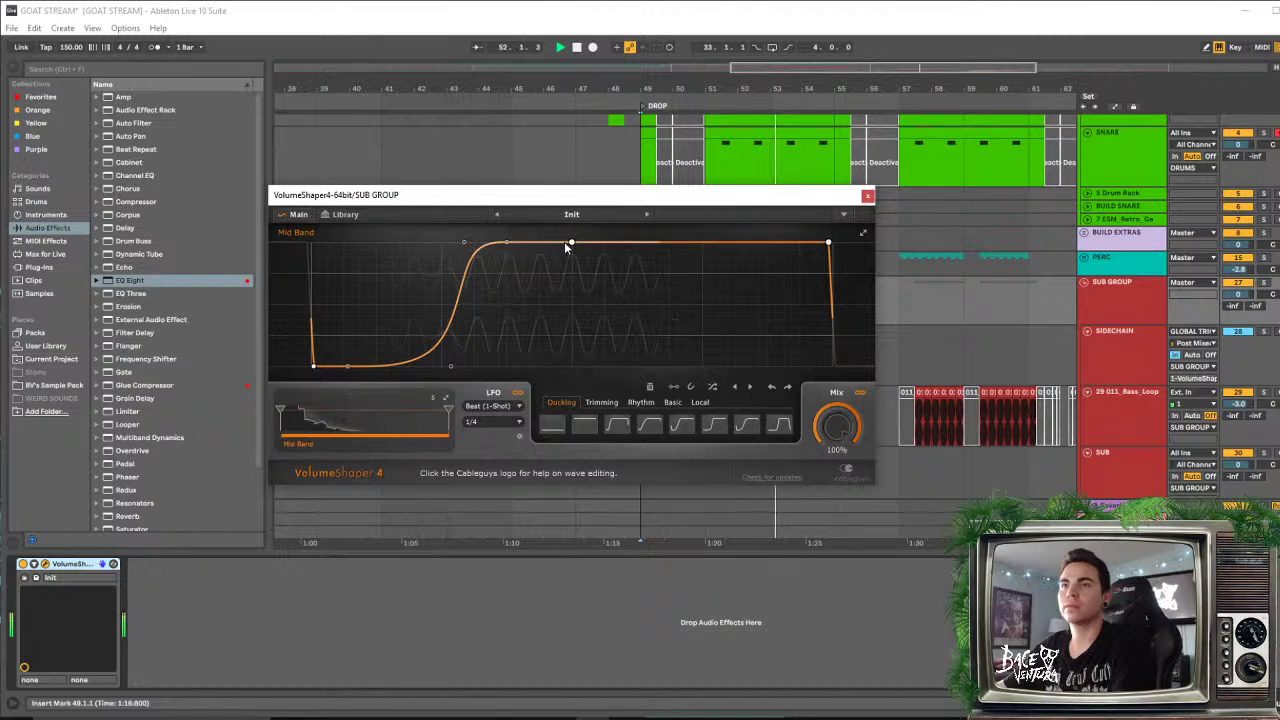
left_click_drag(506, 242, 552, 242)
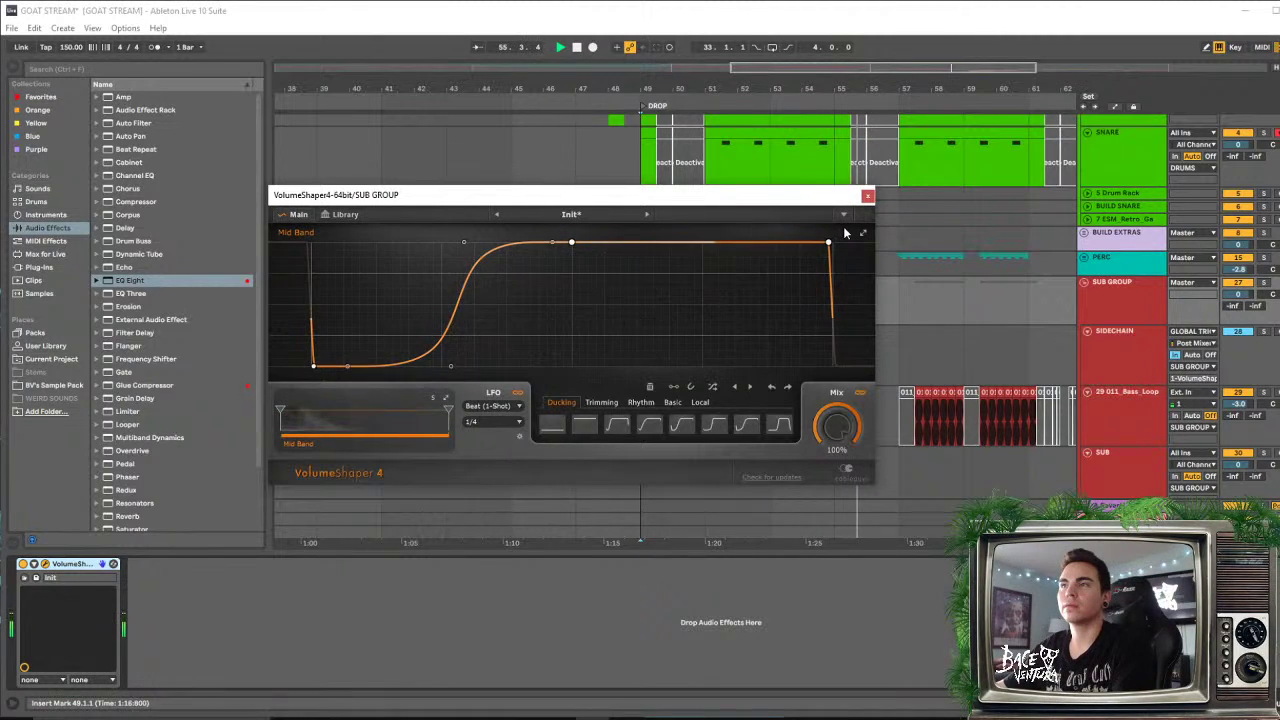
left_click(867, 196)
Fold the DRUMS and SUB GROUP groups and unfold the MIDS group
scroll(943, 241, "up", 3)
scroll(1100, 250, "up", 2)
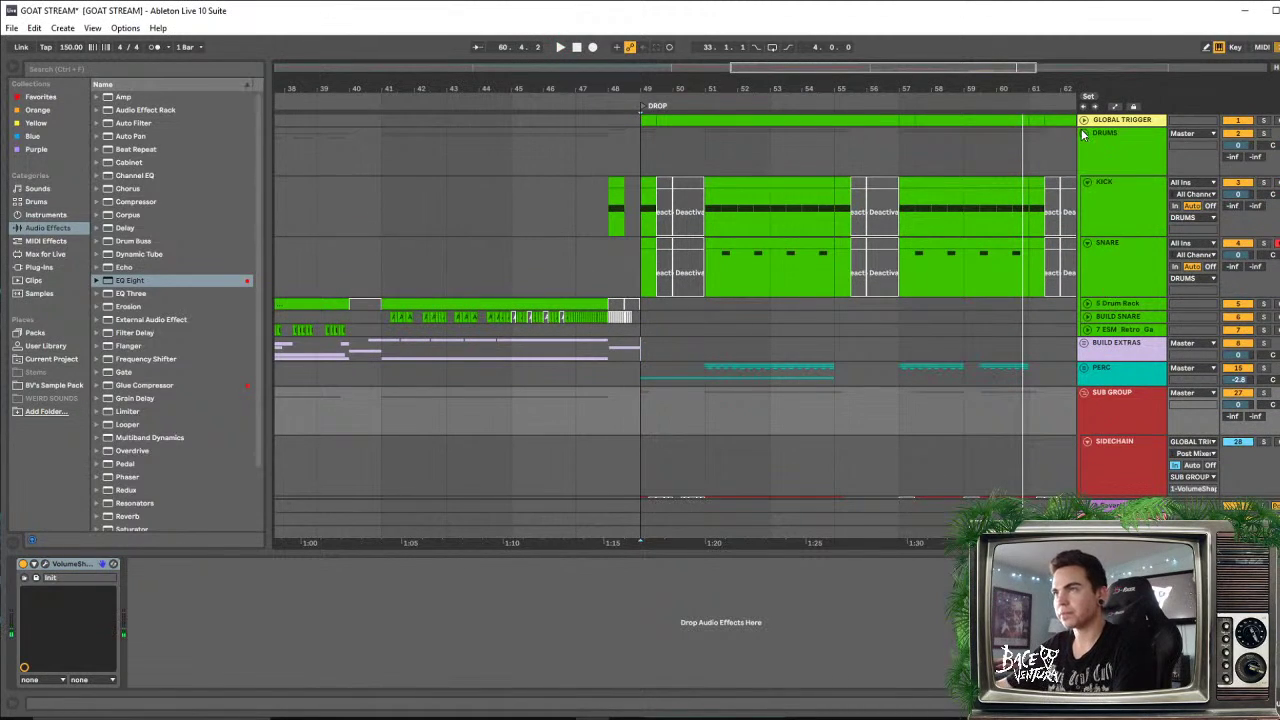
left_click(1083, 133)
left_click(1085, 198)
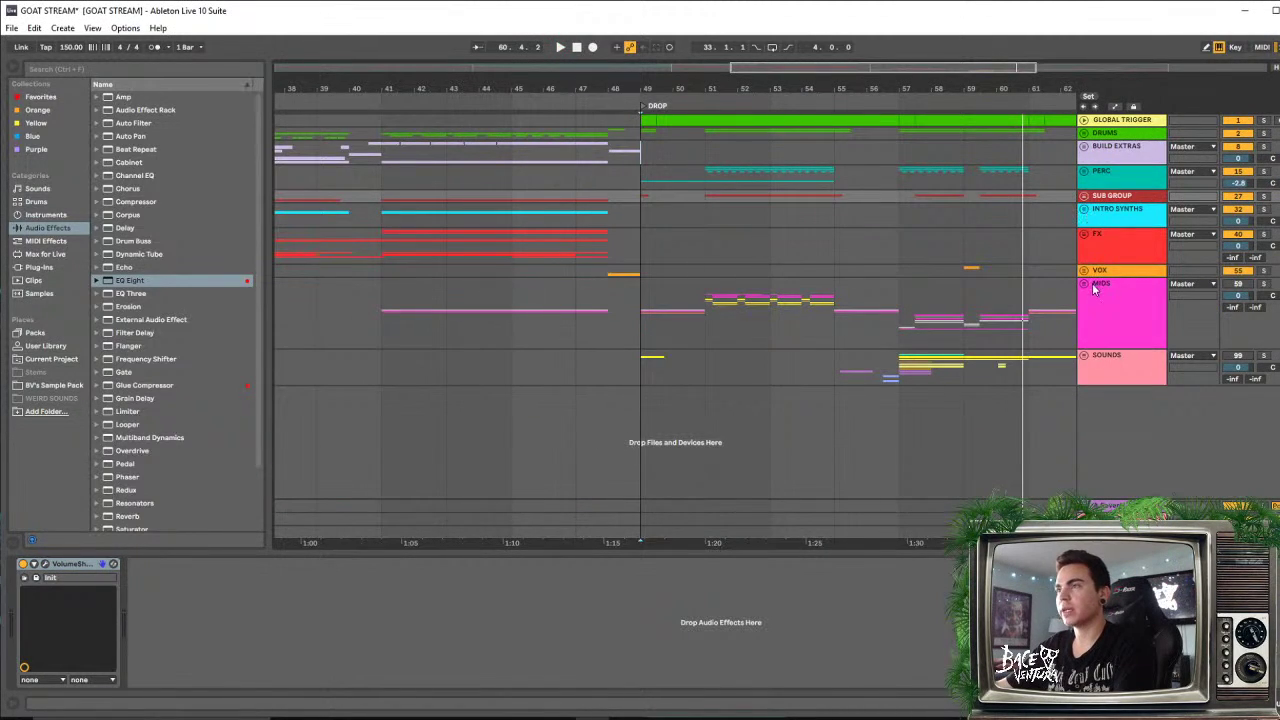
left_click(1085, 284)
scroll(1090, 285, "down", 3)
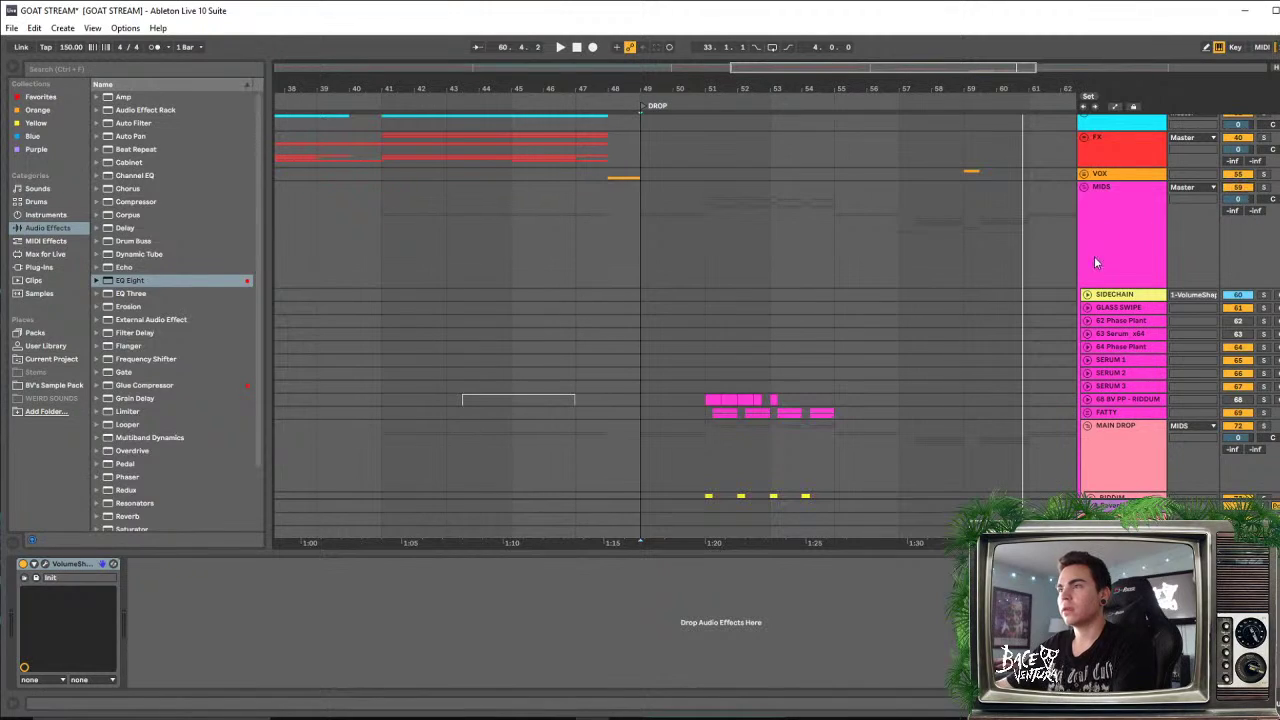
Delete the empty GLASS SWIPE, Phase Plant, Serum_x64 and SERUM 1 to SERUM 3 tracks from the MIDS group
left_click_drag(960, 88, 868, 62)
scroll(871, 252, "down", 4)
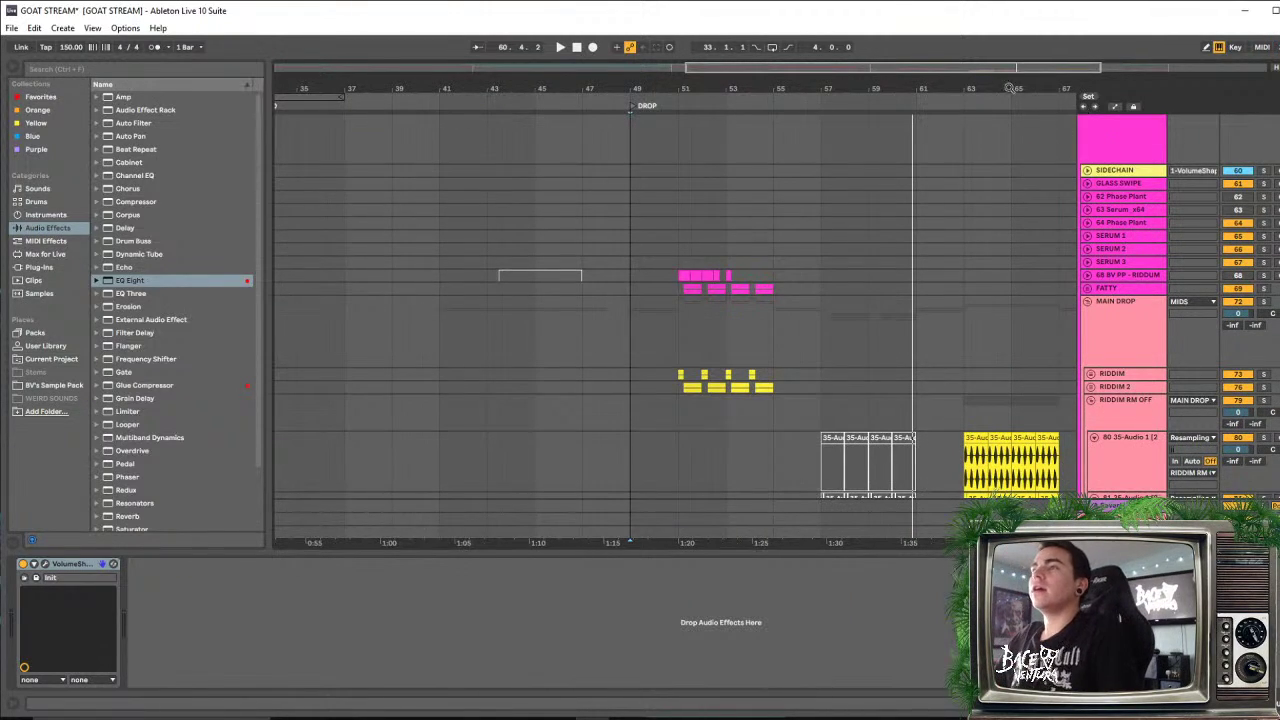
left_click_drag(1012, 88, 1010, 50)
left_click(1120, 184)
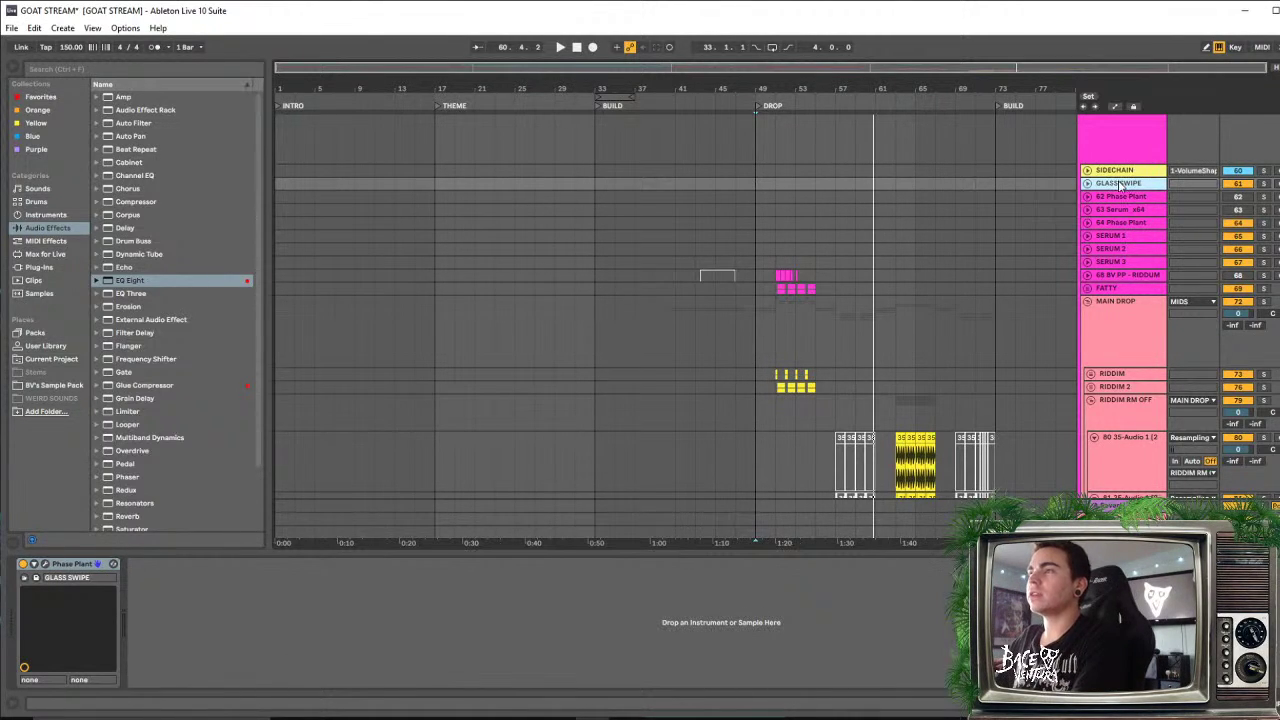
key("Delete")
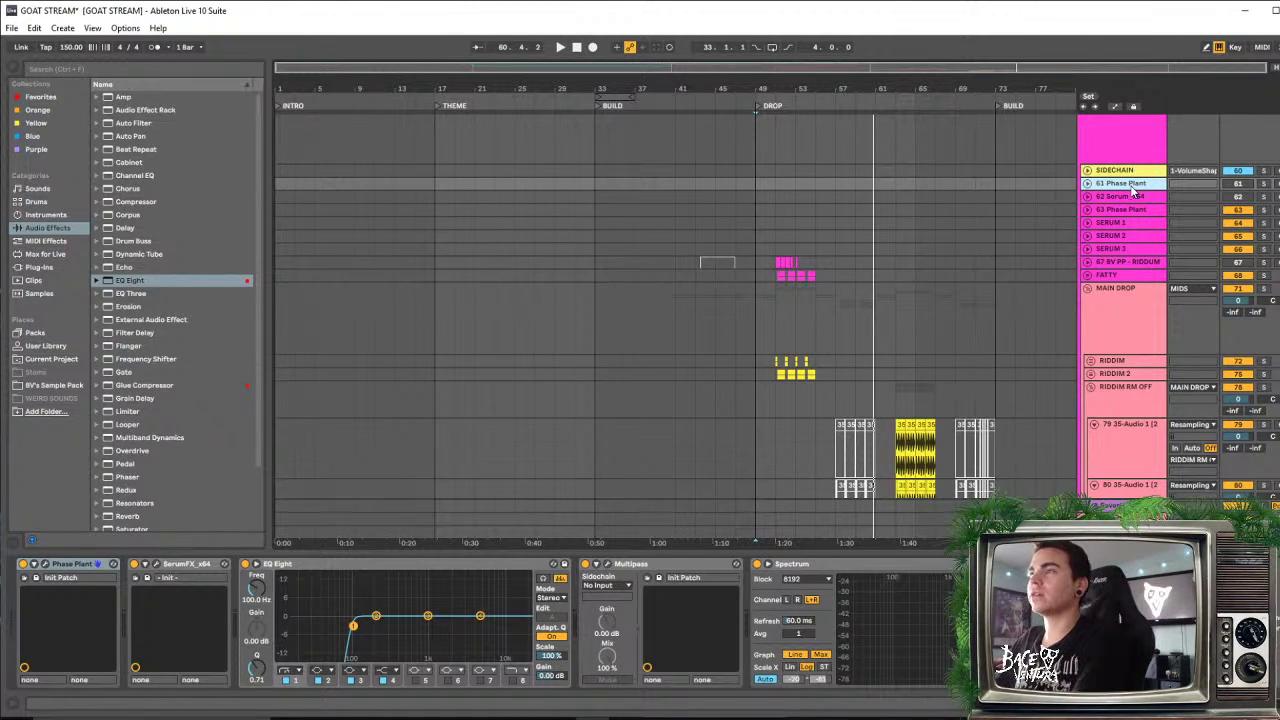
key("Delete")
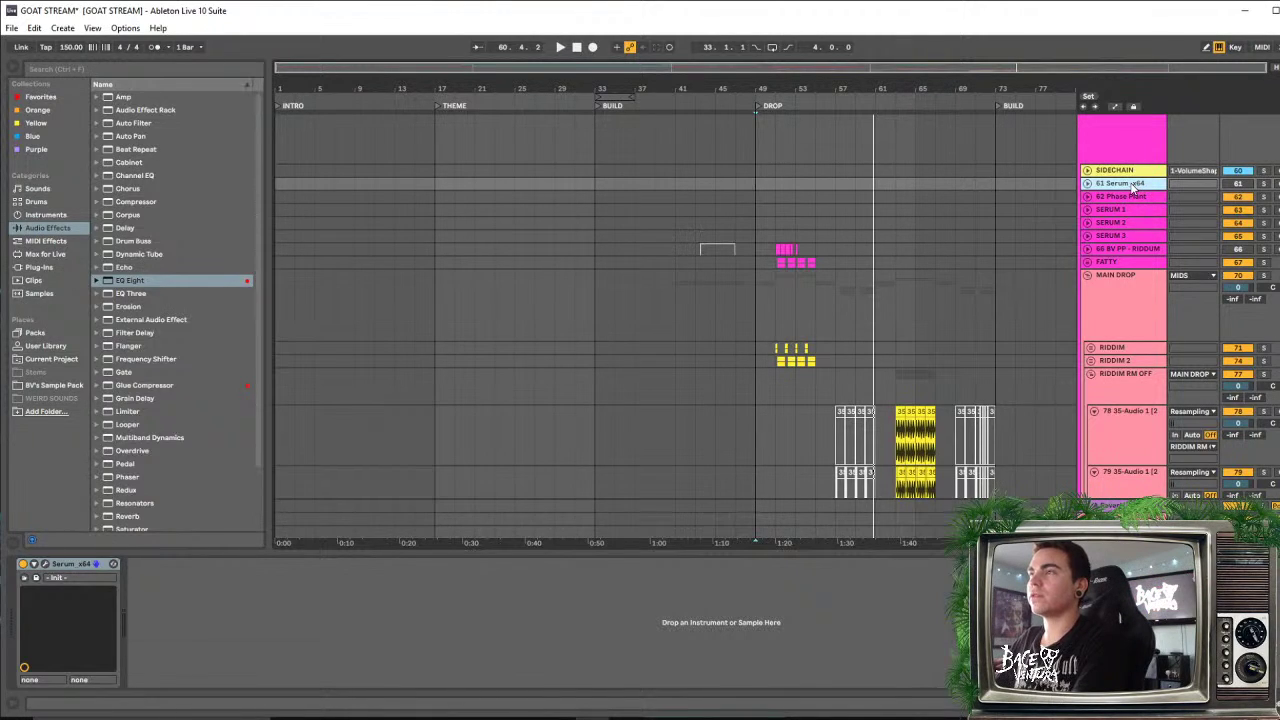
key("Delete")
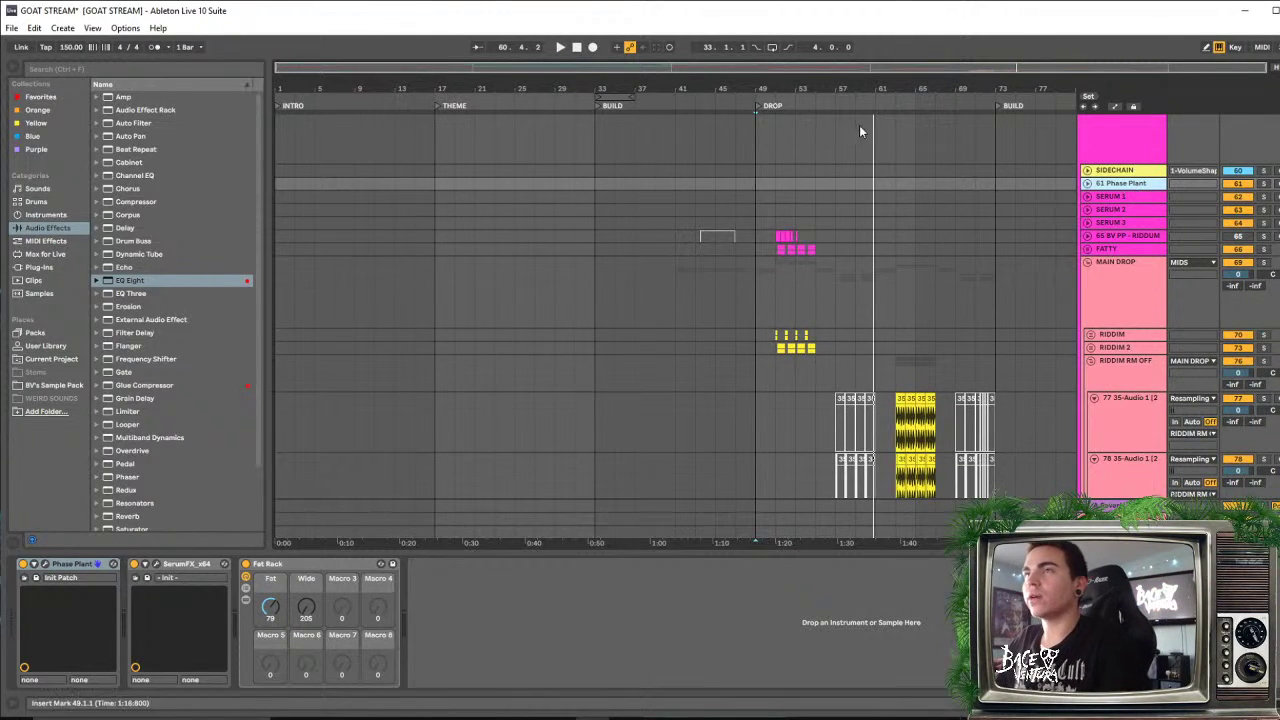
left_click(1118, 226, "shift")
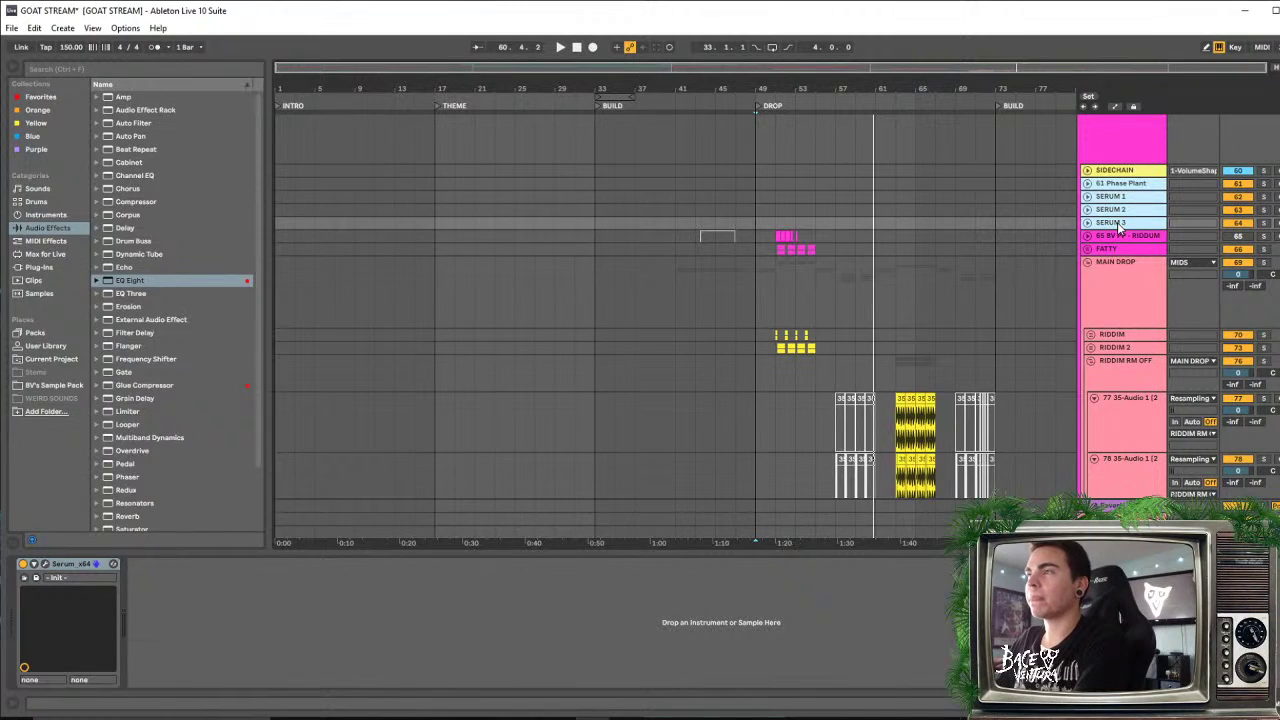
key("Delete")
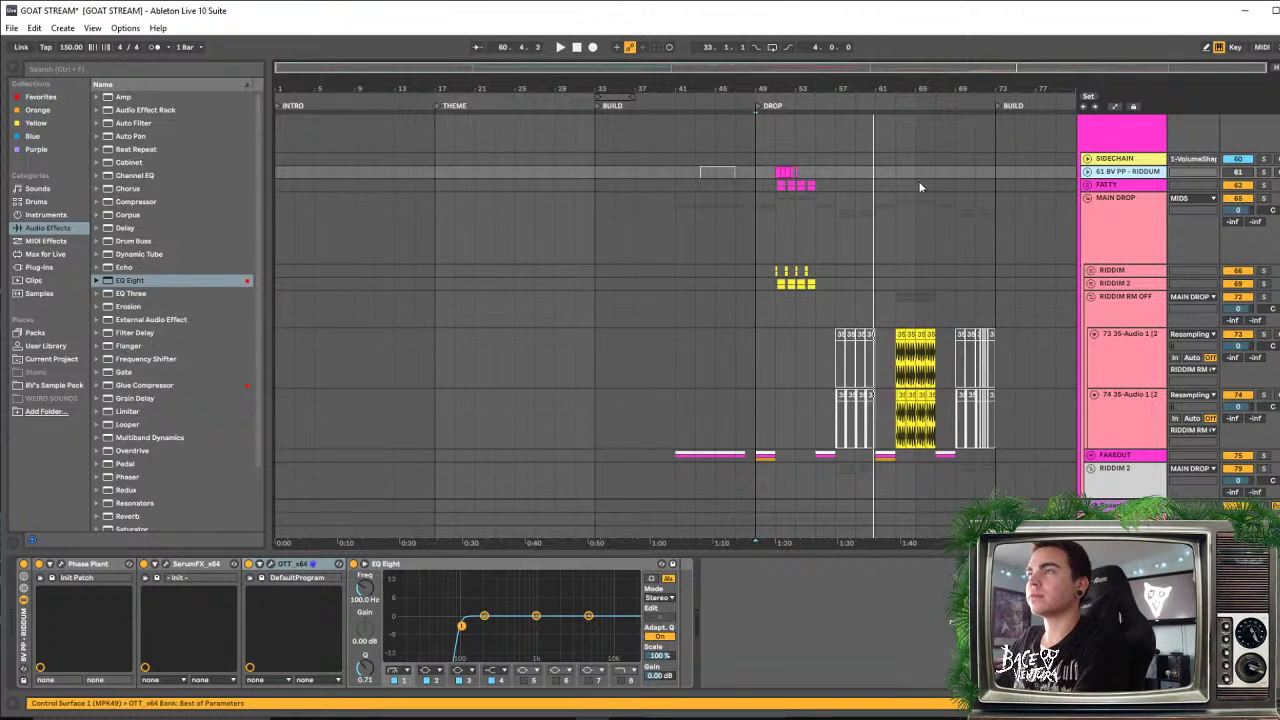
Move the FATTY group into the MAIN DROP group, directly above RIDDIM
left_click(779, 170)
left_click_drag(791, 98, 654, 187)
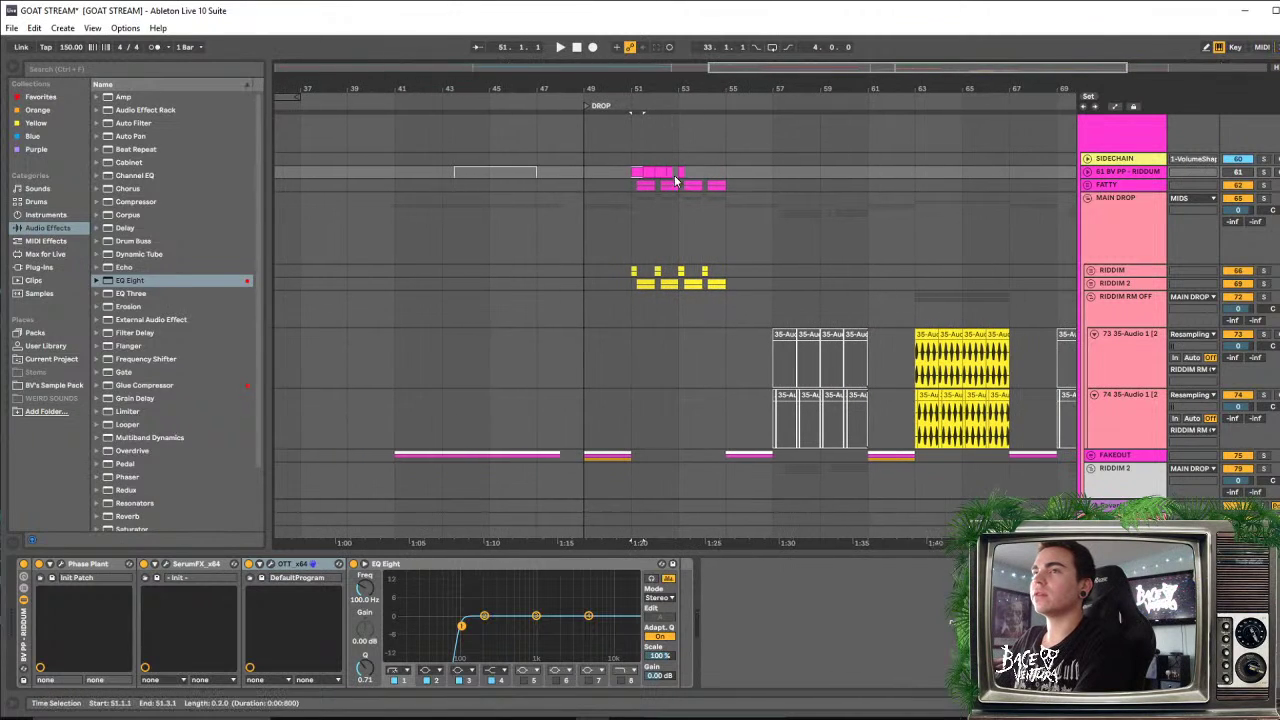
left_click(1105, 202)
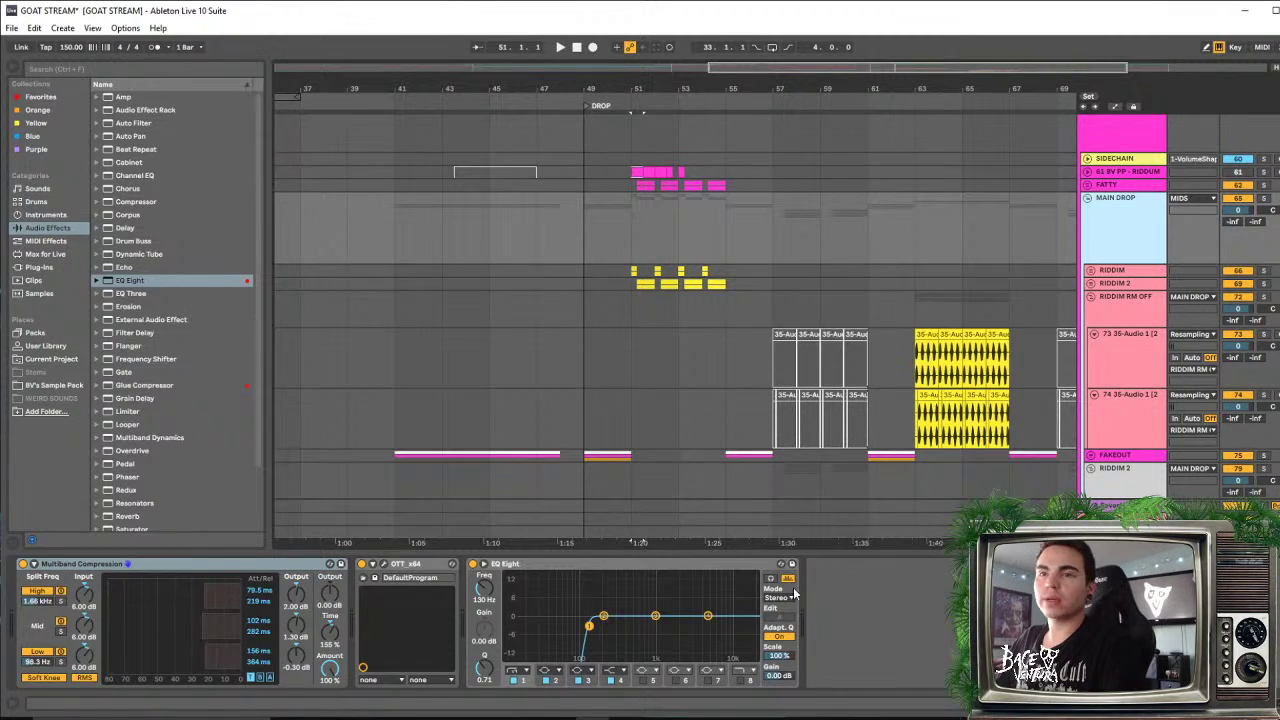
left_click(1116, 185)
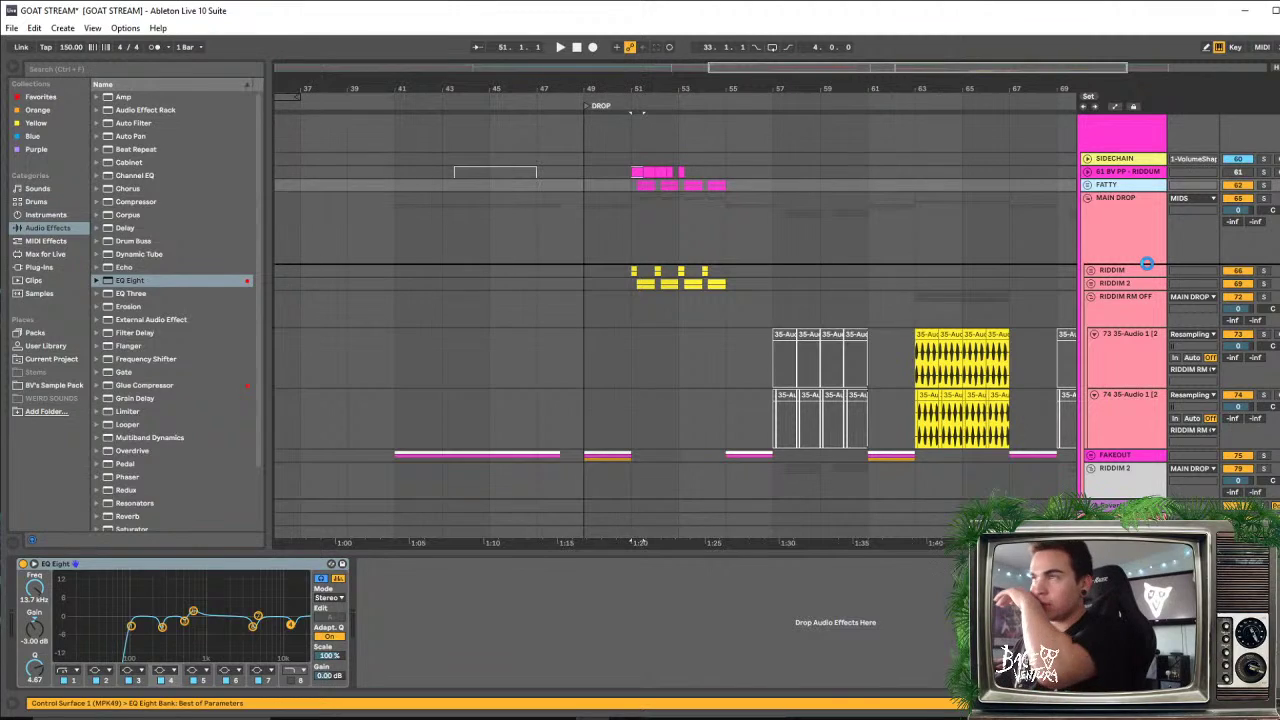
mouse_move(1147, 263)
left_mouse_down()
mouse_move(1139, 284)
mouse_move(1139, 270)
left_mouse_up()
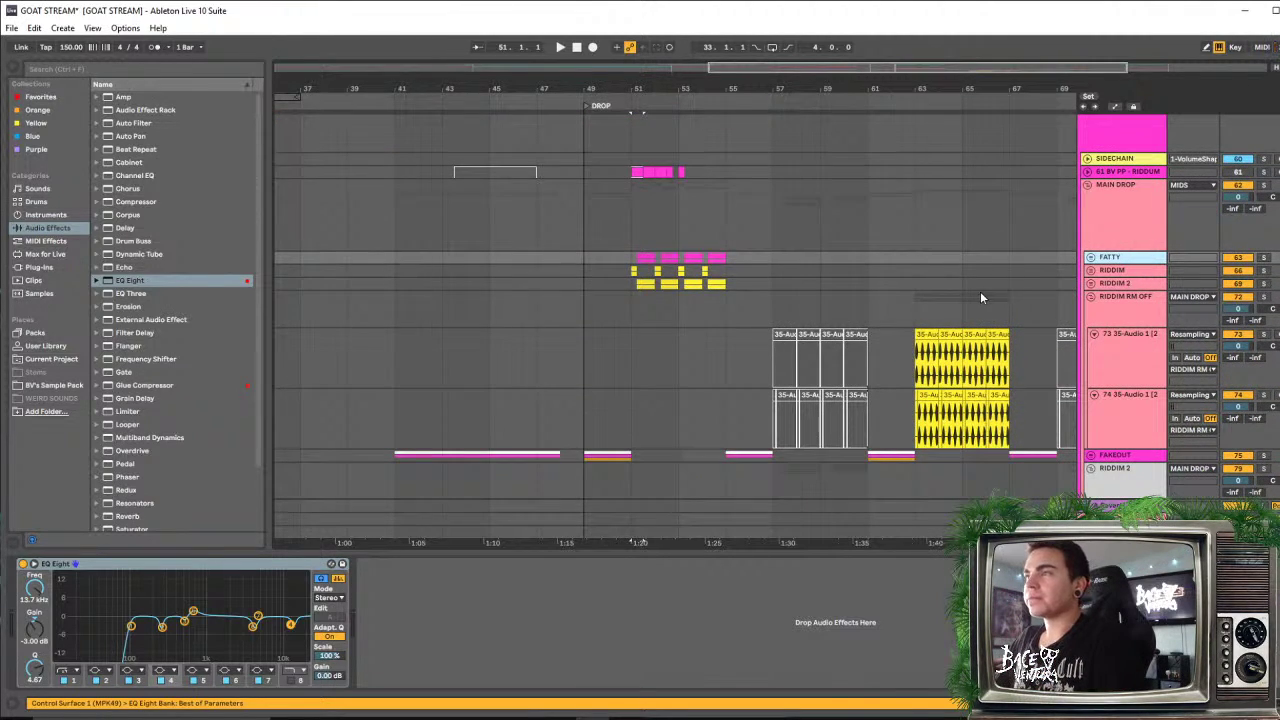
Fold RIDDIM RM OFF, move the FAKEOUT group above FATTY within MAIN DROP, and fold FAKEOUT
left_click(1091, 297)
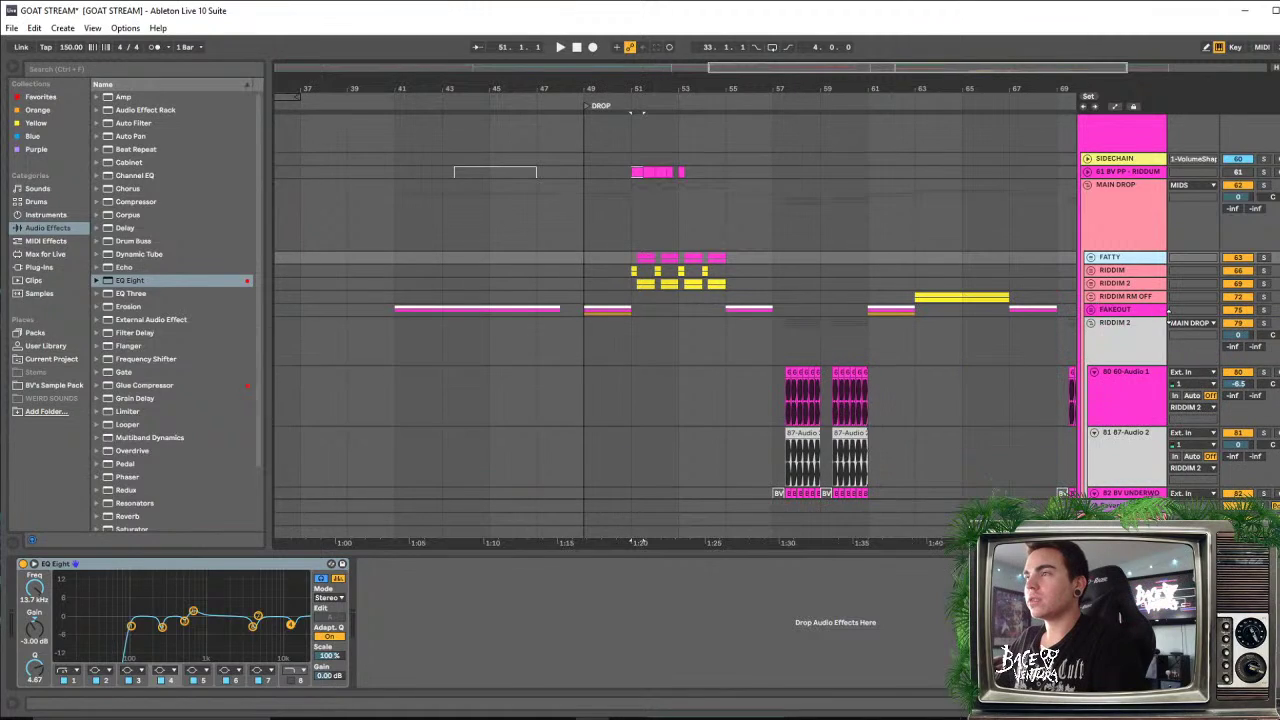
left_click(1090, 311)
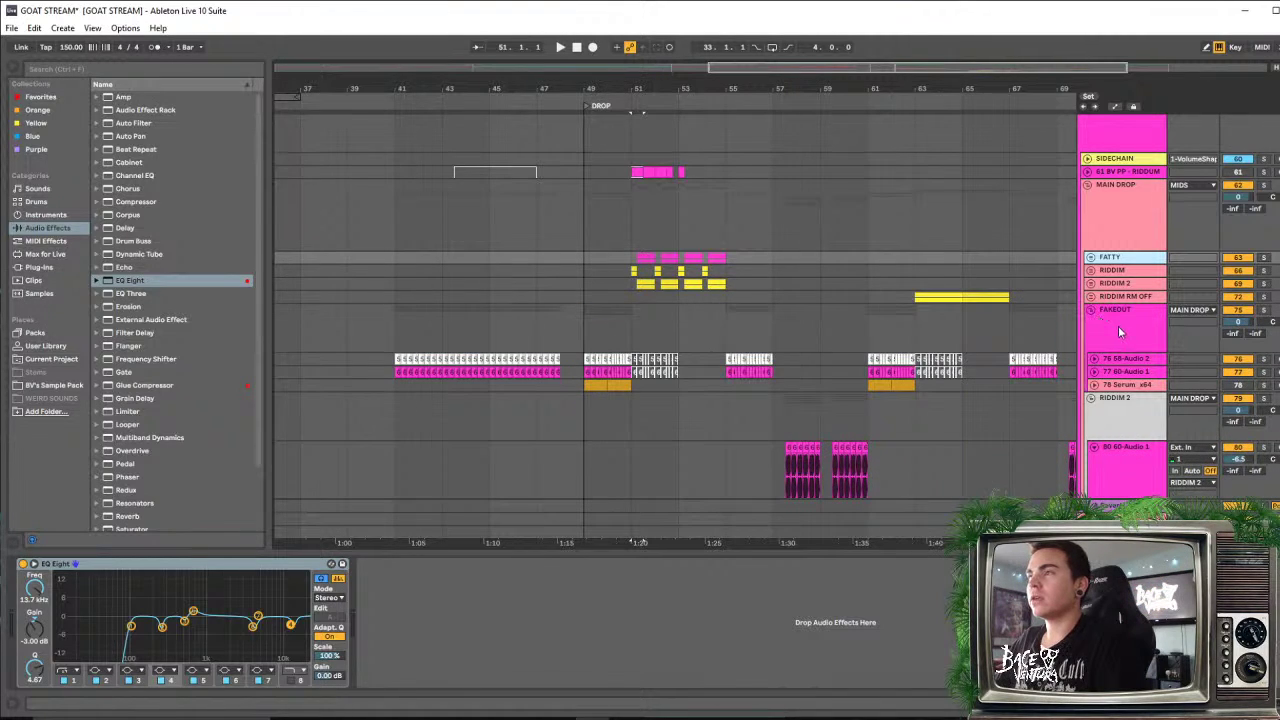
left_click(1118, 326)
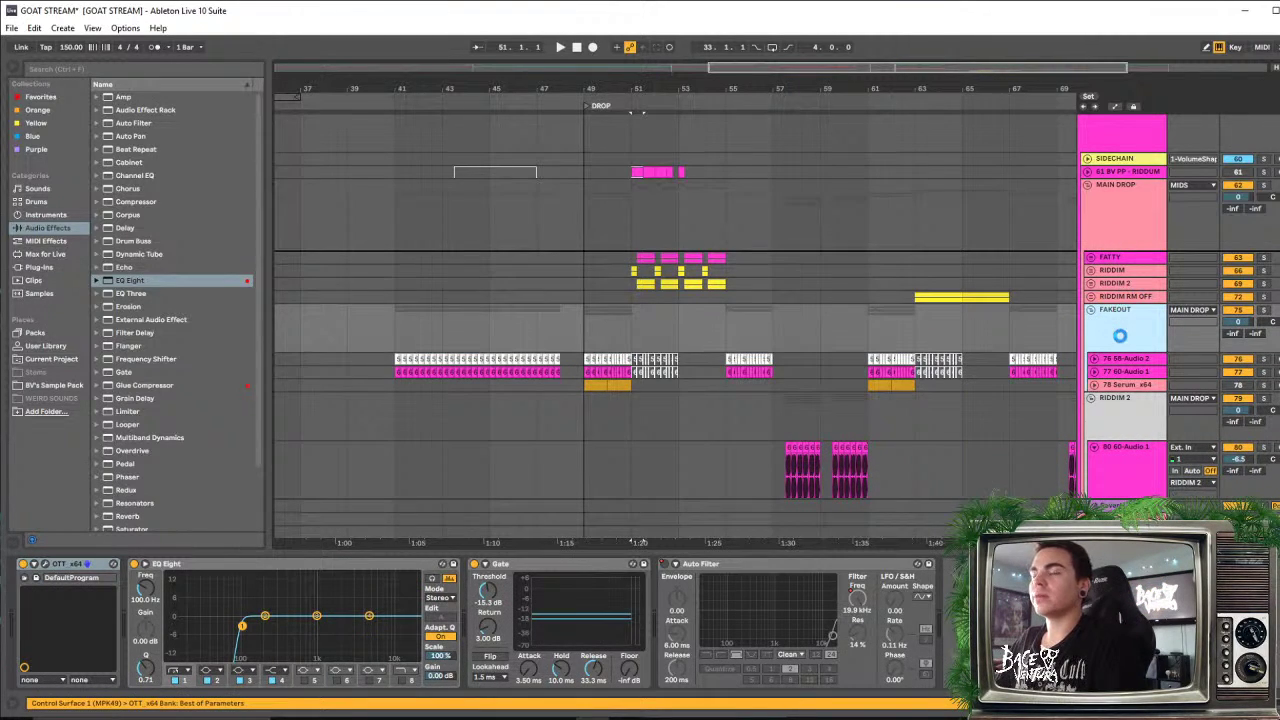
left_click_drag(1119, 336, 1122, 341)
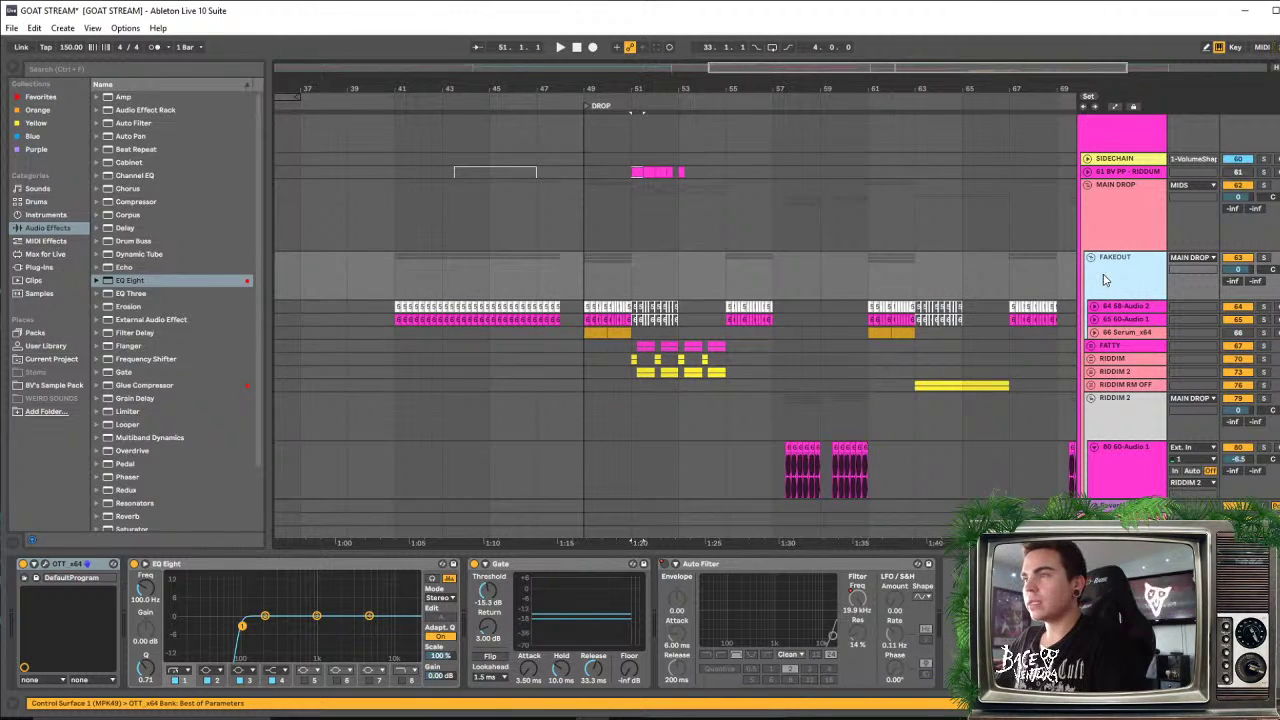
left_click(1128, 333)
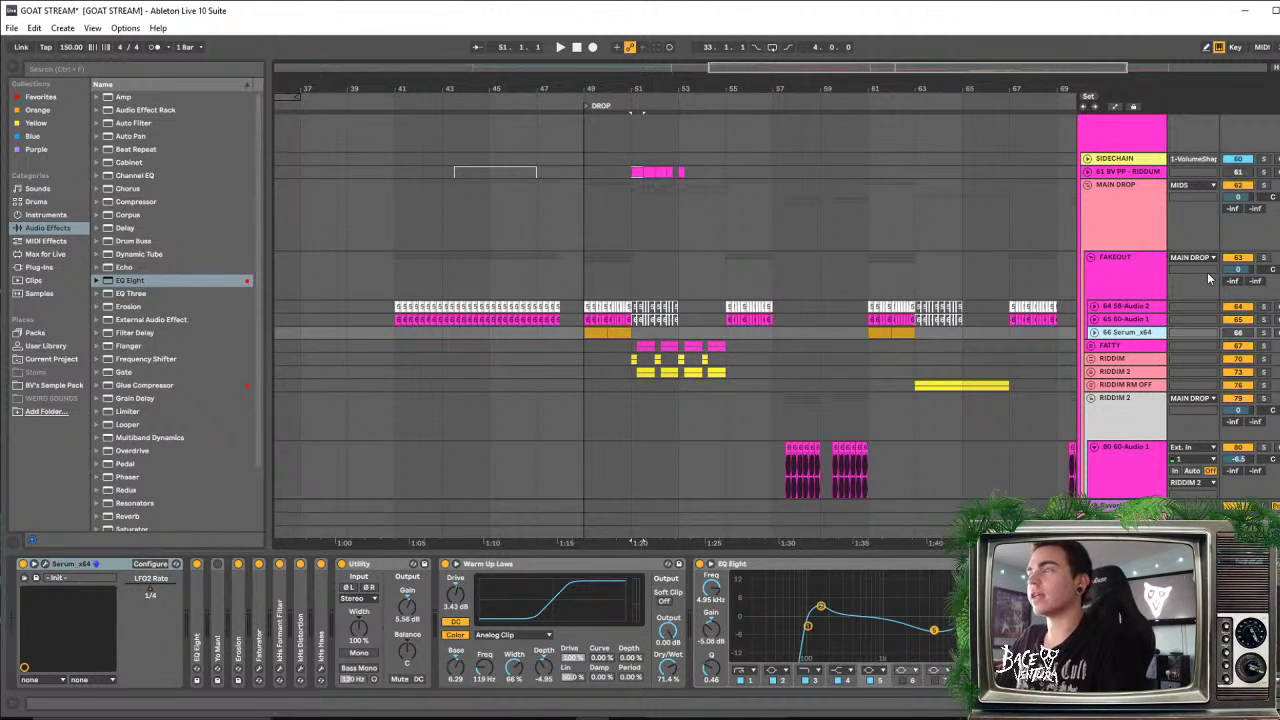
scroll(1066, 292, "up", 1)
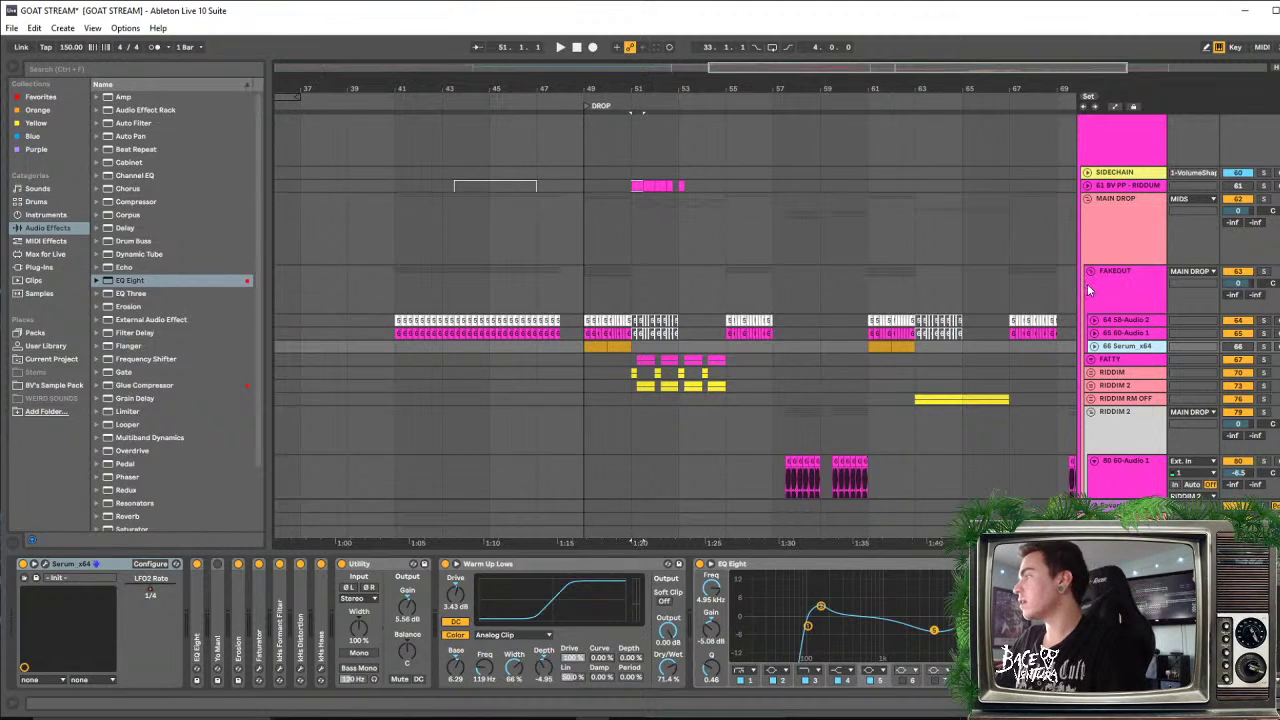
left_click(1091, 271)
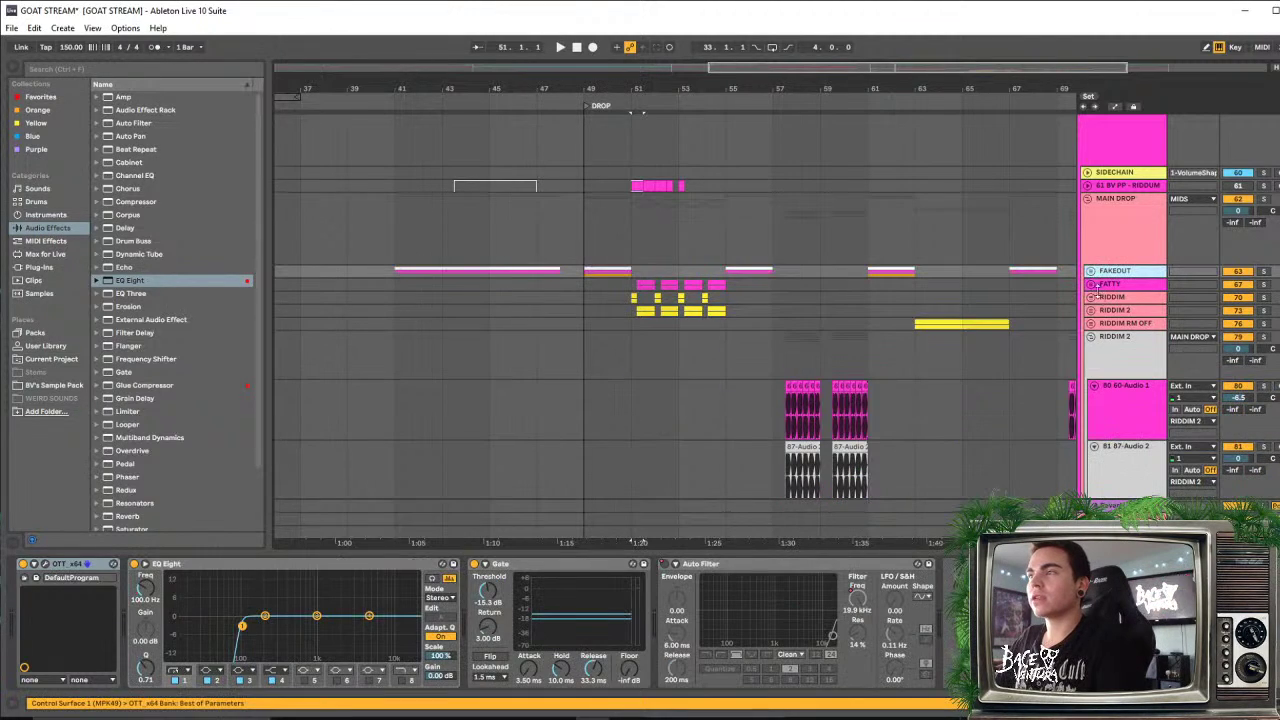
Recolour the RIDDIM group in MAIN DROP blue
left_click(1104, 325)
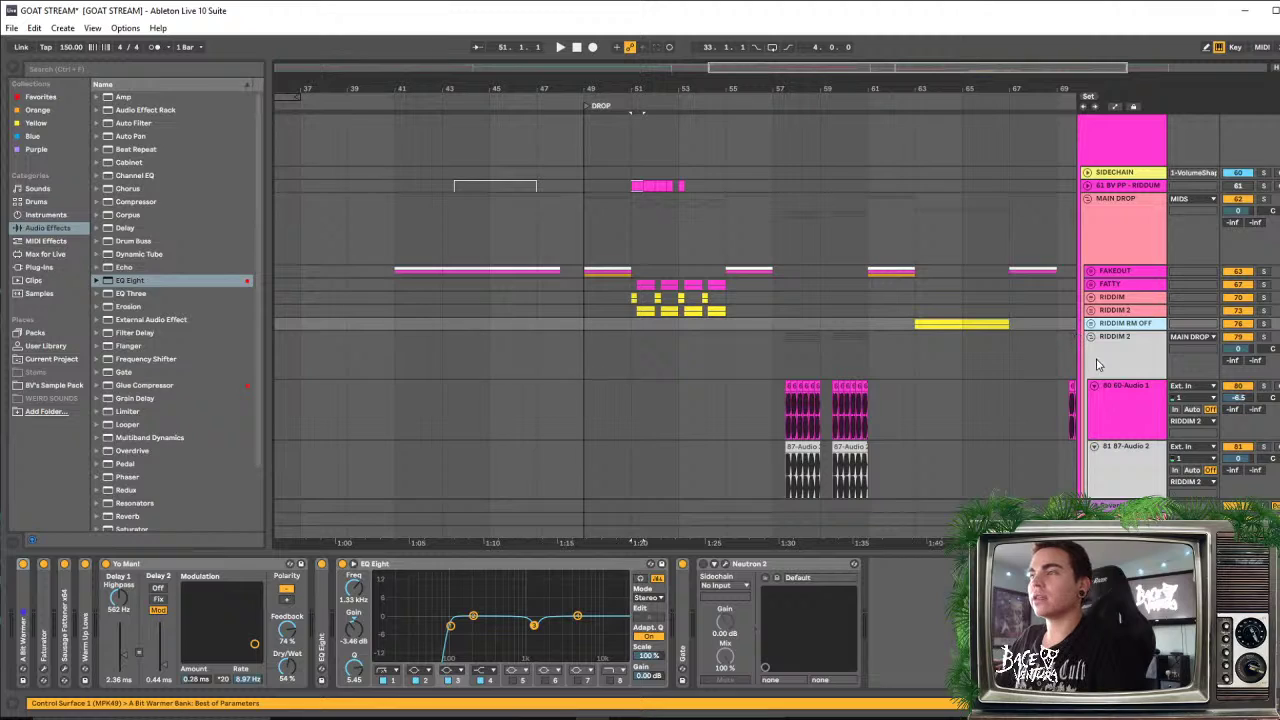
left_click(1105, 356)
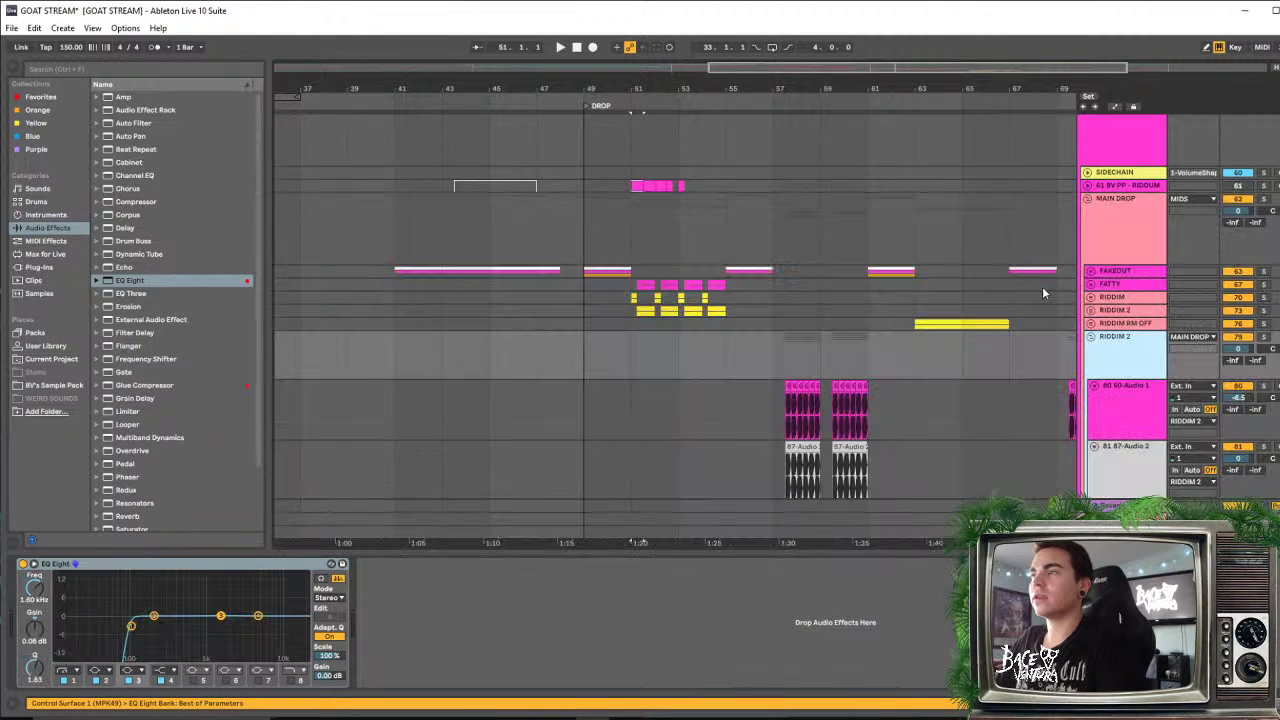
left_click(1126, 298)
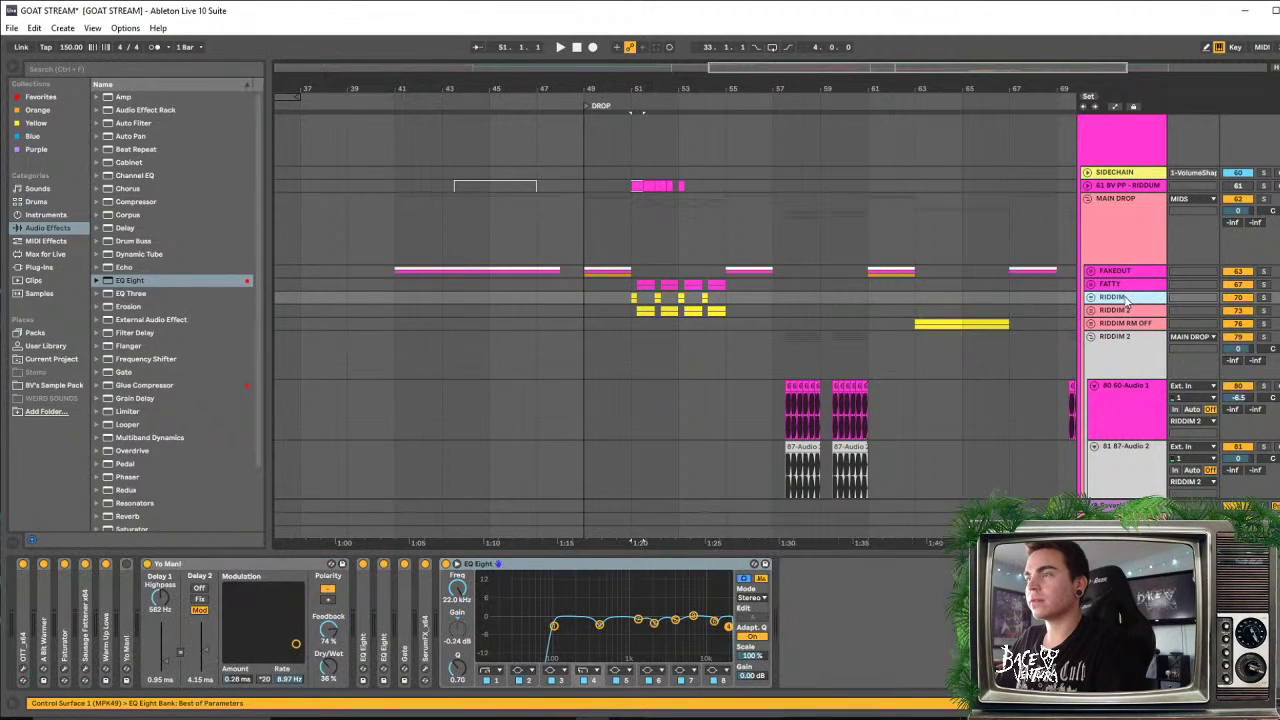
right_click(1126, 299)
left_click(1227, 457)
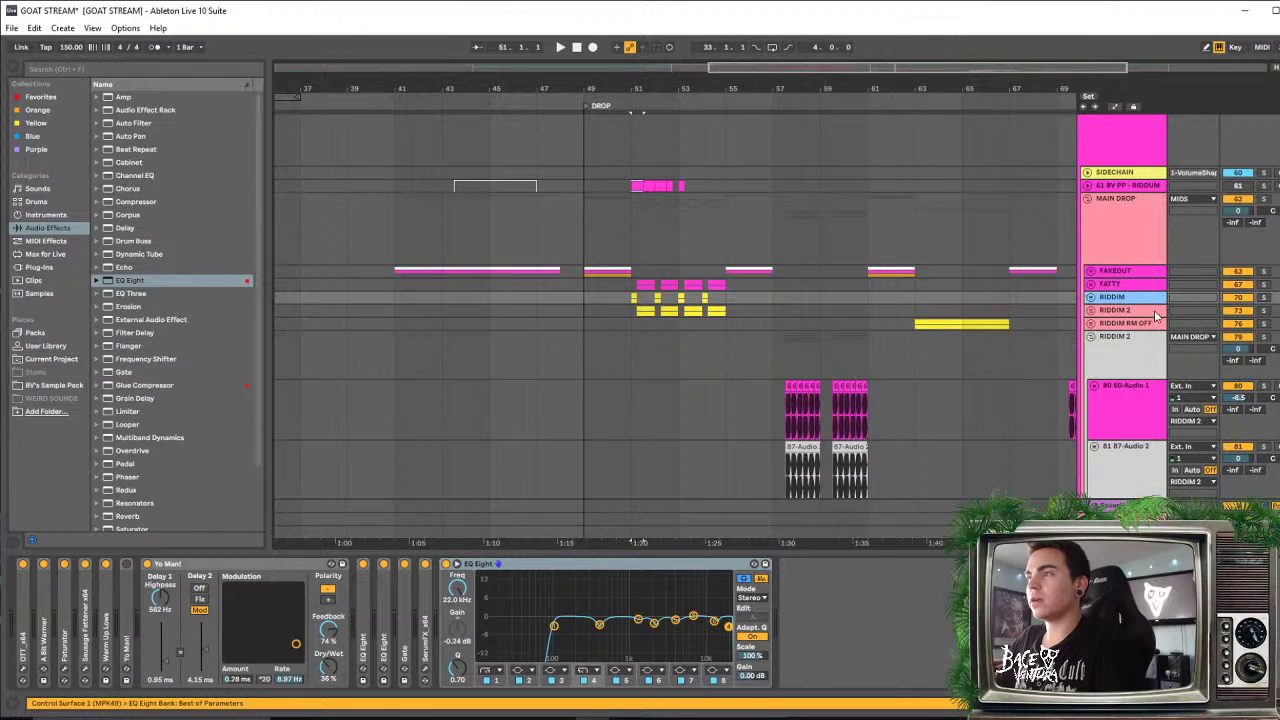
Recolour the FATTY group light grey and unfold it
left_click(1138, 312)
left_click(1115, 273)
right_click(1115, 273)
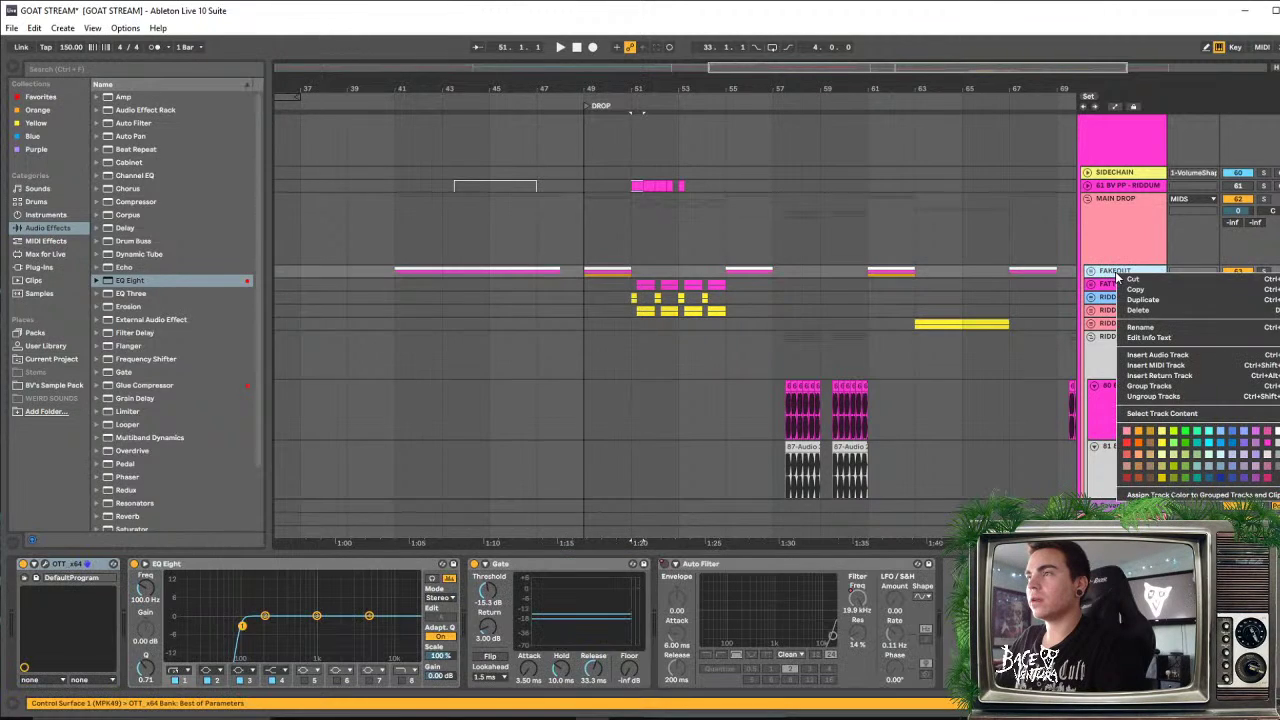
left_click(1111, 285)
left_click(1111, 286)
right_click(1112, 288)
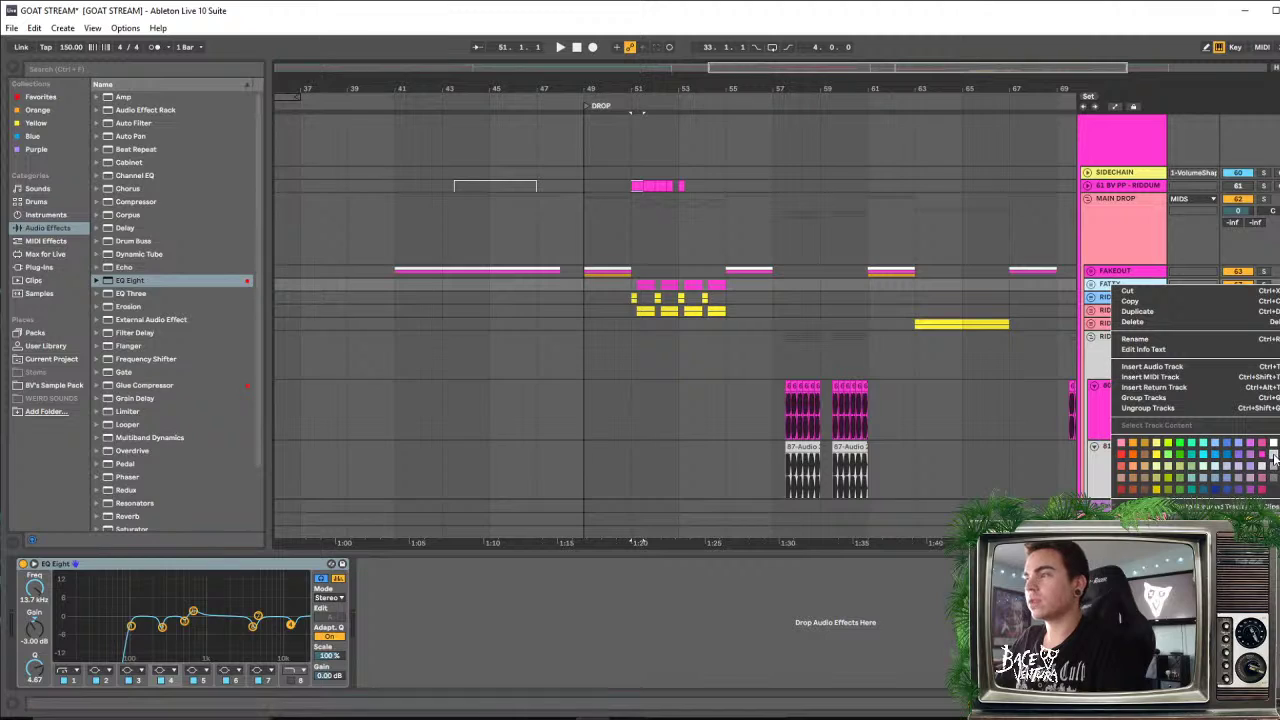
left_click(1259, 478)
left_click(1091, 285)
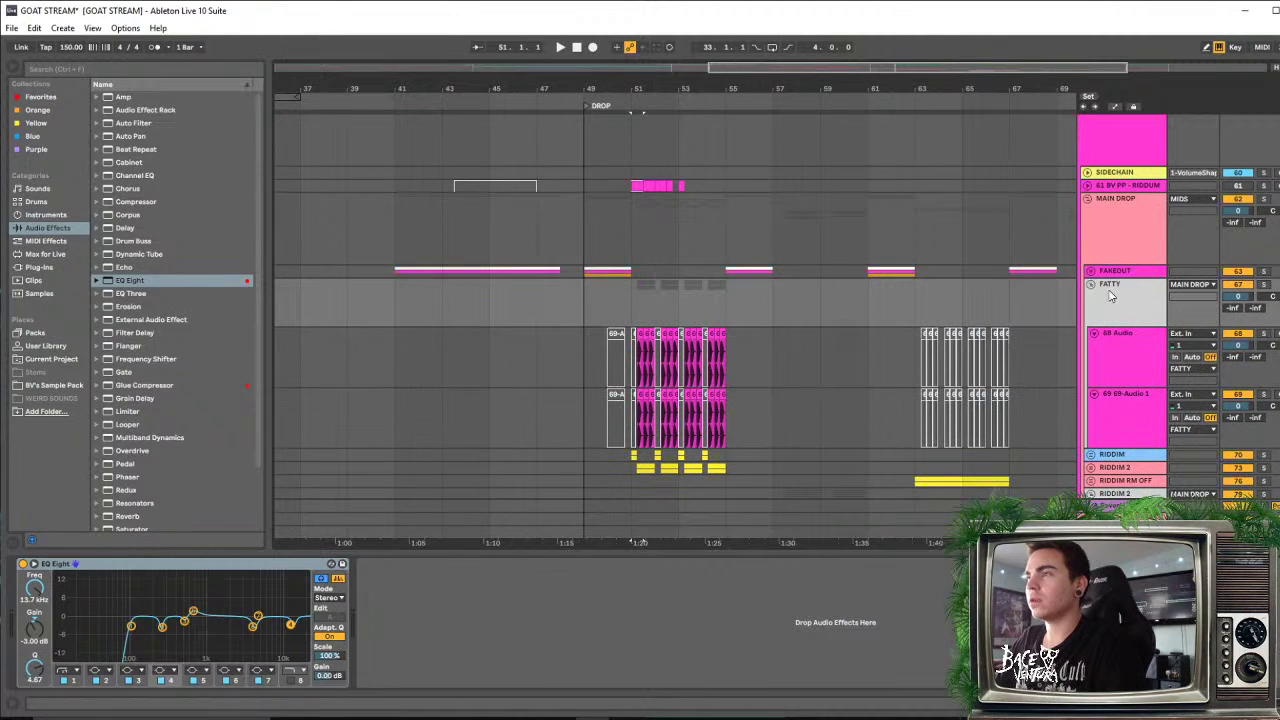
Recolour the two audio tracks inside the FATTY group light grey
left_click(1113, 440)
right_click(1124, 419)
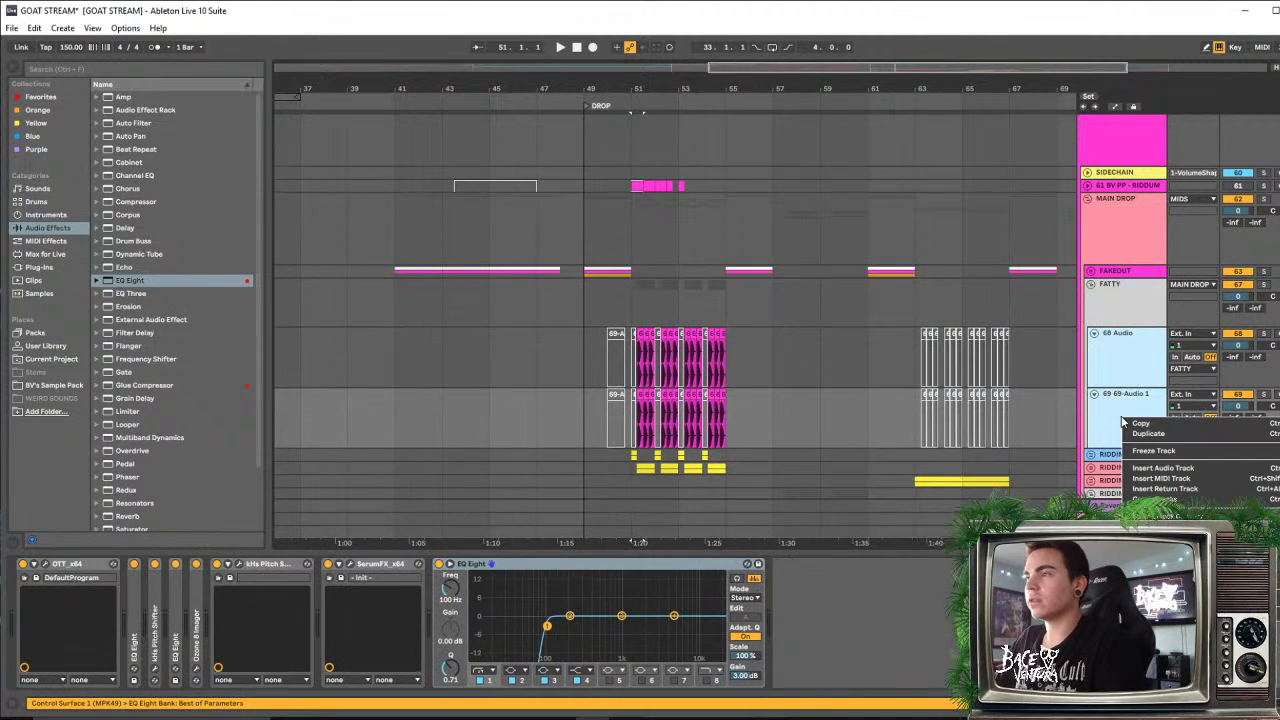
left_click(1098, 401)
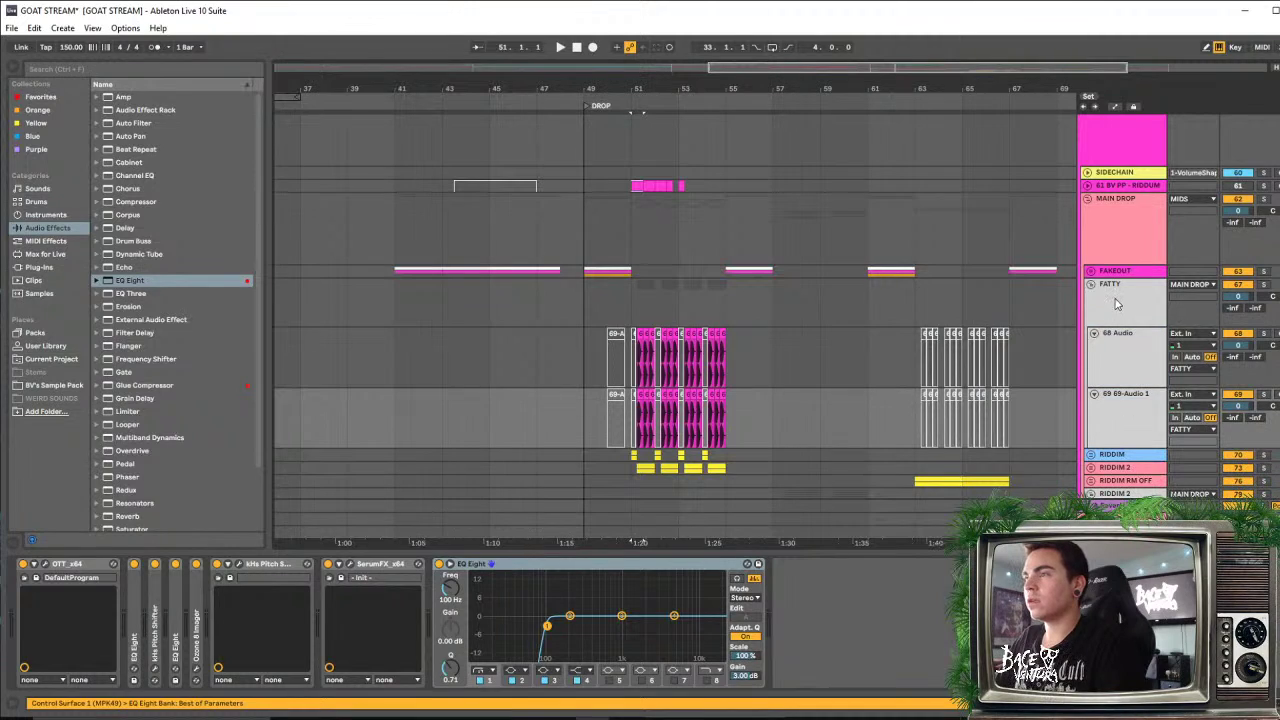
right_click(1110, 234)
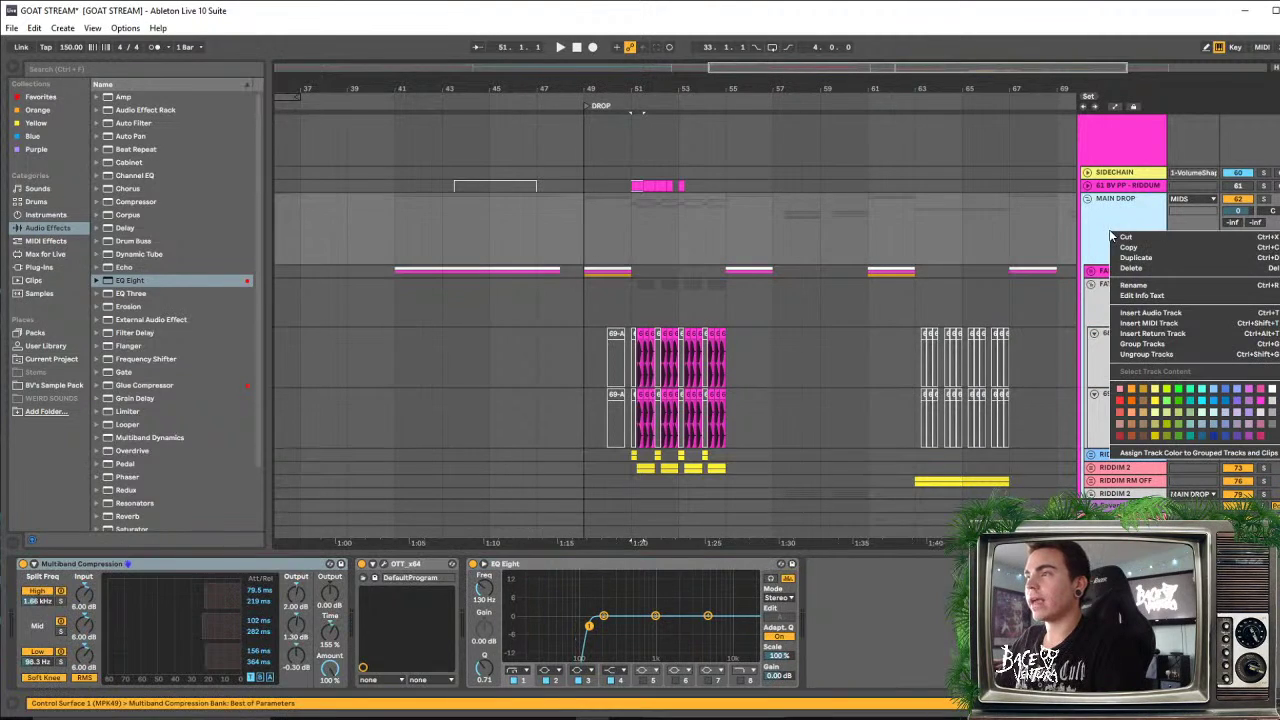
left_click(1096, 230)
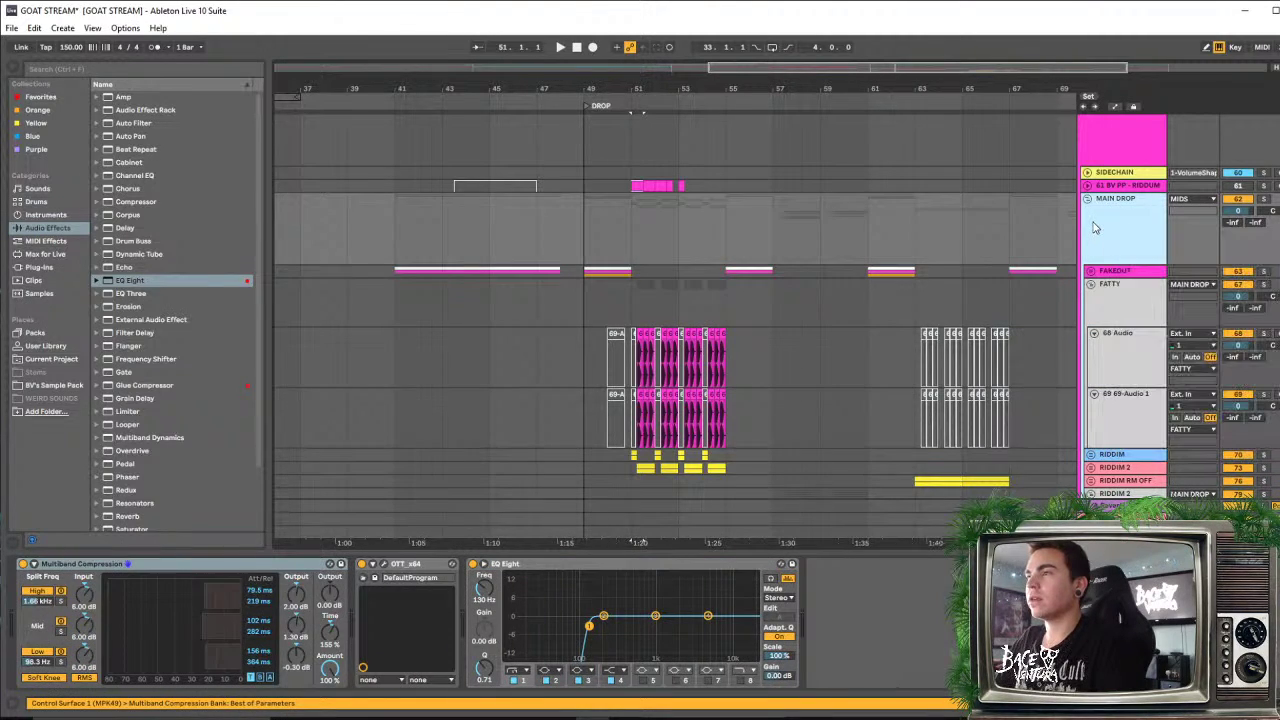
Recolour the MAIN DROP group white, then unfold its FAKEOUT group and recolour that white too
right_click(1112, 229)
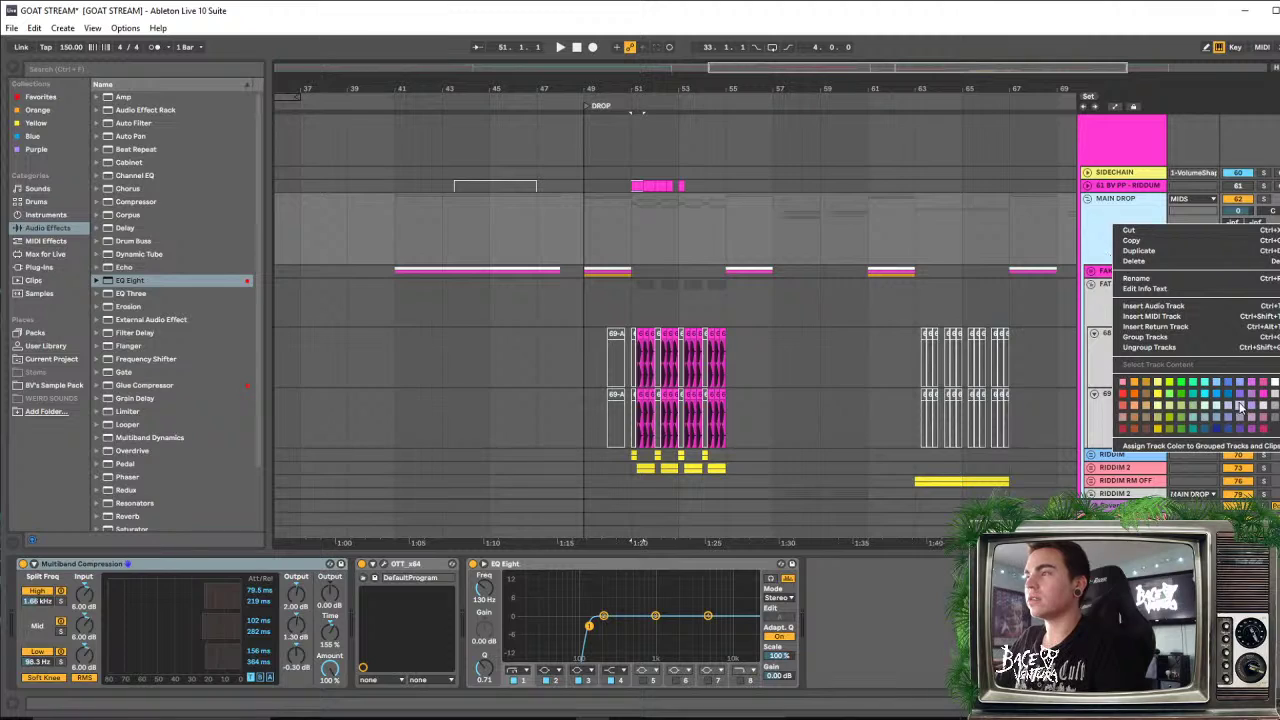
left_click(1273, 380)
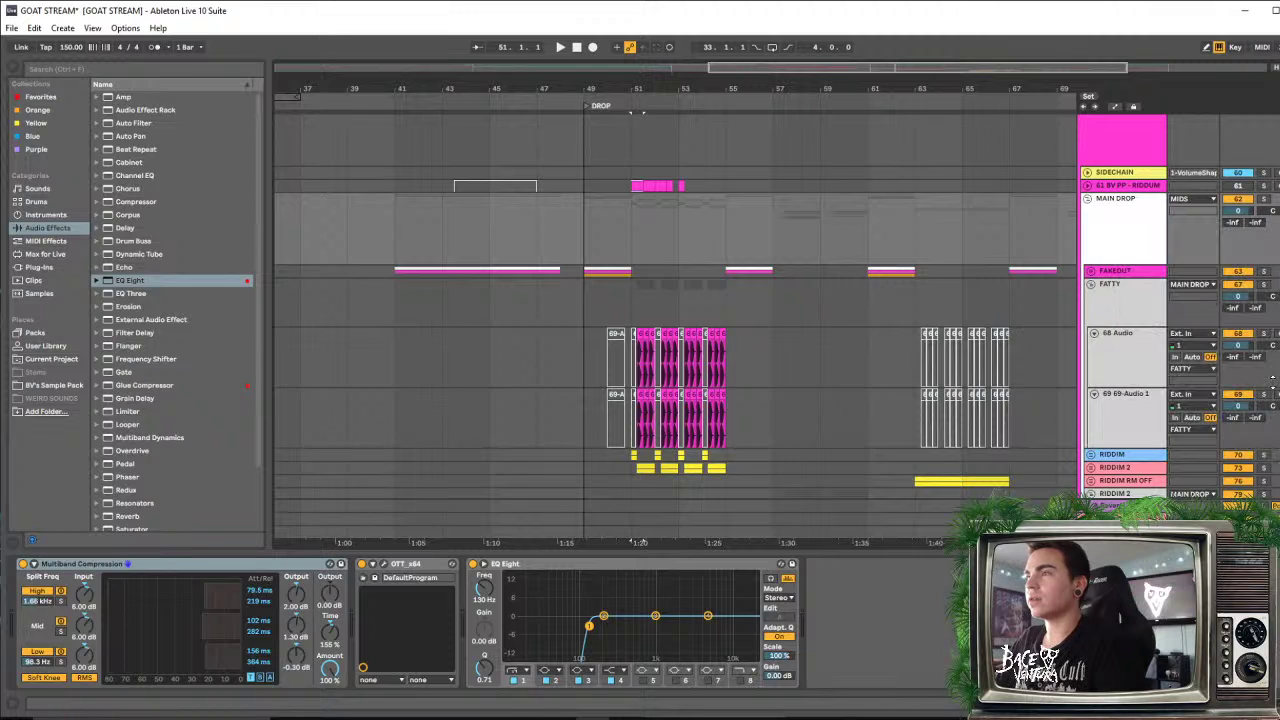
left_click(1120, 274)
left_click(1090, 271)
scroll(1100, 280, "down", 1)
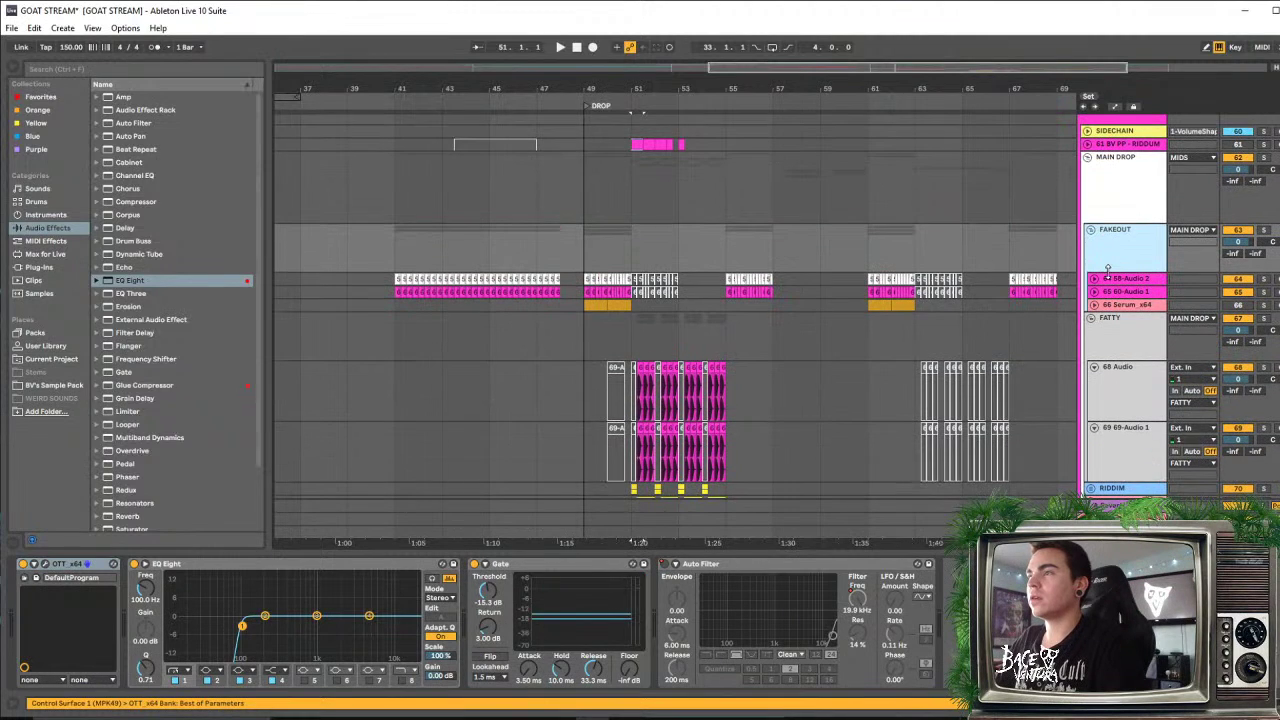
left_click(1111, 286)
left_click(1117, 247)
right_click(1114, 244)
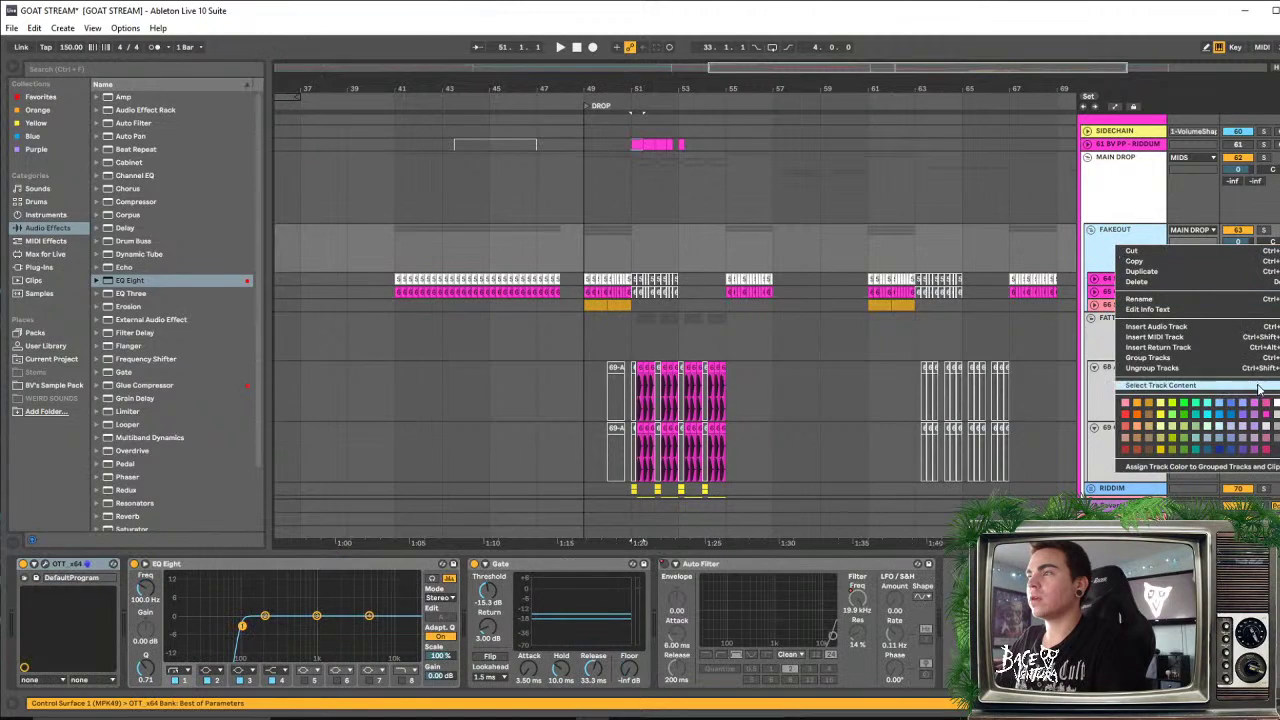
left_click(1270, 405)
Recolour the two audio tracks and the Serum_x64 track inside the FAKEOUT group white
left_click(1152, 284)
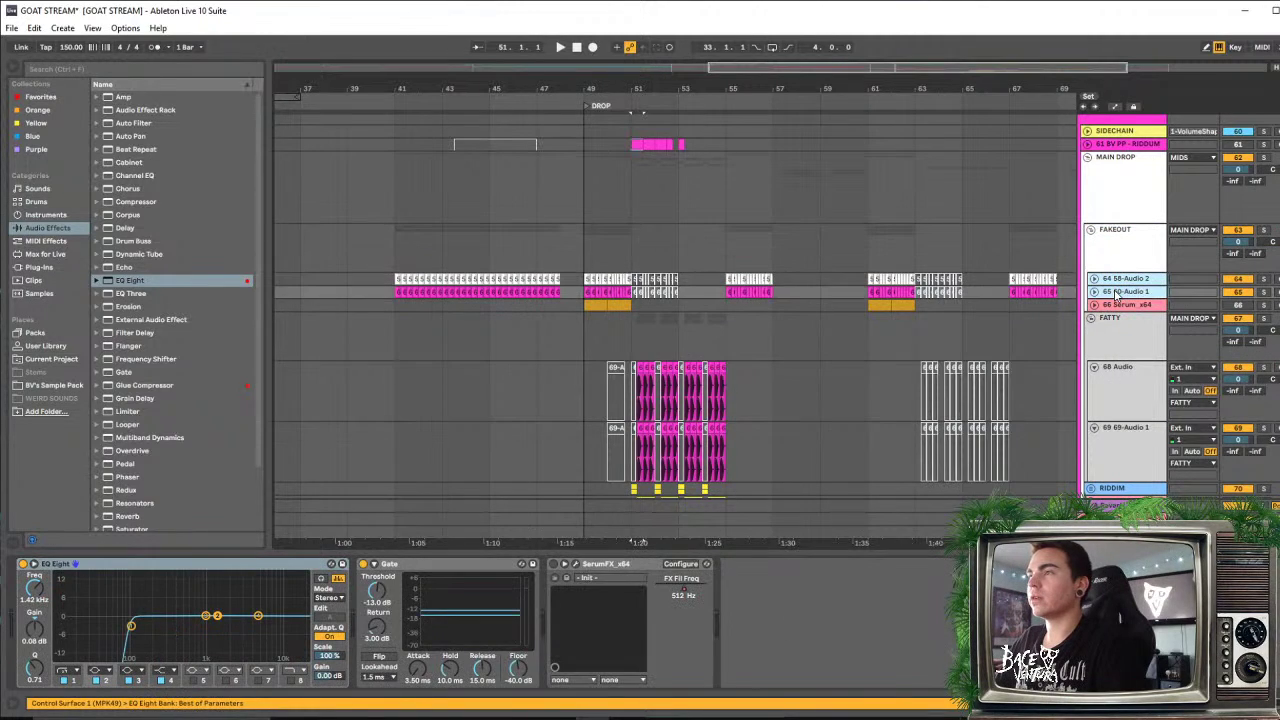
right_click(1118, 290)
left_click(1277, 428)
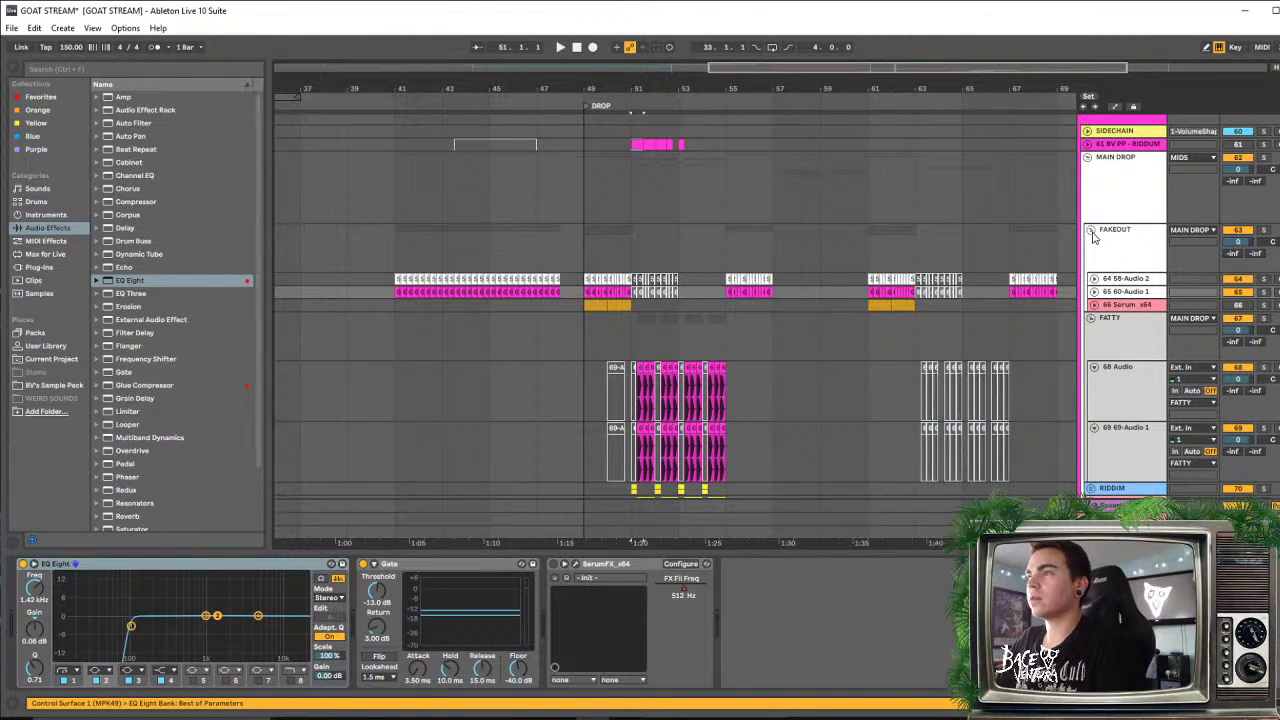
right_click(1116, 309)
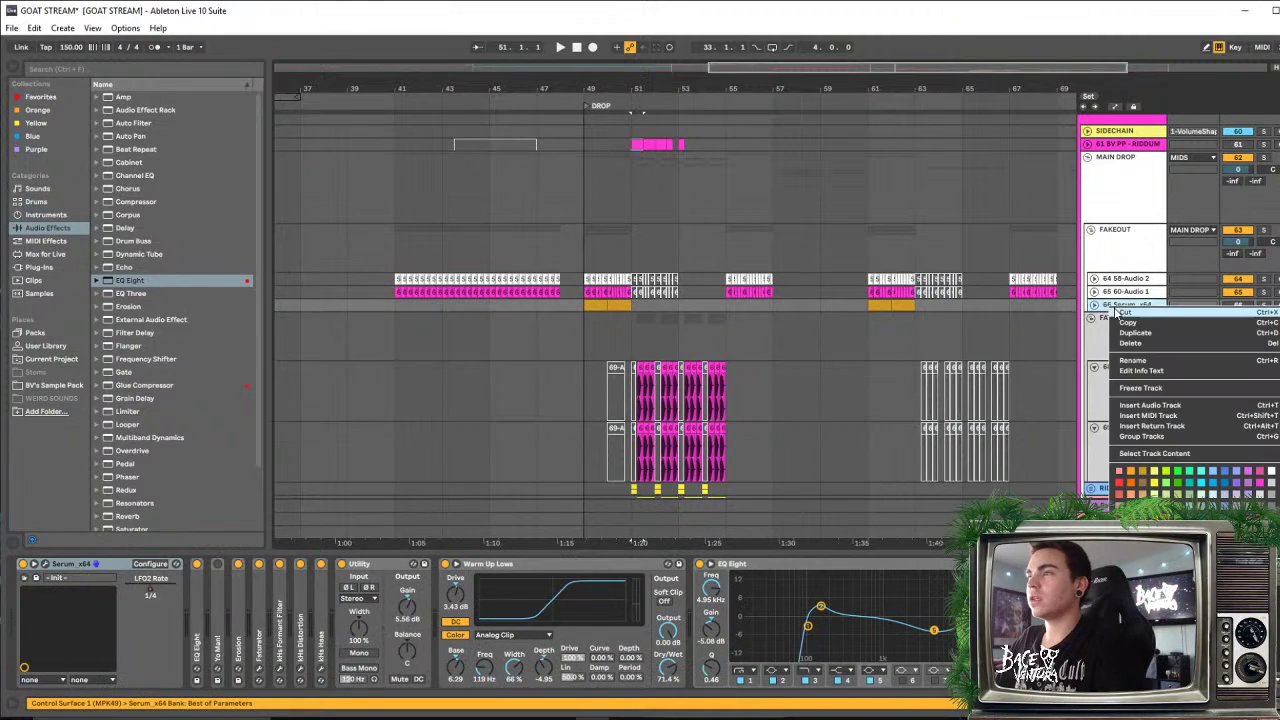
left_click(1270, 472)
Recolour the FATTY group white
left_click(1136, 370)
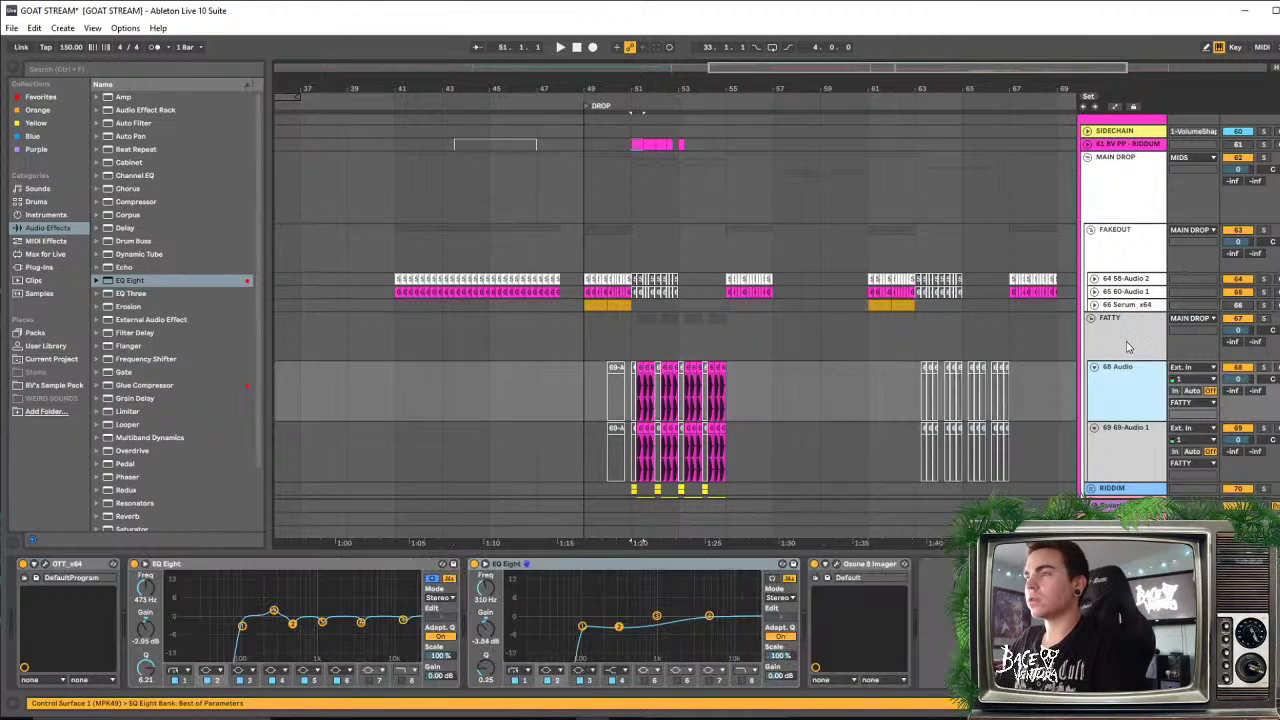
right_click(1126, 346)
key("Escape")
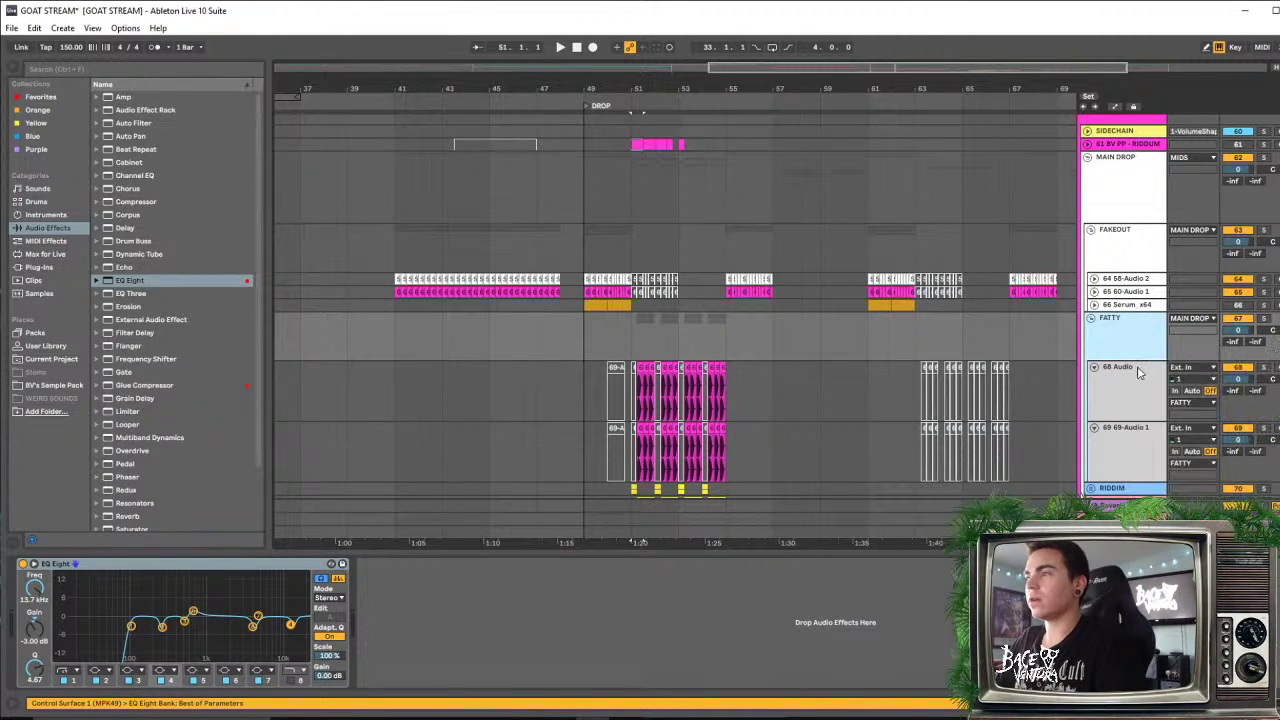
right_click(1130, 330)
key("Escape")
scroll(1135, 333, "down", 2)
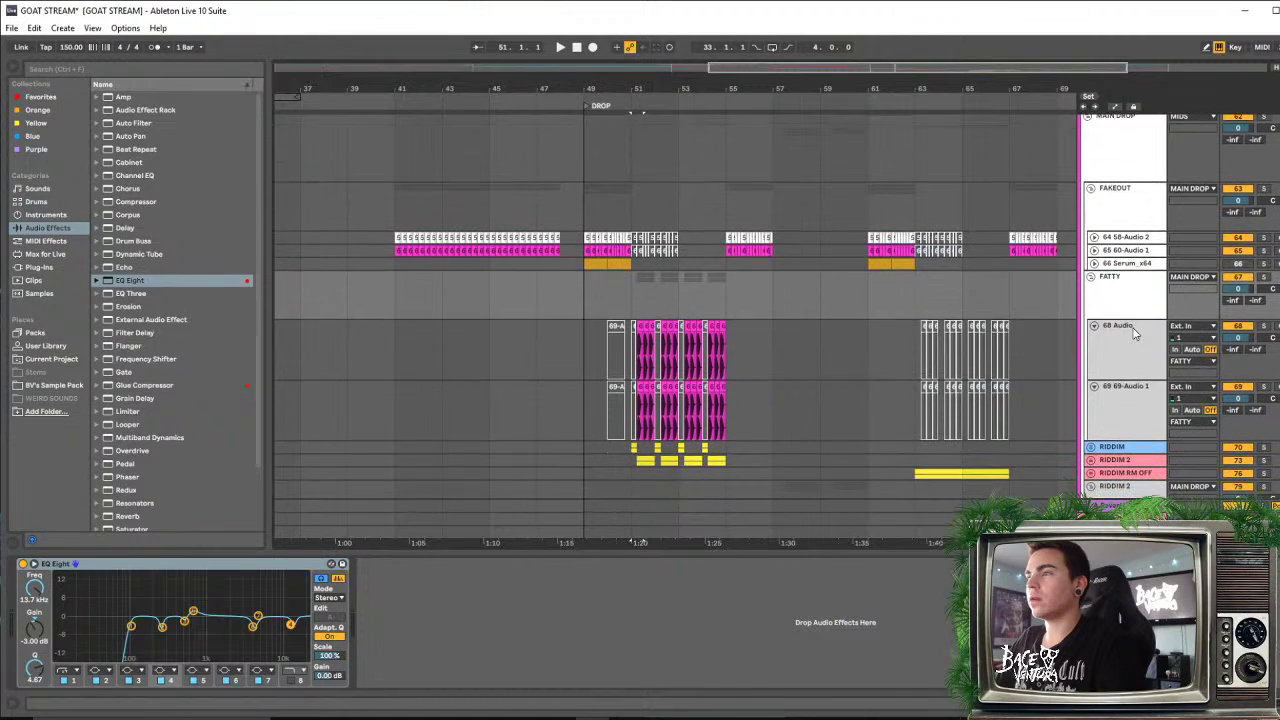
Recolour the two audio tracks inside the FATTY group white and fold the group
left_click(1133, 335)
left_click(1124, 398)
left_click(1125, 350)
right_click(1130, 352)
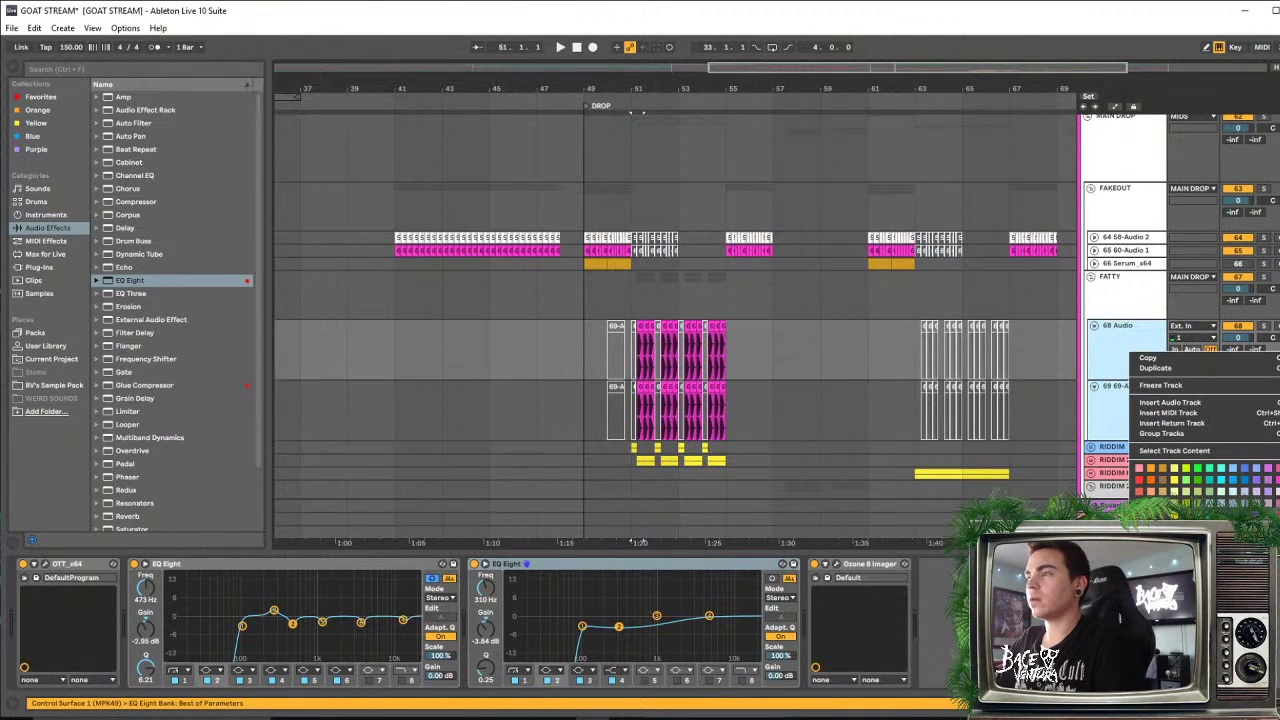
key("Escape")
scroll(1087, 289, "down", 2)
left_click(1090, 208)
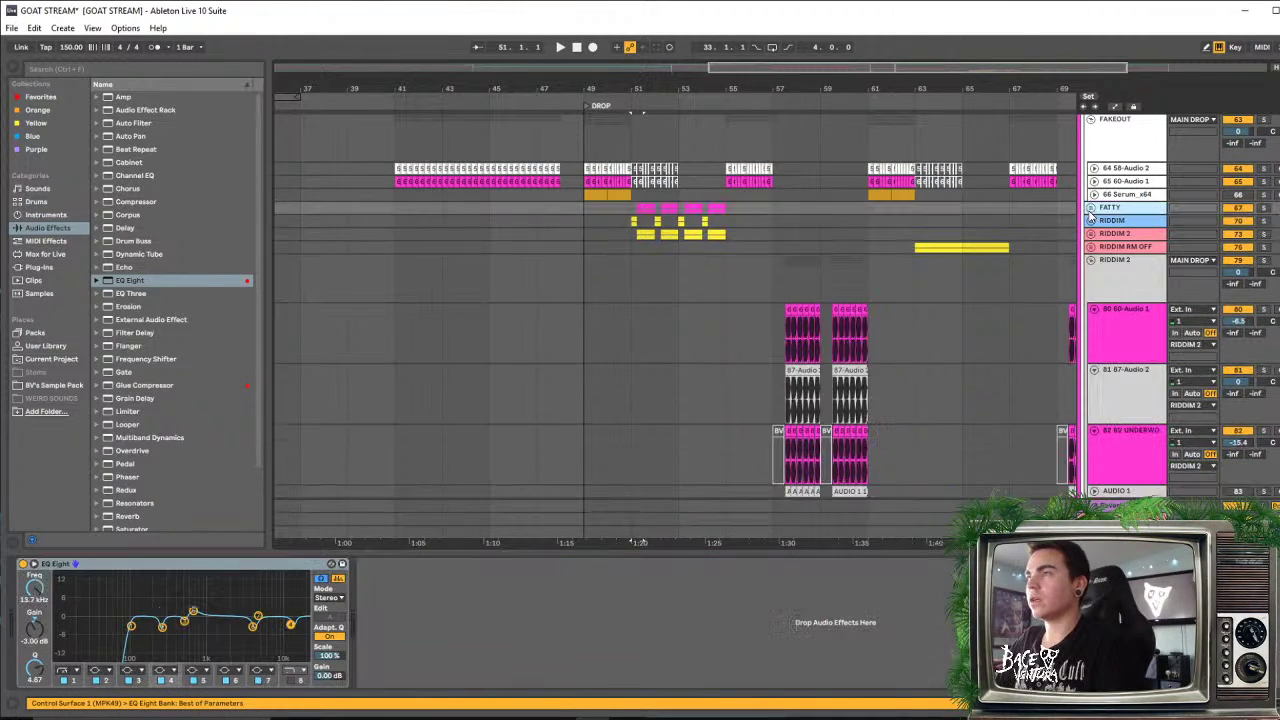
Unfold RIDDIM, recolour the group and its MID LAYER and WIDE LAYER tracks white, and fold it again
left_click(1091, 221)
right_click(1116, 232)
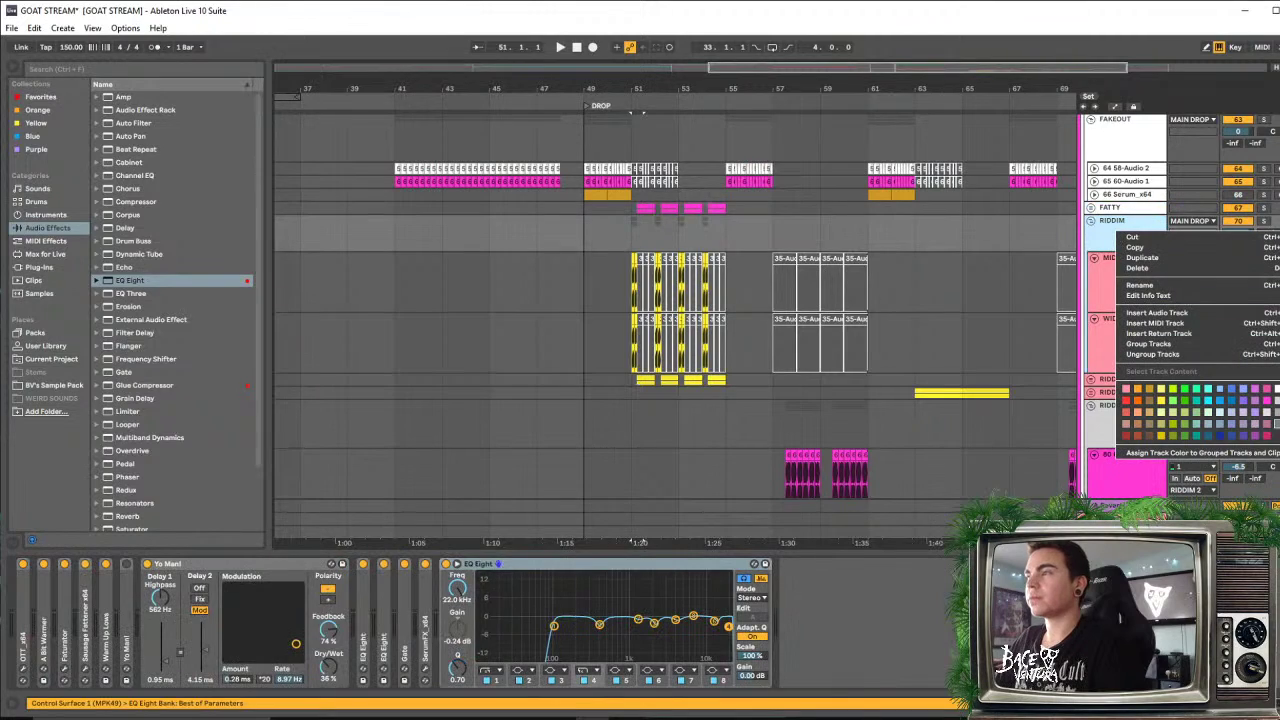
left_click(1279, 392)
left_click(1131, 289)
left_click(1120, 337, "shift")
right_click(1120, 337)
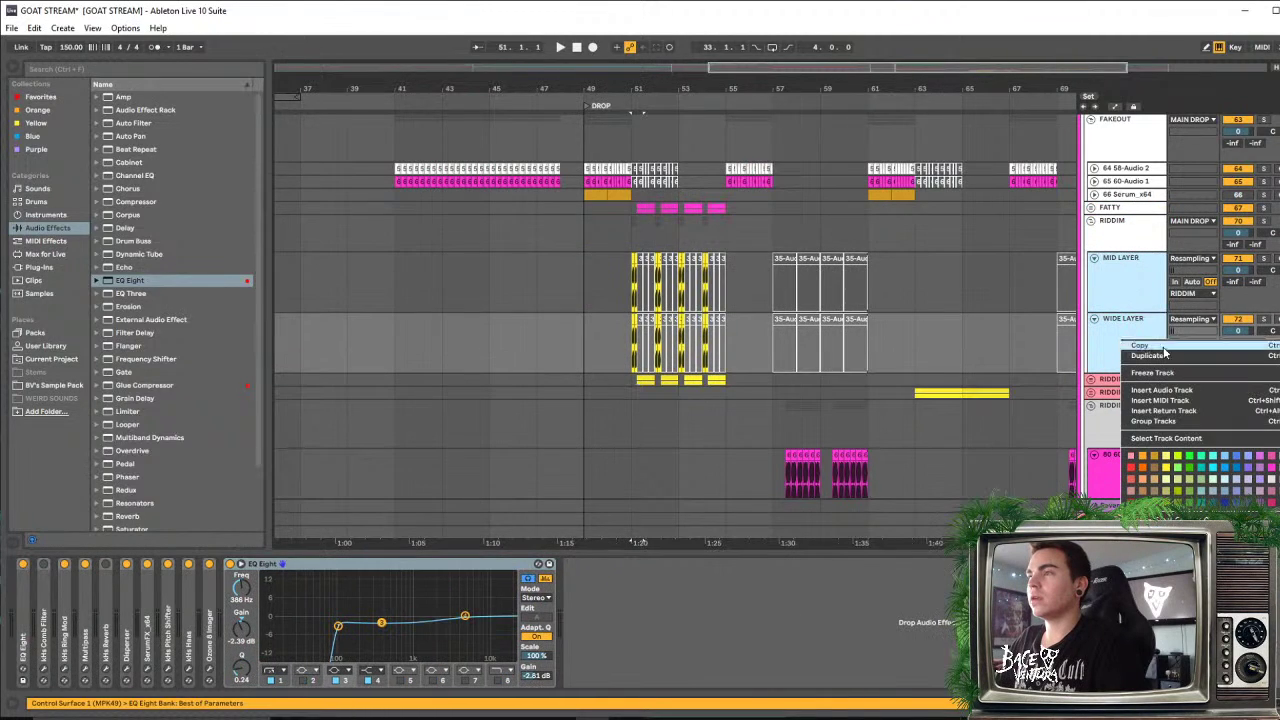
left_click(1279, 458)
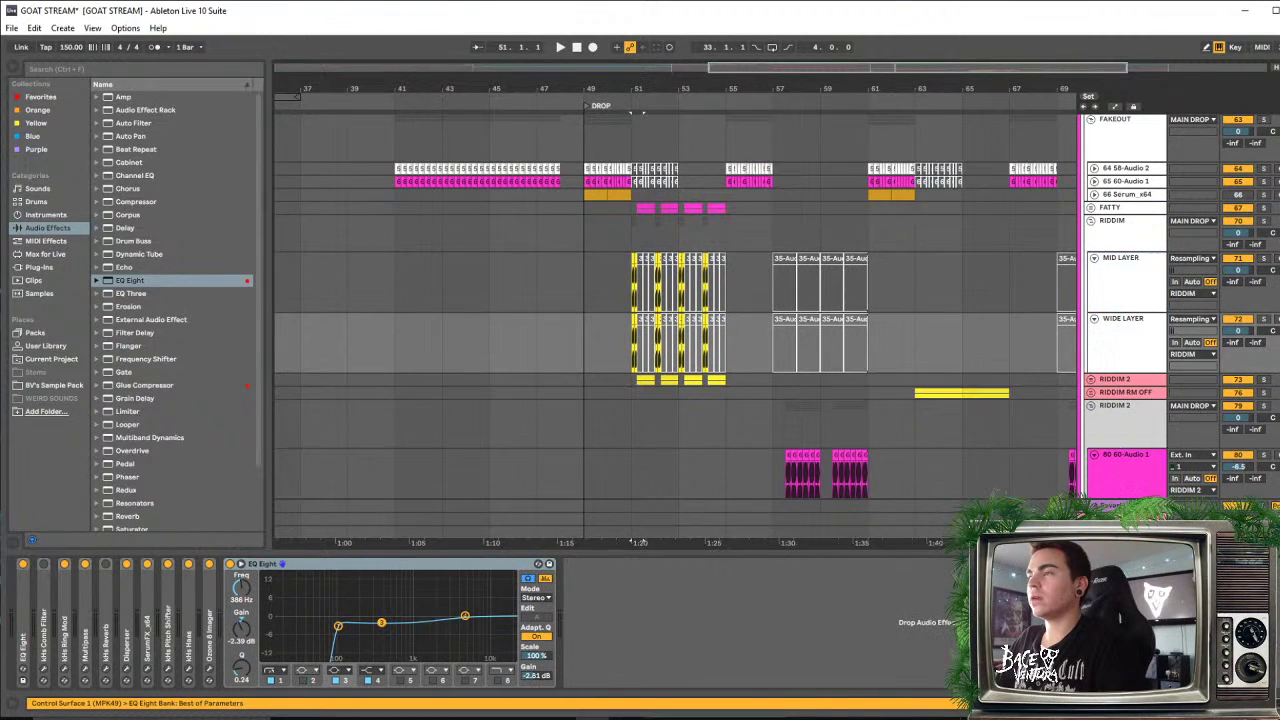
left_click(1090, 221)
Unfold the RIDDIM 2 group directly below RIDDIM, recolour it and its WIDE LAYER and MID LAYER tracks white, and fold it
left_click(1091, 235)
right_click(1114, 241)
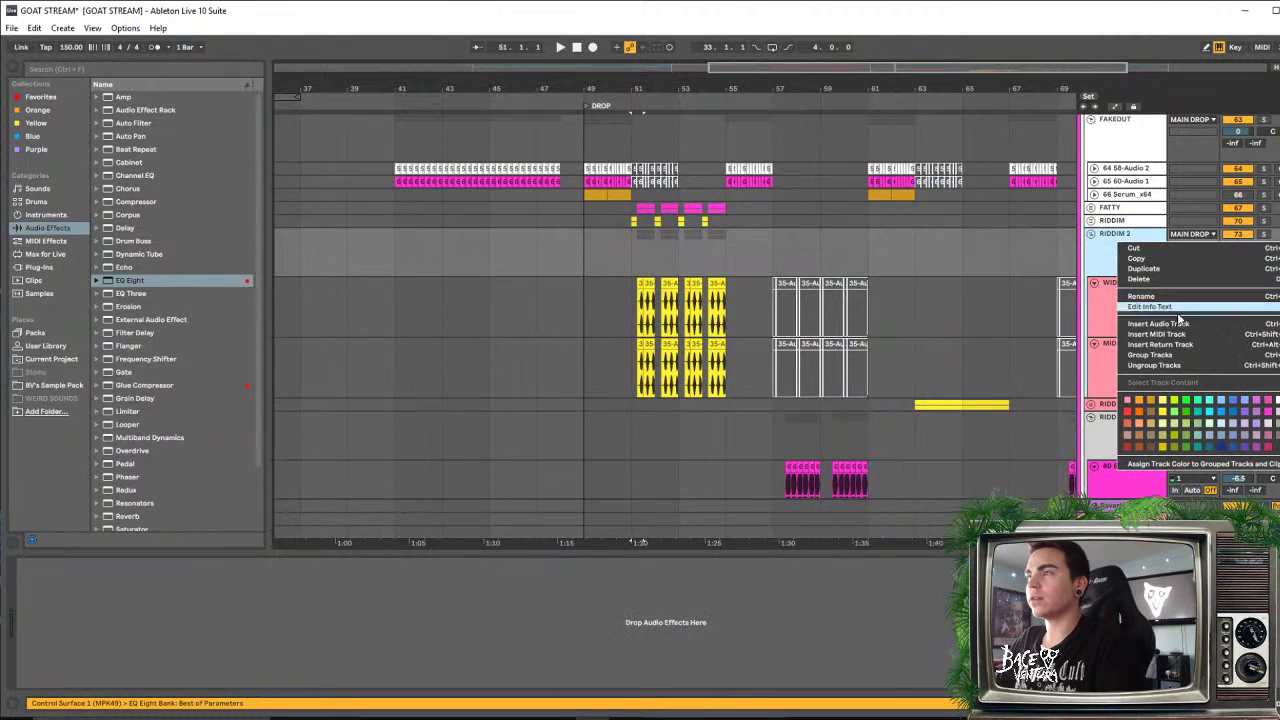
left_click(1278, 401)
left_click(1123, 309)
left_click(1118, 376, "shift")
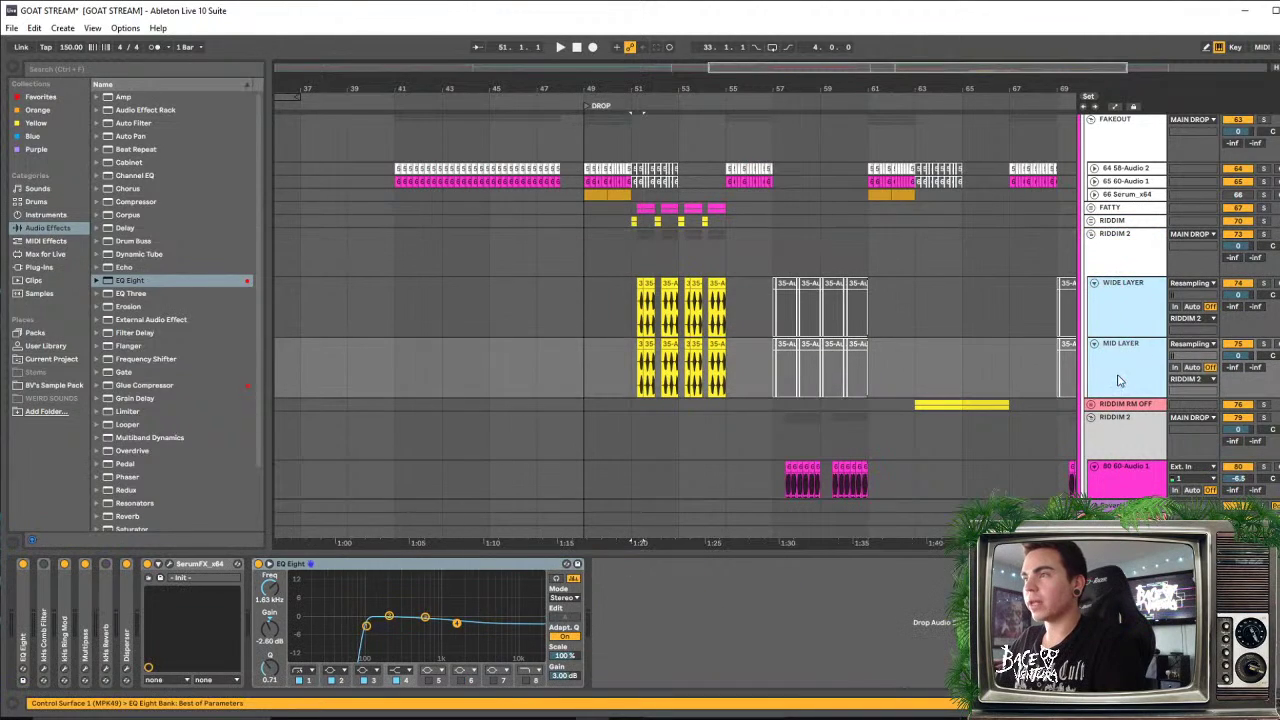
right_click(1118, 373)
left_click(1258, 488)
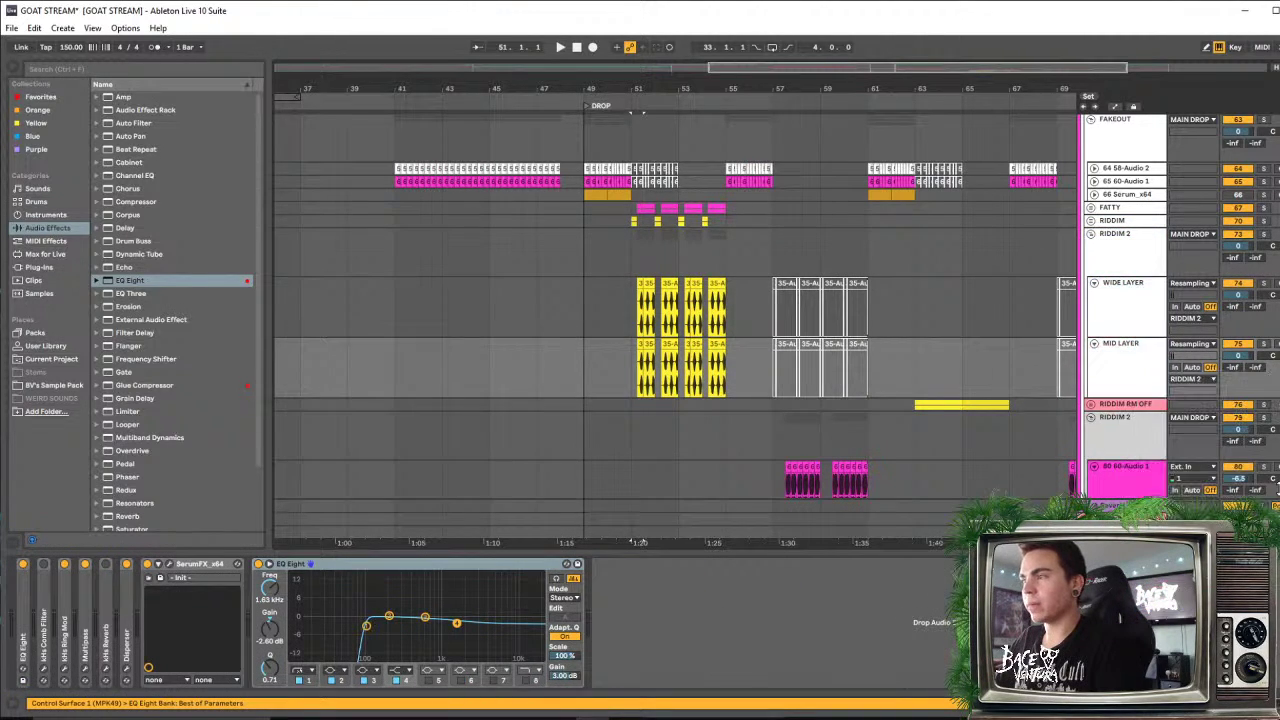
left_click(1090, 234)
Recolour the RIDDIM RM OFF group and its two audio tracks white, and fold the group
left_click(1125, 258)
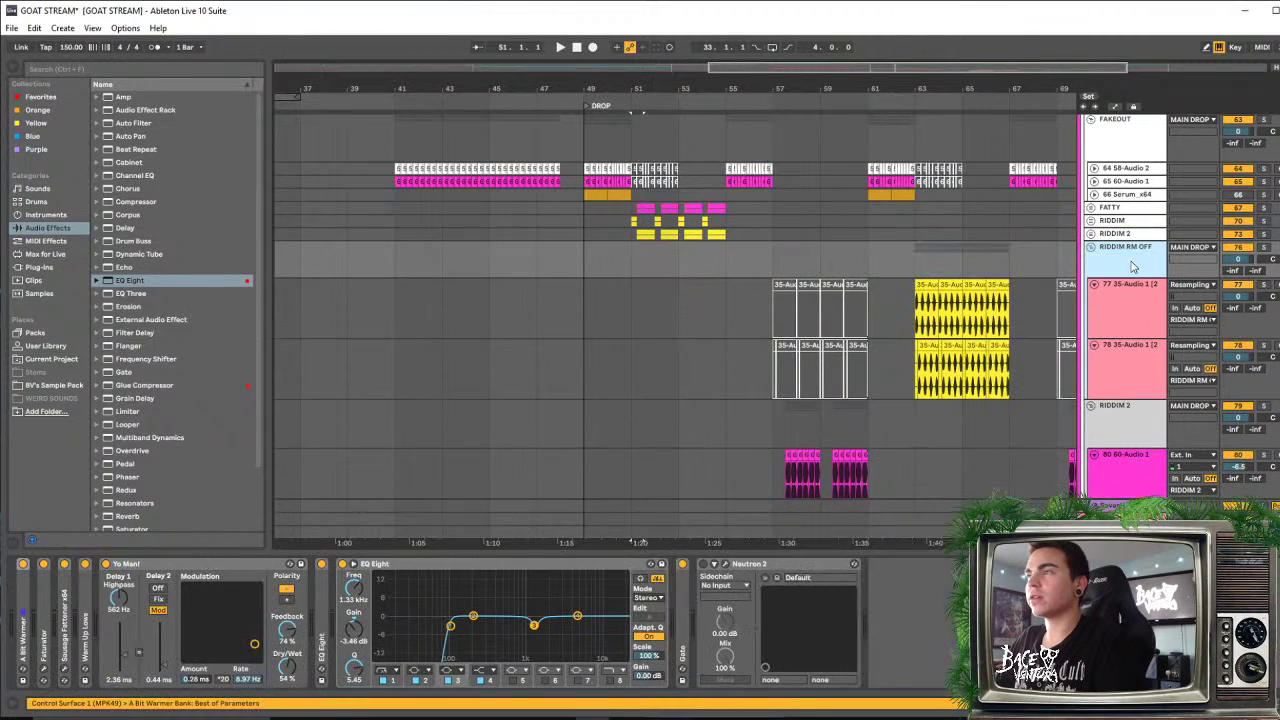
right_click(1133, 266)
left_click(1271, 420)
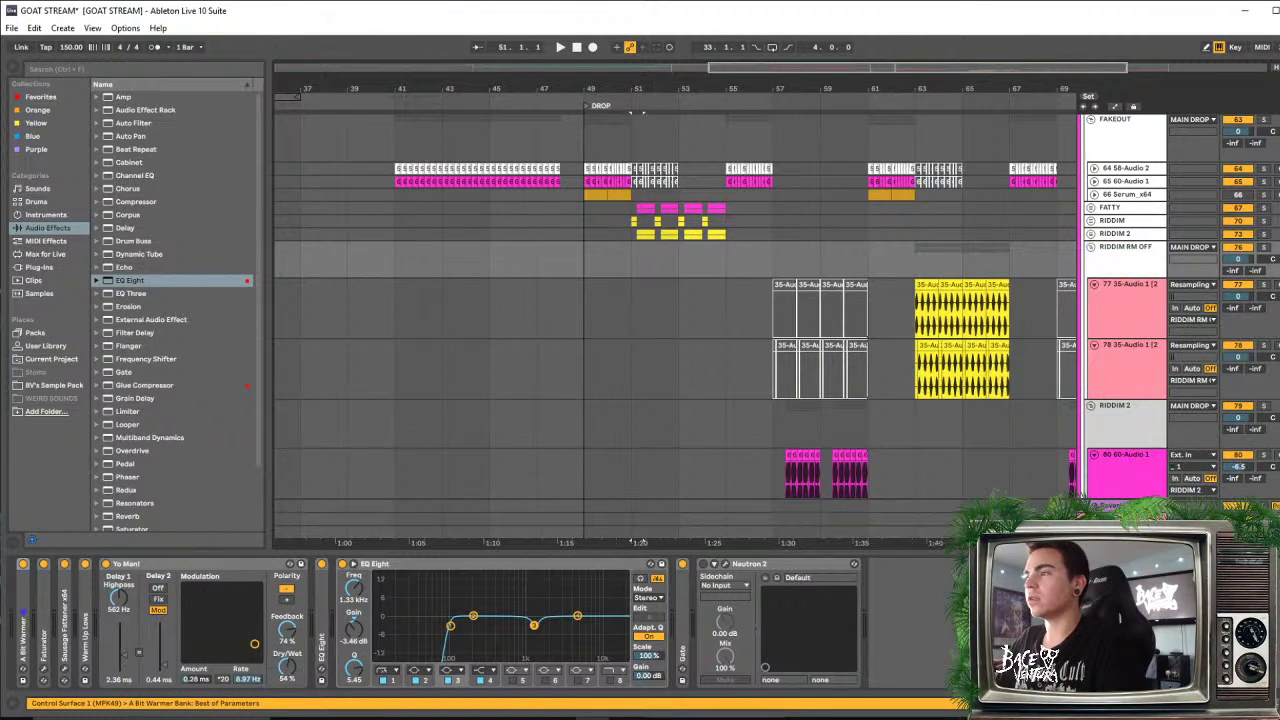
left_click(1121, 306)
left_click(1120, 368, "shift")
right_click(1120, 368)
left_click(1274, 486)
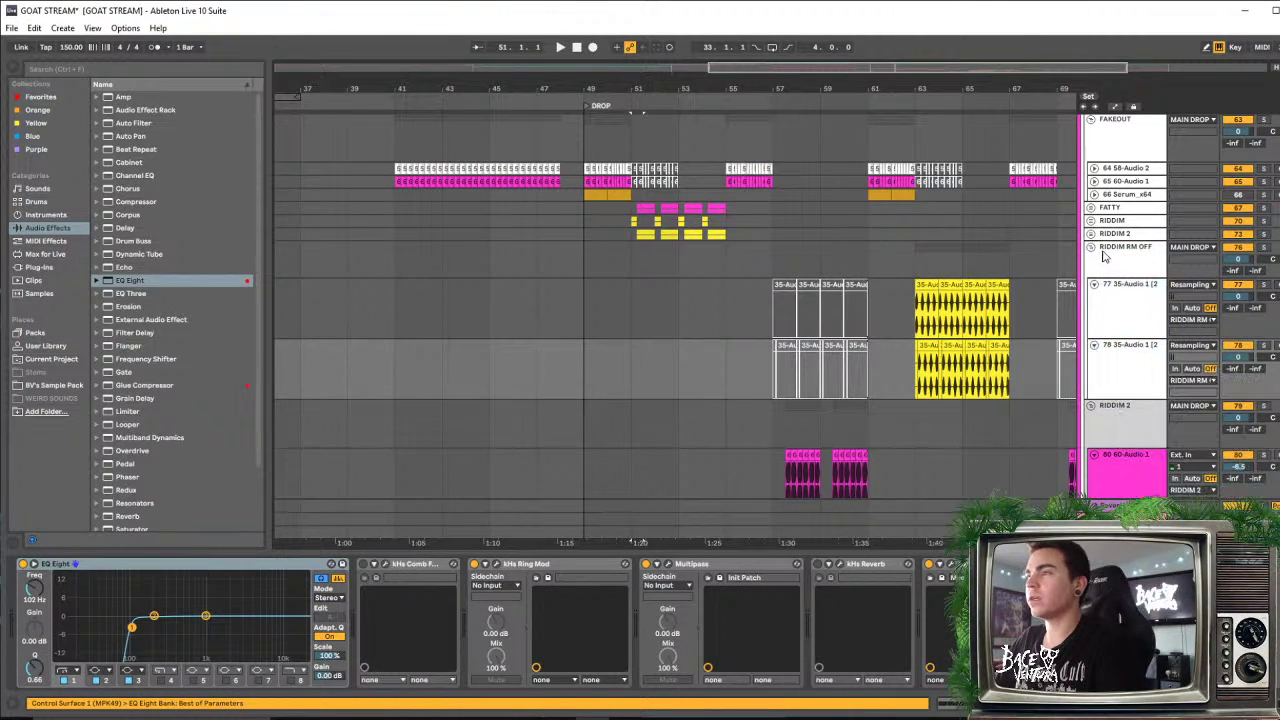
left_click(1091, 247)
Recolour the grey RIDDIM 2 group below RIDDIM RM OFF white
left_click(1113, 272)
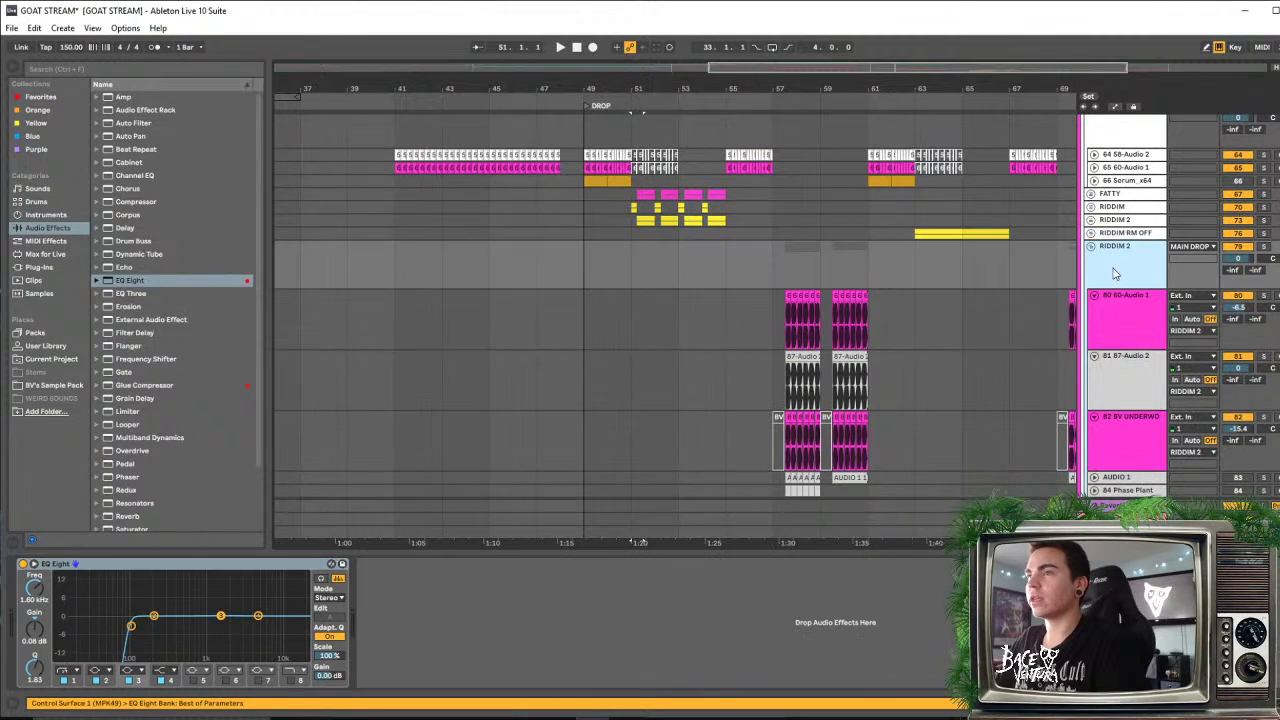
right_click(1113, 272)
left_click(1275, 427)
scroll(1091, 282, "down", 1)
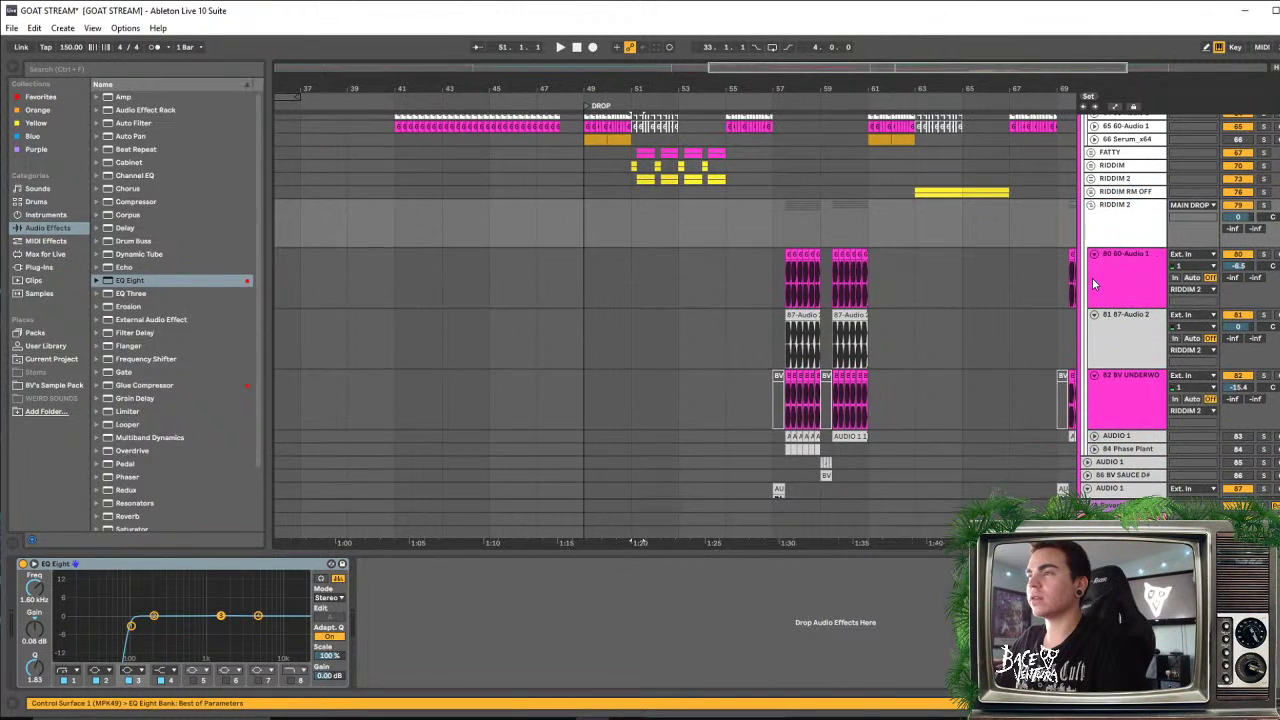
Recolour 60-Audio 1, 87-Audio 2 and the BV UNDERWO track inside the lower RIDDIM 2 group white, and fold the group
left_click(1136, 300)
left_click(1131, 396, "shift")
right_click(1121, 398)
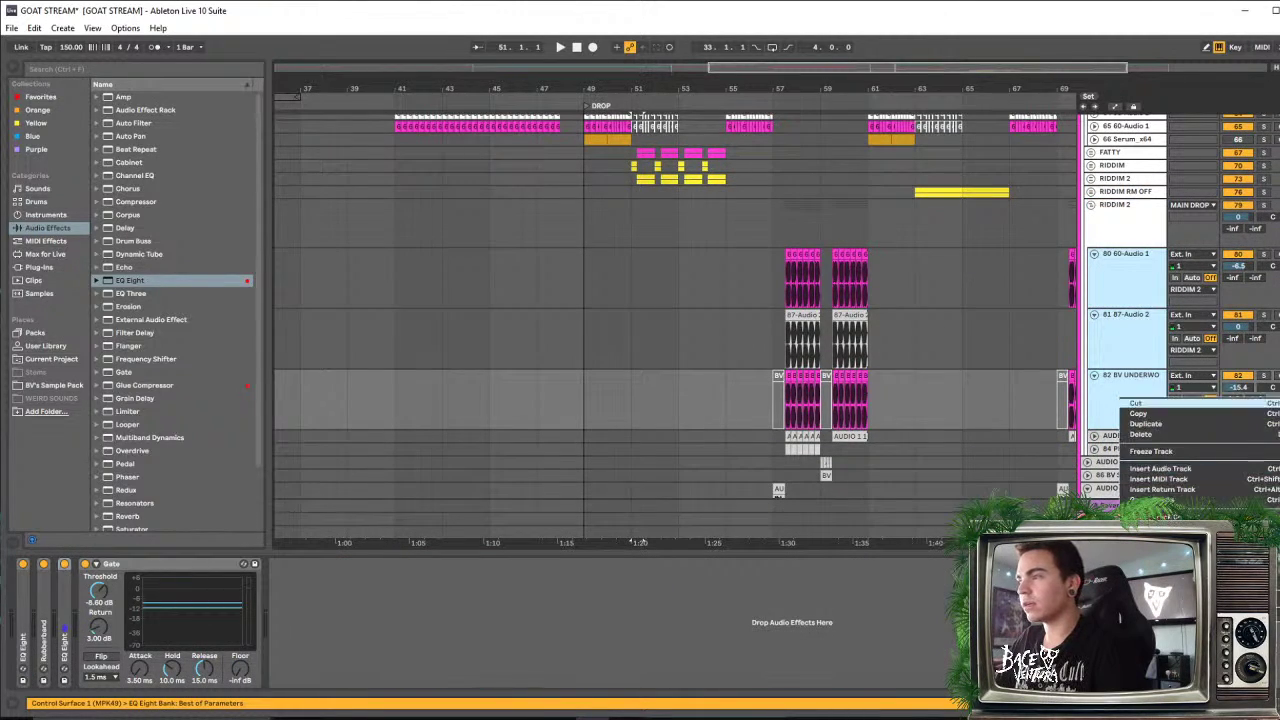
key("Escape")
scroll(1110, 333, "down", 1)
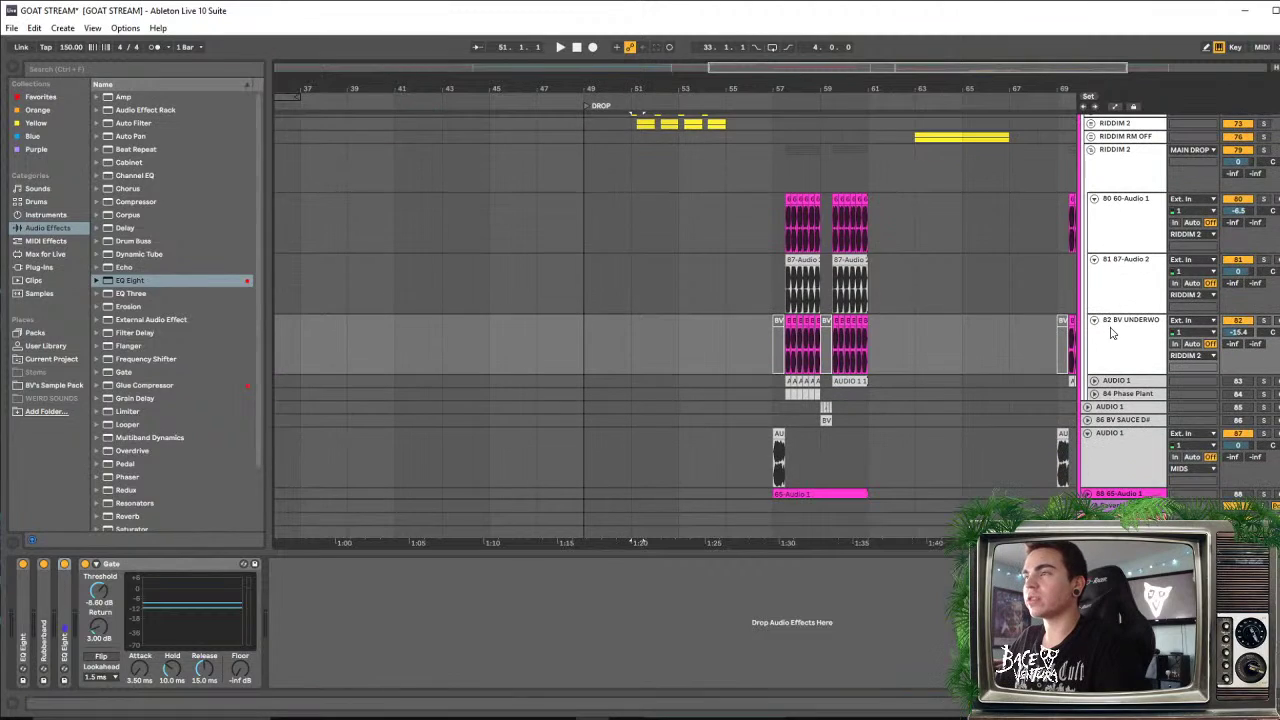
left_click(1108, 382)
scroll(1118, 260, "up", 1)
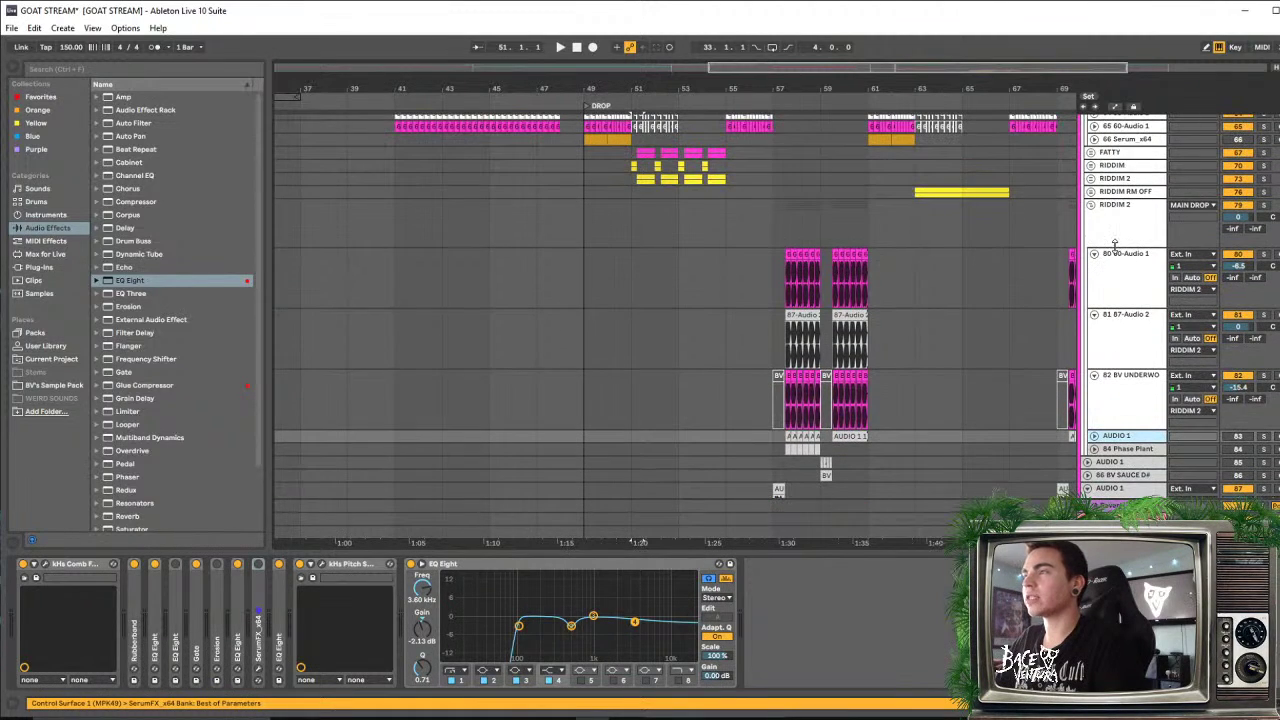
scroll(1116, 245, "up", 1)
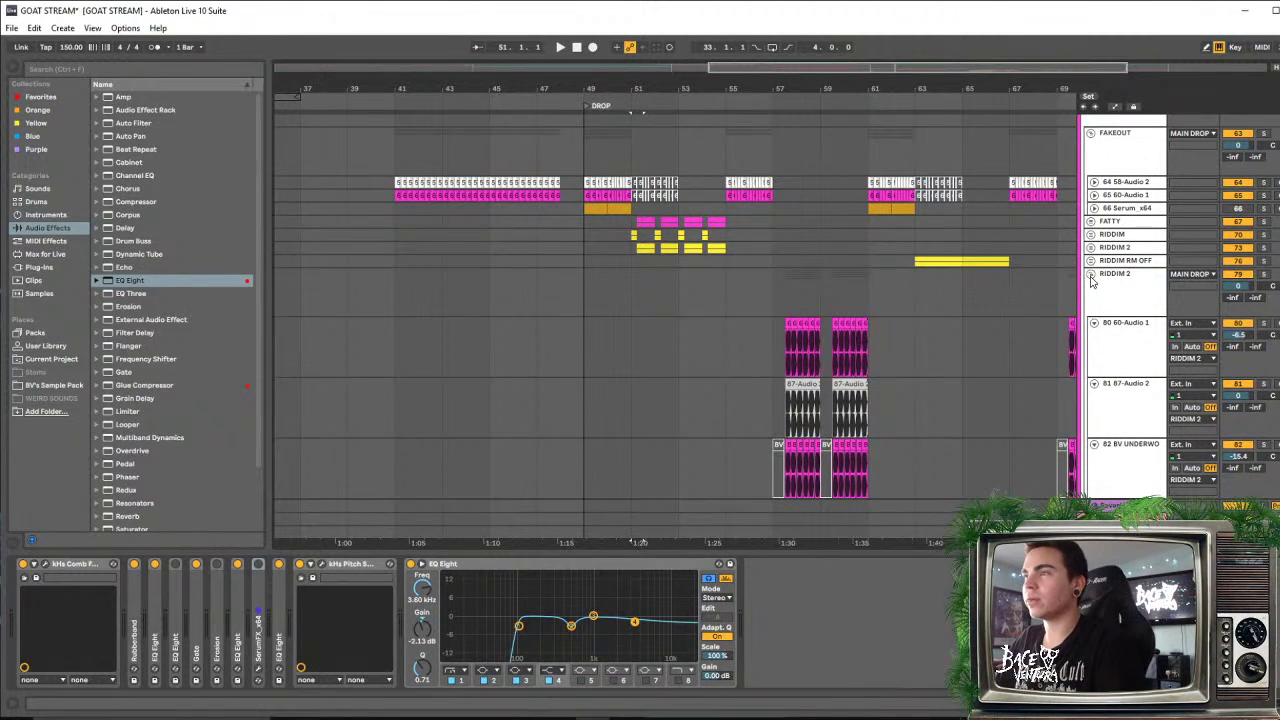
left_click(1091, 276)
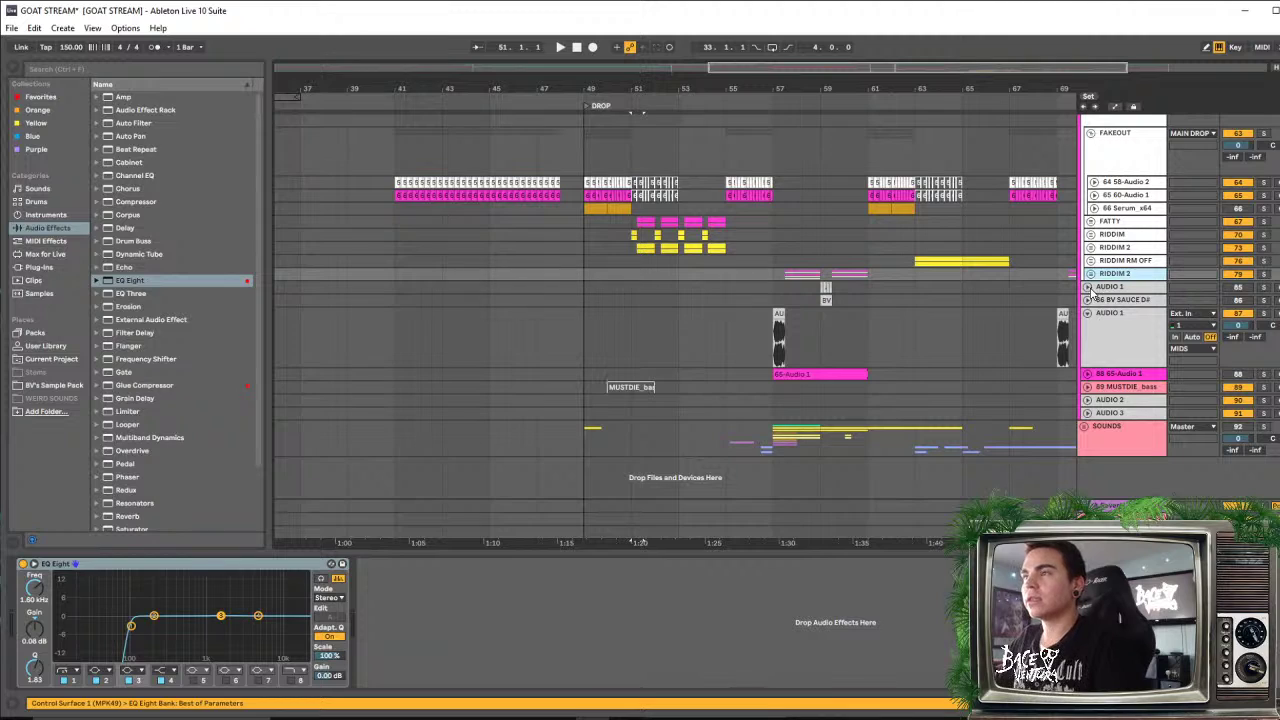
Unfold the AUDIO 1 track below the lower RIDDIM 2 group and audition its clips at bar 59 in solo
left_click(1088, 287)
left_click(834, 103)
key("space")
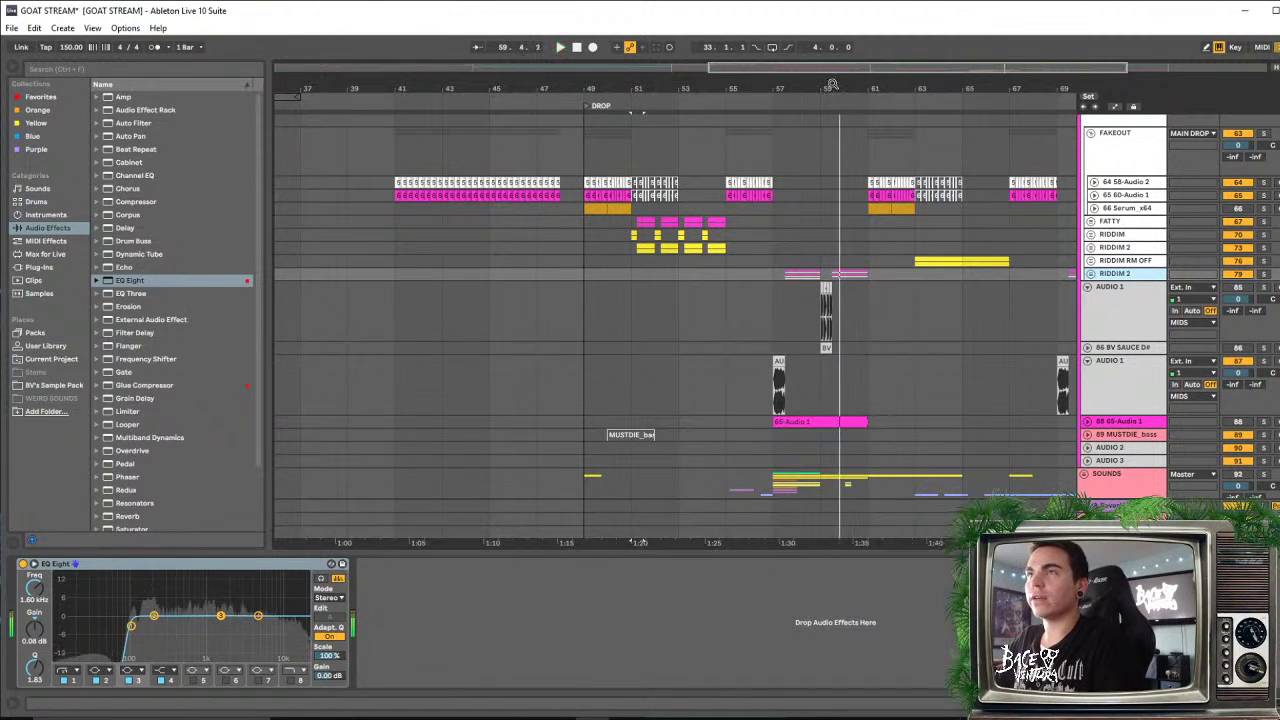
left_click_drag(832, 87, 828, 123)
left_click(782, 300)
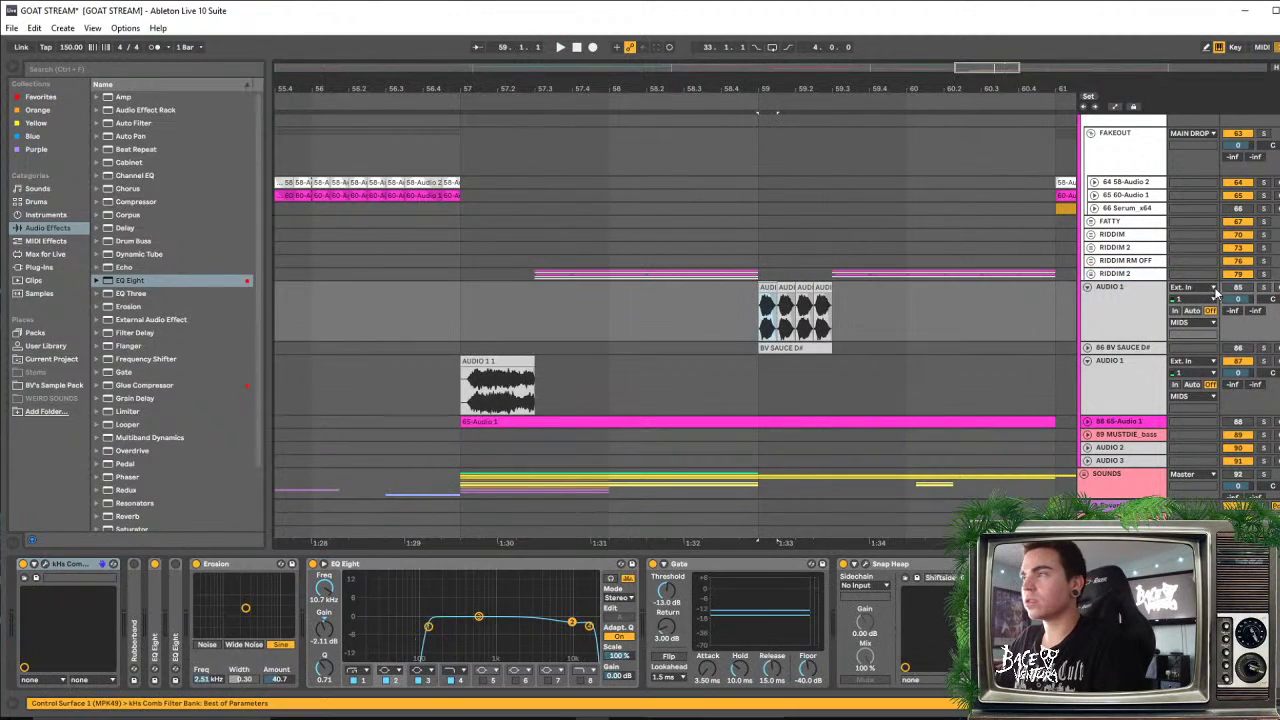
left_click(1264, 288)
key("space")
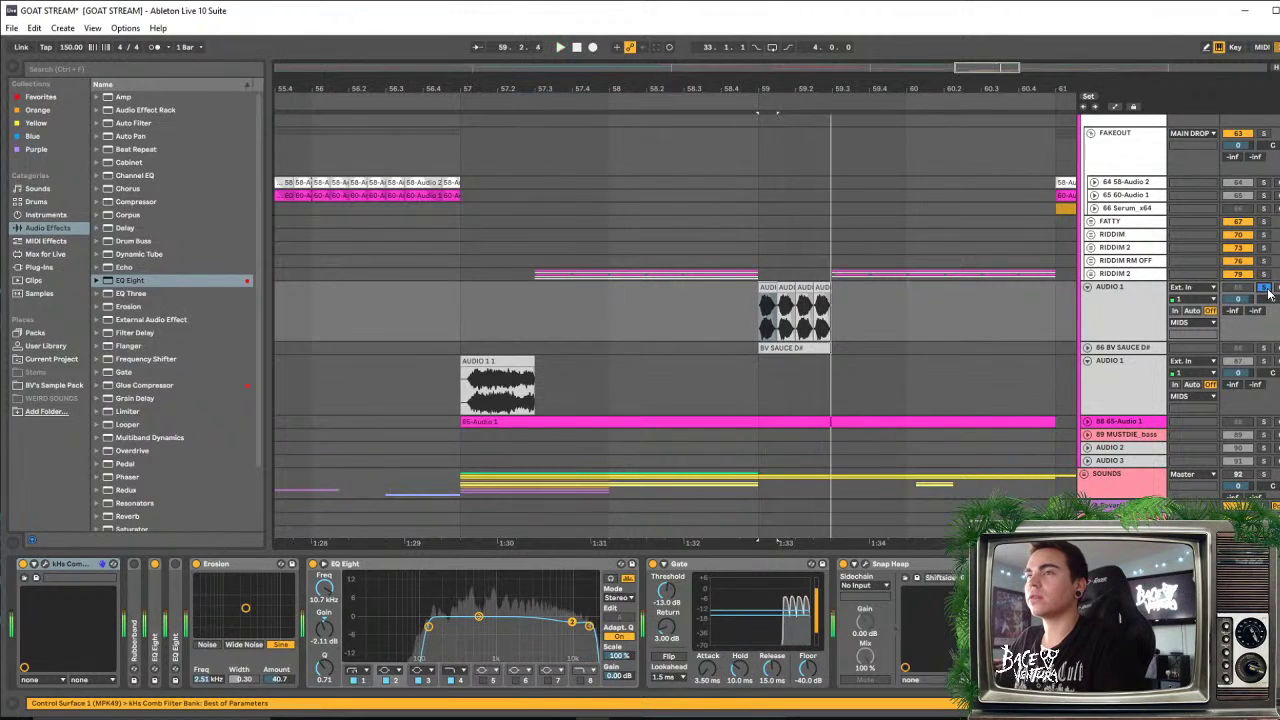
Delete the soloed AUDIO 1 track and the BV SAUCE D# track beneath it
left_click(1129, 305)
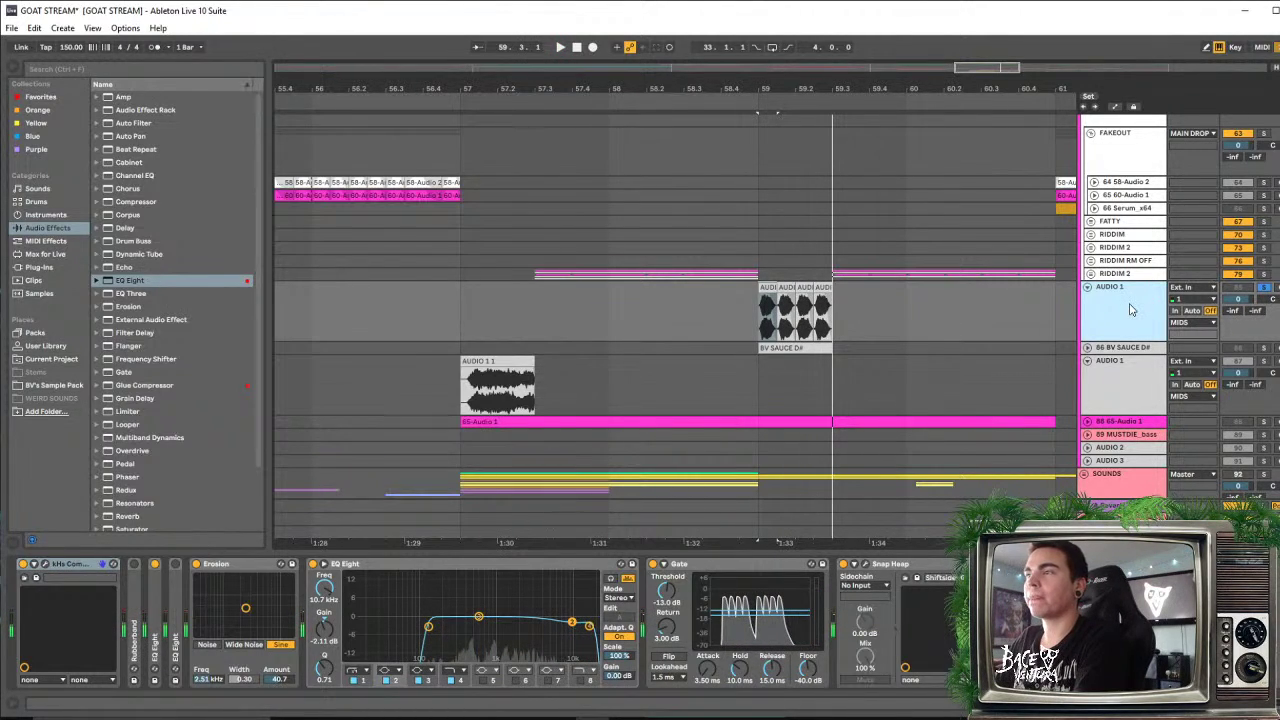
key("Delete")
left_click(1132, 320)
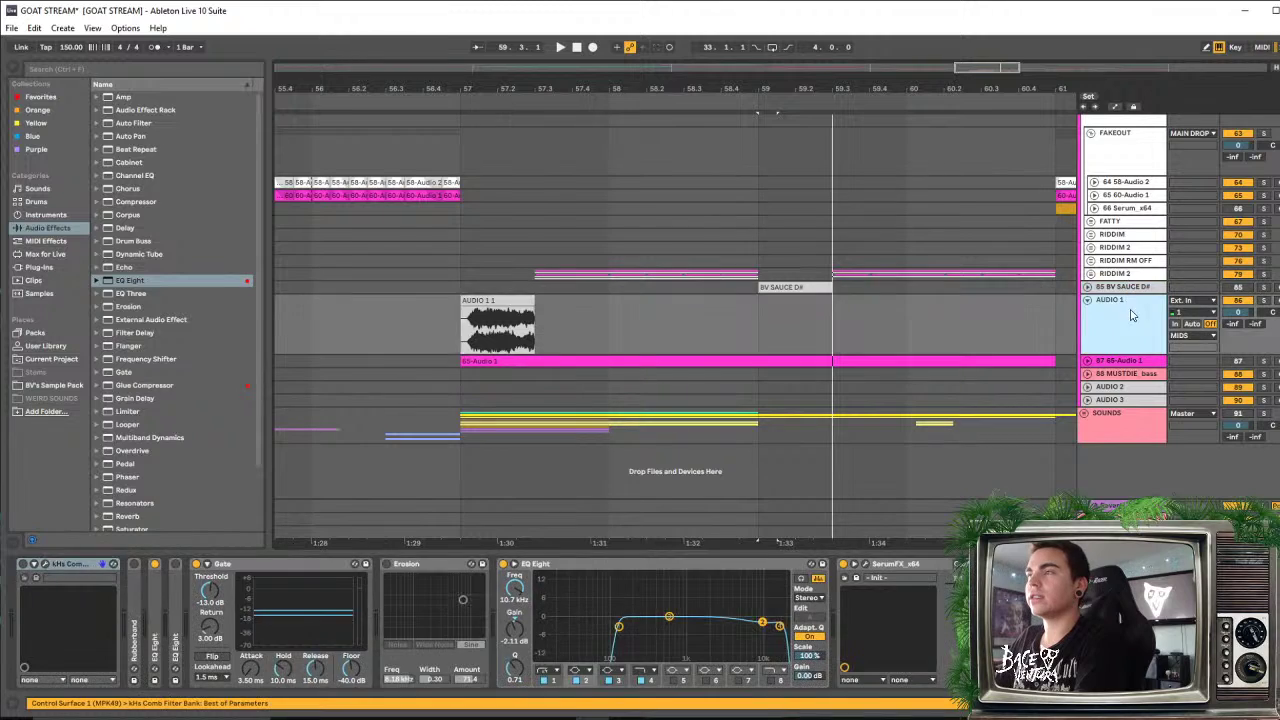
left_click(1132, 293)
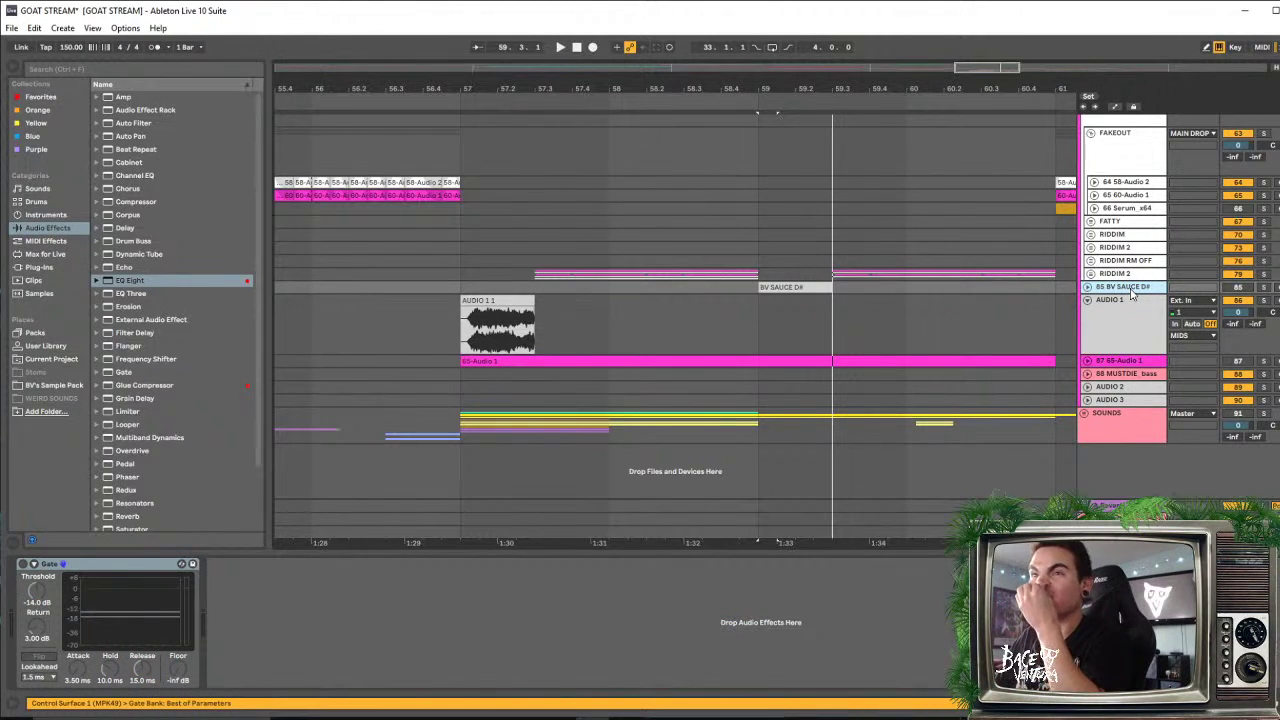
key("Delete")
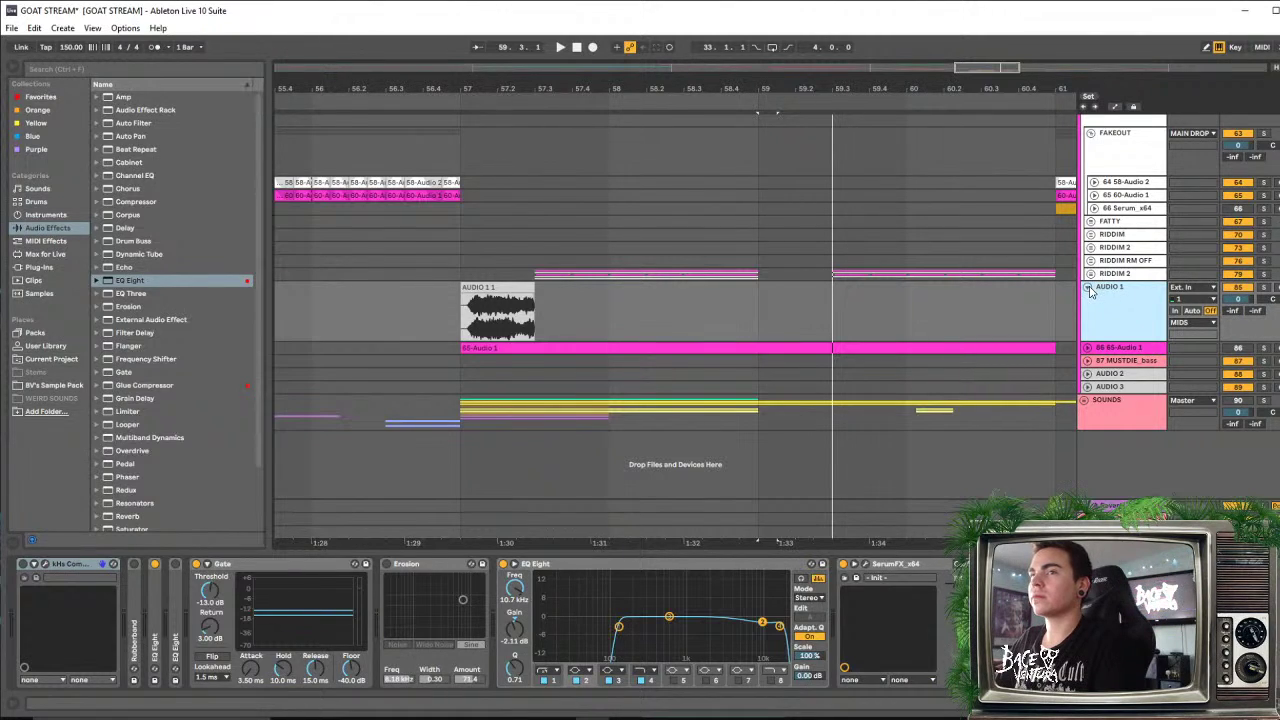
Fold the AUDIO 1 track below the lower RIDDIM 2 group and recolour it white
left_click(1088, 288)
right_click(1120, 287)
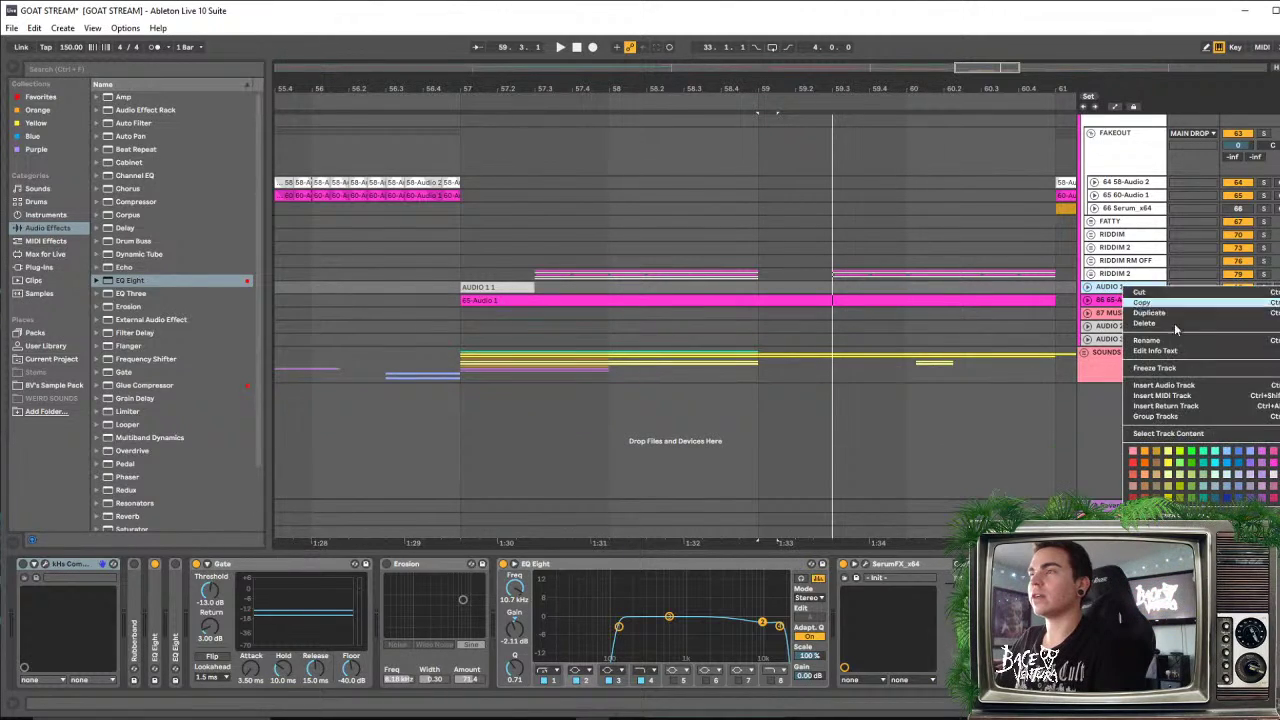
left_click(1278, 450)
Unfold the 65-Audio 1 track below AUDIO 1 and audition its clip in solo
left_click(1123, 300)
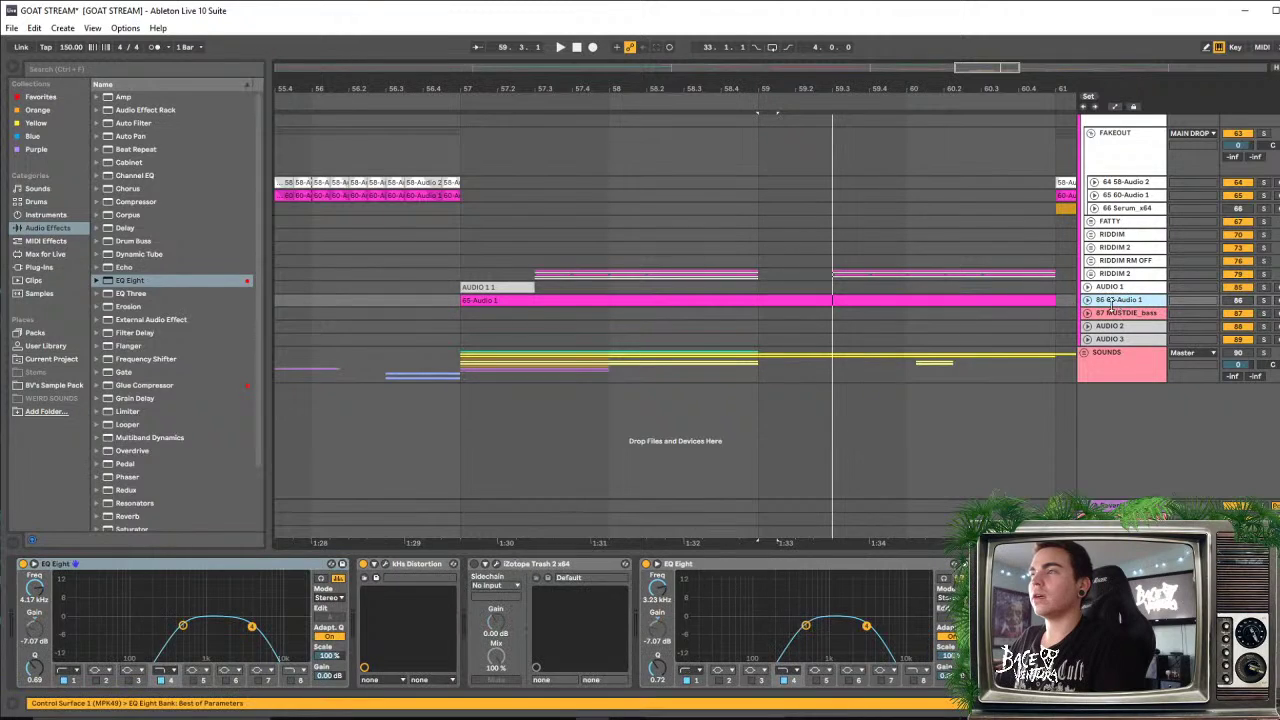
left_click(1088, 300)
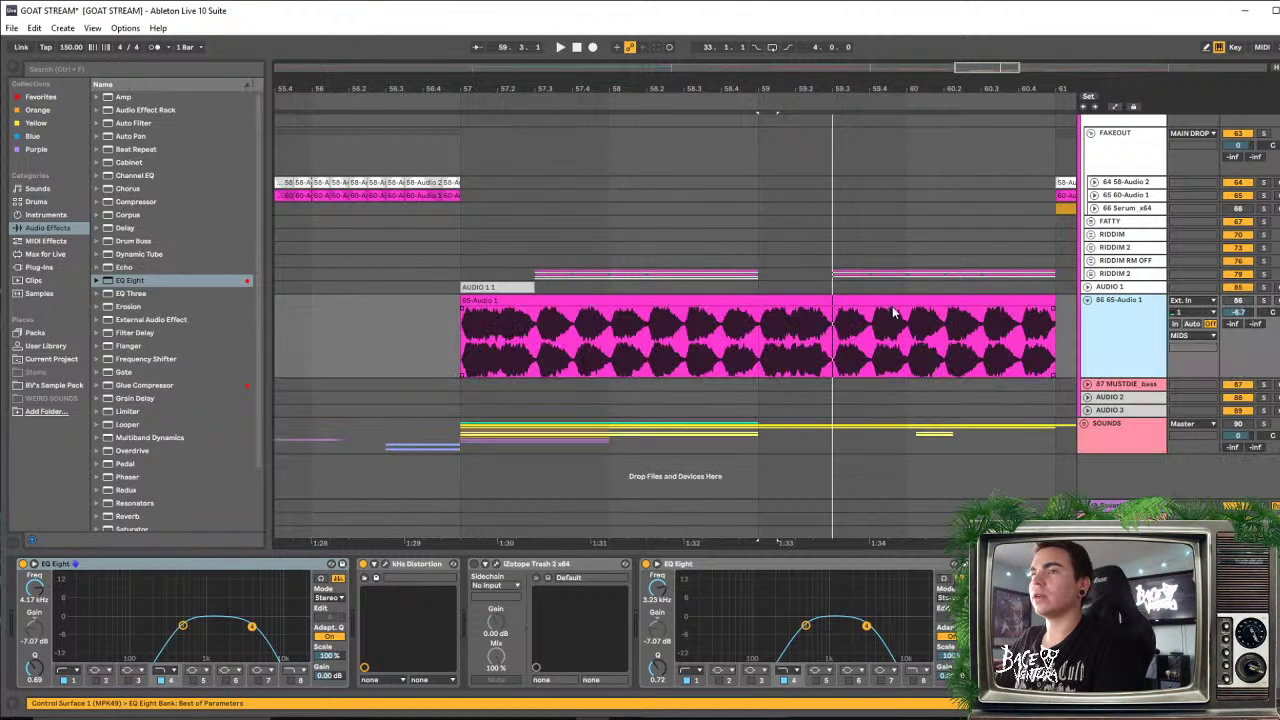
left_click(885, 301)
left_click(1263, 301)
key("space")
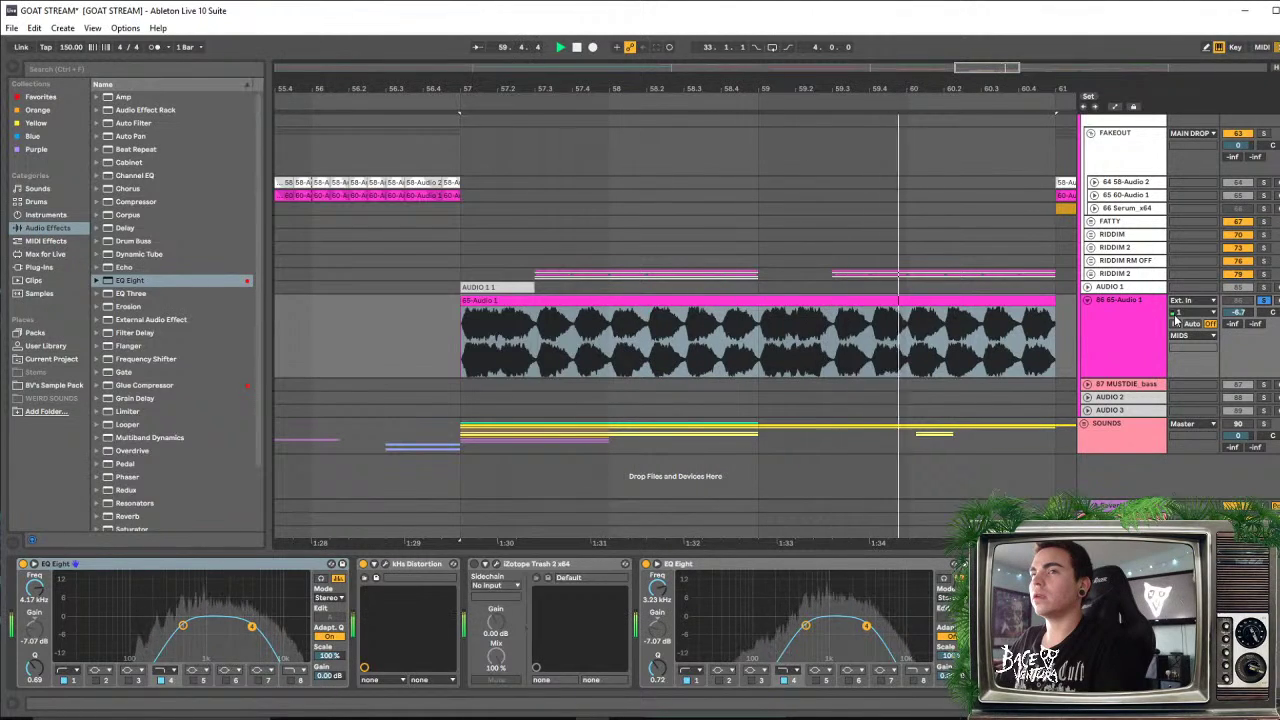
left_click(1125, 319)
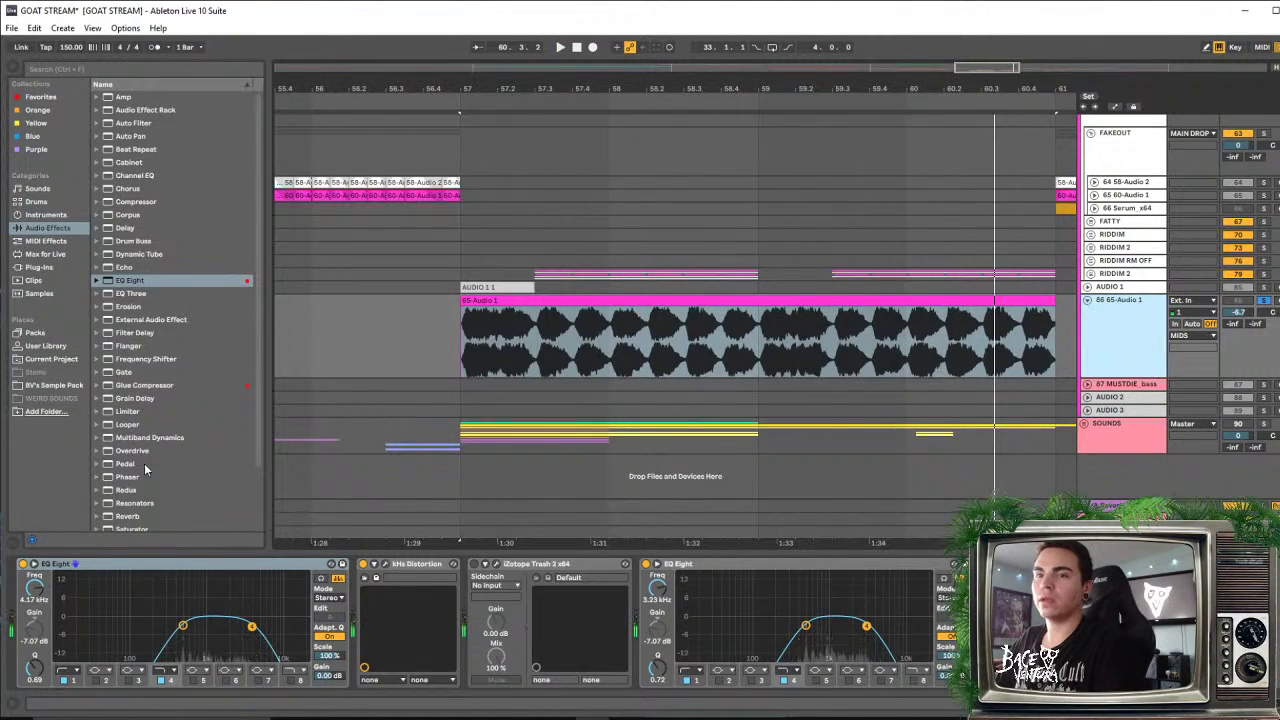
Open the 65-Audio 1 clip's sample settings and try a lower transposition while replaying it in solo
double_click(671, 299)
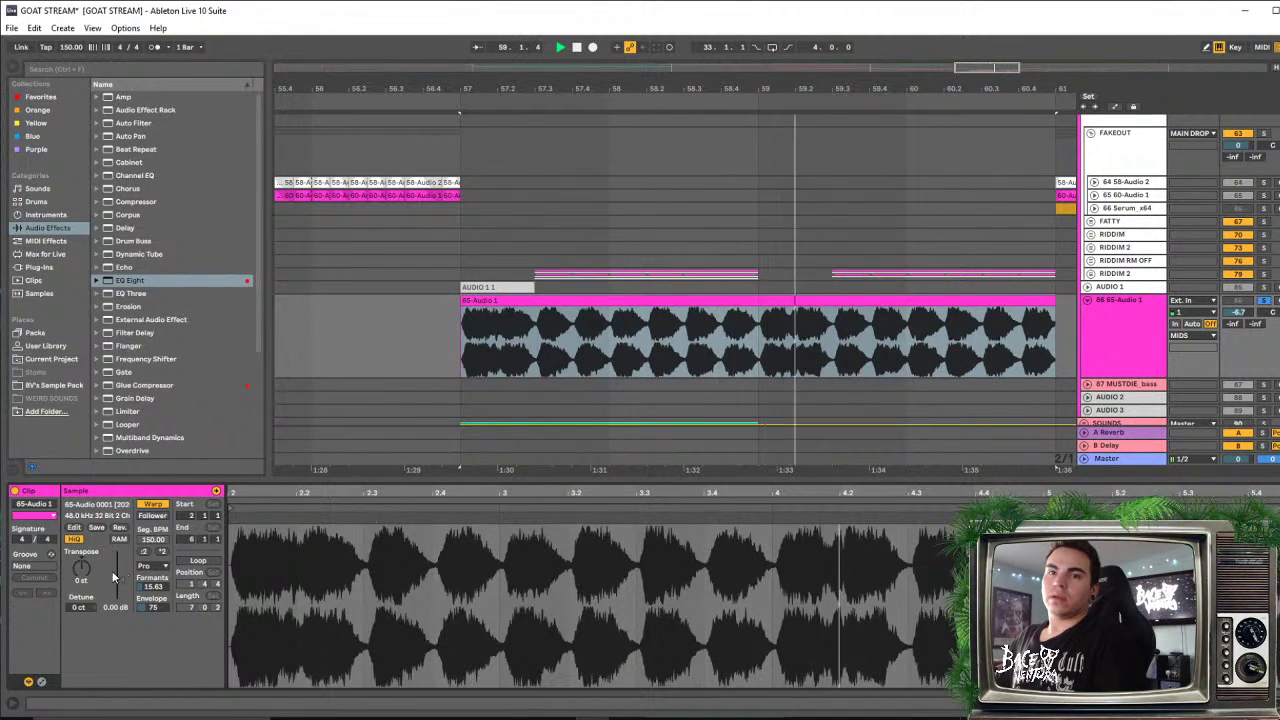
left_click_drag(82, 568, 82, 594)
key("space")
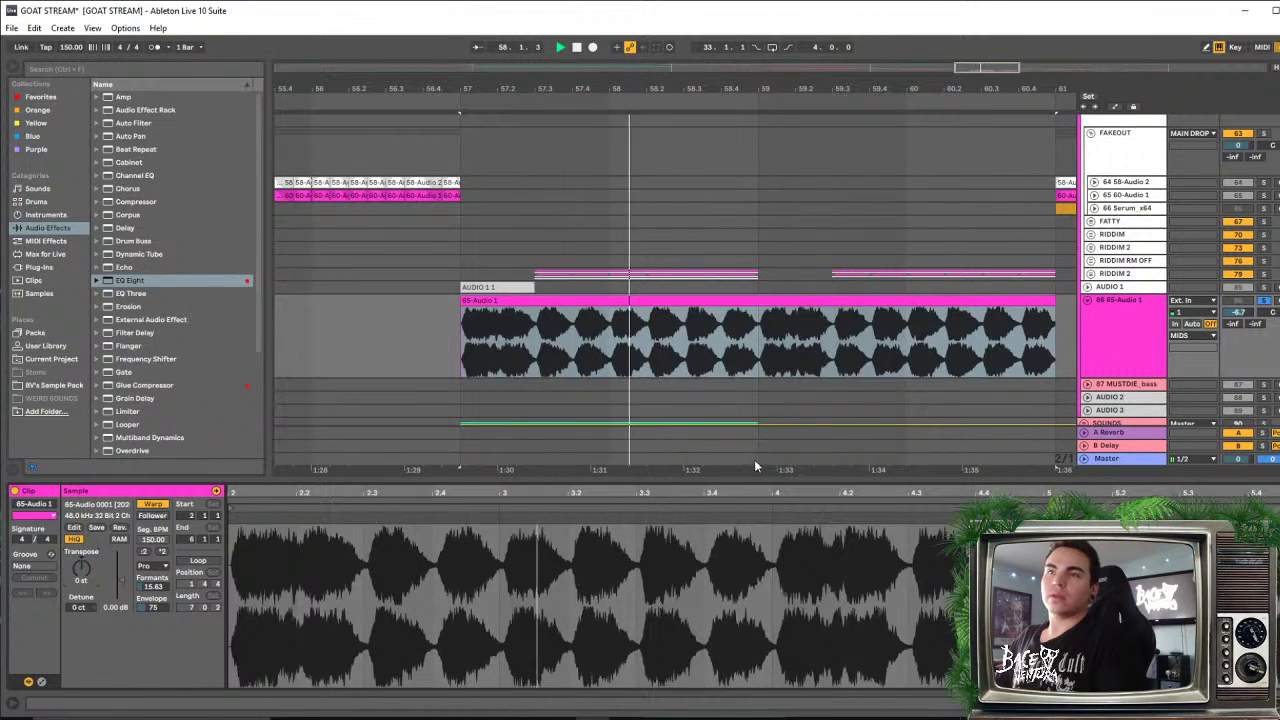
key("space")
Delete the soloed 65-Audio 1 track below AUDIO 1
left_click(1130, 342)
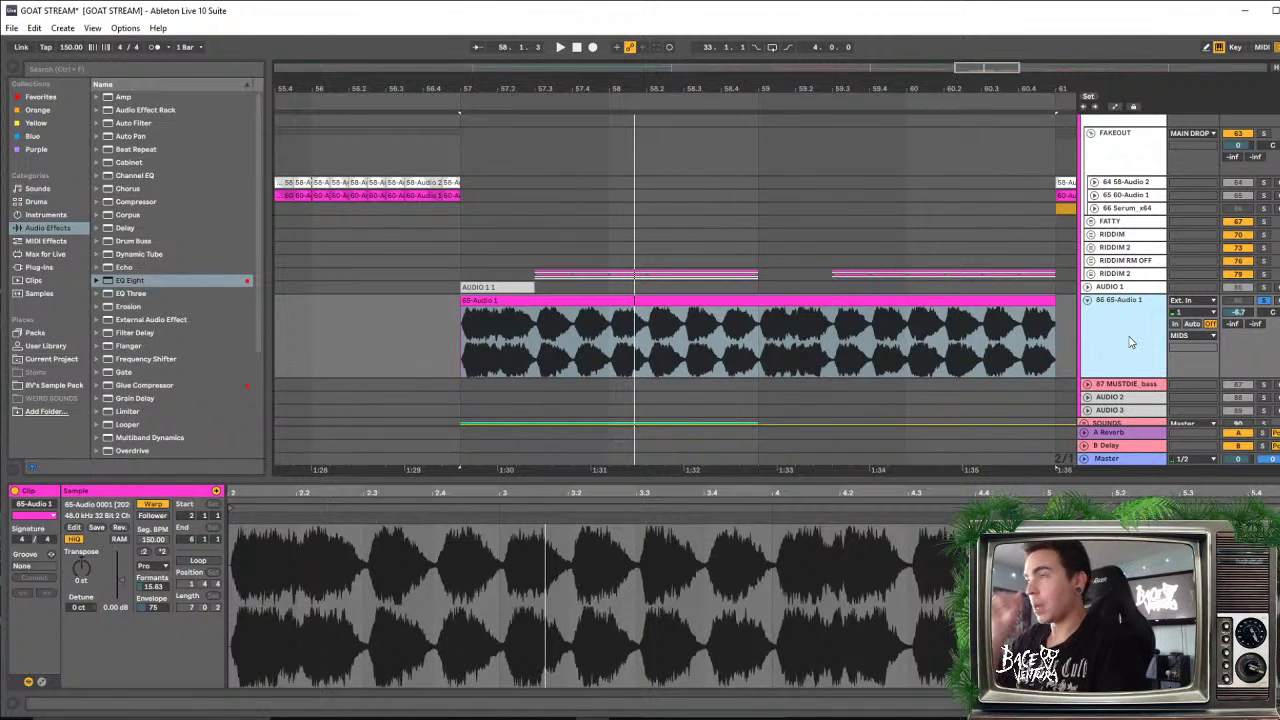
key("Delete")
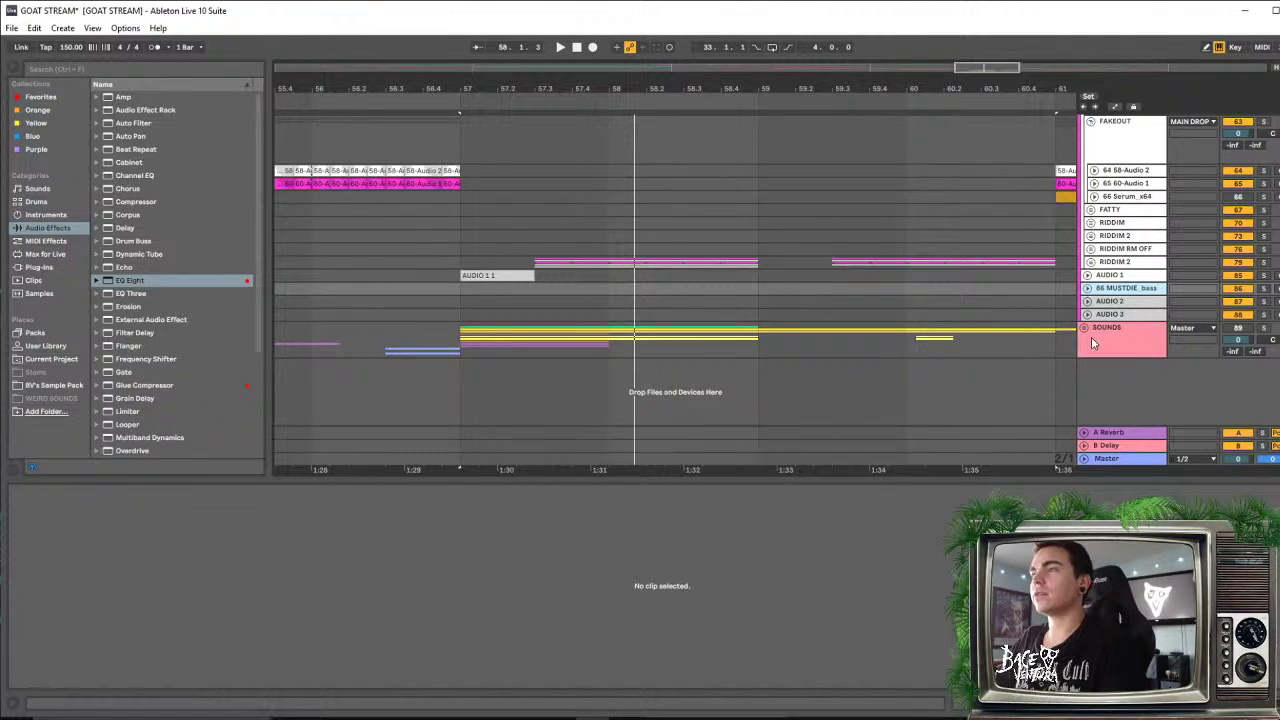
Delete the empty AUDIO 2 and AUDIO 3 tracks above the SOUNDS group
scroll(1095, 345, "up", 3)
scroll(1100, 348, "down", 2)
left_click(1120, 353)
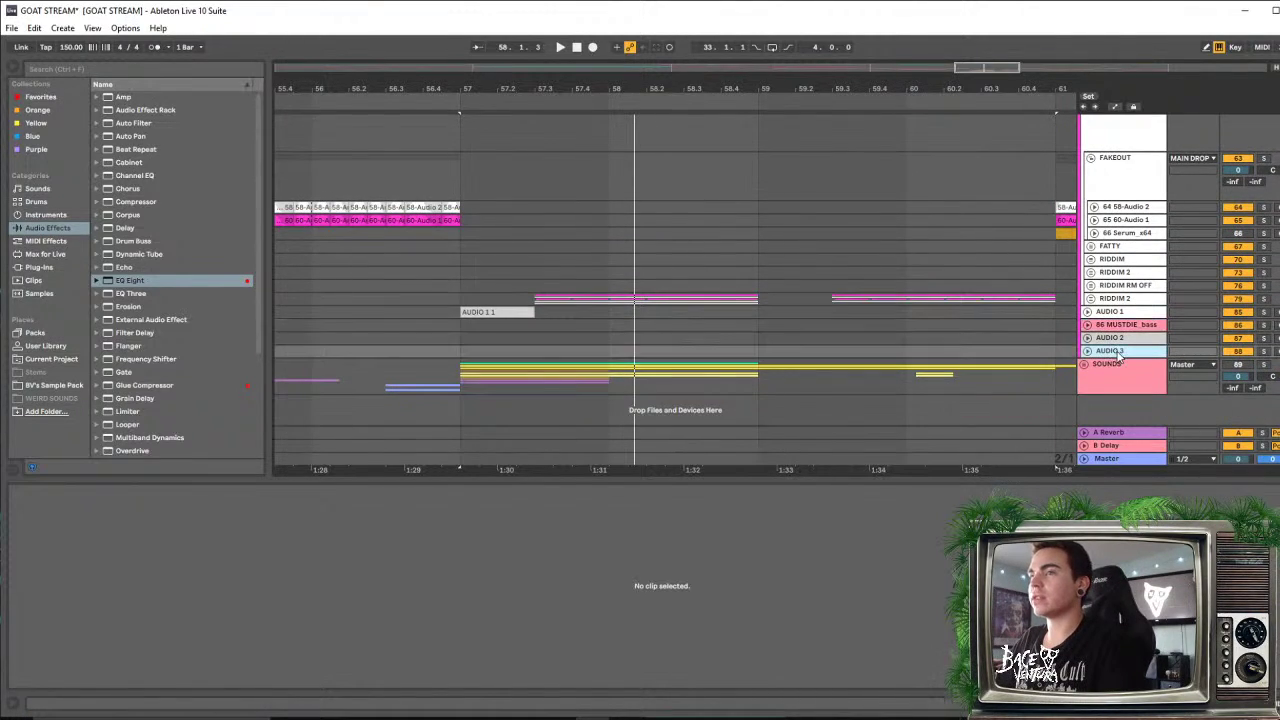
left_click(1133, 300)
left_click_drag(806, 91, 806, 38)
left_click(1108, 339)
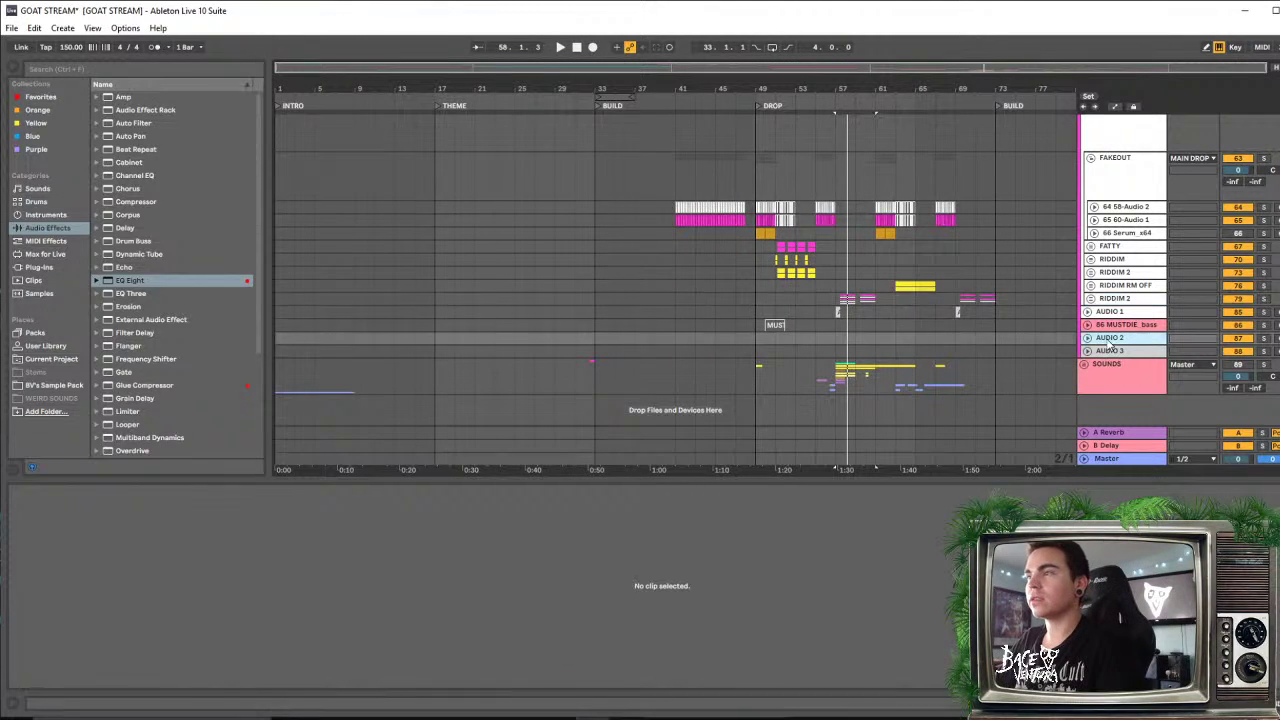
left_click(1111, 352)
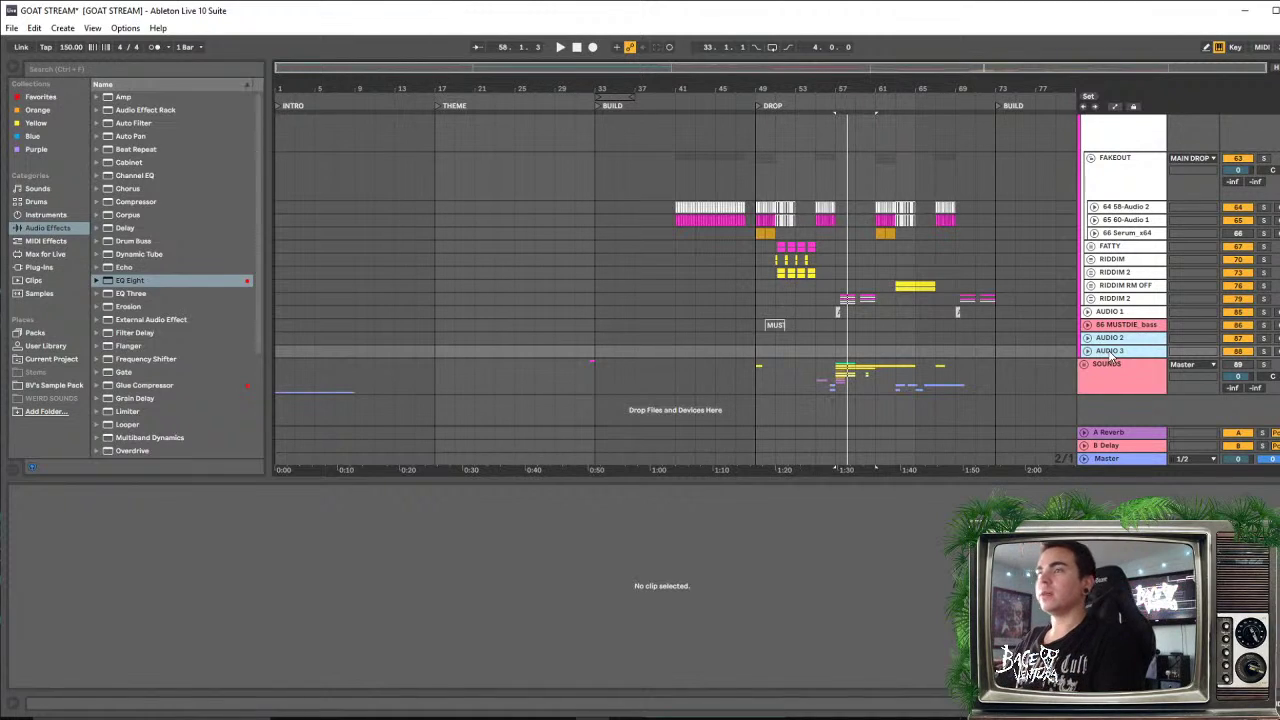
key("Delete")
Unfold the MUSTDIE_bass track, activate its deactivated clip at bar 50 and audition it in solo
left_click(1111, 326)
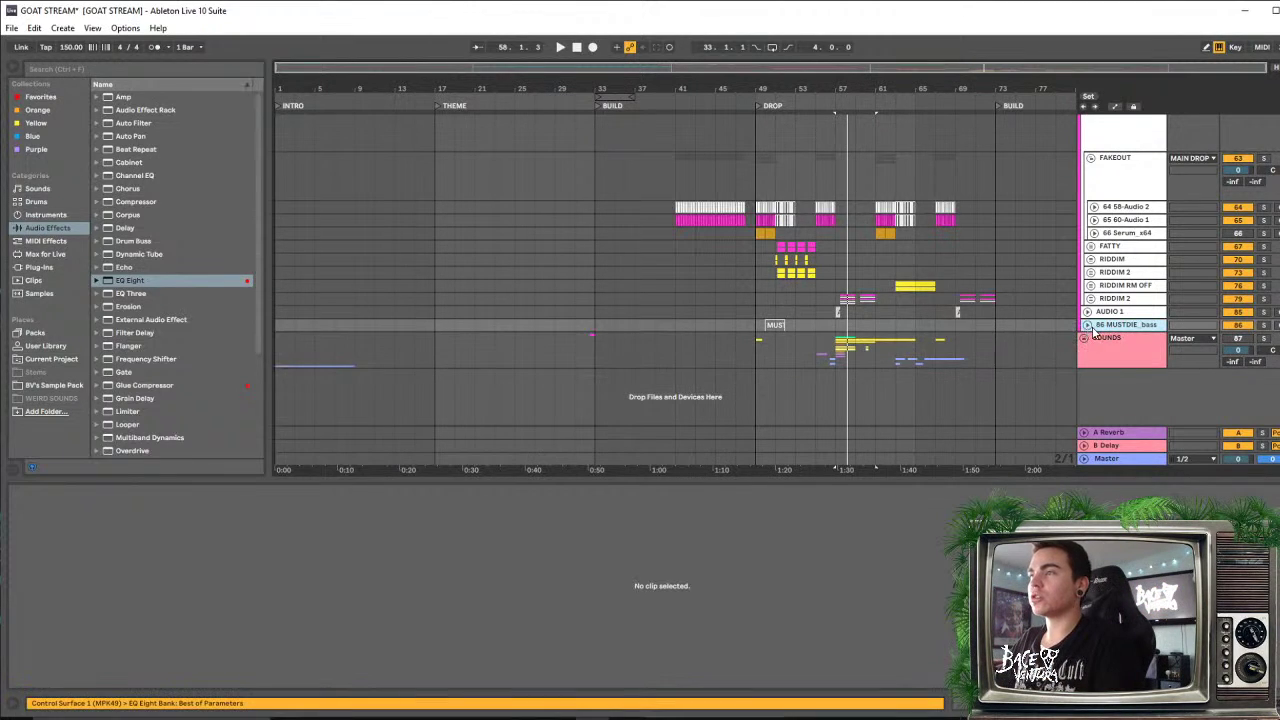
left_click(1088, 325)
left_click(783, 332)
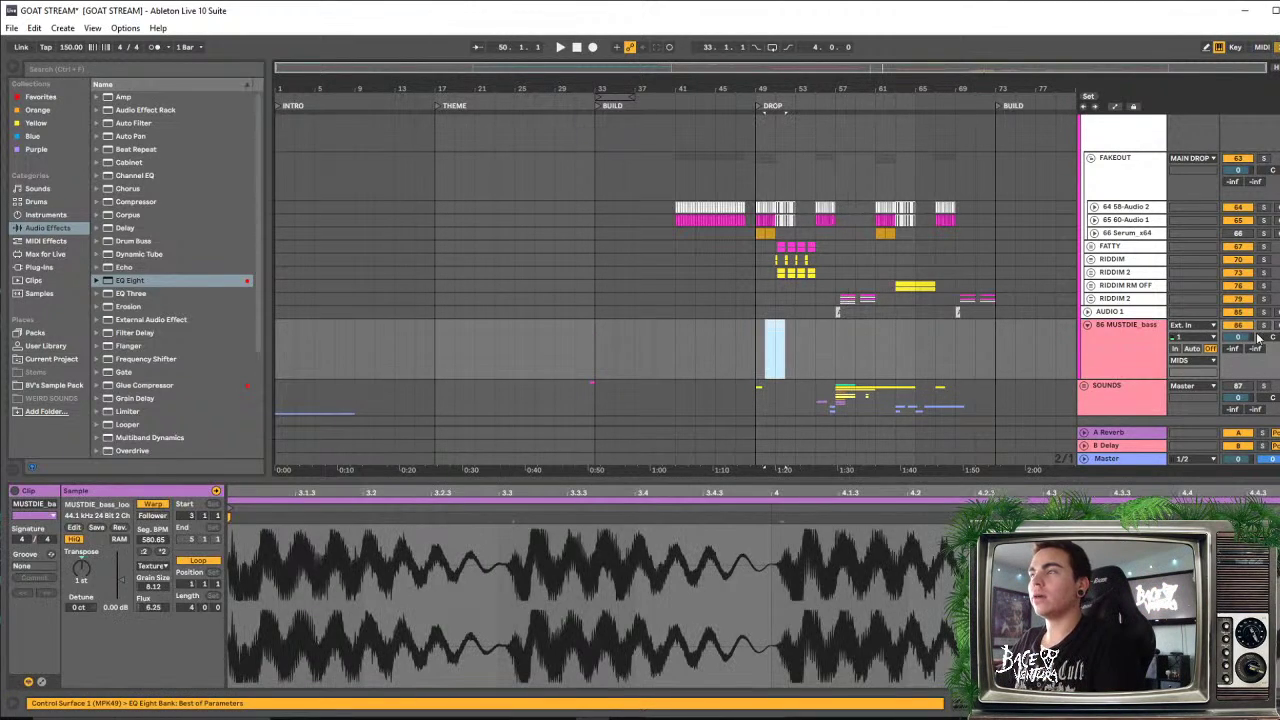
key("space")
key("space")
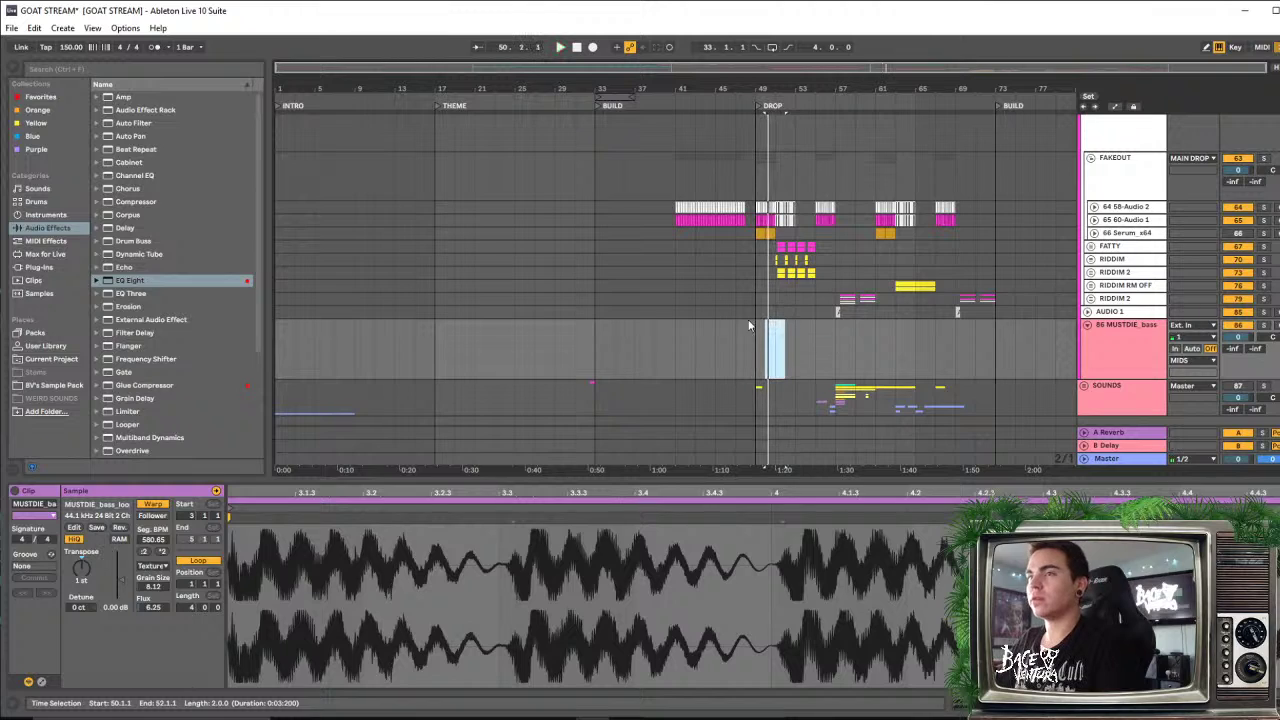
left_click(1263, 326)
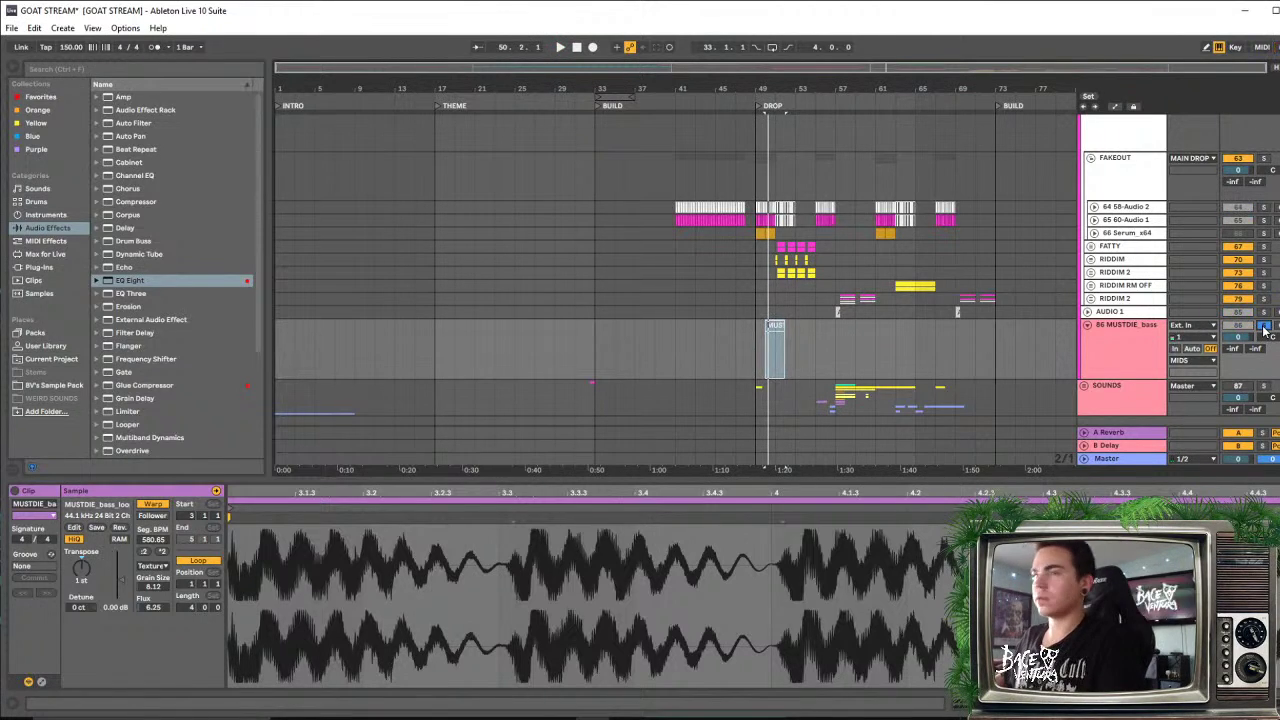
key("space")
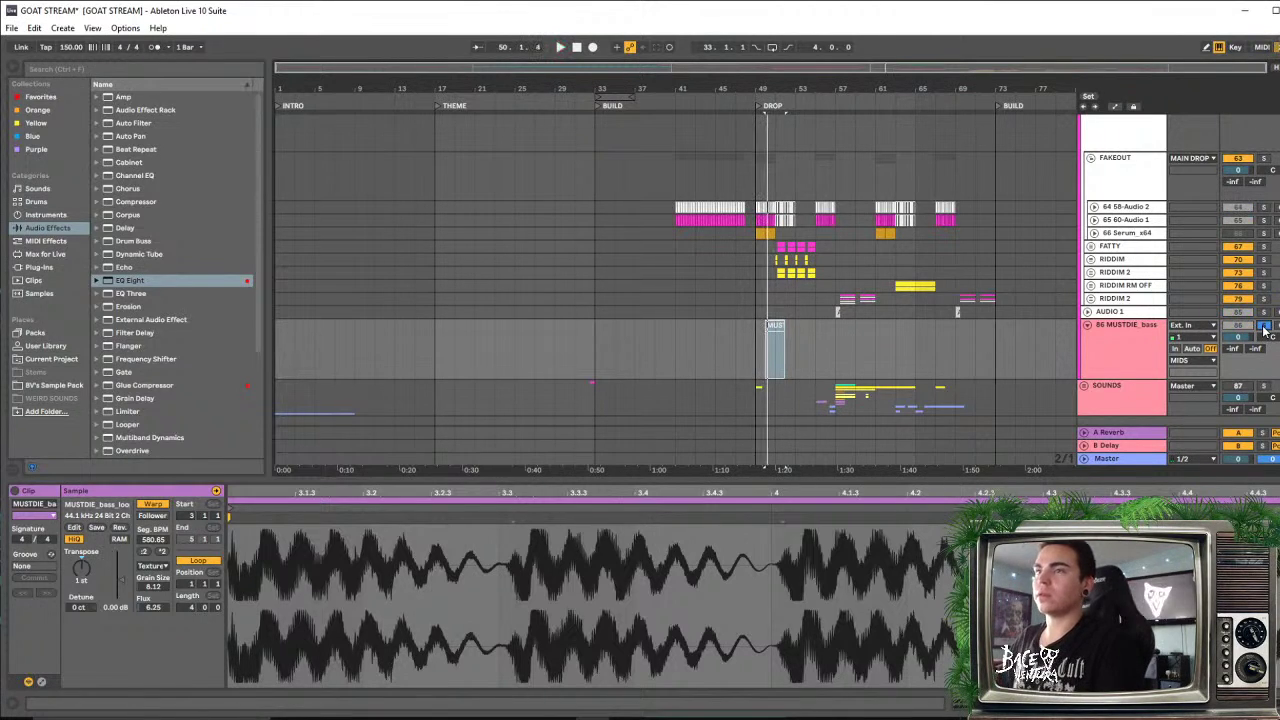
left_click(773, 326)
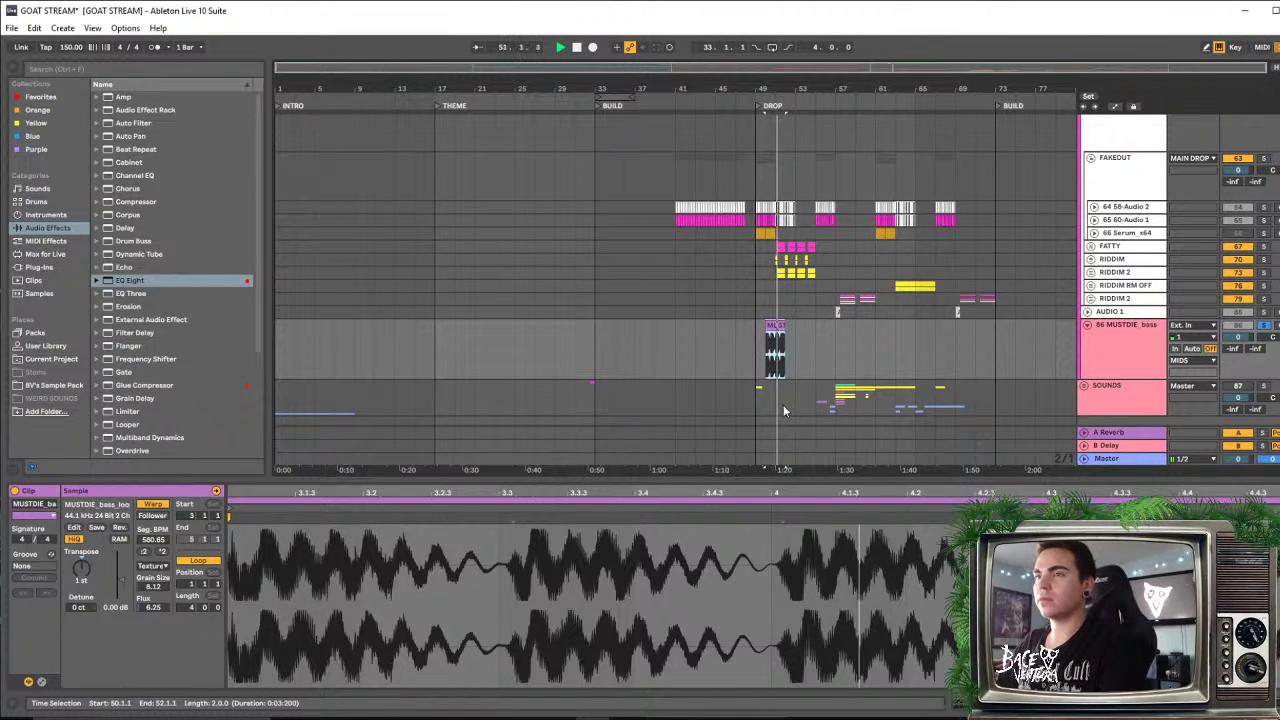
Delete the MUSTDIE_bass track
left_click(1110, 344)
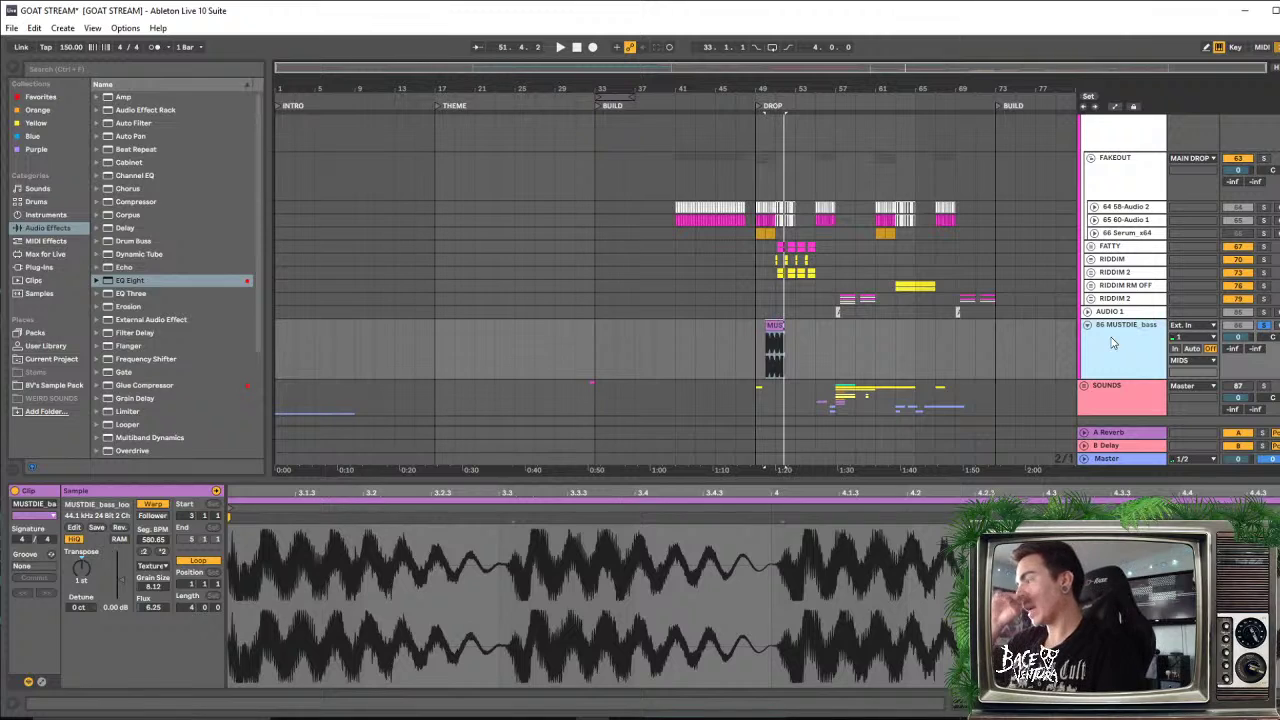
key("Delete")
Recolour the BV PP - RIDDUM track and the MIDS group white
scroll(1112, 280, "up", 5)
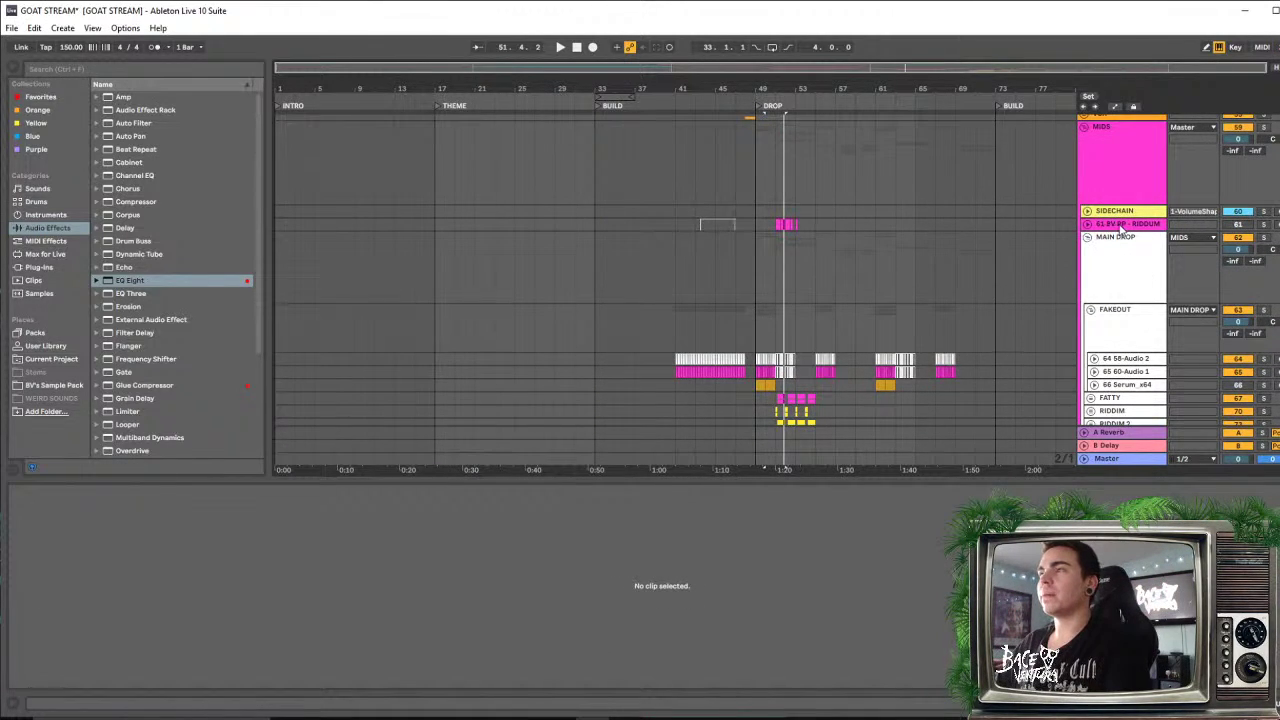
left_click(1121, 224)
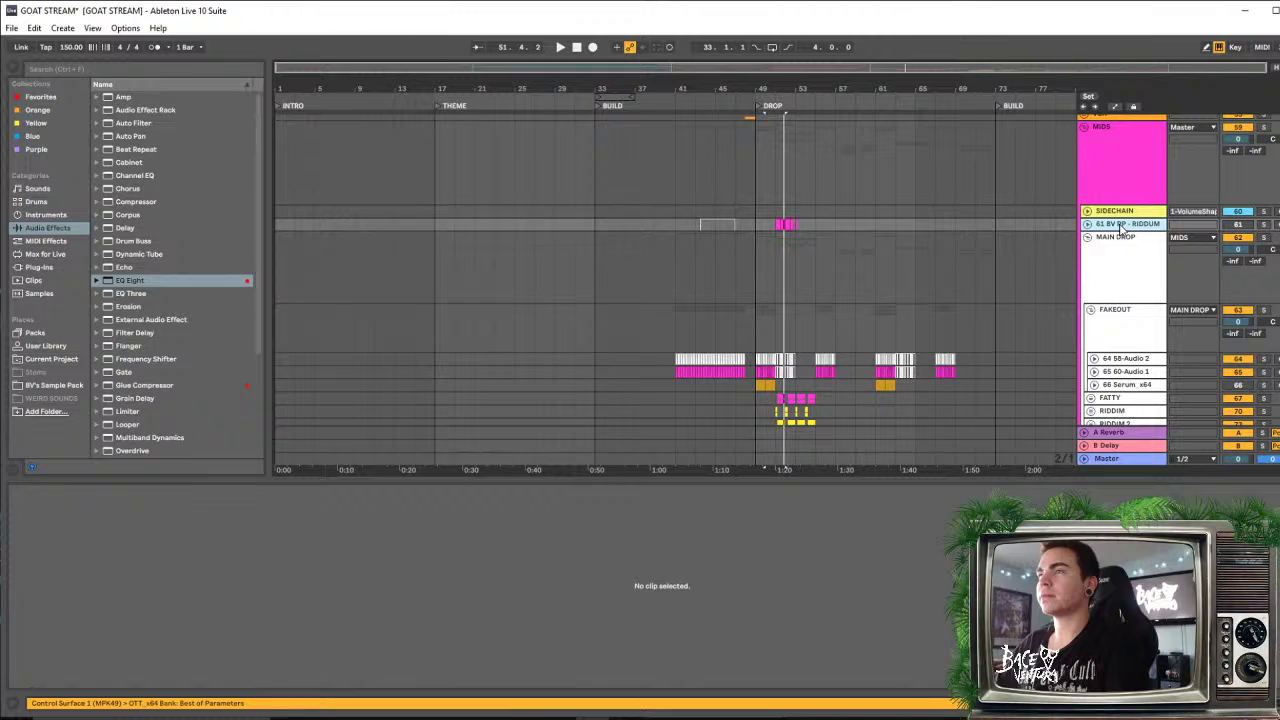
right_click(1121, 224)
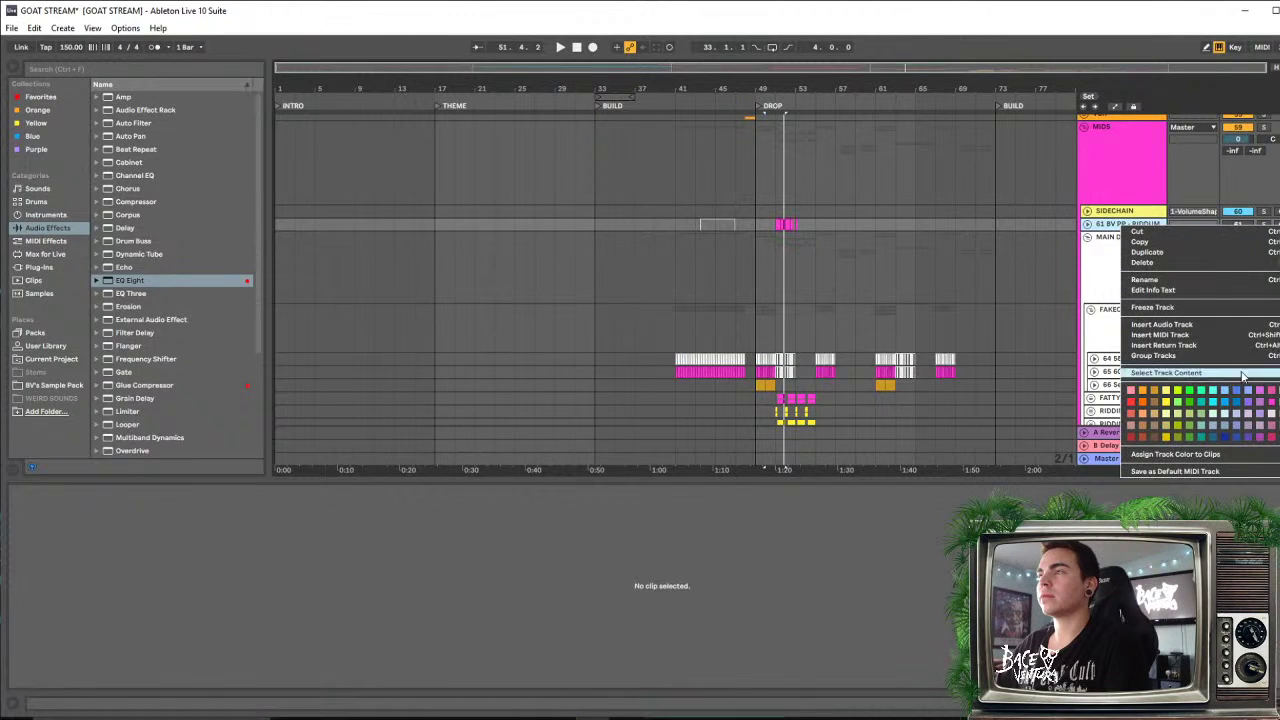
left_click(1098, 200)
right_click(1132, 197)
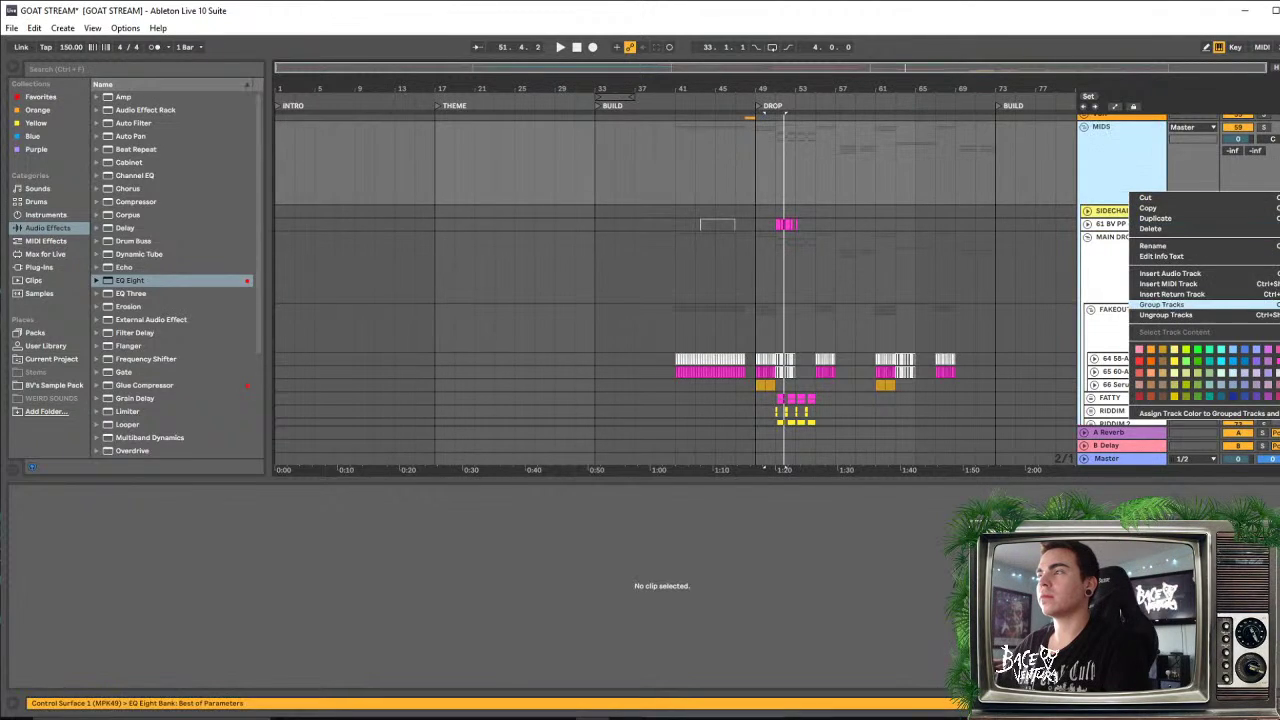
left_click(1278, 349)
Look over the MIDS tracks, then fold the FAKEOUT group and the whole MIDS group
scroll(1197, 284, "up", 3)
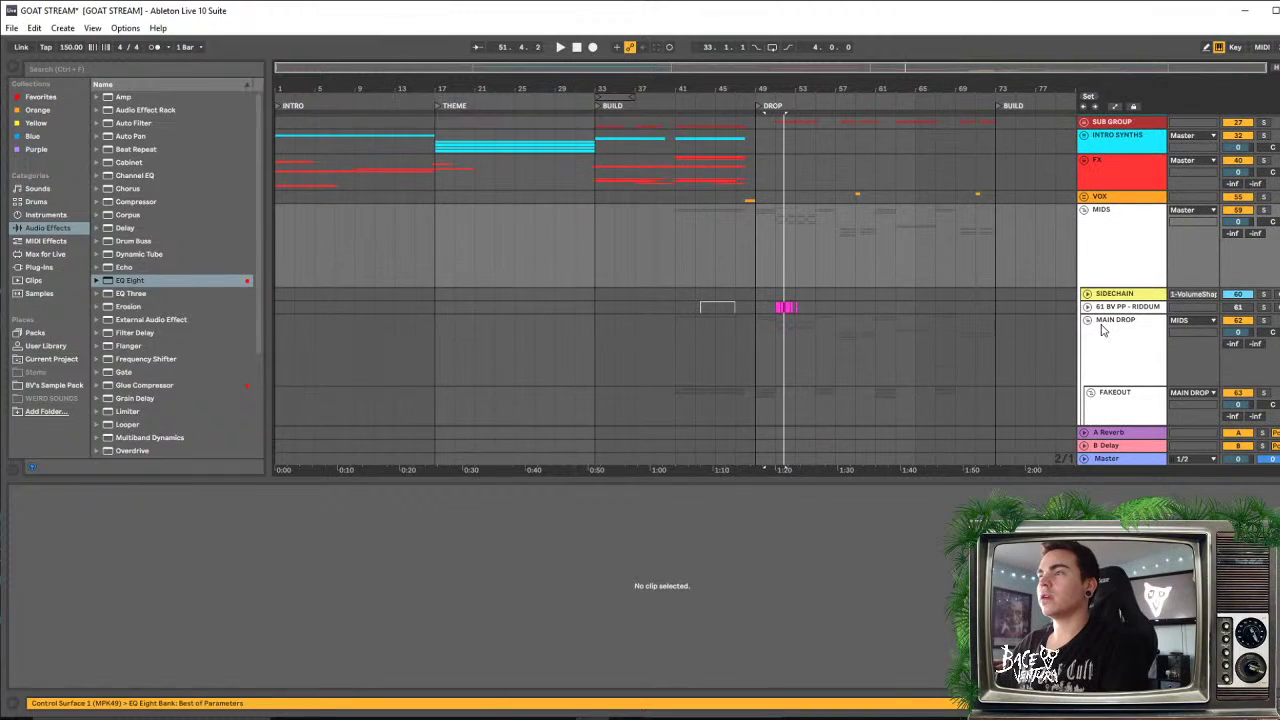
scroll(1197, 284, "down", 3)
scroll(1197, 284, "up", 3)
scroll(1197, 284, "down", 3)
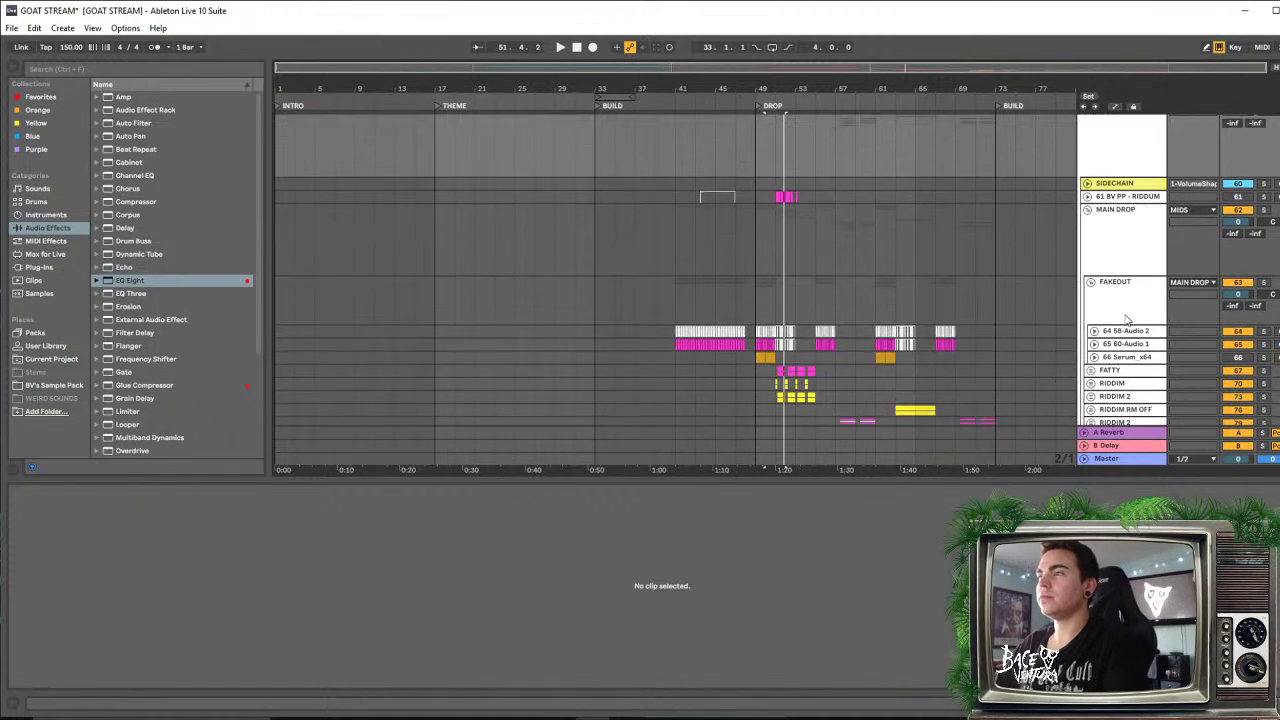
scroll(1120, 320, "down", 2)
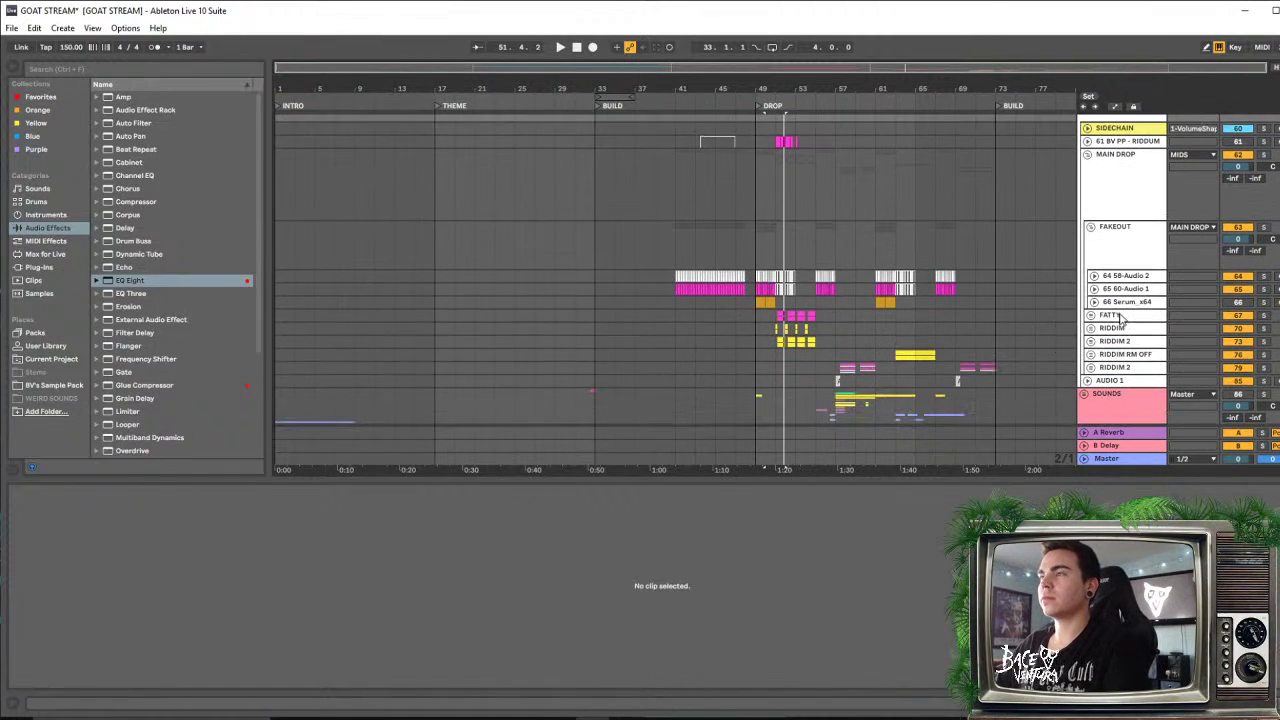
left_click(1090, 227)
scroll(1093, 313, "up", 7)
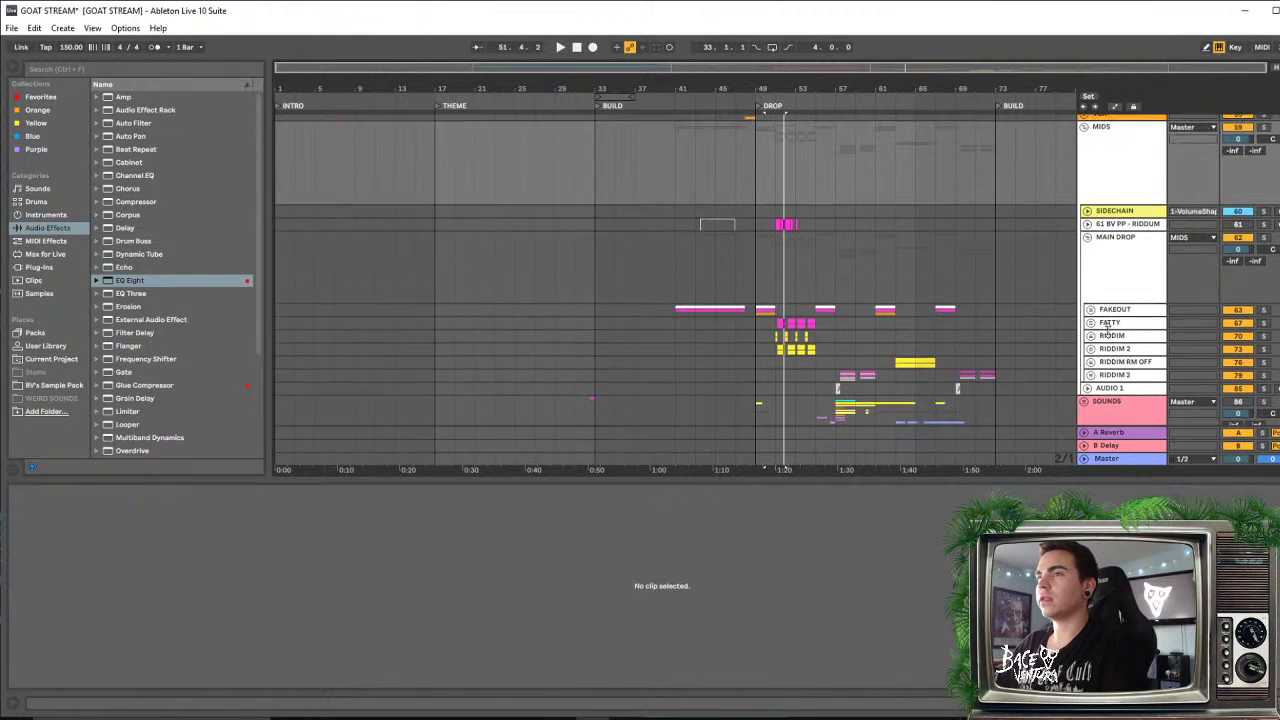
left_click(1084, 238)
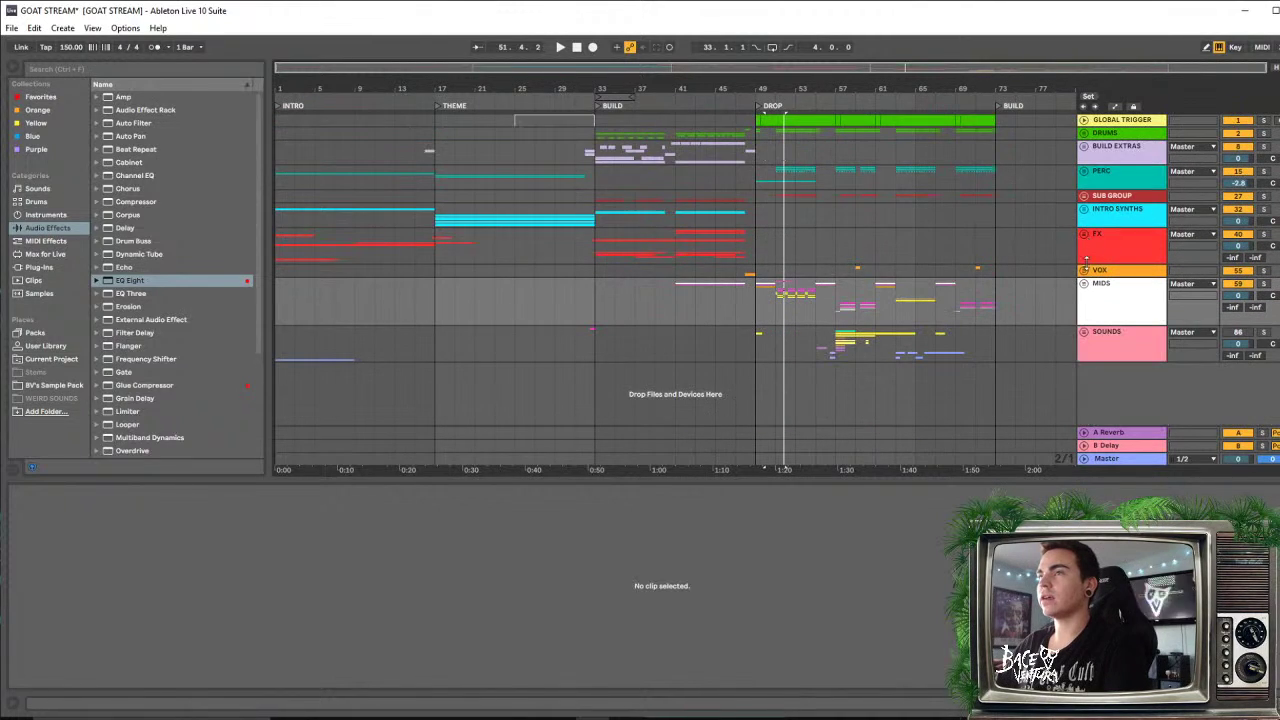
Solo the MIDS group, audition the drop from bars 49 and 51, and show the group's devices
left_click(1120, 253)
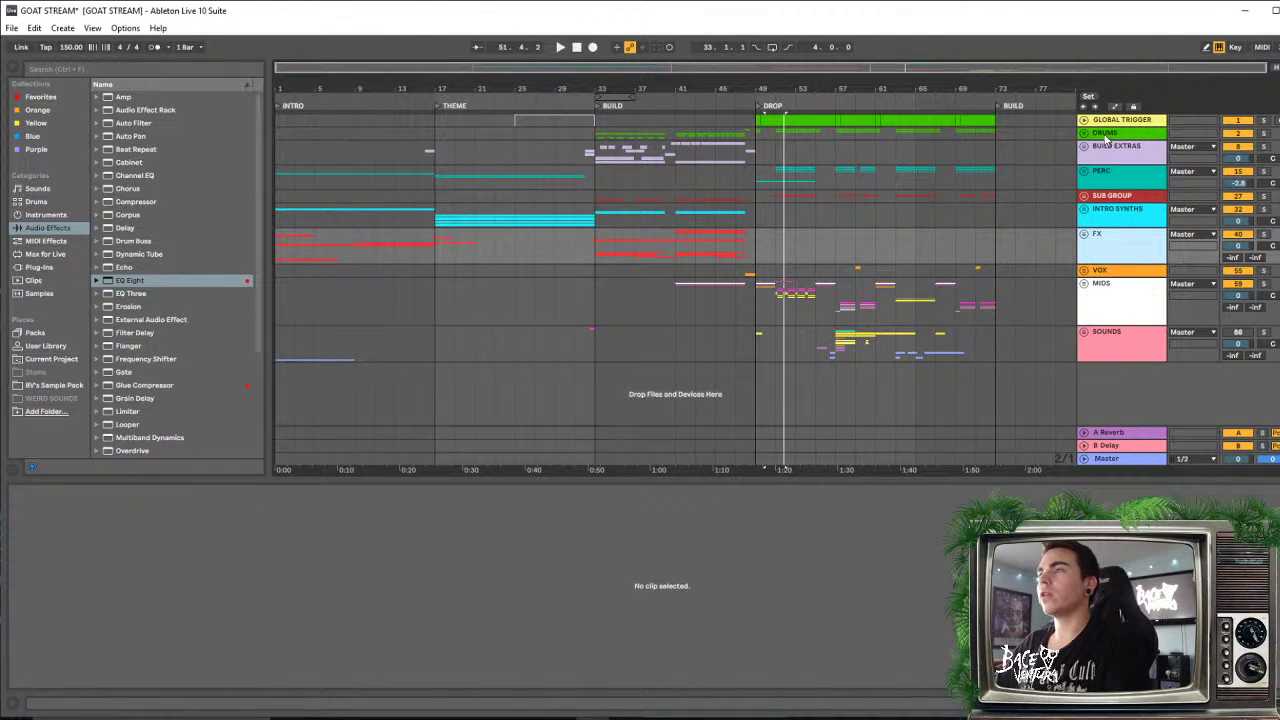
left_click(762, 156)
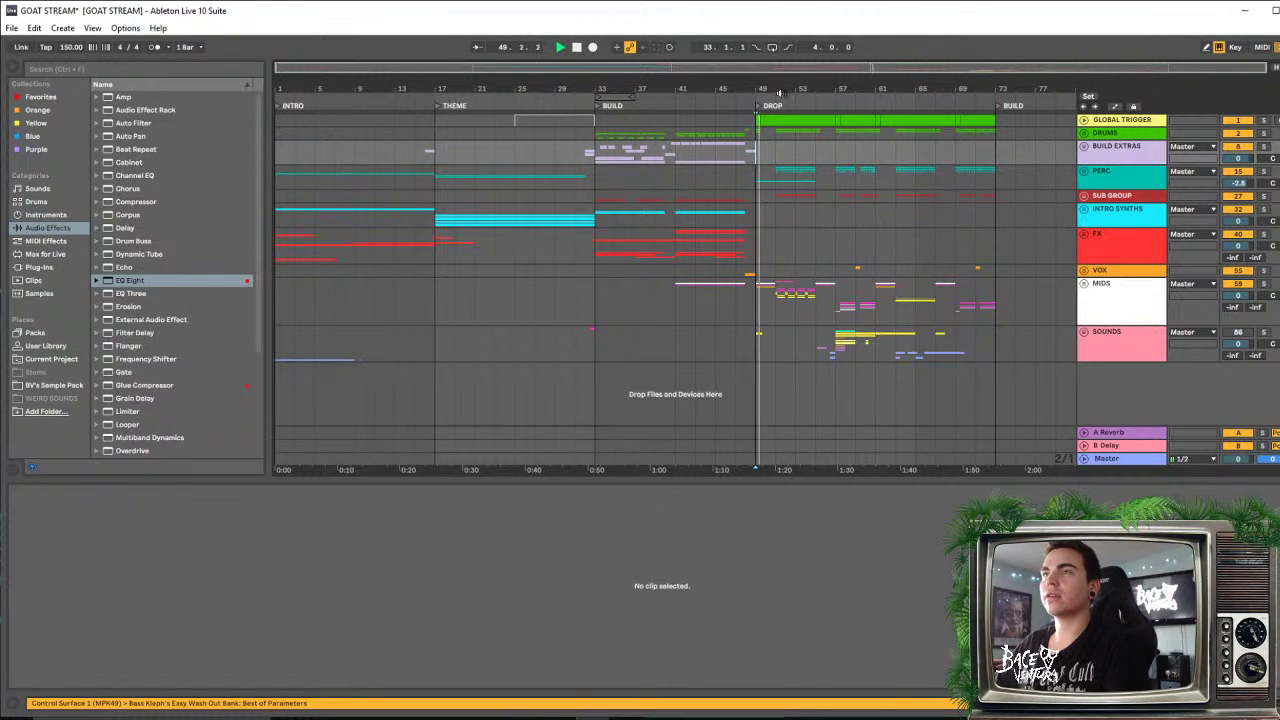
left_click_drag(818, 91, 827, 108)
key("space")
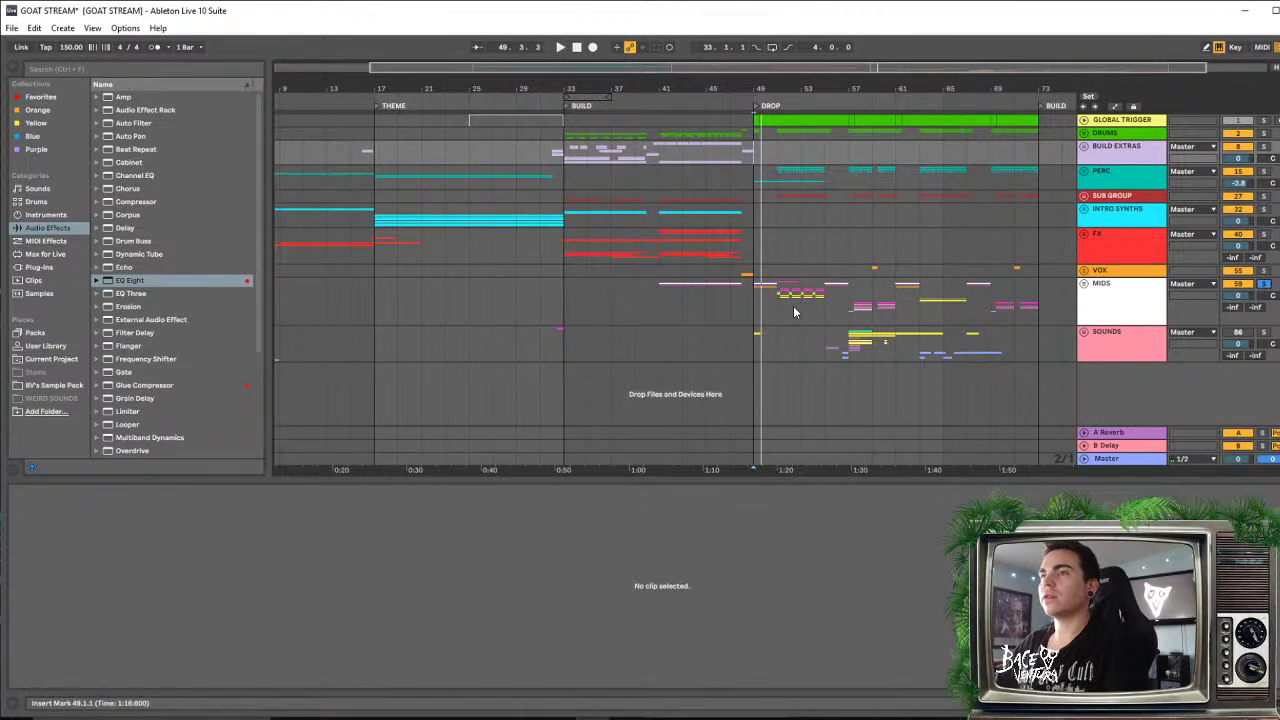
left_click(818, 311)
left_click(1107, 308)
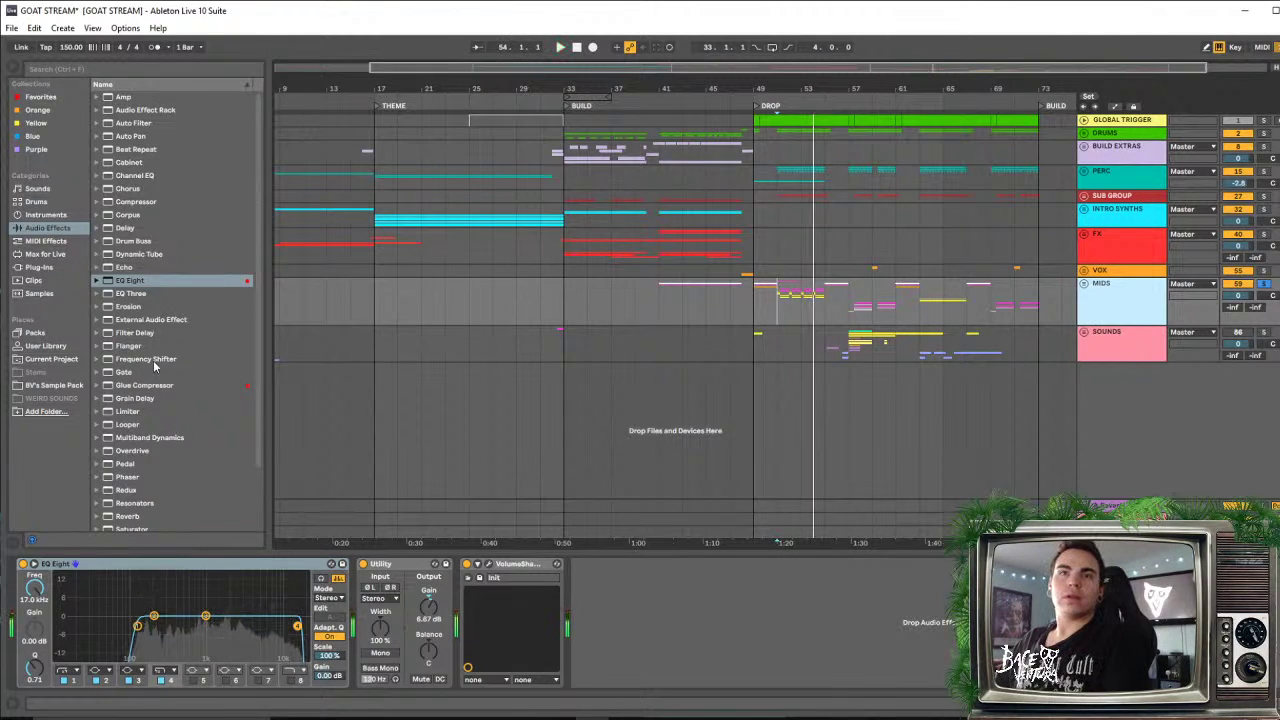
Insert a Gate between EQ Eight and Utility on the MIDS group and play the drop from bar 51
left_click(168, 284)
scroll(166, 289, "down", 3)
left_click_drag(128, 303, 752, 636)
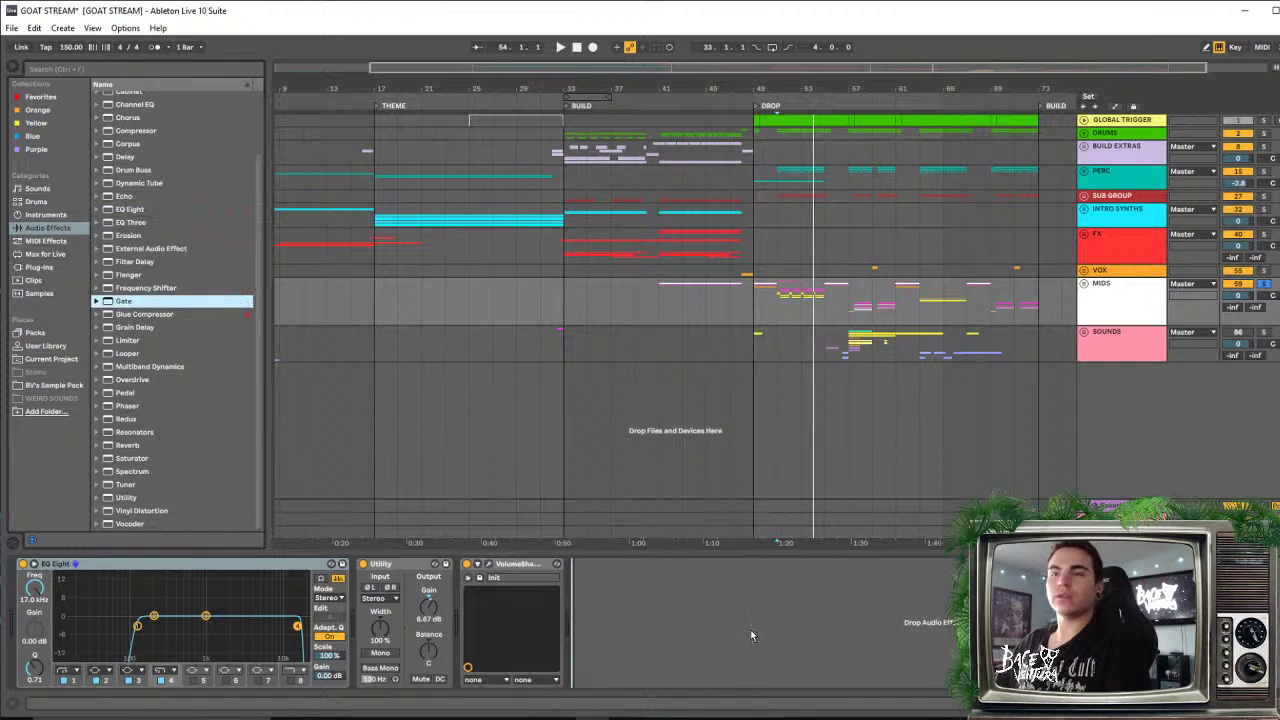
left_click_drag(618, 651, 380, 670)
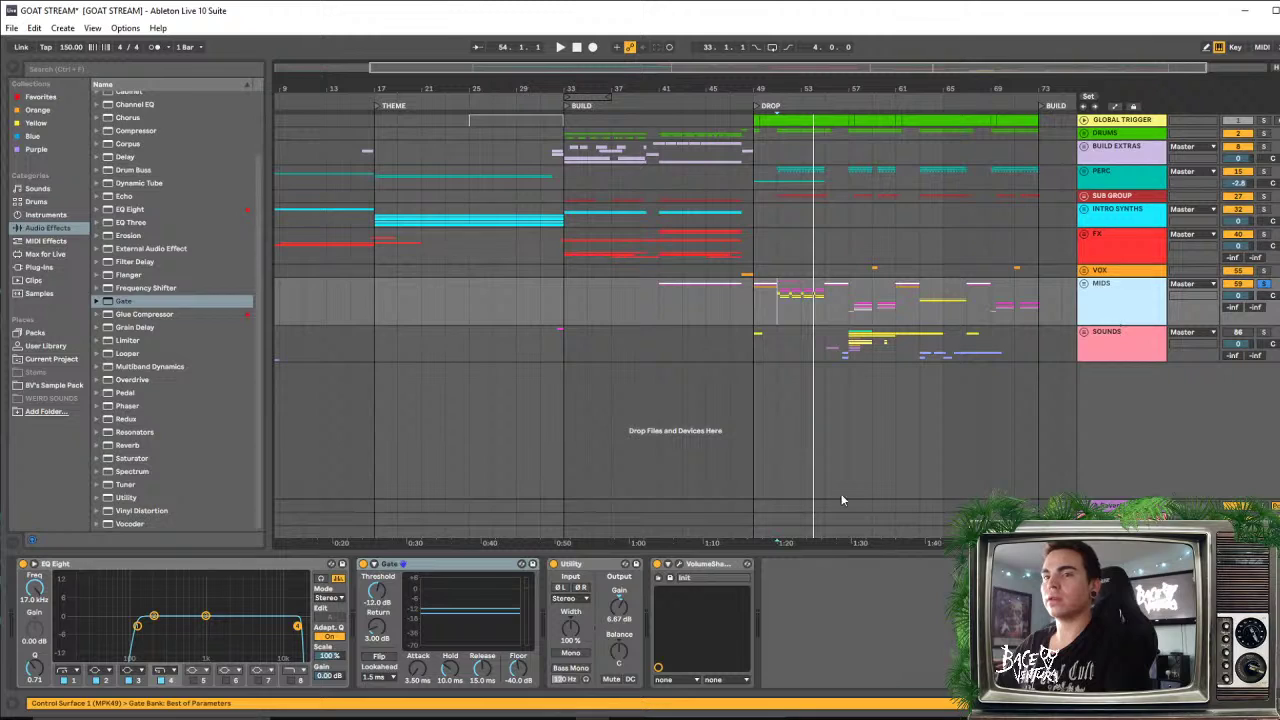
key("space")
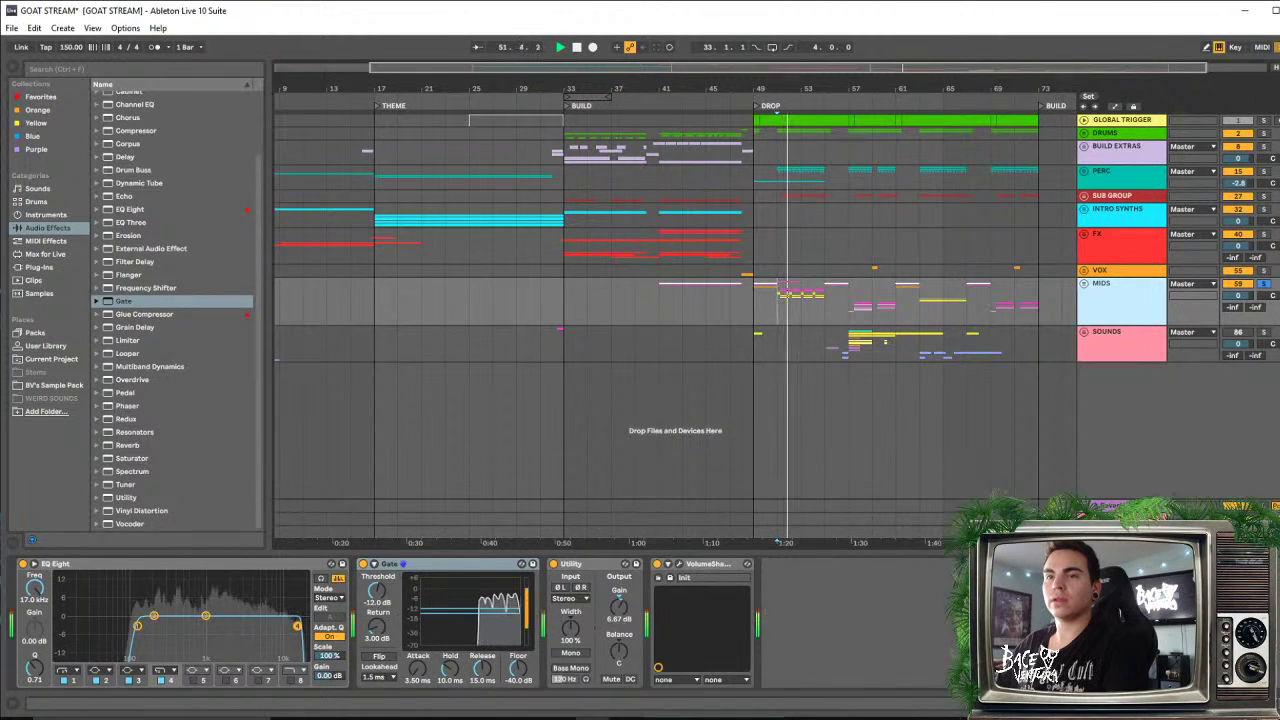
Set the MIDS group's Gate to a -11.5 dB threshold, 0.00 dB return and -inf floor while playing the drop from bar 51
left_click_drag(377, 591, 376, 608)
key("space")
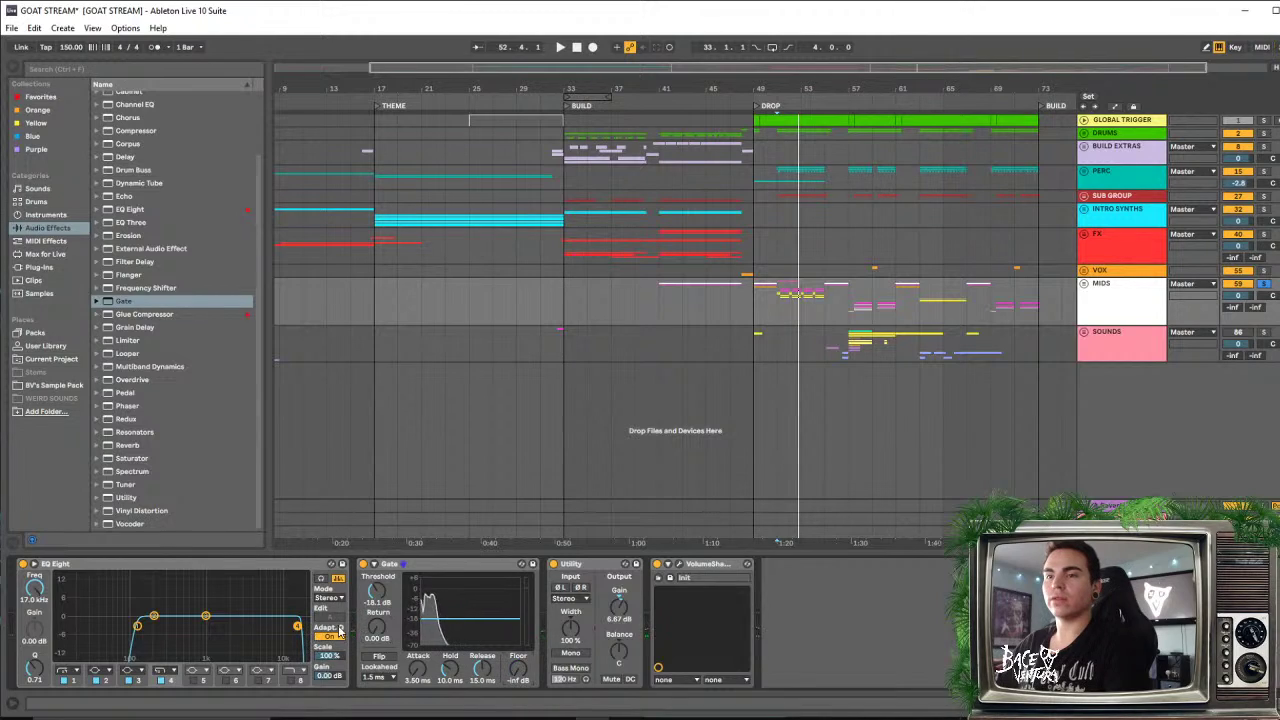
key("space")
left_click_drag(377, 594, 376, 660)
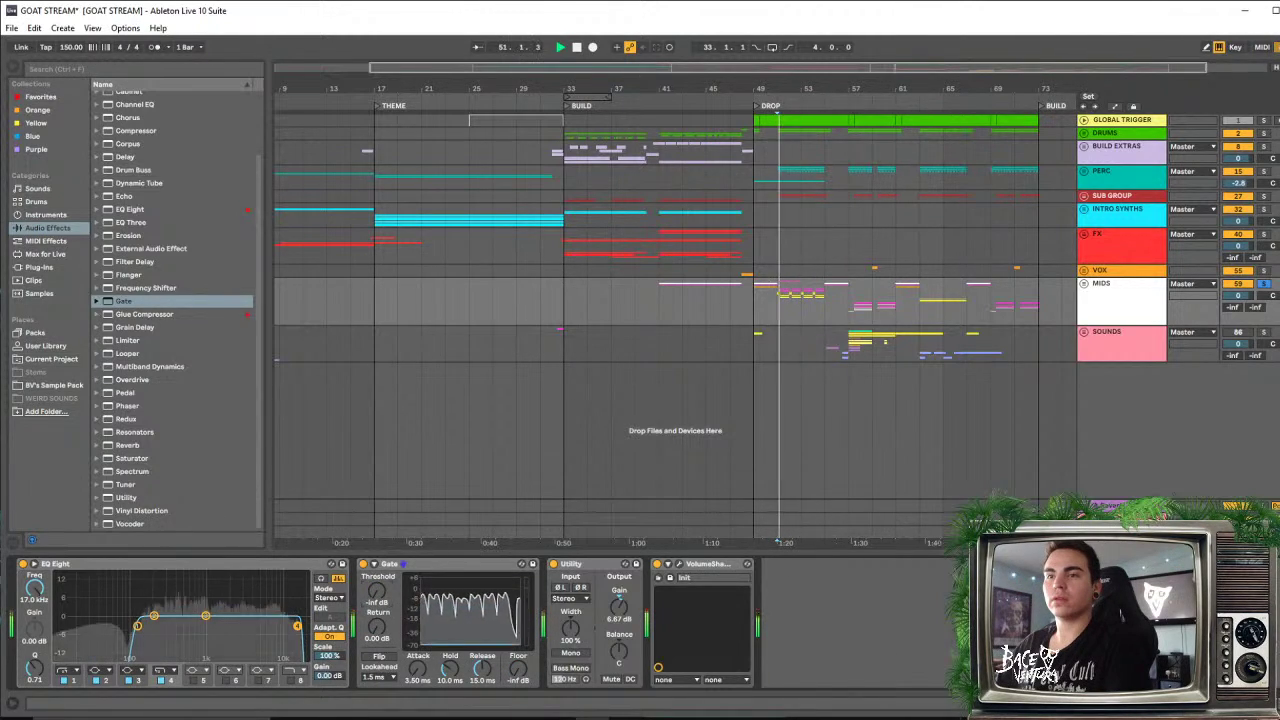
left_click_drag(377, 592, 377, 530)
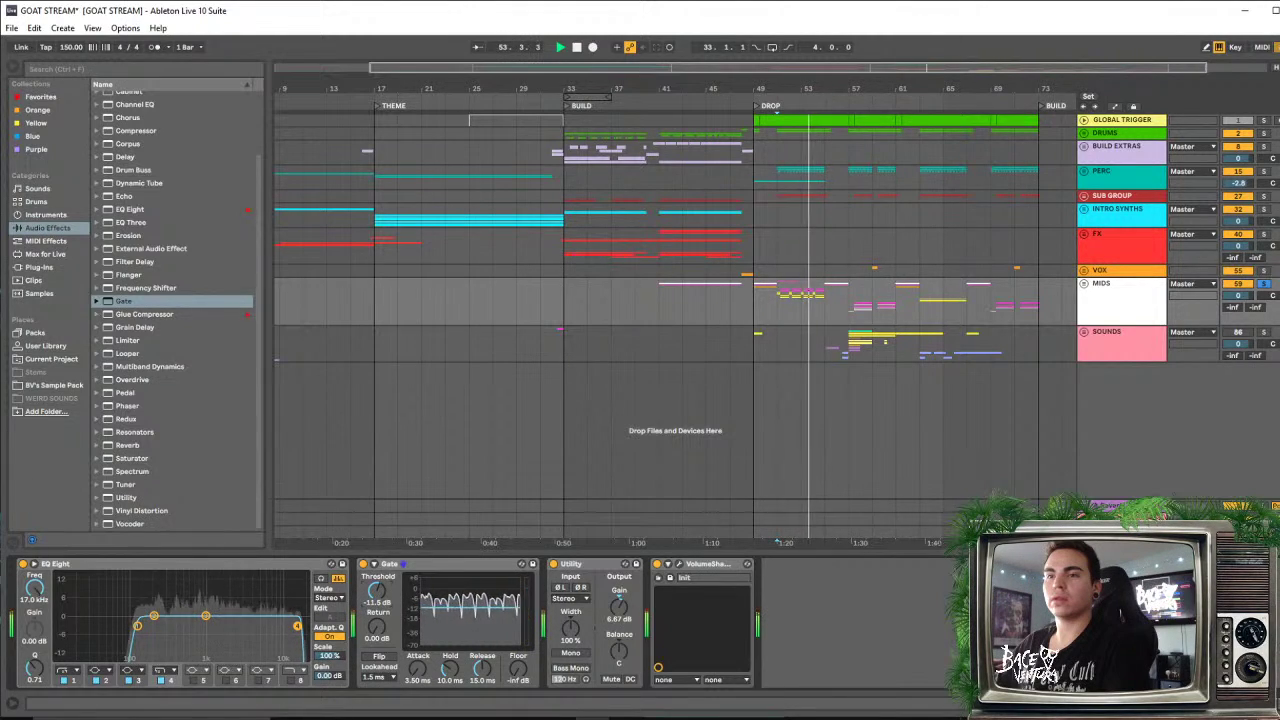
left_click_drag(377, 590, 377, 607)
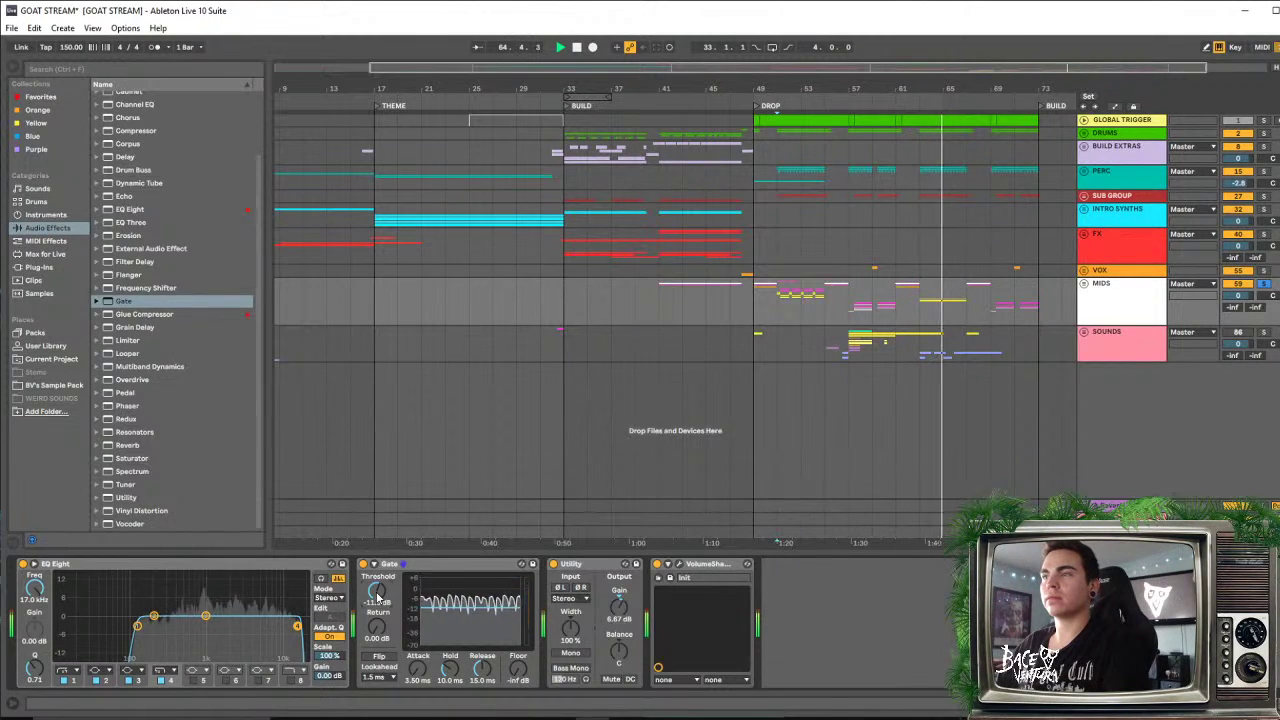
key("space")
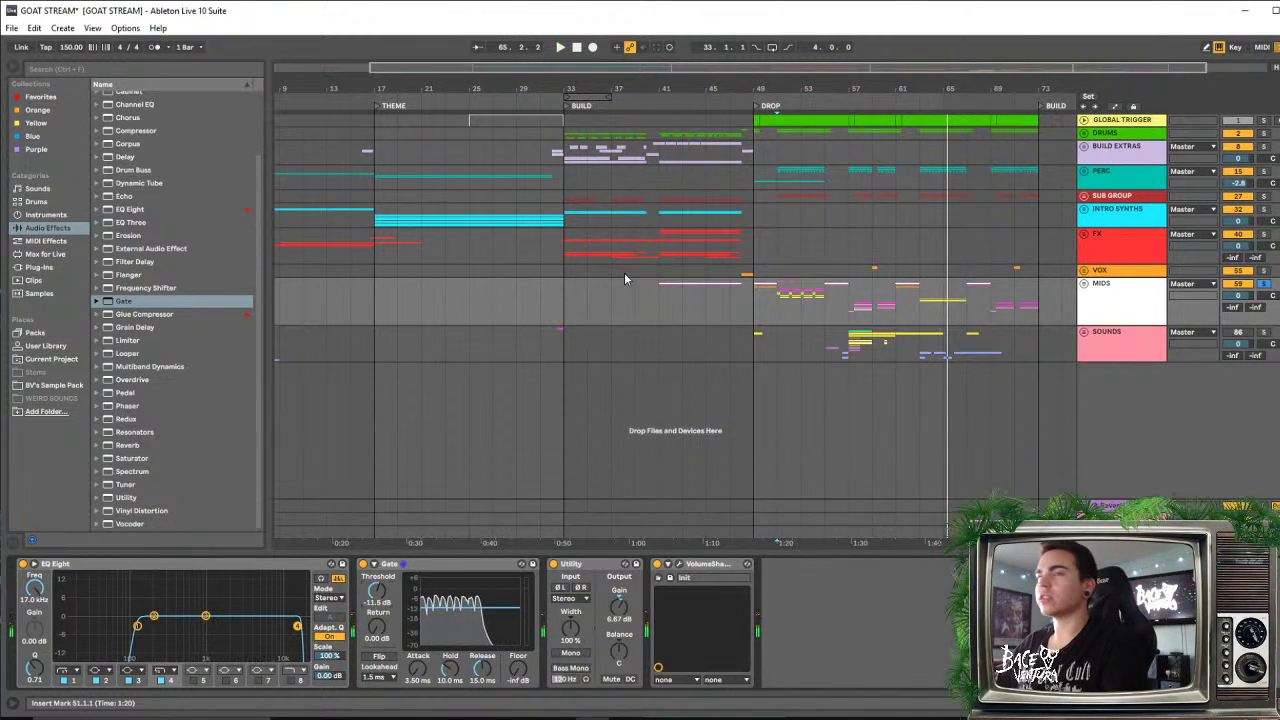
Audition the end of the drop from bars 65 and 67, and unfold the MIDS group and its RIDDIM 2 subgroup
left_click(951, 318)
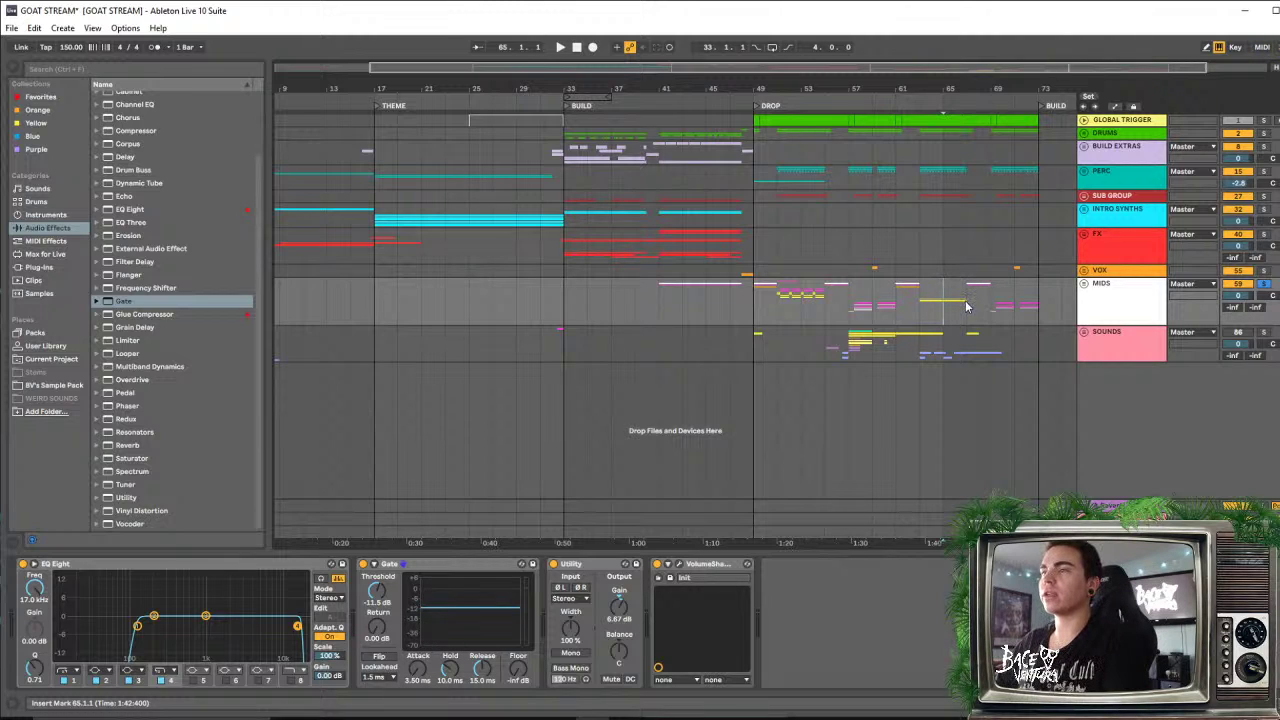
key("space")
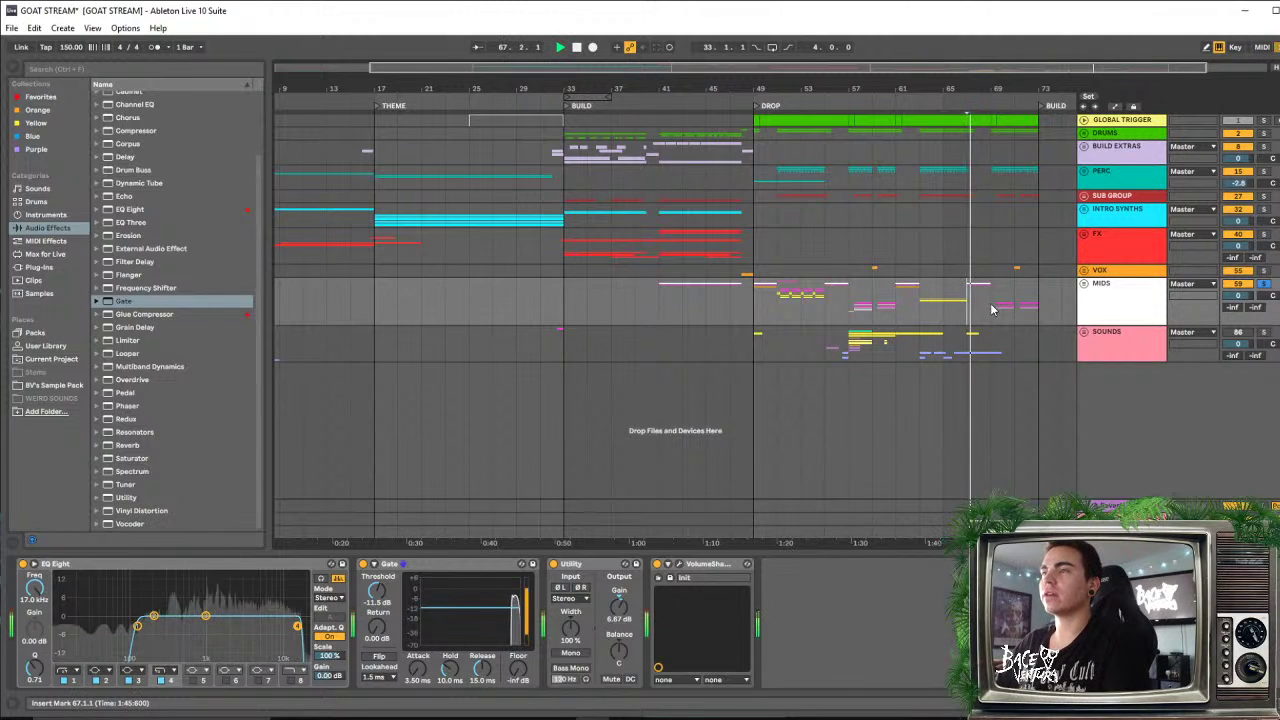
left_click(1085, 285)
scroll(976, 300, "down", 5)
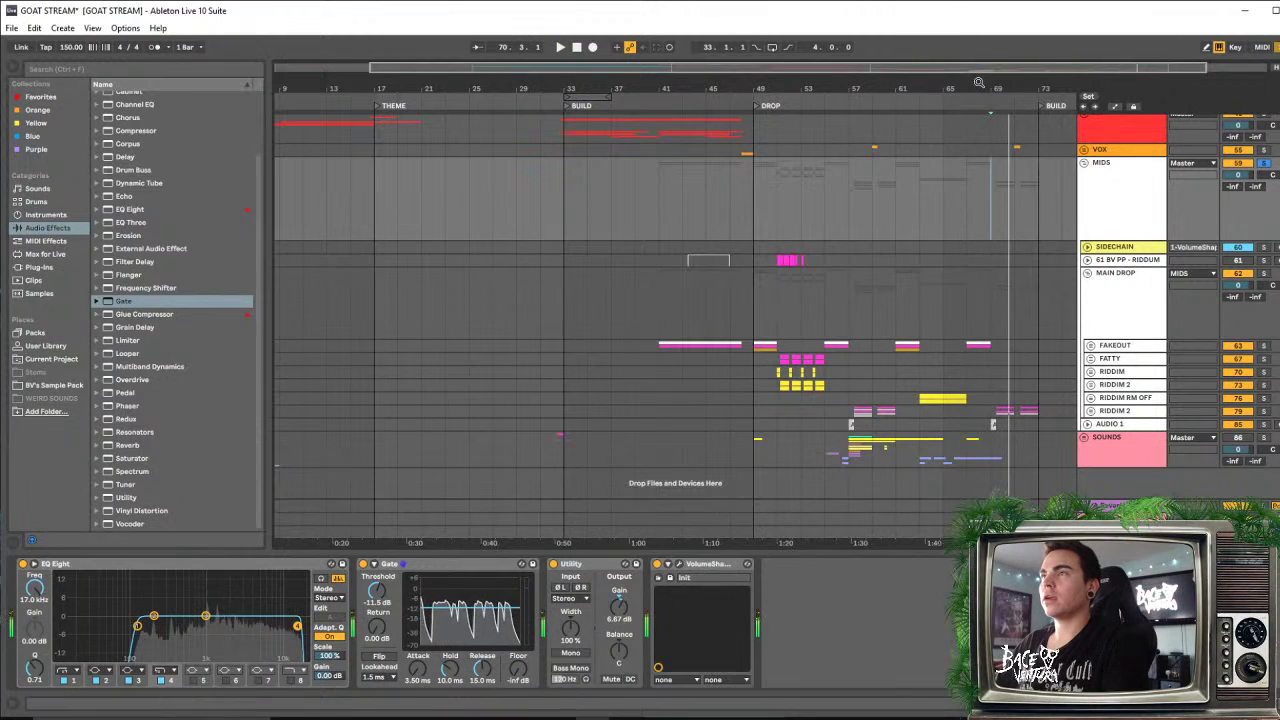
left_click_drag(978, 82, 785, 122)
left_click(1087, 411)
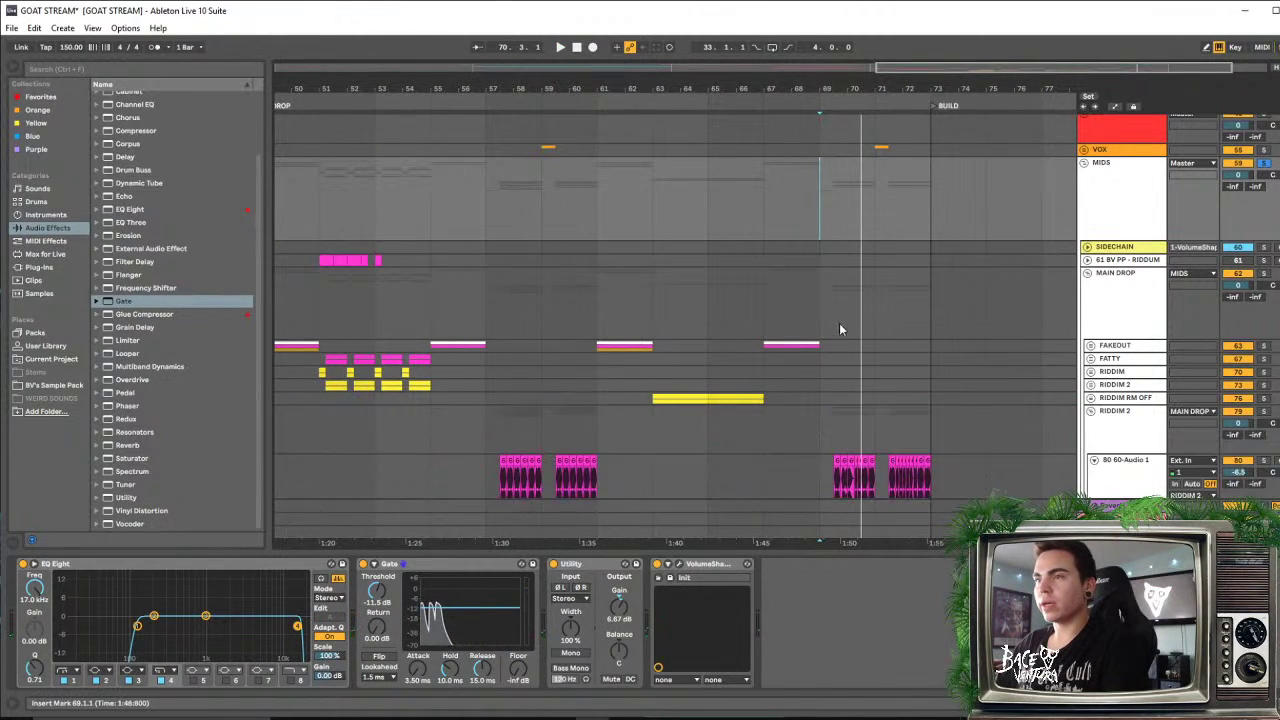
Copy the two 87-Audio 2 clips from bars 57 to 61 to position 69.3.1 on the same track
scroll(840, 328, "down", 4)
left_click(524, 328)
left_click(577, 328, "shift")
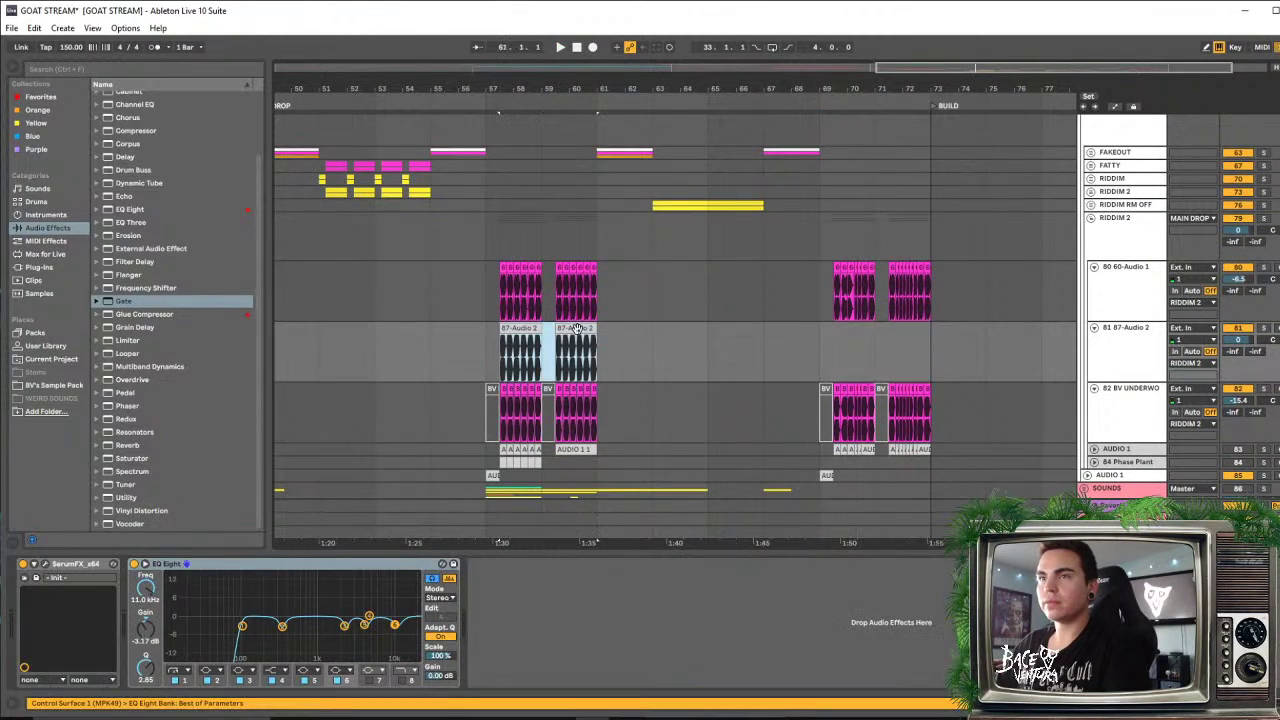
left_click_drag(513, 333, 850, 335)
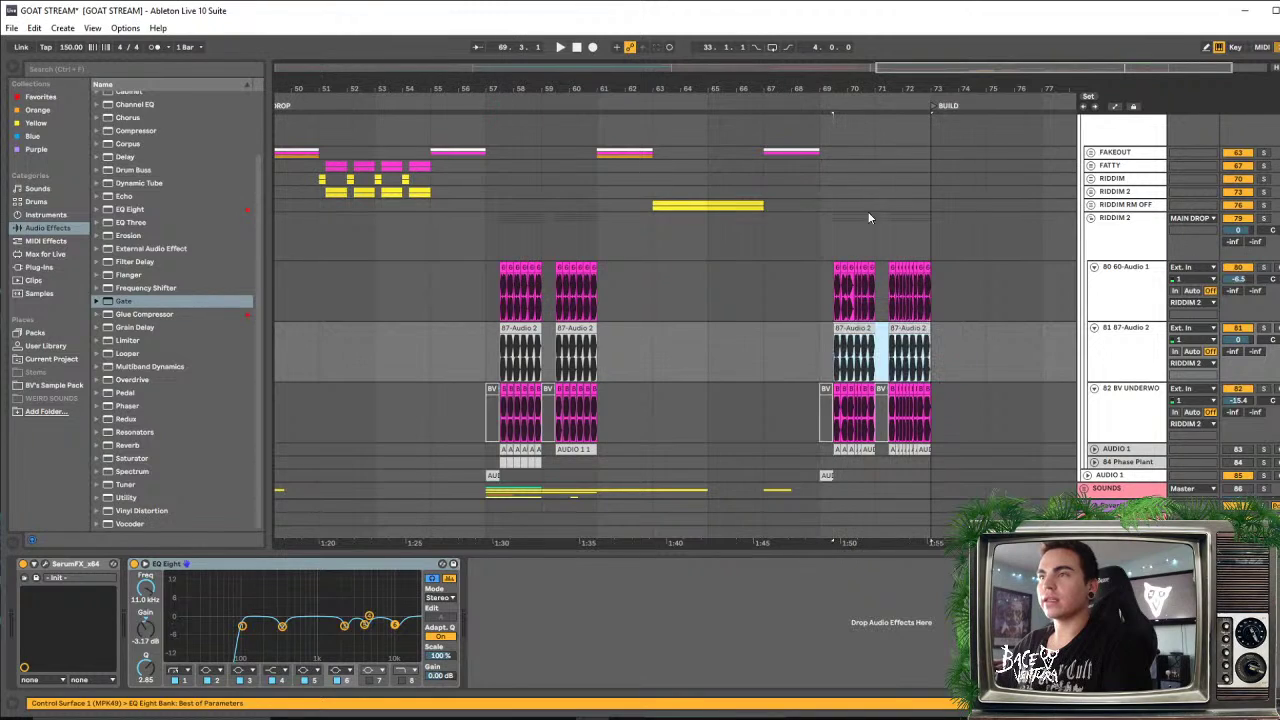
Split off the 87-Audio 2 section from 70.2.1 to 70.3.1 and halve its length by setting its segment BPM to 75
left_click_drag(857, 90, 750, 235)
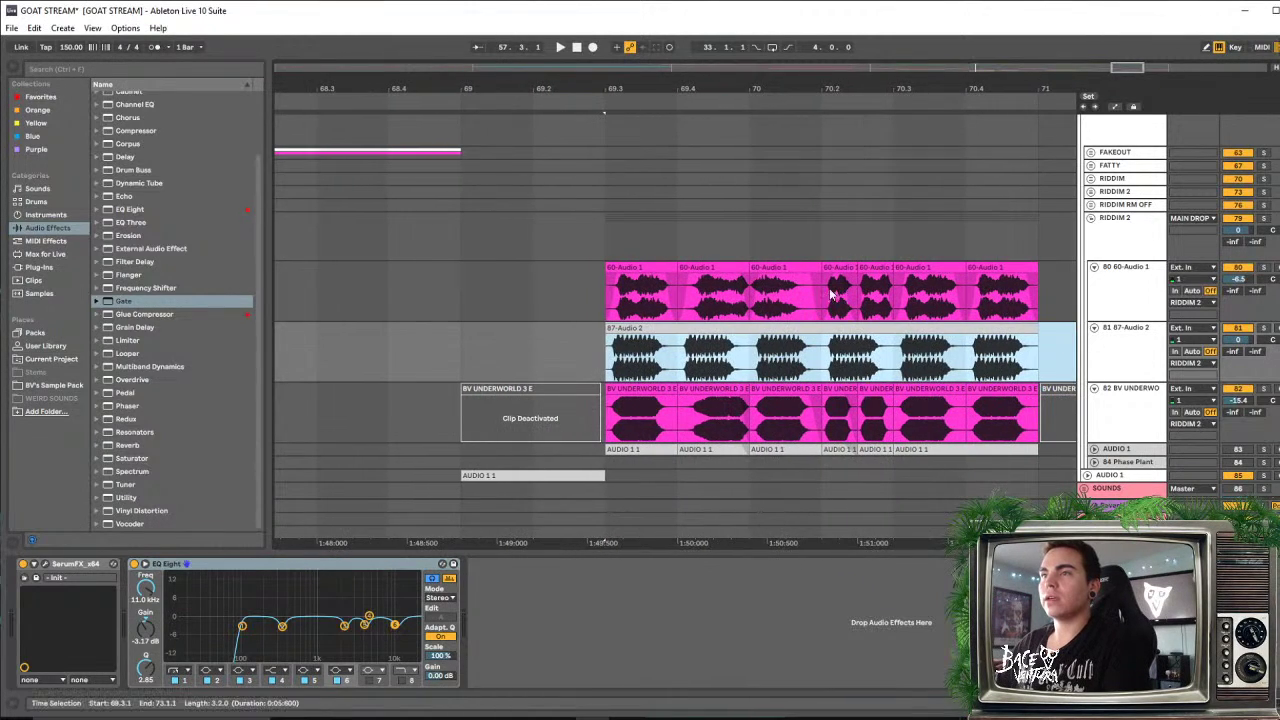
key("Right")
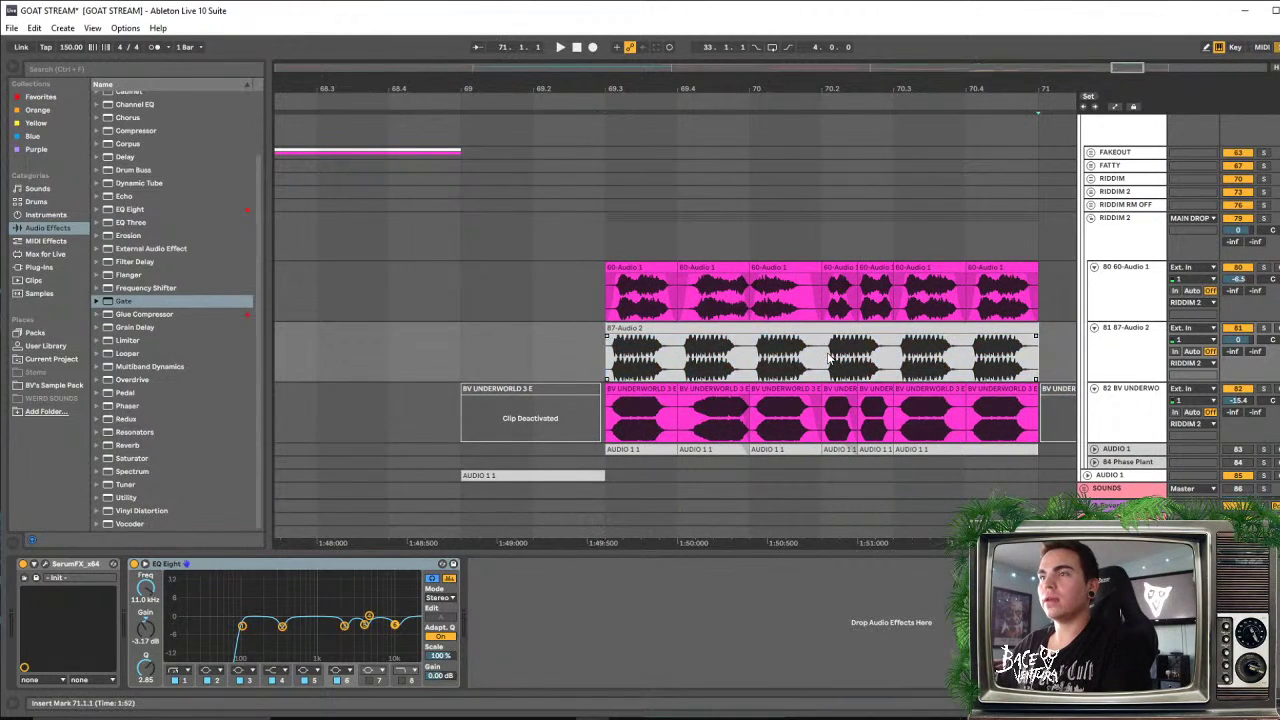
left_click(826, 377)
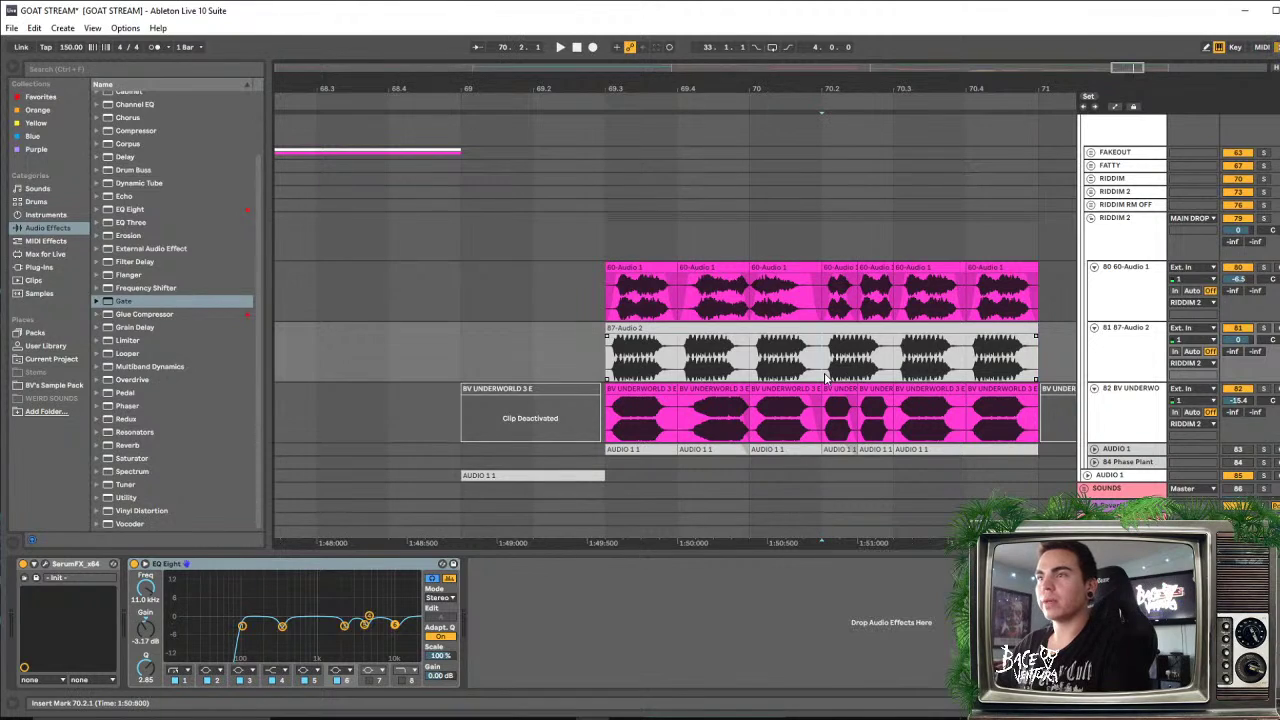
left_click_drag(826, 377, 898, 365)
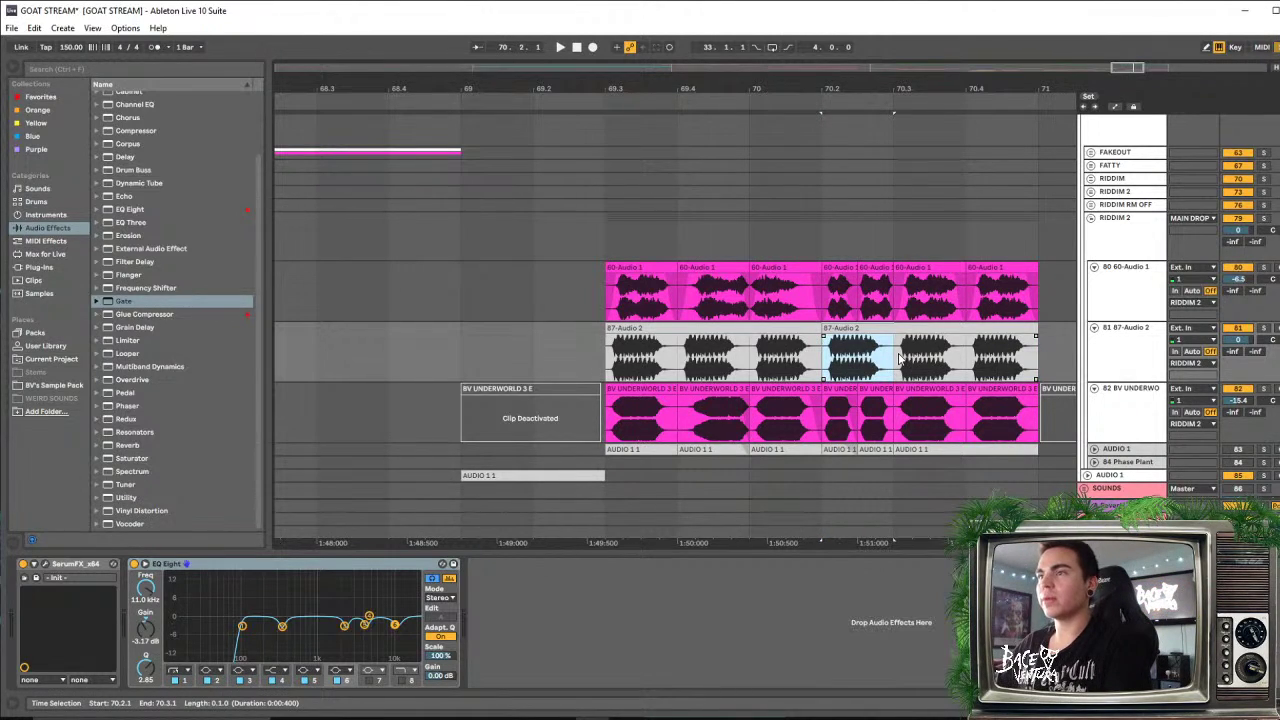
double_click(873, 328)
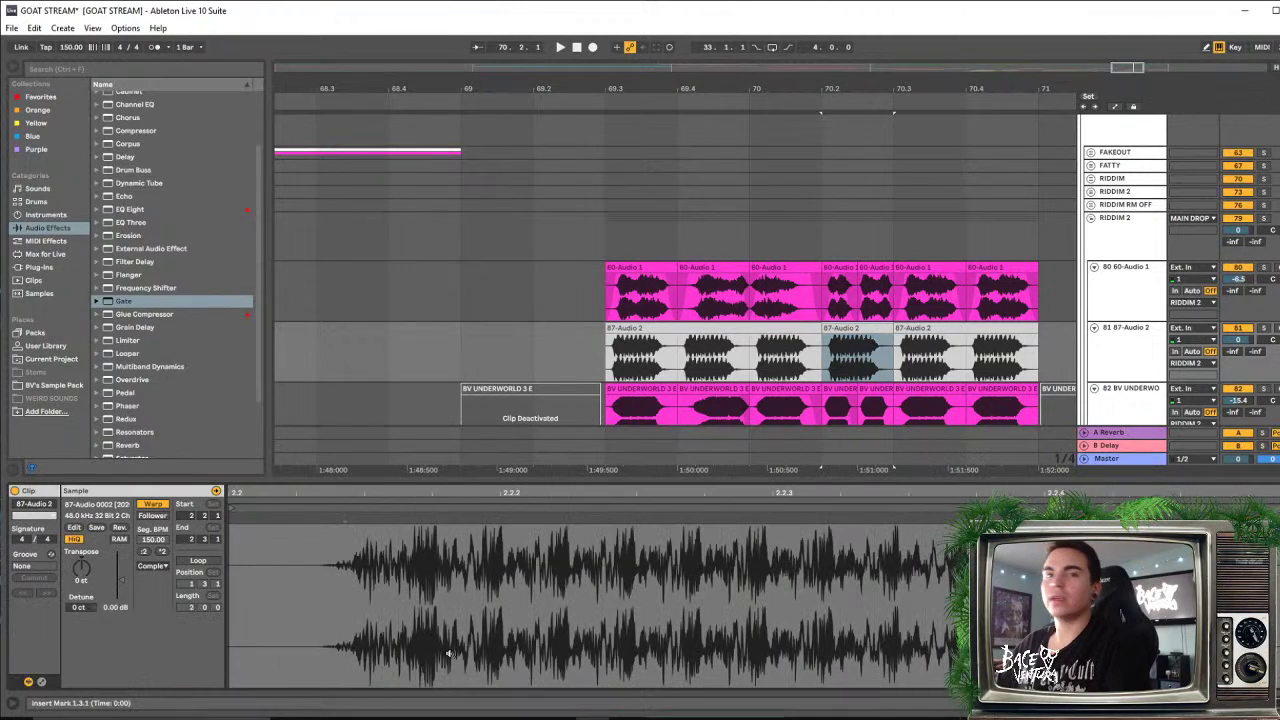
left_click(148, 552)
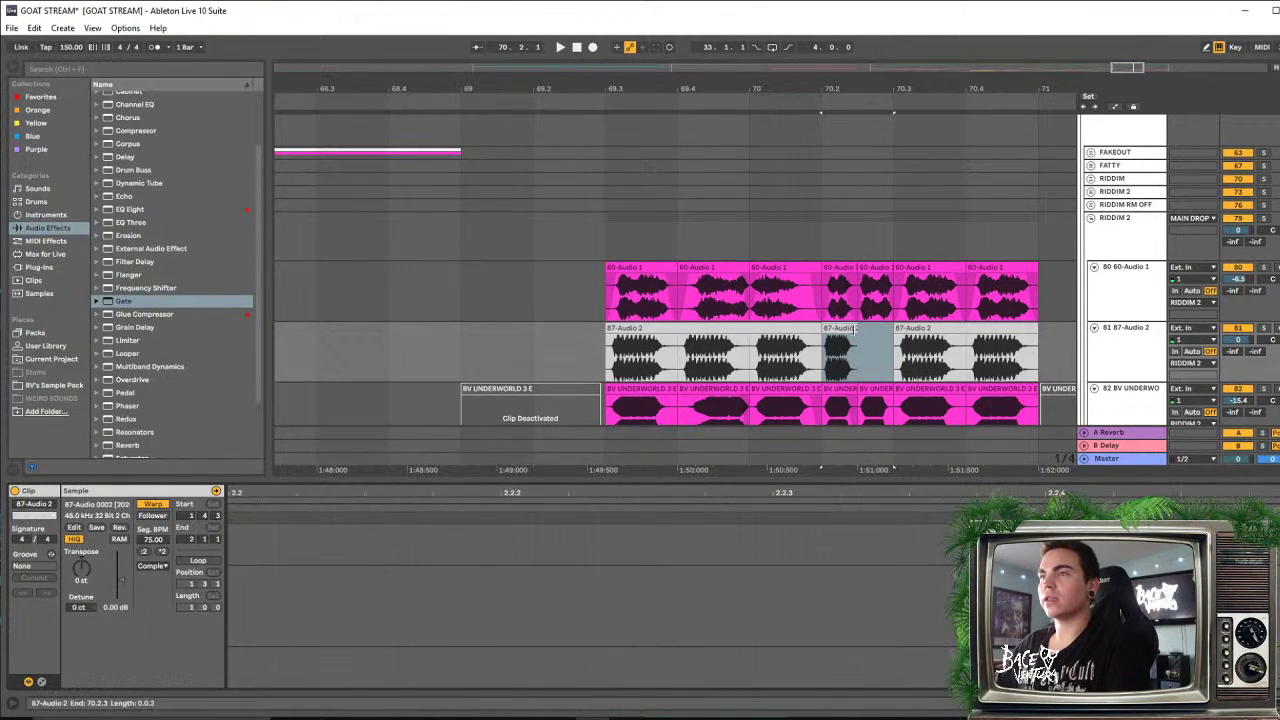
Duplicate the shortened 87-Audio 2 clip to fill the gap up to 70.3.1, and play back the edited pattern
left_click(845, 330)
key("ctrl+d")
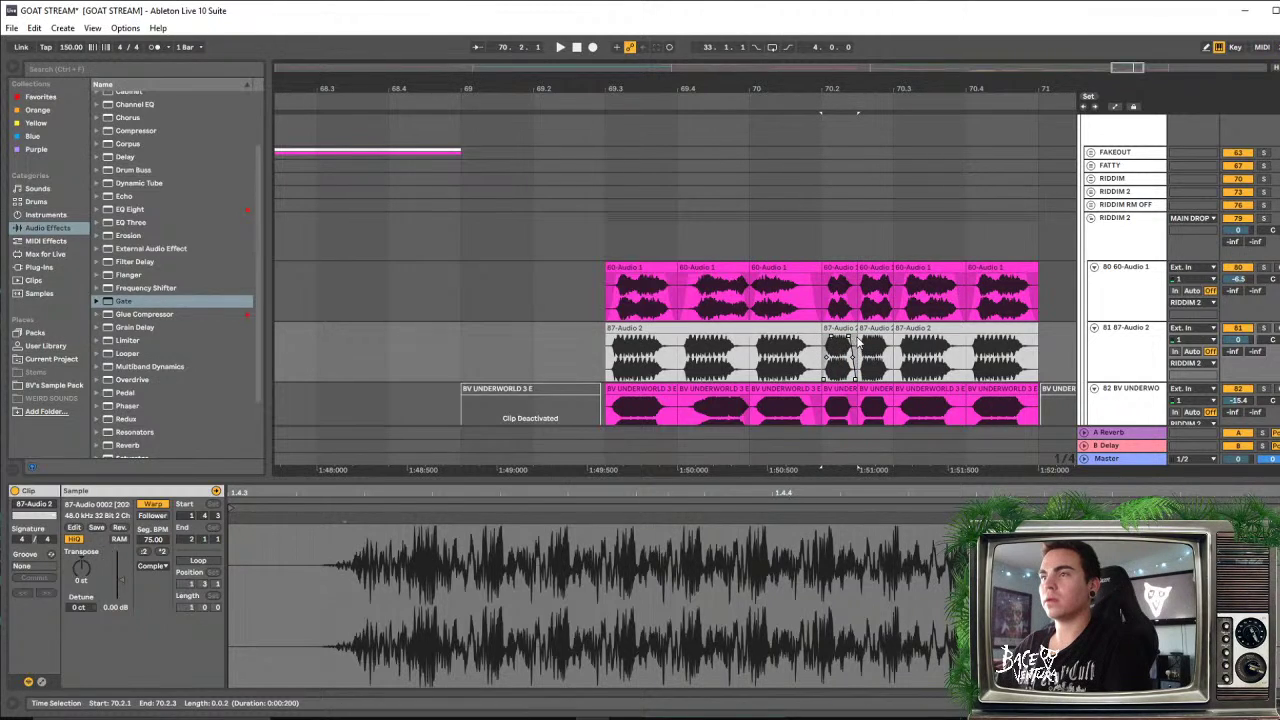
left_click(872, 342)
left_click(889, 338)
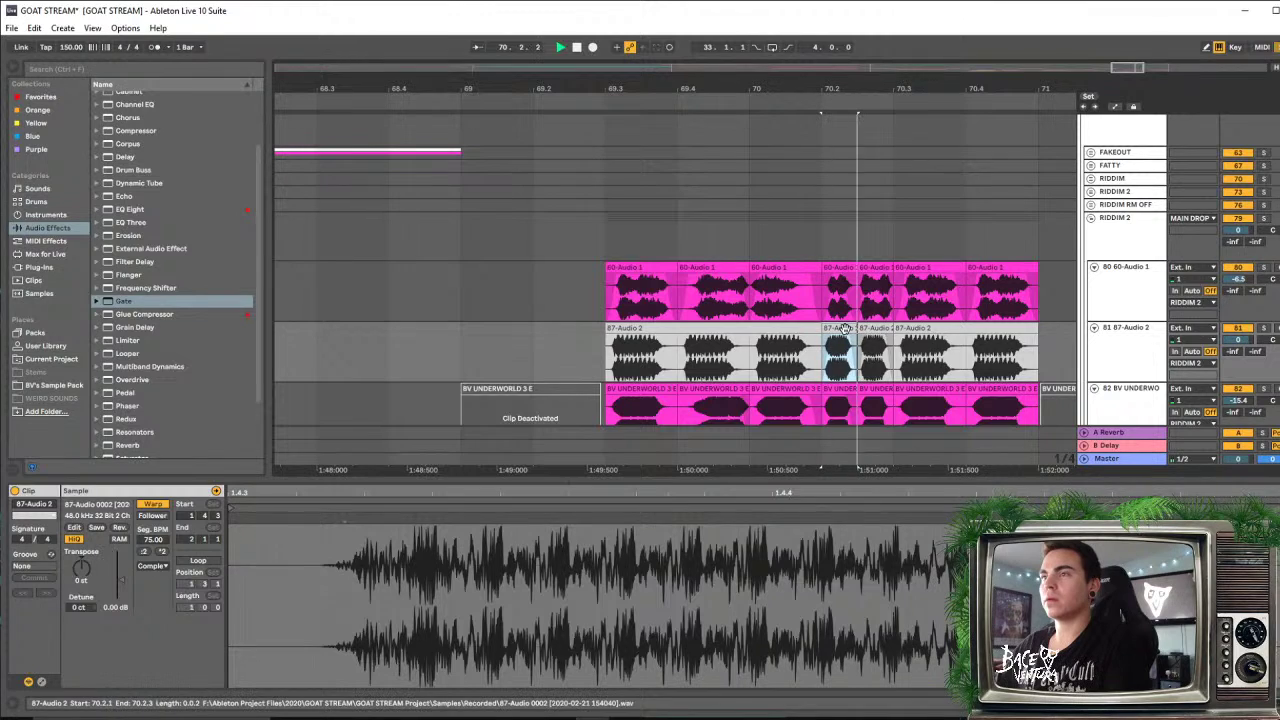
left_click(763, 345)
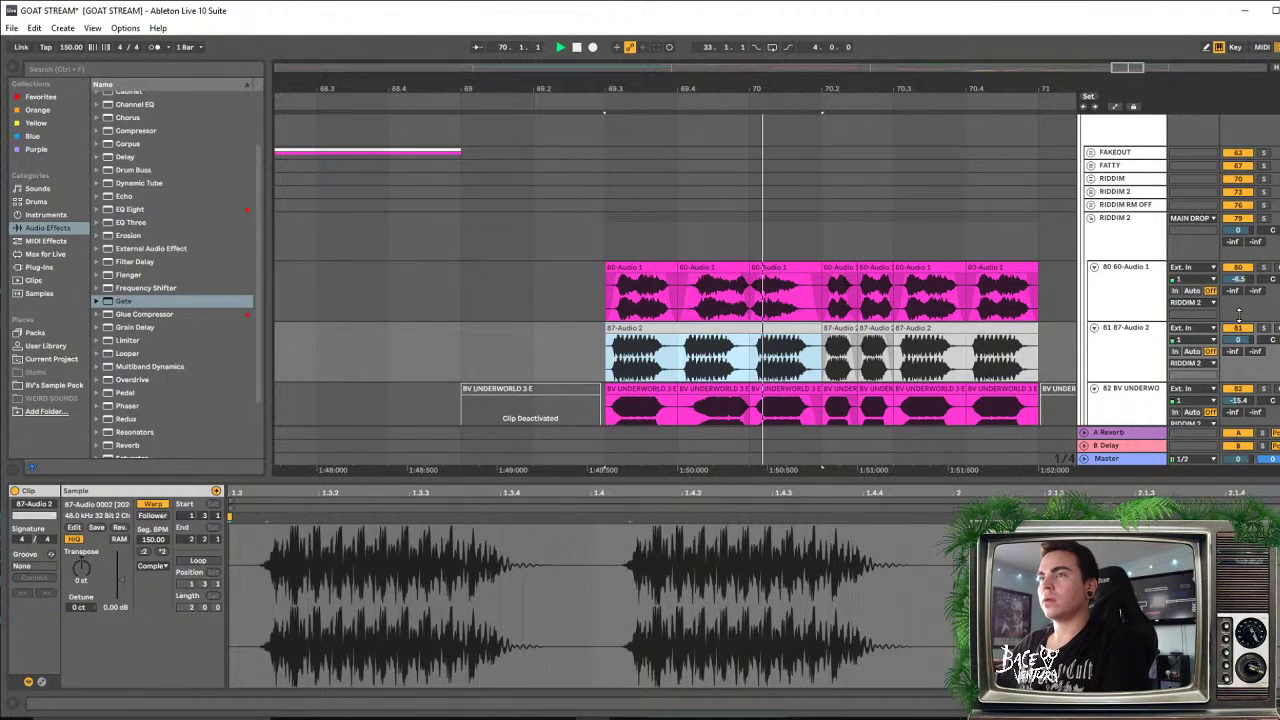
key("space")
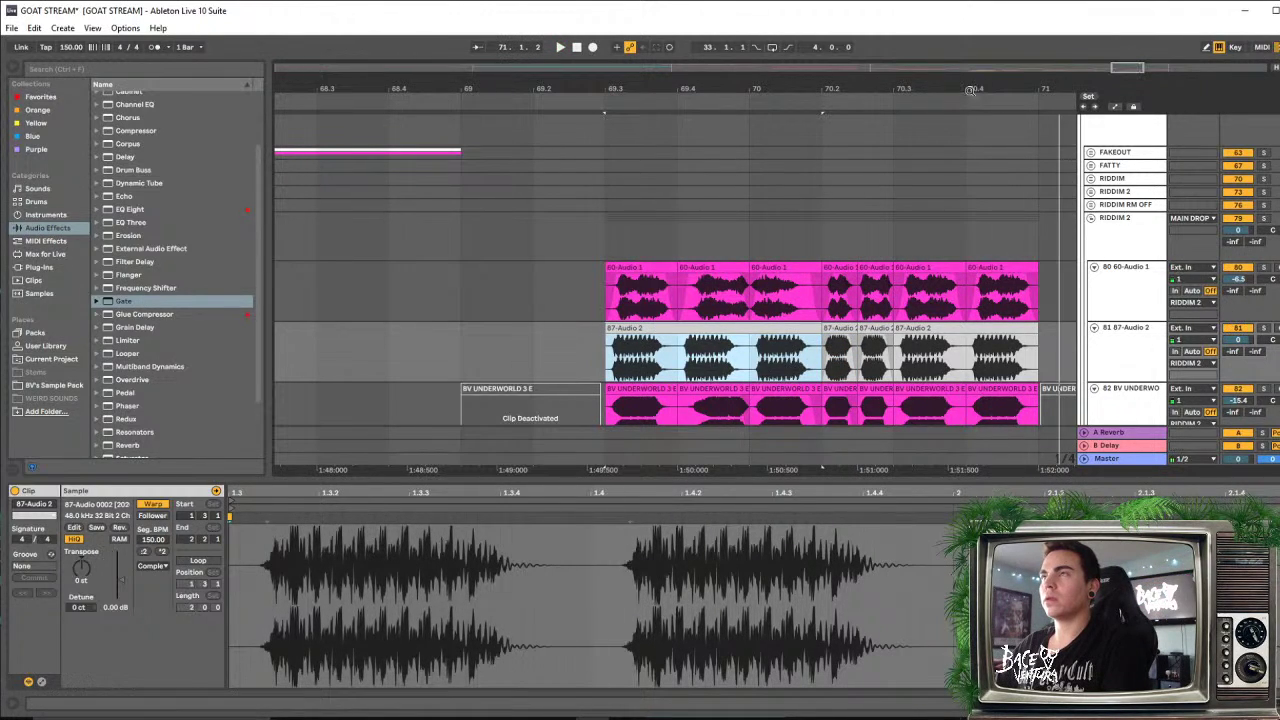
Copy the pair of short 87-Audio 2 clips to 71.4.1, 72.1.1 and 72.2.1 to match the 60-Audio 1 rhythm
left_click_drag(970, 90, 668, 83)
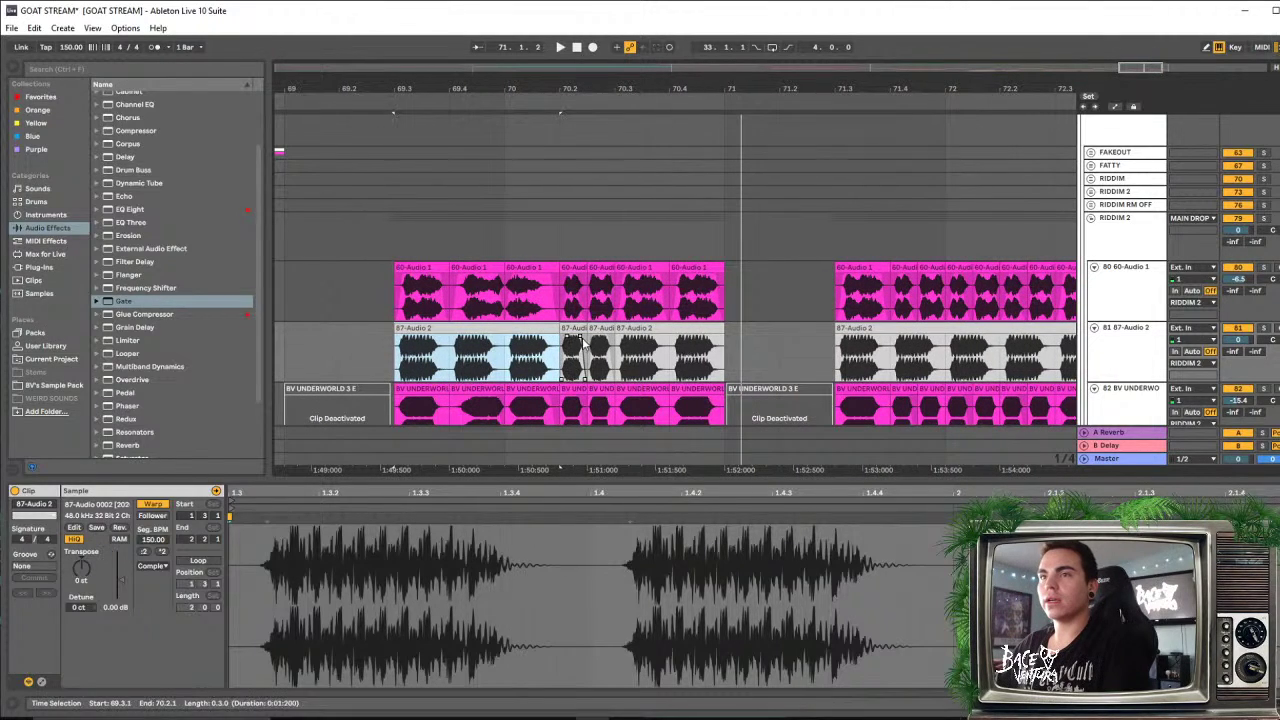
left_click_drag(585, 350, 922, 345)
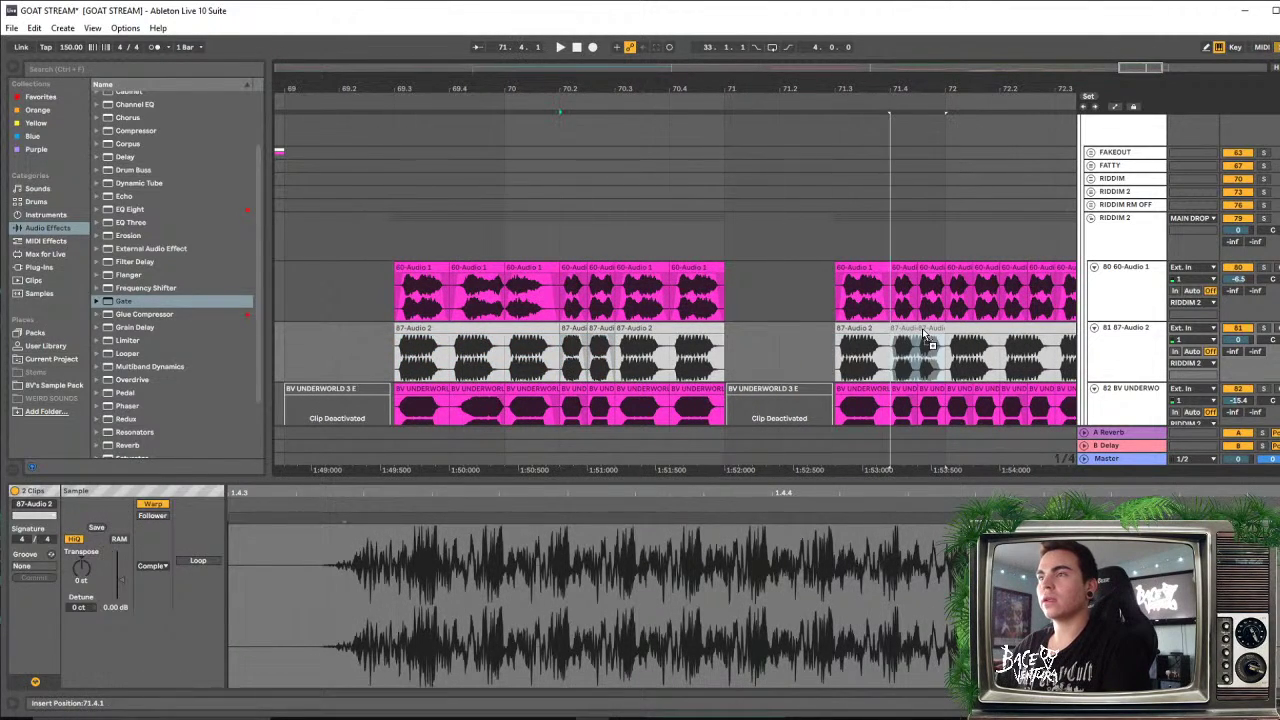
left_click_drag(976, 88, 887, 88)
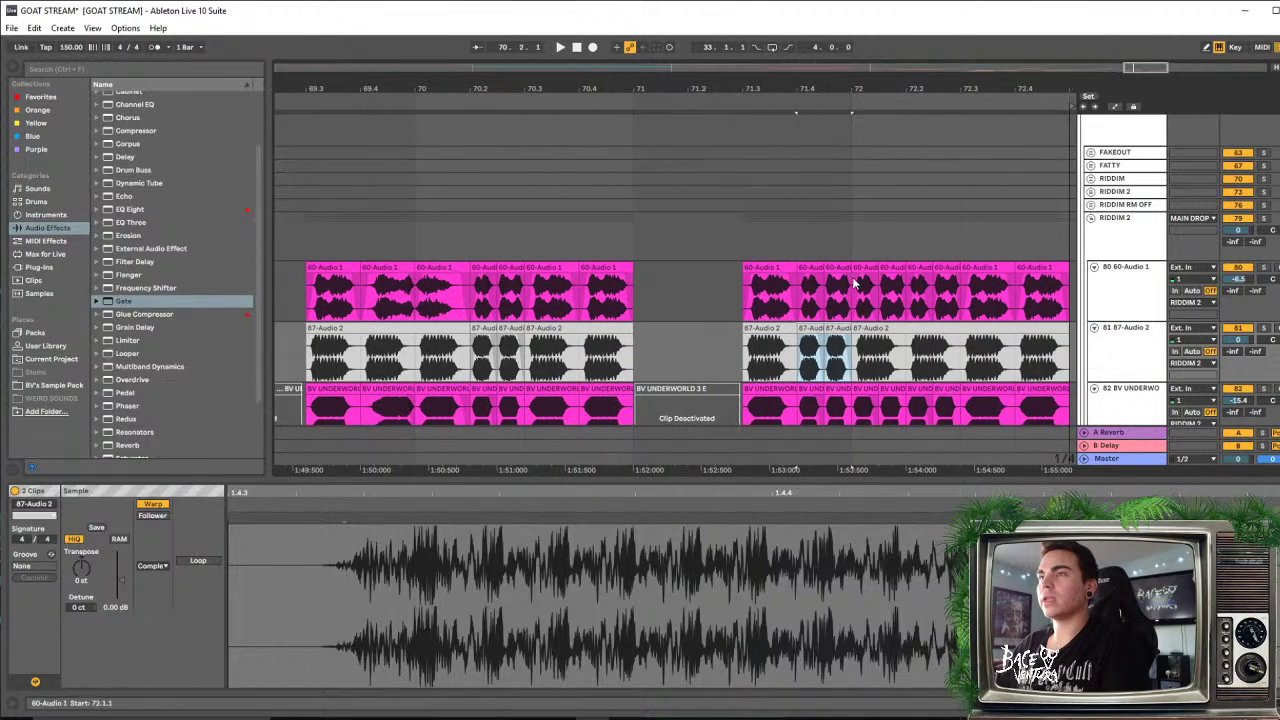
left_click(860, 340)
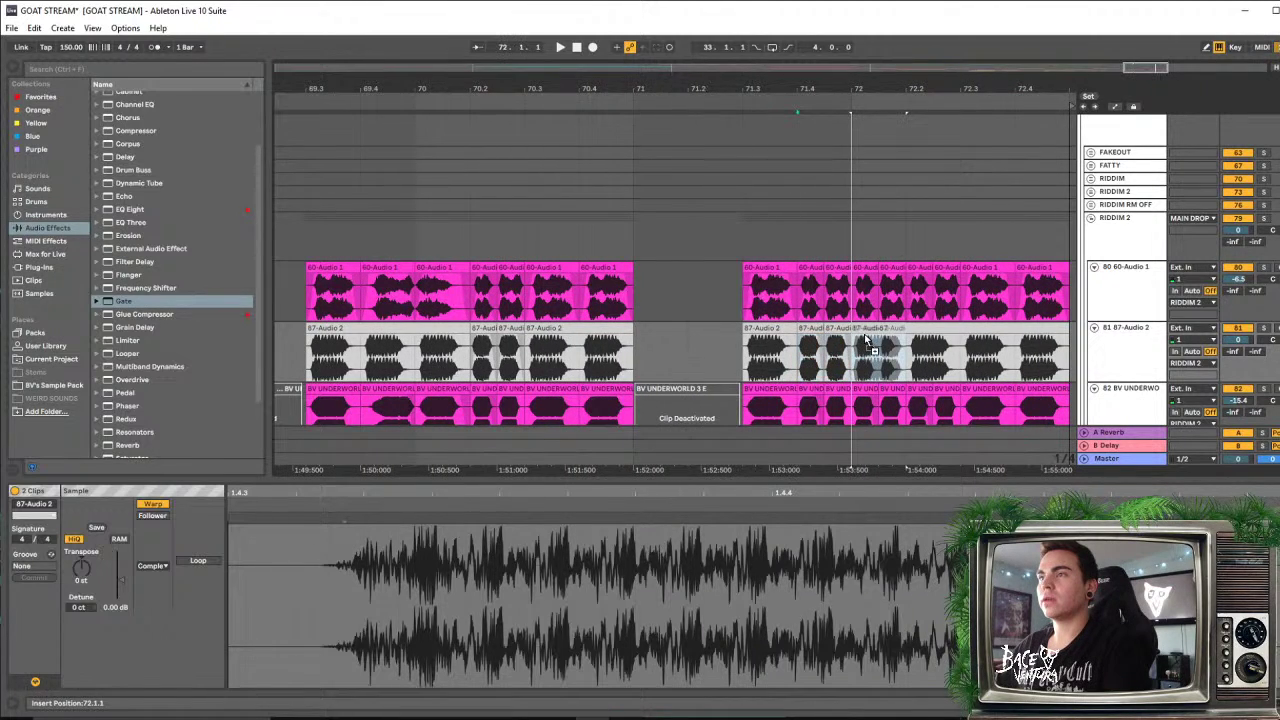
left_click_drag(866, 340, 866, 340)
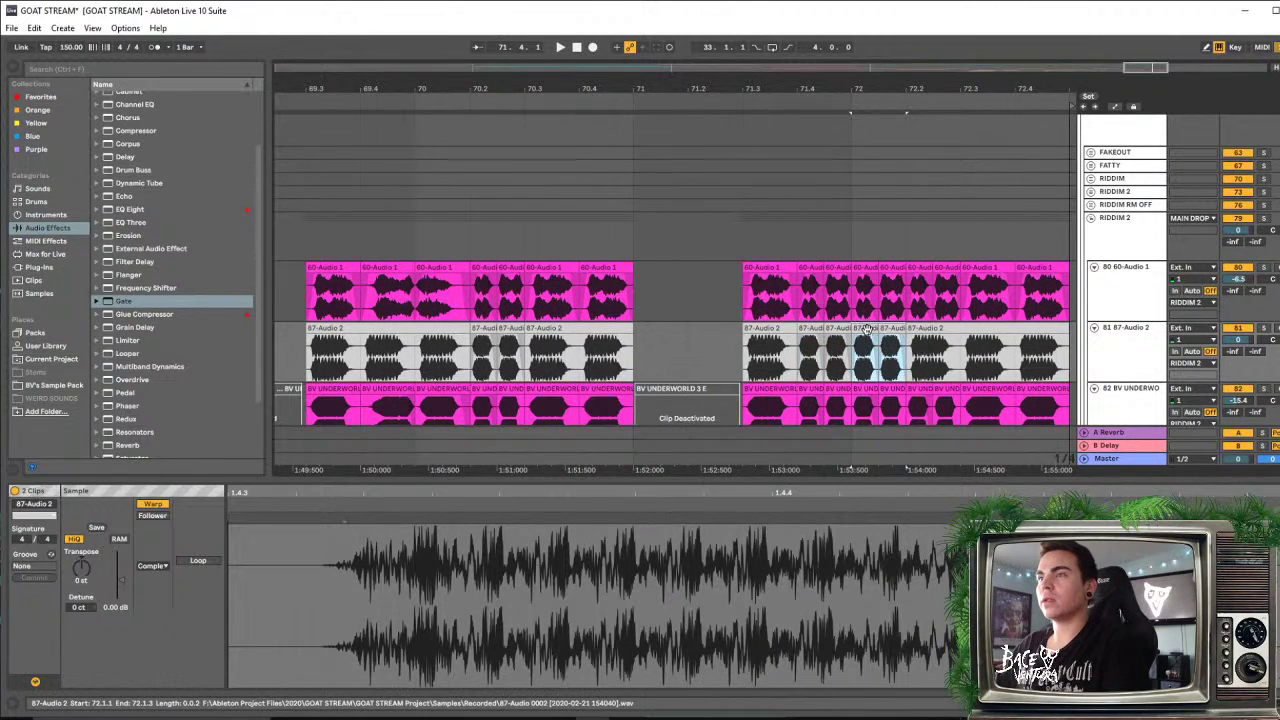
left_click(866, 330)
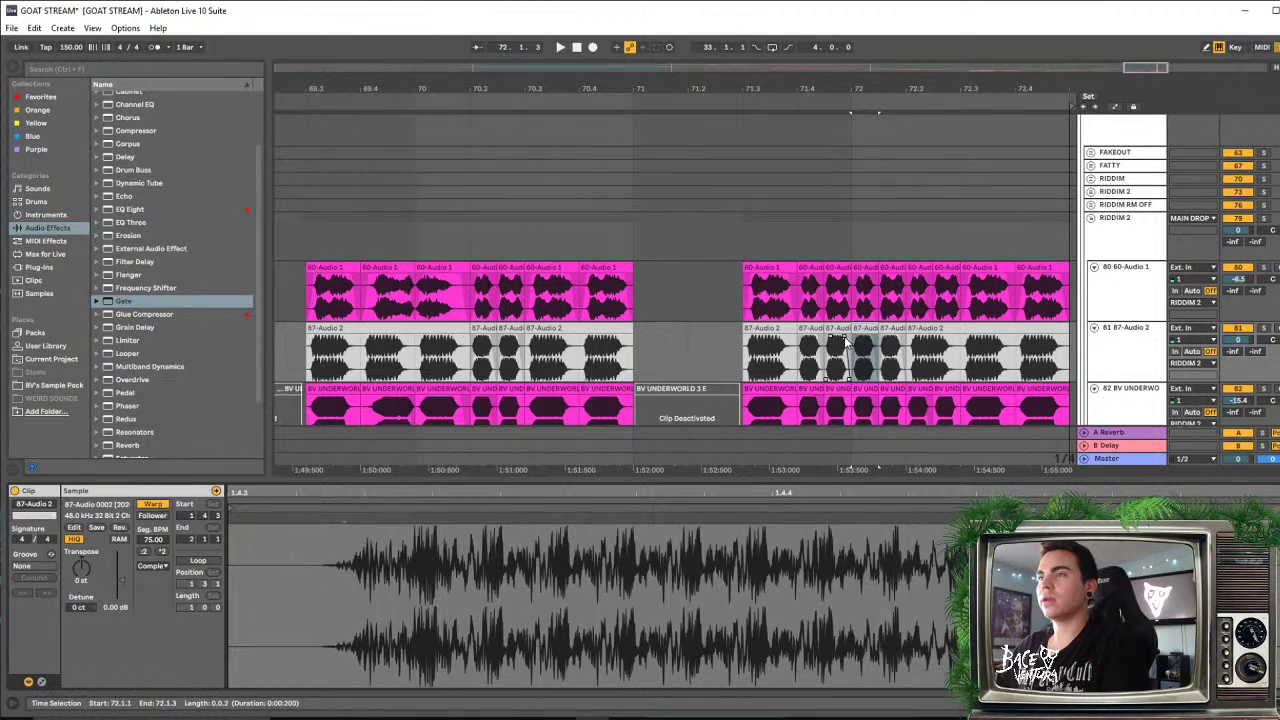
left_click(893, 330, "shift")
key("ctrl+d")
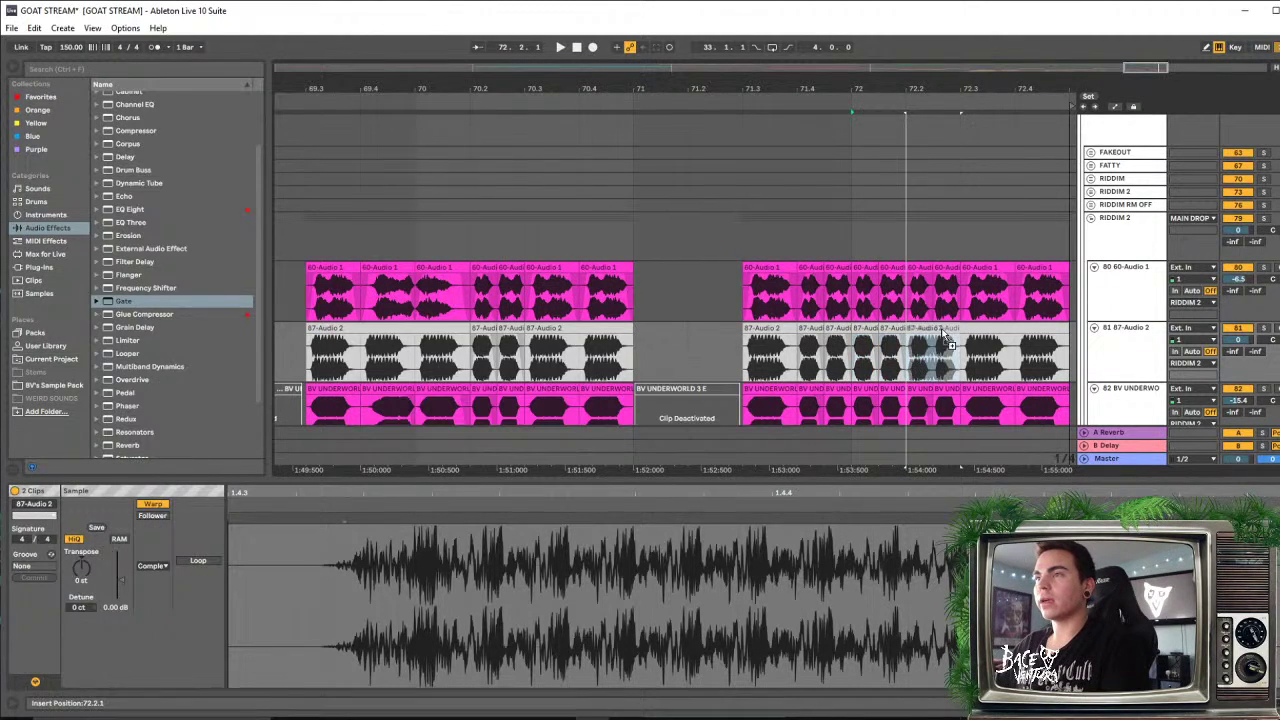
Play the second edited 87-Audio 2 pattern from 71.3.1
left_click(766, 350)
key("space")
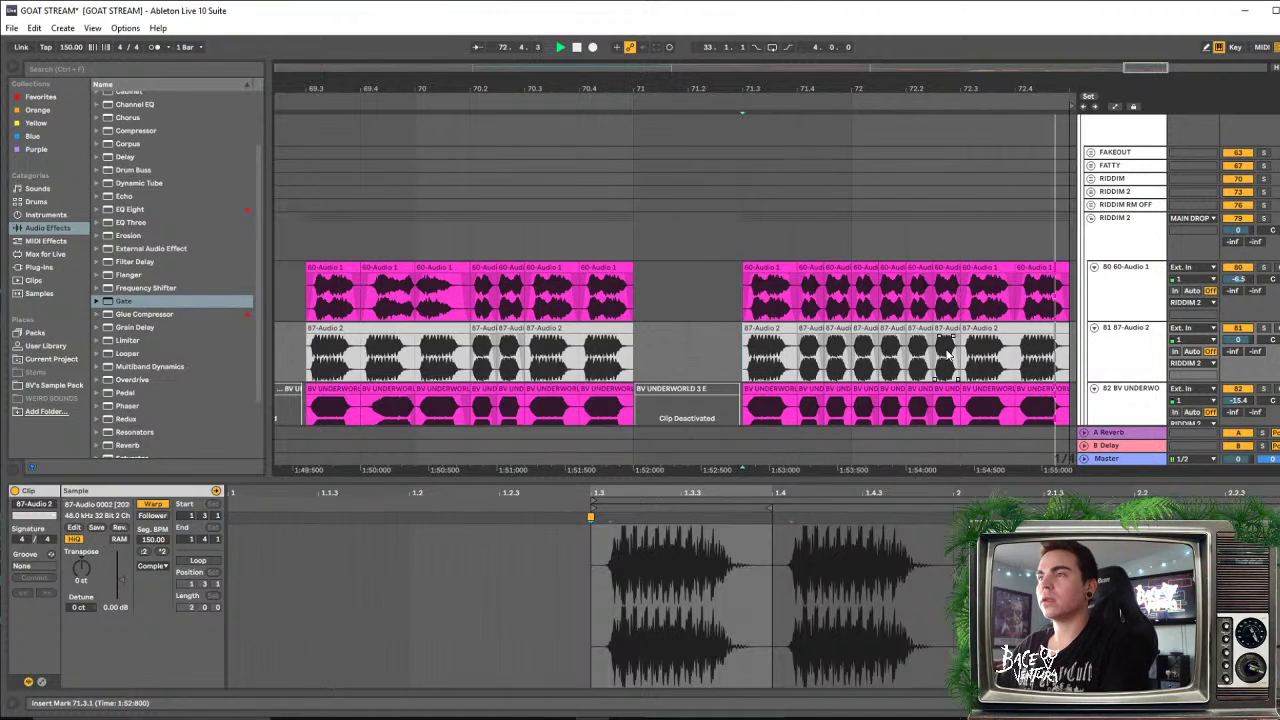
key("space")
key("space")
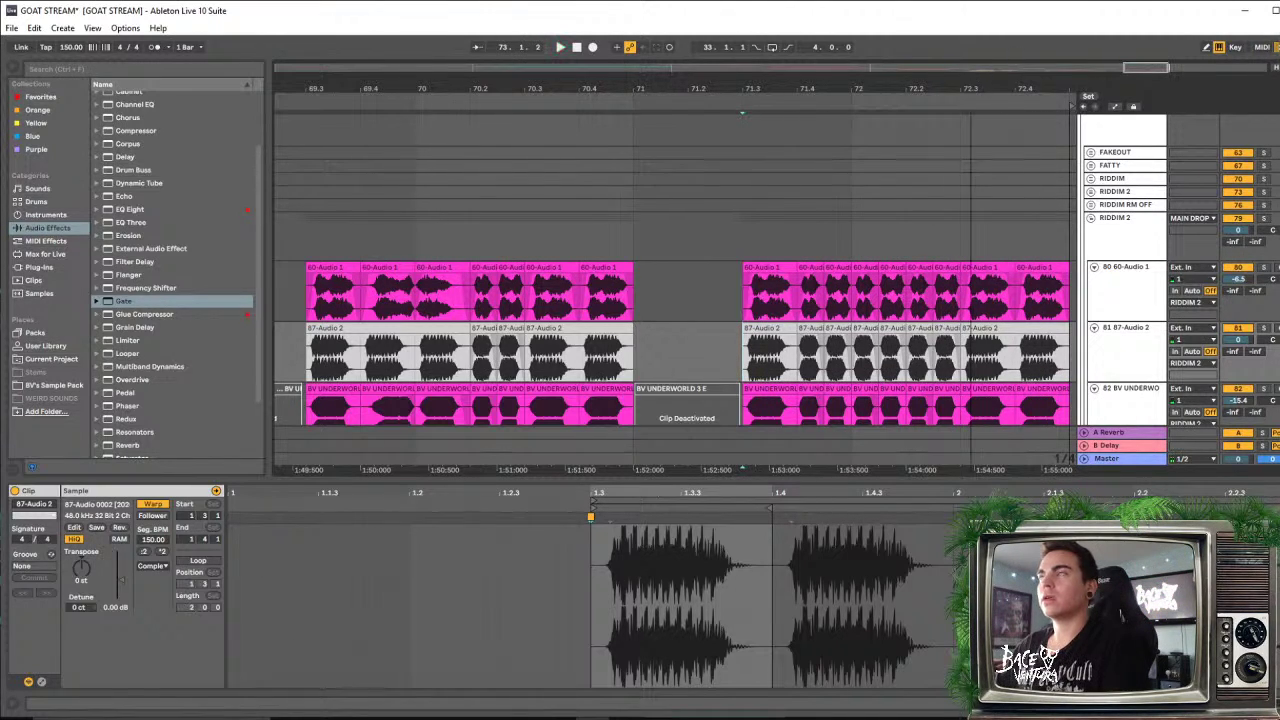
Audition the RIDDIM 2 layers from bar 69 and around 69.3, then hide the clip view and play the drop from bar 51
left_click_drag(971, 88, 973, 52)
left_click(599, 292)
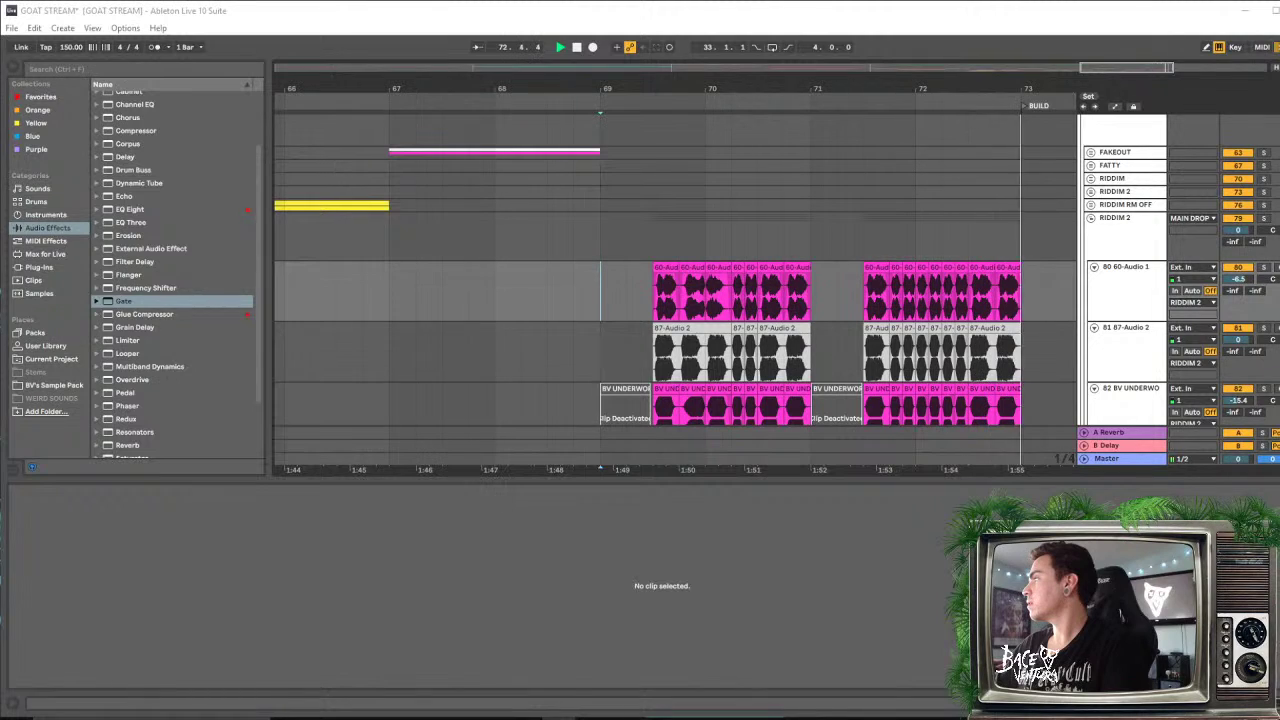
left_click(654, 296)
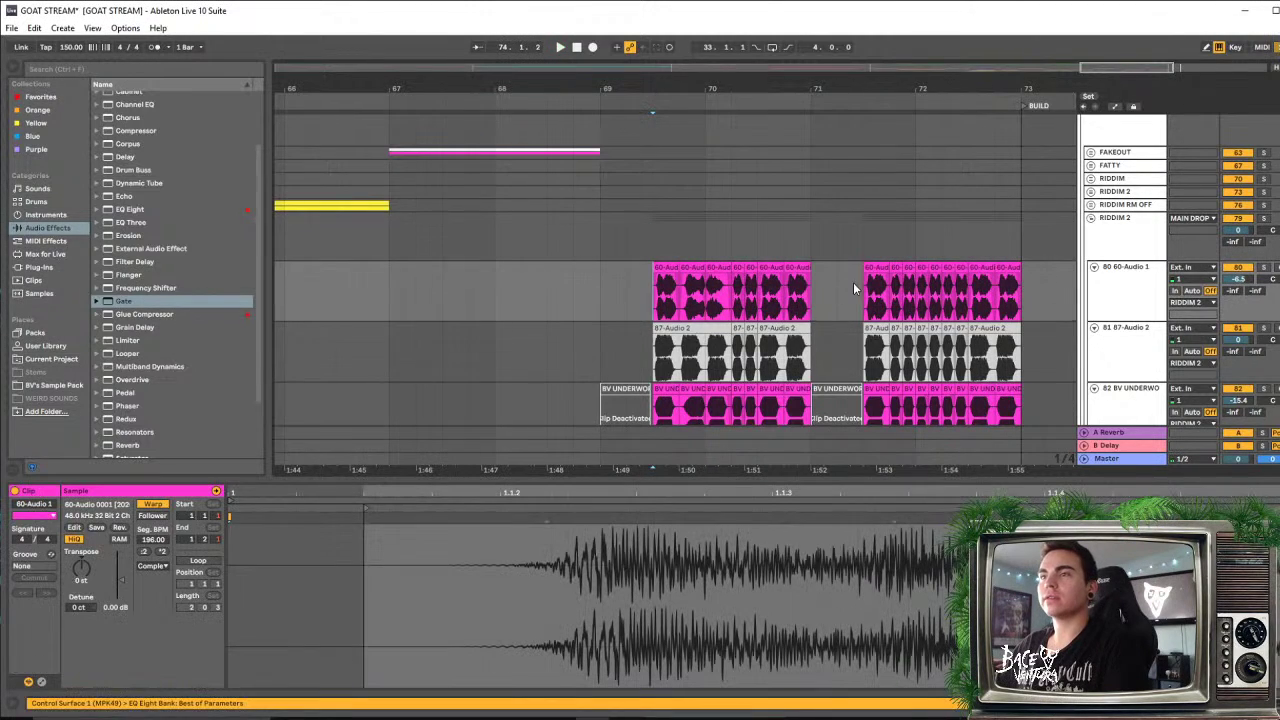
left_click(671, 308)
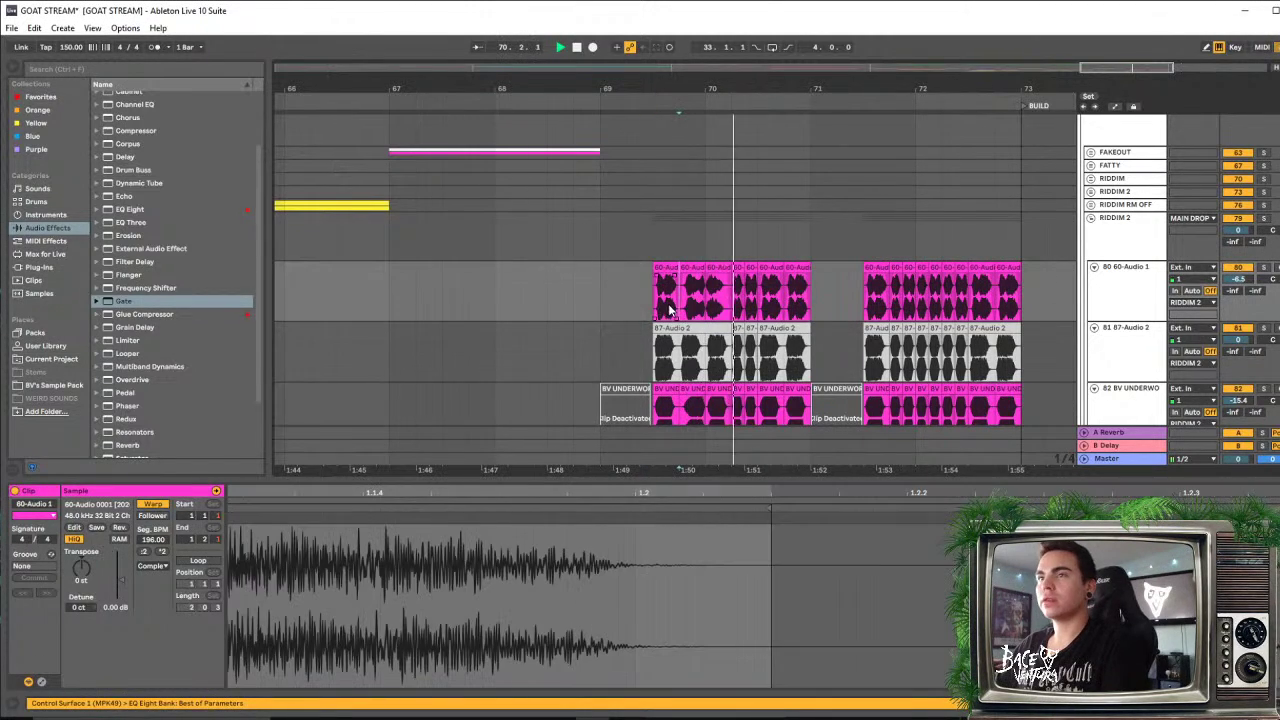
left_click(600, 300)
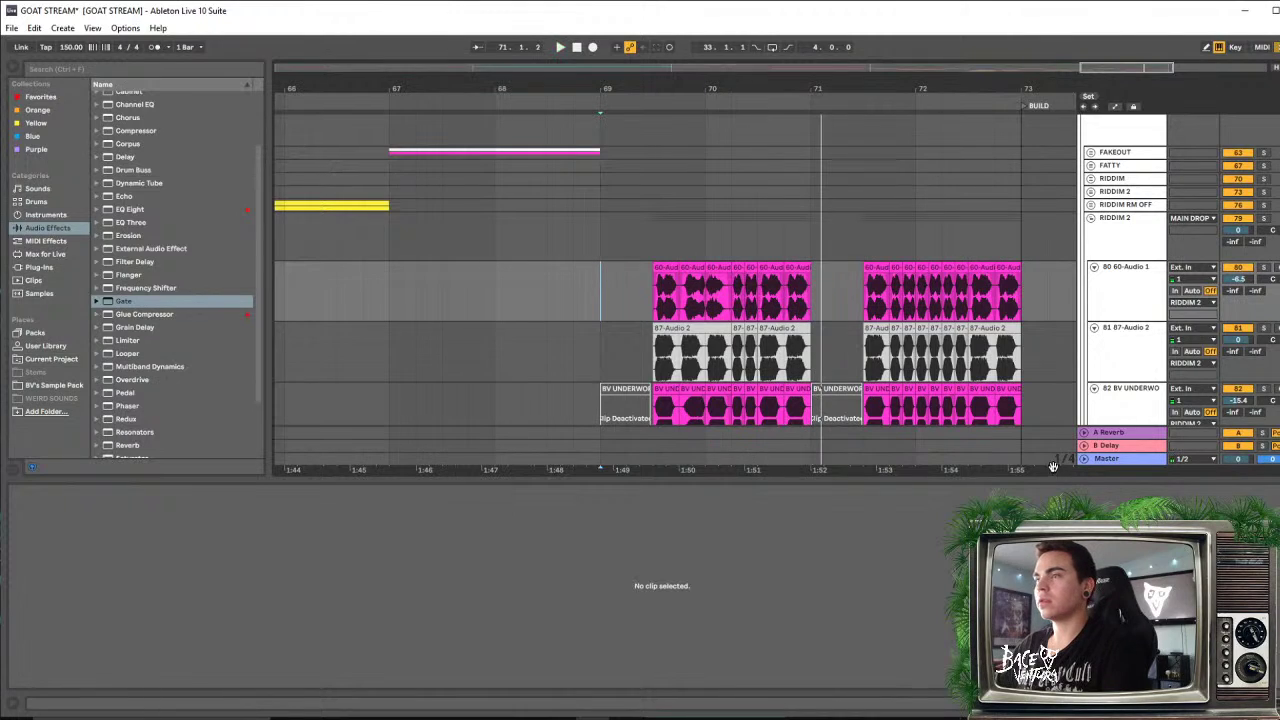
left_click_drag(1052, 477, 1048, 640)
left_click_drag(920, 80, 955, 20)
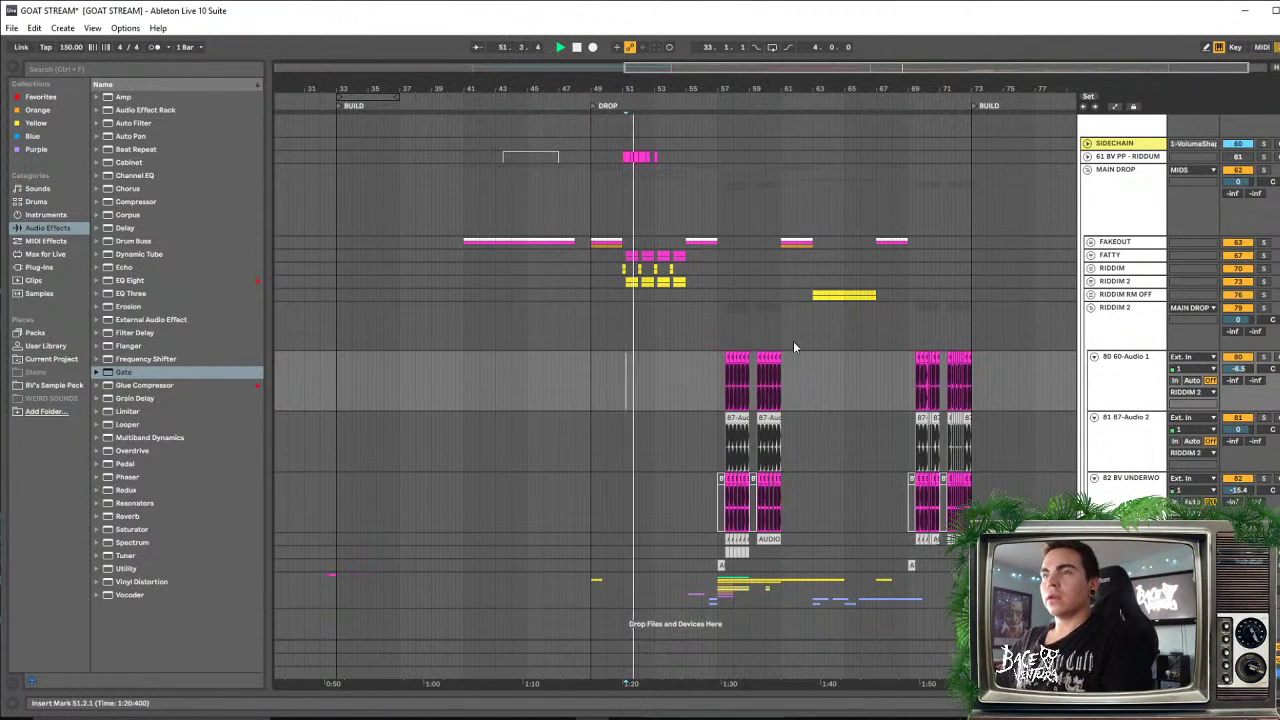
Play the drop from bar 51 while examining the effect chains on the MAIN DROP and MIDS groups
left_click(1118, 210)
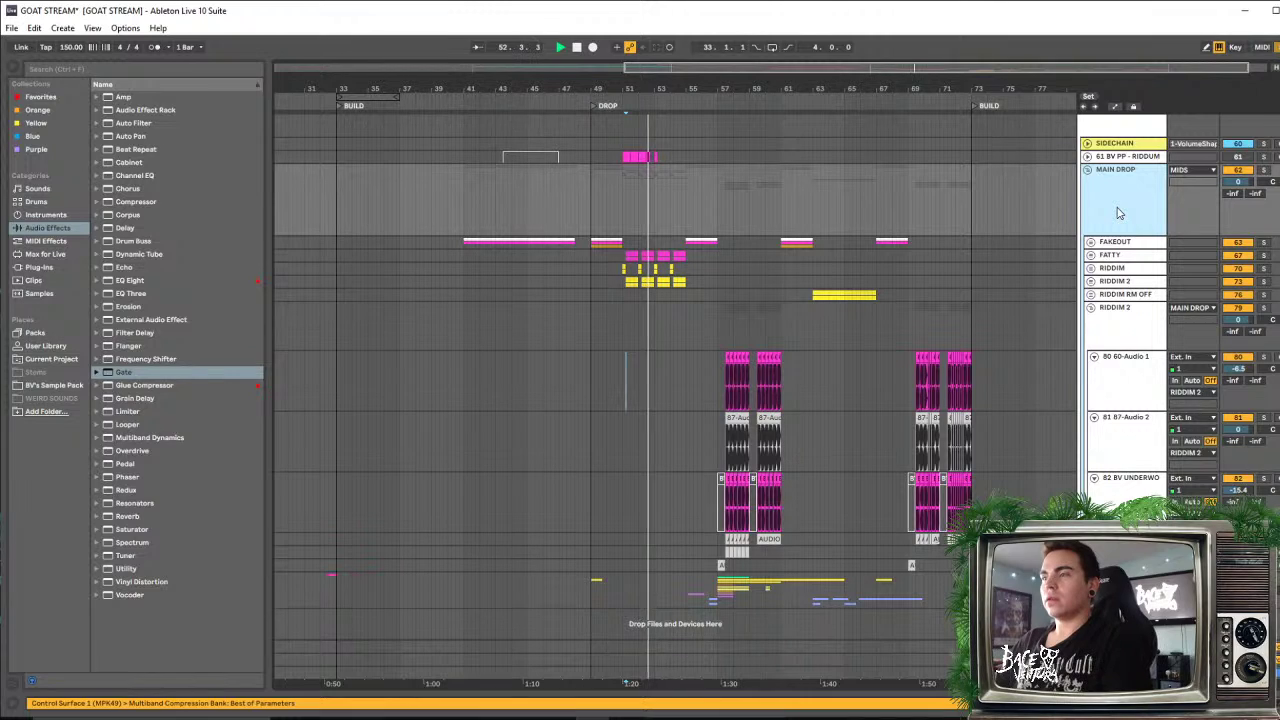
scroll(1120, 302, "up", 3)
key("space")
double_click(1121, 268)
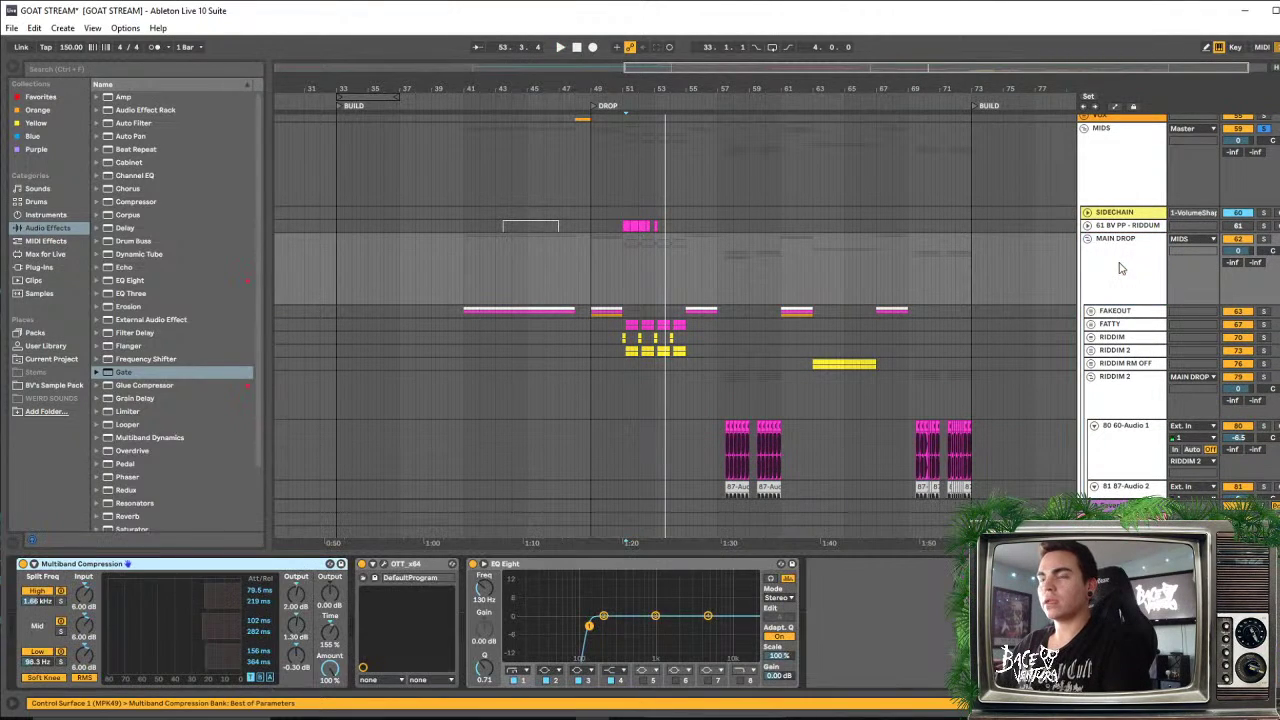
key("space")
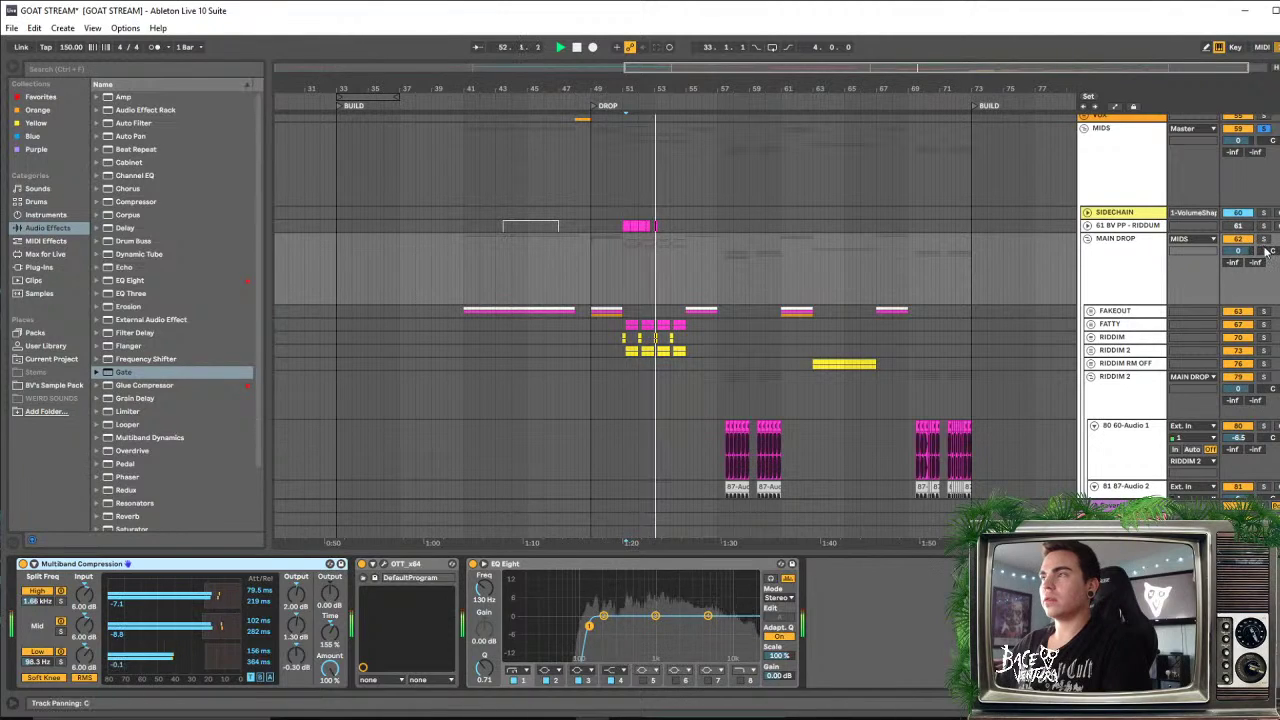
left_click(1118, 181)
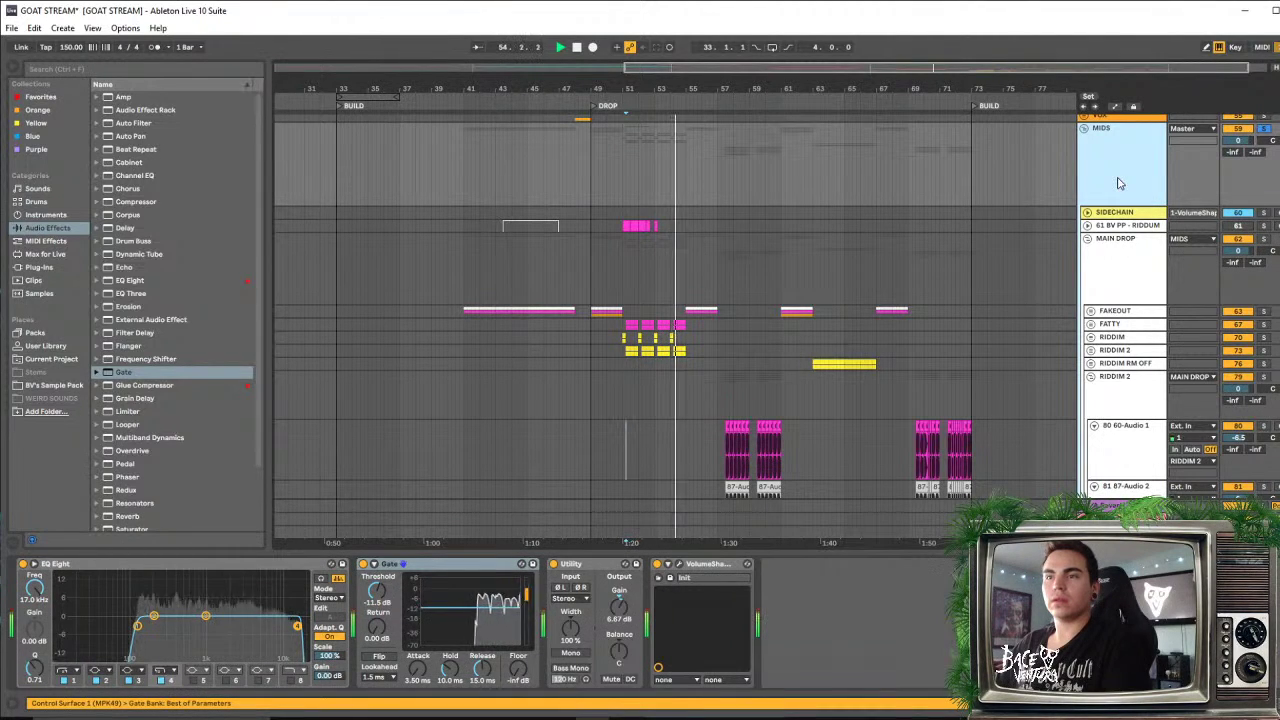
key("space")
scroll(1046, 302, "down", 2)
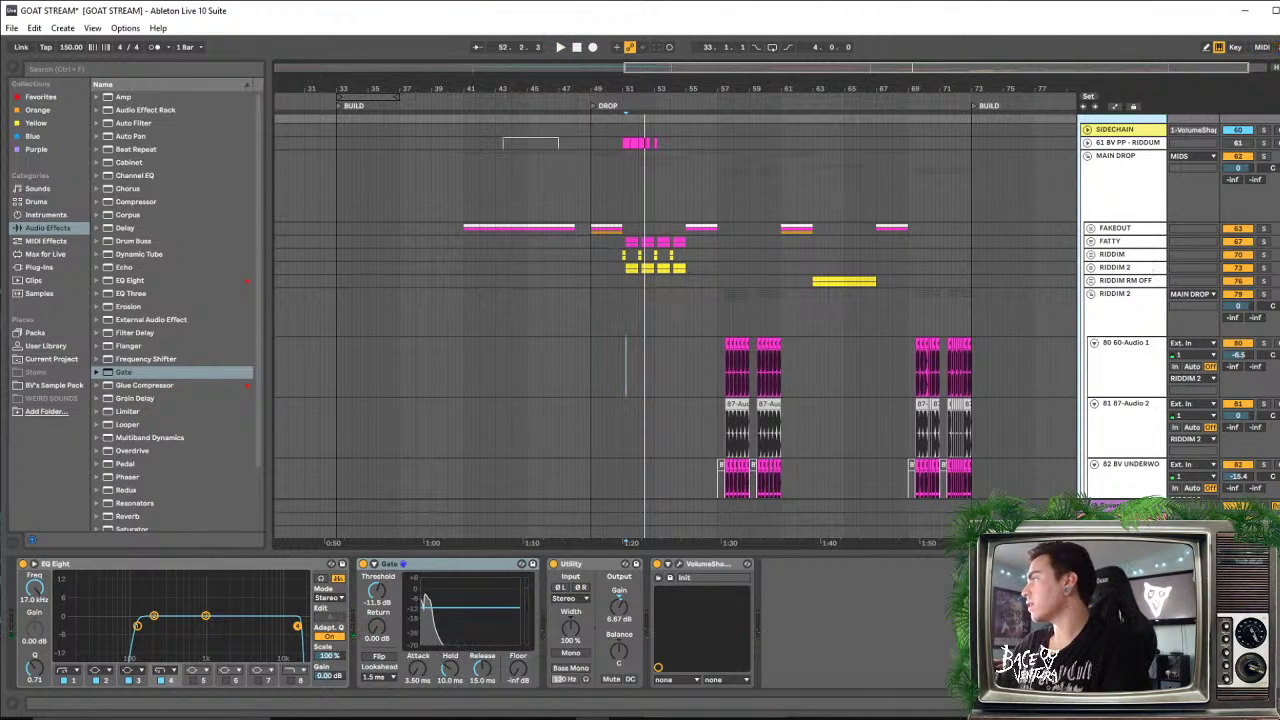
Compare the effect chains of the MAIN DROP, RIDDIM 2 and MIDS groups, including the EQ Eight on MIDS
left_click(1109, 193)
scroll(1105, 300, "down", 2)
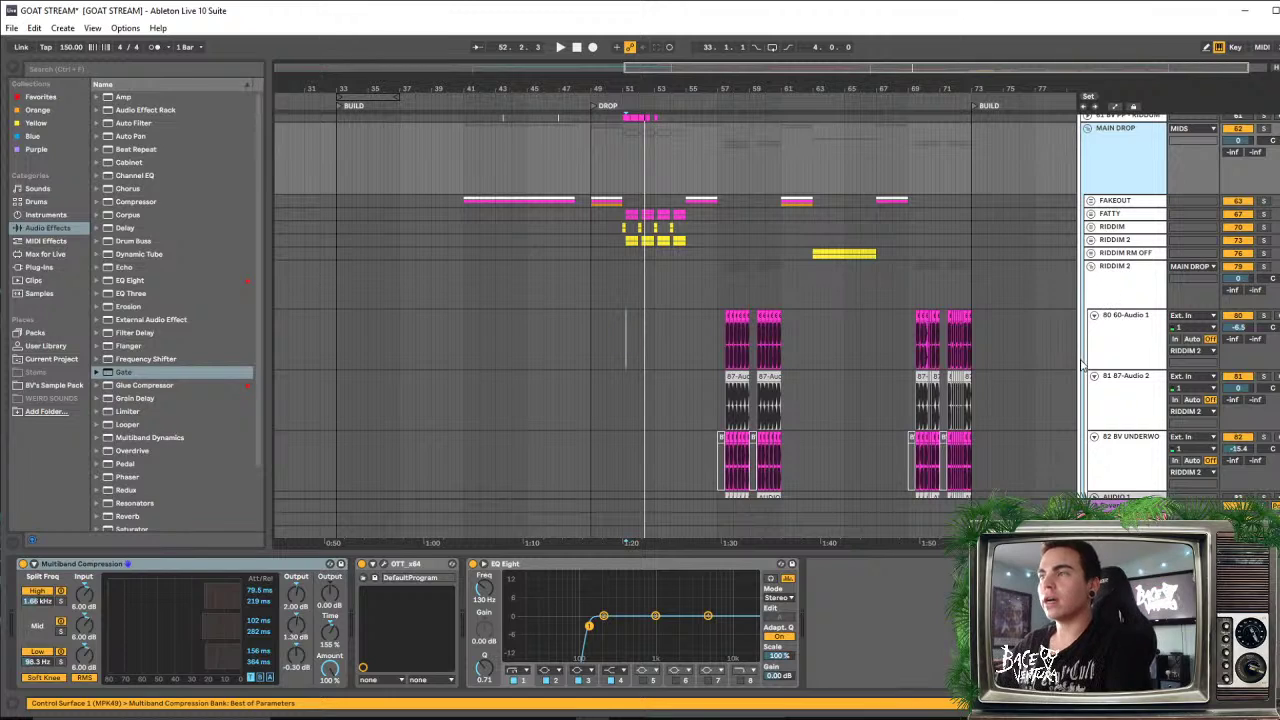
left_click(1110, 293)
scroll(1110, 291, "up", 3)
left_click(1117, 219)
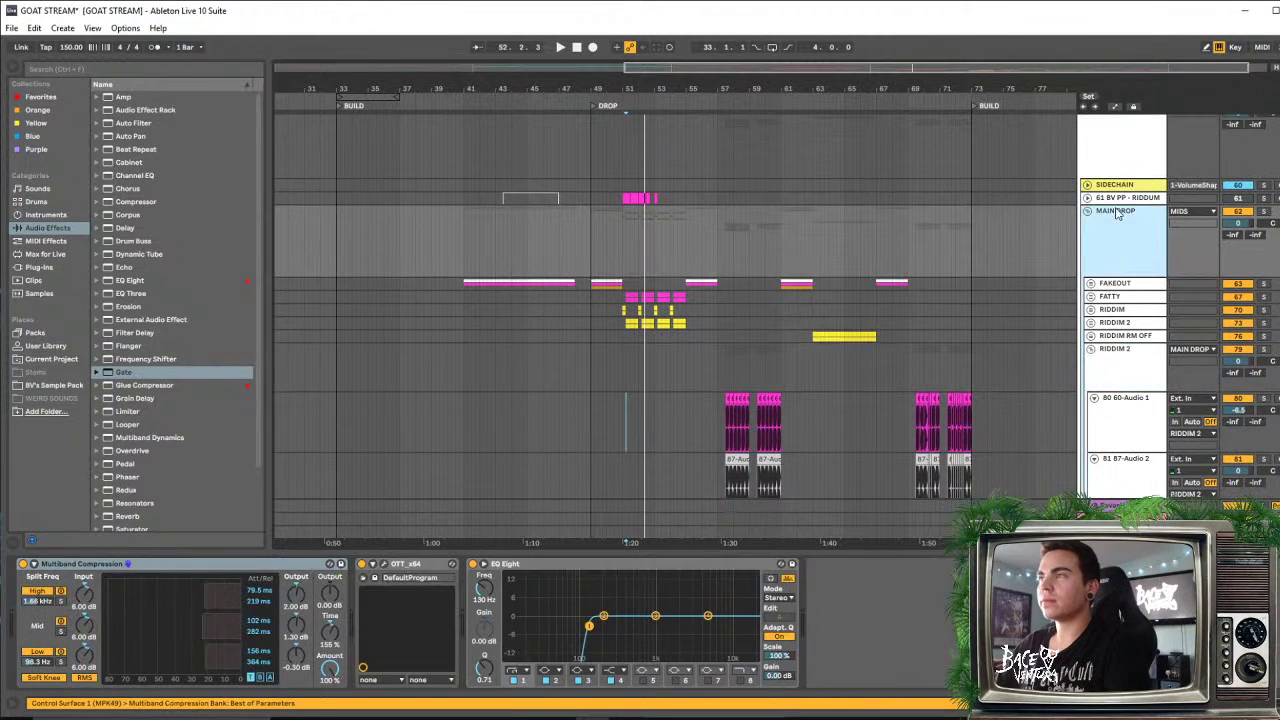
left_click(1120, 151)
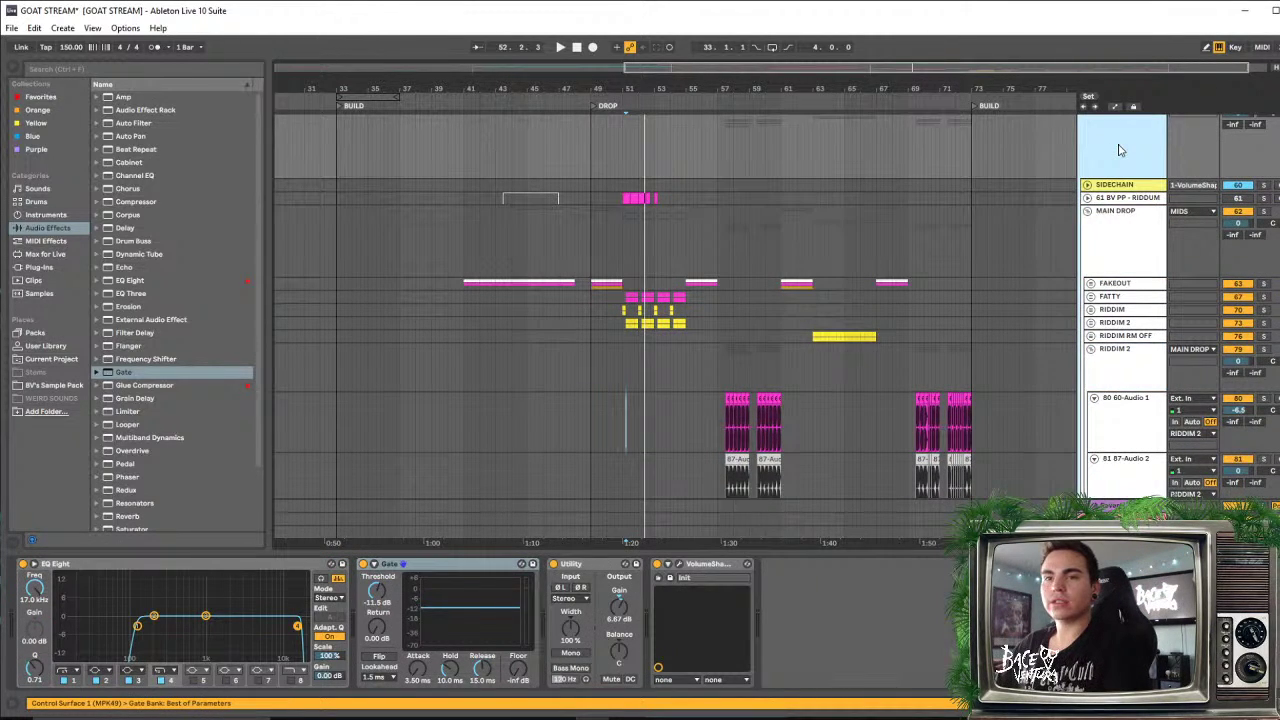
left_click(138, 627)
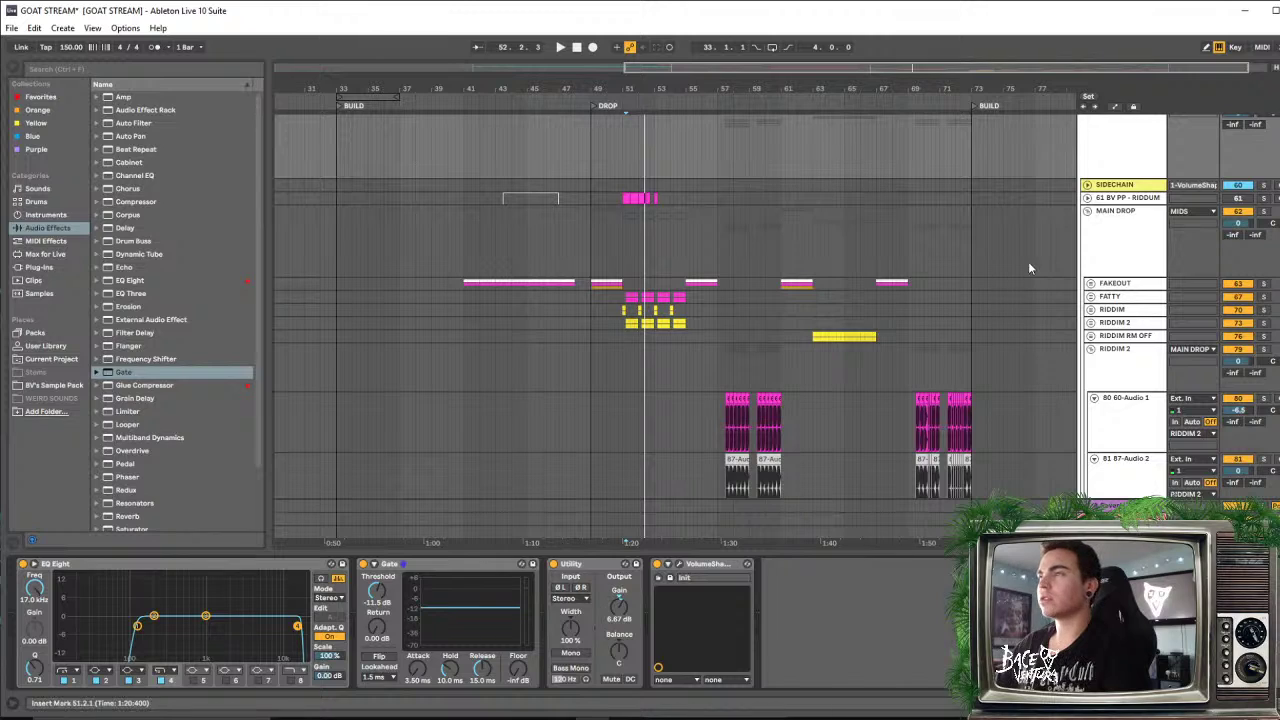
Audition the drop with the MAIN DROP group's Multiband Compression bypassed and re-enabled
left_click(1109, 247)
key("space")
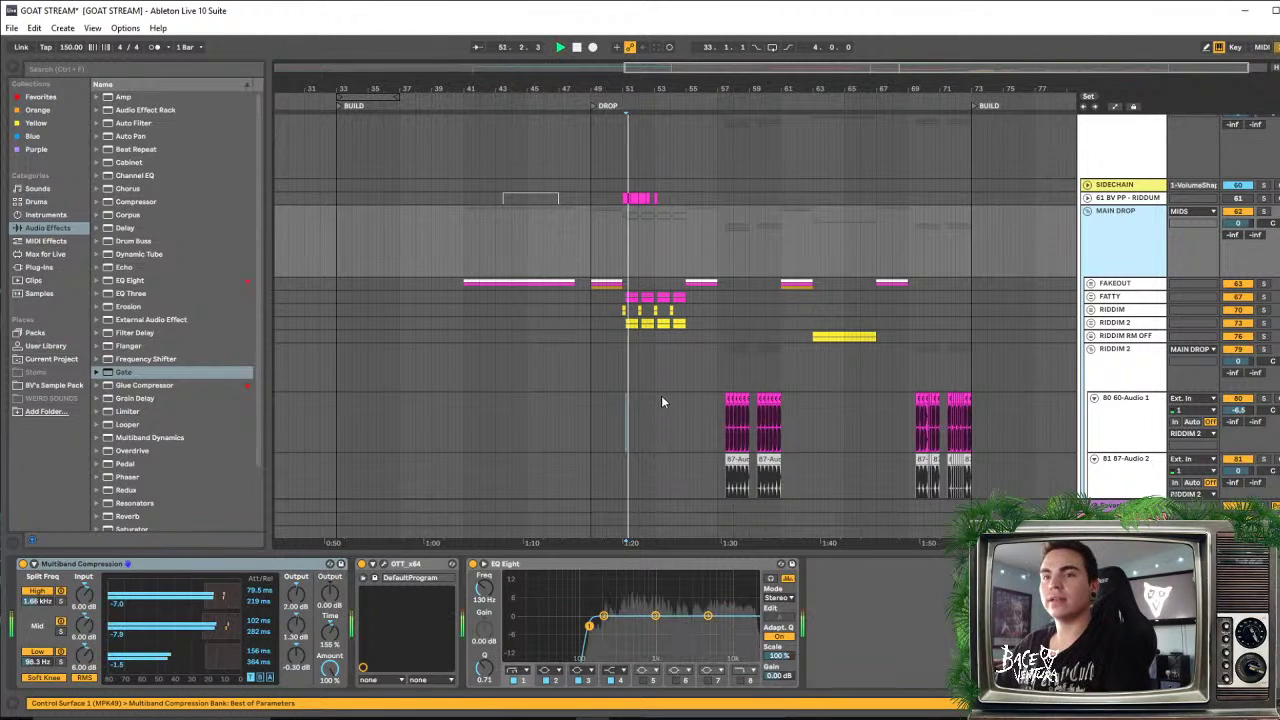
left_click(22, 564)
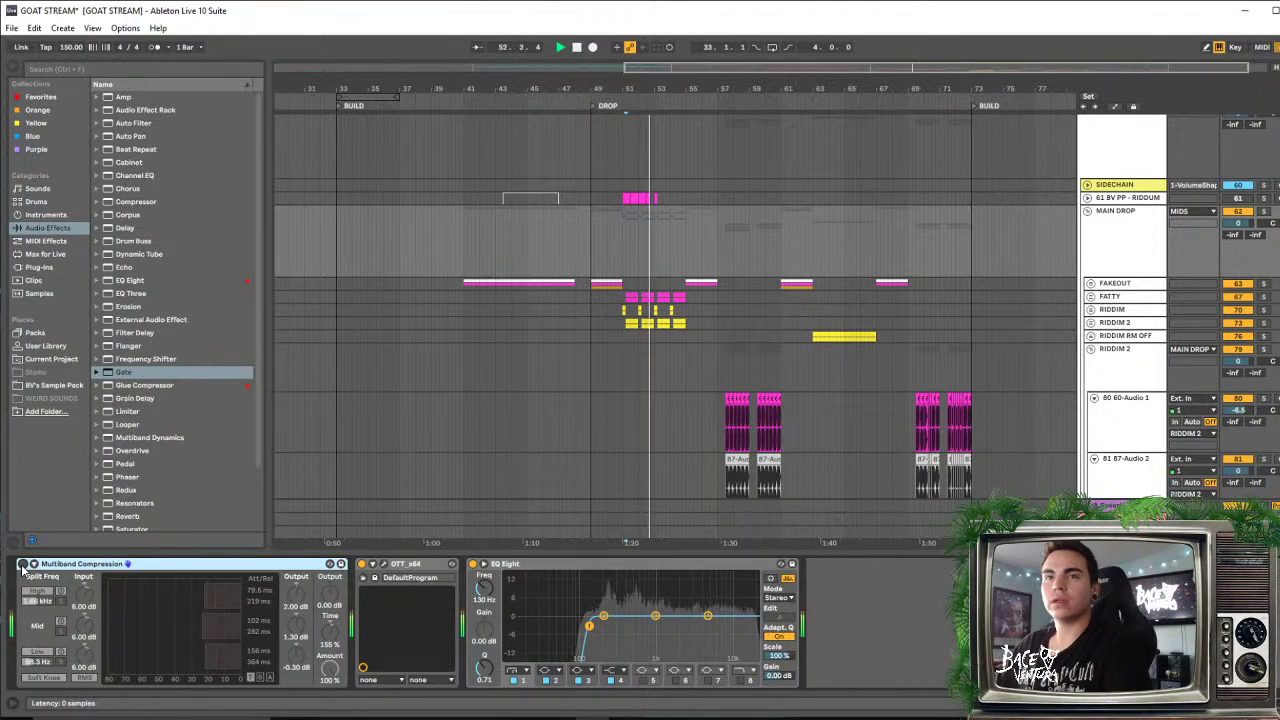
left_click(22, 564)
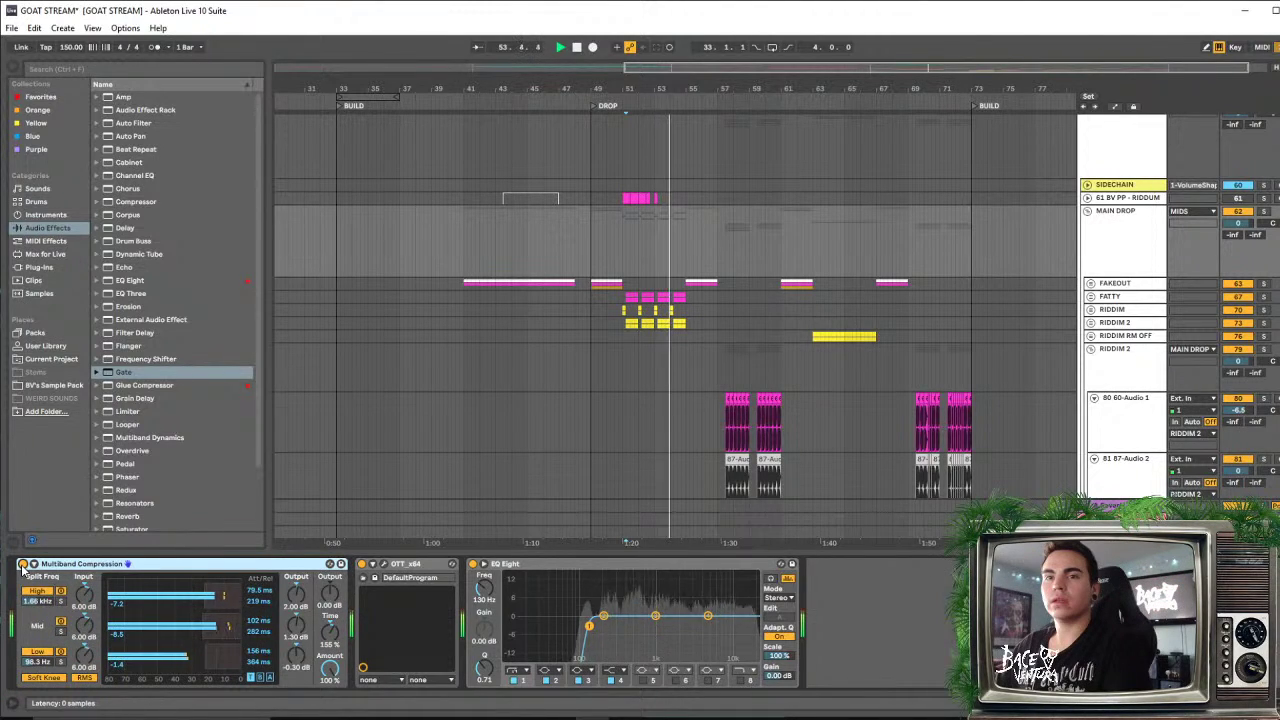
key("space")
key("space")
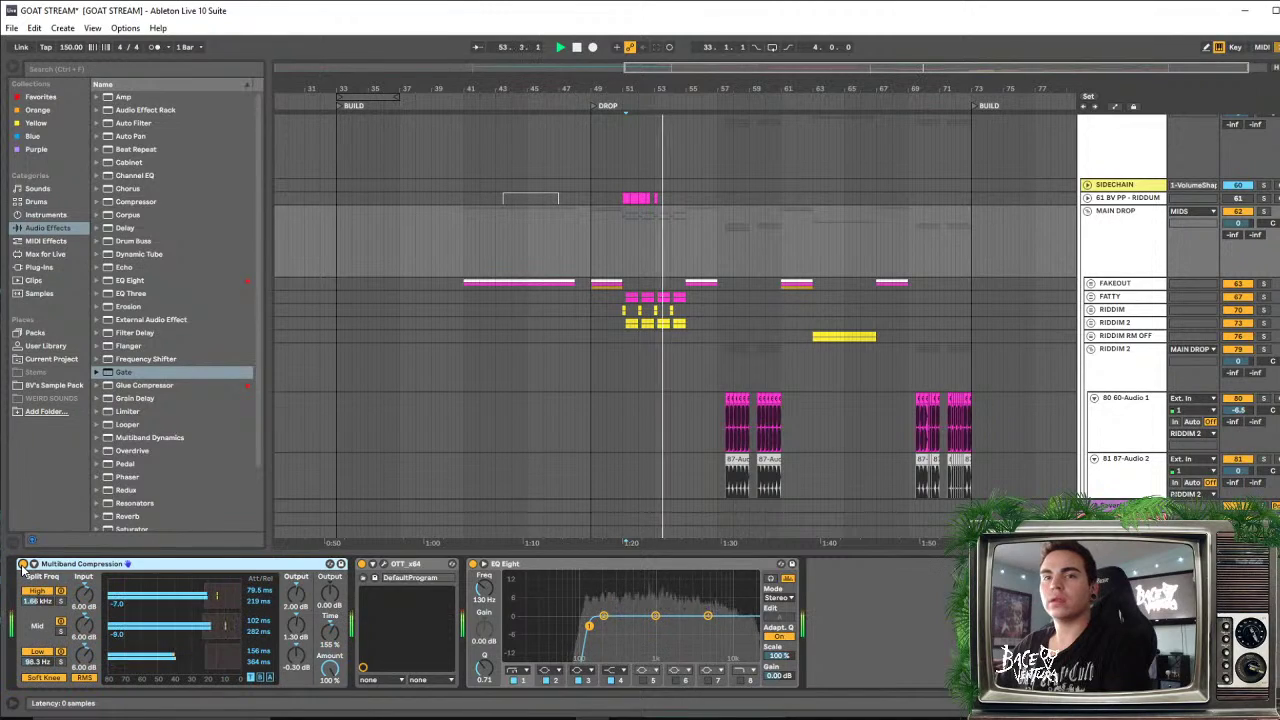
left_click(22, 565)
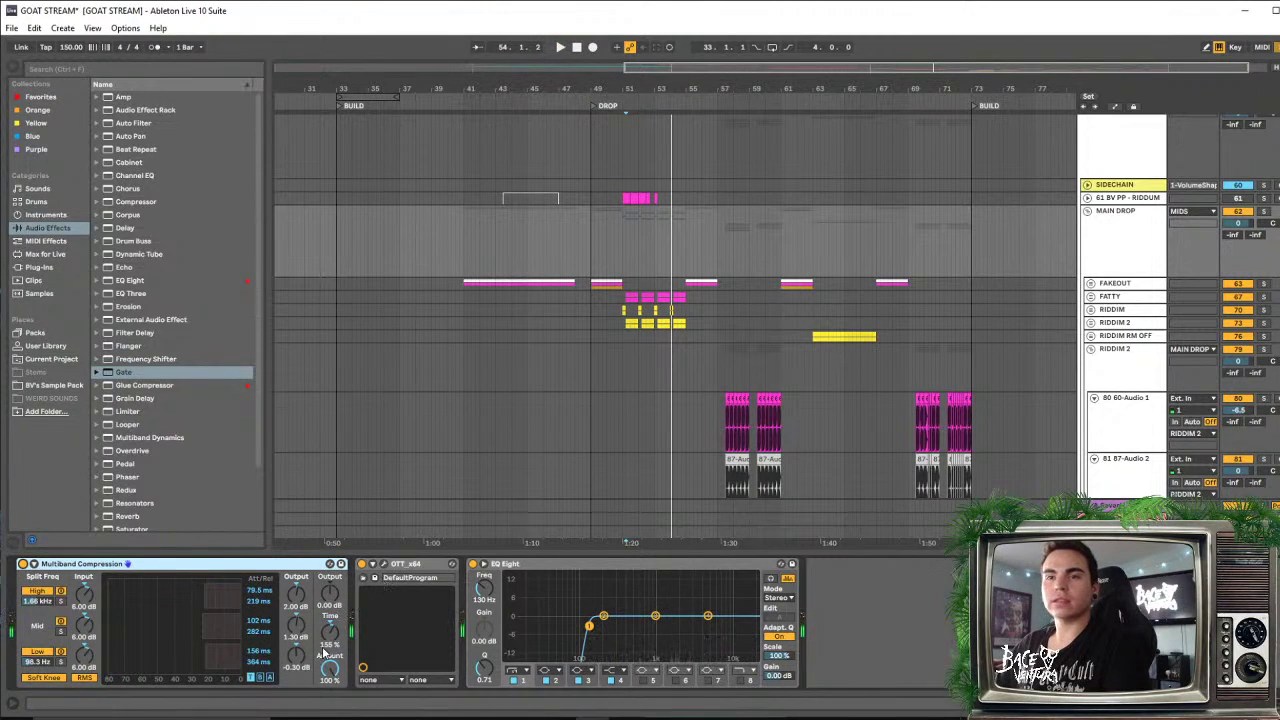
key("space")
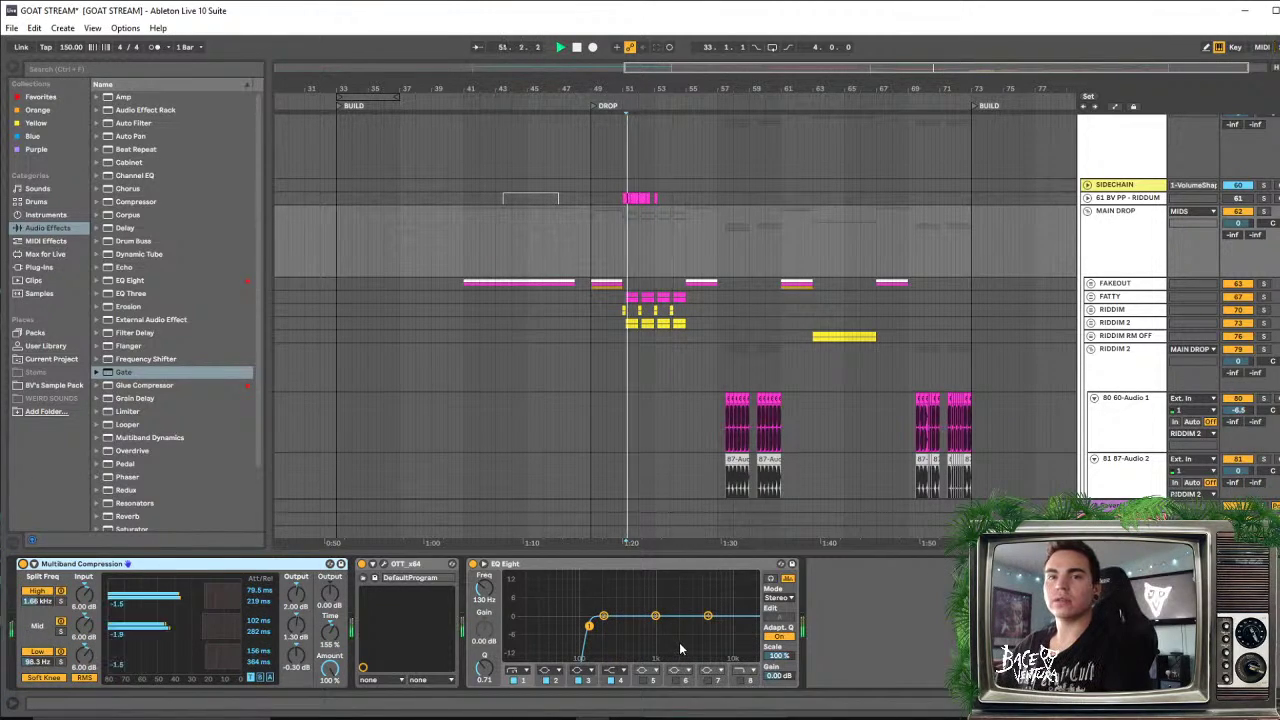
Raise the high split frequency of MAIN DROP's Multiband Compression to 2.19 kHz during playback and hide the device view
left_click_drag(36, 600, 36, 588)
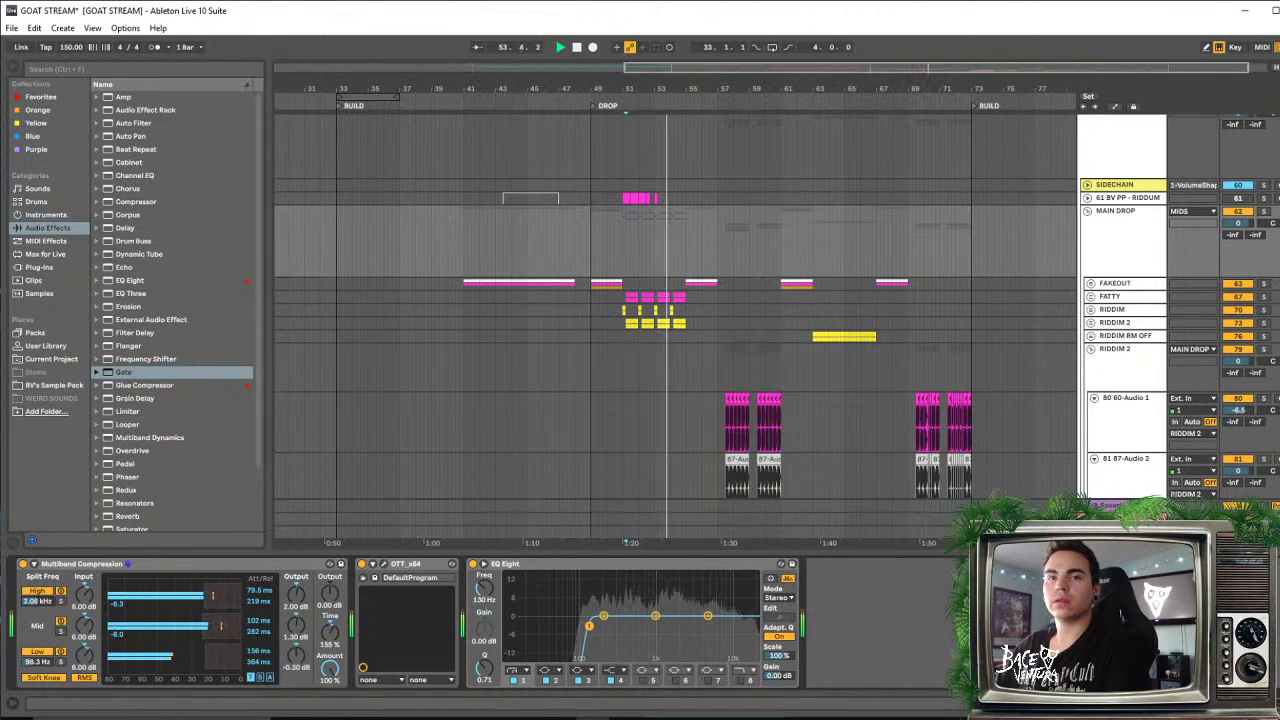
key("space")
key("space")
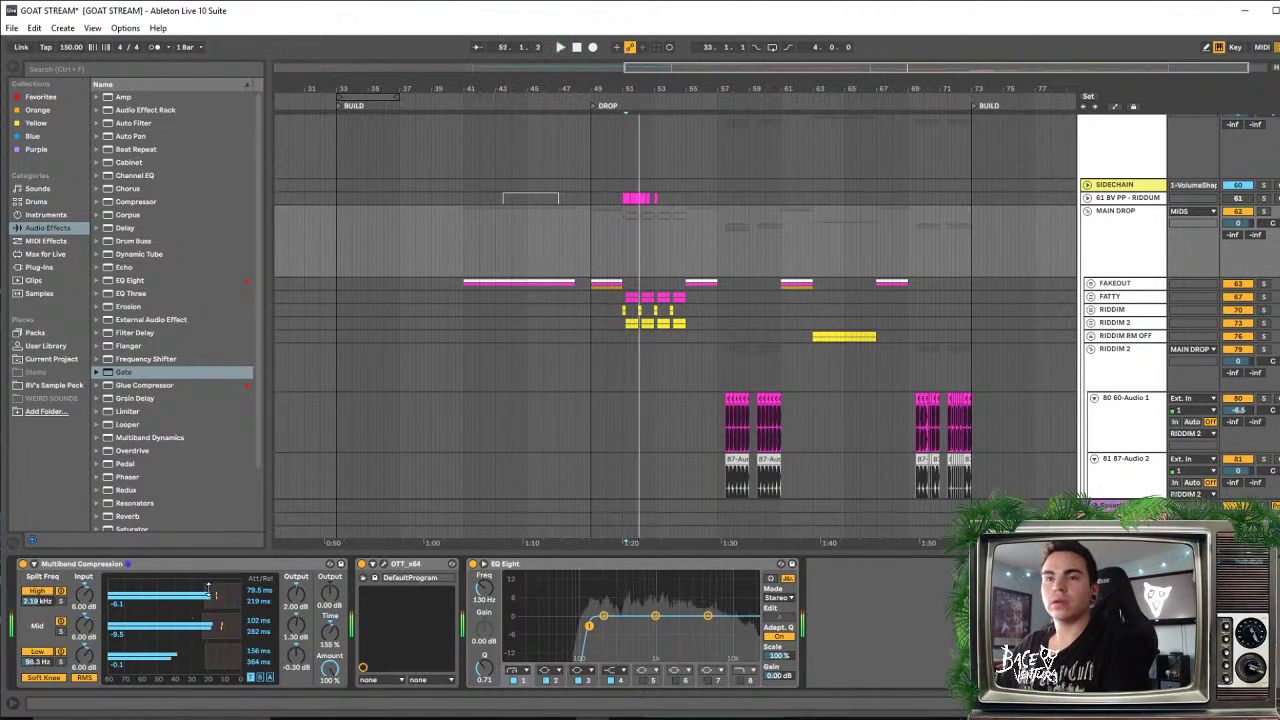
left_click(1277, 703)
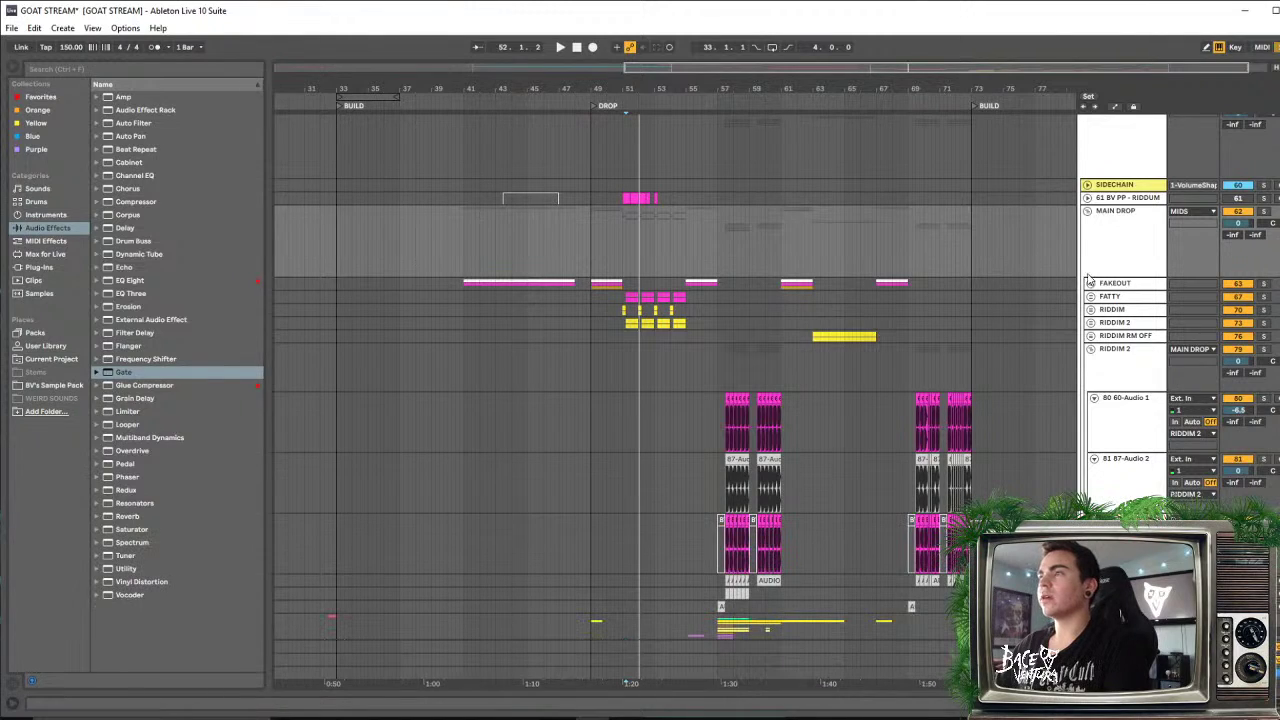
Audition the drop with the MIDS group's Gate bypassed and re-enabled, leaving it on
scroll(1124, 318, "up", 3)
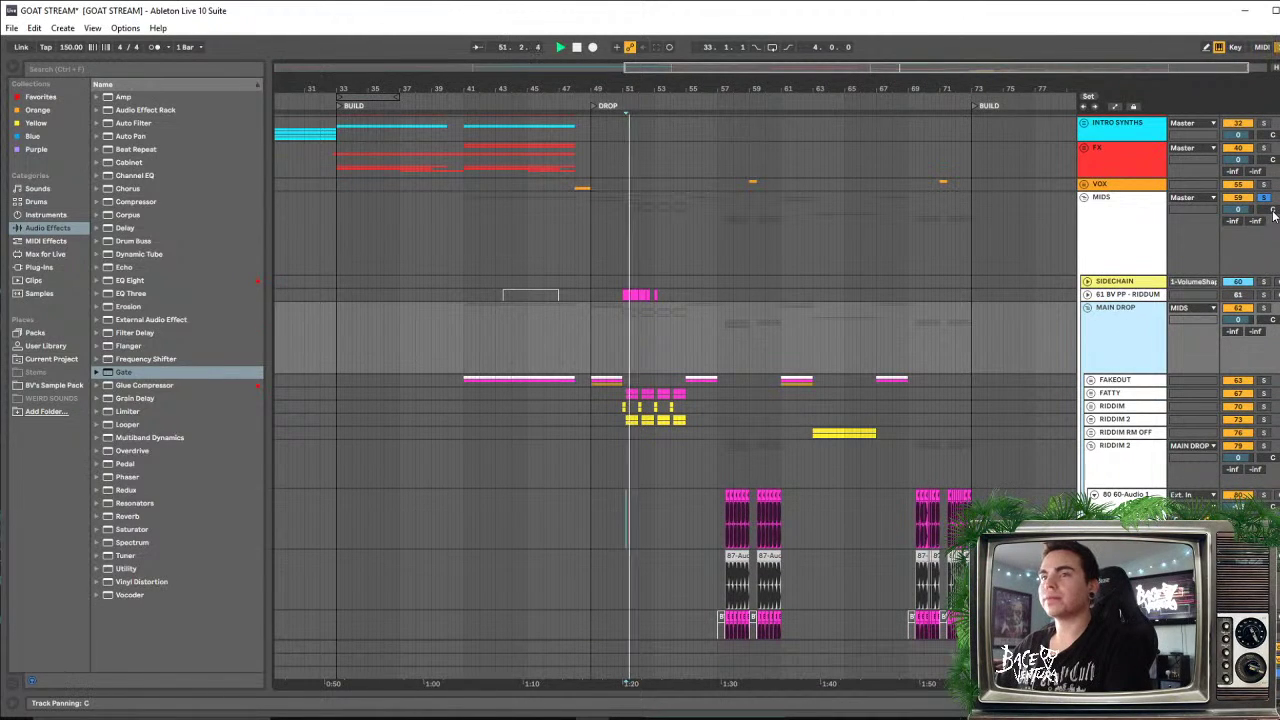
key("ctrl+alt+l")
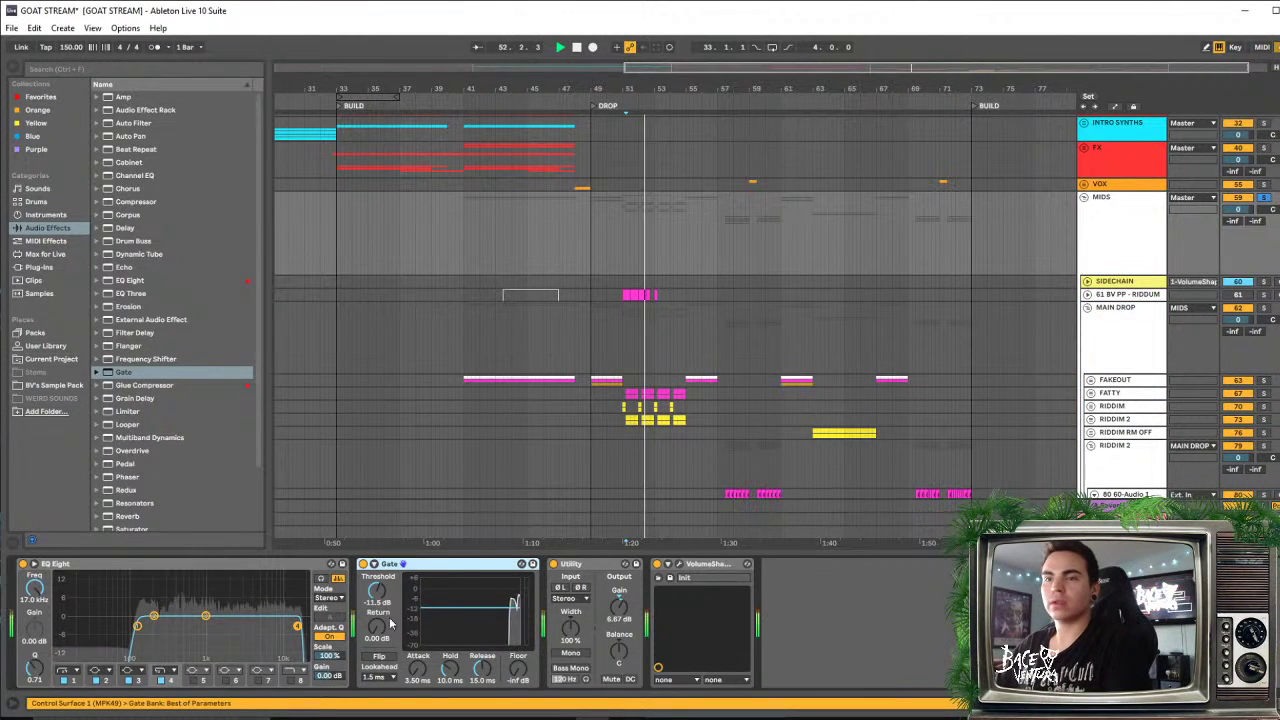
left_click(363, 564)
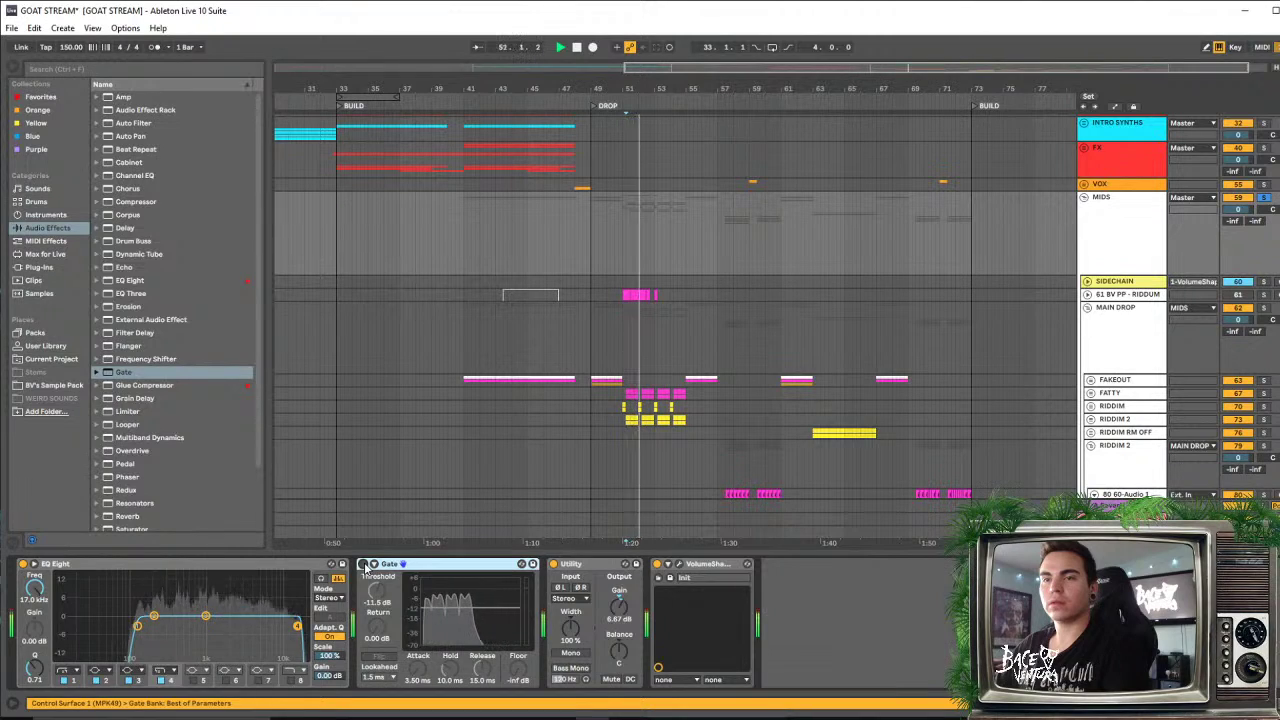
left_click(363, 564)
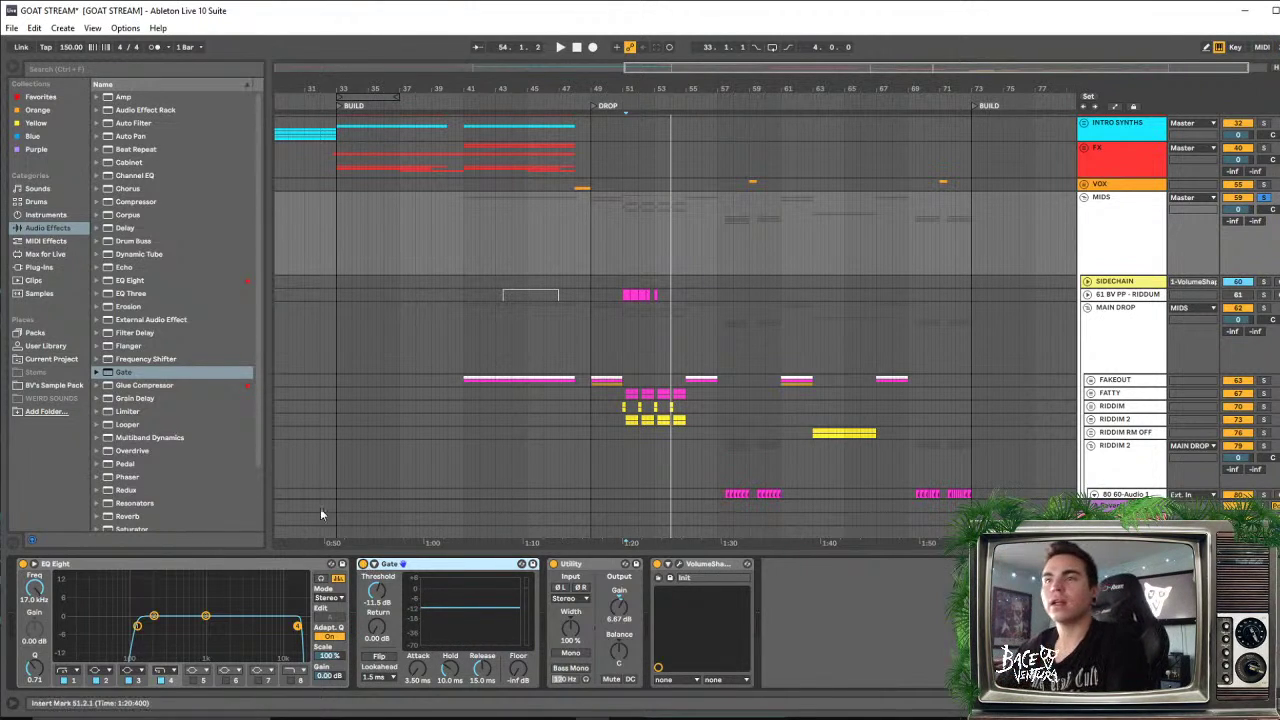
key("space")
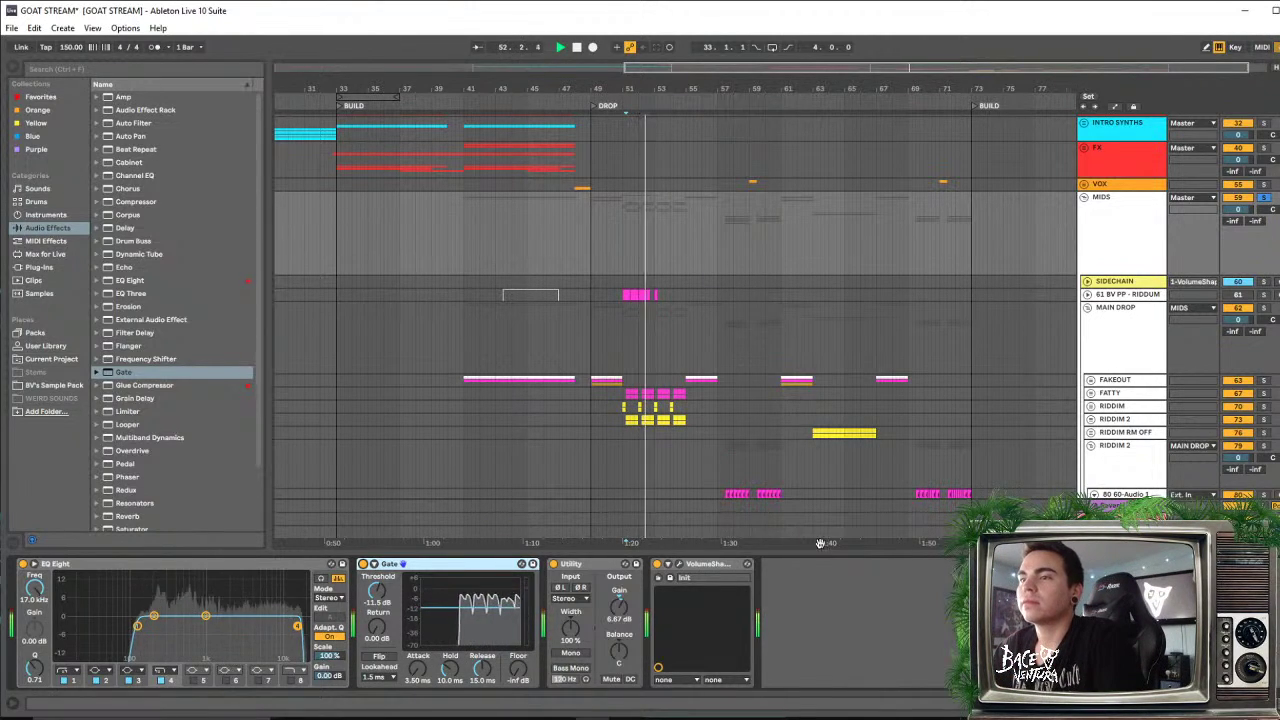
key("ctrl+alt+l")
key("space")
Unsolo the MIDS group, keep it active, and play the drop from bar 51 with all tracks
left_click(1240, 199)
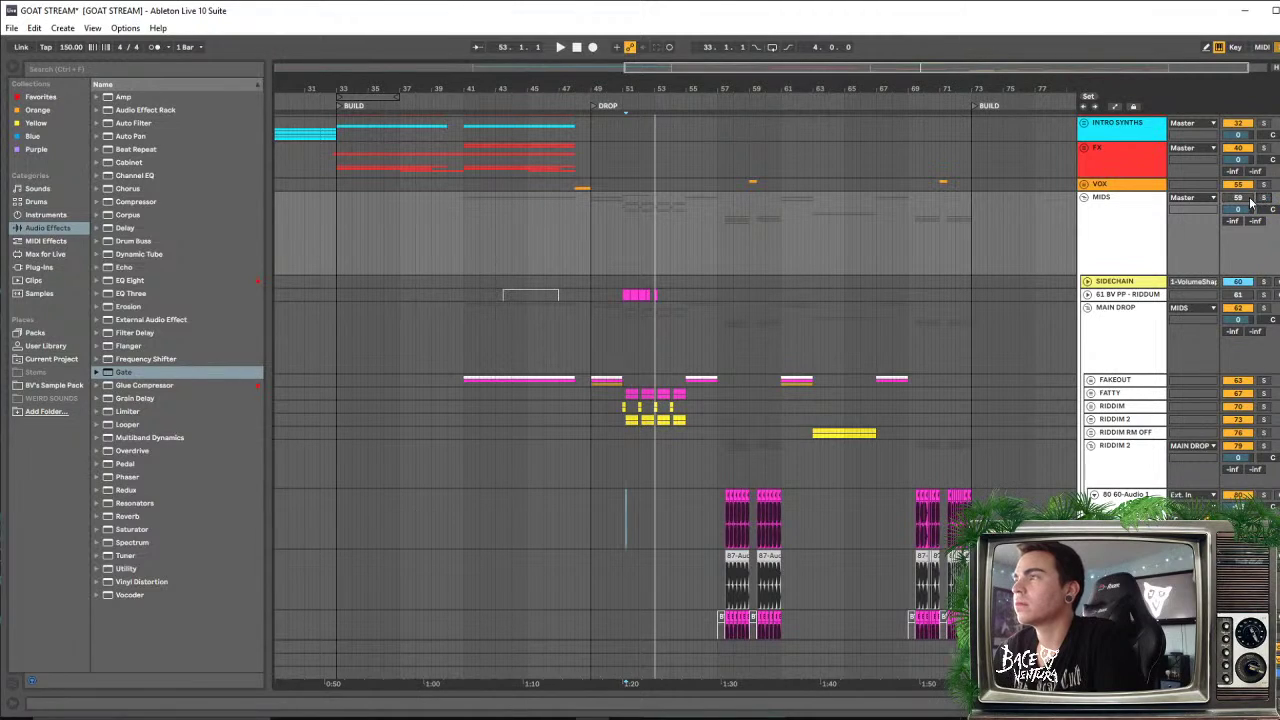
key("space")
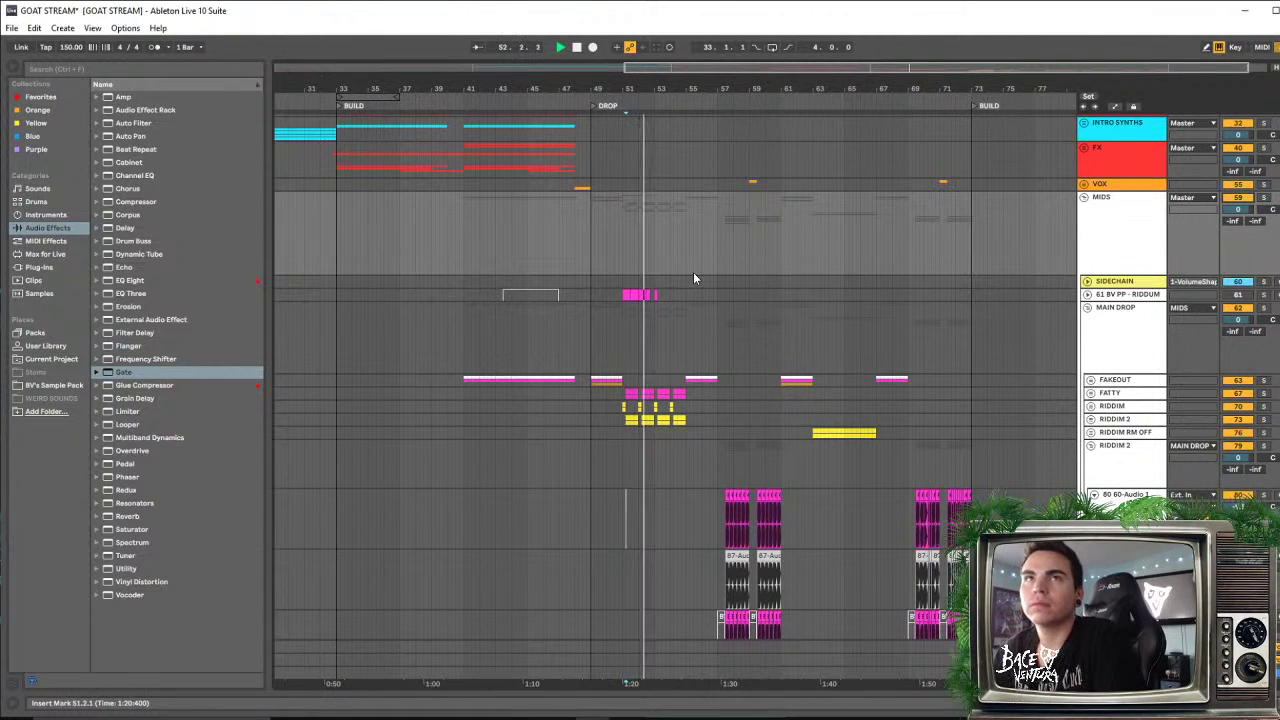
left_click_drag(675, 88, 682, 162)
key("space")
key("space")
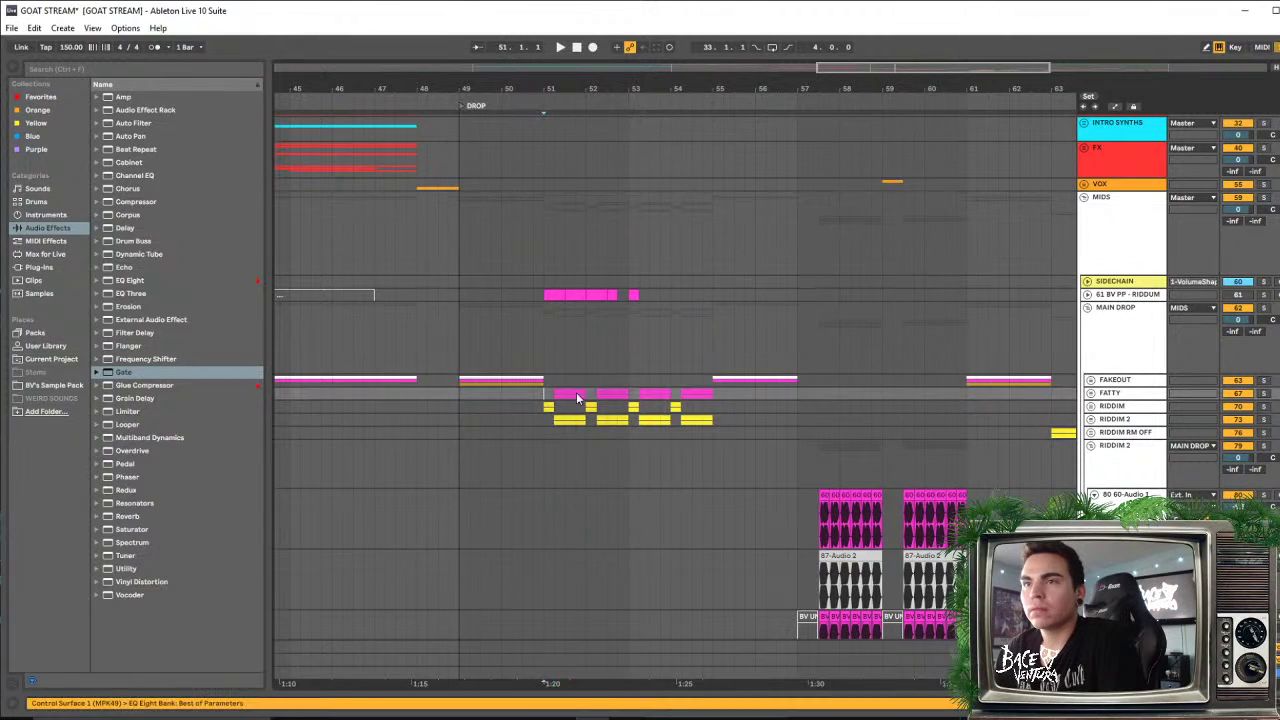
Unfold the FATTY group and the first RIDDIM 2 group to show their audio layers between 51.2 and 52
scroll(576, 392, "down", 3)
scroll(663, 268, "down", 2)
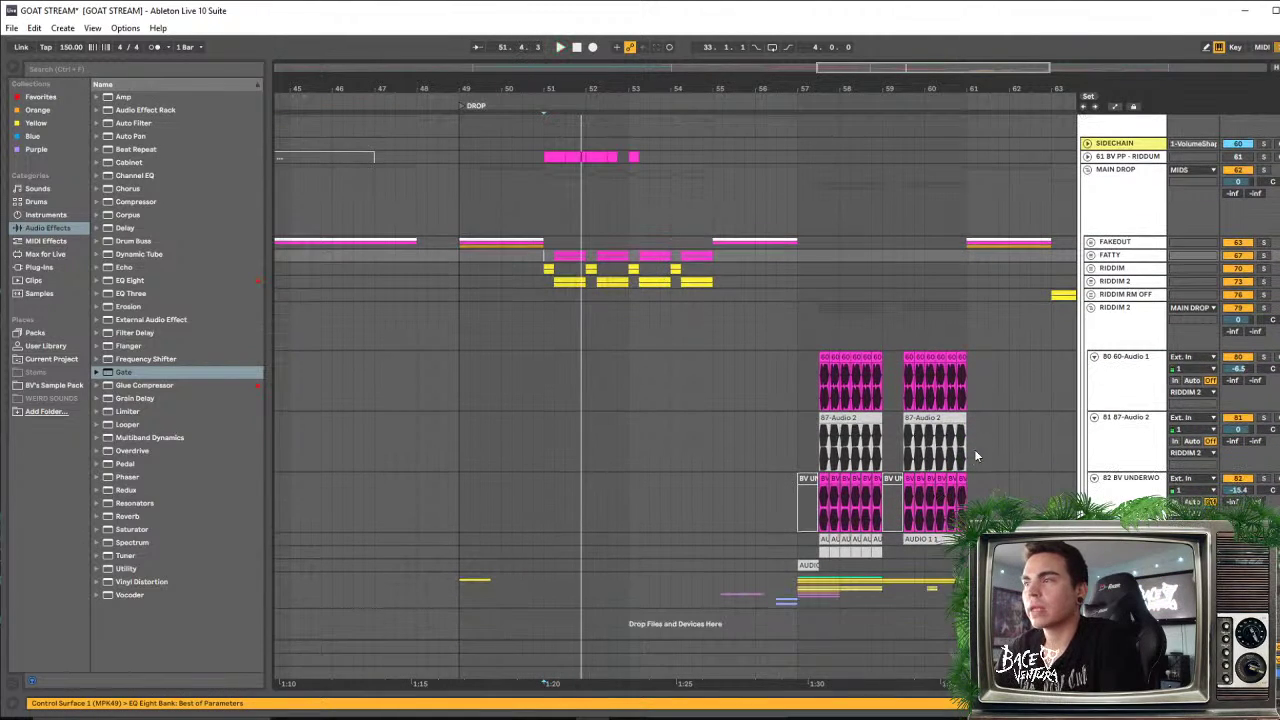
left_click(1090, 255)
left_click_drag(558, 87, 677, 245)
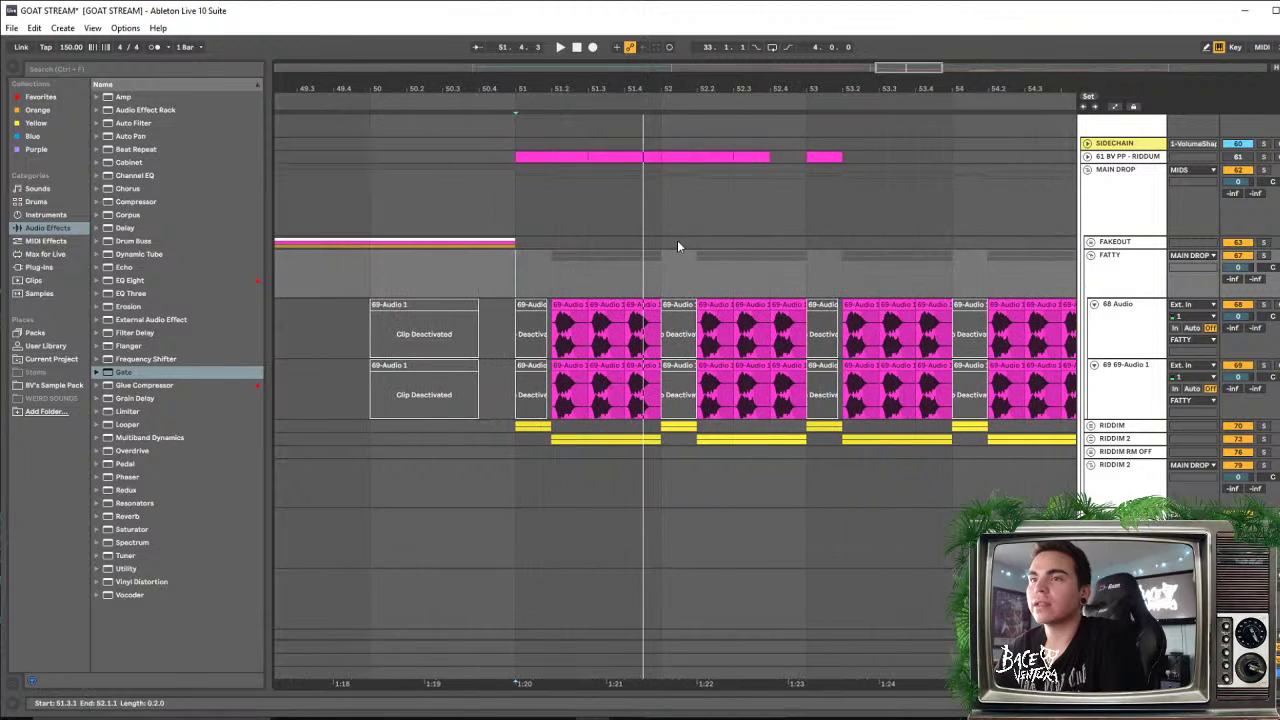
left_click(1091, 439)
scroll(713, 116, "down", 2)
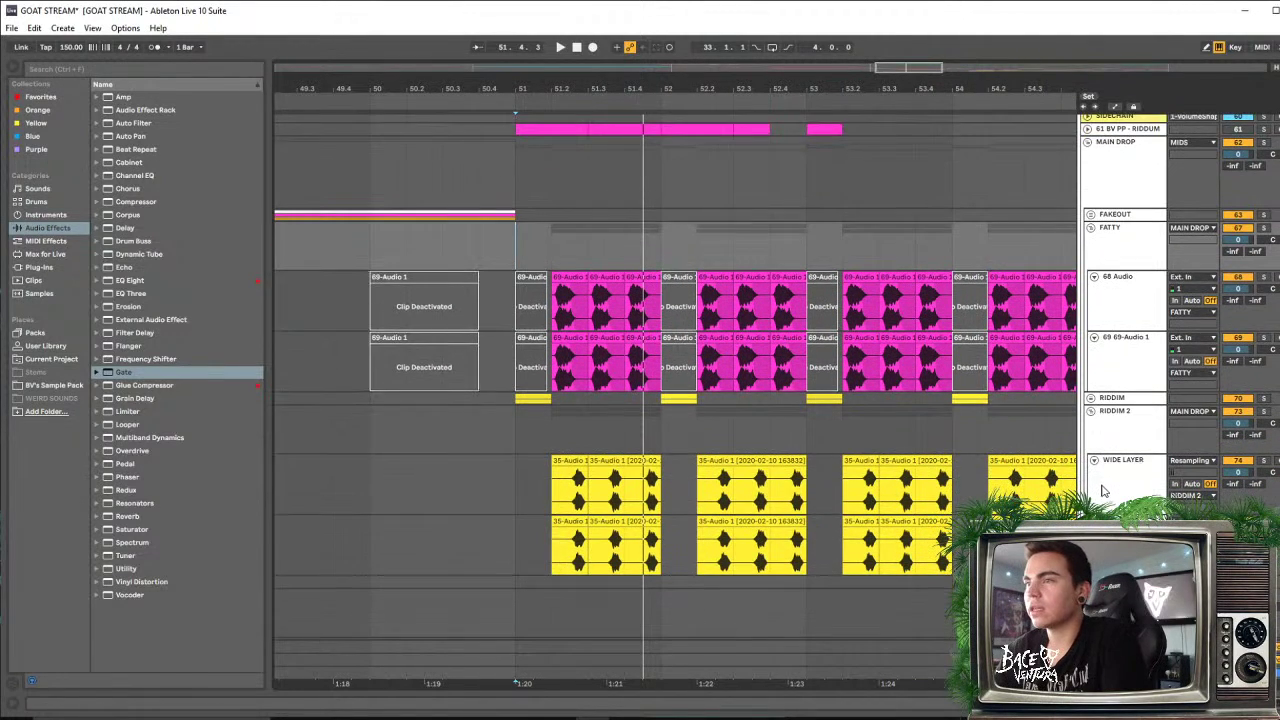
left_click_drag(592, 88, 583, 151)
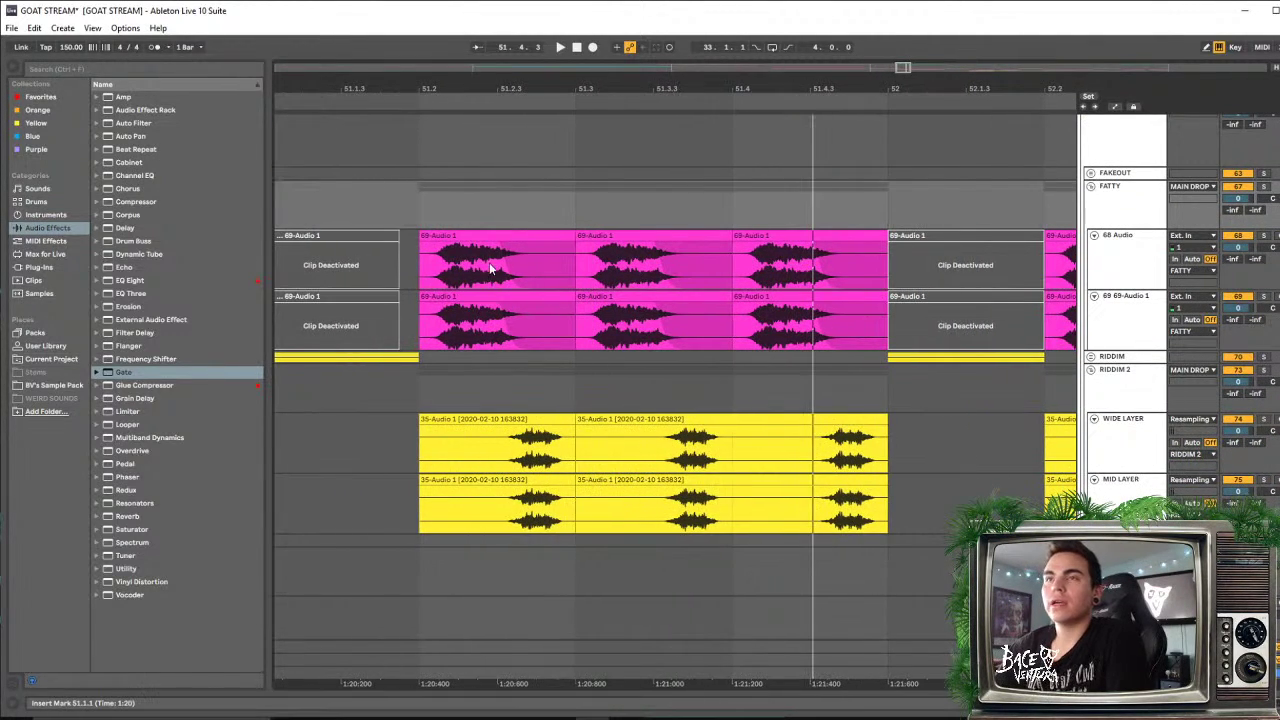
Shorten the fade-outs of the 69-Audio 1 clips at 51.2 on both FATTY tracks so they start just after 51.2.3
left_click_drag(498, 248, 526, 255)
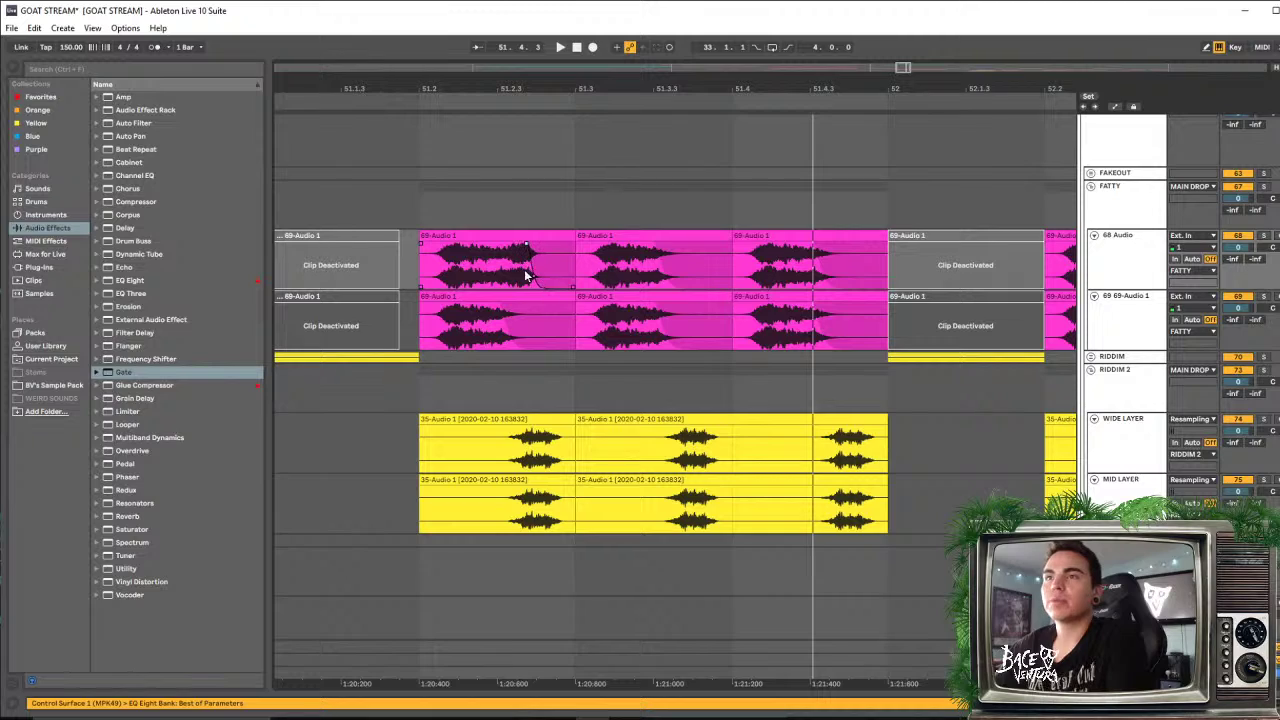
left_click_drag(497, 305, 517, 310)
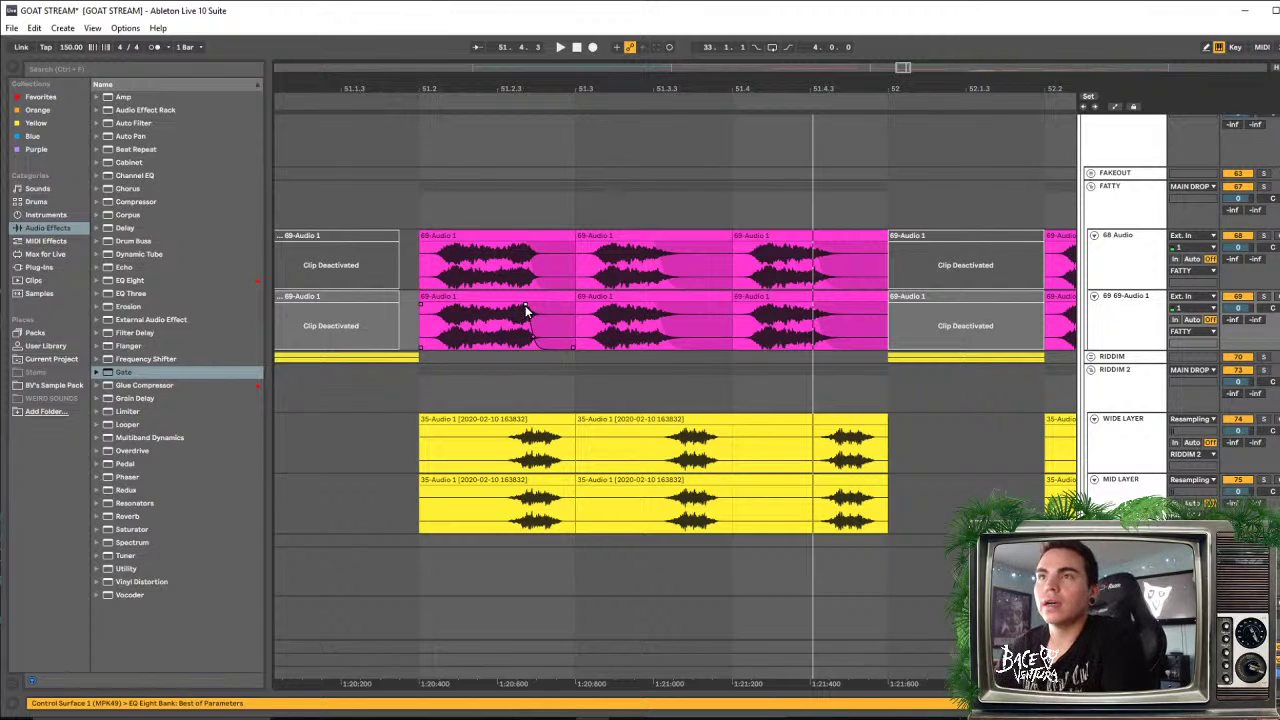
left_click(526, 240)
mouse_move(526, 246)
left_mouse_down()
mouse_move(537, 246)
mouse_move(516, 244)
left_mouse_up()
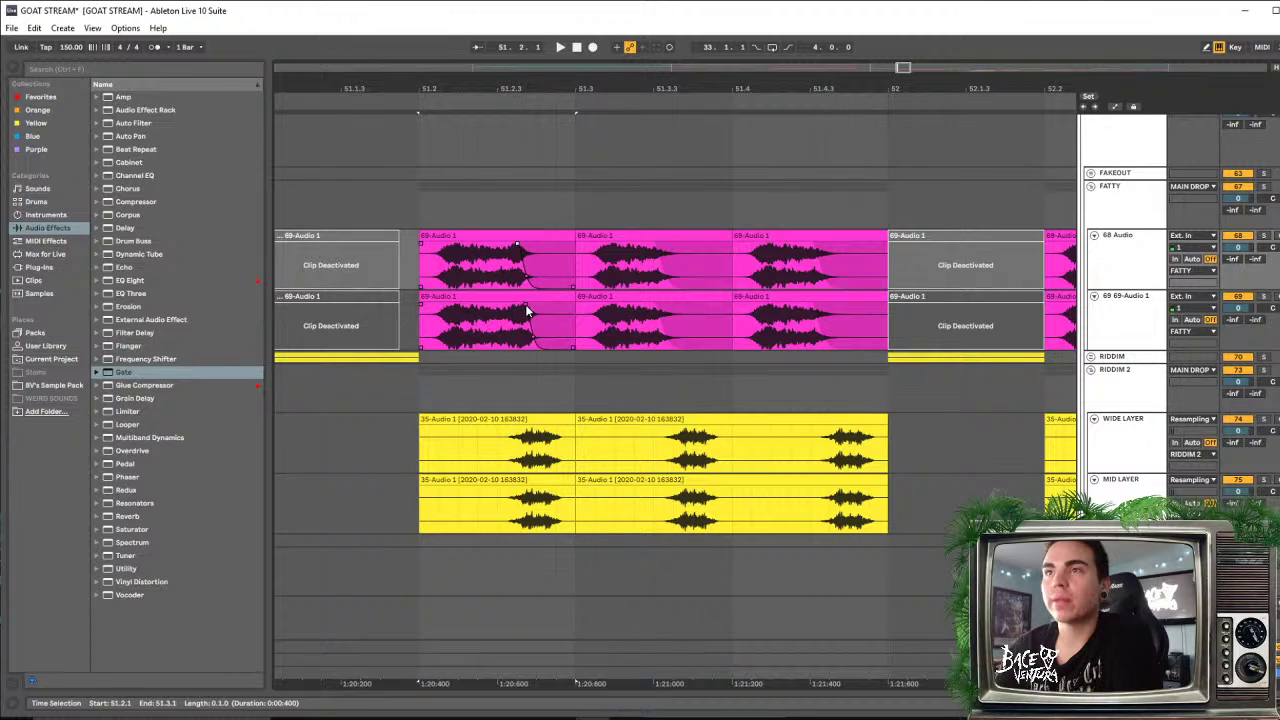
left_click_drag(525, 304, 517, 306)
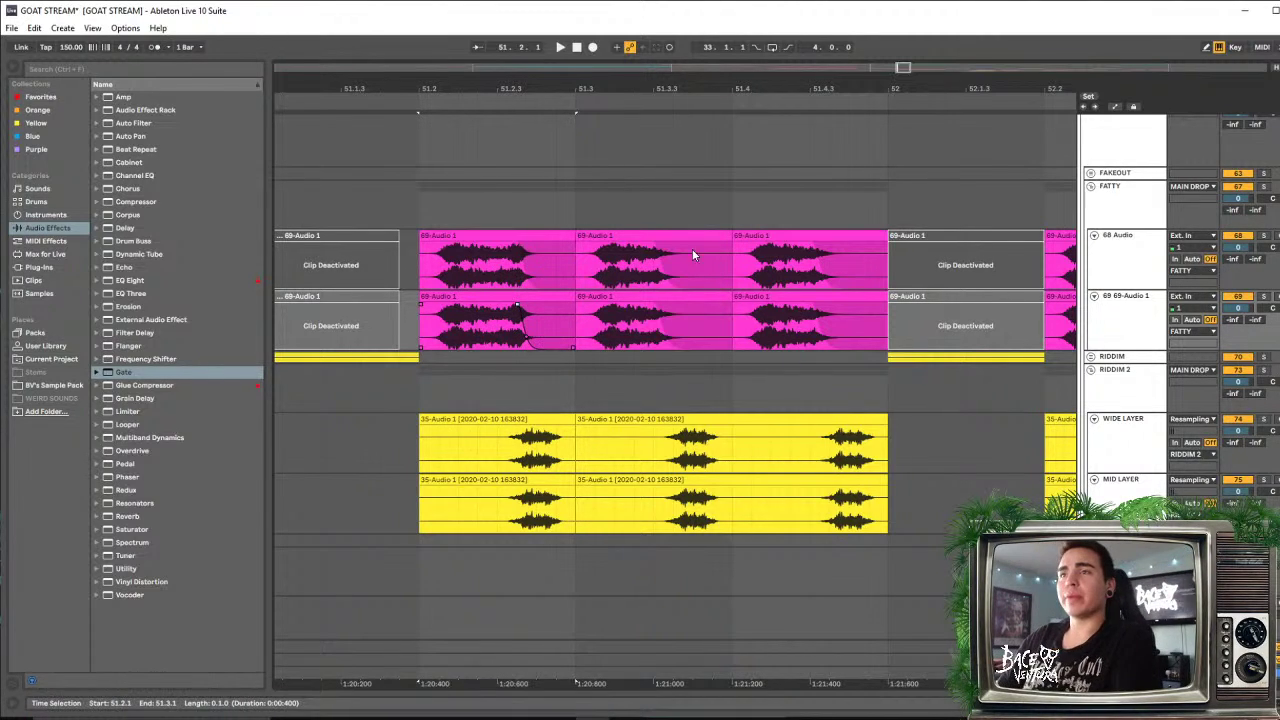
Shorten the fade-outs of the 69-Audio 1 clips at 51.3 and 51.4 on both FATTY tracks to start just after 51.3.3 and 51.4.3
left_click_drag(655, 243, 674, 245)
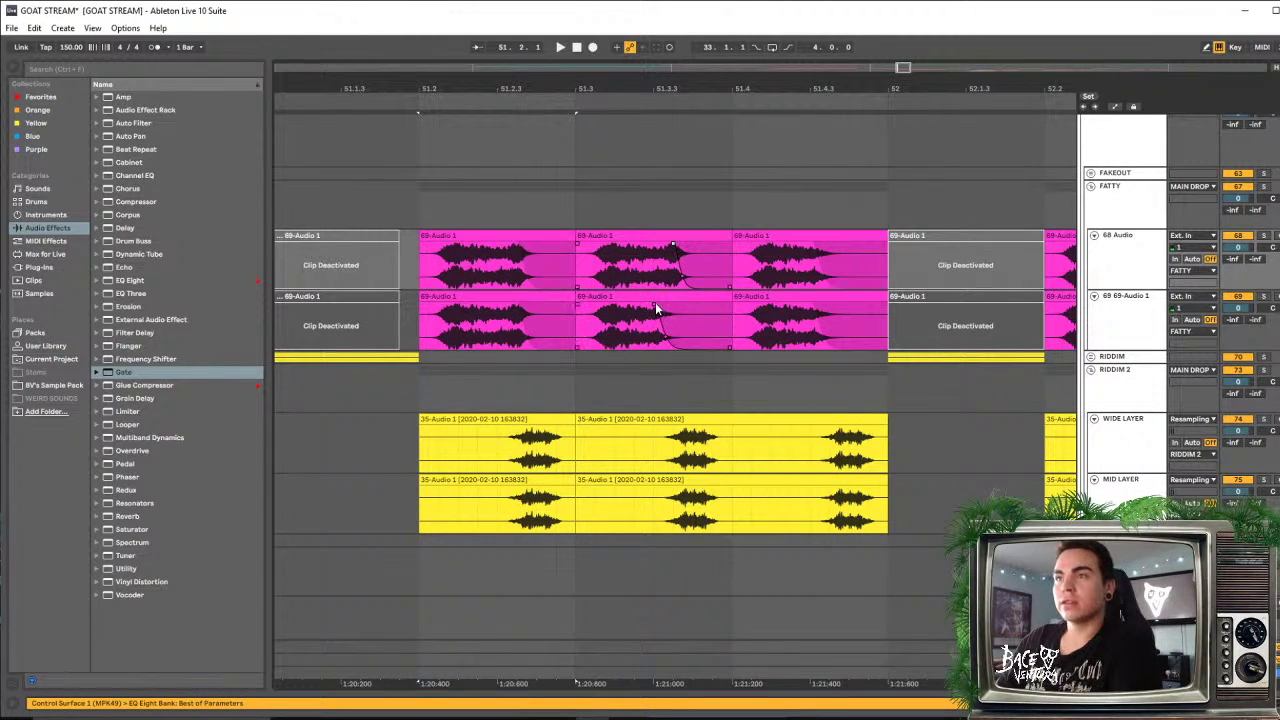
left_click_drag(655, 302, 672, 310)
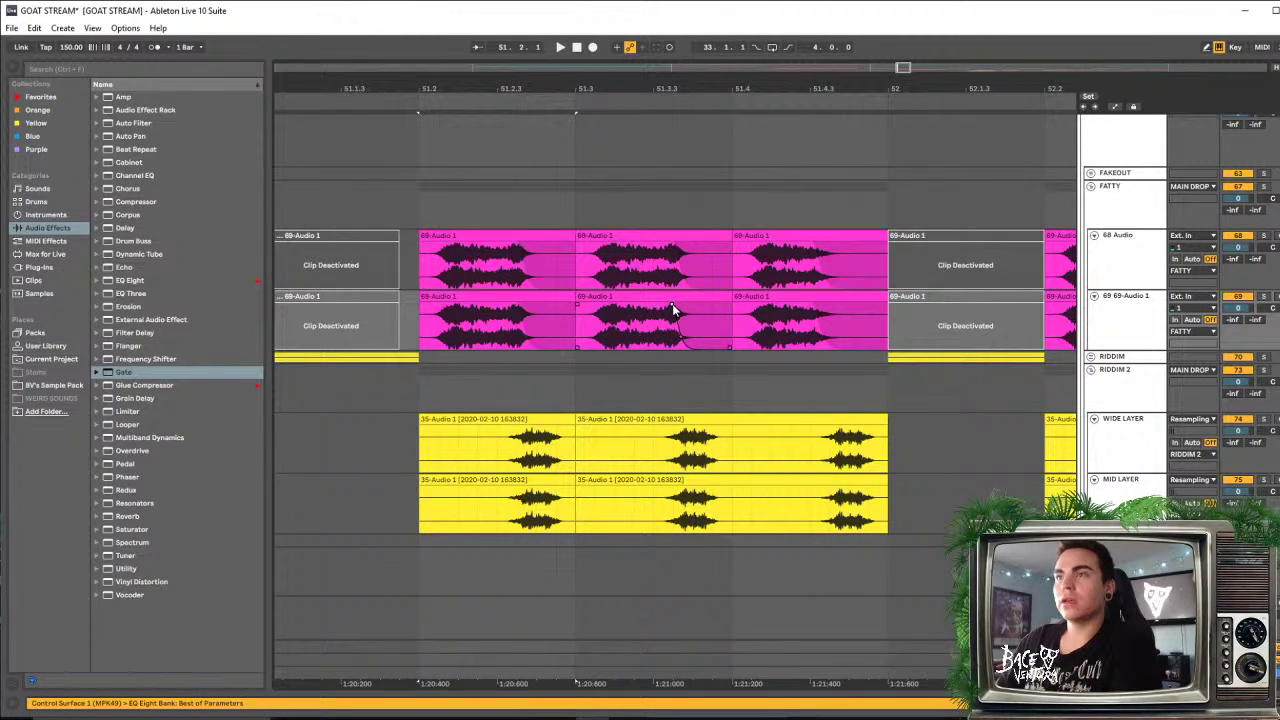
left_click_drag(806, 244, 831, 257)
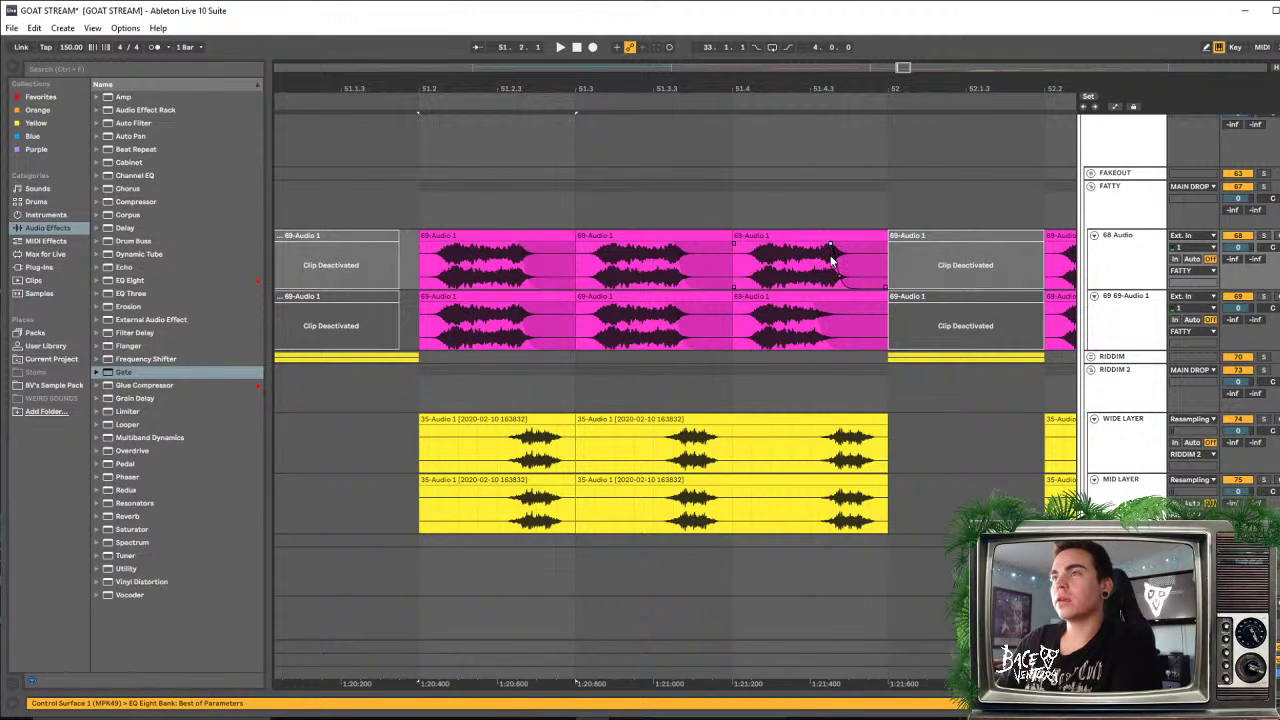
left_click_drag(813, 305, 829, 302)
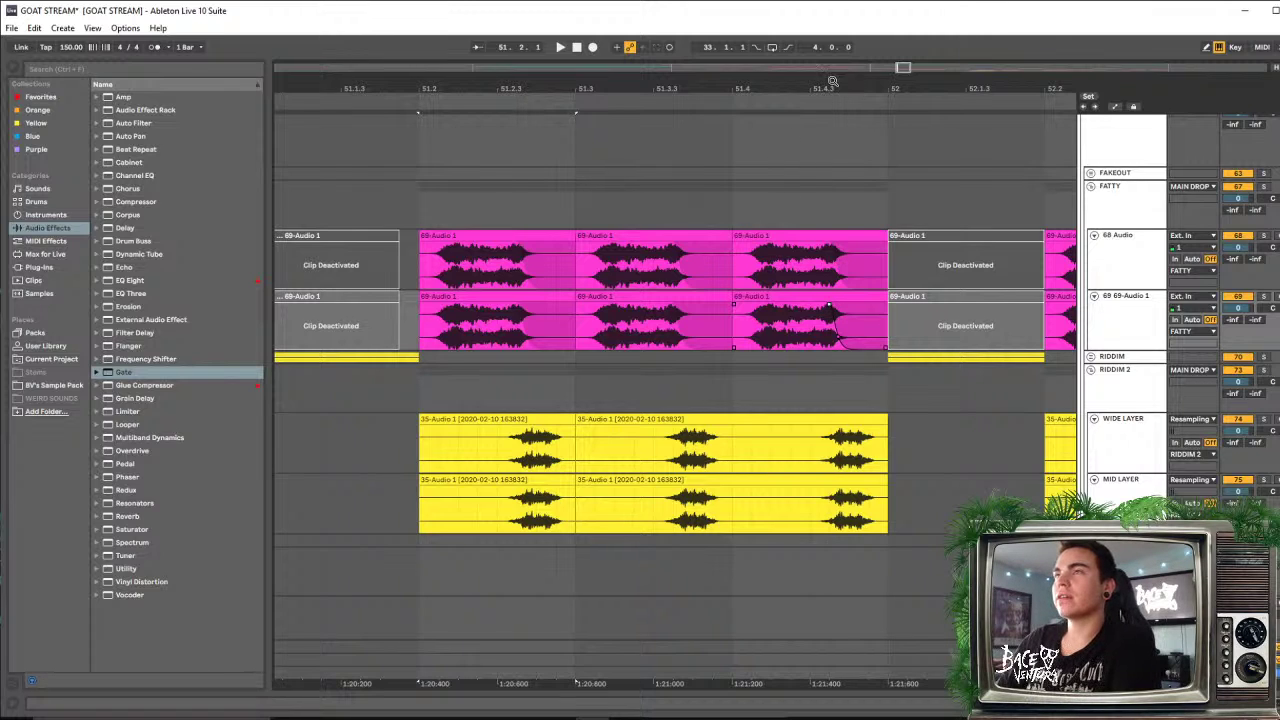
Copy the three re-faded clips on both FATTY tracks from 51.2 over the clips at 52.2, 53.2 and 54.2
left_click_drag(833, 81, 548, 22)
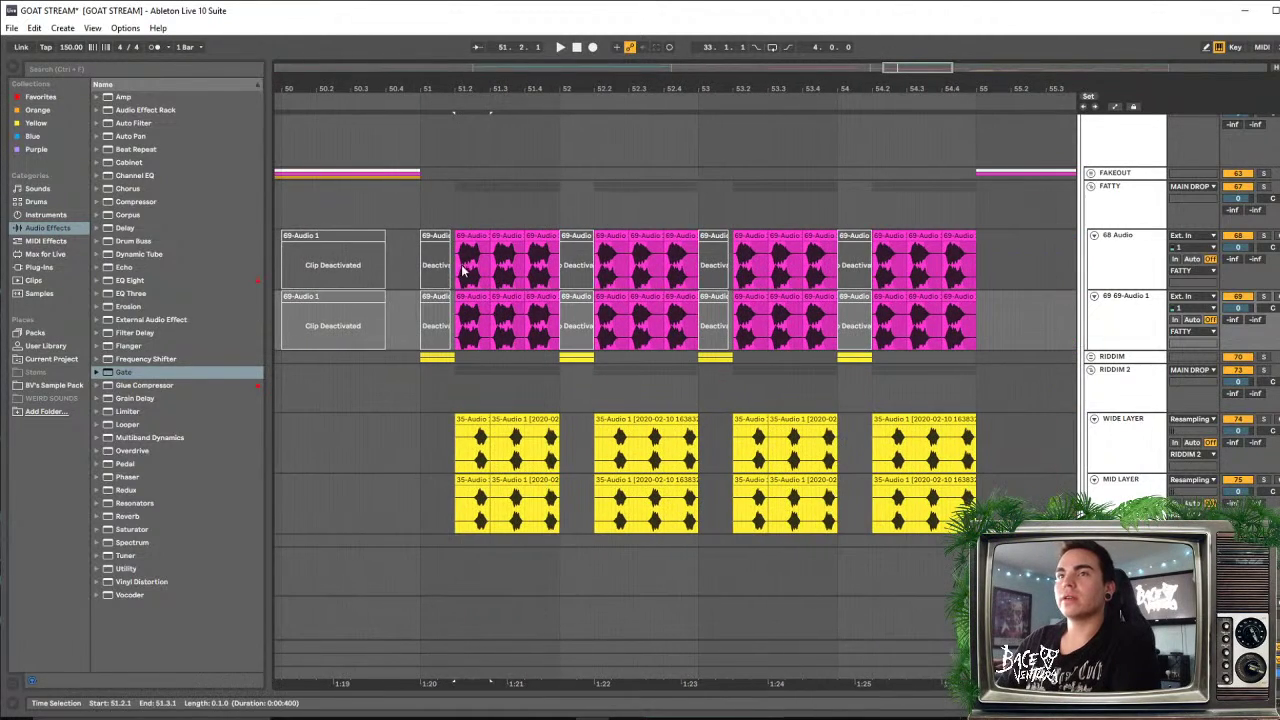
left_click(475, 237)
left_click(550, 296, "shift")
left_click_drag(536, 296, 672, 302)
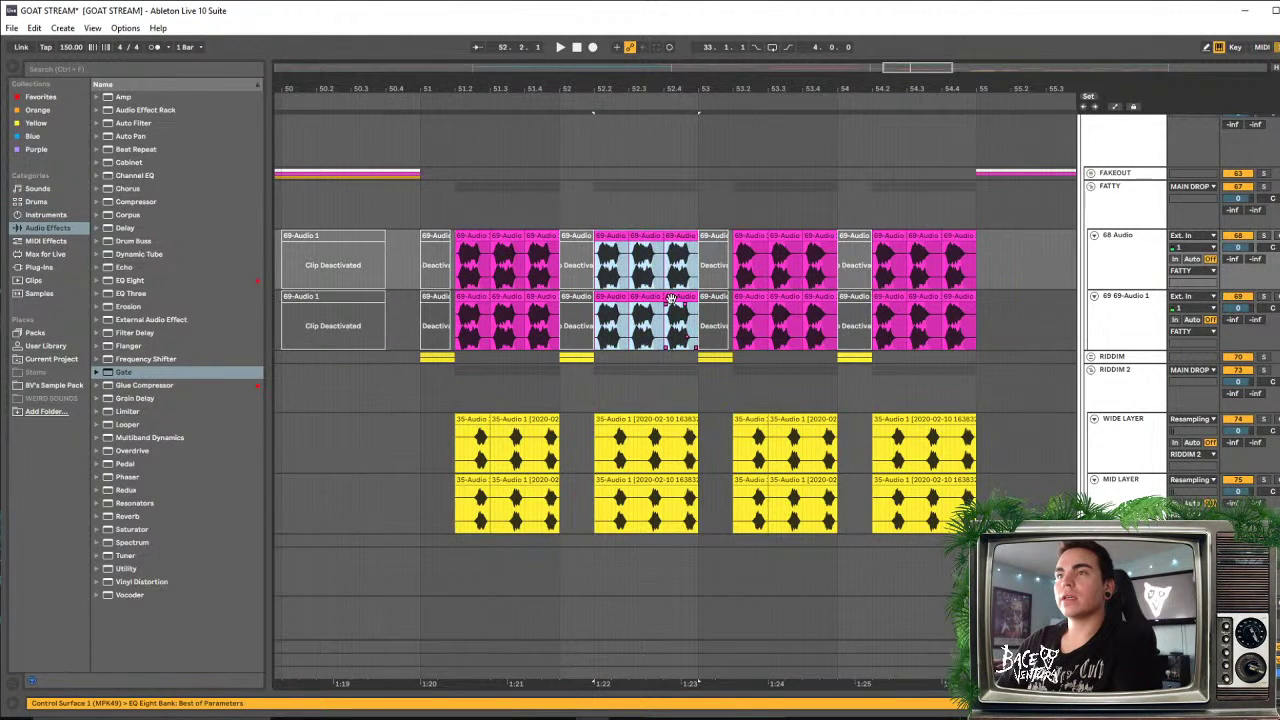
left_click_drag(638, 248, 893, 252)
Play the drop from 51.2 with all tracks, and repeat the playback with the FATTY group soloed
left_click(475, 237)
key("space")
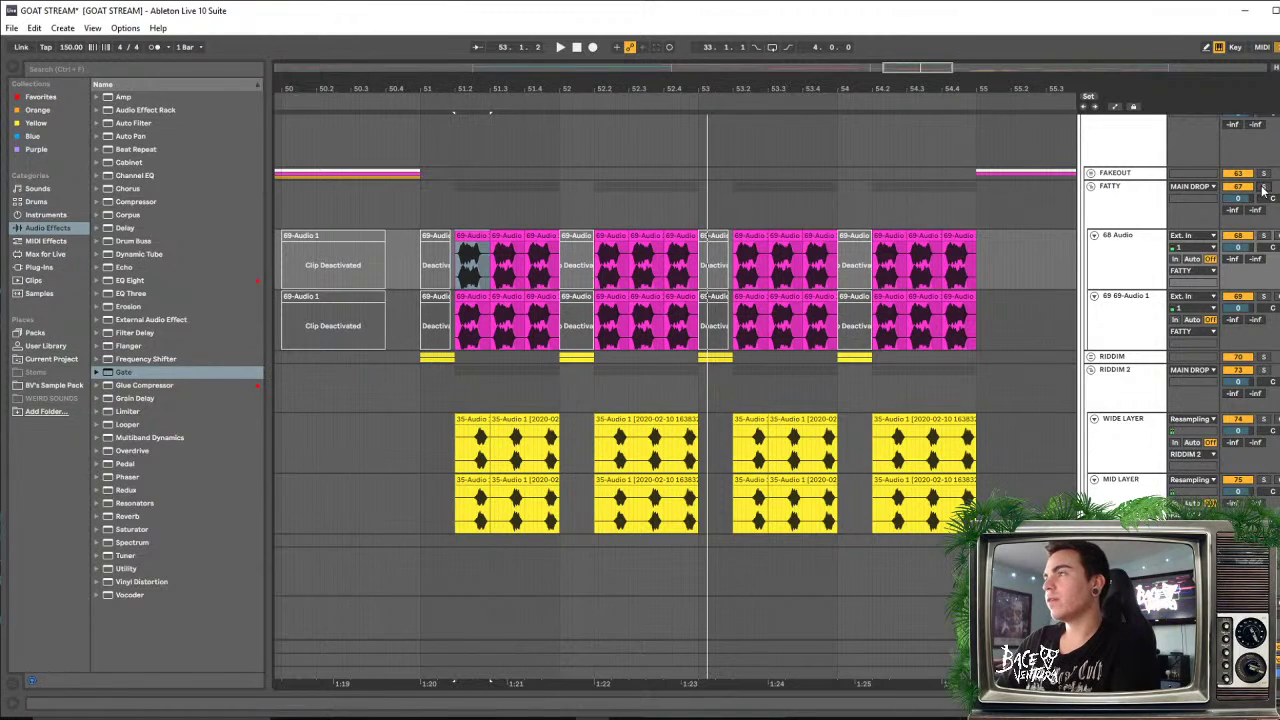
key("space")
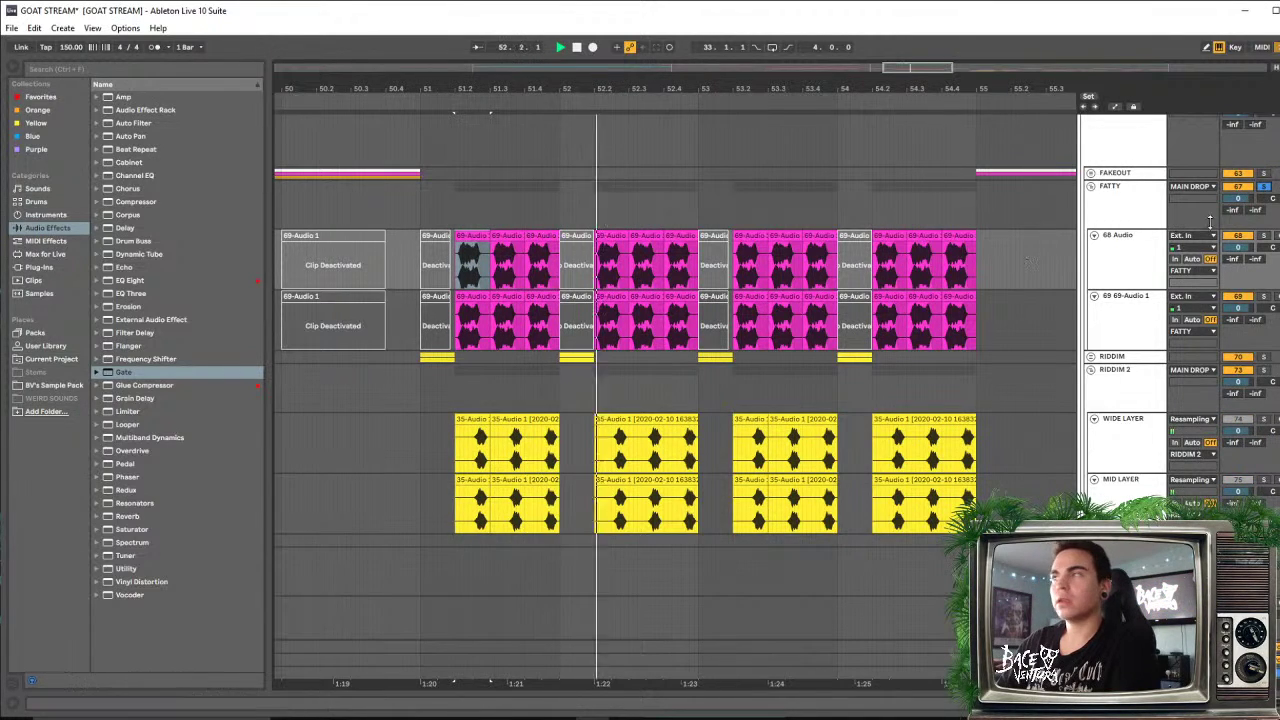
key("space")
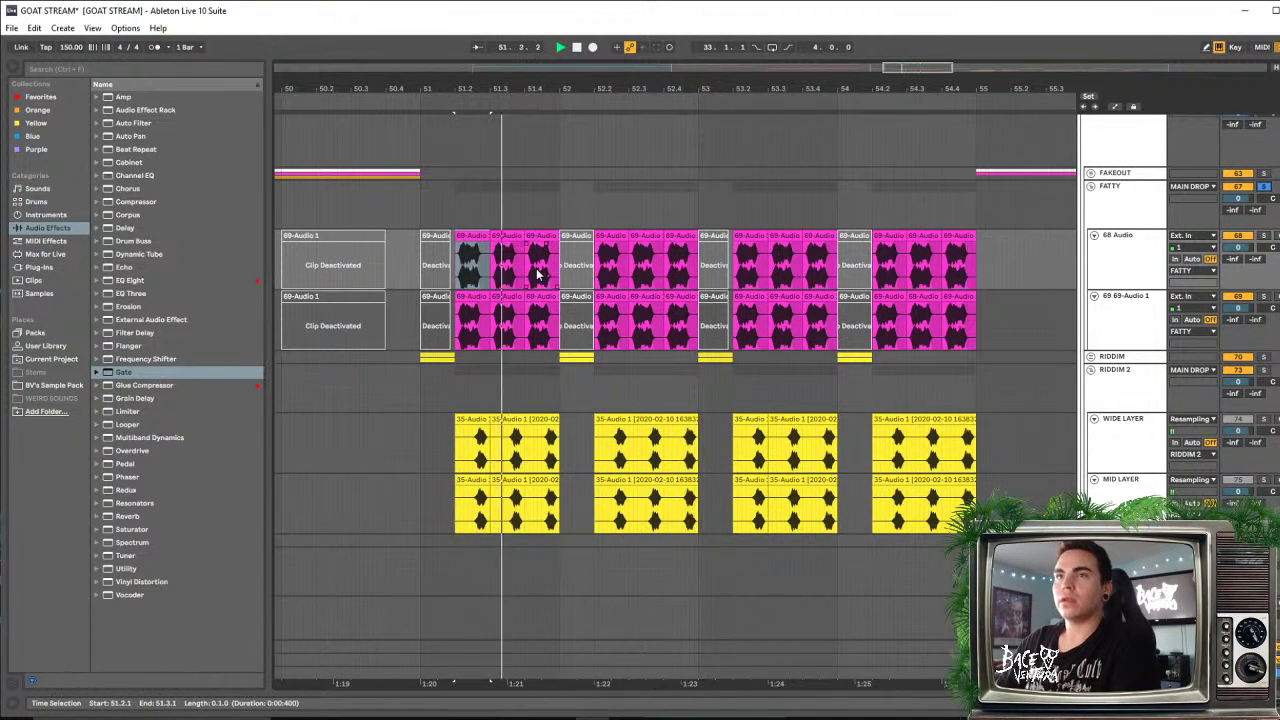
key("space")
key("space")
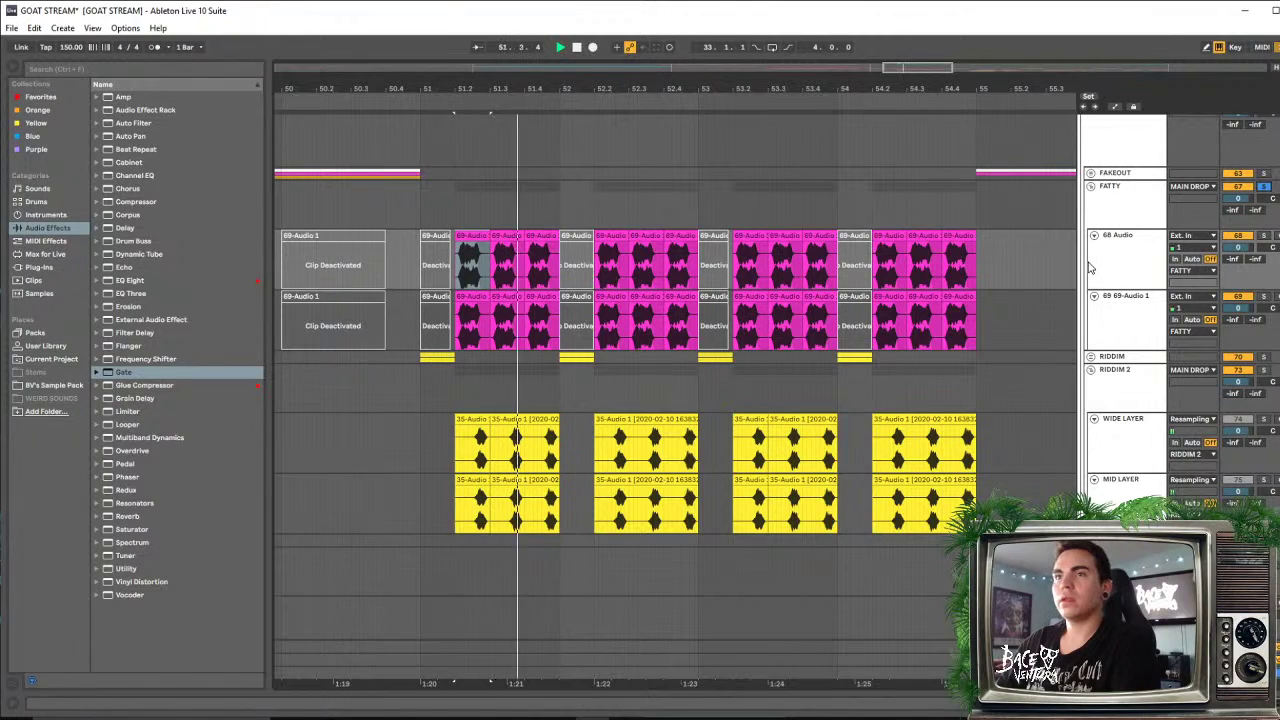
key("space")
Unsolo the FATTY group, solo the MAIN DROP group, and audition it from 51.2
scroll(1255, 185, "up", 2)
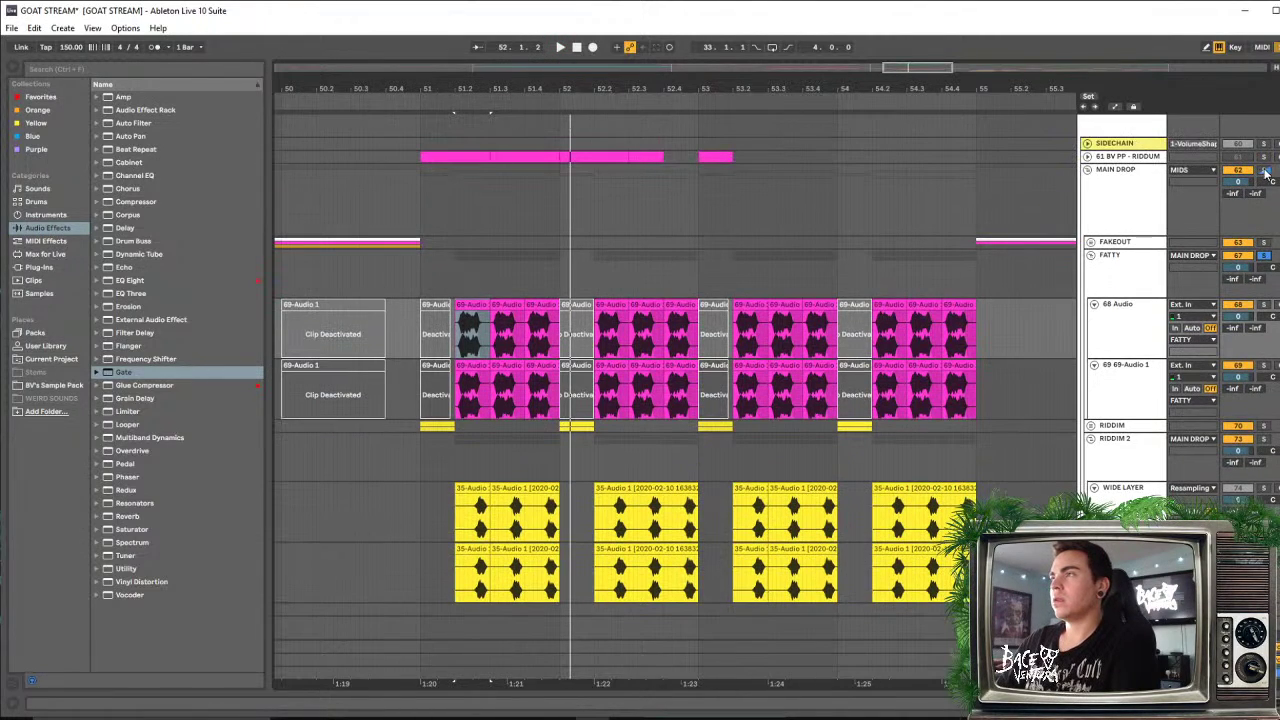
key("space")
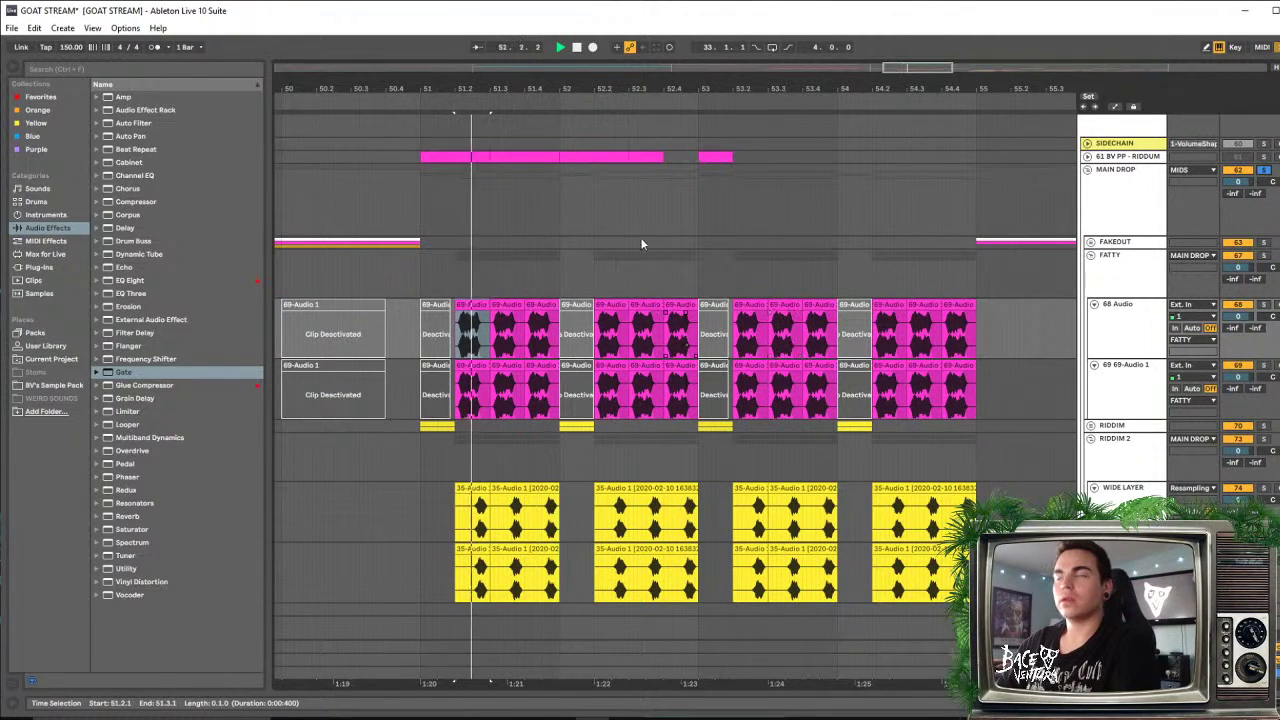
key("space")
left_click_drag(436, 85, 436, 170)
key("space")
key("space")
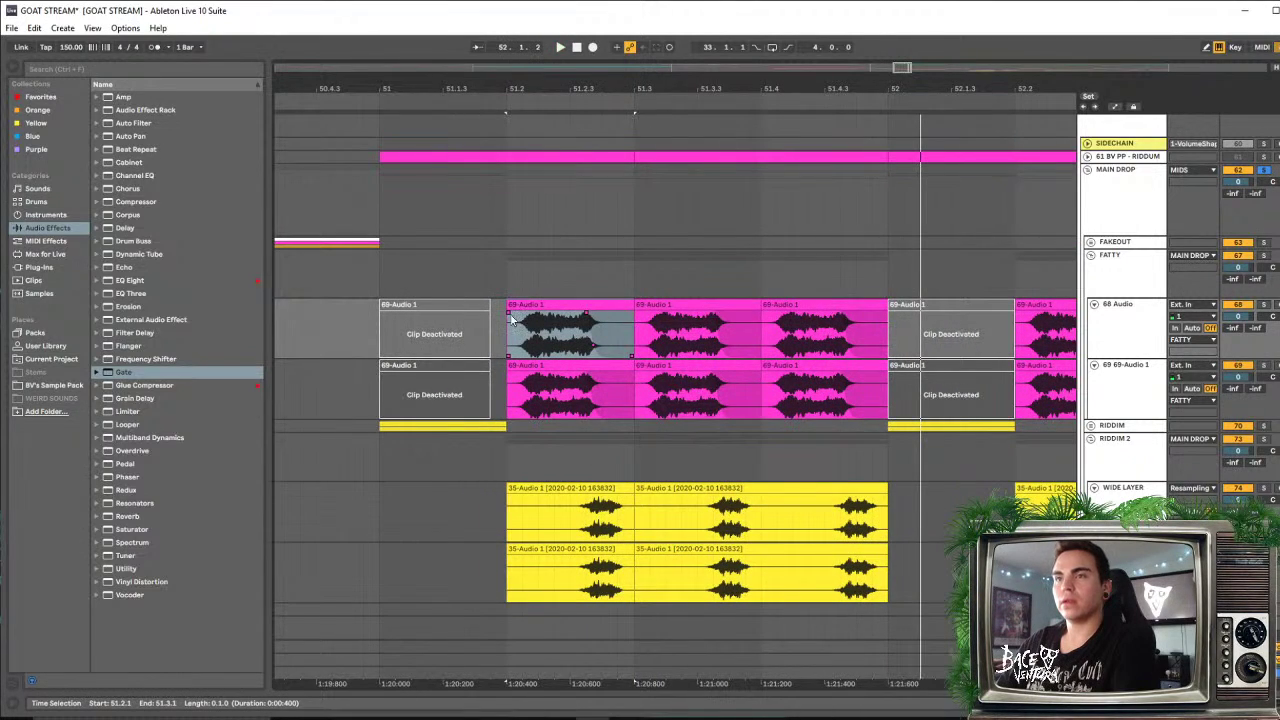
Try shifting the FATTY clips between 51.2 and 52 earlier on both tracks to start at 51.1.4, and audition them
left_click(535, 326)
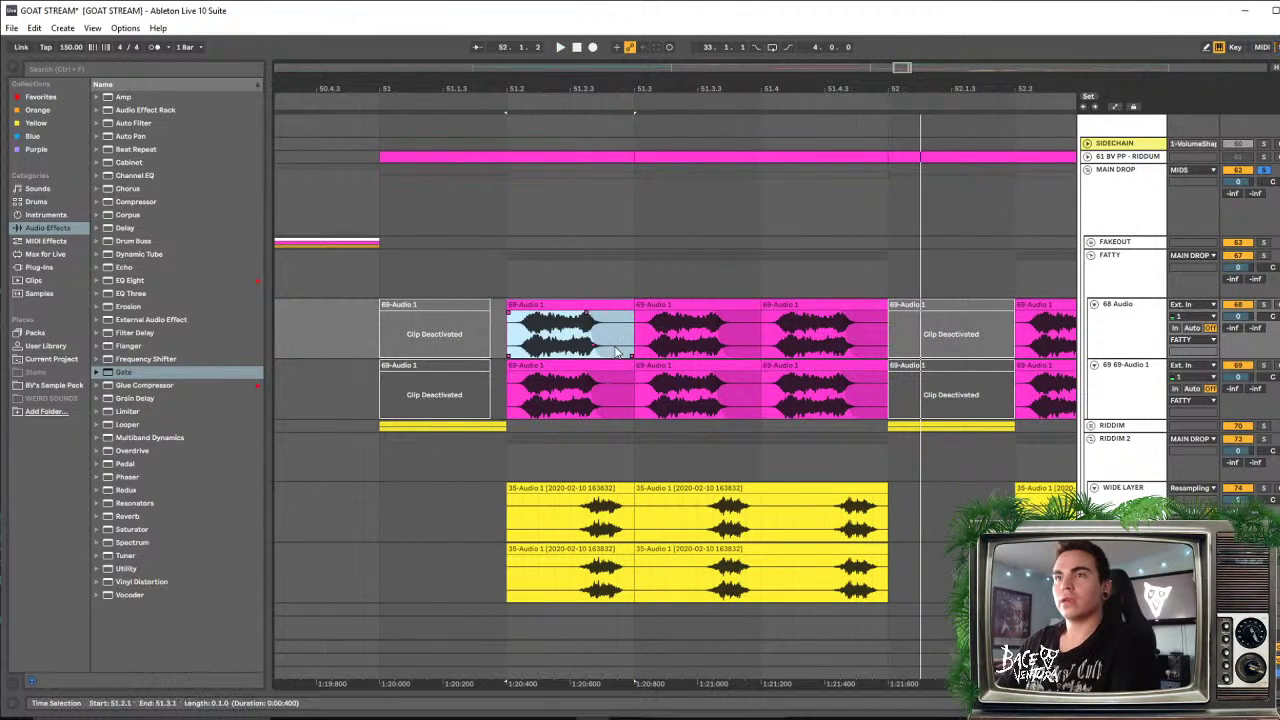
left_click(786, 366, "shift")
left_click_drag(587, 305, 575, 316)
left_click(550, 318)
key("space")
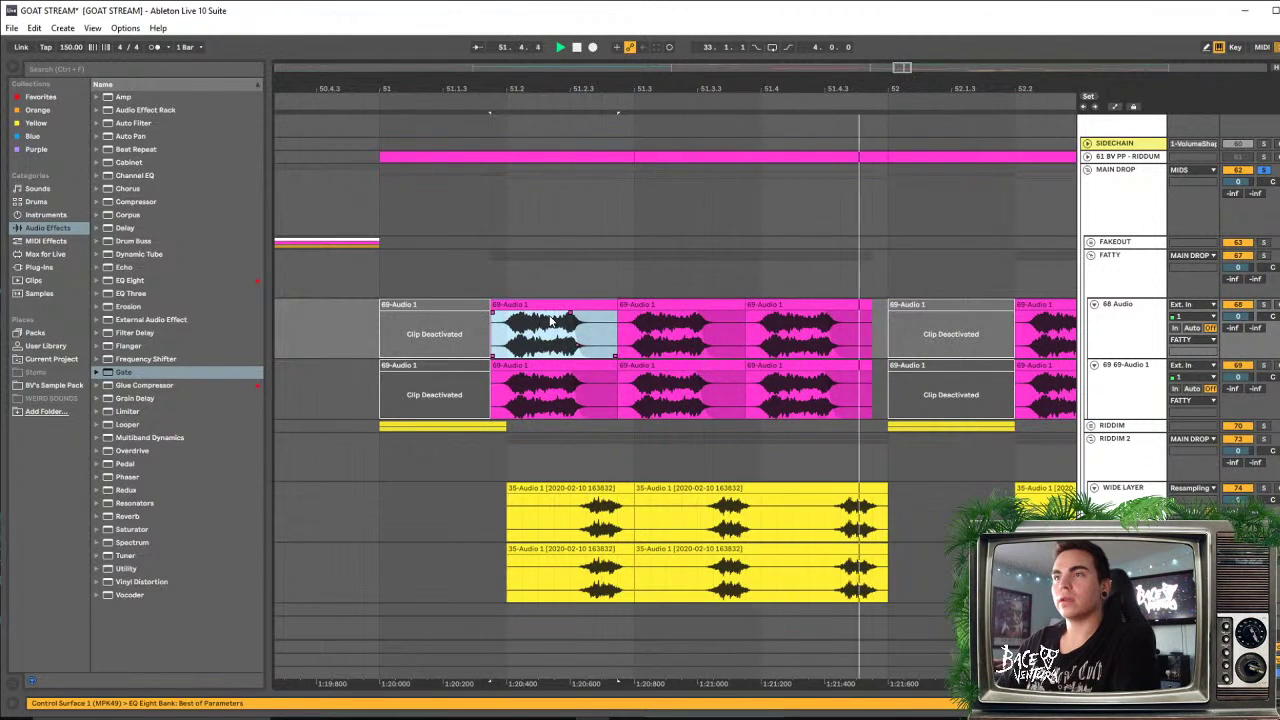
key("space")
key("space")
key("space")
Unsolo the MAIN DROP group and play the shifted FATTY clips with all tracks, including from 50.4.4
left_click(1265, 171)
key("space")
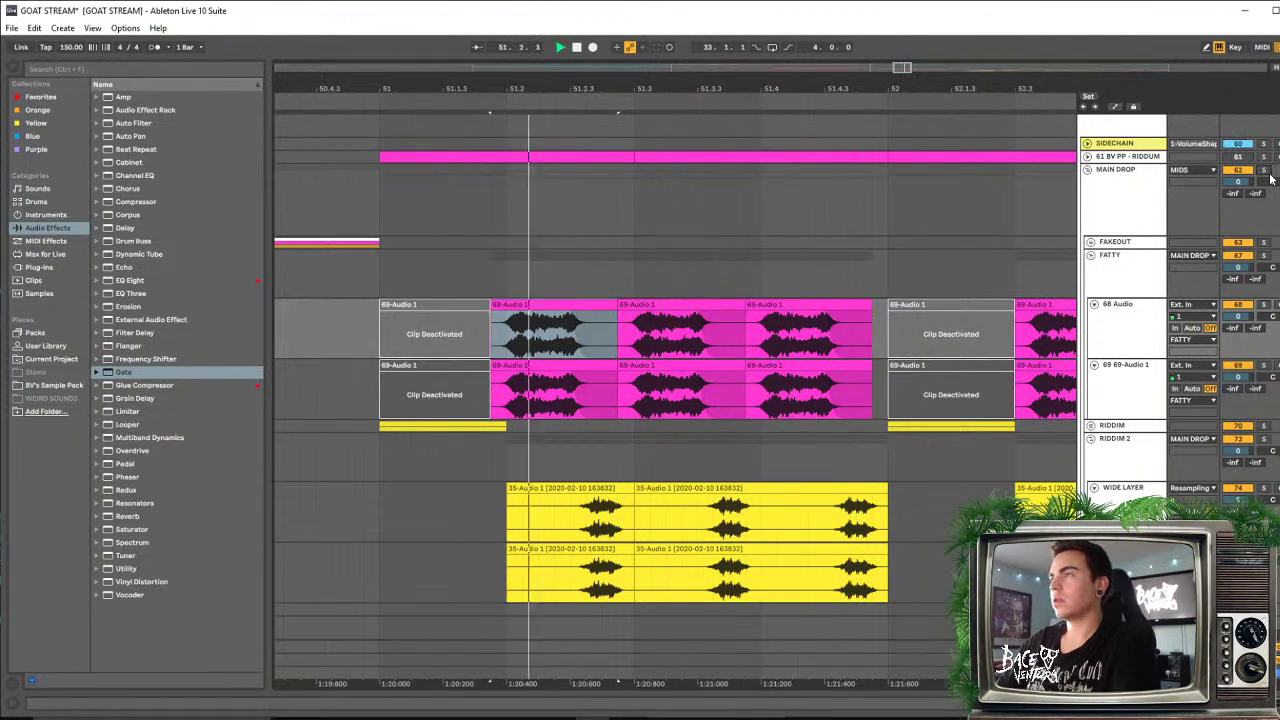
key("space")
key("space")
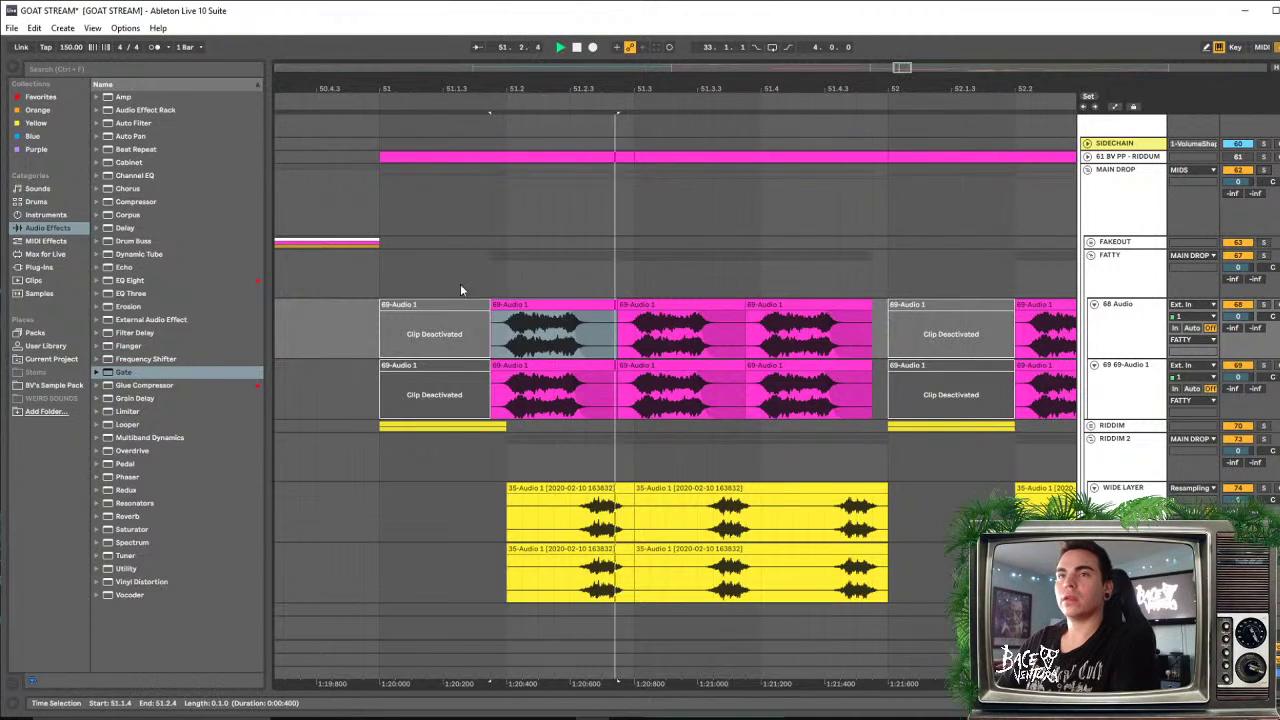
left_click(355, 270)
key("space")
key("space")
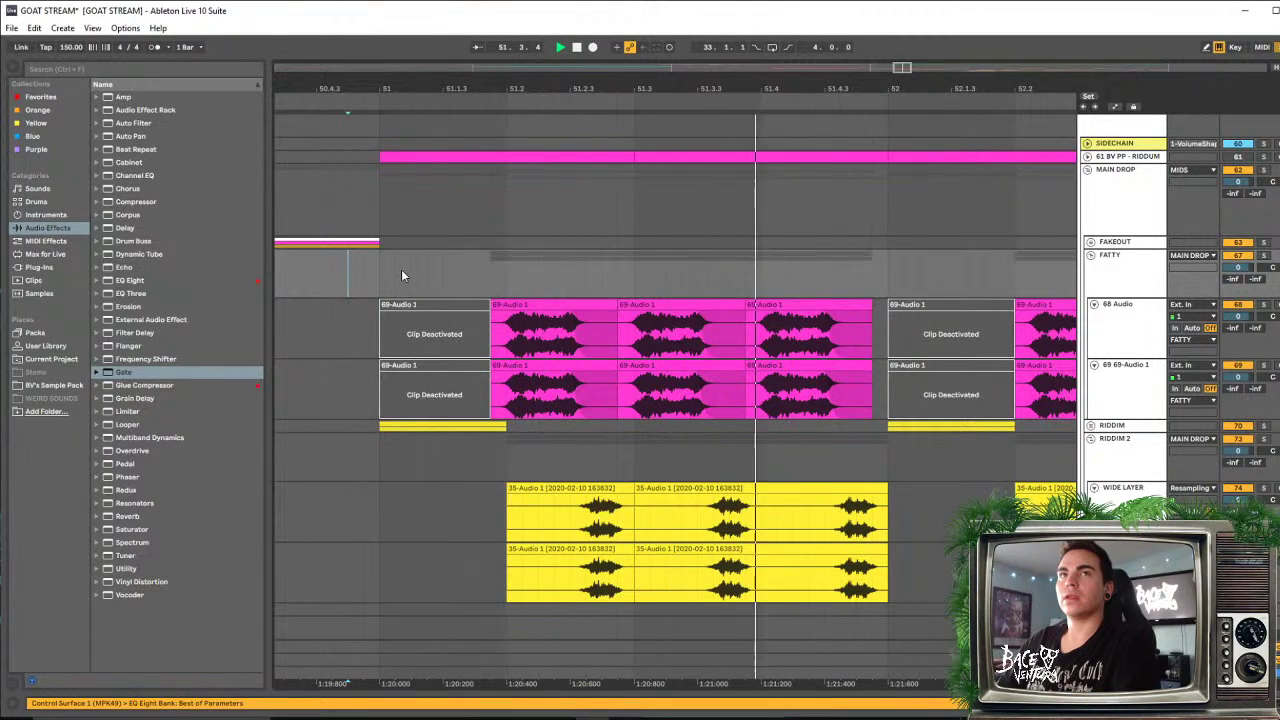
key("space")
key("space")
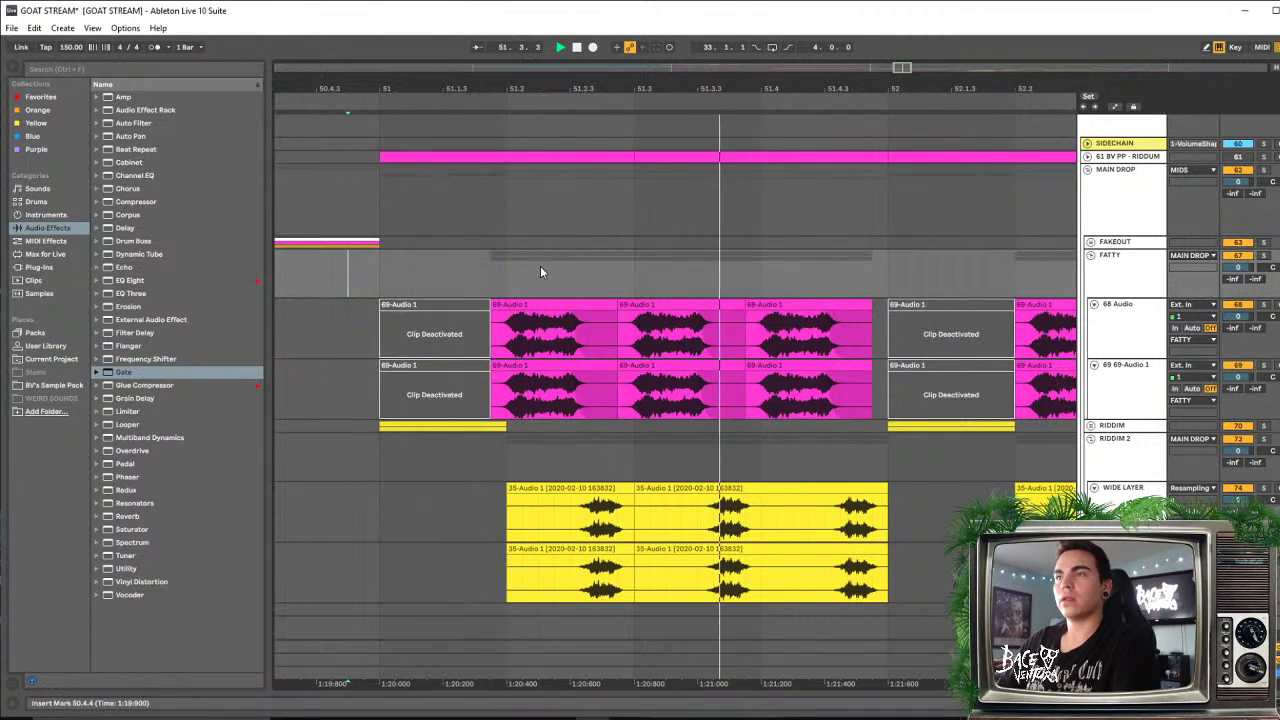
Undo the shift of the FATTY clips and play the drop from bar 51
key("ctrl+z")
key("space")
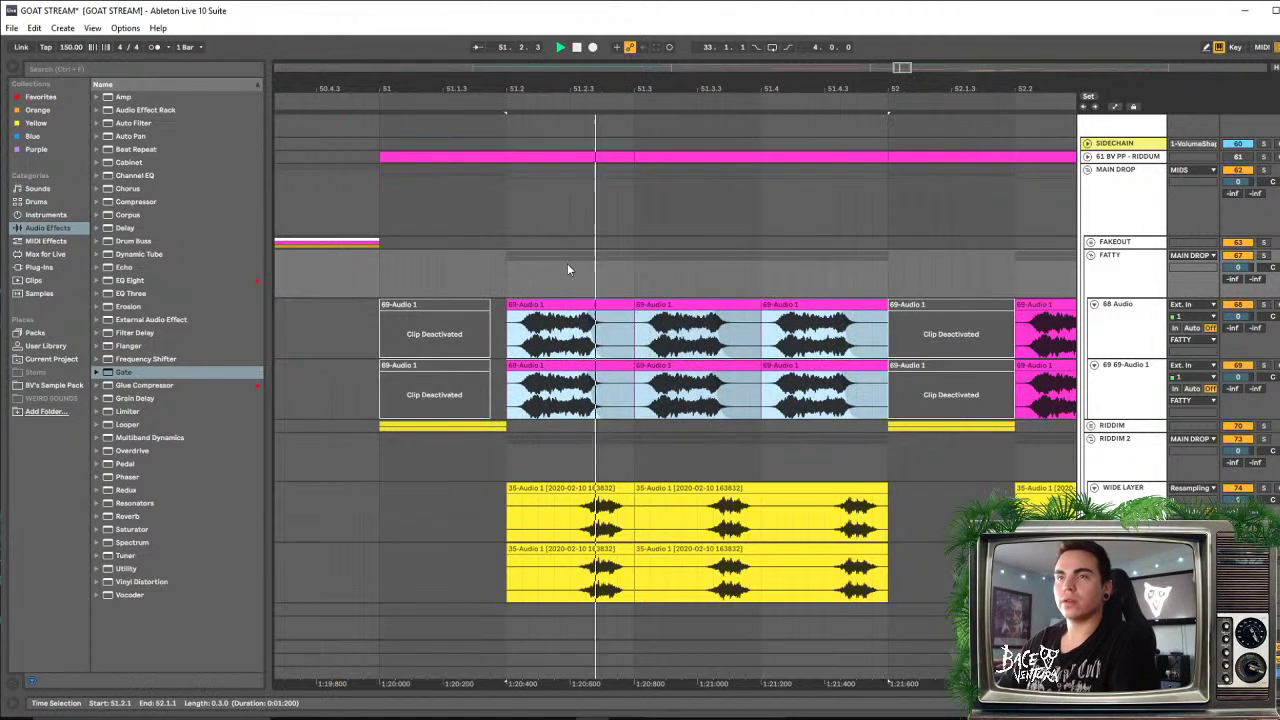
key("space")
left_click(380, 277)
key("space")
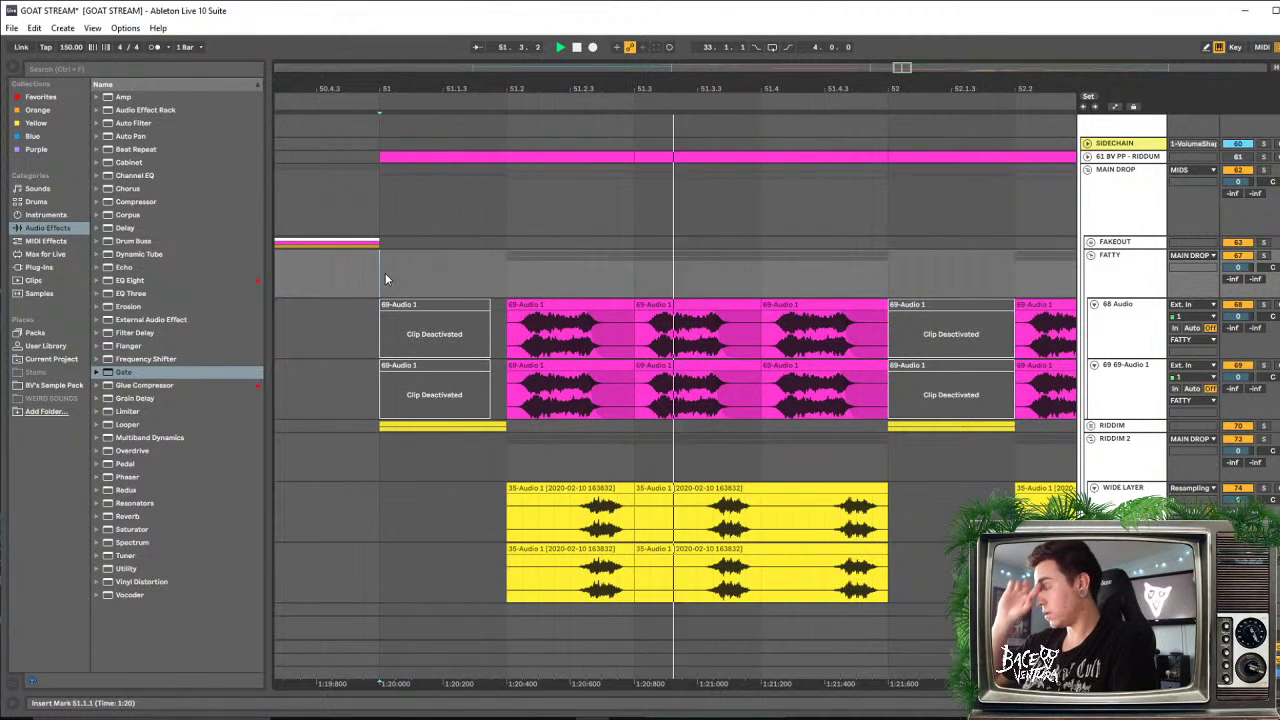
Deactivate the RIDDIM 2 group and play the drop from bar 51 without it
scroll(687, 121, "down", 3)
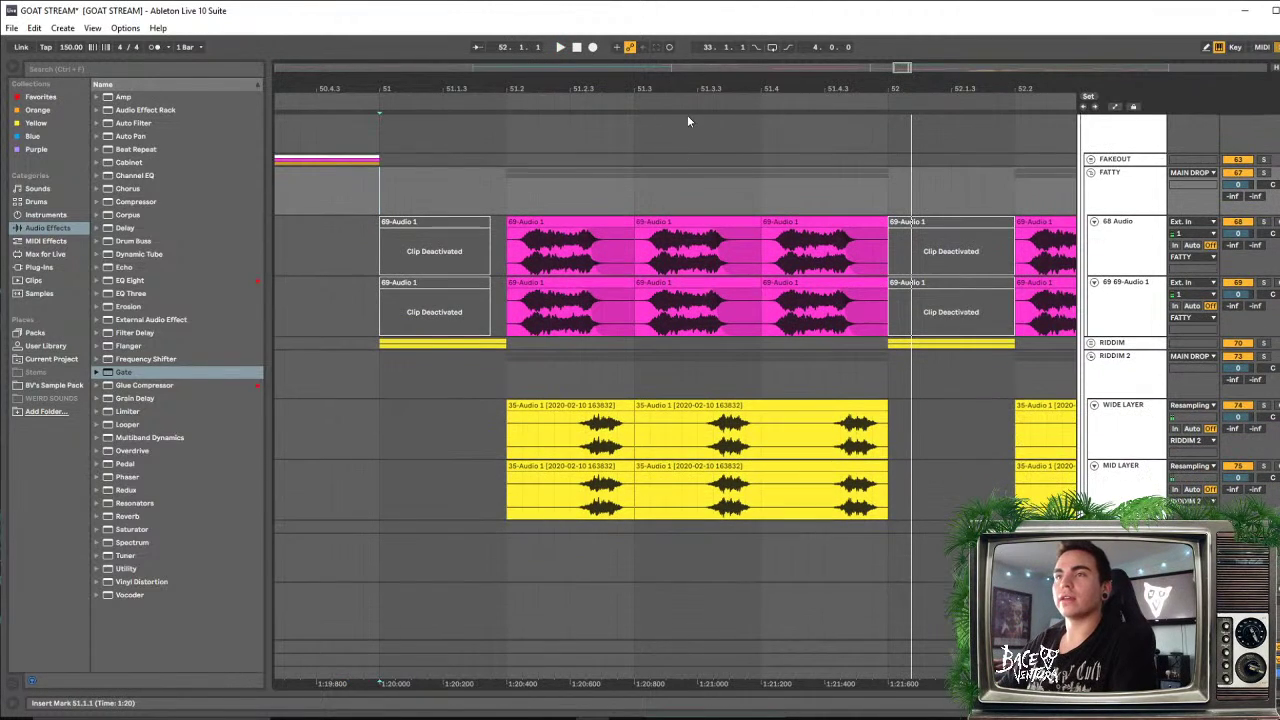
left_click_drag(692, 84, 599, 79)
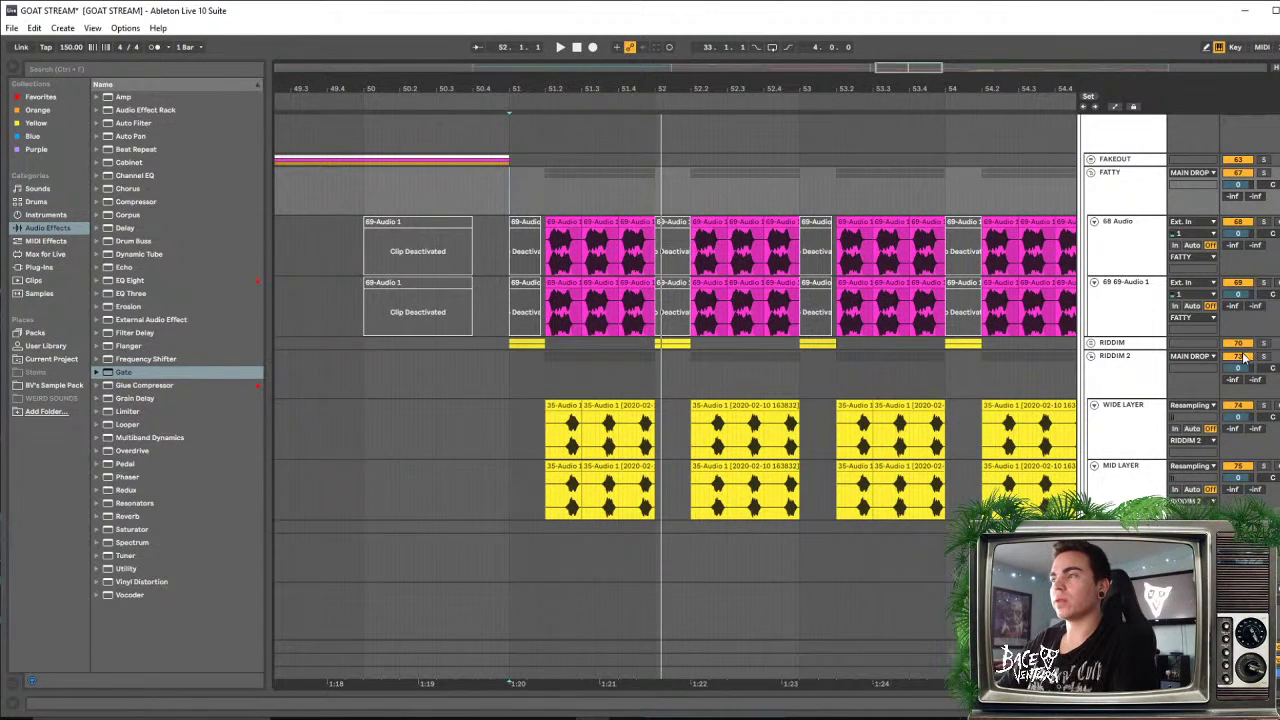
key("space")
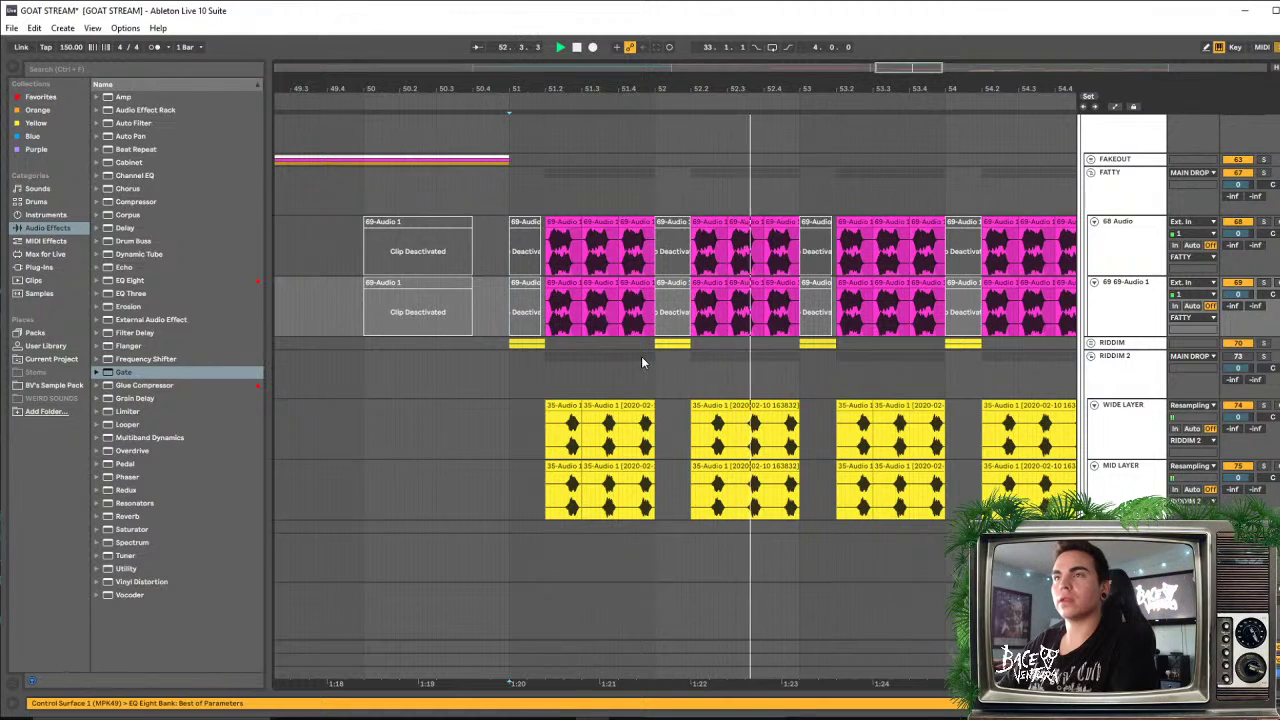
Play the build-up into the drop from around bars 47 and 45 with the RIDDIM 2 group deactivated
left_click_drag(802, 89, 804, 46)
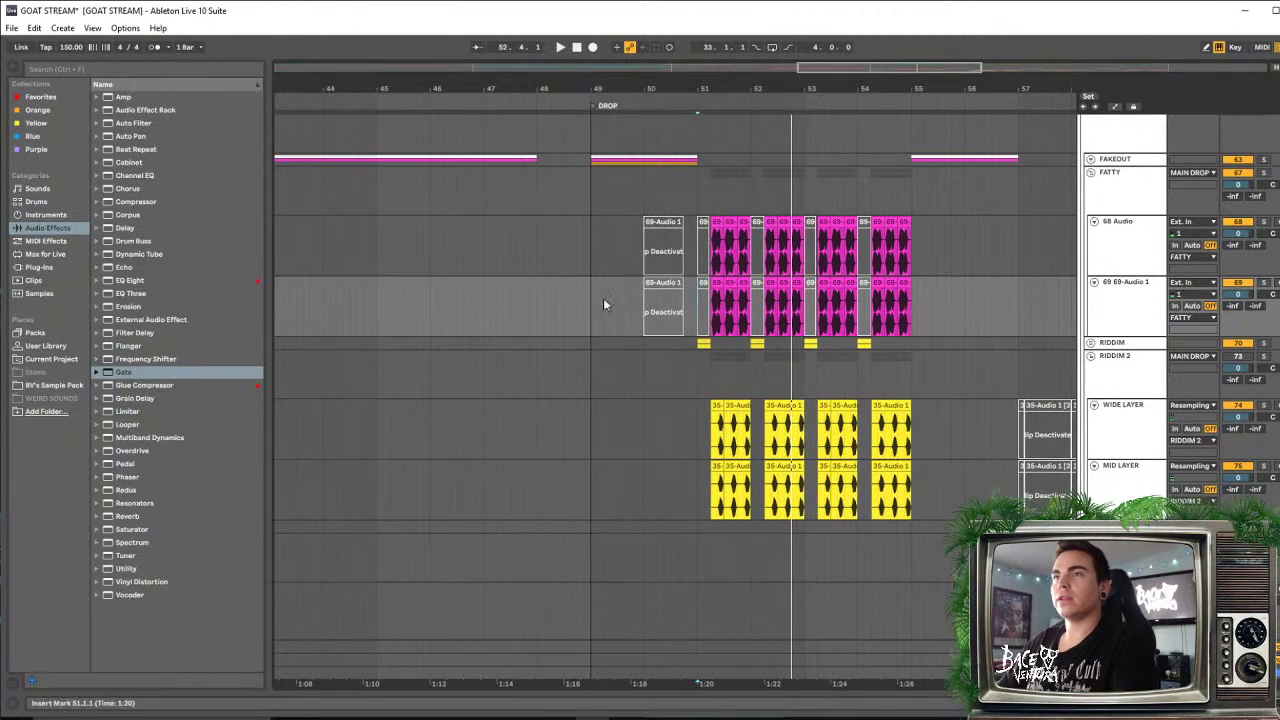
left_click(543, 270)
key("space")
left_click(520, 291)
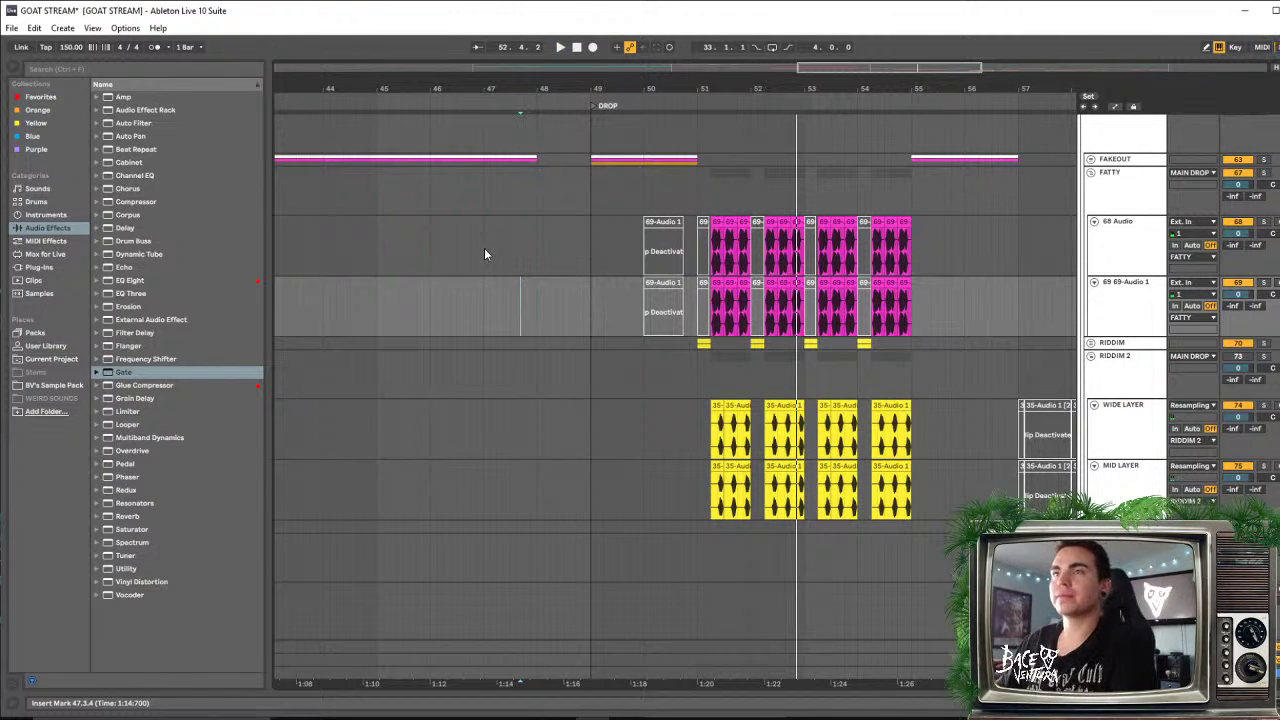
left_click_drag(683, 89, 832, 68)
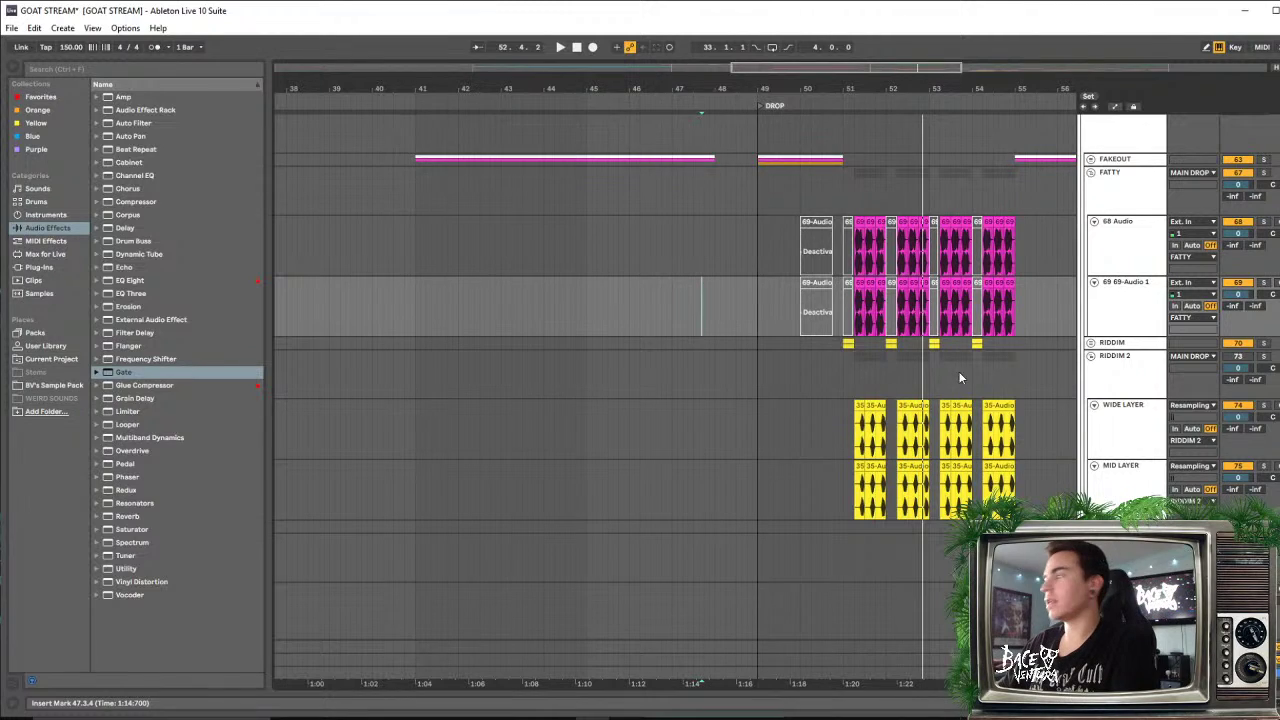
left_click(586, 268)
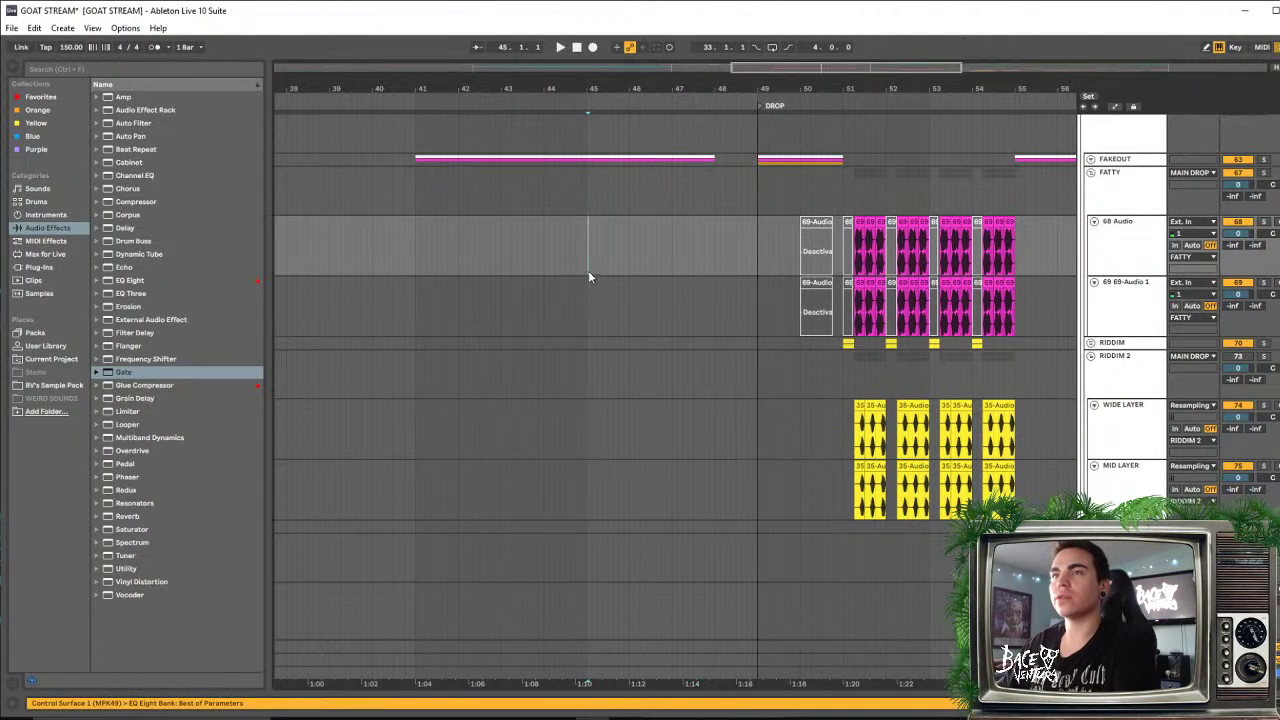
key("space")
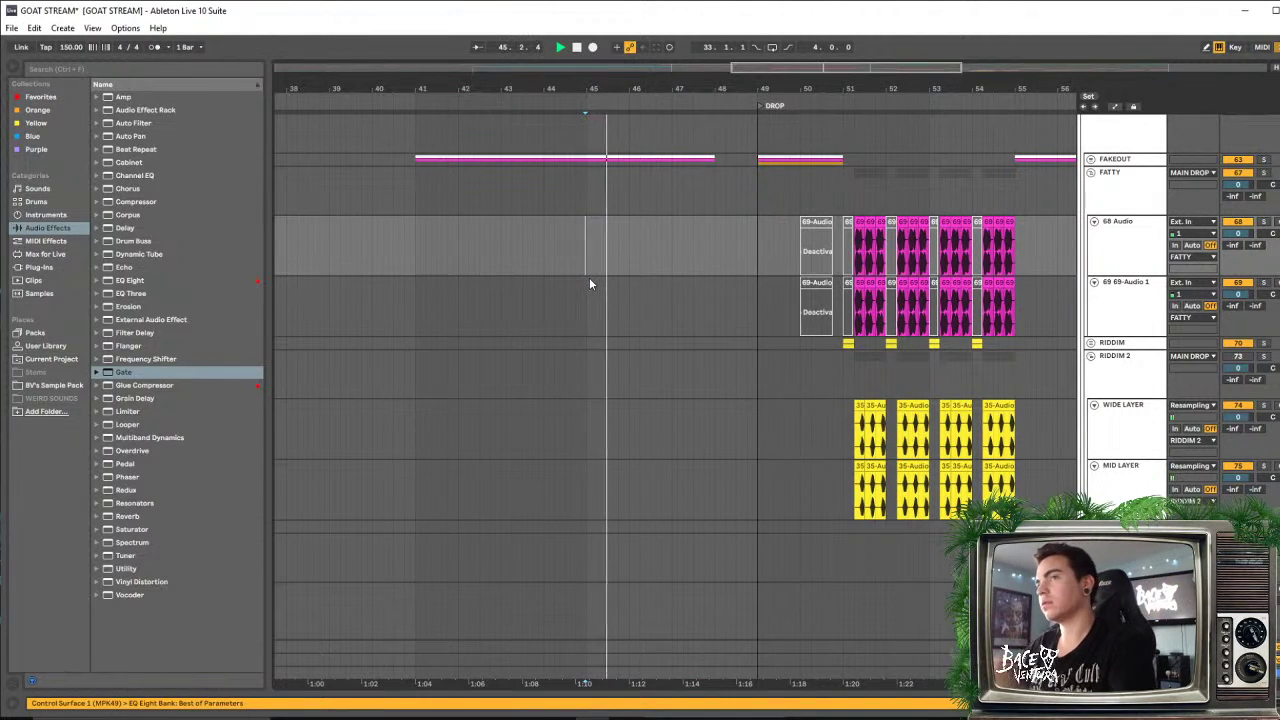
left_click(402, 199)
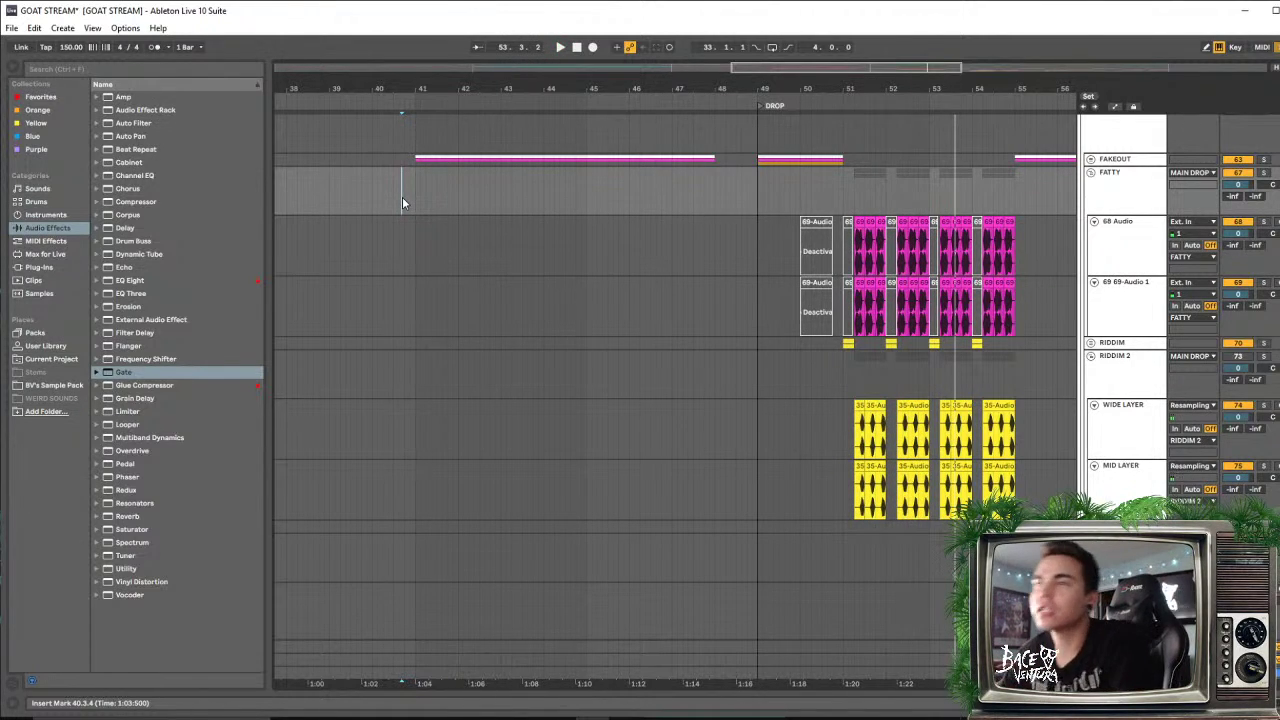
Reactivate the RIDDIM 2 group and deactivate the WIDE LAYER and MID LAYER clips between 51.2 and 55
left_click_drag(930, 80, 760, 130)
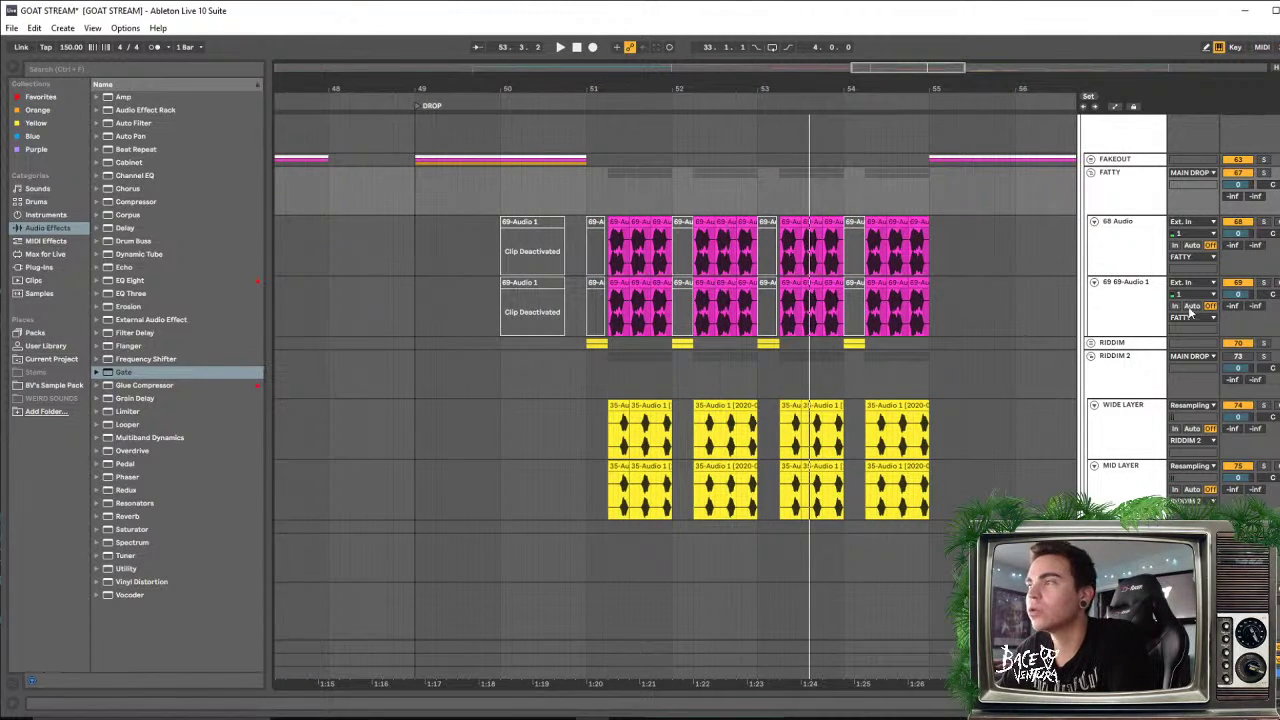
left_click_drag(975, 495, 446, 436)
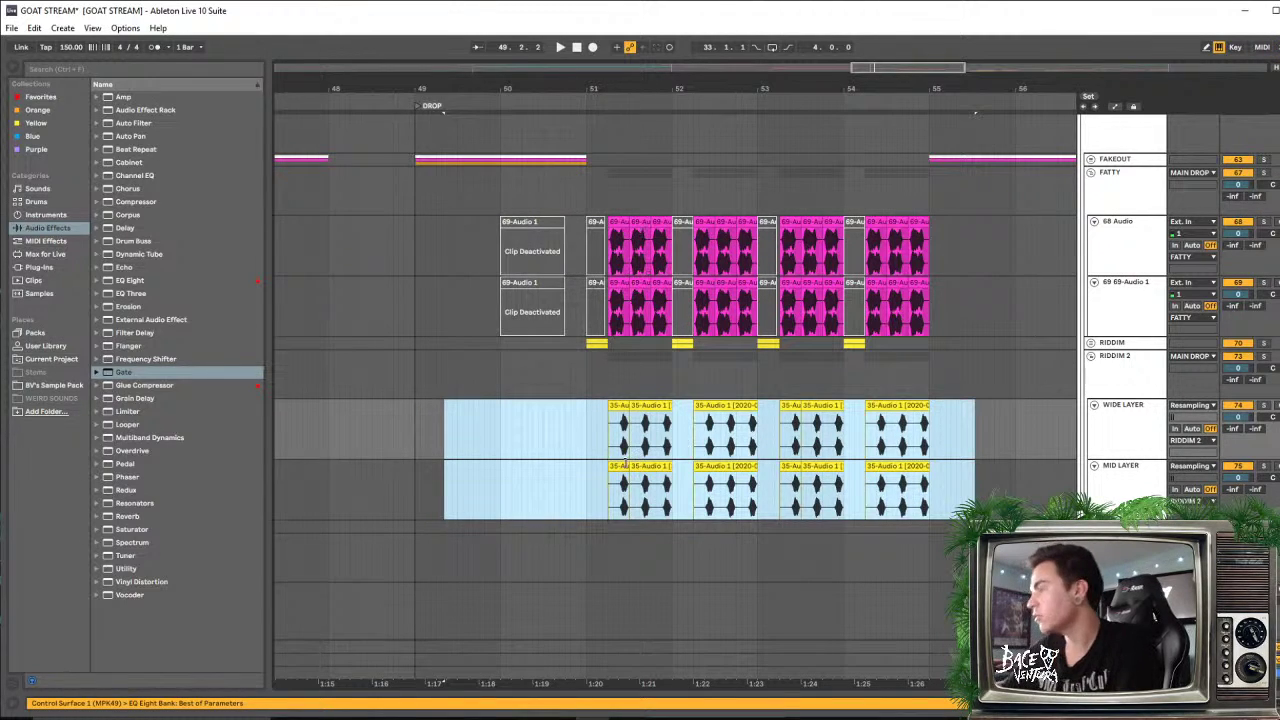
key("Delete")
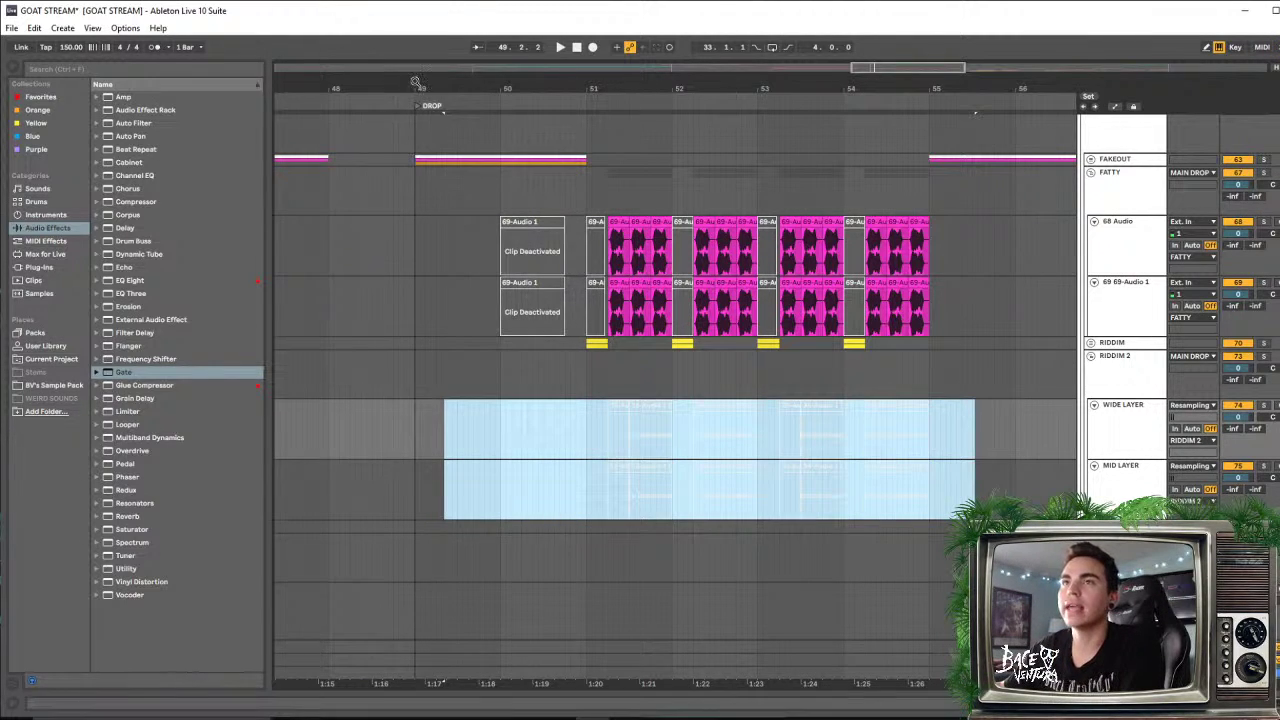
Play from 47.1.4 into the drop with the WIDE LAYER and MID LAYER clips deactivated
left_click_drag(416, 82, 540, 80)
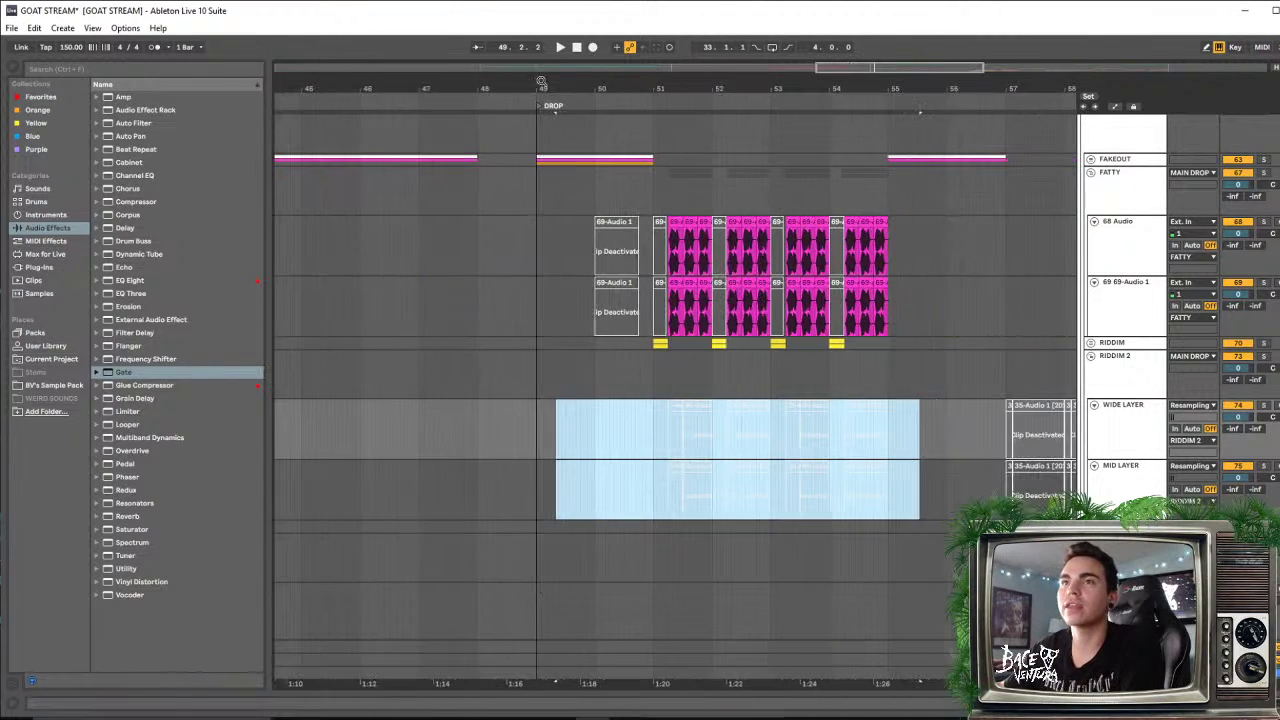
key("space")
key("ctrl+z")
left_click(430, 173)
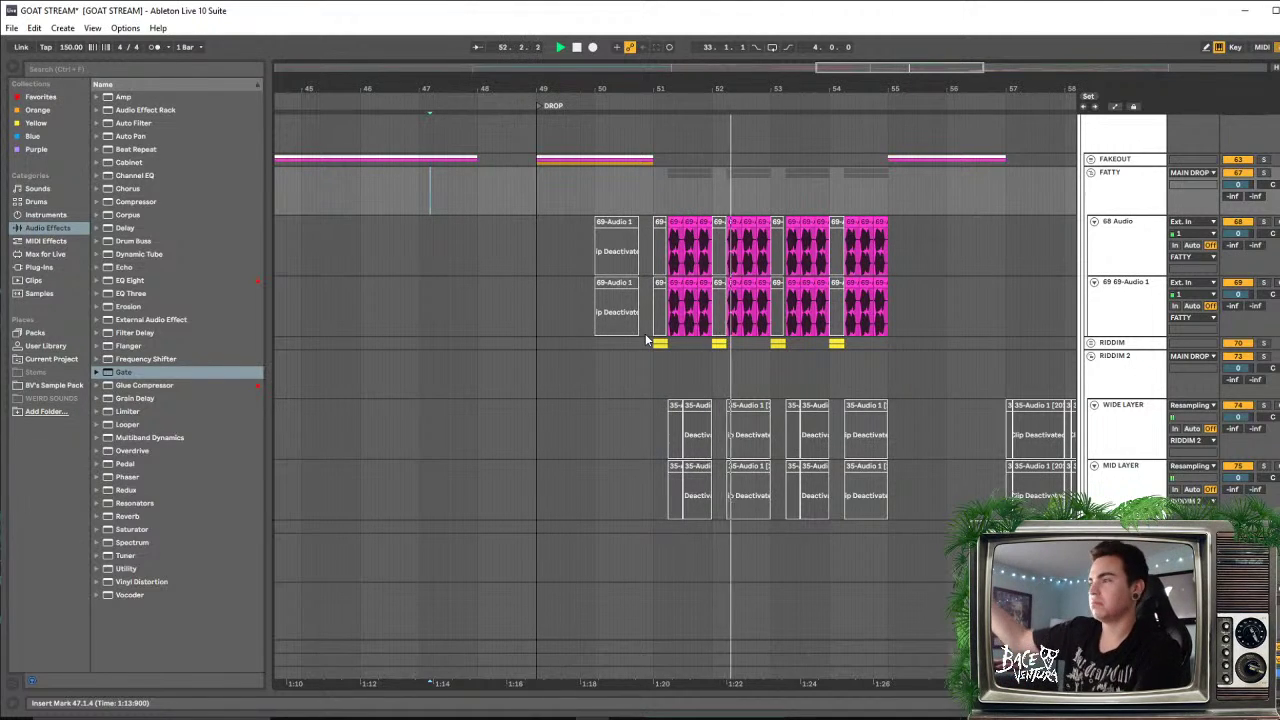
Play the start of the drop from the middle of bar 50 up to bar 53 with the layer clips deactivated
key("space")
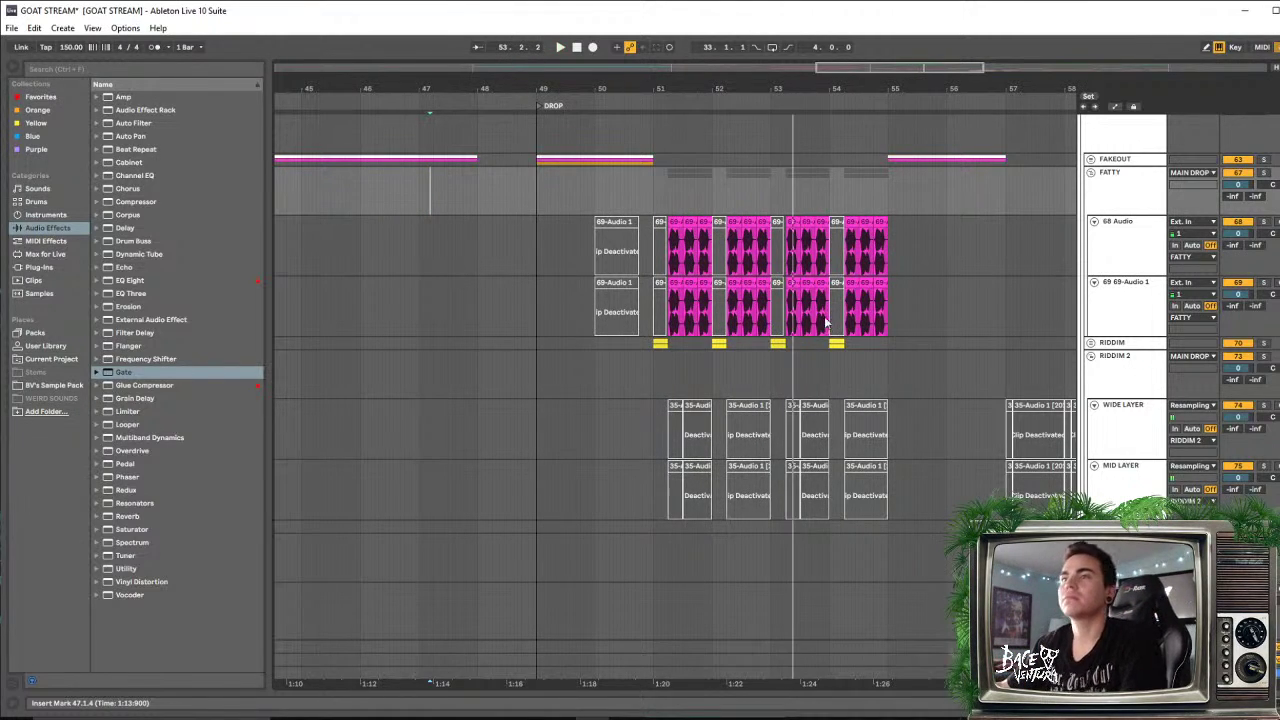
left_click(623, 206)
key("space")
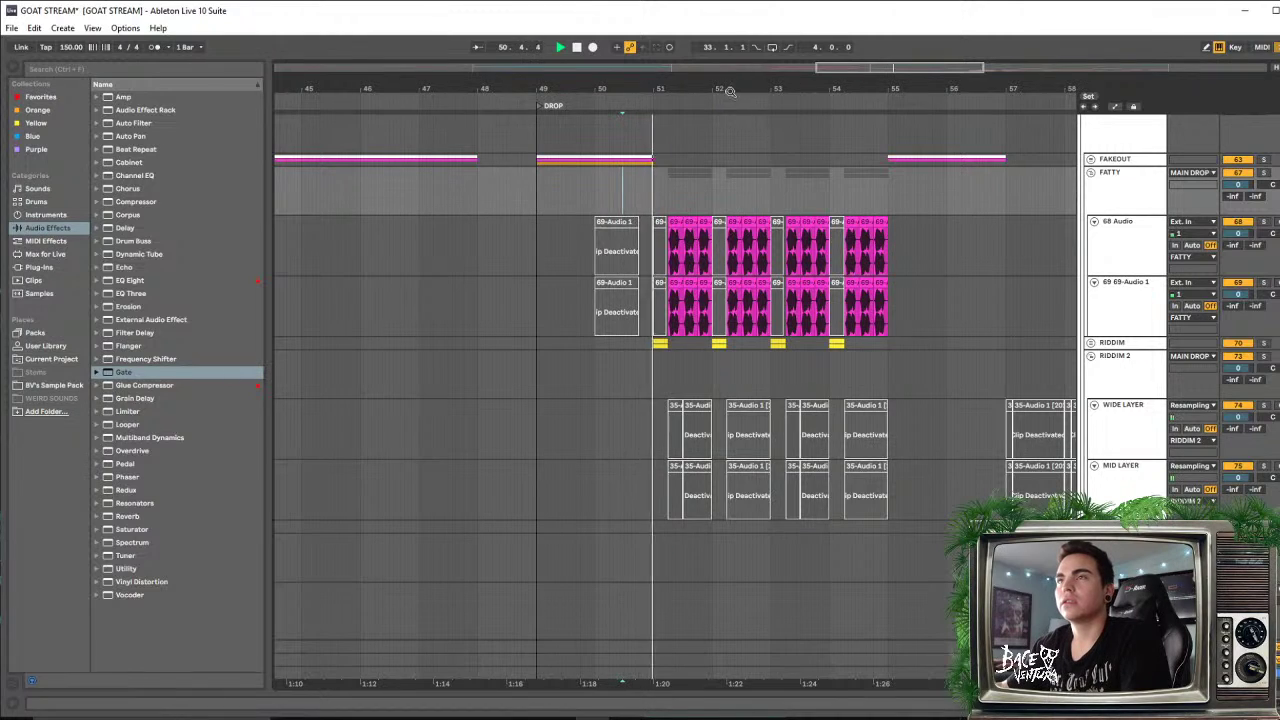
mouse_move(730, 89)
left_mouse_down()
mouse_move(730, 125)
mouse_move(736, 110)
left_mouse_up()
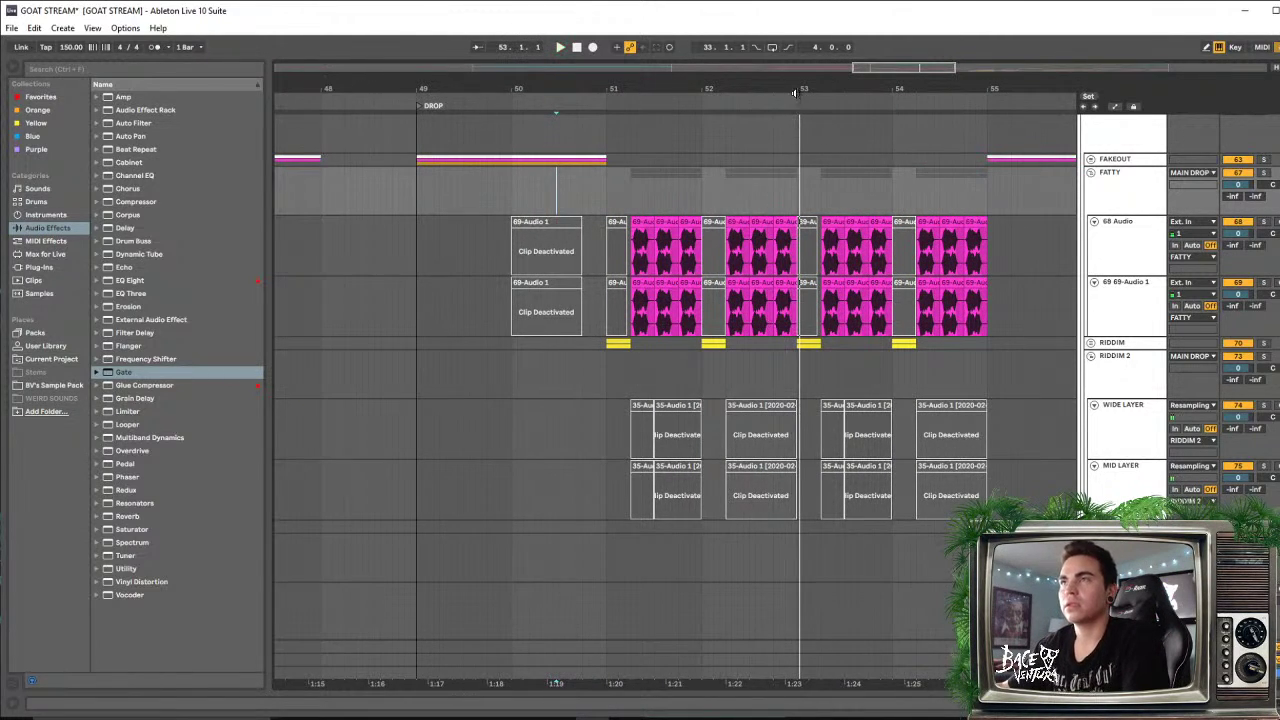
key("space")
left_click_drag(795, 91, 801, 60)
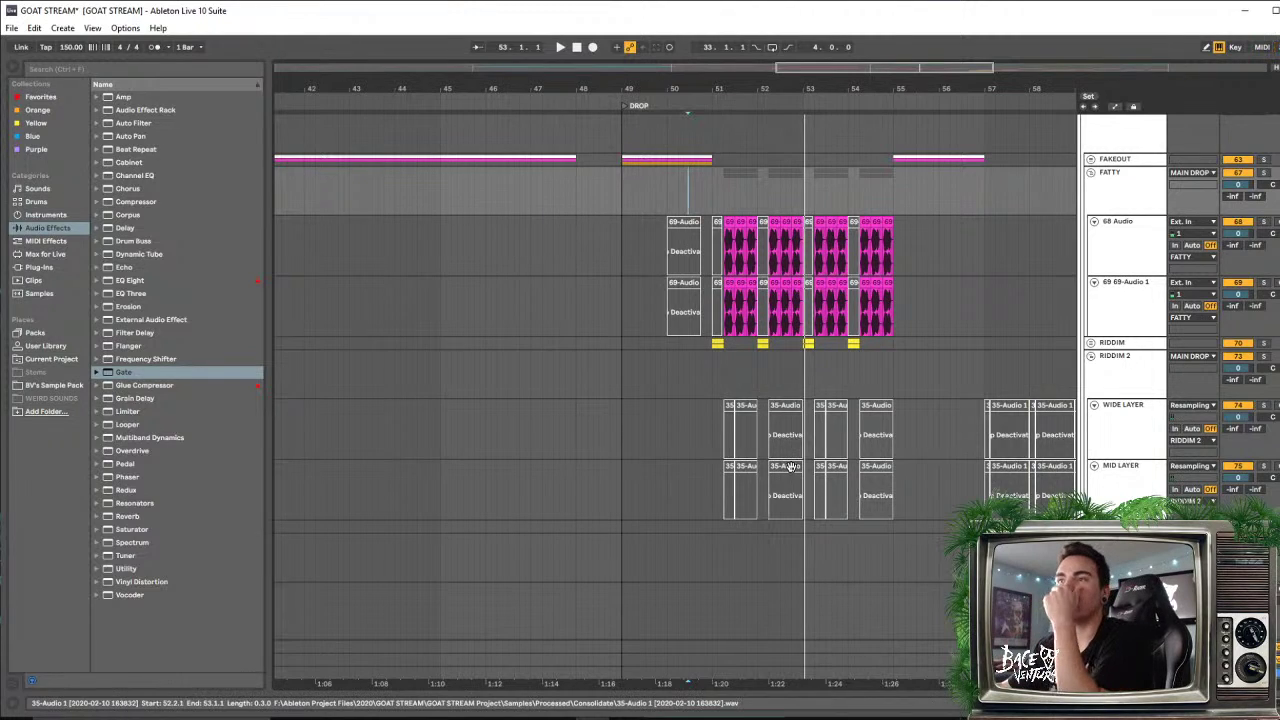
Play the drop from 50.3.4 through to bar 60 with the WIDE LAYER and MID LAYER clips deactivated
scroll(797, 92, "down", 4, "ctrl")
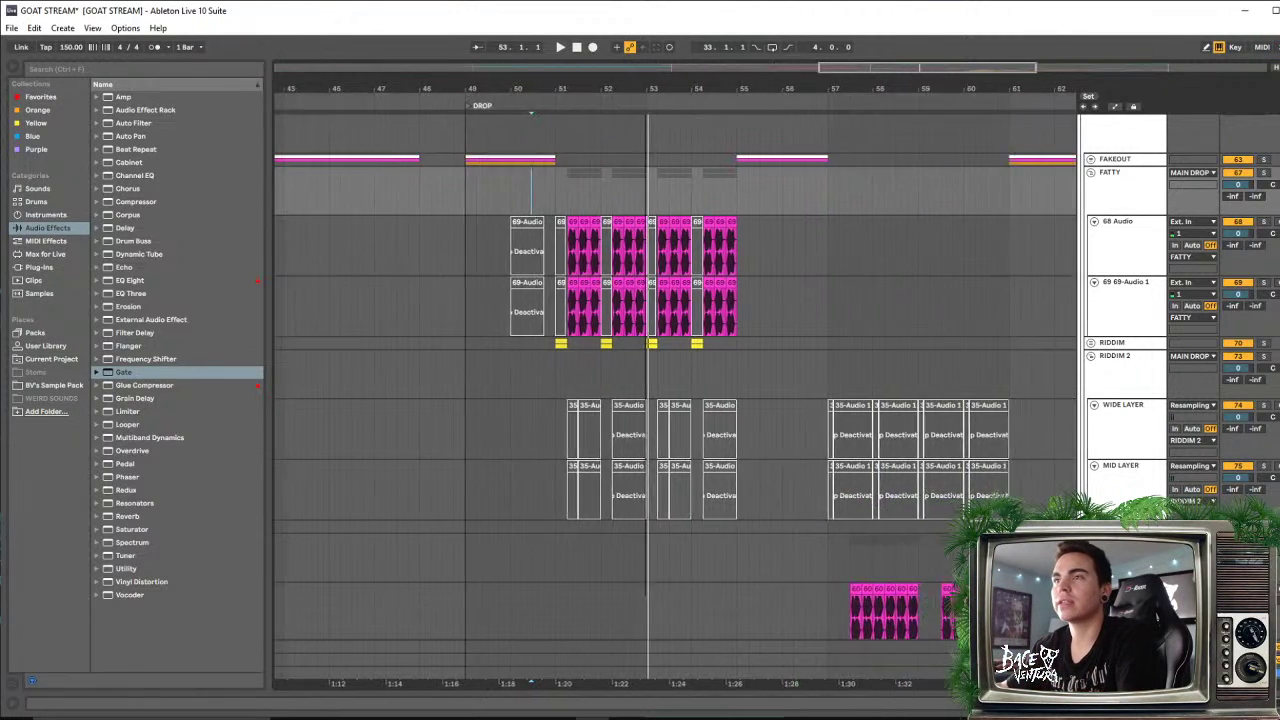
left_click(545, 248)
key("space")
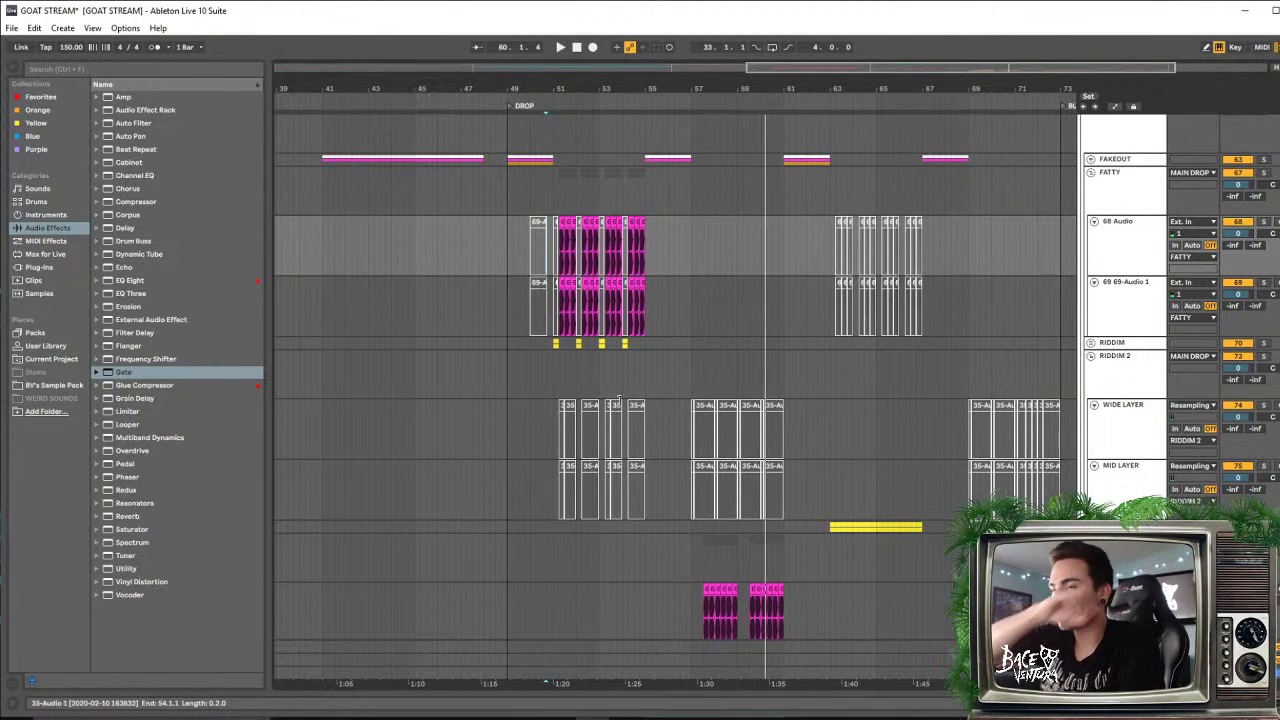
Examine the clip layout across the drop, from the MIDS group and FATTY tracks down to the second RIDDIM 2 group
scroll(736, 423, "down", 3)
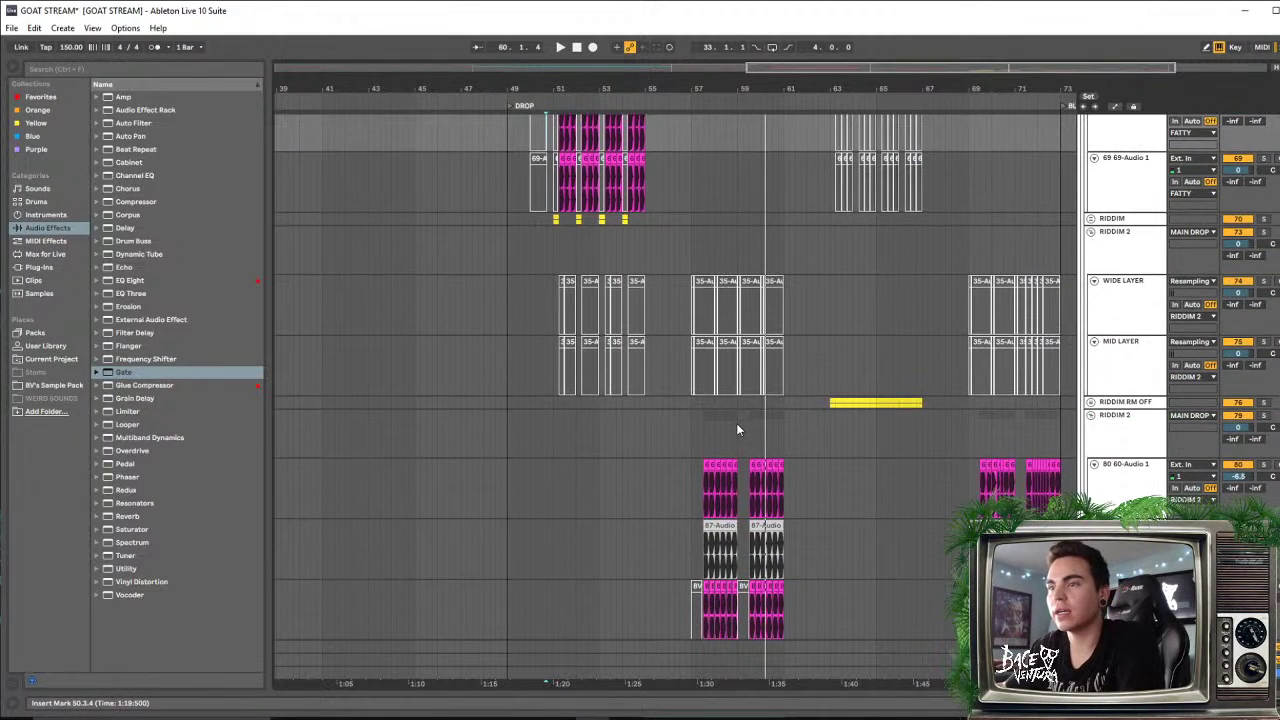
scroll(685, 260, "up", 4)
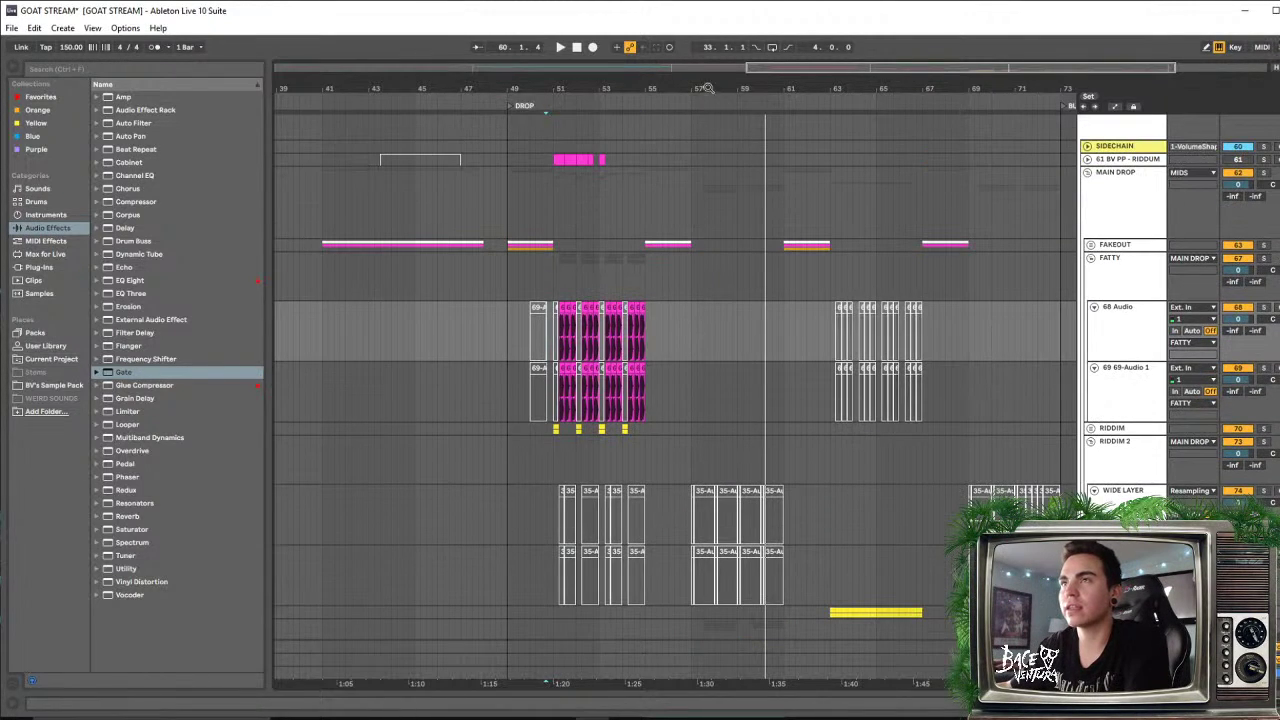
left_click_drag(708, 88, 633, 82)
scroll(646, 317, "down", 4)
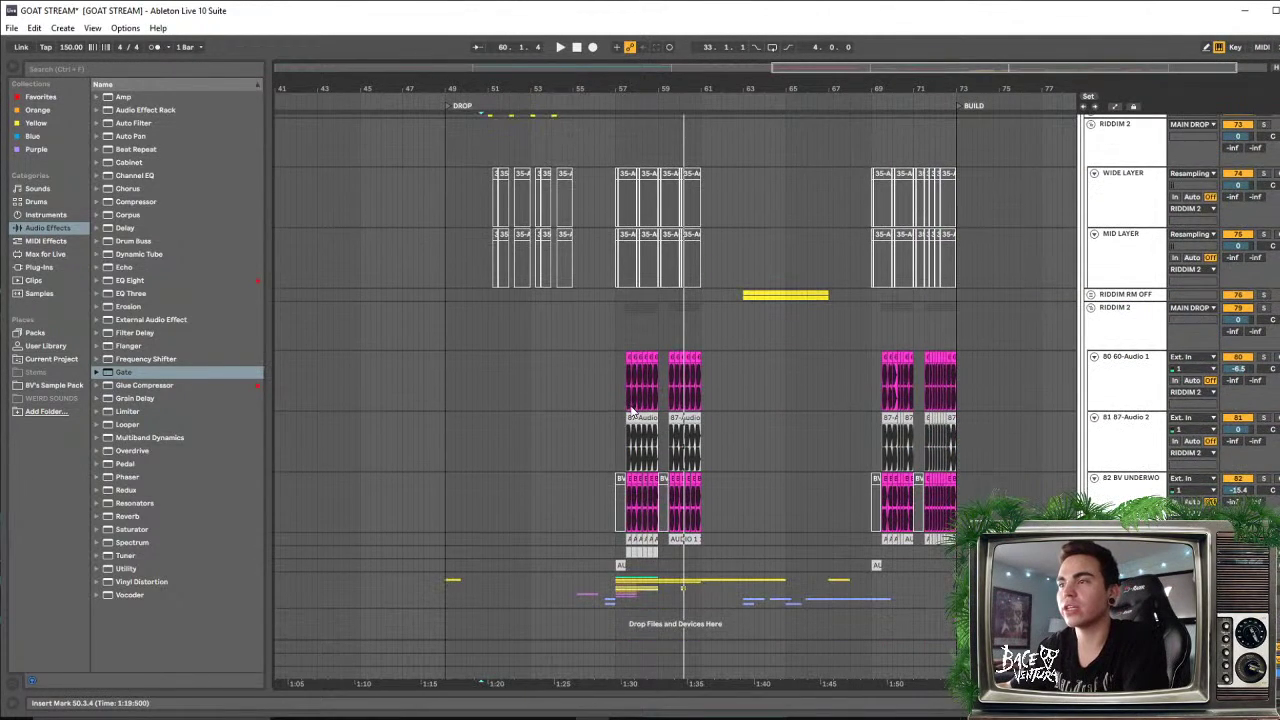
scroll(634, 408, "up", 3)
scroll(571, 306, "up", 4)
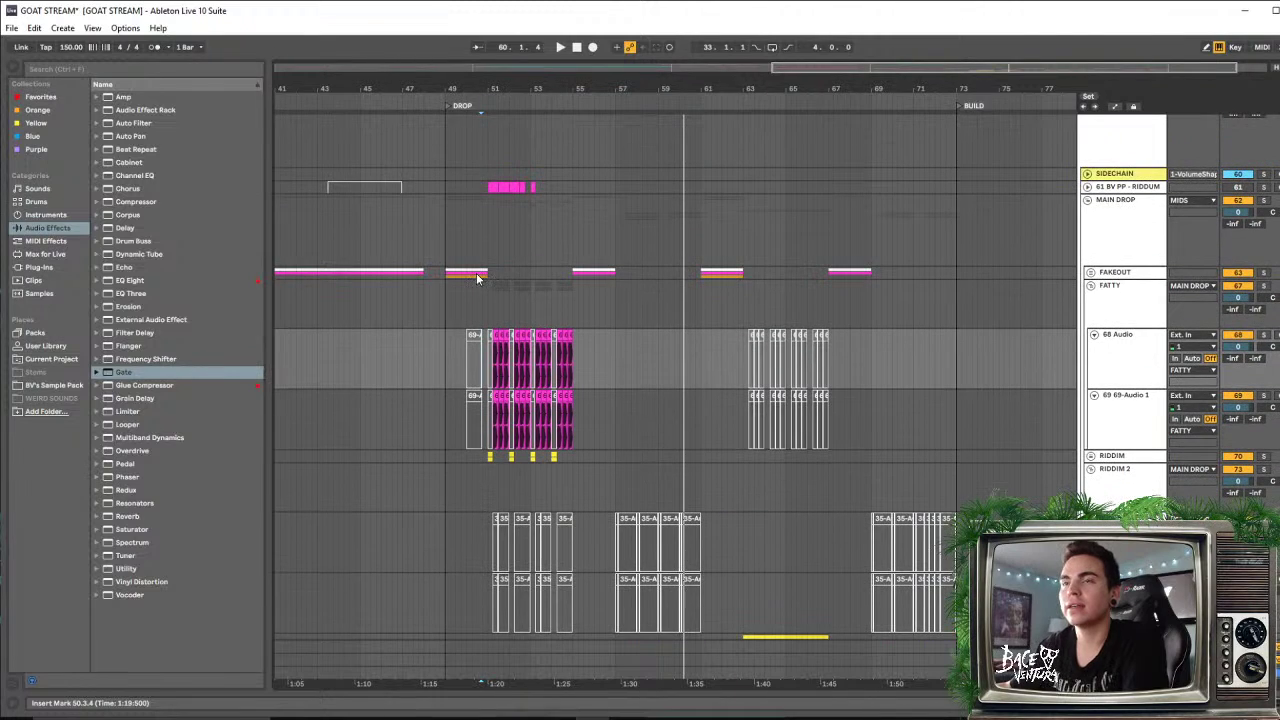
left_click_drag(509, 84, 638, 89)
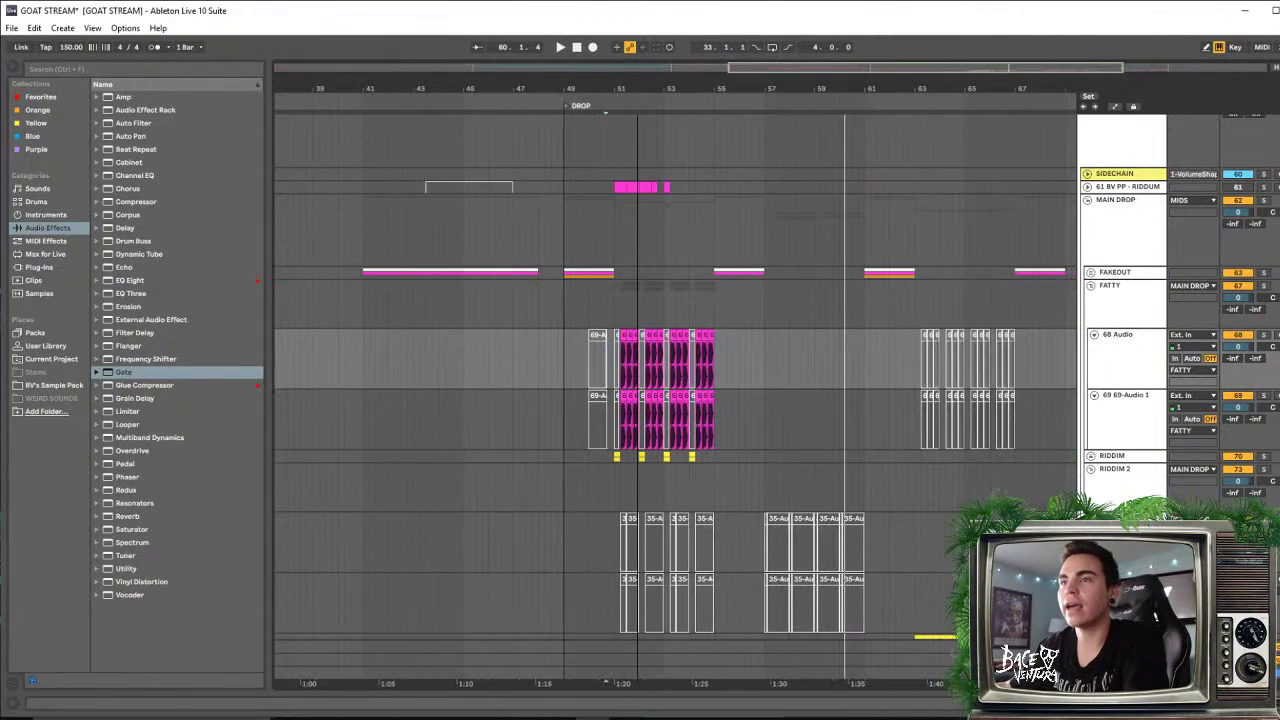
left_click(565, 318)
scroll(561, 319, "up", 3)
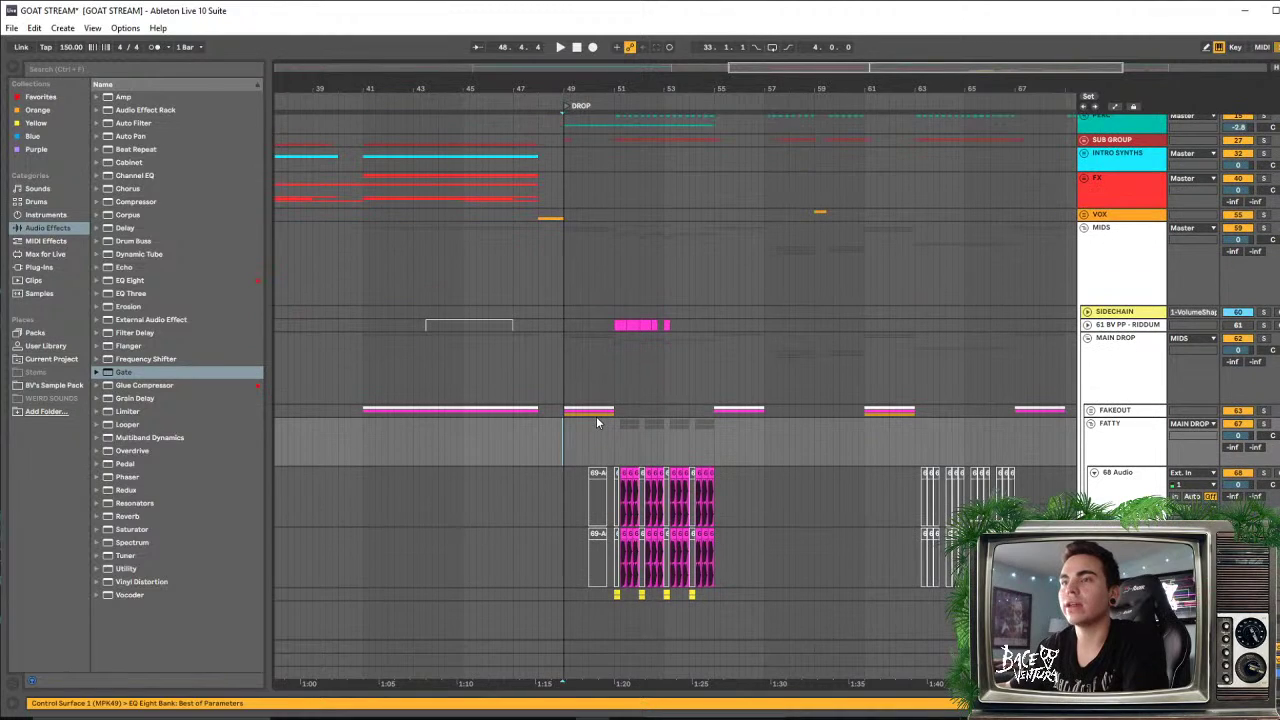
scroll(640, 422, "down", 5)
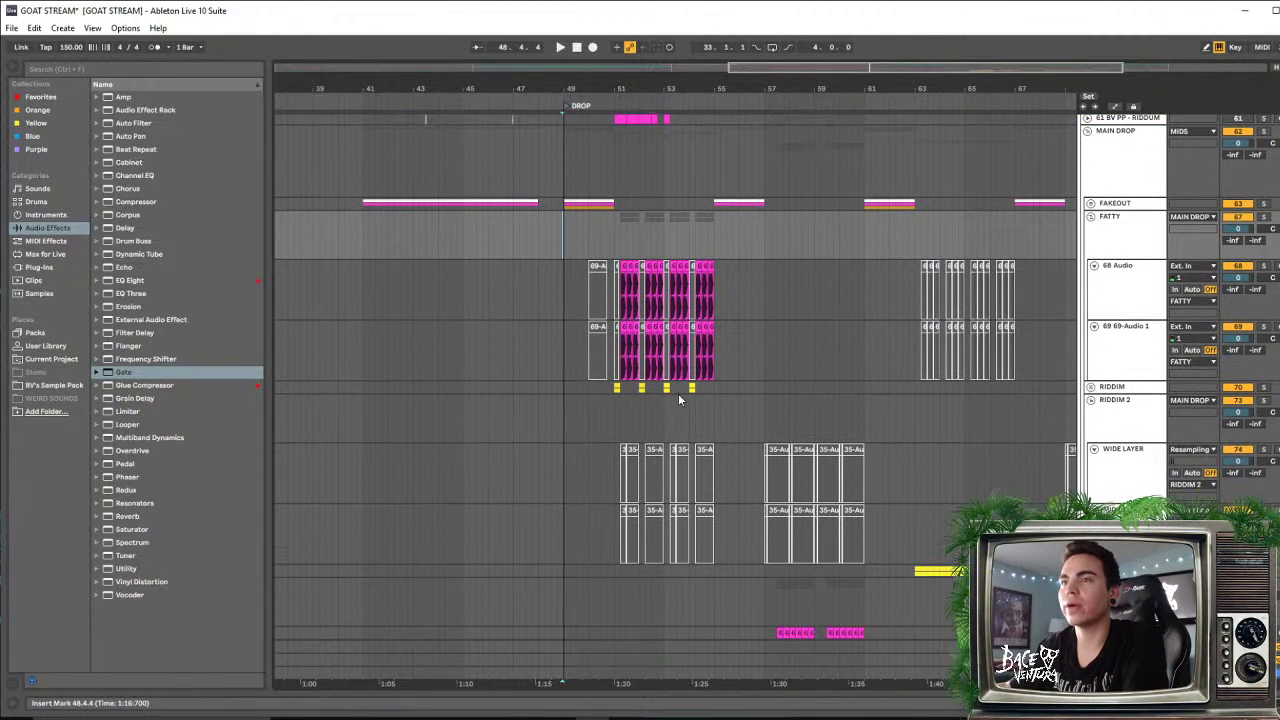
Play the first three FATTY clips on 68 Audio repeatedly from 51.2
left_click_drag(636, 89, 636, 215)
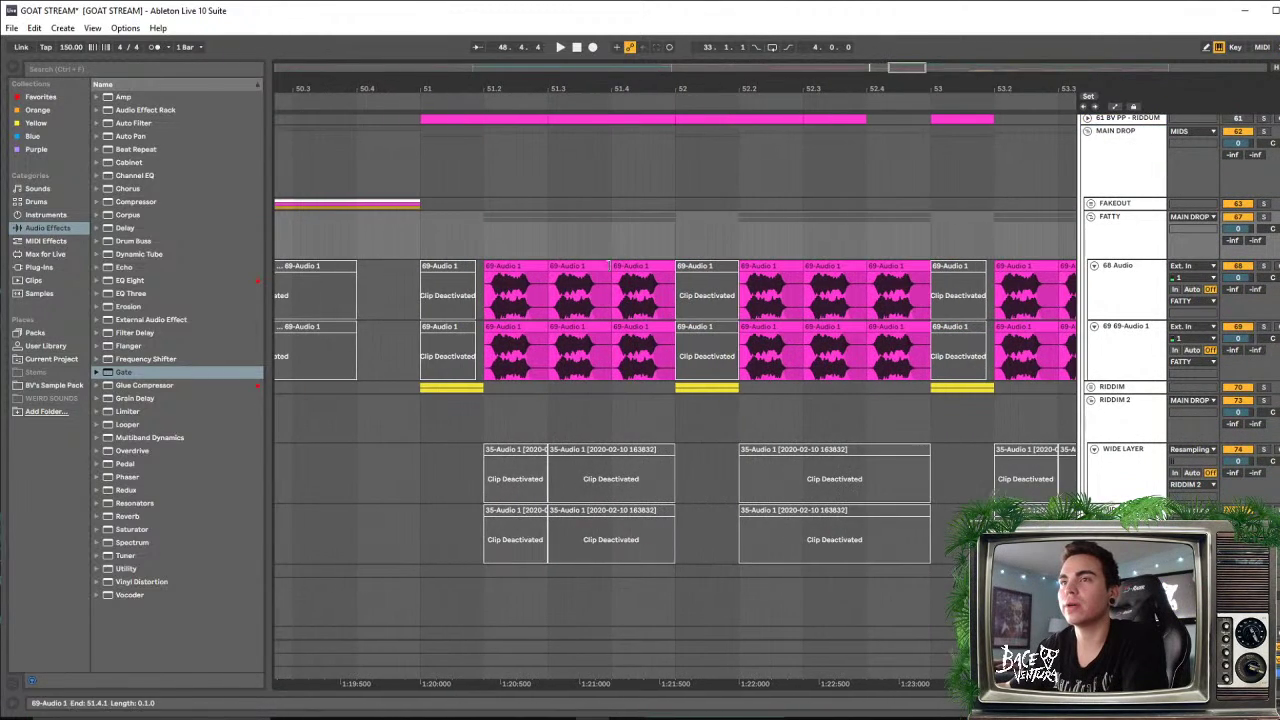
left_click(518, 266)
key("space")
key("space")
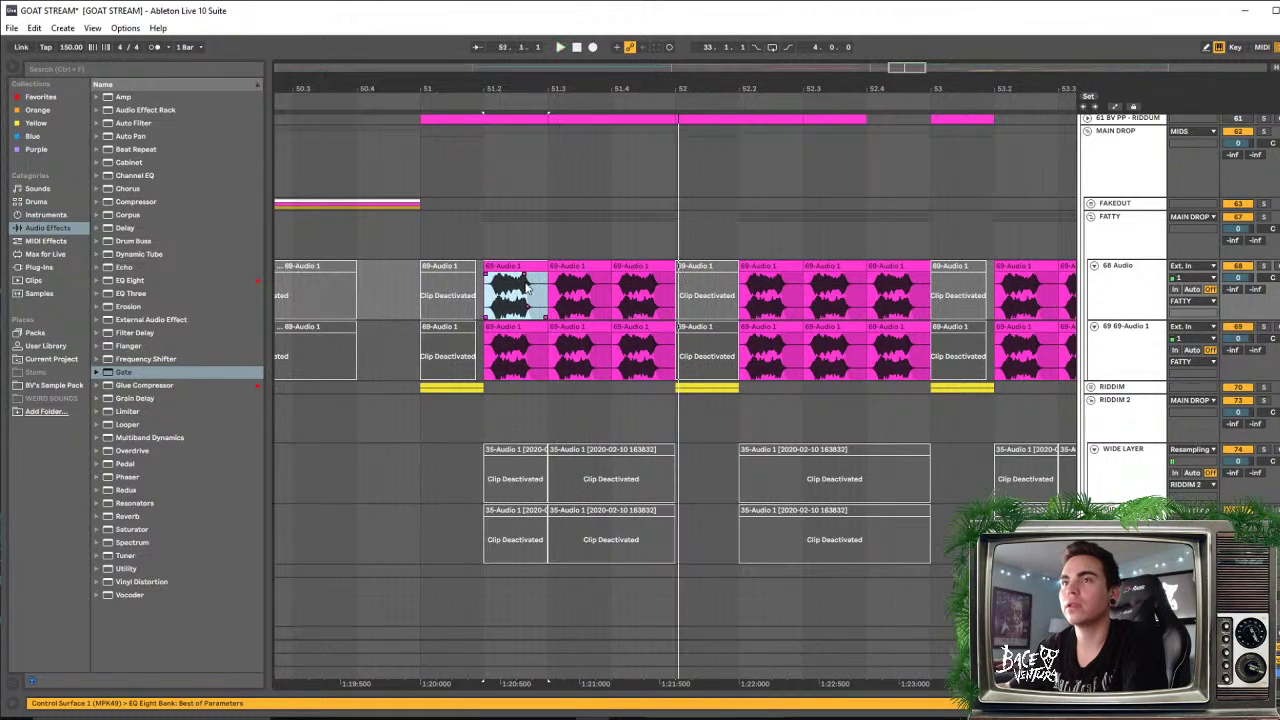
key("space")
left_click(522, 287)
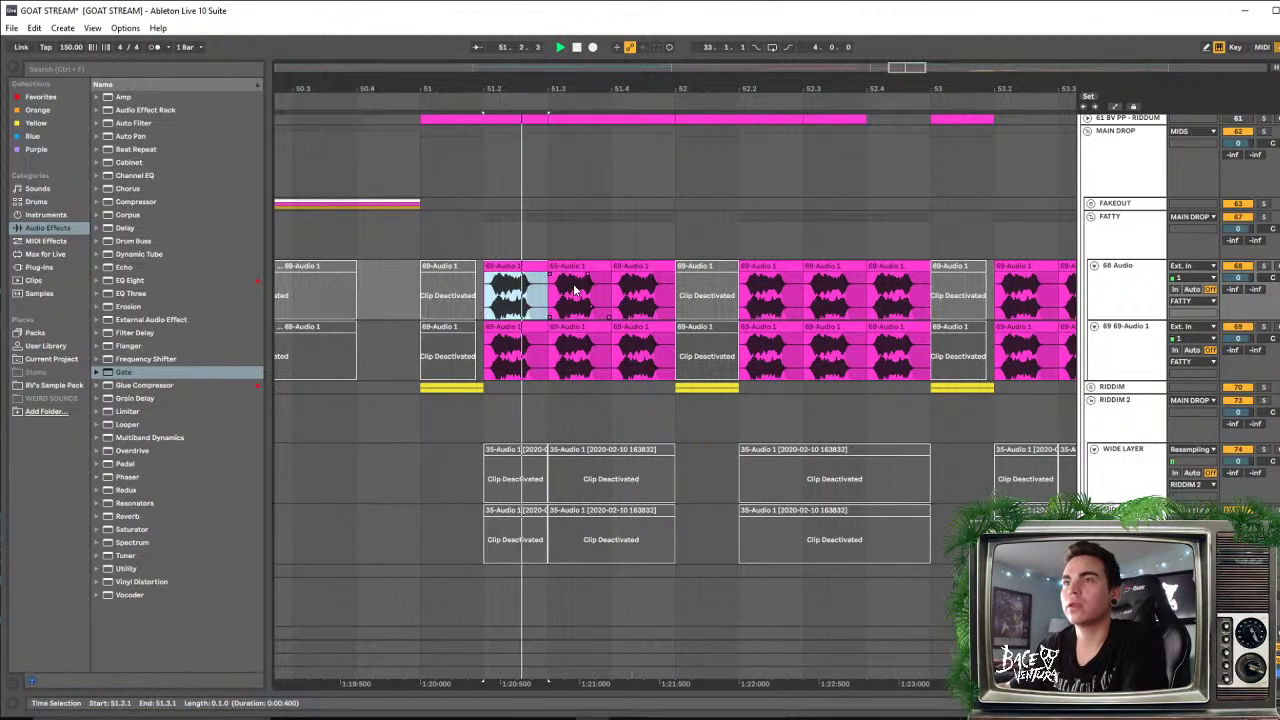
left_click(668, 280)
left_click(651, 340)
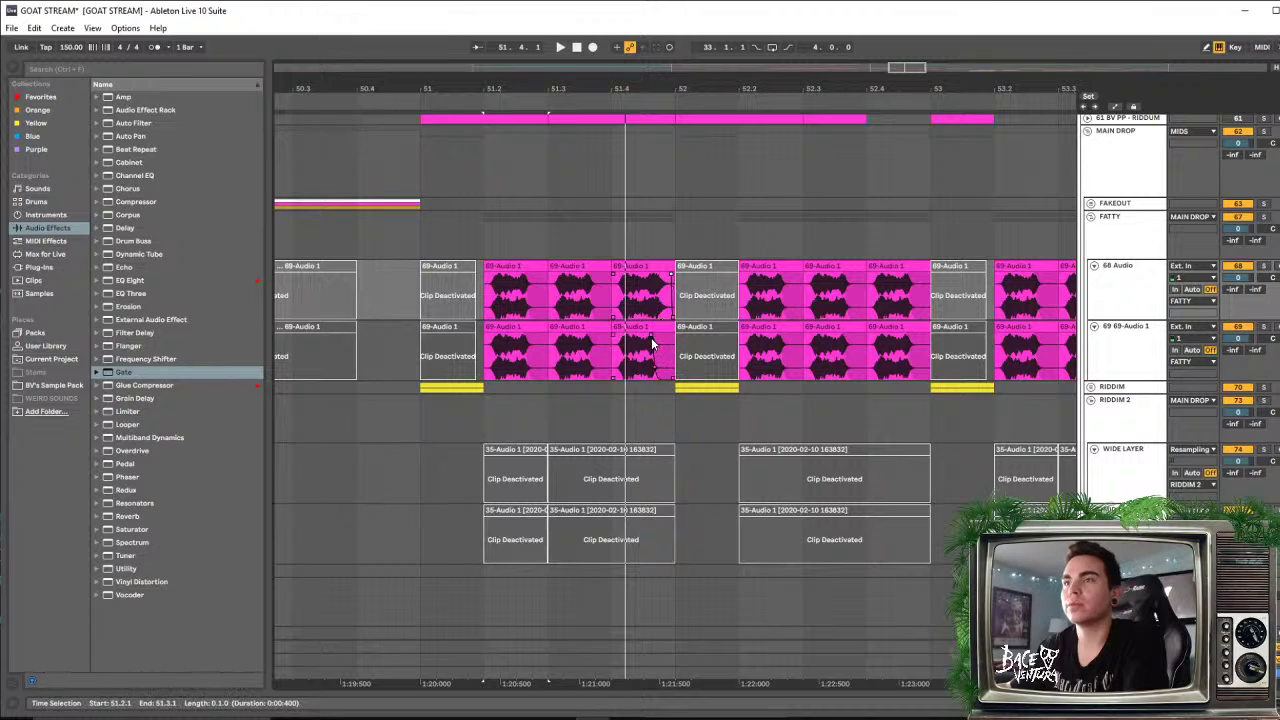
left_click(545, 278)
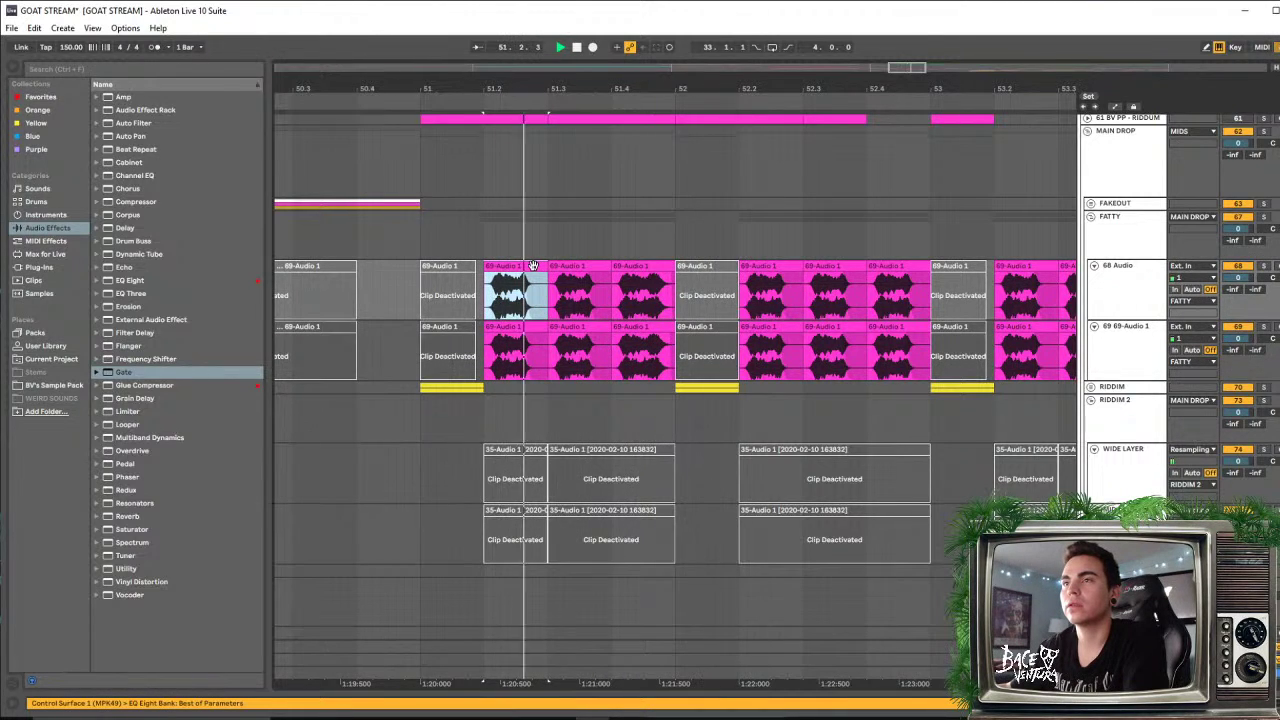
Stretch the 68 Audio clip at 51.4 by doubling its segment BPM to 300 and moving a new warp marker toward its start
double_click(645, 288)
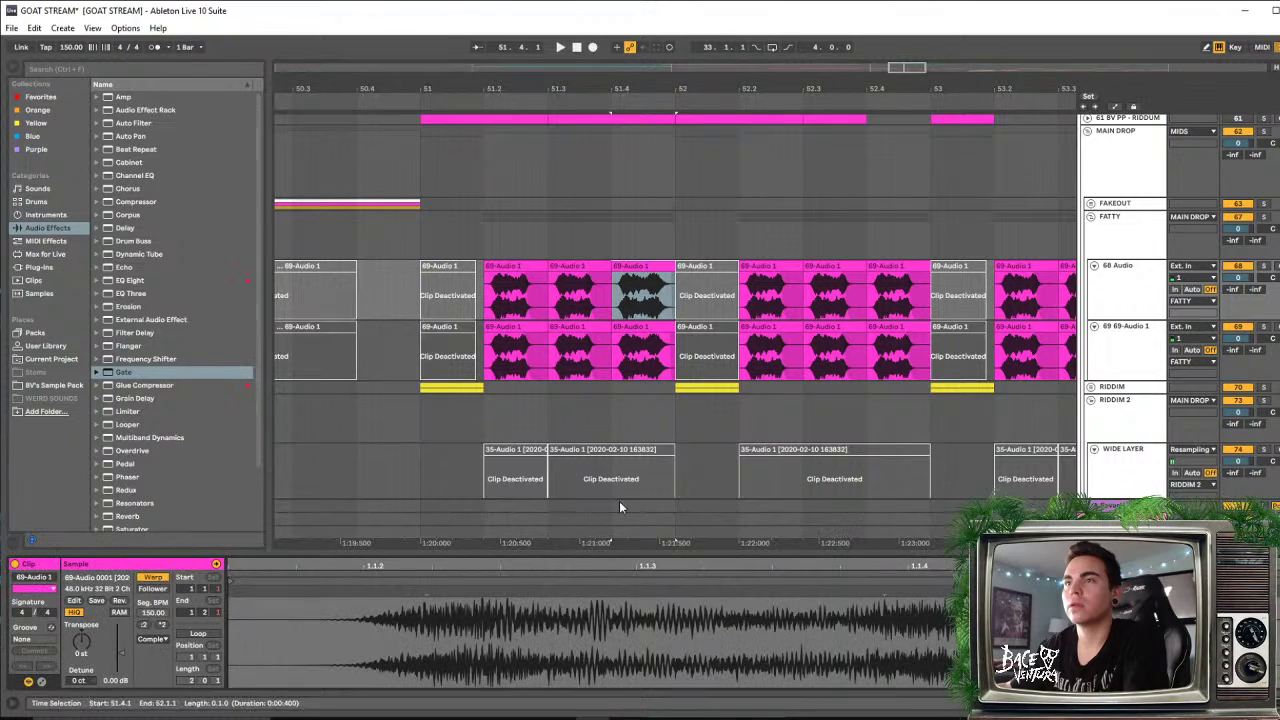
left_click(162, 625)
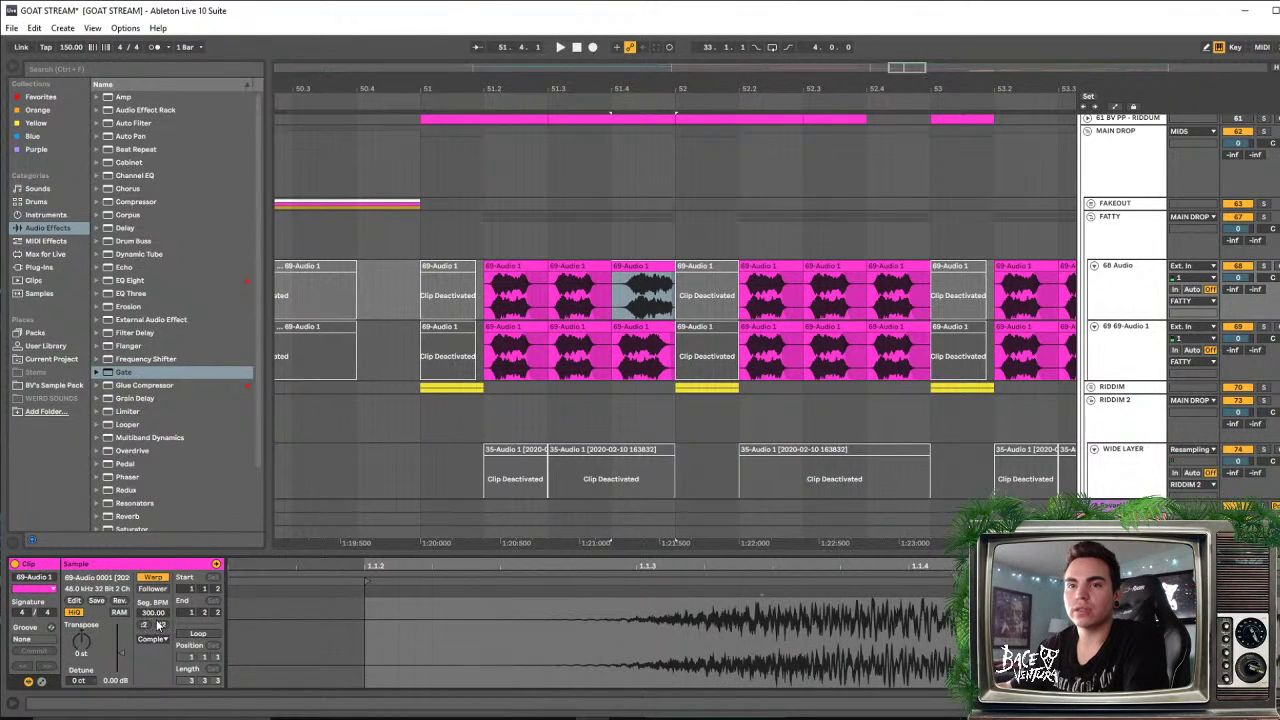
double_click(366, 591)
mouse_move(366, 591)
left_mouse_down()
mouse_move(181, 600)
mouse_move(261, 592)
left_mouse_up()
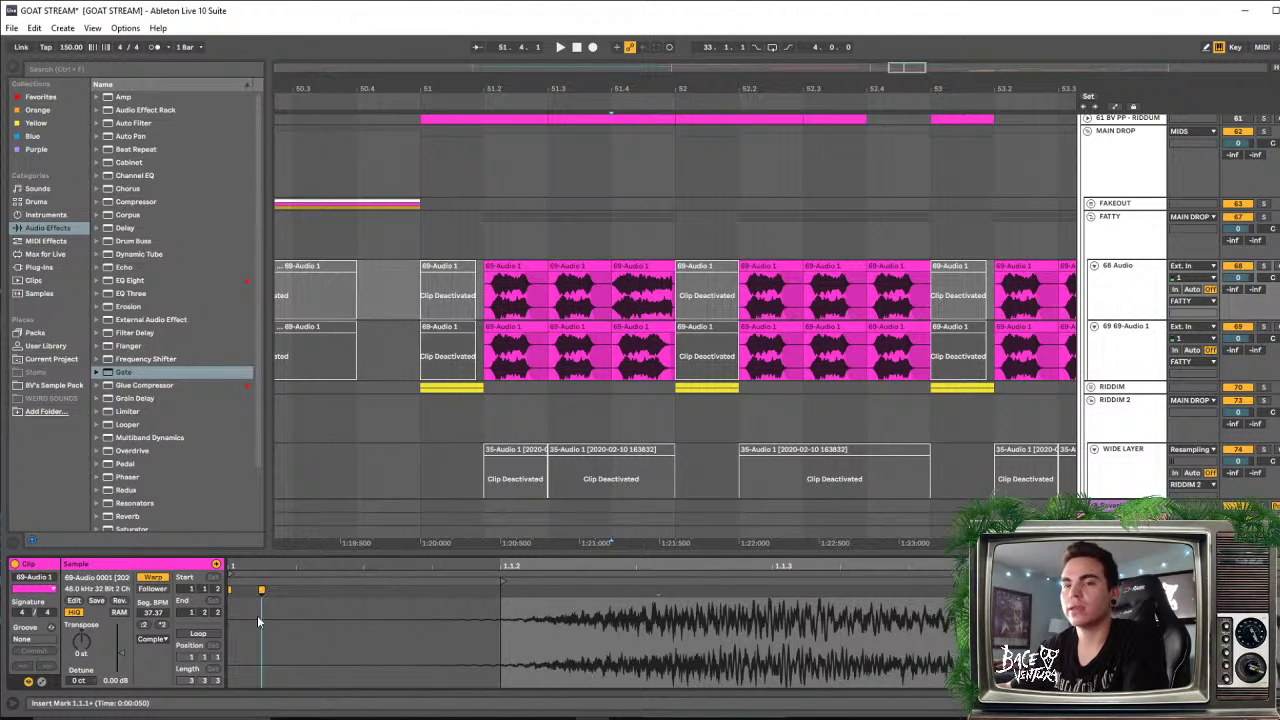
Solo 68 Audio and set the stretched clip's warp mode to Texture with grain size 46.86 and flux 13.28
key("space")
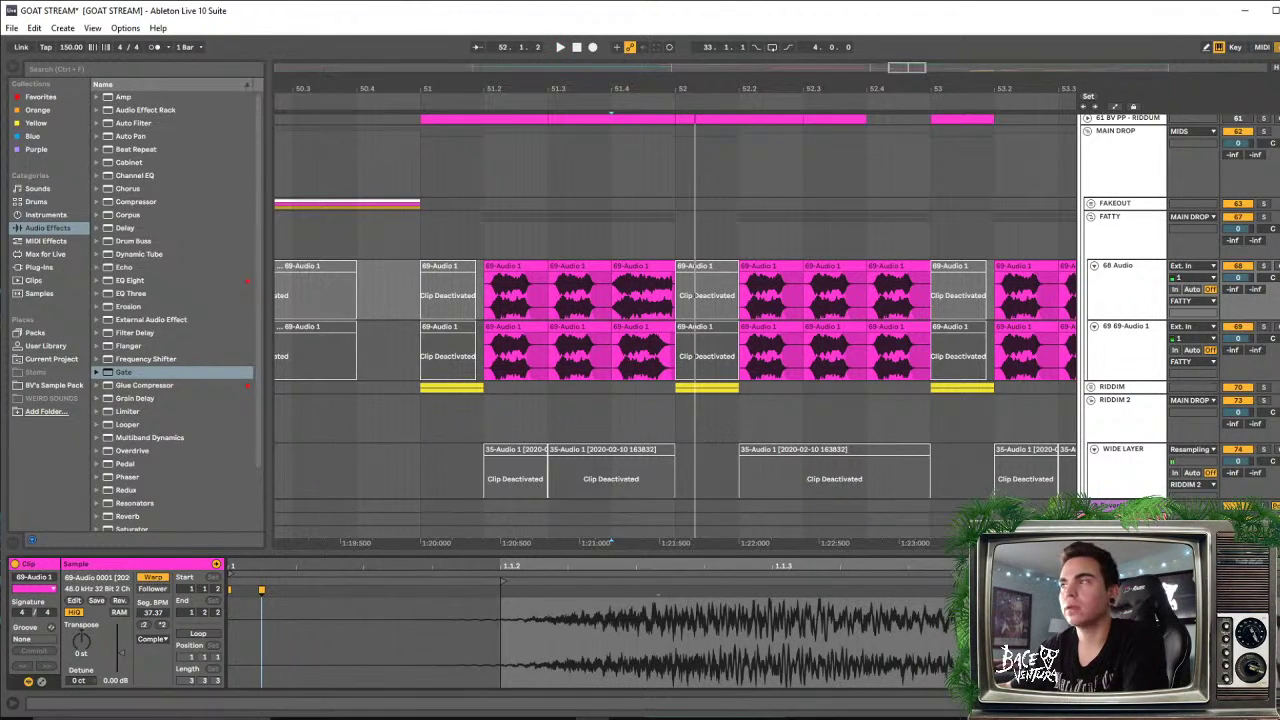
left_click(1263, 267)
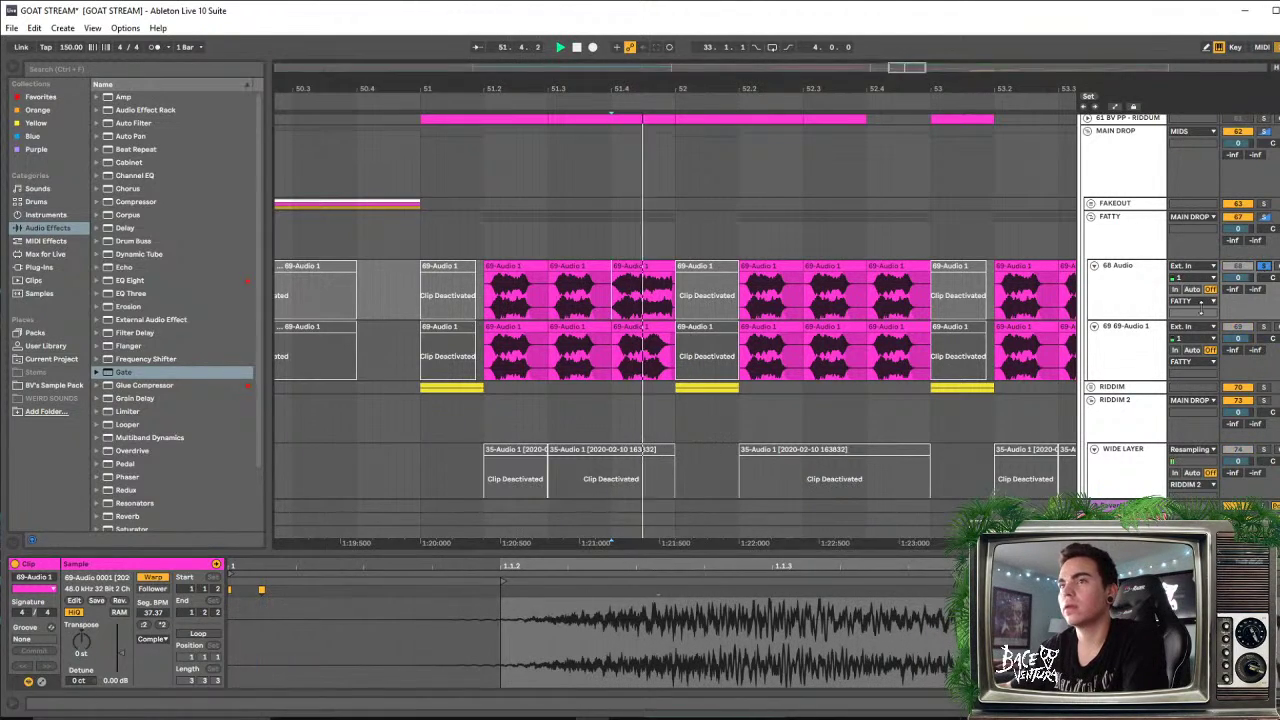
left_click(152, 638)
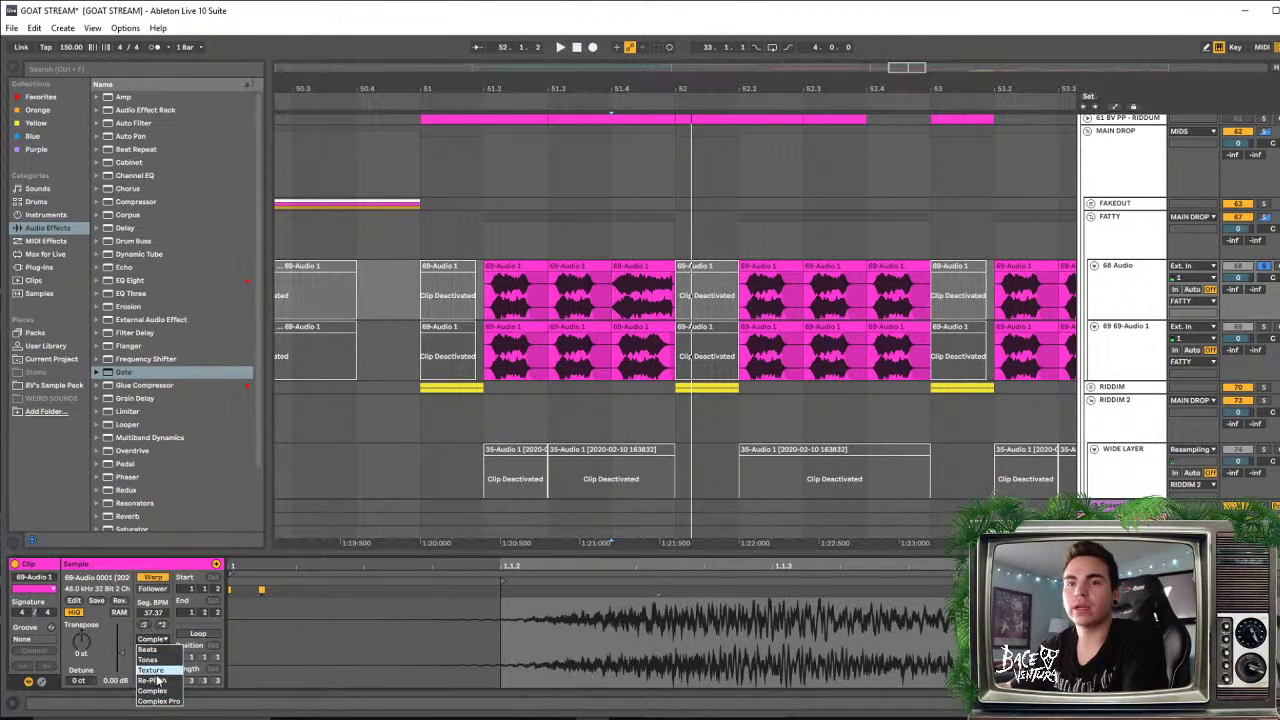
left_click(158, 671)
mouse_move(154, 661)
left_mouse_down()
mouse_move(154, 714)
mouse_move(153, 641)
mouse_move(153, 679)
left_mouse_up()
Play the Texture-warped clip repeatedly from 51.4.1 with 68 Audio soloed
key("space")
key("space")
key("space")
key("space")
key("space")
key("space")
key("space")
key("space")
key("space")
key("space")
key("space")
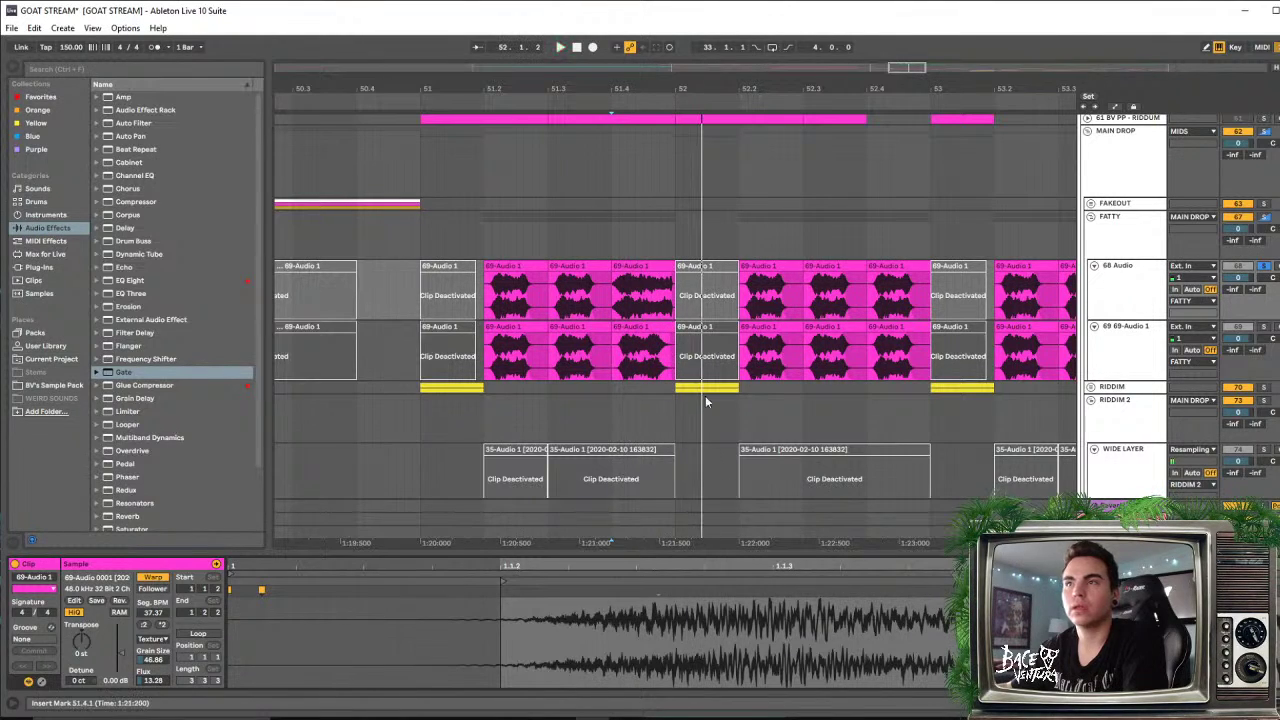
key("space")
key("space")
Play the soloed 68 Audio phrase from 51.1.3 through the stretched clip
left_click(457, 300)
key("space")
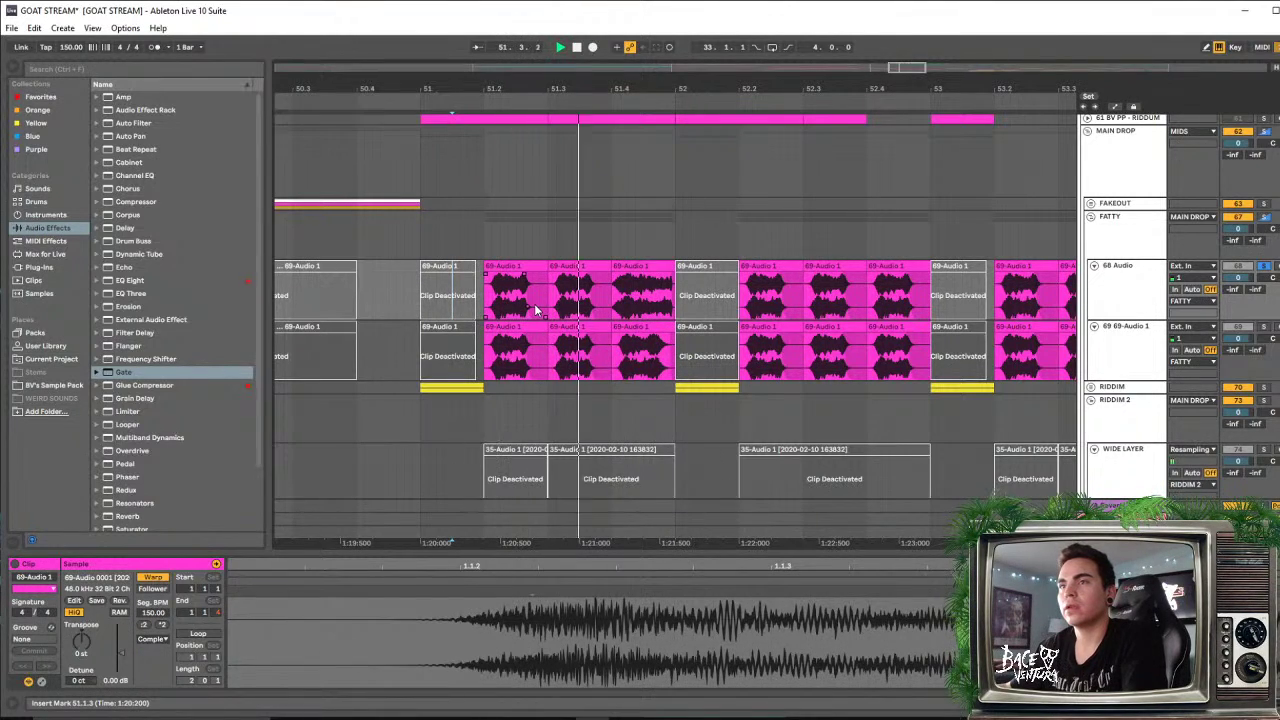
key("space")
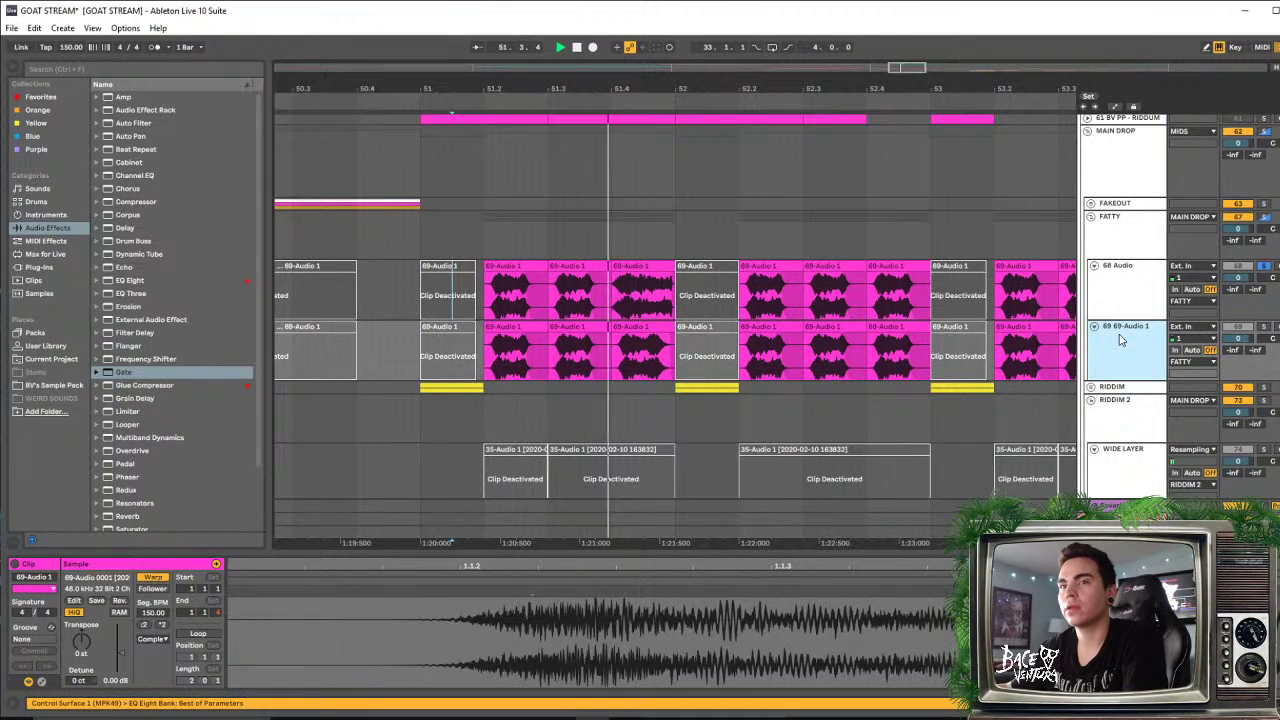
Copy the stretched clip at 51.4 from 68 Audio onto the 69 69-Audio 1 track
left_click(1121, 316)
left_click(1121, 343)
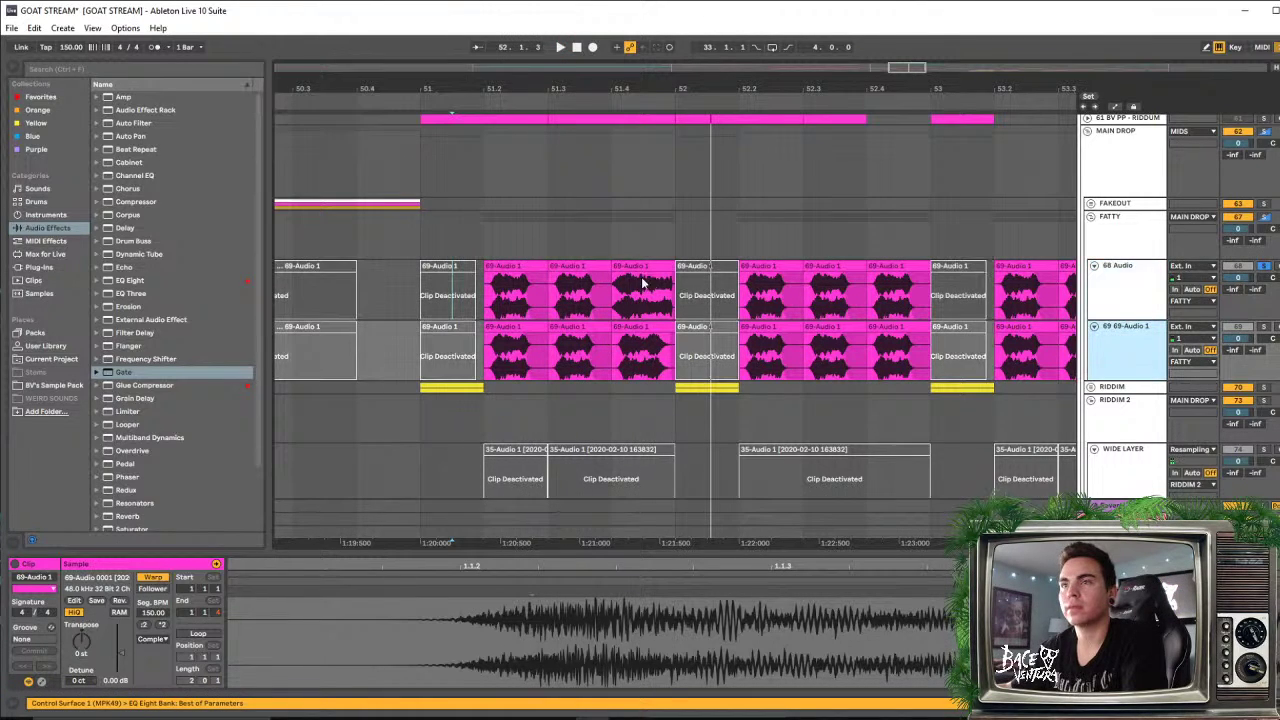
left_click_drag(649, 267, 646, 328)
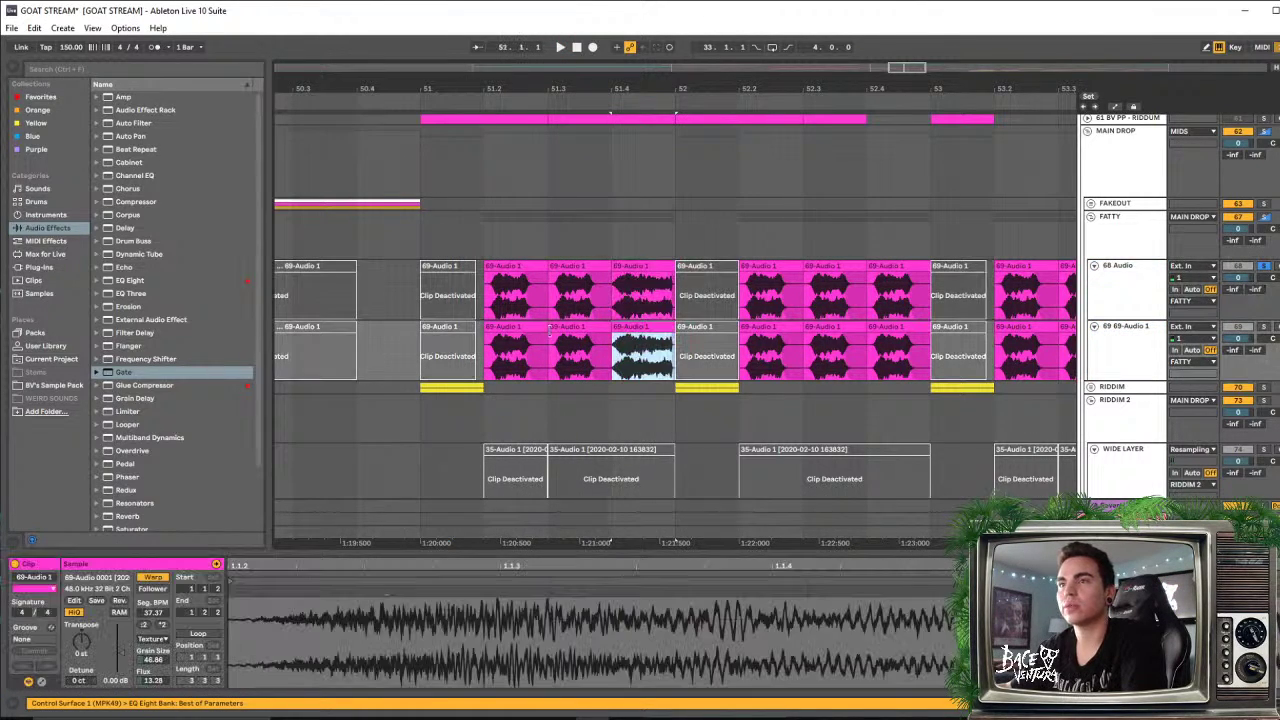
Play both FATTY tracks together from just before 51.2 with the group soloed, and clear the solo
left_click(469, 306)
key("space")
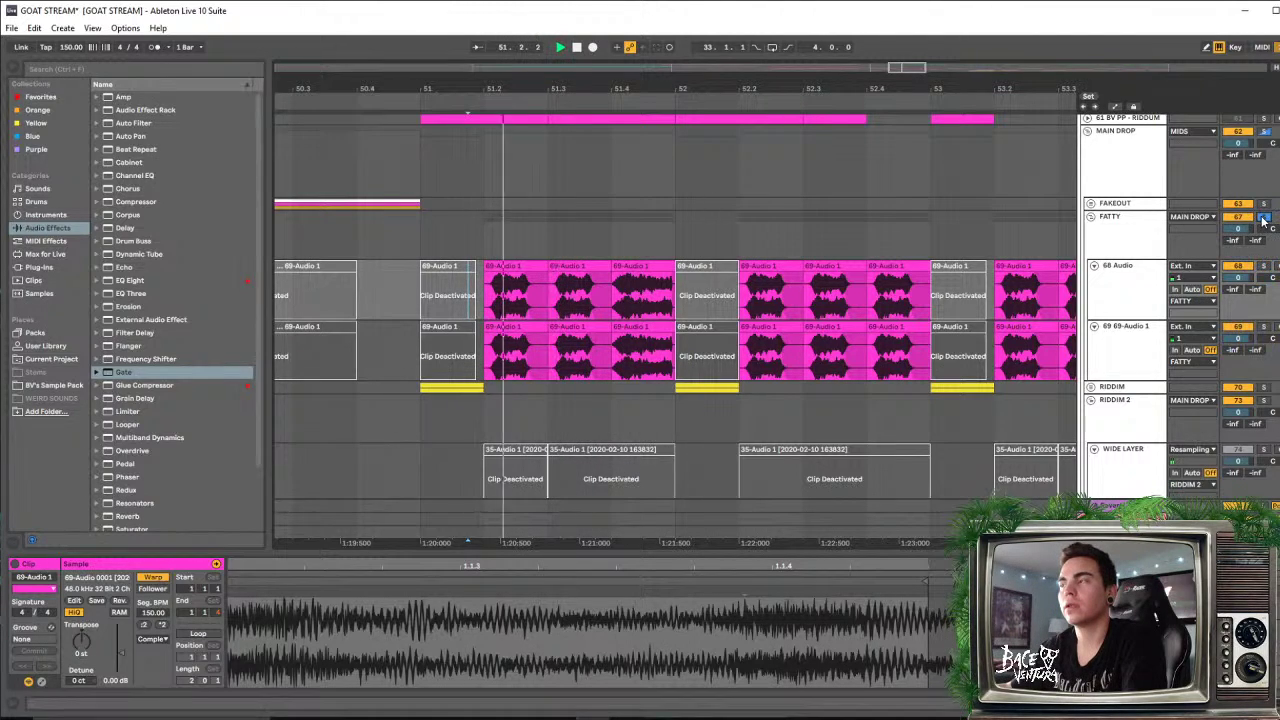
key("space")
key("space")
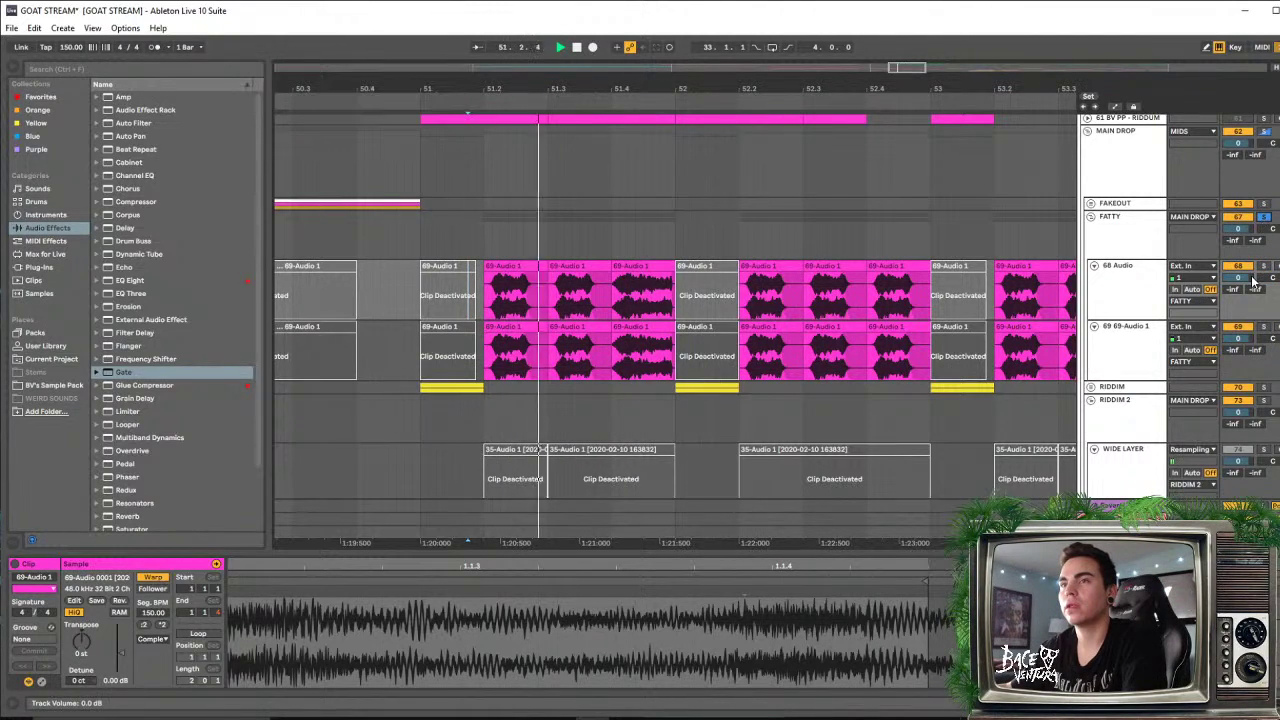
key("space")
left_click(1264, 217)
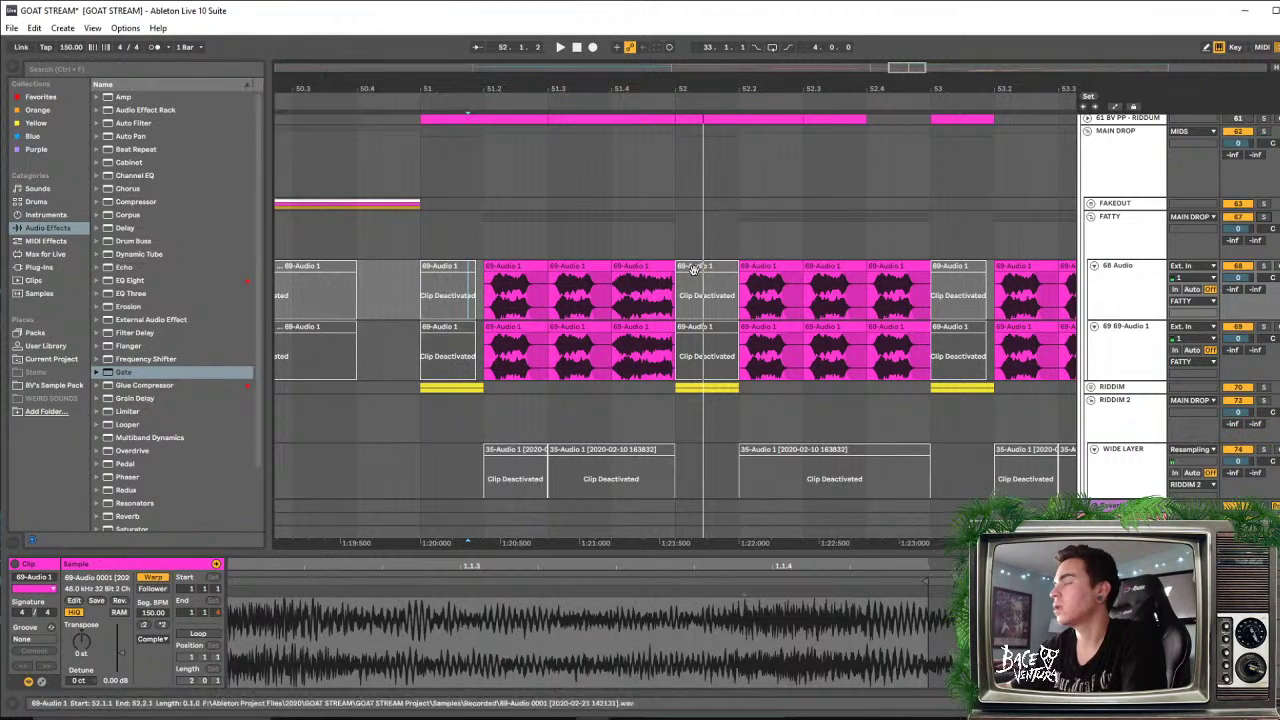
Play the full mix from around 50.3 into the drop with the stretched FATTY clips at 51.4
left_click(301, 245)
key("space")
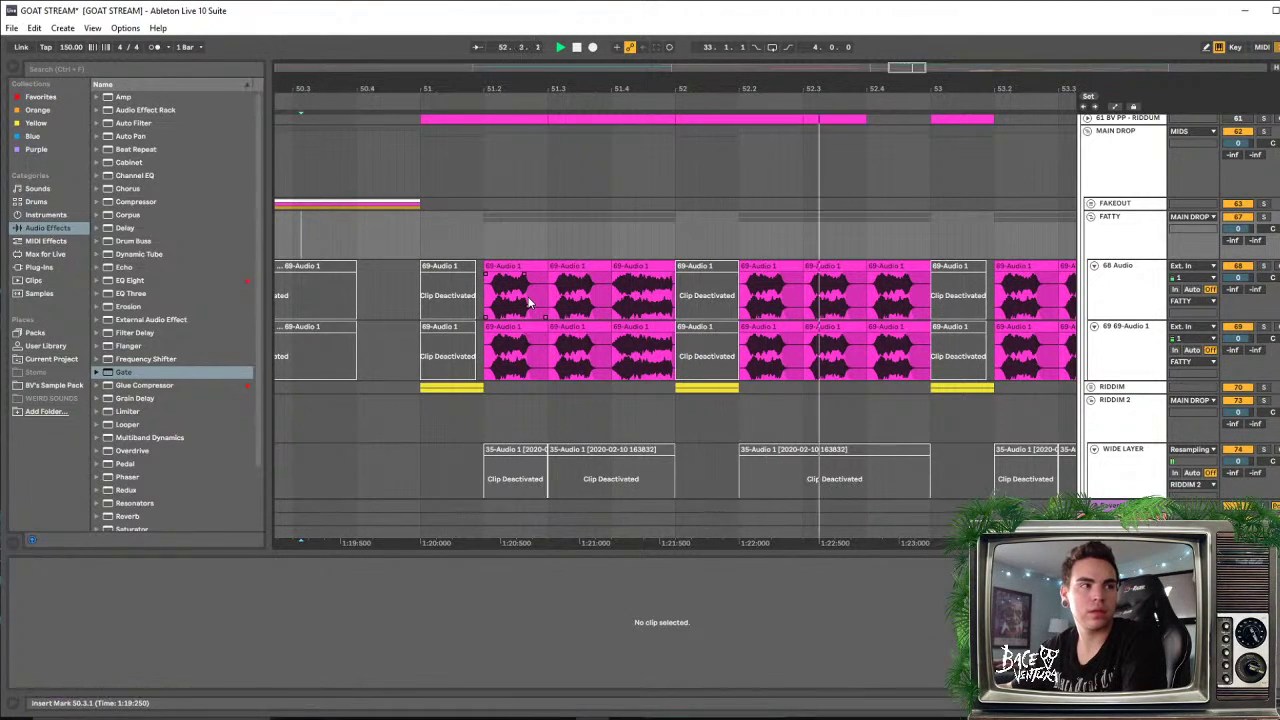
left_click_drag(341, 245, 334, 245)
key("space")
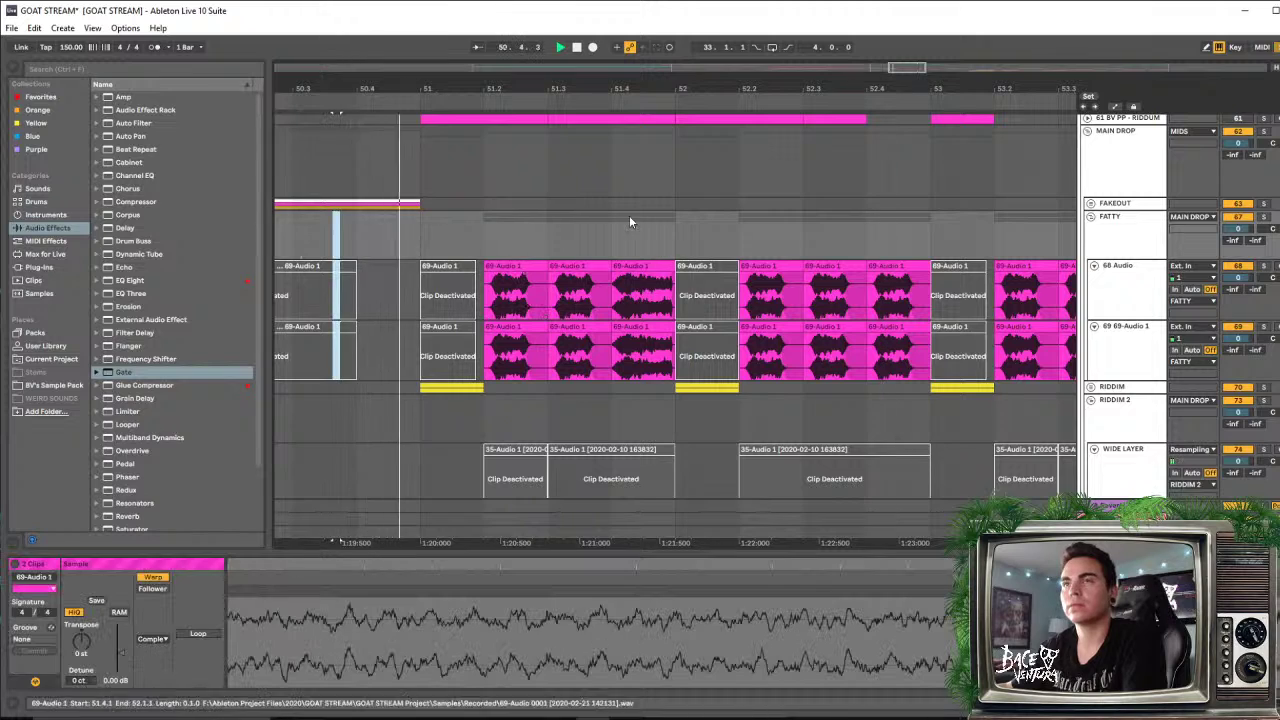
left_click_drag(598, 89, 598, 66)
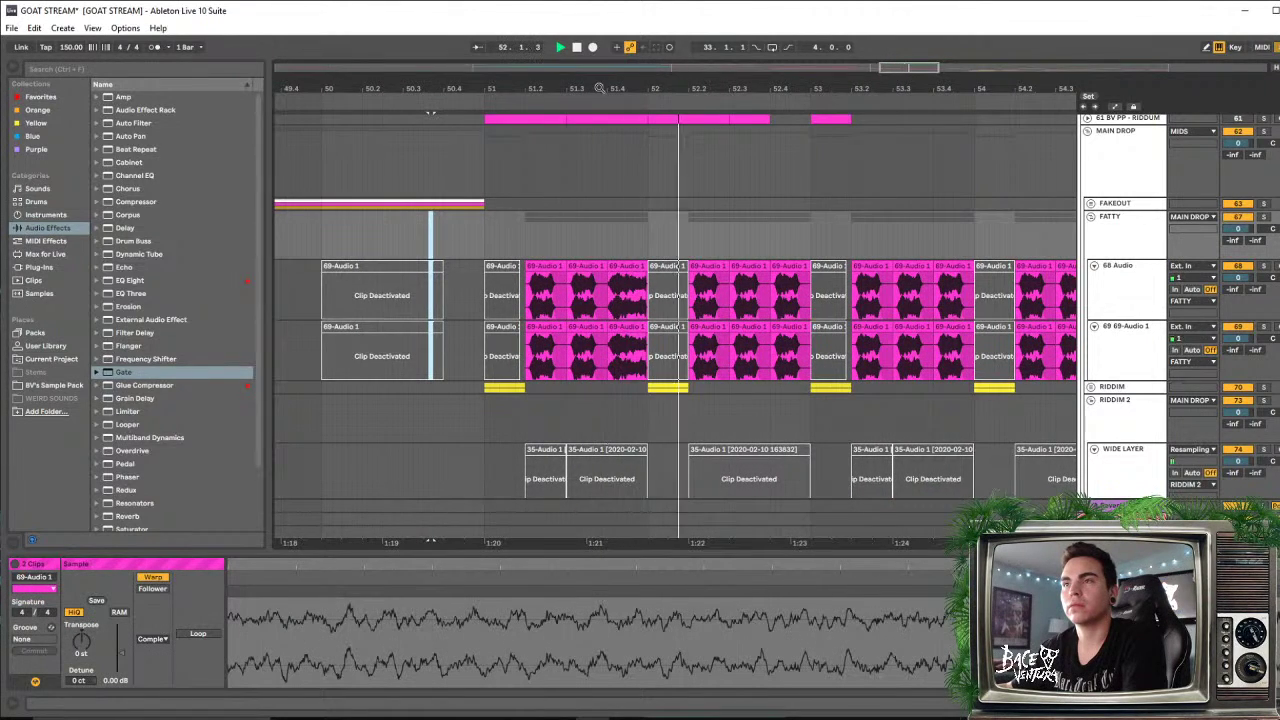
Duplicate the unstretched clips at 51.3 on both FATTY tracks over the stretched clips at 51.4
key("space")
left_click(589, 266)
left_click(591, 326, "shift")
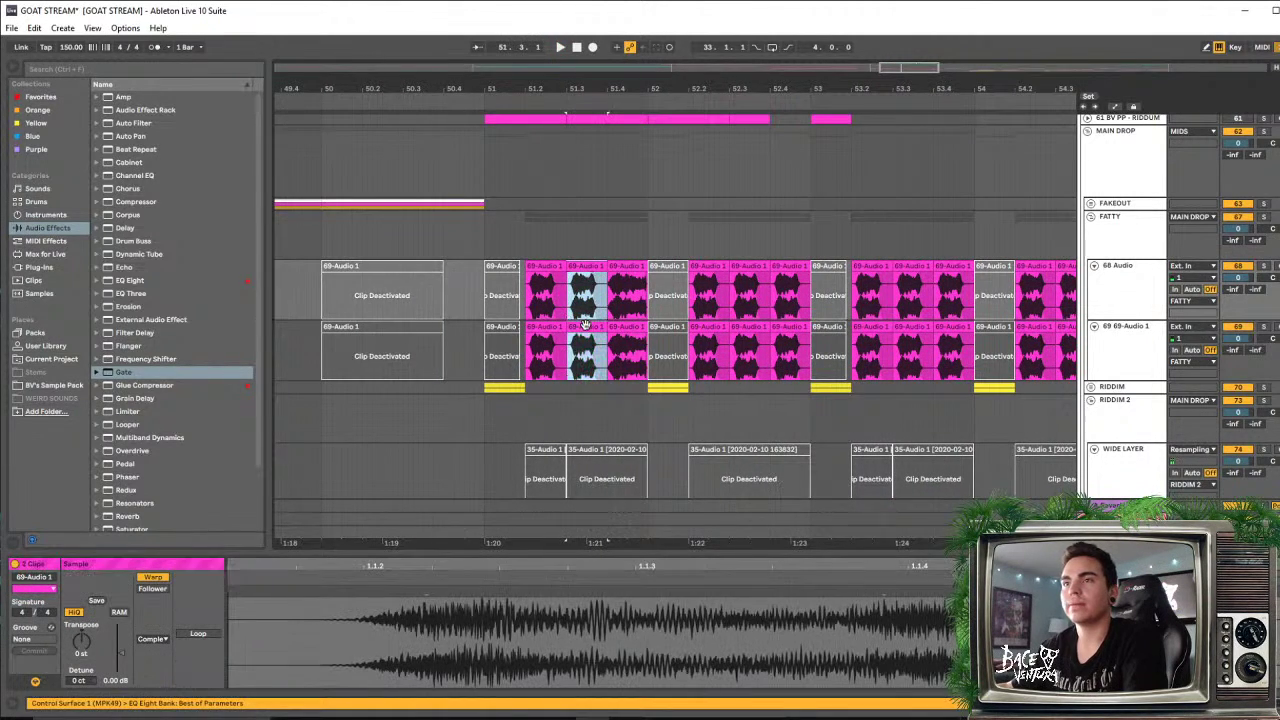
key("ctrl+d")
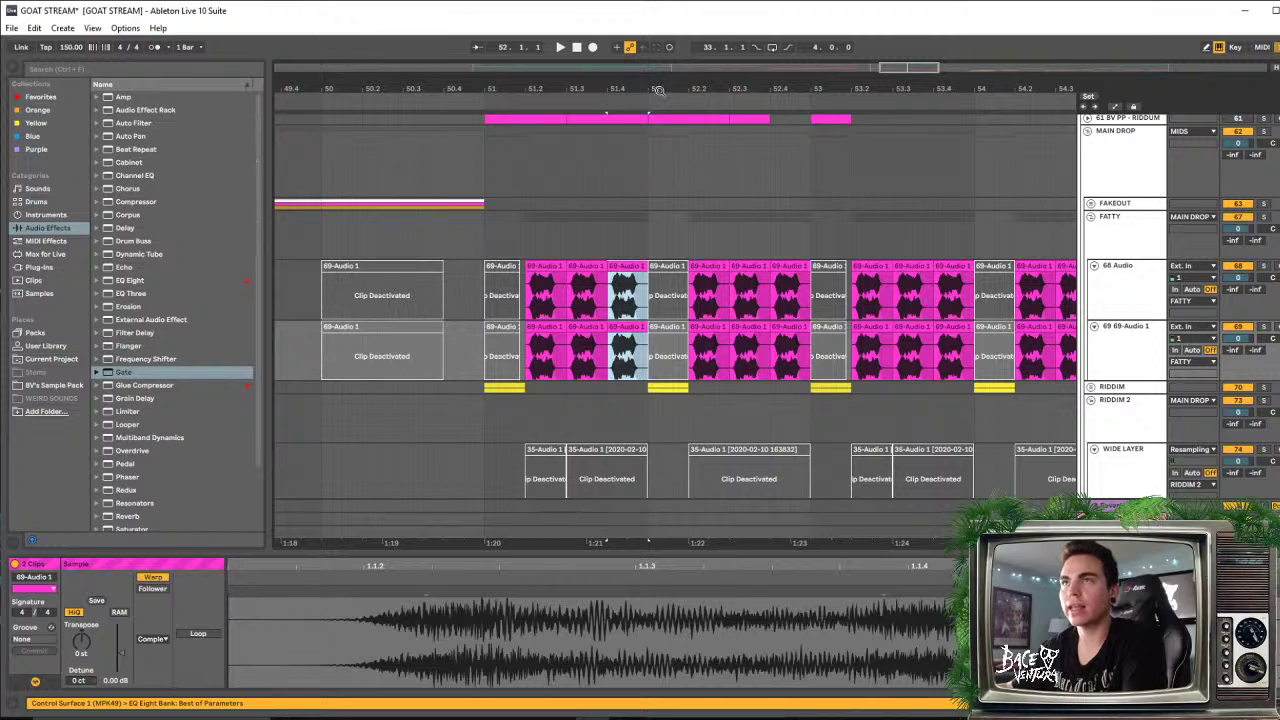
Examine the main drop's layer tracks and the arrangement from the build through the drop
left_click_drag(661, 91, 593, 77)
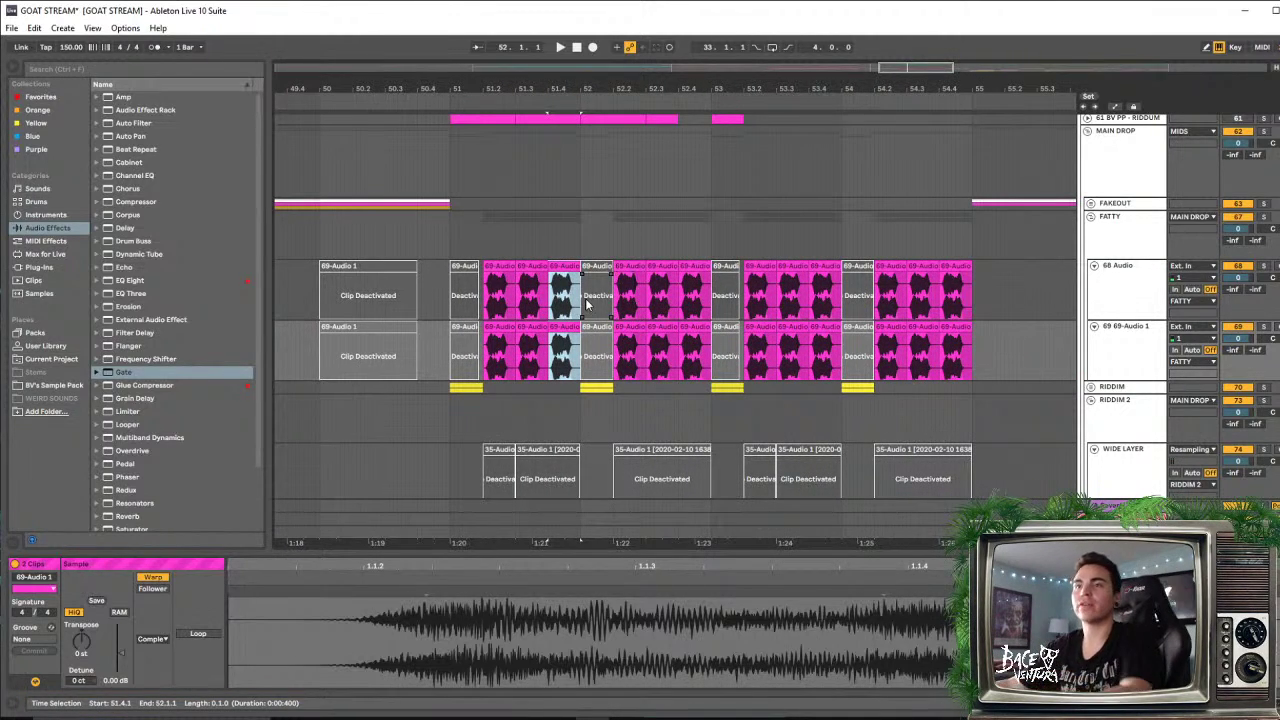
scroll(680, 300, "down", 6)
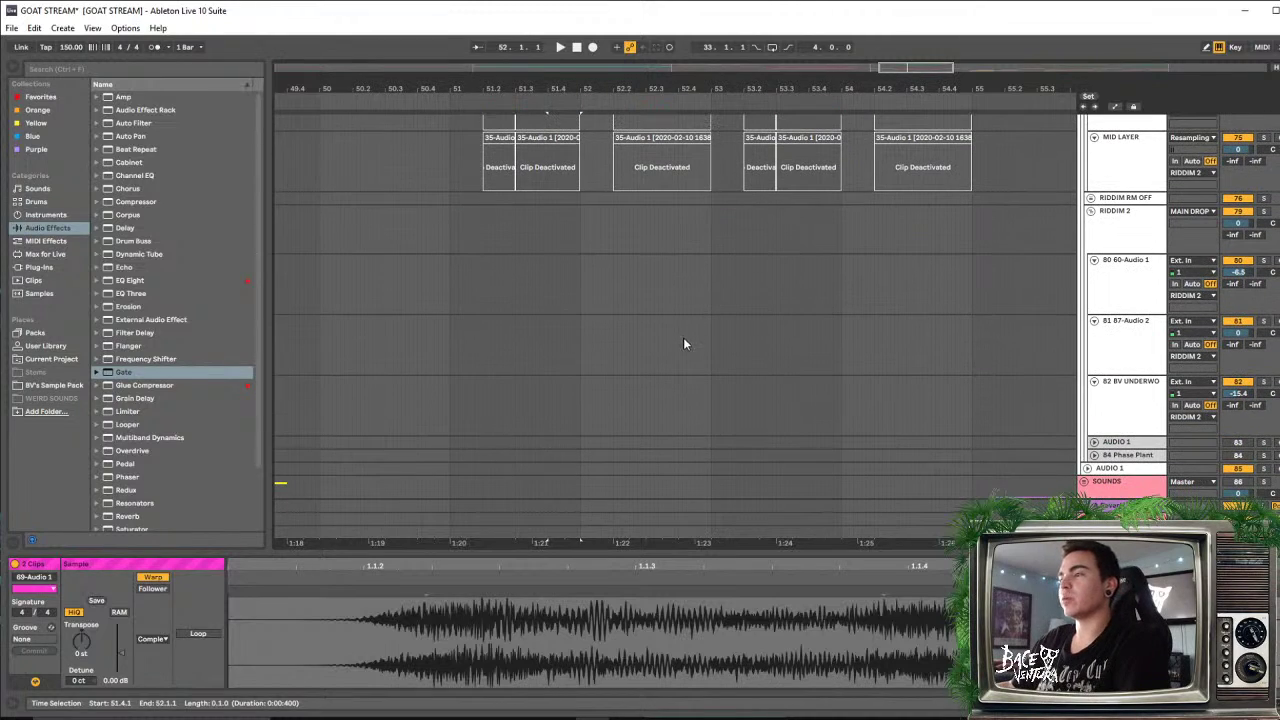
scroll(683, 343, "down", 1)
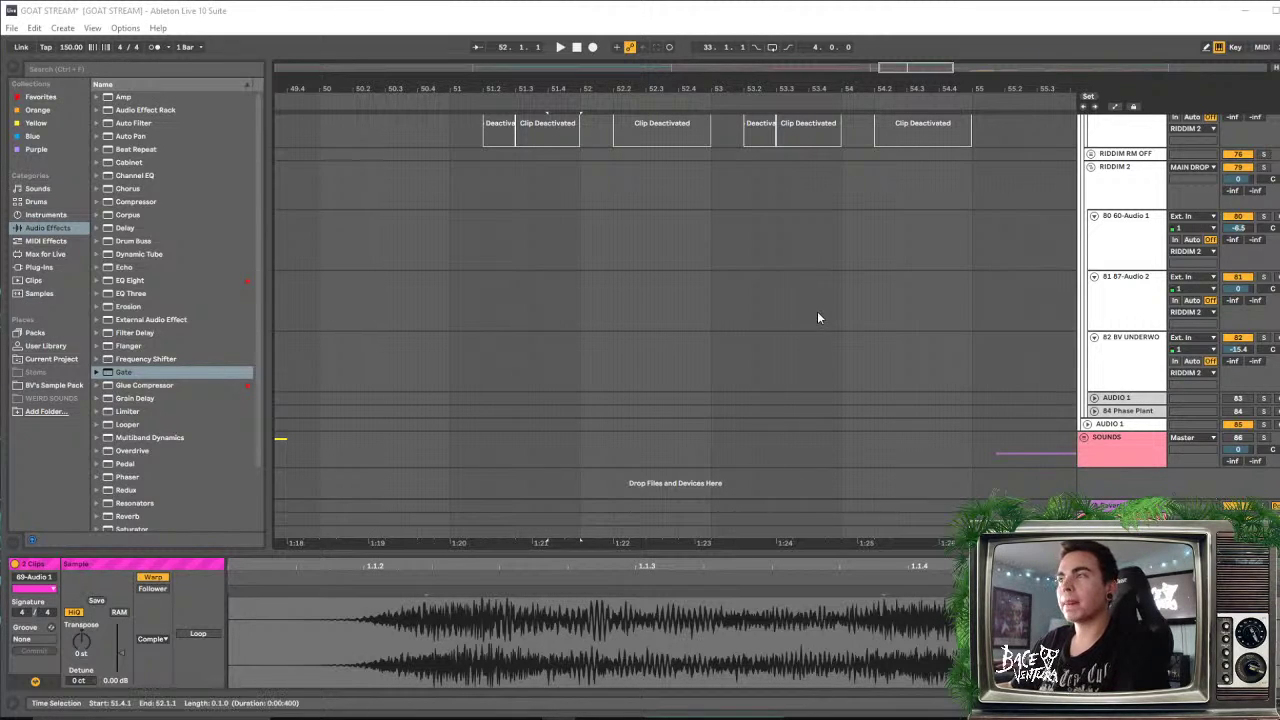
scroll(817, 317, "up", 3)
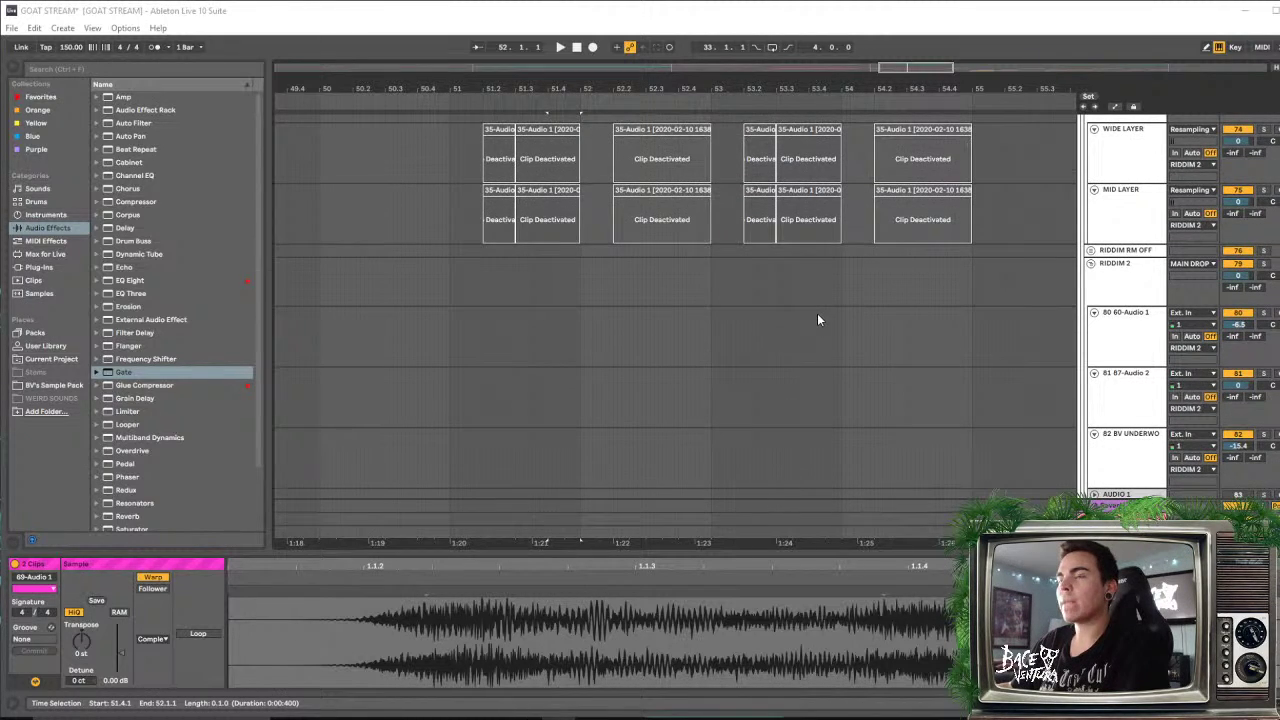
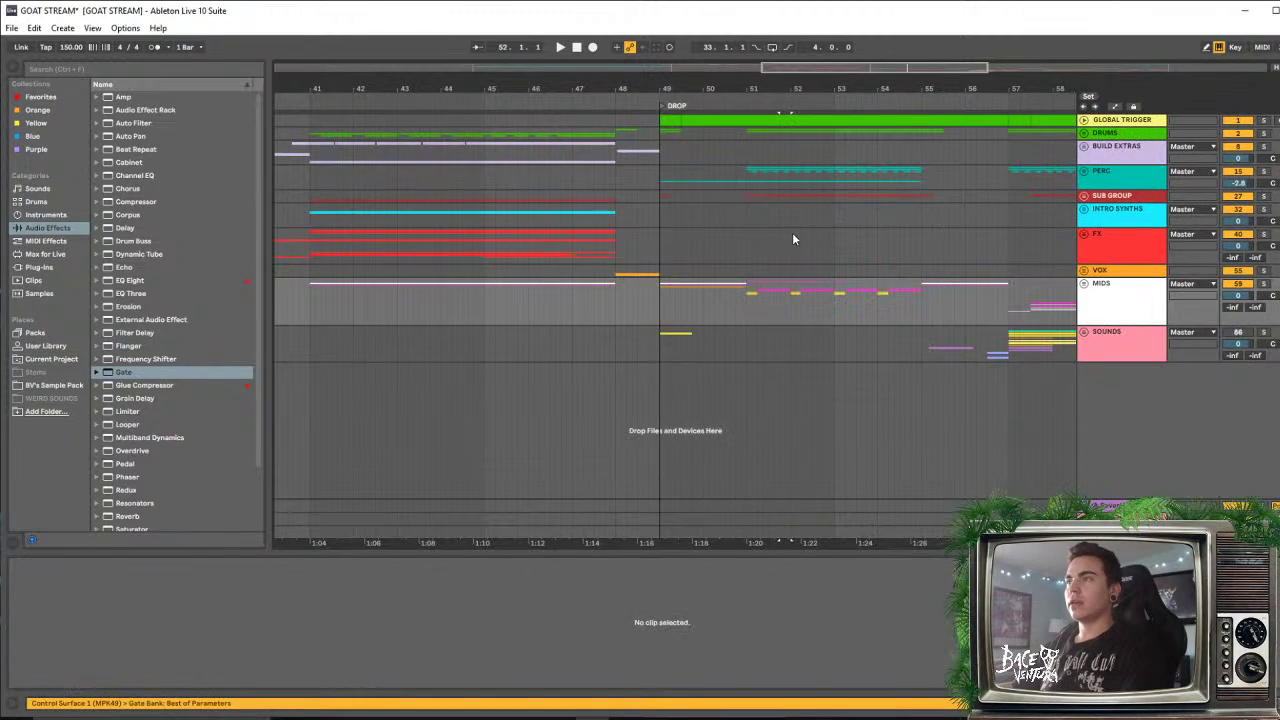
scroll(548, 212, "left", 3)
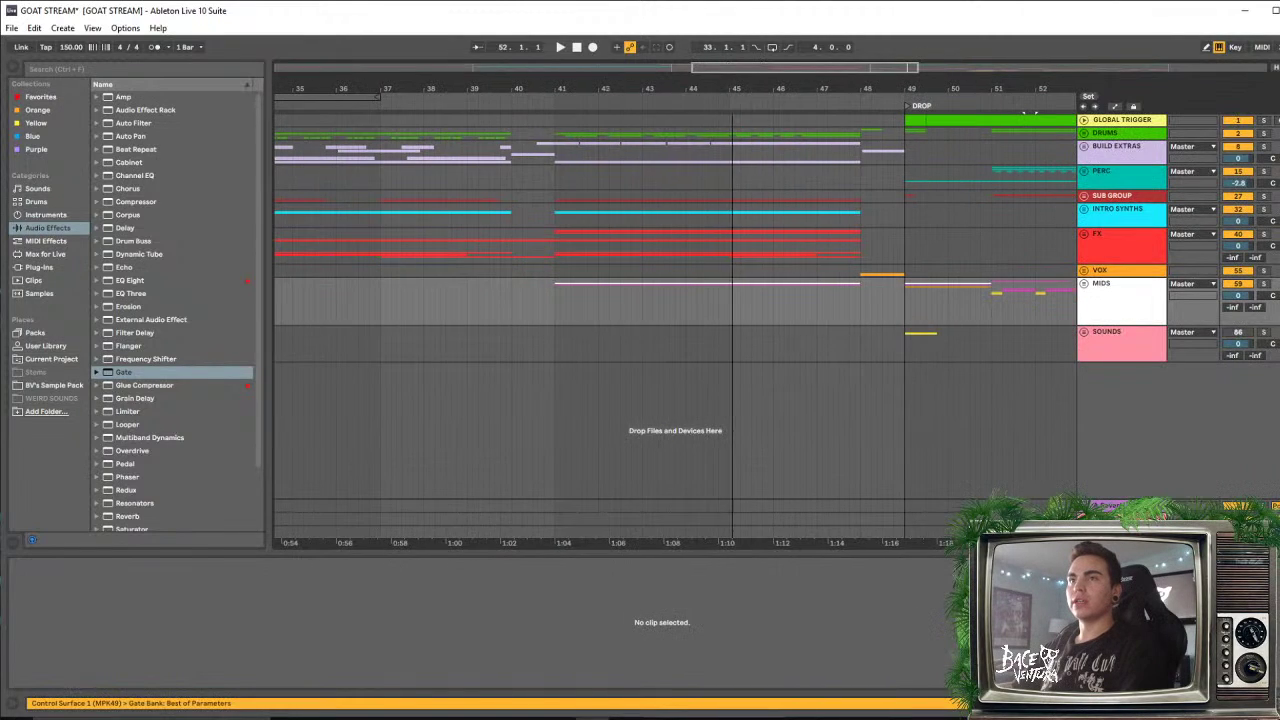
left_click(553, 214)
left_click_drag(542, 90, 552, 84)
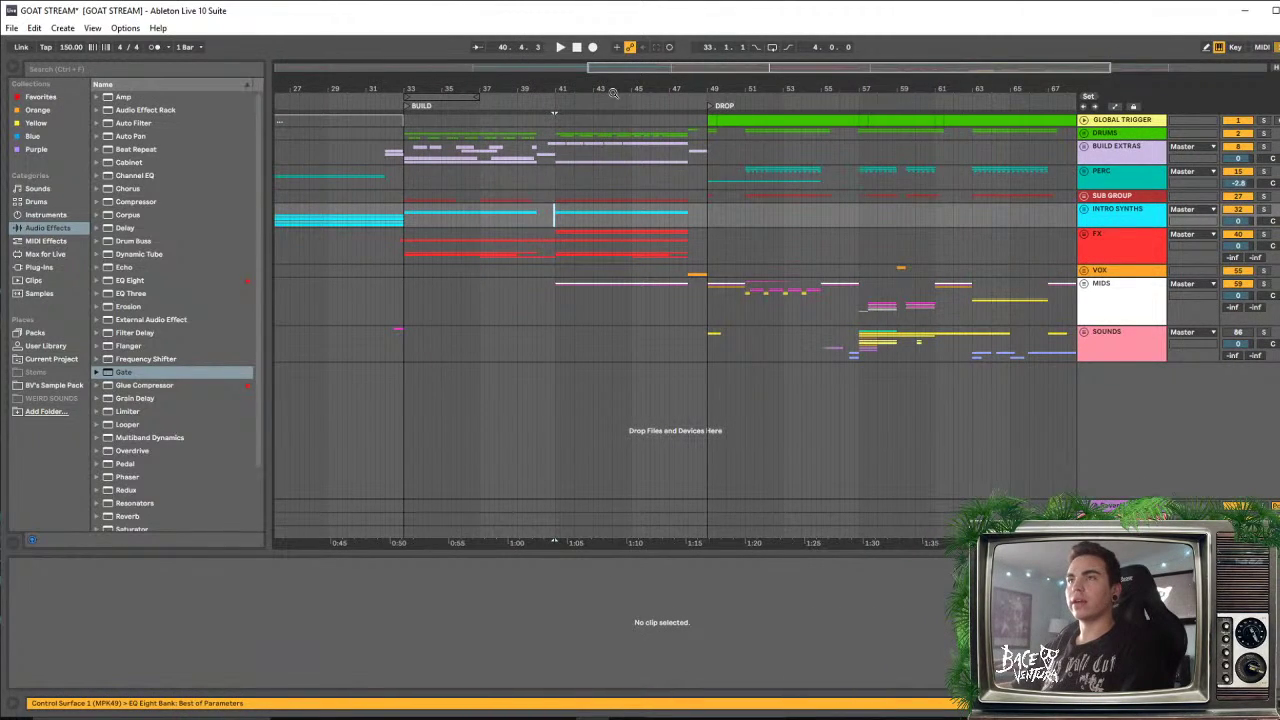
left_click_drag(632, 87, 740, 88)
left_click_drag(911, 88, 911, 170)
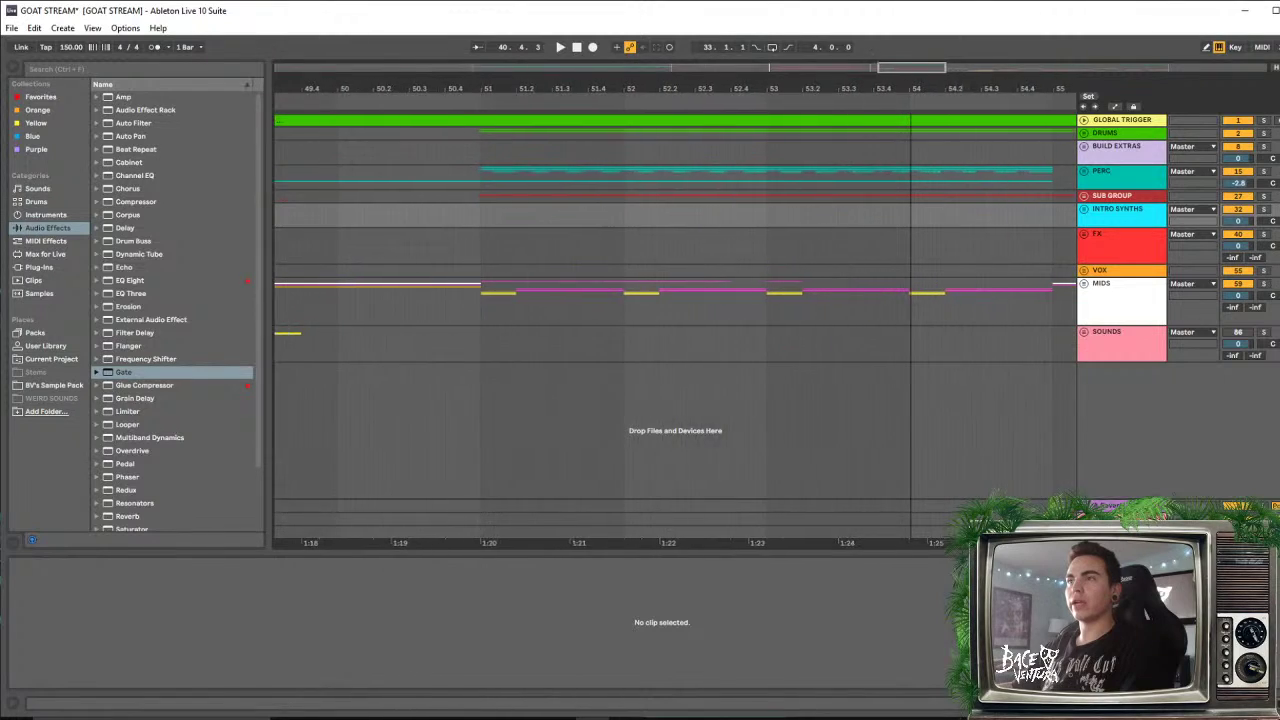
scroll(868, 168, "down", 3)
scroll(523, 168, "left", 5)
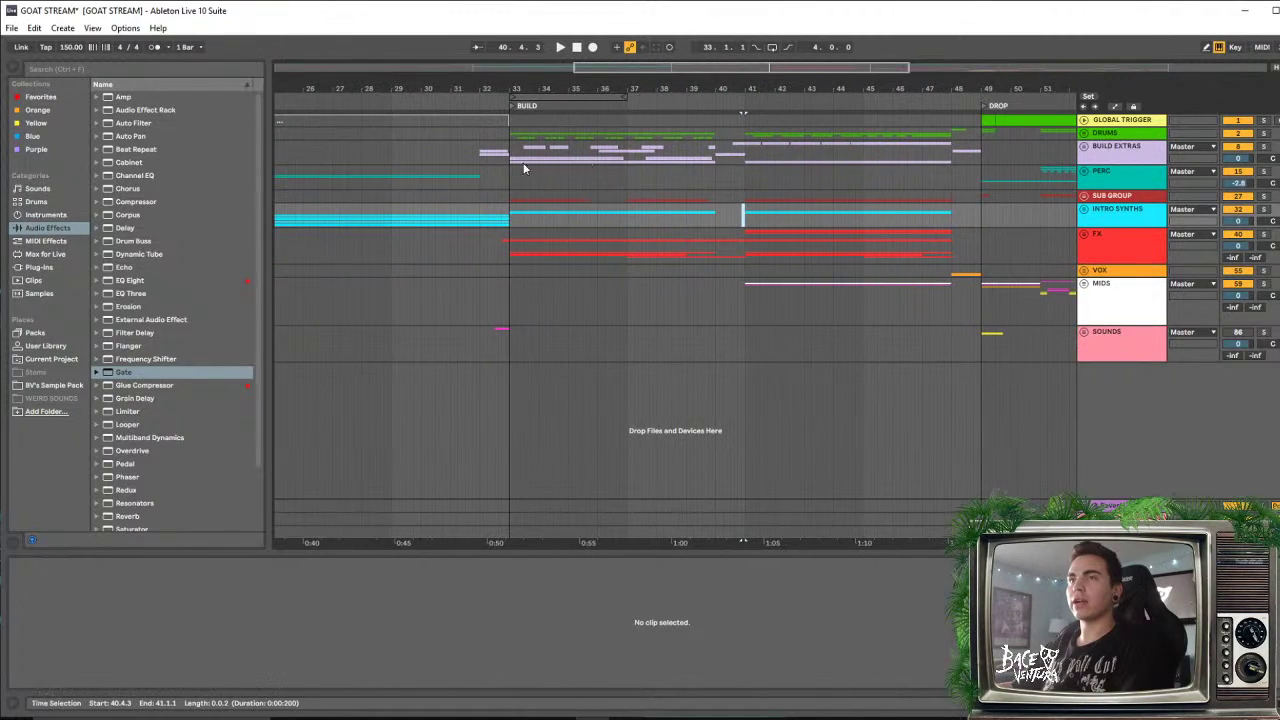
Solo the INTRO SYNTHS group and play it from the build at bar 33 and from the theme at bar 17
left_click(509, 217)
left_click(1130, 221)
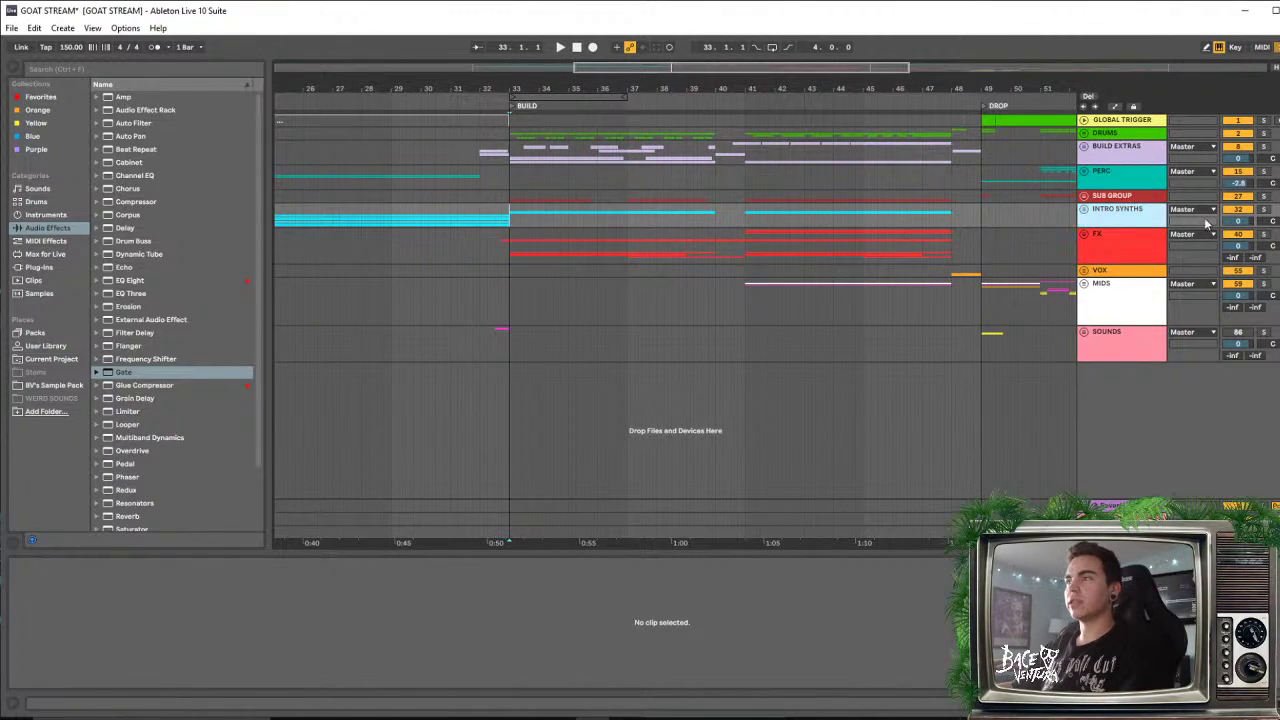
left_click(1263, 210)
key("space")
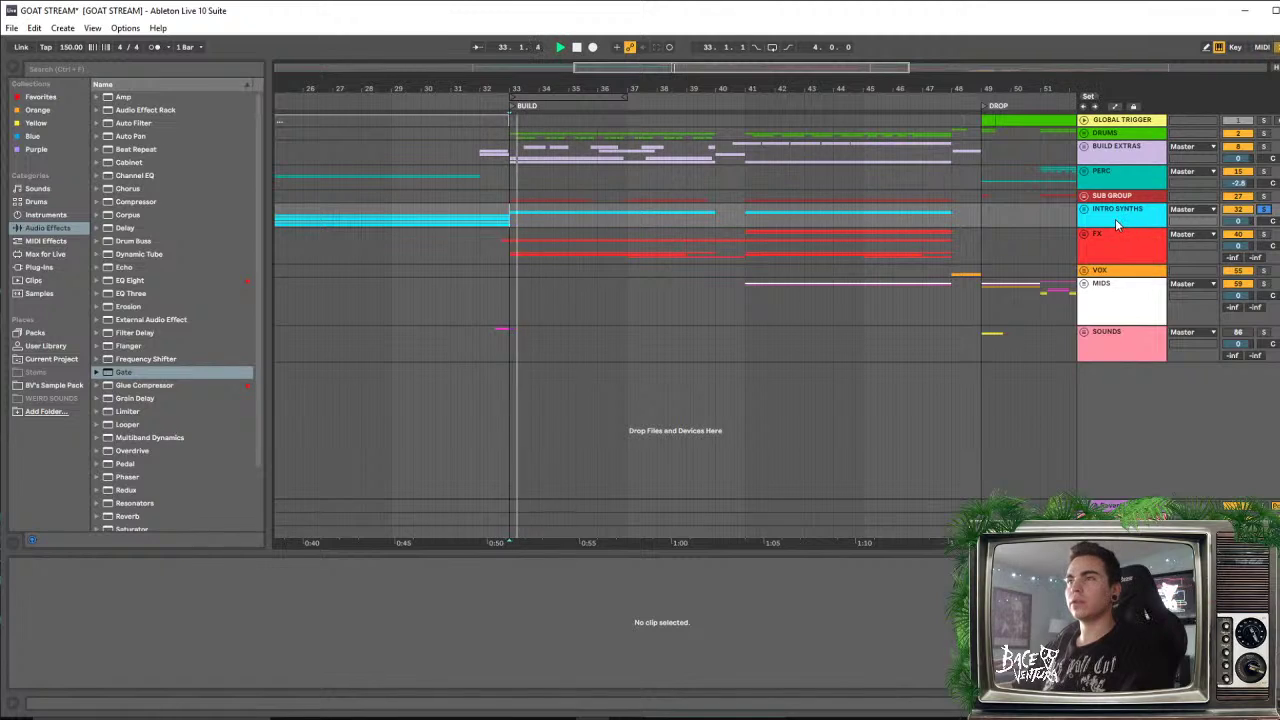
key("space")
left_click_drag(542, 89, 754, 62)
left_click(474, 220)
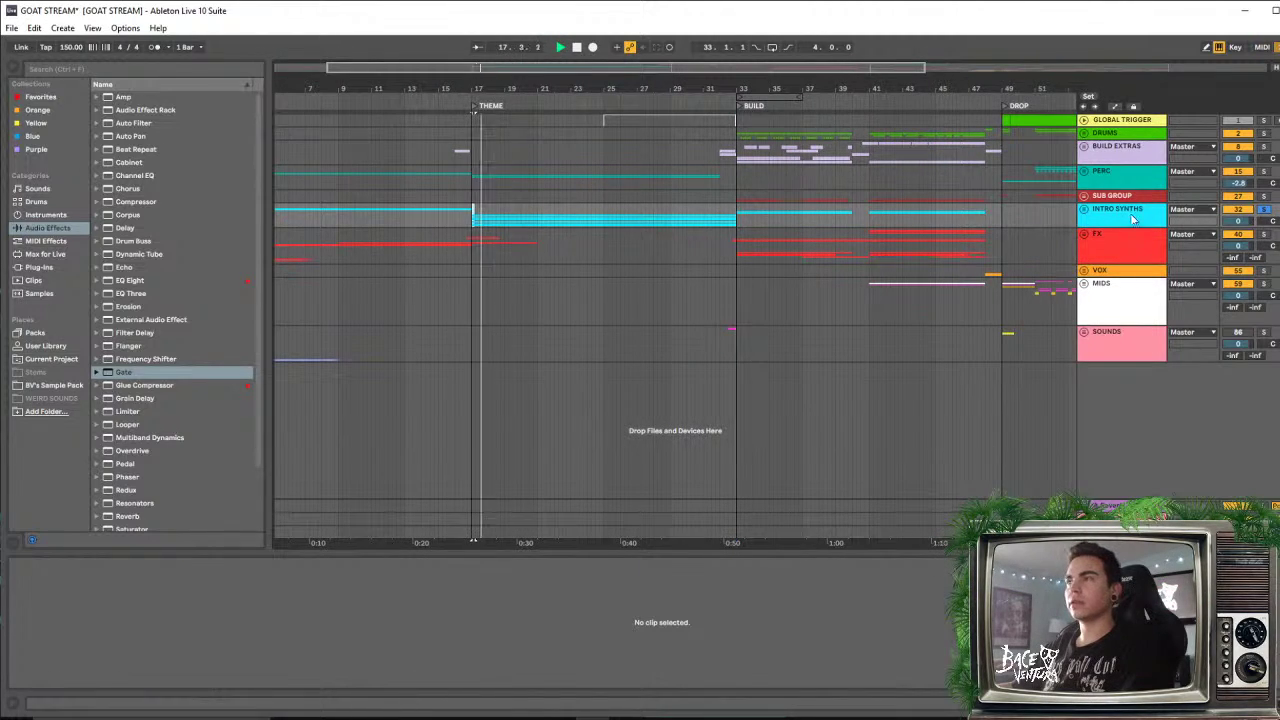
Try a Gate at the end of the INTRO SYNTHS group chain with a threshold of about -8.92 dB, and delete it
key("shift+Tab")
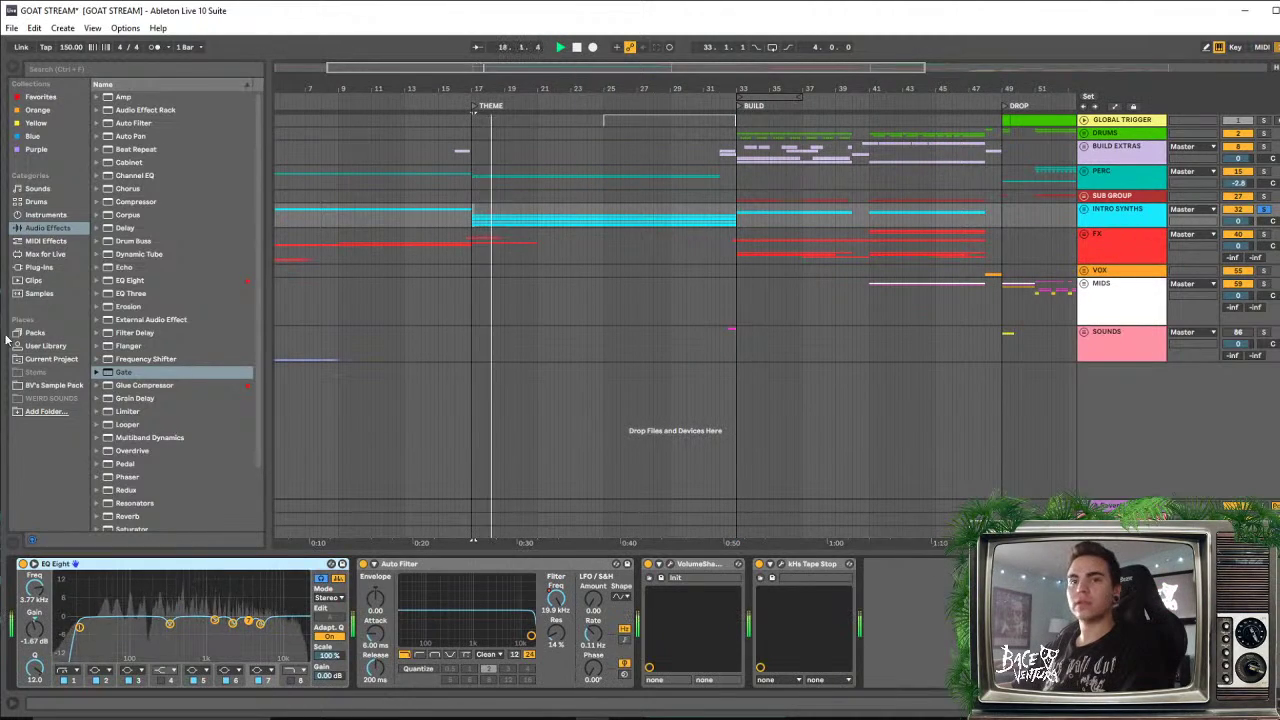
left_click(124, 372)
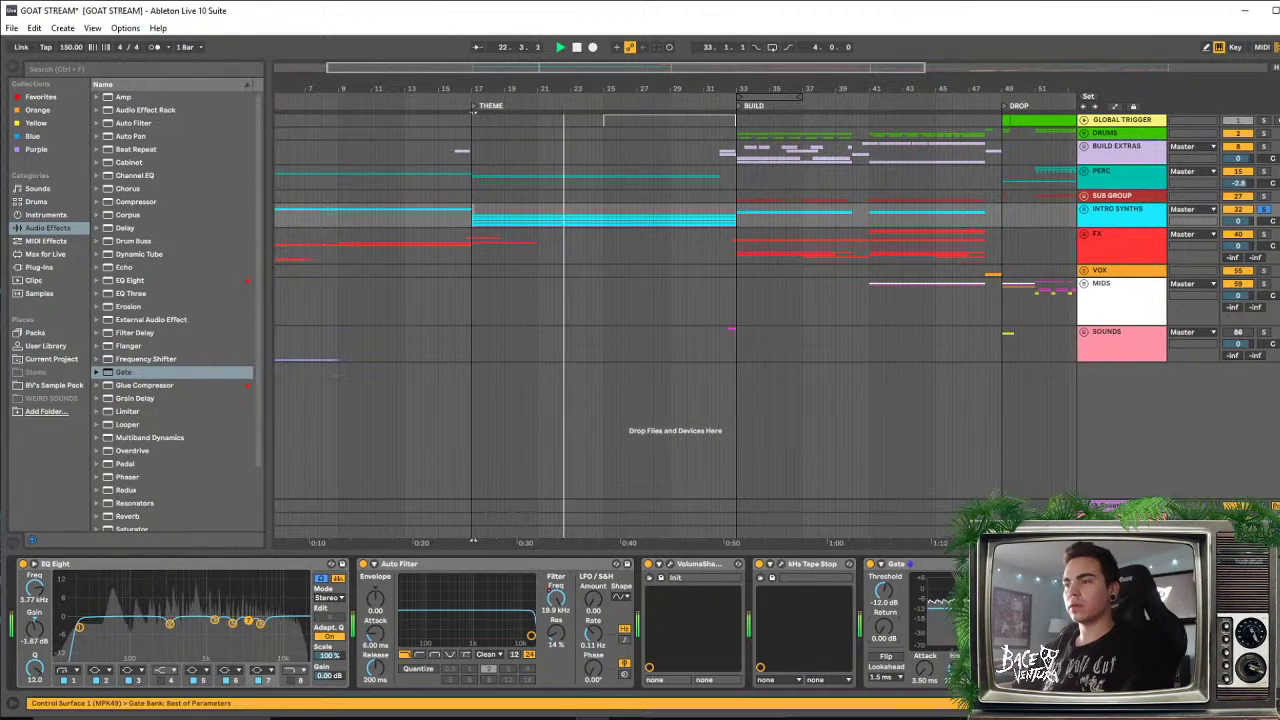
left_click_drag(883, 592, 883, 577)
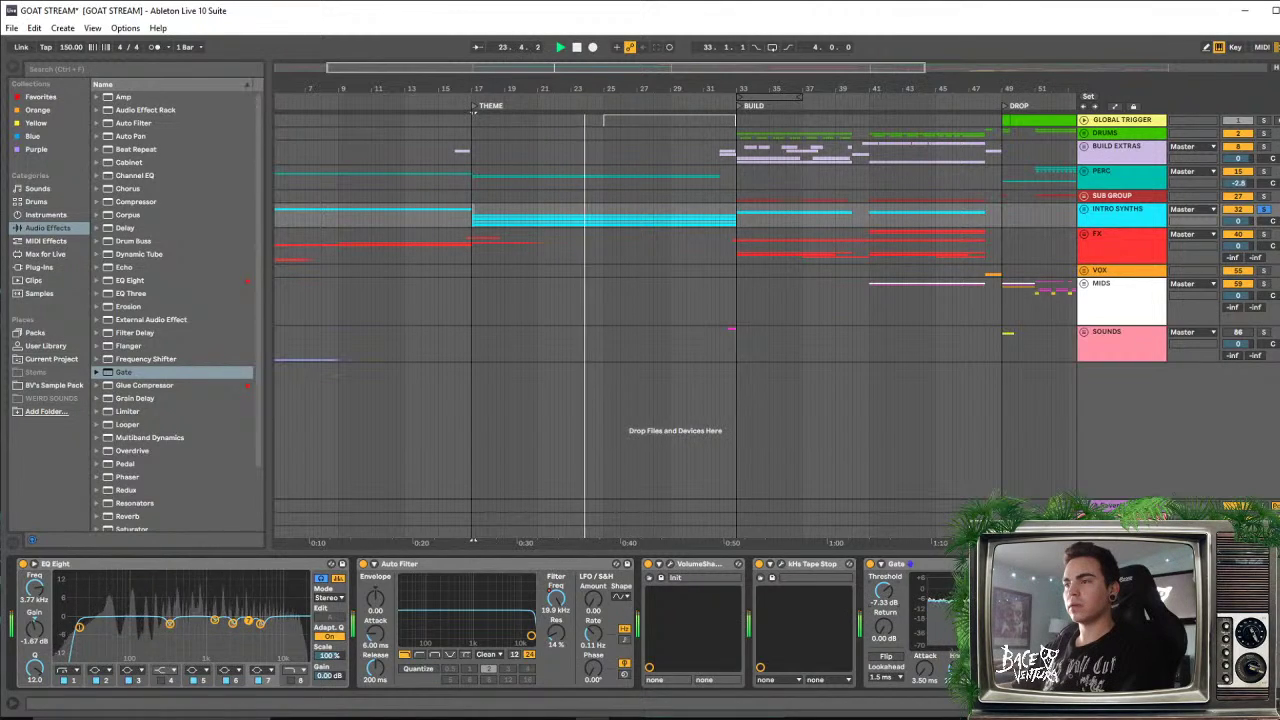
left_click(474, 110)
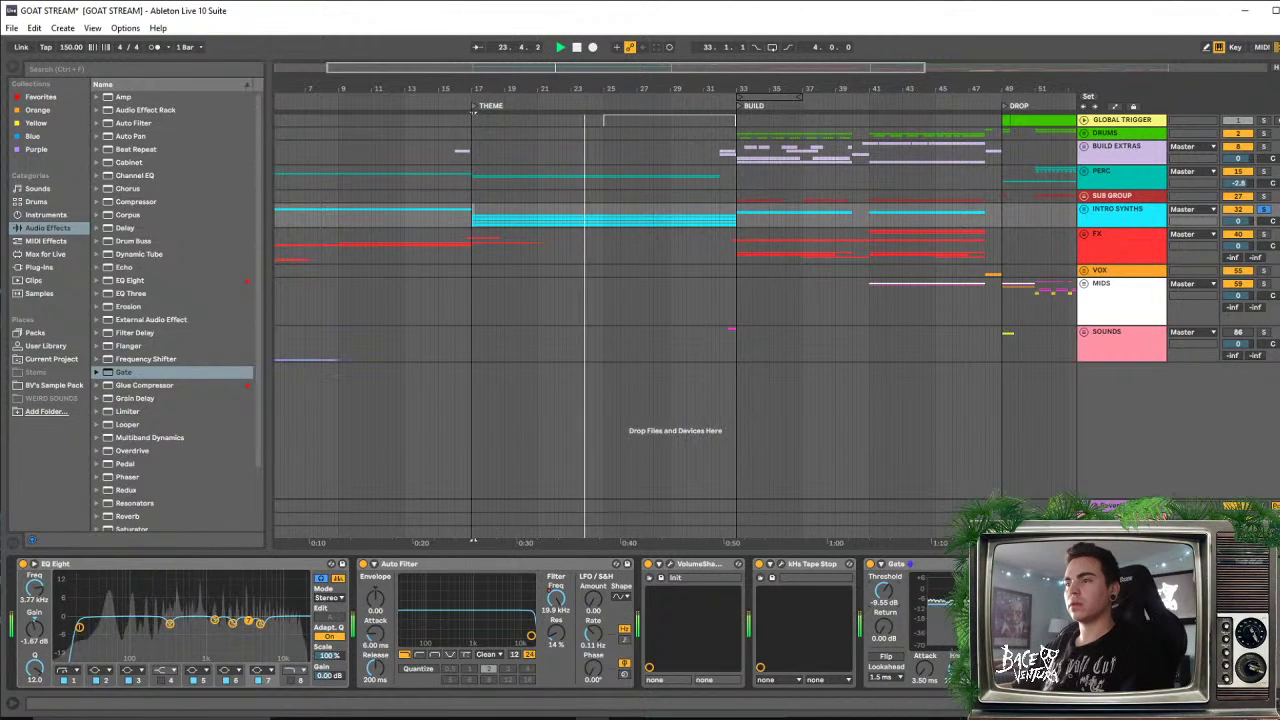
key("space")
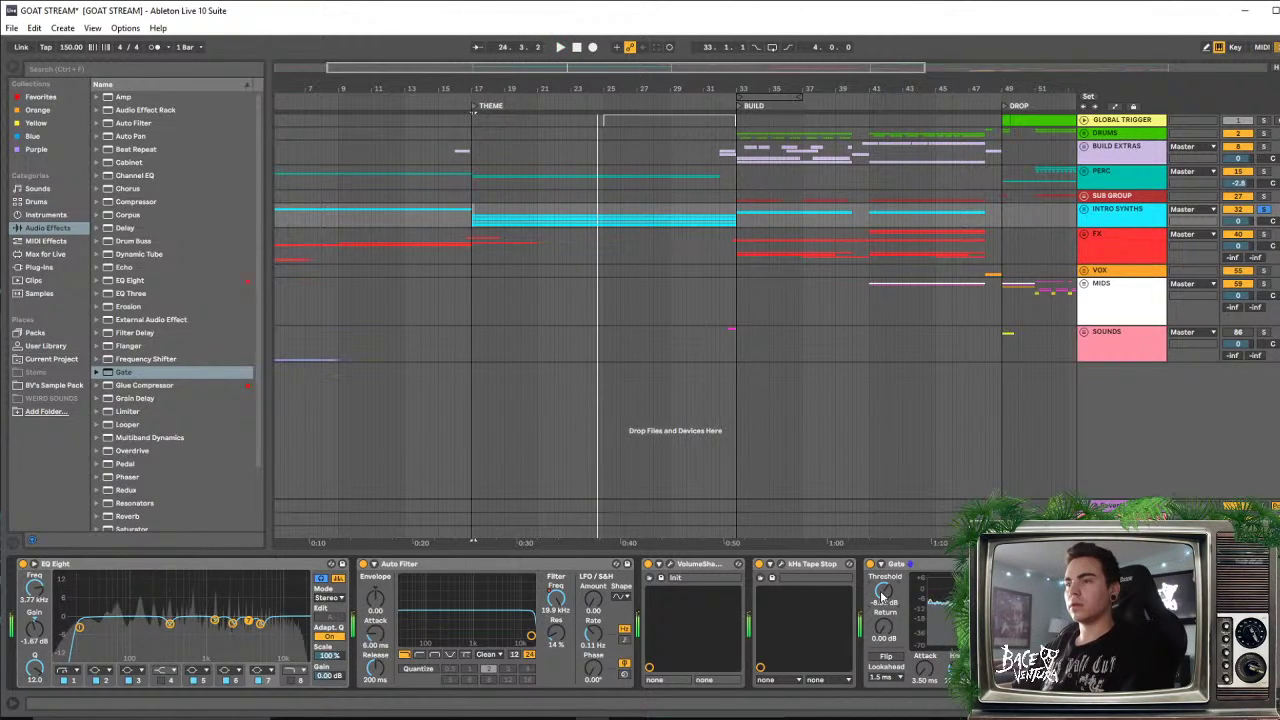
left_click(958, 565)
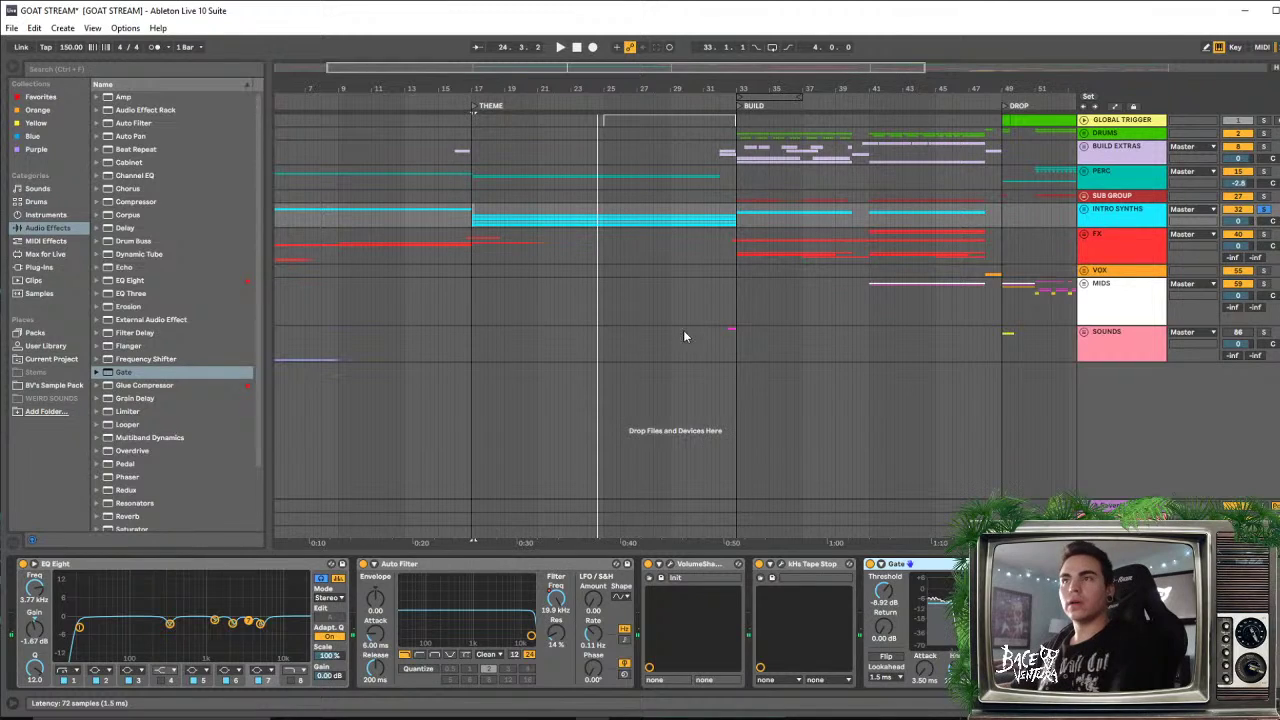
key("Delete")
Unfold the INTRO SYNTHS group and select the ARP track to show its devices
left_click(1084, 210)
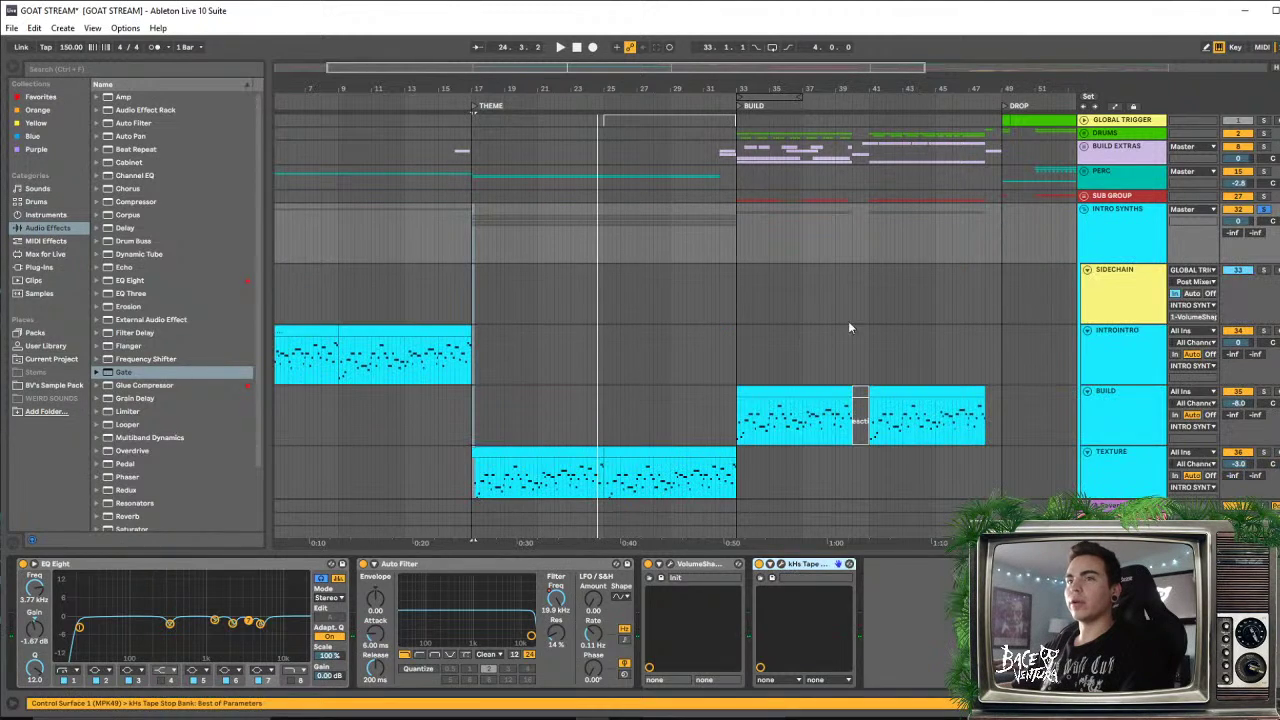
scroll(848, 321, "down", 2)
left_click(584, 355)
scroll(850, 360, "down", 2)
left_click(1125, 366)
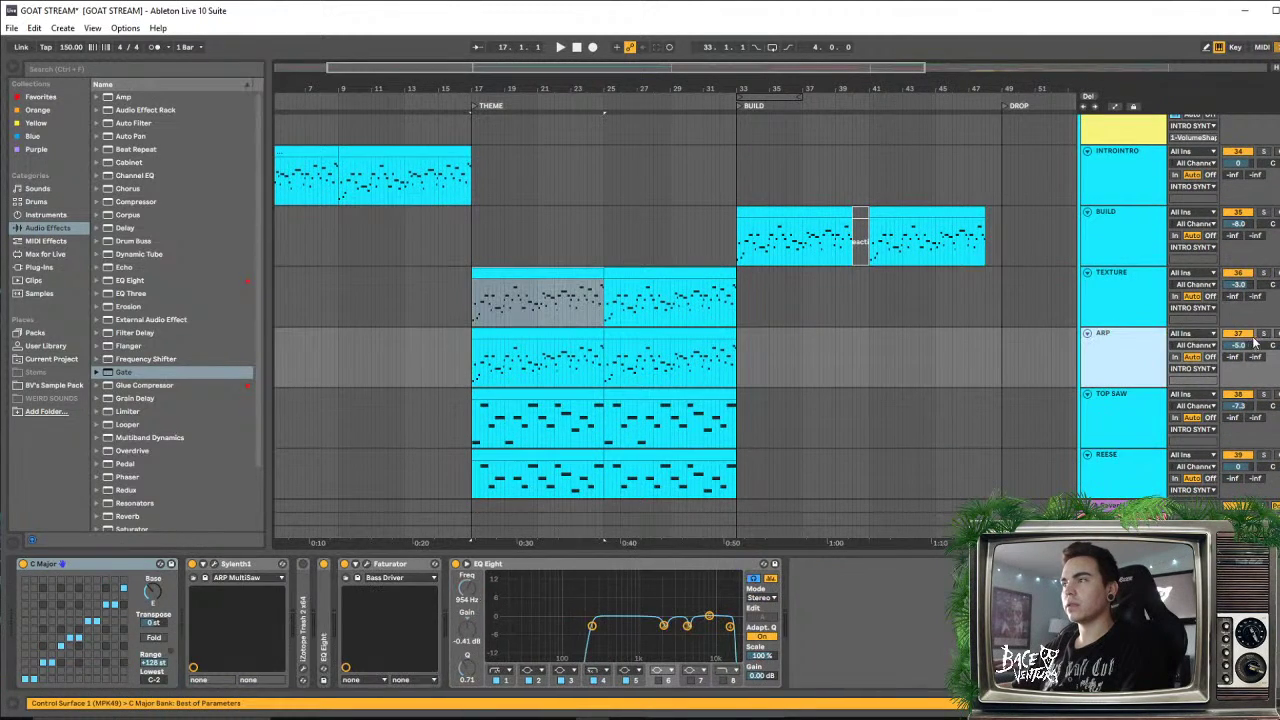
Play the ARP track soloed from bar 17 and check the settings of its Sylenth1 patch
key("space")
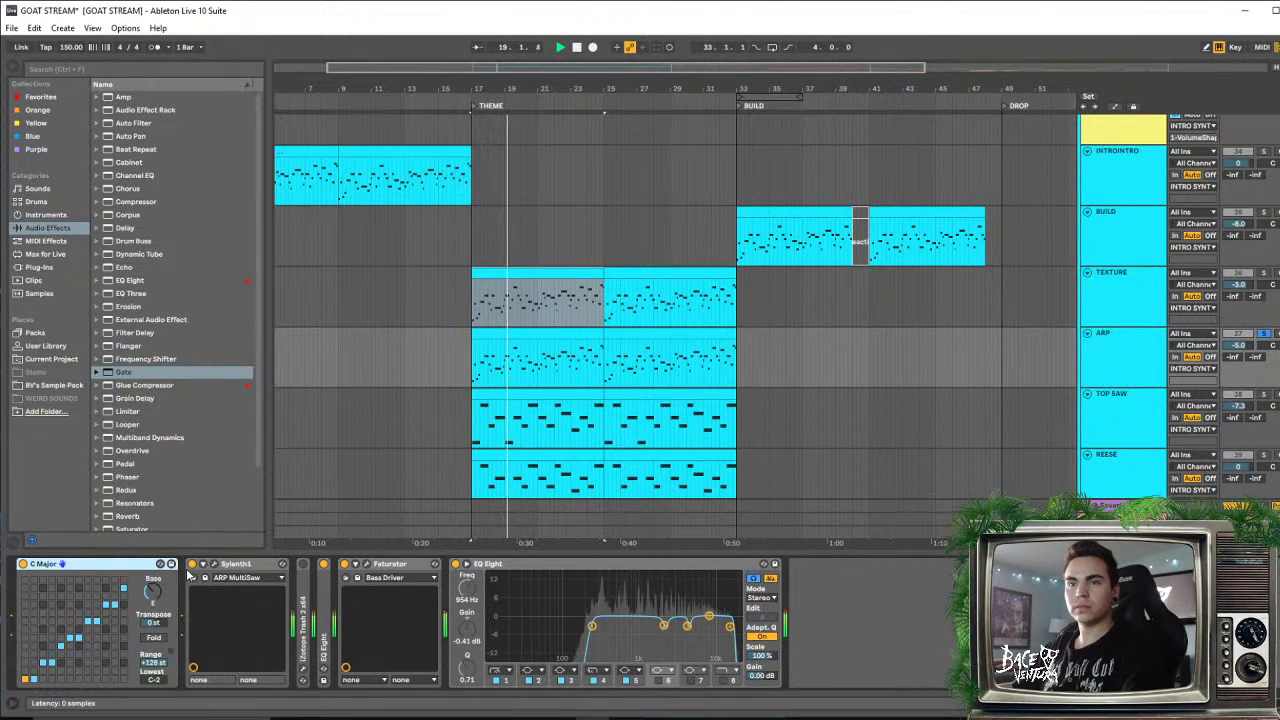
key("space")
left_click(214, 564)
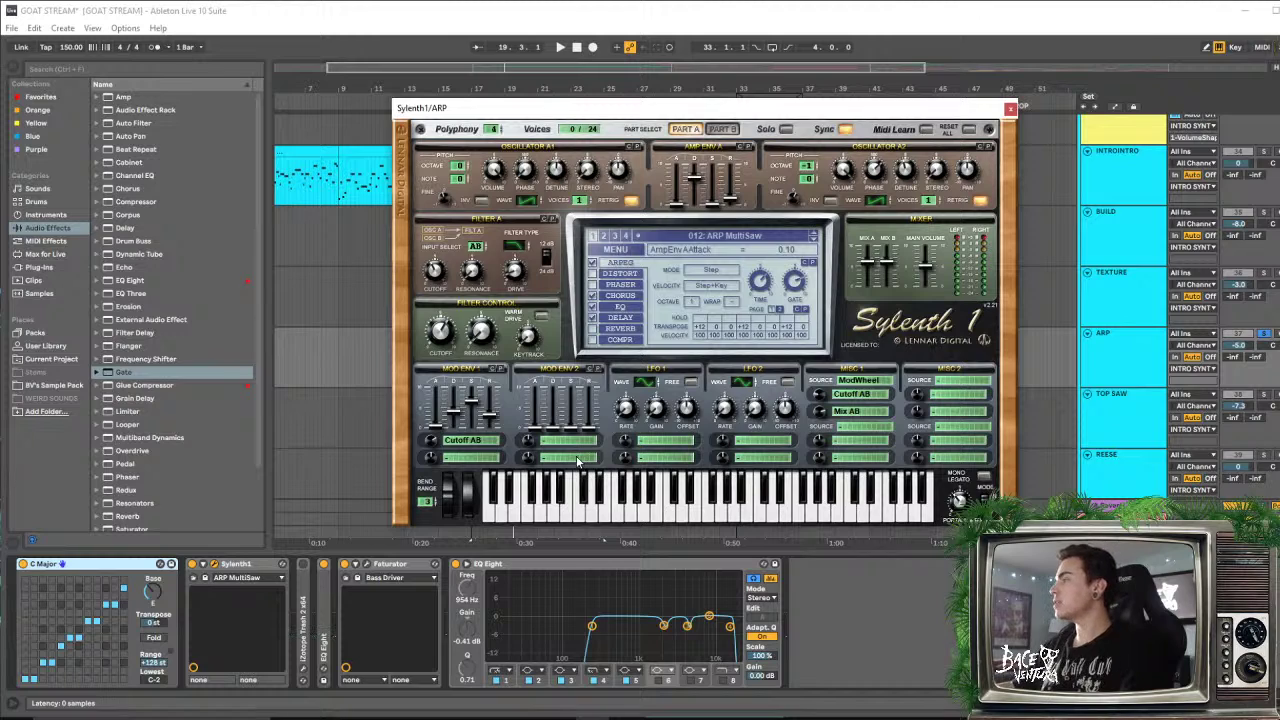
left_click(1010, 109)
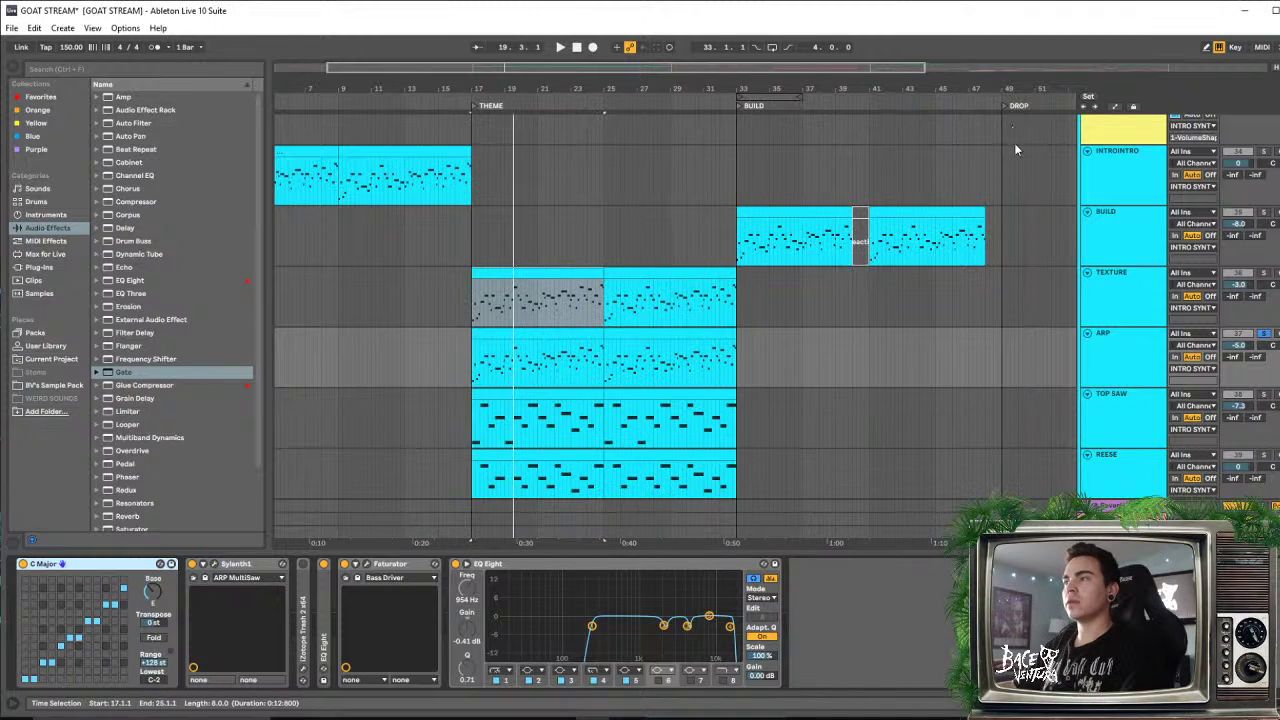
Duplicate the ARP track, solo the copy and deactivate the original
left_click(1147, 360)
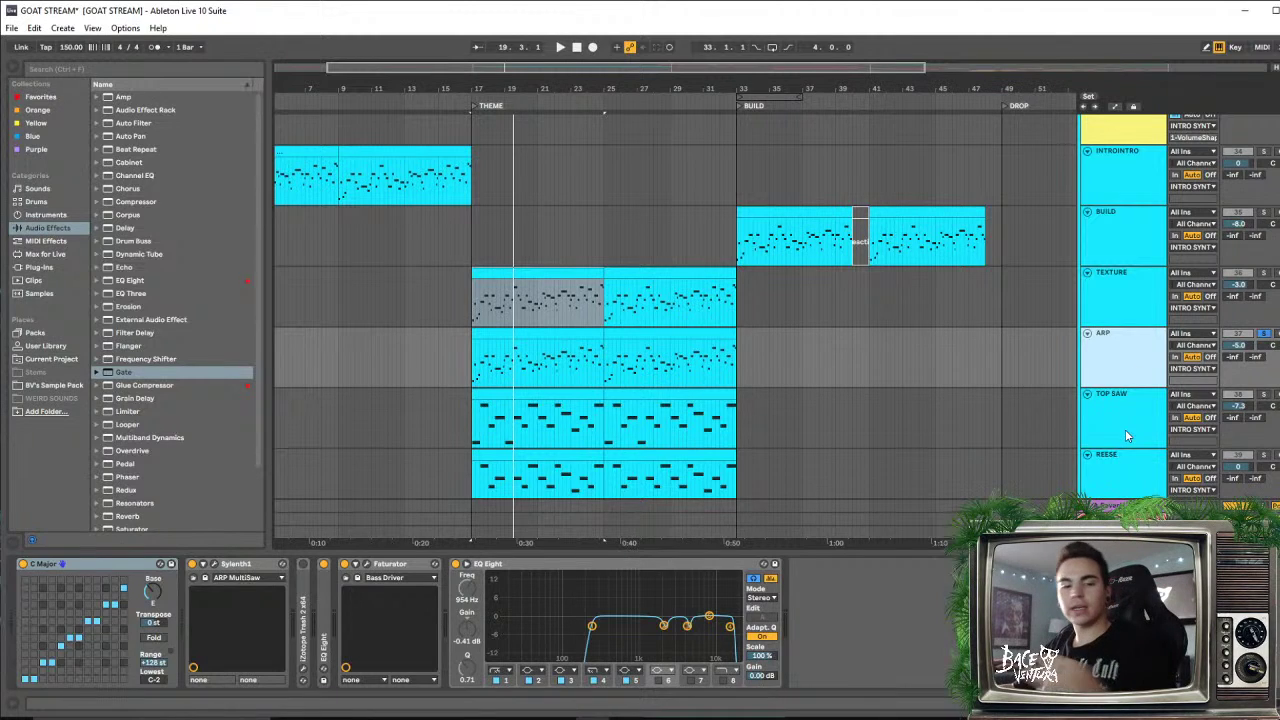
key("ctrl+d")
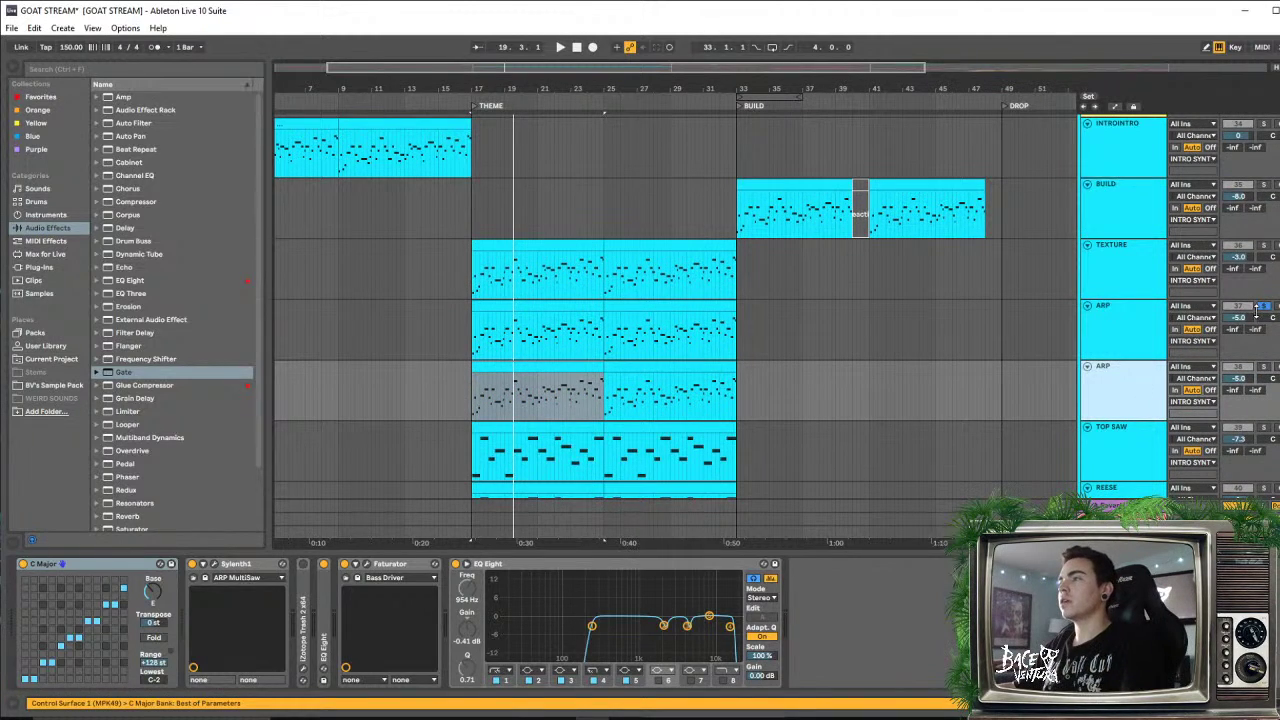
left_click(1263, 367)
left_click(1239, 307)
left_click(1151, 385)
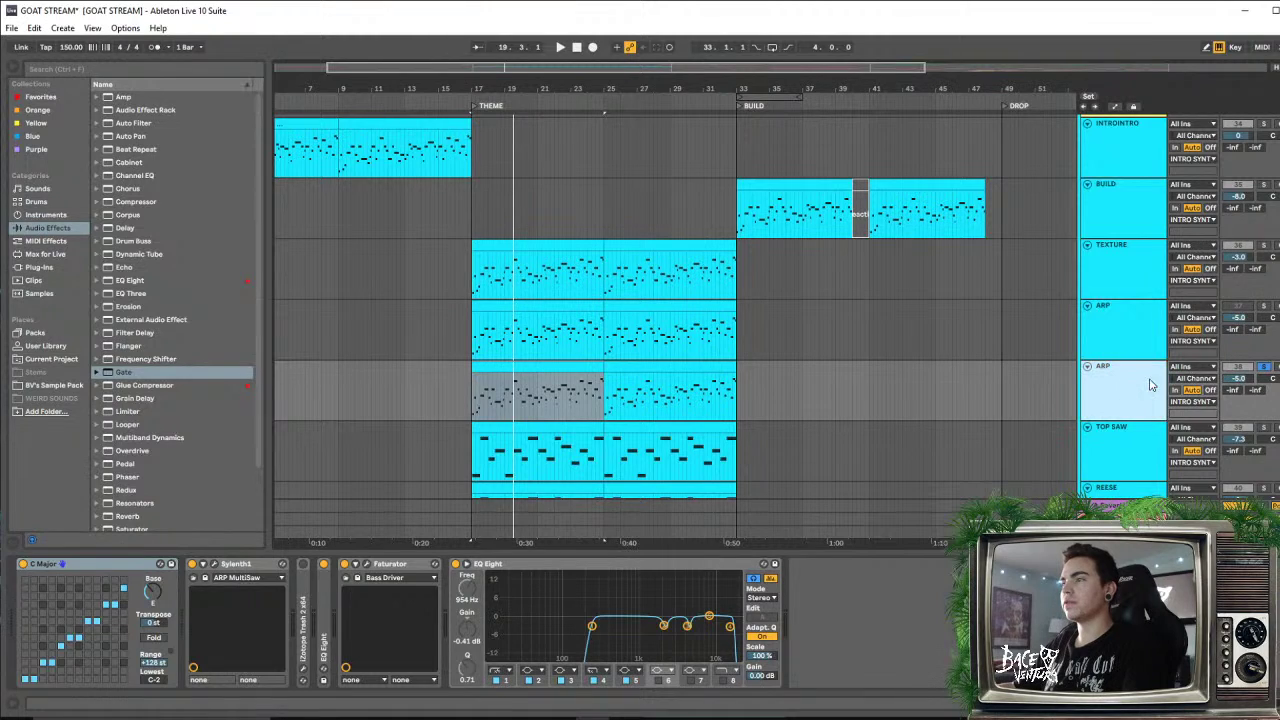
Play the duplicated ARP track from the start of the theme and open its Sylenth1 synth
left_click(536, 365)
key("space")
left_click(1123, 378)
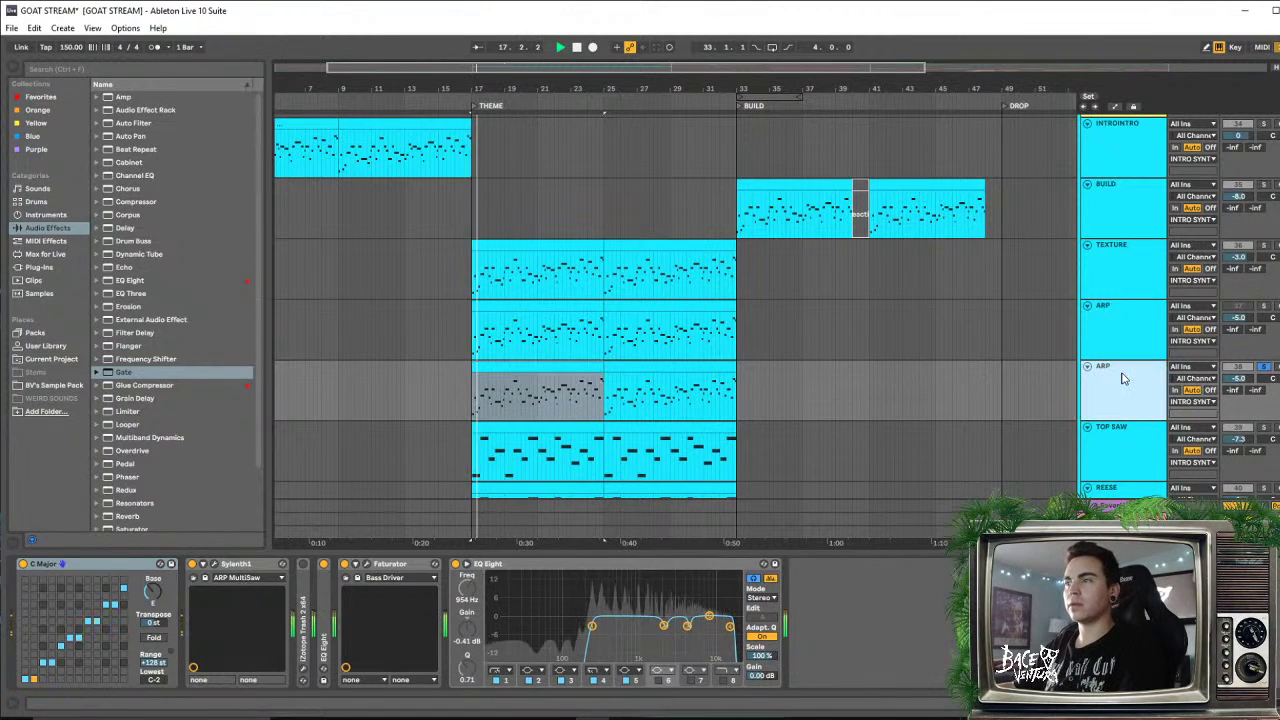
left_click(214, 564)
key("space")
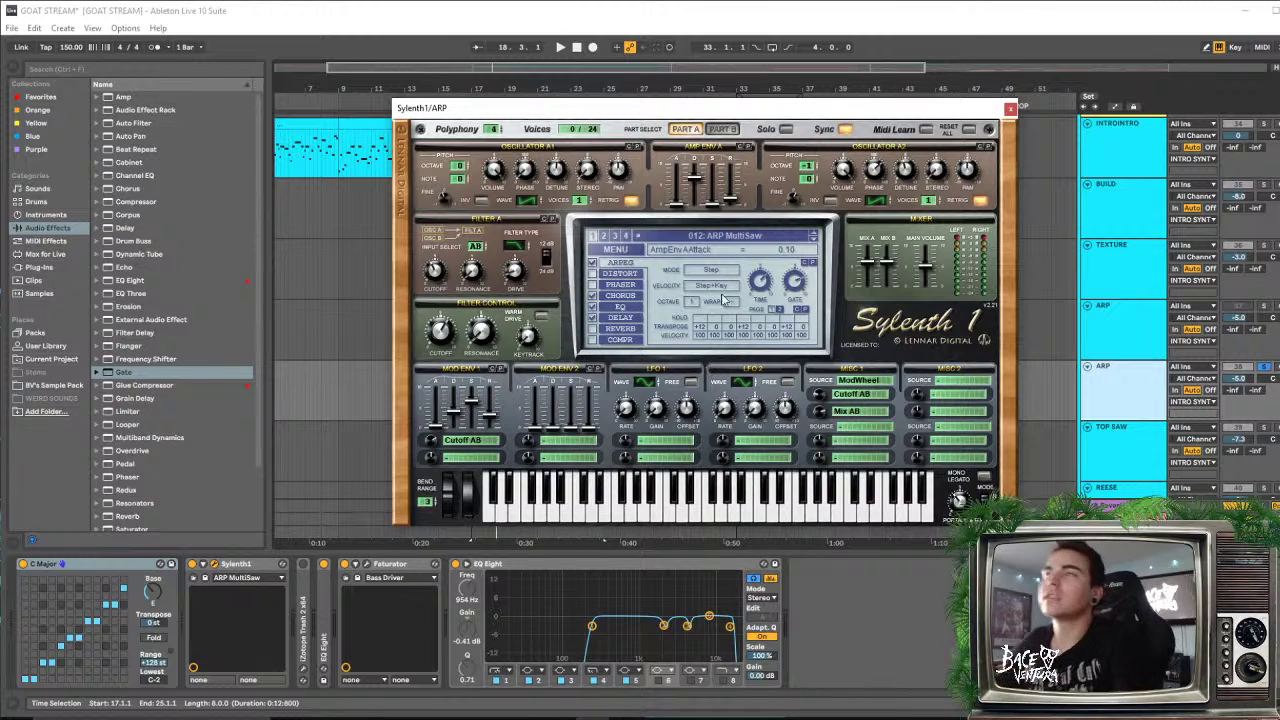
Audition the oscillator A1 octave in the copied Sylenth1 and set amp envelope A's decay to 3.70, replaying the theme
key("space")
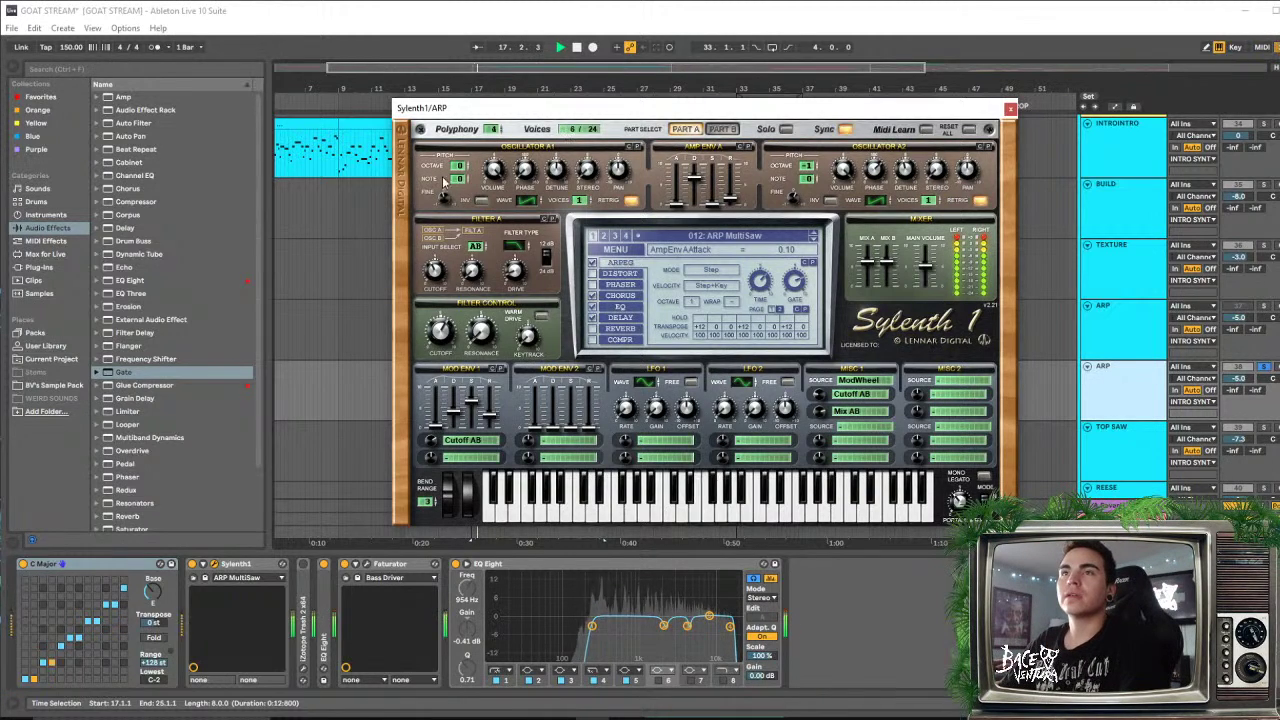
left_click_drag(457, 167, 461, 180)
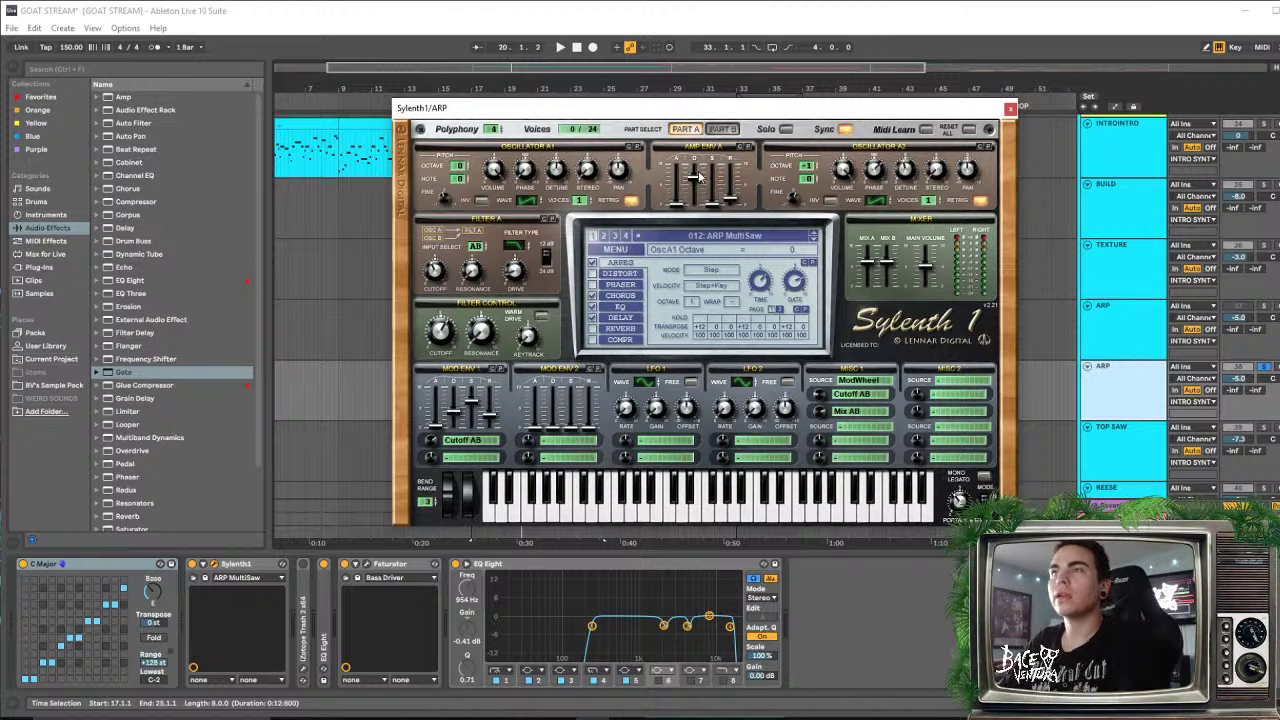
key("space")
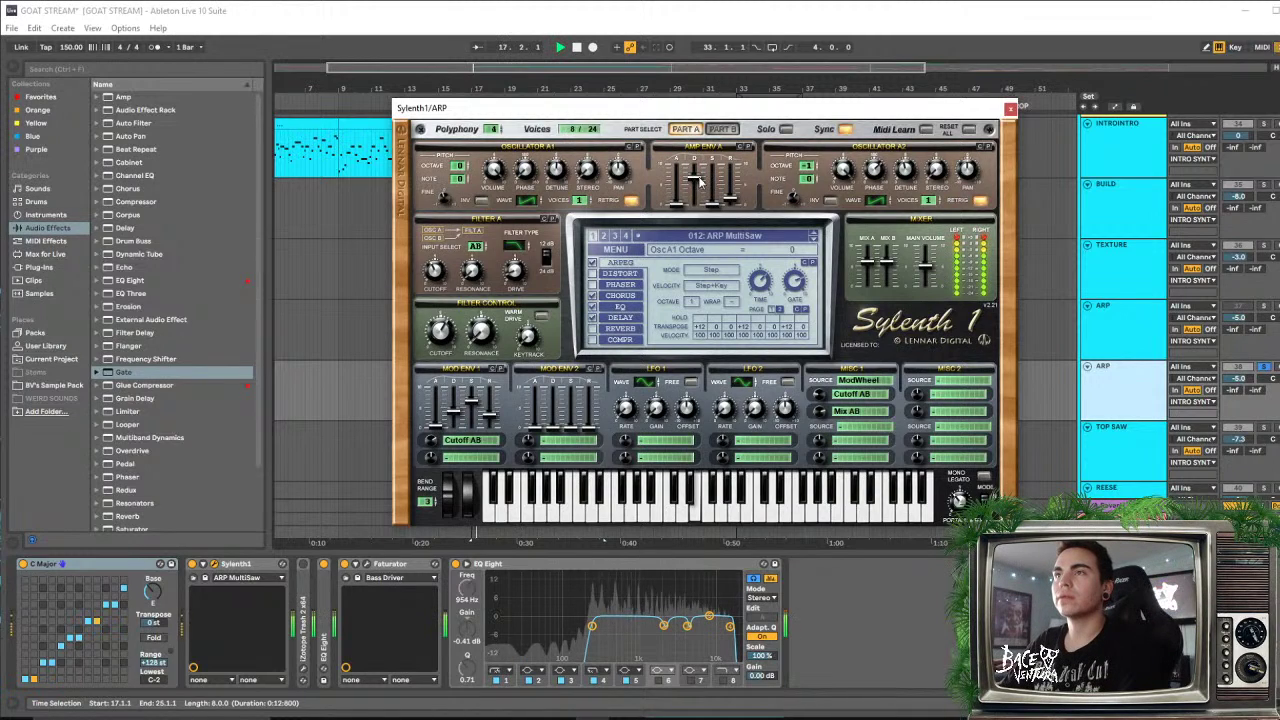
left_click_drag(684, 196, 702, 218)
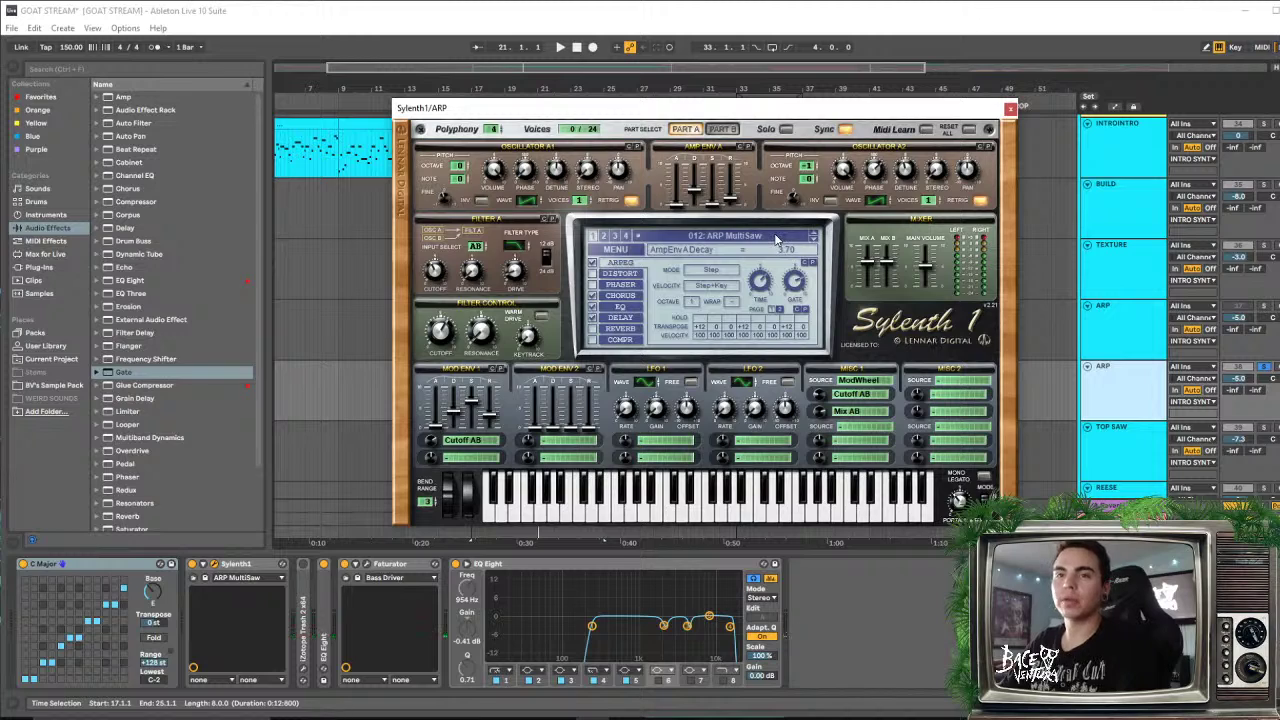
key("space")
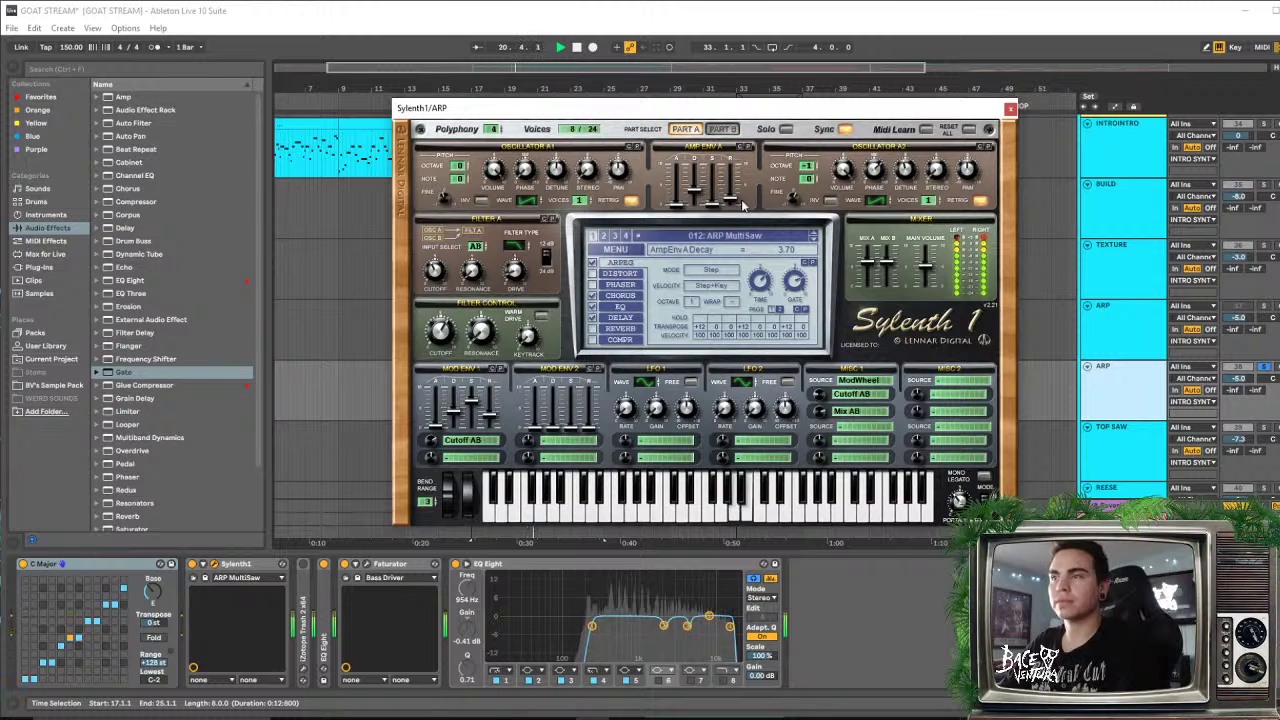
Set amp envelope A's decay to 3.41 and balance the copied ARP's volume to -3.2 dB against the full mix
left_click_drag(695, 190, 695, 196)
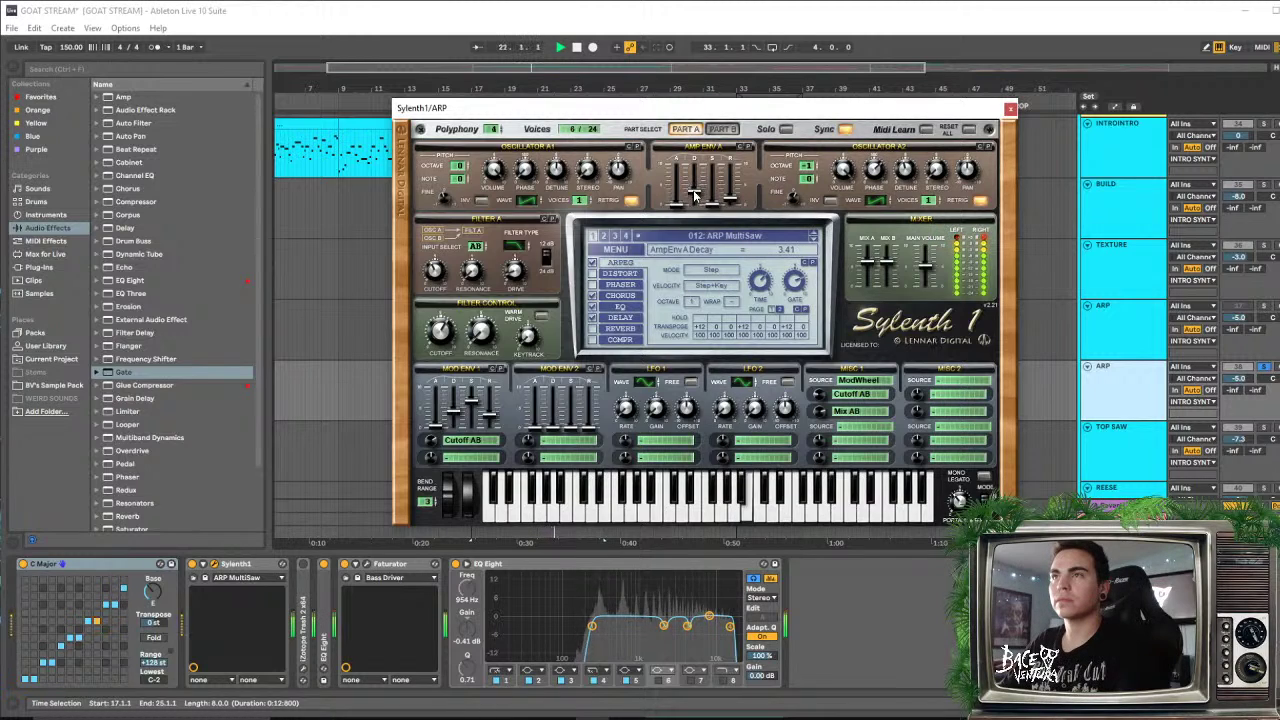
left_click(1264, 367)
key("space")
key("space")
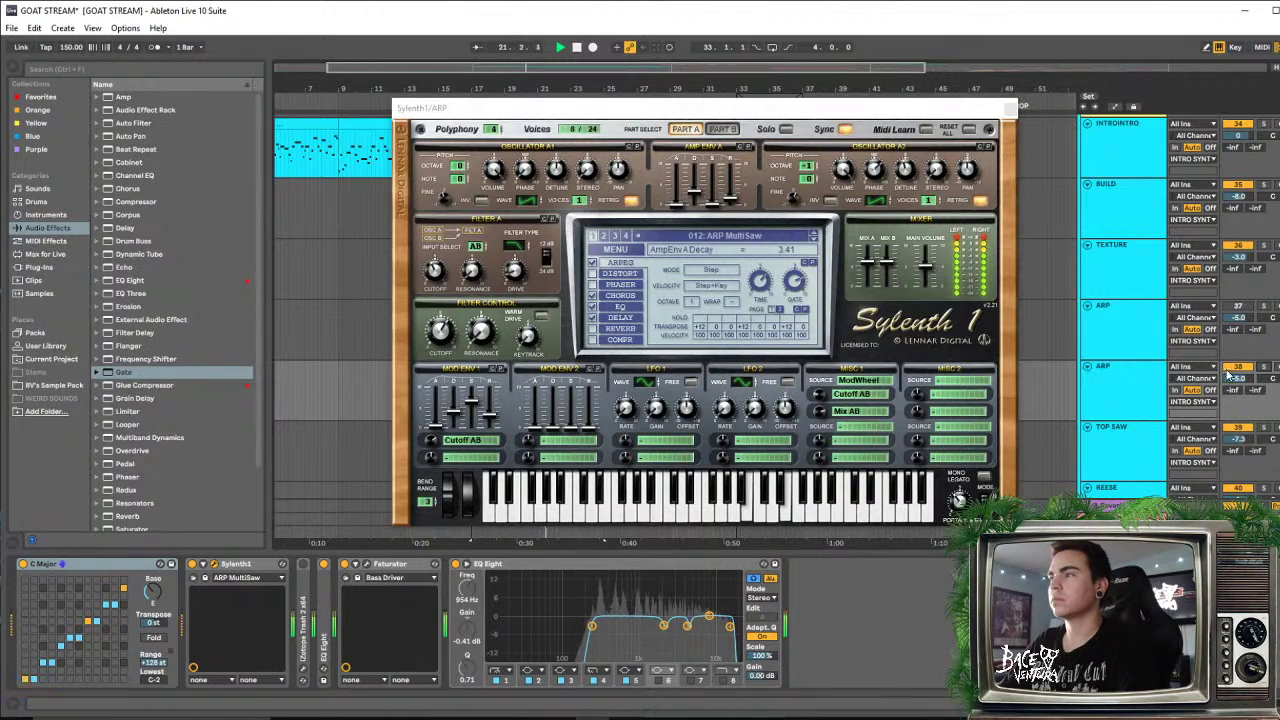
left_click_drag(1239, 379, 1239, 366)
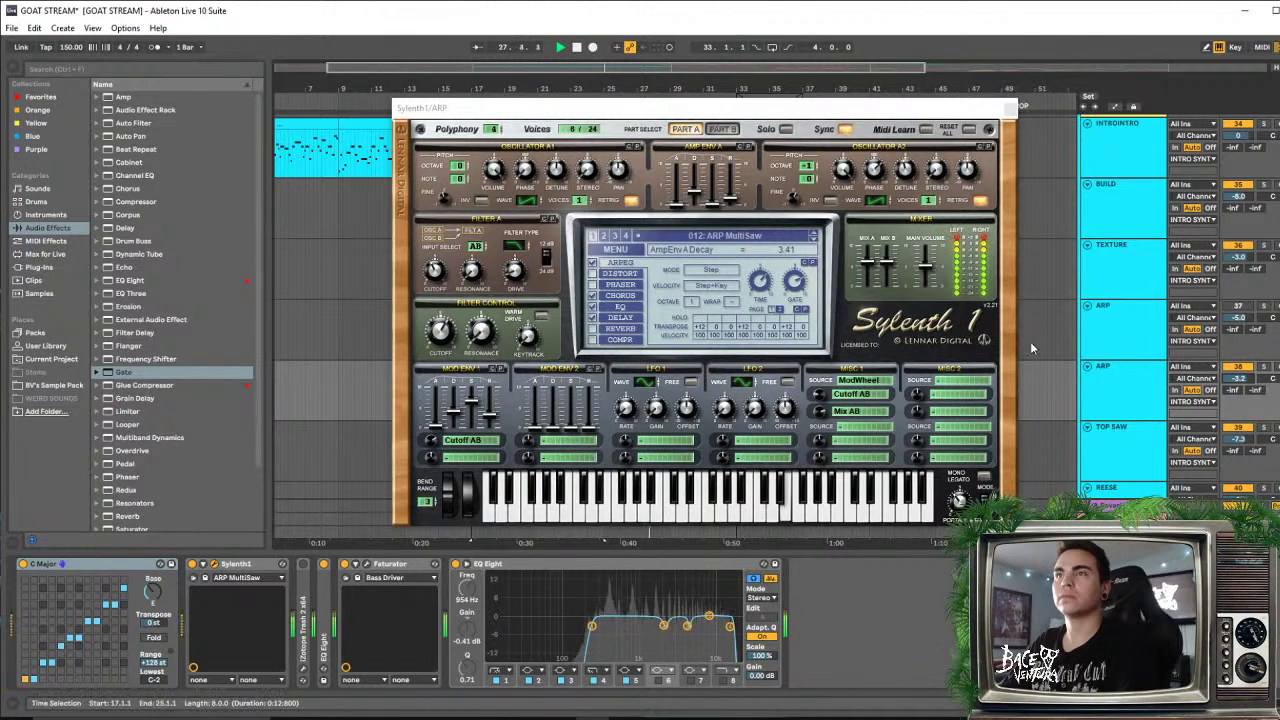
left_click(1263, 367)
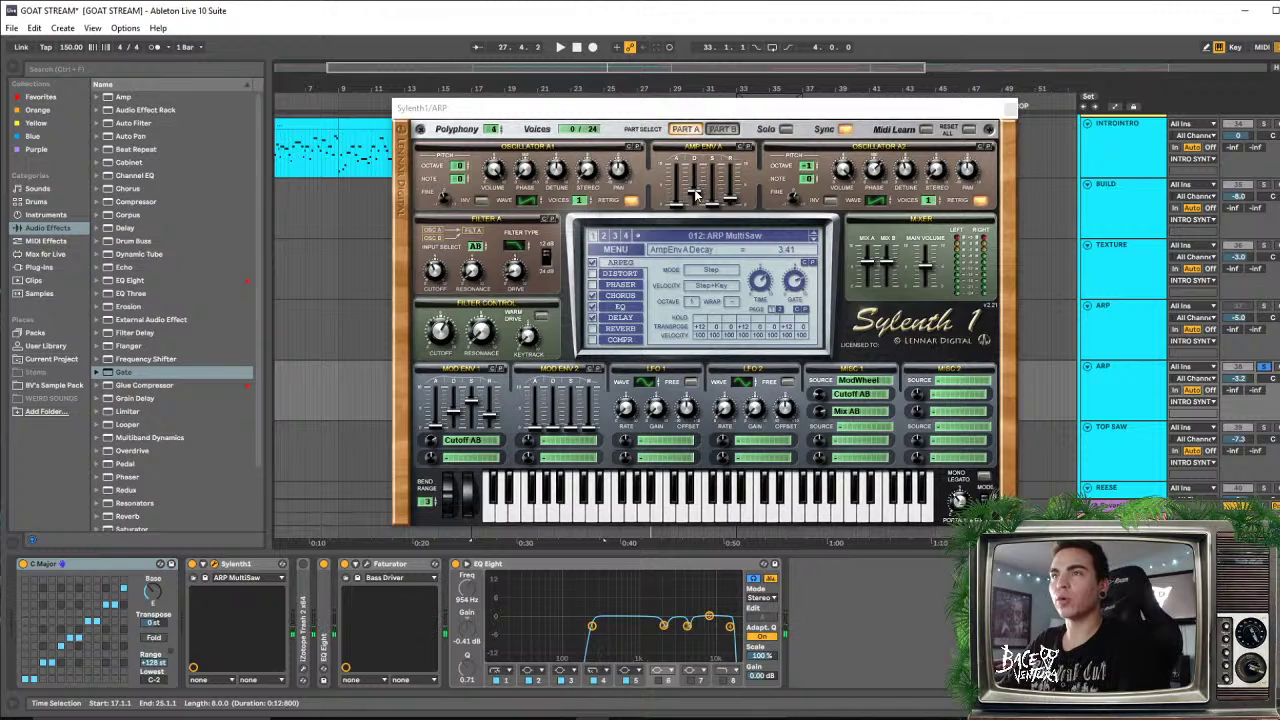
Settle amp envelope A's decay at 4.39 and set Filter A's cutoff to 43.47 Hz while replaying the soloed theme
left_click_drag(697, 196, 704, 169)
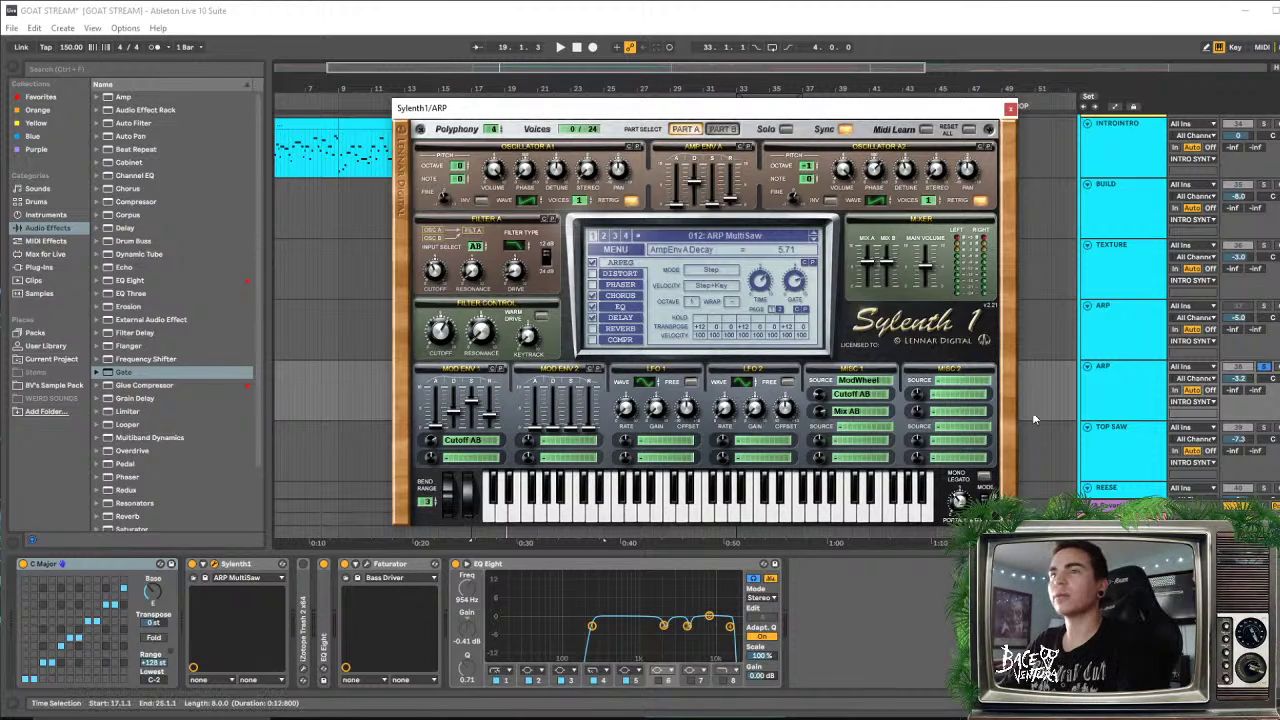
key("space")
left_click_drag(694, 184, 693, 200)
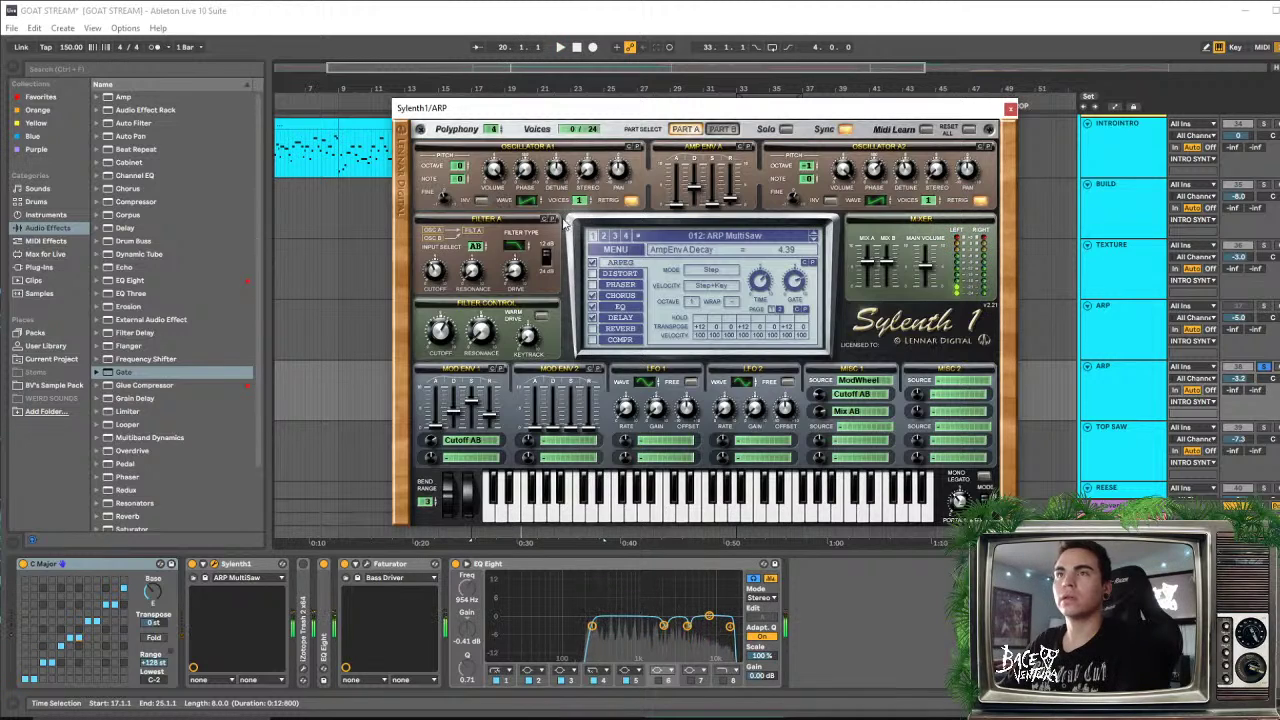
key("space")
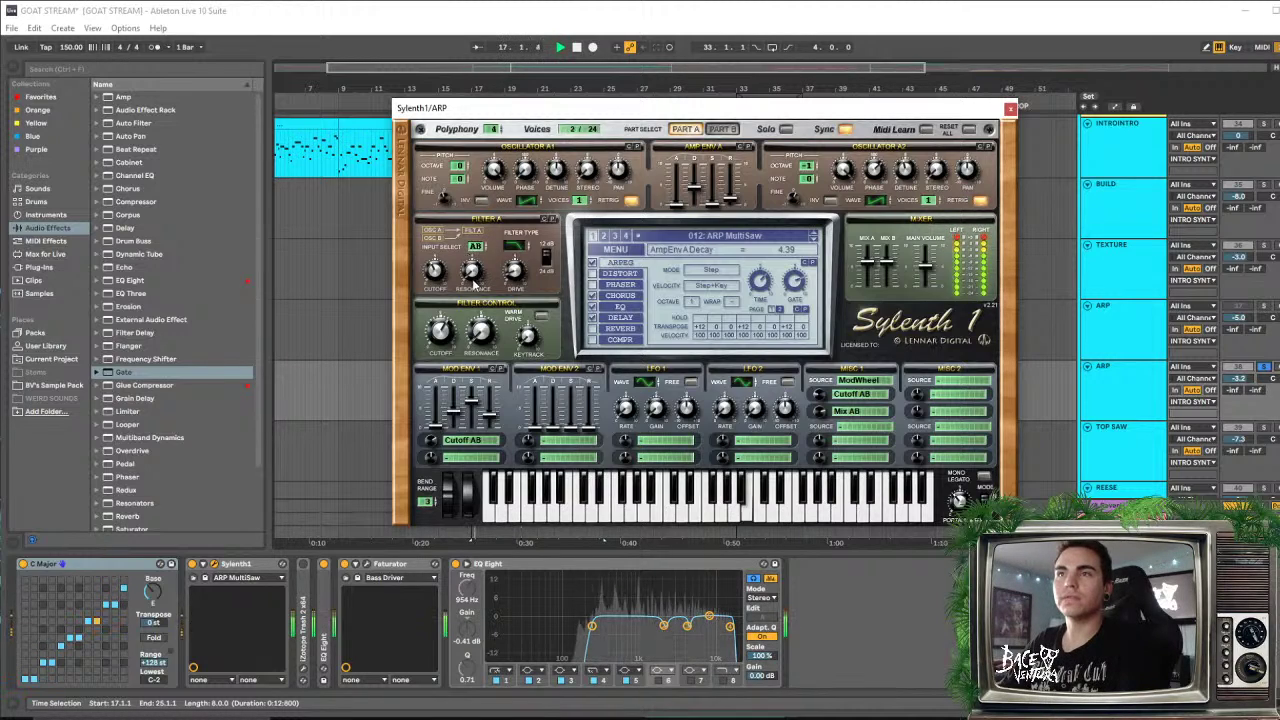
left_click_drag(434, 272, 436, 388)
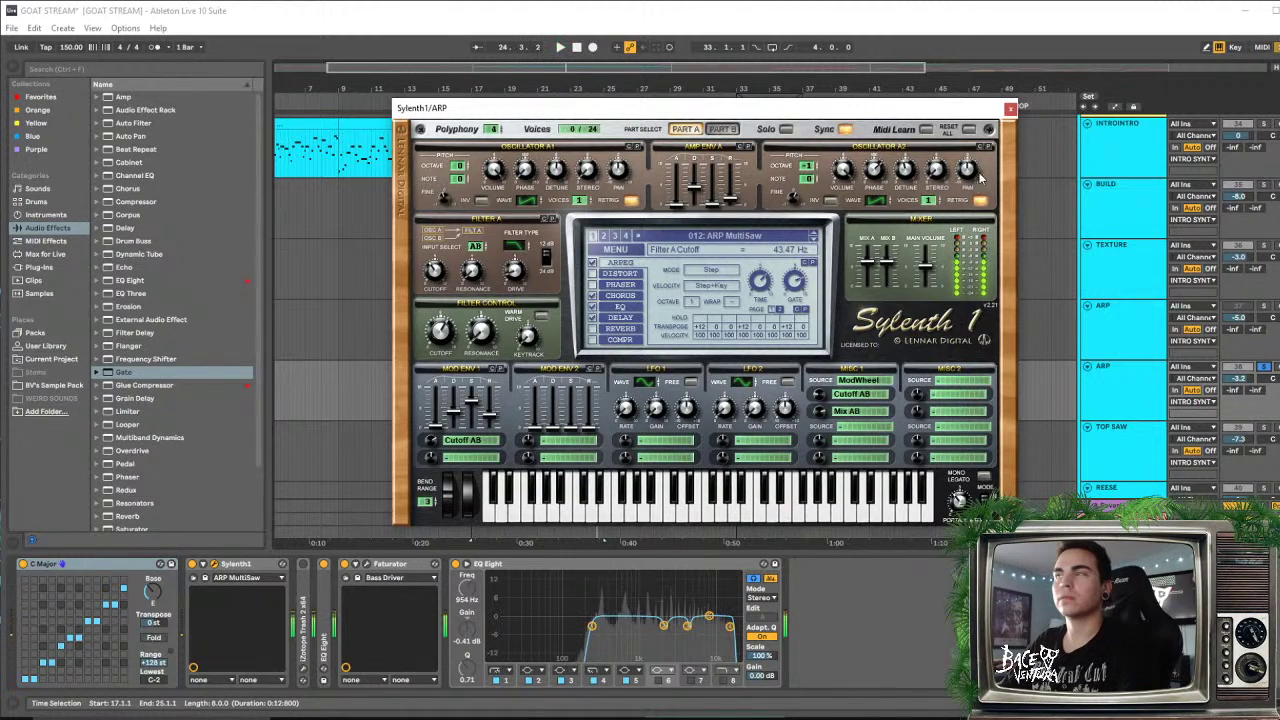
left_click(1010, 108)
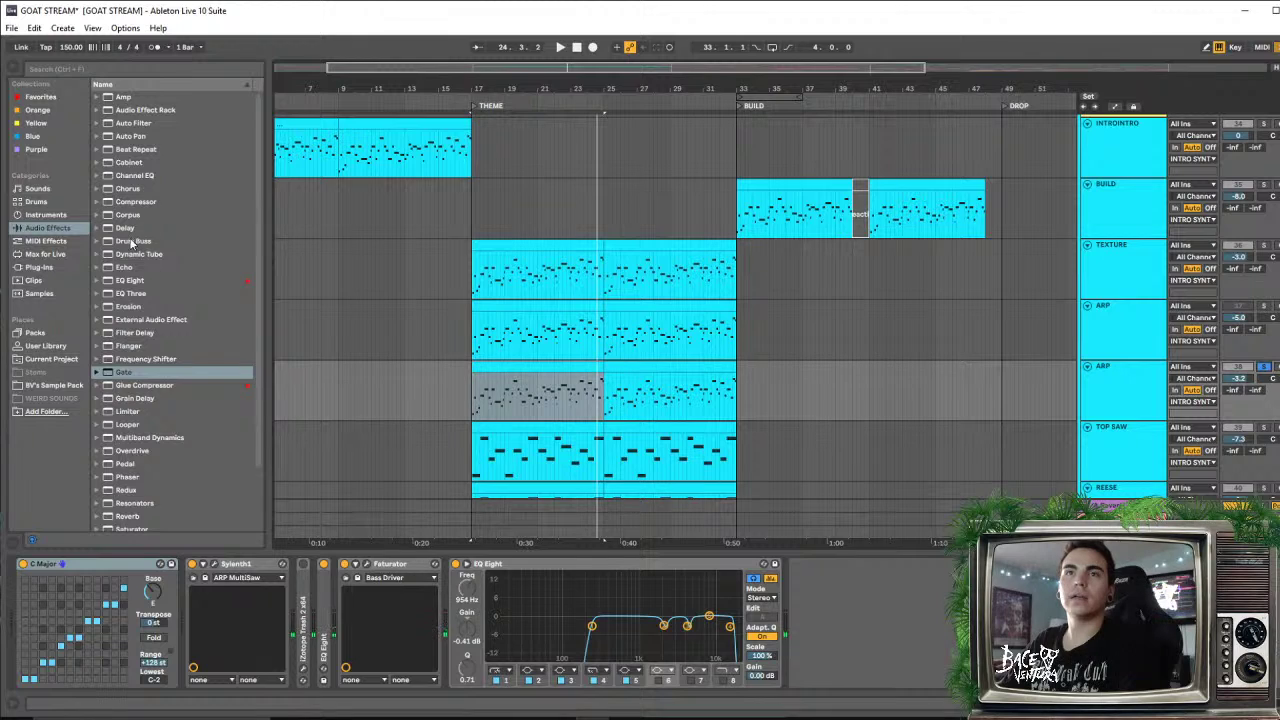
Add an EQ Eight at the end of the copied ARP's device chain and play the theme-to-build transition in the full mix
left_click_drag(127, 280, 864, 608)
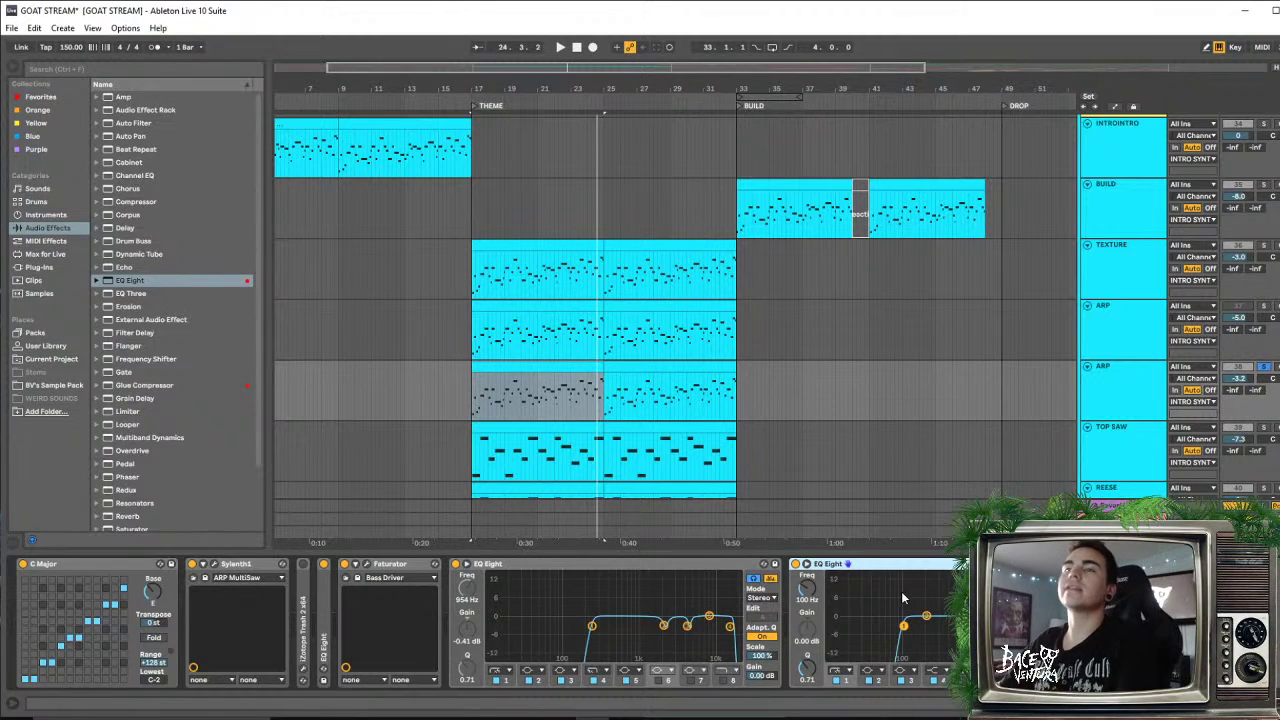
left_click(691, 190)
key("space")
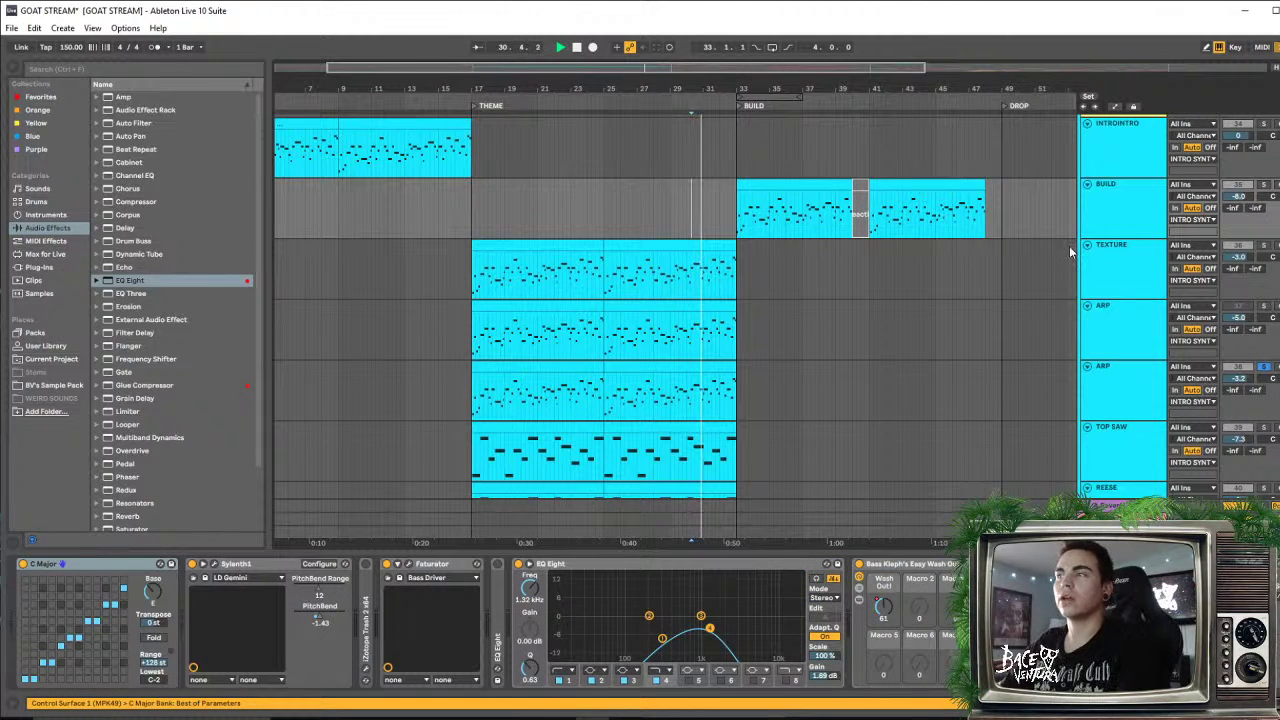
left_click(1263, 367)
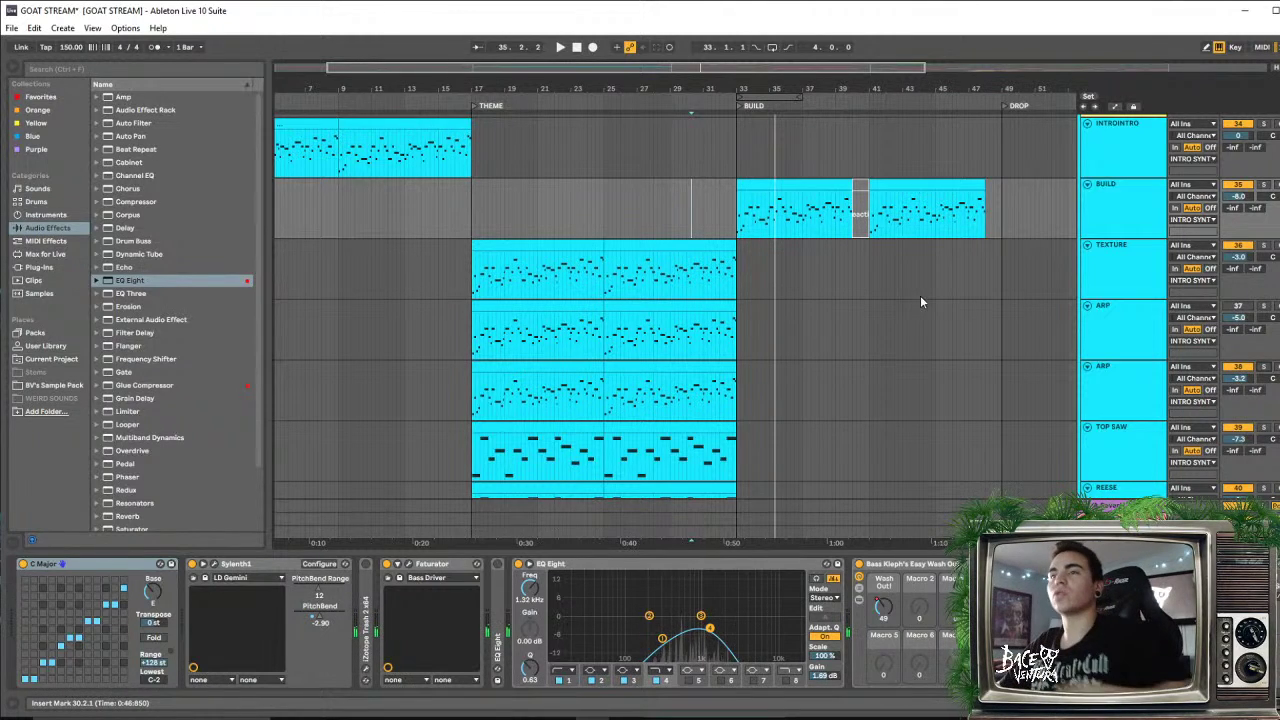
Solo the copied ARP, play its first theme clip and check the earlier EQ Eight before the Faturator
scroll(620, 229, "down", 3)
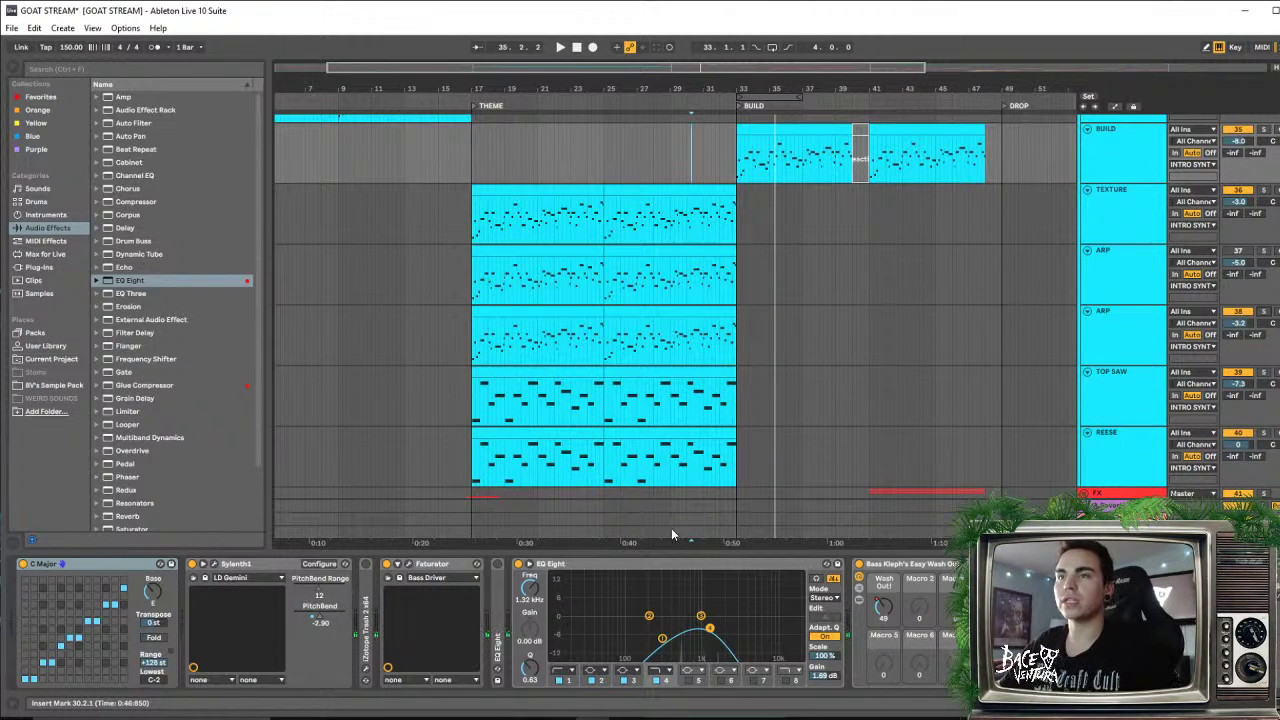
scroll(596, 340, "down", 2)
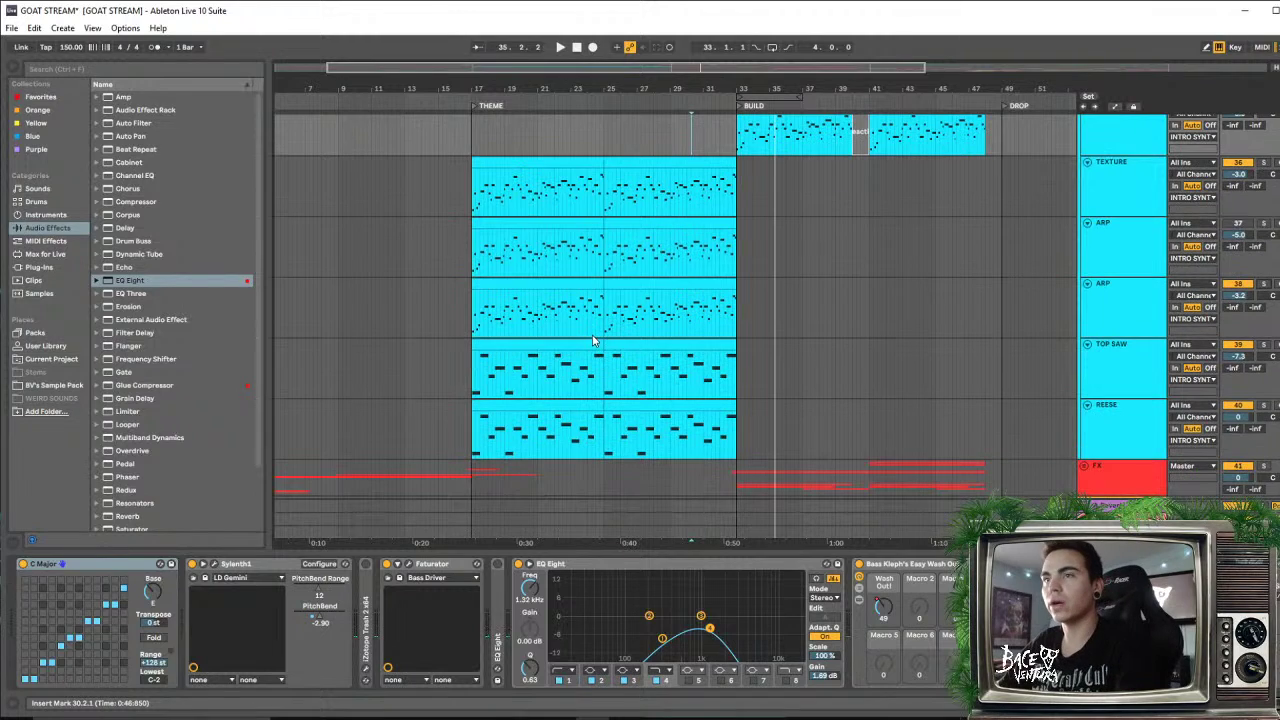
scroll(1240, 390, "up", 3)
left_click(1158, 349)
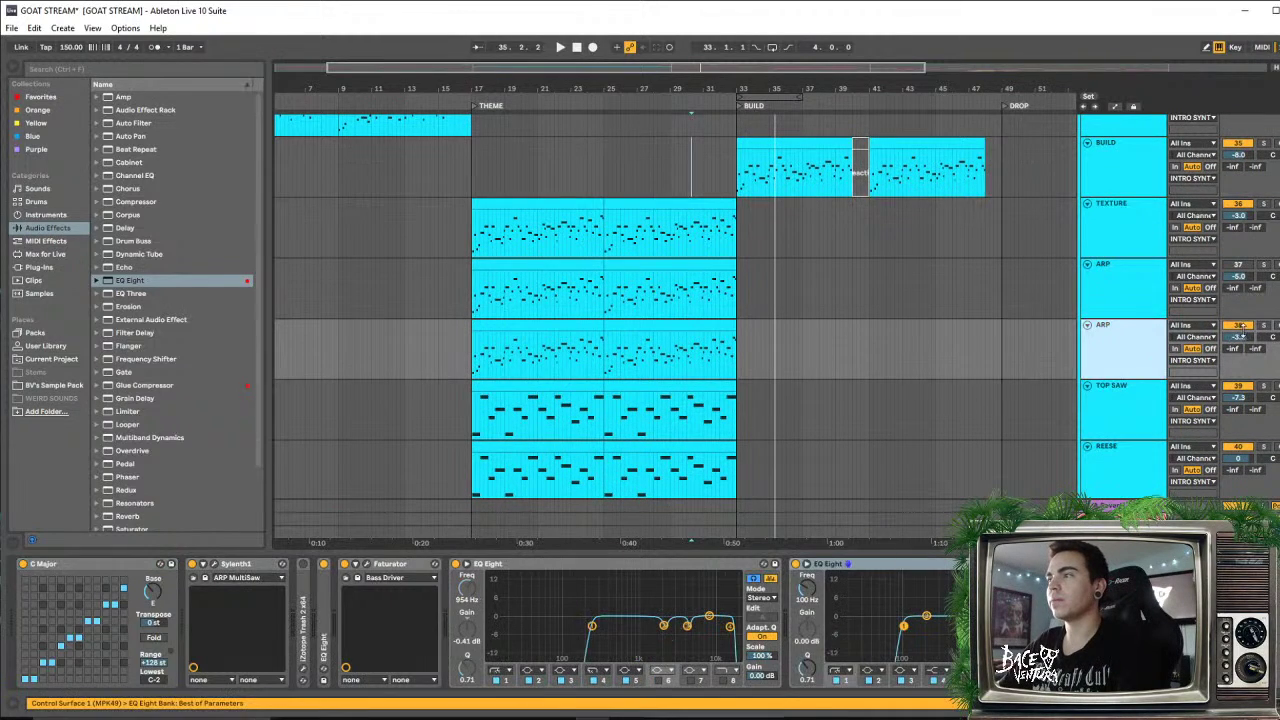
left_click(1264, 326)
left_click(562, 326)
key("space")
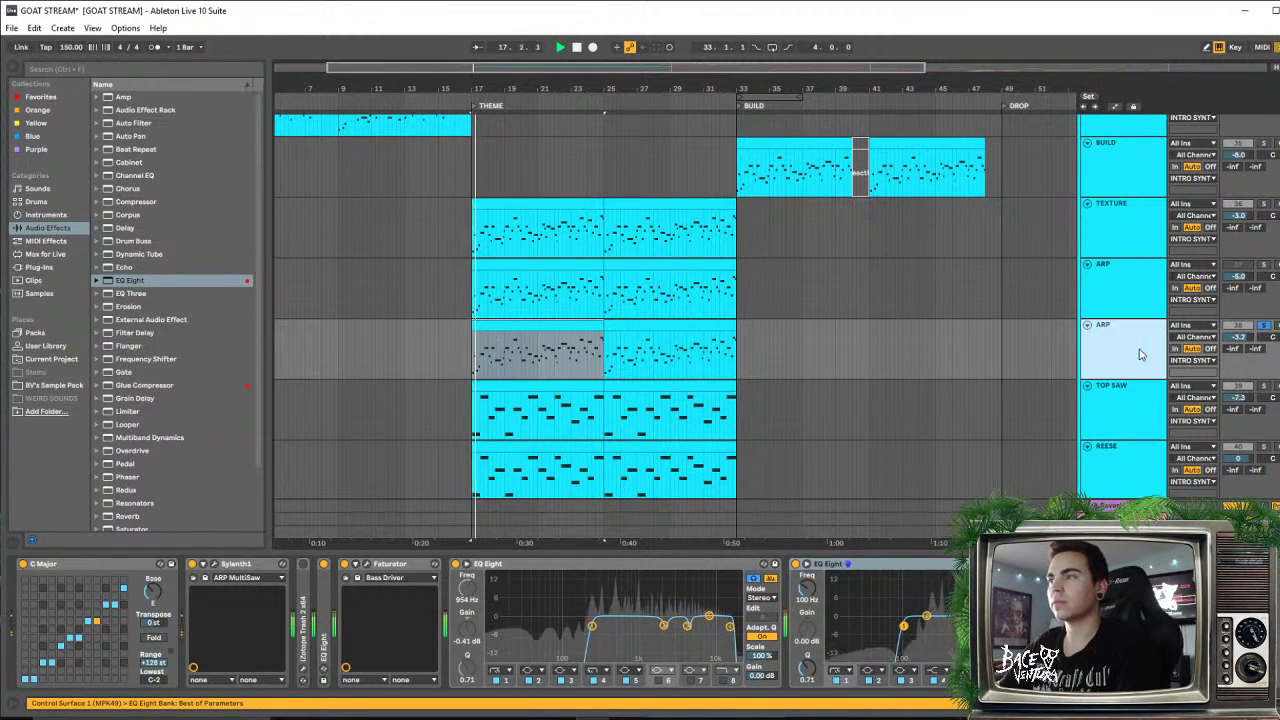
double_click(324, 570)
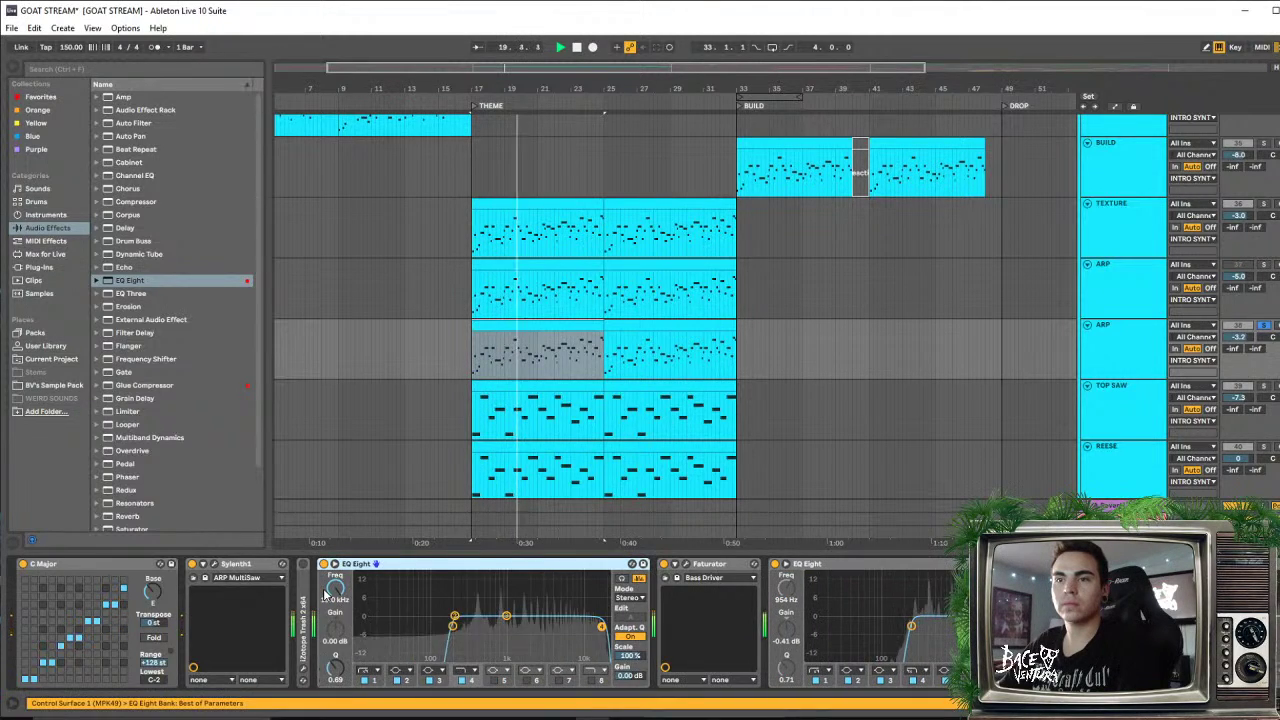
double_click(404, 565)
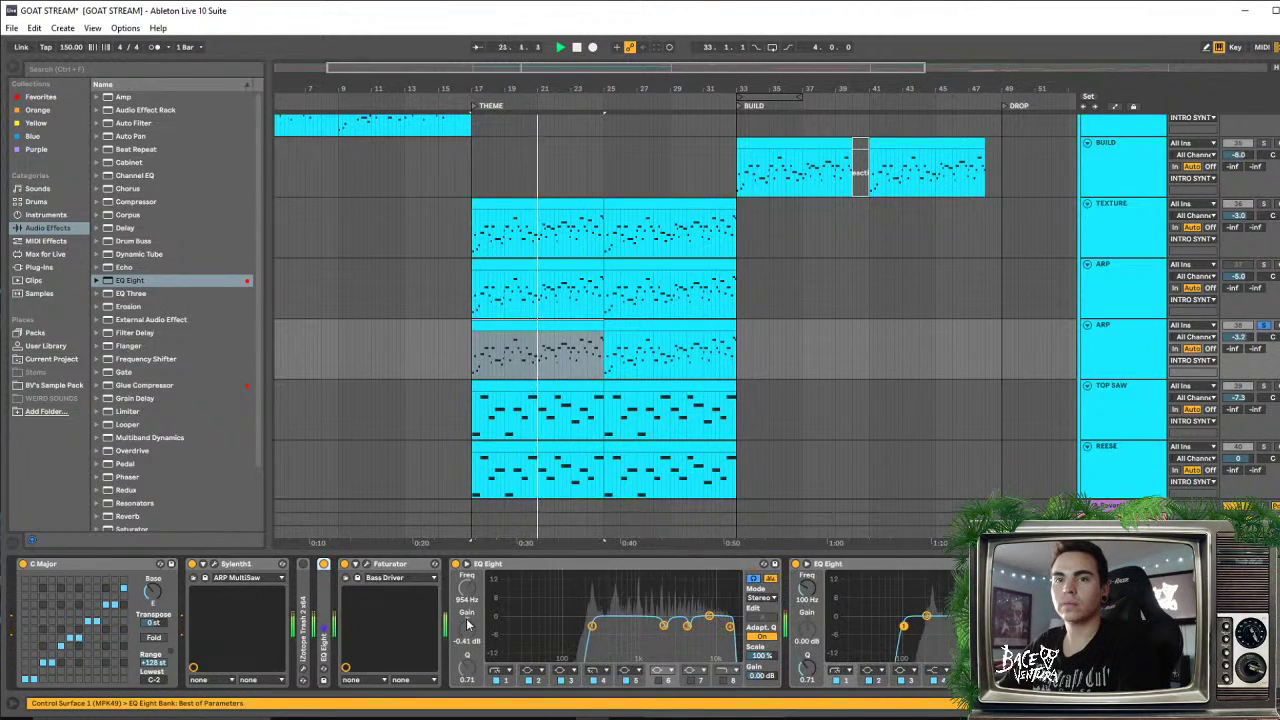
In the new EQ Eight, cut 4.60 dB at 339 Hz with Q 4.79 and 4.60 dB at 2.67 kHz with Q 5.18
left_click(807, 564)
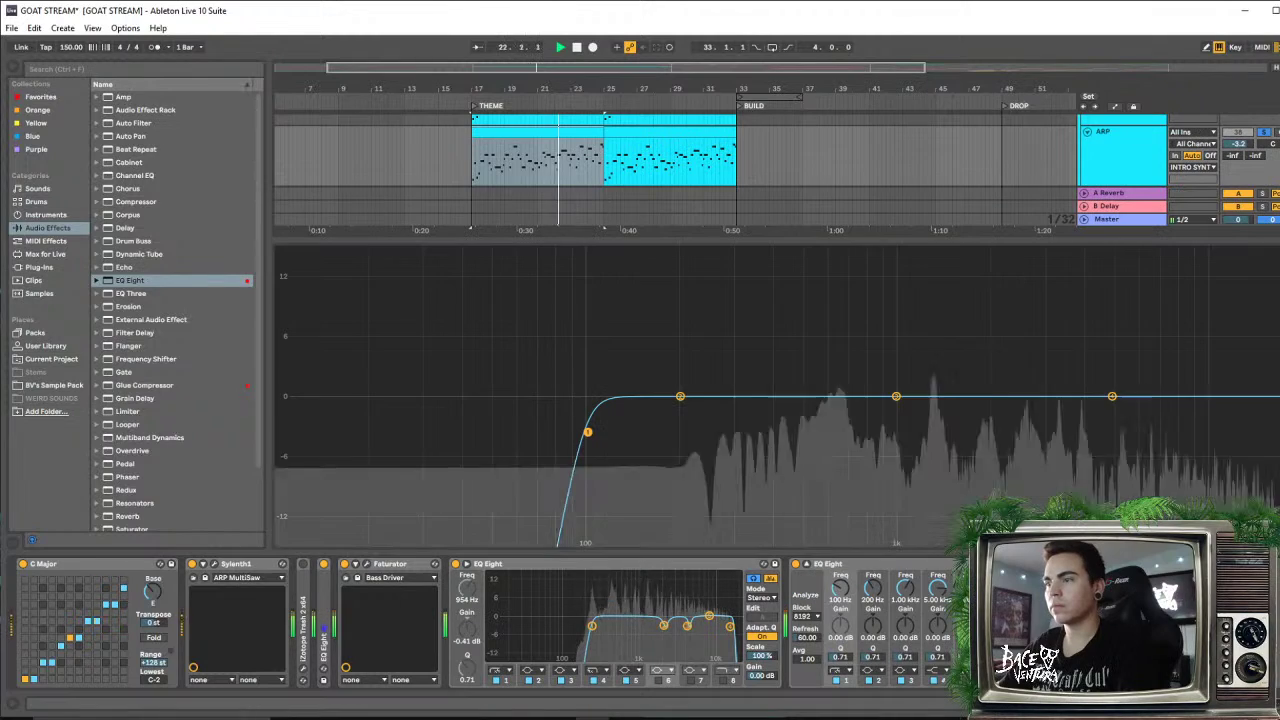
key("space")
left_click_drag(675, 394, 711, 298)
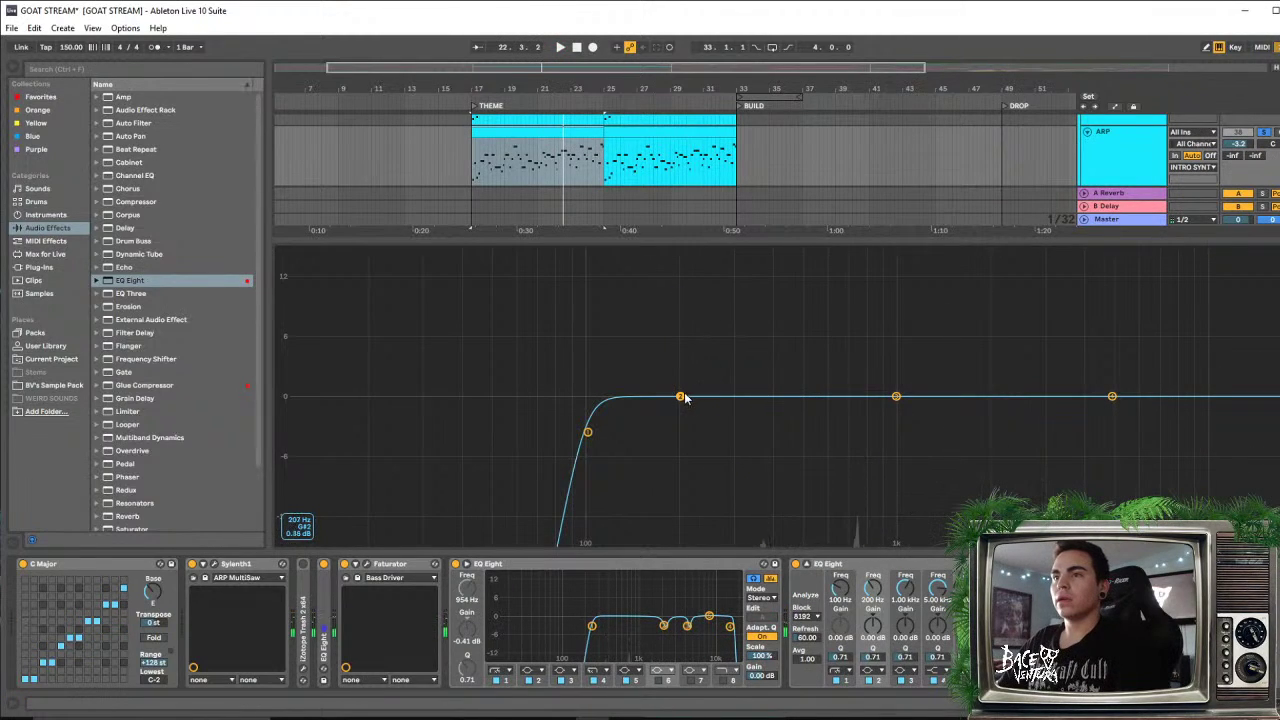
left_click_drag(680, 396, 751, 440)
key("space")
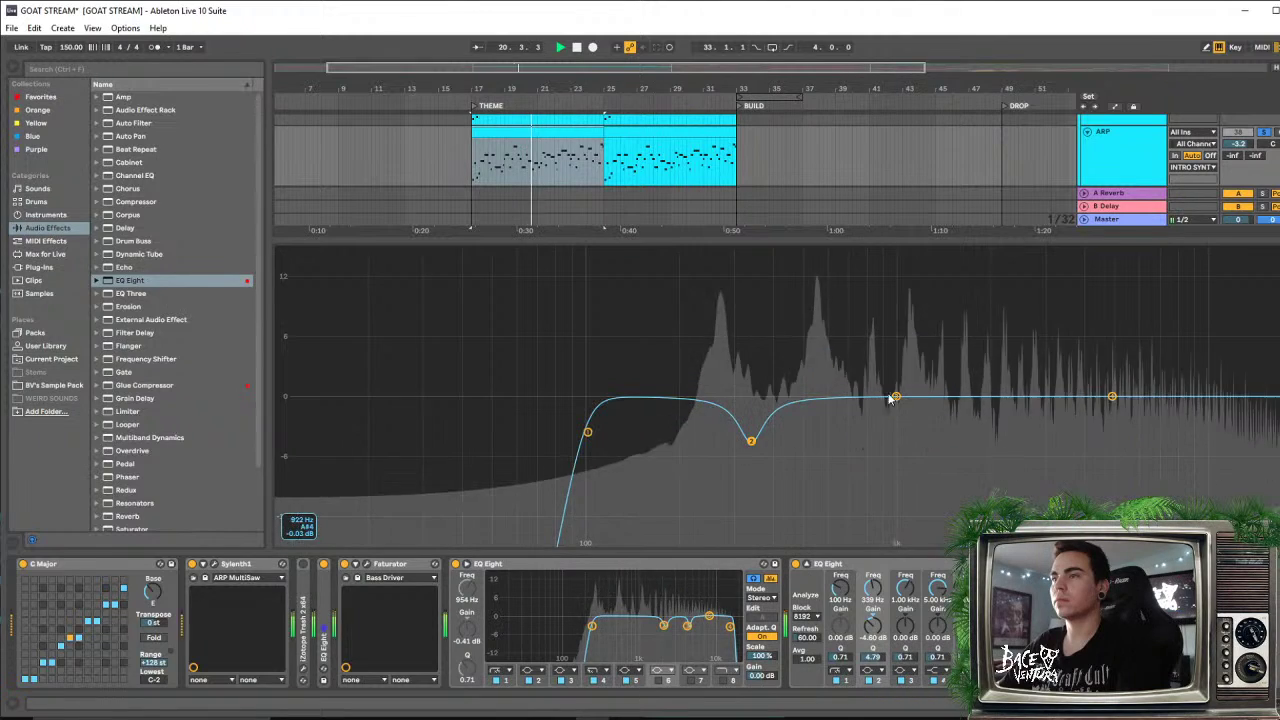
left_click_drag(893, 397, 1028, 425)
key("space")
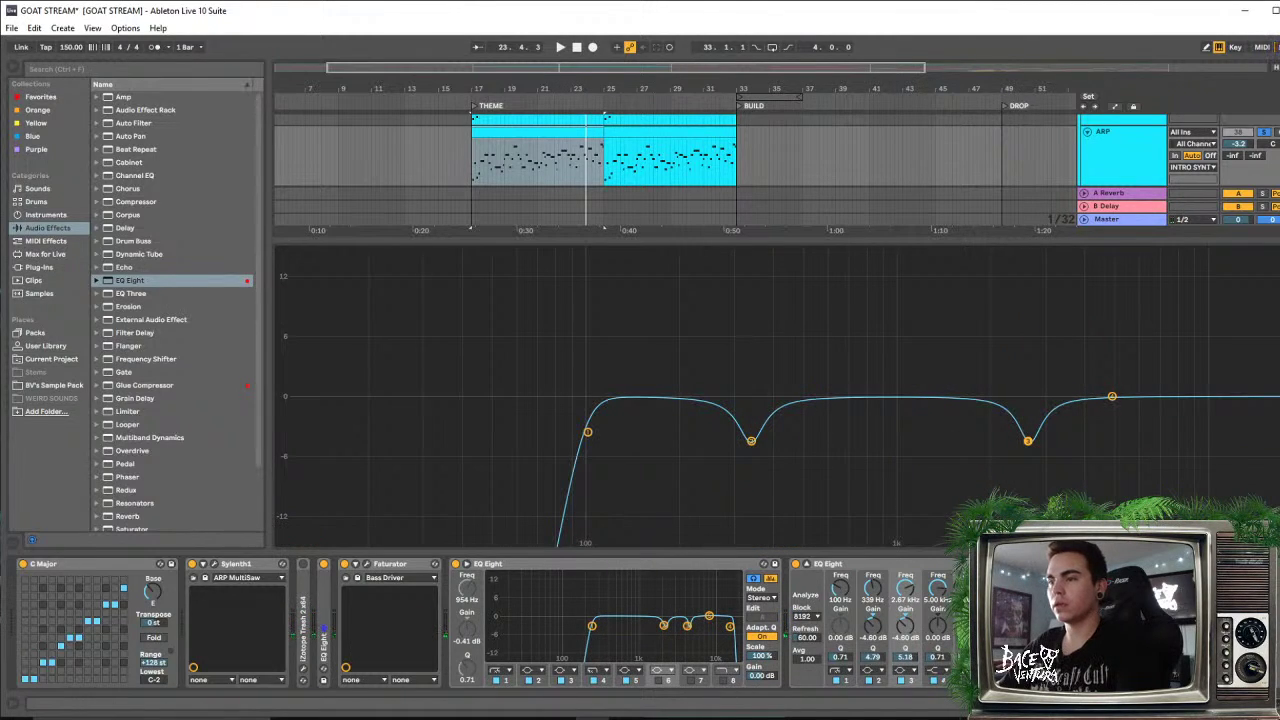
Enable the EQ's fifth band as a gentle cut of about 2.7 dB near 5 kHz and replay the theme
left_click(968, 680)
left_click_drag(588, 397, 1113, 423)
key("space")
key("space")
key("space")
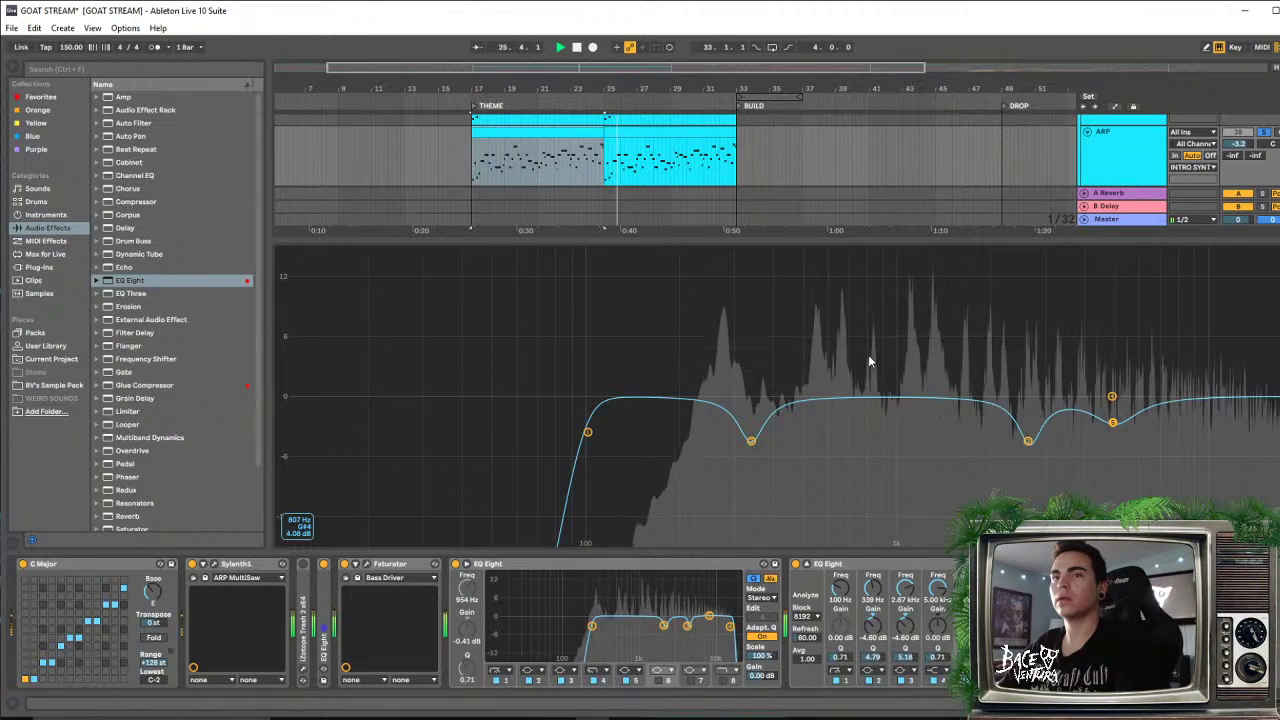
key("space")
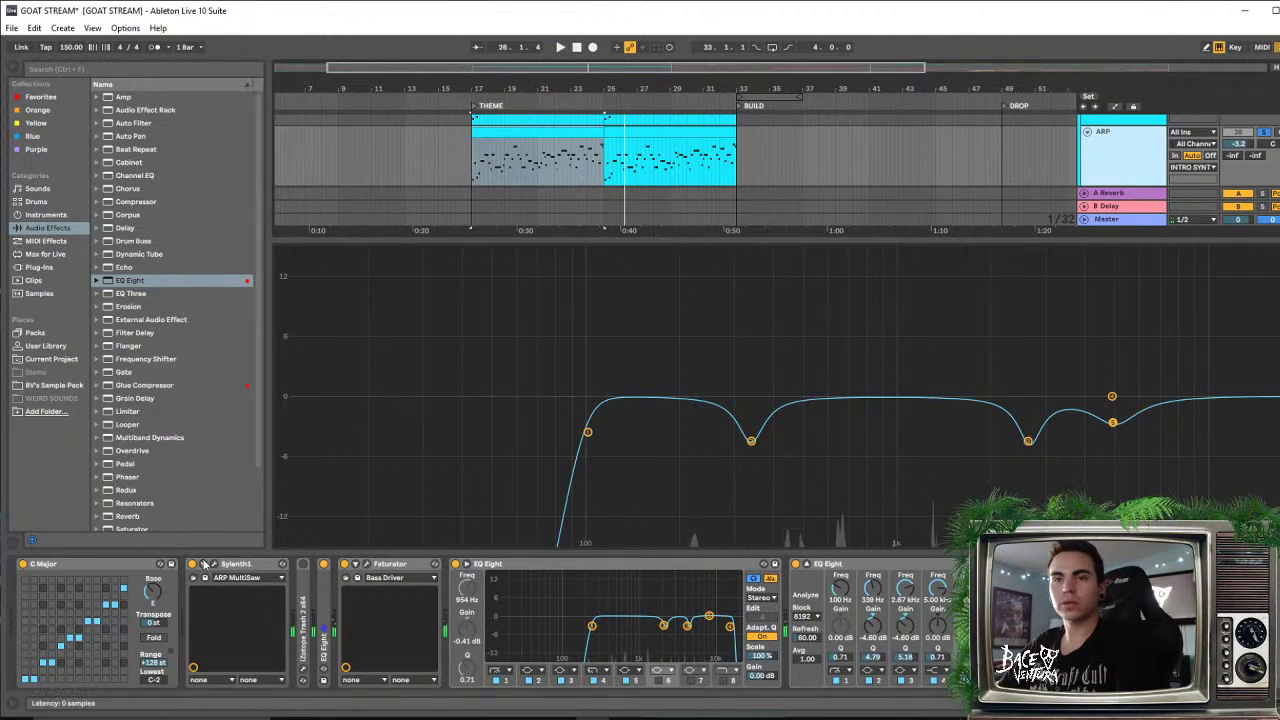
Open the copied ARP's Sylenth1 and compare the patch with chorus on and off during playback
left_click(215, 566)
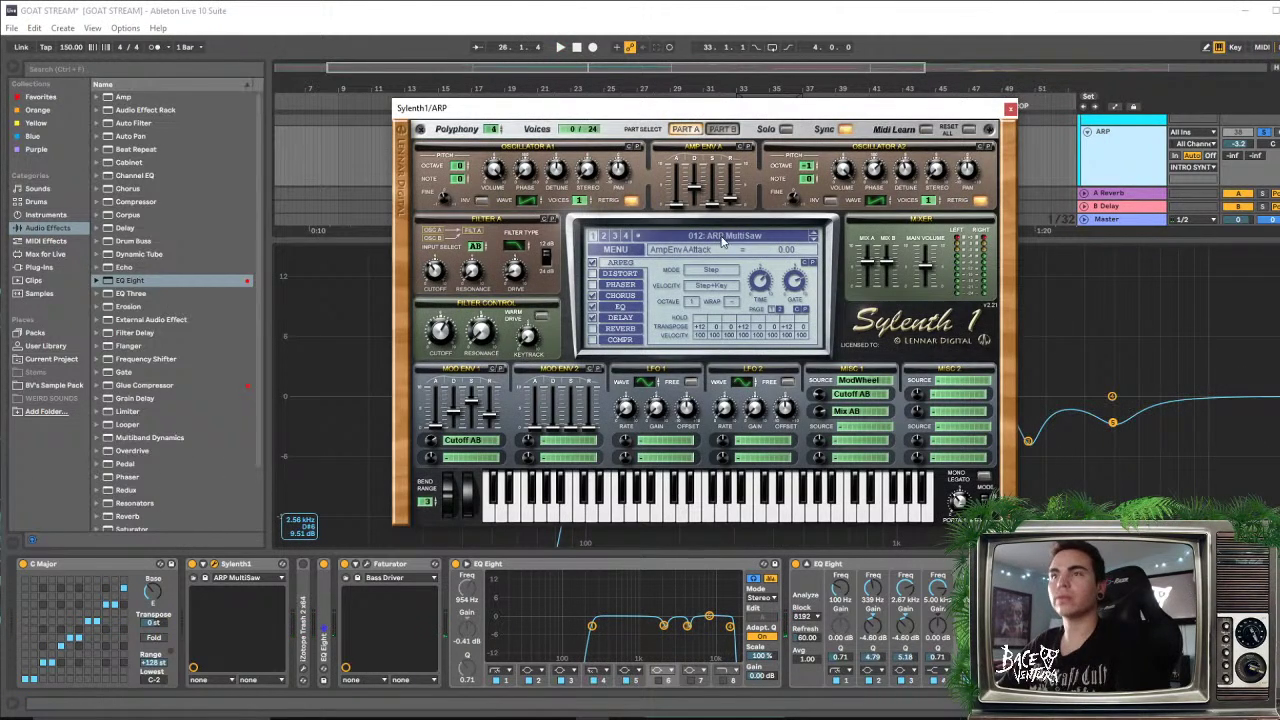
left_click(622, 296)
key("space")
left_click(592, 297)
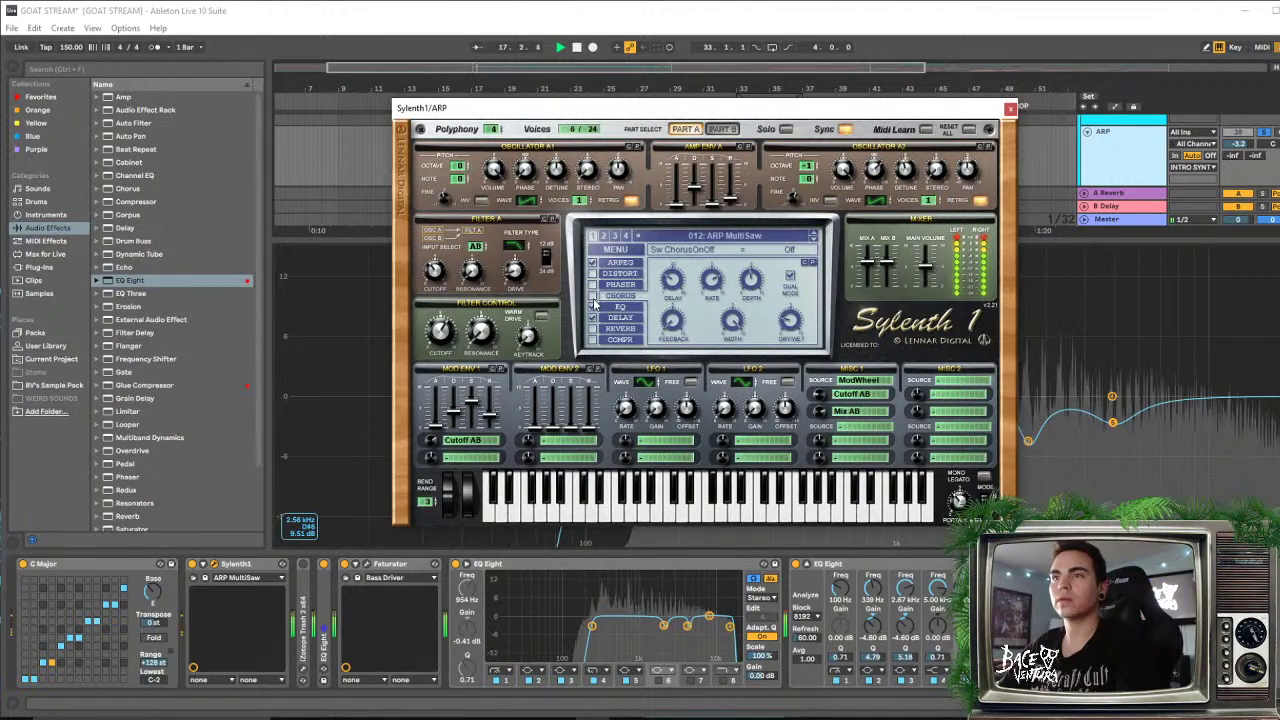
left_click(593, 308)
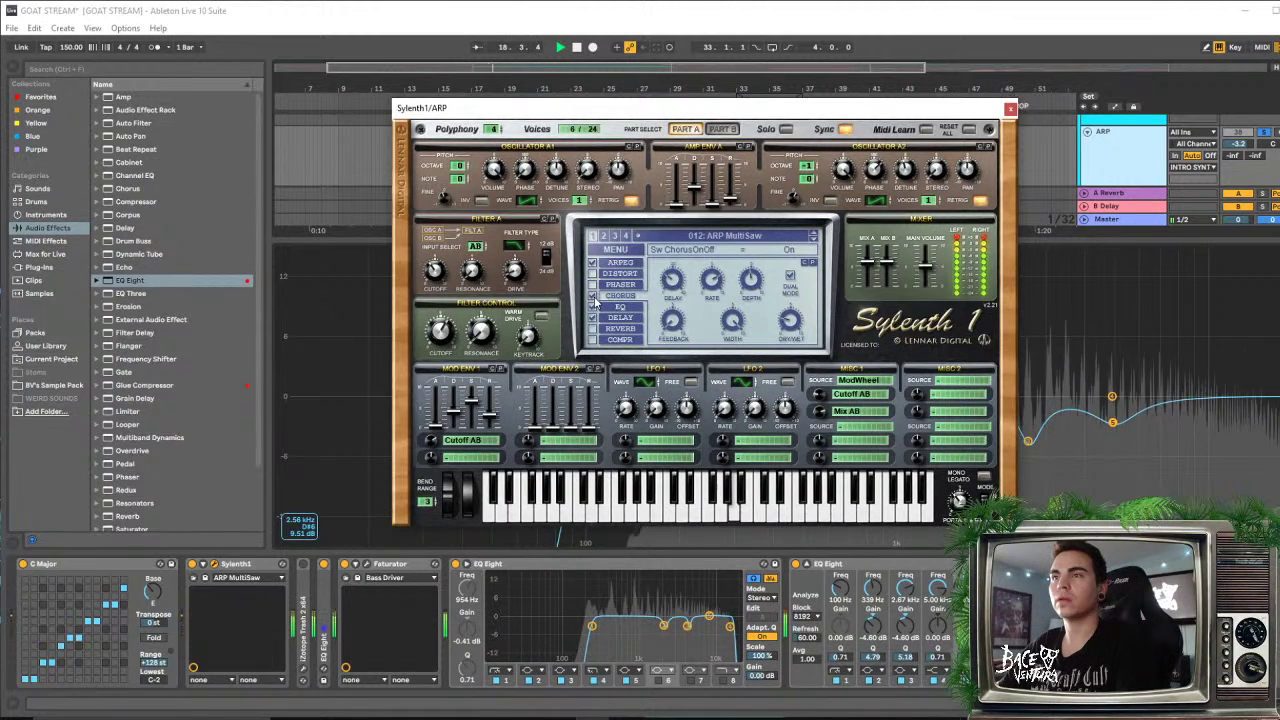
left_click(592, 298)
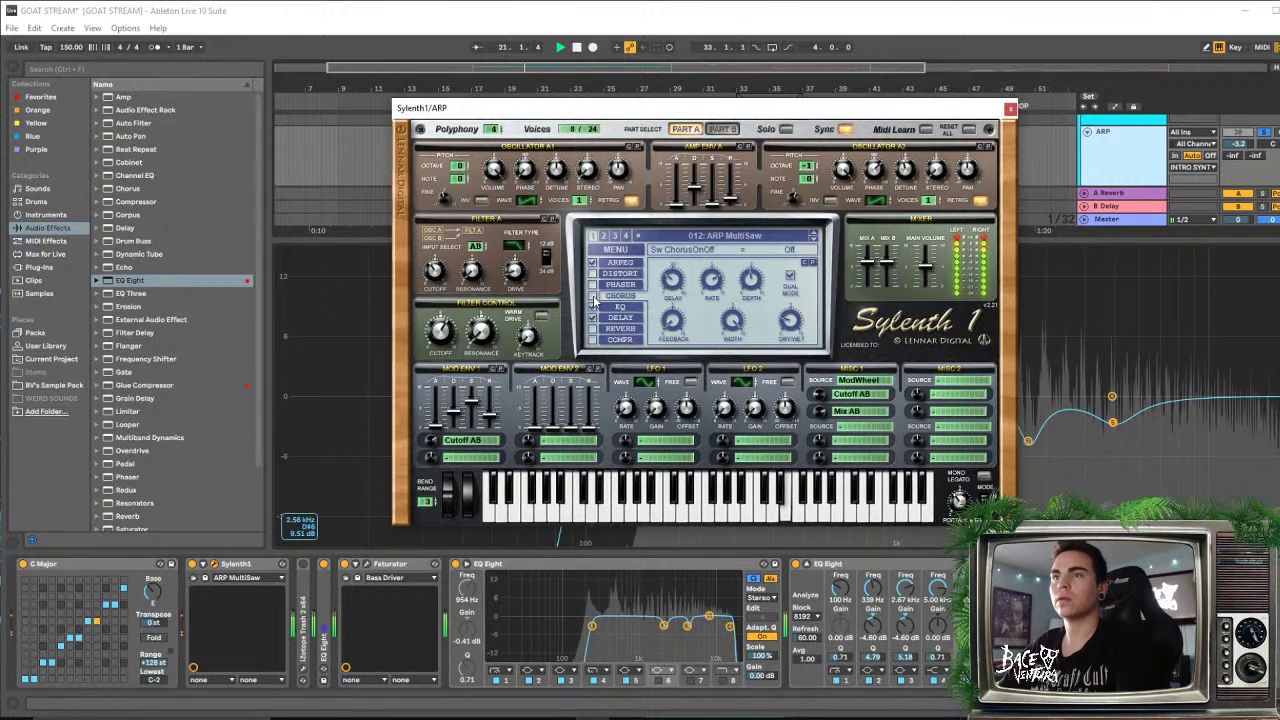
left_click(592, 297)
left_click(592, 297)
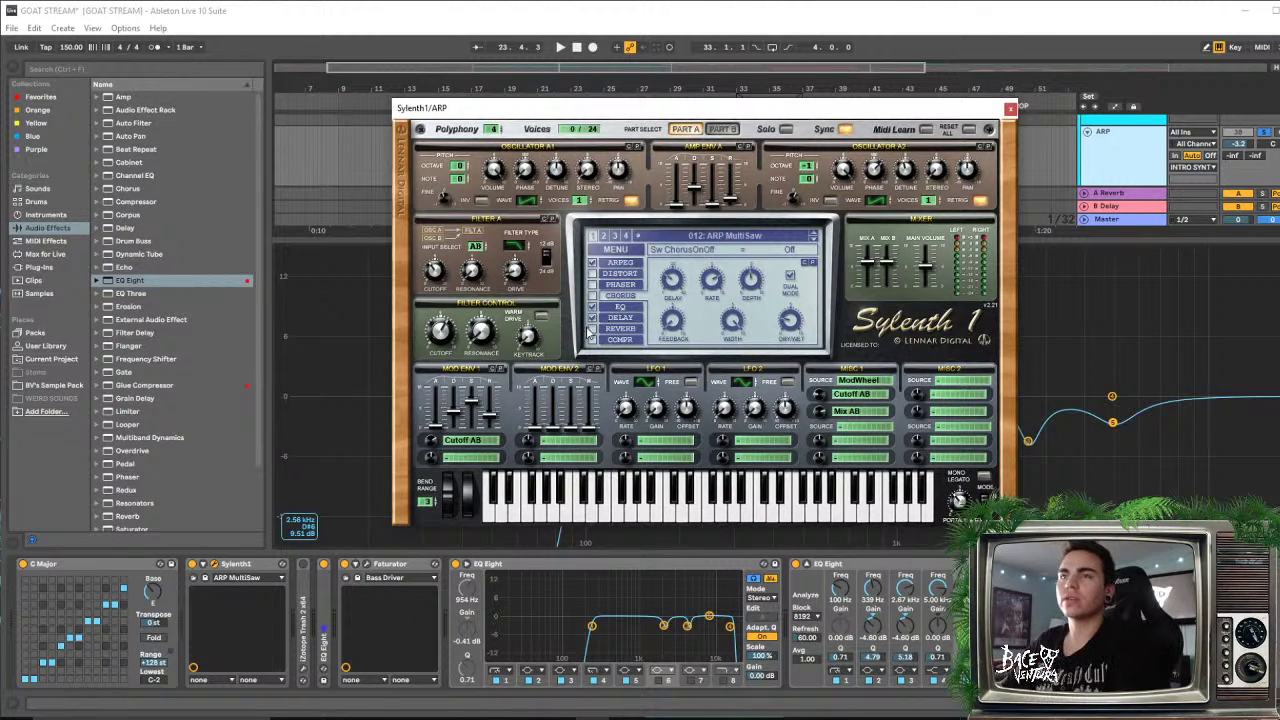
Disable the Sylenth1 delay, turn the chorus back on and replay the theme
key("space")
left_click(592, 319)
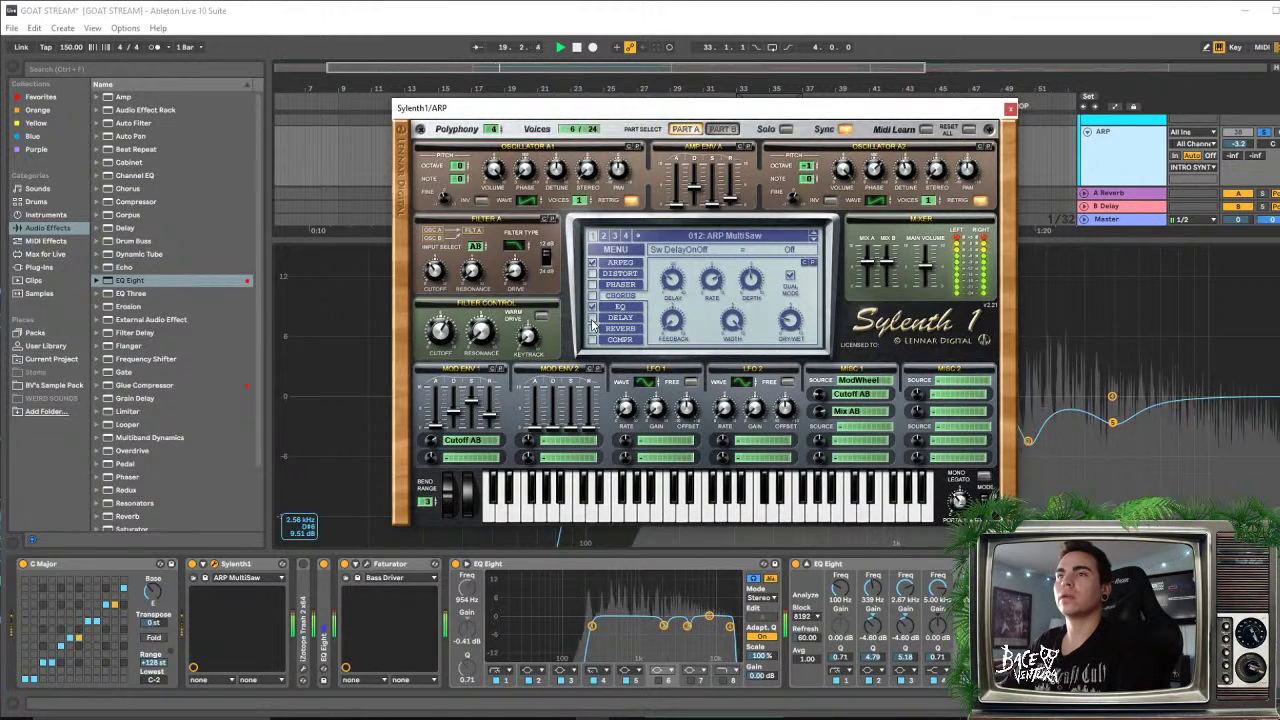
left_click(592, 297)
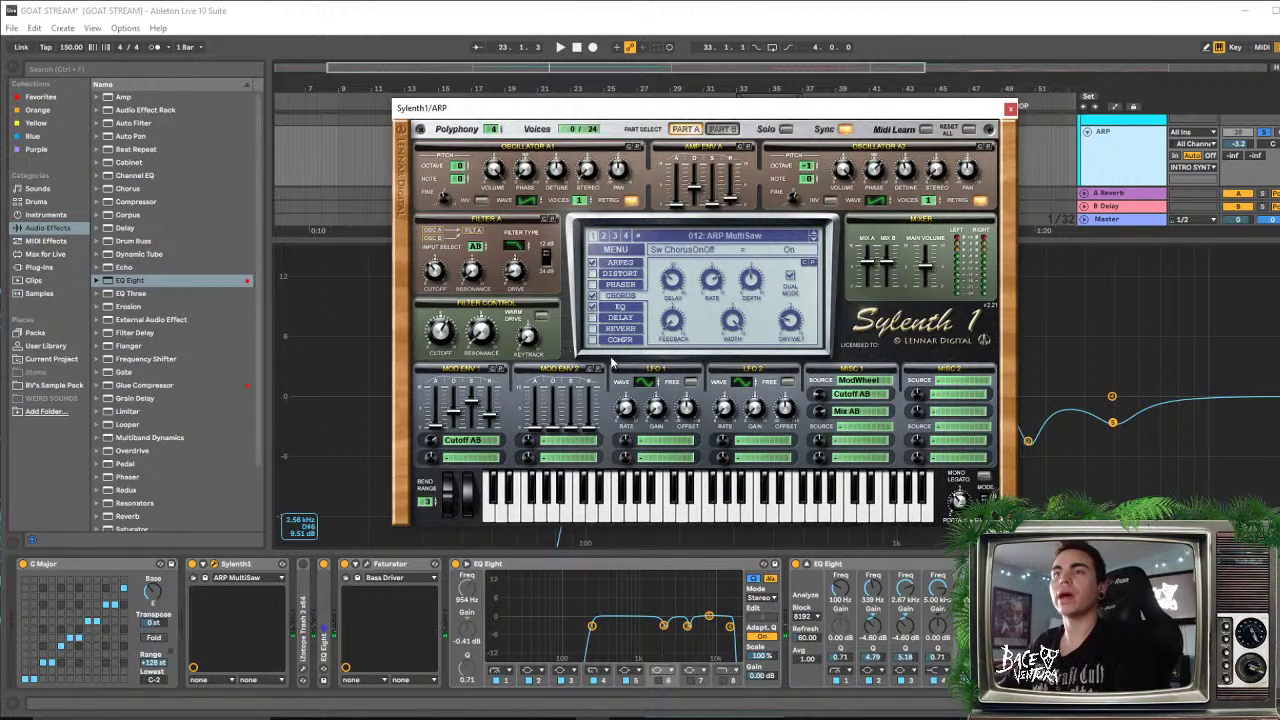
key("space")
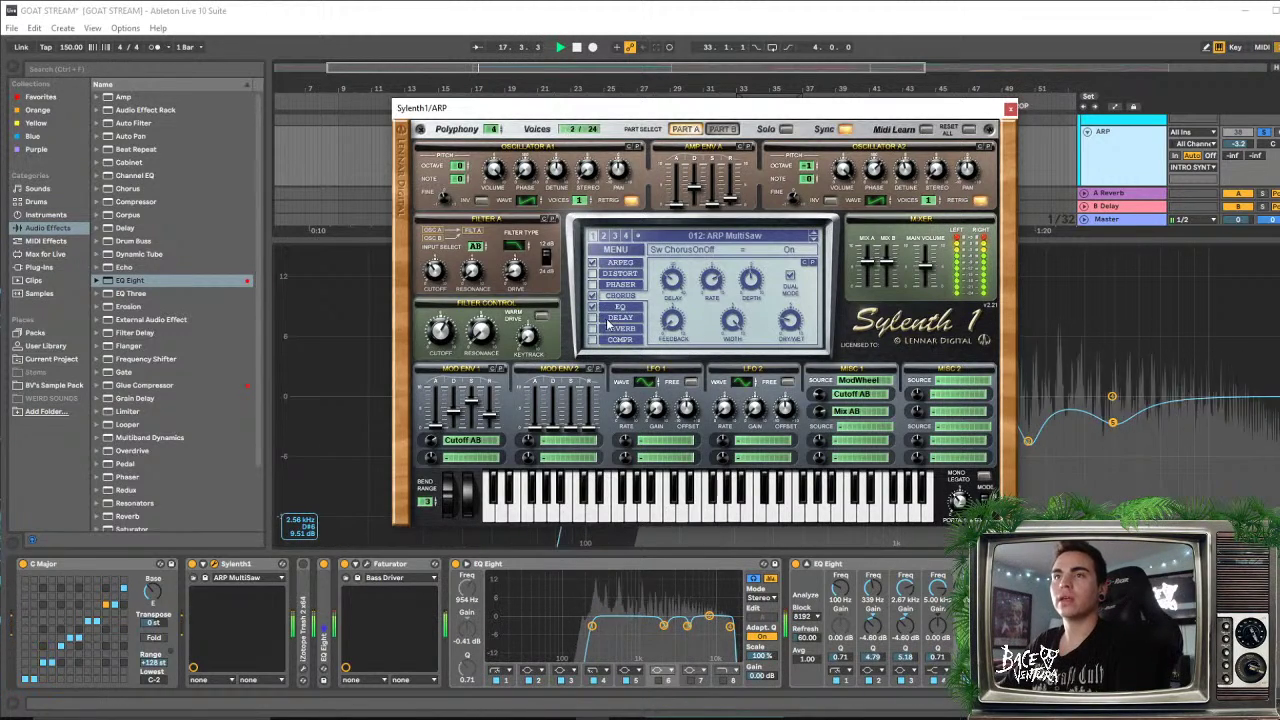
Close the synth, unsolo the copied ARP track and set its volume to -3.0 dB in the full mix
left_click(1010, 109)
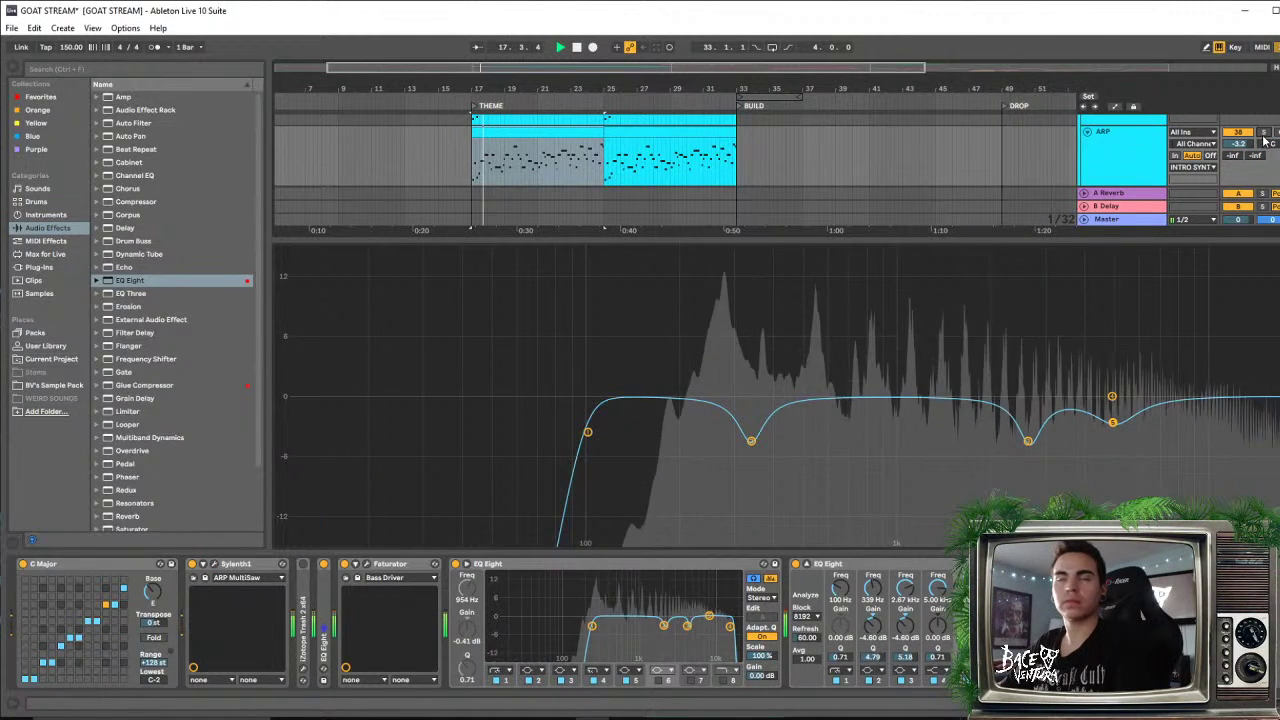
left_click_drag(1242, 146, 1242, 143)
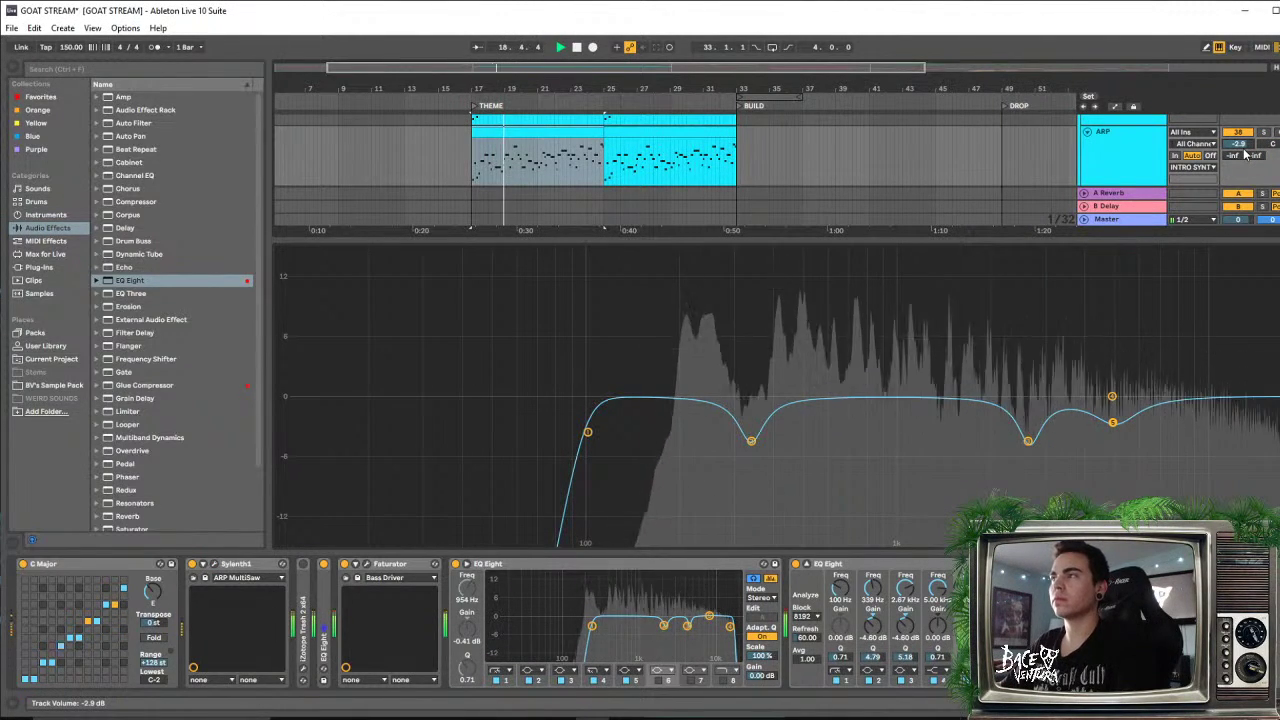
left_click_drag(1245, 152, 1245, 154)
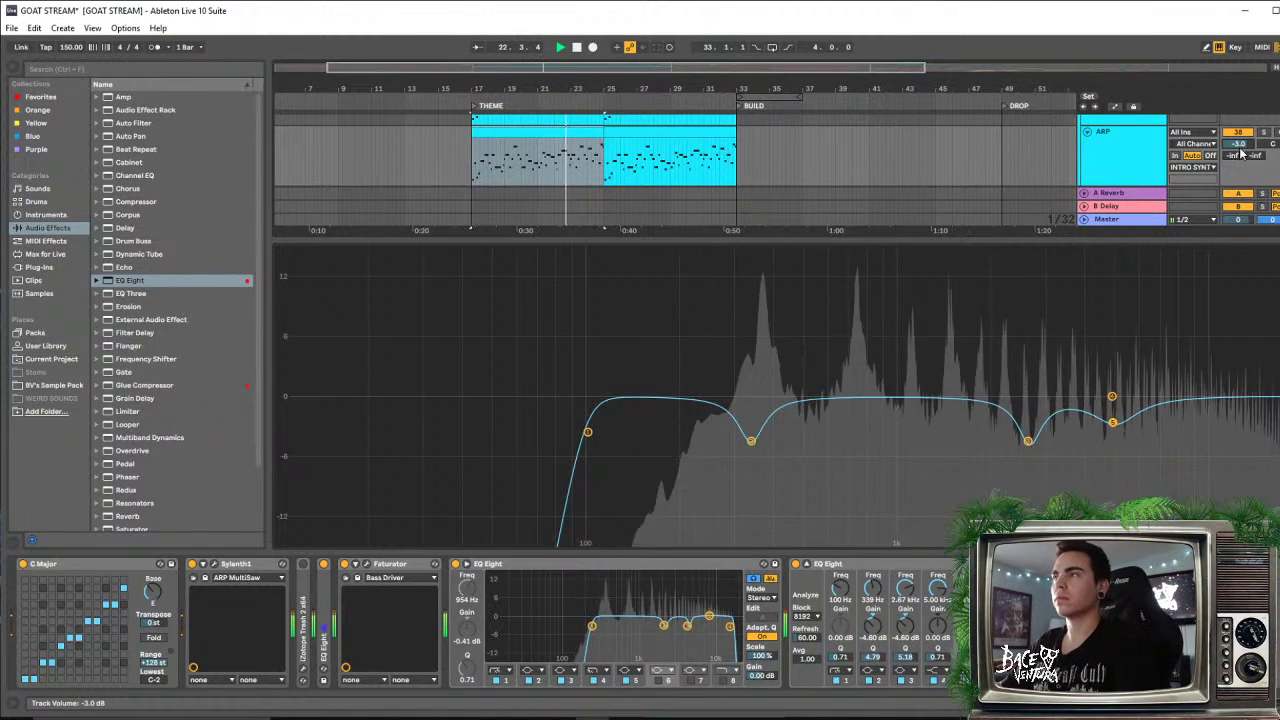
Close the enlarged EQ display, stop playback and review the intro synth tracks and the arrangement from intro to drop
left_click(1210, 243)
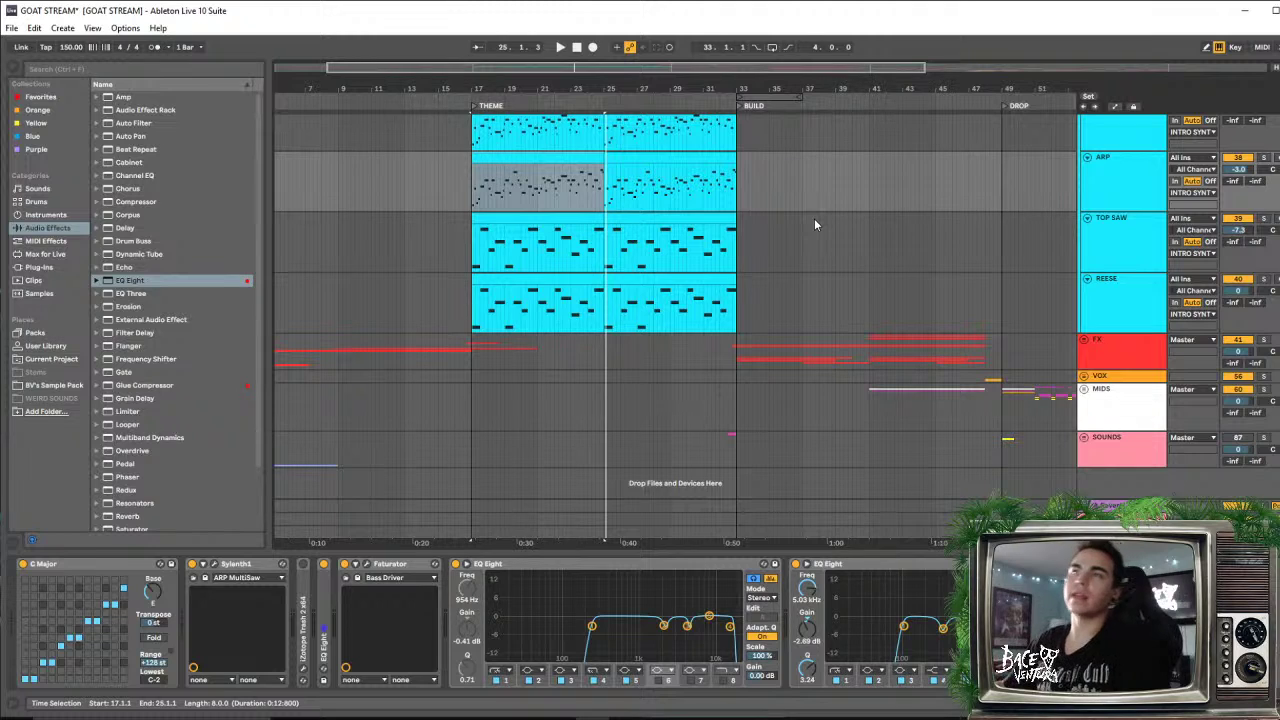
scroll(607, 242, "up", 6)
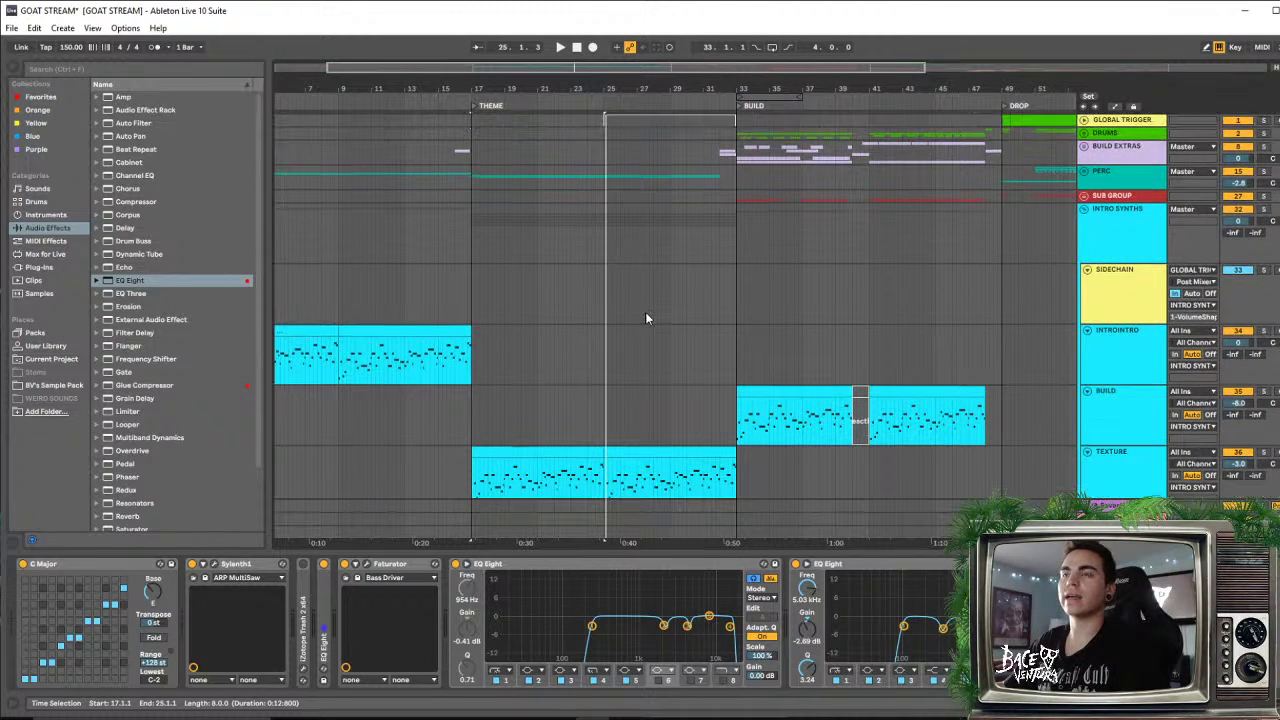
scroll(645, 312, "down", 5)
scroll(490, 395, "down", 4)
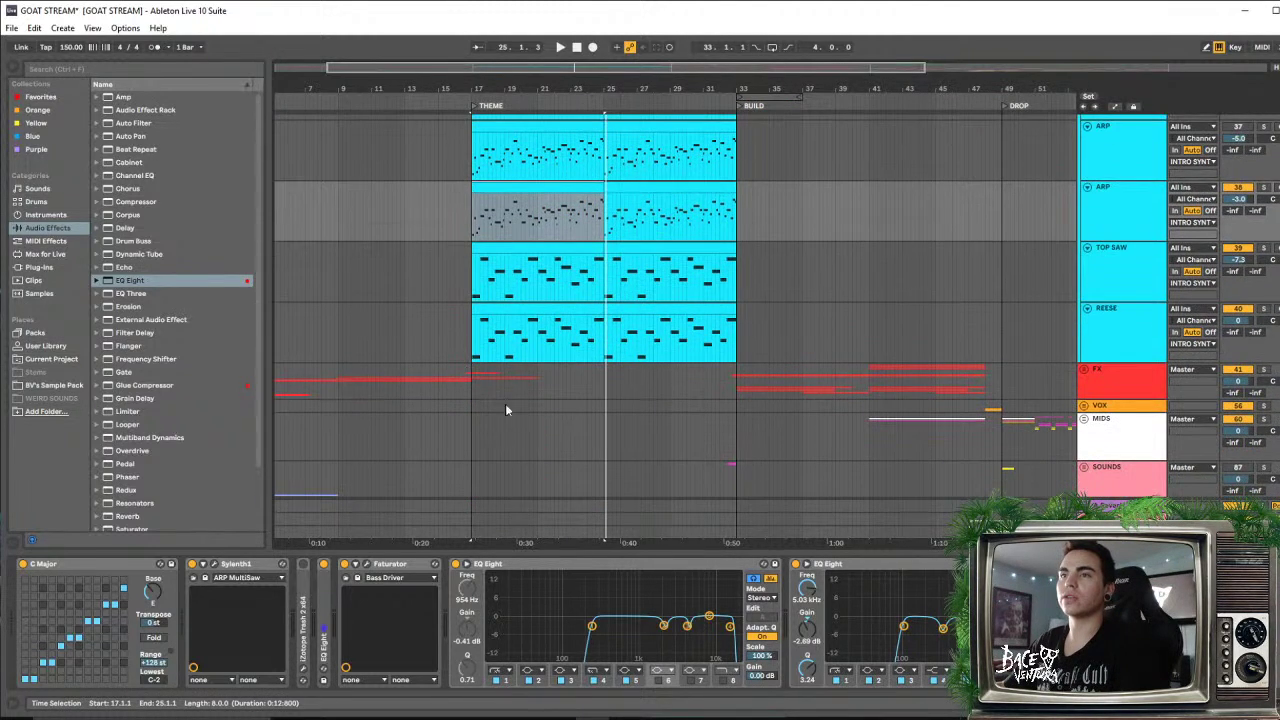
scroll(523, 451, "up", 9)
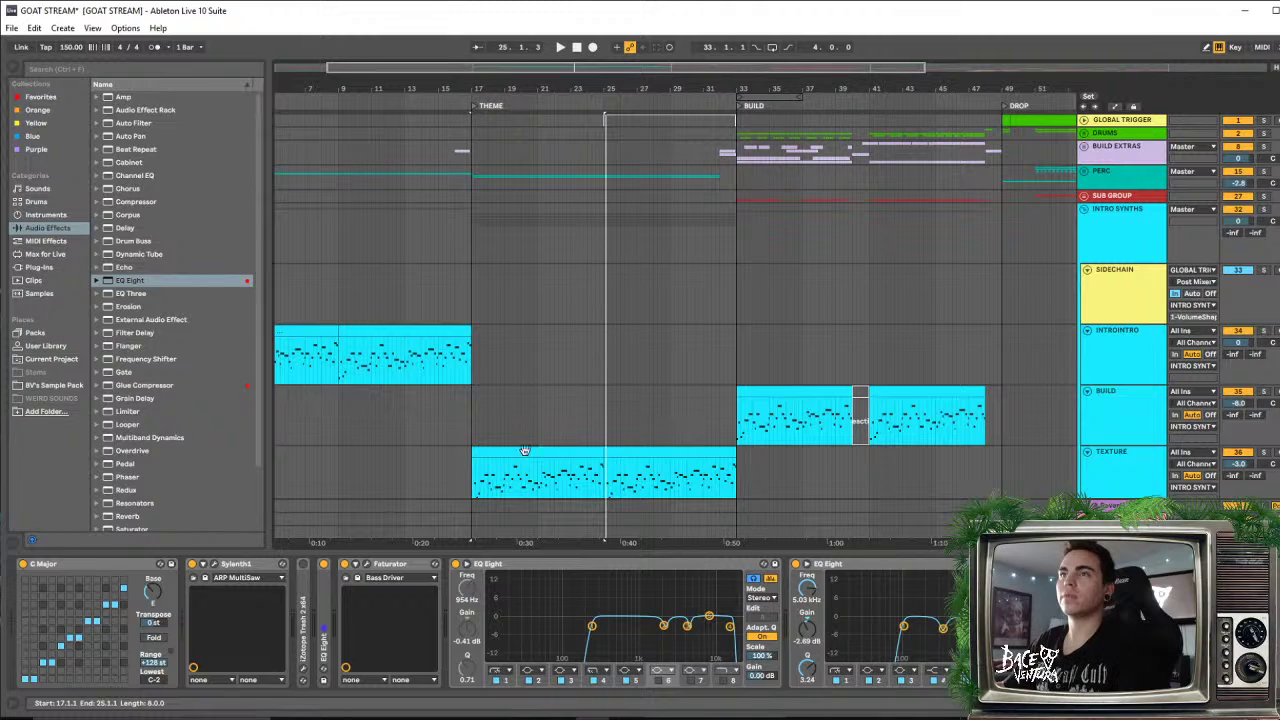
scroll(692, 405, "down", 3)
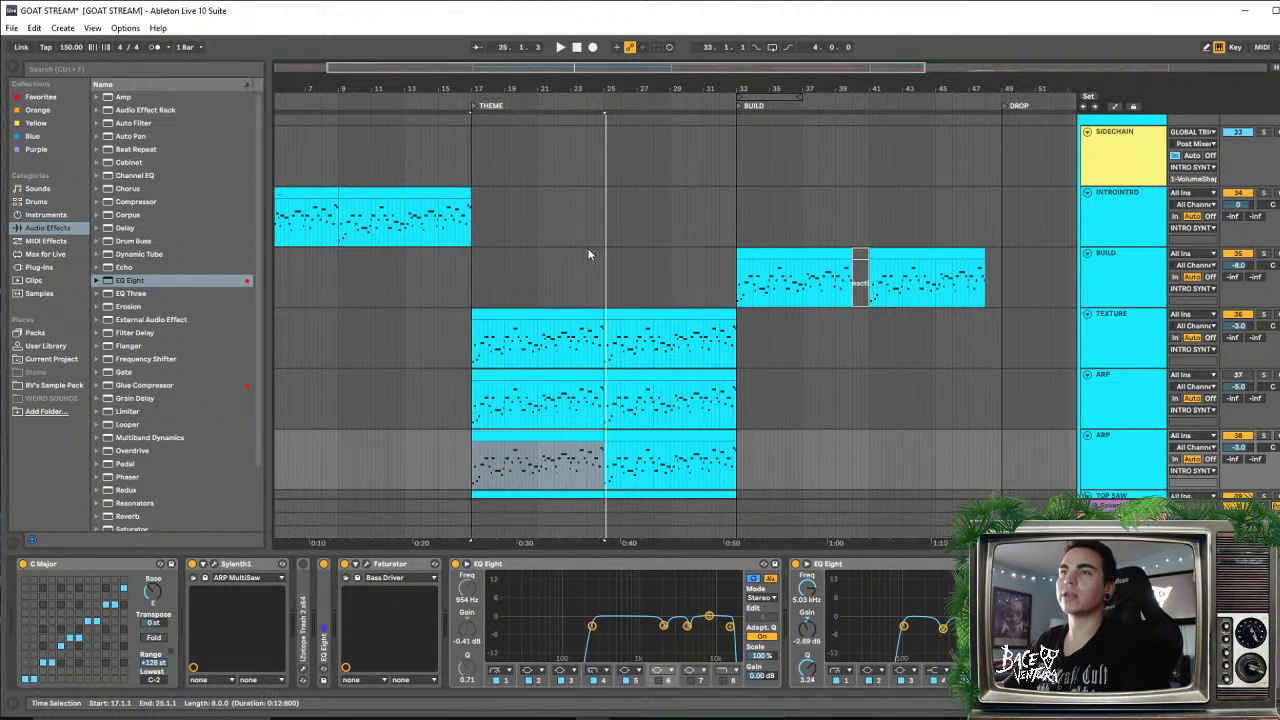
scroll(591, 257, "down", 4)
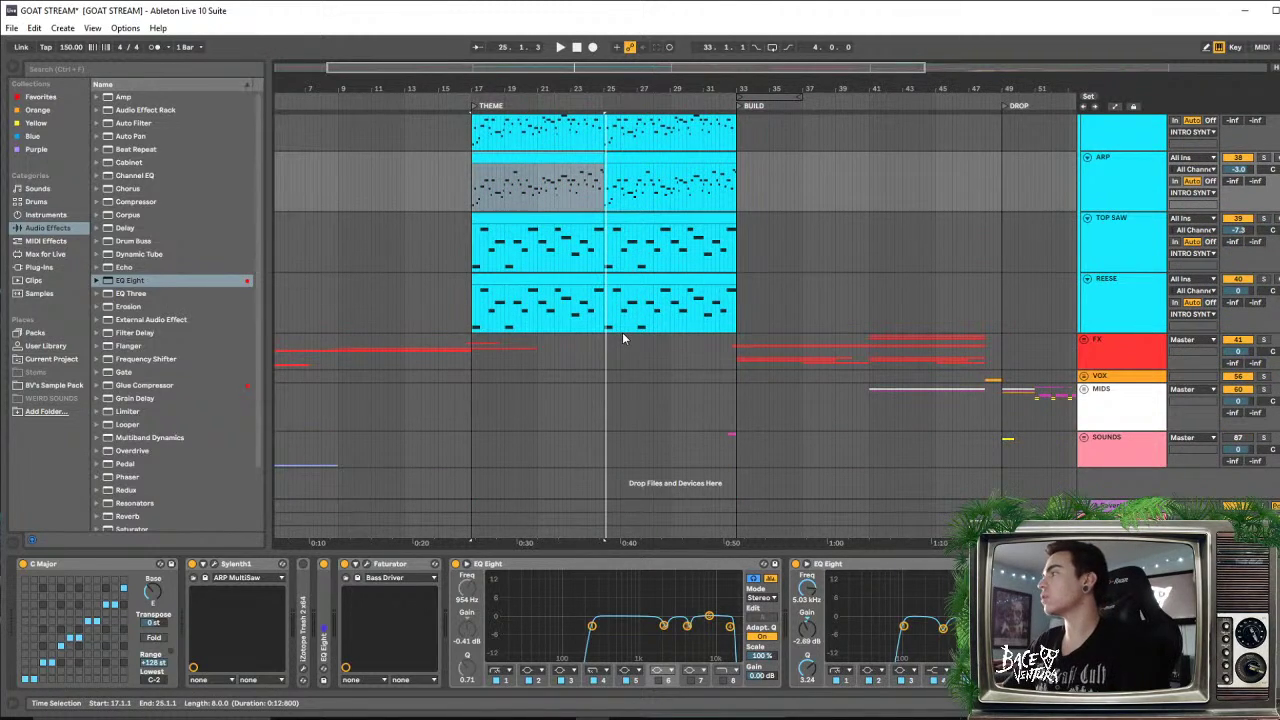
scroll(622, 336, "up", 7)
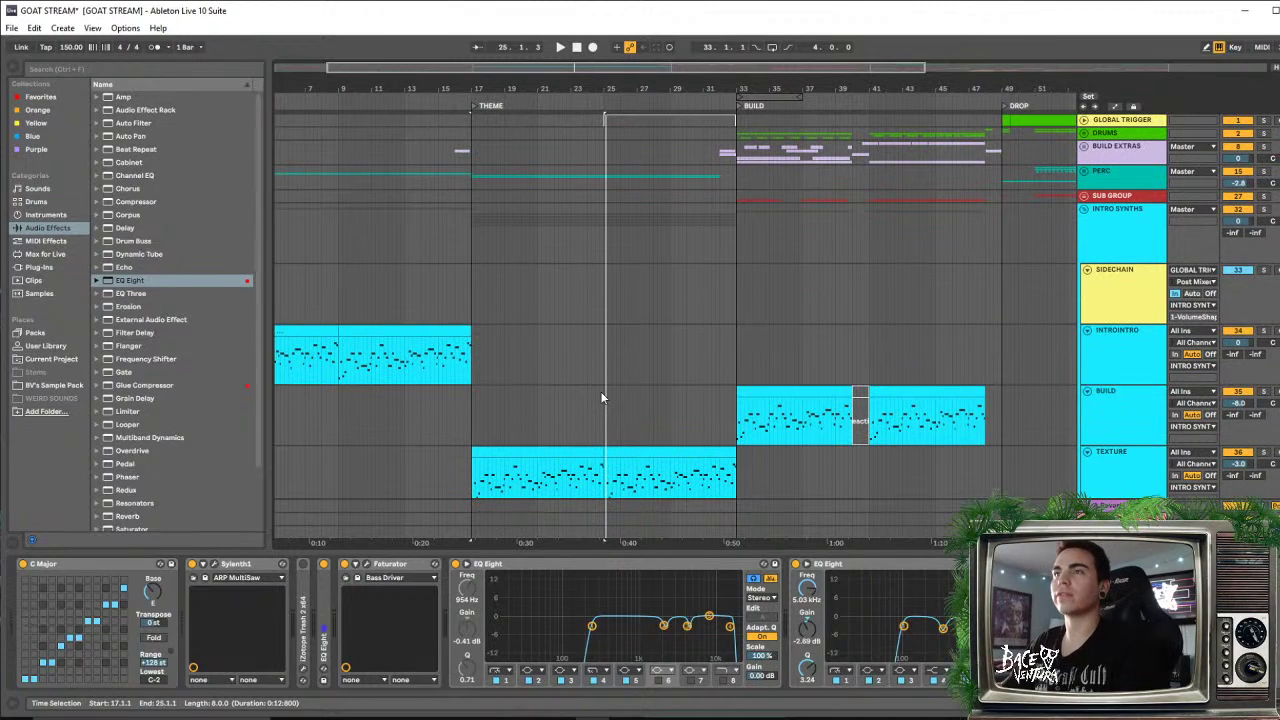
left_click_drag(622, 84, 622, 45)
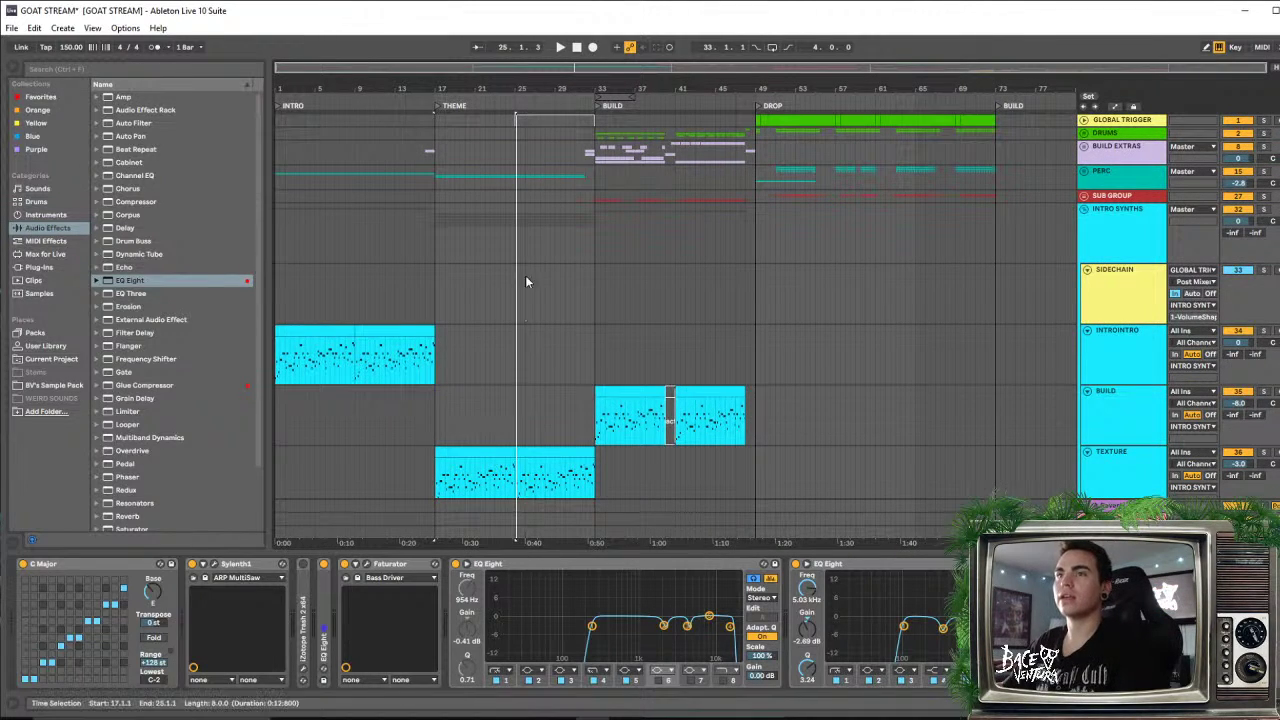
scroll(525, 280, "down", 3)
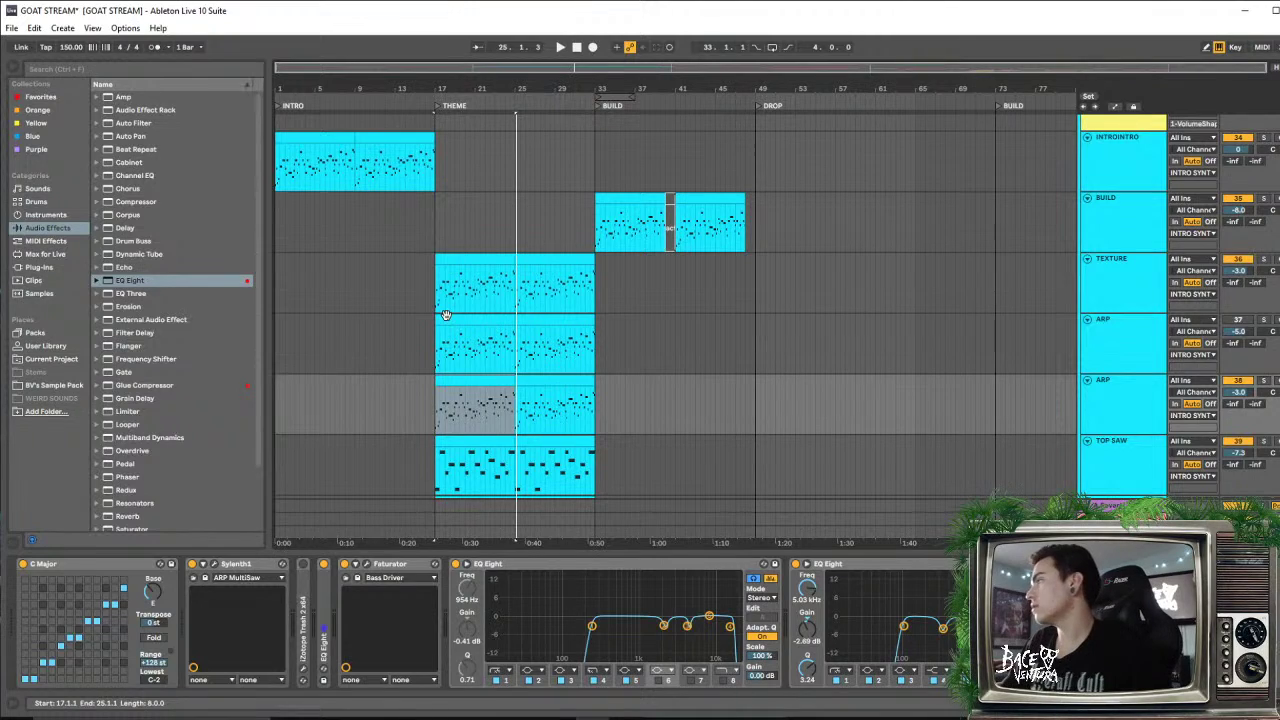
scroll(989, 287, "up", 3)
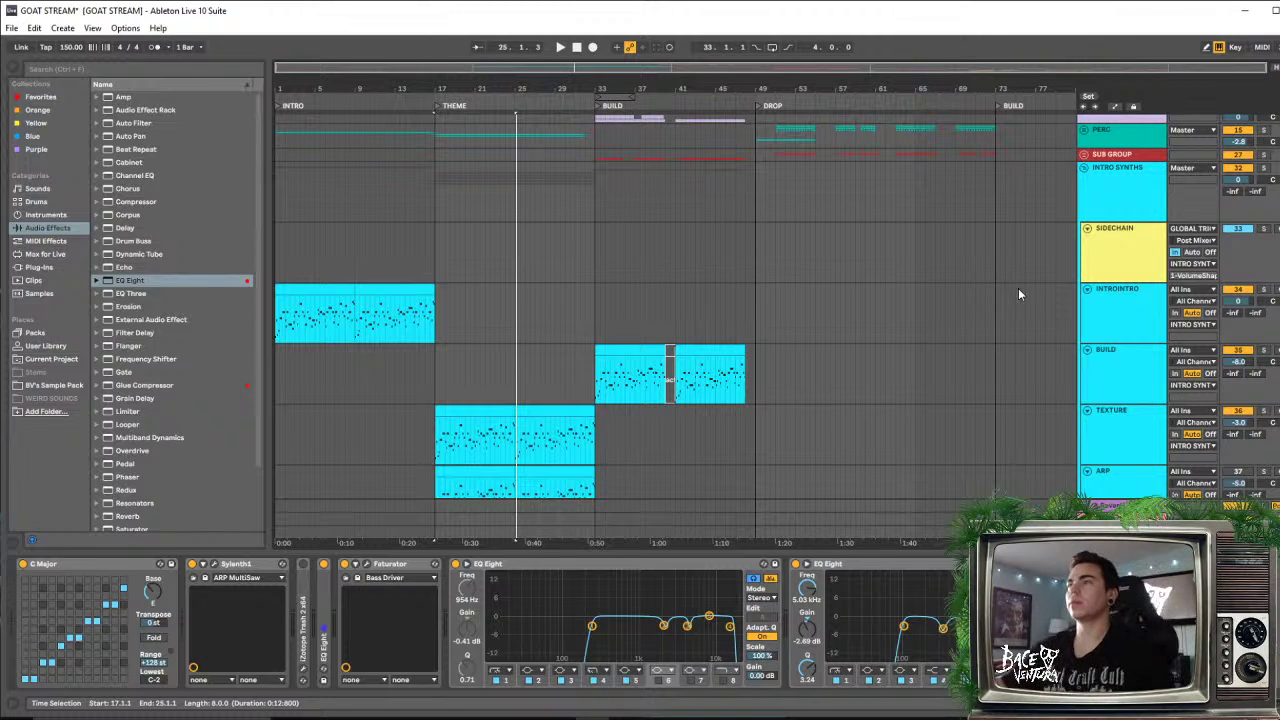
scroll(885, 279, "up", 1)
scroll(874, 279, "down", 3)
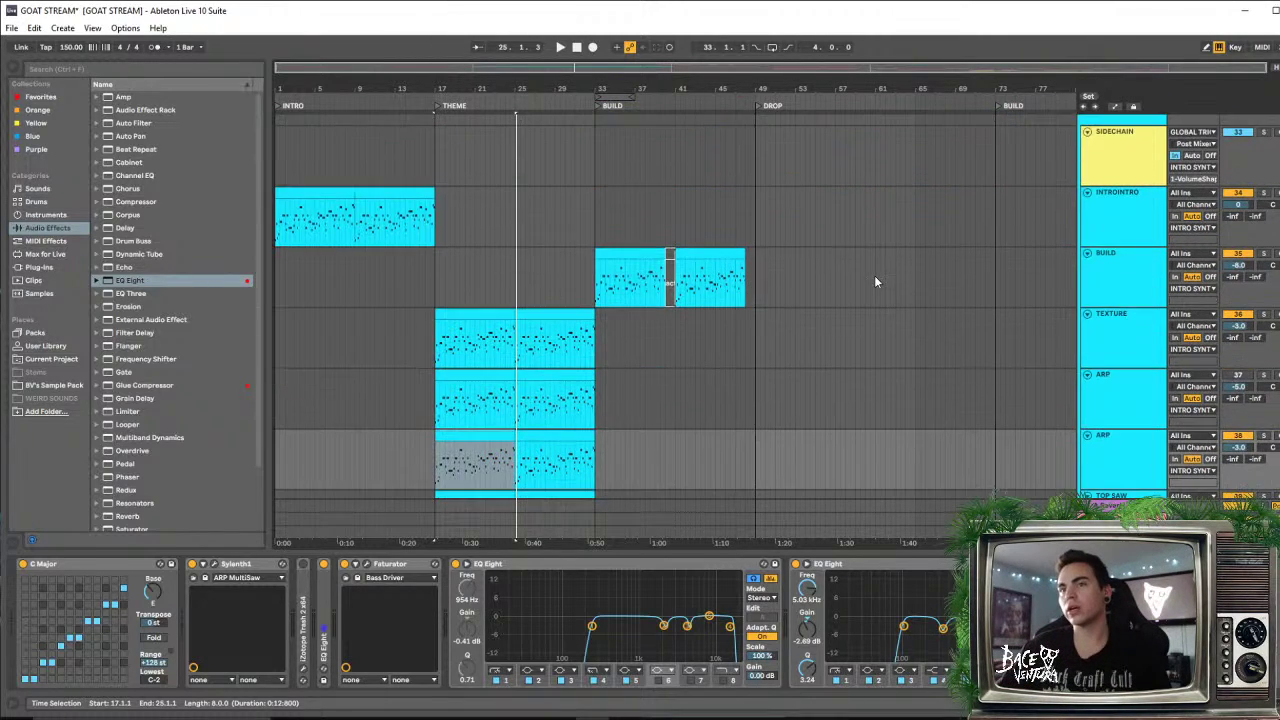
scroll(870, 277, "down", 3)
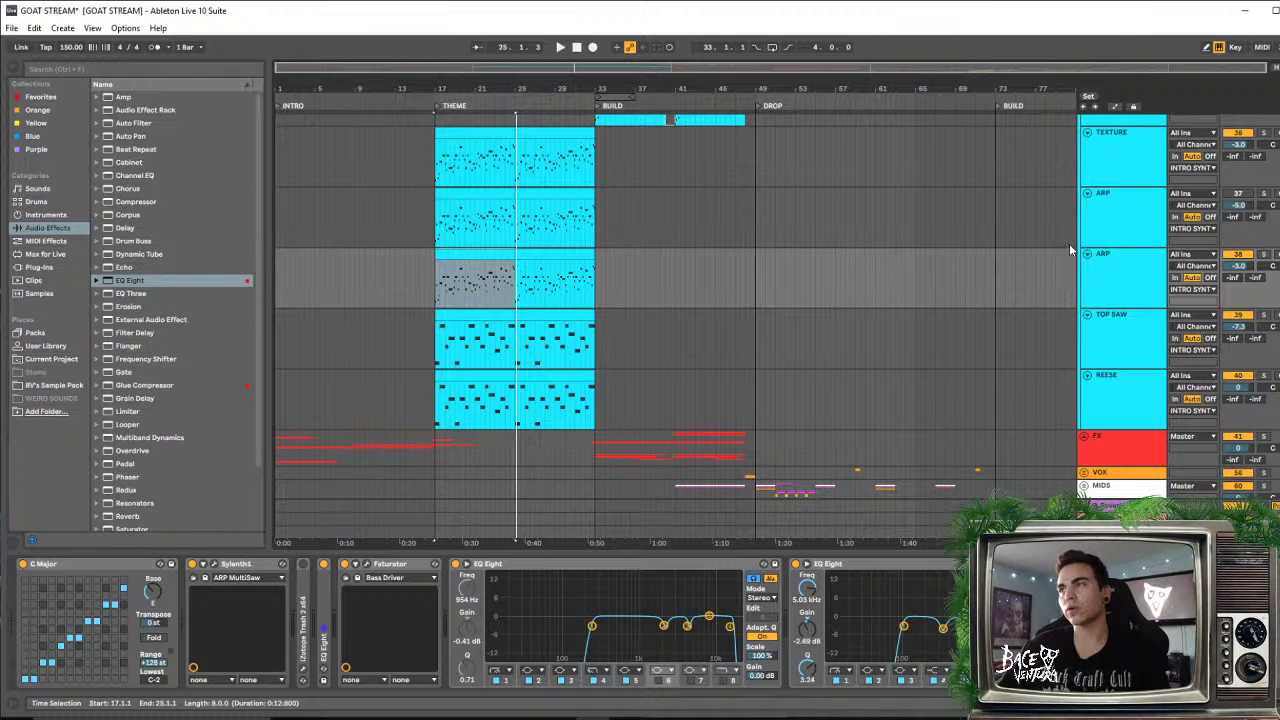
Fold the original, deactivated ARP track and collapse the INTRO SYNTHS group
scroll(1070, 250, "up", 1)
left_click(1095, 280)
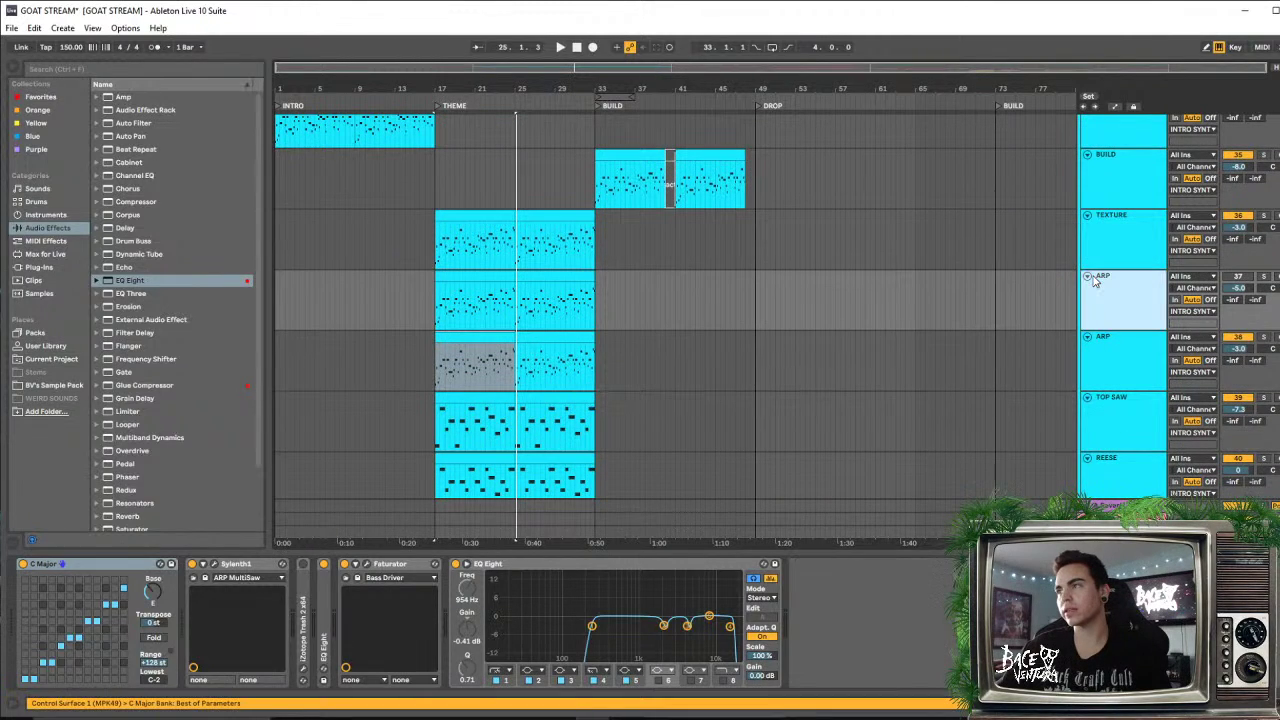
left_click(1088, 277)
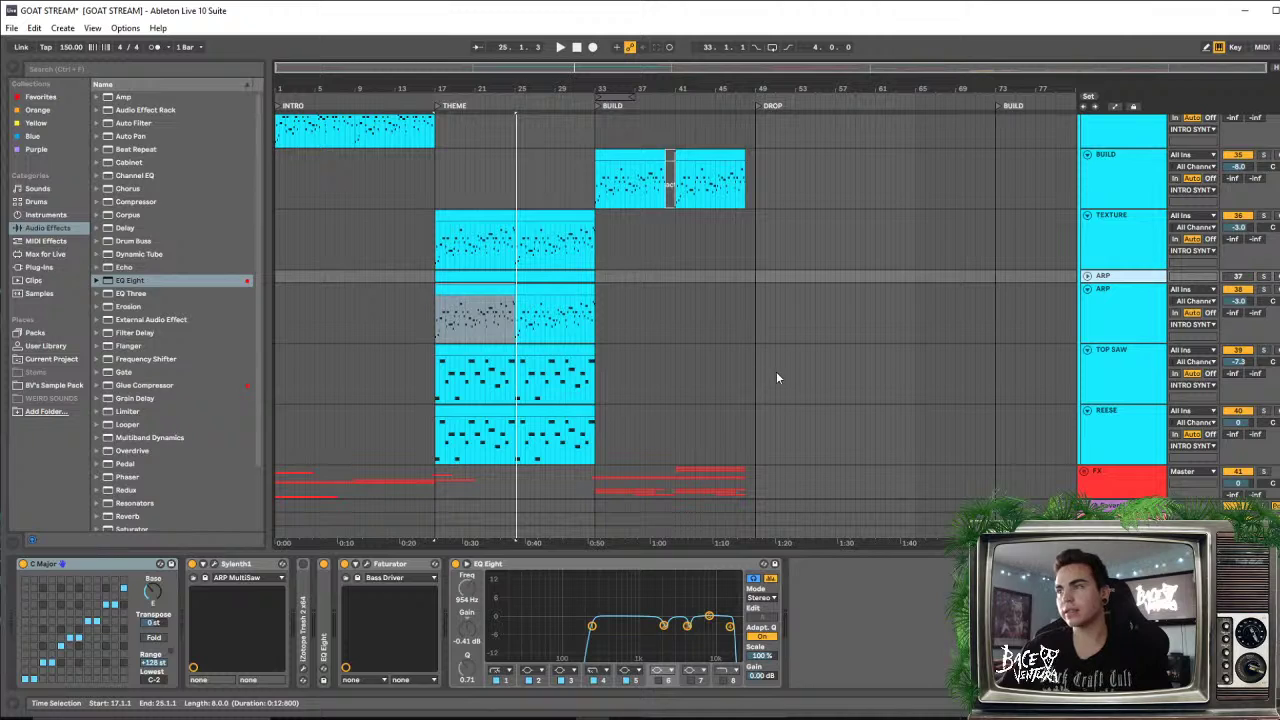
scroll(778, 380, "up", 3)
scroll(1008, 200, "up", 2)
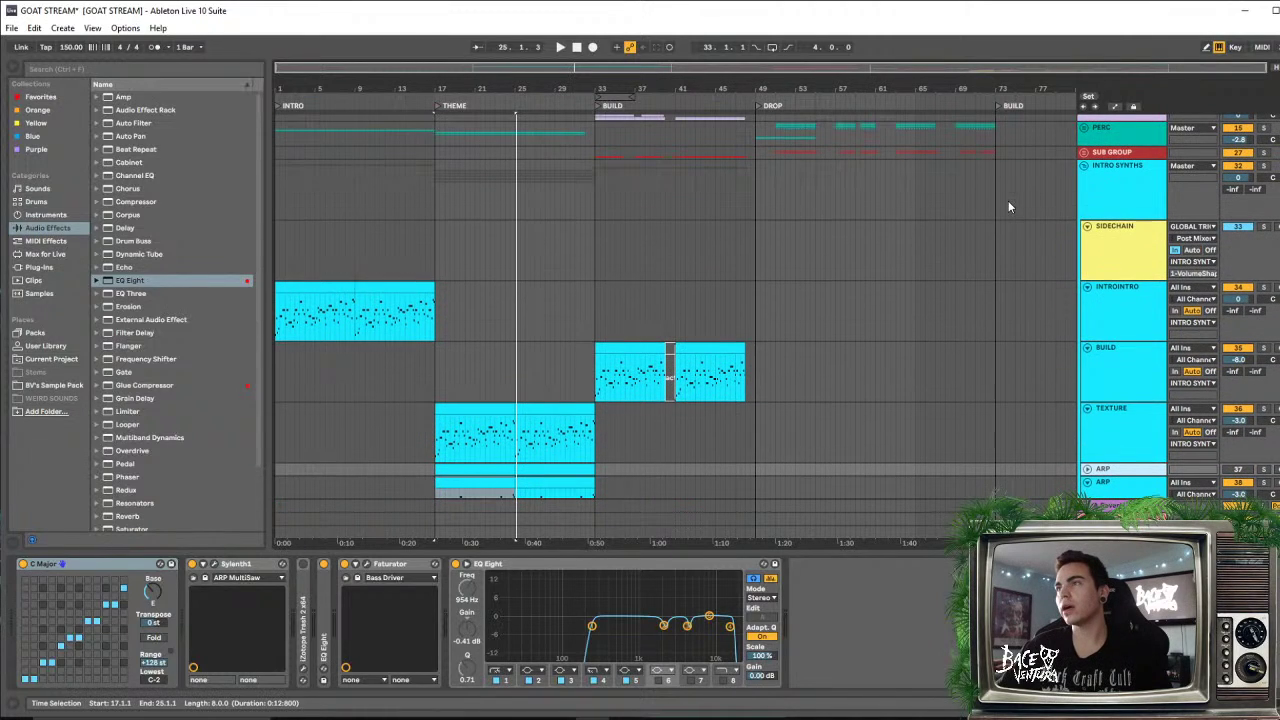
left_click(1085, 168)
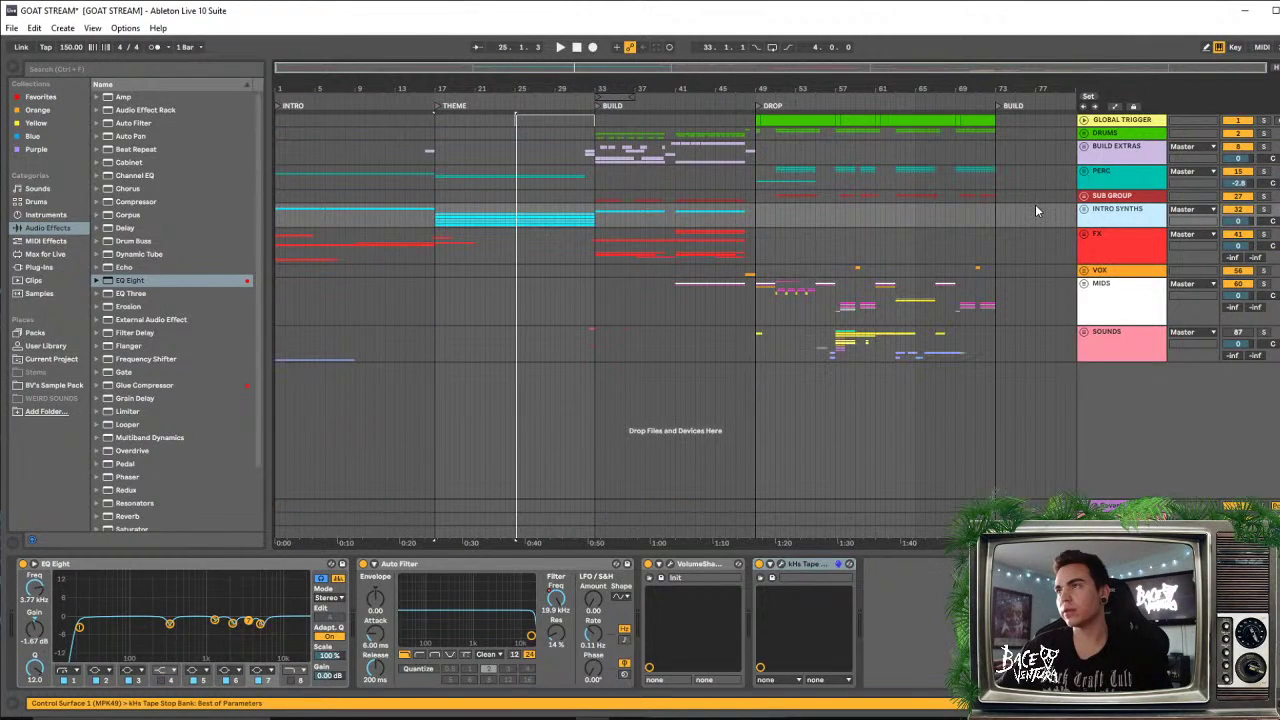